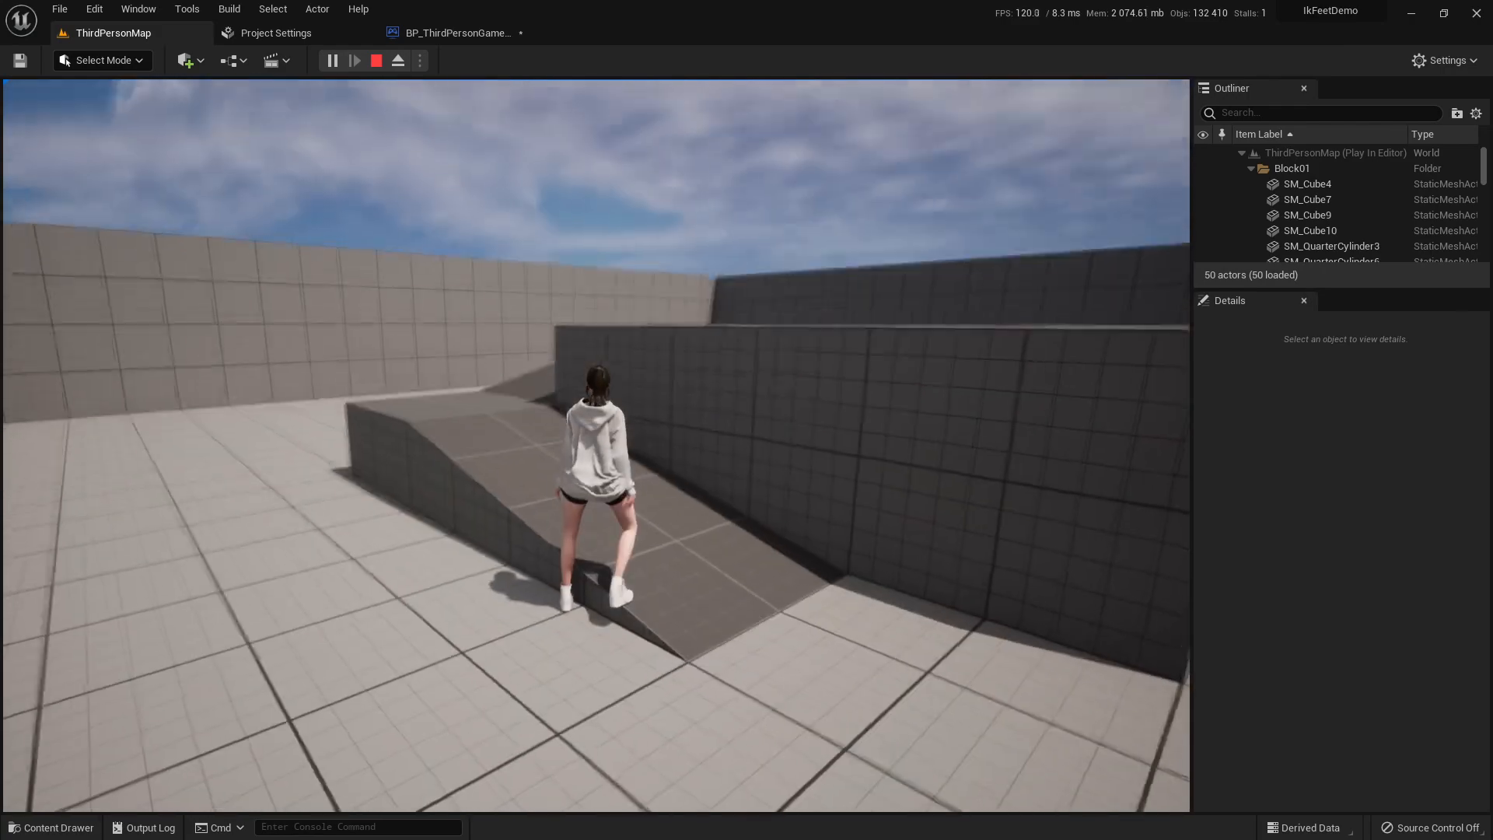
- Walk the playable characters around the ramp and the low block to examine how their feet adapt to uneven ground
key("s")
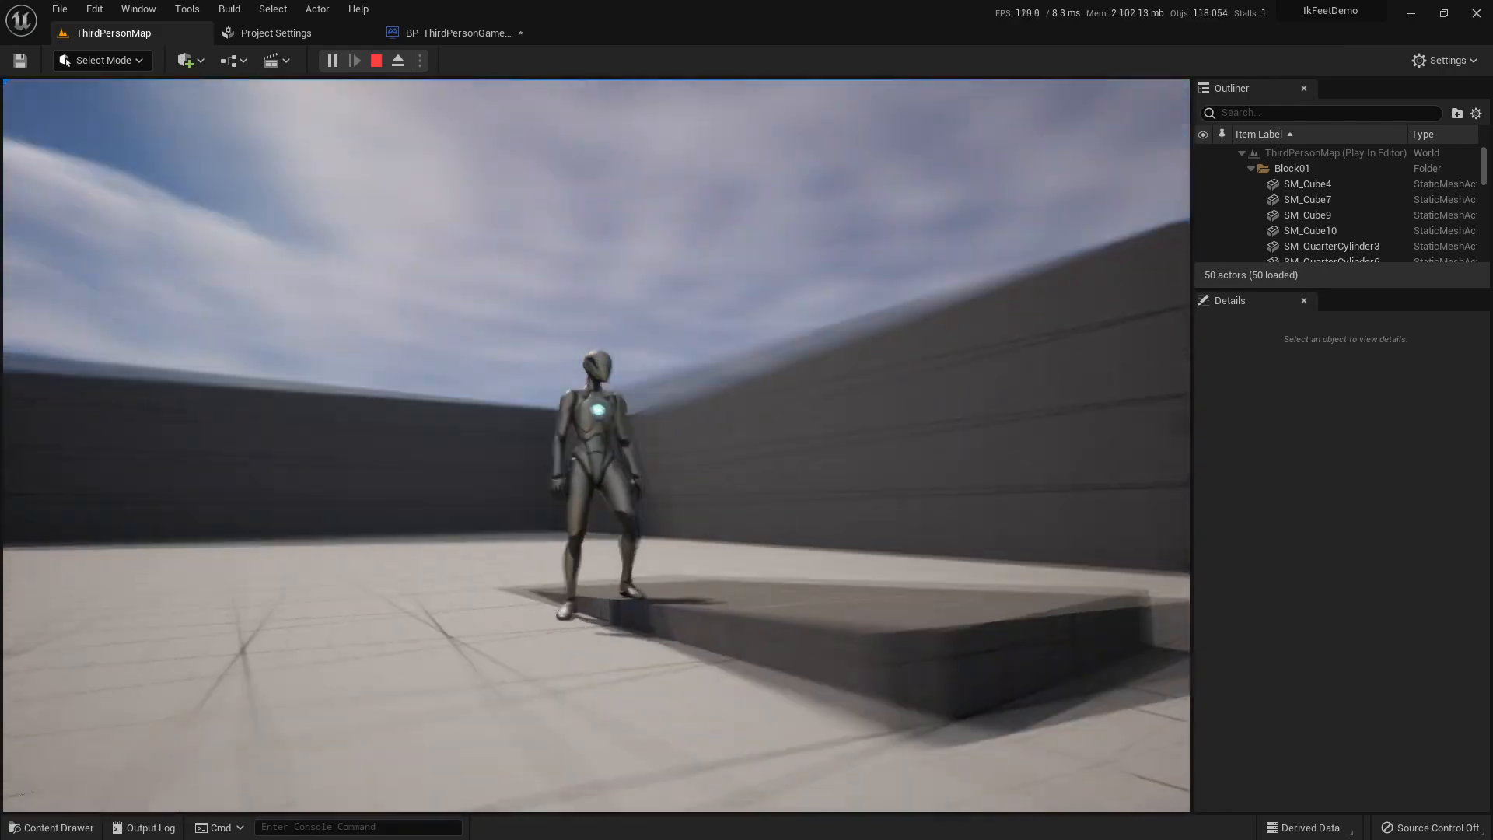
key("d")
key("s")
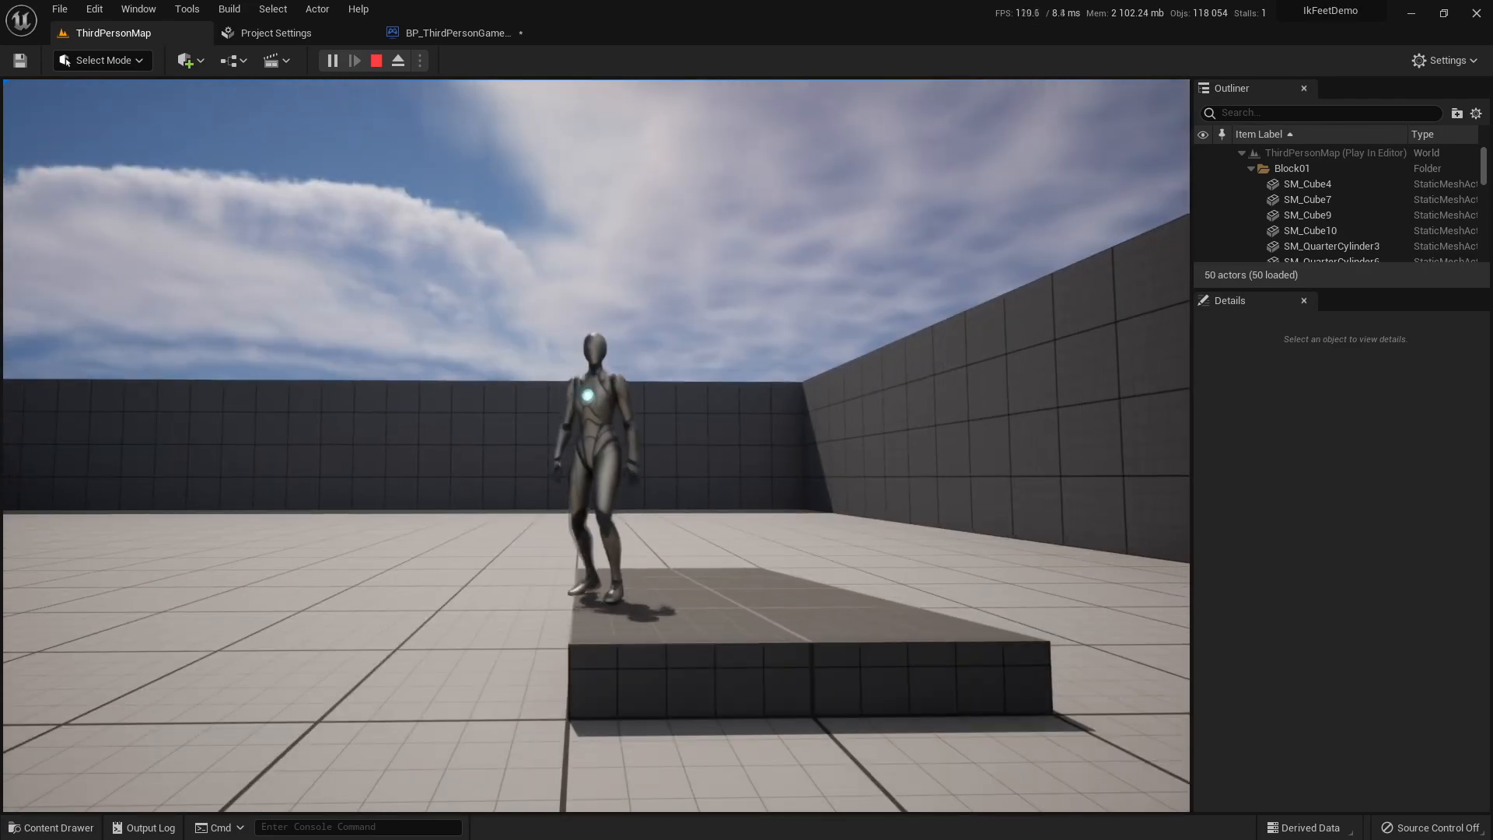
key("d")
key("s")
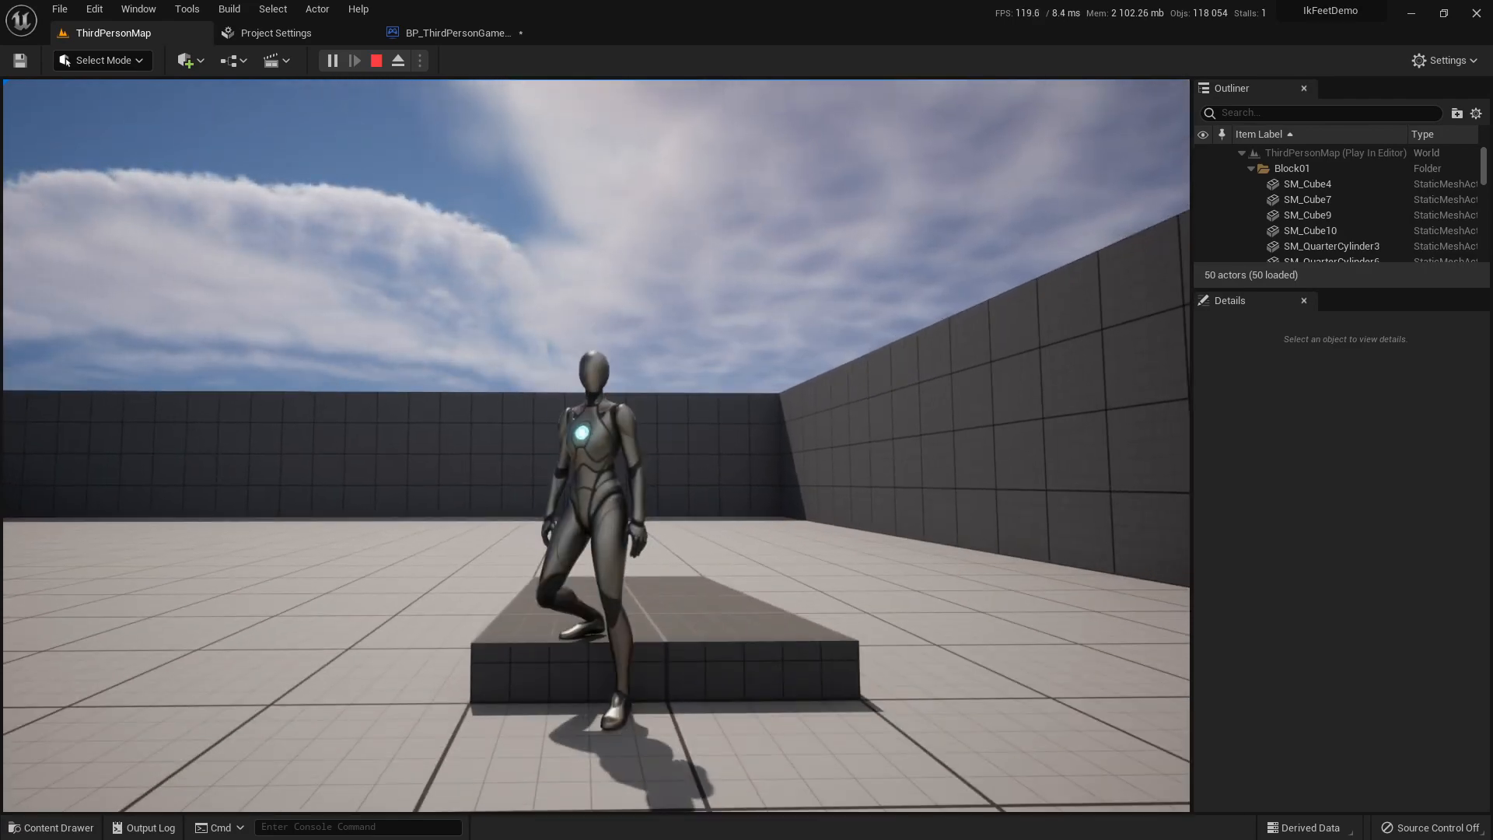
key("a")
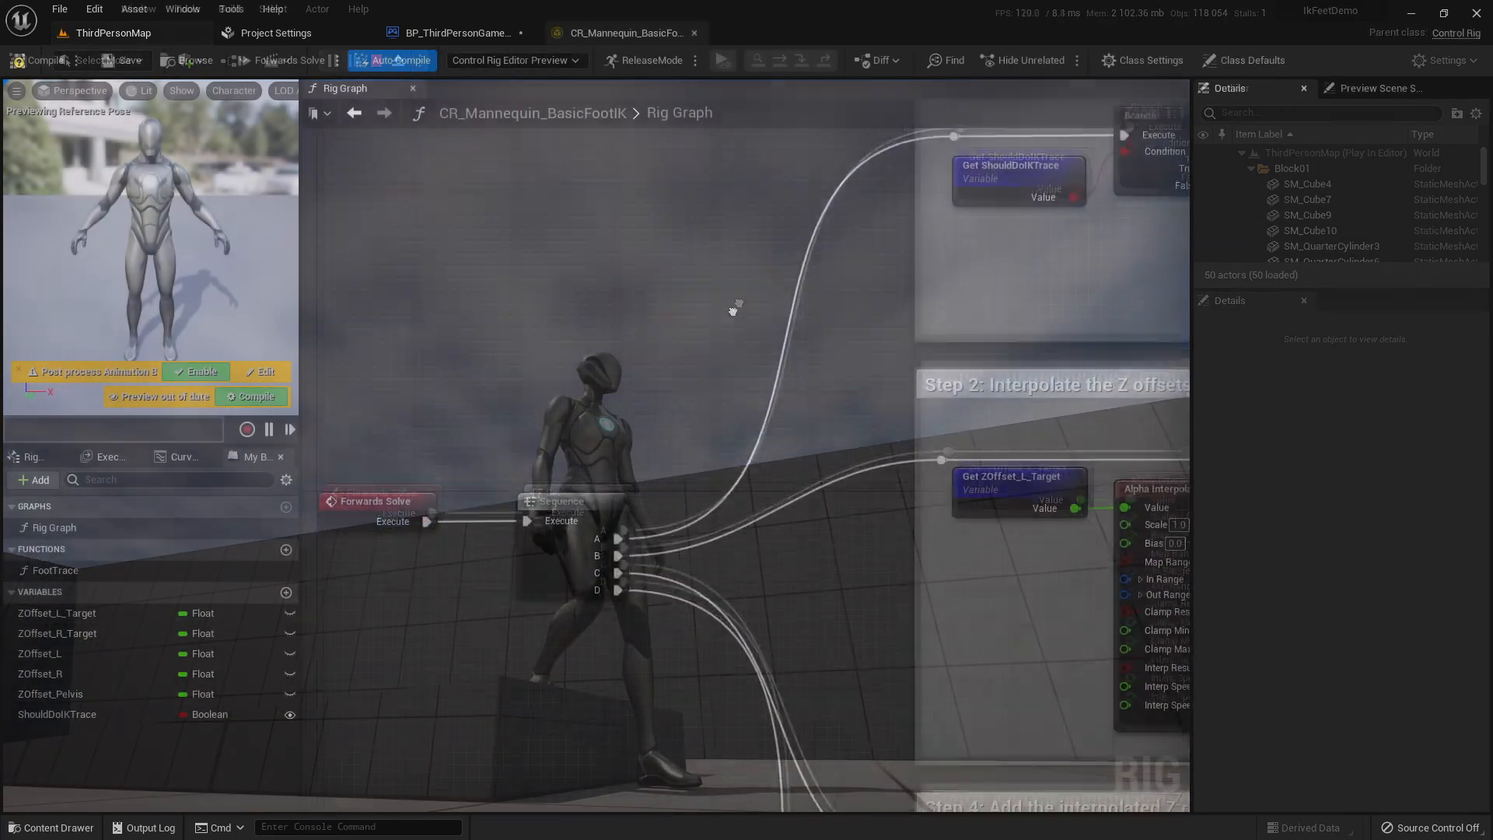
- Examine the node groups for foot tracing, Z offset interpolation and pelvis offset in the CR_Mannequin_BasicFootIK rig graph
right_click_drag(720, 297, 443, 516)
scroll(529, 482, "up", 1)
right_click_drag(879, 418, 464, 416)
right_click_drag(1063, 381, 785, 376)
right_click_drag(675, 611, 767, 541)
scroll(767, 542, "down", 4)
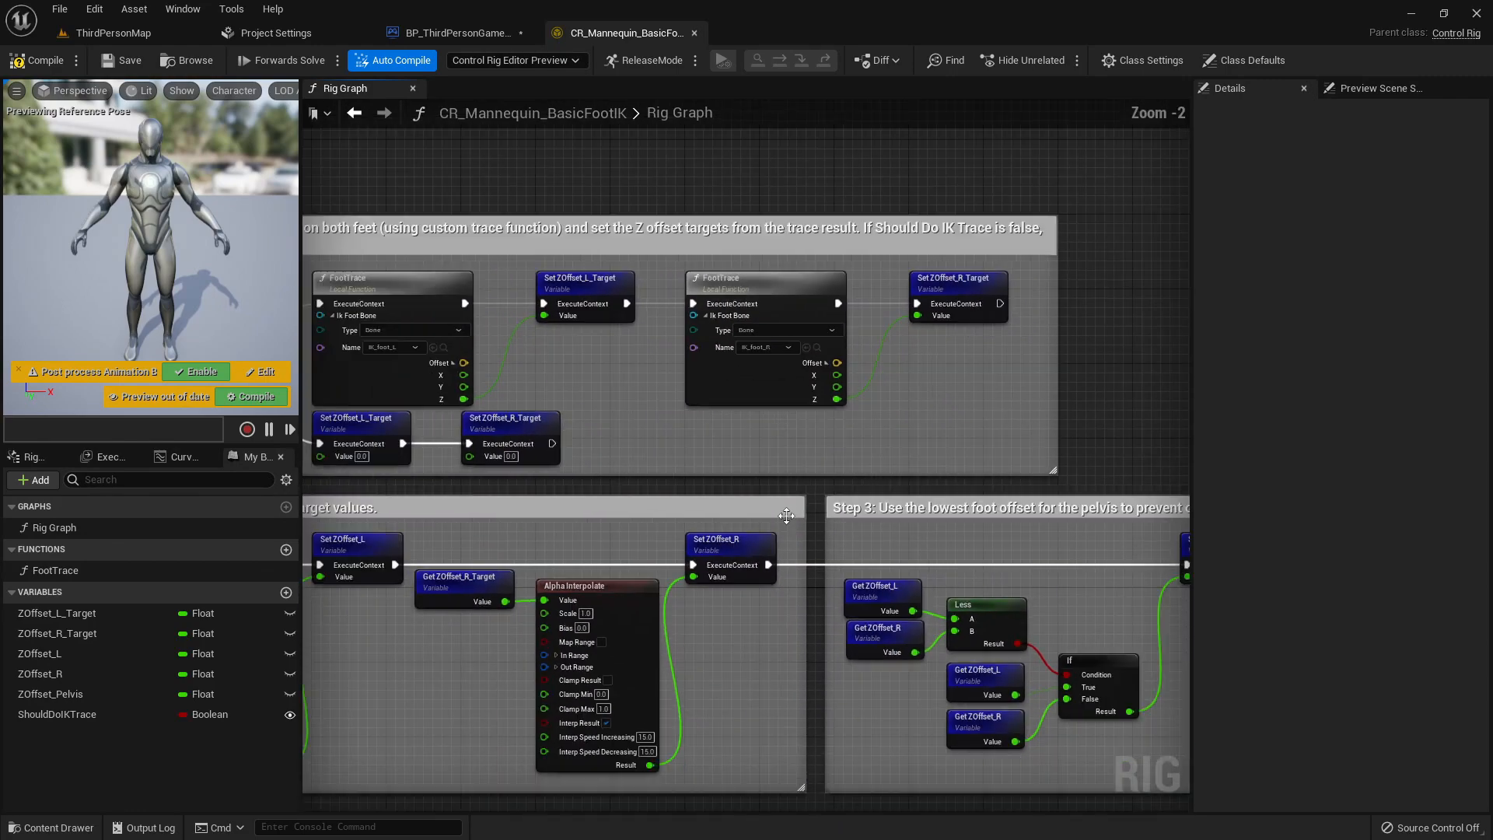
scroll(909, 426, "down", 1)
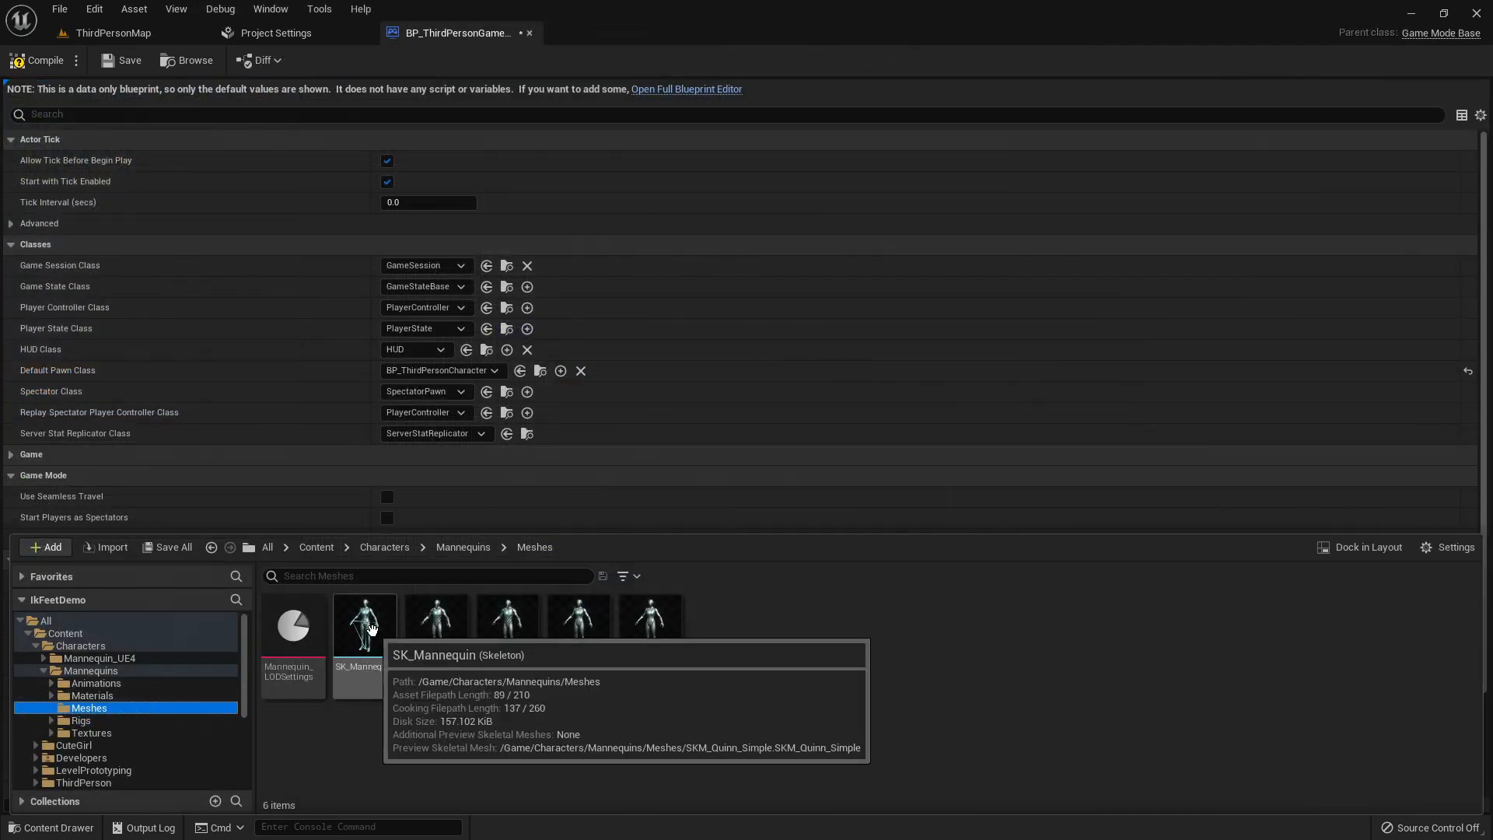
- Open the SK_Mannequin skeleton and inspect its ik_foot_l and ik_foot_r bones
double_click(370, 628)
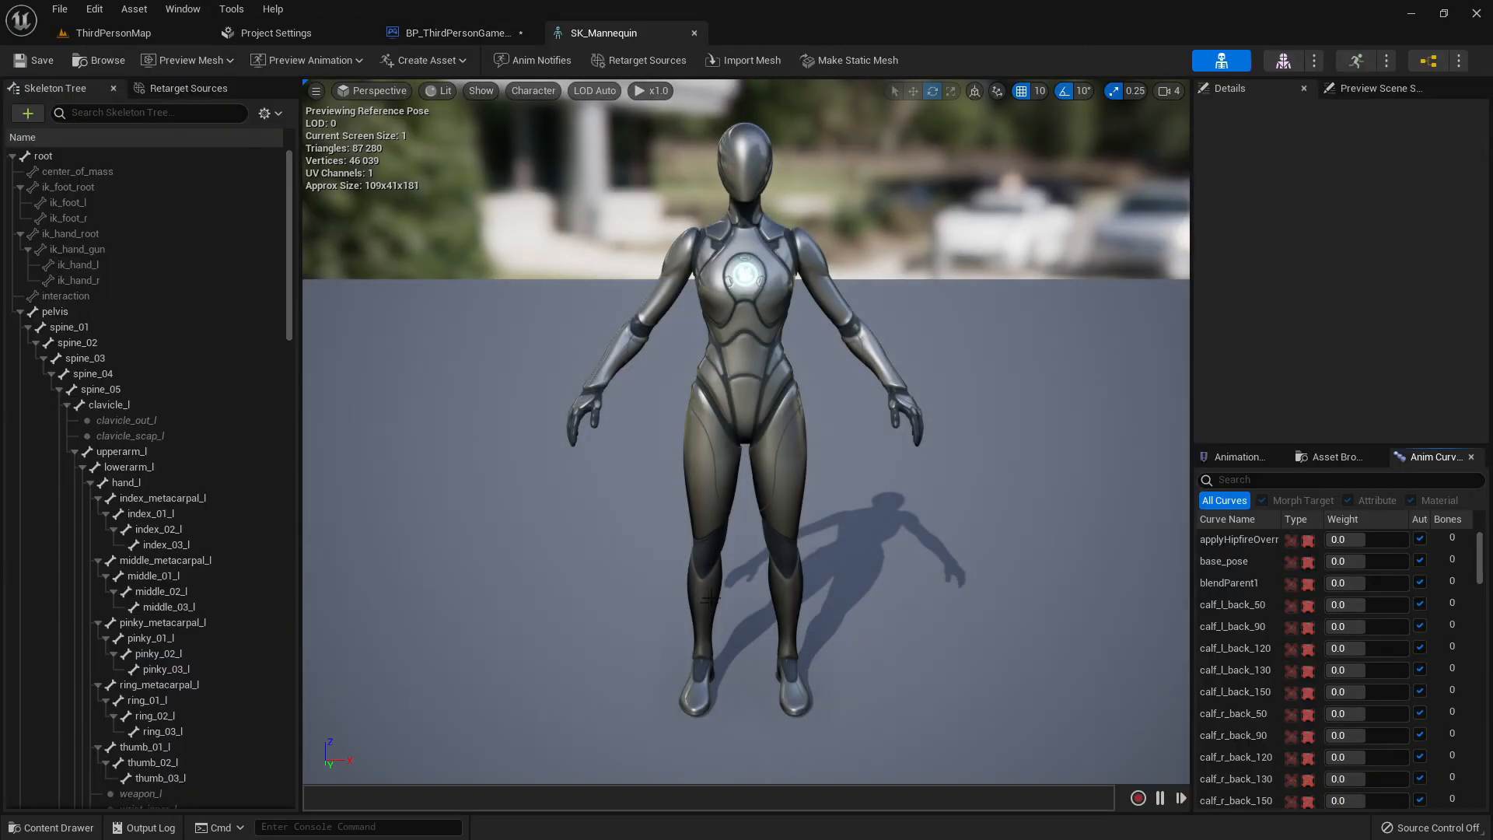
left_click(95, 206)
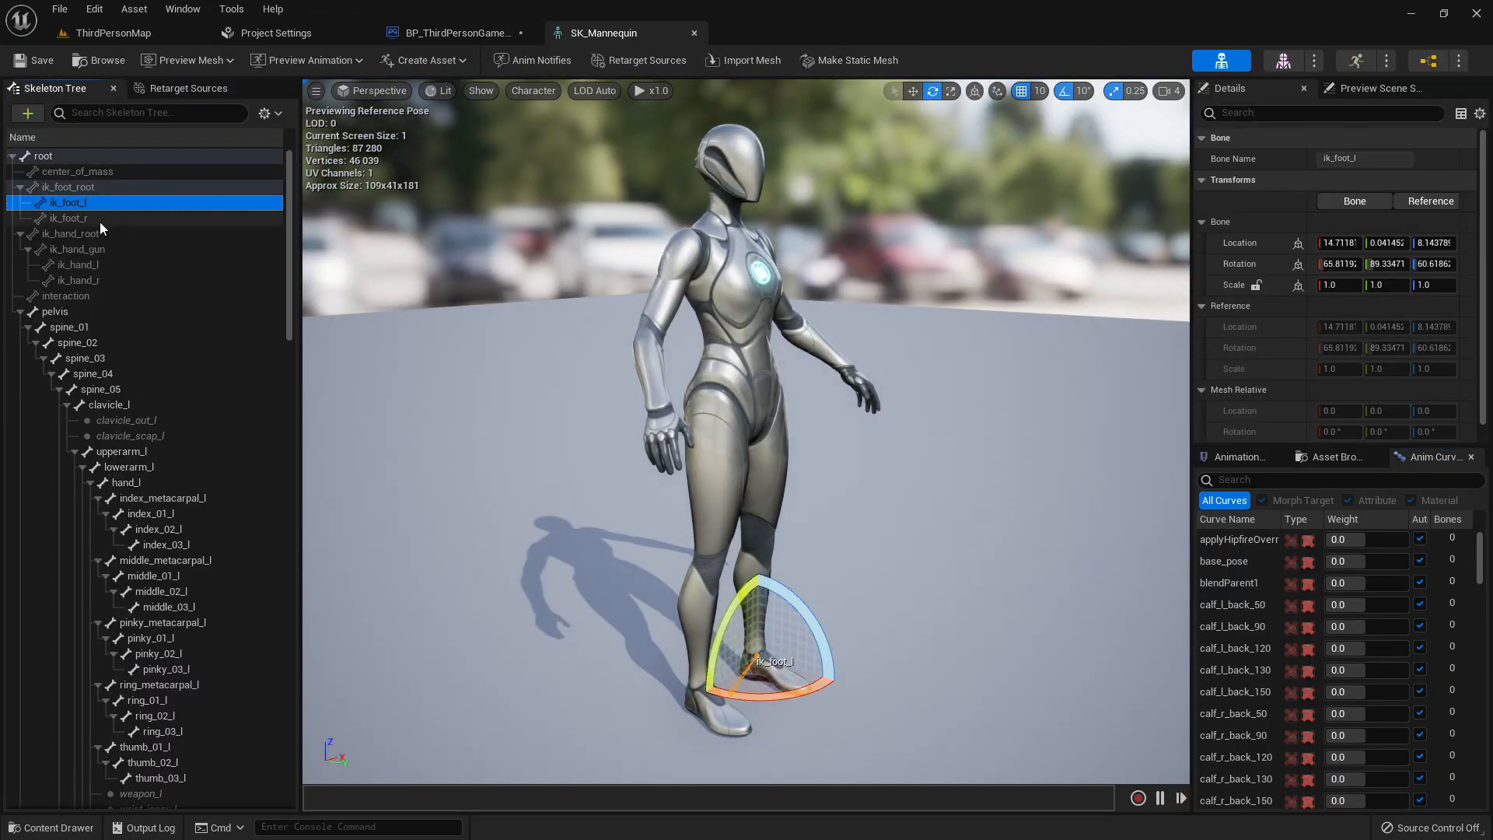
left_click(99, 217)
- Open the SKEL_CuteGirl skeleton from the CuteGirl_Hoodie folder under SkeletalMeshes and inspect its bone hierarchy
key("ctrl+space")
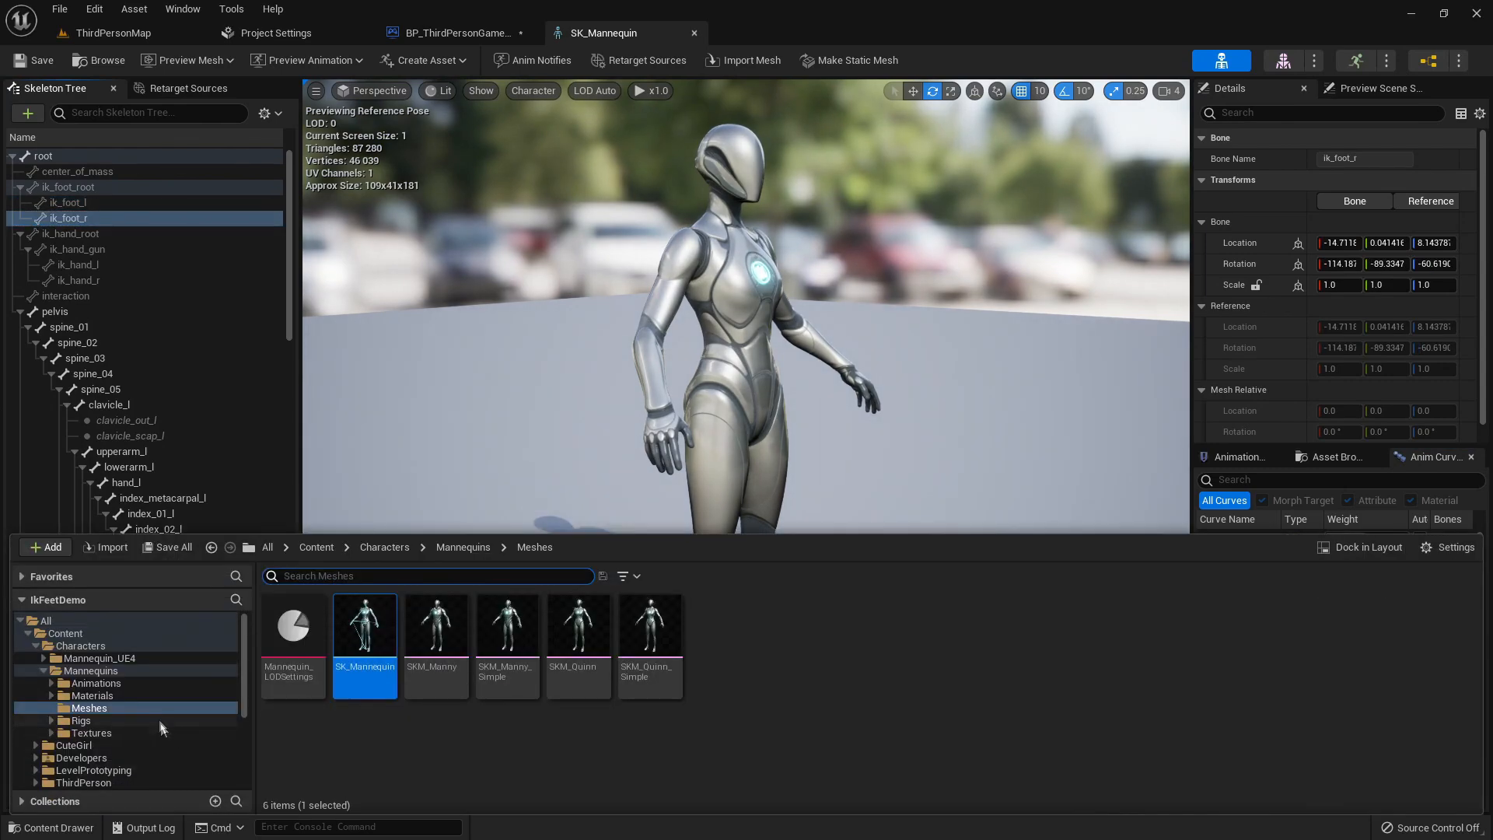
double_click(117, 747)
scroll(117, 768, "down", 2)
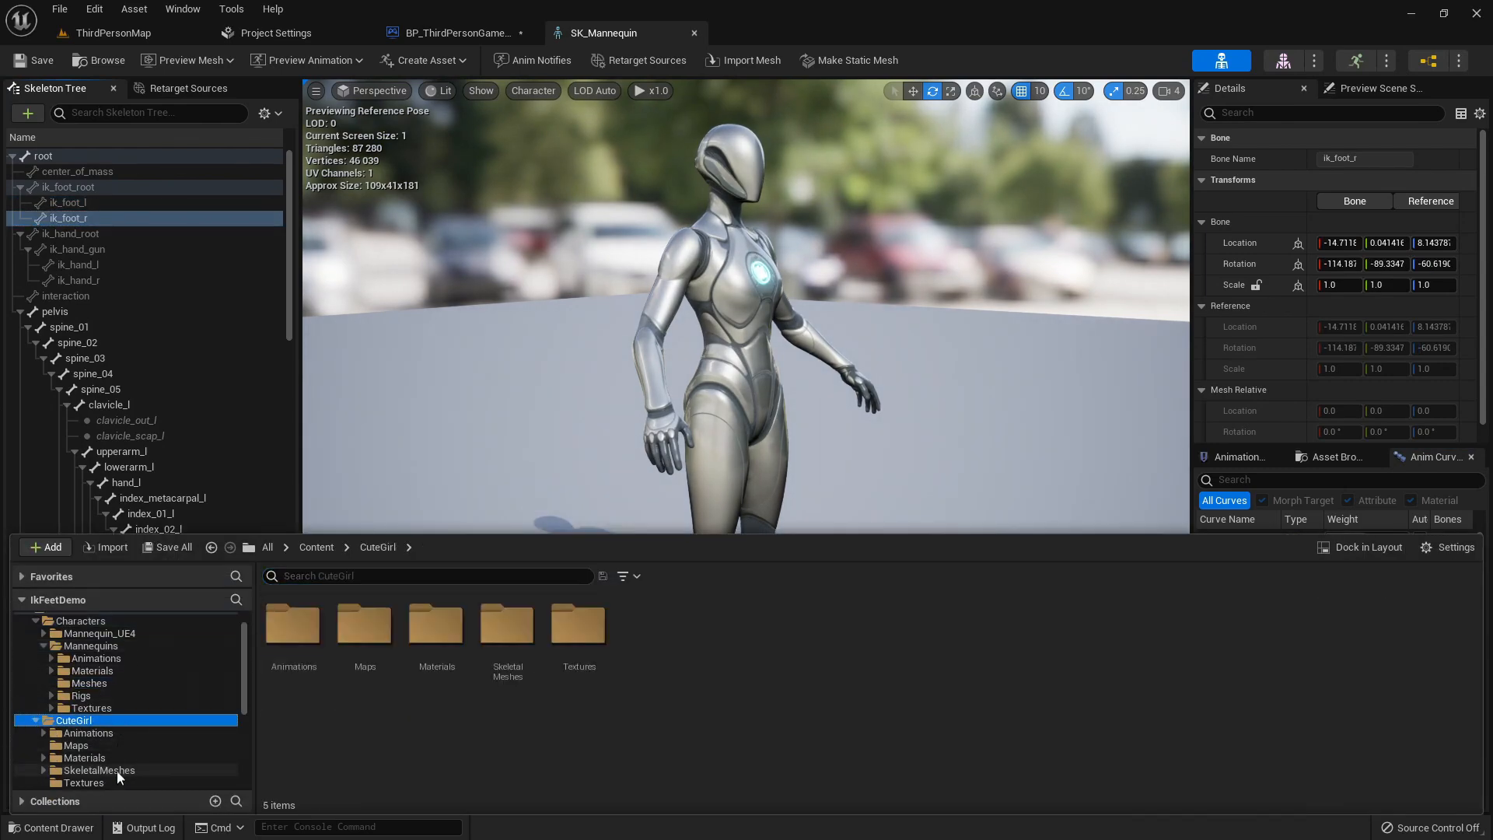
left_click(121, 770)
double_click(294, 626)
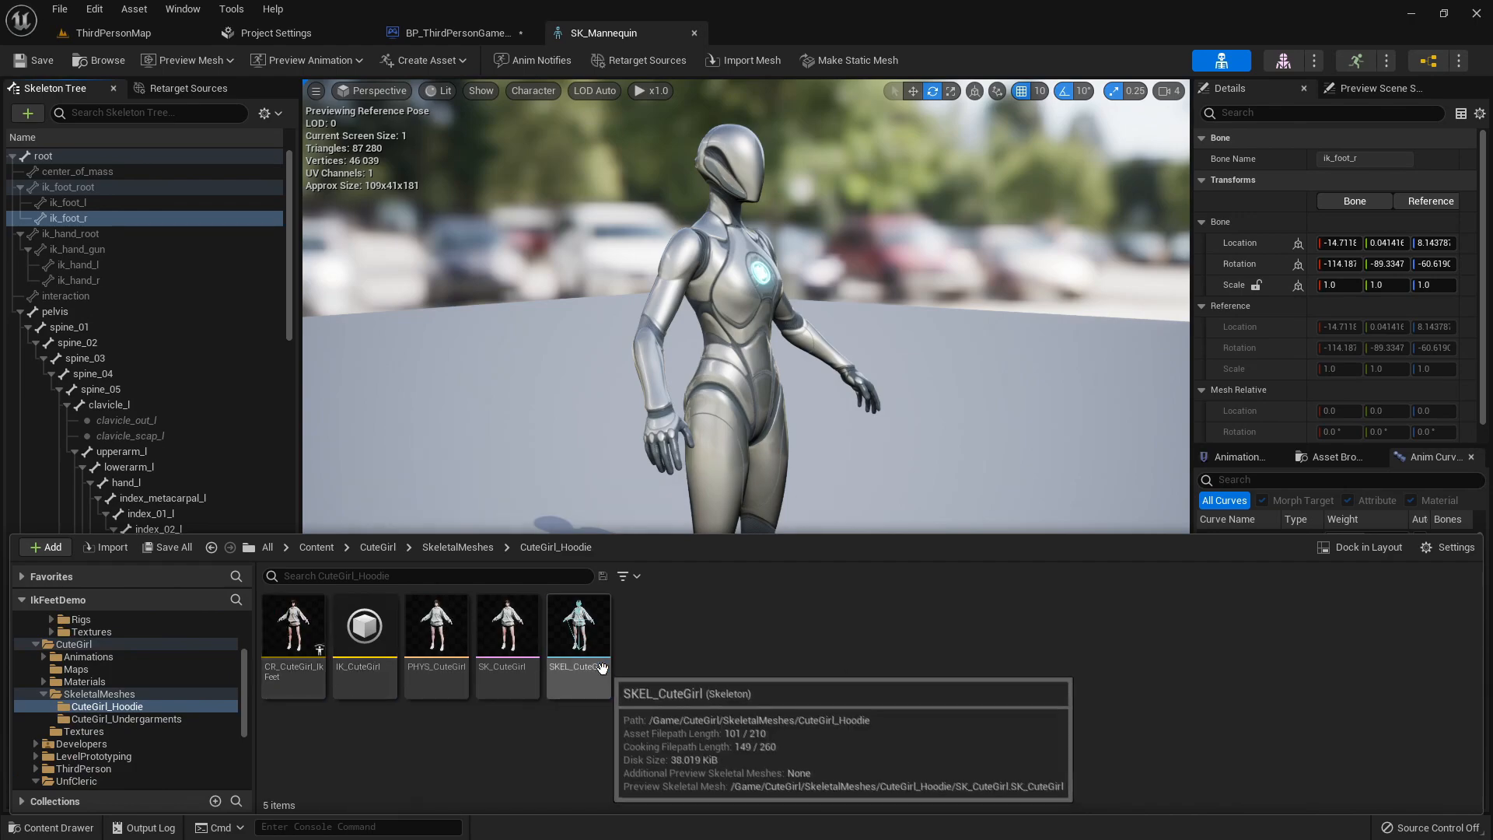
double_click(578, 631)
left_click(170, 201)
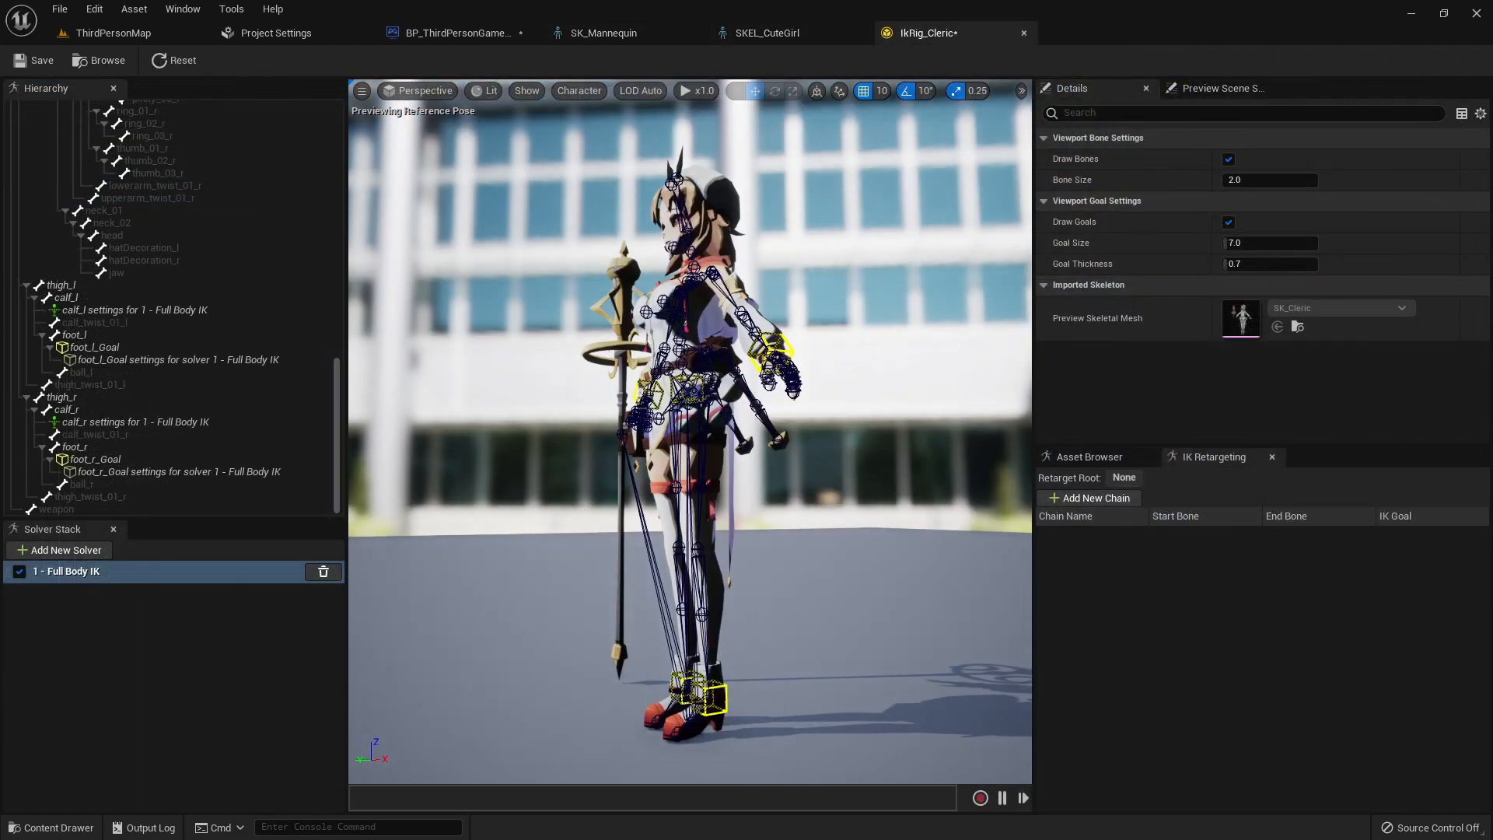
- Move the foot_l_Goal in IkRig_Cleric to raise the left foot and test the Full Body IK solver
left_click(678, 686)
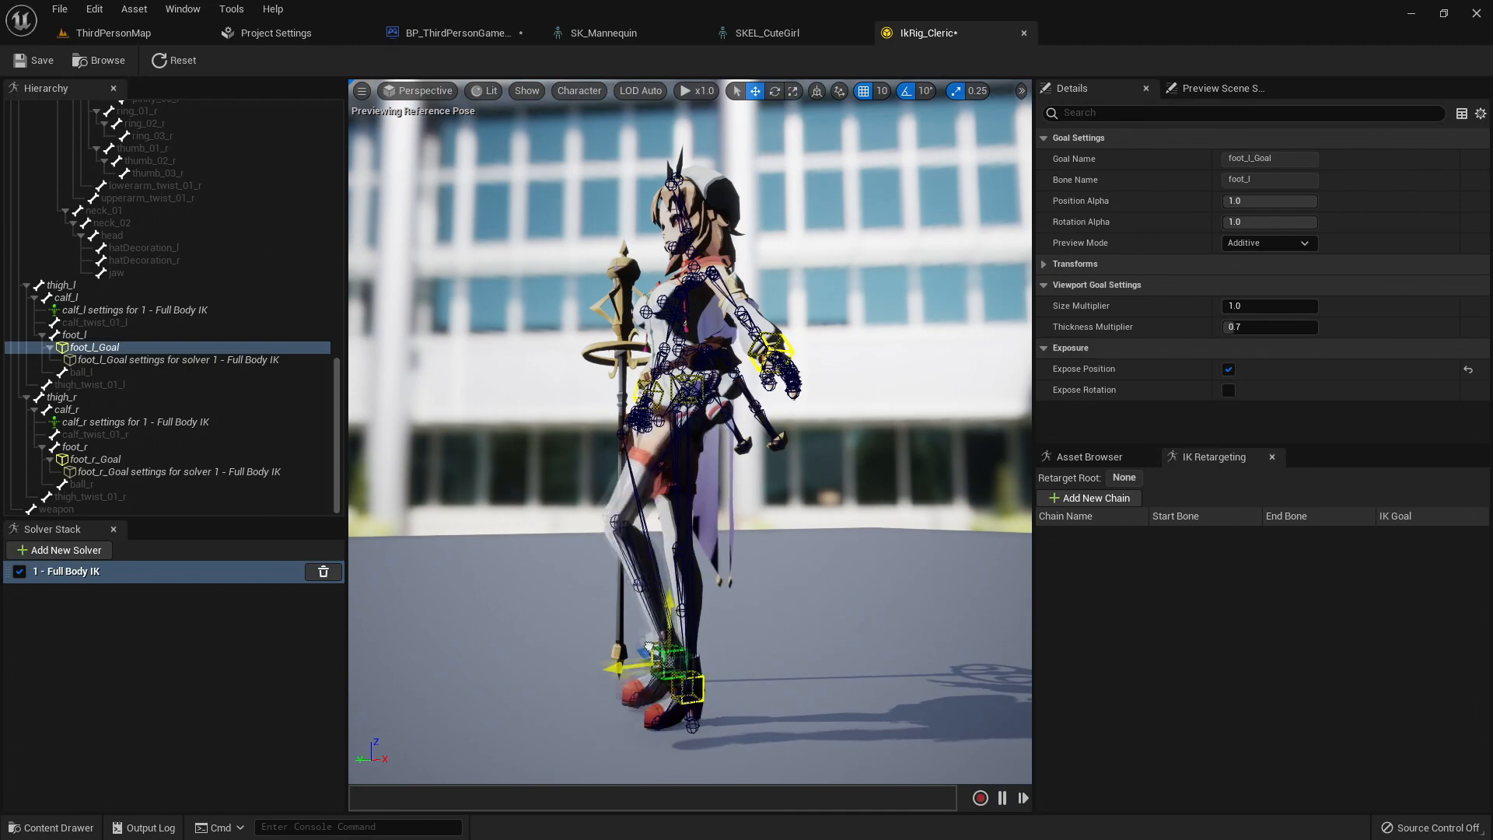
left_click_drag(656, 651, 624, 638)
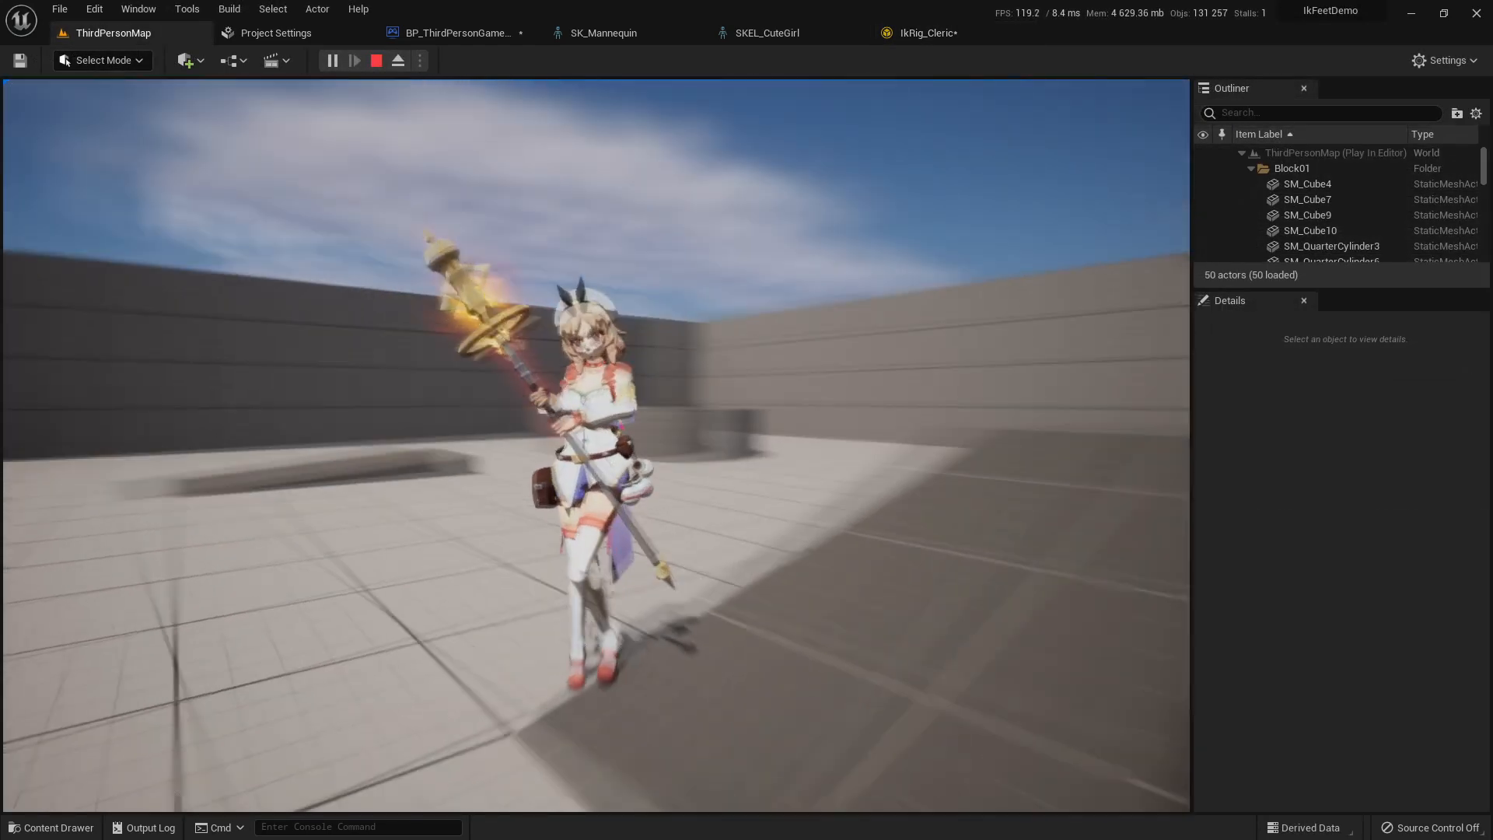
- Walk the cleric character around the level and onto the ramp to examine her foot placement
key("w")
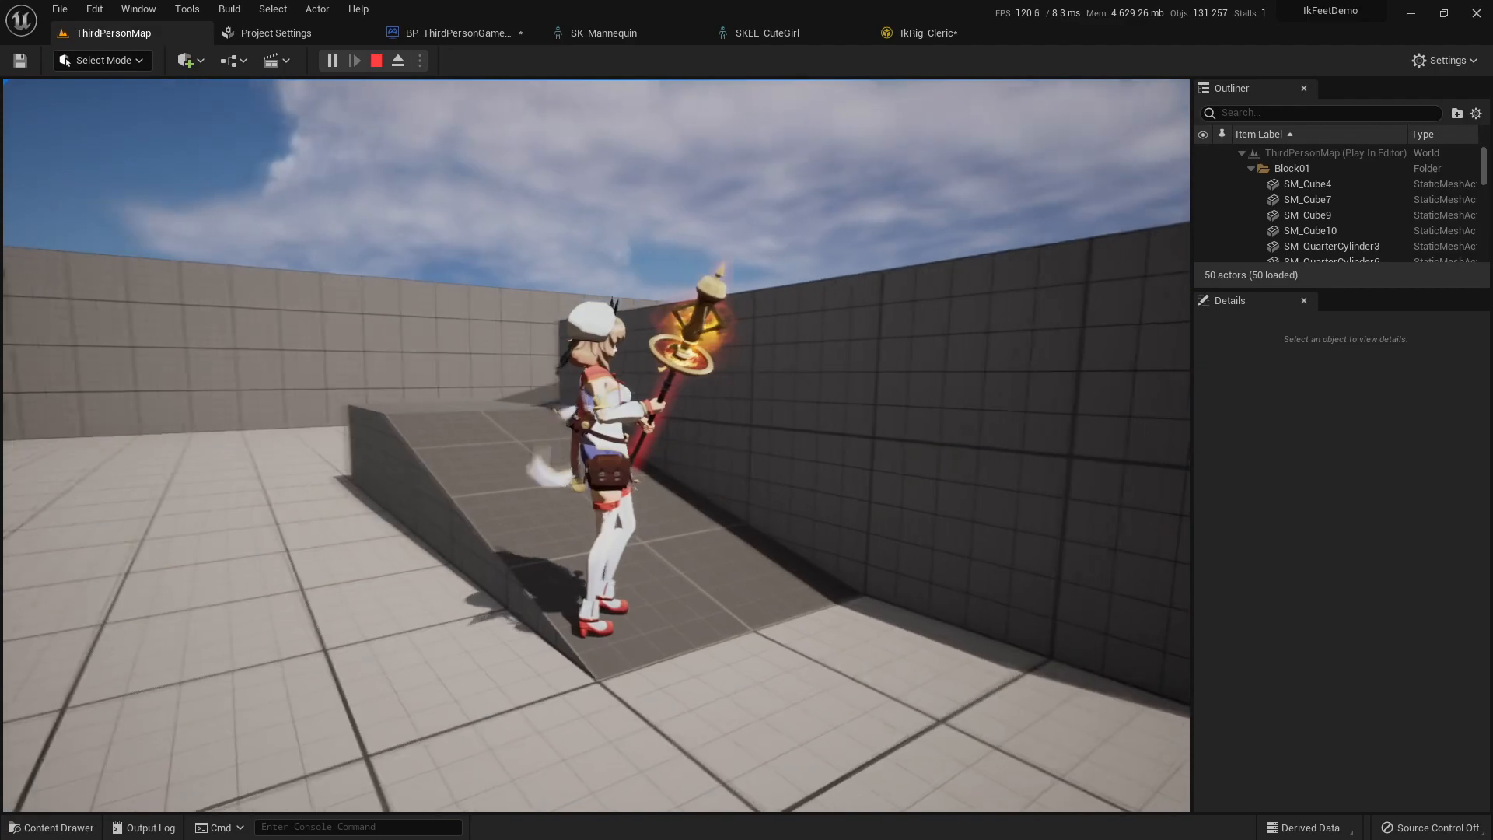
key("w")
key("w")
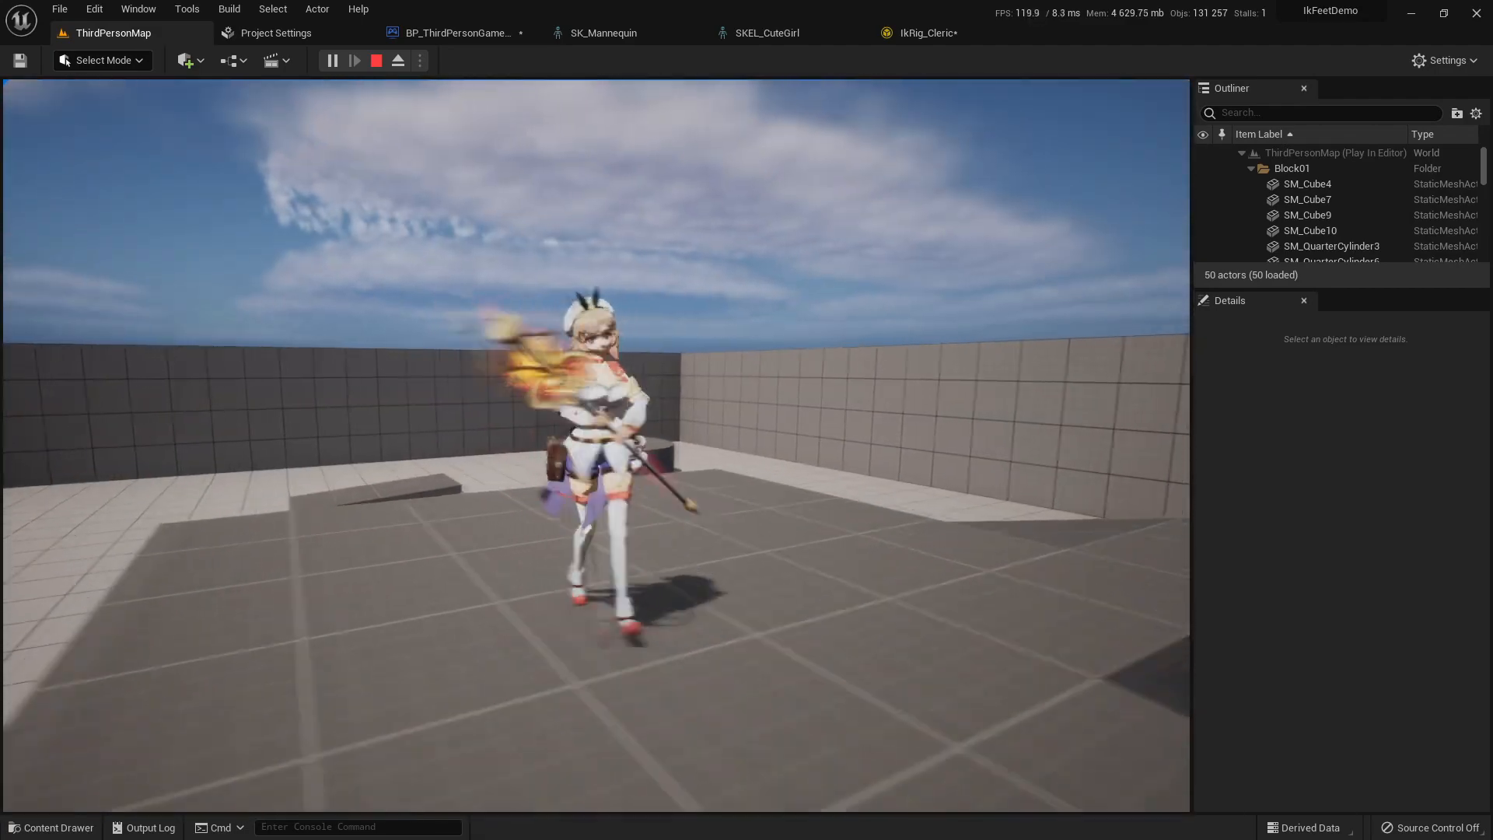
key("d")
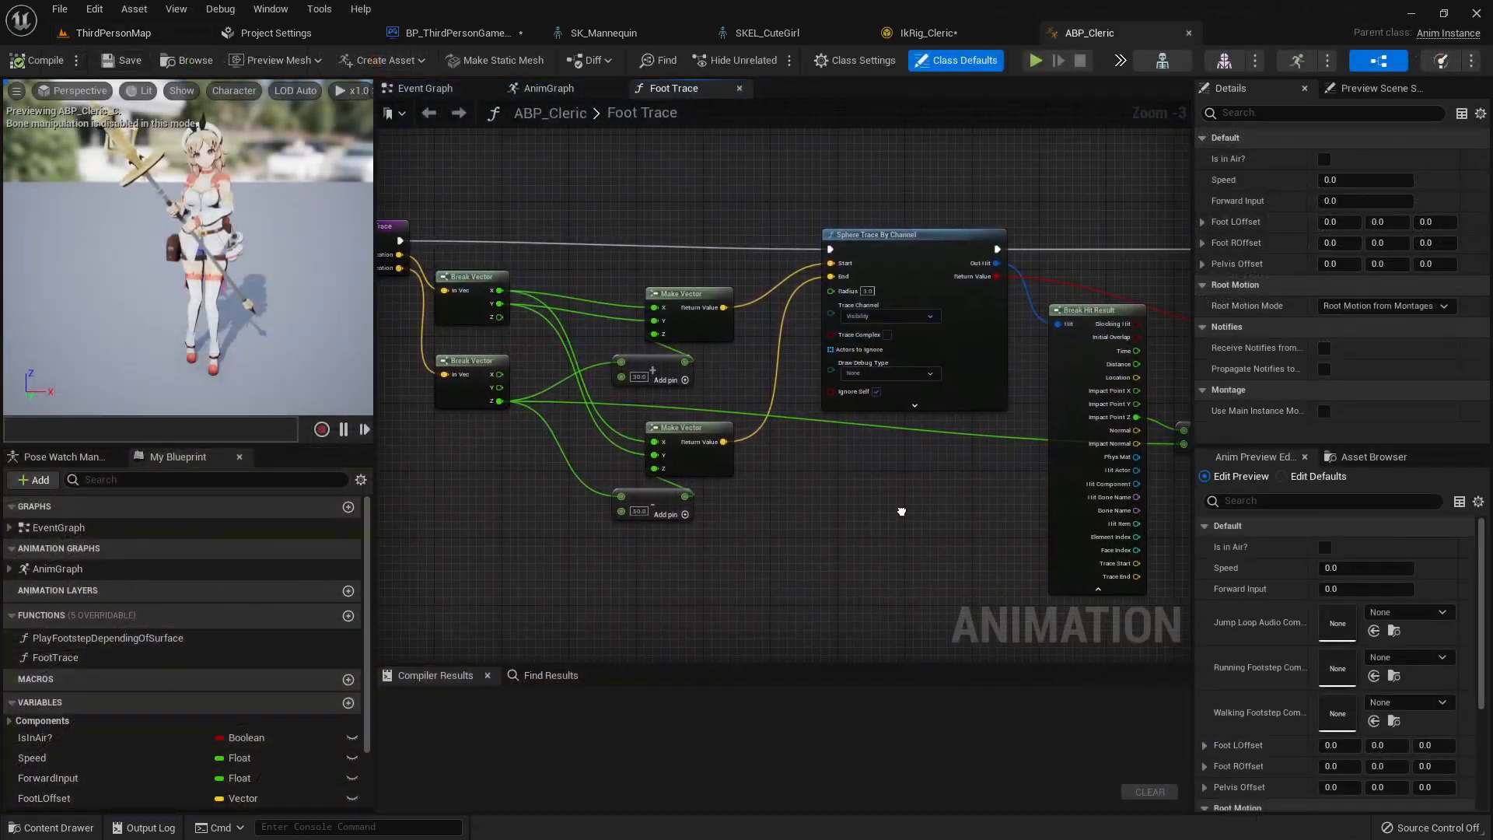
- Look over the Foot Trace function and the AnimGraph of the ABP_Cleric animation blueprint
mouse_move(906, 507)
right_mouse_down()
mouse_move(639, 534)
mouse_move(406, 523)
right_mouse_up()
left_click(551, 88)
right_click_drag(572, 126, 554, 114)
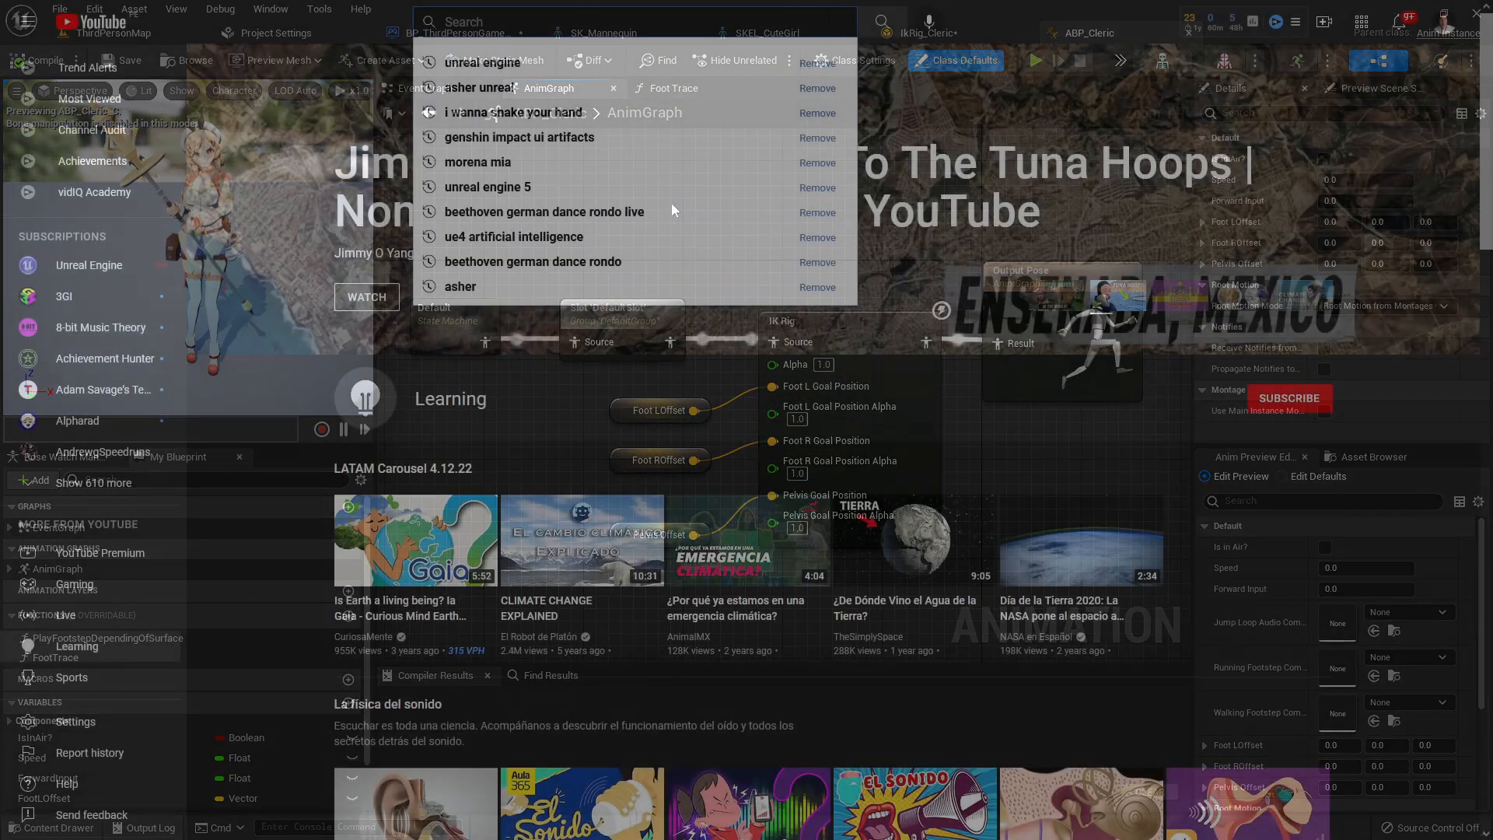
- Switch to YouTube and search for "ue5 animation blueprint"
type("ue5 animation bluer")
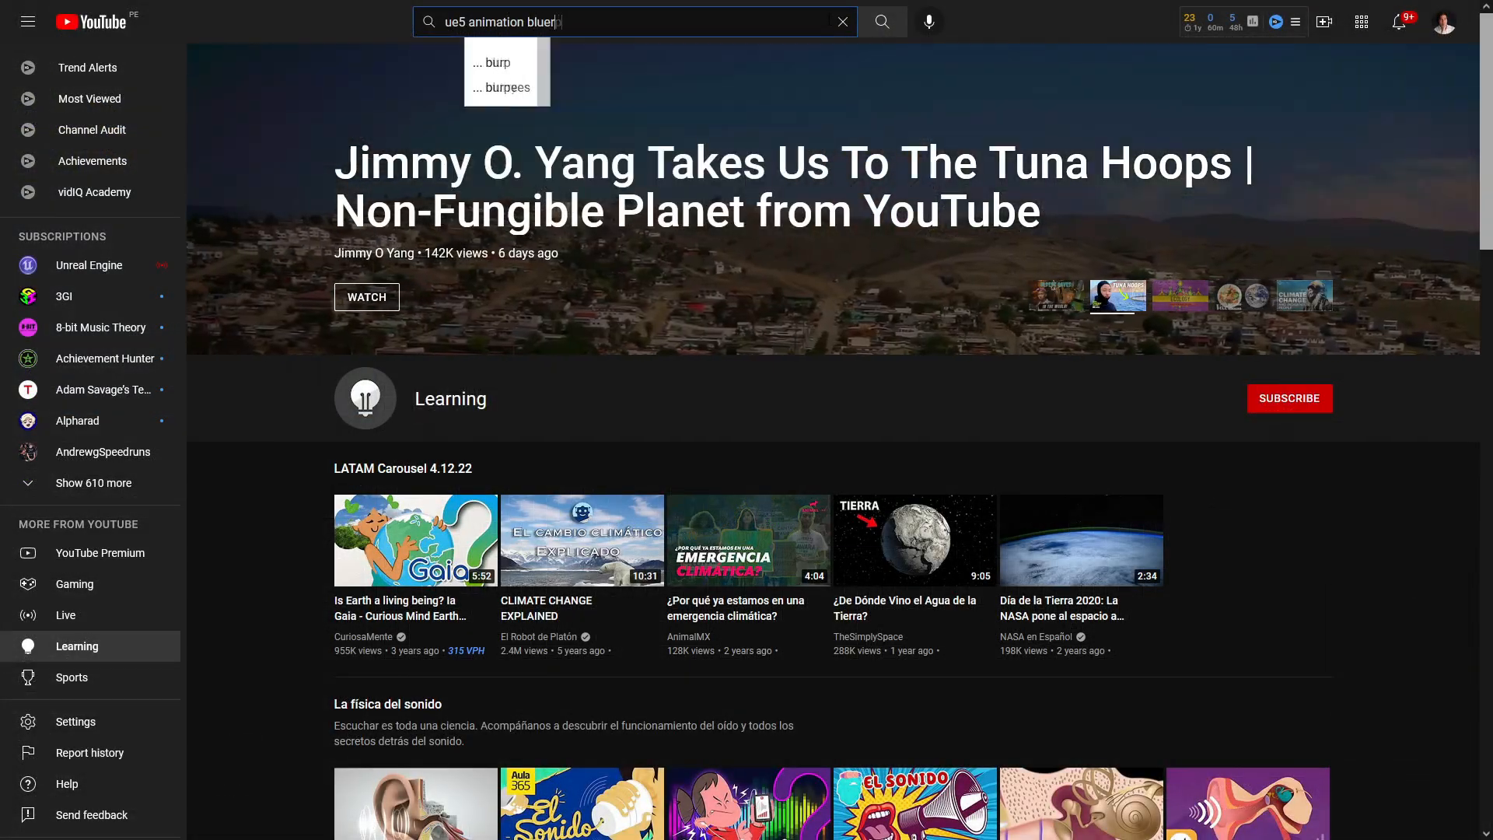
type("rint")
key("Return")
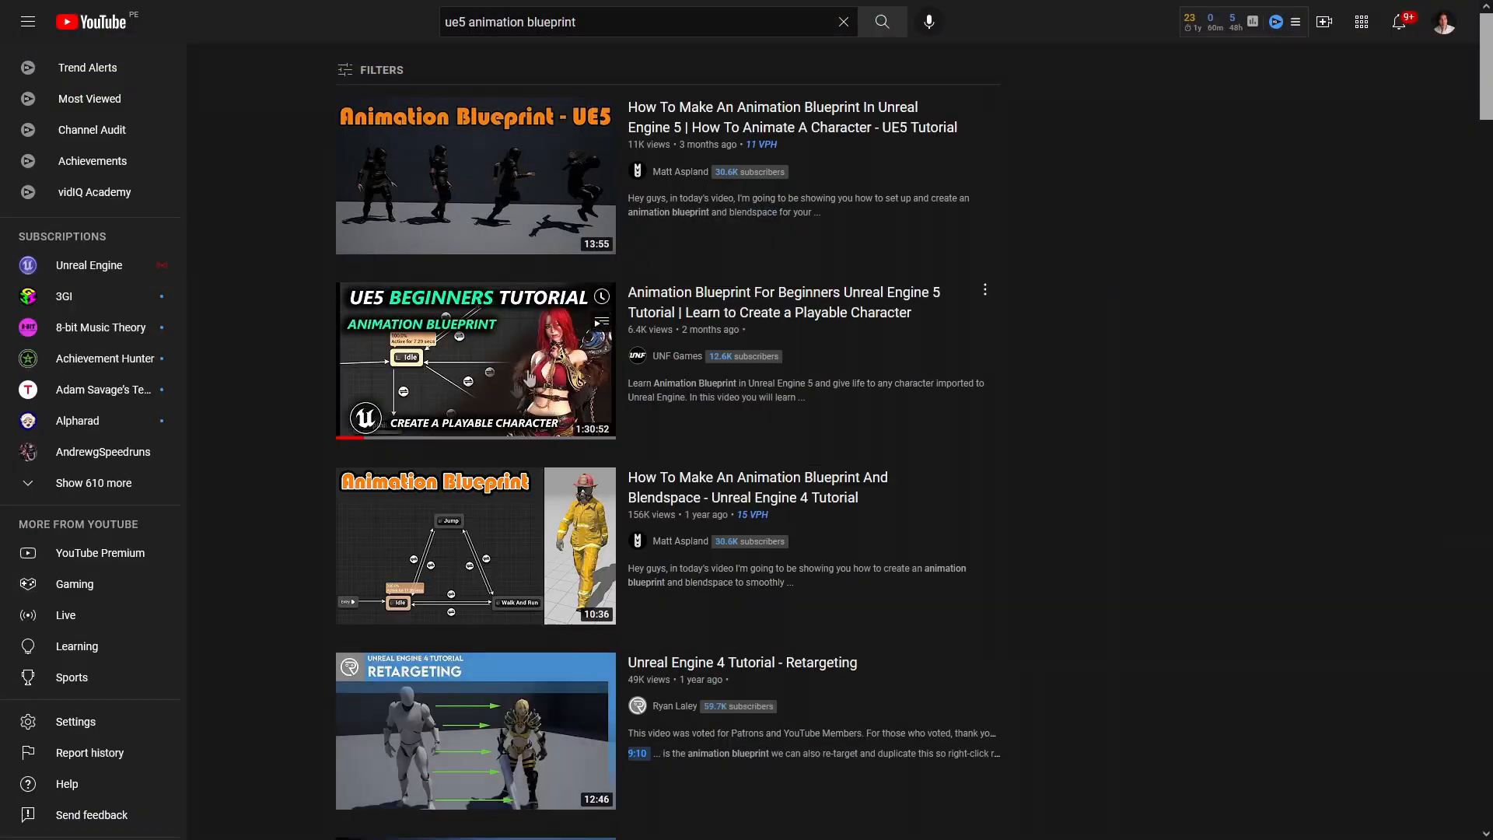
- Open the UNF Games video on Animation Blueprint for beginners, pause it at the very start and like it
left_click(529, 379)
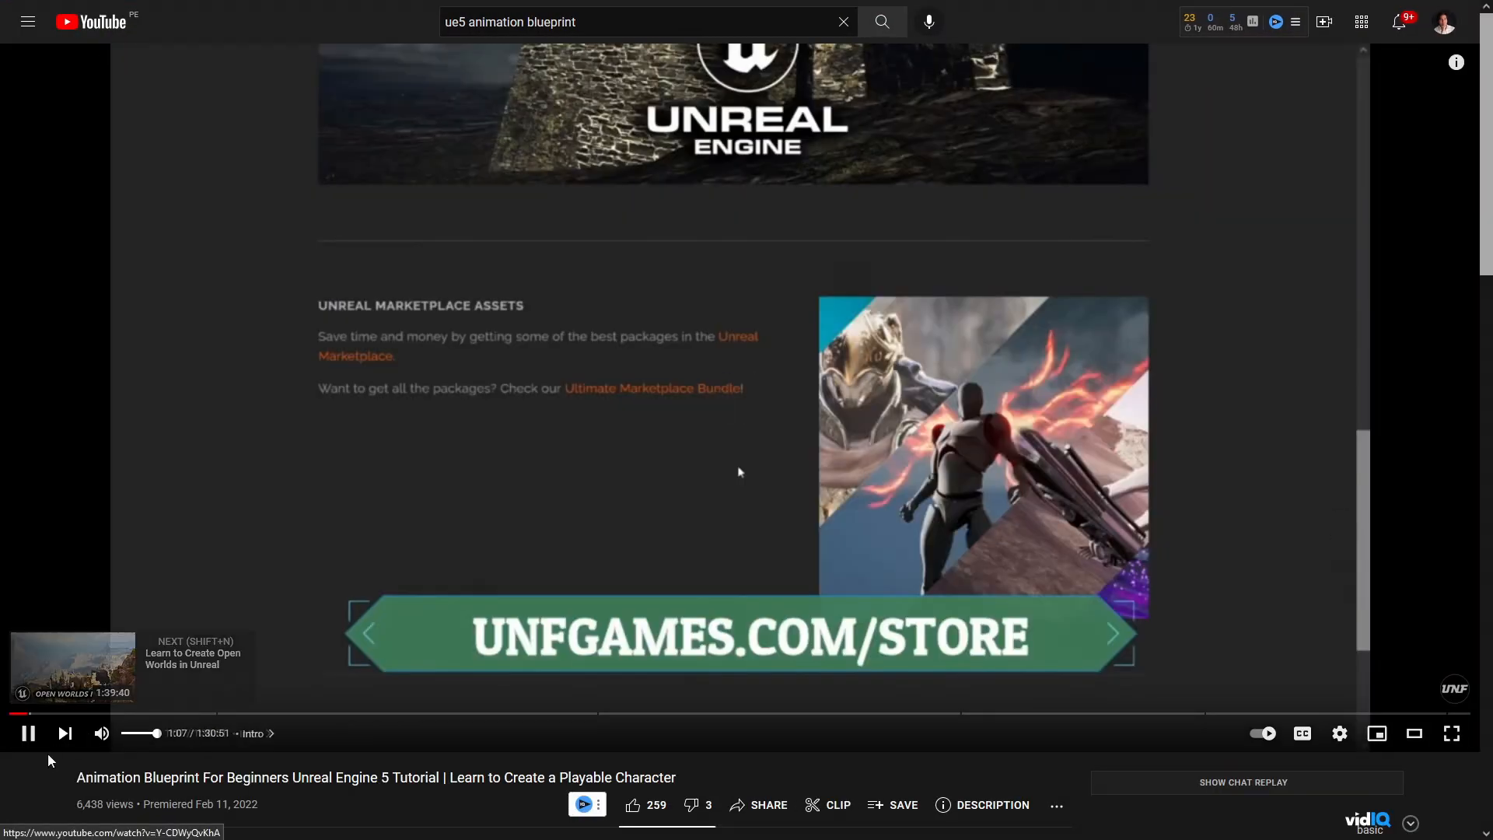
left_click(28, 733)
left_click(10, 713)
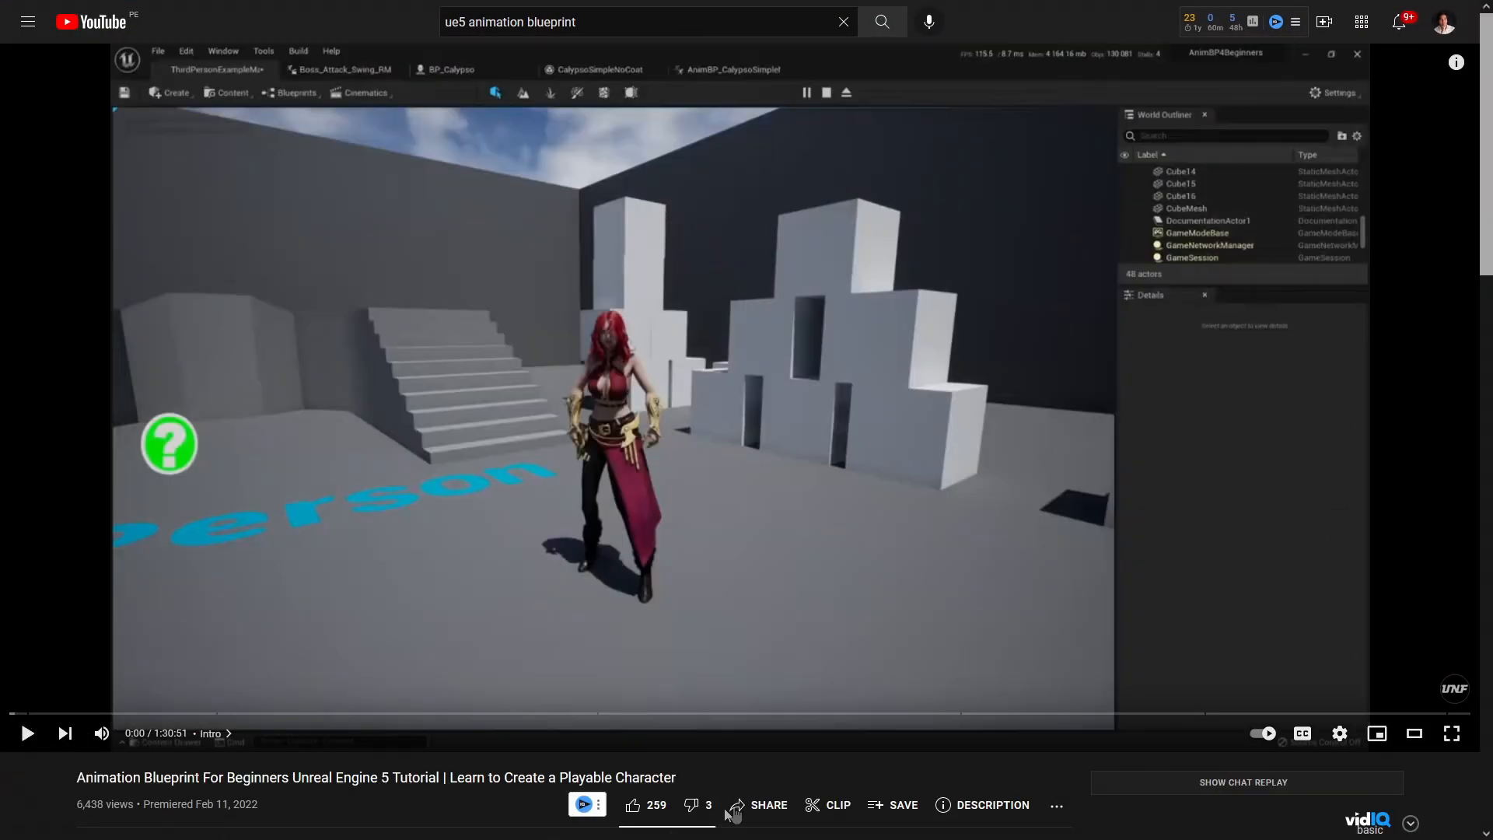
left_click(630, 806)
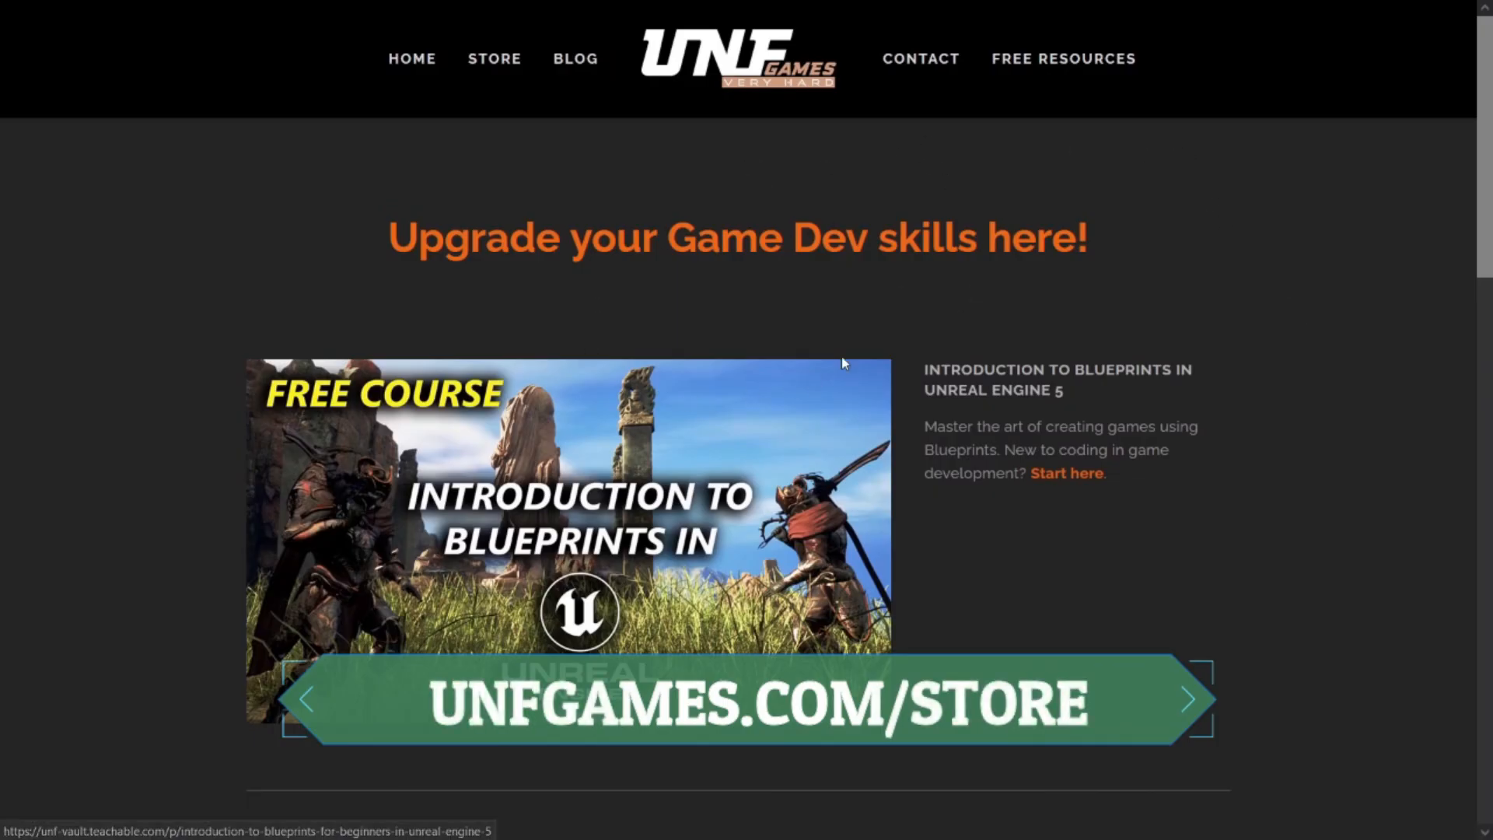
- Look through the courses and Unreal Marketplace assets on the UNF Games store page
scroll(752, 363, "down", 2)
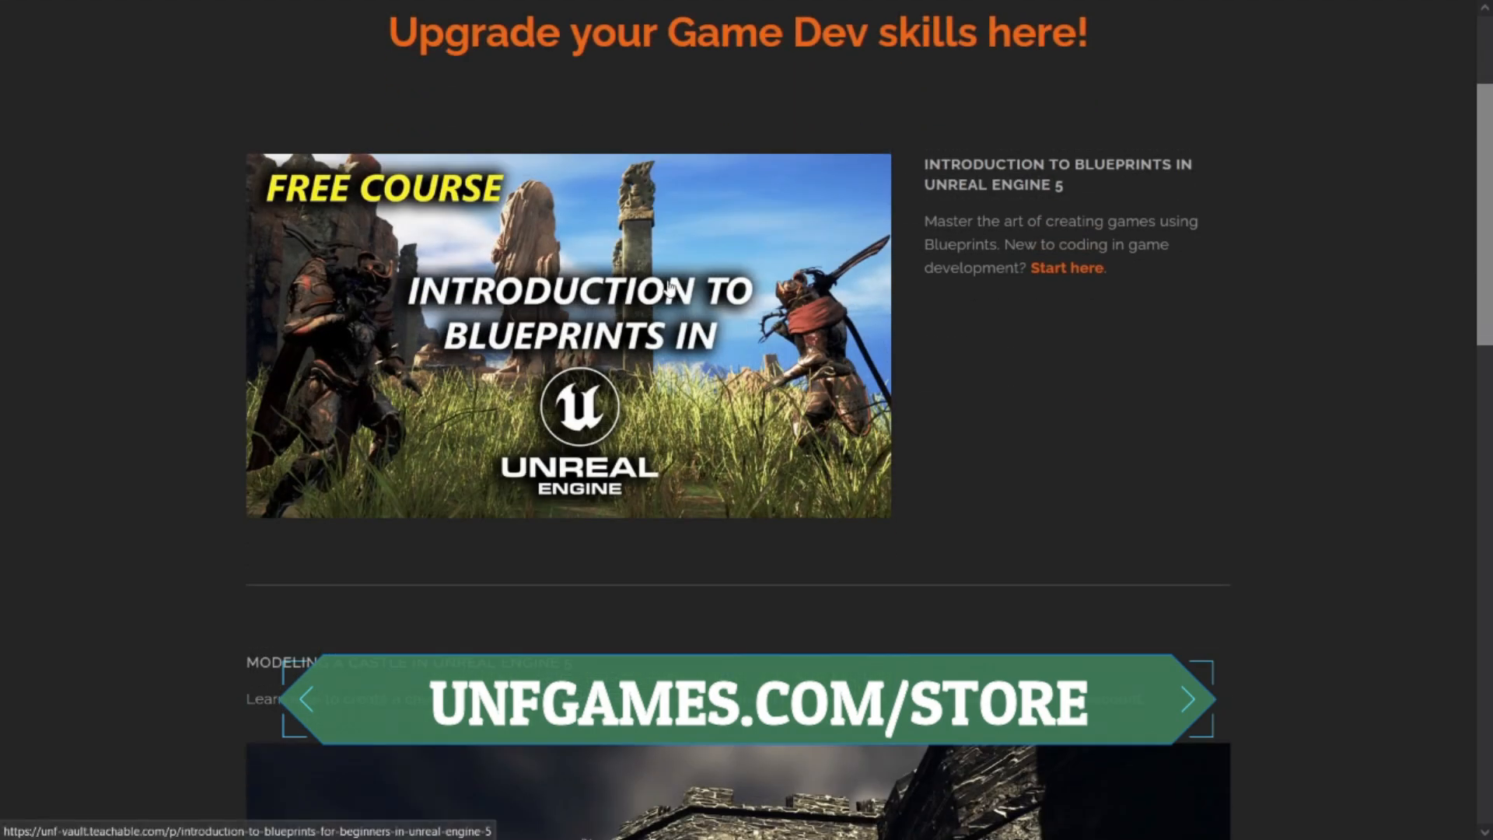
scroll(858, 406, "down", 2)
scroll(858, 406, "down", 5)
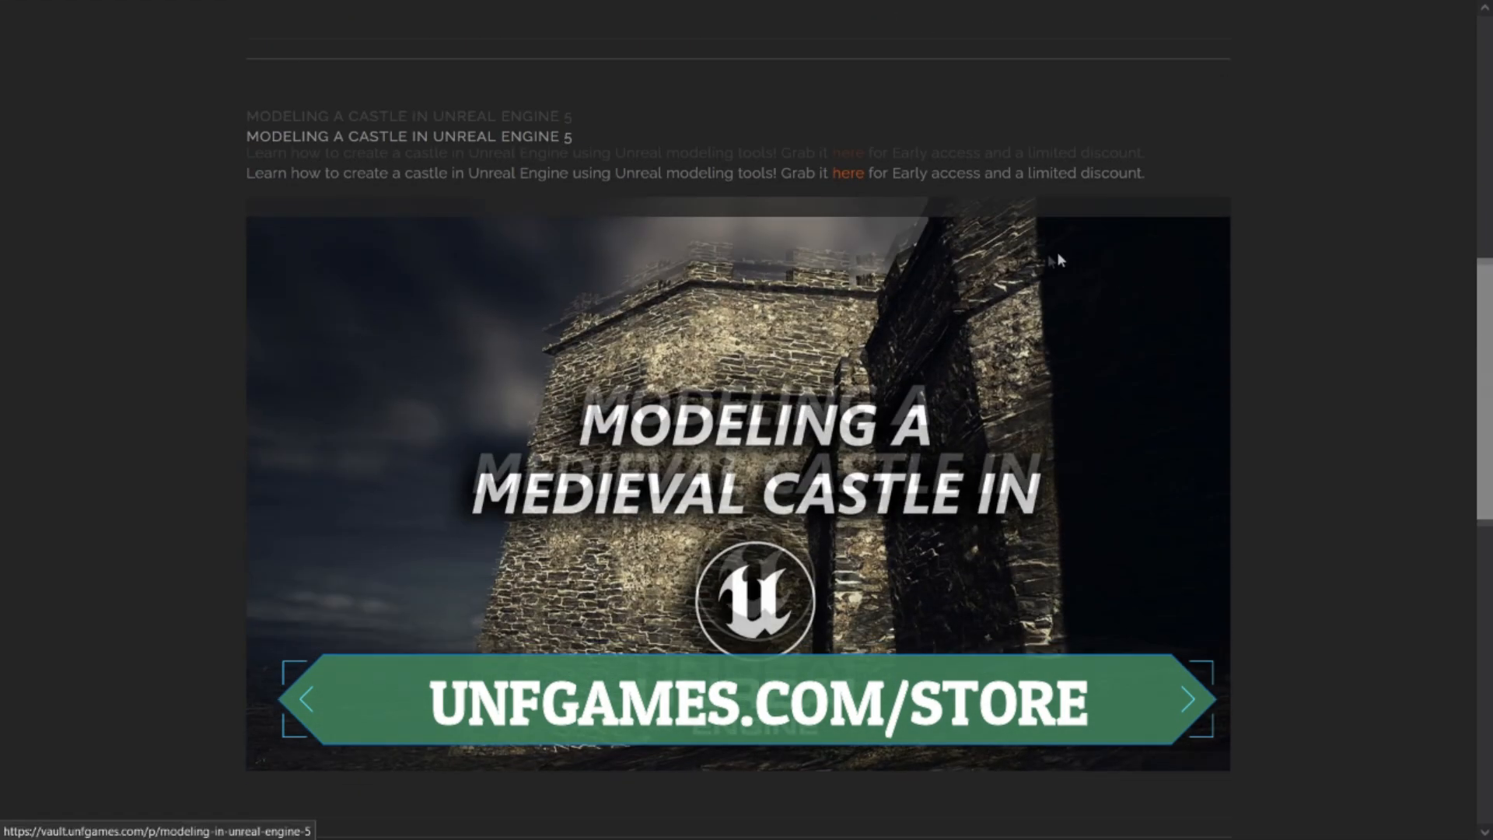
scroll(925, 258, "down", 3)
scroll(906, 253, "down", 4)
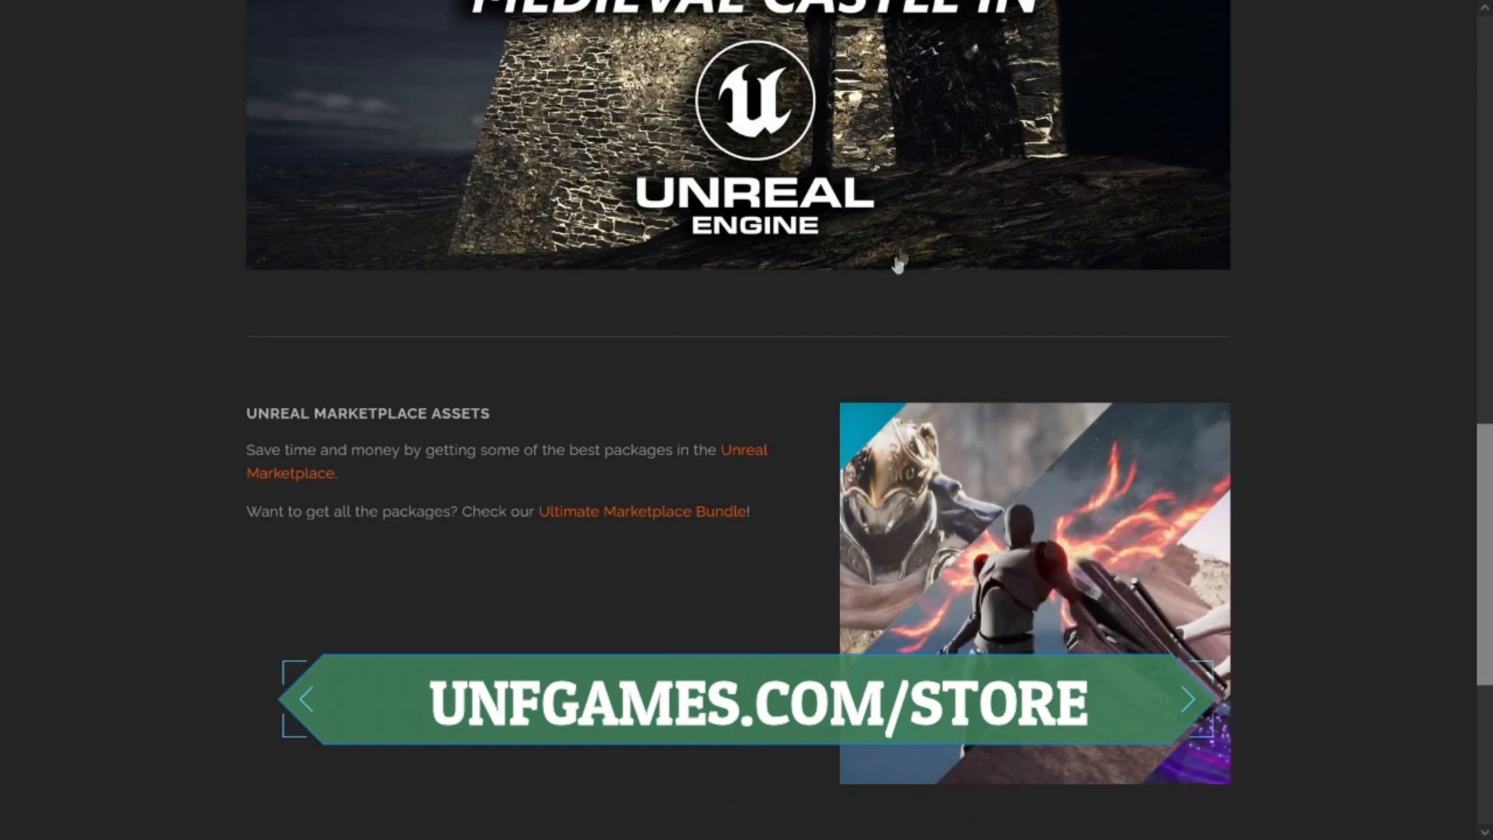
scroll(825, 201, "down", 1)
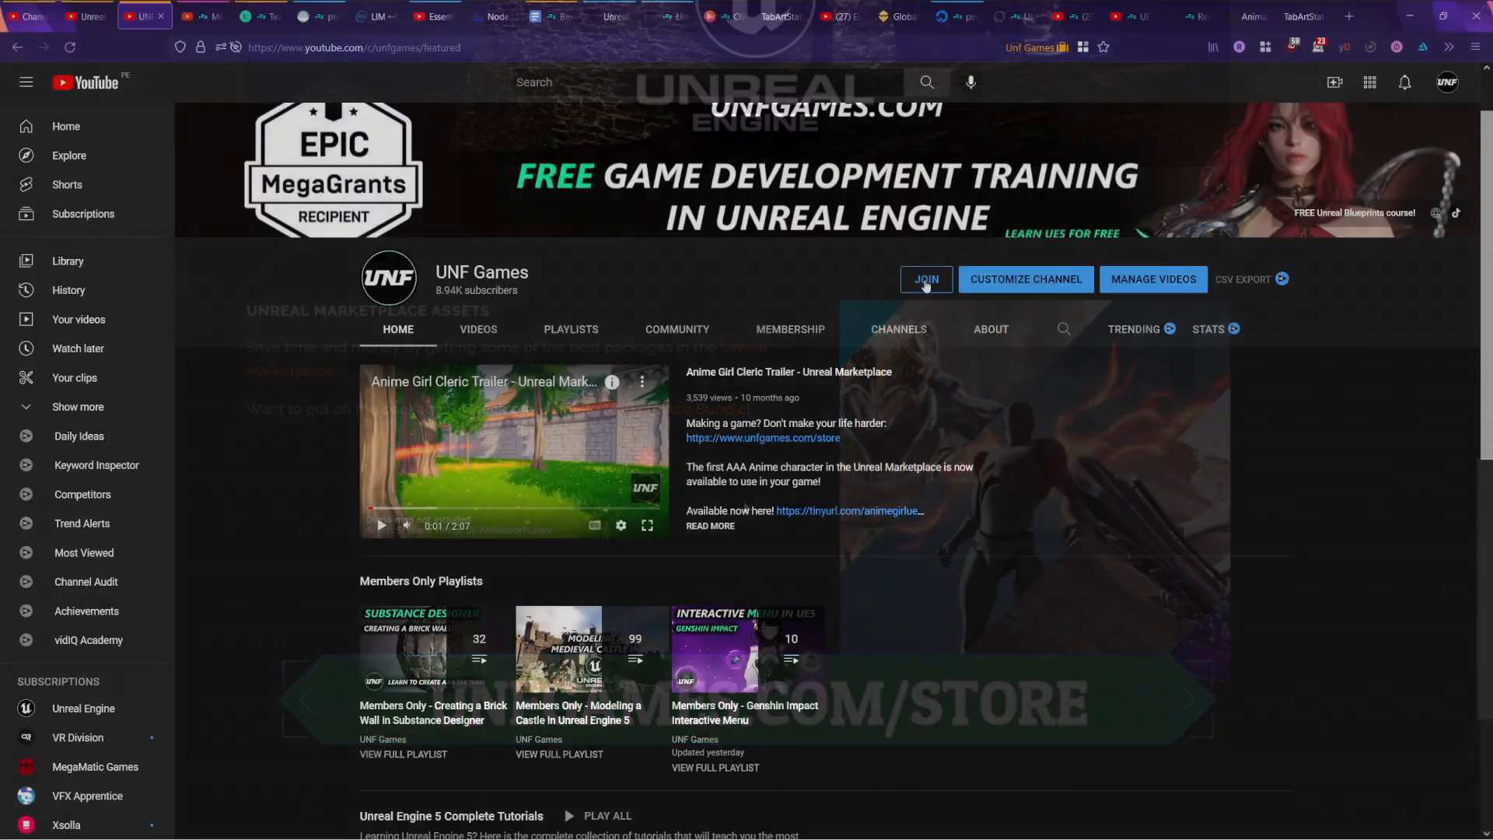
- View the membership offer and its perks on the UNF Games YouTube channel, leaving without joining
left_click(925, 278)
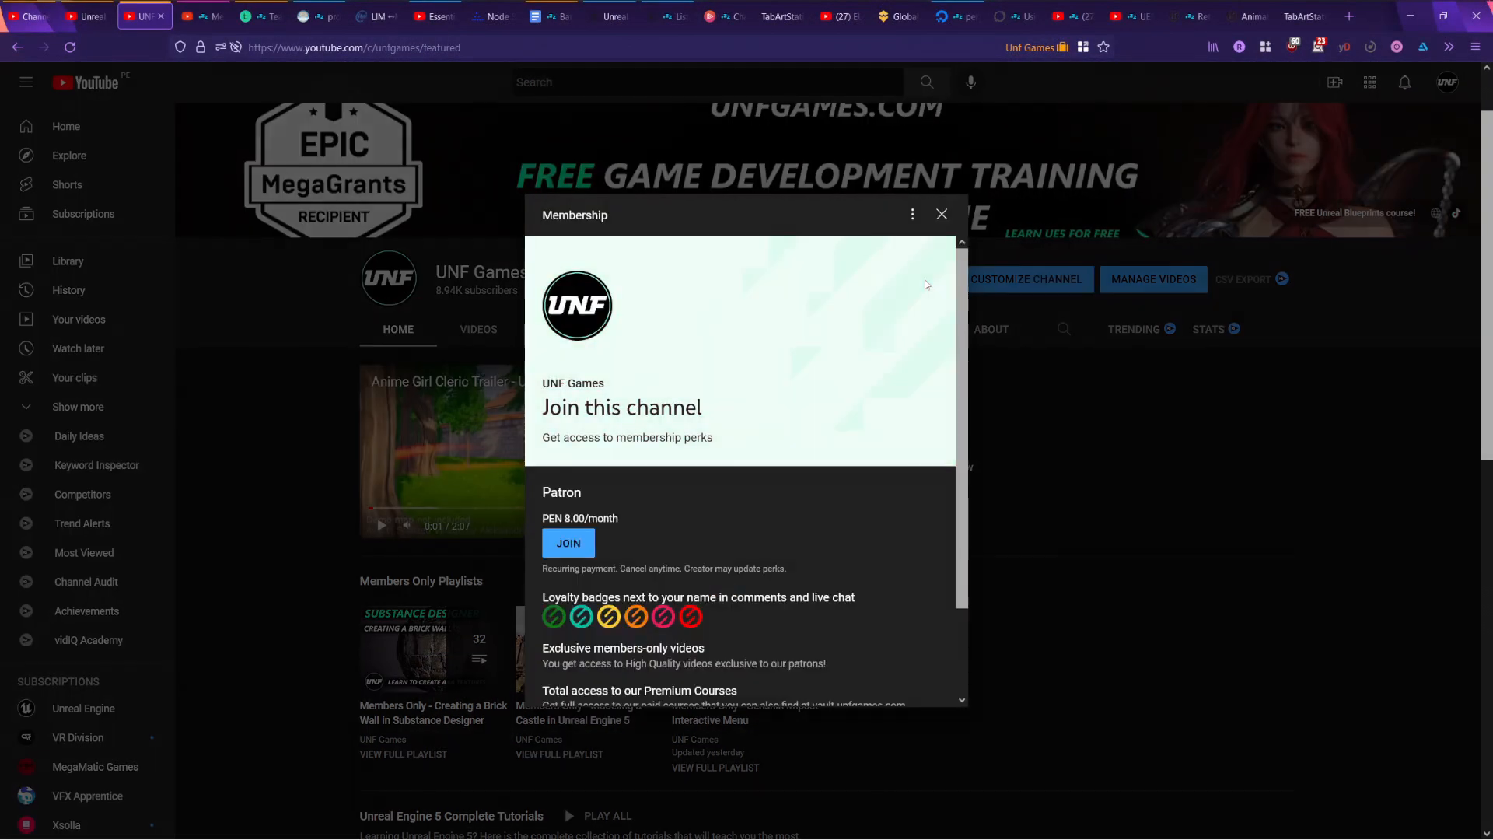
scroll(879, 335, "down", 2)
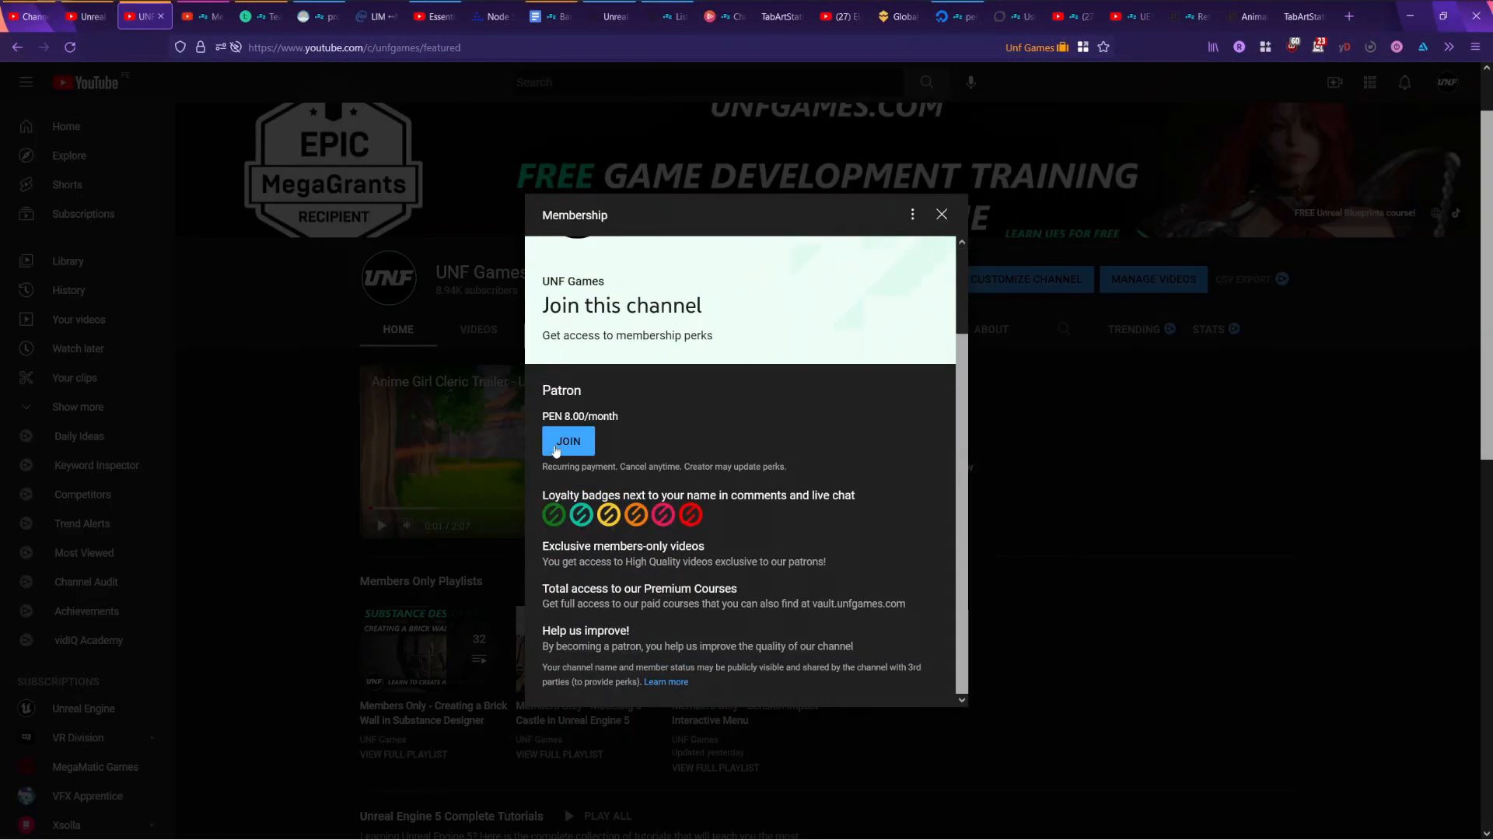
left_click(941, 214)
- Browse the members-only posts and tutorial videos on the channel's Membership page
left_click(789, 328)
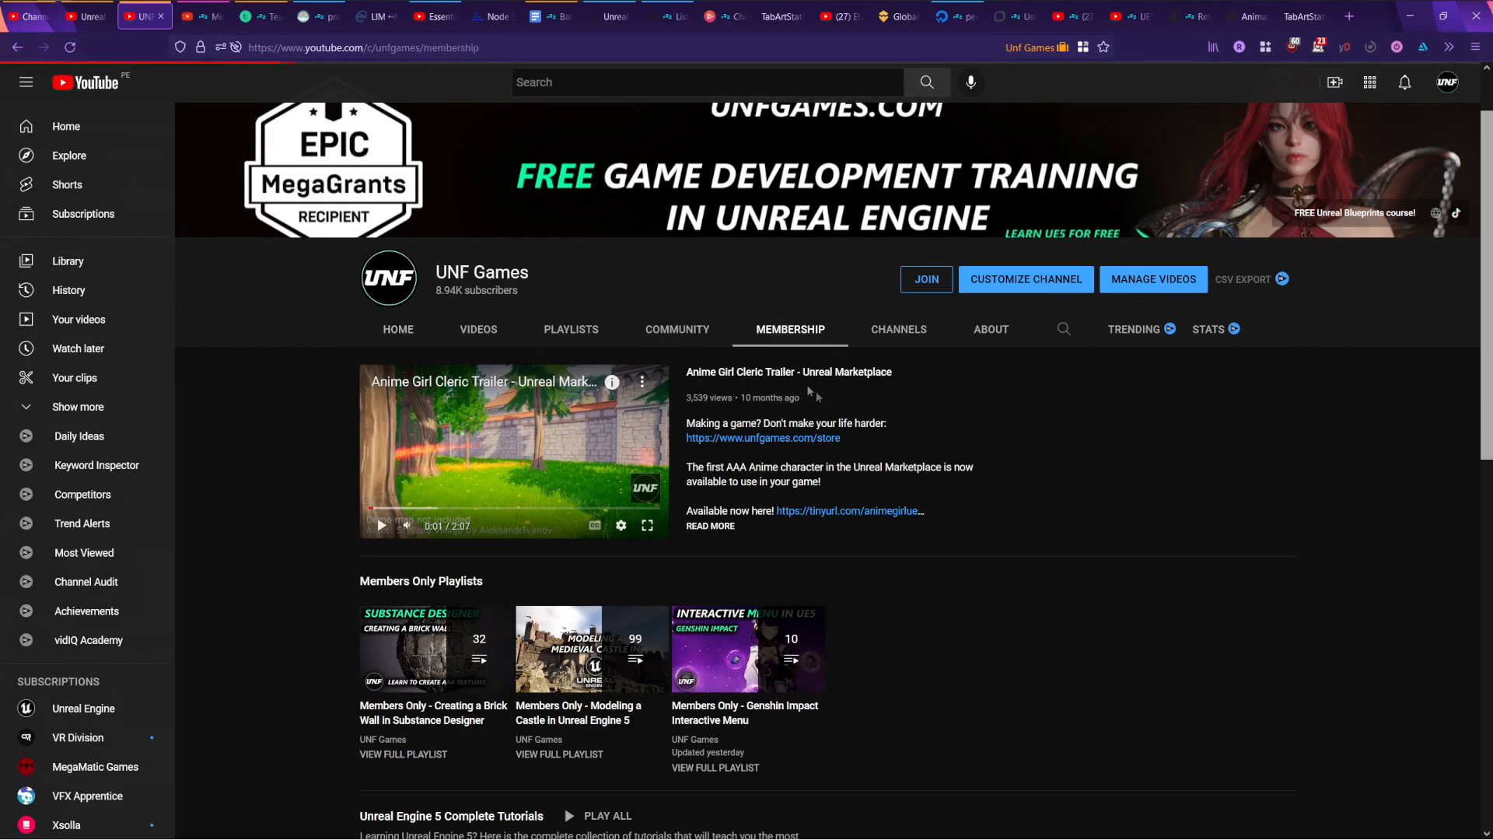
scroll(853, 407, "down", 5)
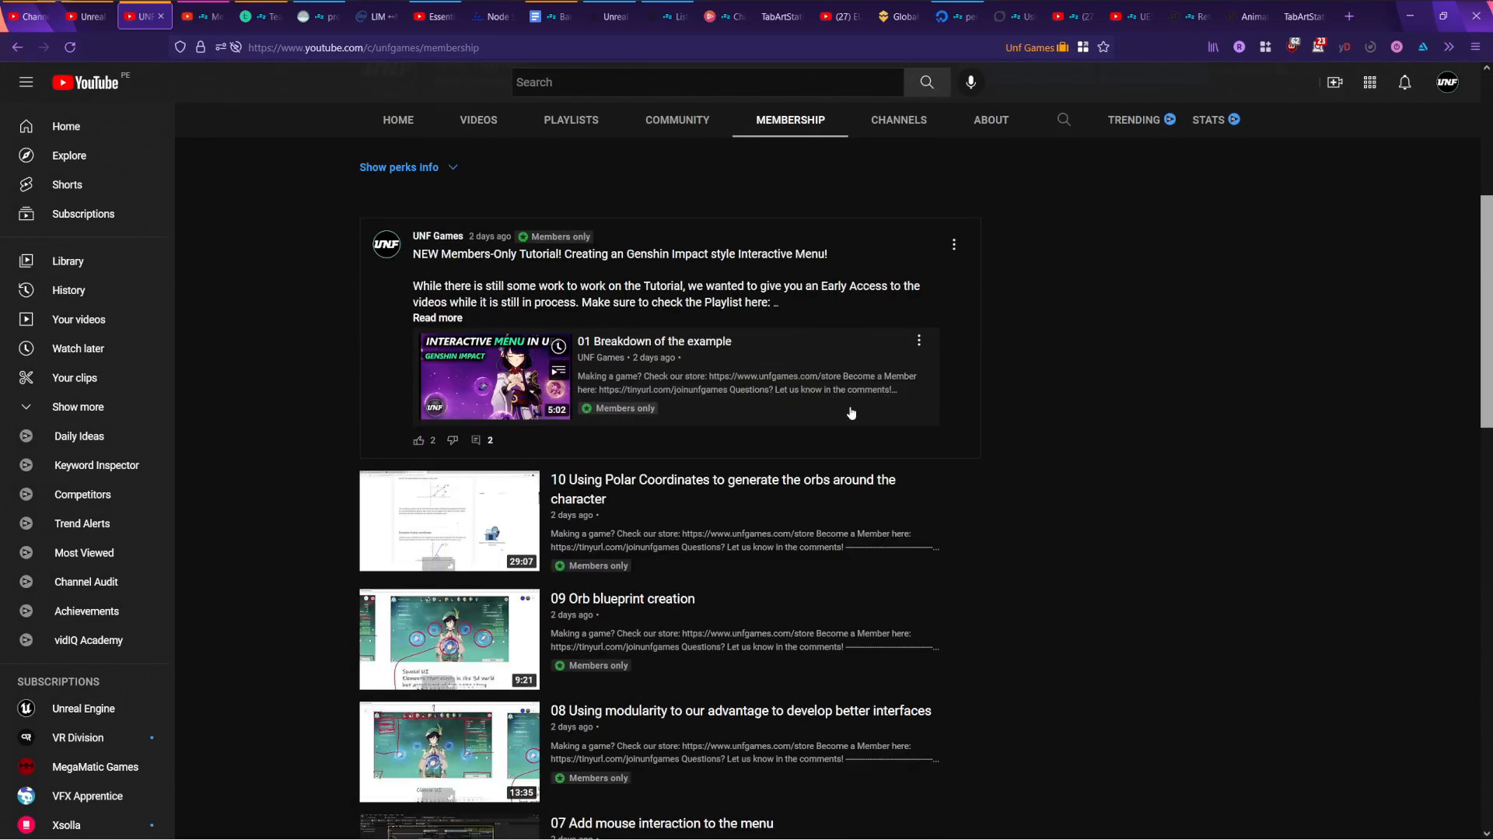
scroll(851, 413, "down", 7)
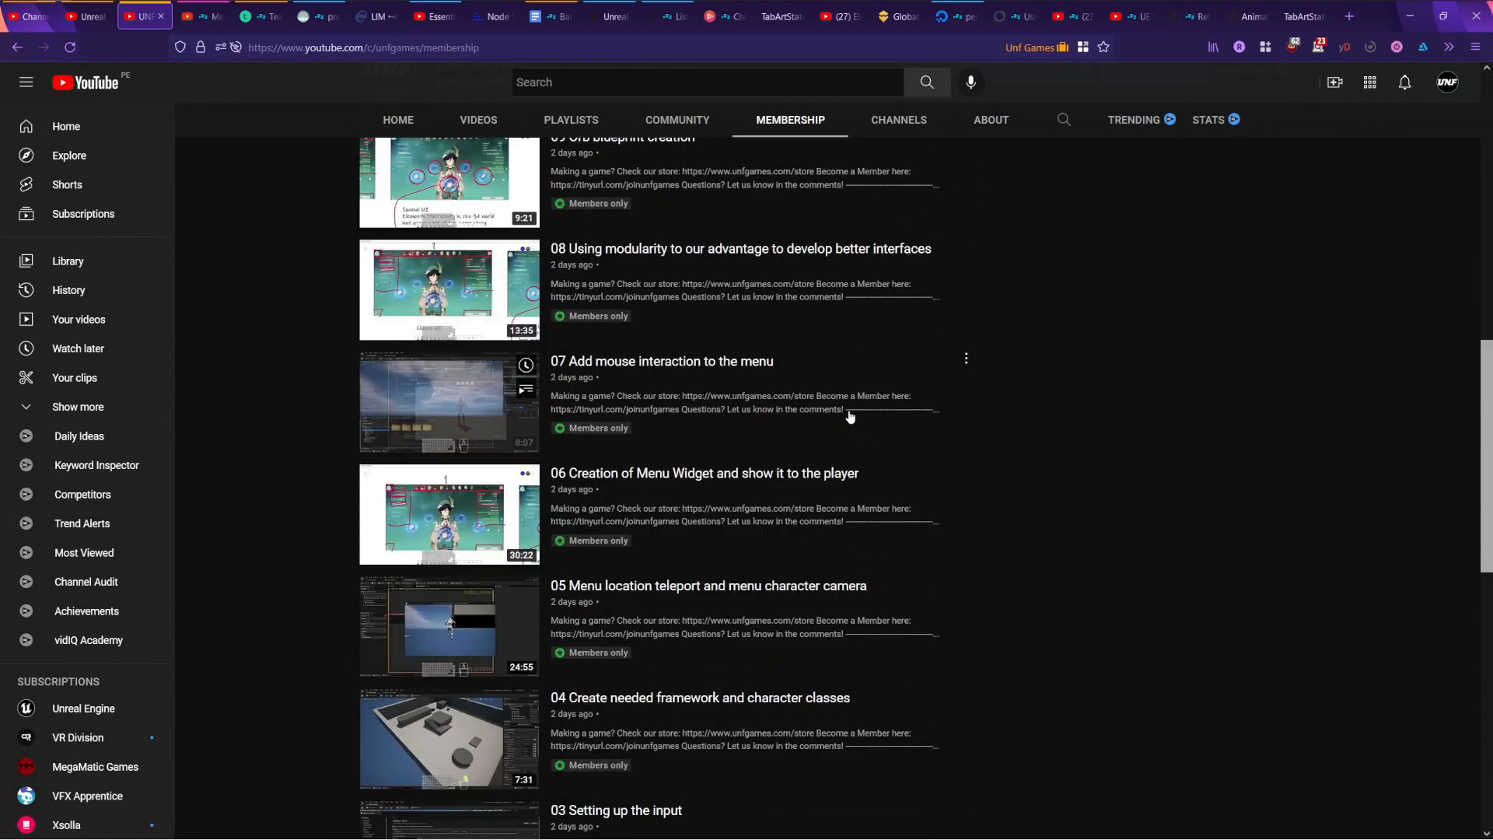
scroll(850, 414, "down", 4)
scroll(848, 417, "down", 6)
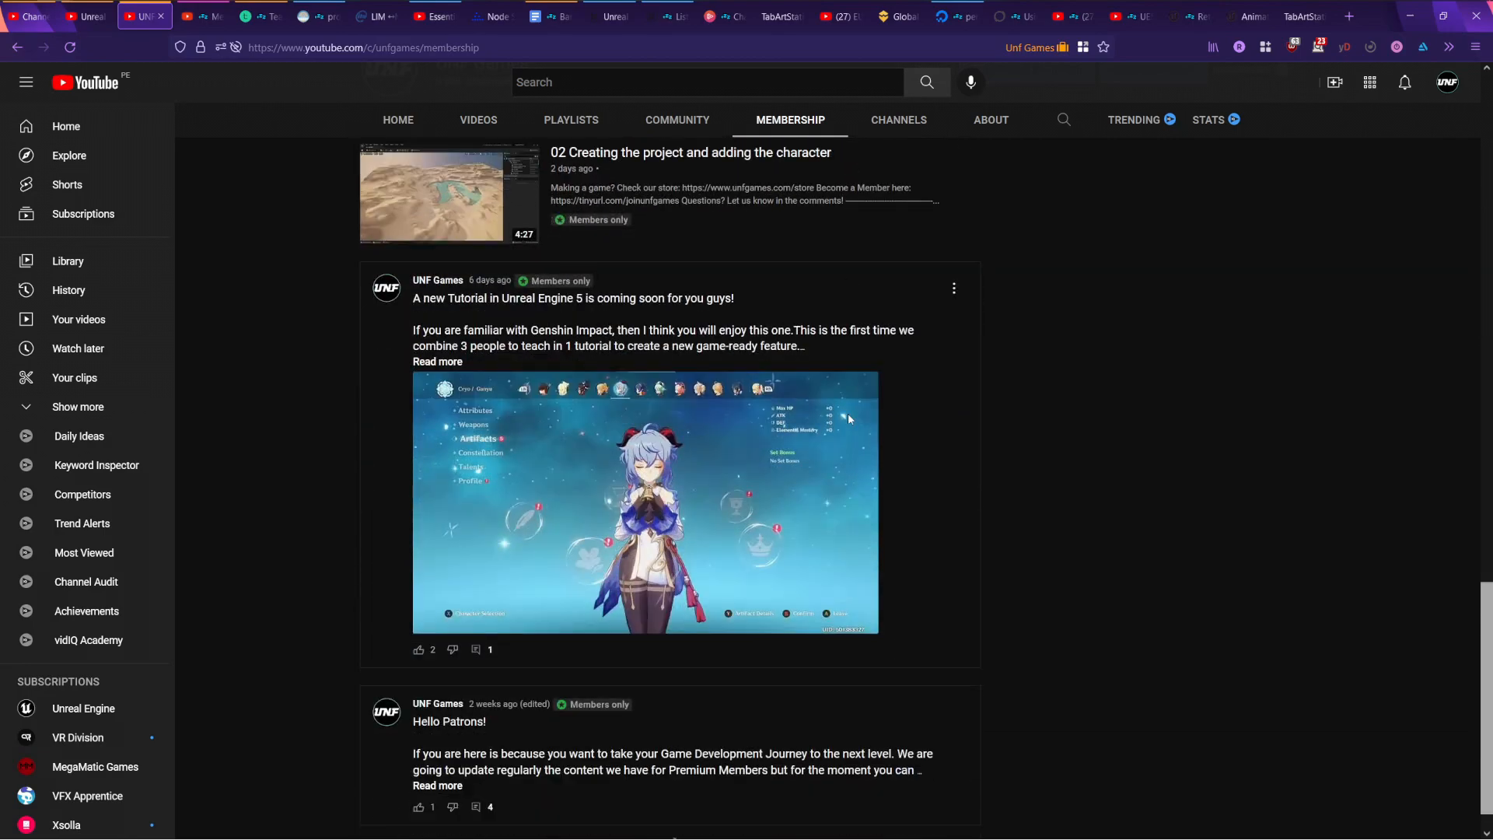
scroll(847, 413, "down", 3)
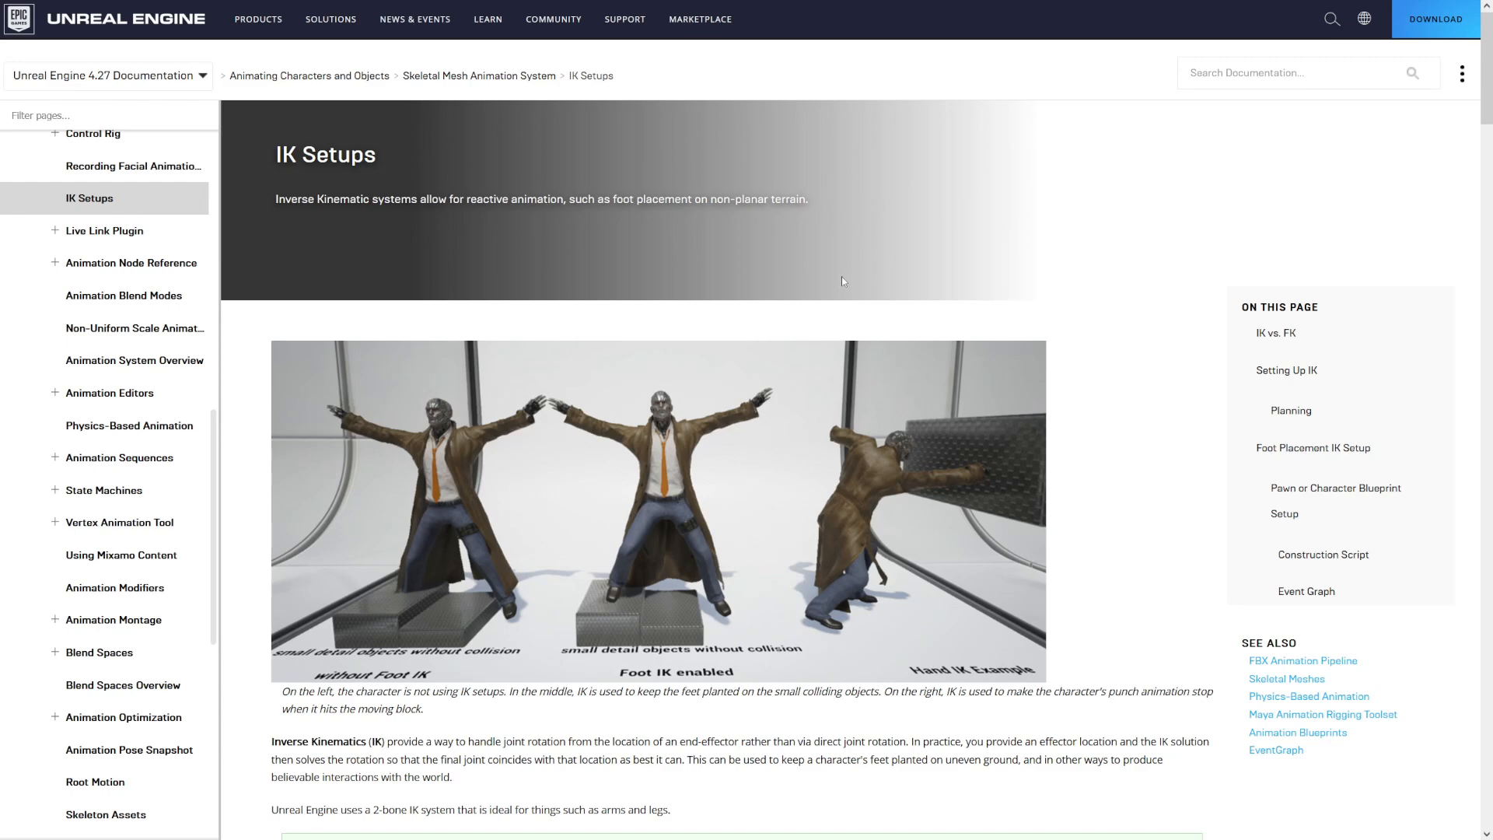
- Capture the three-character IK image on the IK Setups page and mark the left character's hip, knee and foot with red dots
scroll(753, 328, "down", 2)
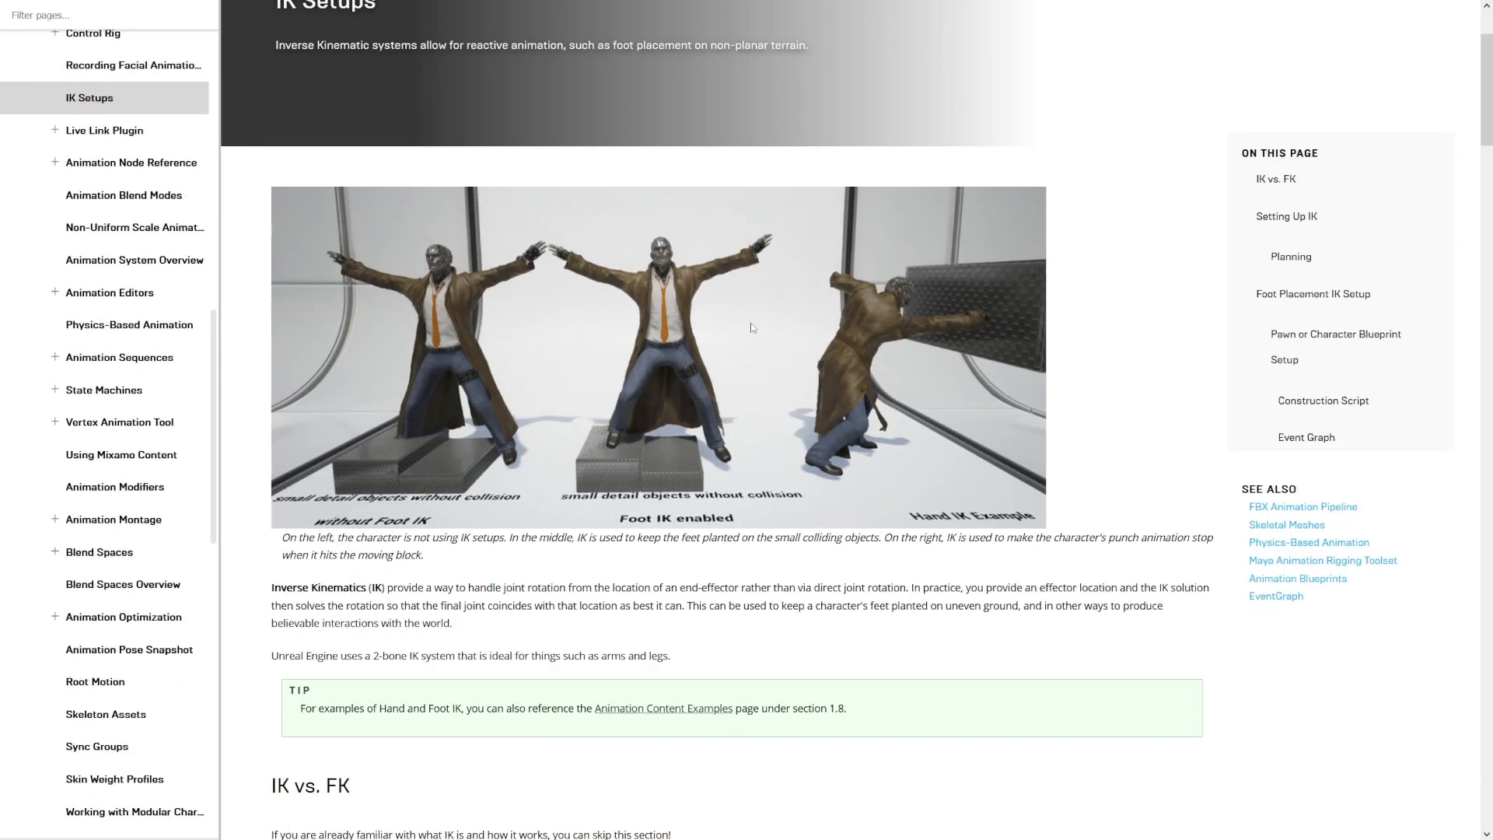
scroll(519, 412, "down", 1)
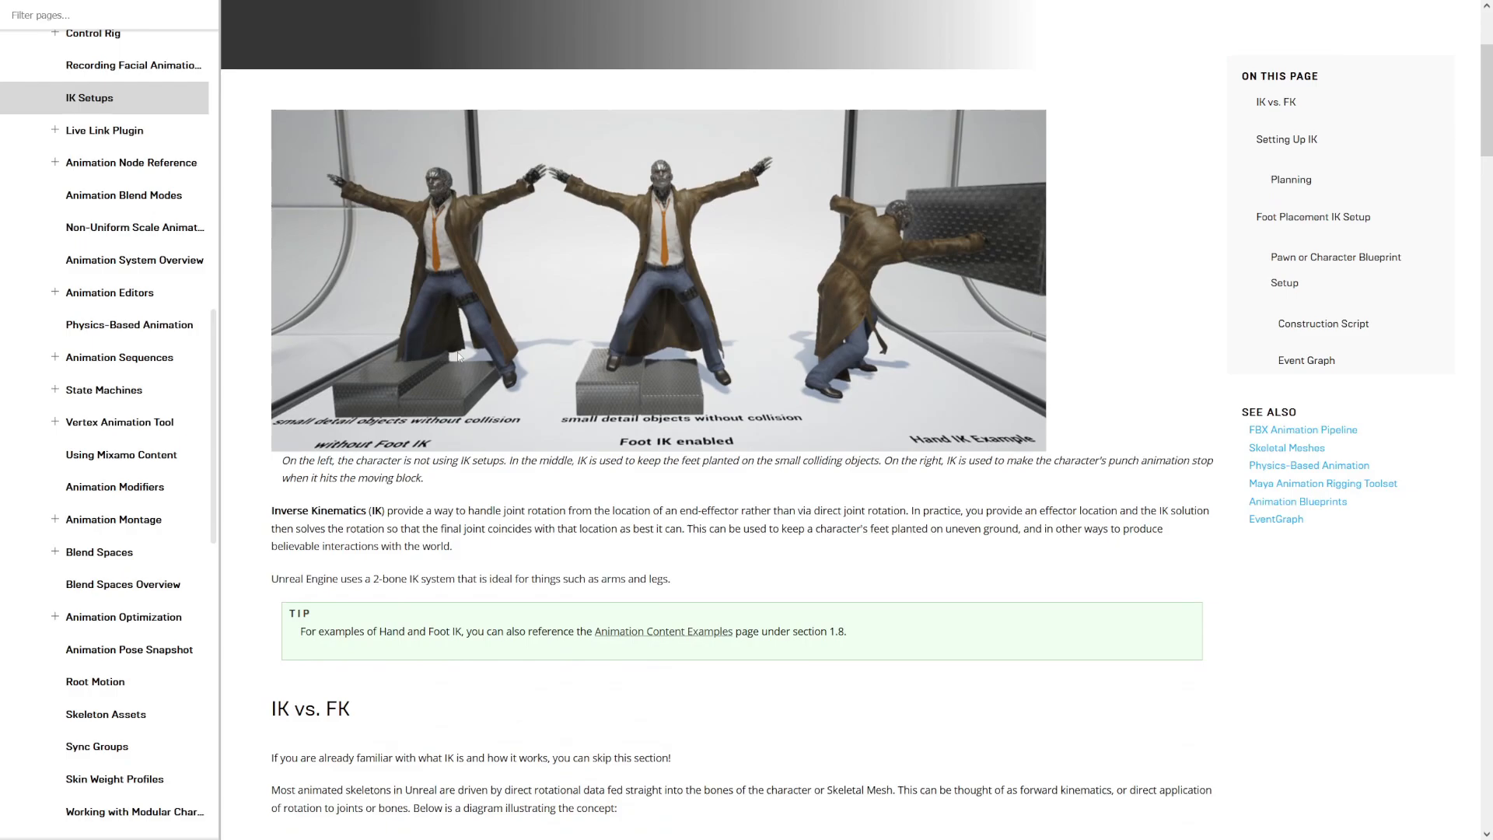
key("Print")
mouse_move(258, 99)
left_mouse_down()
mouse_move(1060, 375)
mouse_move(1105, 451)
left_mouse_up()
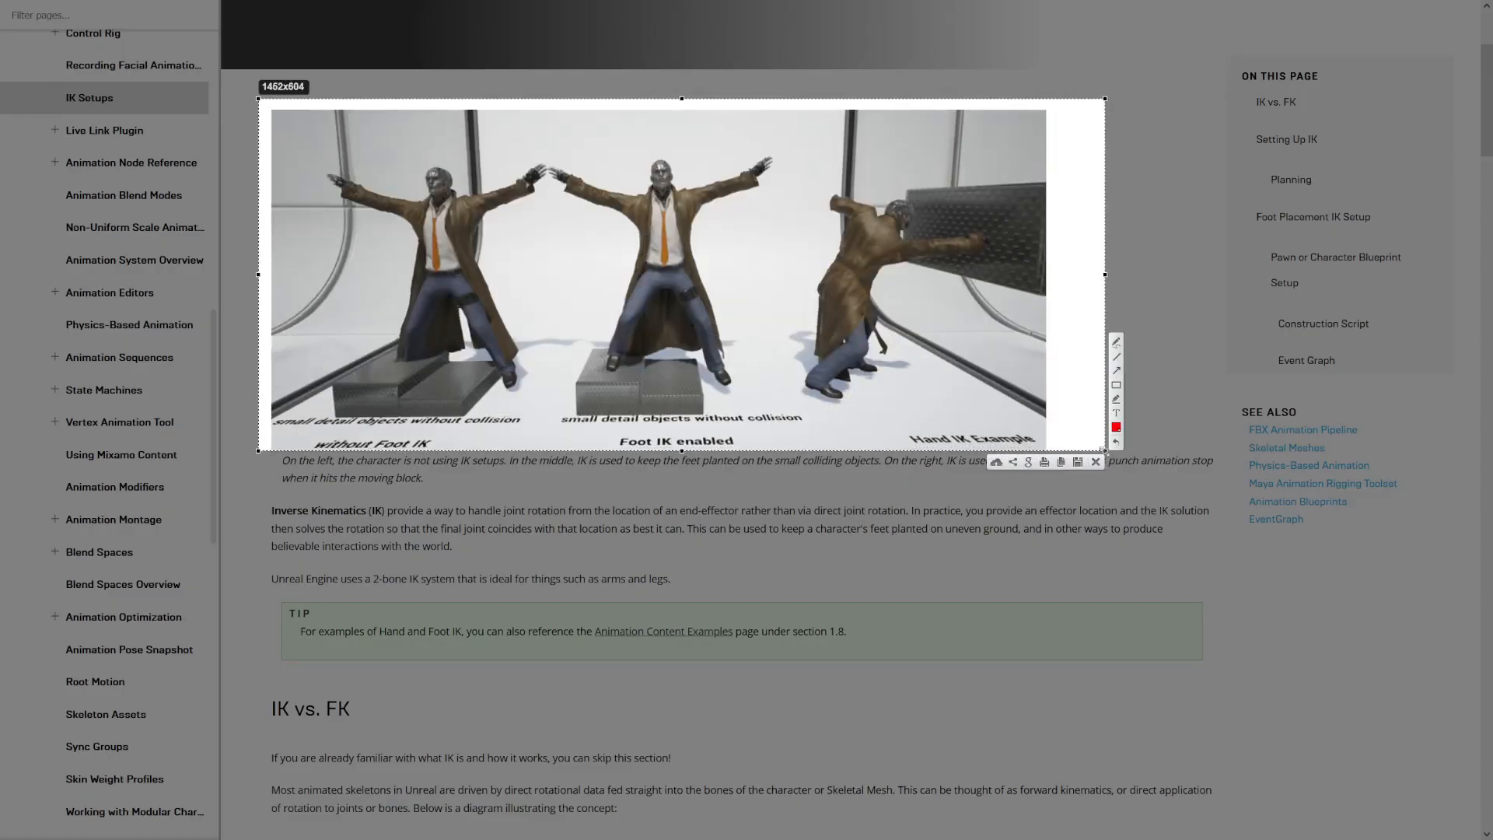
left_click(436, 290)
left_click(414, 330)
left_click(407, 373)
- Trace the left character's leg from hip to foot in green and draw a green arrow at its foot
left_click(1116, 427)
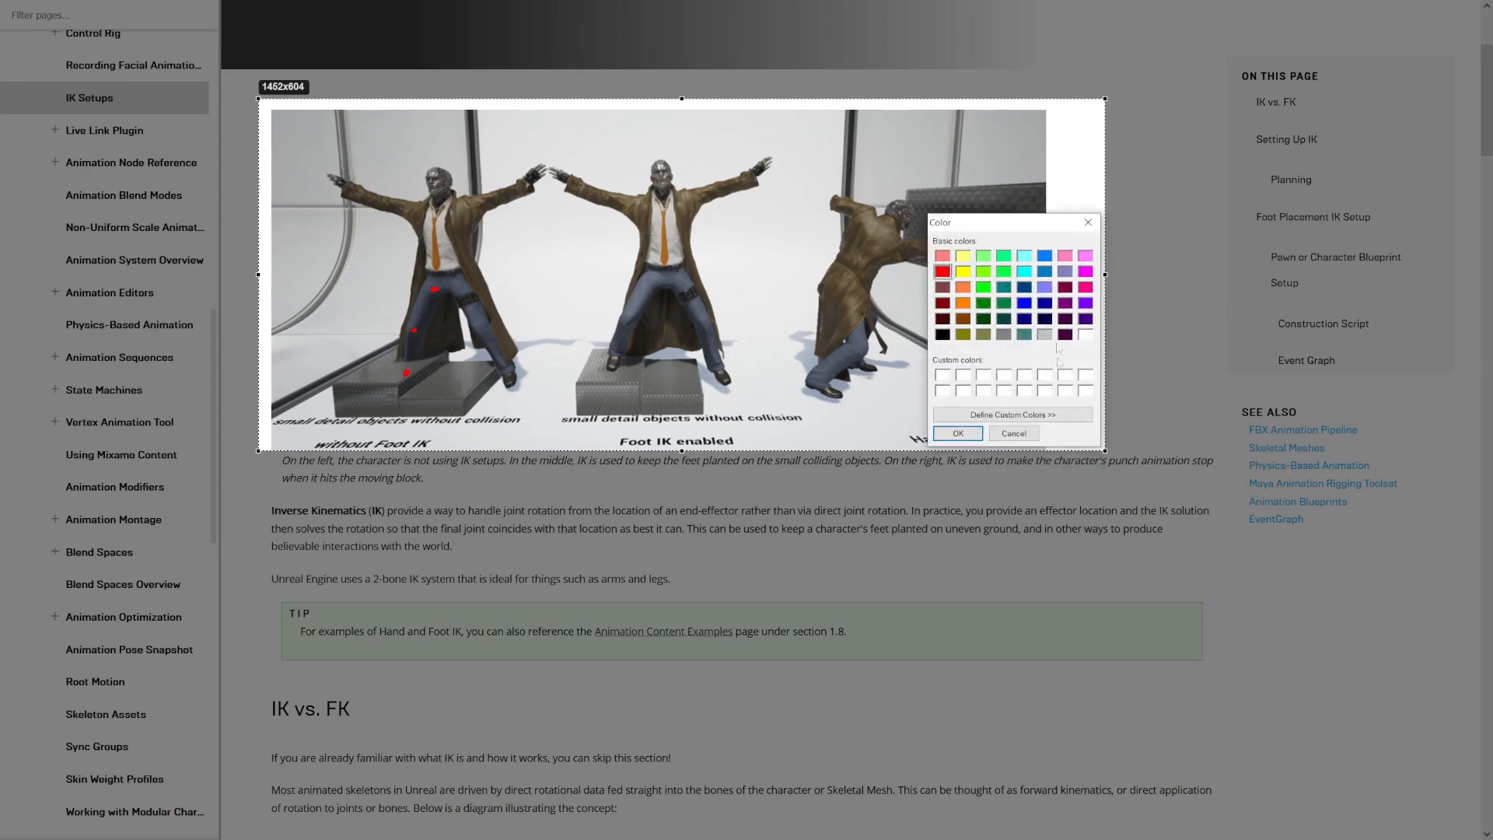
left_click(983, 288)
left_click(958, 434)
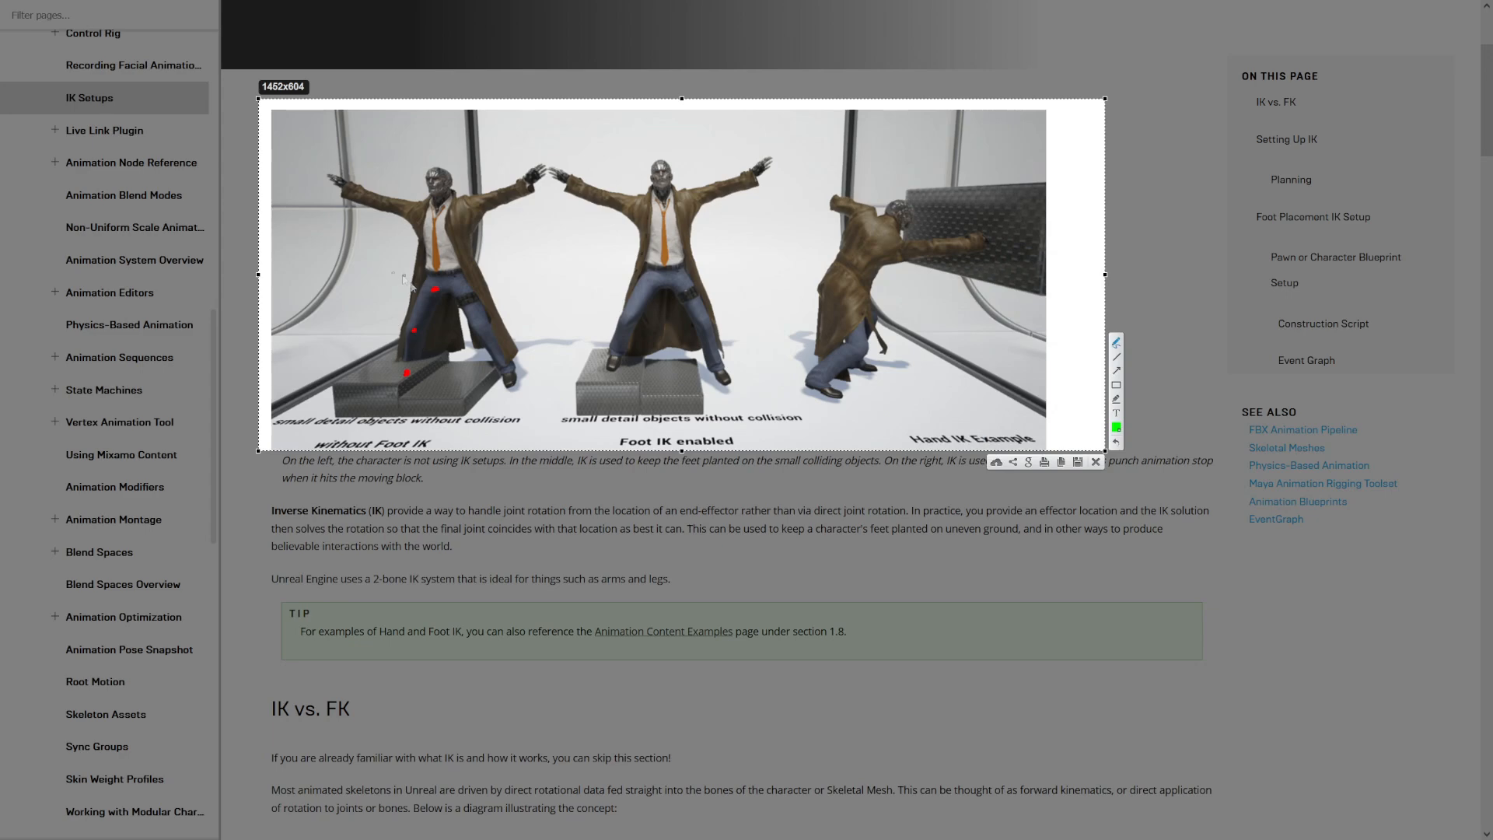
left_click_drag(437, 293, 407, 374)
left_click_drag(403, 364, 390, 367)
- Mark the middle character's foot, knee and hip in red, with a question mark and arrow pointing at the knee
left_click(1116, 427)
left_click(942, 271)
left_click(960, 433)
left_click_drag(609, 367, 610, 371)
mouse_move(585, 294)
left_mouse_down()
mouse_move(589, 311)
mouse_move(619, 314)
left_mouse_up()
left_click(589, 316)
left_click(666, 275)
left_click(635, 327)
- Sketch a red two-segment chain of circled joints from the middle character's chest to the right character, plus an arrow off the chest
left_click_drag(843, 192, 847, 183)
mouse_move(671, 218)
left_mouse_down()
mouse_move(682, 224)
mouse_move(675, 214)
left_mouse_up()
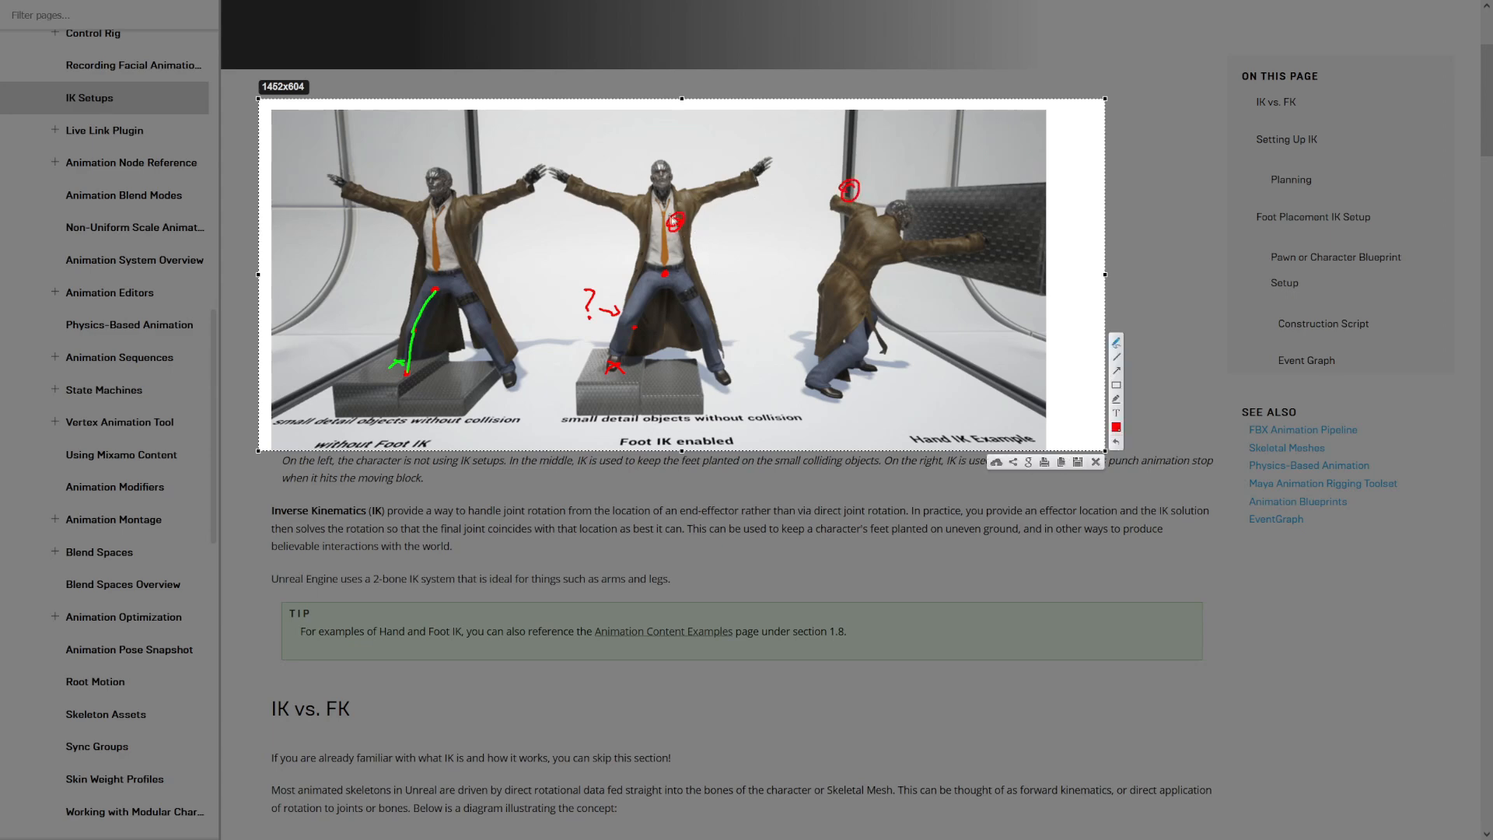
left_click_drag(843, 204, 739, 149)
left_click_drag(692, 206, 743, 158)
left_click_drag(660, 241, 617, 247)
mouse_move(622, 241)
left_mouse_down()
mouse_move(609, 253)
mouse_move(631, 263)
left_mouse_up()
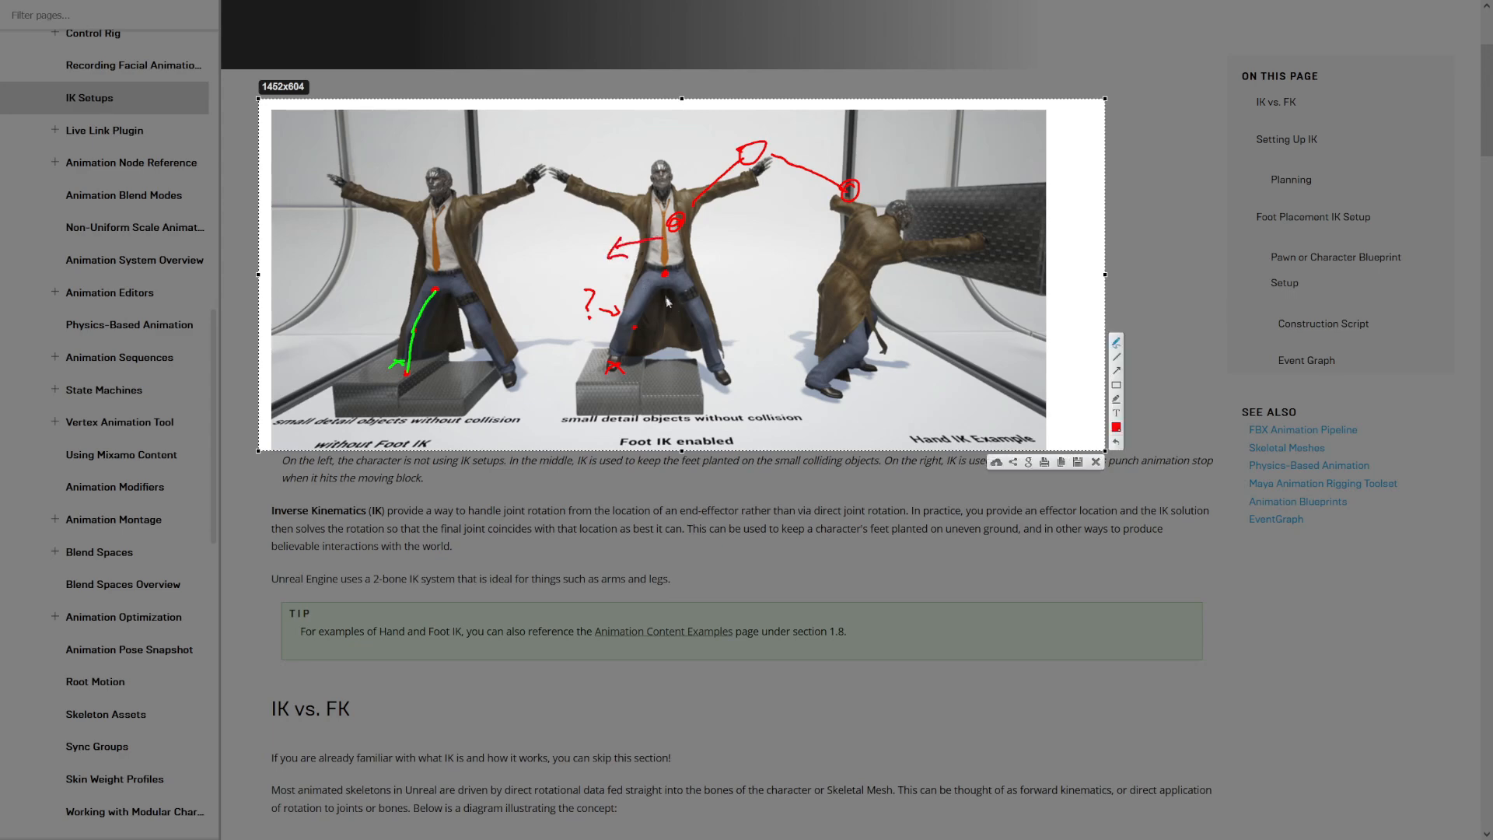
- Draw one more stroke across the capture, undo it and discard the annotated screenshot
mouse_move(689, 296)
left_mouse_down()
mouse_move(659, 302)
mouse_move(748, 266)
mouse_move(849, 283)
left_mouse_up()
key("ctrl+z")
key("Escape")
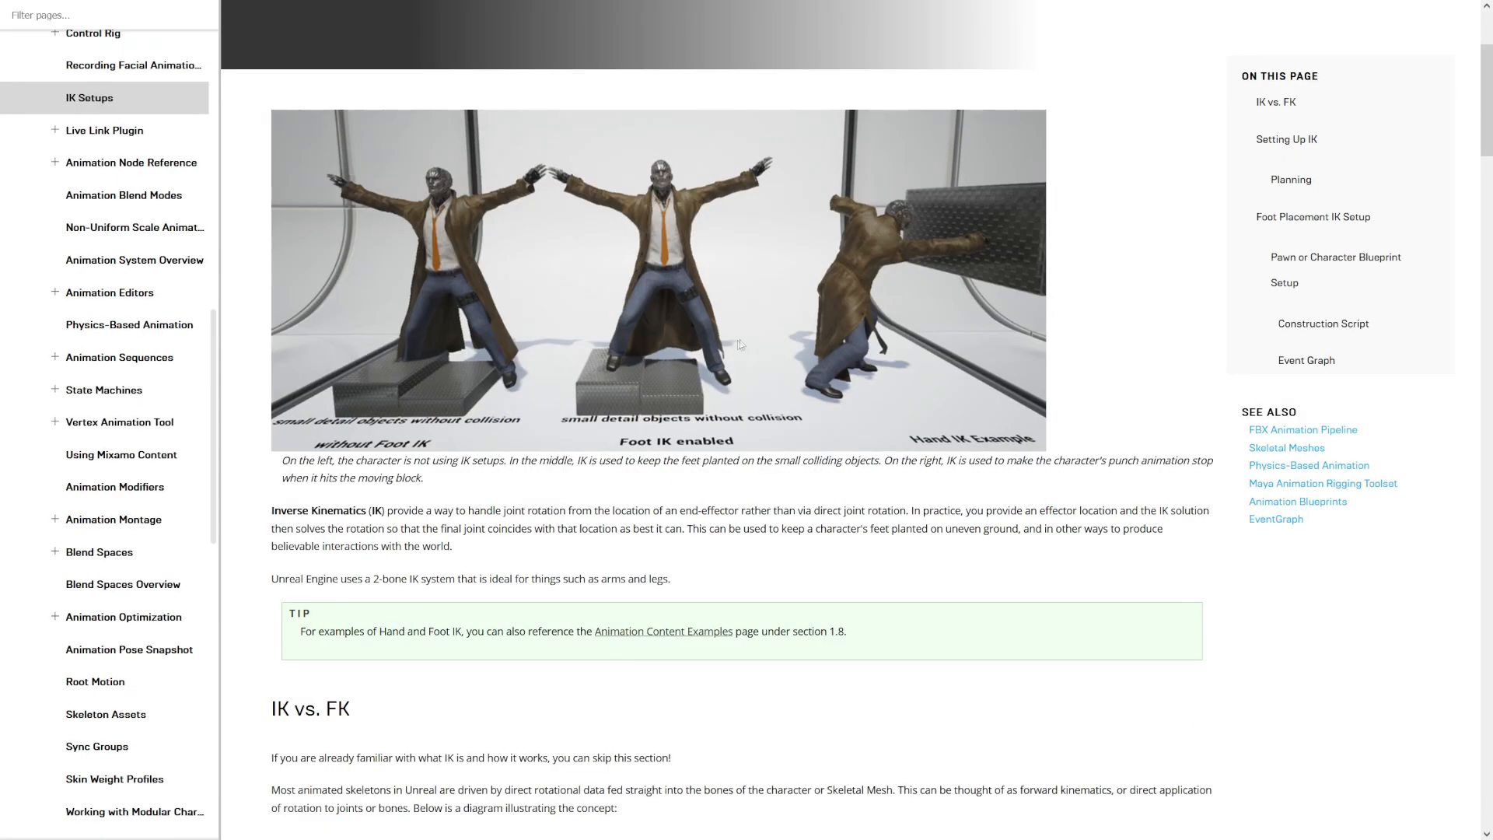
- Read the IK vs. FK, Setting Up IK and Planning sections of the IK Setups documentation
scroll(591, 622, "down", 6)
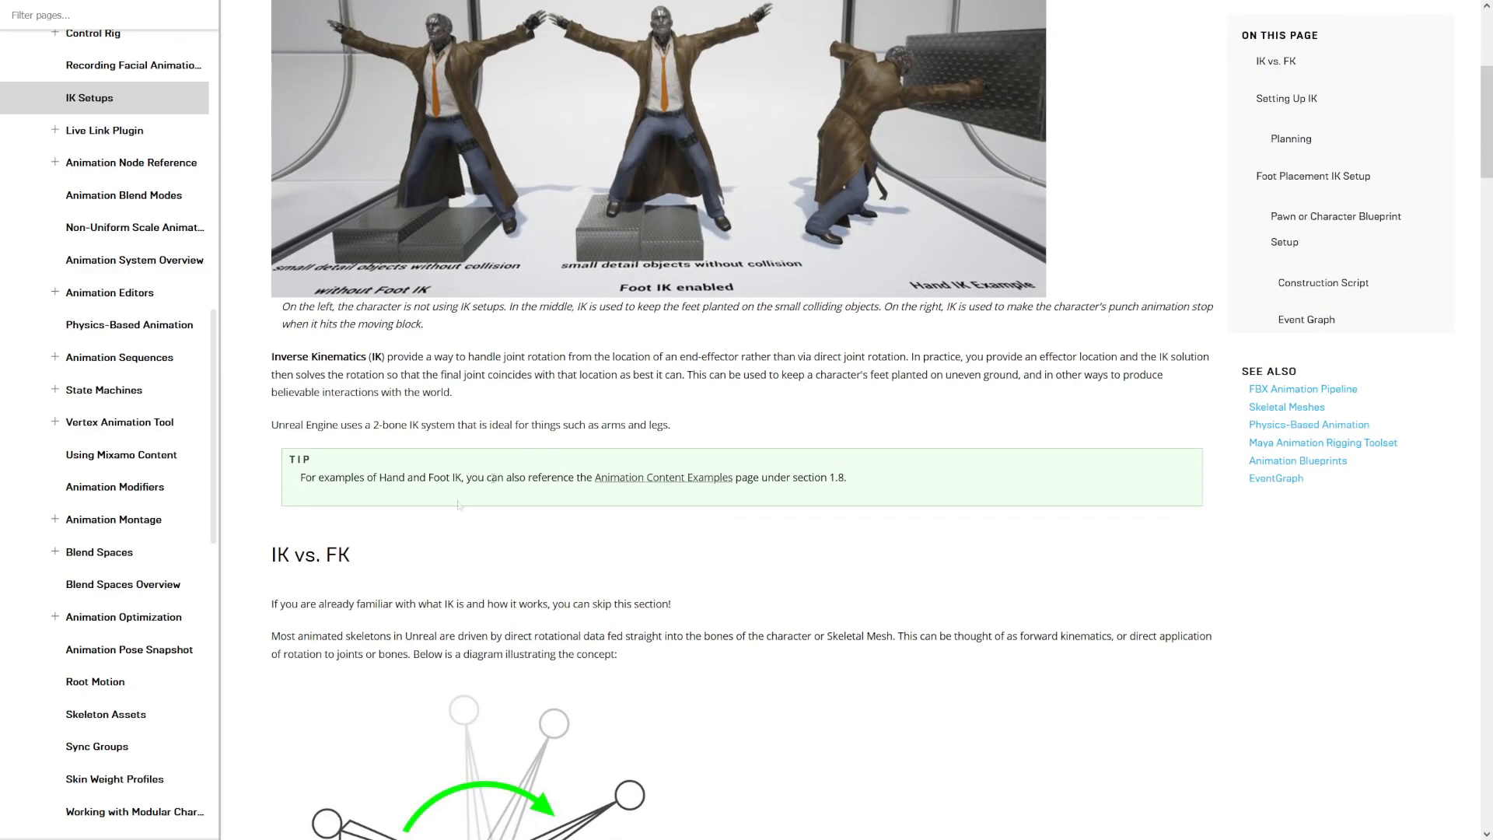
scroll(507, 301, "down", 4)
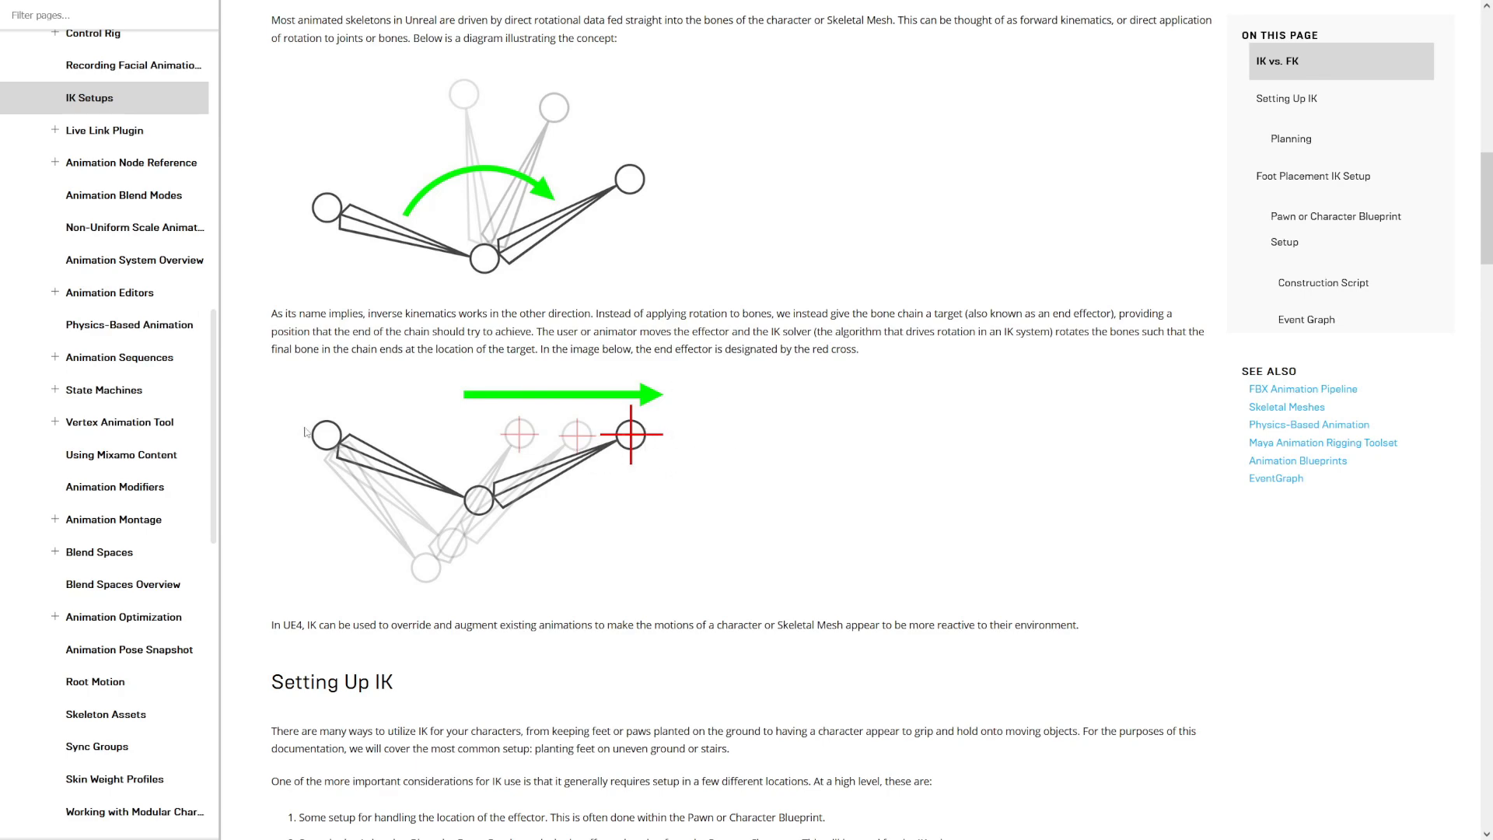
scroll(580, 595, "down", 5)
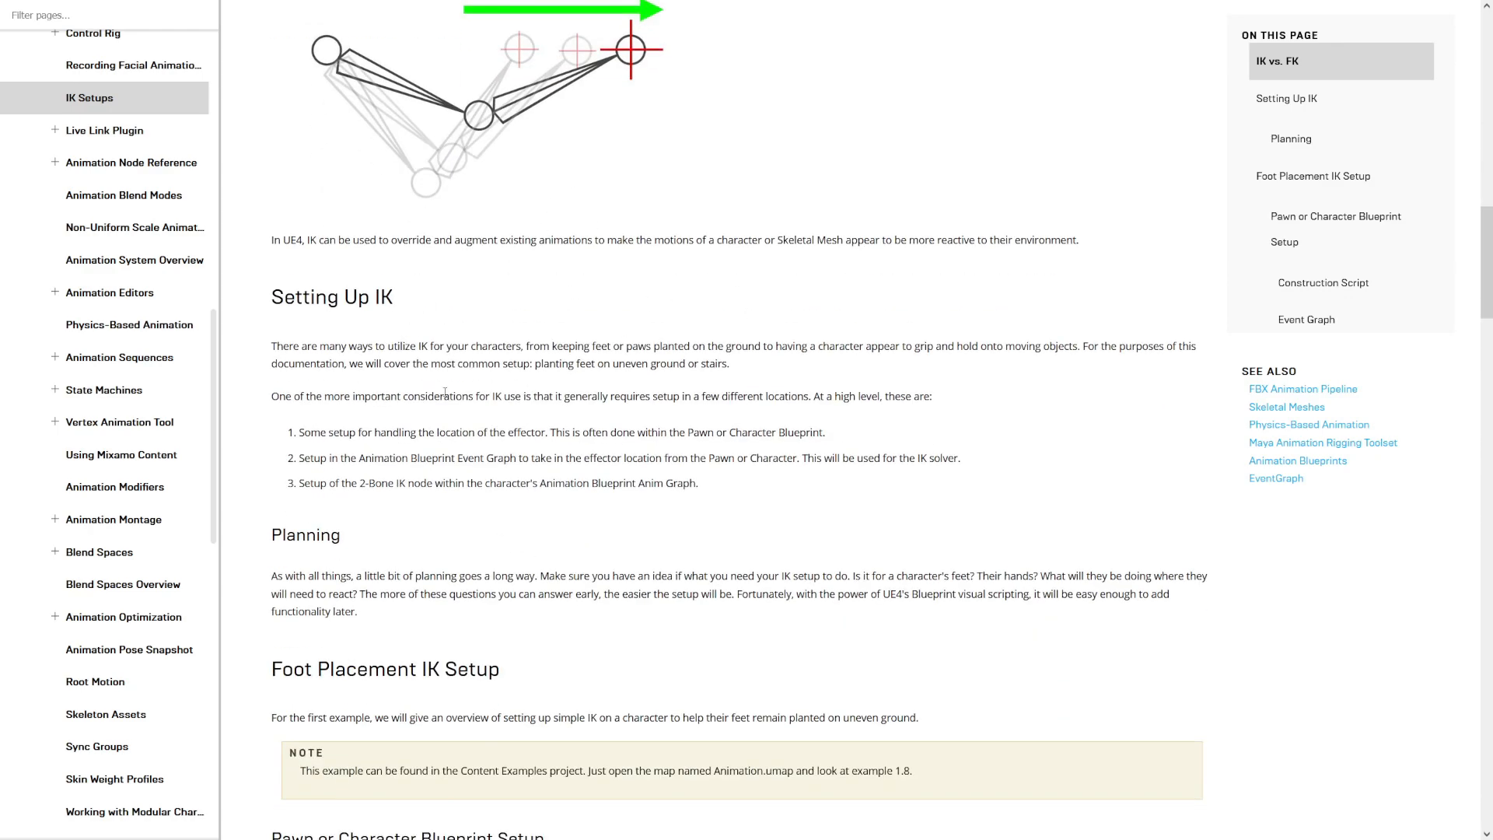
scroll(435, 404, "down", 3)
scroll(564, 379, "up", 9)
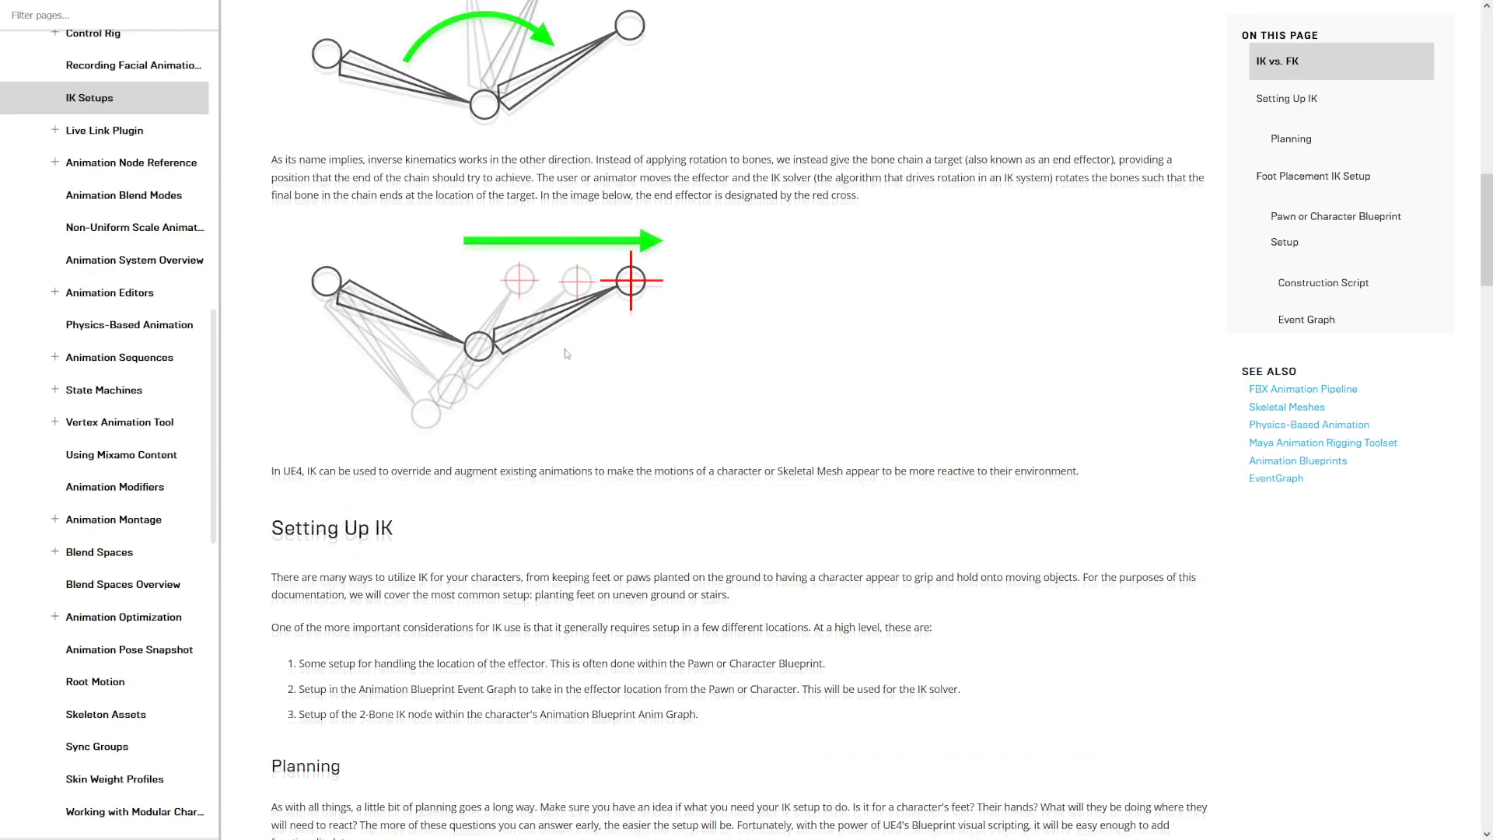
scroll(726, 347, "up", 10)
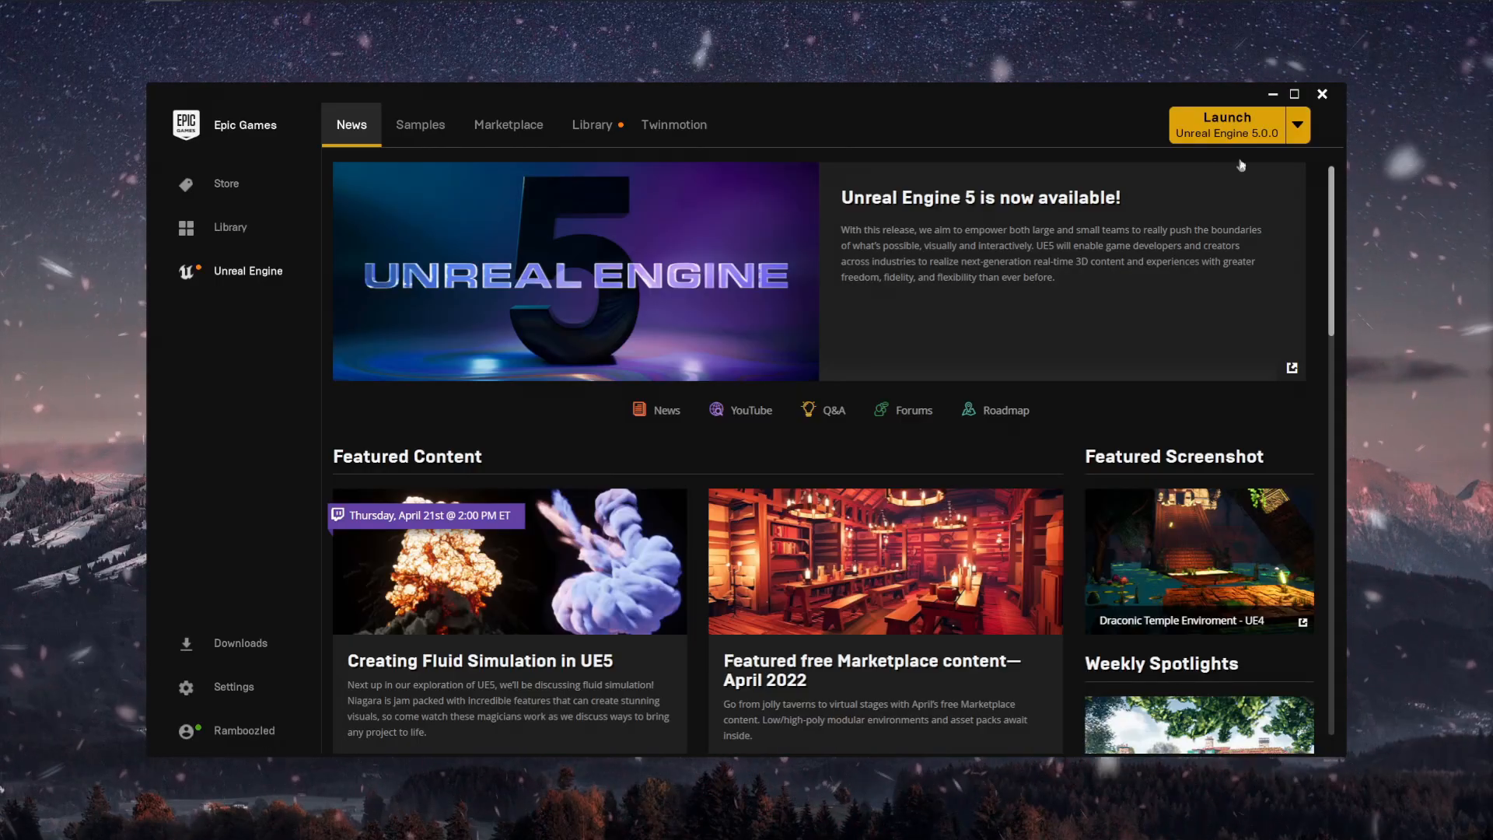
- Launch Unreal Engine 5.0.0 from the Epic Games launcher and create a Third Person game project named IkFeetDemo
left_click(1219, 116)
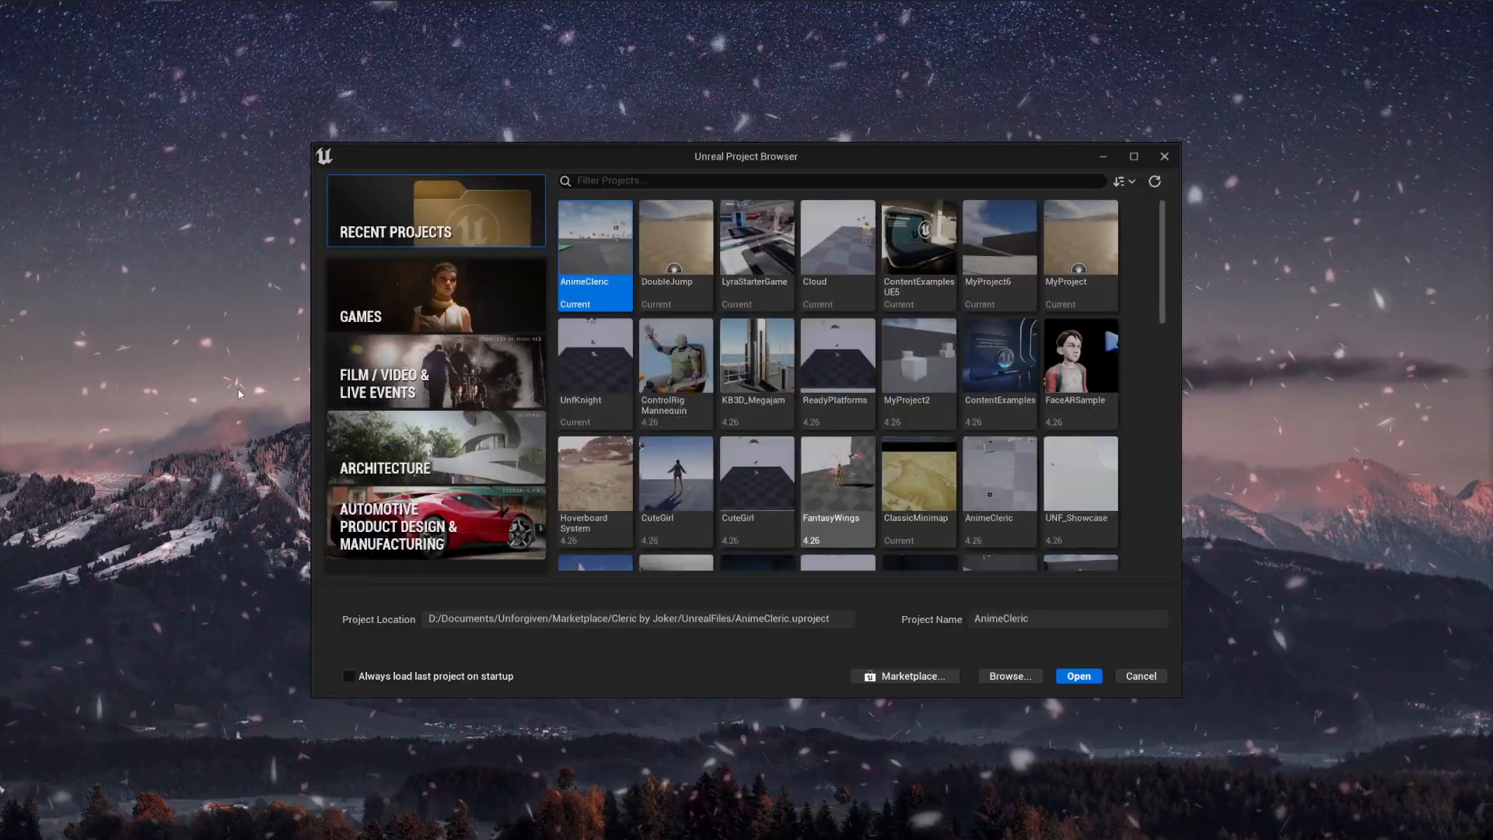
left_click(356, 272)
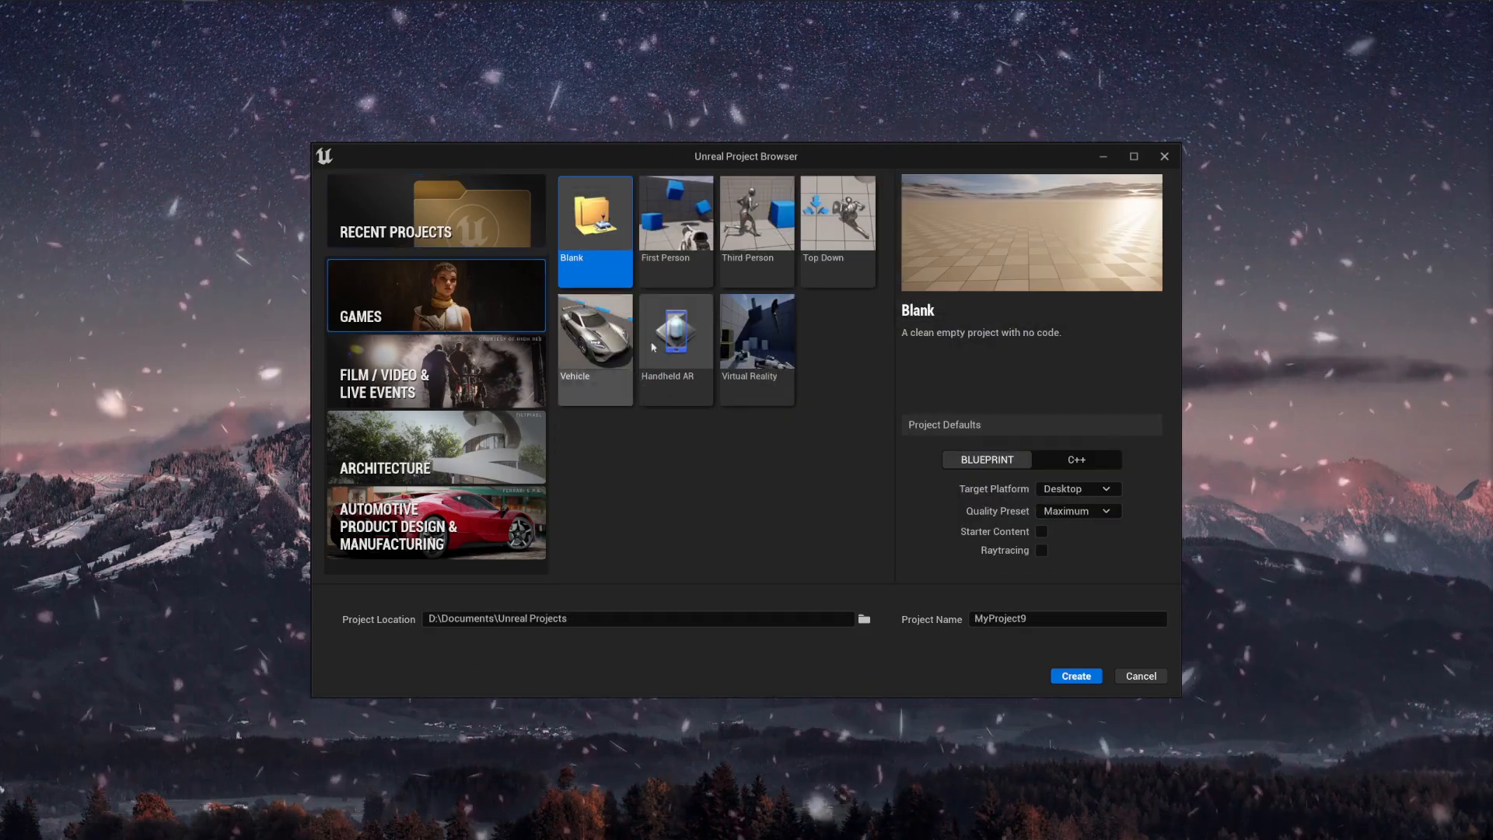
left_click(742, 223)
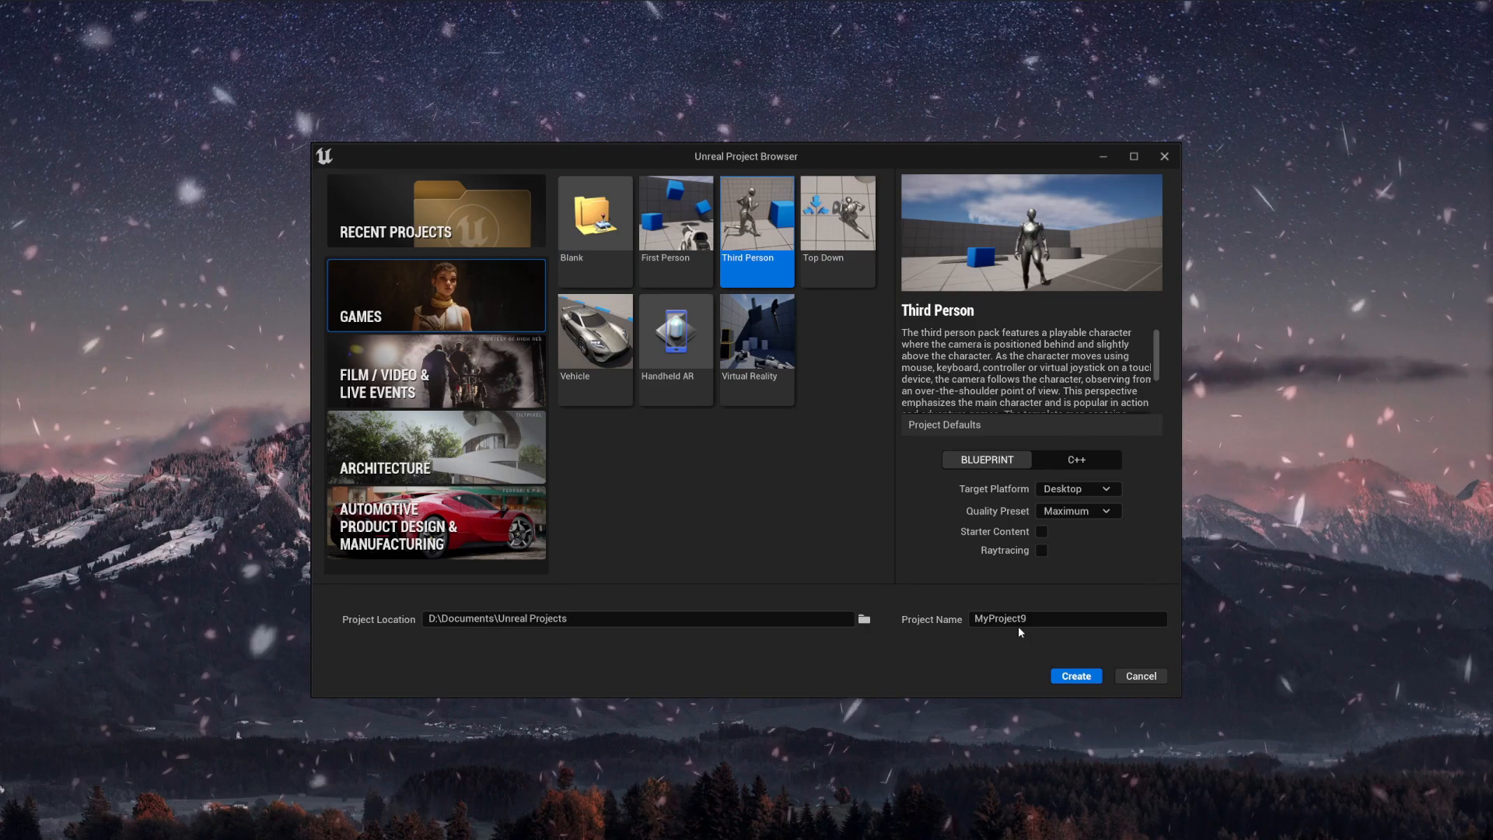
left_click(1044, 627)
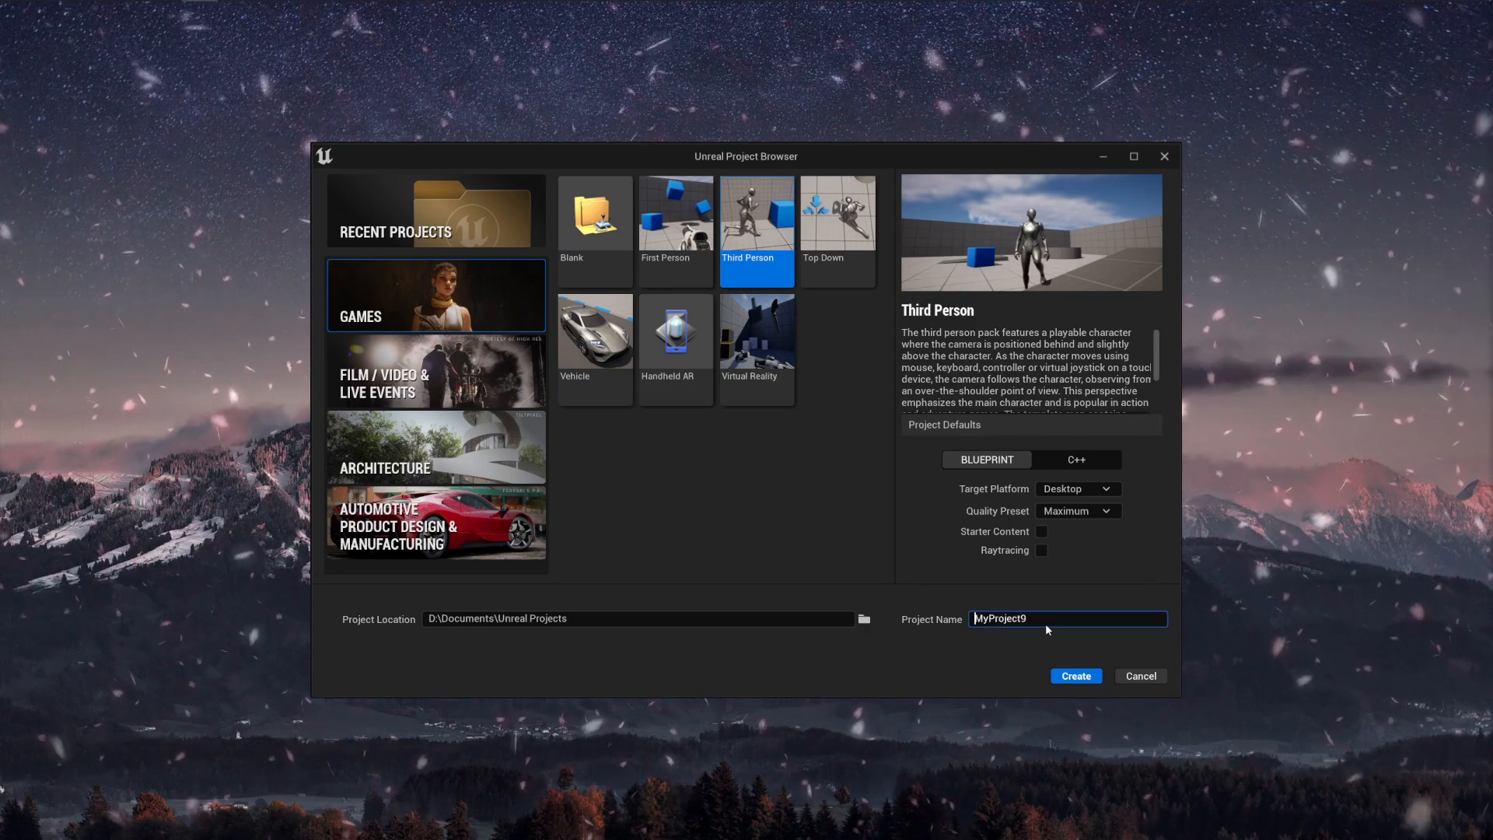
key("ctrl+a")
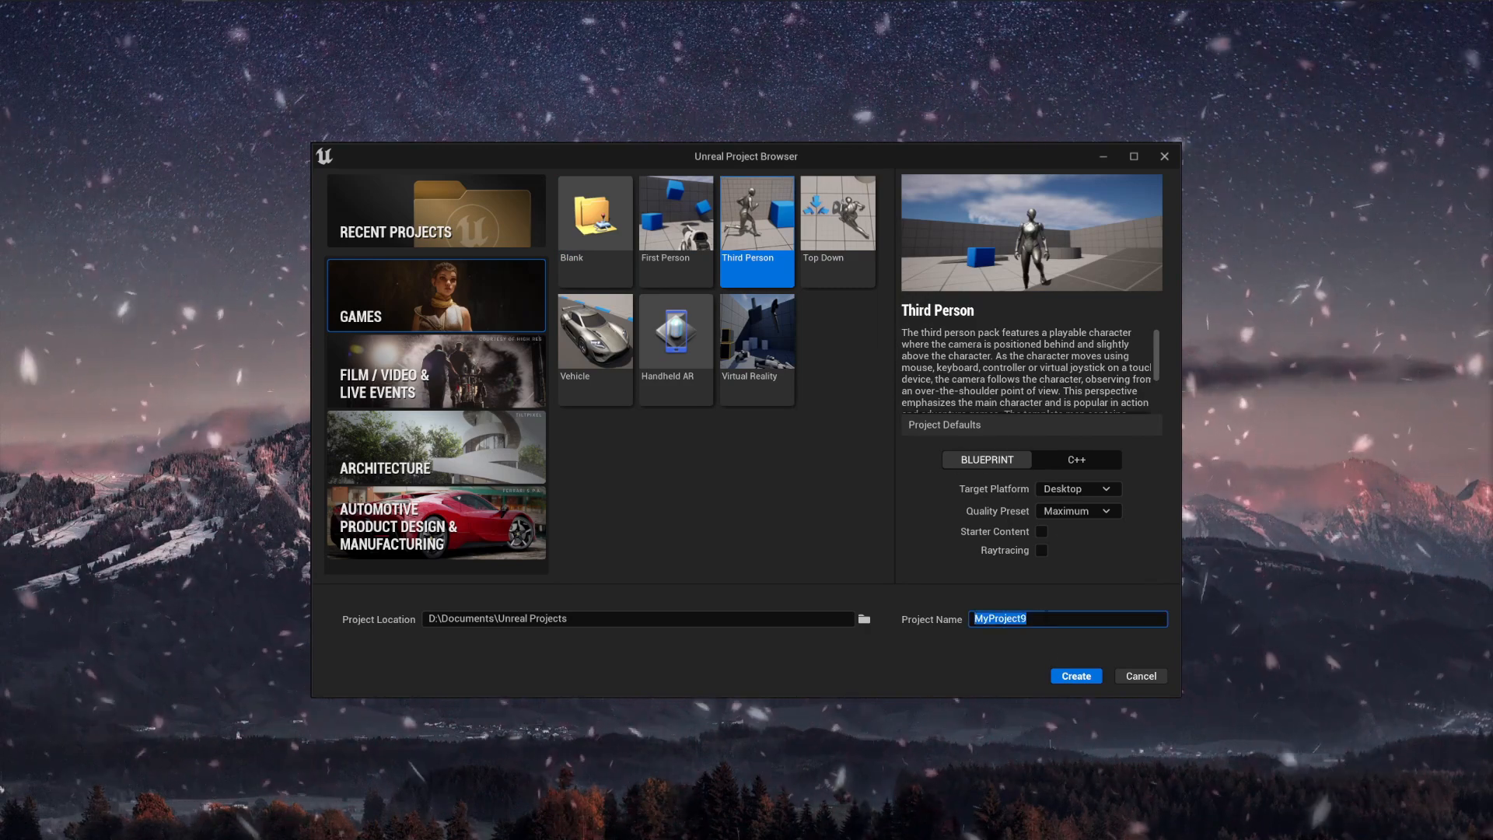
type("IkFeetDemo")
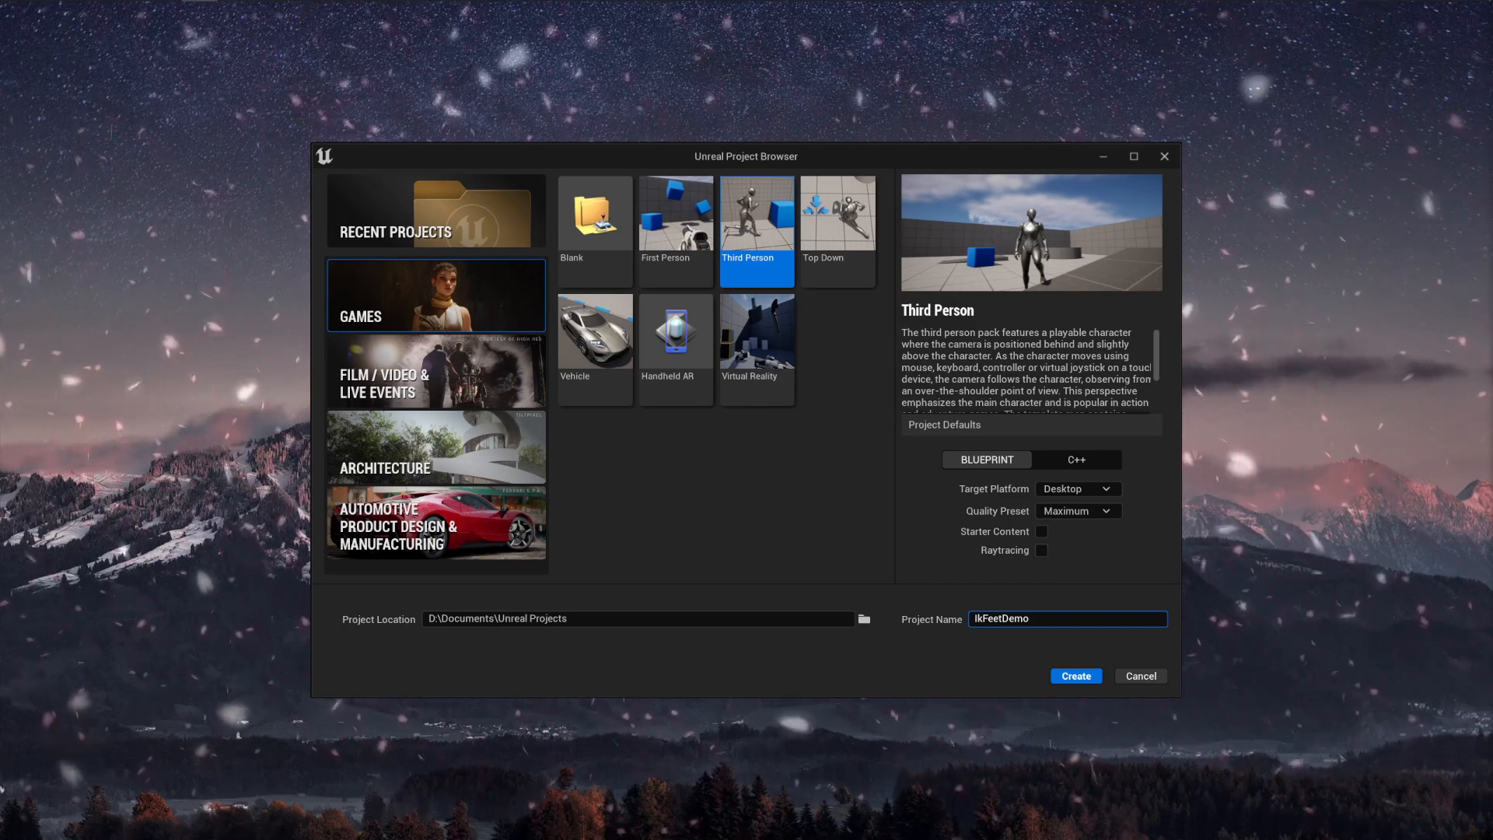
left_click(1071, 678)
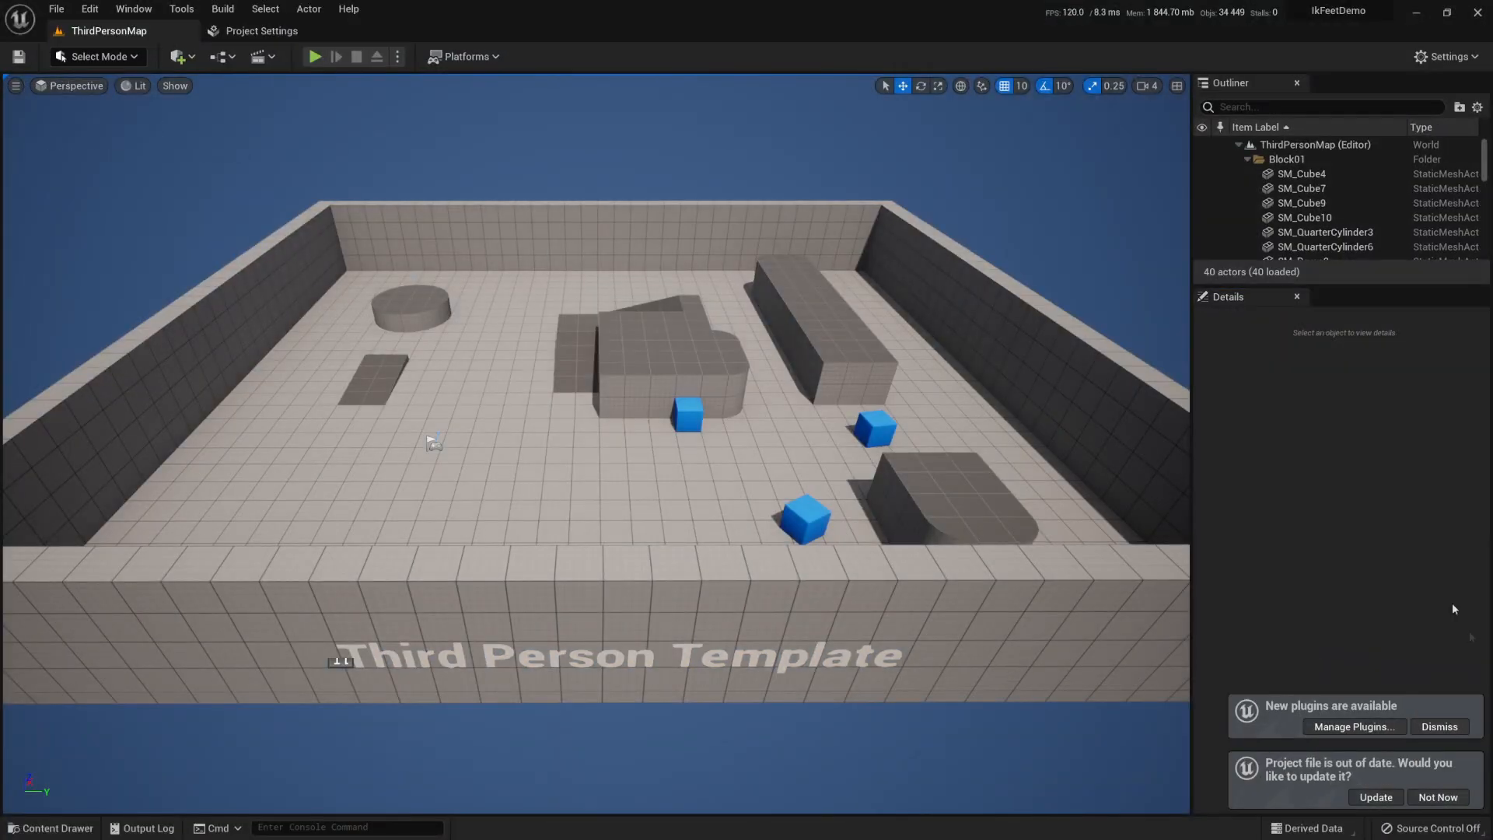
- Dismiss the new plugins notice and update the out-of-date project file
left_click(1439, 726)
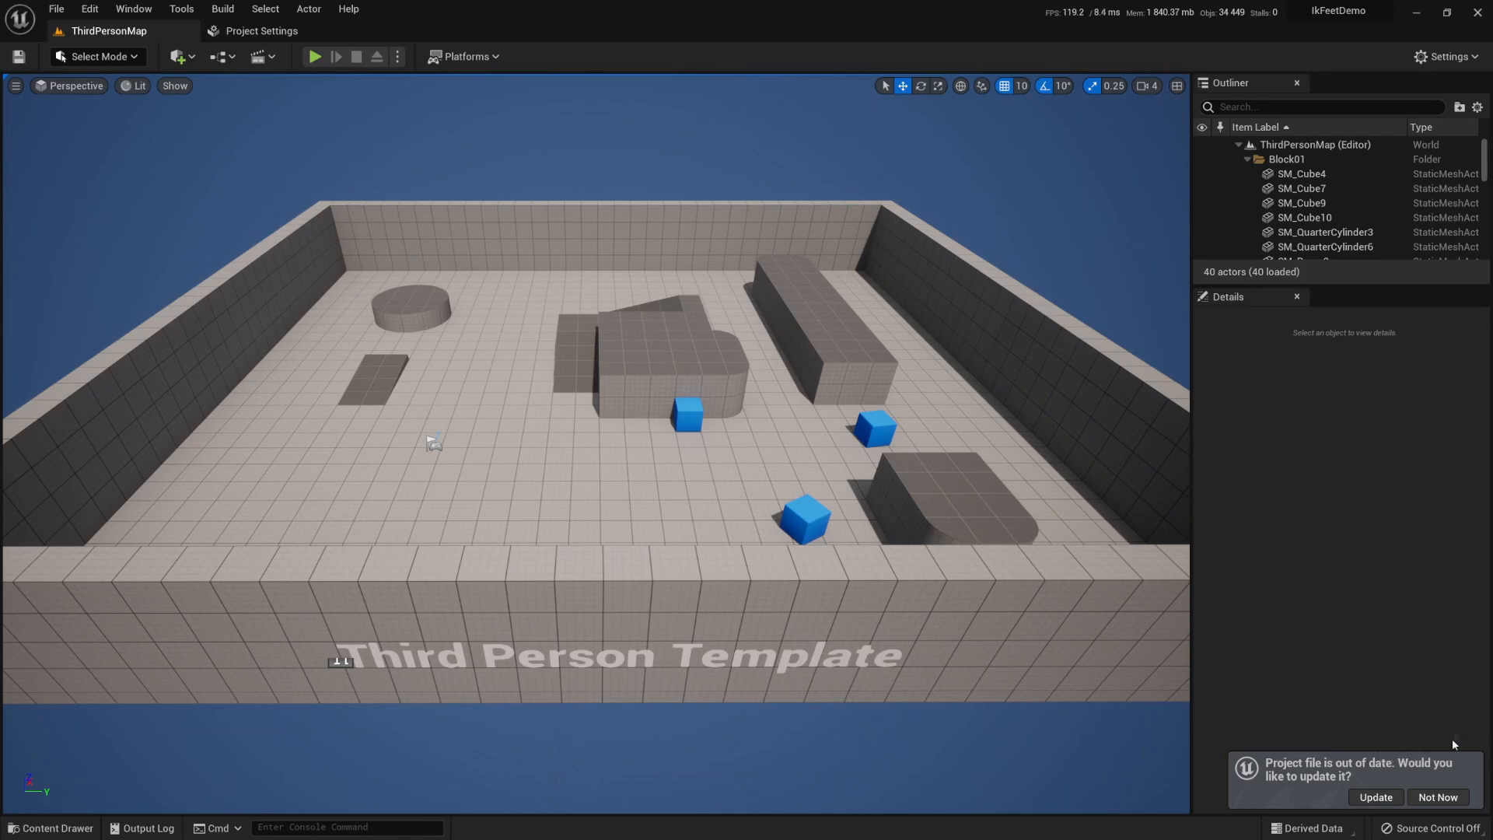
left_click(1376, 798)
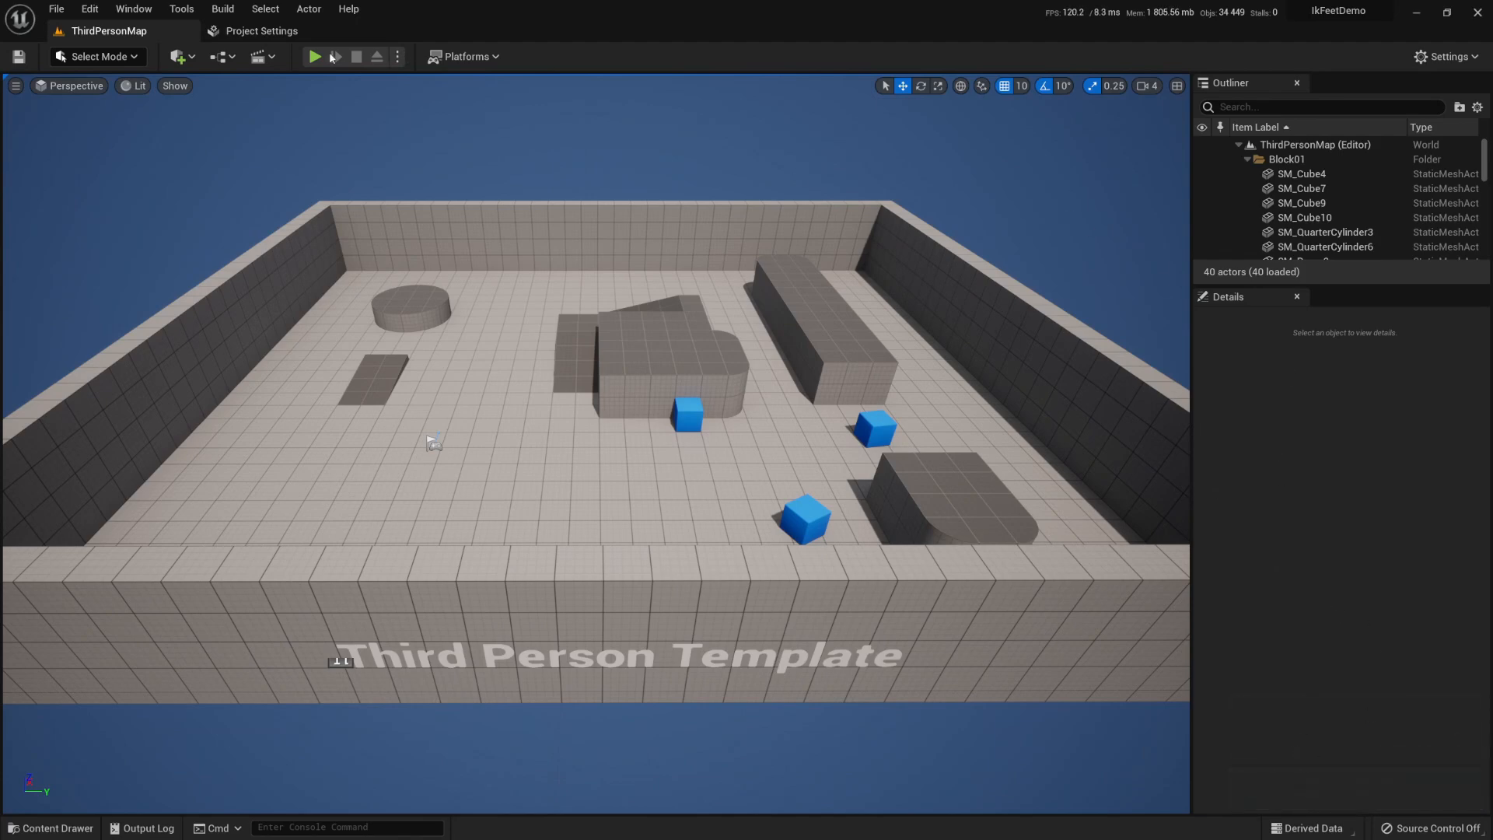
- Play the level, walk the mannequin onto and around the ramp to check its foot placement, and stop the play session
left_click(315, 57)
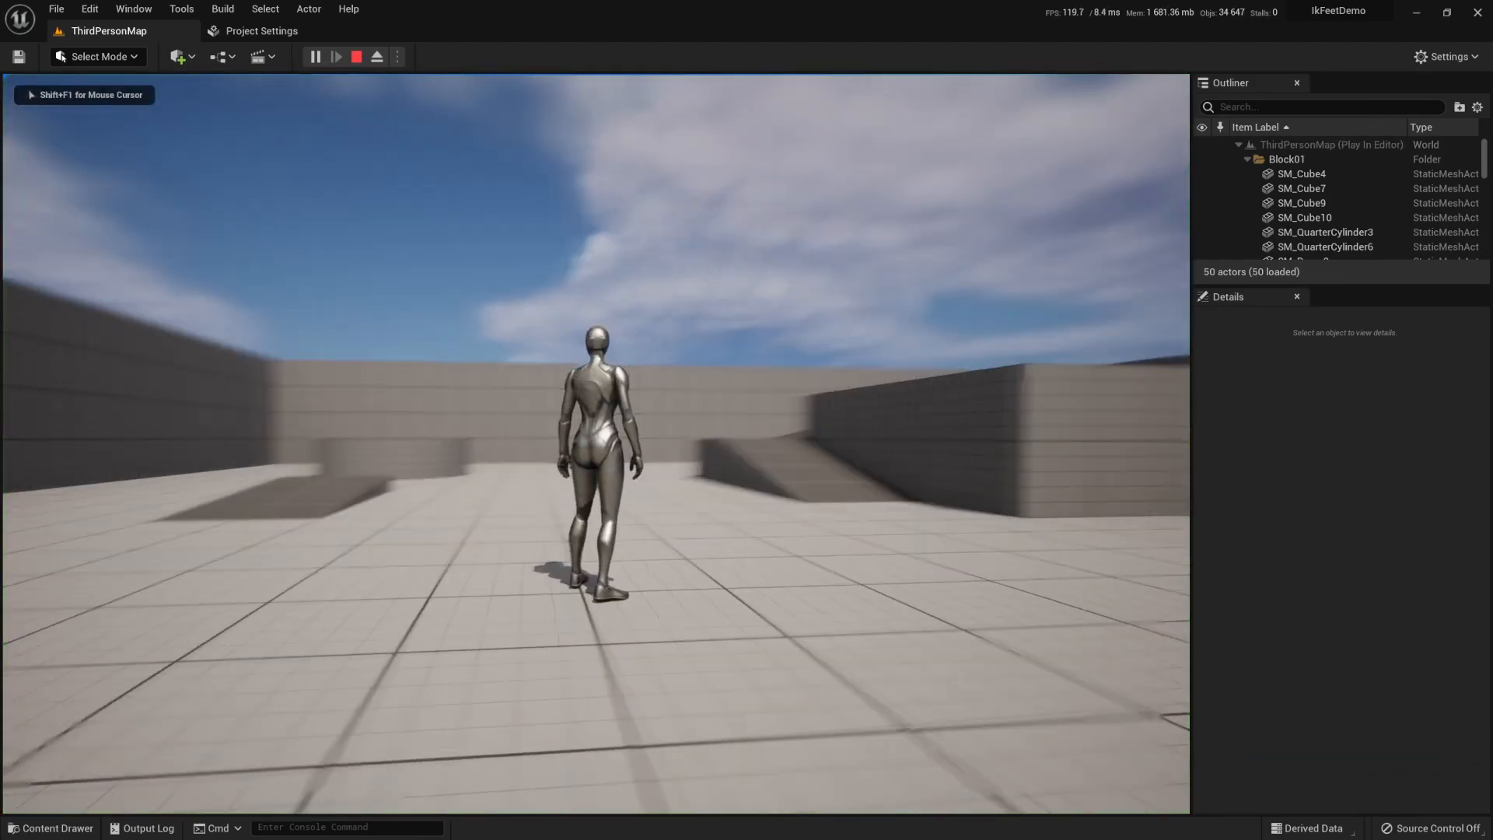
key("w")
key("d")
key("w")
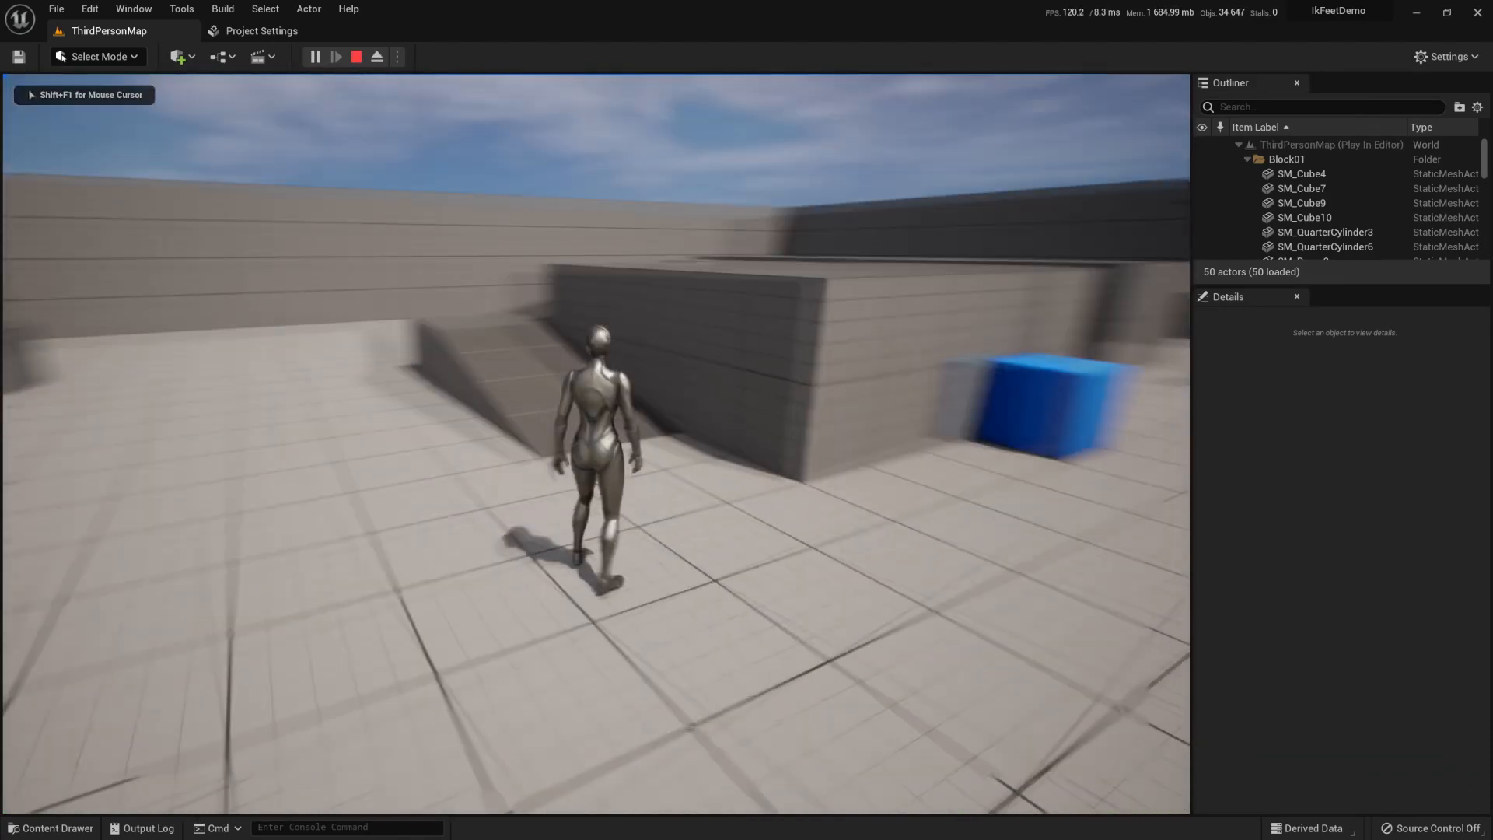
key("d")
key("w")
key("w")
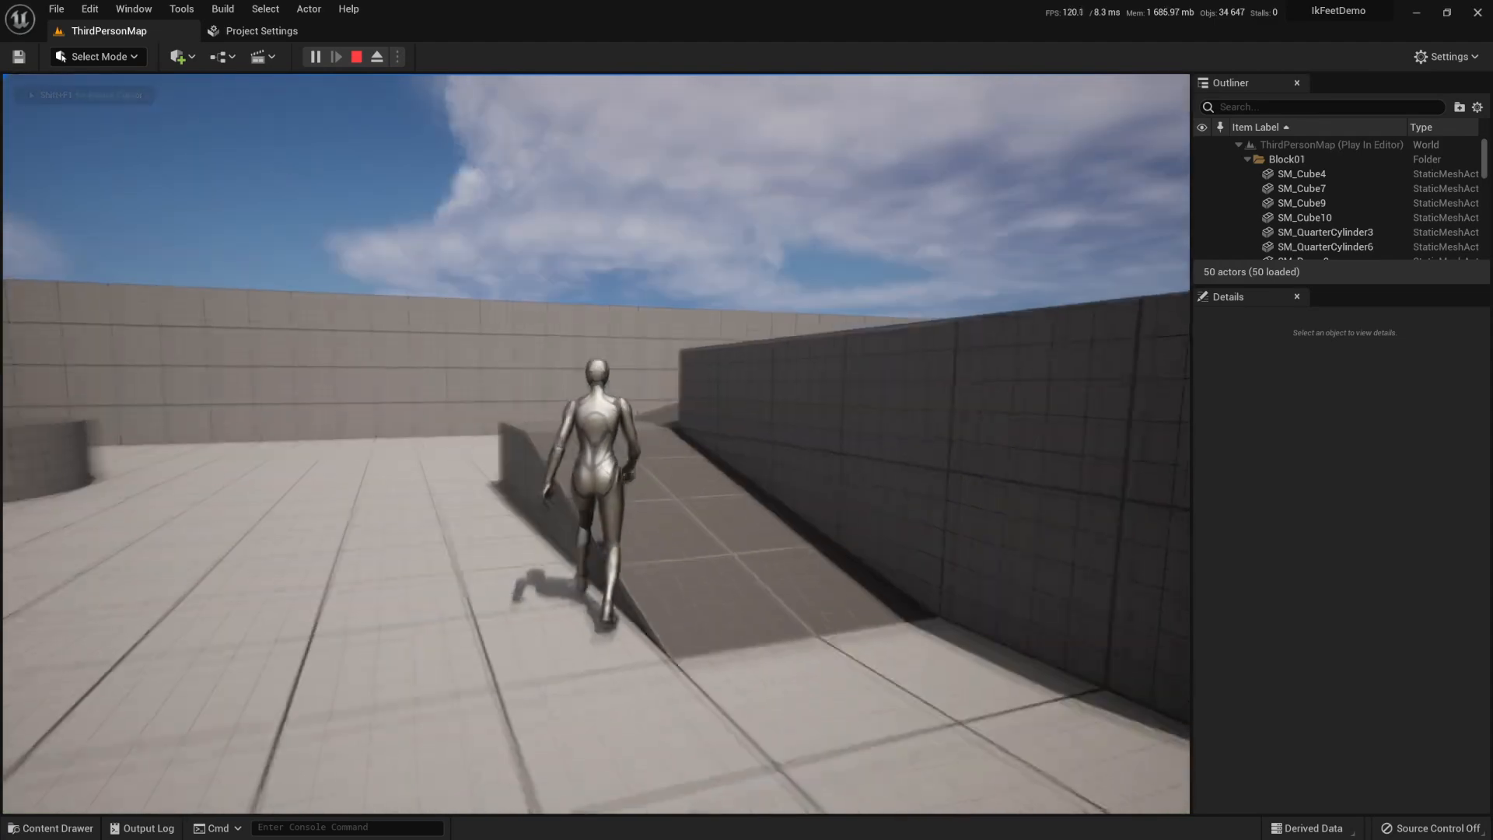
key("d")
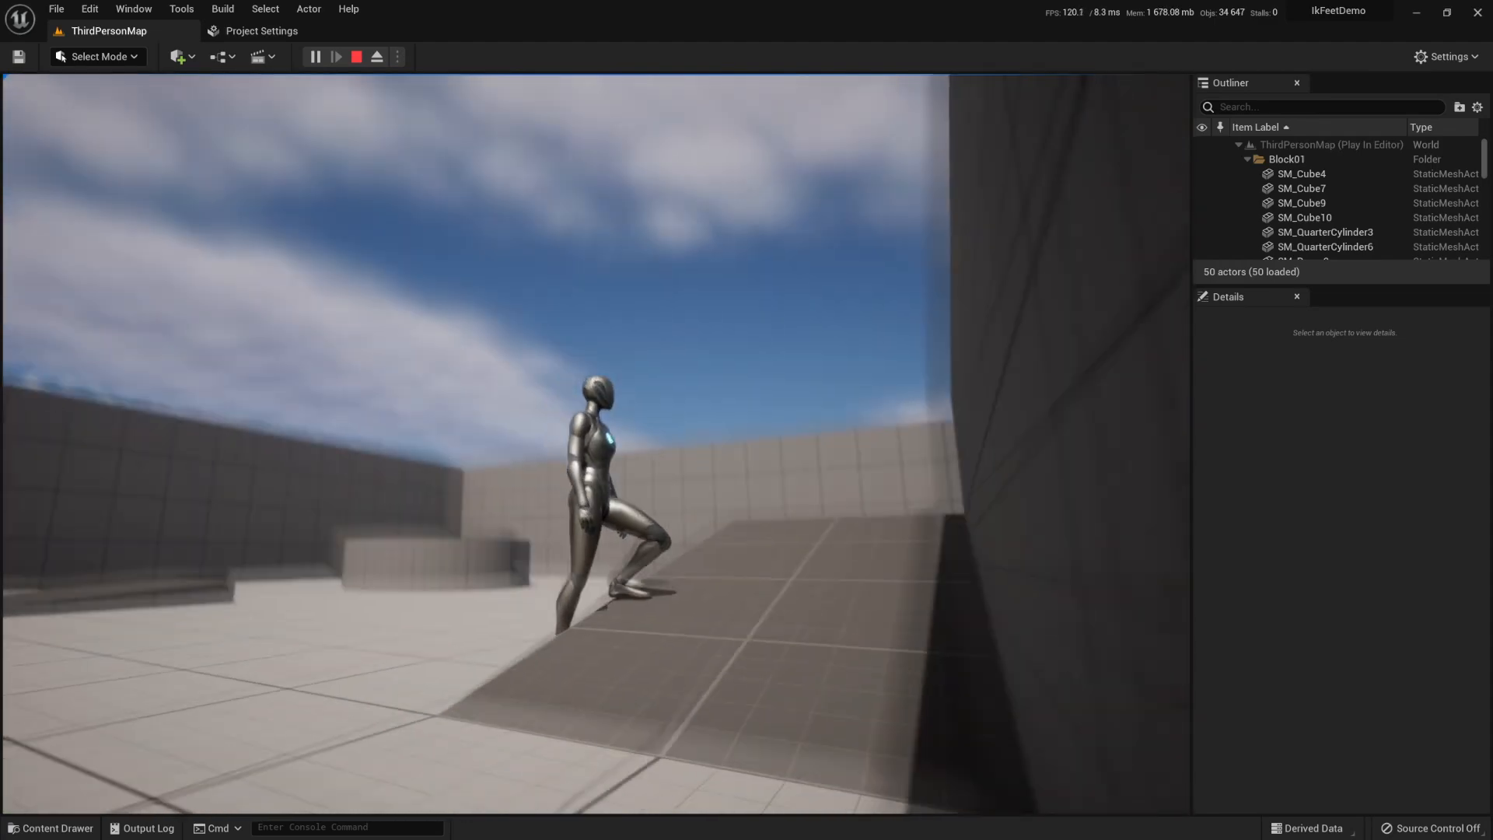
key("s")
key("s")
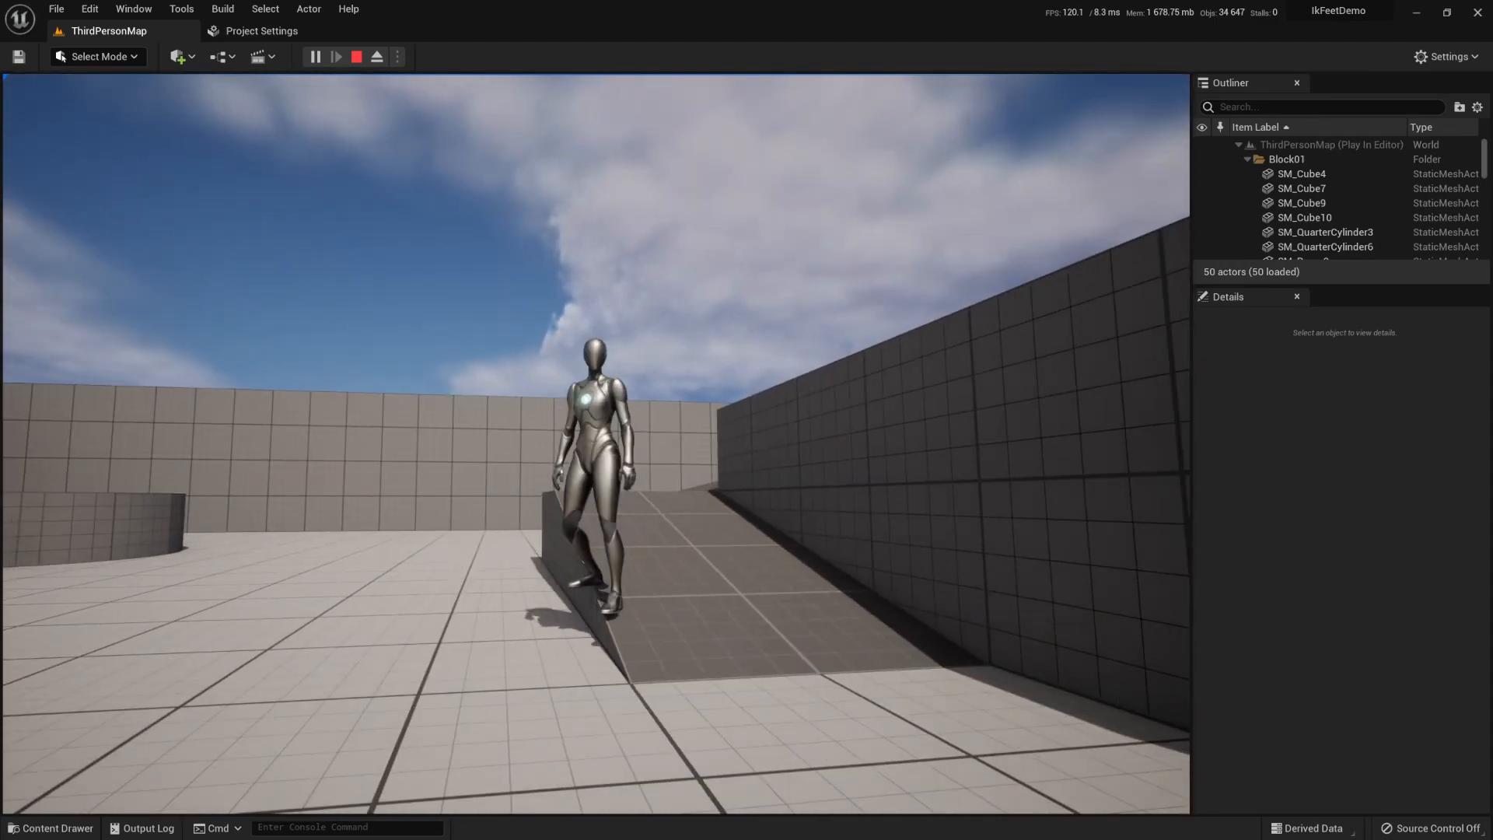
key("a")
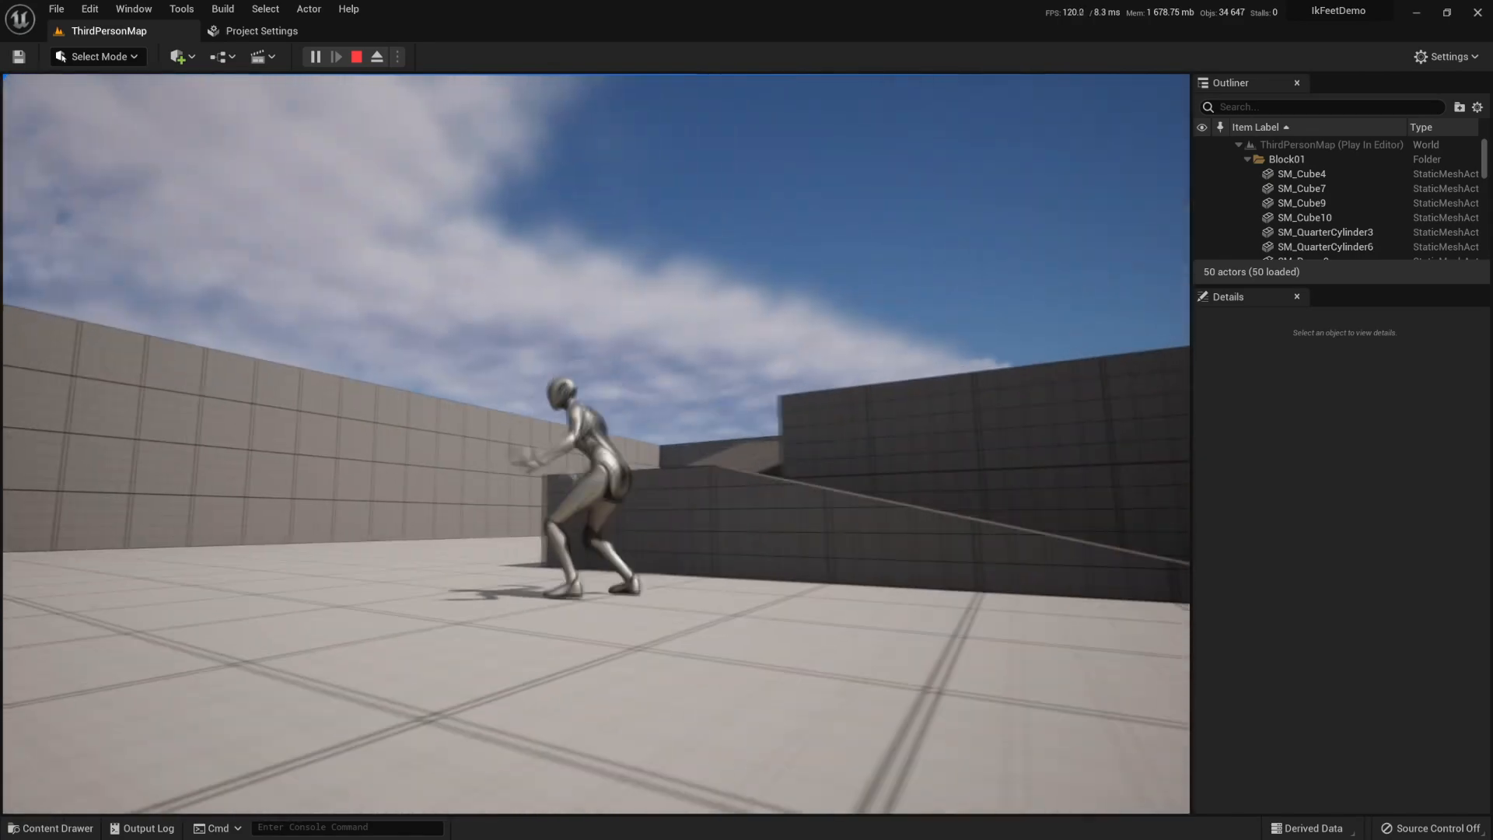
key("d")
key("w")
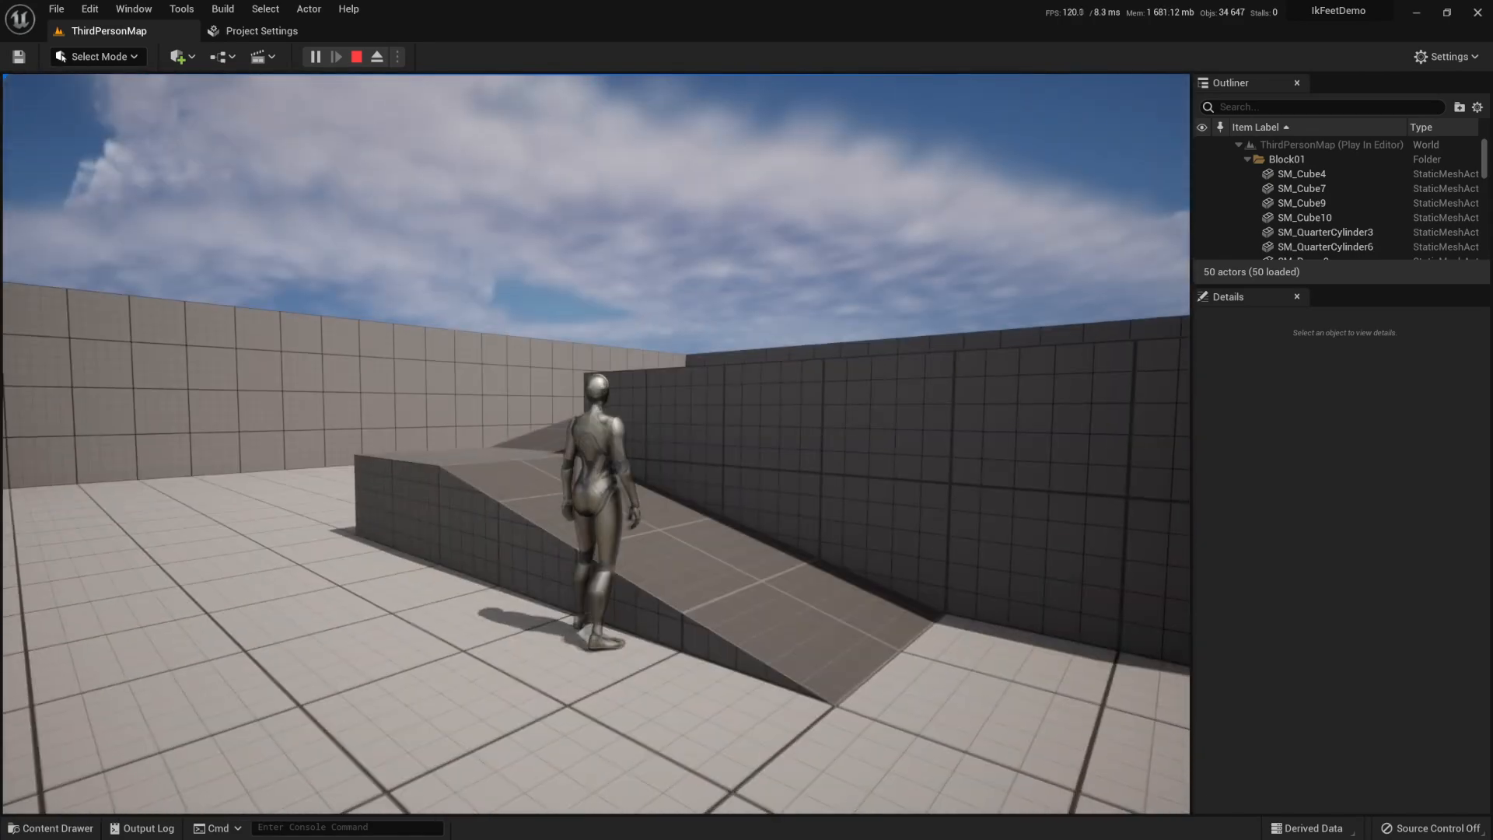
key("d")
key("w")
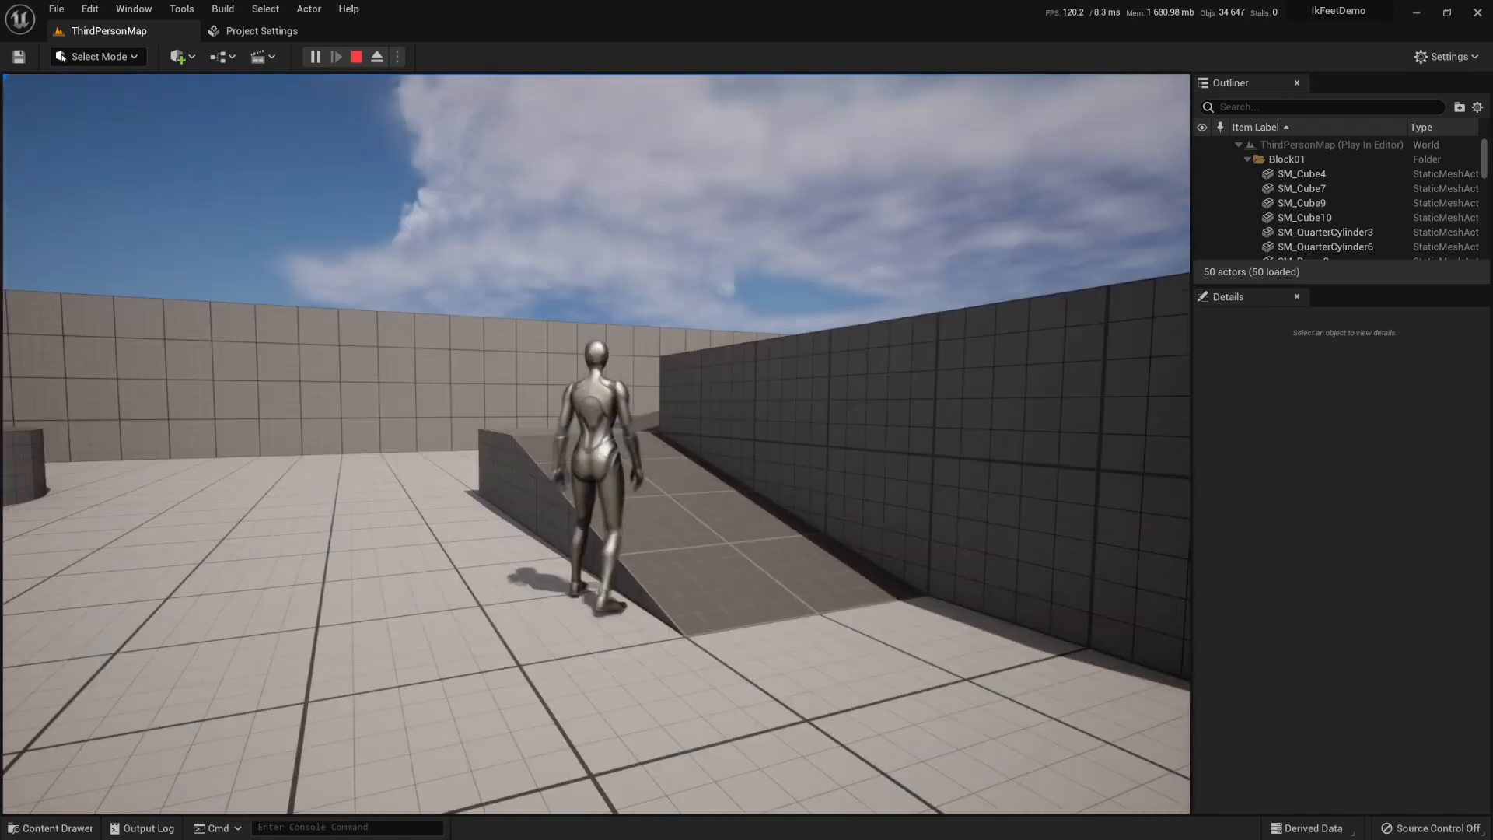
key("d")
key("a")
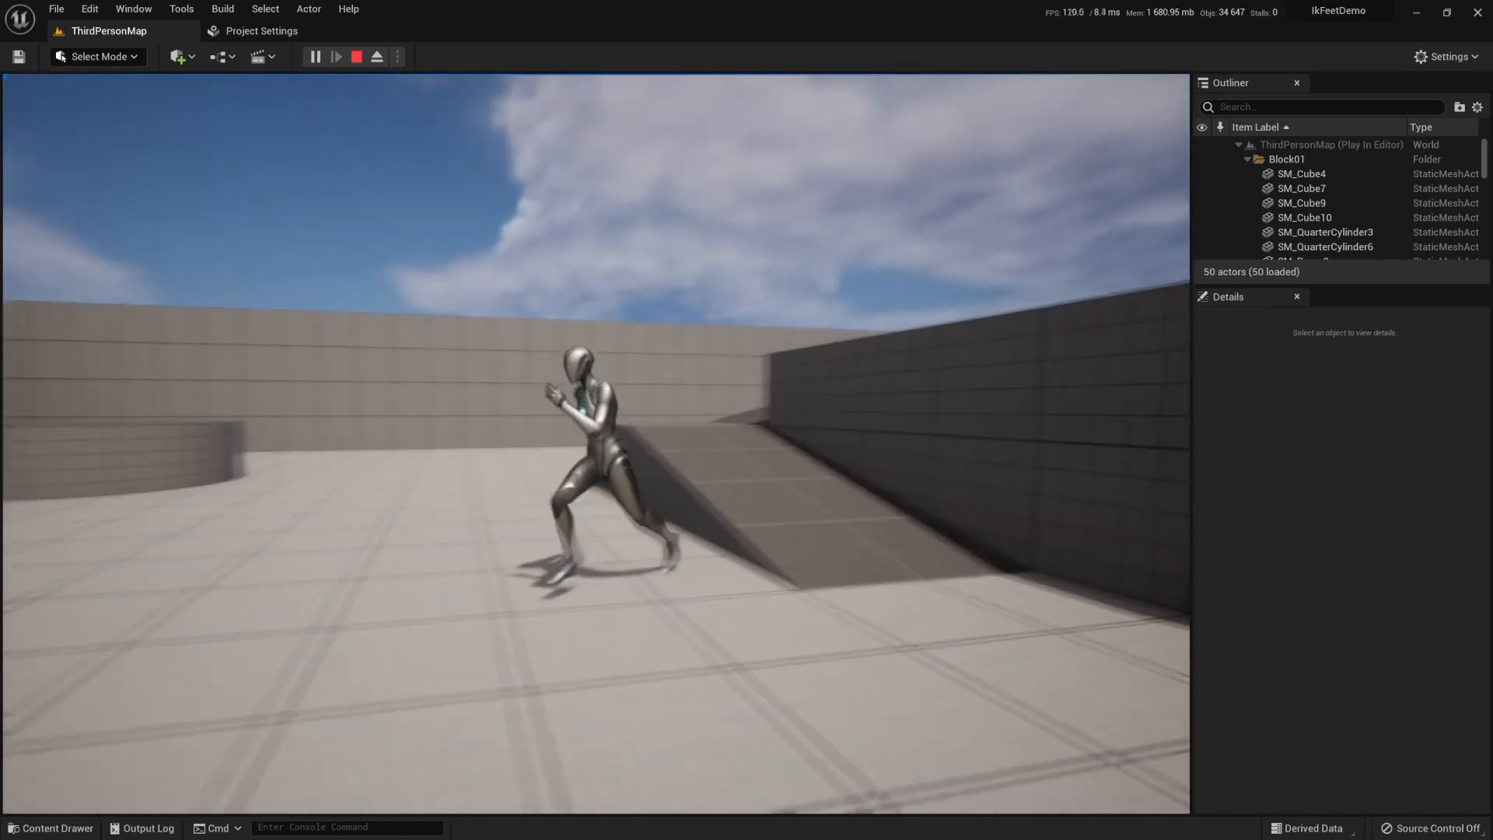
key("Escape")
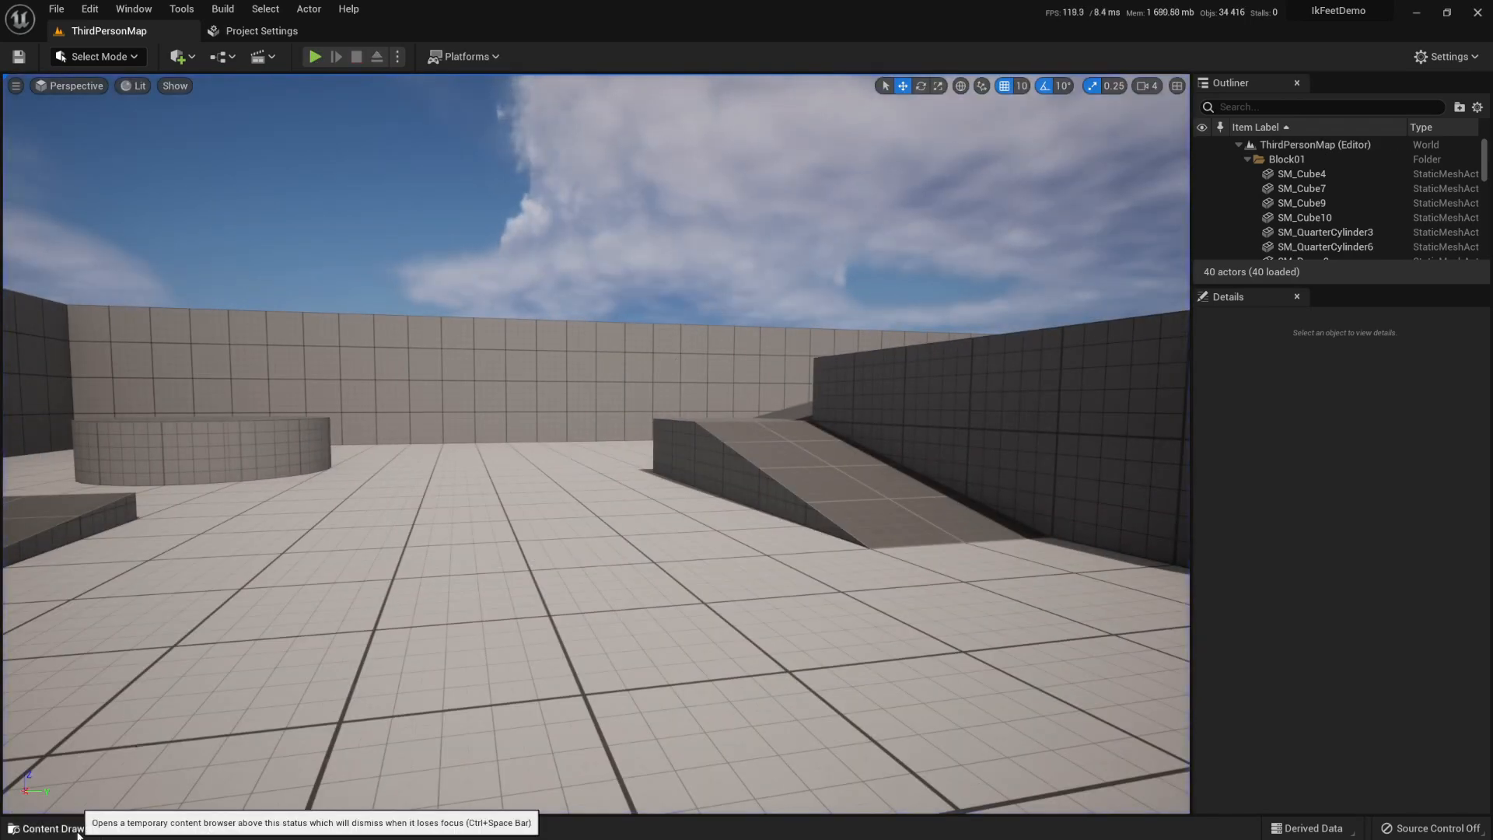
- Play the level and look through the Outliner for the spawned player character
left_click(51, 828)
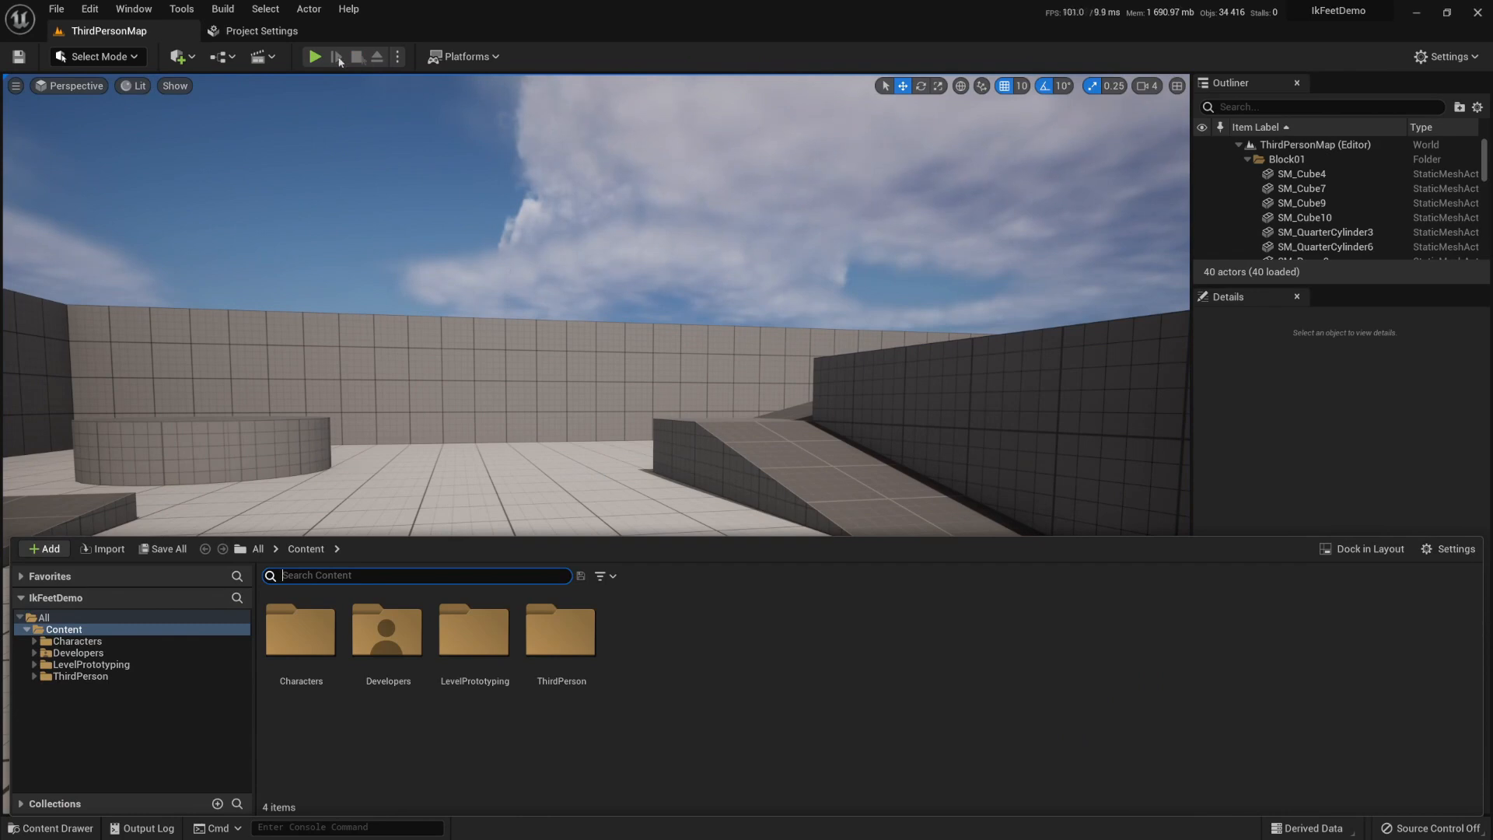
left_click(314, 57)
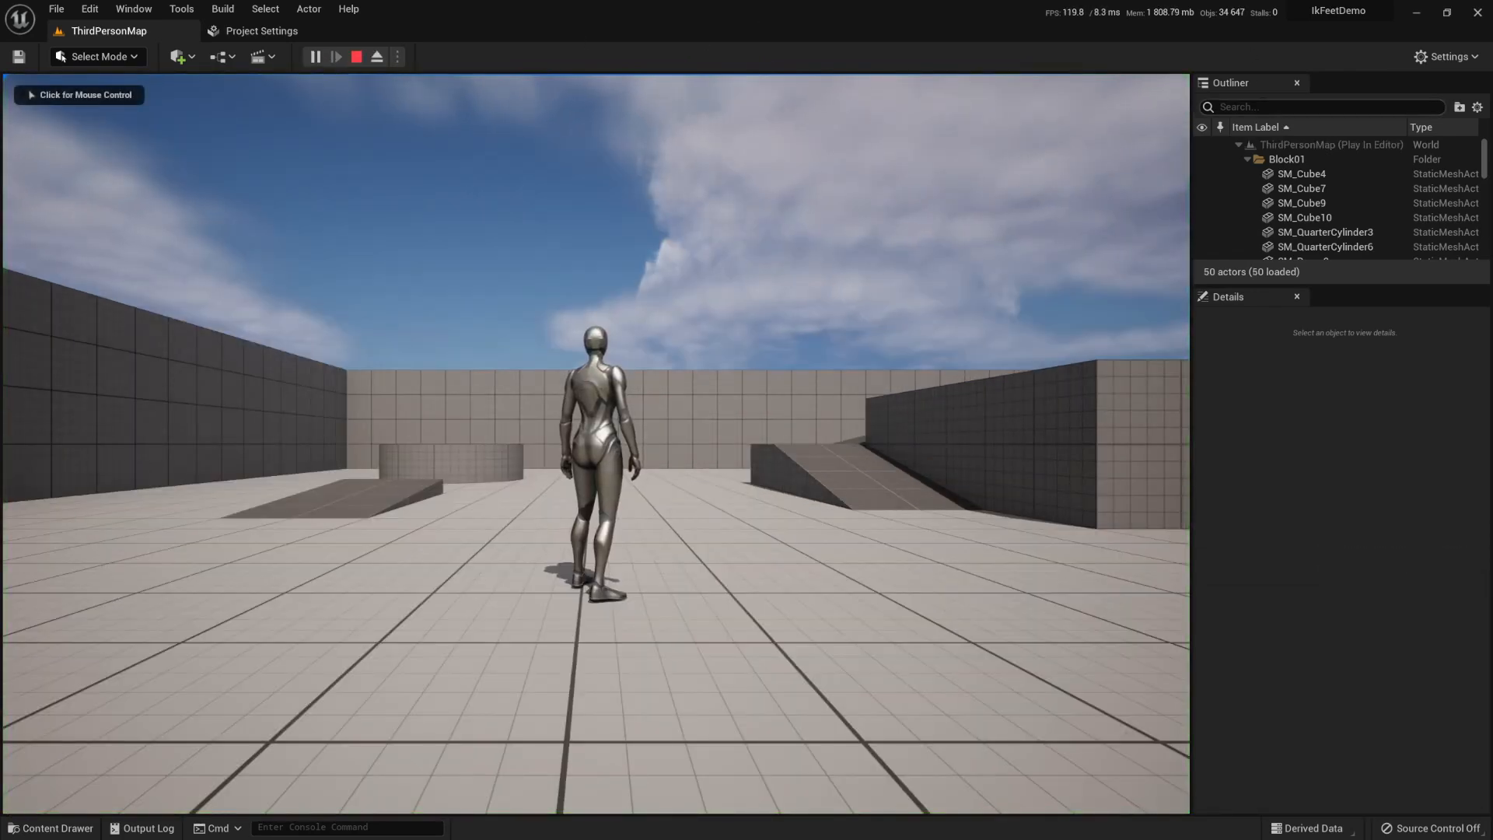
scroll(1374, 234, "down", 5)
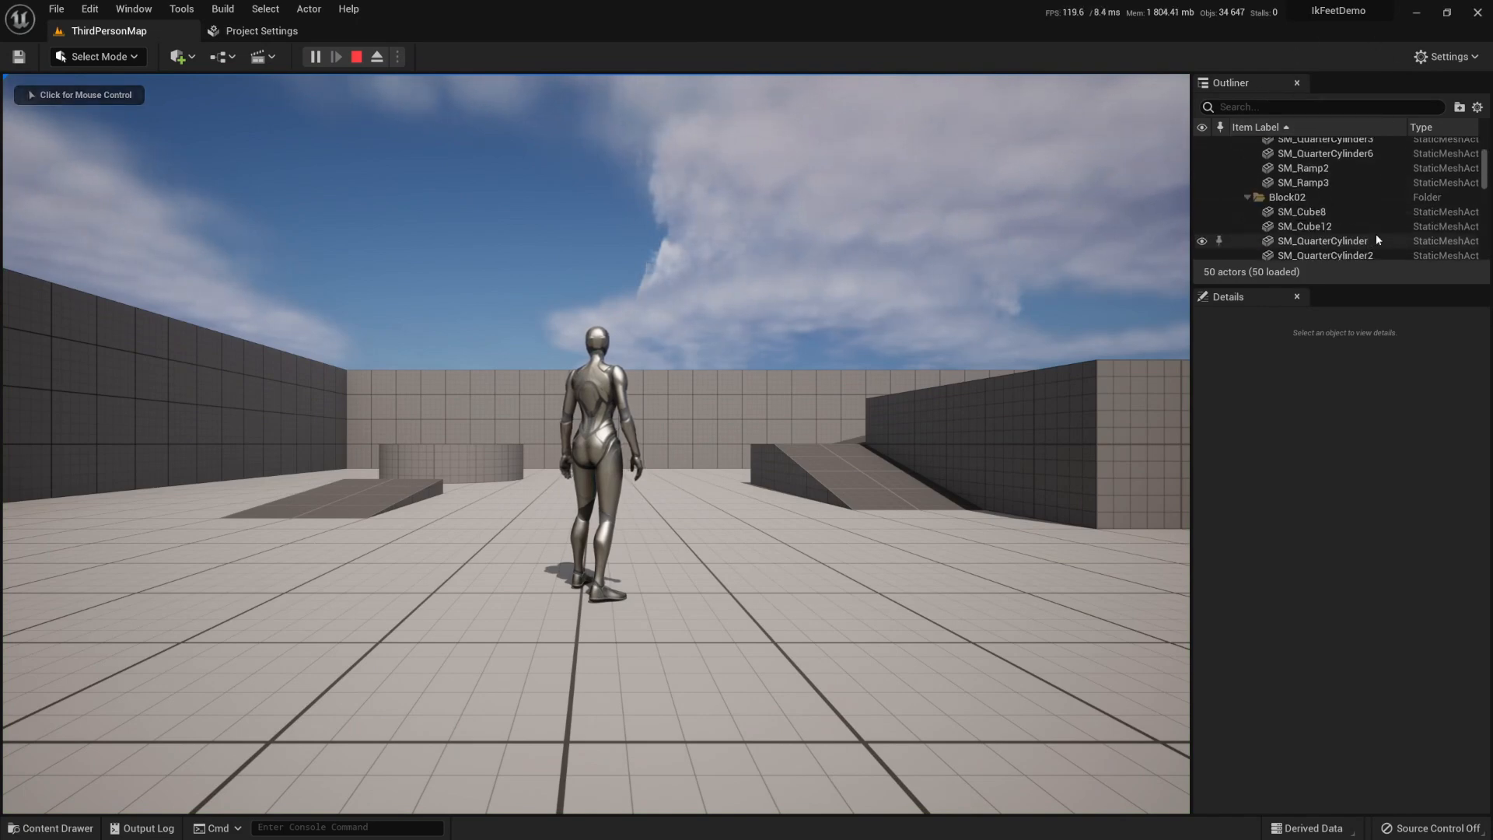
scroll(1375, 233, "down", 5)
scroll(1374, 233, "down", 3)
scroll(1375, 233, "up", 5)
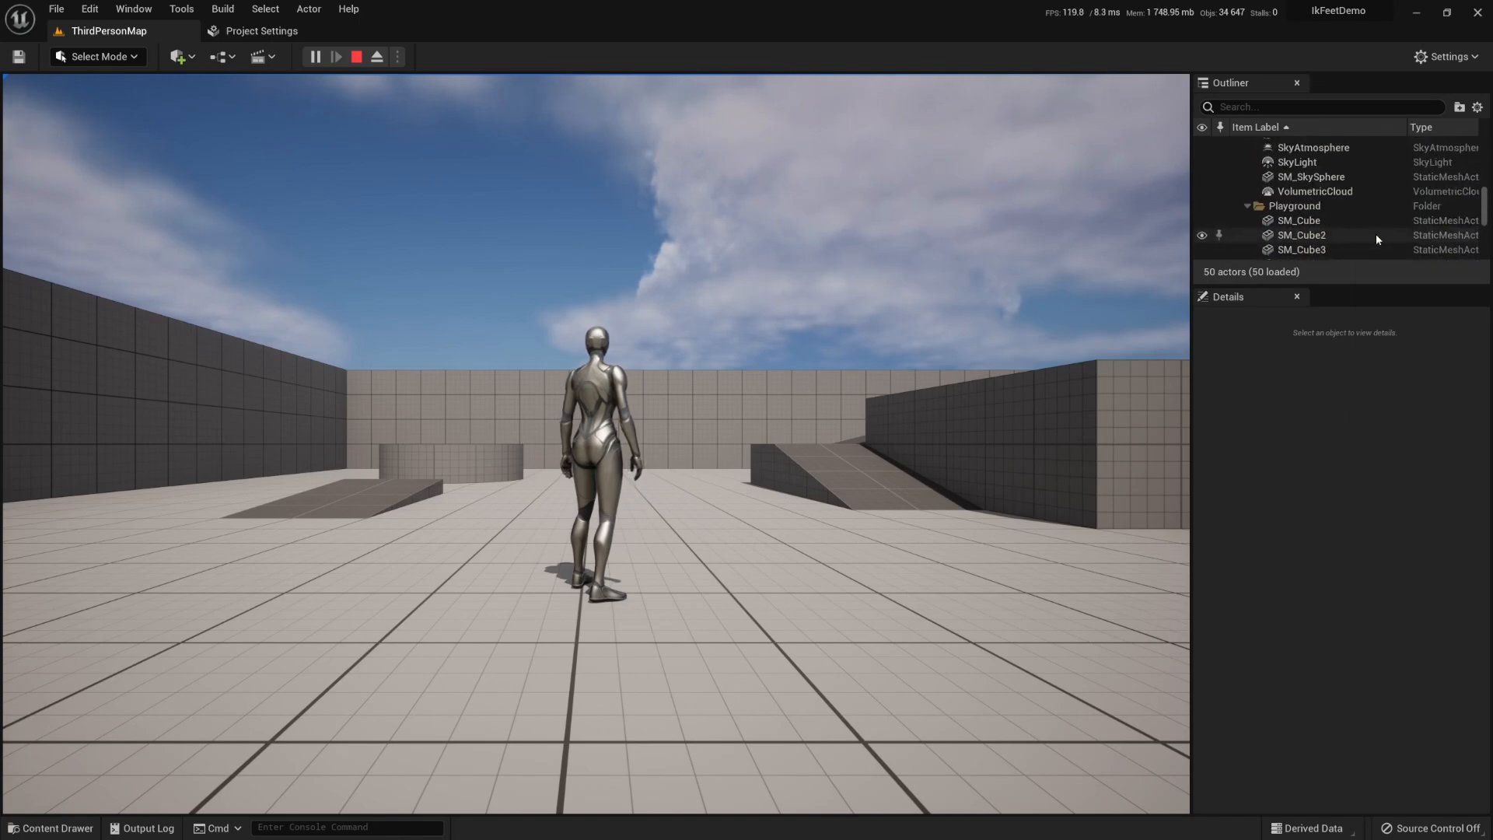
scroll(1328, 178, "up", 3)
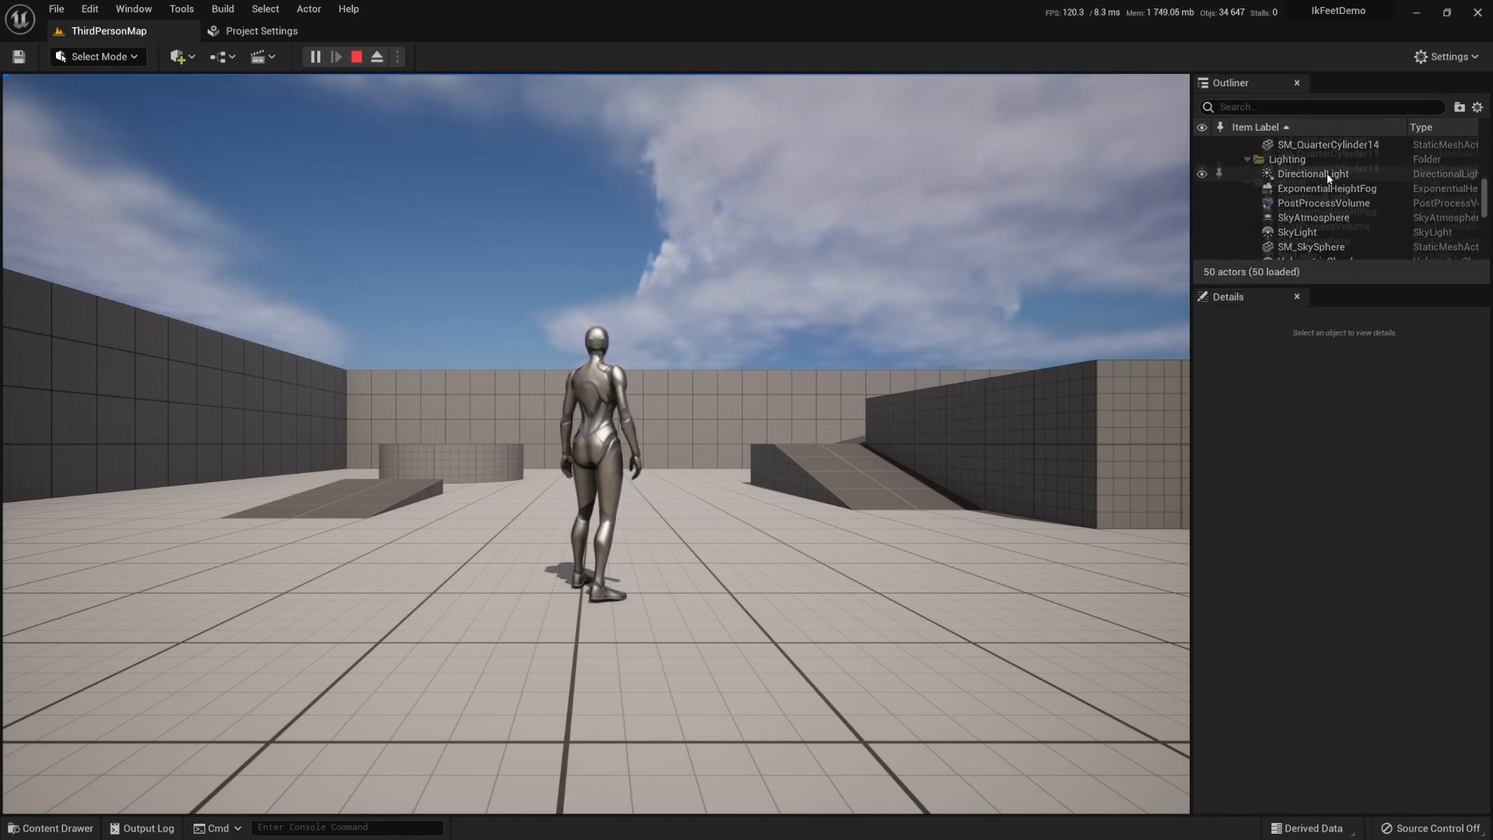
scroll(1328, 177, "down", 3)
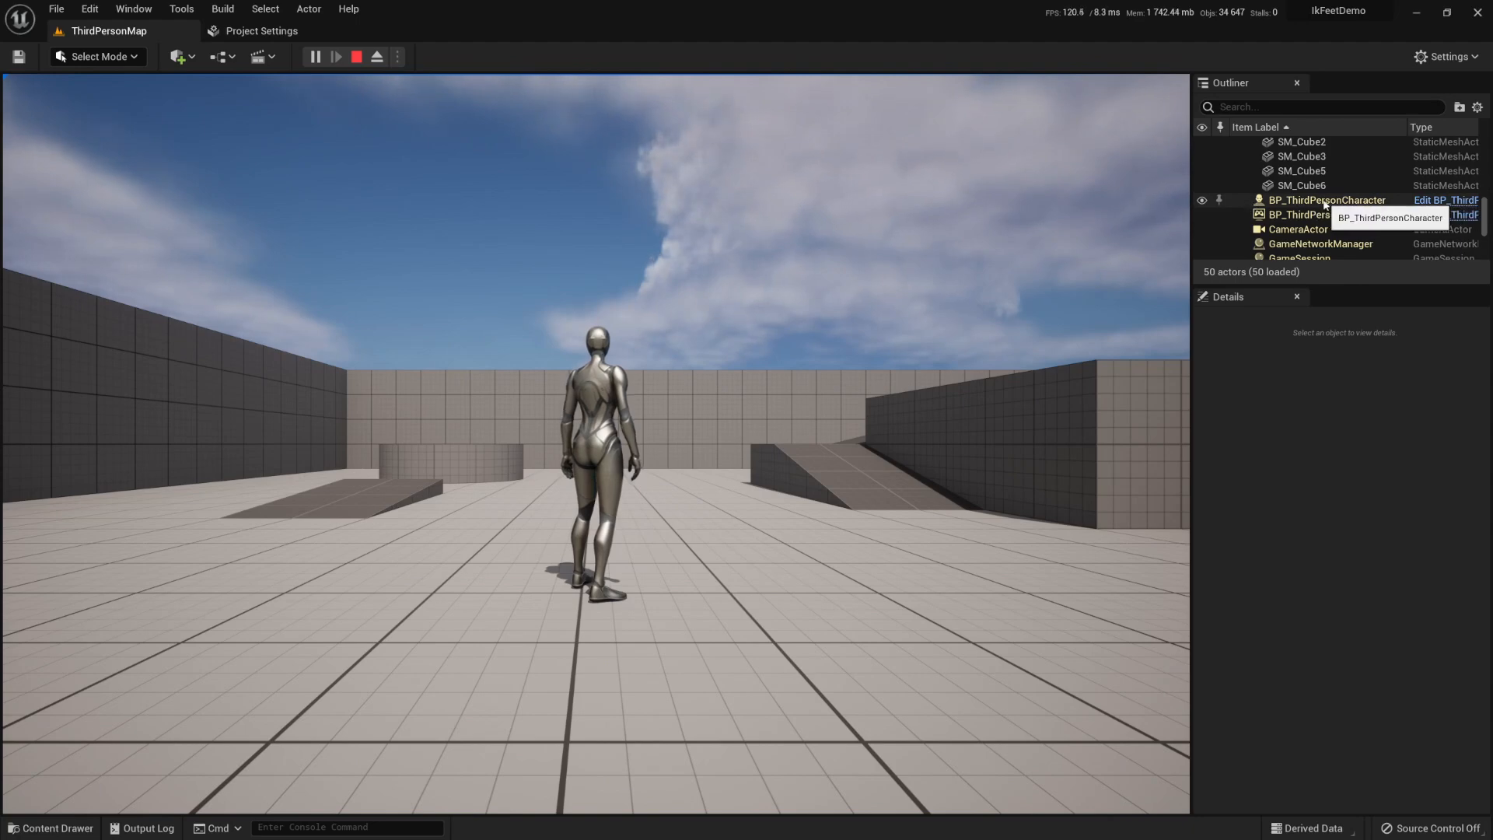
scroll(1324, 204, "down", 1)
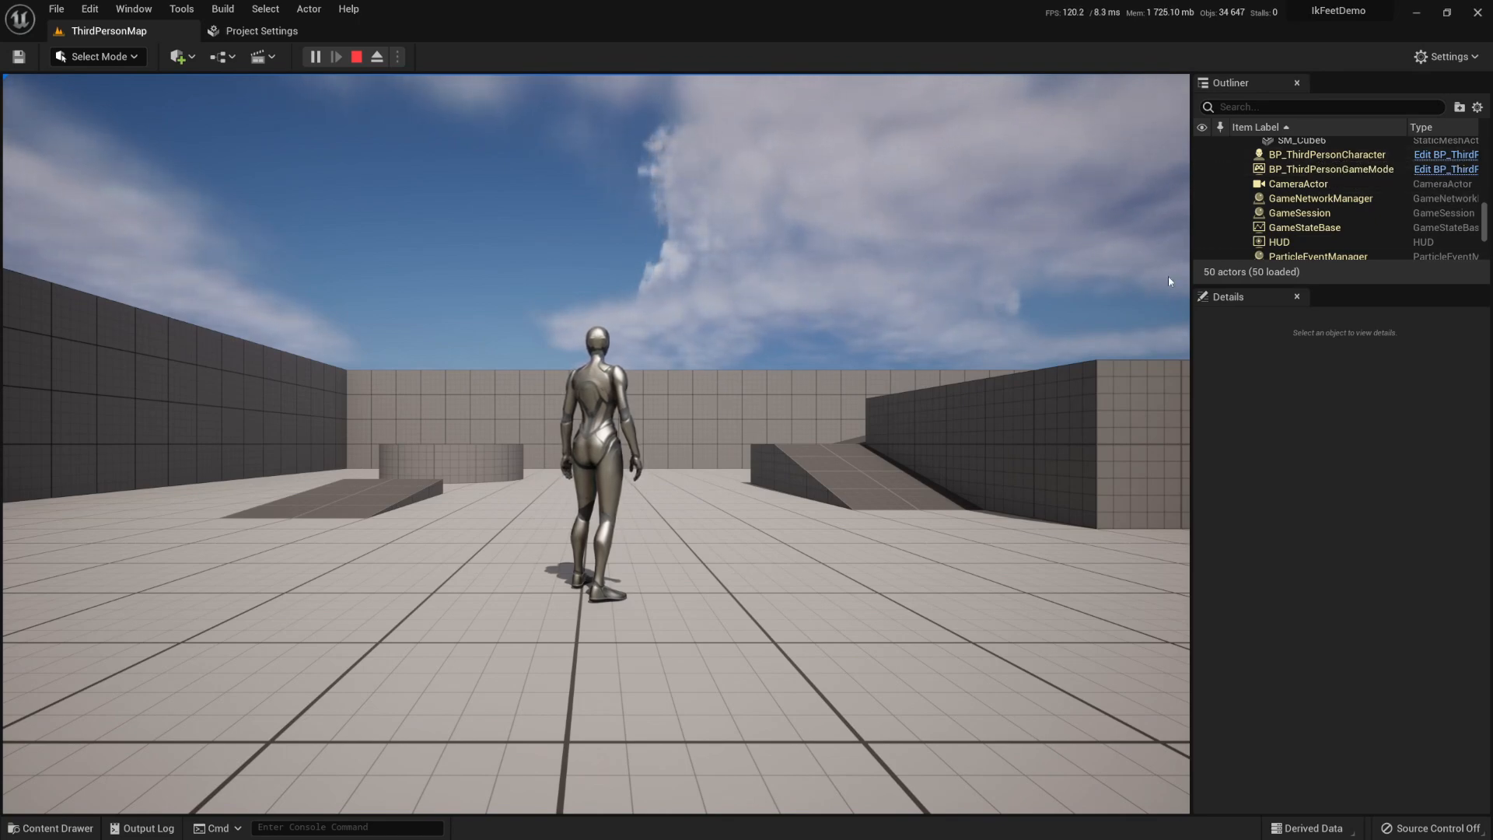
scroll(1351, 175, "down", 3)
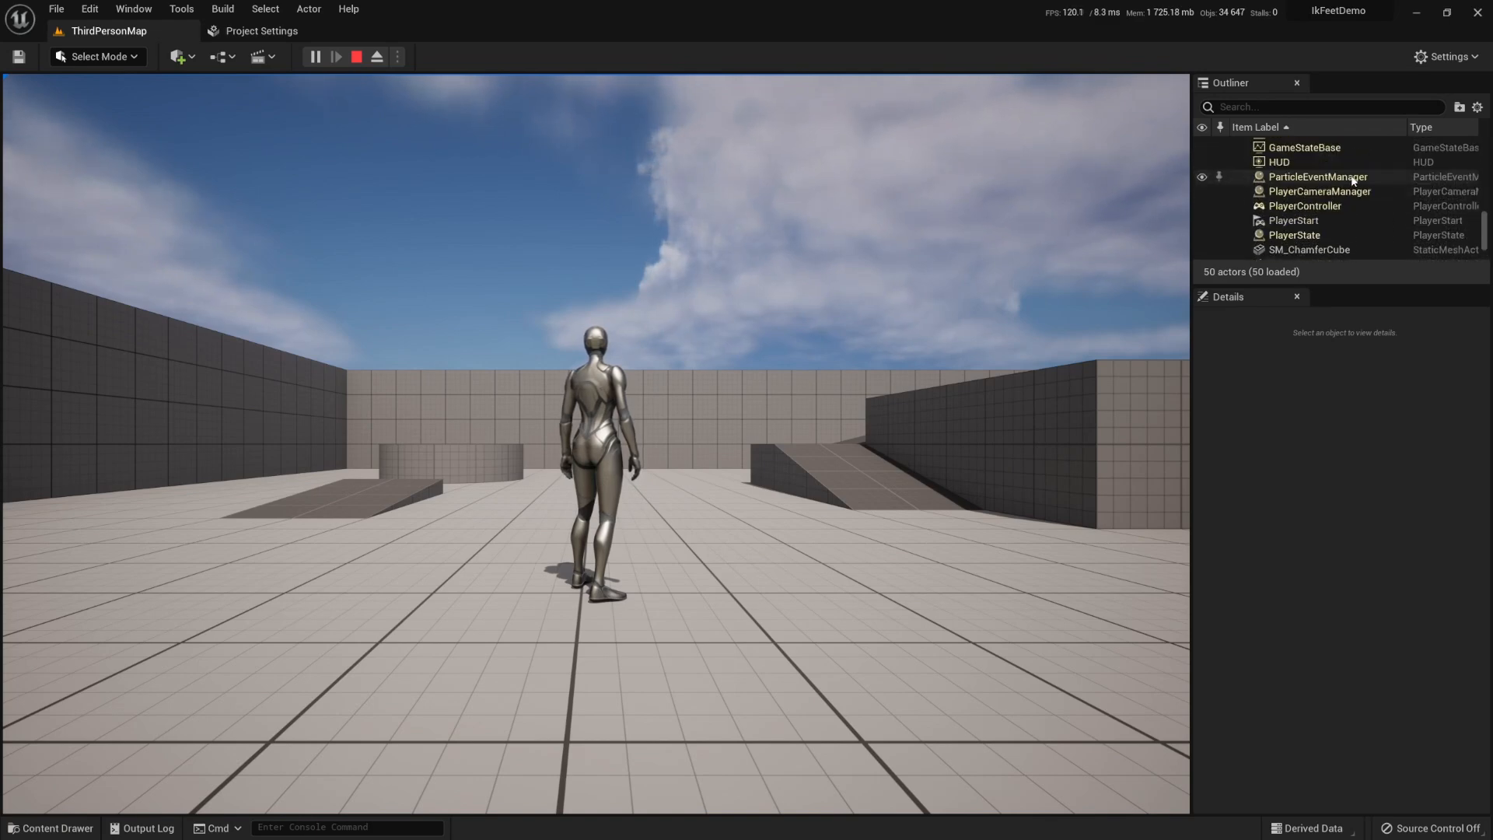
scroll(1338, 180, "up", 3)
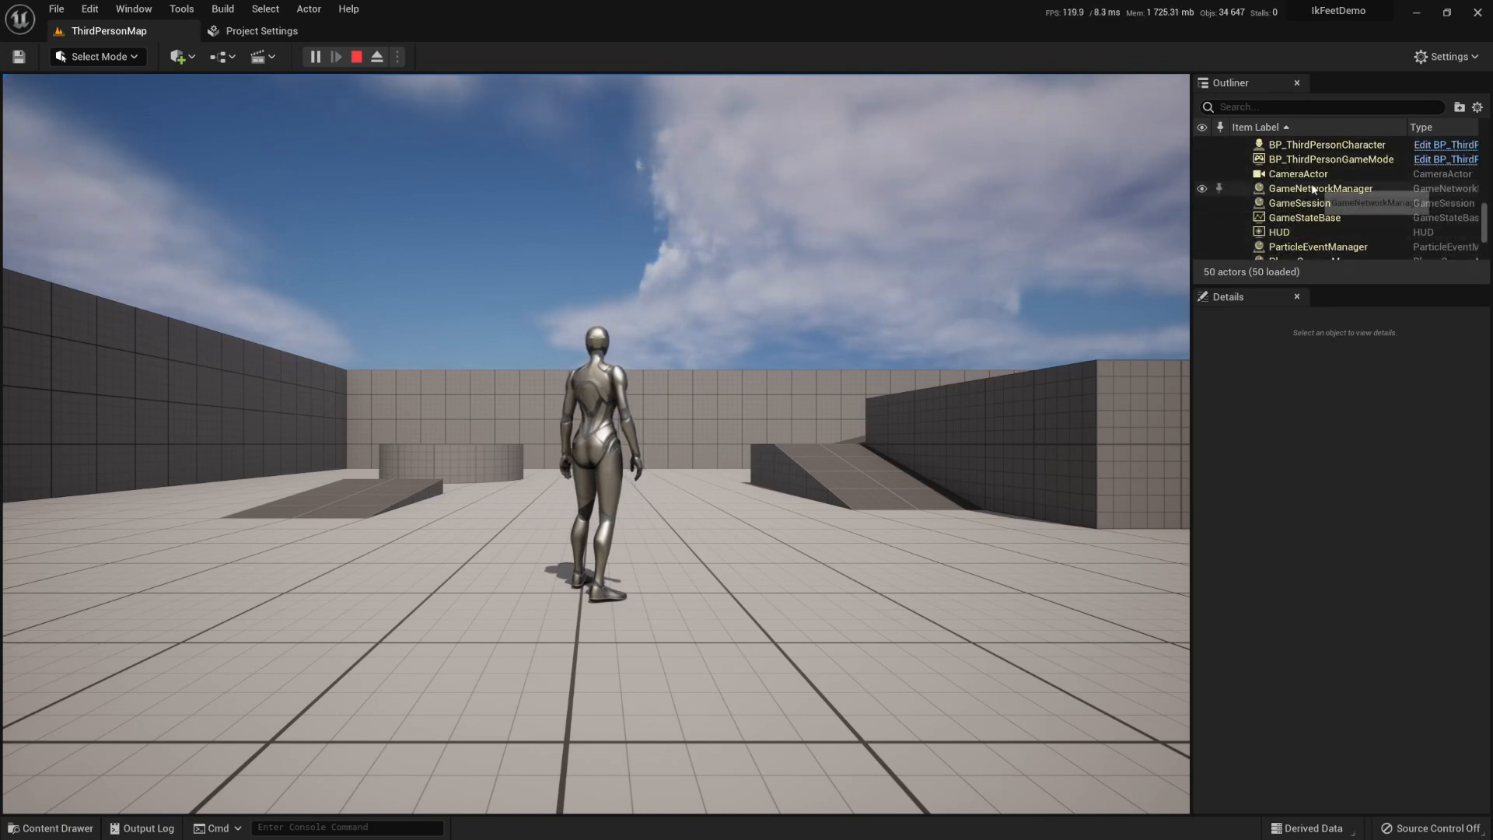
scroll(1291, 203, "up", 1)
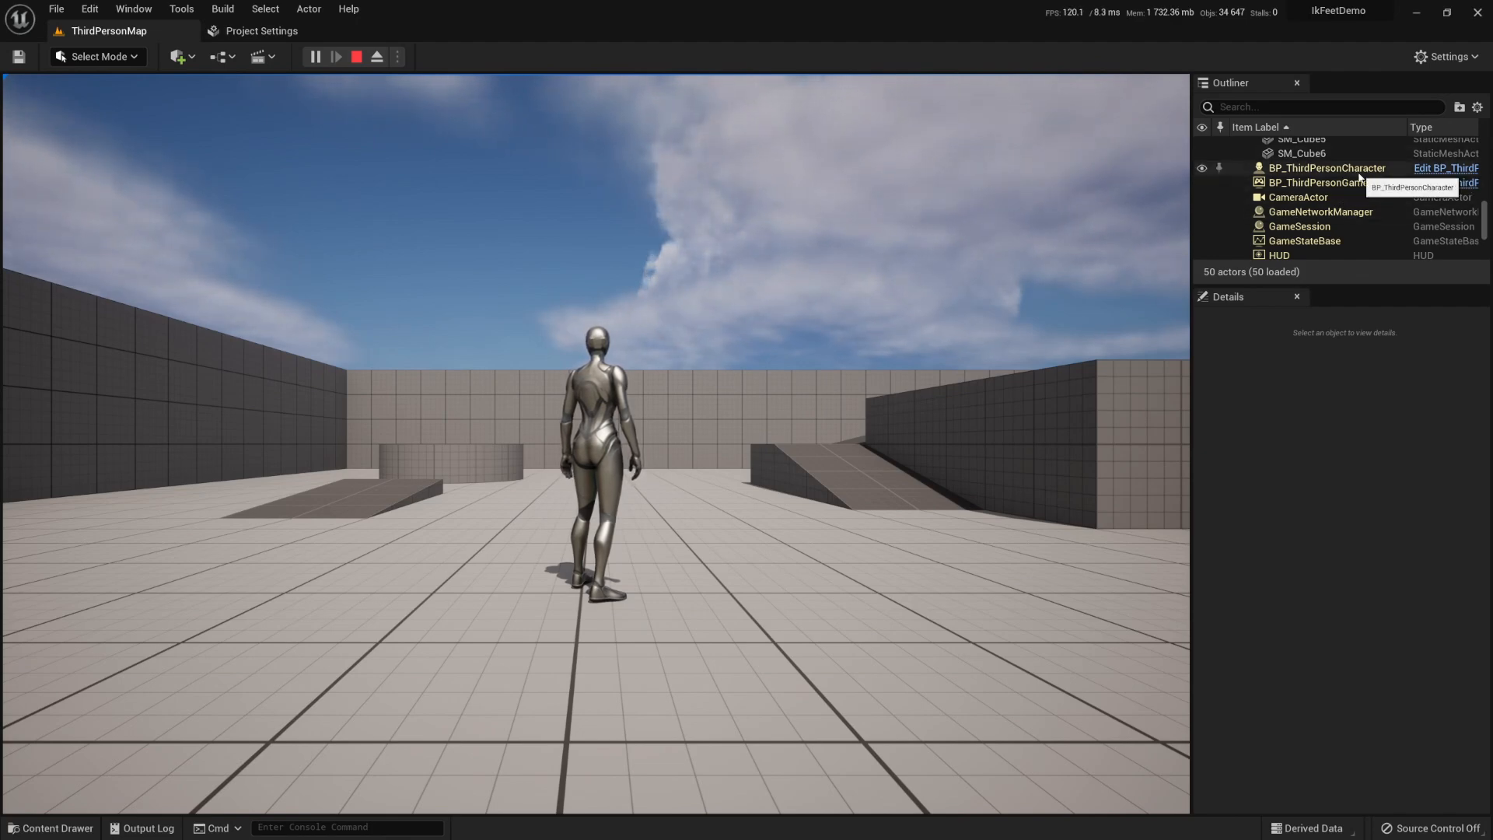
- Open the BP_ThirdPersonCharacter blueprint from the running level, stop the play session and dock the blueprint editor in the main window
left_click(1437, 171)
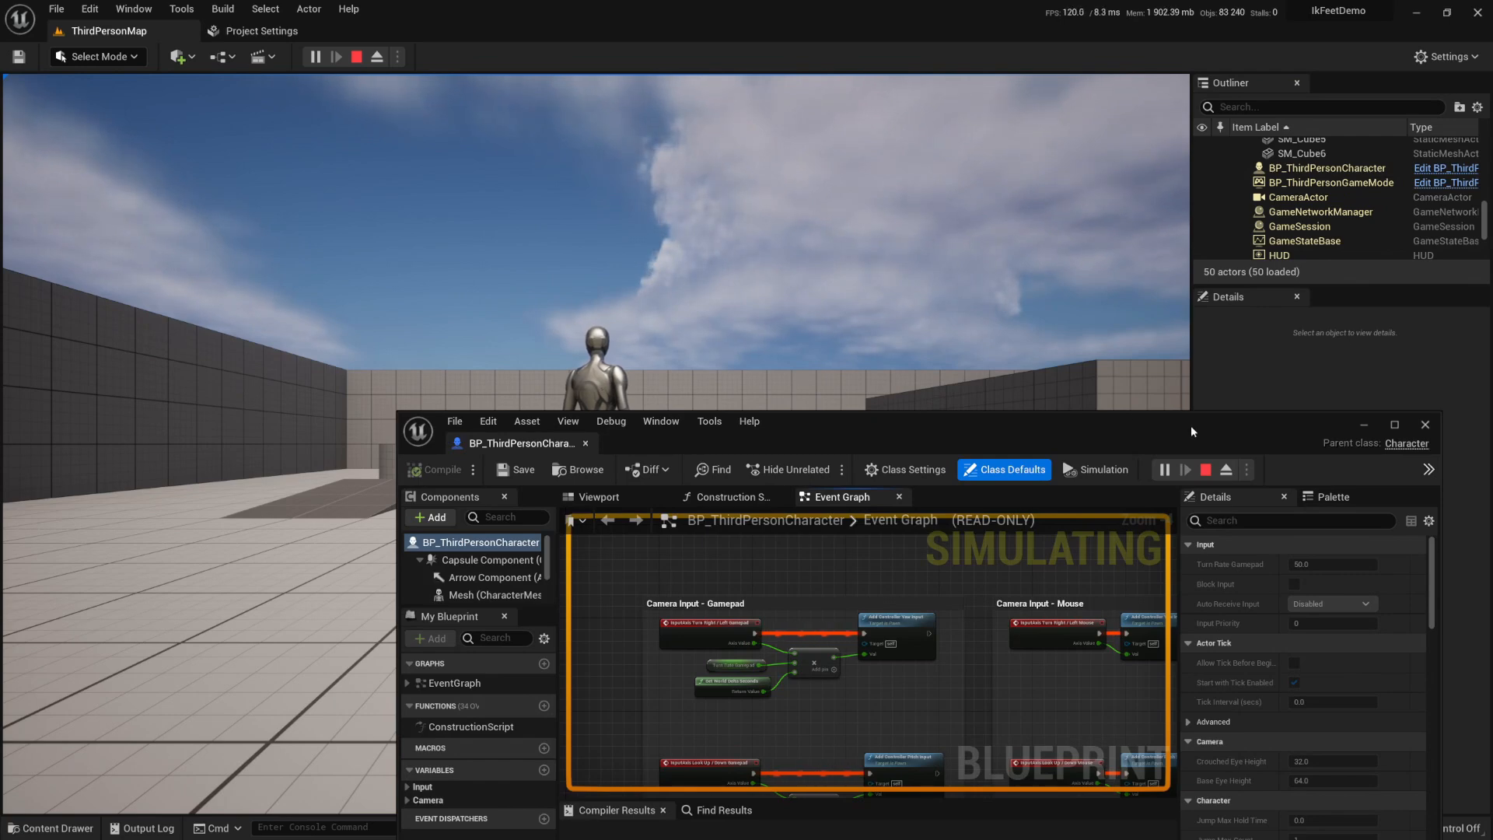
left_click(1205, 470)
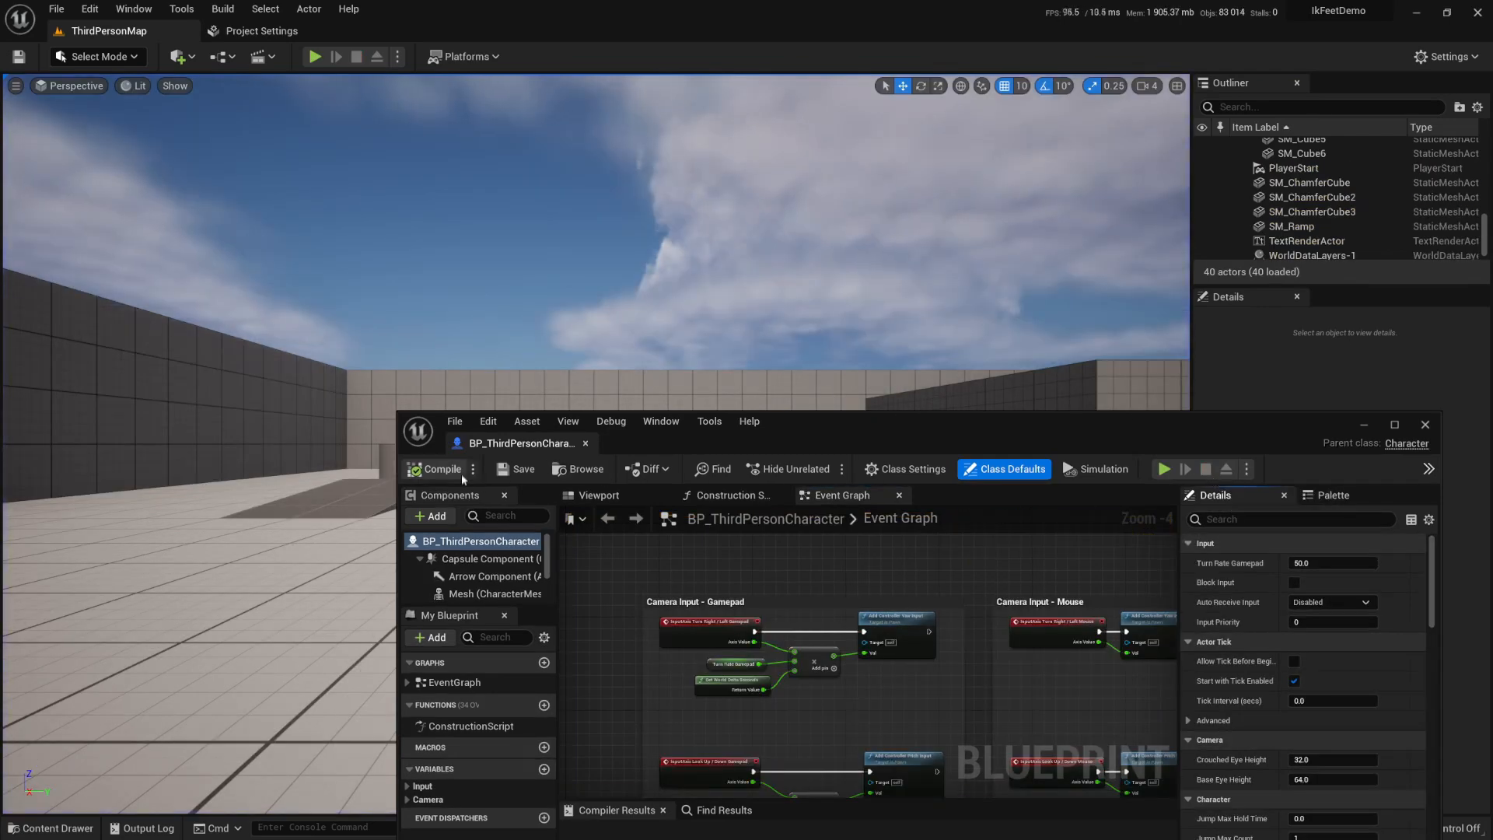
left_click_drag(482, 443, 484, 150)
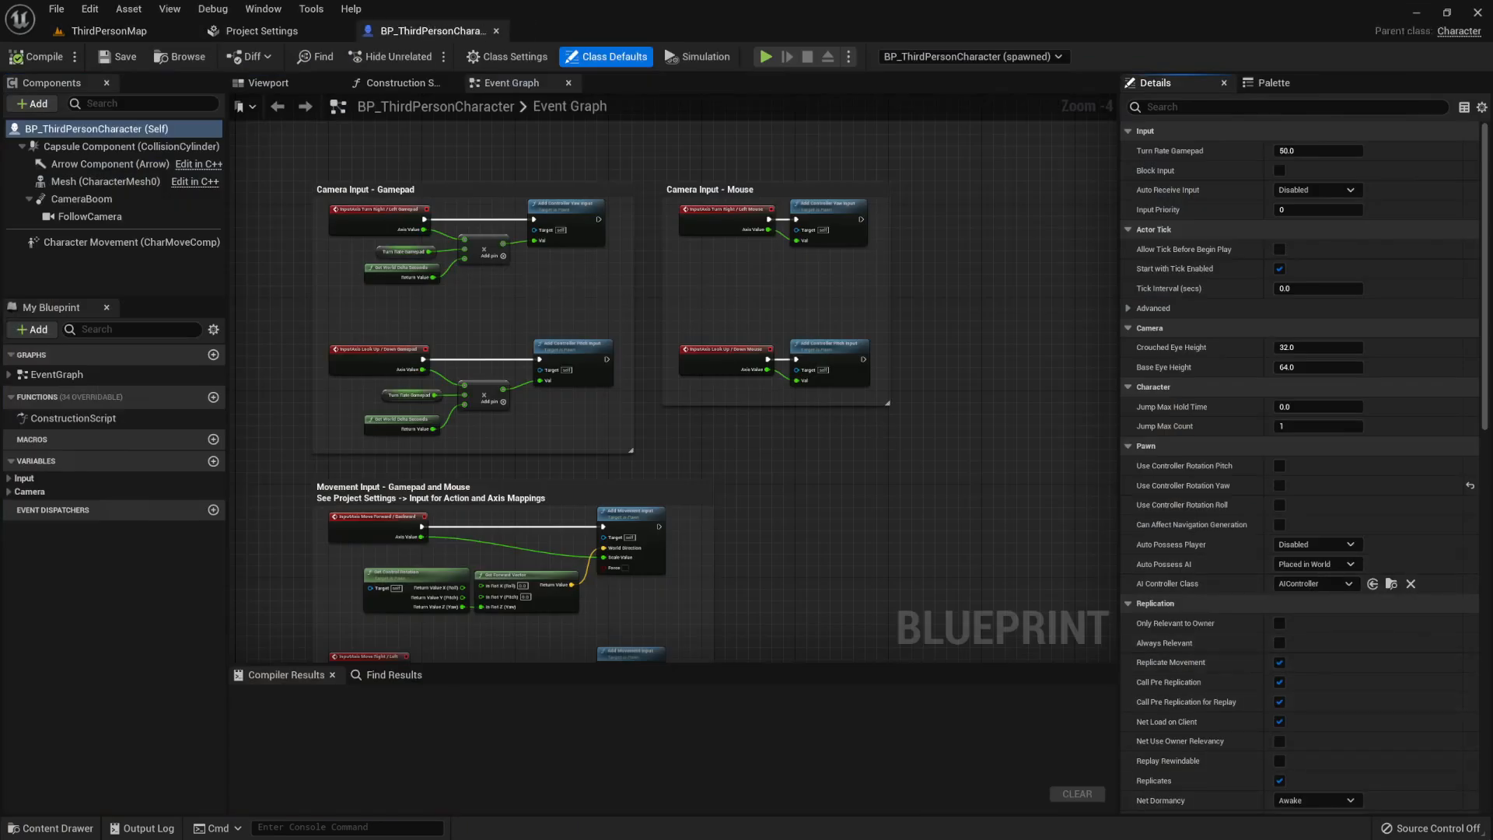
- Examine the camera, movement and jump input sections of the BP_ThirdPersonCharacter Event Graph
left_click(753, 492)
right_click_drag(721, 434, 751, 431)
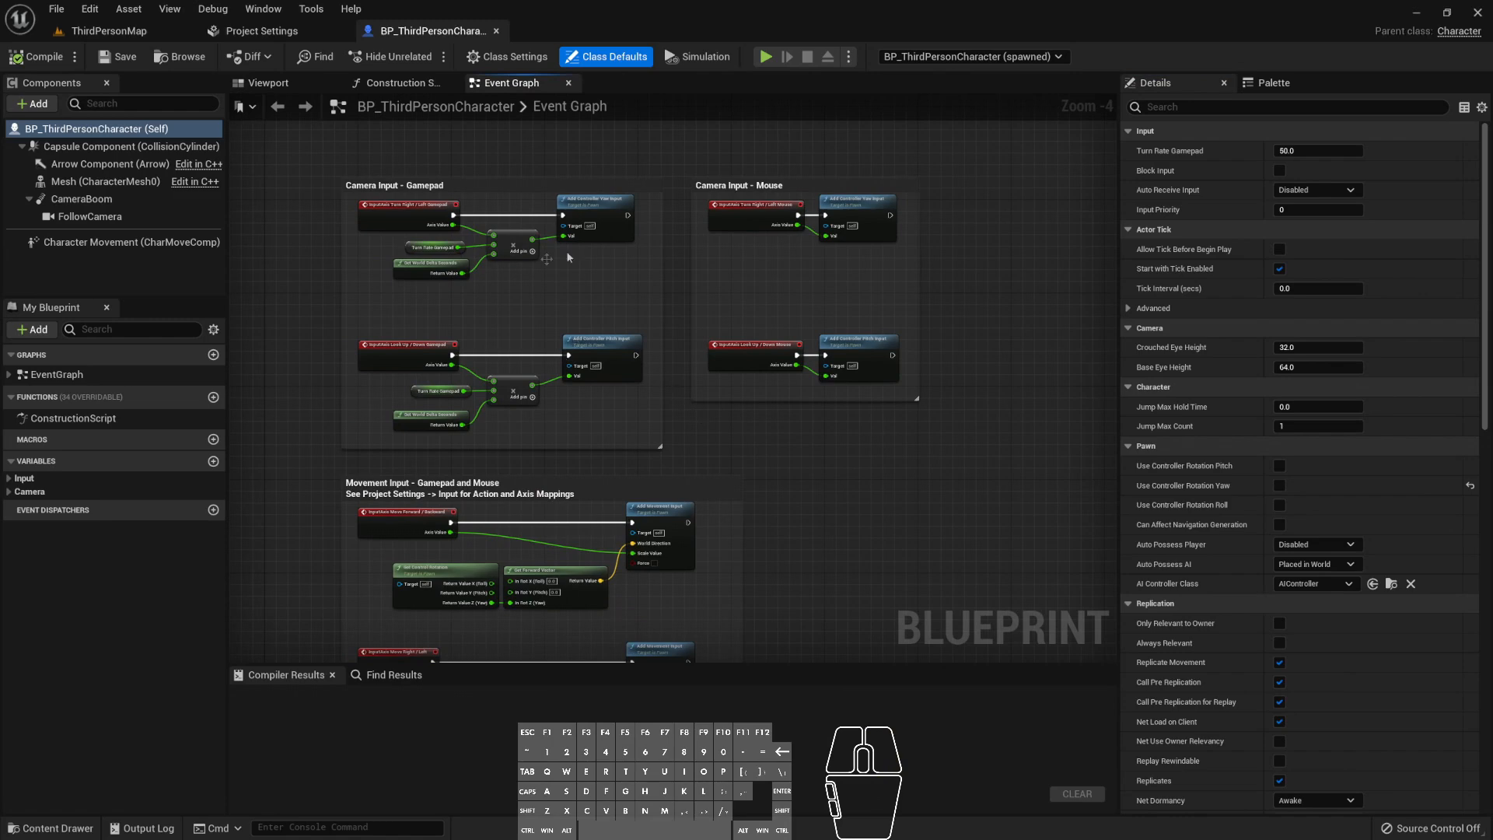
right_click_drag(455, 371, 455, 281)
right_click_drag(581, 315, 688, 350)
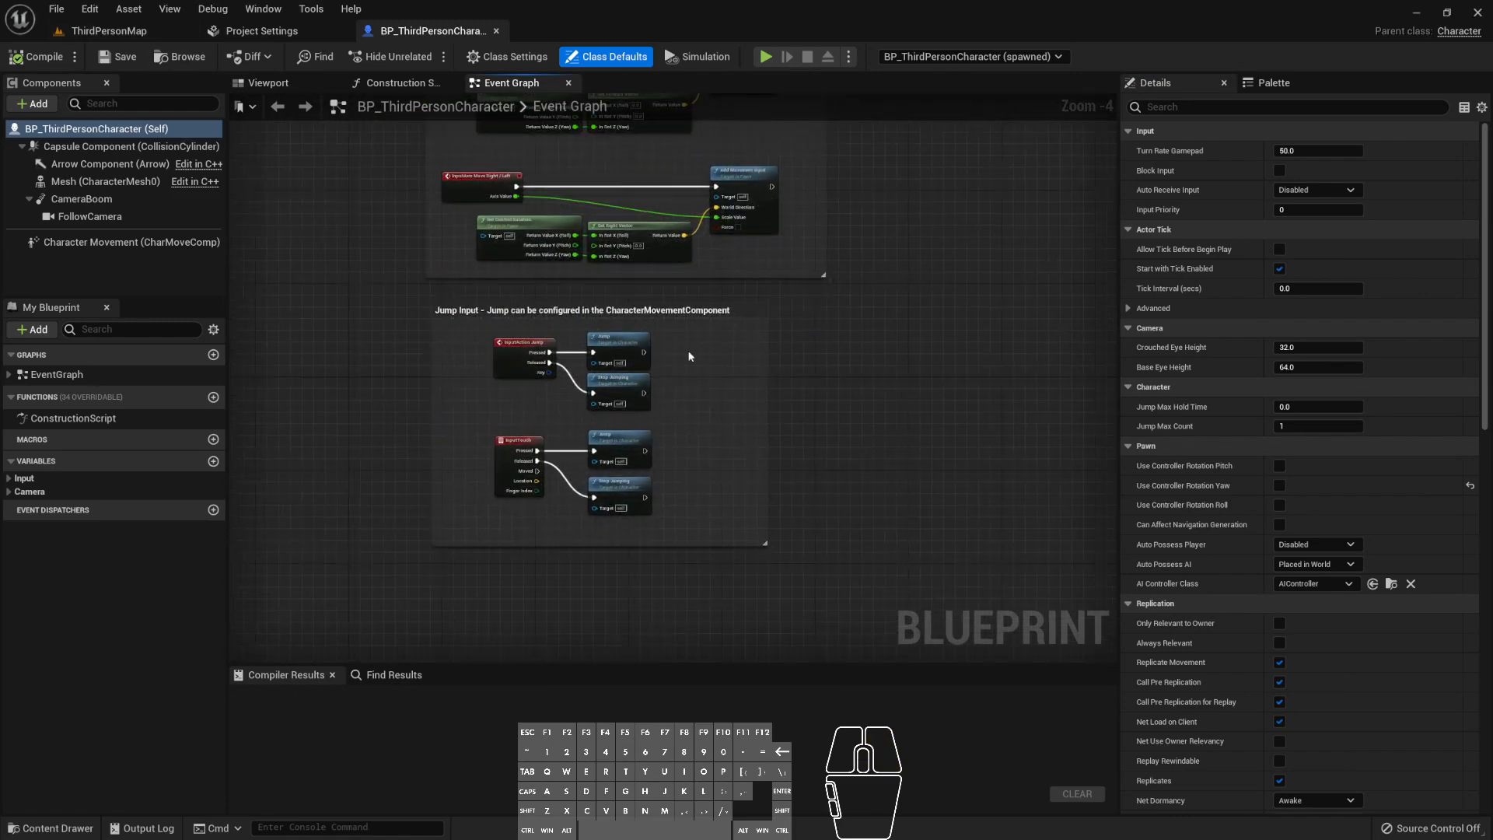
scroll(689, 352, "up", 2)
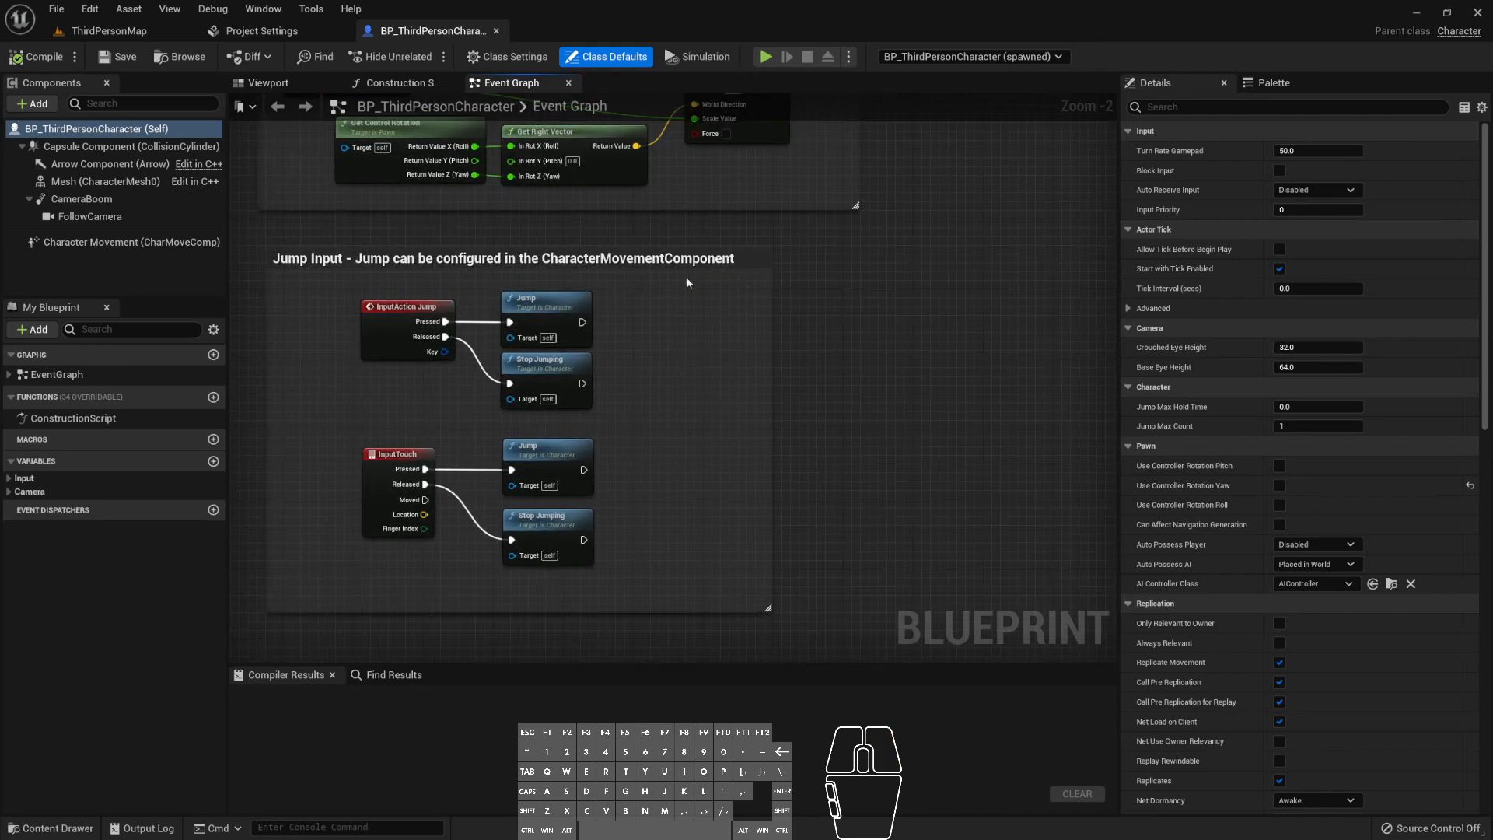
- Select the character's mesh in the blueprint's viewport and check its Skeletal Mesh and Anim Class settings
left_click(268, 82)
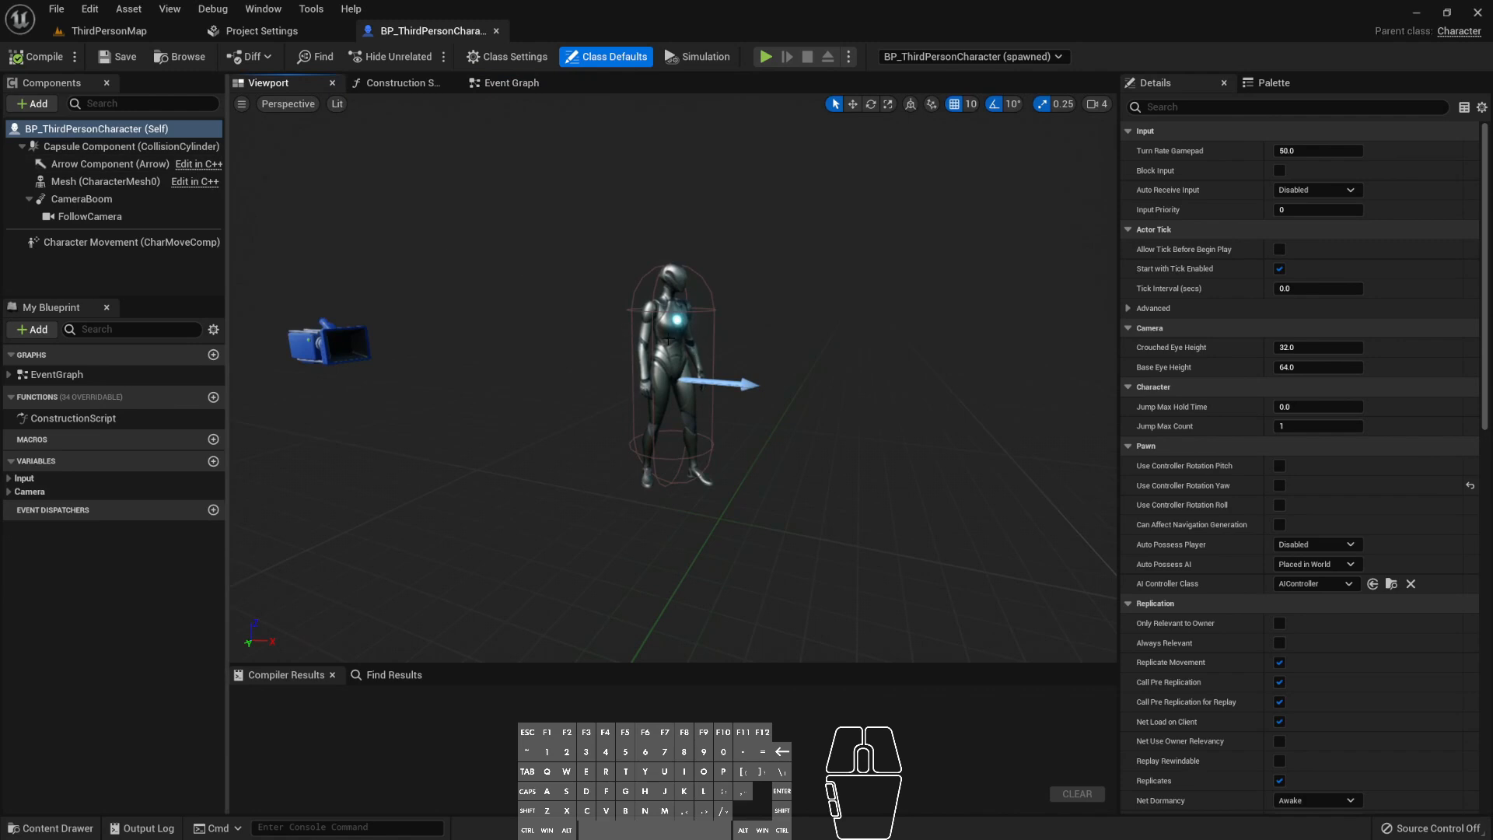
left_click(667, 340)
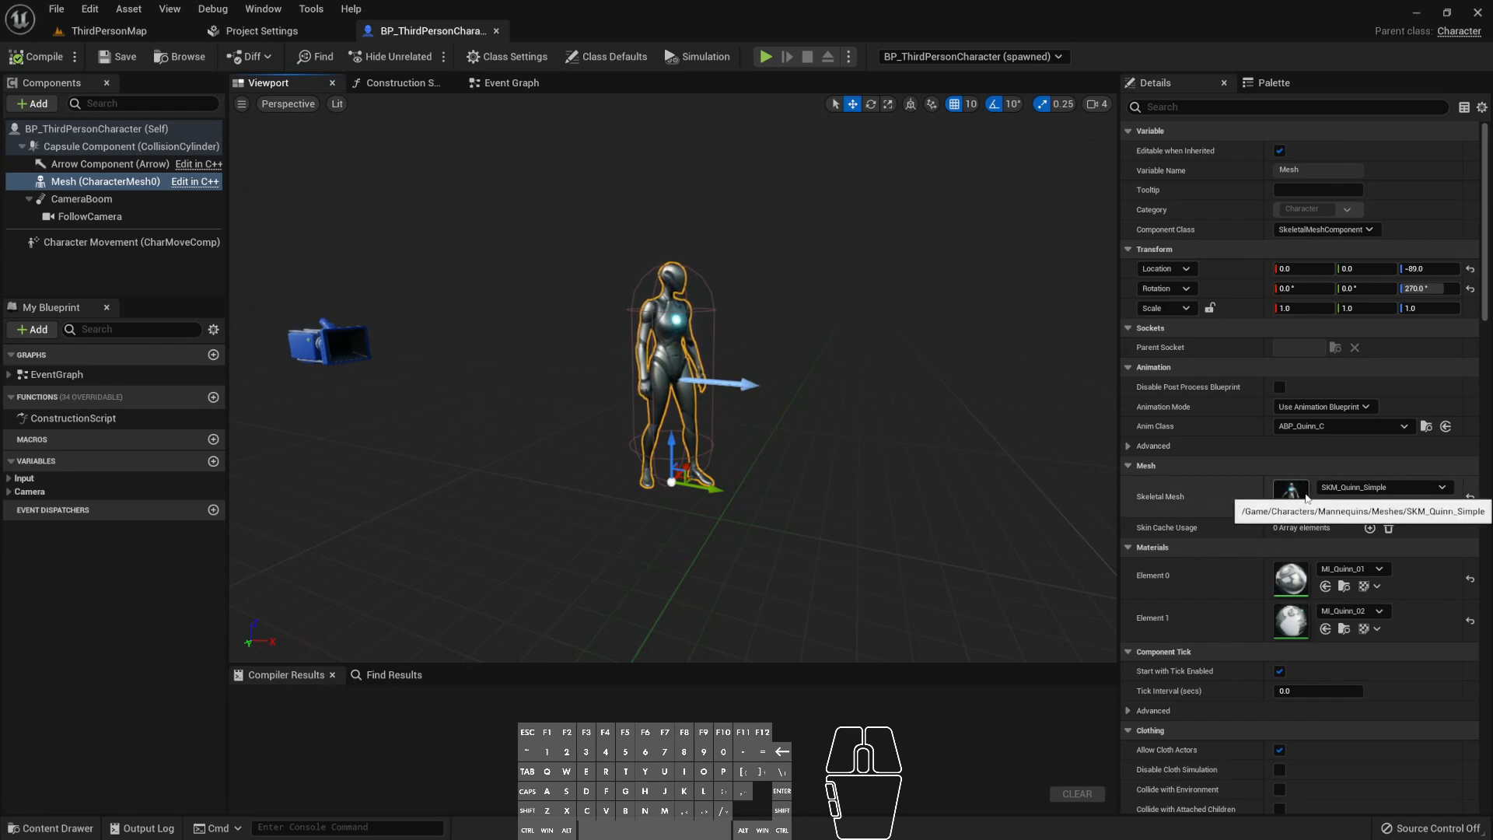
scroll(1299, 498, "down", 1)
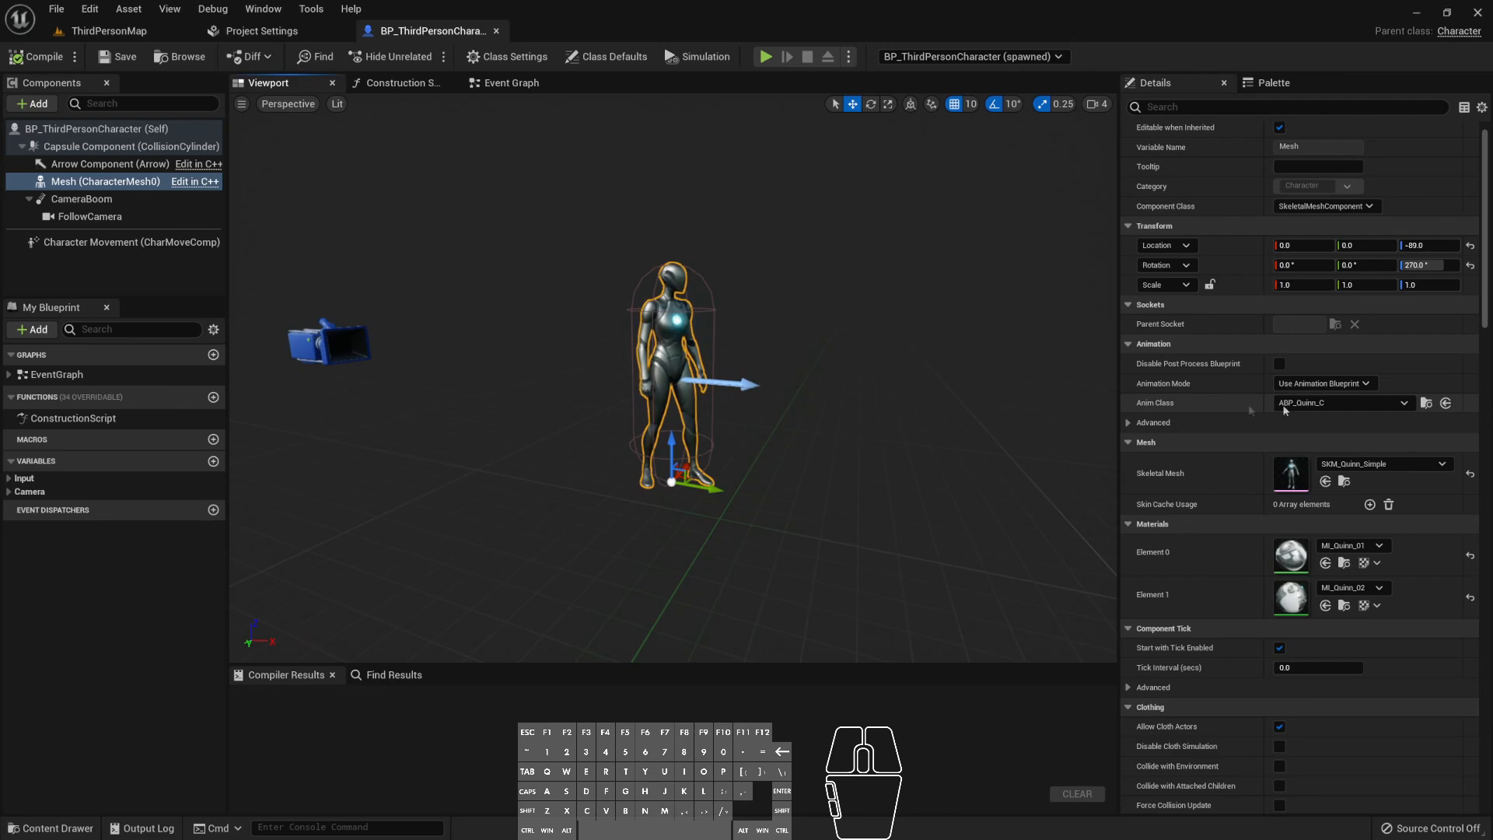
- Locate the mesh's Anim Class asset in the project content, open the ABP_Quinn animation blueprint and read its comment
left_click(1426, 403)
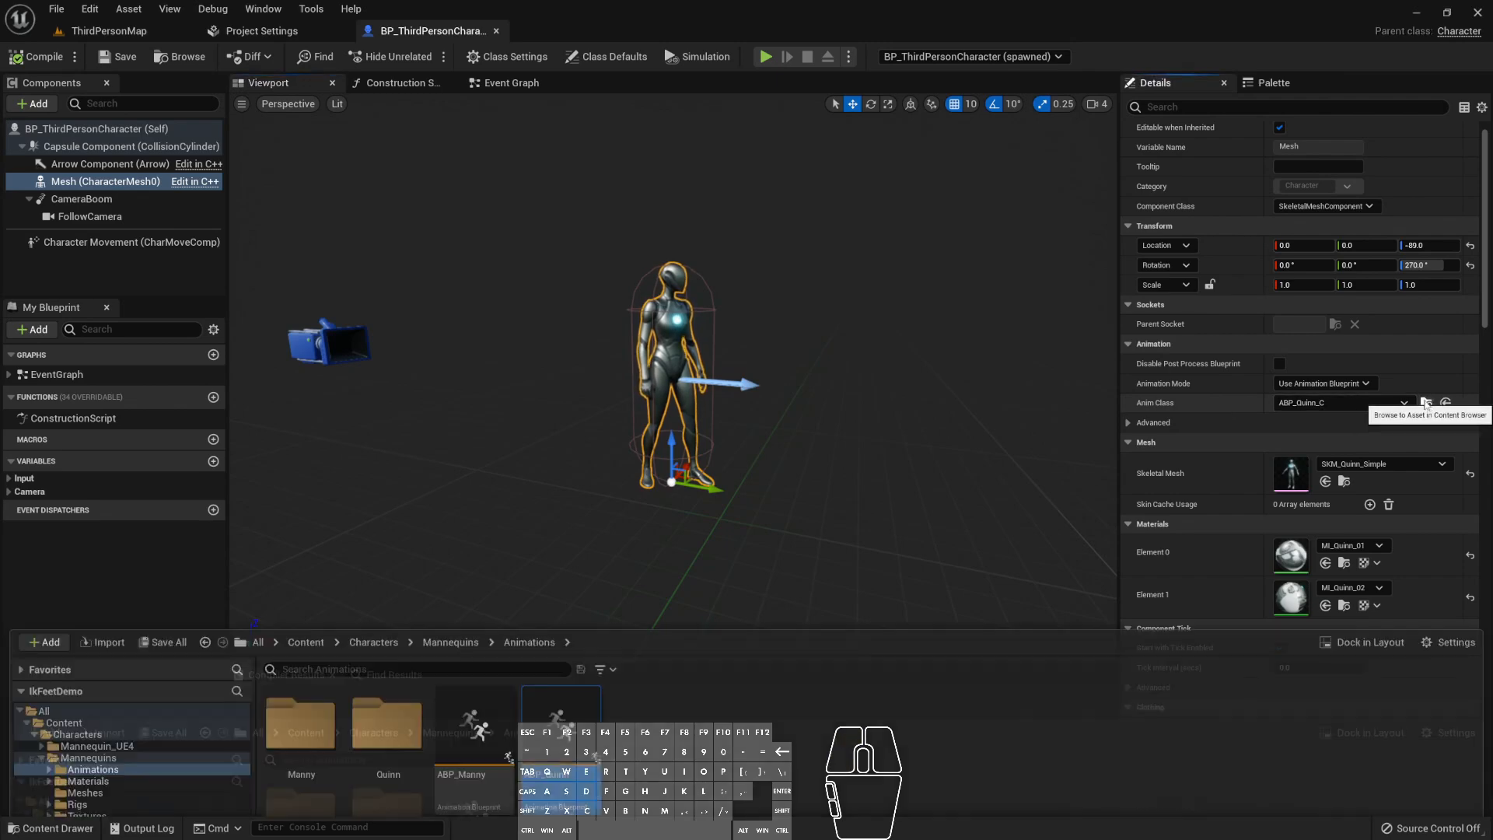
mouse_move(561, 626)
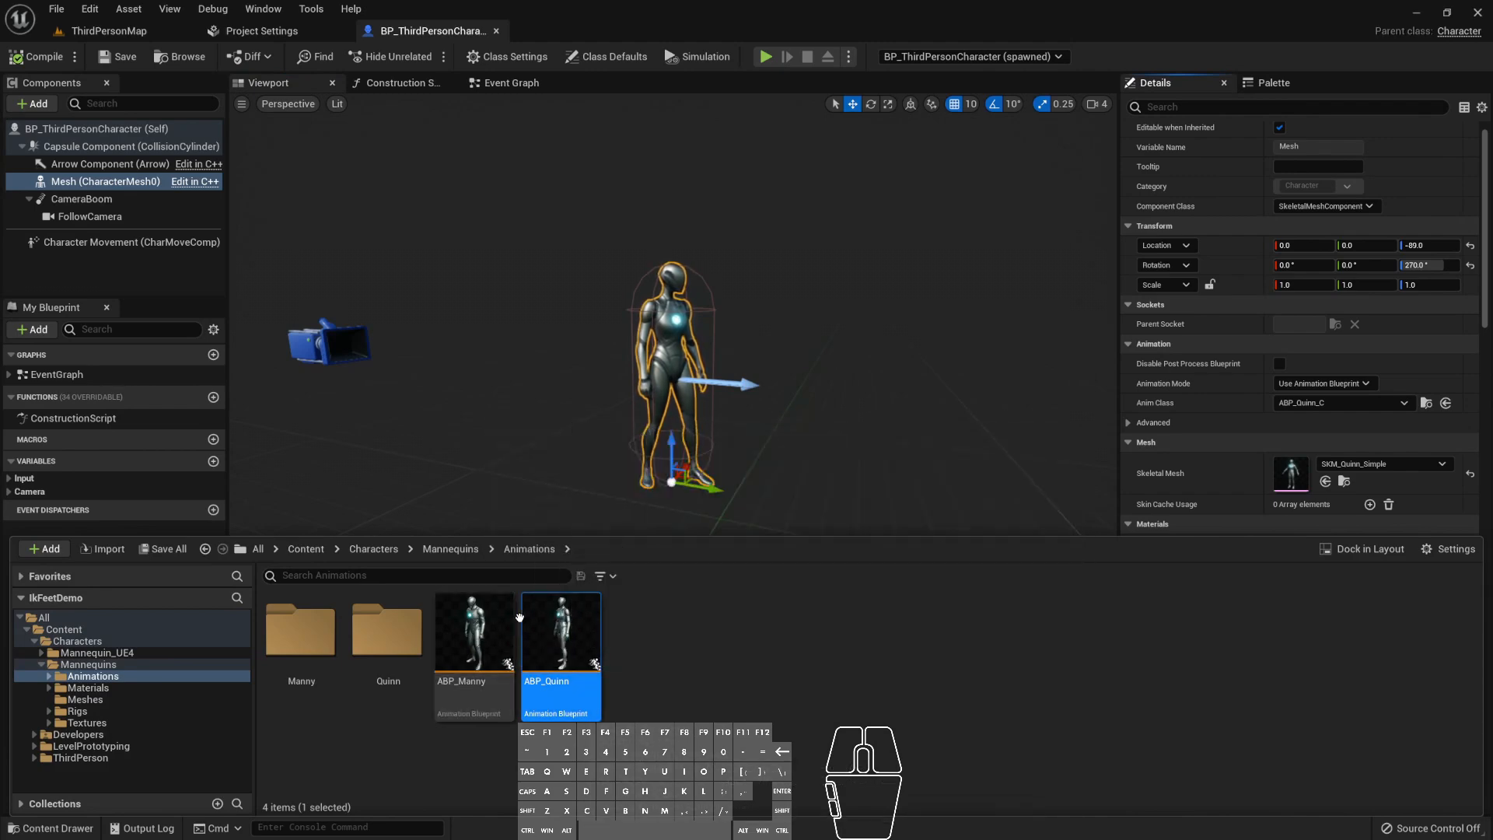
double_click(597, 668)
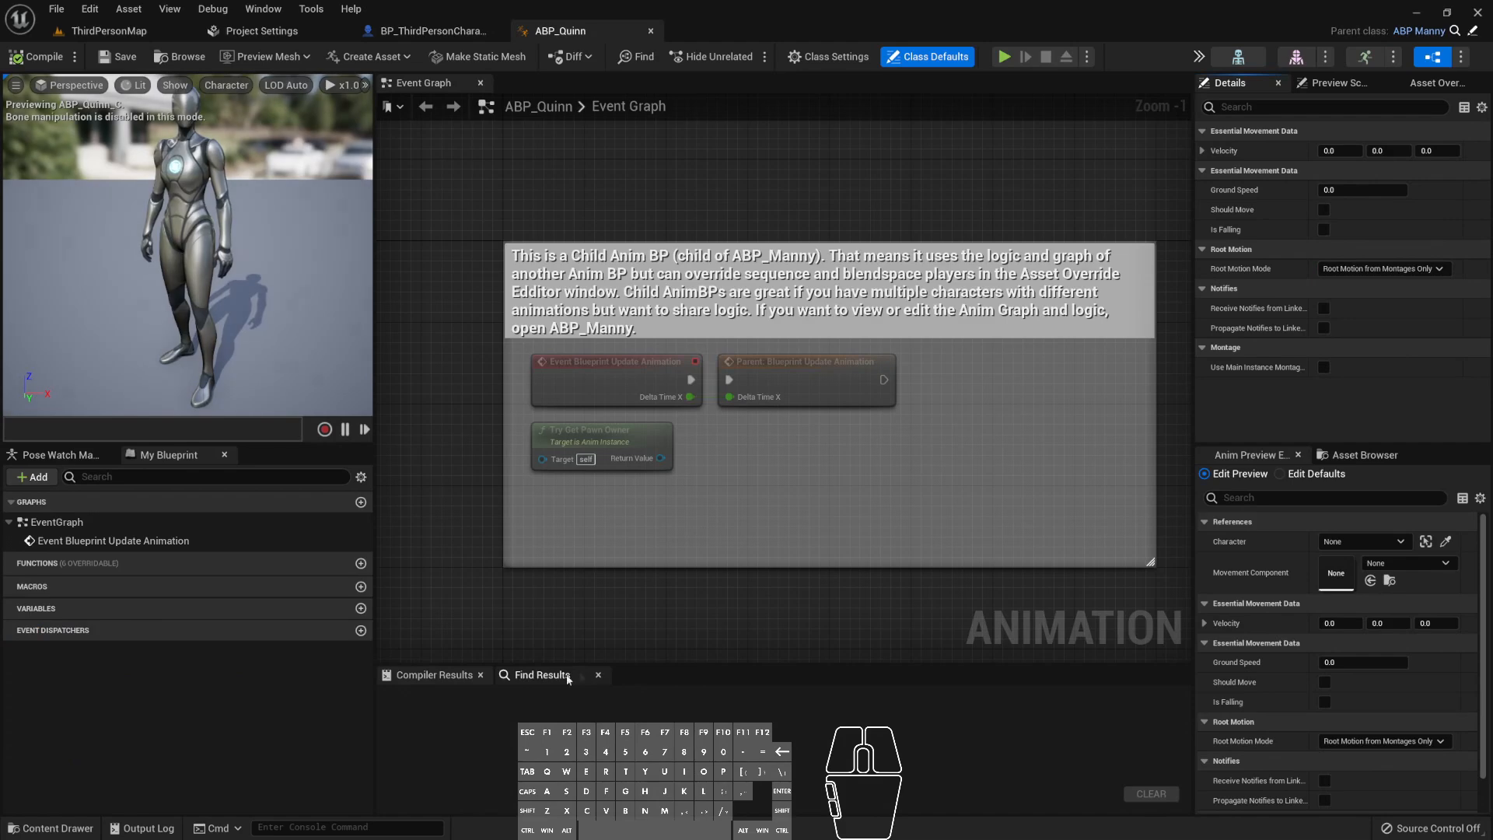
scroll(525, 403, "down", 1)
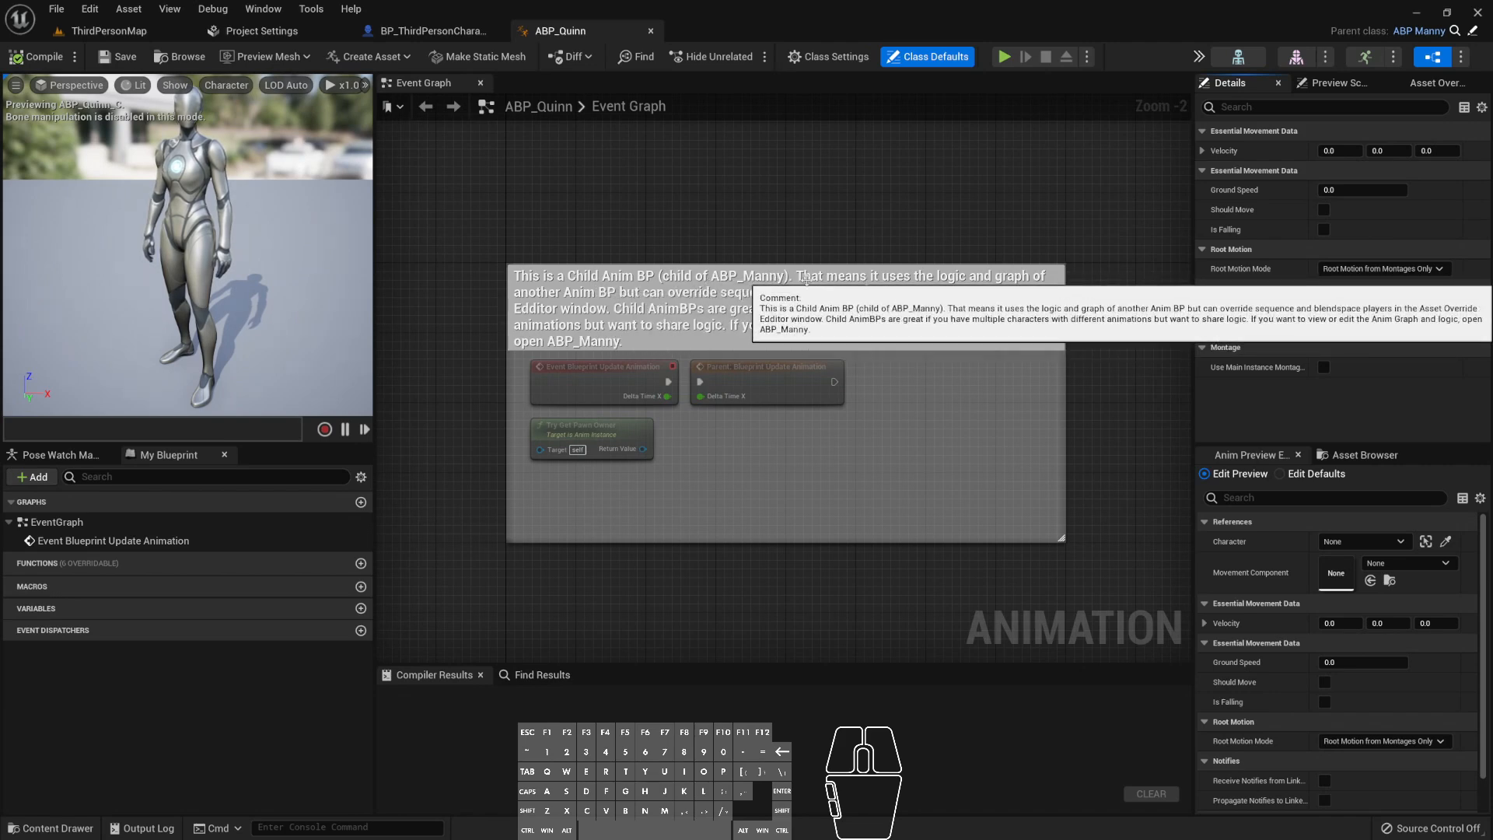
left_click(53, 827)
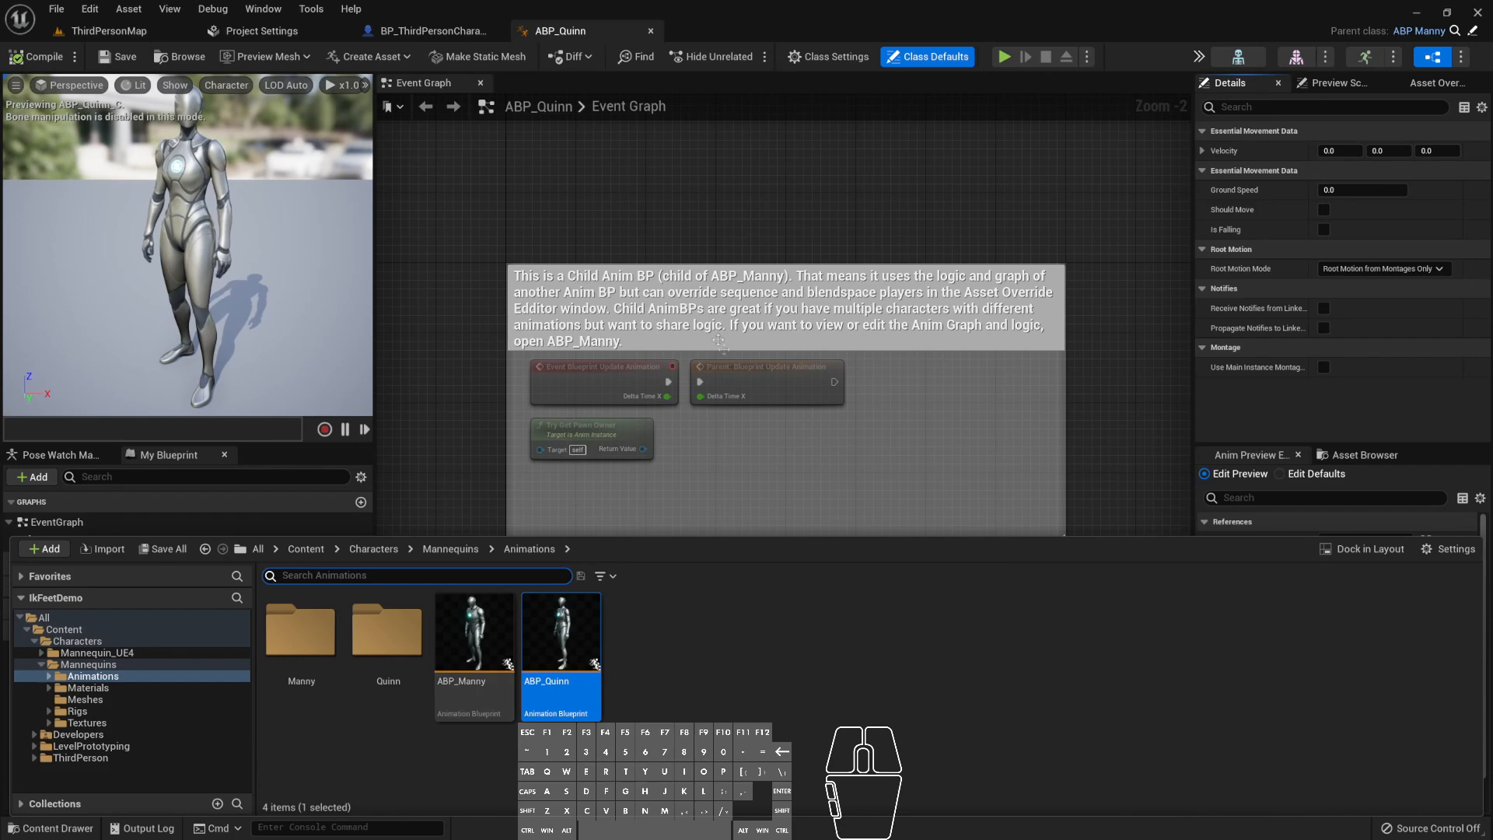
left_click(737, 230)
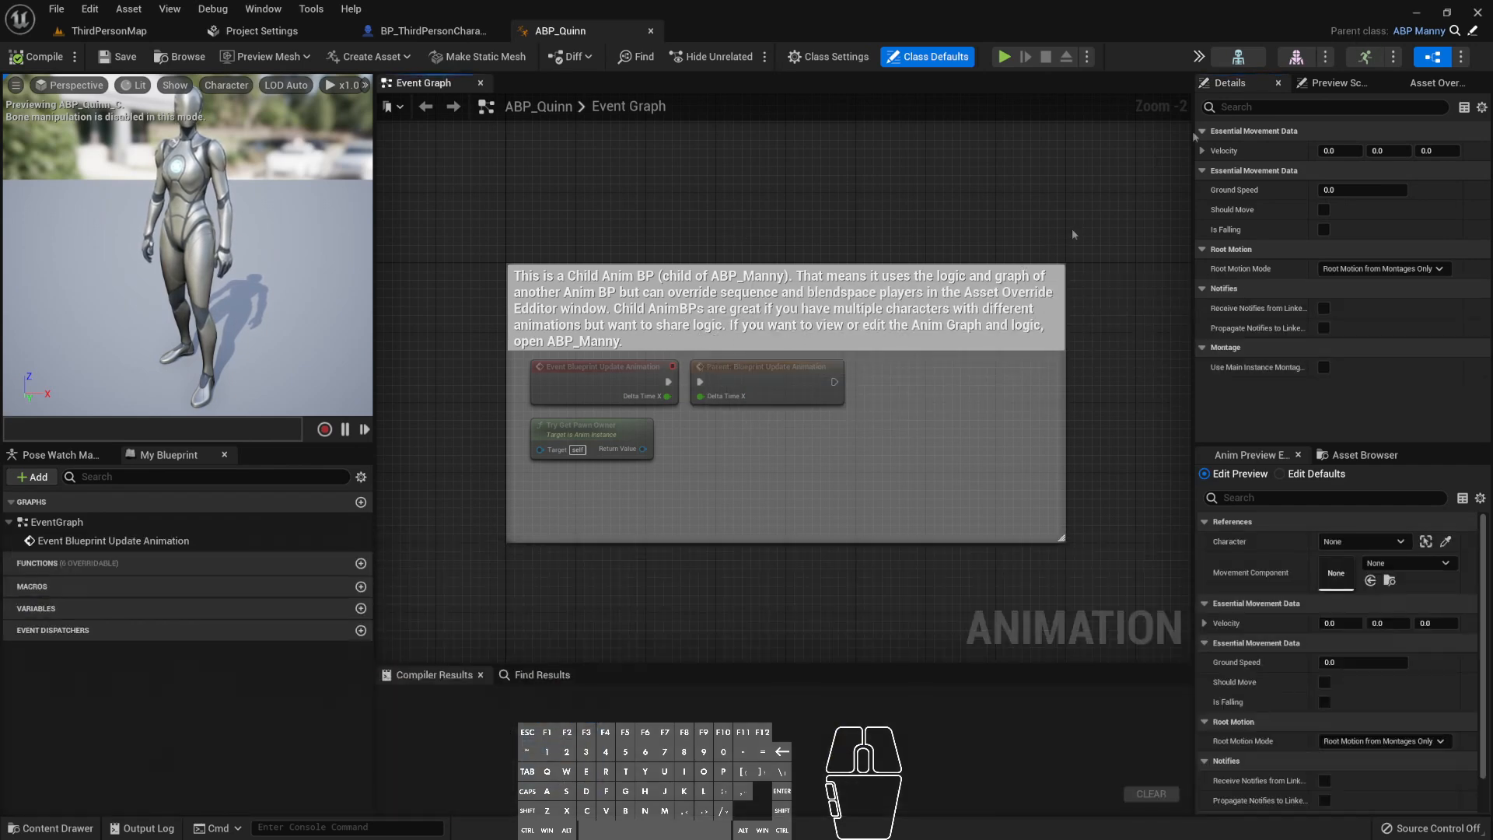
left_click(40, 828)
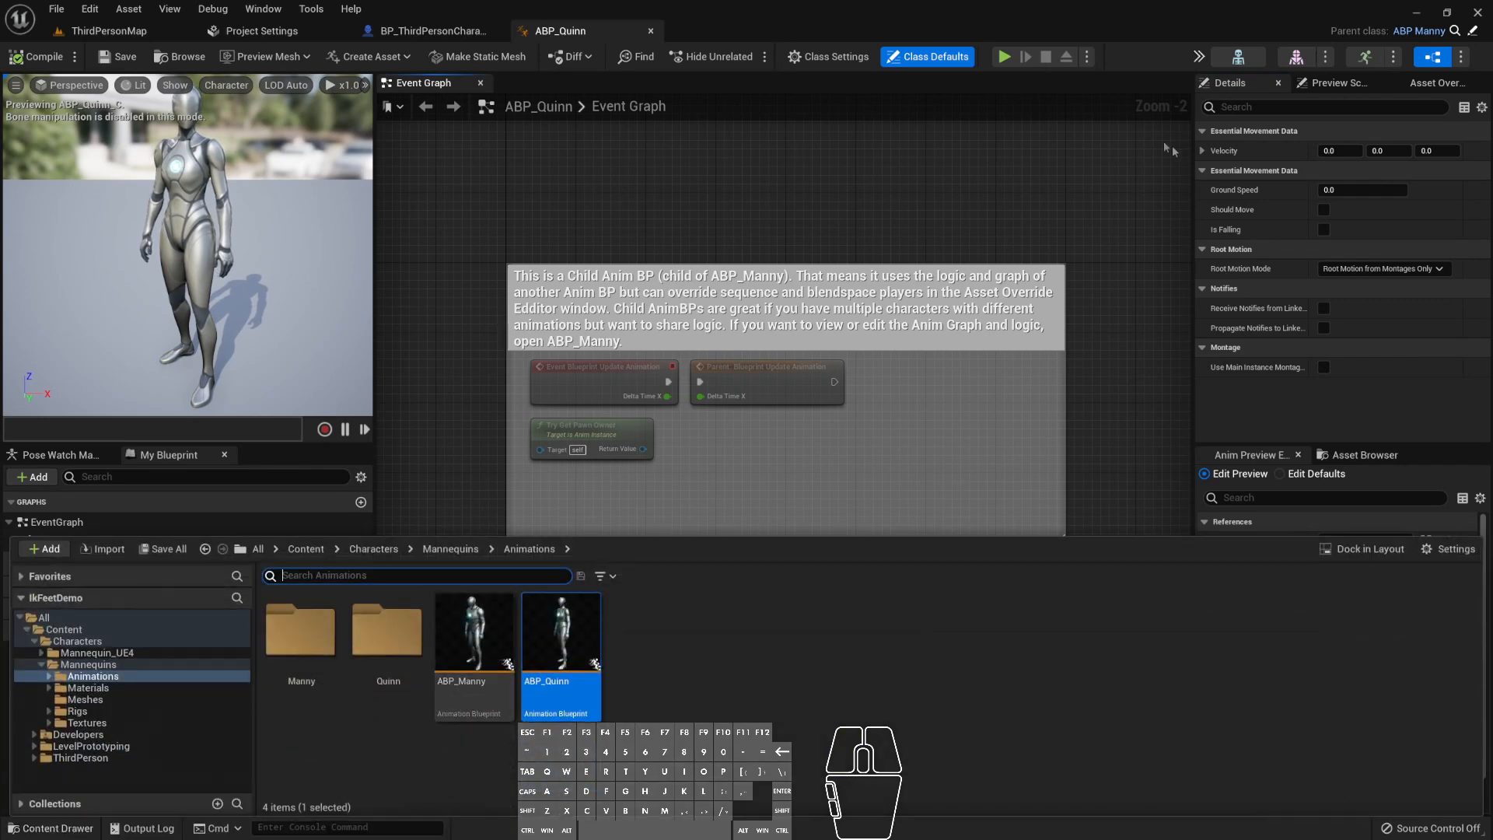
left_click(1163, 141)
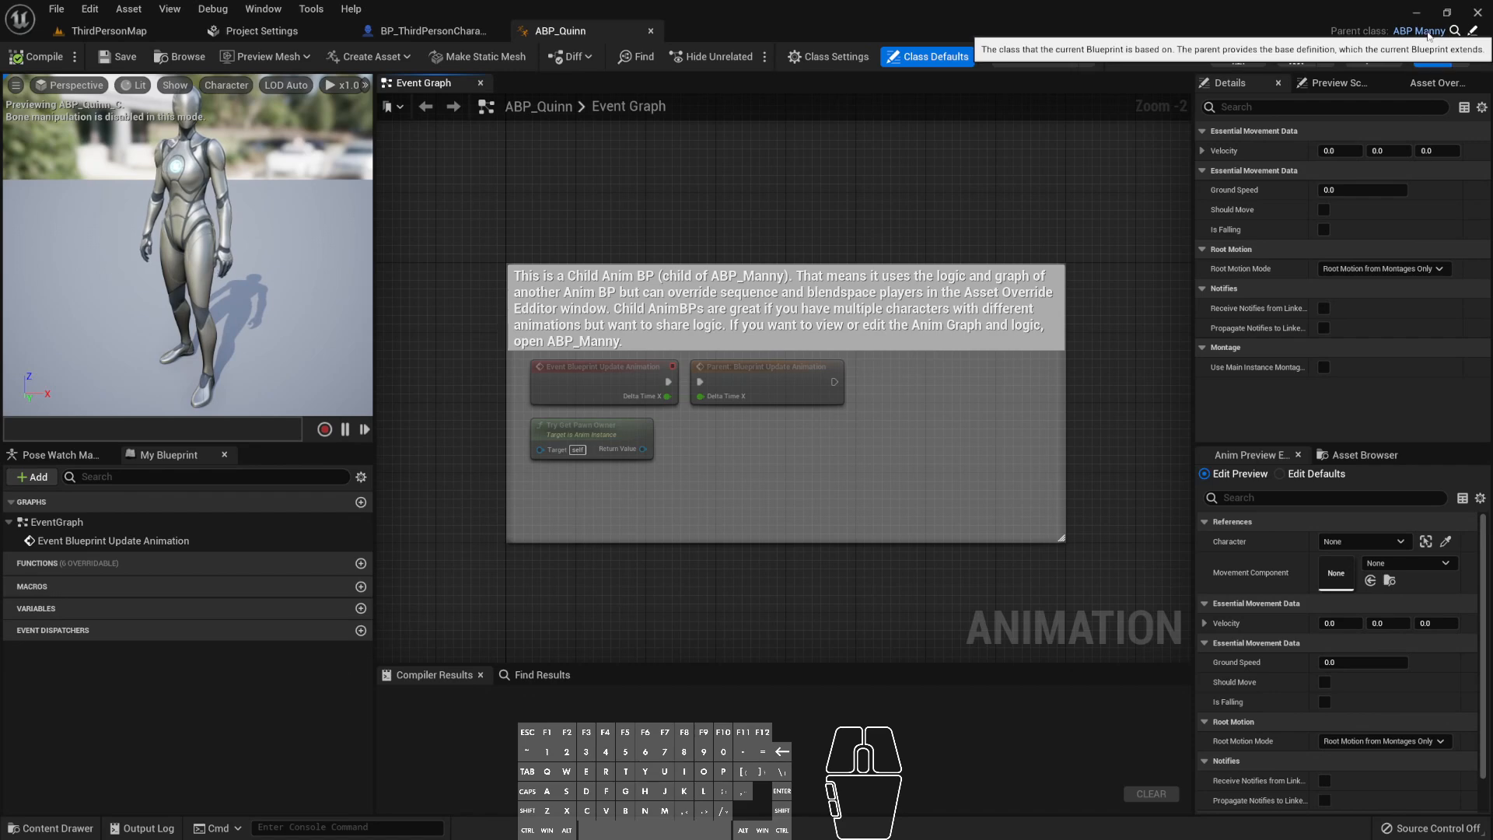
- Locate ABP_Quinn's parent class, open the ABP_Manny animation blueprint and view its whole AnimGraph
left_click(1454, 31)
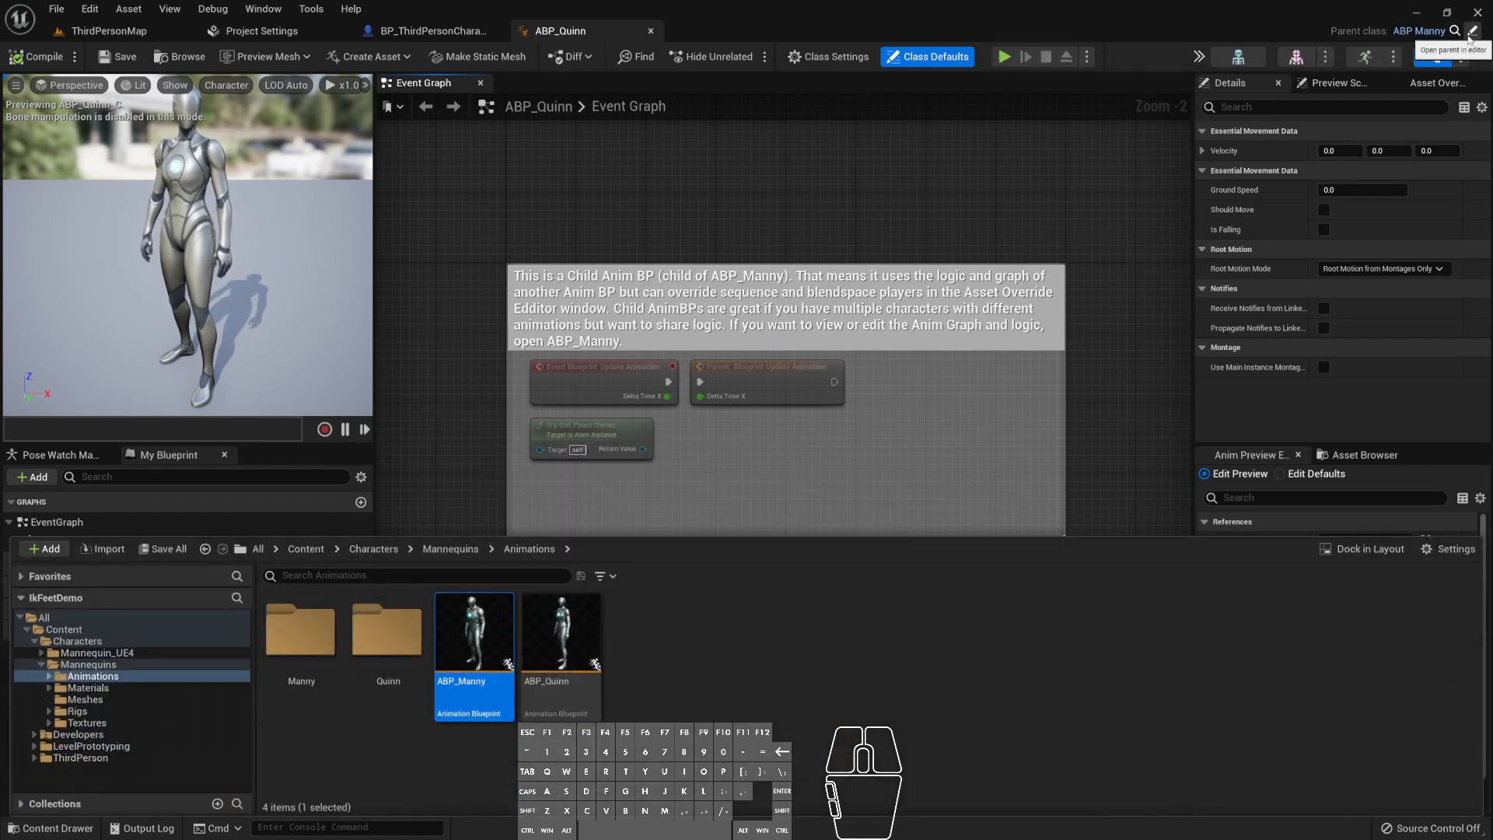
left_click(1470, 33)
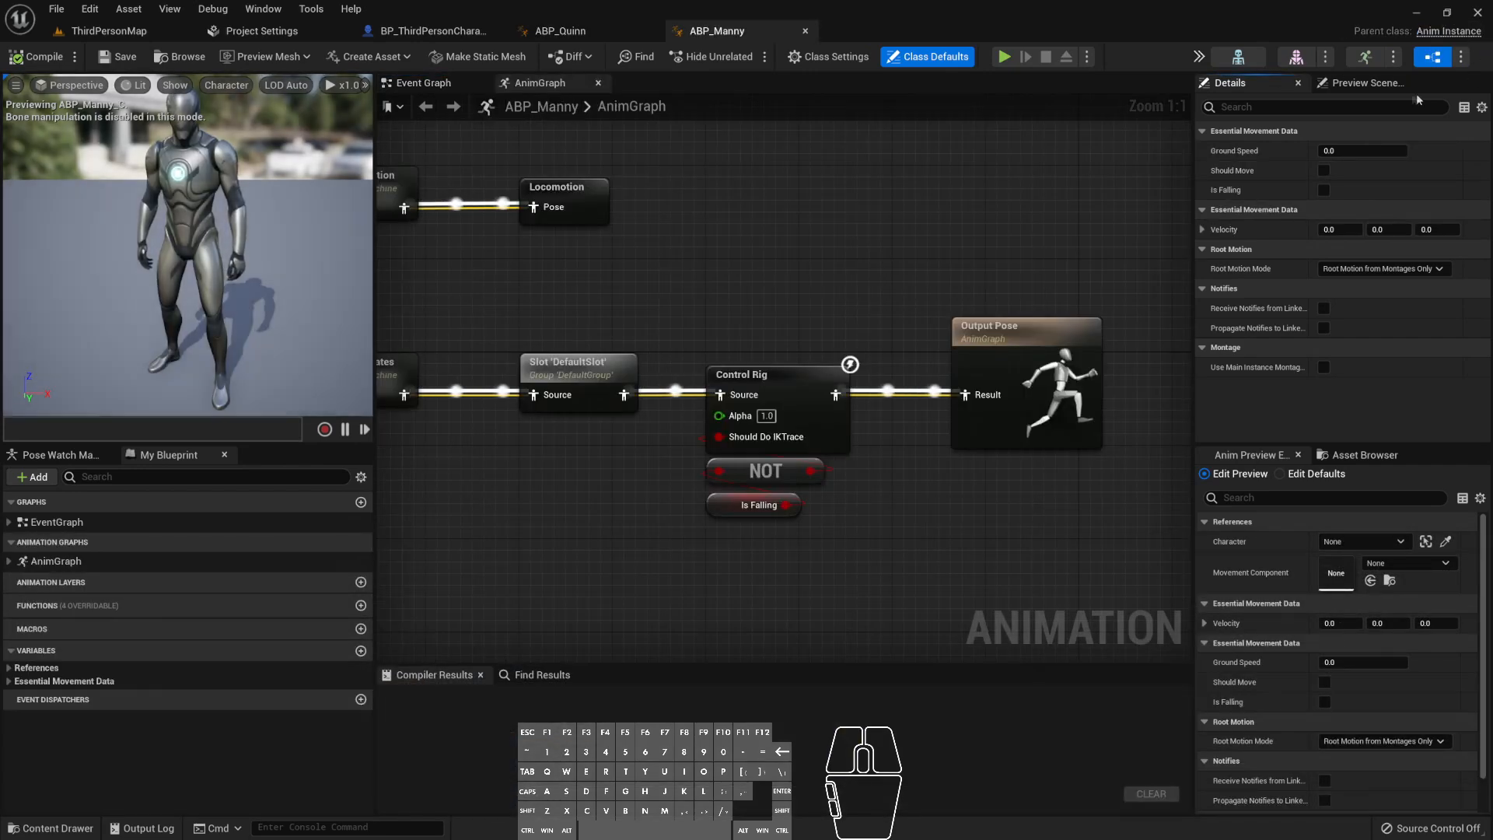
right_click_drag(697, 341, 783, 360)
scroll(782, 361, "down", 2)
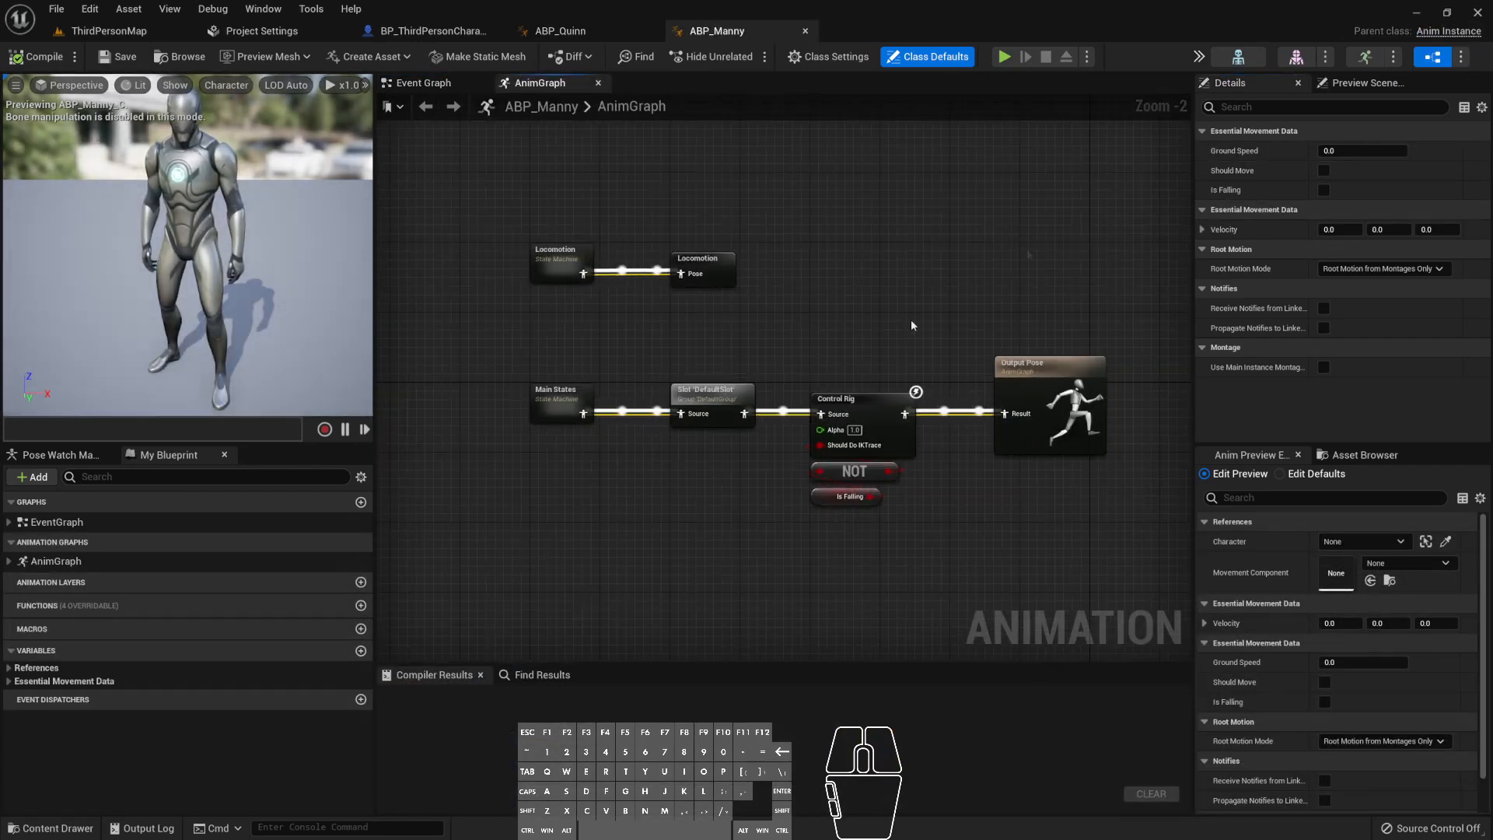
- Examine the initialization and update logic in ABP_Manny's Event Graph
left_click(424, 82)
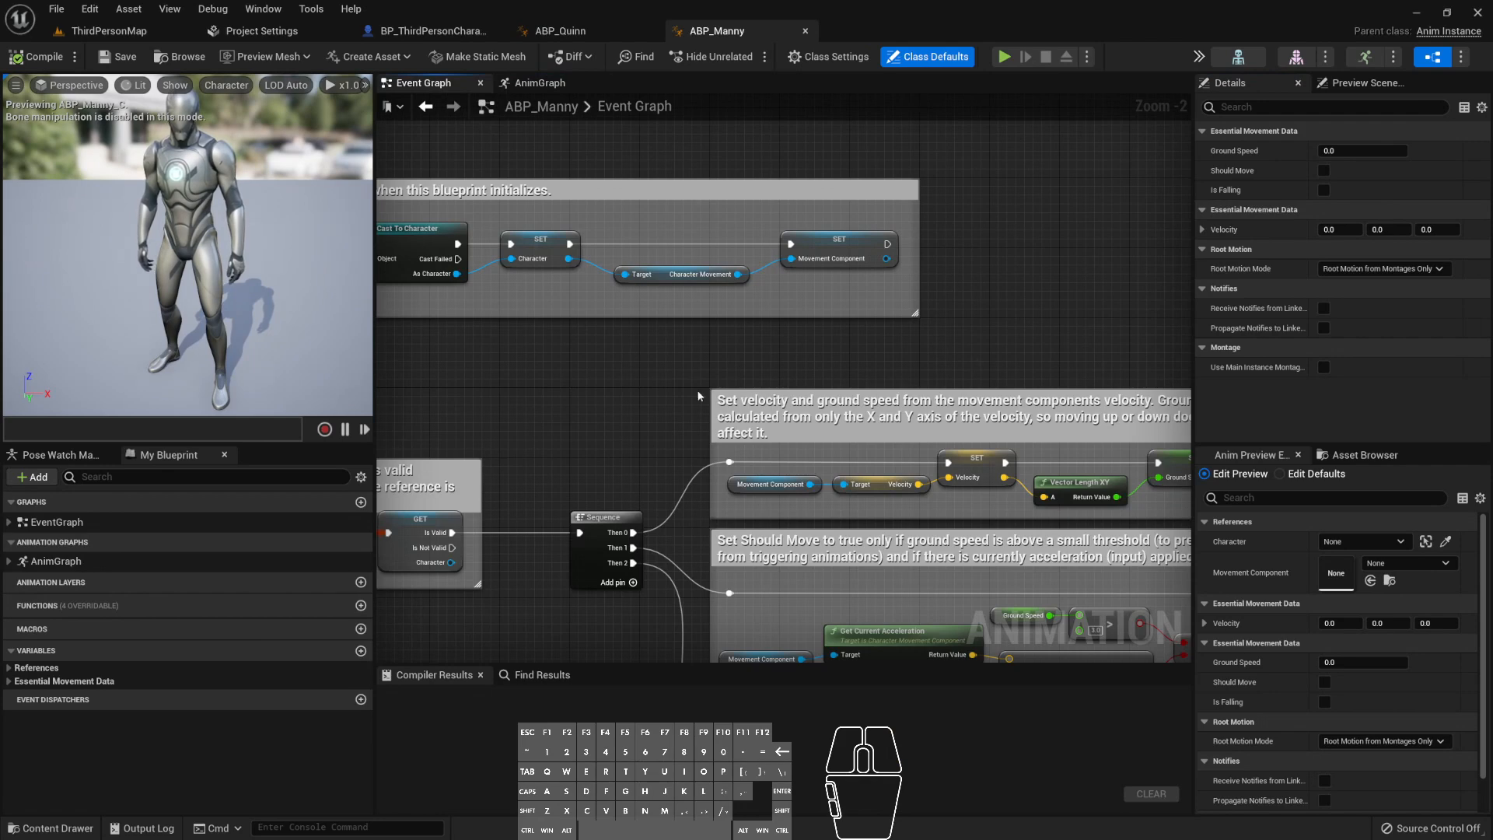
scroll(700, 397, "down", 3)
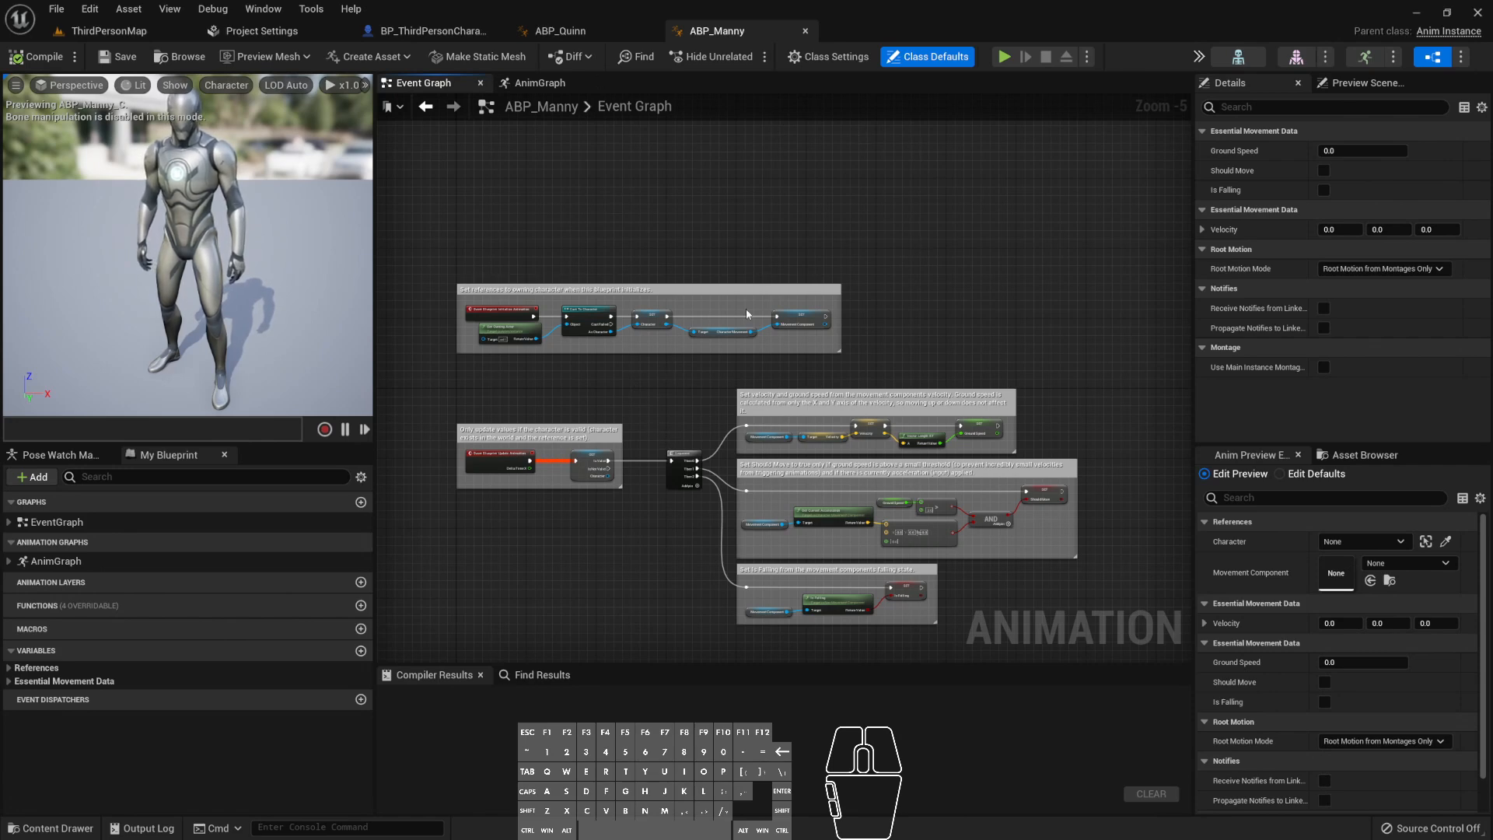
scroll(710, 443, "up", 1)
right_click_drag(658, 414, 681, 341)
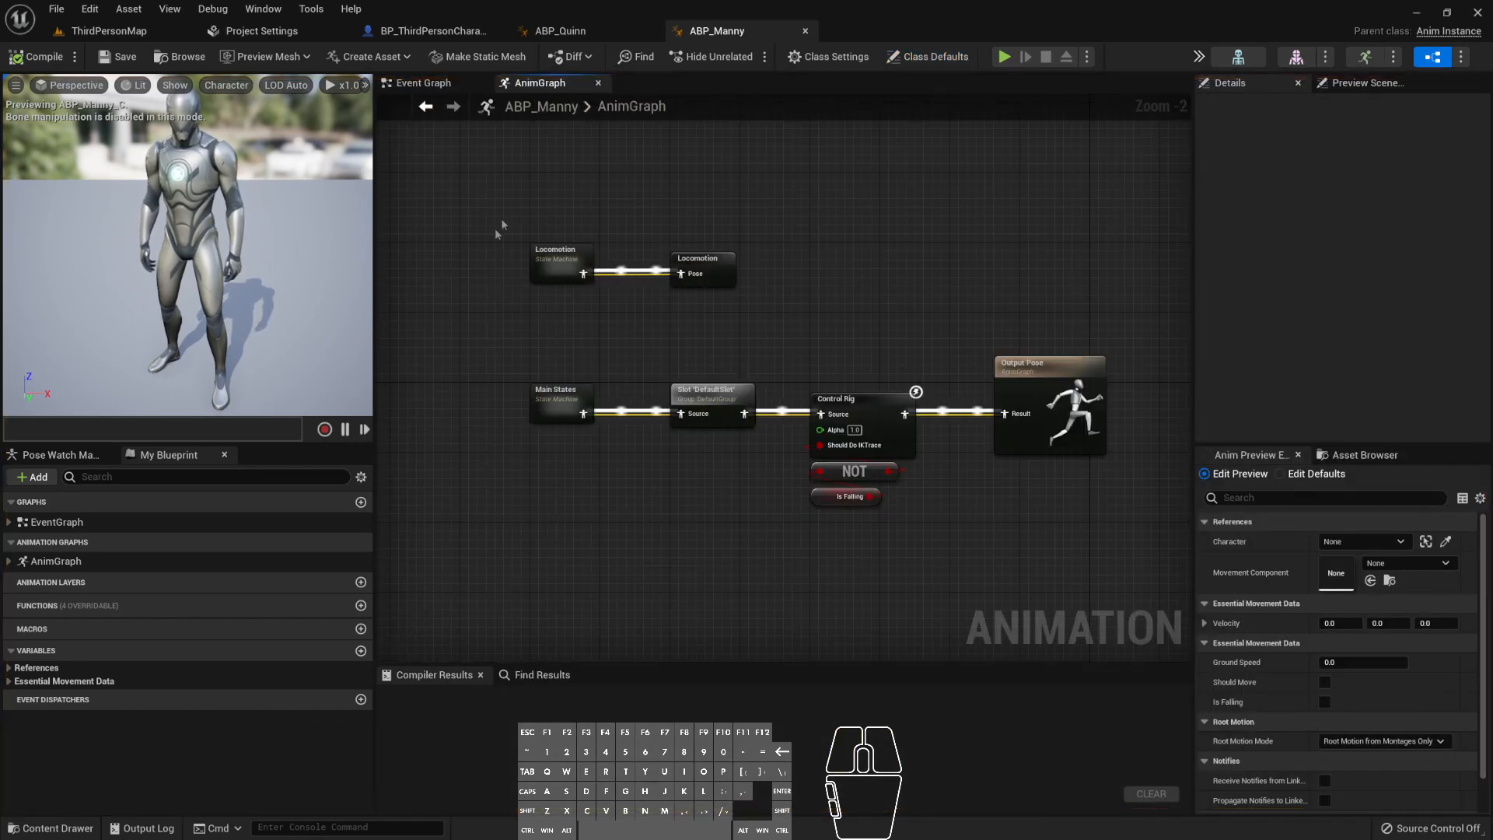
- Inspect the Locomotion, Main States and DefaultSlot nodes in ABP_Manny's AnimGraph
left_click_drag(521, 219, 612, 287)
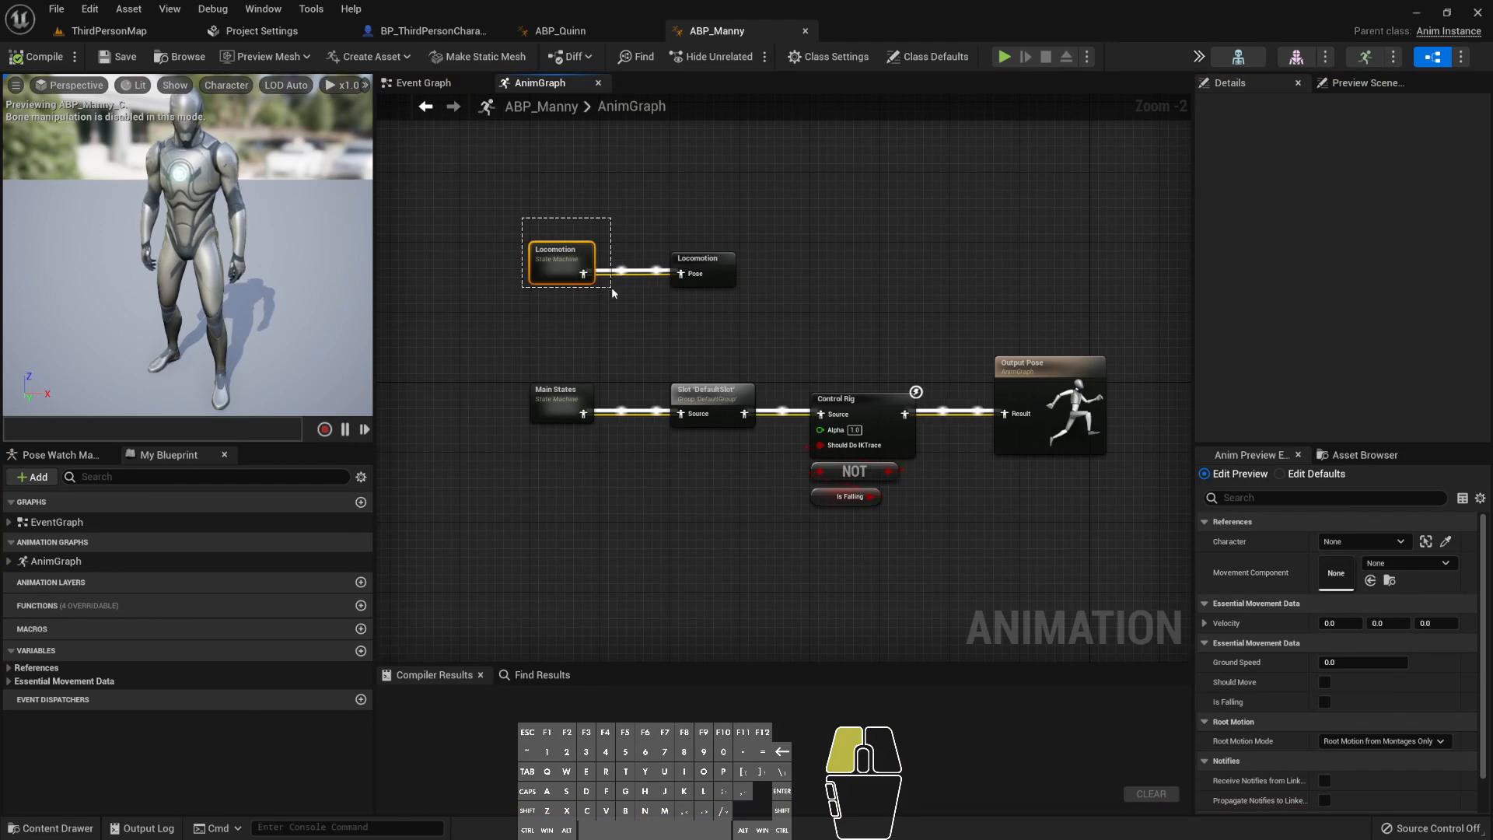
left_click_drag(501, 368, 605, 445)
right_click_drag(680, 481, 613, 477)
left_click_drag(592, 356, 698, 463)
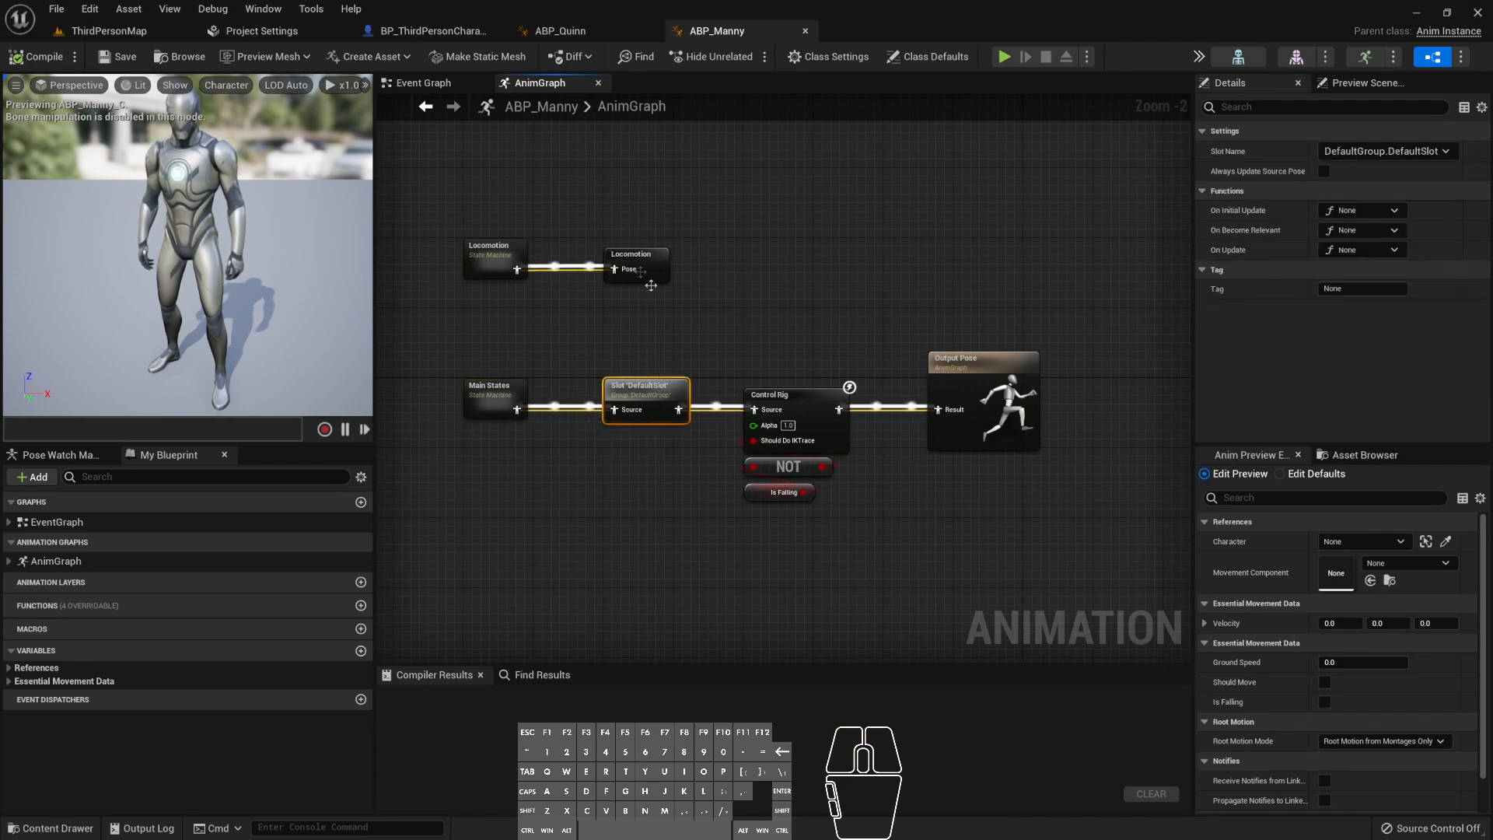
- Examine the states inside the Main States state machine and return to ABP_Manny's AnimGraph
double_click(495, 395)
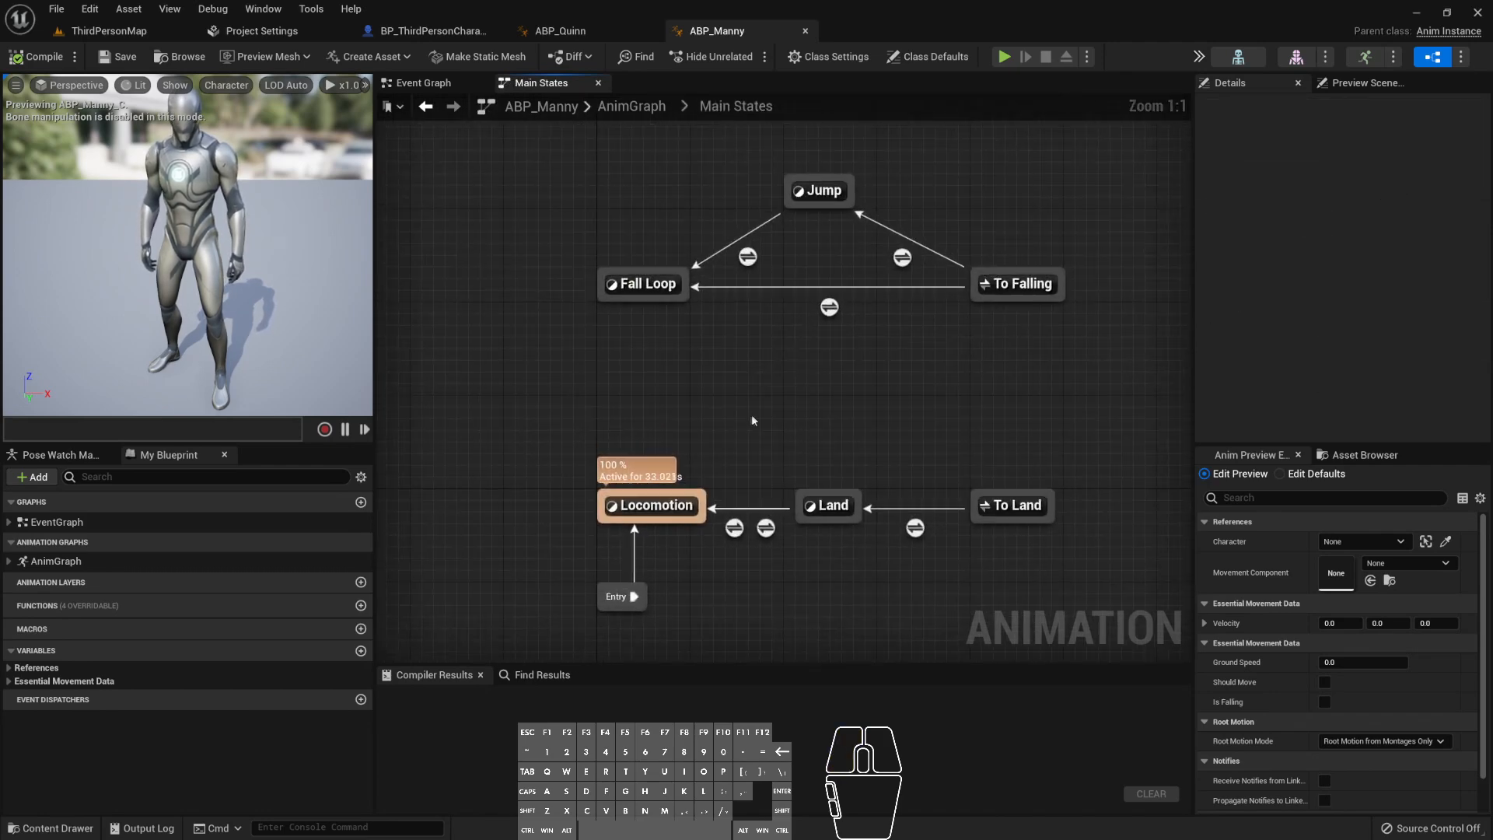
key("alt+Left")
right_click_drag(678, 499, 714, 477)
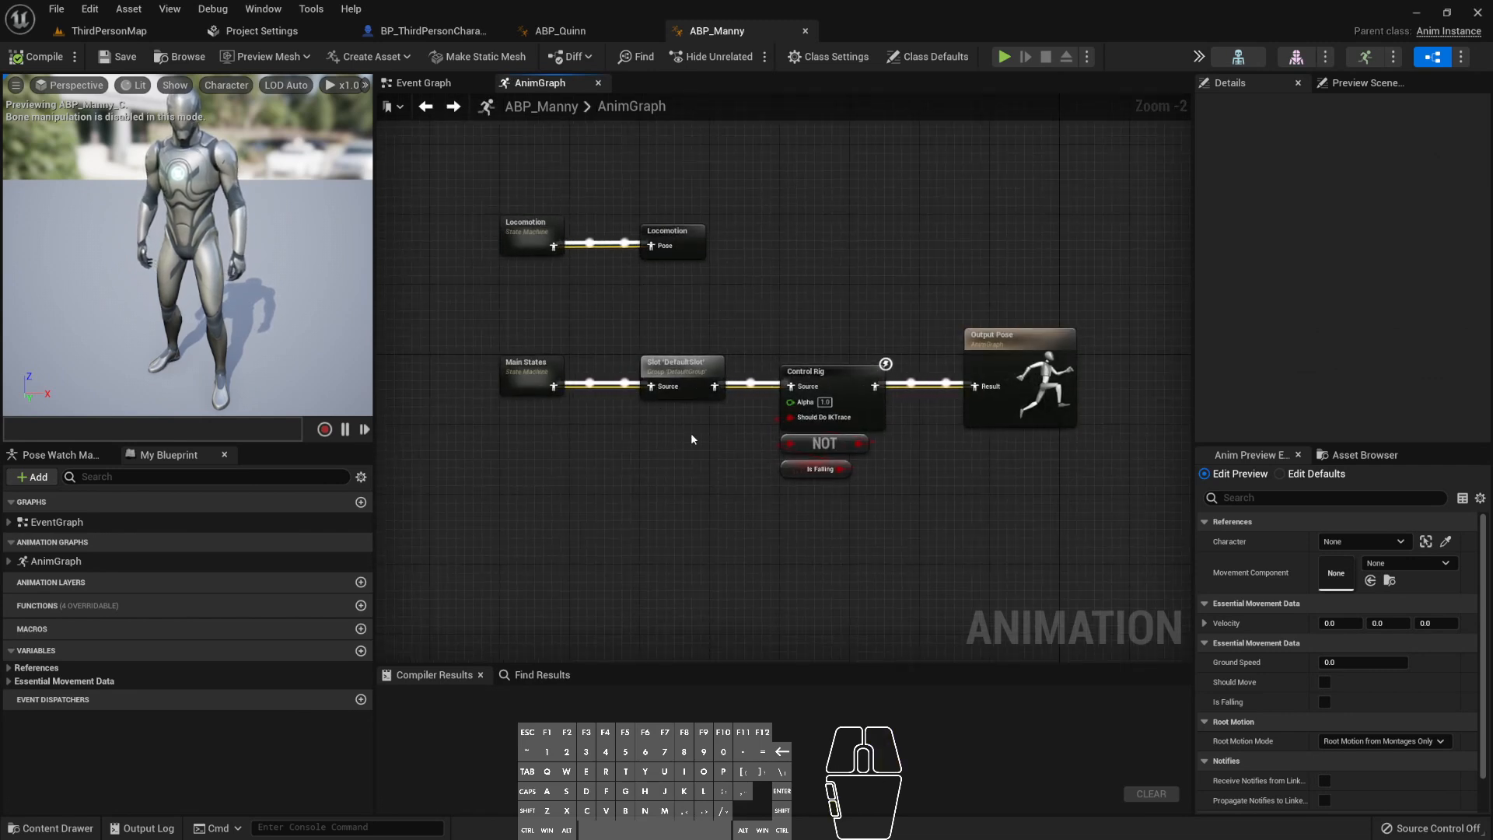
- Inspect the AnimGraph's Control Rig node and open its CR_Mannequin_BasicFootIK rig graph
scroll(691, 432, "up", 1)
left_click(832, 364)
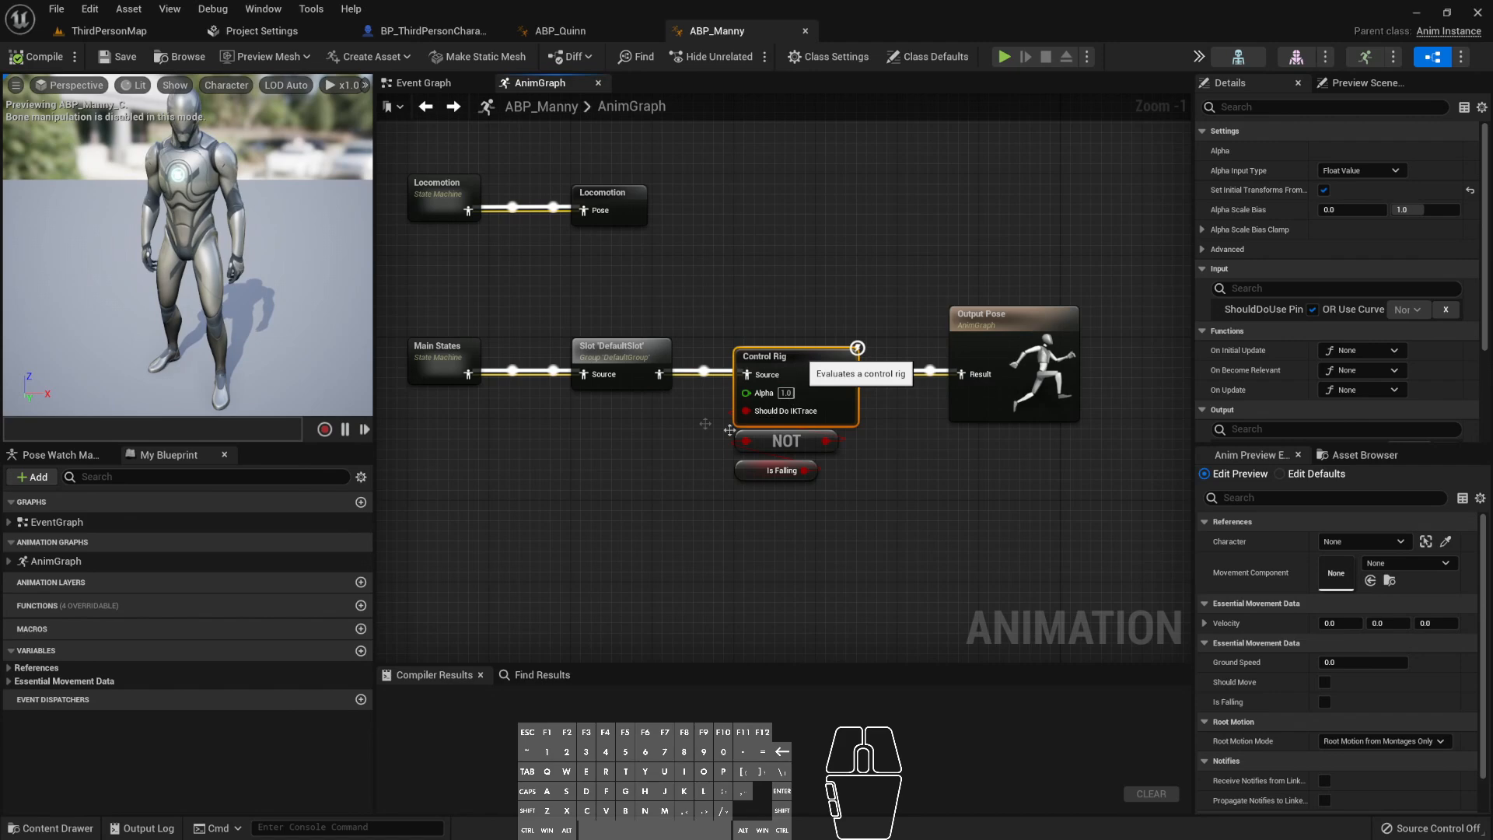
double_click(801, 370)
right_click_drag(623, 509, 511, 482)
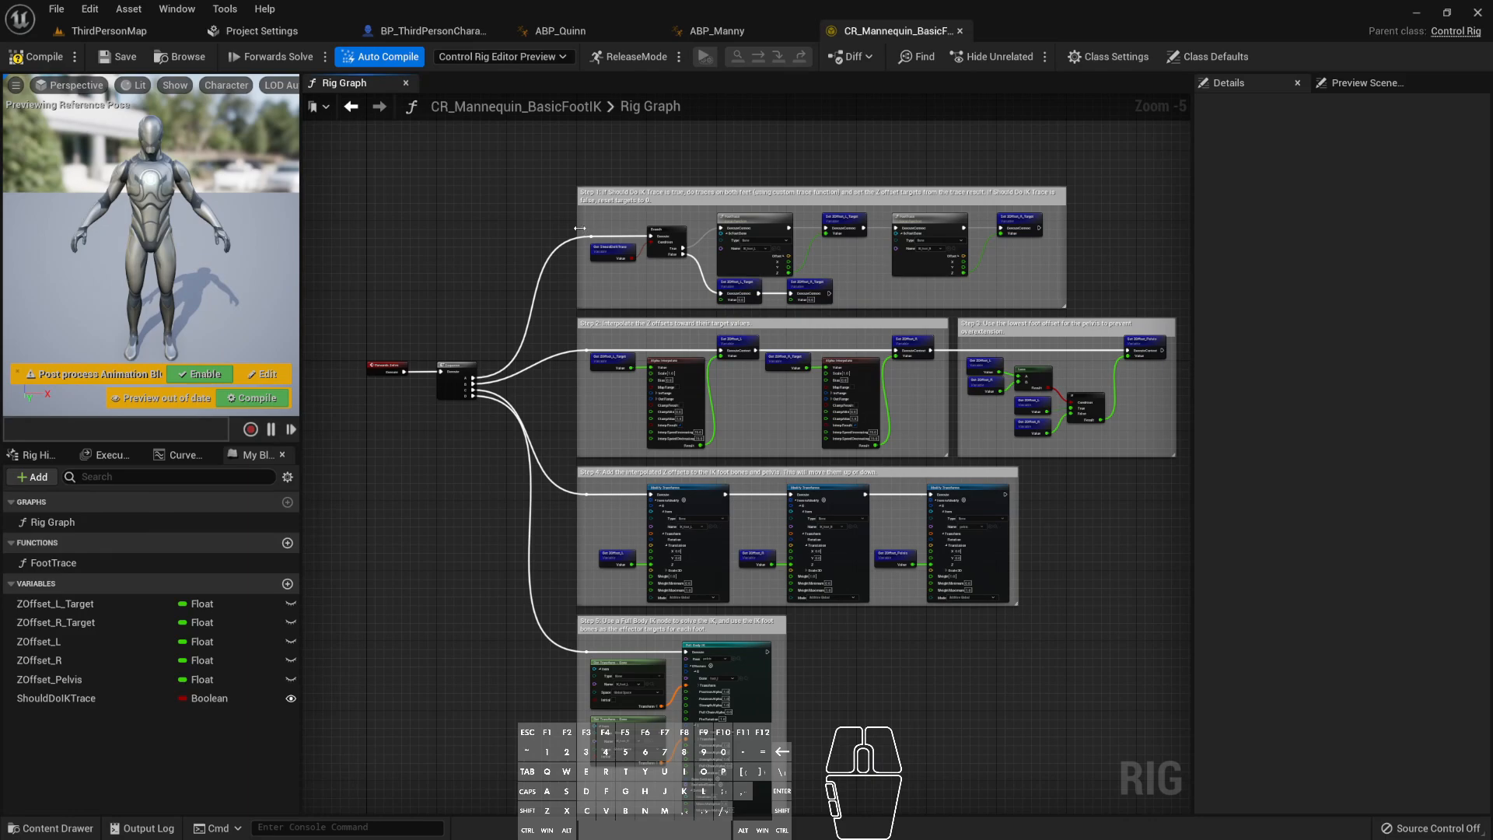
- Examine the Step 1 group of the rig graph, including the ShouldDoIKTrace branch, FootTrace functions and Z offset target setters
scroll(563, 333, "up", 1)
right_click_drag(542, 383, 404, 448)
scroll(460, 396, "up", 1)
scroll(511, 417, "down", 1)
scroll(512, 416, "up", 1)
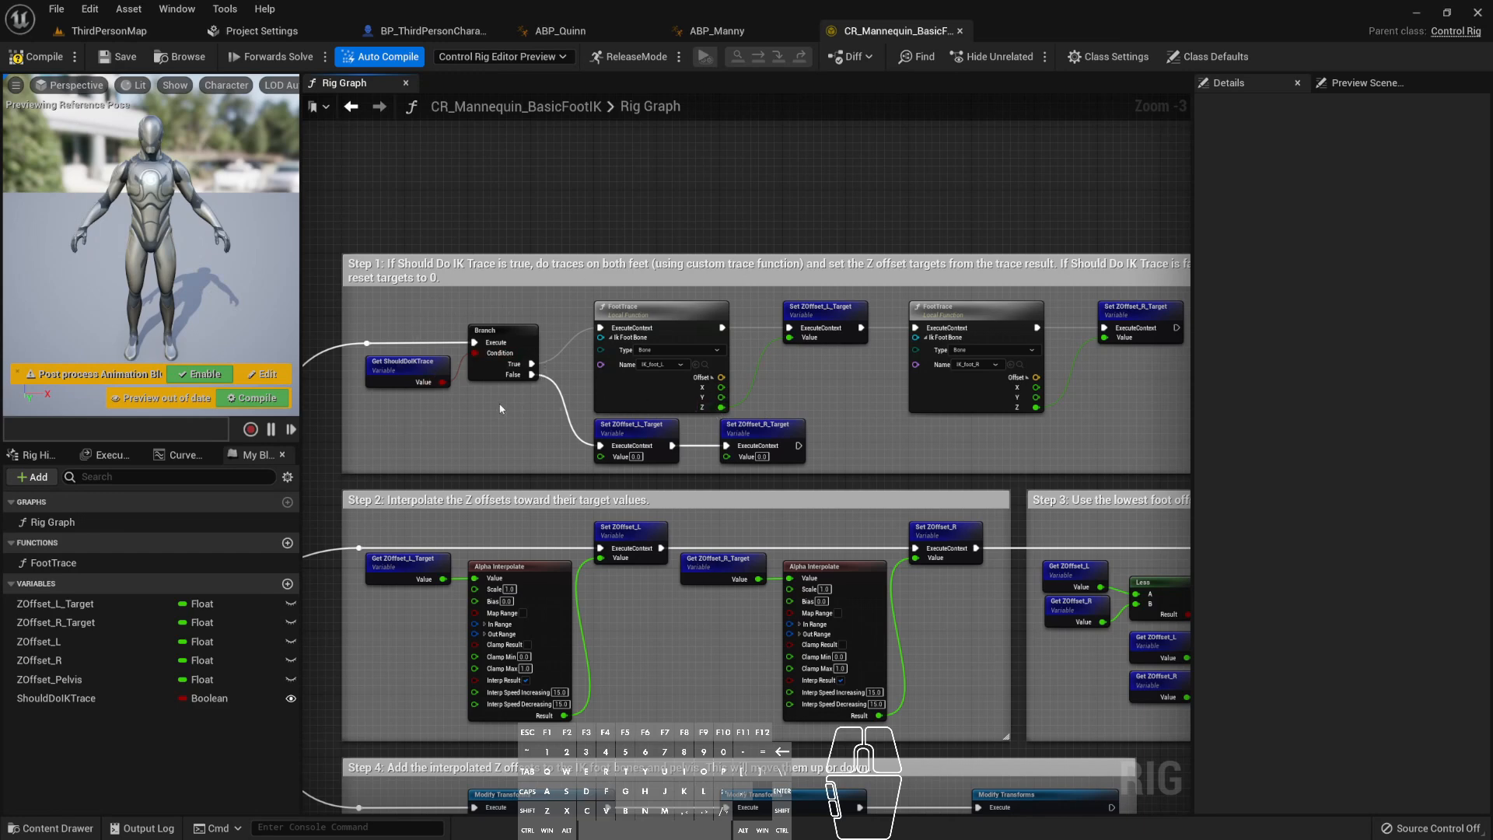
right_click_drag(1009, 408, 913, 416)
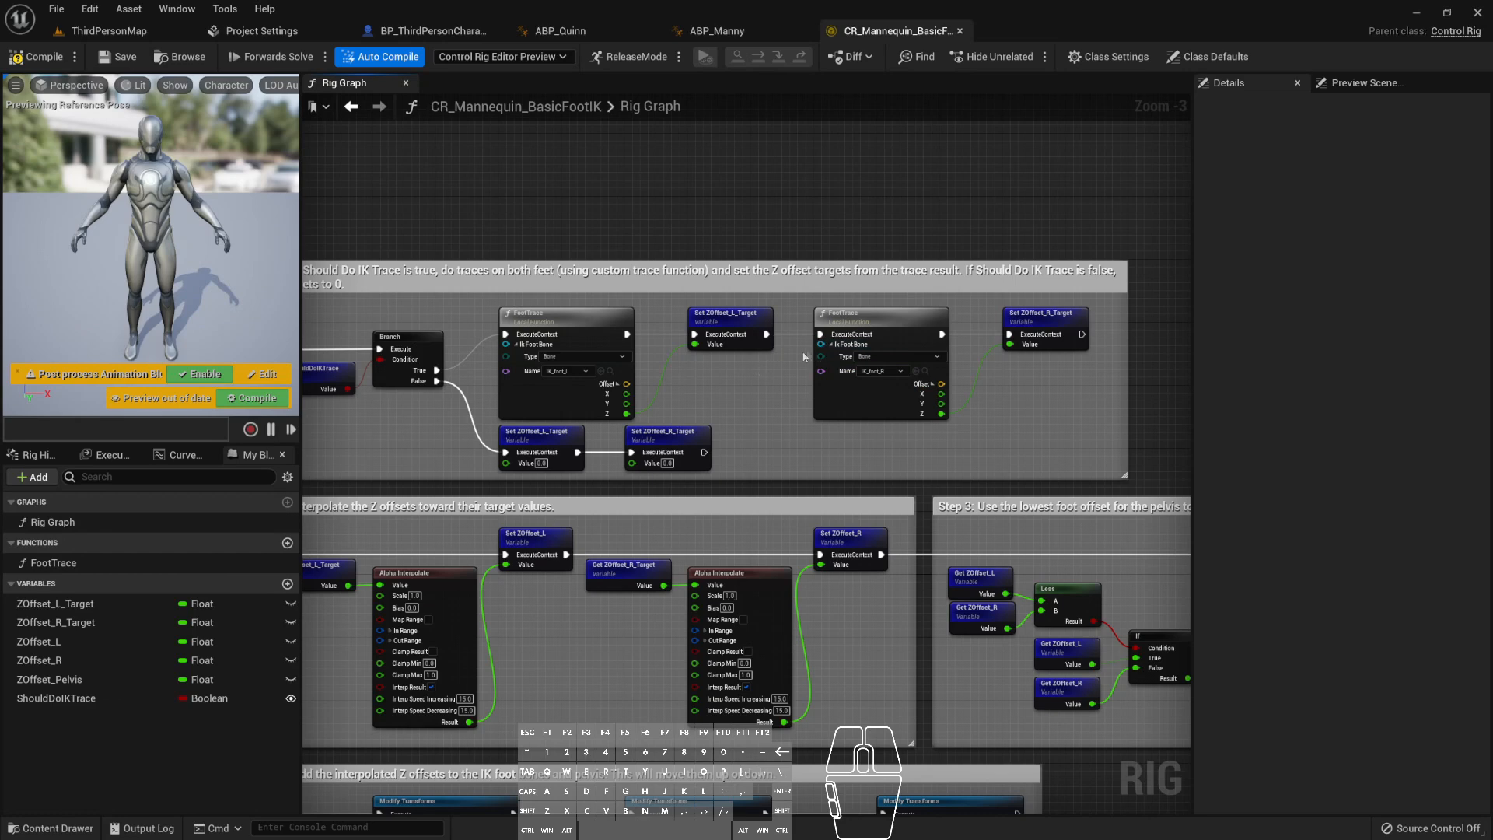
right_click_drag(706, 393, 750, 401)
left_click(770, 335)
left_click(722, 437)
left_click(585, 439)
left_click(371, 380)
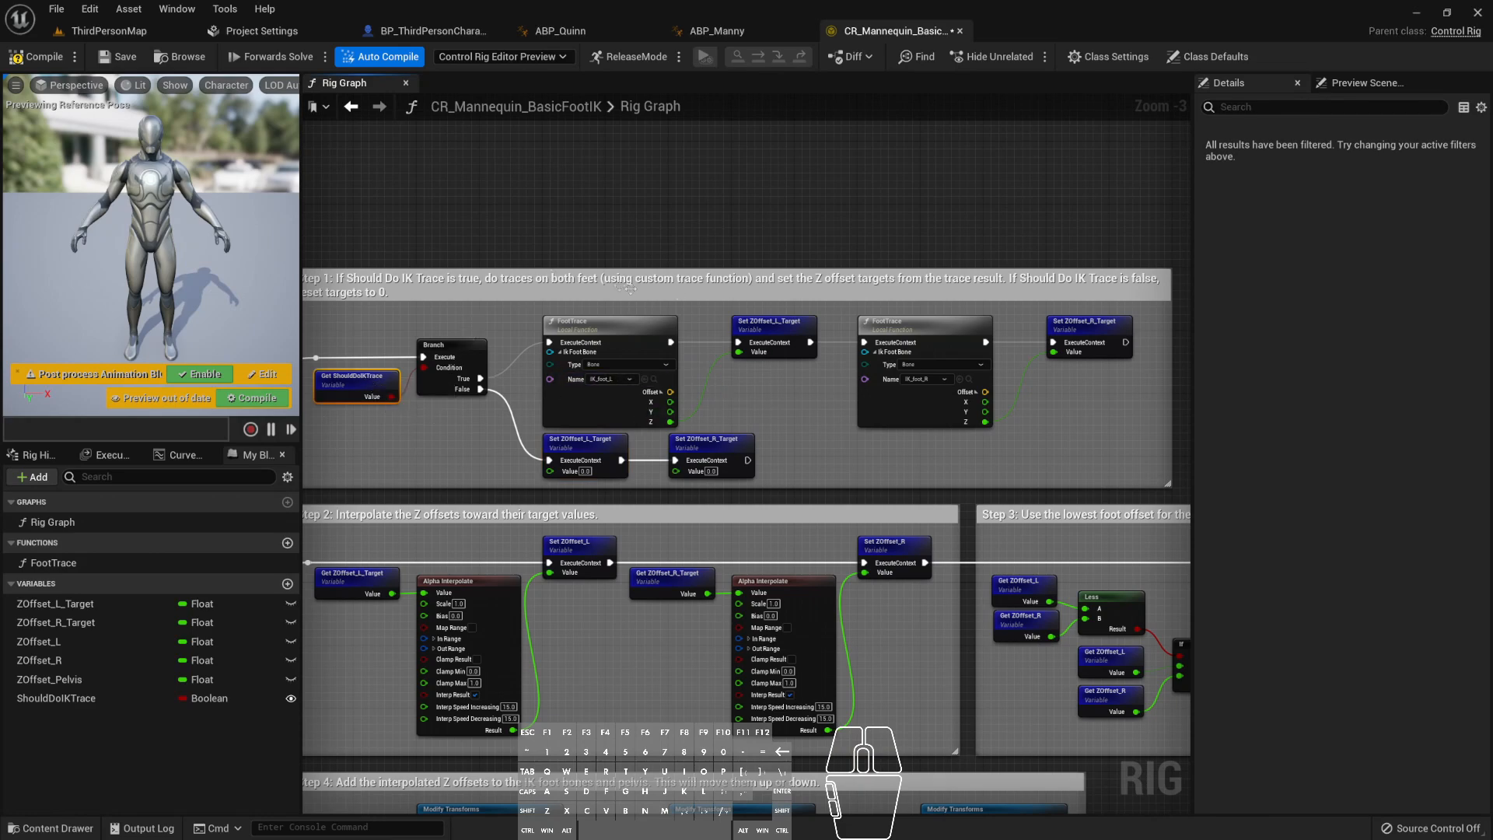
right_click_drag(706, 245, 677, 209)
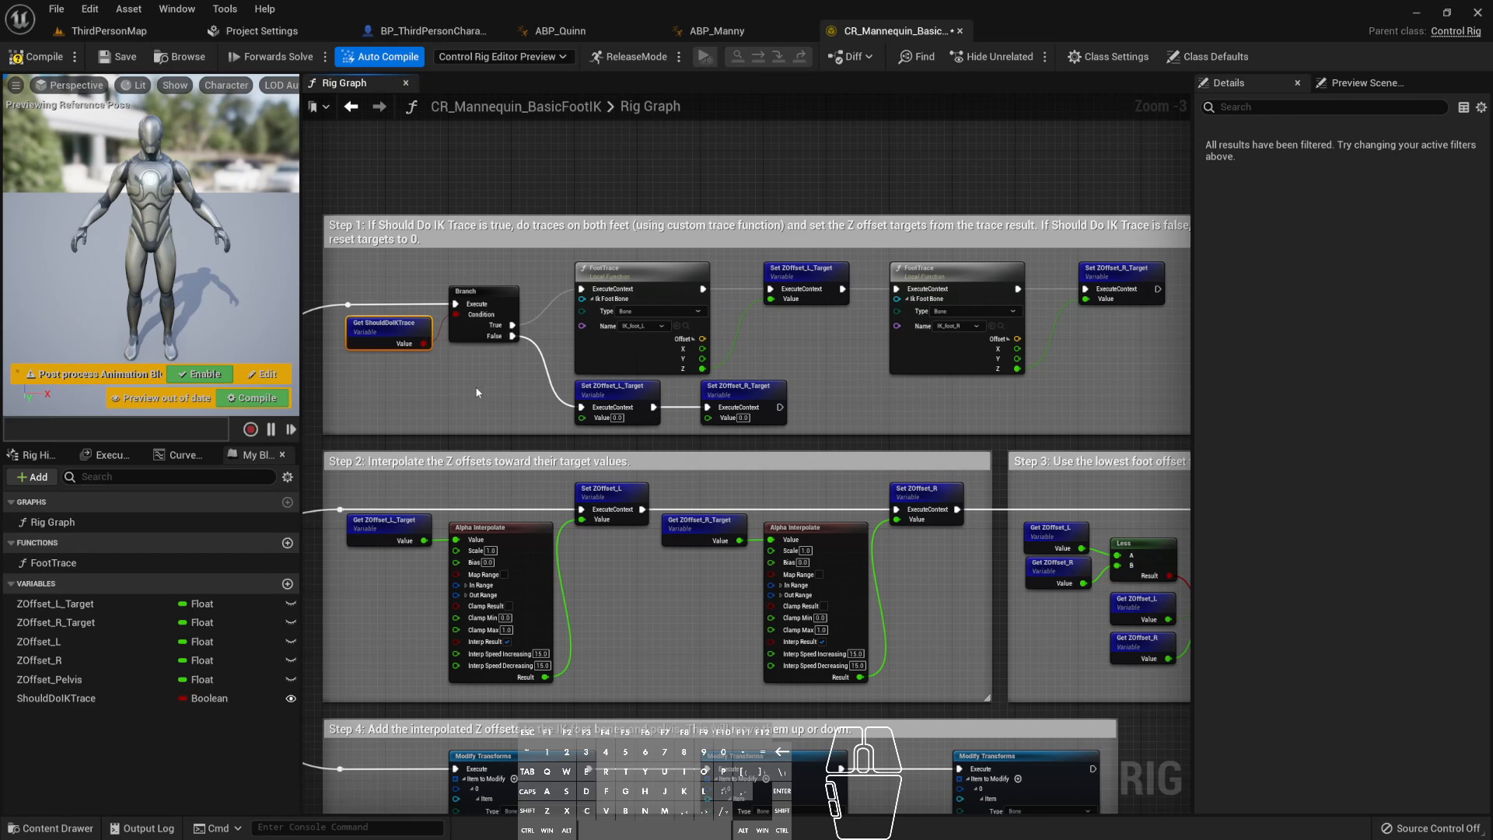
- Examine the Step 2 offset interpolation and Step 3 pelvis offset groups in the rig graph
scroll(579, 273, "down", 1)
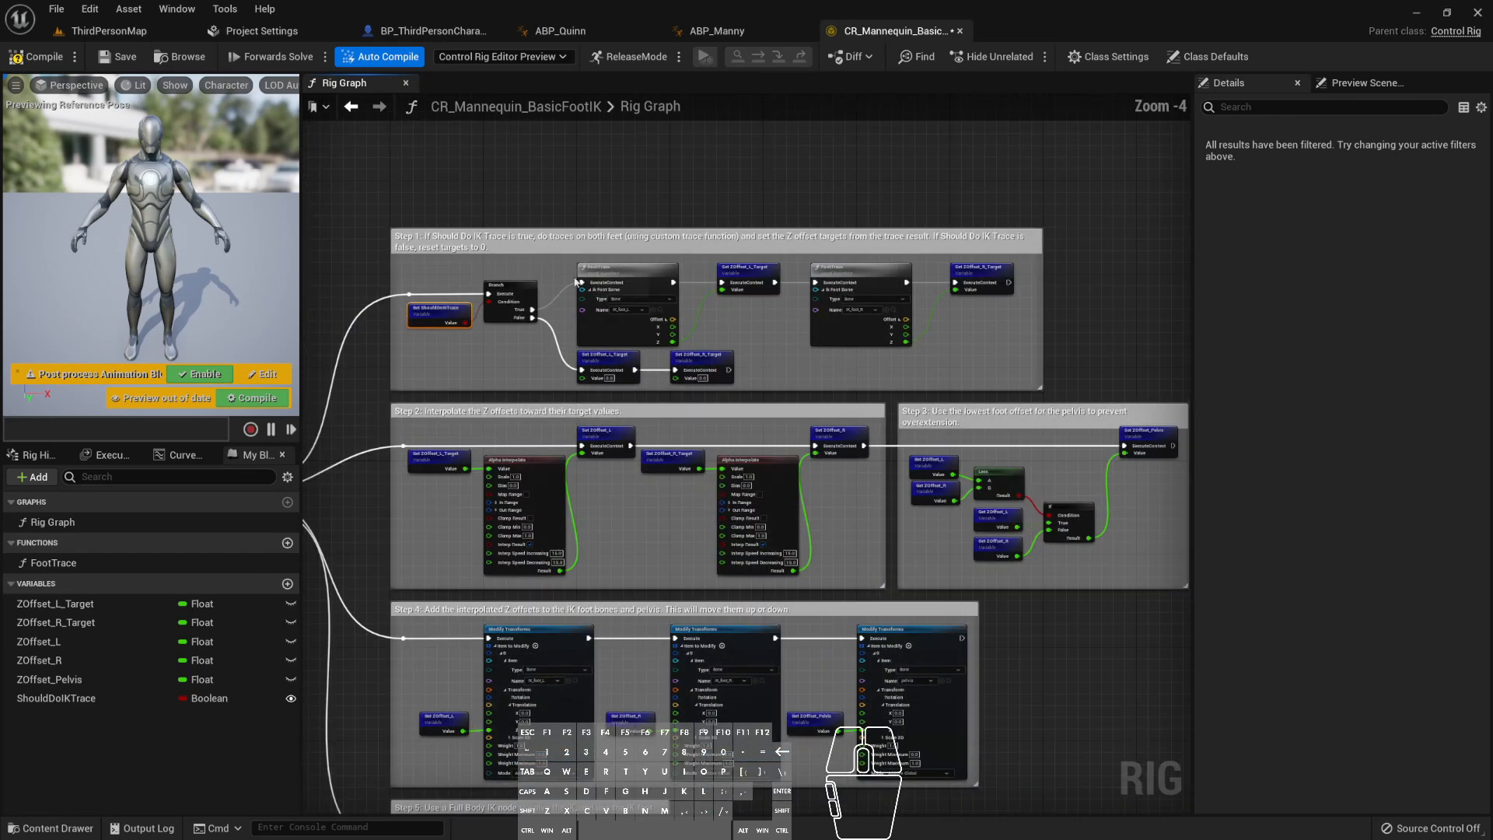
right_click_drag(370, 399, 383, 332)
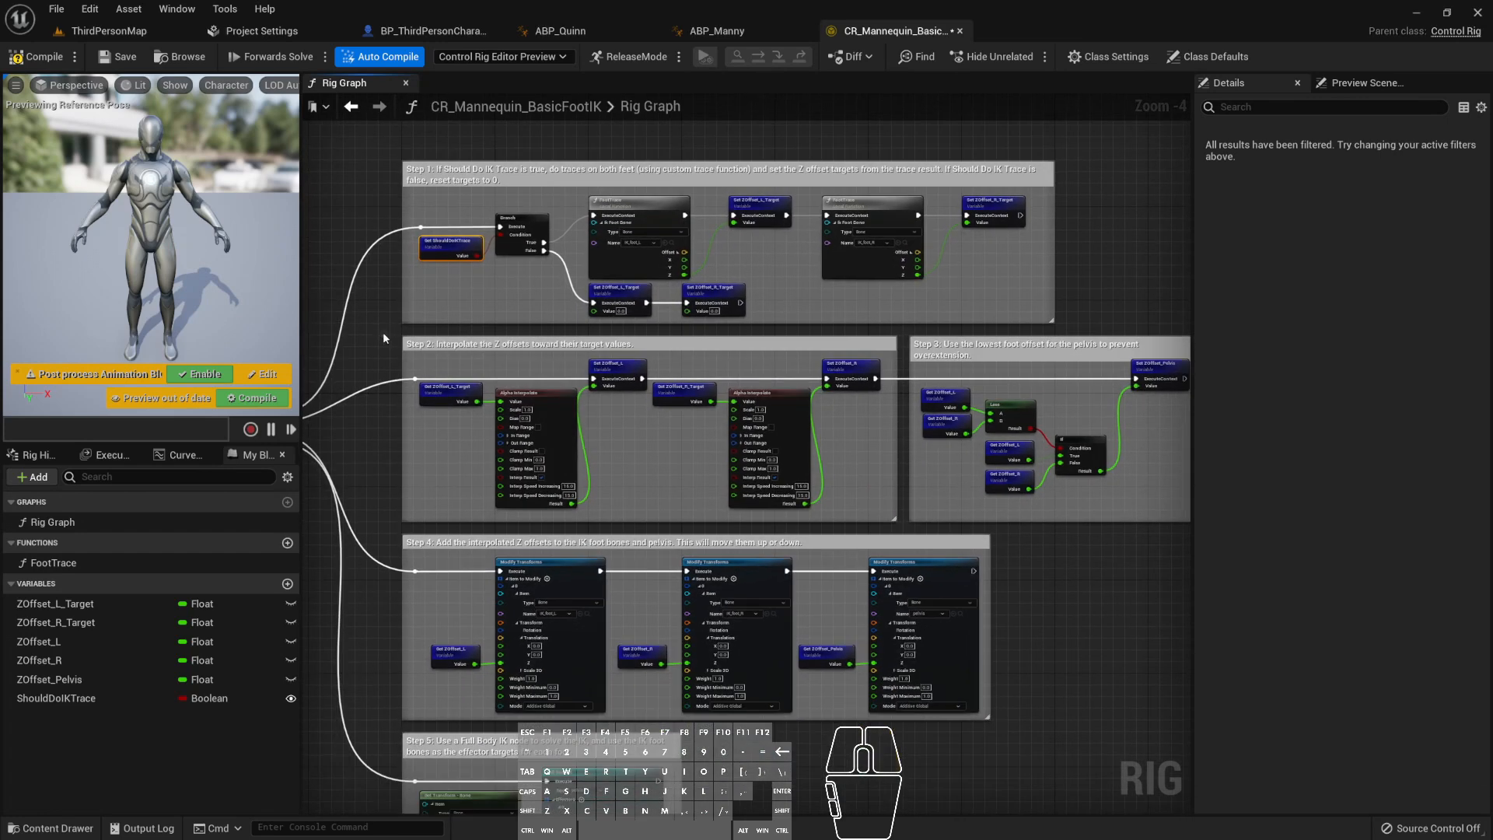
scroll(433, 357, "up", 1)
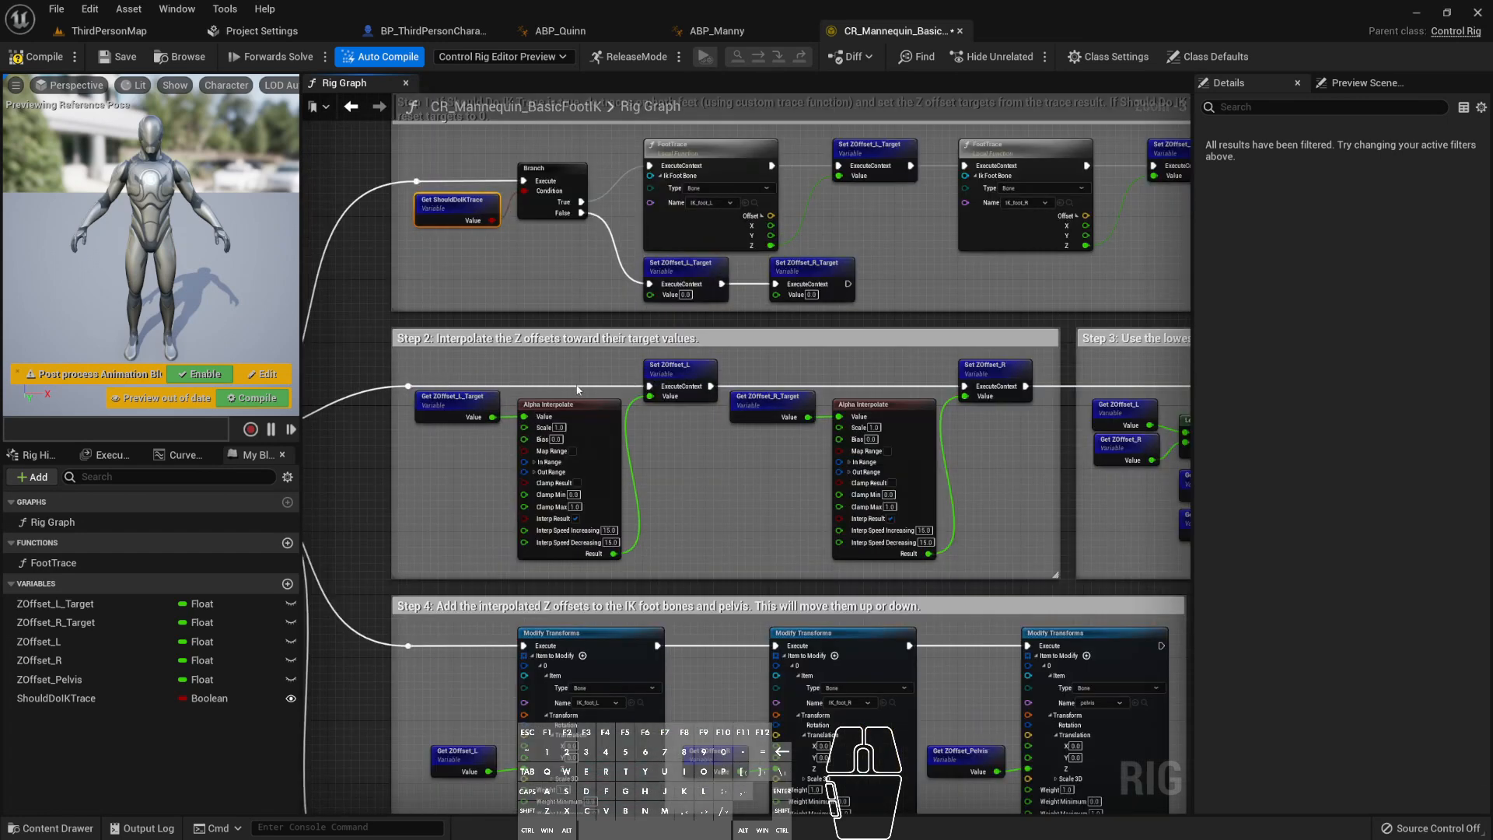
right_click_drag(386, 367, 433, 361)
right_click_drag(703, 315, 467, 304)
right_click_drag(814, 305, 561, 301)
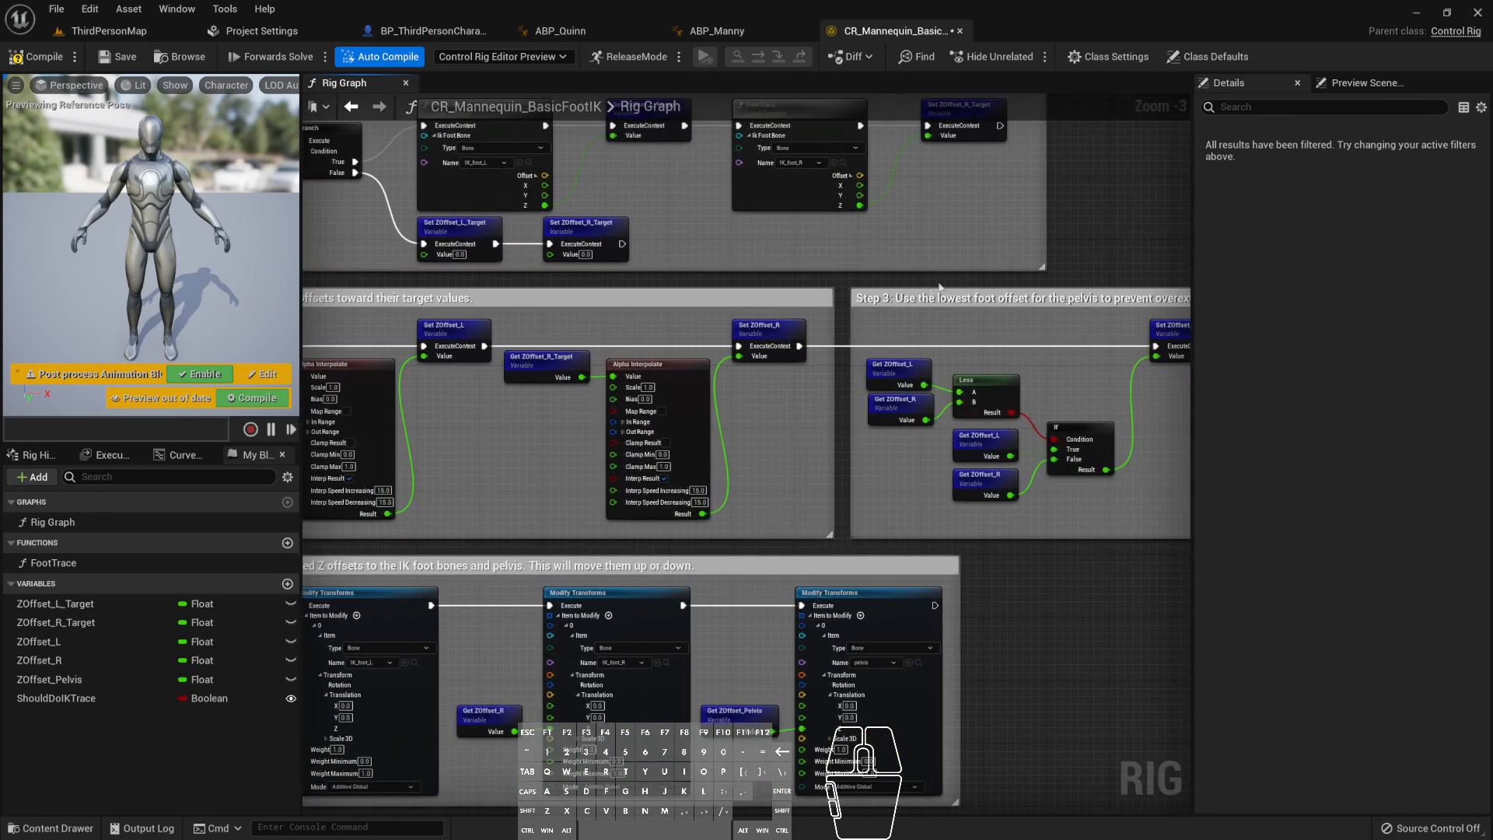
scroll(893, 339, "down", 1)
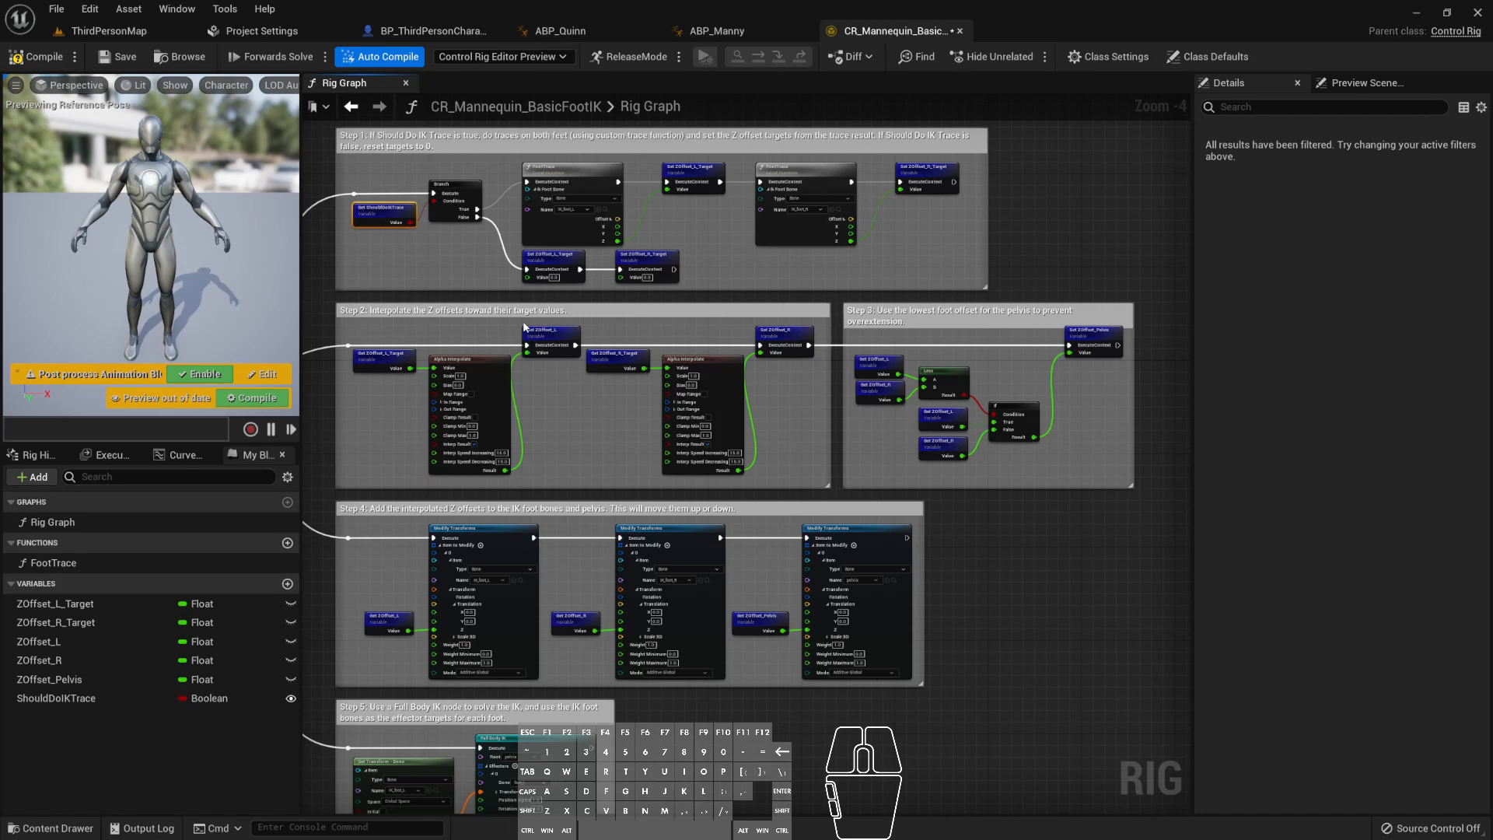
- Play ThirdPersonMap in the viewport and move the character close to the ramp
left_click(109, 30)
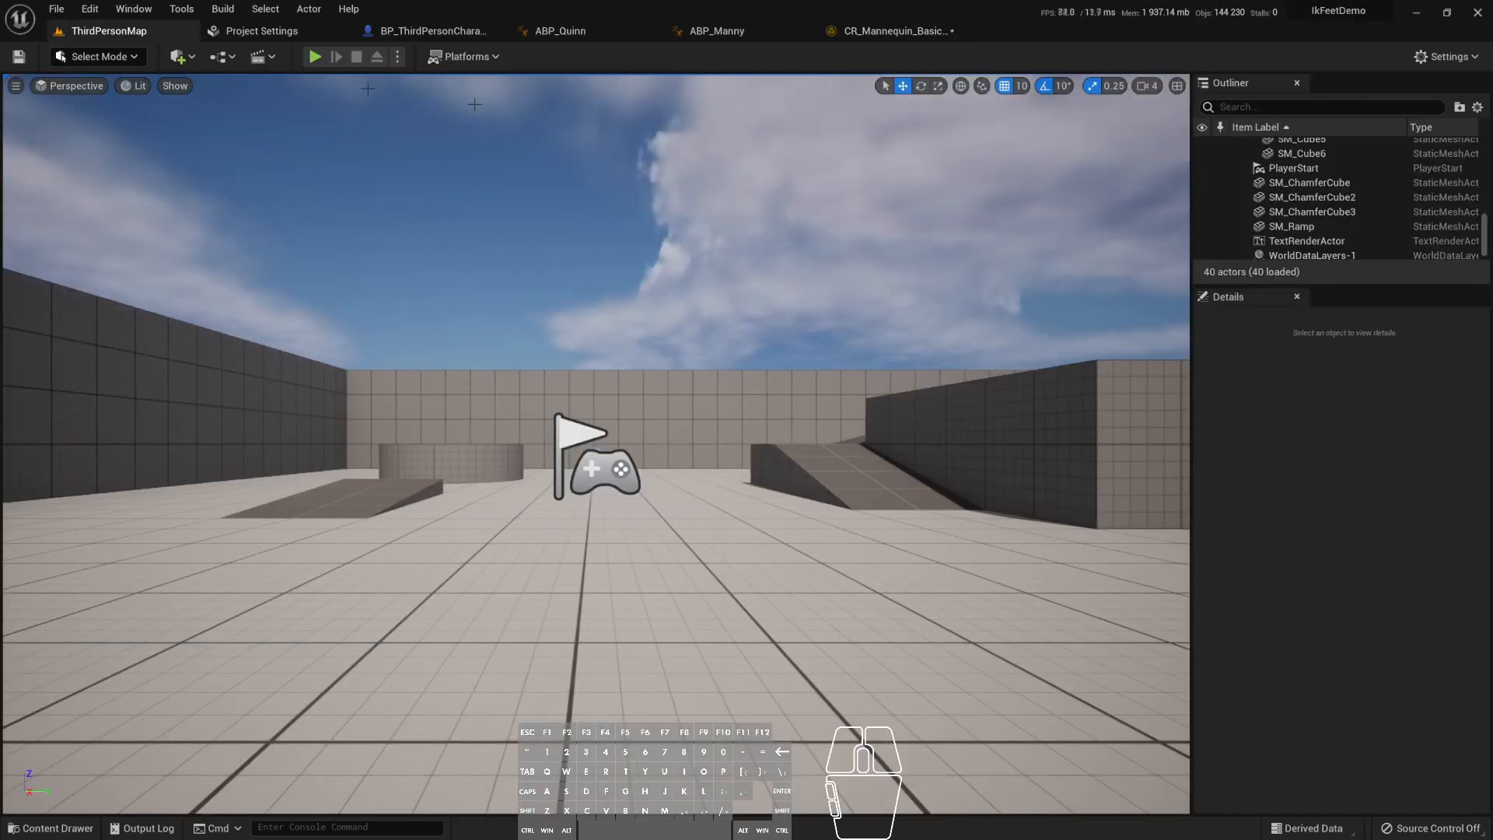
left_click(315, 57)
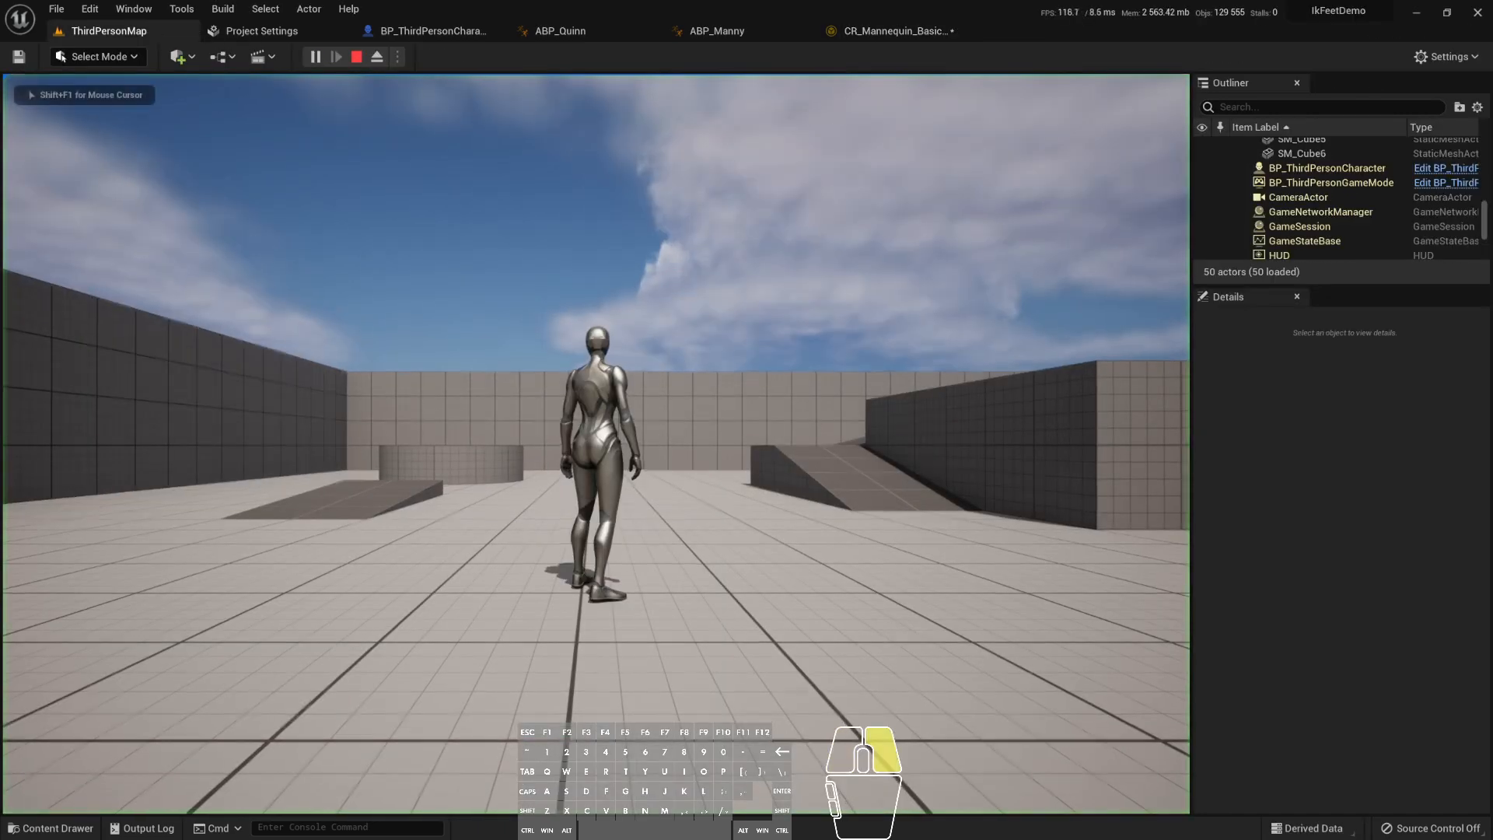
key("w")
key("d")
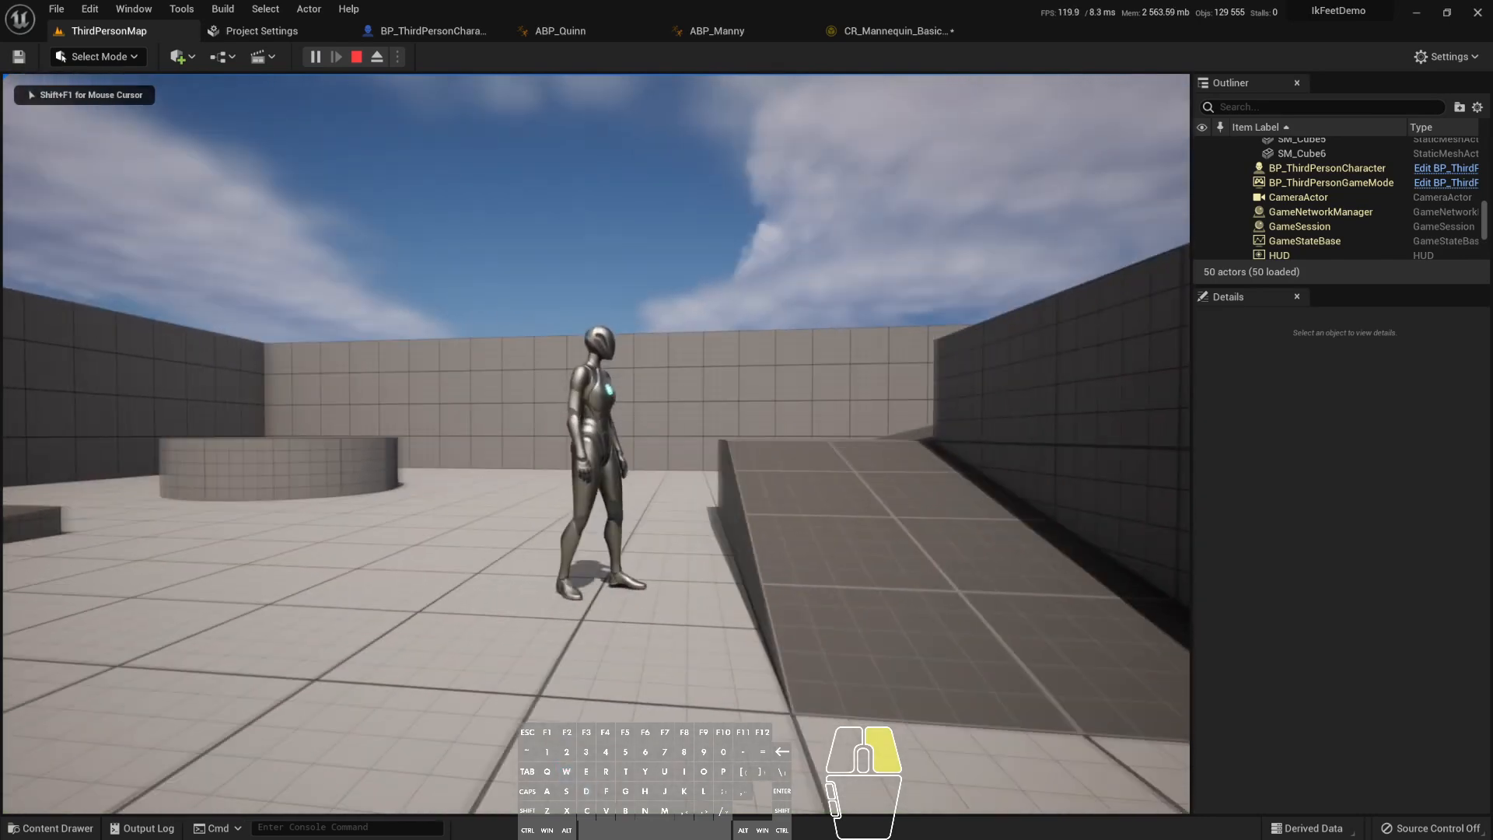
- Capture the area around the character, draw red downward arrows and hit marks at both feet, and discard the capture
key("ctrl+Print")
left_click_drag(369, 237, 945, 668)
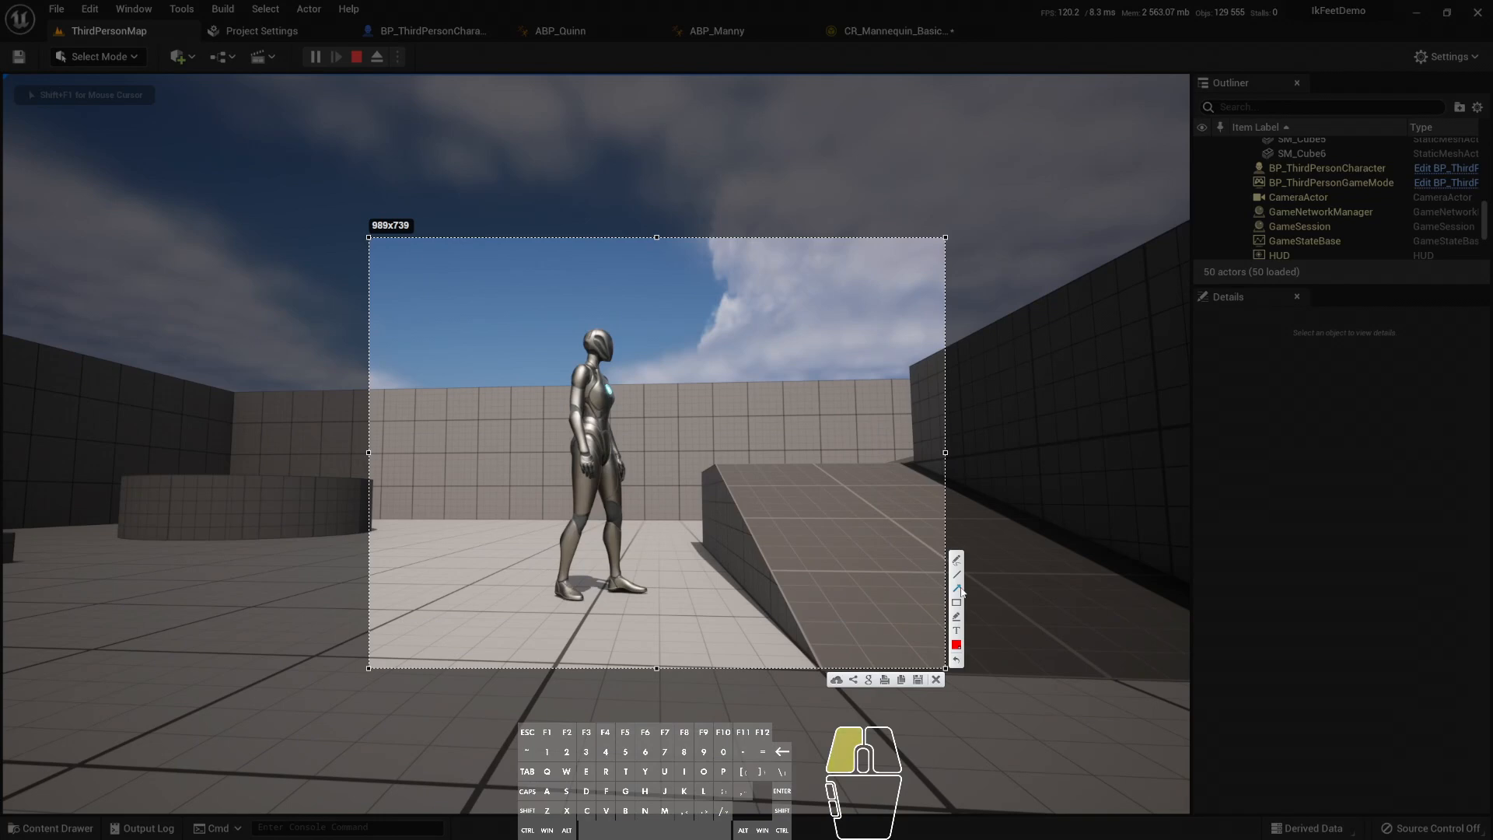
left_click_drag(626, 567, 626, 614)
left_click_drag(565, 570, 566, 616)
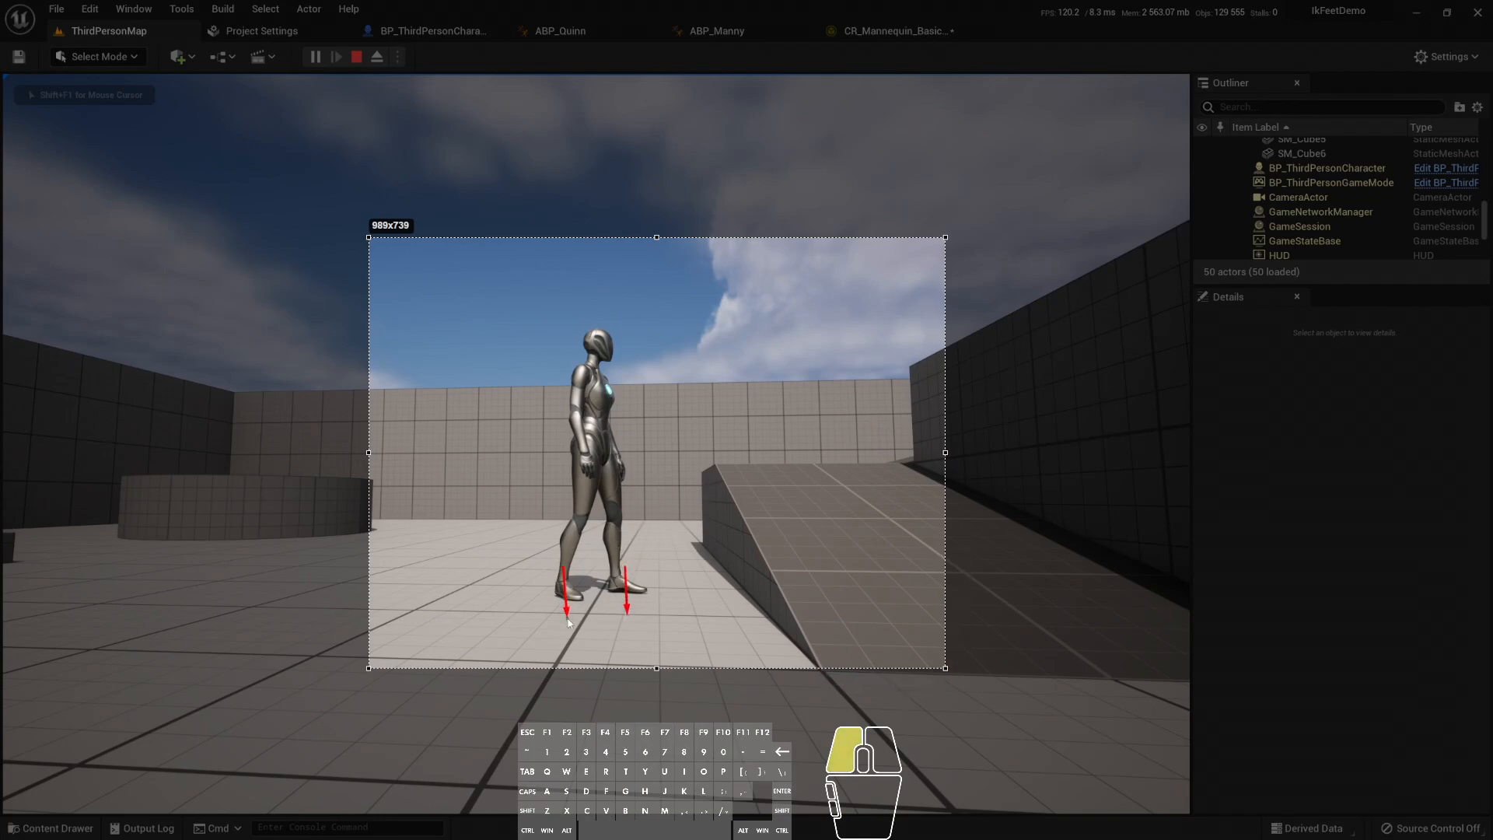
left_click(956, 559)
mouse_move(612, 595)
left_mouse_down()
mouse_move(640, 599)
mouse_move(566, 586)
mouse_move(579, 592)
left_mouse_up()
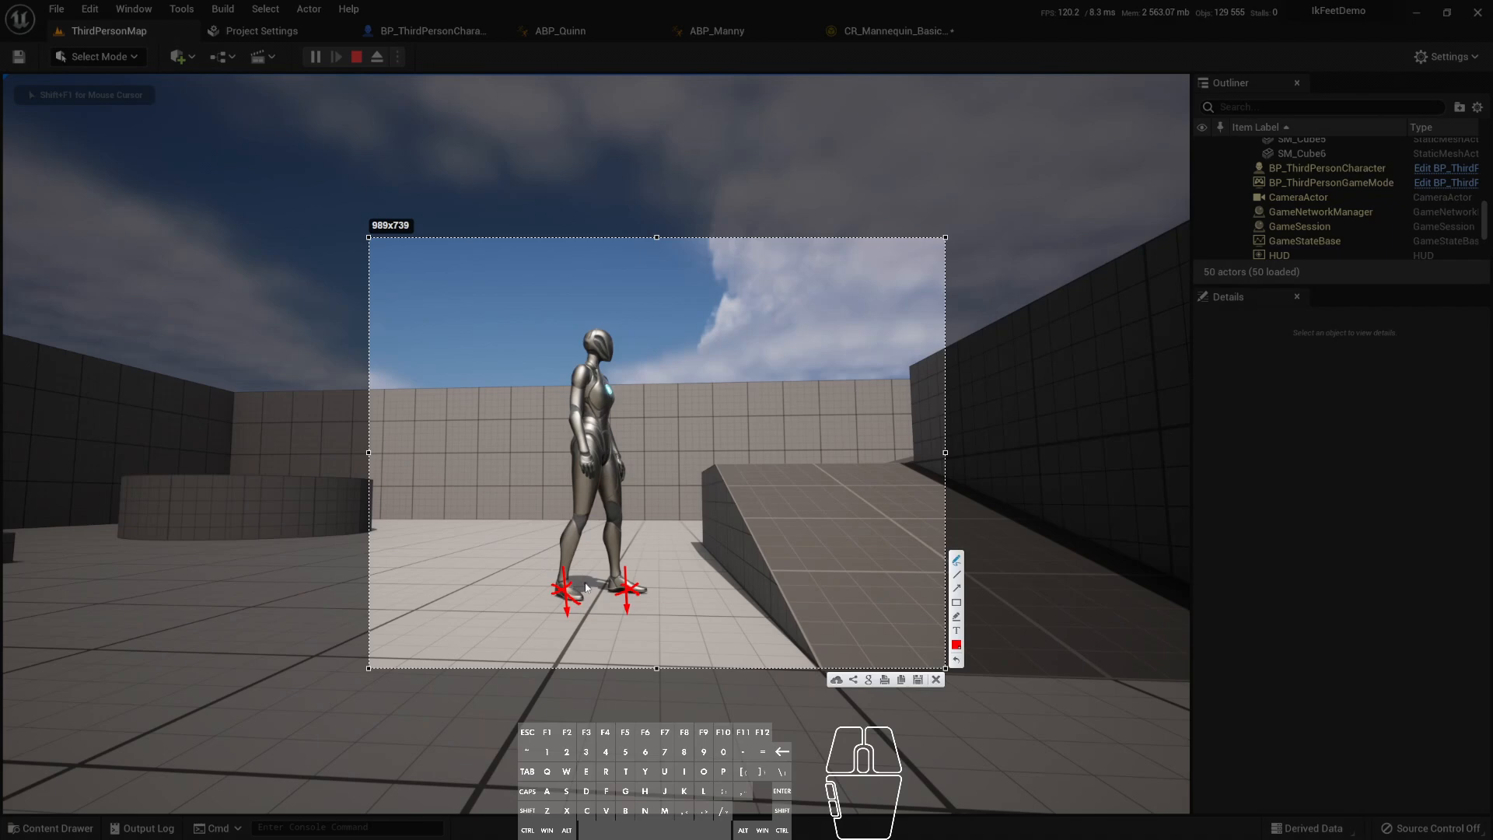
key("Escape")
- Move the character to the ramp's side edge so that one foot rests on the slope
right_click(754, 566)
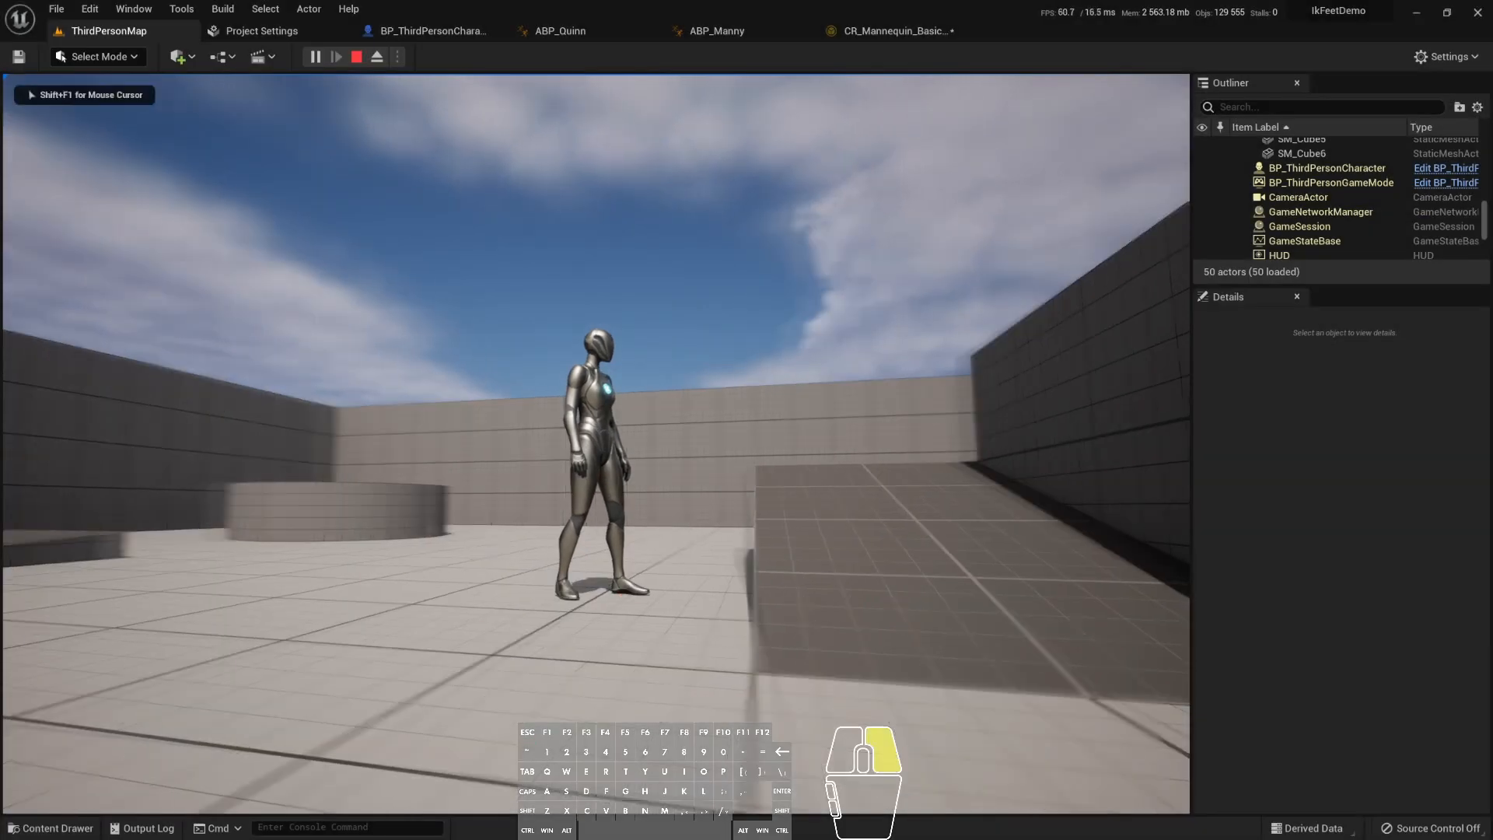
key("d")
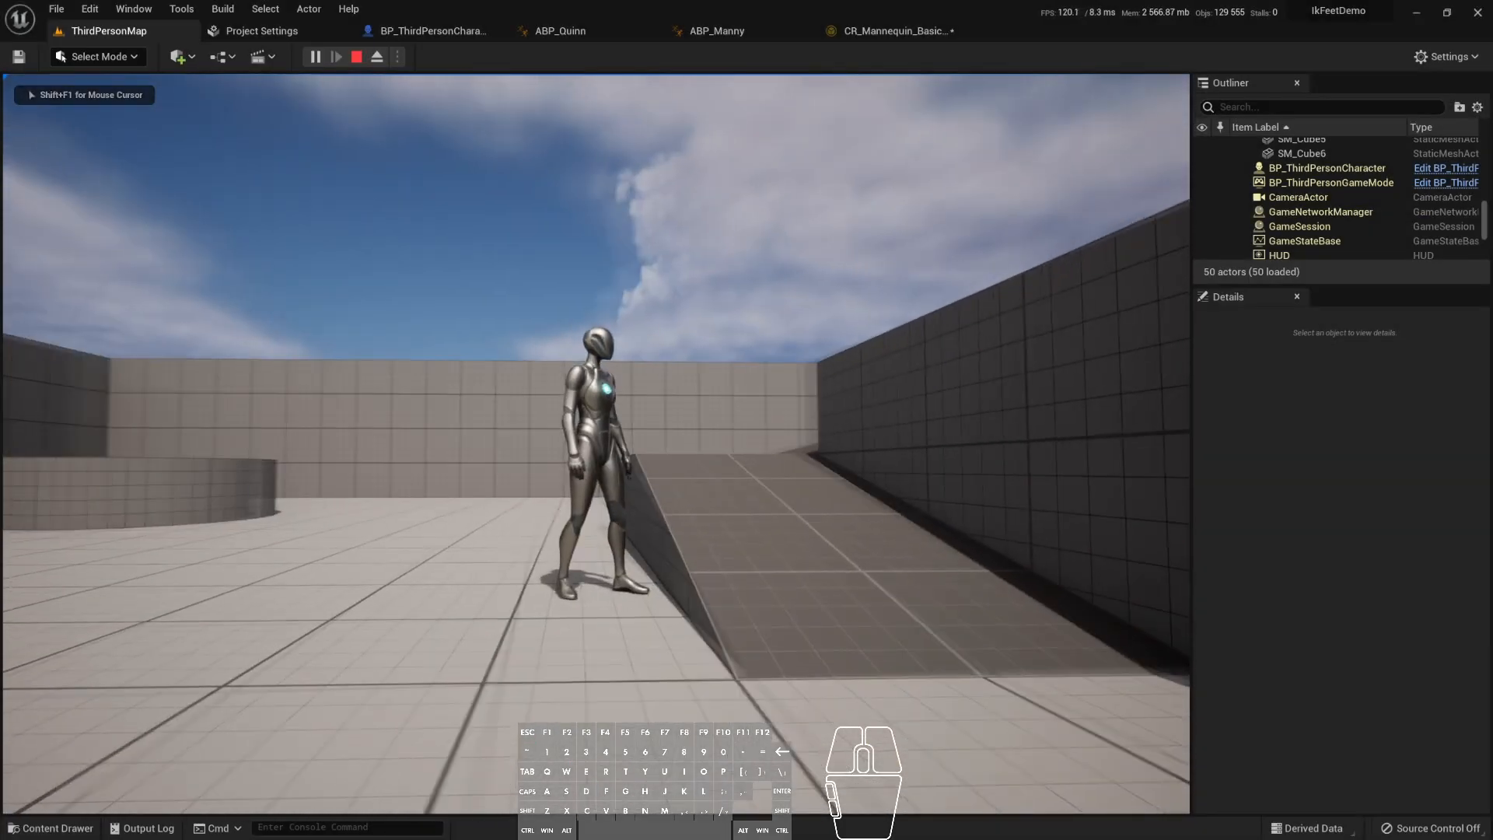
key("d")
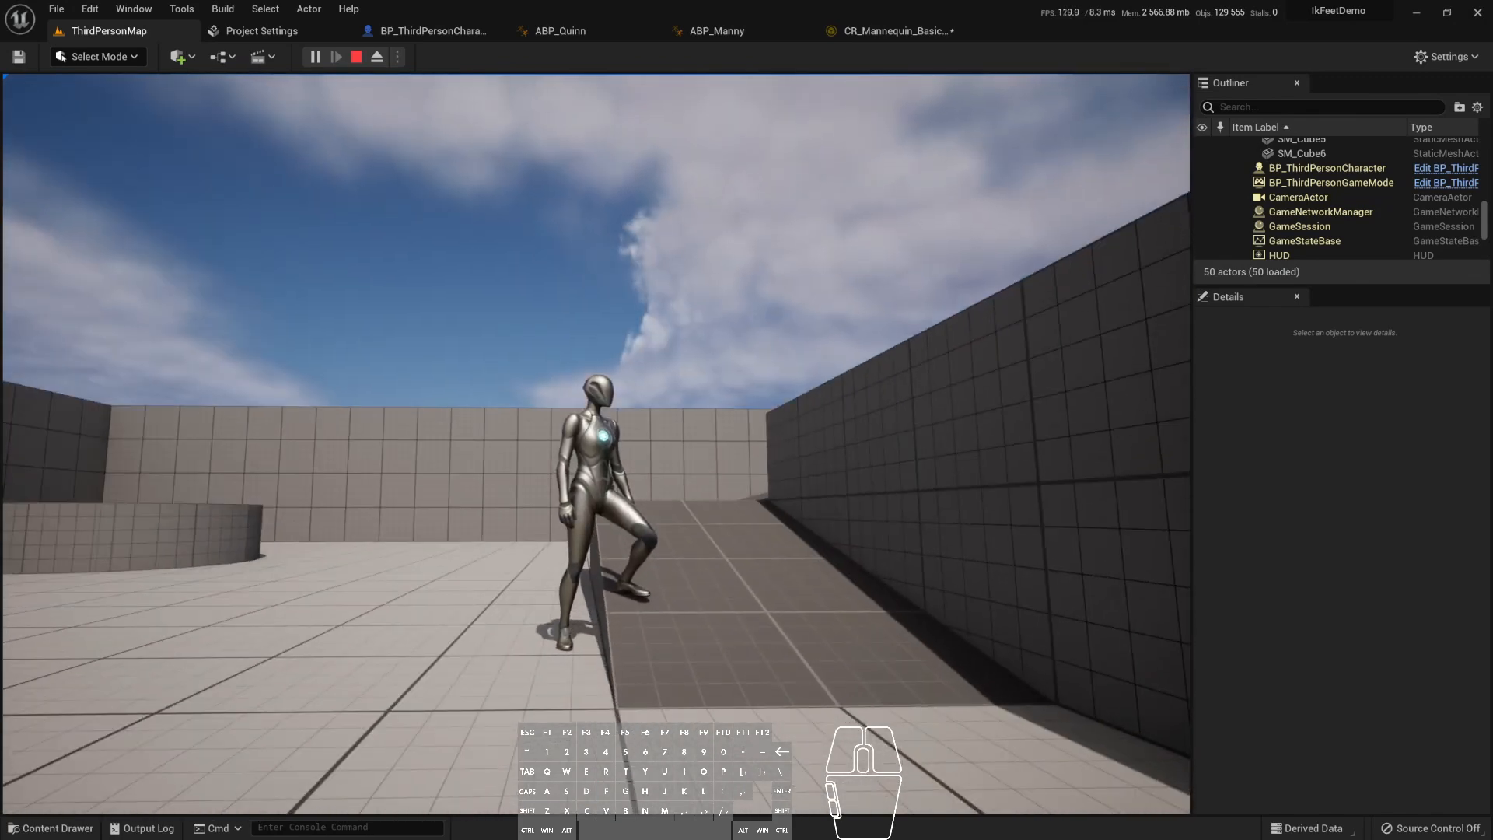
- Capture the area around the character and draw a red downward trace arrow with a hit mark at the raised foot
key("Print")
left_click_drag(410, 346, 814, 704)
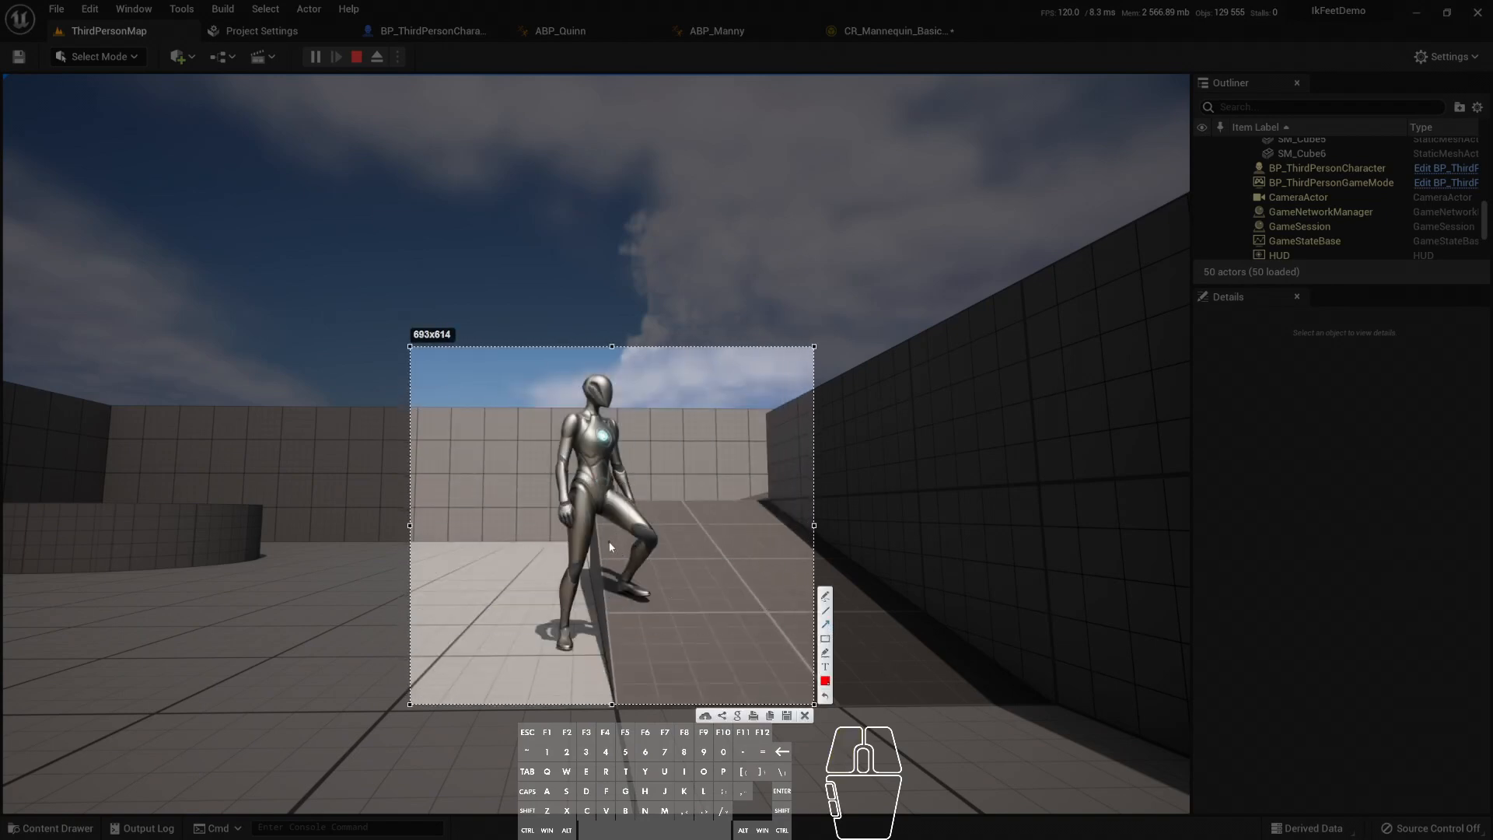
left_click_drag(624, 544, 623, 663)
left_click_drag(613, 646, 630, 659)
key("ctrl+z")
left_click_drag(614, 592, 643, 592)
- Switch the annotation color to green, mark the raised foot and pelvis, add a question mark by the leg, and discard the capture
left_click(825, 680)
left_click(692, 541)
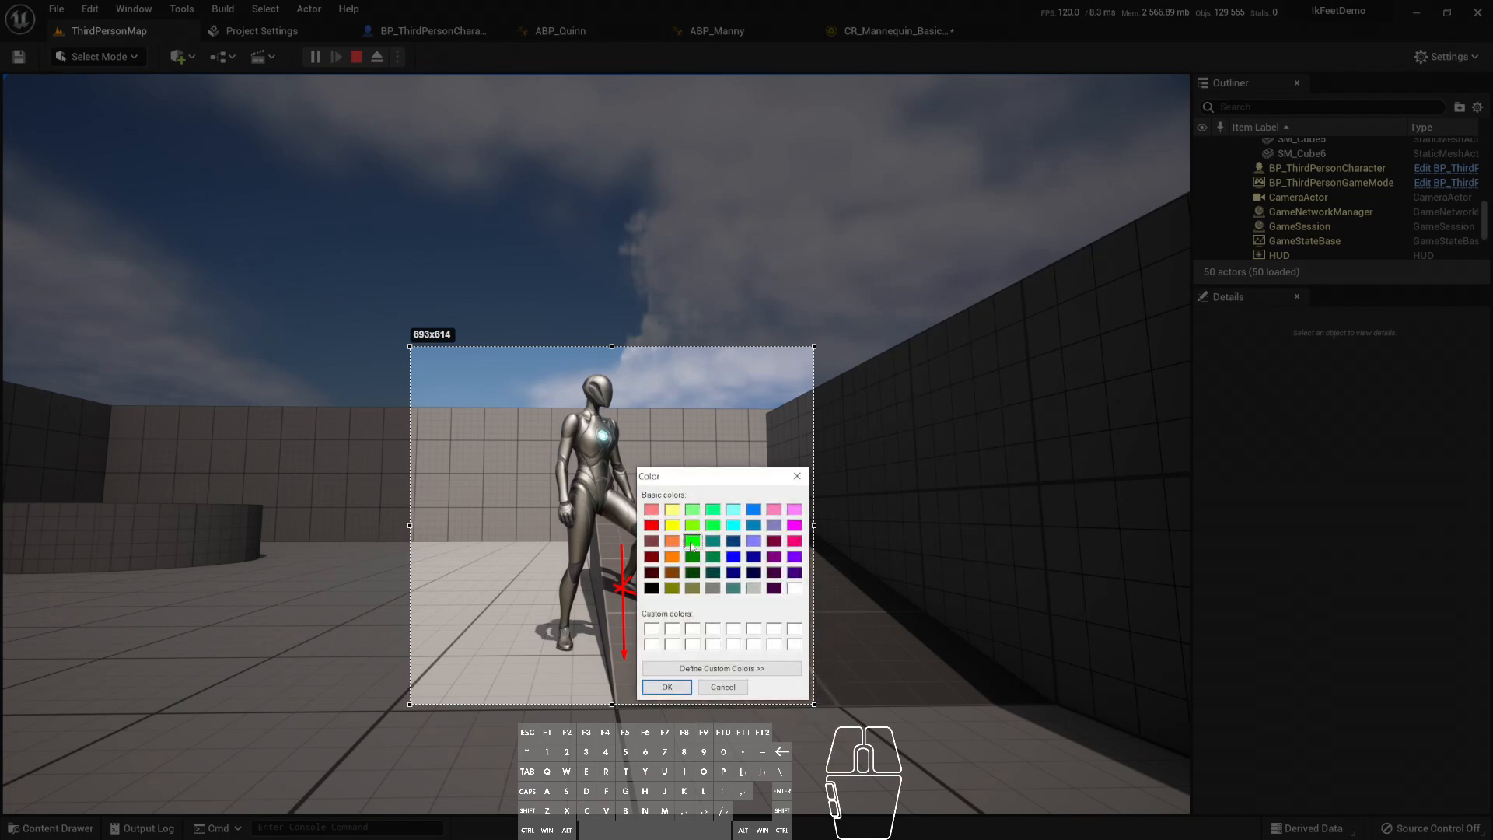
left_click(678, 683)
left_click_drag(632, 581, 623, 583)
mouse_move(600, 492)
left_mouse_down()
mouse_move(666, 518)
mouse_move(681, 553)
left_mouse_up()
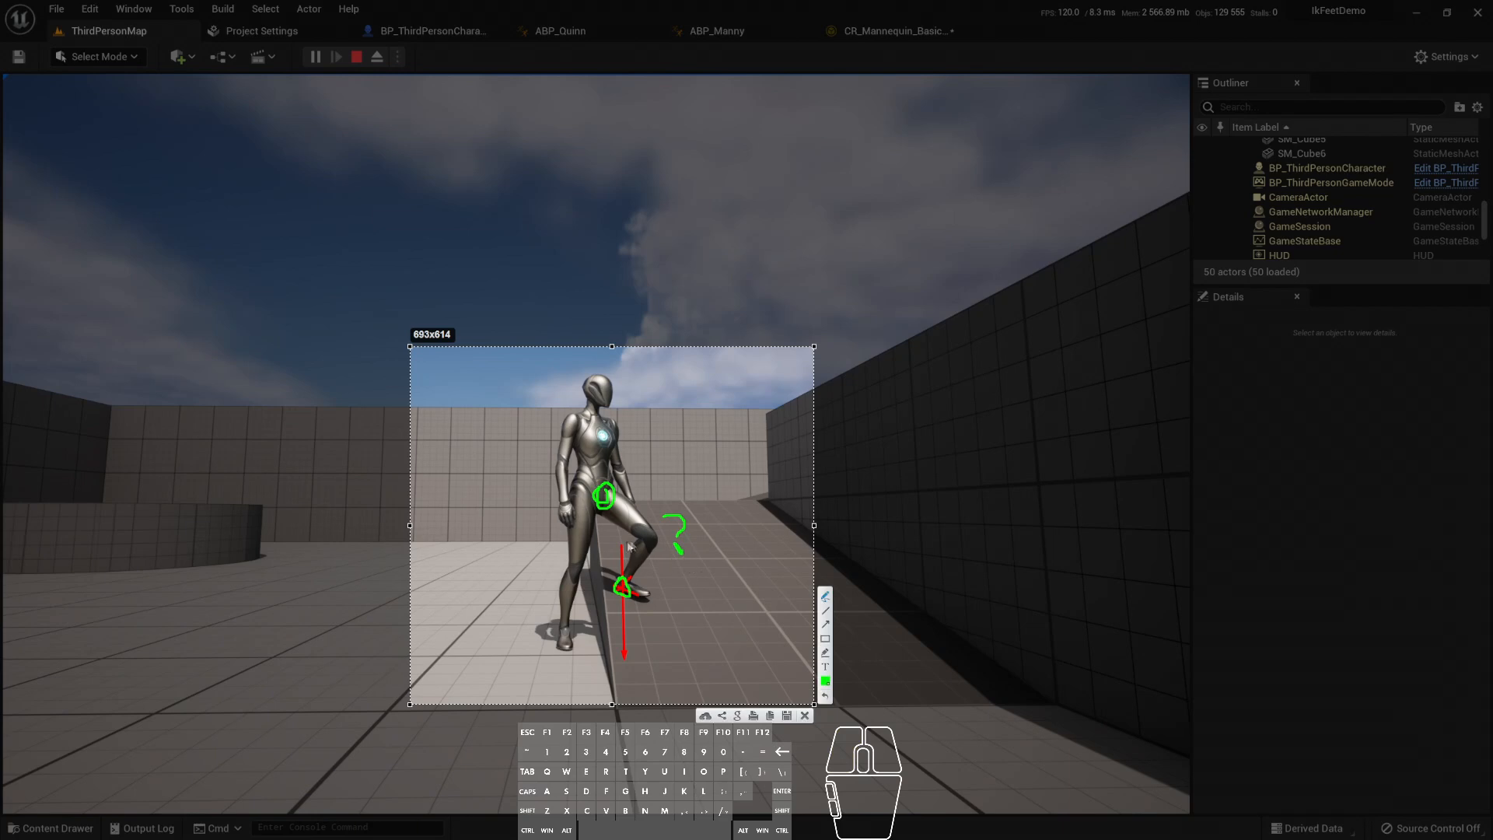
mouse_move(614, 507)
left_mouse_down()
mouse_move(650, 530)
mouse_move(631, 566)
mouse_move(659, 520)
mouse_move(651, 544)
left_mouse_up()
key("Escape")
- Stop the play session and review the Step 1 and Step 2 groups in the CR_Mannequin_BasicFootIK rig graph
key("Escape")
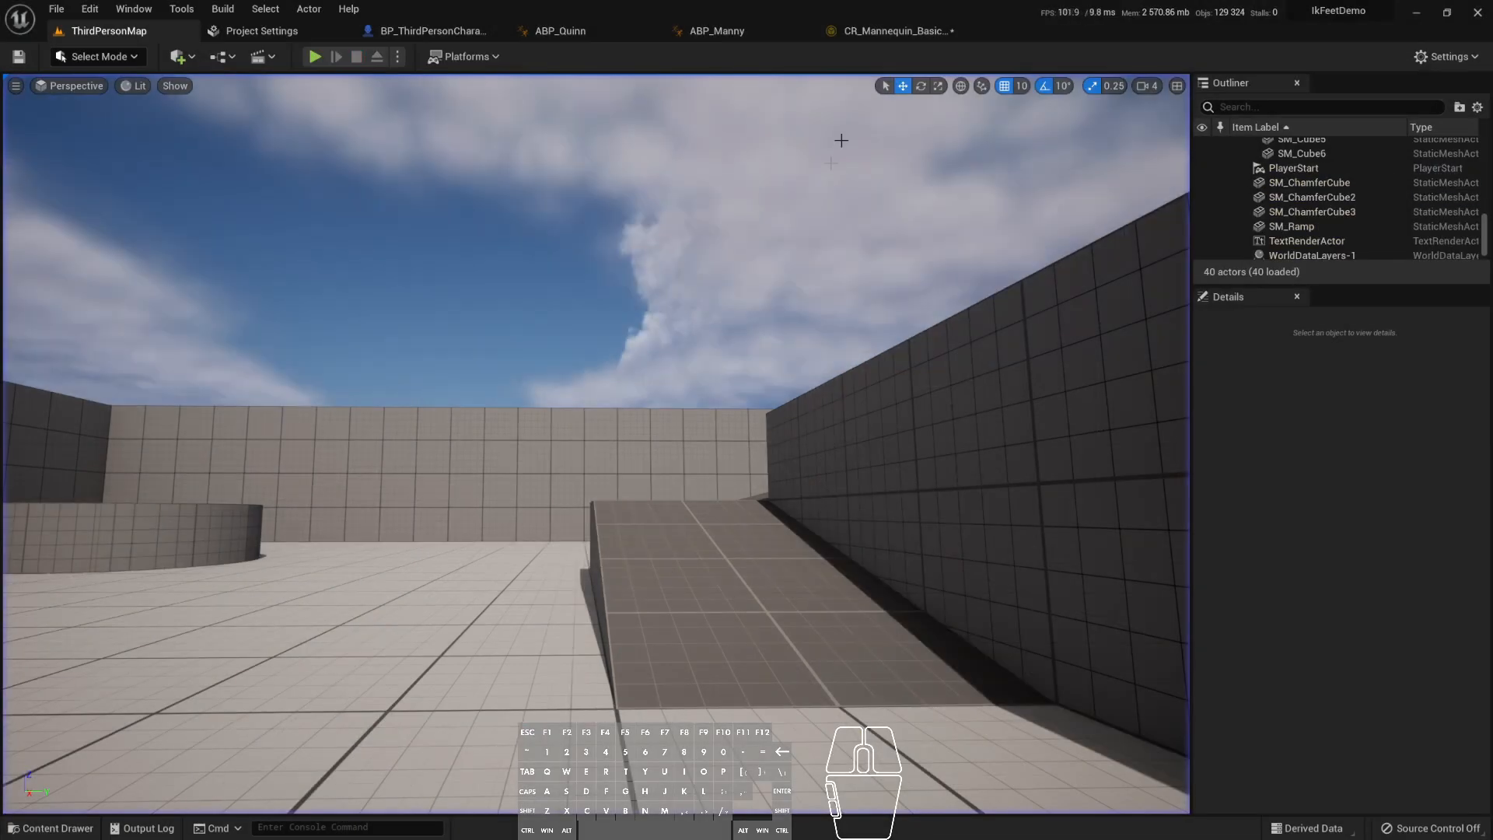
left_click(886, 31)
scroll(473, 297, "up", 3)
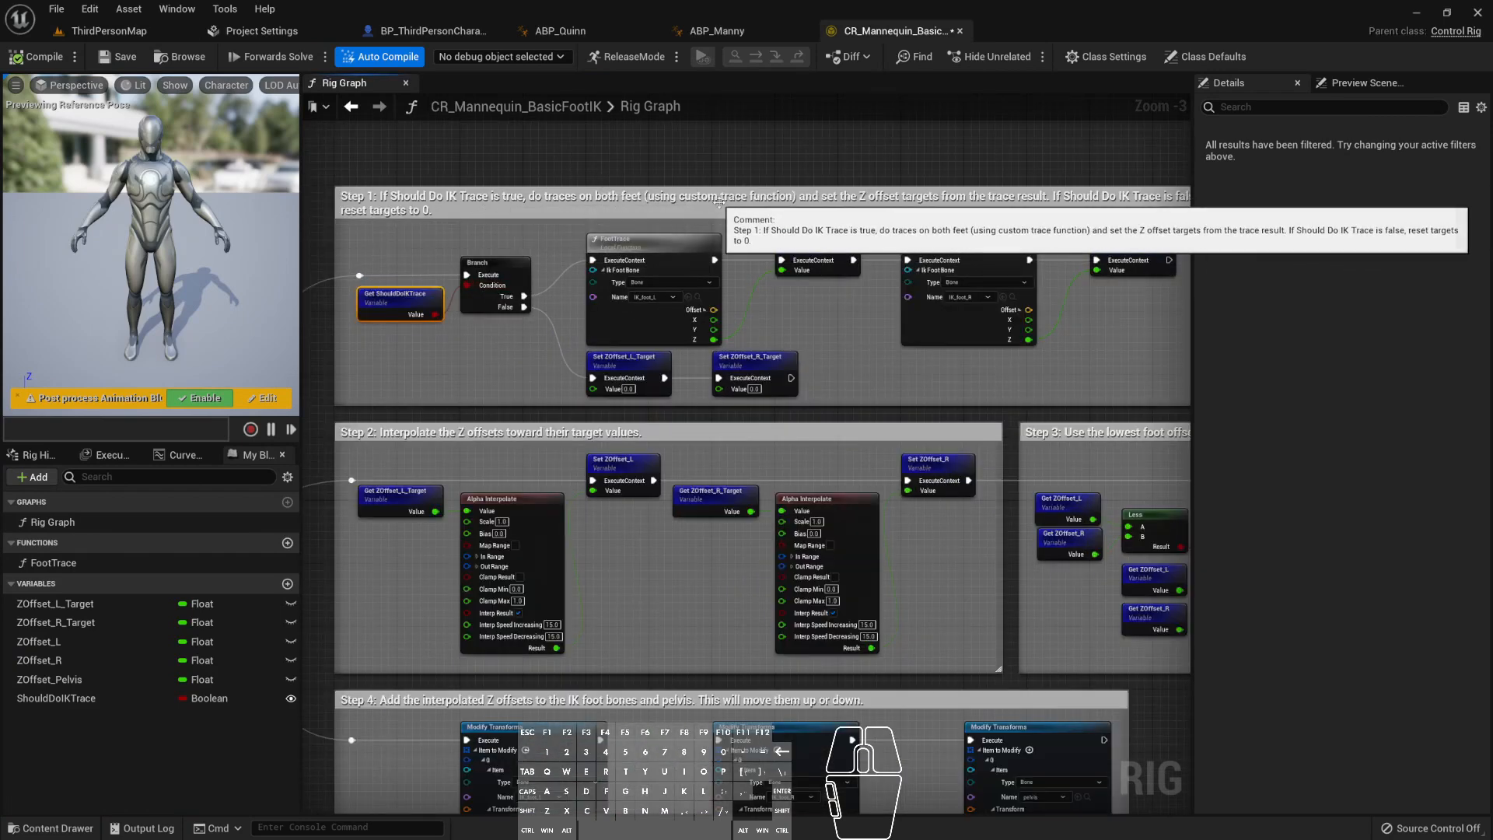
right_click_drag(912, 336, 821, 344)
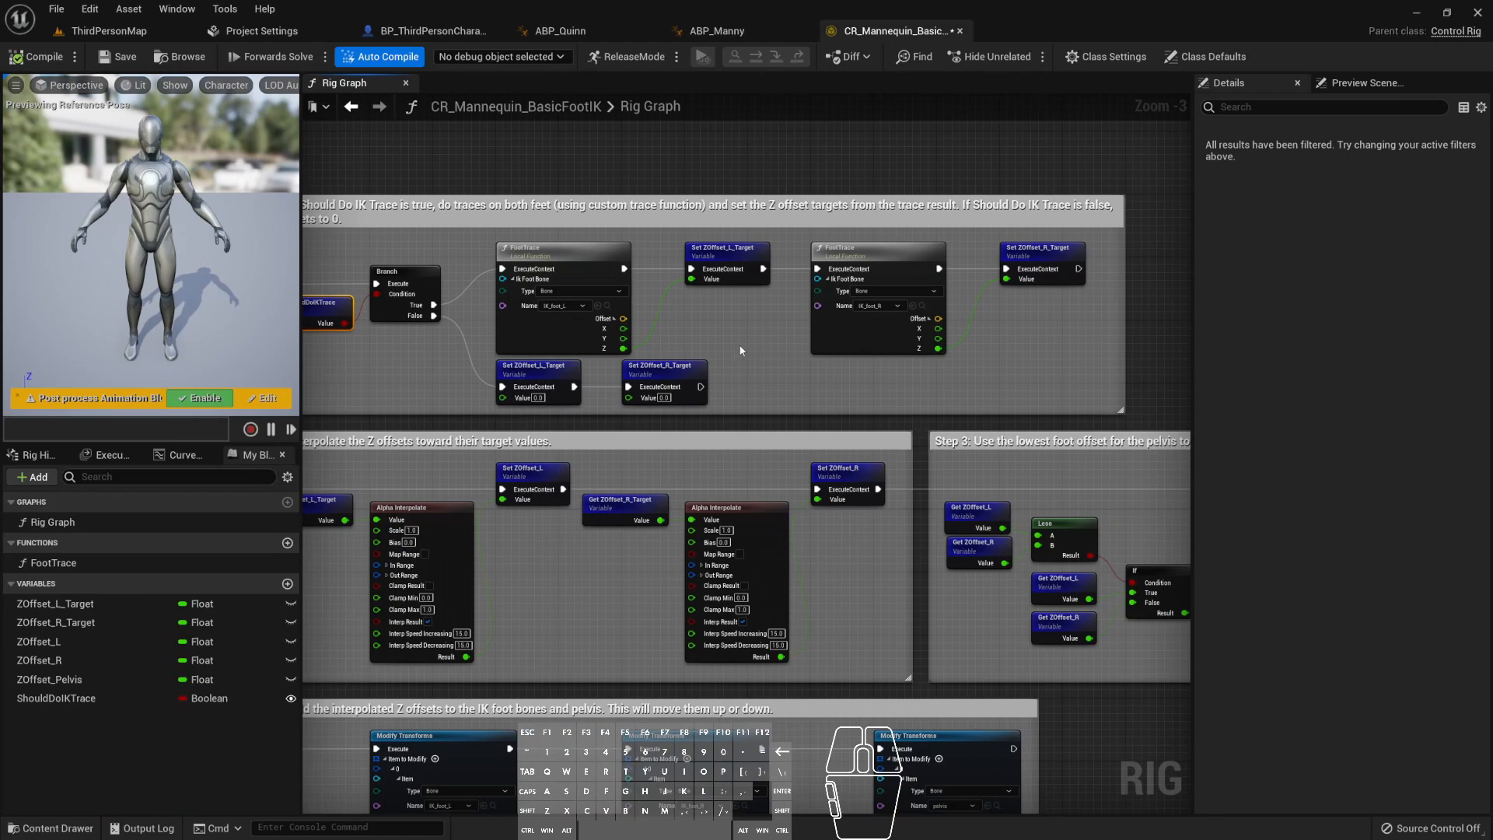
right_click_drag(304, 474, 476, 444)
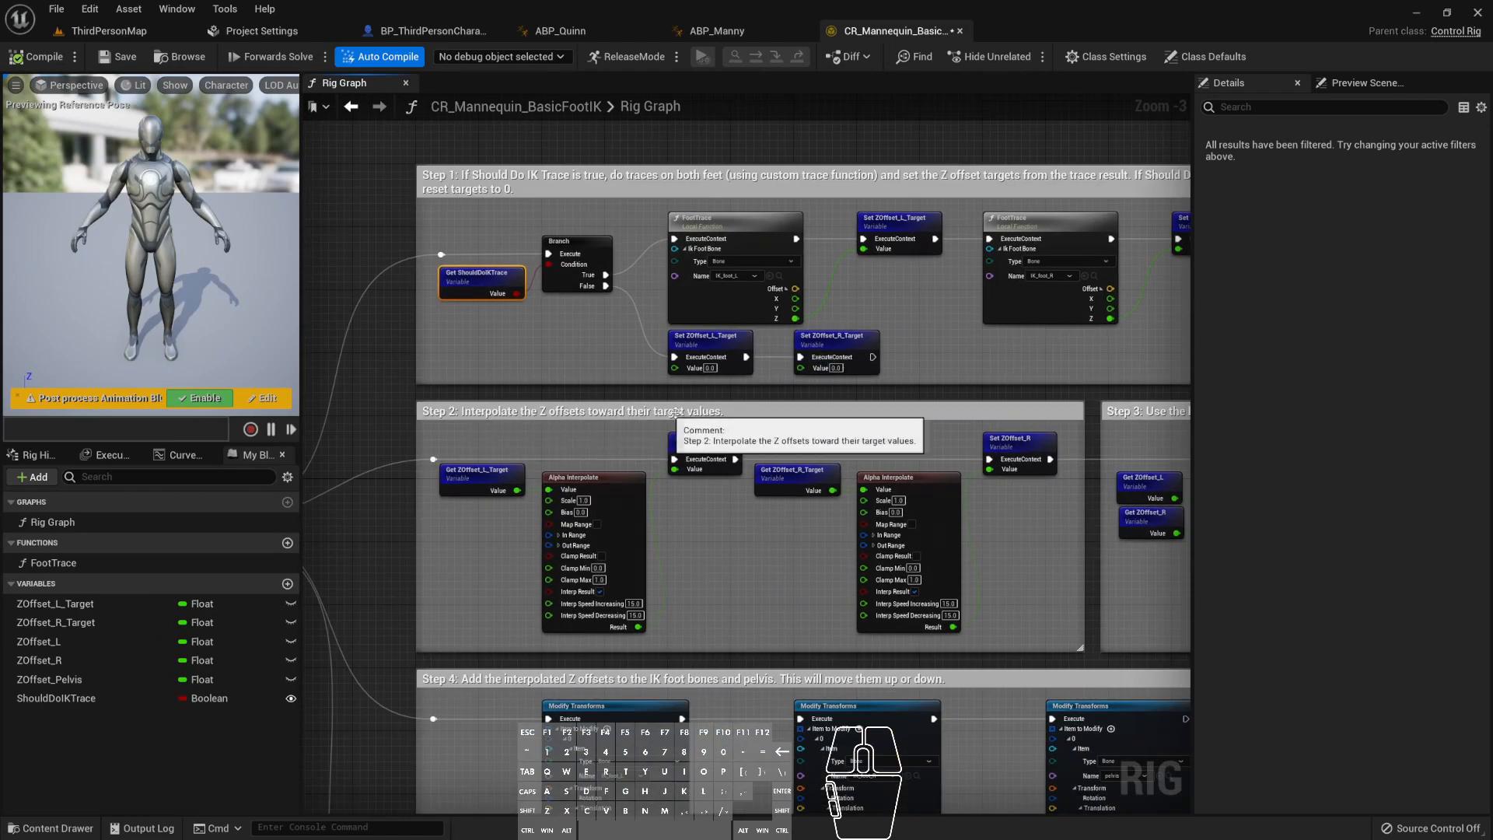
- Examine the Step 3 pelvis offset, Step 4 Modify Transforms and Step 5 Full Body IK groups in the rig graph
right_click_drag(635, 454, 165, 395)
scroll(819, 402, "up", 1)
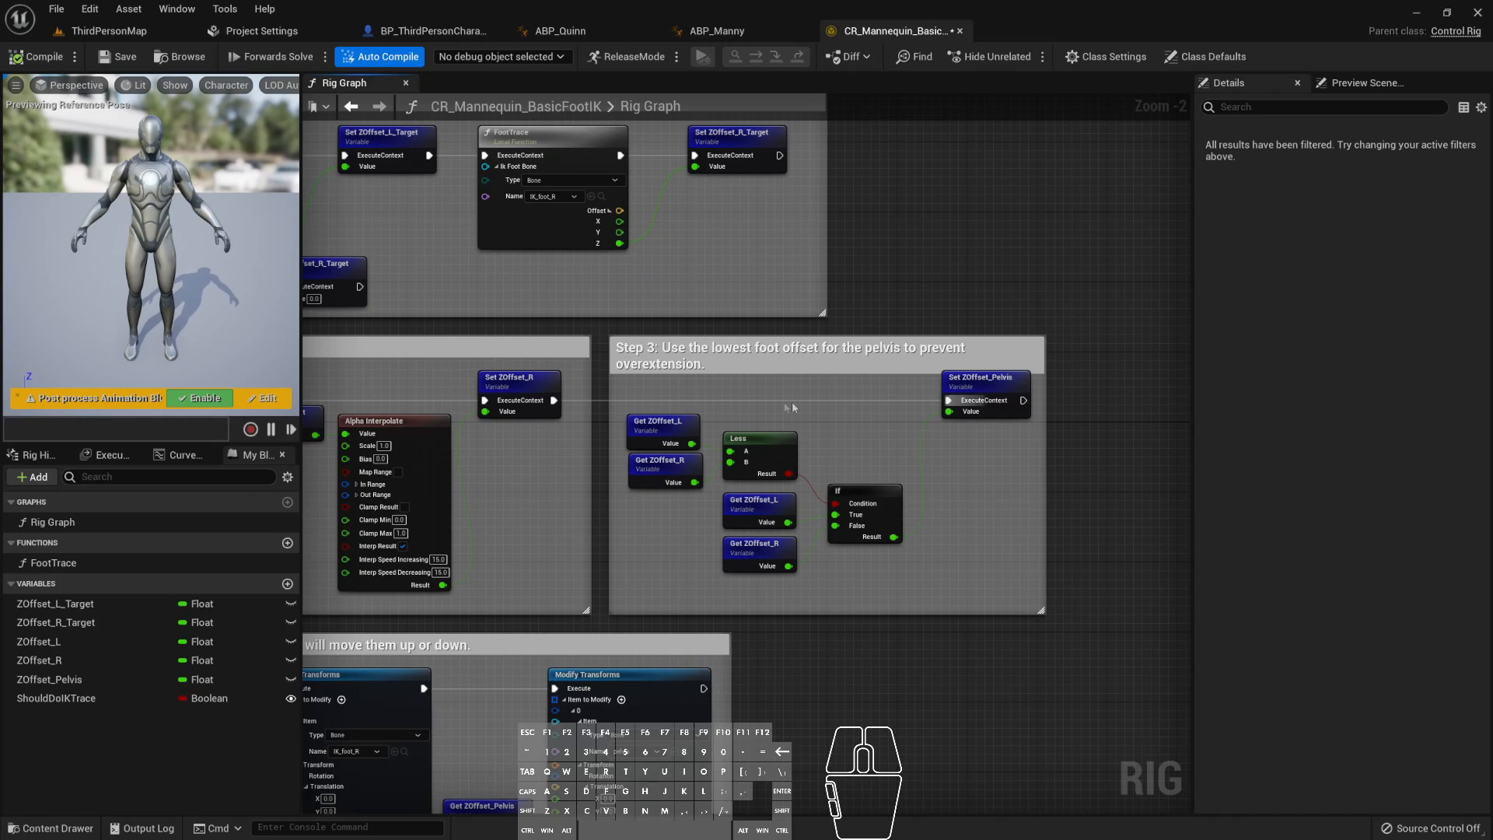
right_click_drag(780, 399, 669, 376)
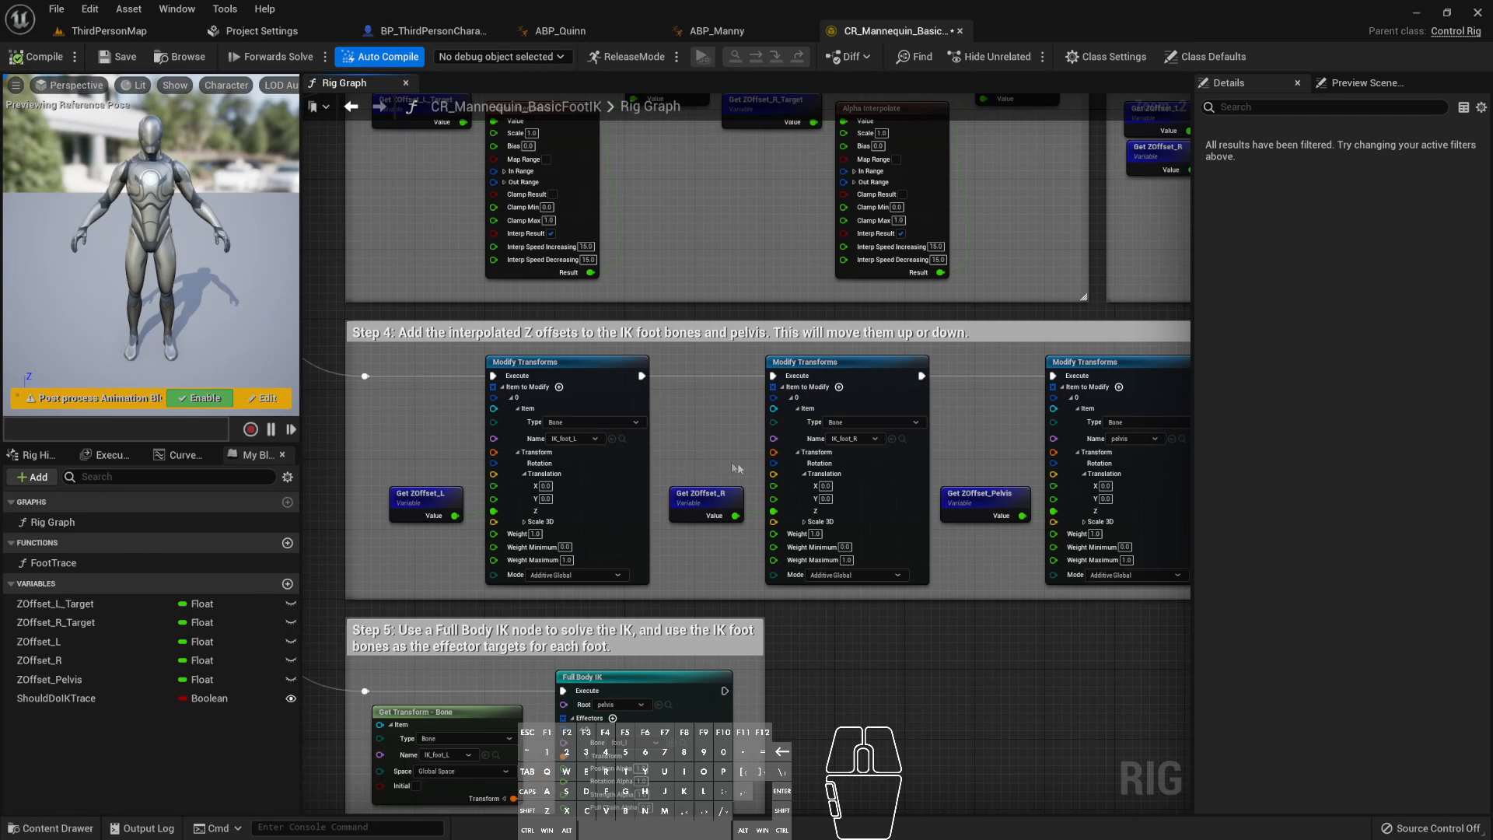
right_click_drag(697, 464, 724, 333)
right_click_drag(693, 479, 704, 408)
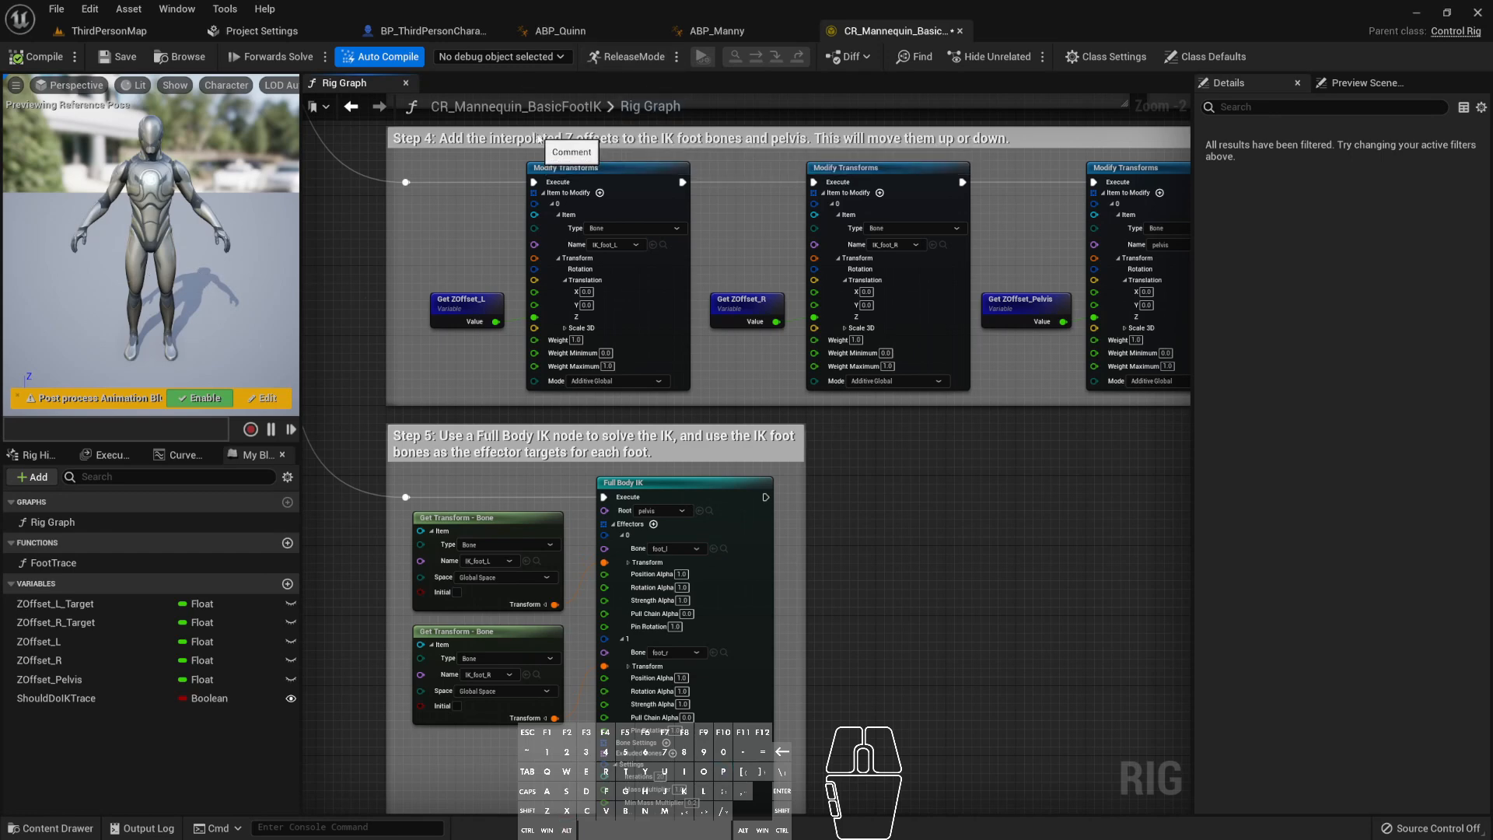
- Play the game in a preview window and run the character to the ramp's edge to observe the foot placement
key("alt+p")
right_click(748, 443)
key("w")
key("d")
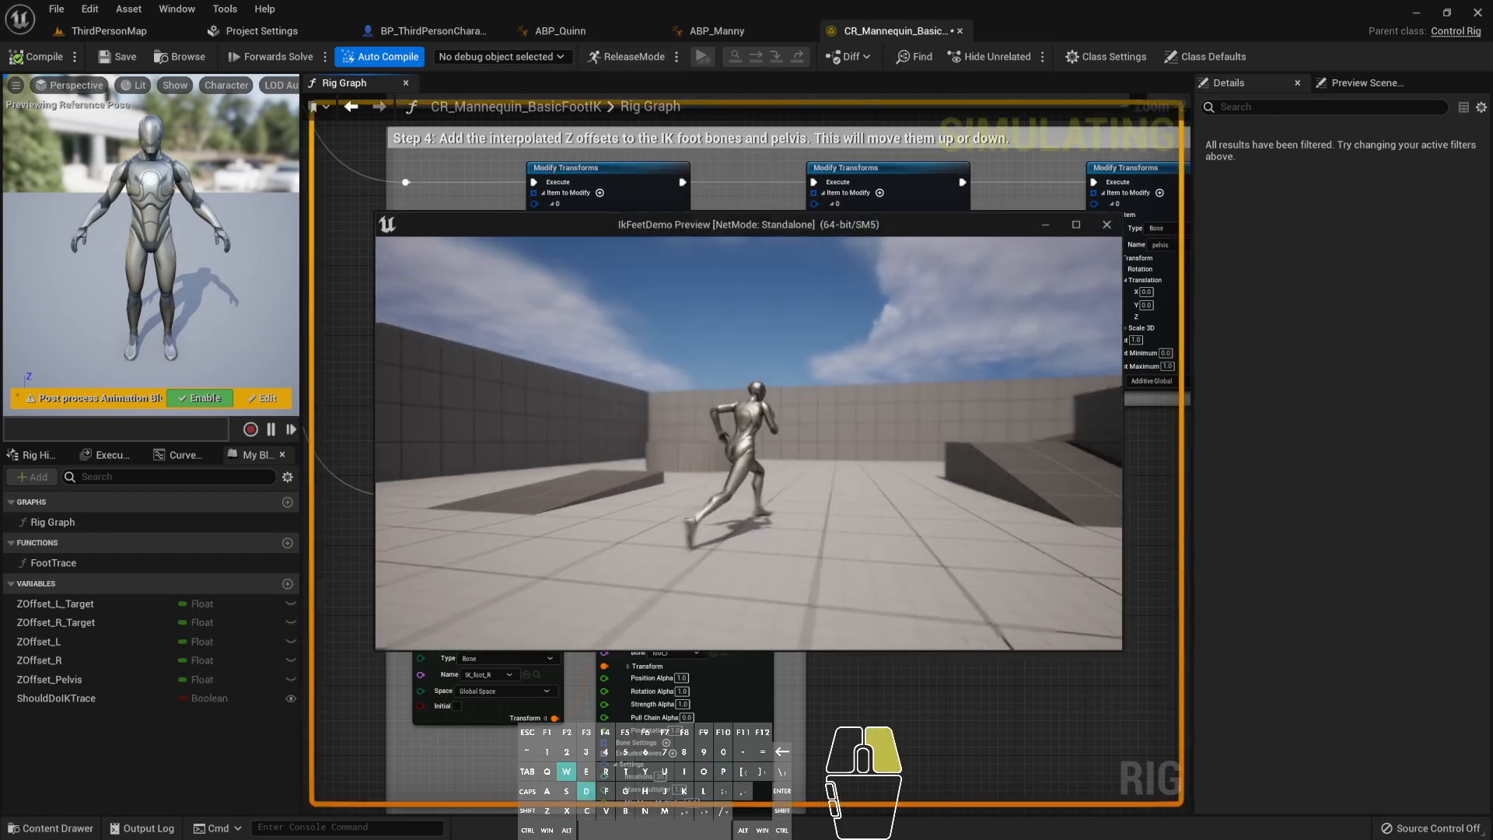
key("w")
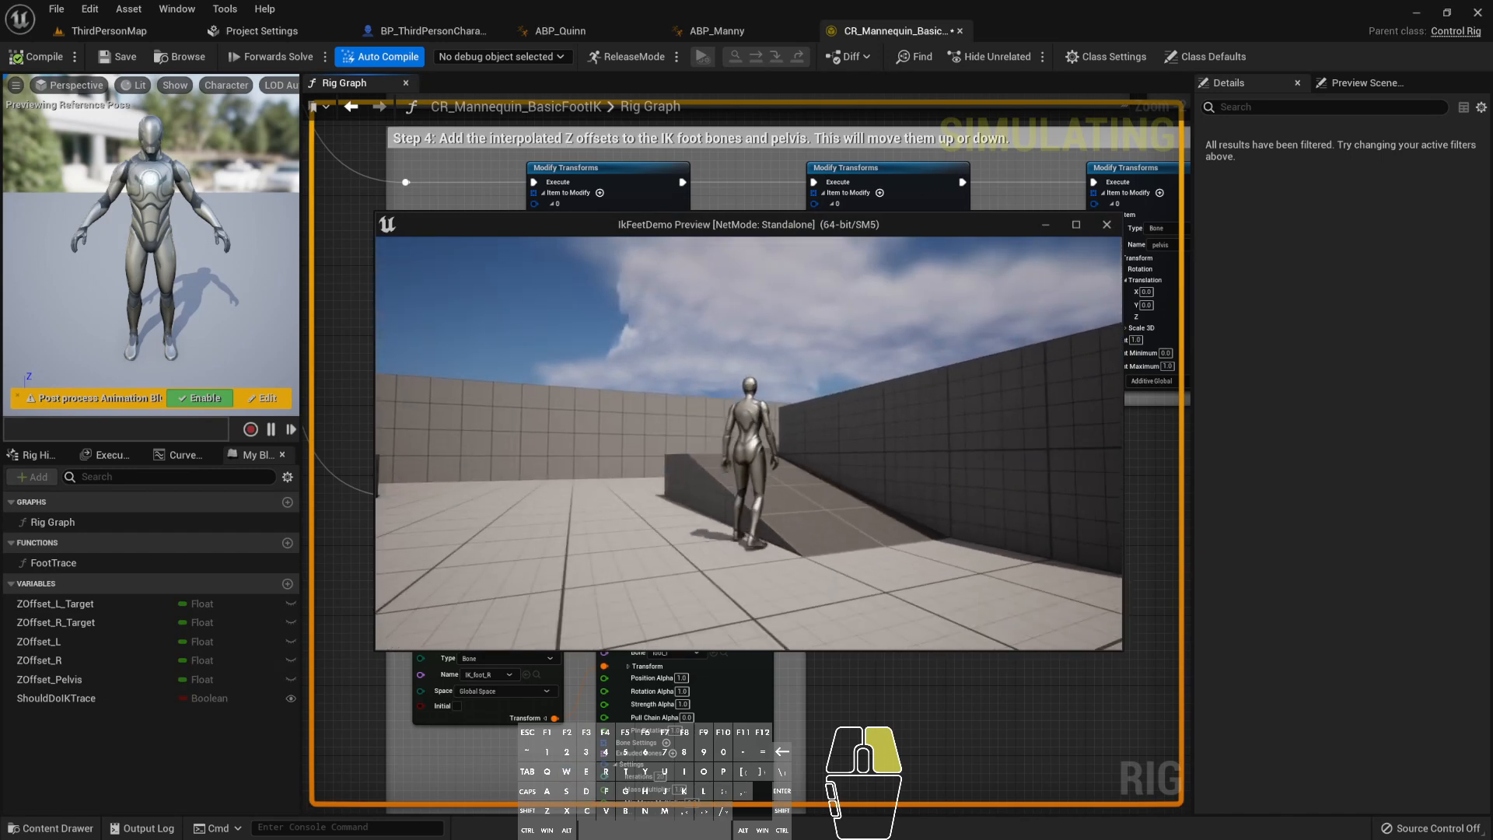
key("d")
key("w")
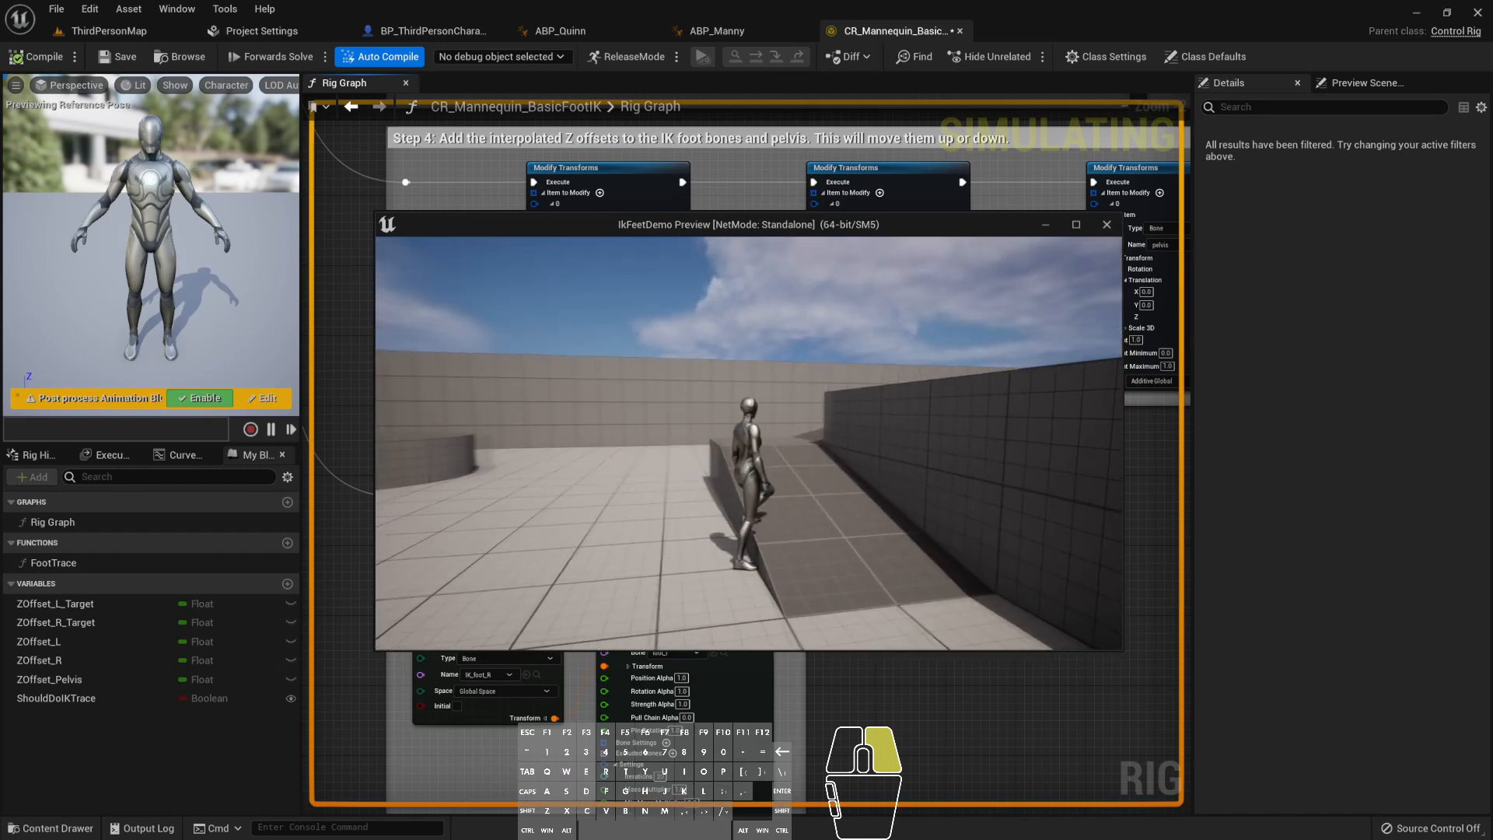
- Run the character around and along the ramp to observe the foot placement from several angles, and end the play session
key("d")
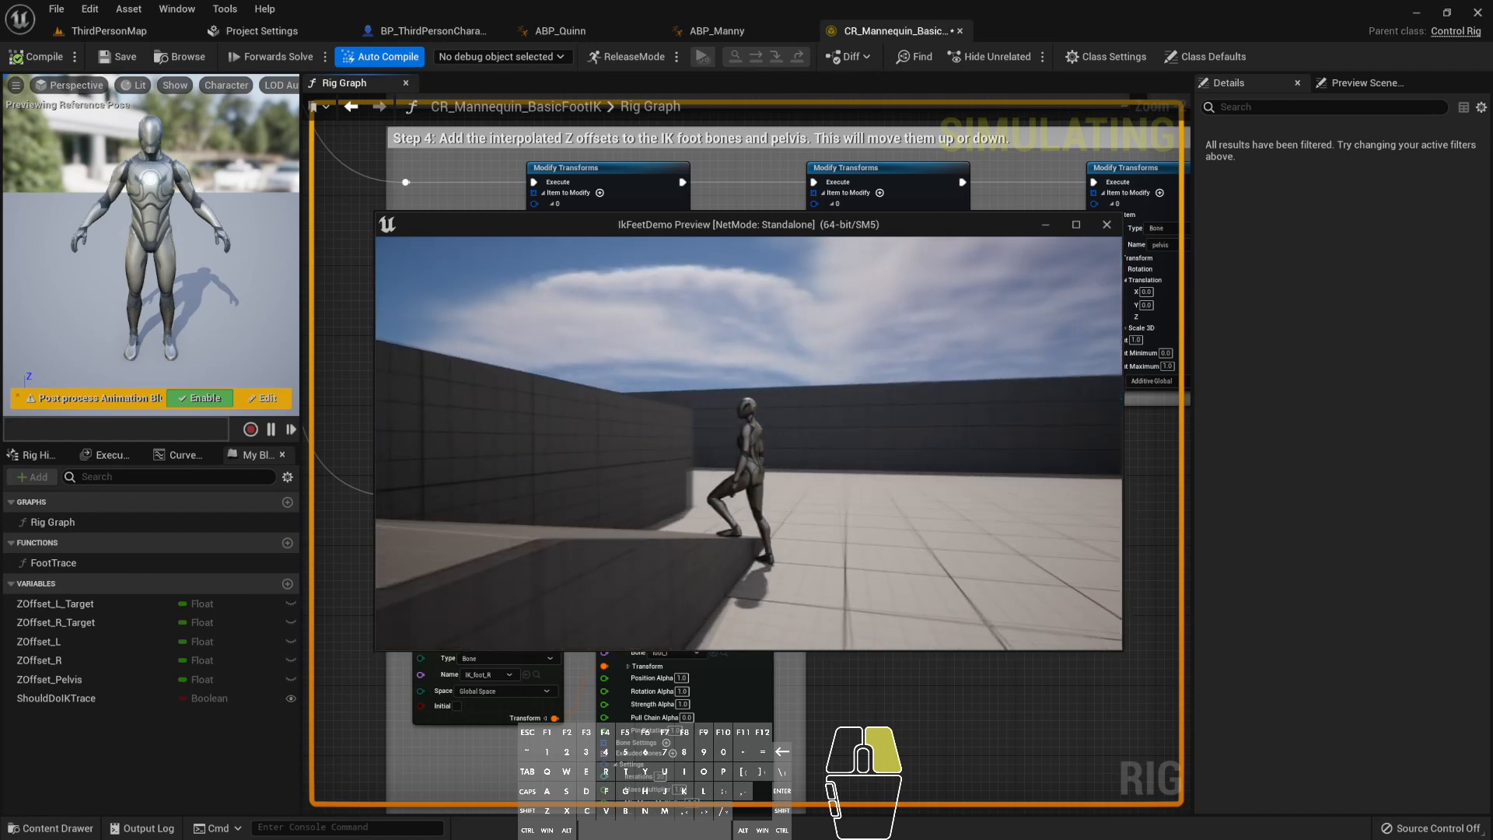
key("w")
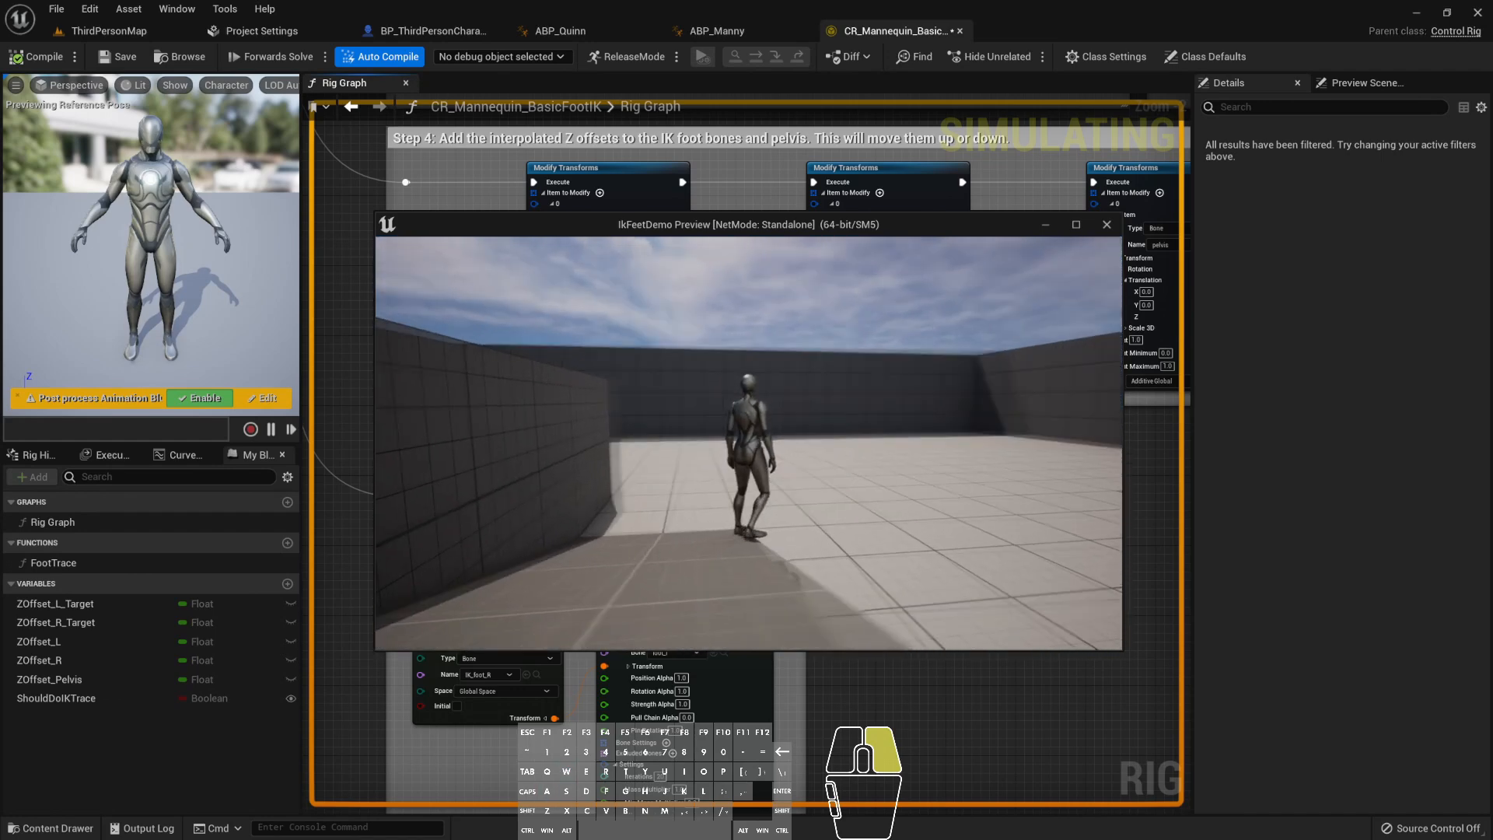
key("w")
key("d")
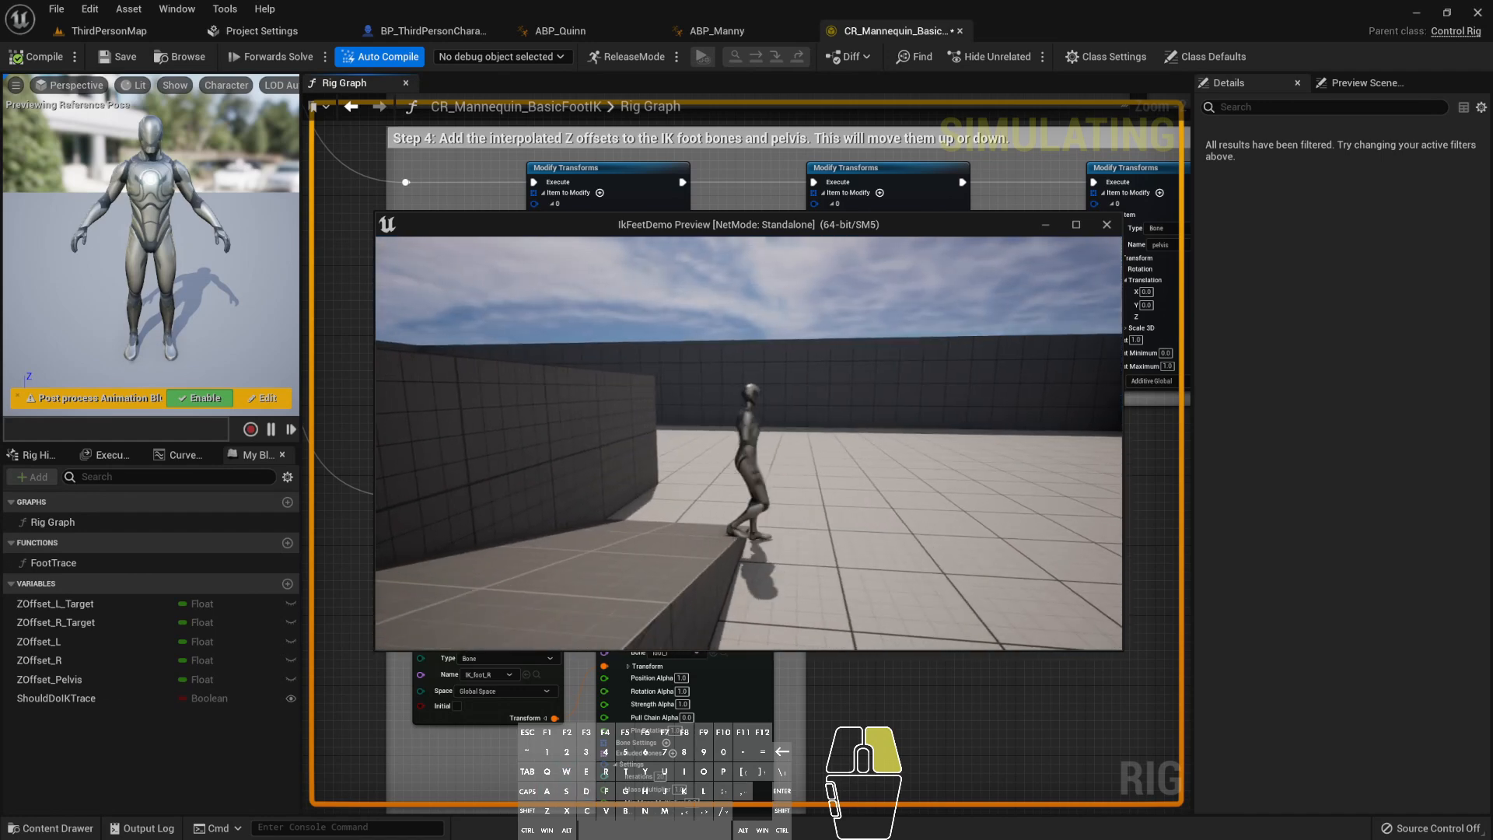
key("w")
key("w")
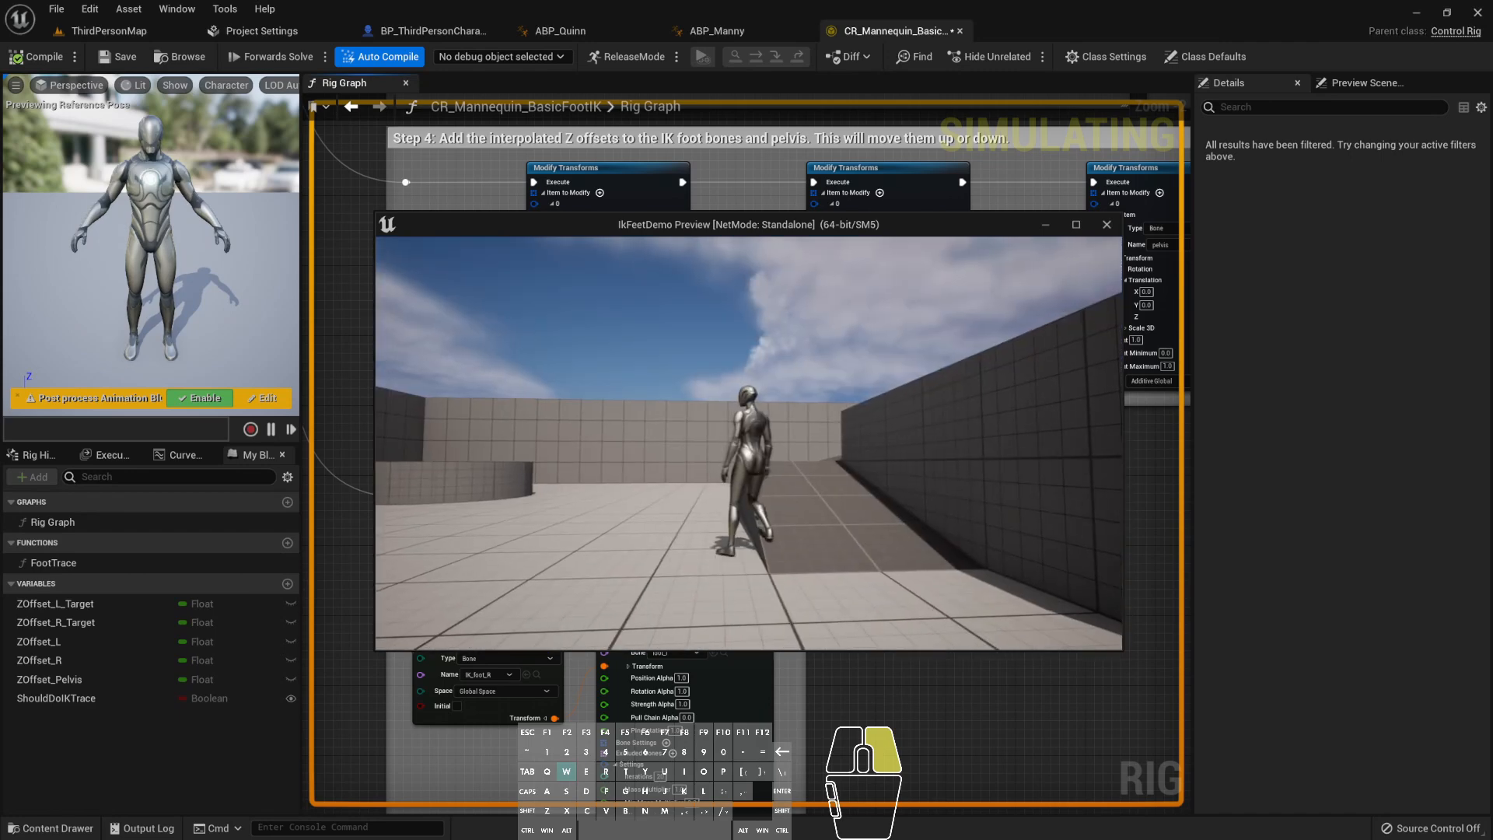
key("a")
key("Escape")
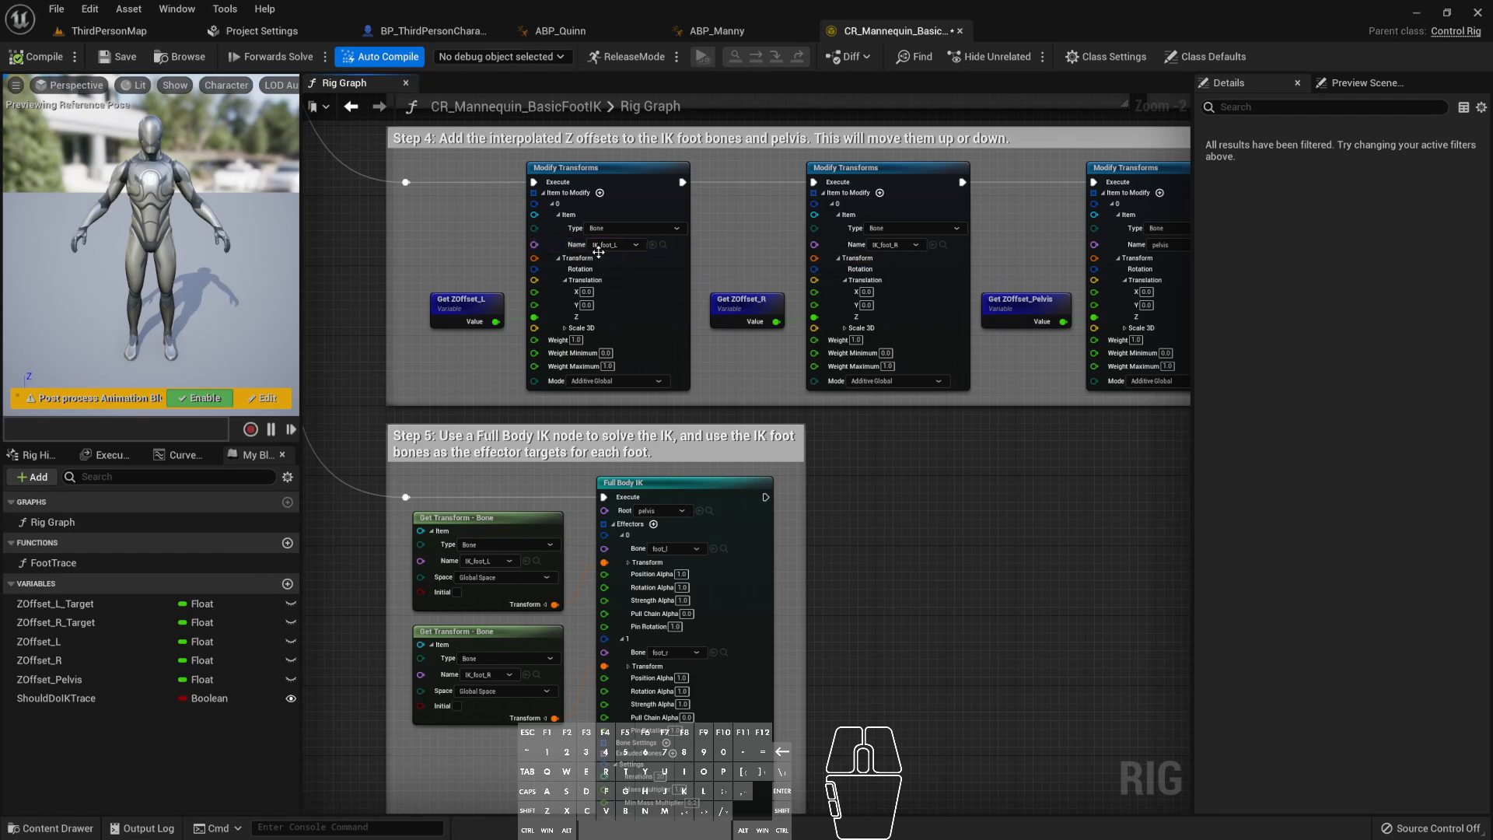
- Review how the Step 4 Modify Transforms nodes offset the IK foot bones and pelvis, and how they relate to Step 5's Full Body IK
right_click_drag(764, 246, 560, 258)
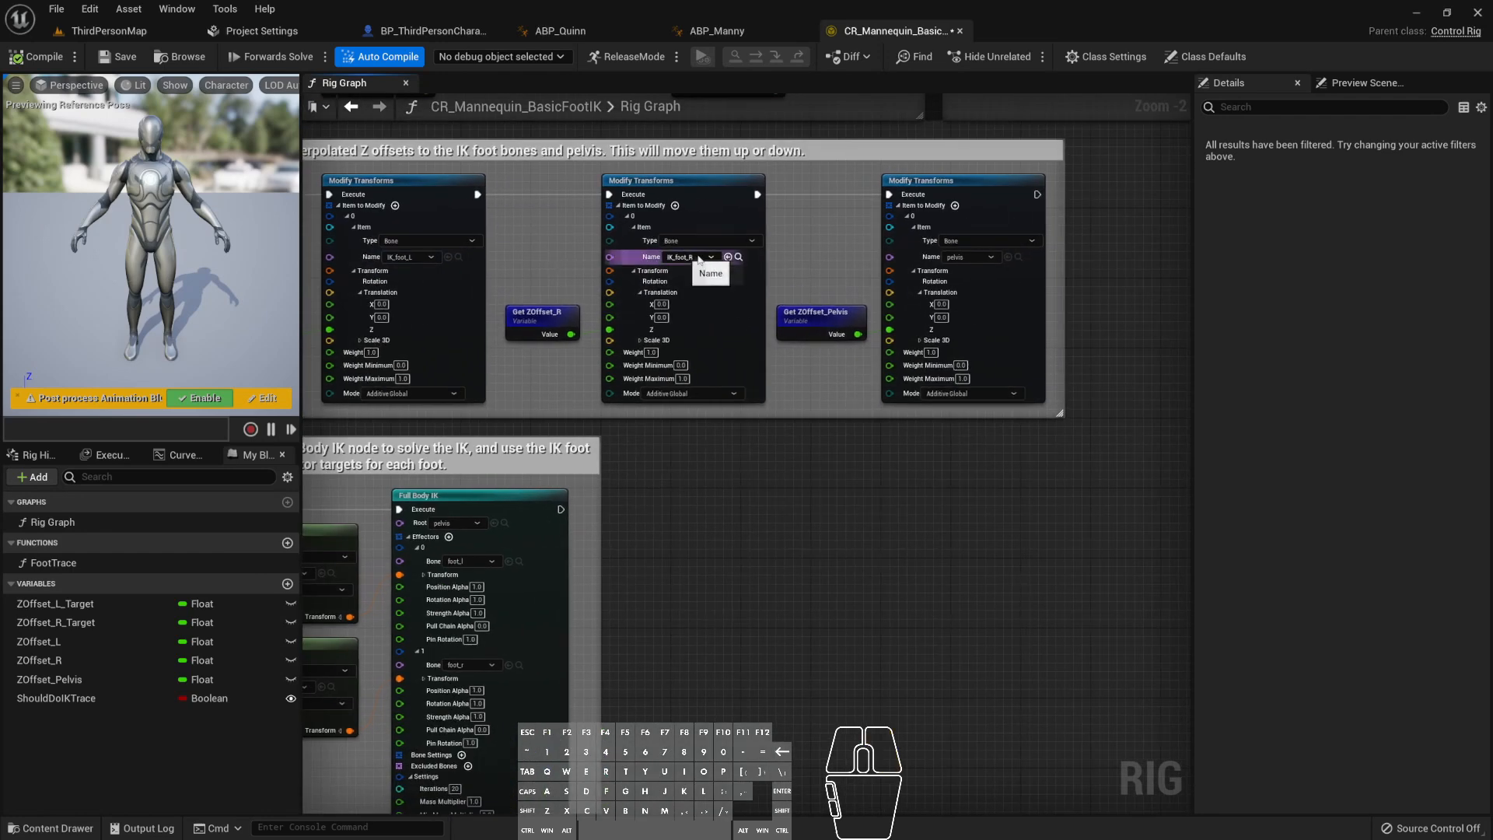
right_click_drag(576, 264, 650, 278)
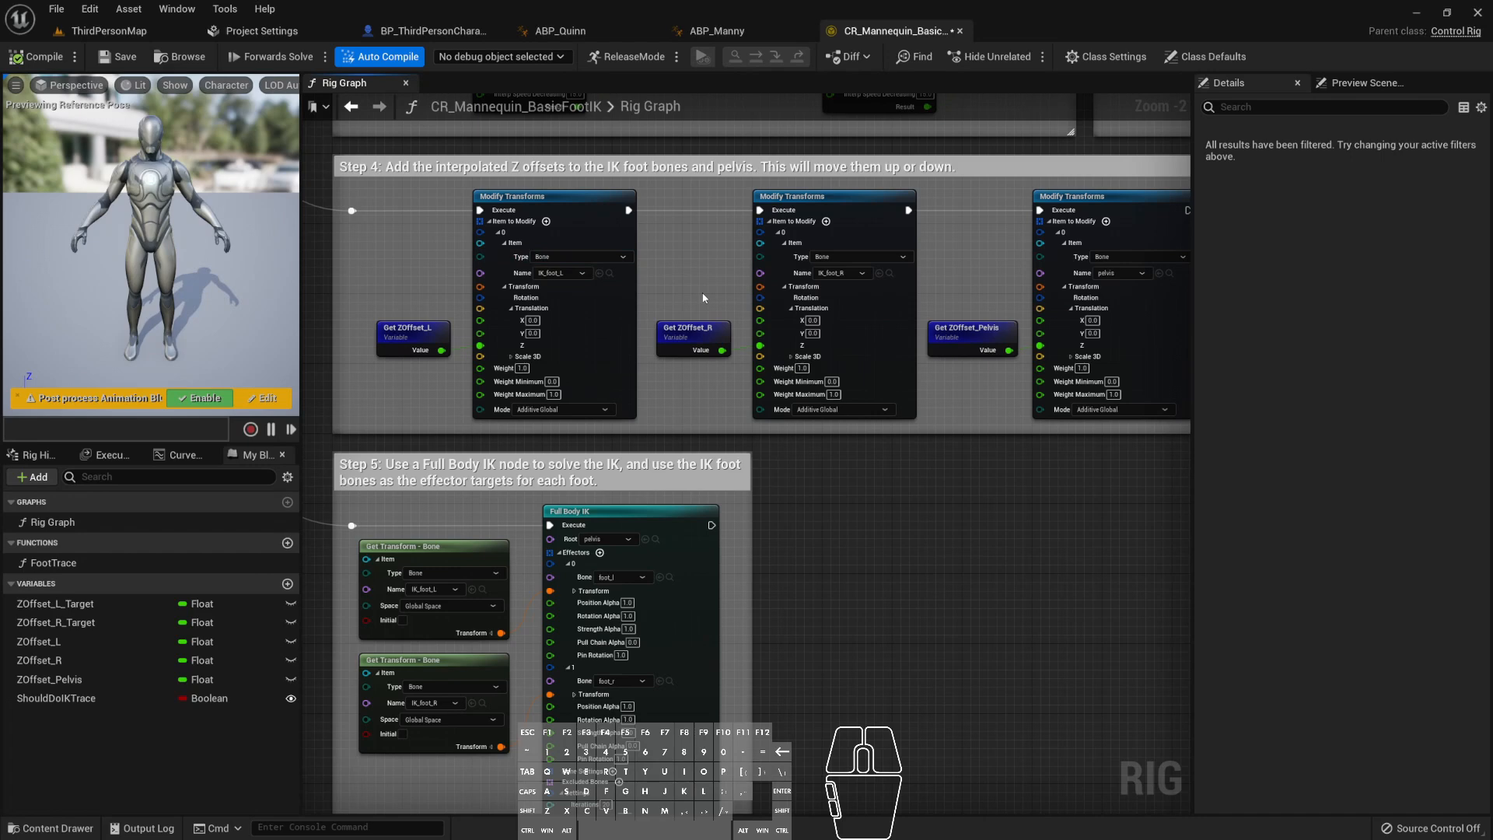
scroll(704, 297, "down", 3)
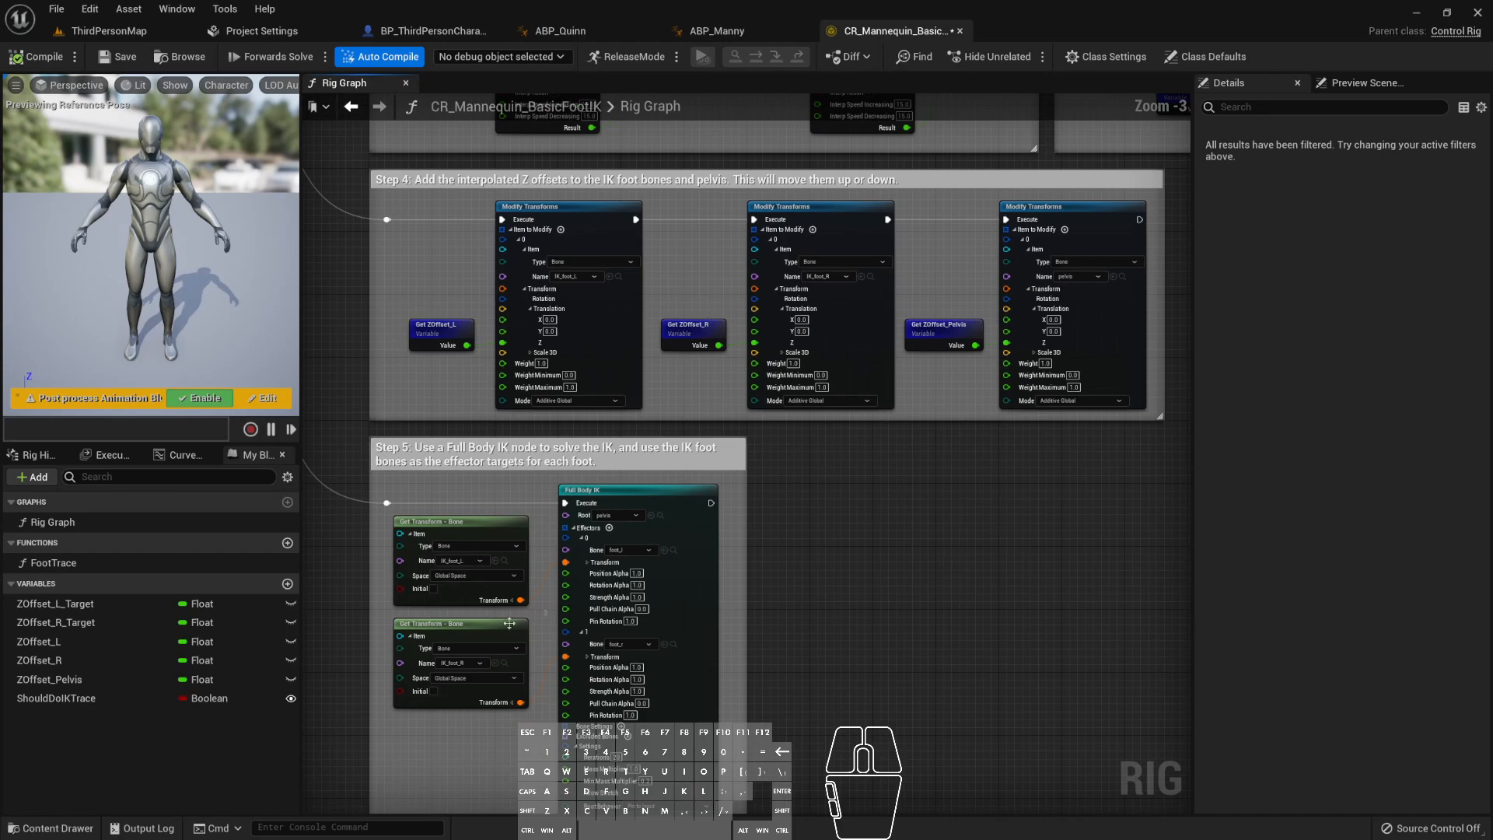
scroll(640, 480, "up", 2)
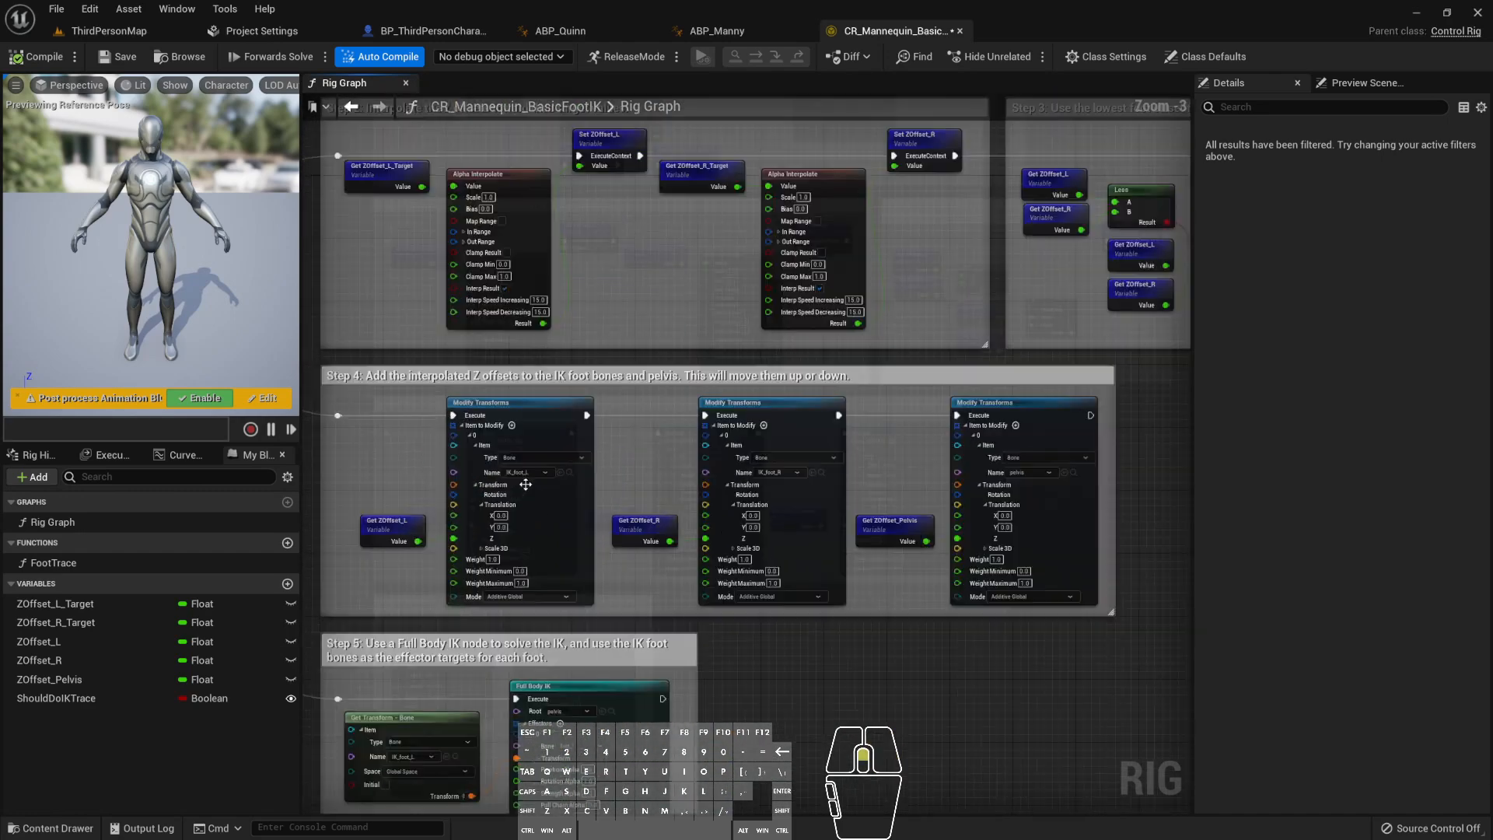
right_click_drag(648, 445, 715, 394)
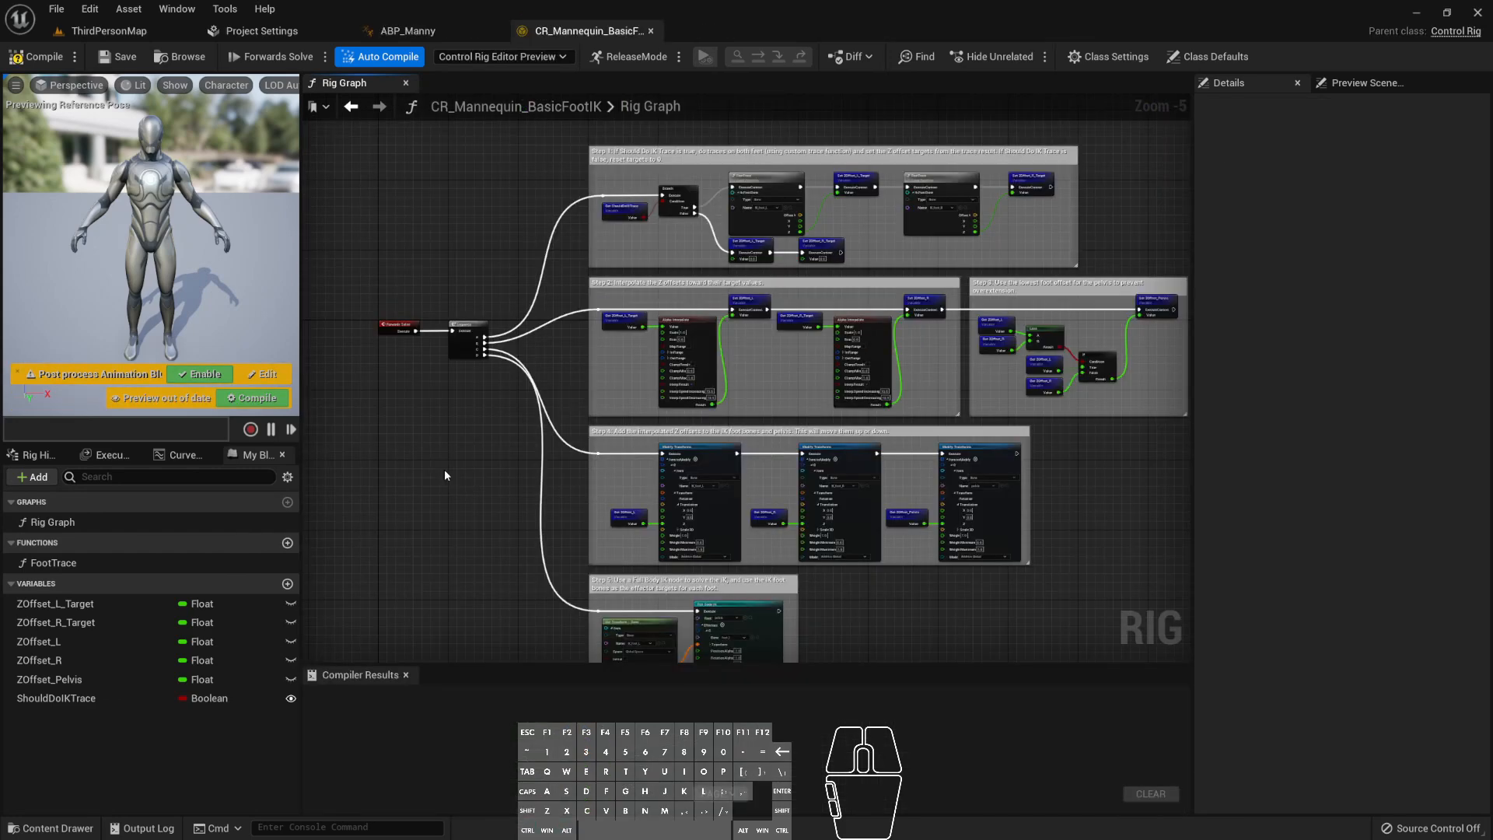
scroll(644, 492, "up", 4)
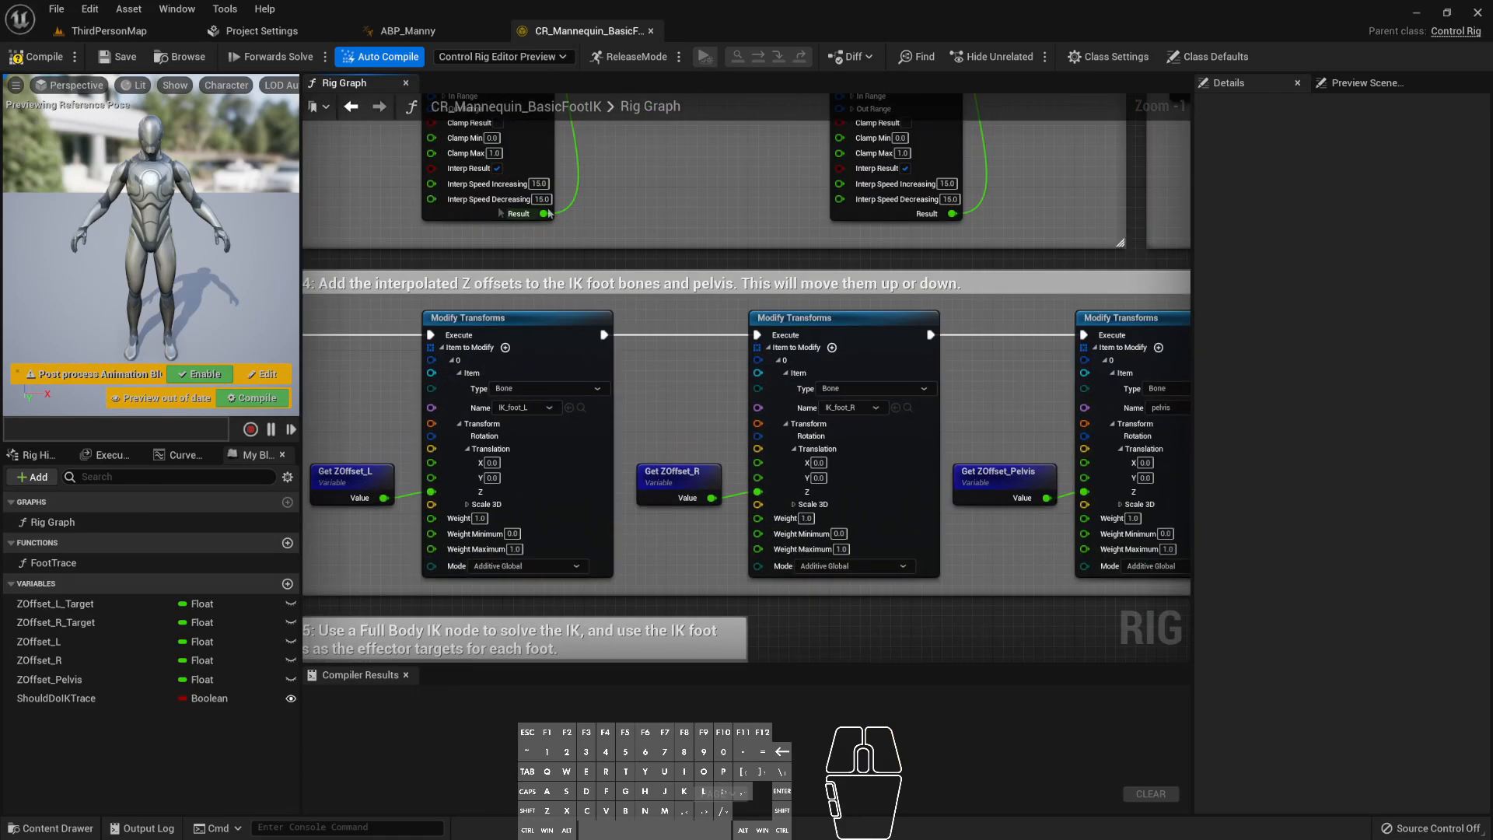
mouse_move(472, 272)
right_mouse_down()
mouse_move(518, 283)
mouse_move(491, 283)
right_mouse_up()
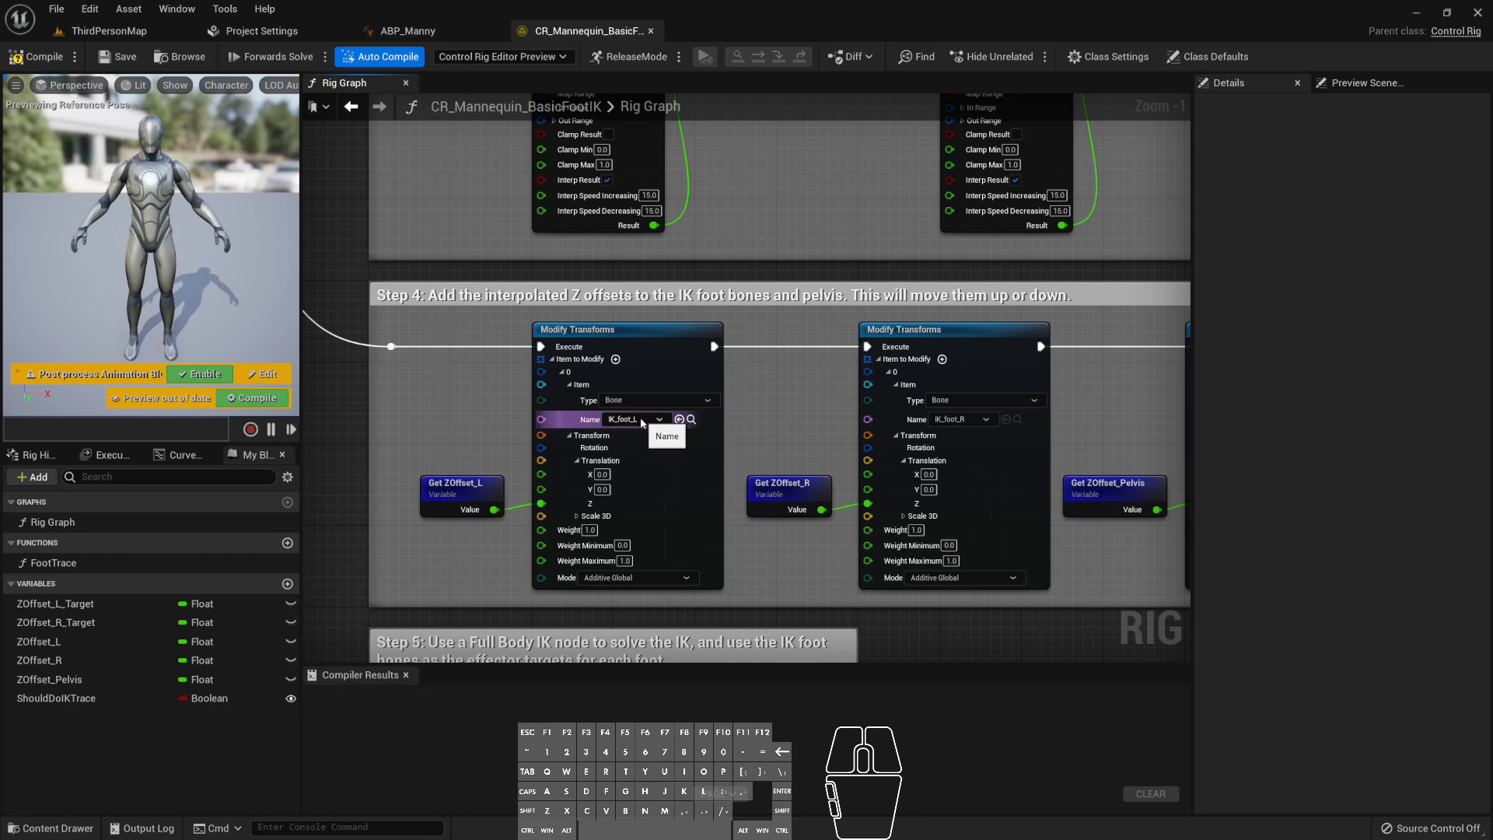
- Open the SK_Mannequin skeleton from the ABP_Manny animation blueprint and dock it with the other open assets
left_click(389, 26)
left_click(1258, 62)
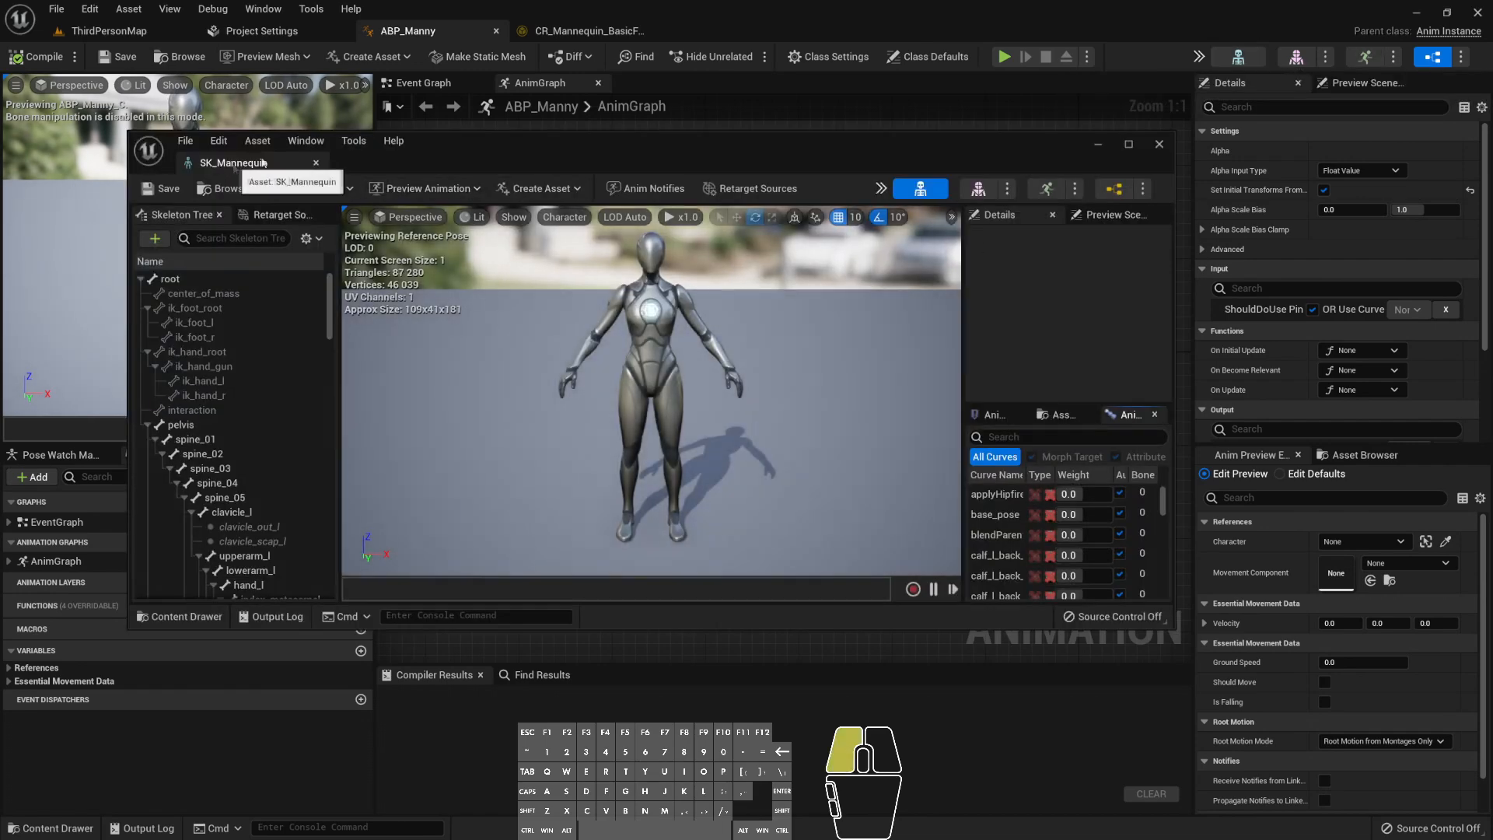
left_click_drag(234, 166, 657, 34)
- Inspect the ik_foot_root, ik_foot_l, ik_foot_r and ik_hand bones in the SK_Mannequin skeleton tree
left_click(64, 203)
left_click(67, 191)
left_click(76, 176)
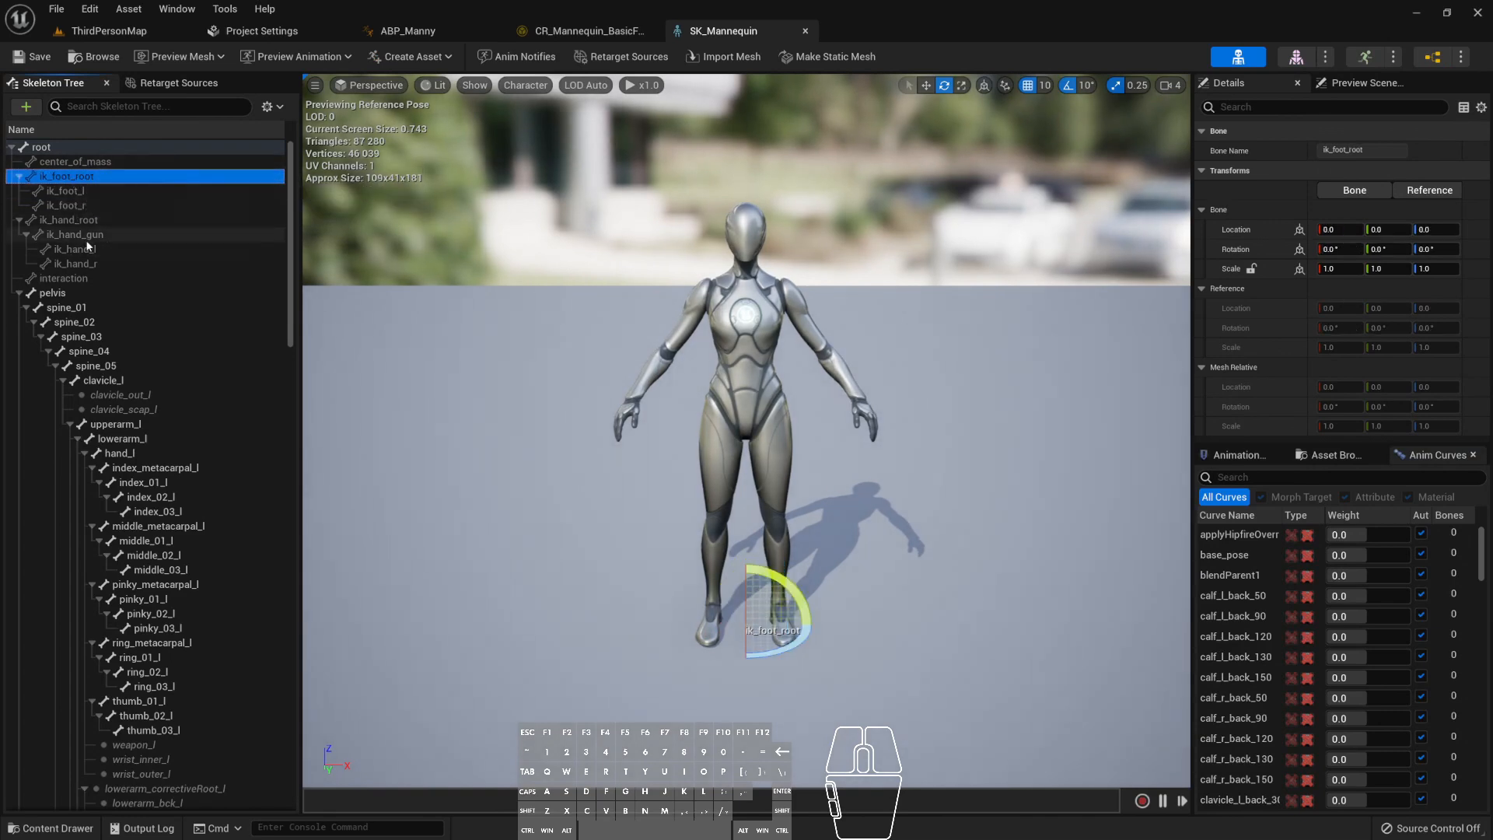
left_click(105, 235)
left_click(92, 261)
left_click(91, 248)
left_click(90, 206)
left_click(91, 192)
left_click(84, 205)
left_click(84, 191)
left_click(84, 204)
left_click(96, 191)
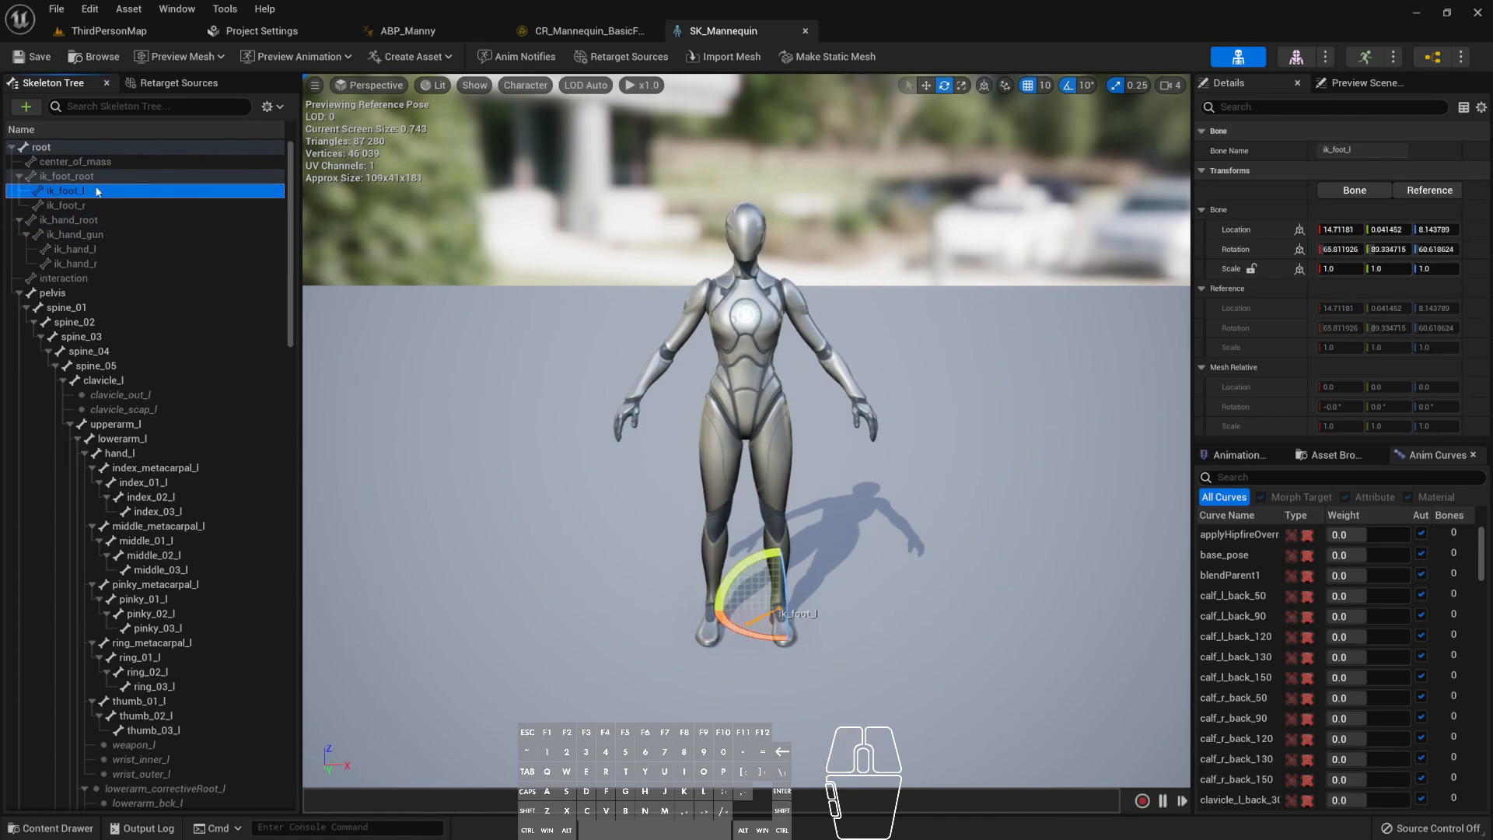
- Switch to the CuteGirl project's editor and select the grey-hoodie SK_CuteGirl character in the Overview level
key("alt+Tab")
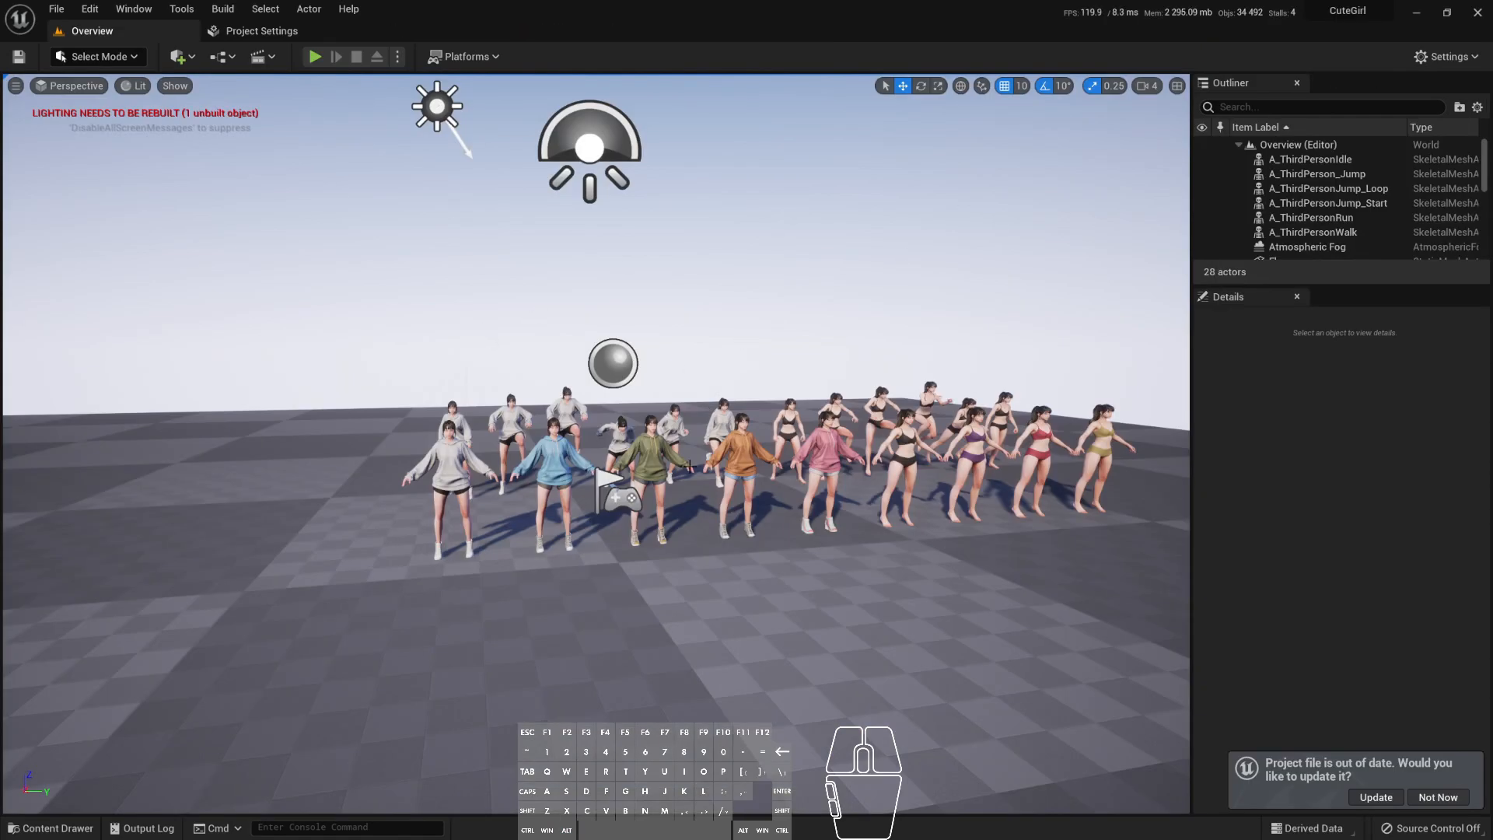
mouse_move(609, 506)
left_mouse_down()
mouse_move(609, 459)
mouse_move(567, 404)
mouse_move(598, 435)
mouse_move(608, 505)
left_mouse_up()
left_click(361, 392)
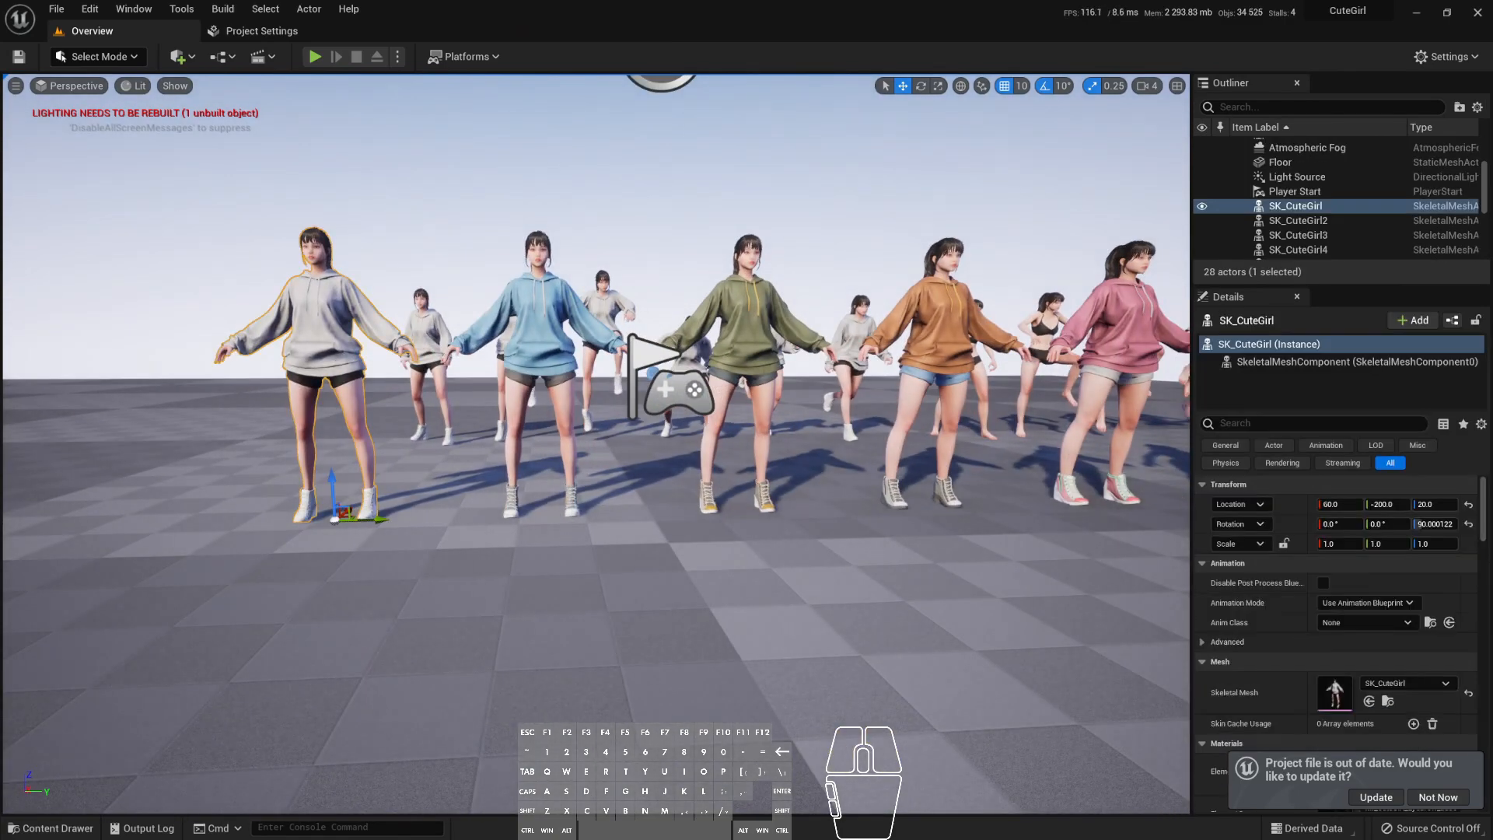
- Look through the Materials and SkeletalMeshes folders of the CuteGirl content
left_click(53, 827)
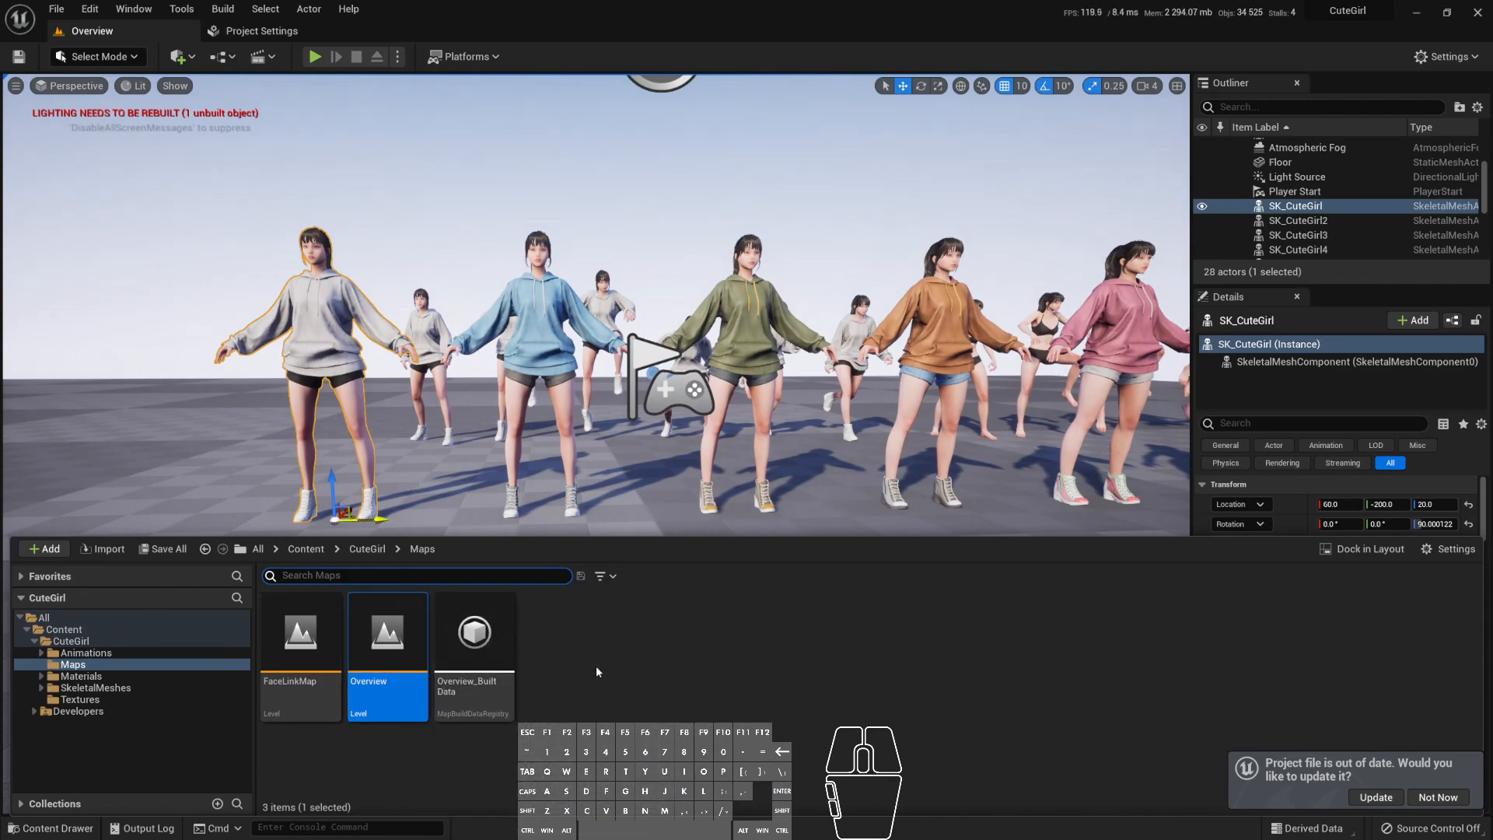
left_click(107, 676)
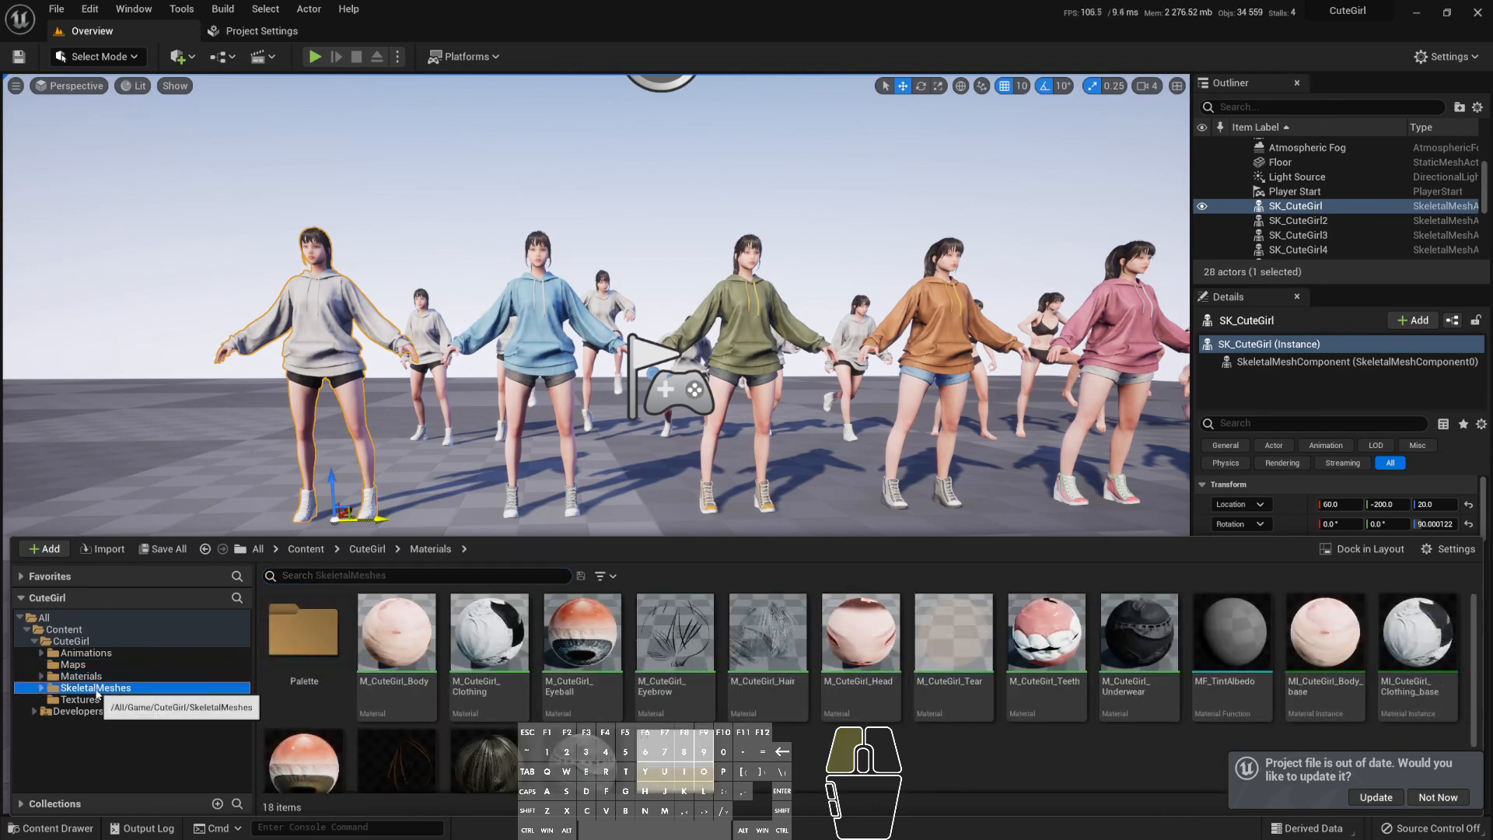
left_click(95, 687)
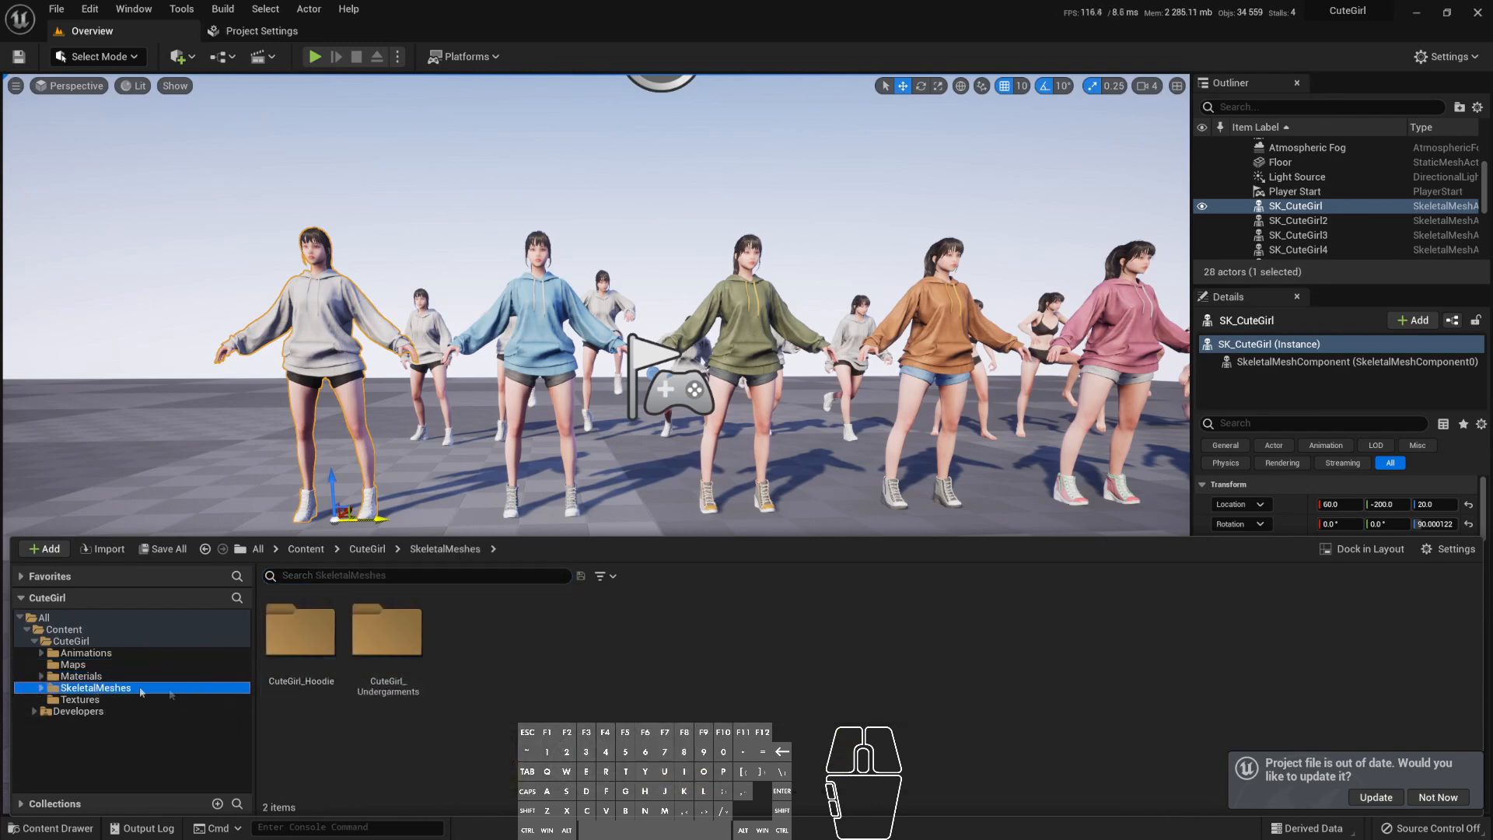
left_click(1258, 396)
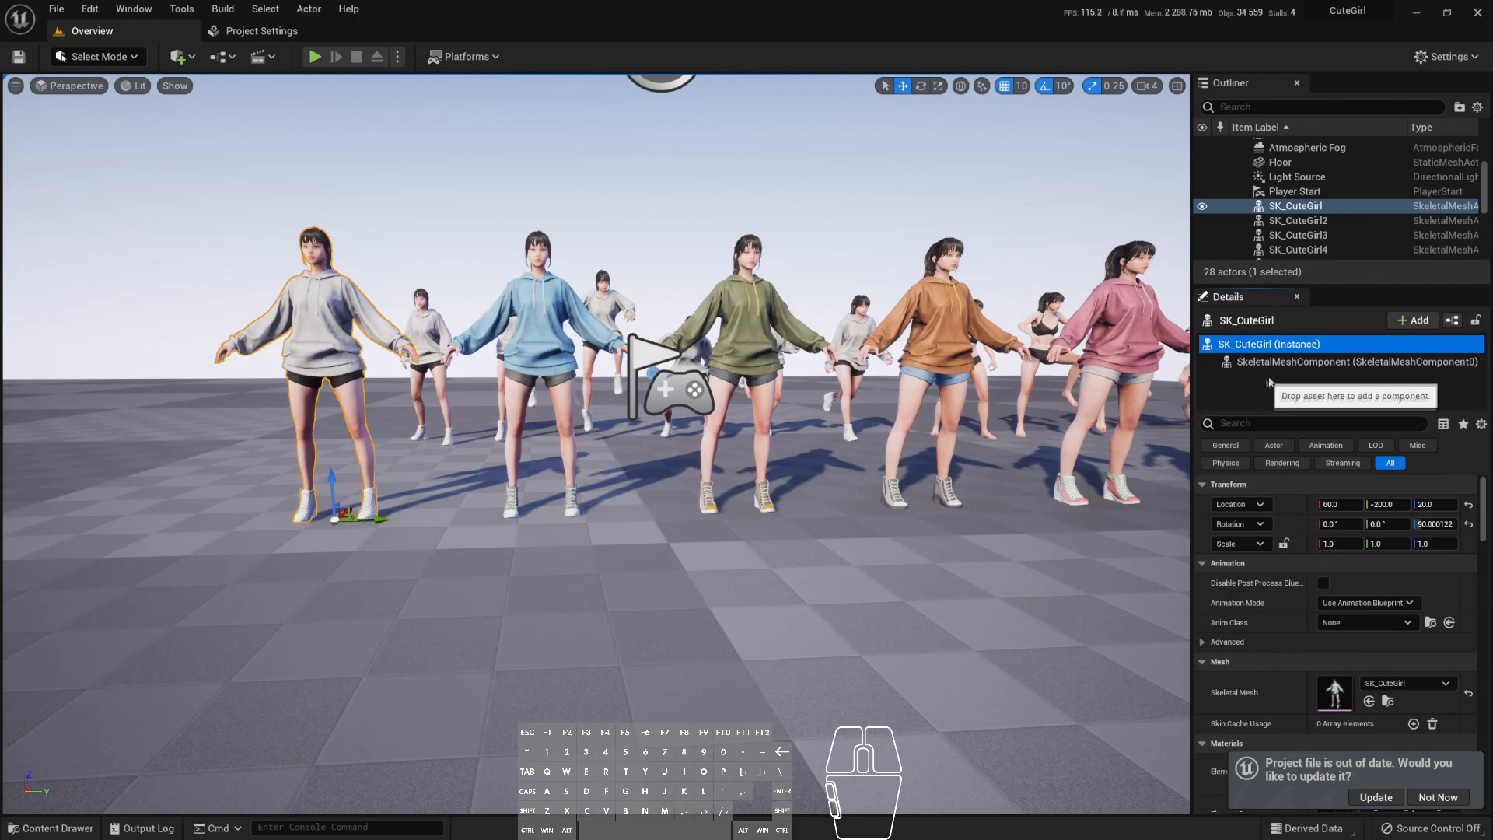
- Open the SK_CuteGirl mesh's skeleton and inspect its ik_hand and ik_foot bones
double_click(1352, 694)
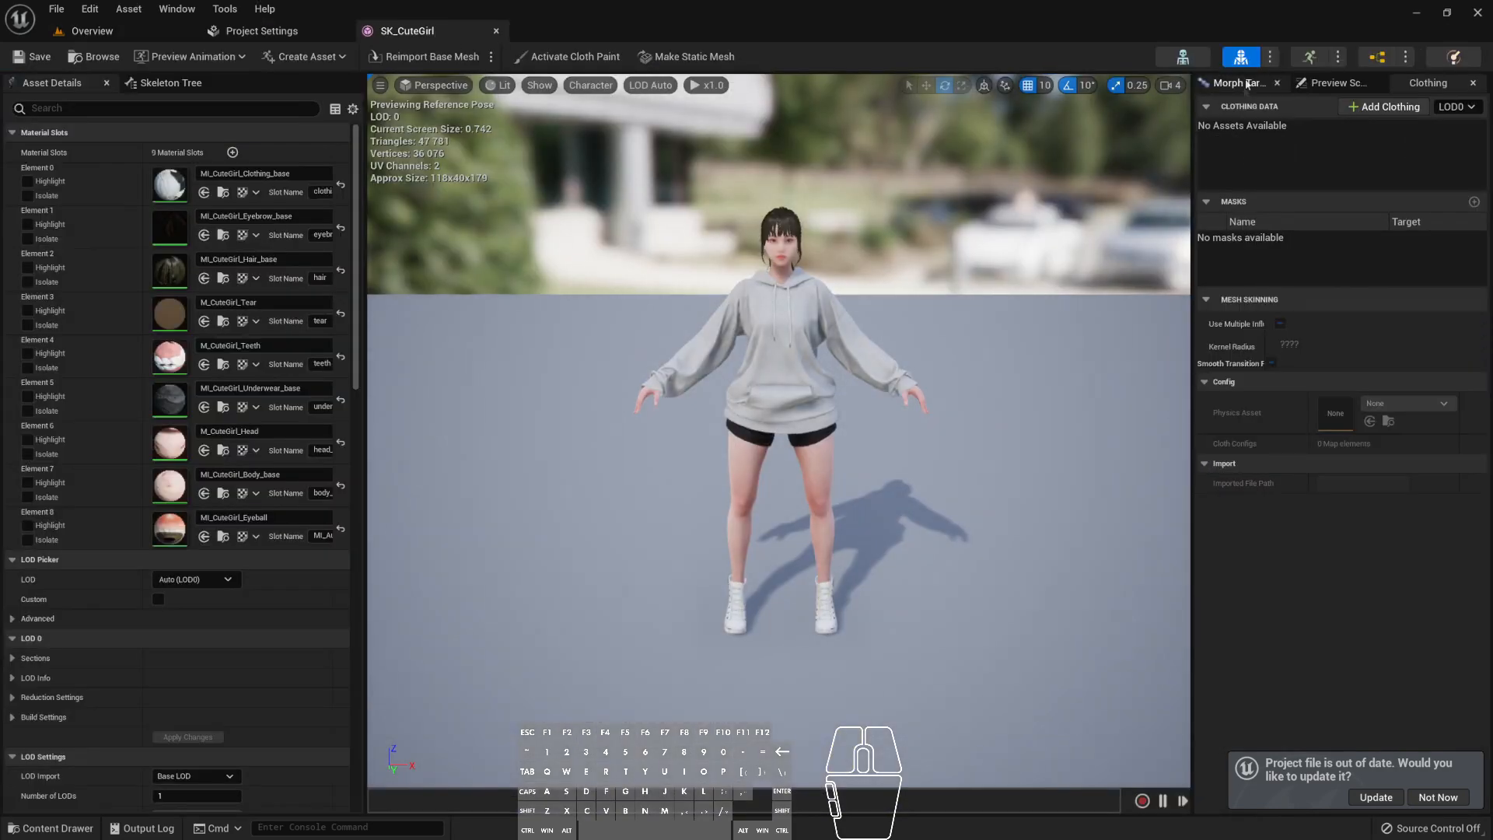
left_click(1182, 56)
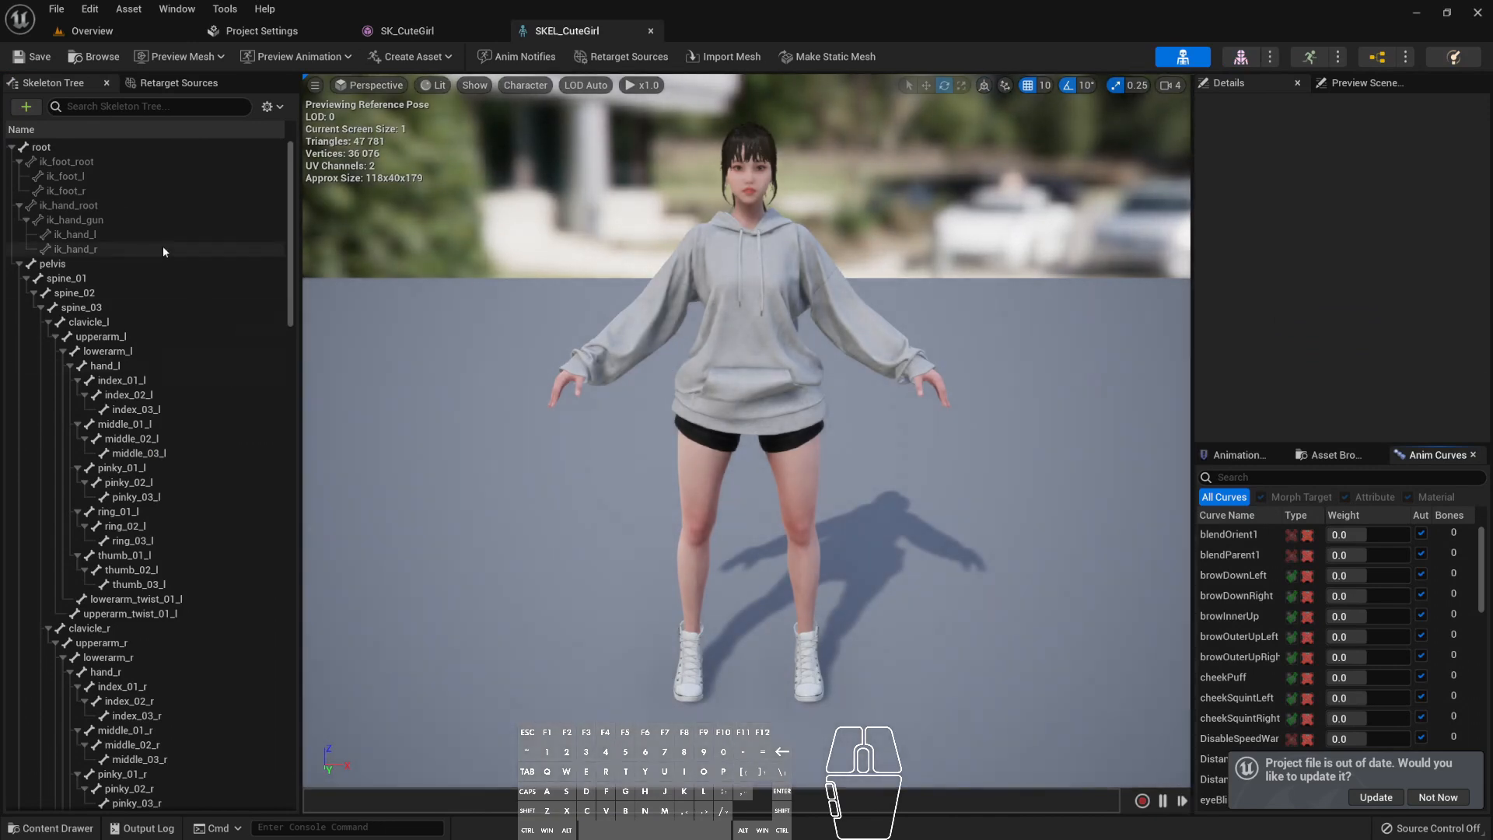
left_click(130, 246)
left_click(129, 236)
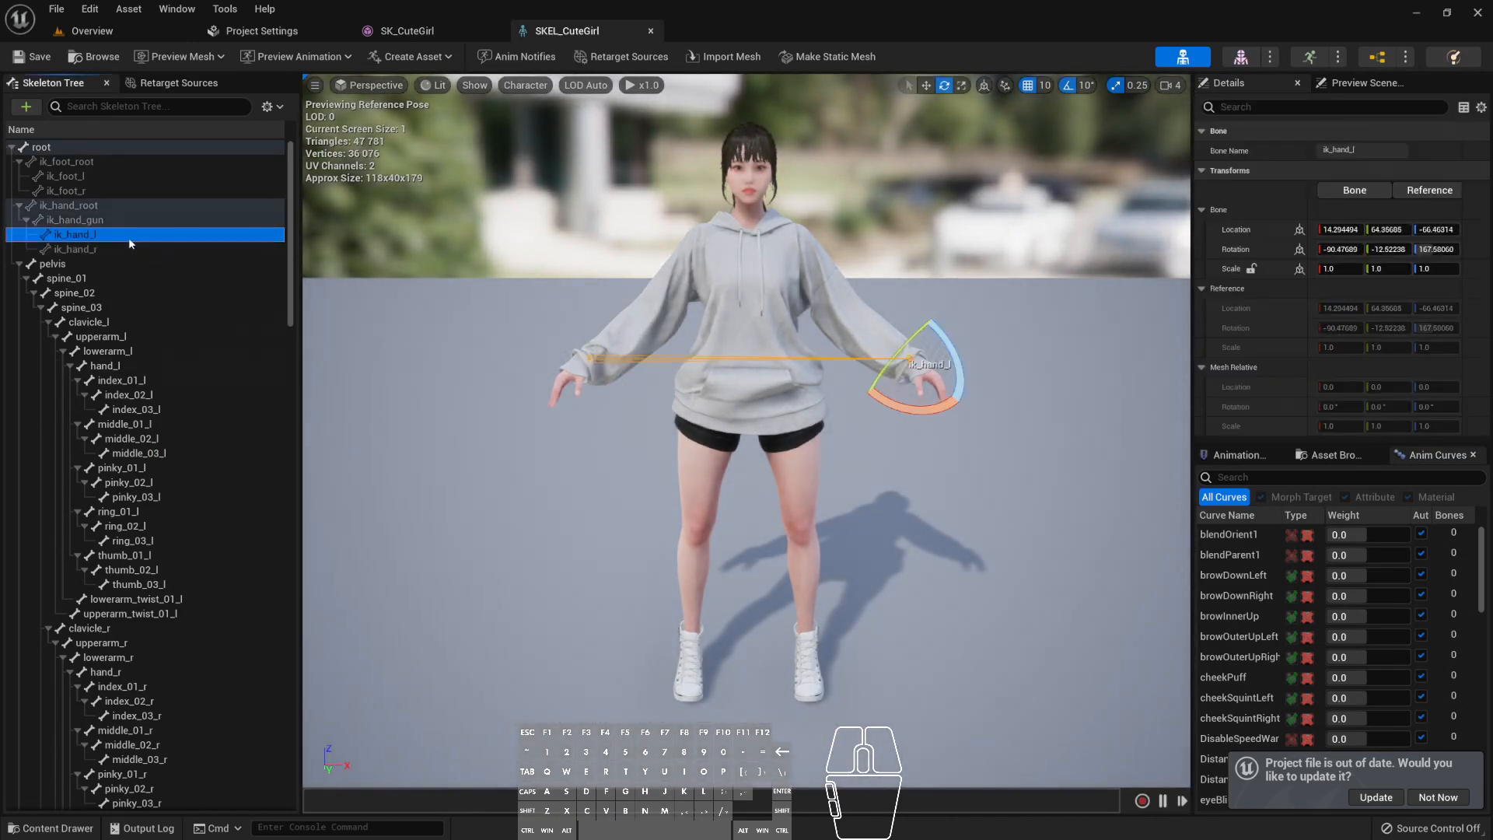
left_click(133, 187)
left_click(144, 176)
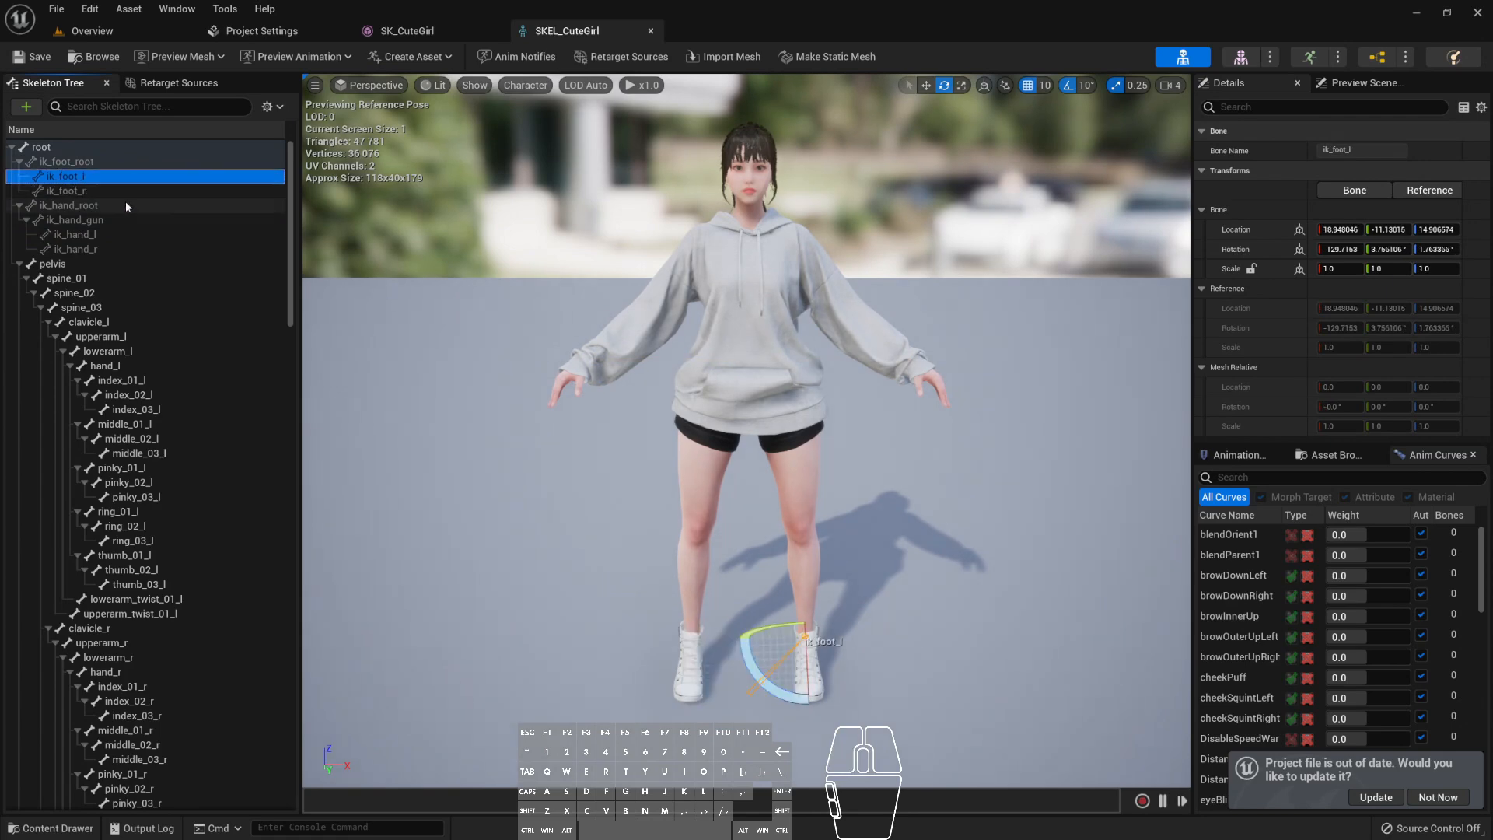
- Start migrating the CuteGirl content folder with all of its listed assets
left_click(53, 829)
left_click(71, 641)
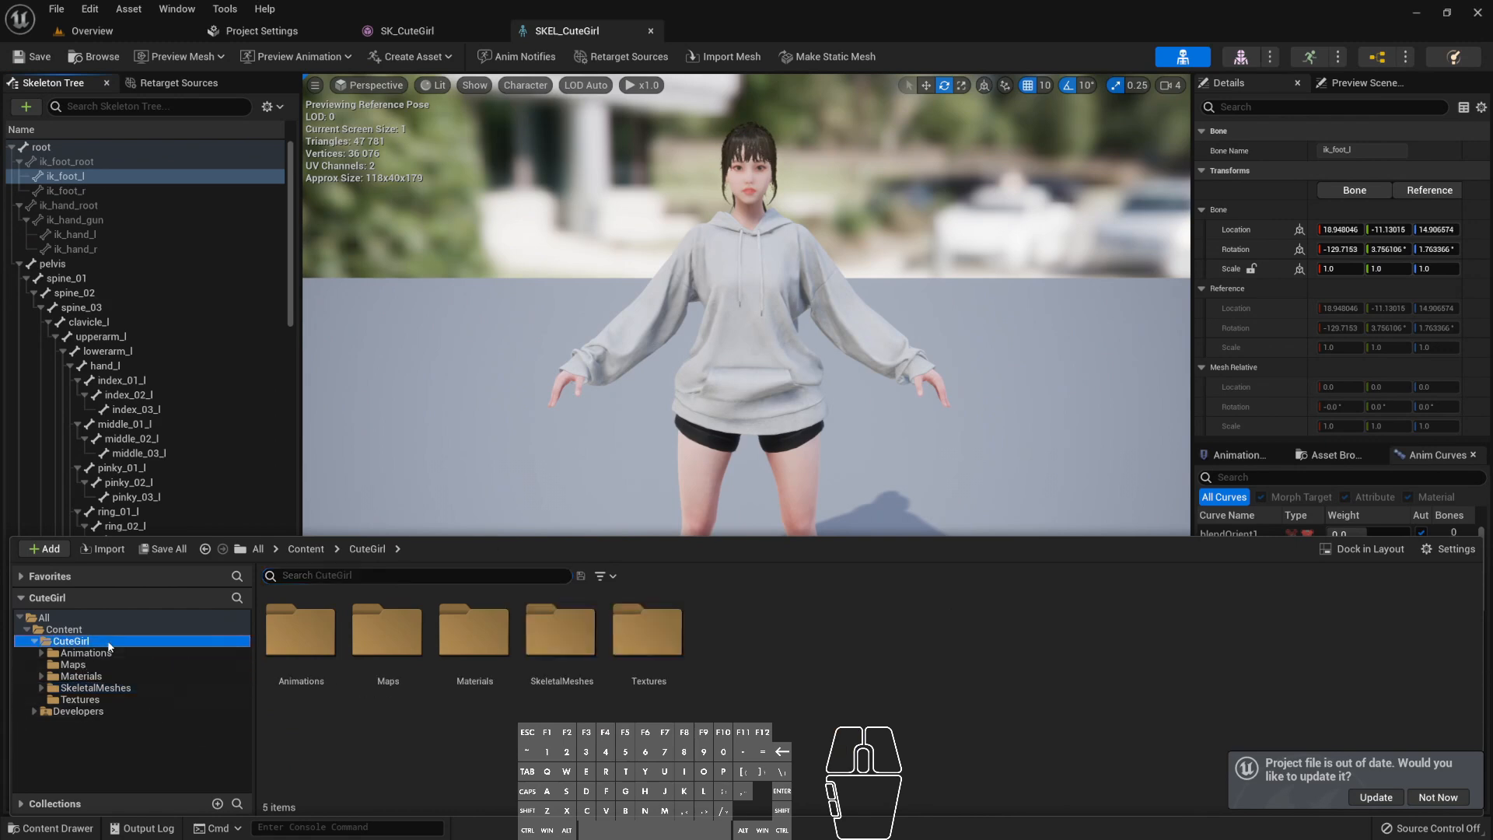
right_click(36, 642)
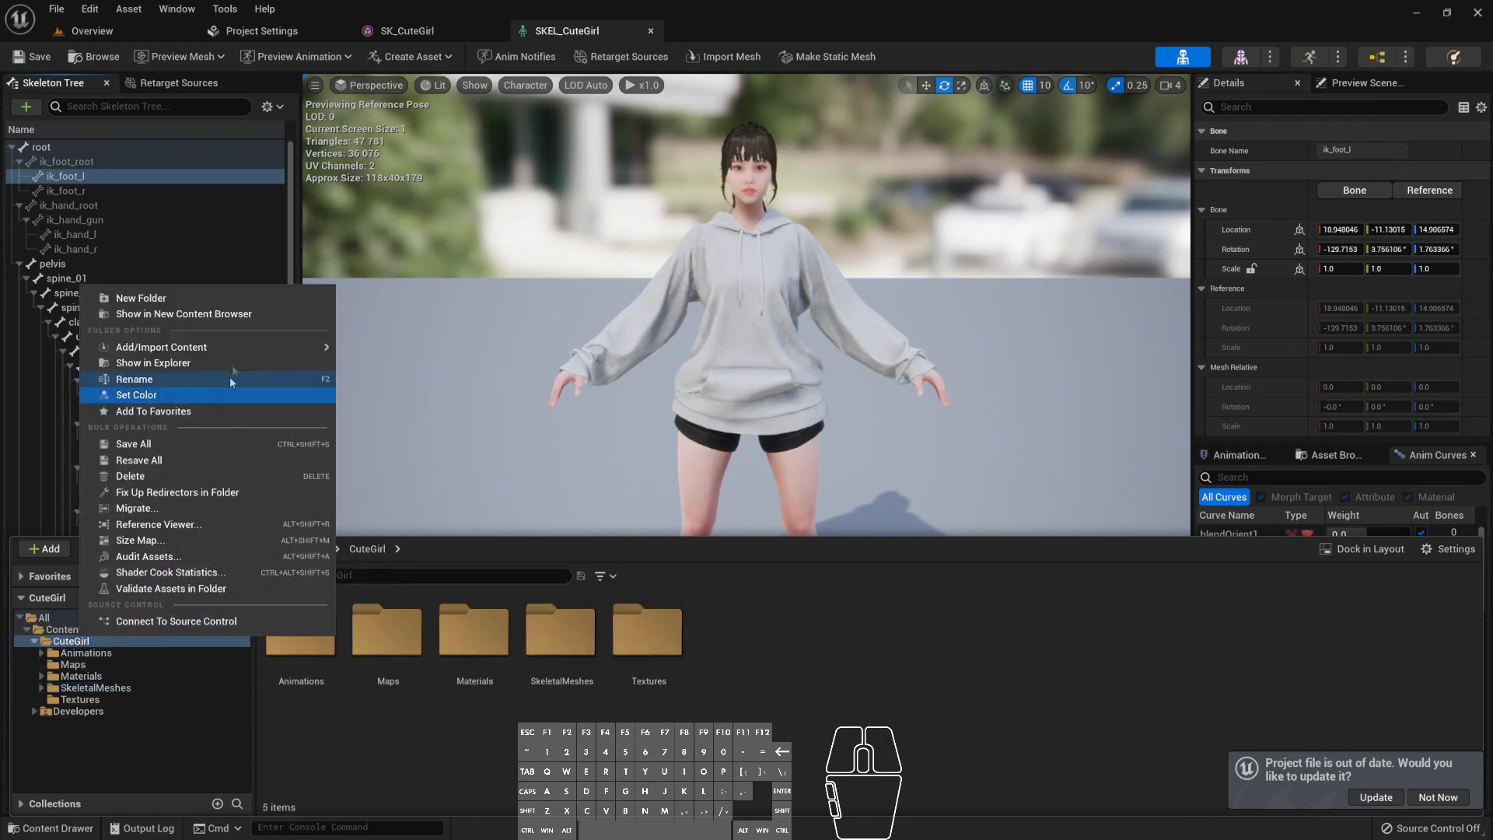
left_click(171, 507)
scroll(817, 536, "down", 10)
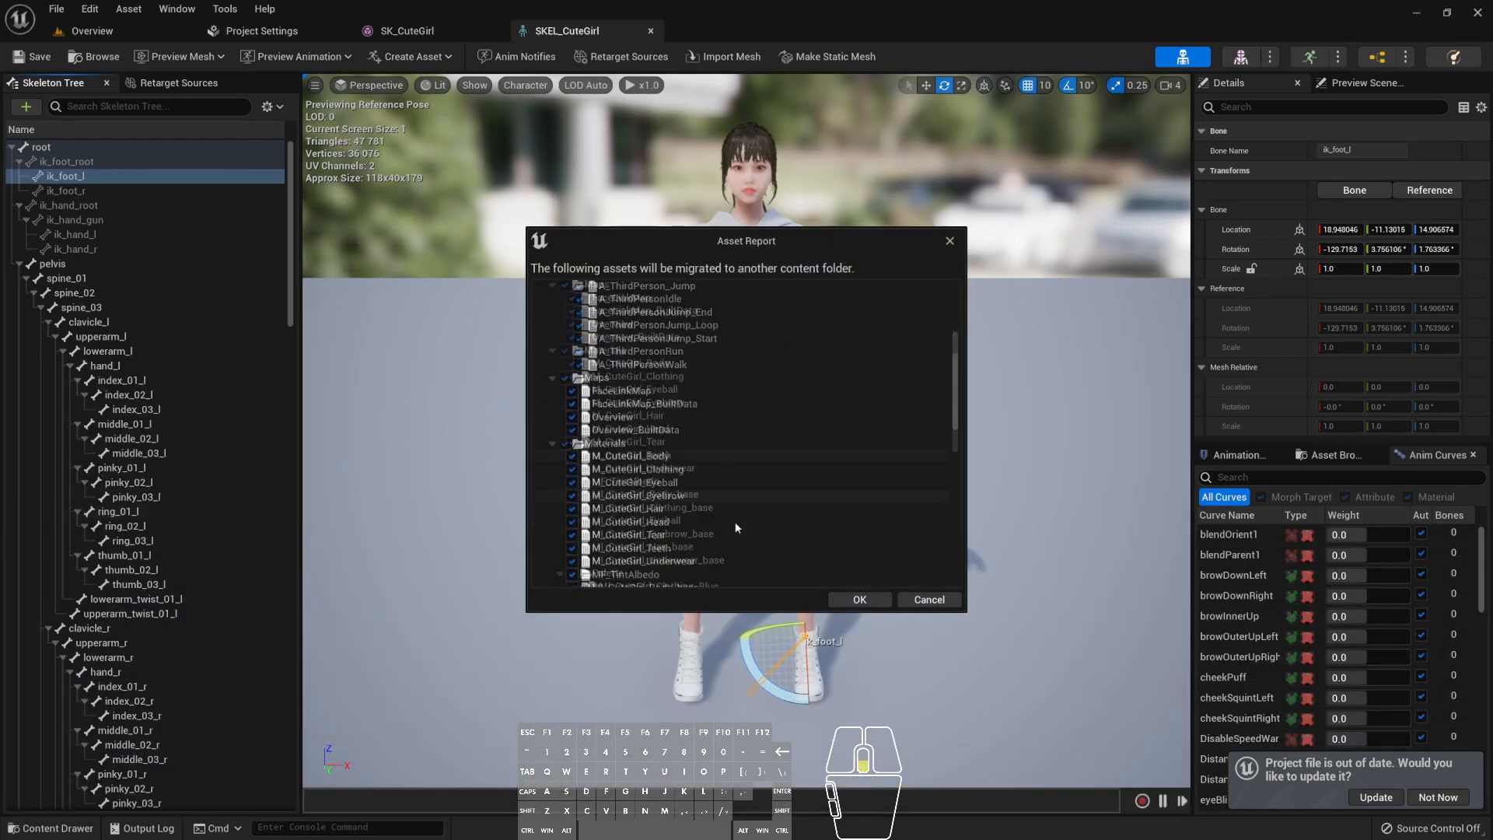
left_click(860, 604)
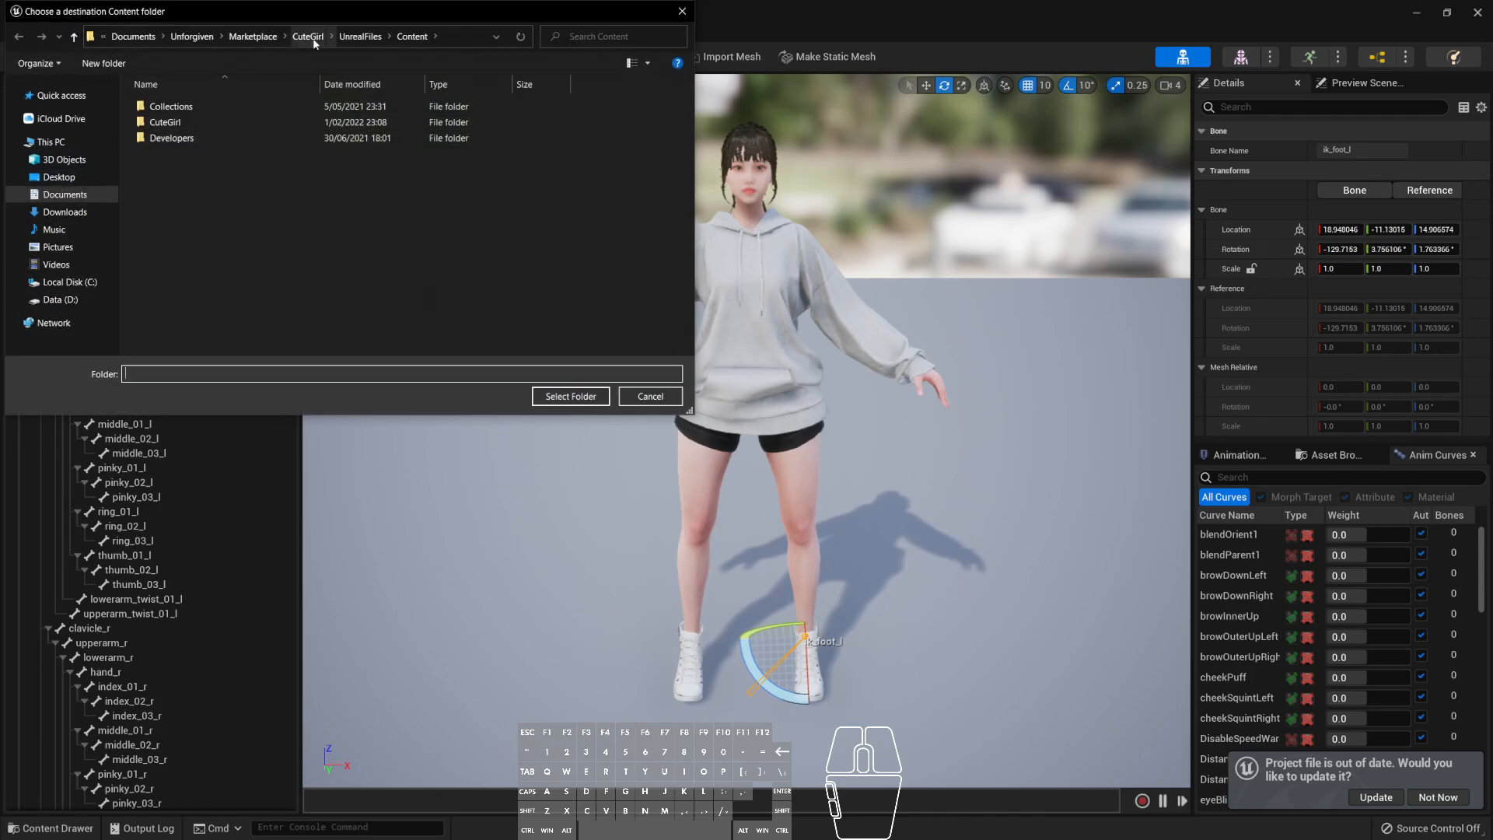
- Browse to the Content folder of the IkFeetDemo project in Unreal Projects as the migration destination
left_click(65, 195)
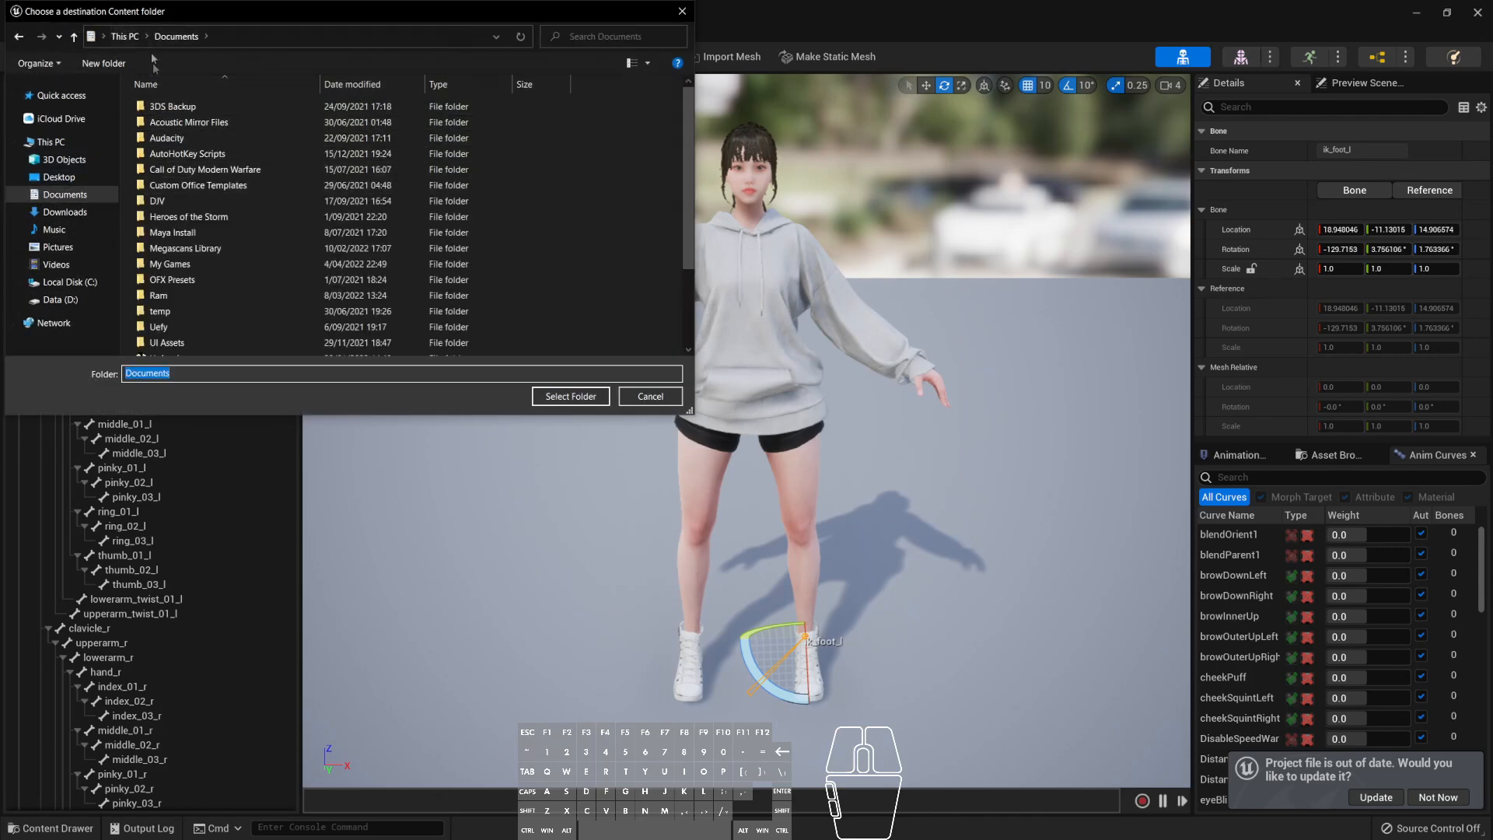
left_click(60, 299)
double_click(286, 122)
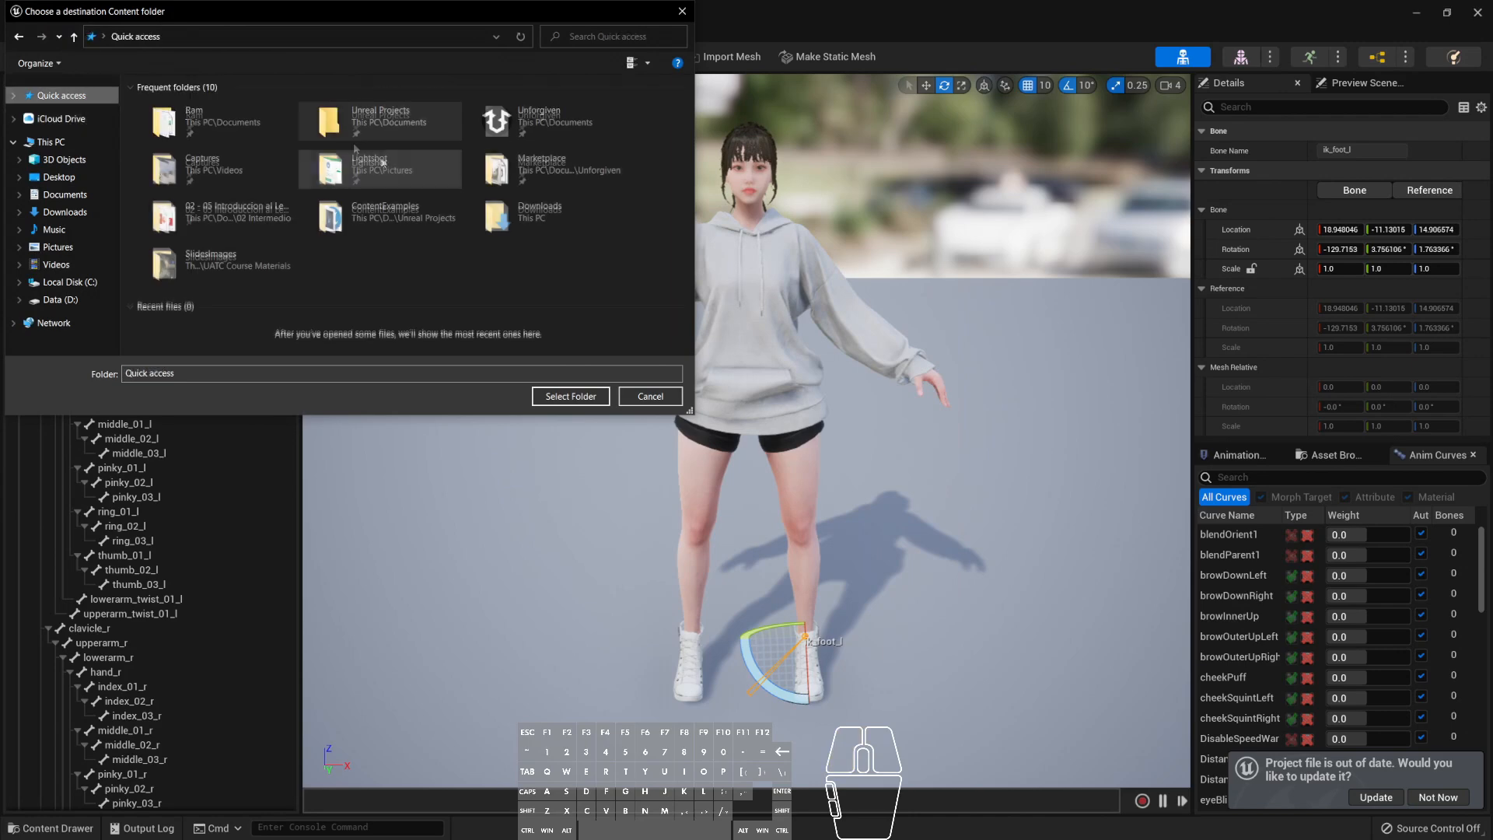
double_click(303, 121)
scroll(259, 308, "down", 5)
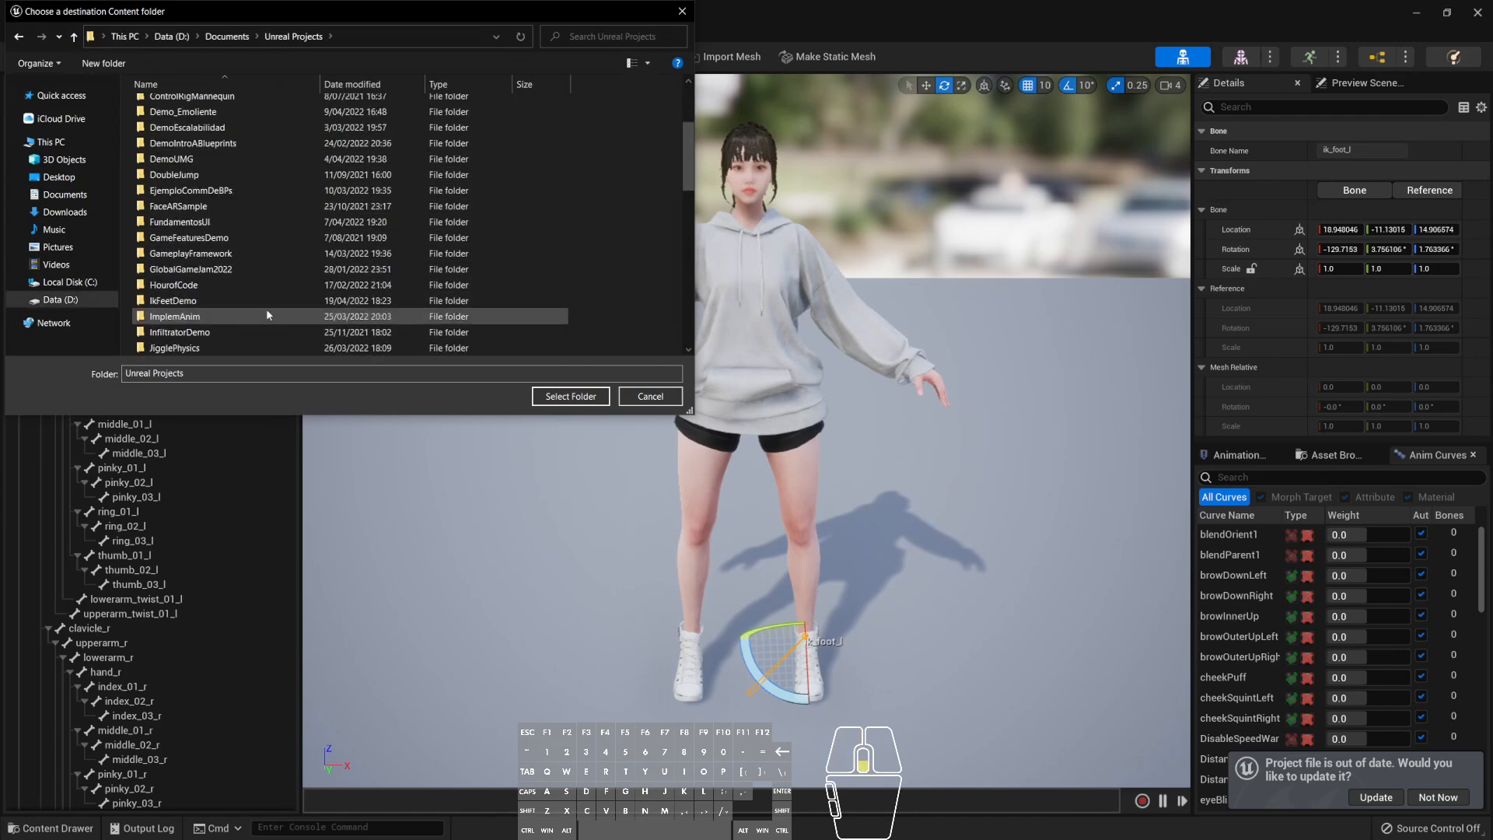
double_click(175, 206)
double_click(193, 123)
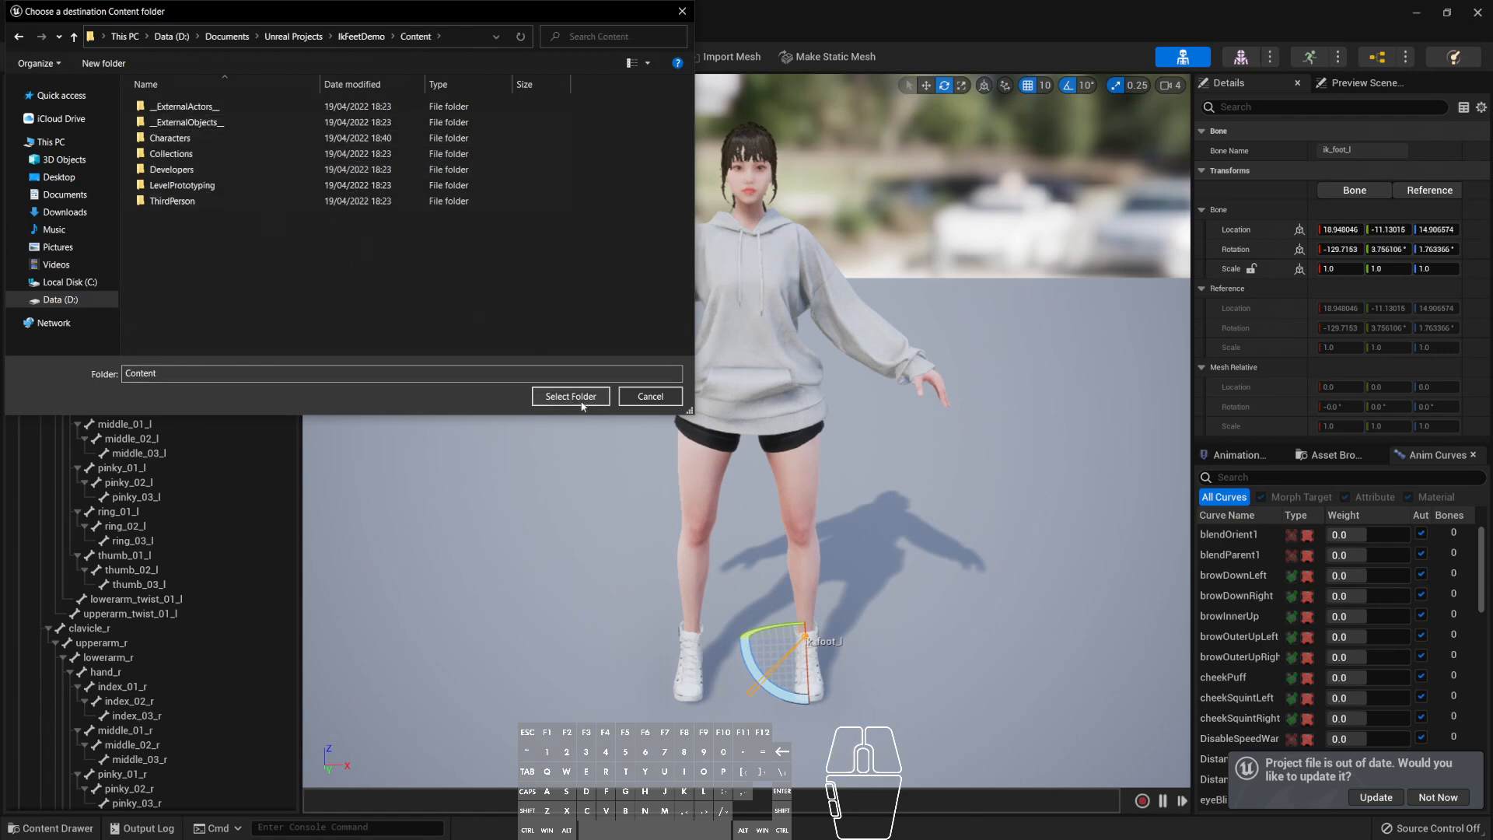
- Confirm the IkFeetDemo project as the destination and migrate the CuteGirl assets into it
left_click(155, 140)
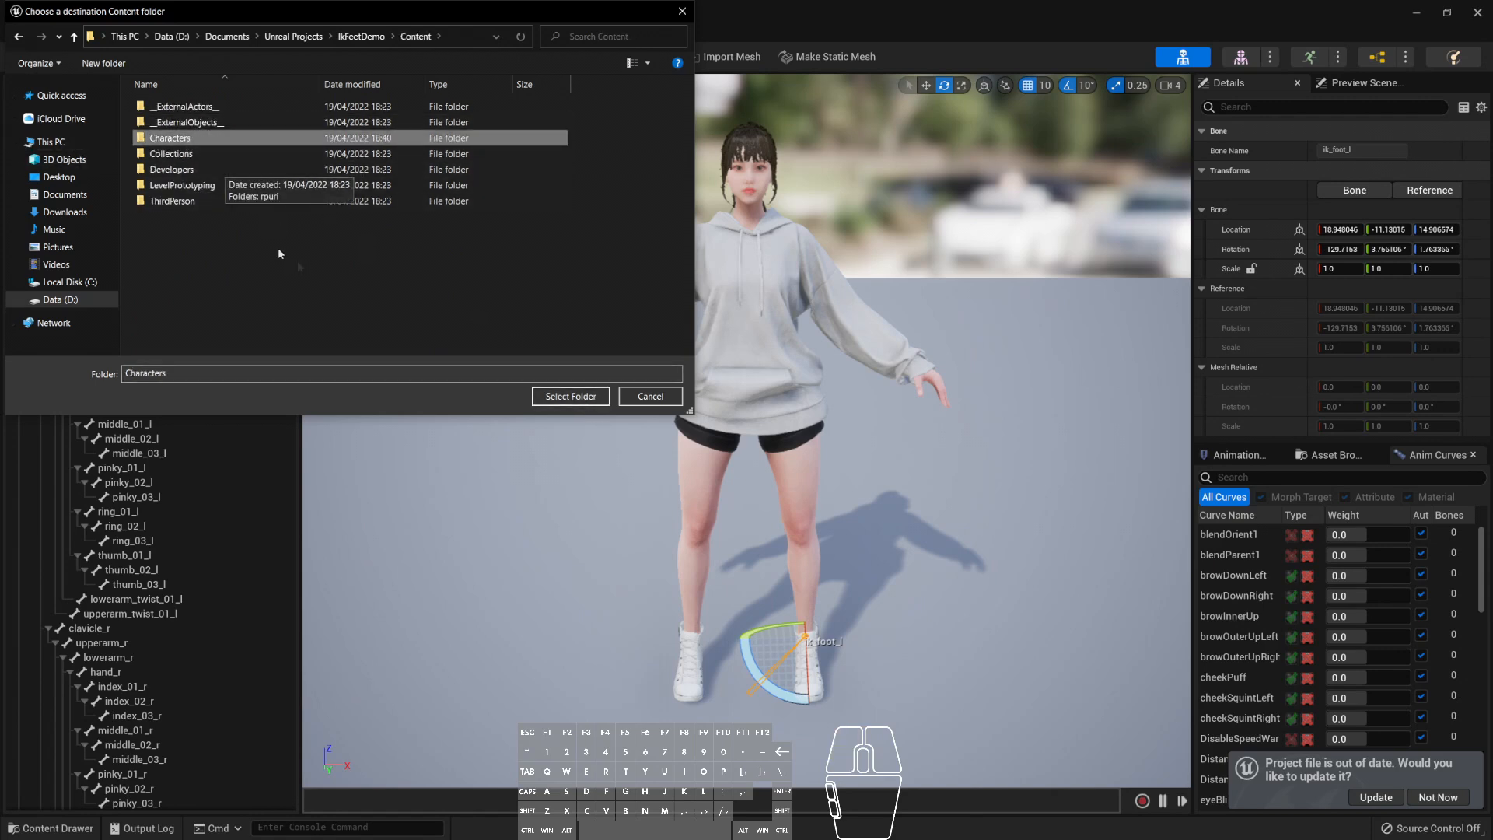
left_click(232, 257)
left_click(361, 37)
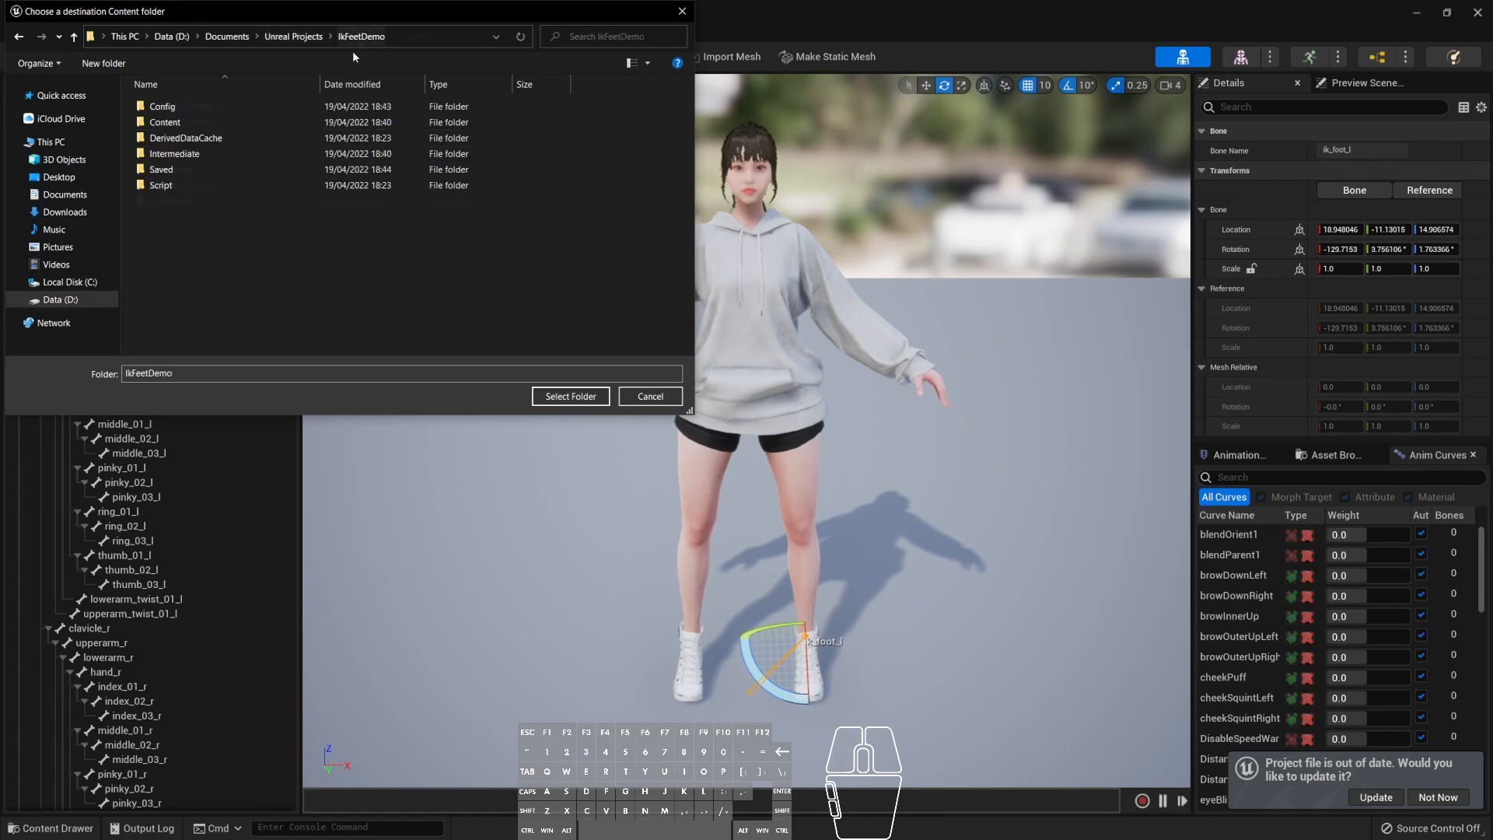
left_click(571, 397)
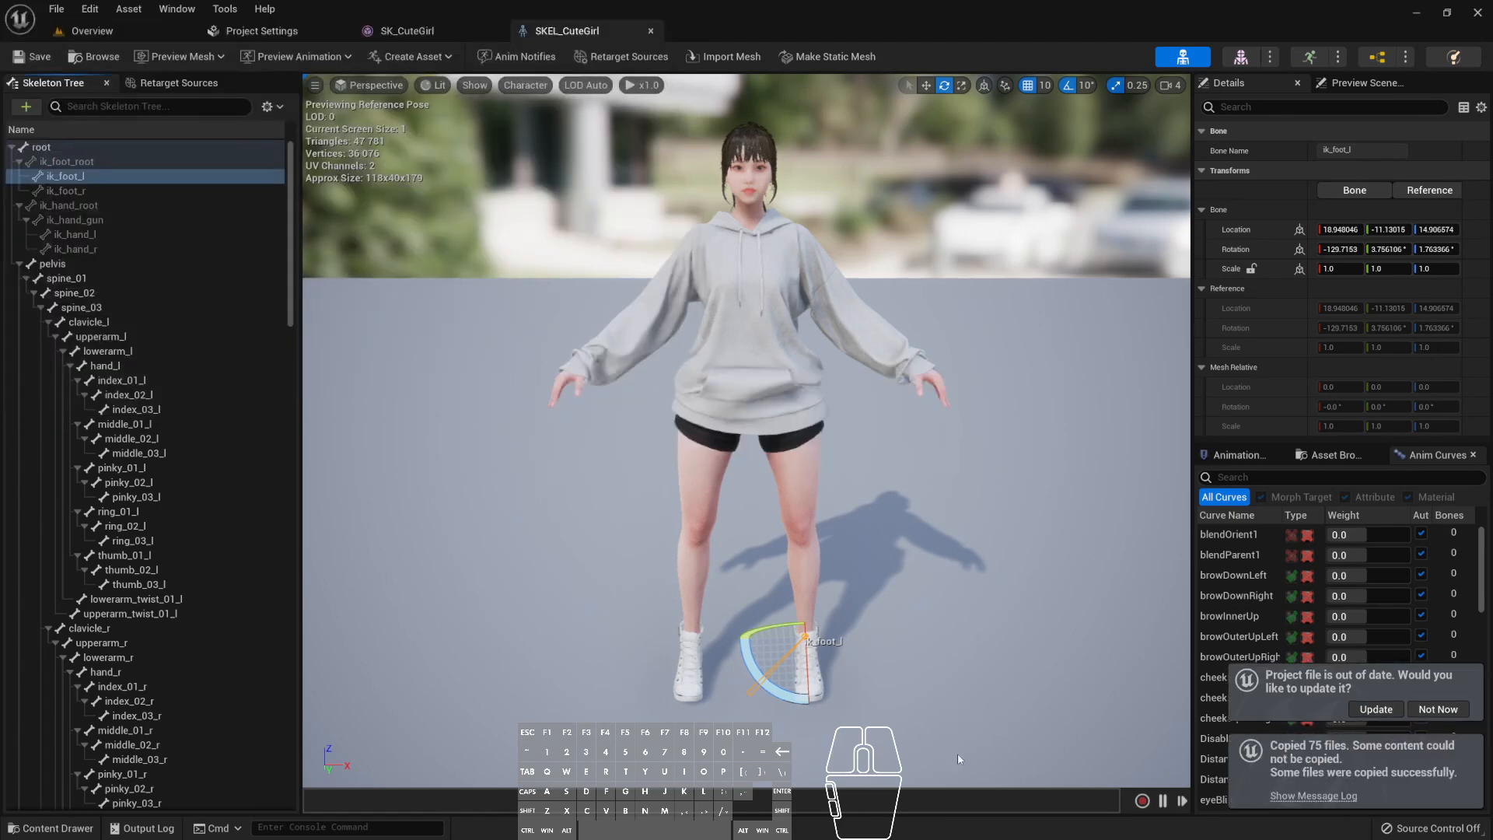
- Review the migration message log's successfully copied files and its copy errors, then close the log
left_click(1331, 796)
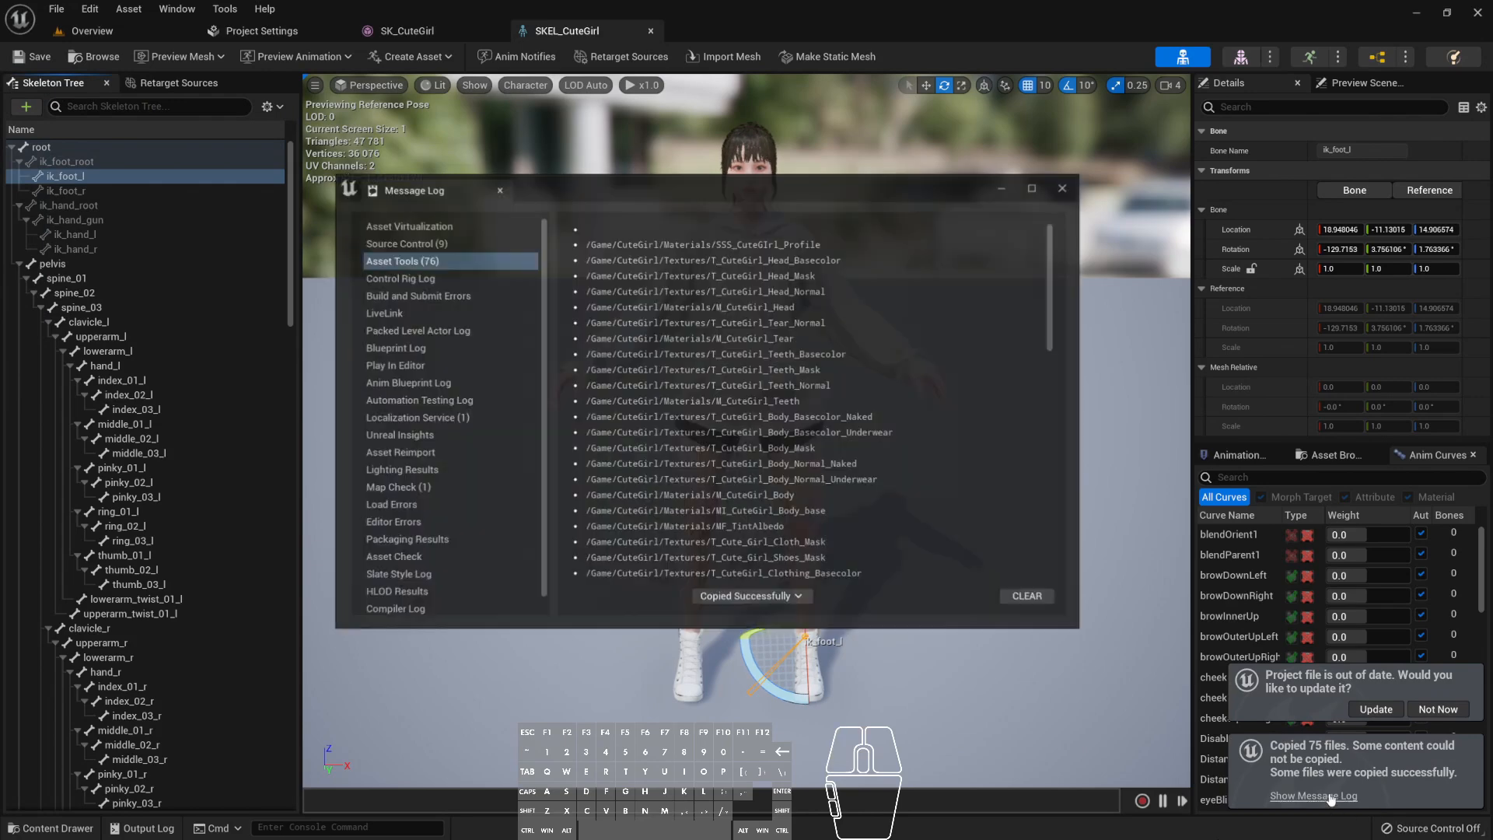
scroll(963, 364, "down", 5)
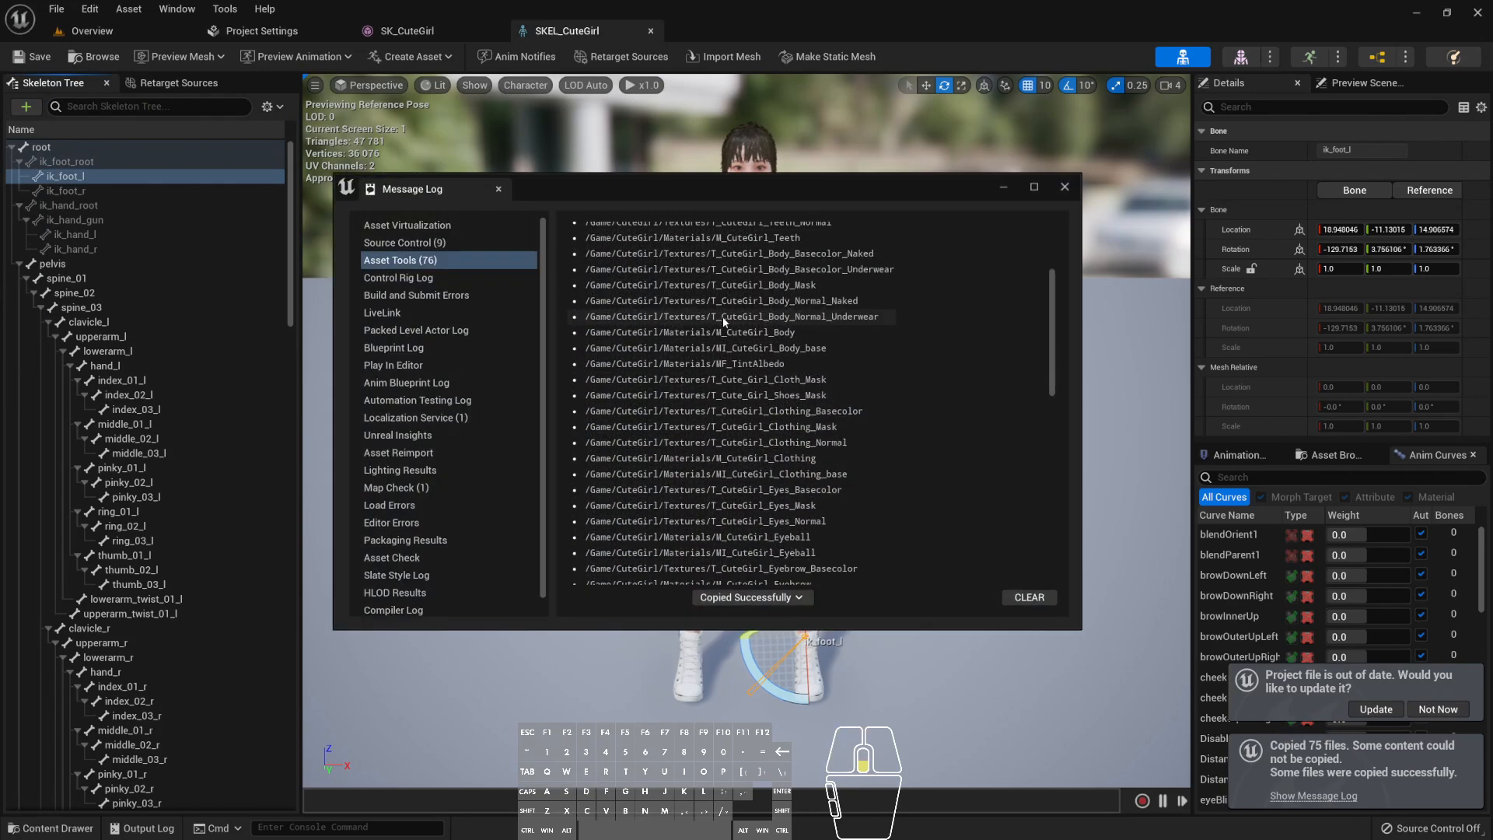
left_click(777, 596)
left_click(758, 636)
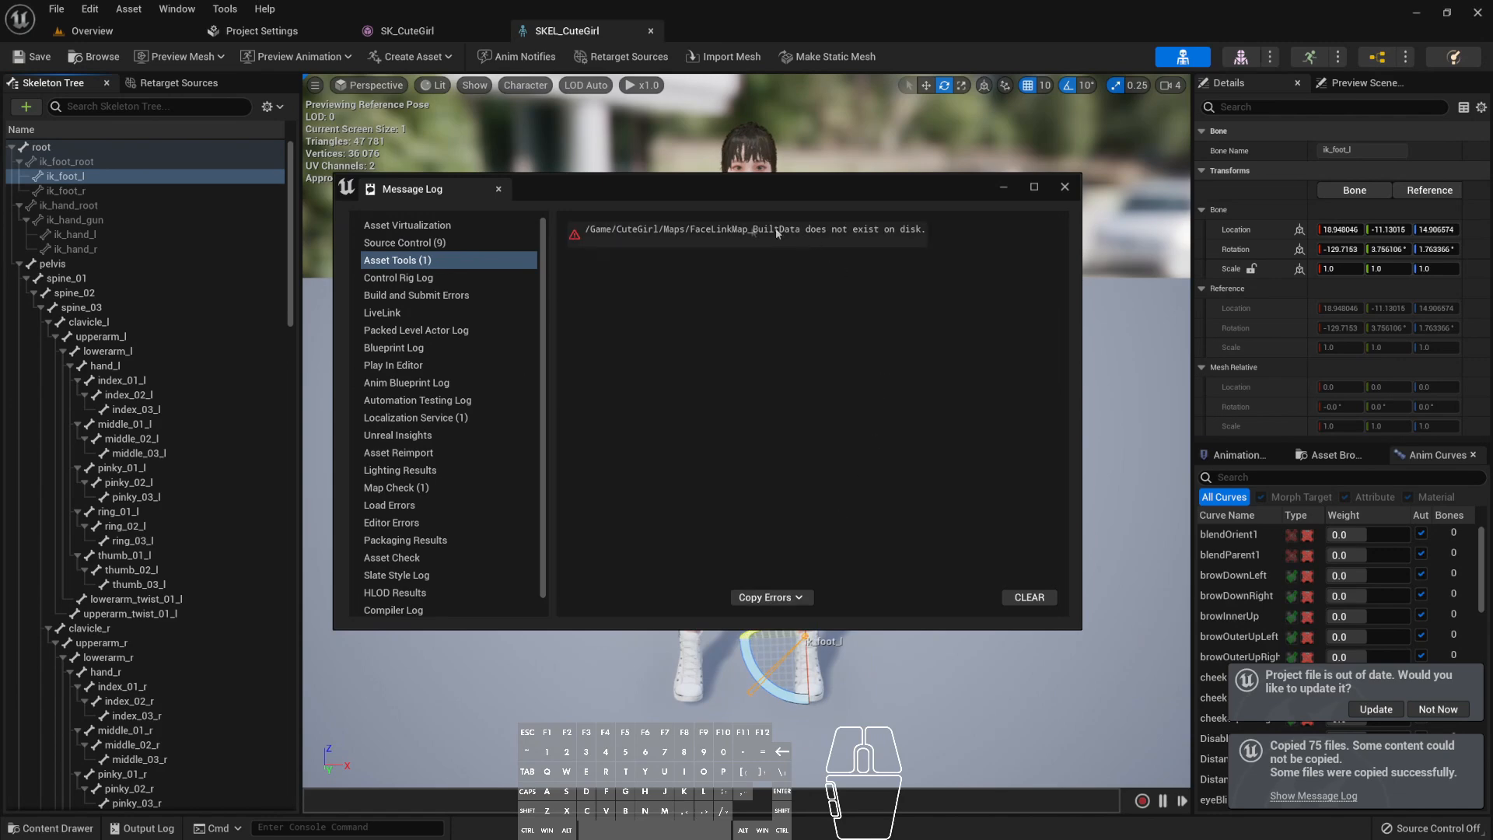
left_click(1064, 191)
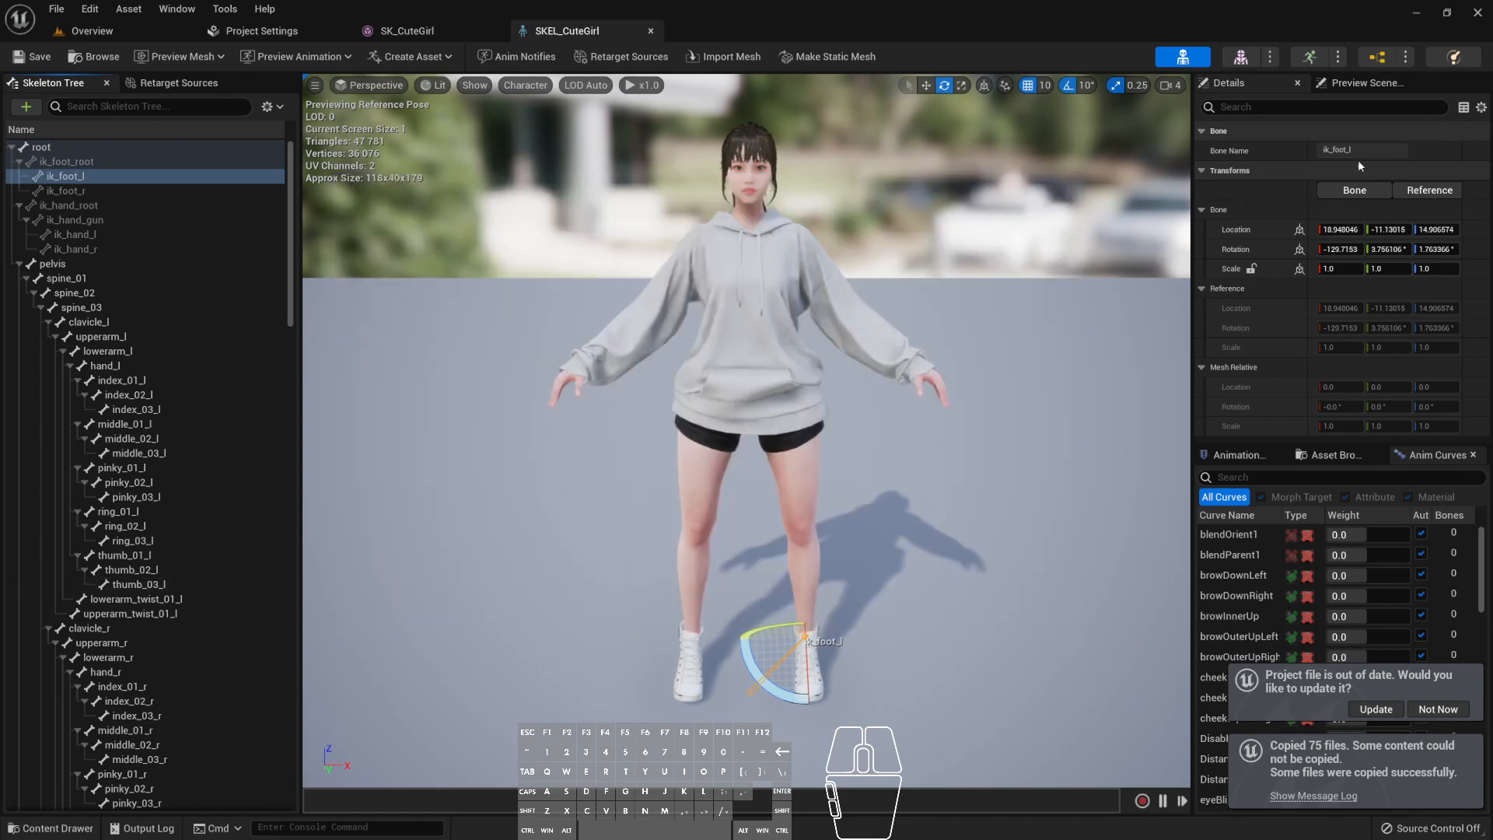
- Switch to the IkFeetDemo project and open the migrated SK_CuteGirl mesh from the CuteGirl SkeletalMeshes/CuteGirl_Hoodie folder
left_click(1420, 14)
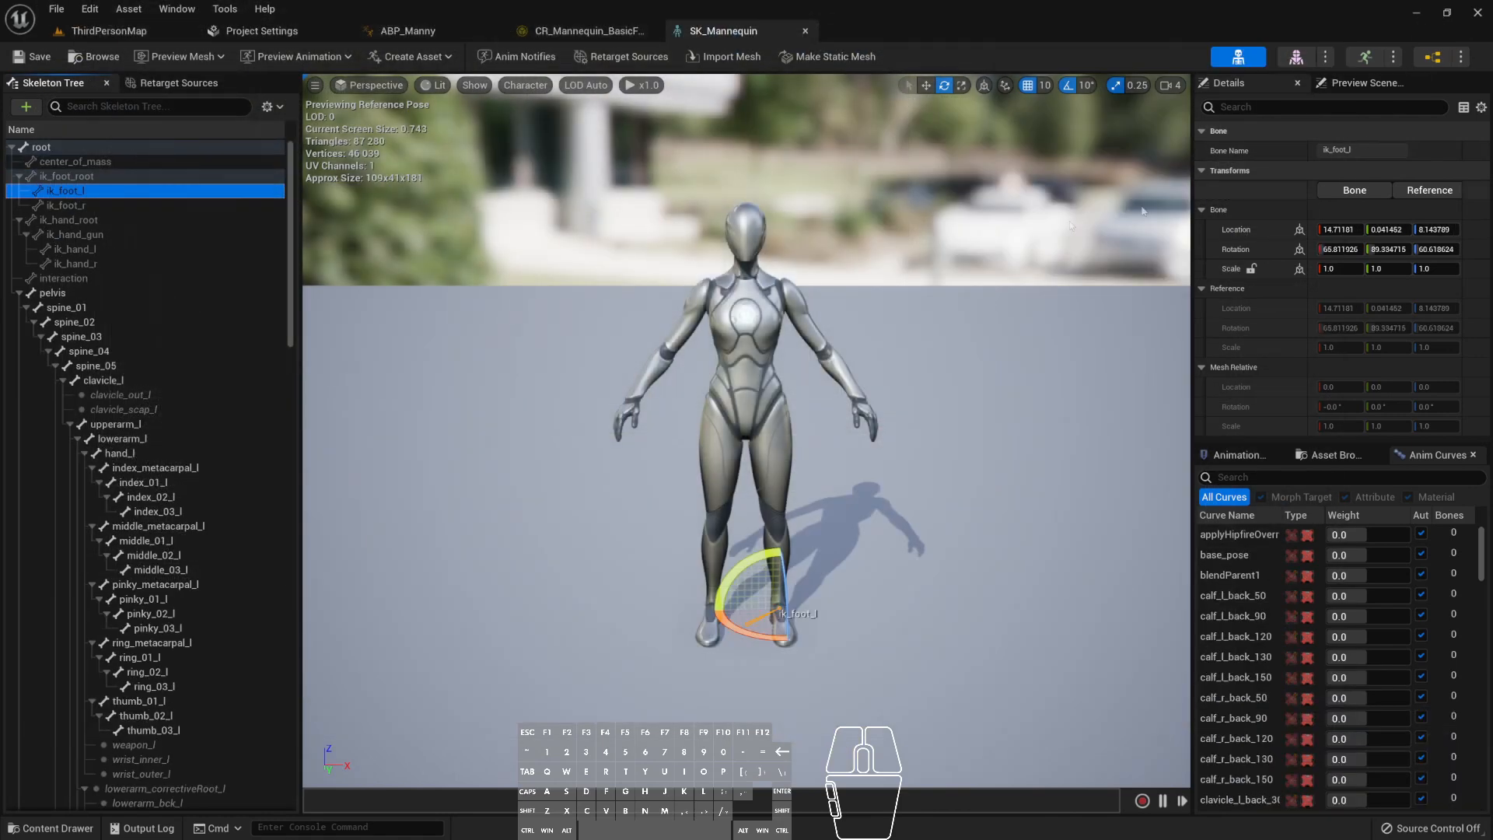
left_click(108, 30)
left_click(51, 827)
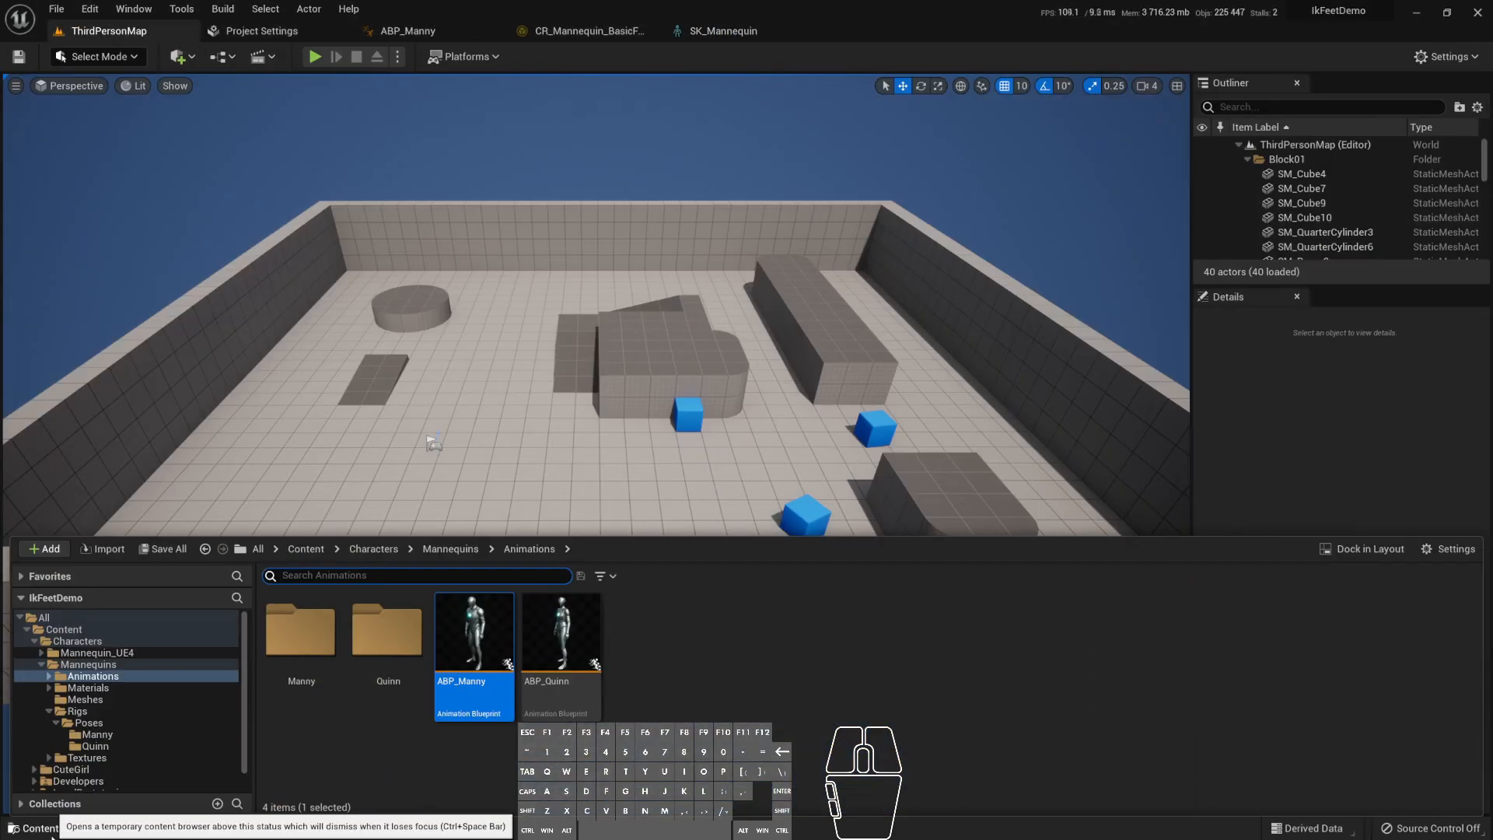
scroll(122, 719, "down", 2)
left_click(70, 750)
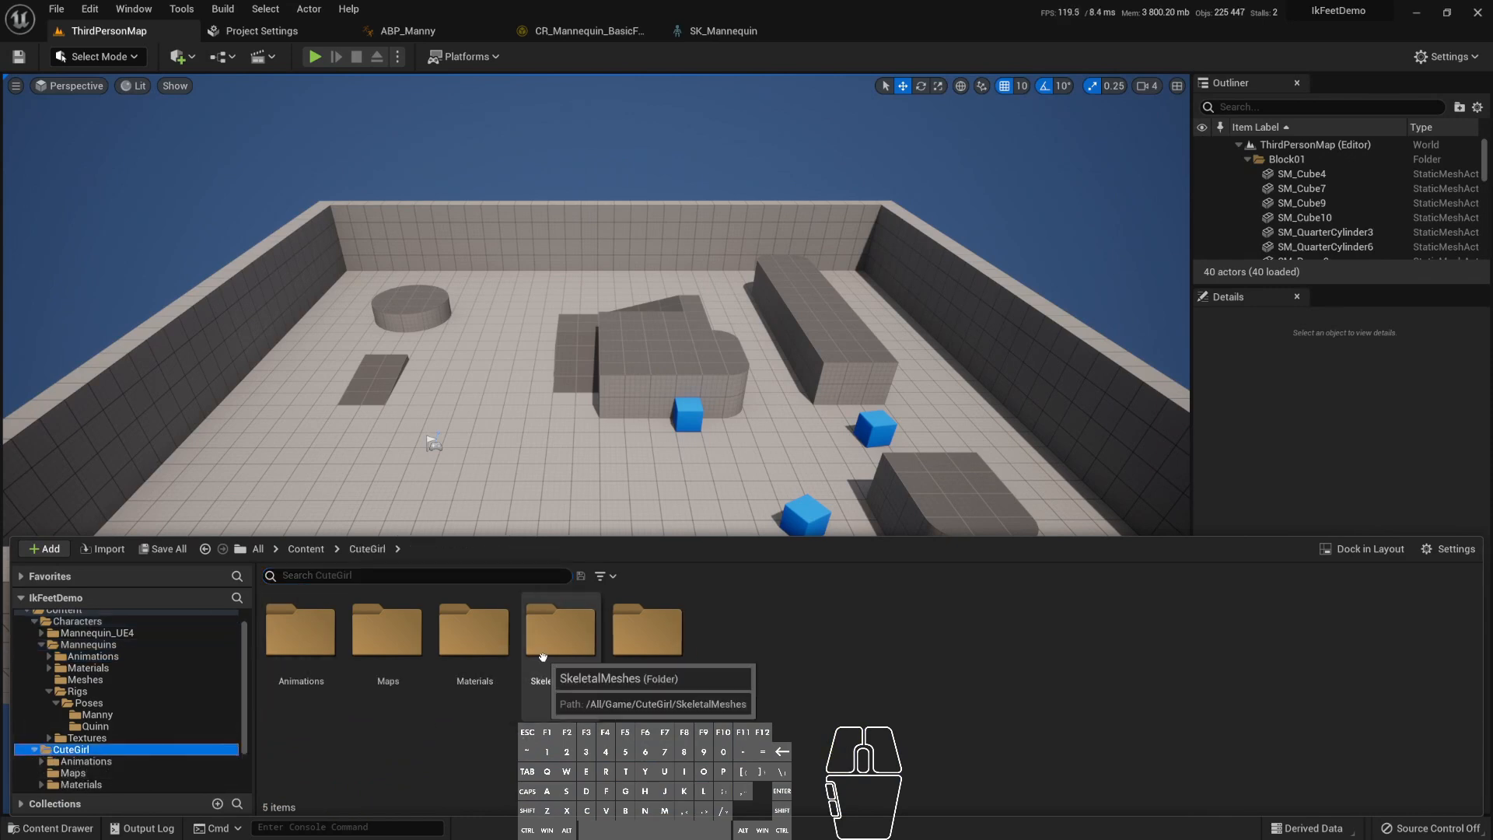
double_click(560, 631)
double_click(300, 631)
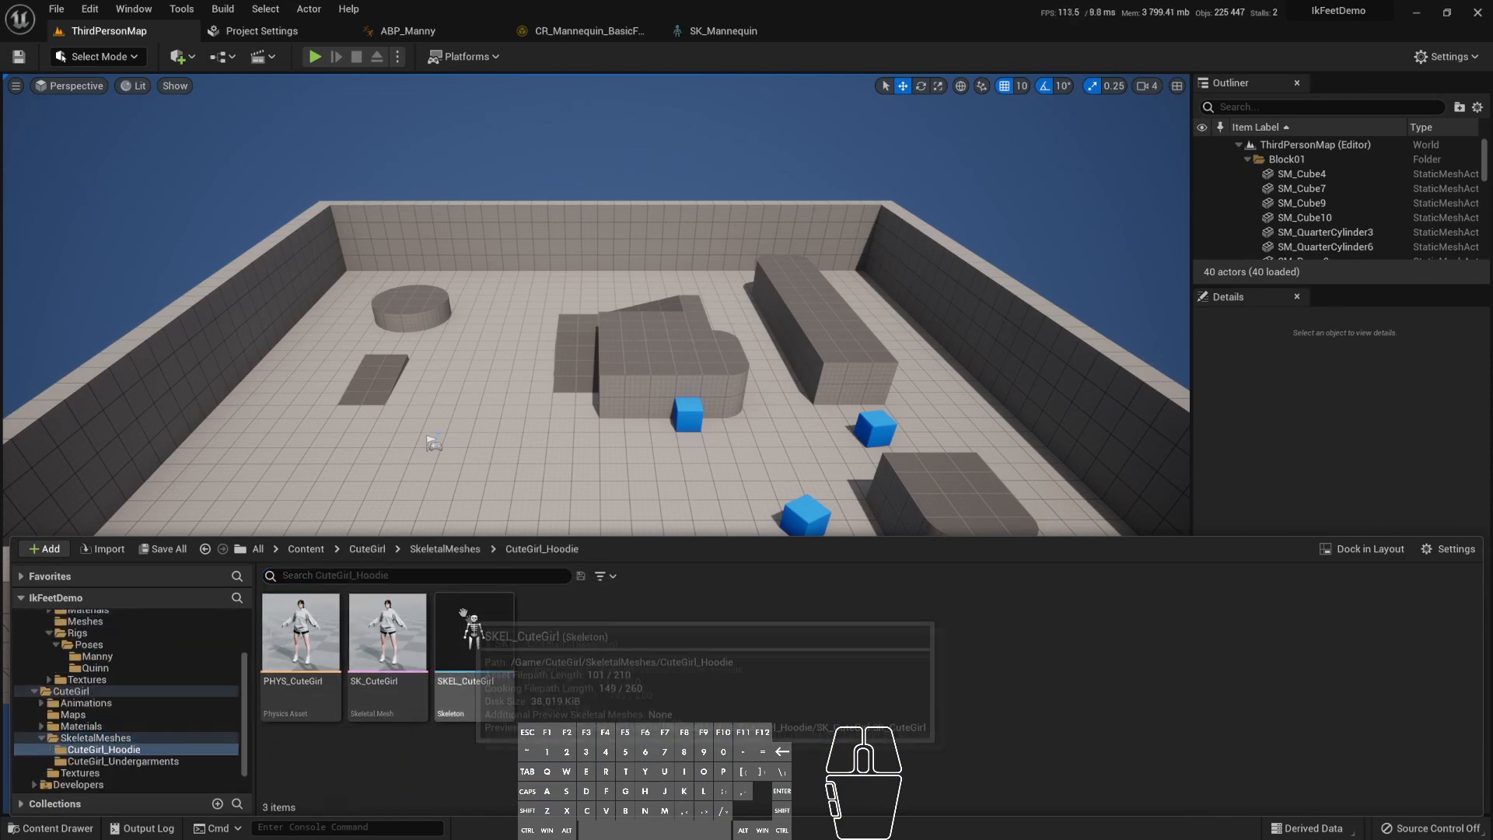
left_click(403, 639)
double_click(403, 639)
- Inspect the material slots and the skeleton tree of SK_CuteGirl
scroll(228, 367, "down", 5)
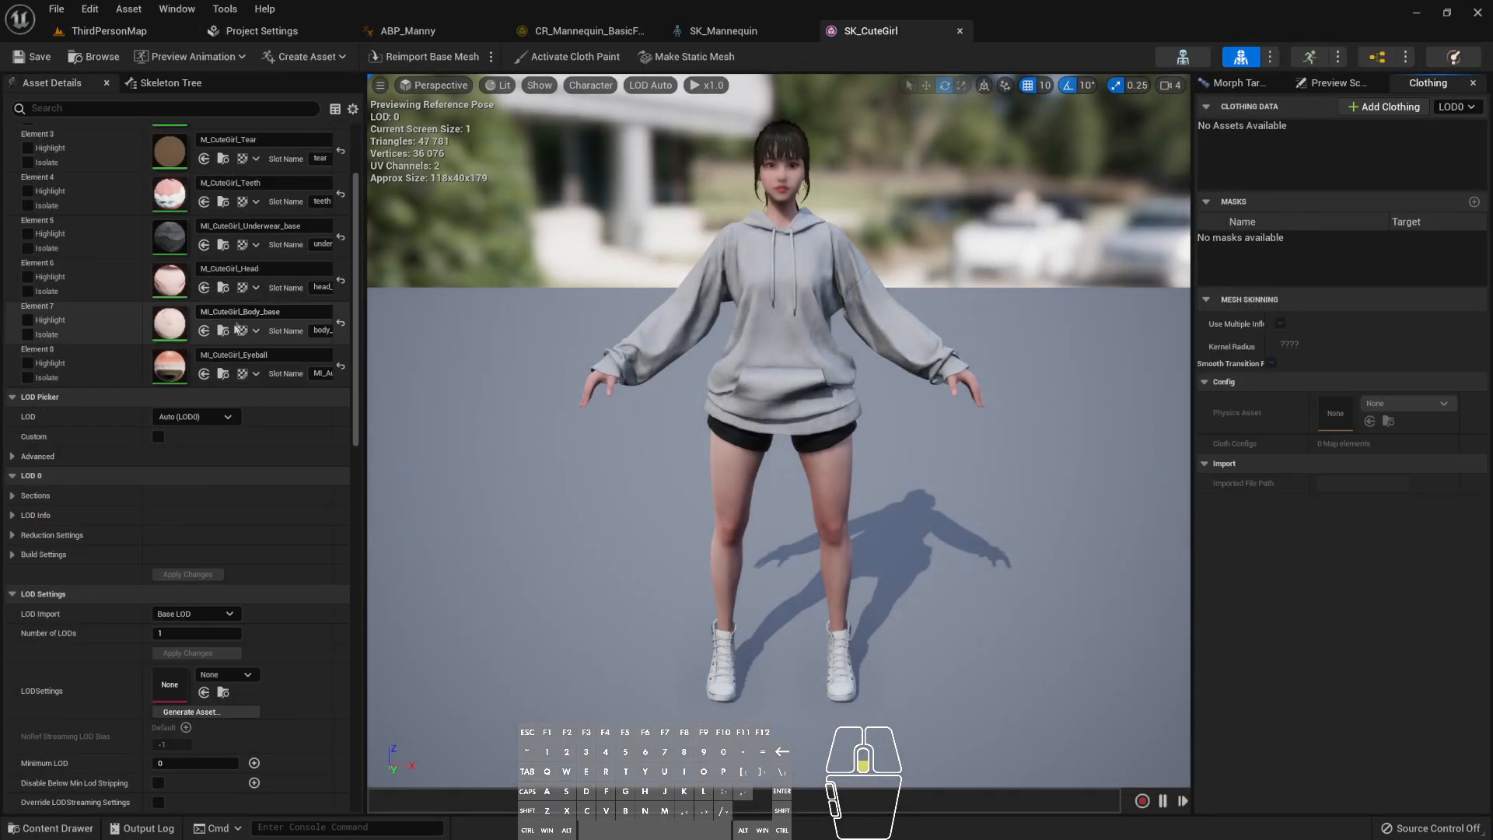
scroll(241, 460, "up", 5)
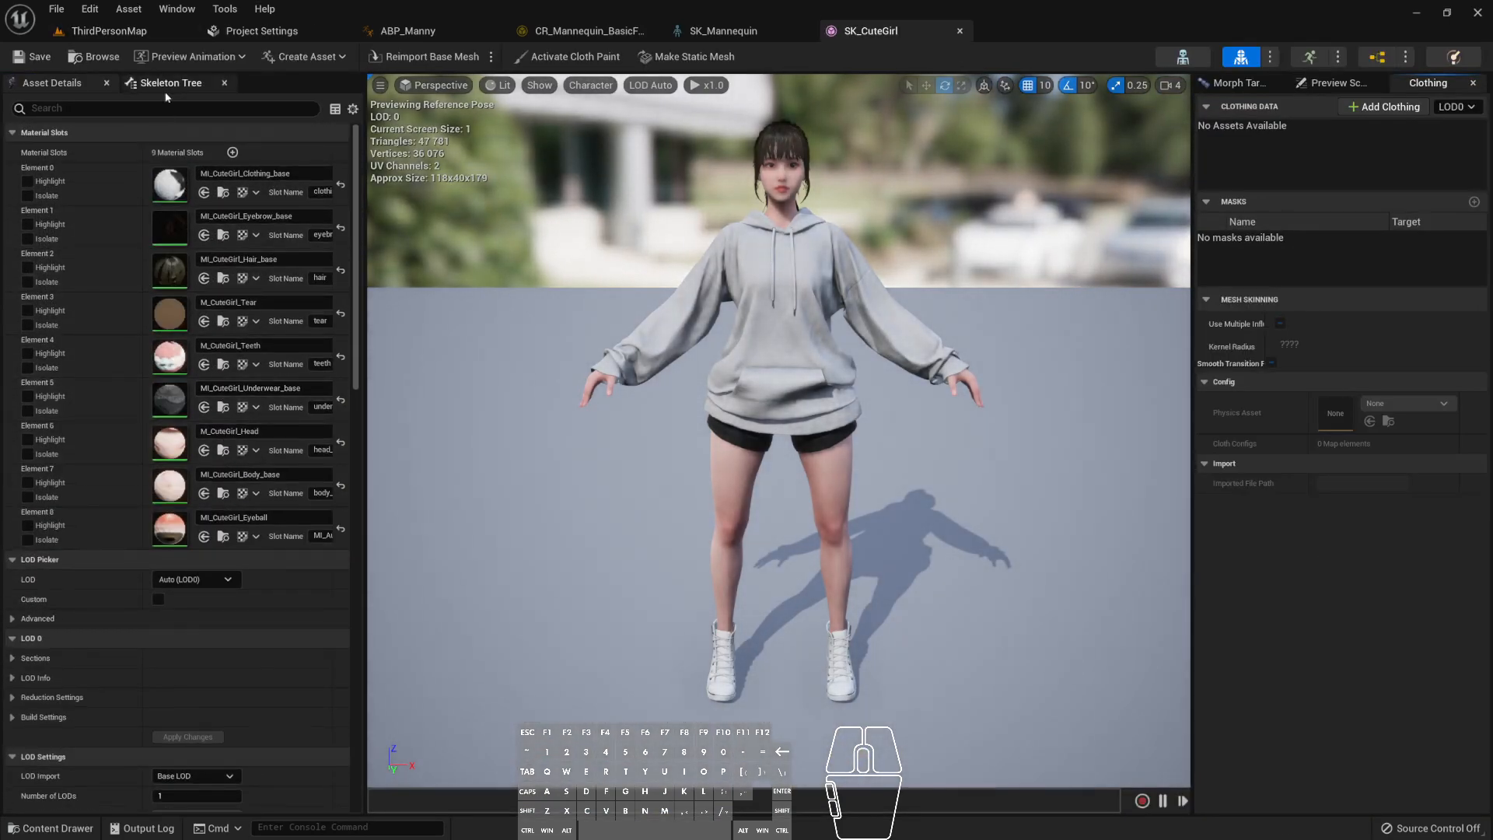
left_click(165, 87)
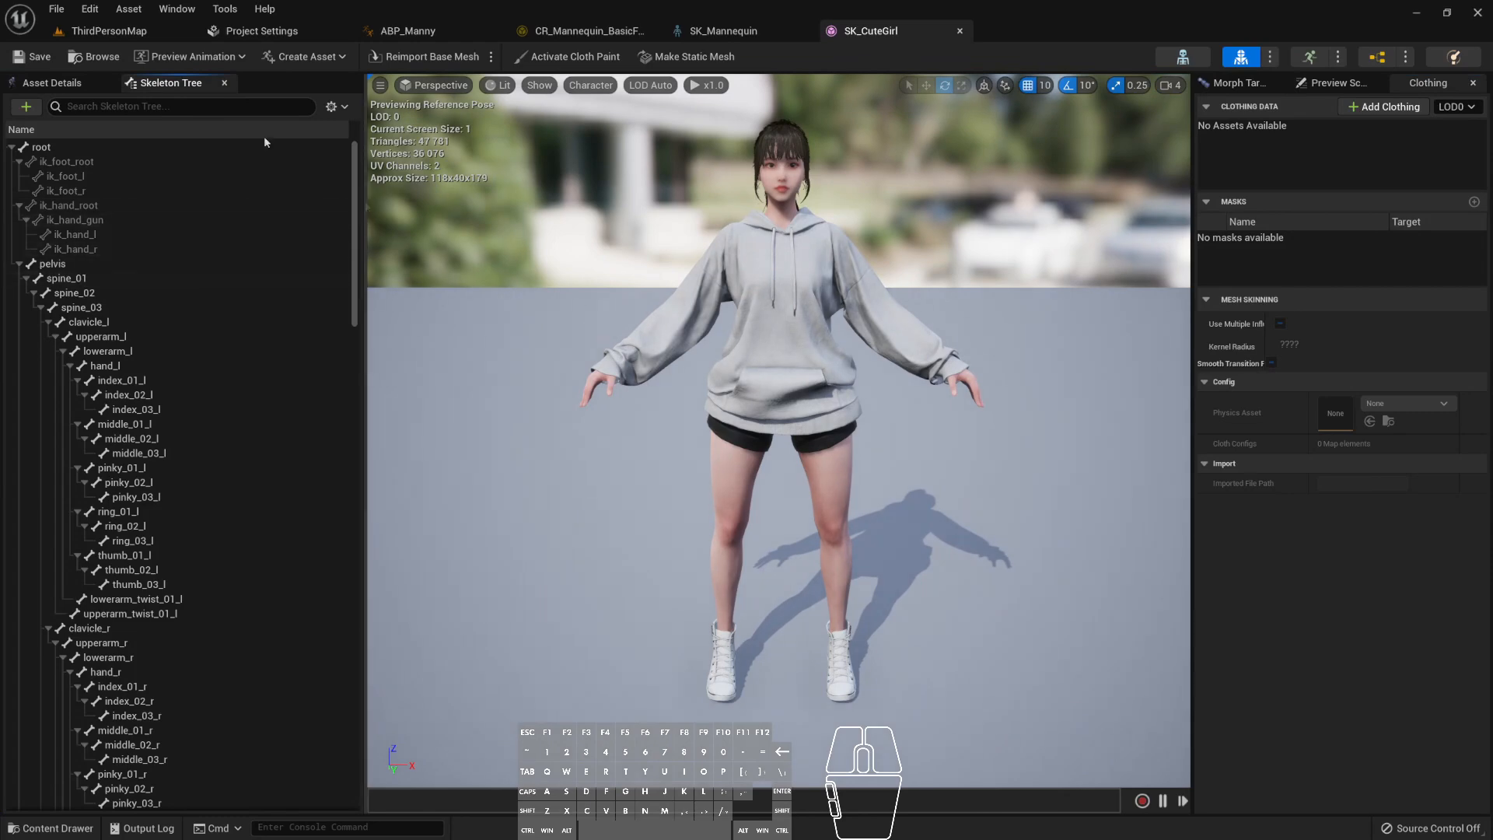
- Search the project's Content folder for Bp_ and show BP_ThirdPersonCharacter in its own folder
left_click(93, 36)
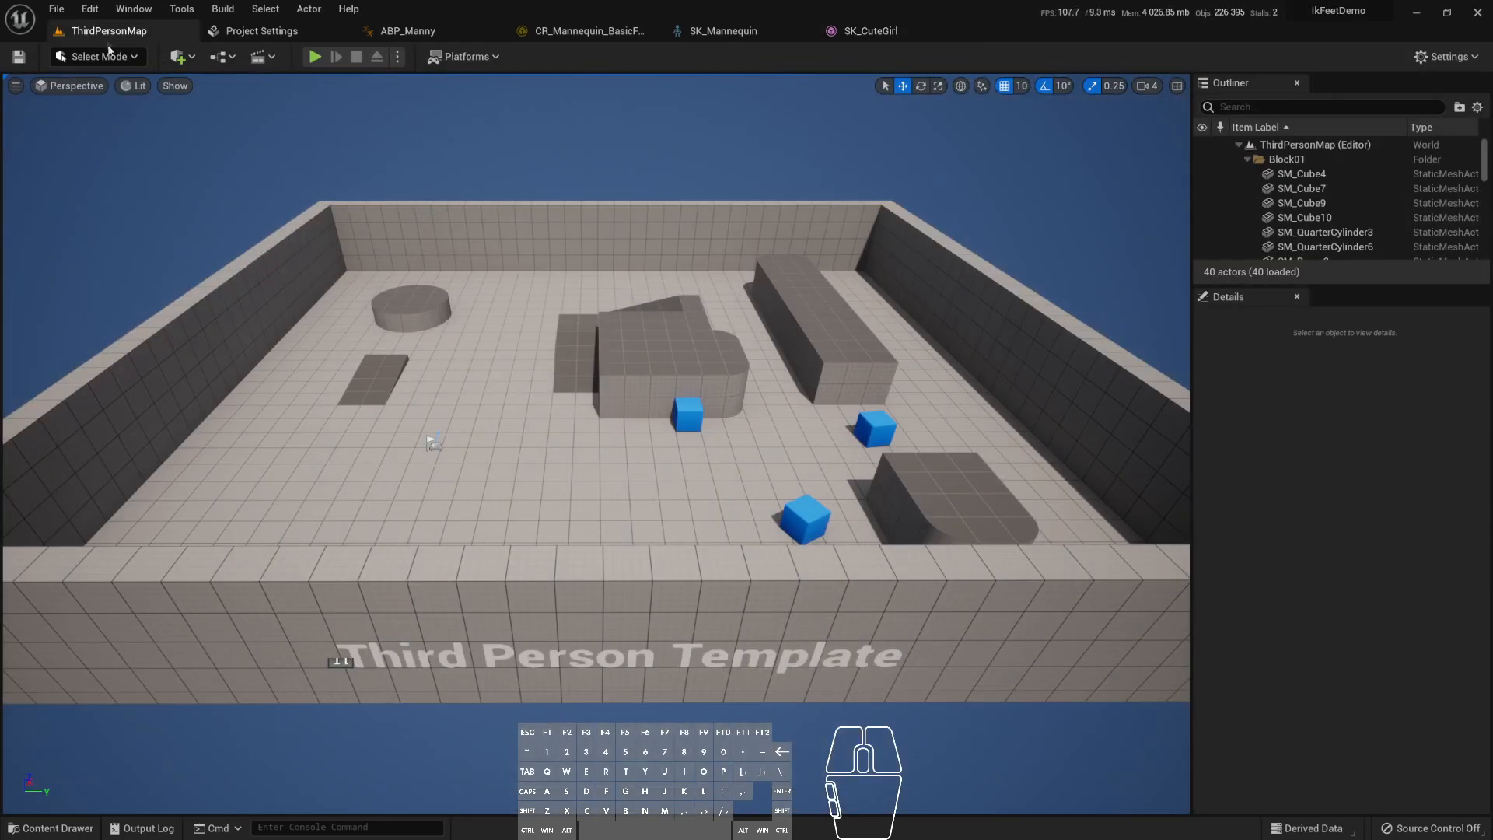
left_click(54, 829)
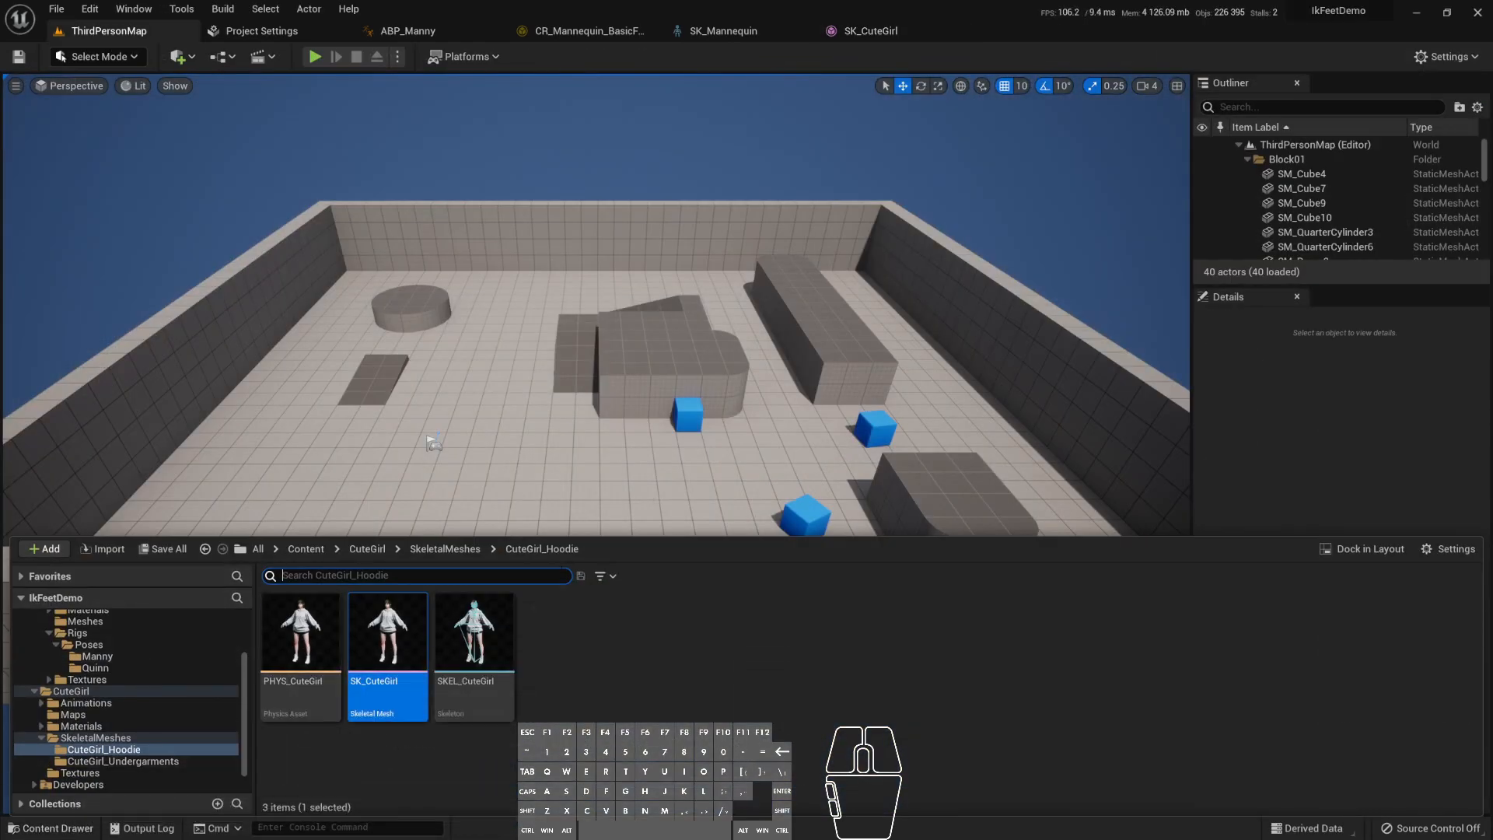
scroll(110, 706, "up", 3)
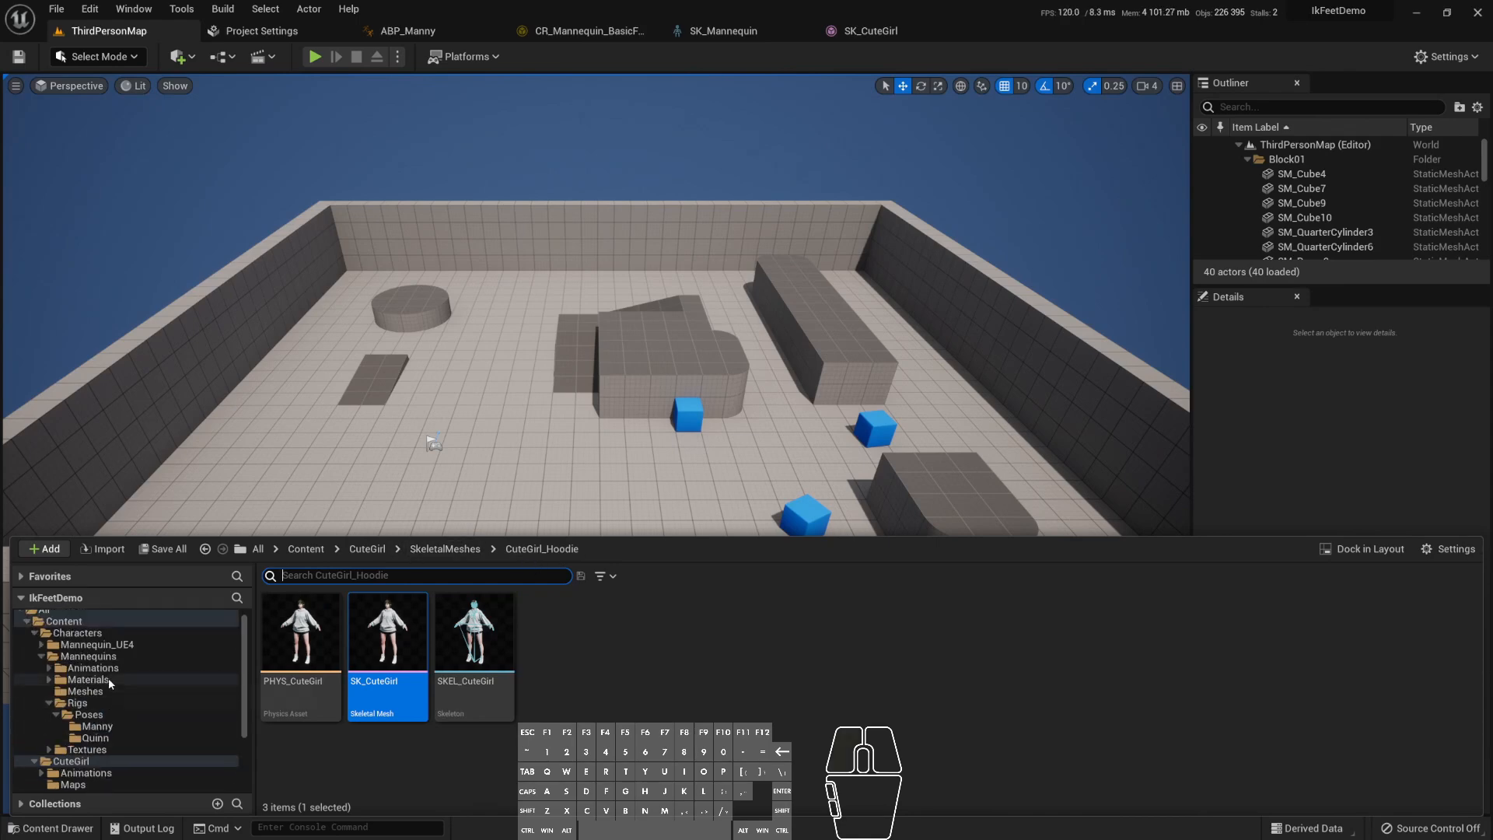
left_click(110, 680)
left_click(117, 655)
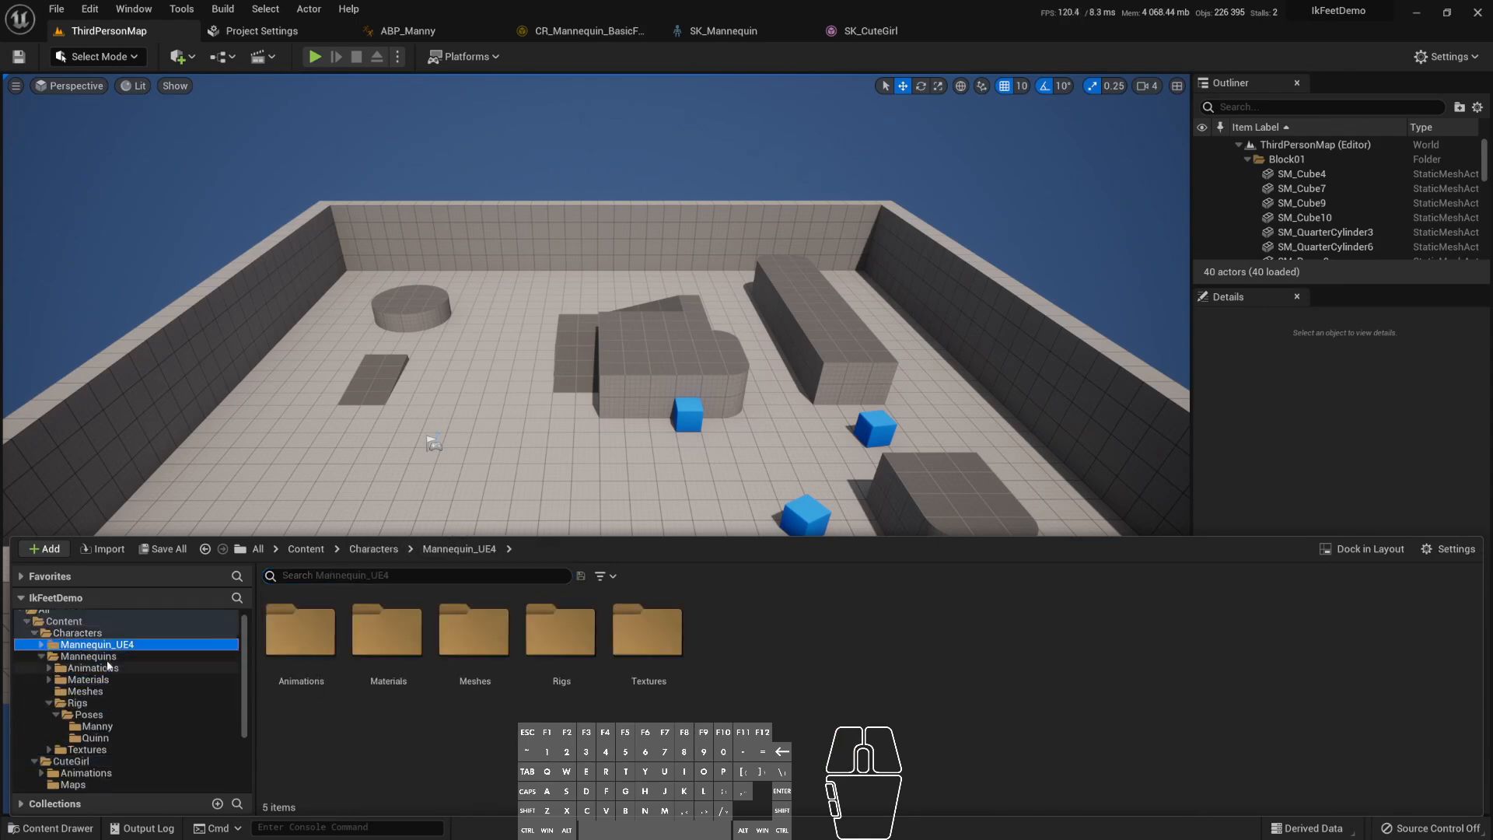
left_click(96, 634)
left_click(86, 622)
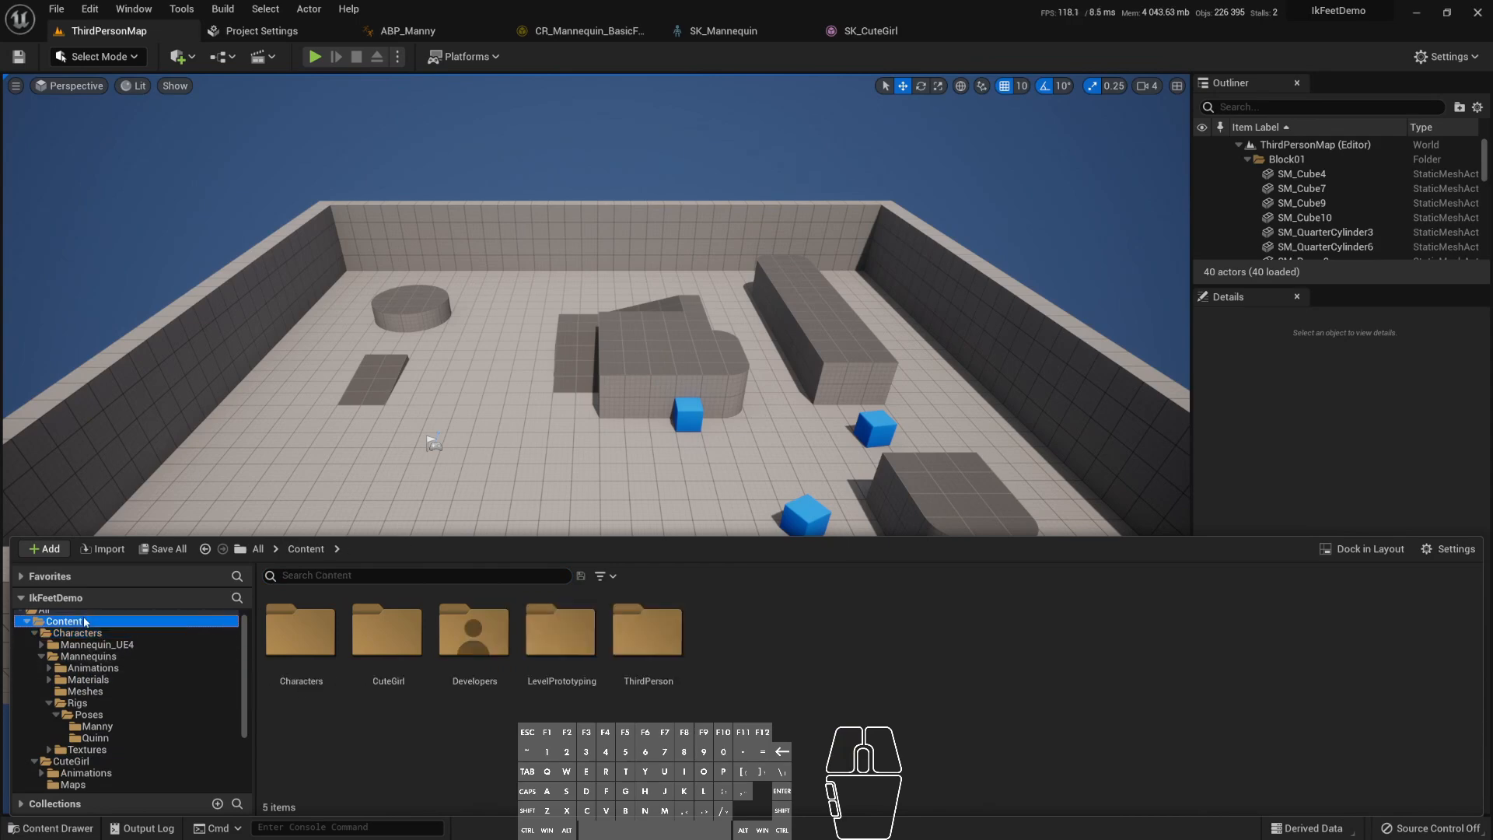
type("Bp_")
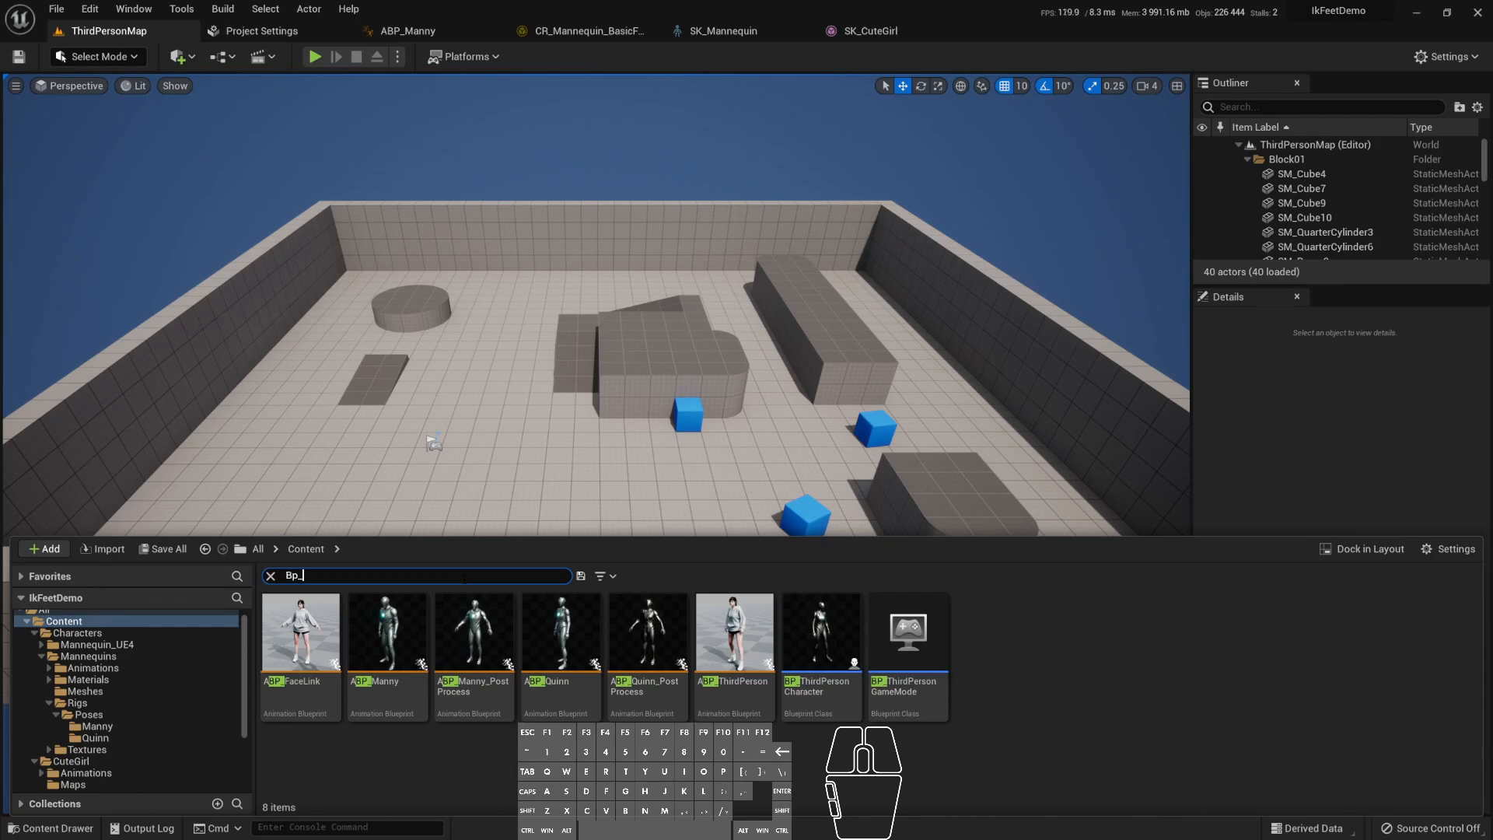
left_click(819, 655)
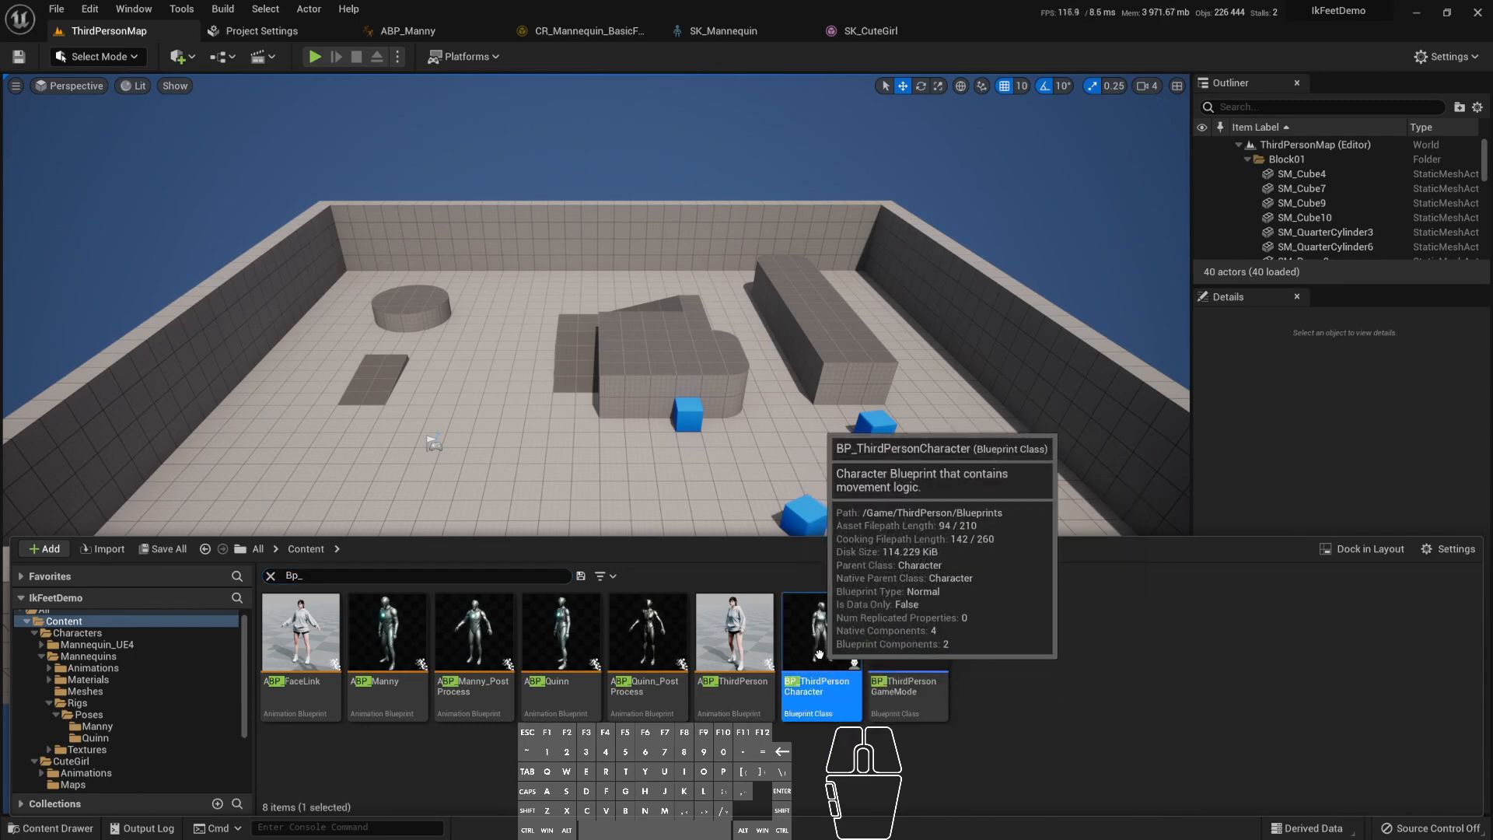
right_click(819, 655)
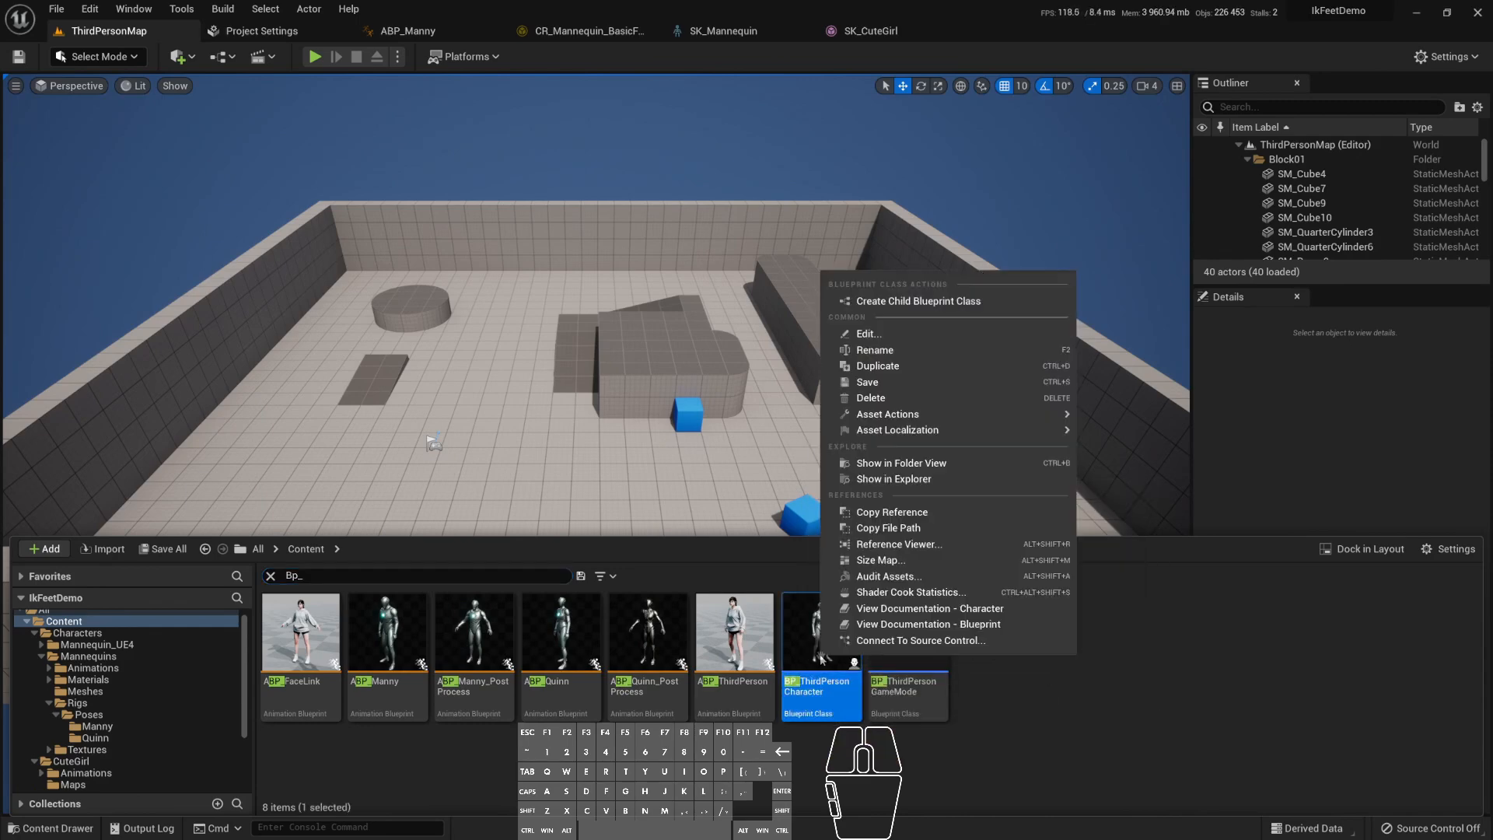
left_click(936, 465)
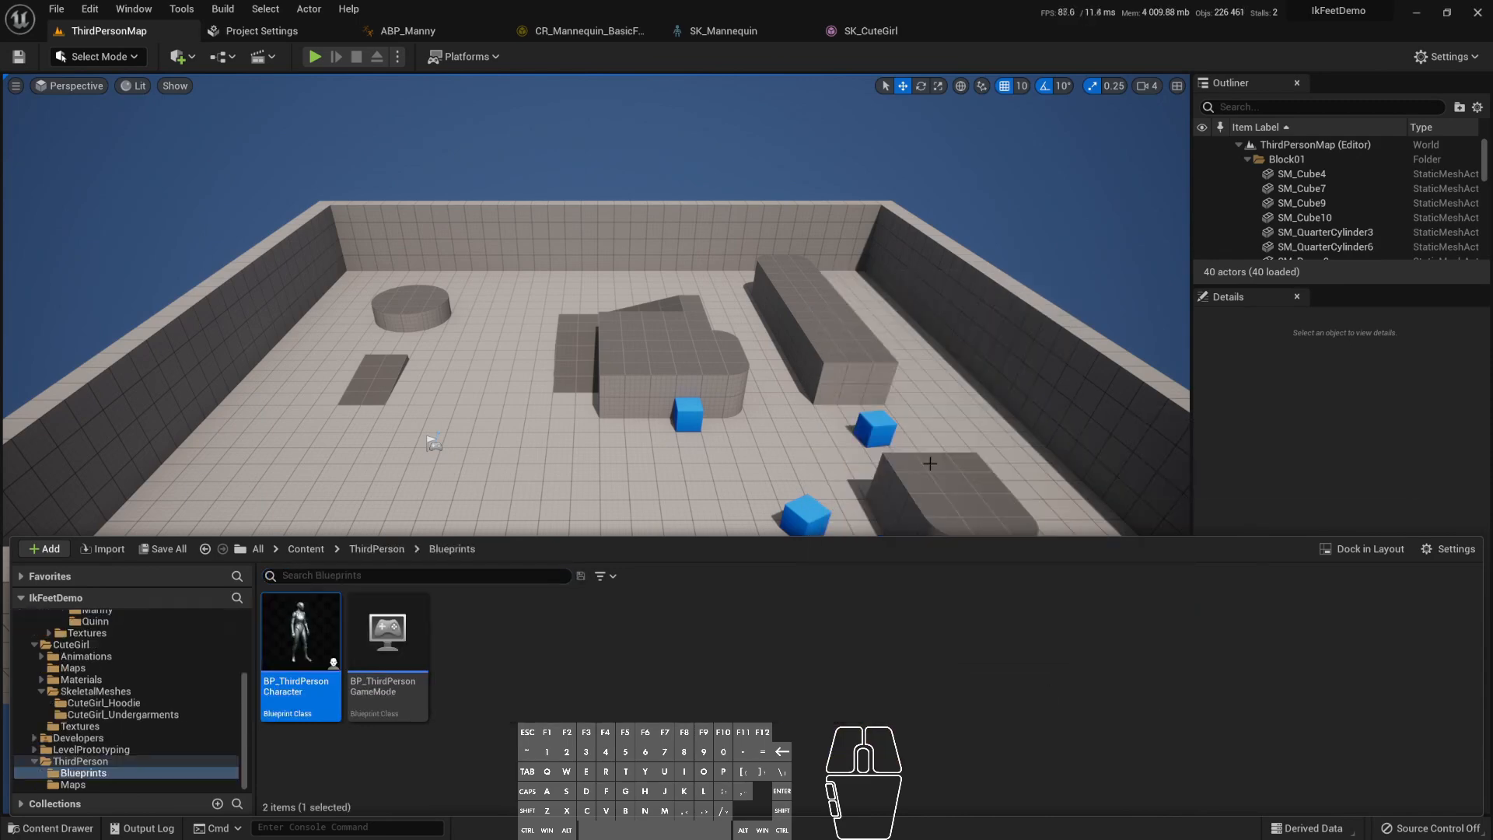
- Create a child Blueprint class of BP_ThirdPersonCharacter named BP_MyCharacter
right_click(313, 650)
left_click(374, 293)
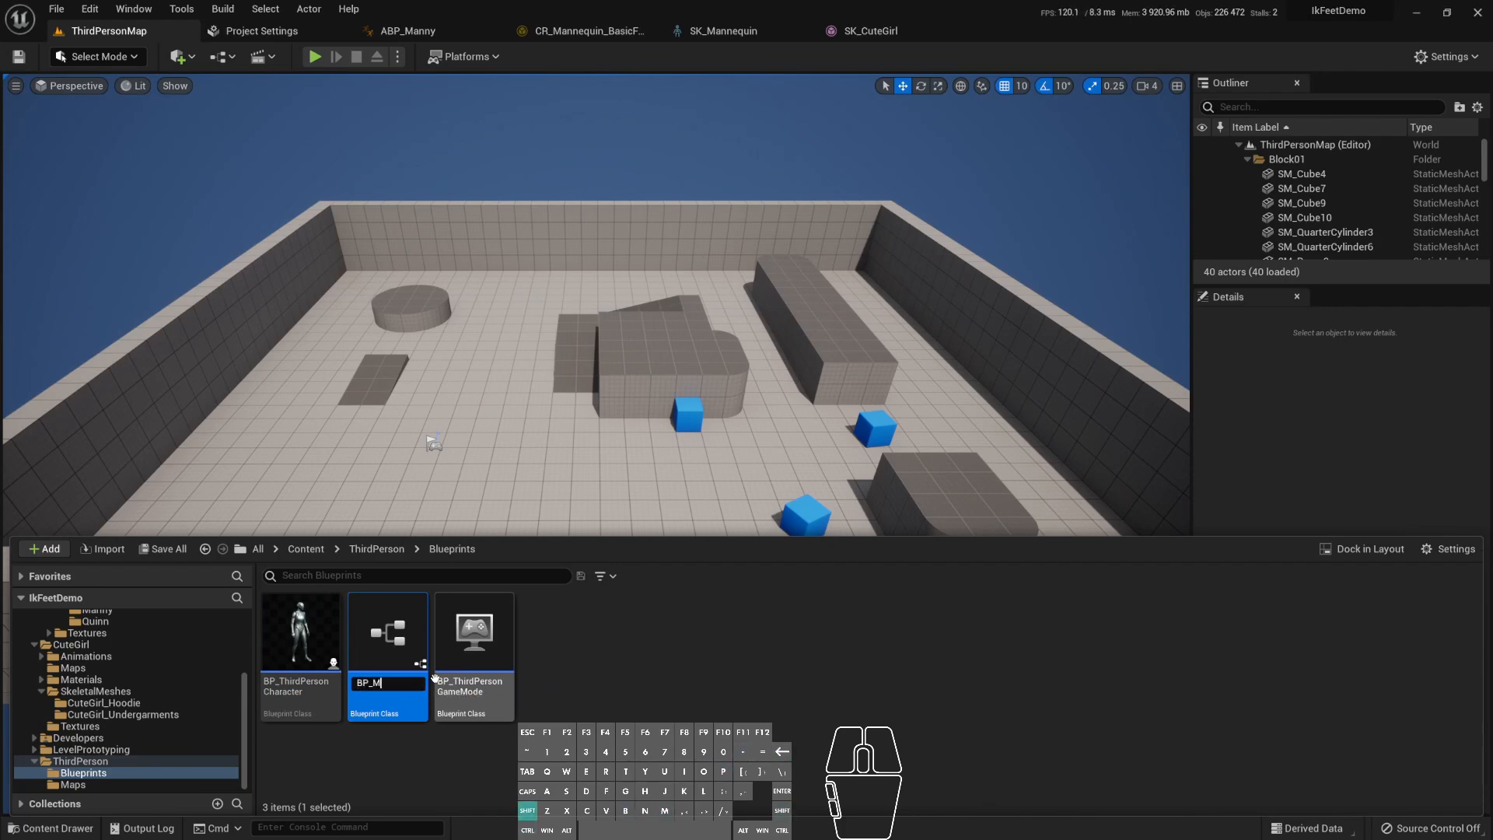
type("BP_MyCharacter")
key("Return")
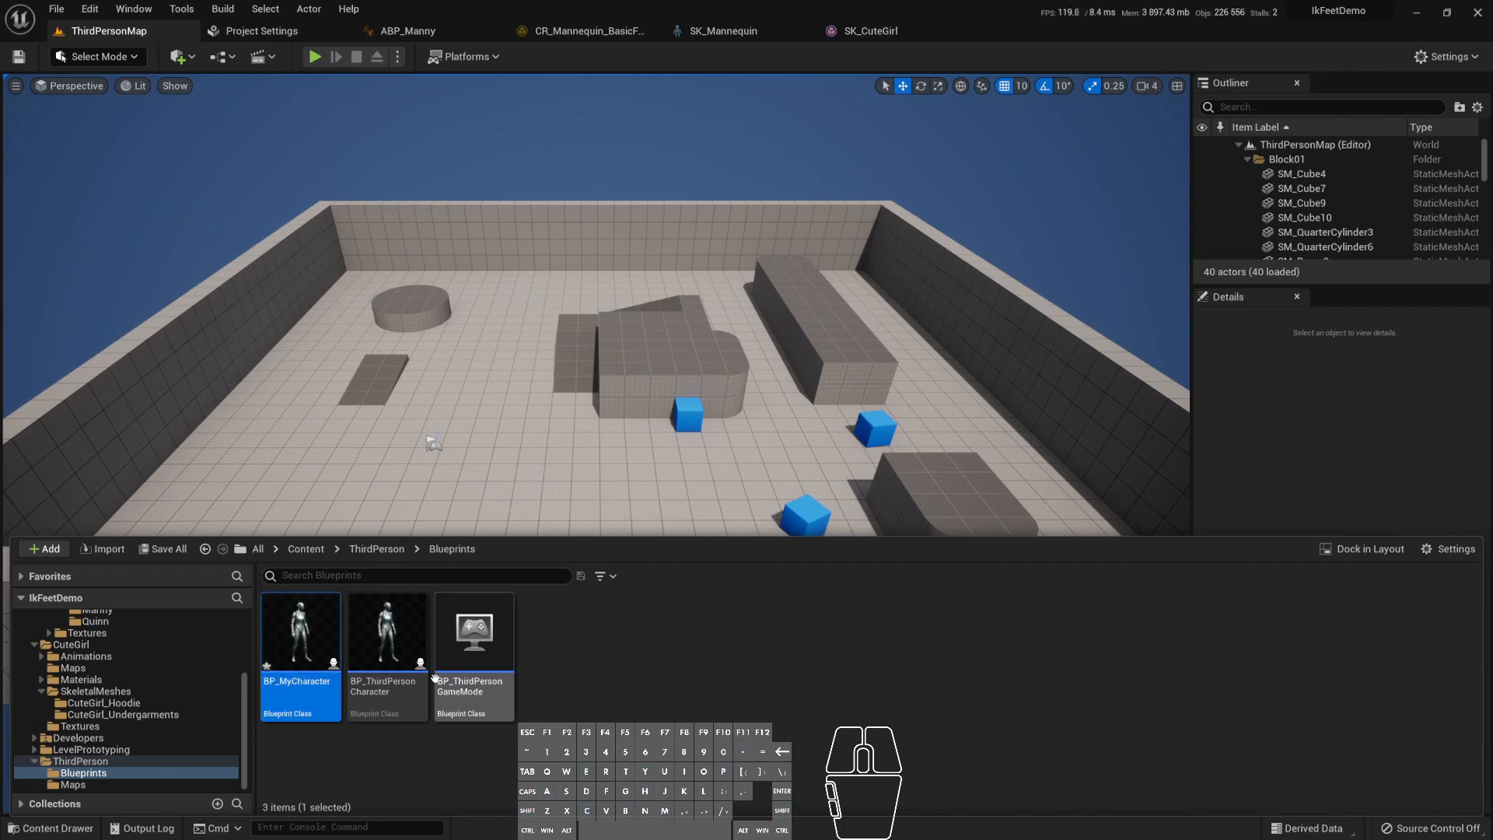
- Set the Default Pawn Class of BP_ThirdPersonGameMode to BP_MyCharacter and save the Blueprint
left_click(482, 620)
double_click(482, 619)
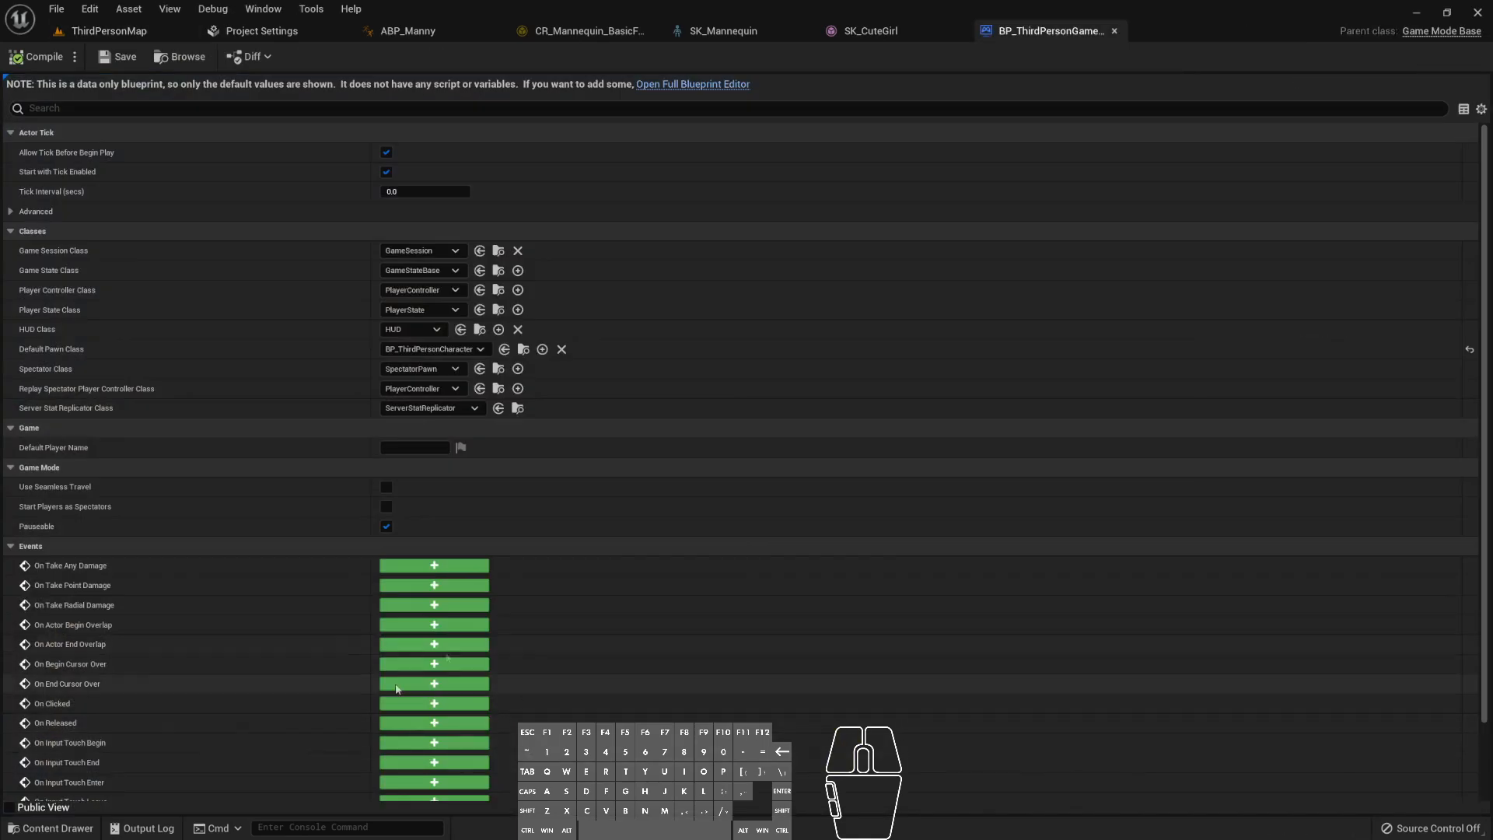
left_click(436, 350)
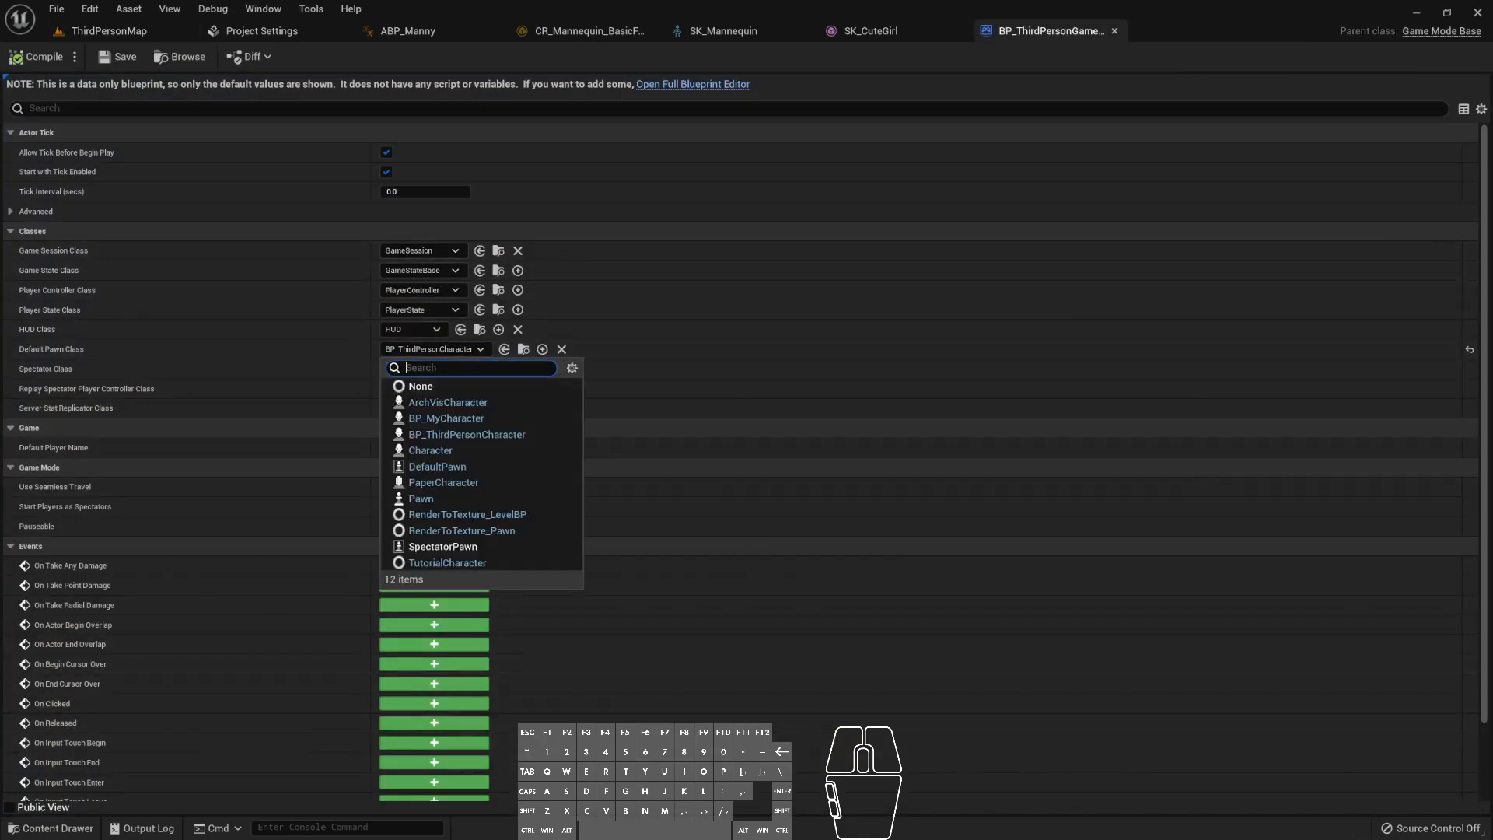
left_click(452, 420)
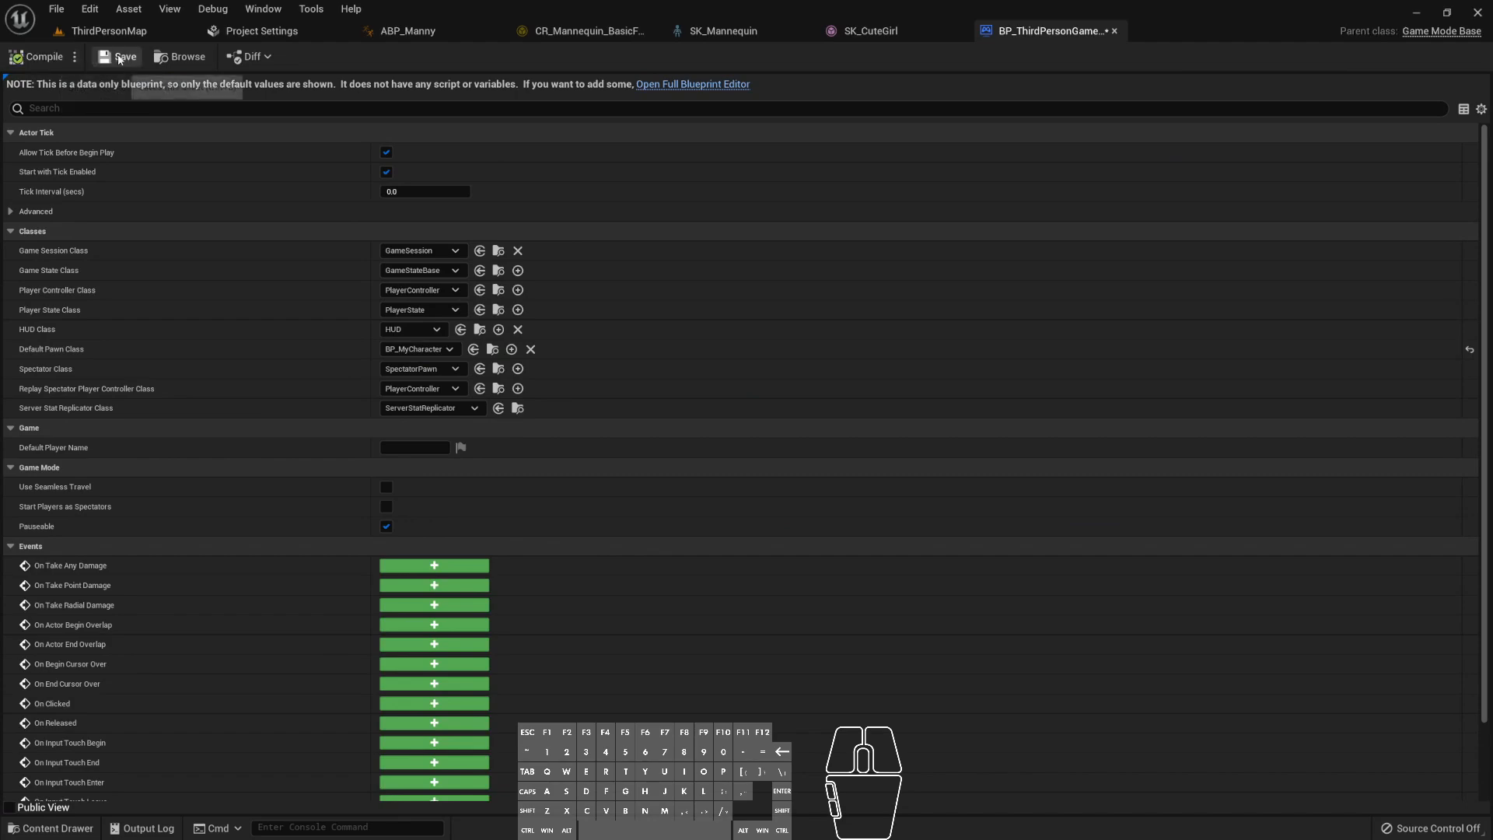
- Open BP_MyCharacter from the Blueprints folder and set its Mesh component's skeletal mesh to SK_CuteGirl
left_click(136, 35)
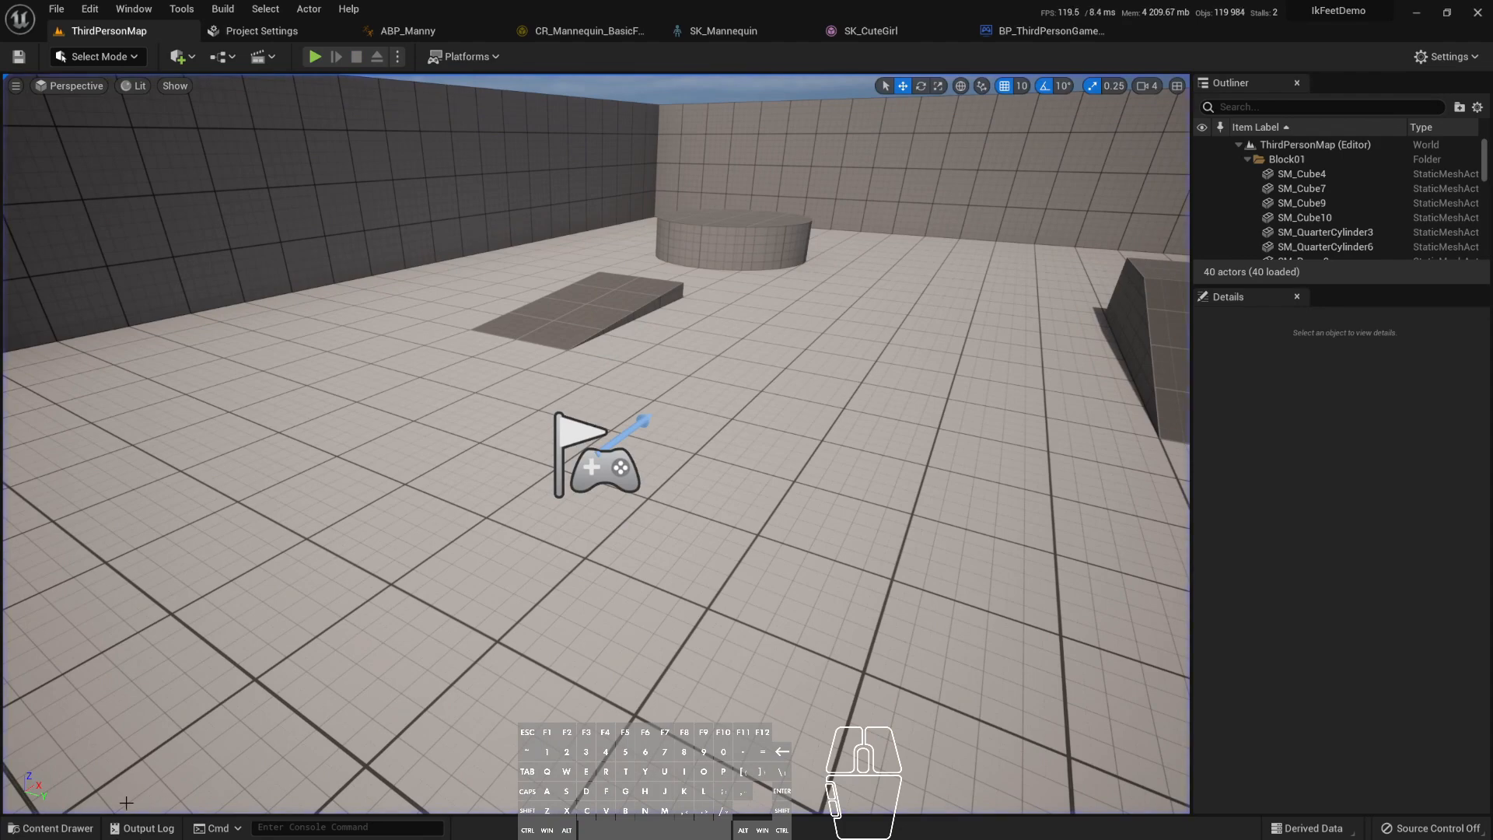
left_click(51, 827)
double_click(291, 630)
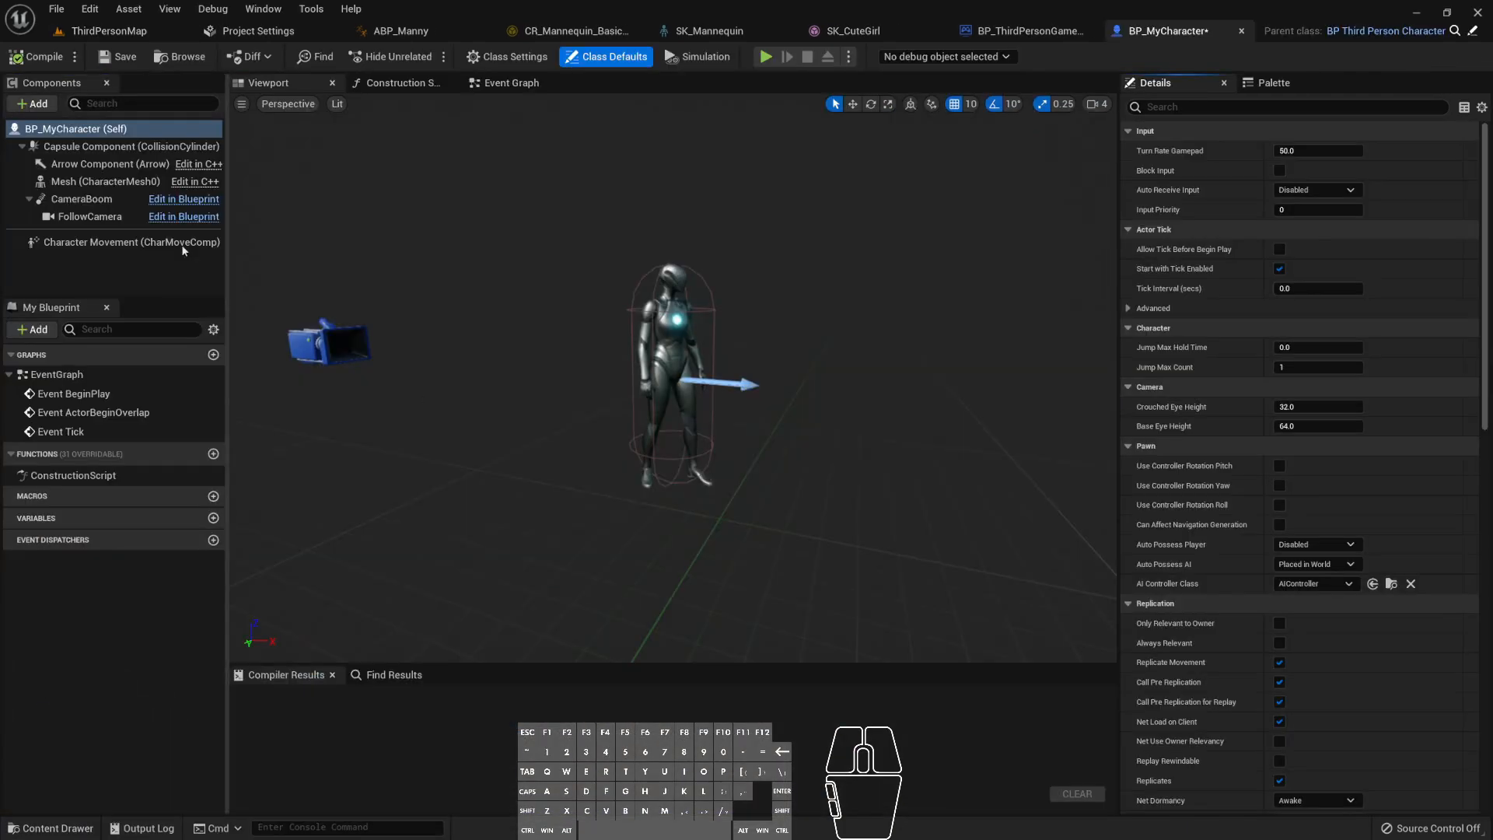
left_click(81, 199)
left_click(98, 181)
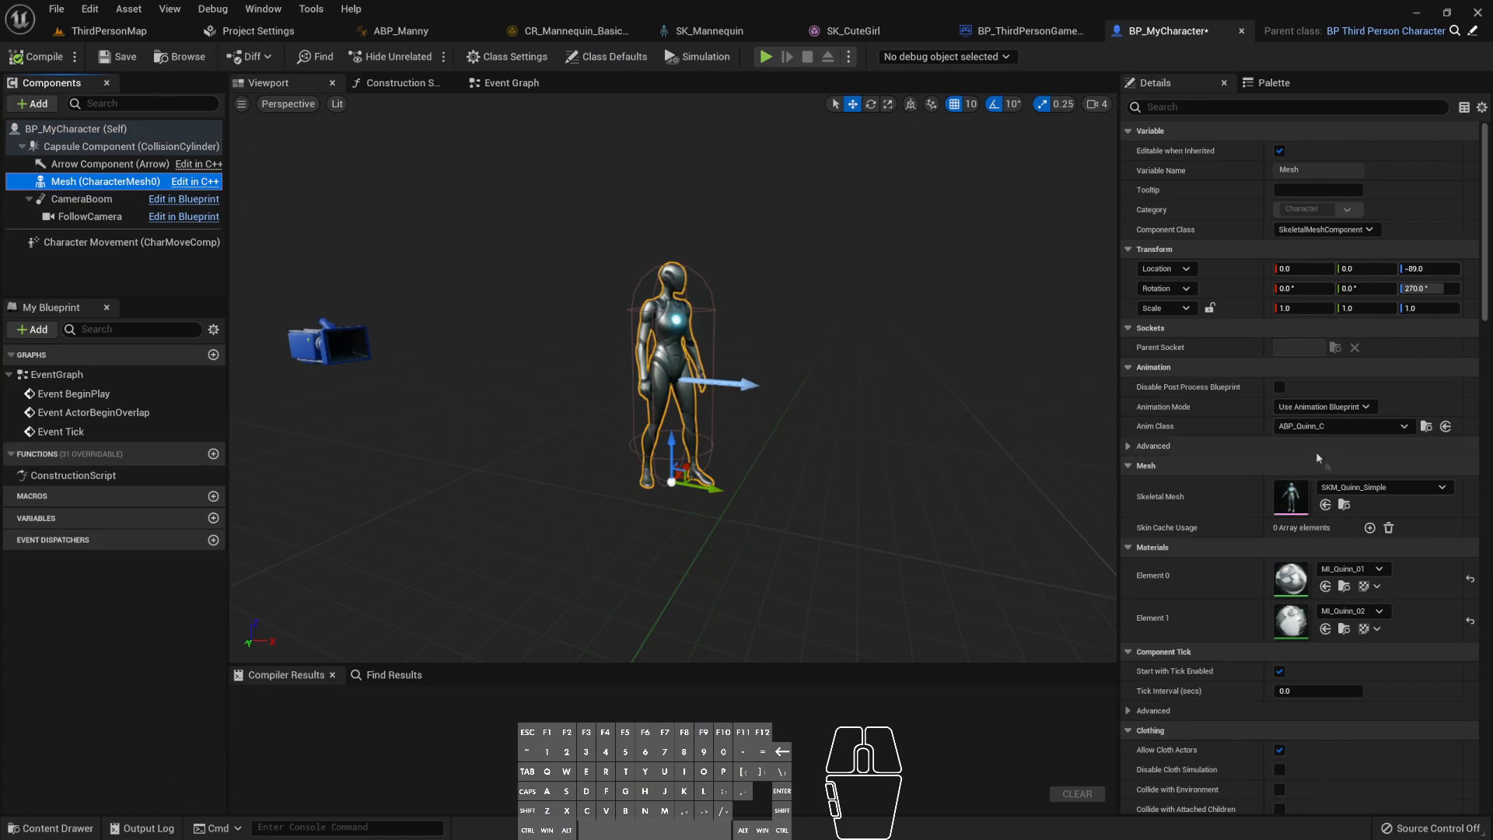
left_click(1380, 487)
scroll(1329, 651, "up", 2)
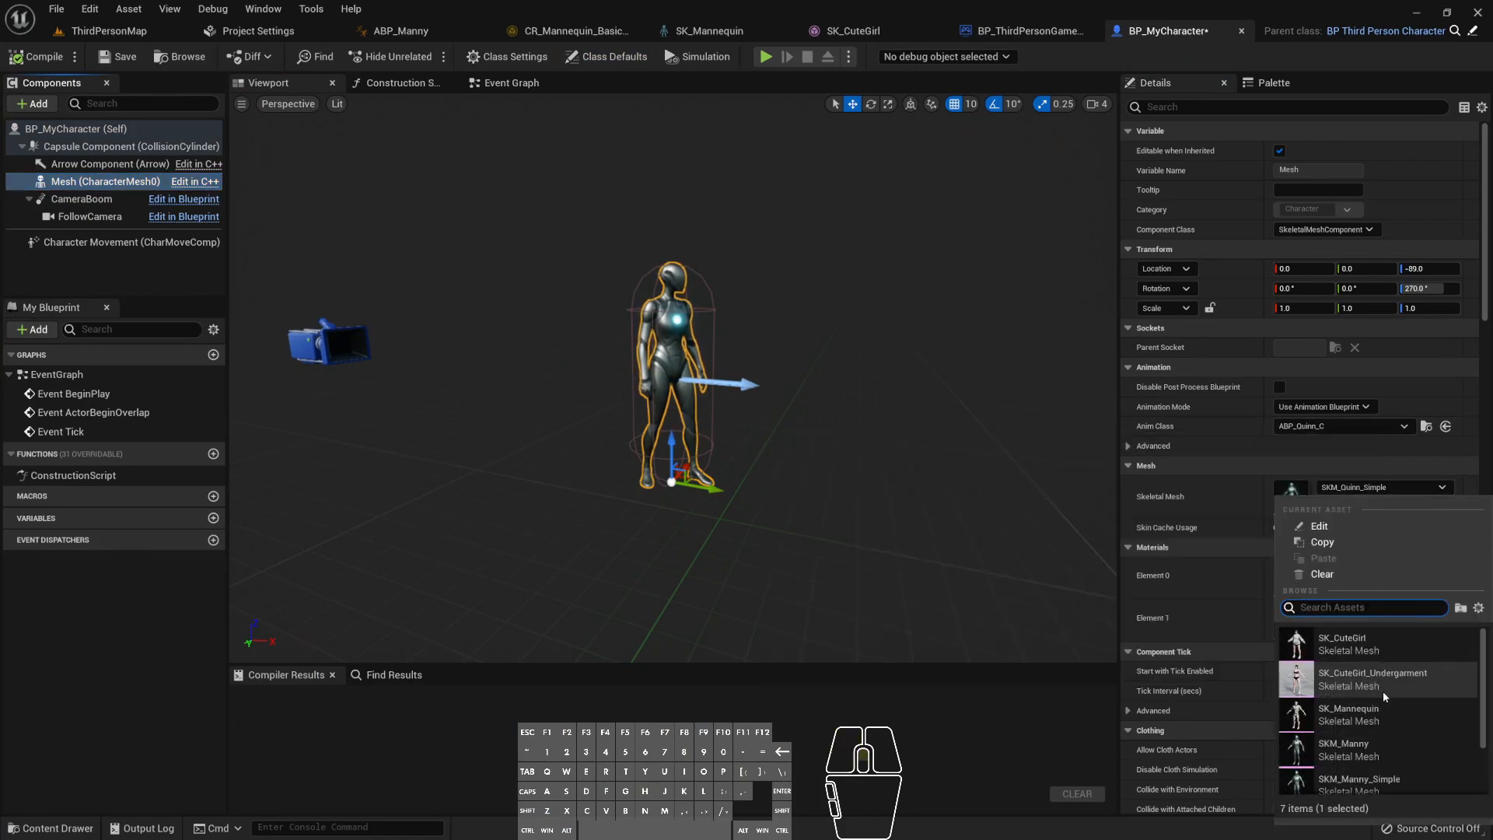
left_click(1329, 651)
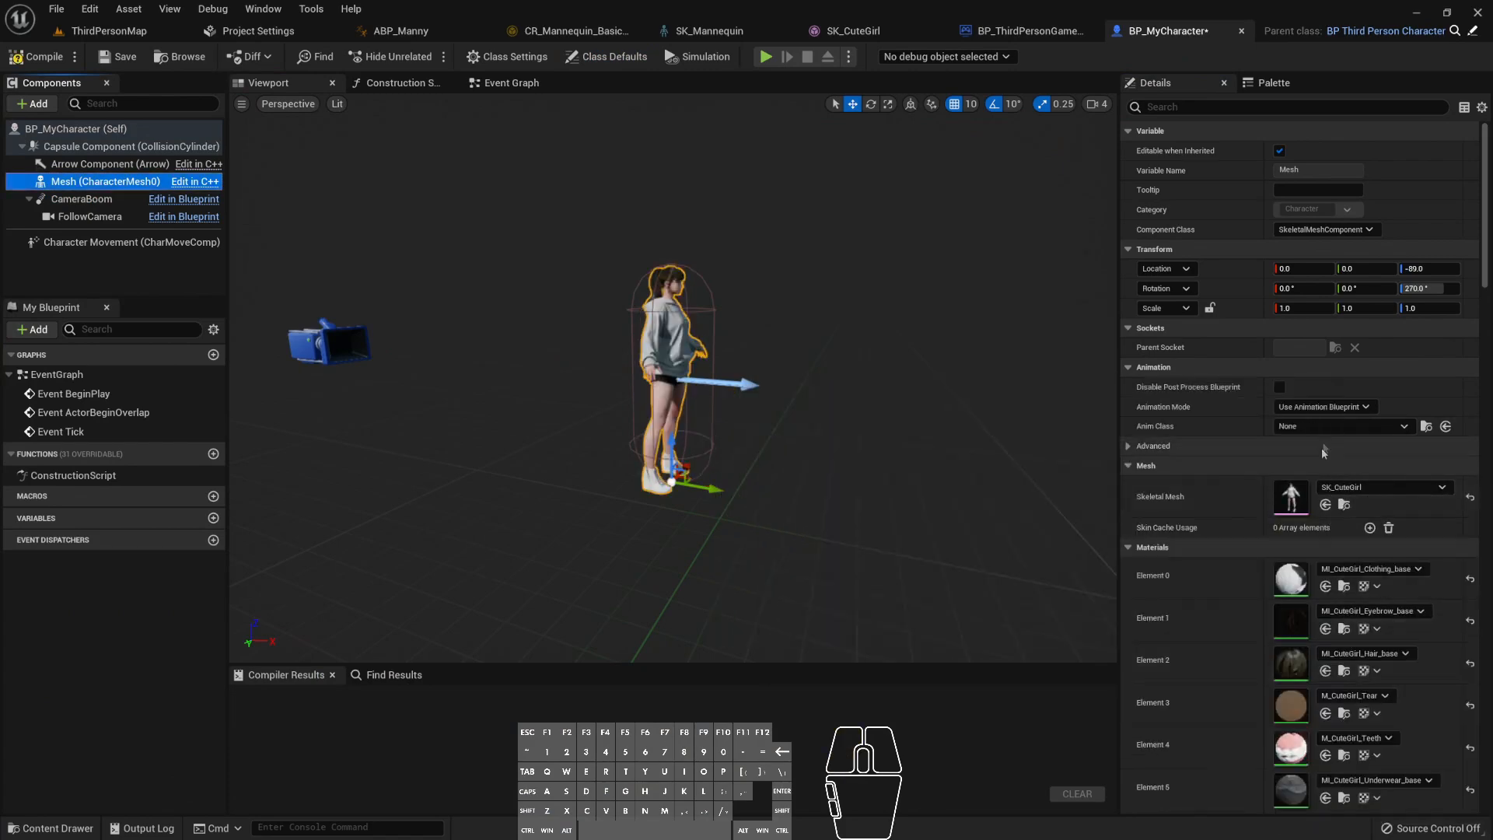
- Look through the available anim classes and the CuteGirl Animations, HoodRetargetted and Maps folders for a suitable animation blueprint
left_click(1339, 428)
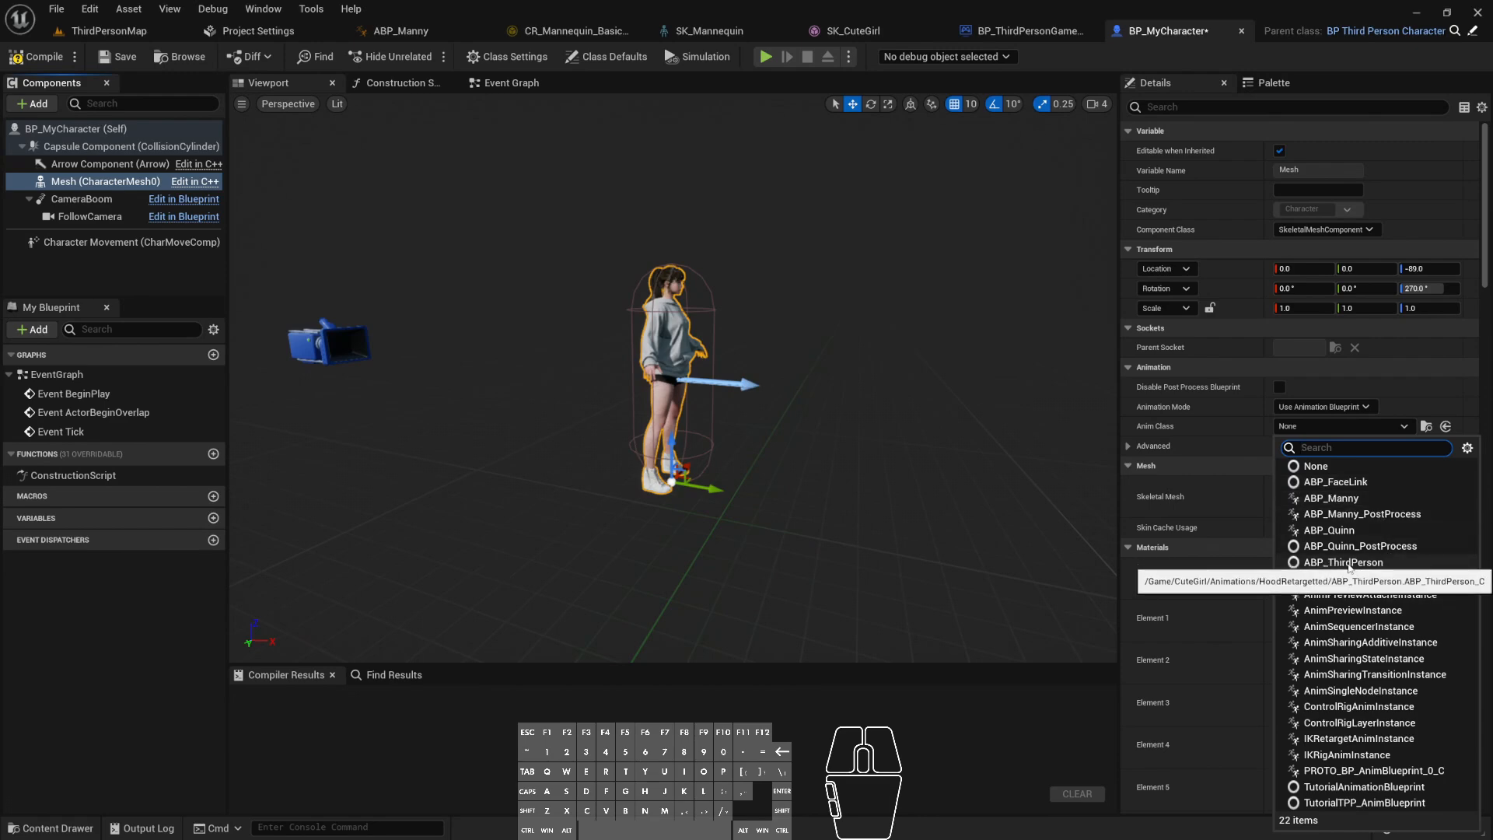
left_click(73, 835)
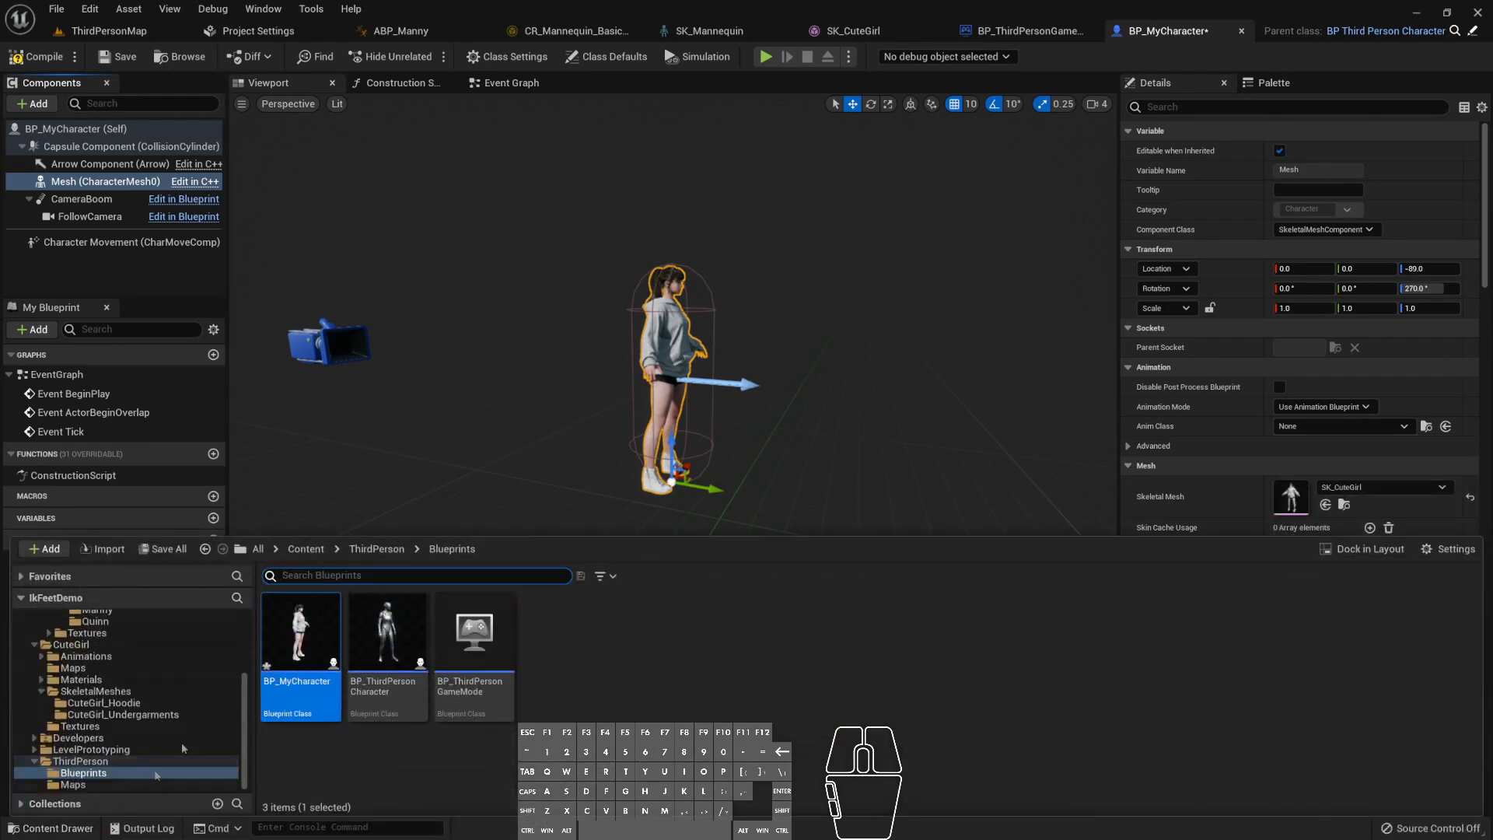
scroll(86, 719, "down", 2)
left_click(86, 656)
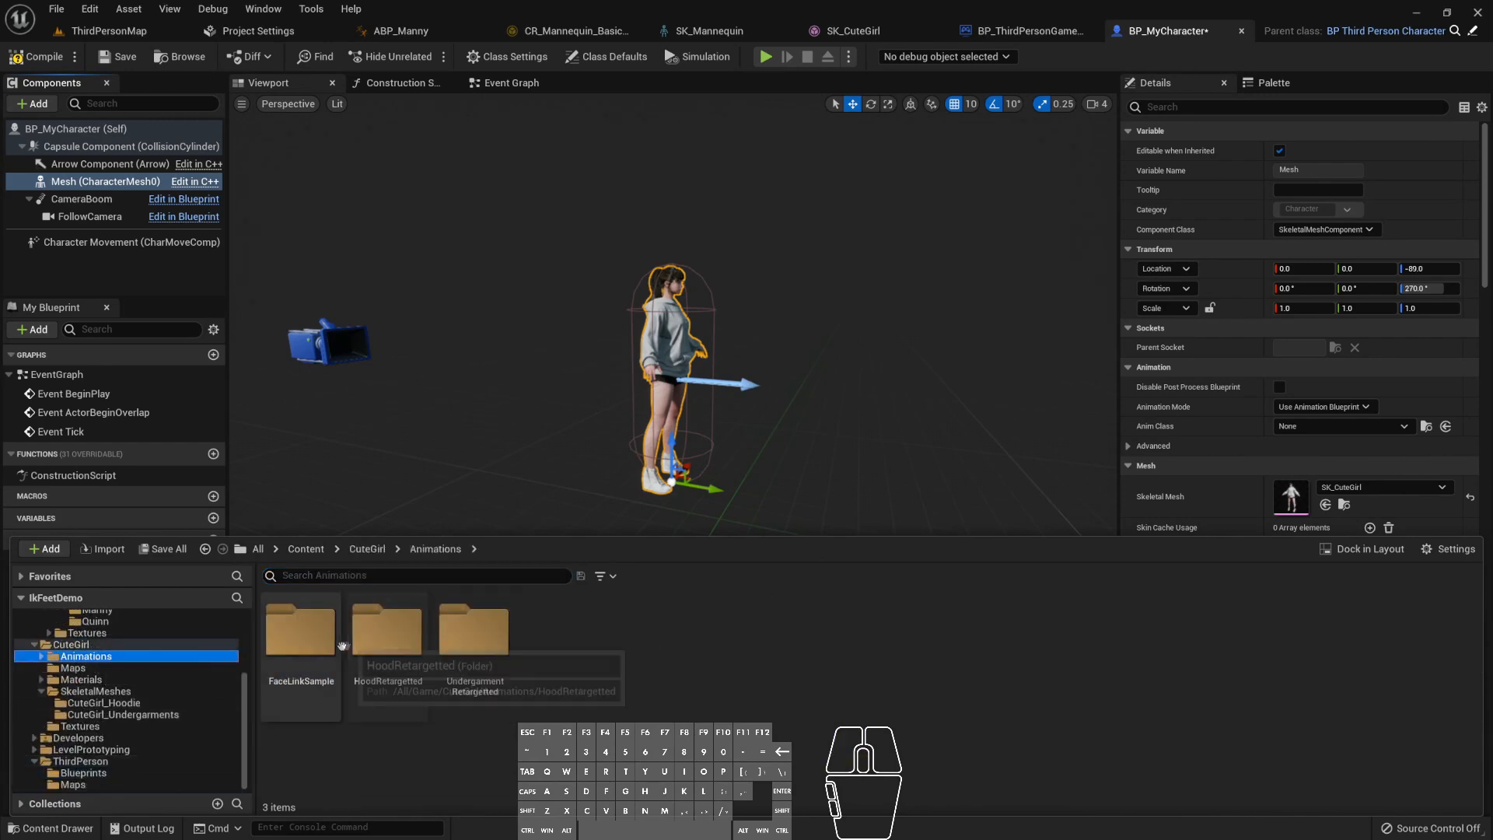
double_click(378, 638)
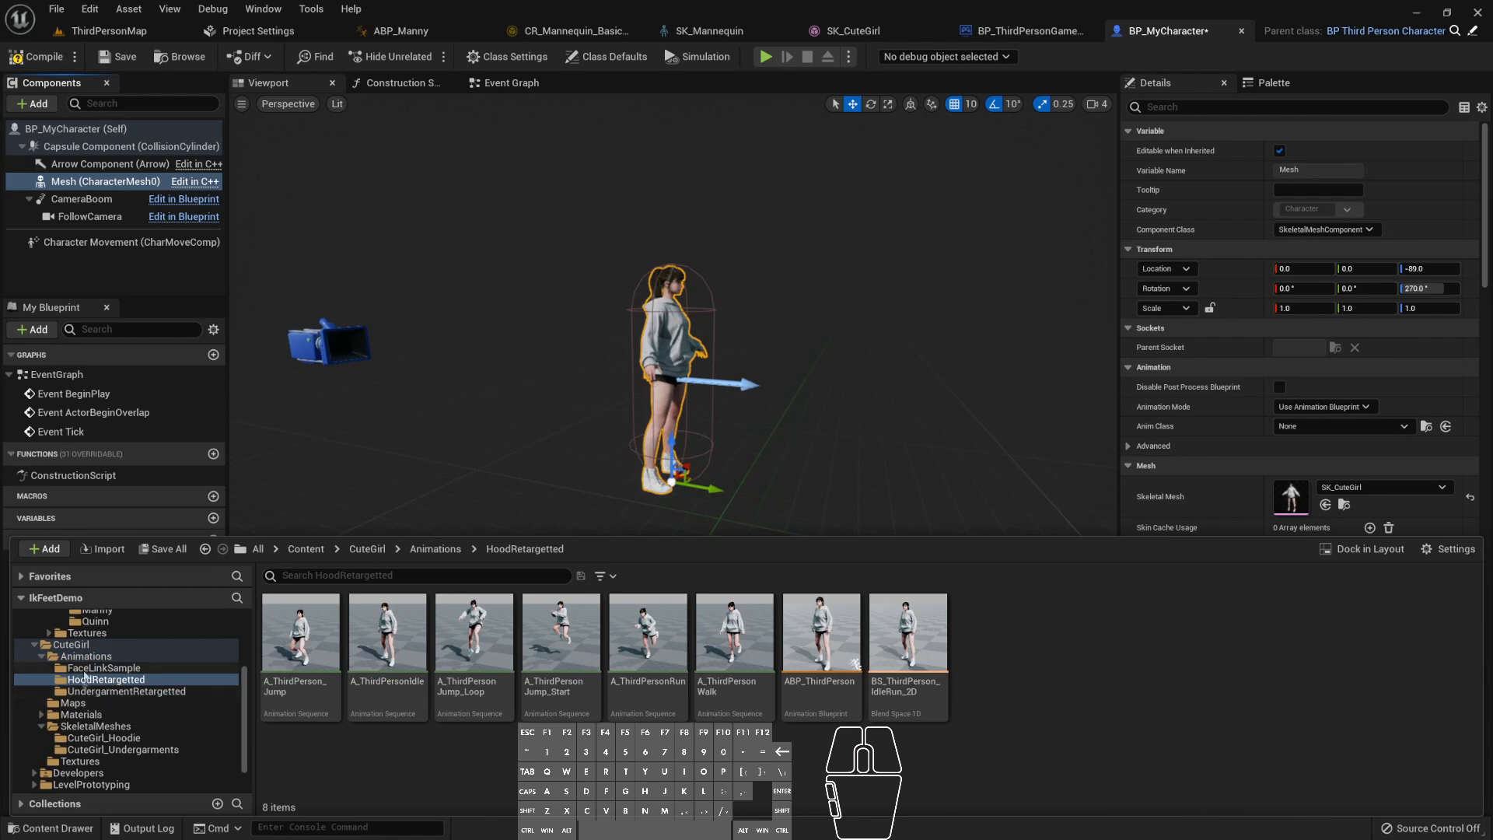
left_click(85, 656)
left_click(74, 702)
- Filter the CuteGirl folder to Animation Blueprint assets and assign ABP_ThirdPerson as the Mesh component's Anim Class
left_click(102, 647)
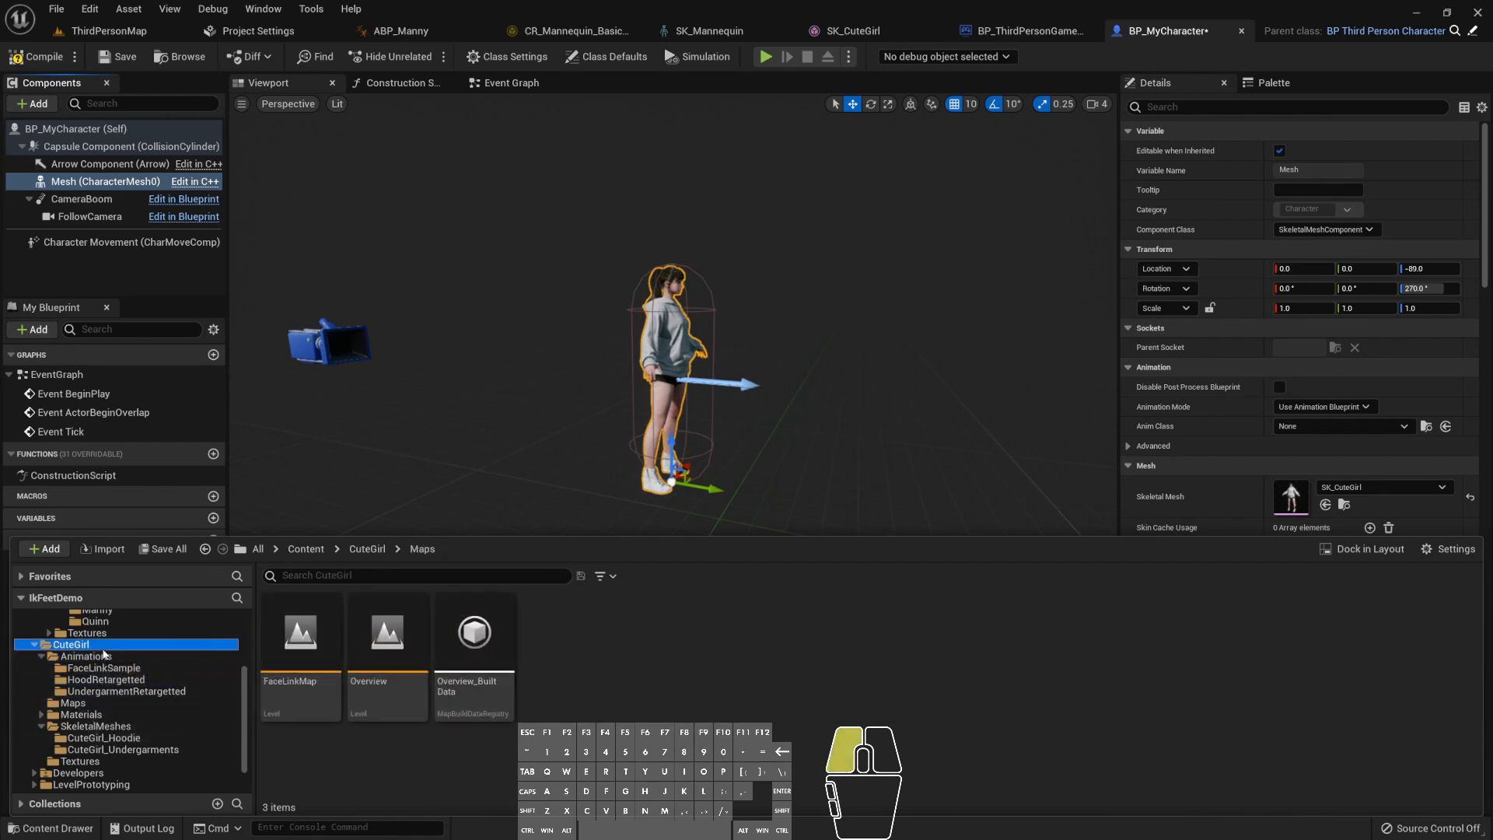
left_click(613, 579)
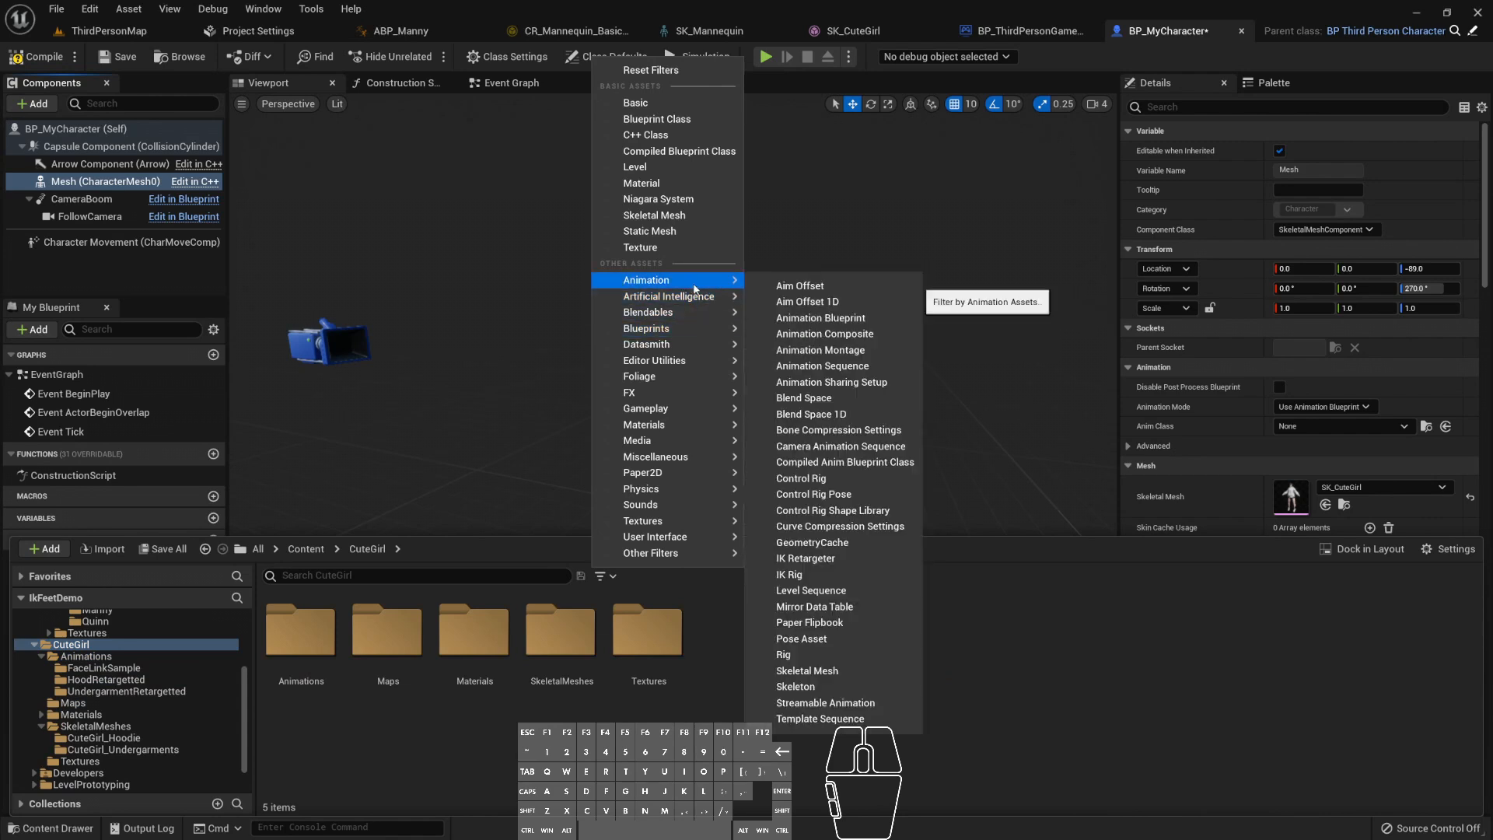
left_click(838, 318)
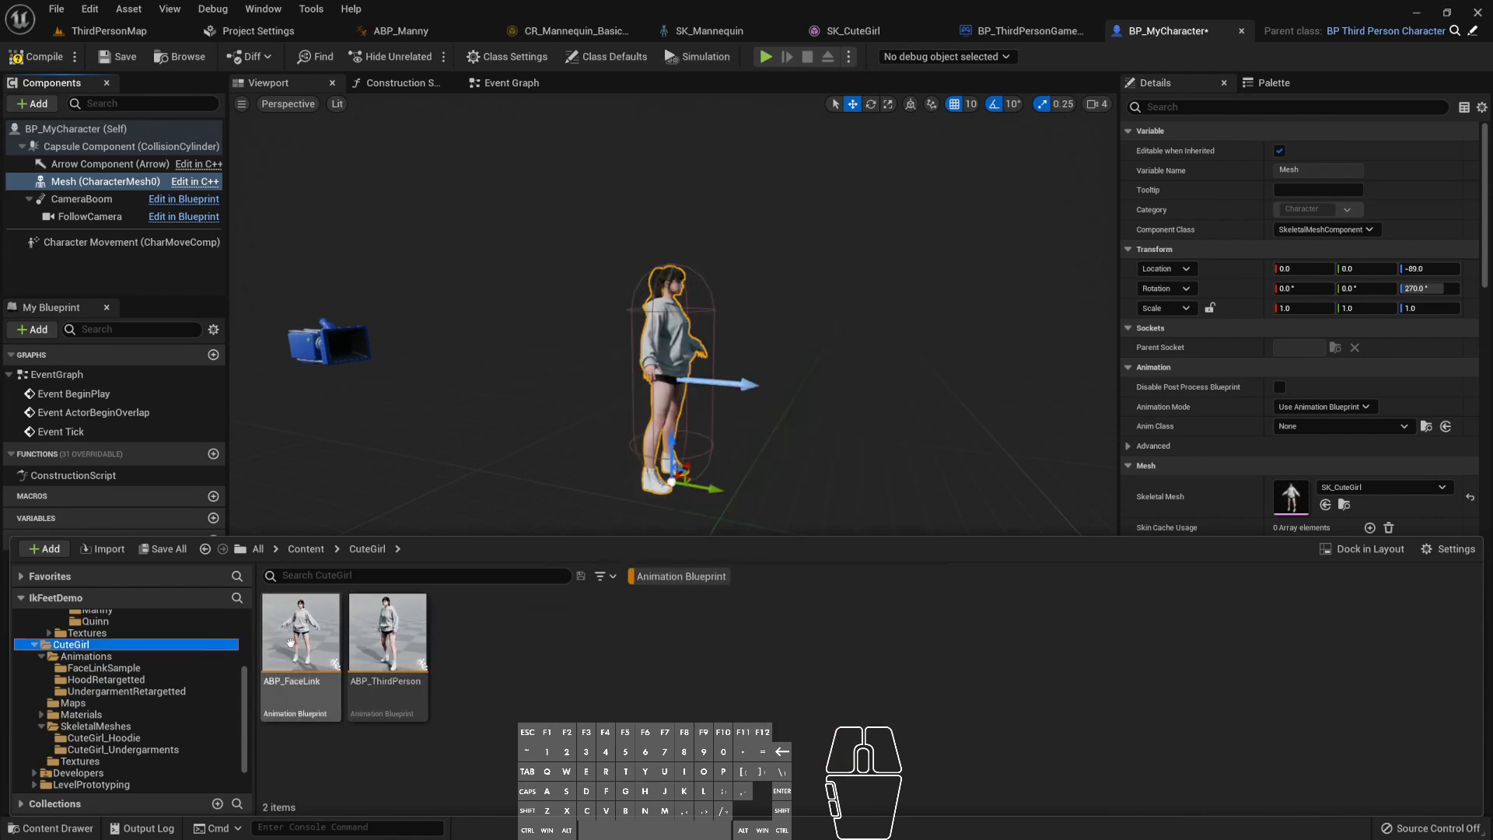
left_click(387, 632)
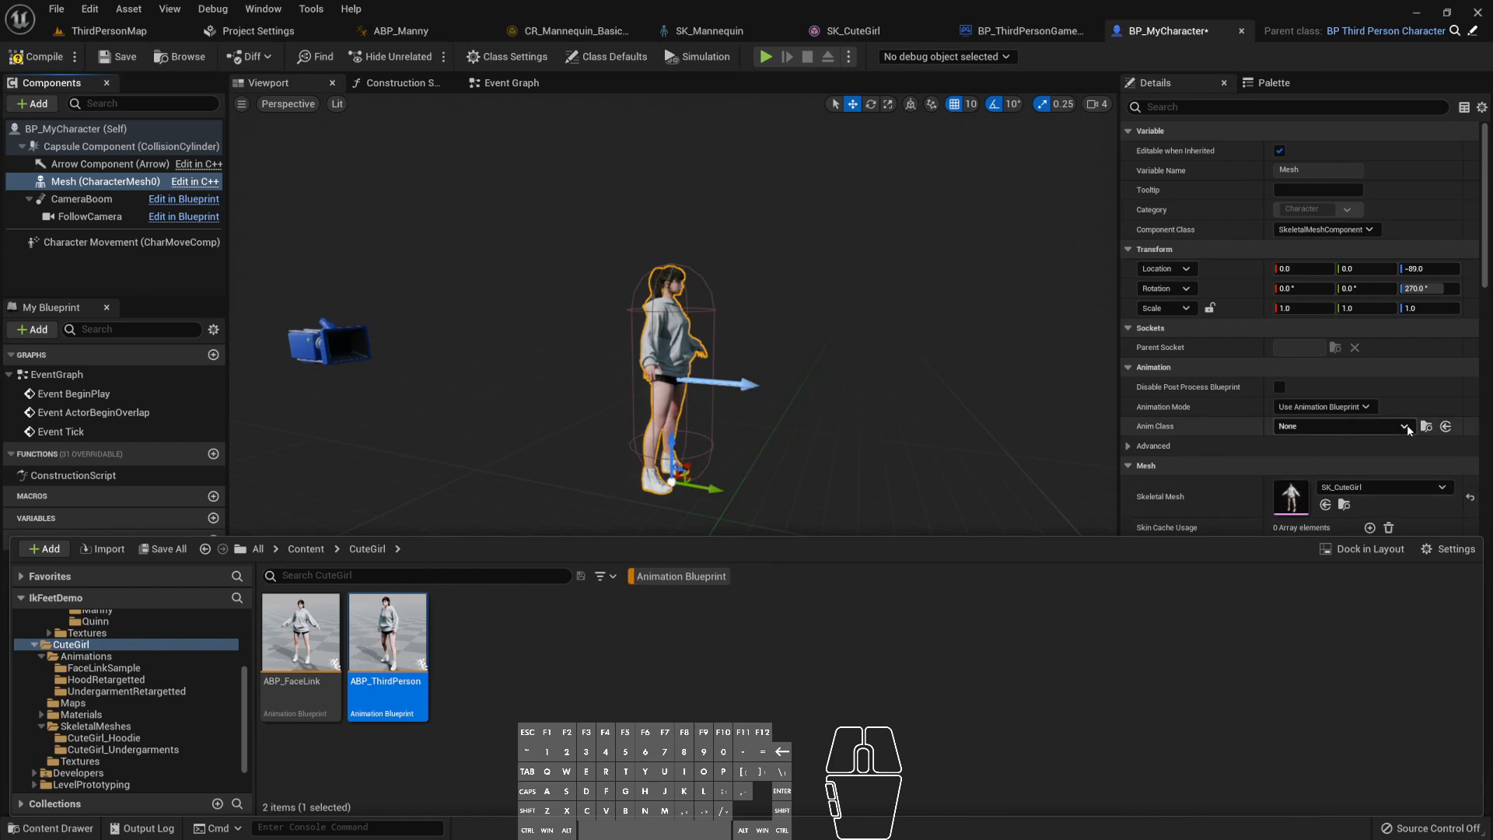
left_click(1445, 426)
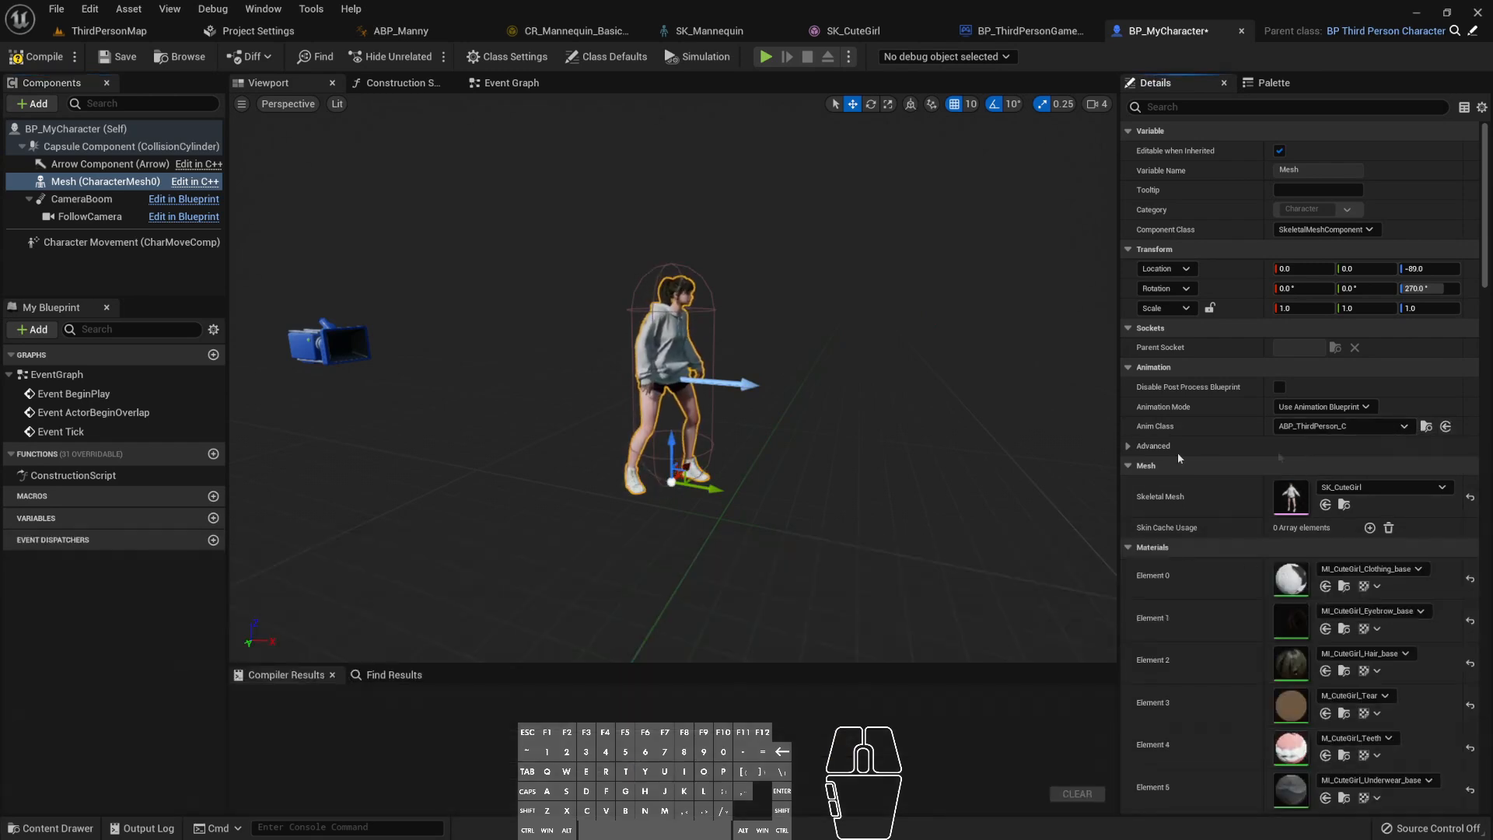
- Play-test the level by running the character around in several directions near the ramp, and end the preview
left_click(766, 57)
left_click(773, 387)
key("a")
key("w")
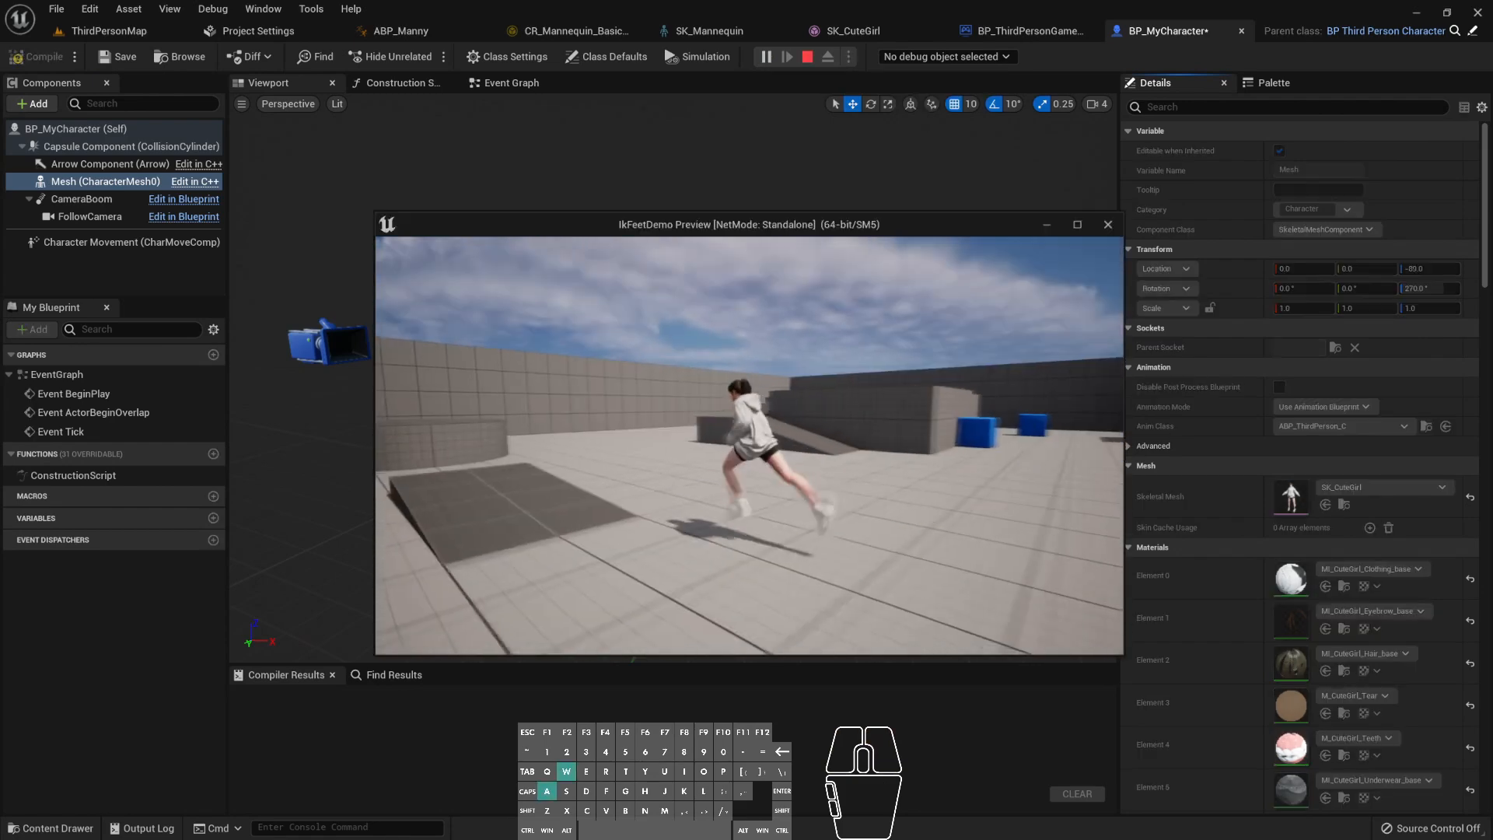
key("d")
key("s")
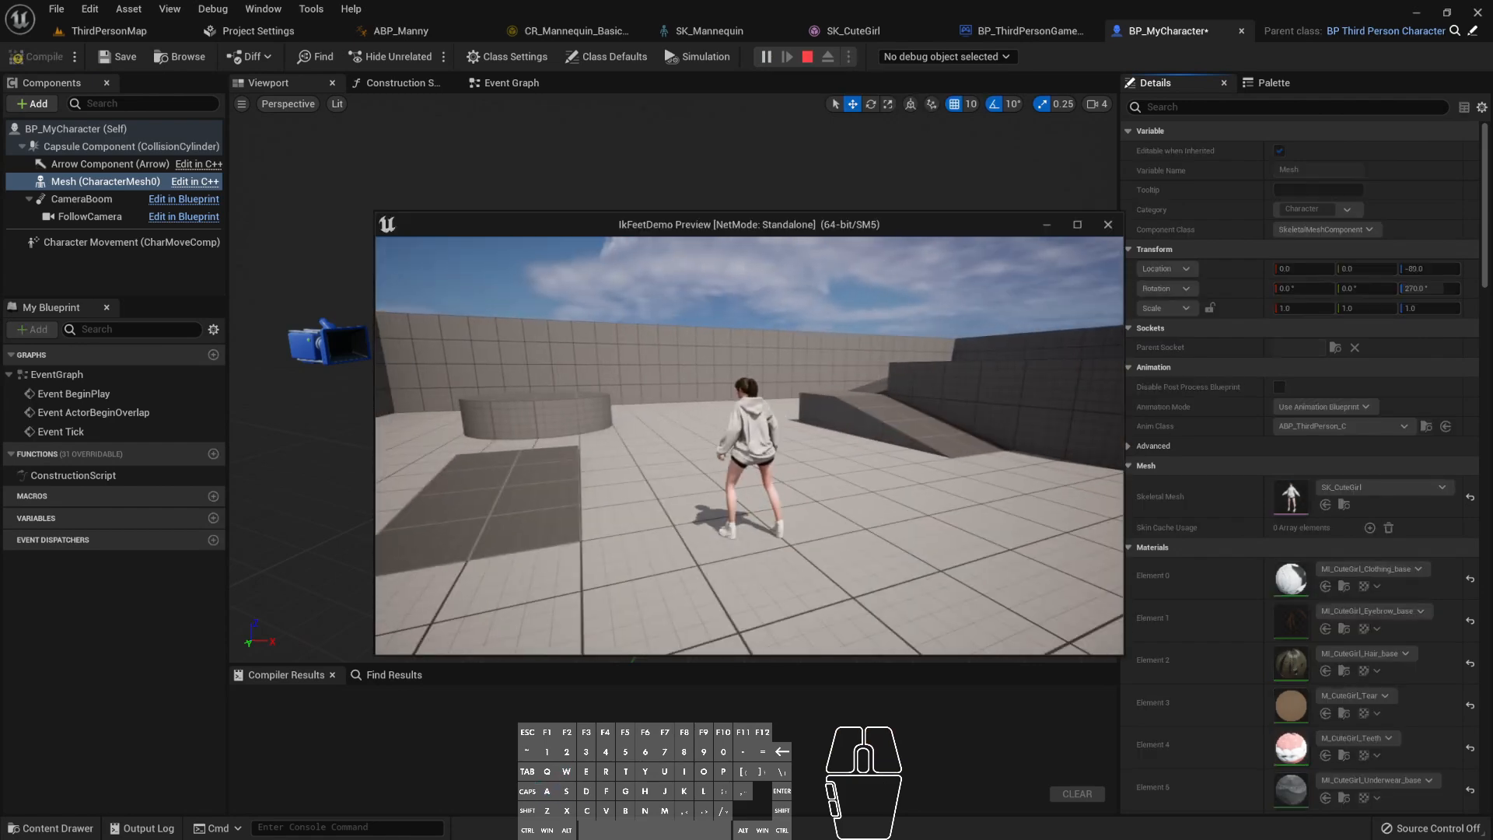
key("d")
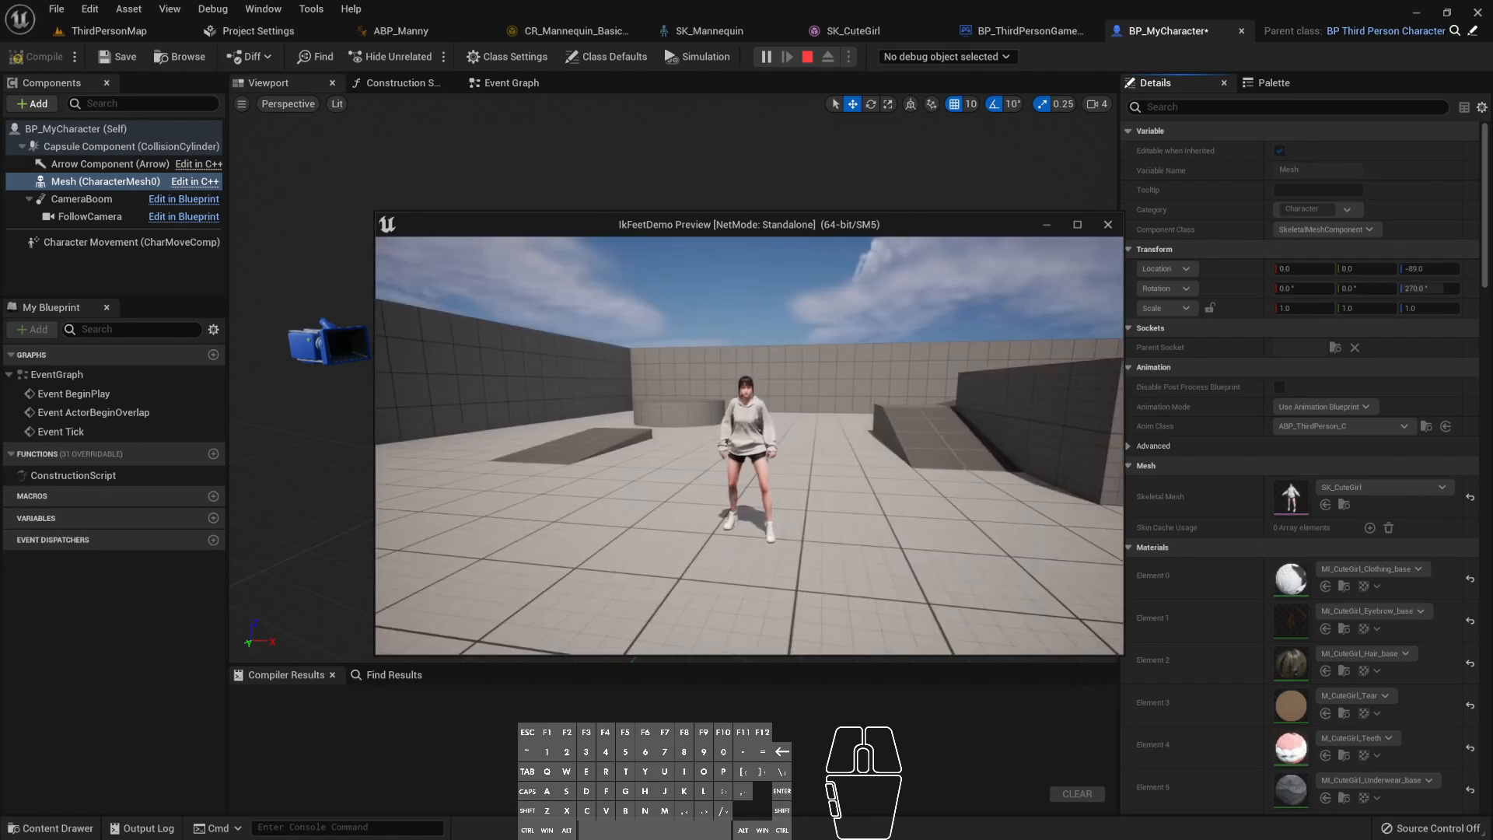
key("w")
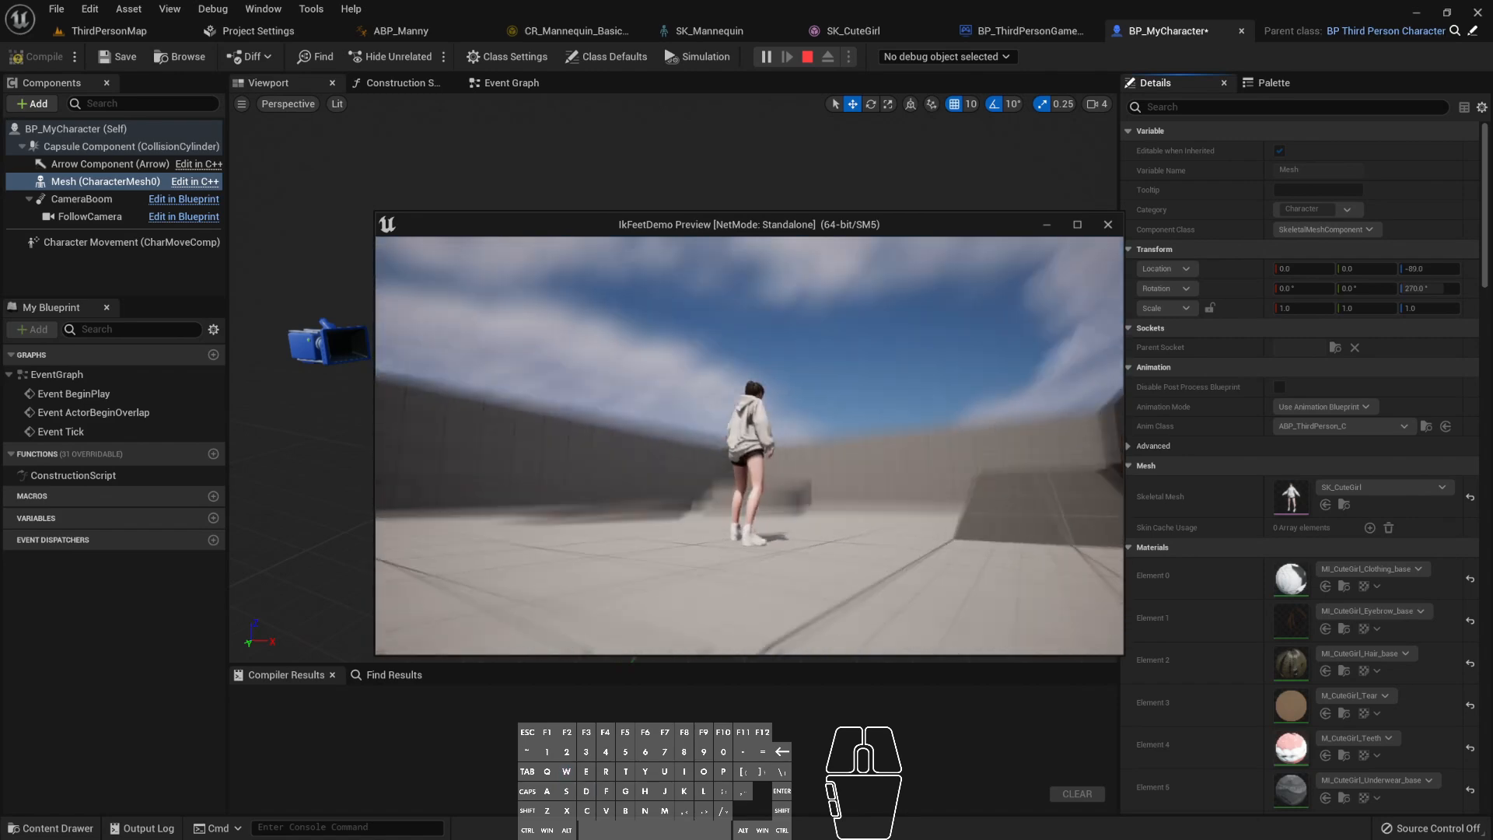
key("d")
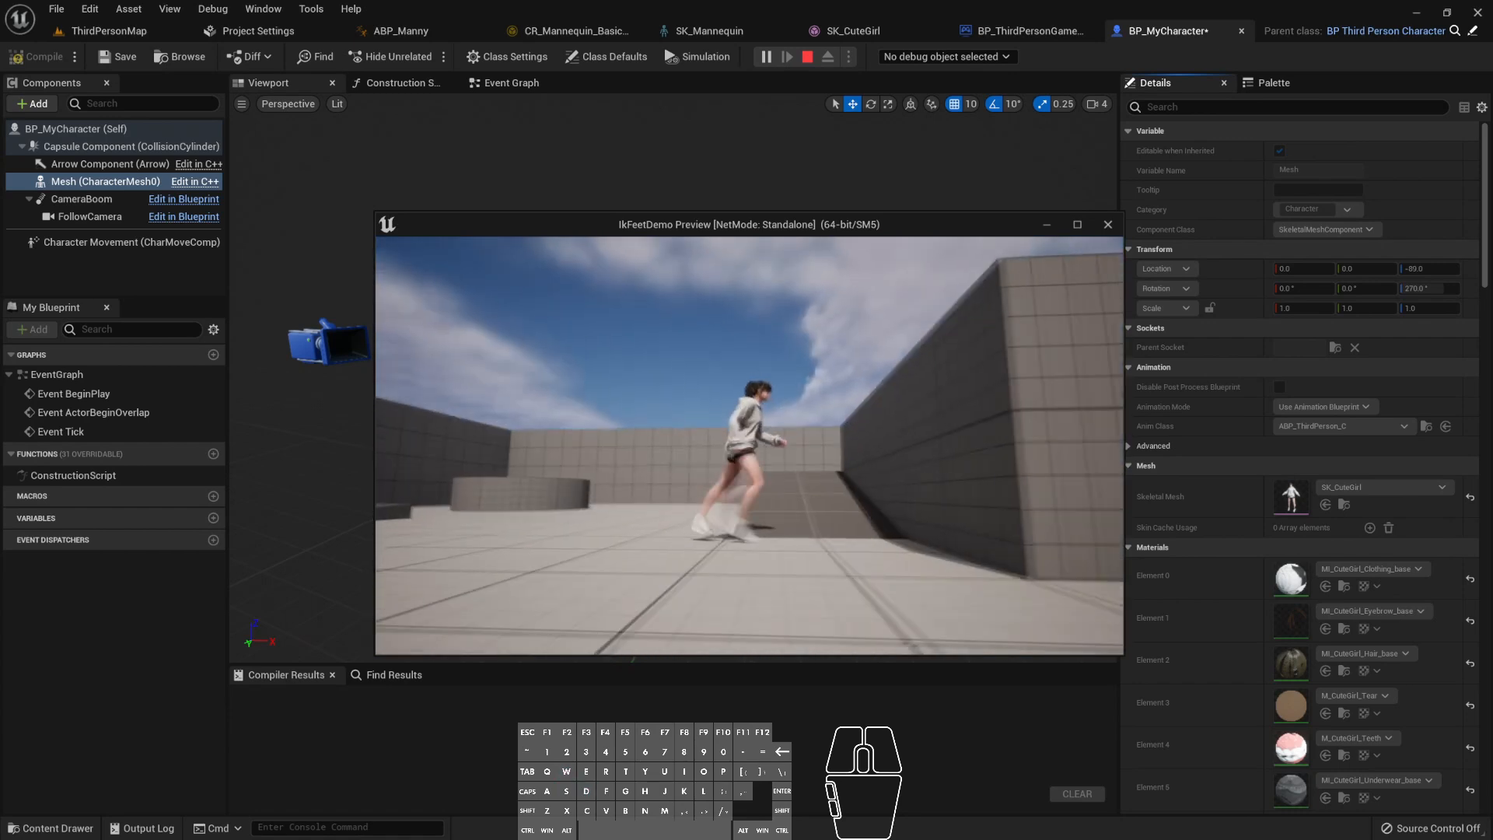
key("w")
key("a")
key("w")
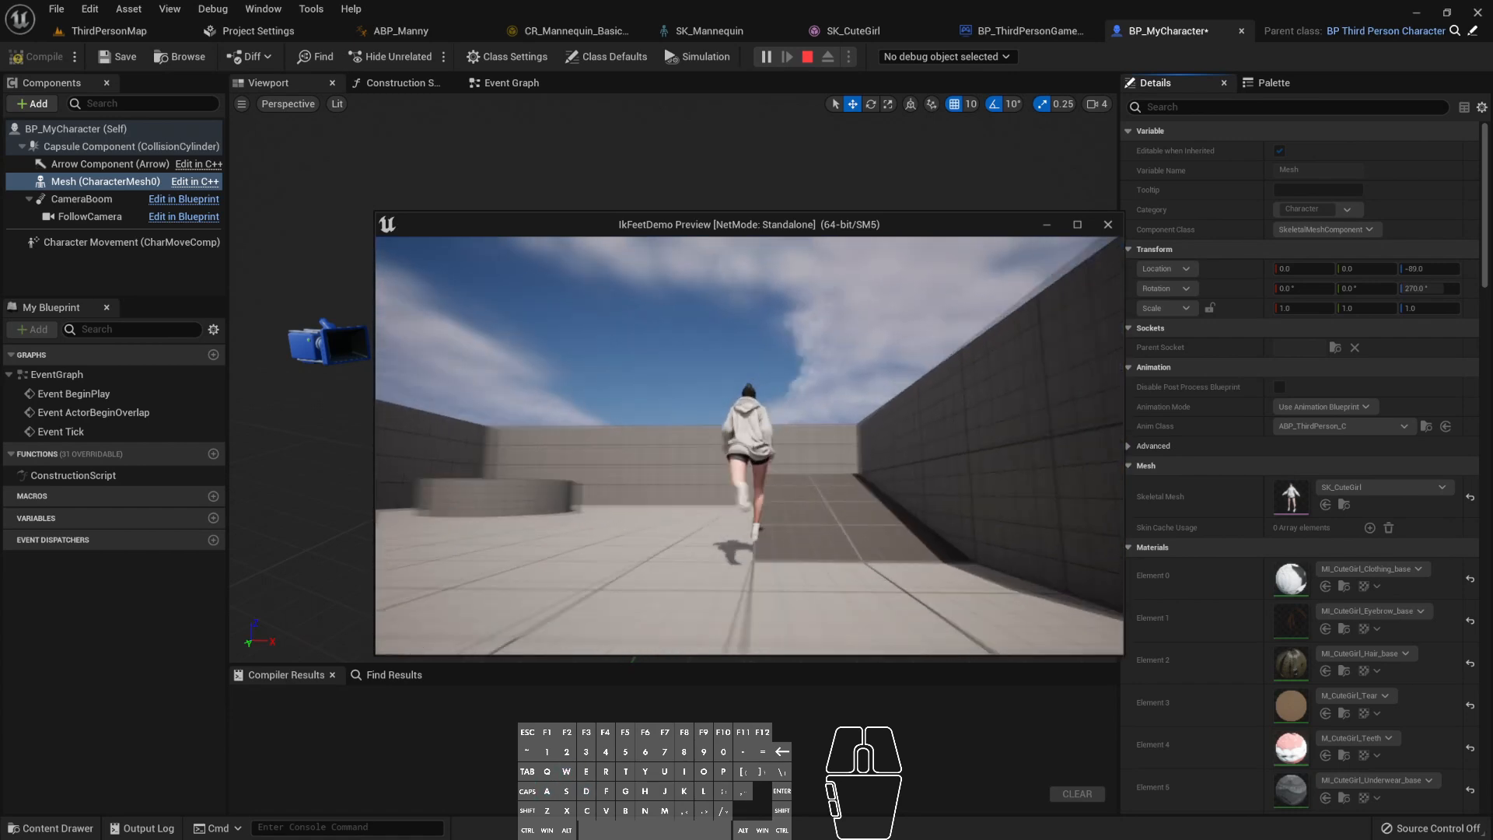
key("w")
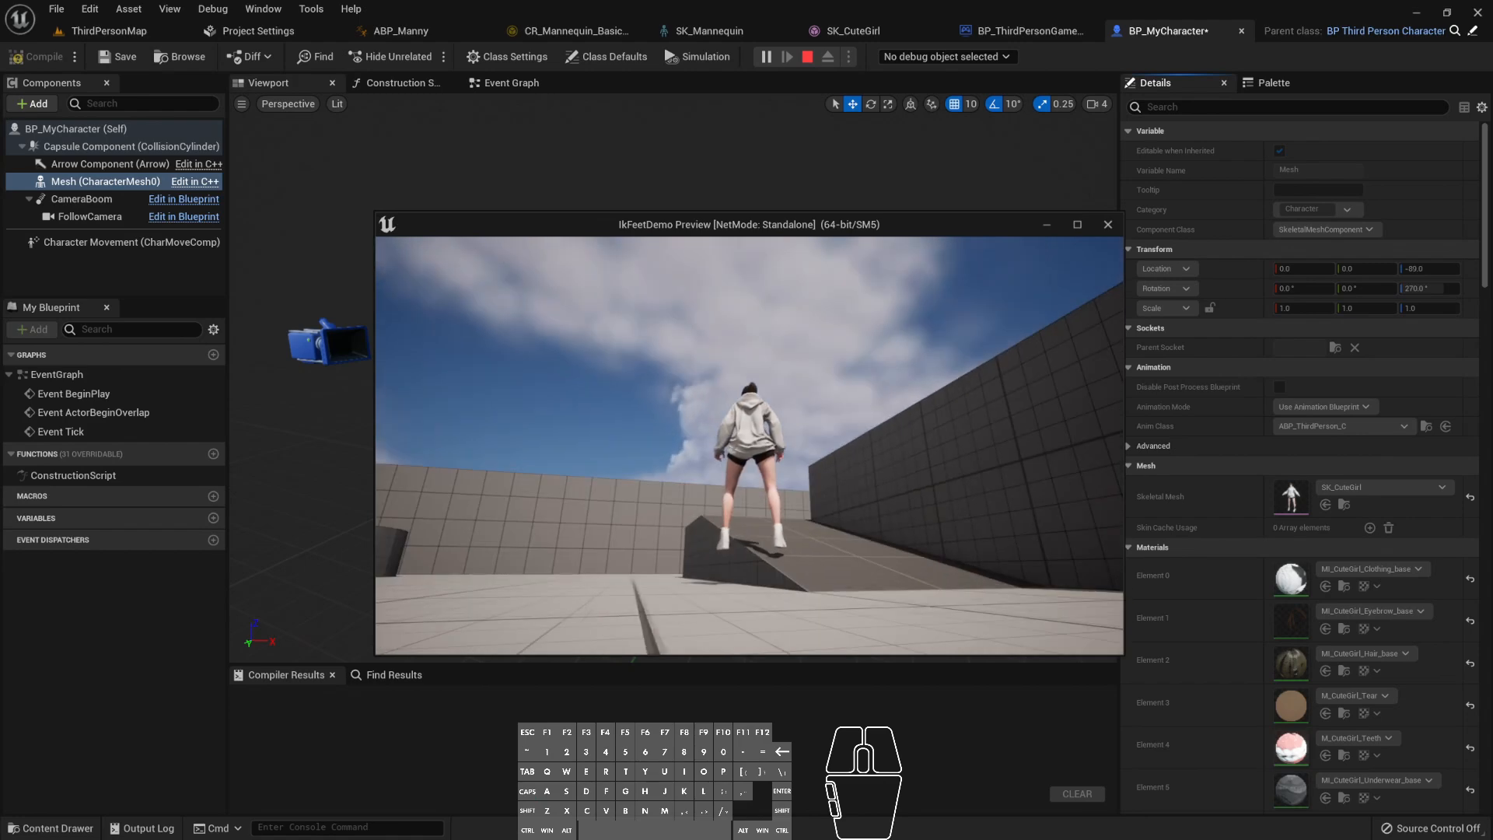
key("s")
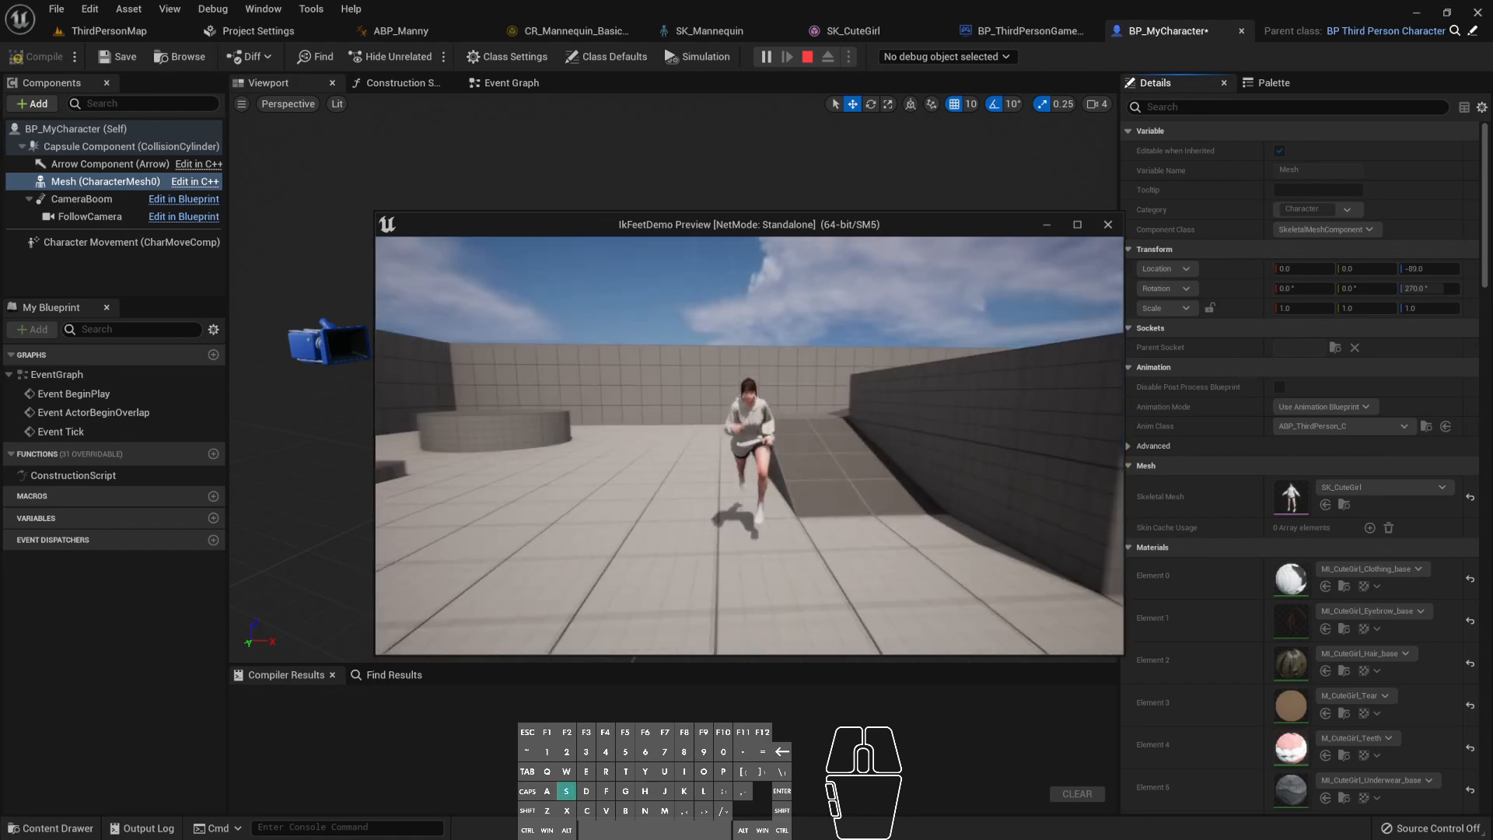
key("Escape")
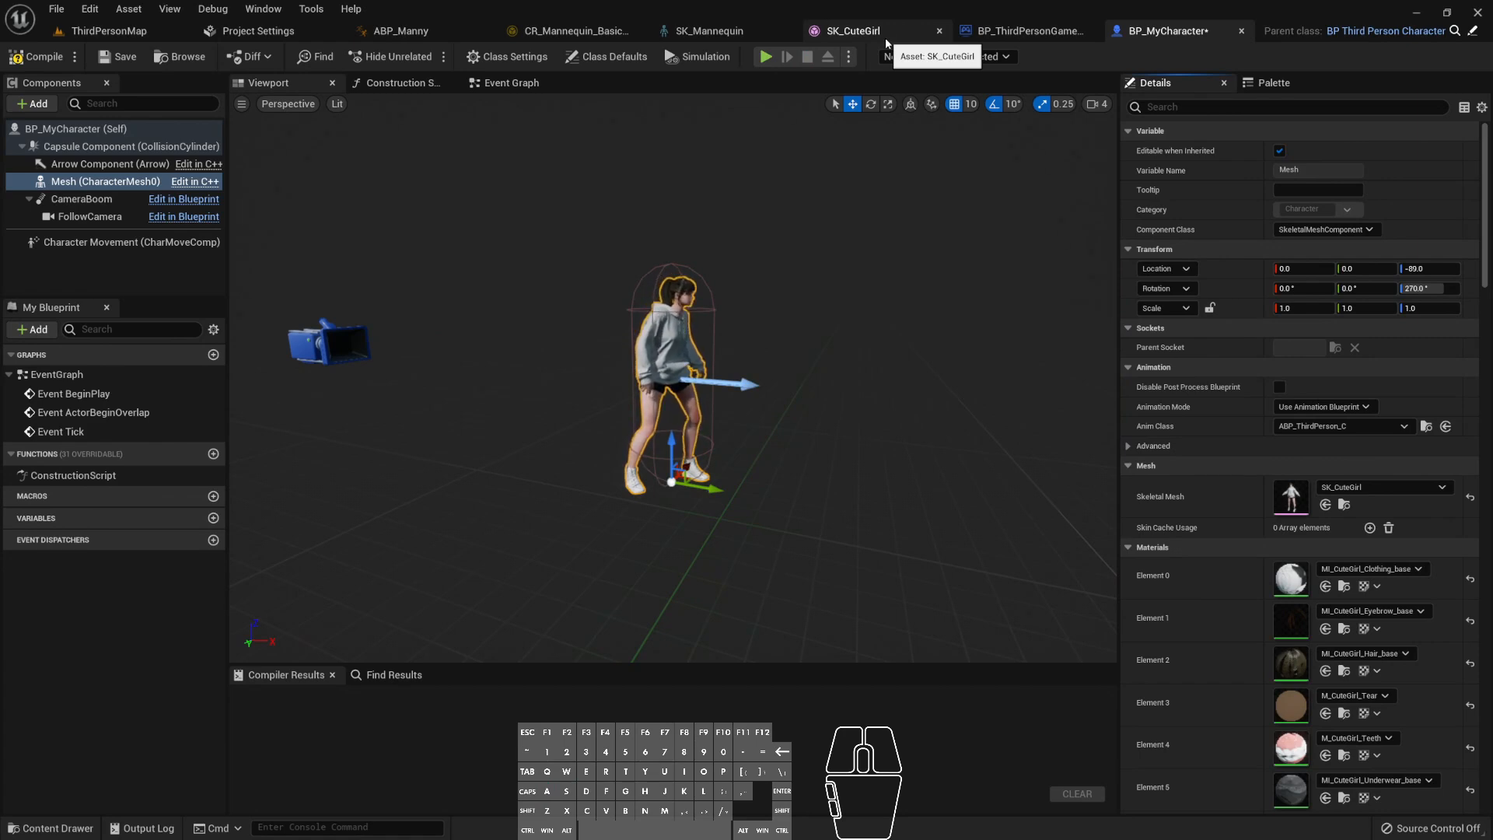
key("ctrl+alt")
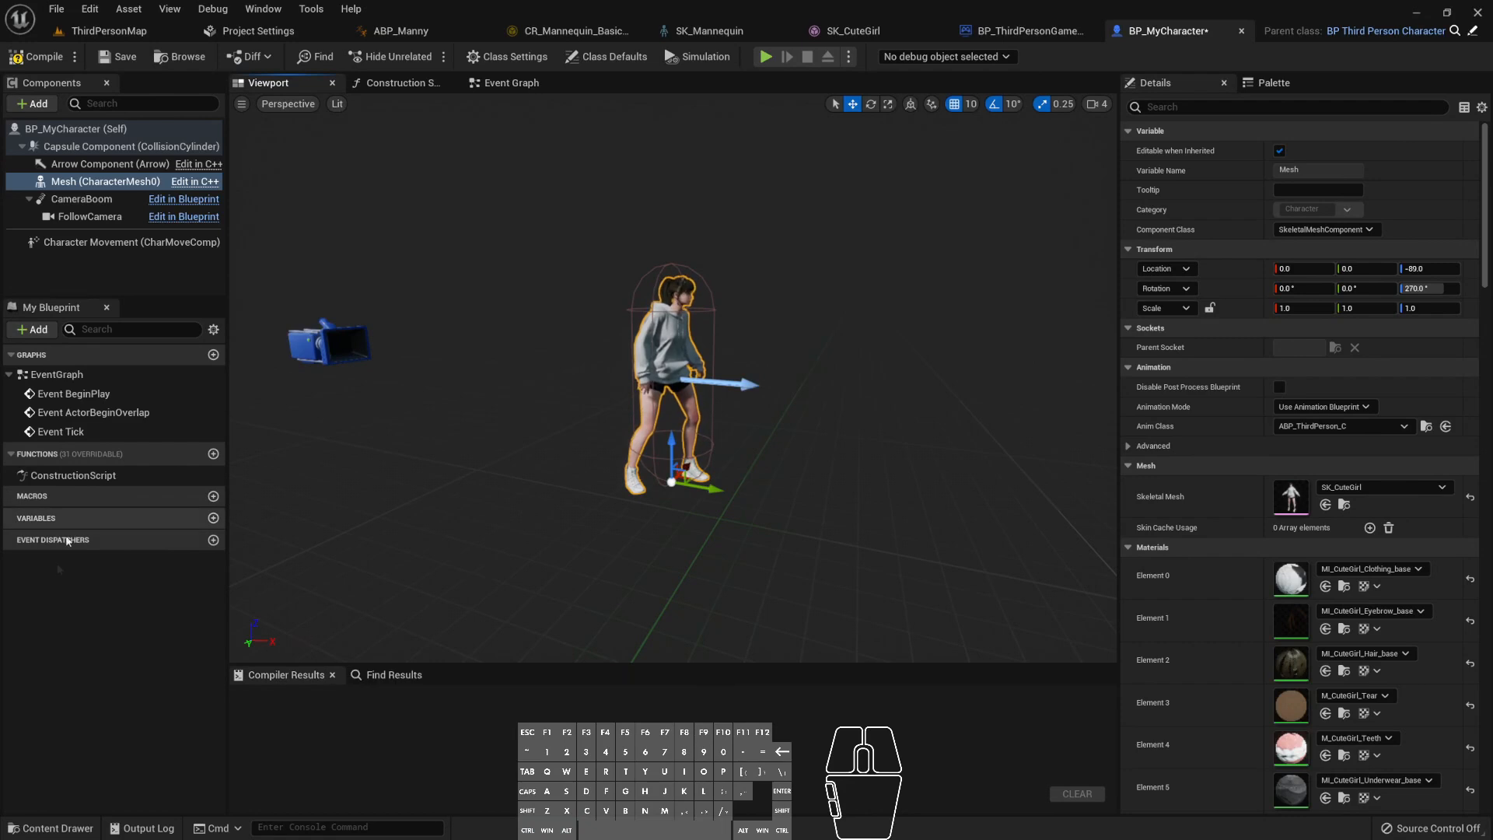
- Show the CuteGirl_Hoodie folder under SkeletalMeshes and remove the Animation Blueprint filter
left_click(53, 828)
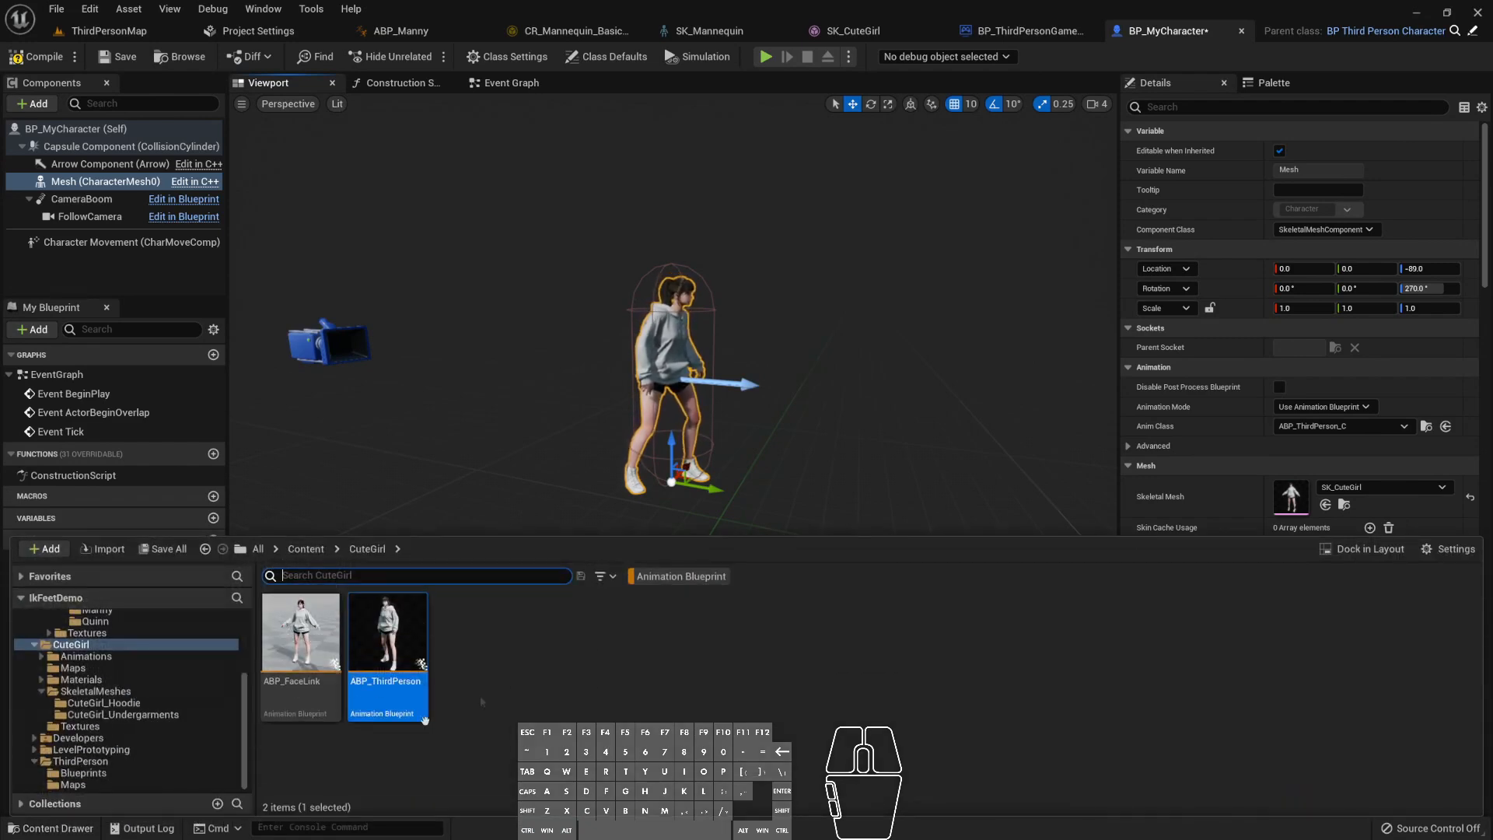
left_click(156, 691)
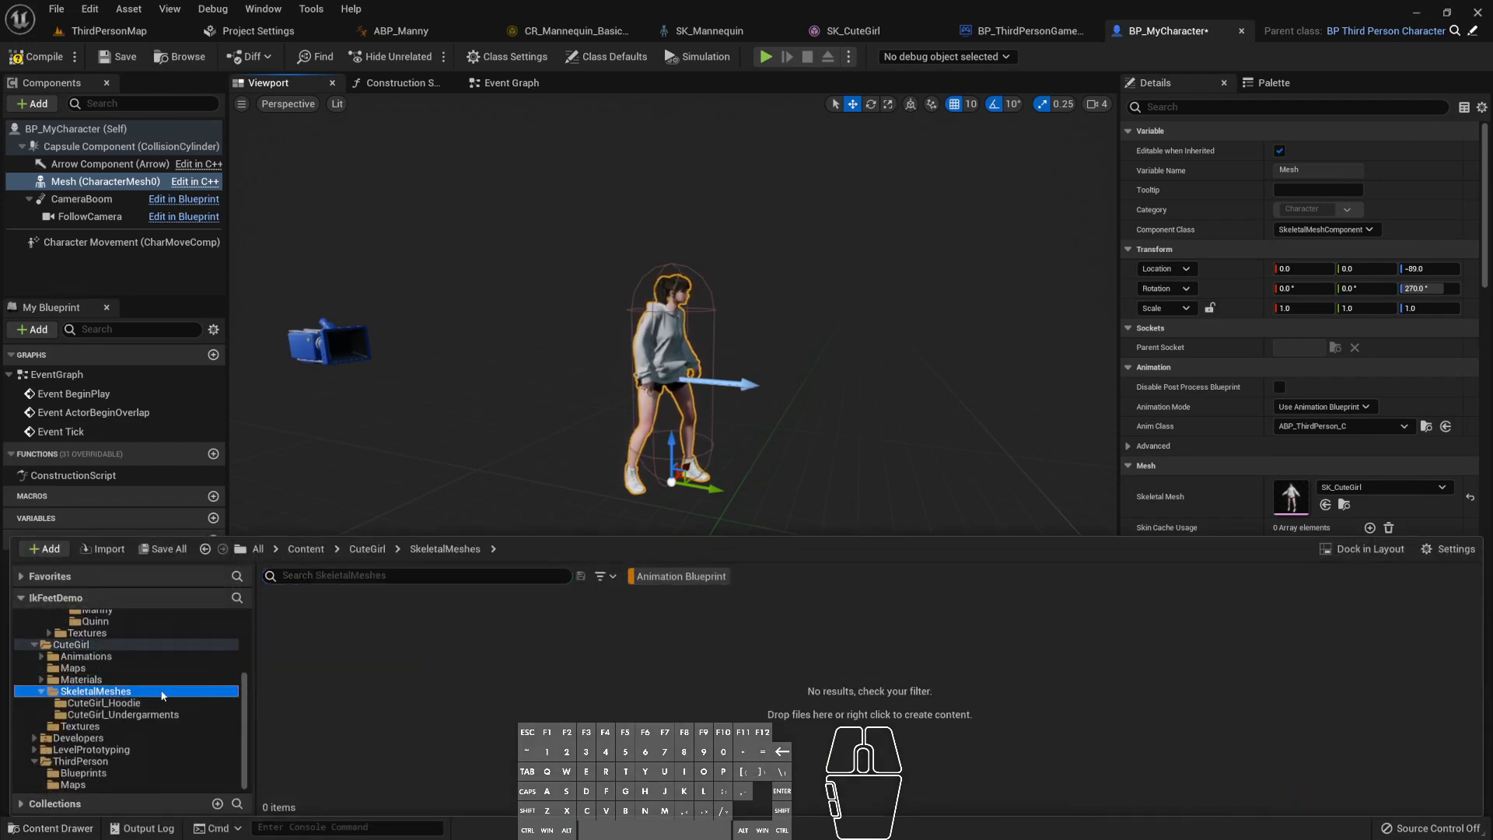
left_click(140, 703)
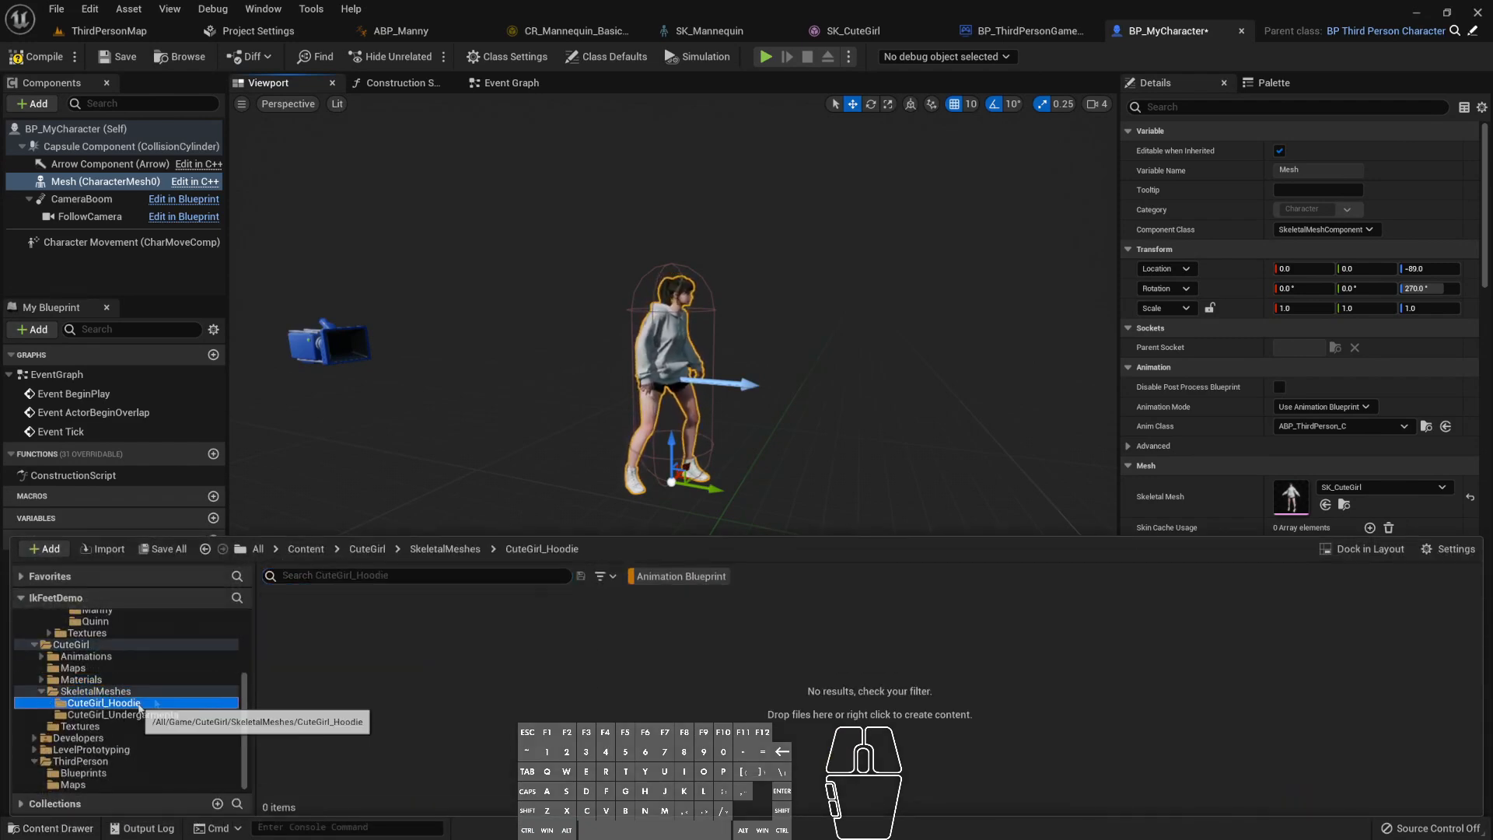
left_click(665, 579)
right_click(665, 579)
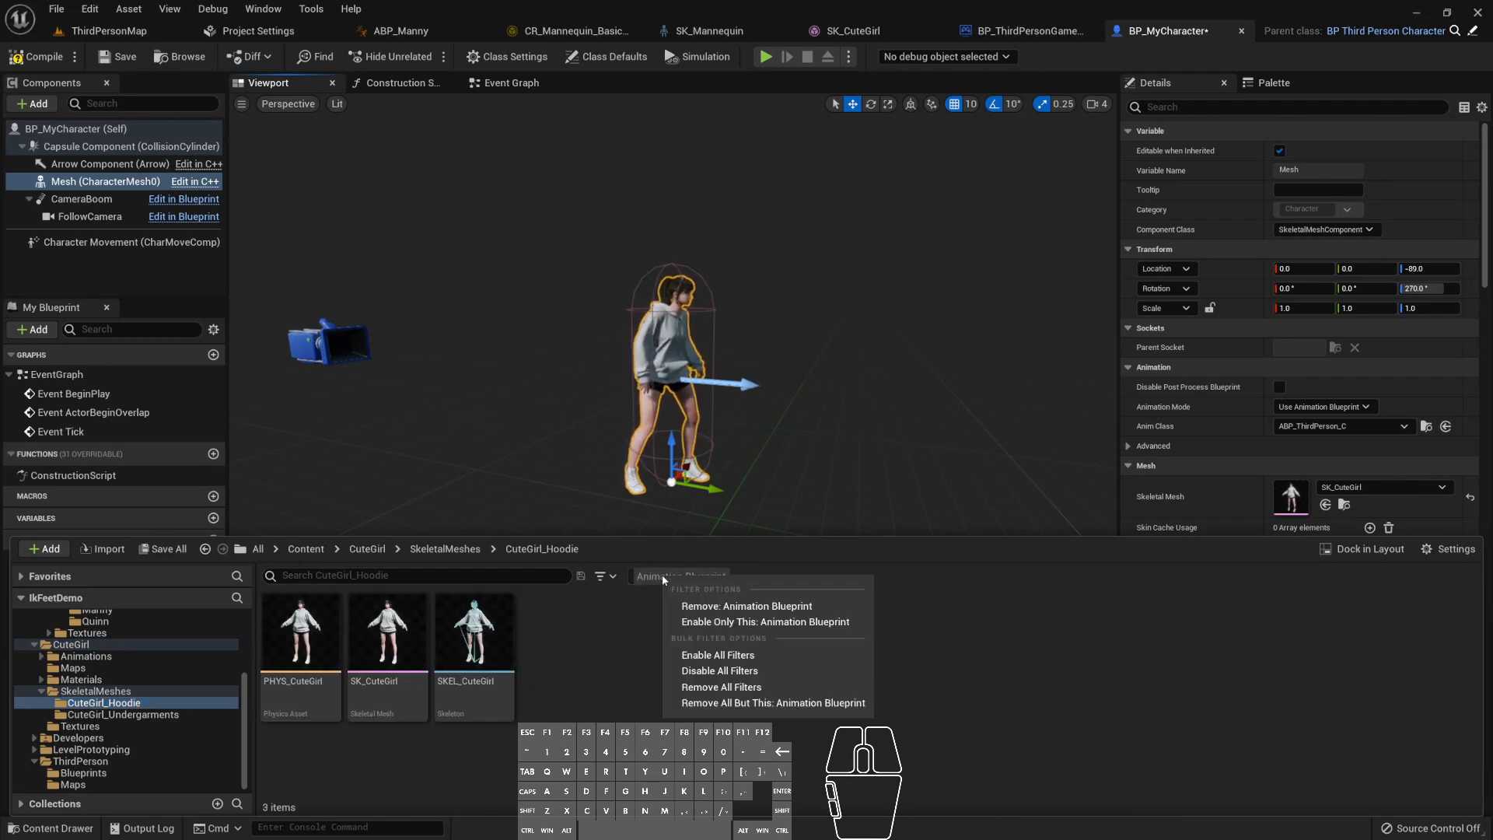
left_click(726, 607)
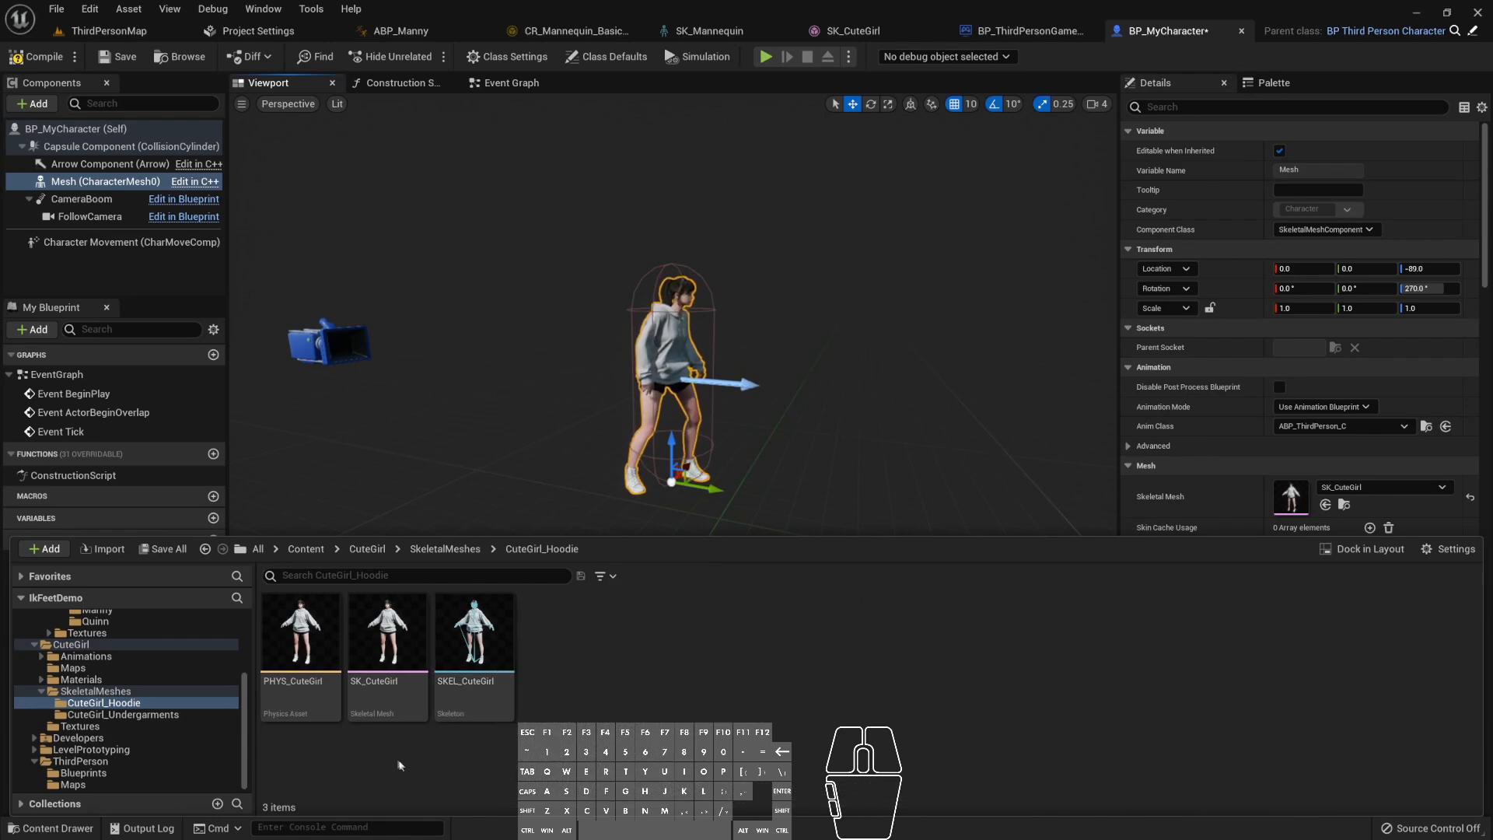
- Create a Control Rig asset from the SK_CuteGirl skeletal mesh
left_click(371, 643)
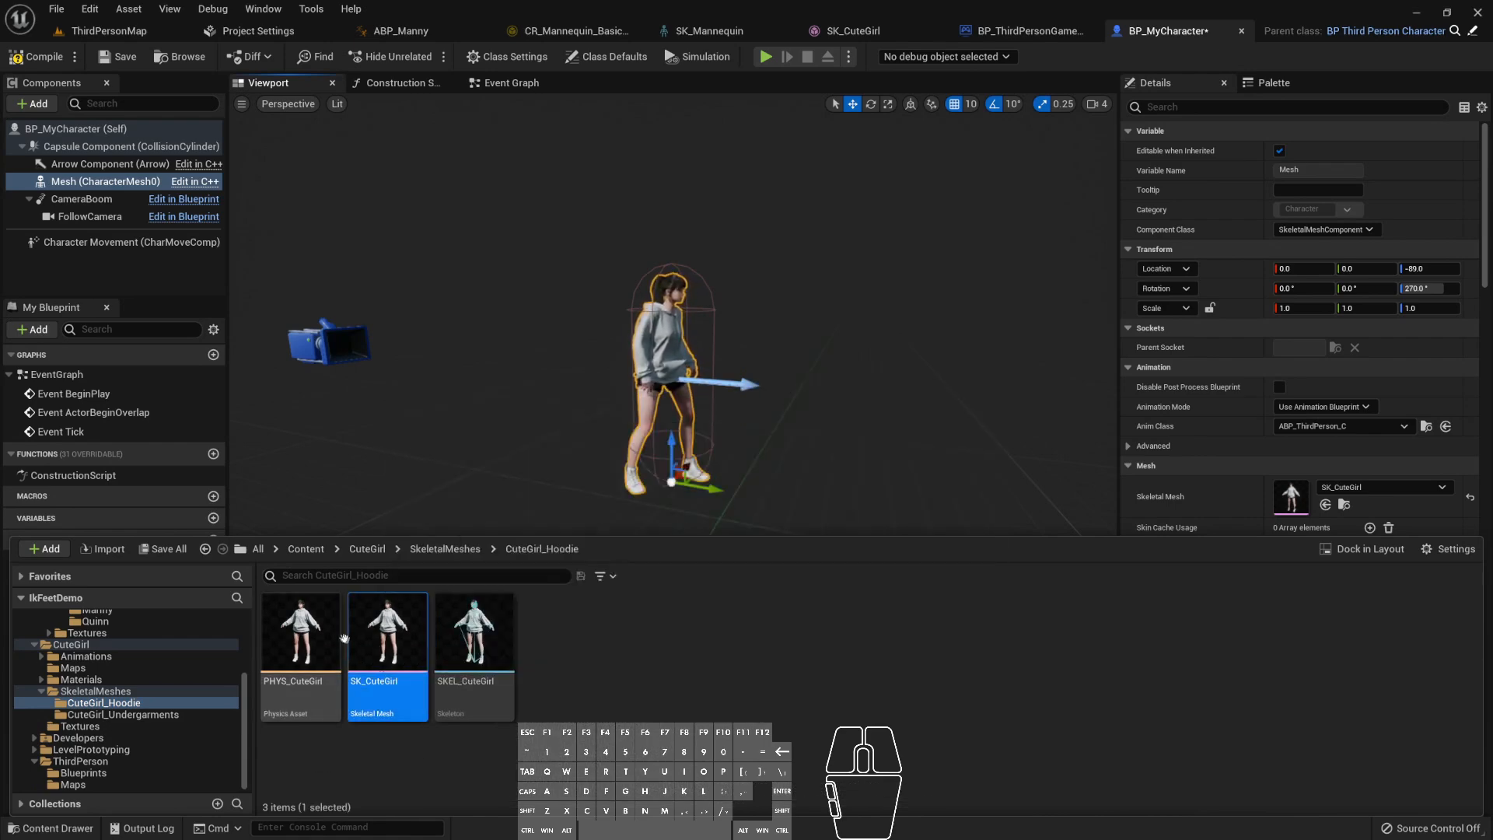
right_click(385, 650)
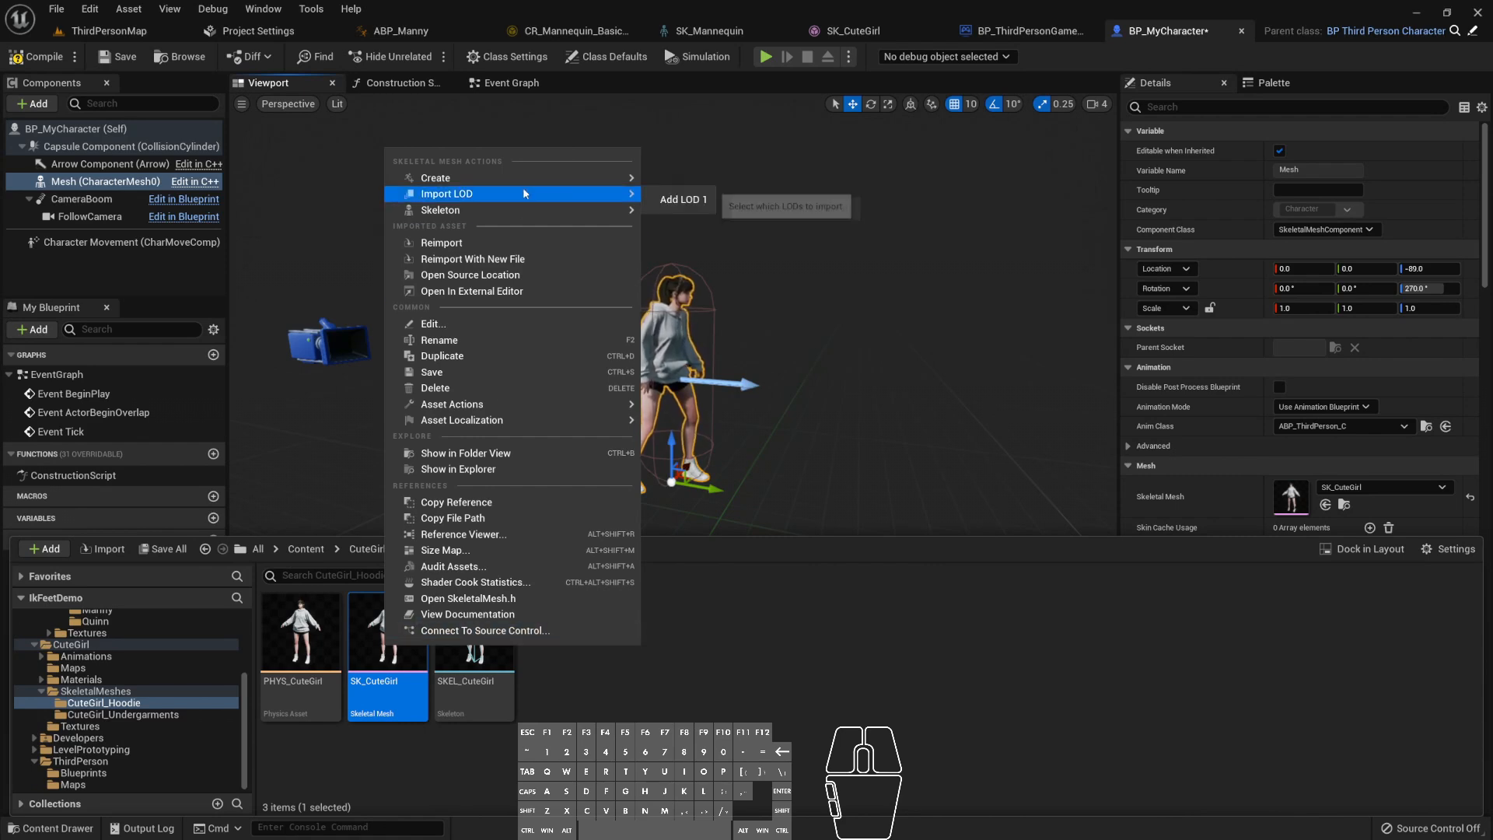
mouse_move(528, 184)
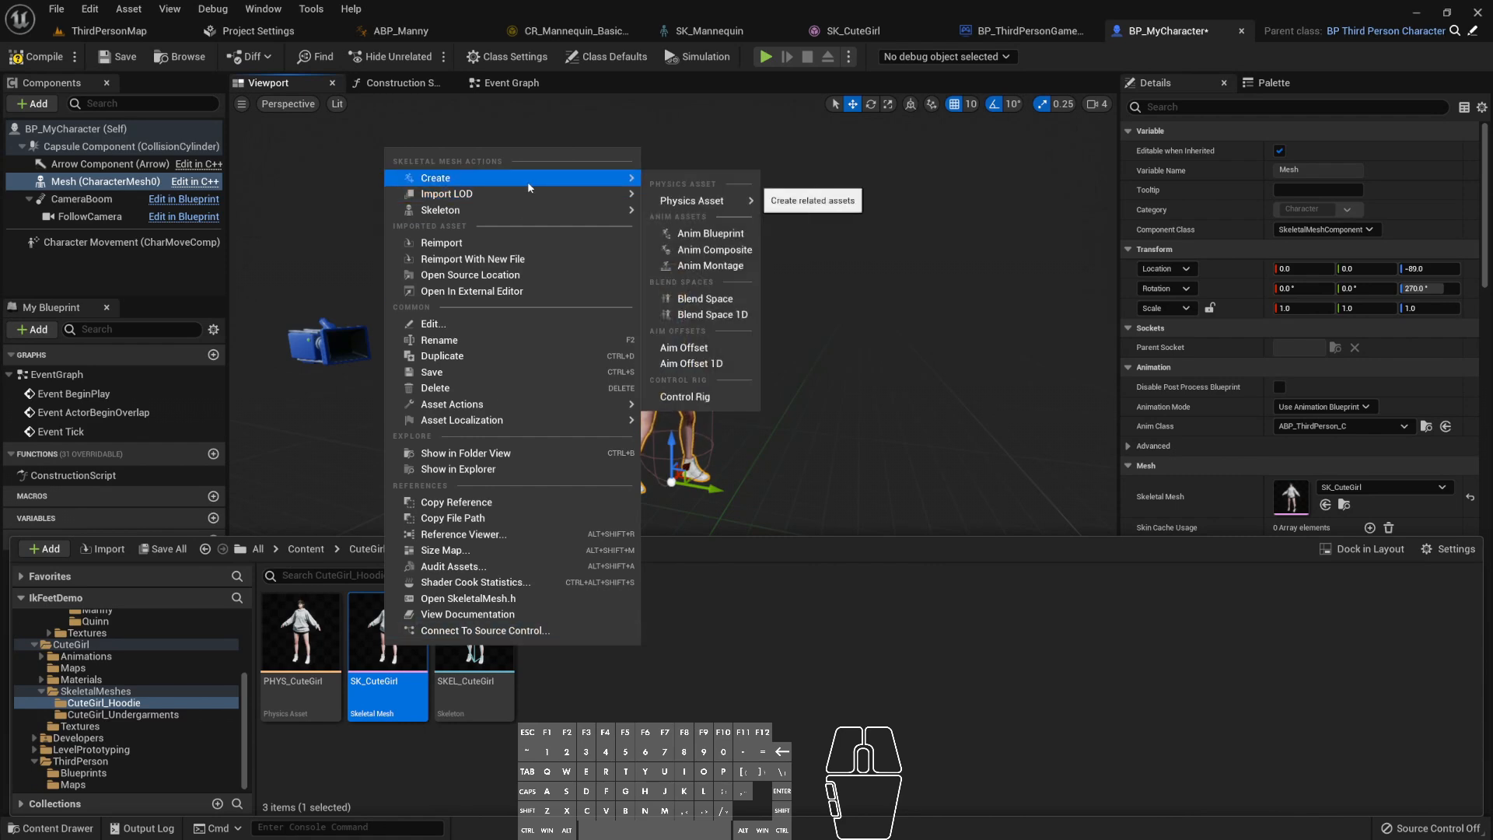
left_click(685, 397)
left_click(700, 615)
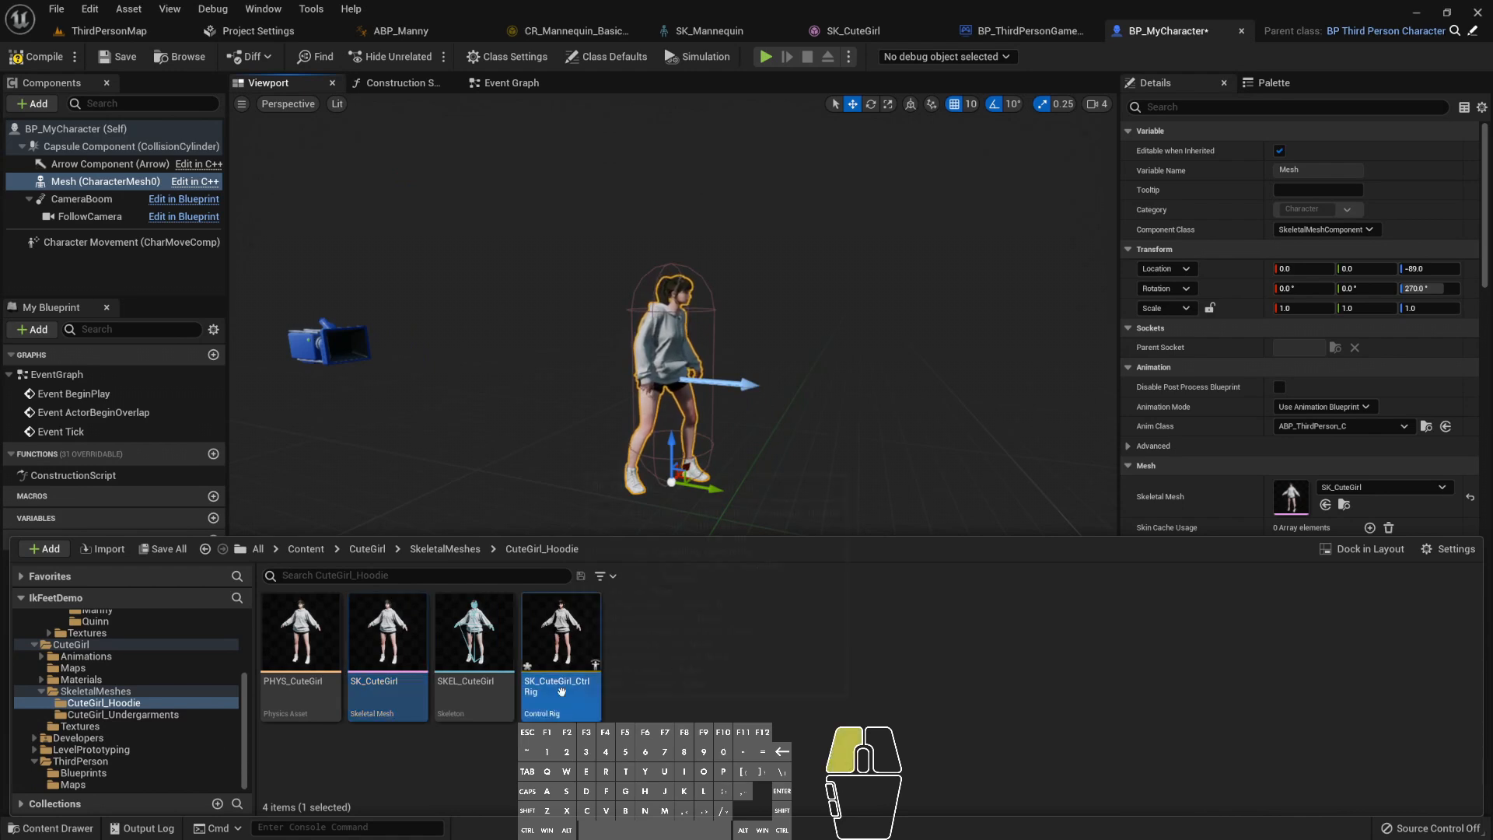
- Rename the new Control Rig to CR_CuteGirl_IkFeet and open it for editing
key("F2")
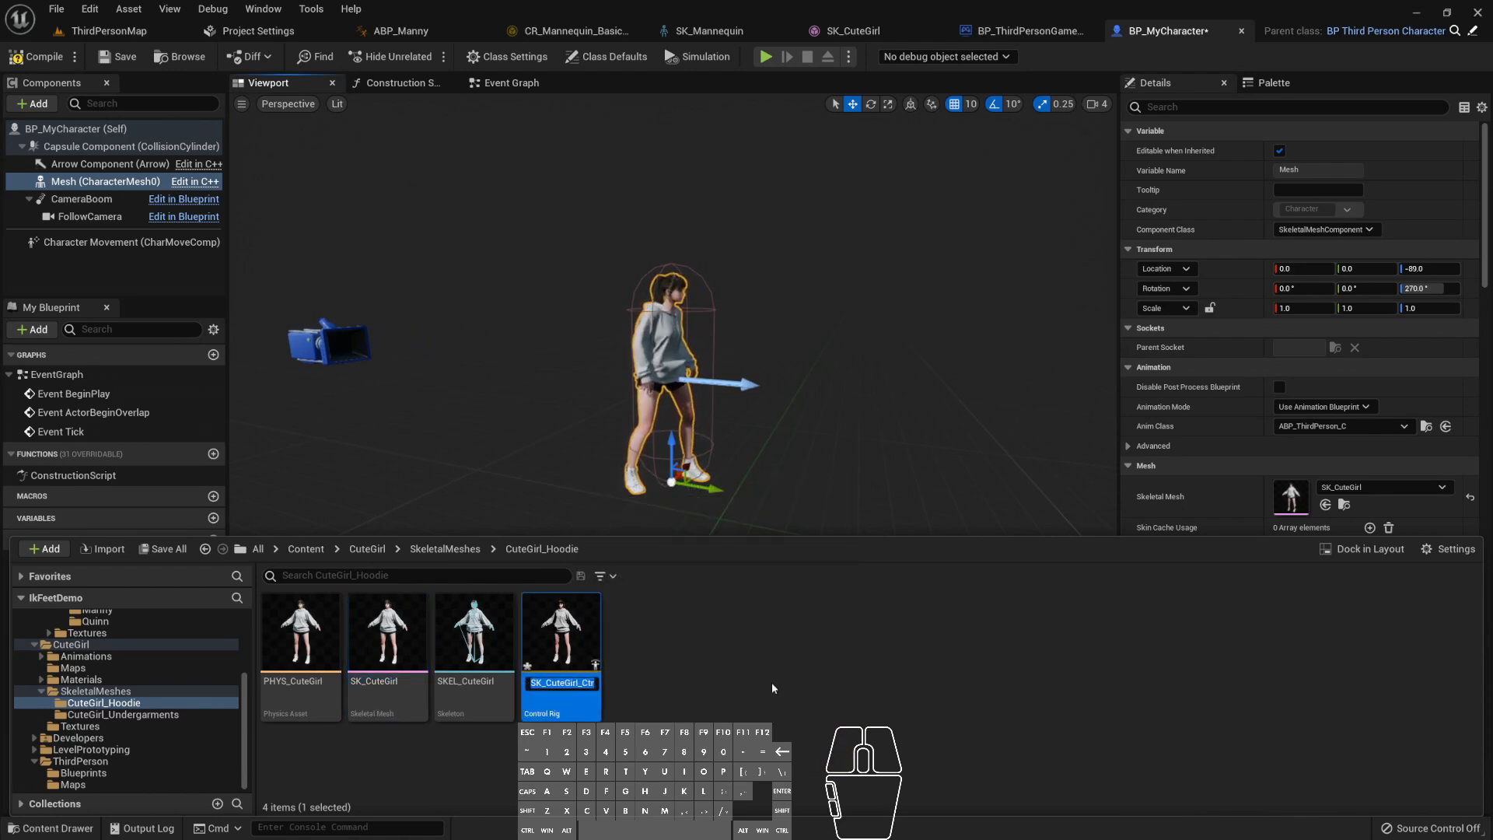
type("CR")
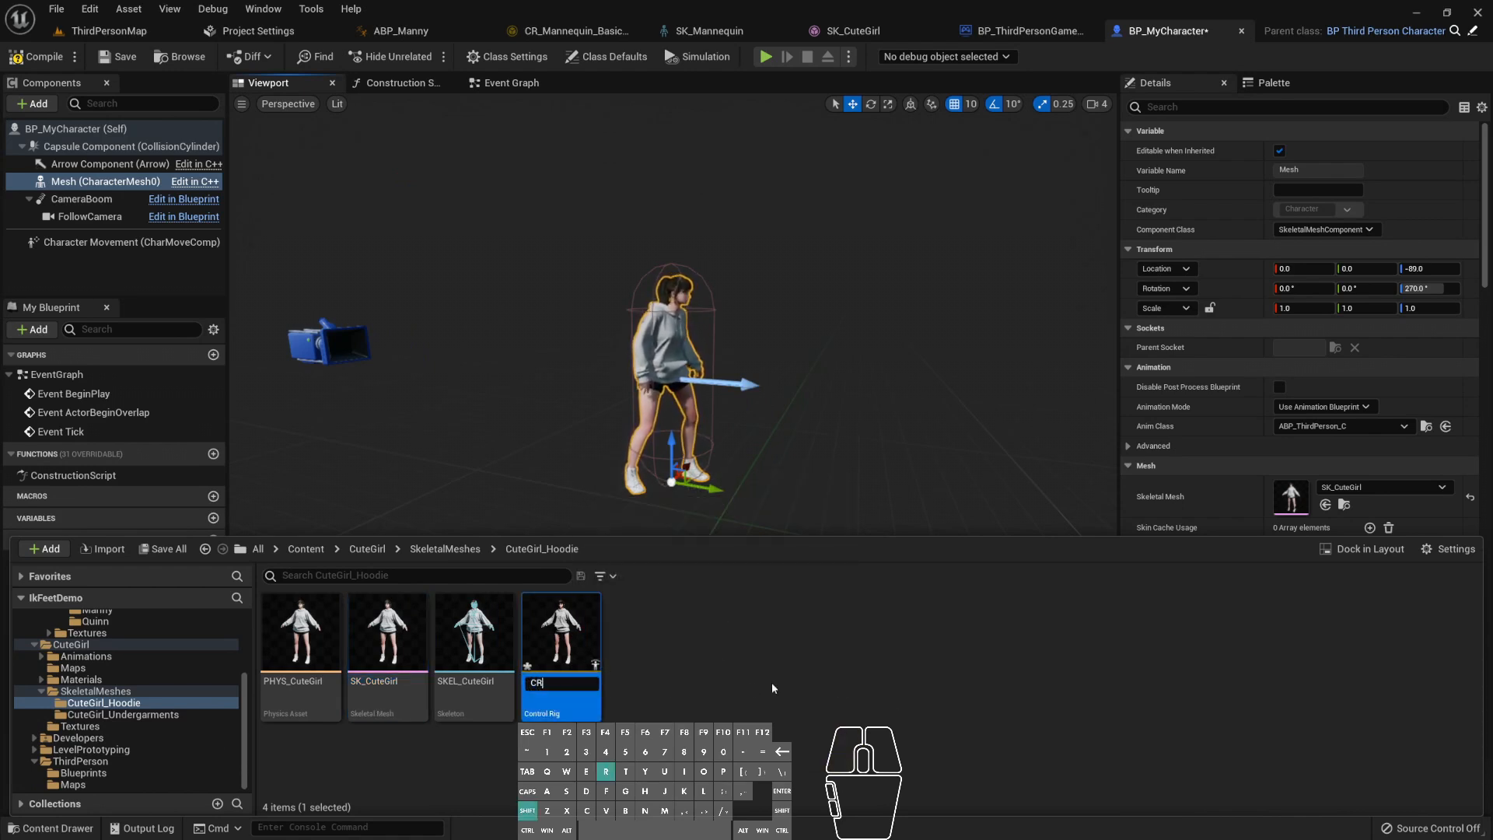
type("_CuteGirl")
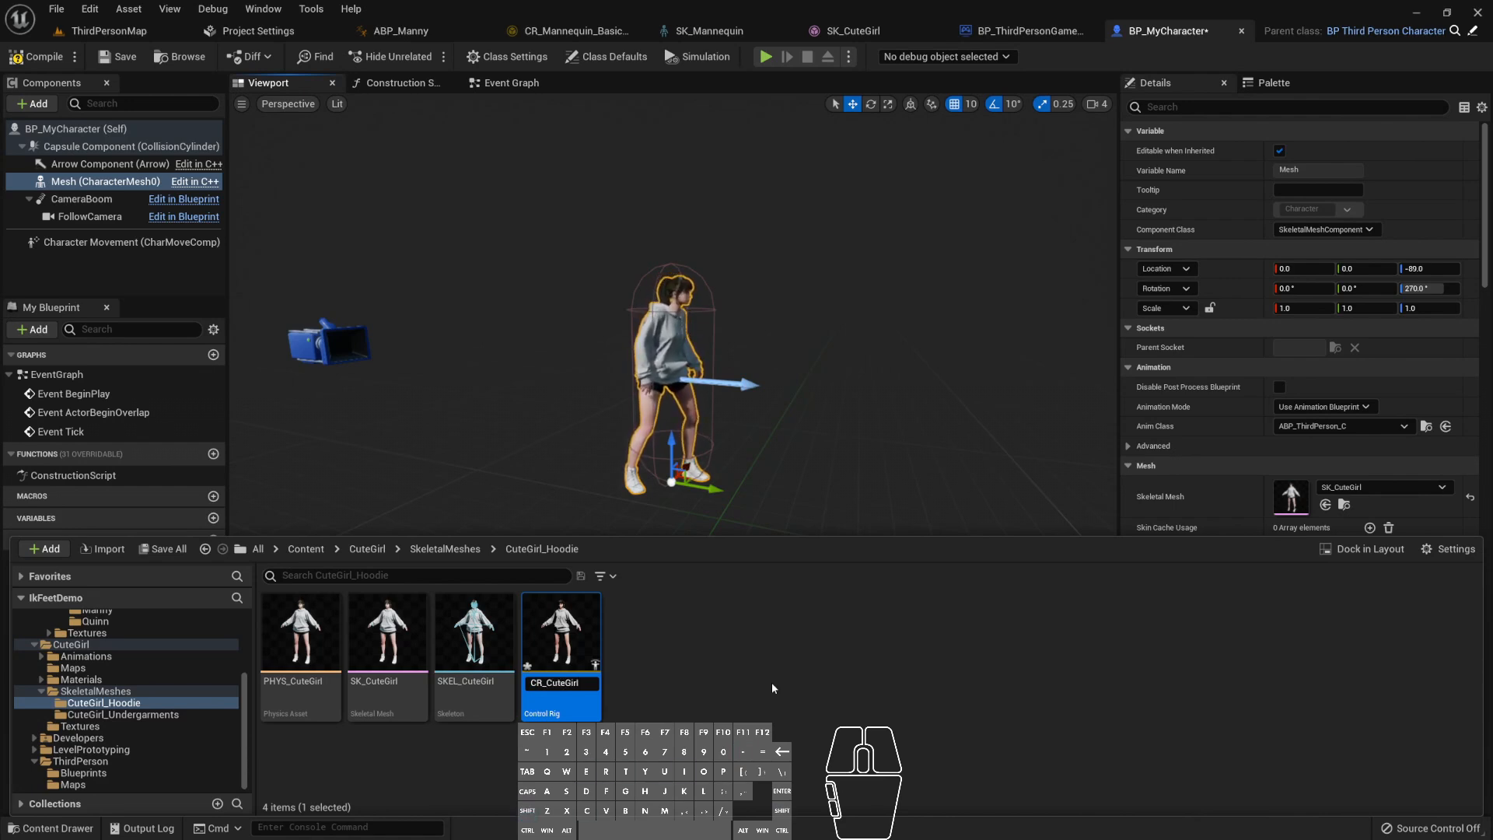
type("IK")
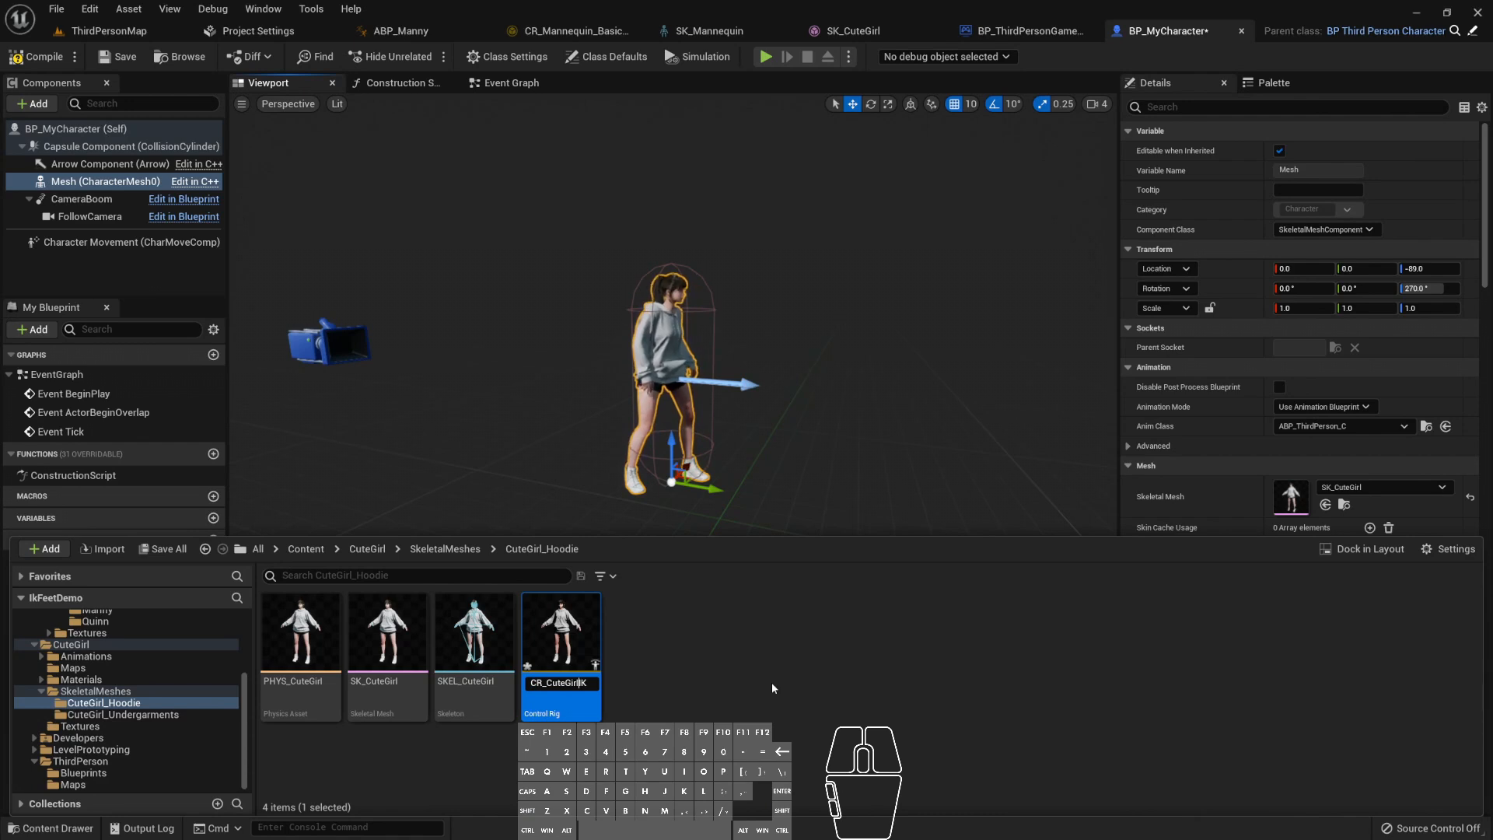
key("BackSpace")
type("kFeet")
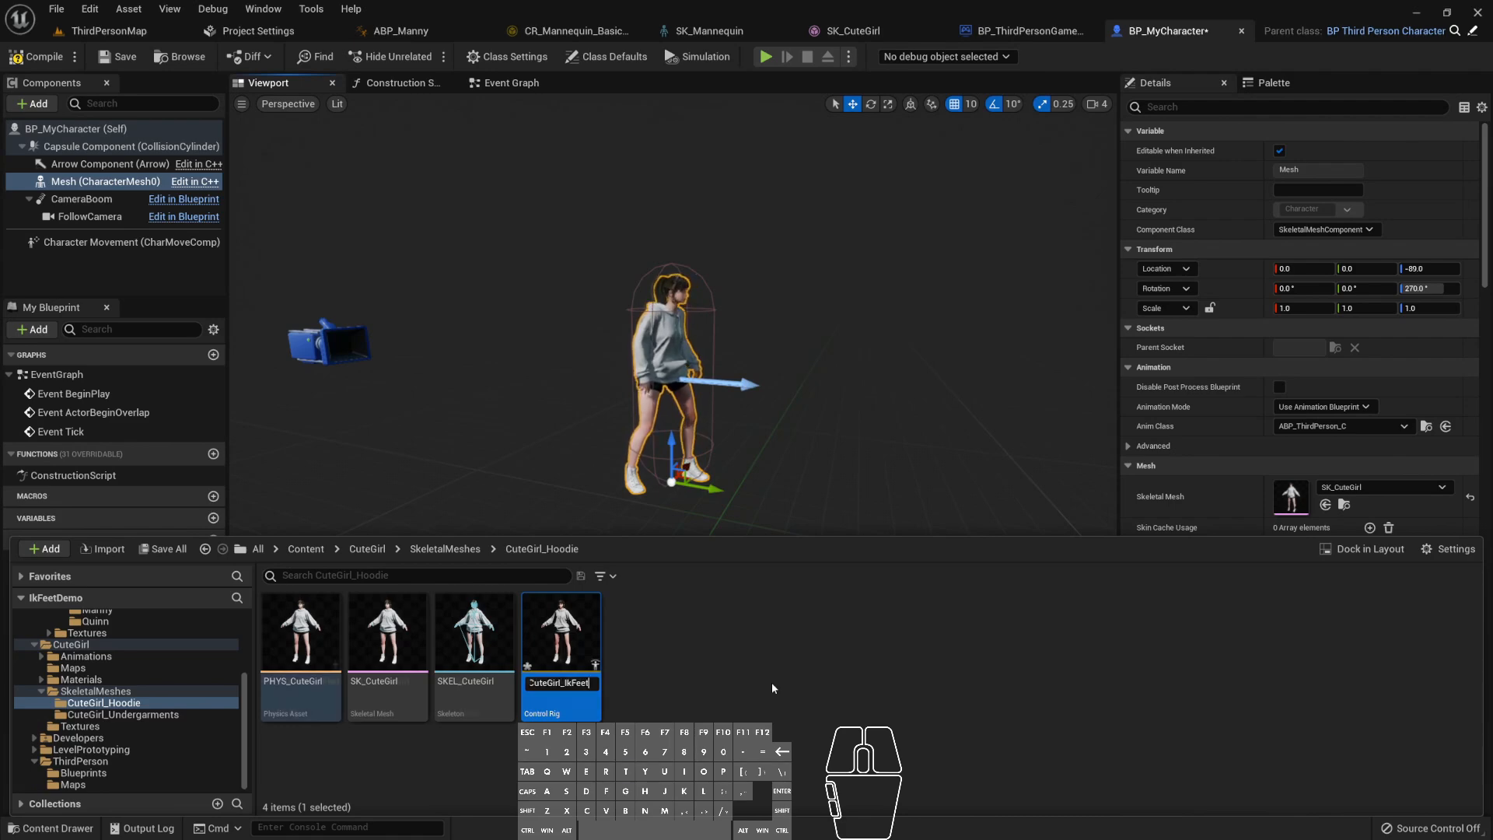
key("Return")
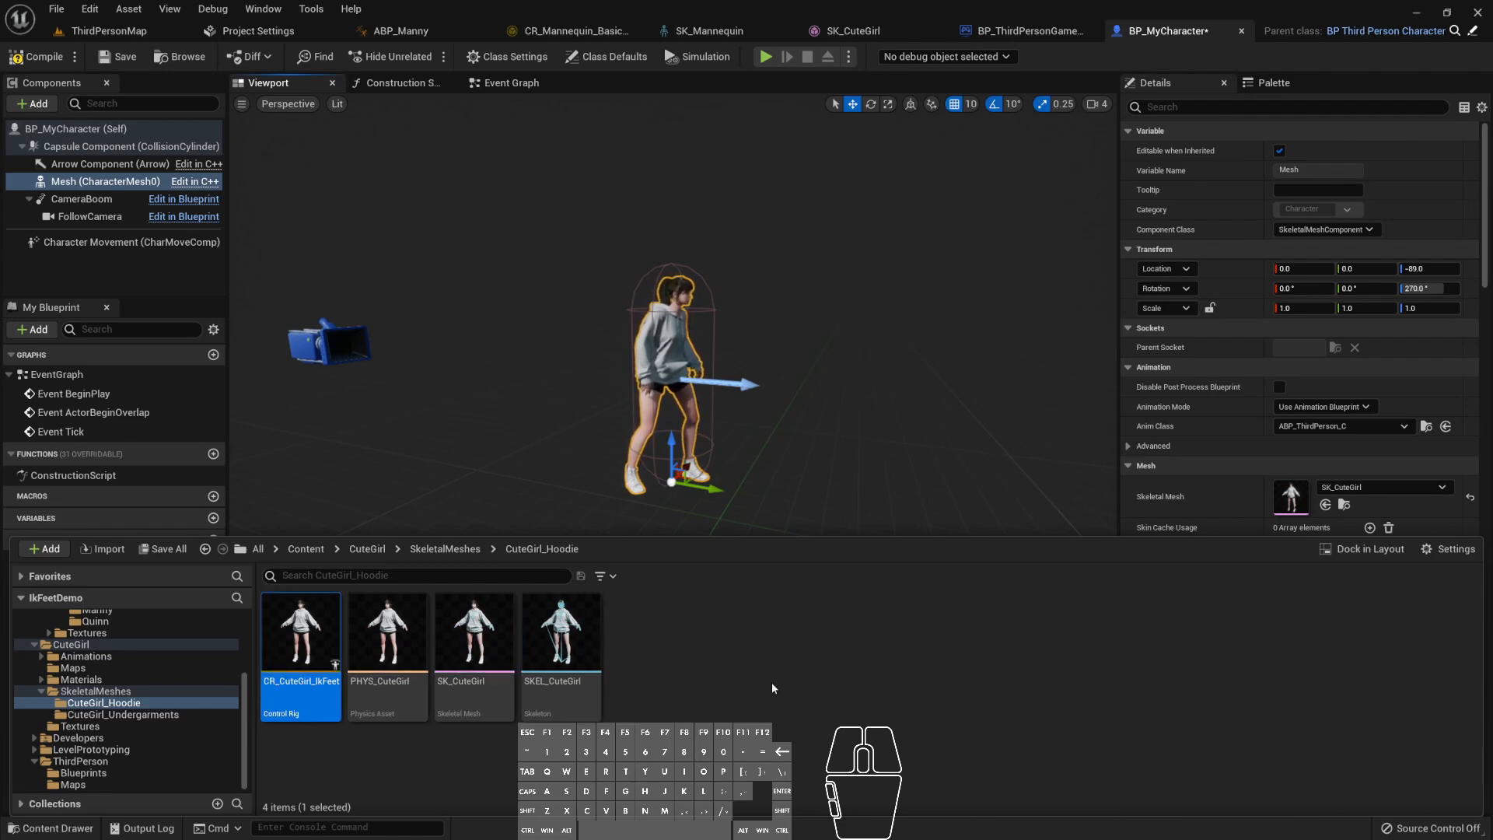
key("Return")
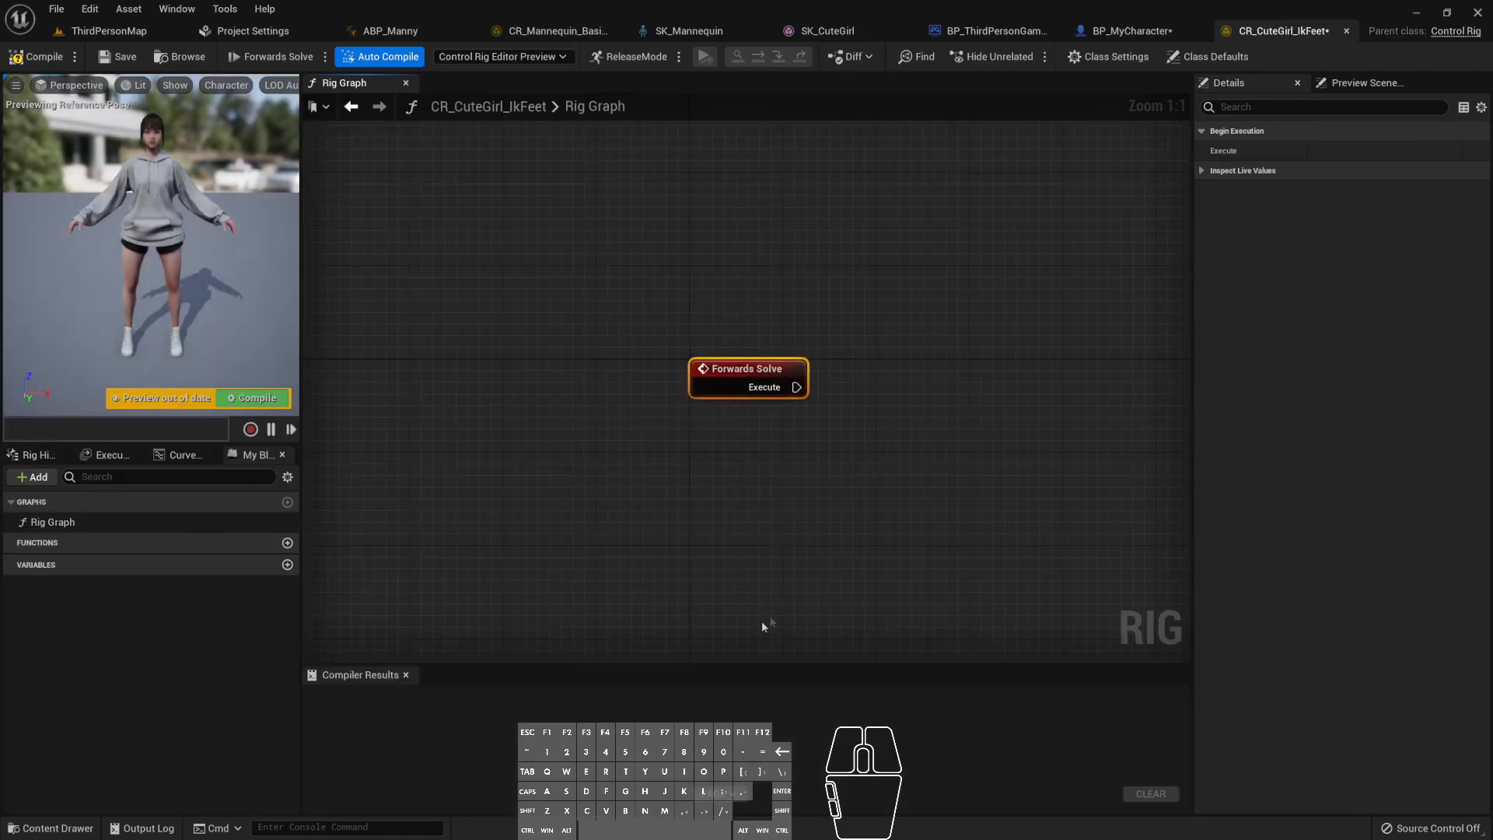
- Save all assets and close the third-person game mode Blueprint, SK_CuteGirl and SK_Mannequin editors
left_click(56, 8)
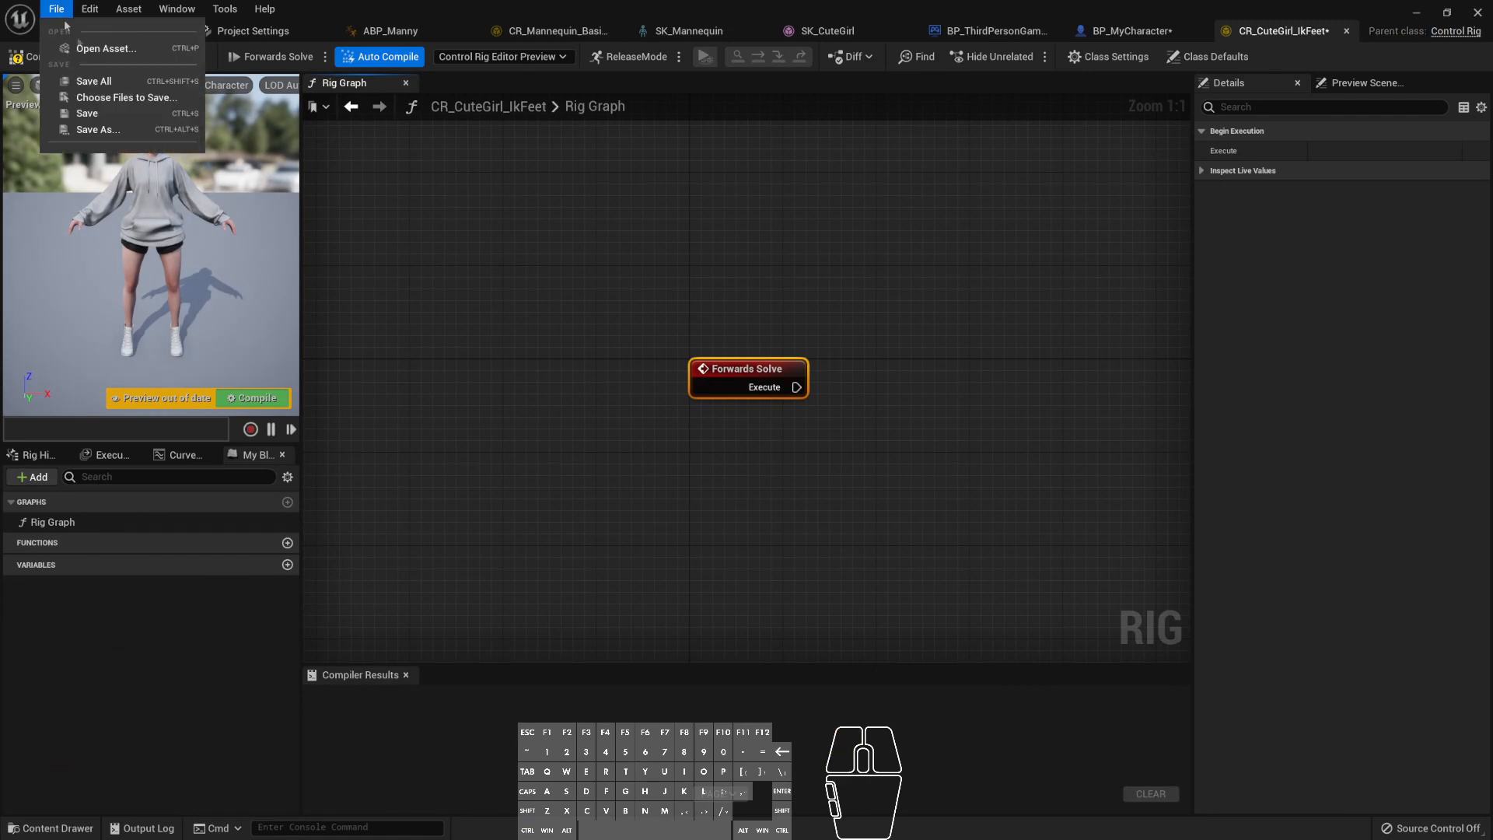
left_click(85, 85)
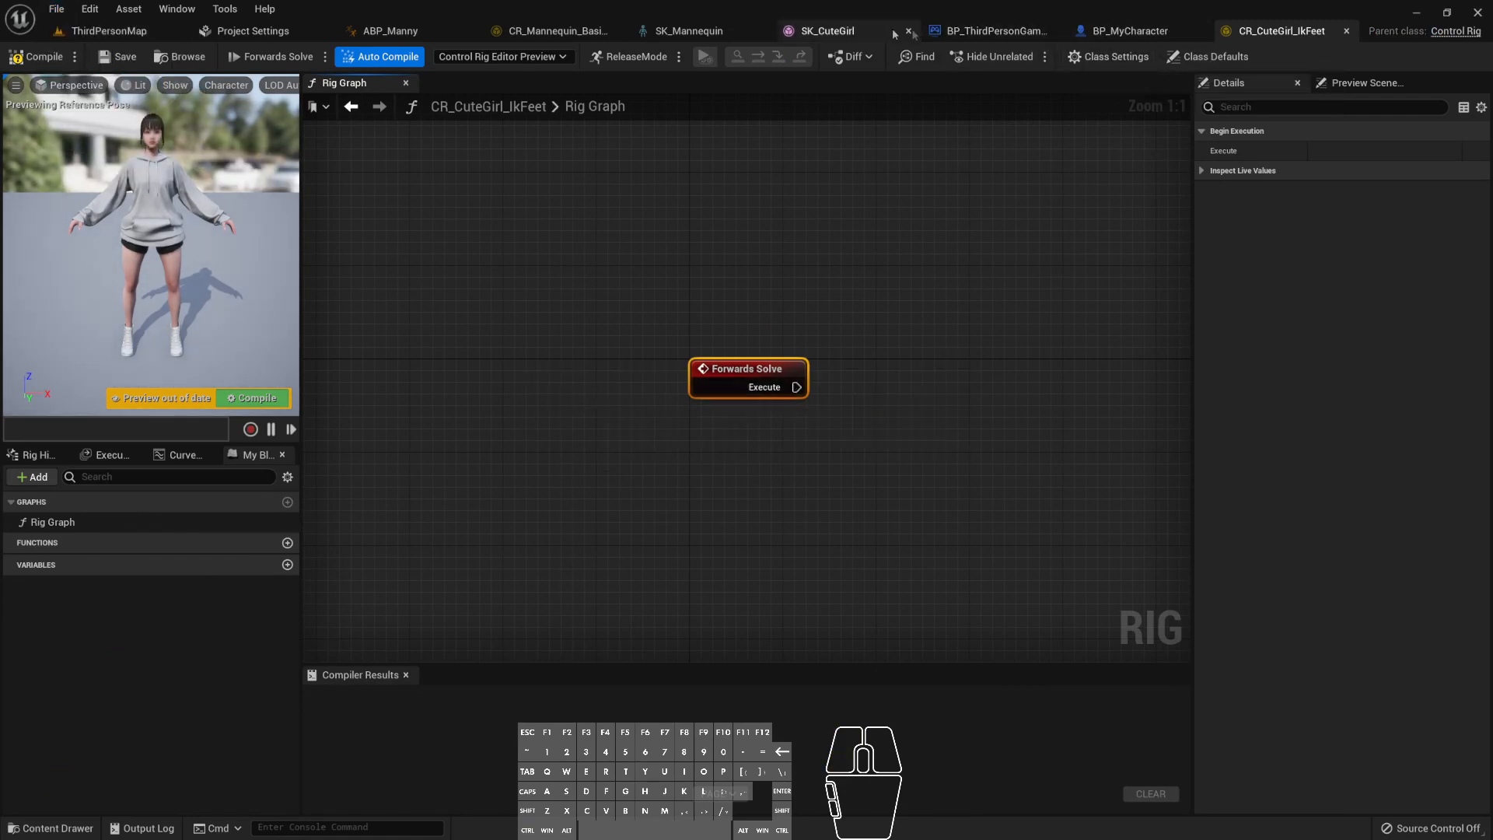
middle_click(965, 36)
middle_click(863, 36)
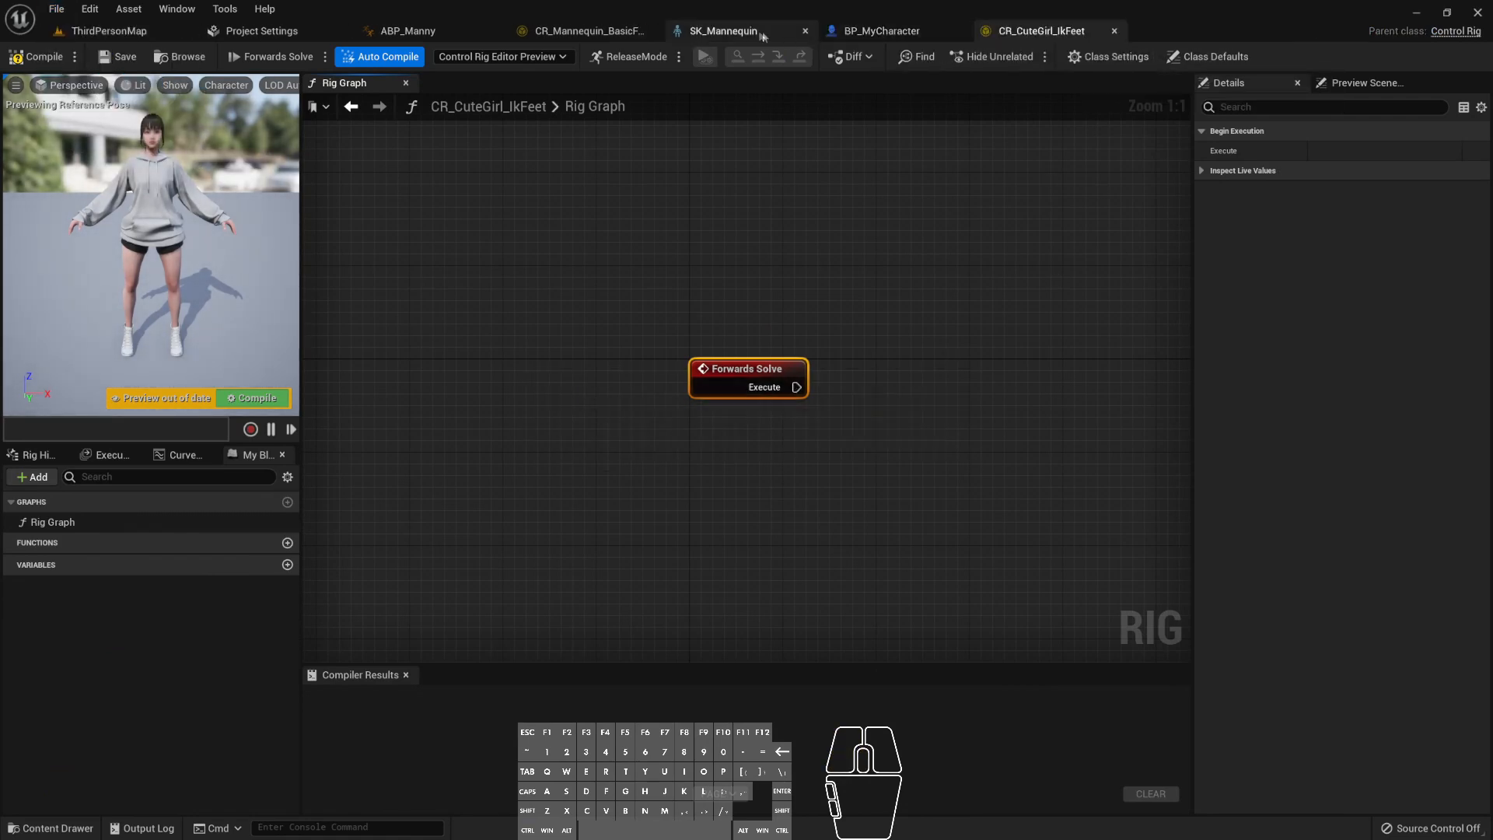
left_click(708, 39)
middle_click(708, 39)
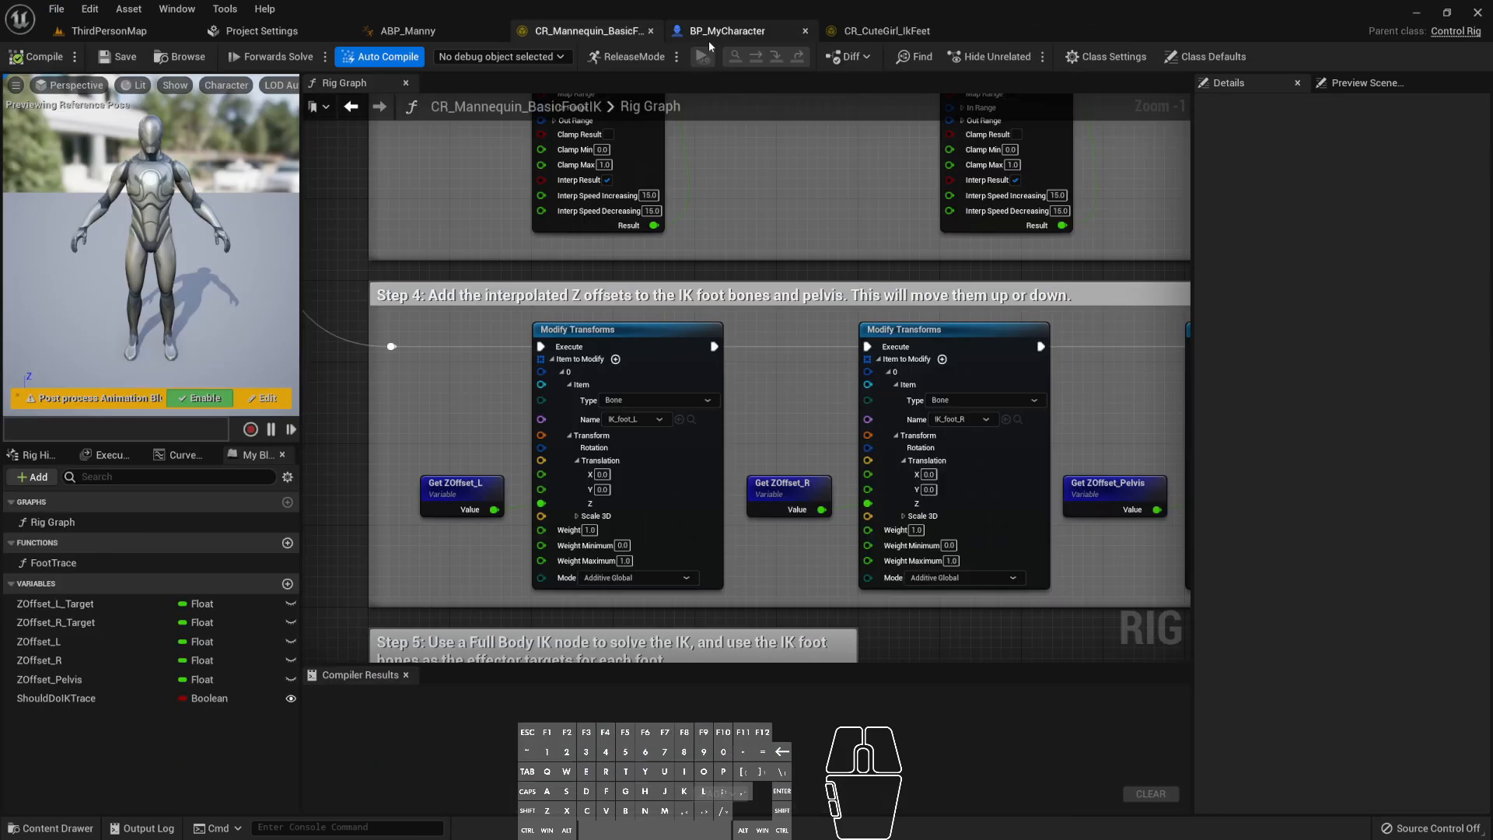
- Place the CR_CuteGirl_IkFeet editor directly beside the CR_Mannequin_BasicFootIK editor, ahead of BP_MyCharacter
left_click(735, 36)
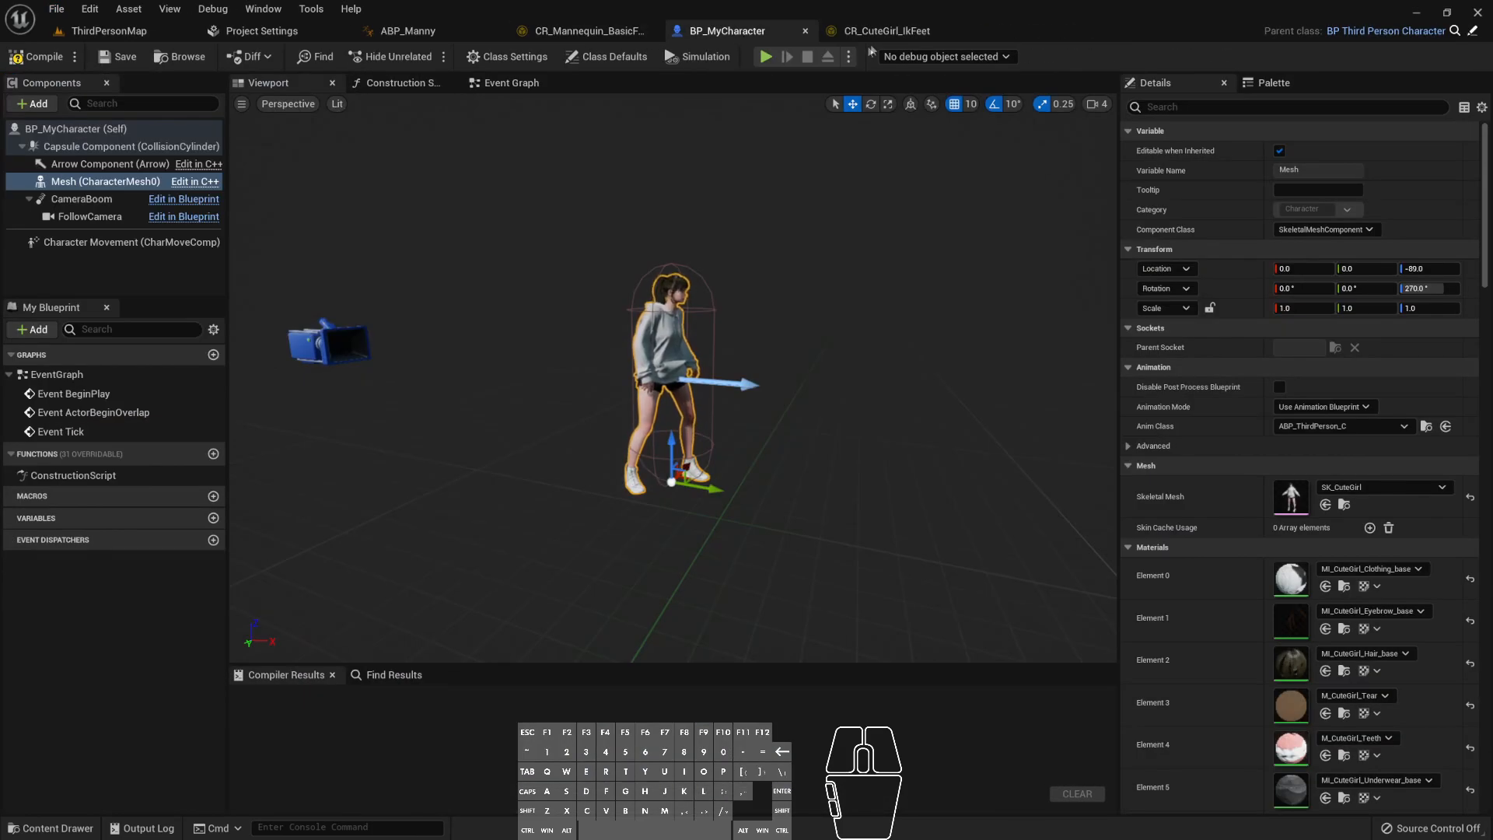
left_click(887, 31)
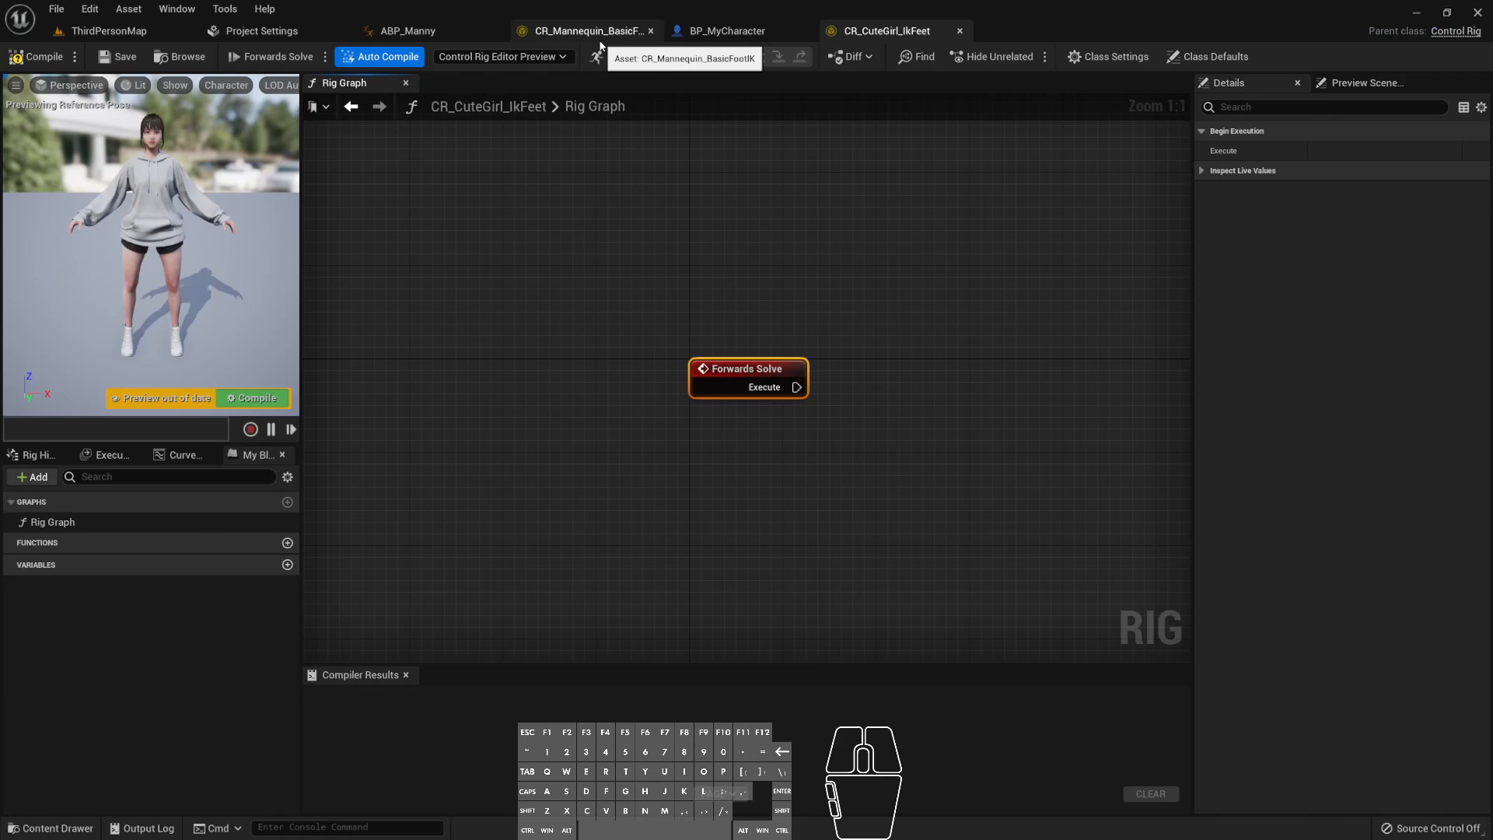
left_click_drag(886, 32, 731, 34)
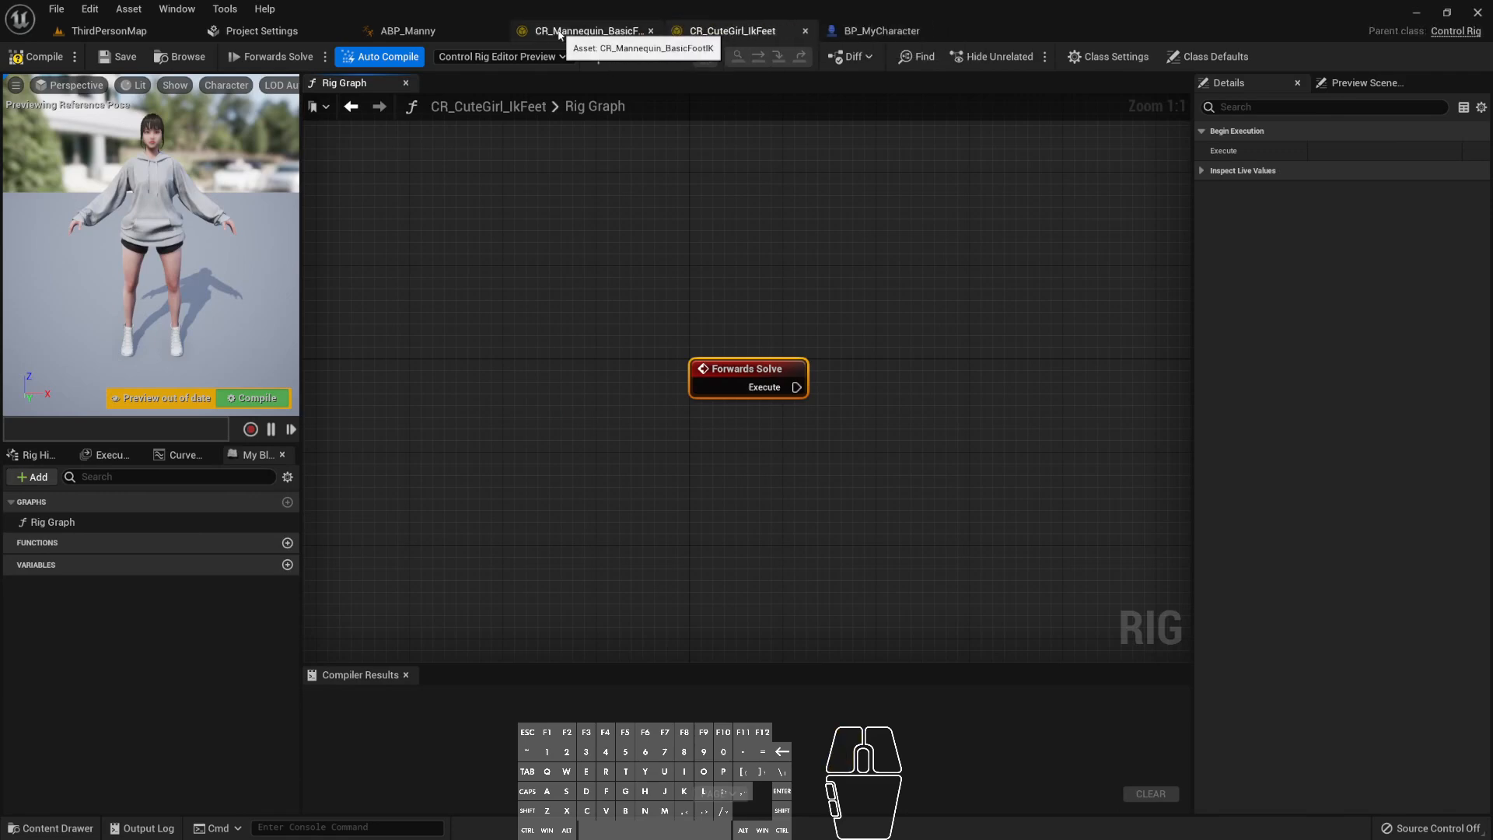
- Examine the CR_Mannequin_BasicFootIK rig graph, from Forwards Solve and Sequence through the commented step groups, against the CR_CuteGirl_IkFeet graph
left_click(559, 33)
left_click(731, 31)
left_click(620, 30)
scroll(680, 380, "down", 6)
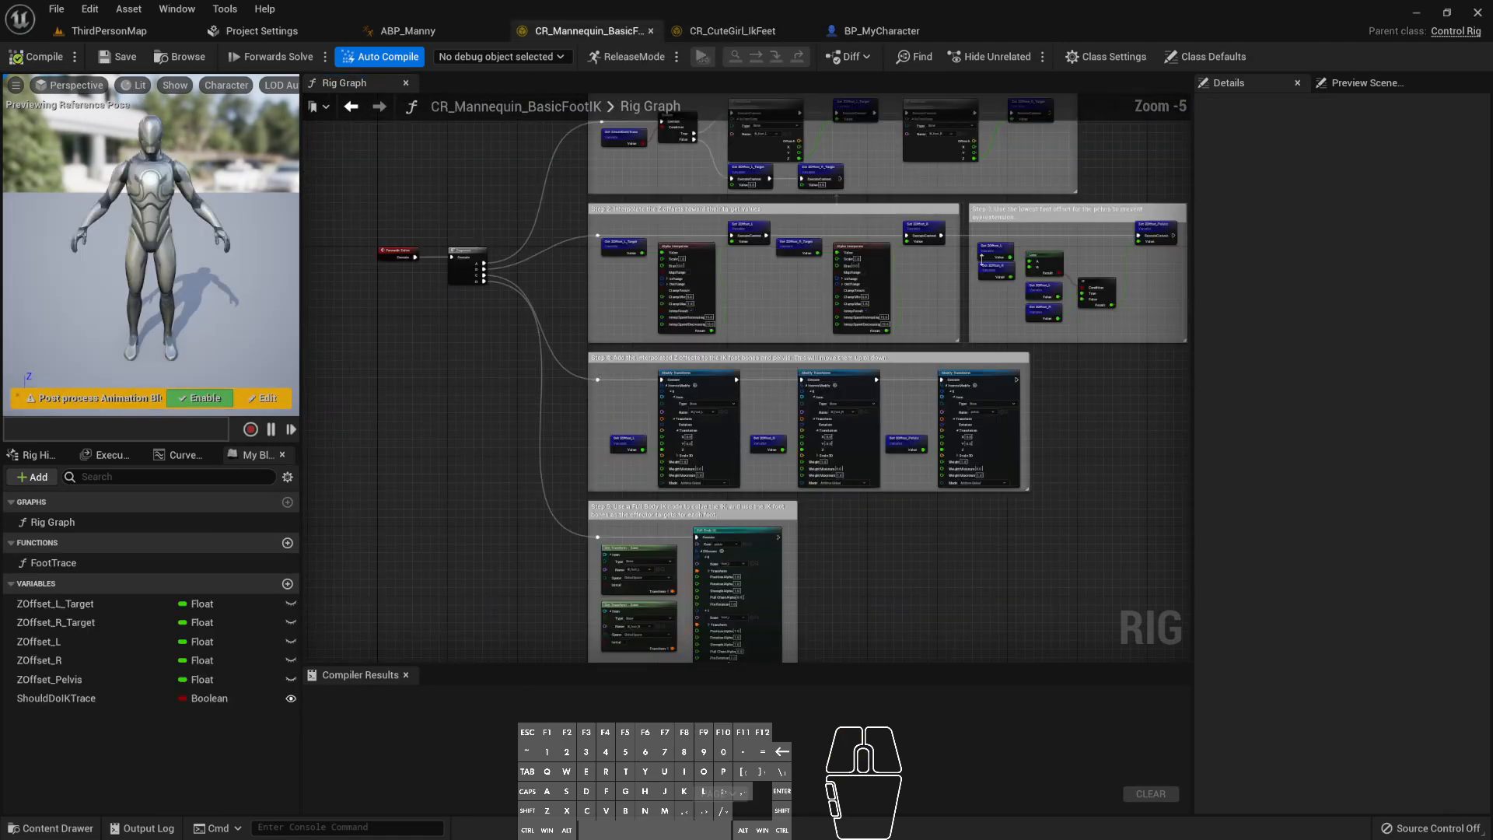
left_click(734, 31)
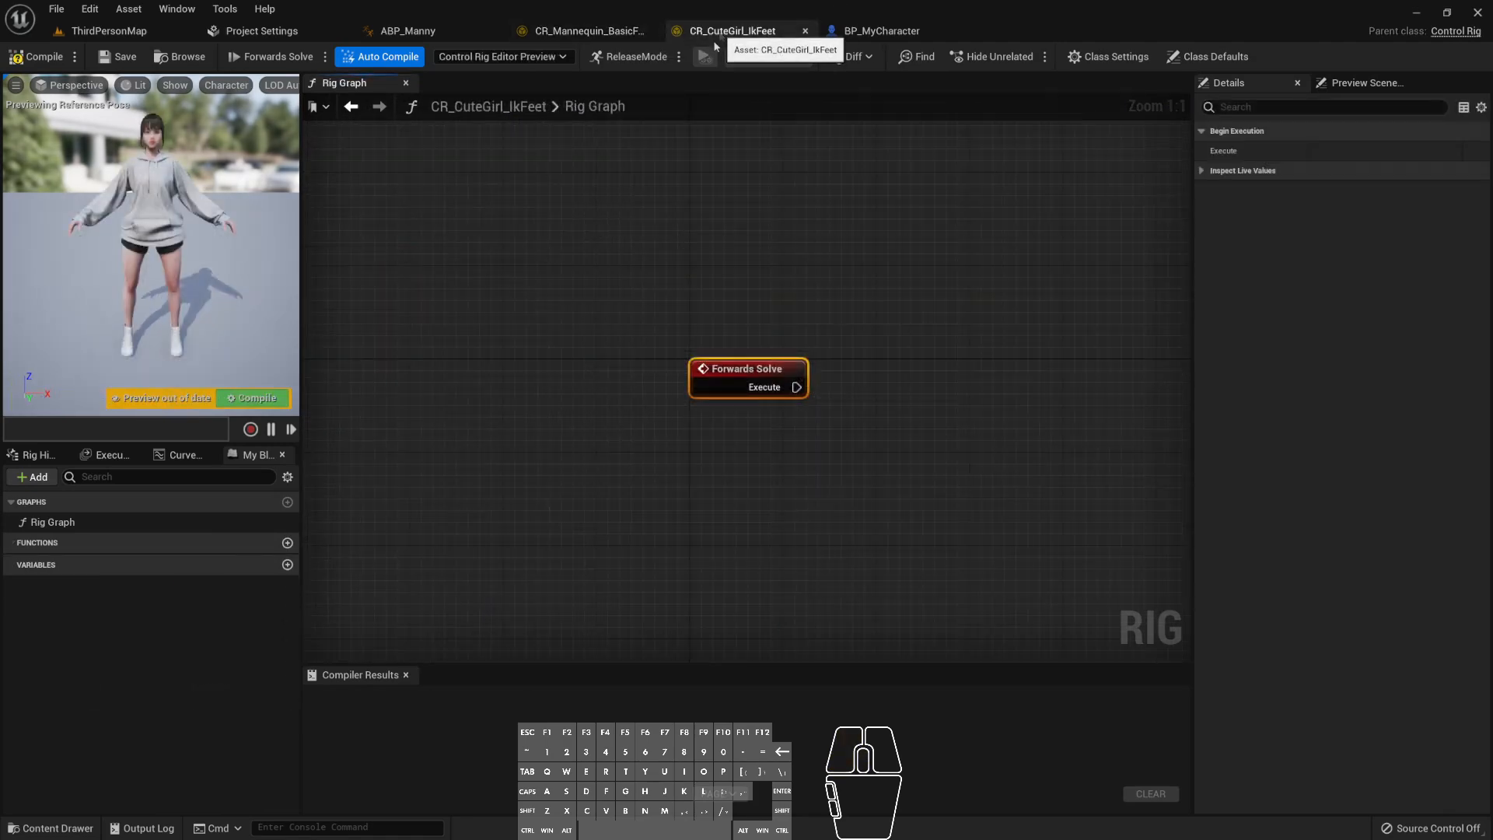
right_click_drag(1053, 360, 711, 403)
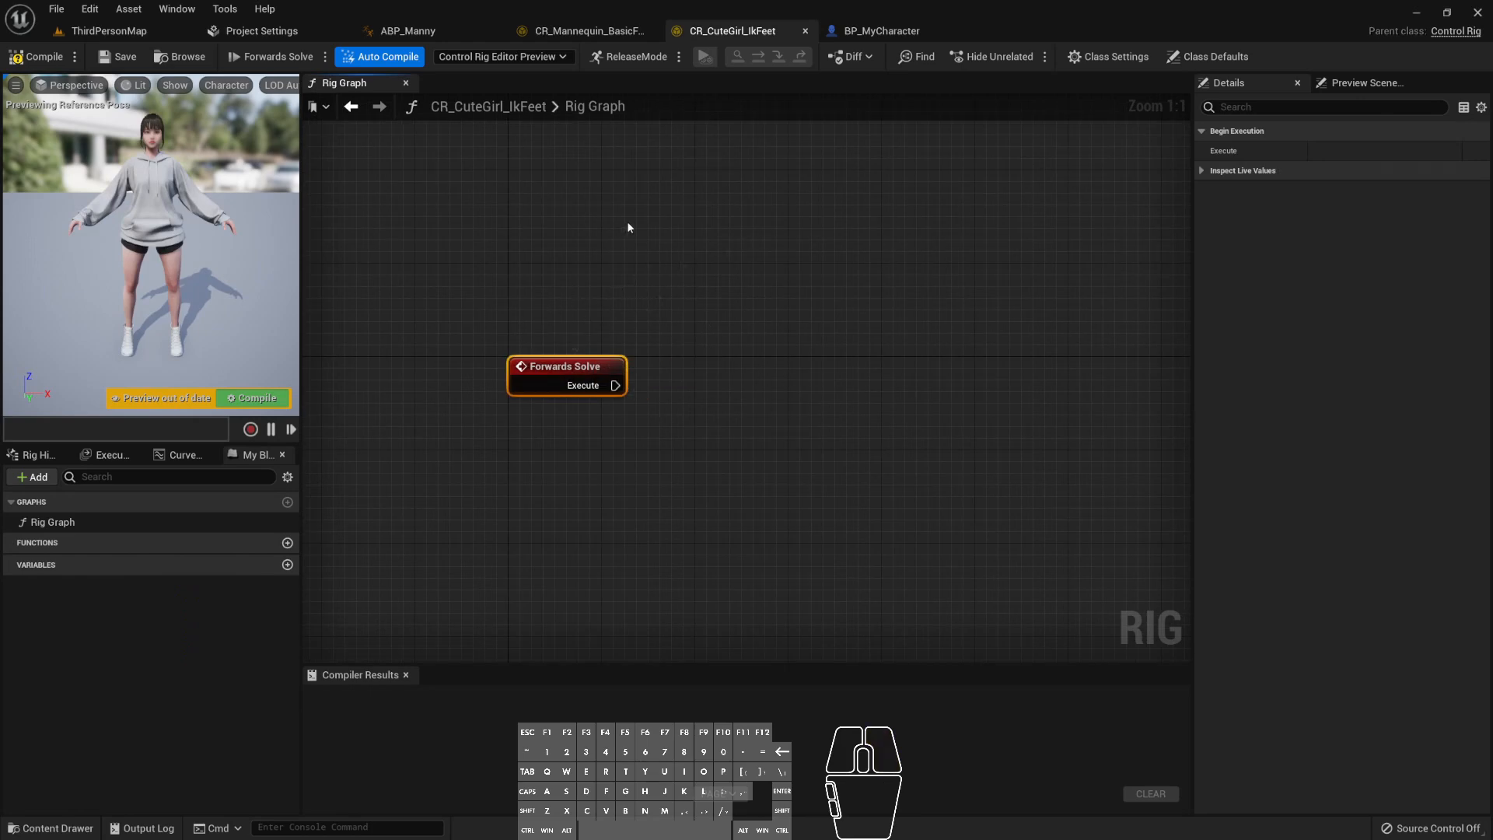
left_click(611, 30)
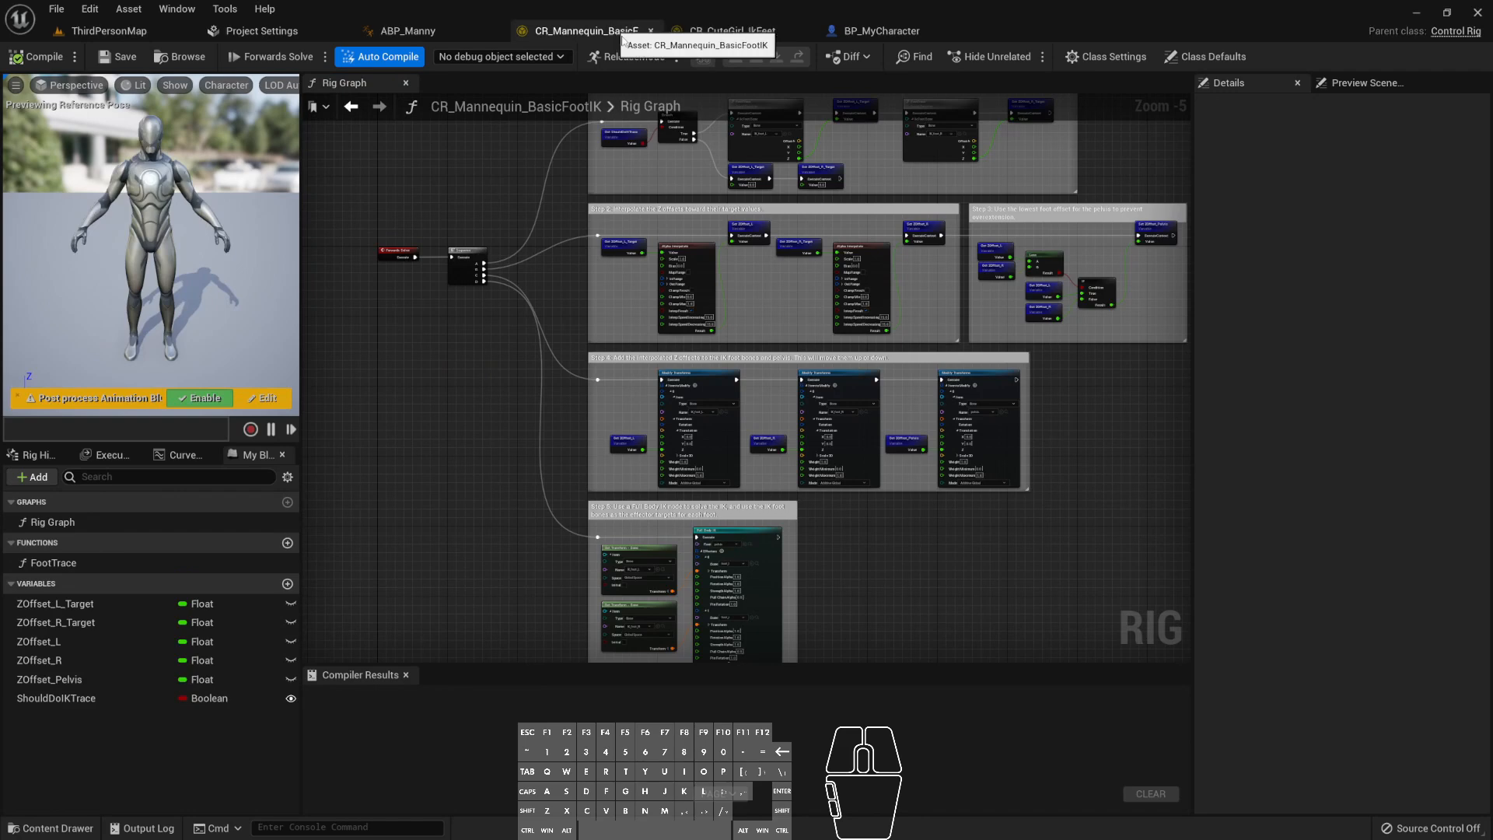
right_click_drag(574, 247, 533, 305)
left_click_drag(505, 123, 876, 454)
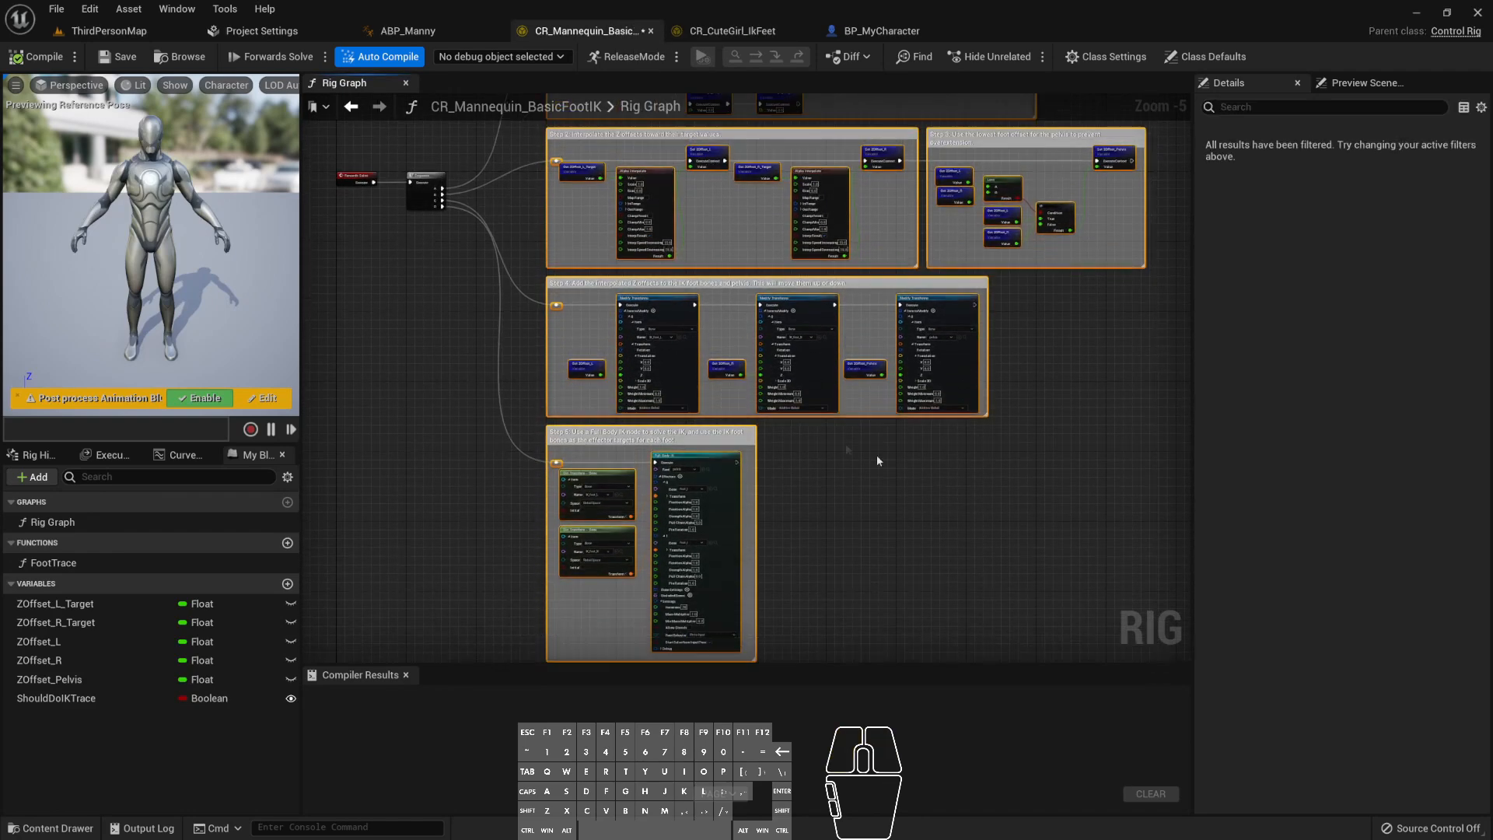
right_click_drag(491, 425, 500, 536)
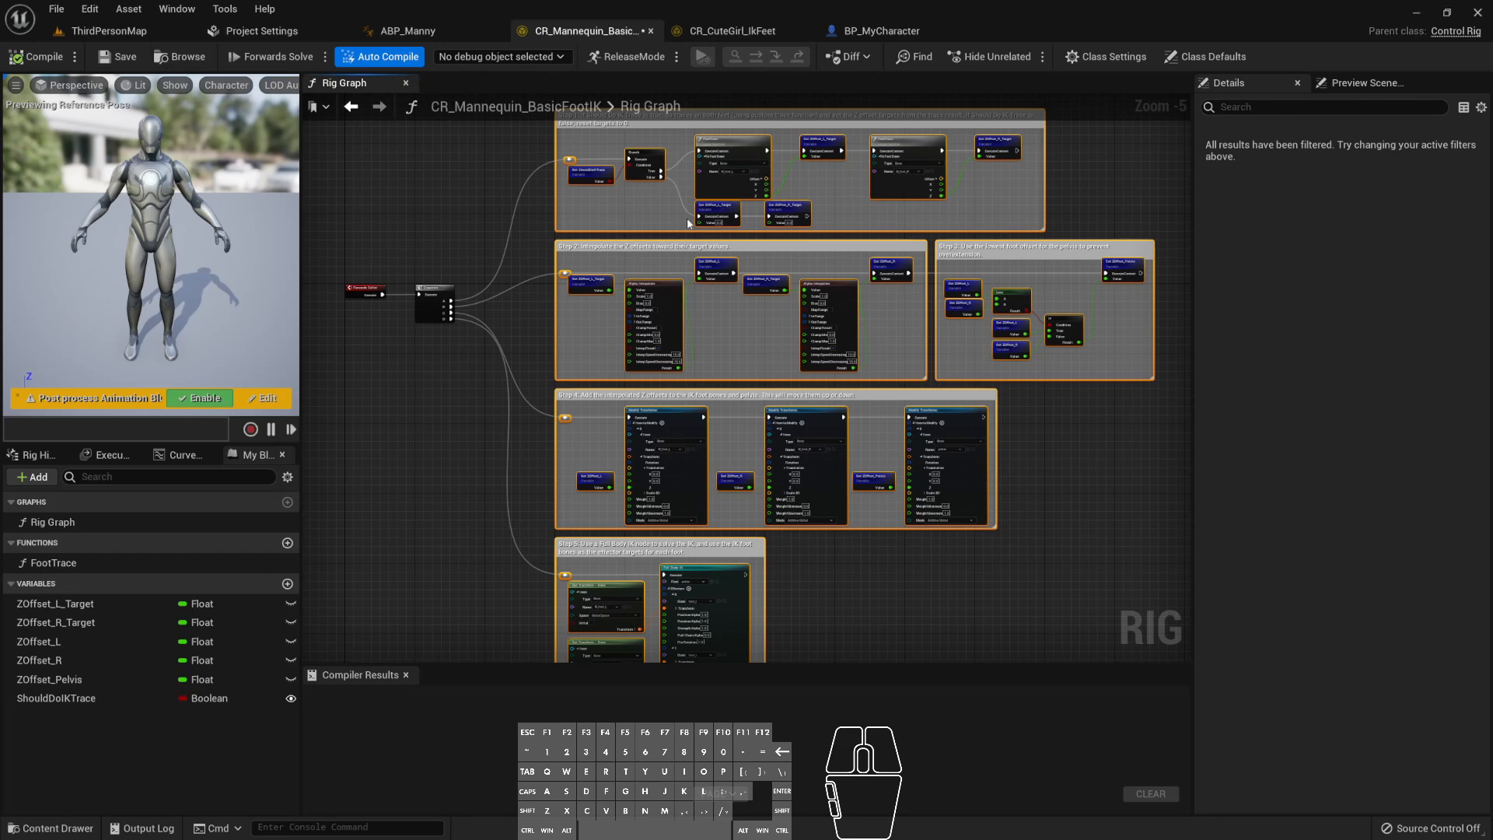
scroll(688, 223, "up", 2)
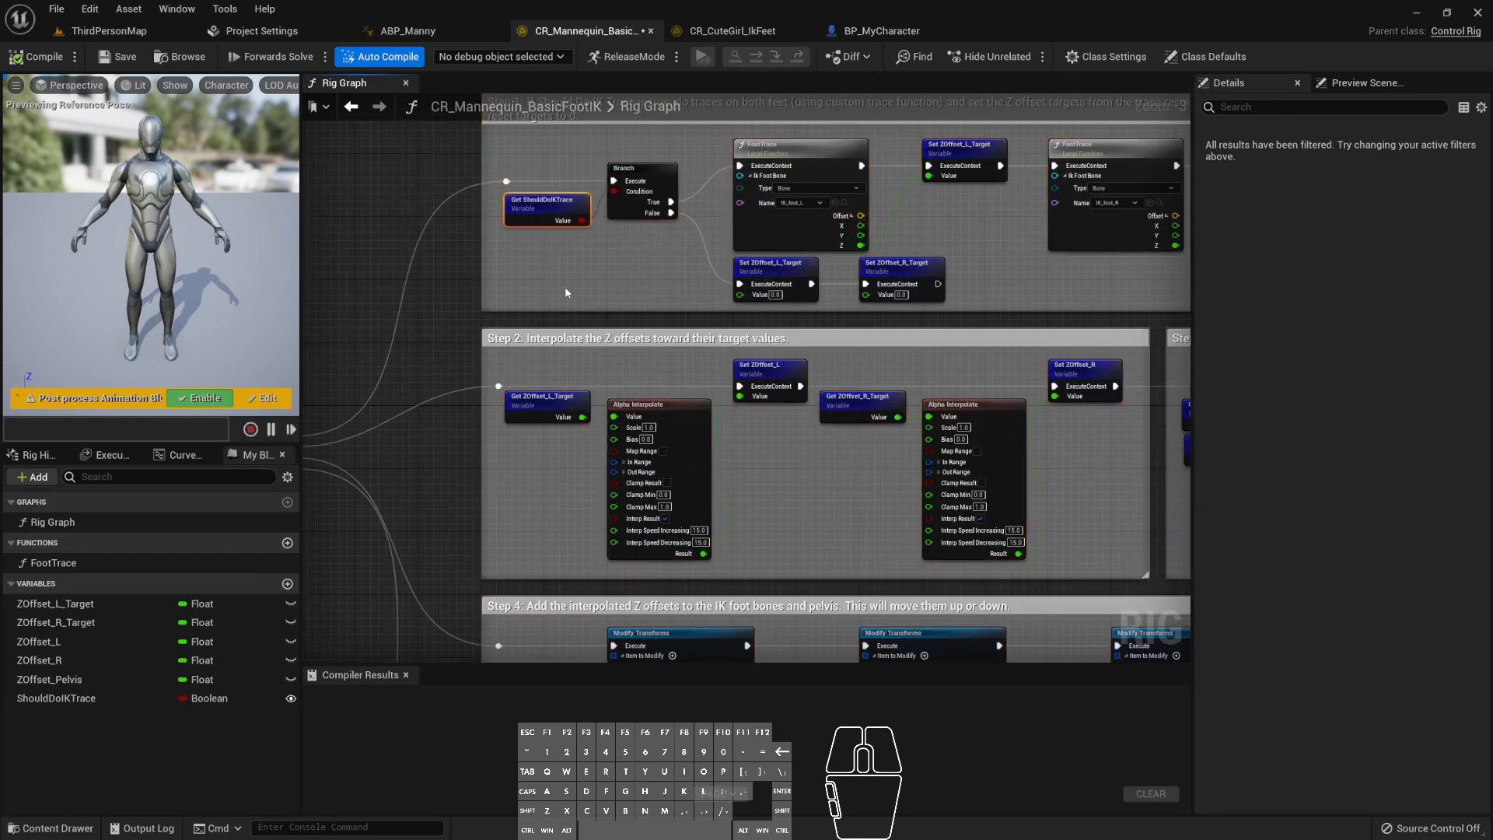
right_click_drag(440, 336, 673, 302)
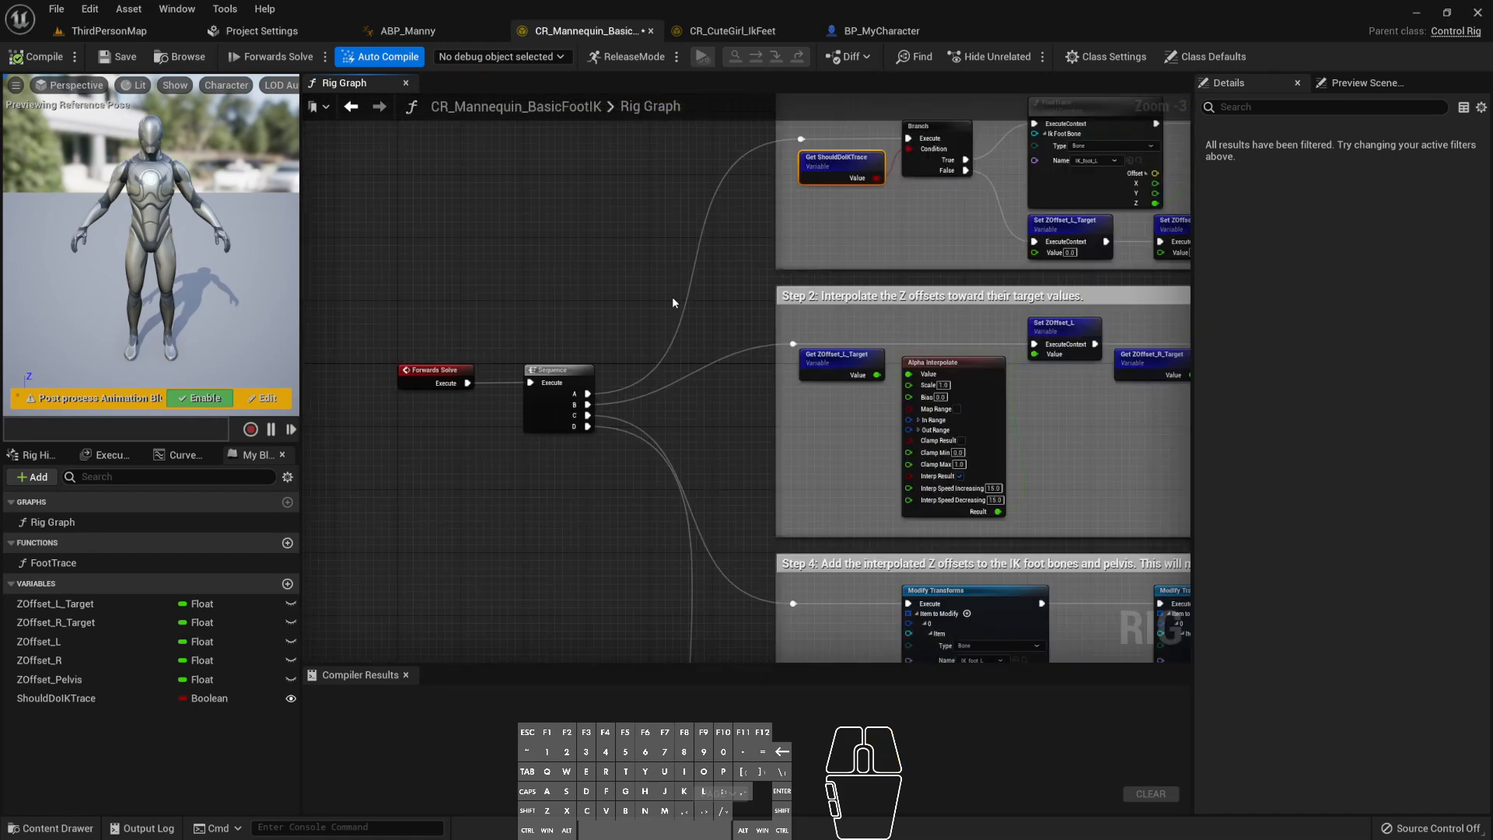
right_click_drag(687, 360, 530, 279)
right_click_drag(533, 363, 673, 332)
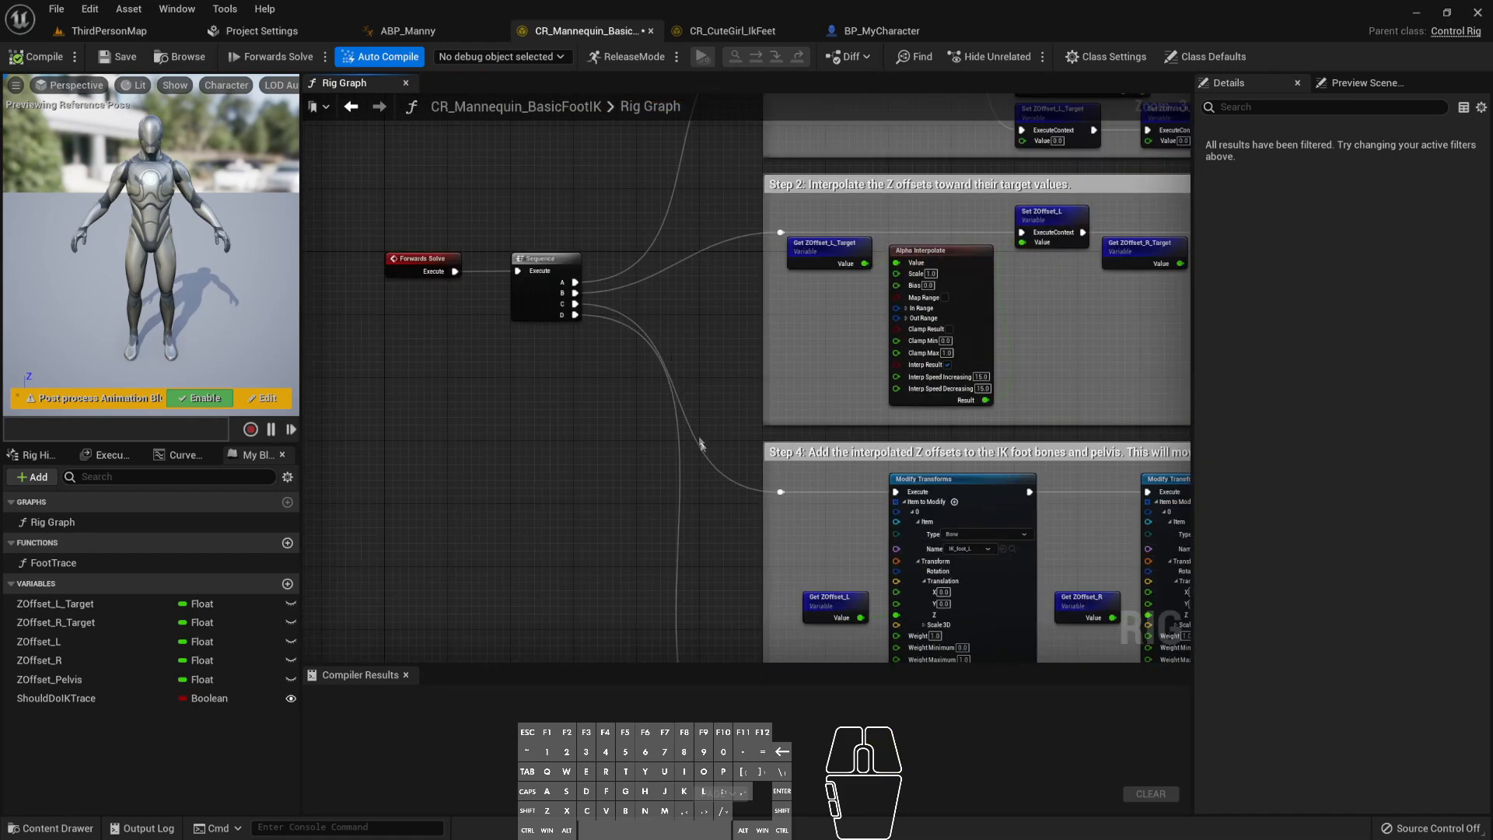
left_click_drag(372, 230, 468, 362)
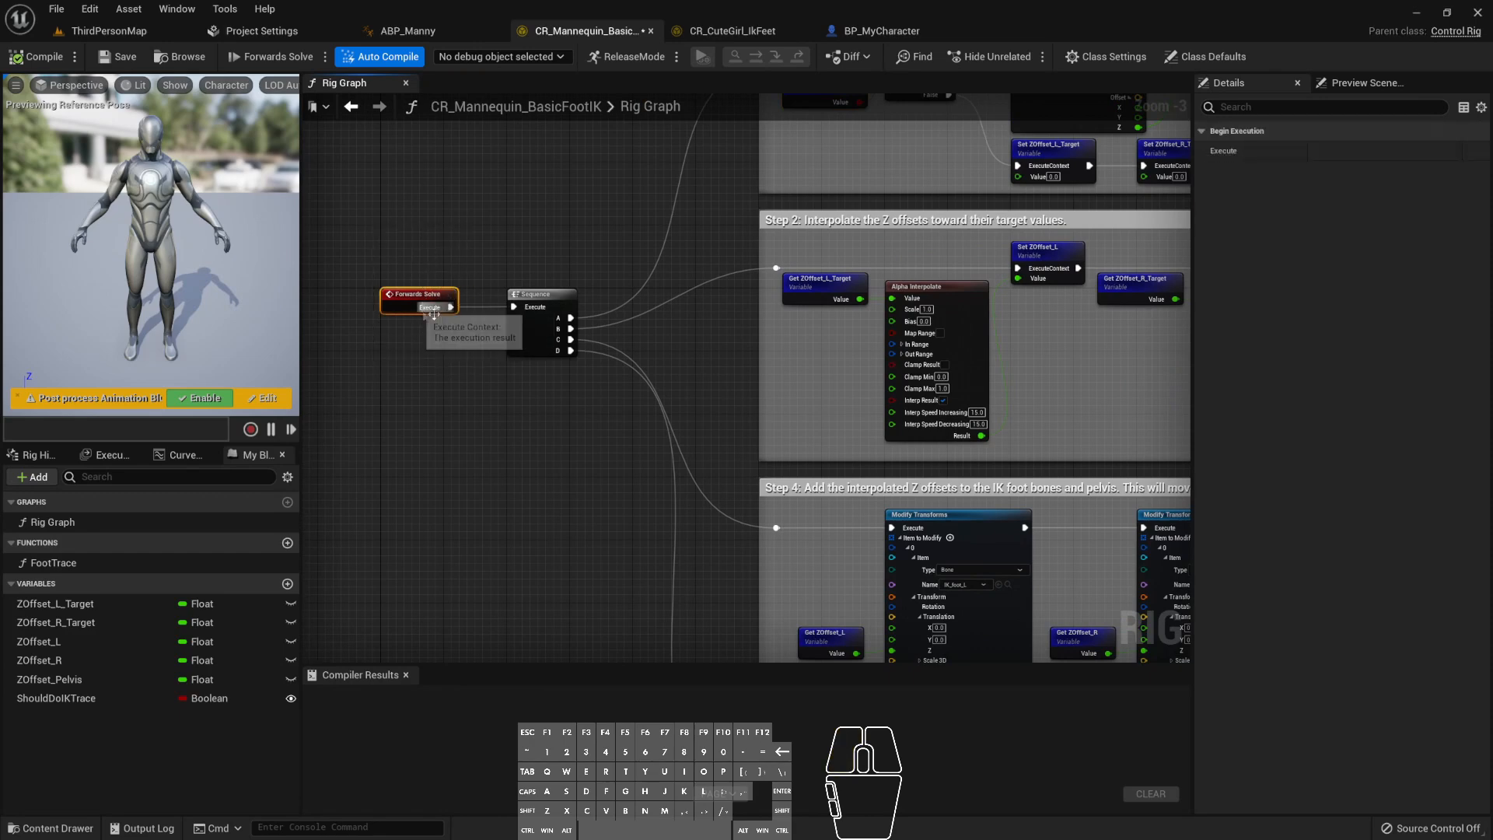
- Choose Forwards Solve as the event to run in CR_CuteGirl_IkFeet and deselect its graph node
left_click(746, 31)
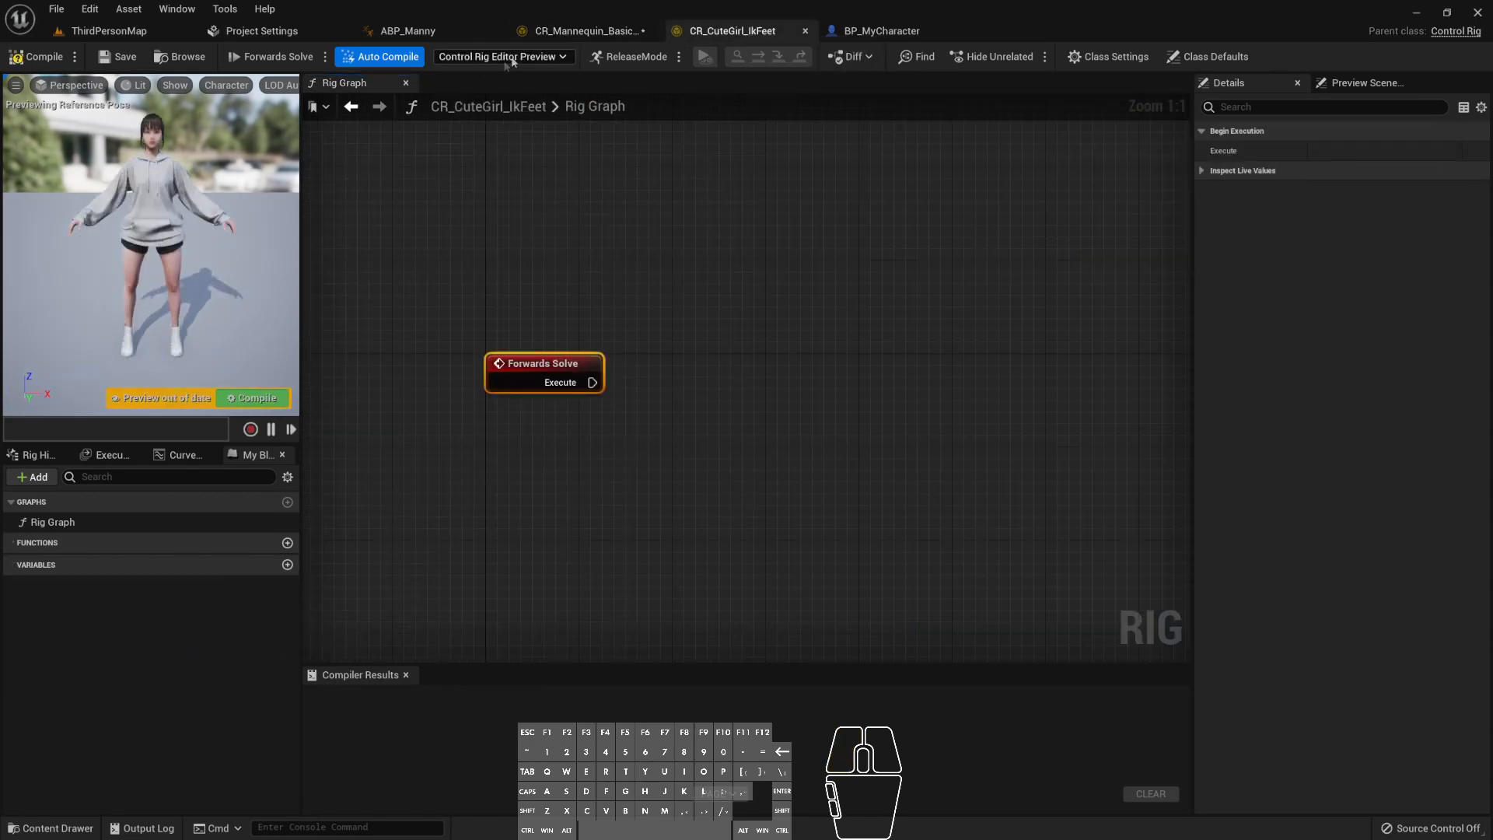
left_click(310, 61)
left_click(325, 57)
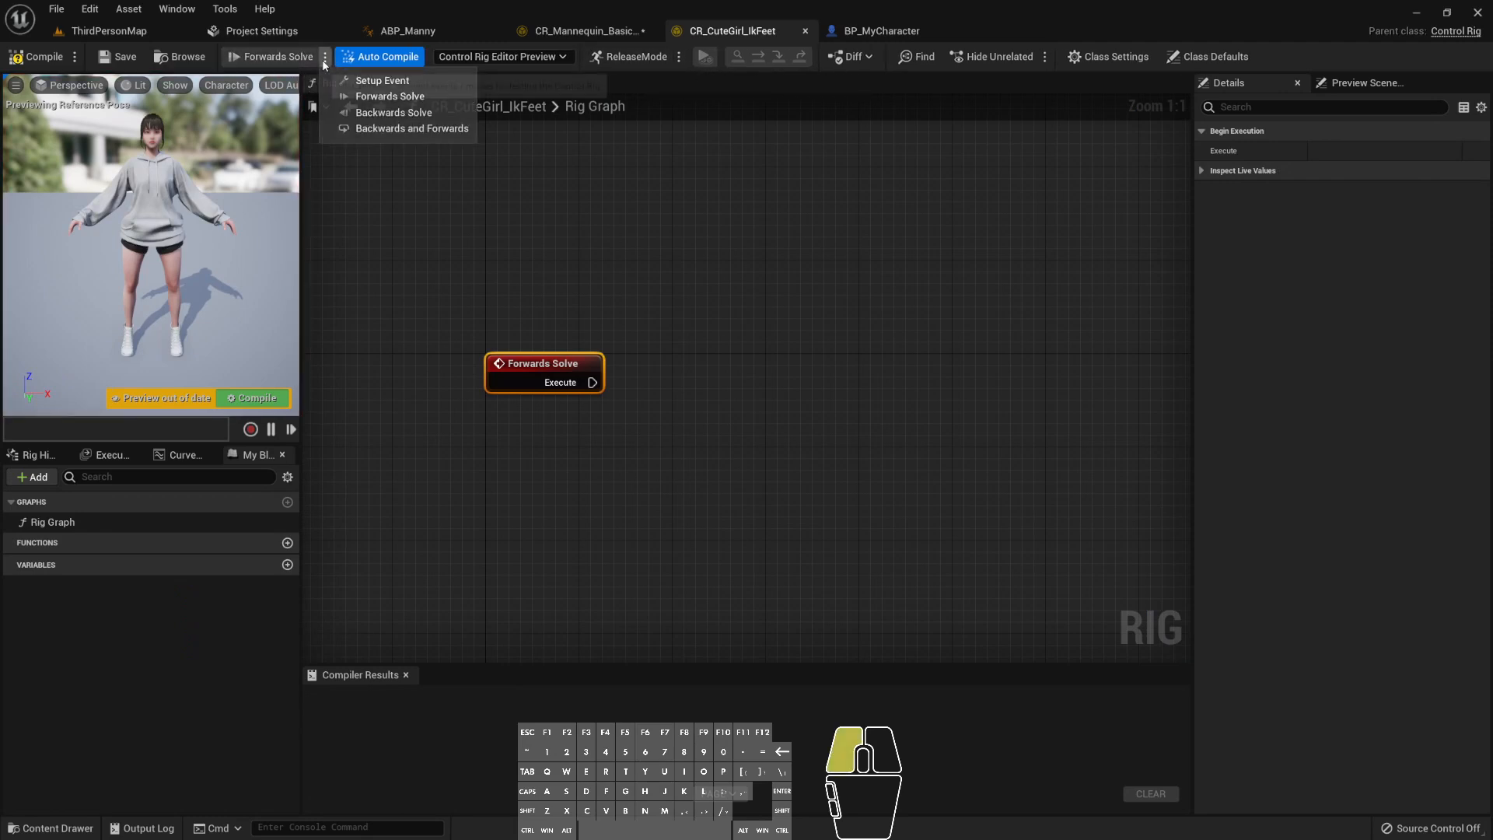
left_click(373, 97)
right_click_drag(743, 381, 643, 371)
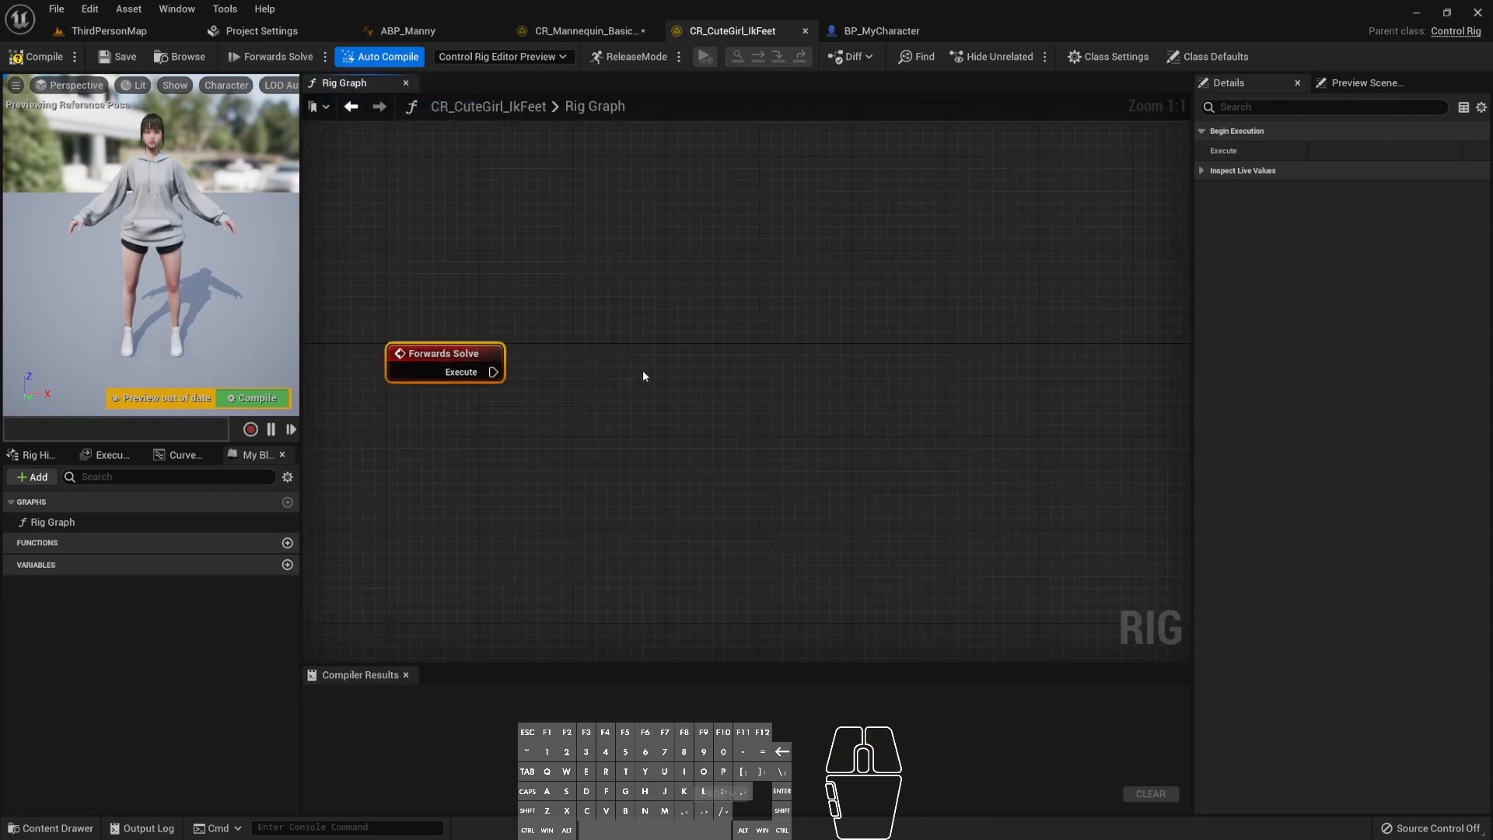
left_click(480, 304)
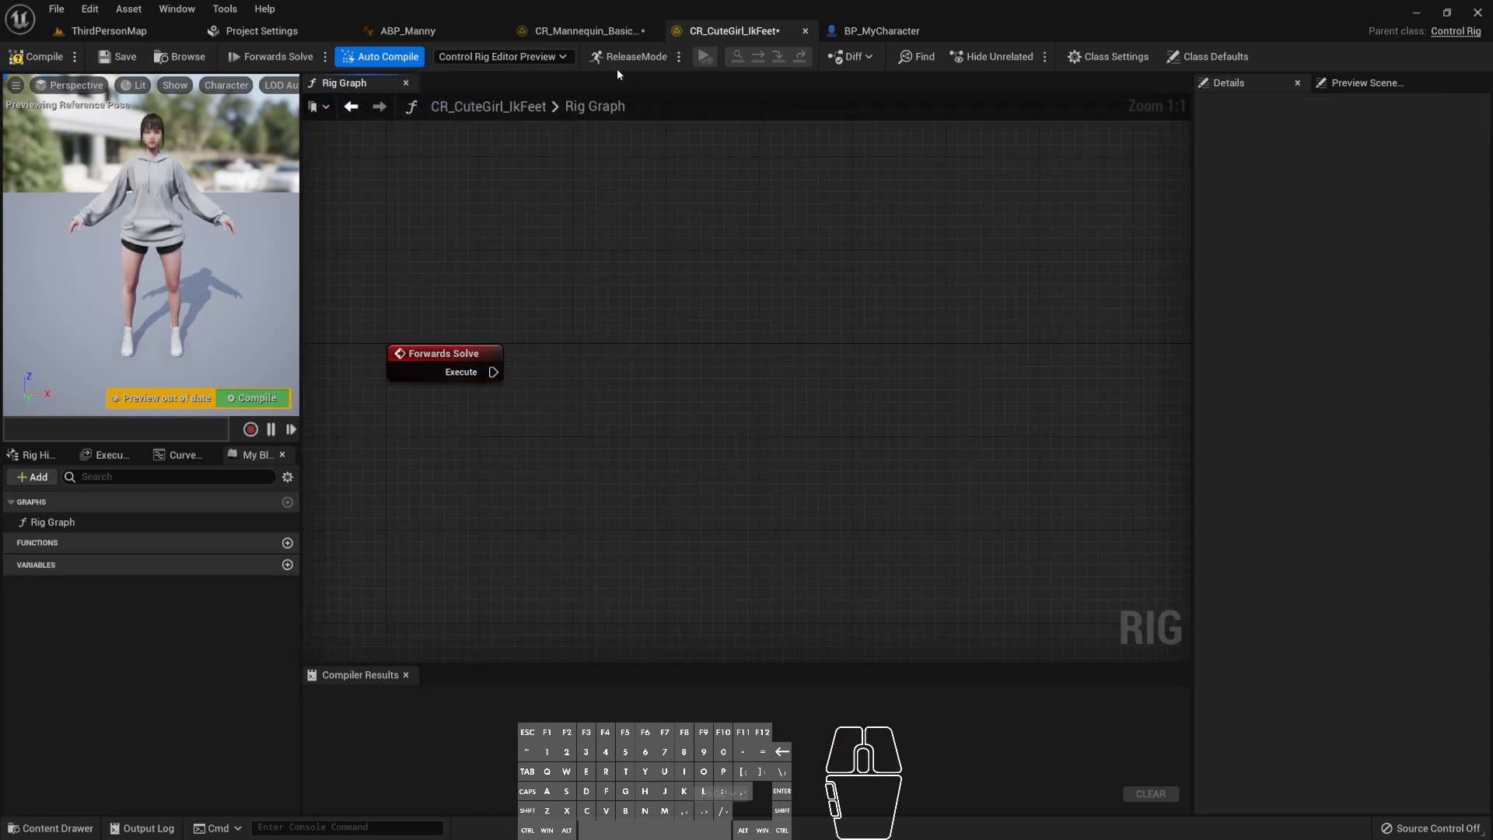
- Examine the FootTrace function and the types of the ZOffset and ShouldDoIKTrace variables in CR_Mannequin_BasicFootIK
left_click(585, 30)
left_click(67, 563)
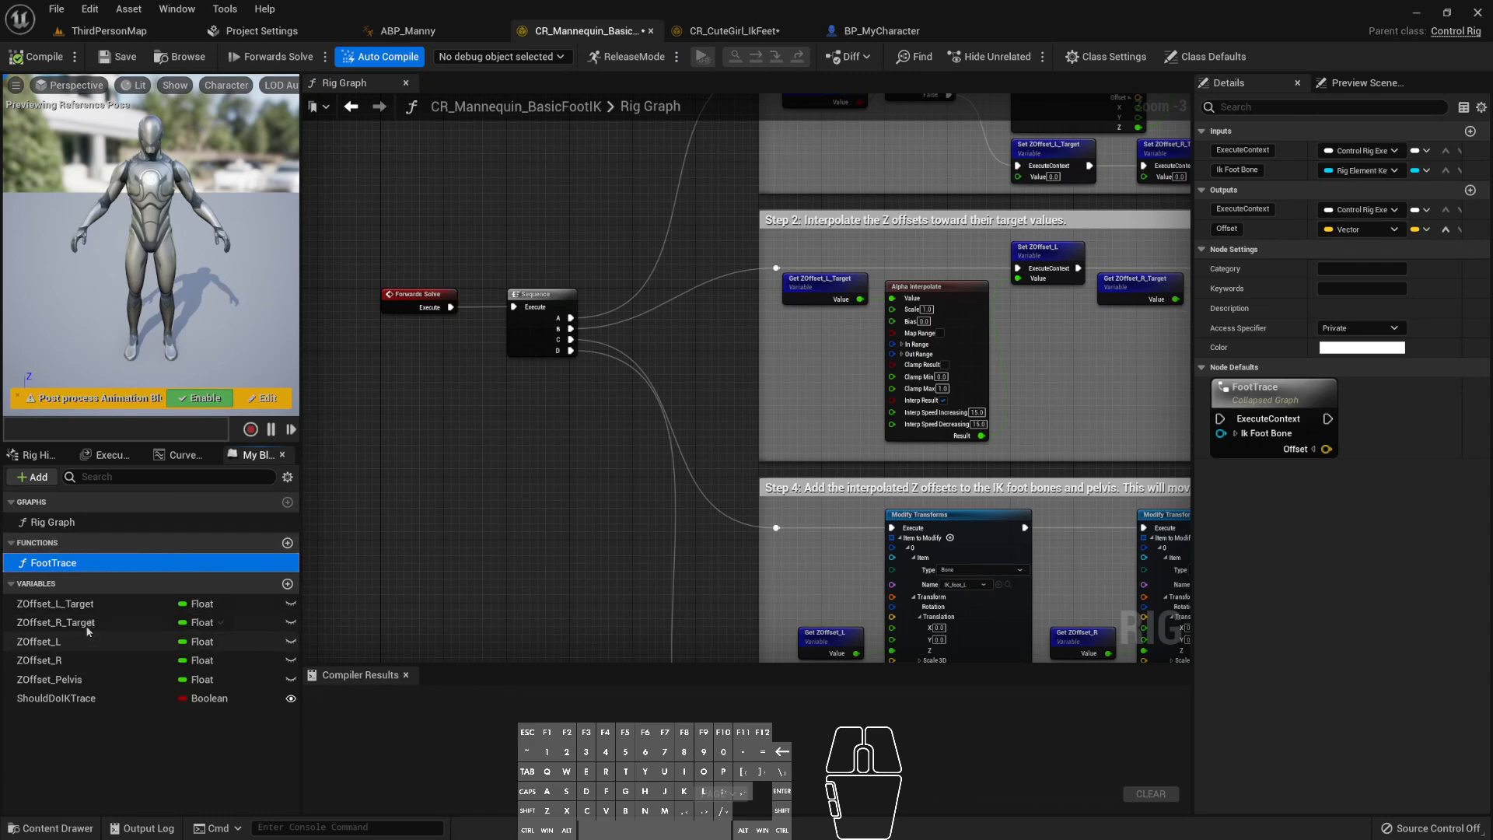
left_click(56, 604)
left_click(58, 623)
left_click(60, 642)
left_click(62, 678)
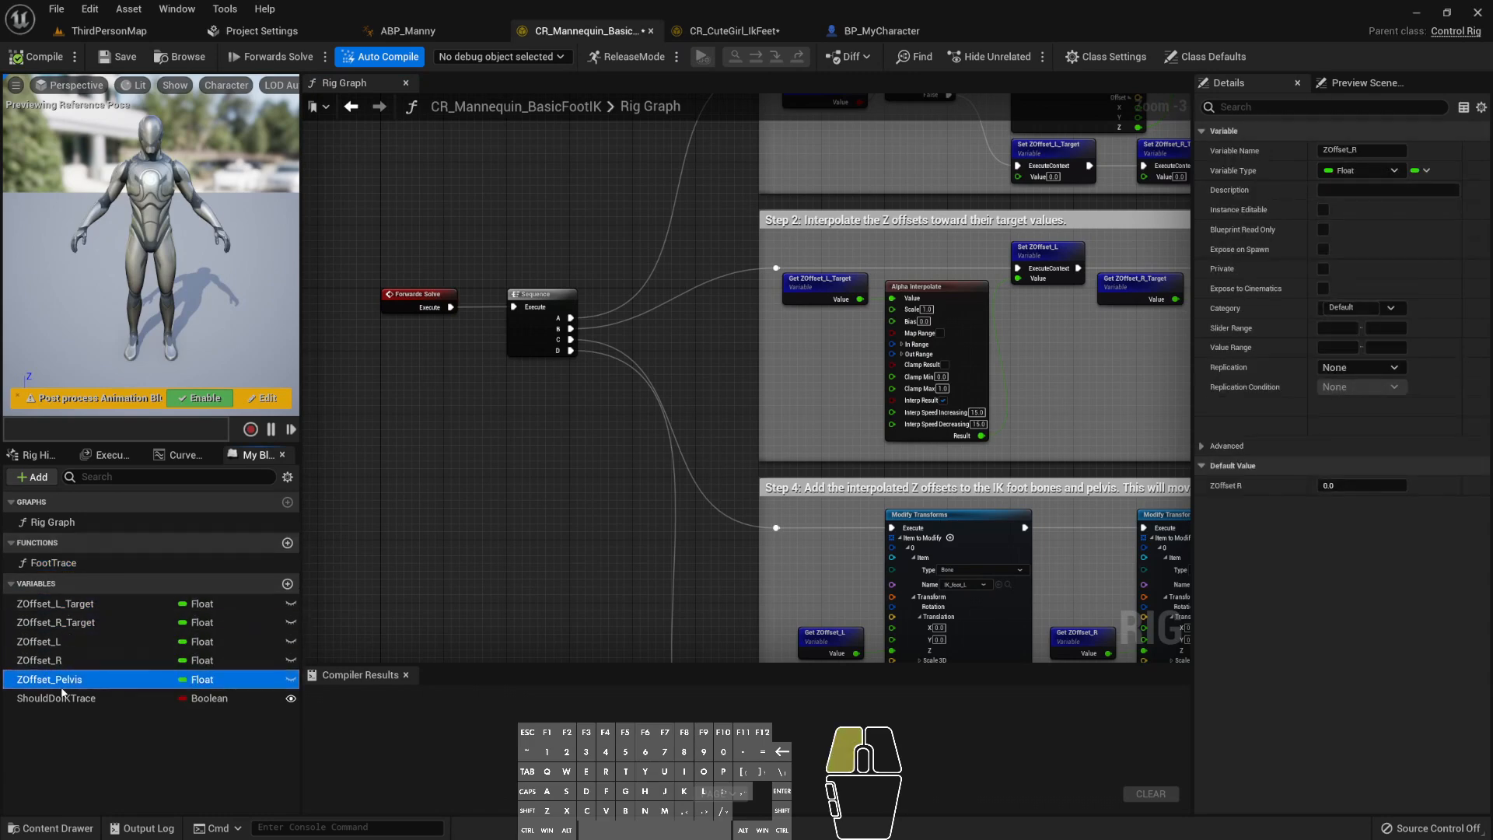
left_click(62, 698)
left_click(69, 605)
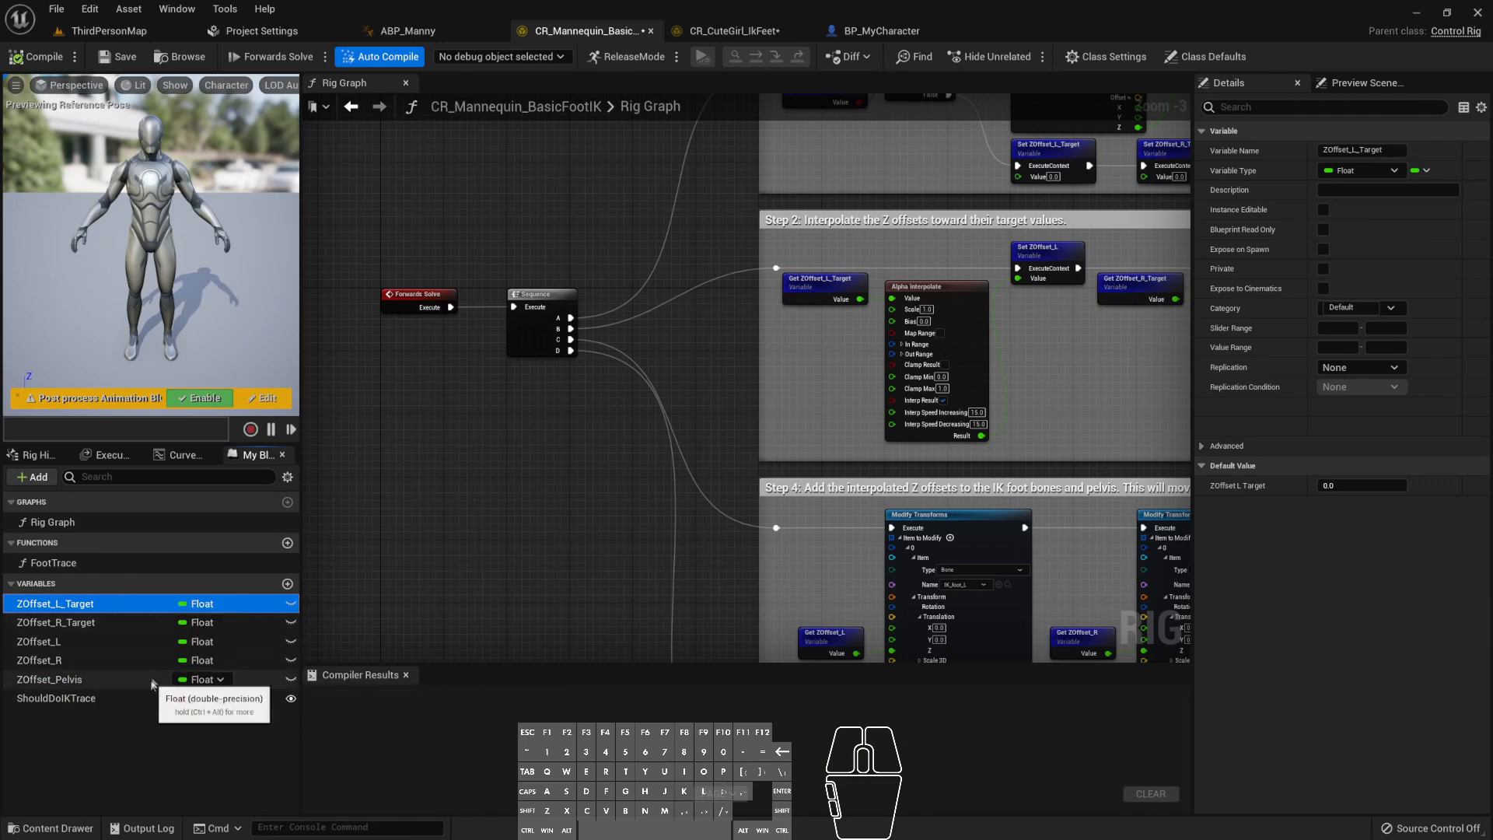
- Add a new variable to CR_CuteGirl_IkFeet and set its type to Float
left_click(734, 30)
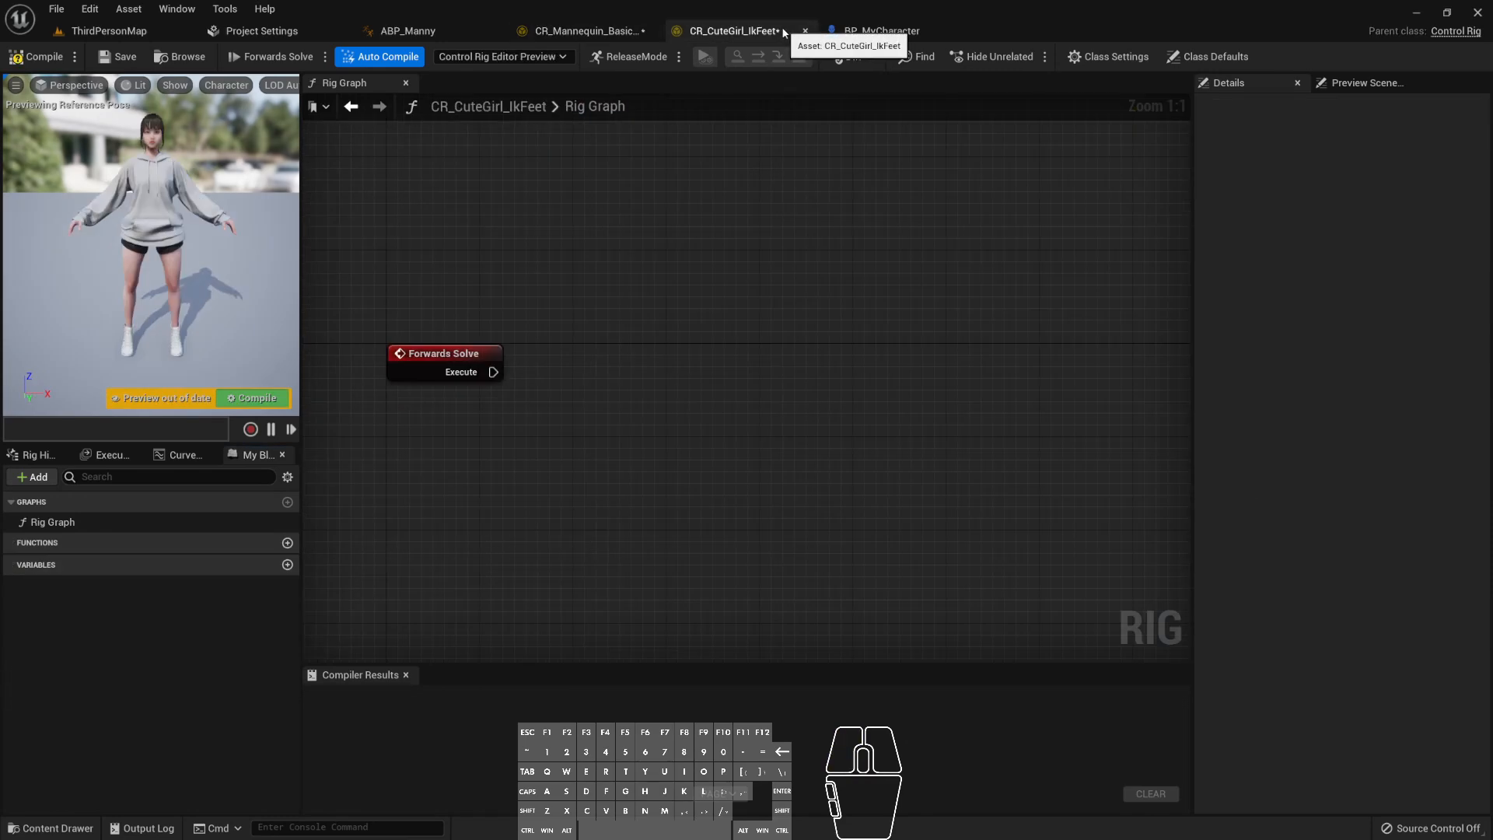
left_click(287, 565)
key("Return")
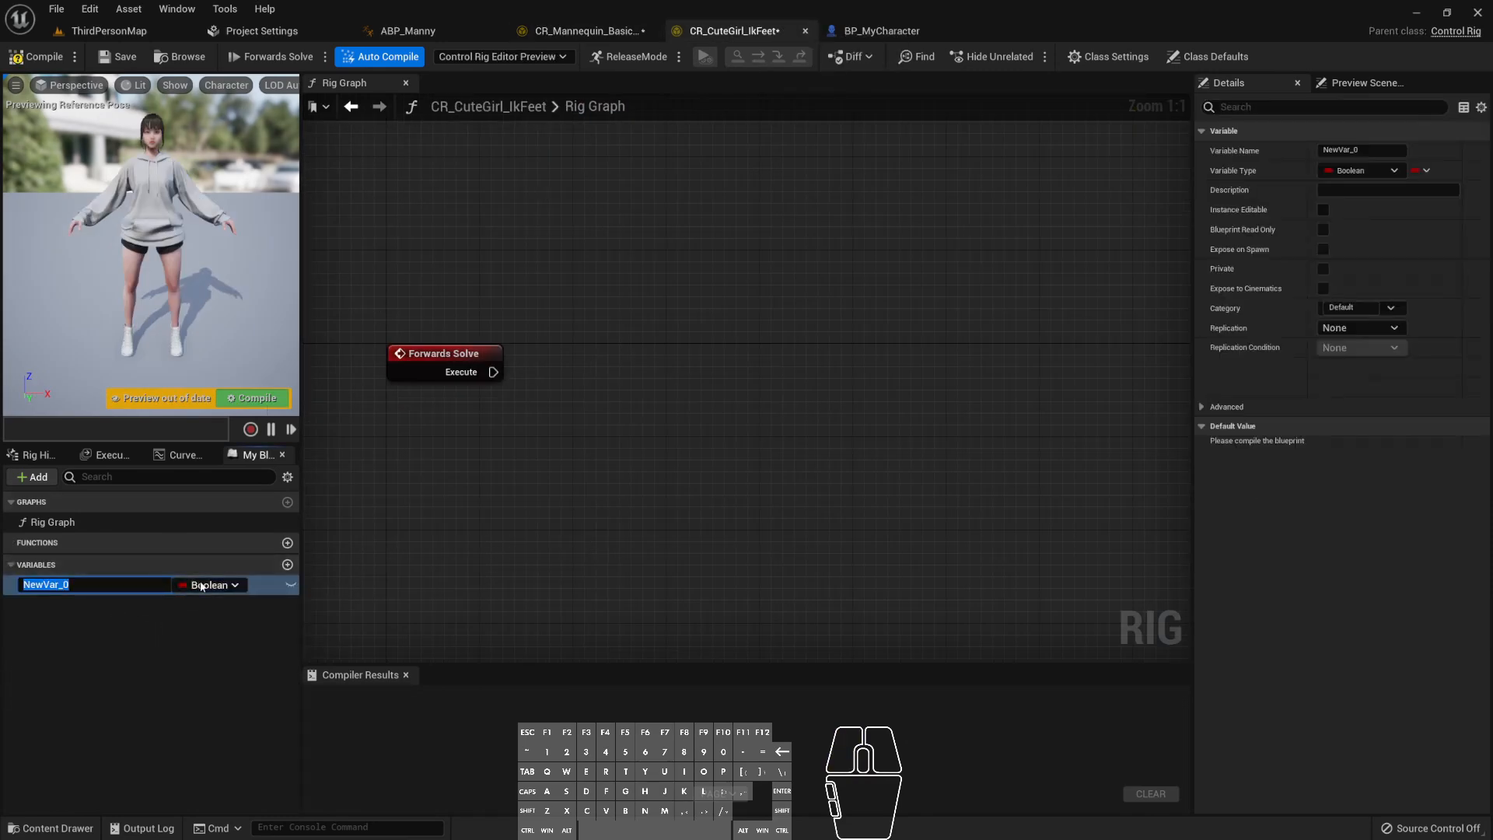
left_click(206, 584)
left_click(203, 302)
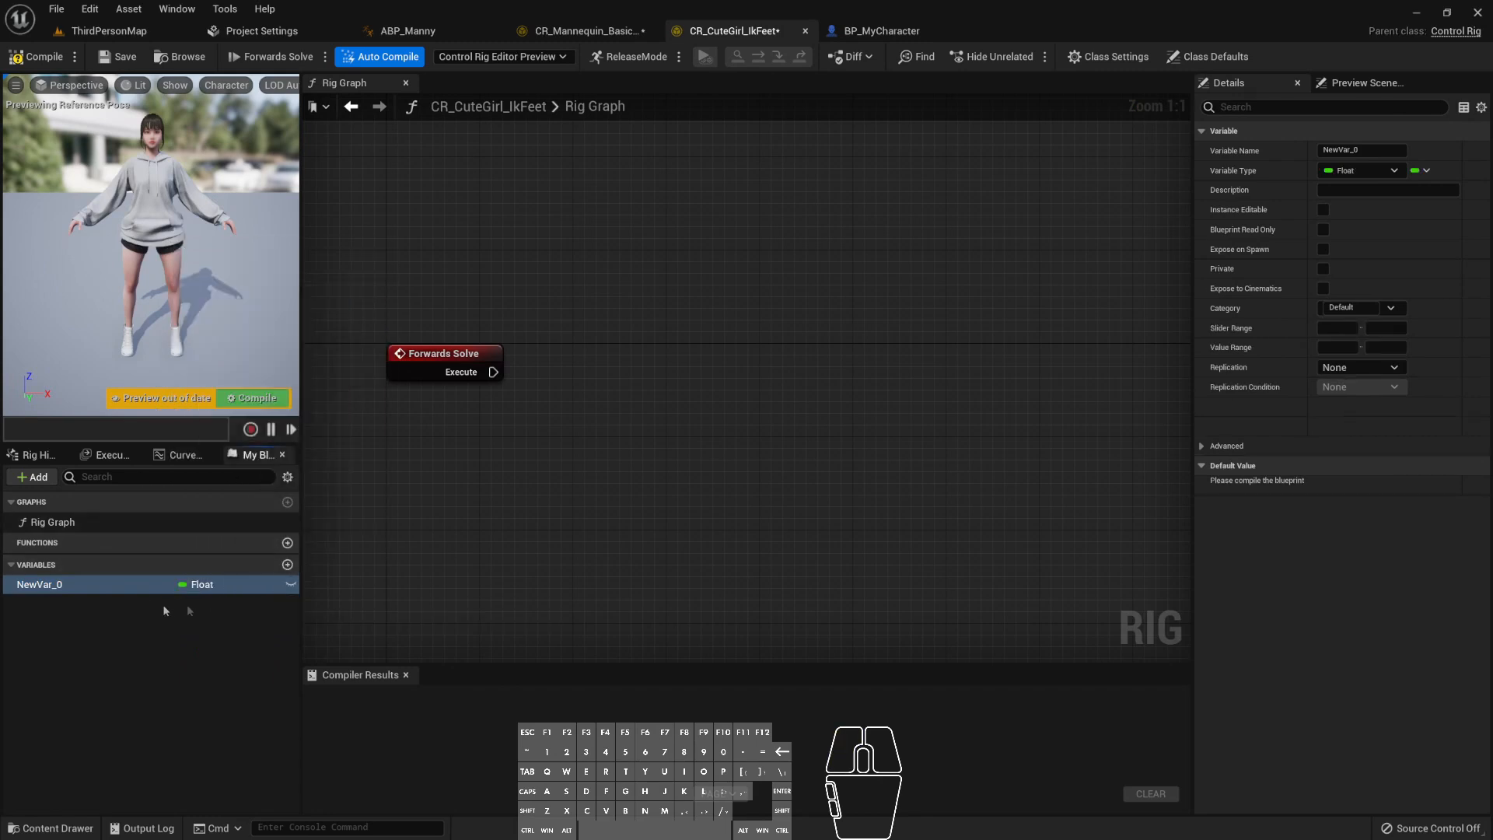
- Add five more variables to CR_CuteGirl_IkFeet, keeping the first four as Float and setting the last one to Boolean
left_click(287, 565)
left_click(288, 565)
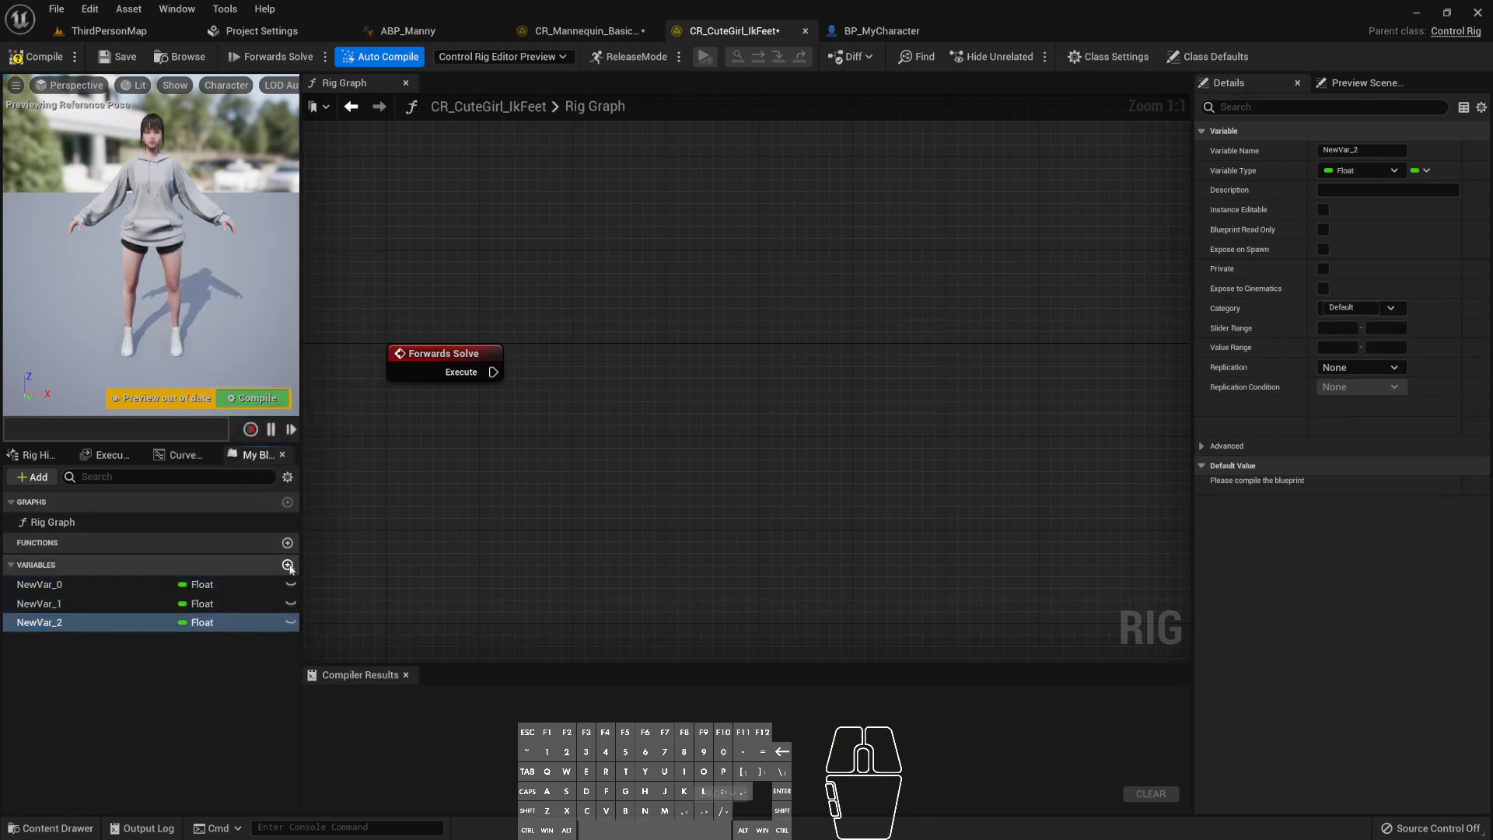
left_click(288, 565)
left_click(288, 565)
left_click(288, 565)
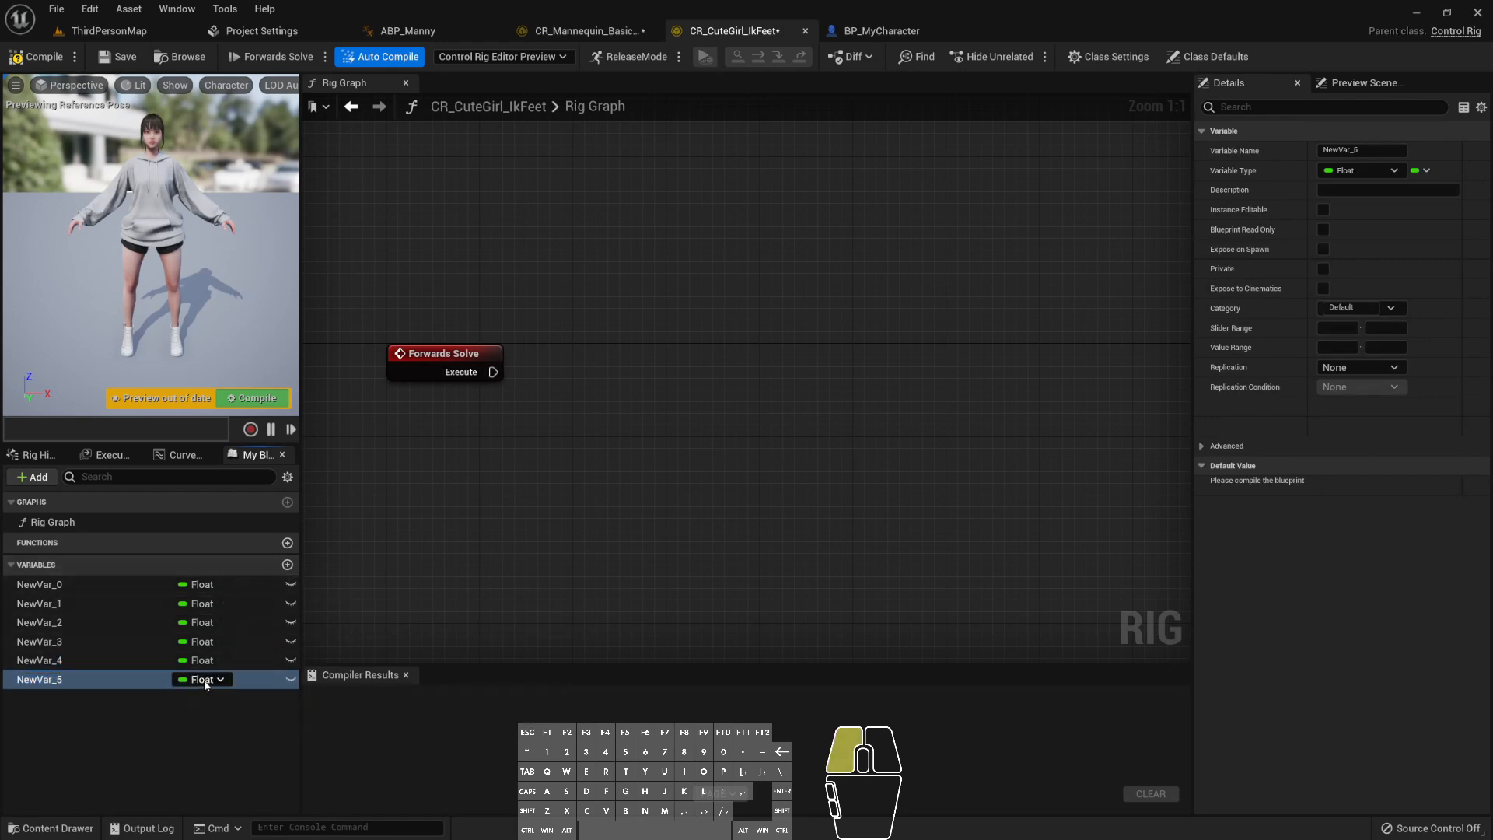
left_click(204, 680)
left_click(203, 383)
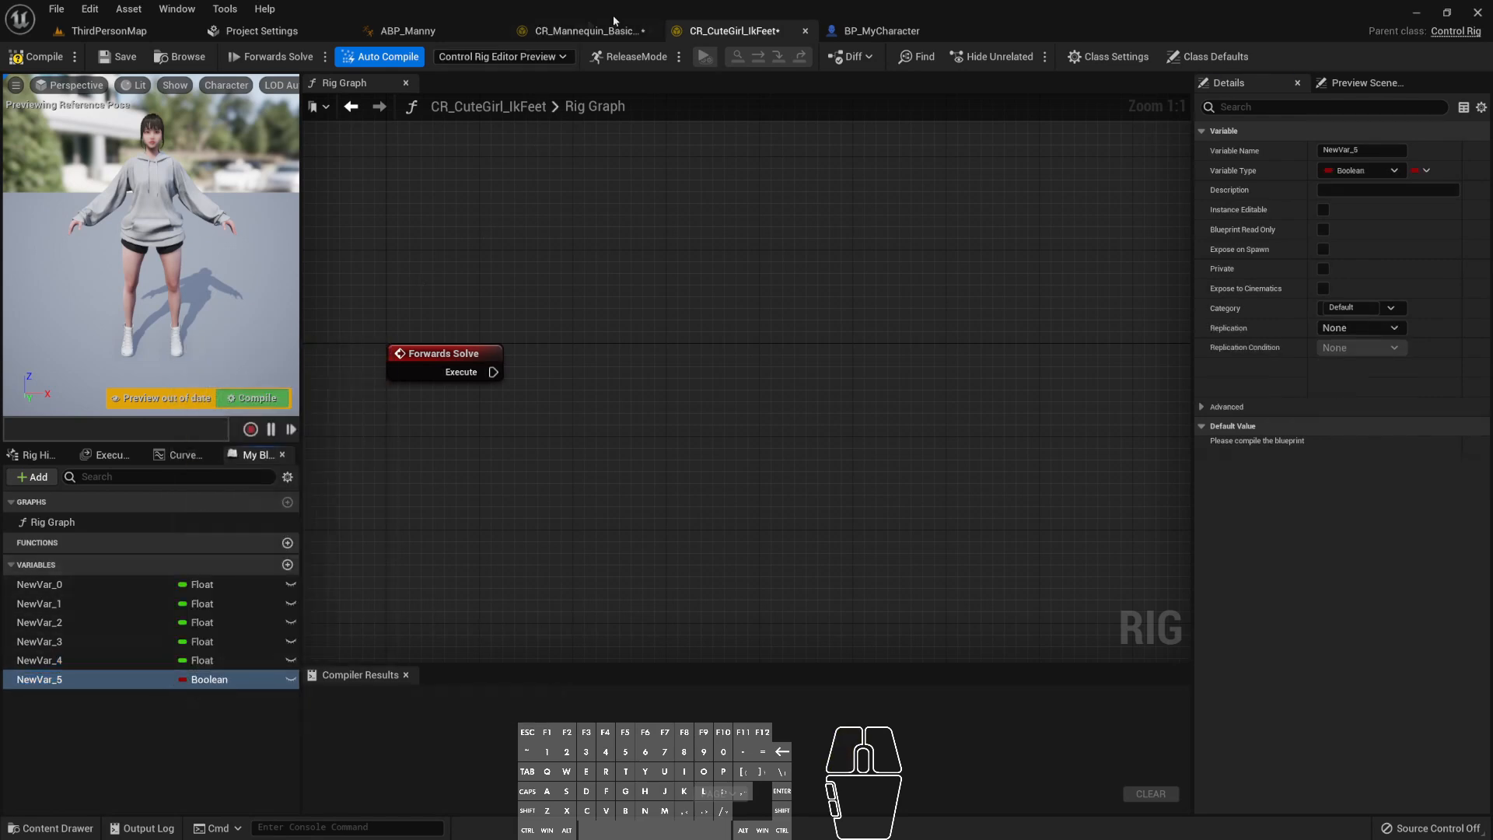
- Rename the Boolean variable in CR_CuteGirl_IkFeet to ShouldDoIKTrace, copying the name from CR_Mannequin_BasicFootIK
left_click(588, 29)
key("F2")
key("ctrl+c")
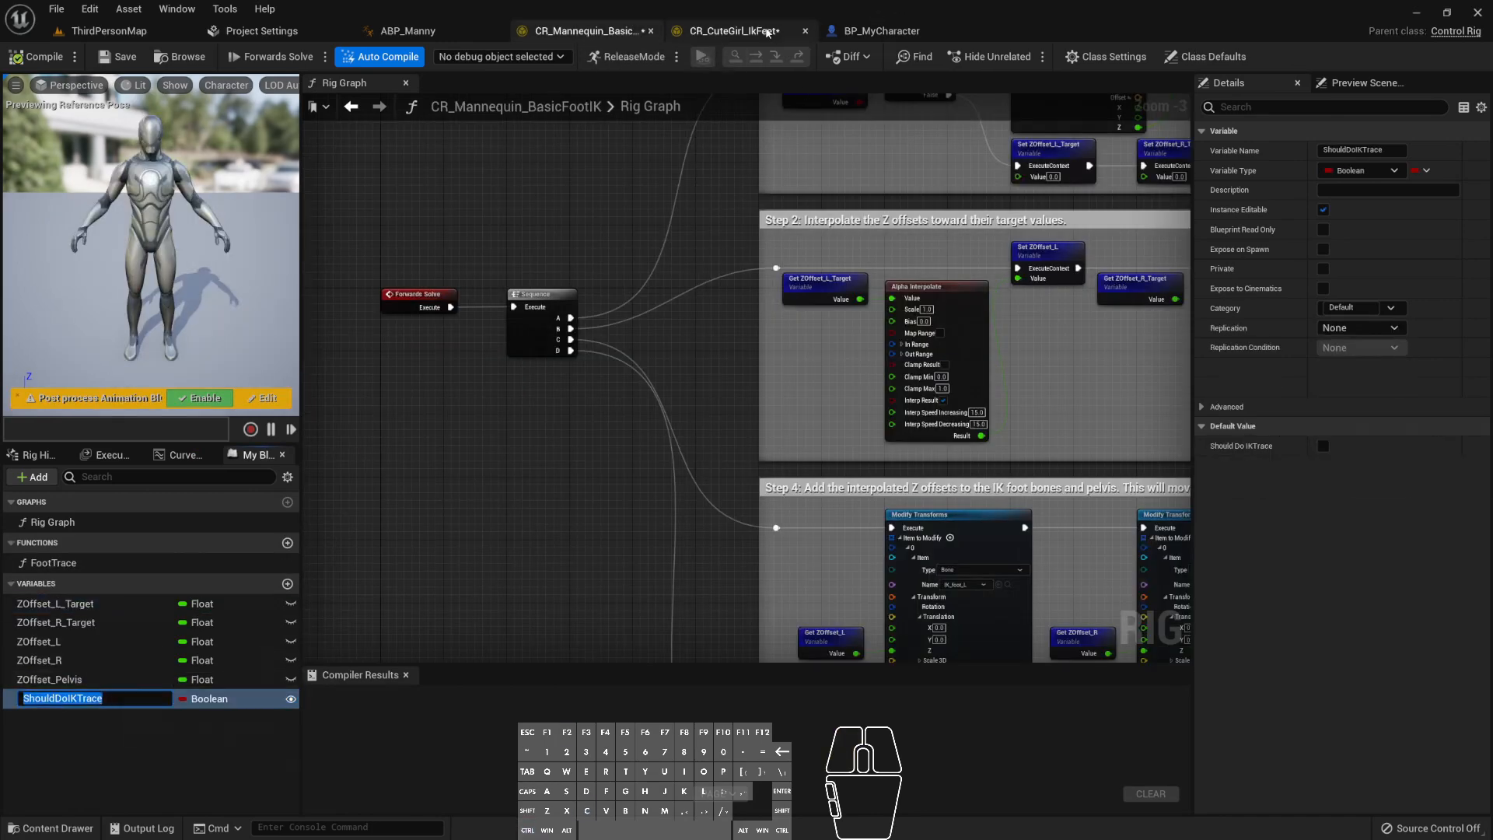
left_click(734, 31)
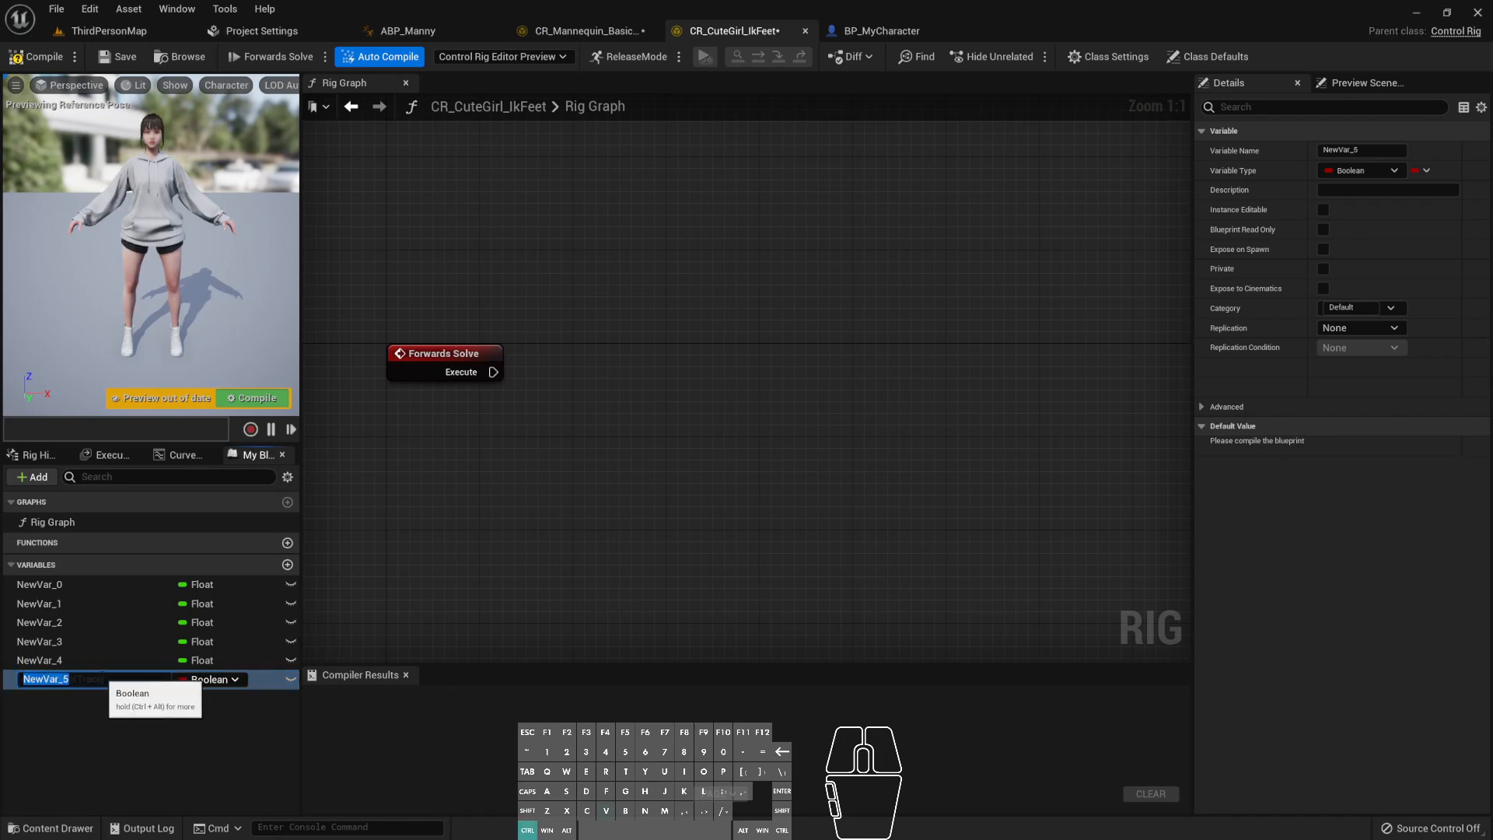
key("F2")
key("ctrl+v")
key("Return")
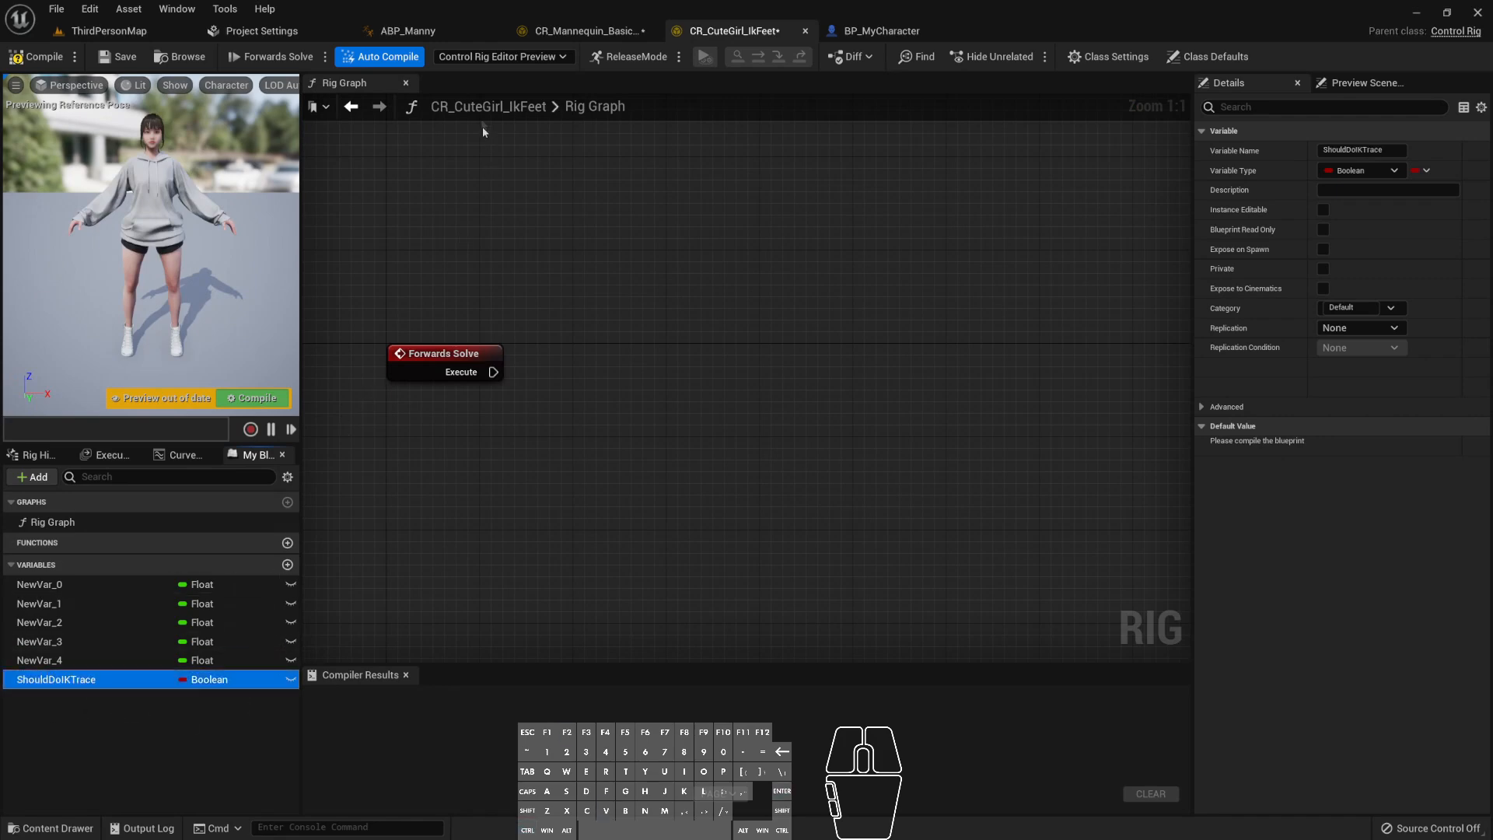
- Rename NewVar_4 in CR_CuteGirl_IkFeet to ZOffset_Pelvis, copying the name from CR_Mannequin_BasicFootIK
left_click(610, 30)
left_click(104, 679)
key("F2")
left_click(507, 396)
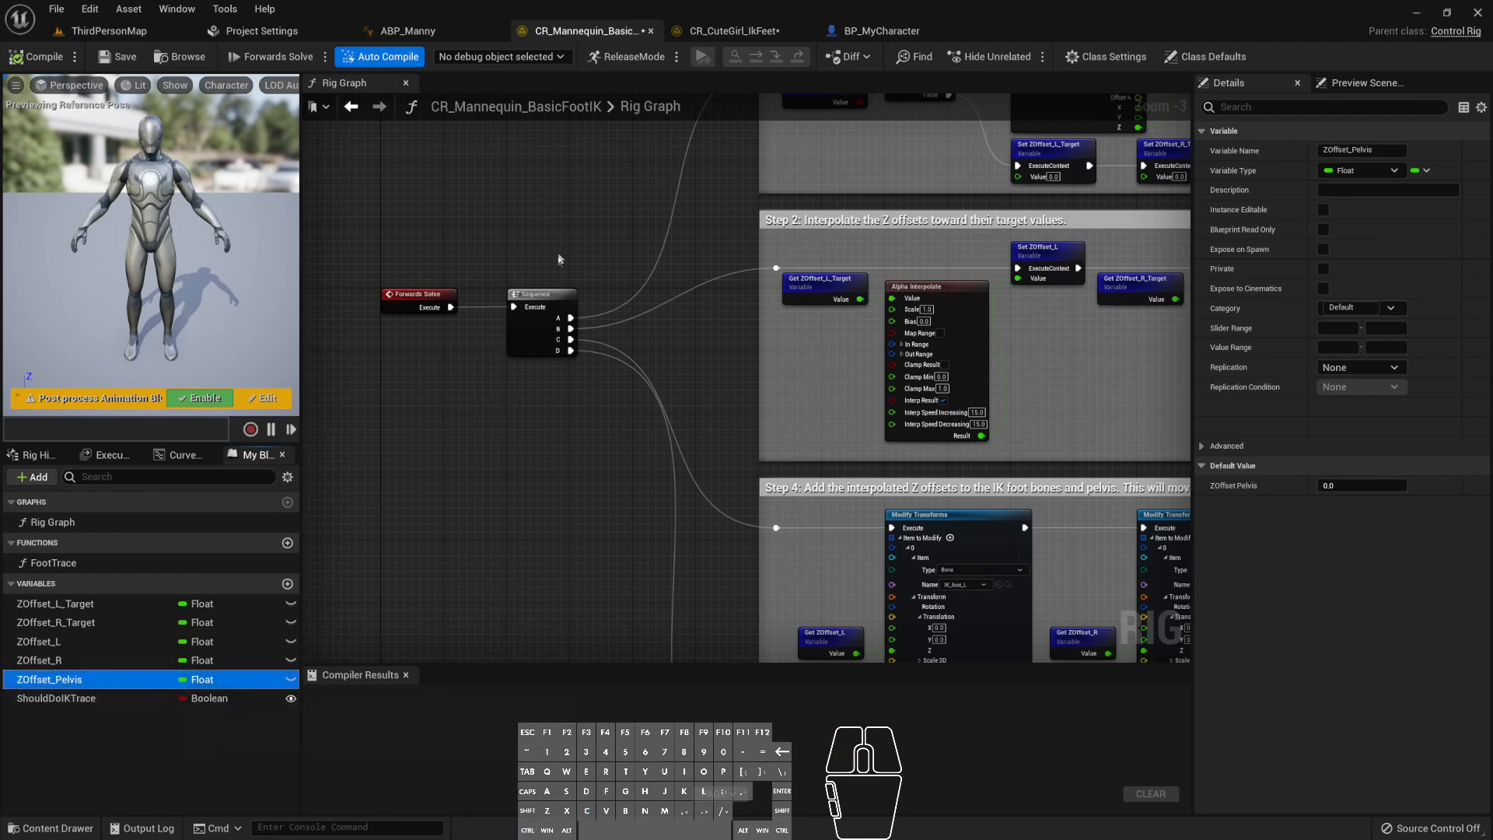
key("ctrl+Tab")
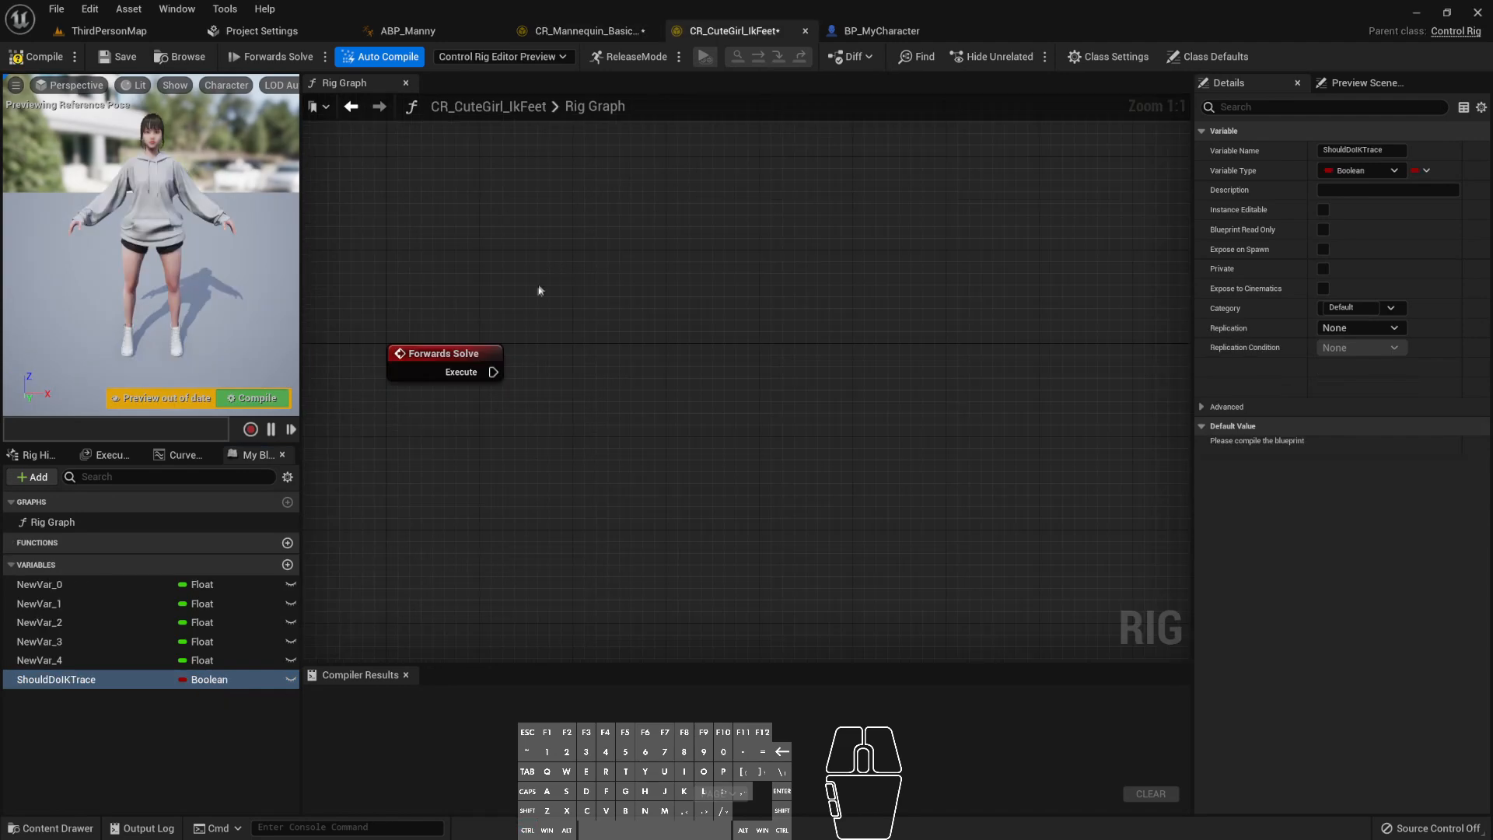
left_click(63, 658)
key("F2")
key("ctrl+v")
key("Return")
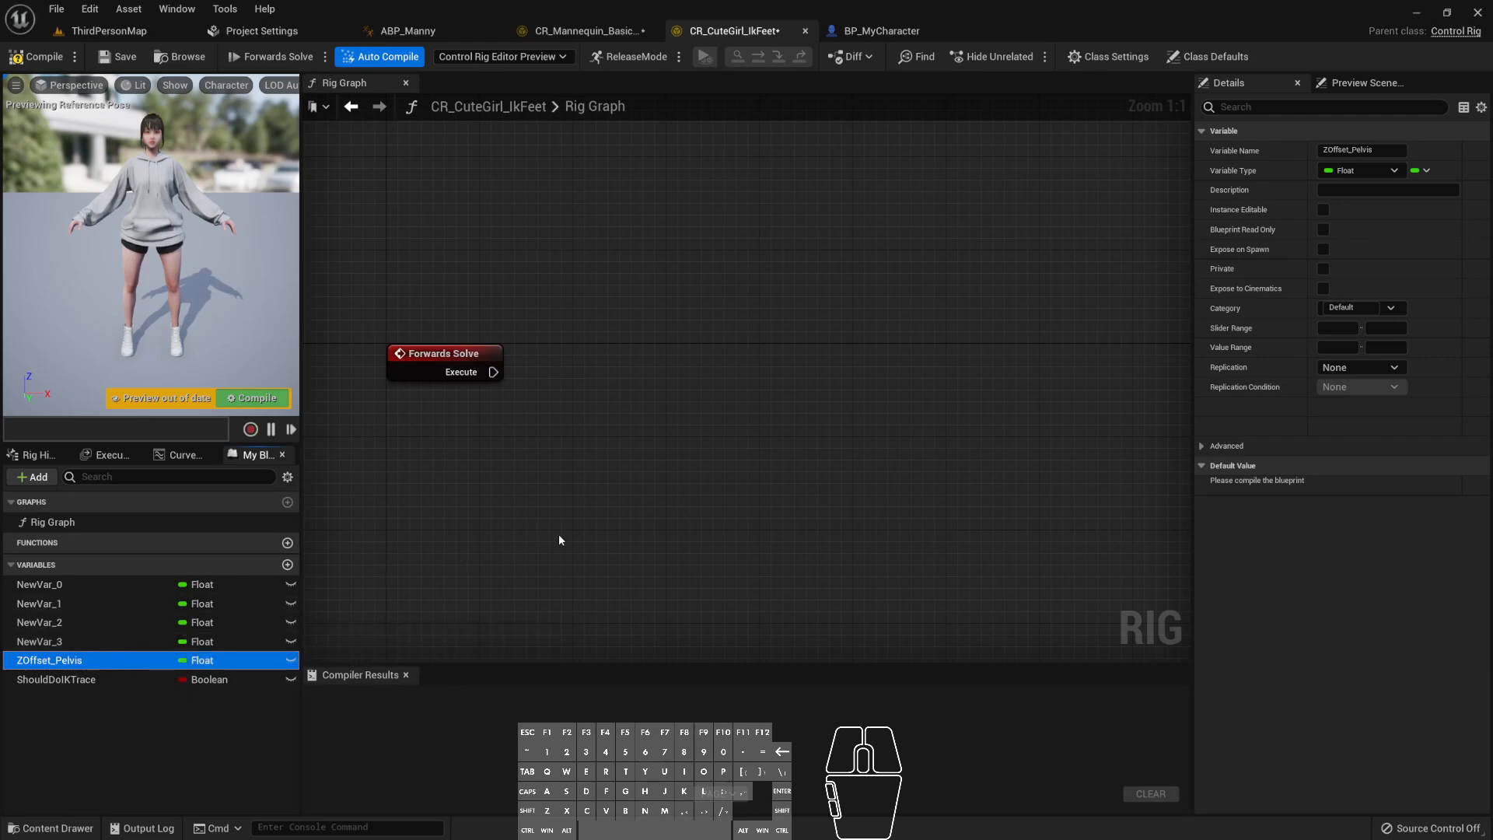
- Rename NewVar_3 in CR_CuteGirl_IkFeet to ZOffset_R, copying the name from CR_Mannequin_BasicFootIK
key("ctrl+Tab")
left_click(98, 659)
key("F2")
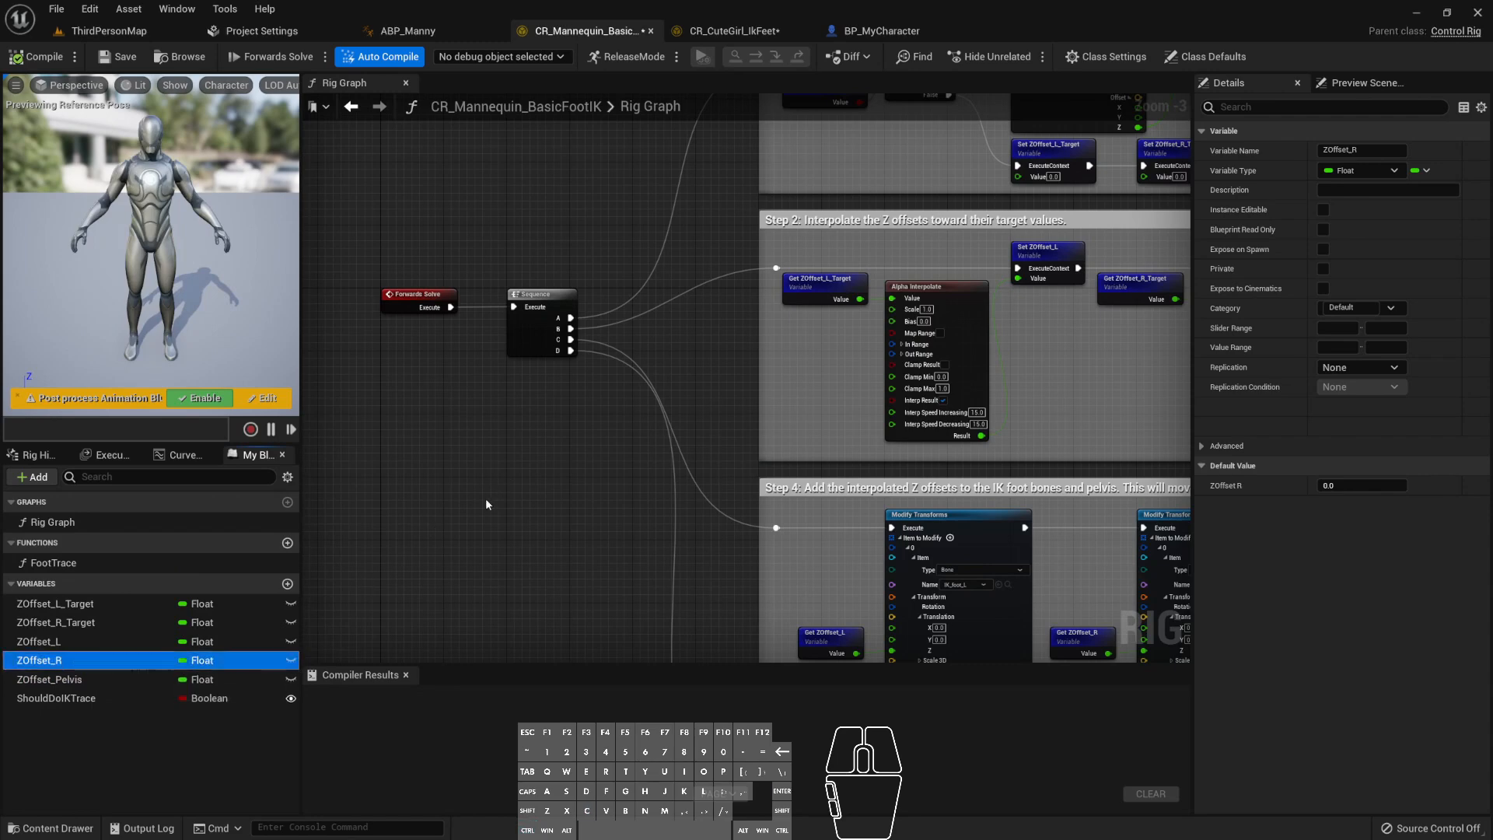
key("ctrl+Tab")
left_click(116, 642)
key("F2")
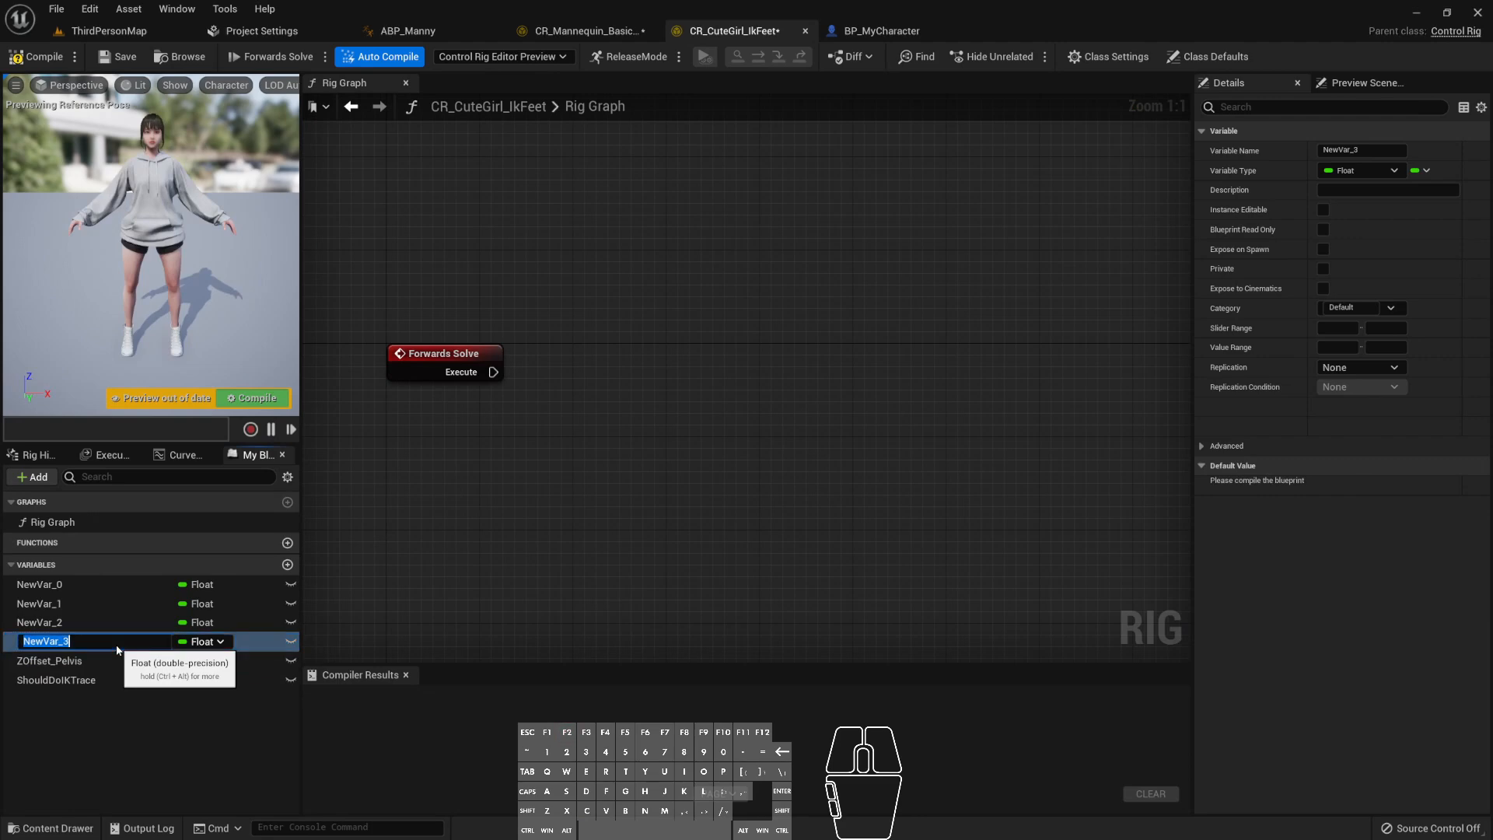
key("ctrl+v")
key("Return")
- Rename NewVar_2 in CR_CuteGirl_IkFeet to ZOffset_L, copying the name from CR_Mannequin_BasicFootIK
key("ctrl+Tab")
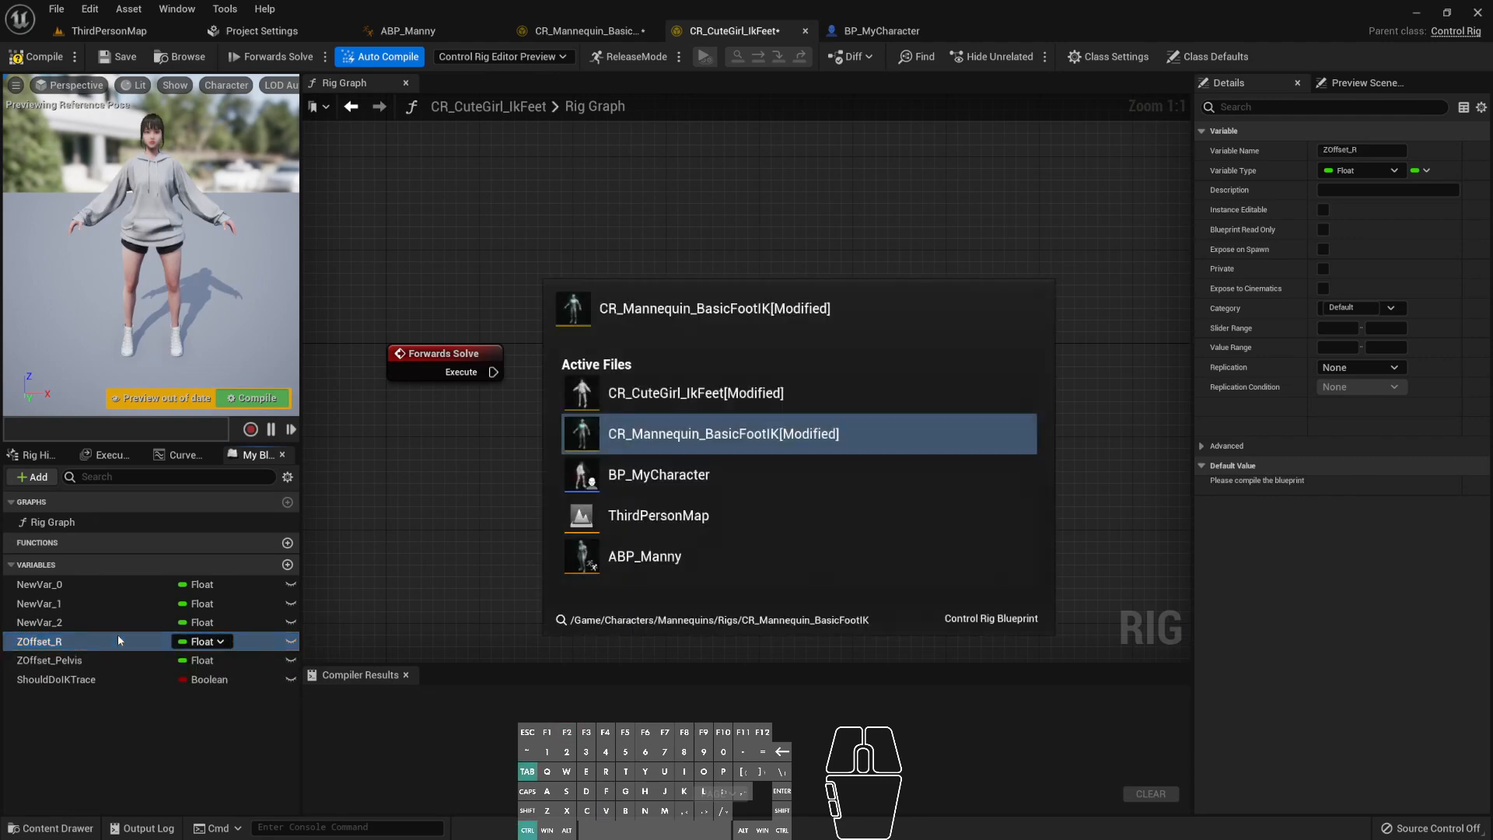
left_click(97, 648)
key("F2")
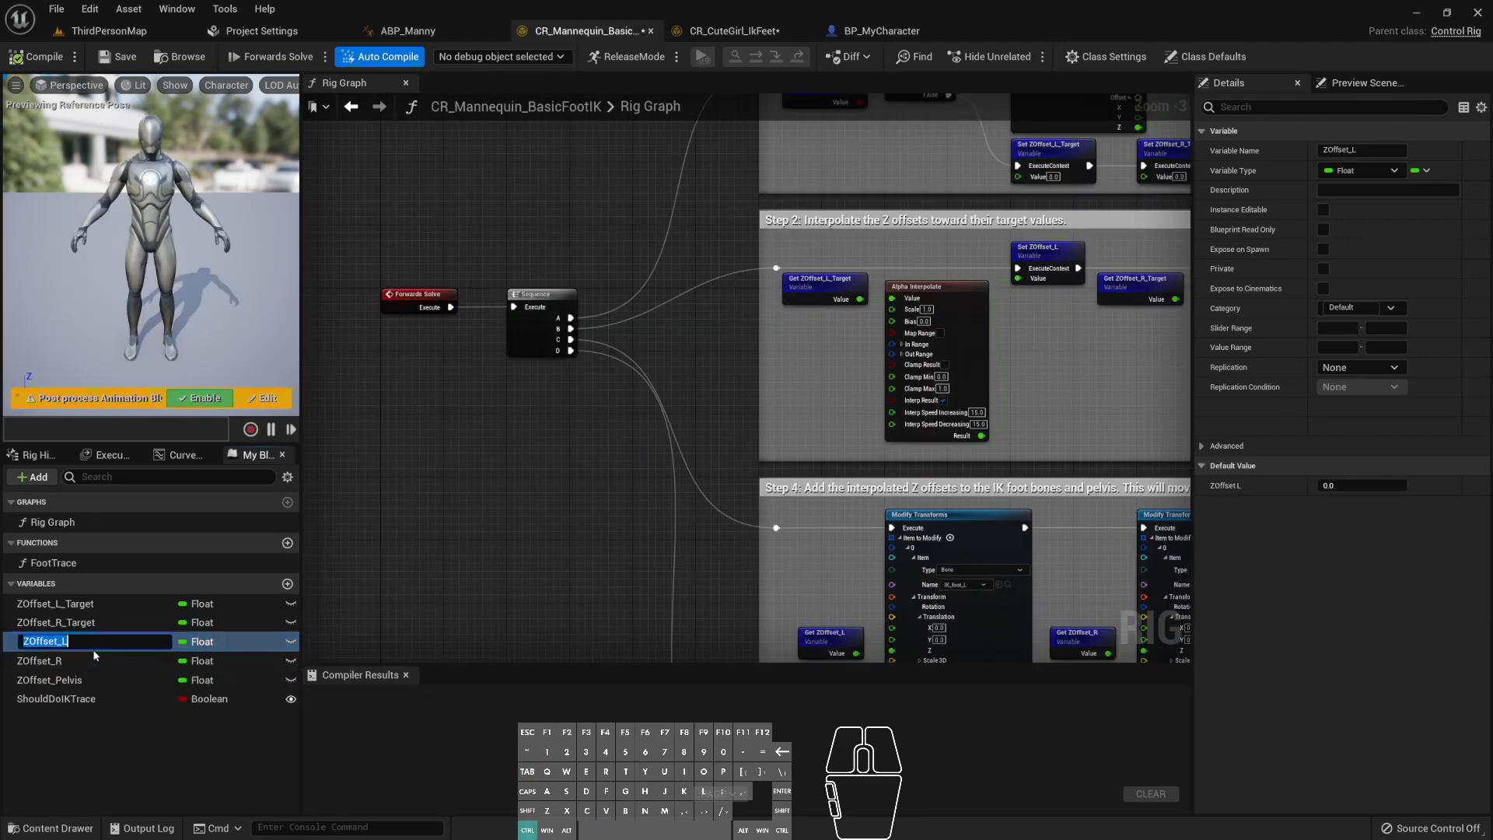
key("Return")
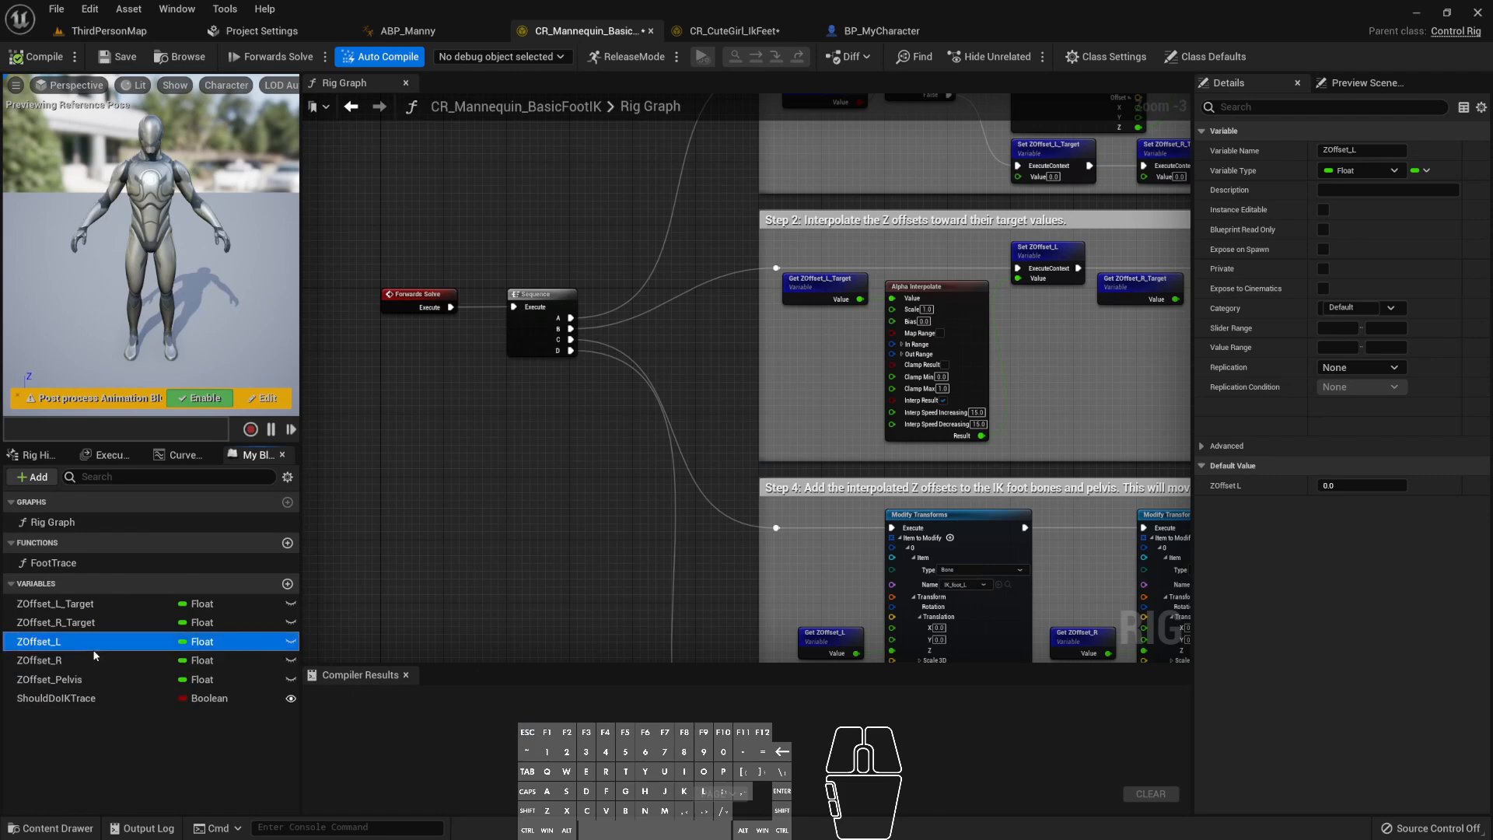
key("ctrl+Tab")
left_click(94, 622)
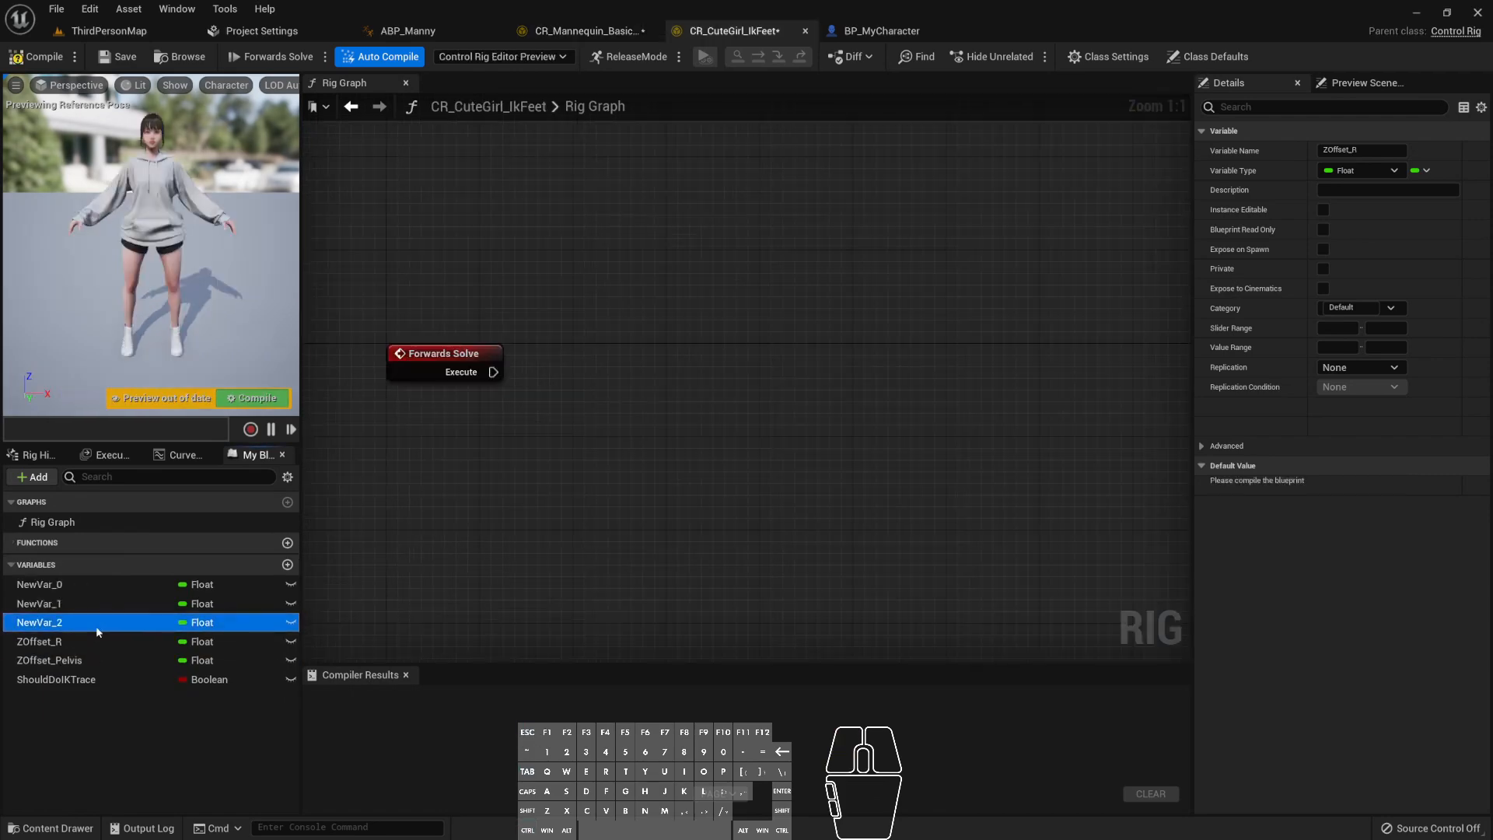
key("F2")
key("ctrl+v")
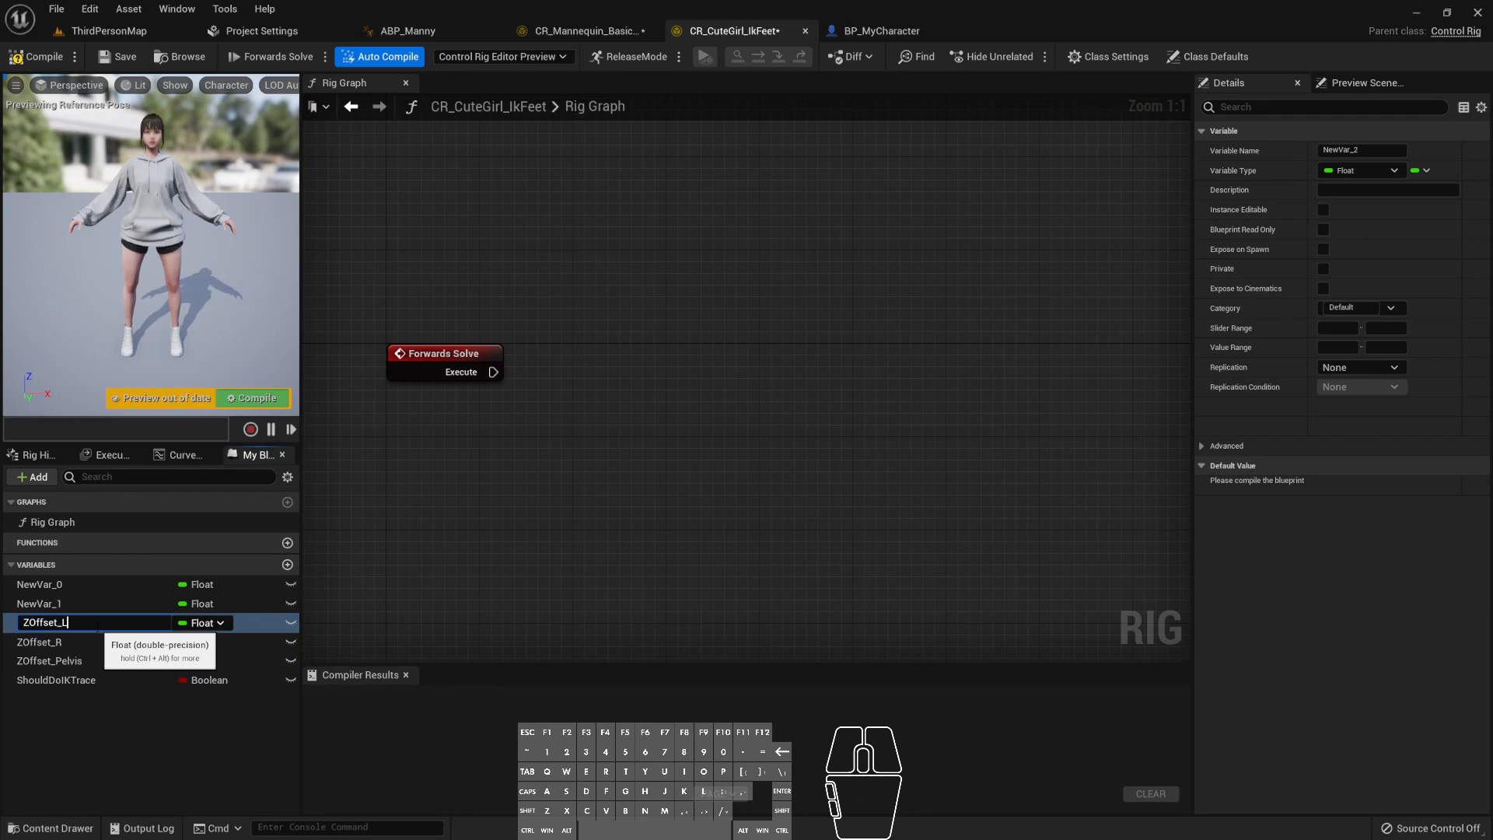
key("Return")
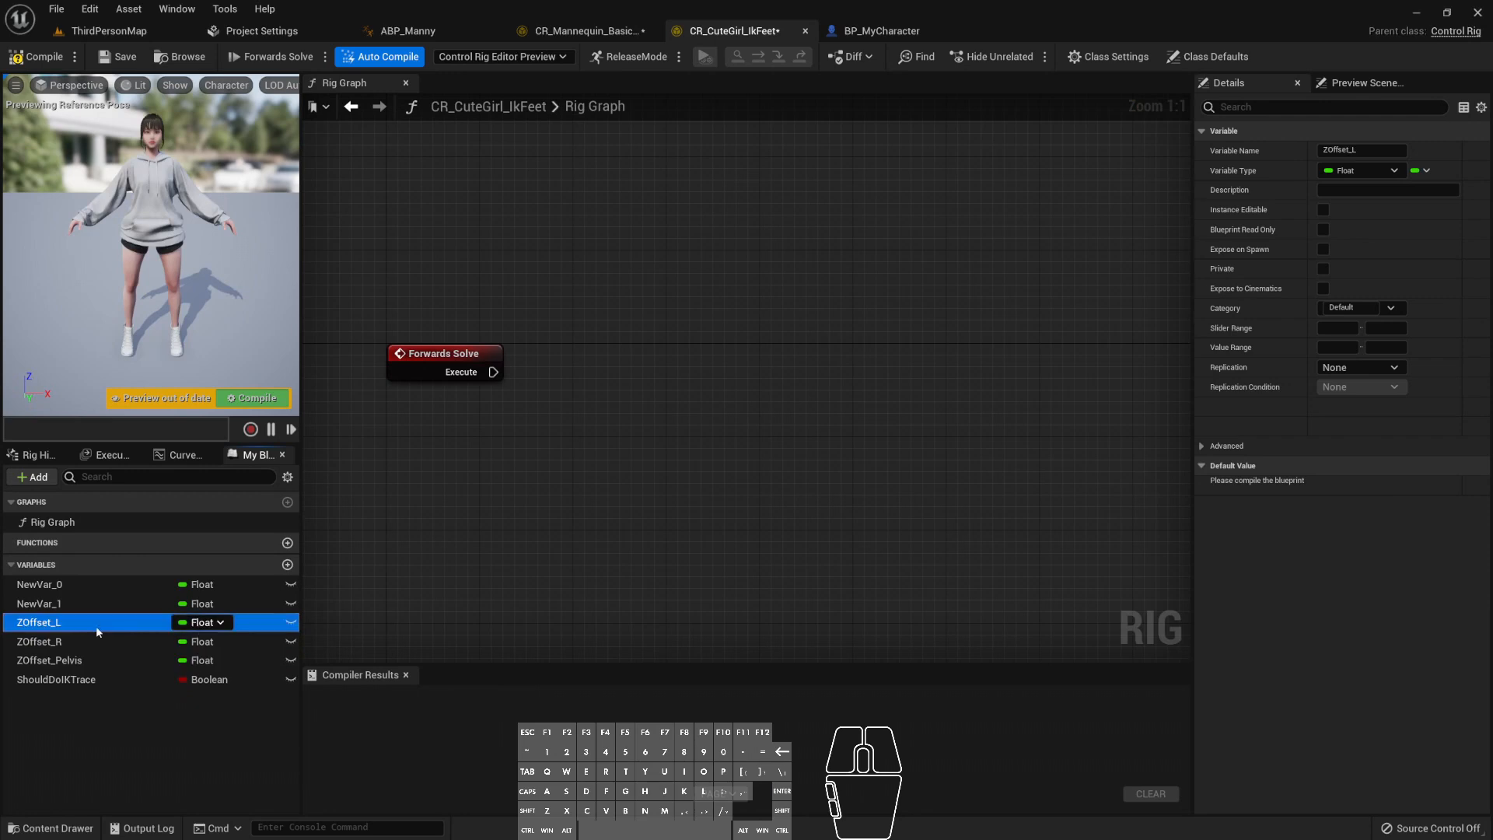
- Rename NewVar_1 in CR_CuteGirl_IkFeet to ZOffset_R_Target, copying the name from CR_Mannequin_BasicFootIK
key("ctrl+Tab")
left_click(96, 626)
key("F2")
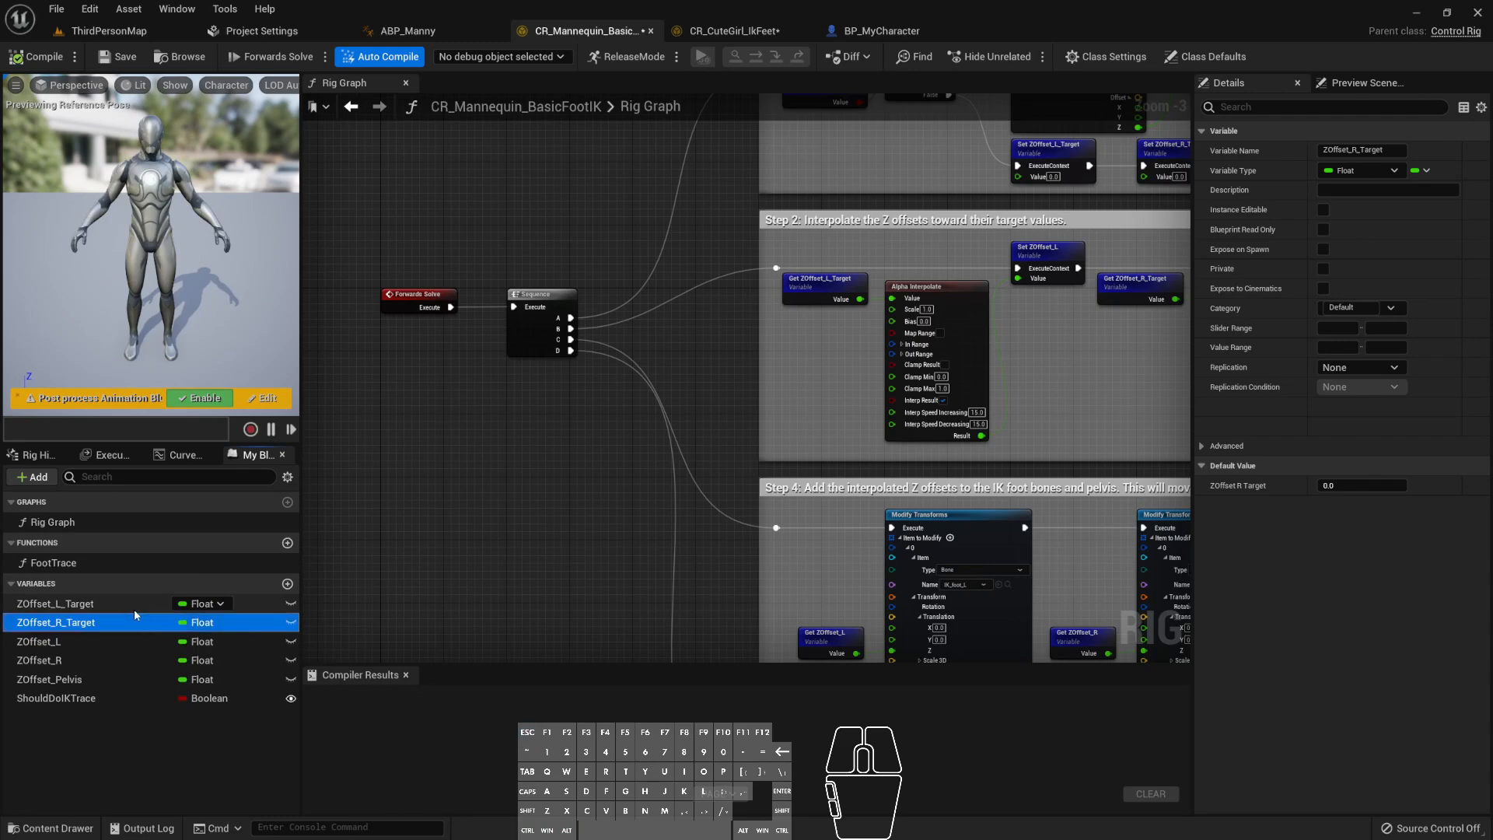
key("ctrl+Tab")
left_click(70, 610)
key("F2")
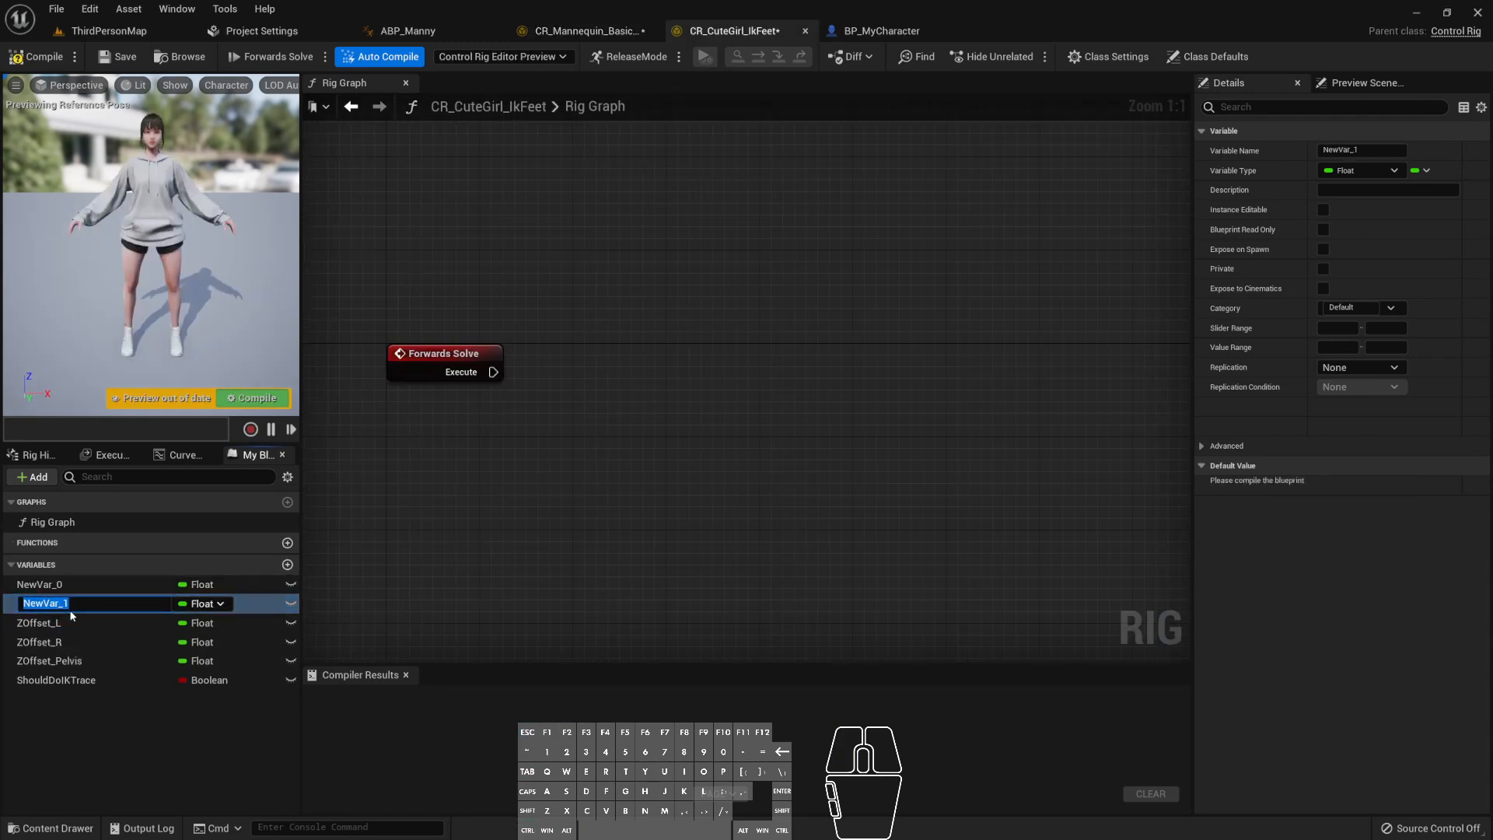
key("Return")
- Rename NewVar_0 in CR_CuteGirl_IkFeet to ZOffset_L_Target, copying the name from CR_Mannequin_BasicFootIK
key("ctrl+Tab")
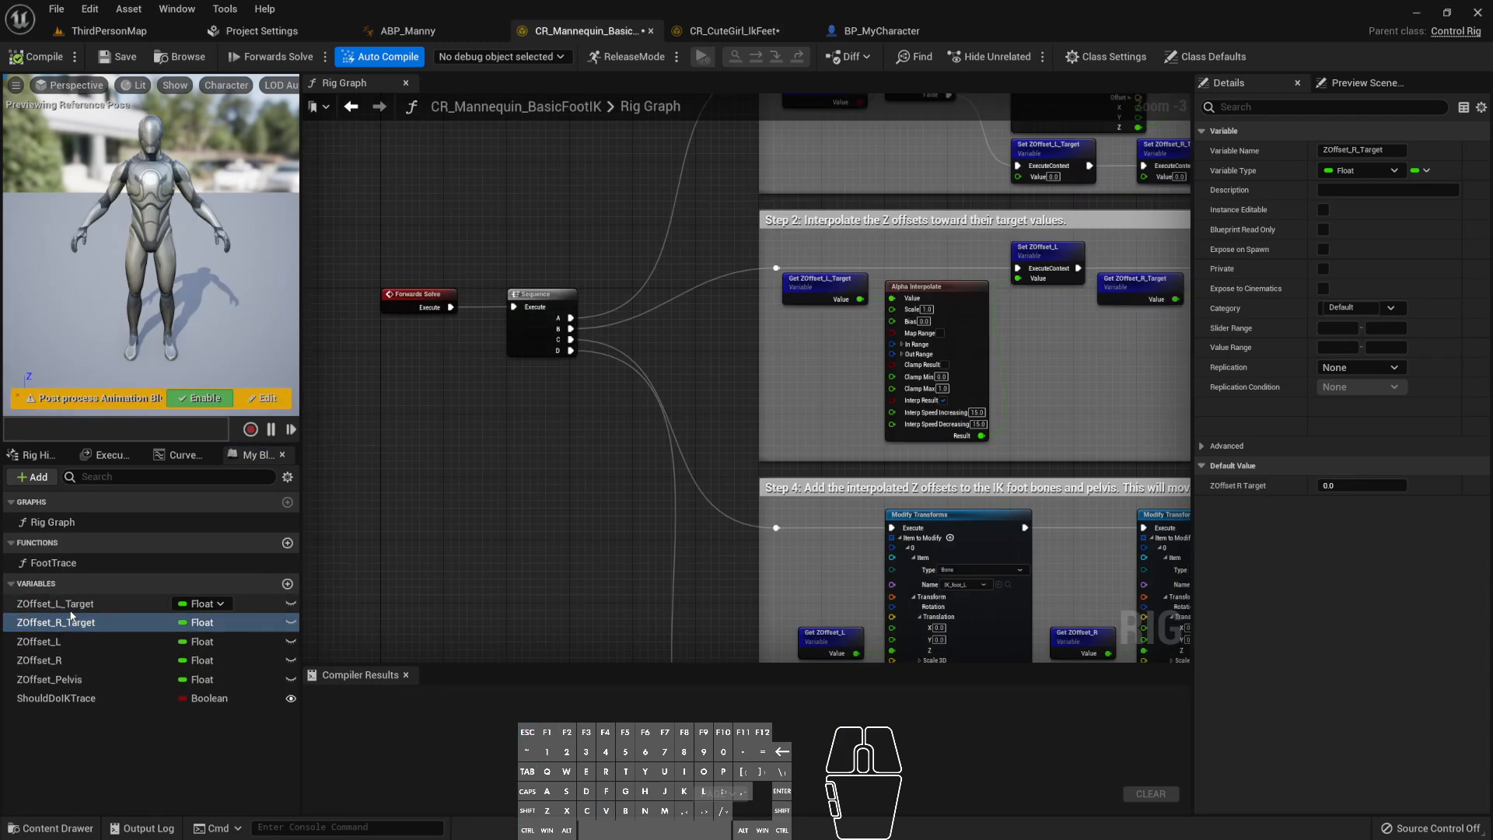
key("F2")
key("ctrl+c")
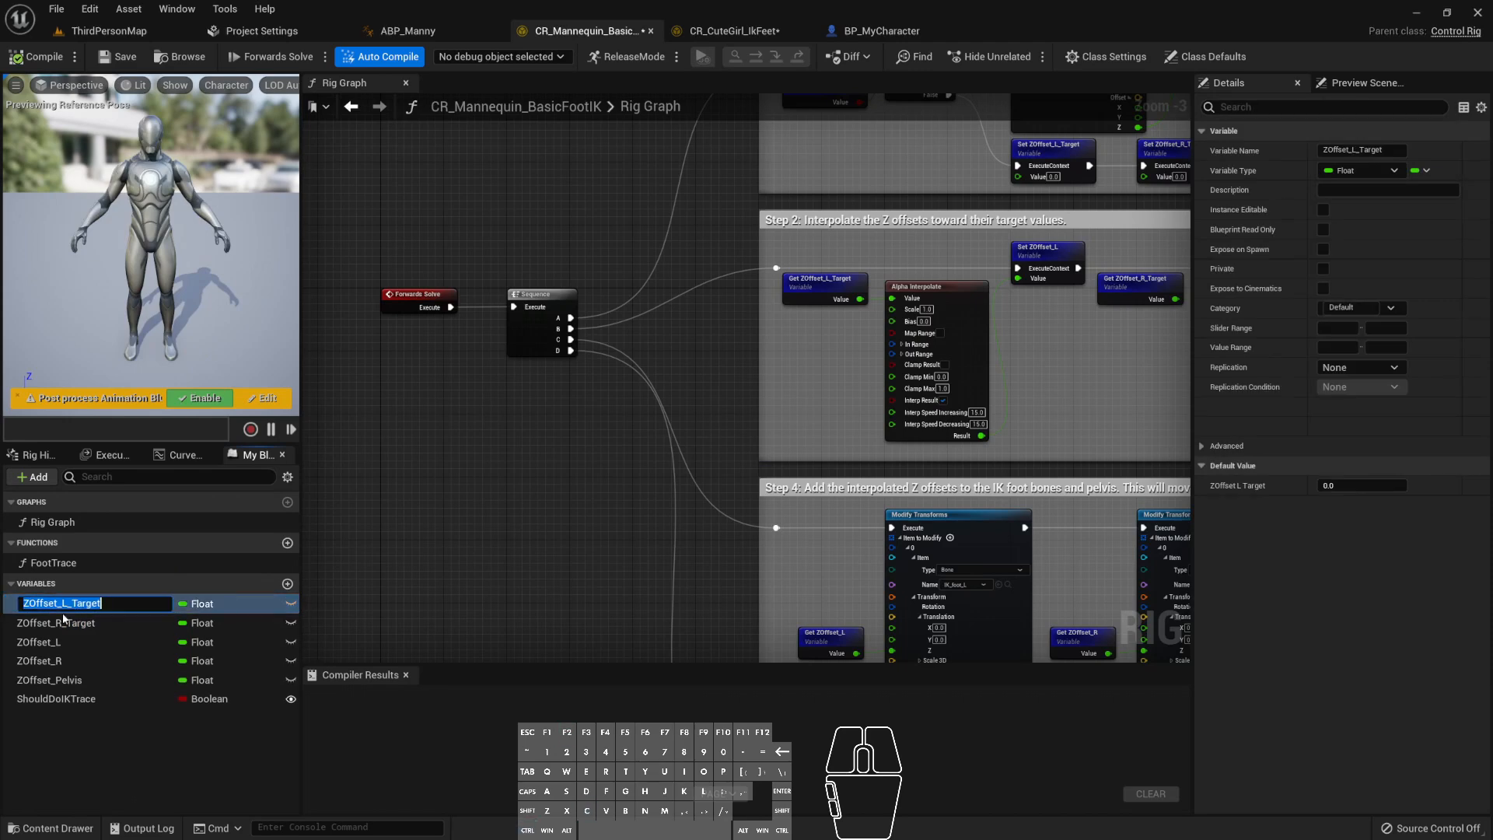
key("Escape")
key("ctrl+Tab")
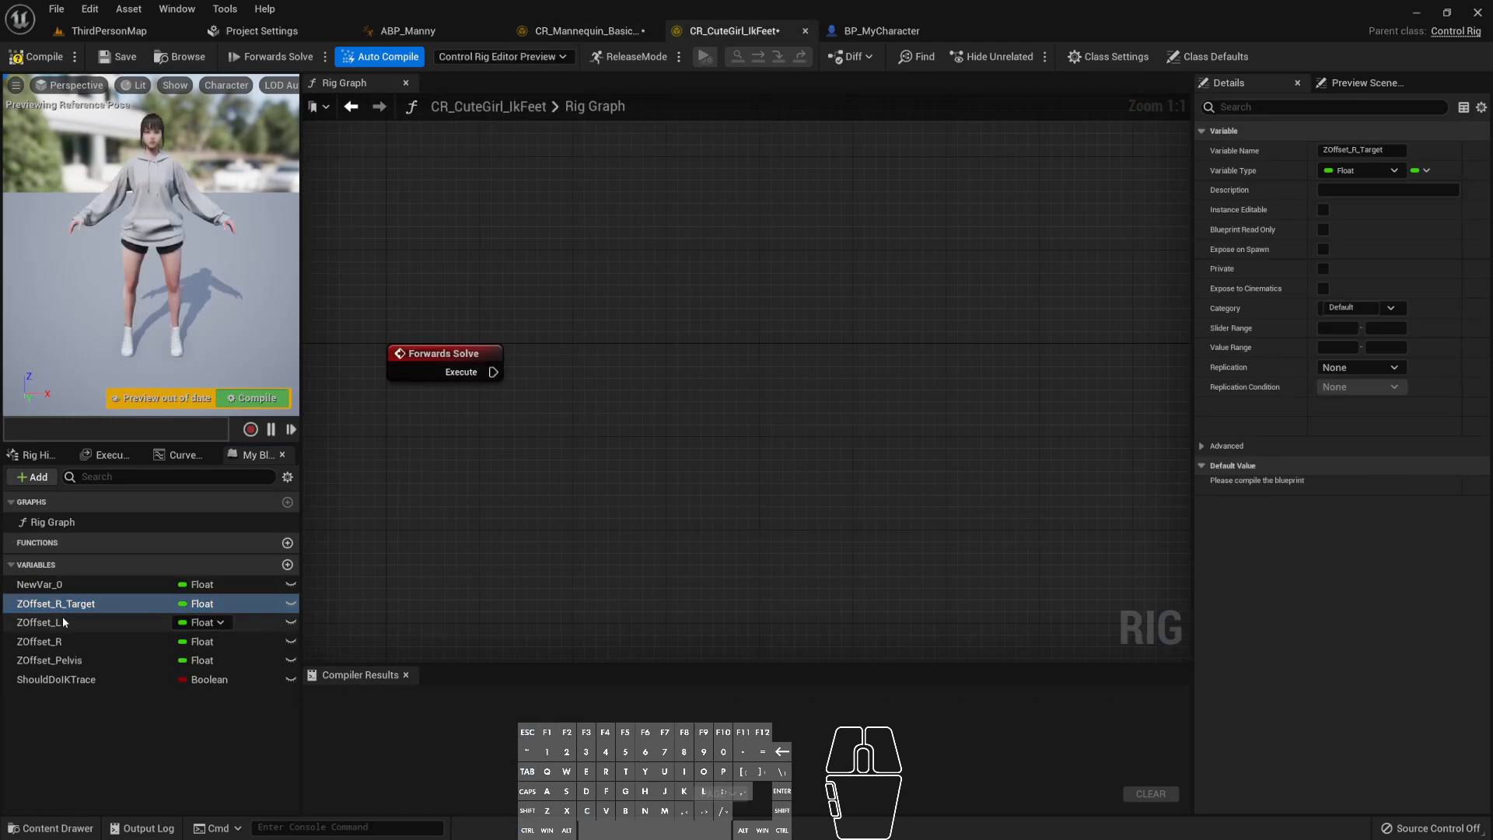
left_click(86, 585)
key("F2")
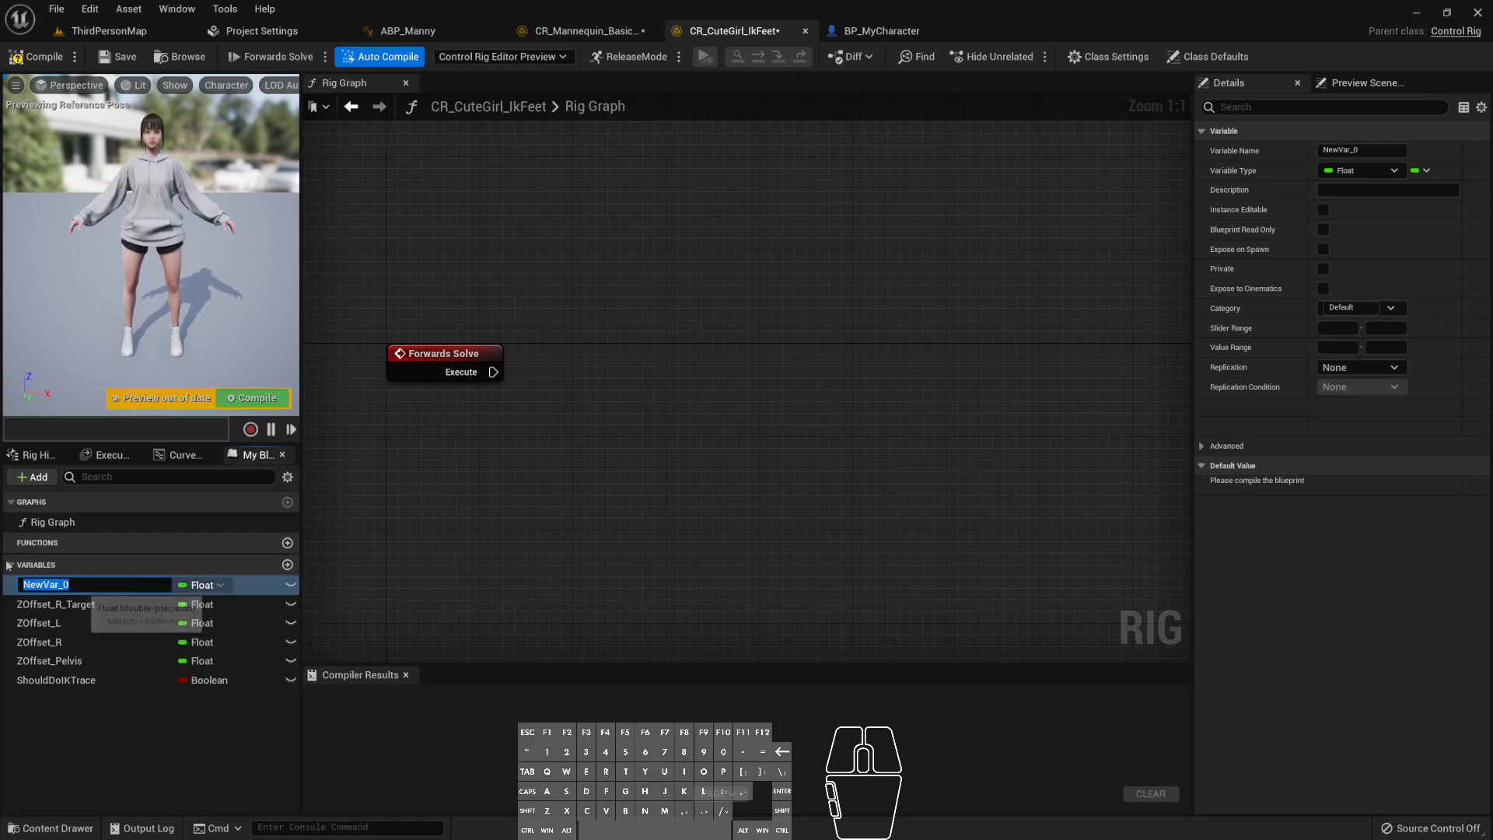
key("ctrl+v")
key("Return")
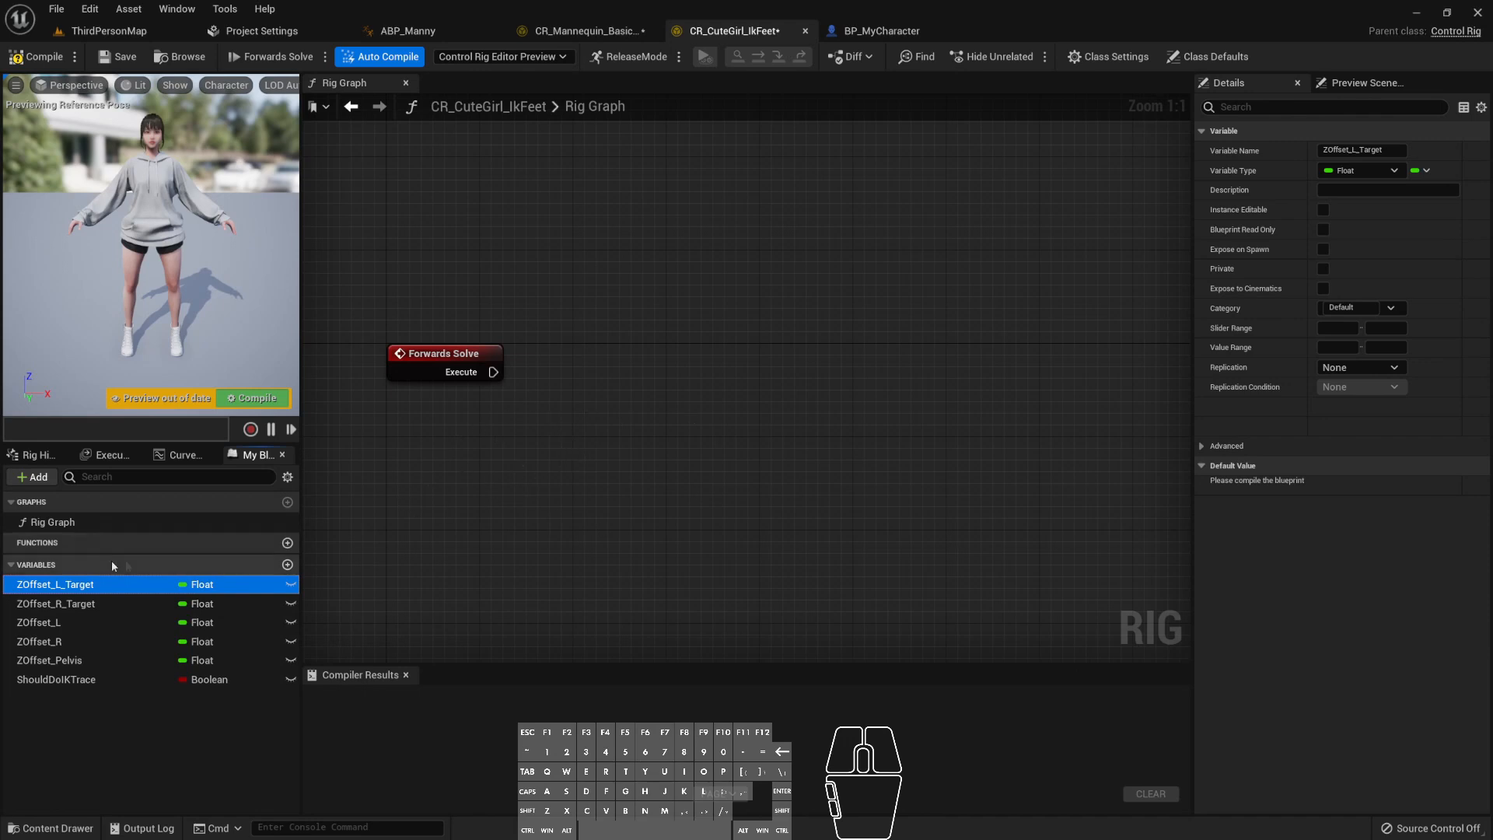
- Add a function to CR_CuteGirl_IkFeet and name it FootTrace, copying the name from CR_Mannequin_BasicFootIK
left_click(287, 542)
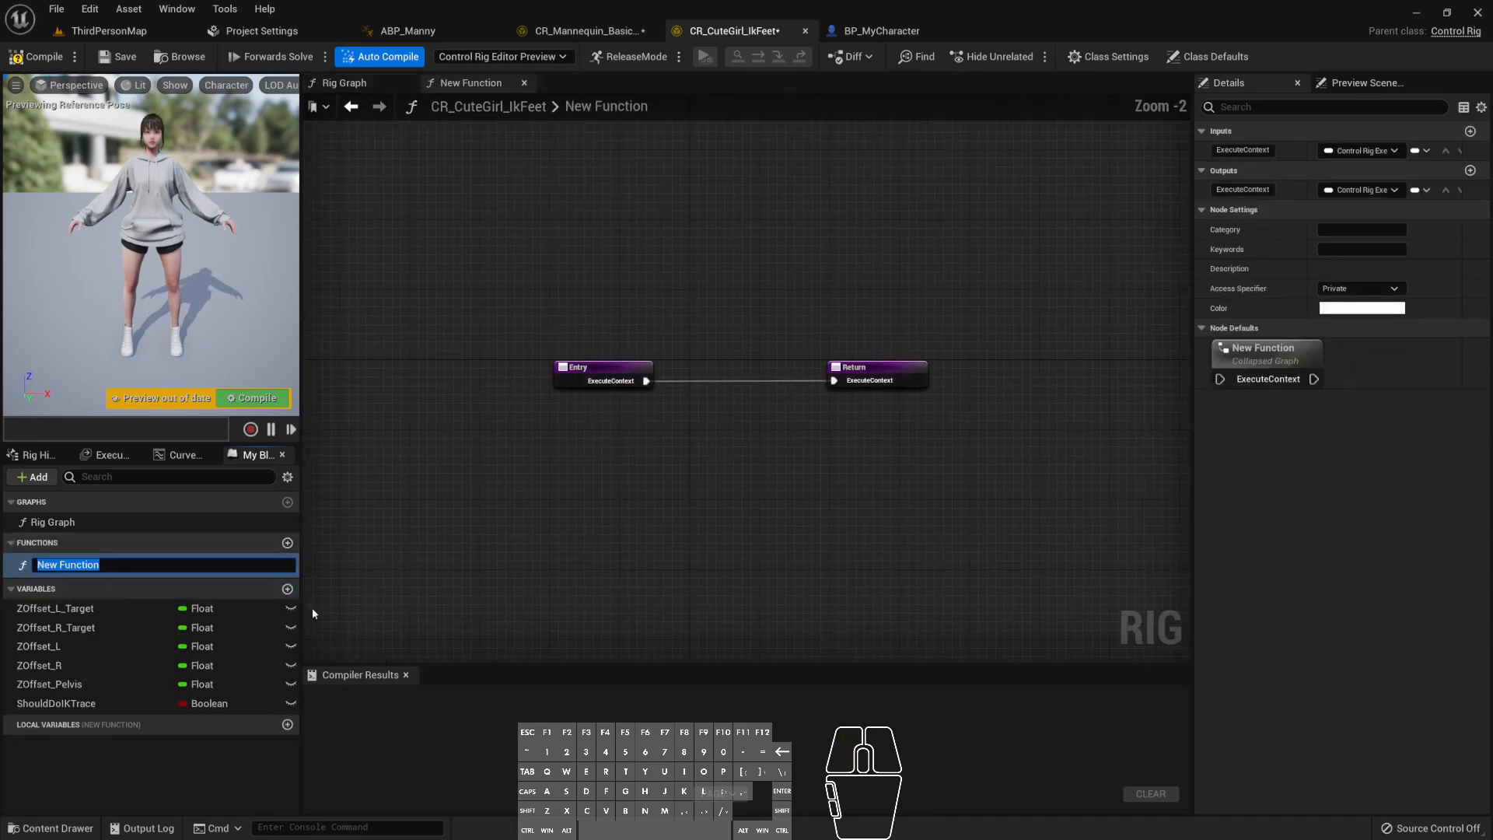
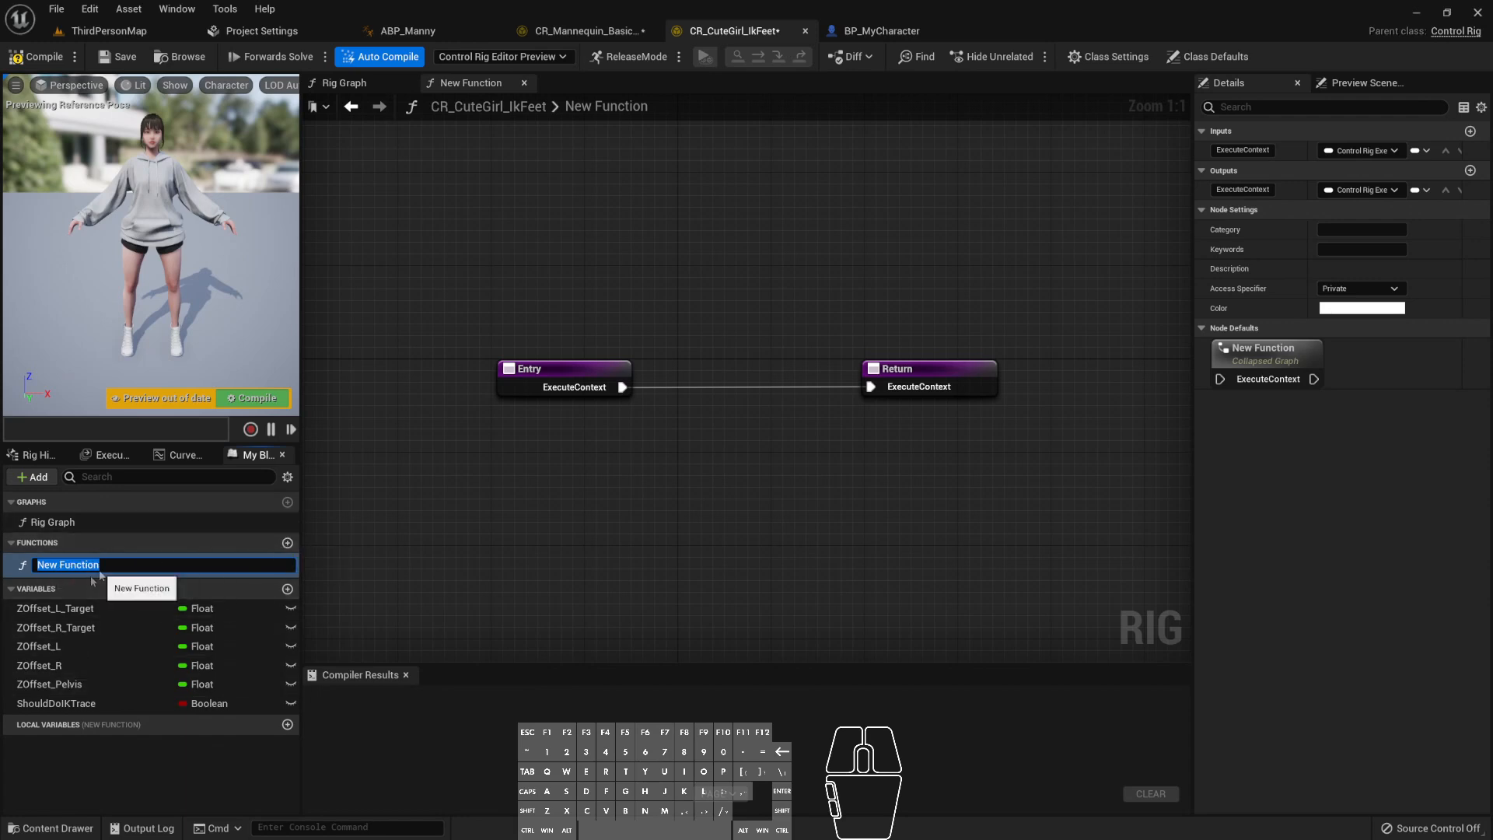
key("ctrl+Tab")
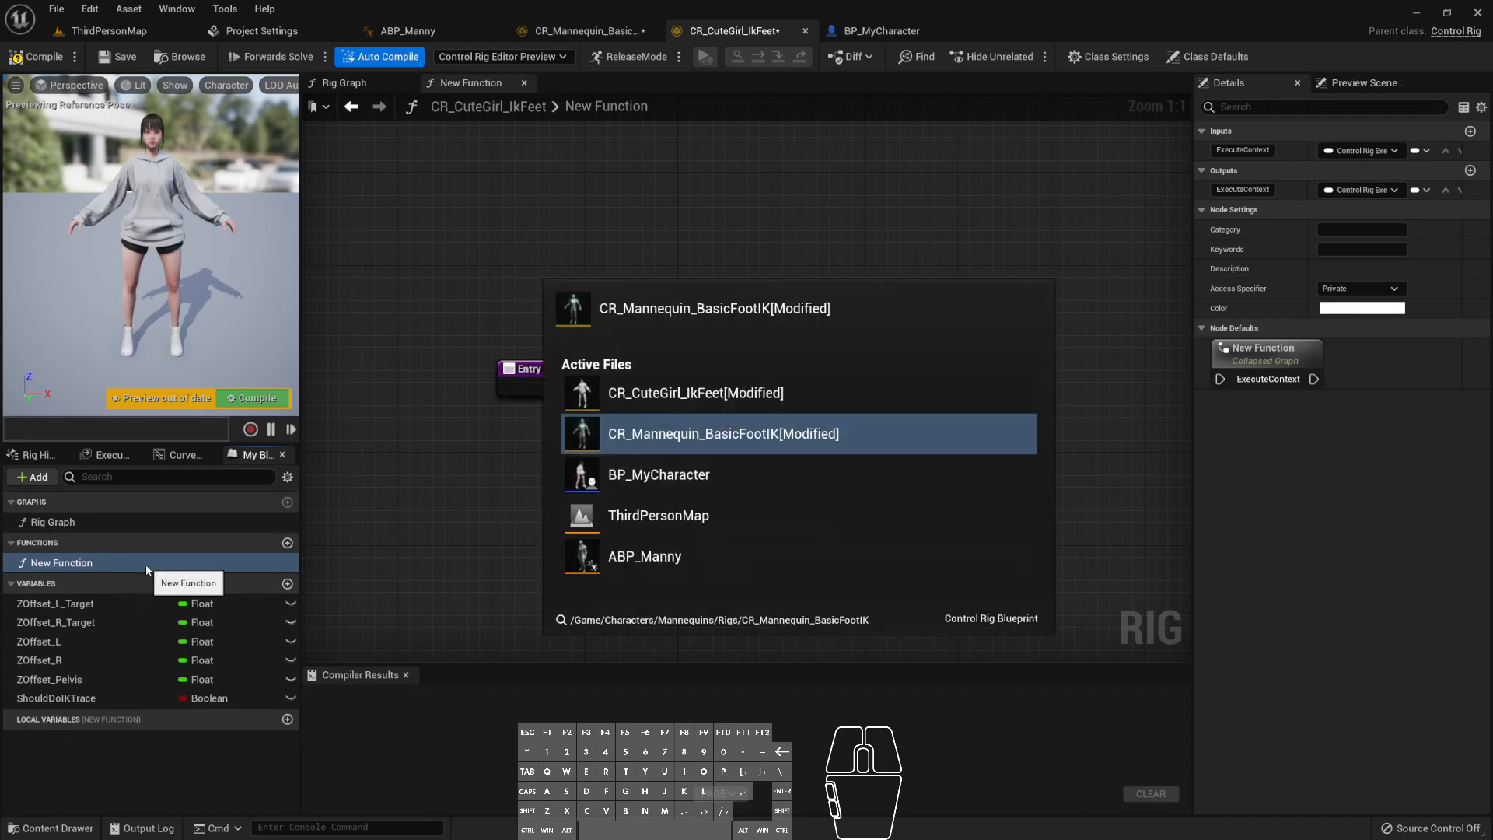
left_click(687, 435)
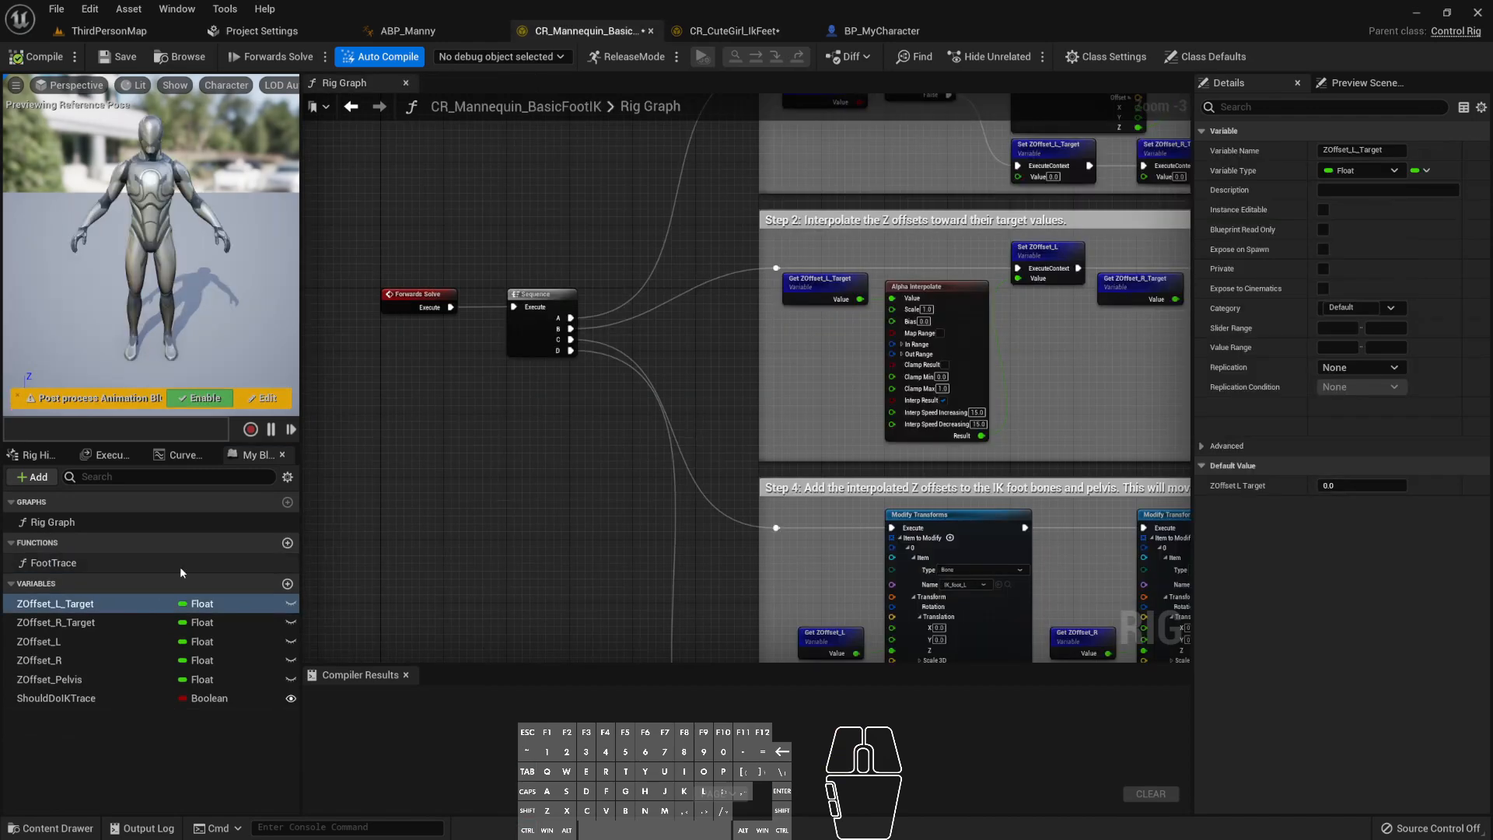
left_click(83, 566)
key("ctrl+c")
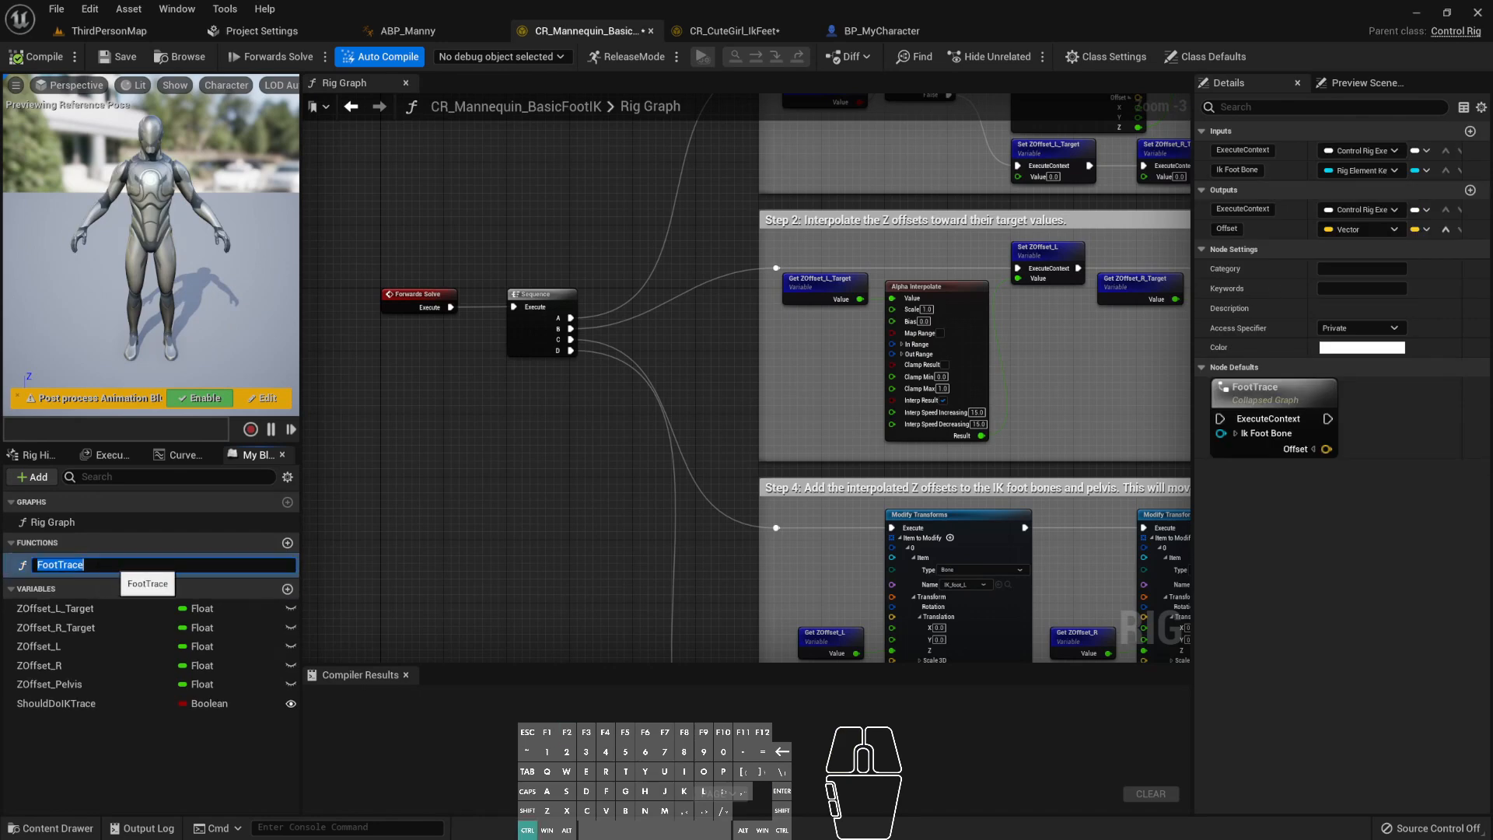
key("Escape")
key("ctrl+Tab")
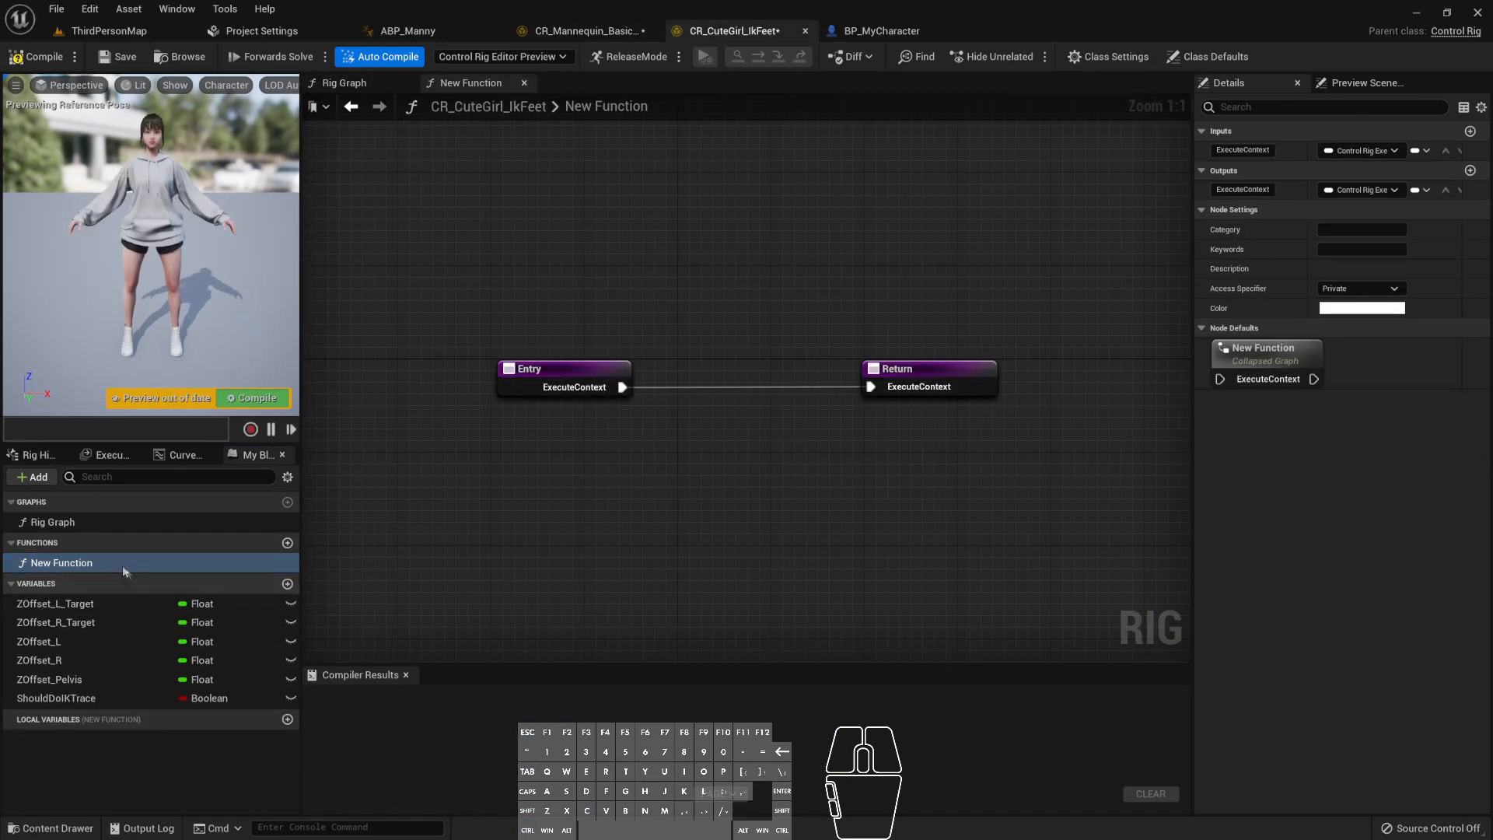
key("F2")
key("ctrl+v")
key("Return")
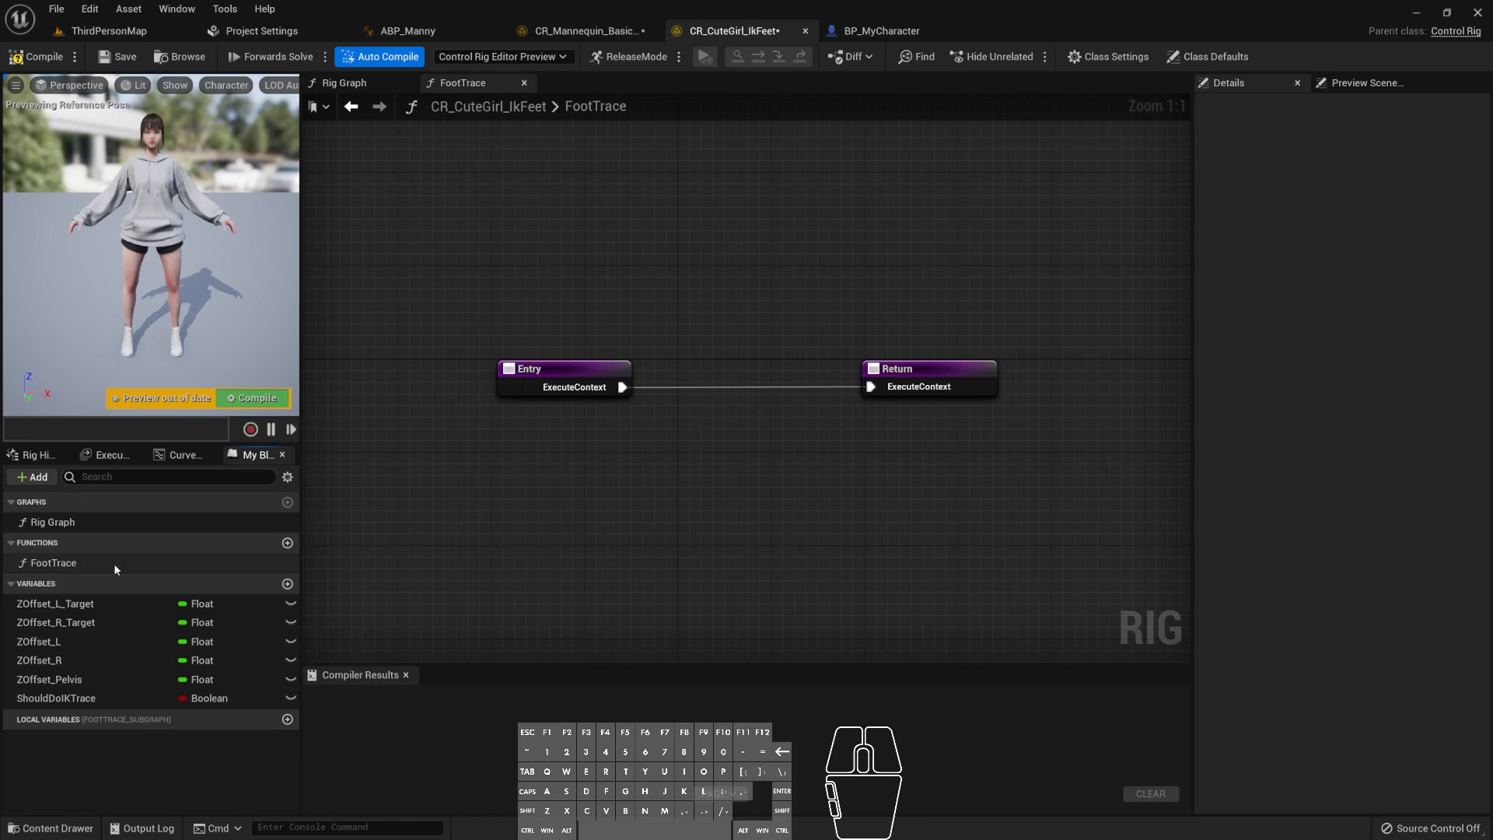
left_click(114, 563)
- Copy all nodes between Entry and Return from the mannequin's FootTrace function into the FootTrace graph of CR_CuteGirl_IkFeet
left_click(451, 450)
left_click_drag(523, 254, 938, 456)
key("ctrl+Tab")
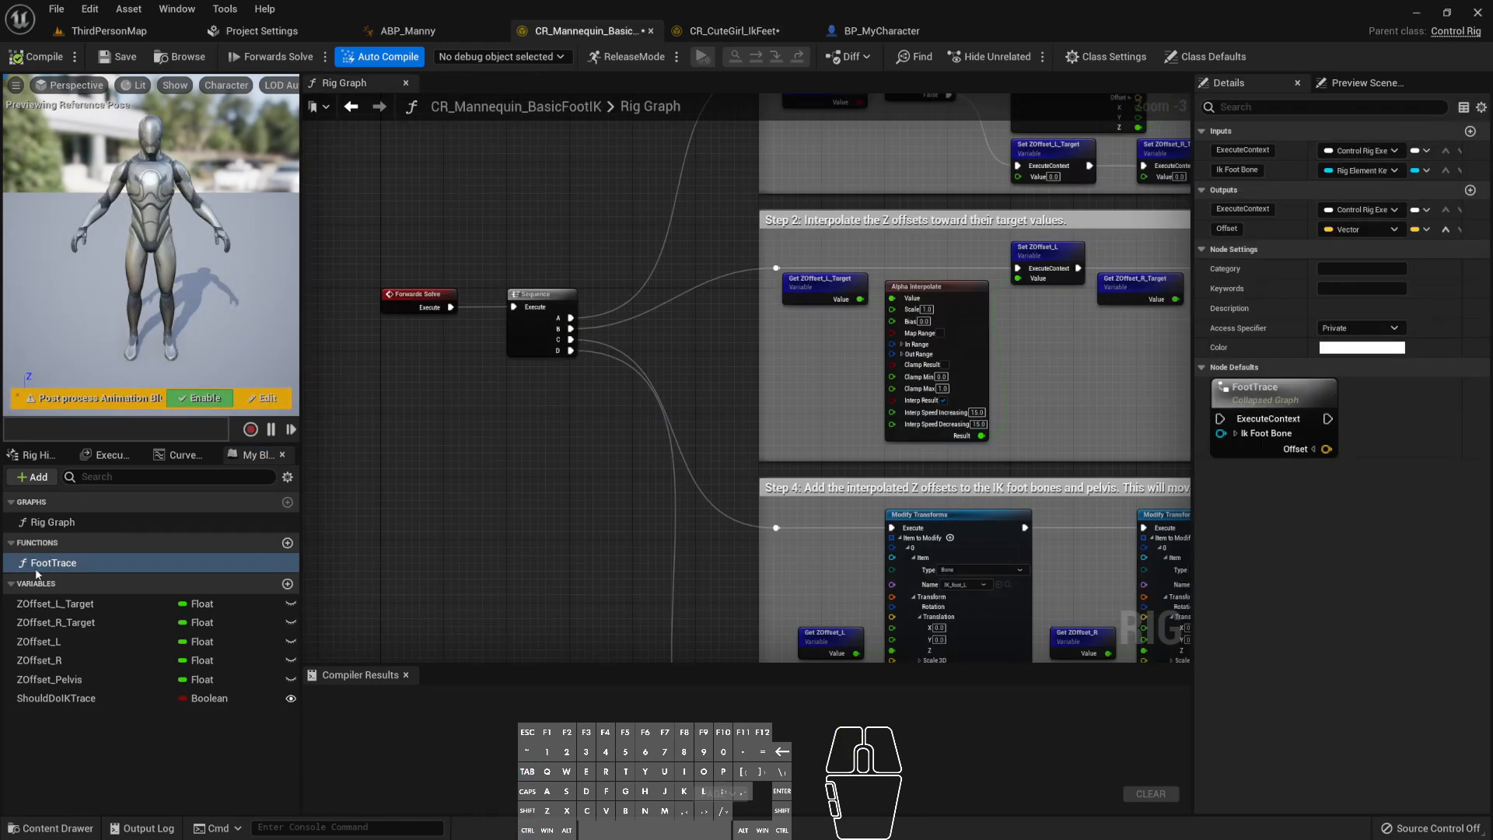
double_click(47, 567)
left_click_drag(436, 249, 965, 576)
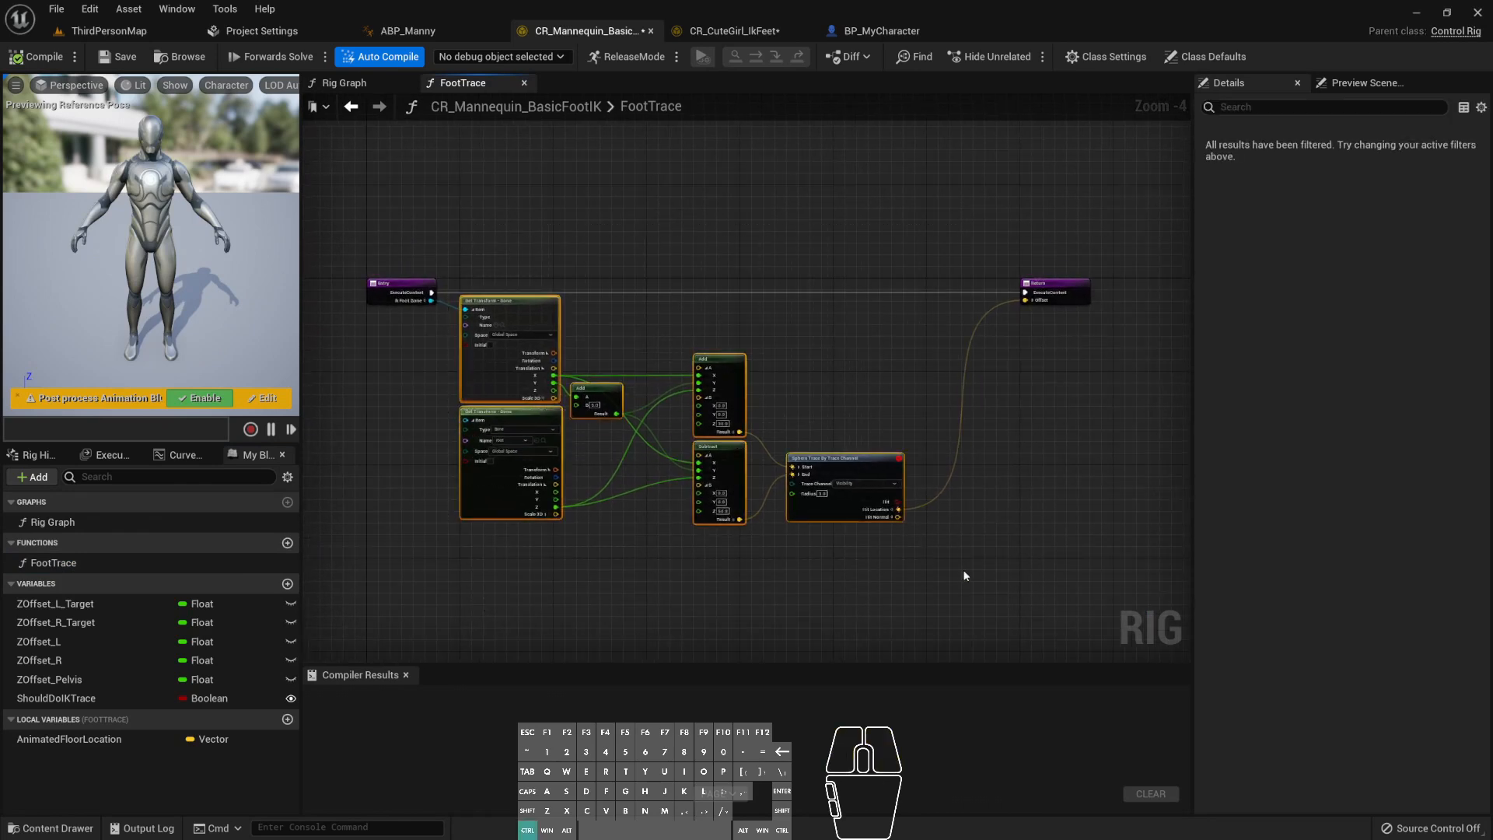
scroll(569, 355, "up", 1)
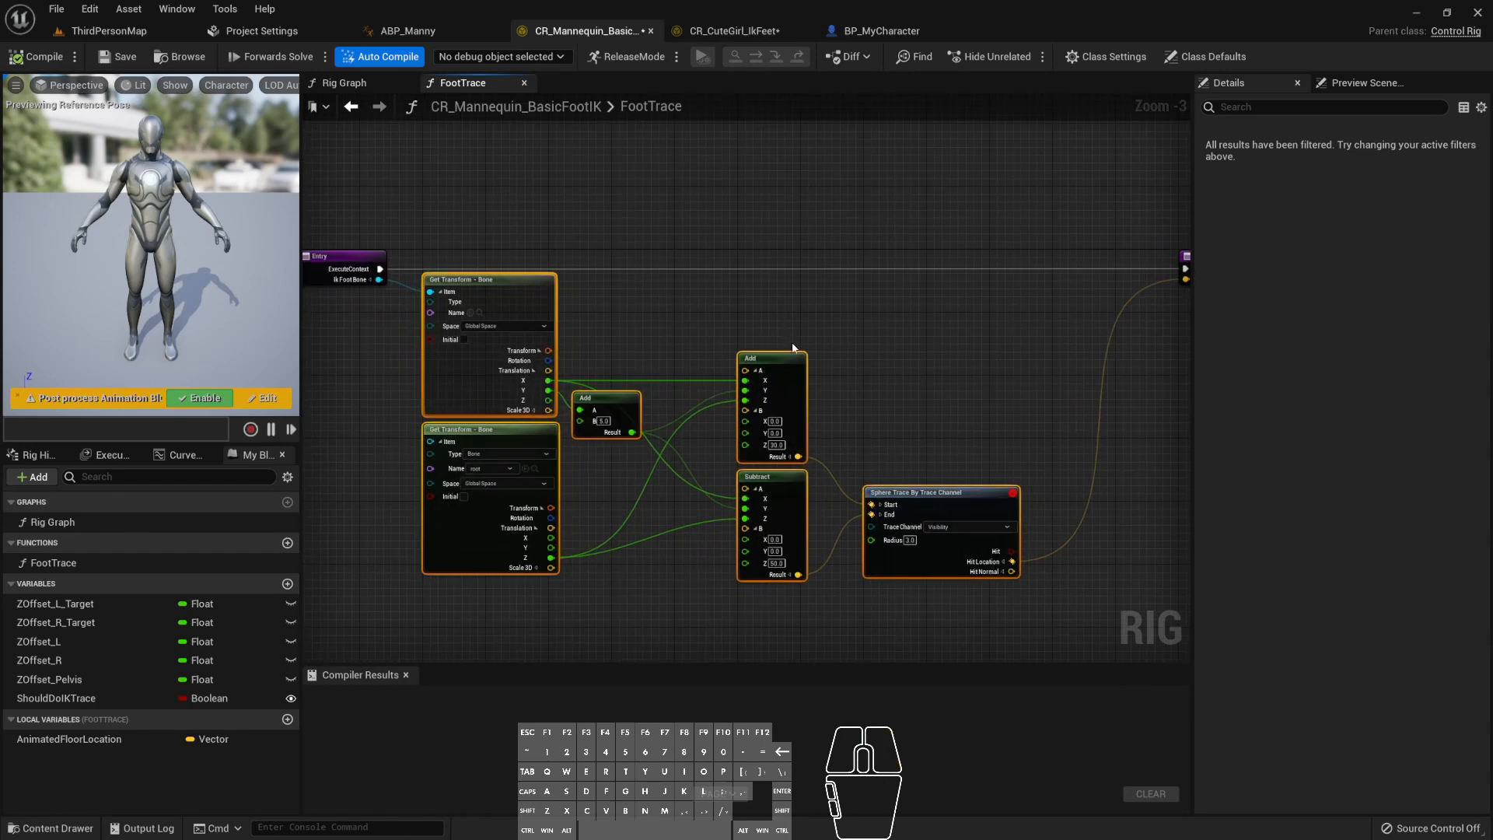
key("ctrl+Tab")
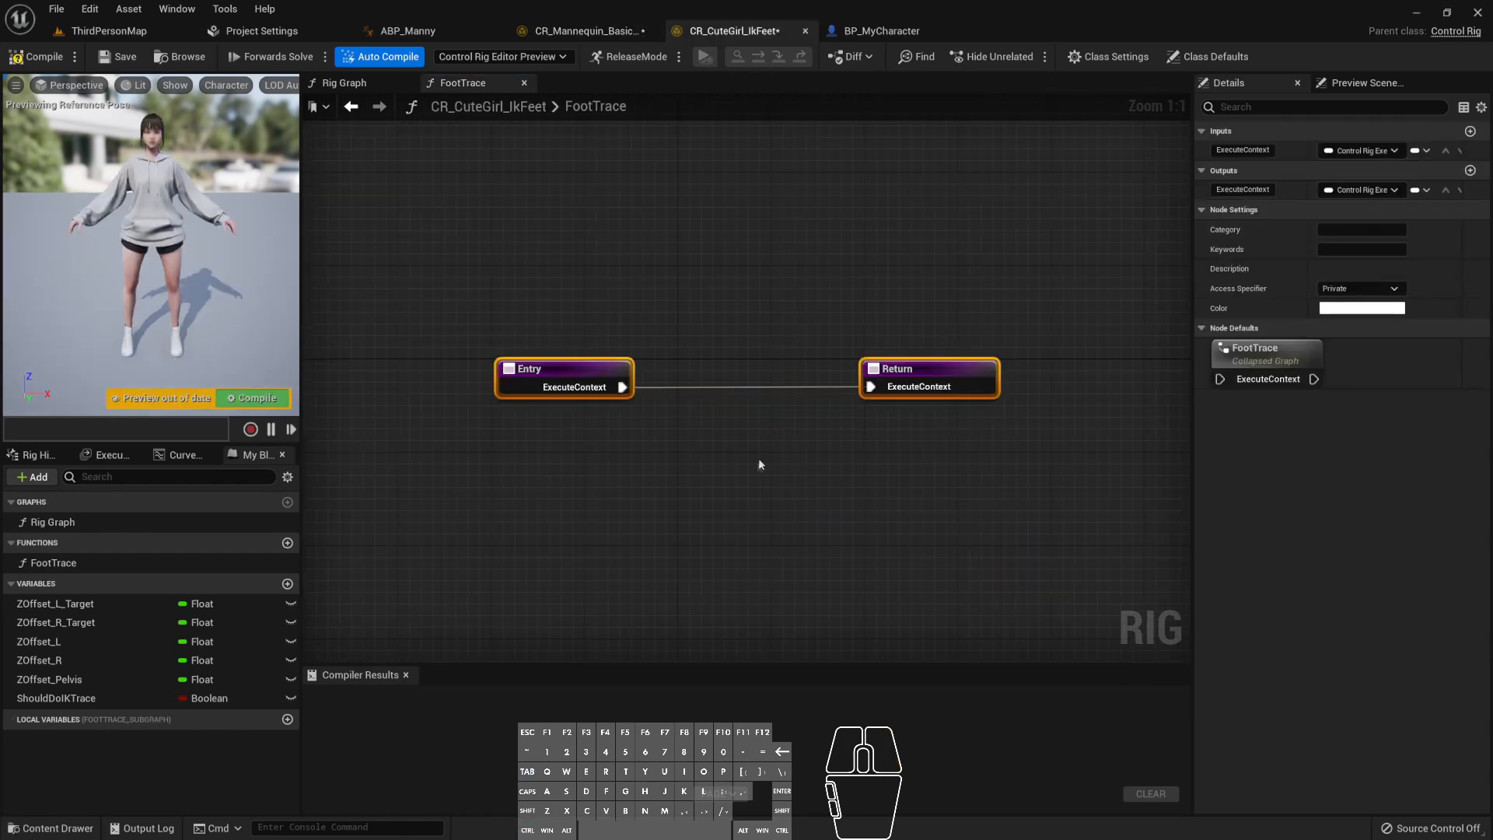
scroll(753, 466, "down", 5)
left_click(741, 530)
key("ctrl+v")
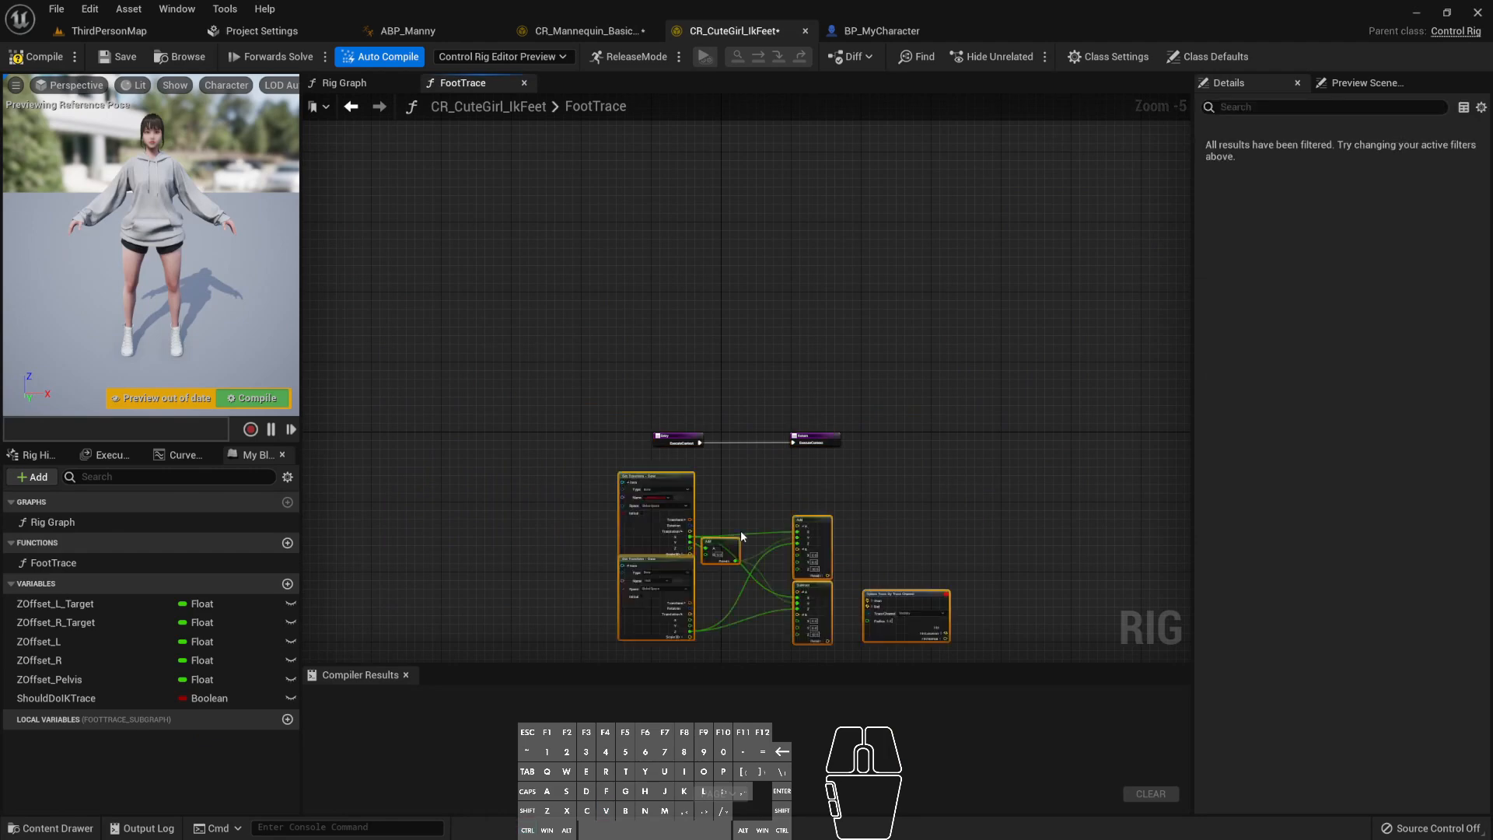
- Expose the upper Get Transform - Bone node's Item as an input on the Entry node of CR_CuteGirl_IkFeet's FootTrace
scroll(708, 509, "up", 4)
left_click_drag(605, 456, 762, 425)
right_click_drag(733, 365, 640, 289)
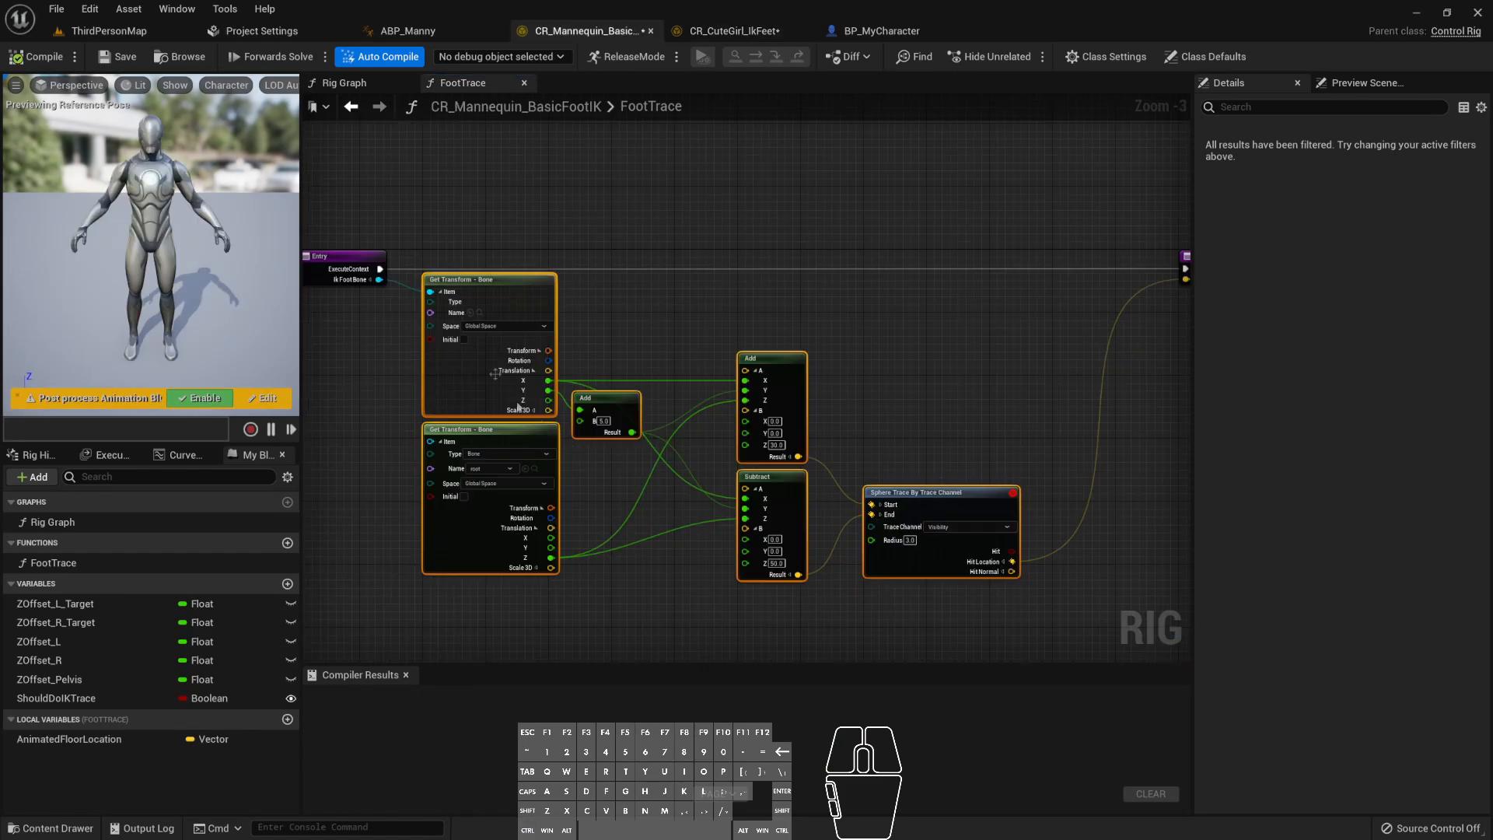
right_click_drag(582, 303, 683, 314)
scroll(544, 315, "up", 3)
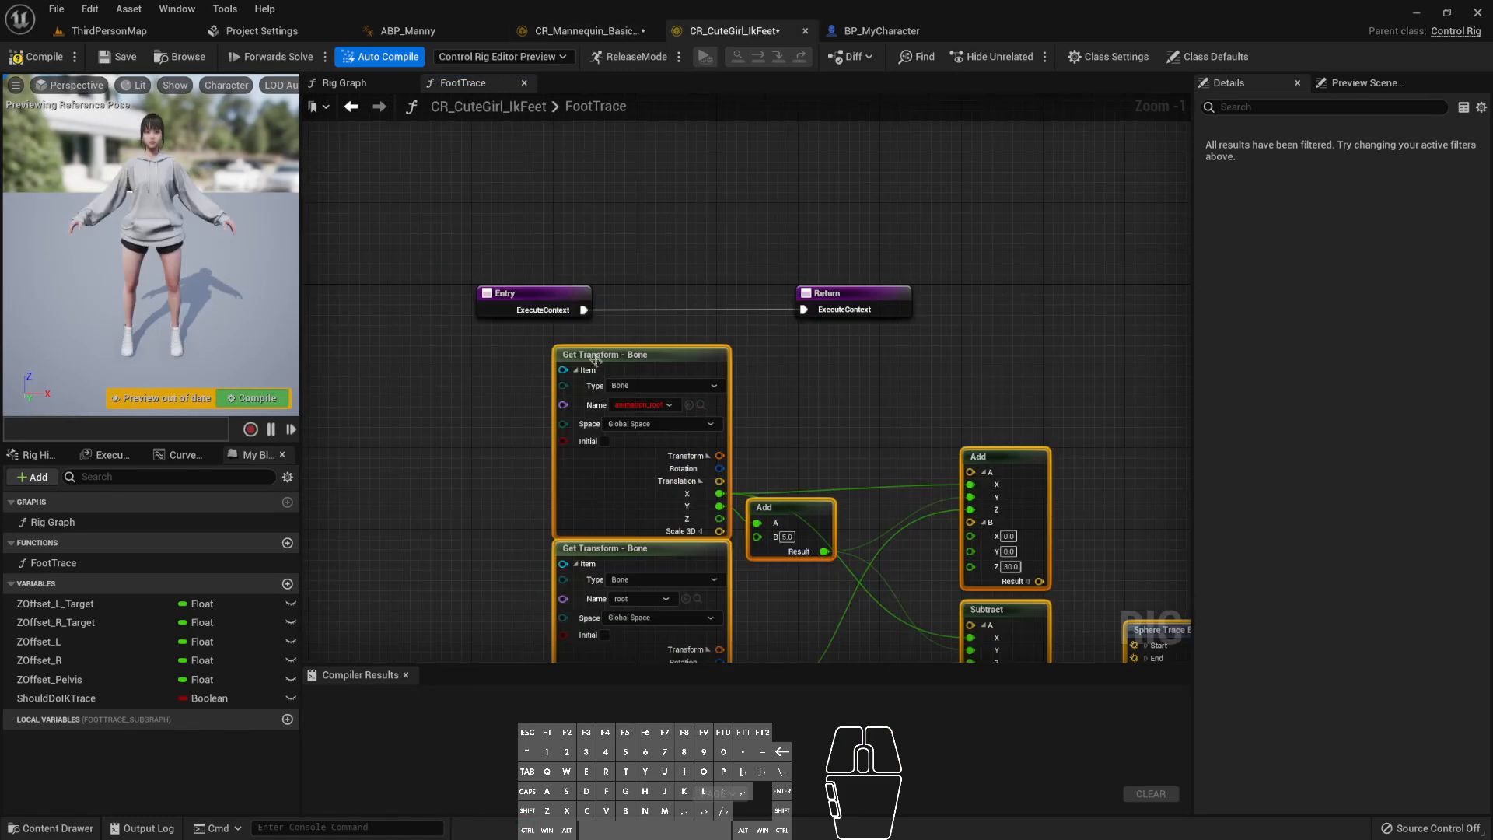
scroll(596, 359, "up", 1)
left_click_drag(559, 369, 557, 286)
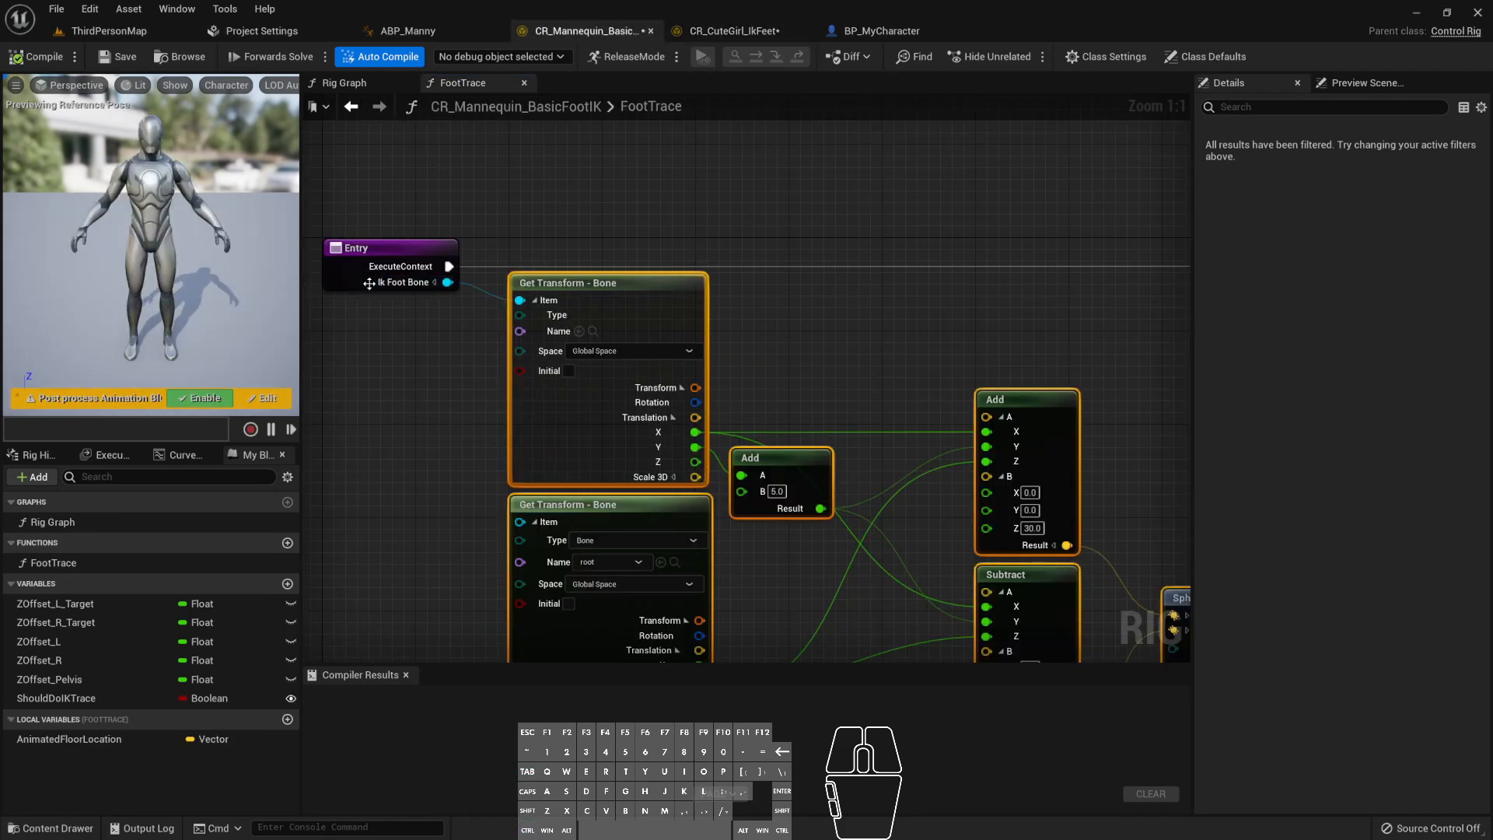
- Rename the FootTrace Entry input Item to Ik Foot Bone in CR_CuteGirl_IkFeet, copying the name from CR_Mannequin_BasicFootIK
left_click(368, 284)
left_click(1275, 174)
key("ctrl+a")
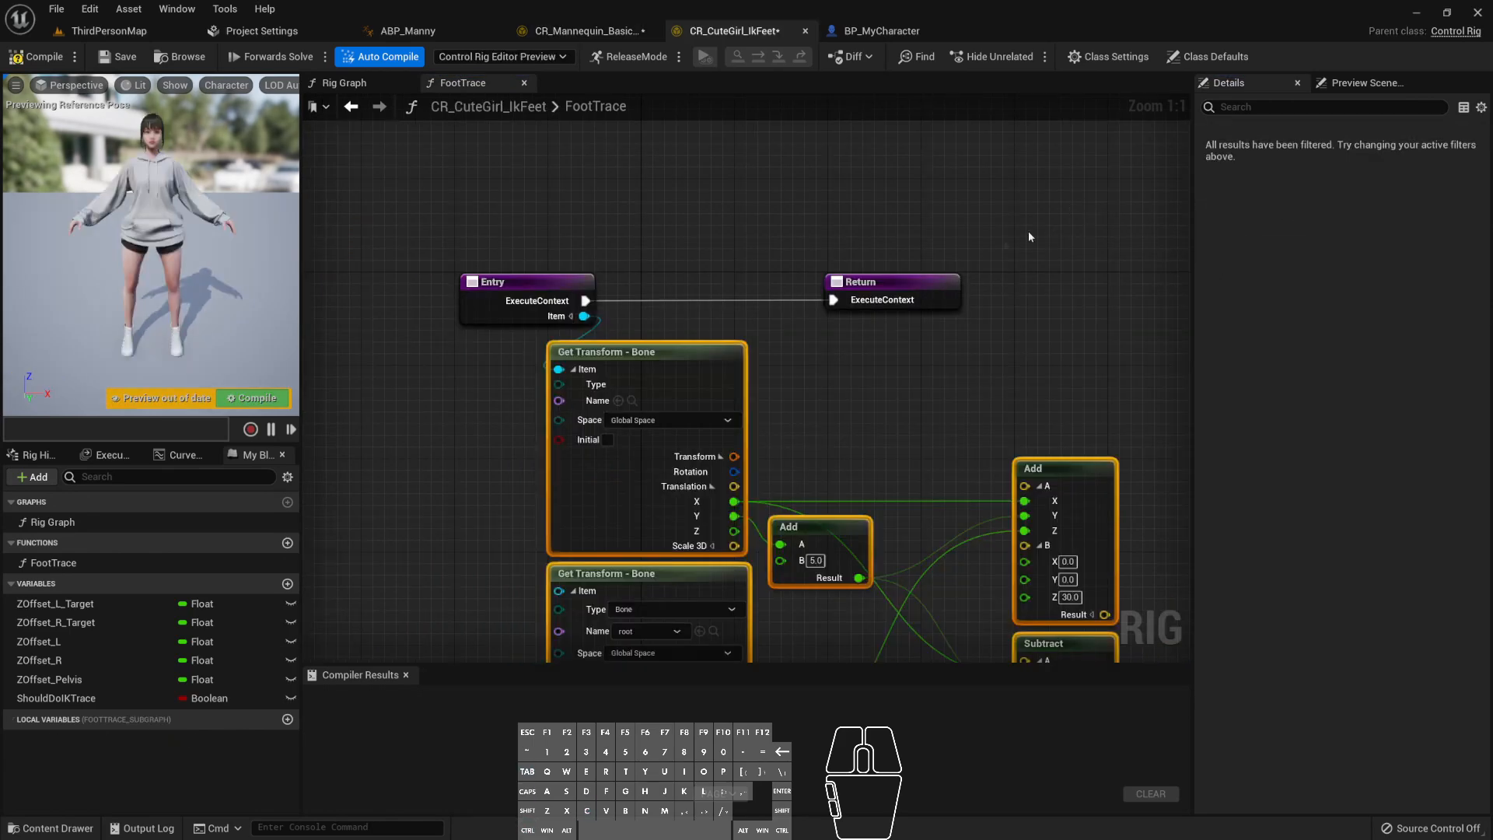
right_click_drag(833, 370, 777, 305)
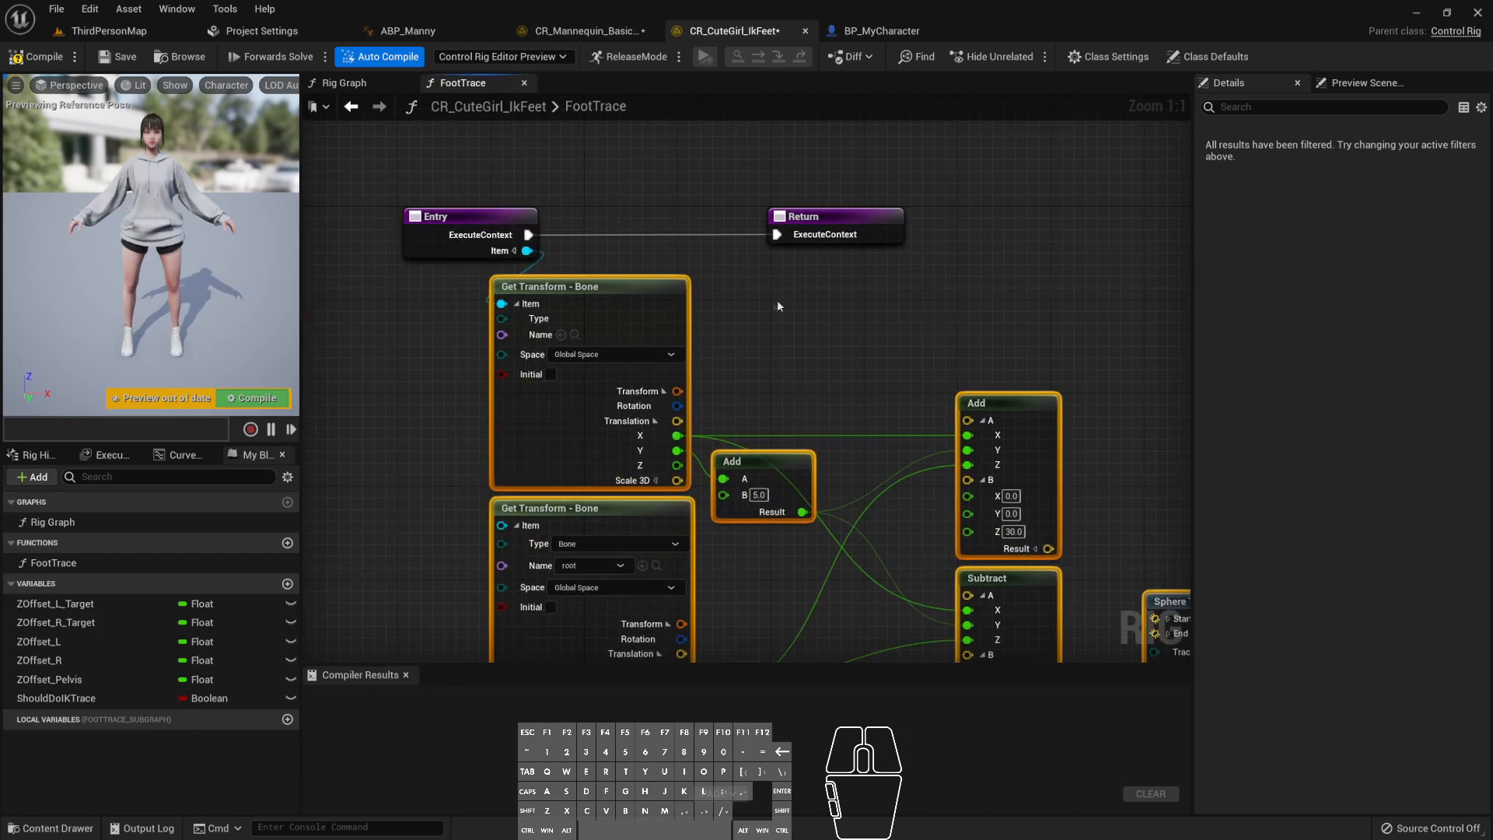
left_click(472, 255)
left_click(1225, 170)
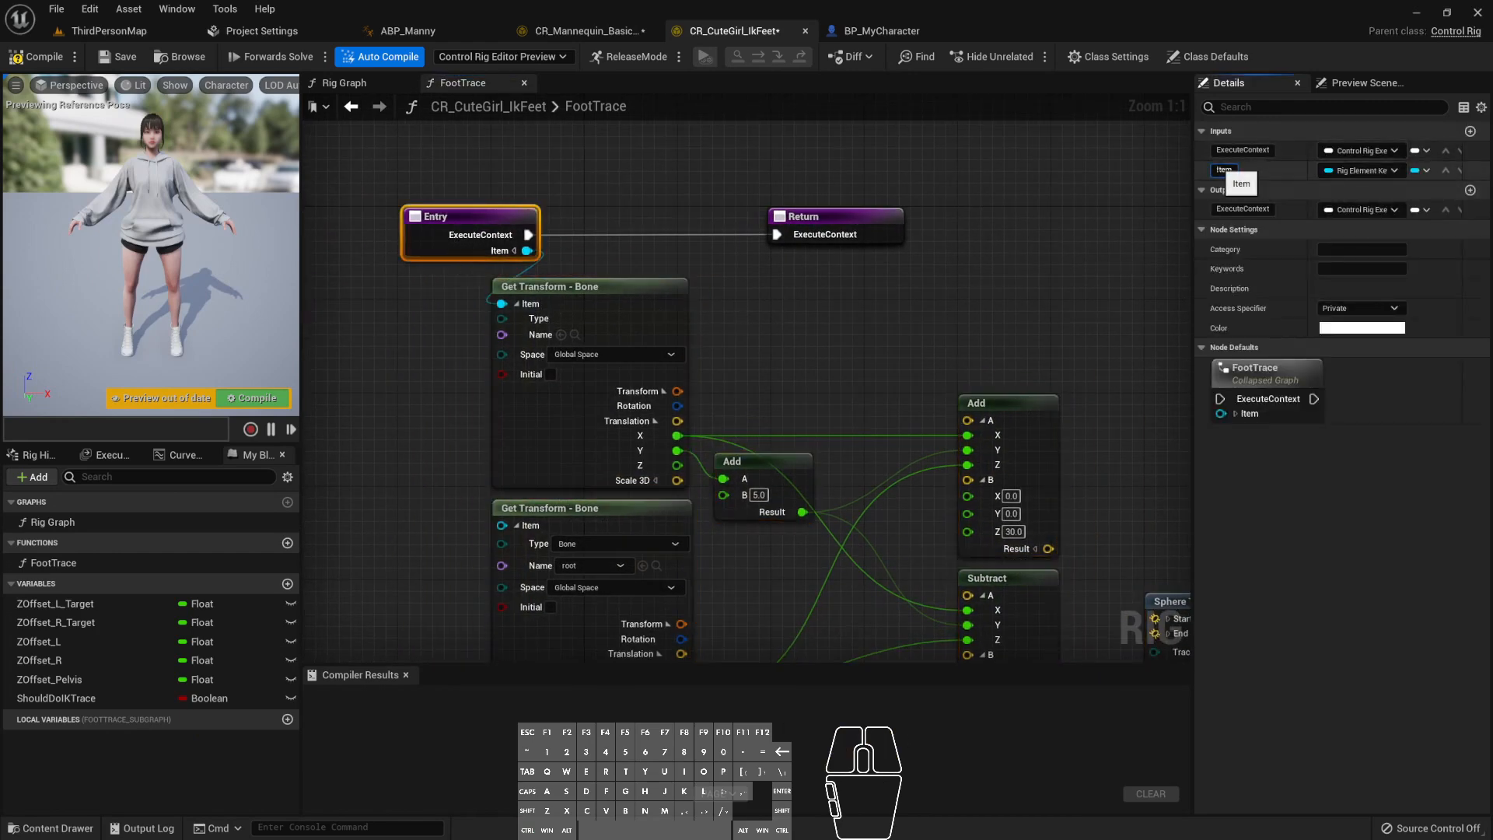
type("Ik Foot Bone")
key("Return")
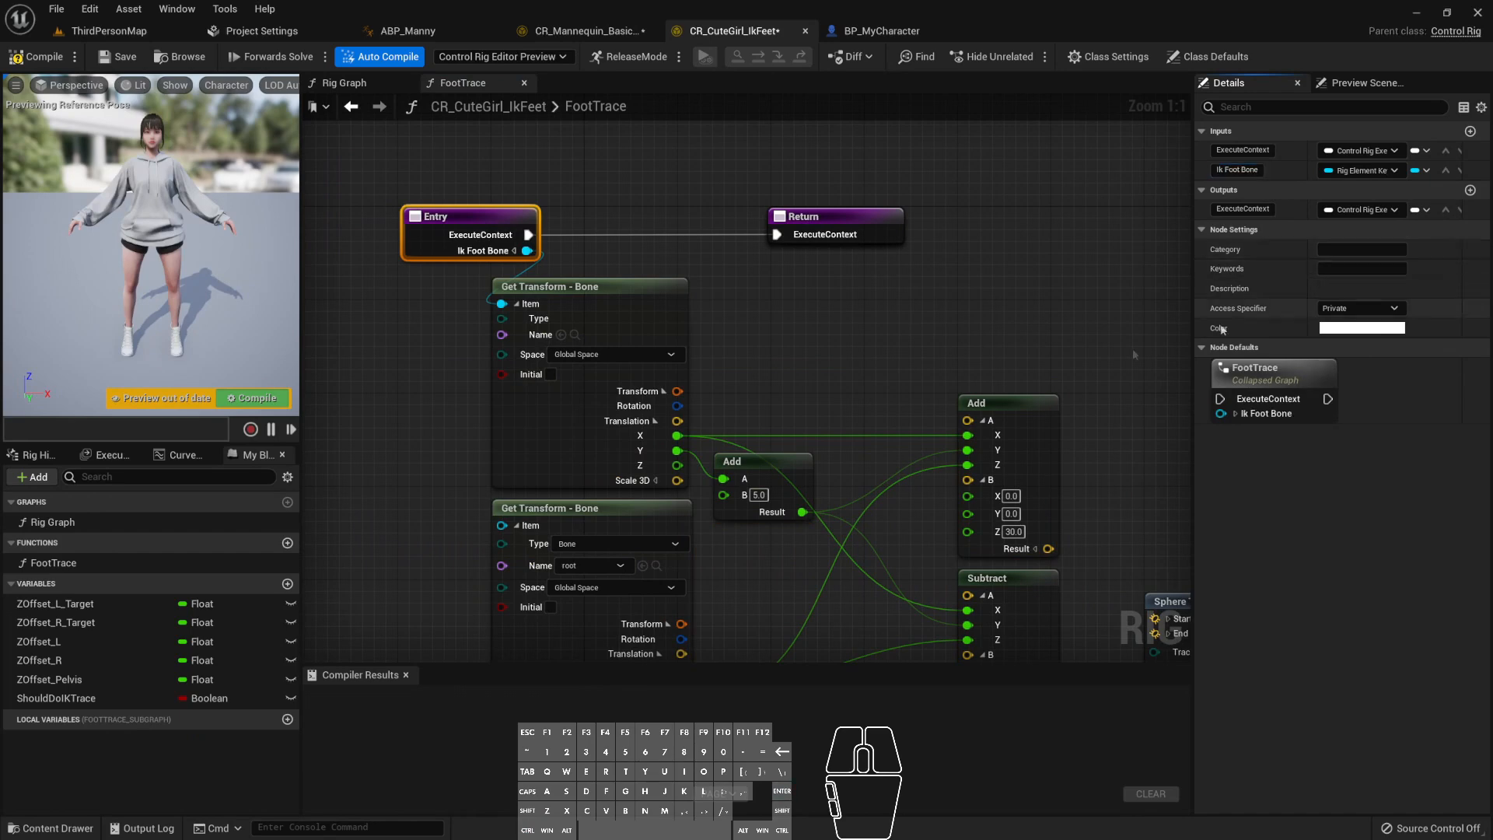
- Following the mannequin's FootTrace, expose the Sphere Trace node's Hit Location as an output on the Return node of CR_CuteGirl_IkFeet's FootTrace
right_click_drag(796, 315, 770, 318)
key("ctrl+Tab")
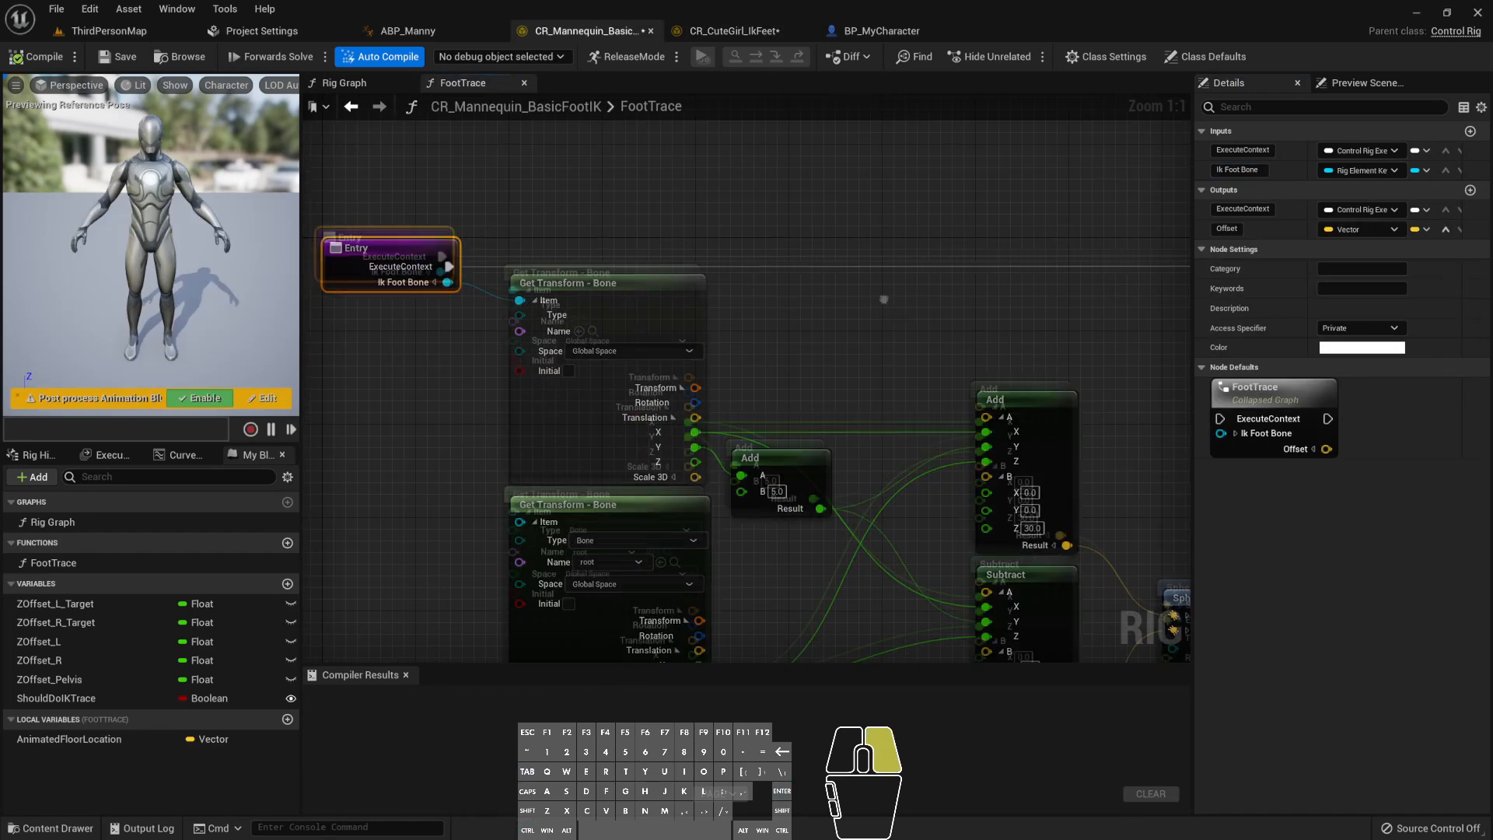
right_click_drag(982, 288, 820, 255)
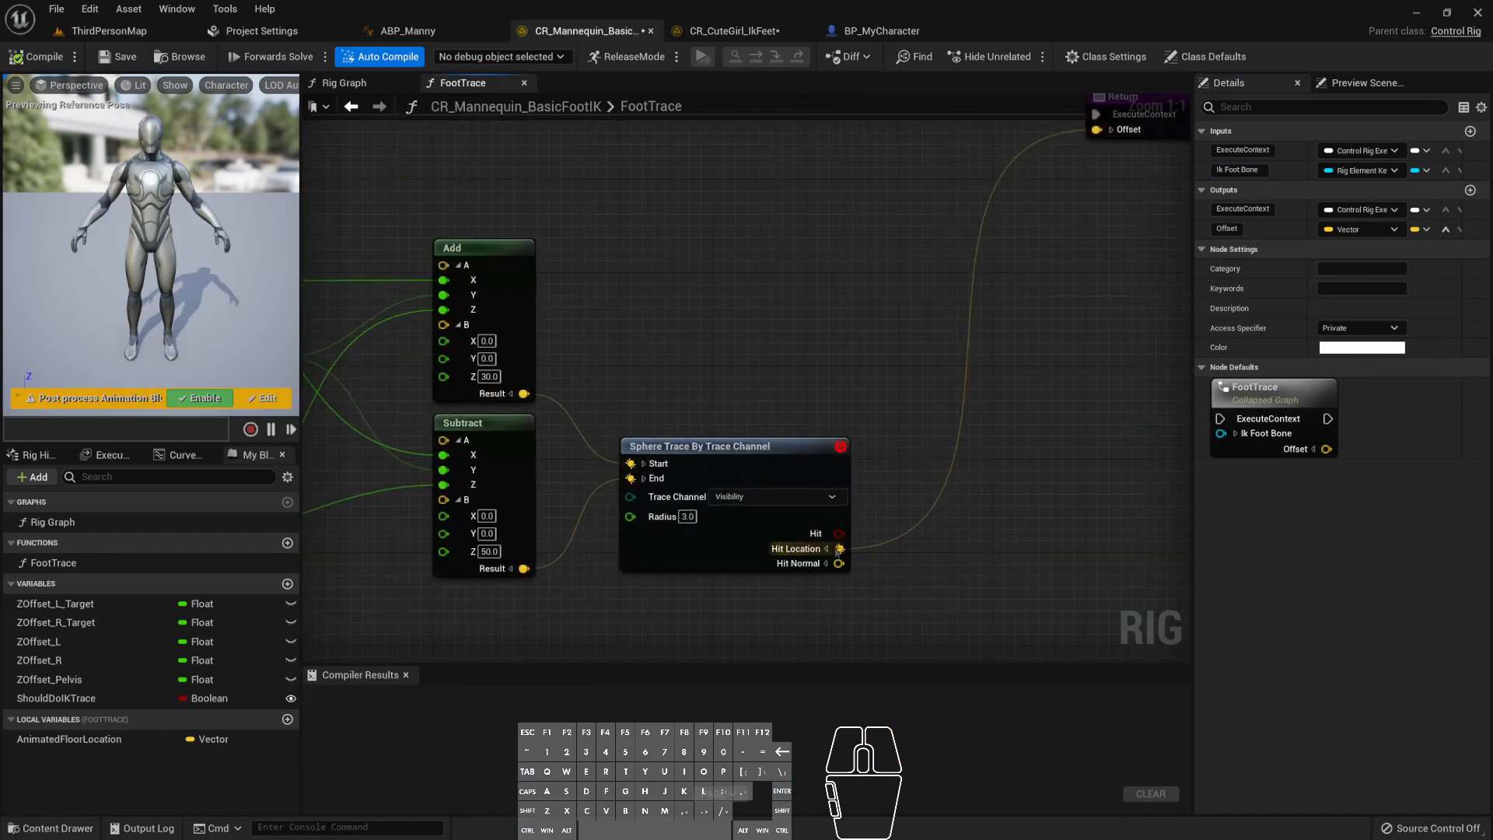
right_click_drag(912, 535, 846, 550)
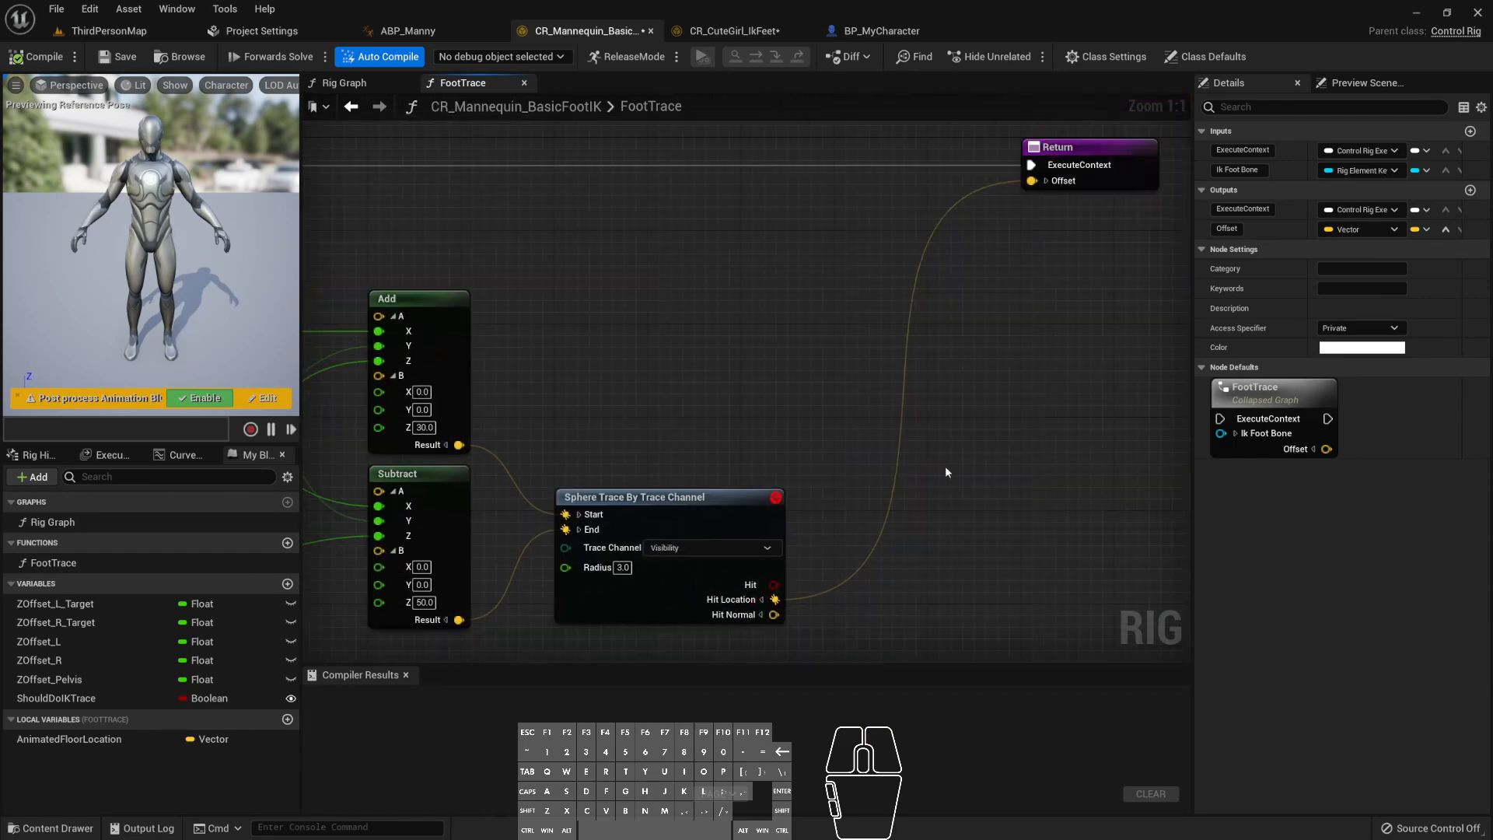
key("ctrl+Tab")
right_click_drag(859, 392, 683, 253)
scroll(953, 353, "down", 2)
right_click_drag(1014, 342, 953, 420)
mouse_move(1026, 573)
left_mouse_down()
mouse_move(799, 316)
mouse_move(655, 215)
left_mouse_up()
- Rename the Return node's Hit Location output to Offset
left_click(650, 205)
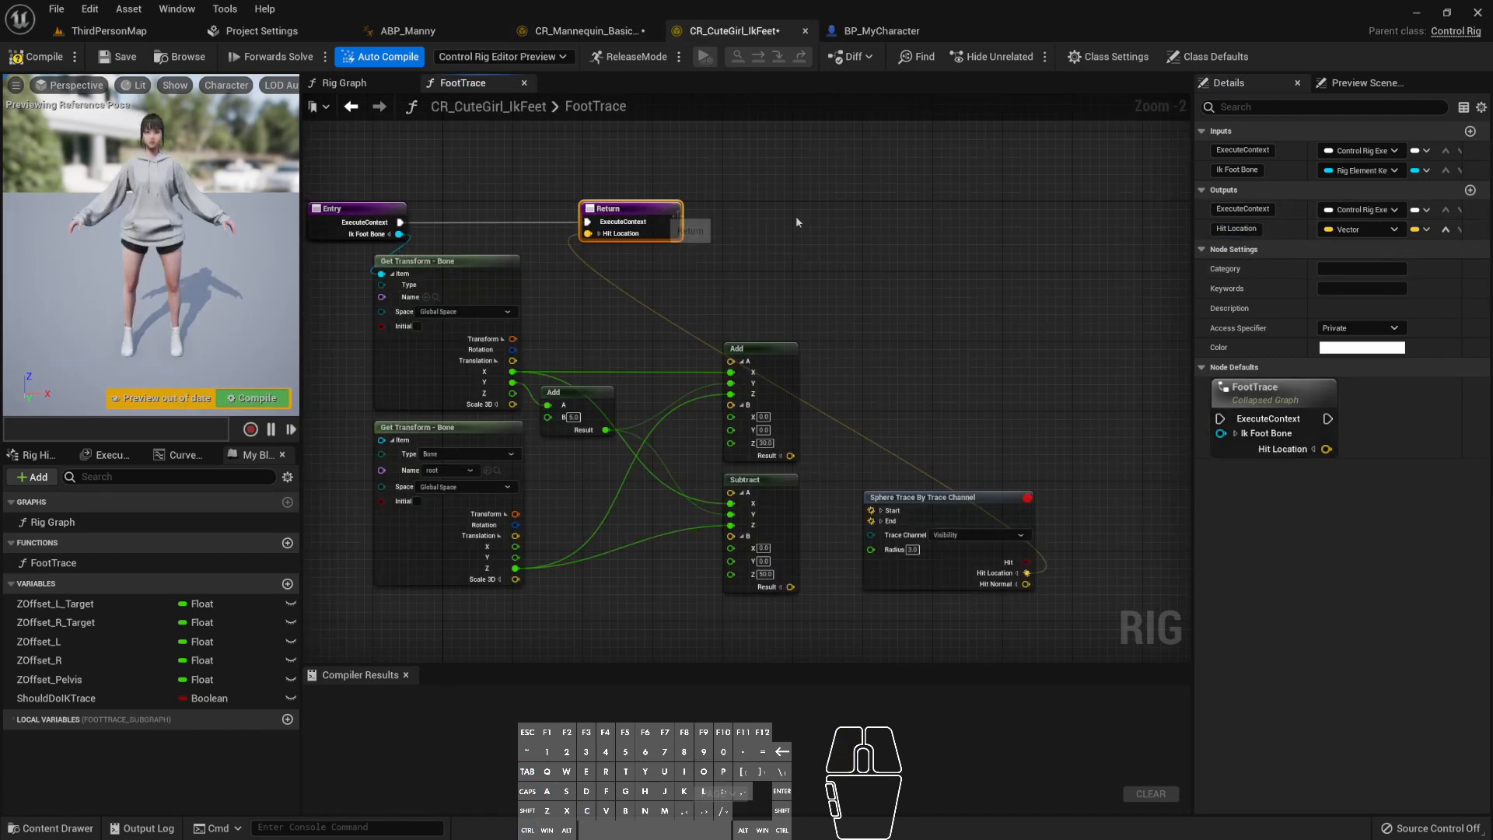
double_click(1236, 229)
type("Offset")
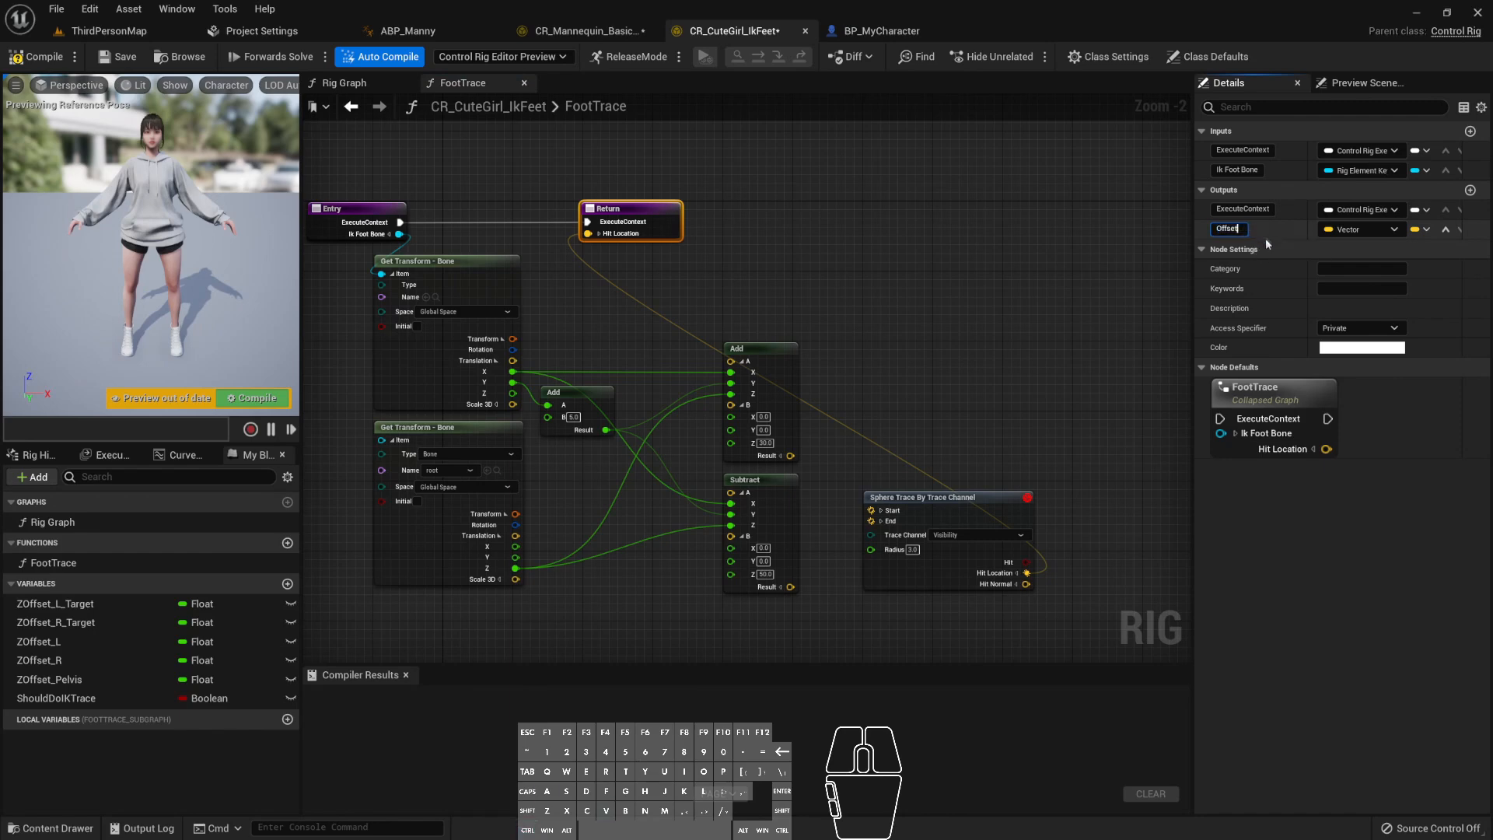
key("Return")
left_click(692, 288)
- Move the Return node further right in the FootTrace graph, above the Sphere Trace By Trace Channel node
right_click_drag(611, 313, 673, 306)
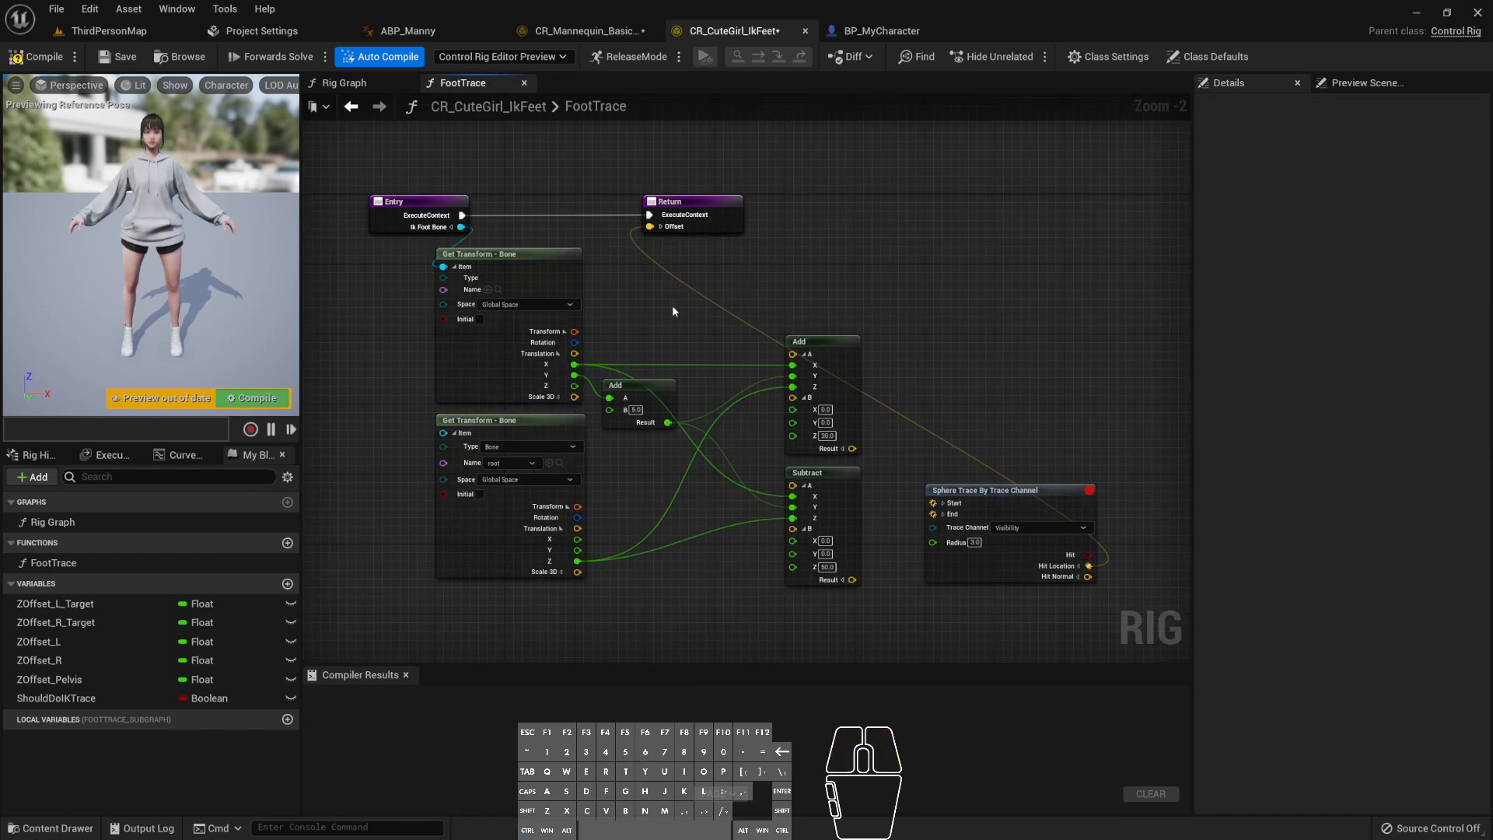
scroll(544, 284, "up", 1)
left_click_drag(731, 199, 1171, 198)
right_click_drag(659, 275, 625, 296)
- Compare the FootTrace nodes and connections of CR_Mannequin_BasicFootIK with those of CR_CuteGirl_IkFeet, from Entry to the Sphere Trace node
left_click(589, 30)
right_click_drag(509, 334, 1122, 334)
right_click_drag(839, 233, 866, 288)
key("ctrl+Tab")
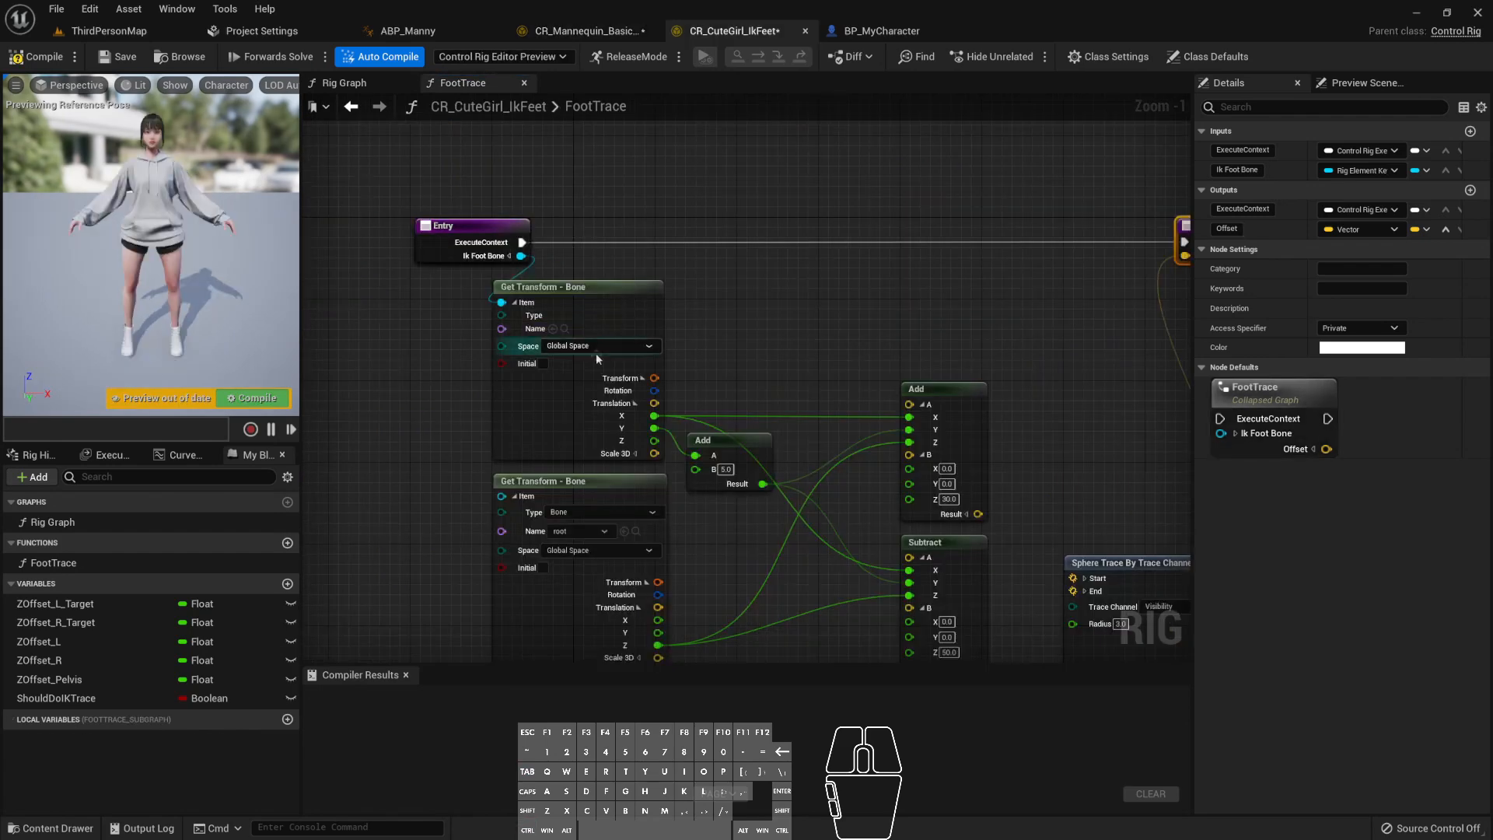
key("ctrl+Tab")
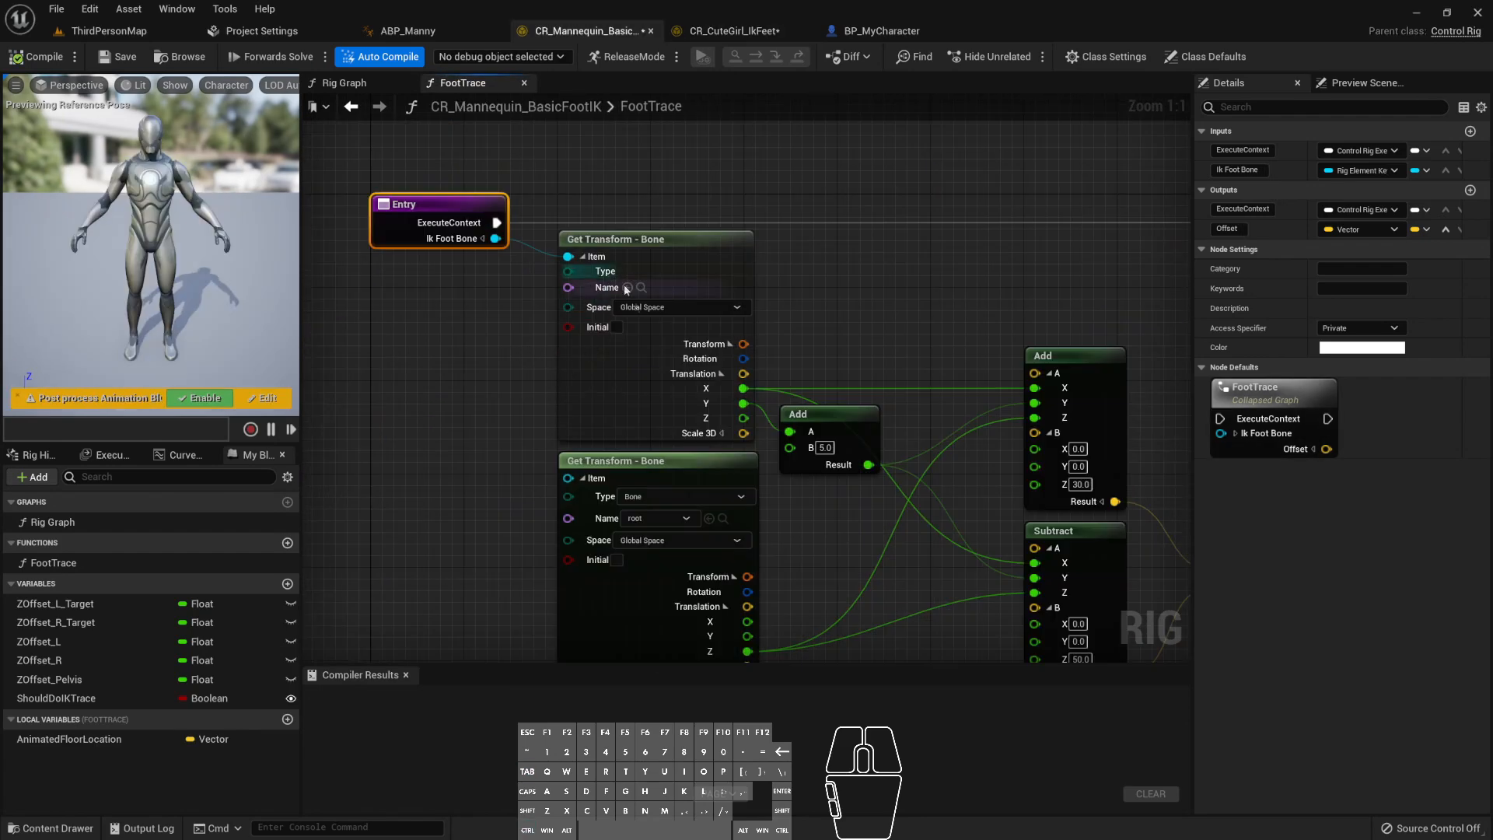
key("ctrl+Tab")
key("ctrl+Tab")
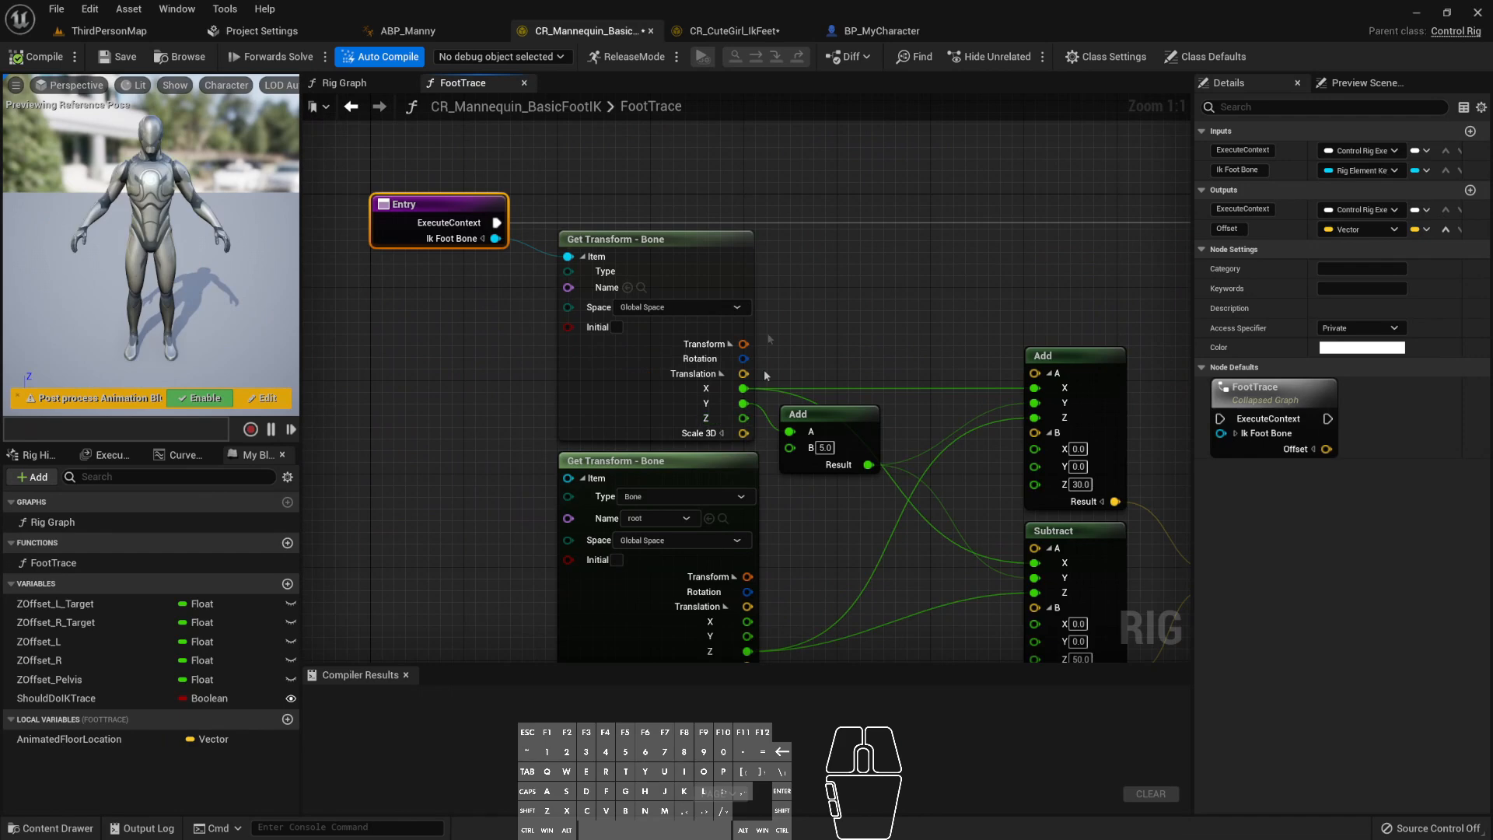
key("ctrl+Tab")
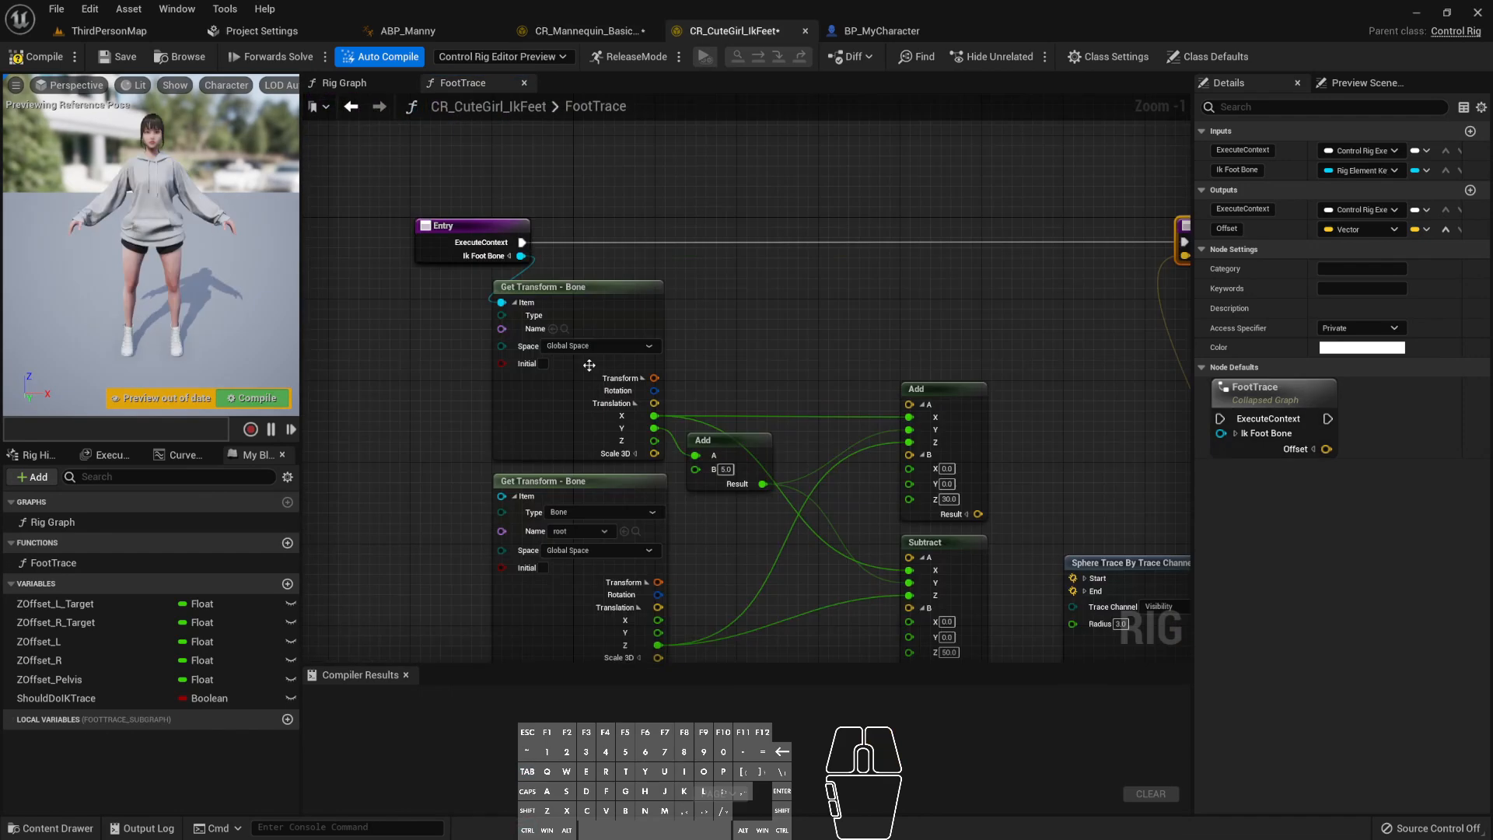
key("ctrl+Tab")
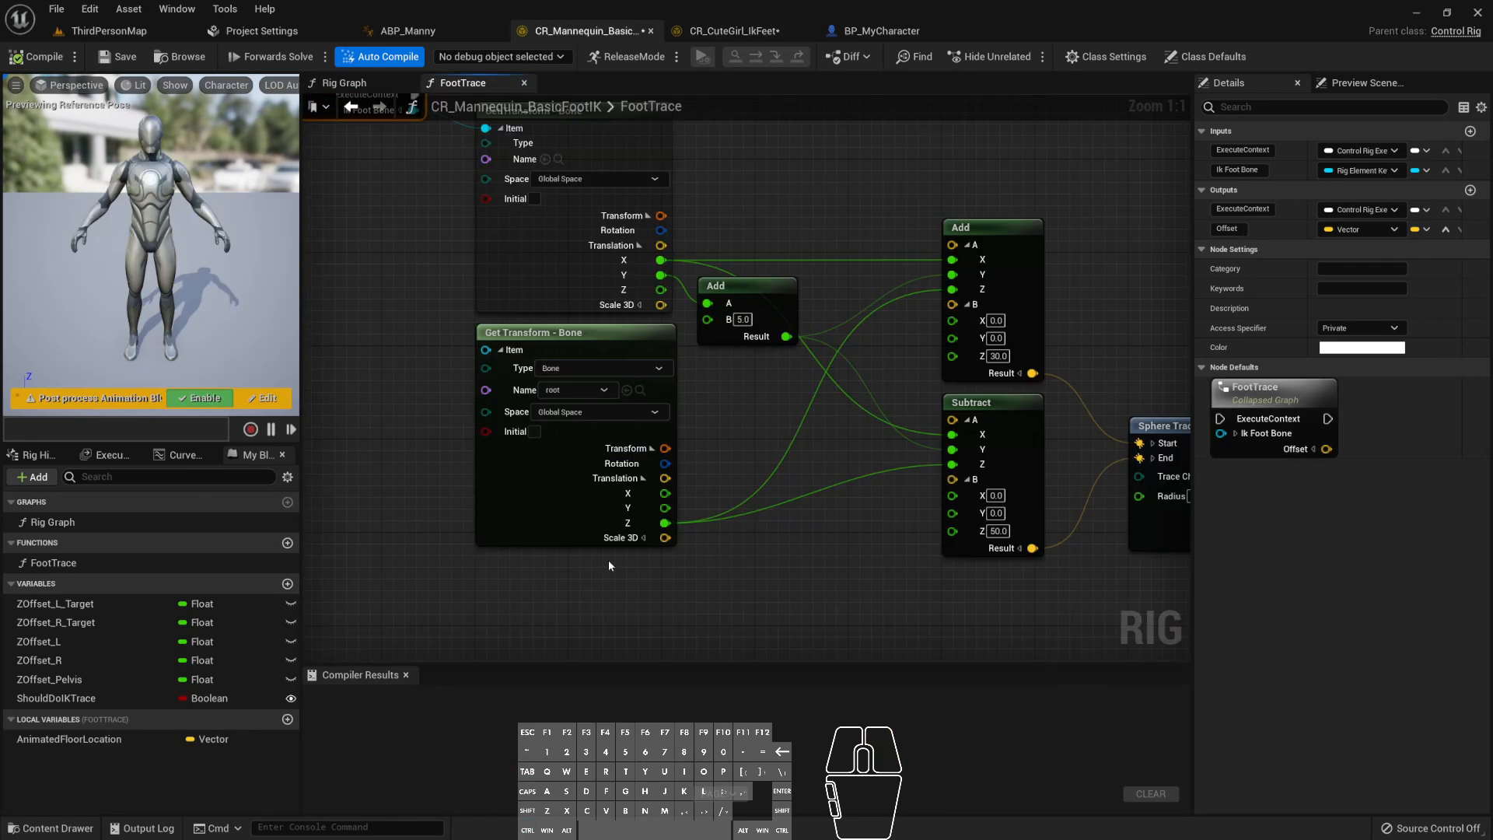
key("ctrl+Tab")
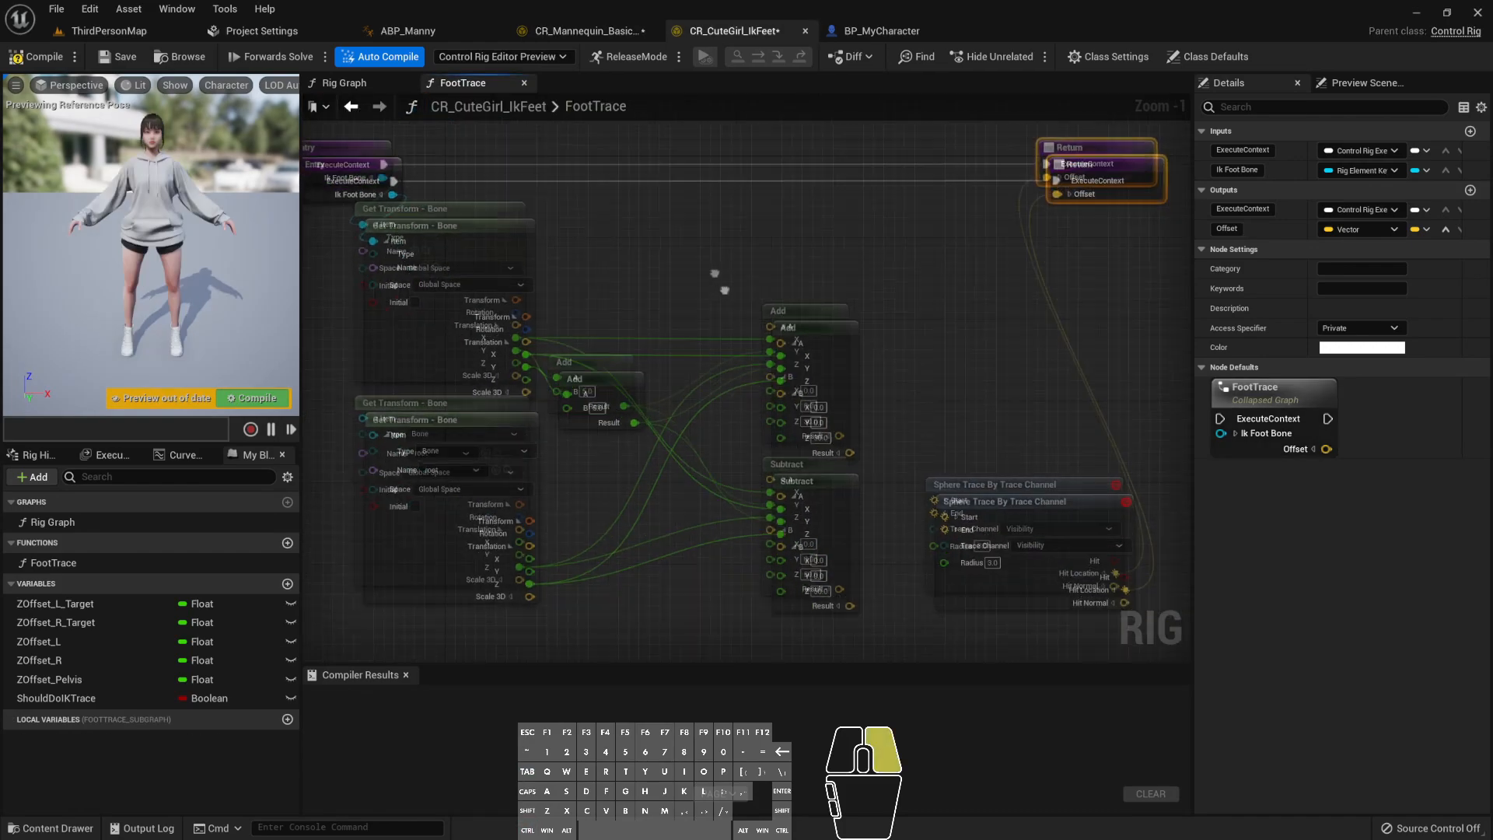
key("ctrl+Tab")
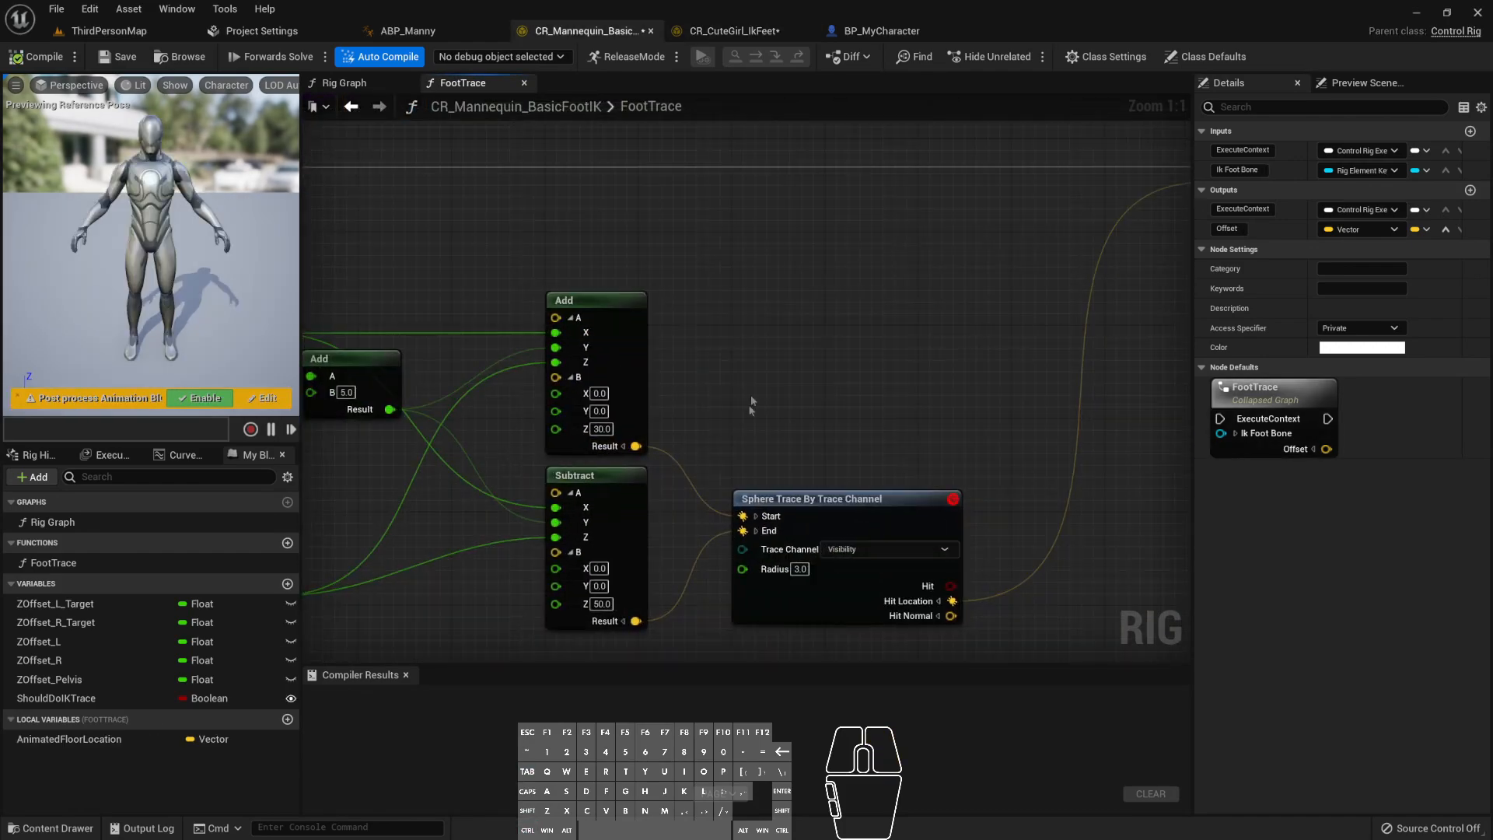
key("ctrl+Tab")
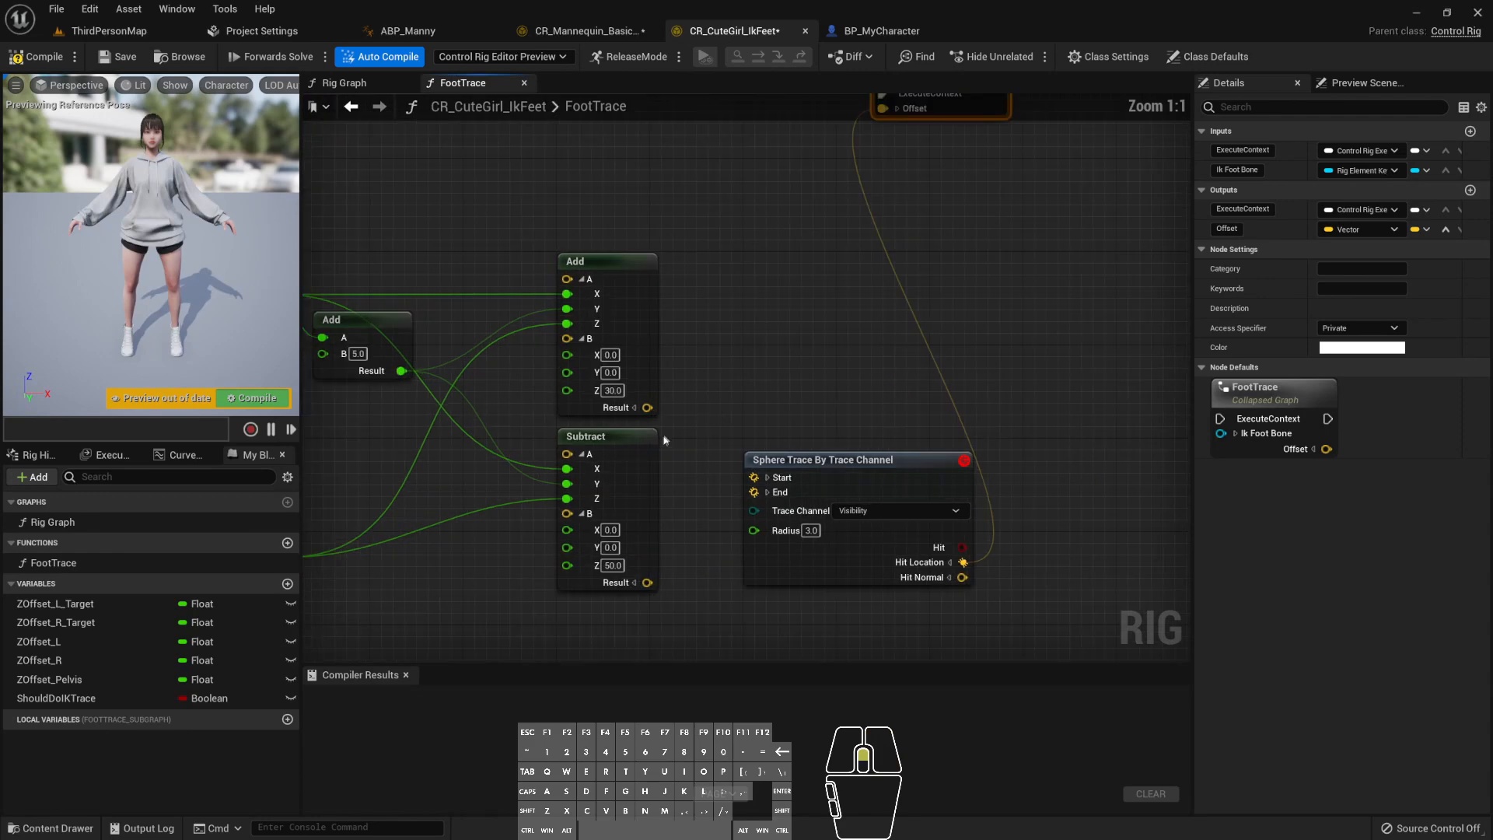
key("ctrl+Tab")
key("ctrl+Tab")
- Try to wire the vector Add and Subtract results into the Sphere Trace node, checking the mannequin's connections and the Start pin's options
mouse_move(647, 407)
left_mouse_down()
mouse_move(684, 419)
mouse_move(758, 490)
left_mouse_up()
mouse_move(647, 407)
left_mouse_down()
mouse_move(762, 478)
mouse_move(753, 492)
mouse_move(761, 480)
left_mouse_up()
left_click_drag(644, 588, 678, 512)
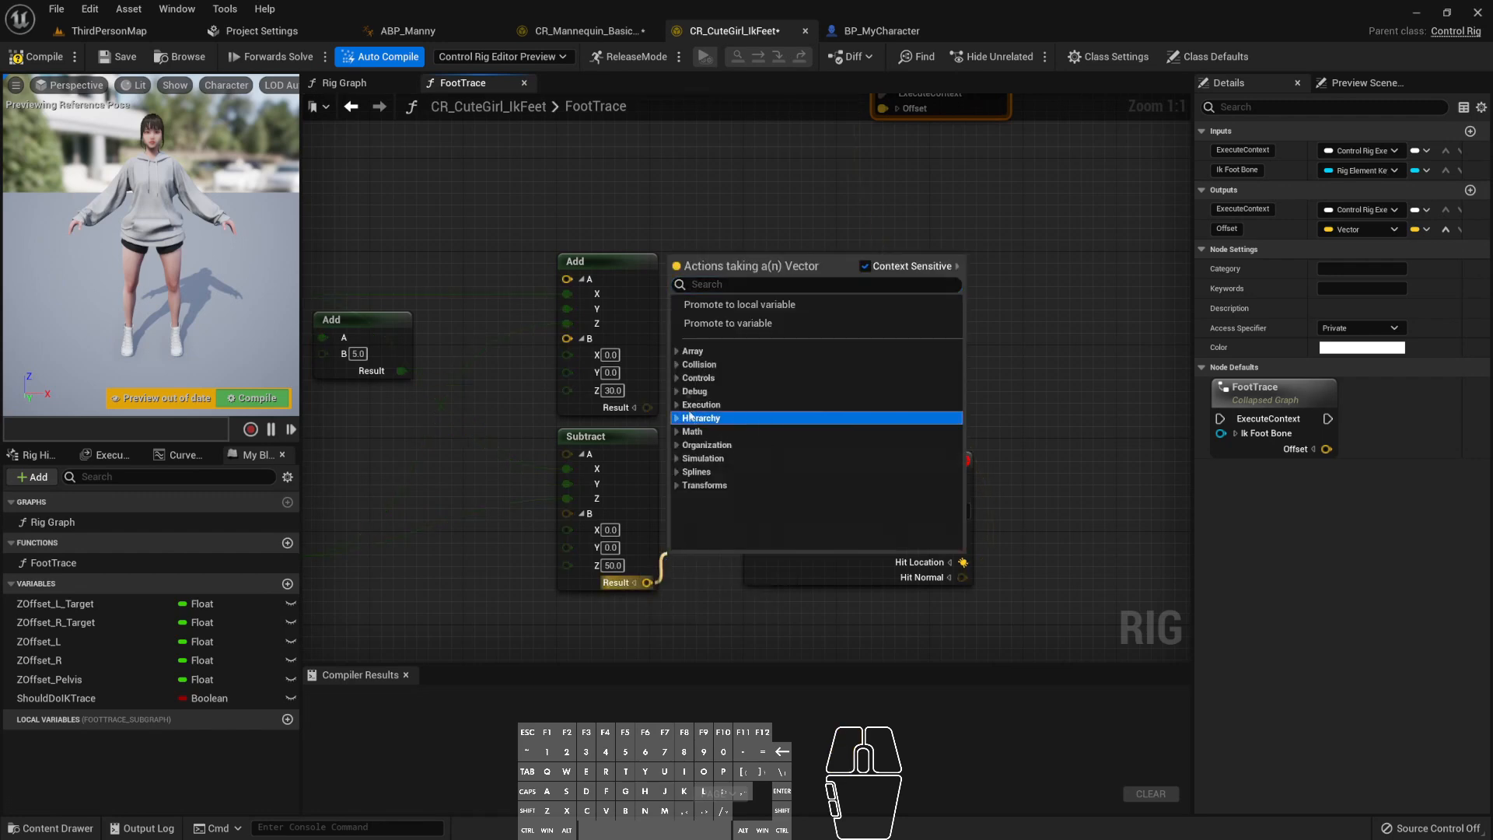
key("Escape")
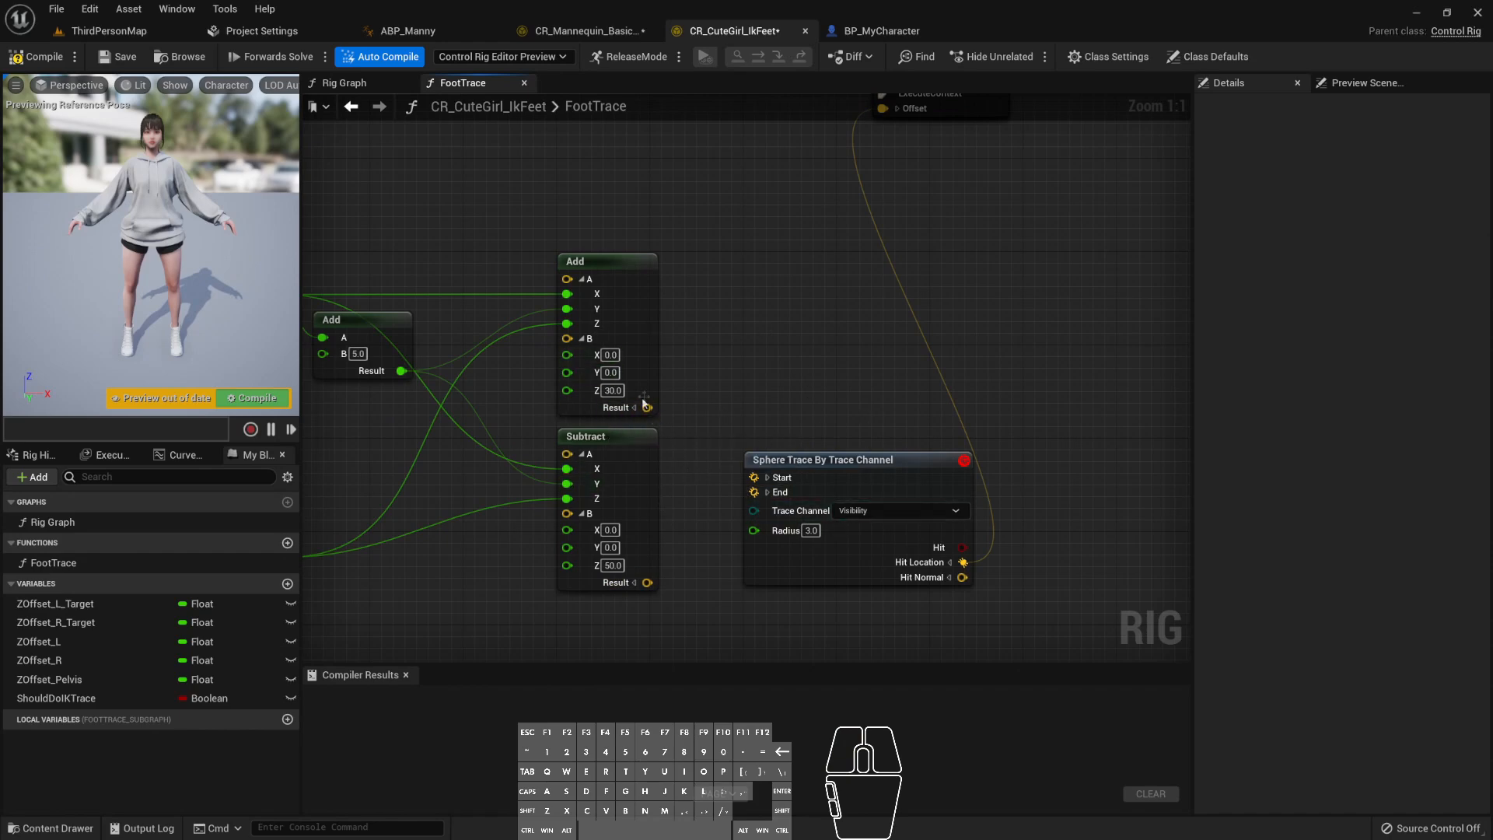
key("ctrl+Tab")
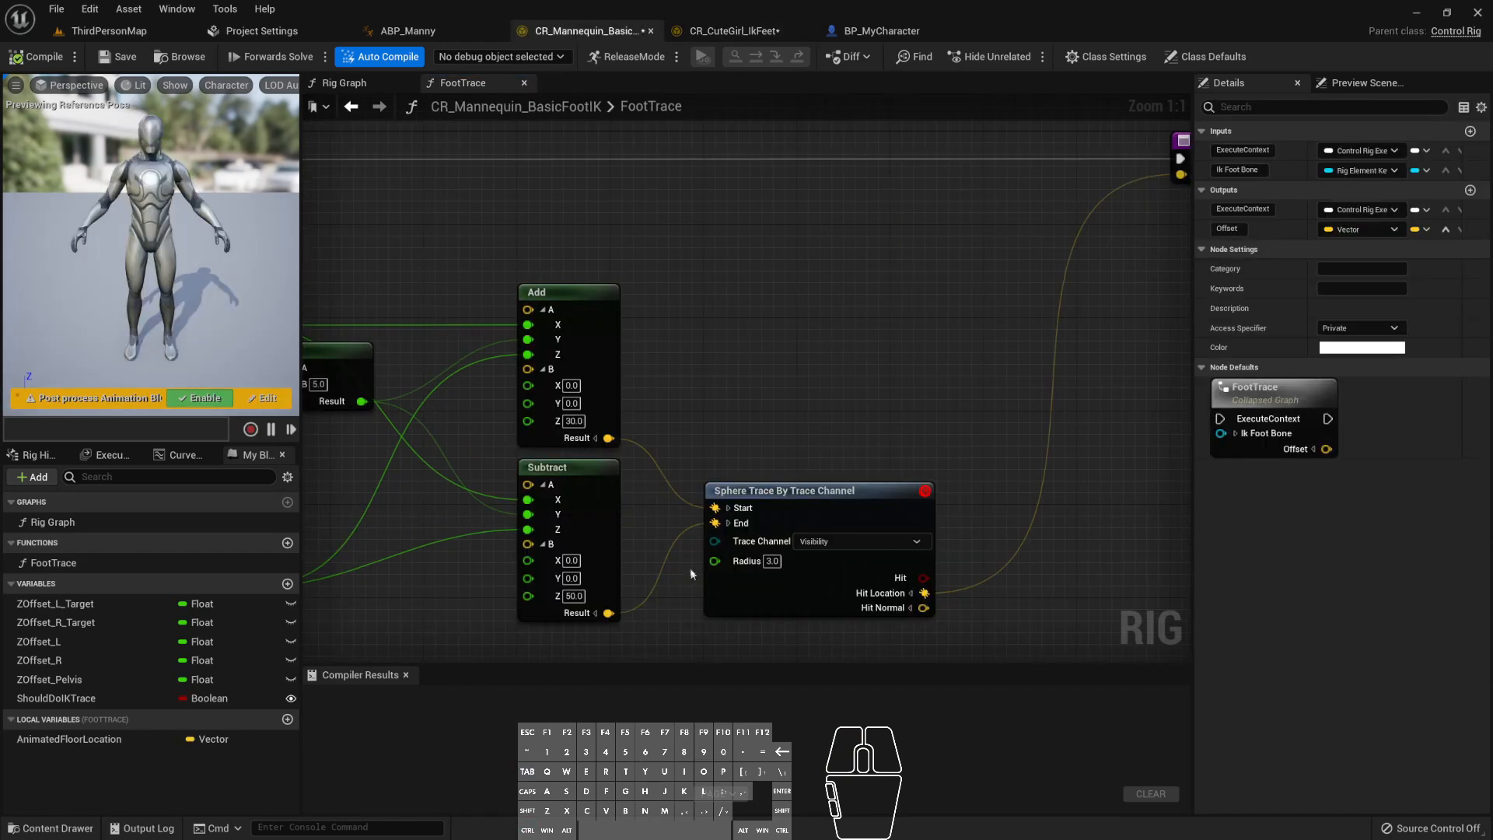
key("ctrl+Tab")
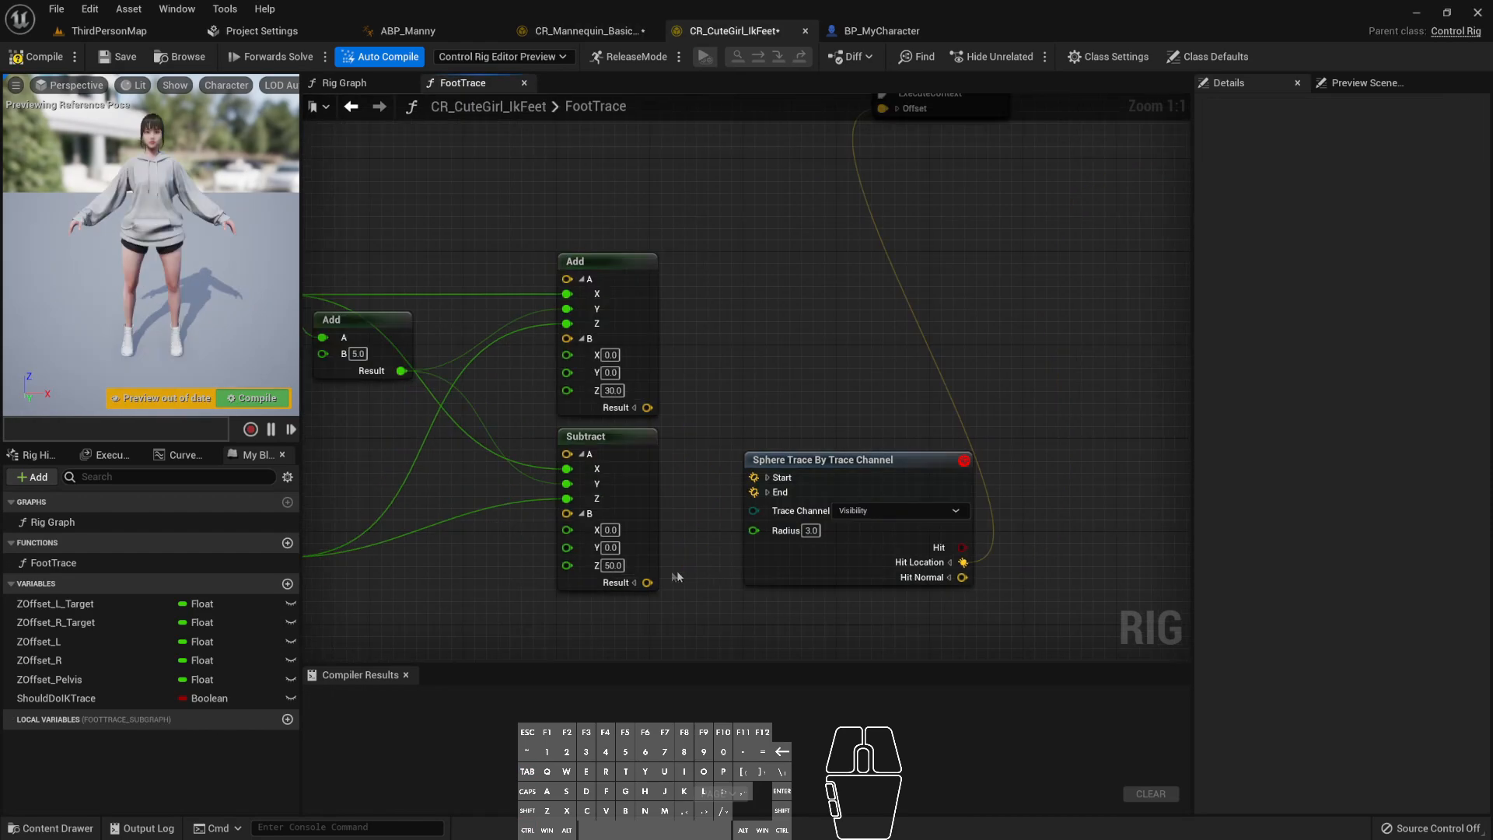
right_click(756, 477)
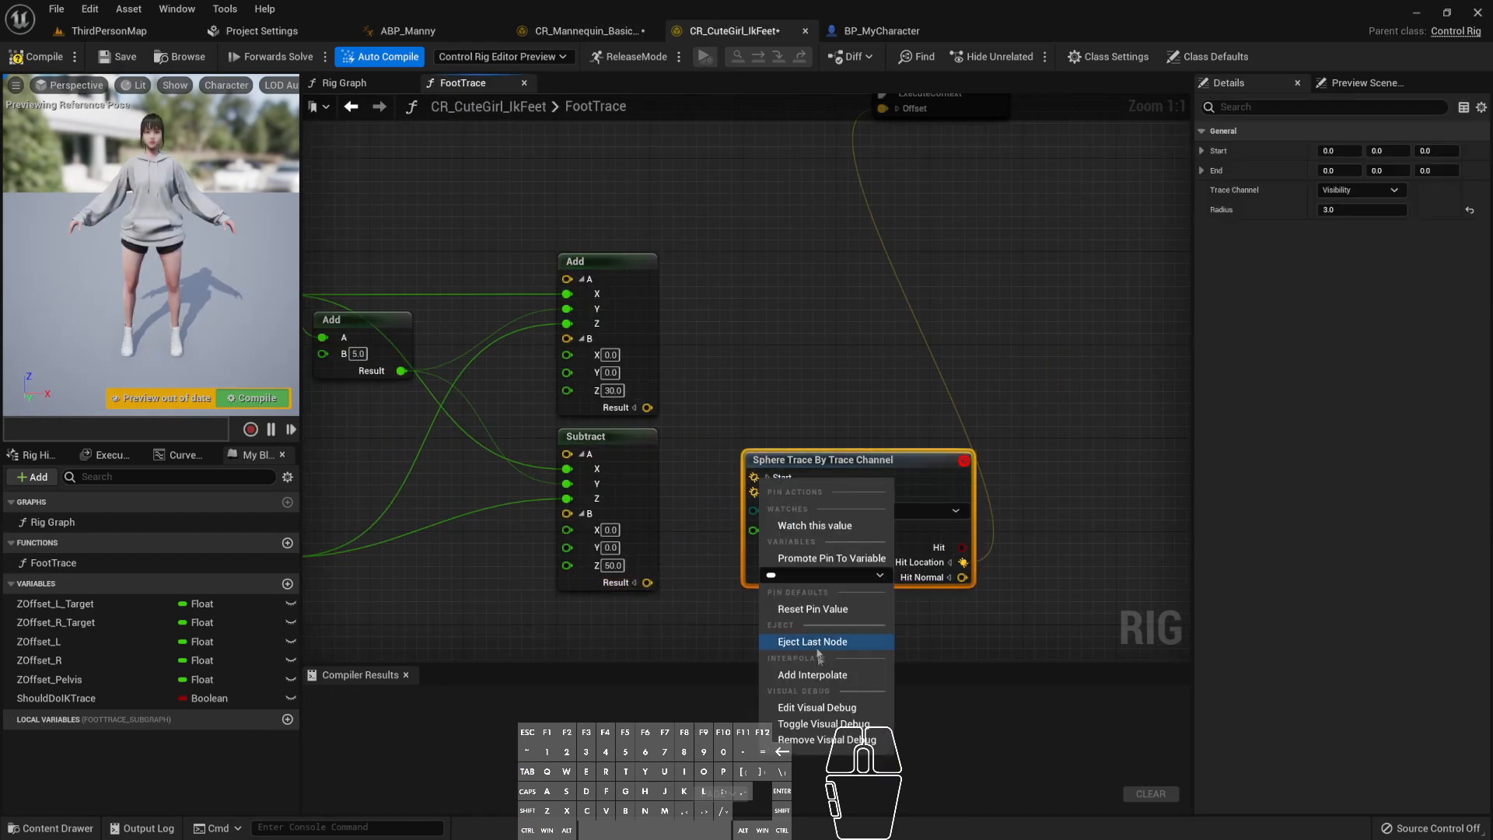
left_click(684, 614)
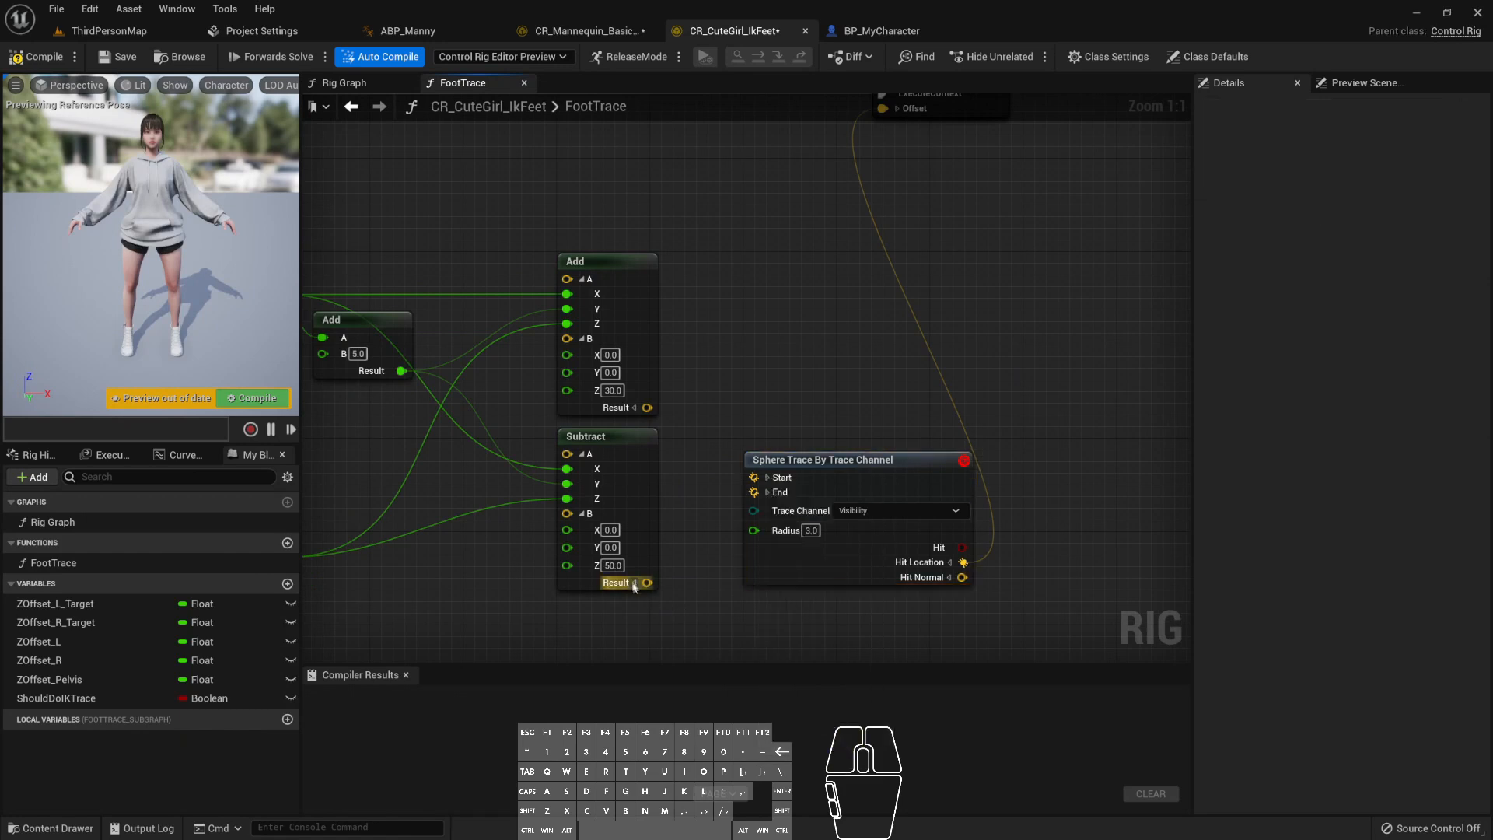
mouse_move(647, 582)
left_mouse_down()
mouse_move(717, 501)
mouse_move(708, 459)
mouse_move(753, 477)
left_mouse_up()
right_click(754, 476)
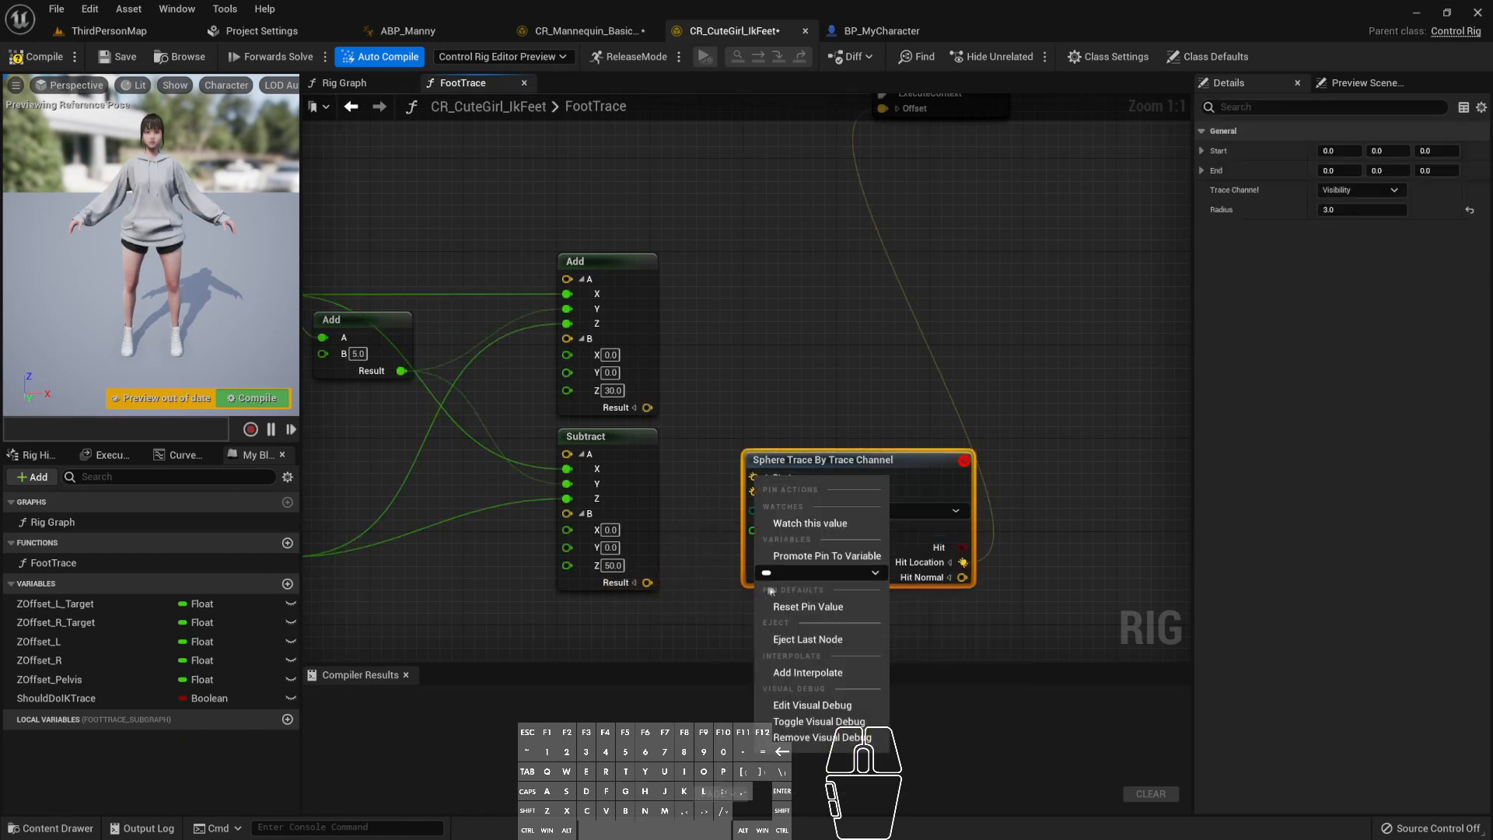
left_click(681, 520)
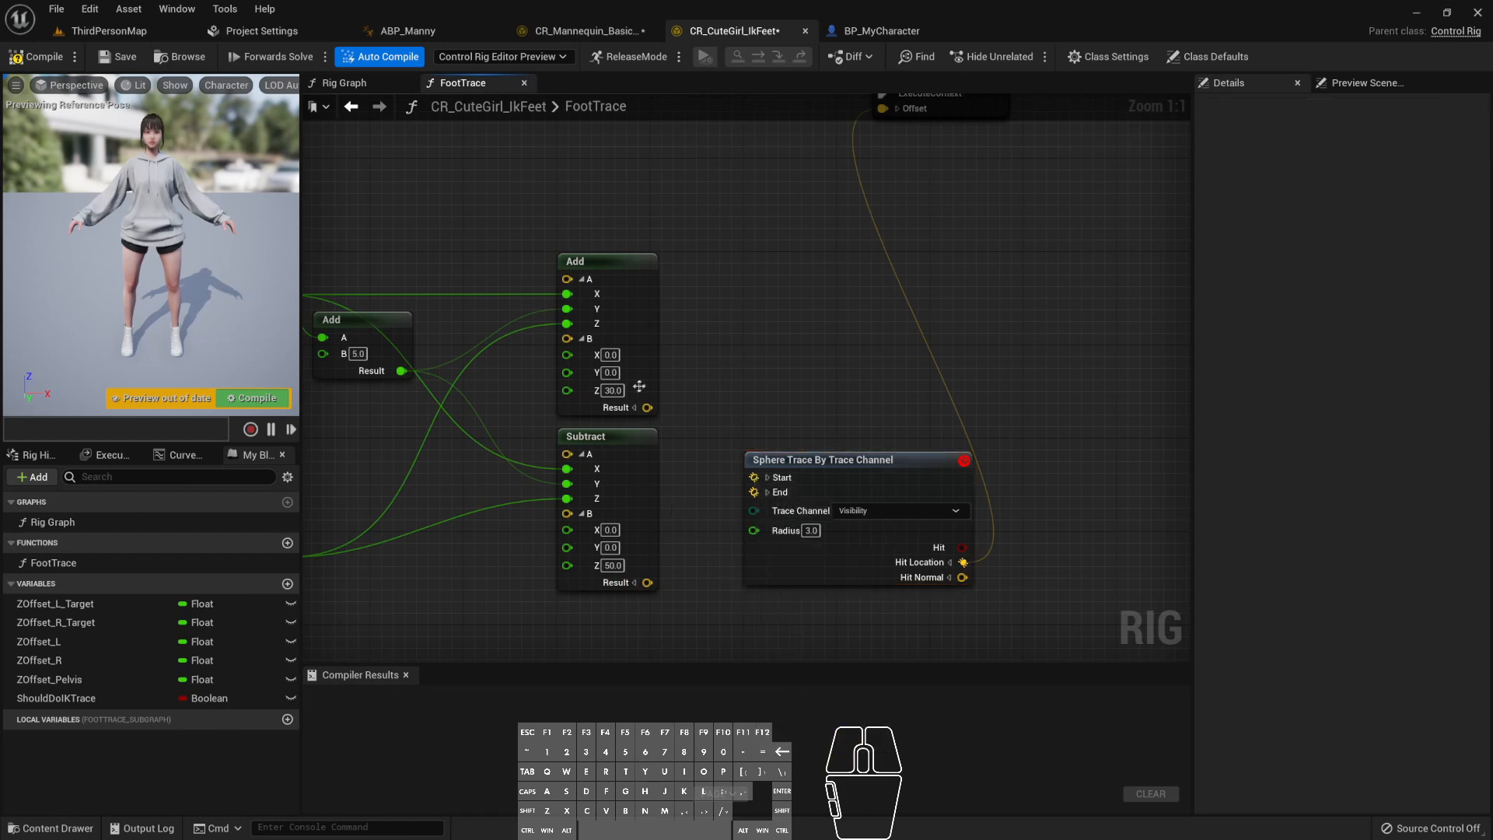
- Connect the Subtract result to Sphere Trace's Start and the Add result to its End, and break the Start pin's links
left_click_drag(647, 582, 754, 479)
left_click_drag(647, 408, 753, 492)
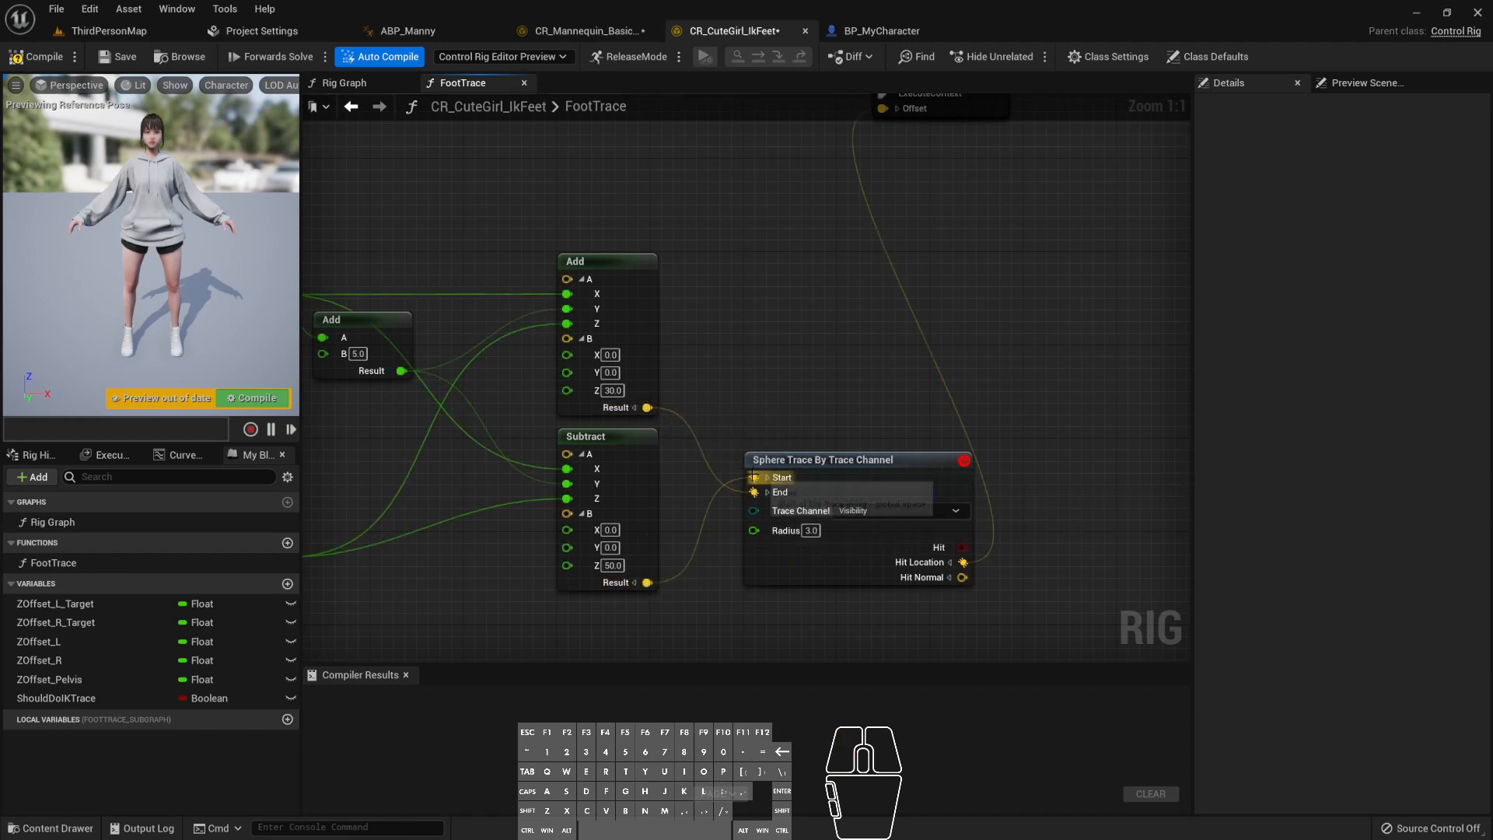
right_click(754, 478)
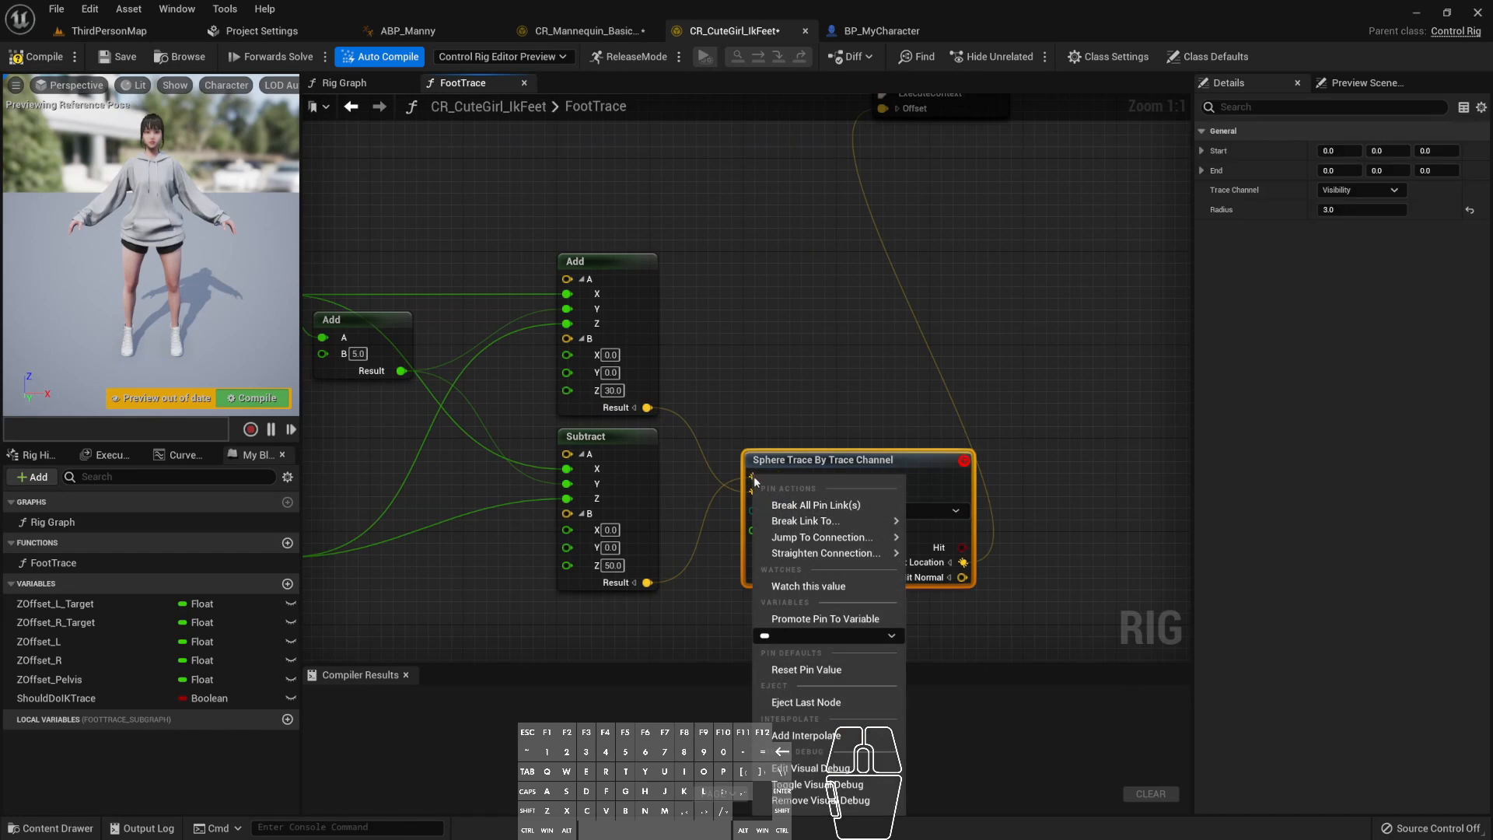
left_click(816, 506)
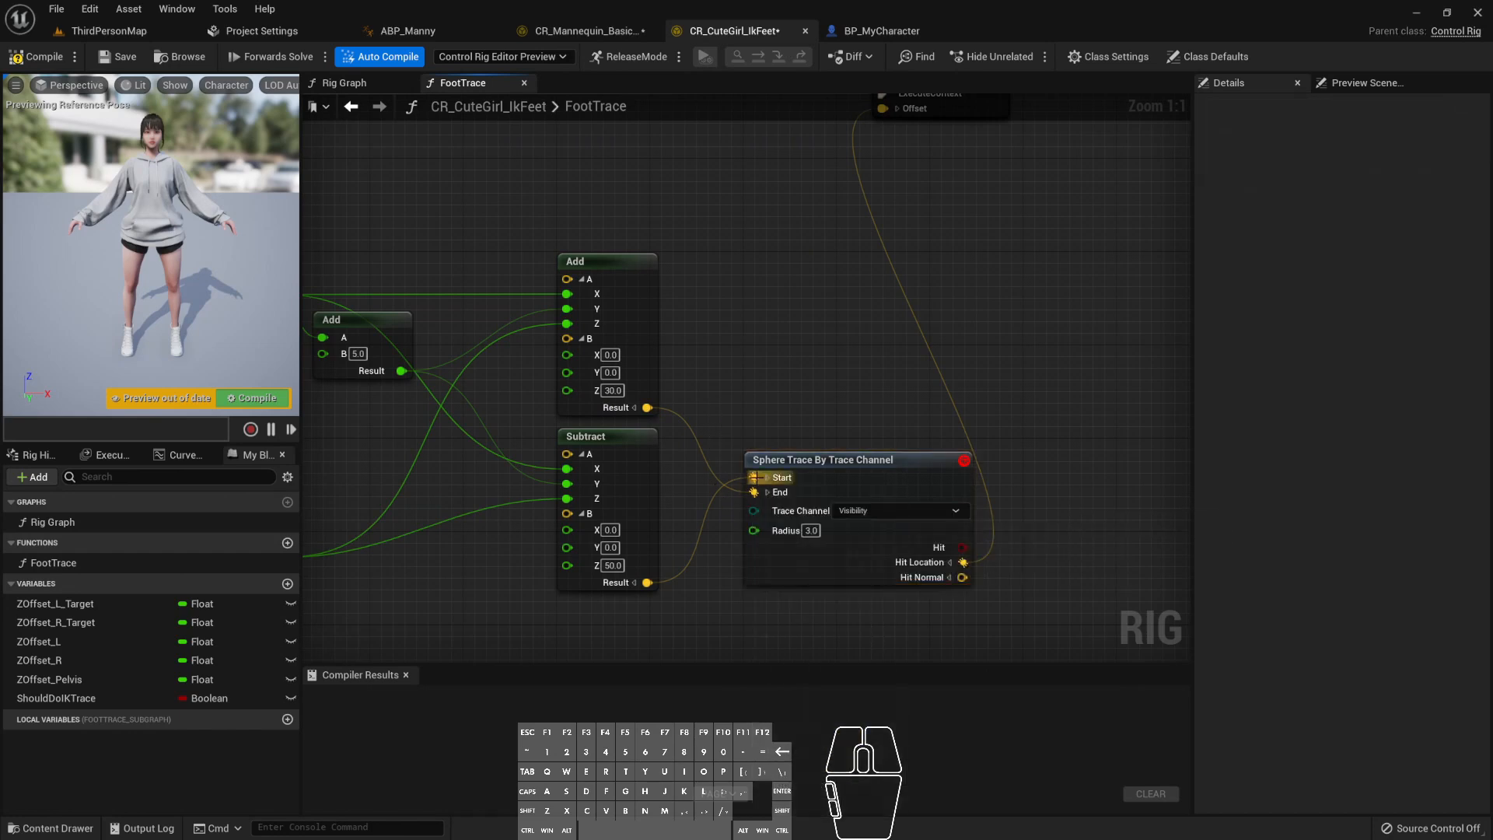
- Connect the vector Add node's Result to Sphere Trace's Start and the Subtract node's Result to its End
left_click_drag(647, 407, 755, 477)
mouse_move(647, 582)
left_mouse_down()
mouse_move(768, 507)
mouse_move(765, 492)
left_mouse_up()
right_click_drag(860, 360, 794, 396)
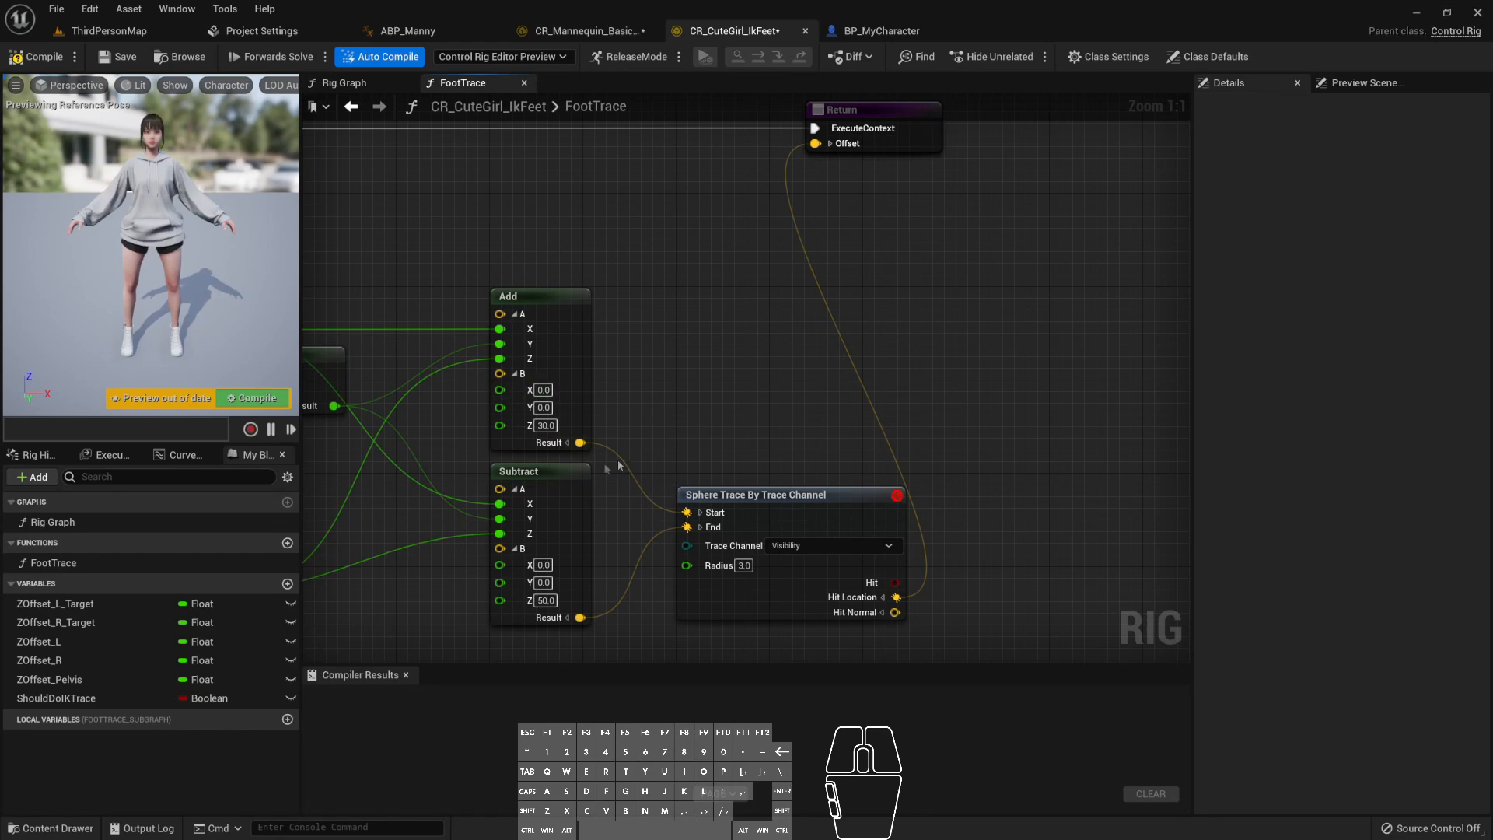
right_click_drag(695, 346, 710, 398)
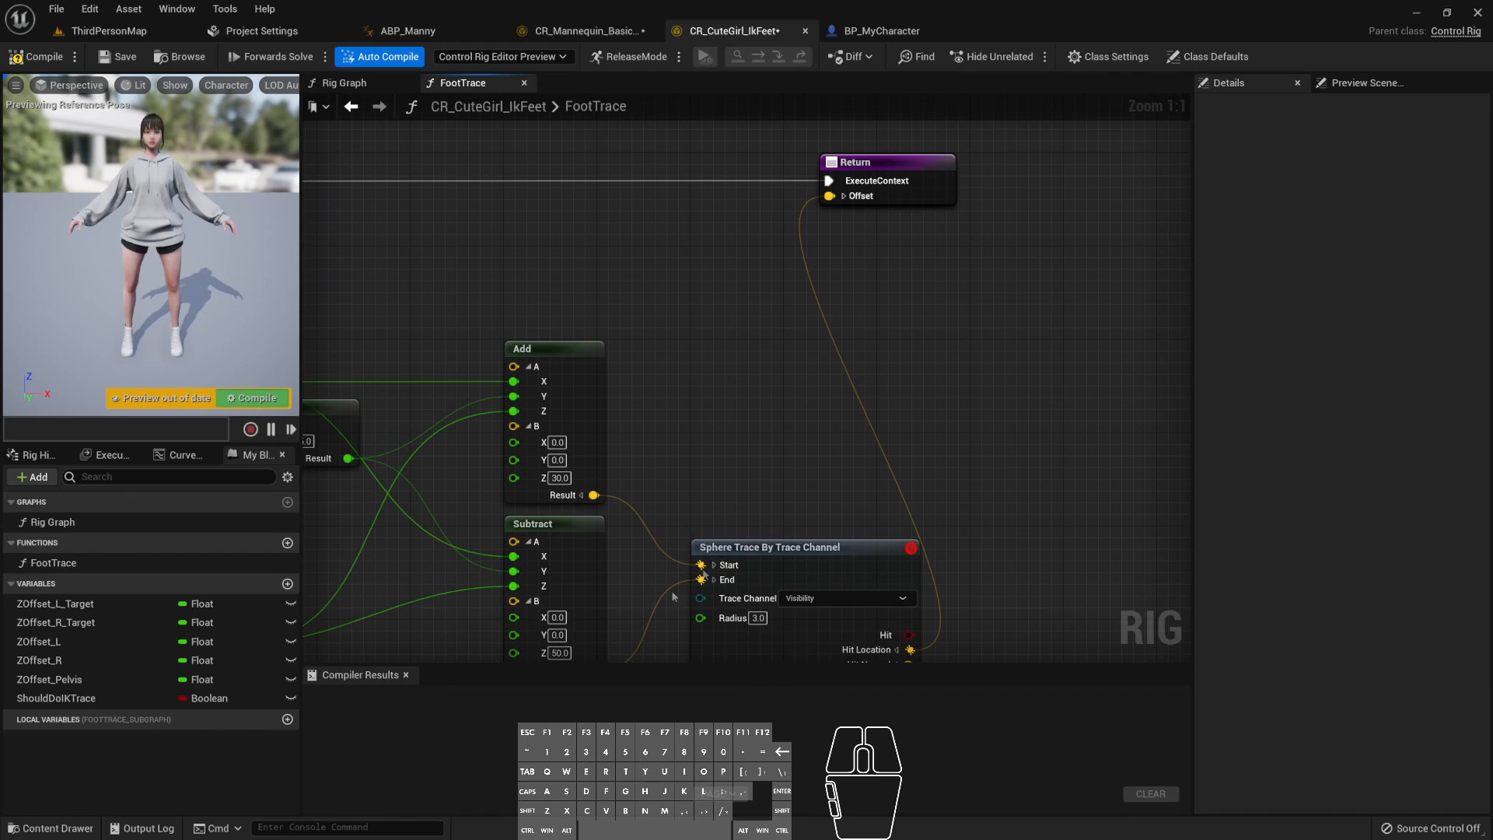
- Compare CR_Mannequin_BasicFootIK's FootTrace wiring around Sphere Trace and Return with CR_CuteGirl_IkFeet's, checking the options of the mannequin's Start pin
right_click_drag(833, 428, 763, 354)
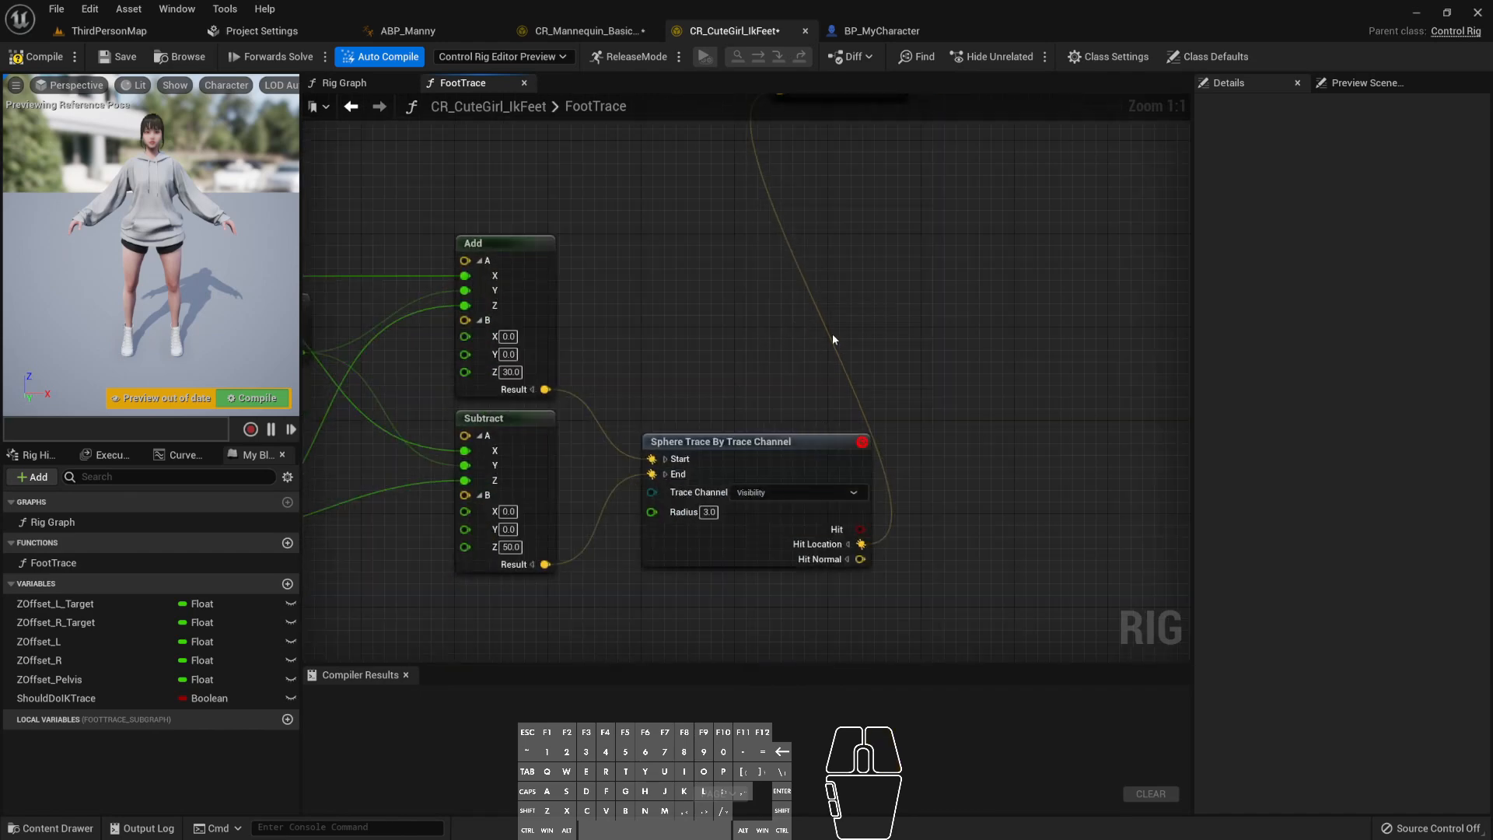
right_click_drag(835, 254, 829, 443)
key("ctrl+Tab")
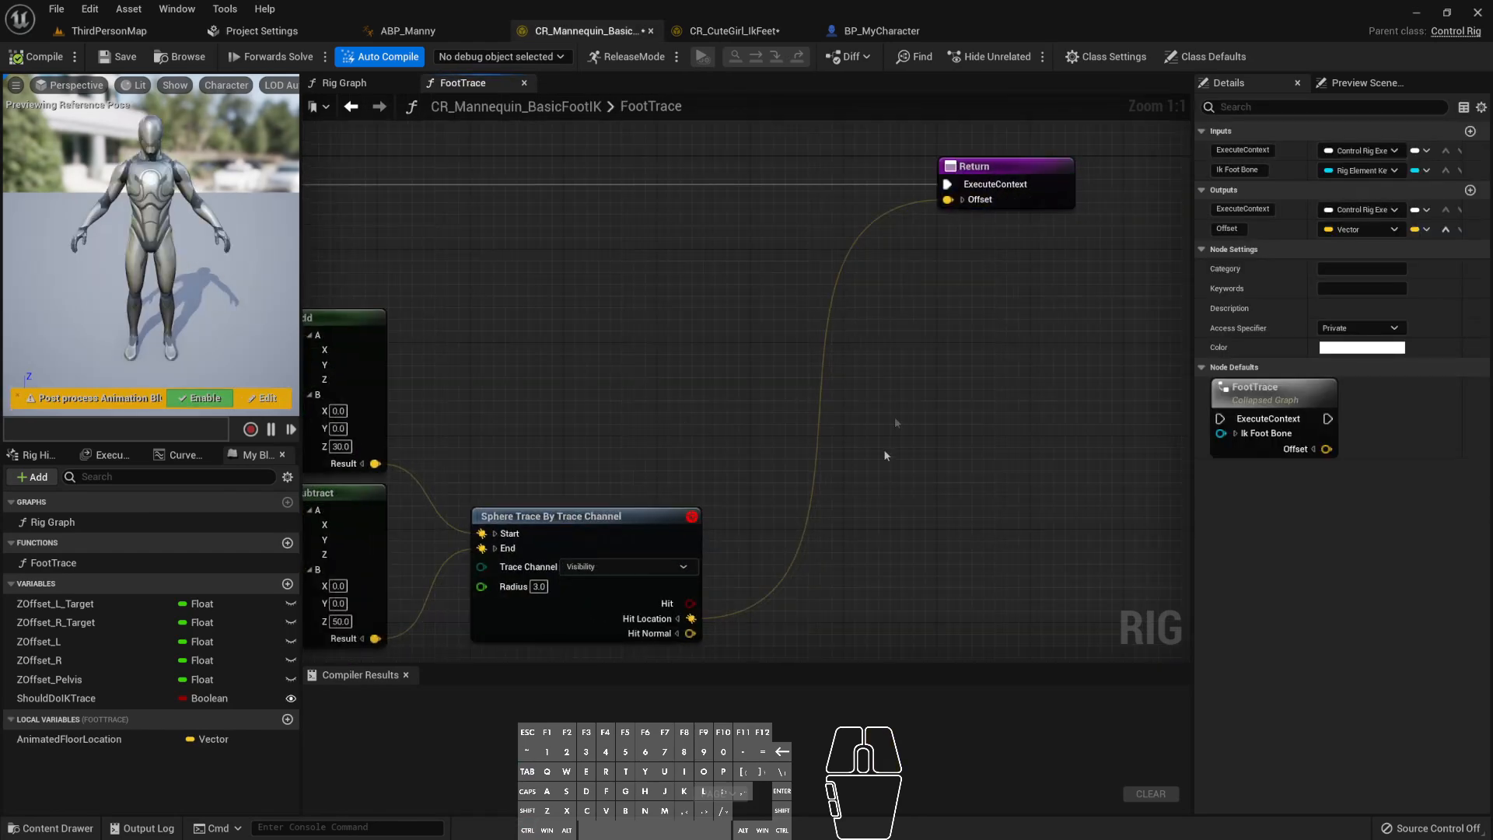
right_click_drag(881, 303, 998, 293)
mouse_move(636, 430)
right_mouse_down()
mouse_move(829, 487)
mouse_move(1109, 338)
mouse_move(1049, 328)
mouse_move(873, 424)
mouse_move(741, 359)
right_mouse_up()
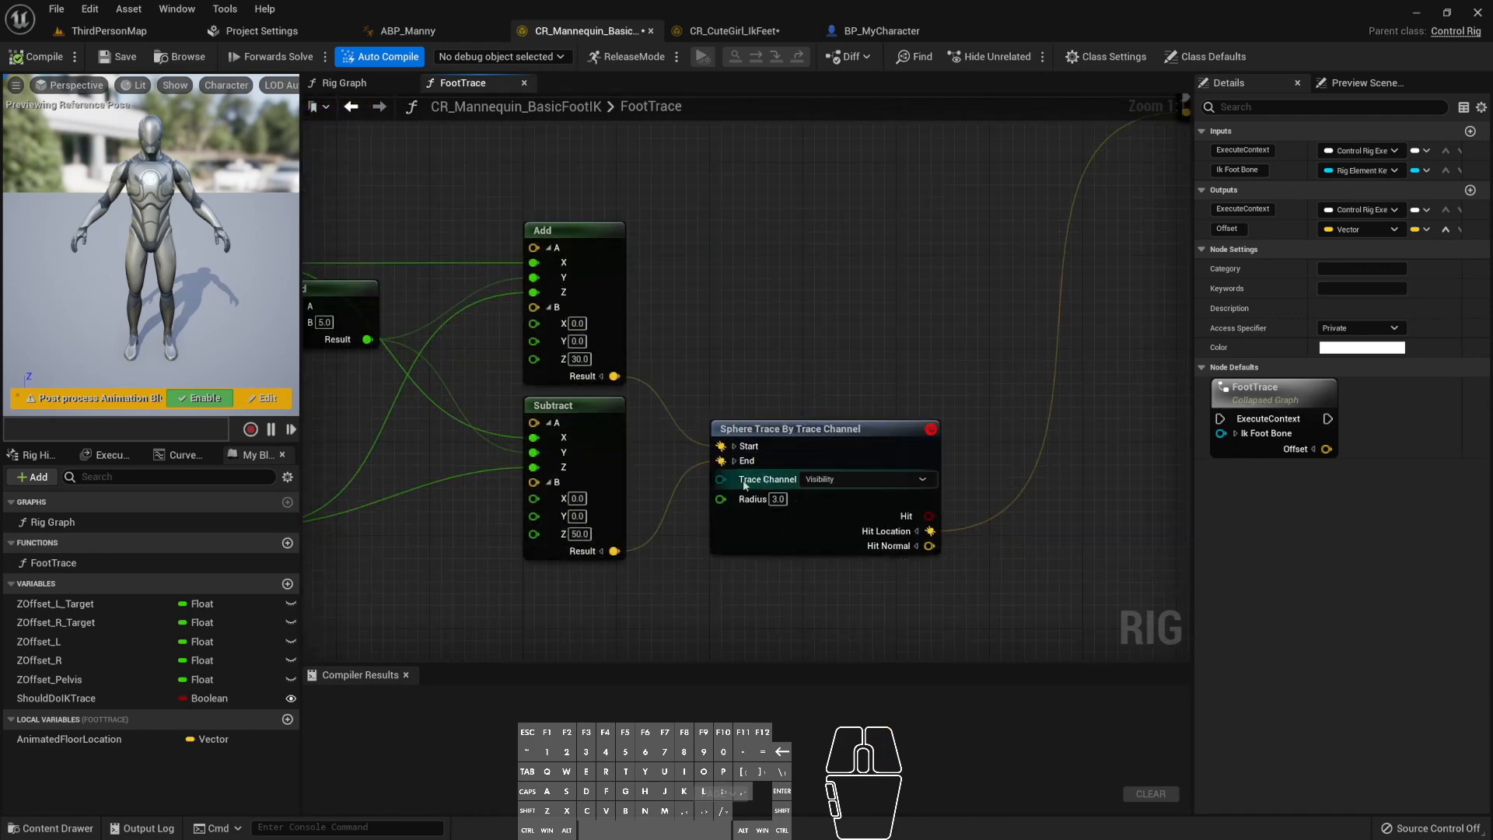
right_click(721, 446)
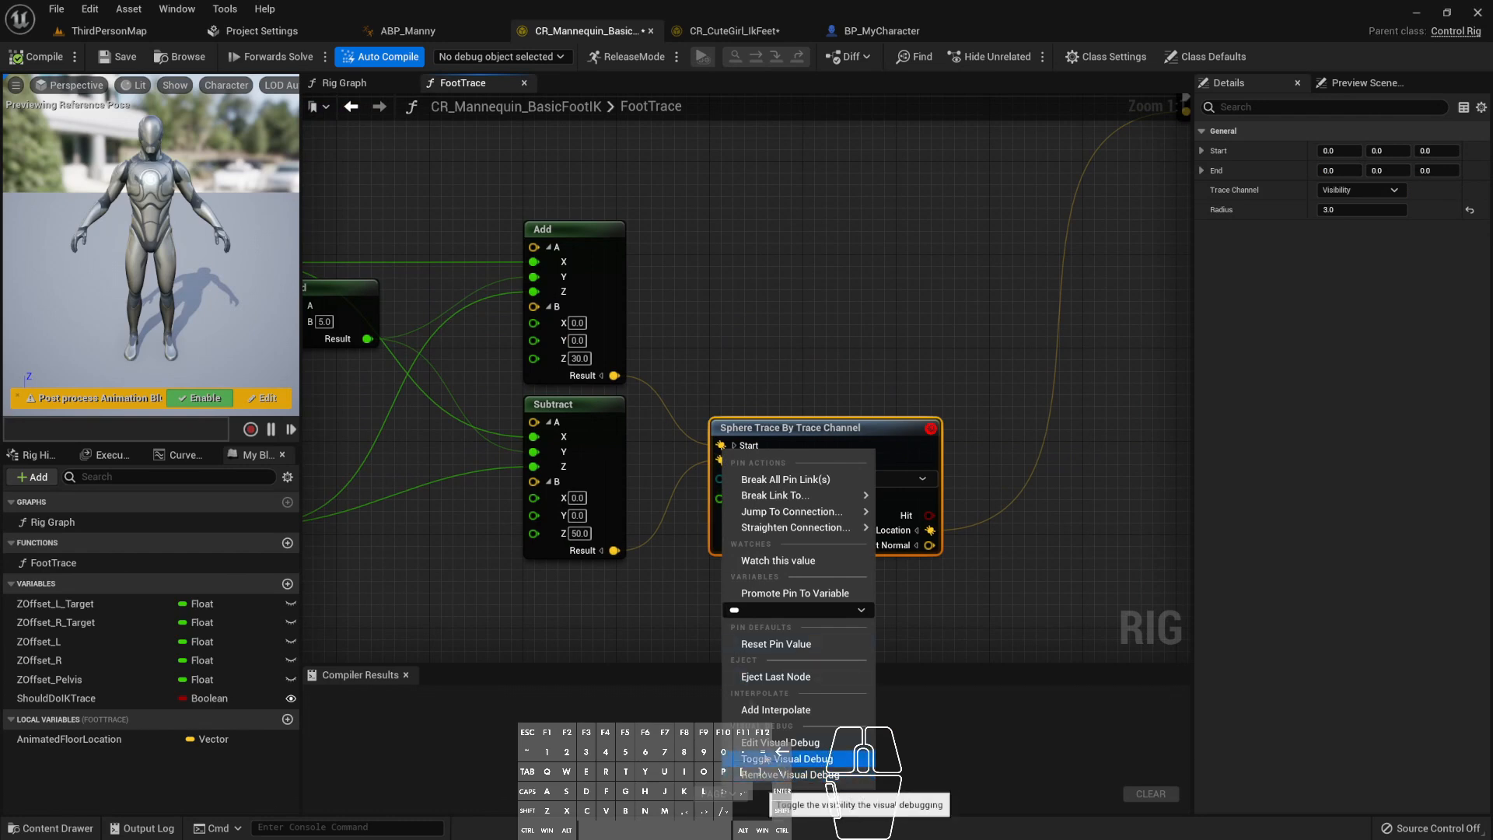
left_click(773, 292)
right_click_drag(739, 303, 702, 409)
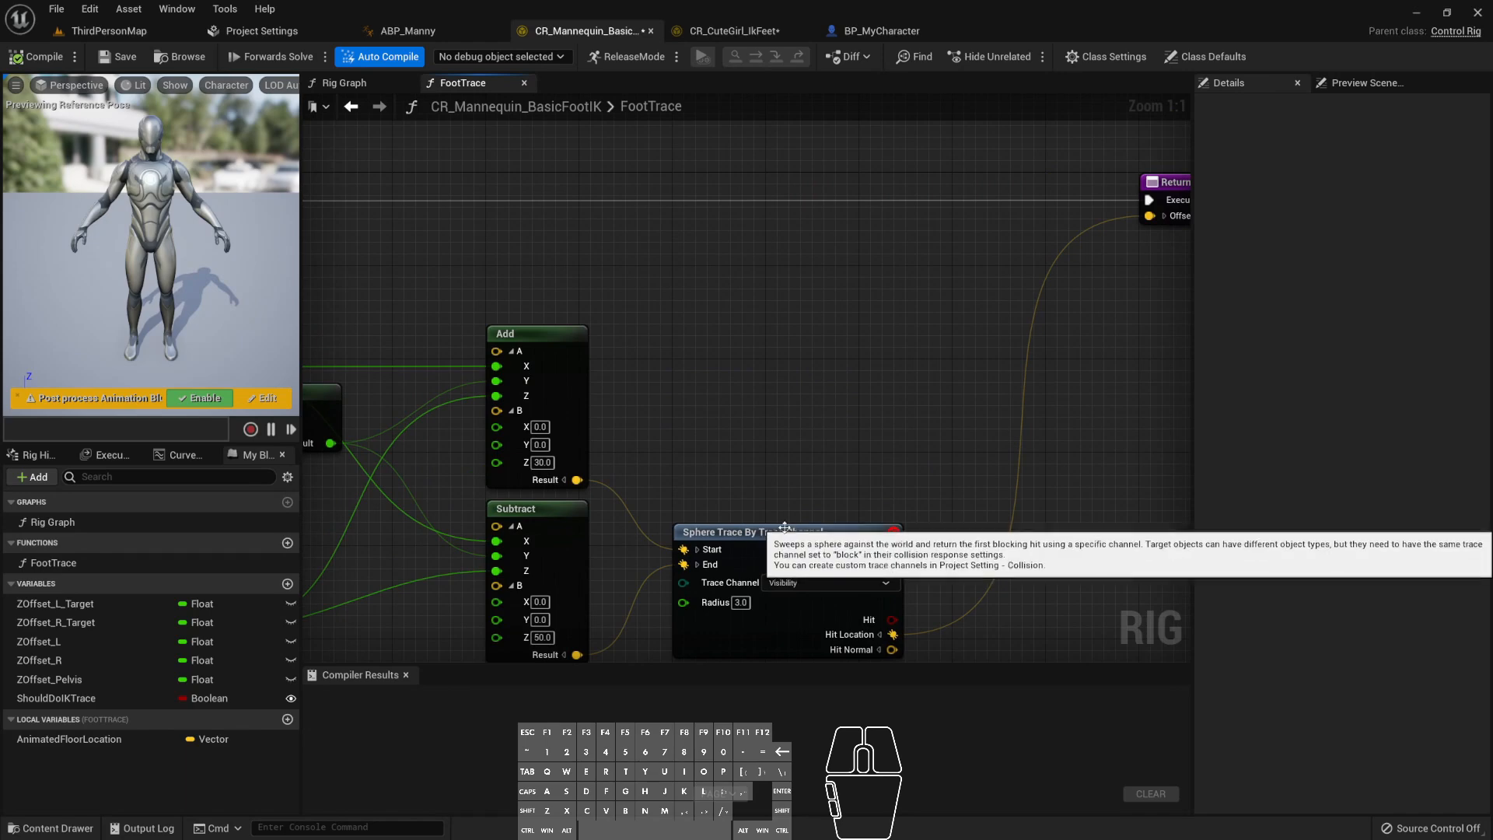
right_click_drag(931, 442, 860, 463)
scroll(872, 460, "down", 2)
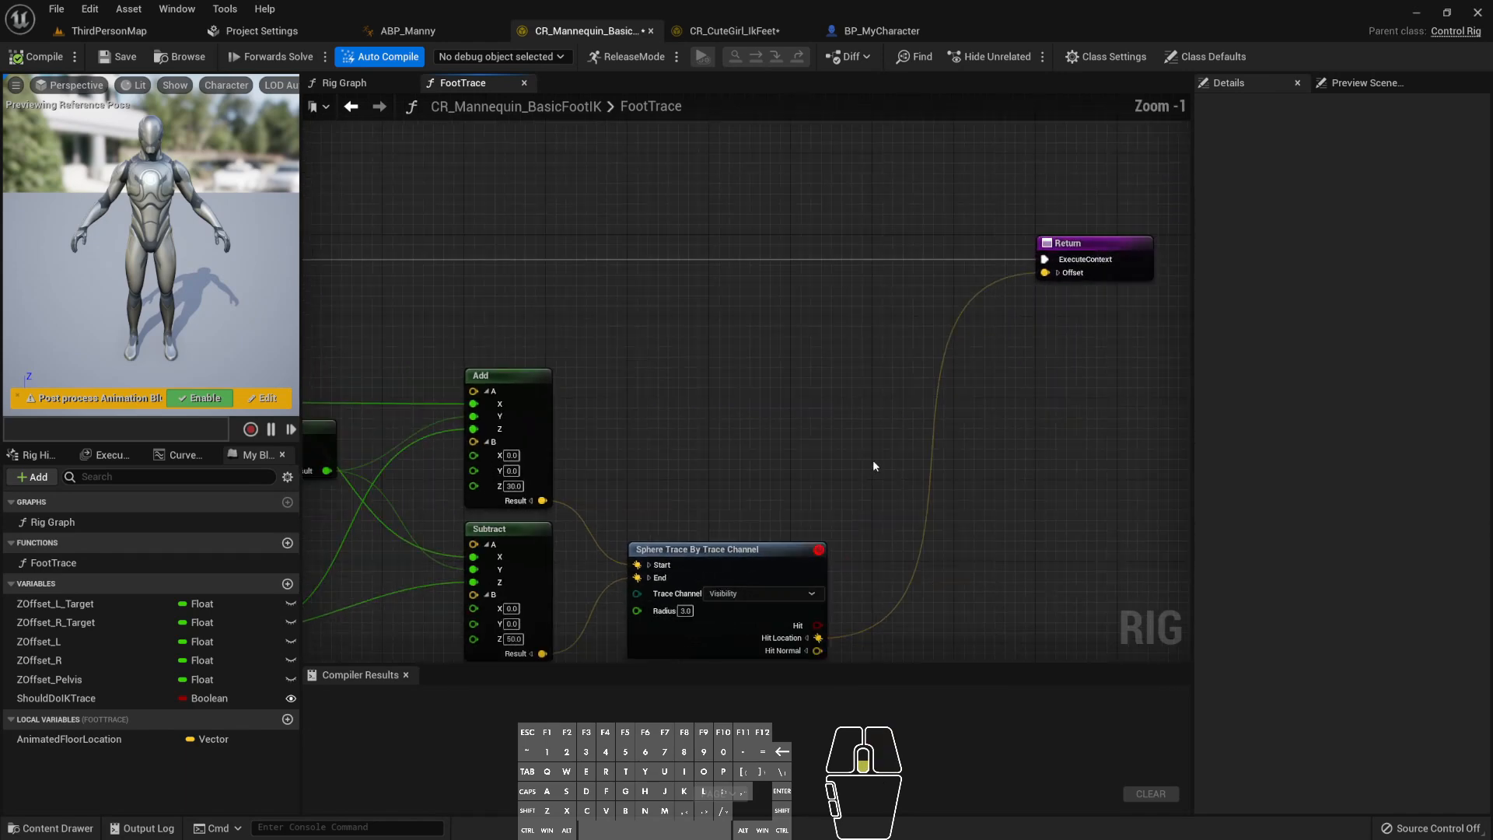
right_click_drag(721, 363, 958, 353)
scroll(882, 397, "down", 1)
right_click_drag(882, 397, 798, 420)
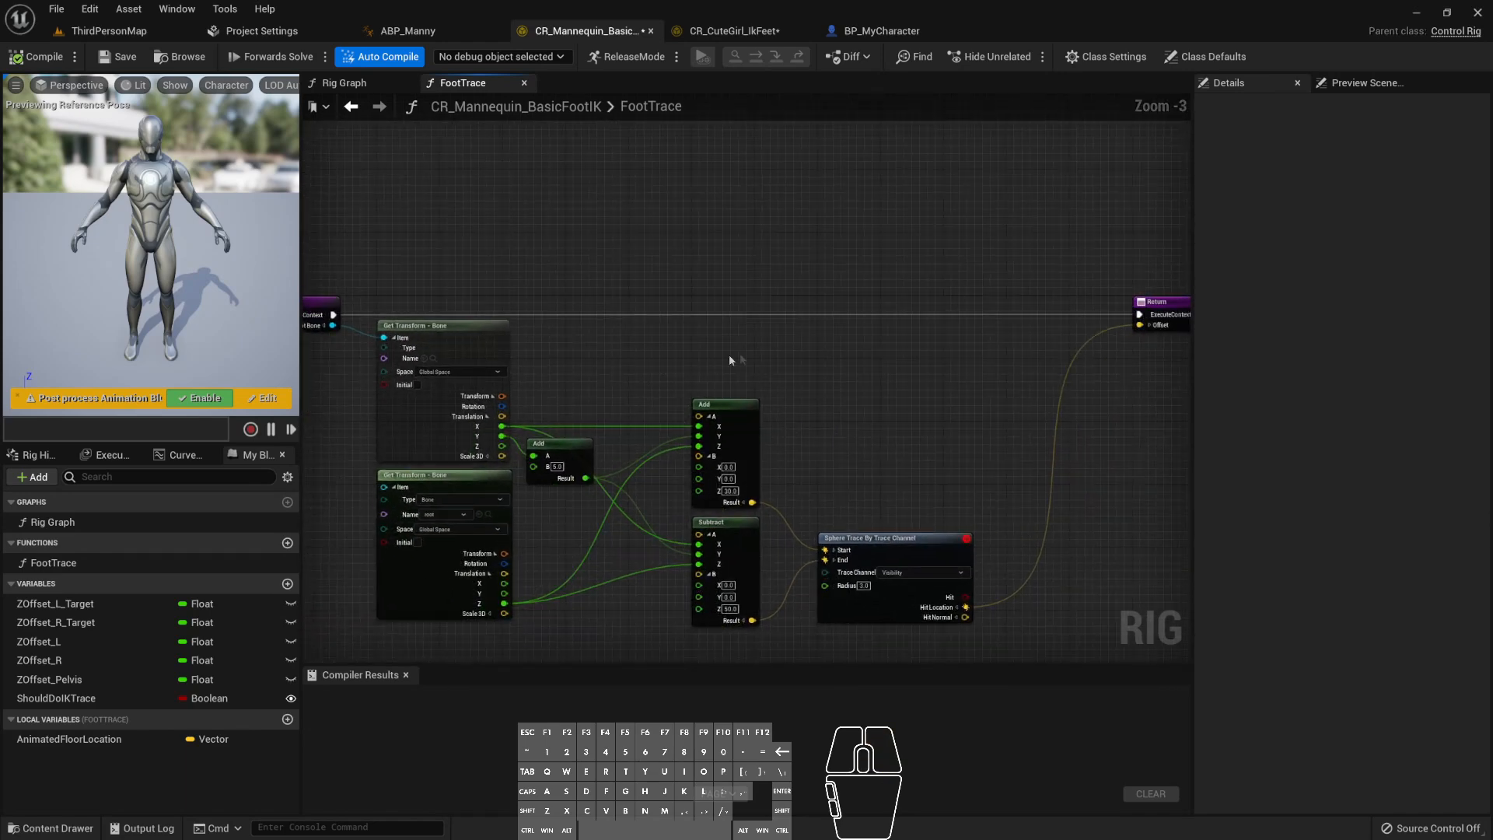
- Space out CR_CuteGirl_IkFeet's FootTrace graph by shifting the trace nodes away from Entry and moving Return beyond the Sphere Trace node
left_click(734, 30)
right_click_drag(634, 420, 768, 330)
scroll(771, 339, "down", 3)
scroll(831, 436, "down", 2)
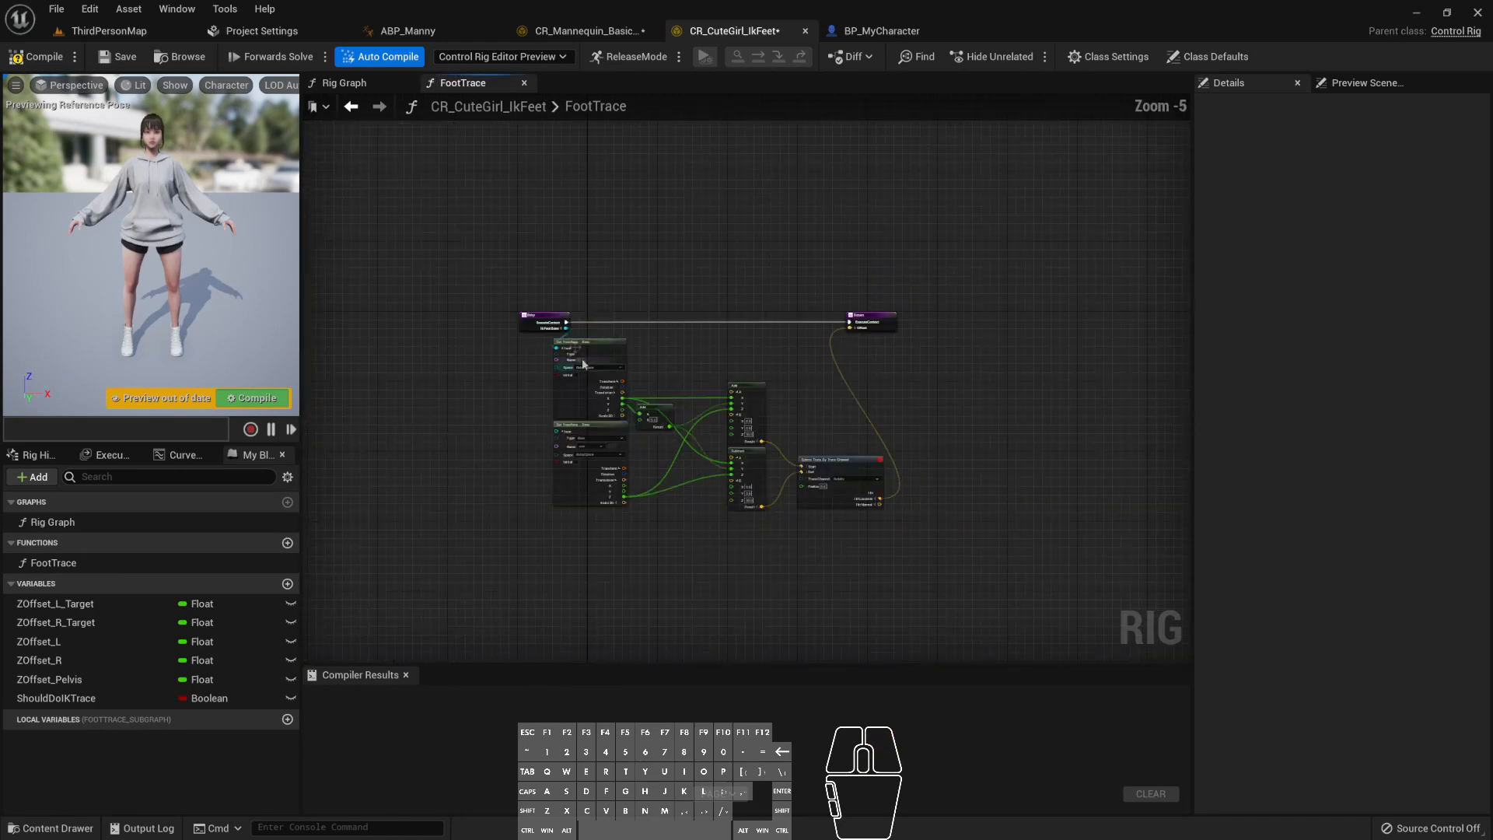
scroll(581, 357, "up", 2)
left_click_drag(599, 322, 973, 617)
left_click_drag(534, 336, 605, 336)
right_click_drag(987, 515, 776, 425)
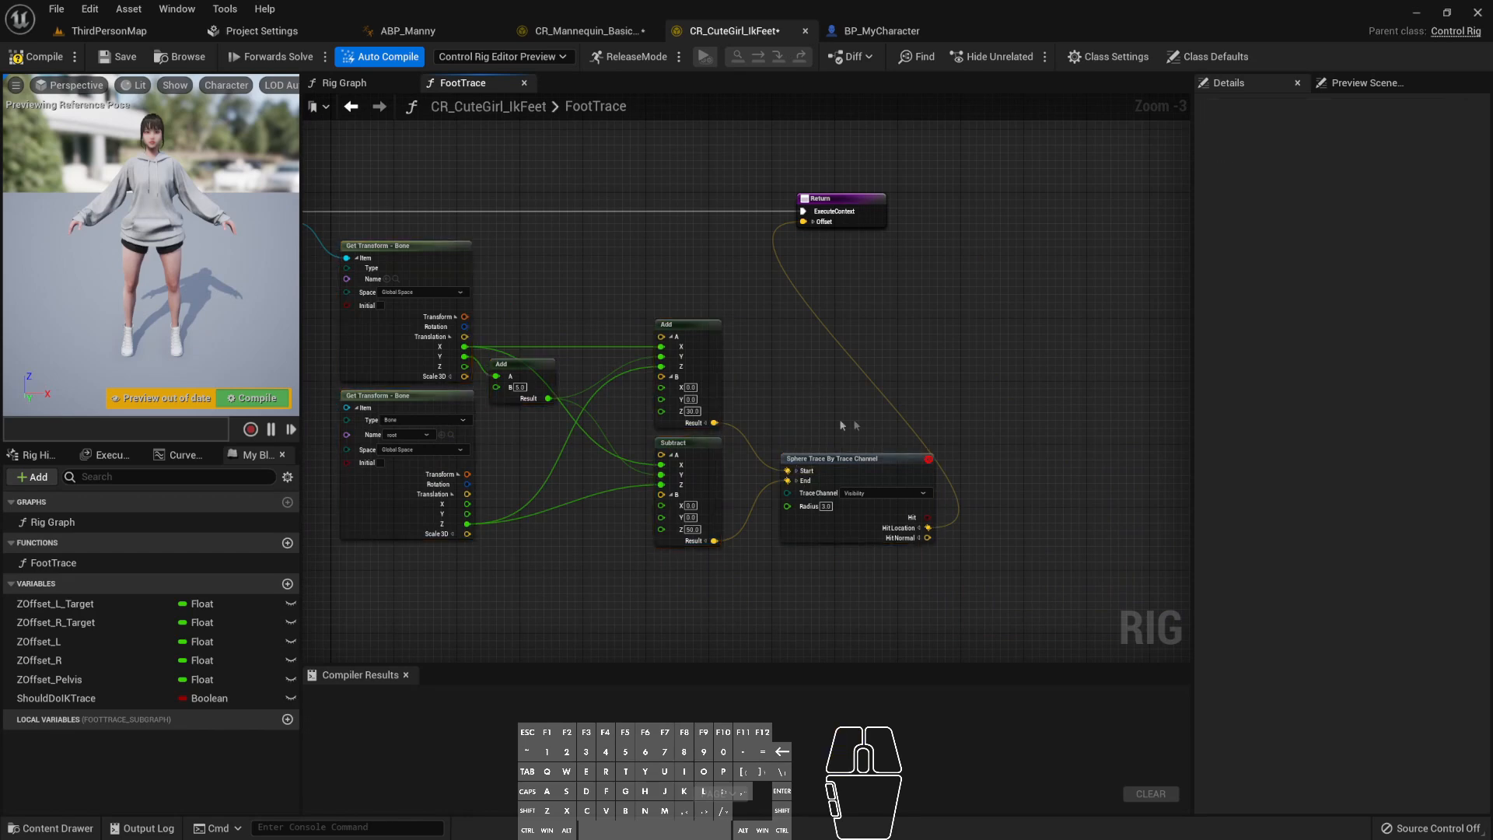
left_click_drag(820, 199, 964, 199)
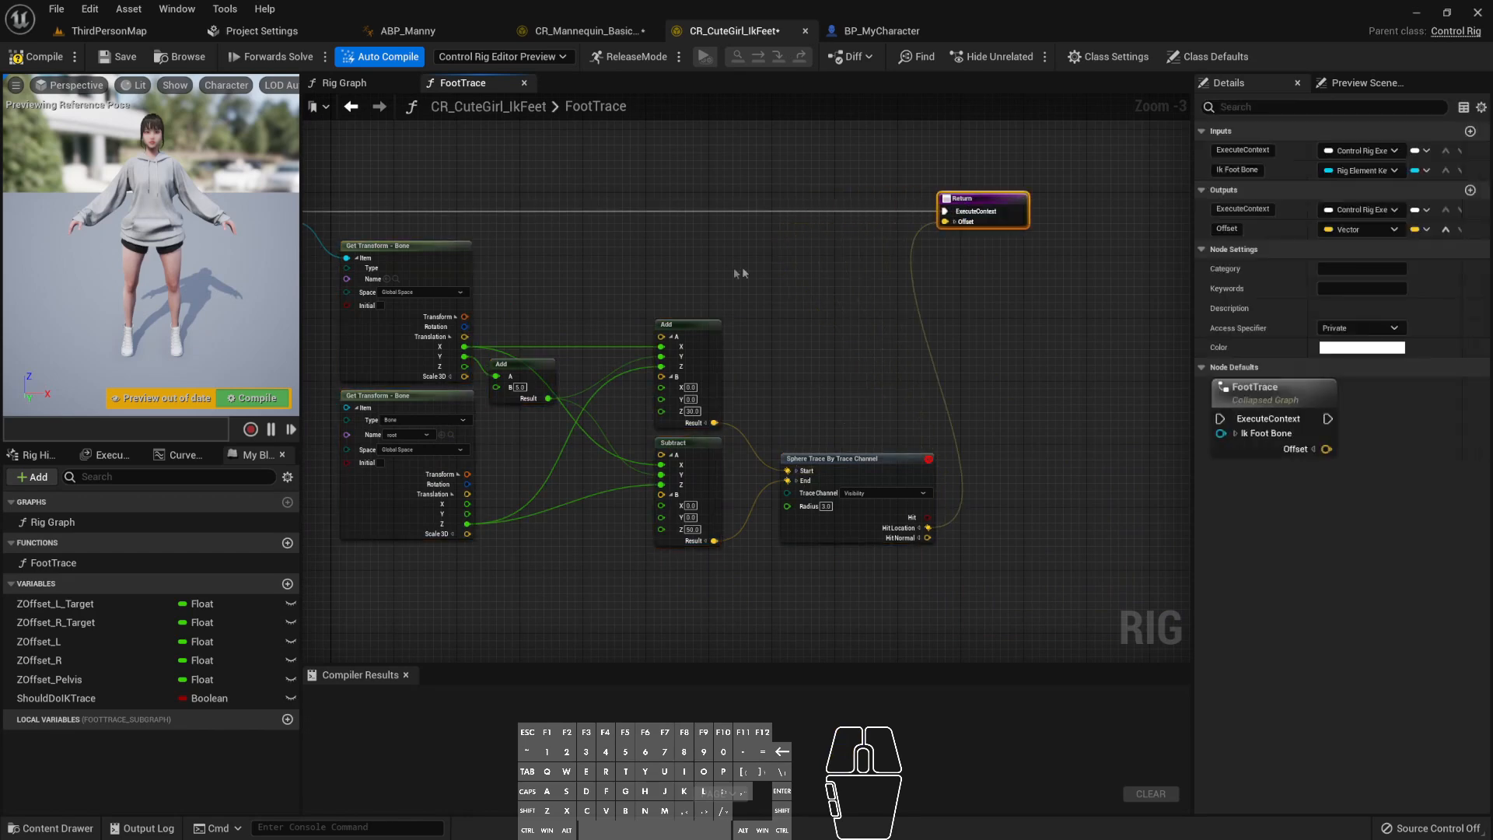
scroll(850, 306, "up", 1)
right_click_drag(711, 278, 888, 286)
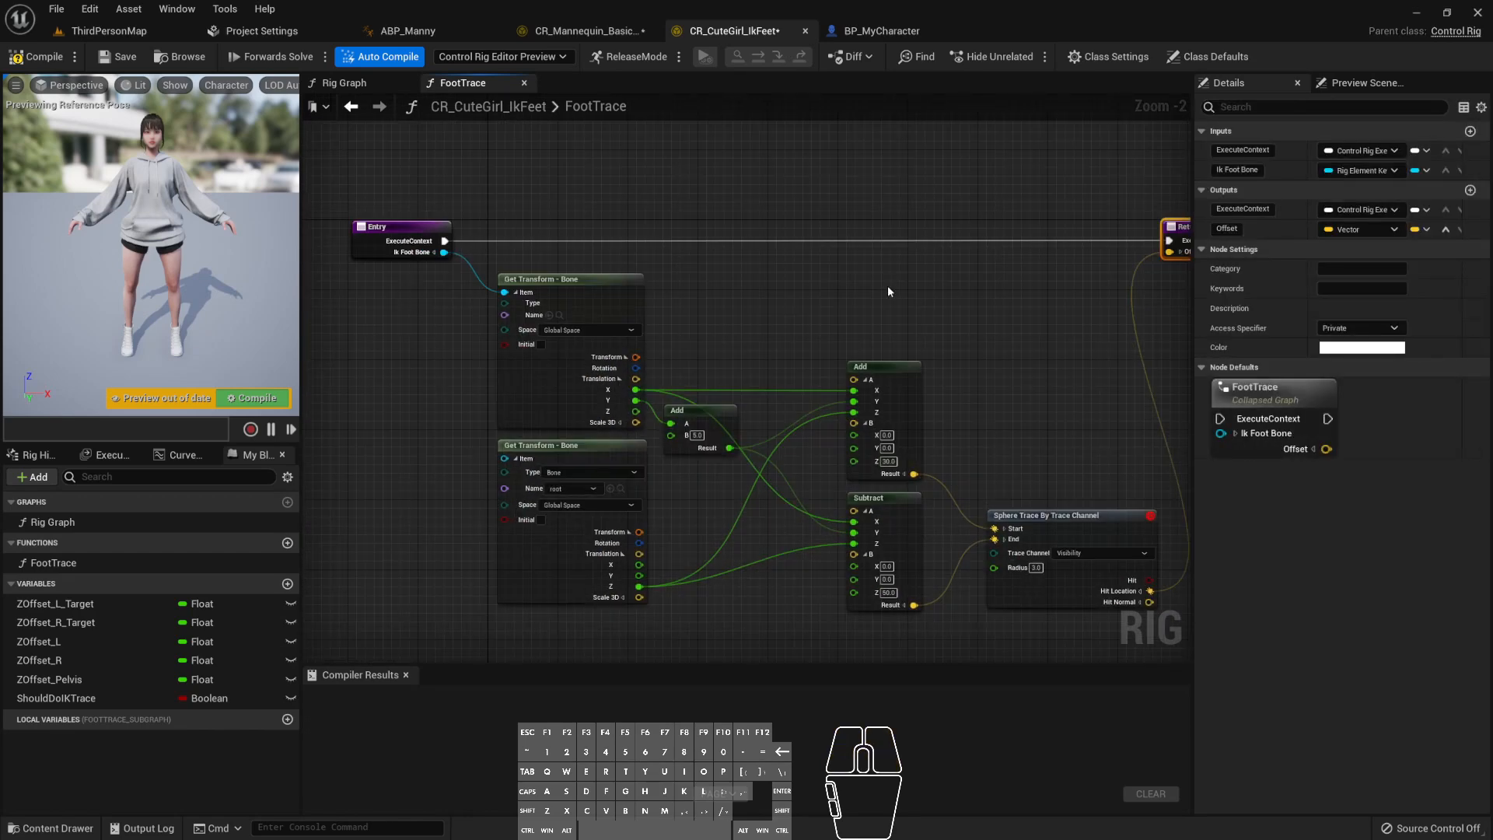
- Compile and save CR_CuteGirl_IkFeet, and open its Rig Graph around the Forwards Solve node
left_click(35, 56)
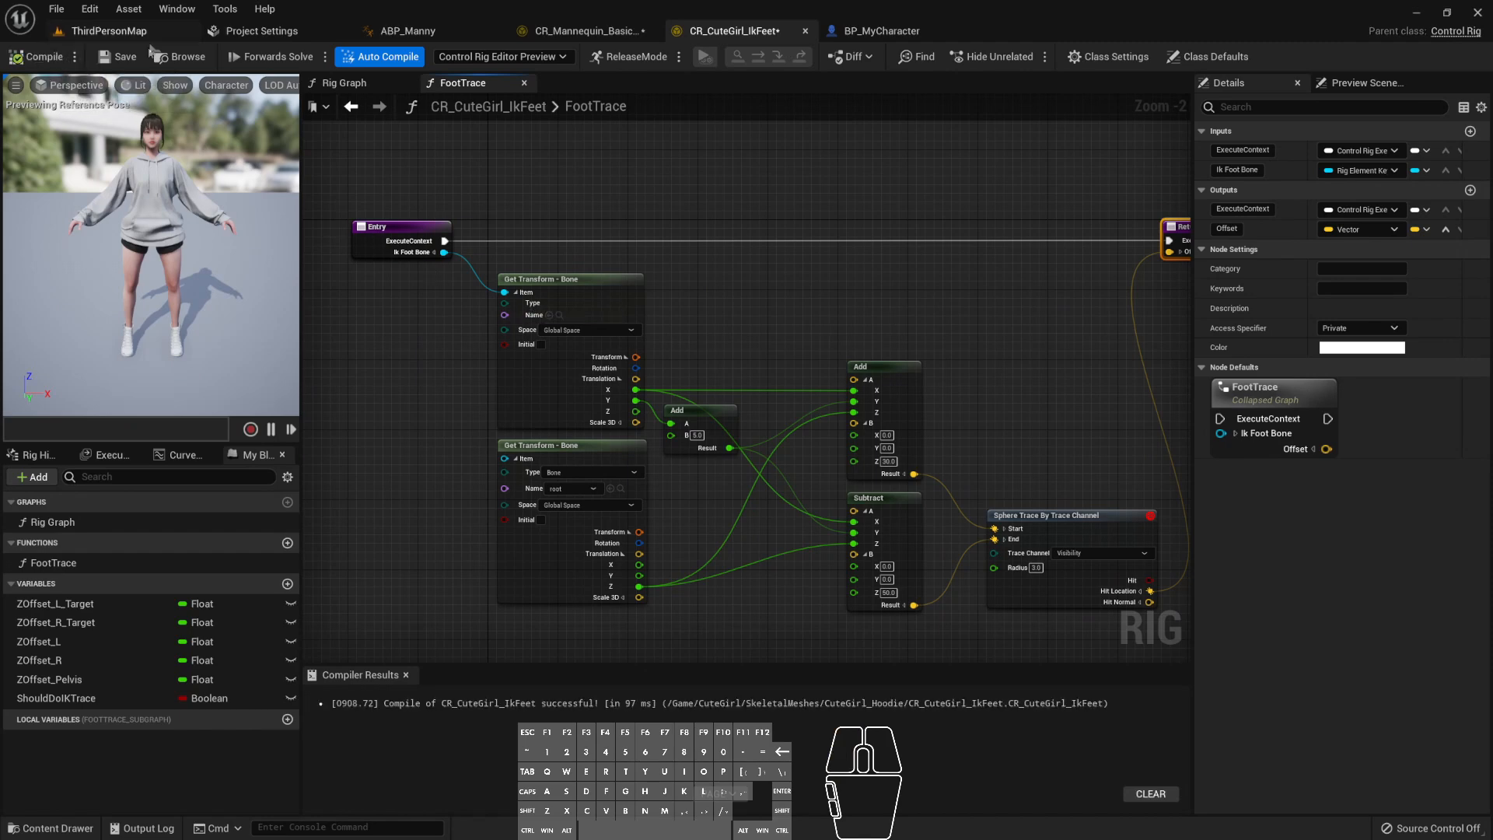
right_click_drag(807, 261, 577, 274)
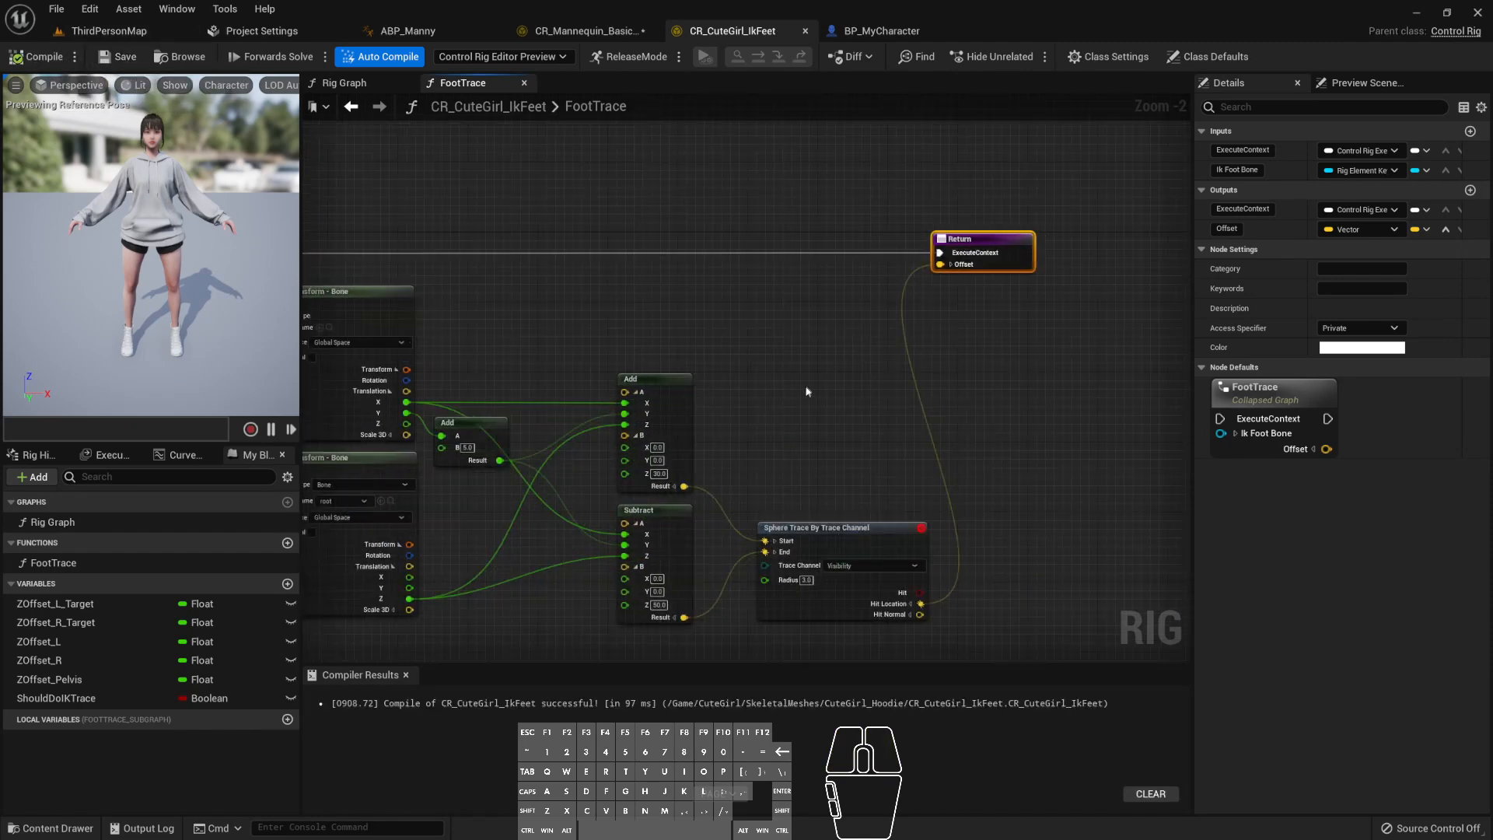
left_click(344, 83)
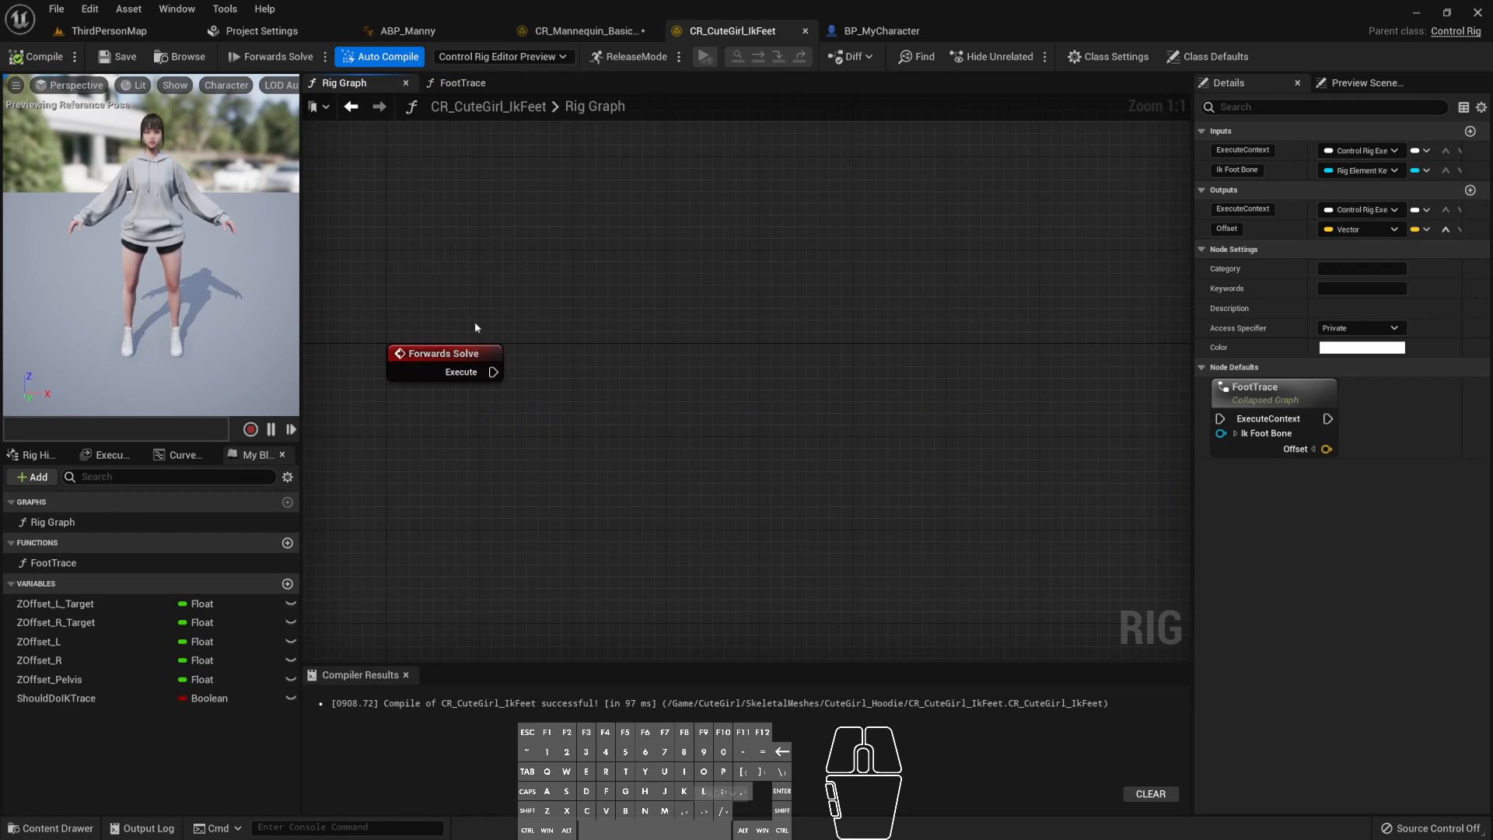
scroll(579, 398, "down", 4)
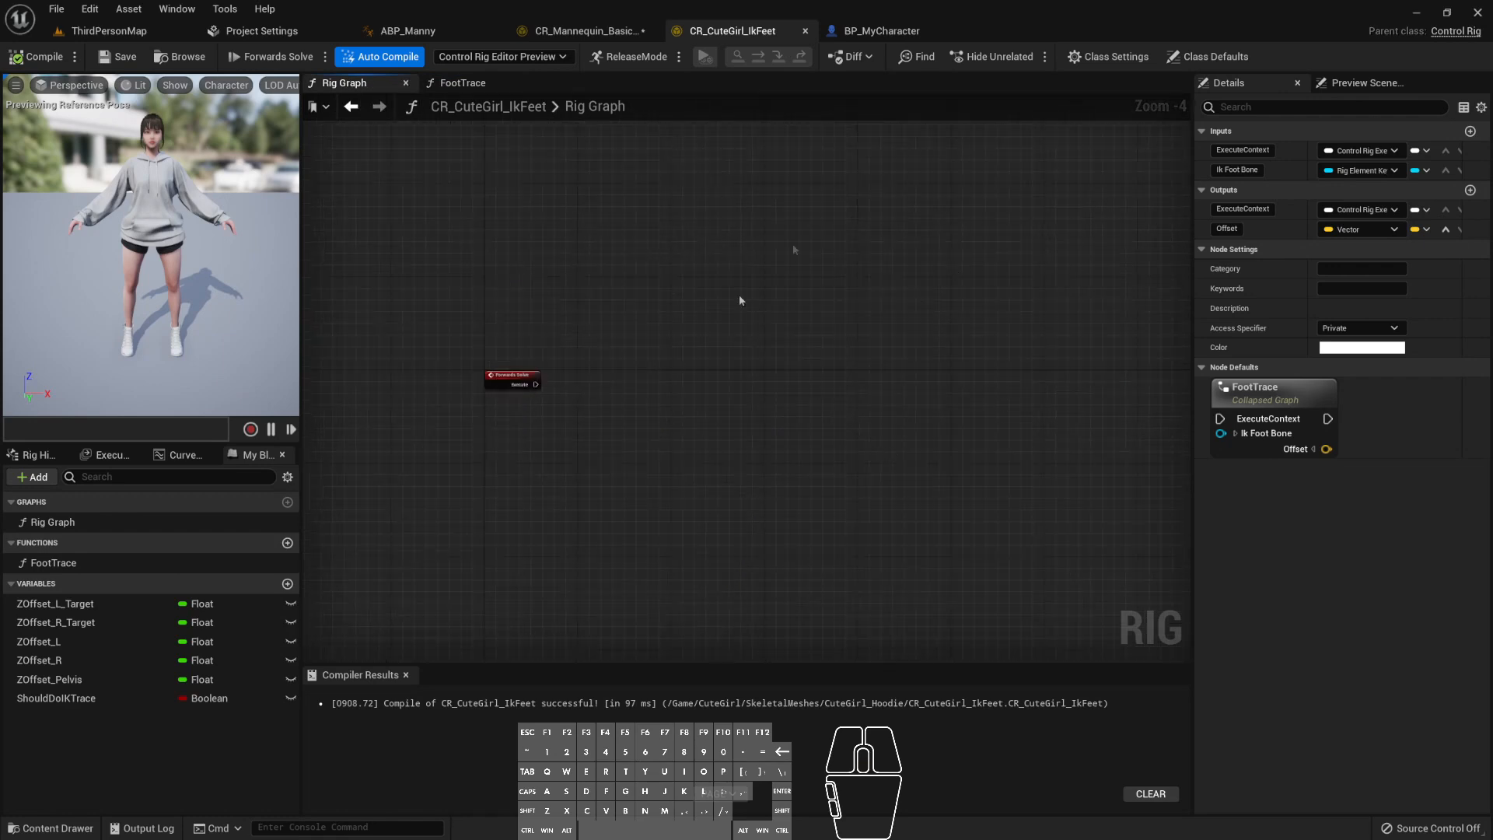
right_click_drag(775, 460, 722, 461)
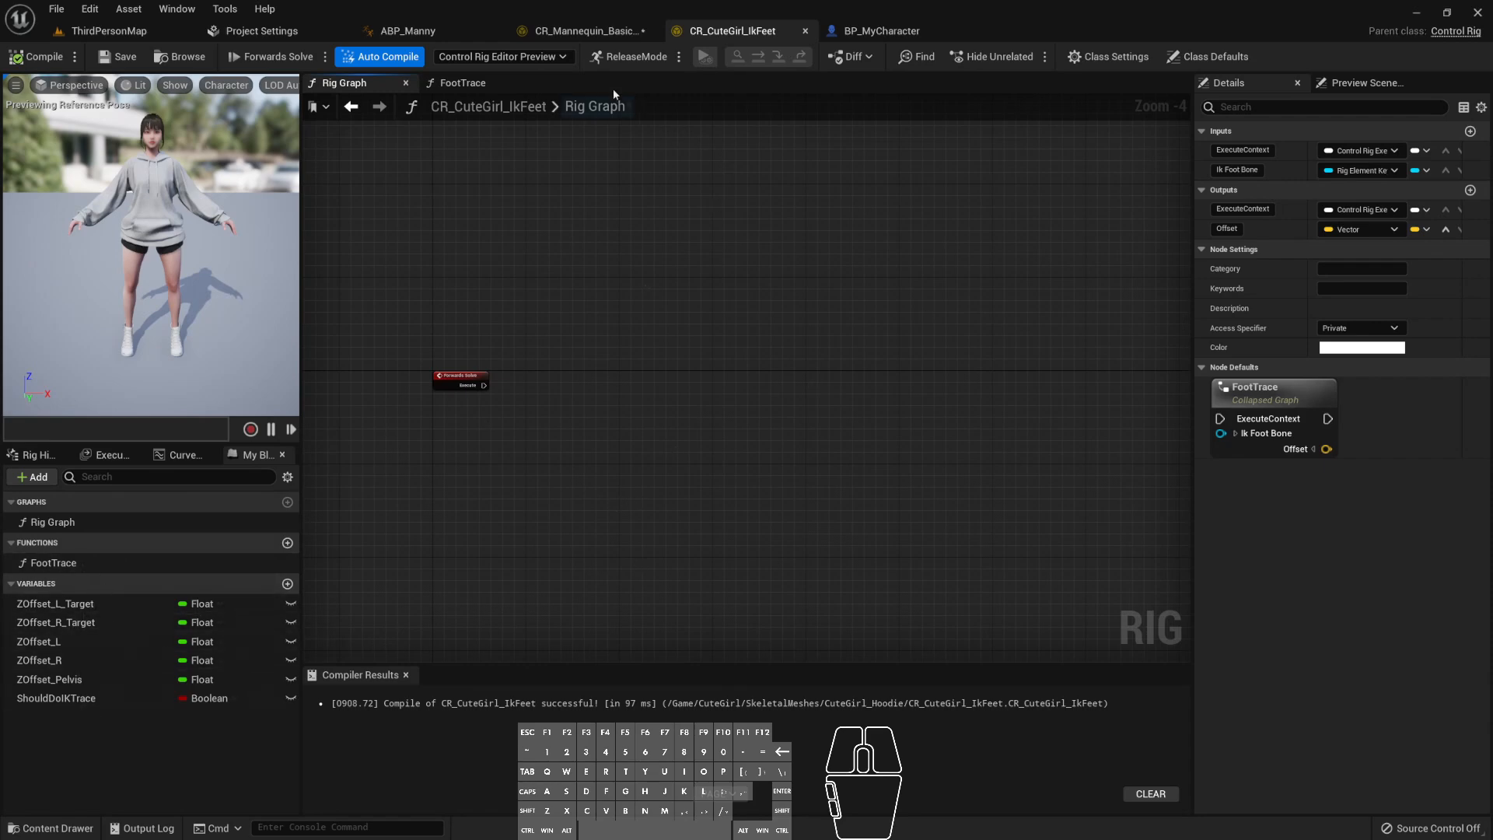
- Copy the Sequence node and all commented step groups from CR_Mannequin_BasicFootIK's Rig Graph
left_click(587, 30)
right_click_drag(662, 373, 722, 268)
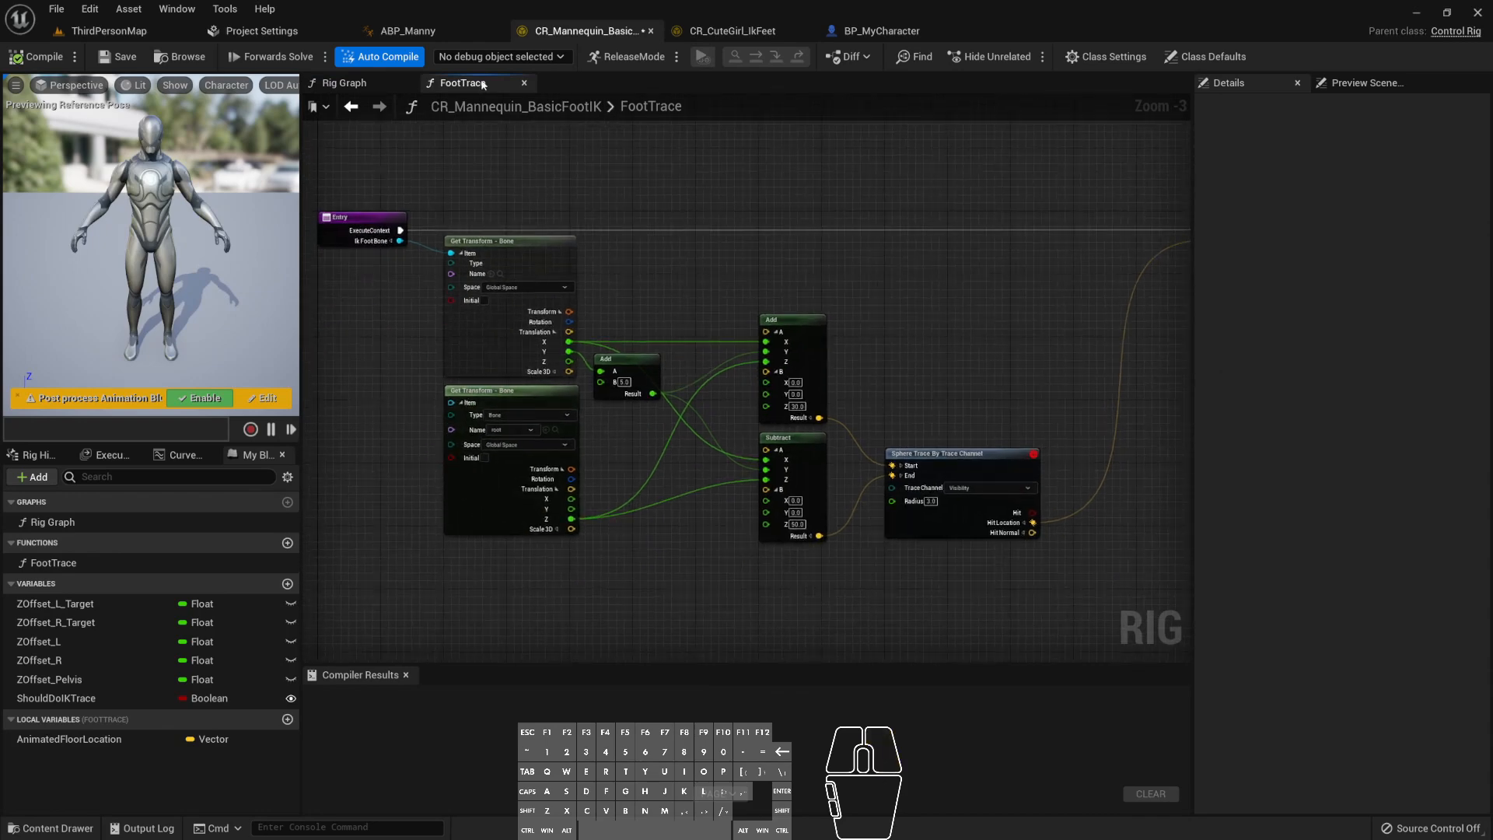
left_click(344, 82)
scroll(477, 362, "down", 3)
left_click_drag(437, 181, 970, 571)
right_click_drag(816, 337, 920, 627)
left_click_drag(541, 123, 1056, 581)
scroll(479, 248, "up", 2)
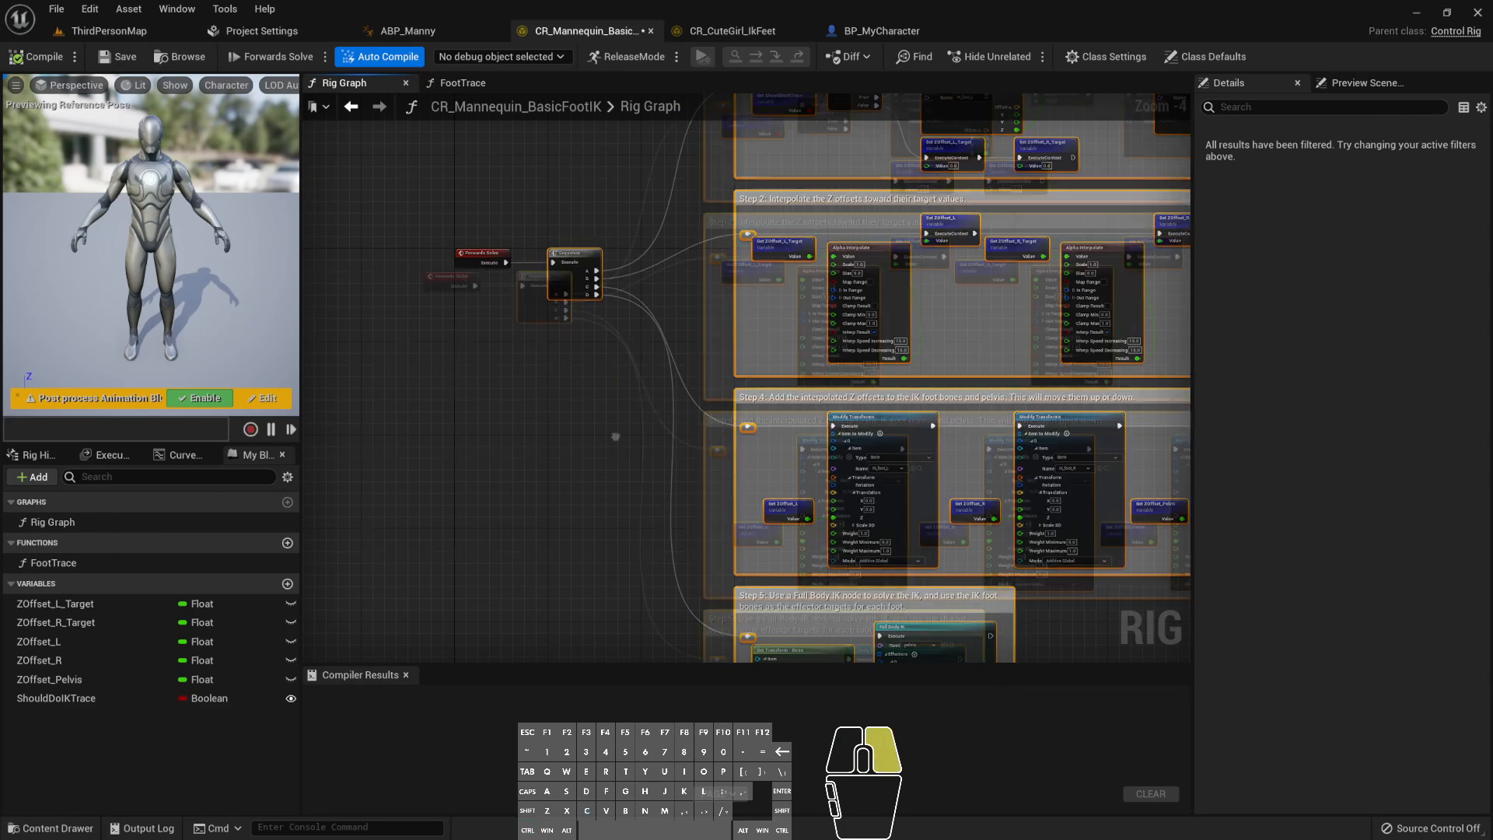
right_click_drag(574, 391, 481, 481)
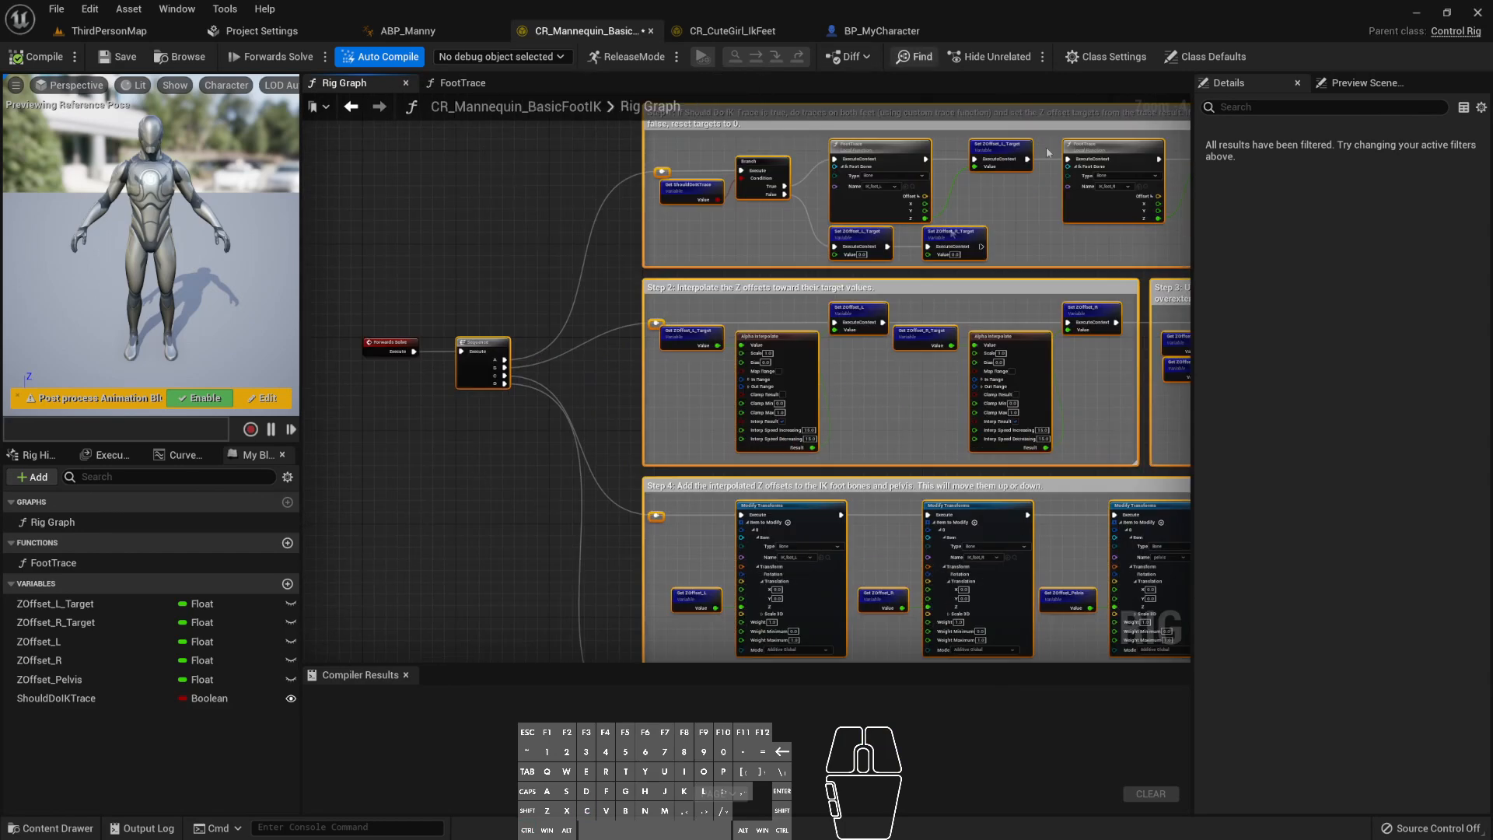
- Paste the copied nodes into CR_CuteGirl_IkFeet's Rig Graph, localizing the CR_Mannequin_BasicFootIK FootTrace function
left_click(732, 31)
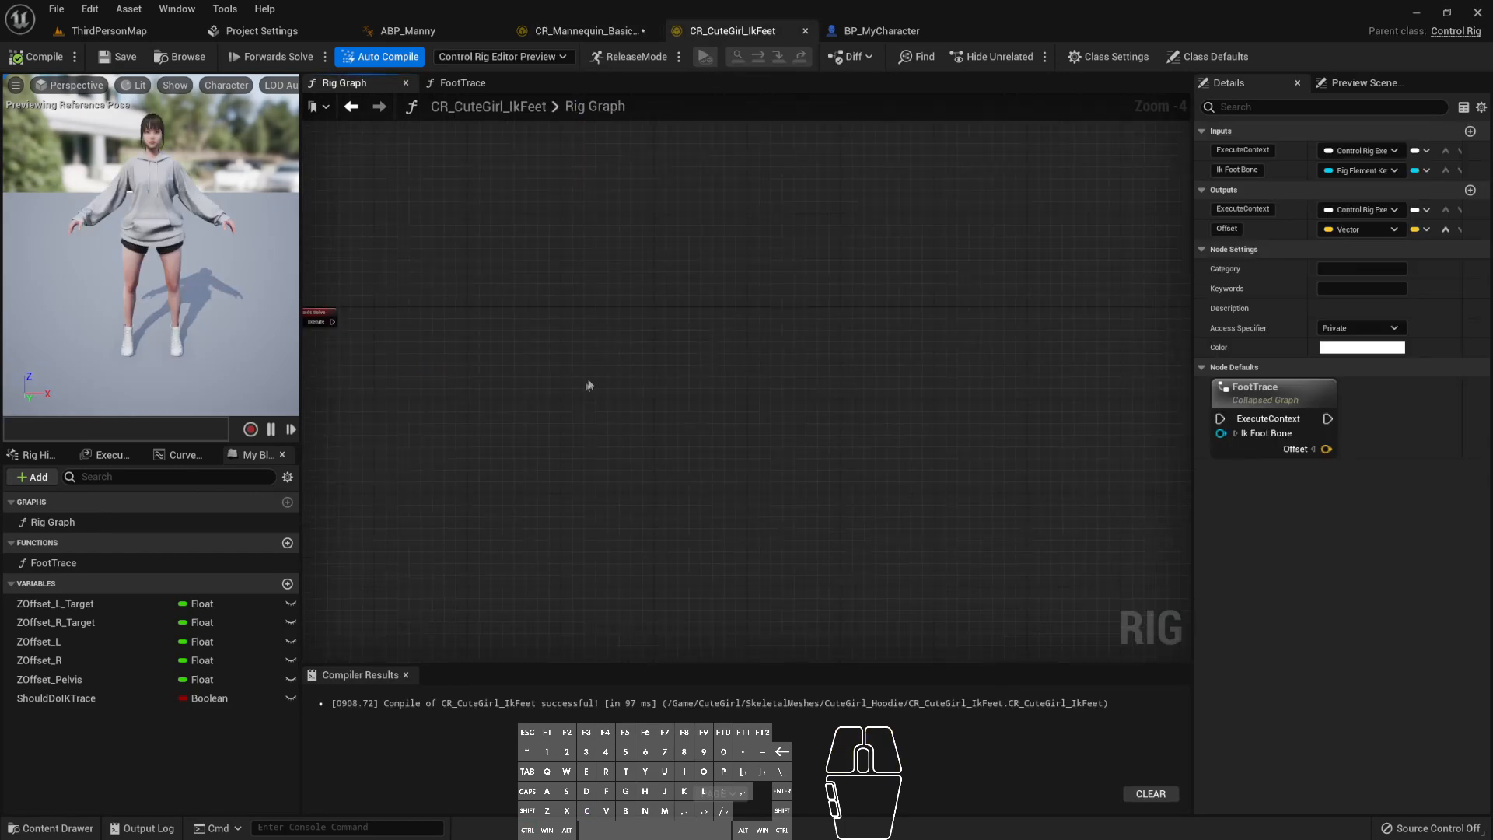
scroll(781, 420, "down", 4)
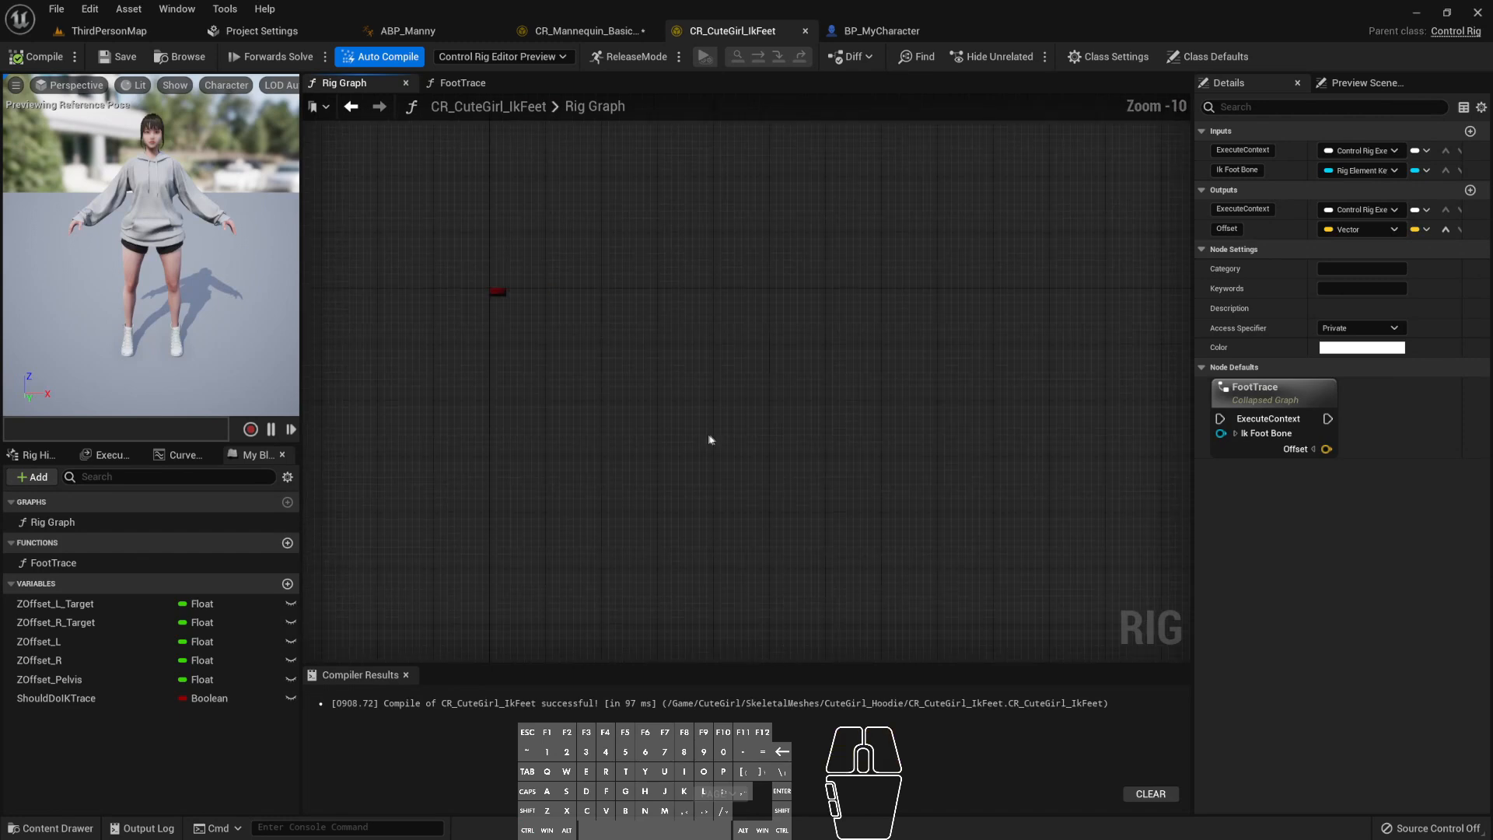
right_click_drag(853, 396, 777, 385)
key("ctrl+v")
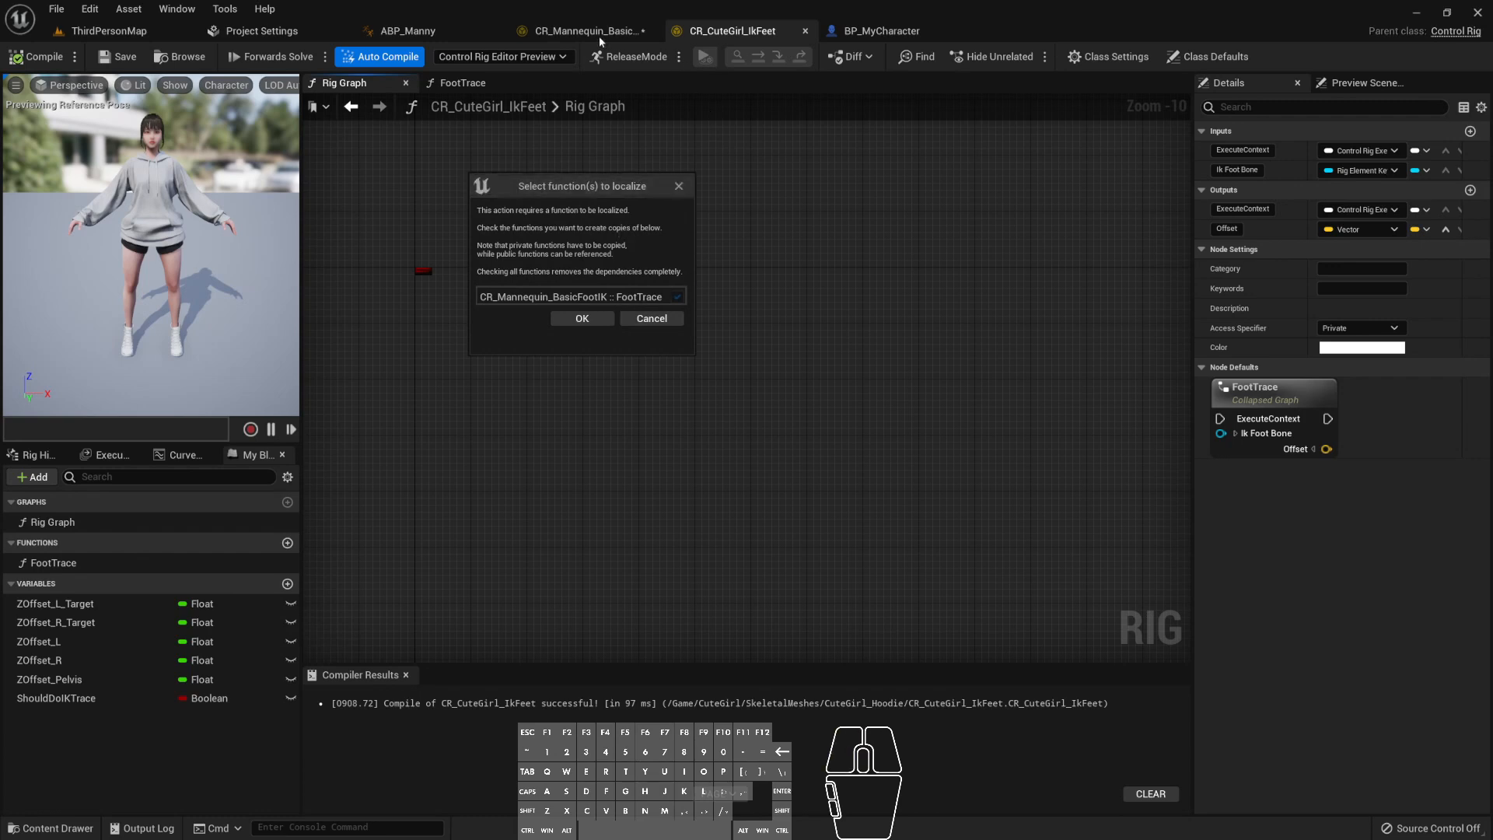
left_click(582, 319)
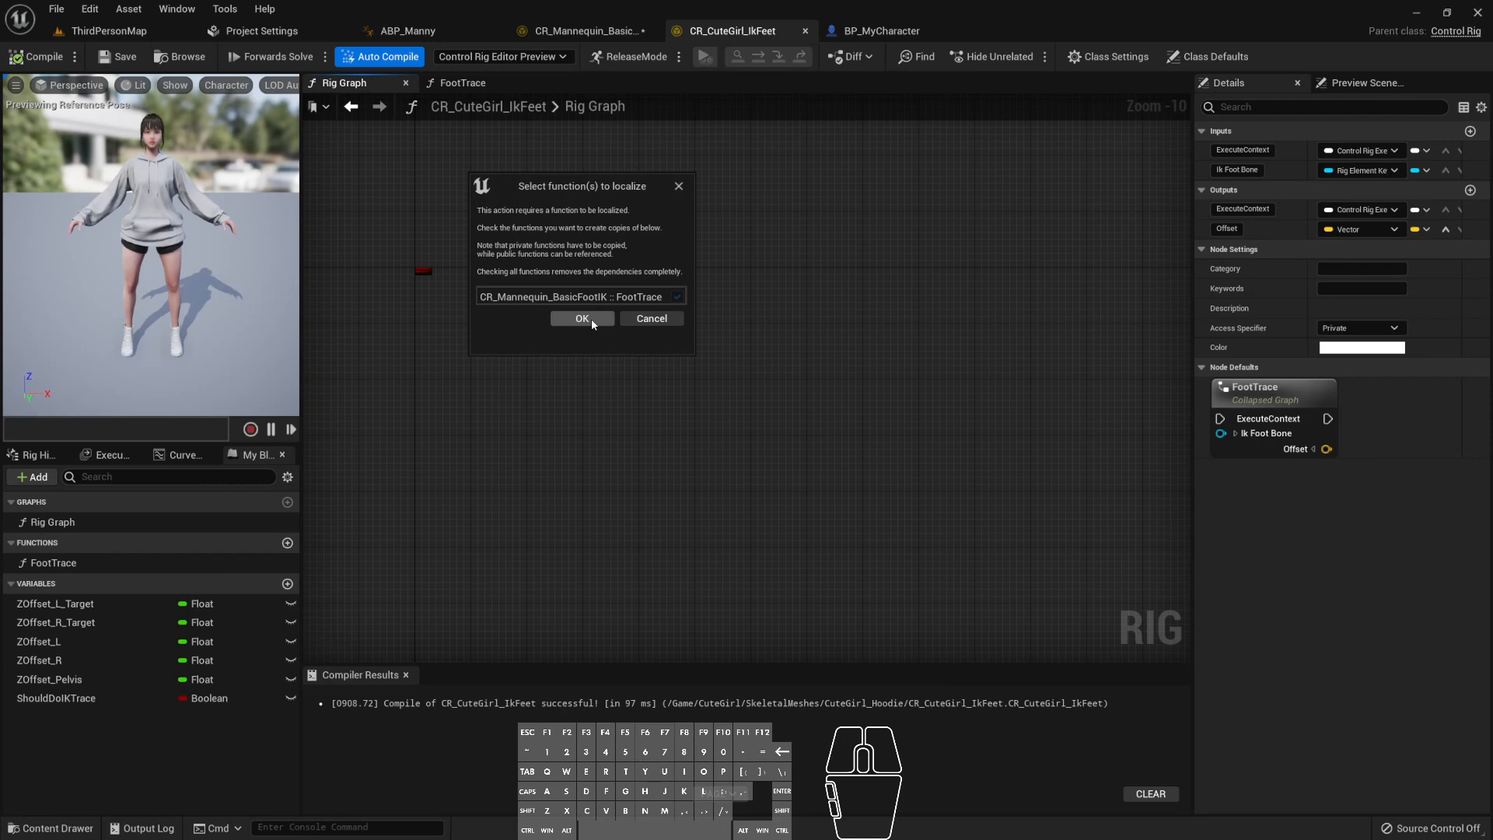
left_click(589, 319)
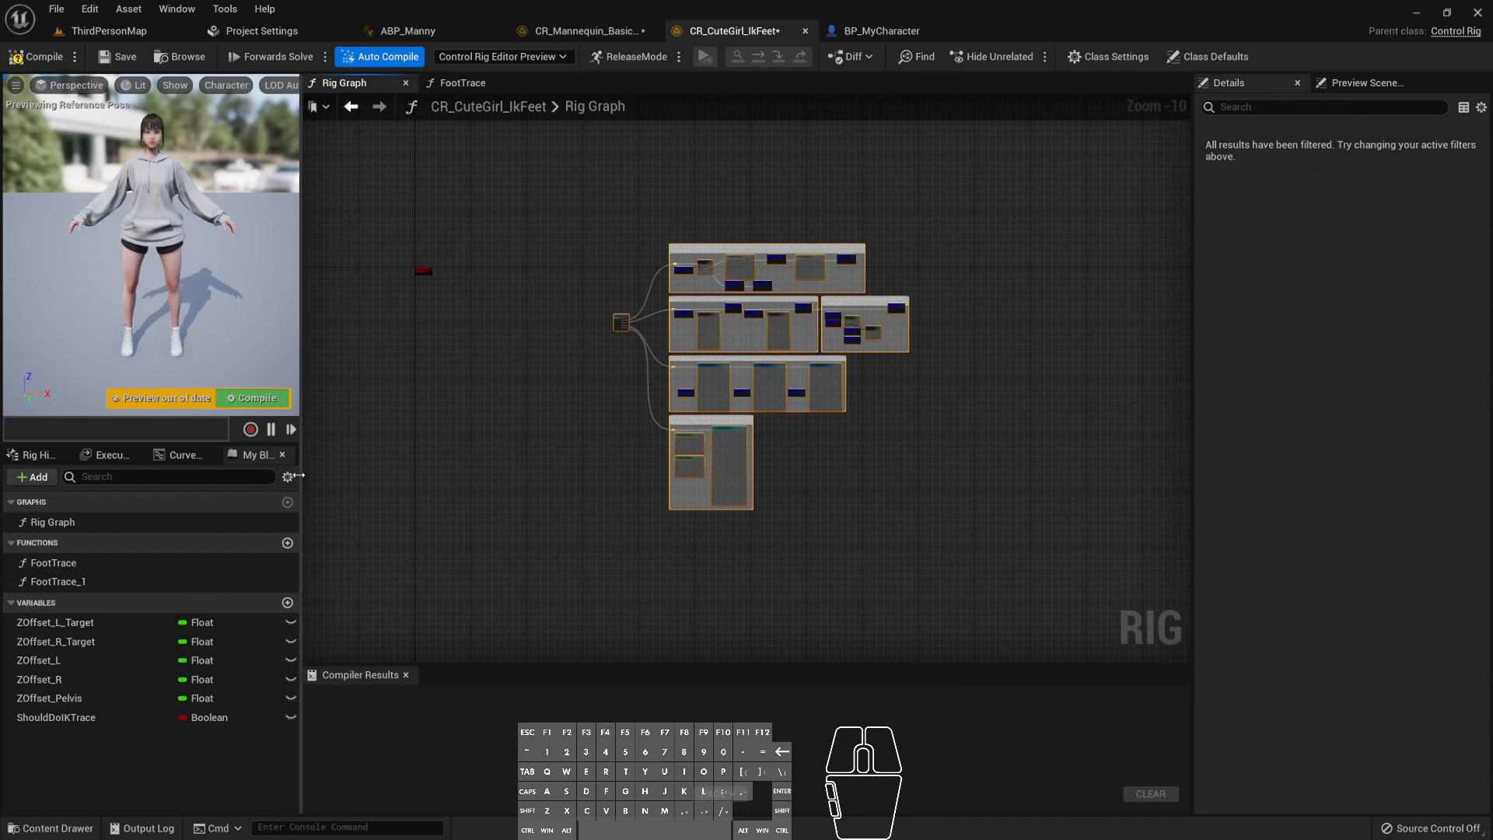
- Move the pasted Sequence node and all step groups close to the Forwards Solve node
left_click(85, 581)
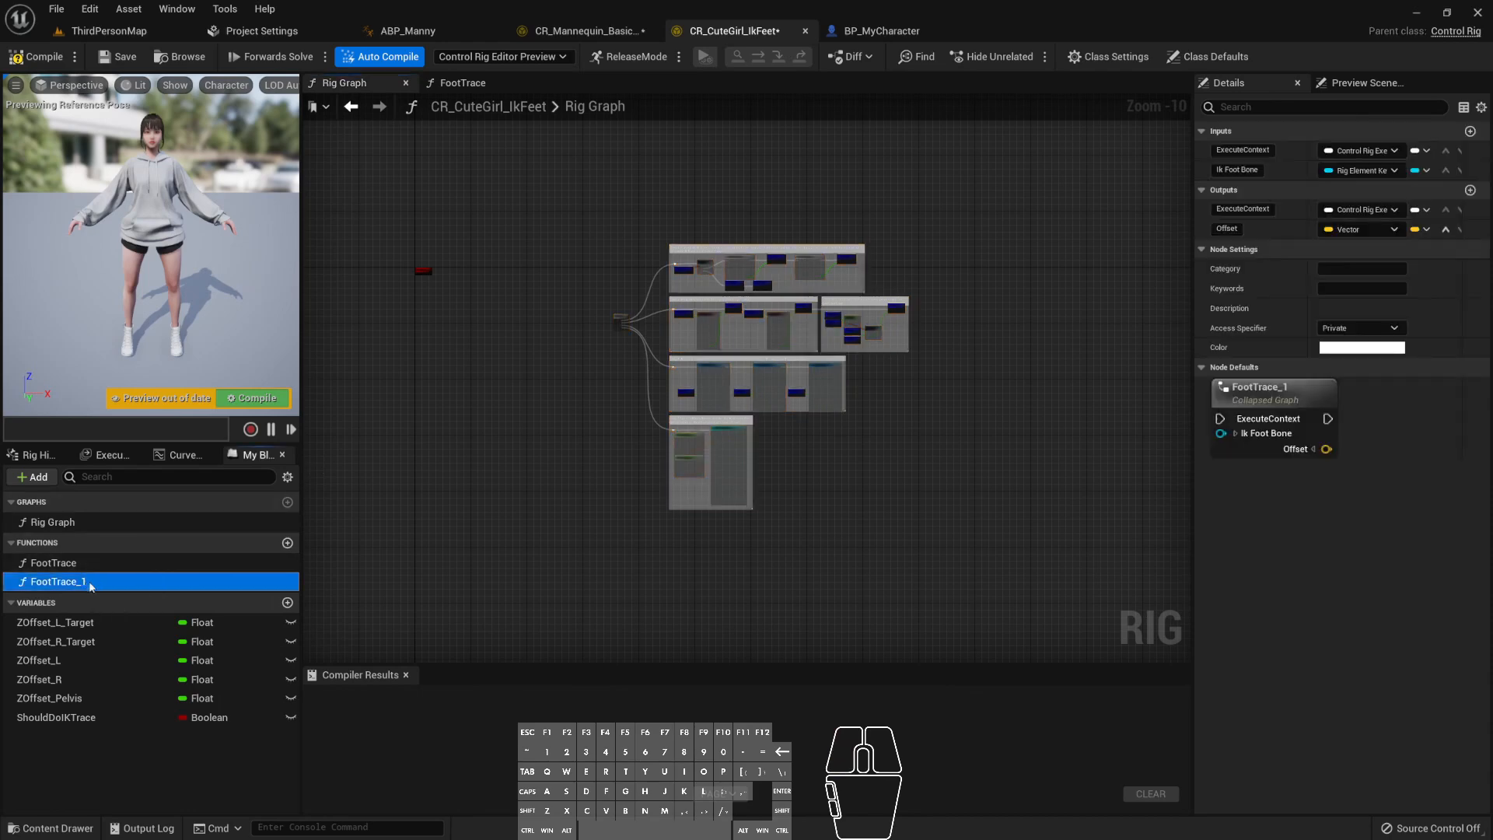
scroll(734, 282, "up", 2)
left_click_drag(535, 212, 1014, 609)
right_click_drag(562, 329, 361, 272)
scroll(362, 272, "up", 5)
right_click_drag(433, 337, 651, 373)
left_click_drag(585, 254, 589, 270)
right_click_drag(721, 412, 586, 414)
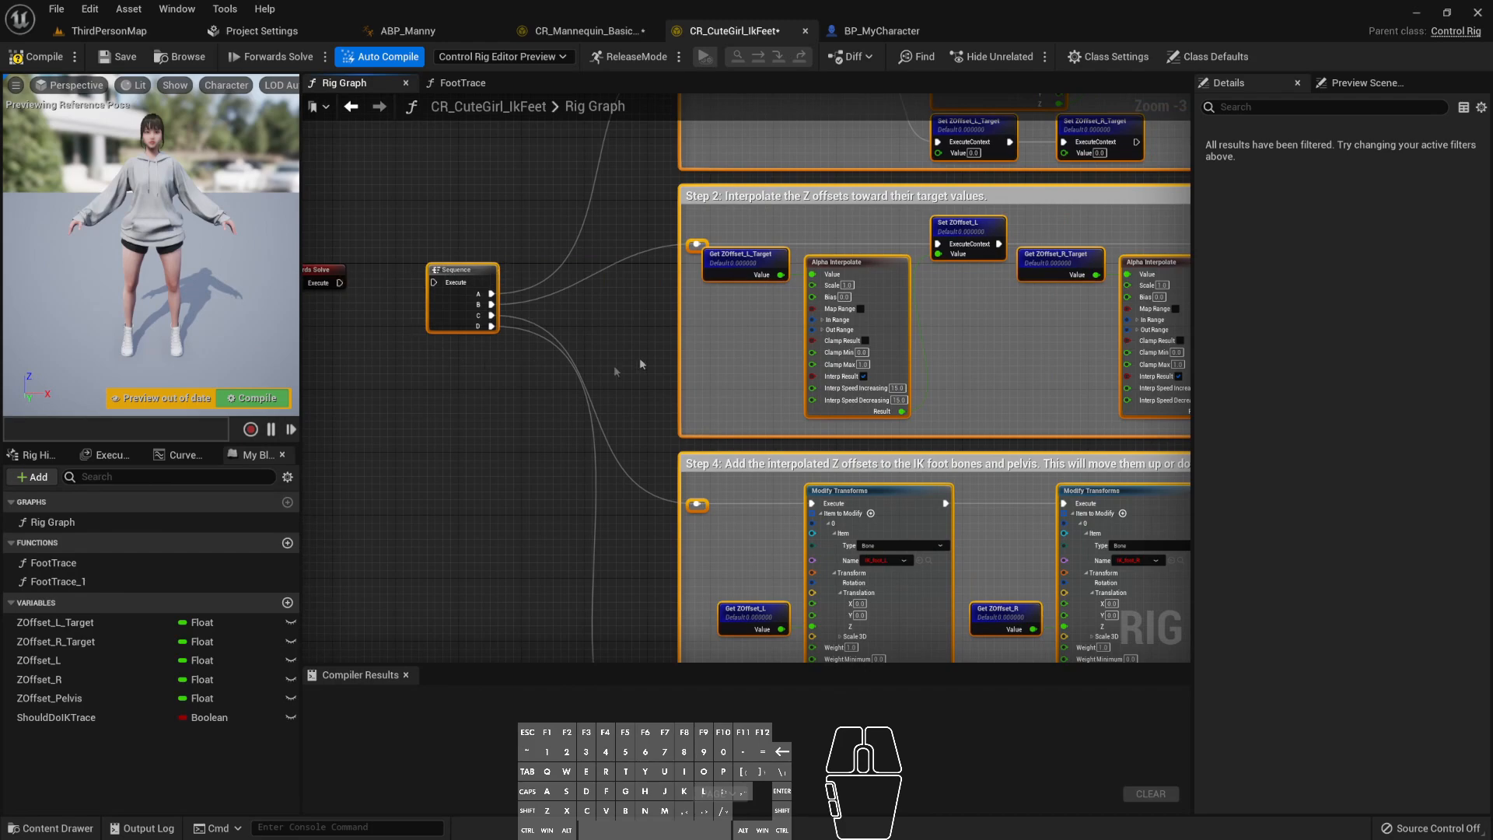
right_click_drag(626, 436, 528, 570)
right_click_drag(694, 319, 622, 391)
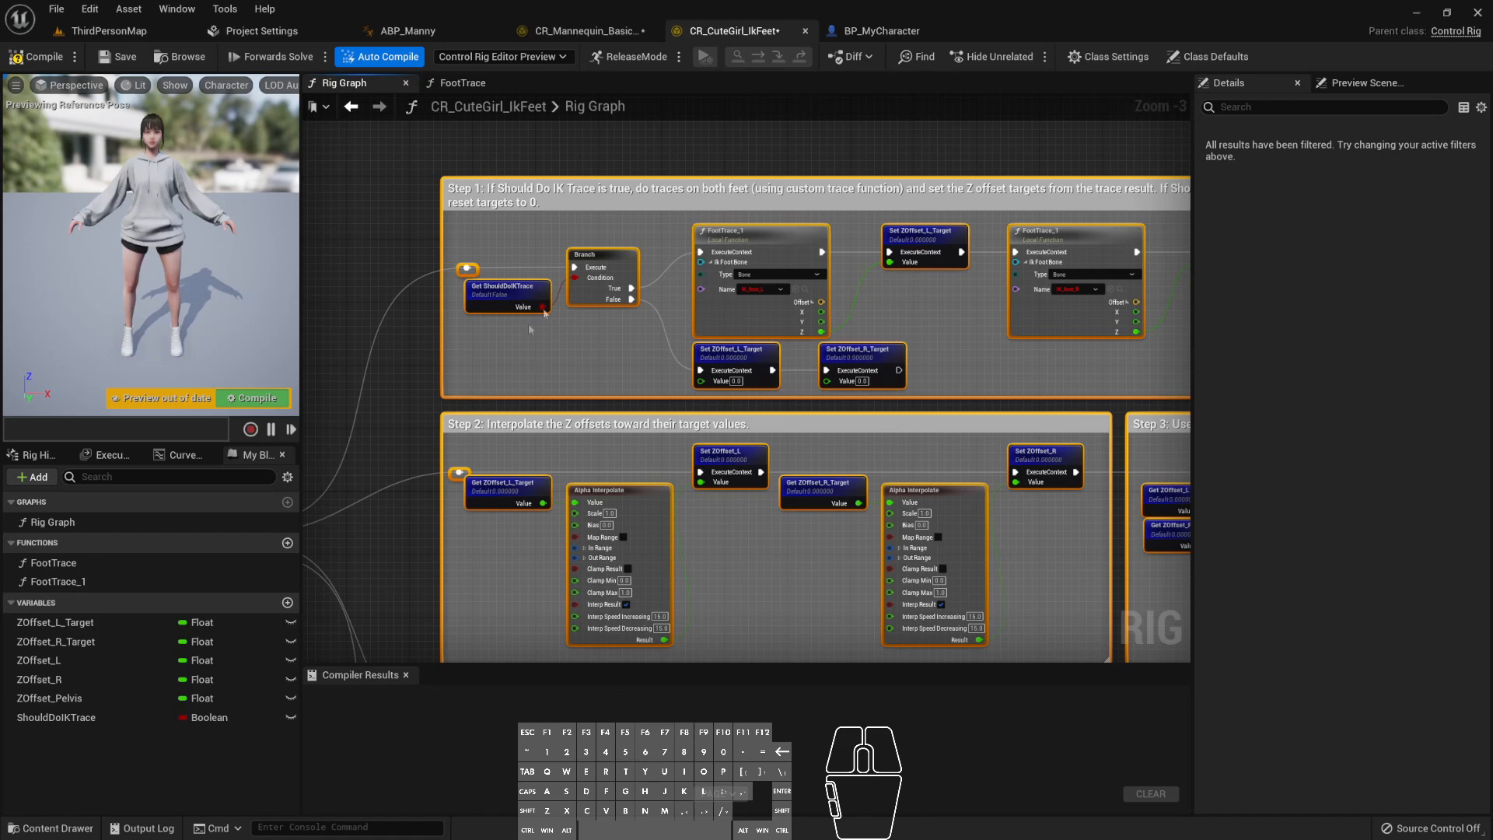
- Compare the settings of the ShouldDoIKTrace and ZOffset variables in CR_Mannequin_BasicFootIK and CR_CuteGirl_IkFeet
left_click(588, 35)
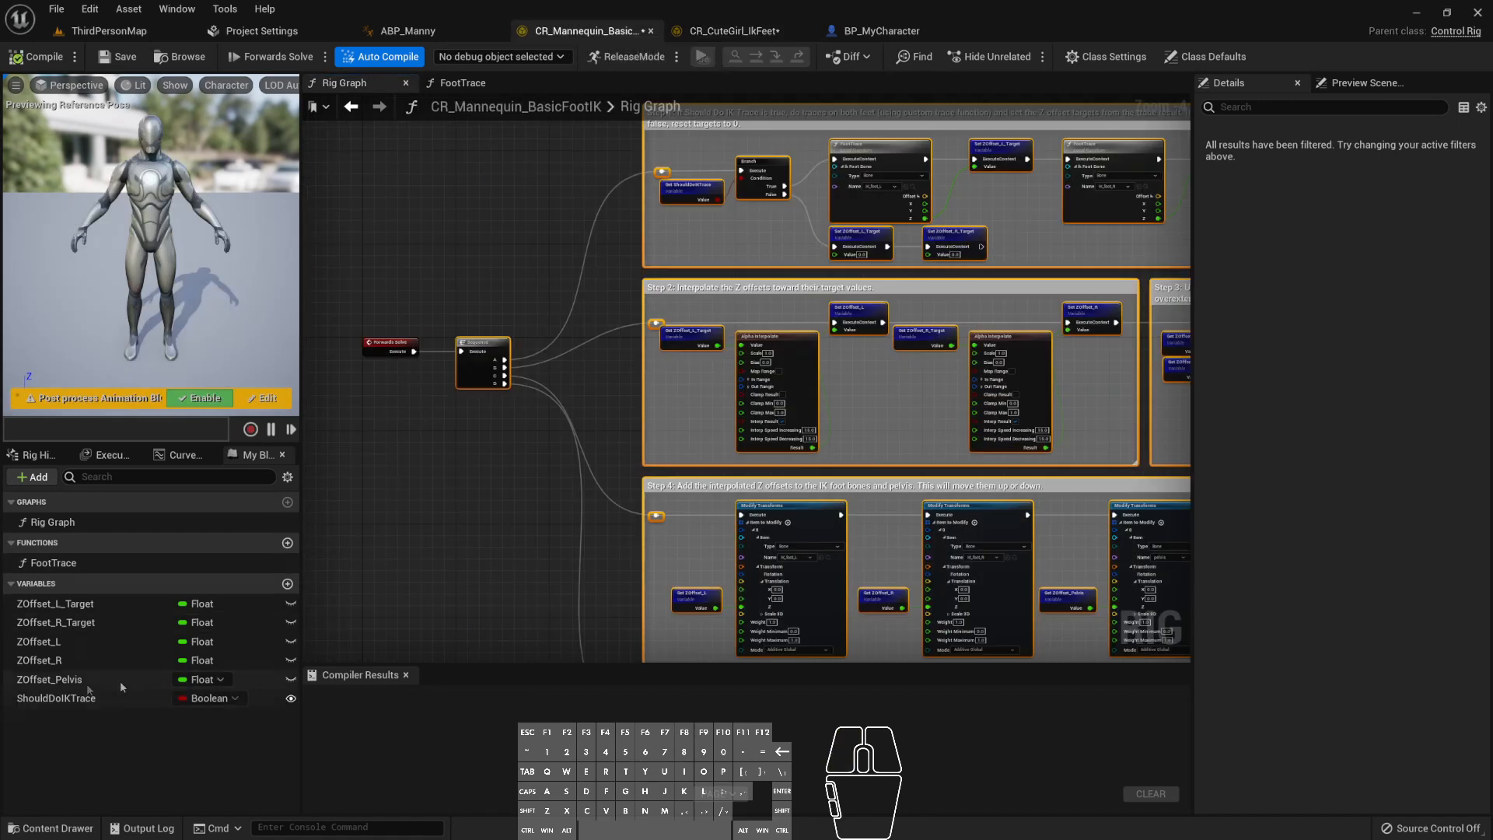
left_click(124, 698)
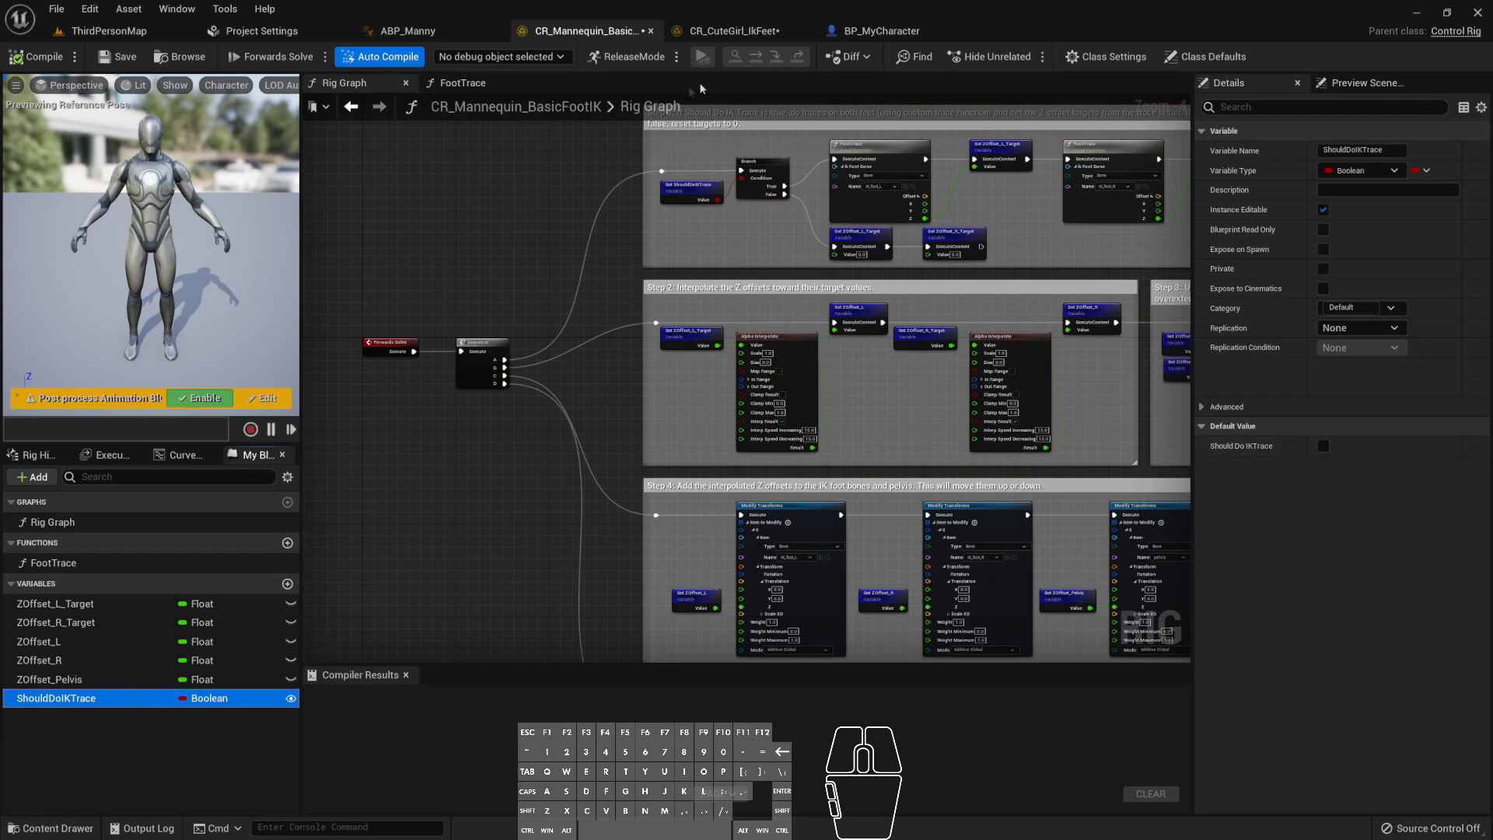
left_click(742, 32)
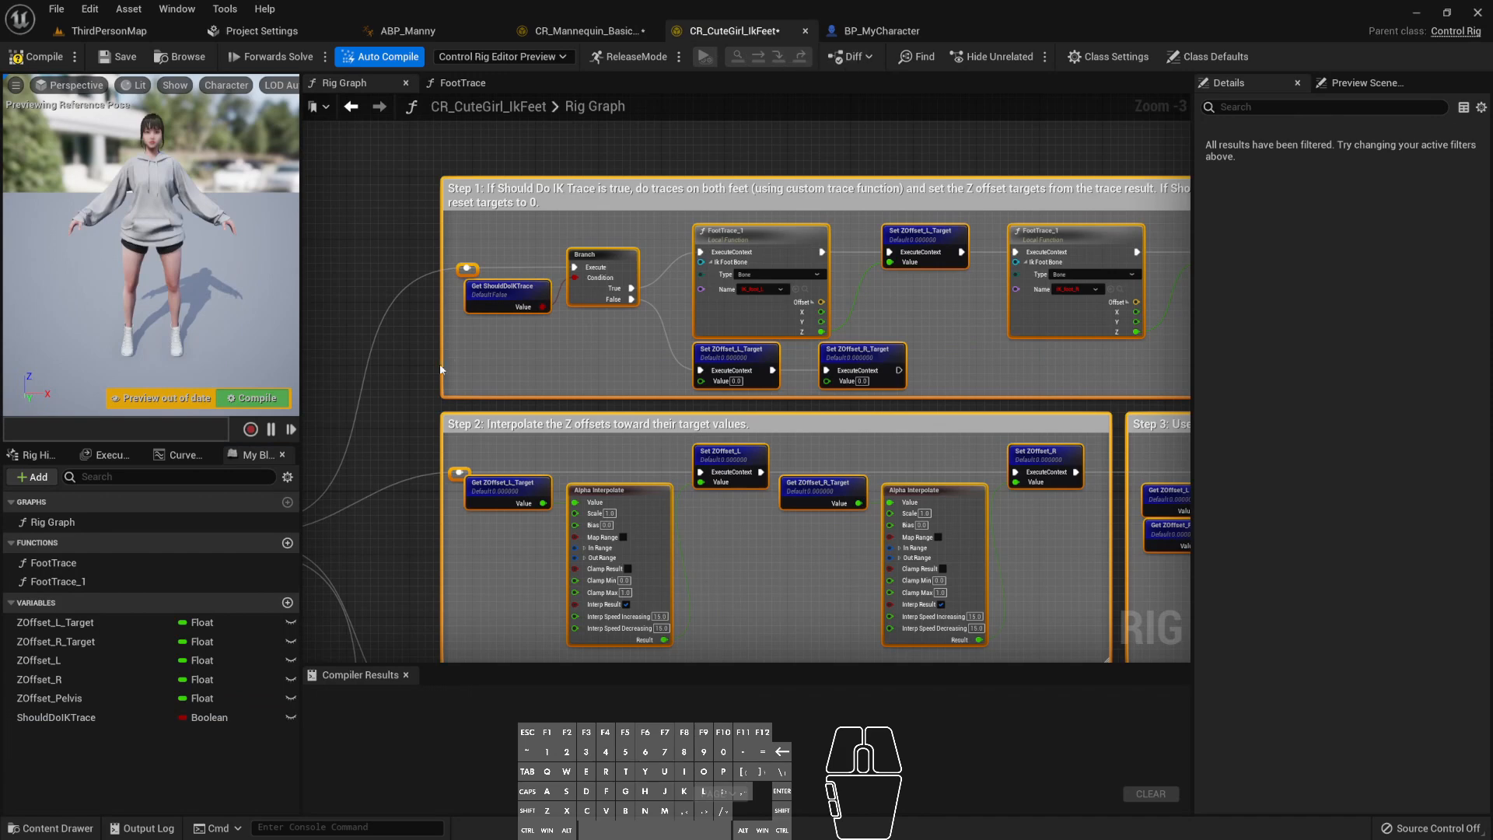
left_click(94, 717)
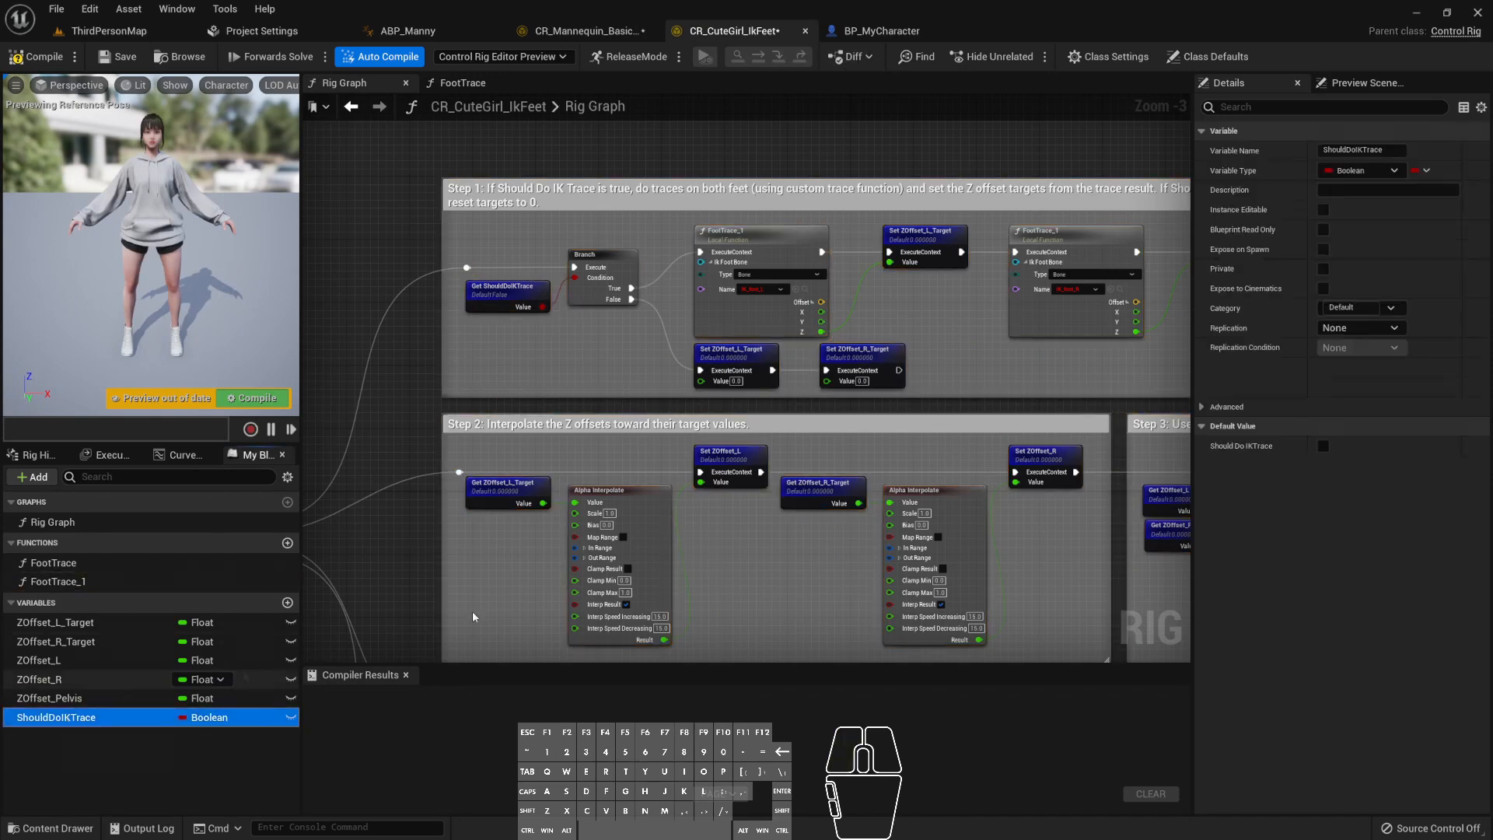
left_click(78, 698)
left_click(84, 680)
left_click(583, 31)
left_click(82, 676)
left_click(82, 661)
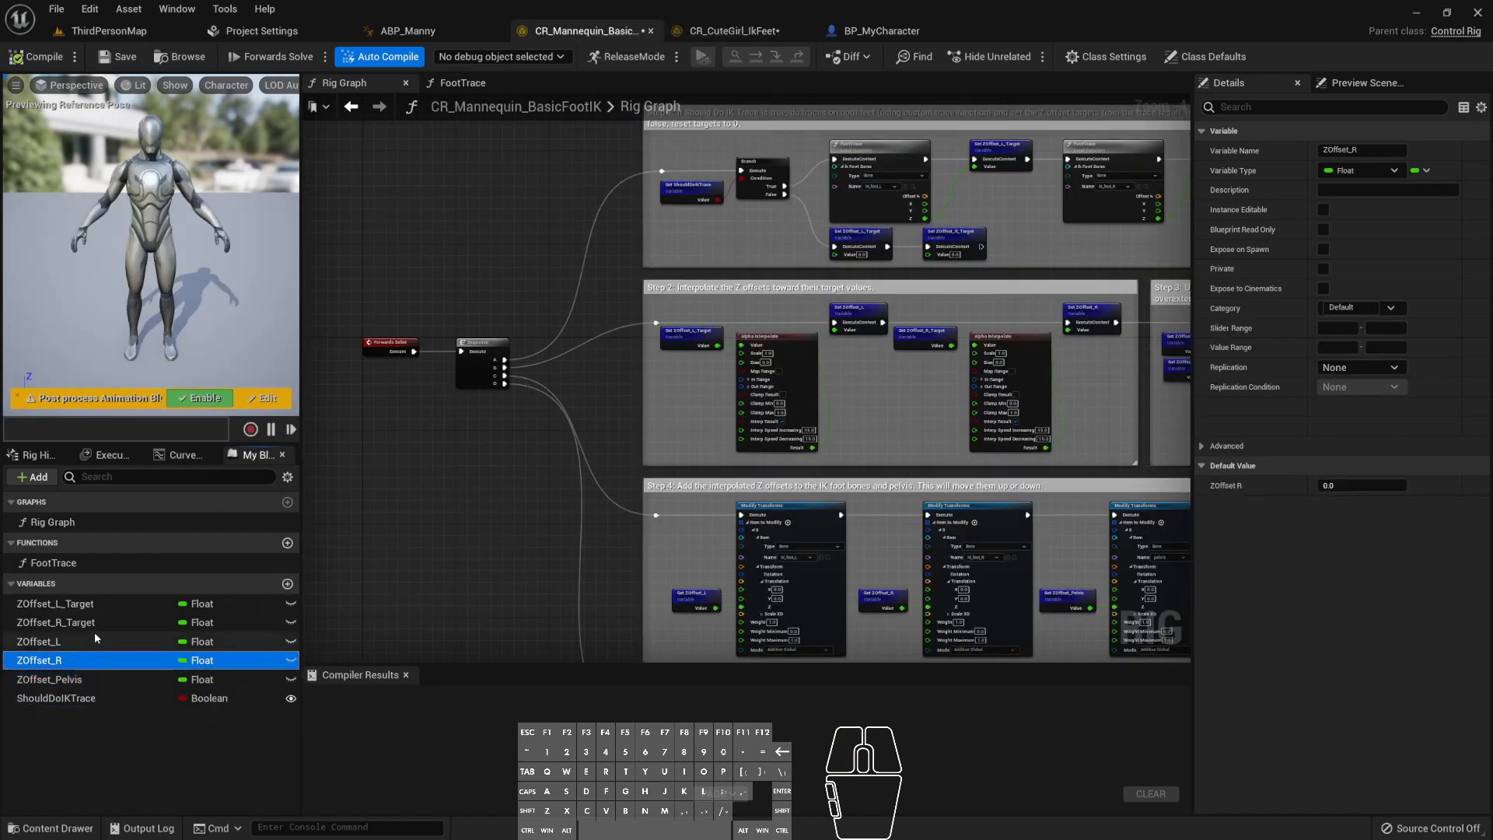
left_click(95, 634)
left_click(95, 605)
left_click(78, 623)
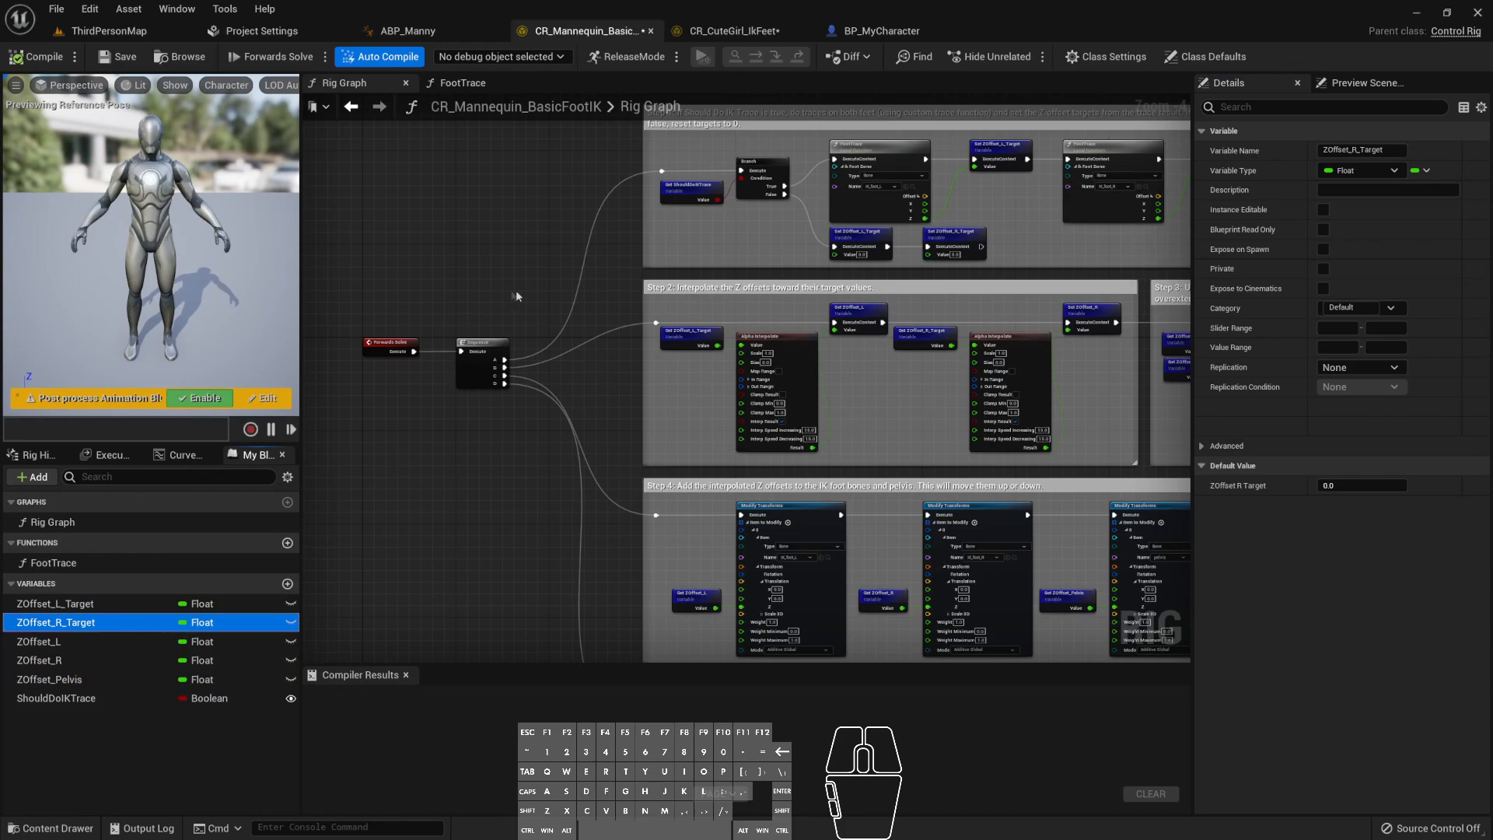
- Compare the Step 1 nodes and FootTrace bone names in the Rig Graphs of CR_Mannequin_BasicFootIK and CR_CuteGirl_IkFeet
right_click_drag(555, 276, 539, 327)
right_click_drag(772, 311, 678, 204)
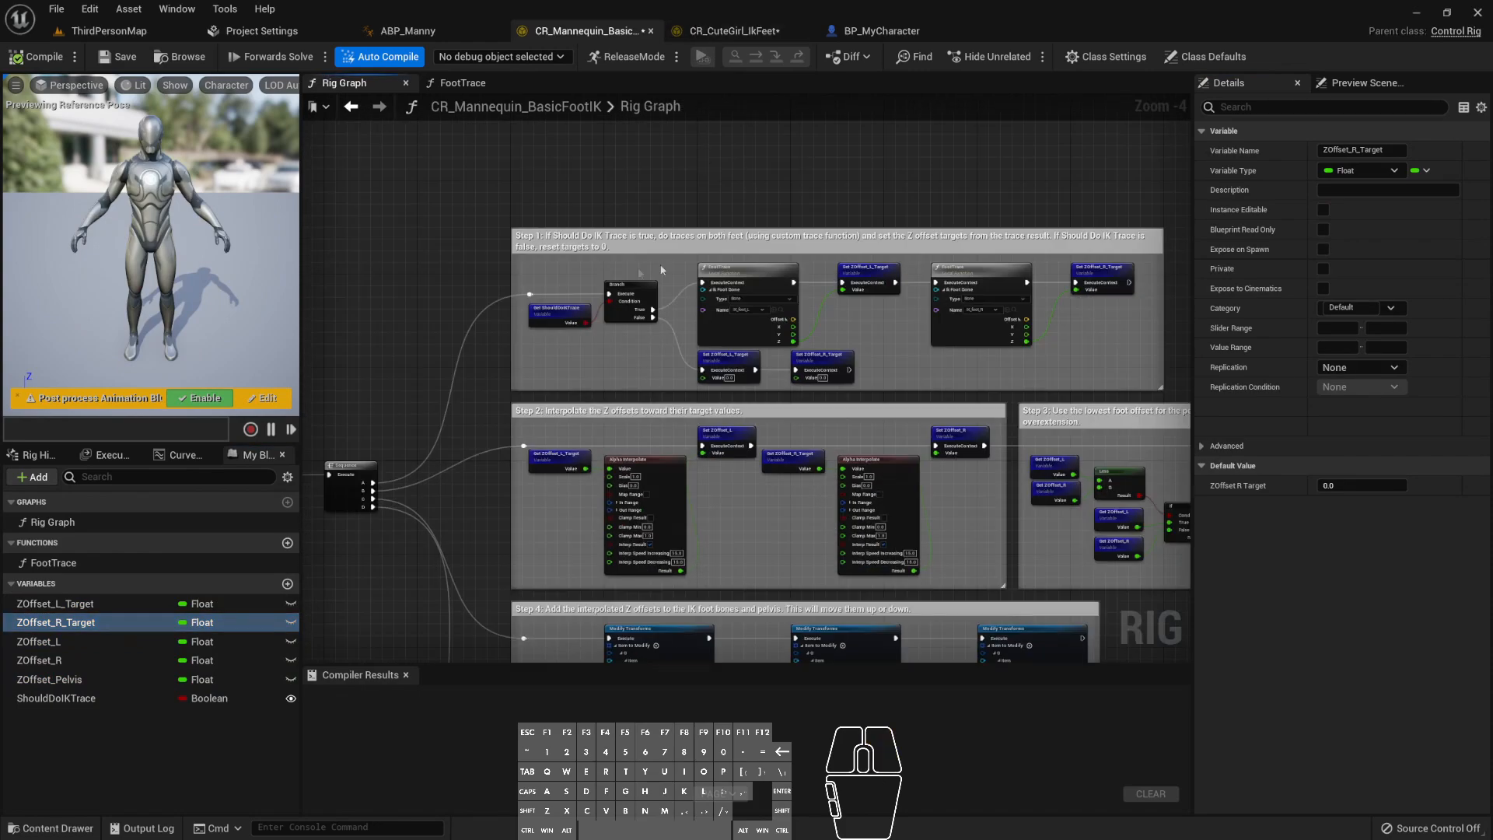
left_click(734, 30)
right_click_drag(570, 407, 610, 416)
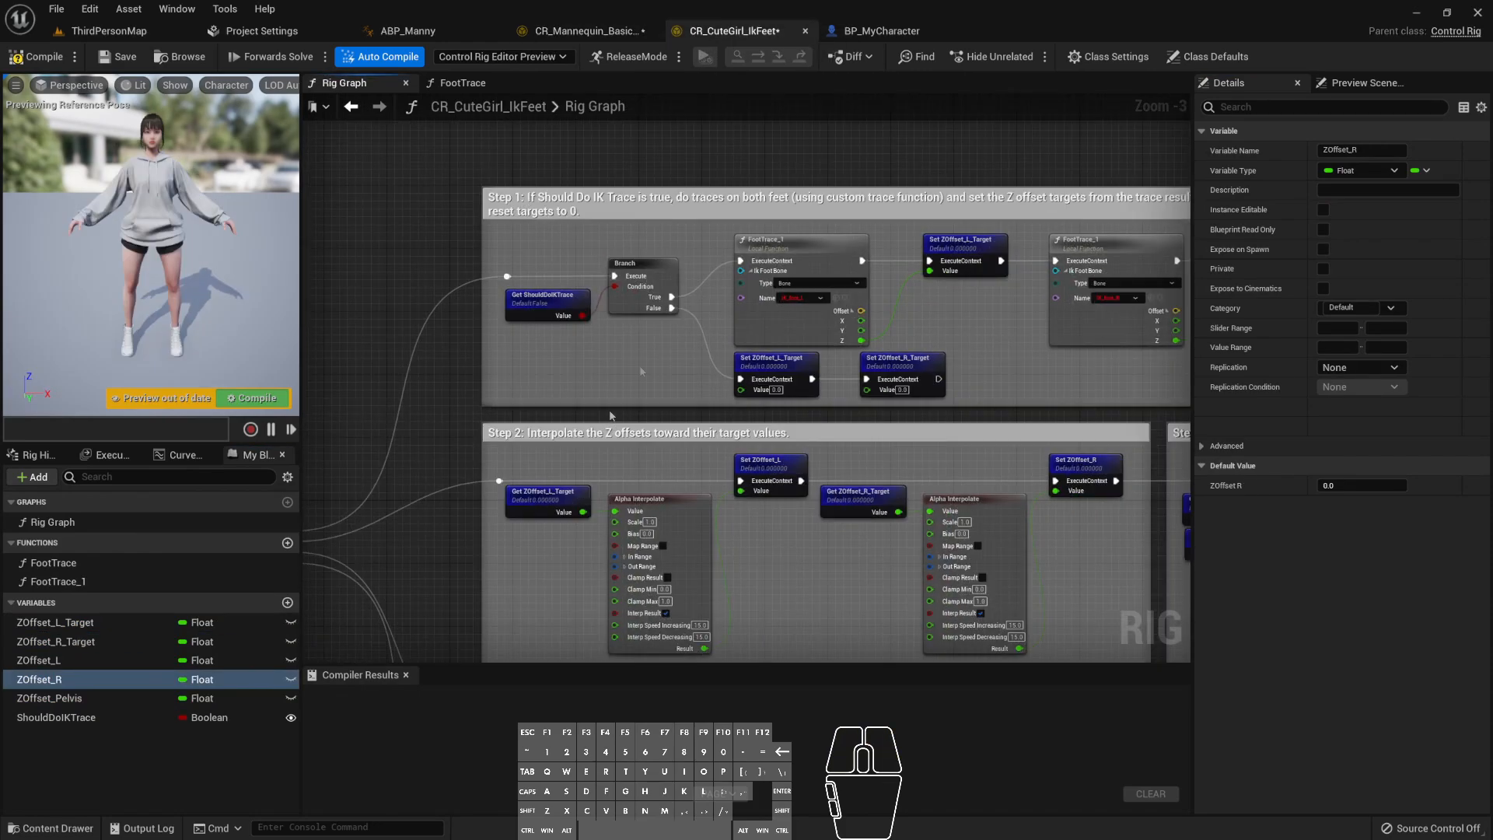
scroll(645, 311, "up", 2)
key("ctrl+Tab")
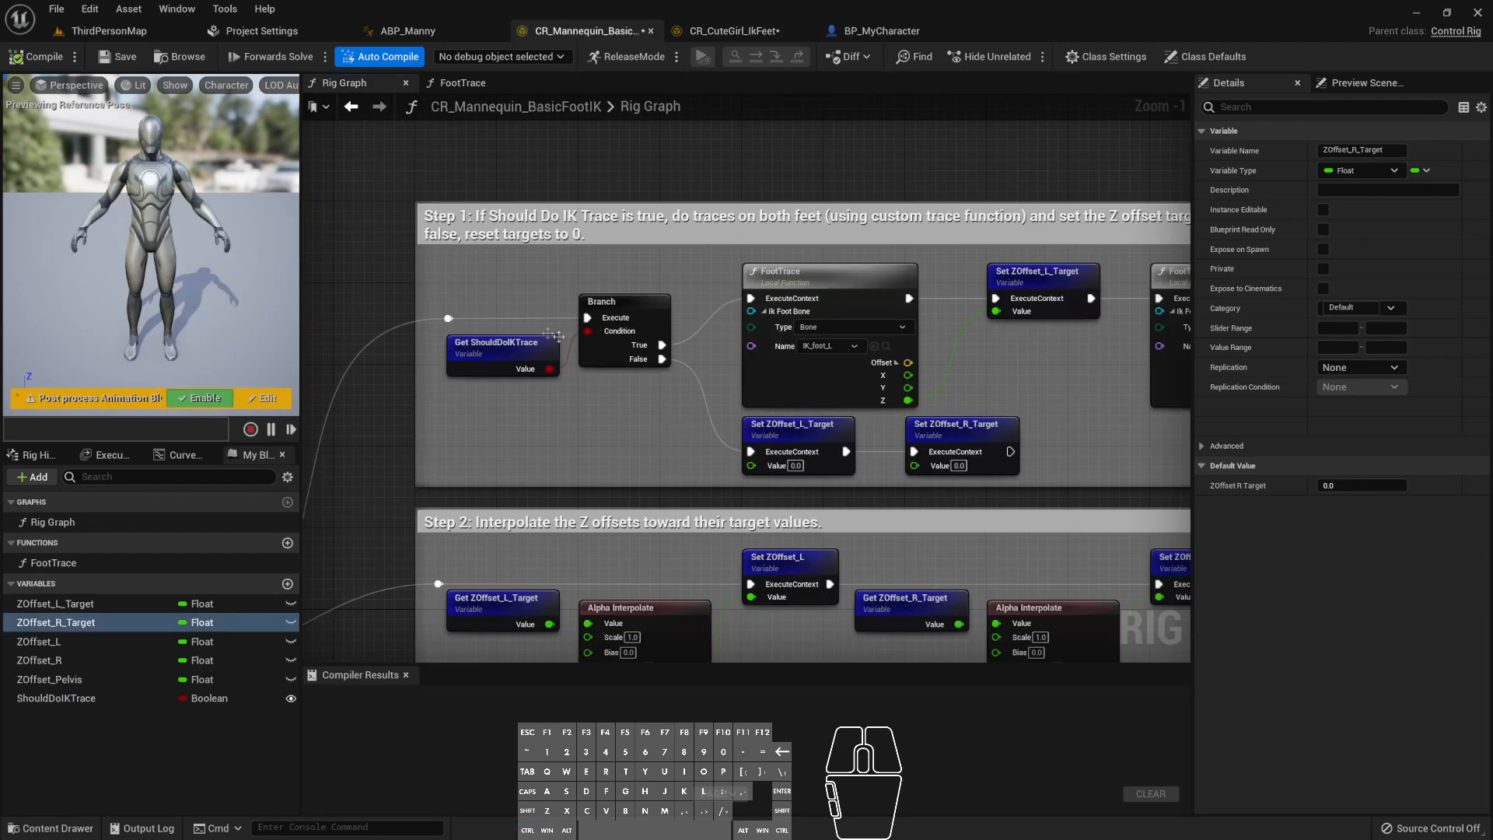
key("ctrl+Tab")
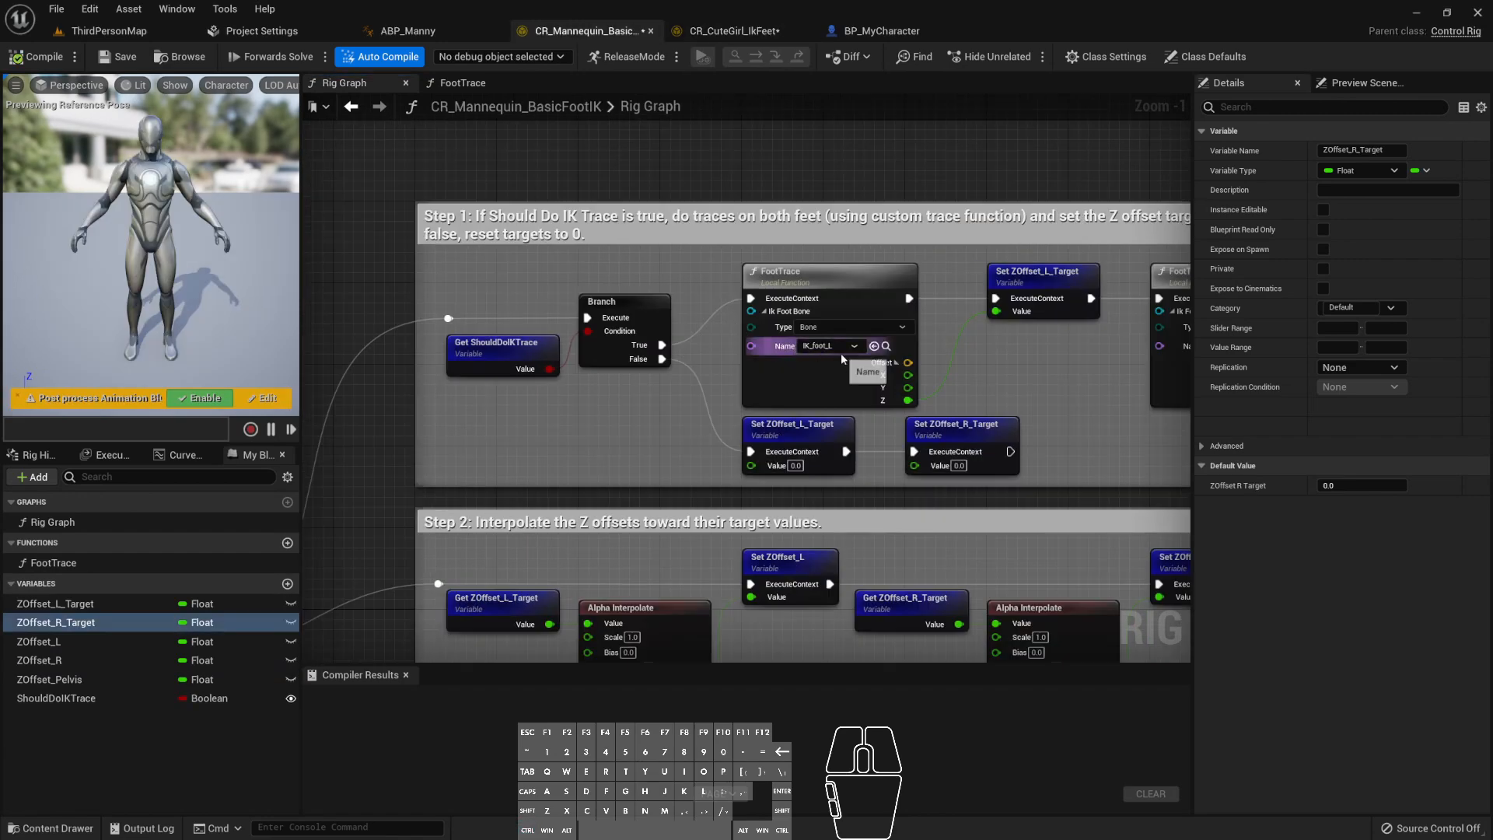
key("ctrl+Tab")
- Set the Ik Foot Bone names of Step 1's two FootTrace_1 nodes in CR_CuteGirl_IkFeet to ik_foot_l and ik_foot_r
left_click(742, 312)
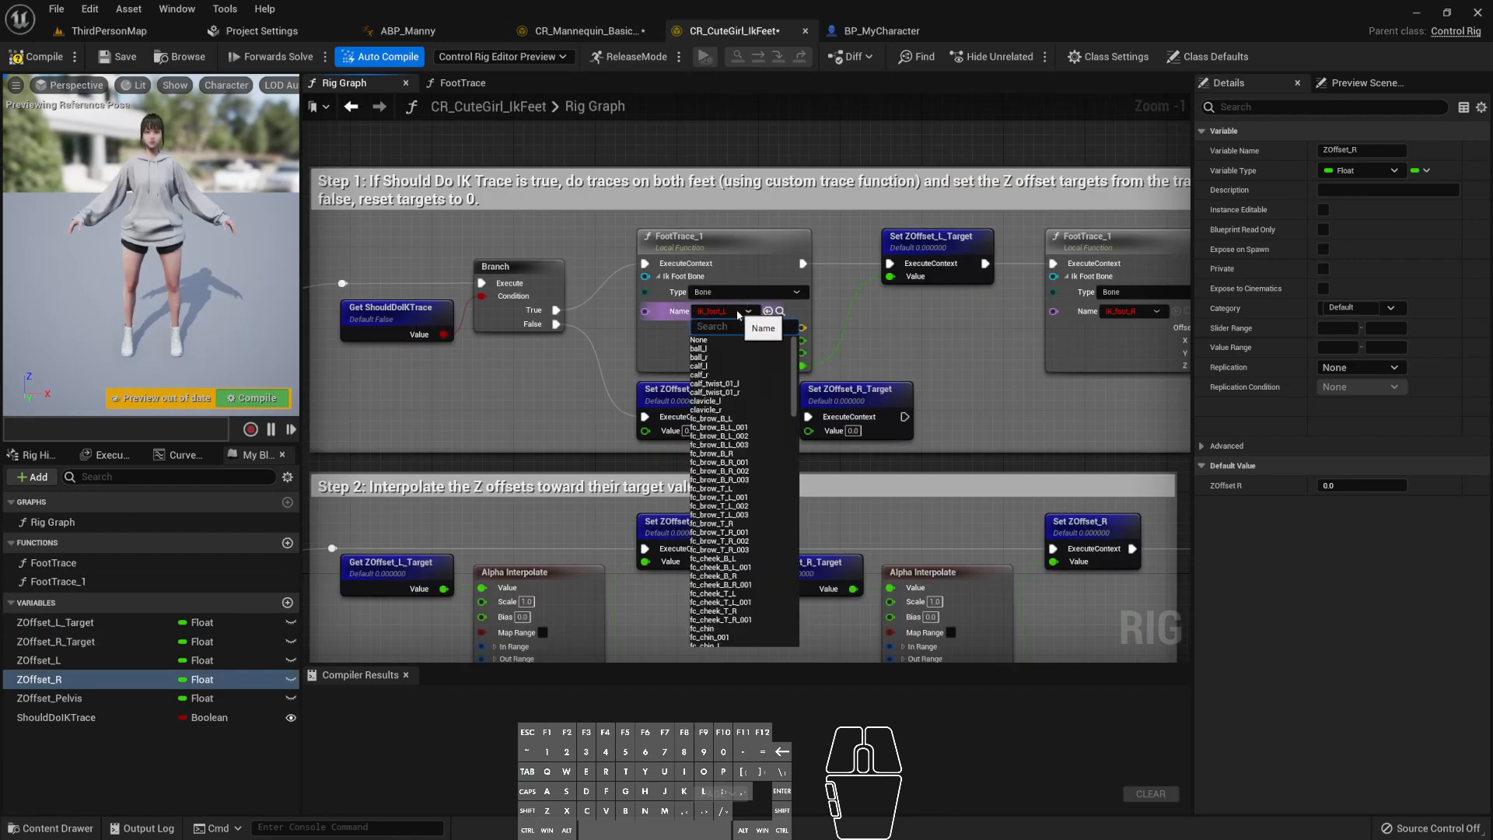
scroll(742, 428, "down", 2)
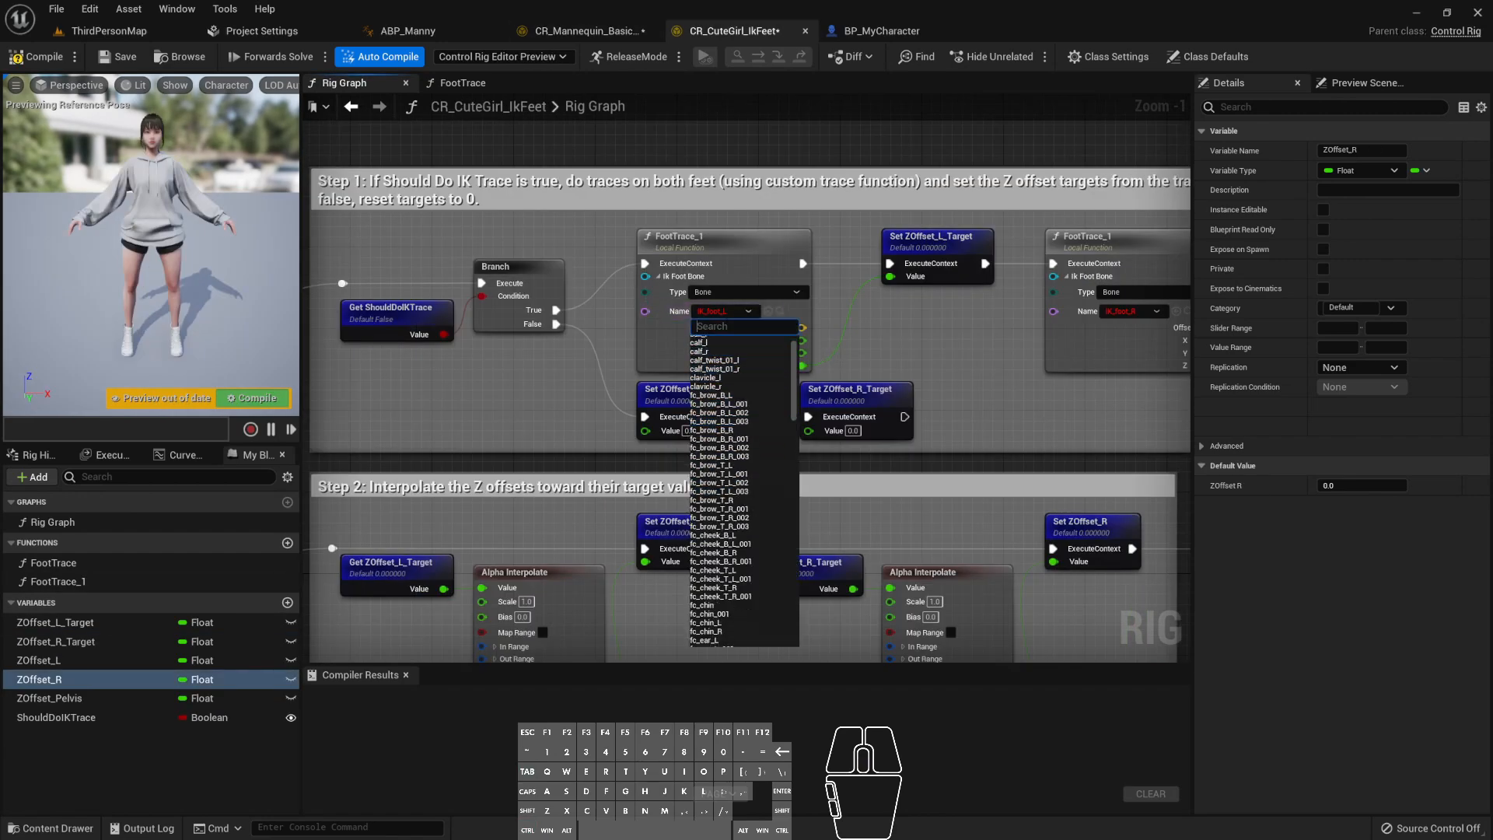
type("ik")
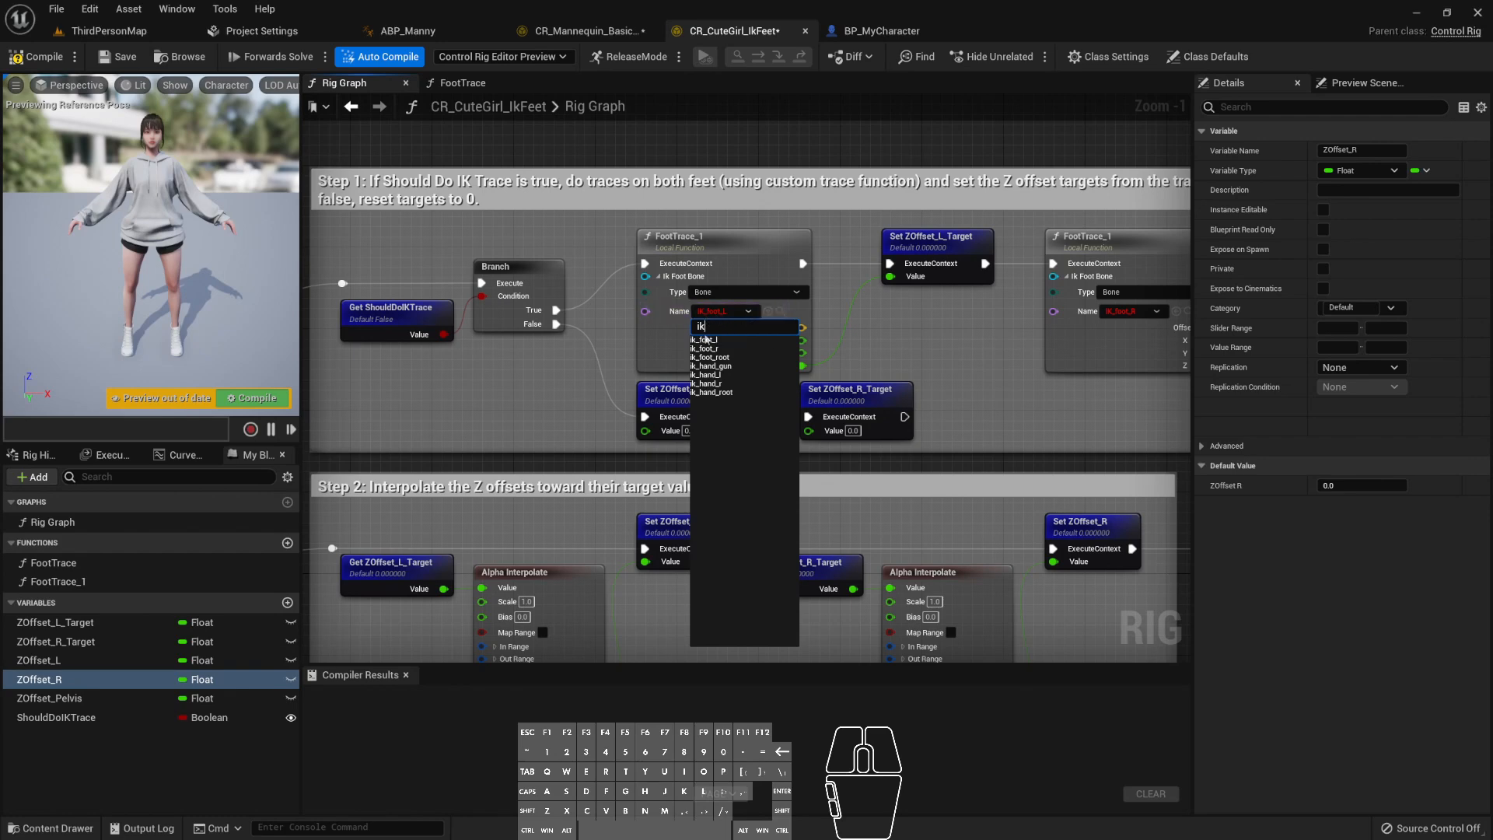
left_click(703, 340)
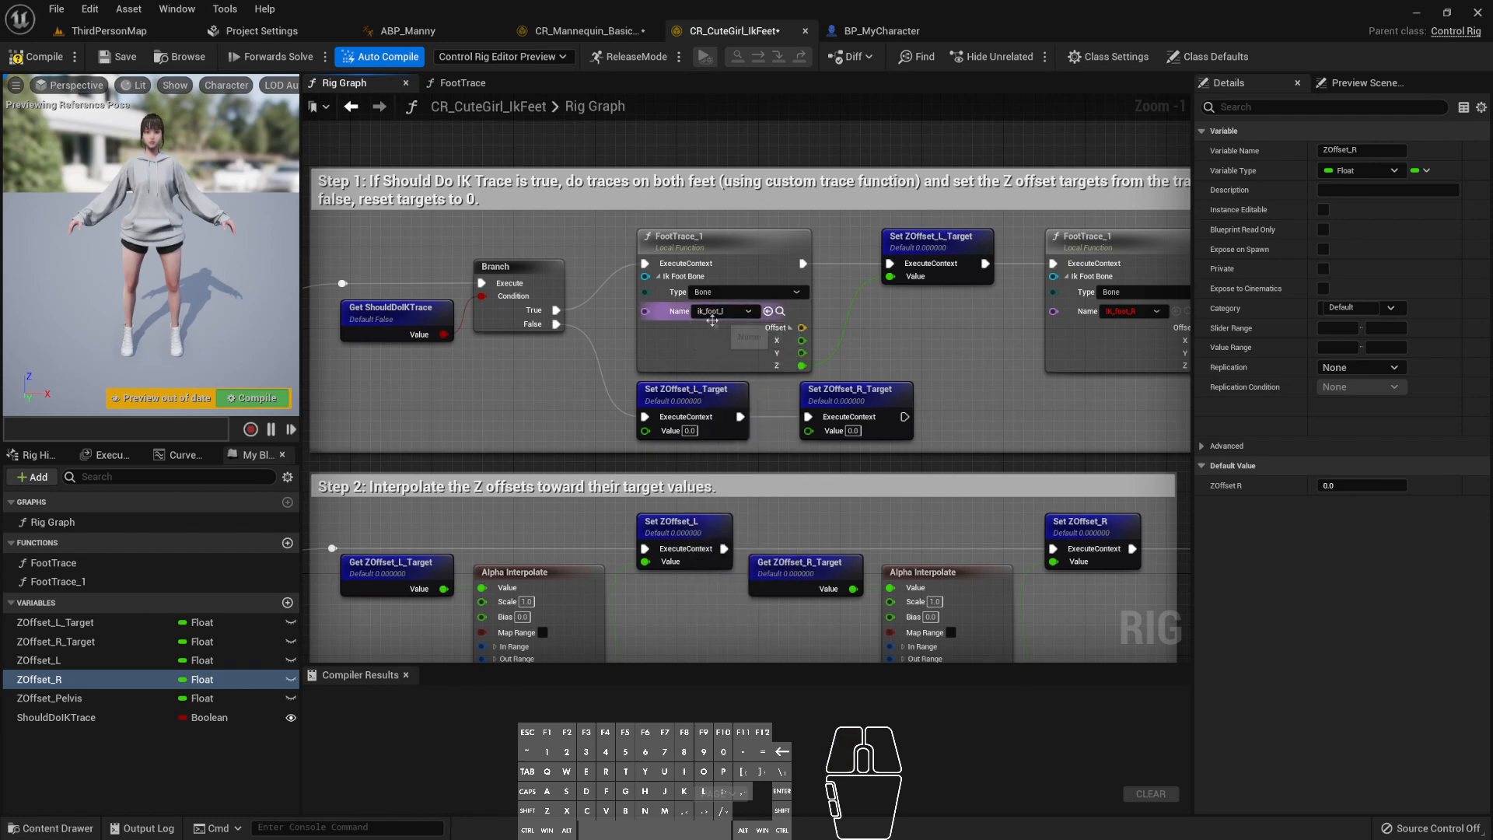
right_click_drag(919, 353, 753, 365)
left_click(968, 329)
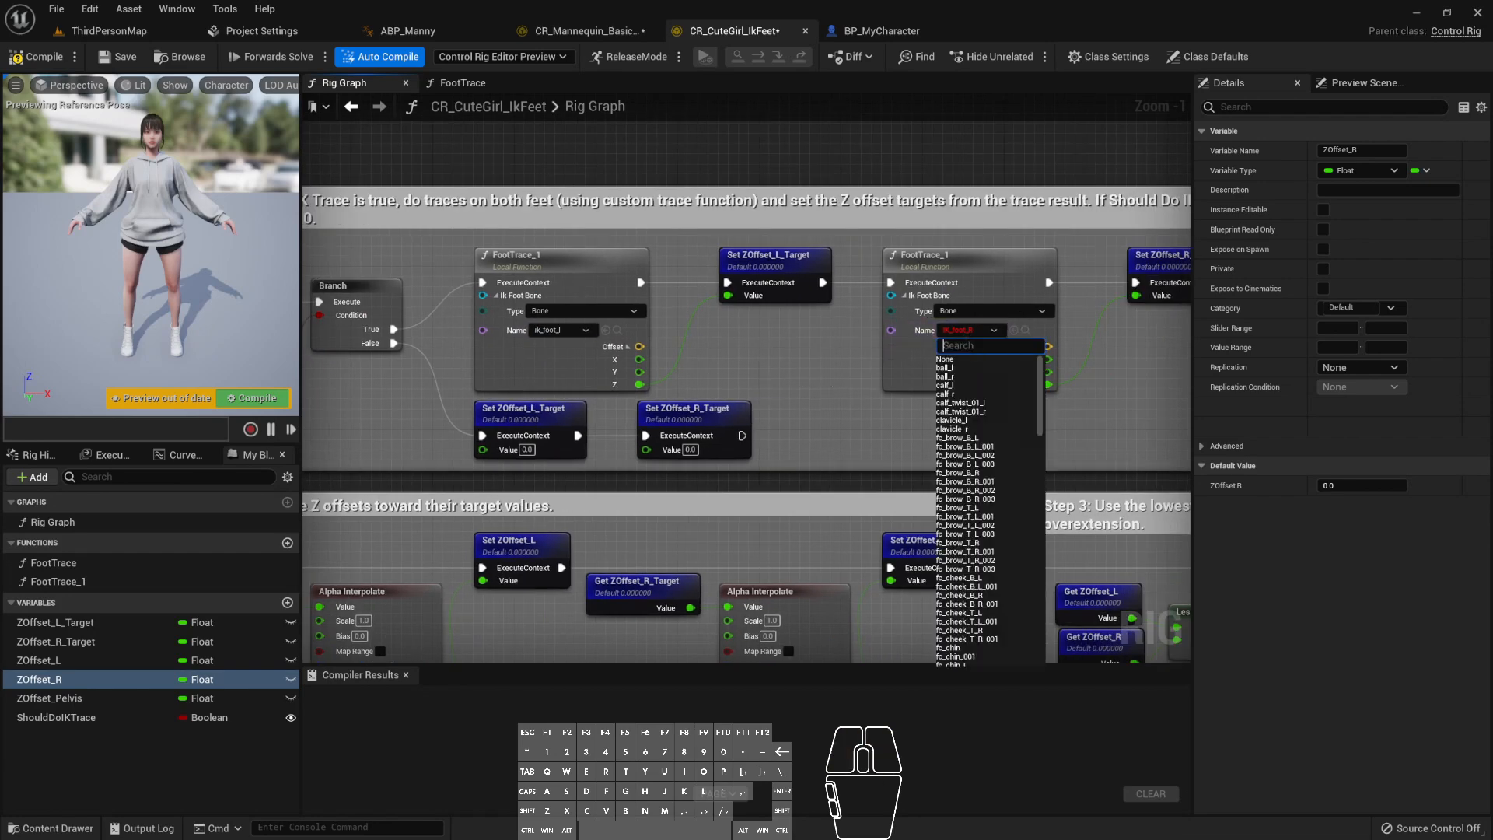
type("ik")
left_click(951, 368)
right_click_drag(933, 384, 812, 398)
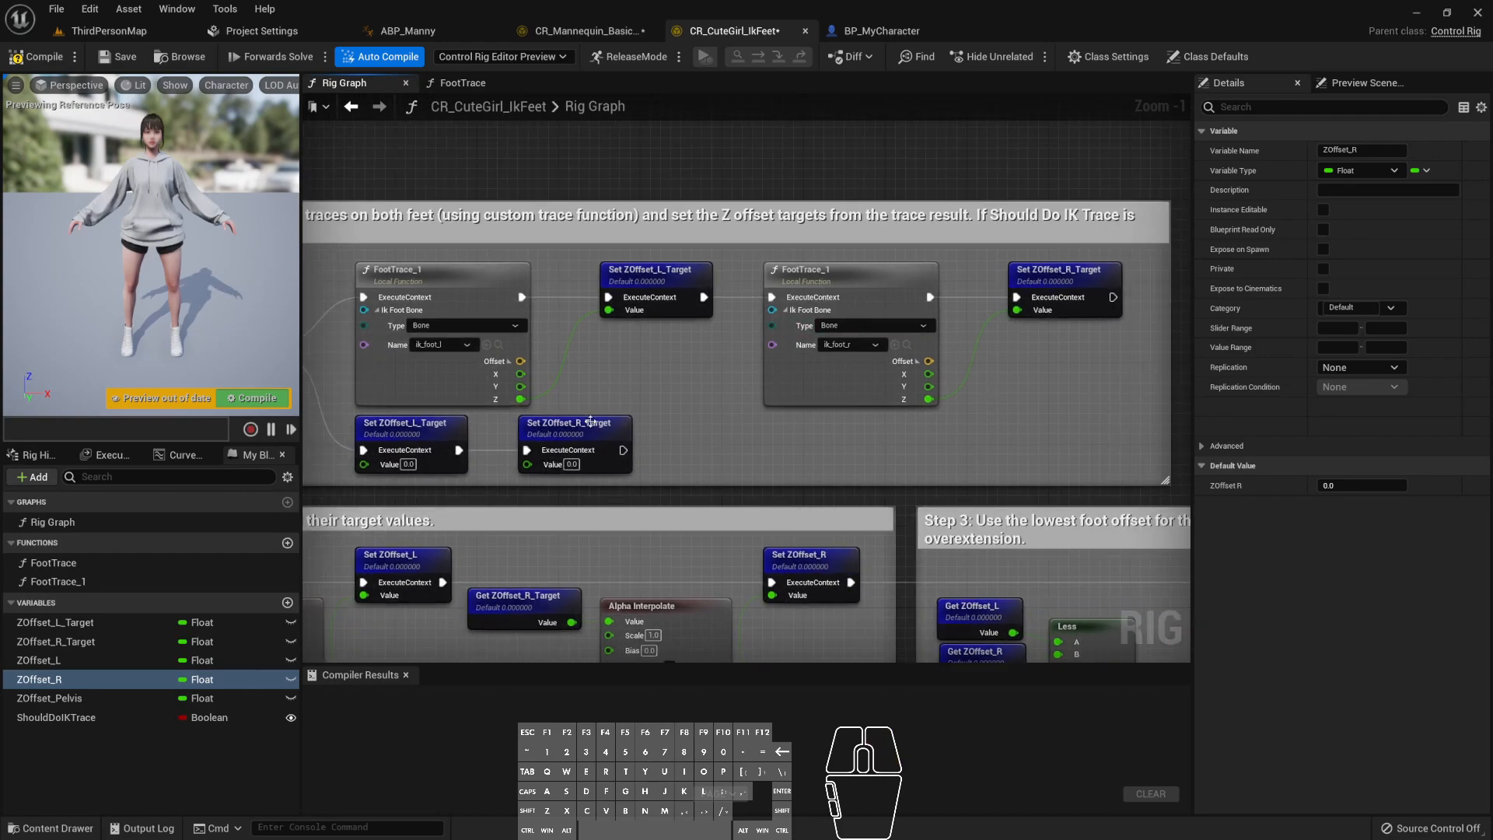
right_click_drag(811, 271, 1066, 383)
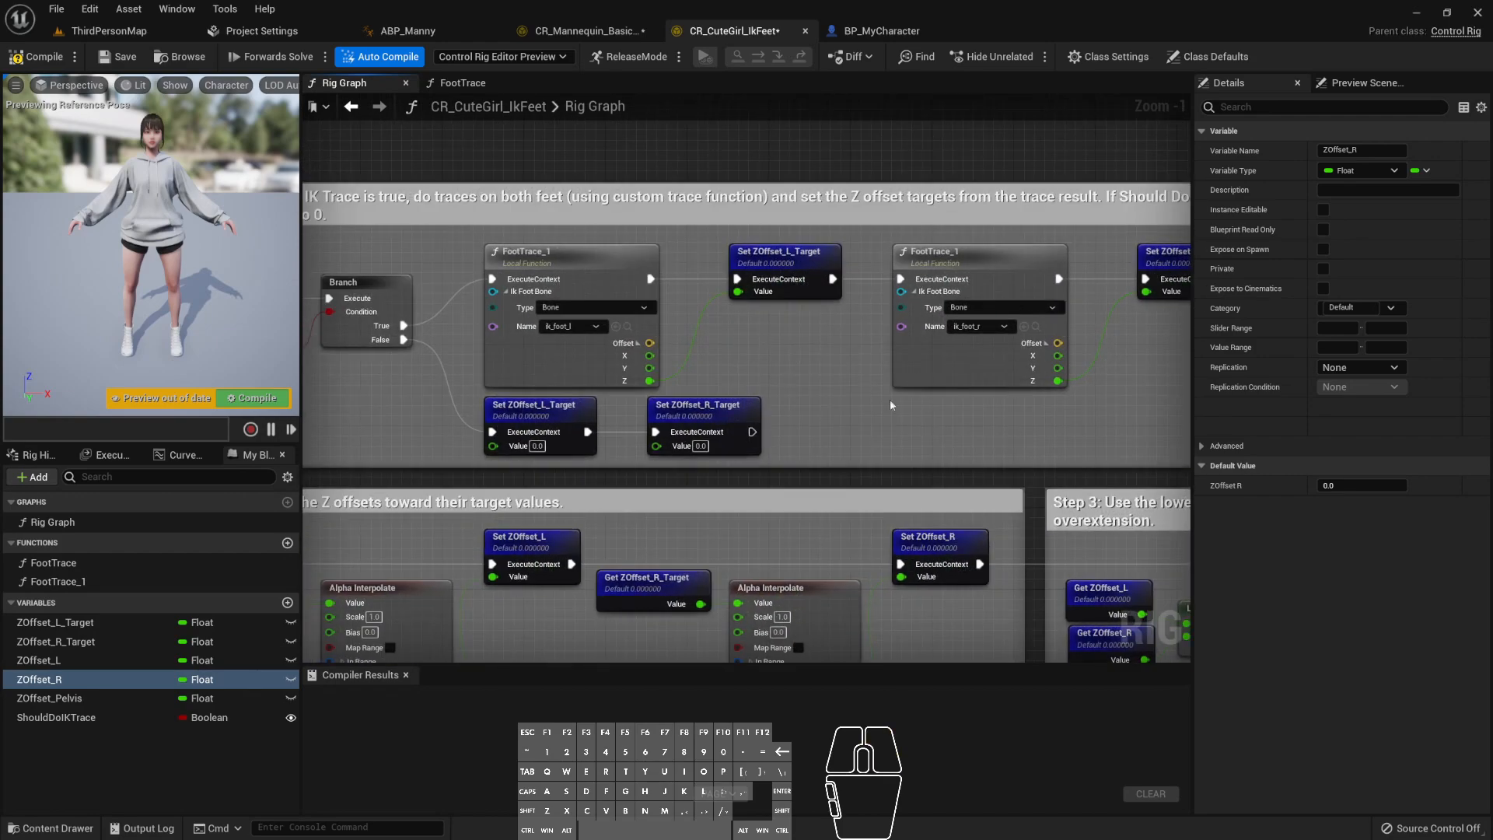
right_click_drag(890, 402, 923, 409)
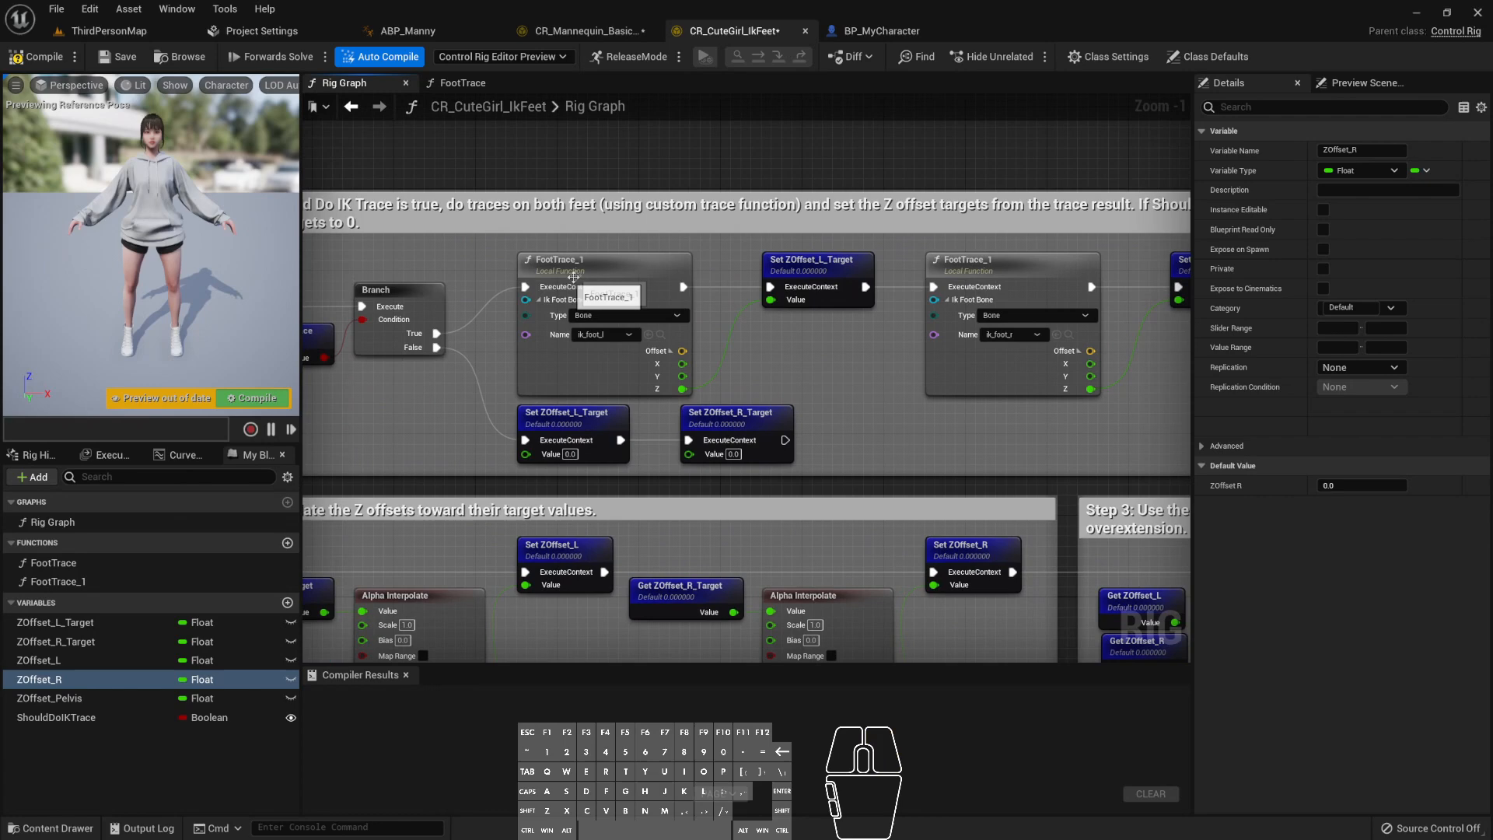
- Inspect the FootTrace_1 function graph and delete the redundant FootTrace function from CR_CuteGirl_IkFeet
double_click(103, 582)
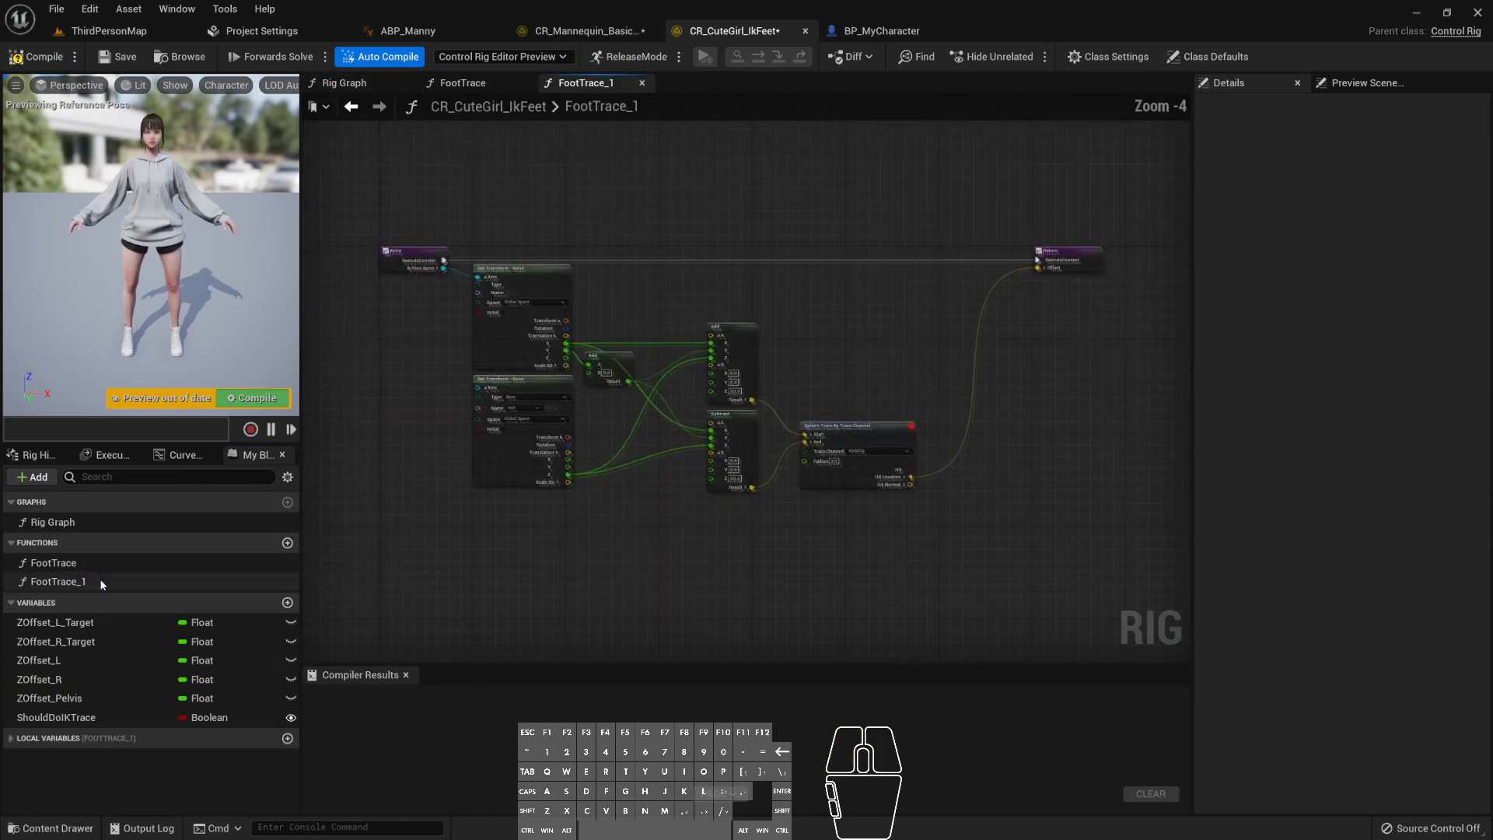
scroll(816, 398, "up", 2)
scroll(824, 355, "down", 2)
scroll(499, 324, "up", 2)
right_click_drag(720, 323, 473, 323)
right_click_drag(720, 323, 812, 349)
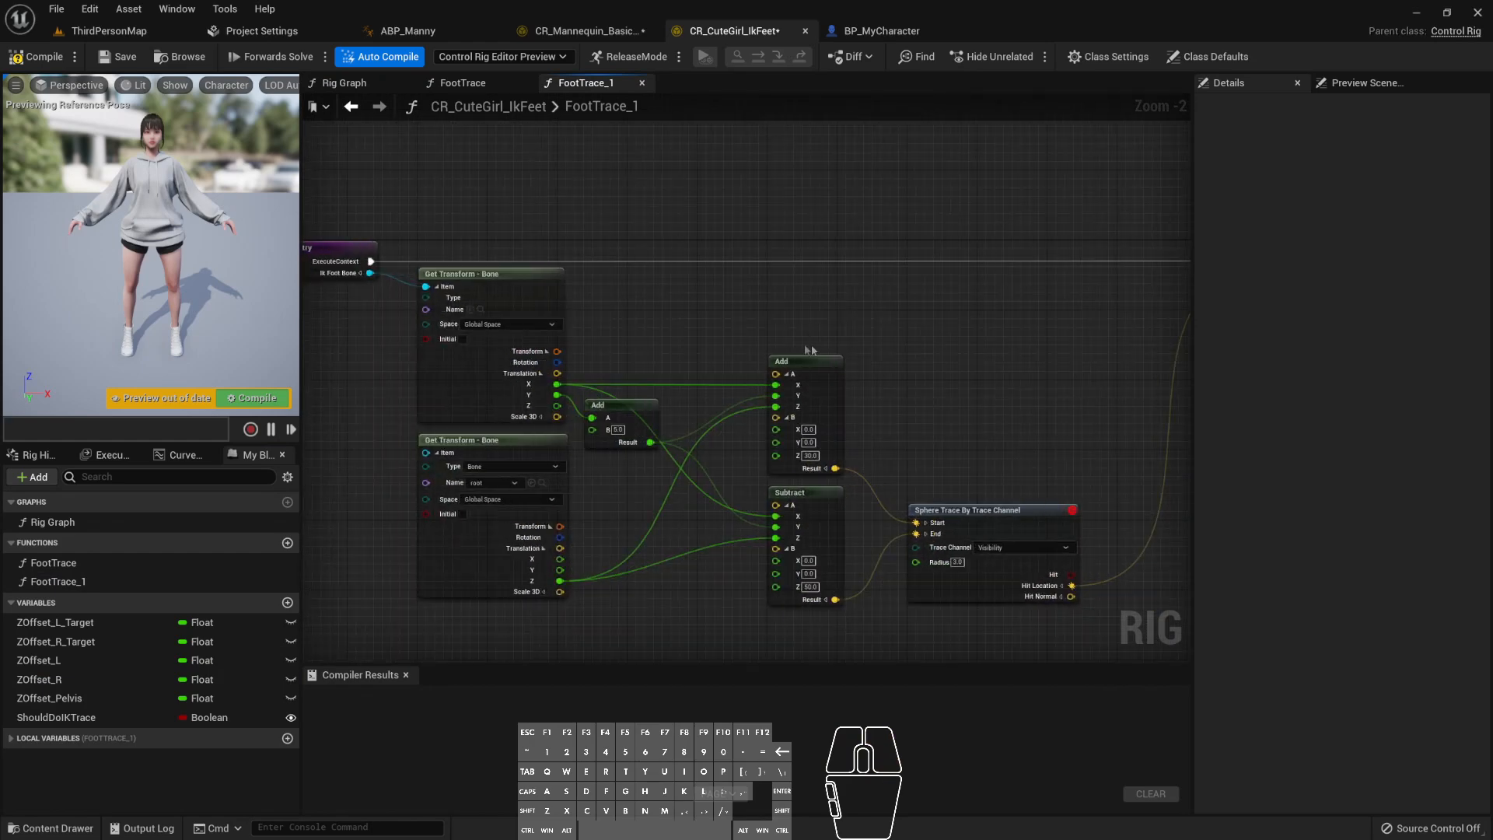
left_click(201, 561)
key("Delete")
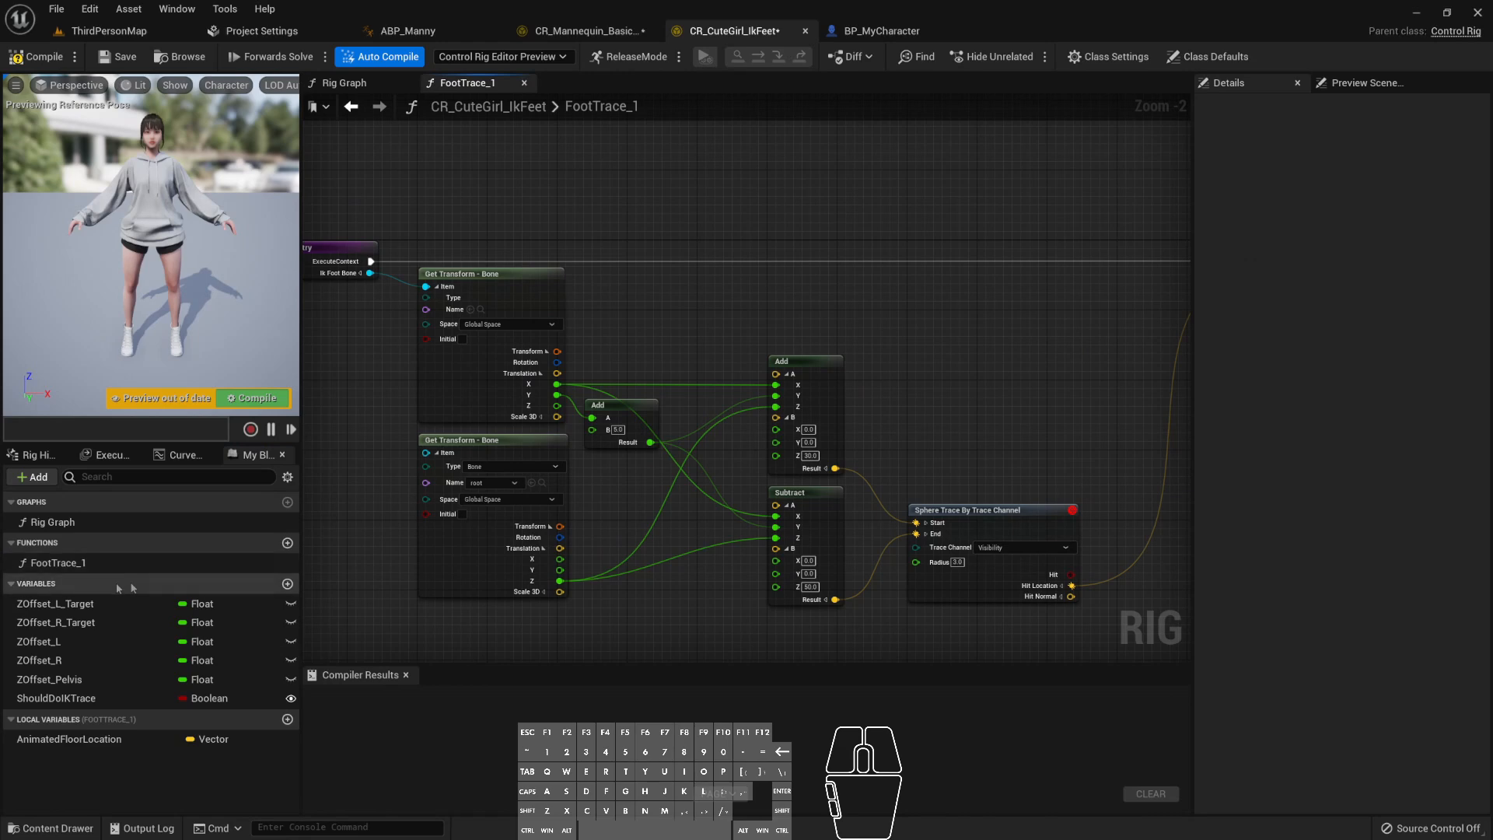
- Review the remaining FootTrace_1 function's nodes and its two calls in Step 1 of the Rig Graph
left_click(202, 563)
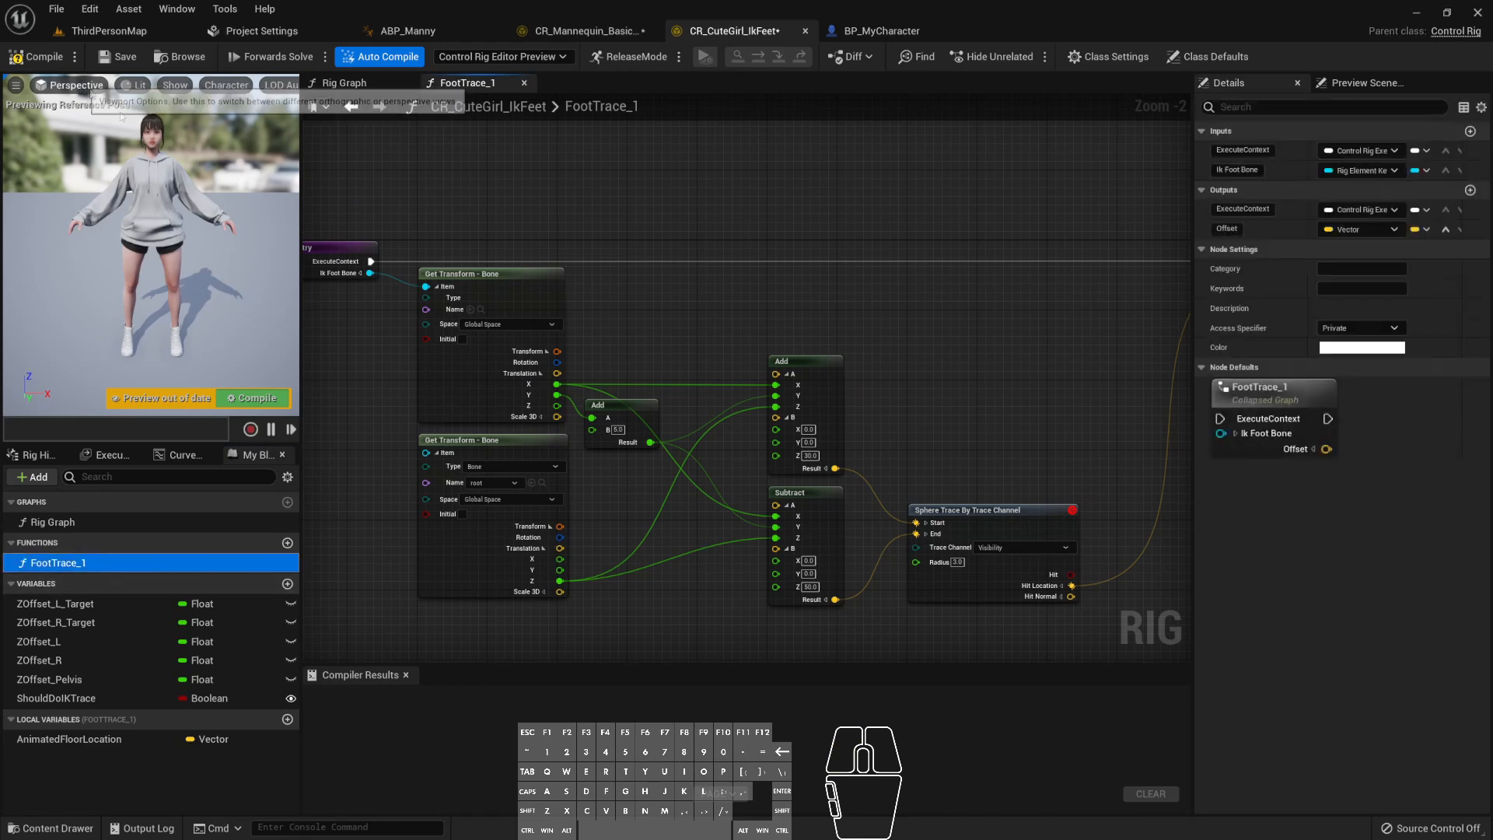
right_click_drag(709, 242, 655, 236)
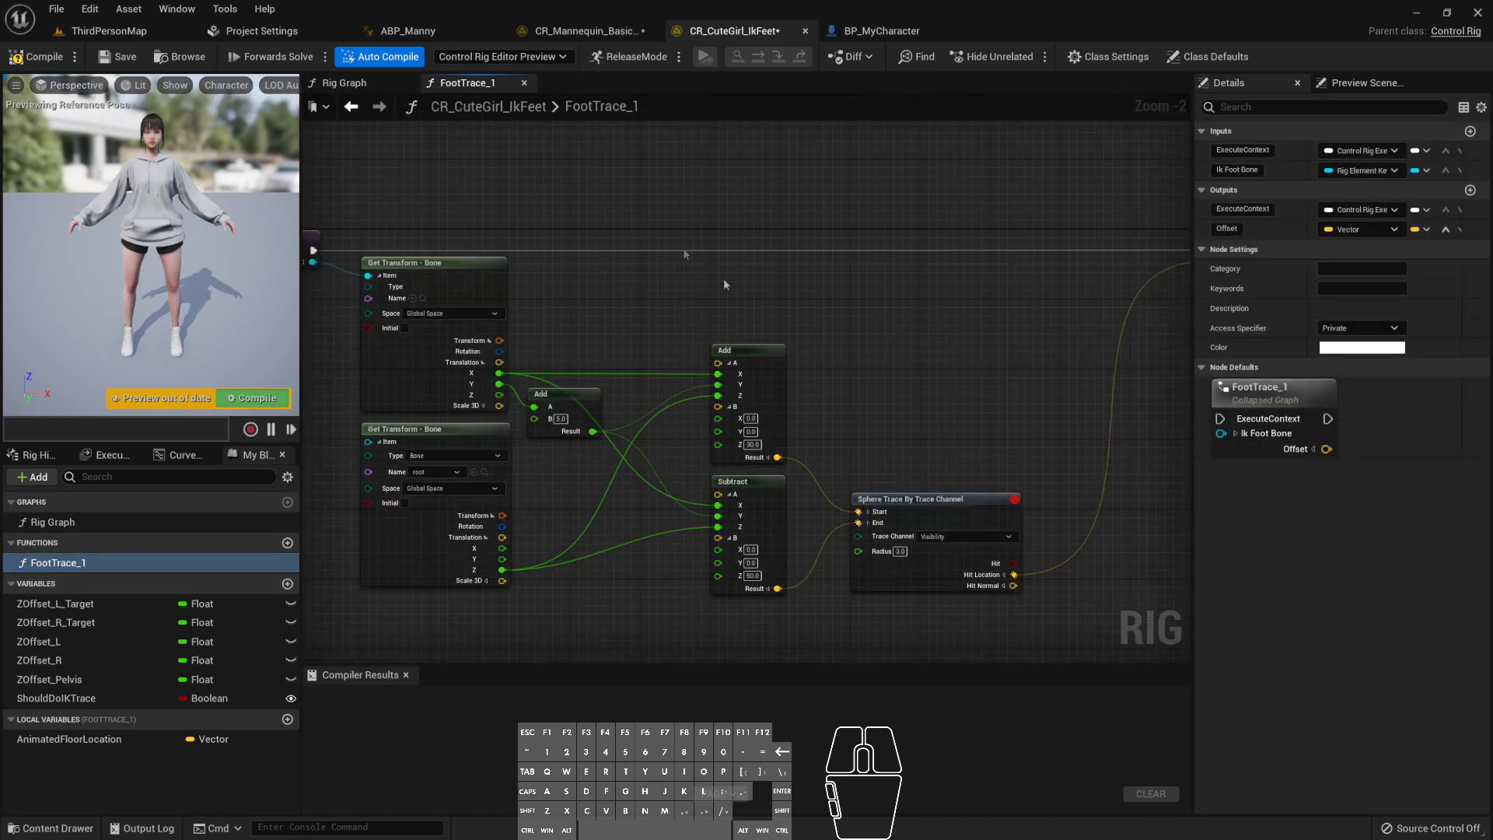
scroll(722, 291, "down", 1)
right_click_drag(660, 292, 758, 288)
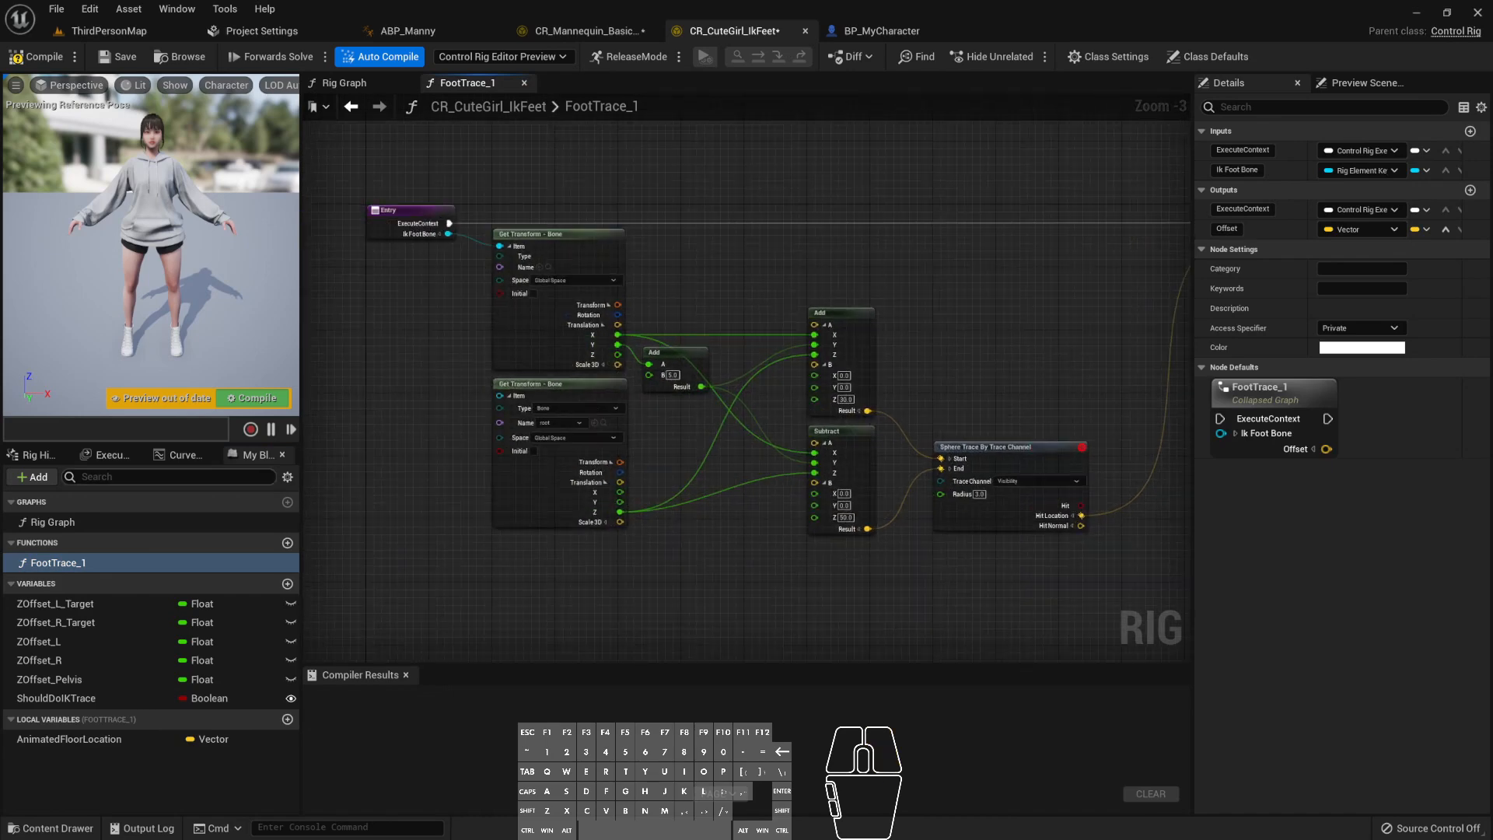
left_click(410, 84)
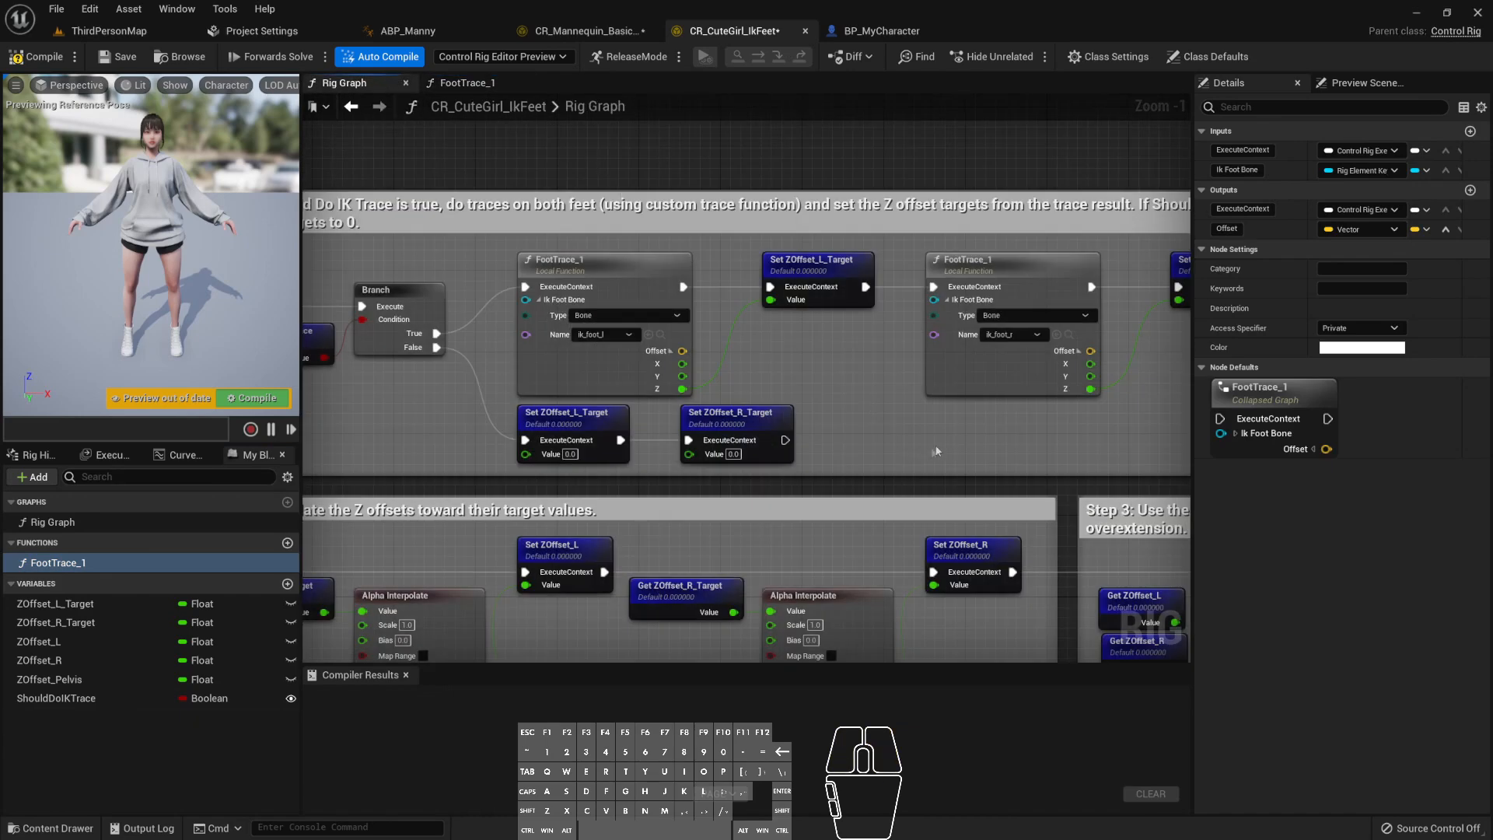
left_click(857, 299)
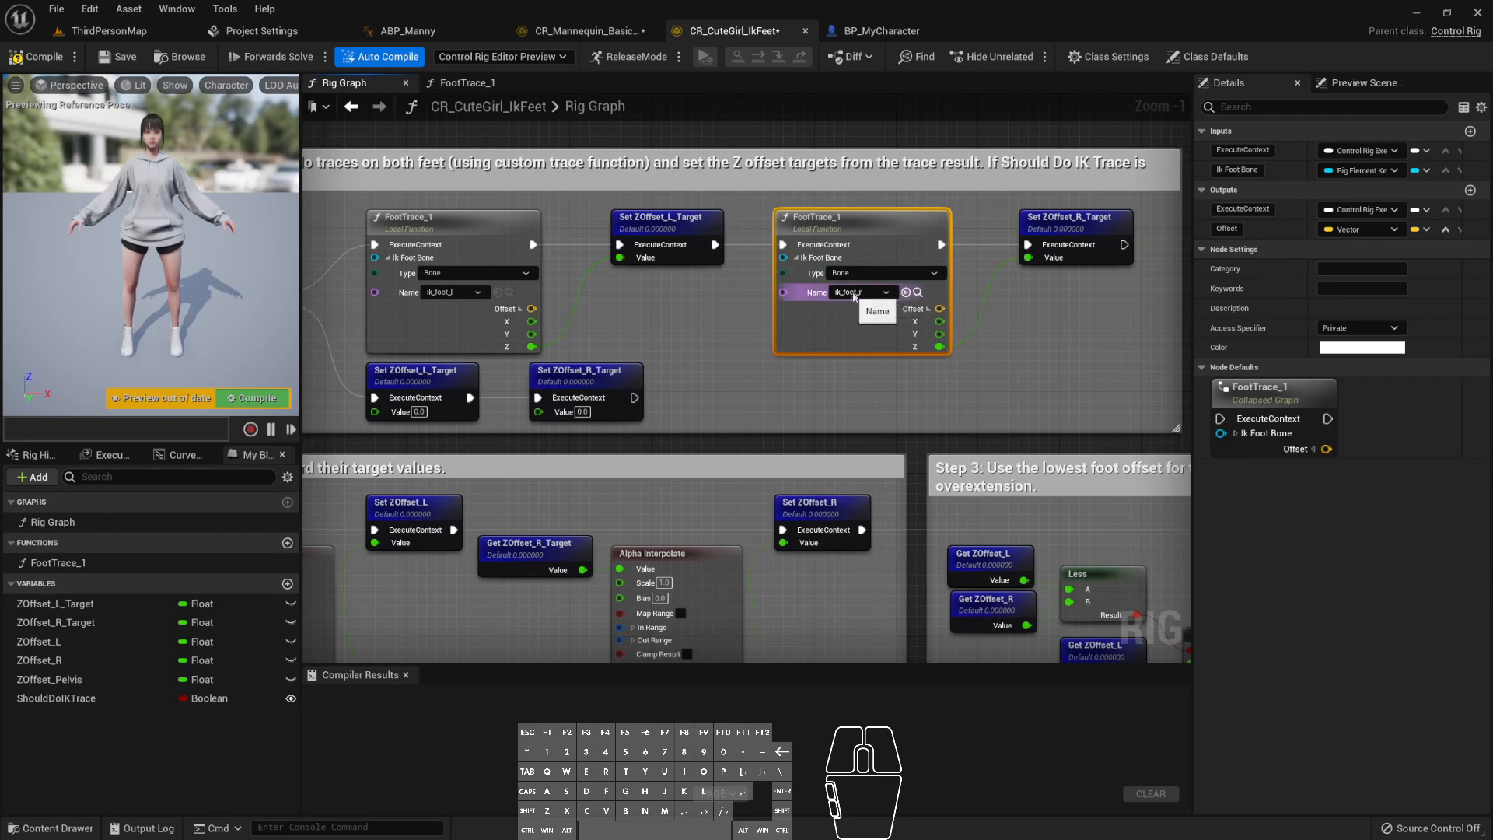
right_click_drag(861, 303, 809, 312)
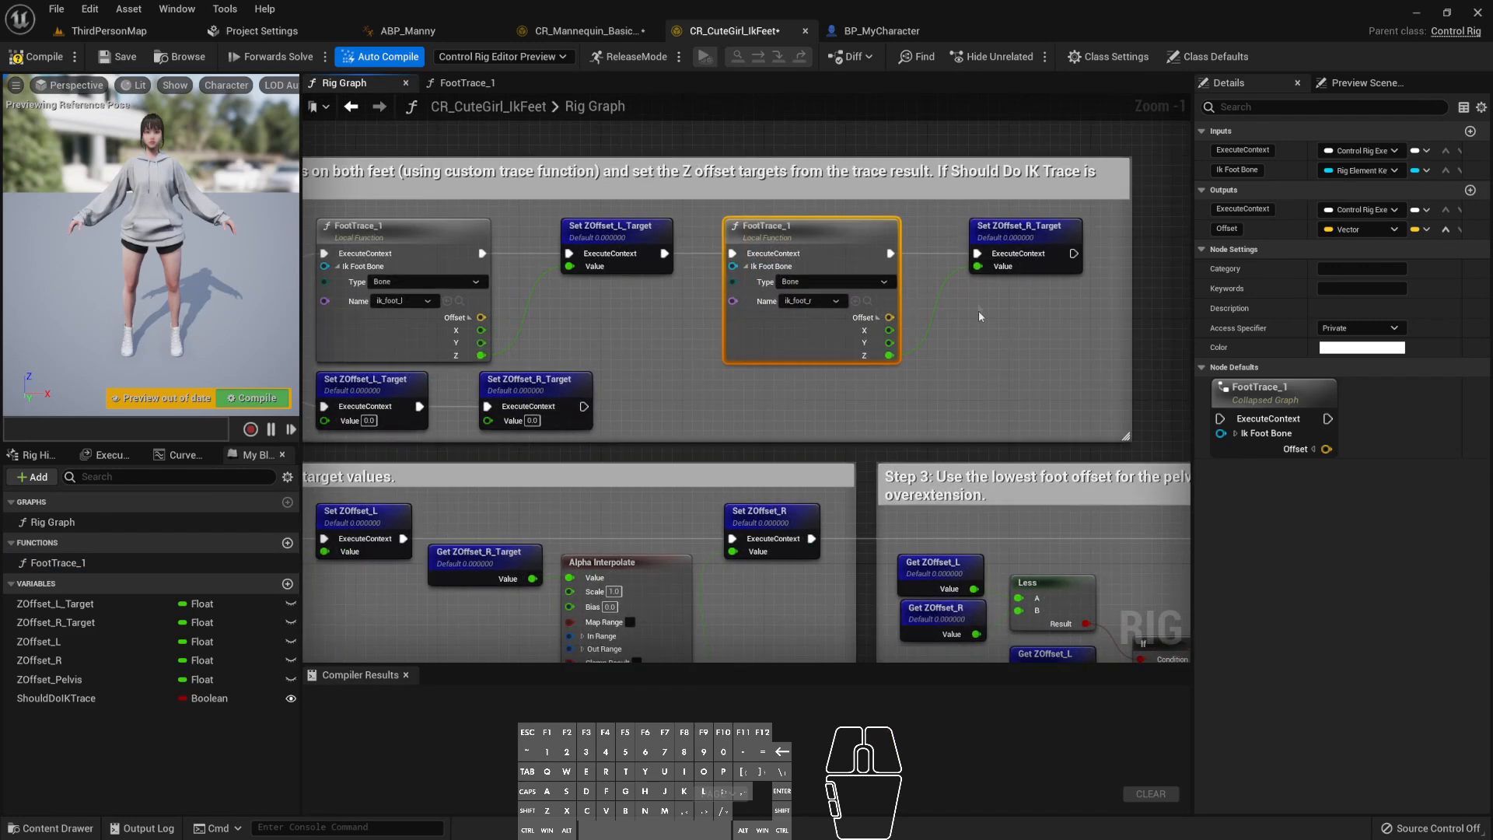
left_click(1027, 242)
- Compare the Step 2 interpolation settings and Step 3 pelvis offset nodes between CR_Mannequin_BasicFootIK and CR_CuteGirl_IkFeet
right_click_drag(303, 574, 766, 322)
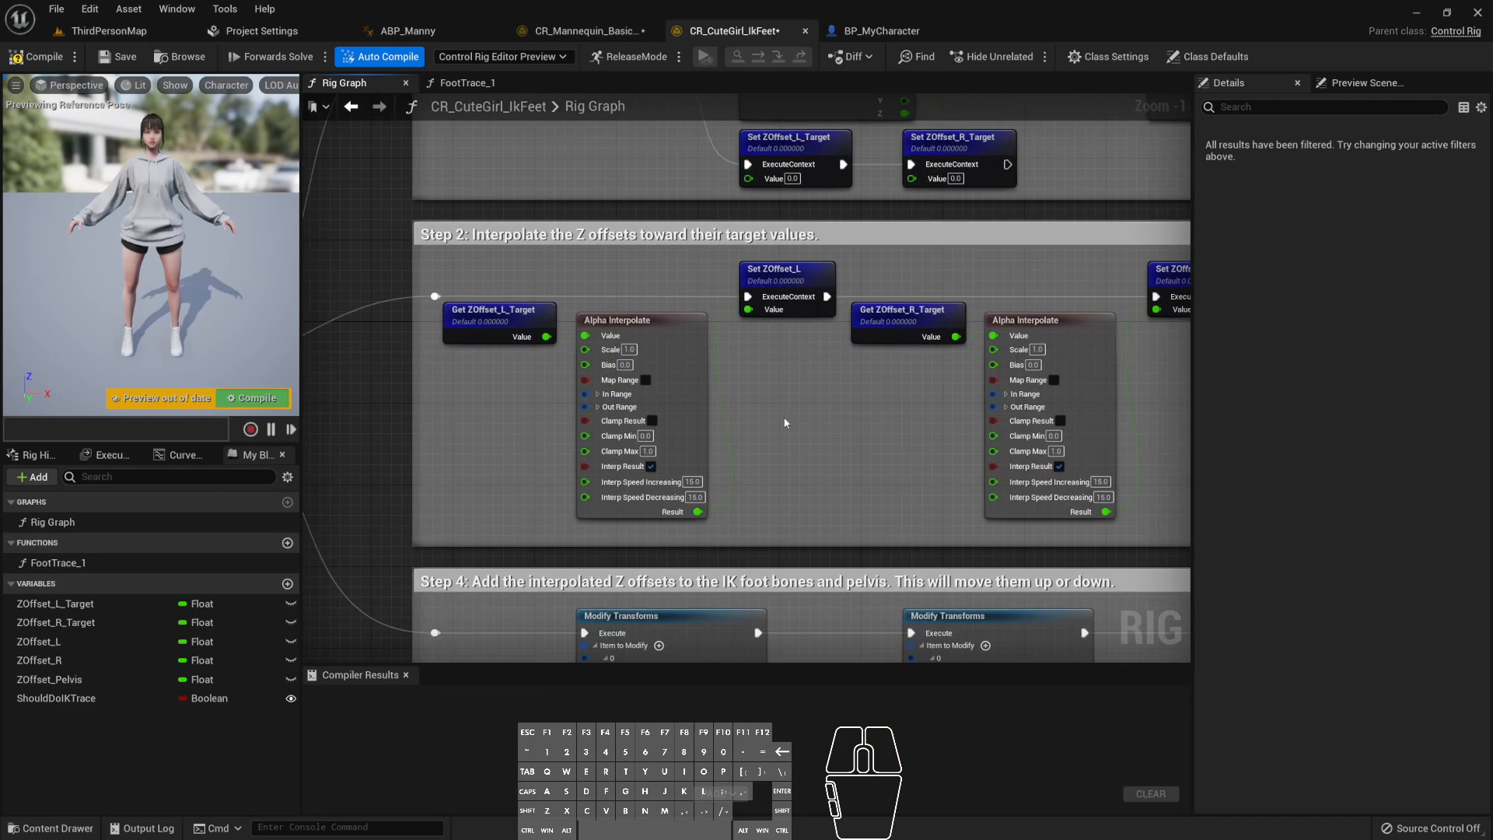
left_click(584, 31)
right_click_drag(566, 377, 491, 69)
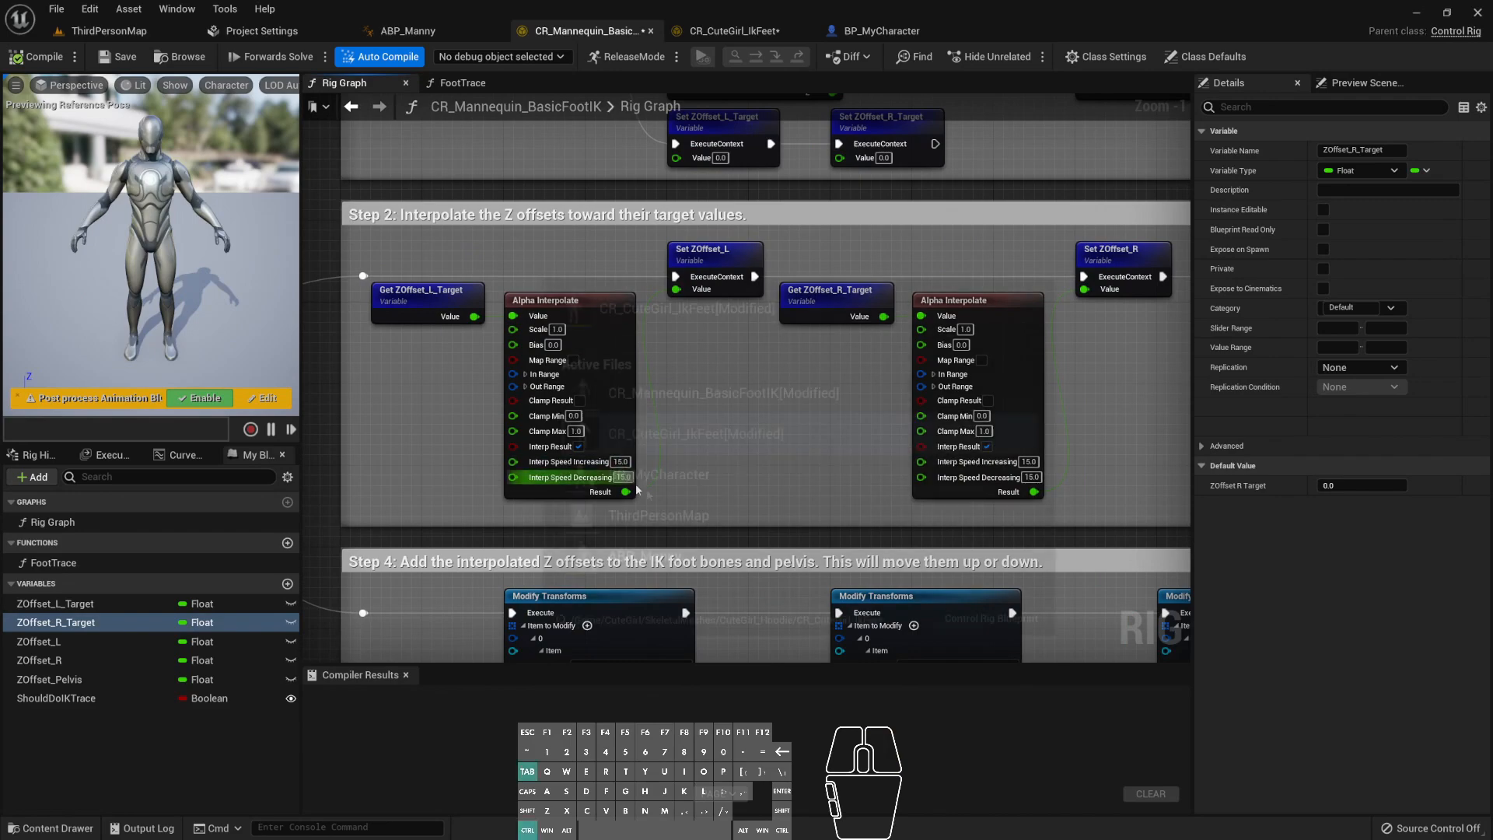
key("ctrl+Tab")
right_click_drag(833, 458, 466, 395)
left_click(585, 31)
right_click_drag(747, 358, 351, 407)
right_click_drag(696, 398, 363, 387)
key("ctrl+Tab")
right_click_drag(954, 395, 635, 385)
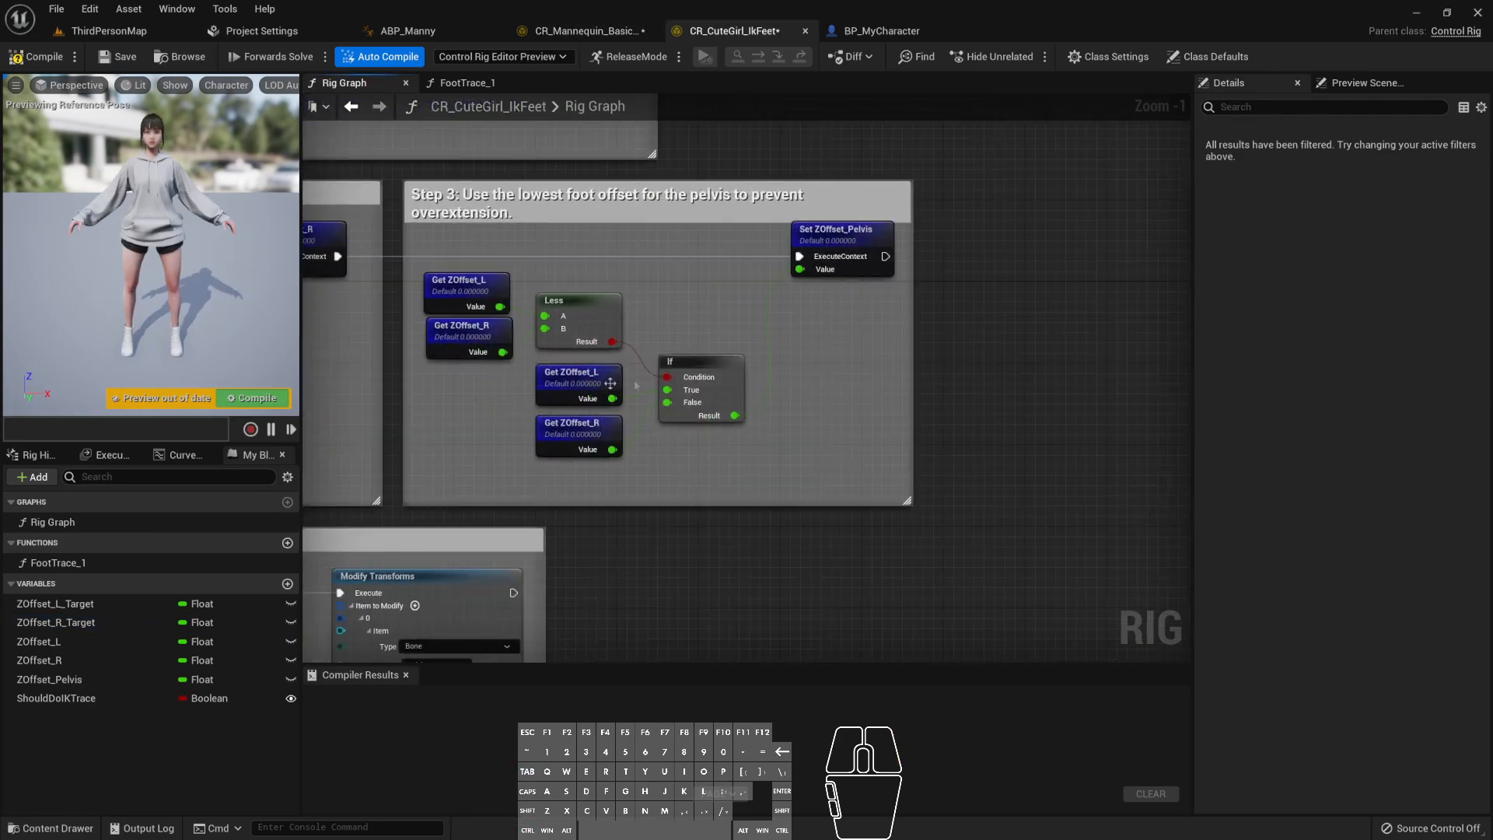
- Set the bone name of Step 4's first Modify Transforms node in CR_CuteGirl_IkFeet to ik_foot_l
right_click_drag(381, 440, 739, 256)
right_click_drag(524, 418, 923, 317)
right_click_drag(457, 384, 770, 359)
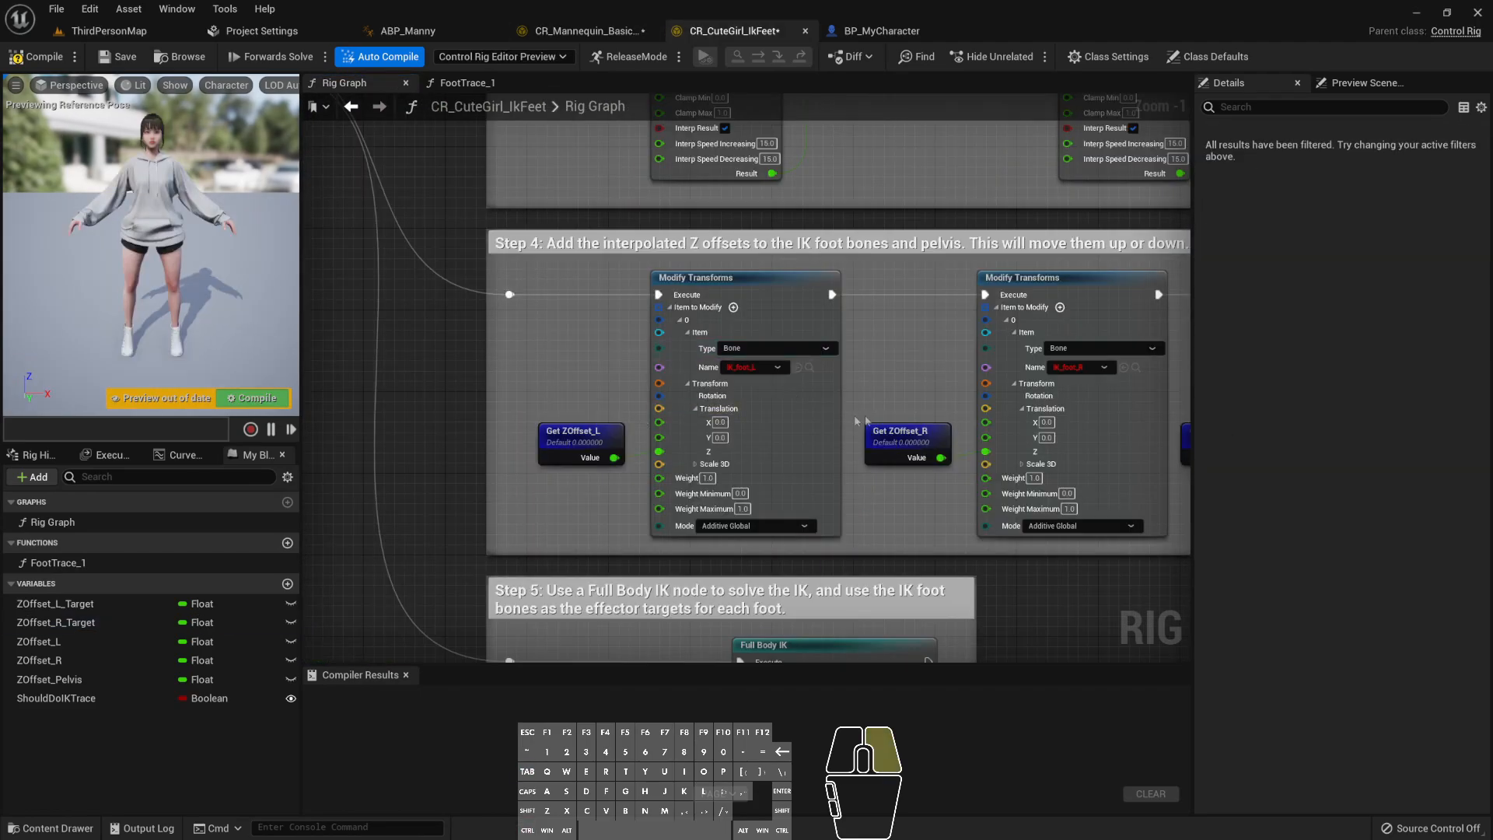
right_click_drag(863, 420, 726, 418)
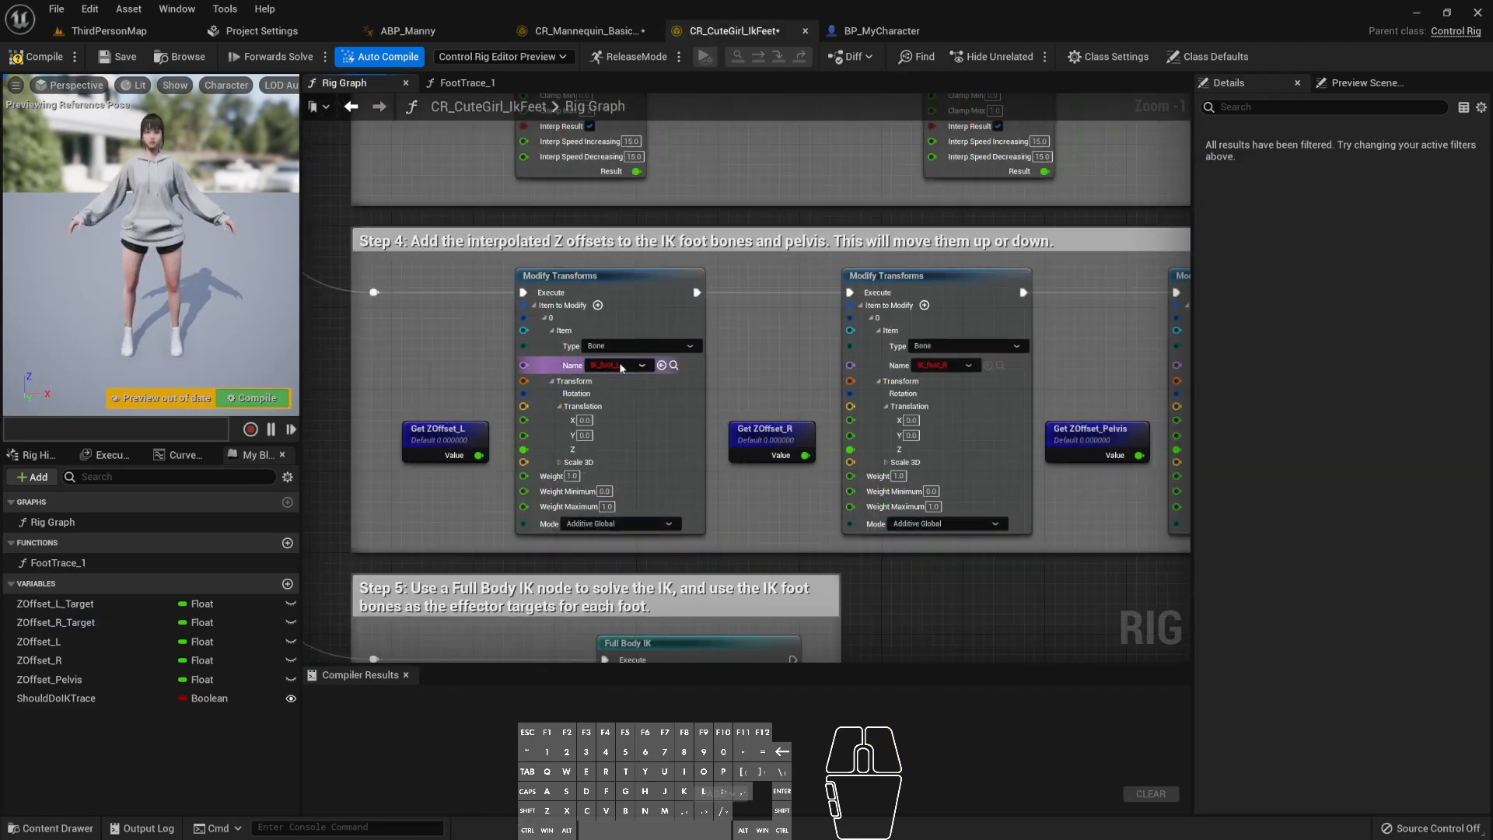
left_click(618, 365)
type("ik")
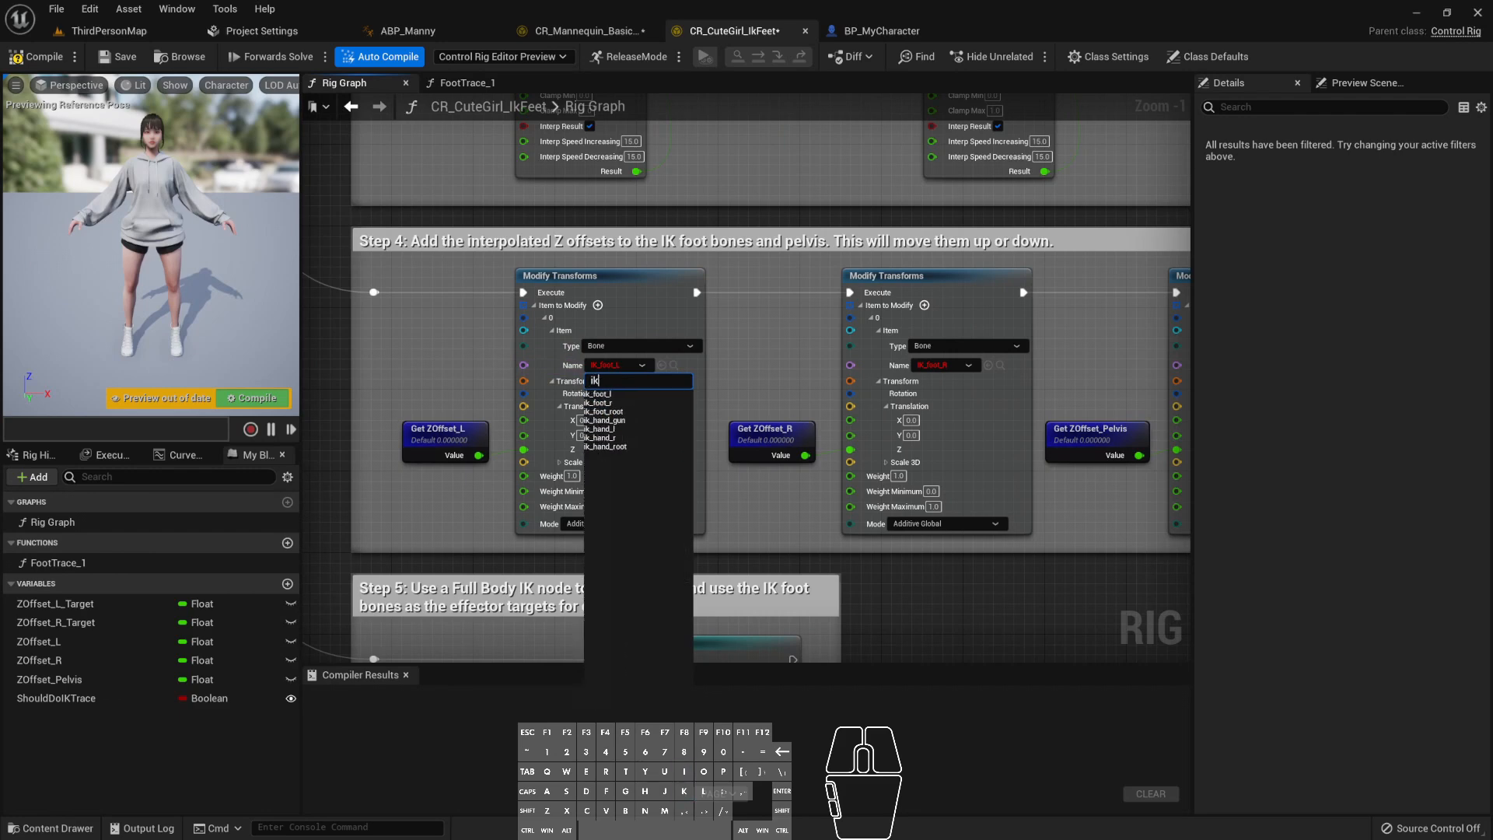
- Set the bone names of the left and right foot Modify Transforms nodes in Step 4 to ik_foot_l and ik_foot_r
left_click(619, 394)
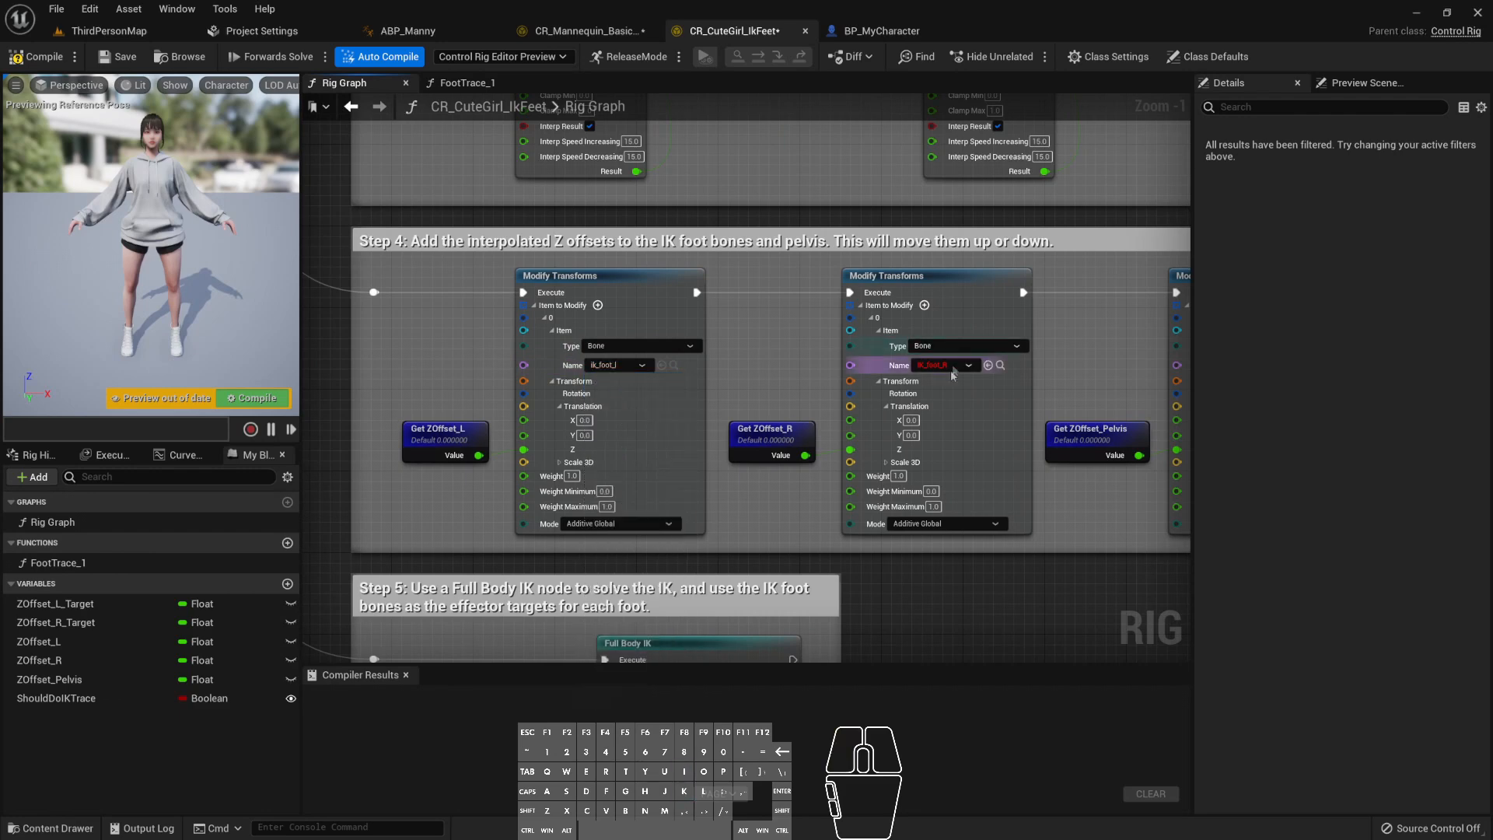
left_click(952, 366)
type("ik")
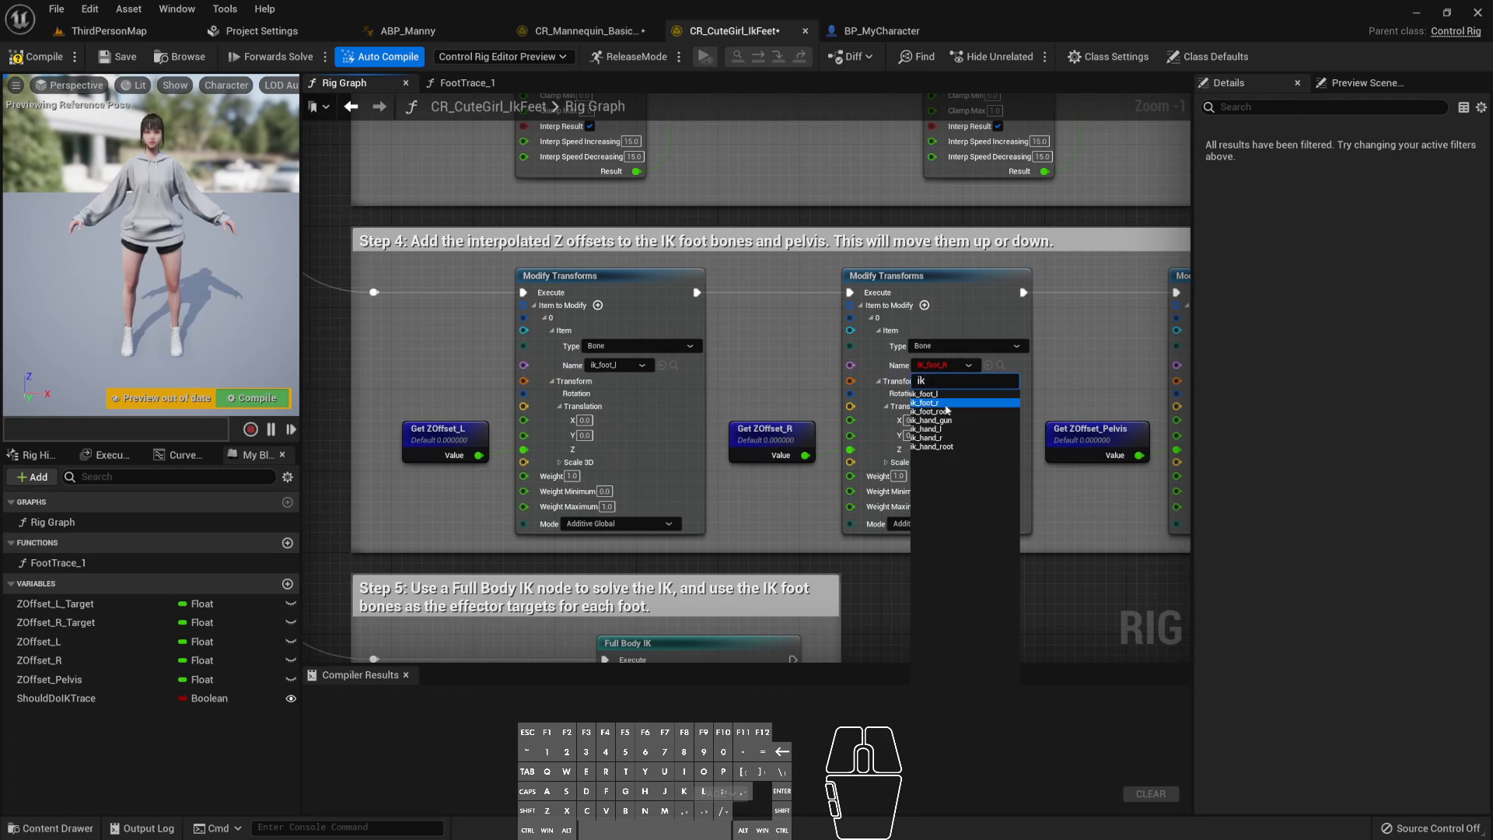
left_click(933, 404)
- Set the bone names of the two Get Transform nodes in Step 5 to ik_foot_l and ik_foot_r
right_click_drag(1092, 585, 861, 596)
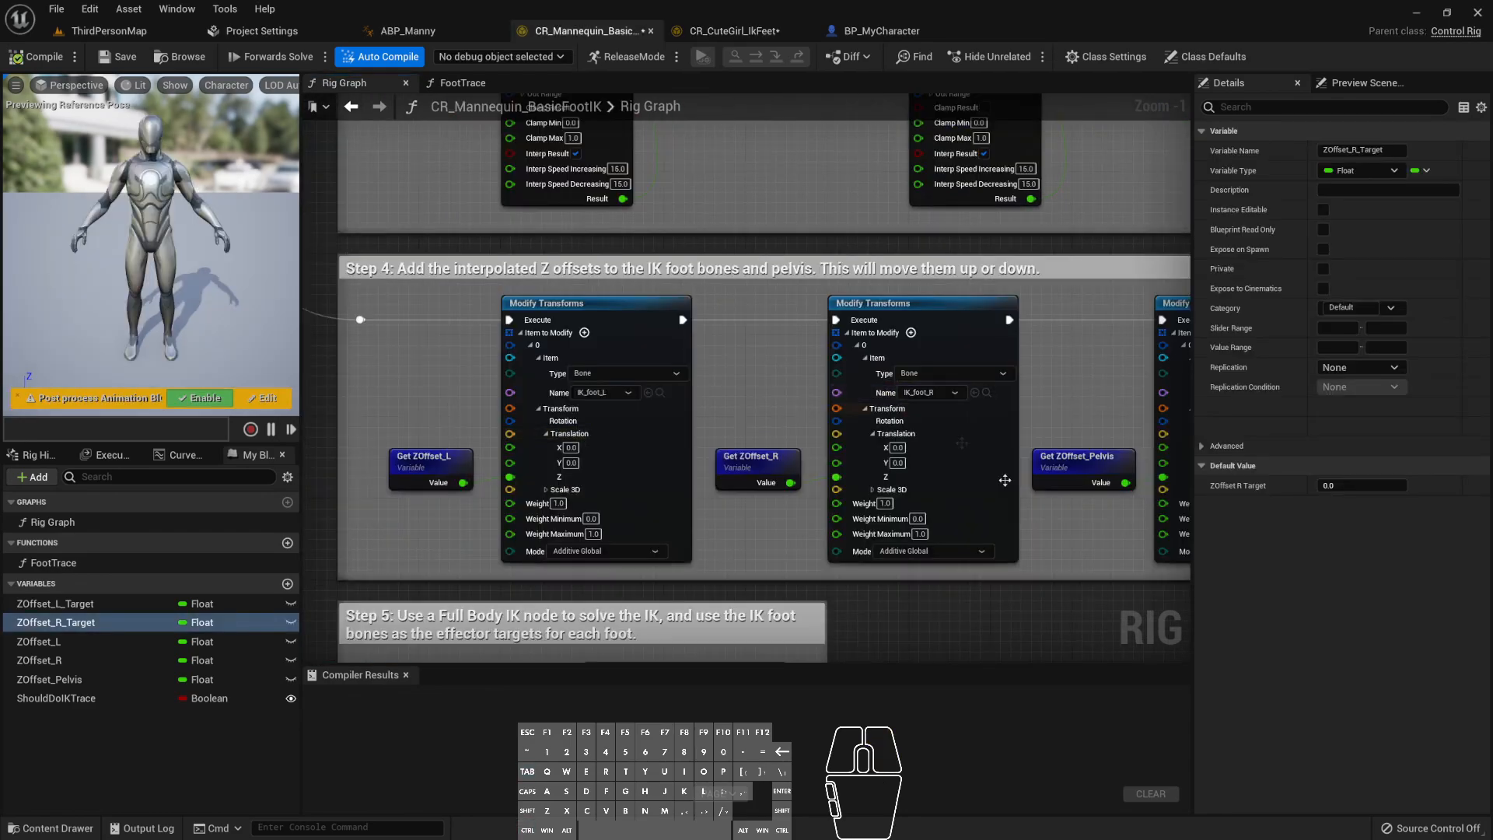
right_click_drag(905, 397, 787, 447)
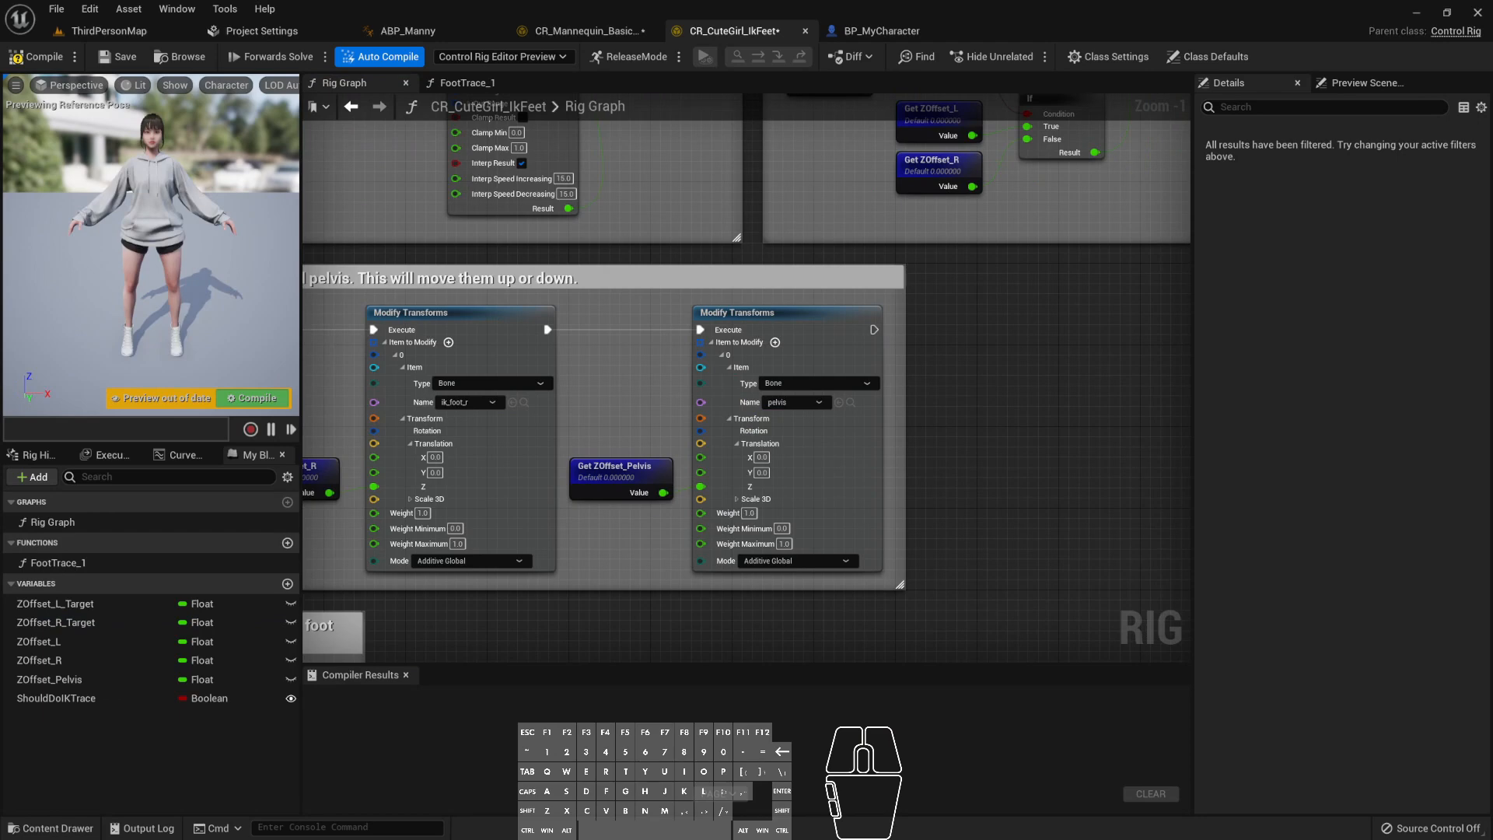
right_click_drag(1022, 447, 1355, 228)
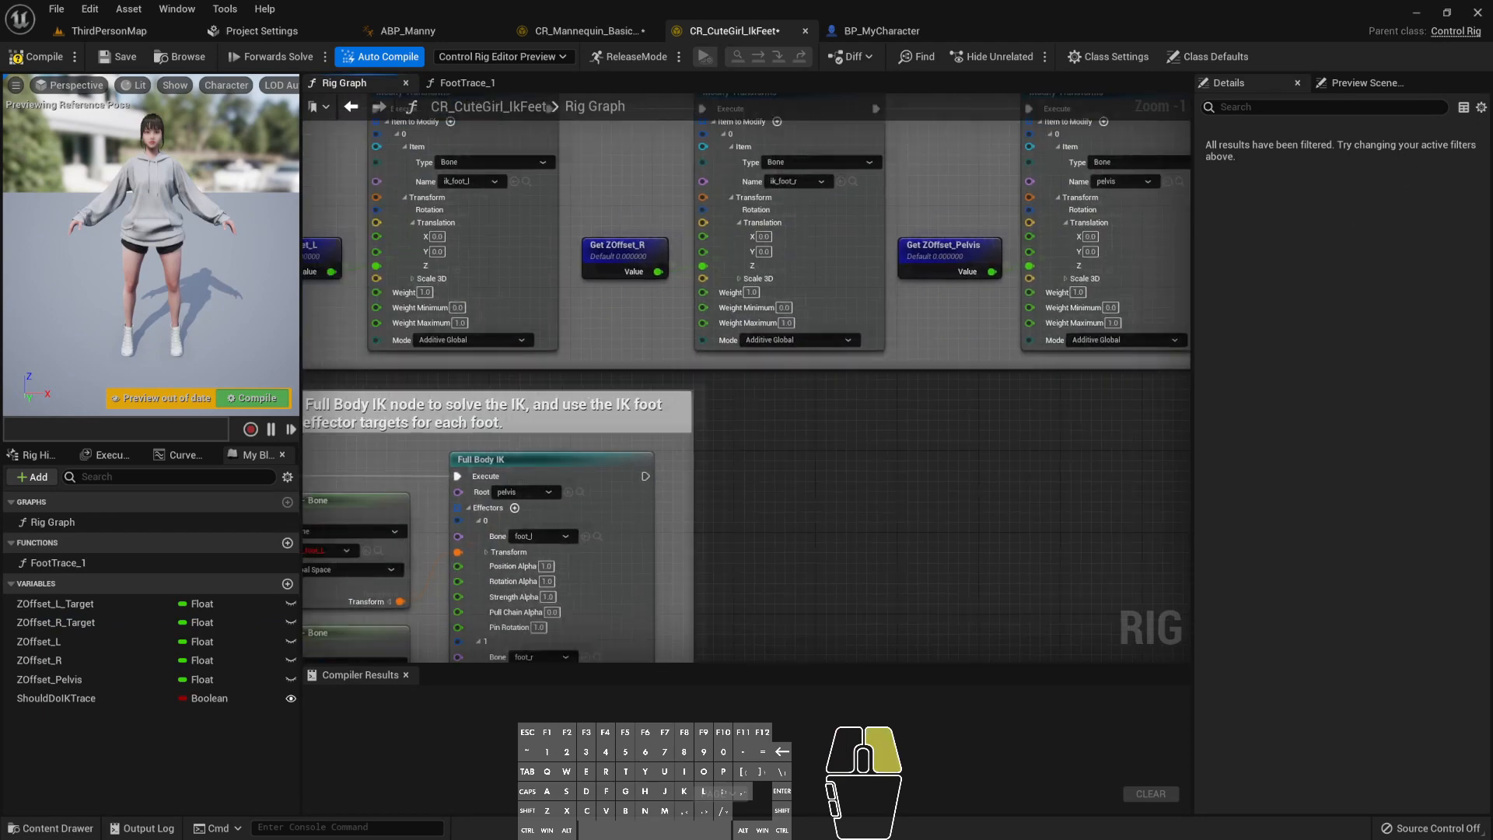
right_click_drag(770, 444, 1103, 300)
right_click_drag(633, 311, 472, 259)
right_click_drag(397, 364, 447, 369)
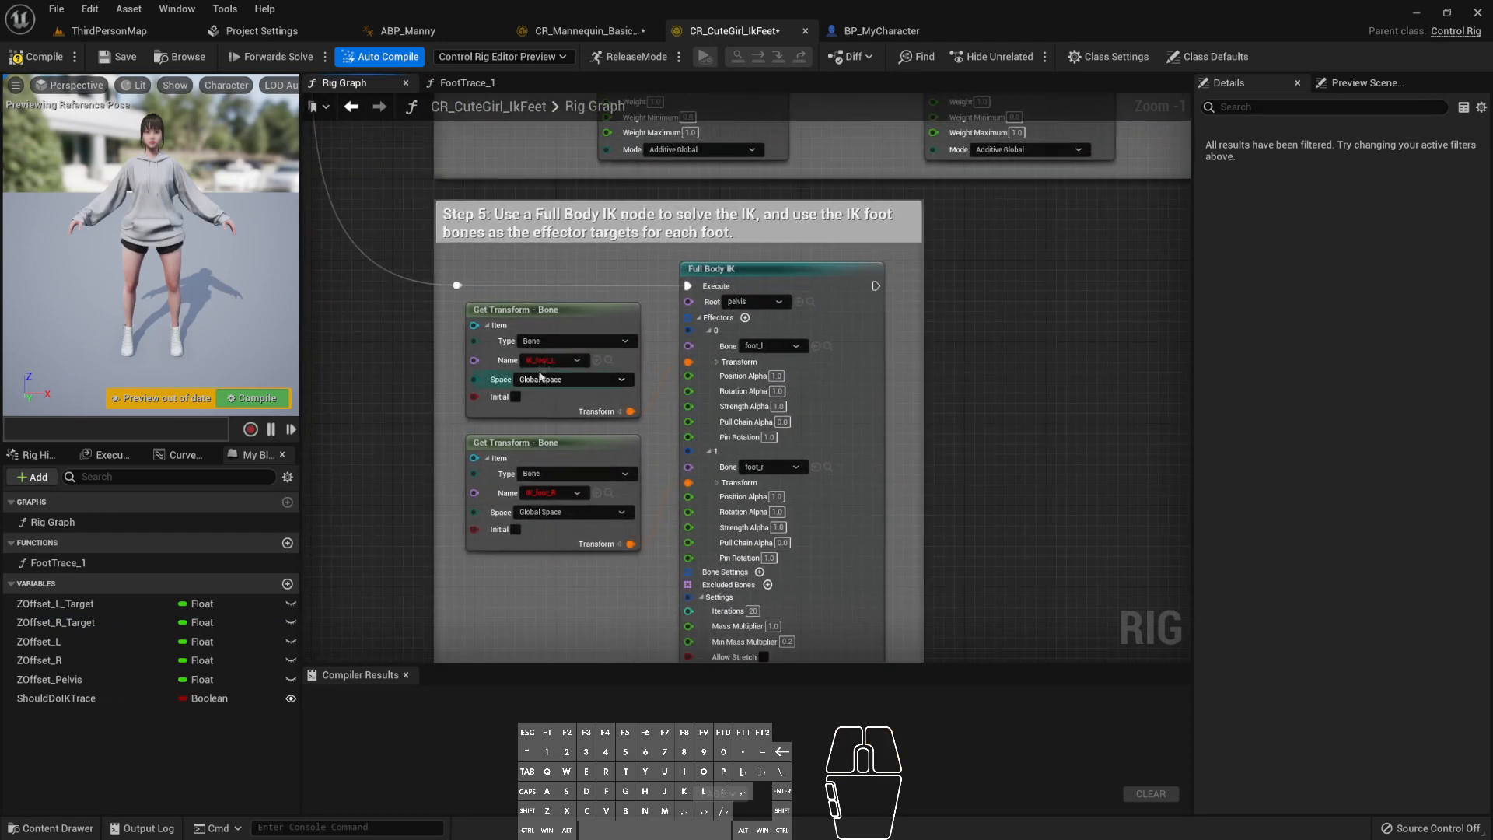
left_click(553, 360)
type("ik")
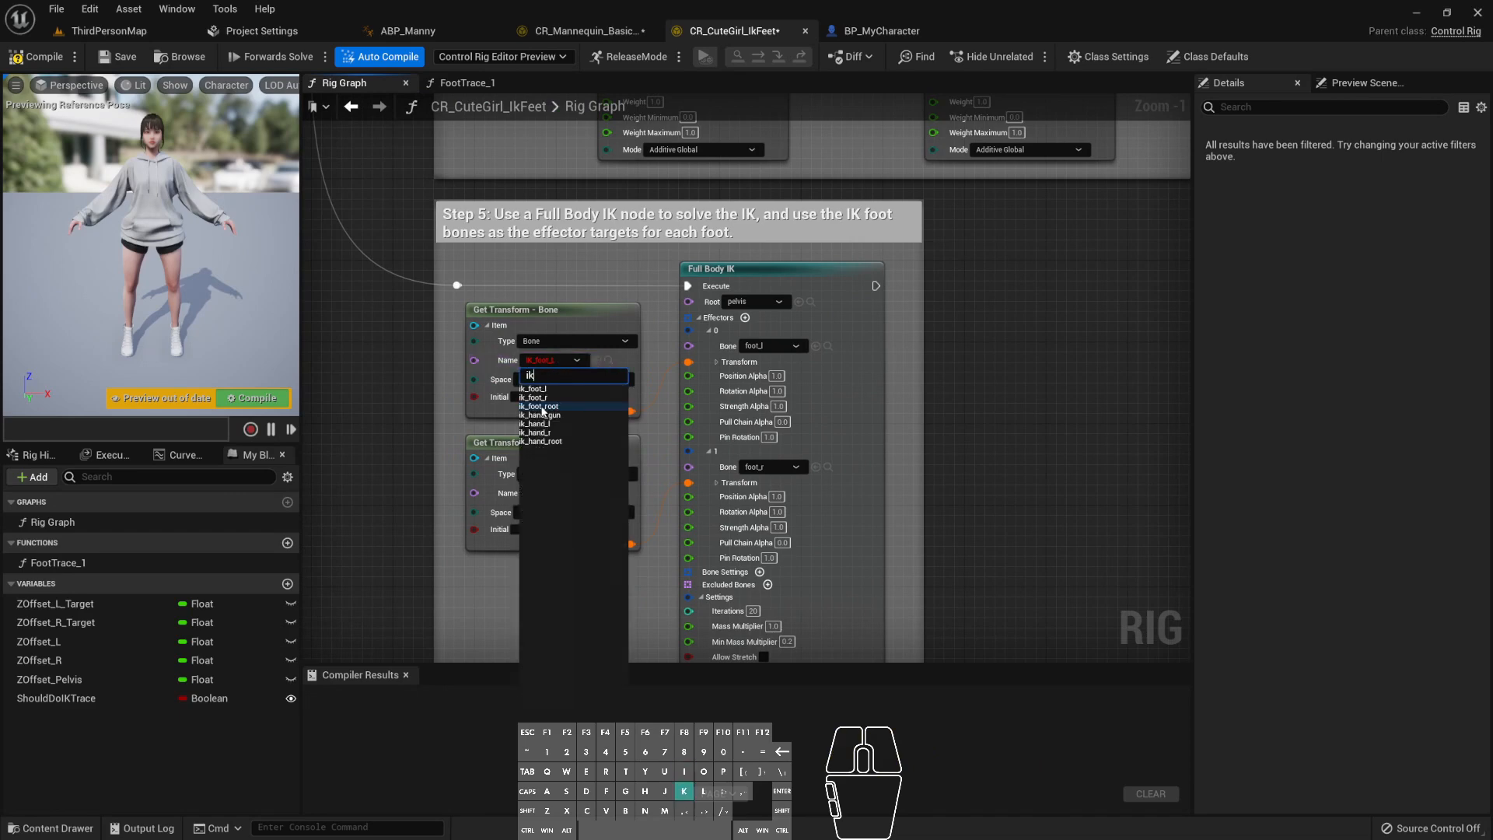
left_click(560, 391)
left_click(562, 493)
type("ik")
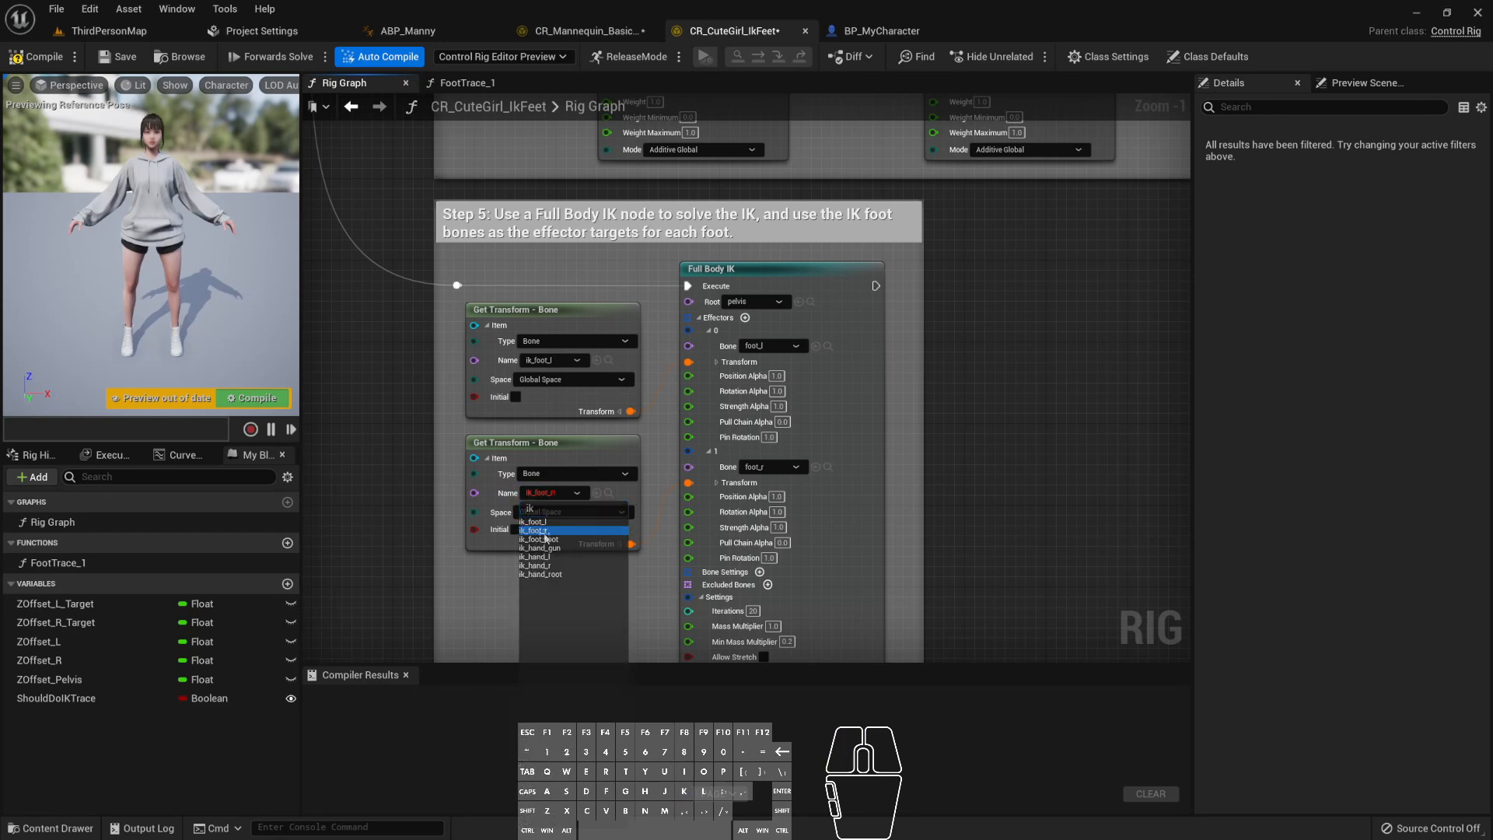
left_click(544, 533)
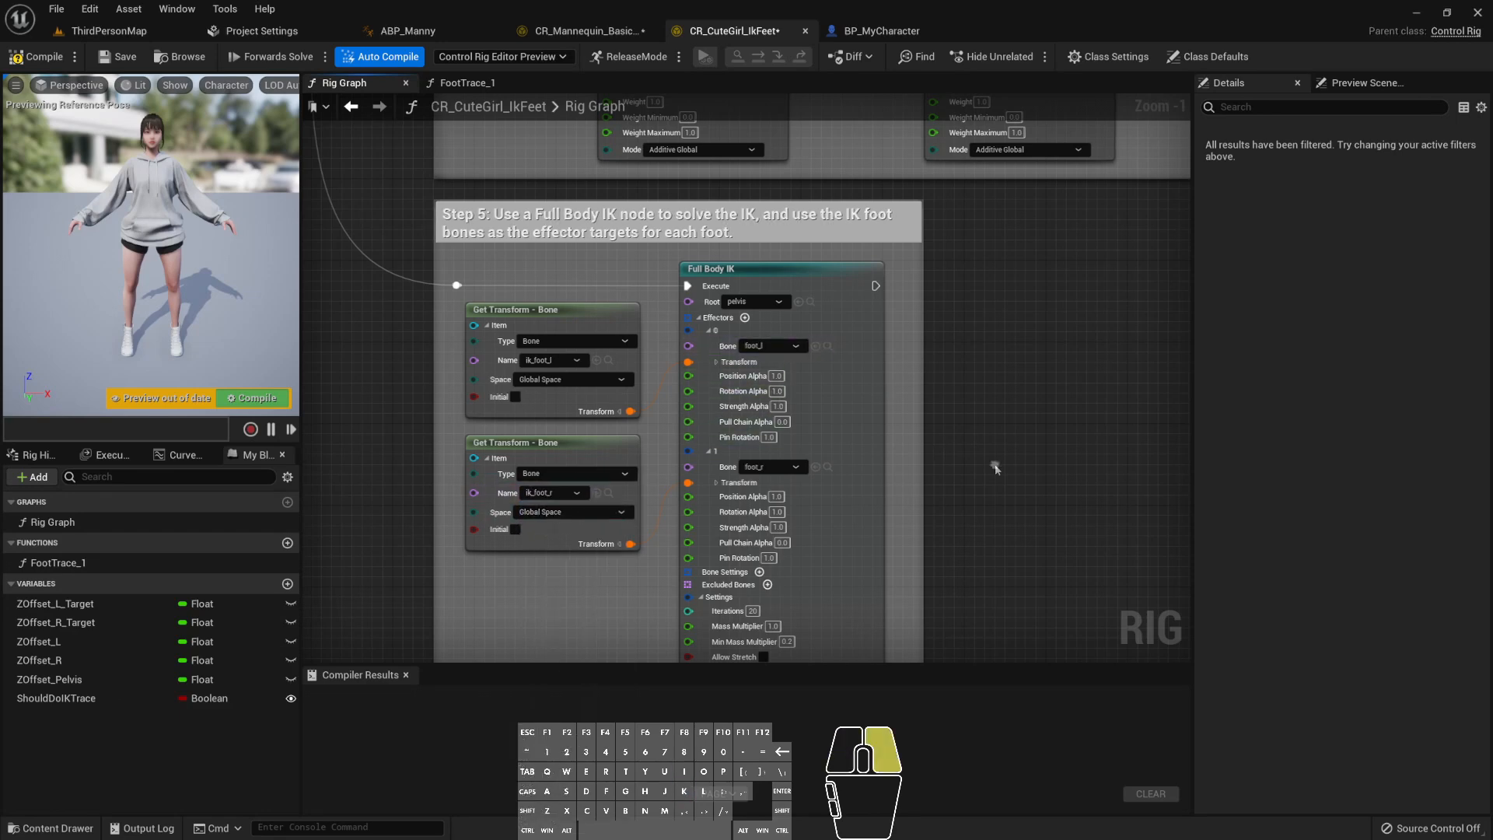
- Connect the Forwards Solve node's Execute output to the Sequence node in the CR_CuteGirl_IkFeet rig graph
right_click_drag(689, 376, 666, 283)
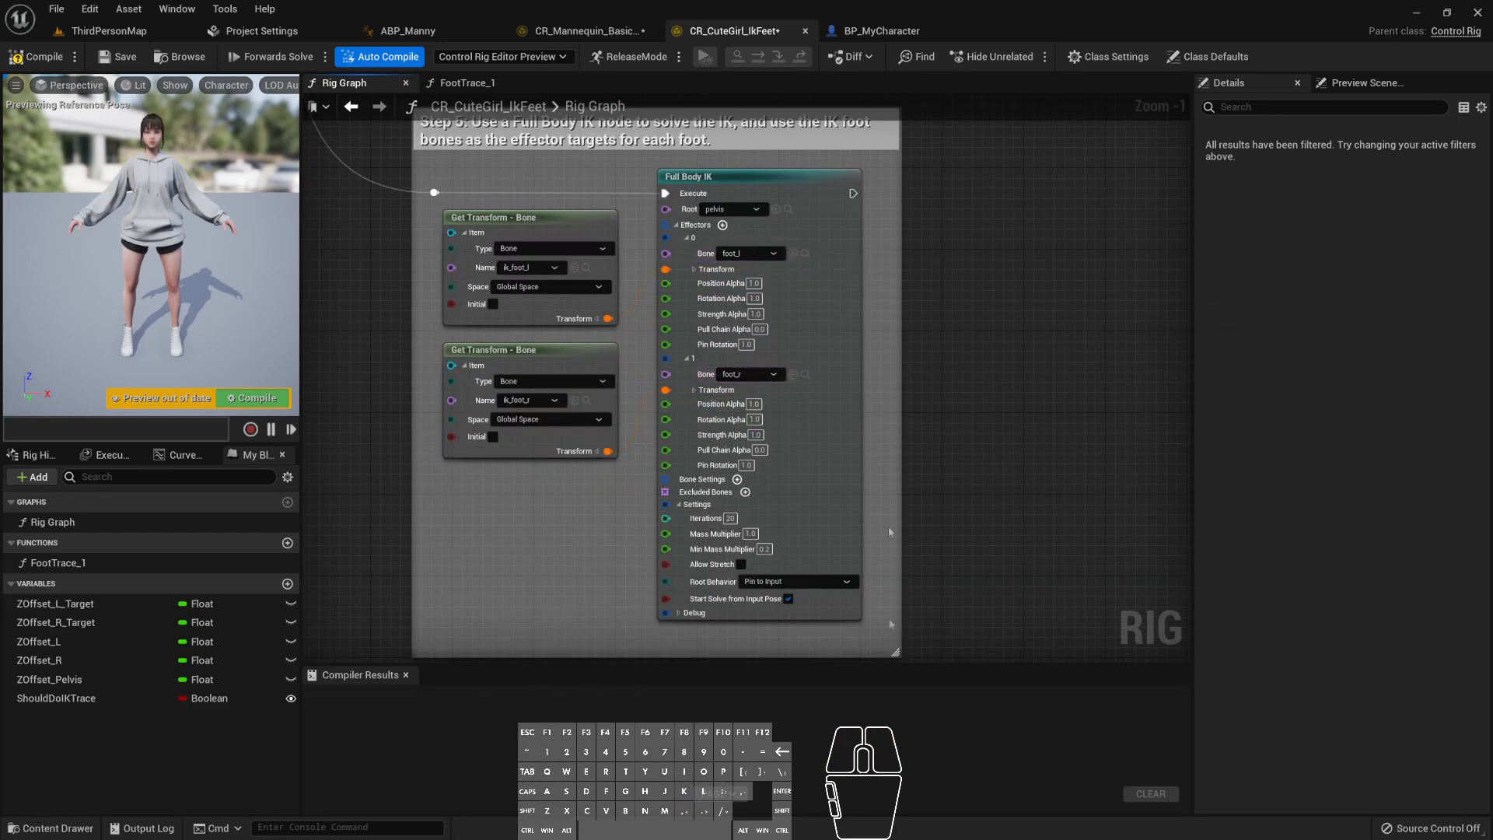
right_click_drag(922, 366, 889, 440)
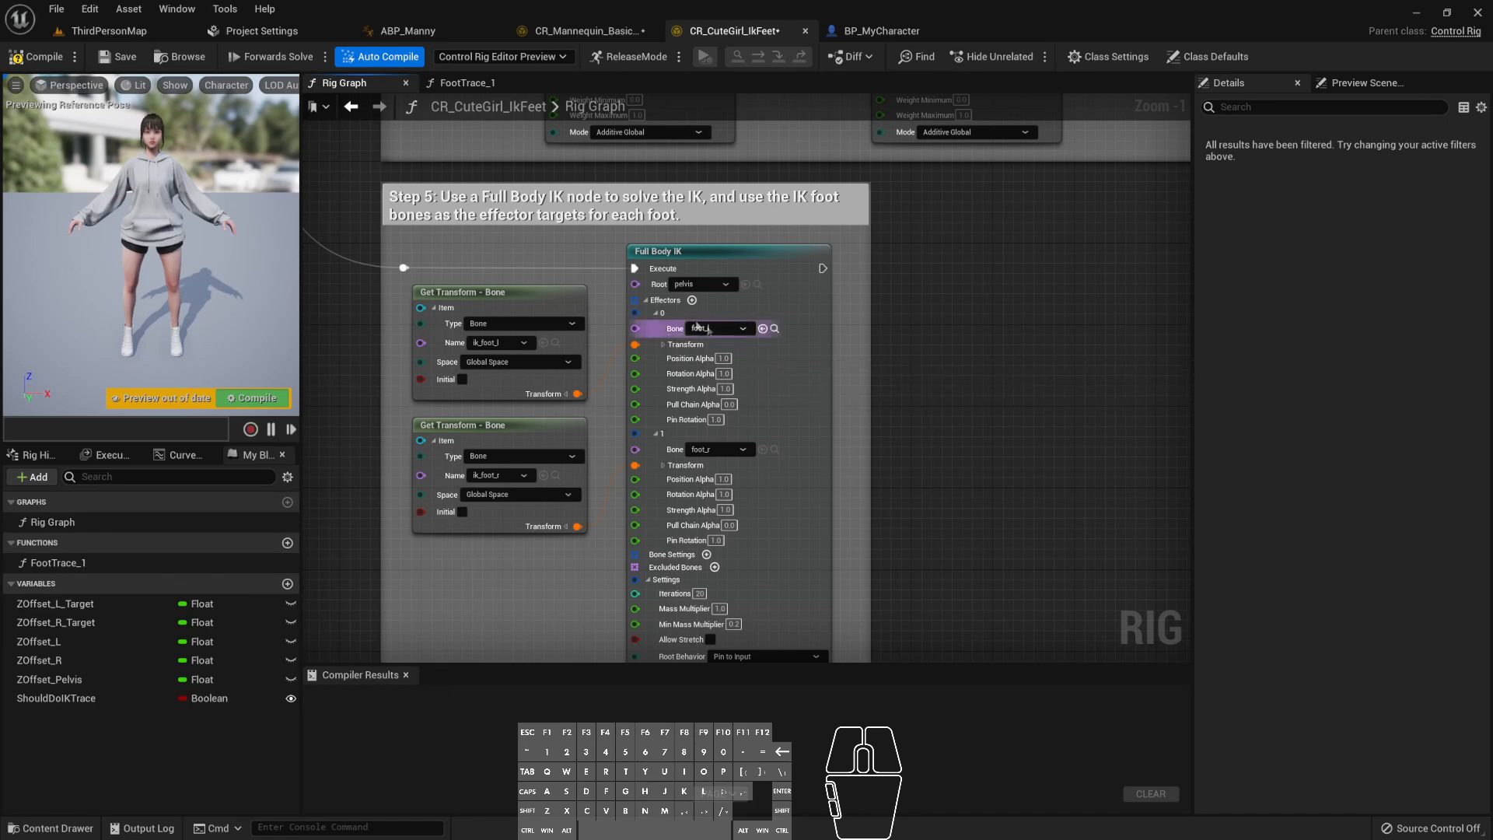
scroll(906, 374, "down", 2)
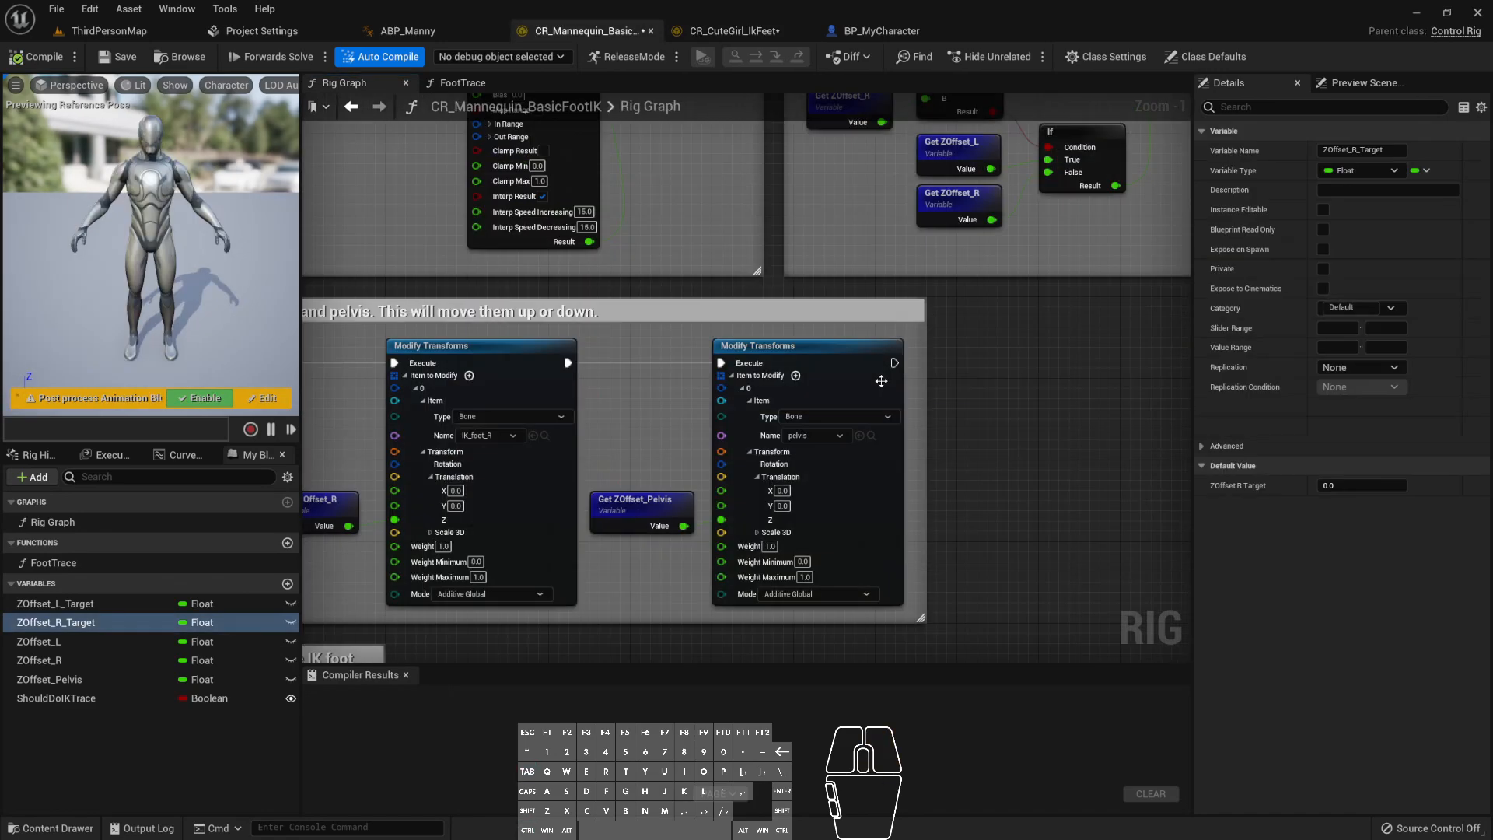
scroll(881, 380, "down", 4)
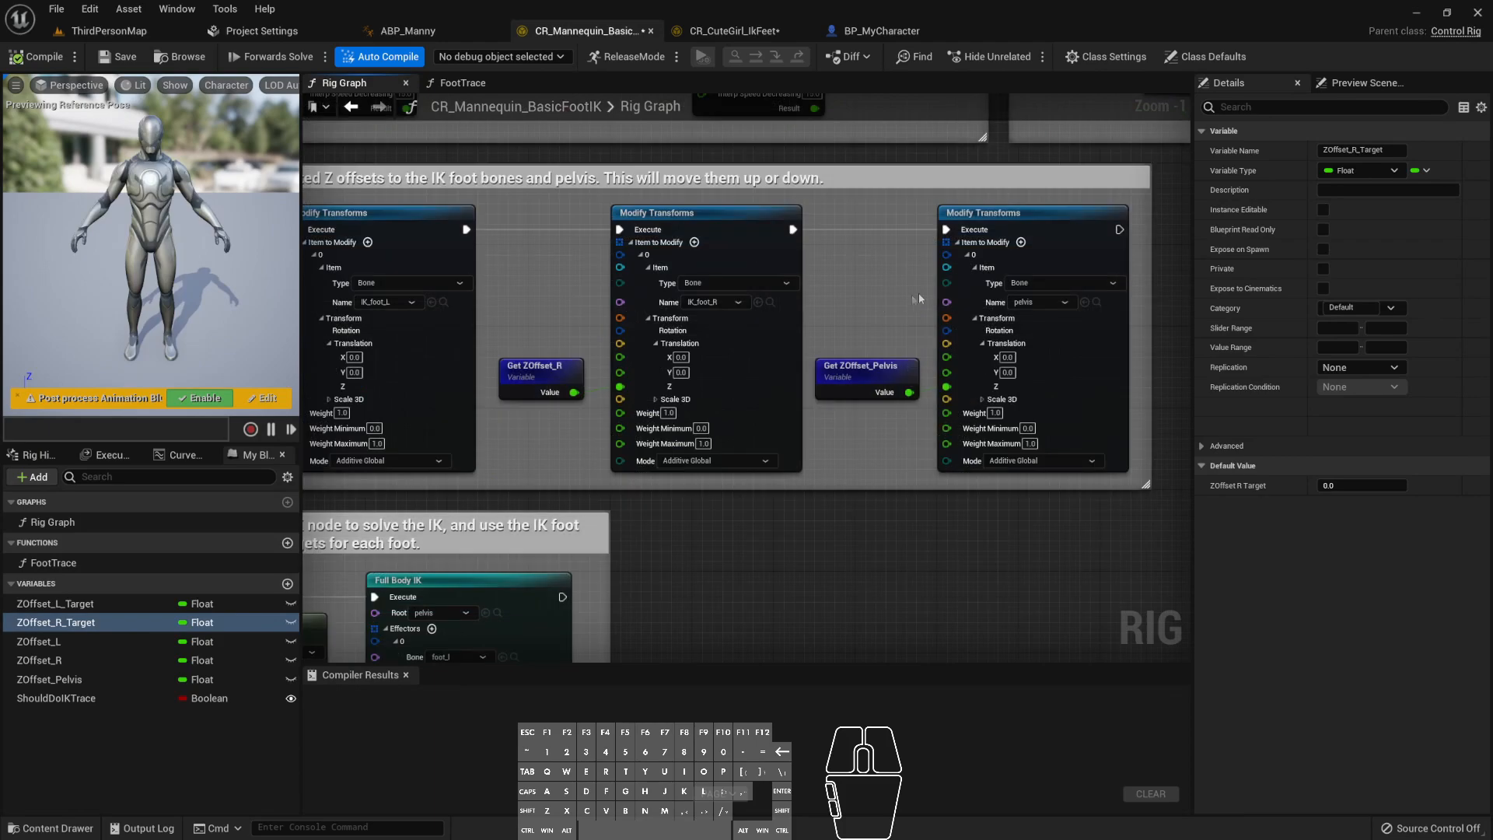
scroll(531, 399, "down", 2)
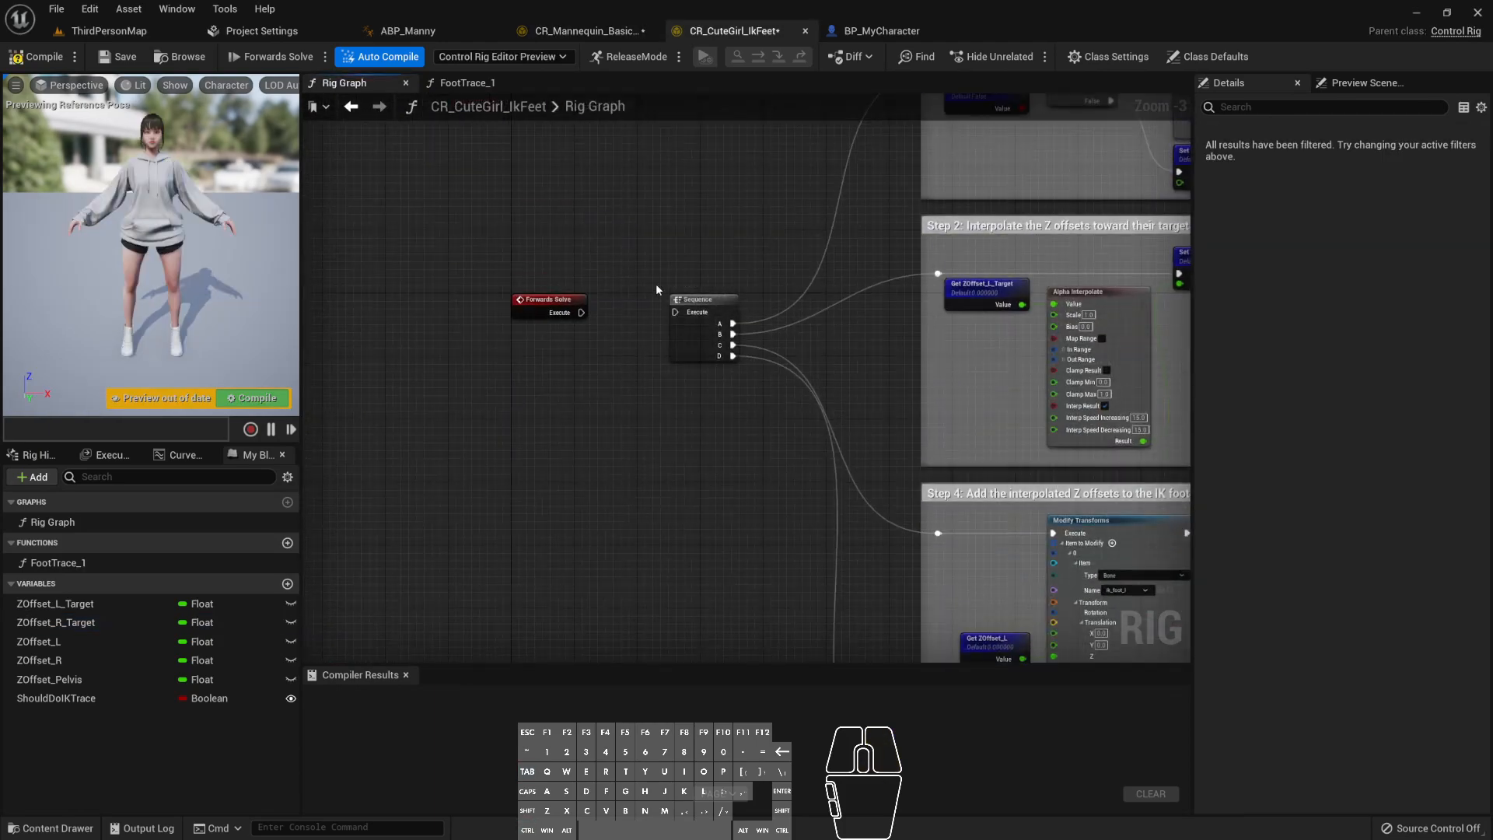
left_click_drag(572, 318, 679, 315)
- Compile and save the CR_CuteGirl_IkFeet control rig
scroll(554, 460, "down", 2)
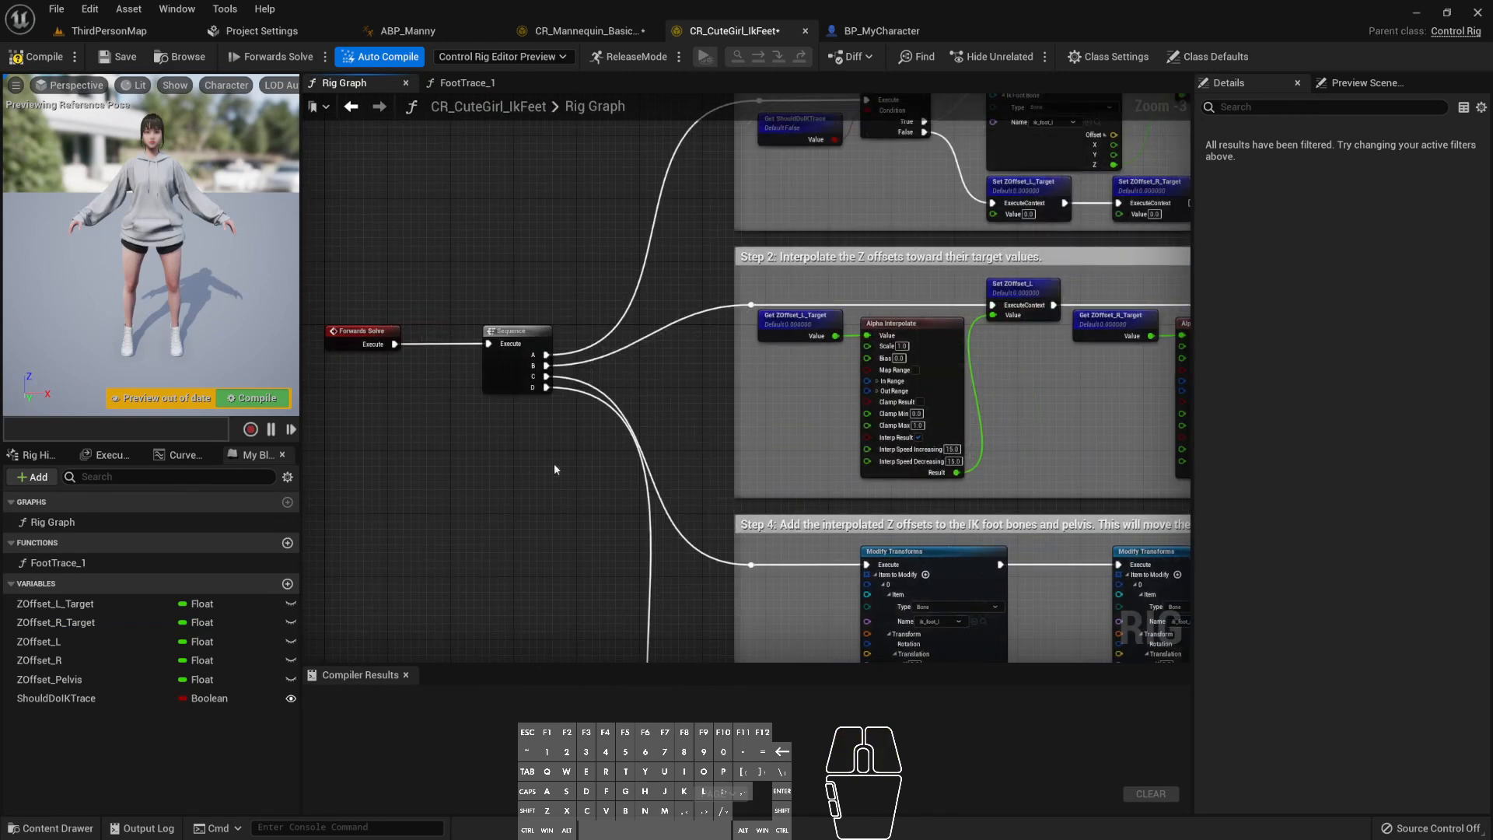
left_click(17, 63)
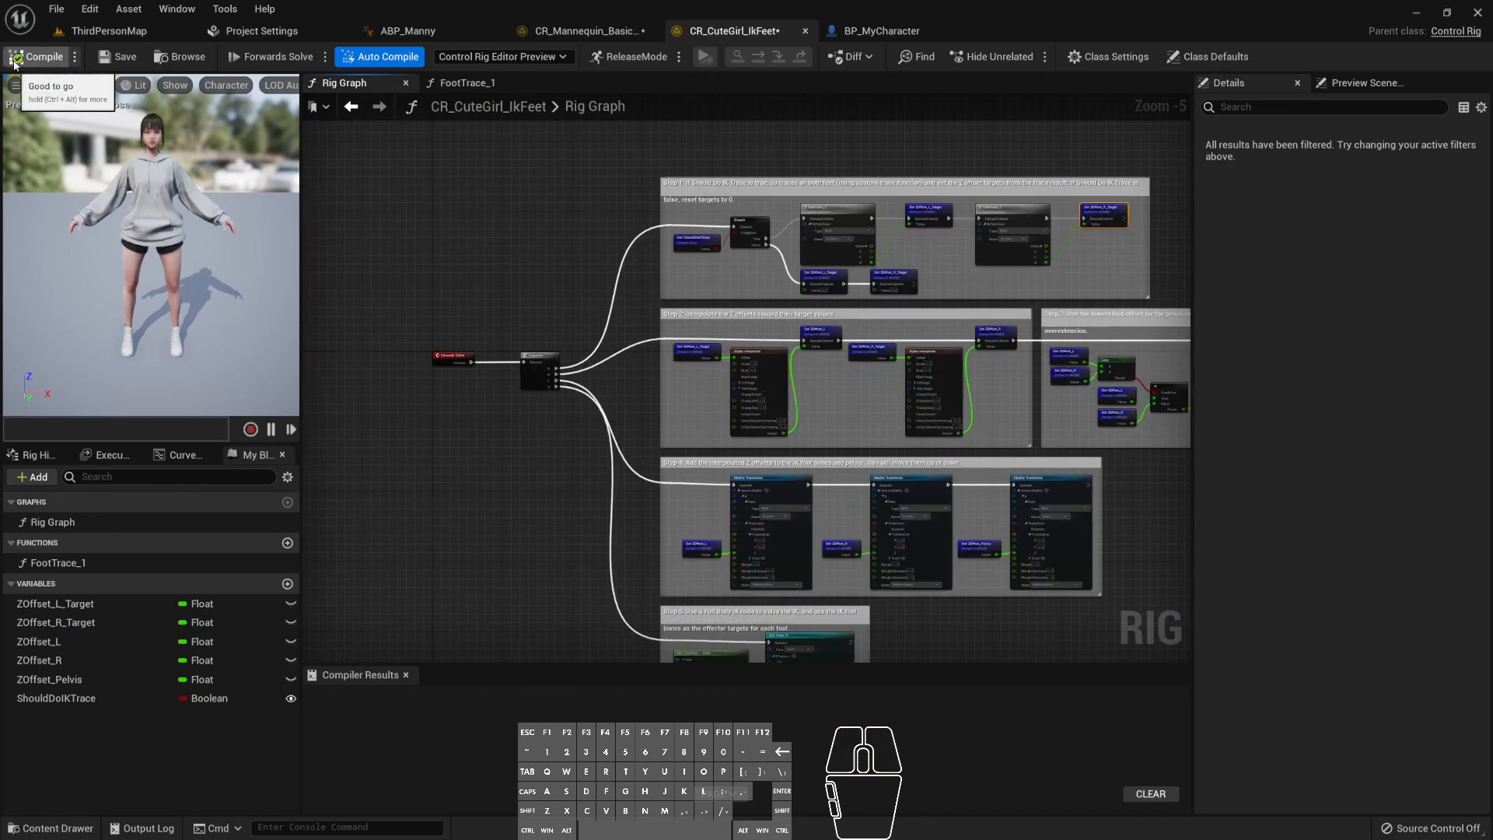
left_click(128, 59)
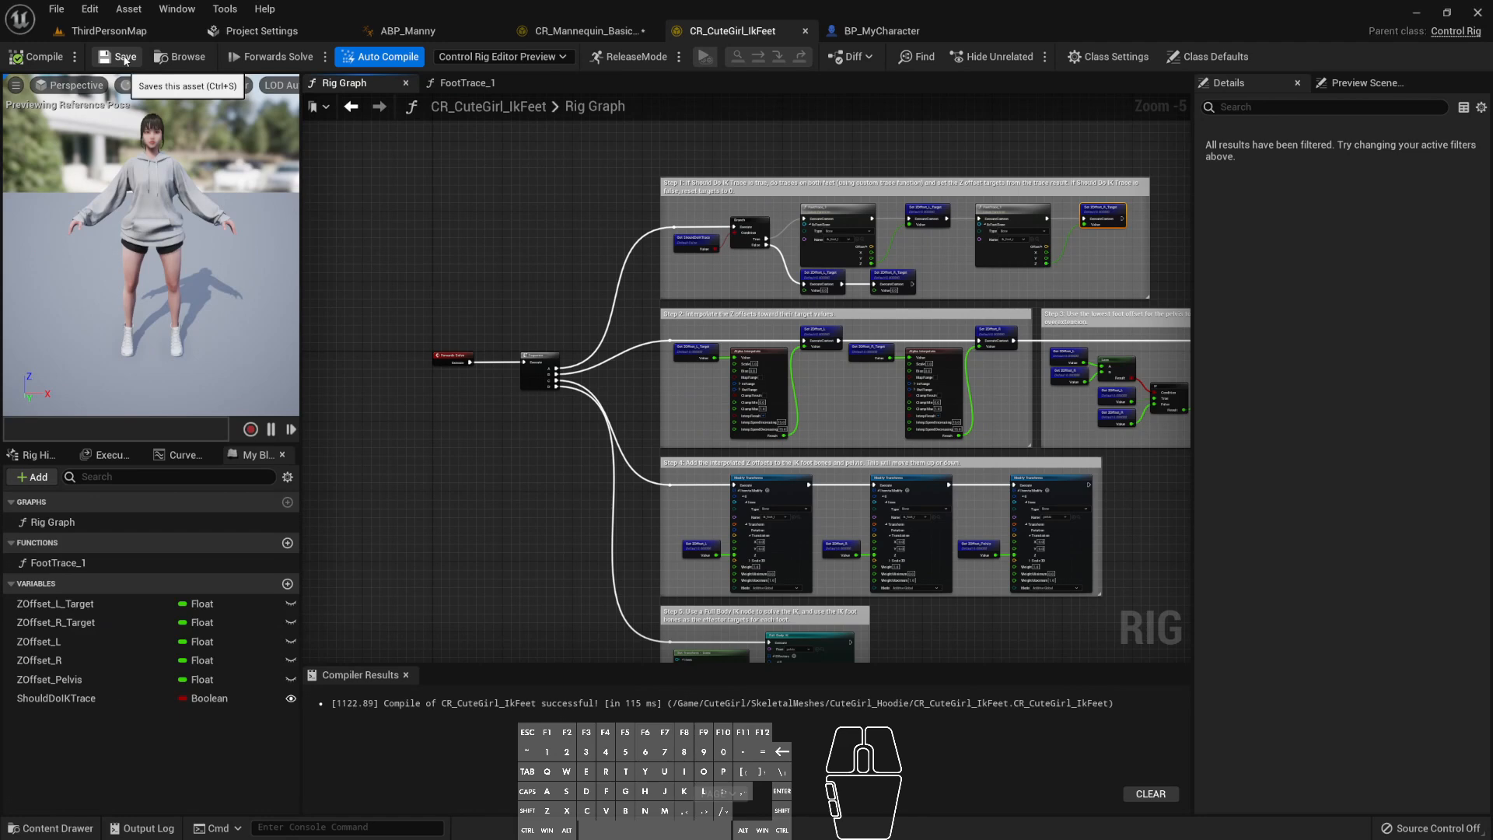
- Rename the FootTrace_1 function to FootTrace, and recompile and save the control rig
left_click(81, 560)
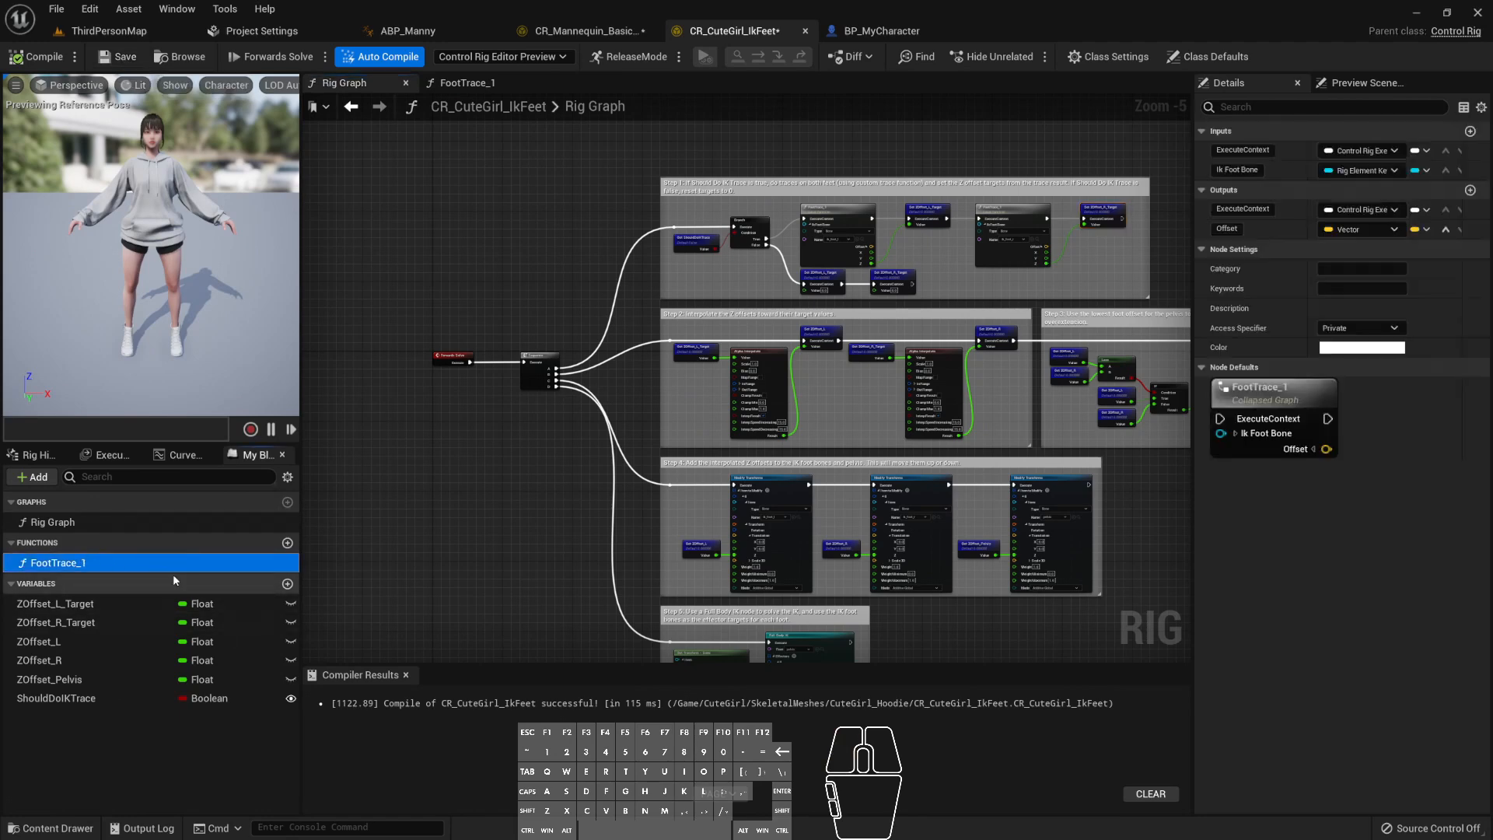
key("F2")
key("Right")
key("BackSpace")
key("BackSpace")
key("Return")
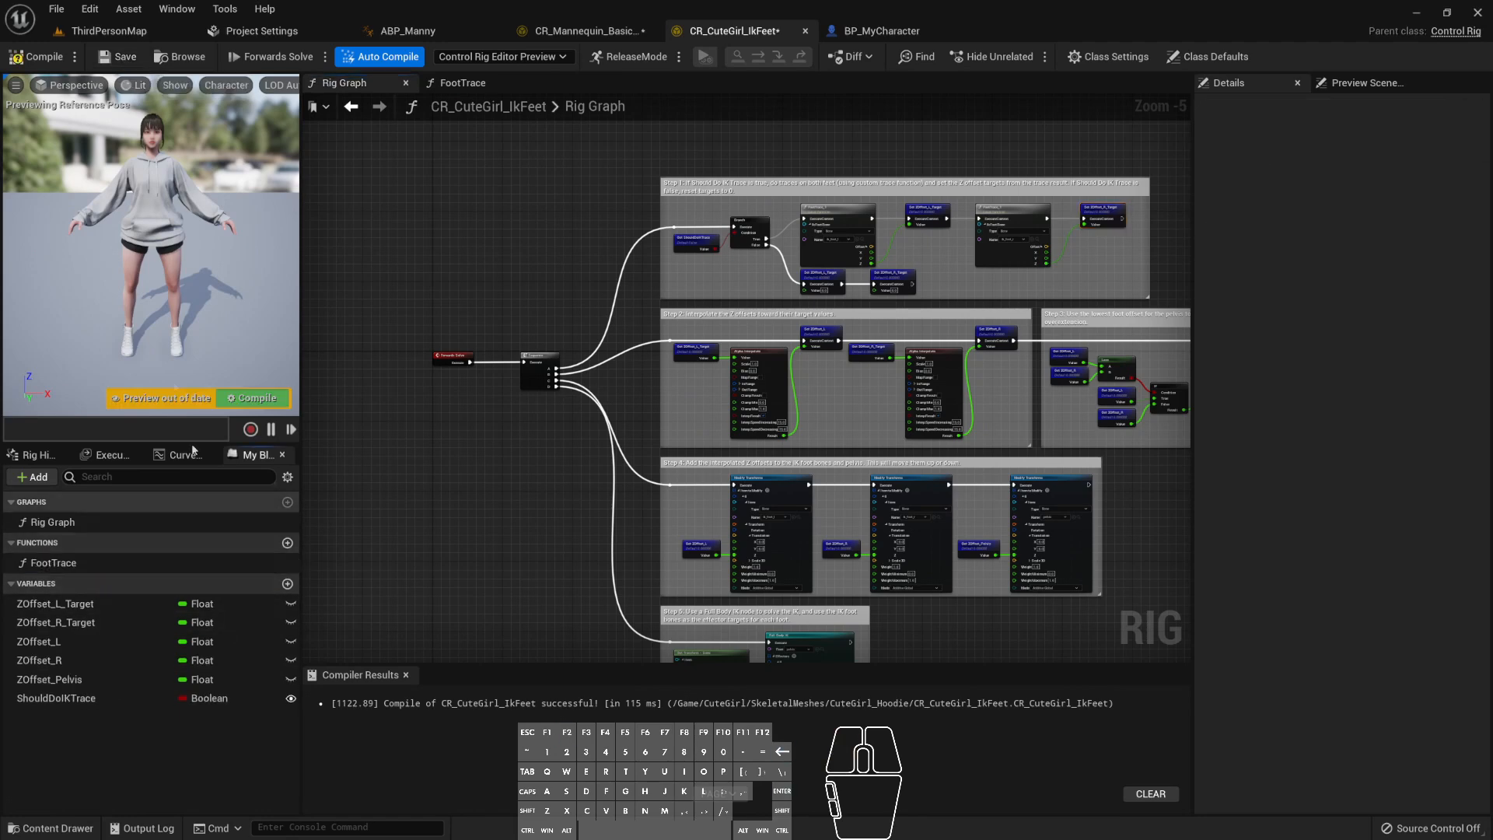
left_click(55, 58)
mouse_move(491, 292)
right_mouse_down()
mouse_move(546, 284)
mouse_move(490, 319)
right_mouse_up()
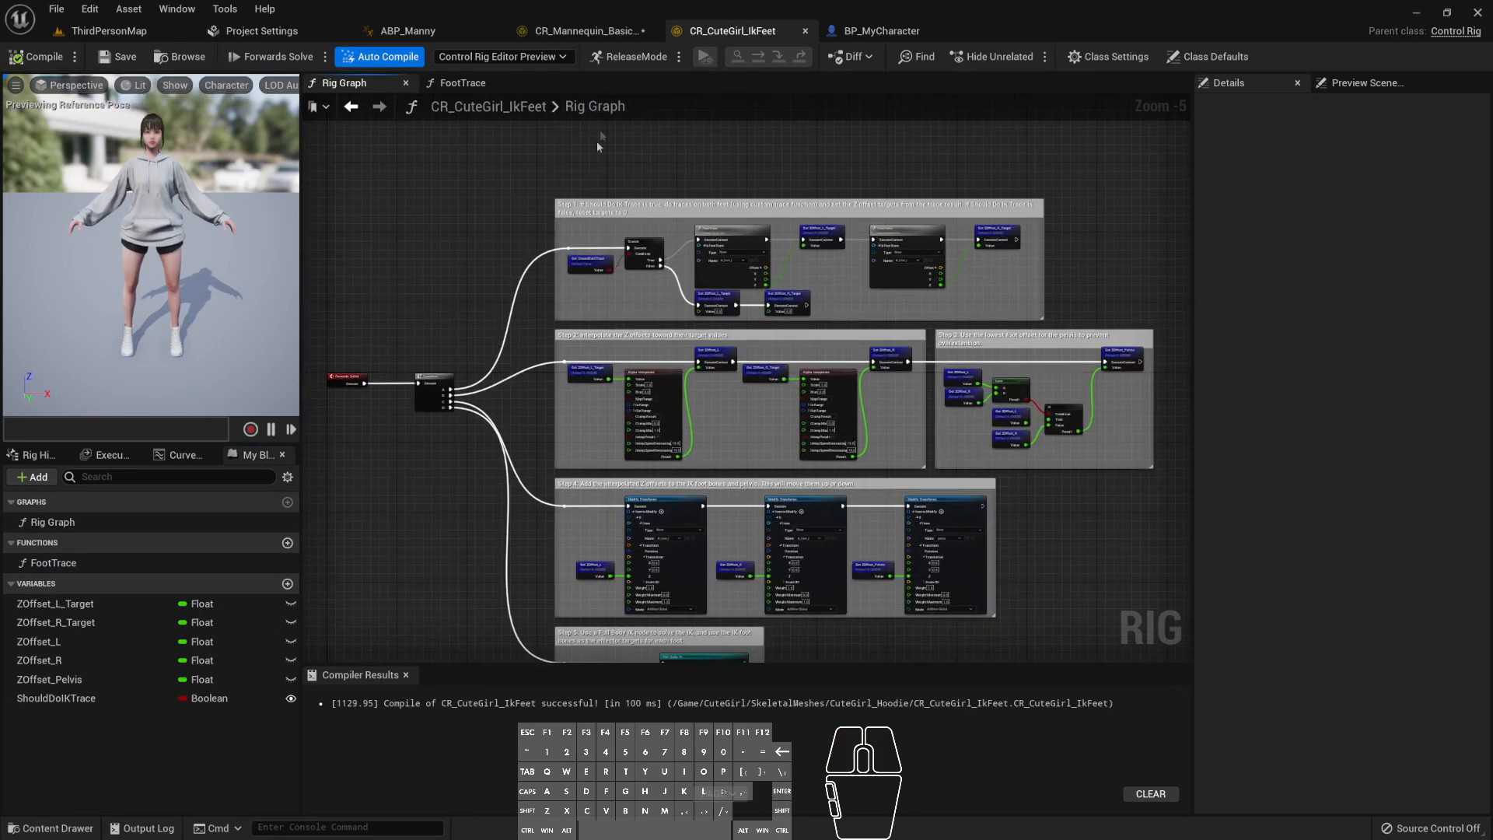
- Review the Control Rig node and its Should Do IKTrace input in the ABP_Manny AnimGraph
left_click(406, 31)
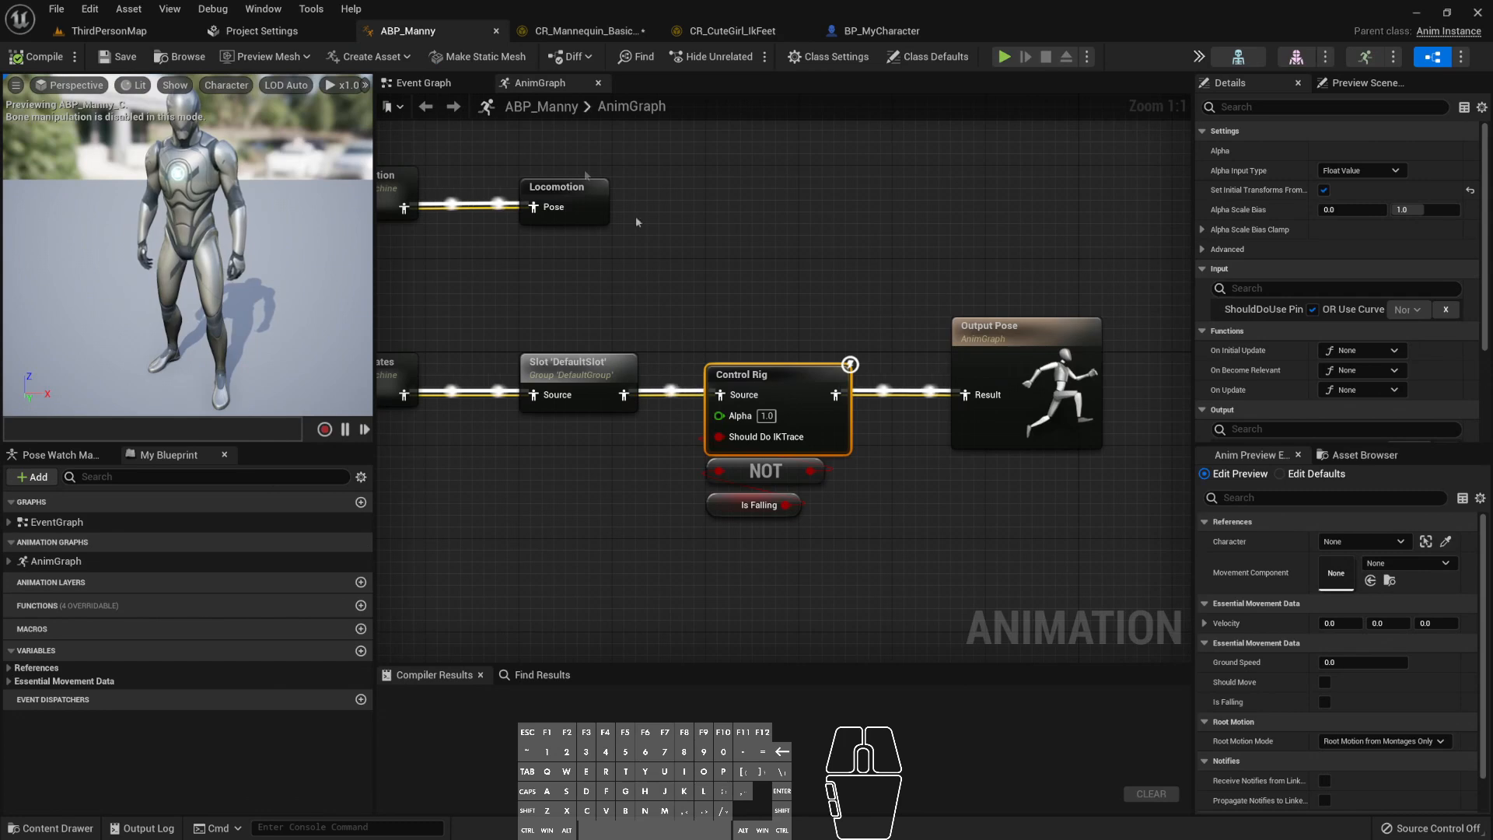
left_click_drag(696, 587, 816, 294)
left_click(769, 436)
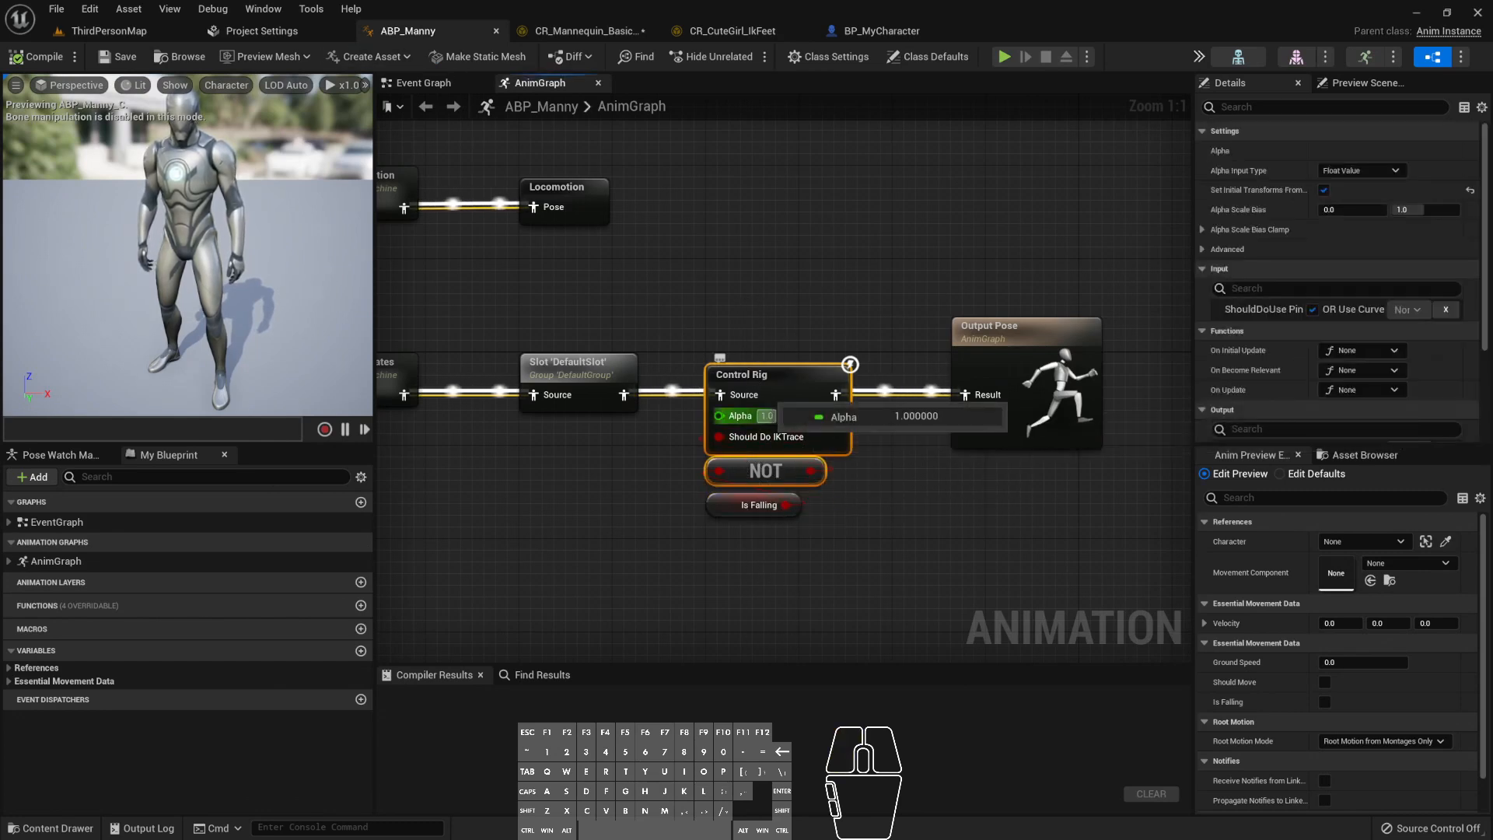
- Open the ABP_ThirdPerson animation blueprint assigned to BP_MyCharacter's mesh and show its AnimGraph
left_click(881, 31)
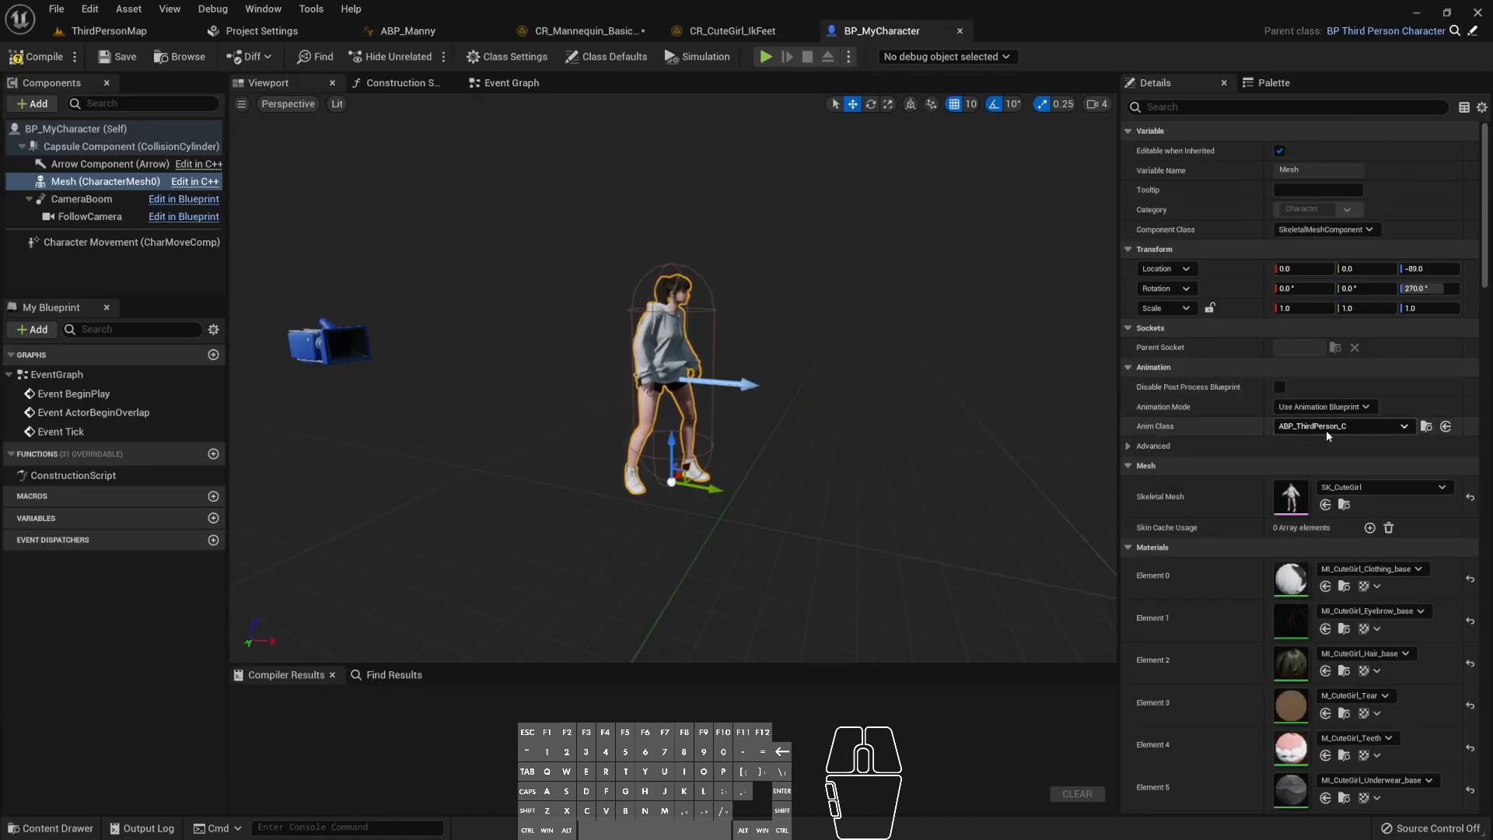
left_click(1426, 426)
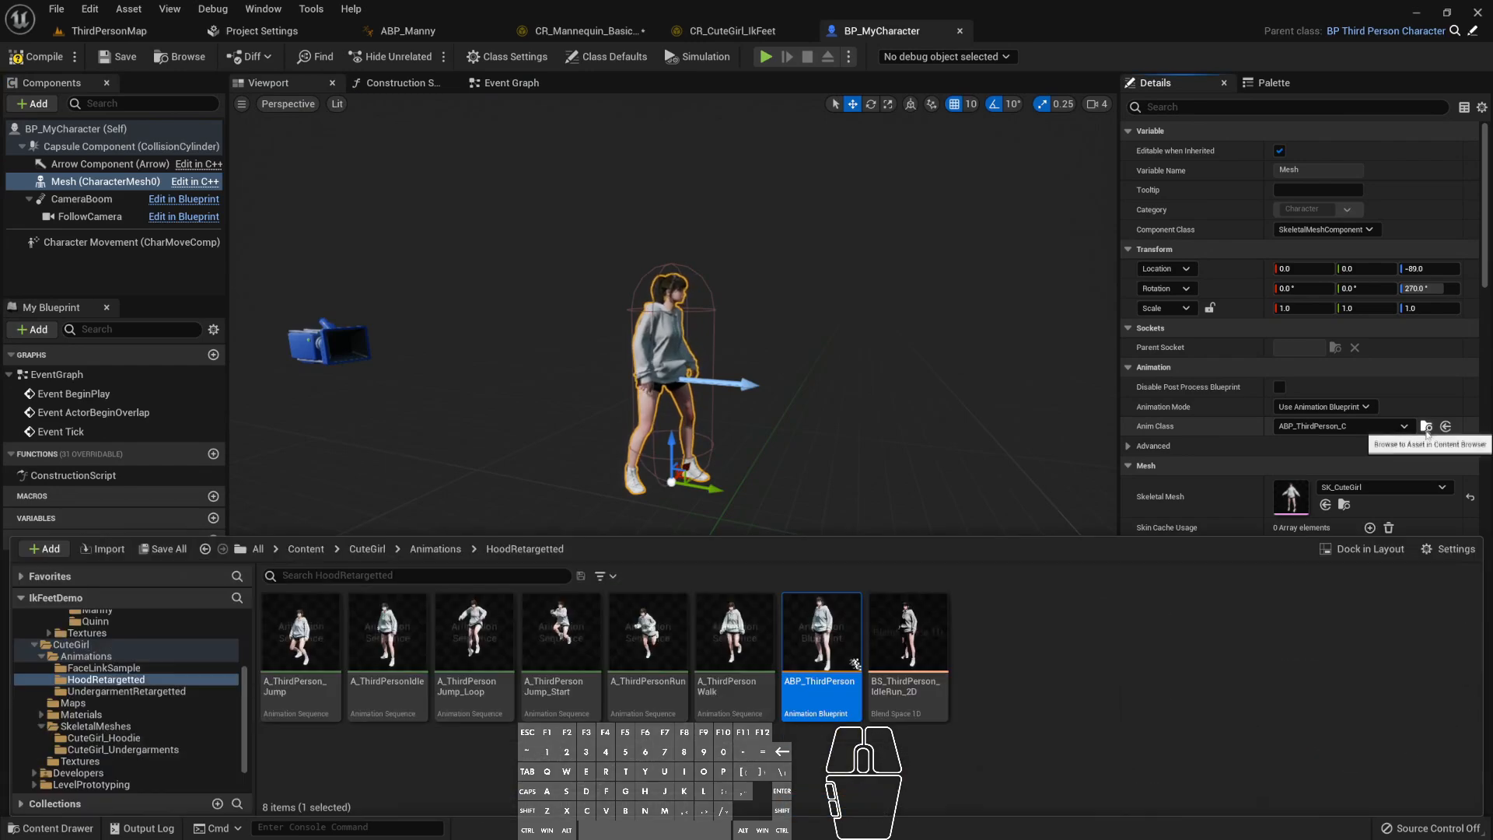
double_click(822, 645)
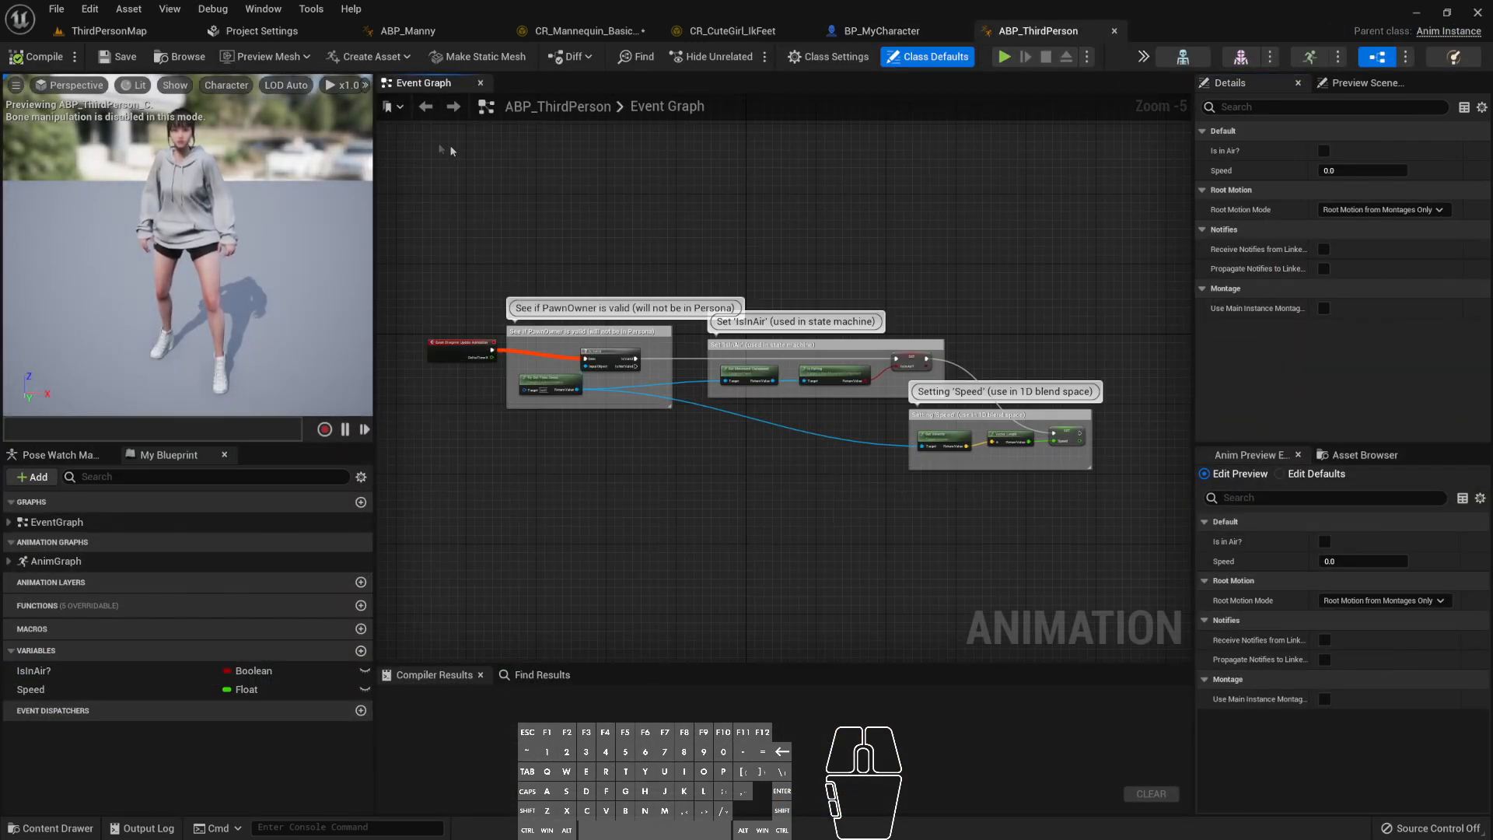
double_click(54, 561)
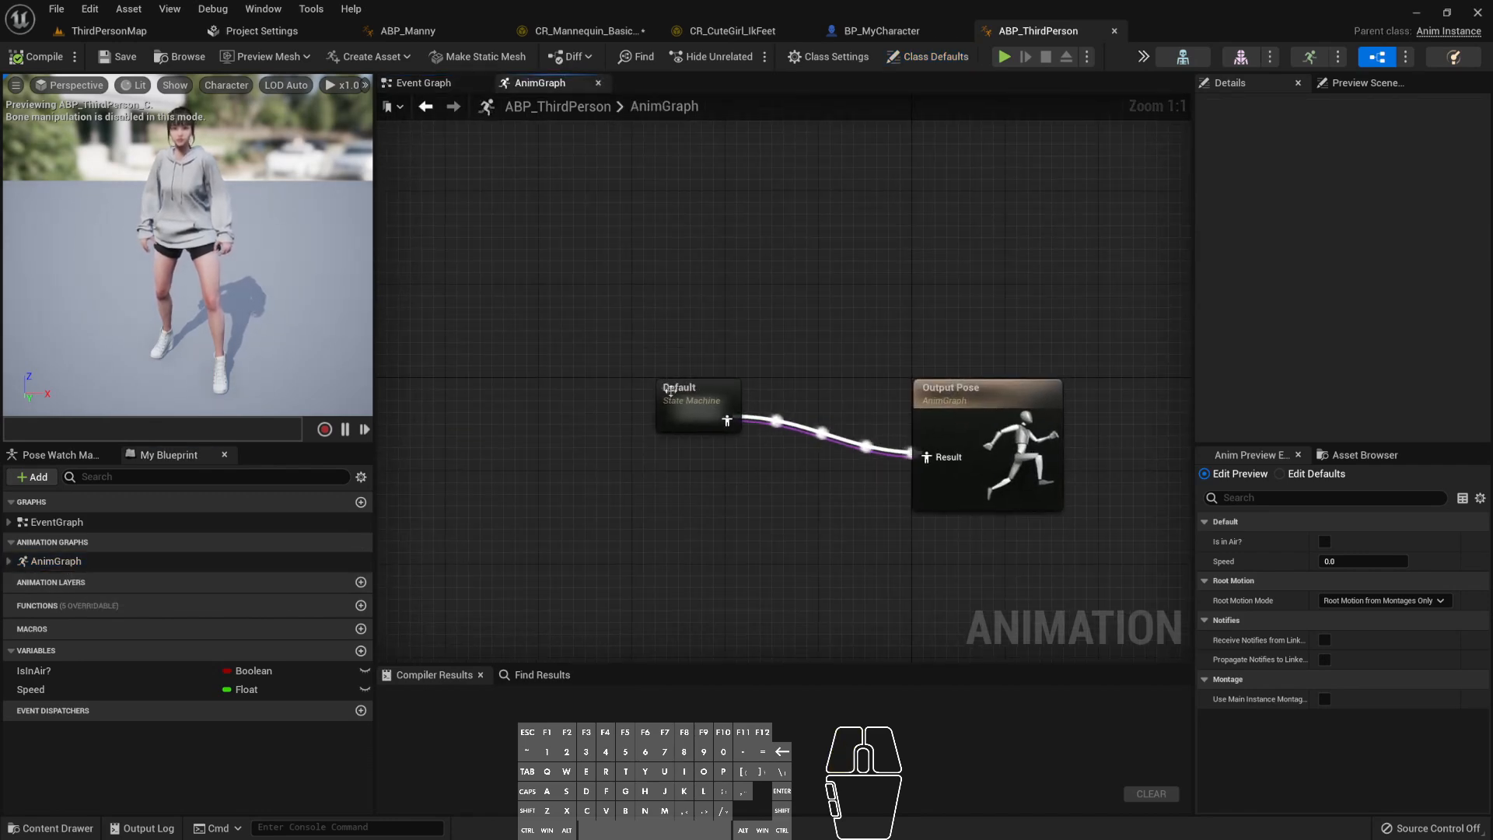
- Inspect the states inside the Default state machine and return to the AnimGraph
left_click(562, 464)
double_click(562, 463)
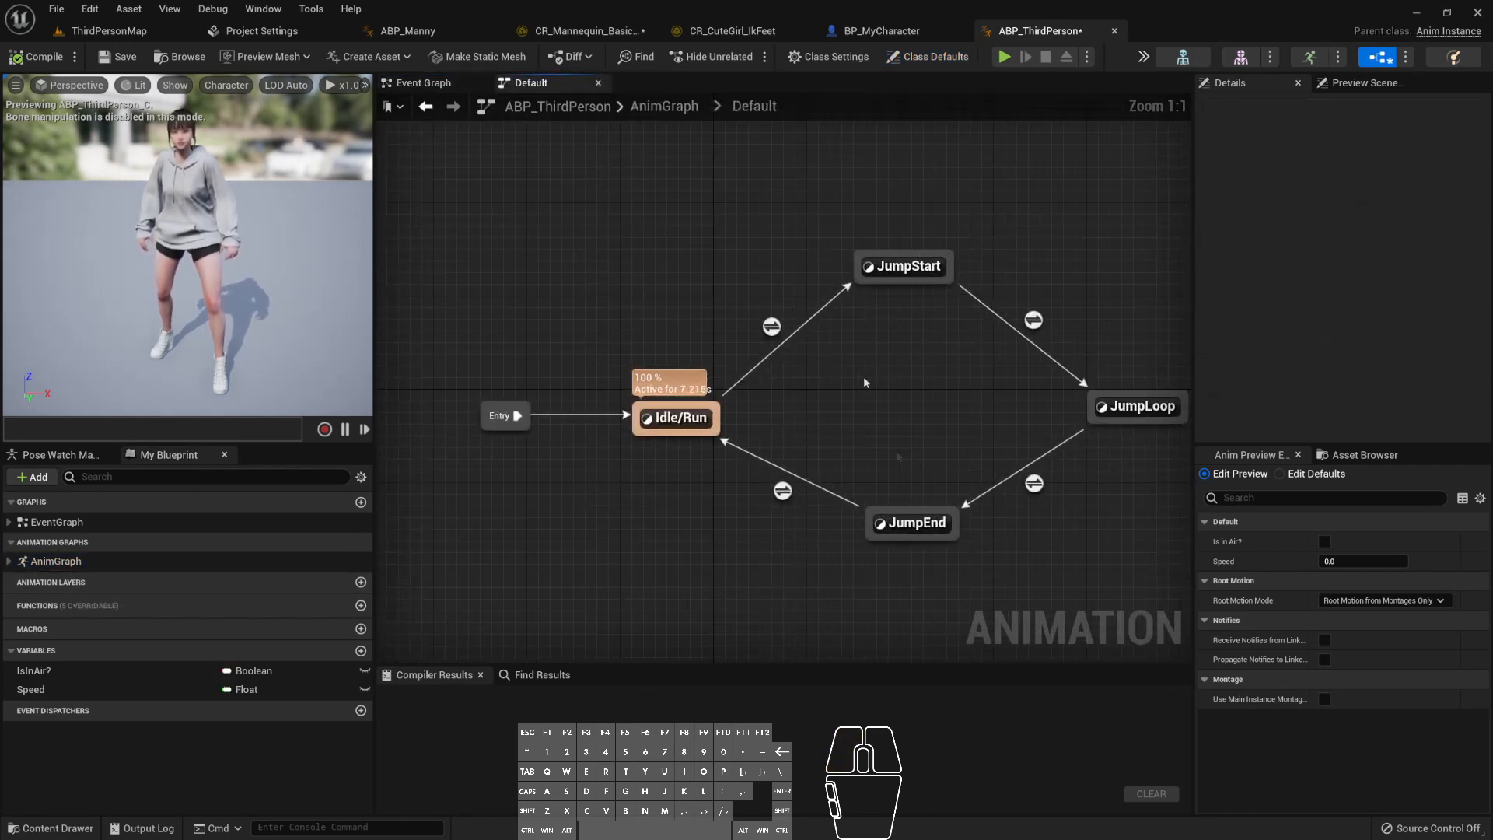
left_click(663, 109)
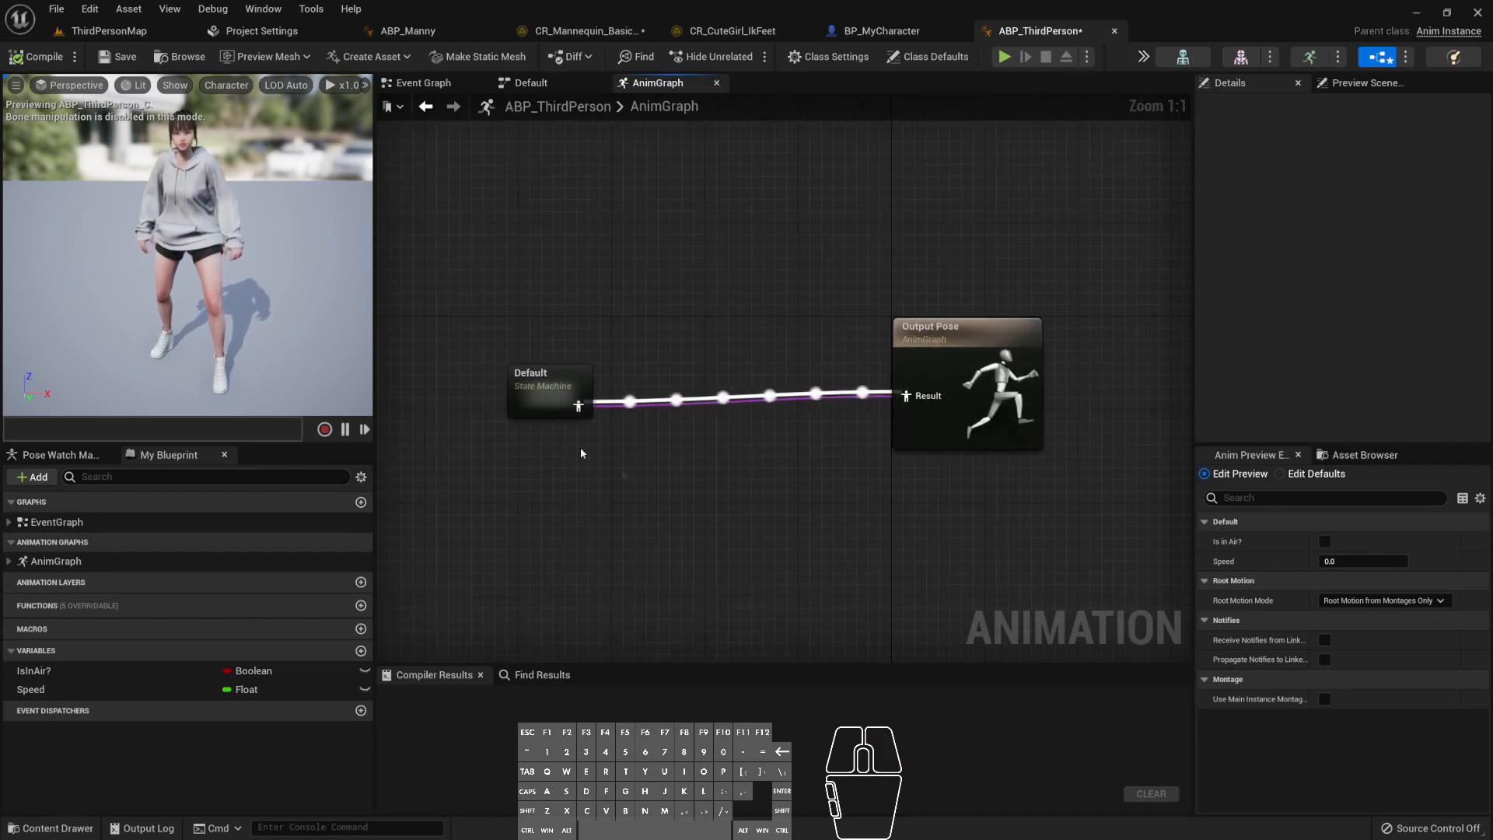
- Add a Control Rig node between the Default state machine and the Output Pose, making room for it by repositioning the nodes
left_click(533, 398)
left_click_drag(534, 398, 633, 426)
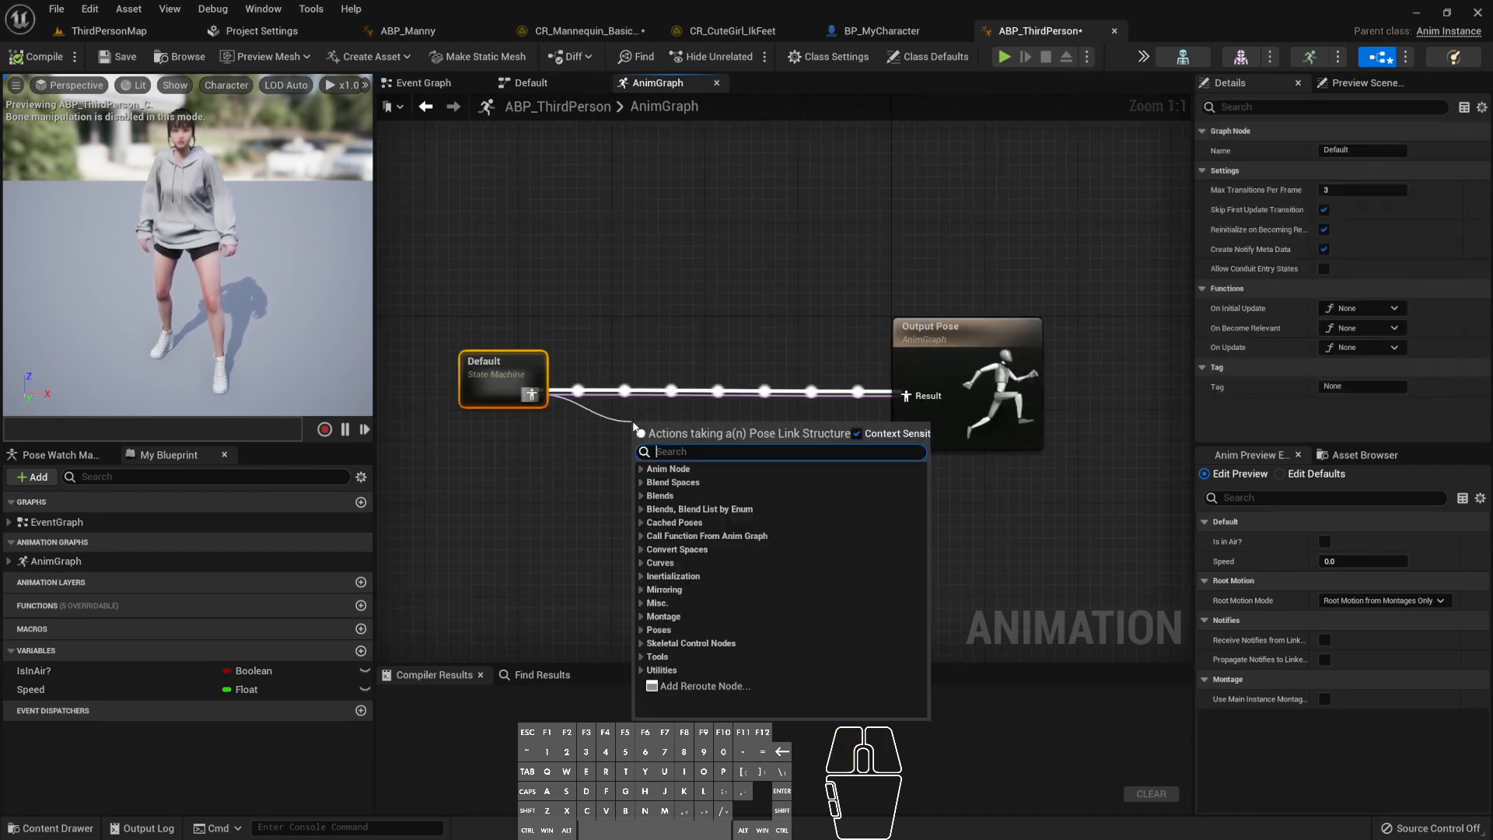
type("control rig")
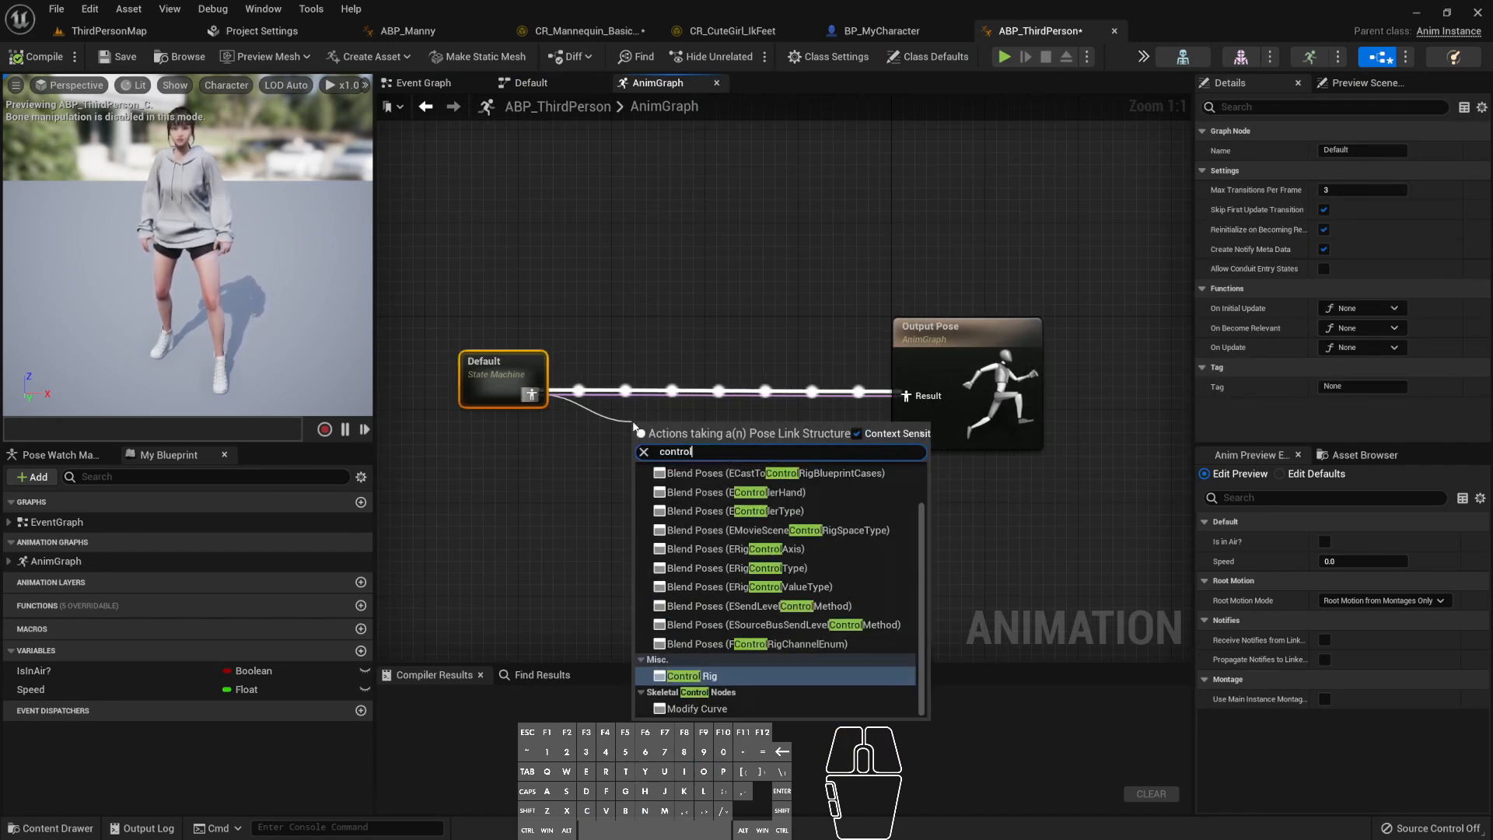
key("Return")
left_click_drag(697, 429, 708, 369)
- Assign CR_CuteGirl_IkFeet as the Control Rig node's class in ABP_ThirdPerson, using ABP_Manny's node as reference, and compile the blueprint
scroll(1332, 330, "down", 3)
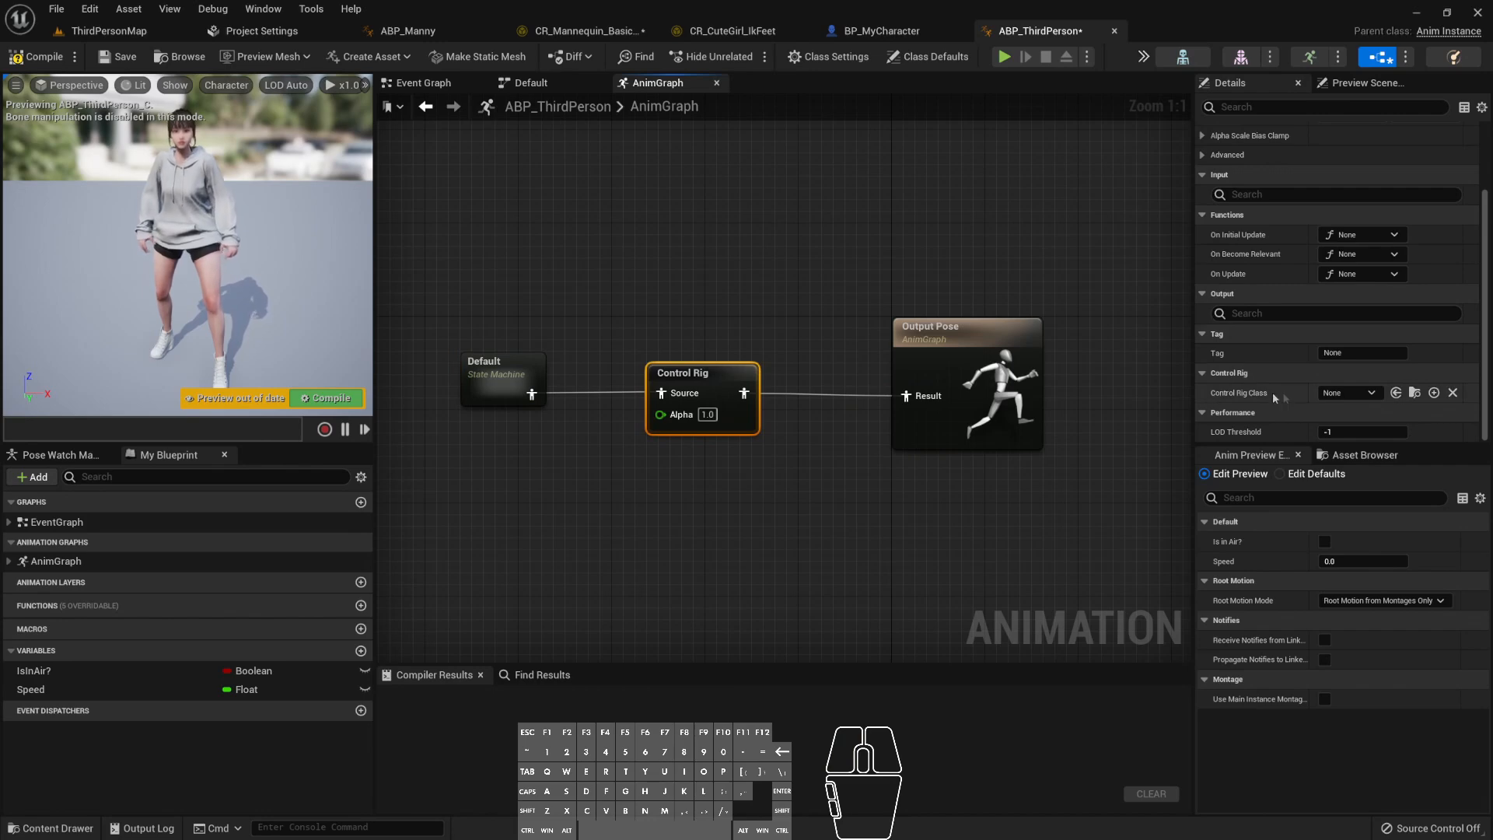
left_click(599, 31)
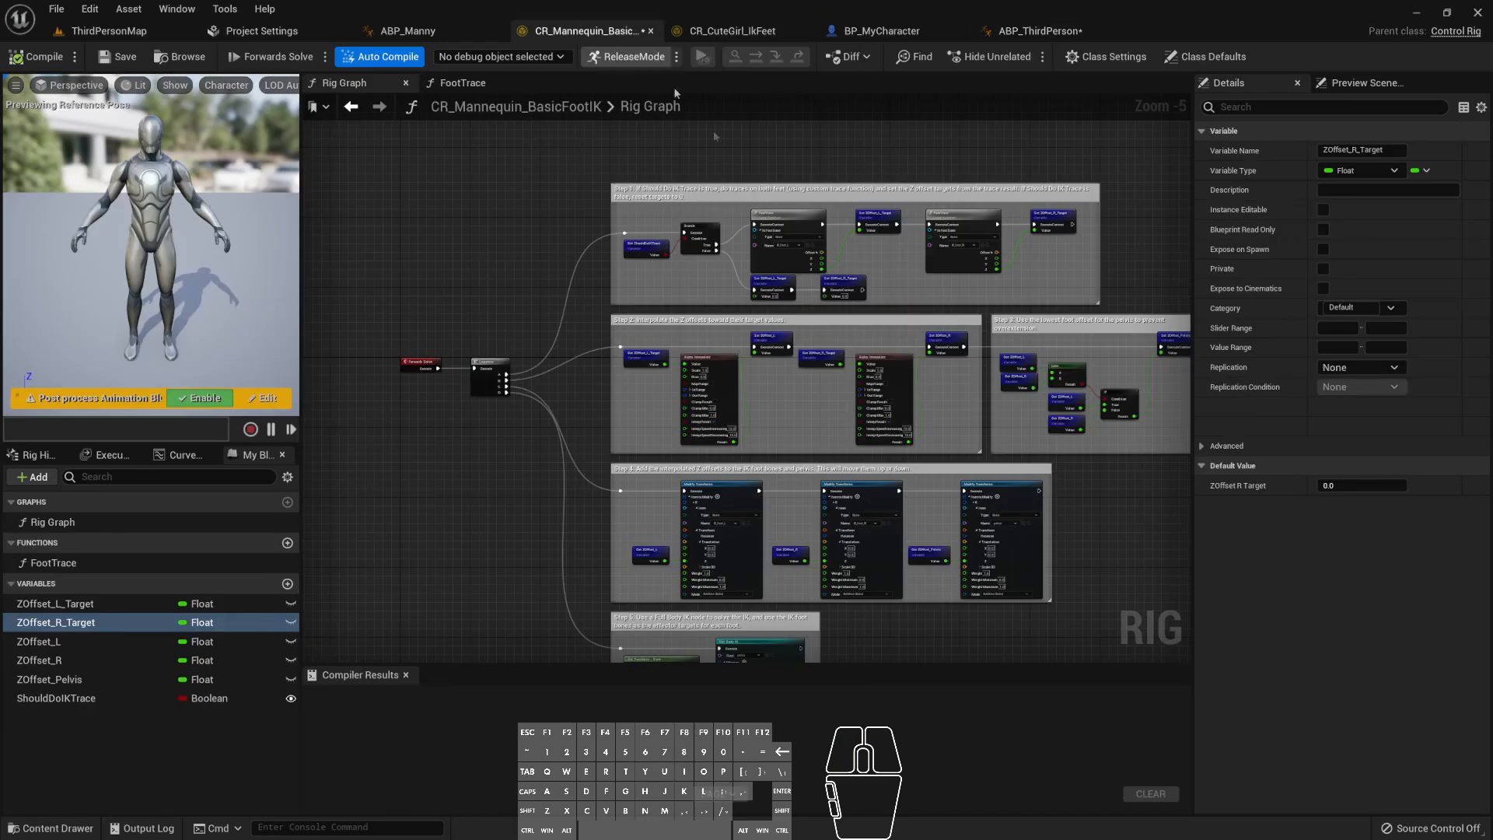
left_click(409, 30)
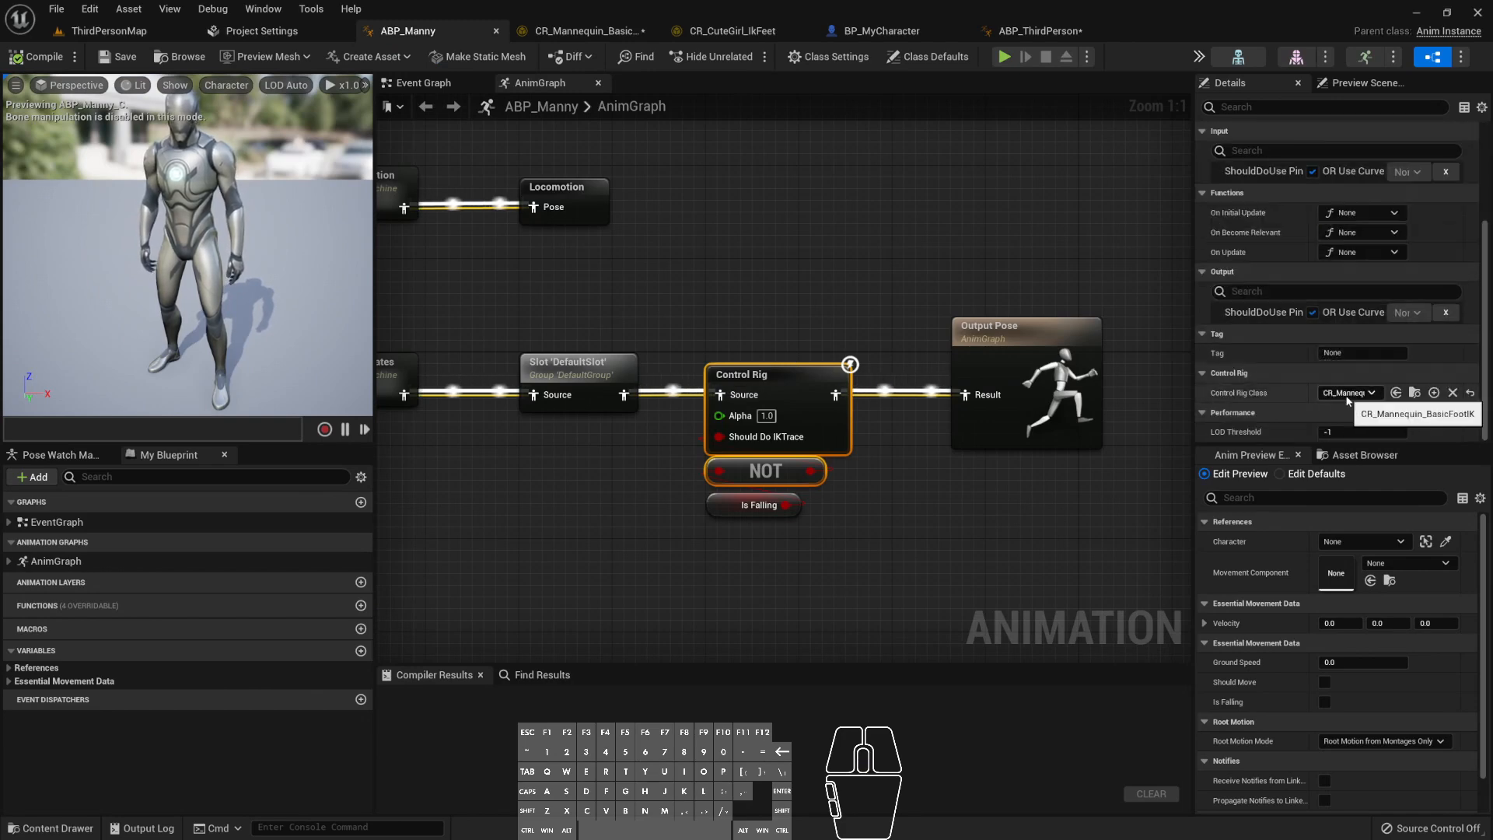
left_click(1035, 30)
left_click(1343, 379)
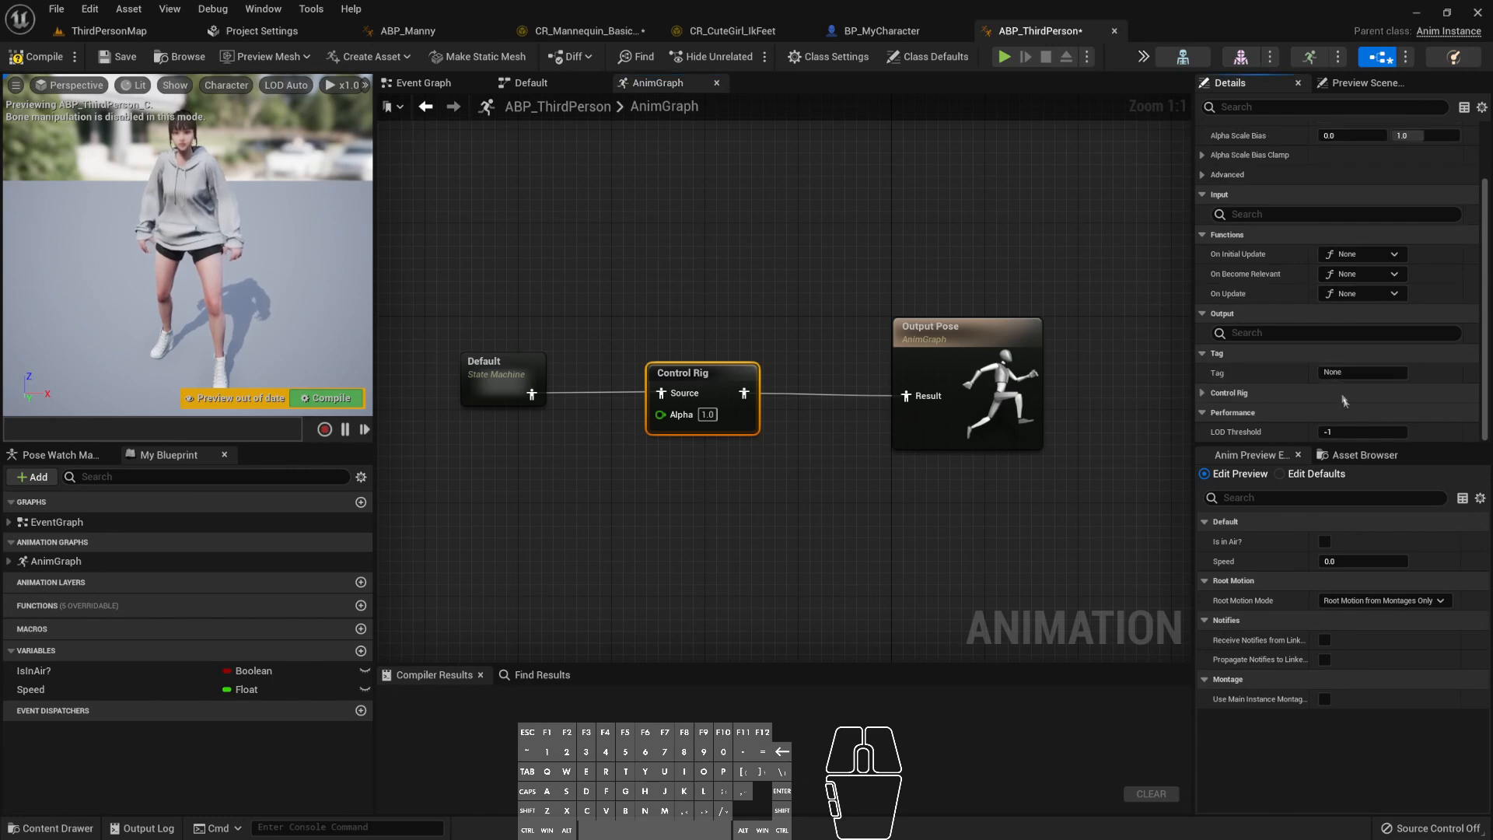
left_click(1240, 393)
left_click(1345, 412)
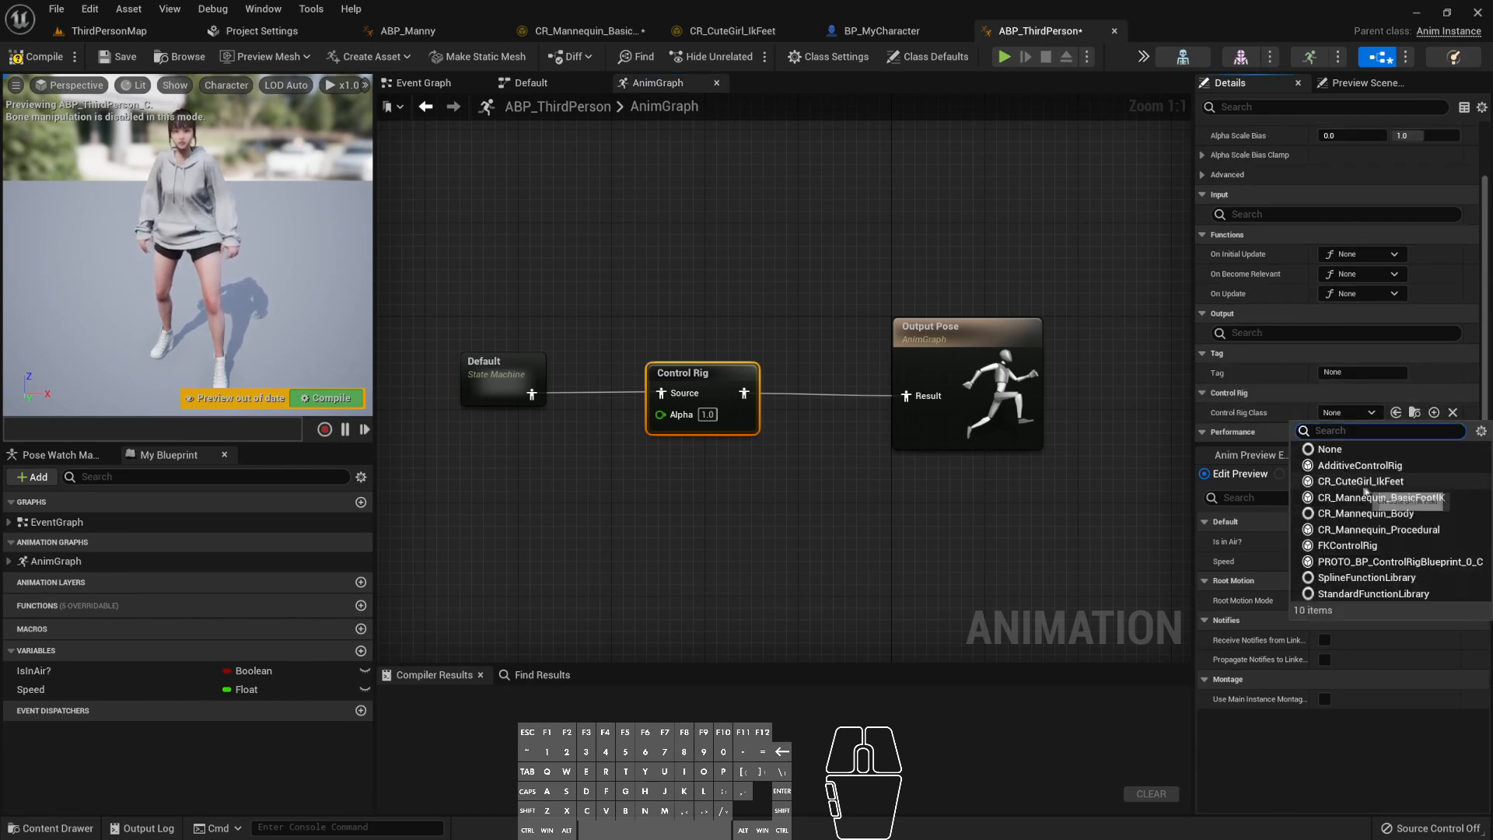
left_click(1343, 481)
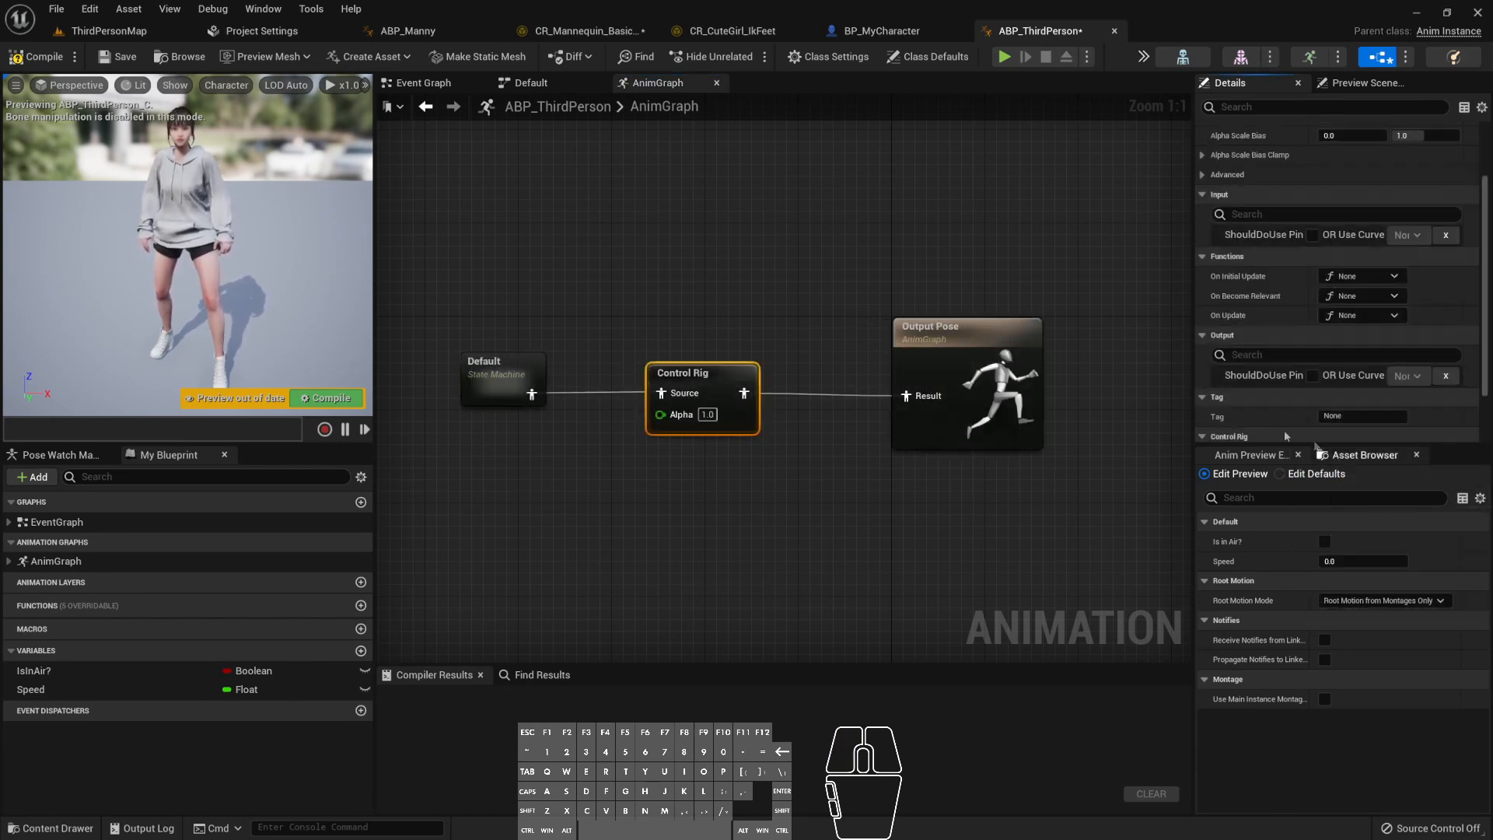
left_click(34, 56)
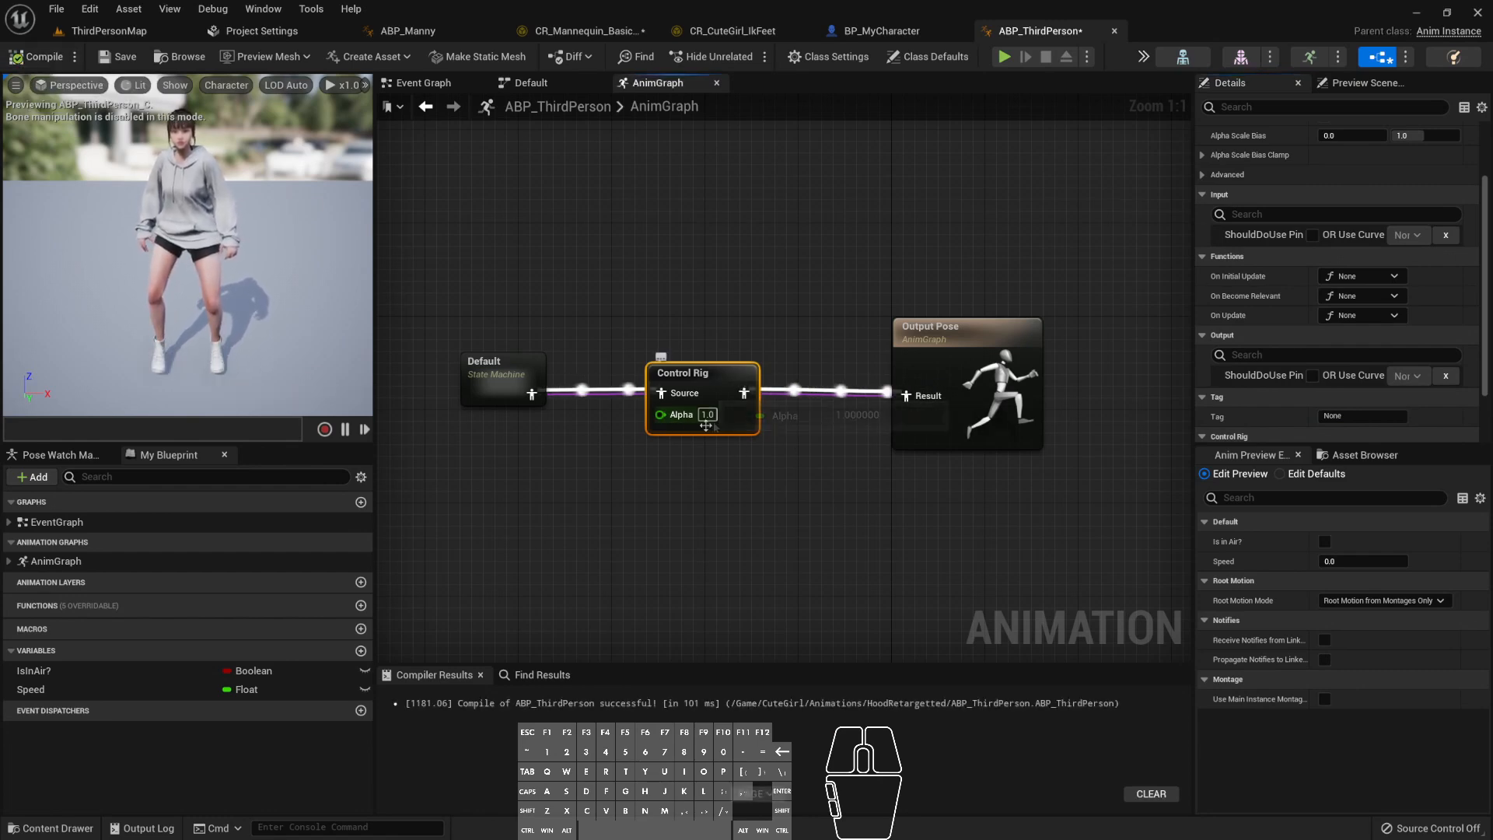
- Expose the ShouldDoIKTrace input as a pin on ABP_ThirdPerson's Control Rig node, as in ABP_Manny, and enable it
scroll(1256, 269, "up", 2)
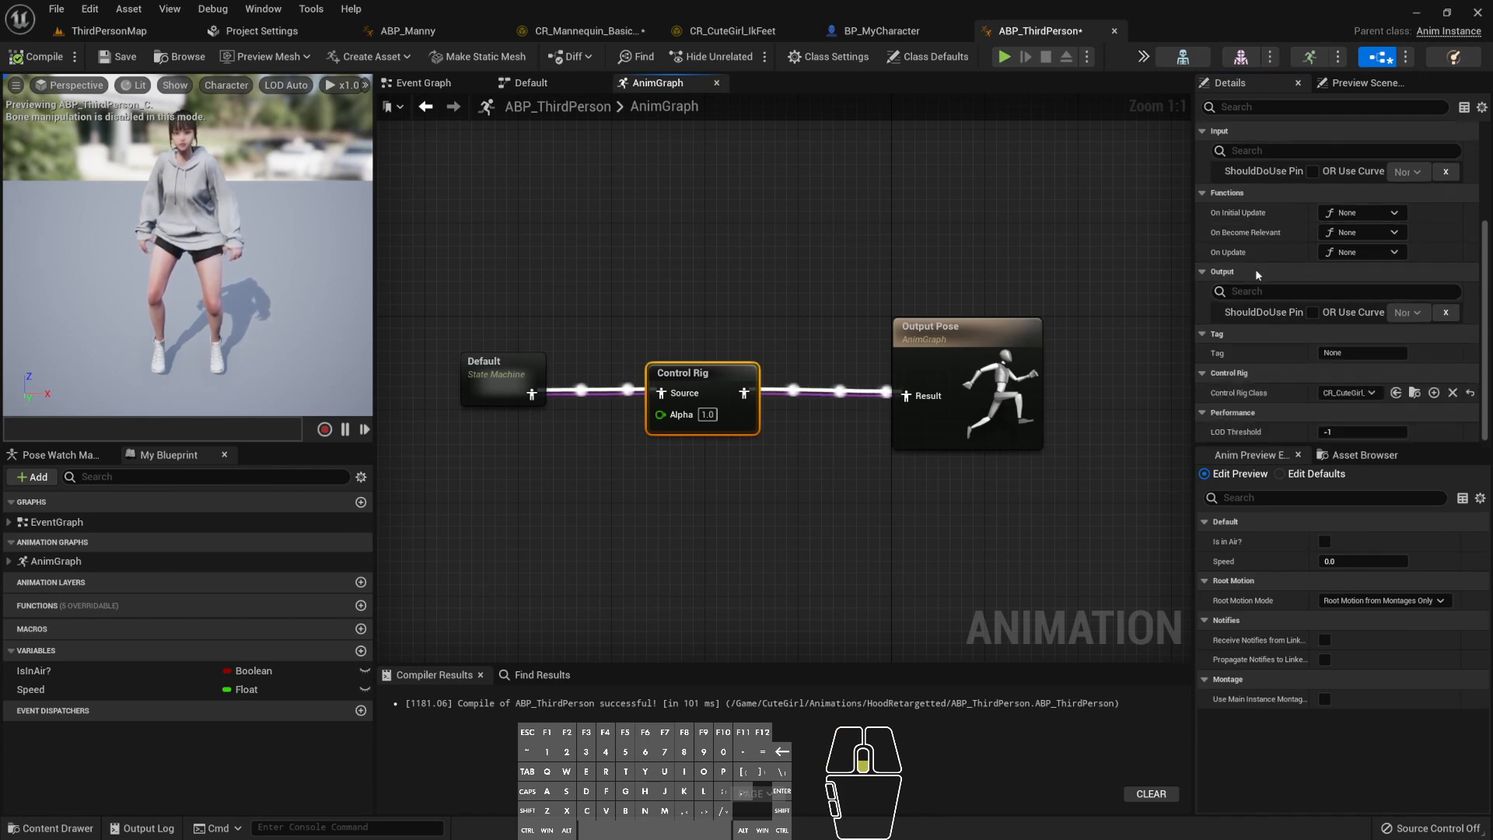
scroll(1243, 303, "down", 1)
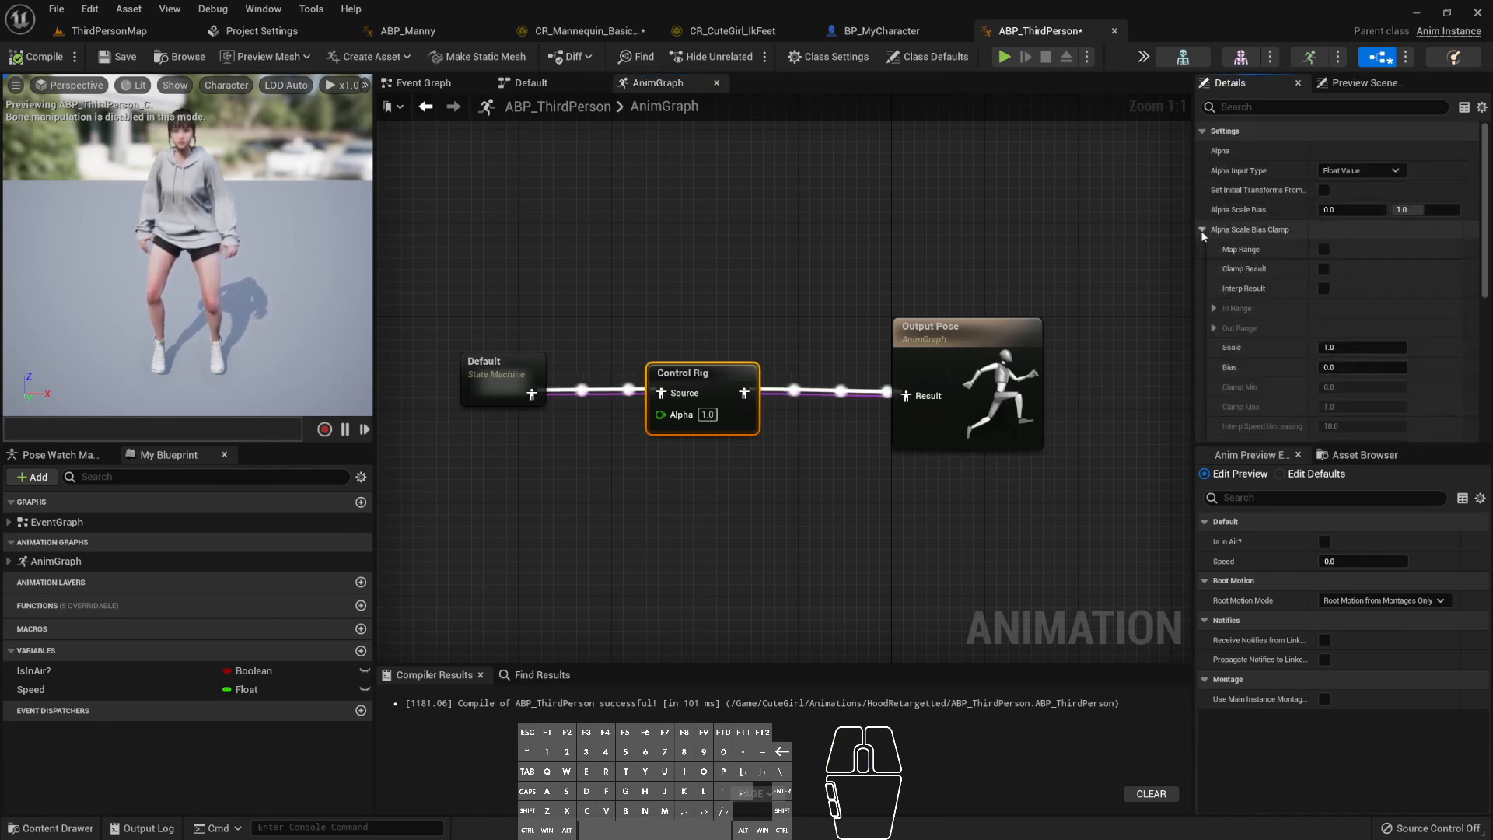
scroll(1221, 279, "down", 3)
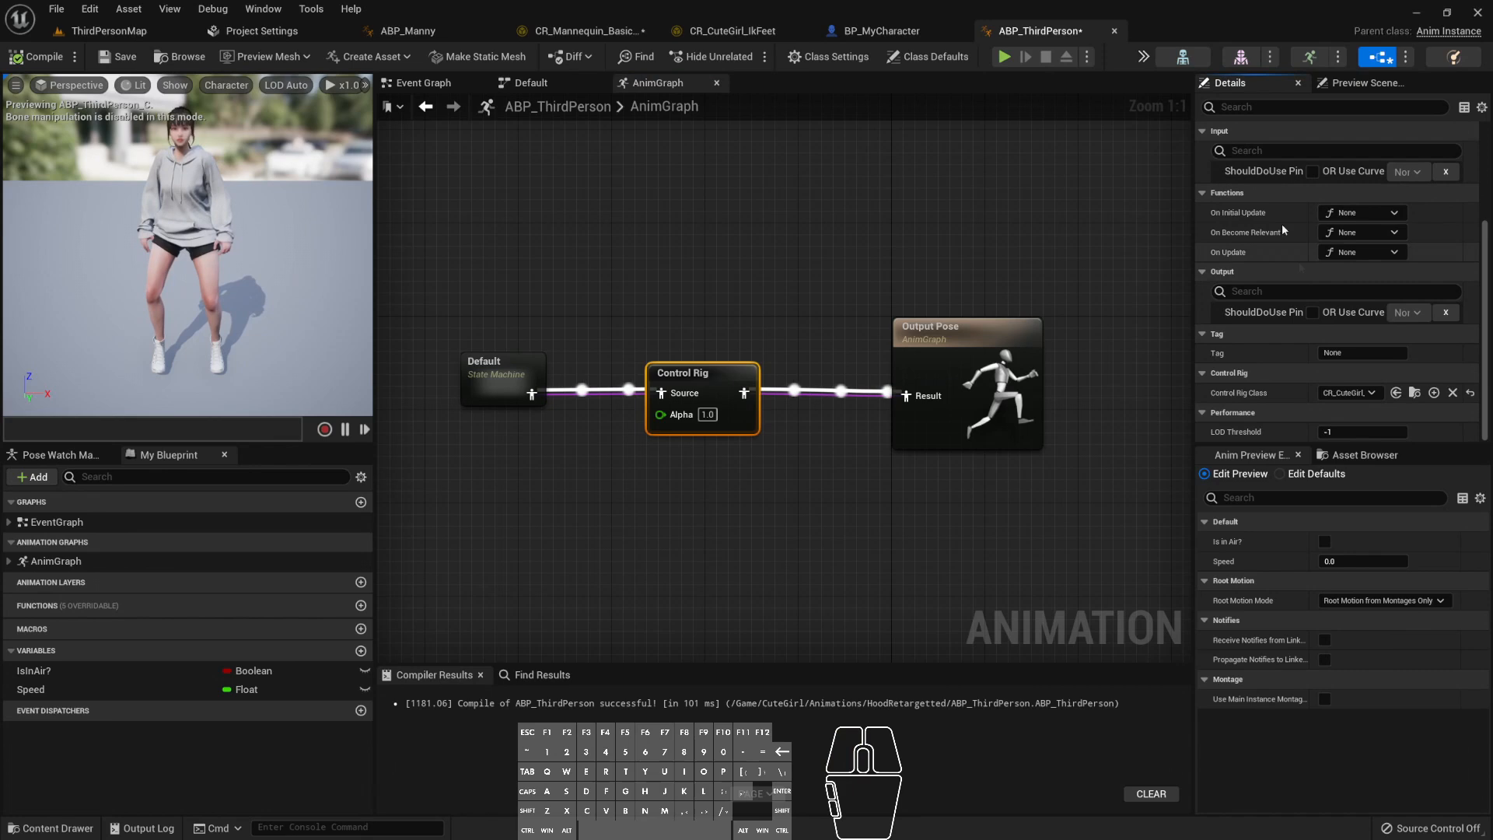
left_click(412, 30)
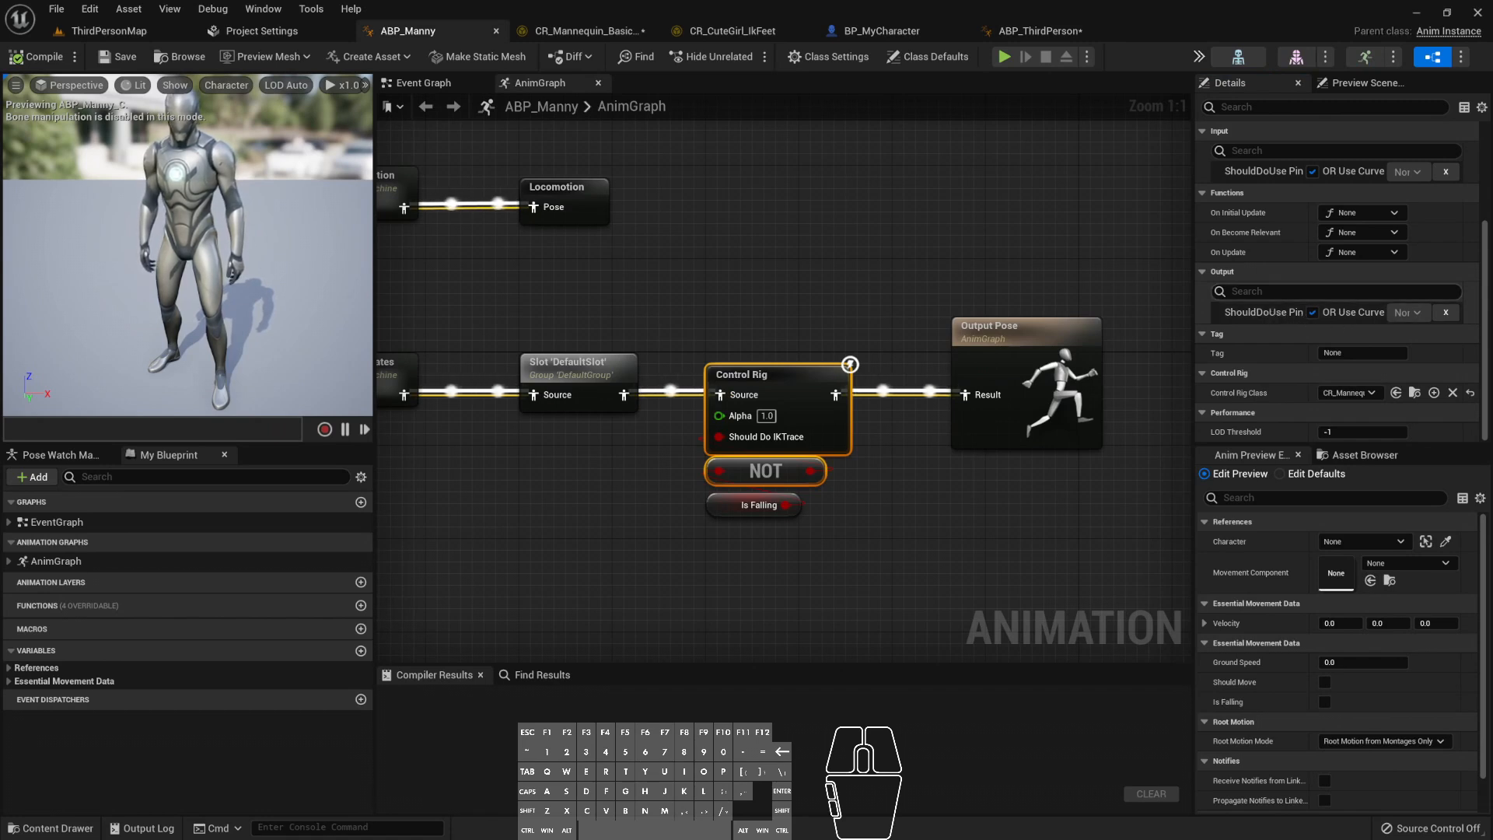
scroll(1387, 312, "up", 5)
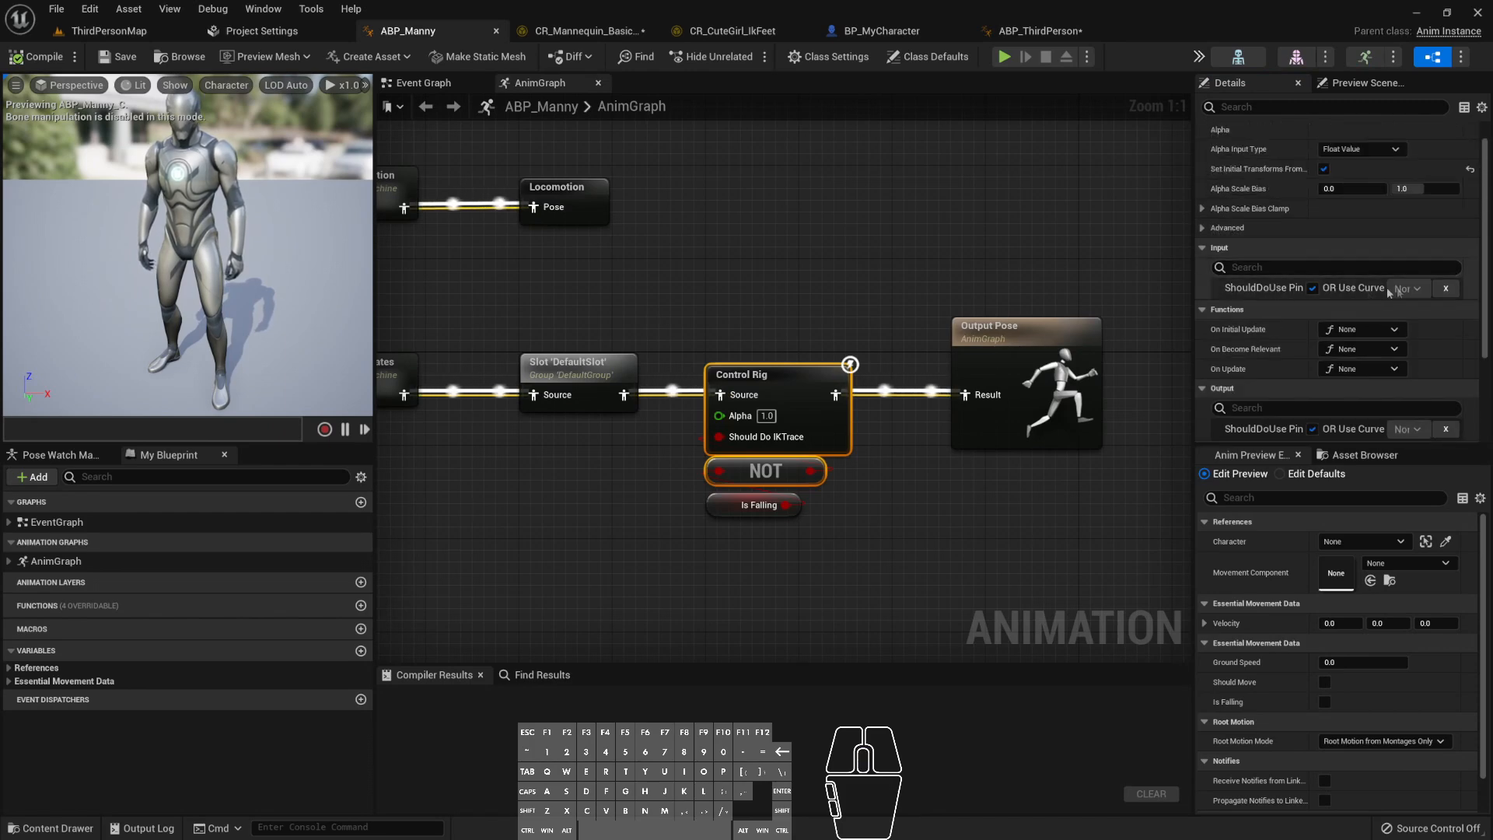
left_click(1352, 286)
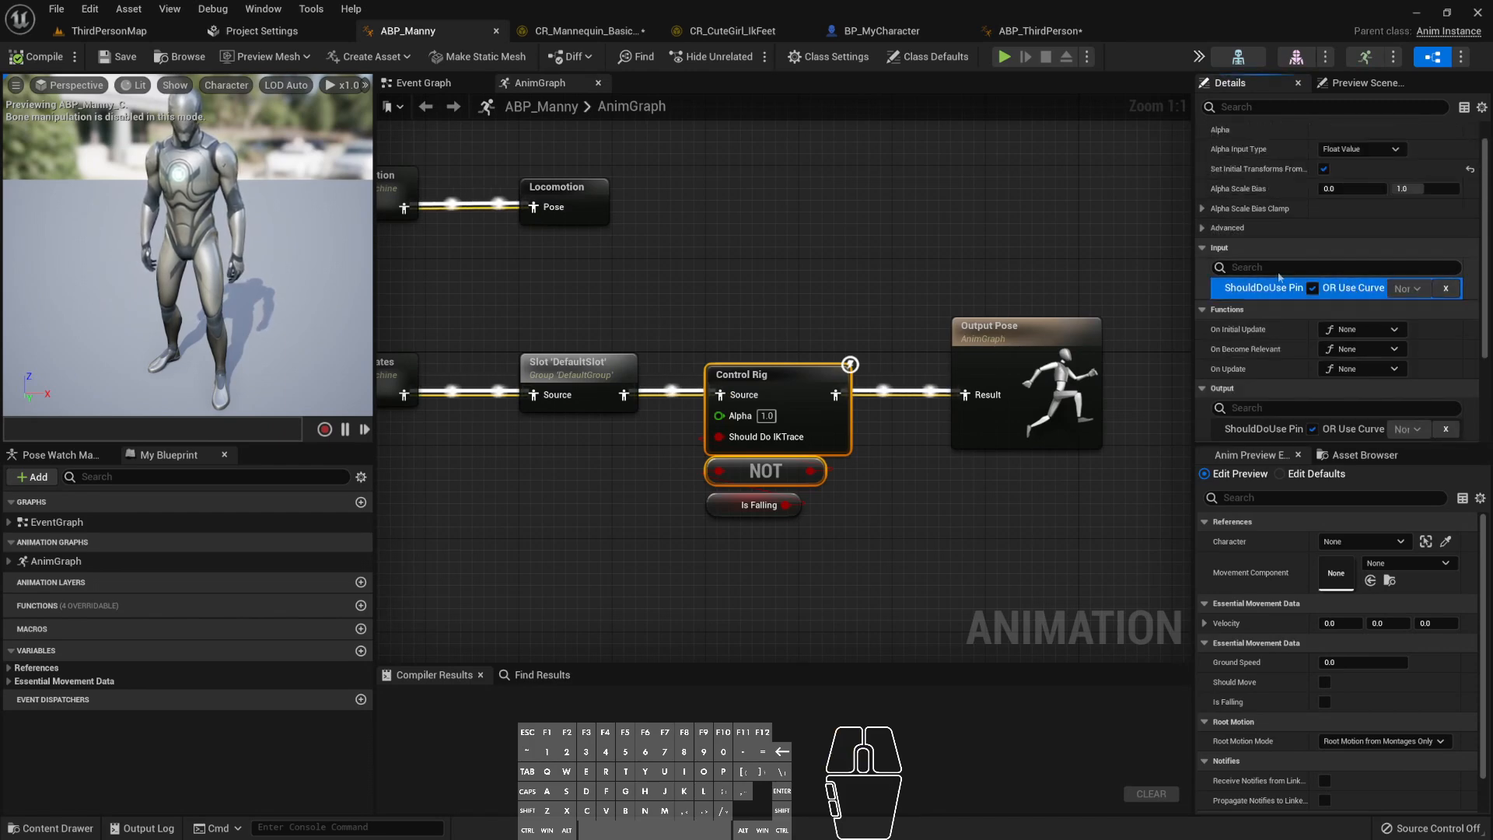
left_click(1039, 31)
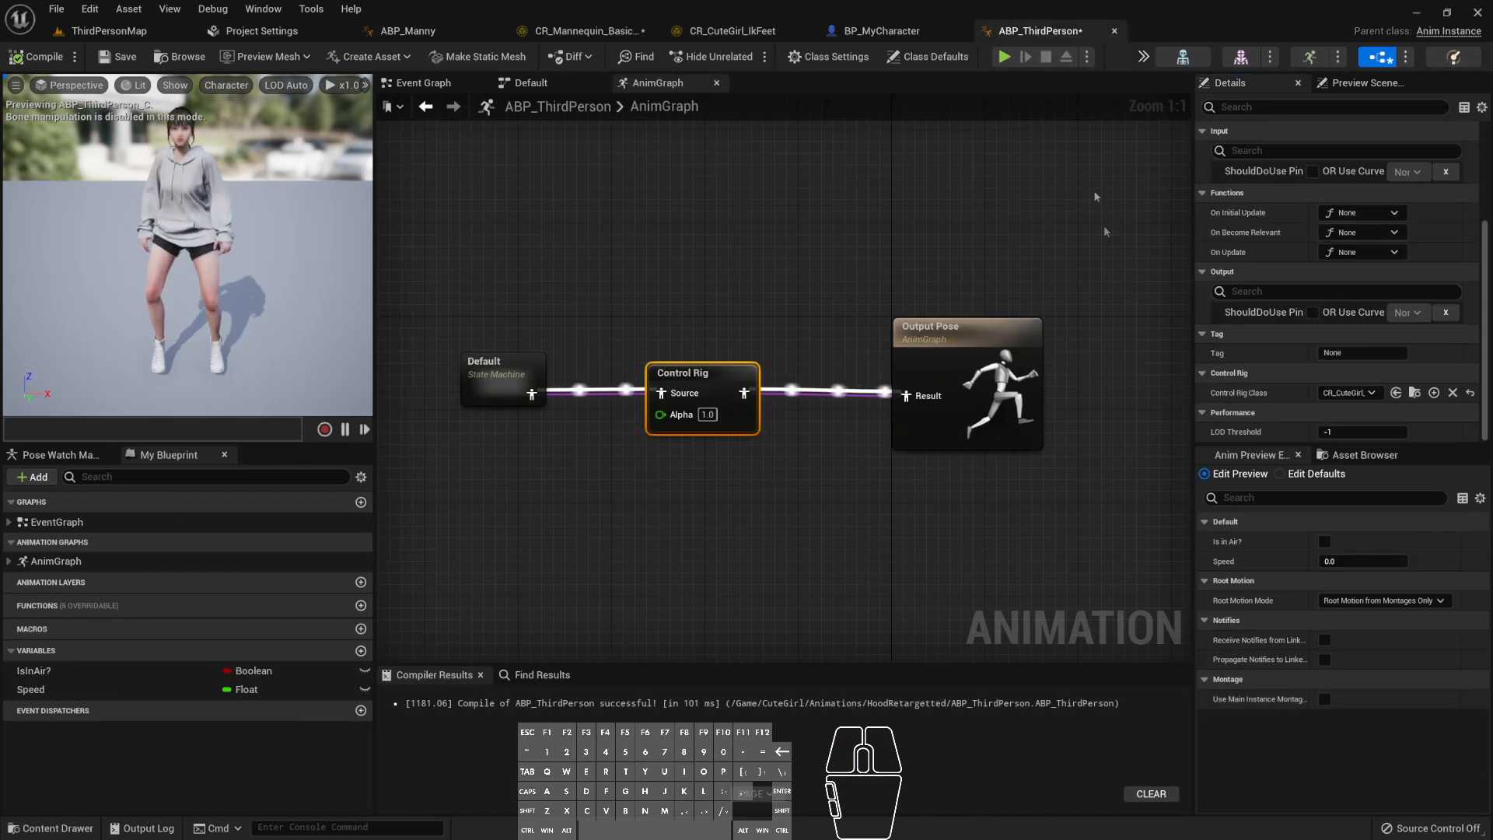
scroll(1294, 276, "up", 3)
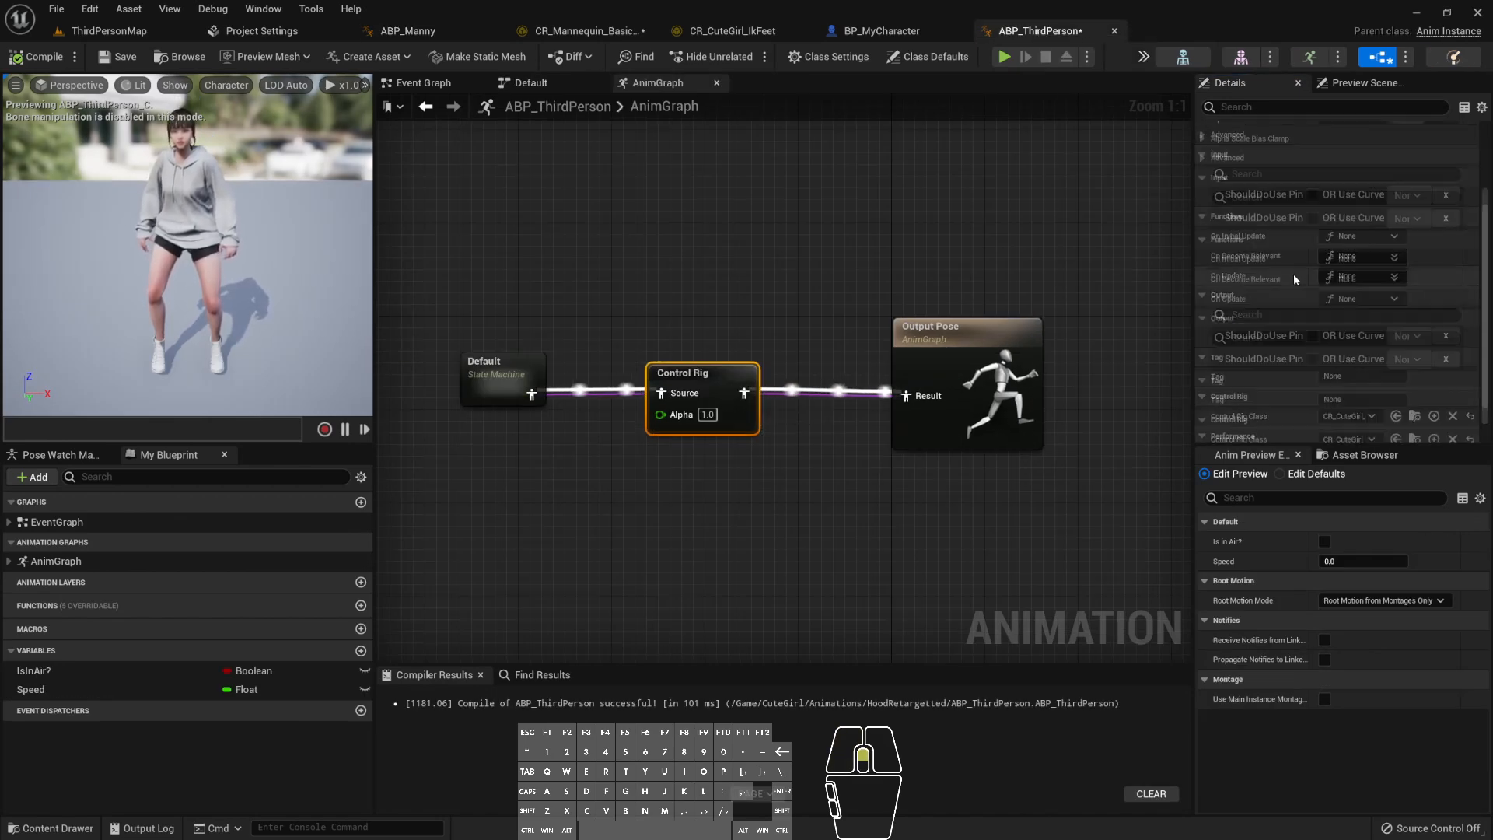
scroll(1293, 276, "up", 1)
left_click(1311, 264)
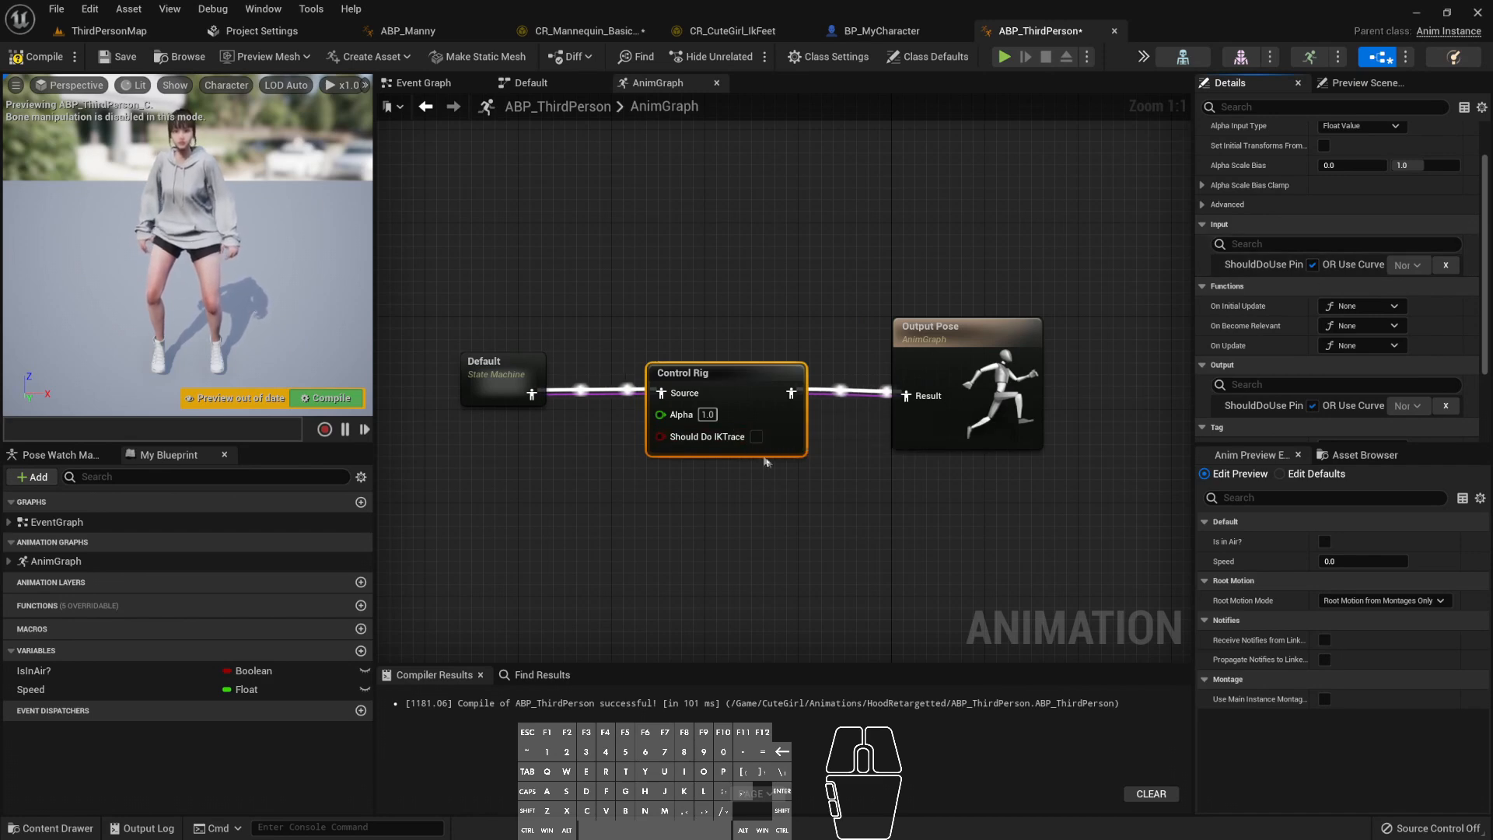
left_click(758, 438)
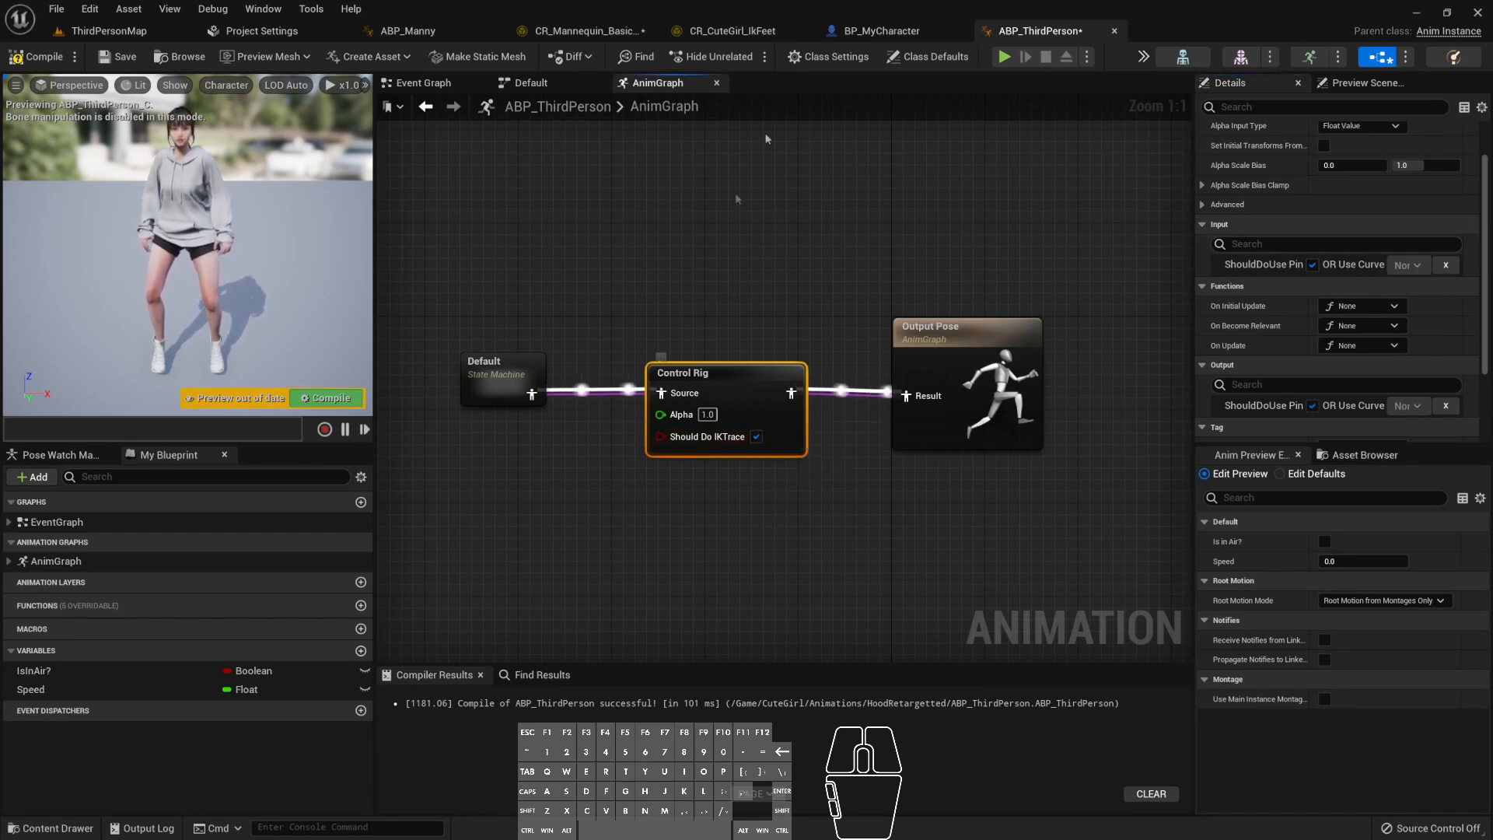
- Using ABP_Manny's NOT and Is Falling nodes as reference, place an IsInAir? getter feeding a NOT Boolean node in ABP_ThirdPerson's AnimGraph
left_click(408, 30)
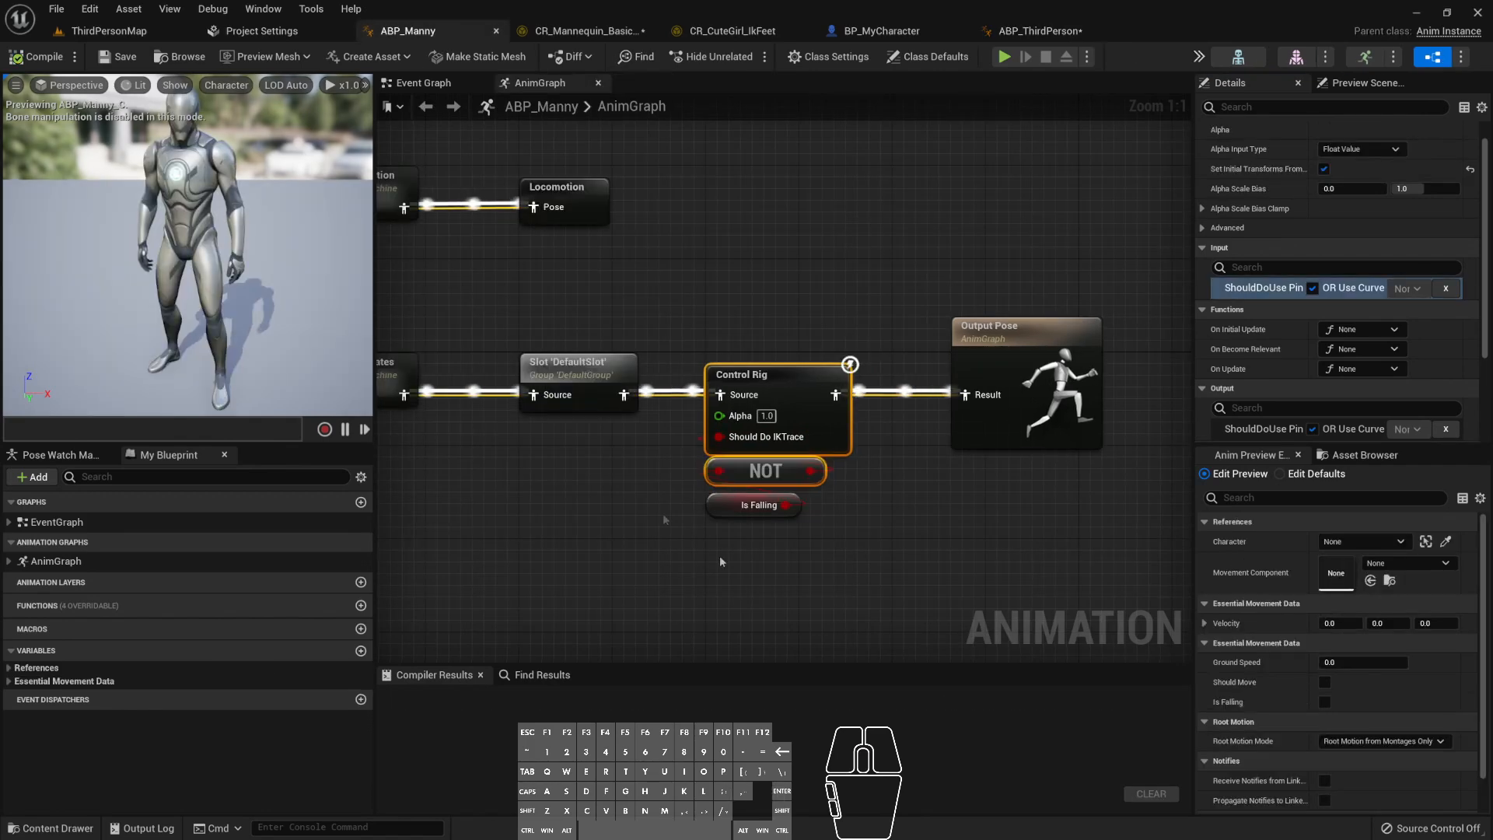
left_click(721, 498)
left_click_drag(677, 466, 778, 537)
left_click_drag(624, 458, 829, 529)
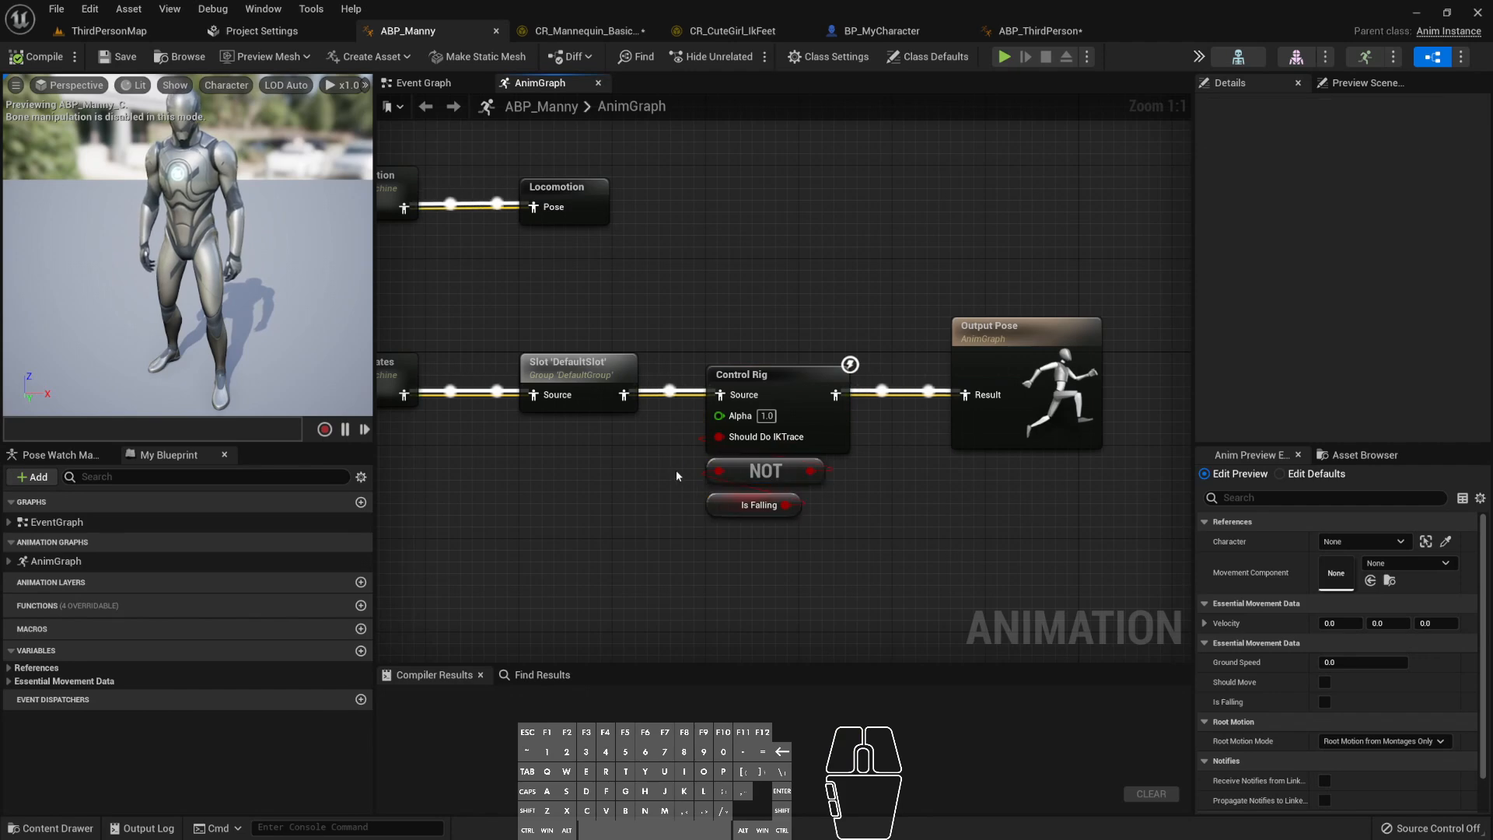
left_click(1038, 31)
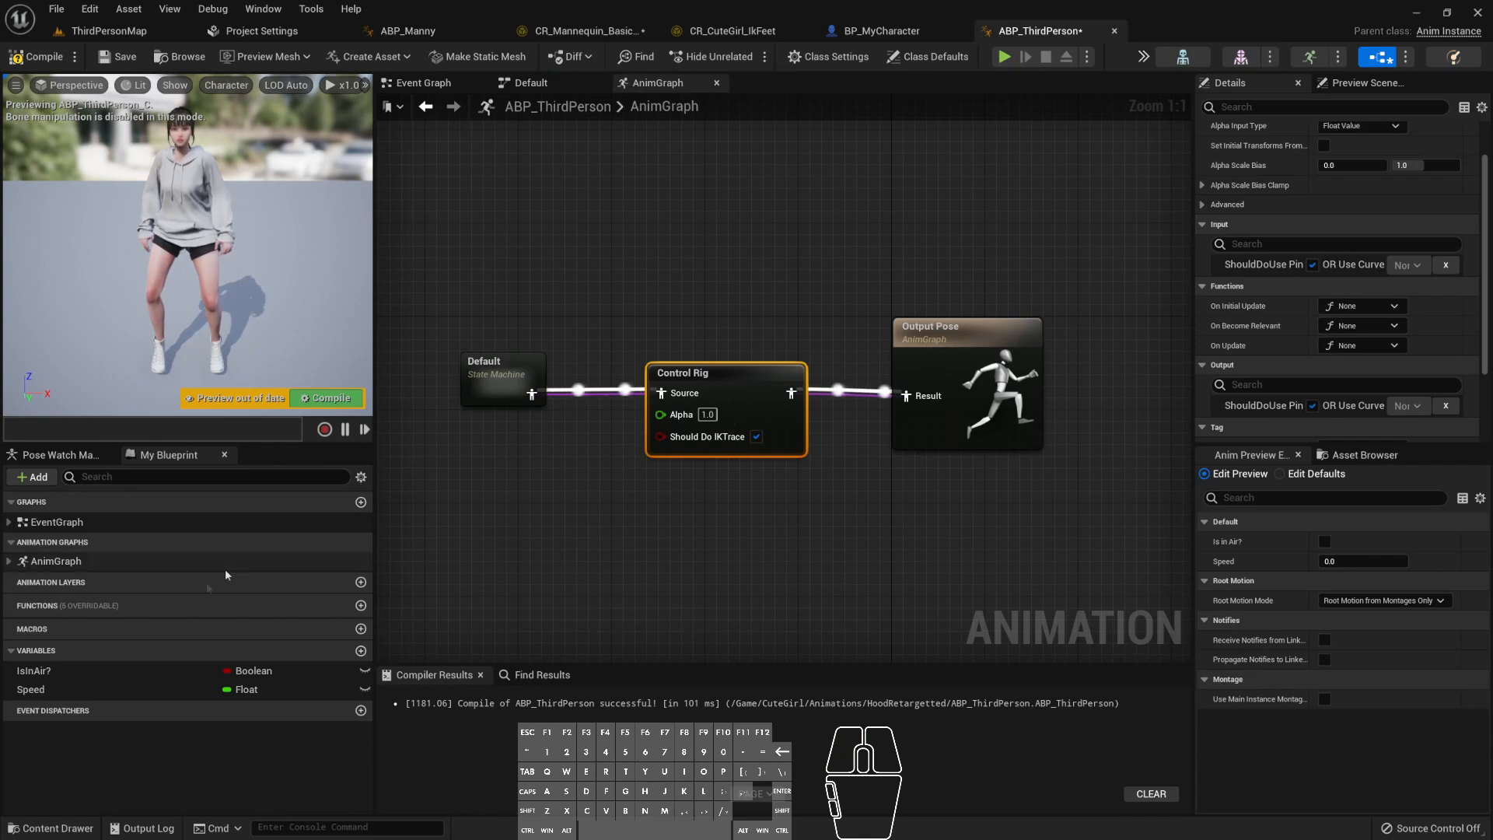
left_click(84, 671)
left_click_drag(84, 672, 648, 513)
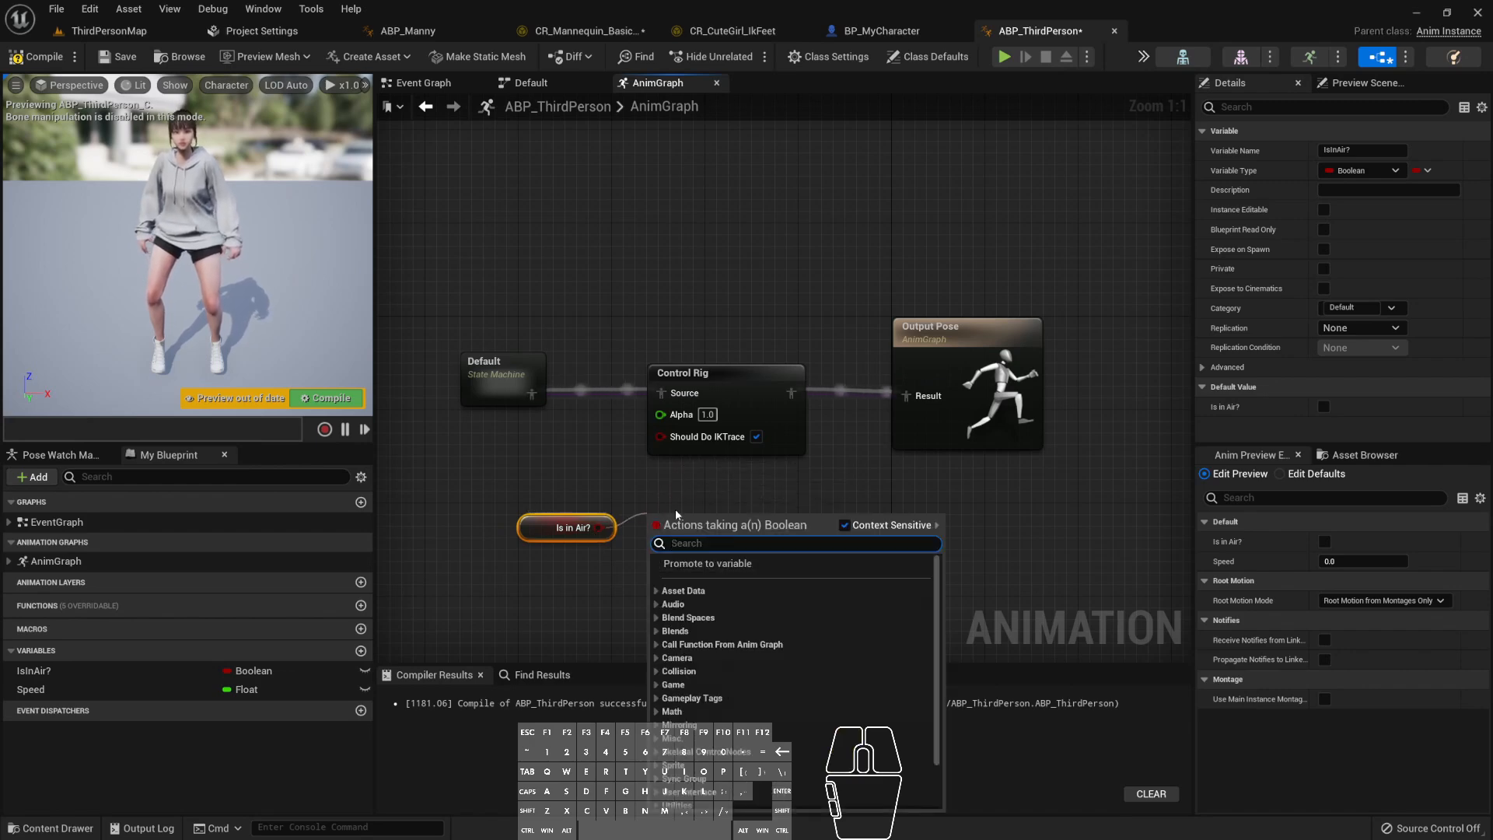
type("not")
key("Up")
key("Up")
key("Up")
key("Up")
key("Up")
key("Up")
key("Return")
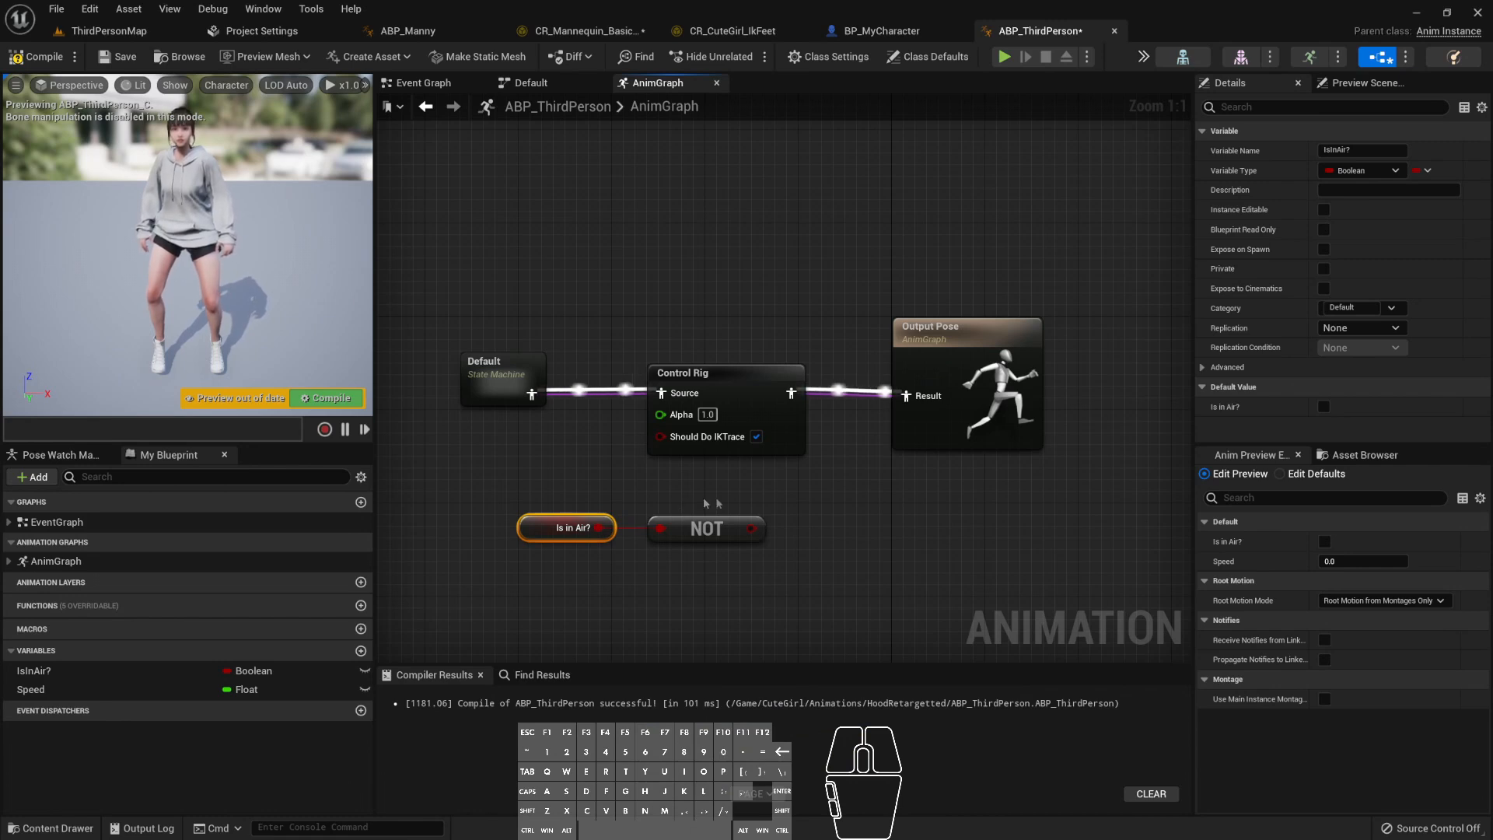
- Connect the NOT output to the Control Rig's Should Do IKTrace input and arrange both Boolean nodes beneath the rig node
left_click_drag(750, 529, 665, 436)
left_click_drag(692, 529, 646, 471)
left_click_drag(558, 527, 625, 529)
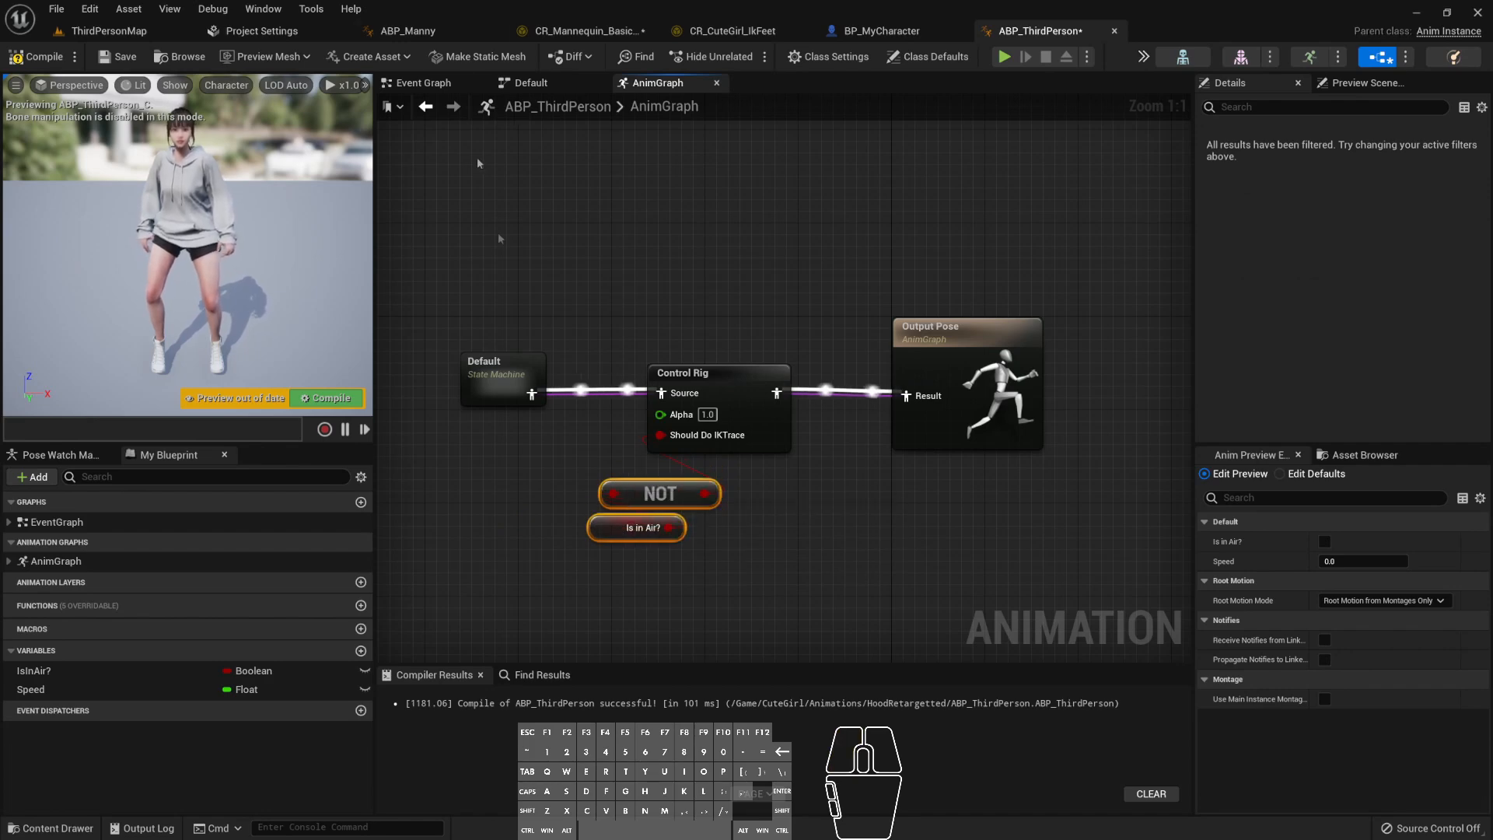
- Compare how IsInAir? is set in ABP_ThirdPerson's Event Graph with how Is Falling is set in ABP_Manny's Event Graph
left_click(420, 82)
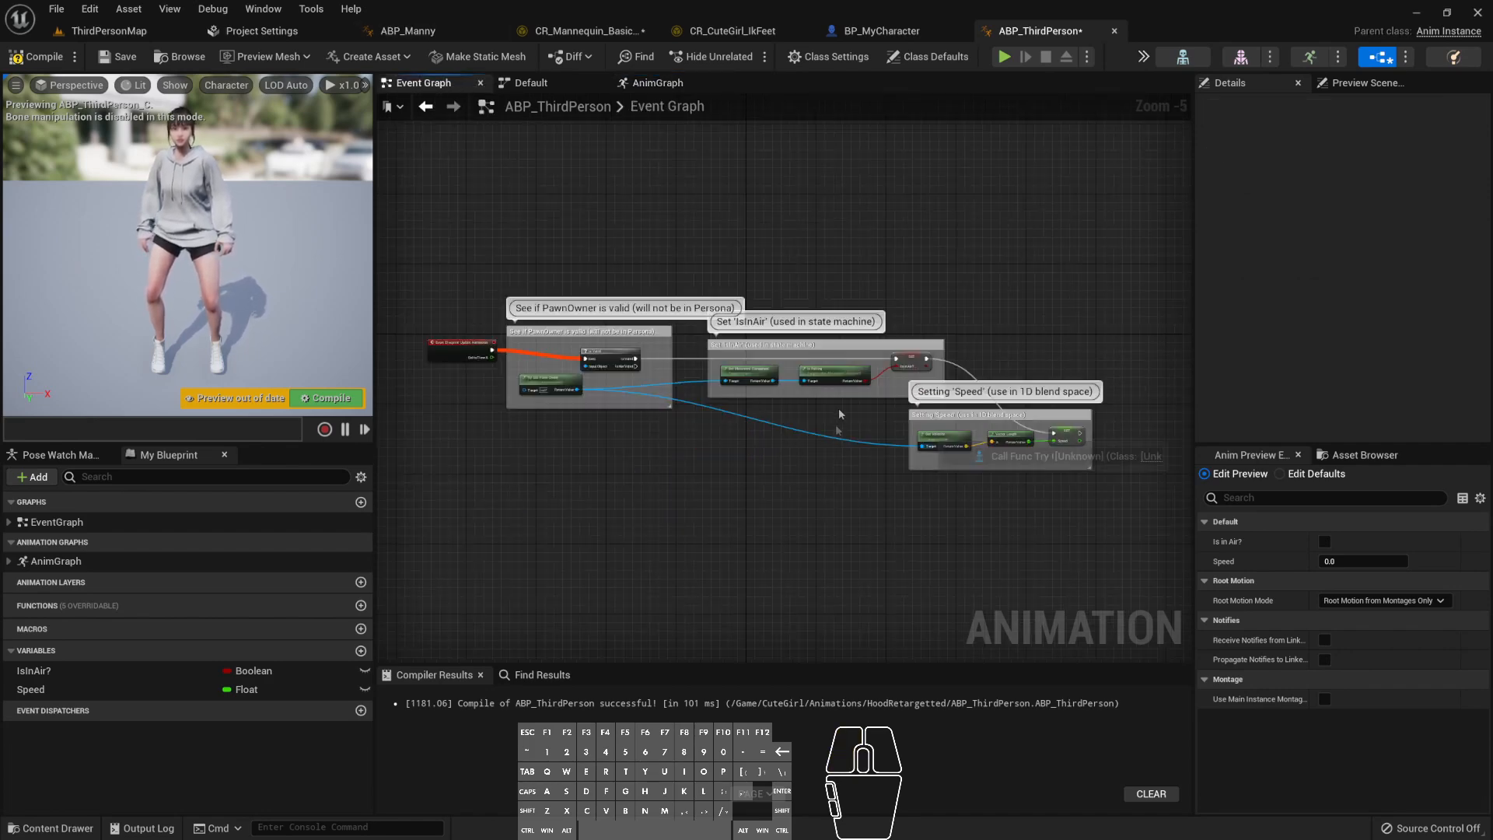
scroll(840, 412, "up", 3)
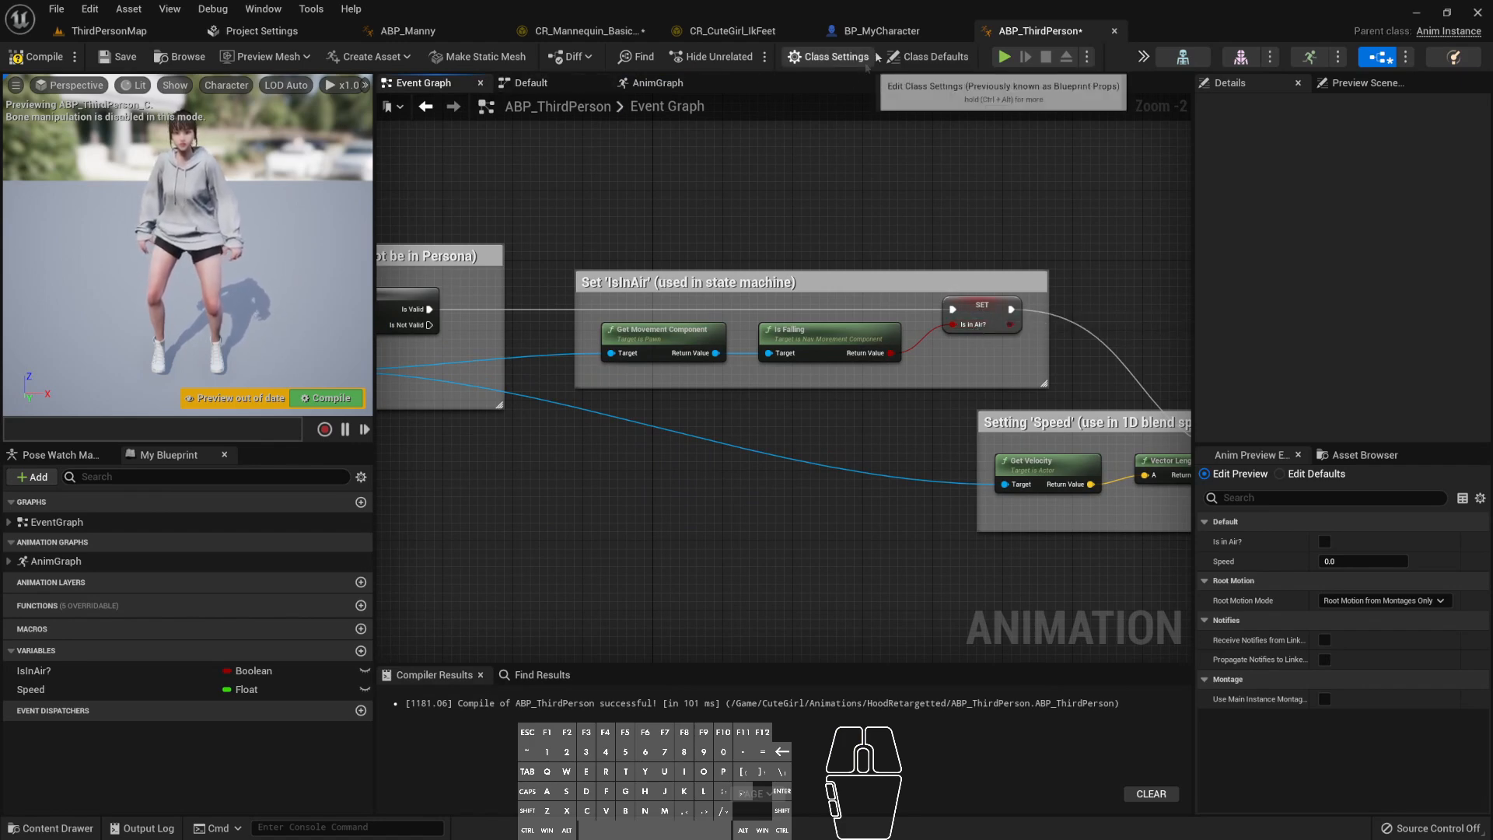
left_click(408, 30)
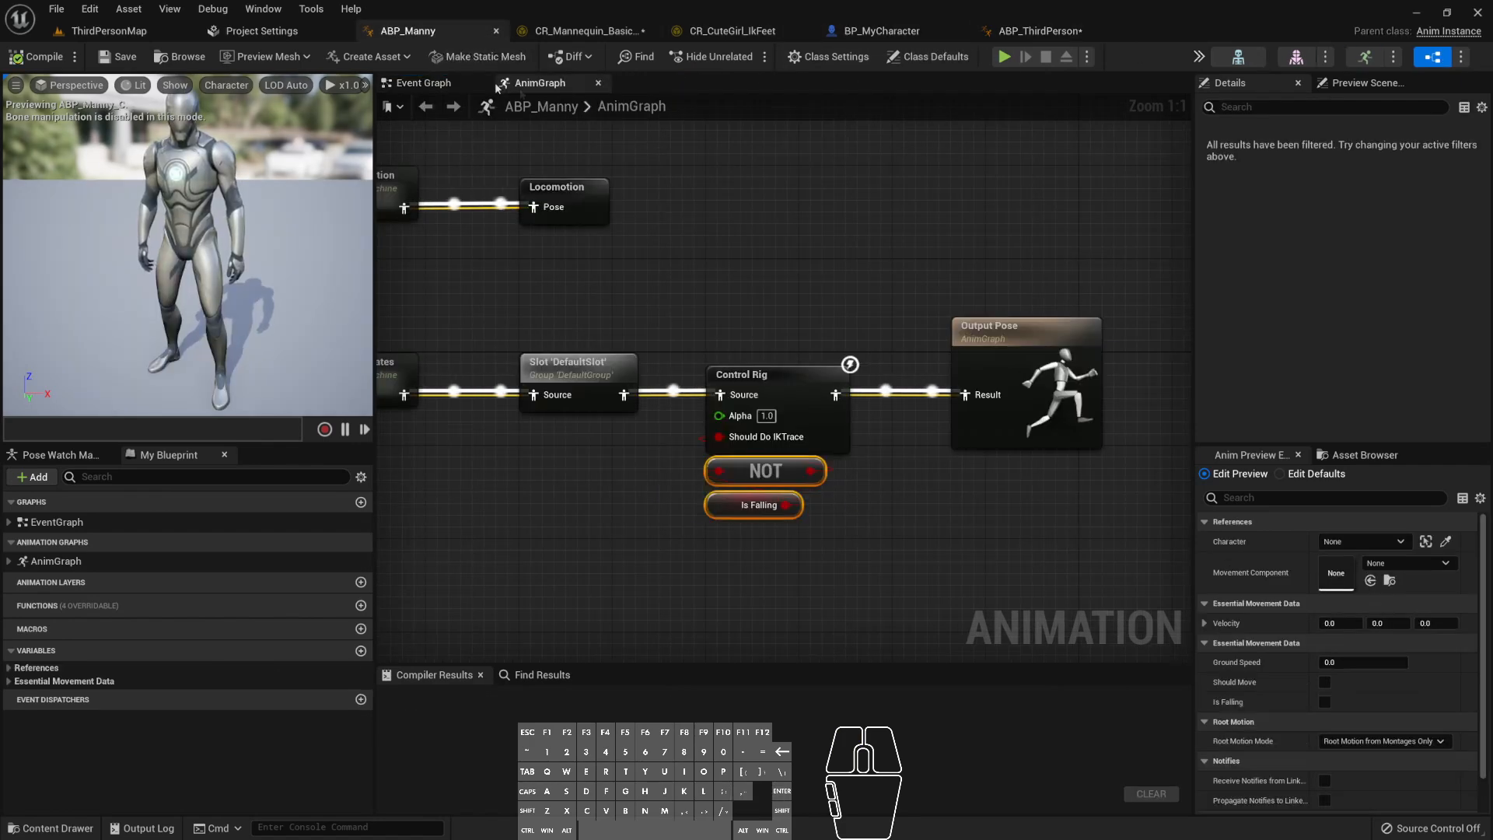
left_click(424, 83)
right_click_drag(868, 466, 789, 249)
scroll(789, 249, "down", 2)
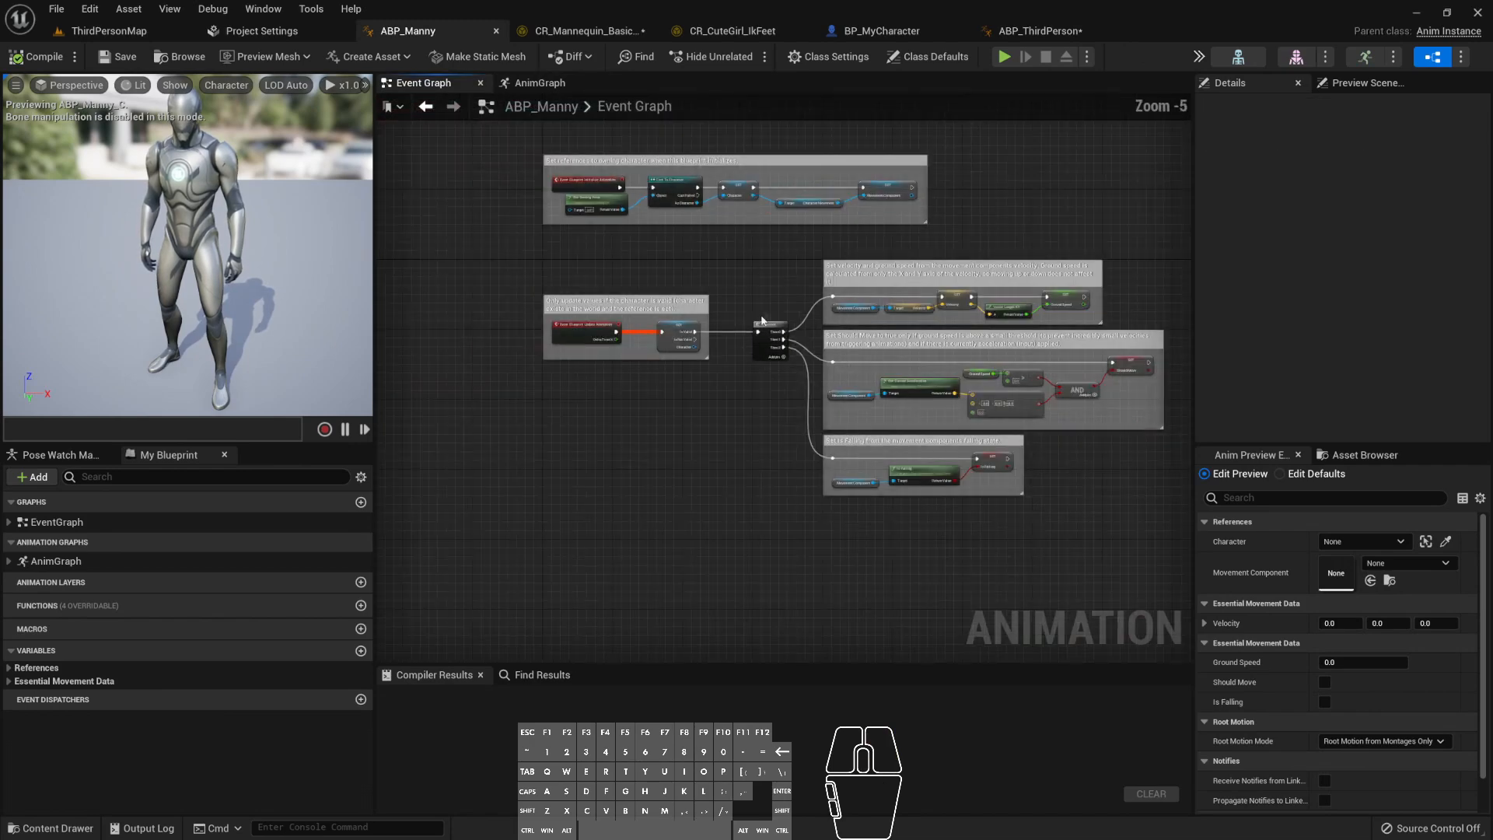
scroll(763, 327, "up", 2)
right_click_drag(1055, 480, 860, 380)
right_click_drag(742, 303, 854, 262)
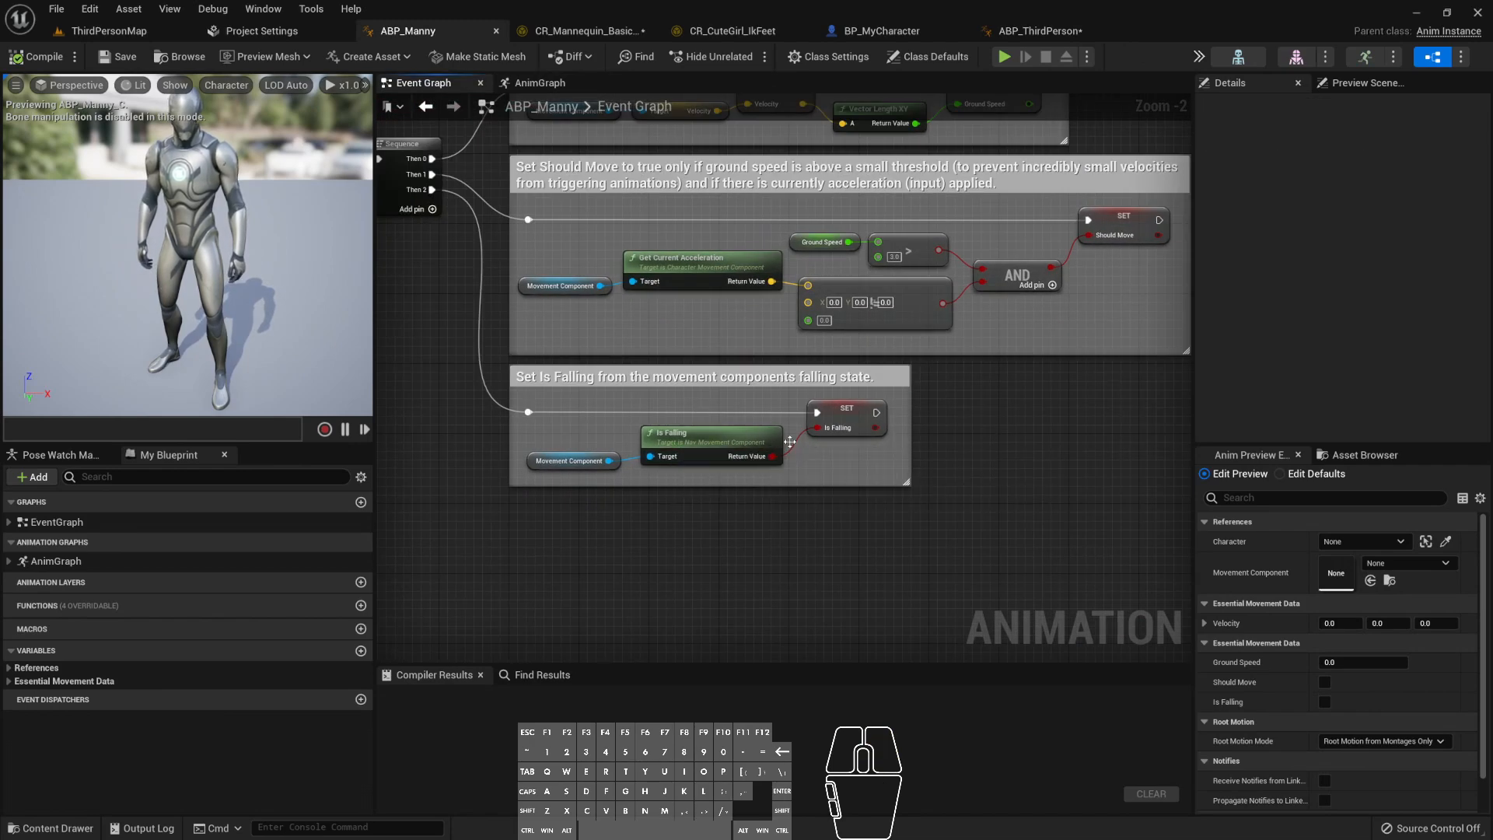
- Return to ABP_ThirdPerson, compile it, and review the IsInAir? logic in its Event Graph
left_click(1046, 34)
left_click(22, 62)
scroll(675, 540, "down", 1)
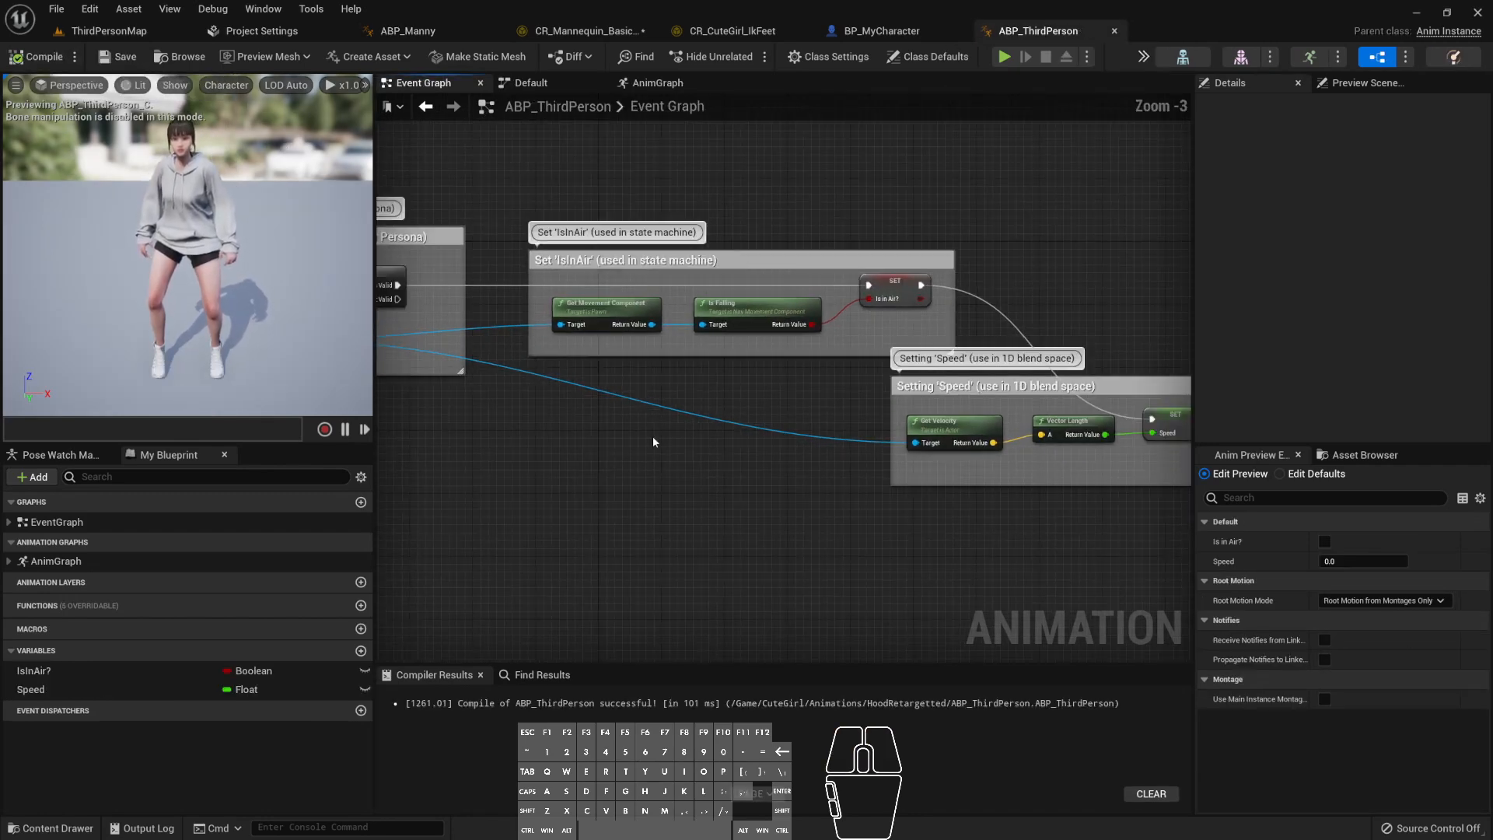
right_click_drag(825, 409, 903, 503)
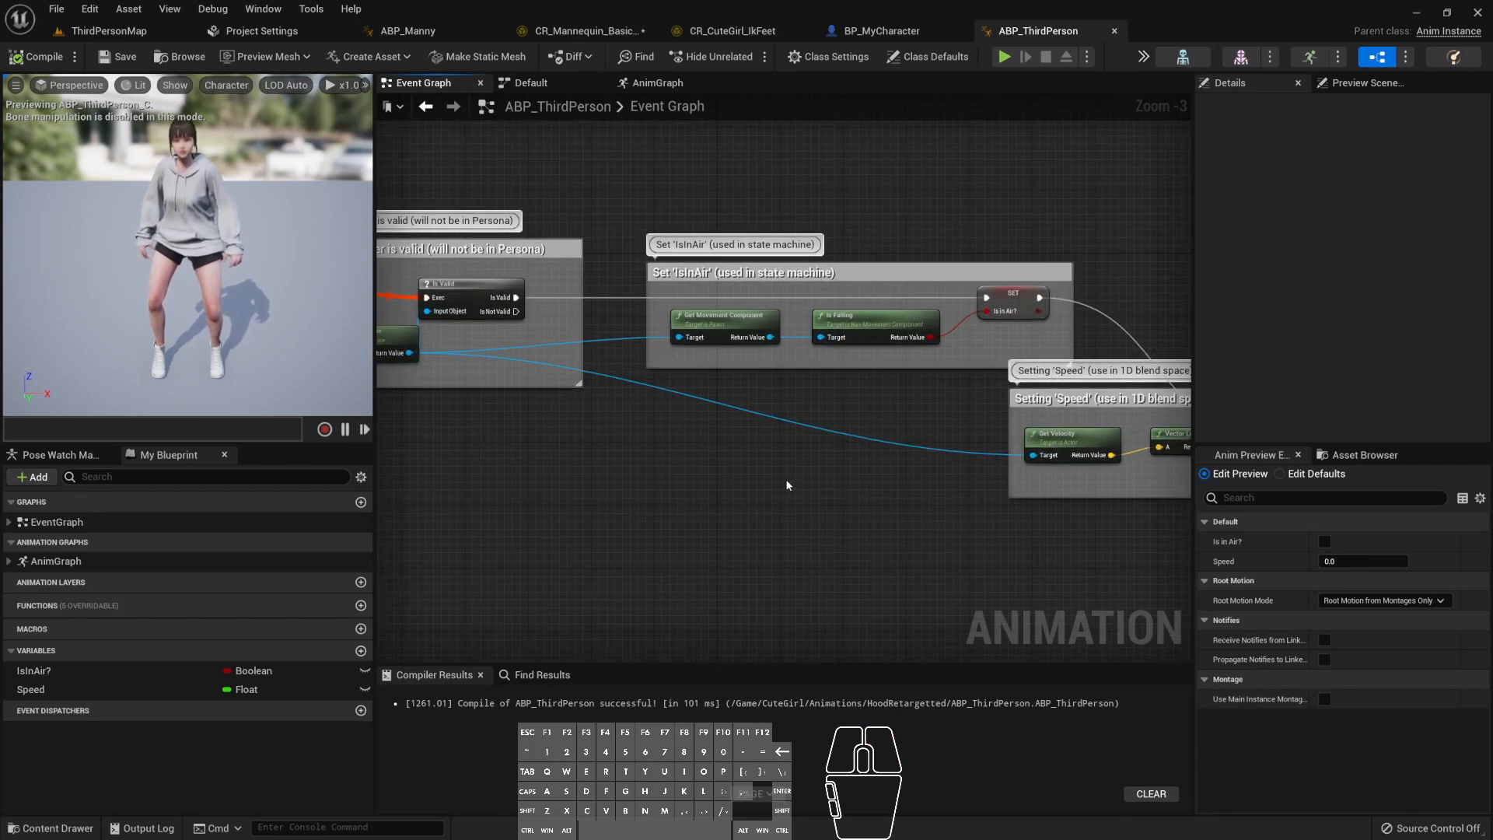
right_click_drag(787, 486, 738, 522)
left_click(41, 57)
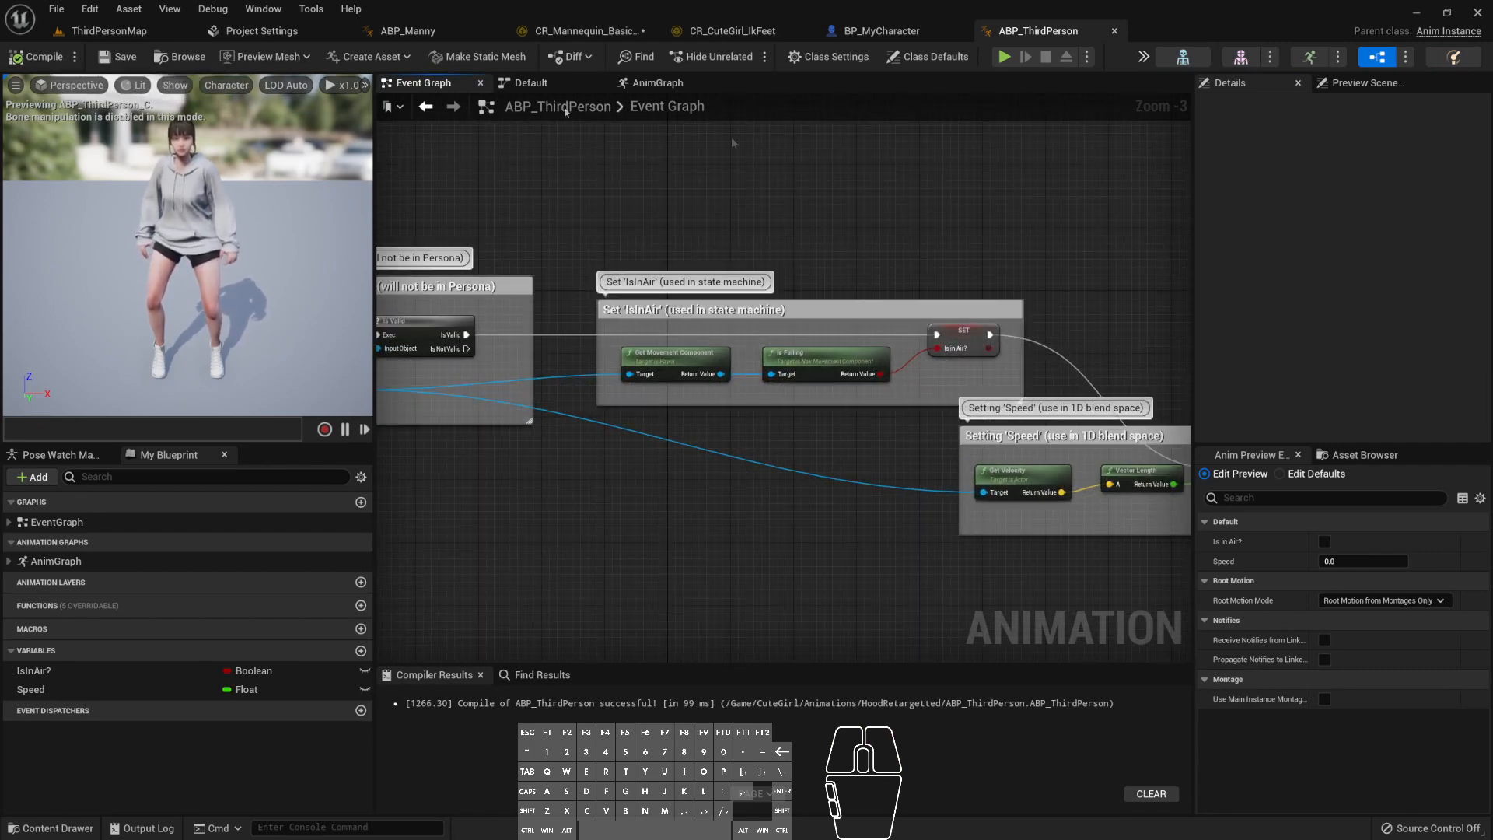
- Start a play session and run the character across the floor and onto the ramp to check her foot placement
left_click(1007, 58)
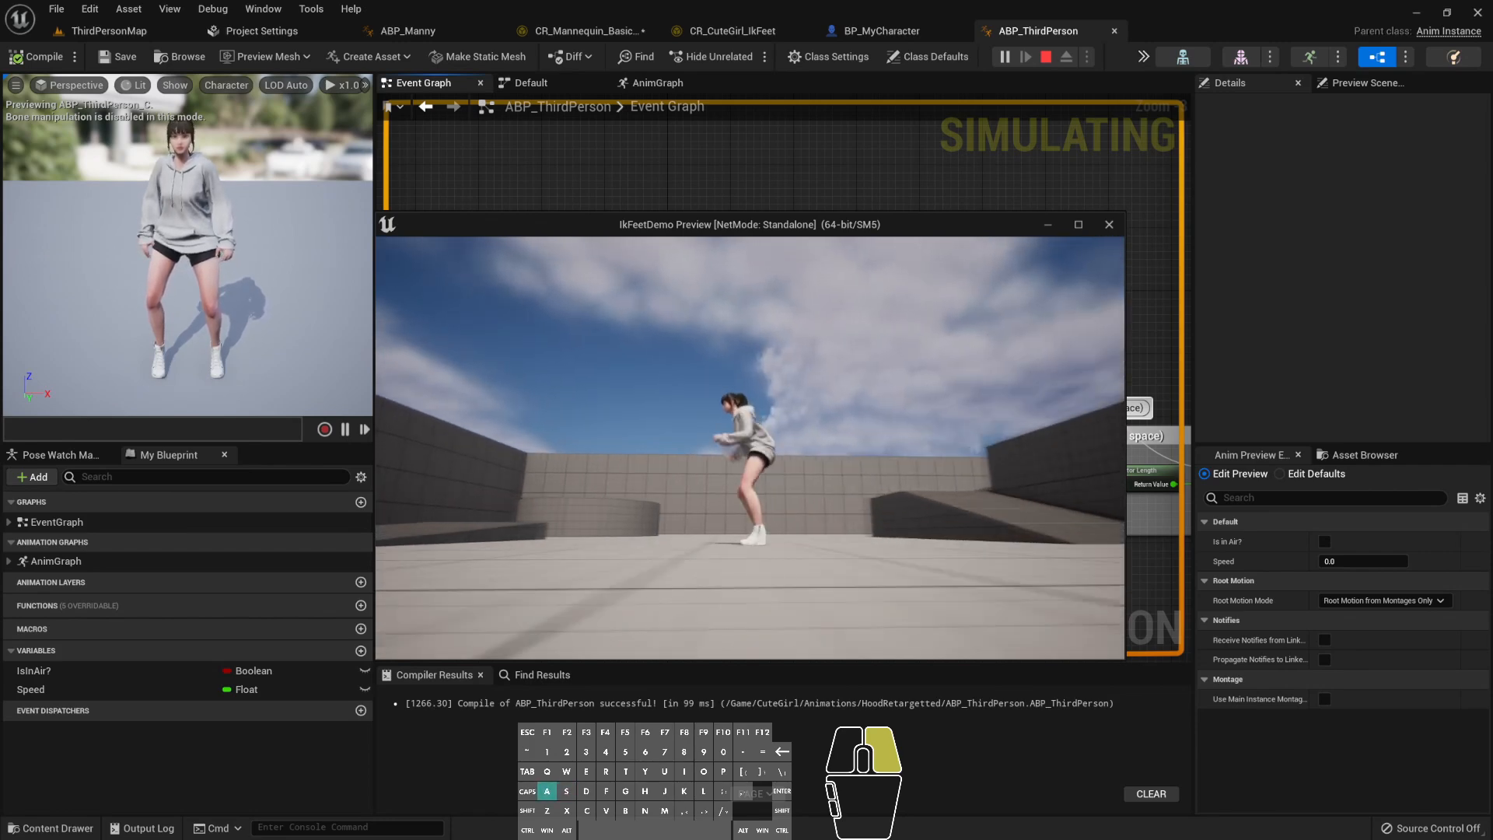
key("d")
key("d")
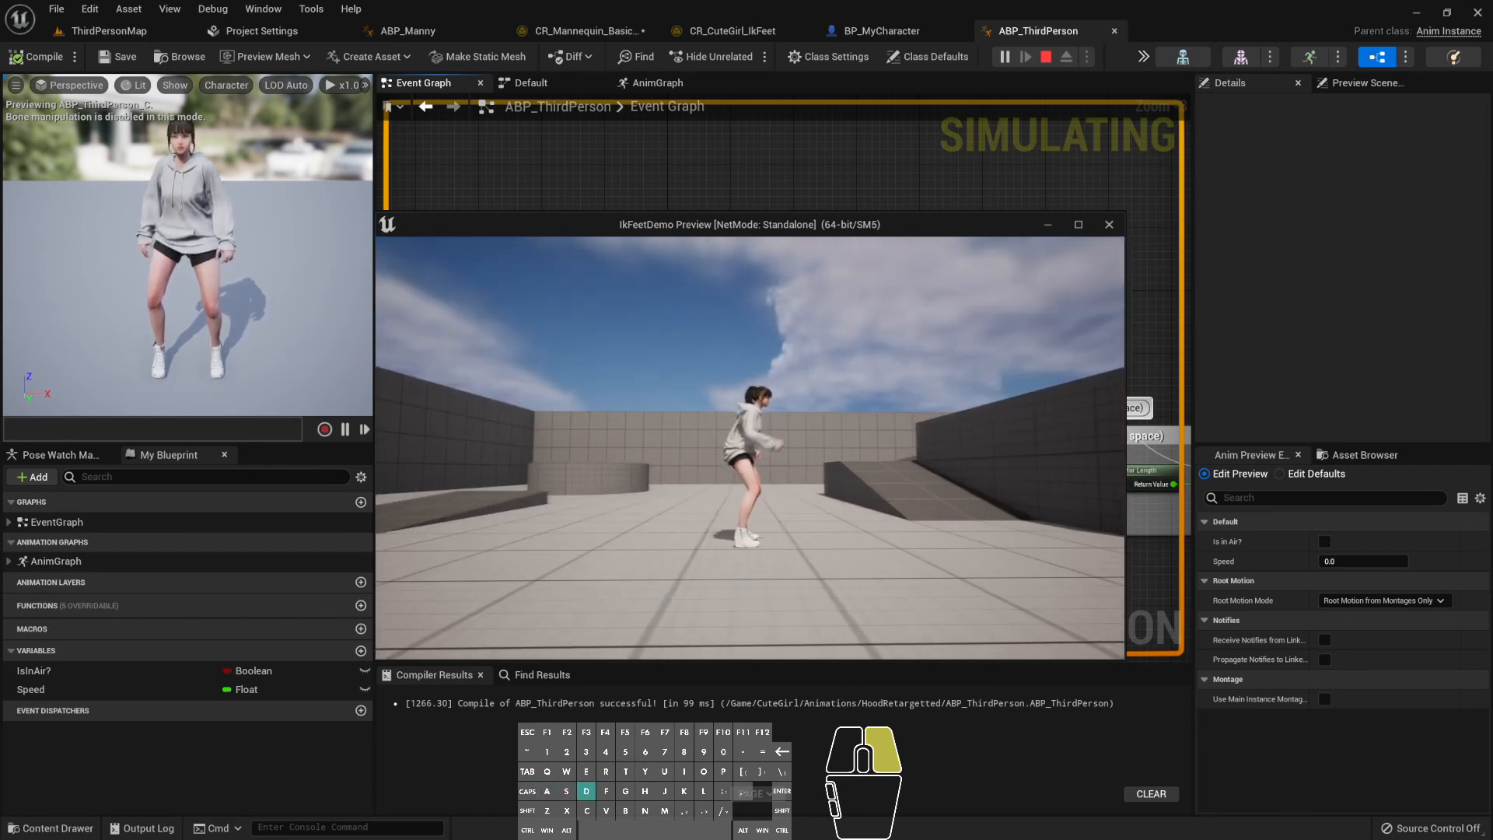
key("w")
key("a")
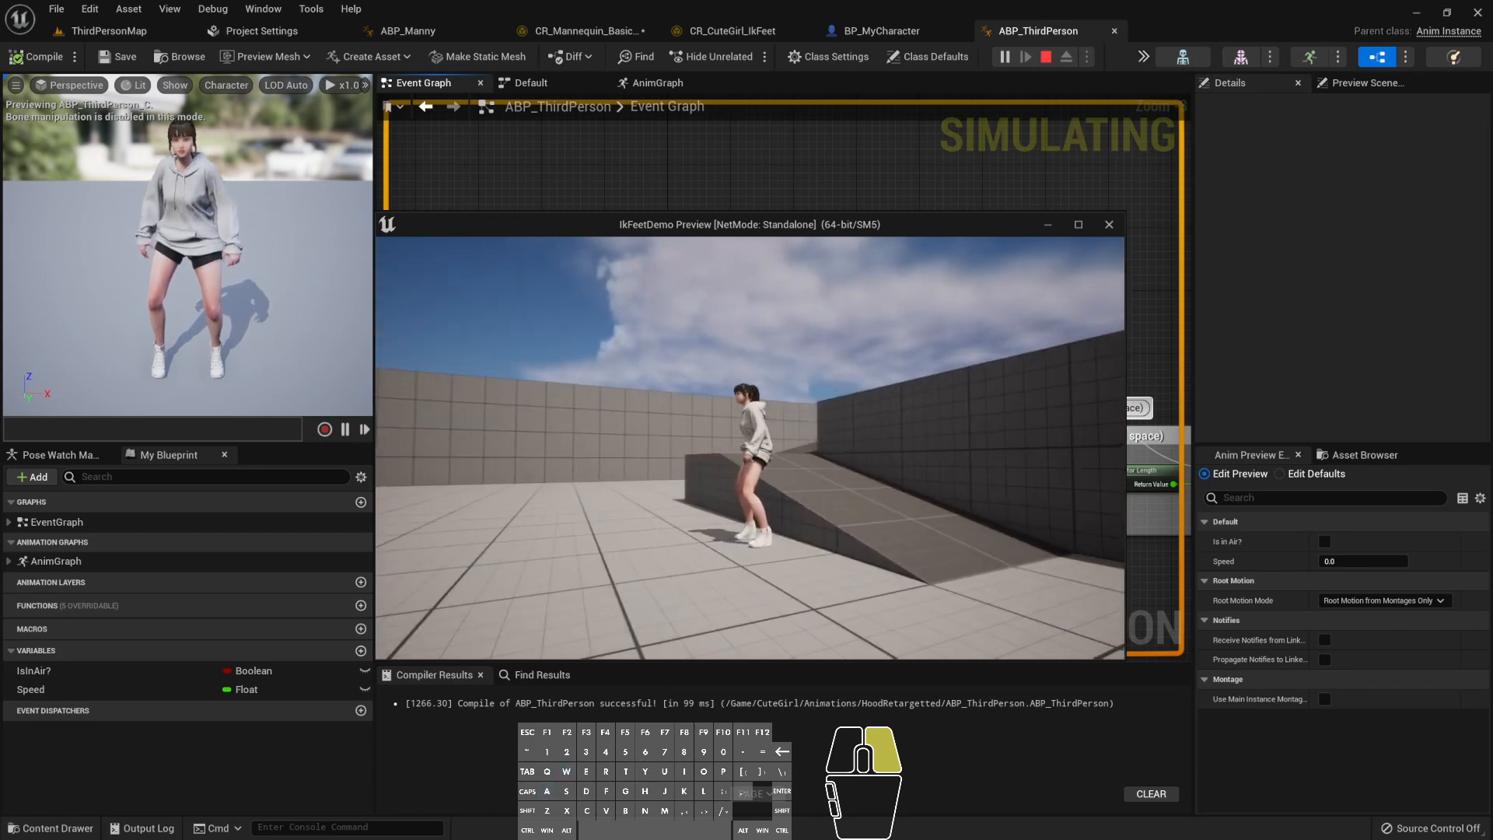
key("w")
key("s")
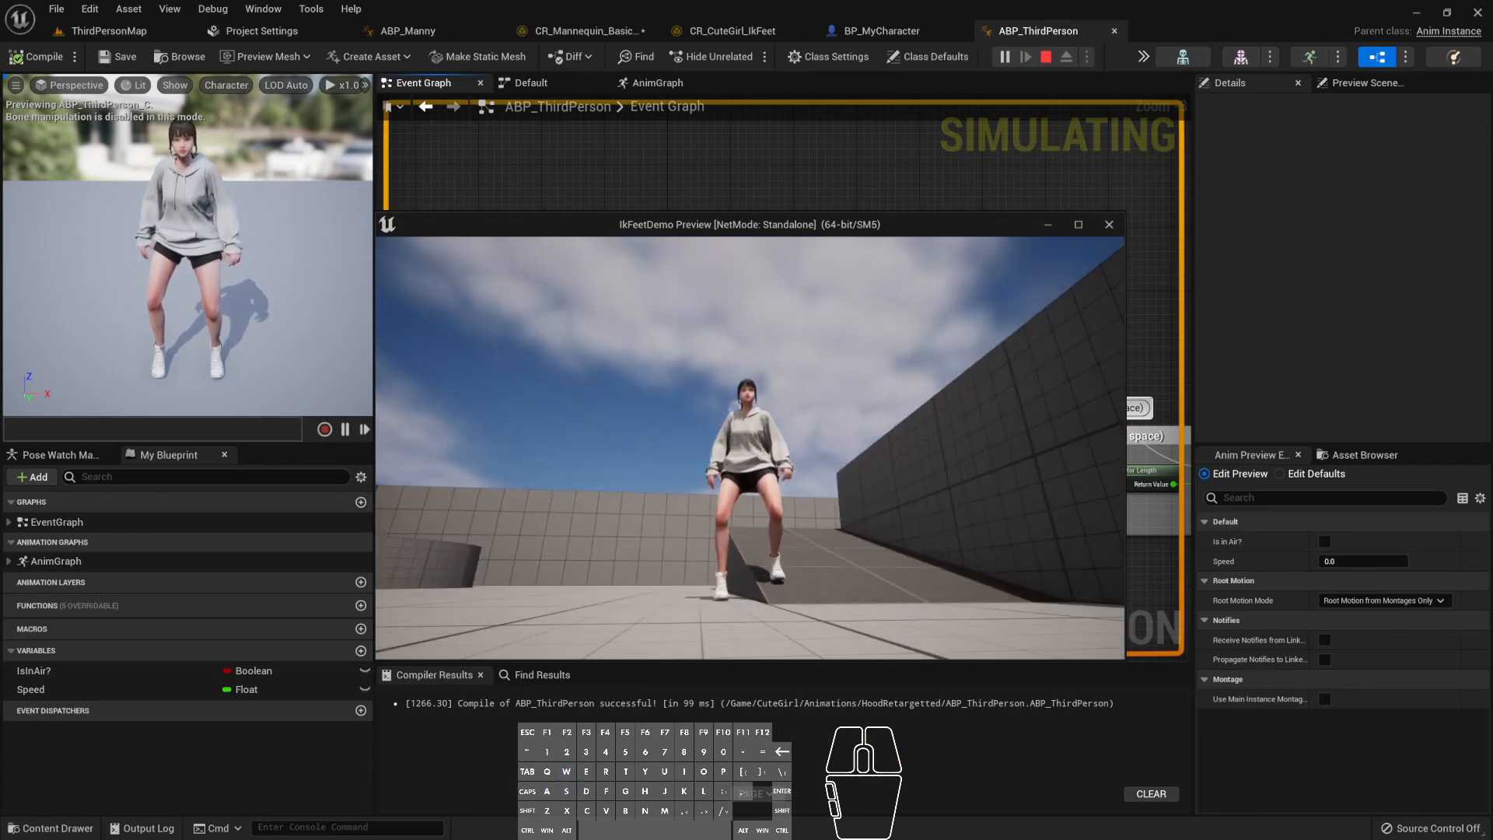
key("space")
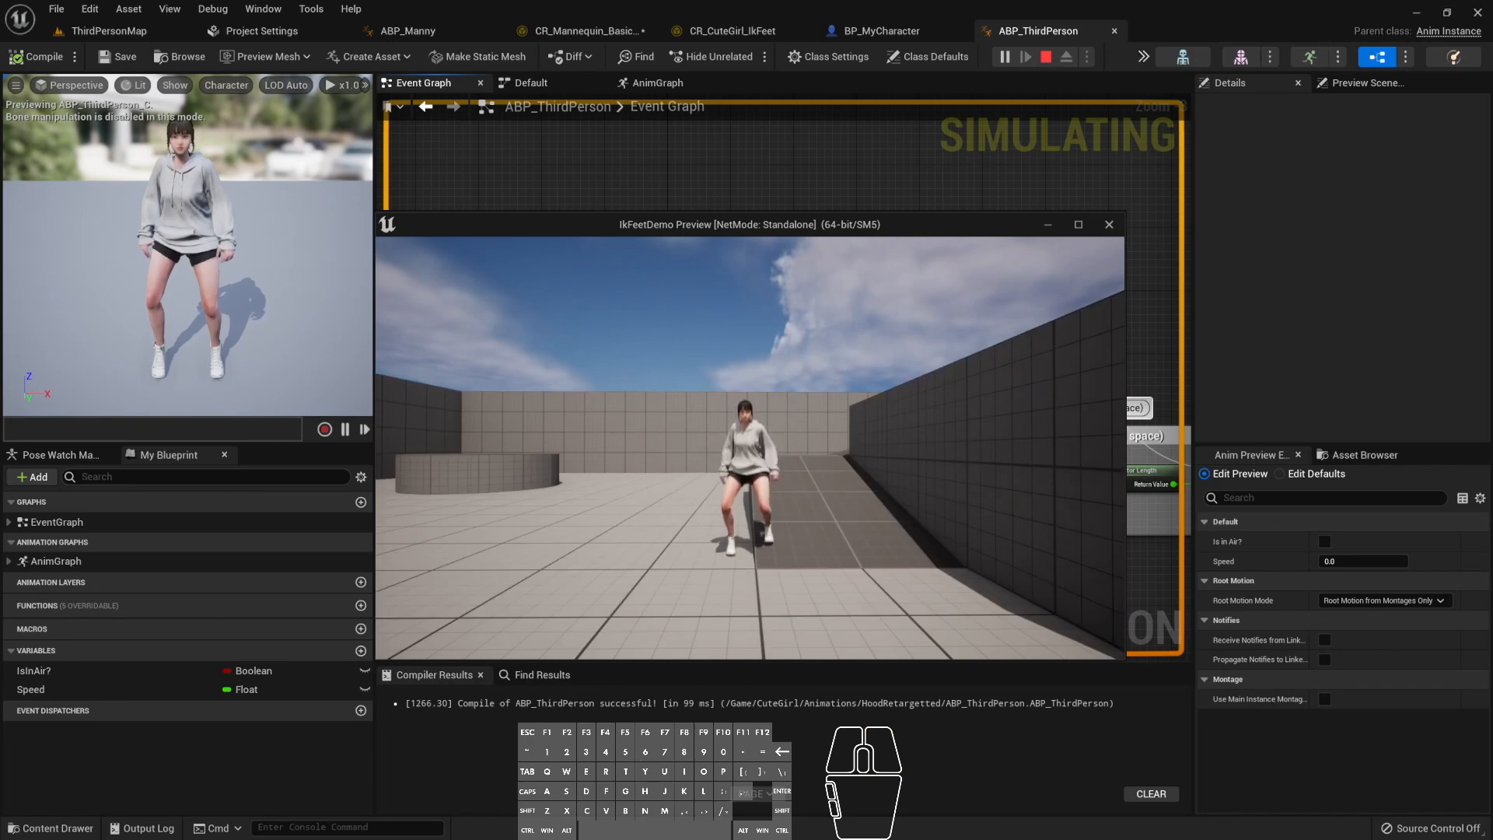
- Test running and jumping around the ramps and blocks with the airborne IK check, and end the play session
key("w")
key("a")
key("s")
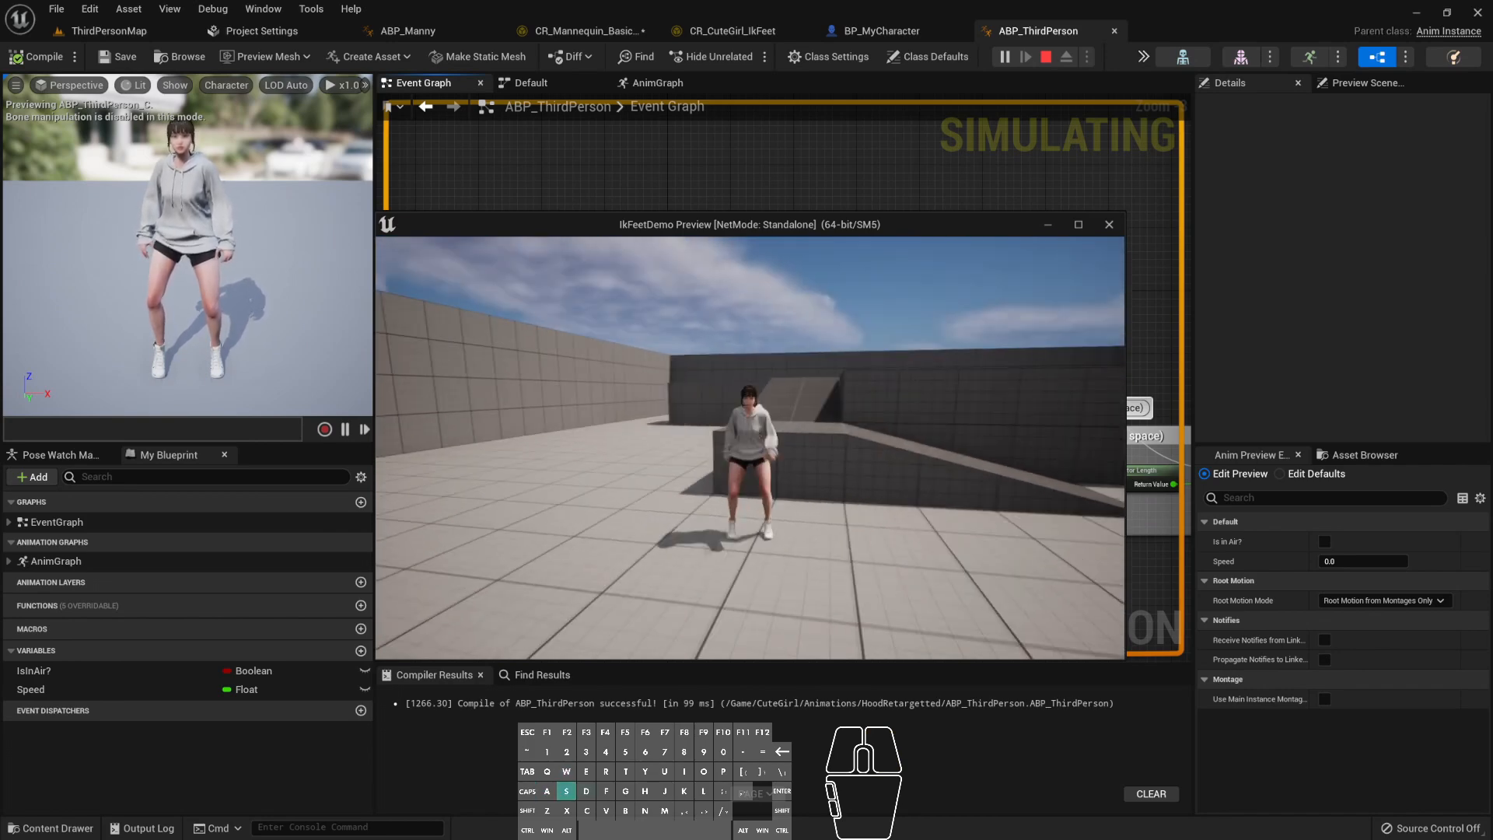
key("w")
key("space")
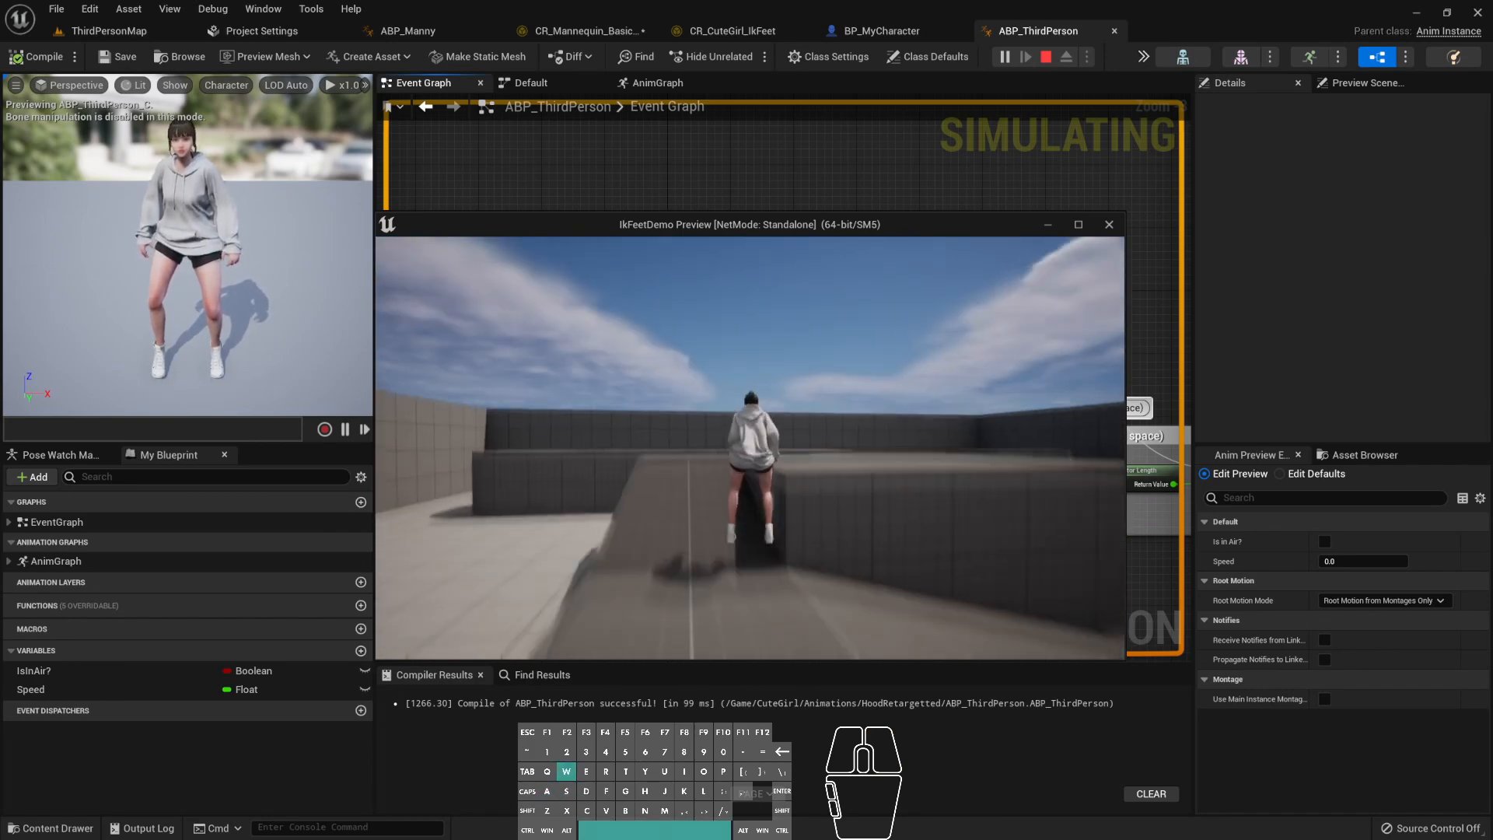
key("space")
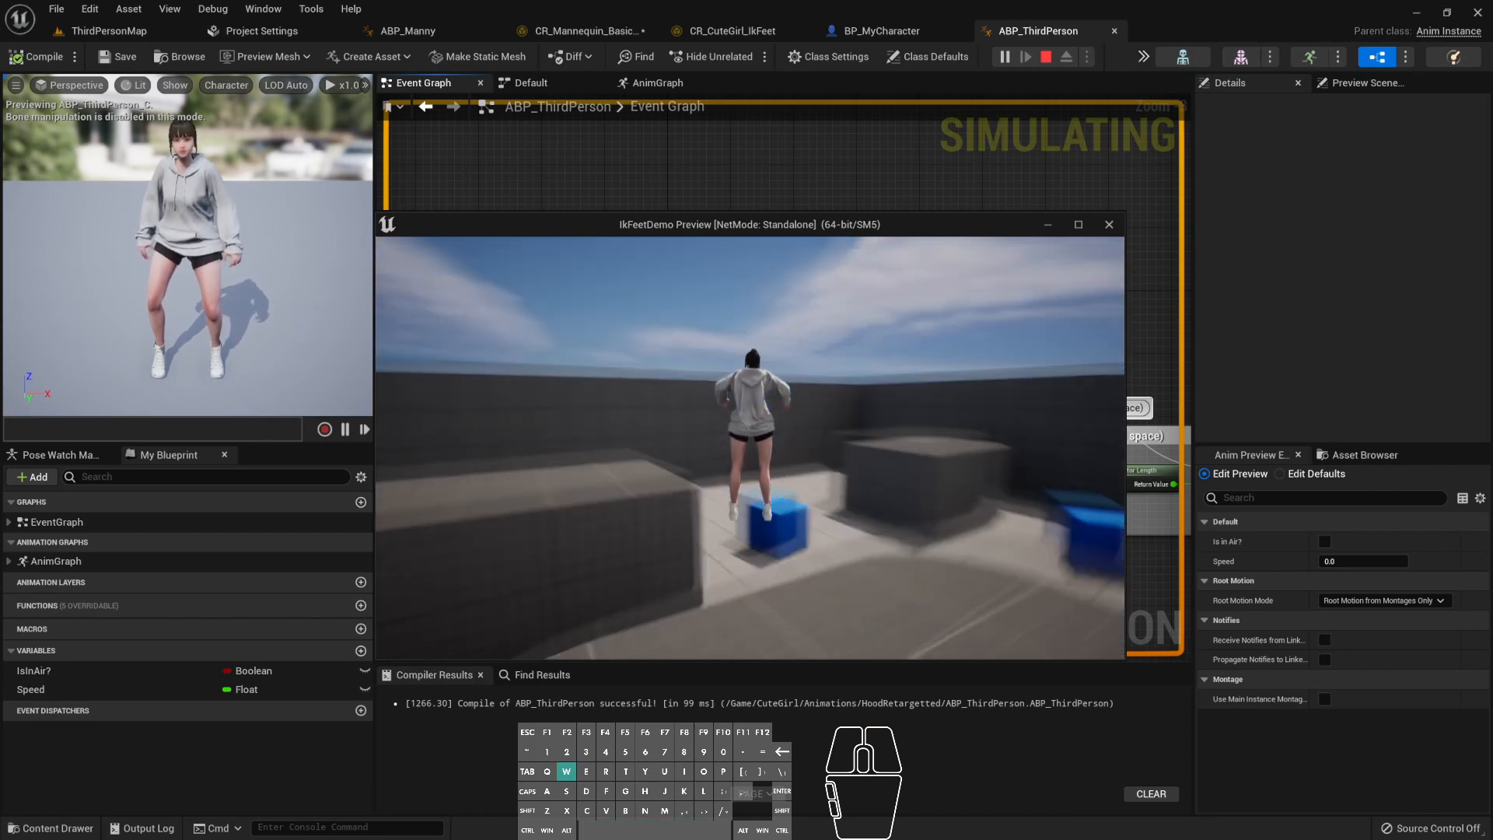
key("space")
key("Escape")
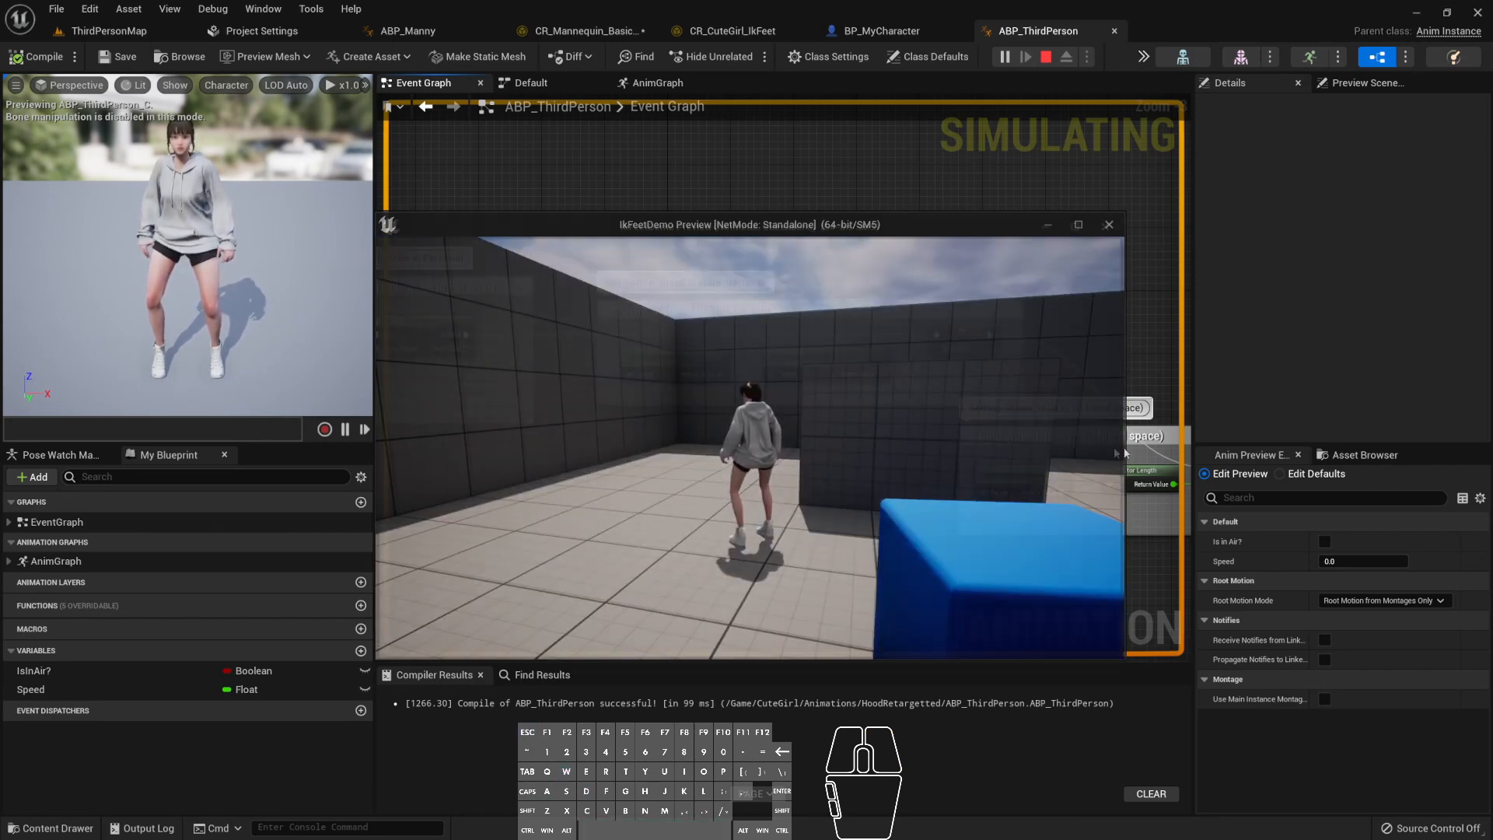
- Disconnect the NOT node from the Control Rig's Should Do IKTrace input in the AnimGraph and play-test the character without it
left_click(673, 84)
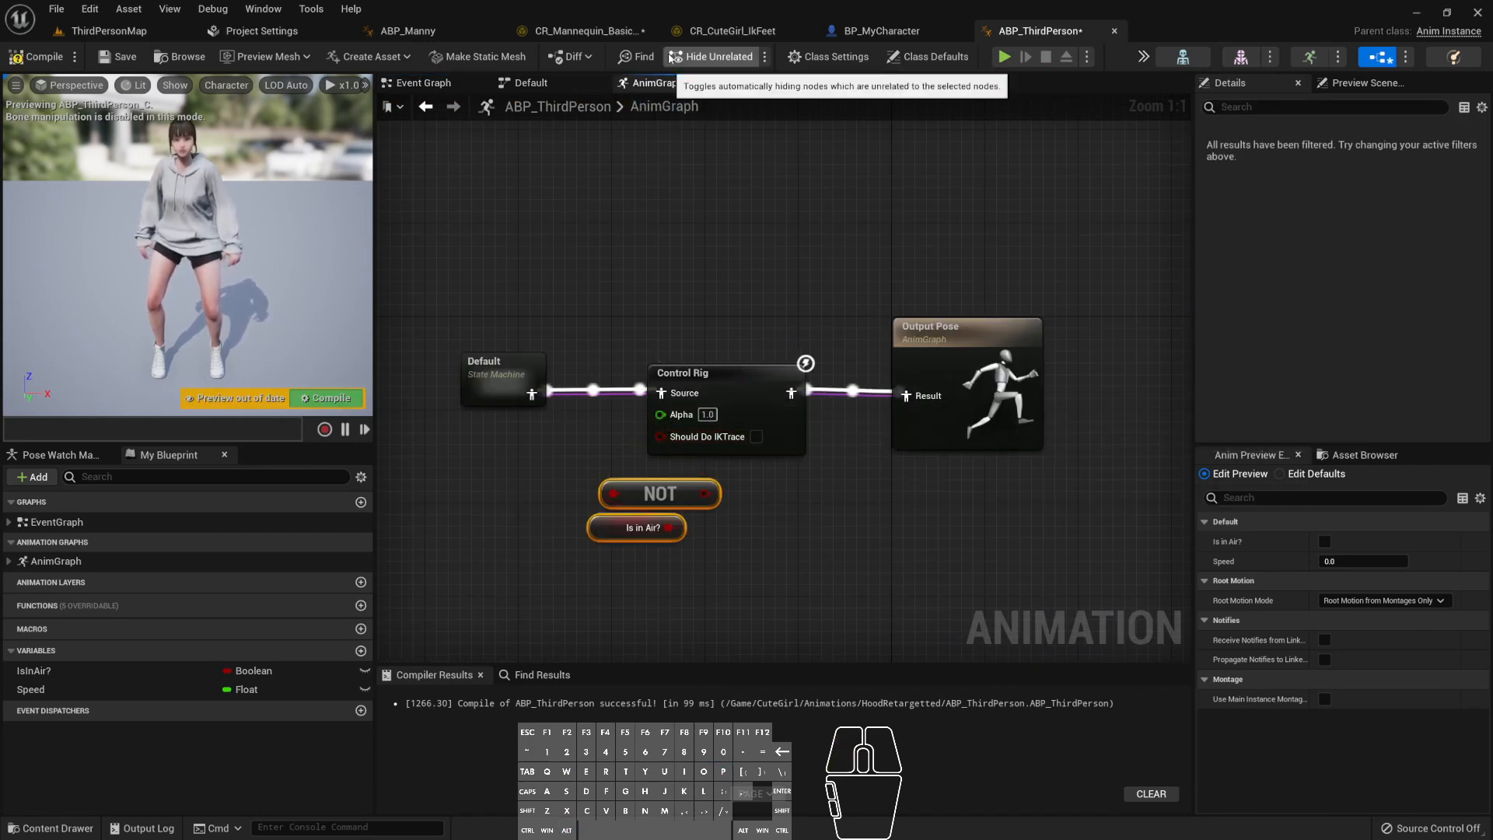
key("alt+p")
key("a")
right_click_drag(688, 264, 750, 449)
key("w")
key("d")
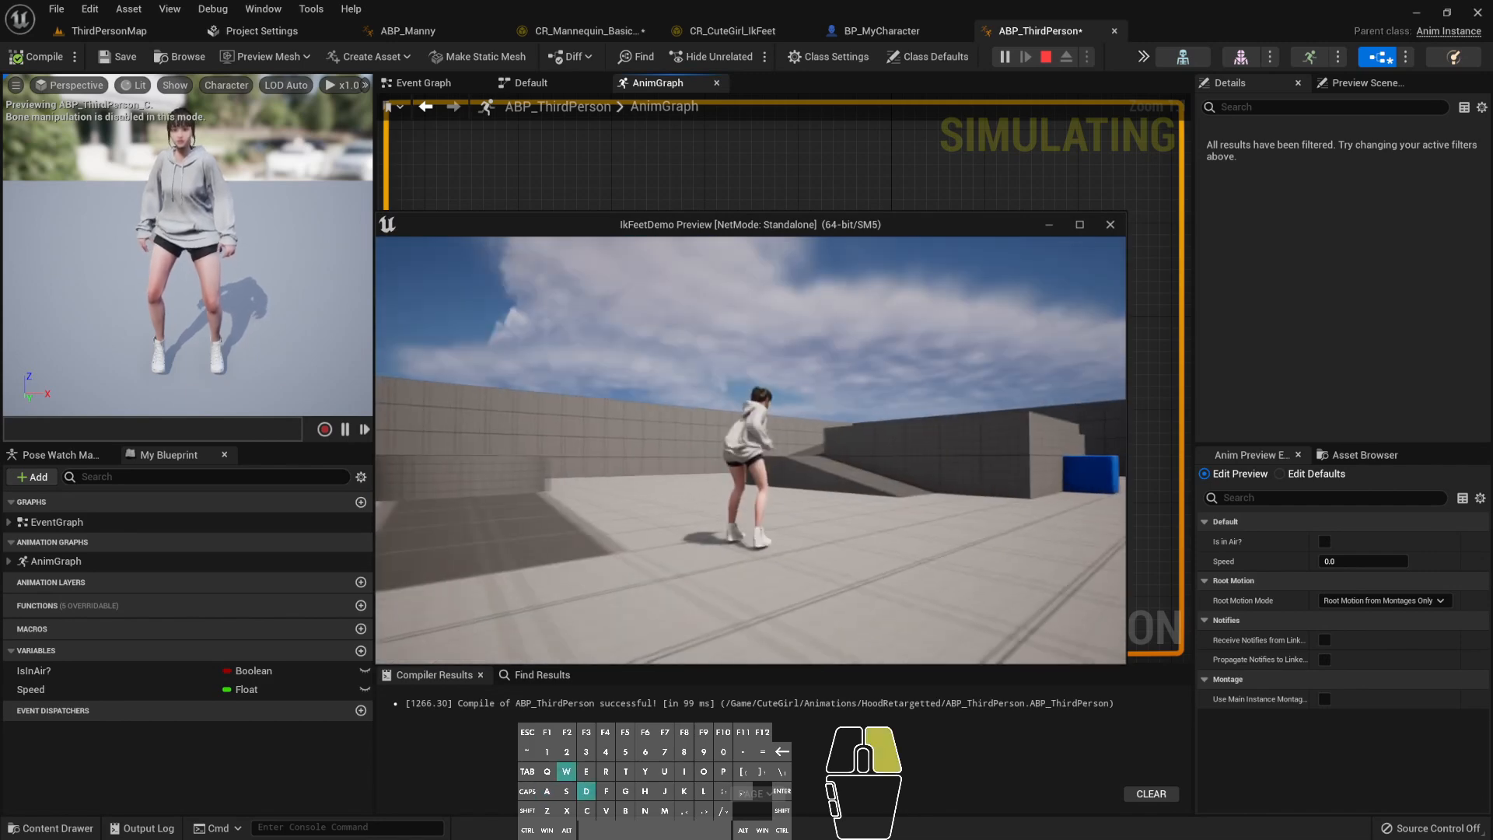
key("Escape")
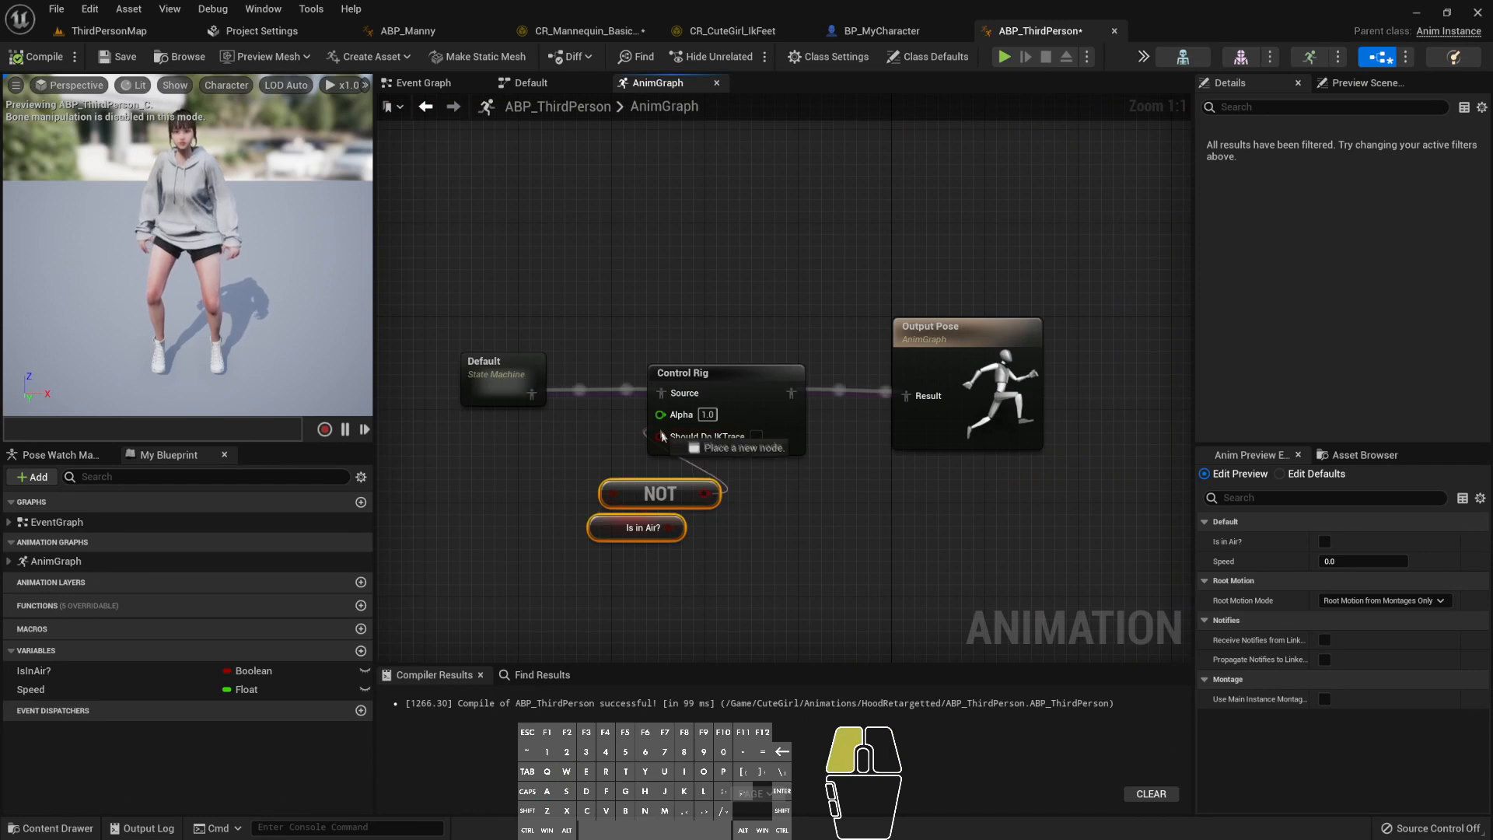
- Reconnect the NOT output to the Control Rig's Should Do IKTrace input and play-test the character running
left_click_drag(659, 433, 661, 435)
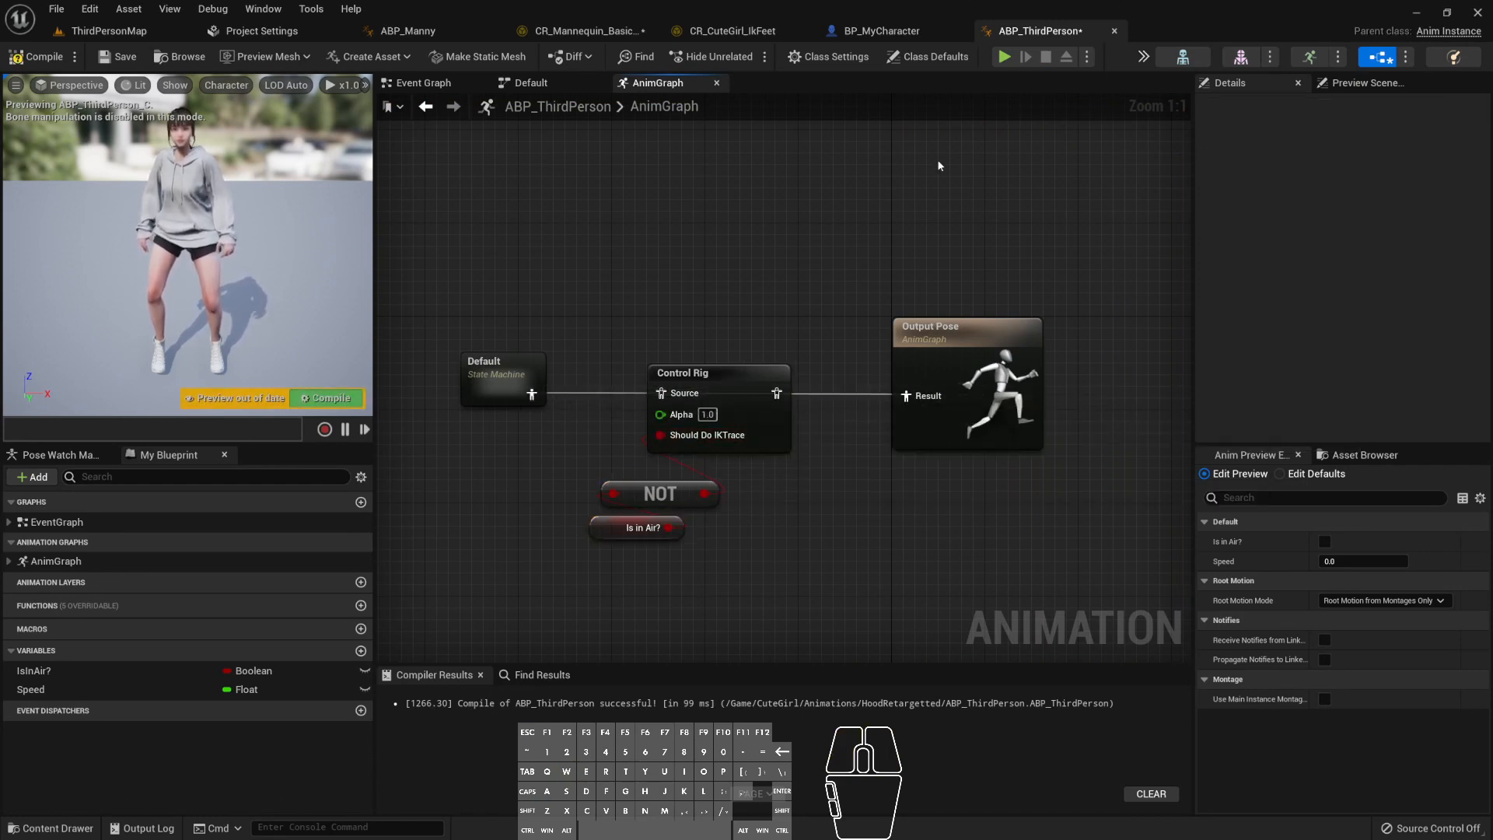
key("alt+p")
key("w")
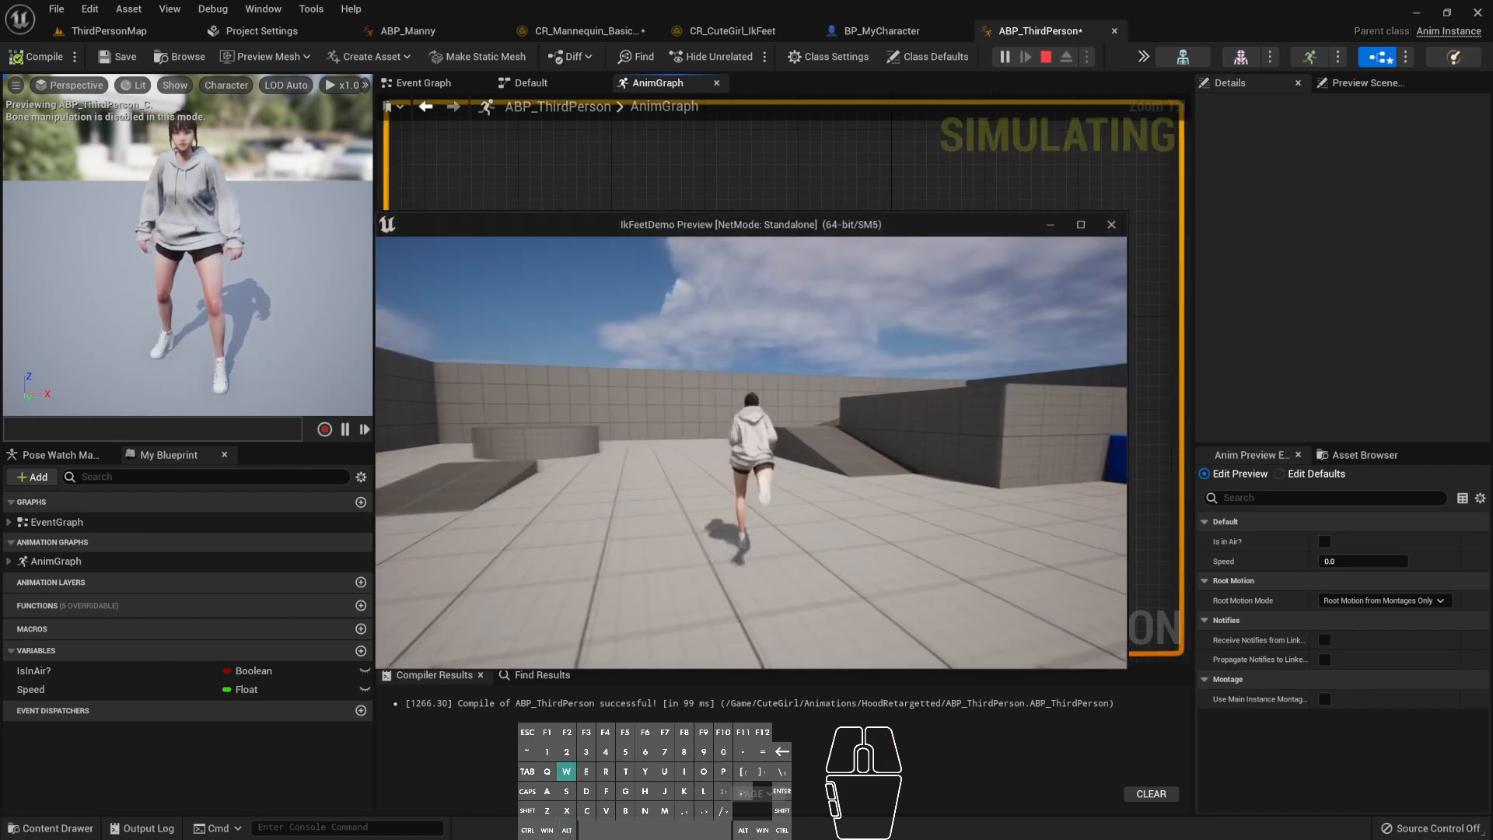
key("a")
key("Escape")
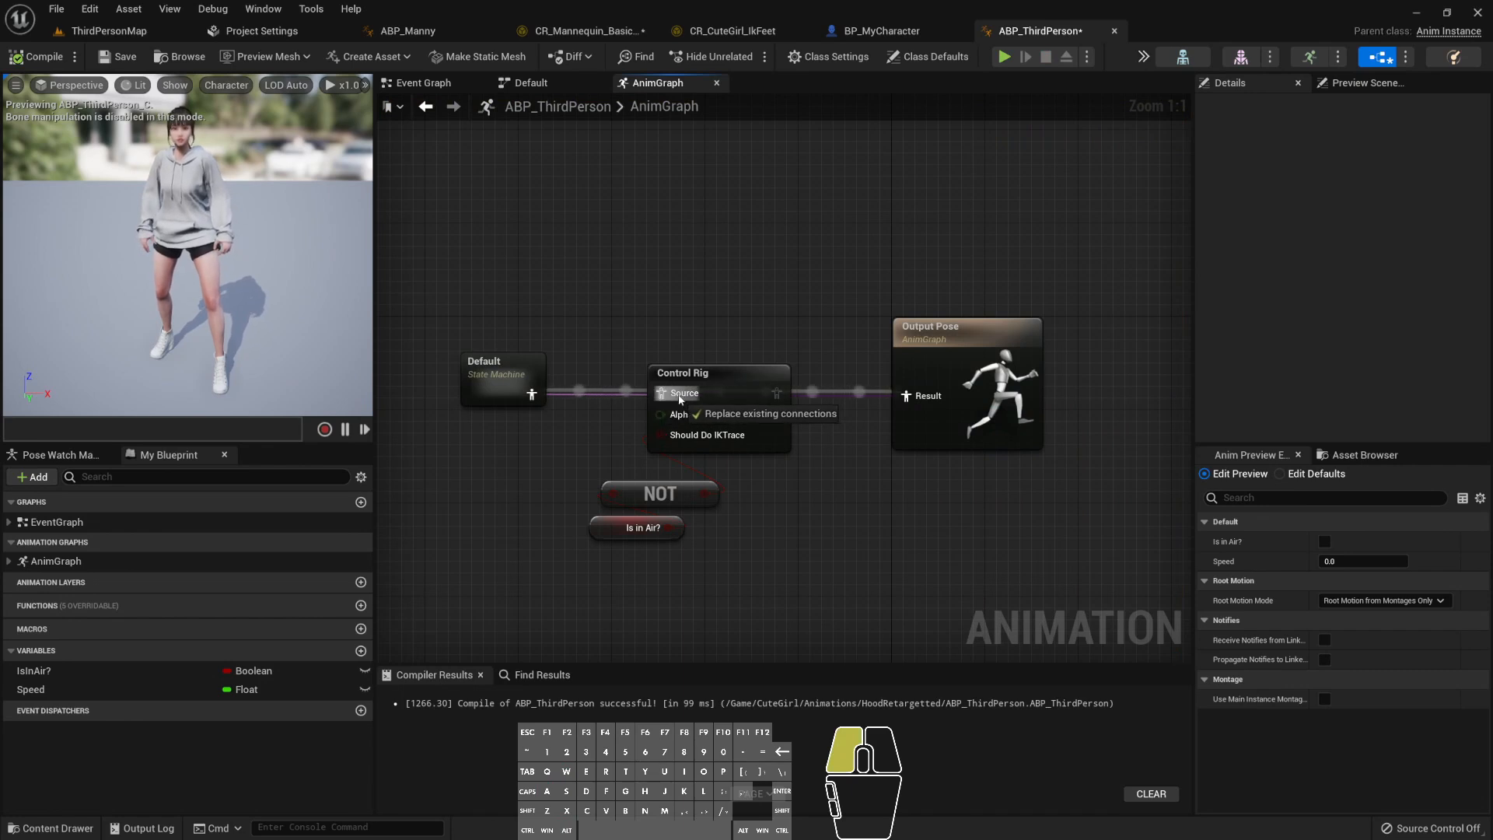
- Compile ABP_ThirdPerson and play-test the character's running and stopping again in ThirdPersonMap
left_click(52, 59)
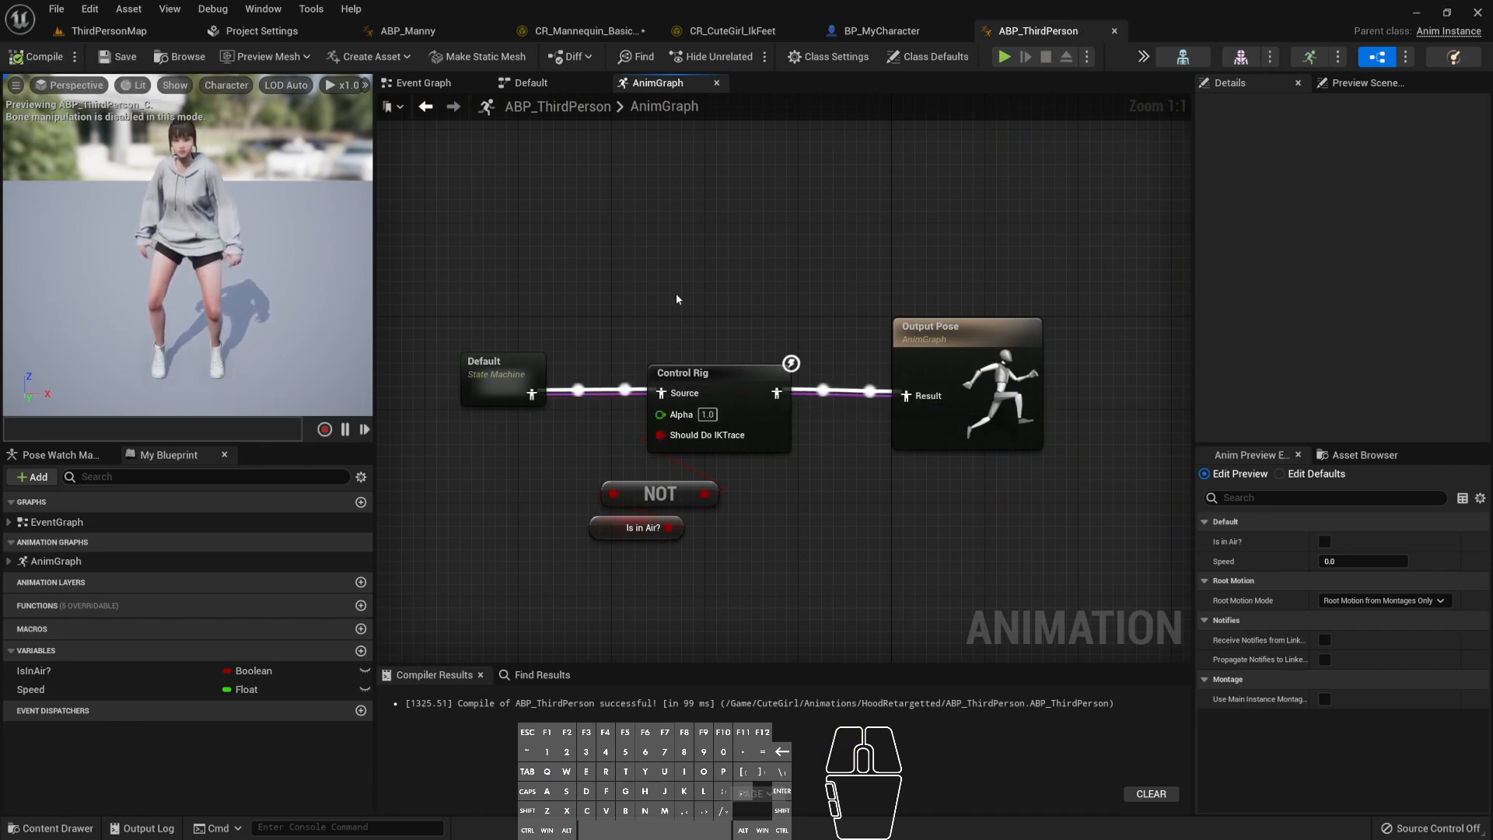
key("alt+p")
key("w")
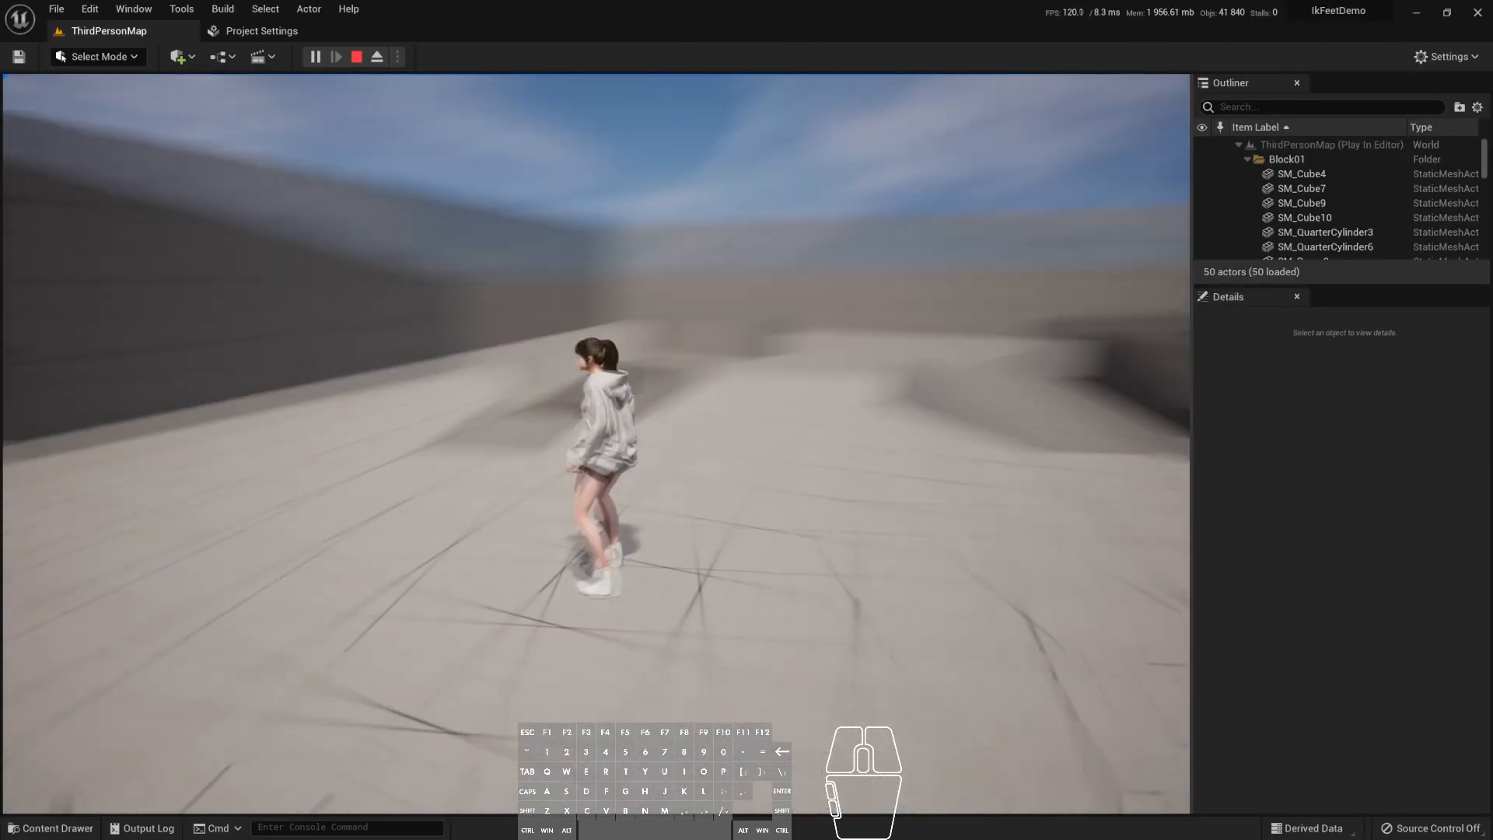
key("a")
key("d")
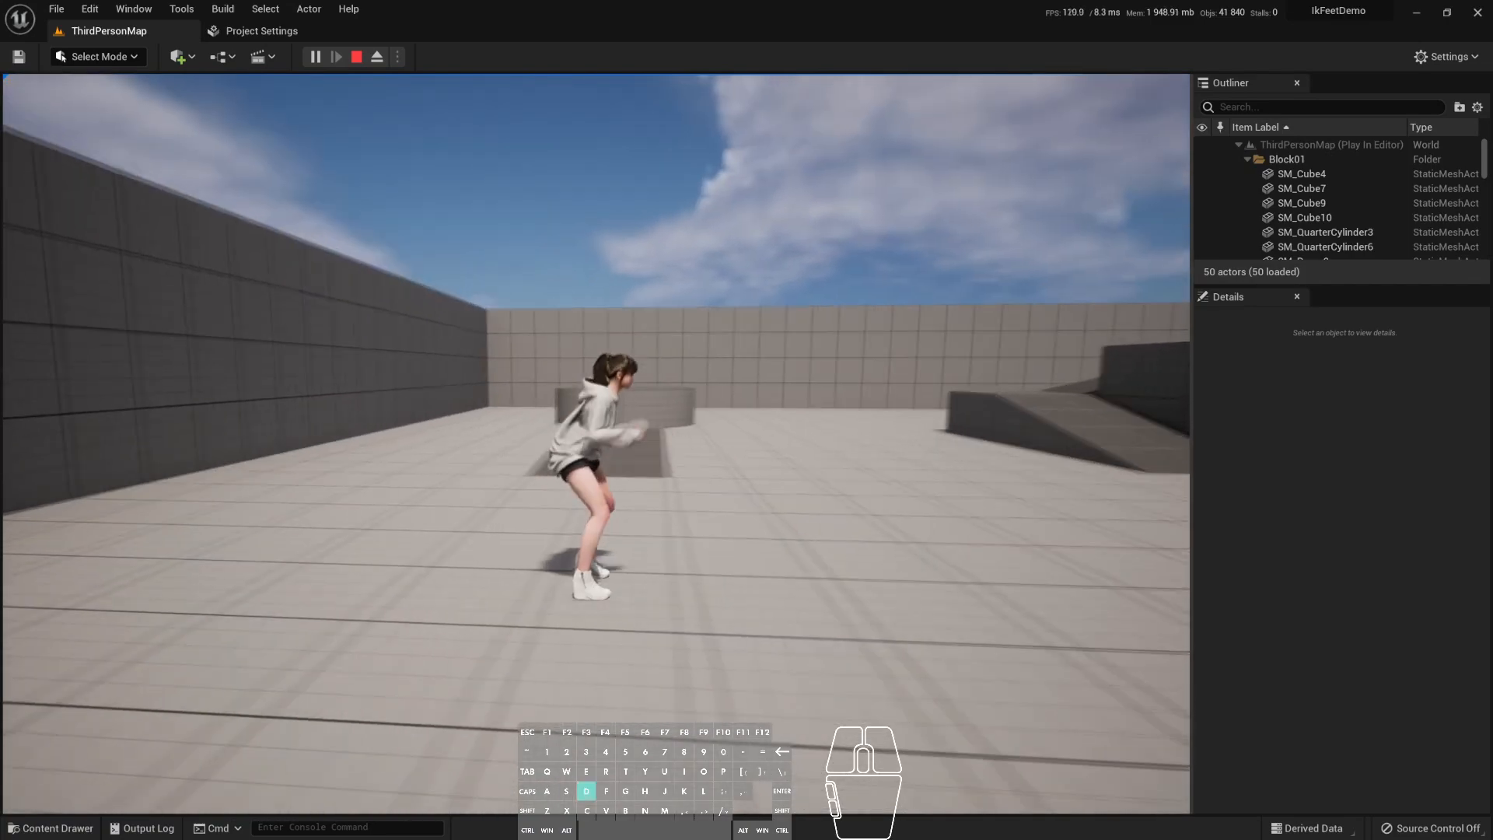
key("s")
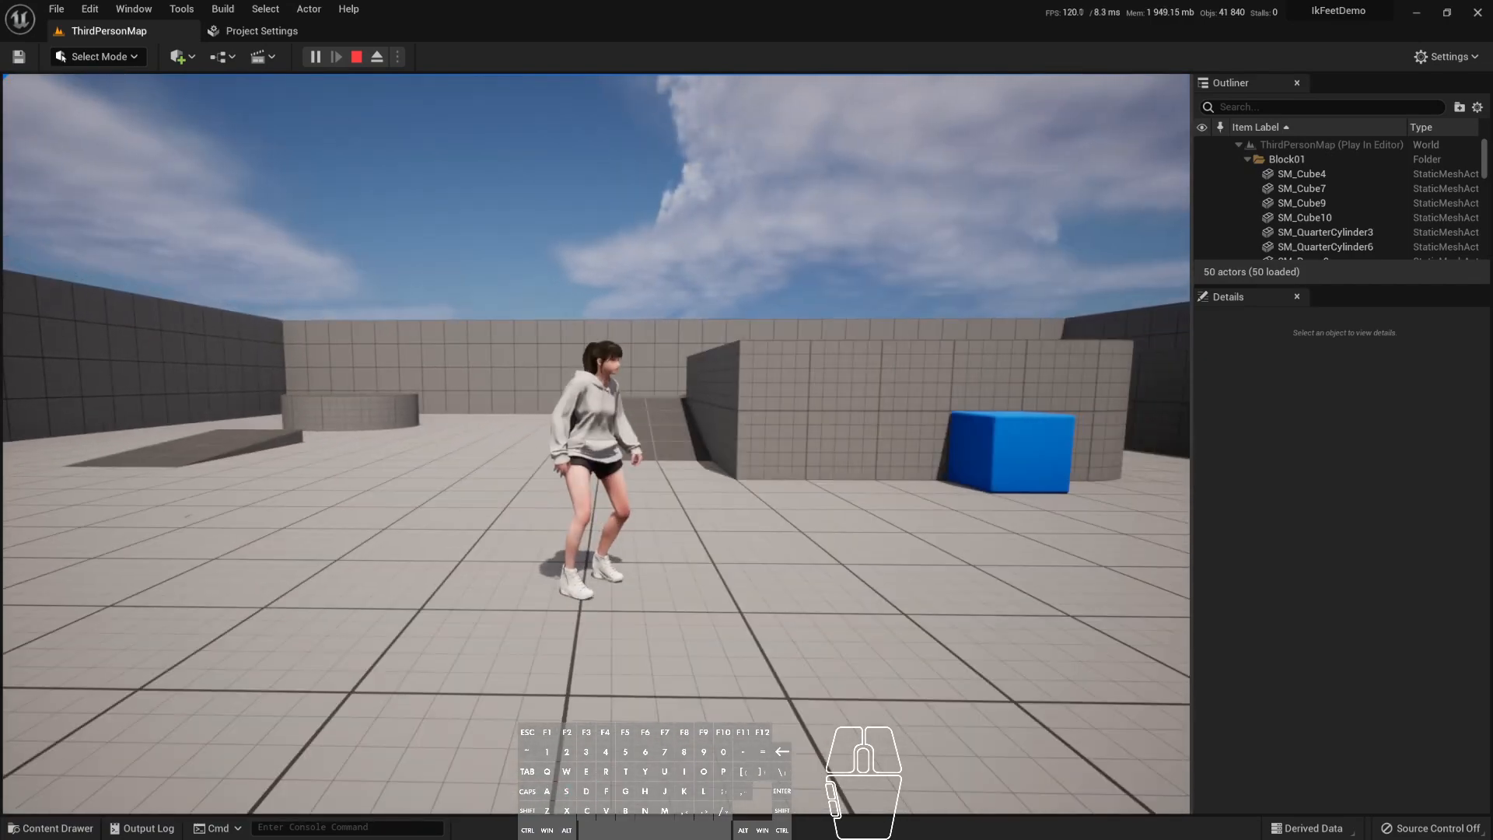
key("Escape")
- Open the MM_Run_Fwd animation from the Mannequins' Manny animations folder and view the run from the side
left_click(51, 828)
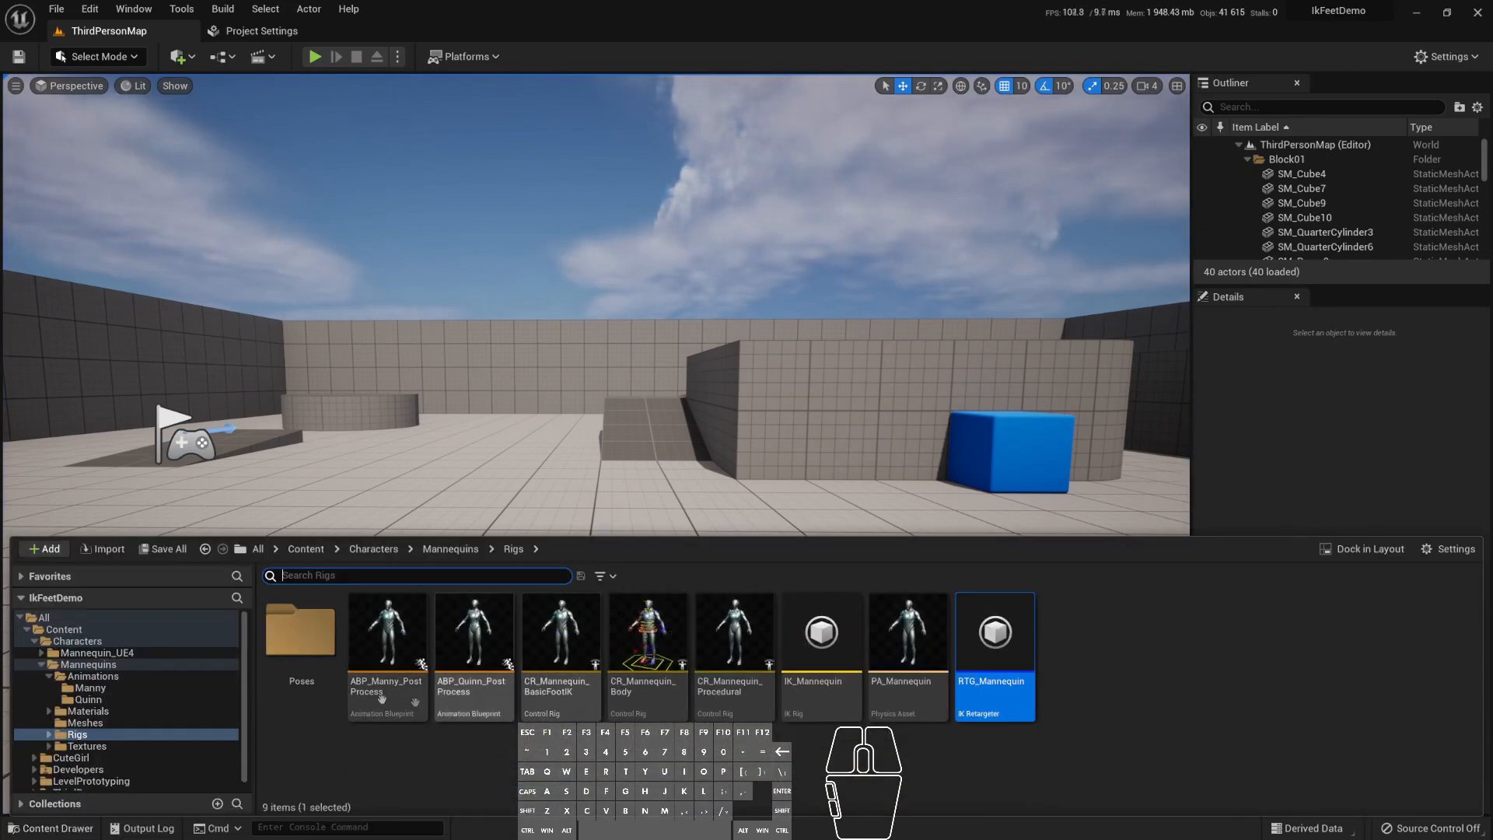
left_click(139, 676)
left_click(142, 688)
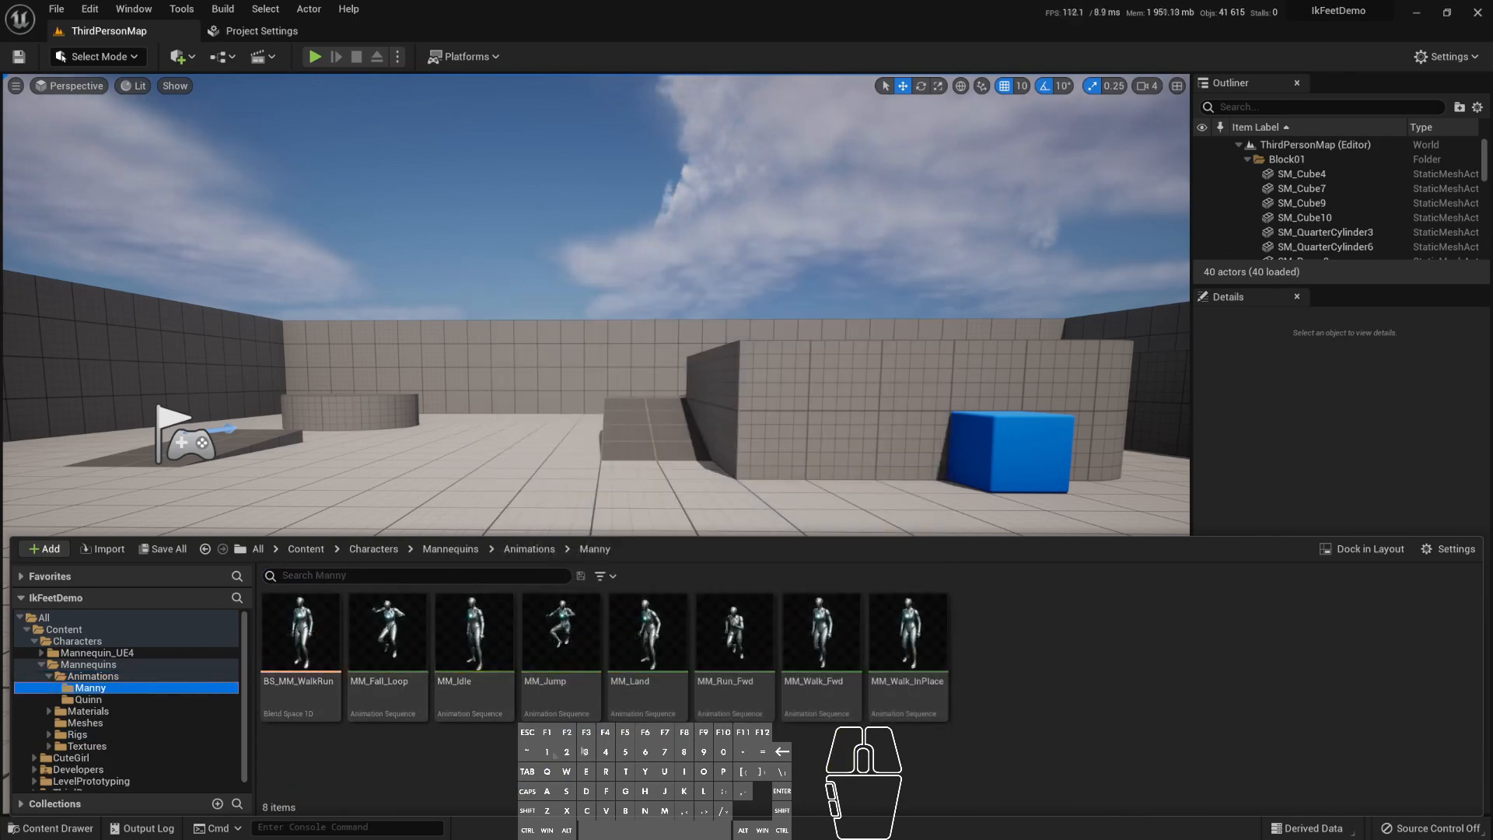
left_click(741, 643)
double_click(740, 644)
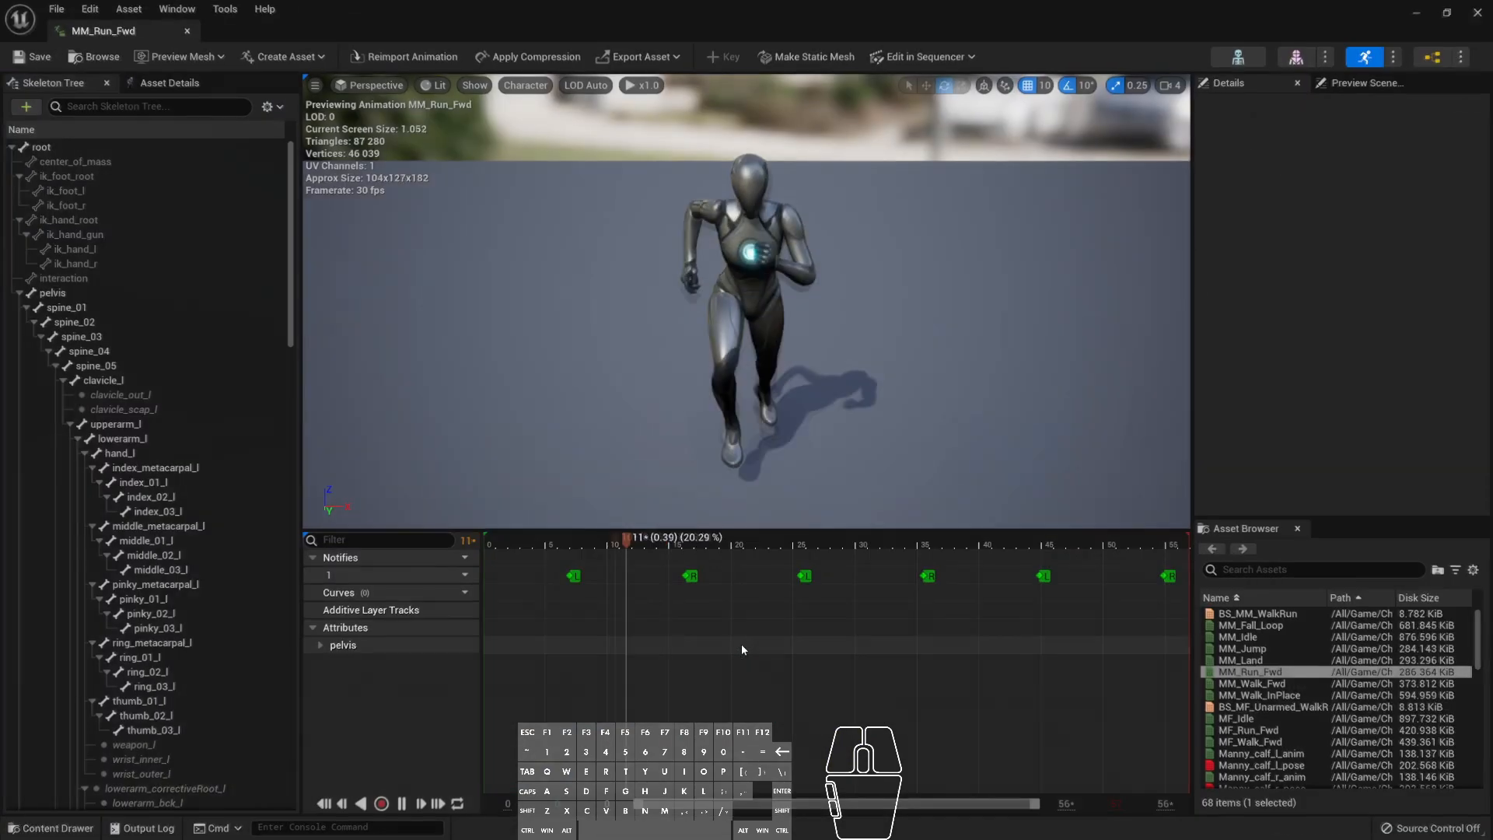
left_click_drag(732, 294, 1011, 262, "alt")
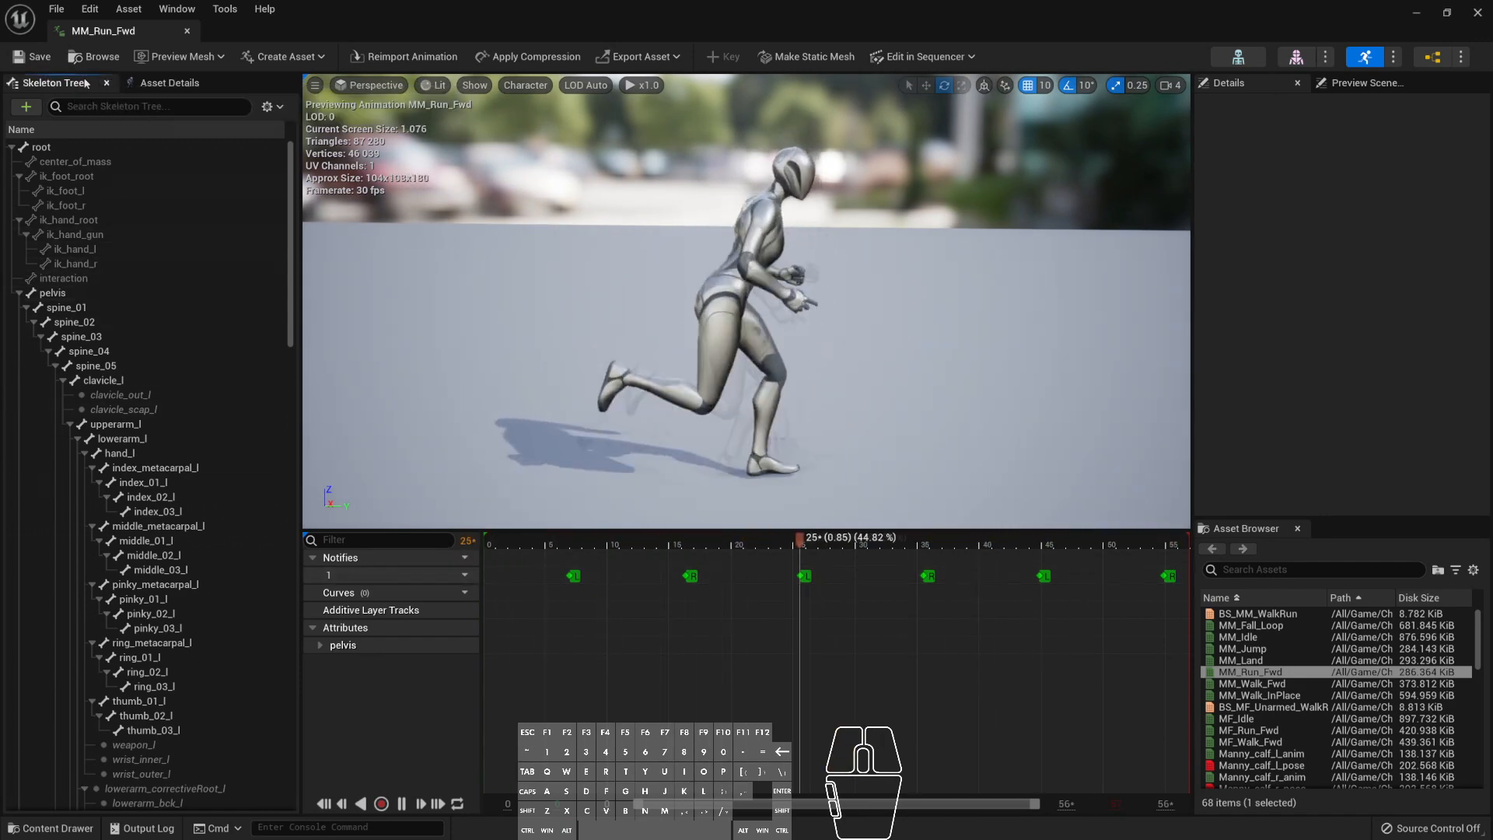
- Select the ik_foot_r bone in MM_Run_Fwd's skeleton and scrub the animation to examine how it follows the right foot
left_click(170, 82)
left_click(53, 82)
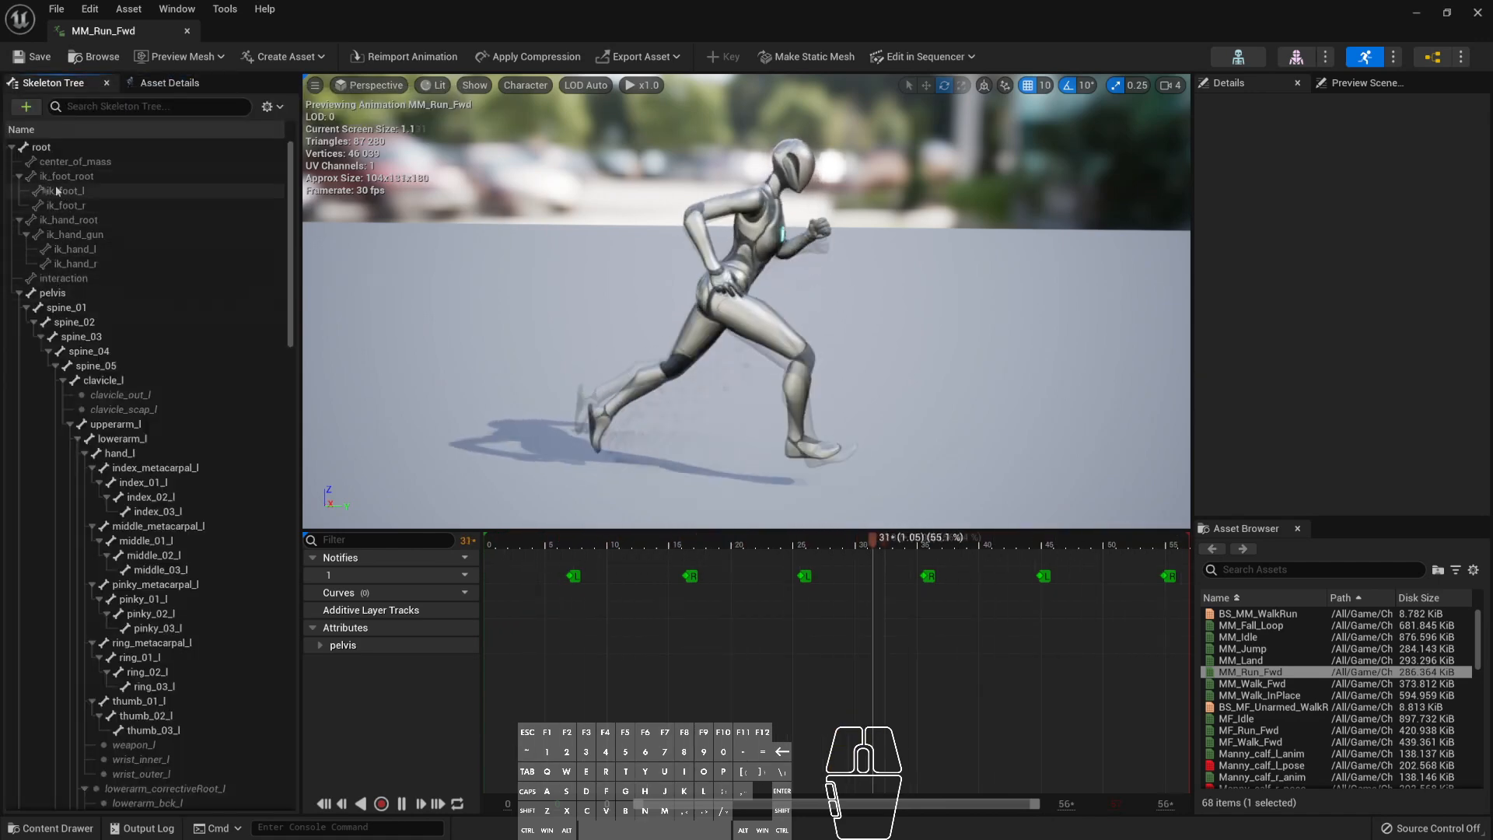
left_click(94, 205)
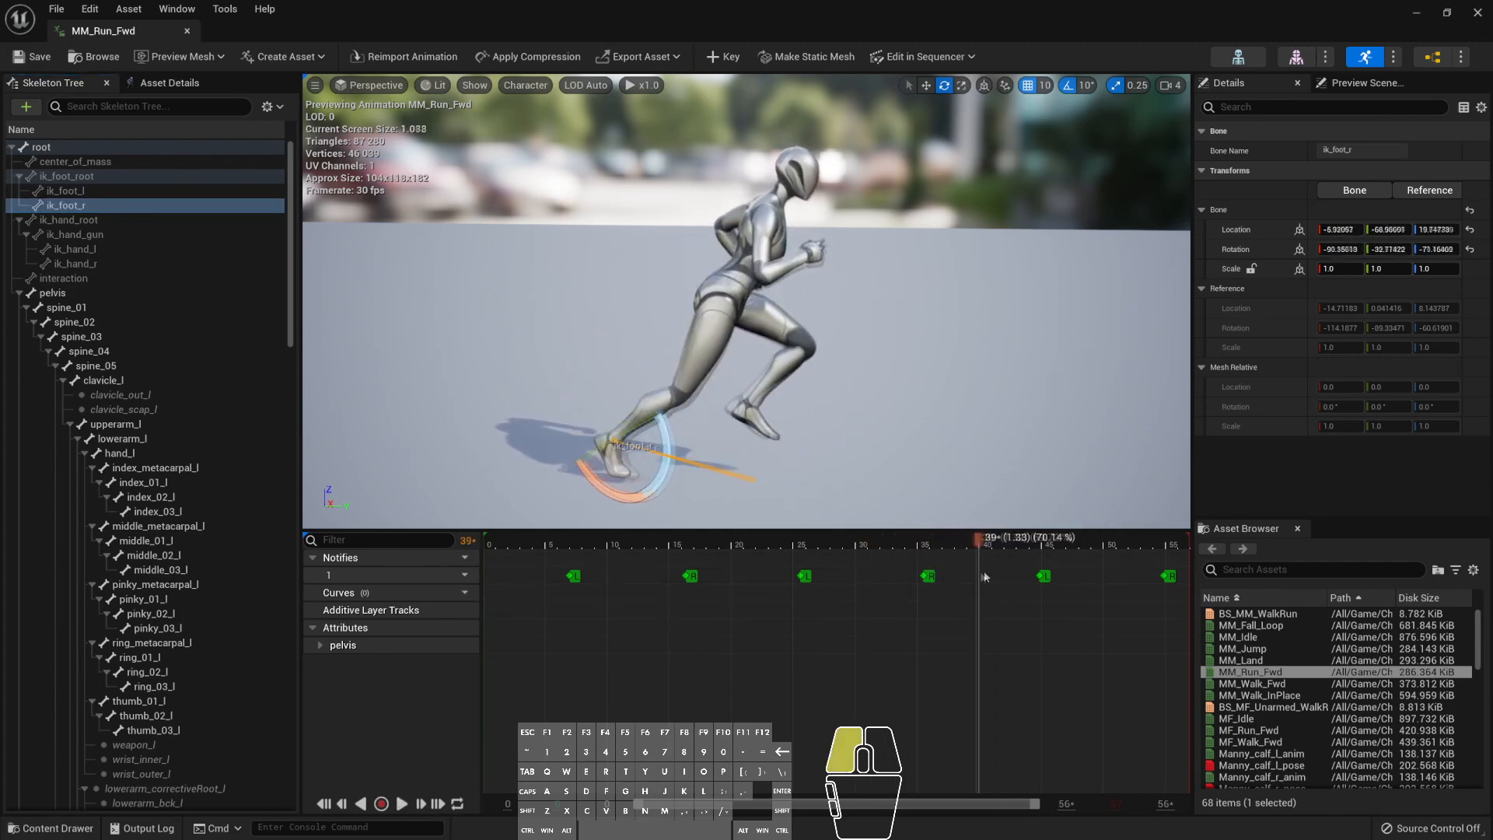
left_click_drag(1015, 570, 983, 562)
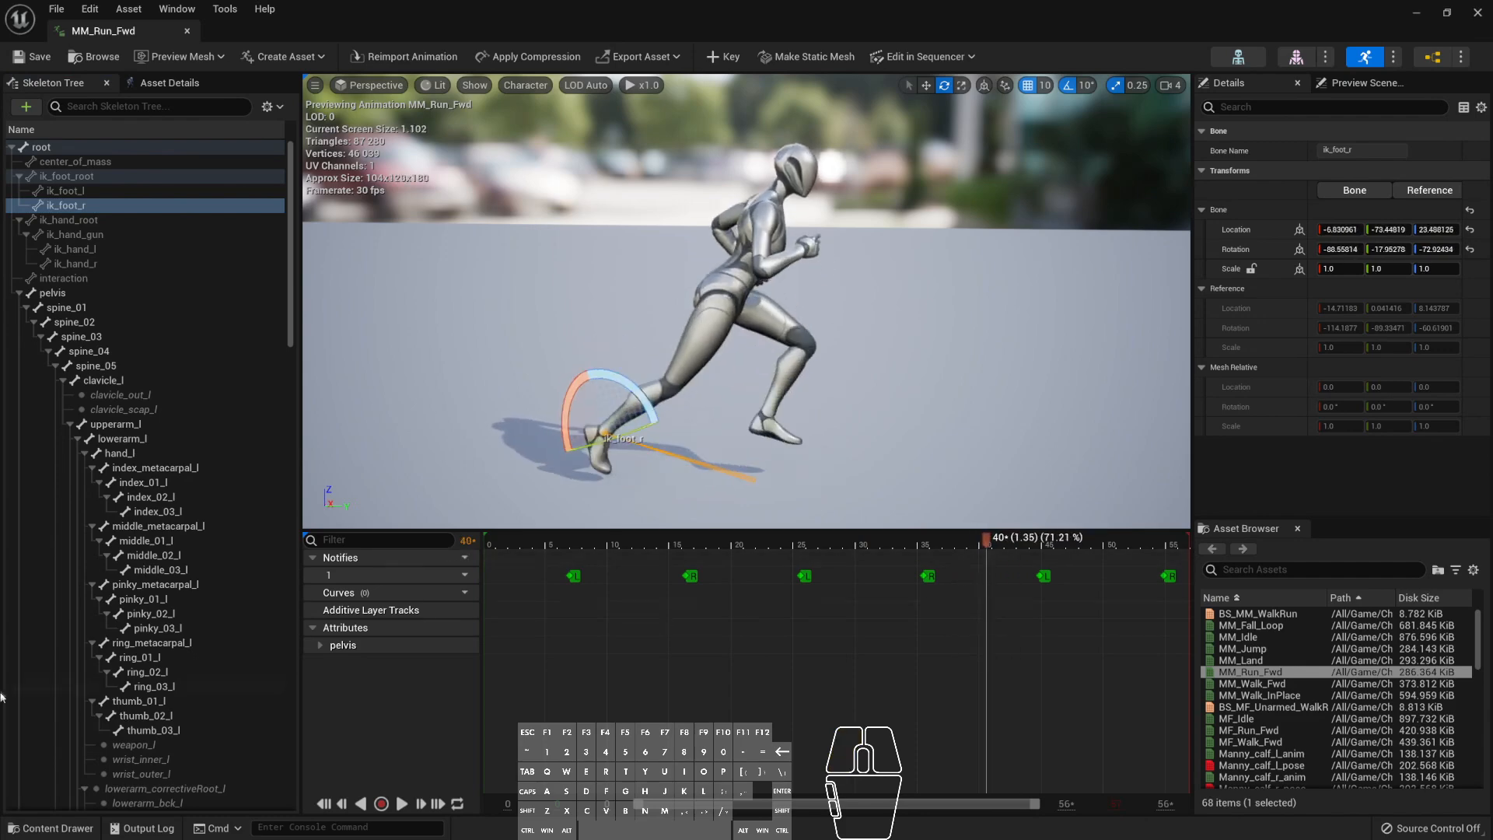
- Select the foot_l bone in the skeleton and scrub the run animation to examine its motion
scroll(263, 572, "down", 15)
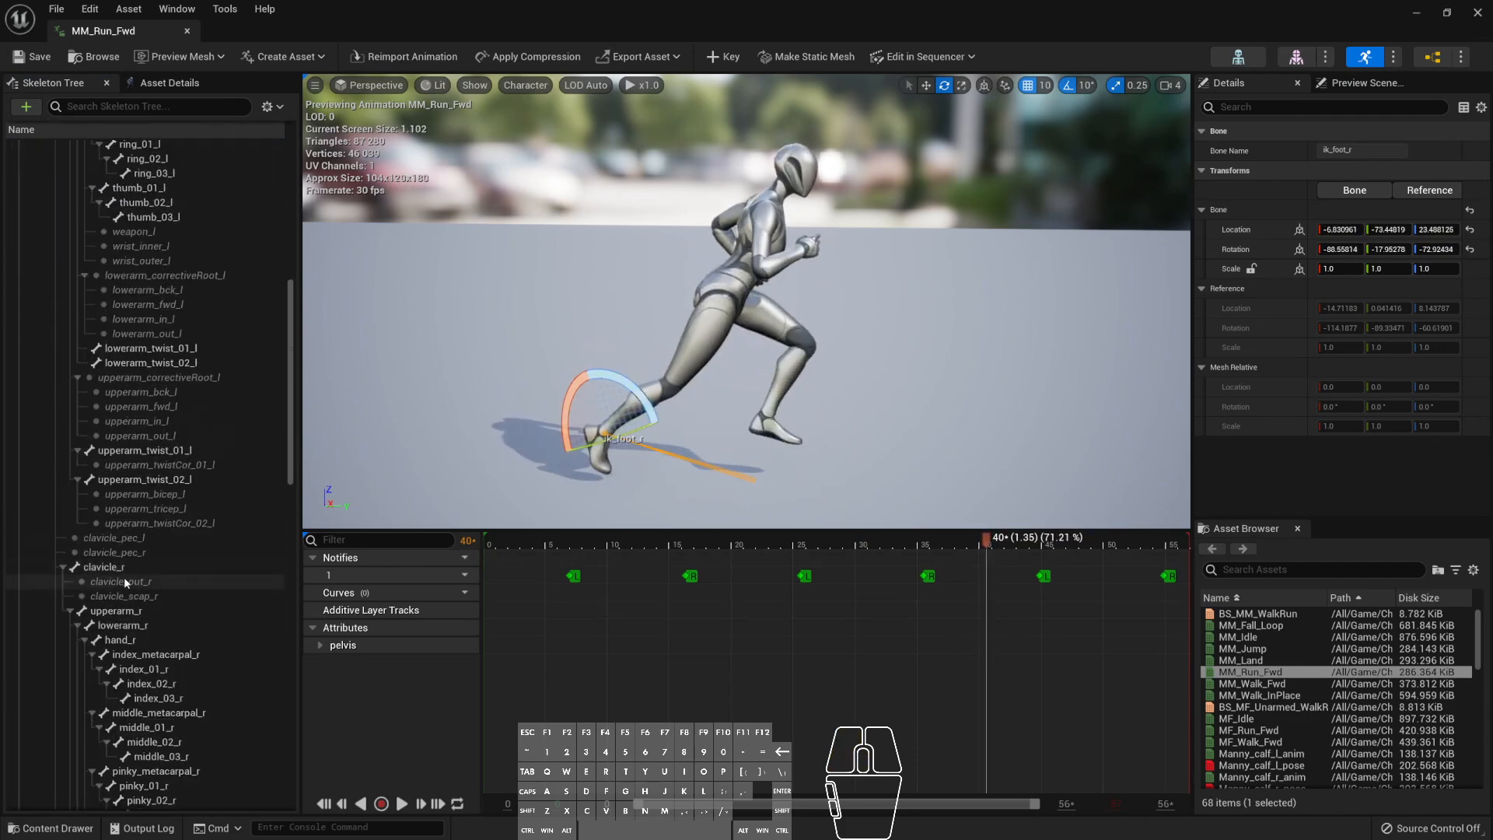
scroll(125, 582, "down", 15)
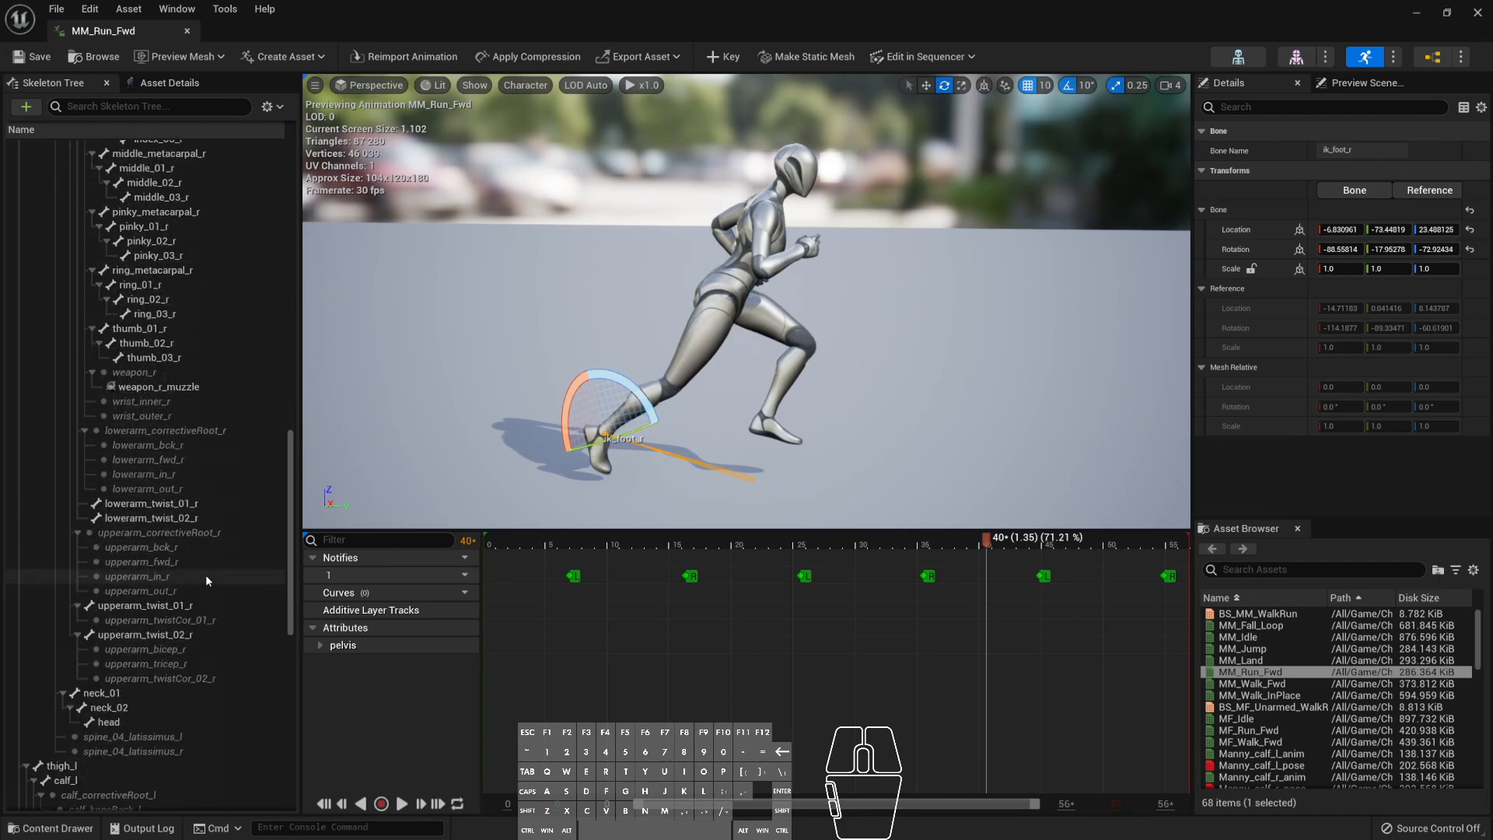
scroll(205, 575, "down", 3)
left_click(113, 560)
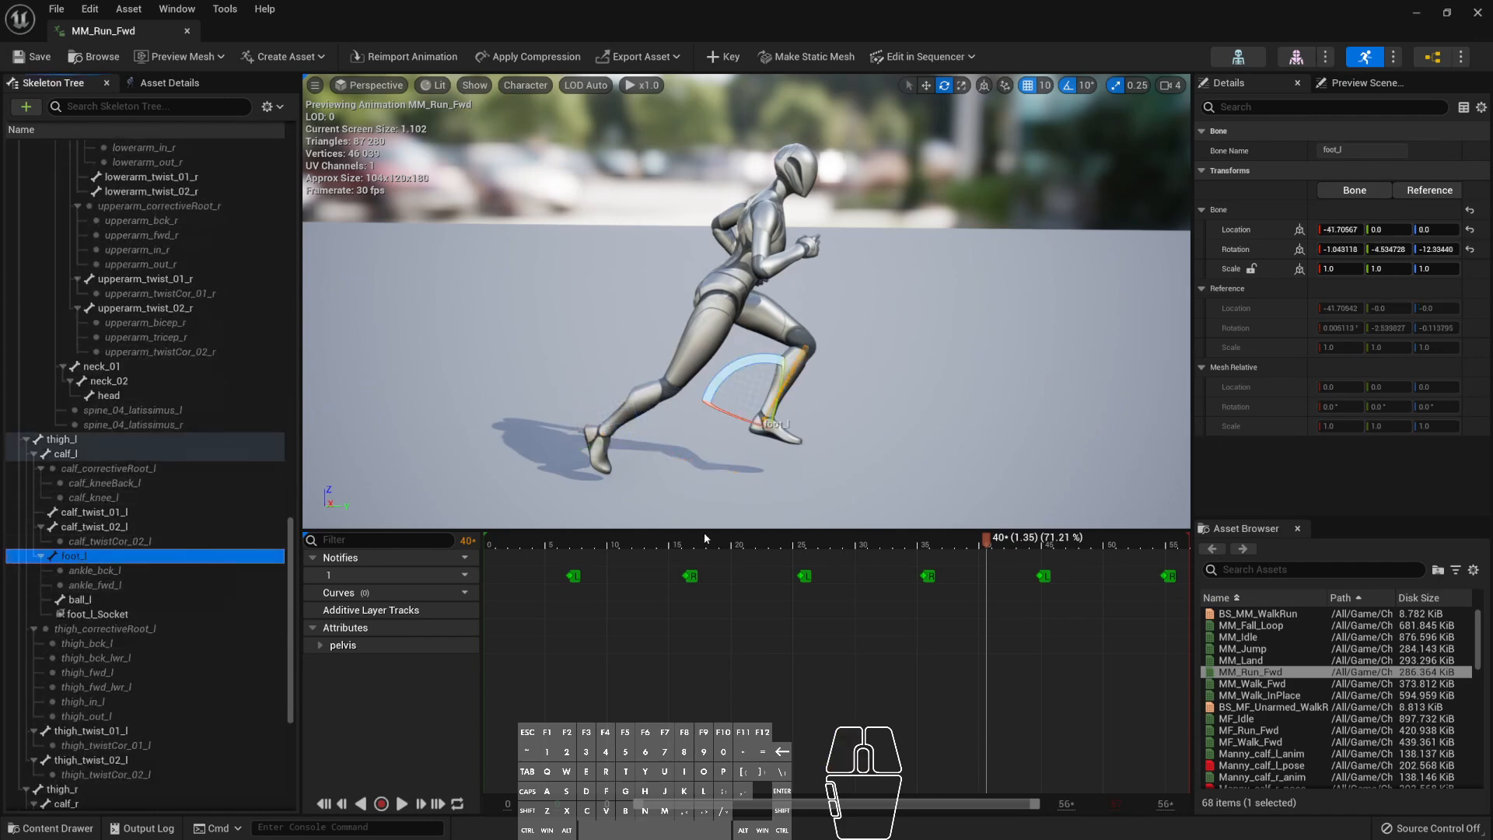
mouse_move(950, 548)
left_mouse_down()
mouse_move(706, 544)
mouse_move(1106, 542)
mouse_move(962, 539)
left_mouse_up()
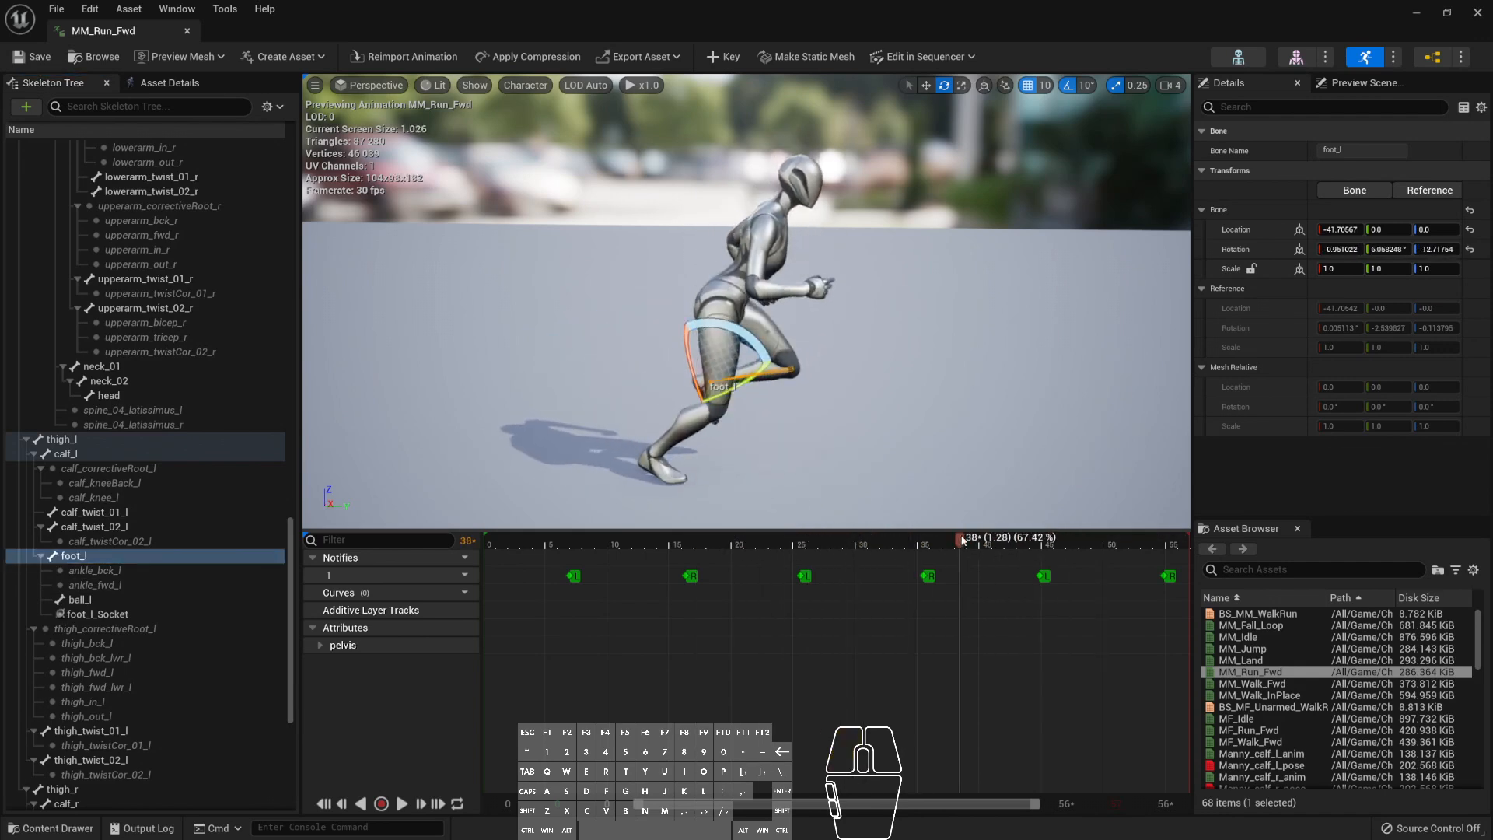
- Close MM_Run_Fwd and open the A_ThirdPersonRun animation from CuteGirl's HoodRetargetted animations folder, viewing the run from the side
left_click(187, 33)
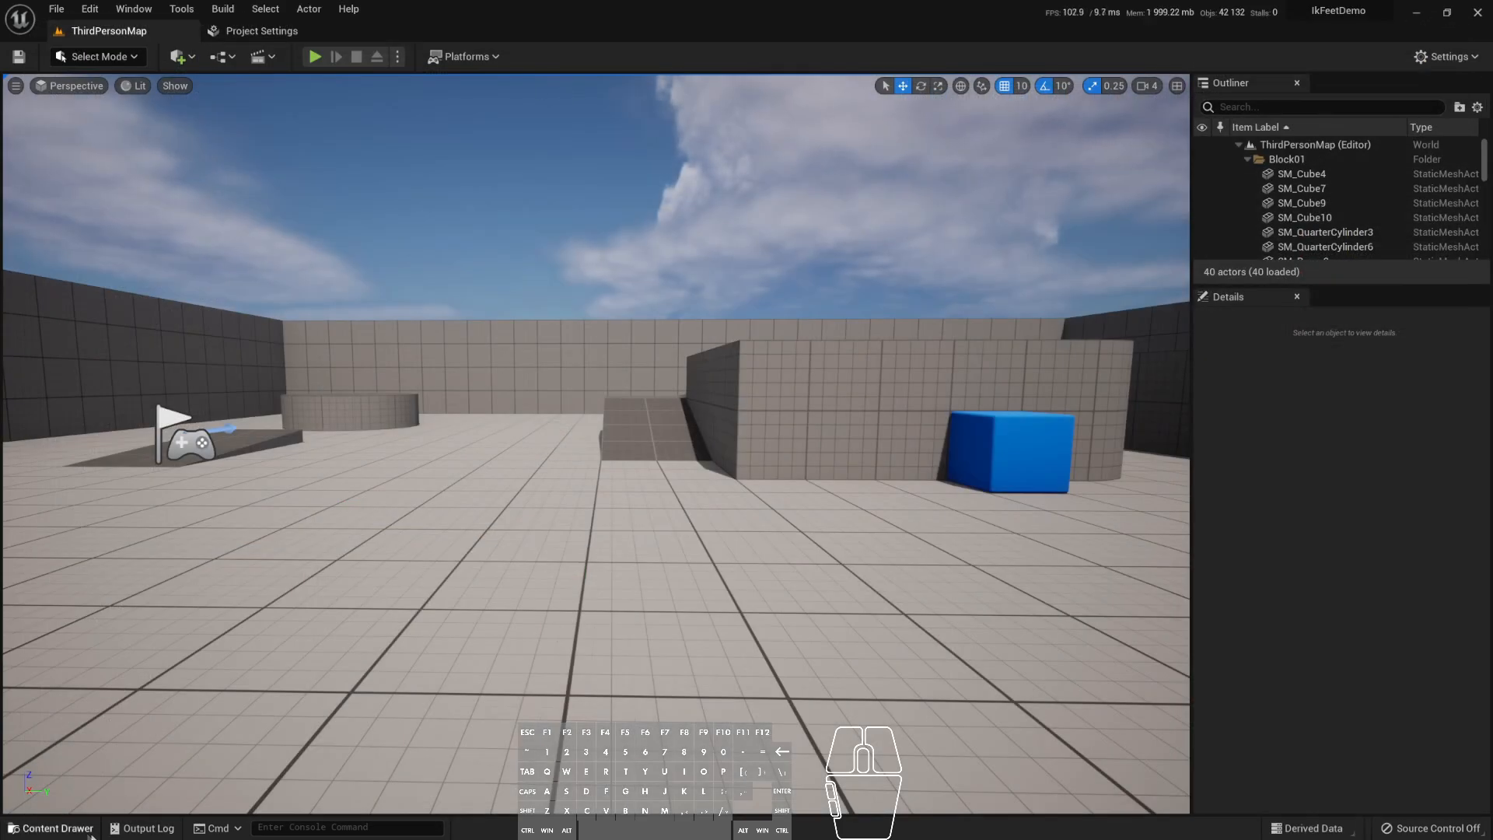
left_click(55, 827)
scroll(111, 685, "down", 1)
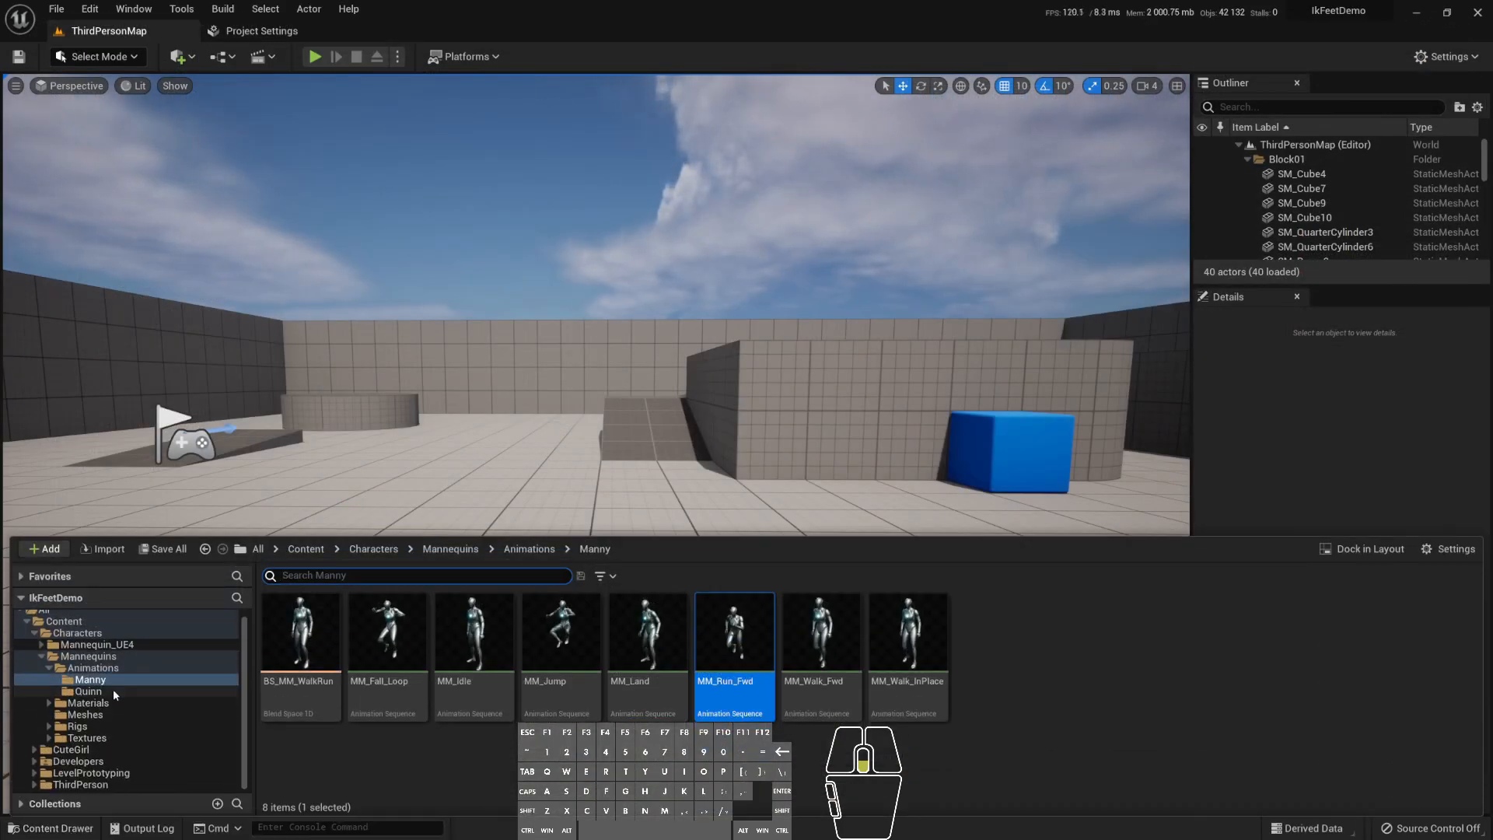
left_click(117, 748)
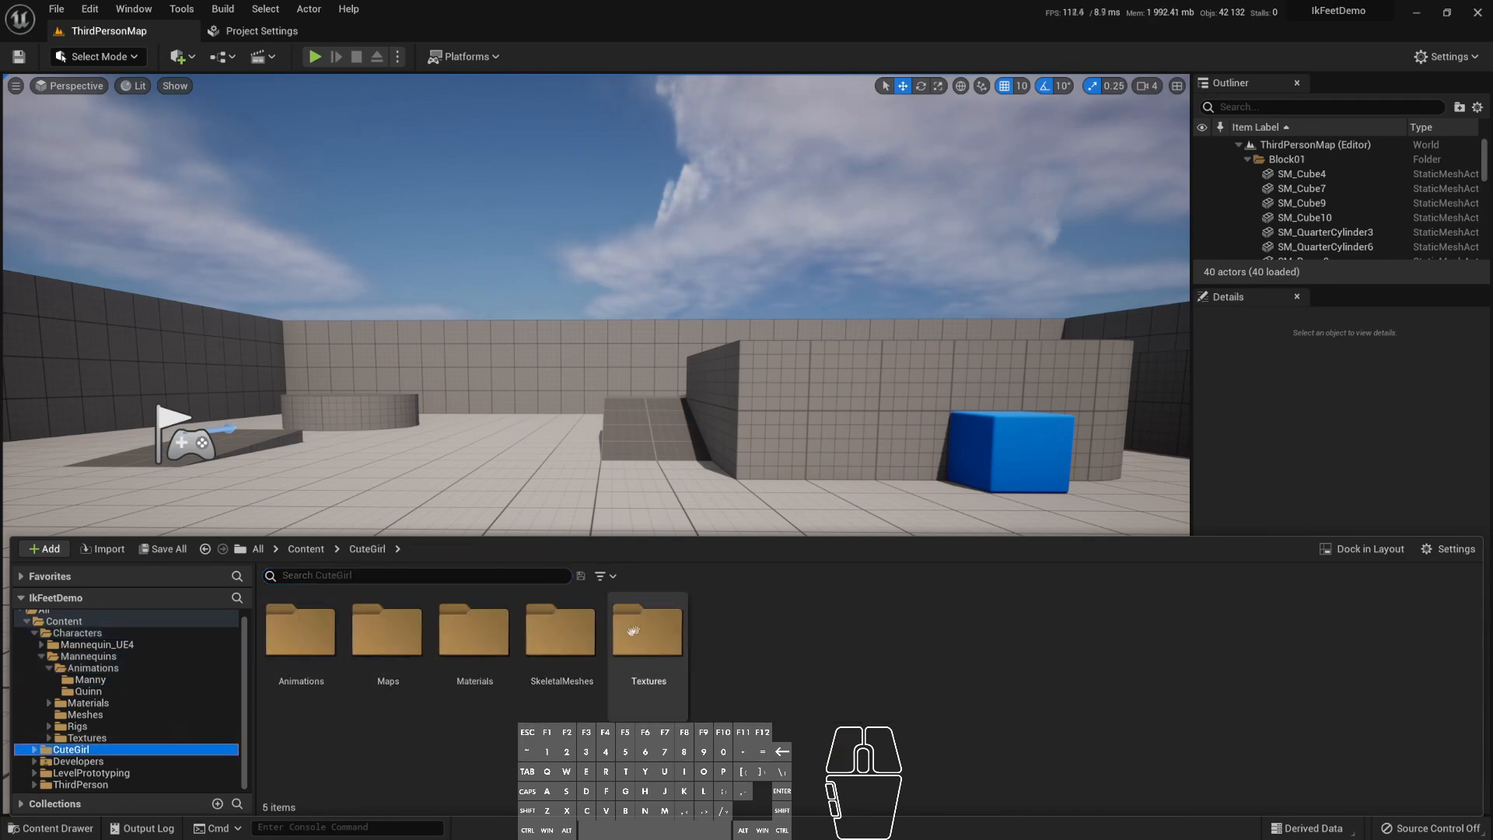
double_click(588, 620)
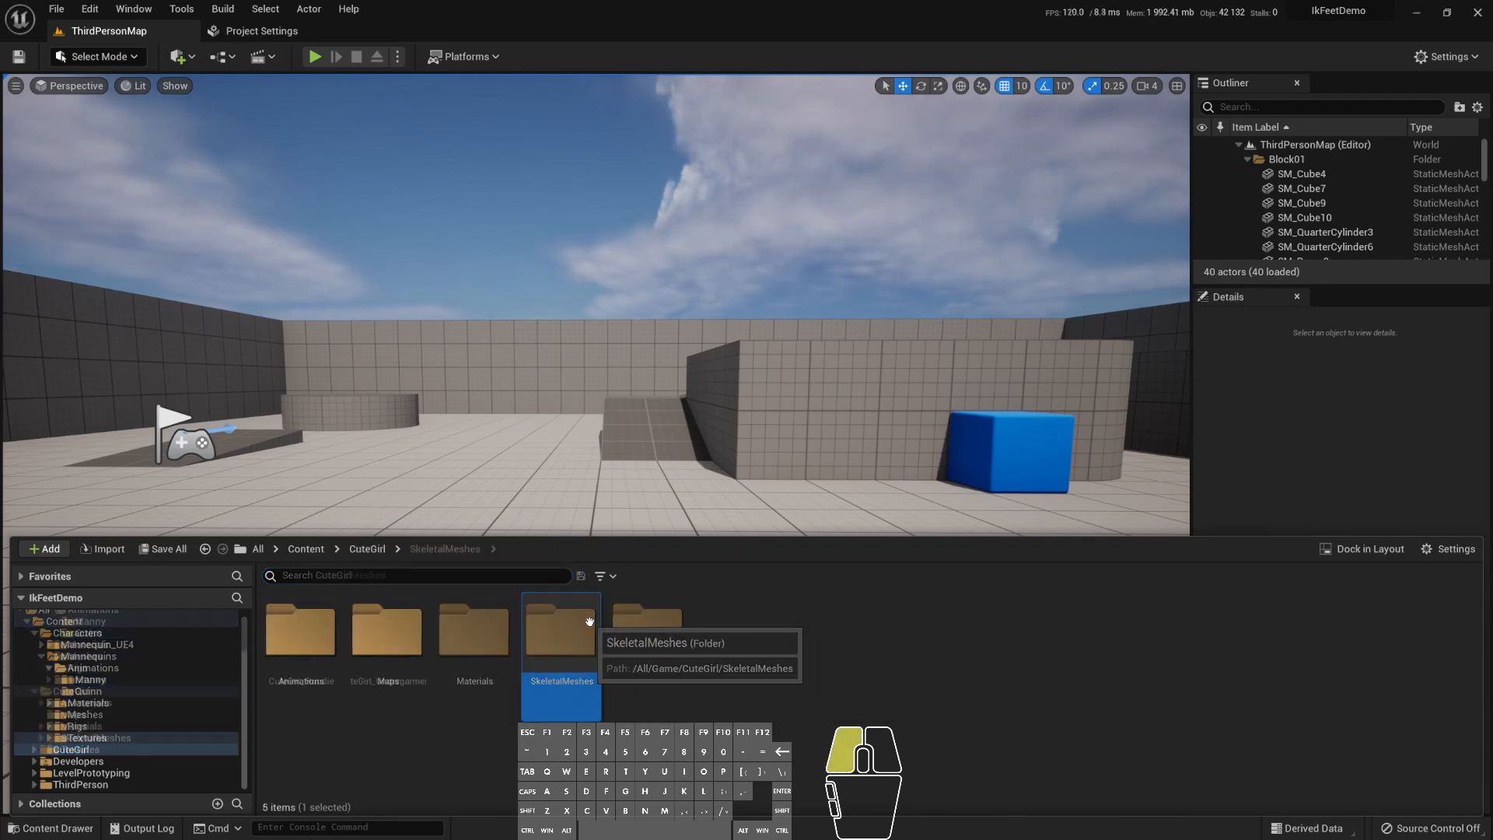
double_click(297, 650)
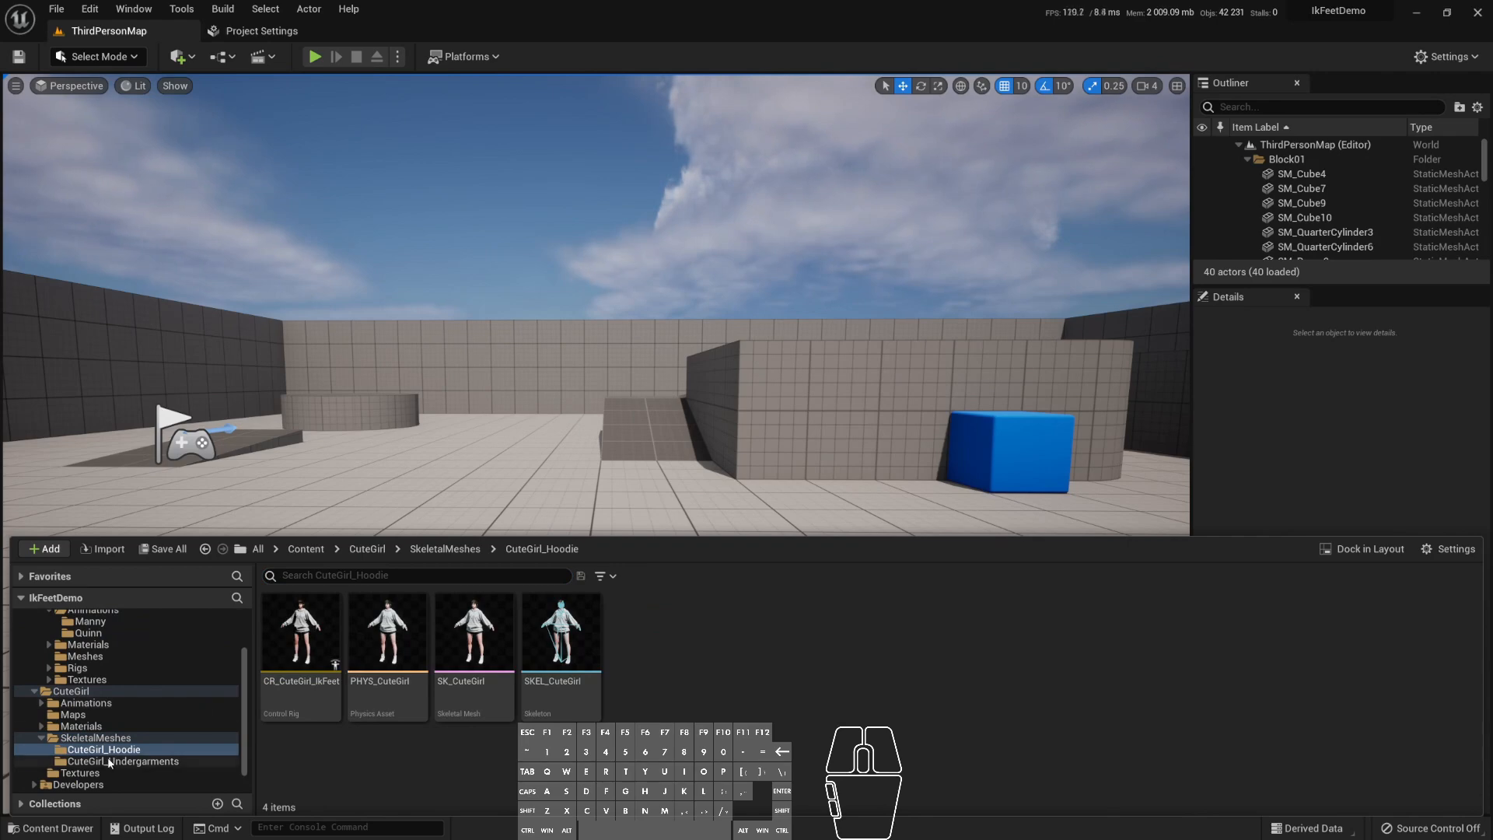
left_click(104, 704)
left_click(385, 668)
double_click(385, 667)
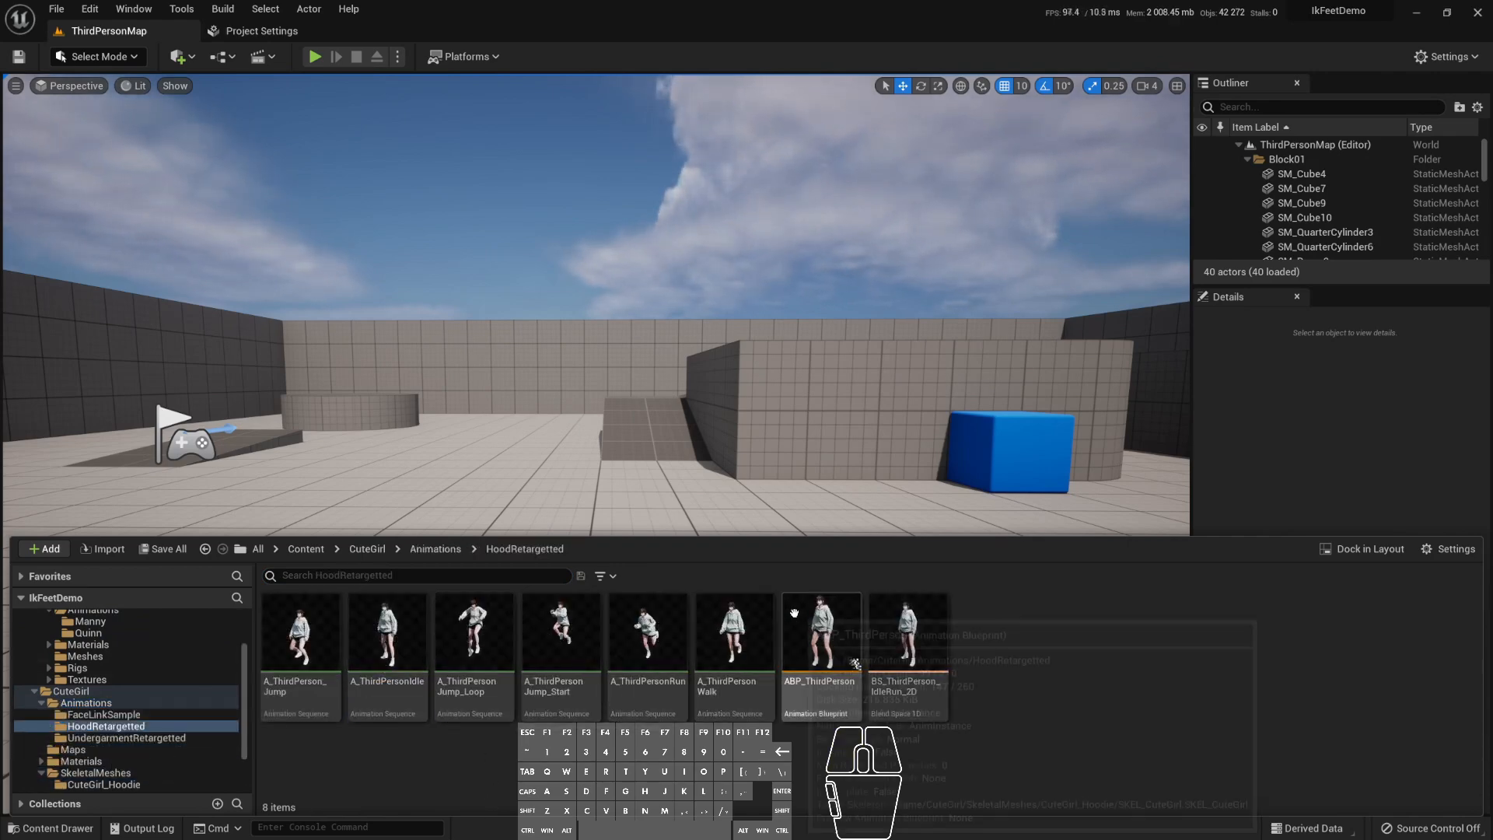
double_click(684, 646)
mouse_move(661, 314)
left_mouse_down("alt")
mouse_move(723, 314)
mouse_move(665, 325)
left_mouse_up("alt")
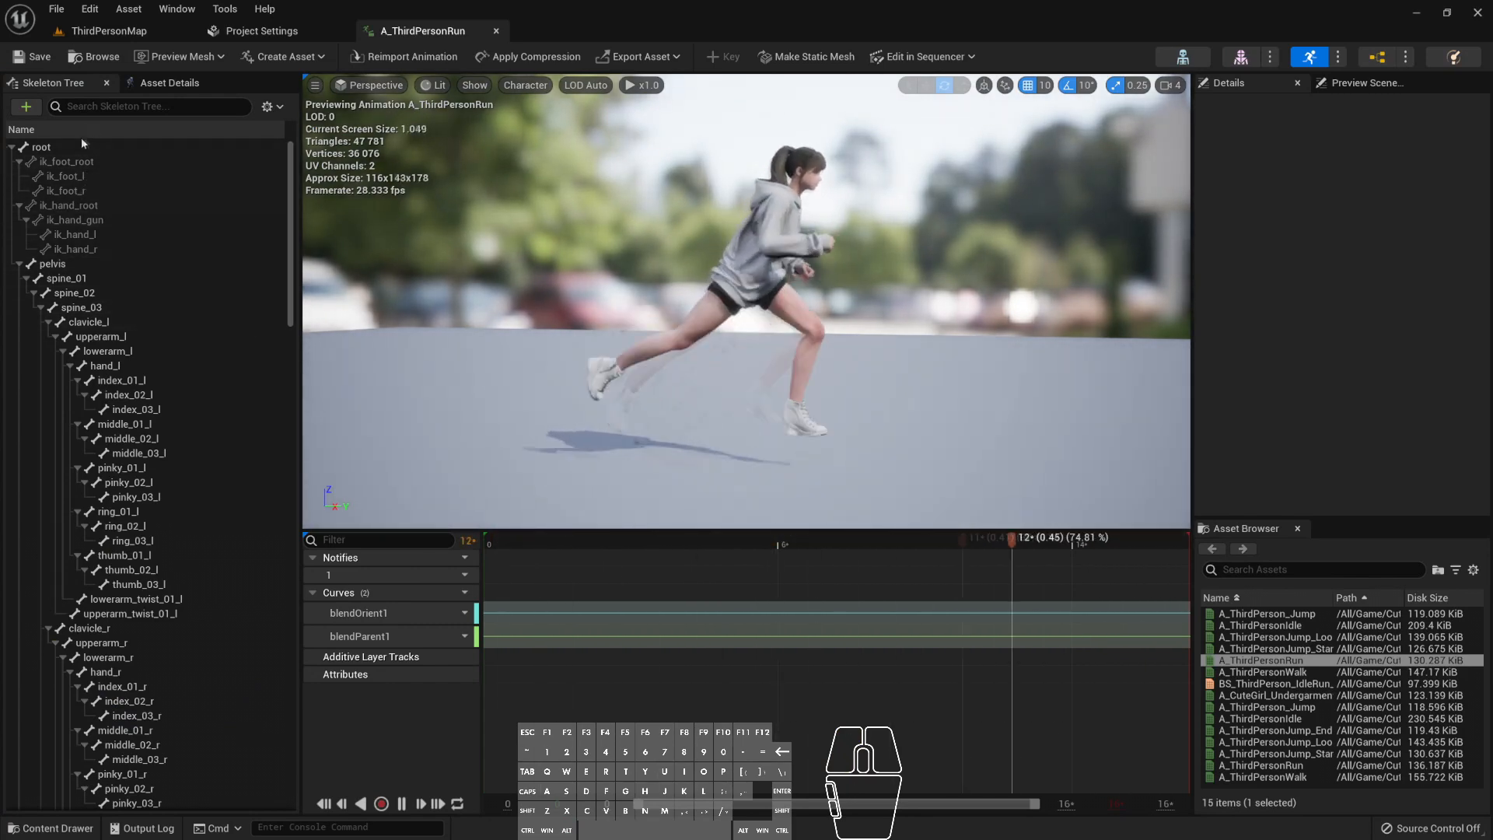
- Select the ik_foot_l and ik_foot_r bones in A_ThirdPersonRun's skeleton to examine their behaviour during the run
left_click(77, 176)
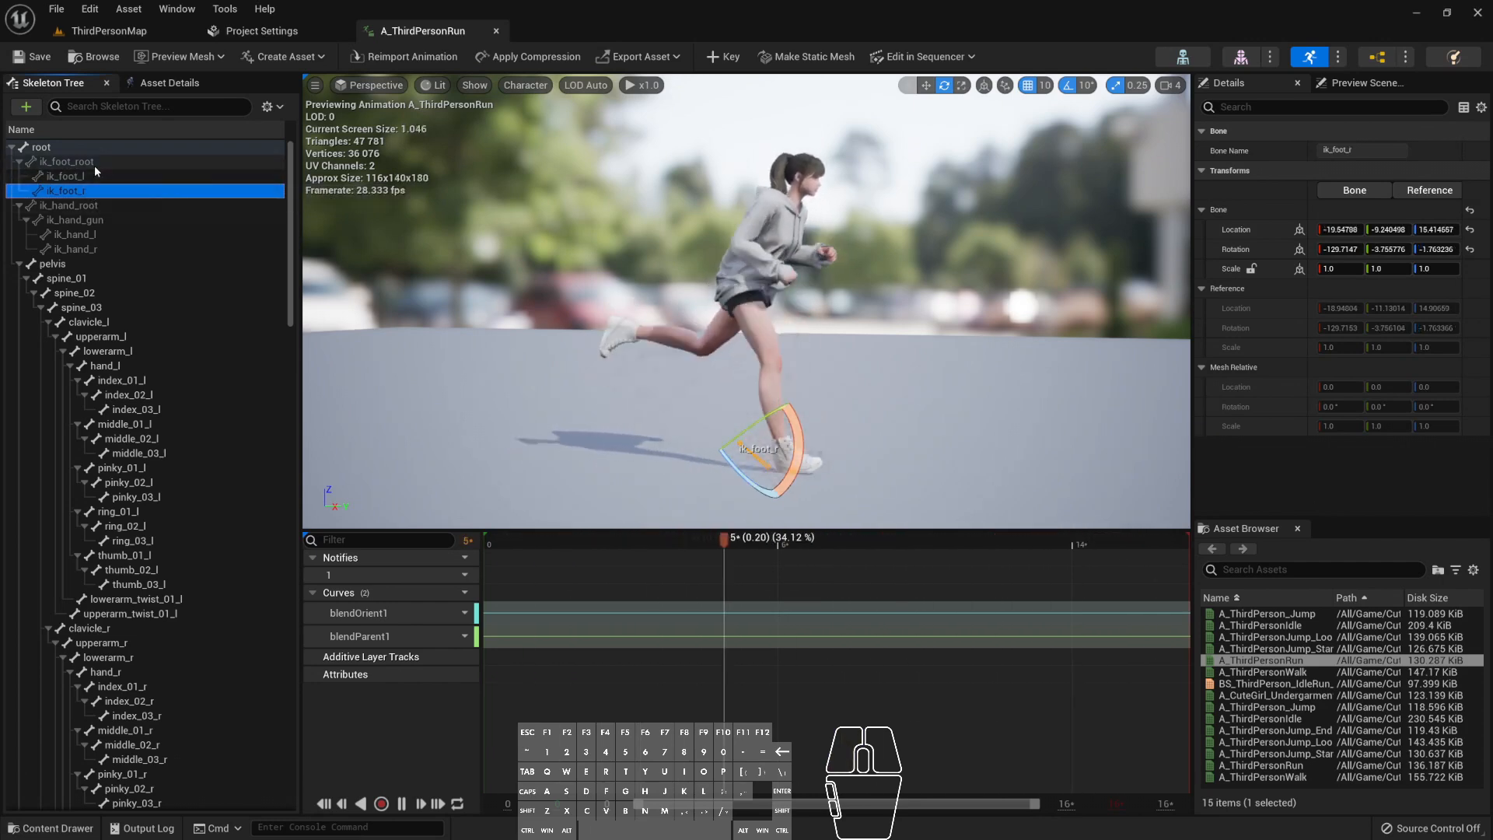
left_click(95, 163)
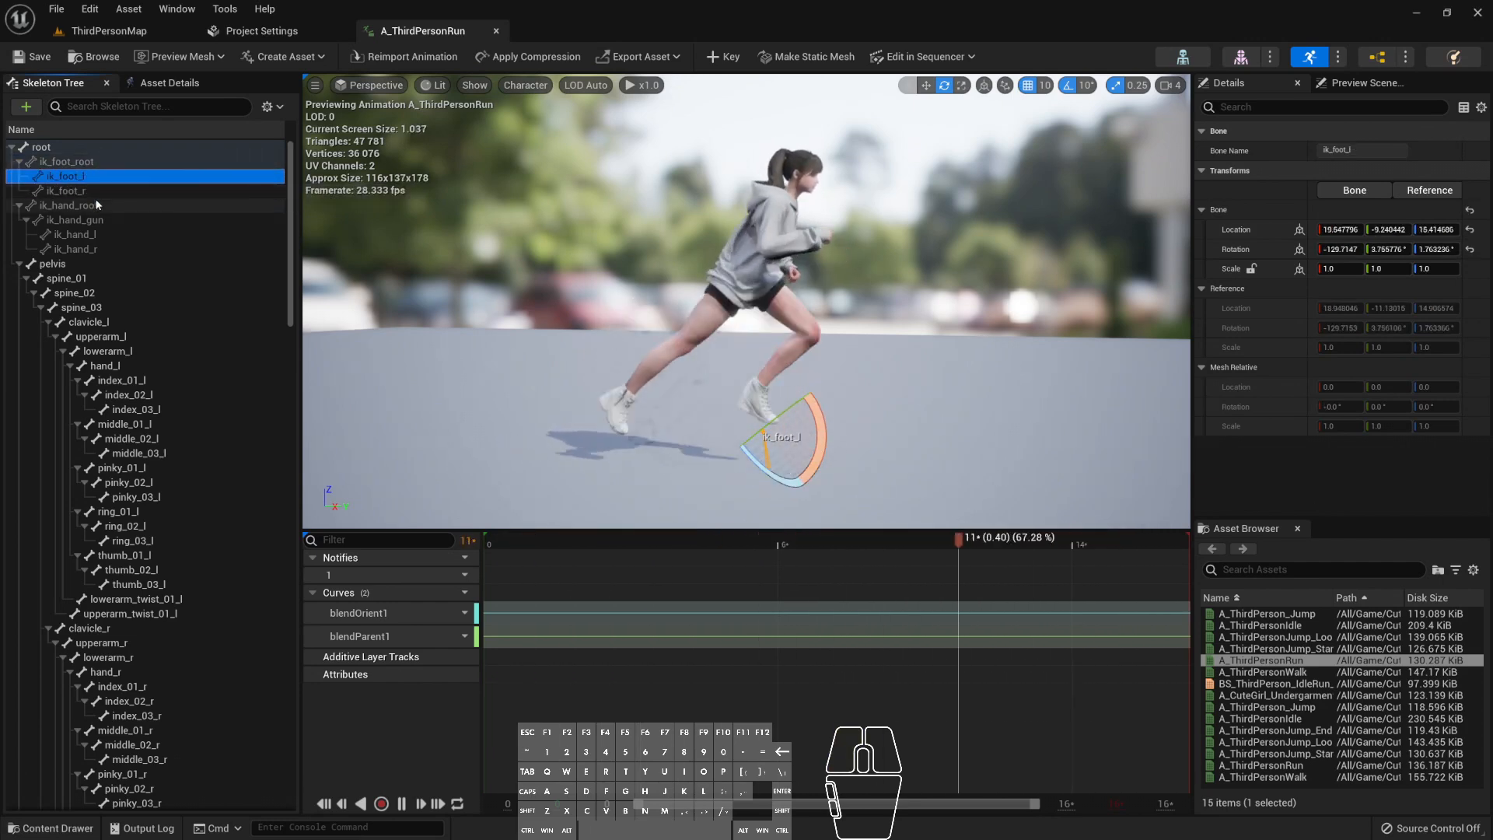
left_click(95, 191)
- Select the foot_l bone under calf_l in the skeleton to examine its motion during the run
scroll(239, 585, "down", 15)
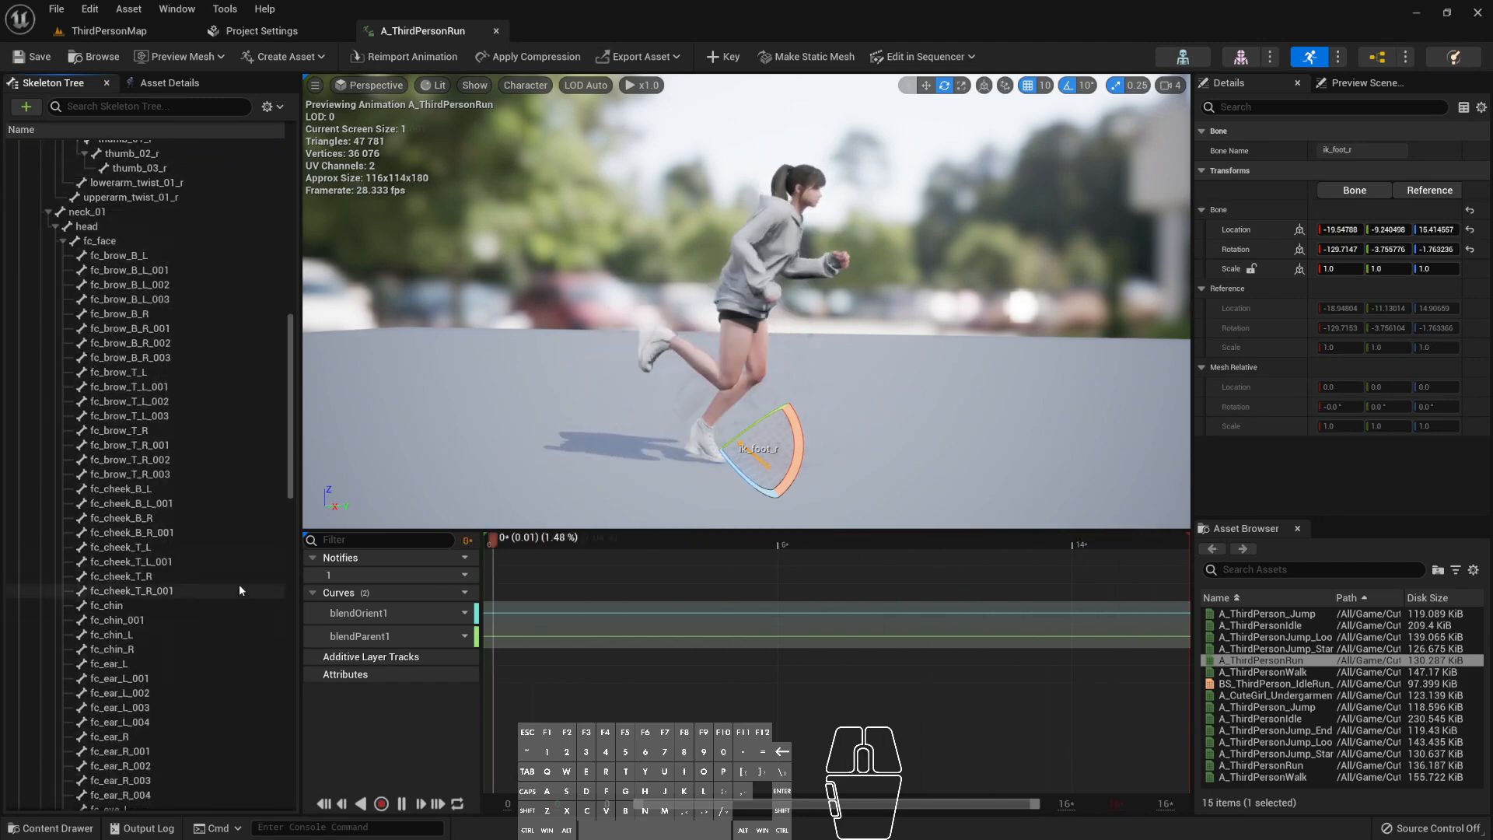
scroll(239, 585, "down", 20)
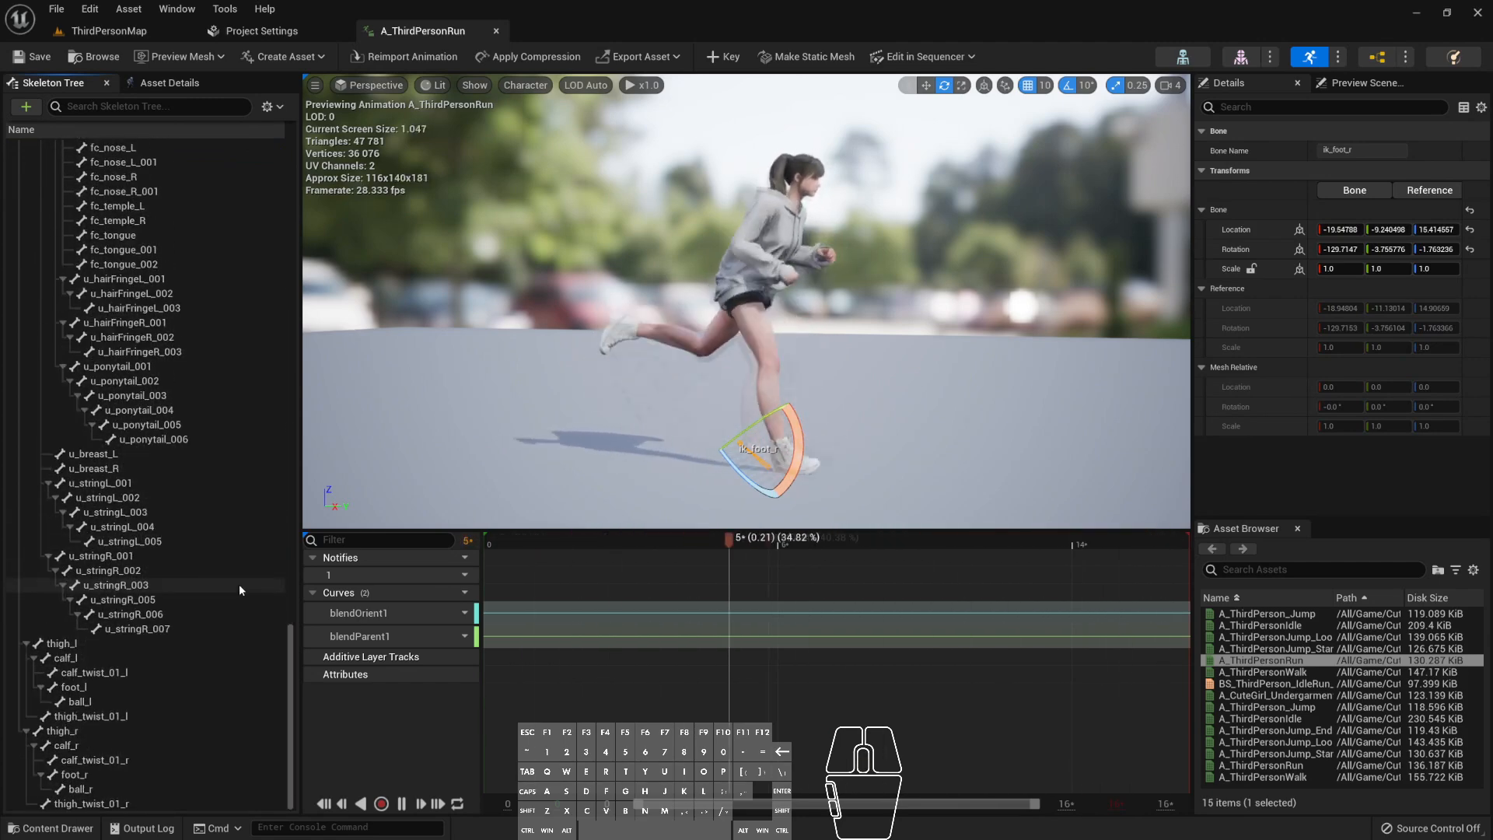
left_click(100, 689)
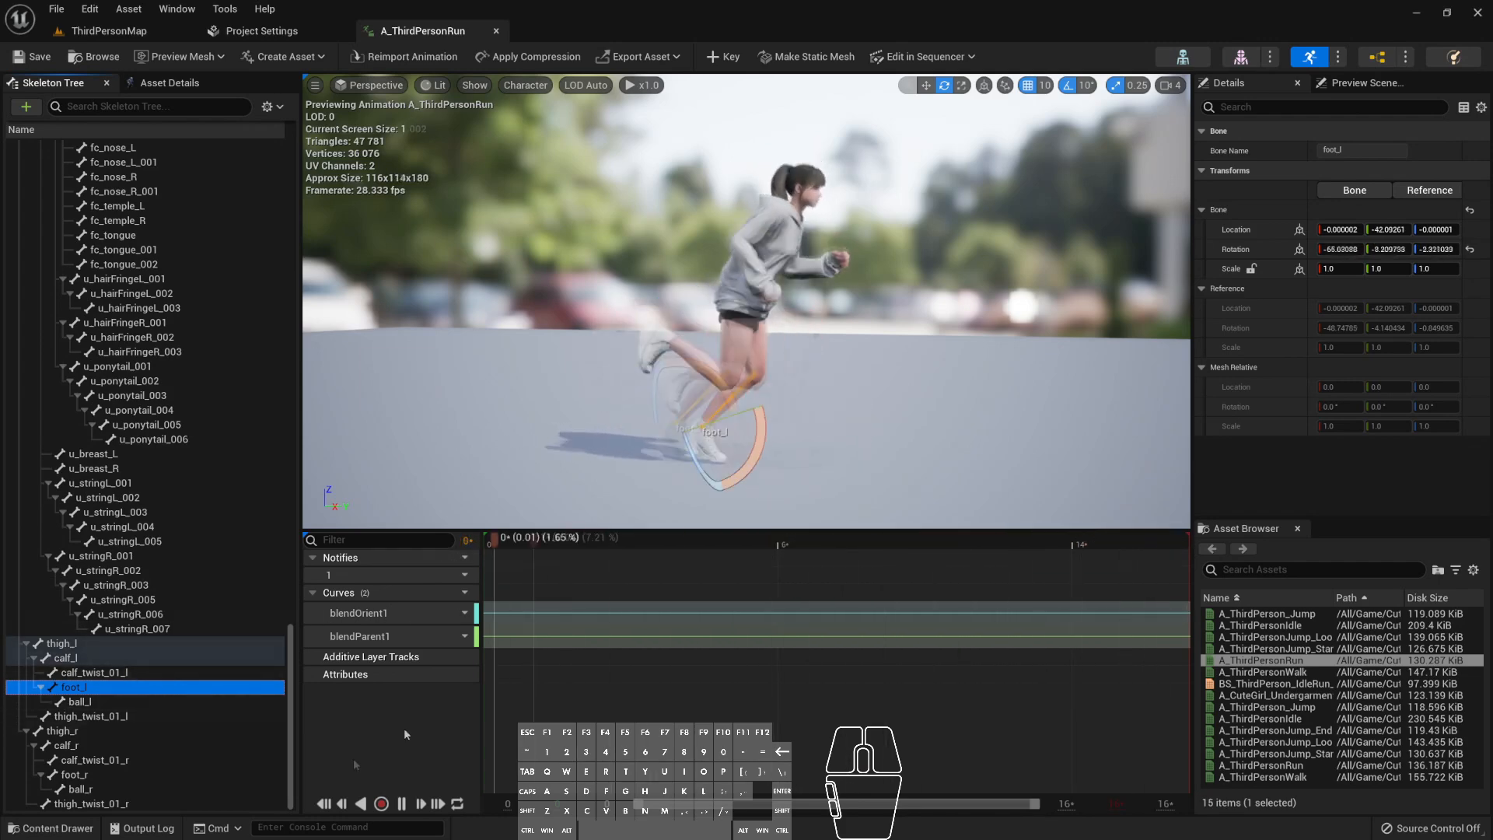
- Reselect the ik_foot_l bone and view the running character from the front to compare the bone with the foot
scroll(281, 646, "up", 15)
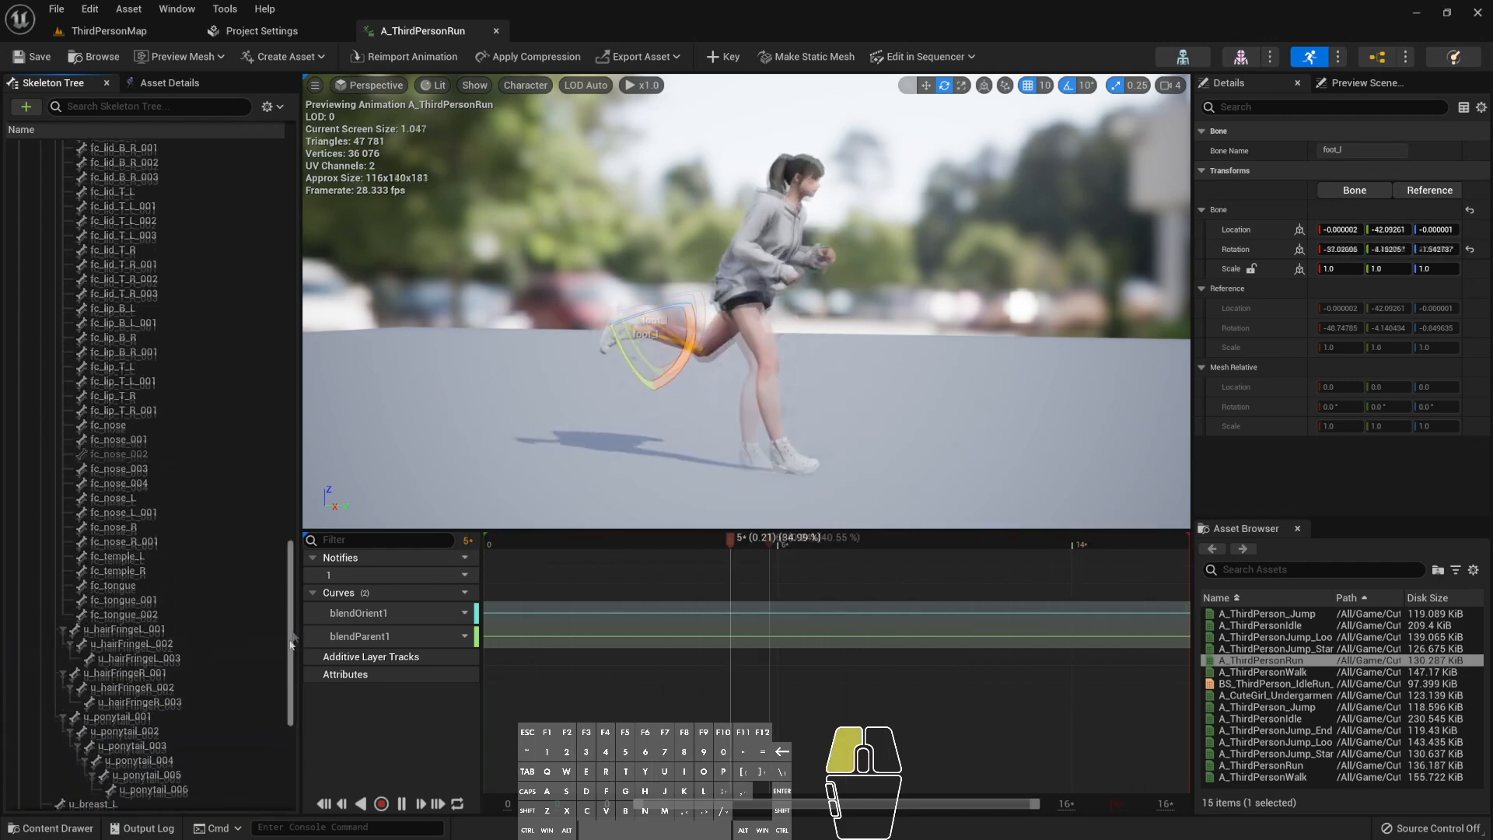
left_click(63, 191)
left_click(86, 177)
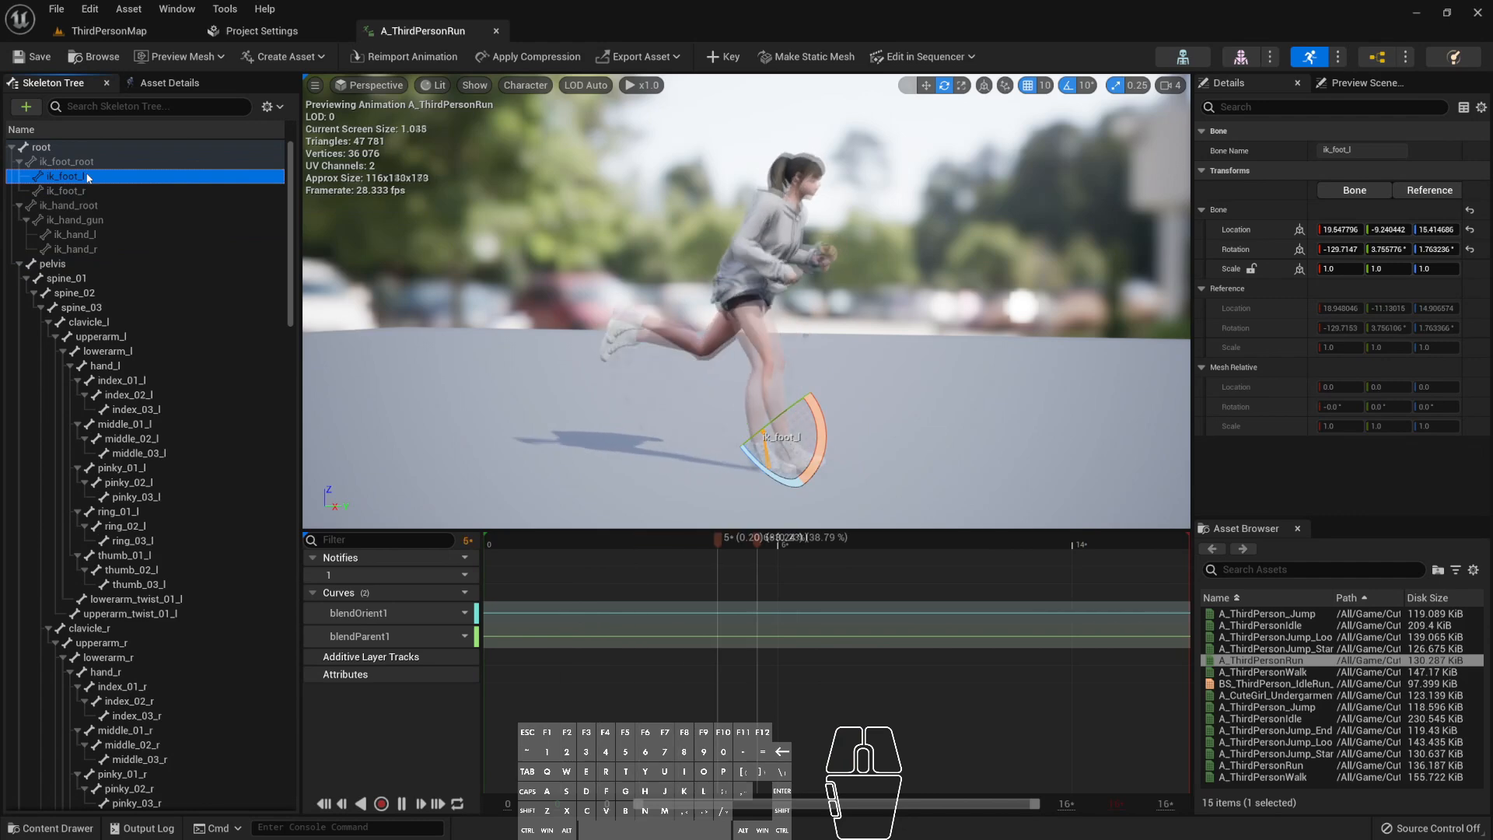
left_click_drag(894, 366, 808, 322, "alt")
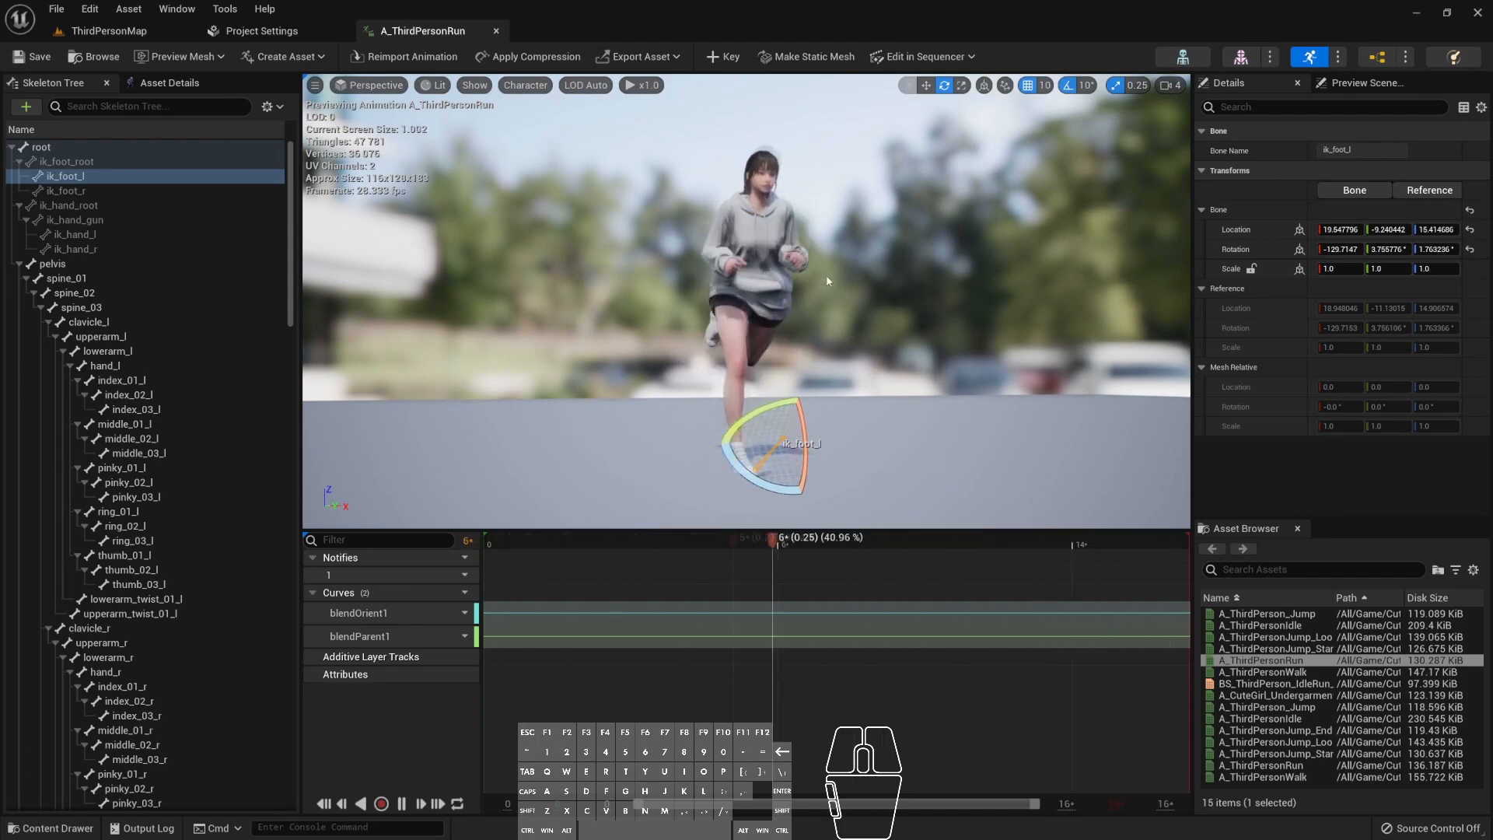
left_click_drag(879, 309, 827, 283, "alt")
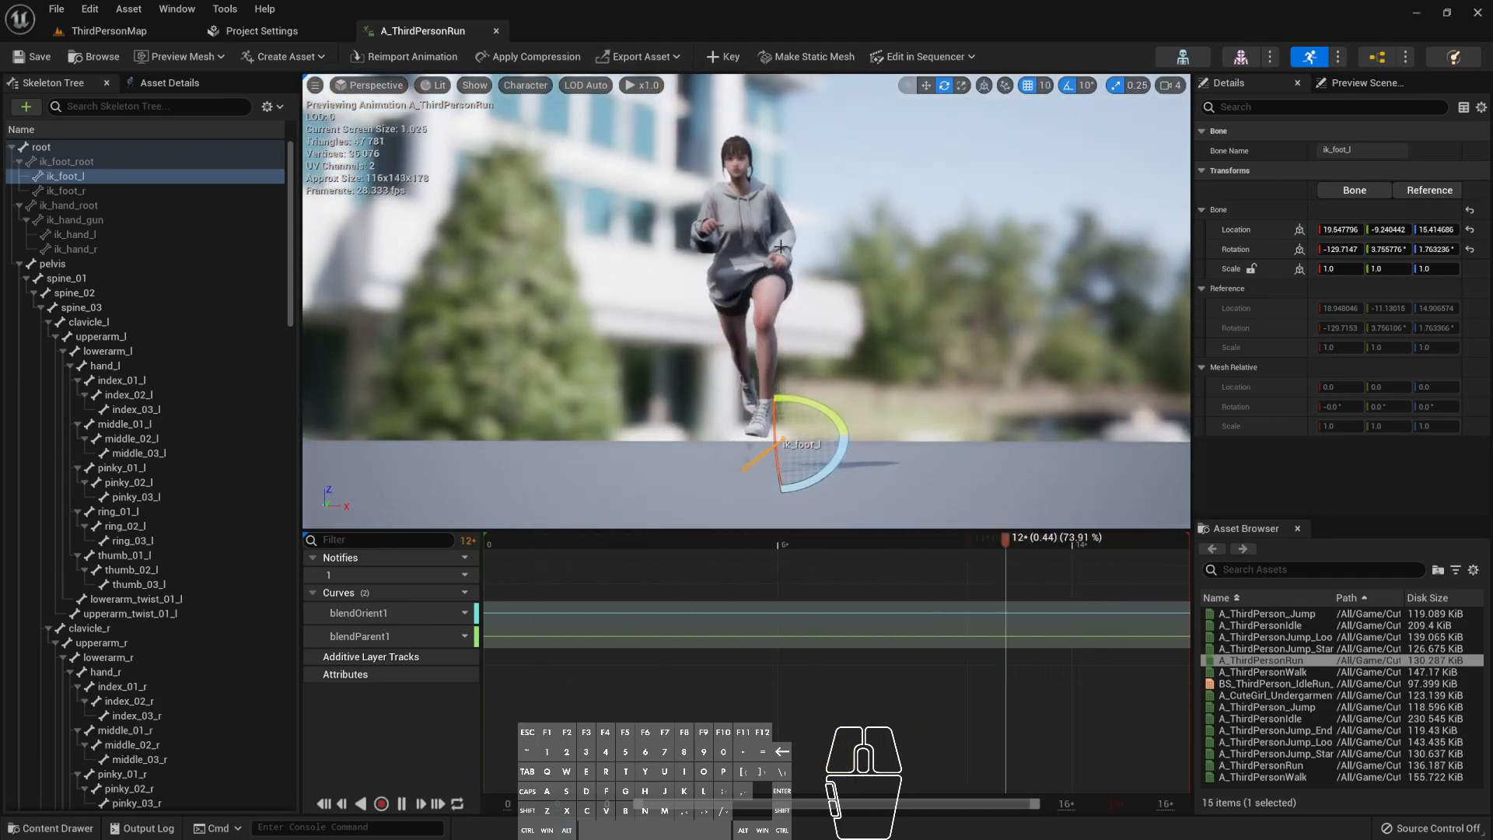
right_click_drag(723, 256, 731, 241, "alt")
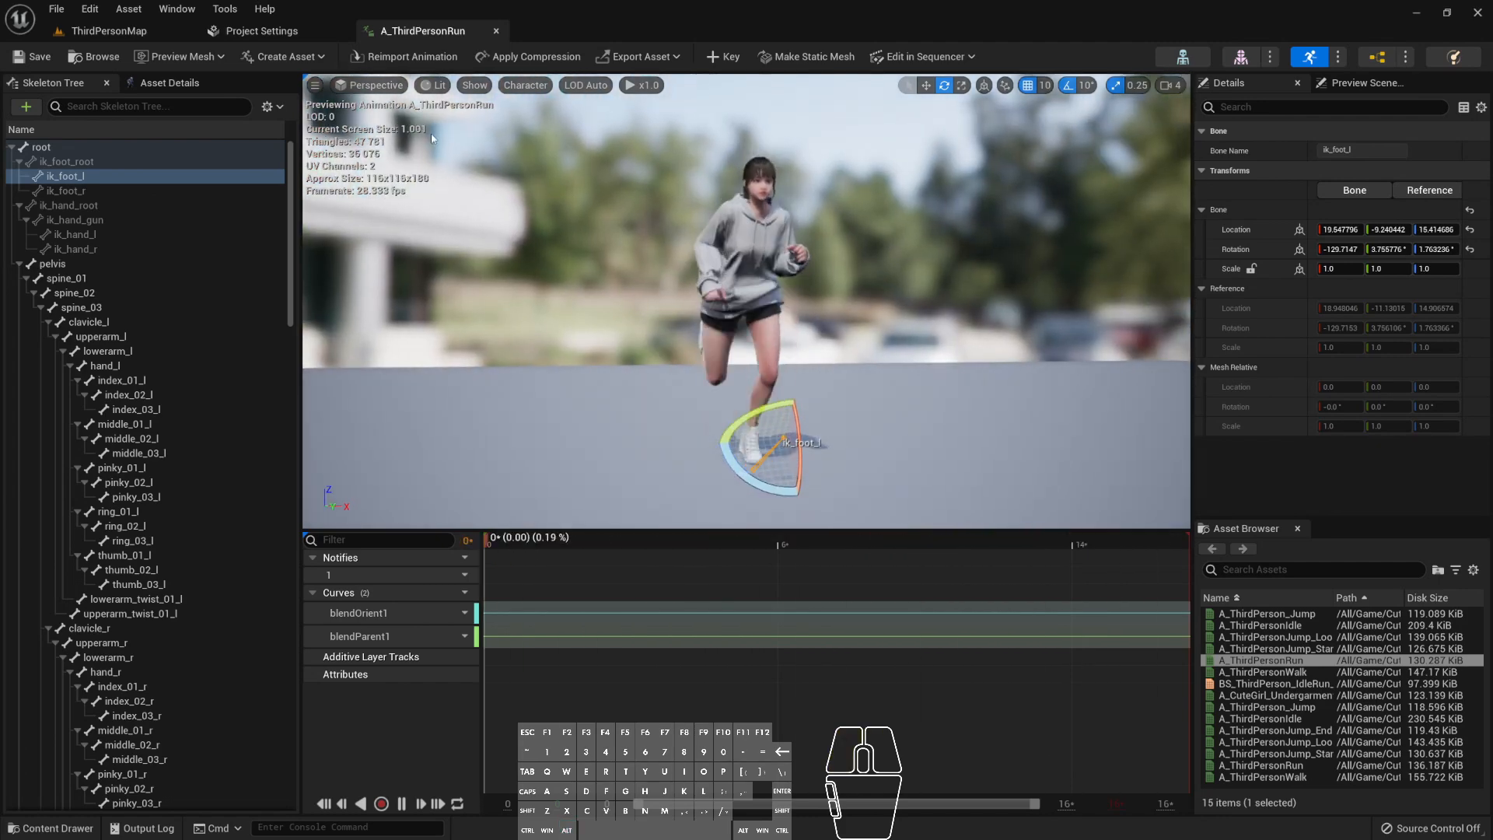
- Return to ThirdPersonMap and examine the retargeting options for the ABP_Quinn animation blueprint in the Mannequins' Animations folder
left_click(109, 31)
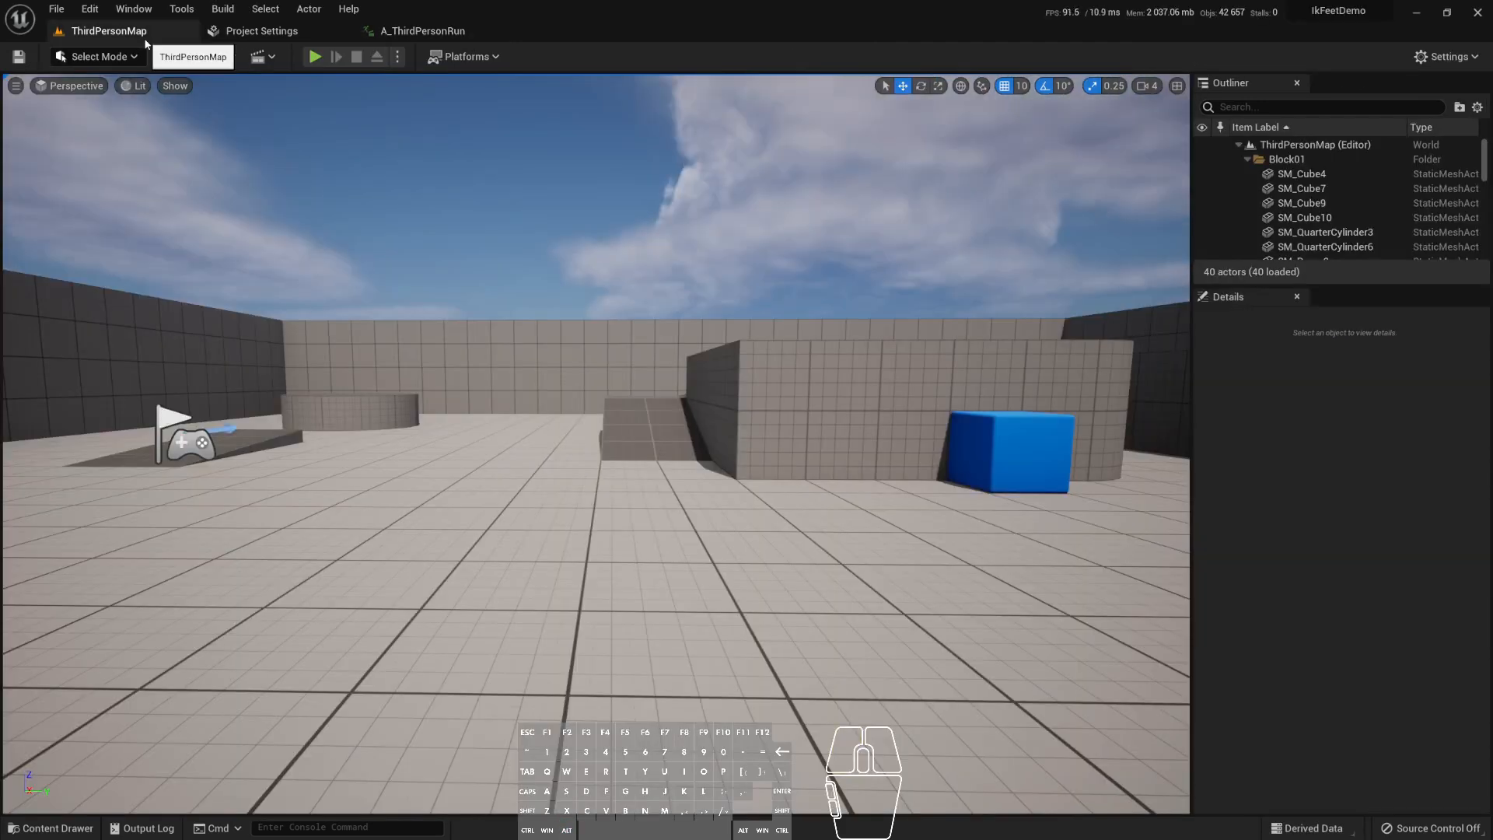
left_click(80, 829)
scroll(113, 669, "up", 2)
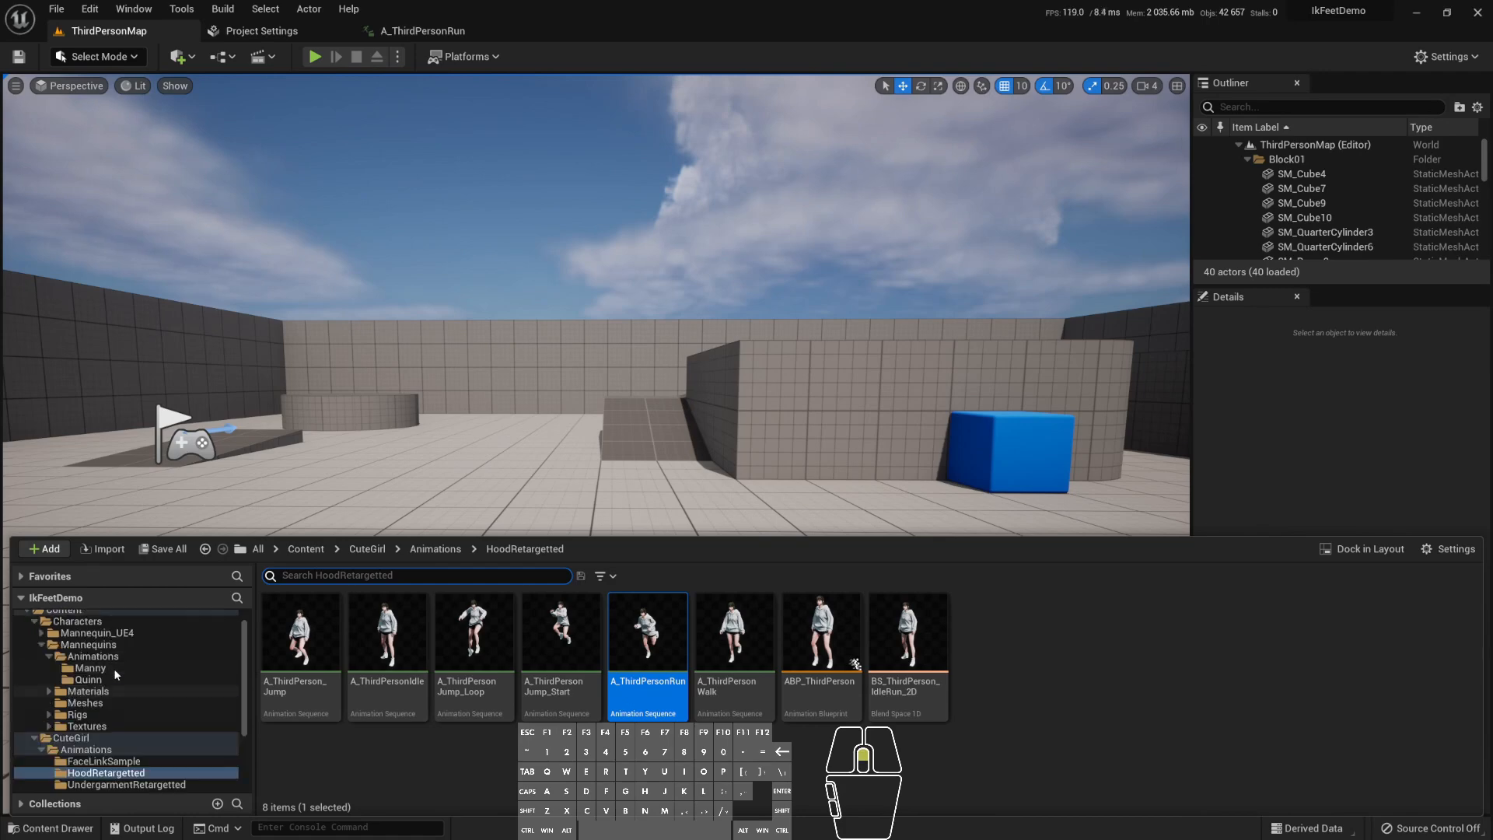
left_click(78, 679)
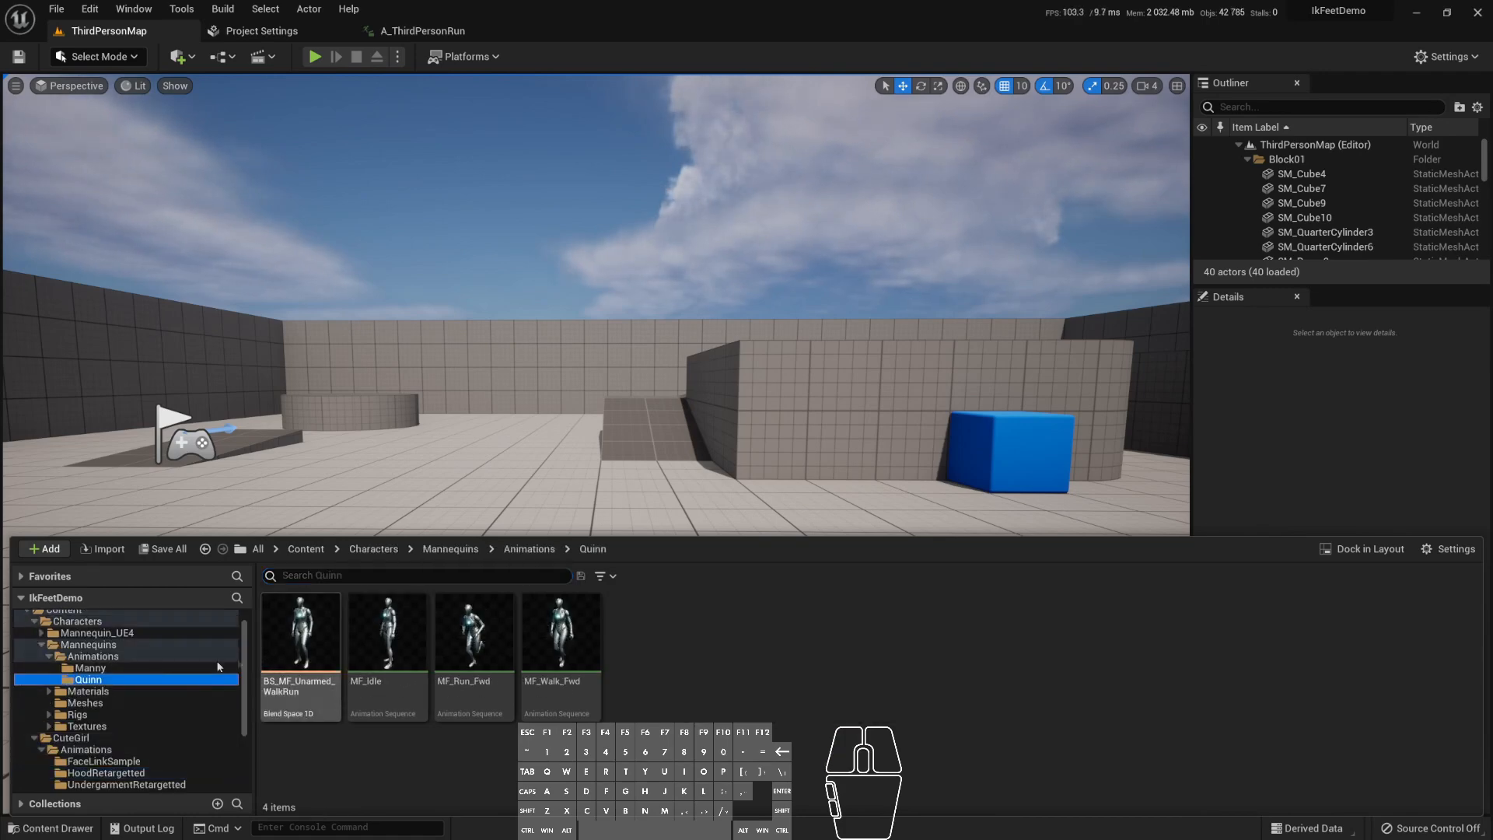
left_click(534, 550)
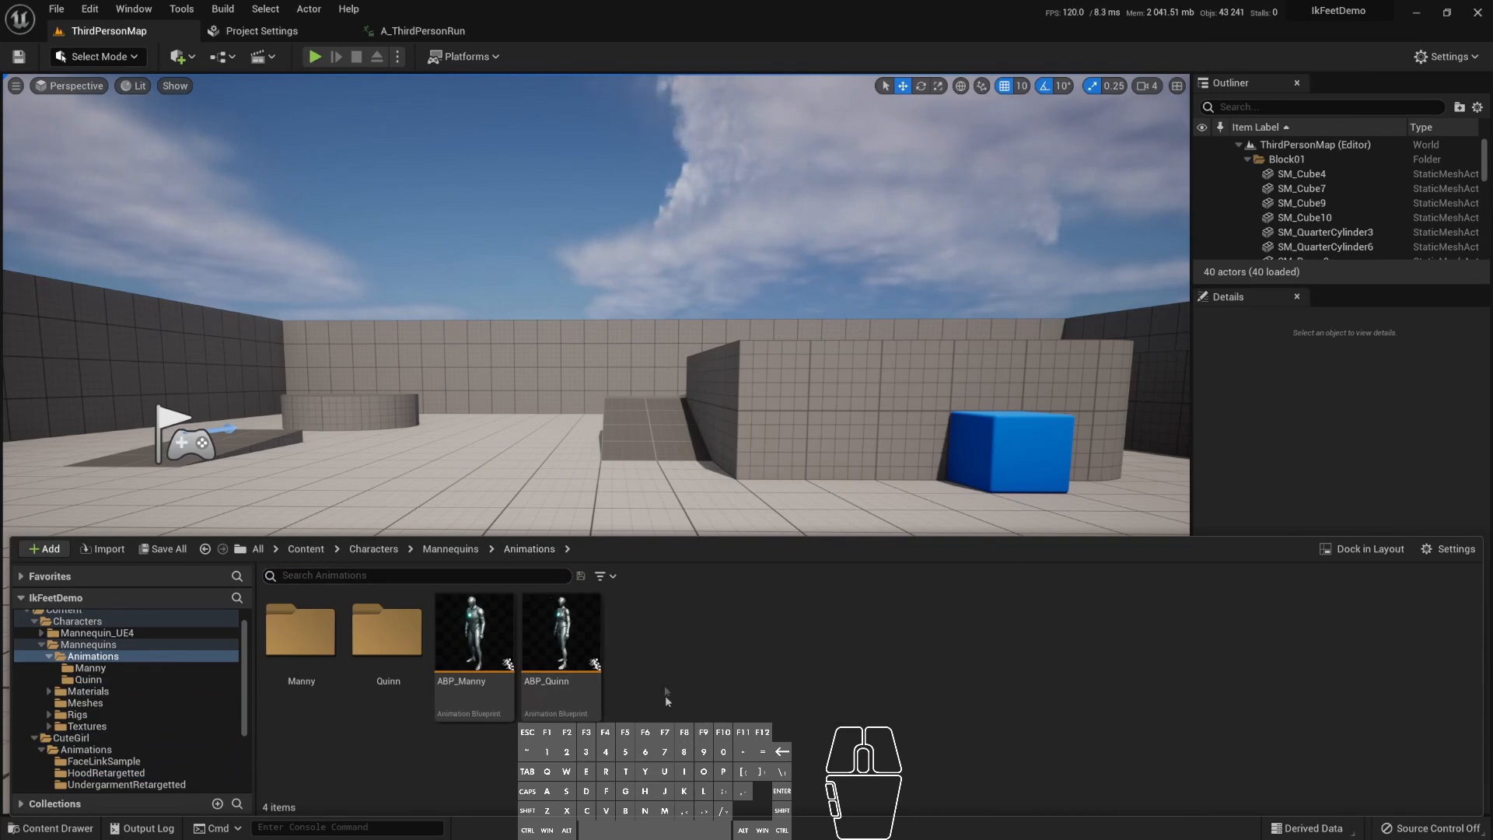
left_click(550, 644)
right_click(550, 644)
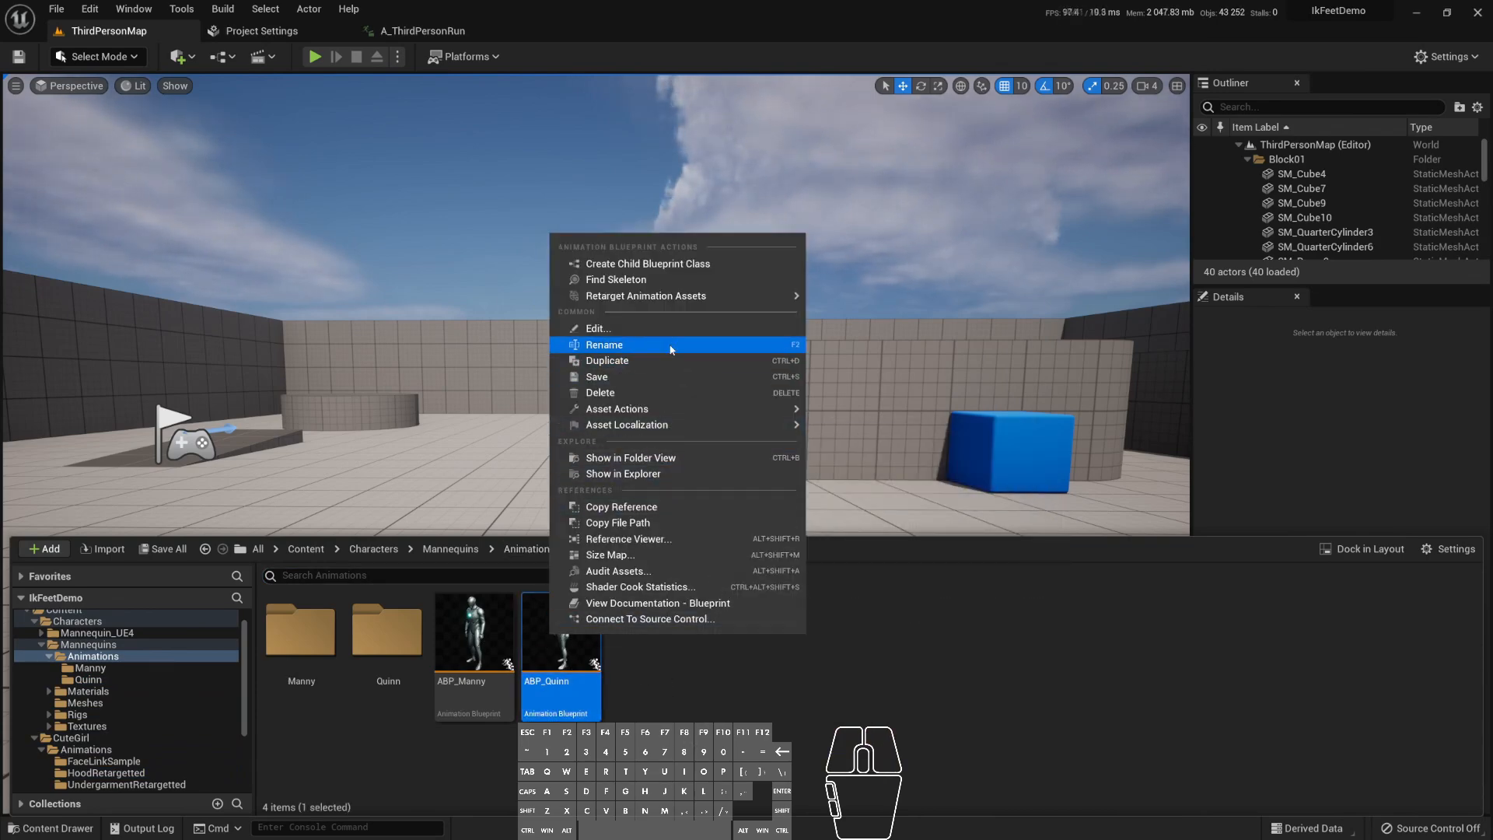
mouse_move(706, 306)
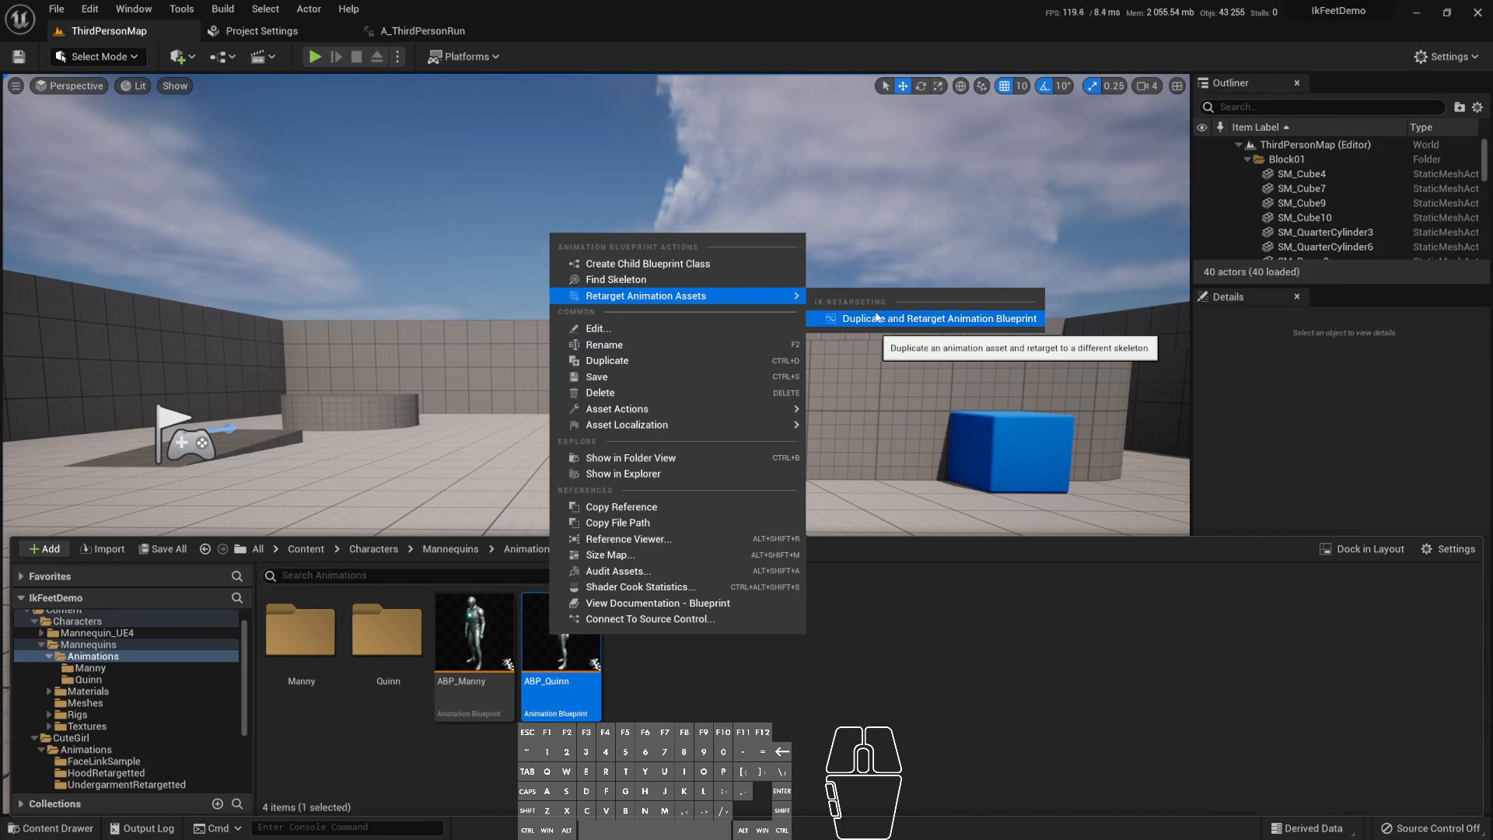
left_click(410, 784)
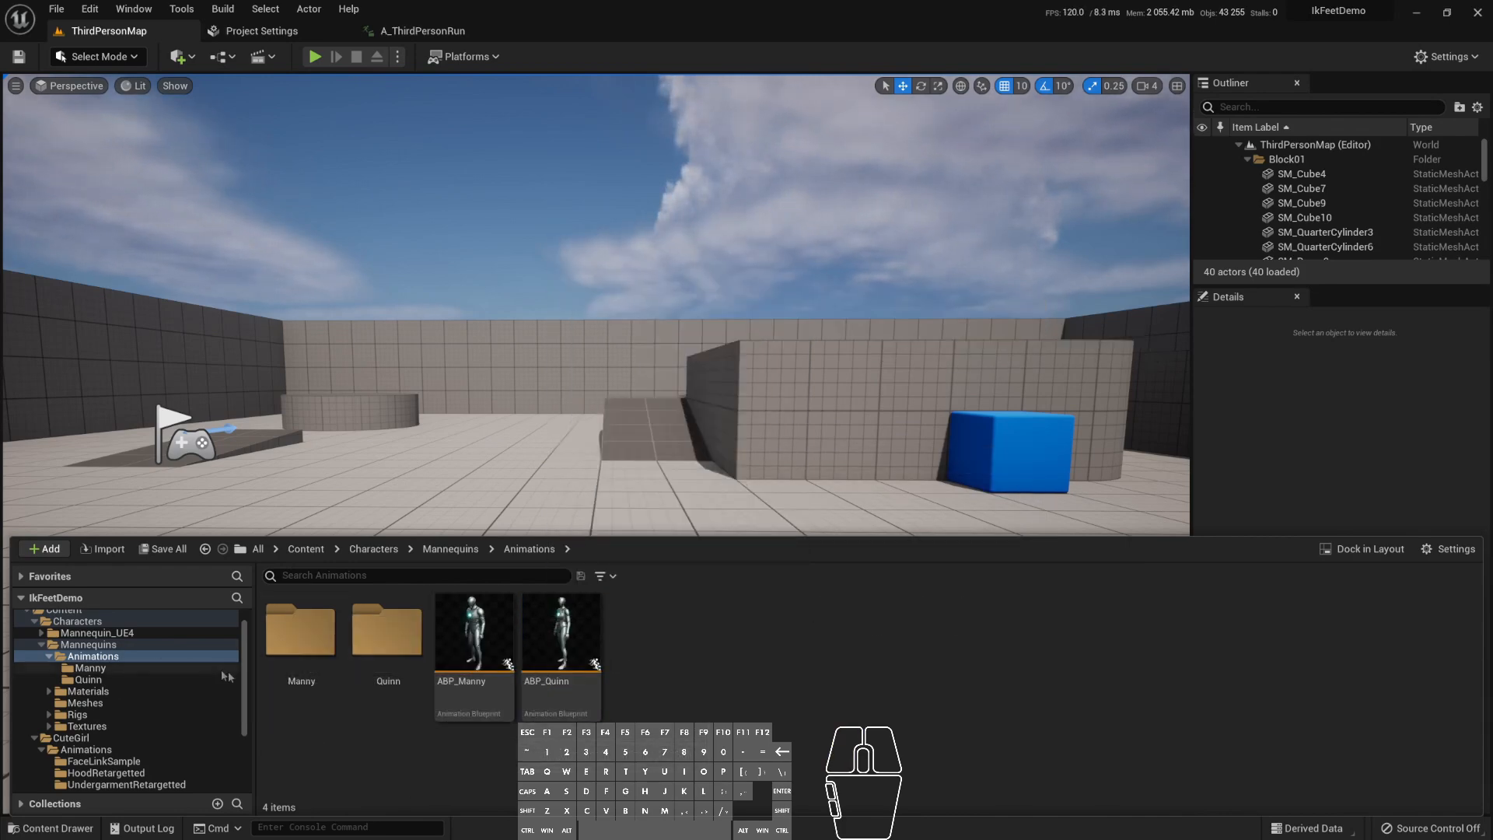
- Open the RTG_Mannequin retargeter from the Mannequins' Rigs folder and examine its source and target characters
left_click(112, 712)
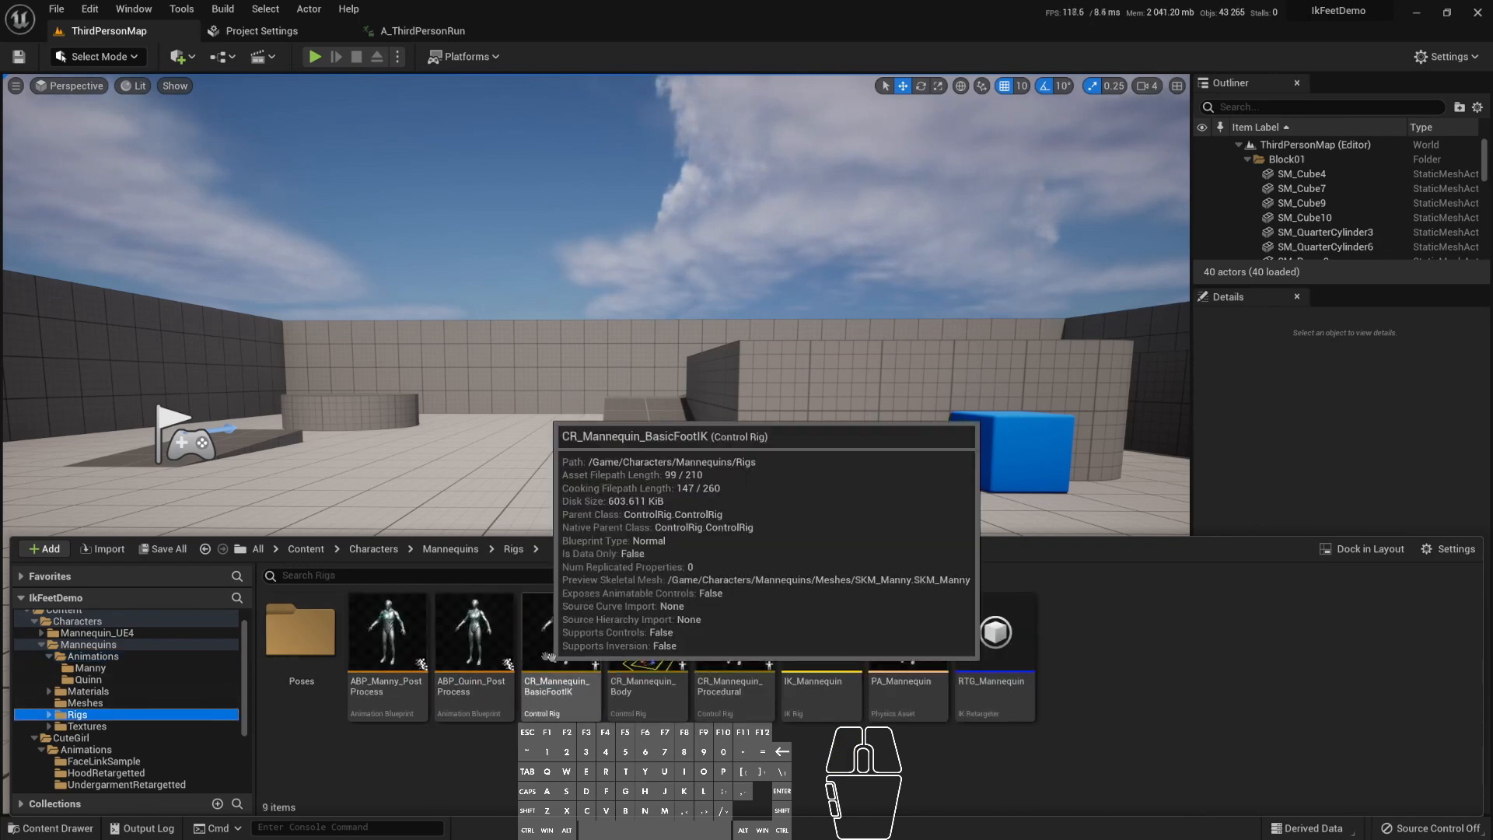
double_click(1003, 641)
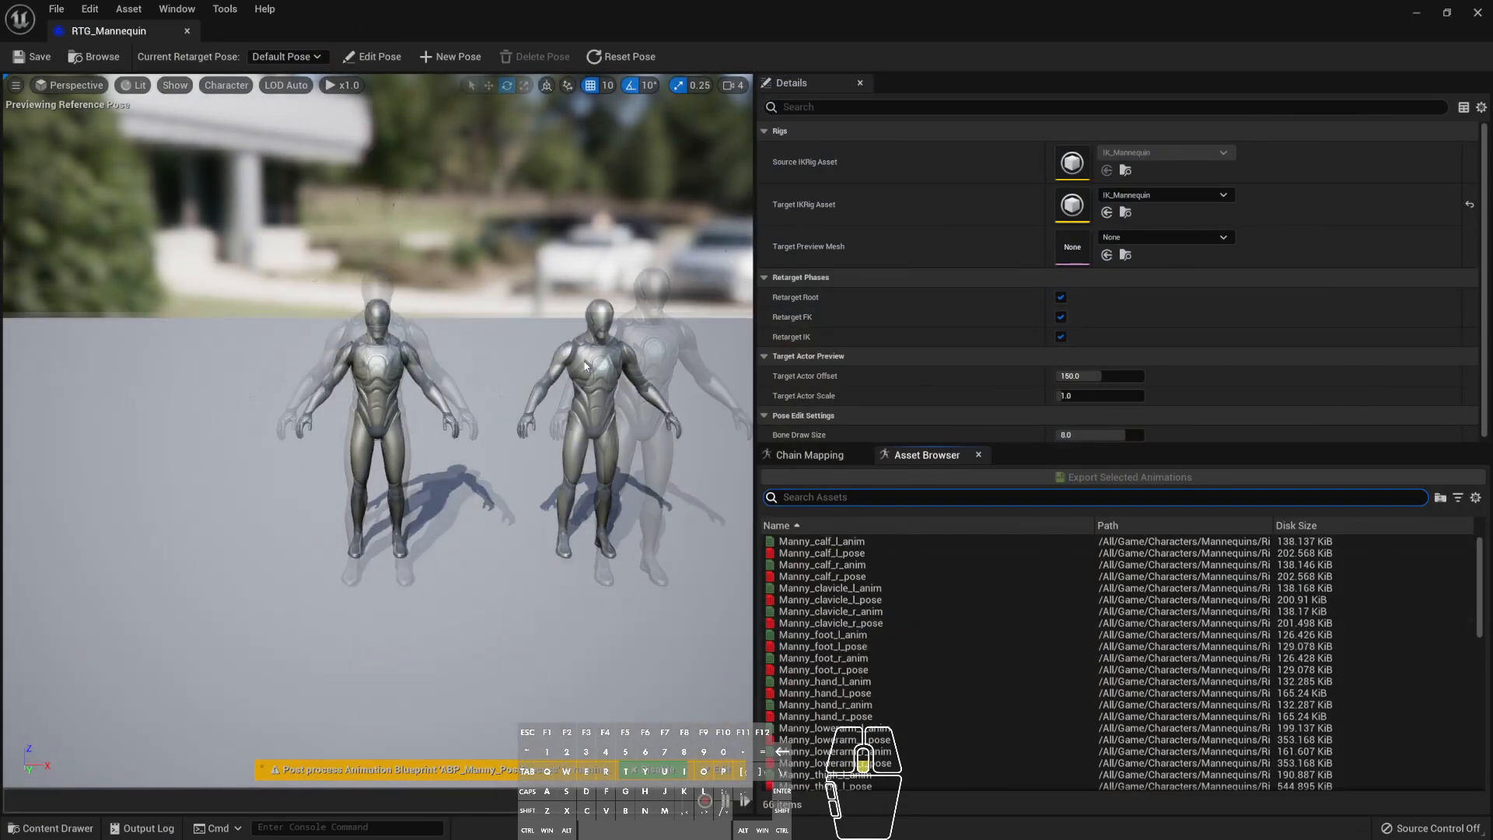
left_click_drag(577, 421, 497, 428, "alt")
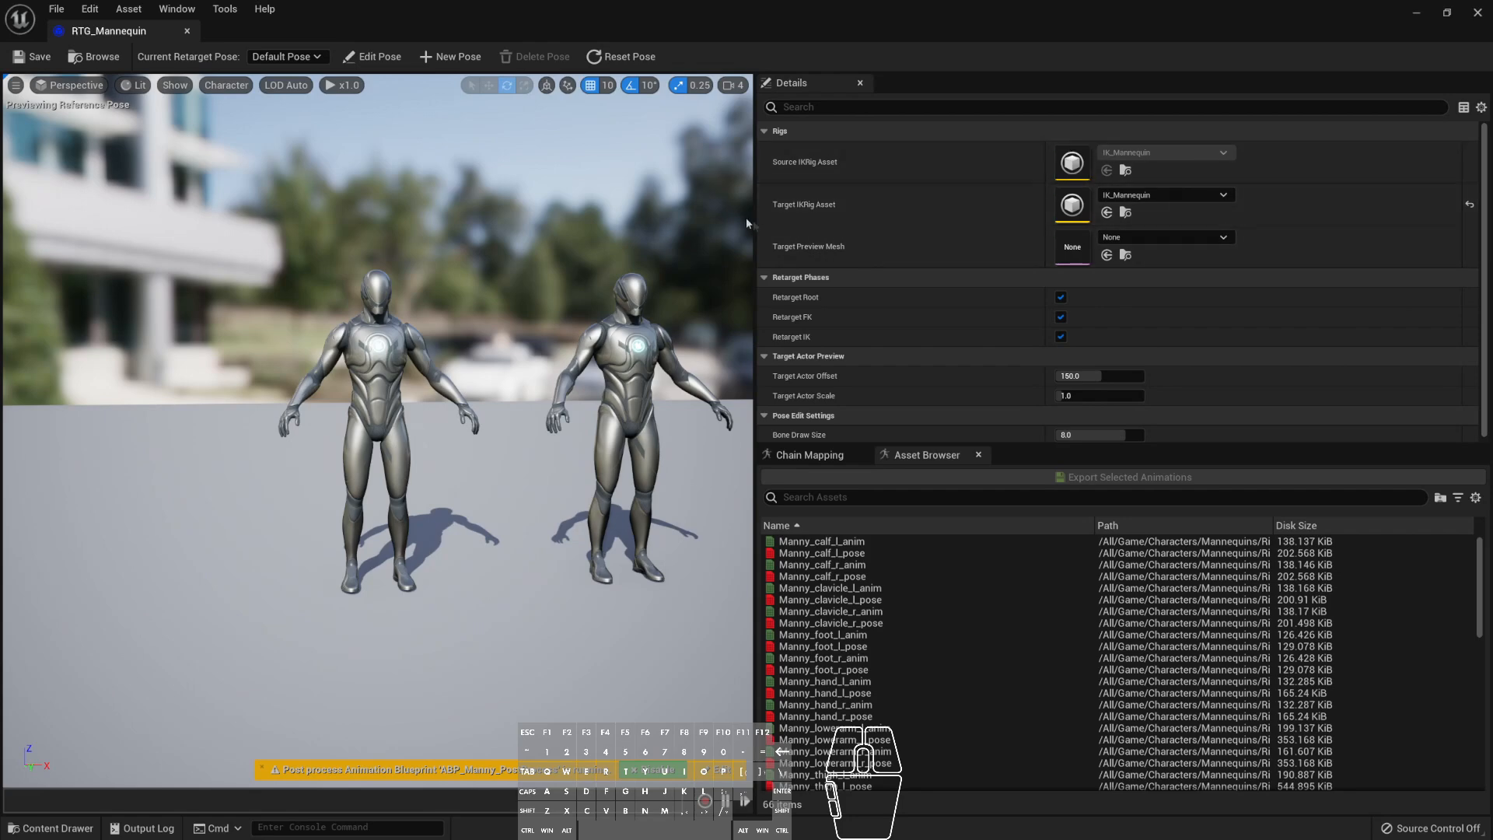
- Browse to the CuteGirl_Hoodie folder inside CuteGirl's SkeletalMeshes folder
left_click(51, 827)
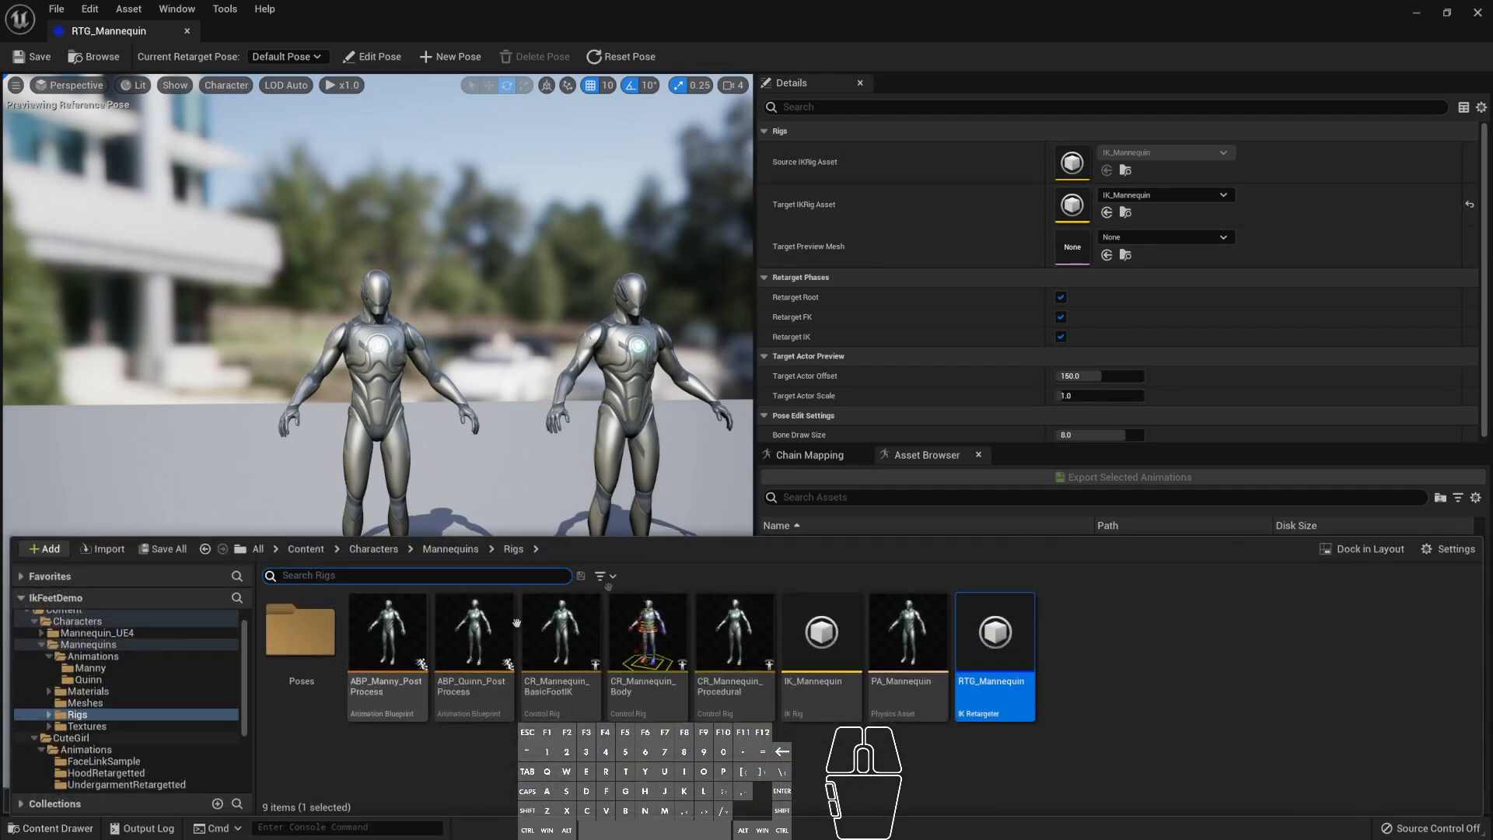
left_click(74, 738)
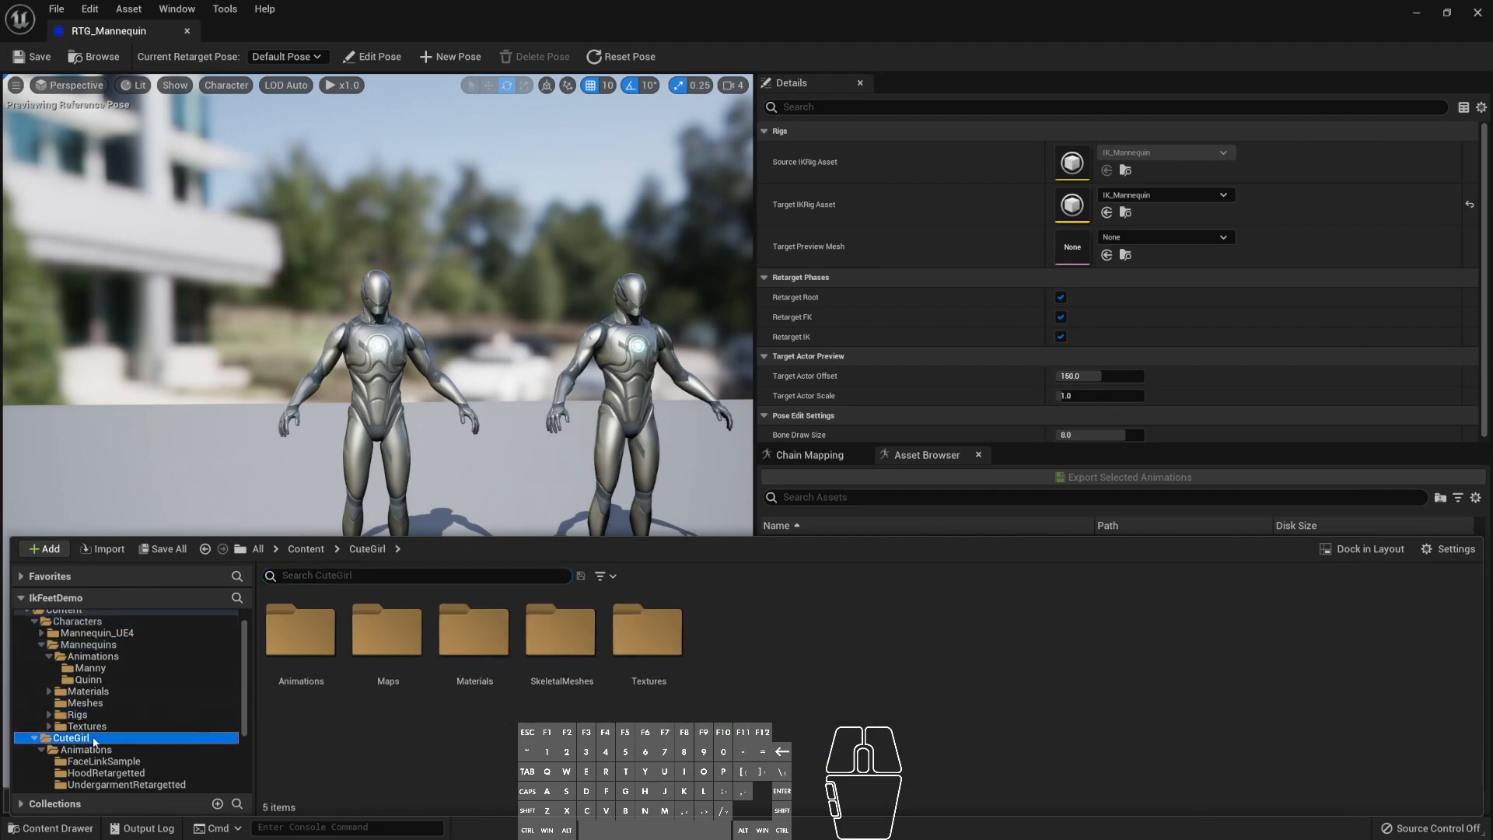
double_click(563, 642)
double_click(300, 632)
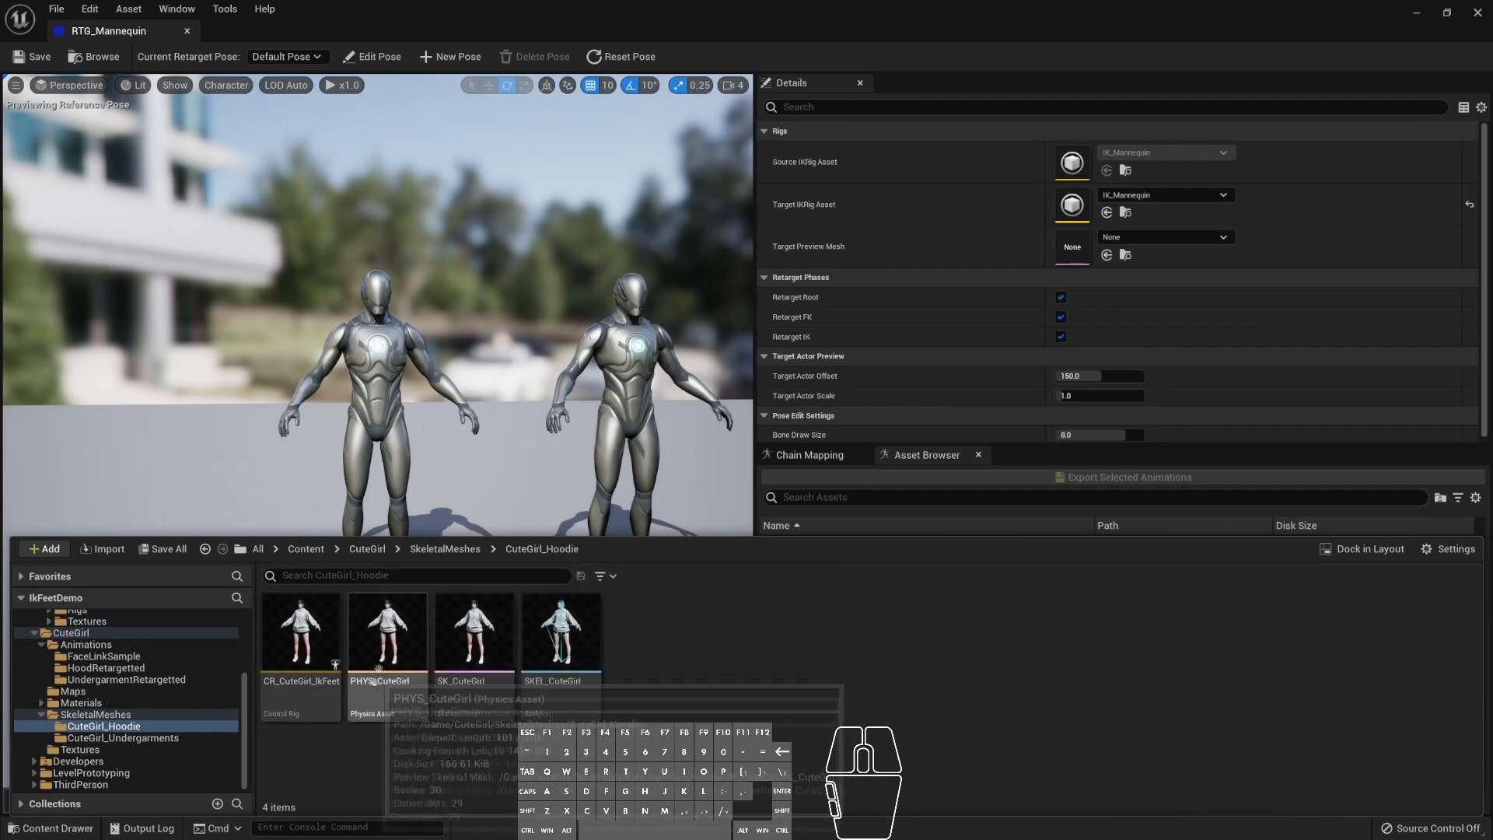
right_click(476, 636)
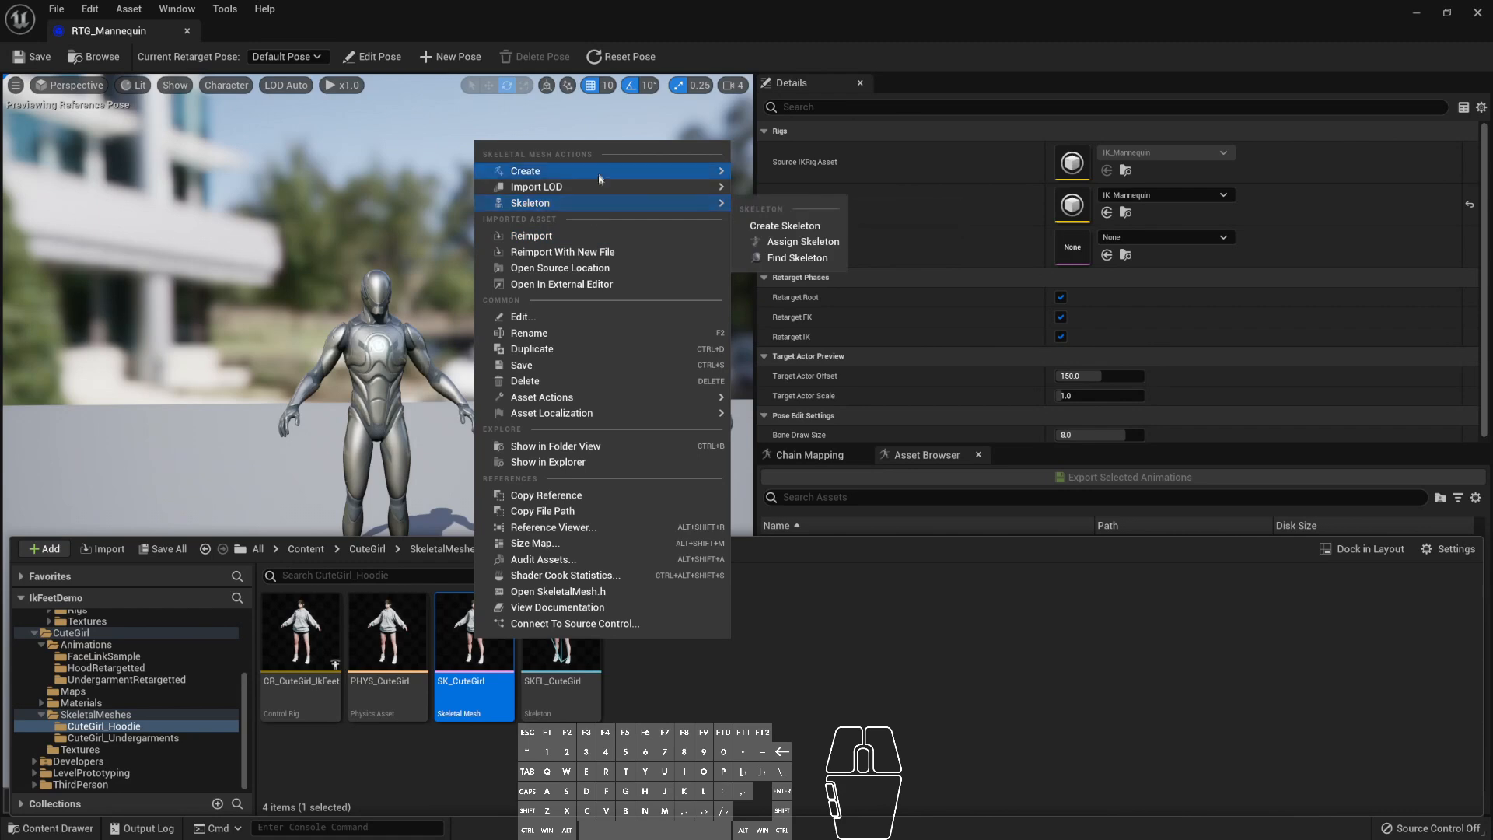
mouse_move(601, 173)
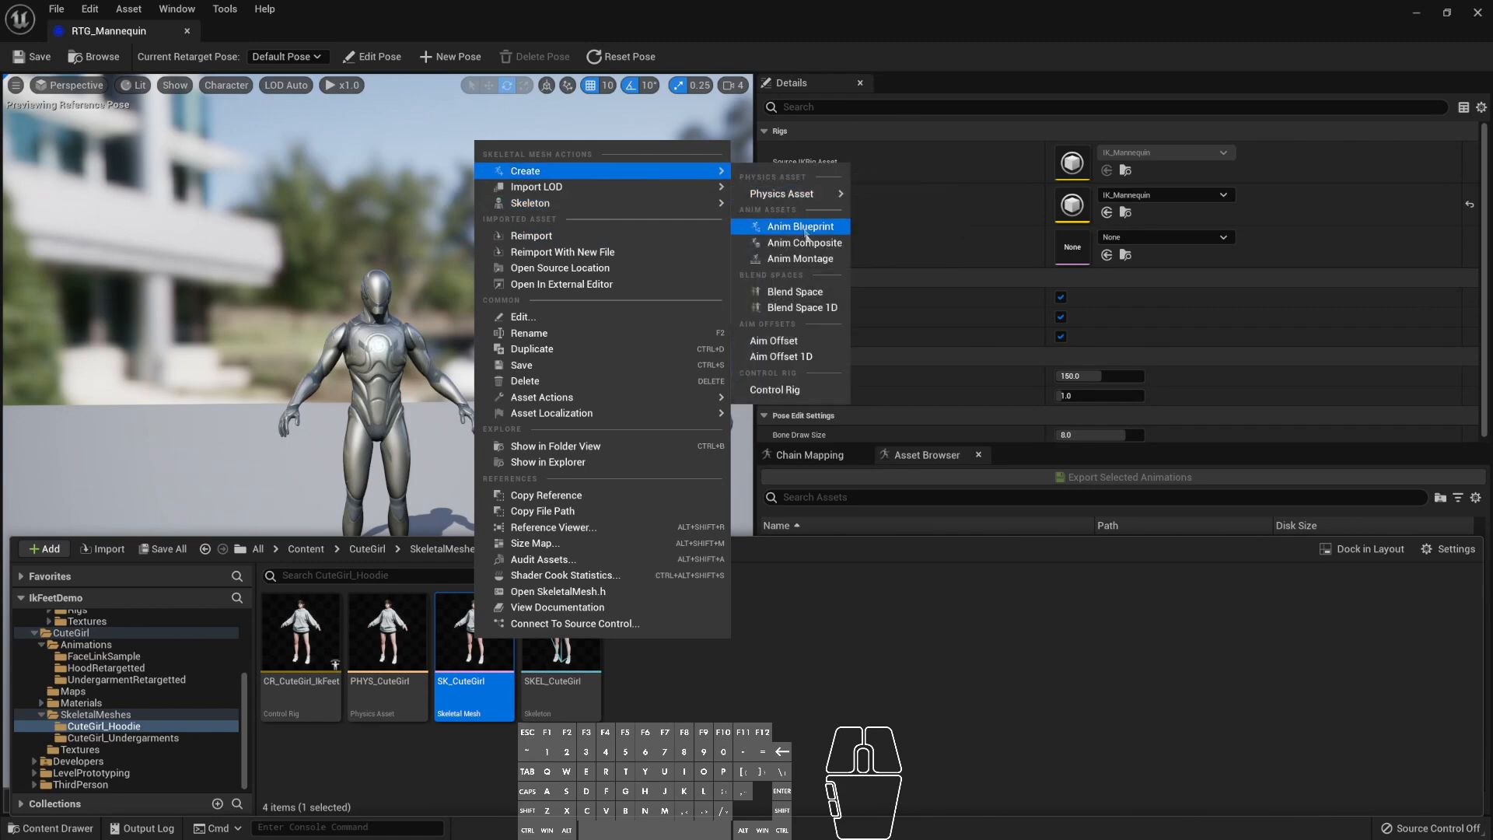
mouse_move(809, 195)
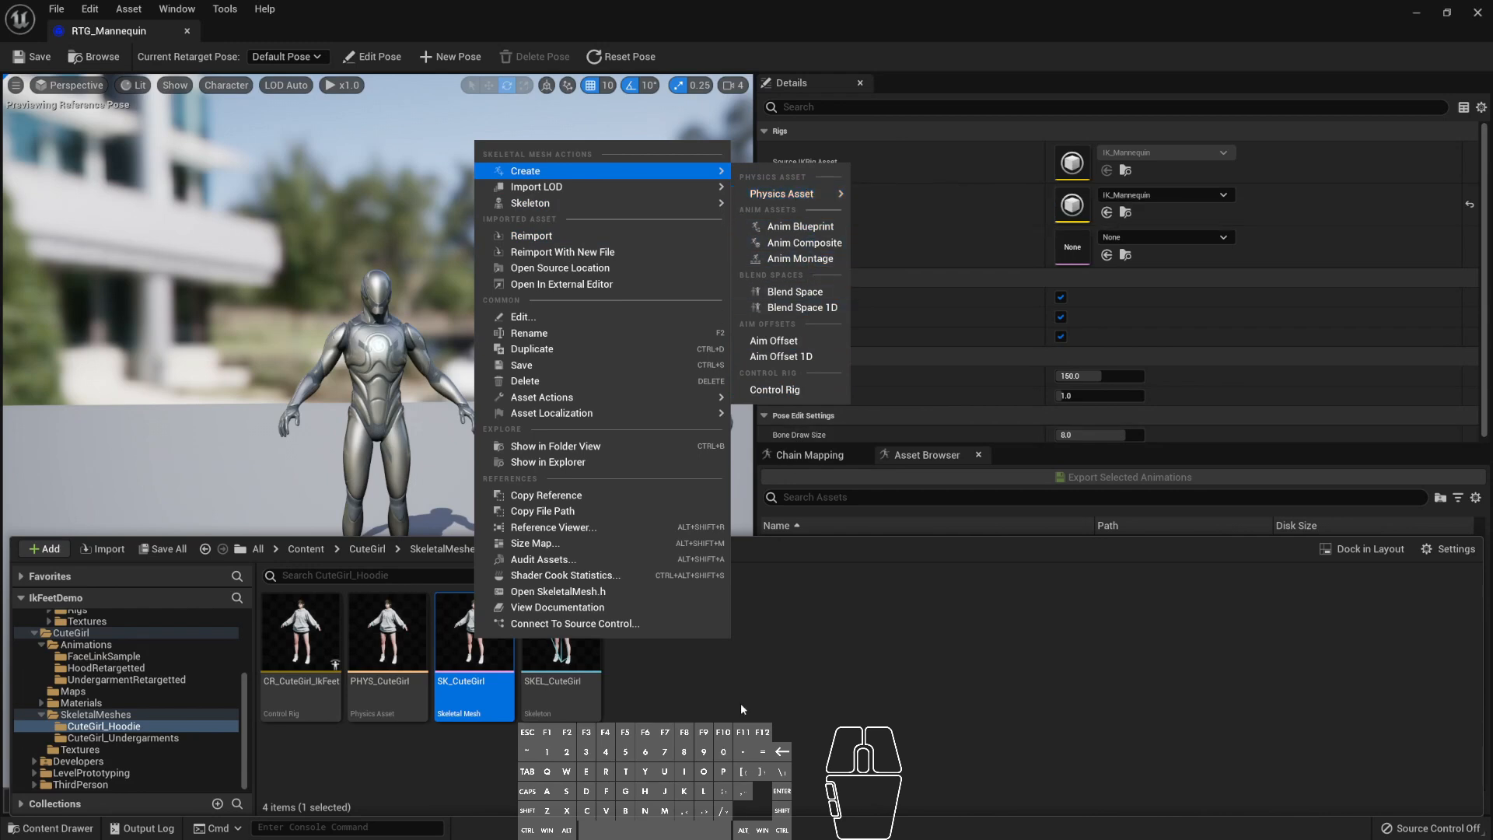
left_click(655, 696)
- Create an IK Rig for the SK_CuteGirl mesh in the CuteGirl_Hoodie folder and name it IK_CuteGirl
right_click(656, 697)
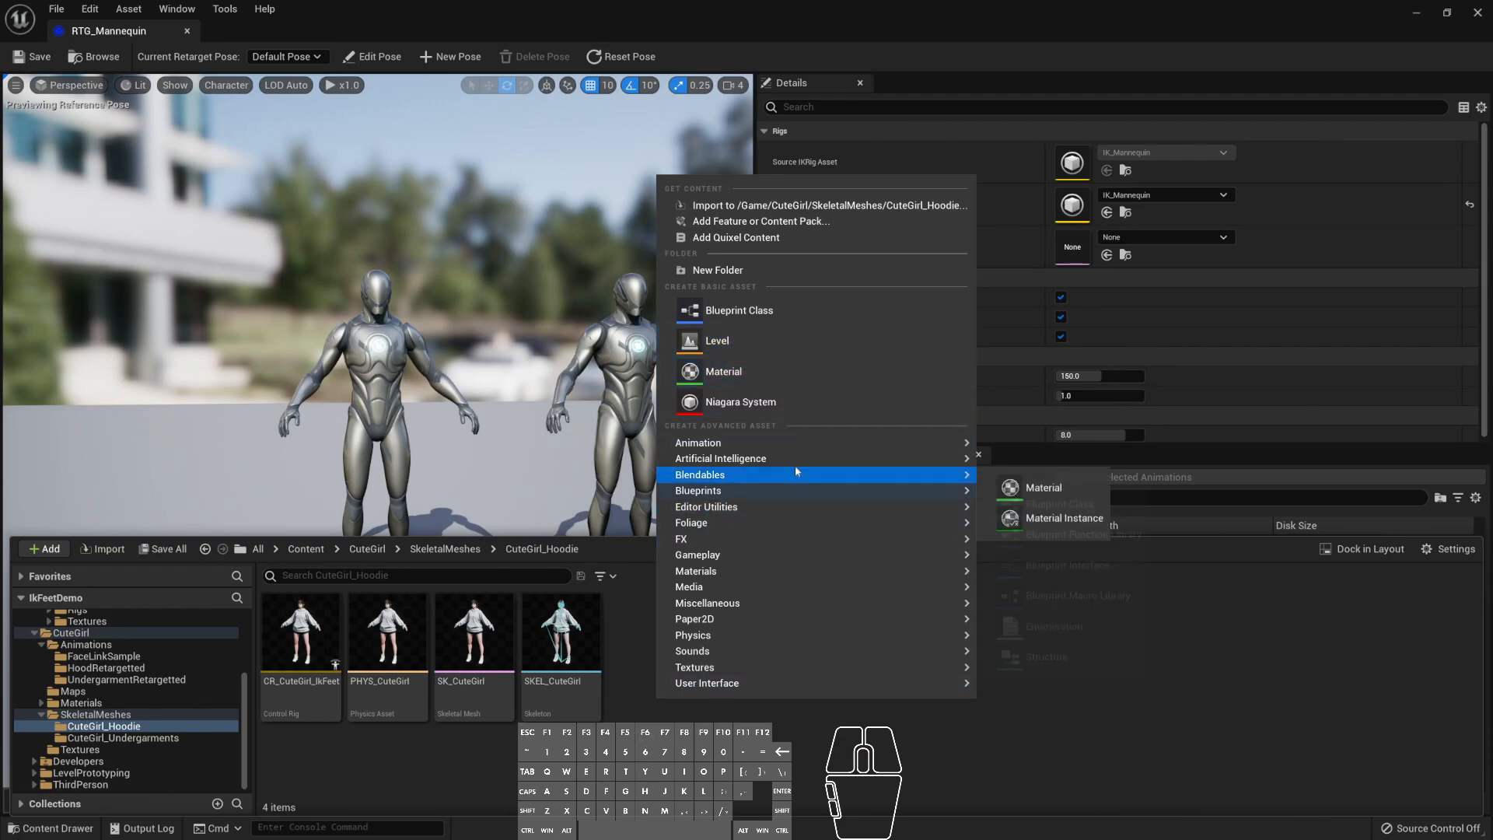
mouse_move(808, 443)
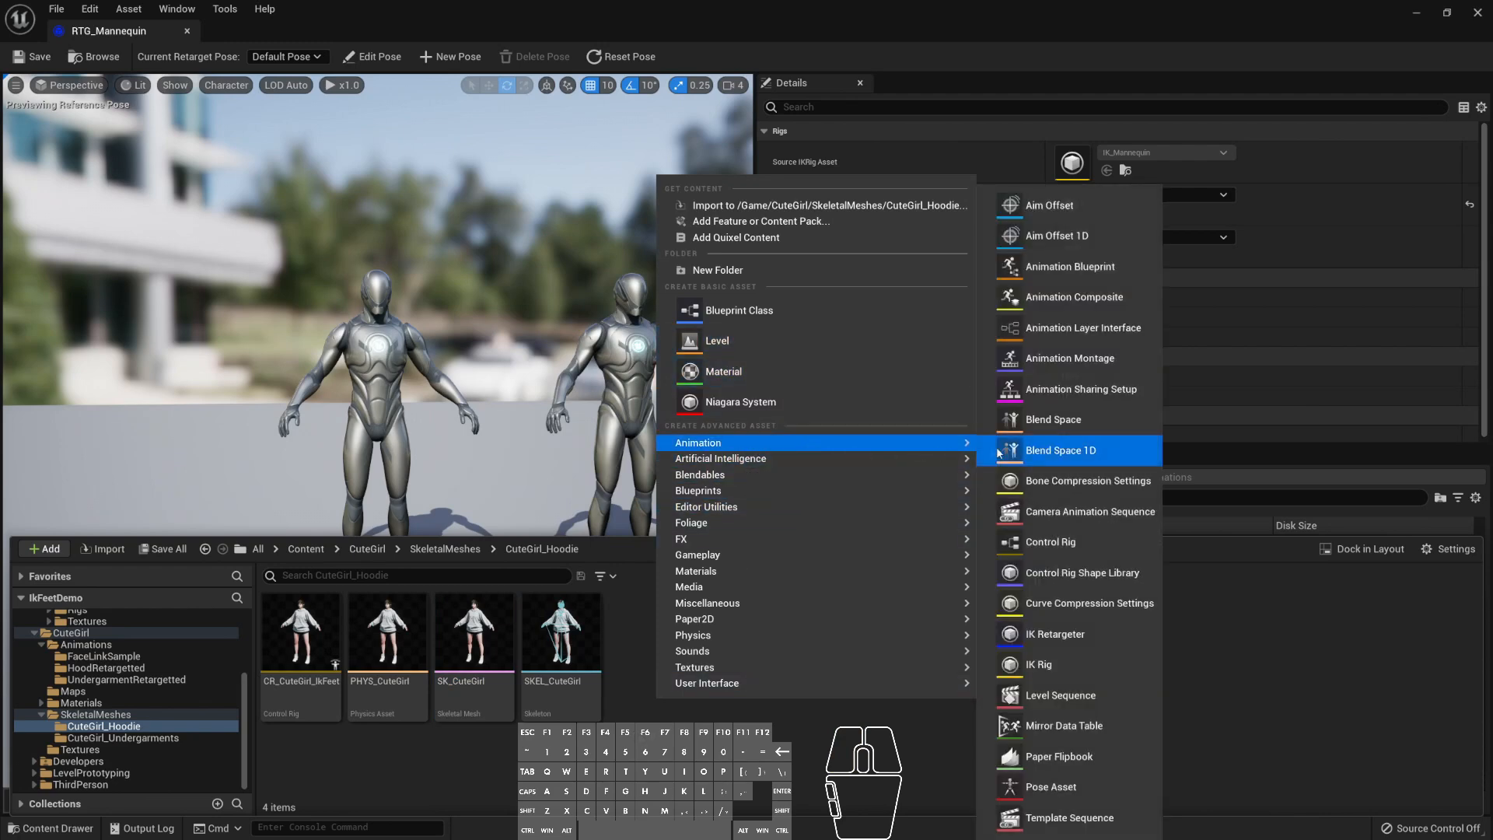
left_click(1056, 663)
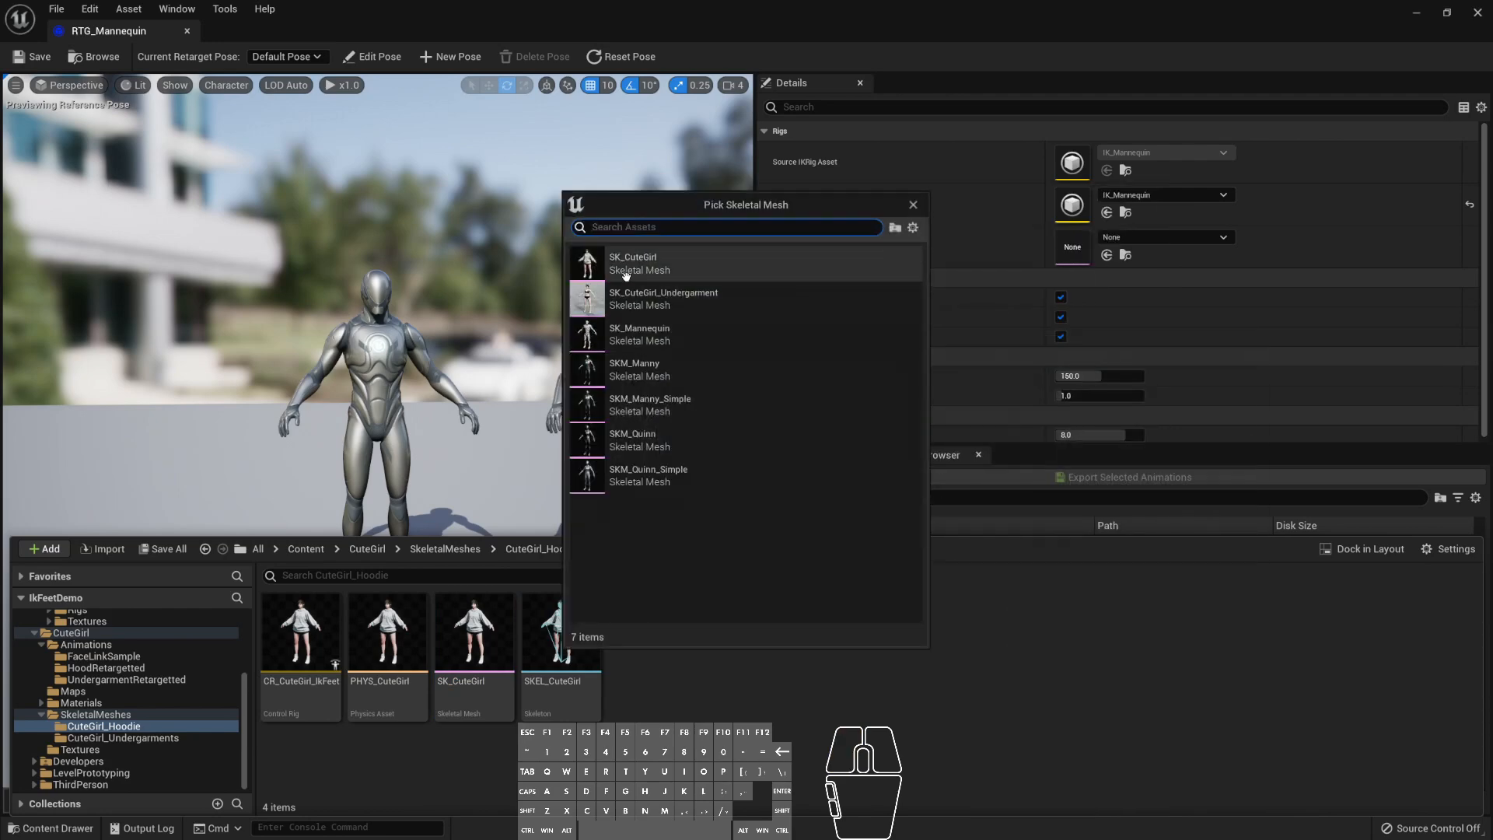
left_click(667, 263)
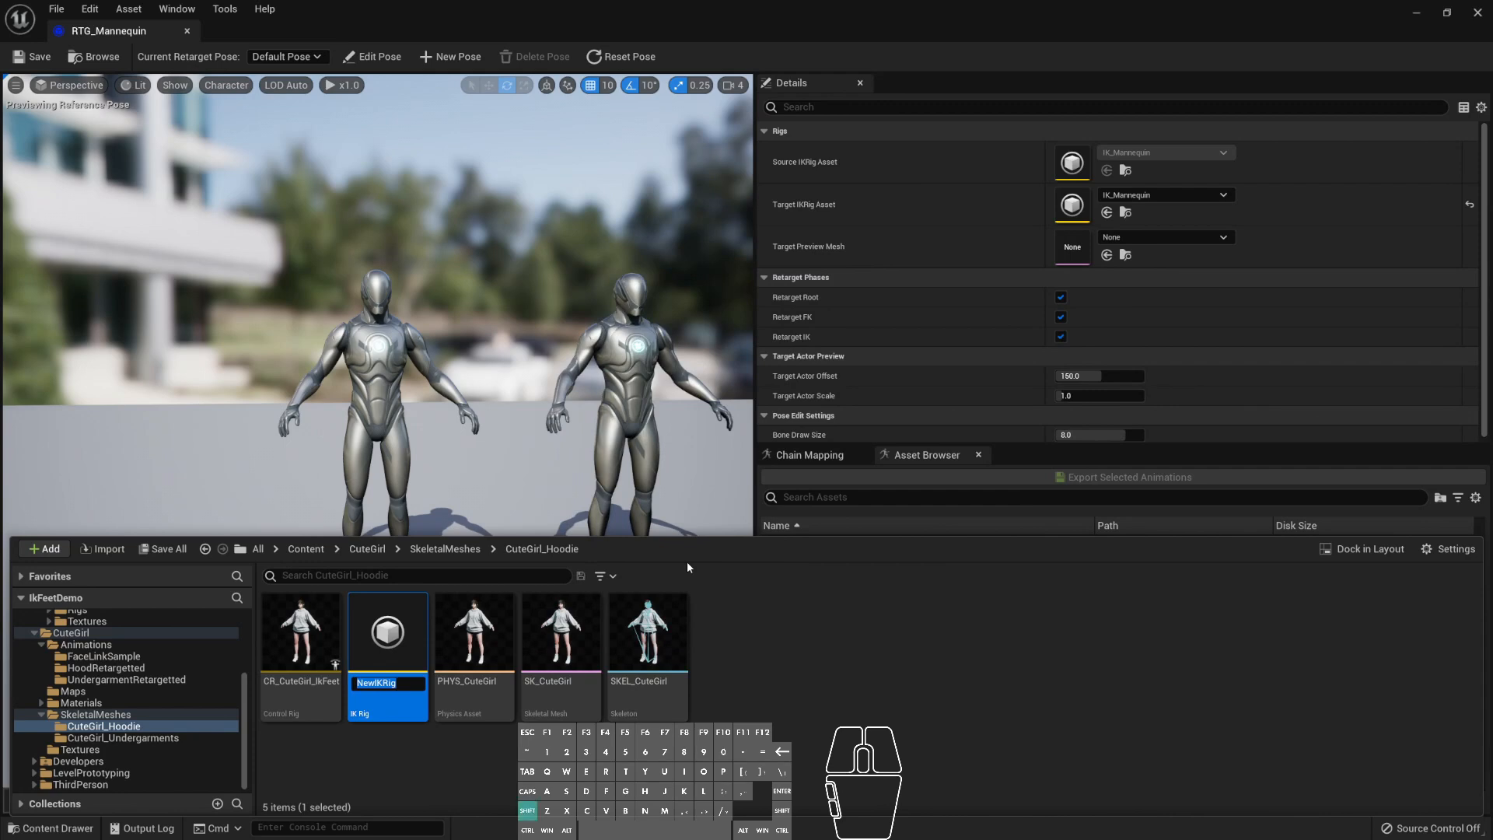
type("IK_CuteGirl")
key("Return")
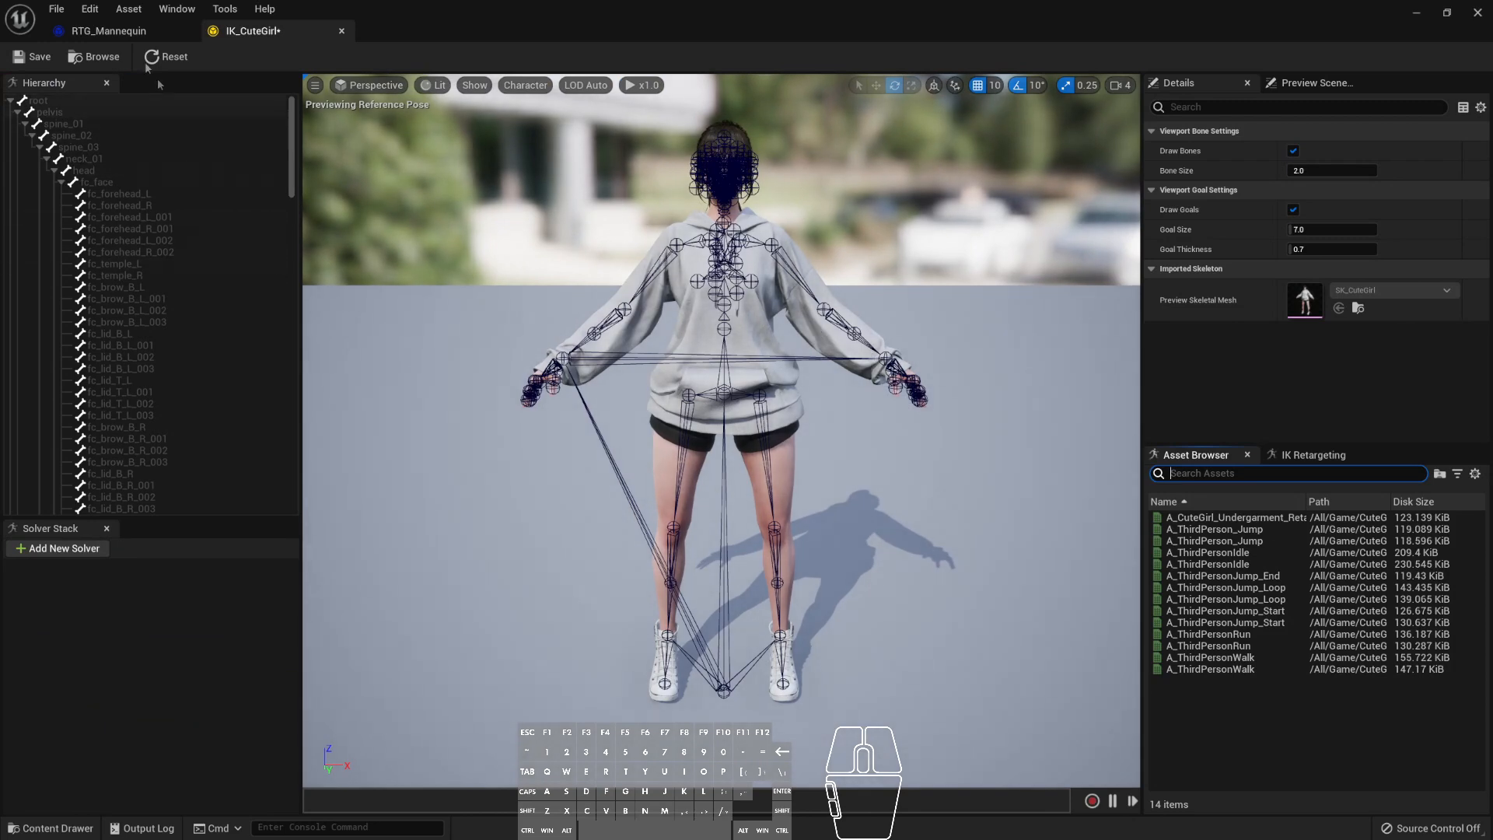
- Open IK_Mannequin from the Mannequins' Rigs folder and dock it beside the IK_CuteGirl editor in a maximized window
left_click(50, 827)
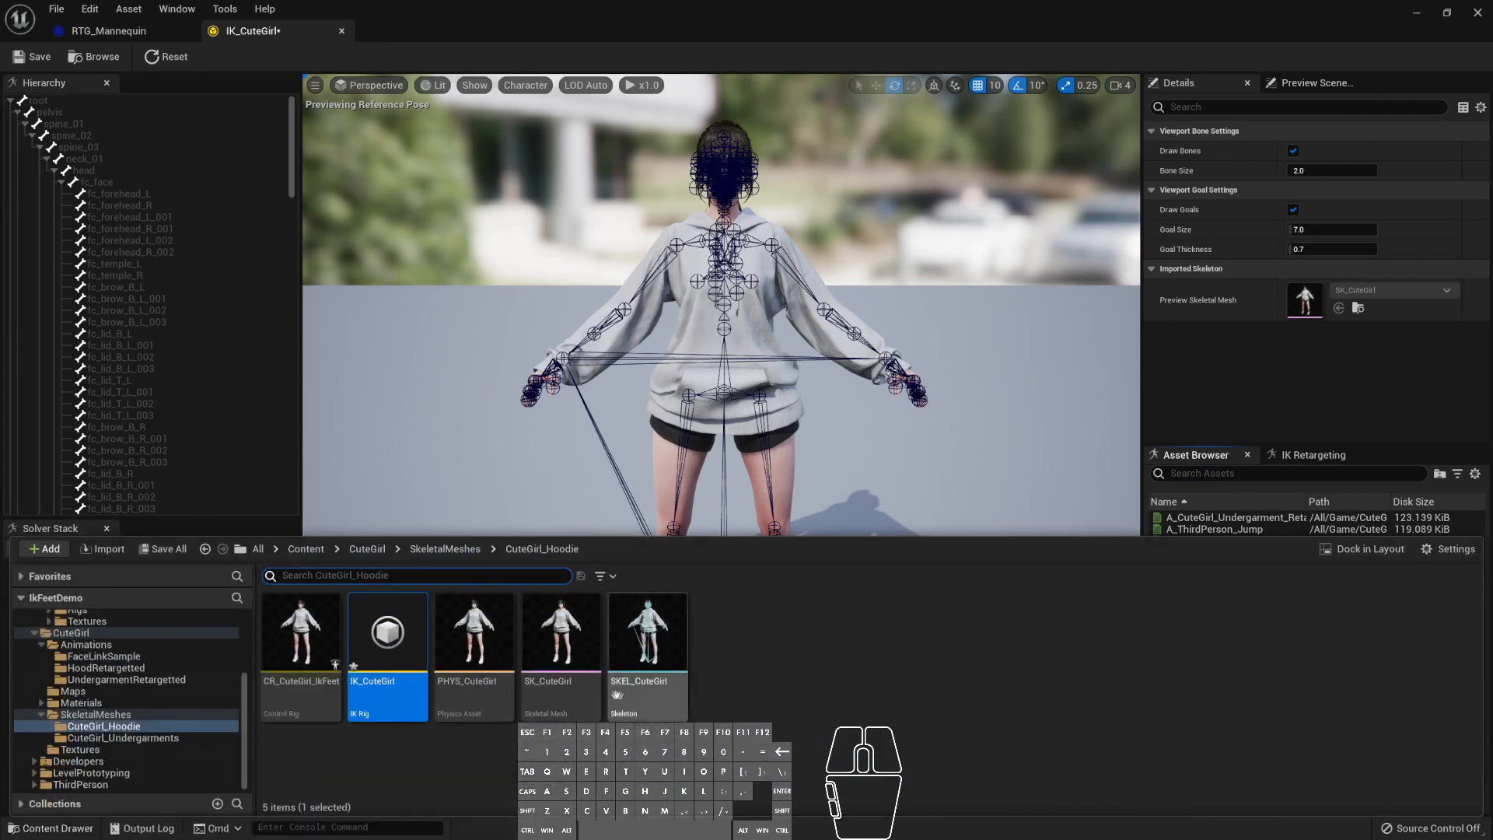
scroll(106, 646, "up", 3)
left_click(115, 633)
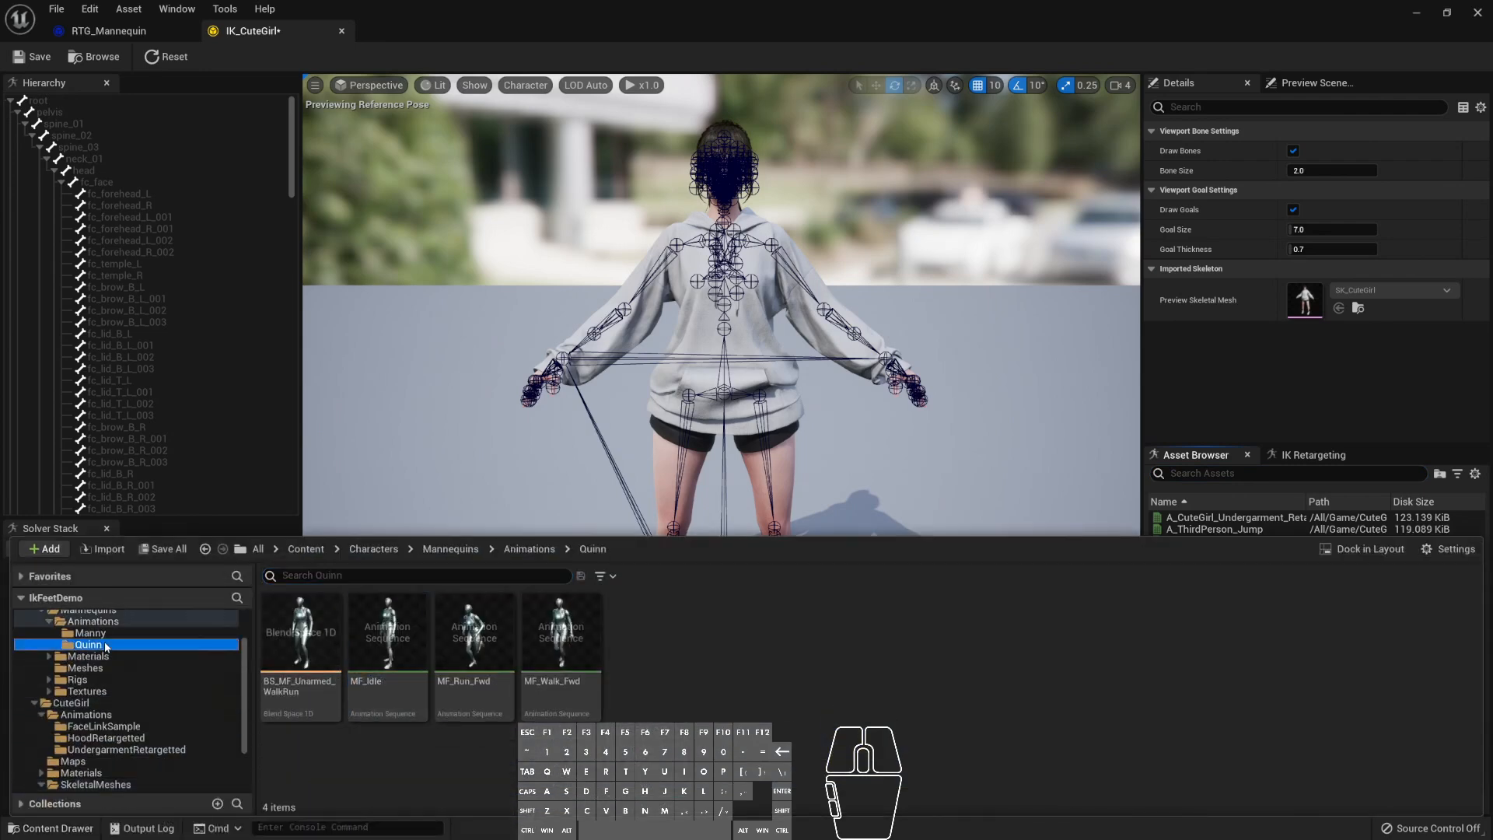
left_click(114, 680)
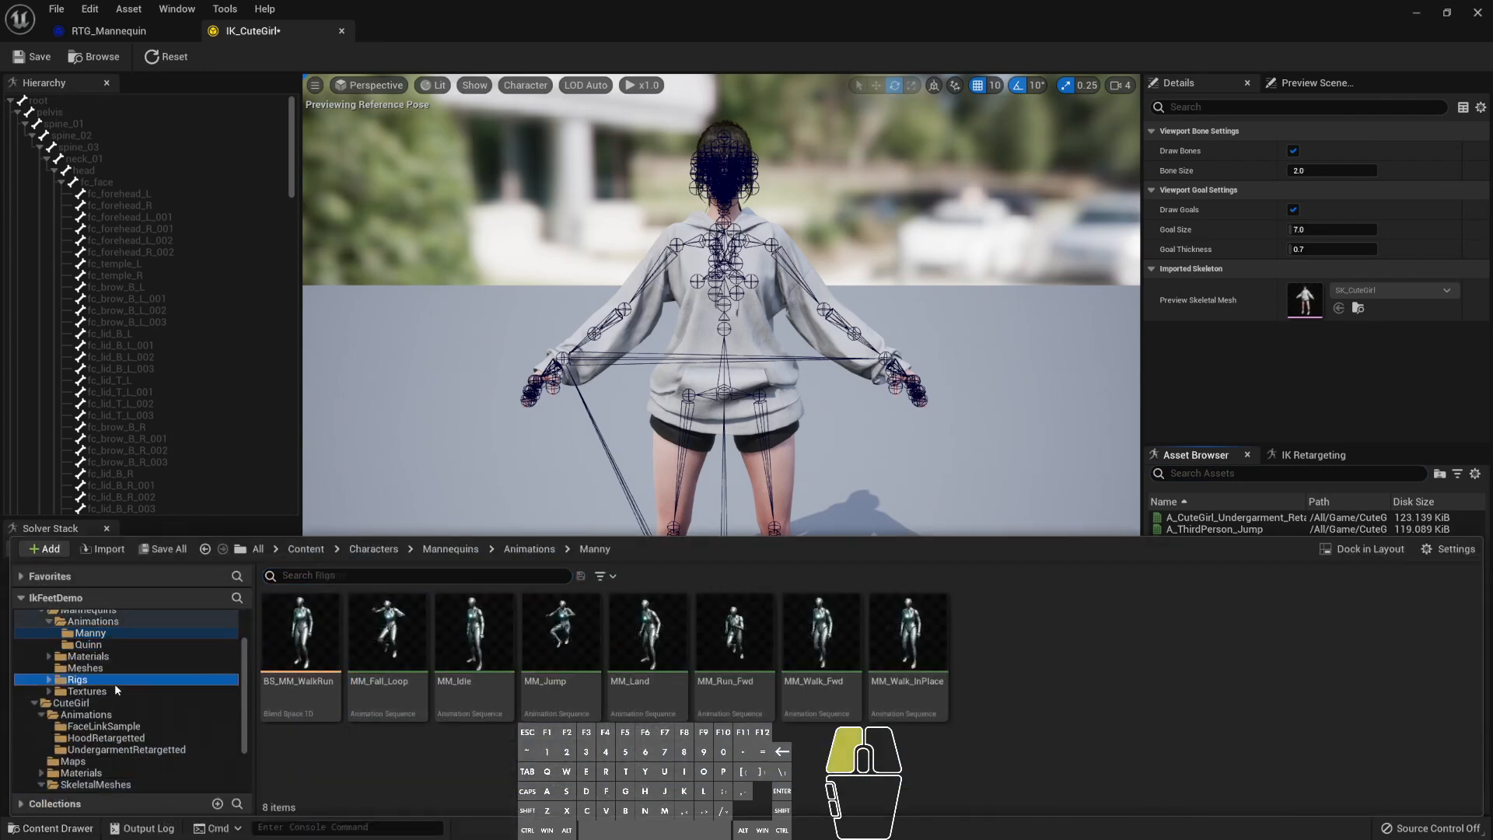
double_click(846, 655)
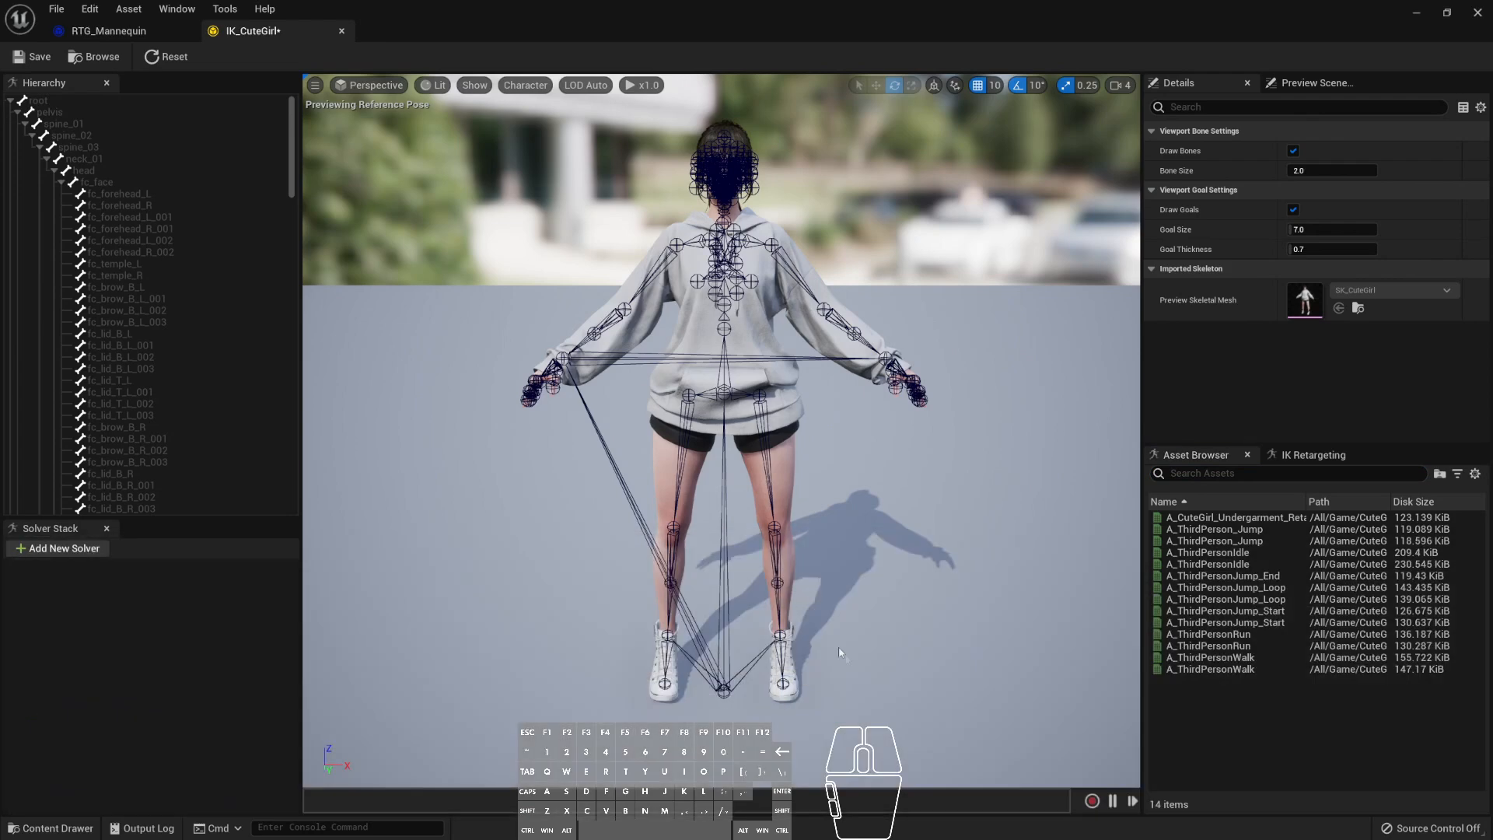
left_click_drag(368, 28, 412, 99)
left_click_drag(548, 35, 420, 112)
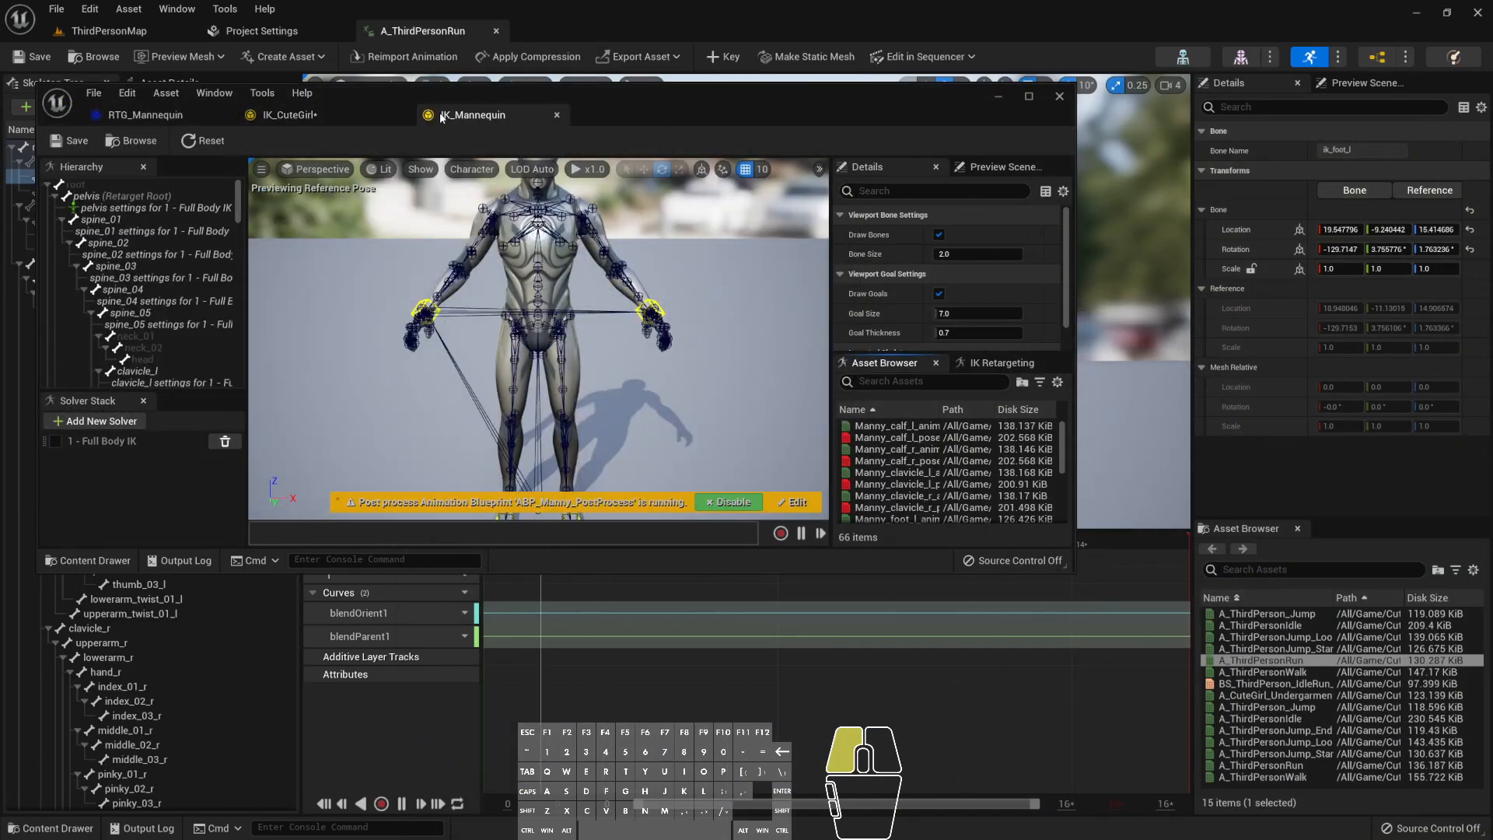
double_click(459, 92)
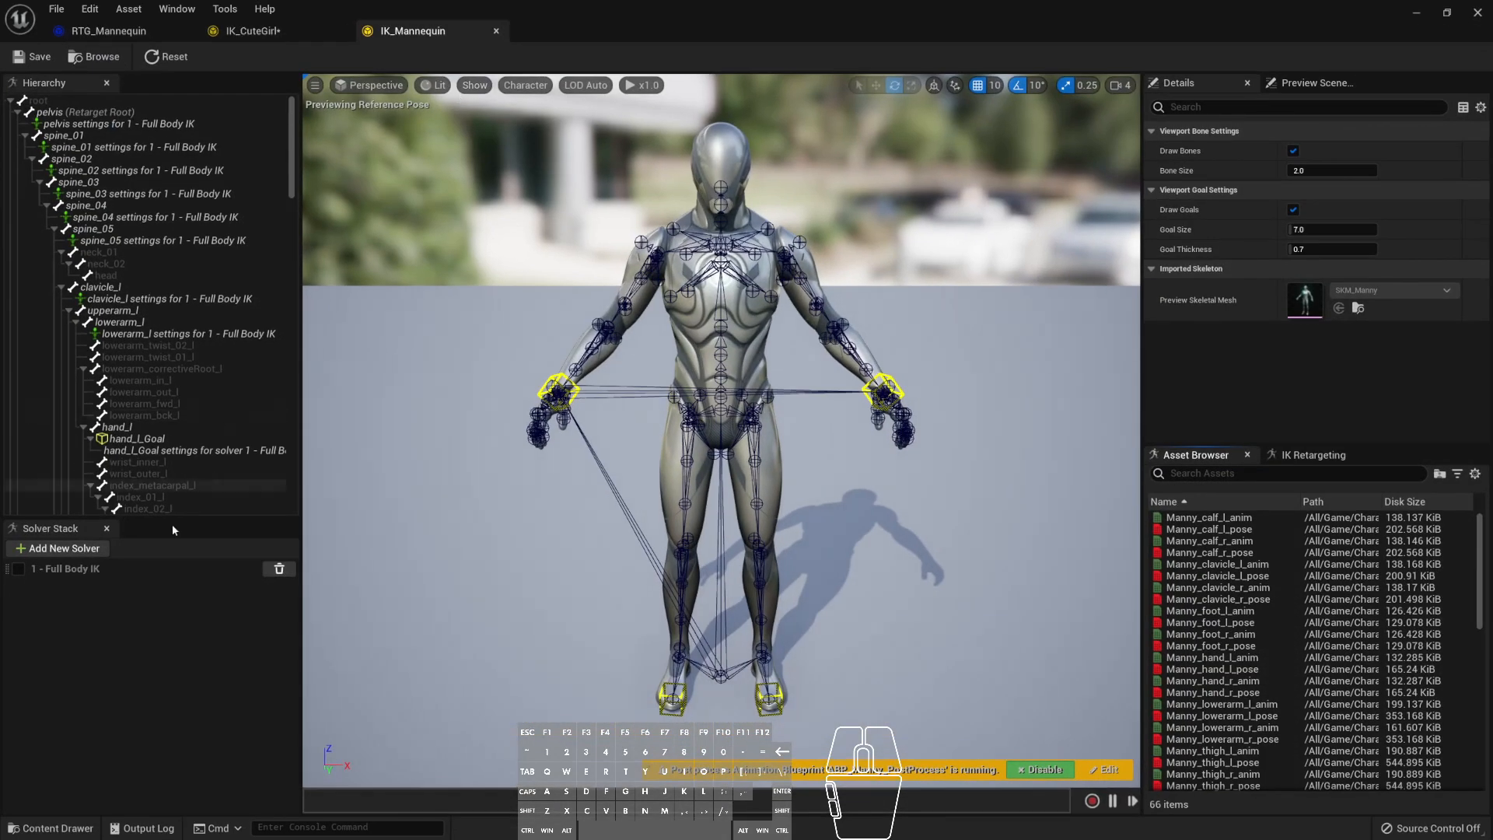
- Enable the Full Body IK solver in IK_Mannequin and examine the rig's full list of retarget chains
left_click(108, 570)
left_click(16, 570)
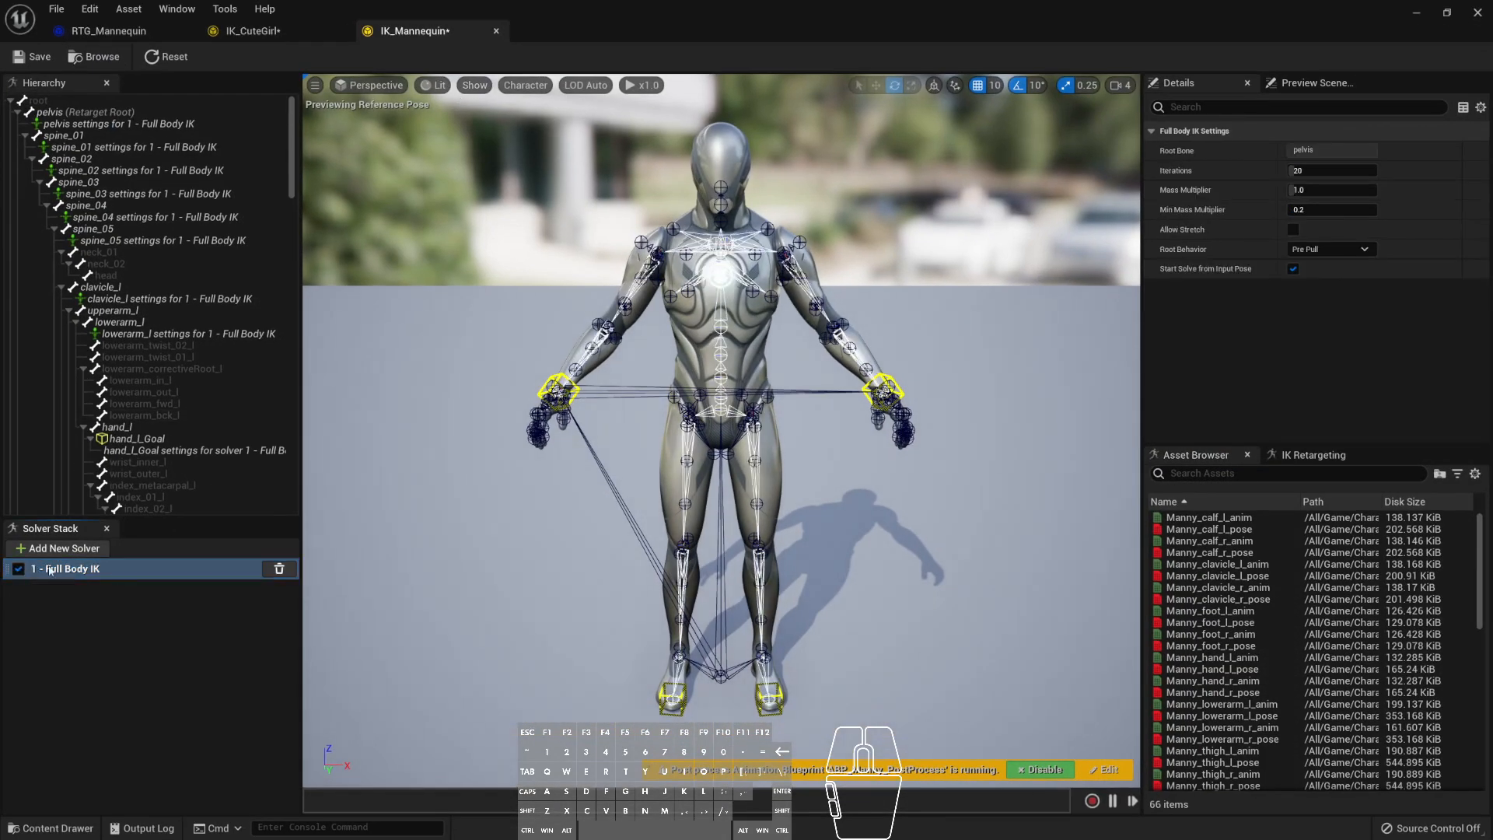
left_click(1336, 459)
scroll(1236, 560, "down", 10)
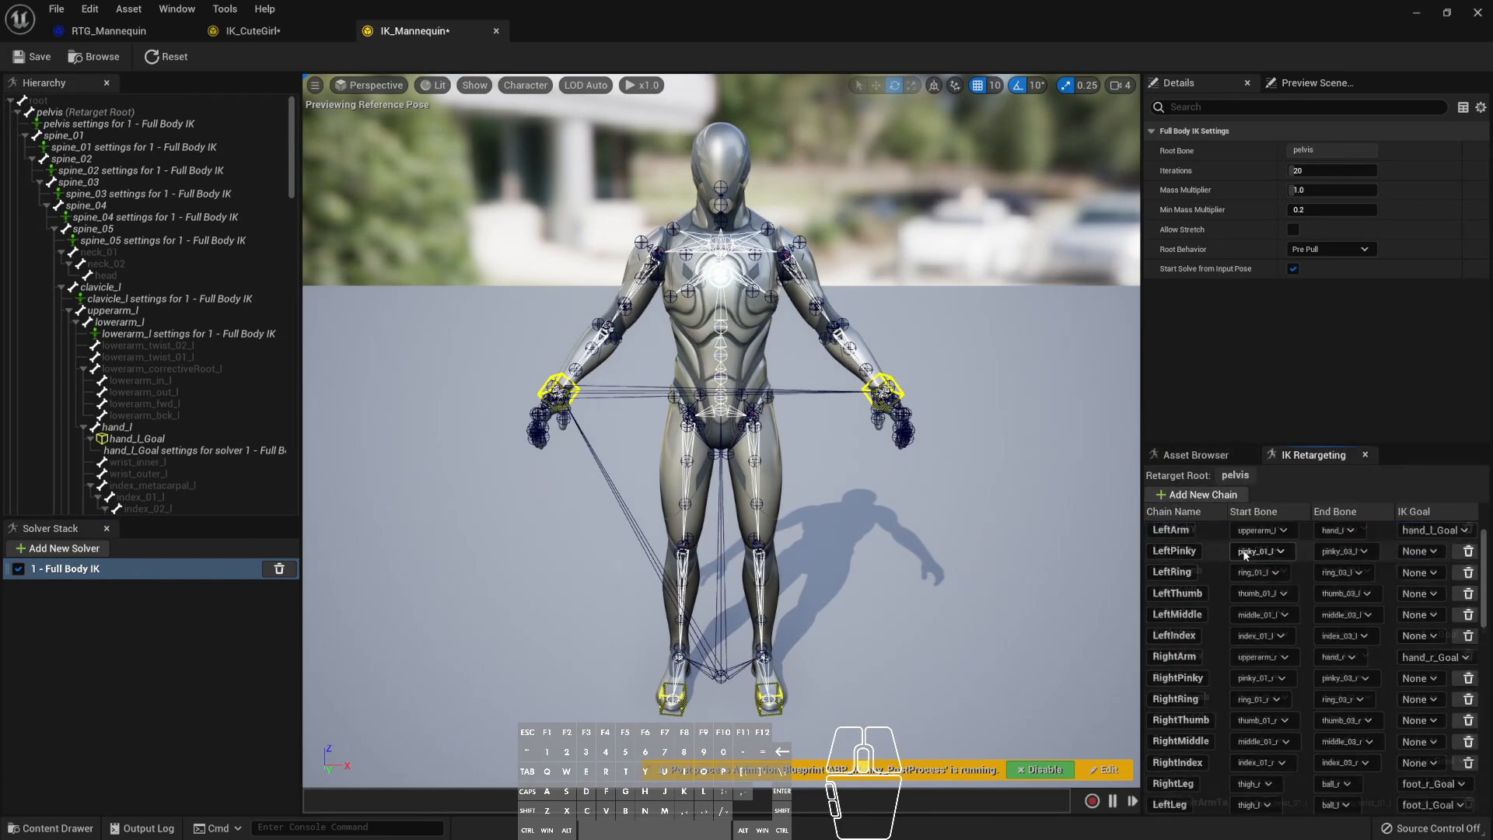
scroll(1236, 560, "down", 10)
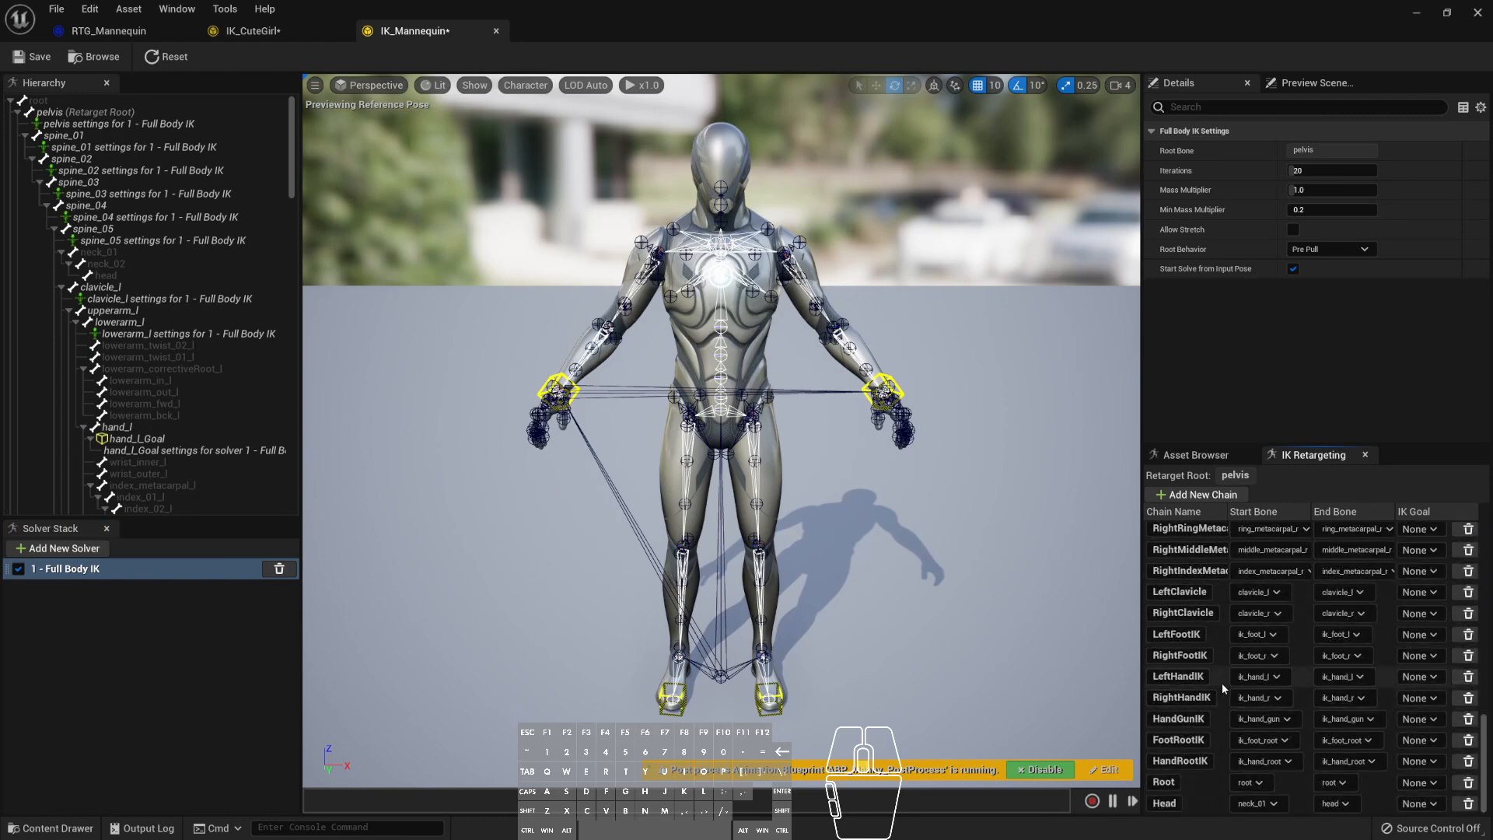
scroll(1256, 612, "up", 3)
scroll(1256, 611, "up", 15)
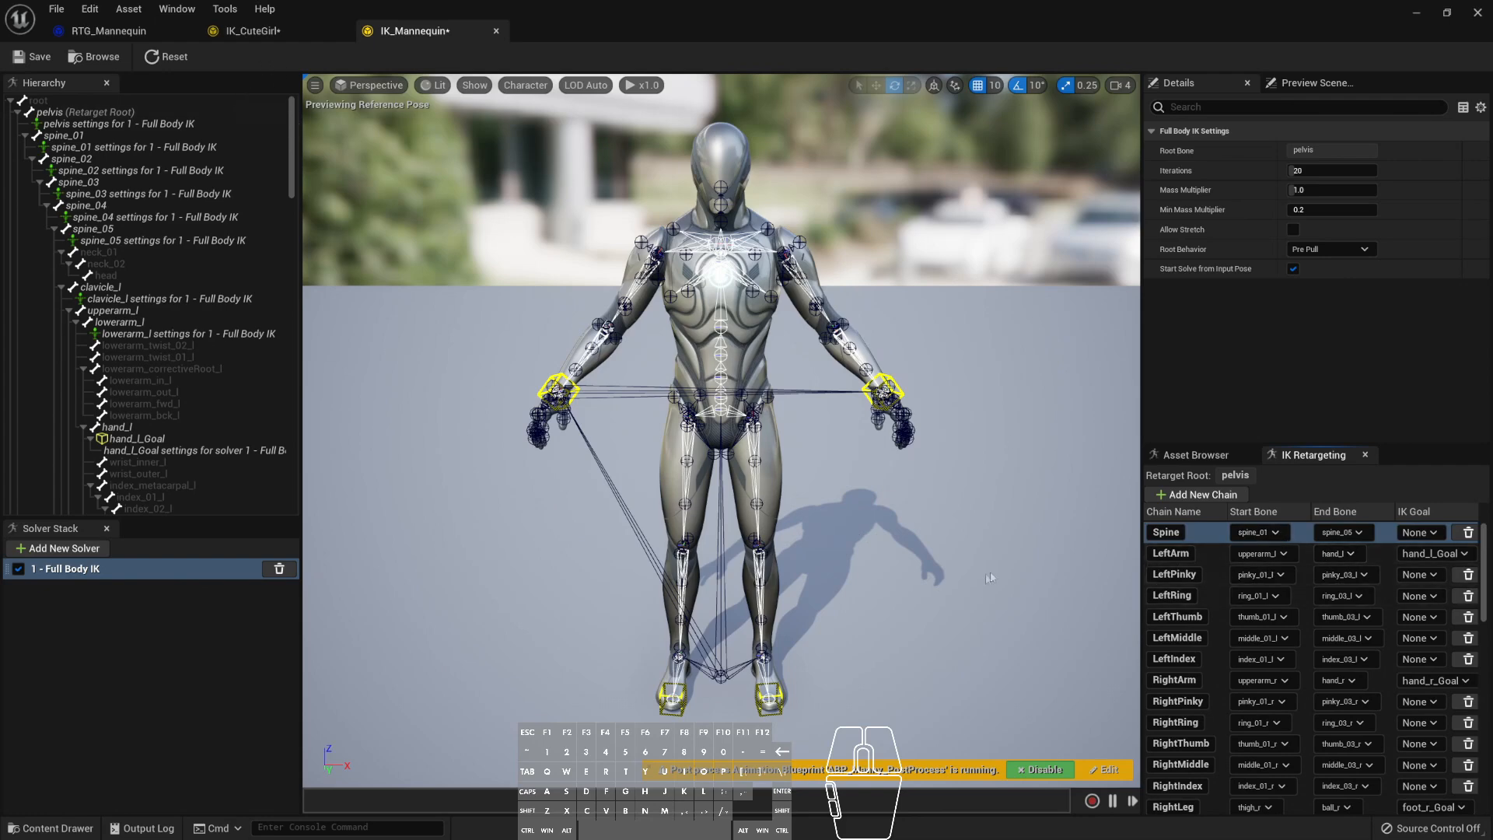
- Compare the retargeting setup of IK_CuteGirl with IK_Mannequin's chains and view the CuteGirl skeleton from another angle
left_click(299, 23)
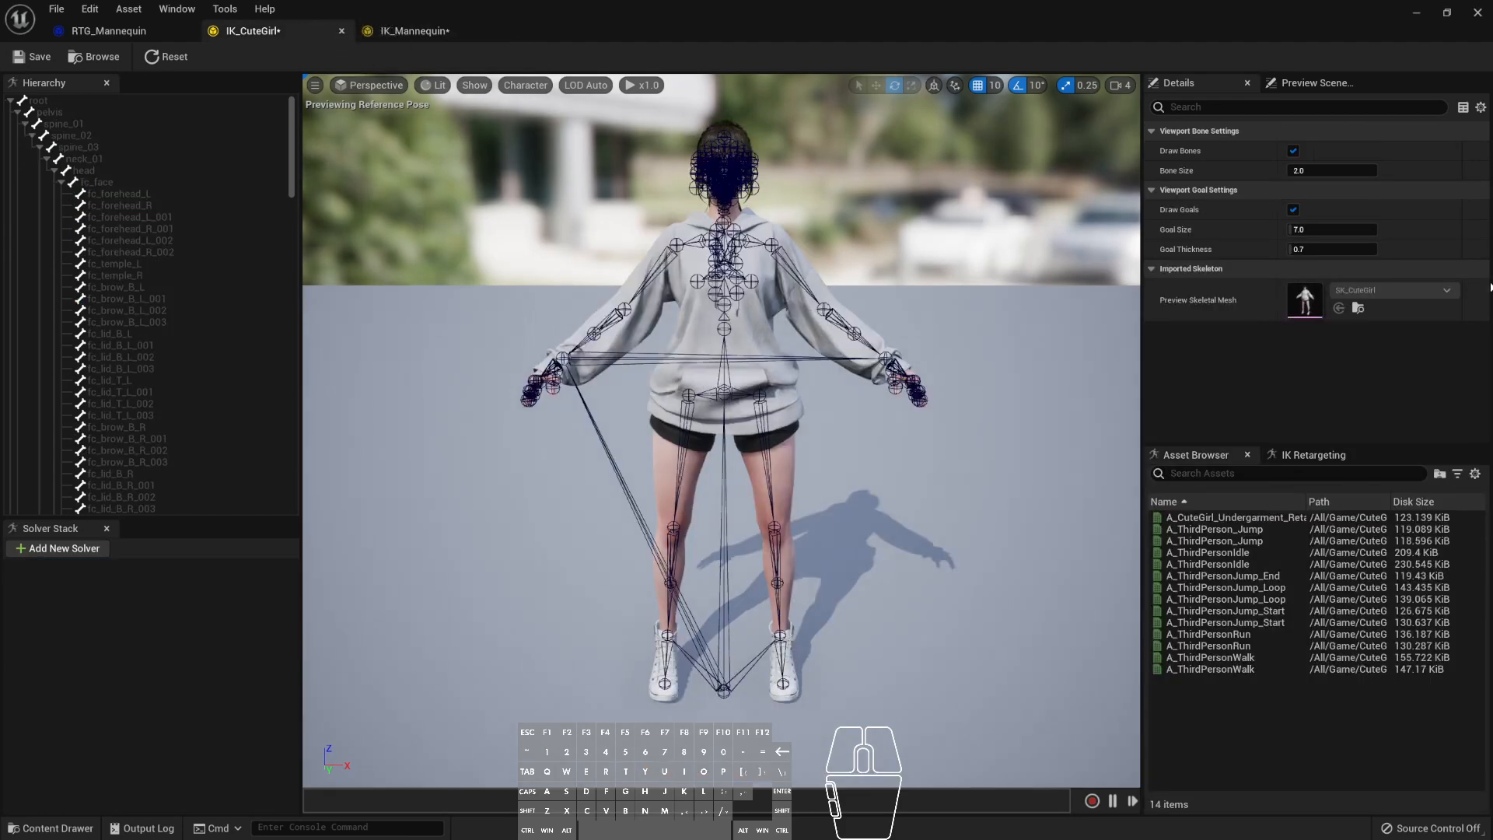
left_click(1311, 456)
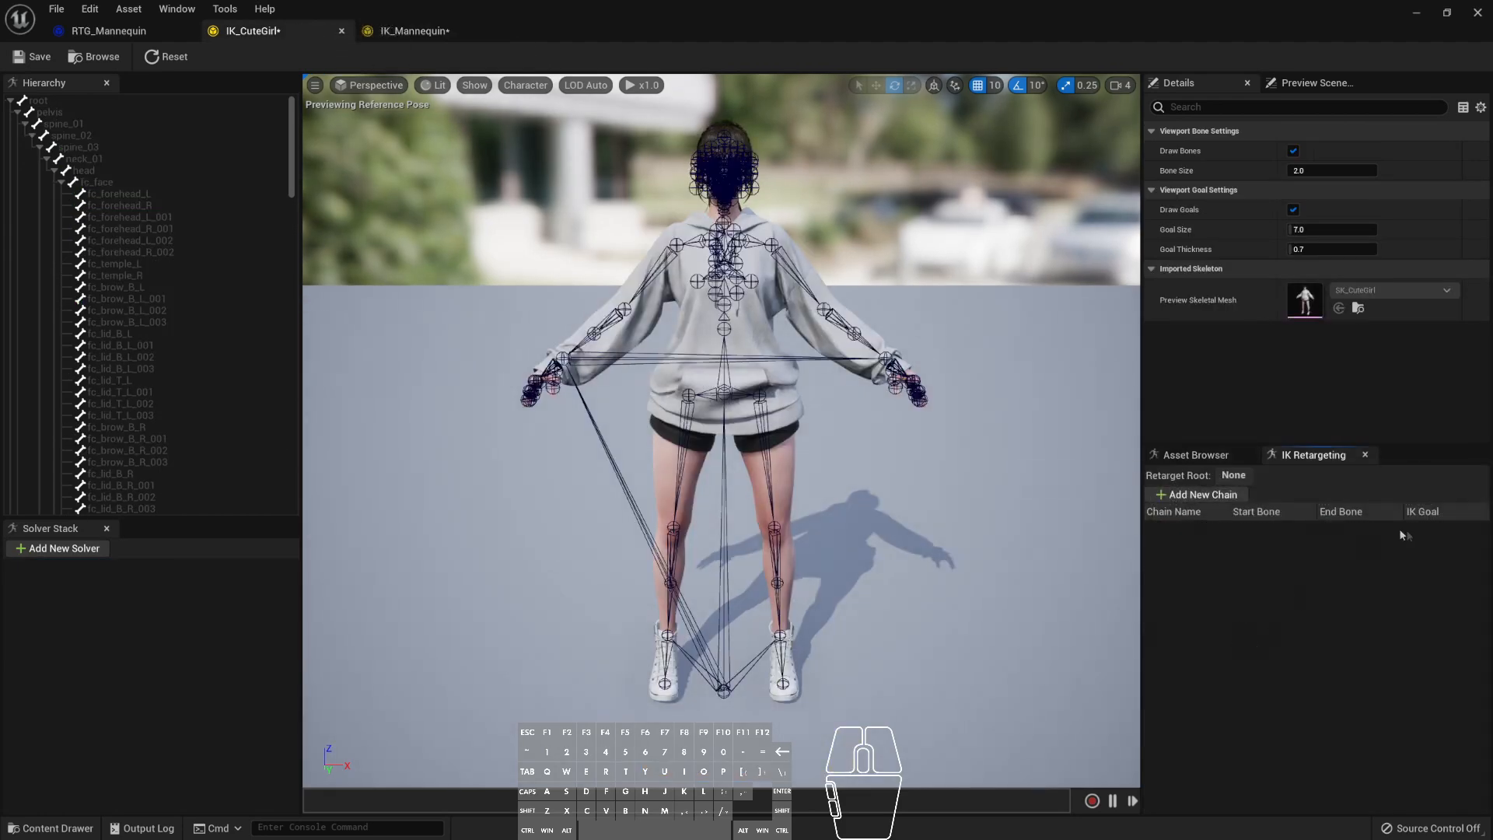
left_click(415, 30)
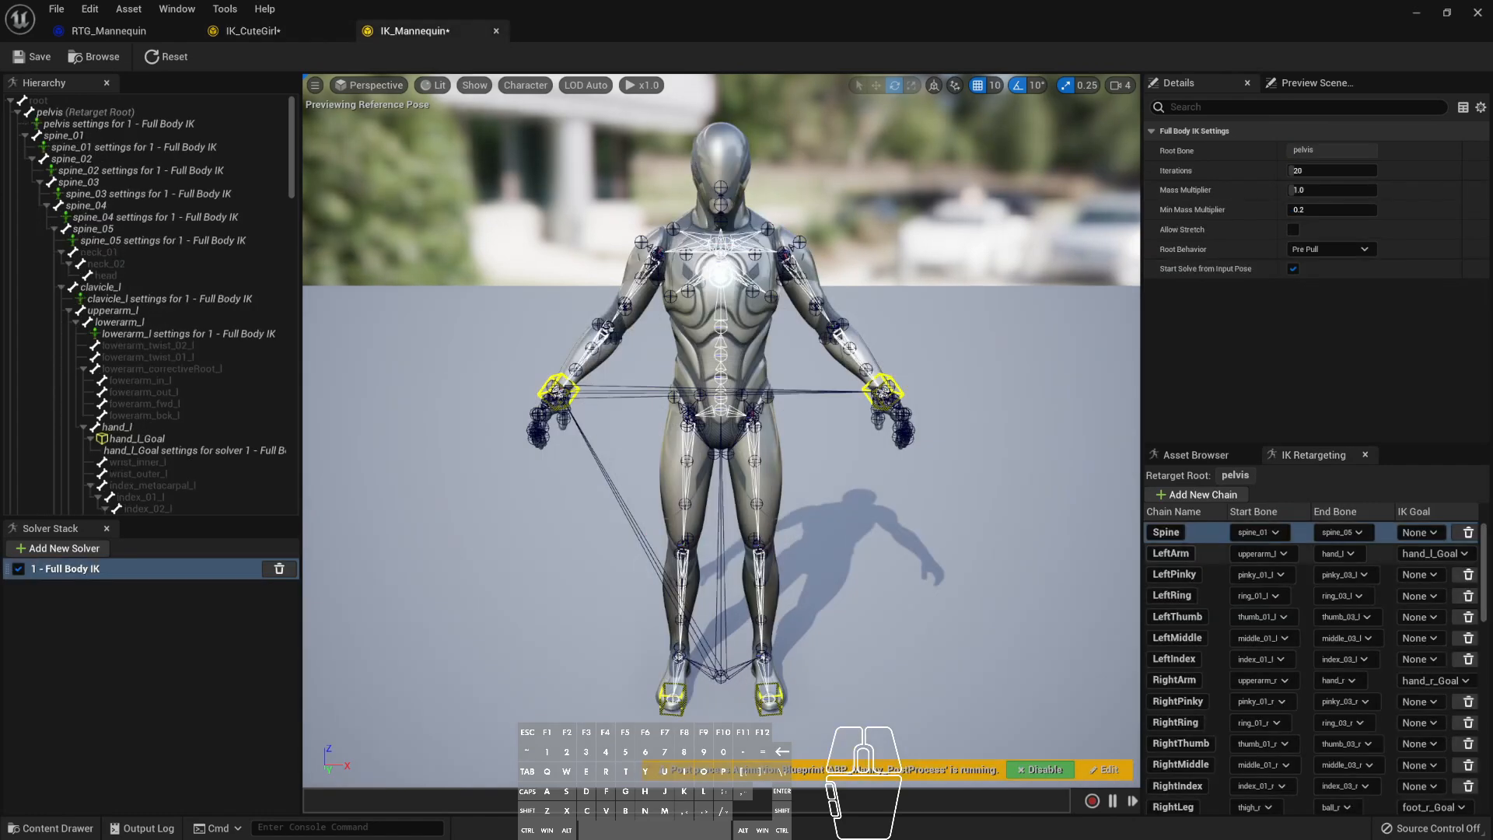
scroll(1257, 632, "down", 2)
scroll(1257, 631, "up", 2)
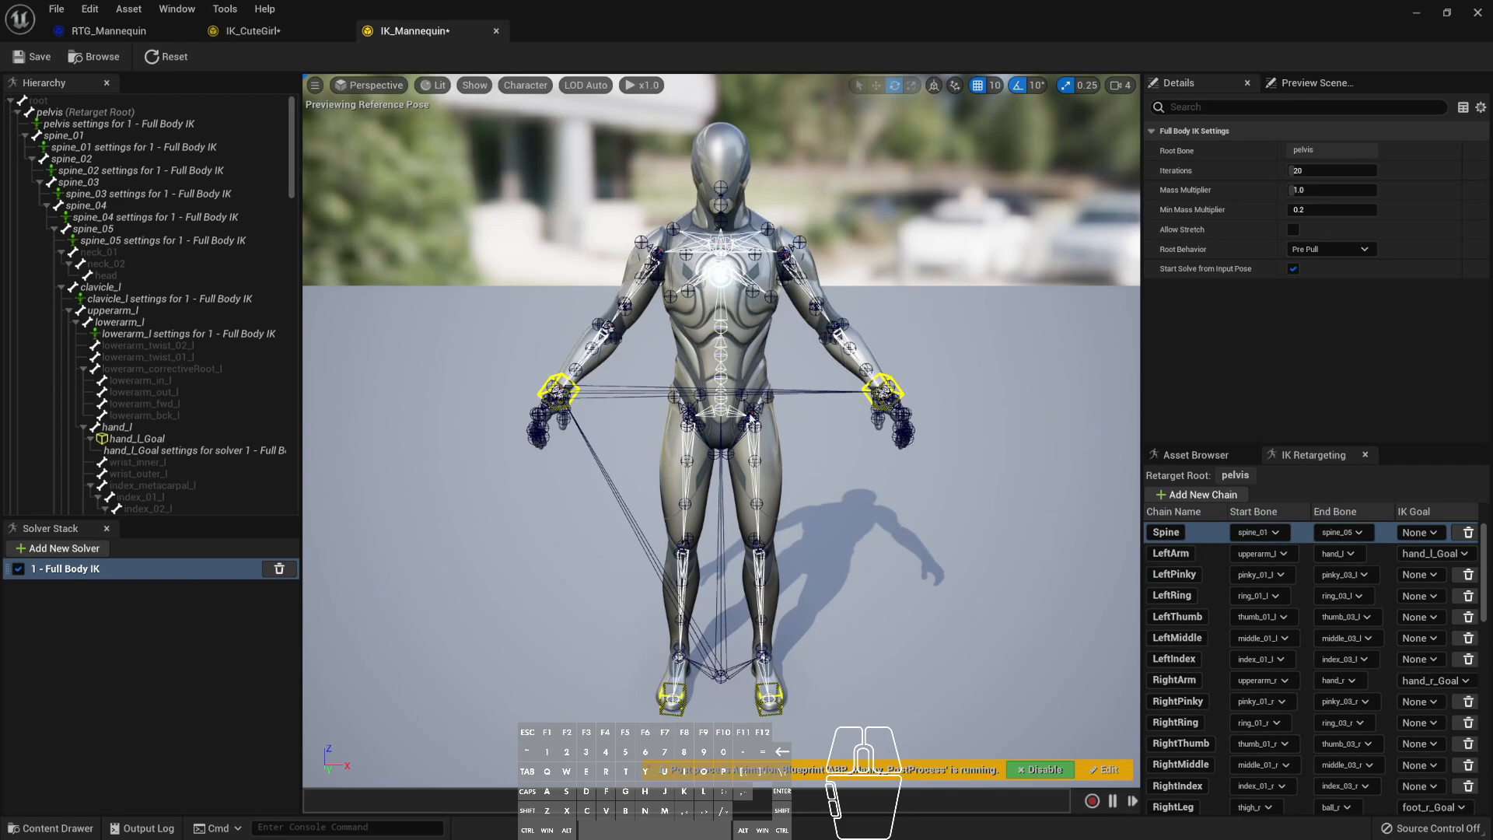
left_click(238, 33)
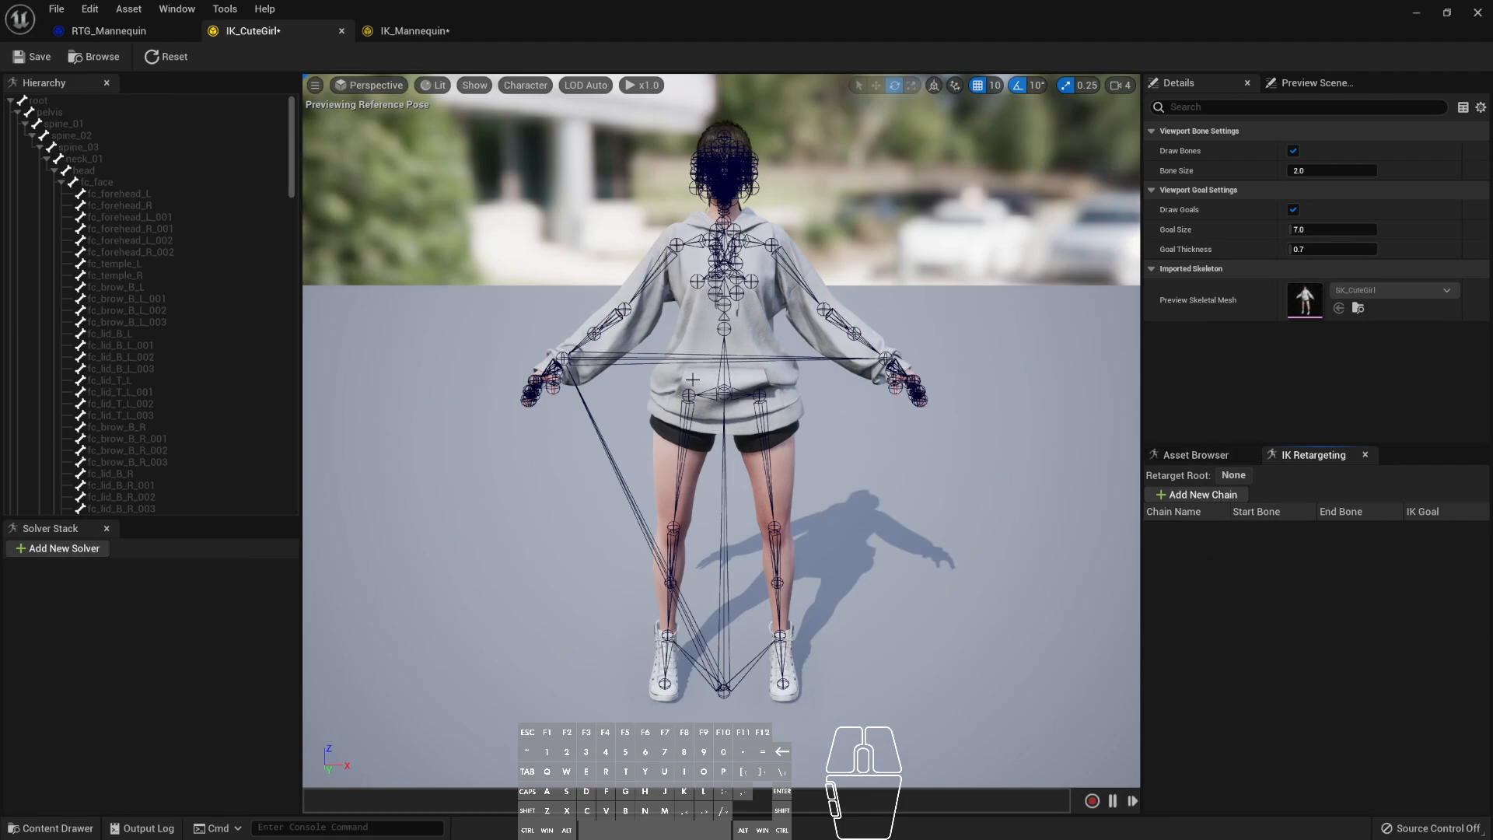
mouse_move(779, 290)
left_mouse_down("alt")
mouse_move(902, 305)
mouse_move(797, 307)
left_mouse_up("alt")
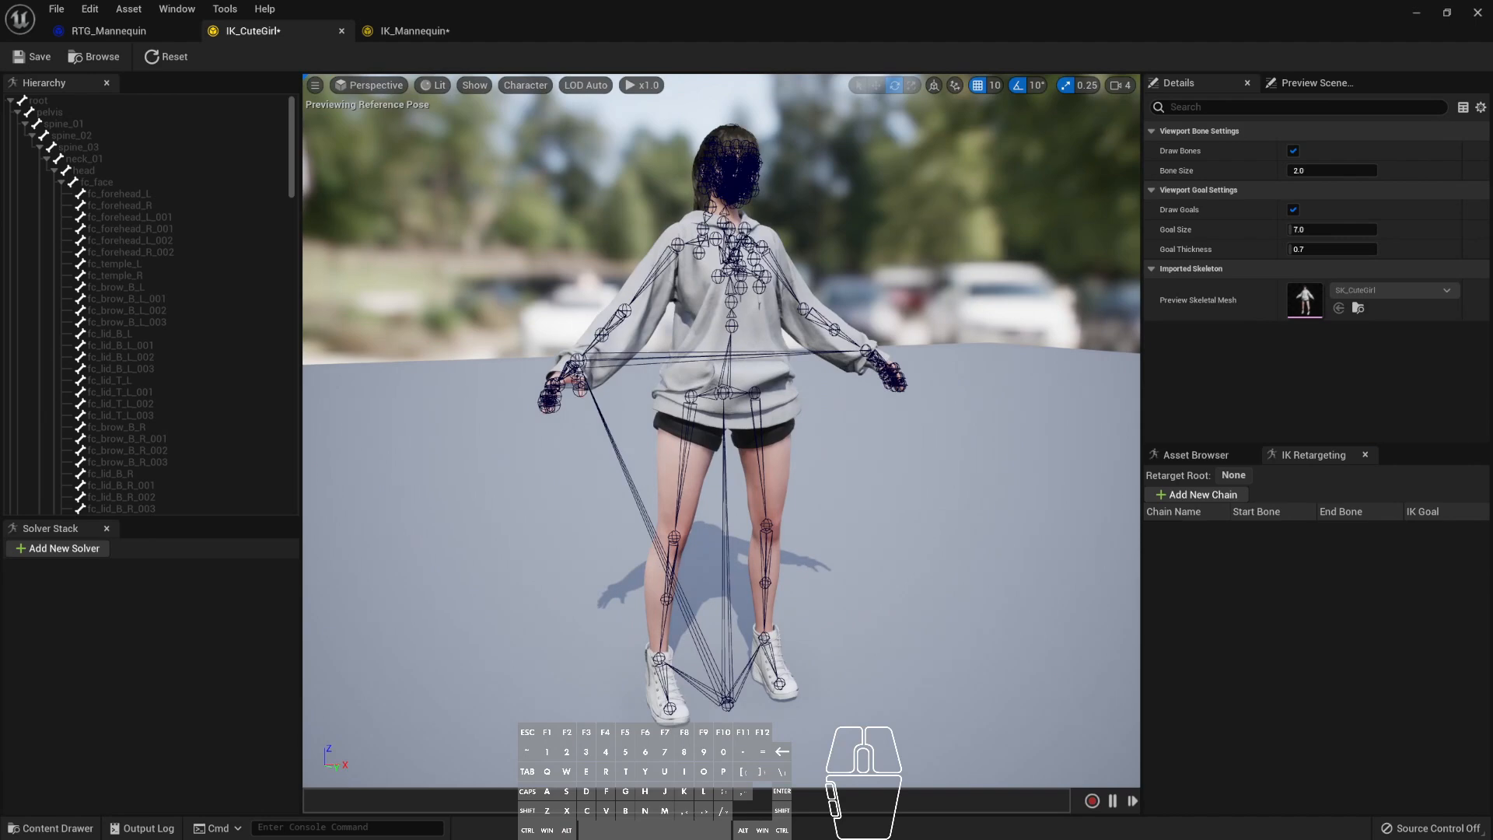
- Set the pelvis bone as IK_CuteGirl's retarget root, matching the root used in IK_Mannequin
left_click(415, 31)
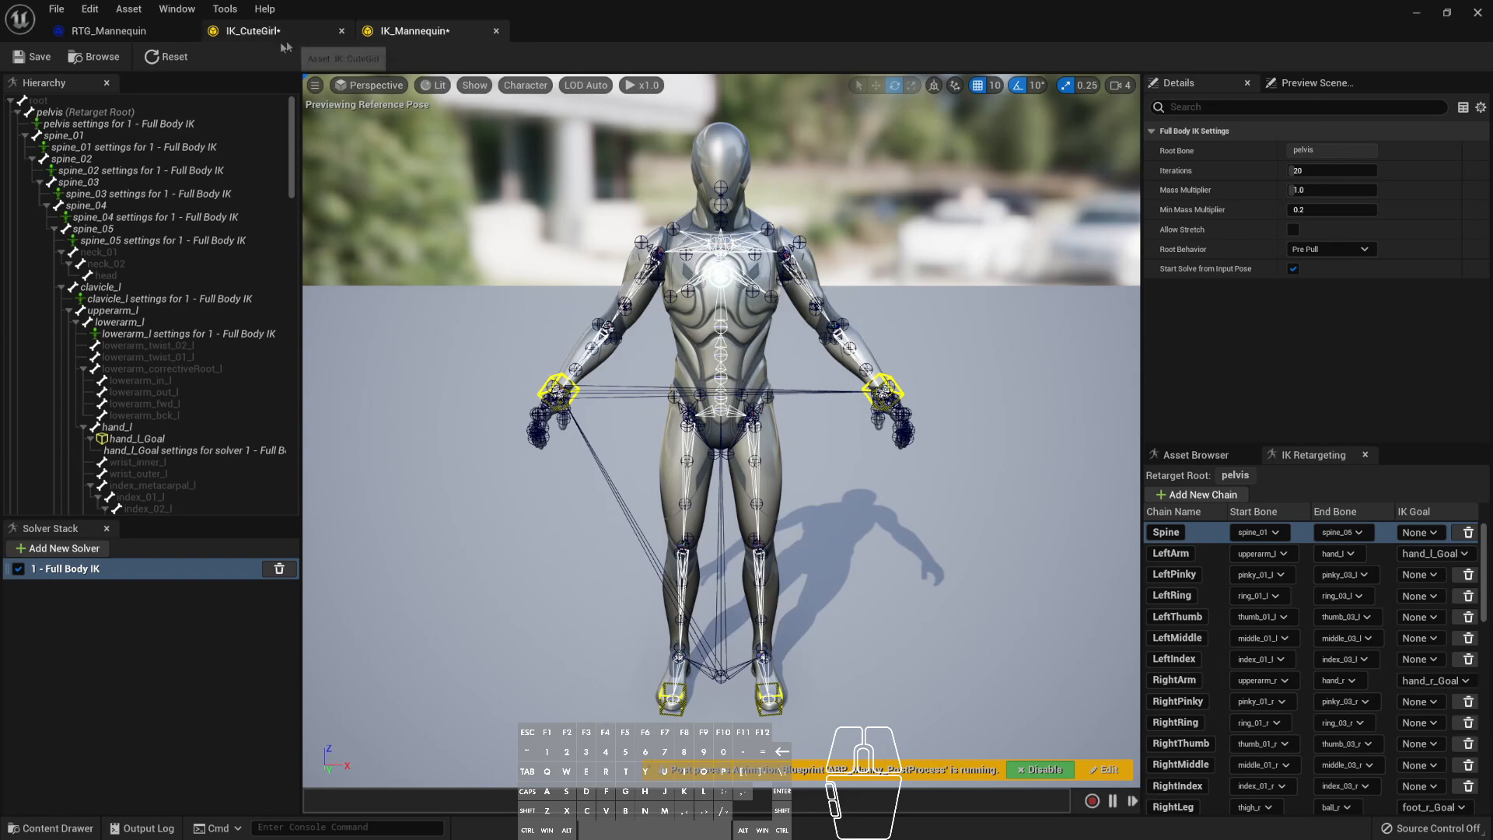
left_click(303, 30)
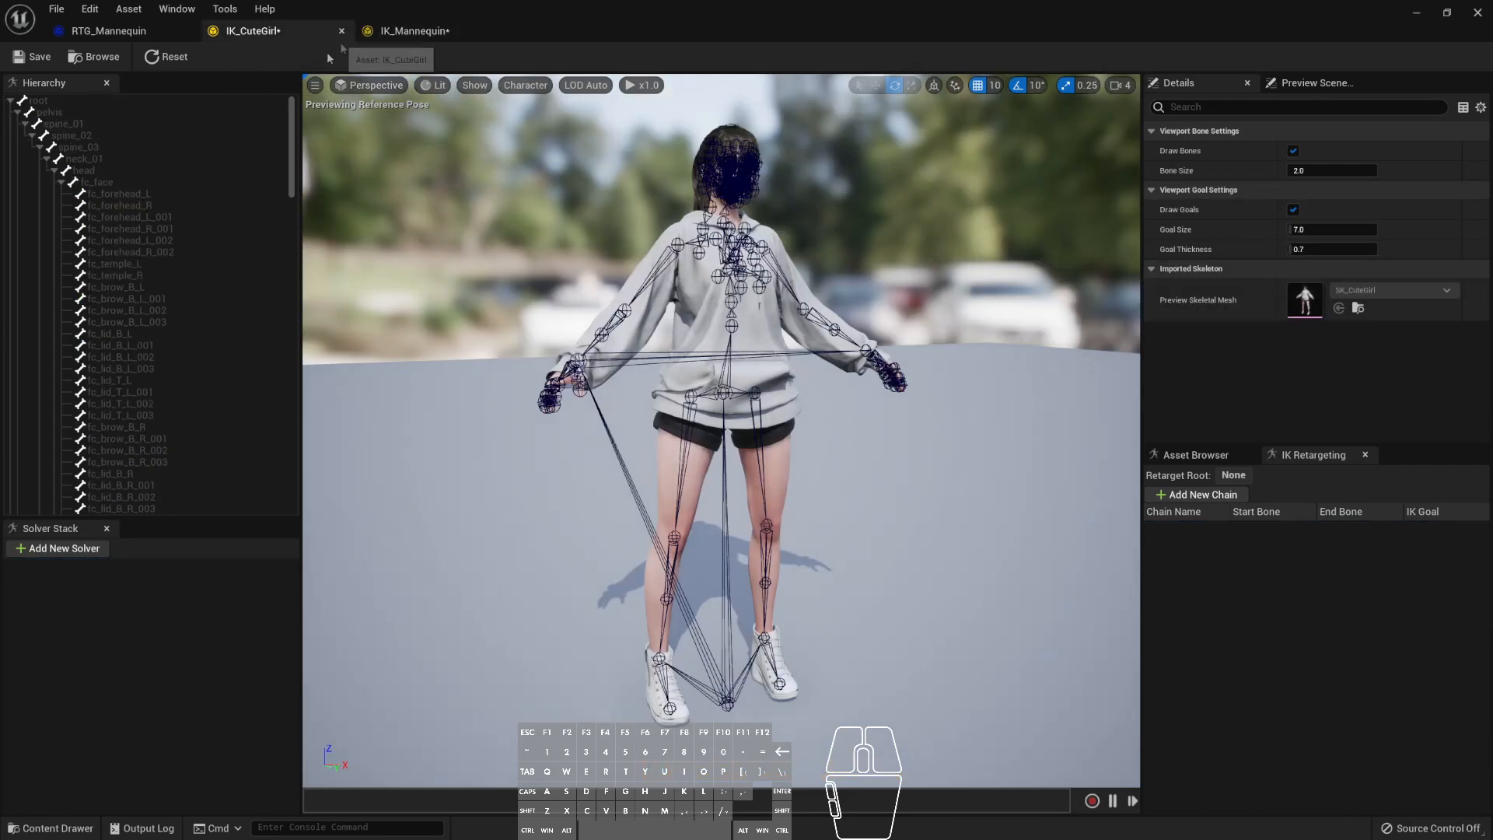
left_click(412, 30)
left_click(252, 31)
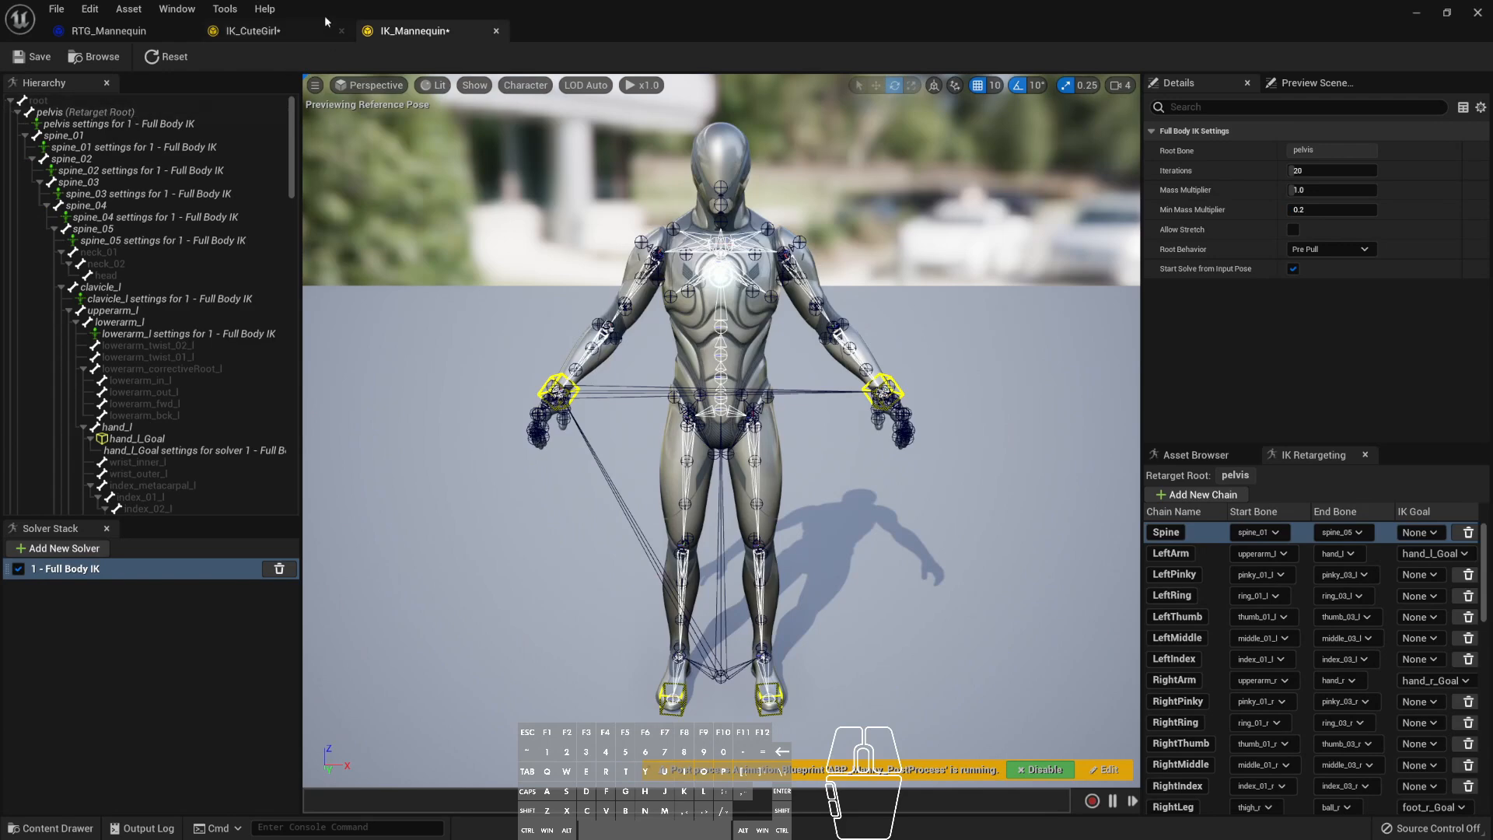
right_click(102, 113)
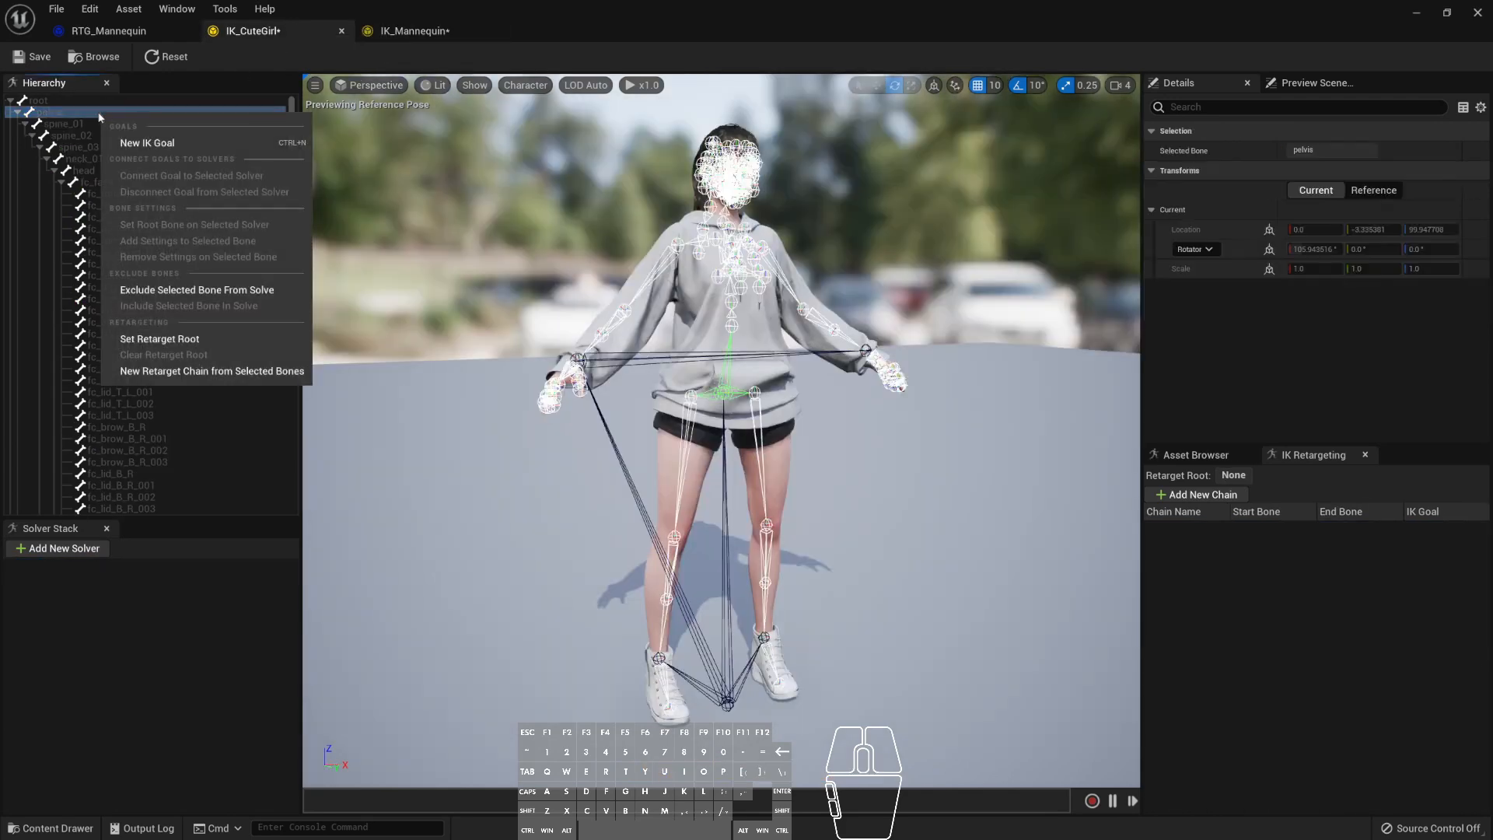
left_click(216, 339)
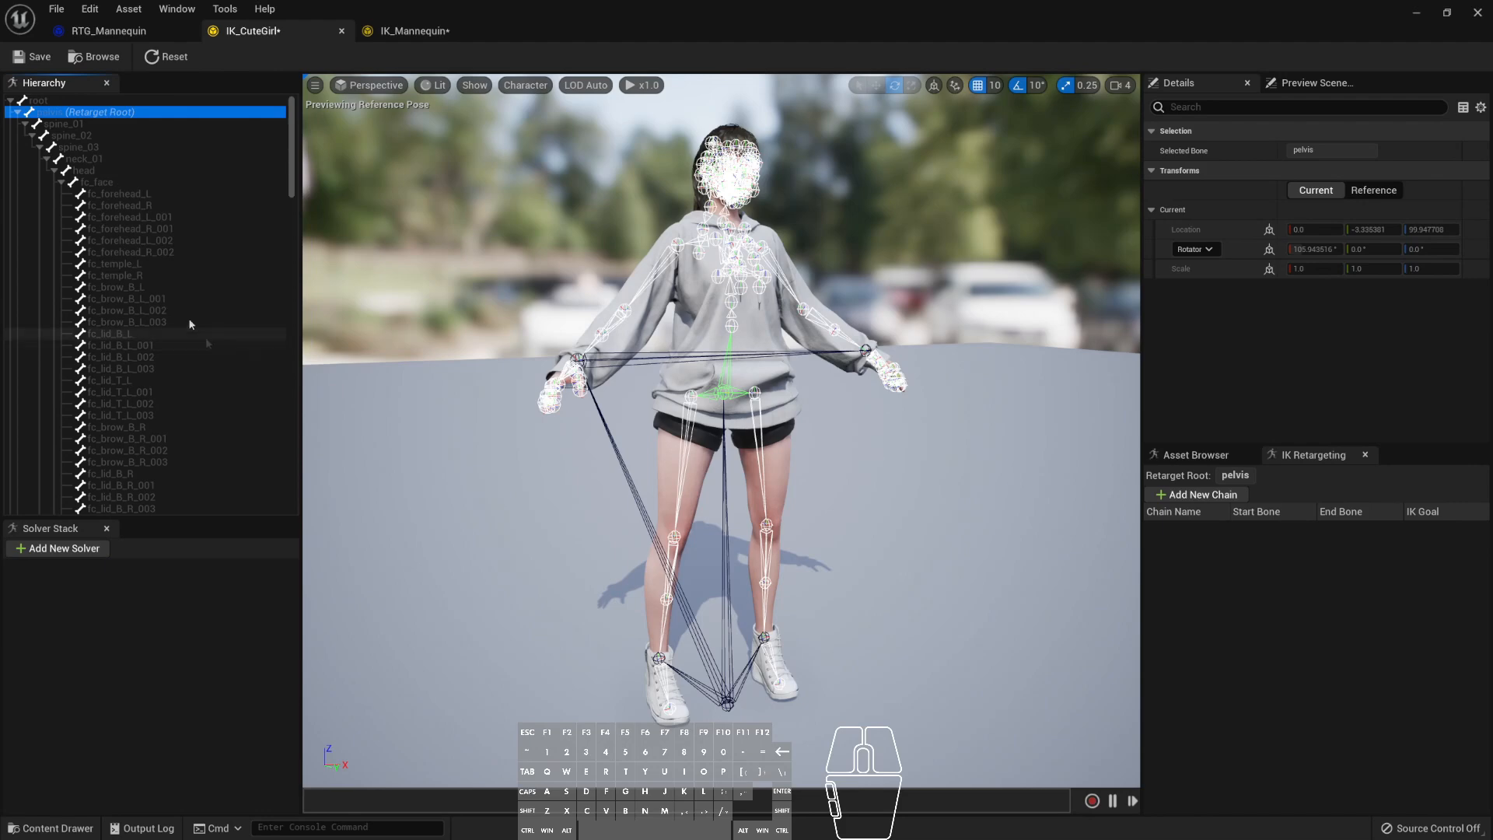
- Check IK_Mannequin's Spine chain and create a retarget chain in IK_CuteGirl from bones spine_01 through spine_03
left_click(389, 32)
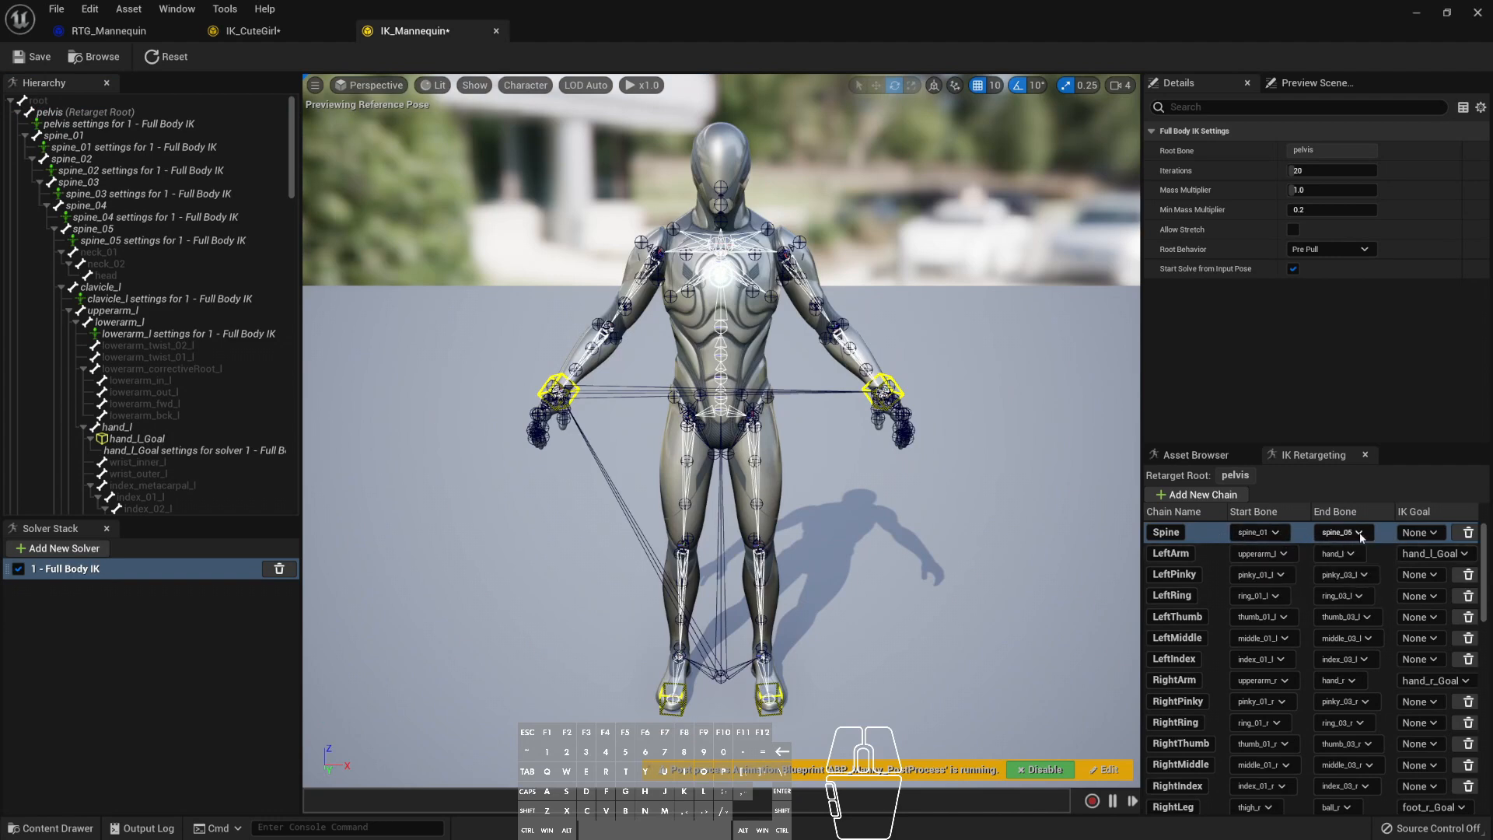
left_click(265, 31)
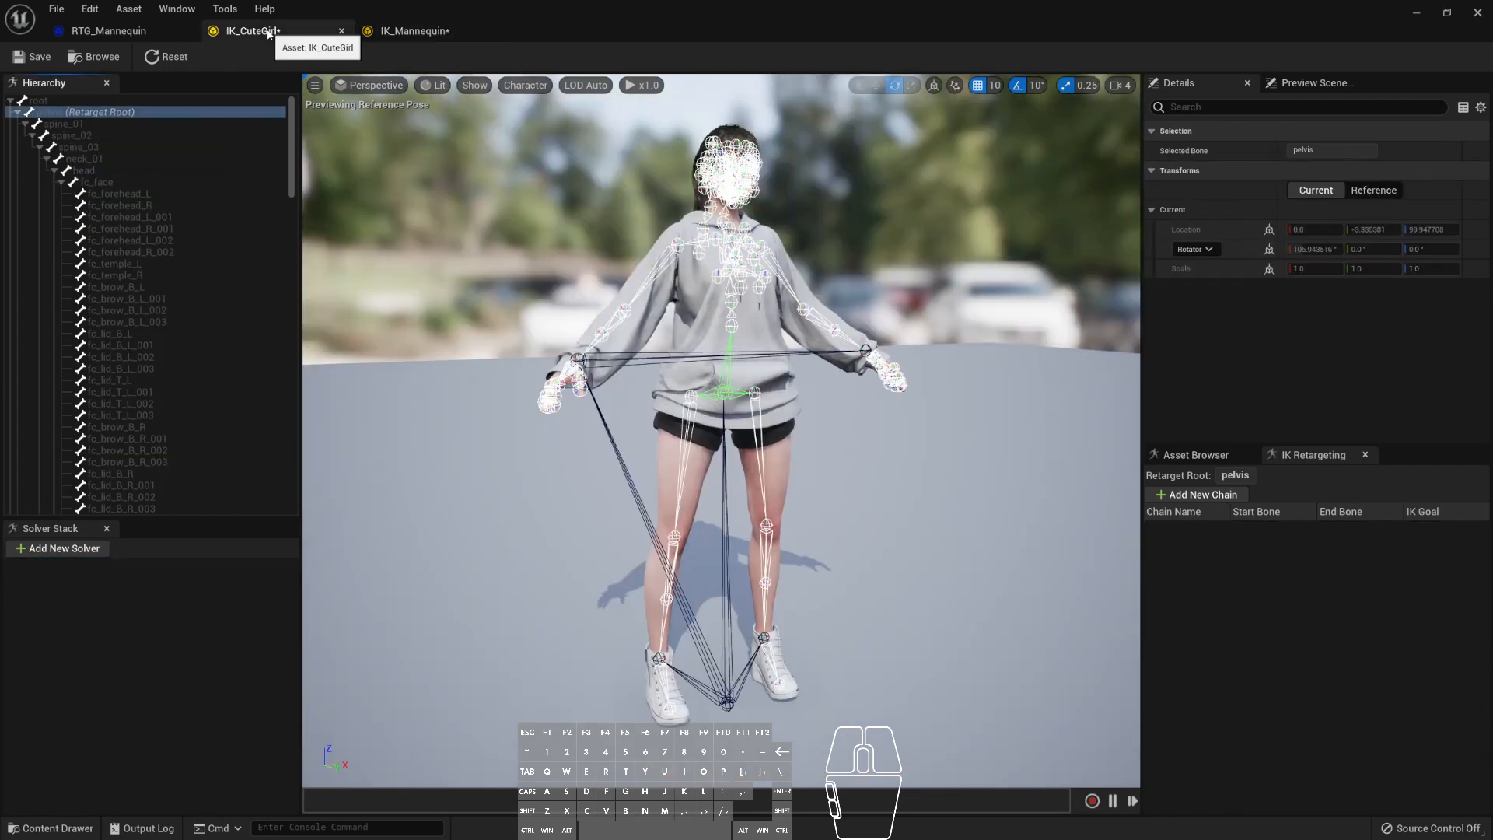
left_click(112, 124)
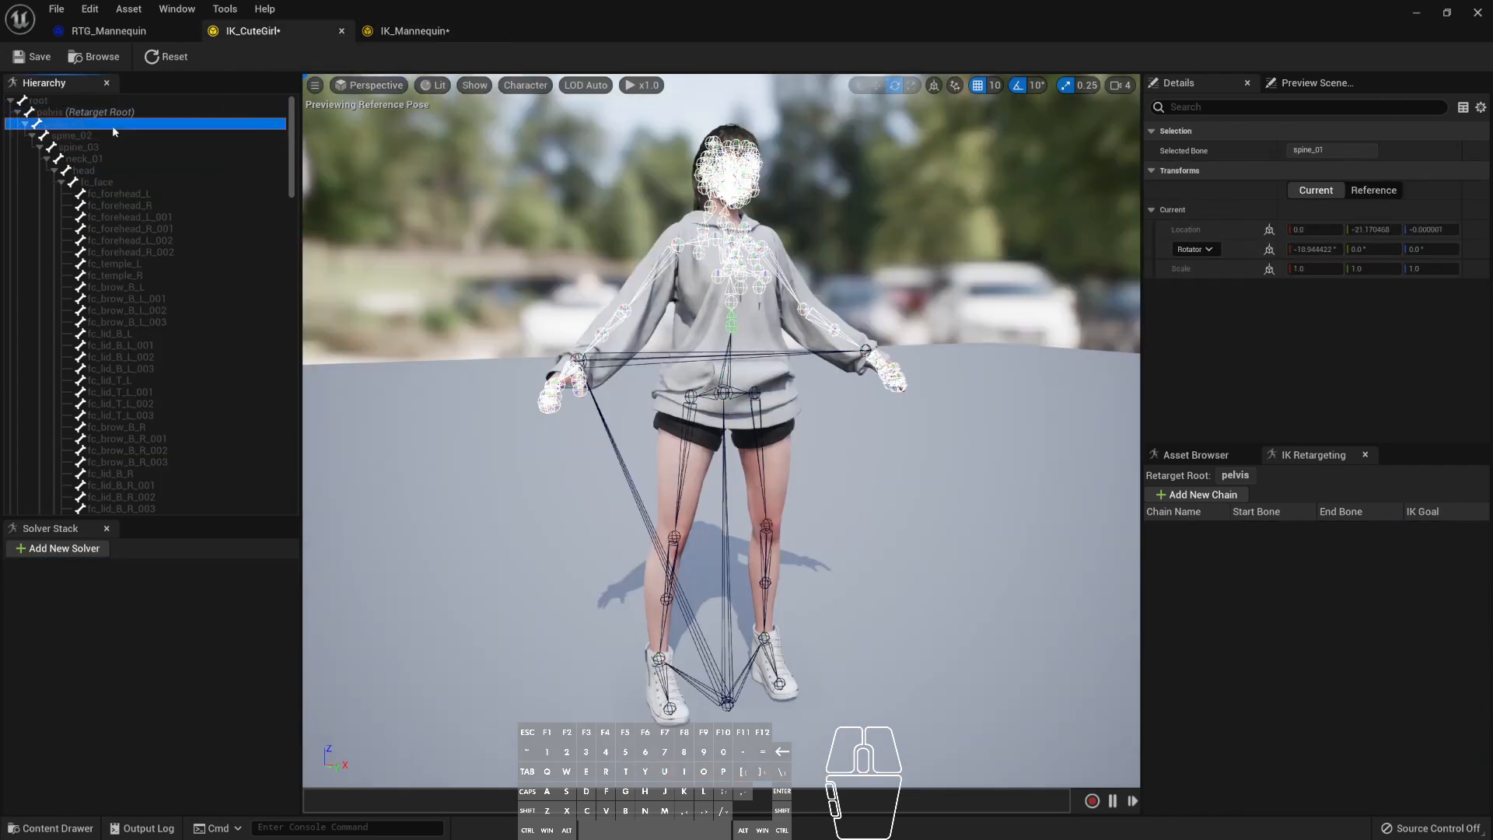
left_click(128, 149, "shift")
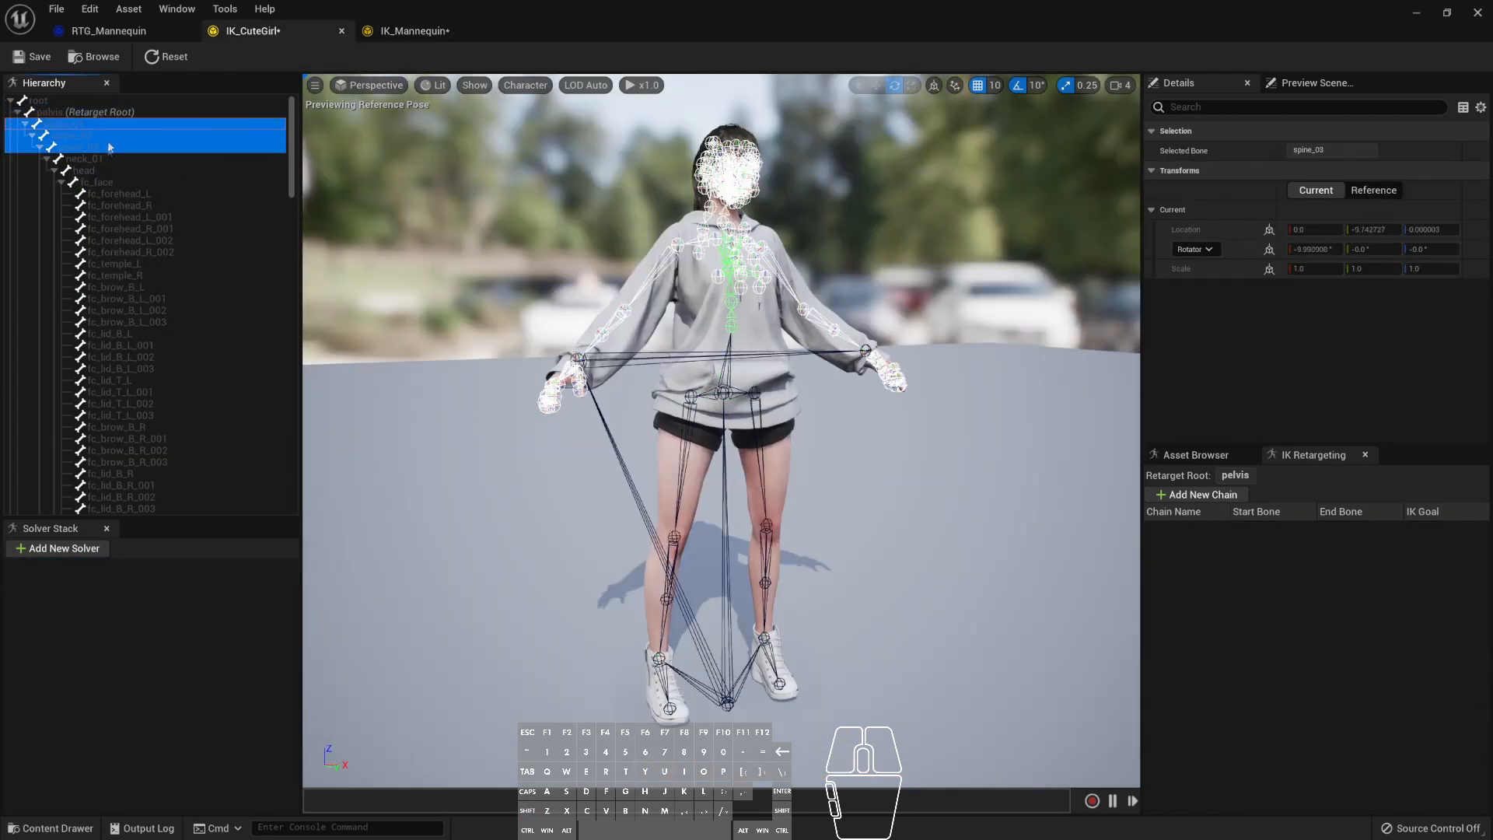
right_click(97, 149)
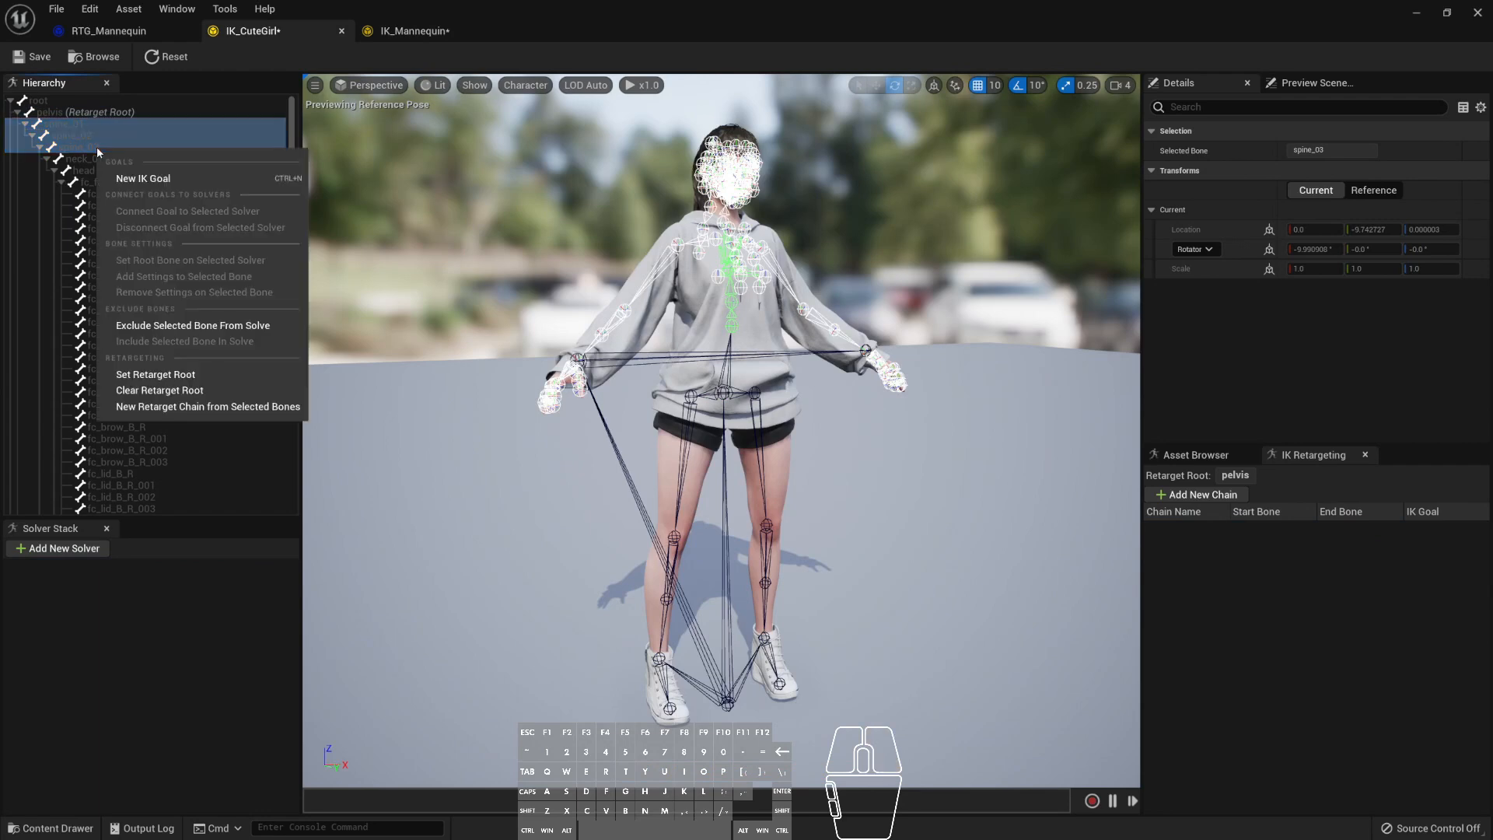
left_click(222, 407)
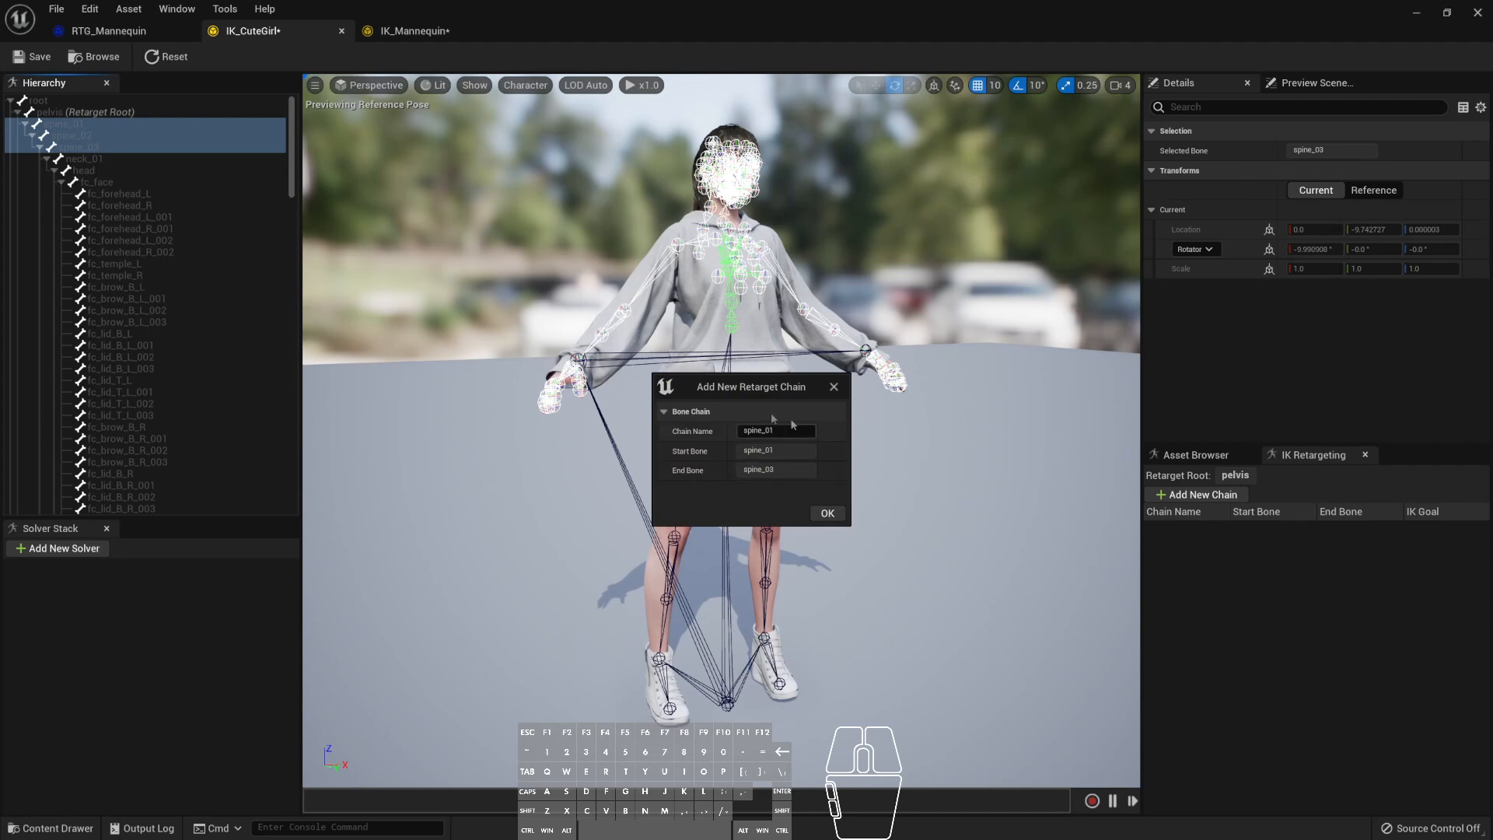
left_click(826, 514)
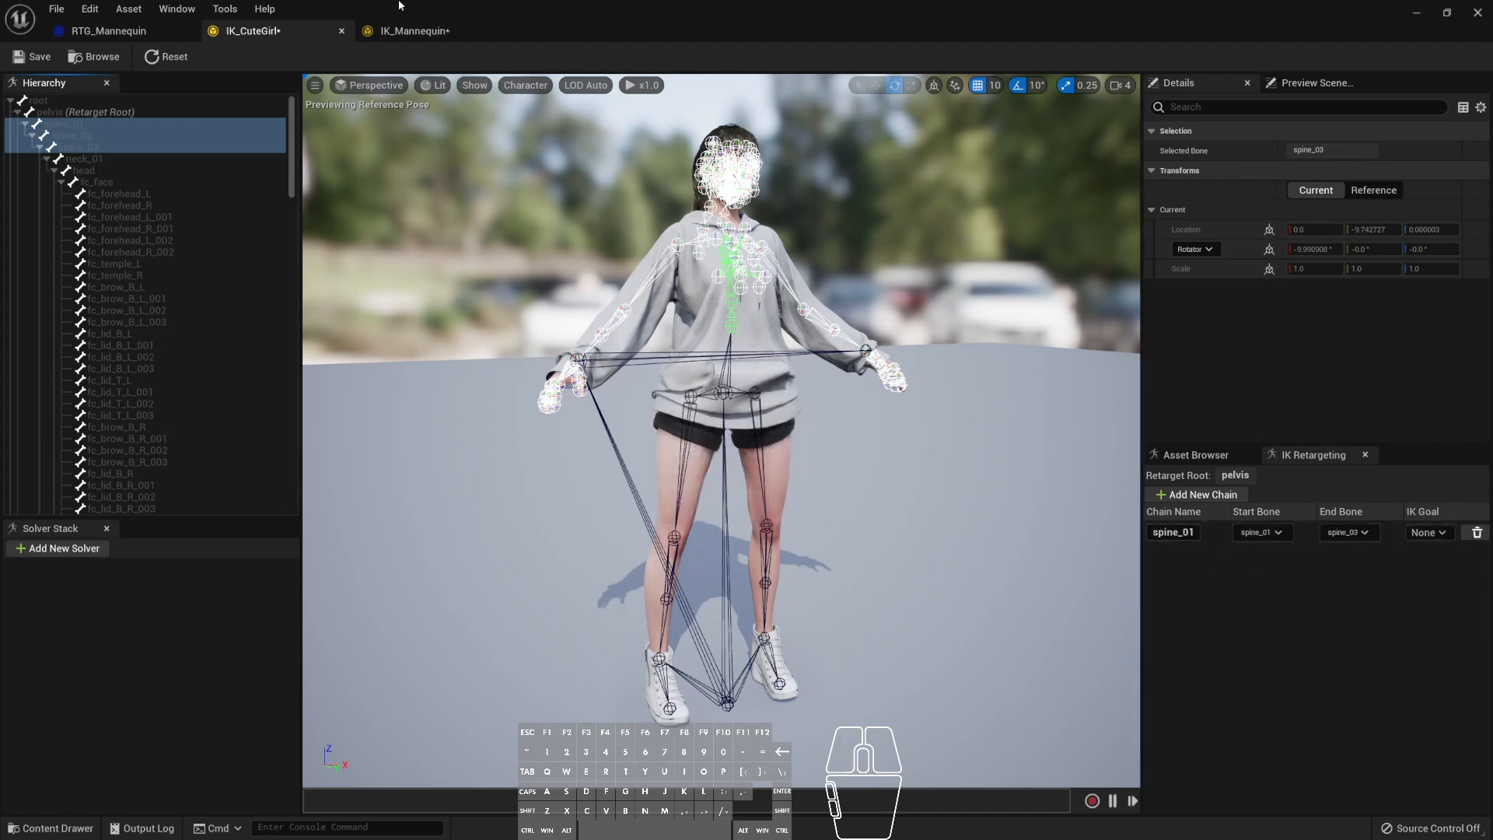
- Rename IK_CuteGirl's spine_01 retarget chain to Spine, matching the chain name in IK_Mannequin
left_click(405, 43)
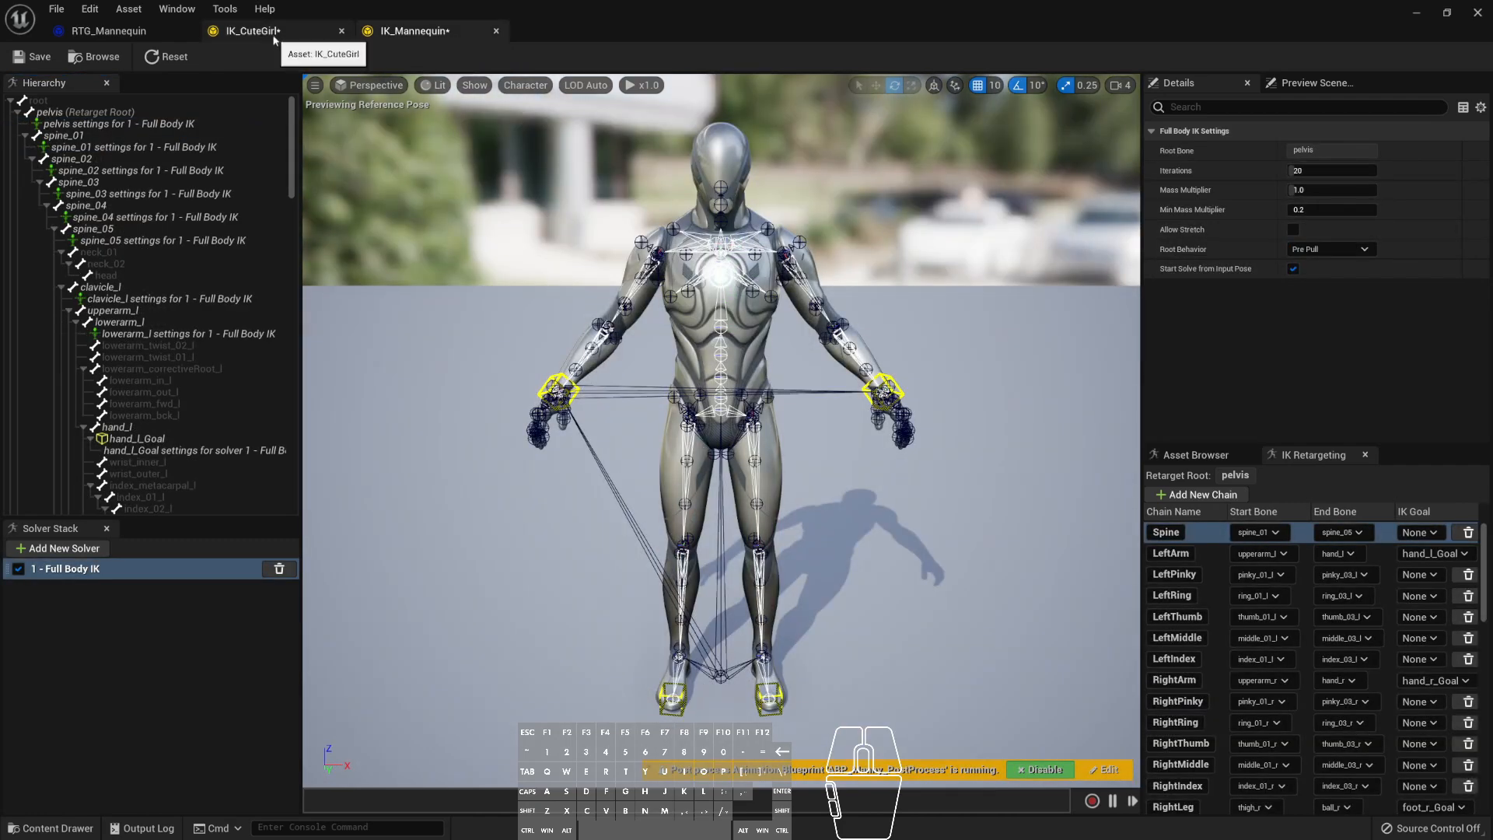
left_click(274, 35)
left_click(1236, 559)
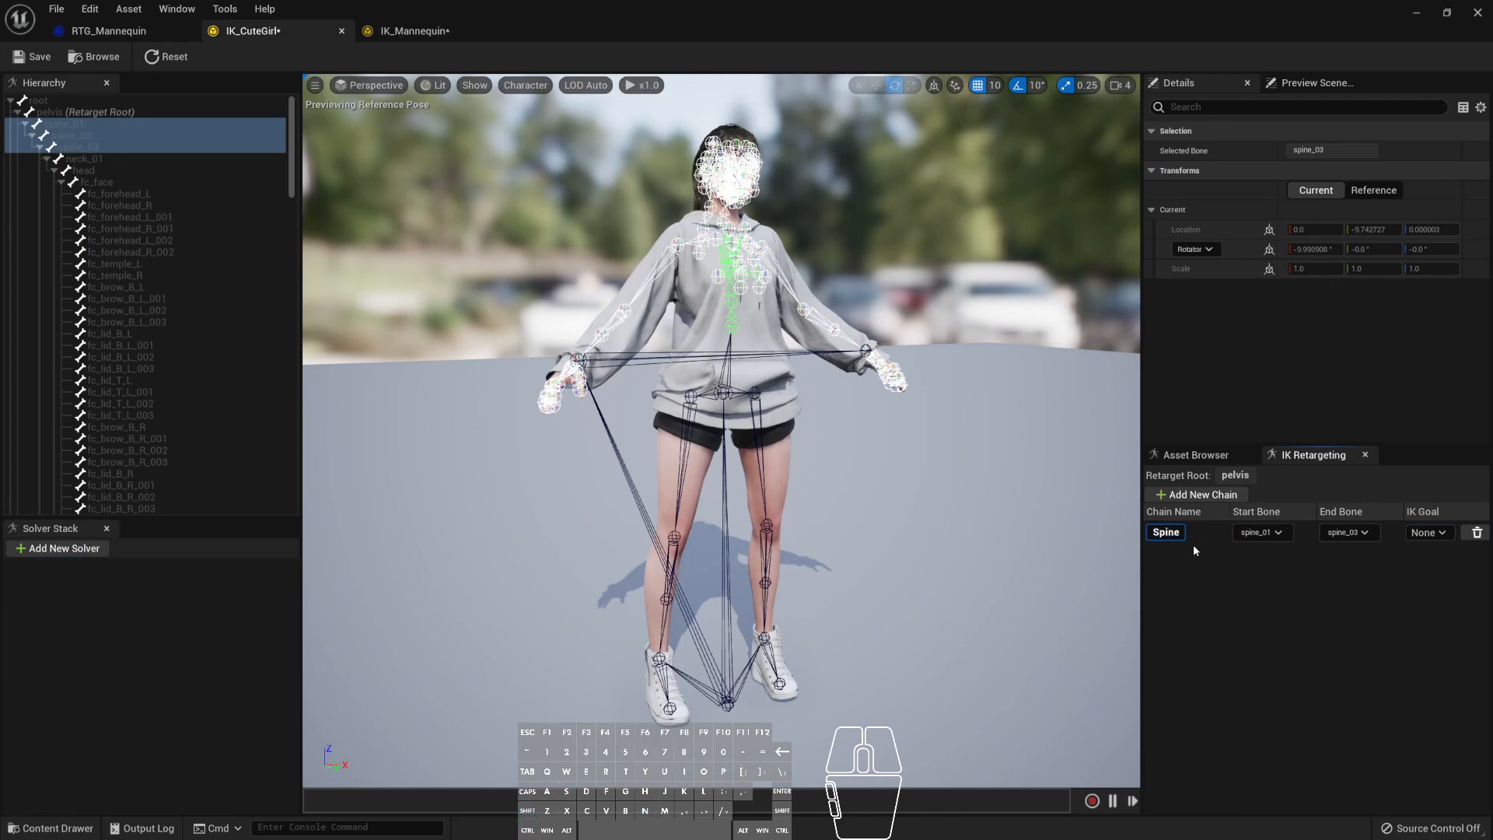
- Compare the bones covered by the Spine and LeftArm retarget chains in IK_Mannequin
left_click(401, 35)
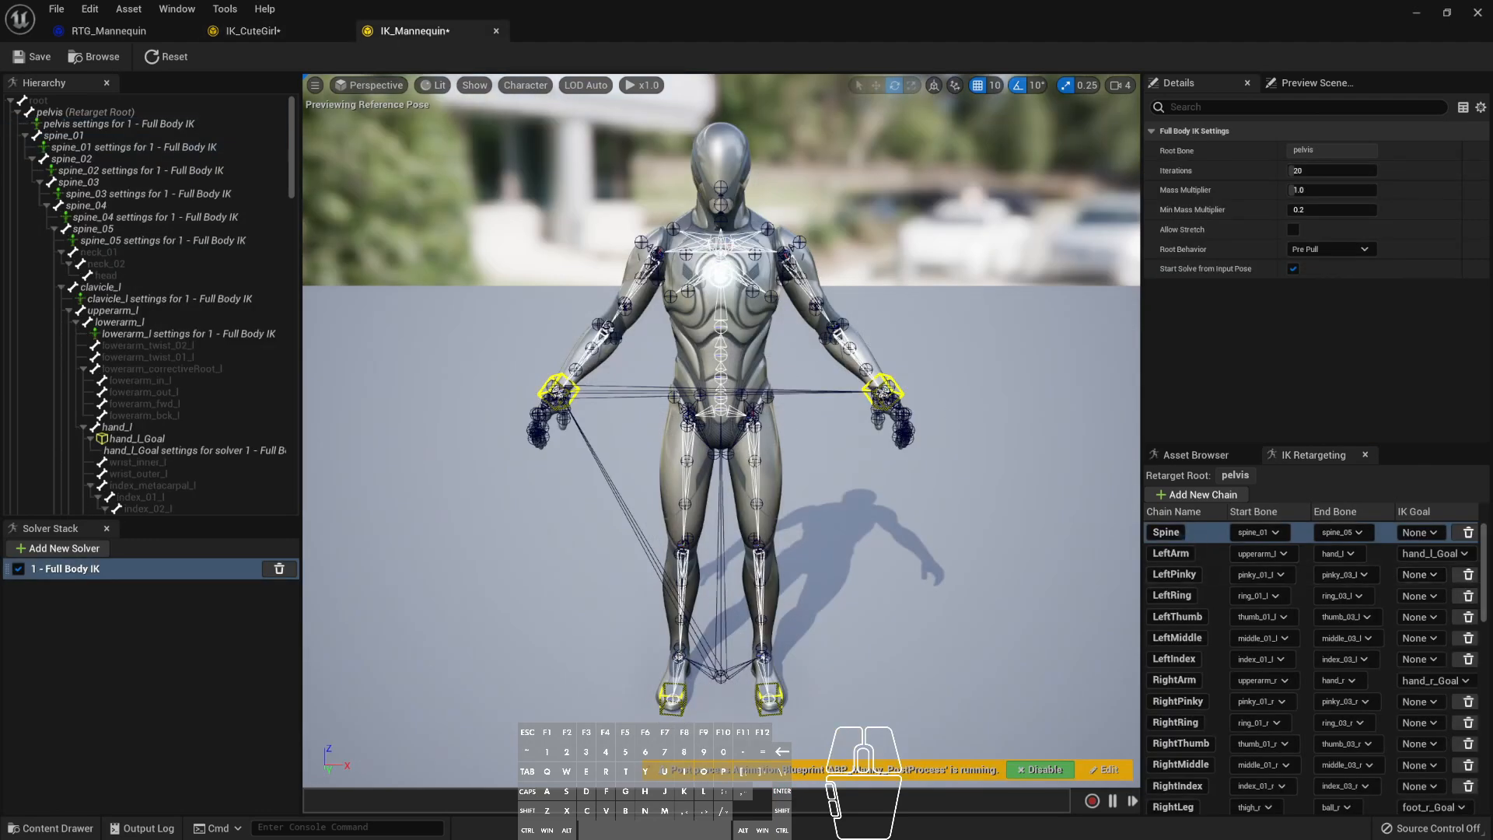
left_click(1211, 554)
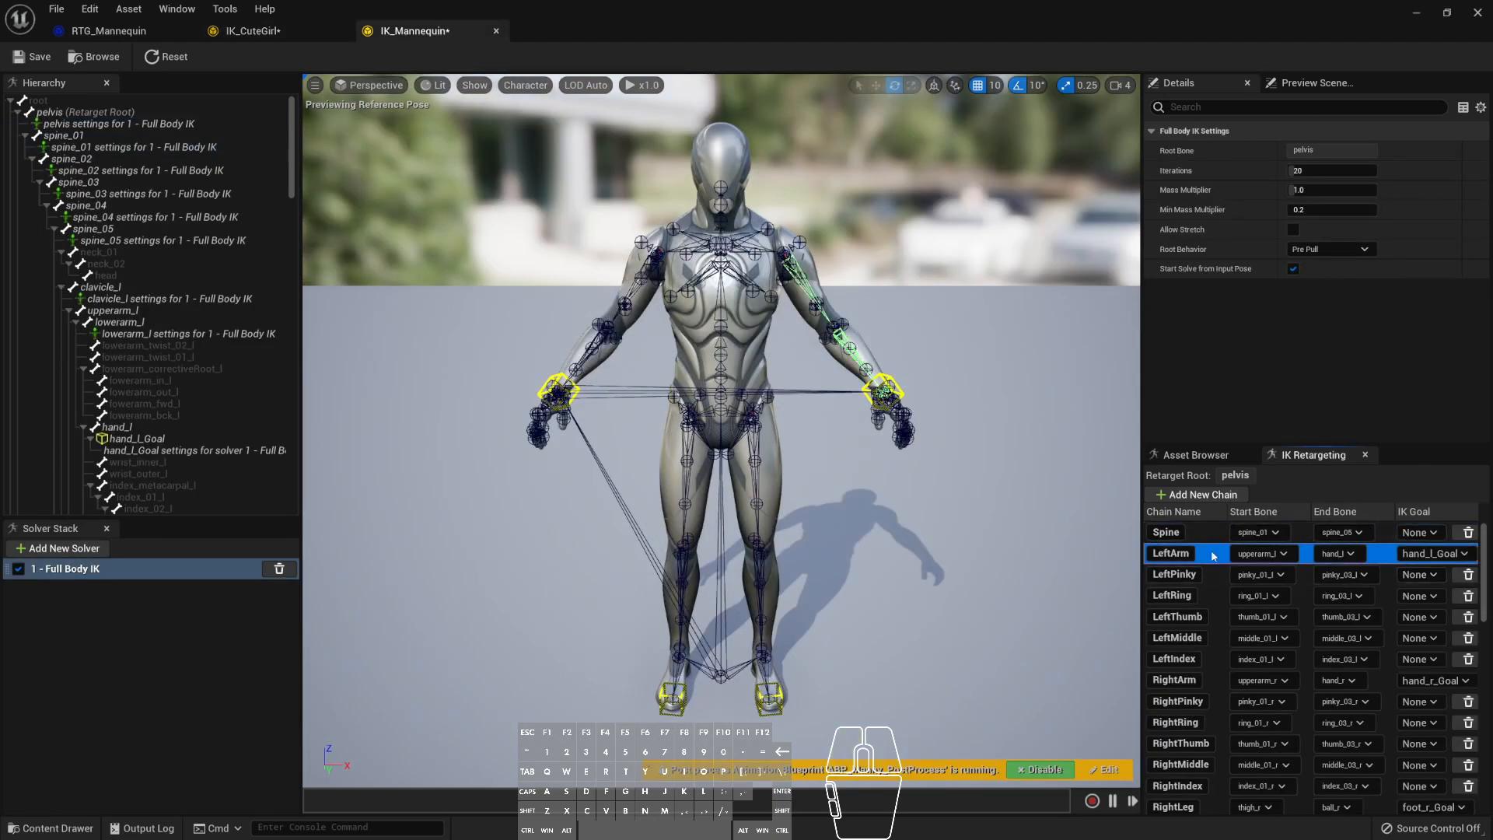
left_click(1201, 532)
left_click(1212, 553)
left_click(1201, 533)
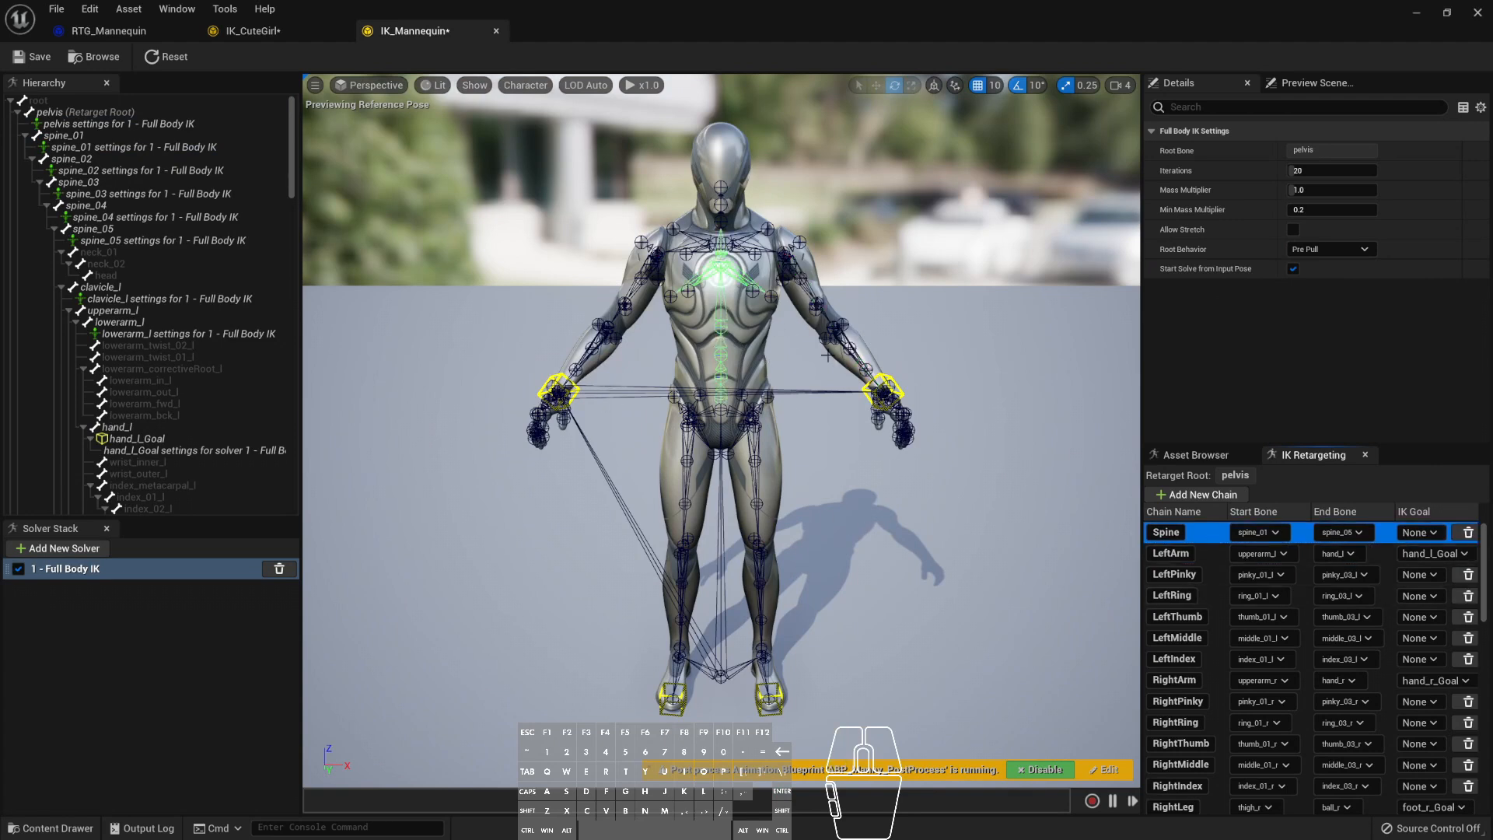
left_click(1211, 557)
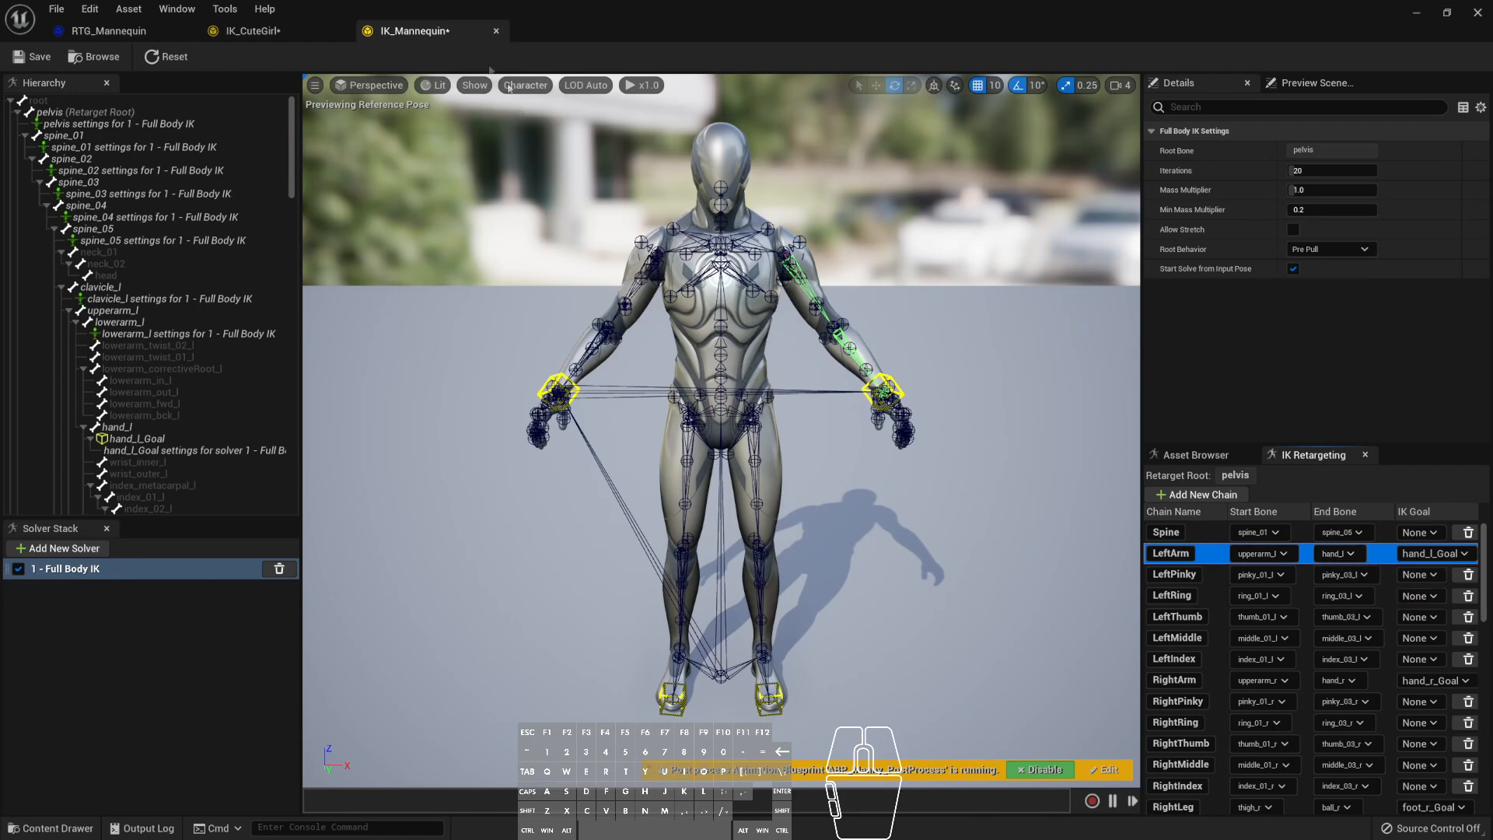
- Create a retarget chain in IK_CuteGirl from bones upperarm_l through hand_l, matching the bone range of IK_Mannequin's LeftArm chain
left_click(286, 29)
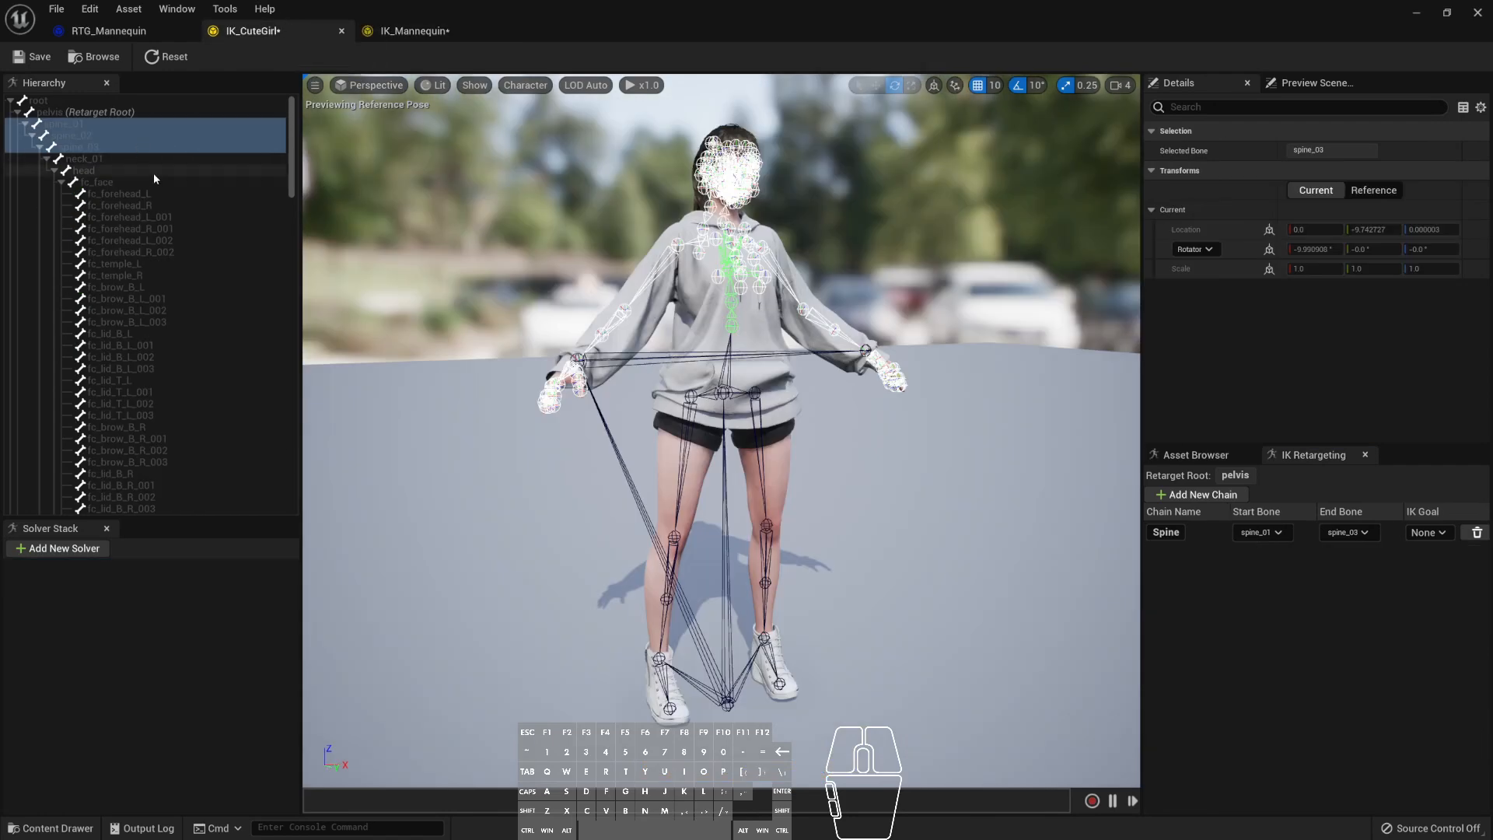
scroll(161, 182, "down", 5)
scroll(160, 179, "down", 7)
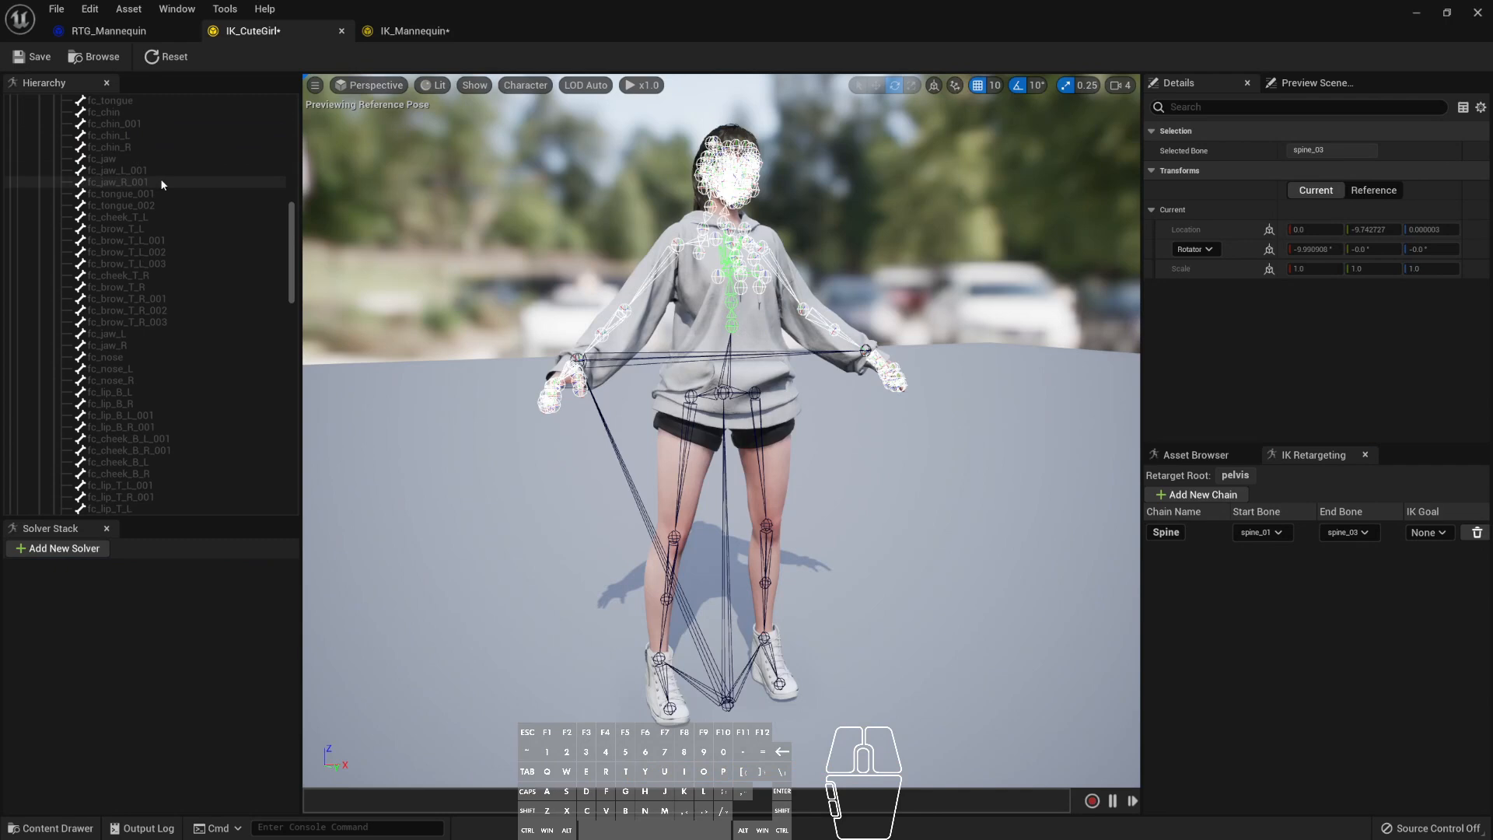
scroll(167, 261, "down", 4)
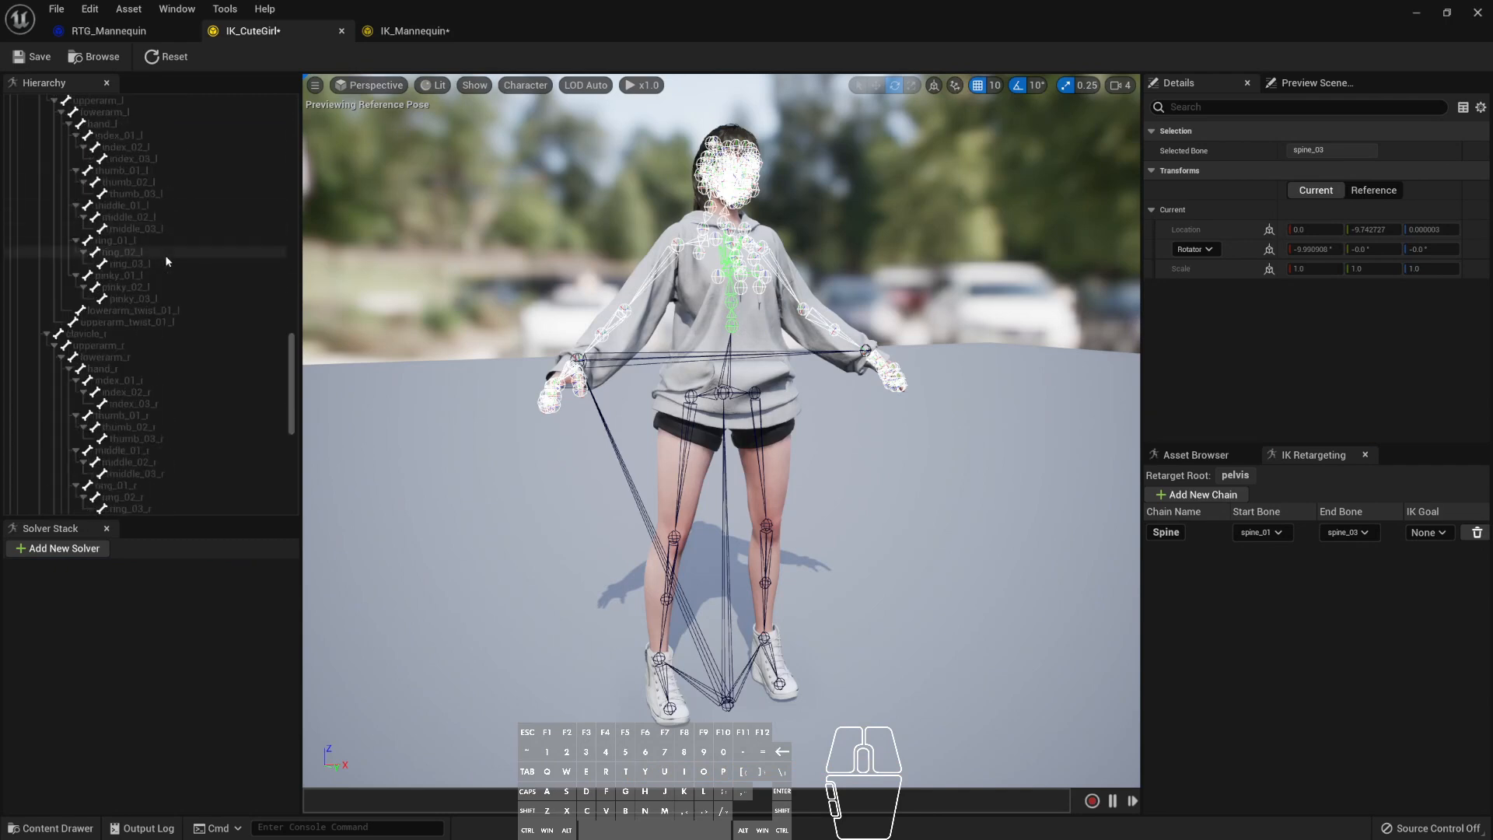
left_click(160, 264)
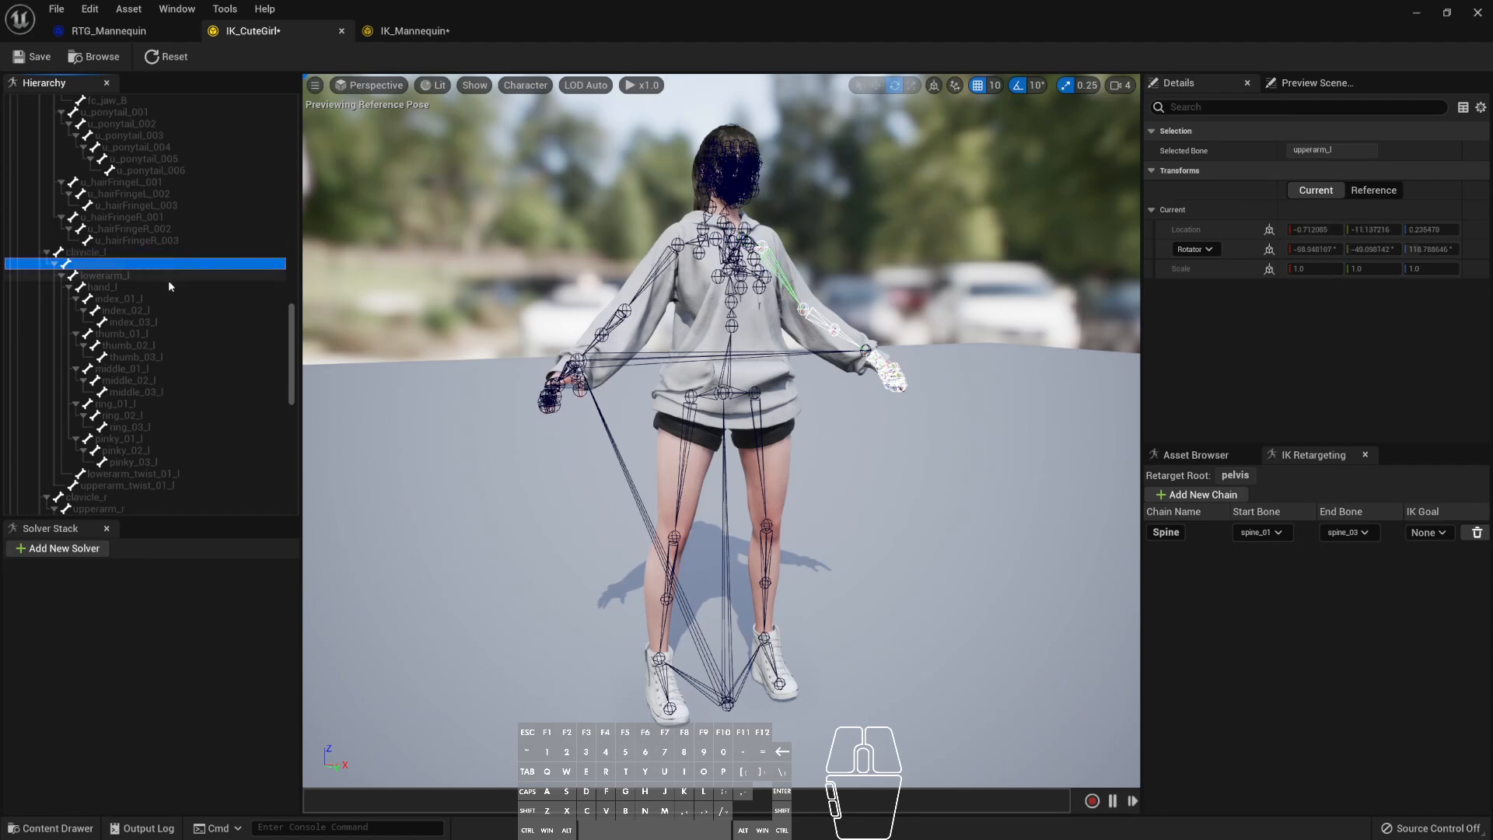
left_click(166, 288, "shift")
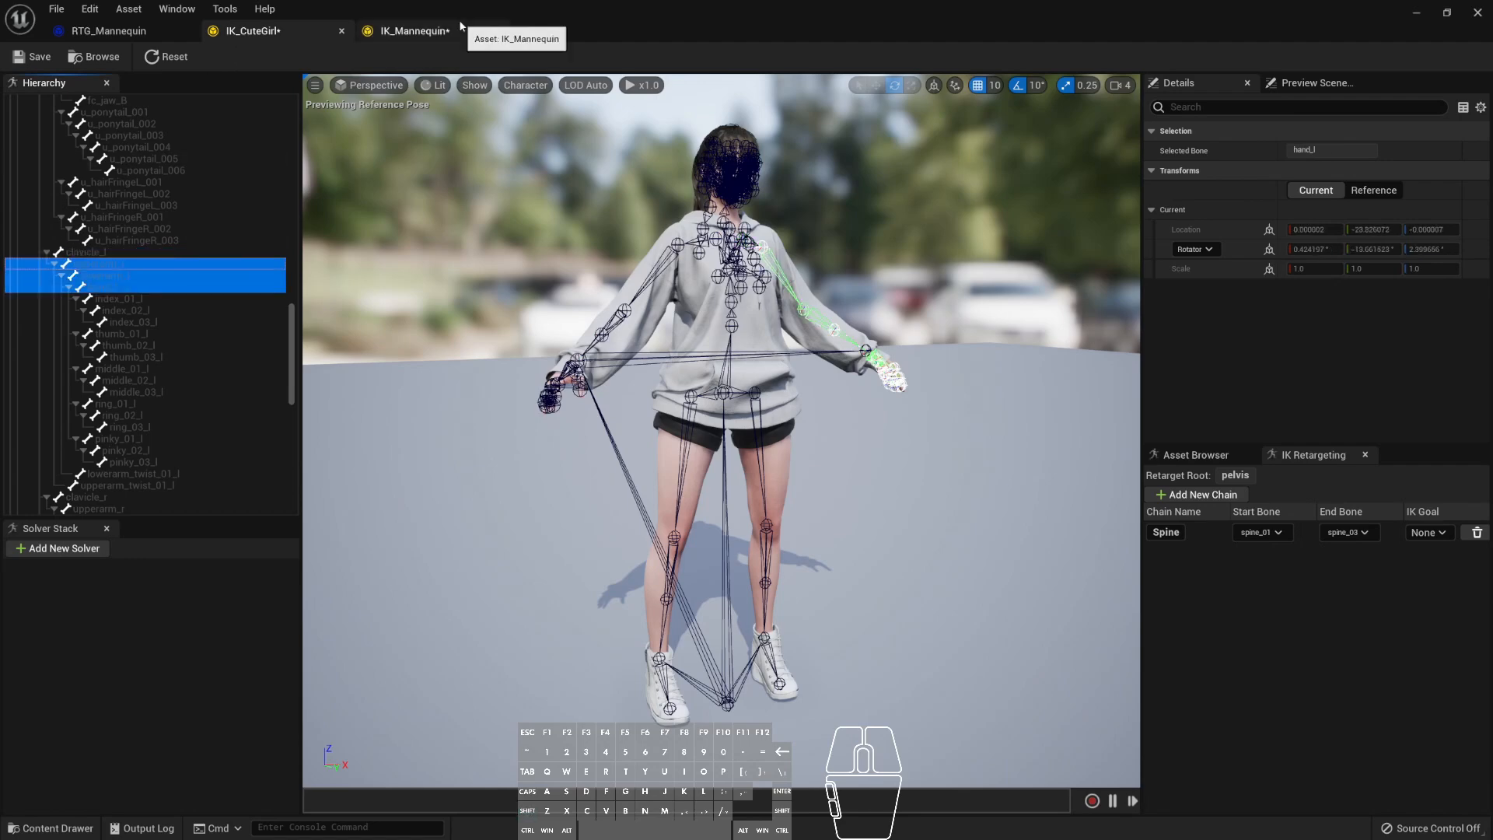
left_click(420, 31)
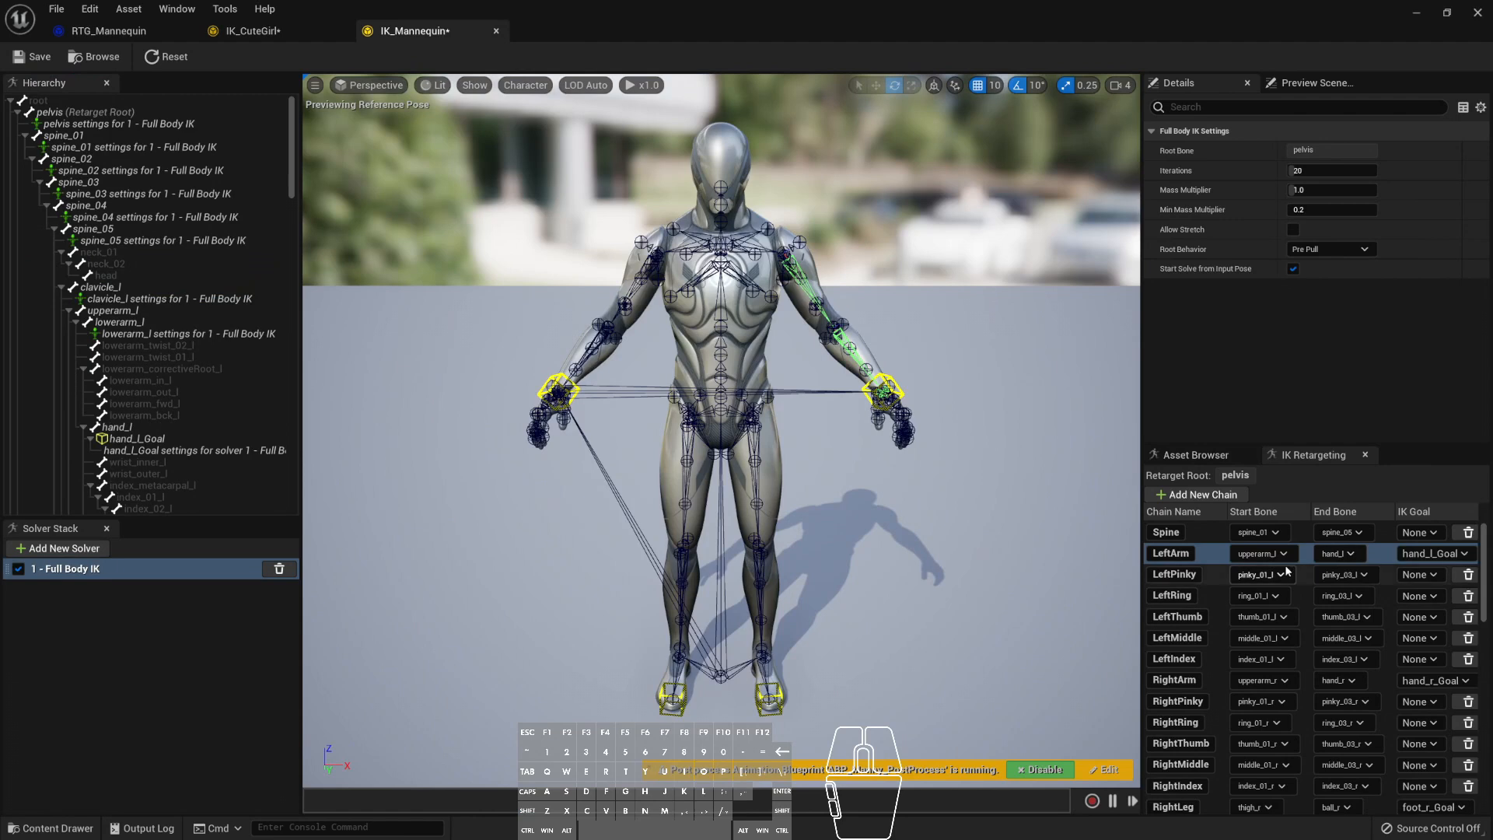
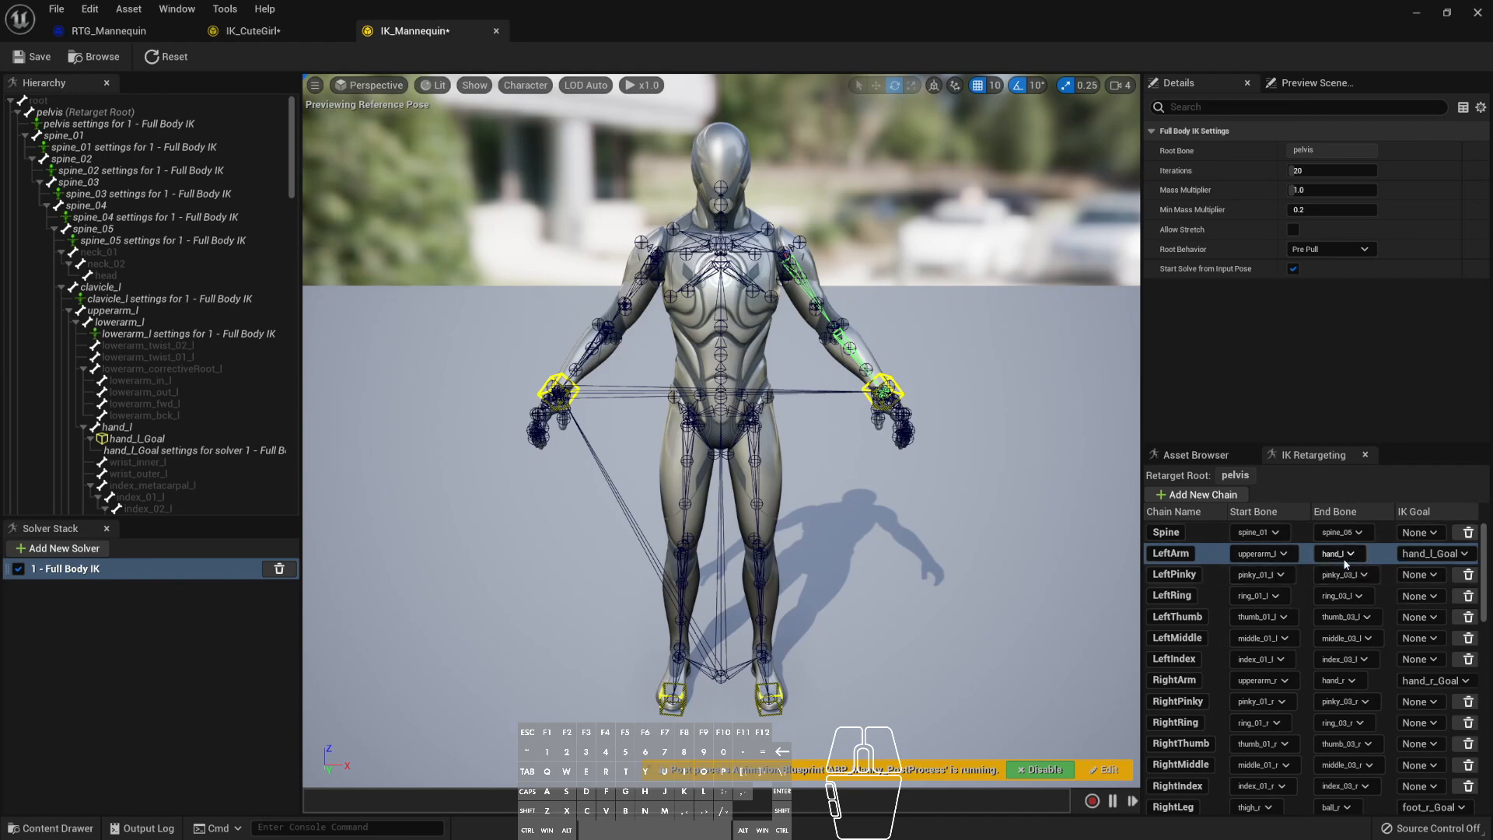
left_click(253, 31)
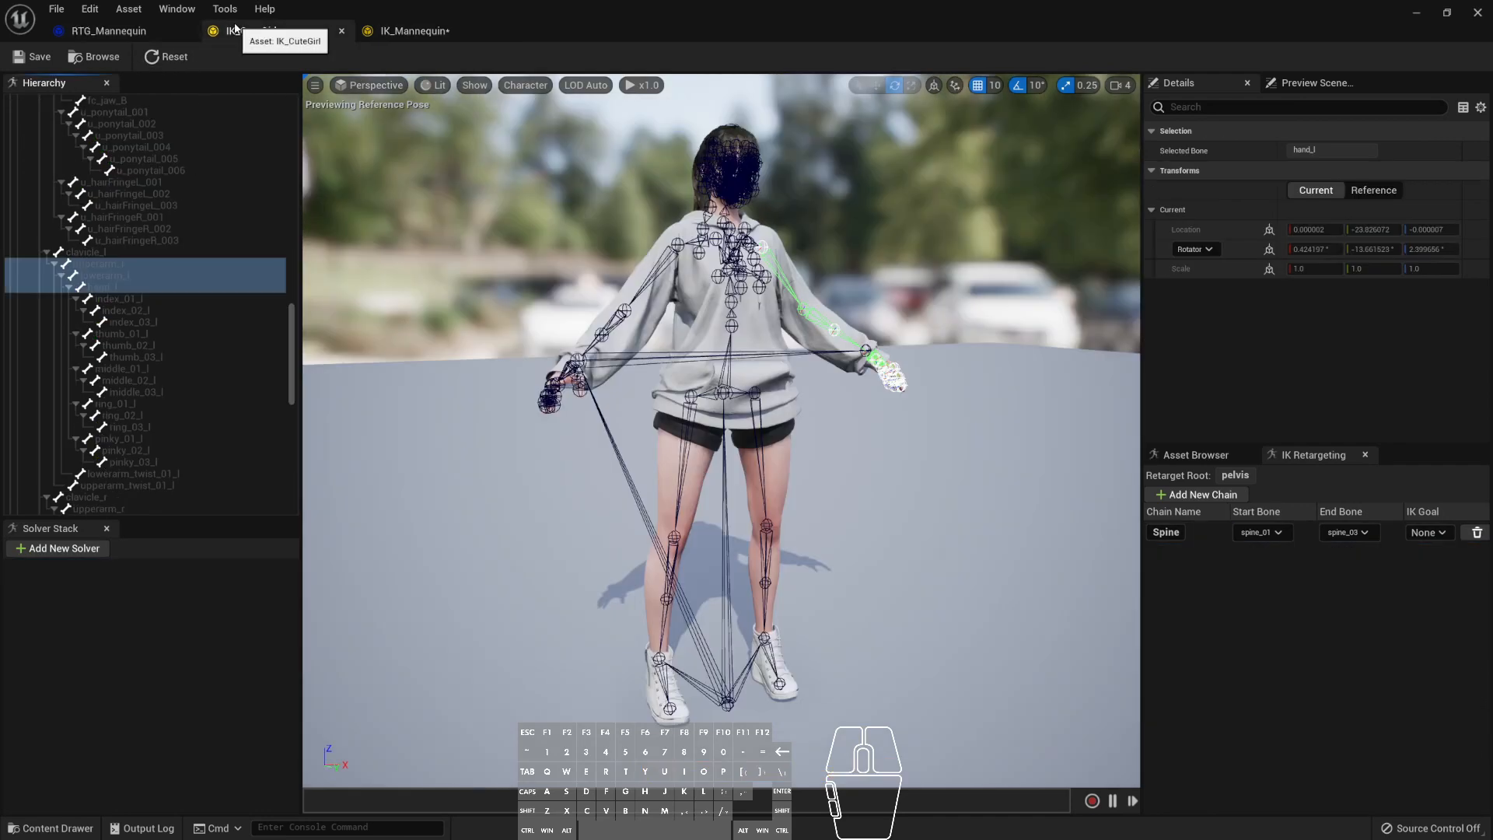
right_click(119, 278)
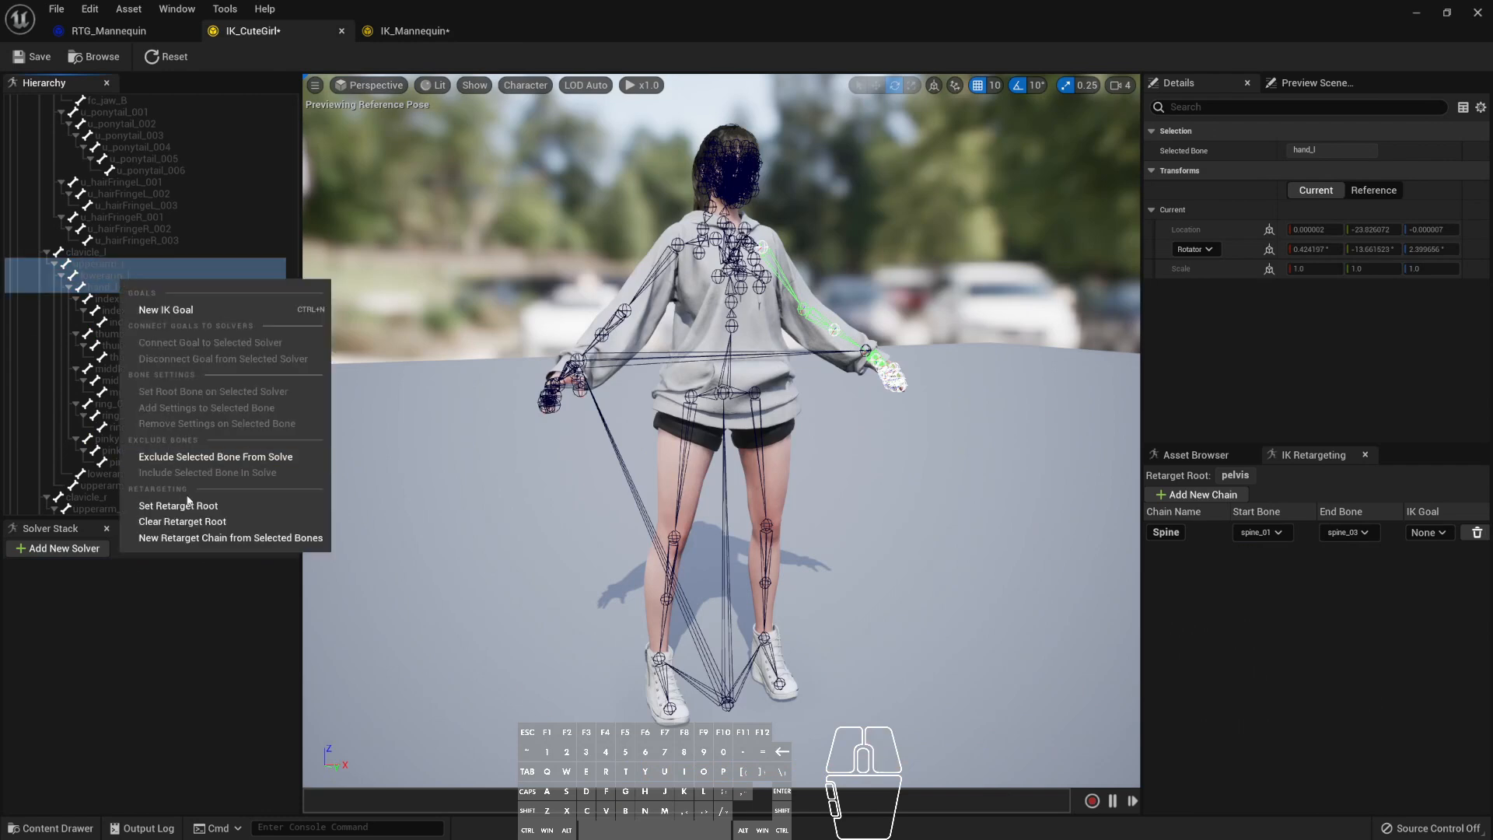
left_click(194, 537)
left_click(843, 512)
- Rename IK_CuteGirl's new left arm retarget chain to LeftArm, copying the chain name from IK_Mannequin
left_click(412, 31)
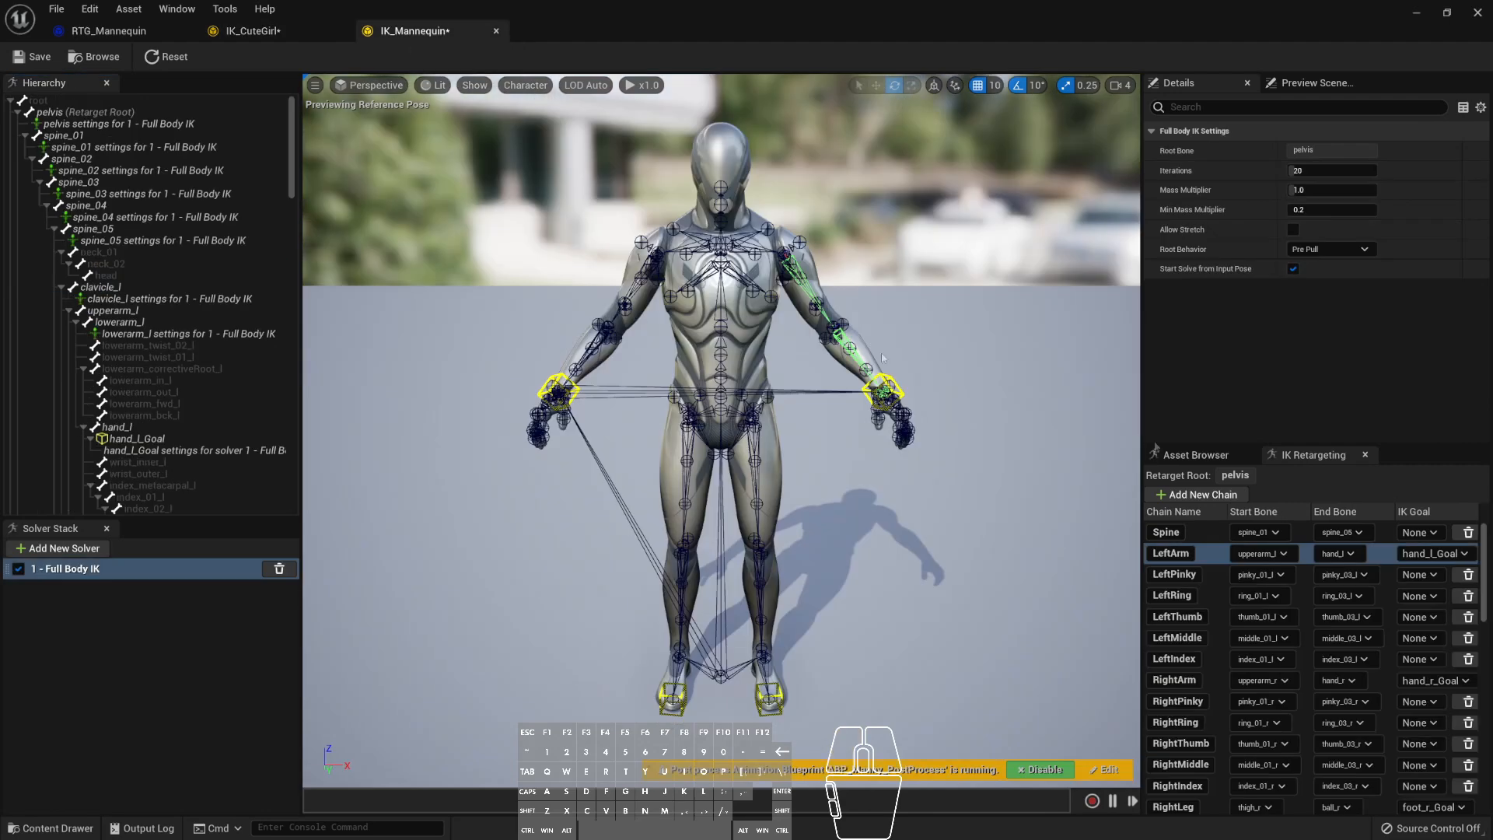
double_click(1176, 552)
key("ctrl+c")
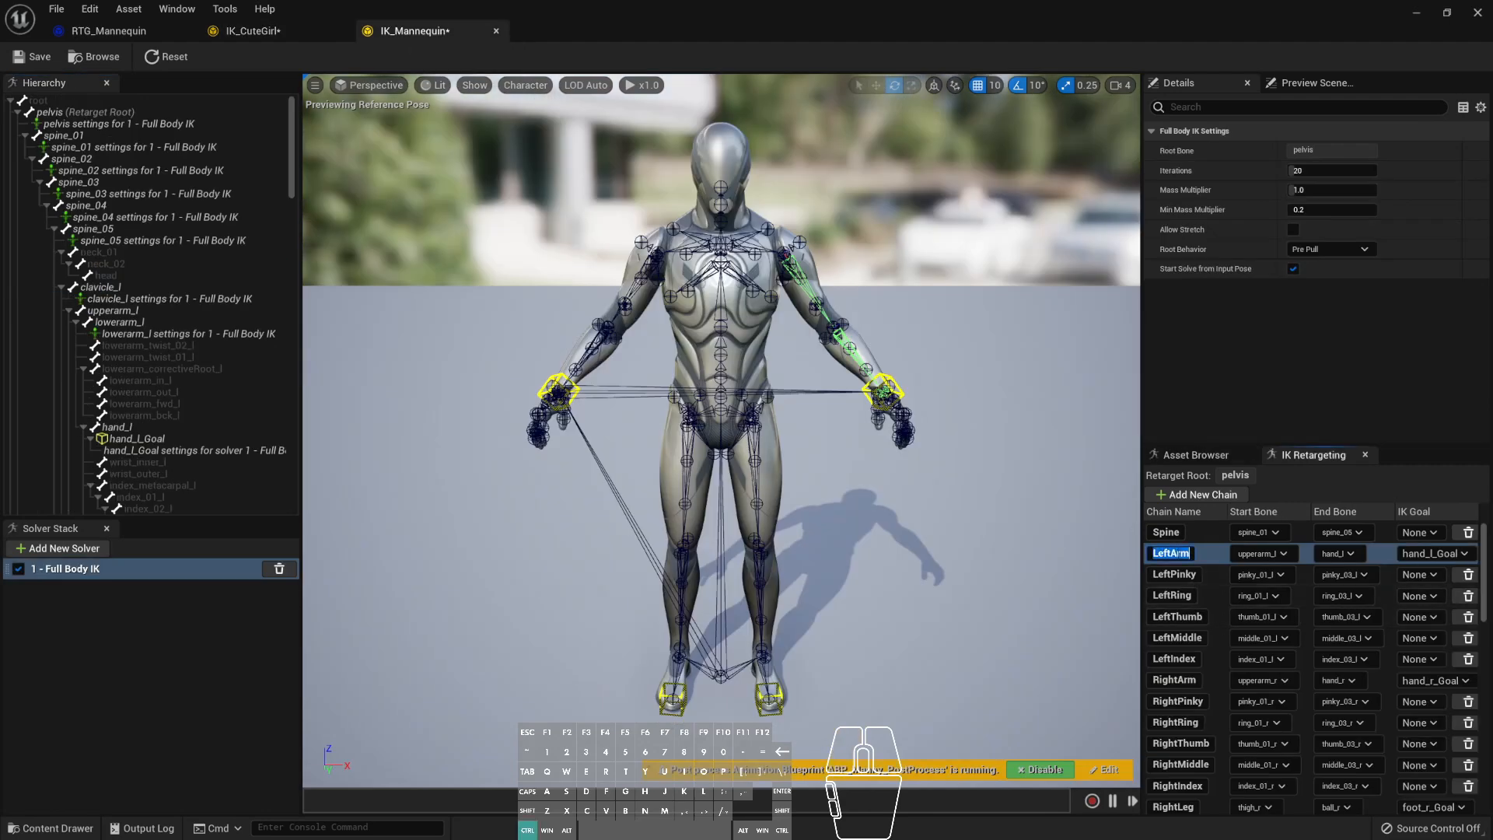
left_click(250, 31)
left_click(1178, 553)
left_click(1178, 552)
key("ctrl+v")
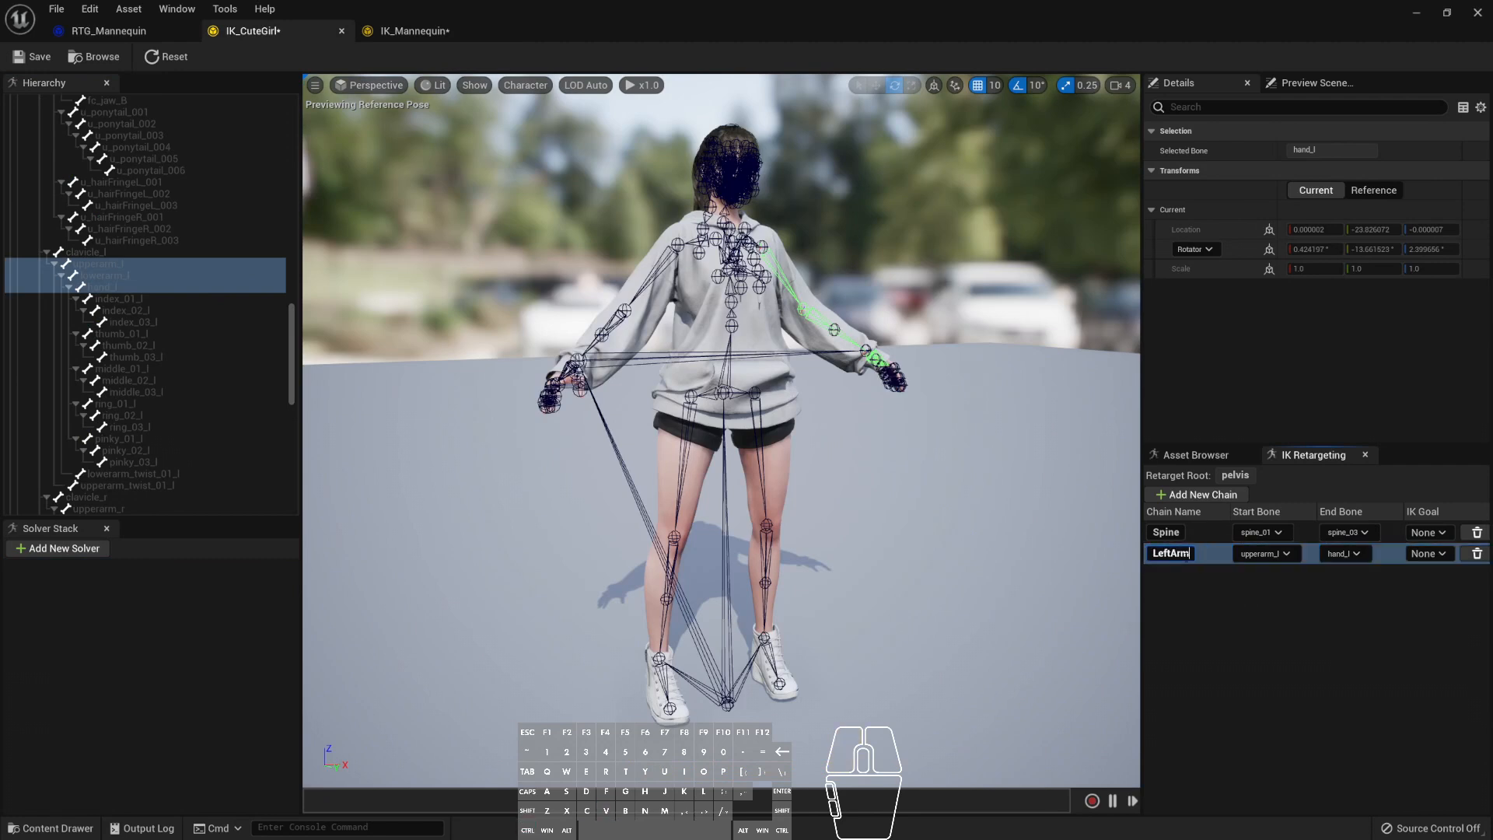
key("Return")
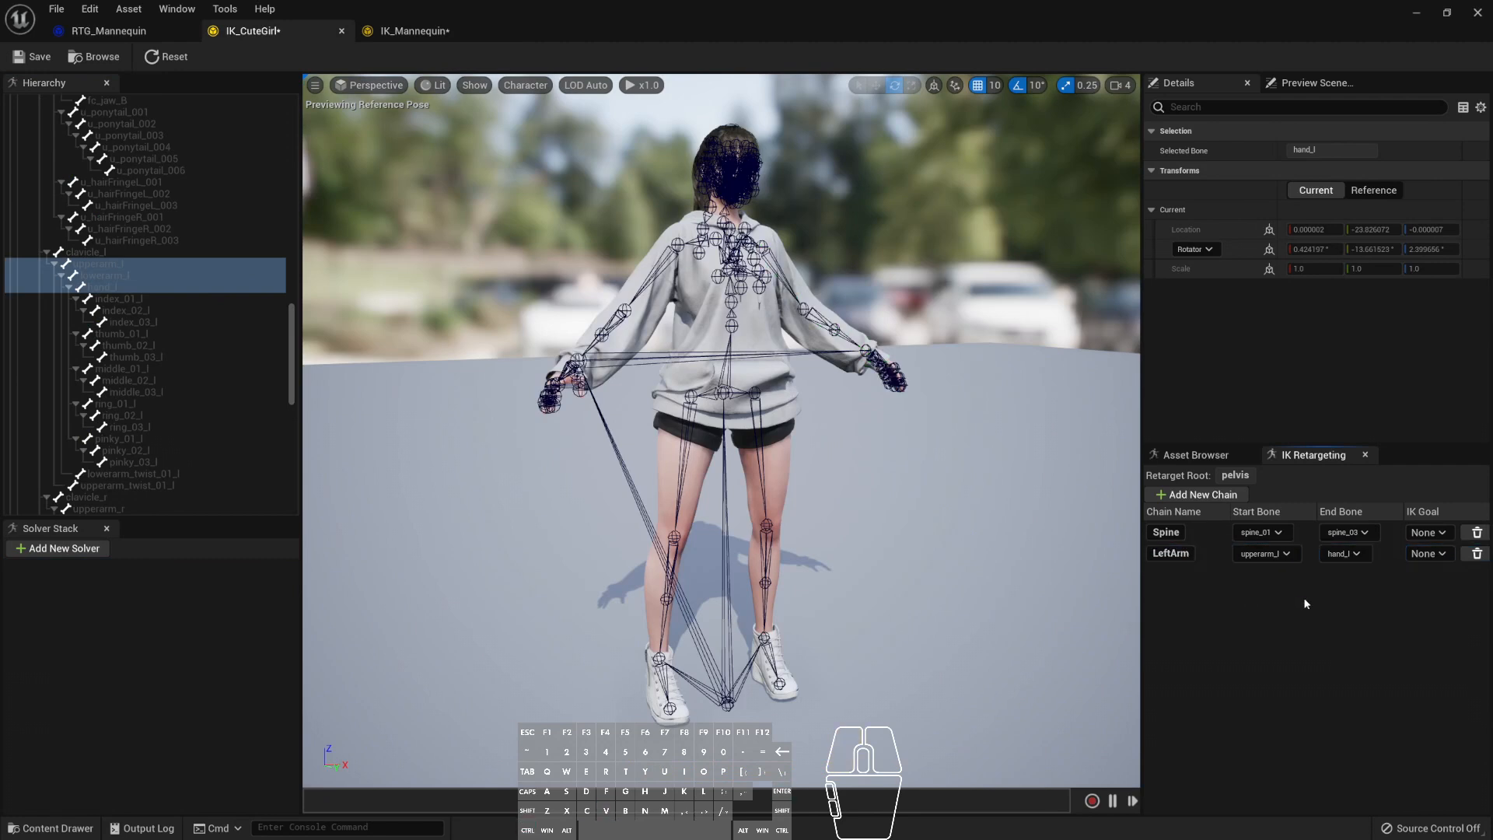
- Compare IK_CuteGirl's LeftArm chain with IK_Mannequin's, checking the hand_l_Goal assigned as its IK goal
left_click(1216, 554)
mouse_move(935, 335)
left_mouse_down("alt")
mouse_move(1306, 341)
mouse_move(928, 336)
left_mouse_up("alt")
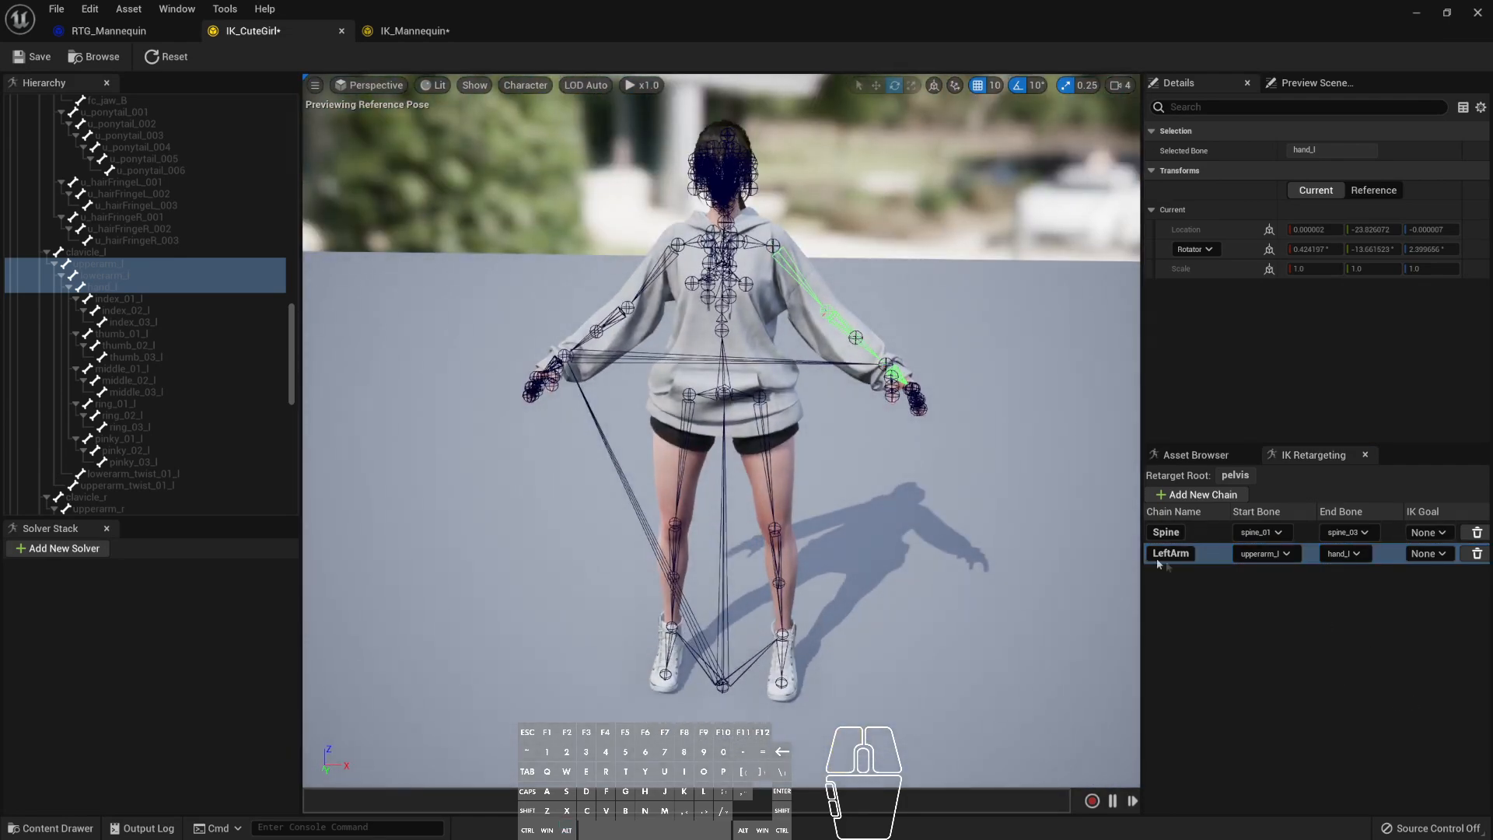
left_click(442, 33)
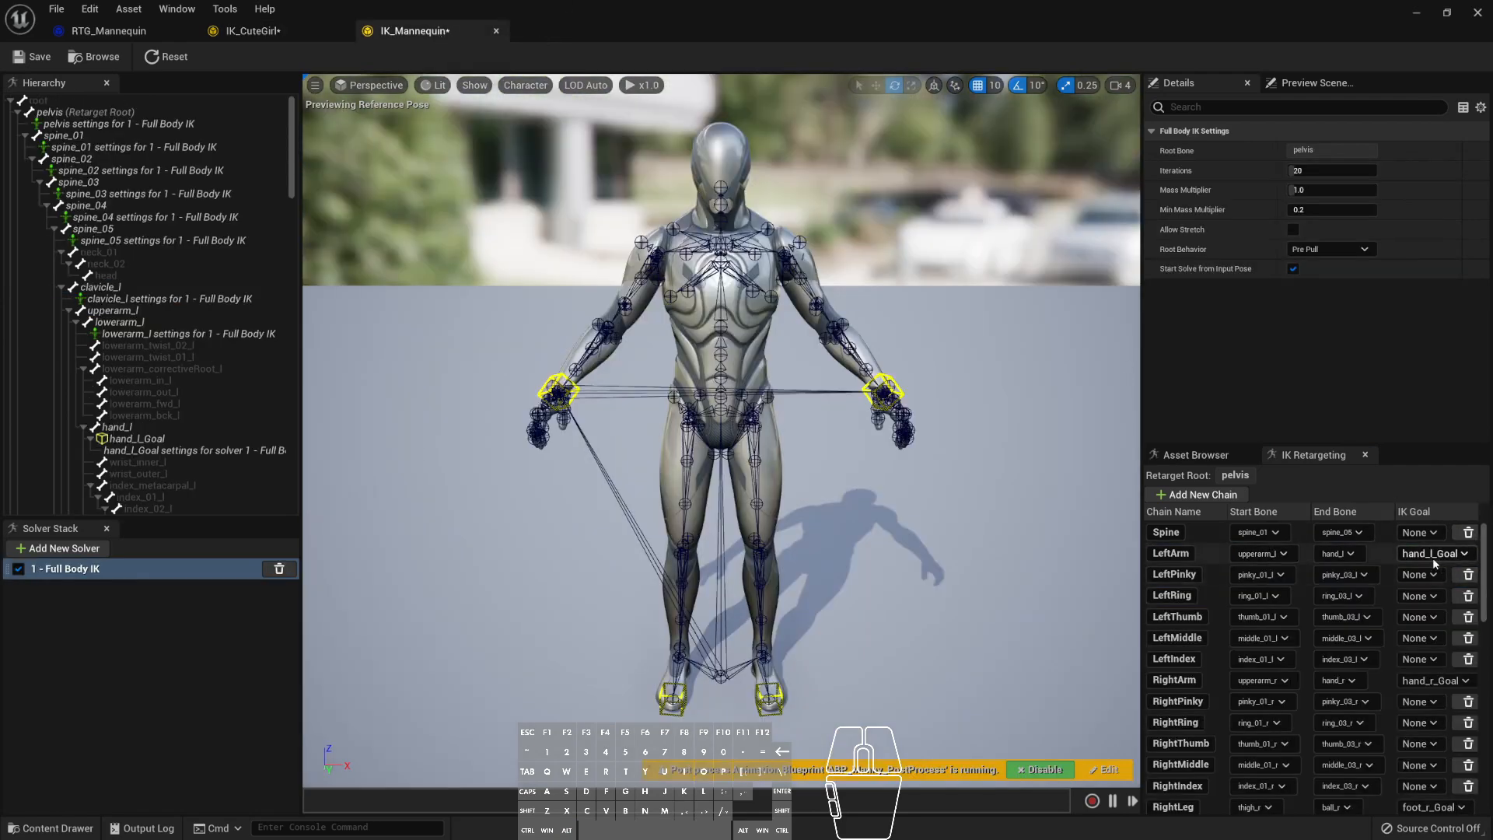
left_click(301, 30)
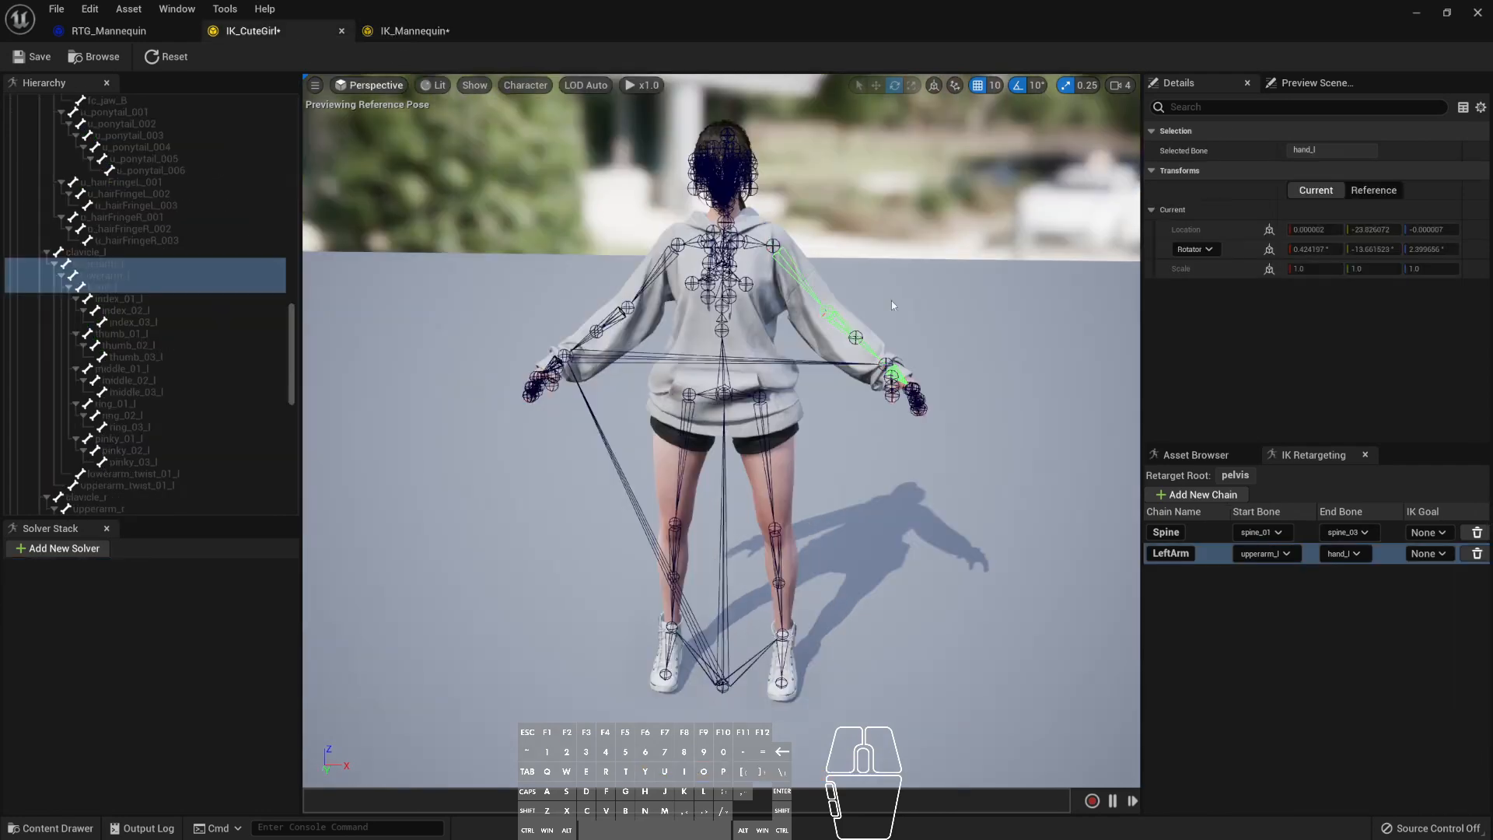
left_click(443, 35)
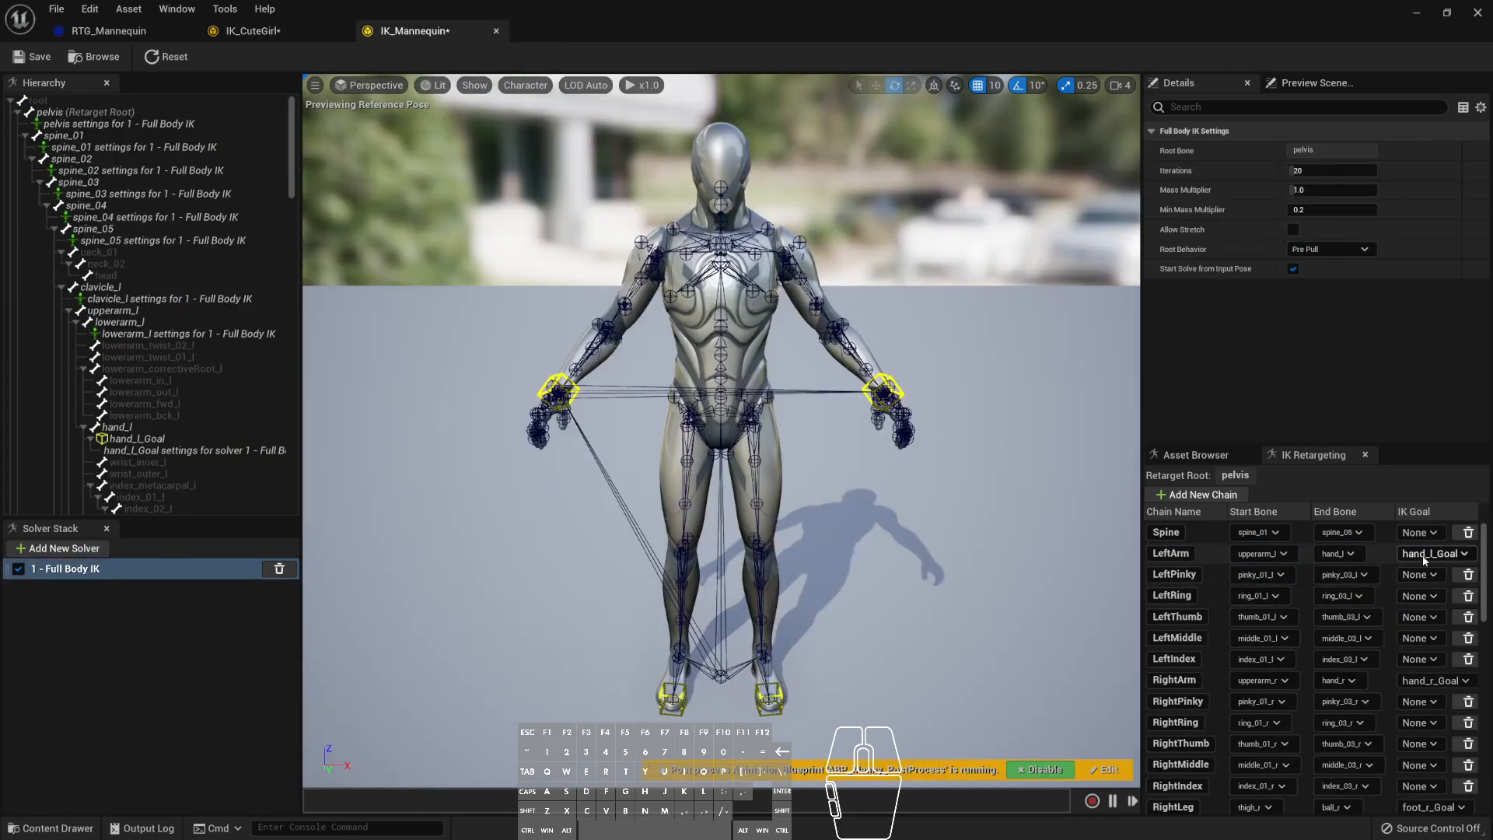
left_click(179, 440)
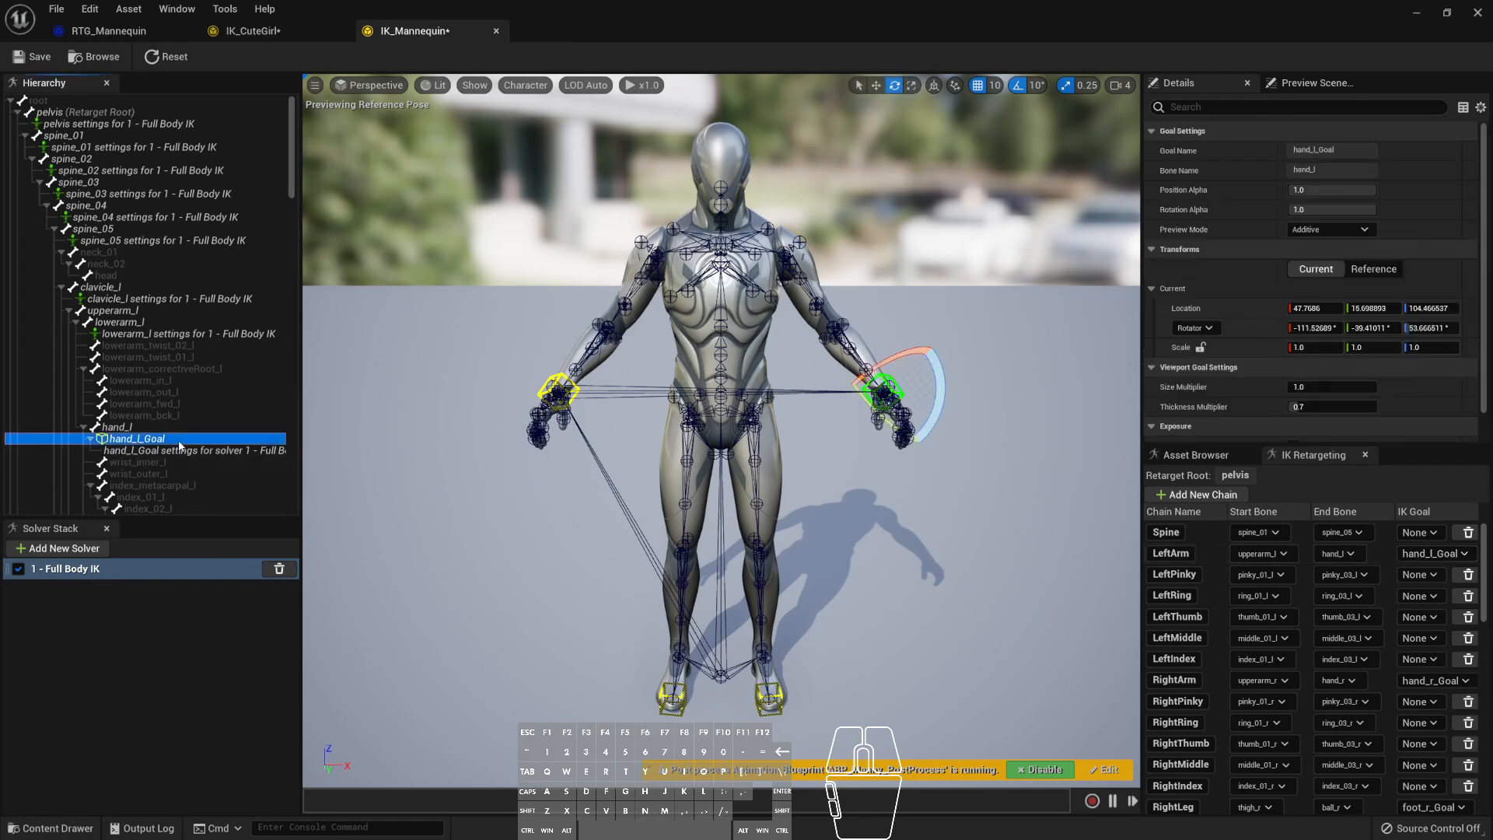
left_click(257, 35)
left_click(1215, 558)
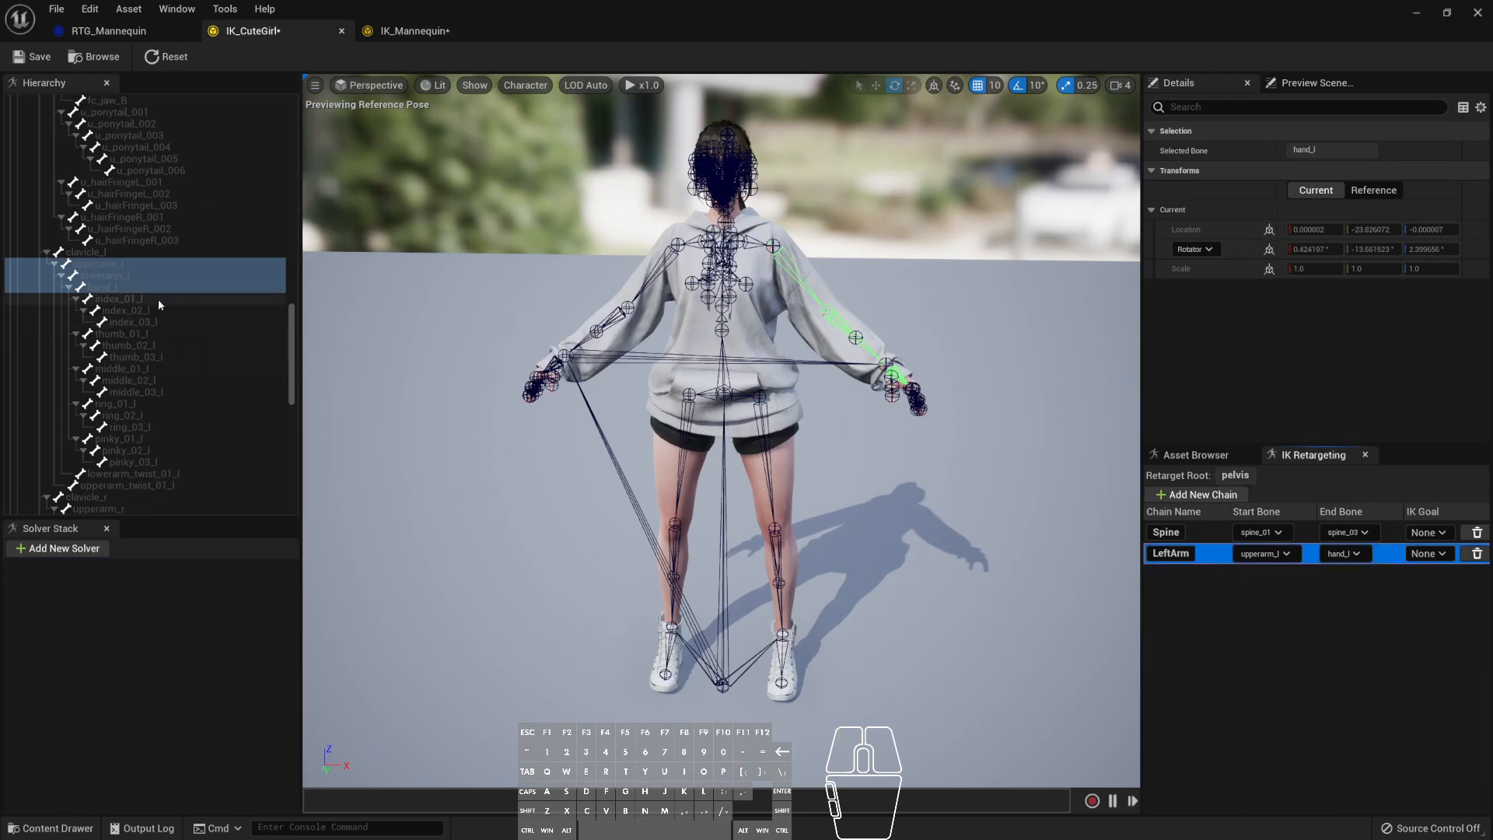
left_click(132, 286)
right_click(132, 286)
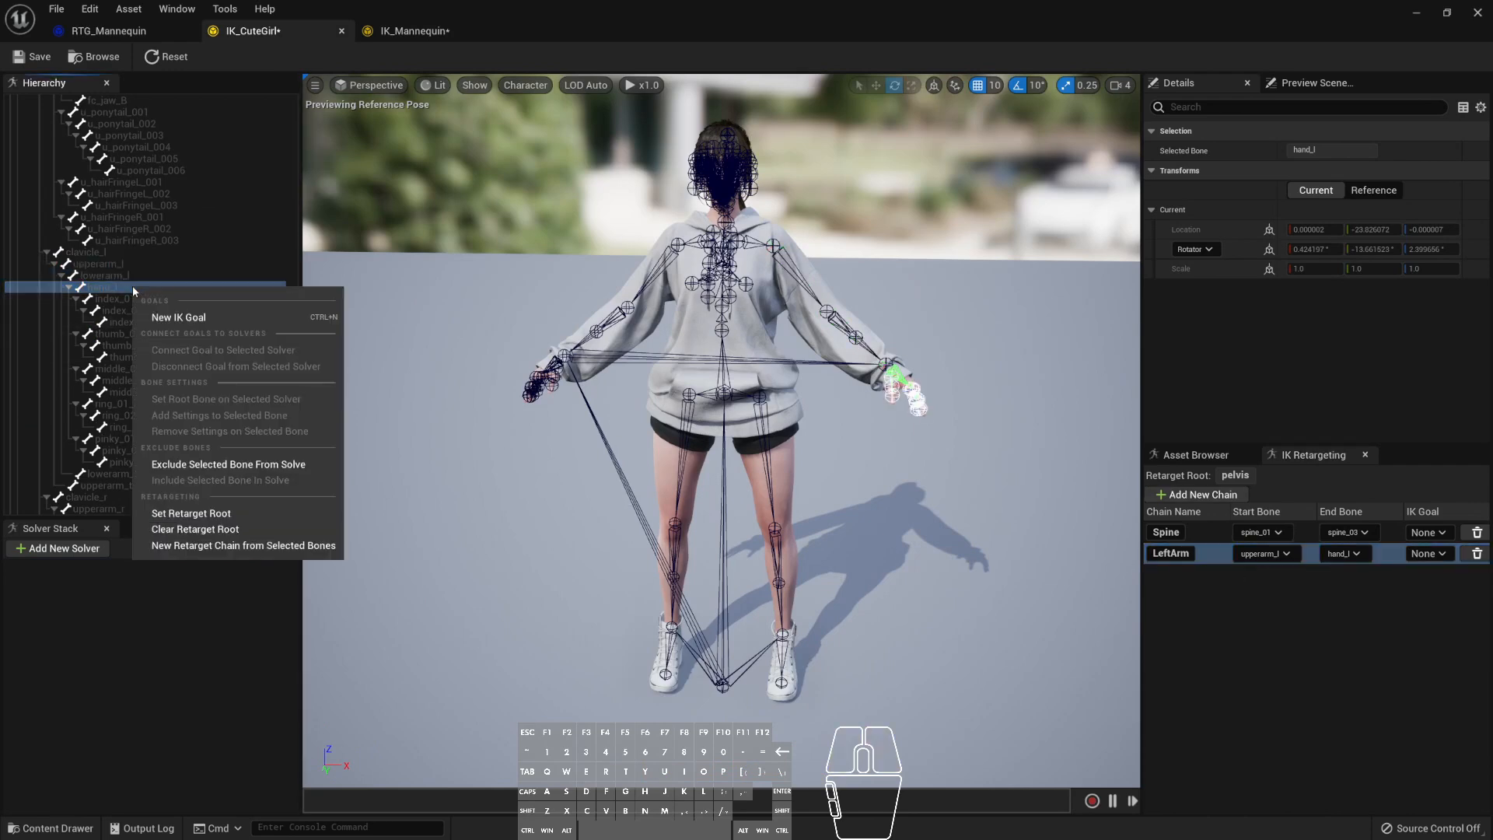
left_click(183, 318)
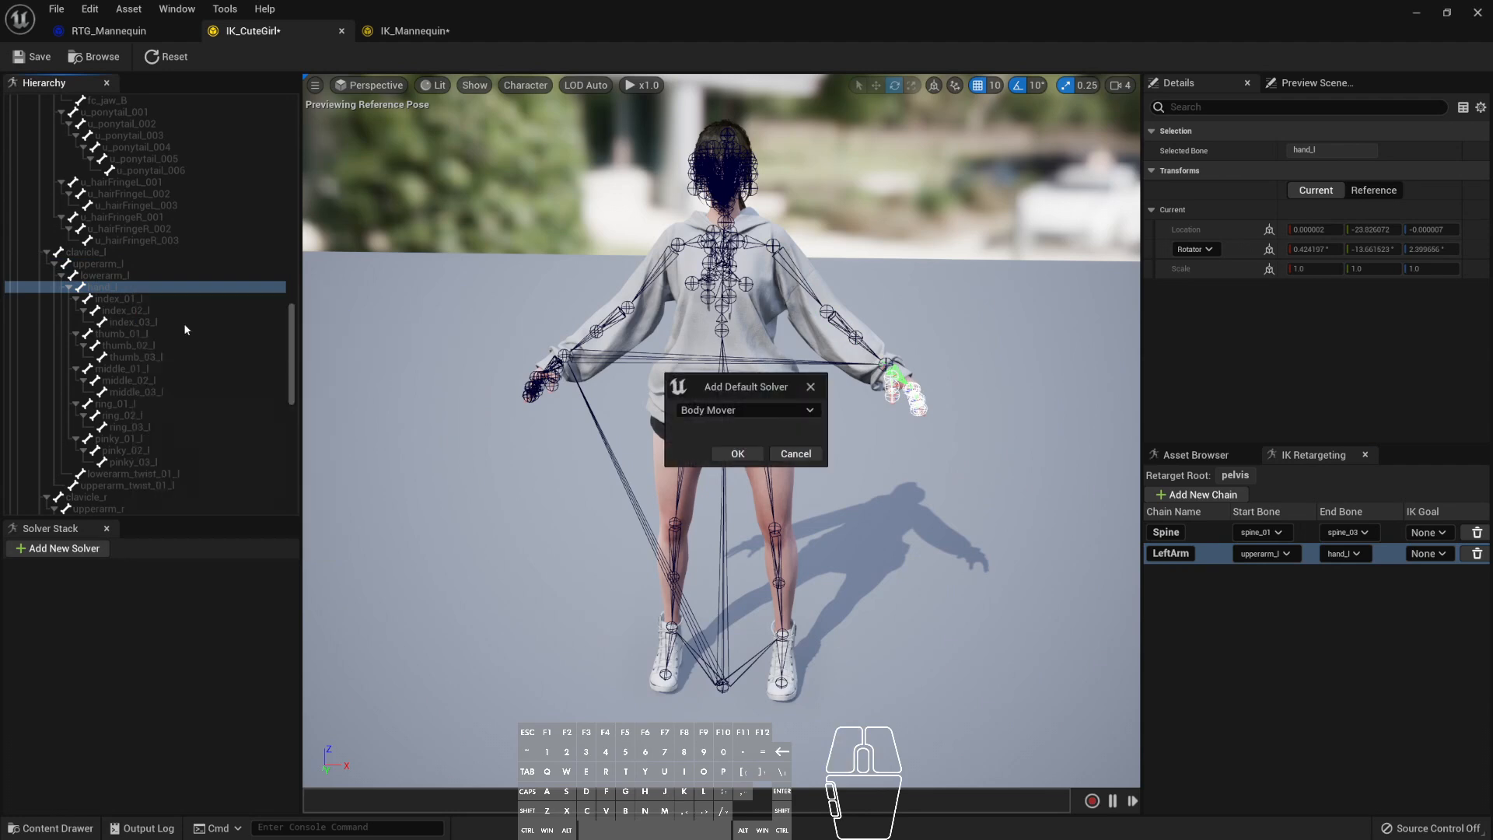
left_click(786, 413)
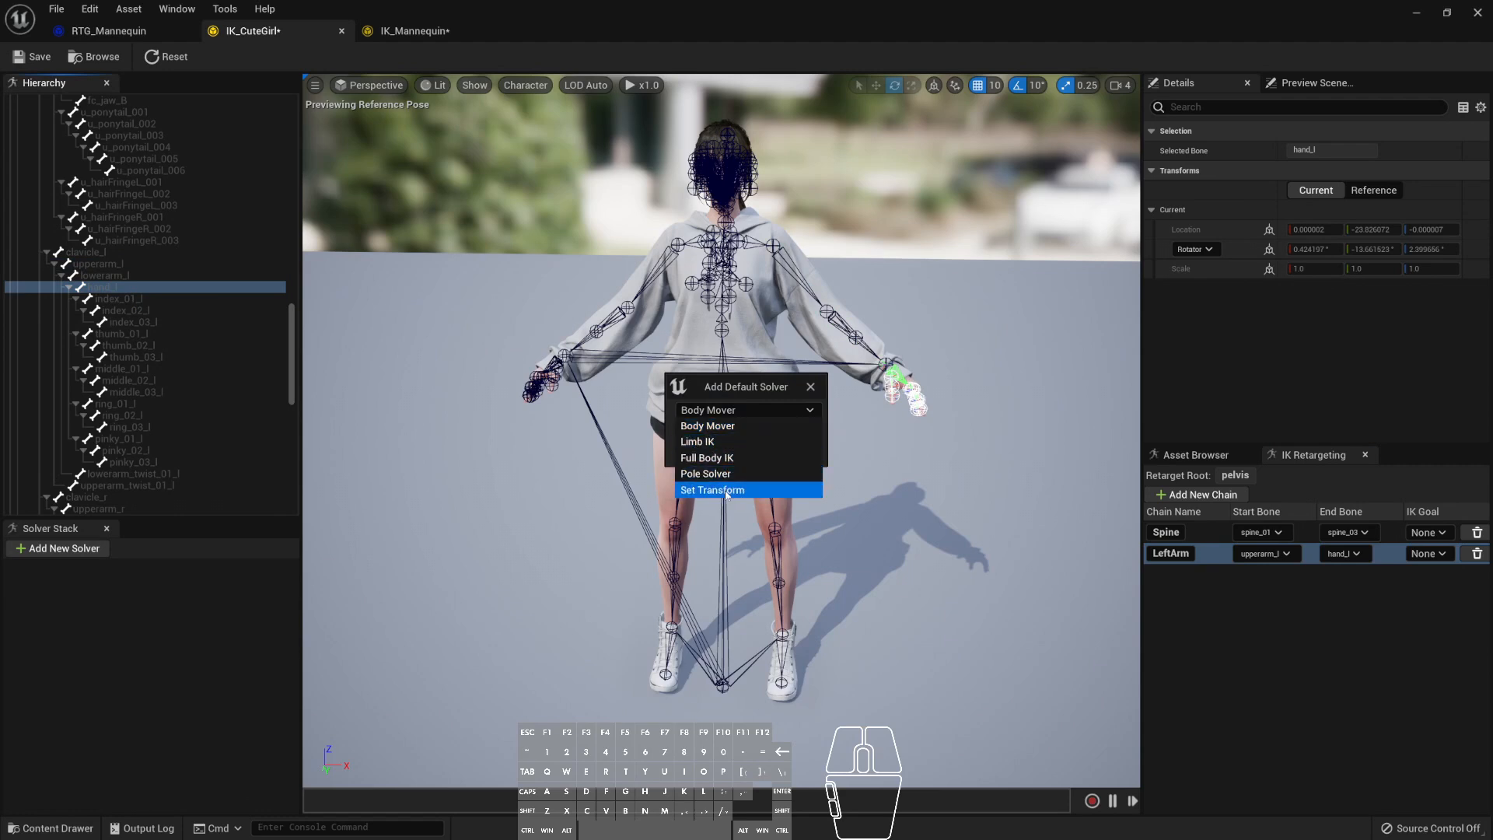
left_click(786, 394)
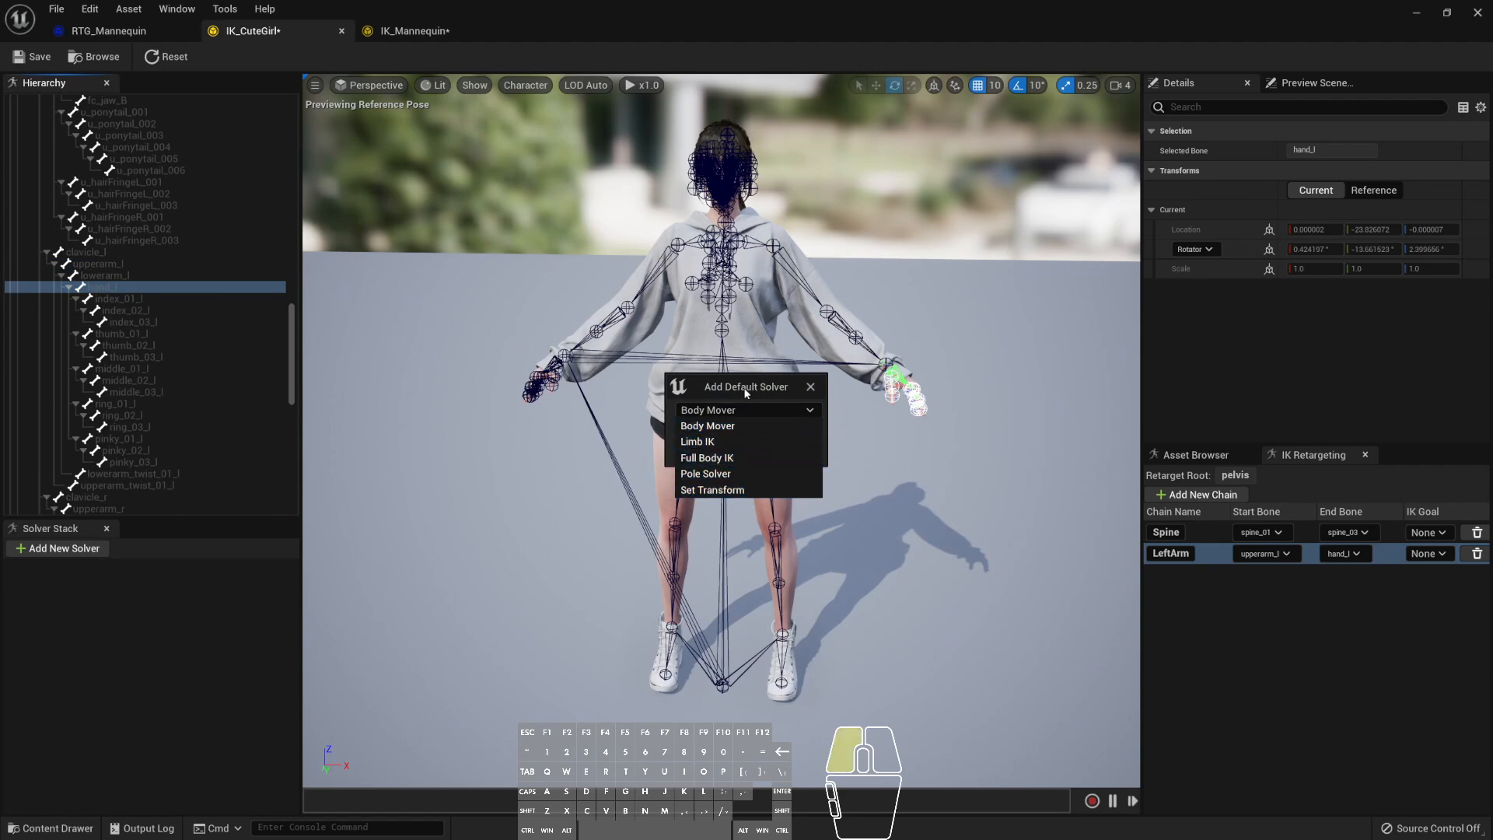
left_click(811, 388)
- Examine the goal settings and Full Body IK effector settings of hand_l_Goal in IK_Mannequin
left_click(408, 33)
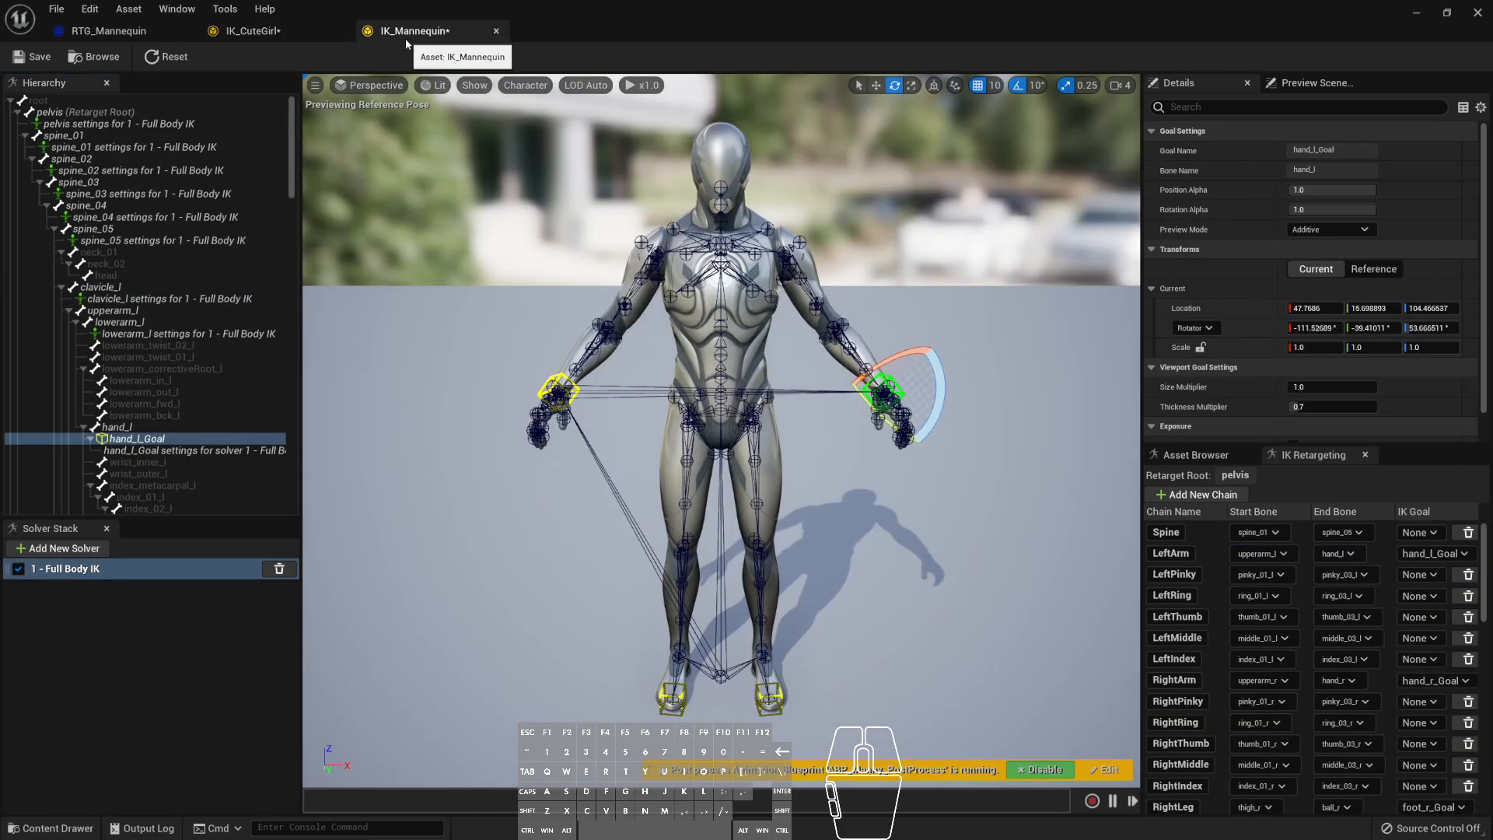
left_click(156, 452)
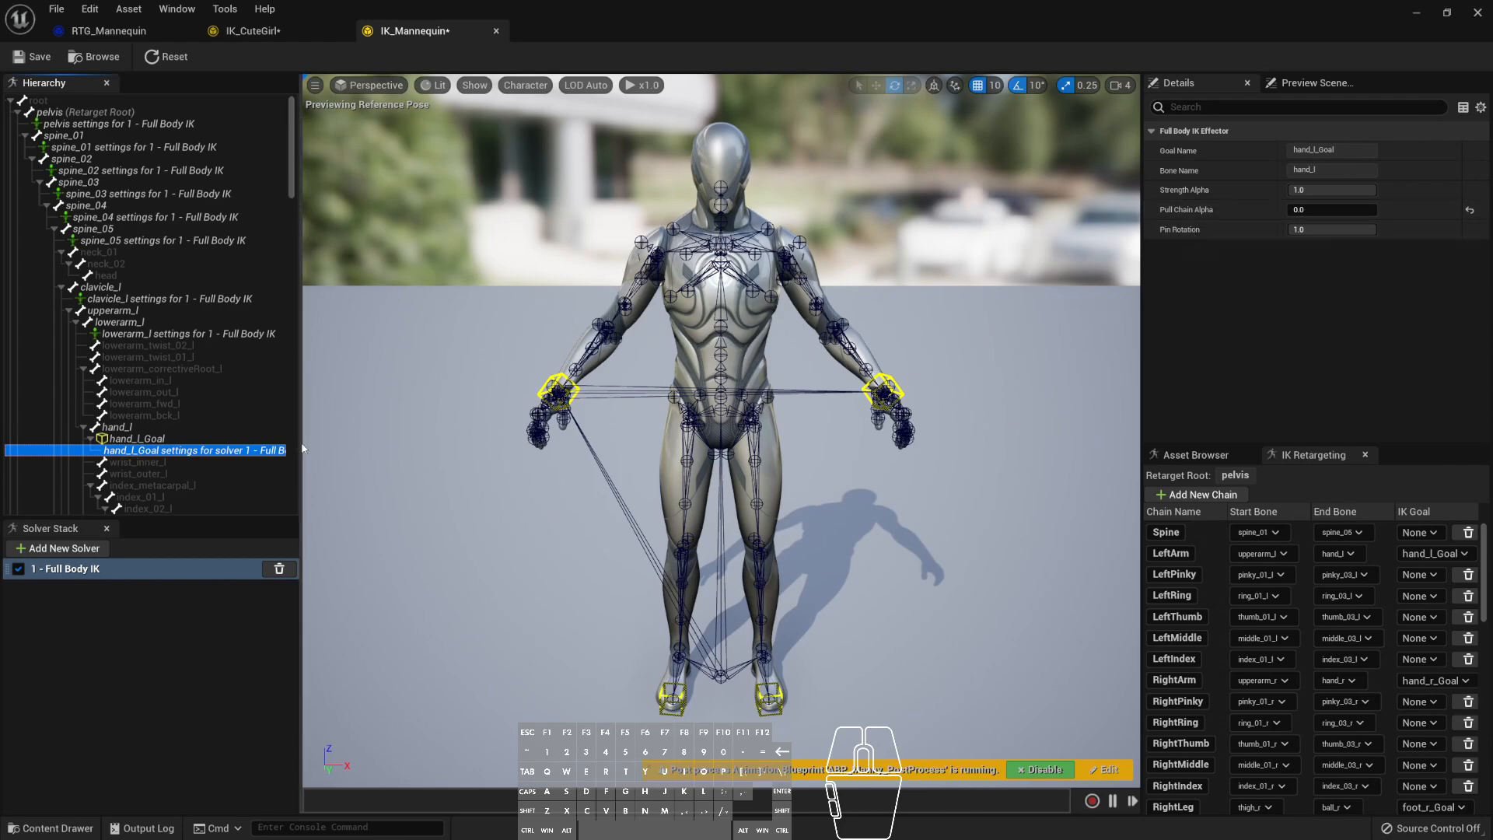
left_click(193, 439)
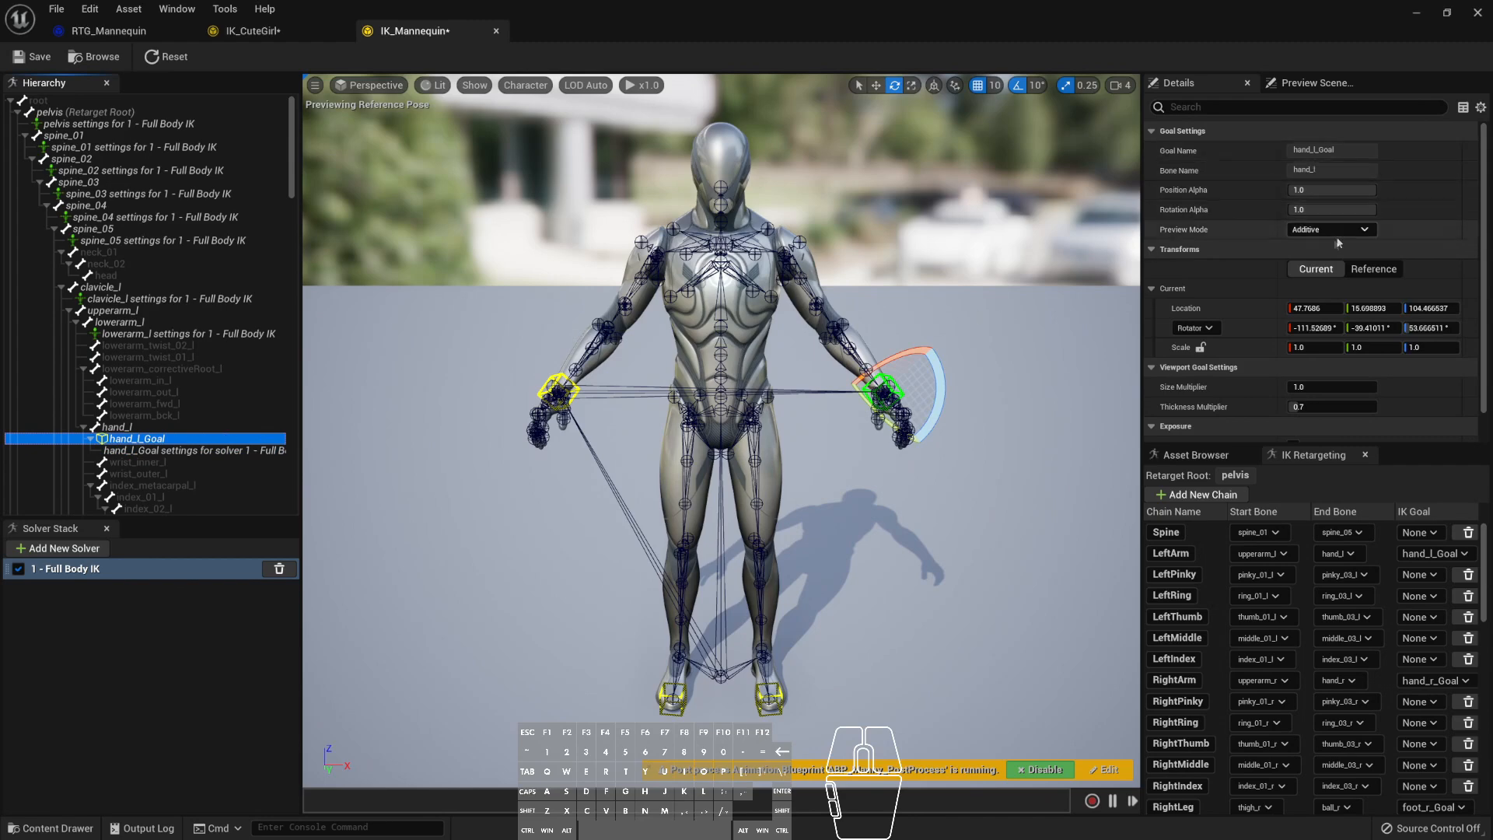
scroll(1248, 217, "down", 1)
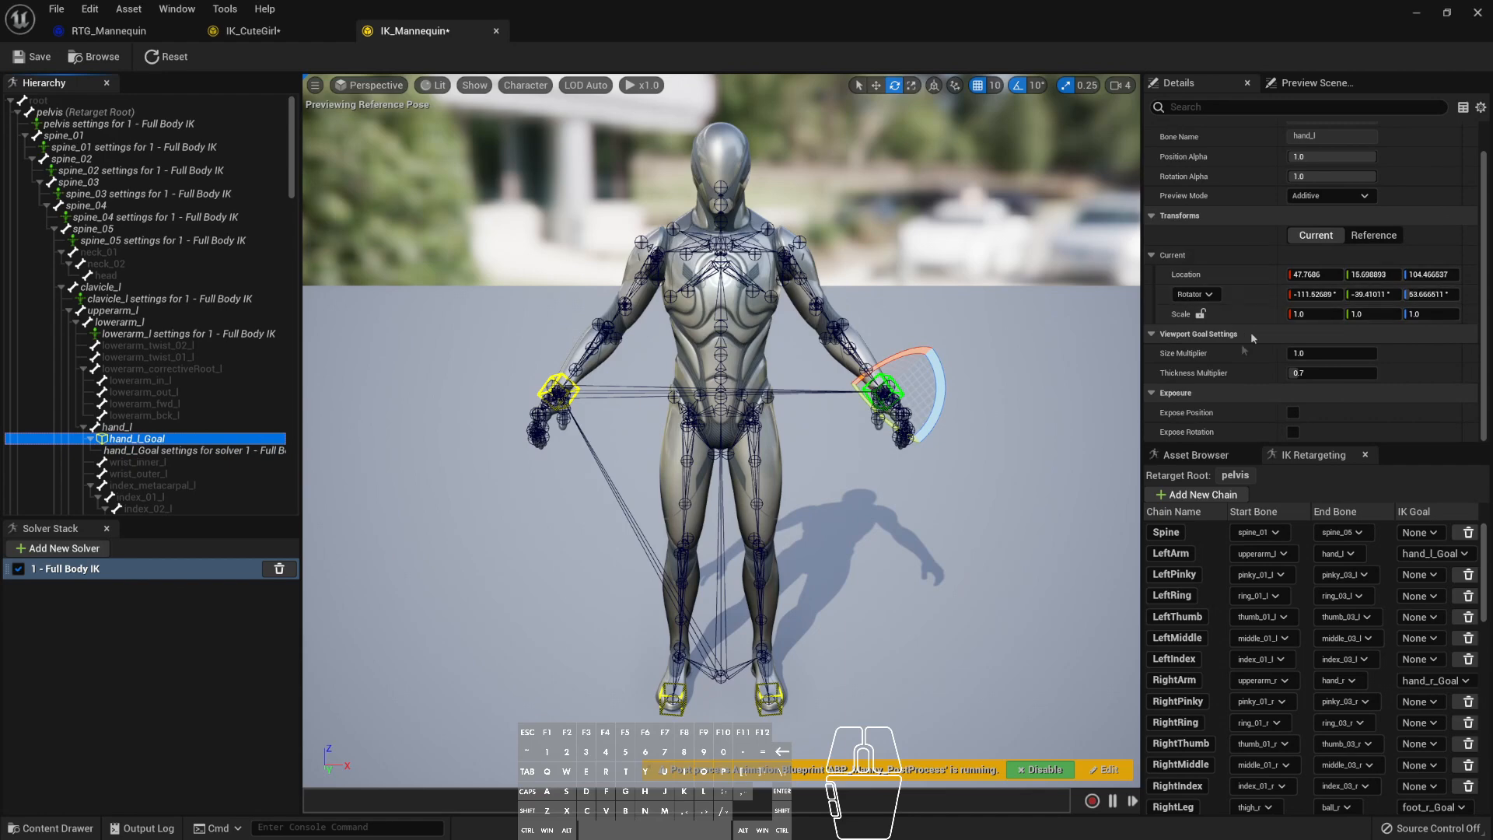
scroll(1229, 381, "up", 1)
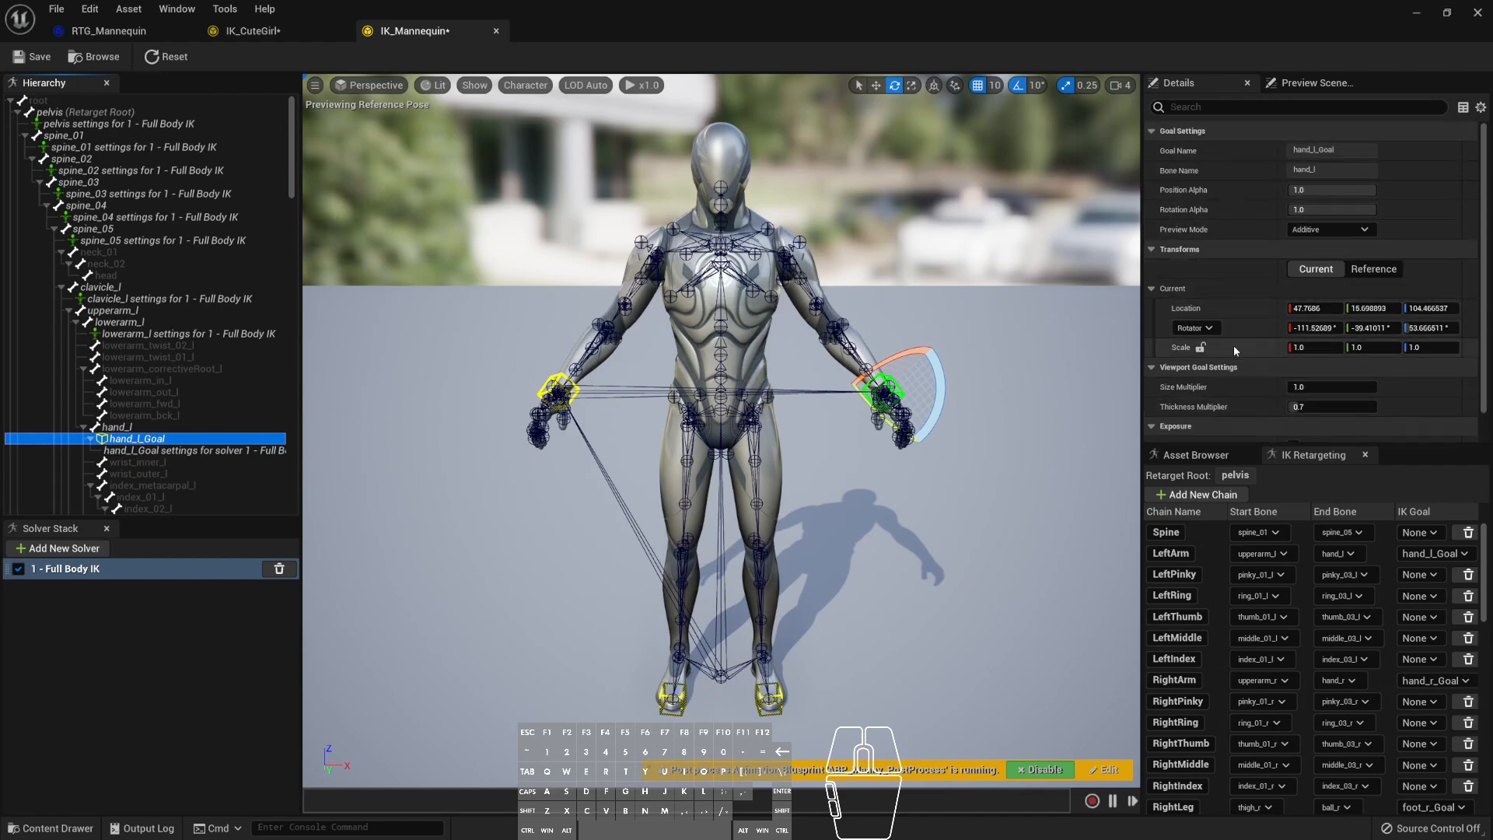
scroll(1233, 343, "down", 1)
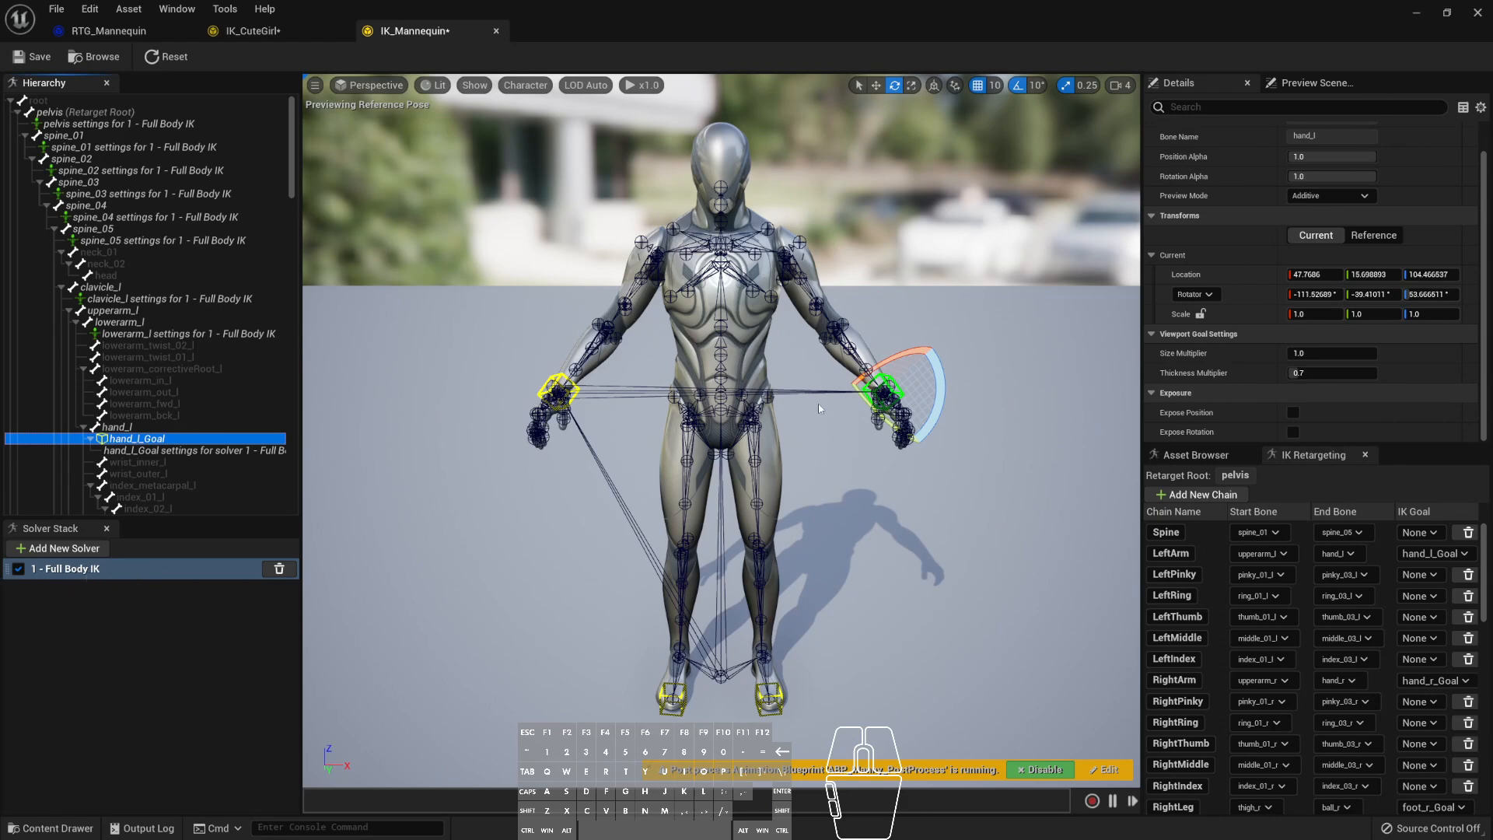
- Move IK_Mannequin's hand_l_Goal down and away from the body, to about X 55 and Y 25, to test the arm's IK response
key("w")
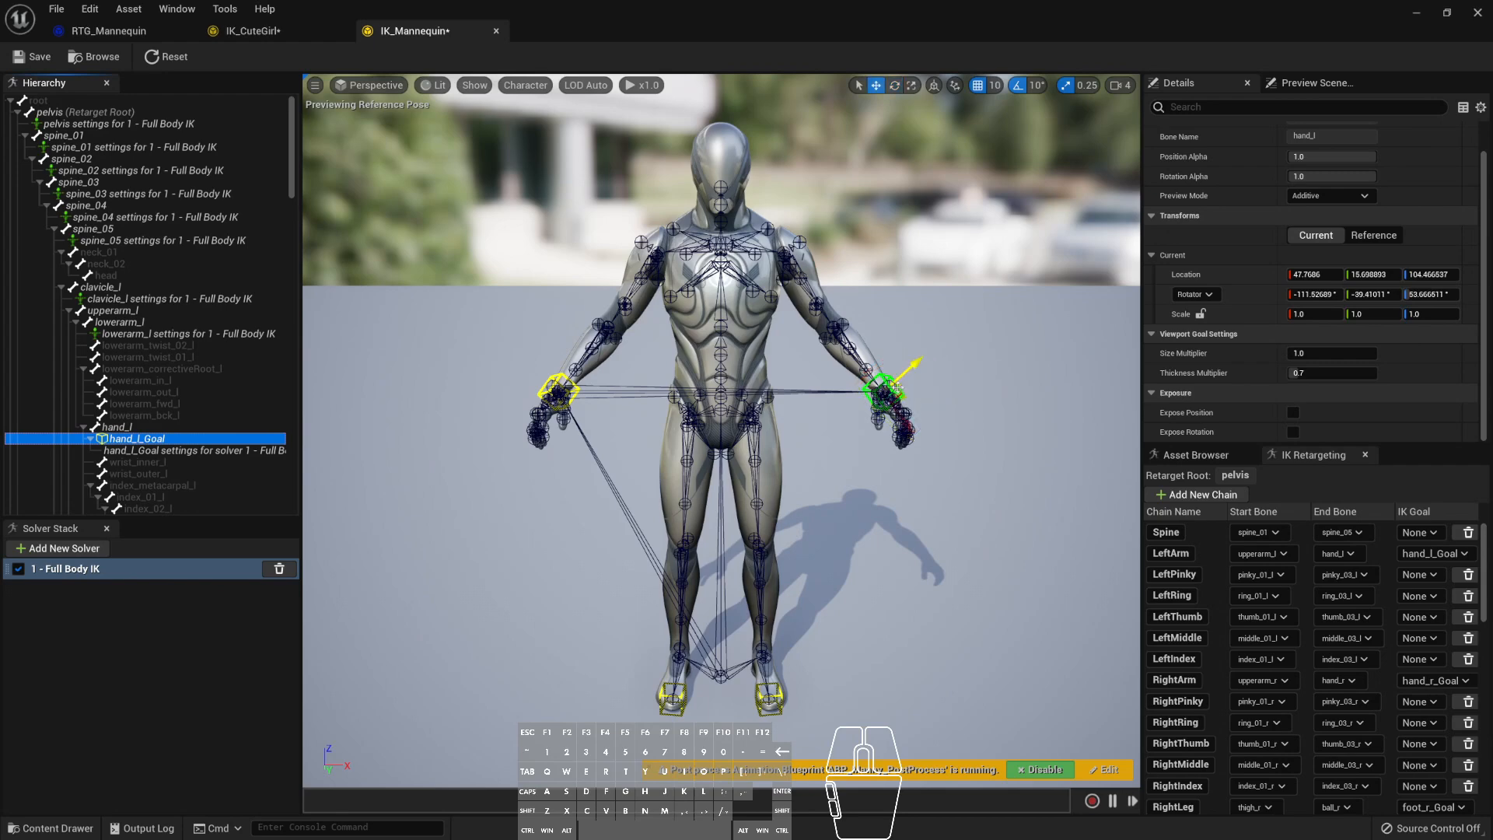
left_click_drag(886, 393, 914, 428)
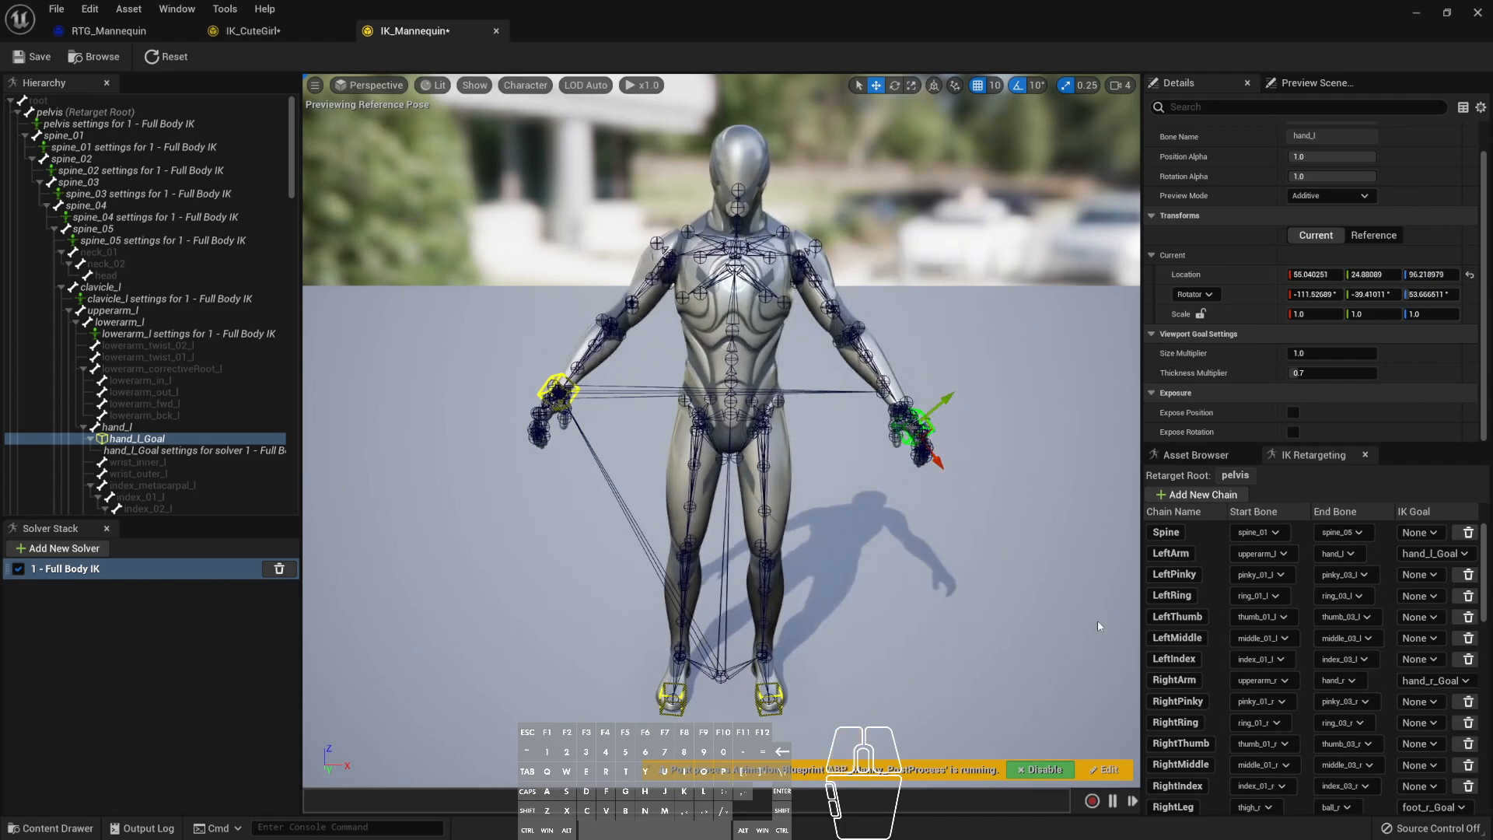
- Undo the test move of hand_l_Goal in IK_Mannequin and review its hierarchy goals and the retarget chains' IK goal assignments
key("ctrl+z")
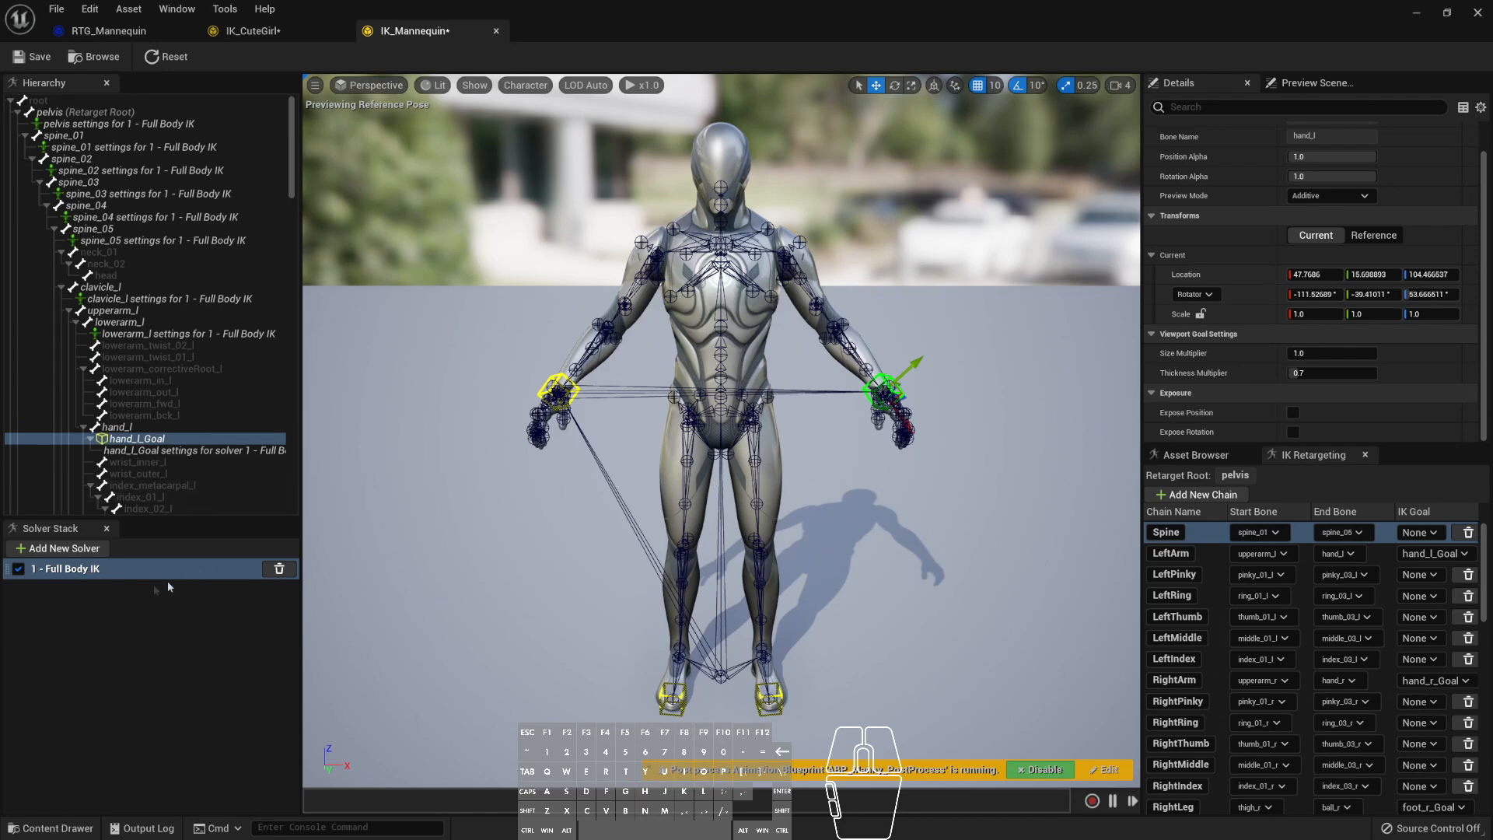
scroll(168, 268, "down", 3)
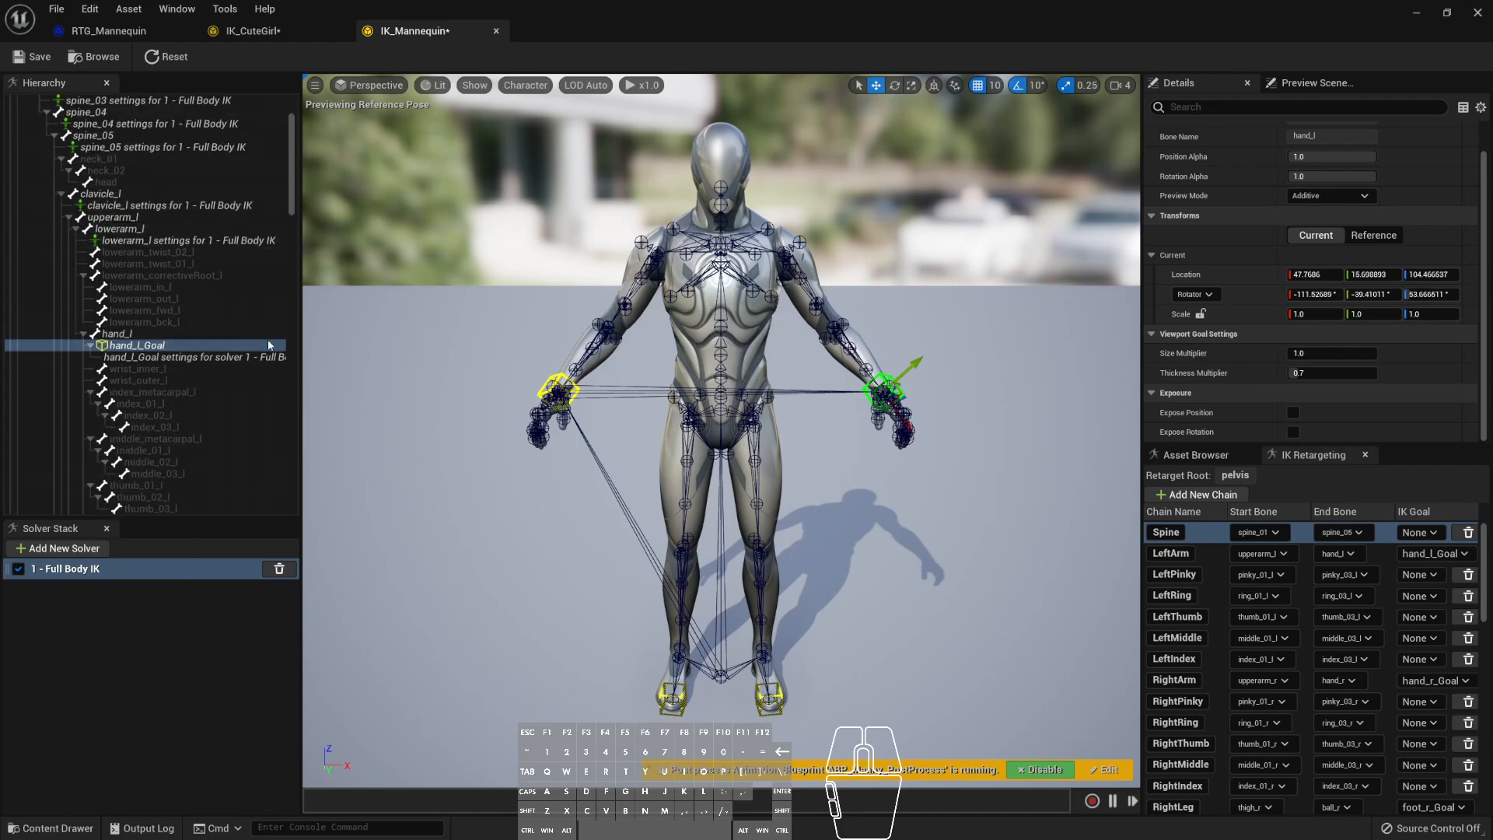
scroll(1397, 606, "down", 4)
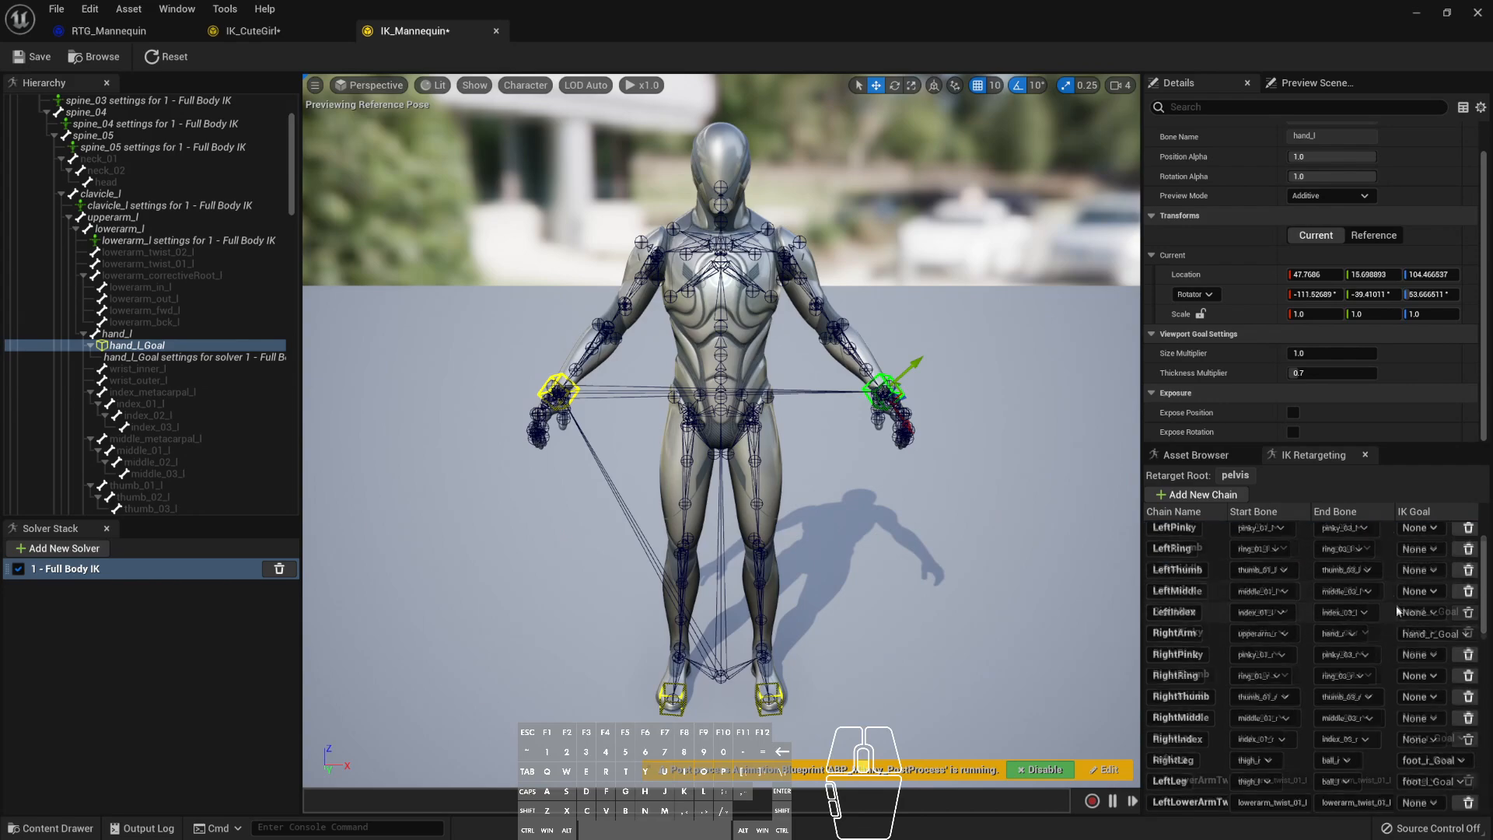
scroll(1395, 600, "down", 5)
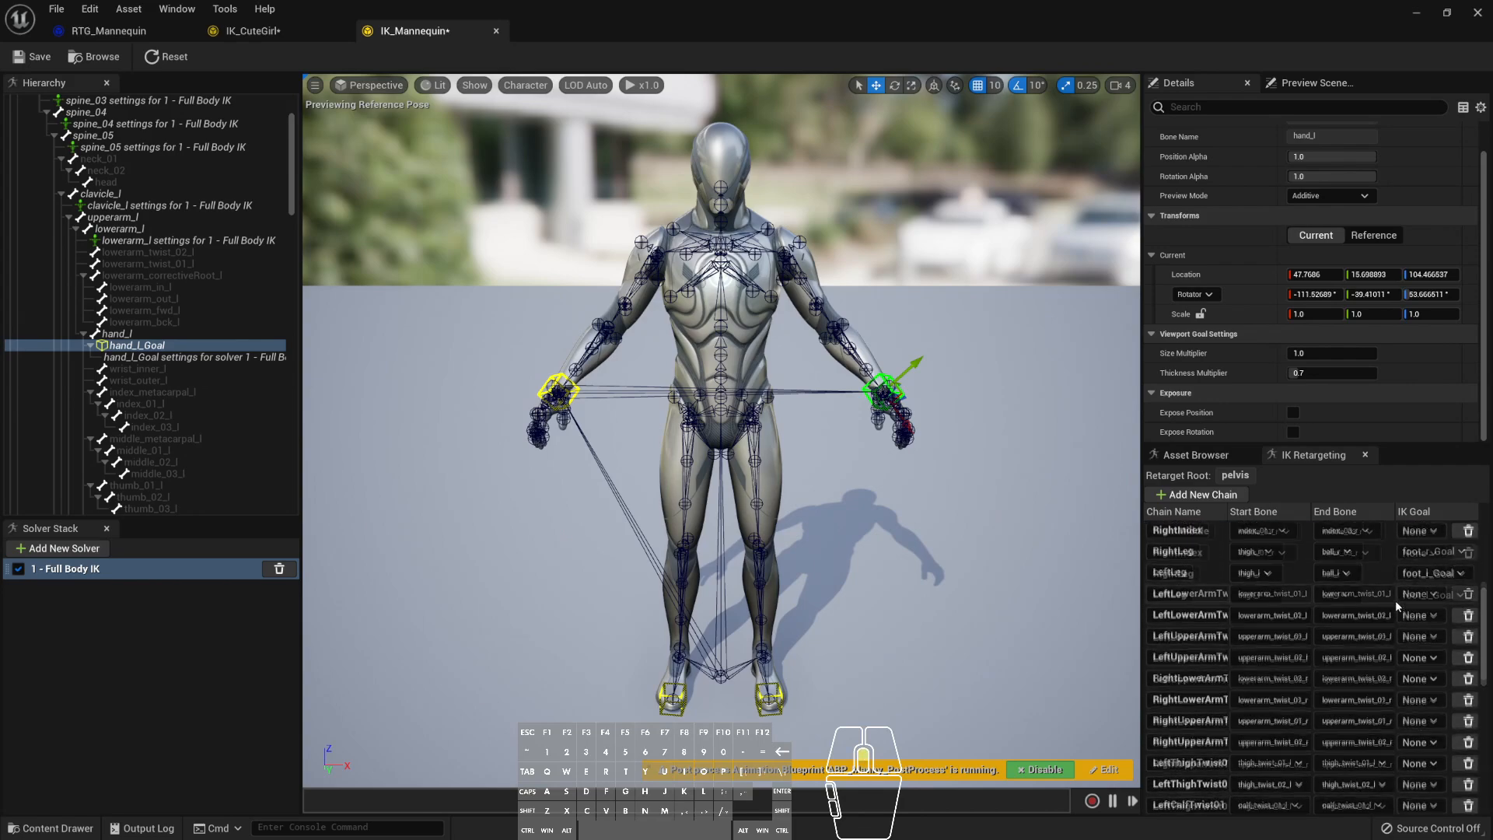
scroll(1394, 600, "up", 8)
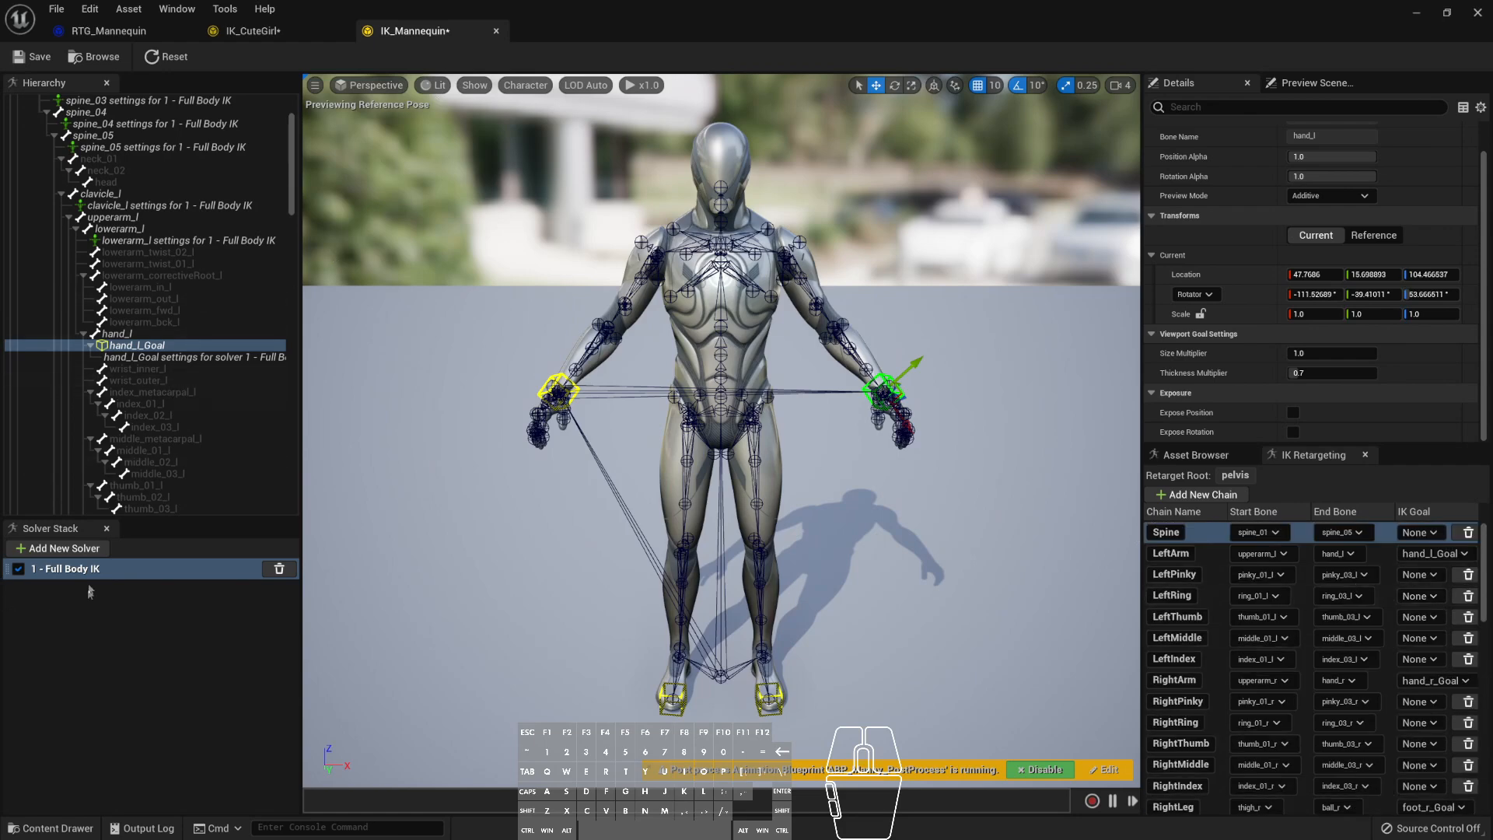
- Switch to IK_CuteGirl and add a Full Body IK solver to its solver stack
left_click(253, 30)
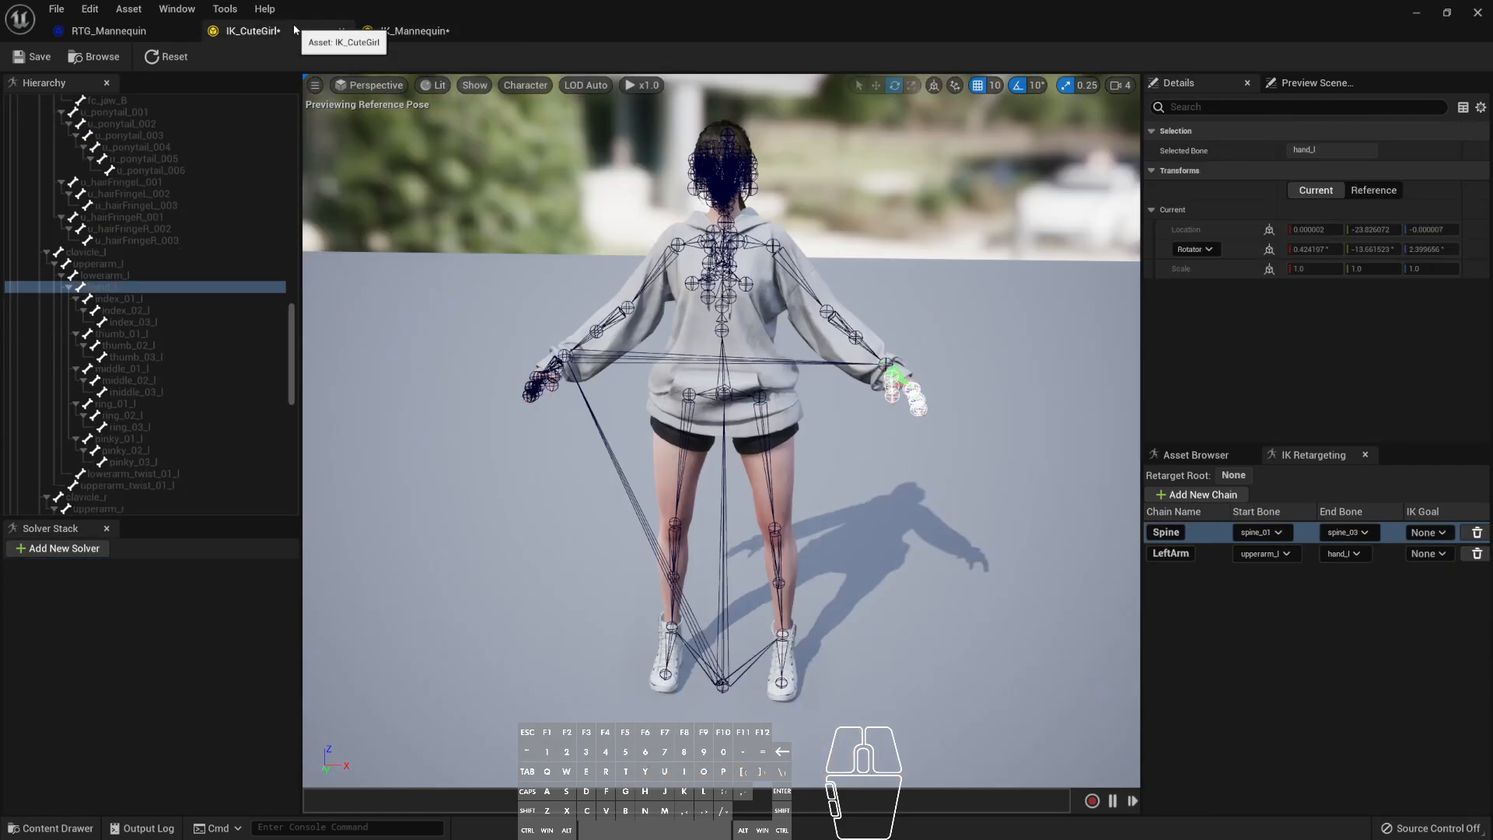
left_click(48, 549)
left_click(69, 619)
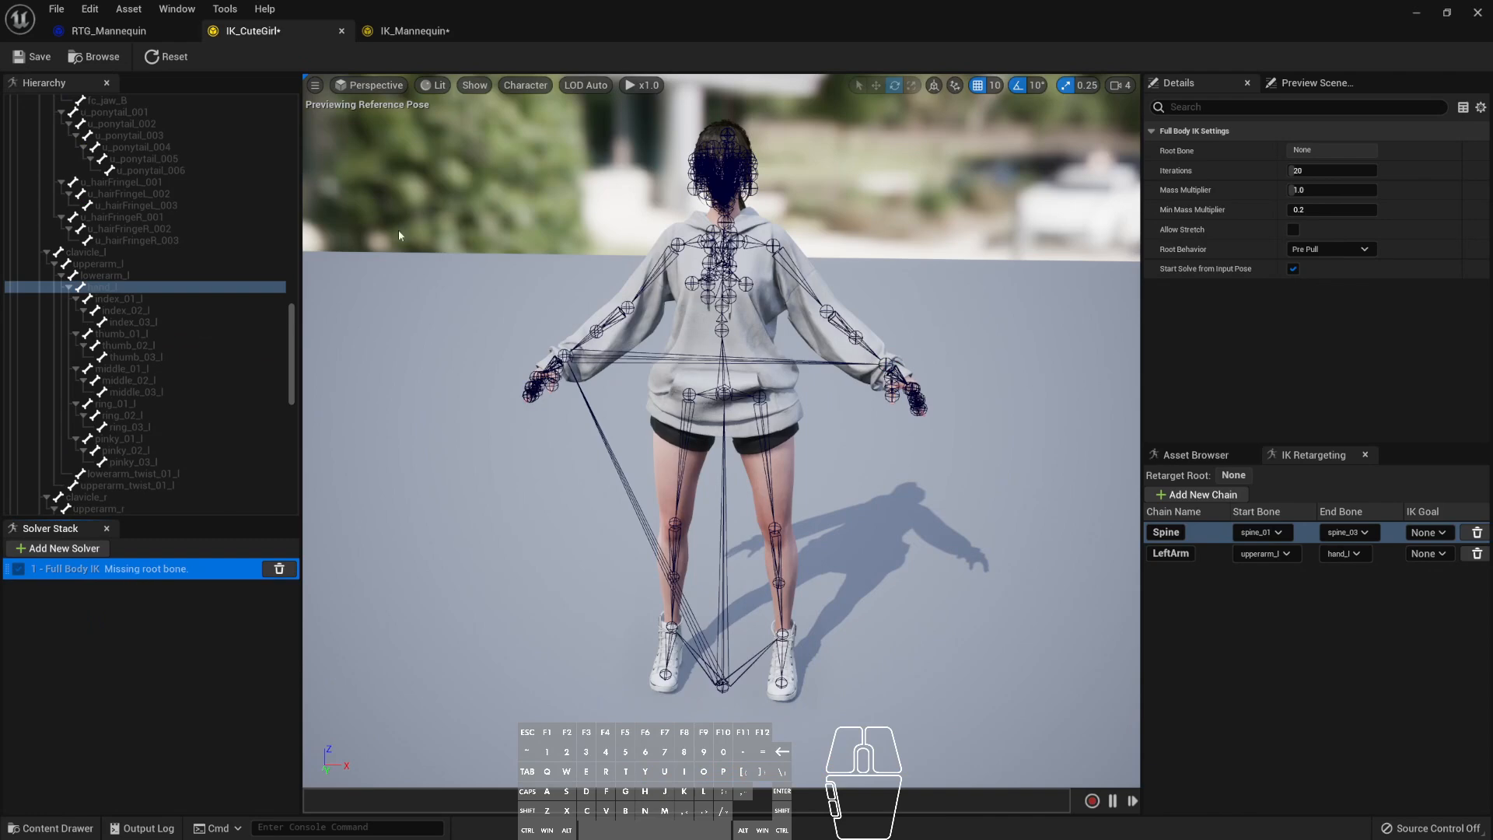
- Examine the pelvis bone and its Full Body IK settings in IK_Mannequin as a reference for the solver's root bone
scroll(269, 245, "up", 10)
scroll(268, 163, "up", 10)
left_click(397, 31)
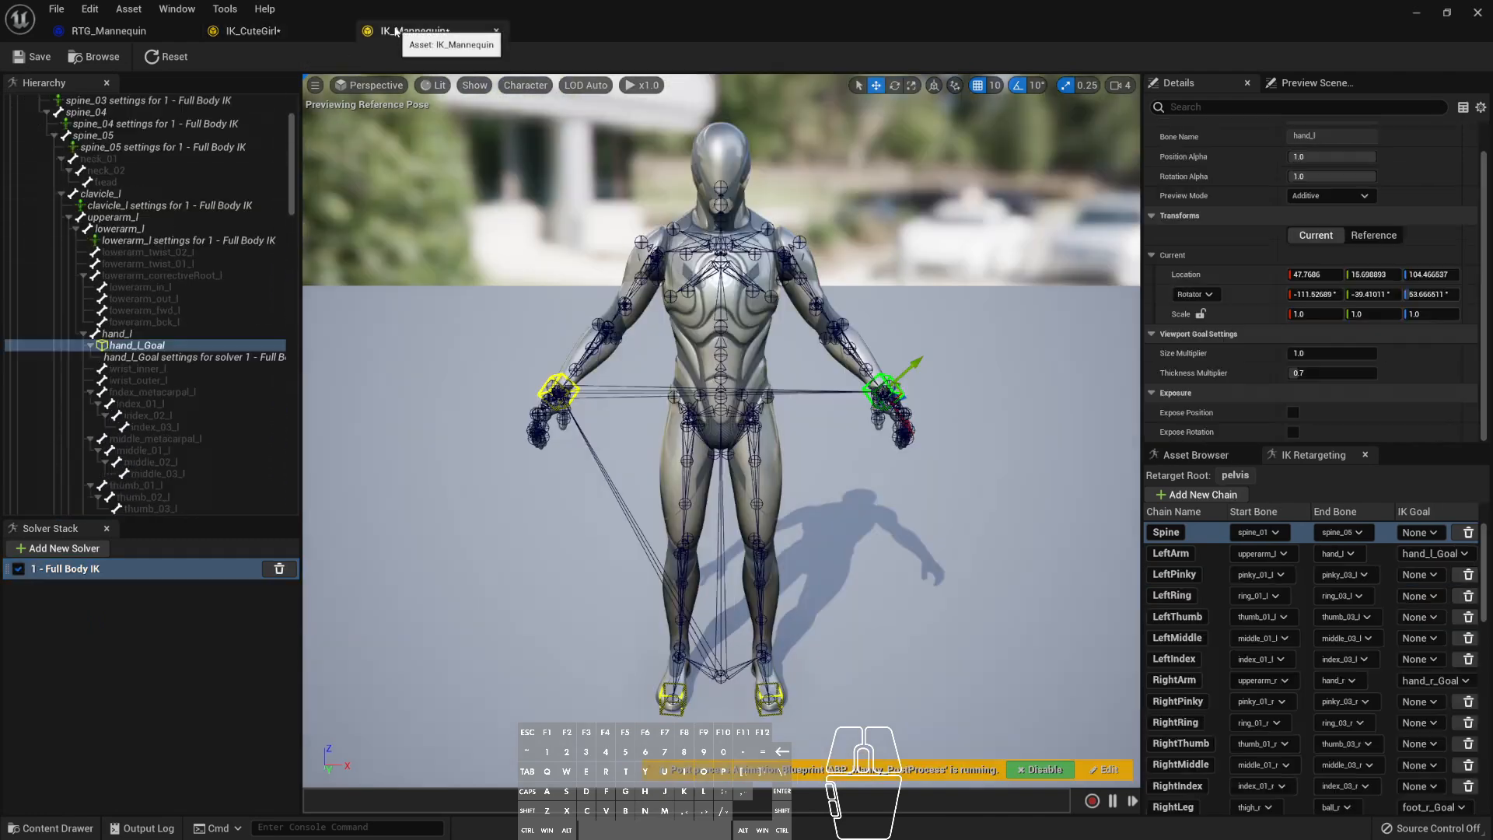
scroll(203, 150, "up", 5)
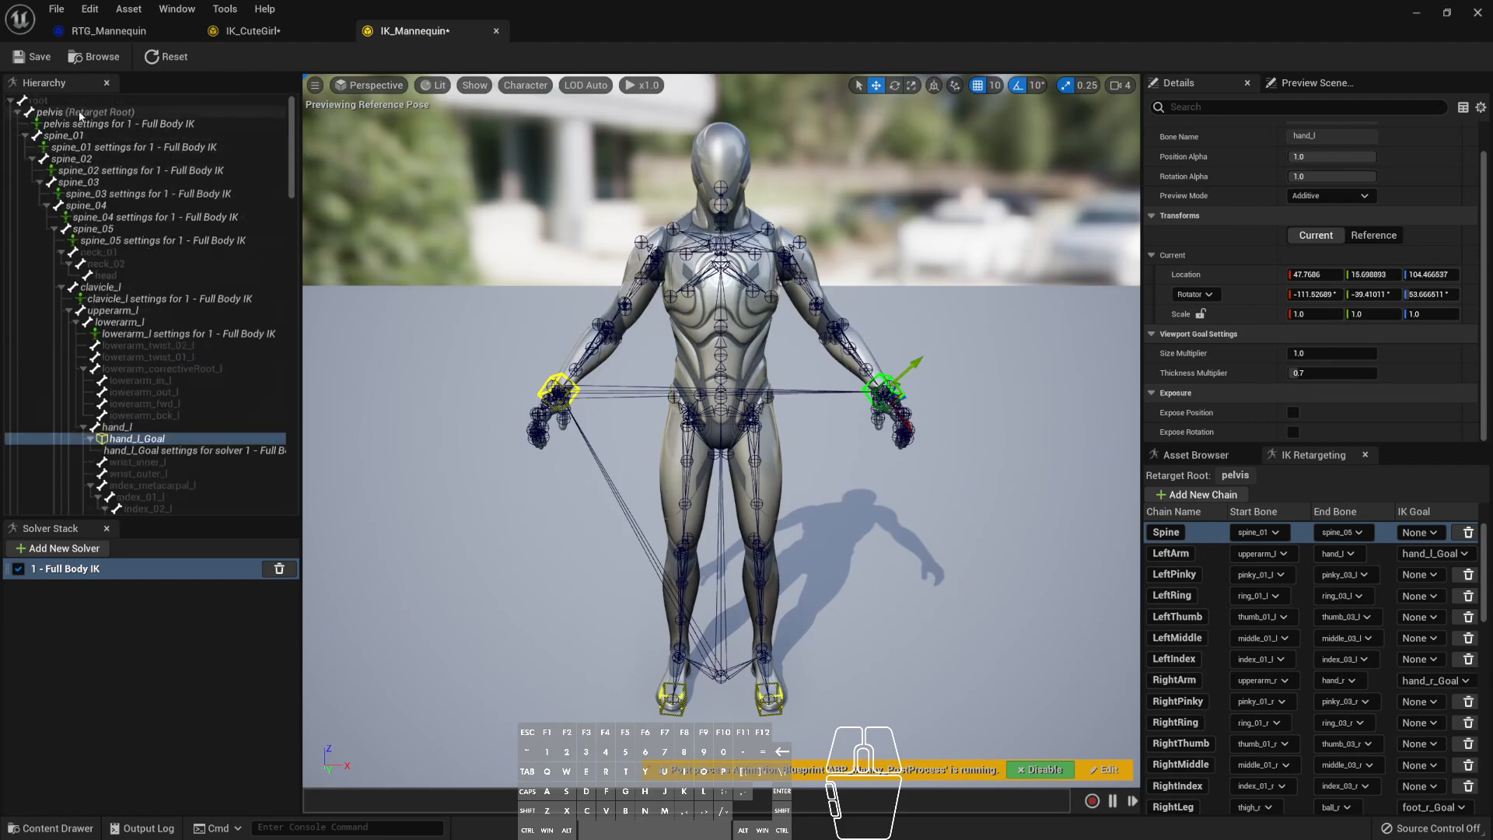
left_click(47, 112)
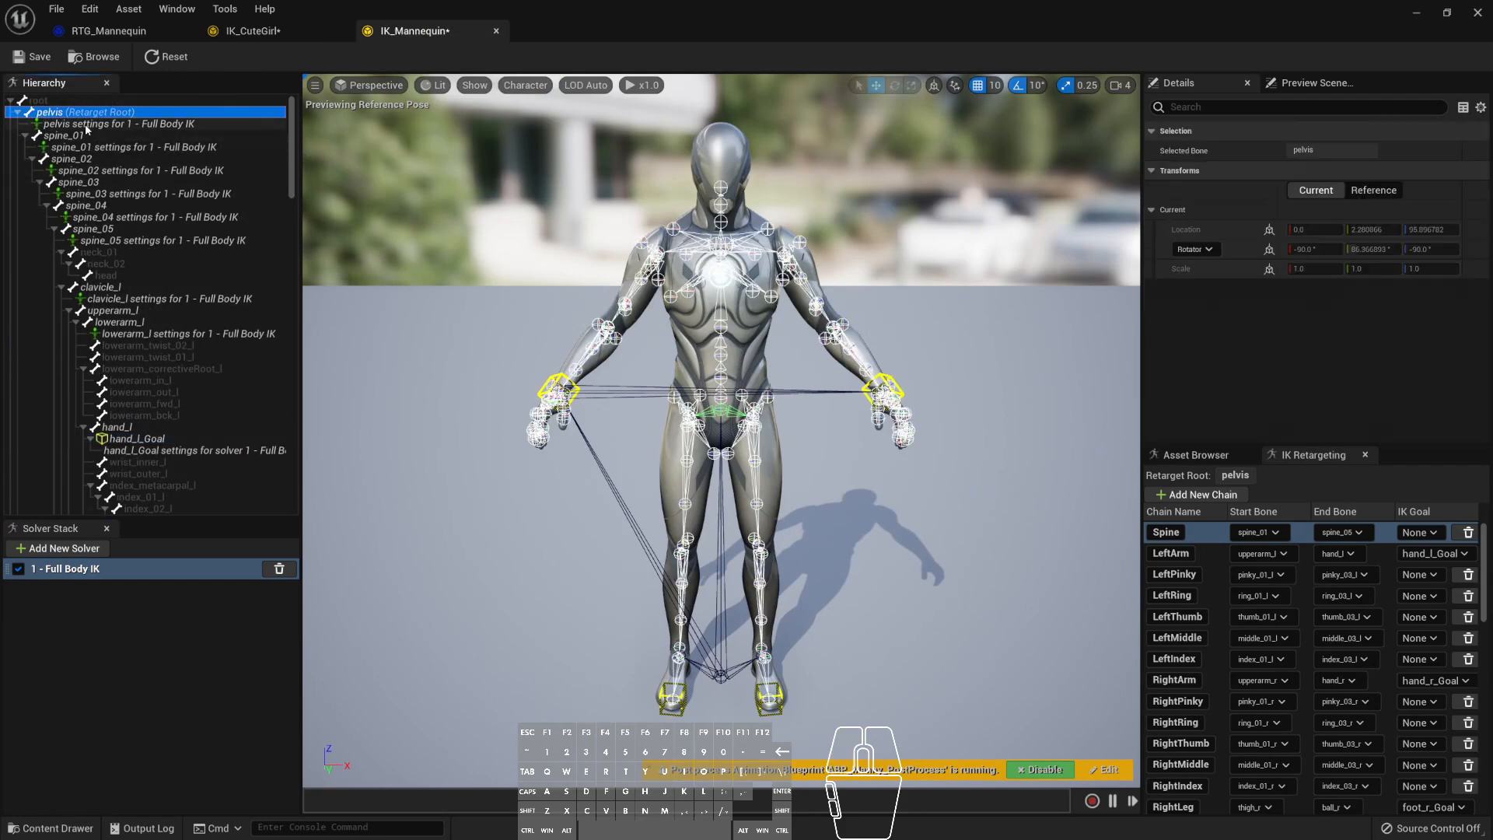
left_click(85, 123)
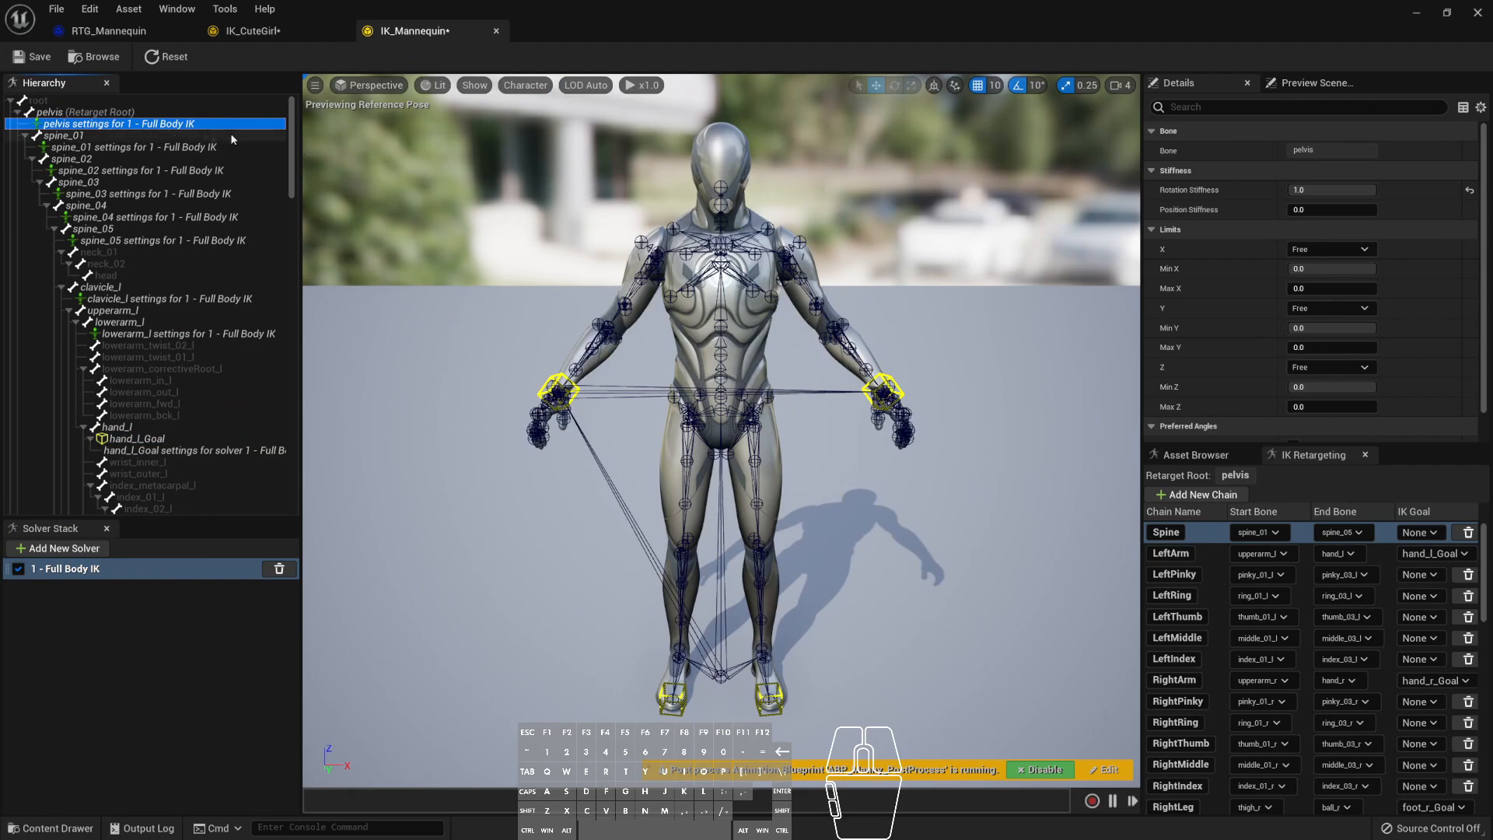
- Set the pelvis as the root bone of IK_CuteGirl's Full Body IK solver
left_click(301, 25)
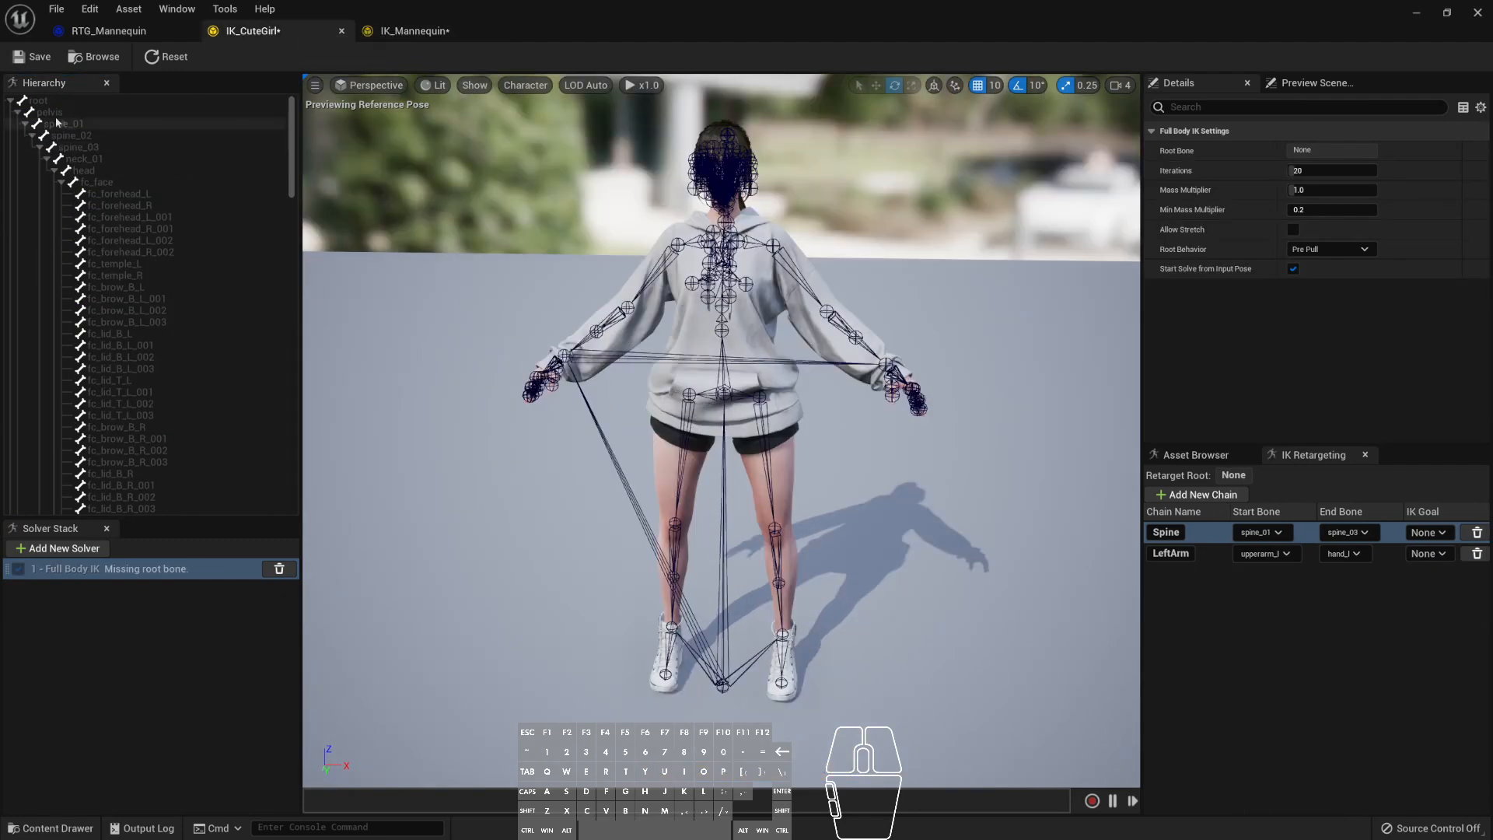
left_click(87, 113)
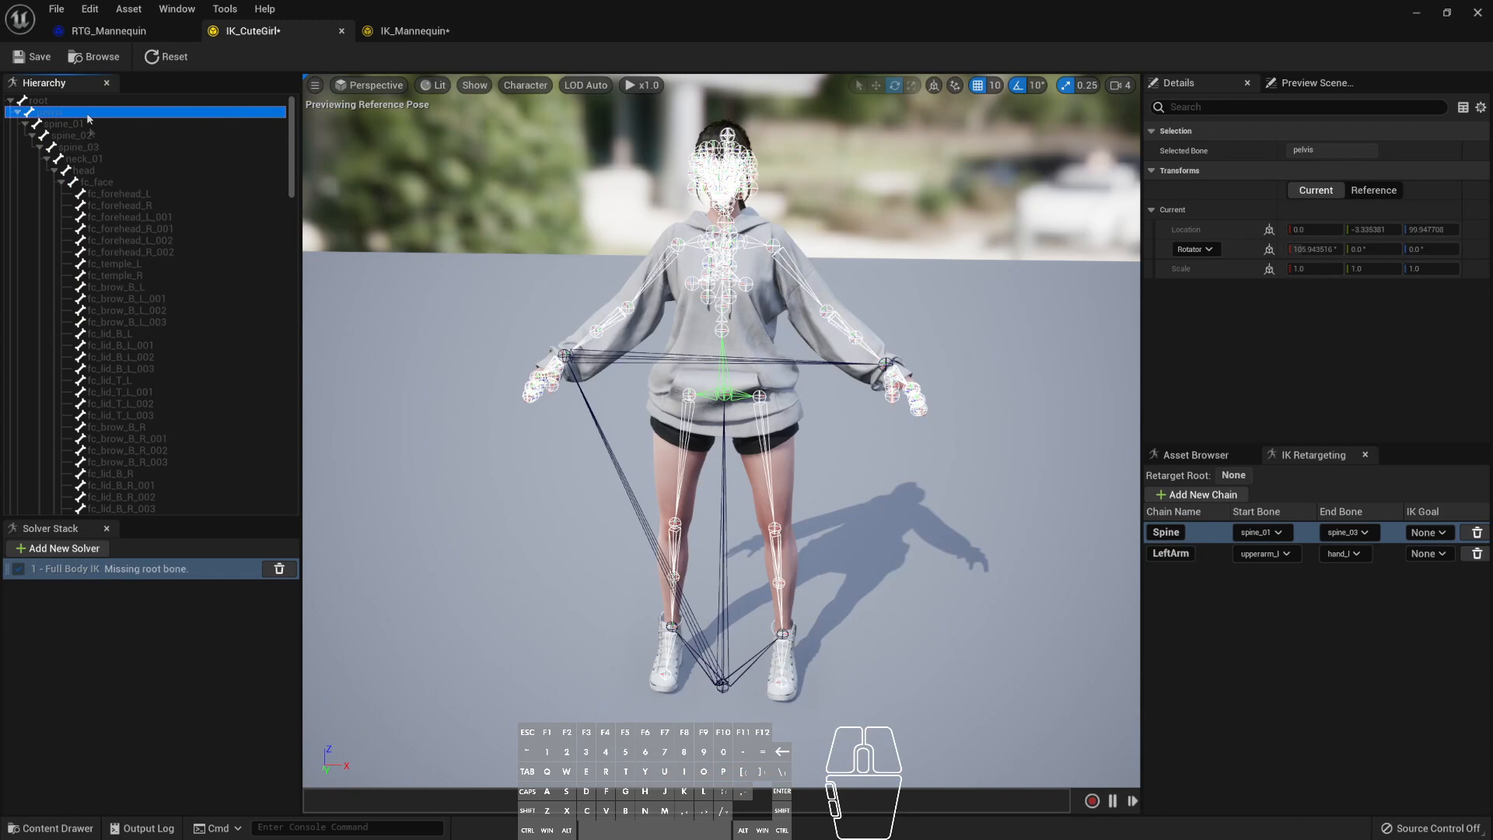
left_click(96, 572)
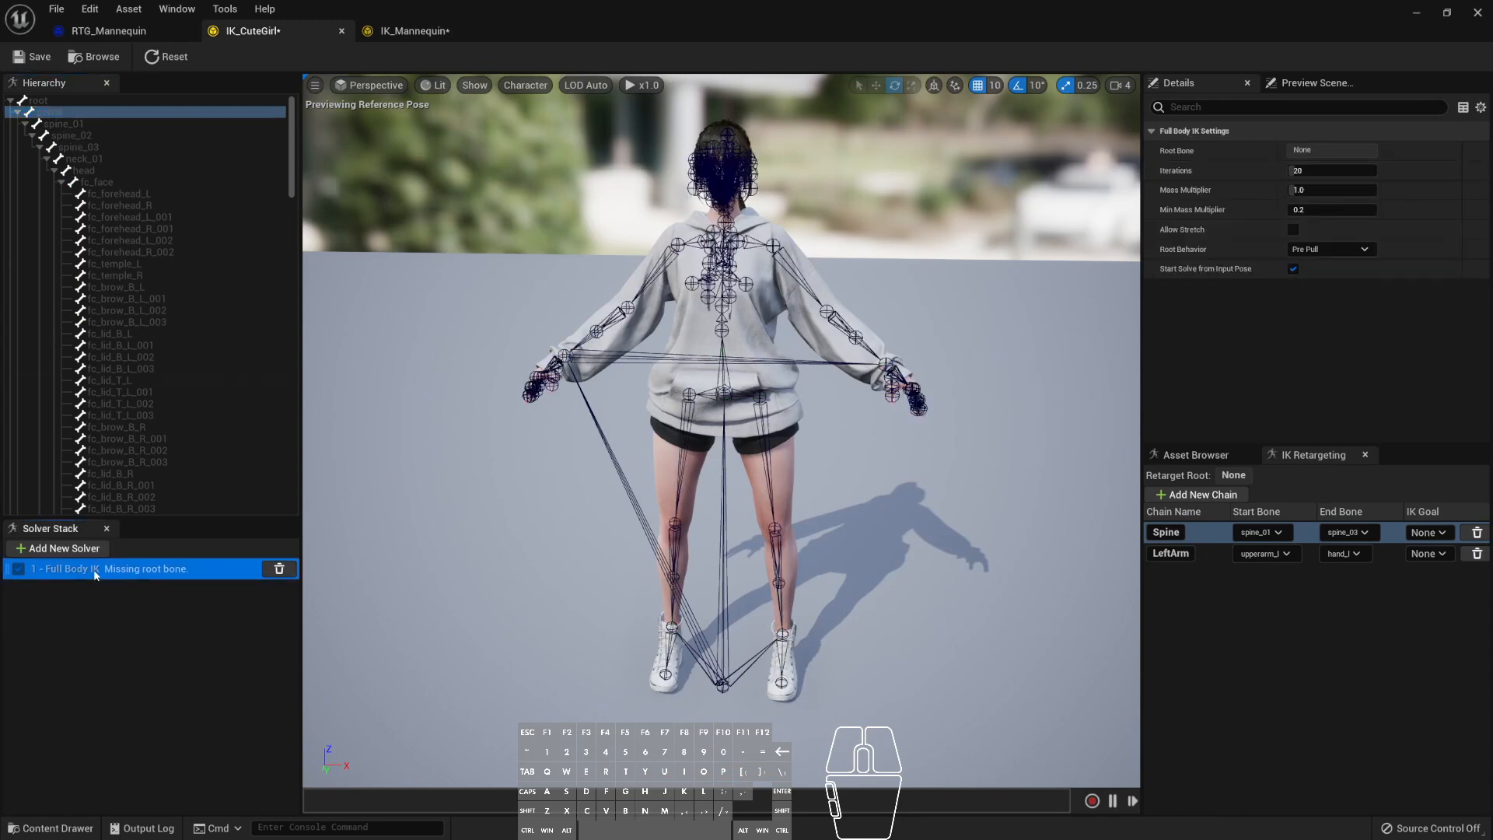
right_click(80, 115)
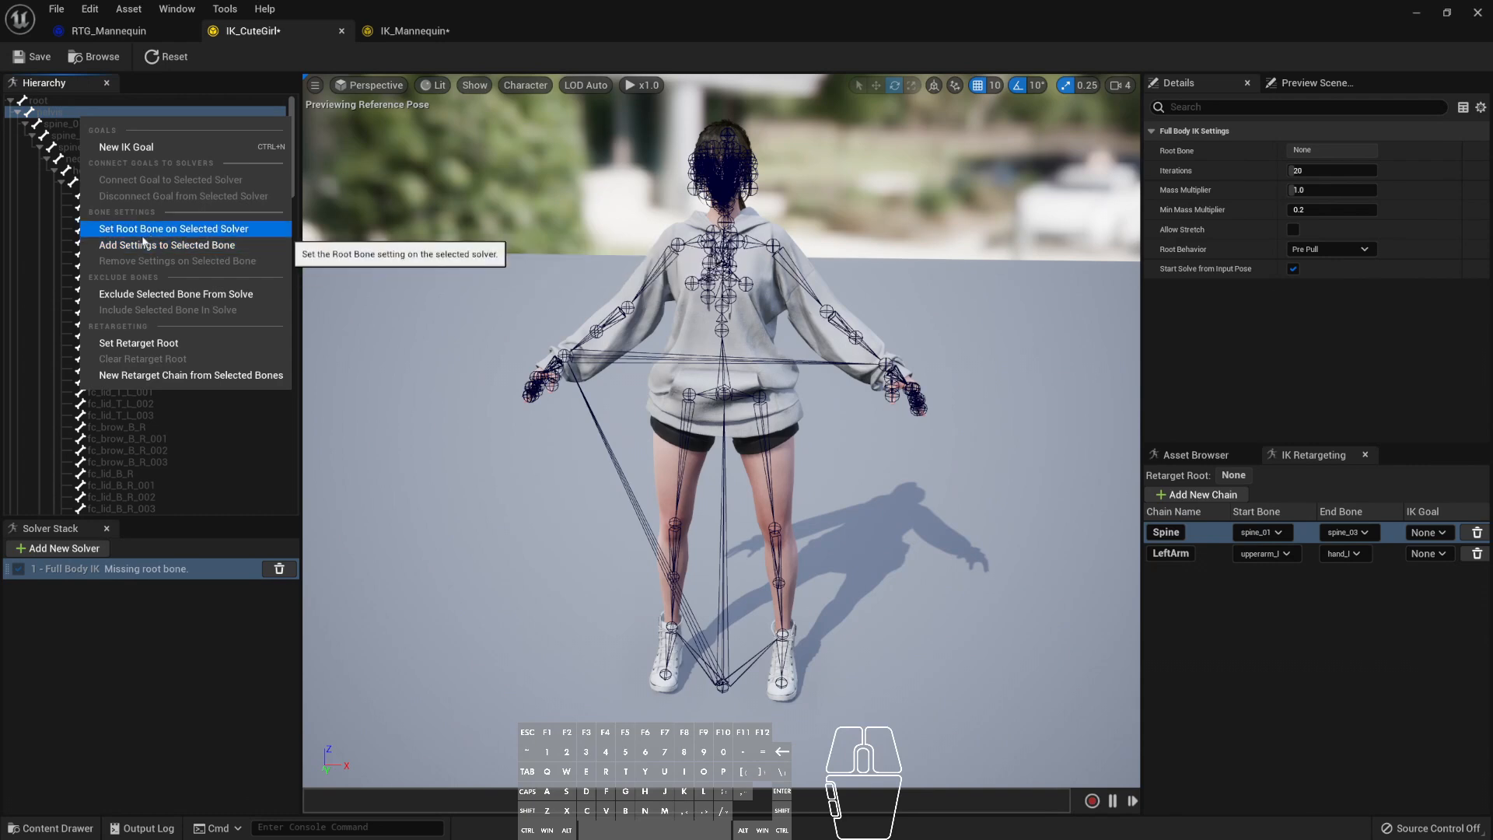
left_click(216, 228)
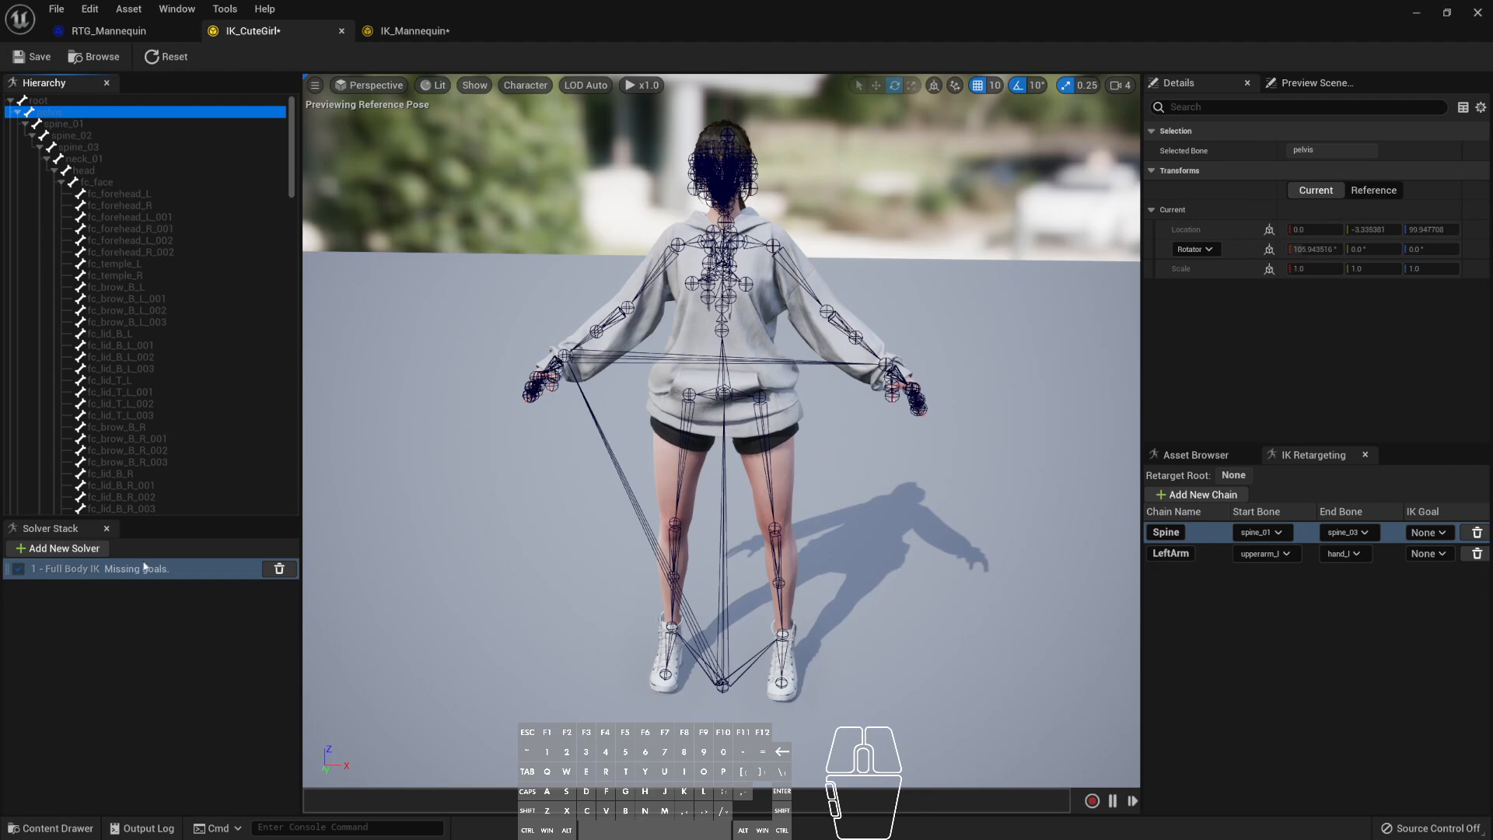
- Create a new IK goal on IK_CuteGirl's hand_l bone, connected to the Full Body IK solver
scroll(265, 196, "down", 10)
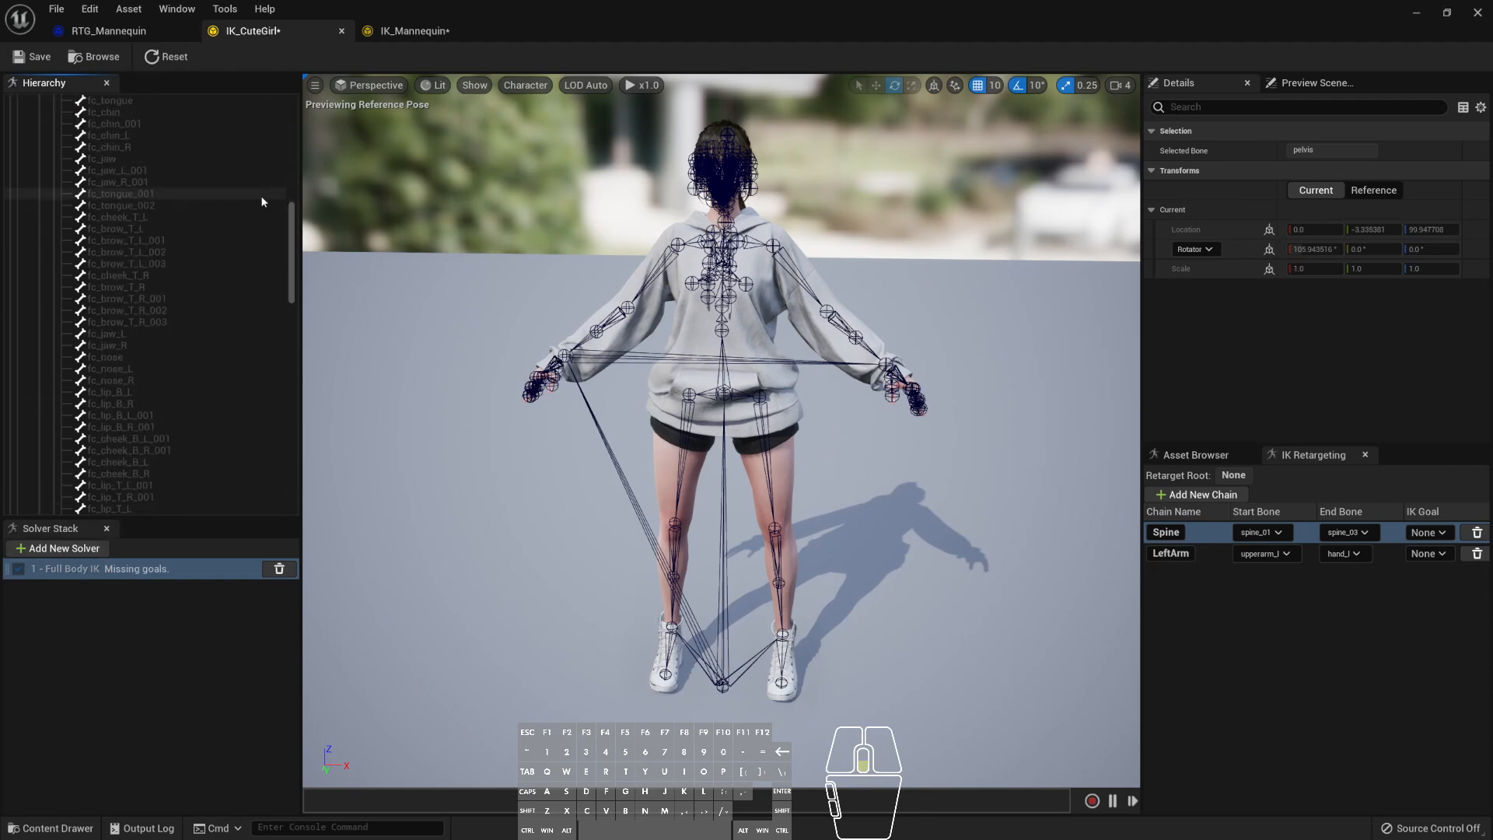
scroll(262, 201, "down", 10)
scroll(142, 325, "down", 10)
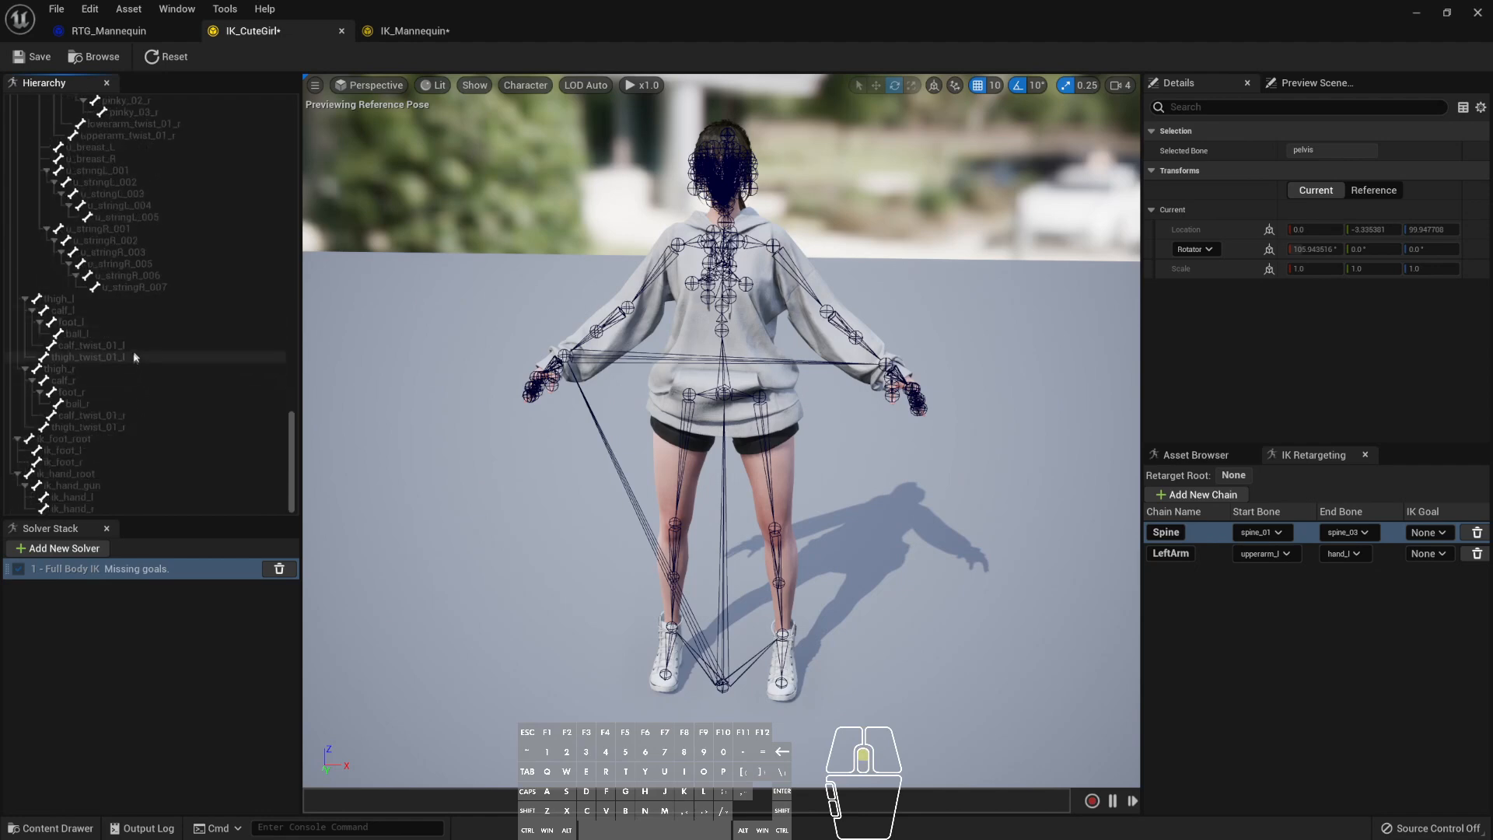
scroll(134, 358, "up", 10)
left_click(147, 368)
left_click(142, 287)
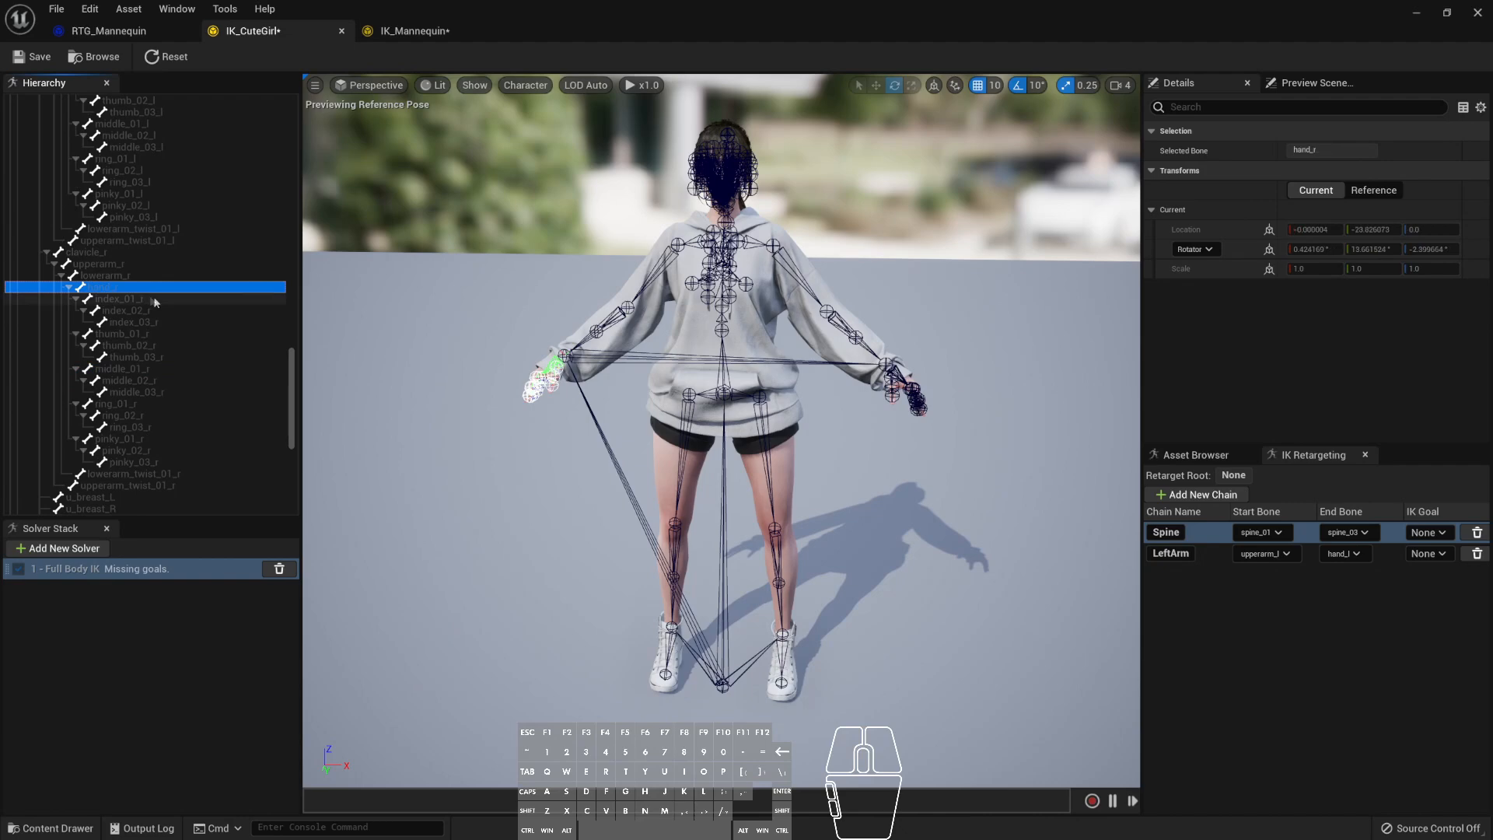
scroll(159, 273, "up", 6)
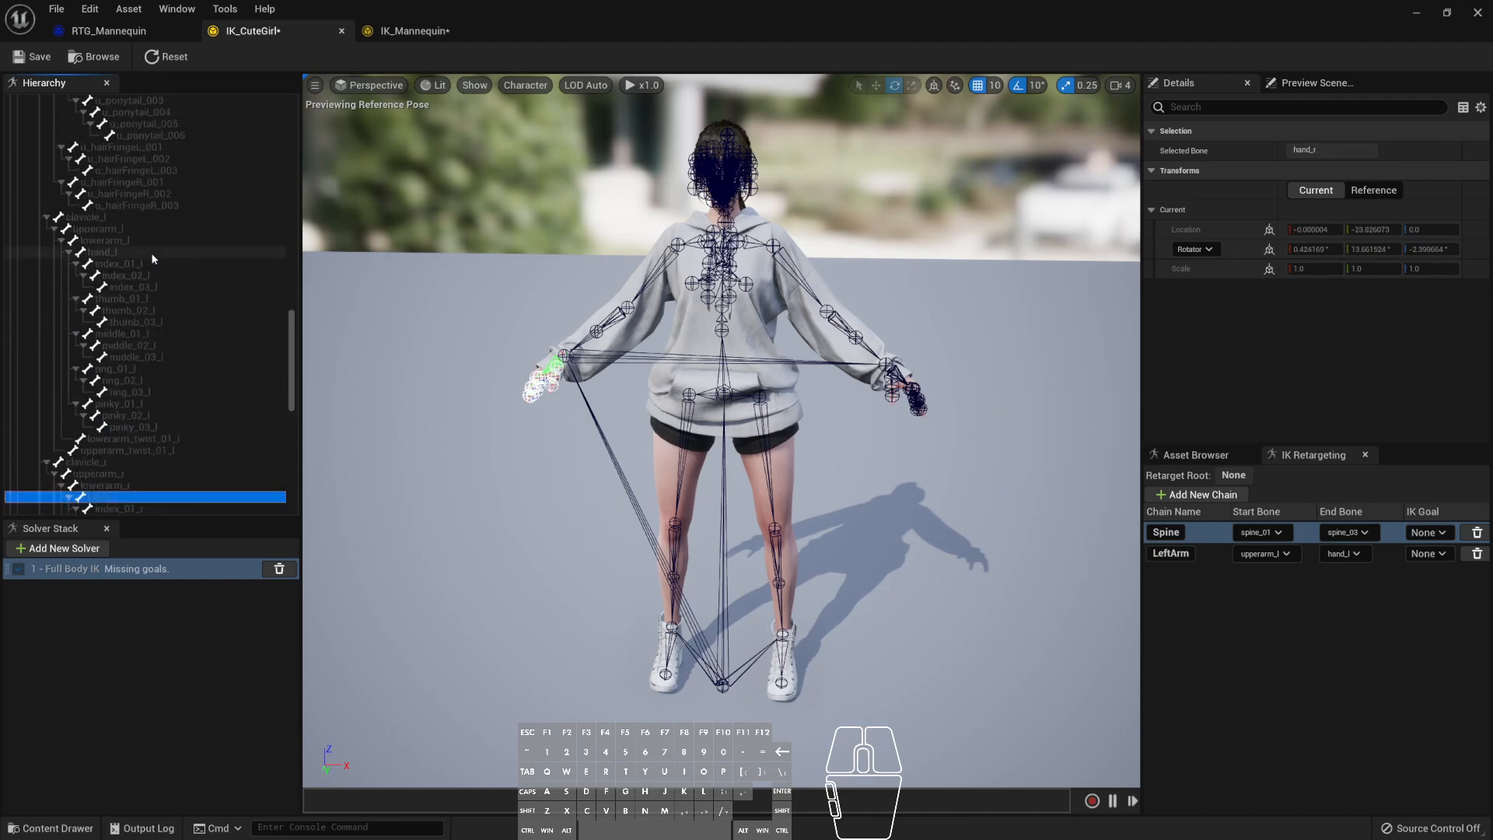
right_click(152, 253)
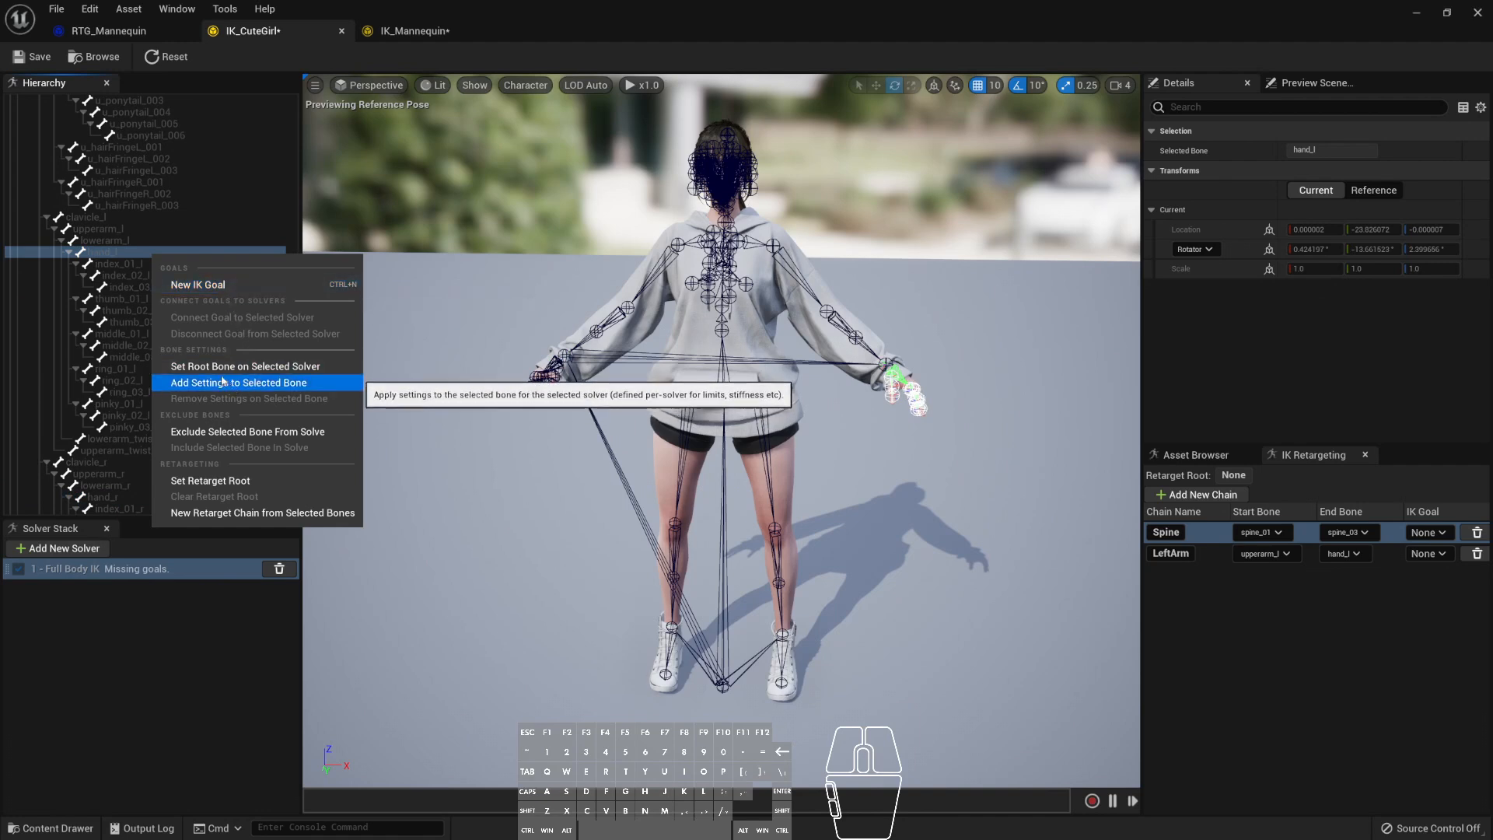
left_click(216, 288)
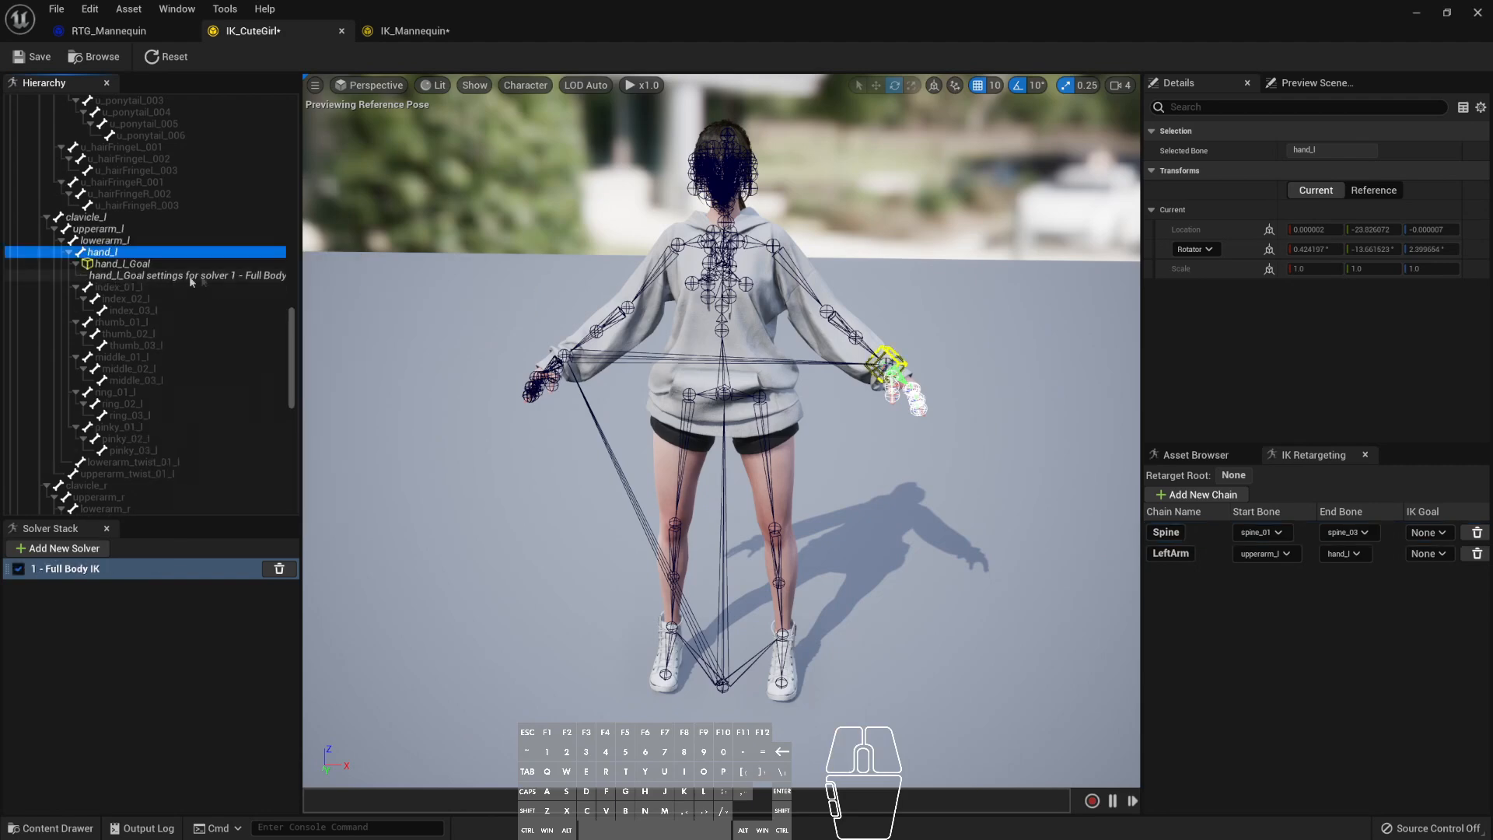
- Look through IK_Mannequin's bone hierarchy to see which hand and leg bones carry IK goals
scroll(192, 278, "down", 8)
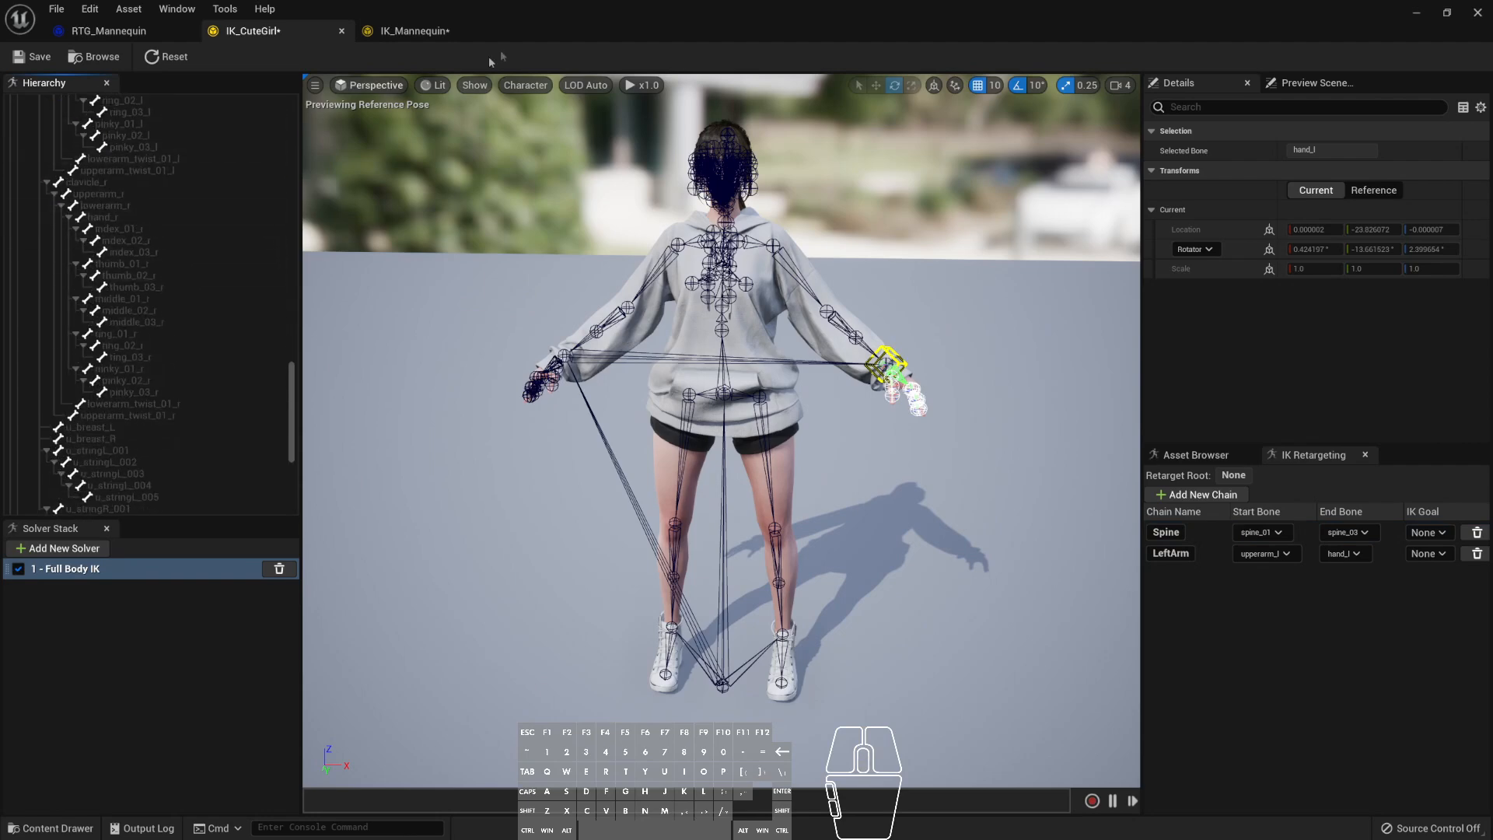
left_click(408, 31)
scroll(259, 447, "down", 15)
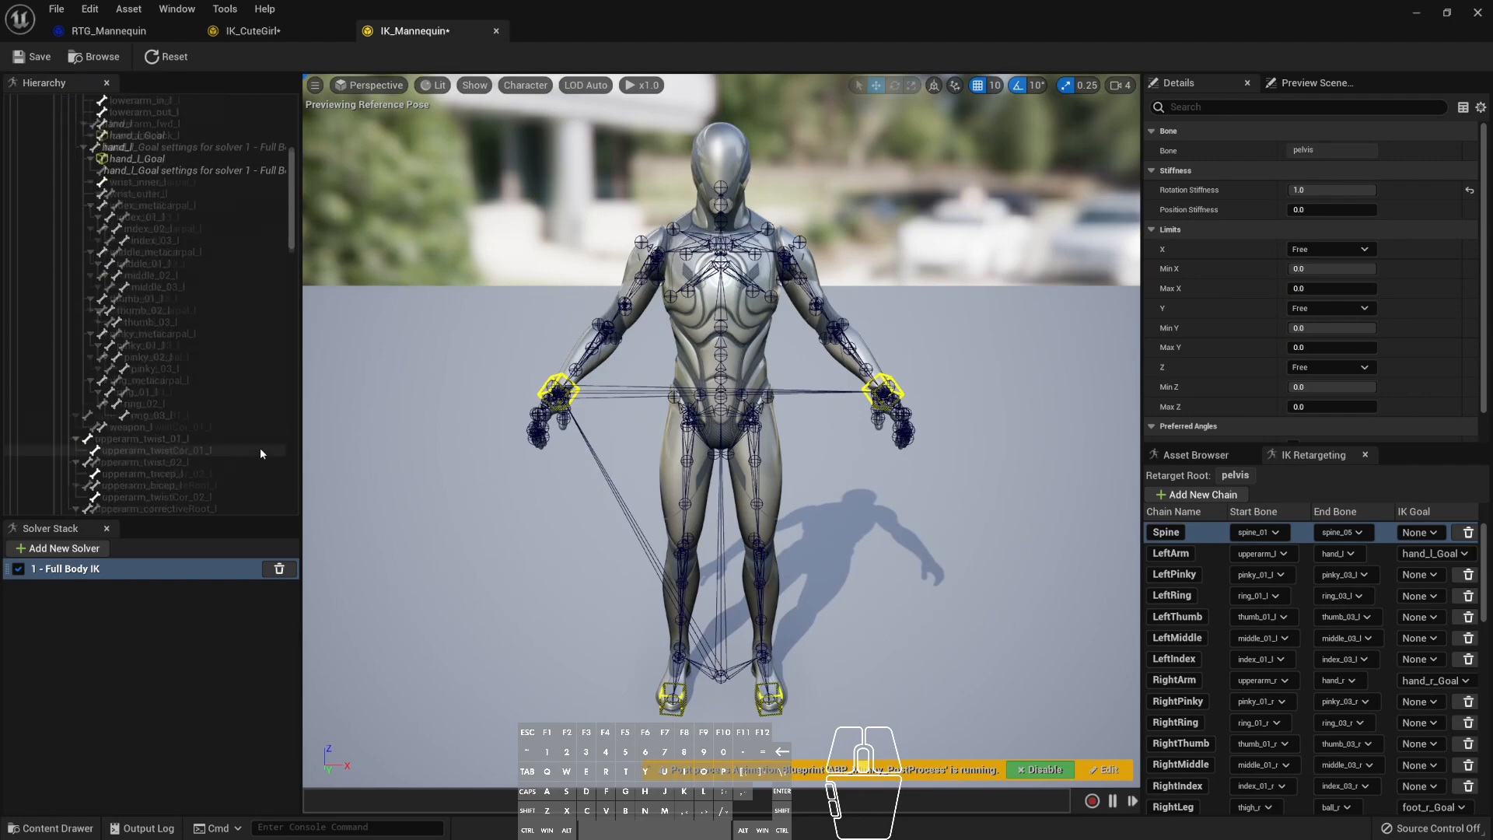
scroll(138, 340, "down", 15)
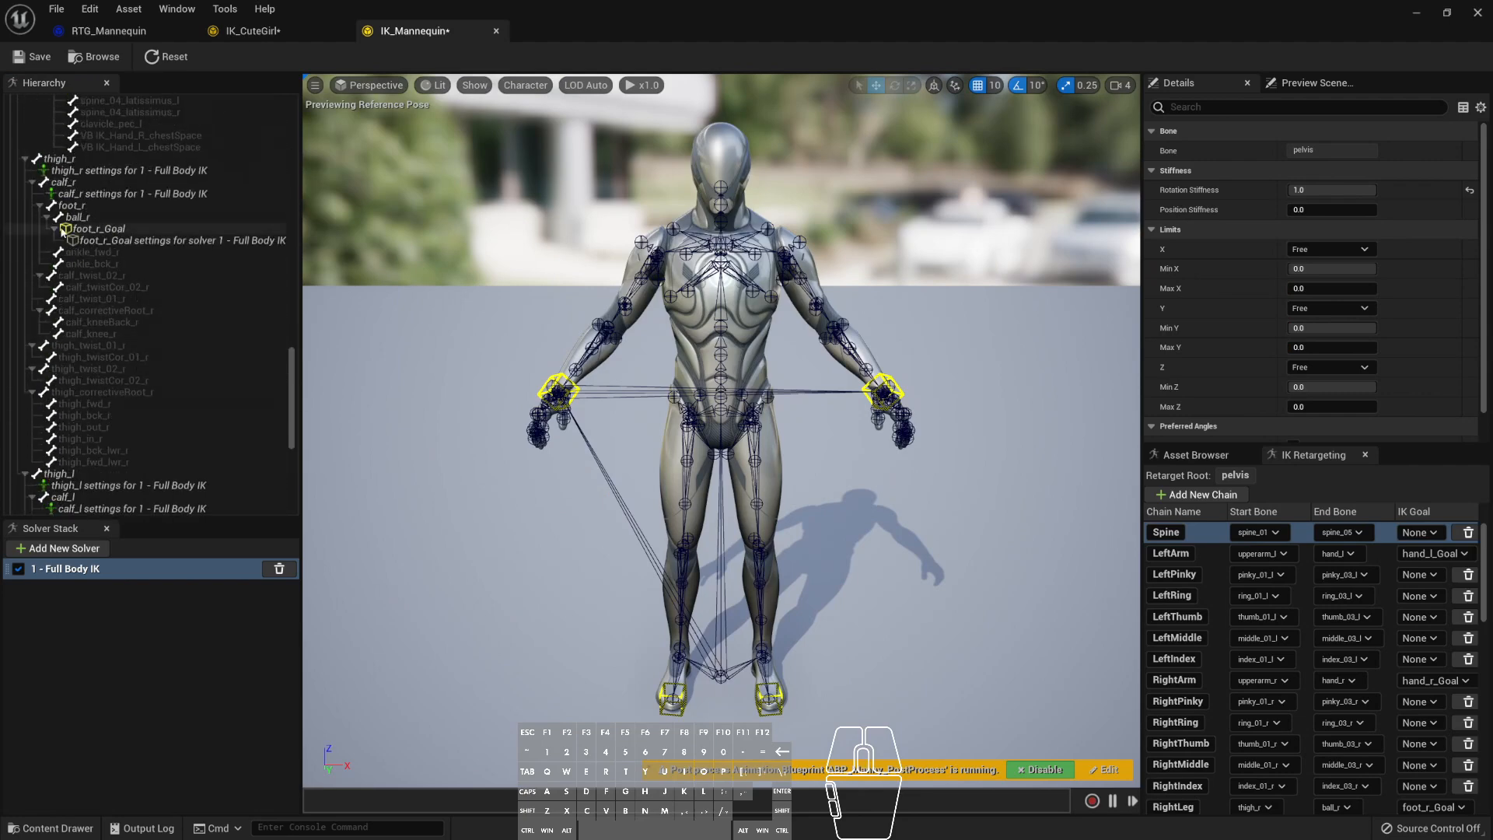
scroll(151, 229, "down", 5)
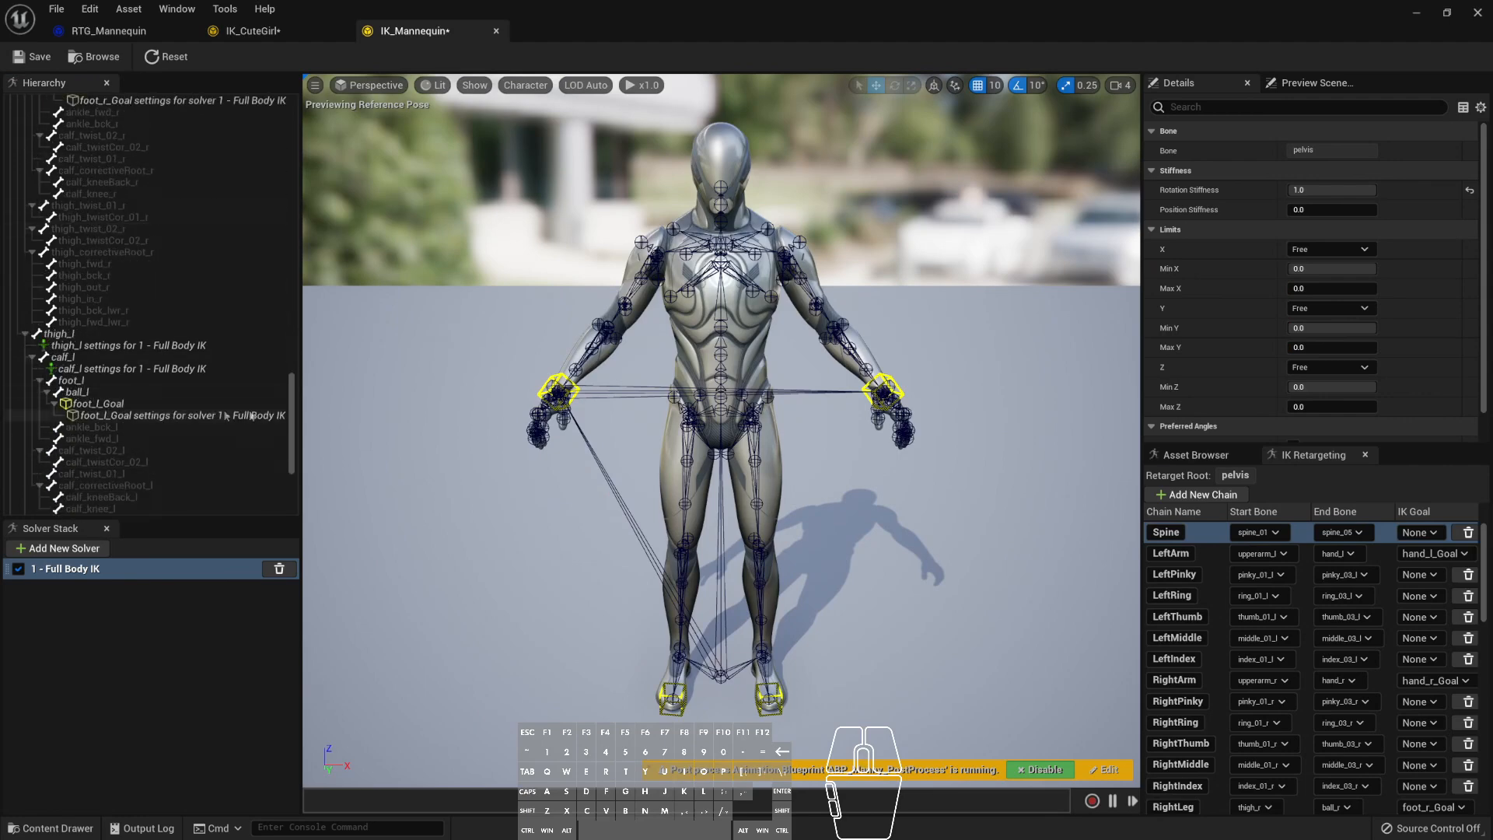
scroll(151, 400, "down", 5)
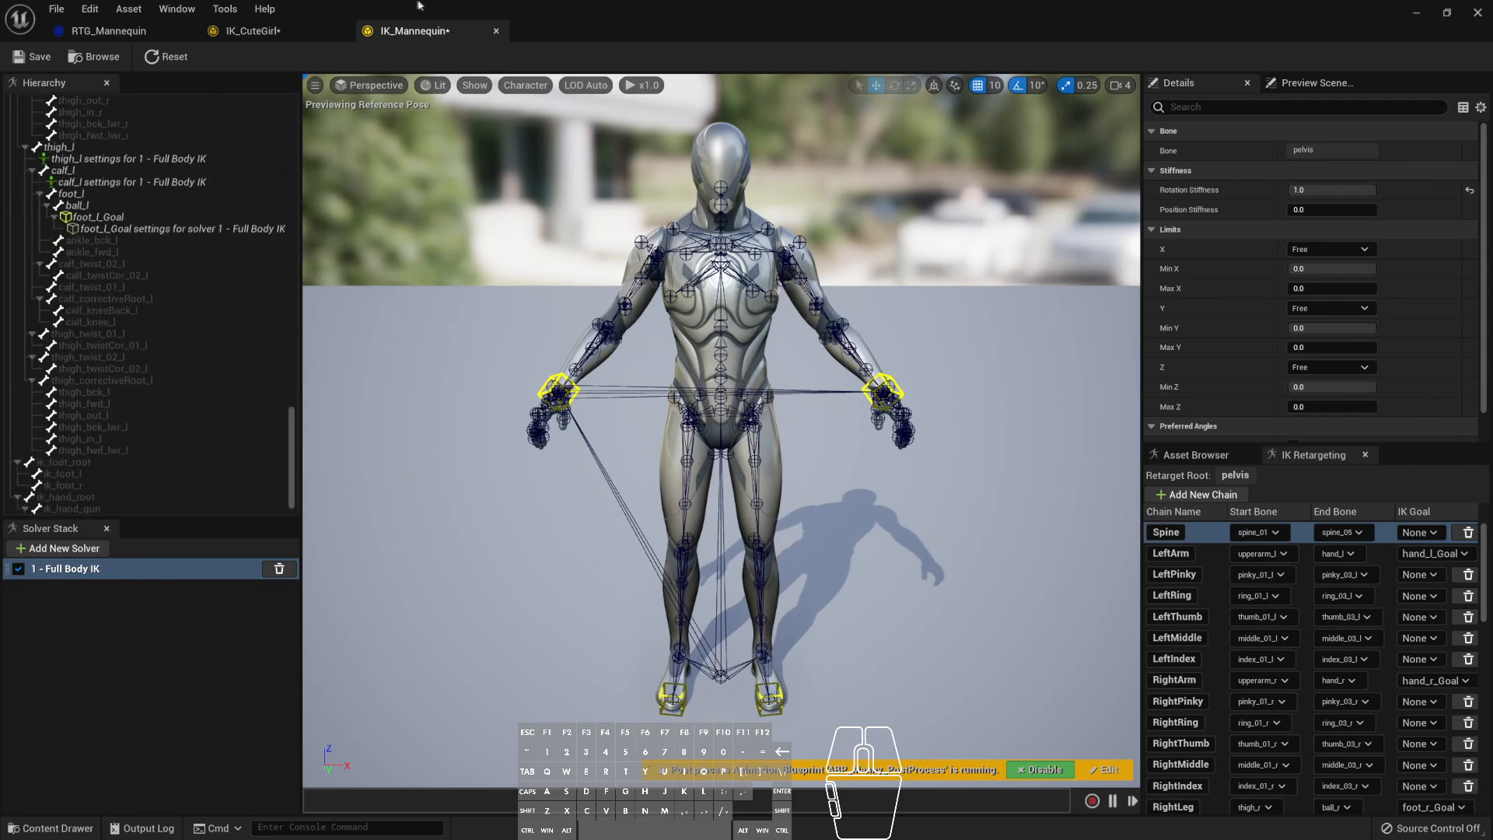
- Create a new IK goal on IK_CuteGirl's hand_r bone, connected to the Full Body IK solver
left_click(301, 28)
scroll(120, 221, "up", 1)
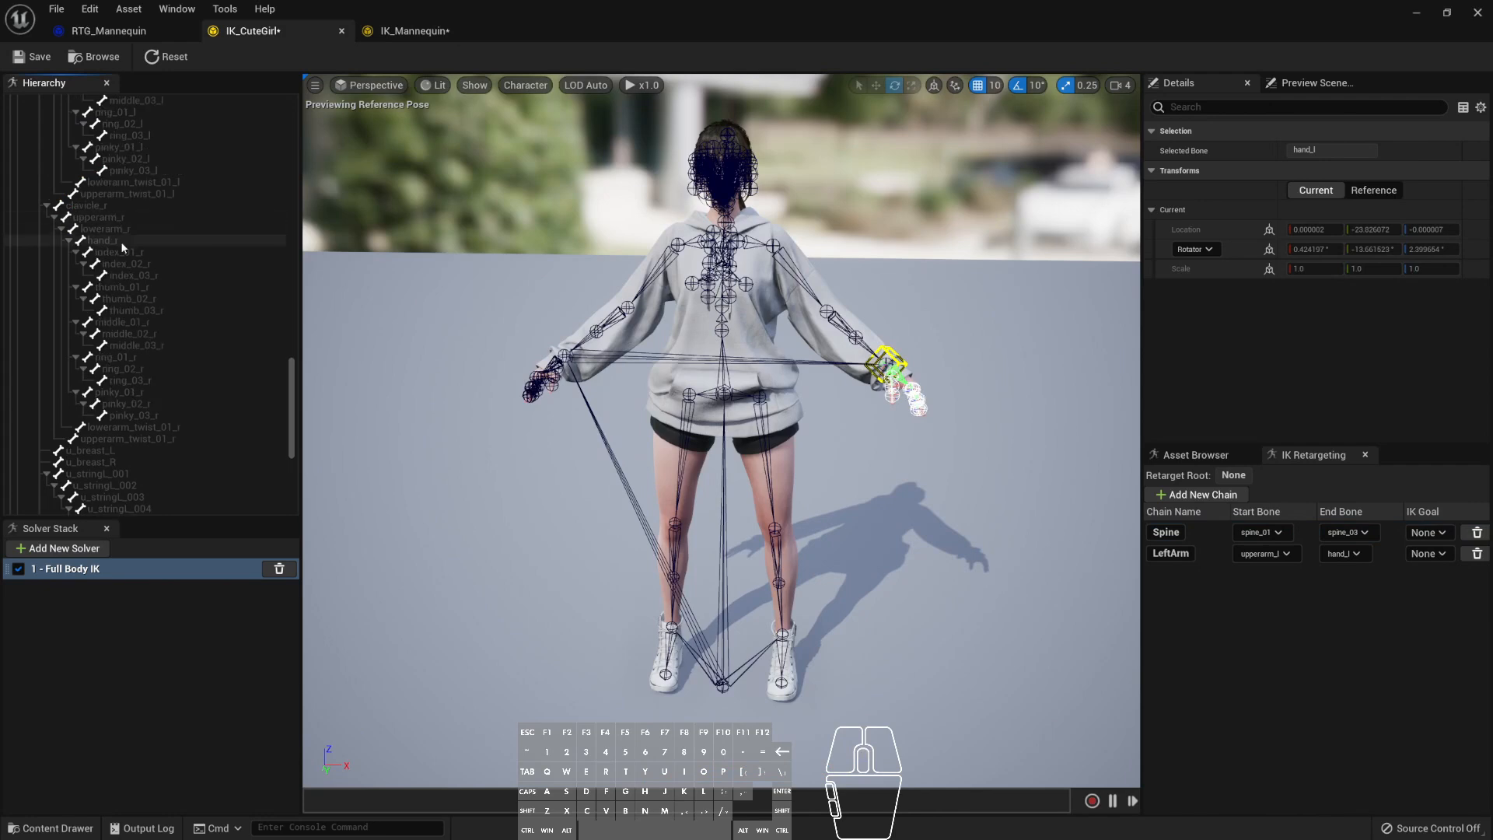
left_click(122, 242)
right_click(122, 242)
left_click(193, 269)
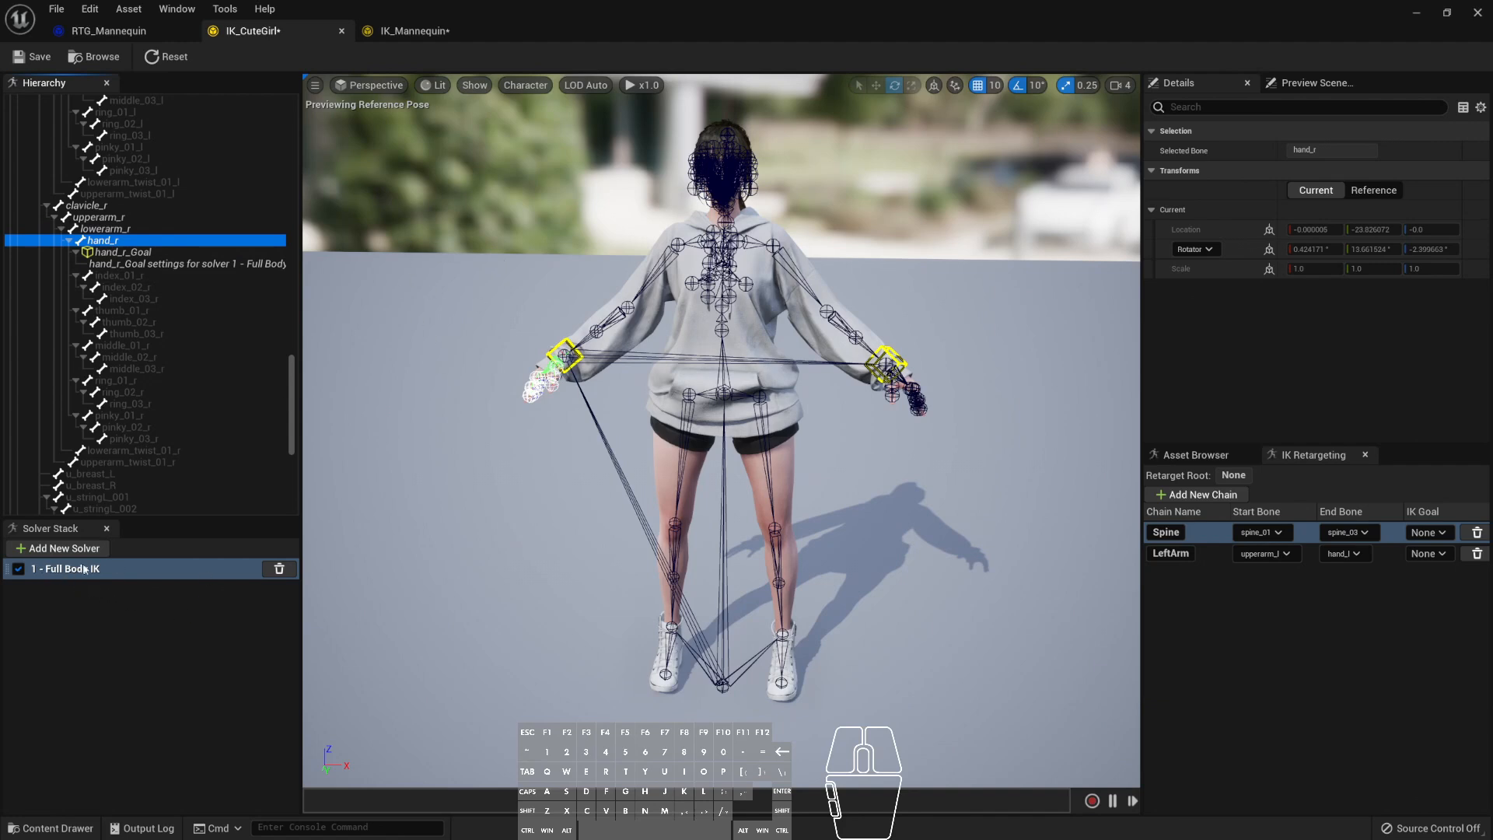
- Create new IK goals on the foot_l and foot_r bones of IK_CuteGirl, connected to the Full Body IK solver
scroll(187, 193, "down", 10)
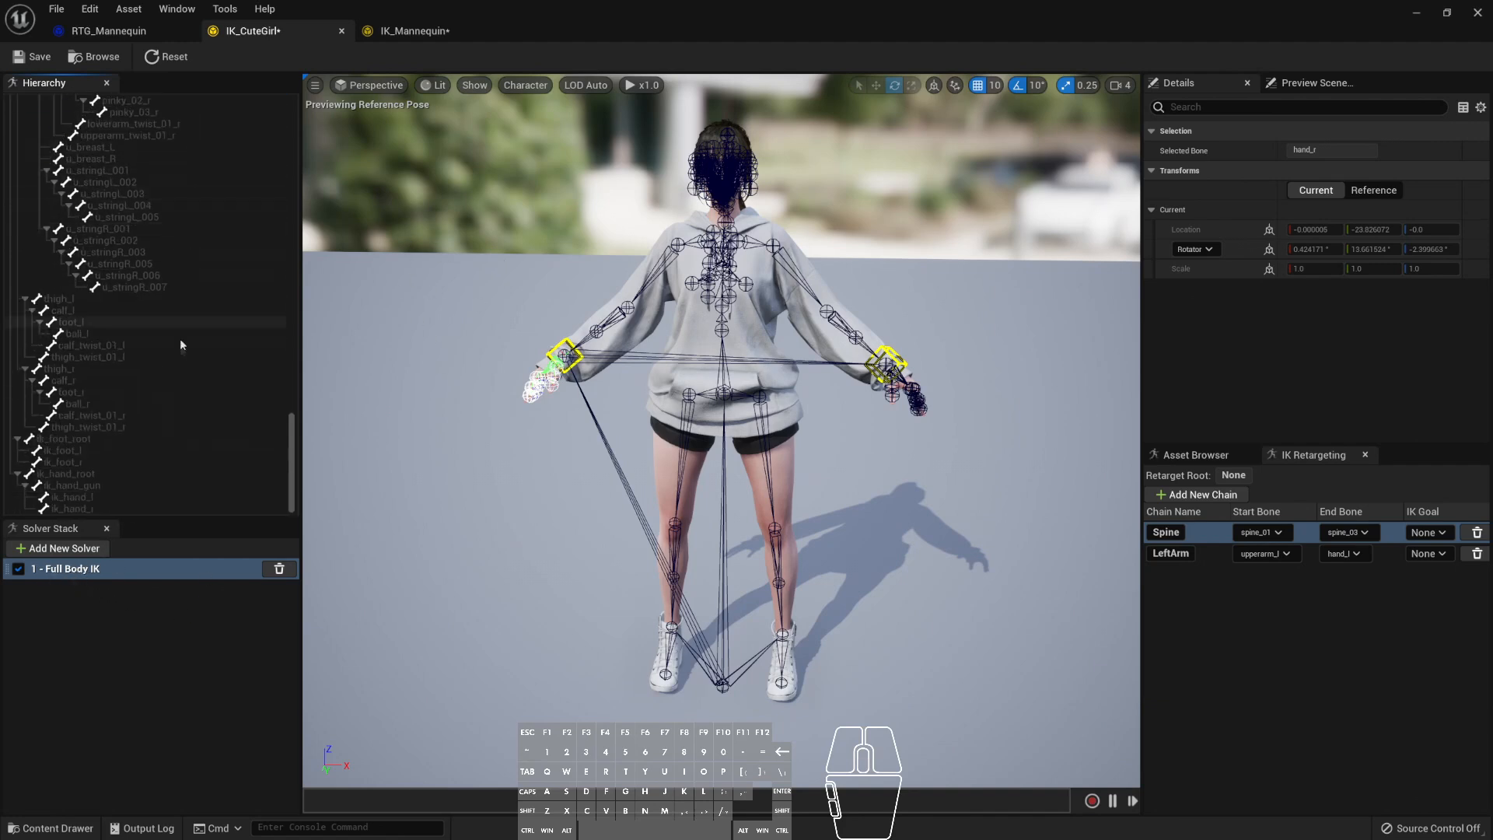
left_click(127, 323)
right_click(127, 324)
left_click(163, 345)
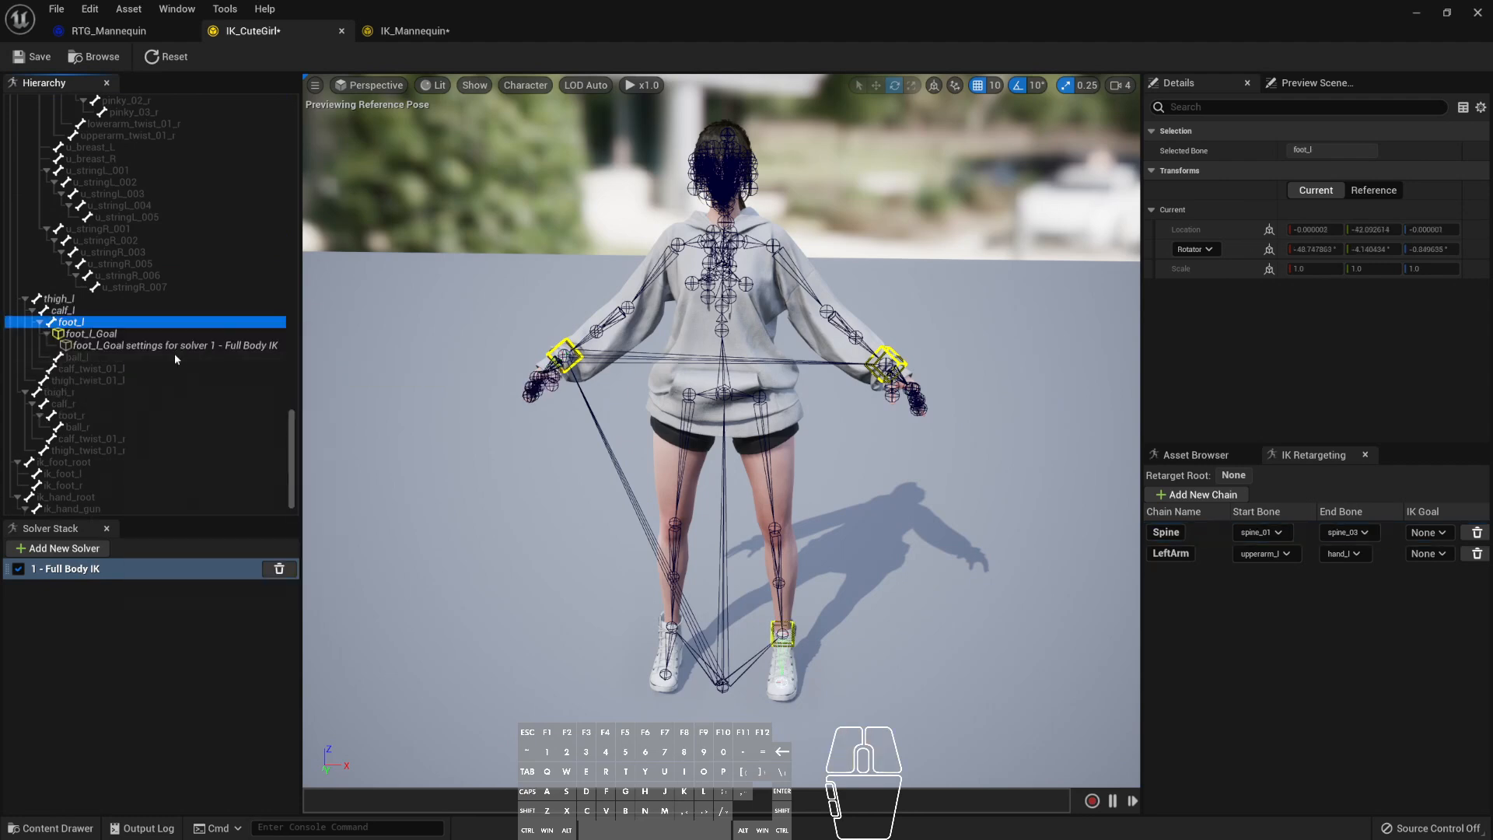
left_click(117, 392)
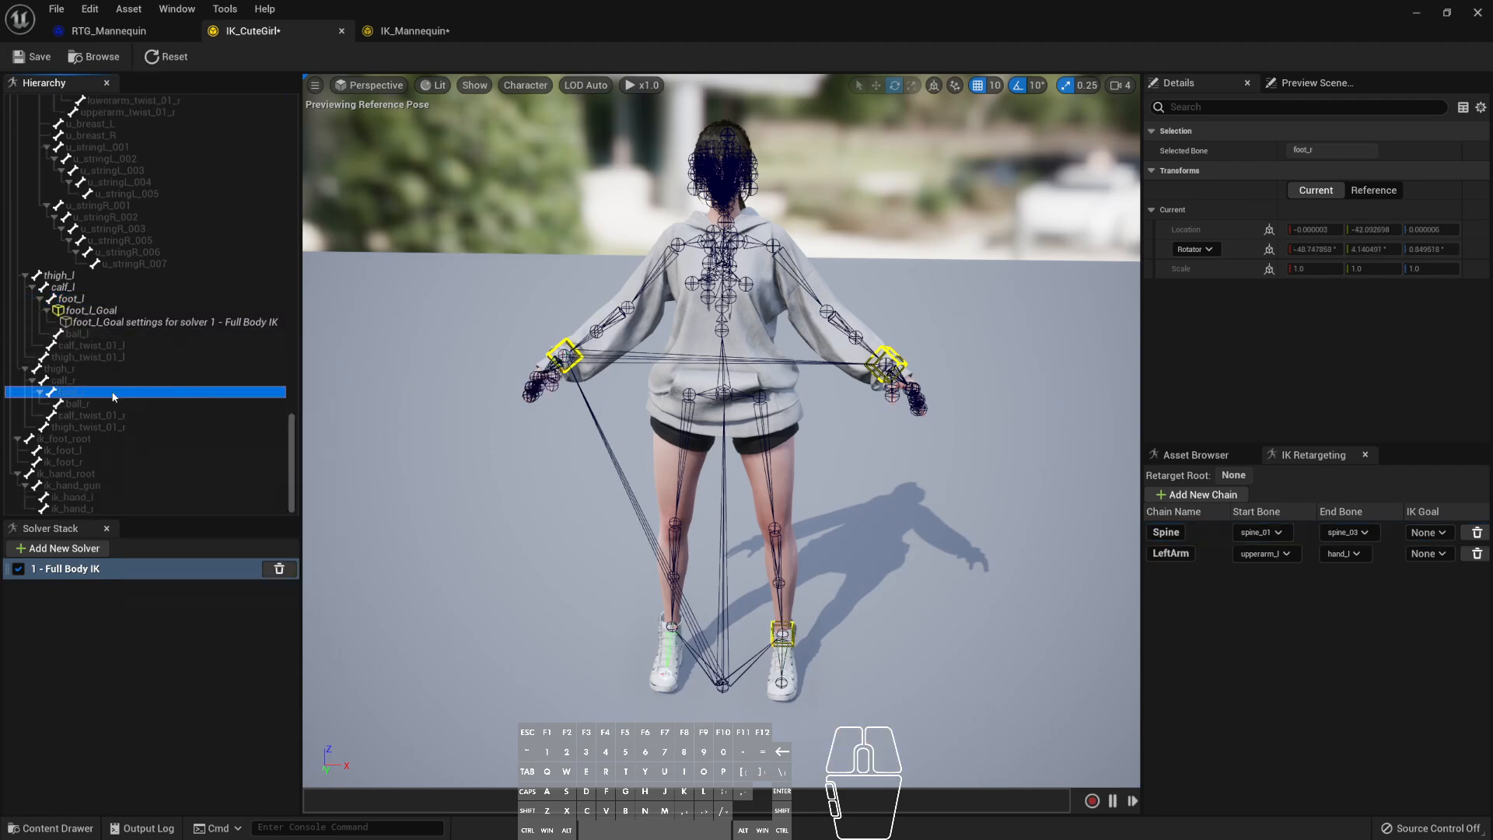
right_click(115, 393)
left_click(159, 425)
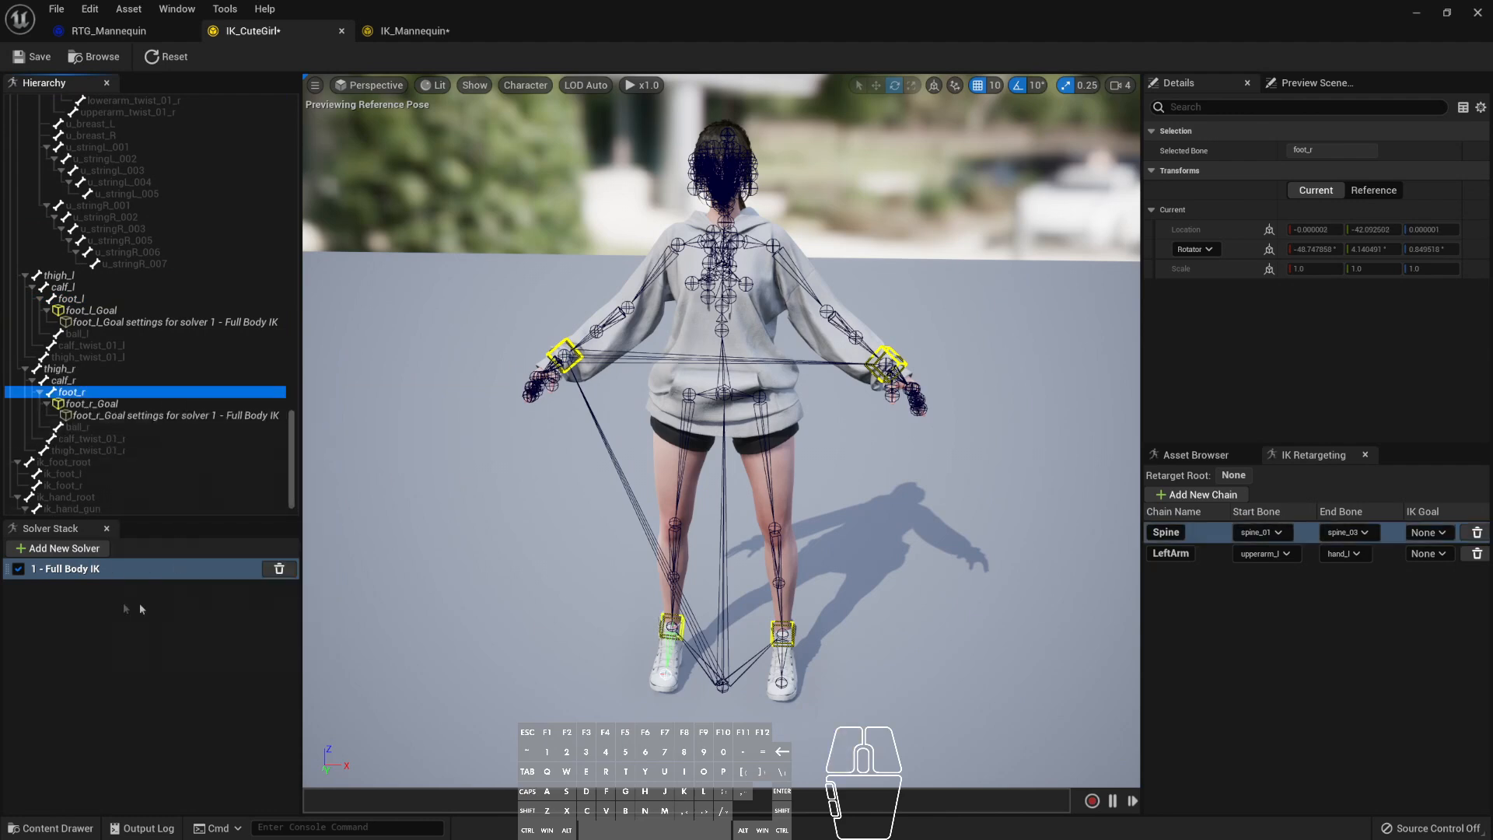
left_click(160, 580)
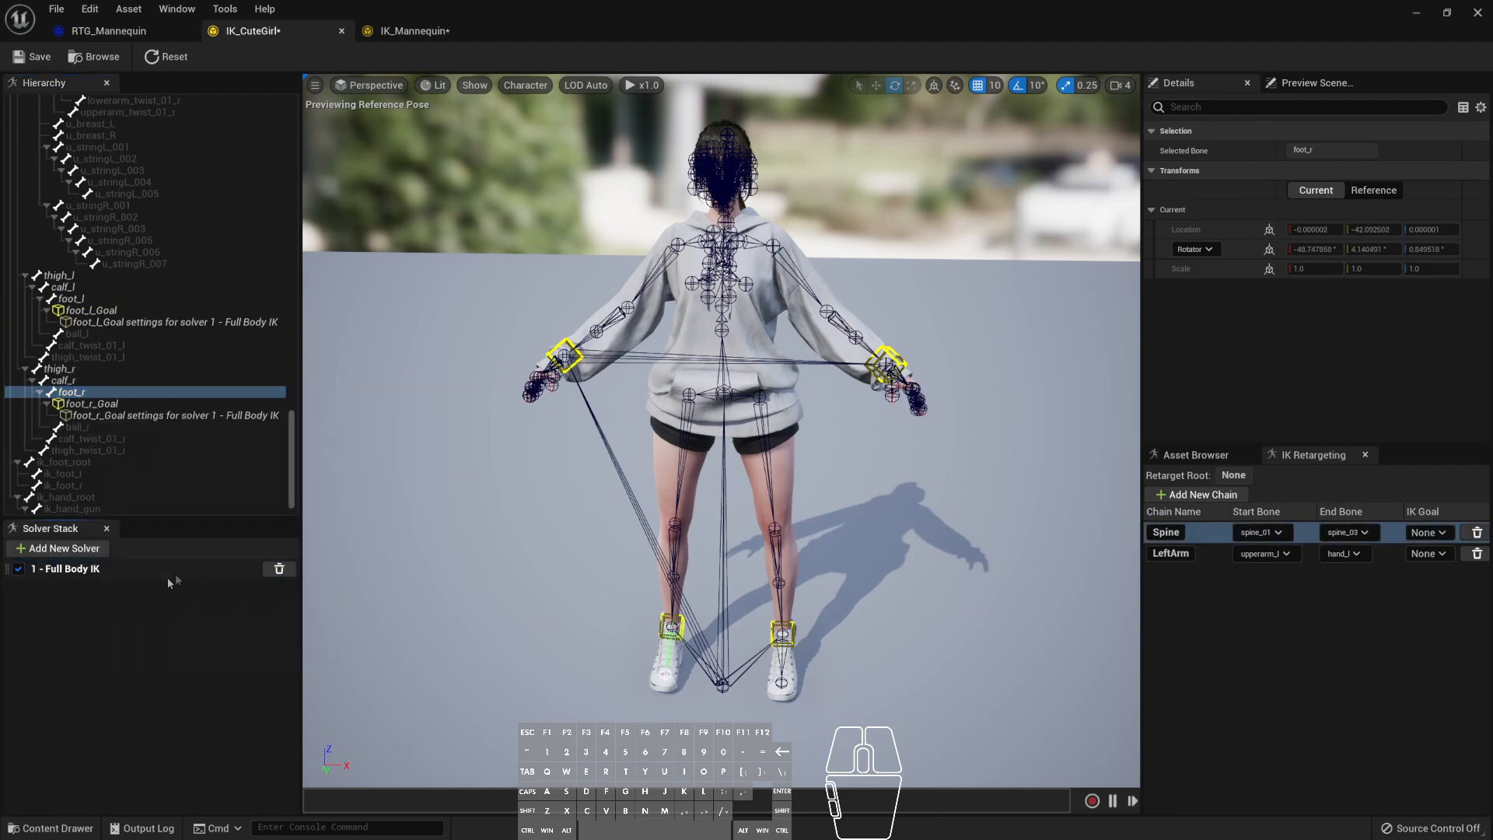
scroll(232, 301, "up", 15)
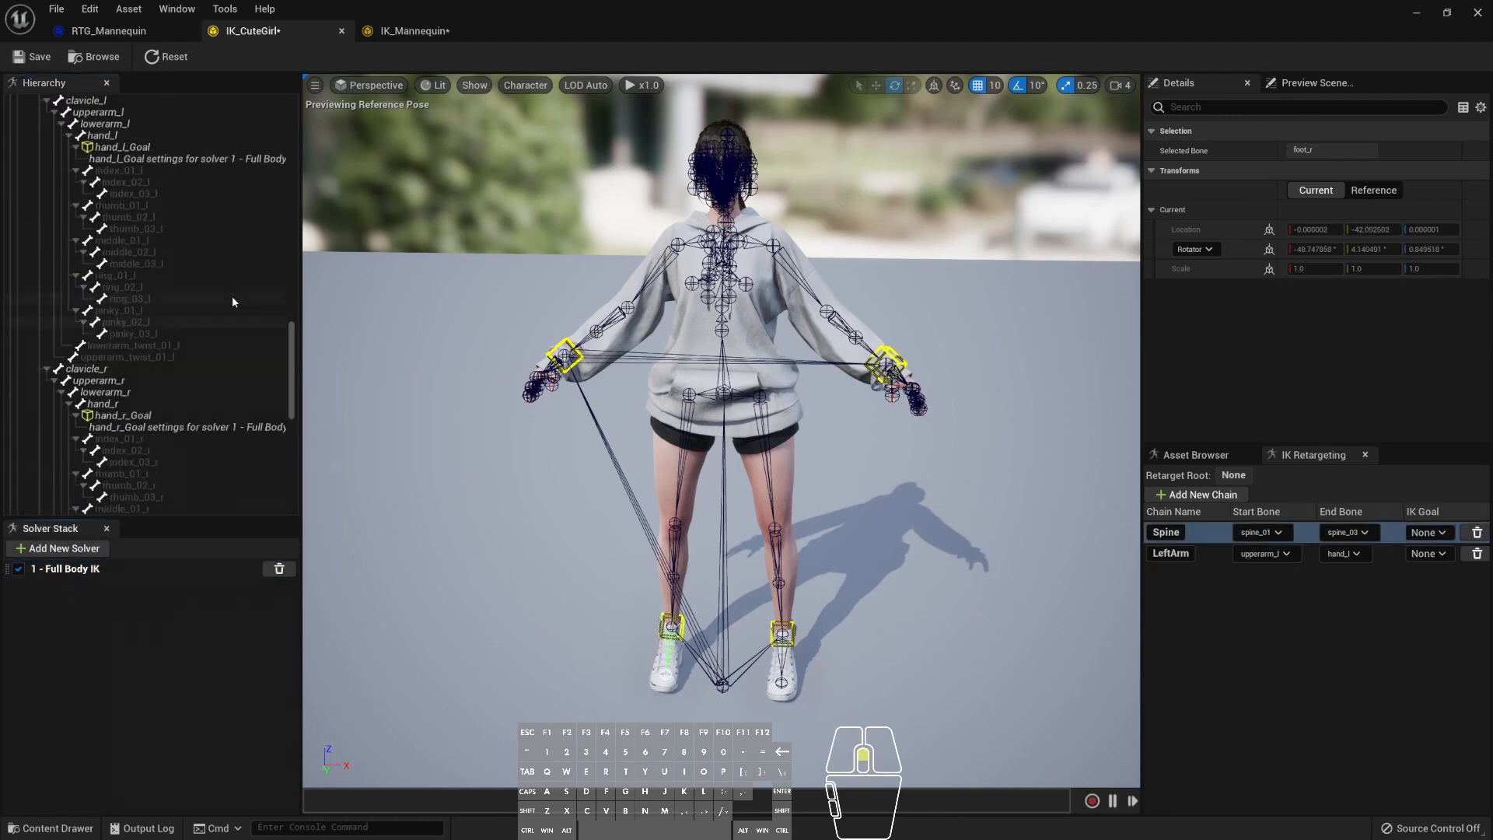
- Set the LeftArm chain's IK goal on IK_CuteGirl to hand_l_Goal
scroll(232, 301, "up", 3)
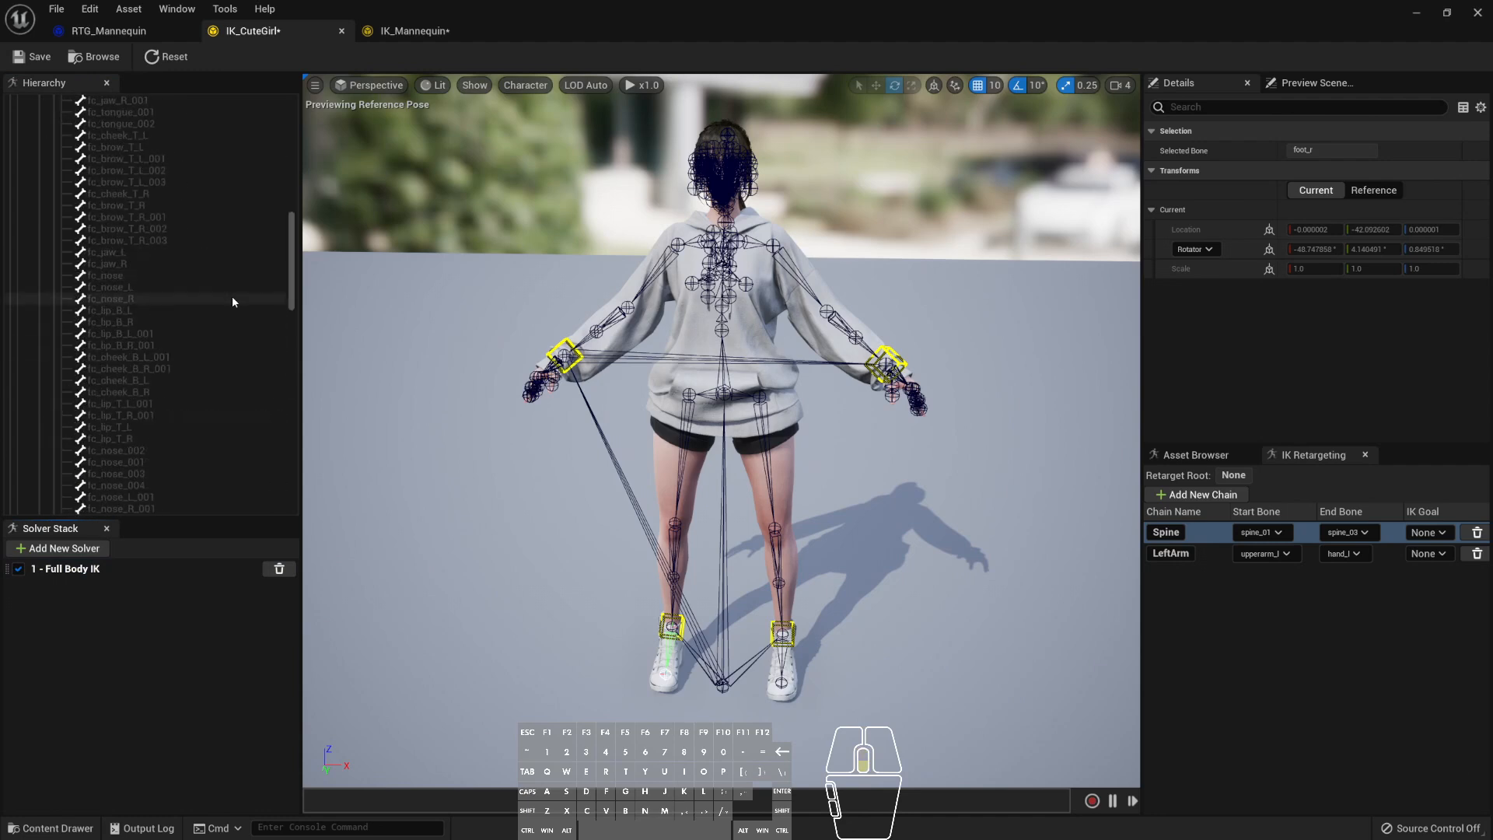
scroll(231, 302, "down", 3)
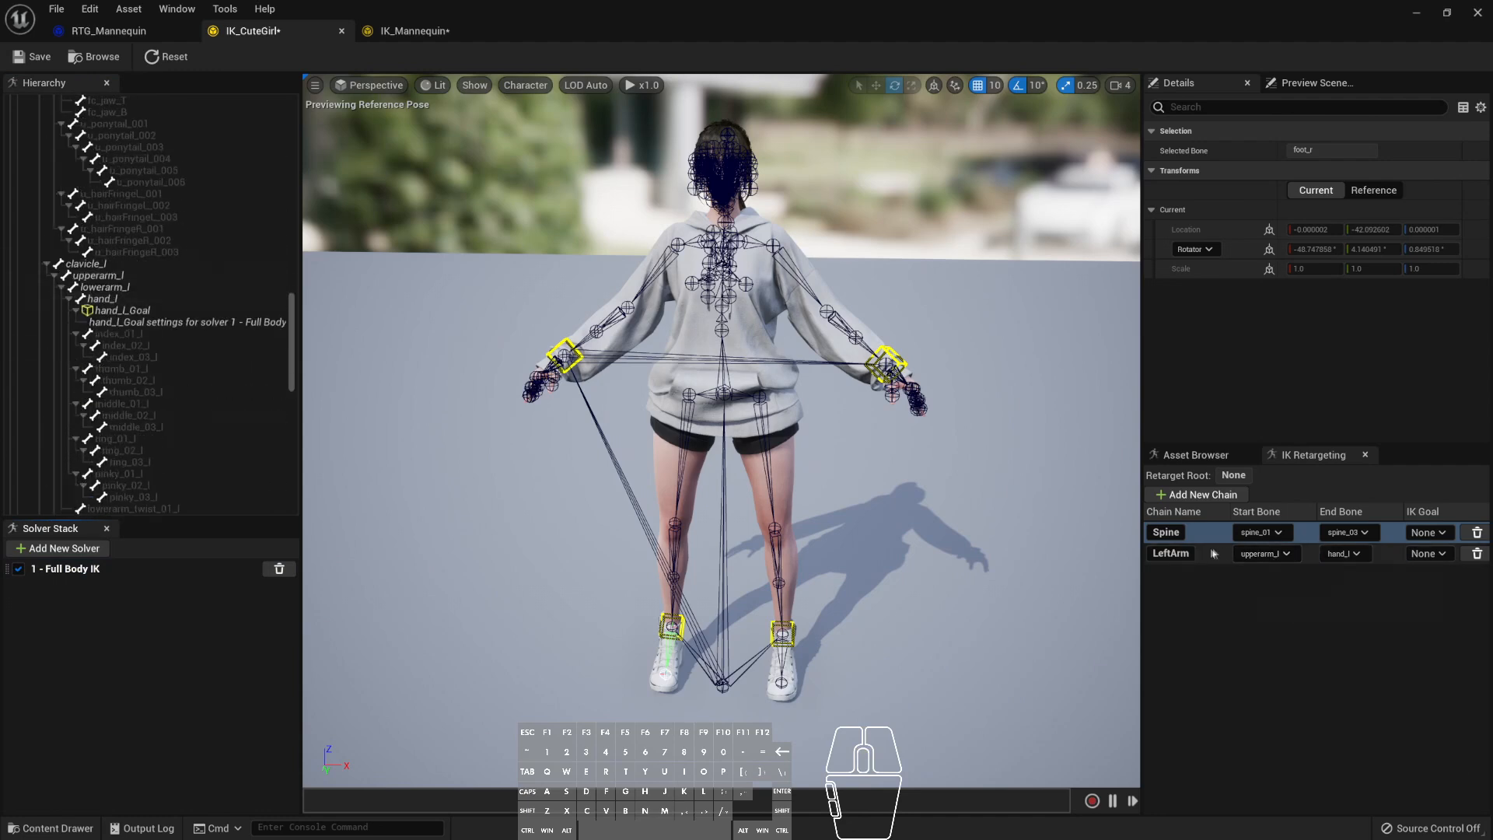
left_click(1443, 557)
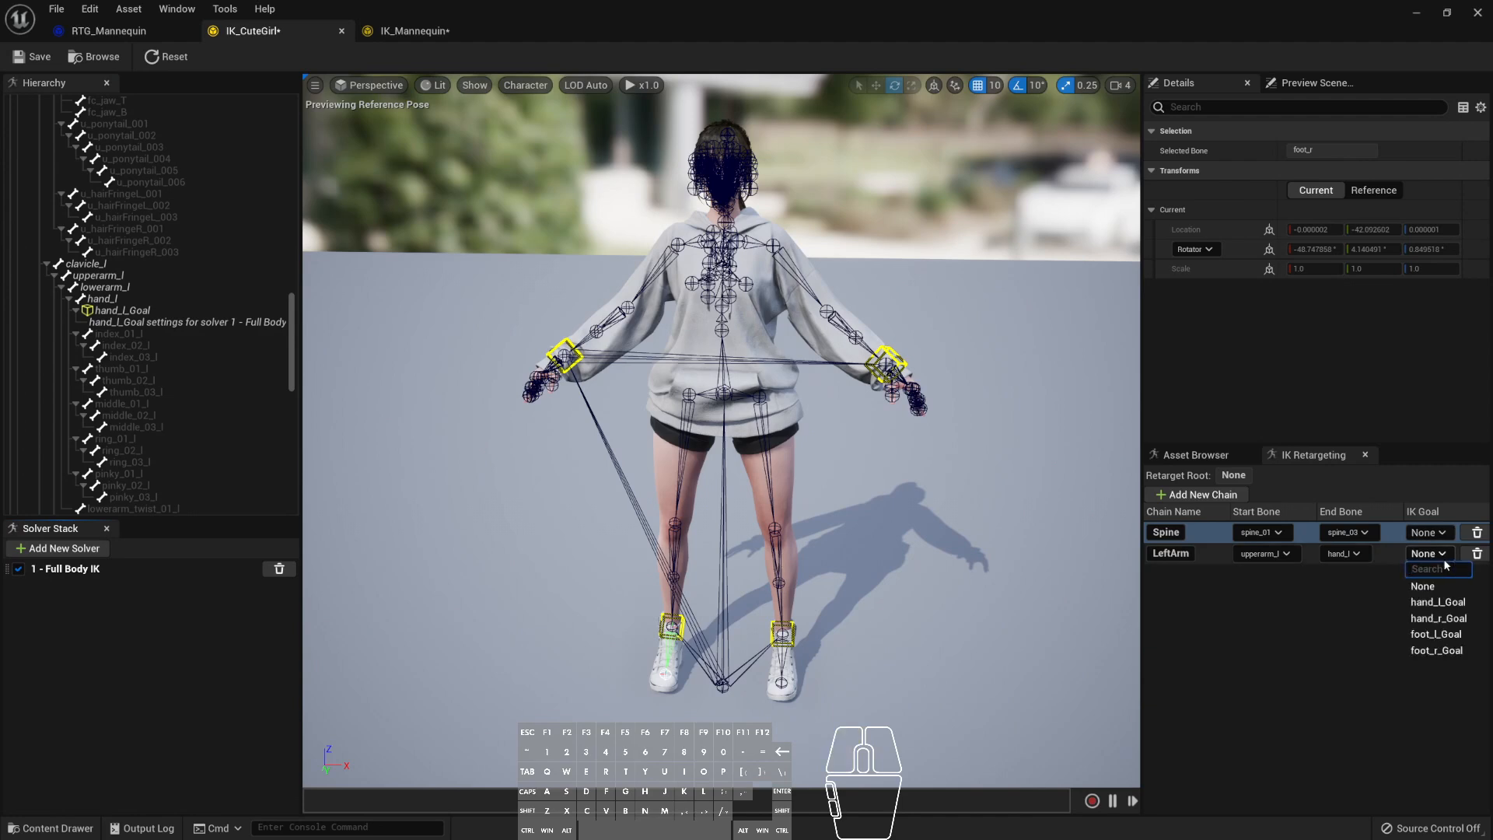
left_click(1441, 615)
left_click(1444, 557)
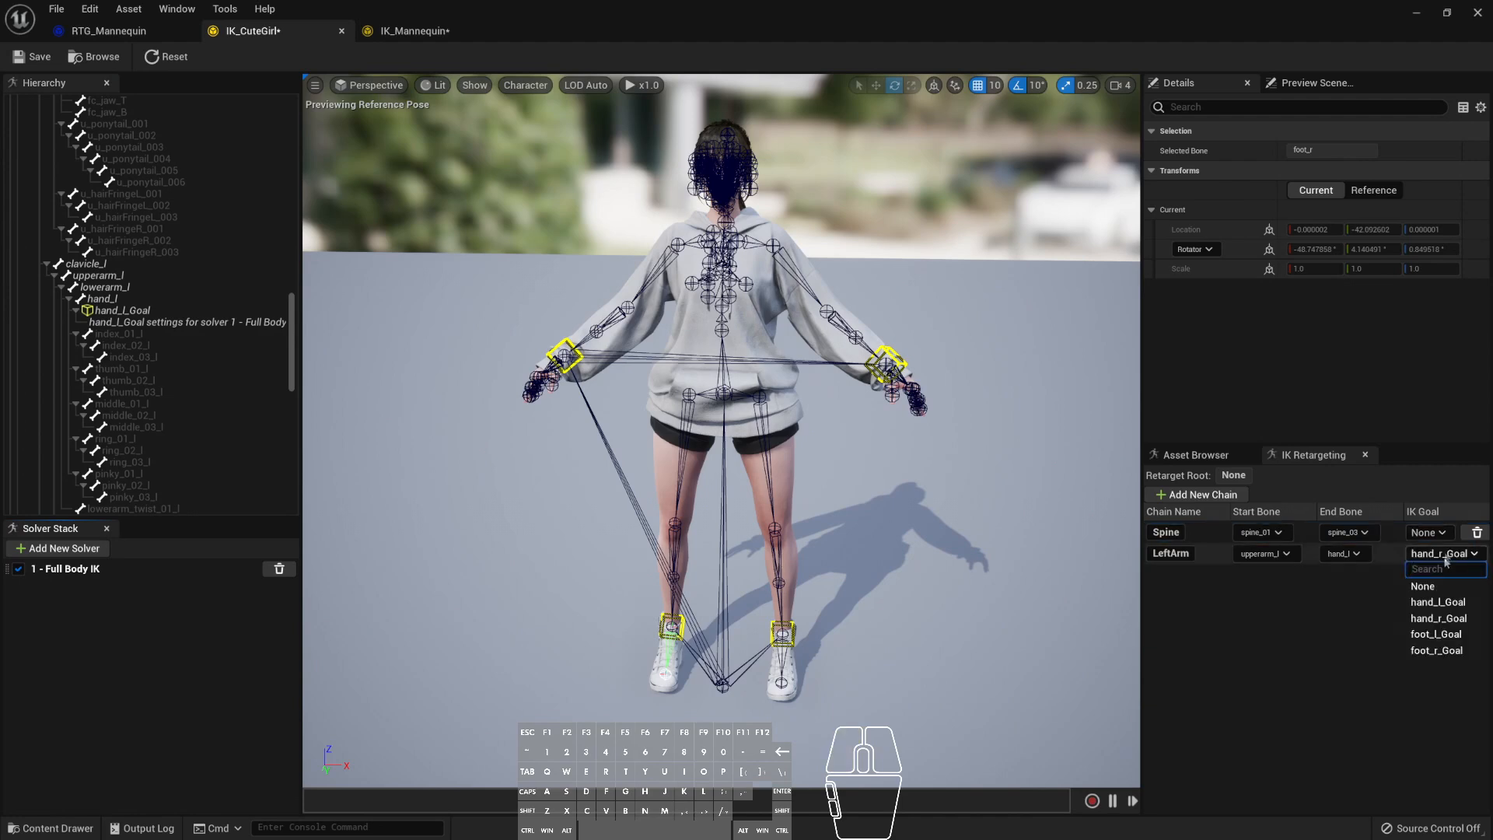
left_click(1445, 604)
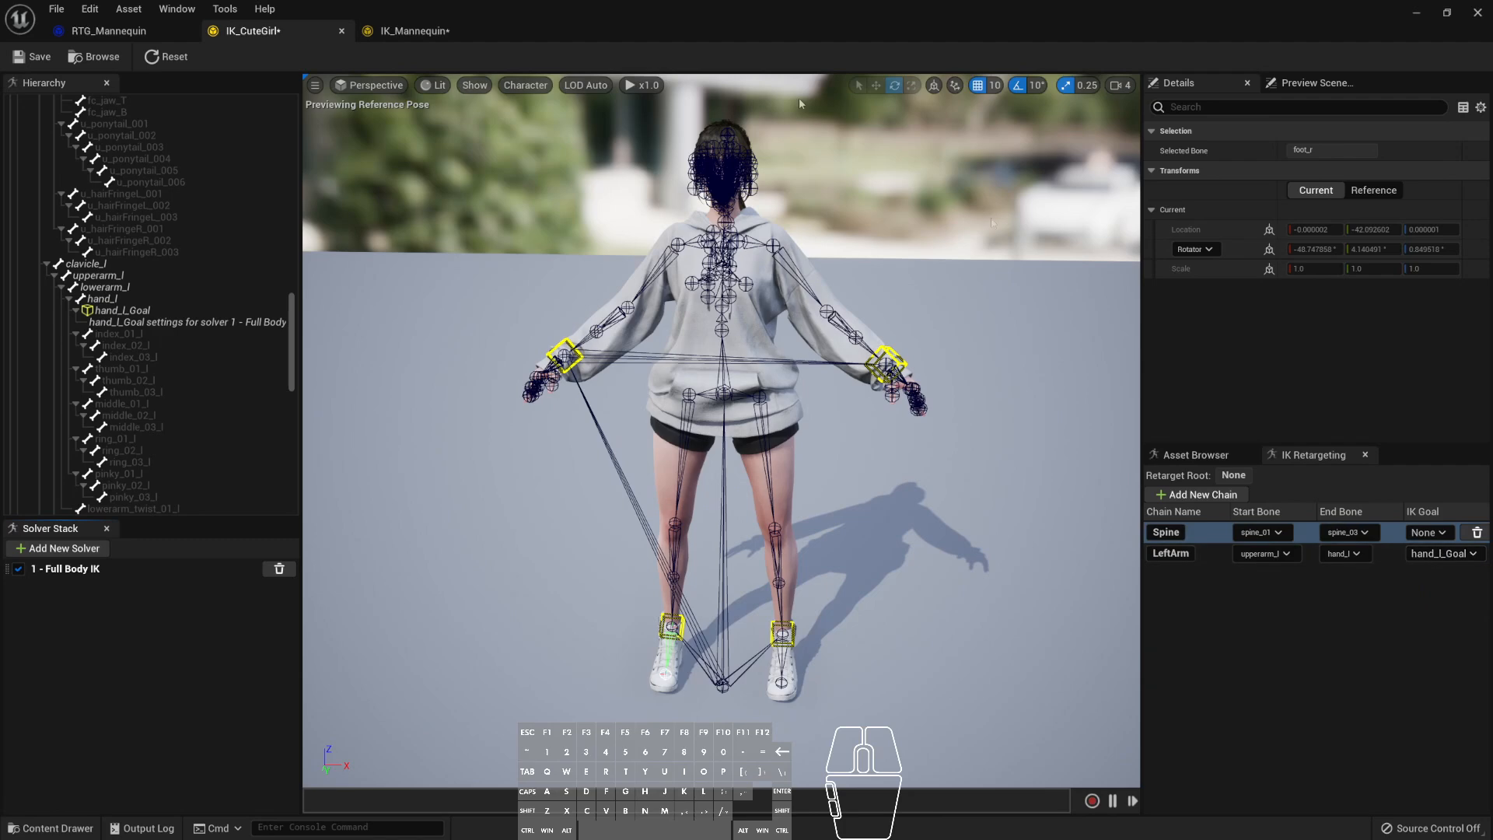
- Highlight IK_Mannequin's finger and right arm retarget chains one by one to see which bones each covers
left_click(438, 35)
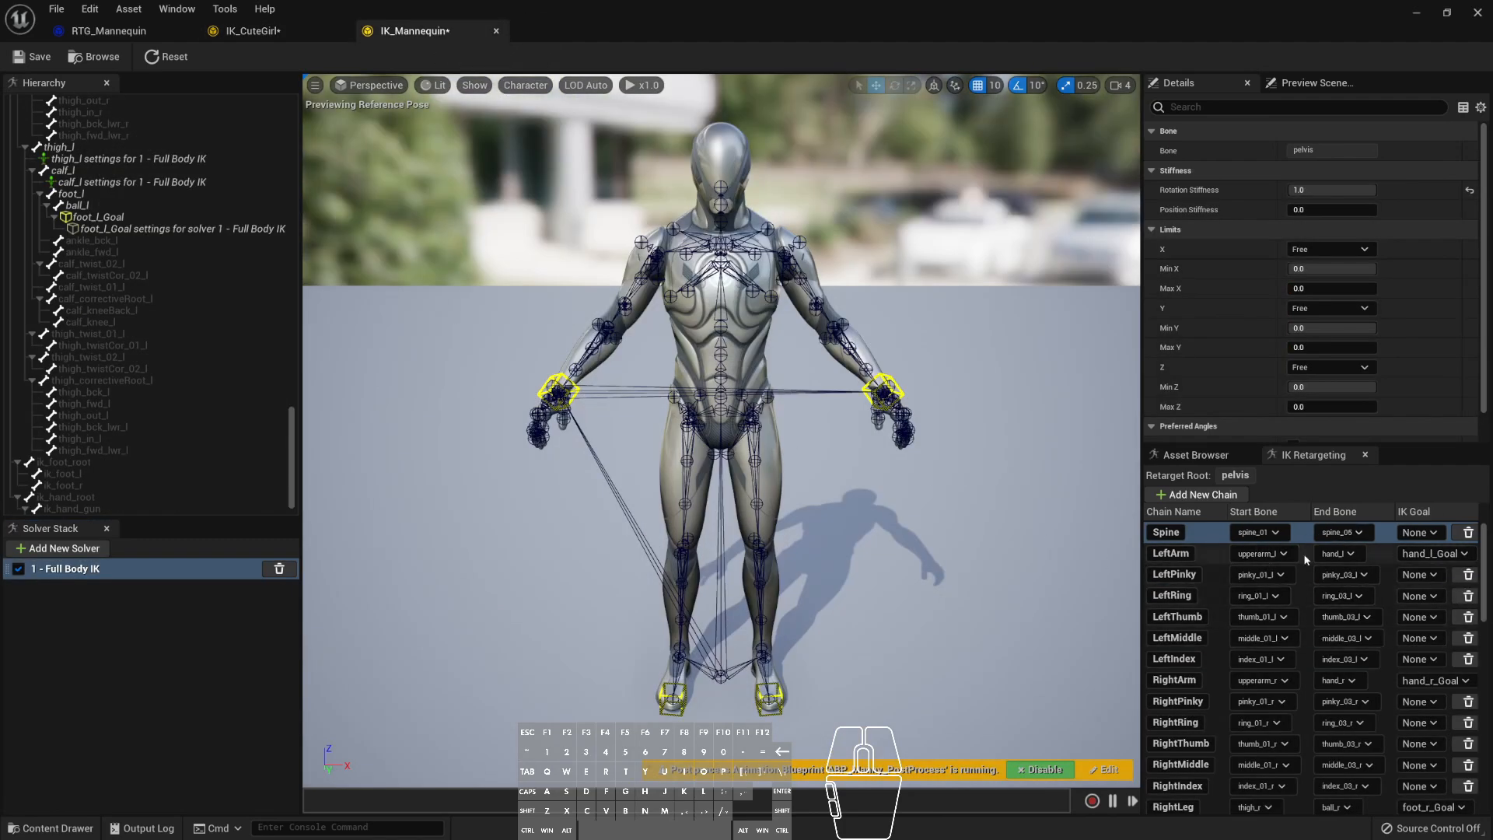
left_click(1224, 577)
left_click_drag(981, 458, 902, 460, "alt")
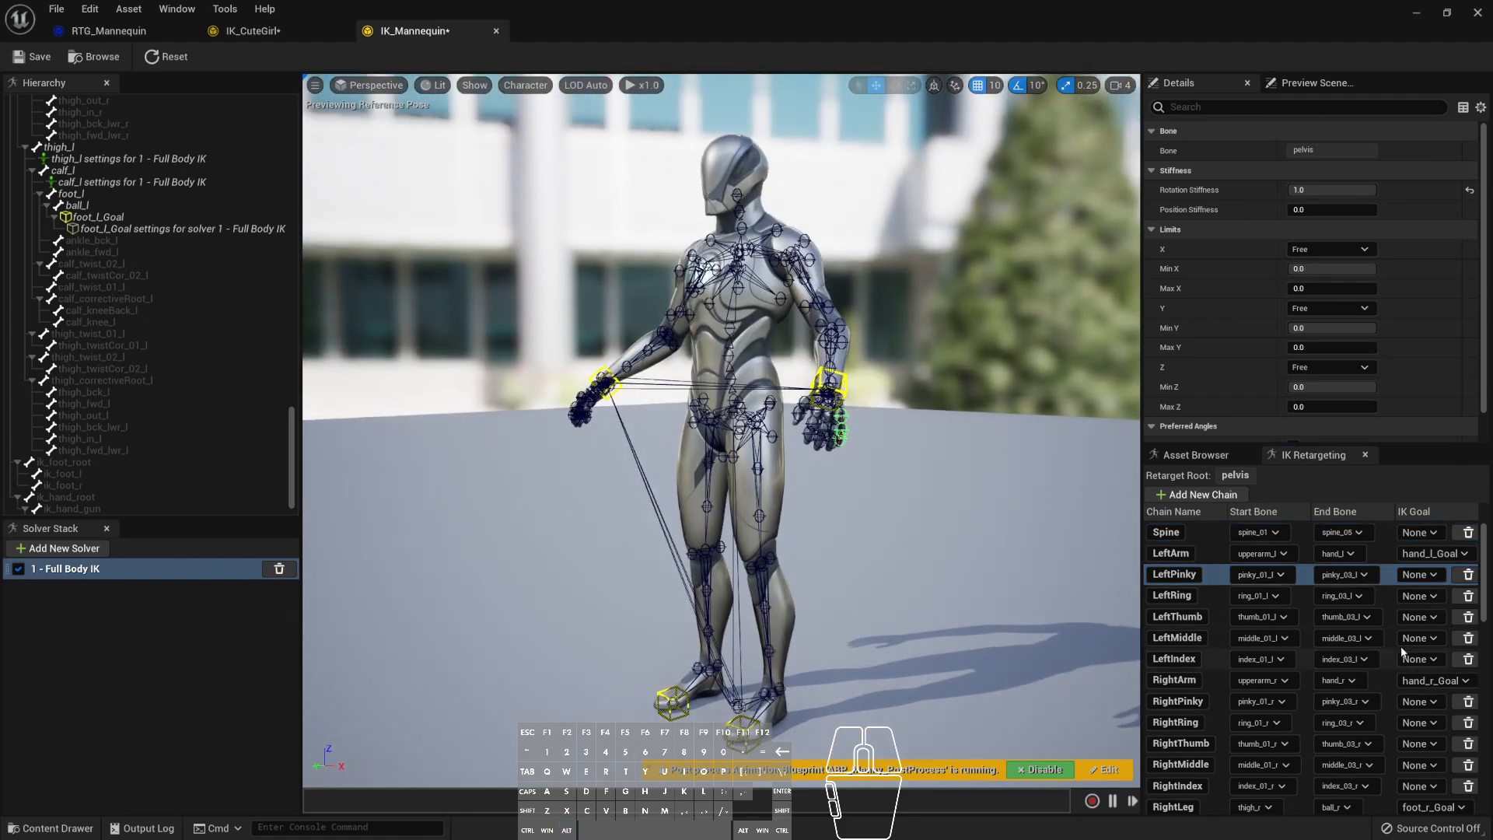
left_click(1215, 599)
left_click(1216, 618)
left_click(1216, 638)
left_click(1216, 658)
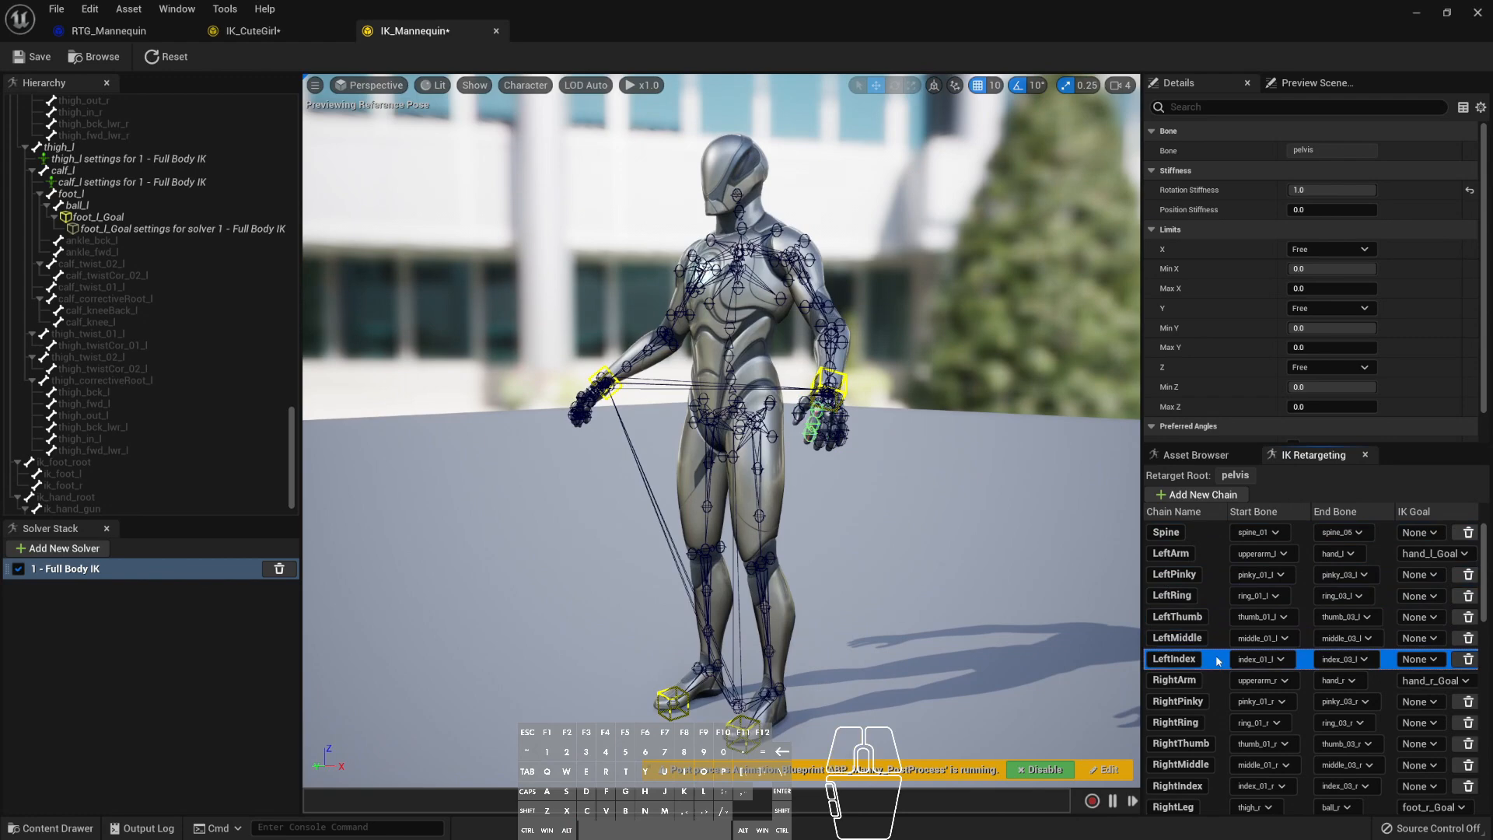
left_click(1216, 680)
left_click(1217, 700)
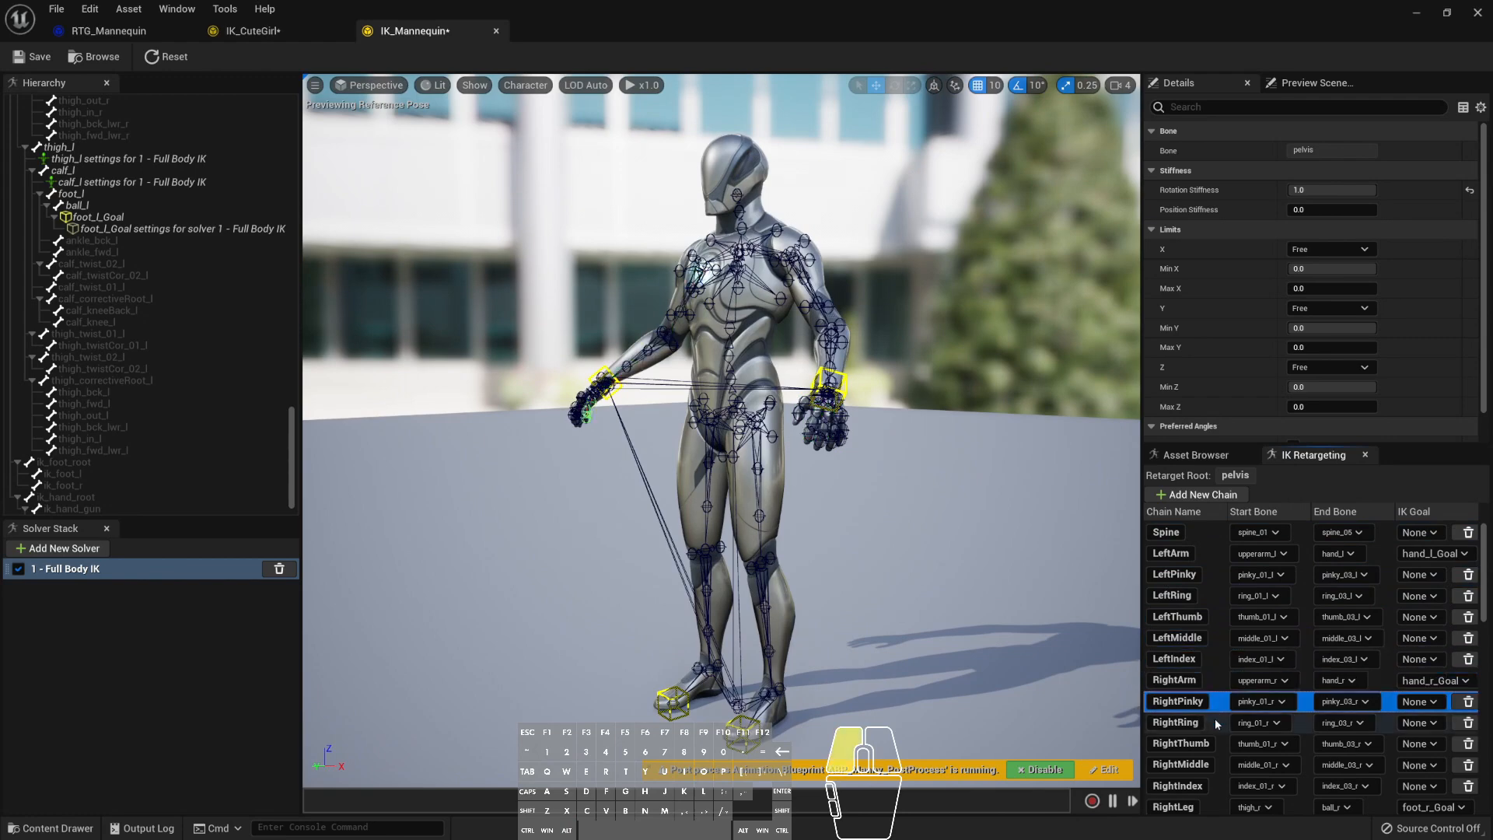
left_click(1216, 721)
left_click(1217, 743)
left_click(1217, 763)
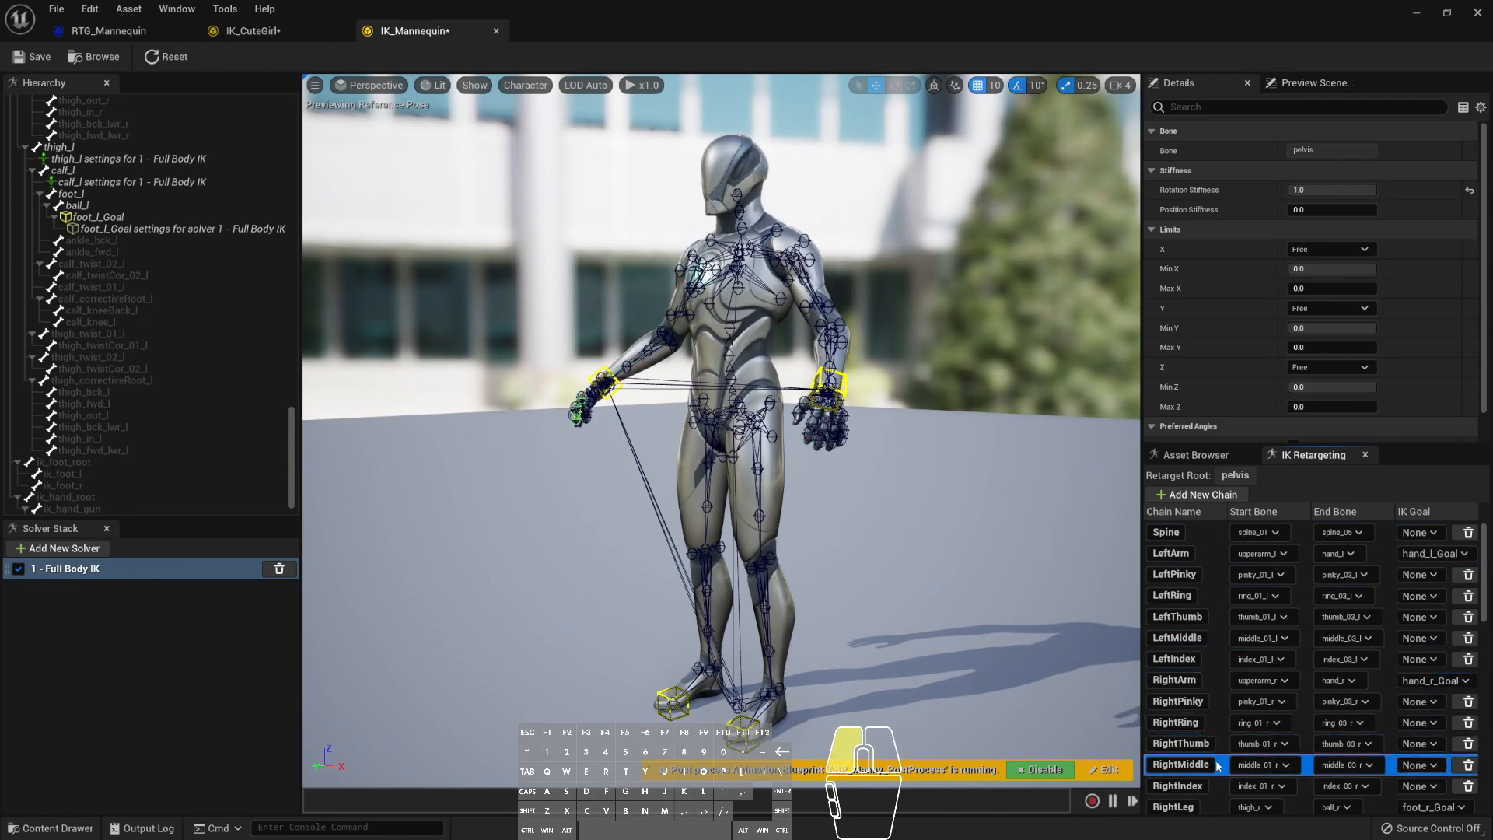
- Highlight the RightIndex, RightLeg and LeftLeg chains to check their bones and IK goals
scroll(1218, 700, "down", 4)
left_click(1217, 696)
left_click(1218, 713)
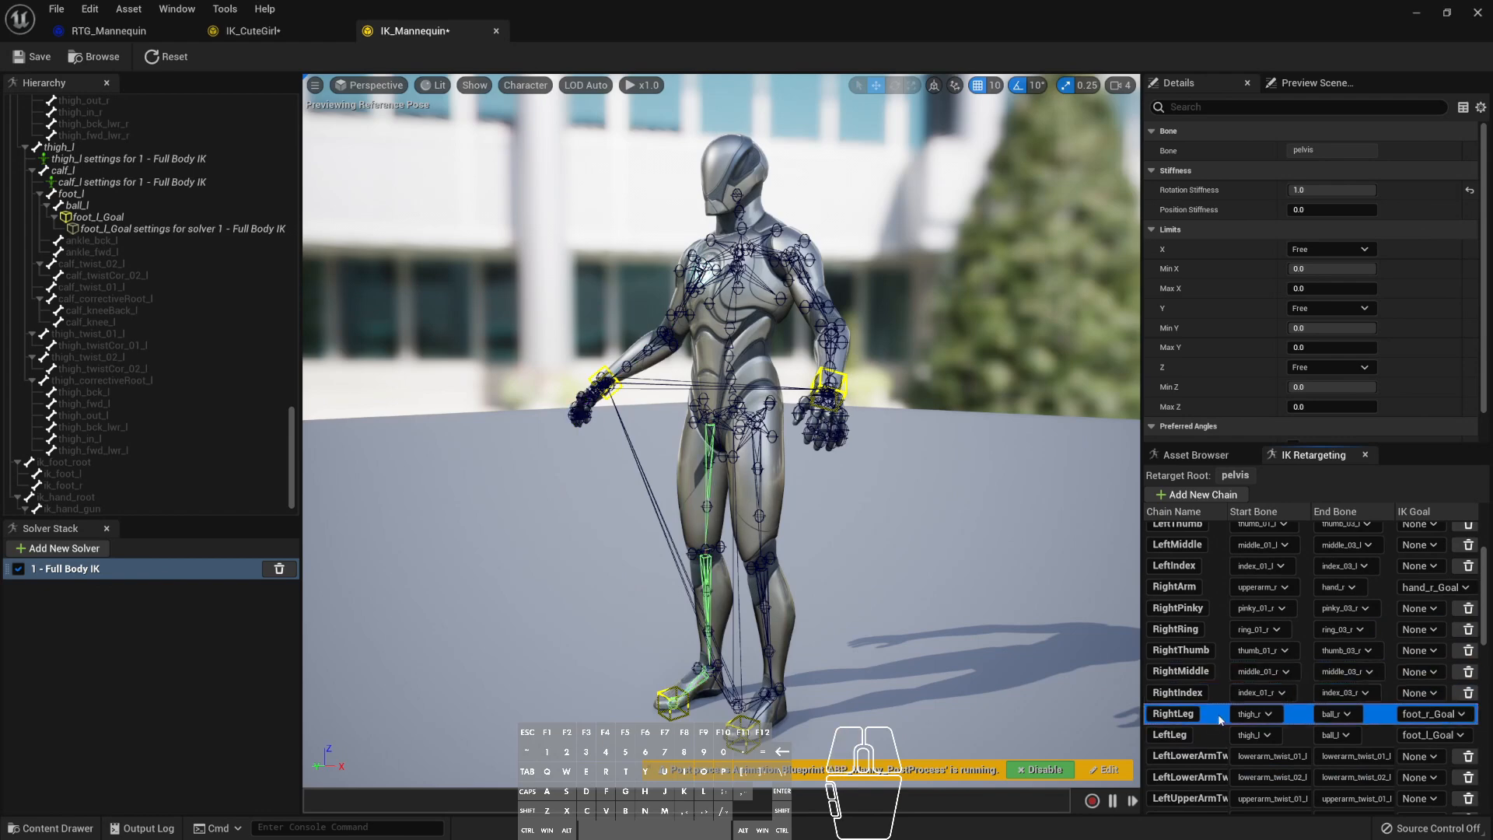
scroll(1217, 713, "down", 2)
left_click(1218, 689)
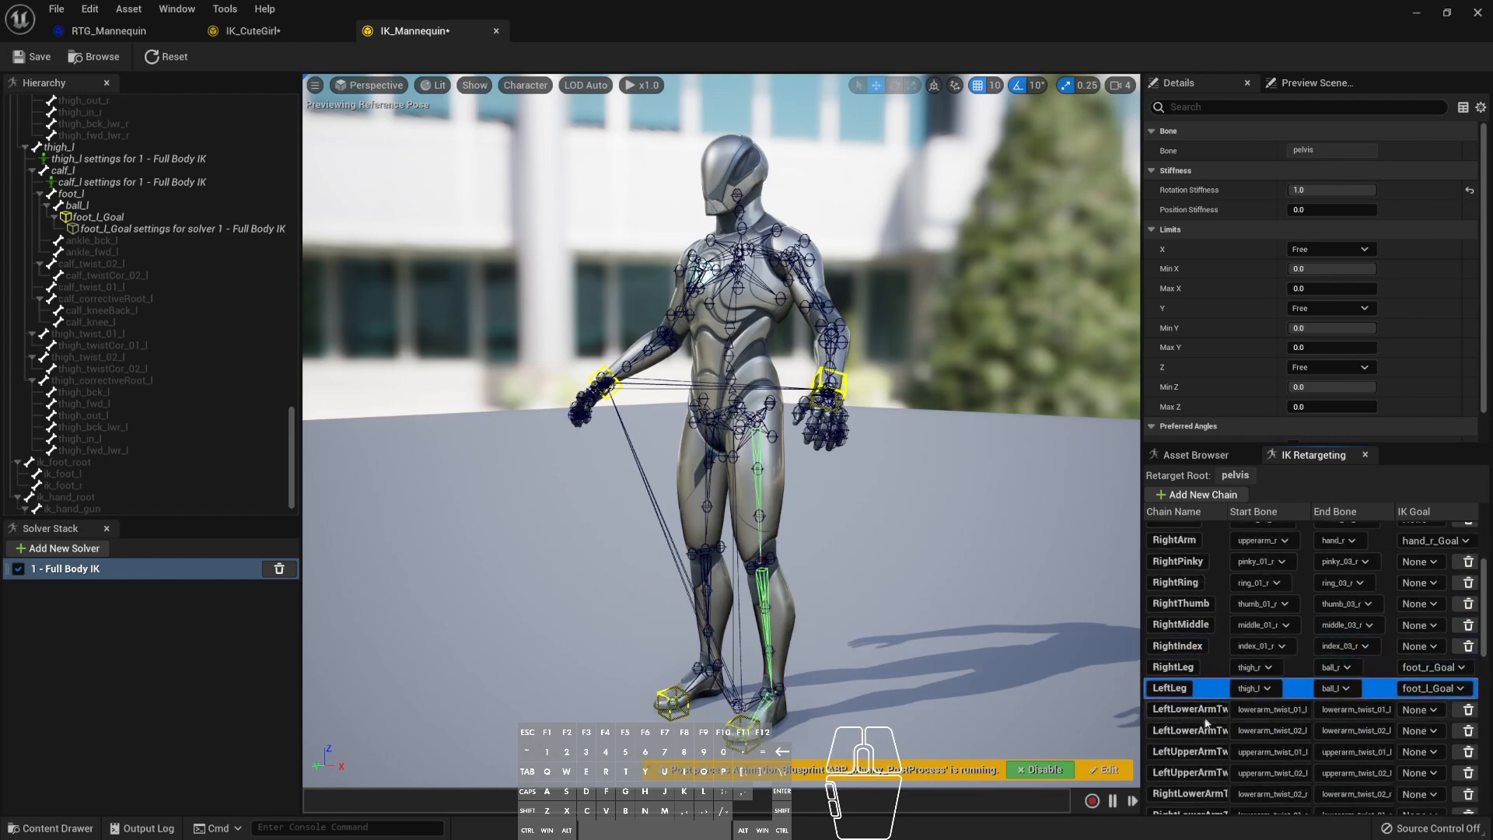
- Widen the retarget chain list to make the long chain names readable, and highlight the LeftLowerArmTwist01 chain on the mannequin
left_click(1227, 709)
left_click(1150, 716)
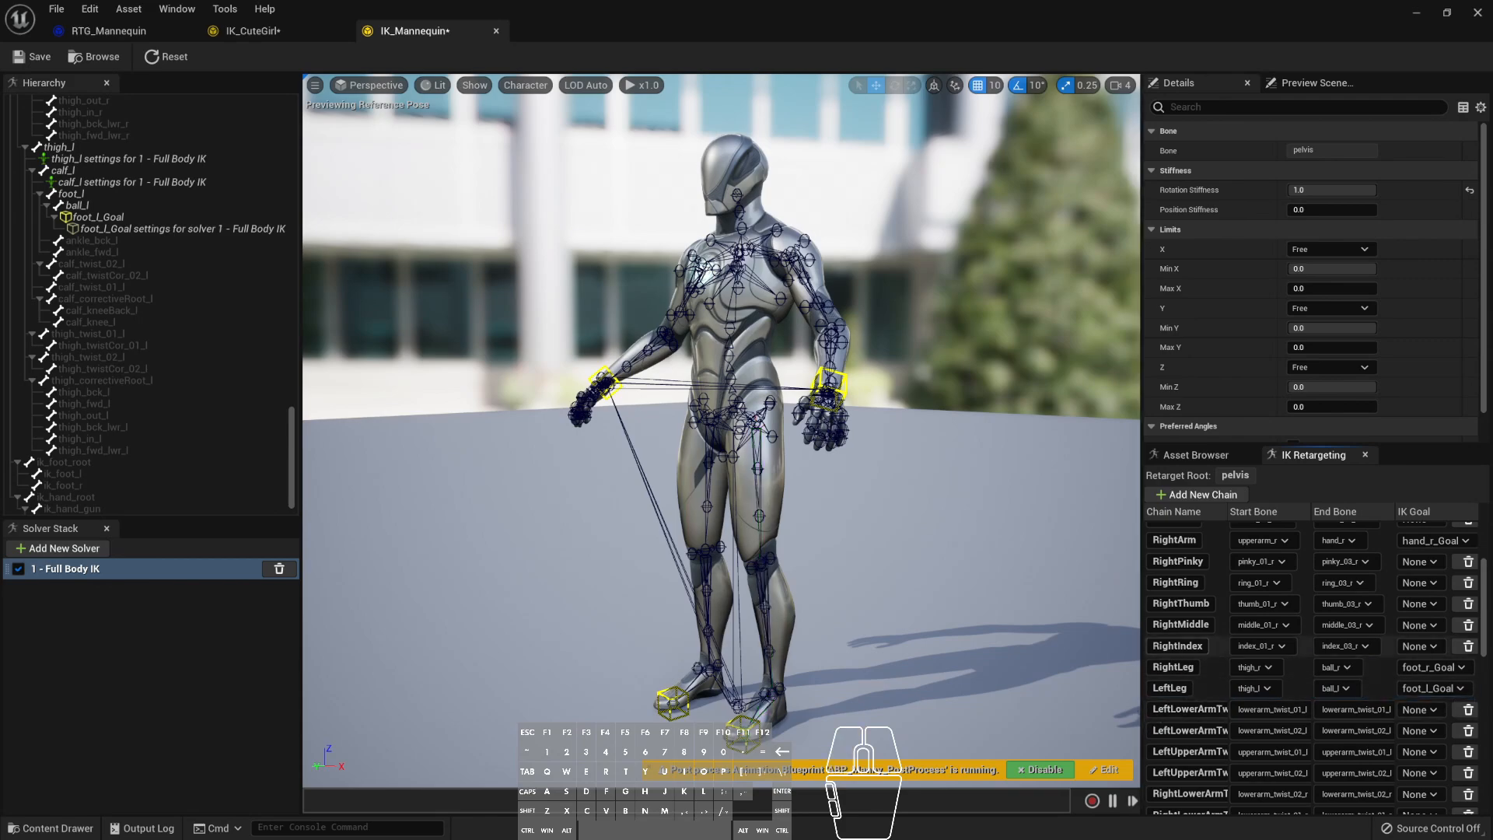
left_click_drag(1141, 653, 1034, 650)
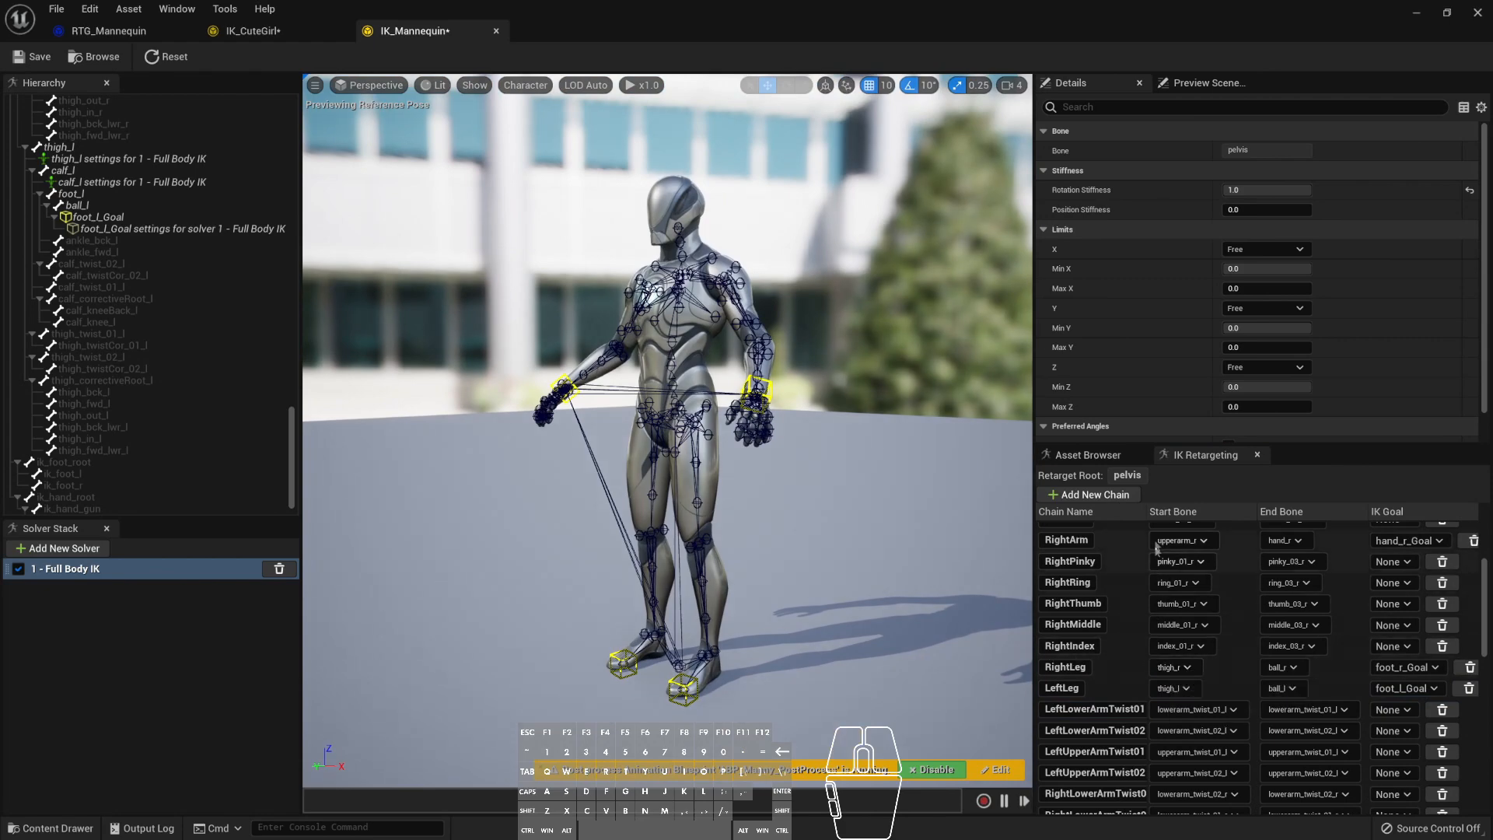
left_click_drag(1148, 537, 1157, 540)
left_click(1170, 717)
left_click_drag(857, 468, 770, 463, "alt")
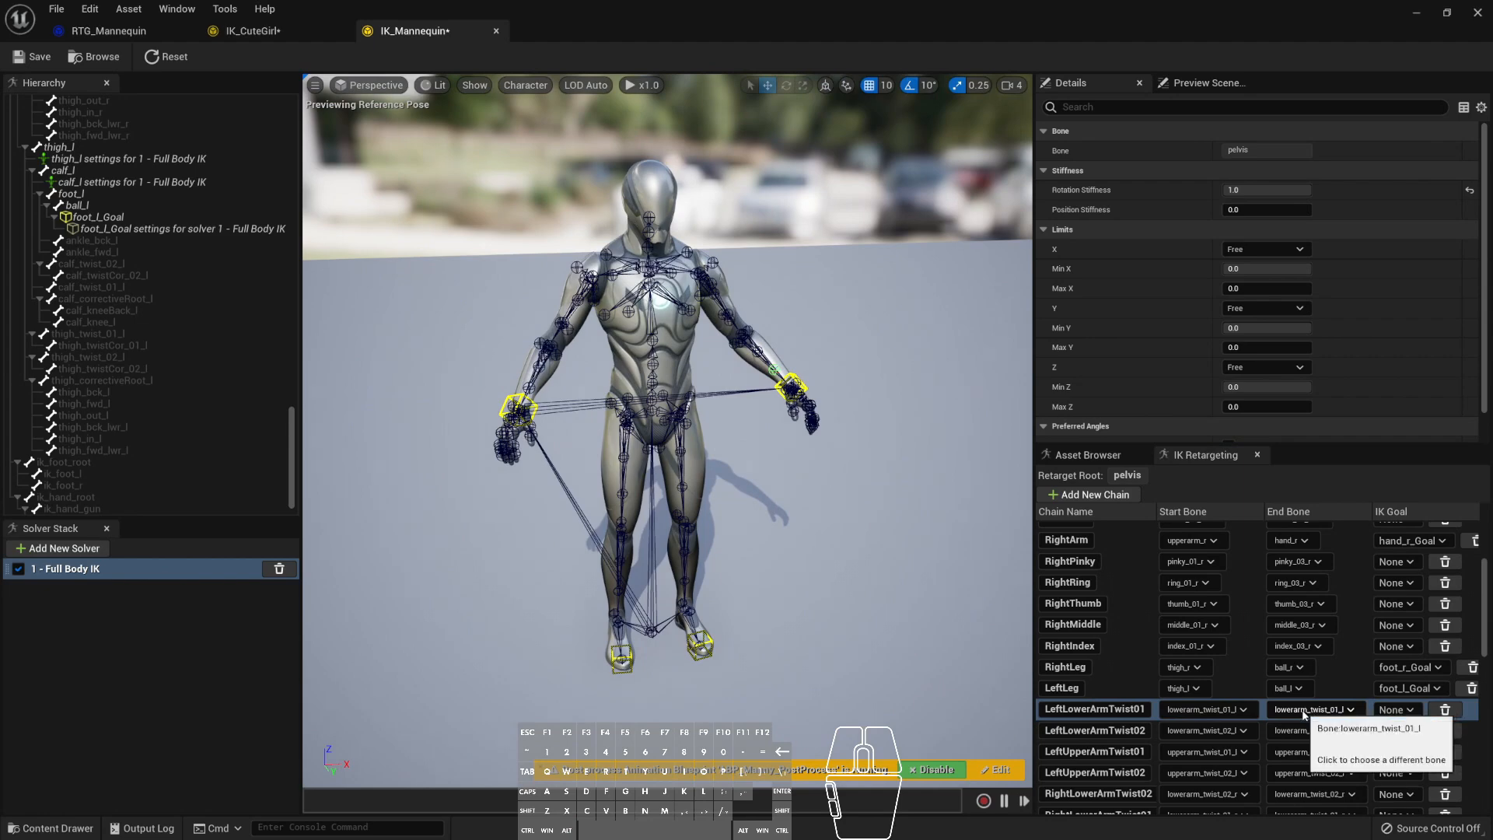
- Compare the bones of the LeftLowerArmTwist01 and LeftLowerArmTwist02 chains on the mannequin
scroll(1314, 712, "down", 2)
left_click(1229, 684)
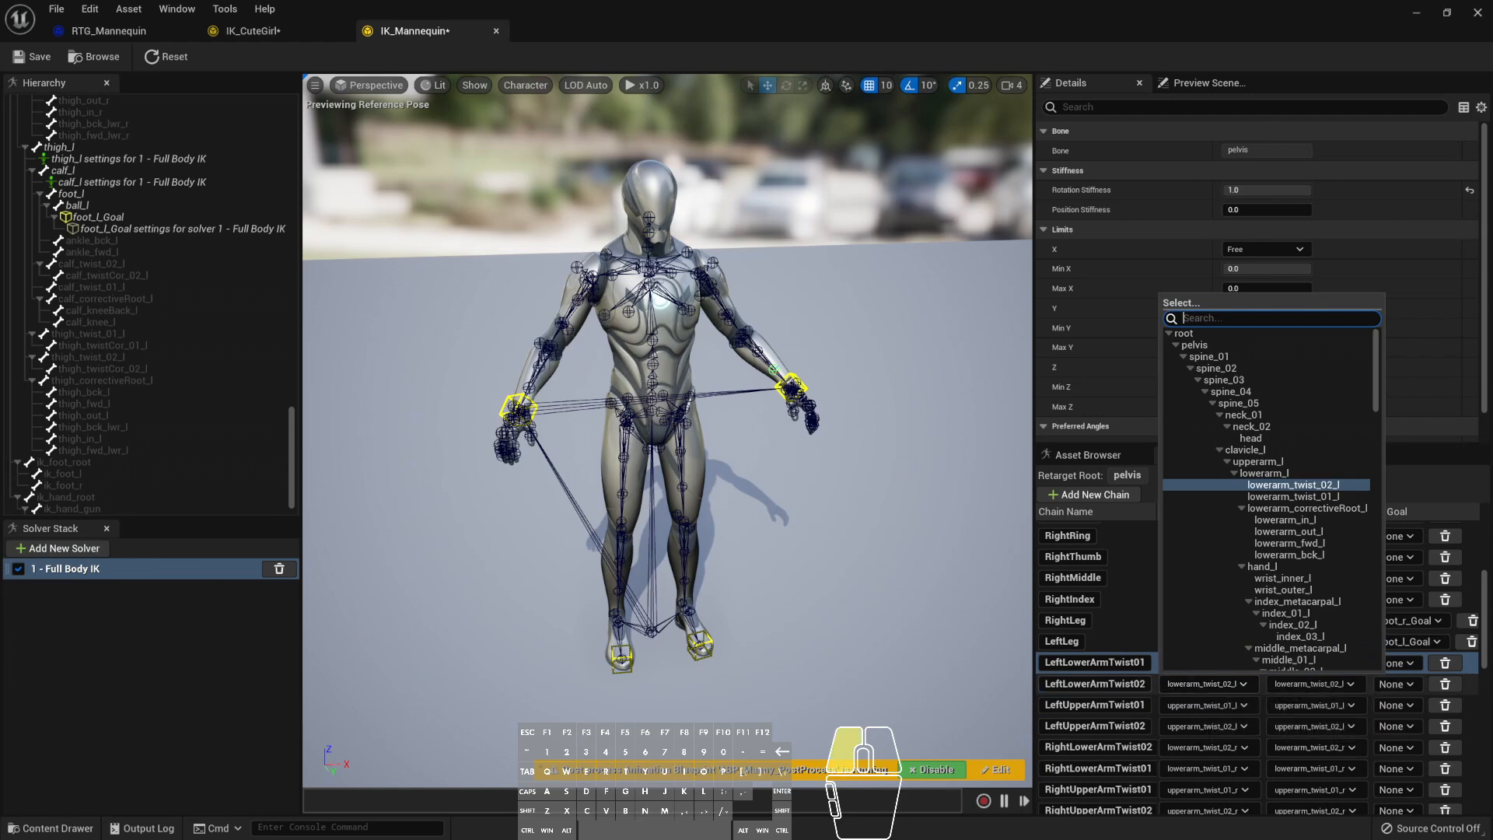
left_click(1150, 681)
left_click(1153, 684)
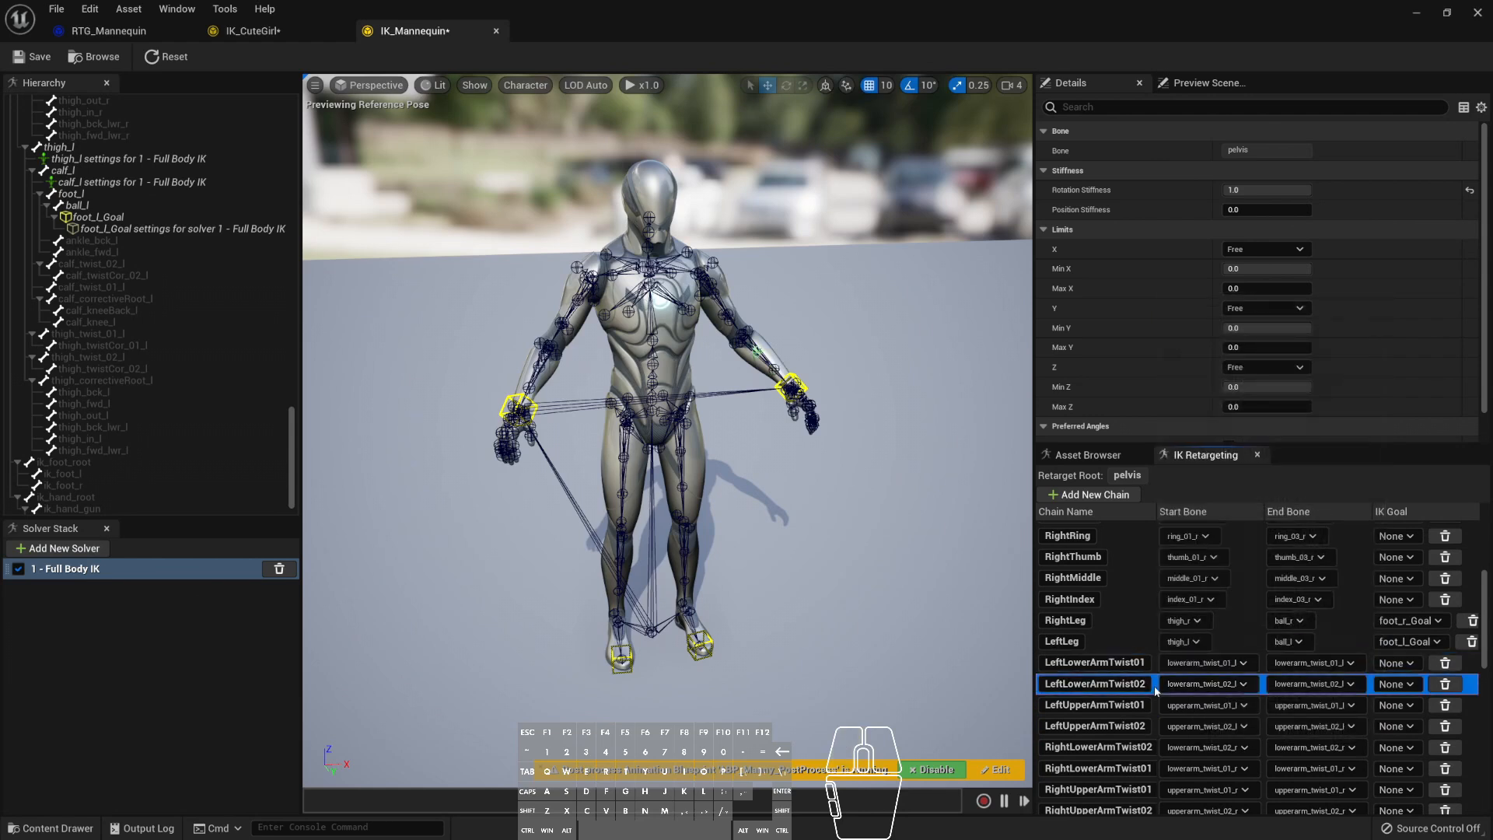
left_click(1154, 662)
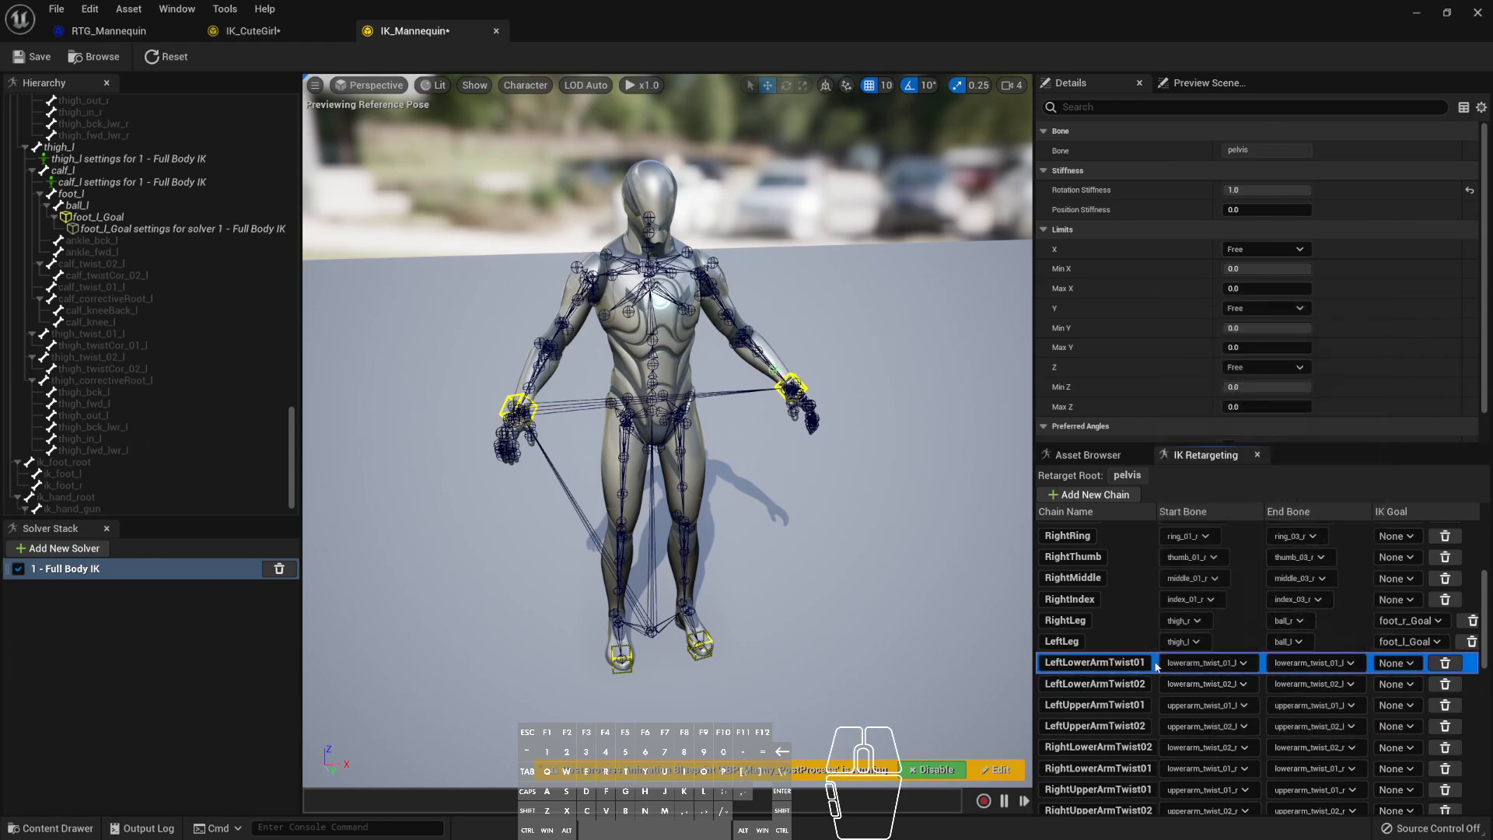
left_click(1155, 681)
left_click(1156, 663)
left_click(1155, 681)
scroll(1158, 637, "down", 5)
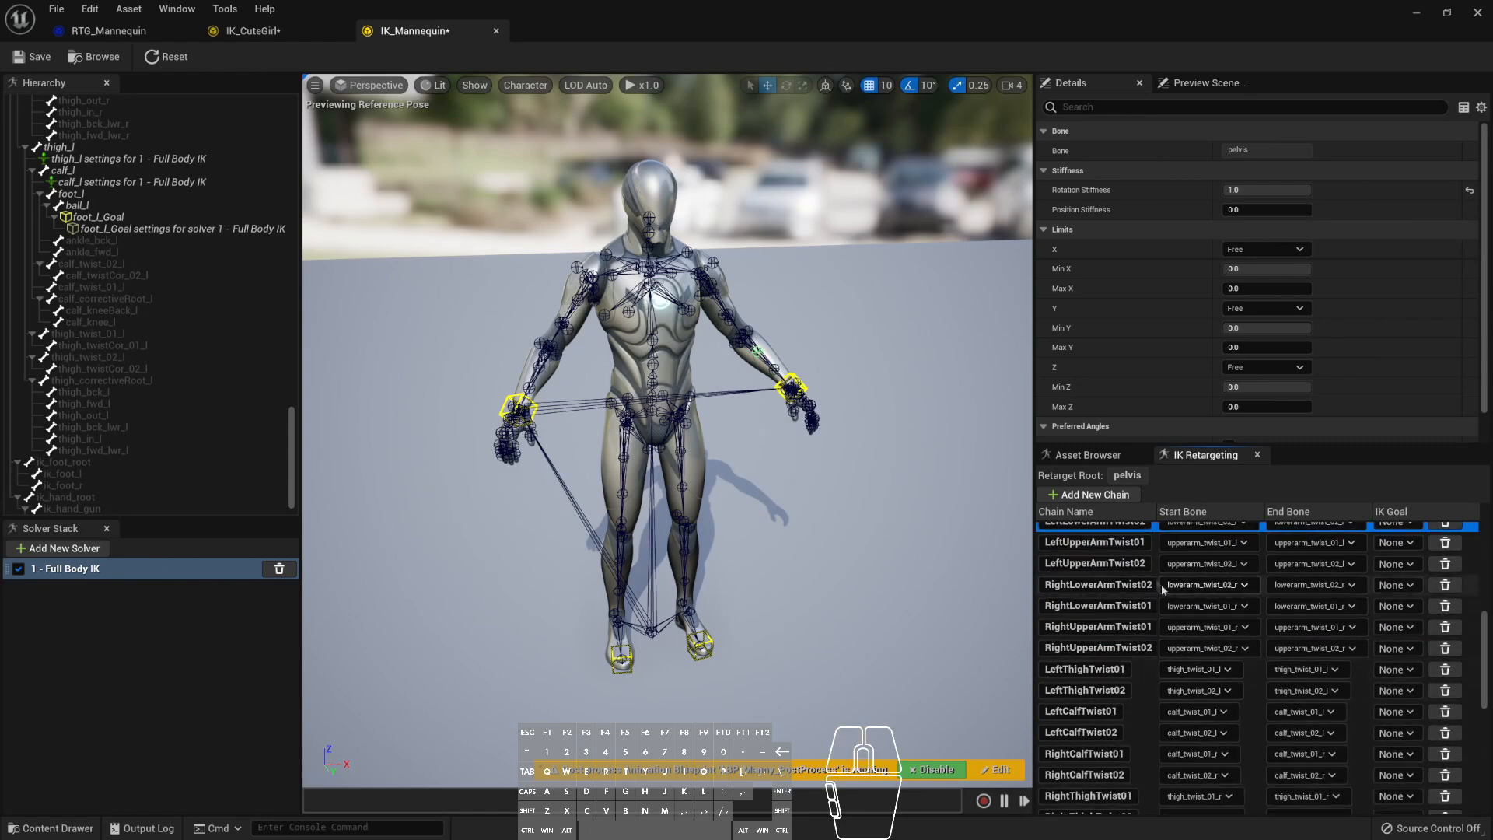
- Highlight the left and right thigh twist and calf twist chains to examine their bones on the mannequin
scroll(1158, 591, "down", 2)
left_click(1153, 622)
left_click(1151, 642)
left_click(1152, 622)
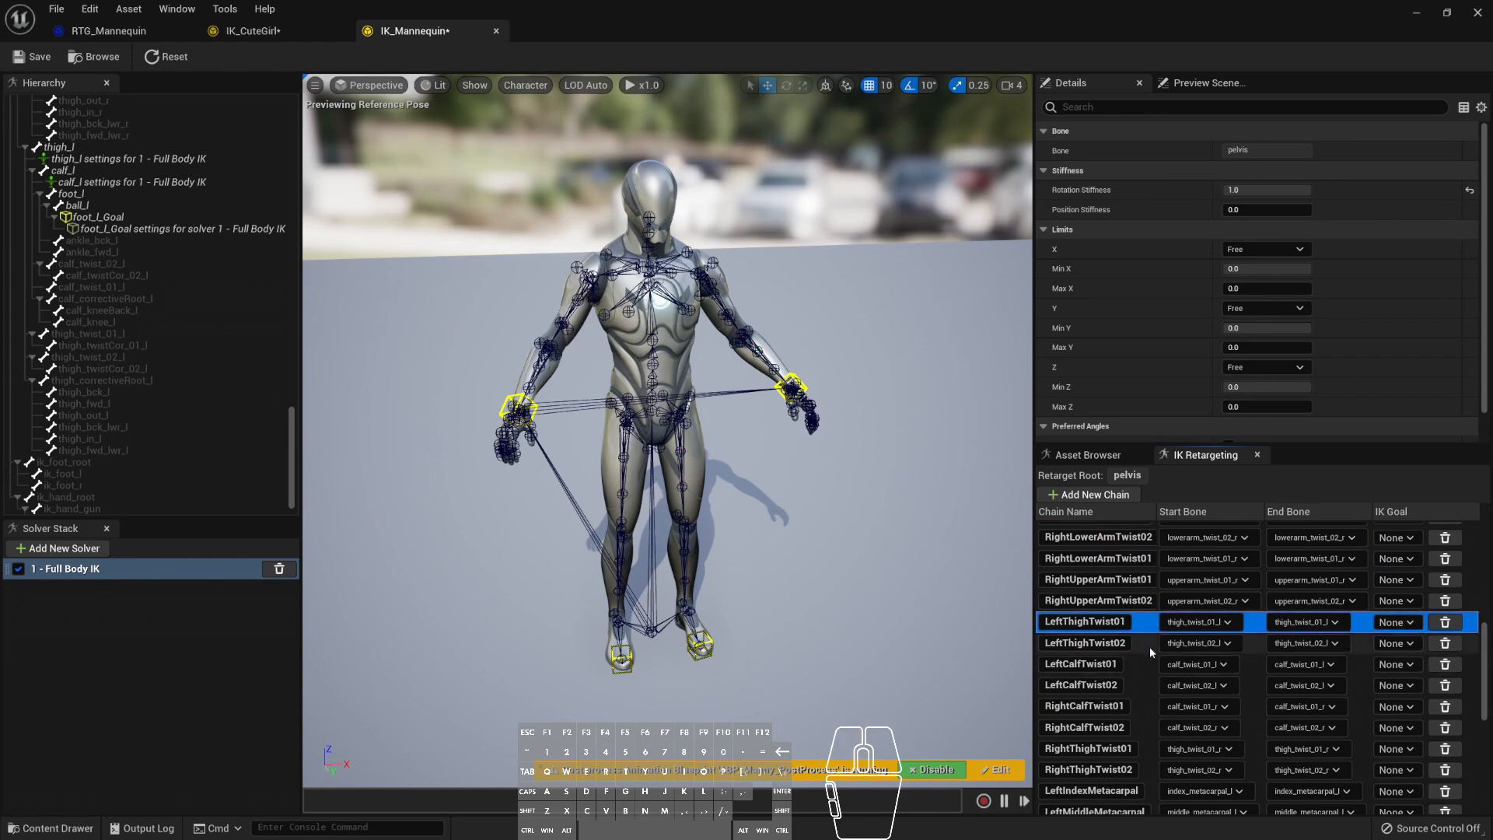
left_click(1152, 642)
left_click(1150, 663)
left_click(1150, 685)
left_click(1149, 707)
left_click(1146, 731)
scroll(1144, 742, "down", 3)
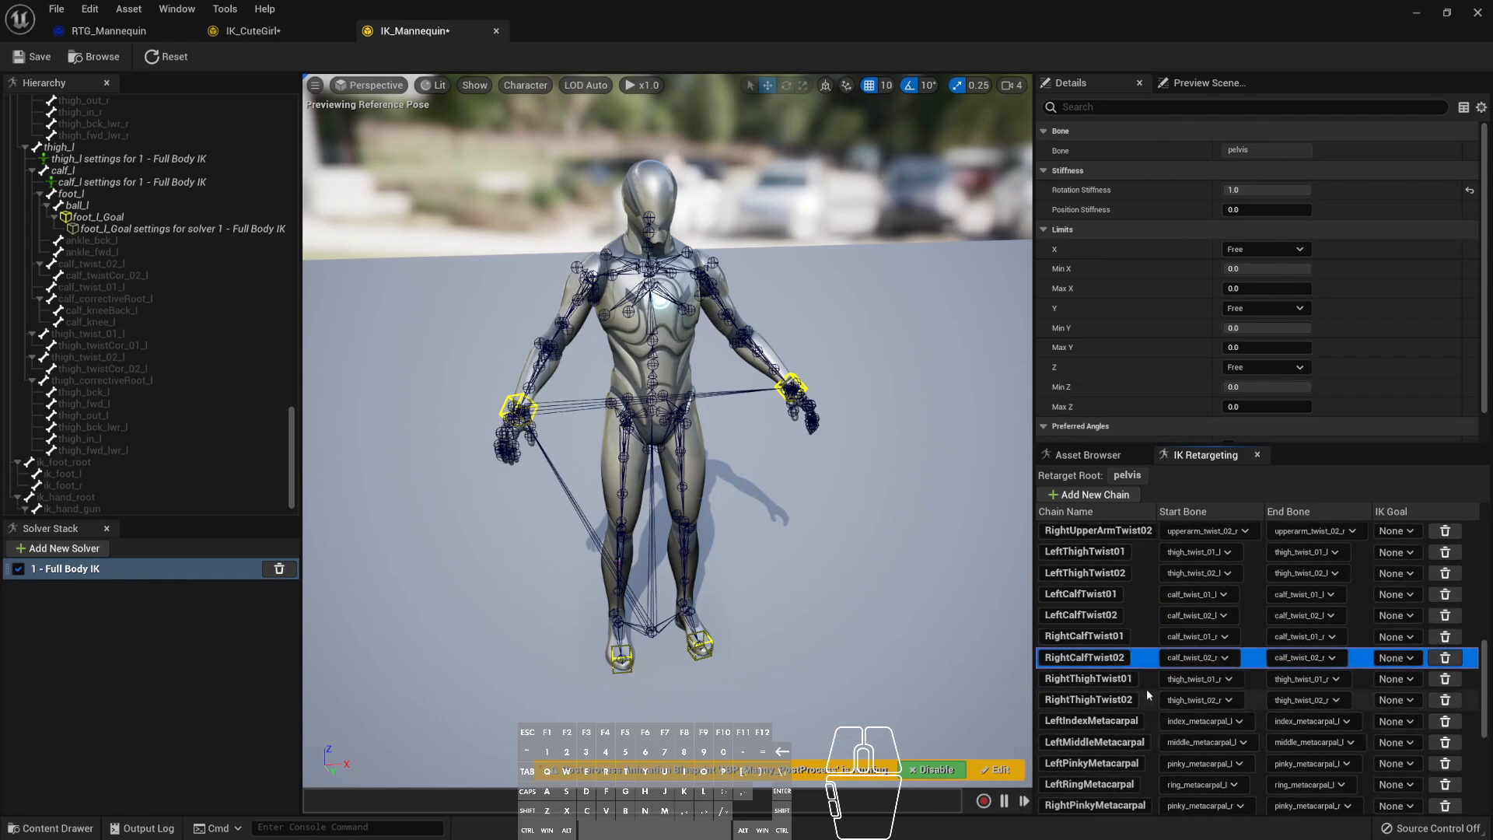
left_click(1146, 687)
left_click(1148, 706)
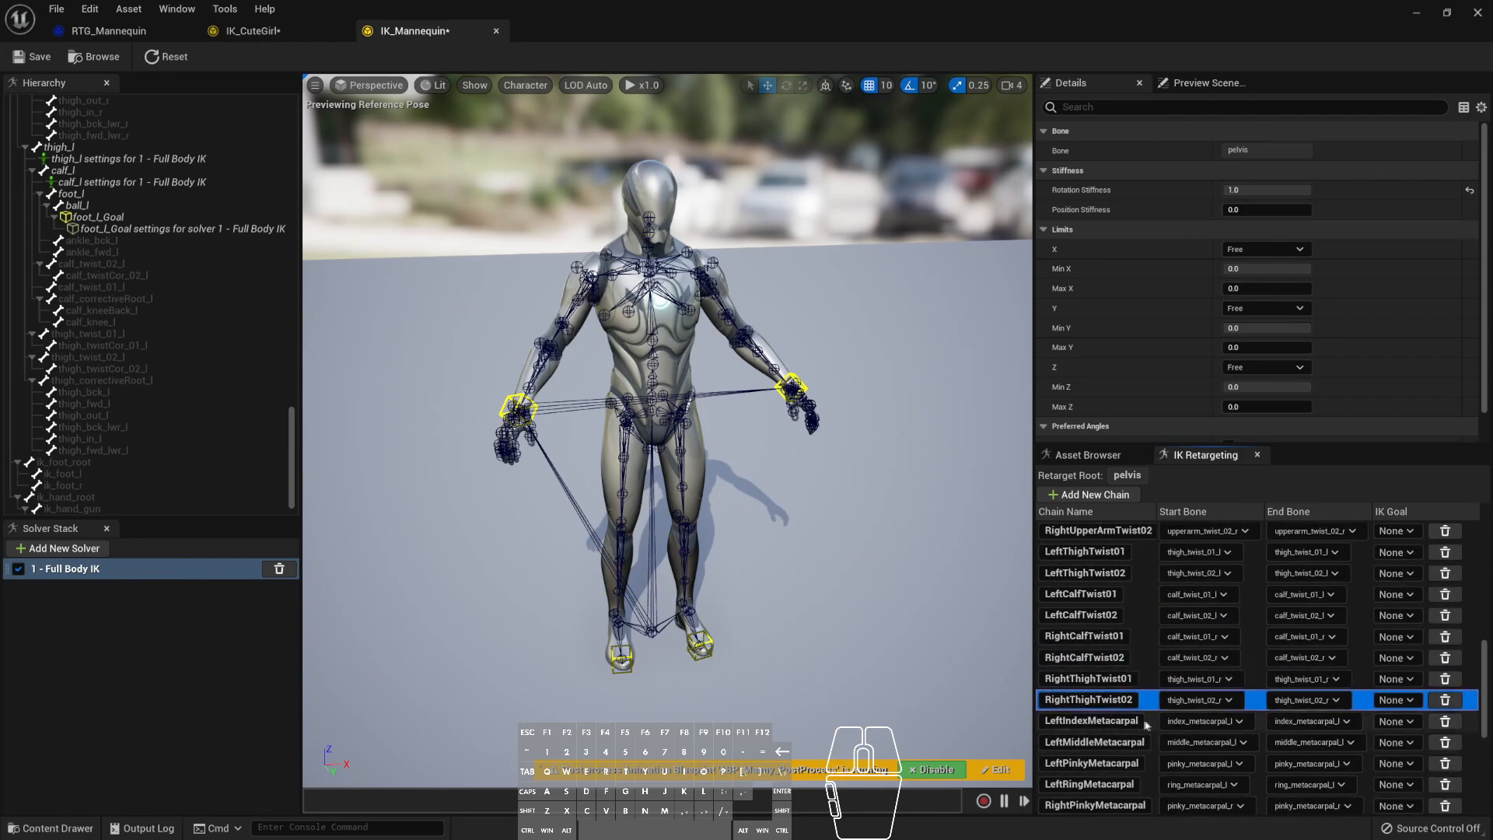
- Inspect the left and right metacarpal chains up close on the mannequin's hands
left_click(1149, 723)
left_click_drag(935, 465, 747, 465, "alt")
scroll(933, 465, "up", 8)
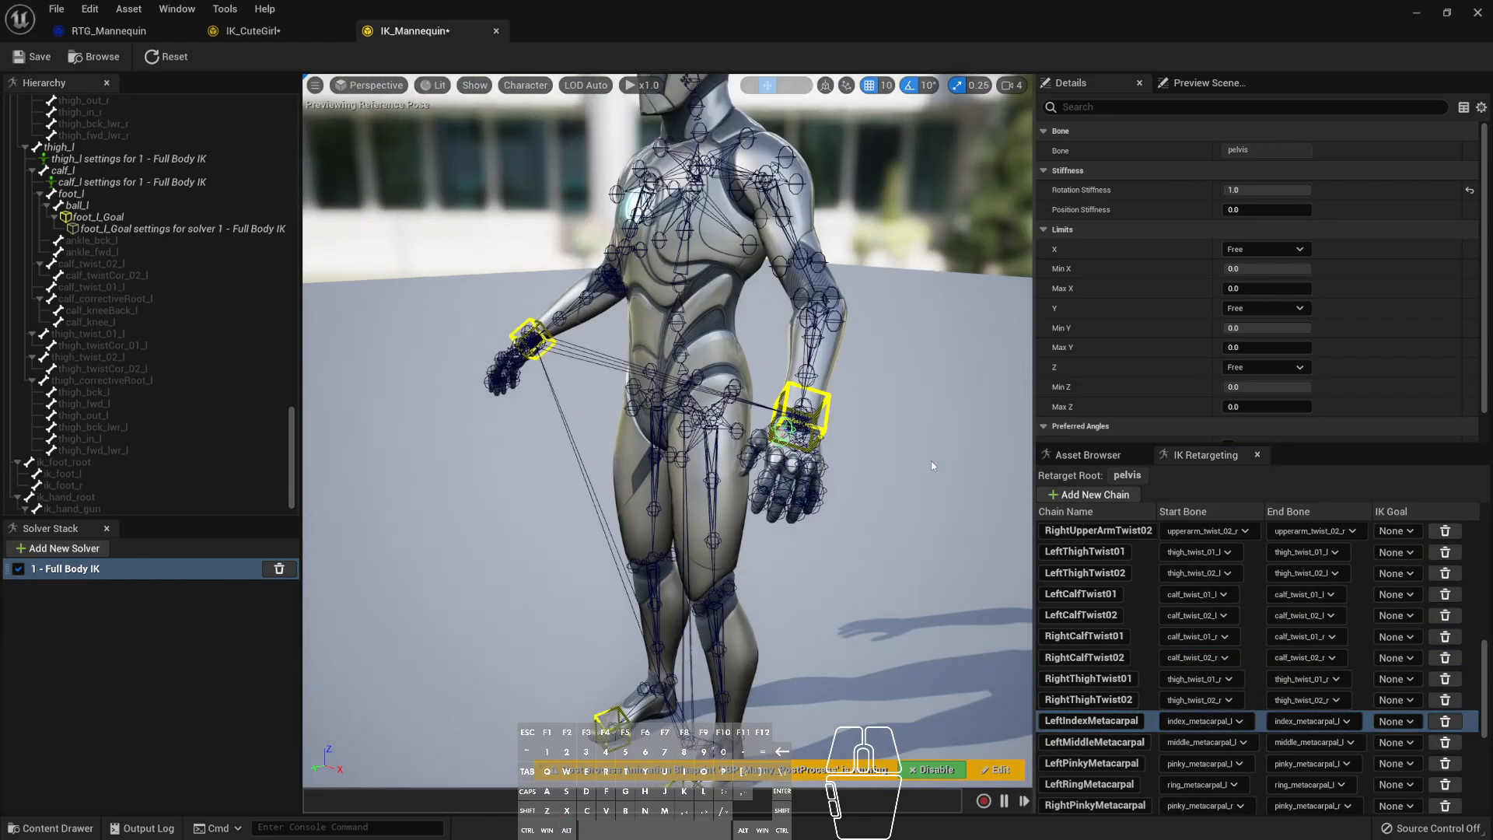
mouse_move(931, 460)
left_mouse_down("alt")
mouse_move(778, 460)
mouse_move(932, 460)
left_mouse_up("alt")
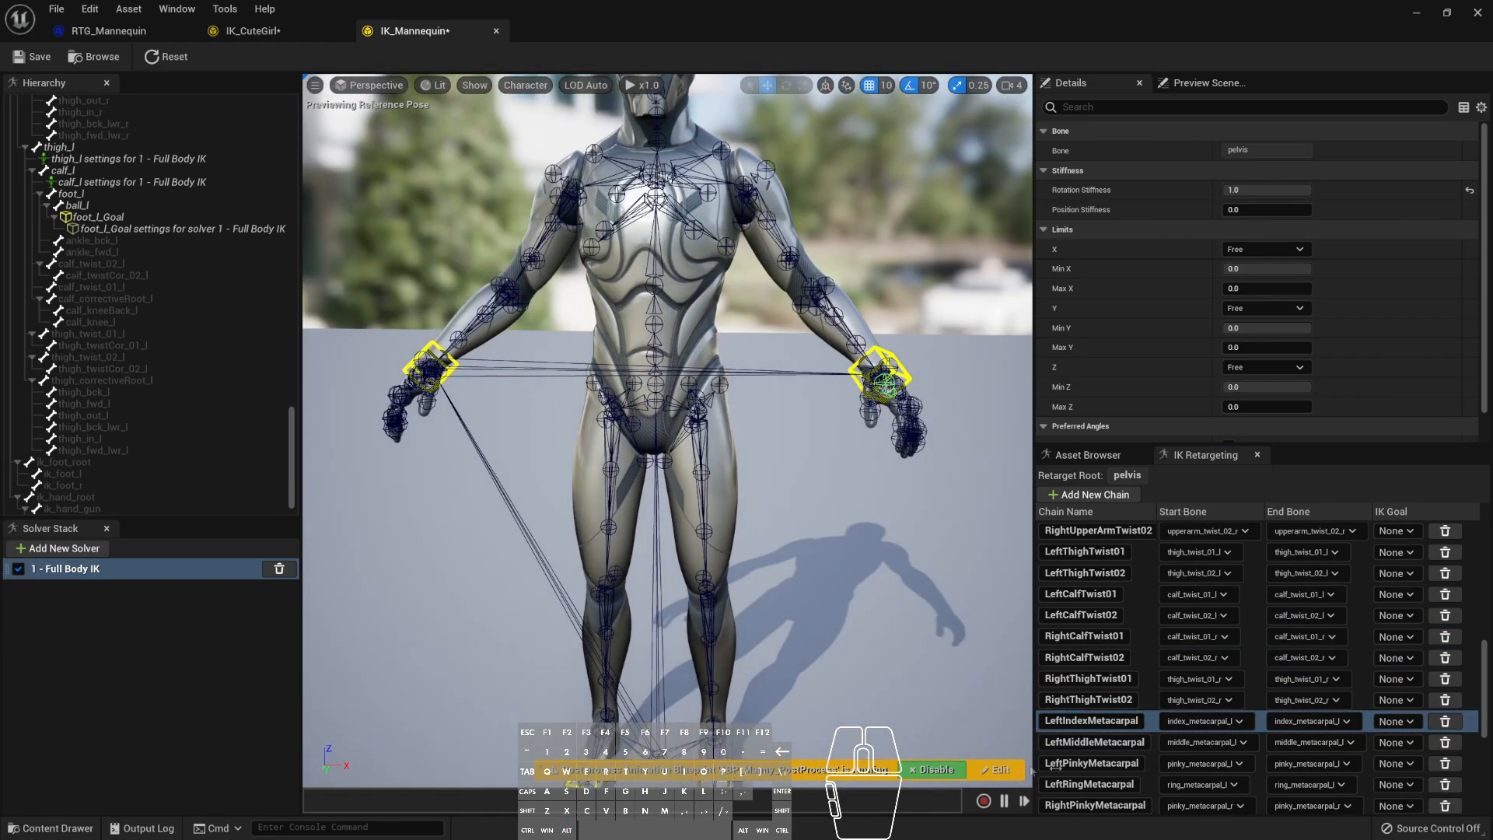
left_click(1154, 750)
left_click(1154, 765)
left_click(1156, 785)
left_click(1154, 806)
scroll(1143, 647, "down", 3)
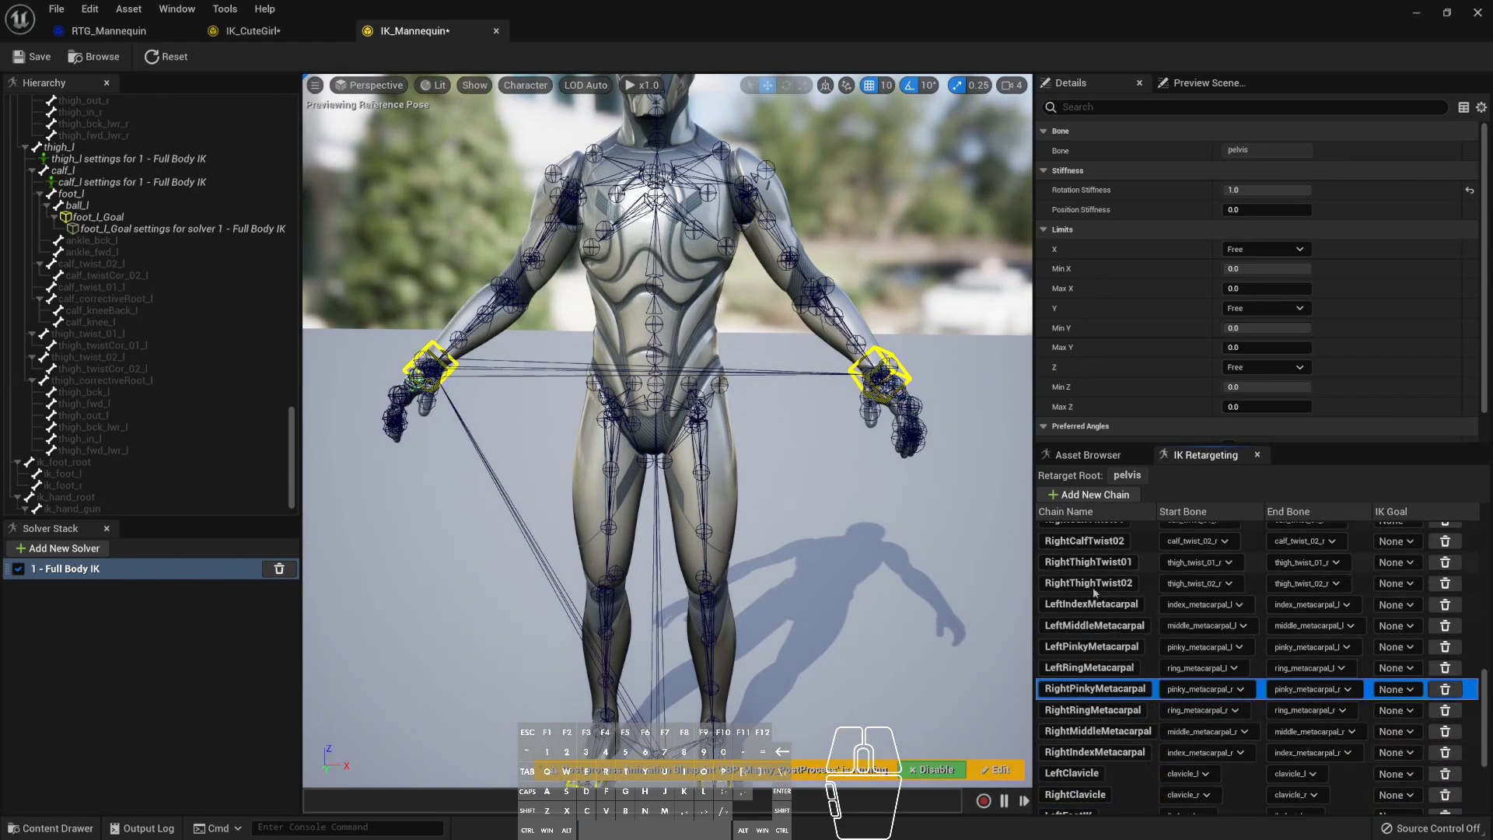
left_click(1150, 710)
left_click(1164, 732)
- Highlight the LeftClavicle and RightClavicle chains to see their bones on the mannequin
left_click(1154, 770)
left_click_drag(667, 430, 657, 381, "alt")
left_click(1130, 790)
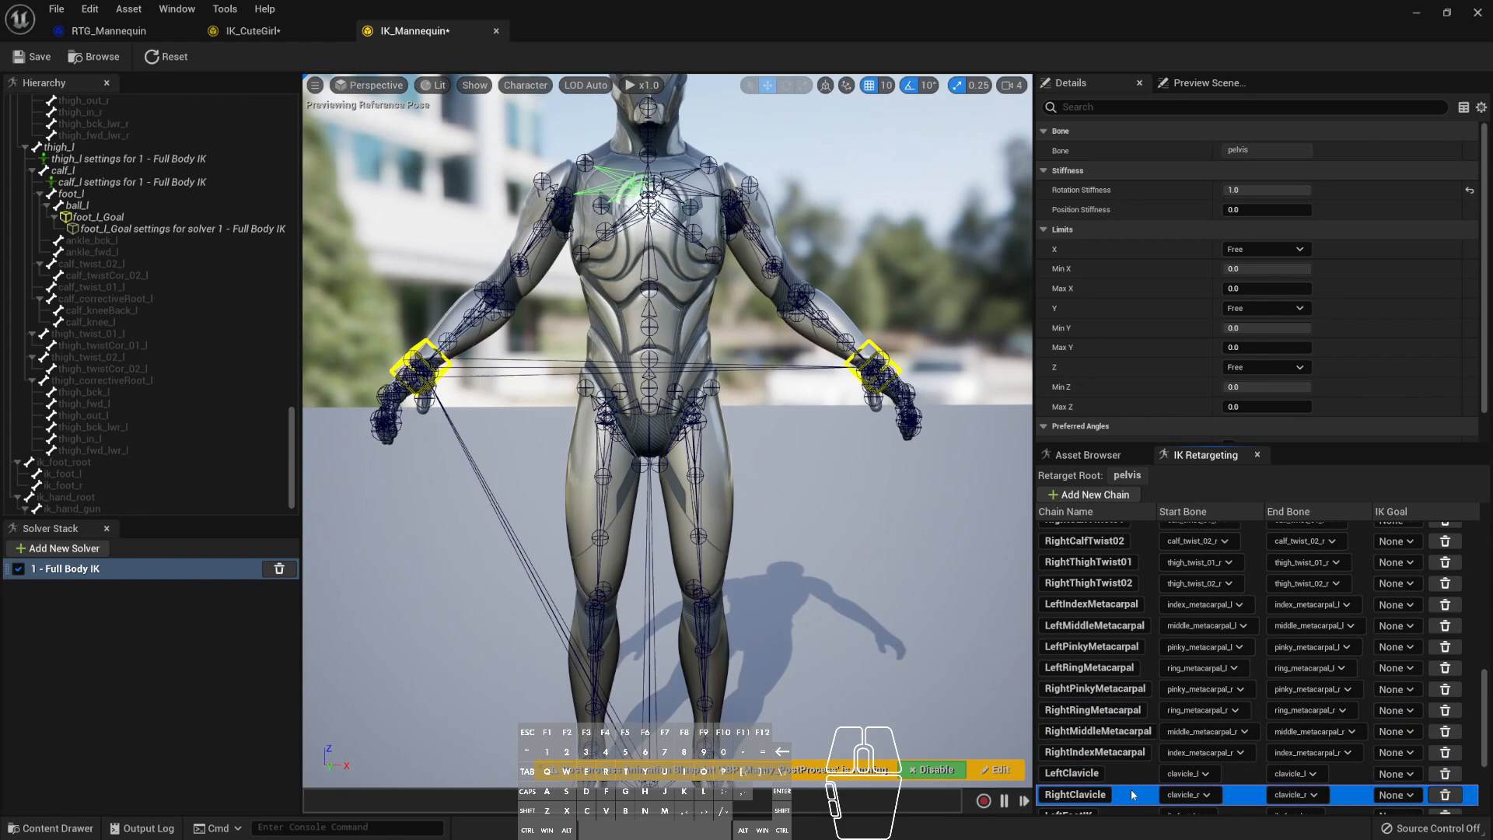
- Examine the foot and hand IK chains, HandGunIK, FootRootIK, HandRootIK, Root and Head on the mannequin
scroll(1131, 786, "down", 2)
left_click(1121, 725)
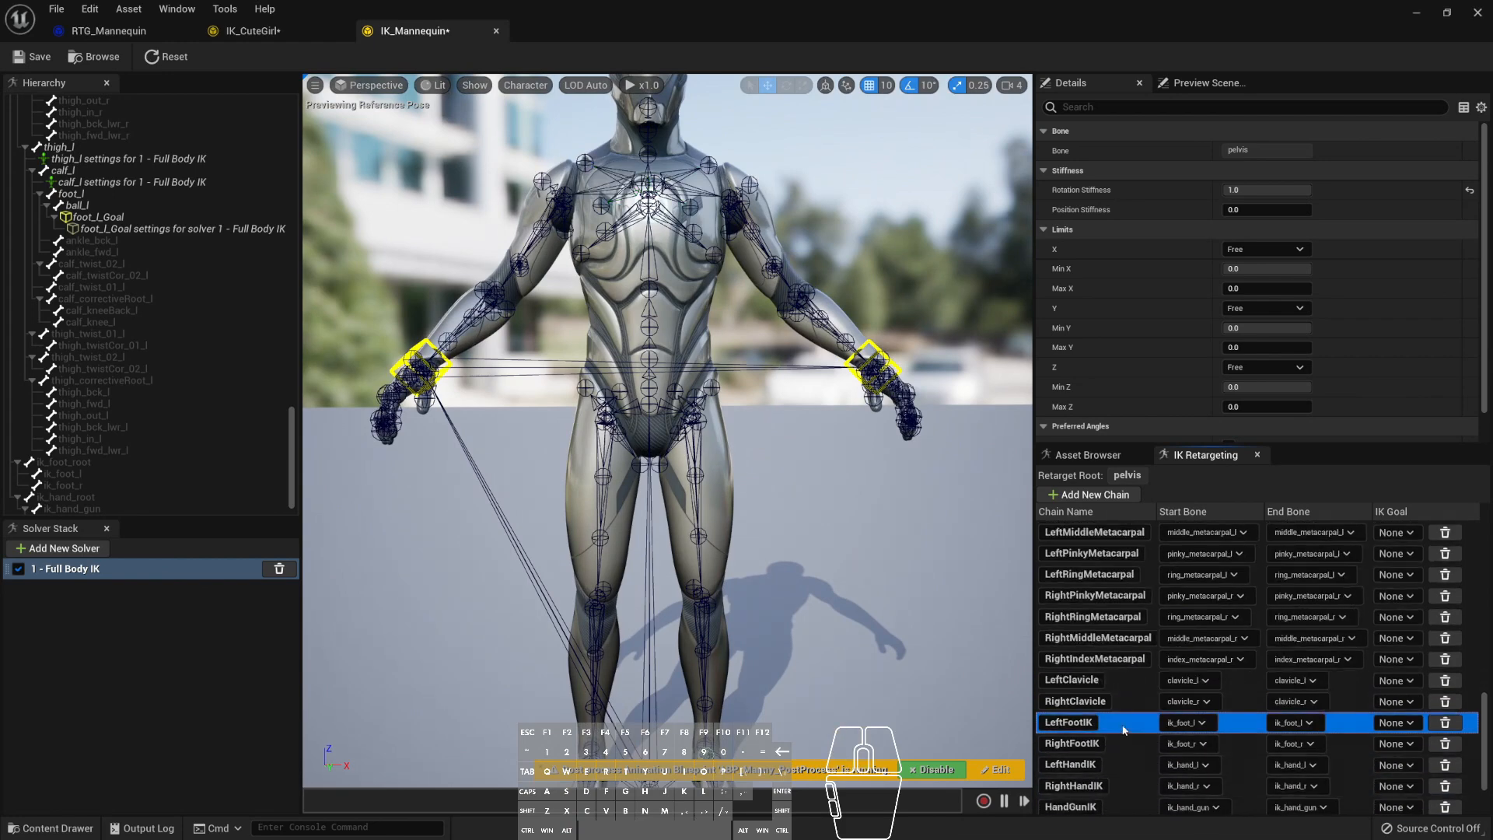
scroll(888, 576, "down", 5)
left_click(1126, 748)
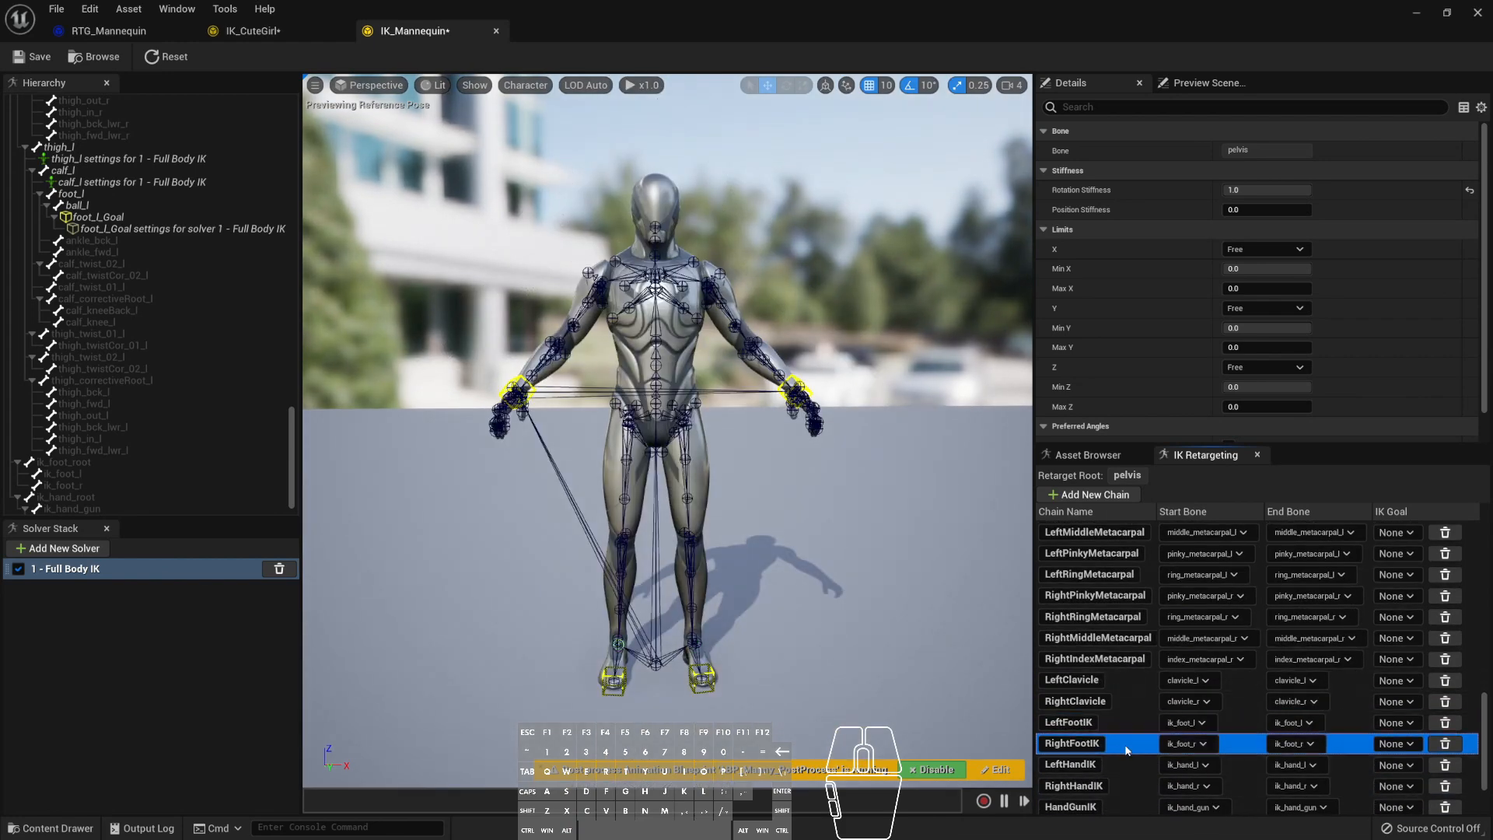
left_click(1139, 786)
left_click(1127, 769)
scroll(1136, 793, "down", 2)
left_click(1131, 717)
left_click(1131, 737)
left_click(1130, 759)
left_click(1130, 779)
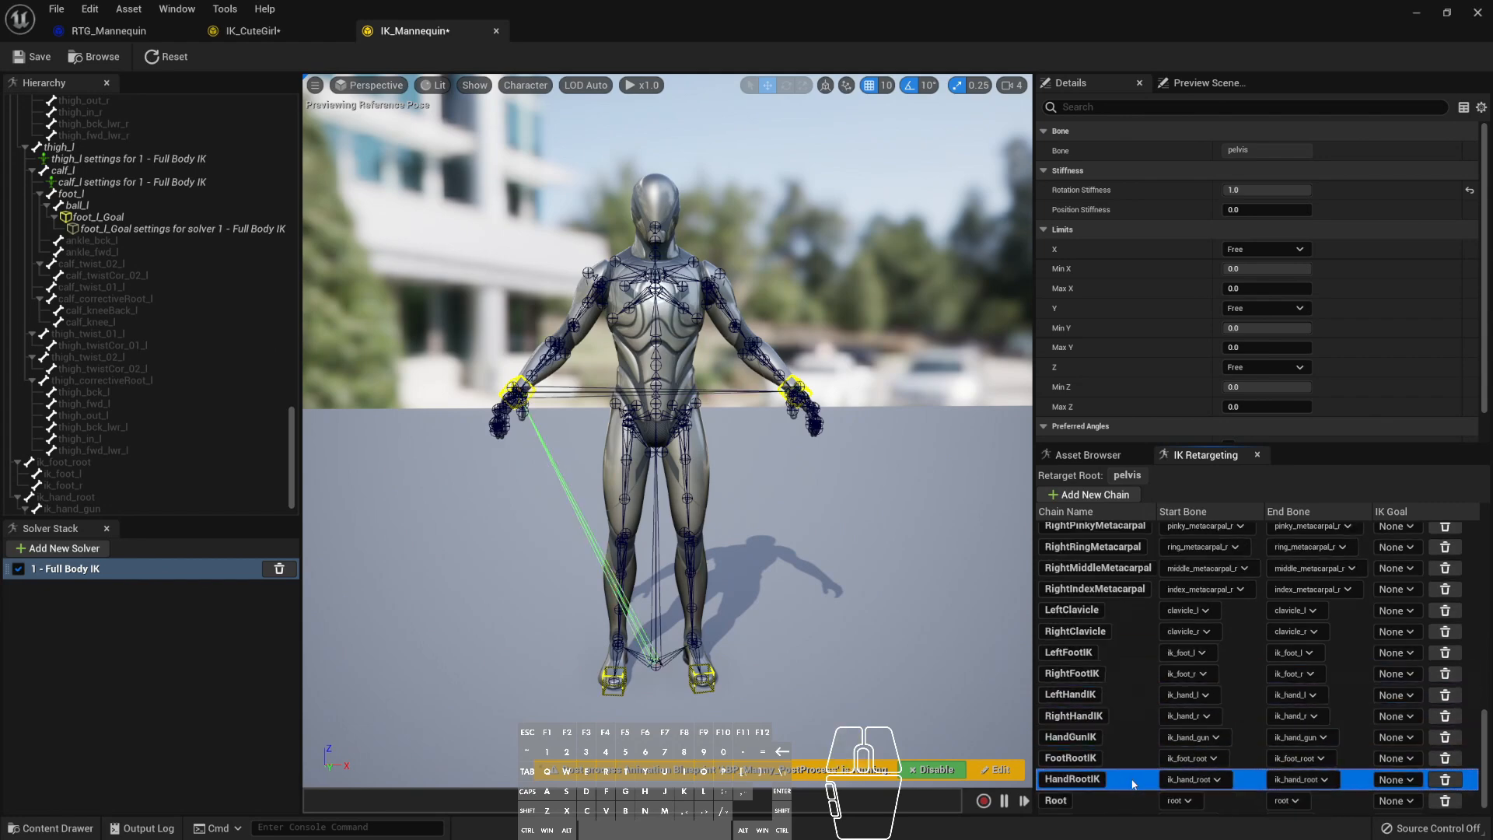
scroll(1133, 782, "down", 1)
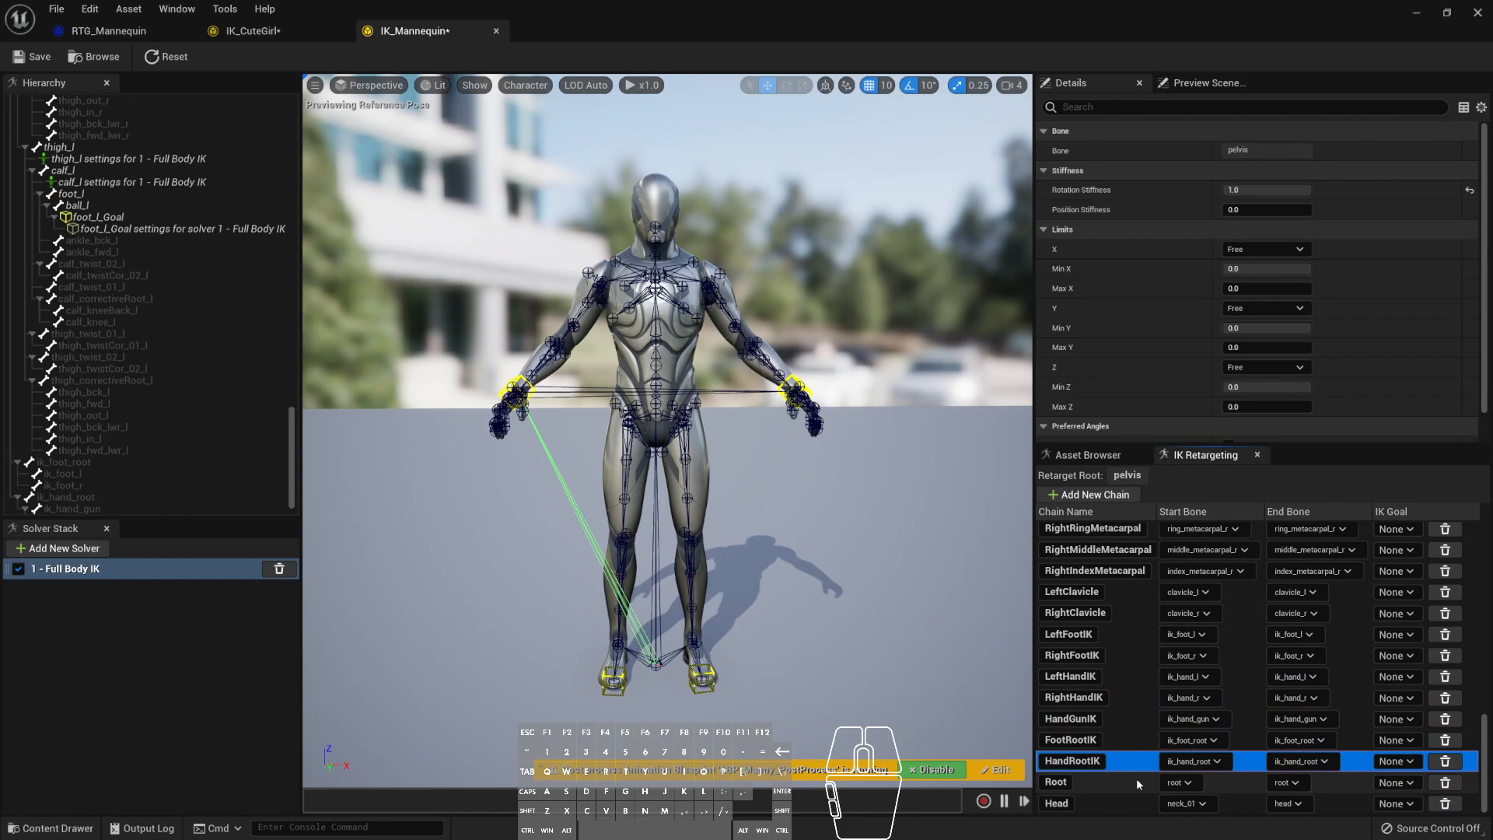
left_click(1136, 780)
left_click(1135, 801)
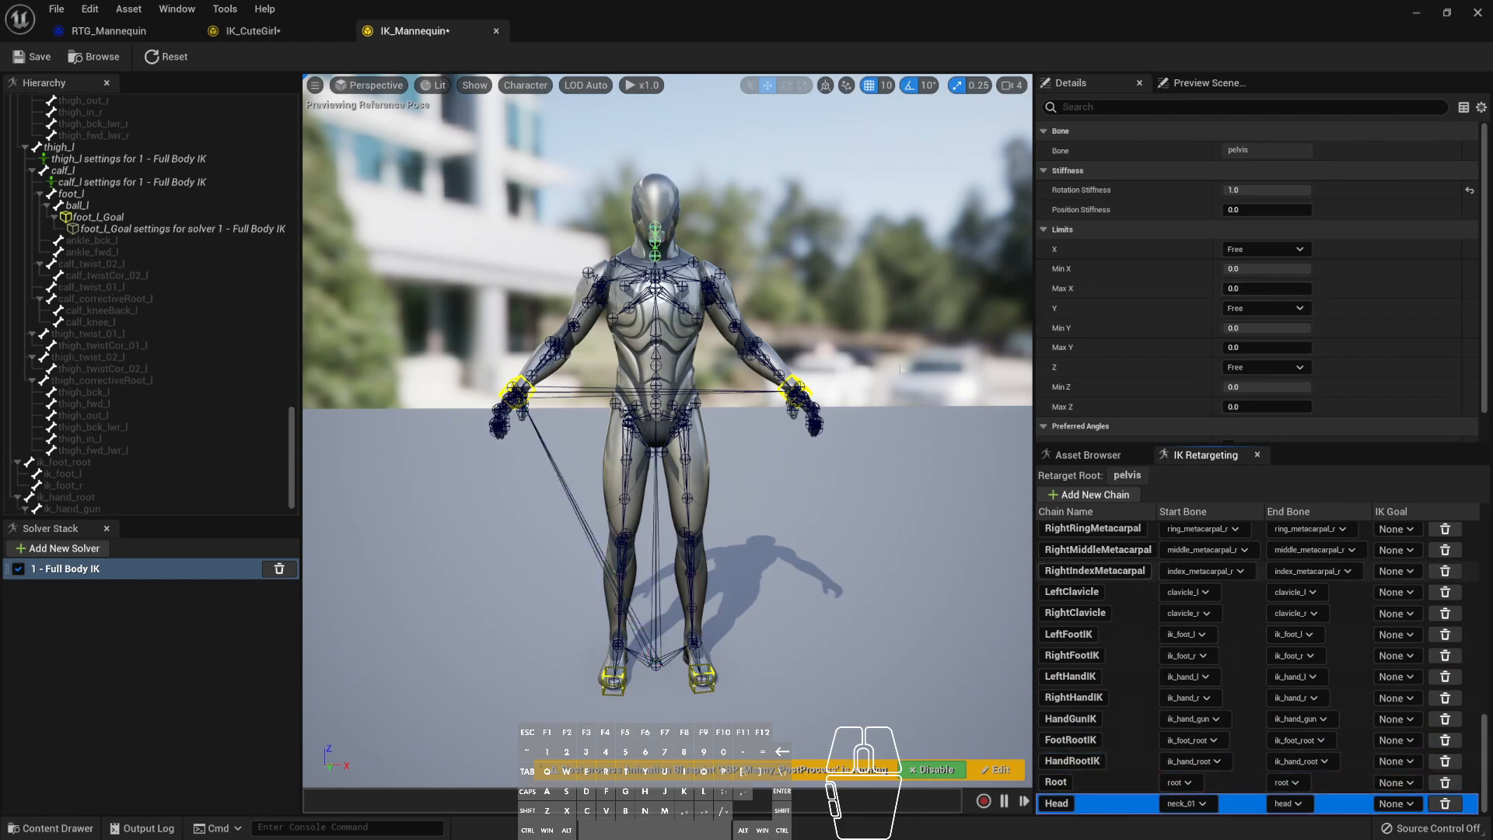
- Review IK_Mannequin's retarget chain list again as the reference for IK_CuteGirl's chains
left_click(296, 30)
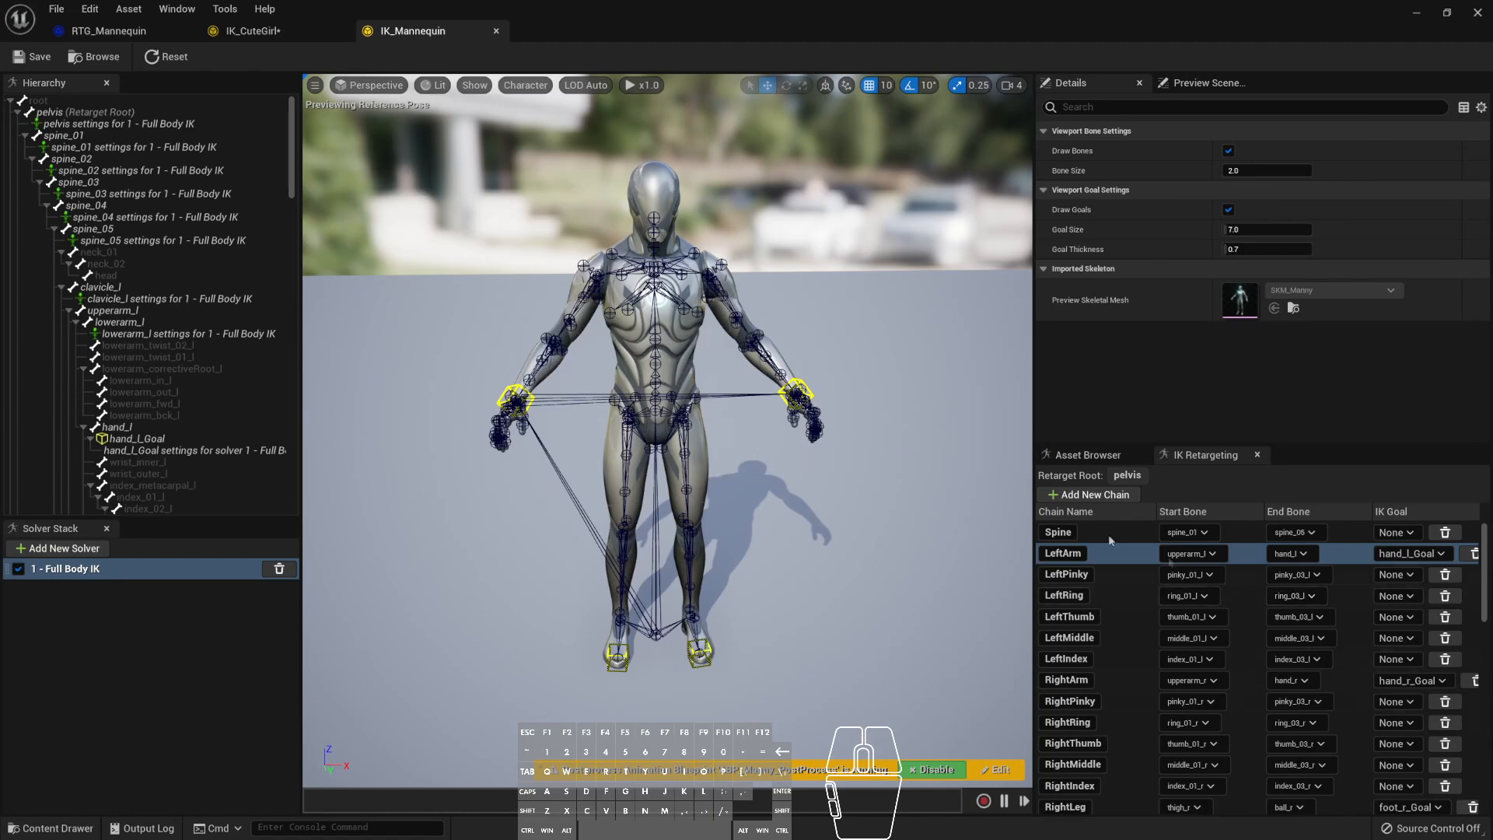
scroll(1095, 529, "down", 5)
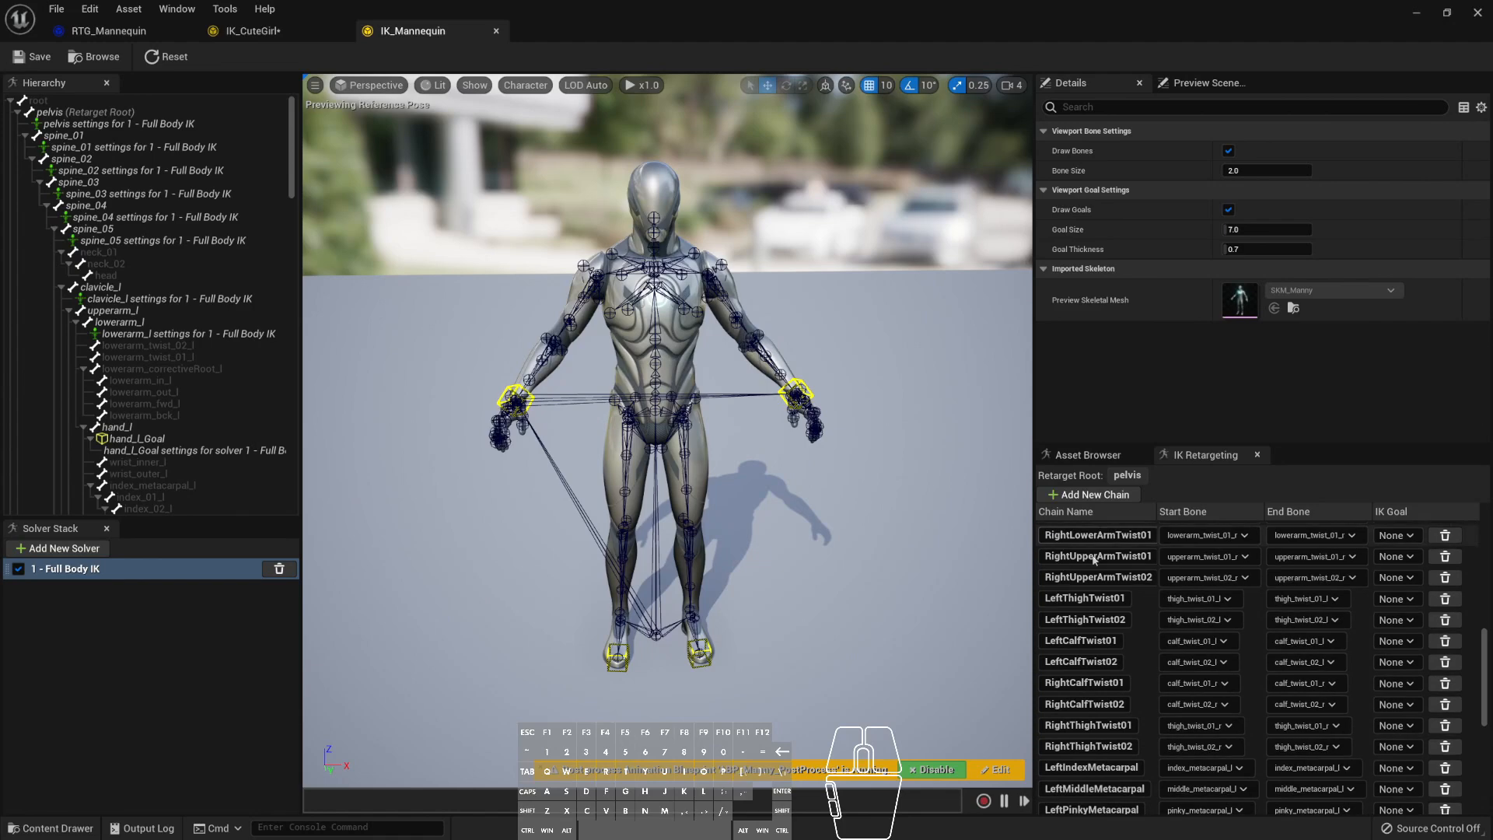
scroll(1098, 544, "up", 5)
left_click(1084, 558)
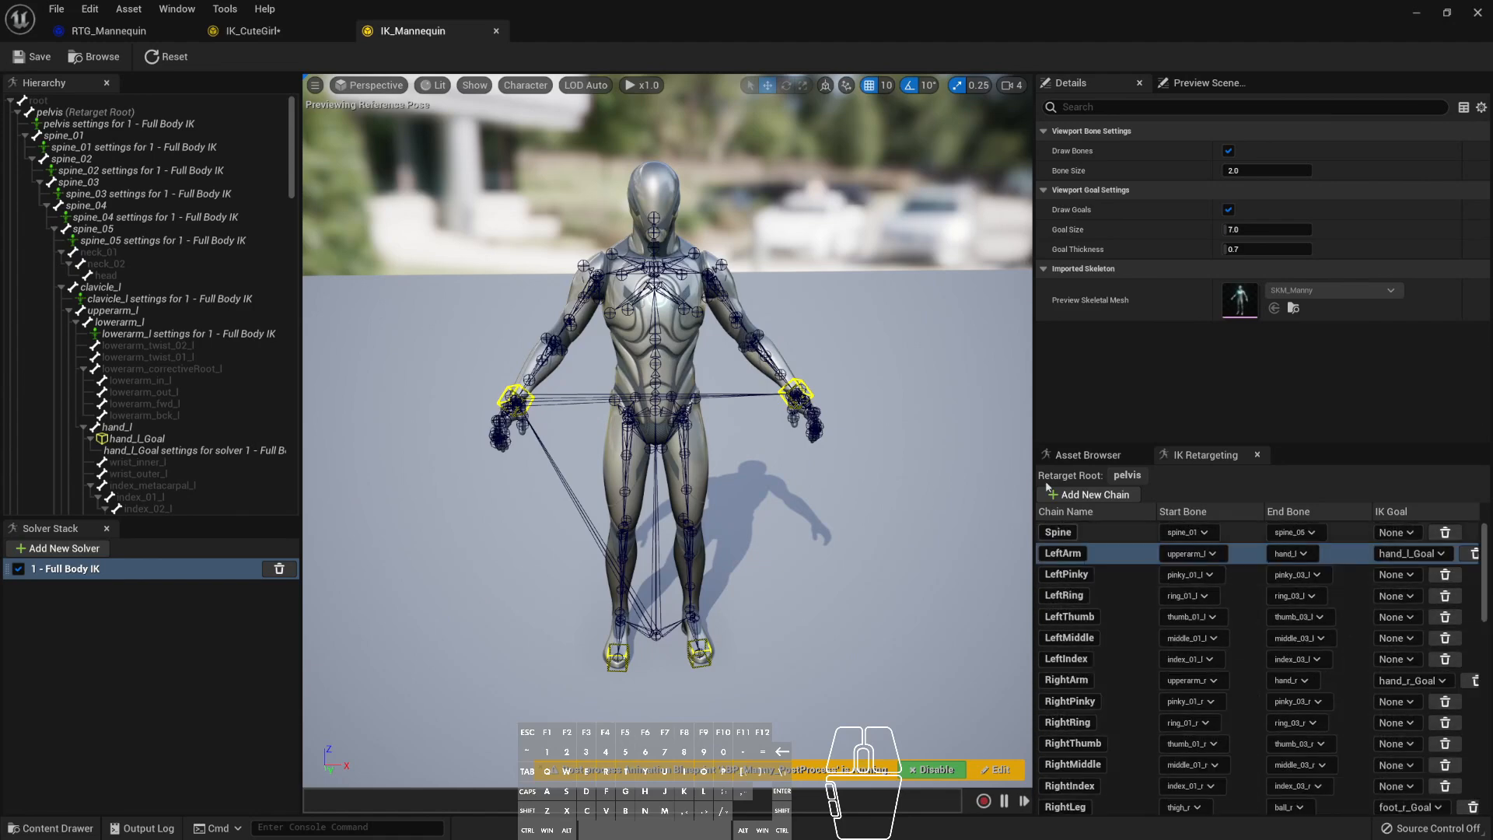
scroll(516, 147, "up", 3)
scroll(517, 147, "down", 3)
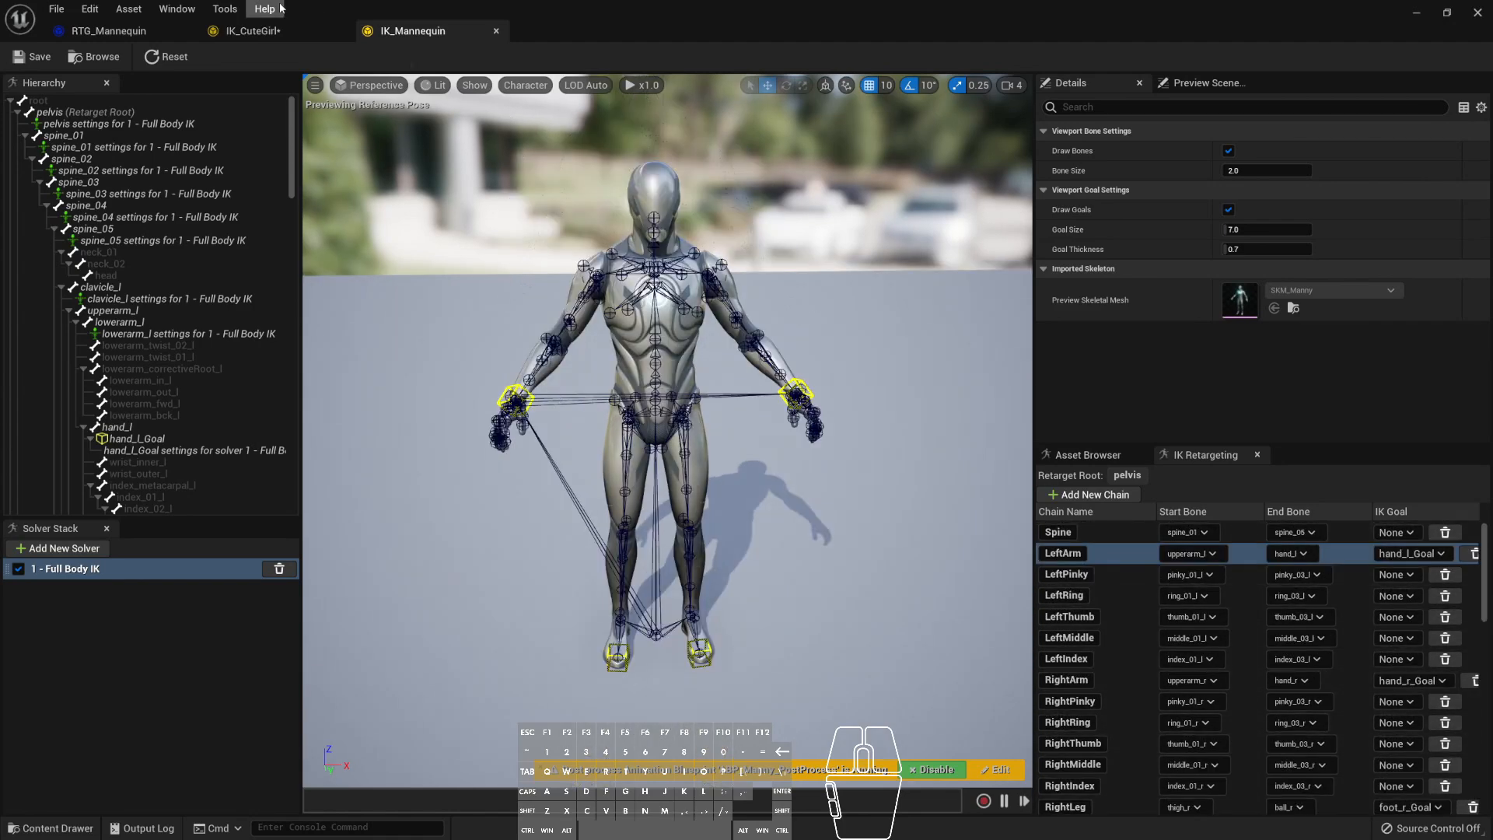
- Review IK_CuteGirl's retarget chain list down to Root and Head, then save the rig
left_click(268, 35)
scroll(1253, 700, "up", 5)
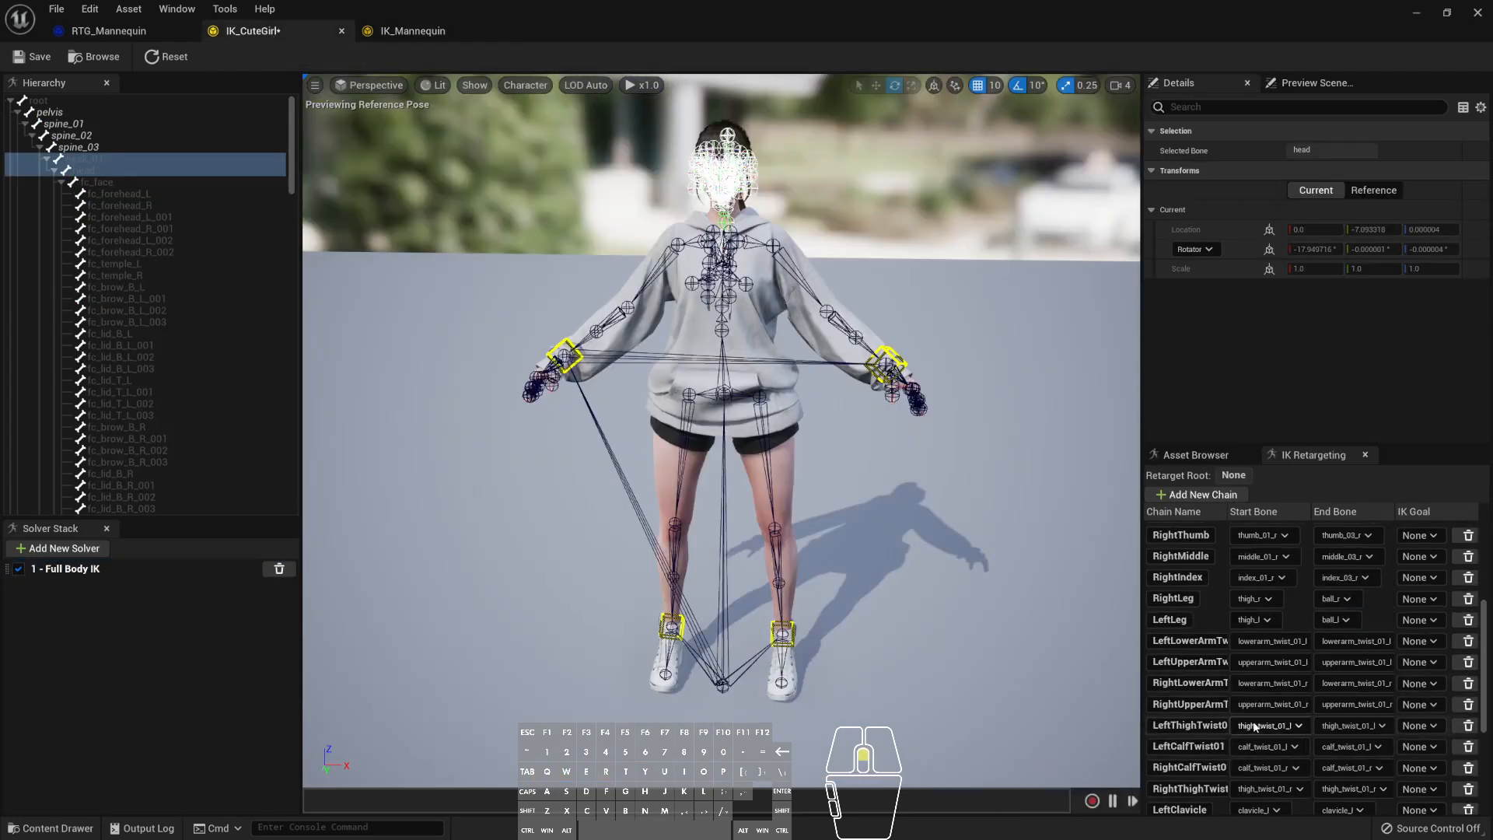
scroll(1253, 725, "down", 5)
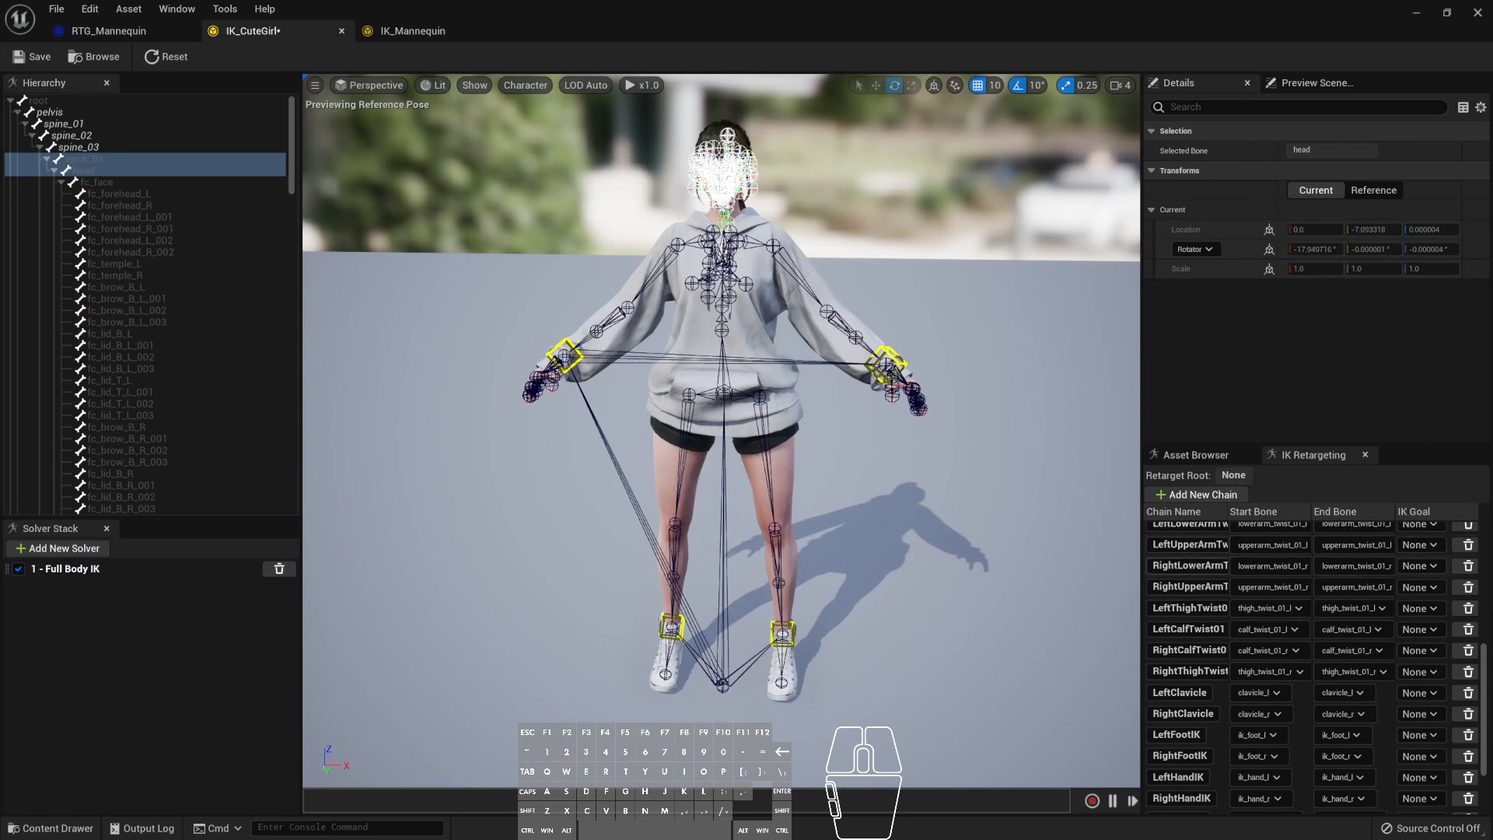
scroll(1190, 622, "down", 2)
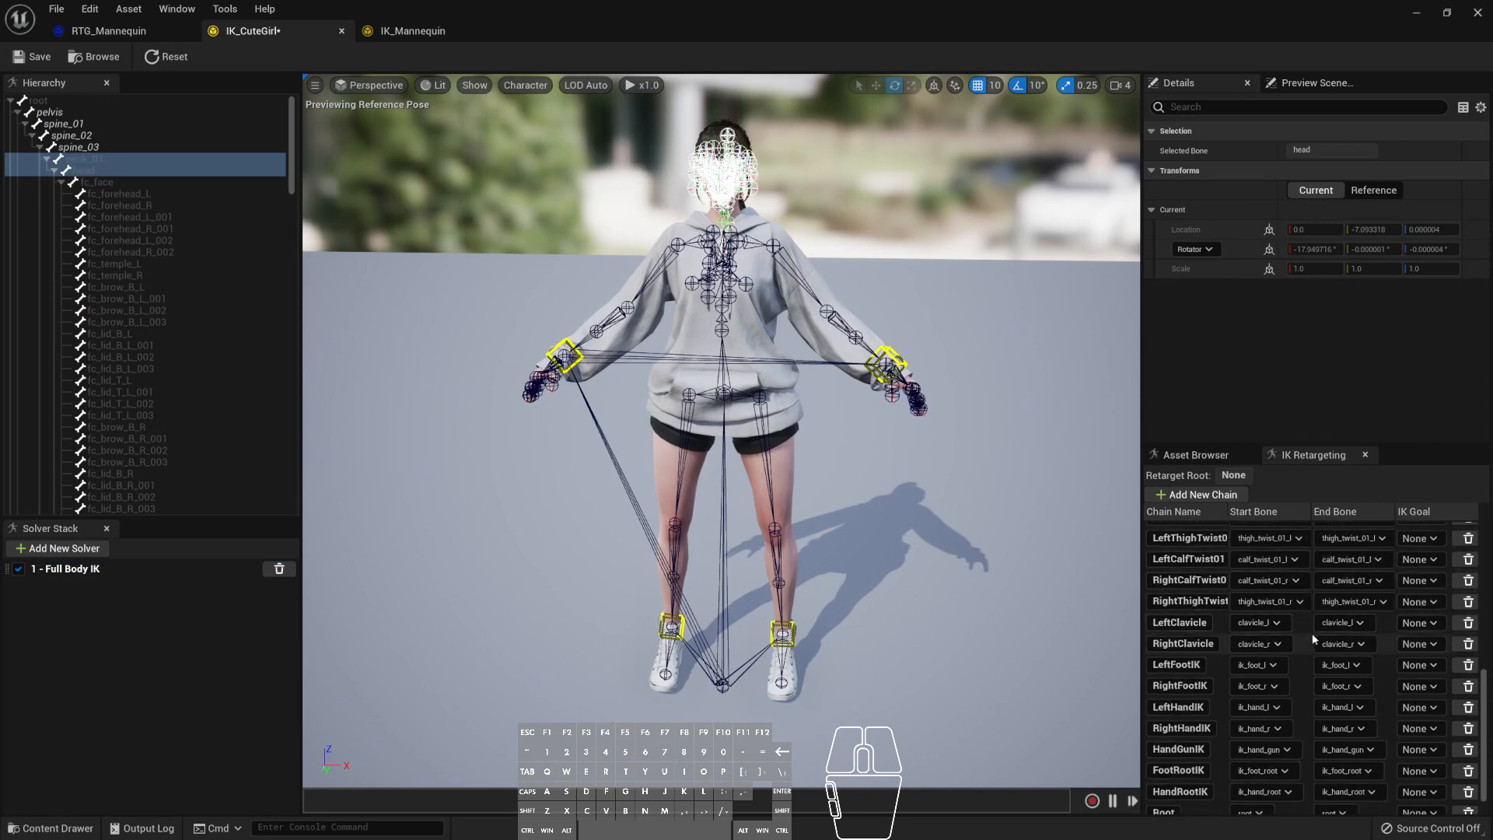
scroll(1312, 633, "down", 1)
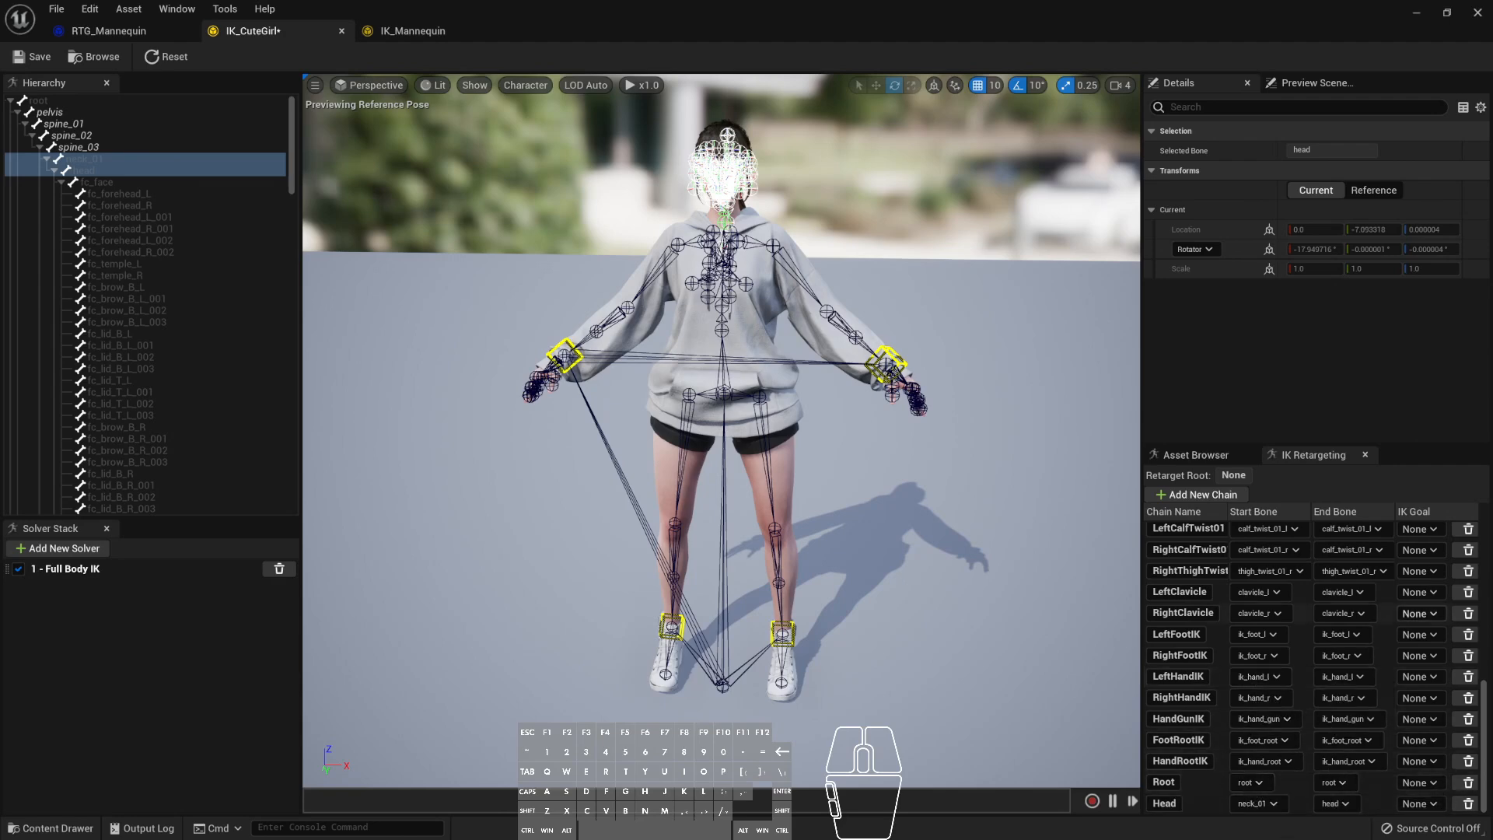
scroll(1230, 594, "up", 8)
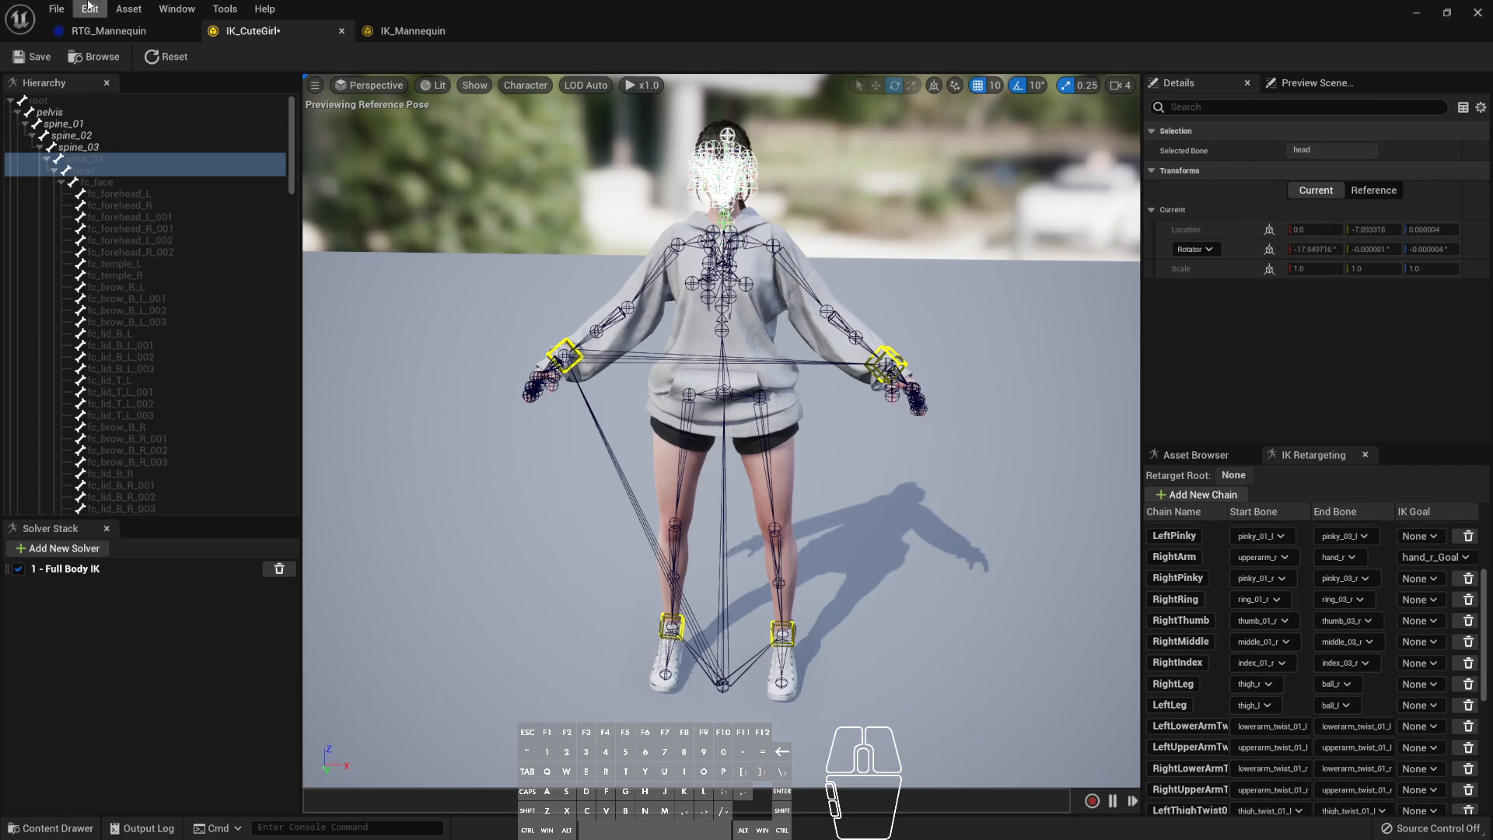
left_click(52, 57)
left_click(163, 571)
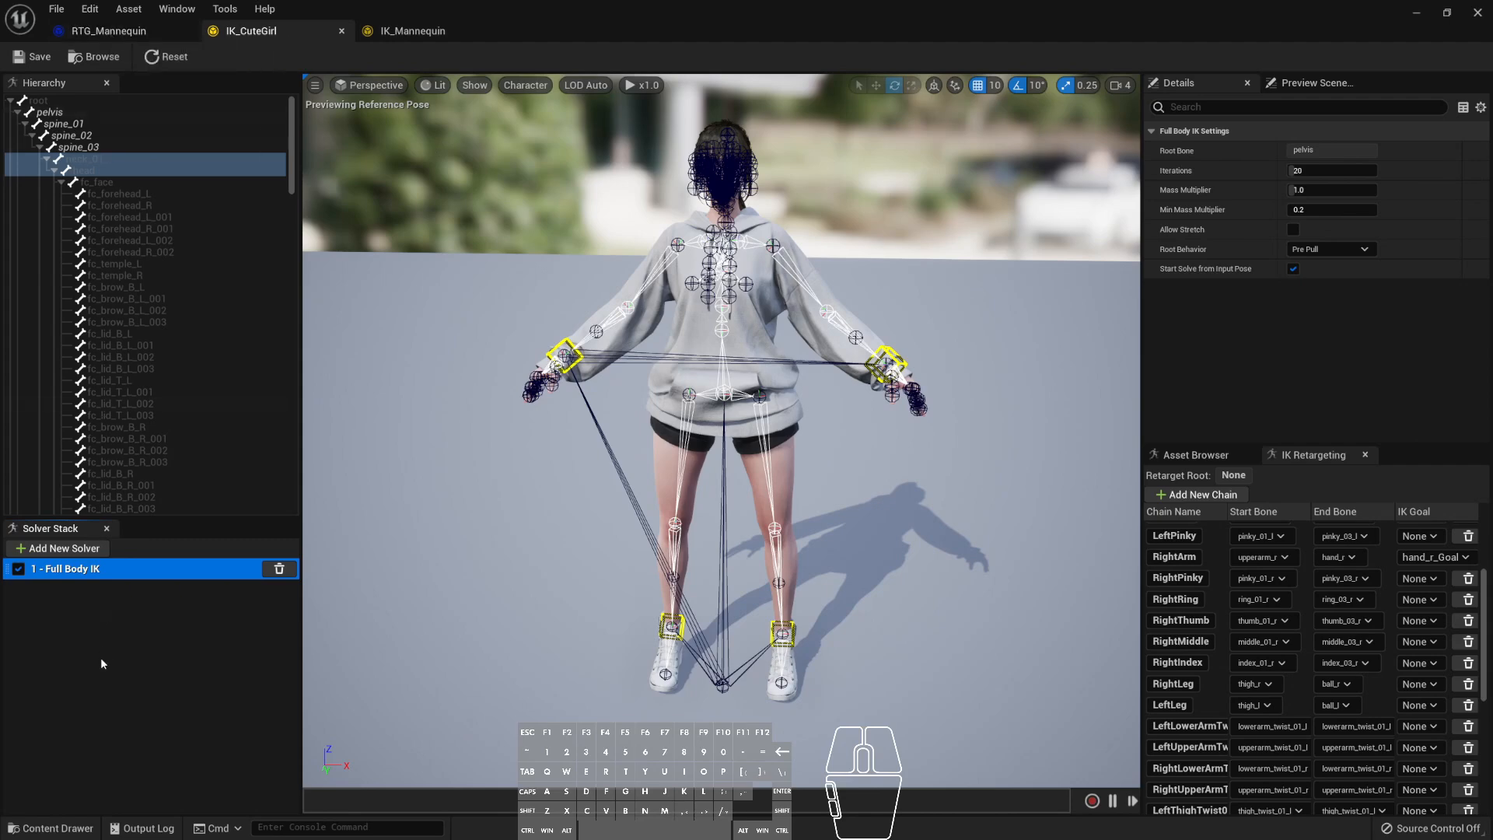
- Open the RTG_Mannequin retargeter from the Mannequins Rigs folder and set its Target IKRig Asset to IK_CuteGirl
left_click(80, 822)
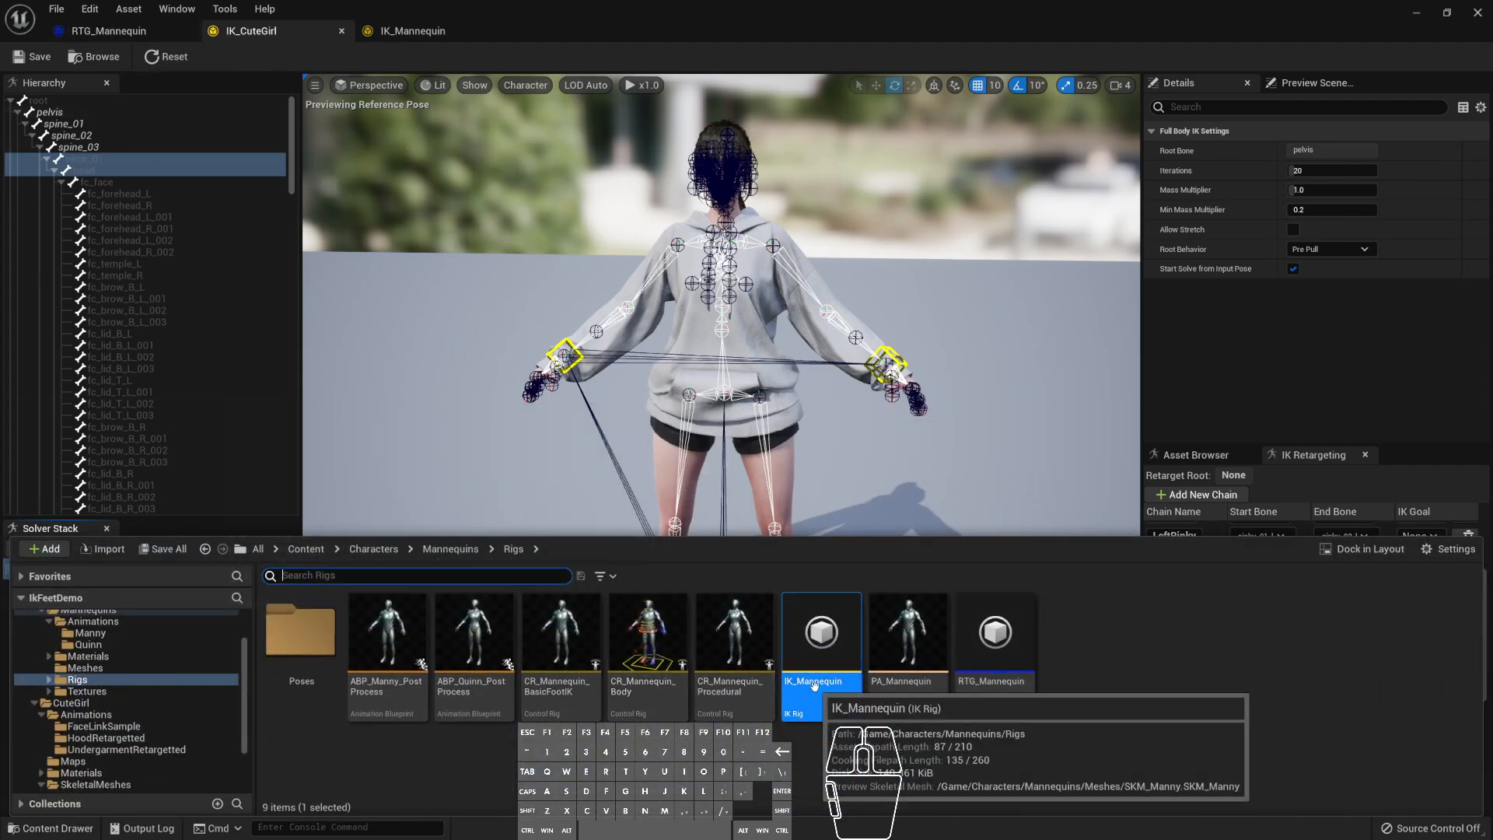
scroll(143, 679, "up", 3)
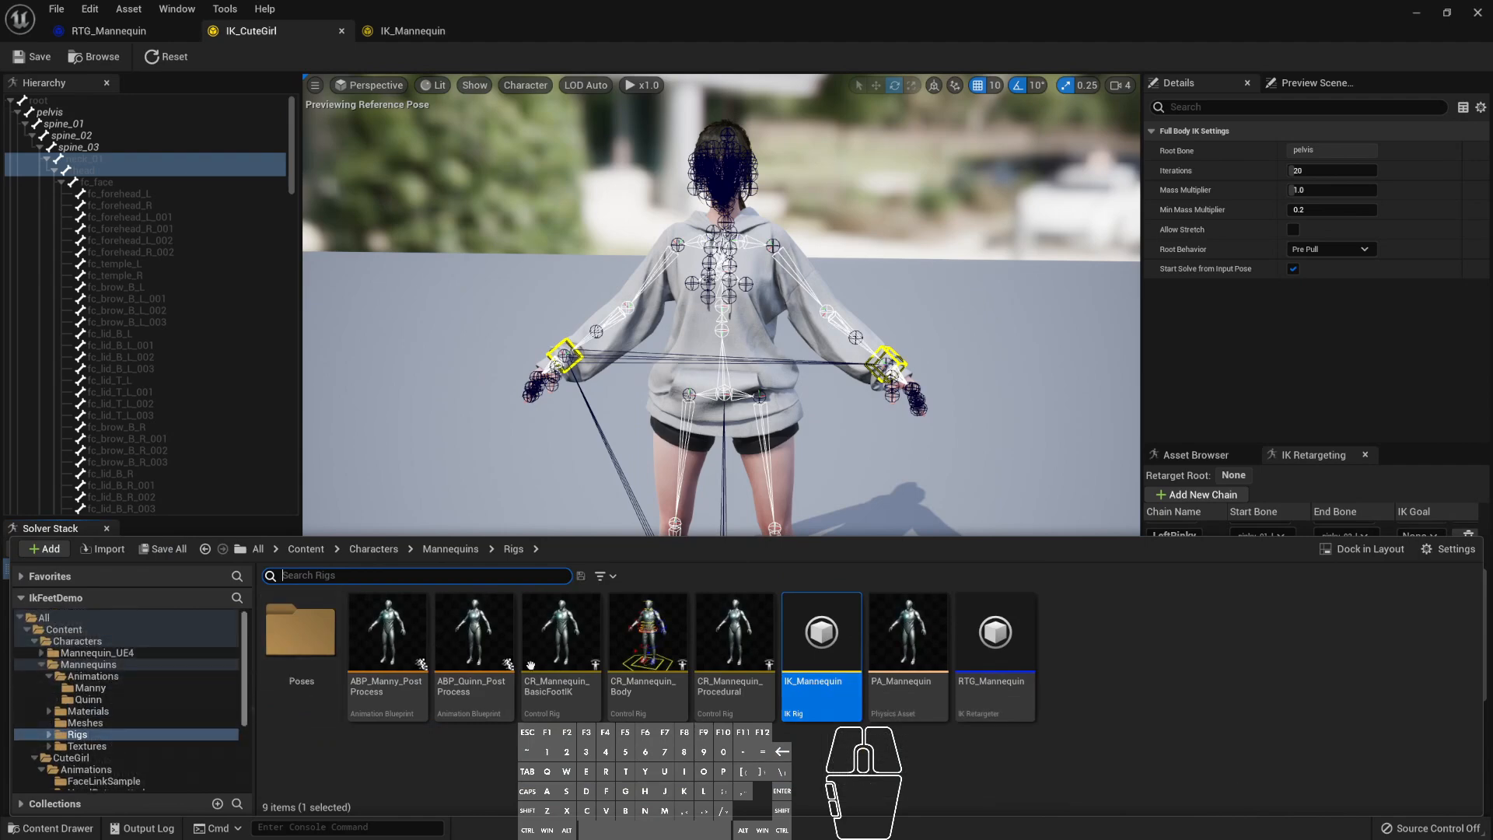
double_click(977, 640)
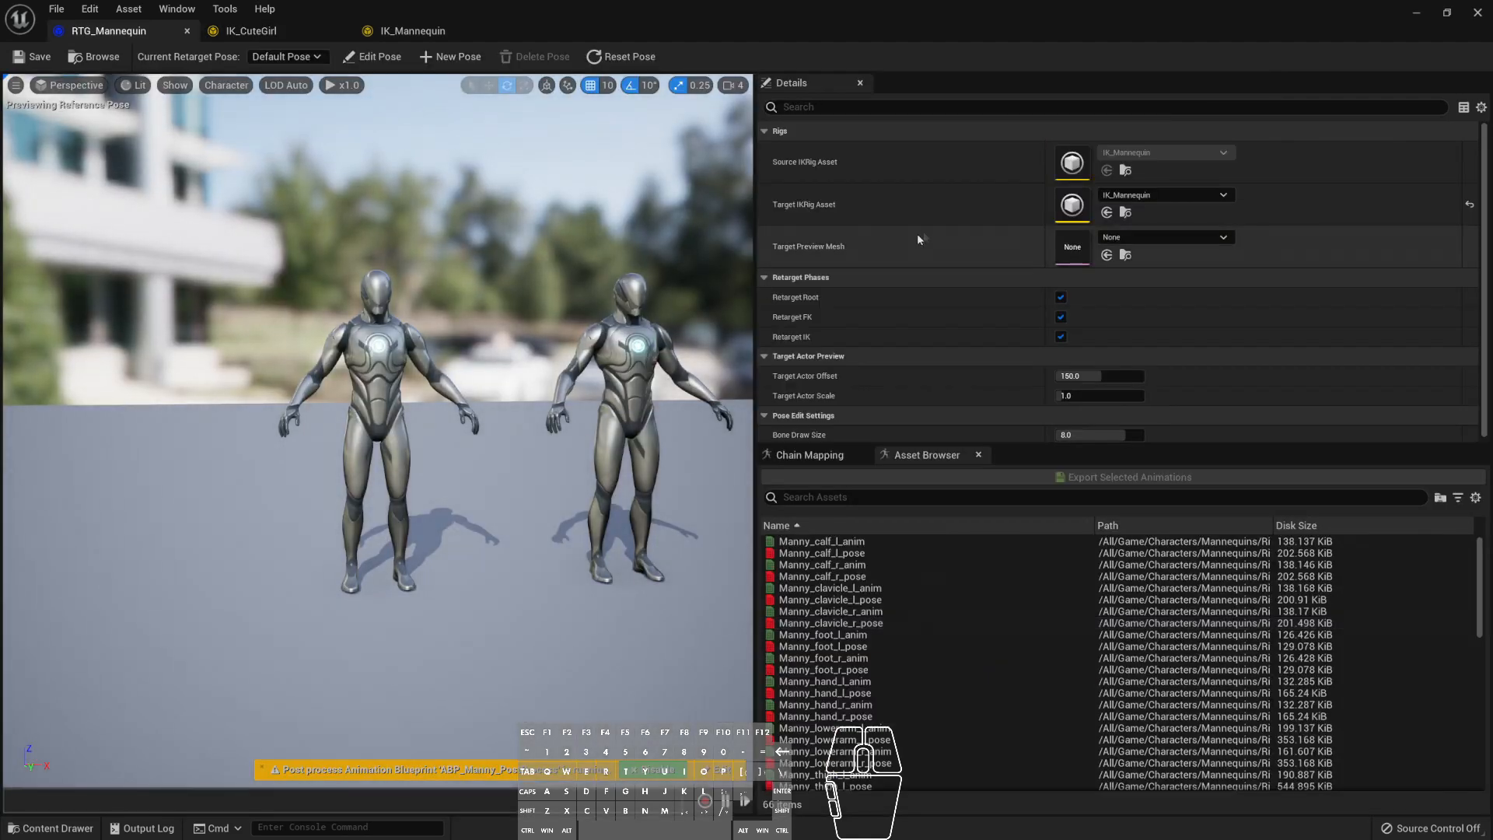
scroll(996, 218, "down", 1)
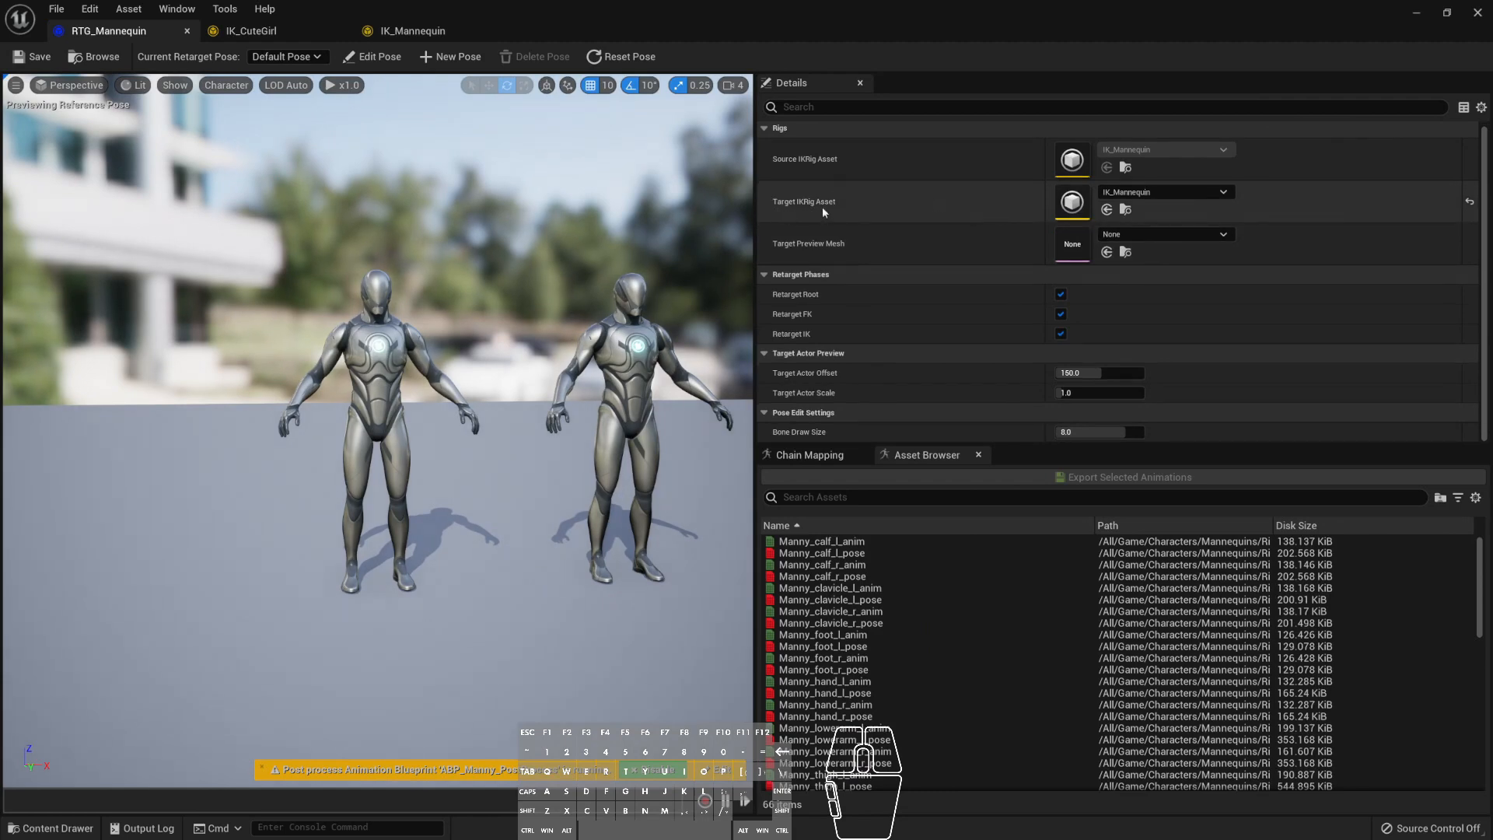
left_click(1162, 192)
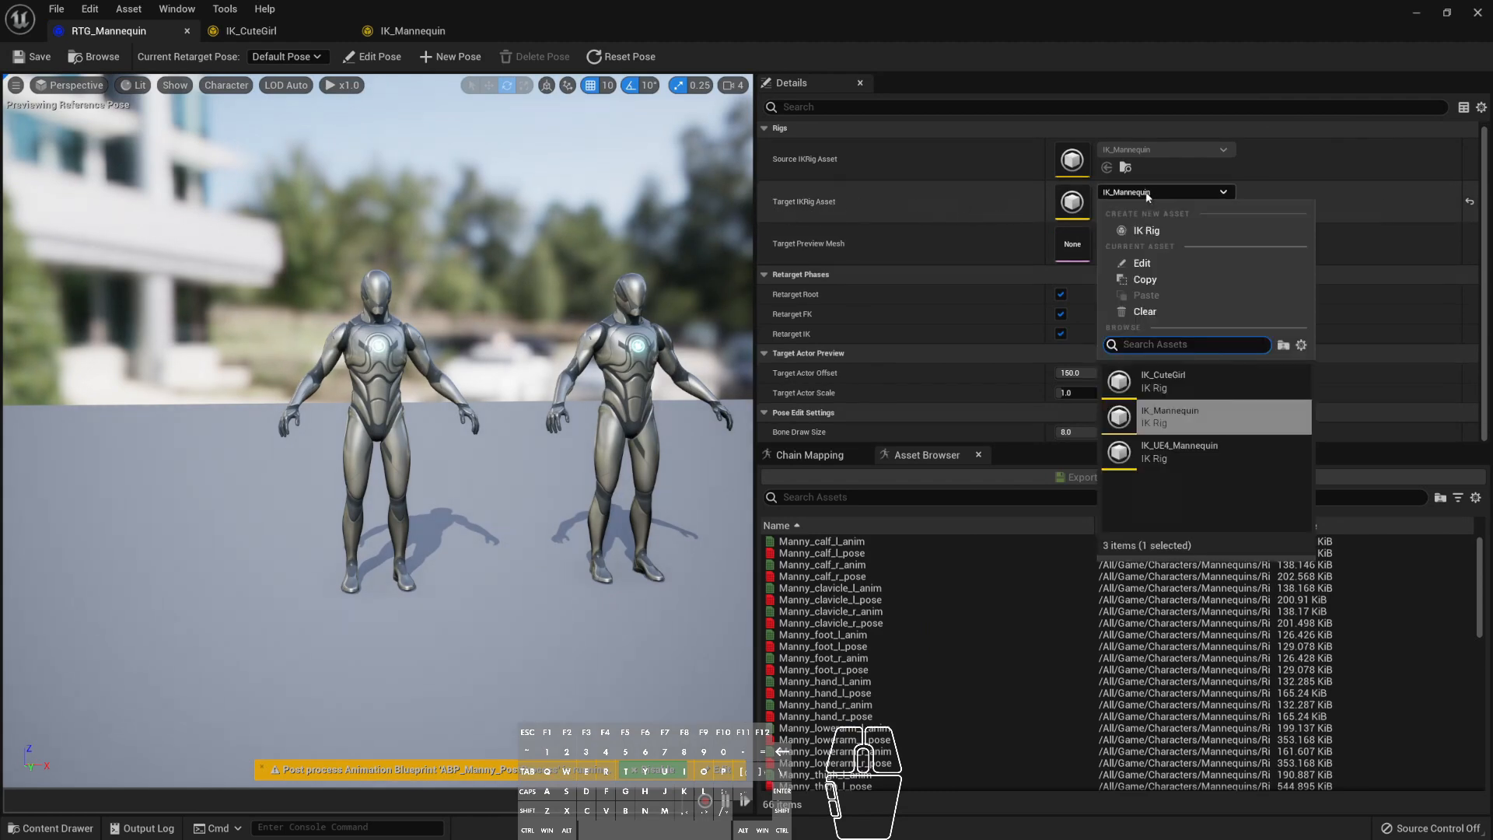
left_click(1178, 392)
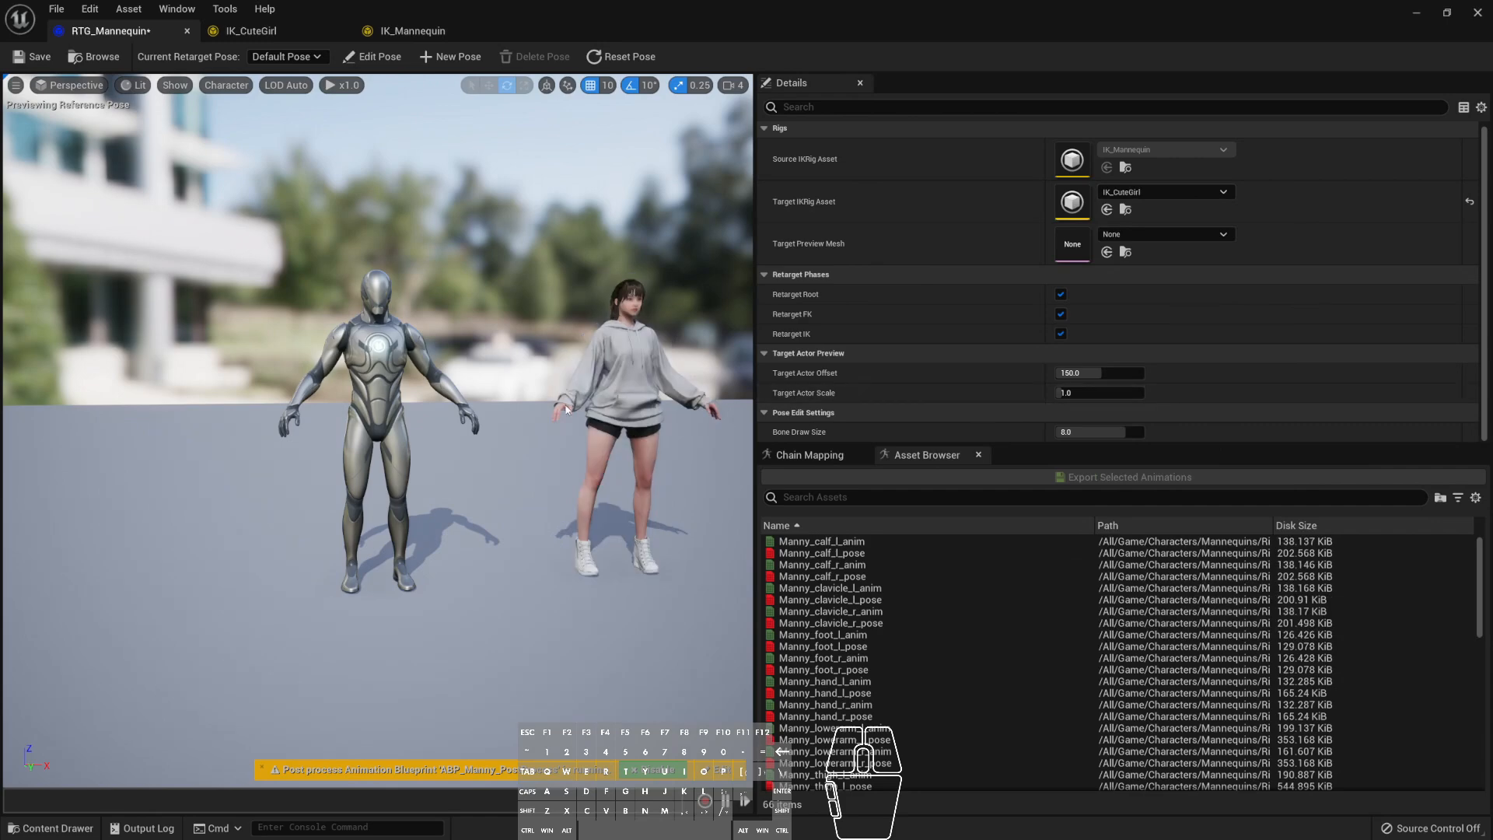
- Preview the MF_Run_Fwd animation on the mannequin and the girl side by side
left_click_drag(560, 344, 553, 339, "alt")
scroll(822, 610, "down", 10)
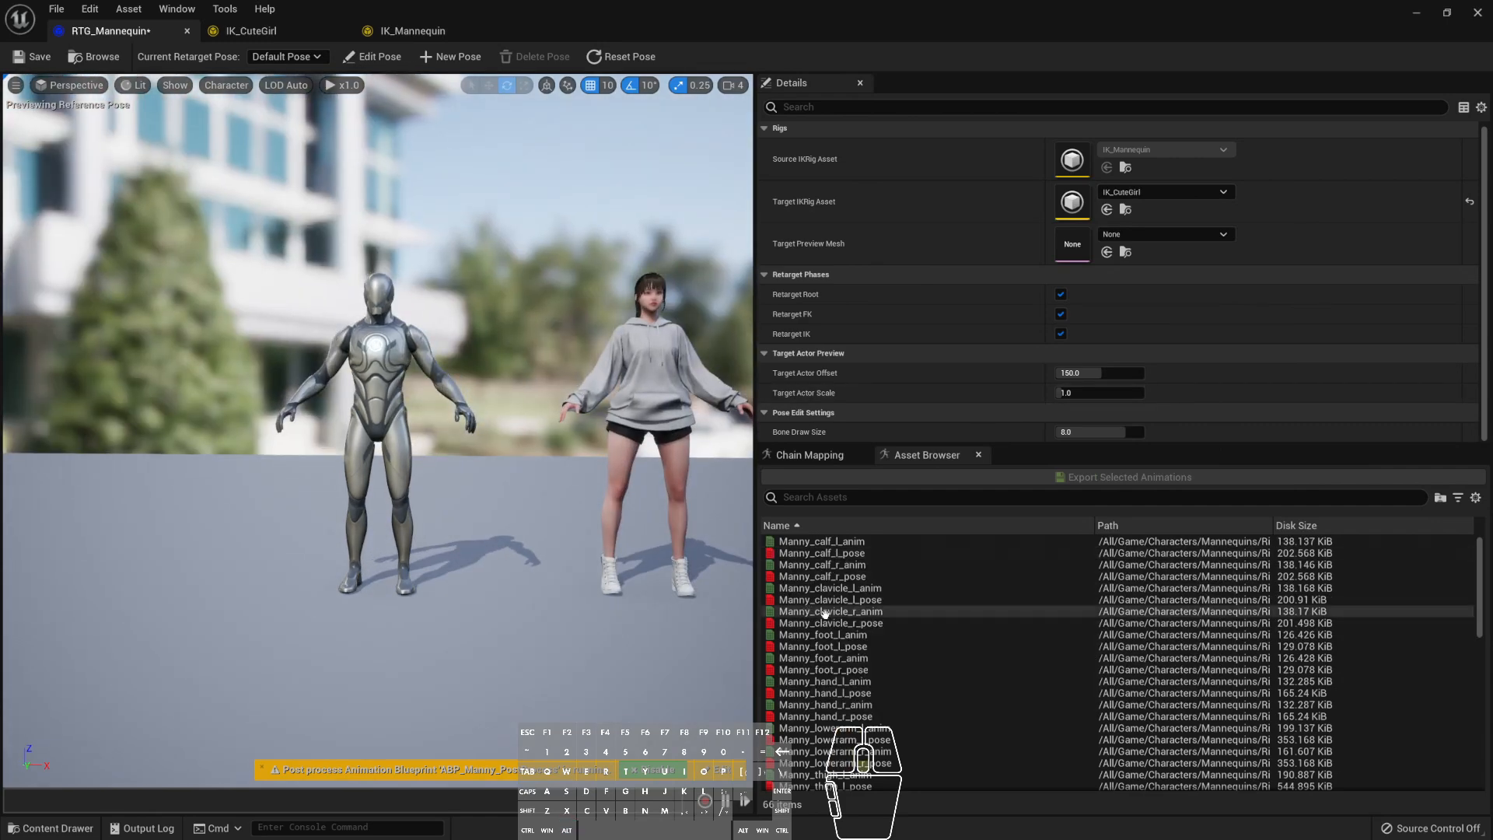
scroll(827, 610, "up", 3)
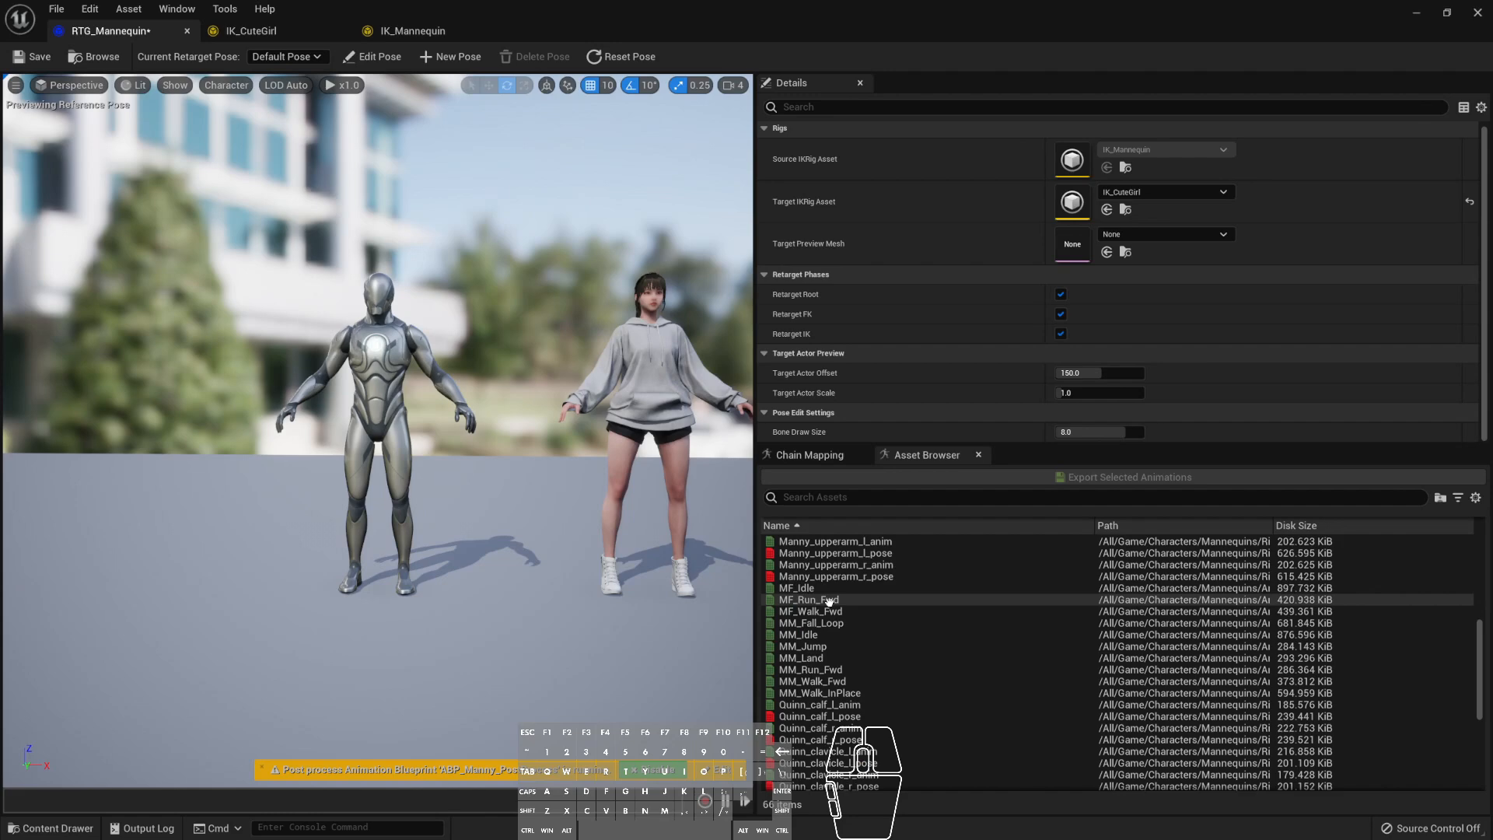
left_click(852, 600)
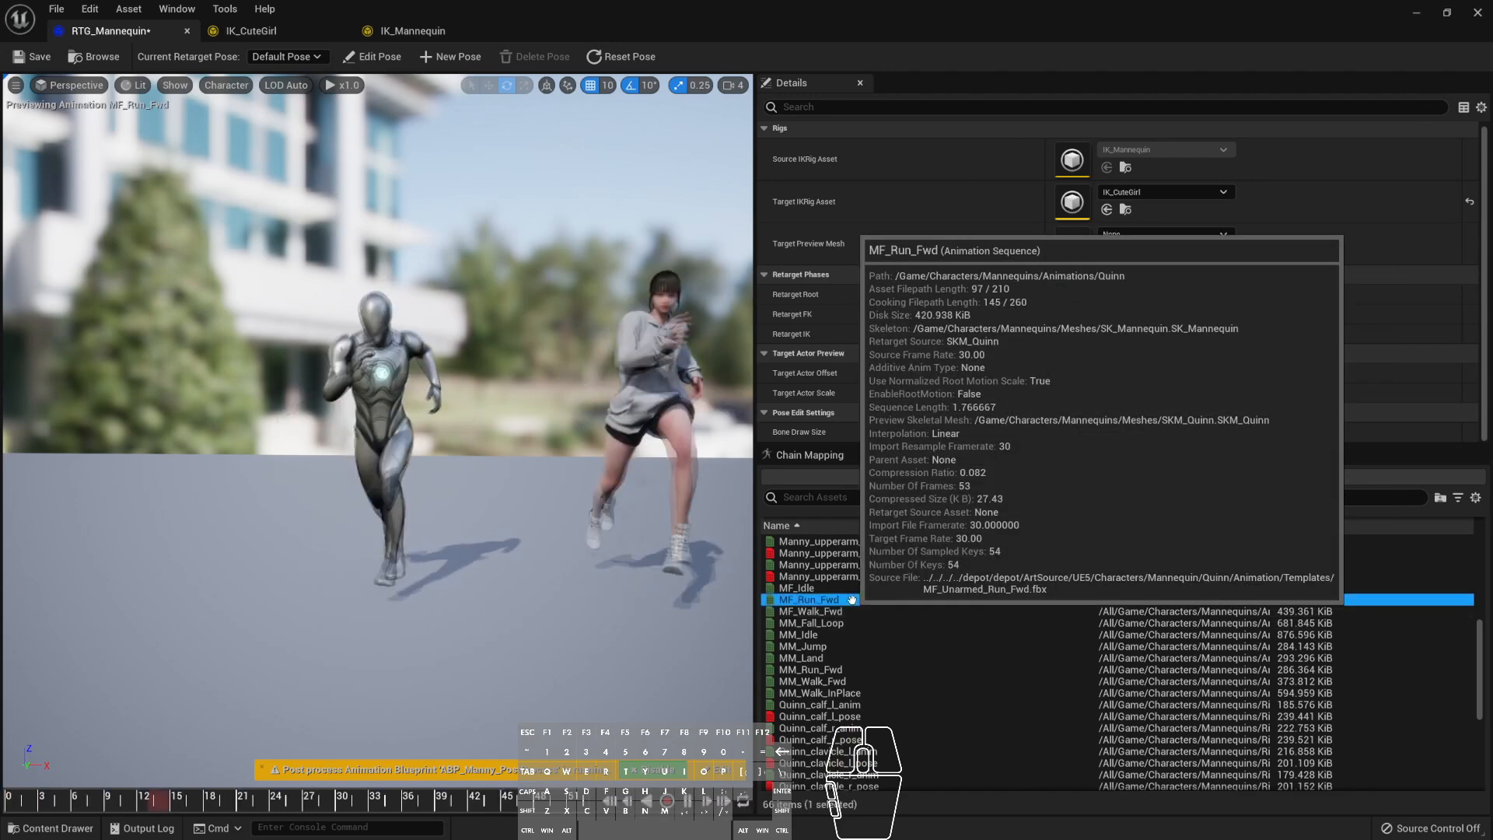
left_click_drag(649, 374, 568, 371, "alt")
scroll(640, 367, "down", 3)
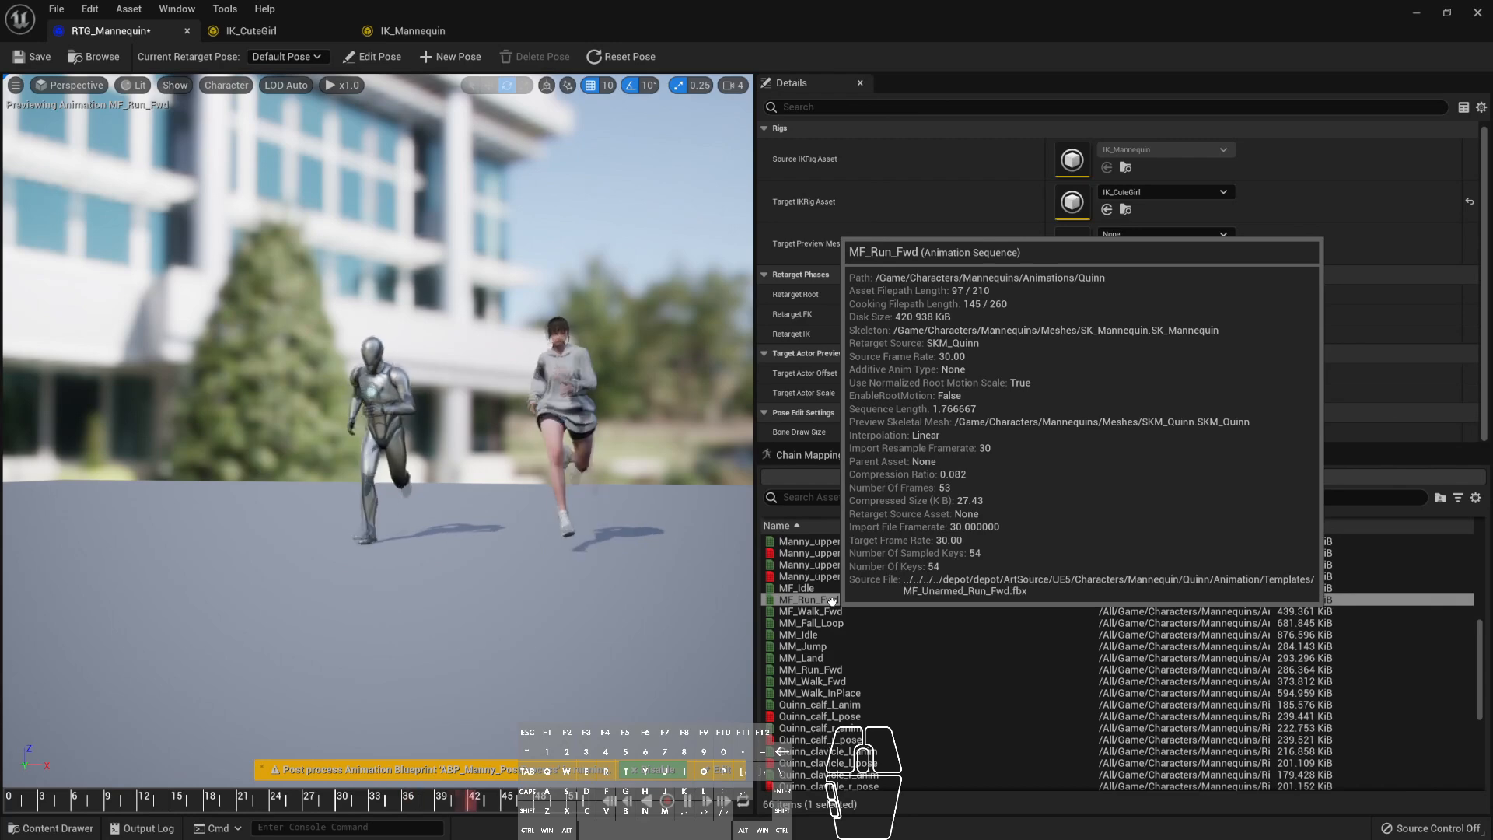
left_click(881, 599)
- Preview MF_Walk_Fwd, MM_Fall_Loop, MM_Idle, MM_Jump and MM_Run_Fwd on both characters
left_click(863, 611)
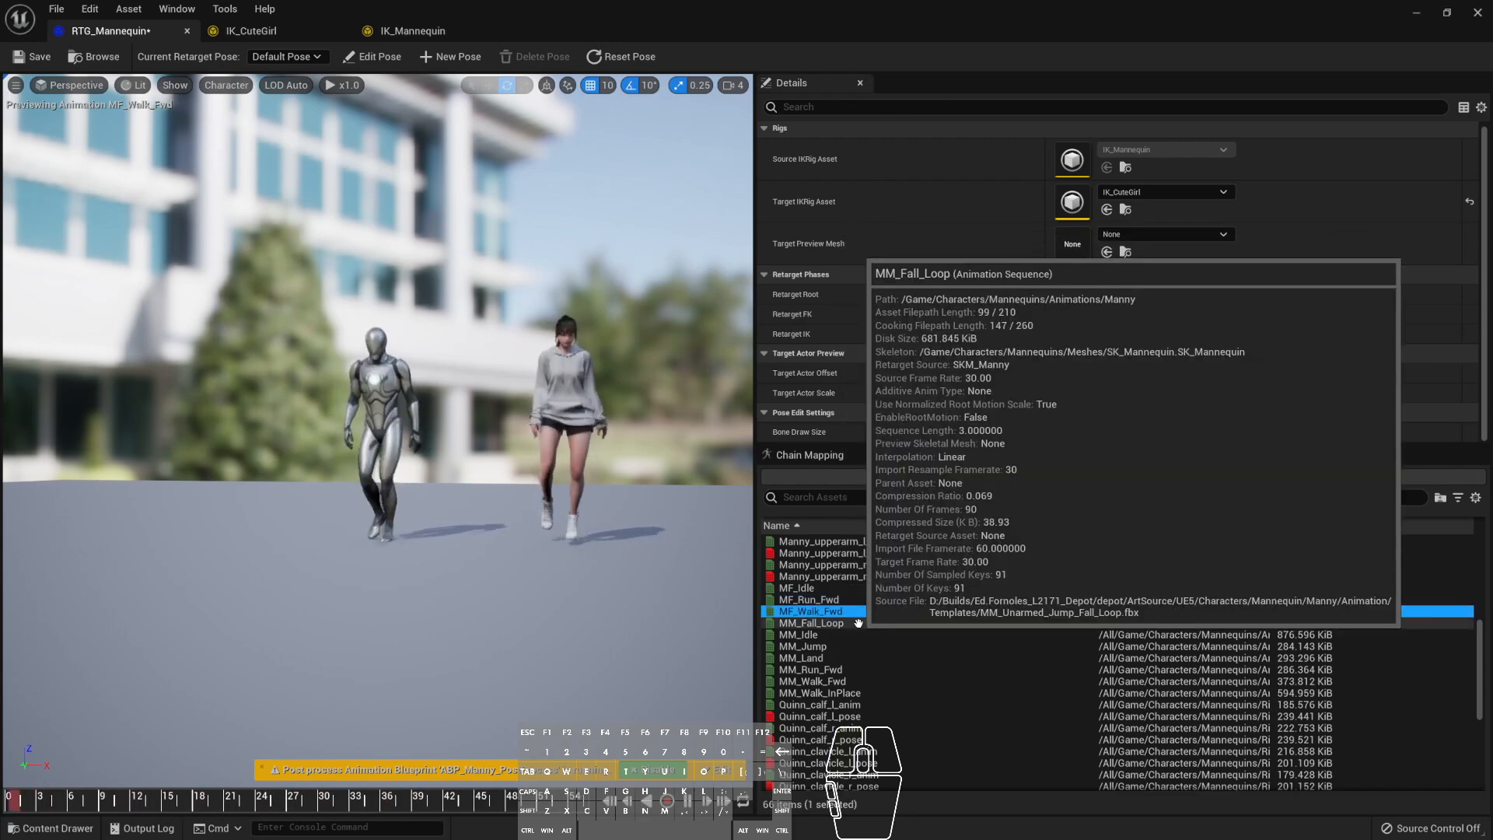
left_click(860, 623)
left_click(865, 635)
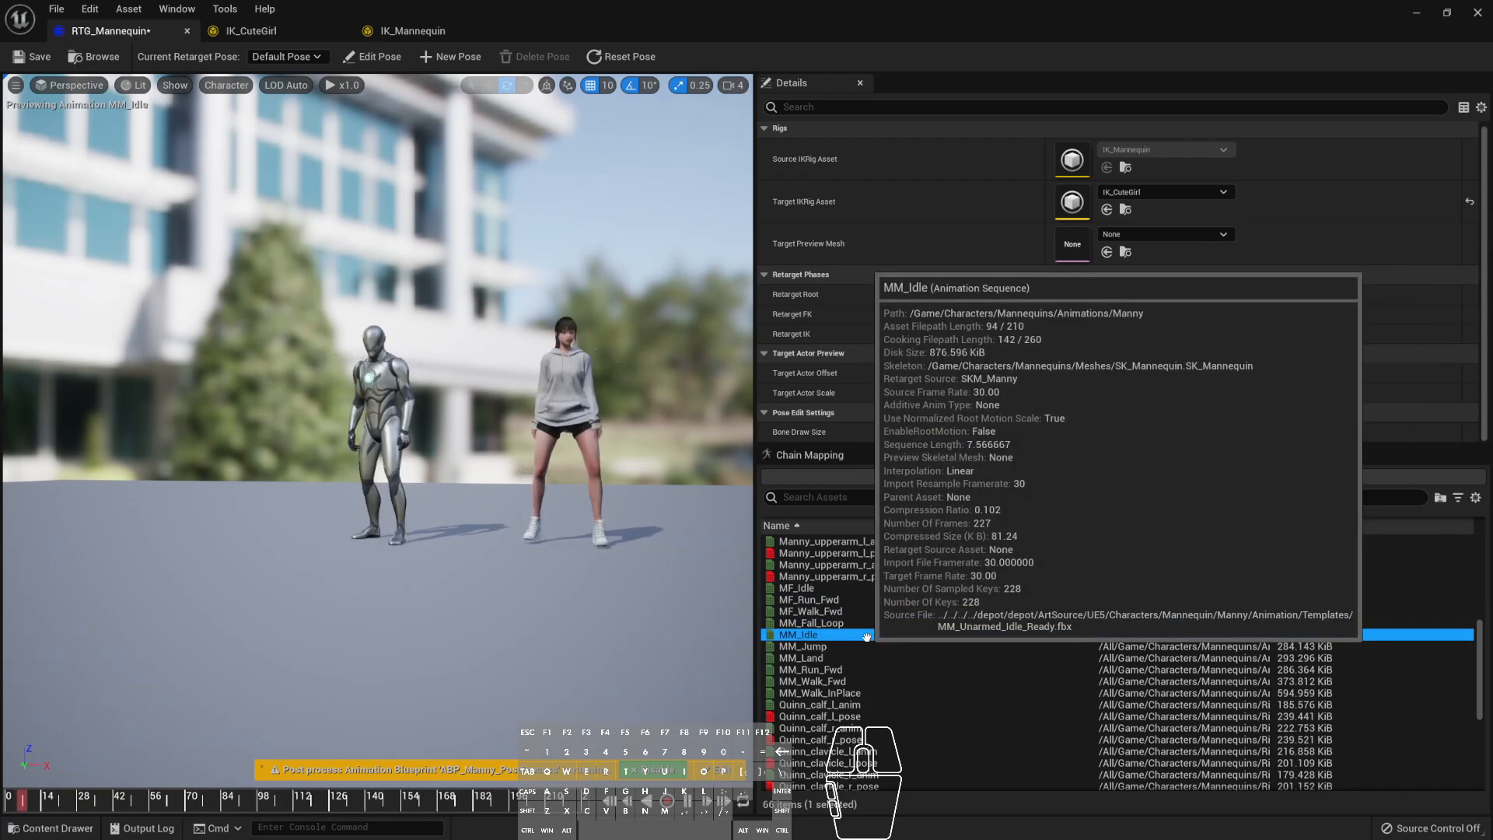
left_click(865, 647)
left_click(866, 667)
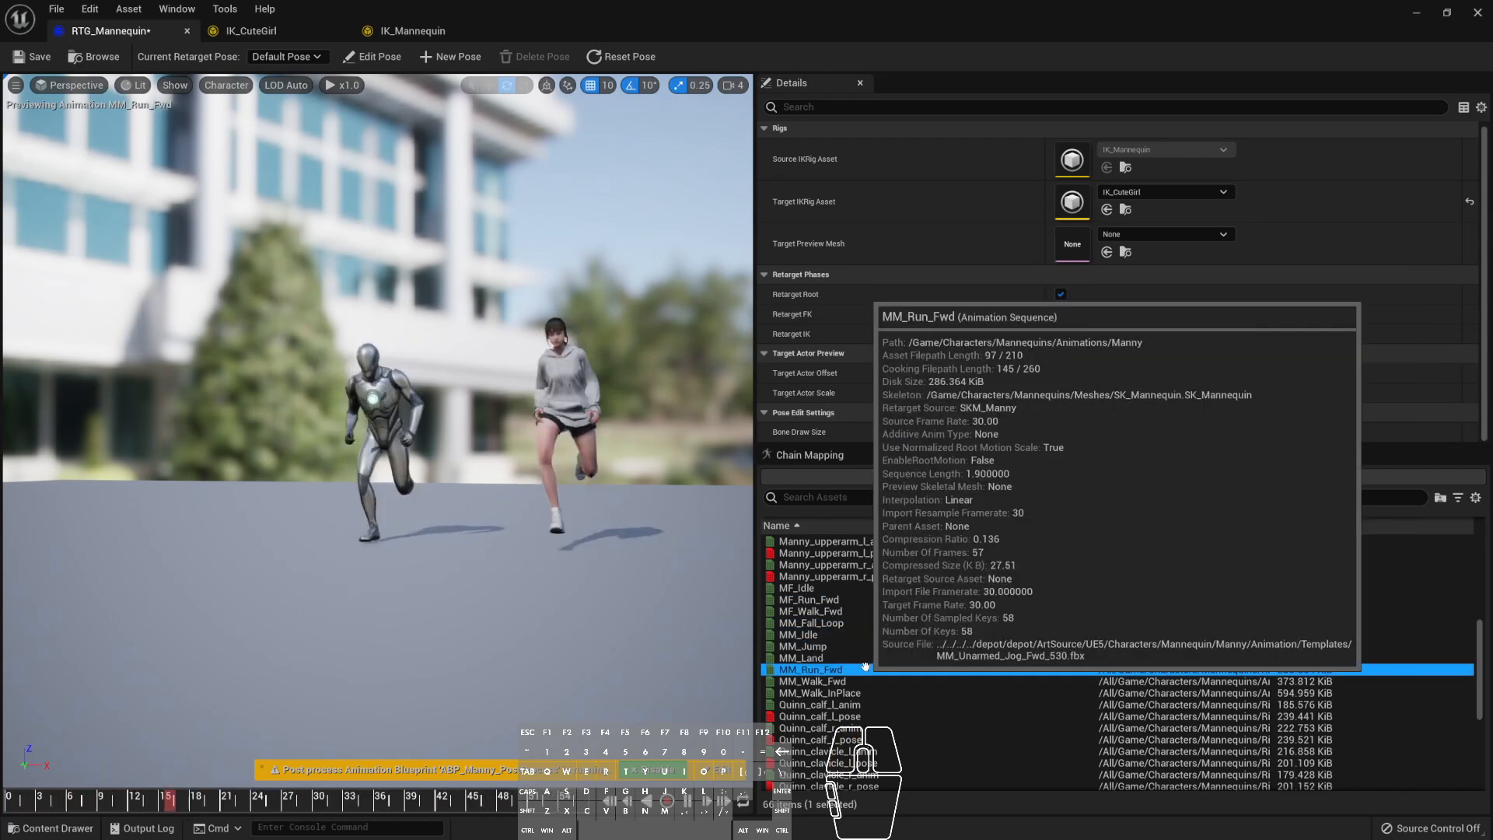
- Look through the remaining animation assets and preview Quinn_calf_l_anim and MM_Jump on both characters
scroll(883, 597, "down", 5)
scroll(883, 597, "down", 5)
scroll(883, 597, "up", 9)
scroll(883, 597, "down", 6)
scroll(891, 604, "up", 6)
scroll(888, 609, "down", 6)
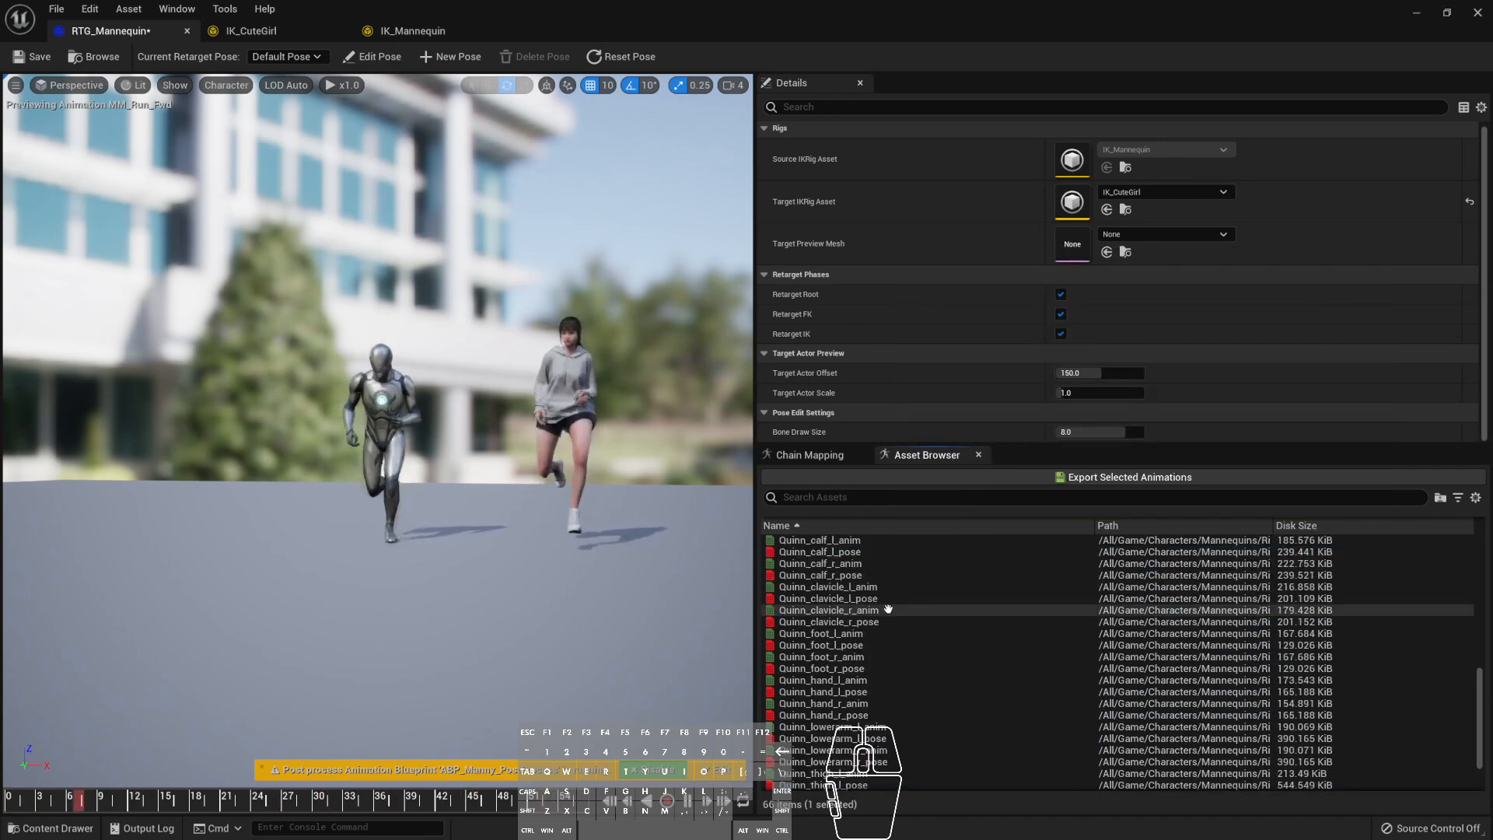
left_click(863, 563)
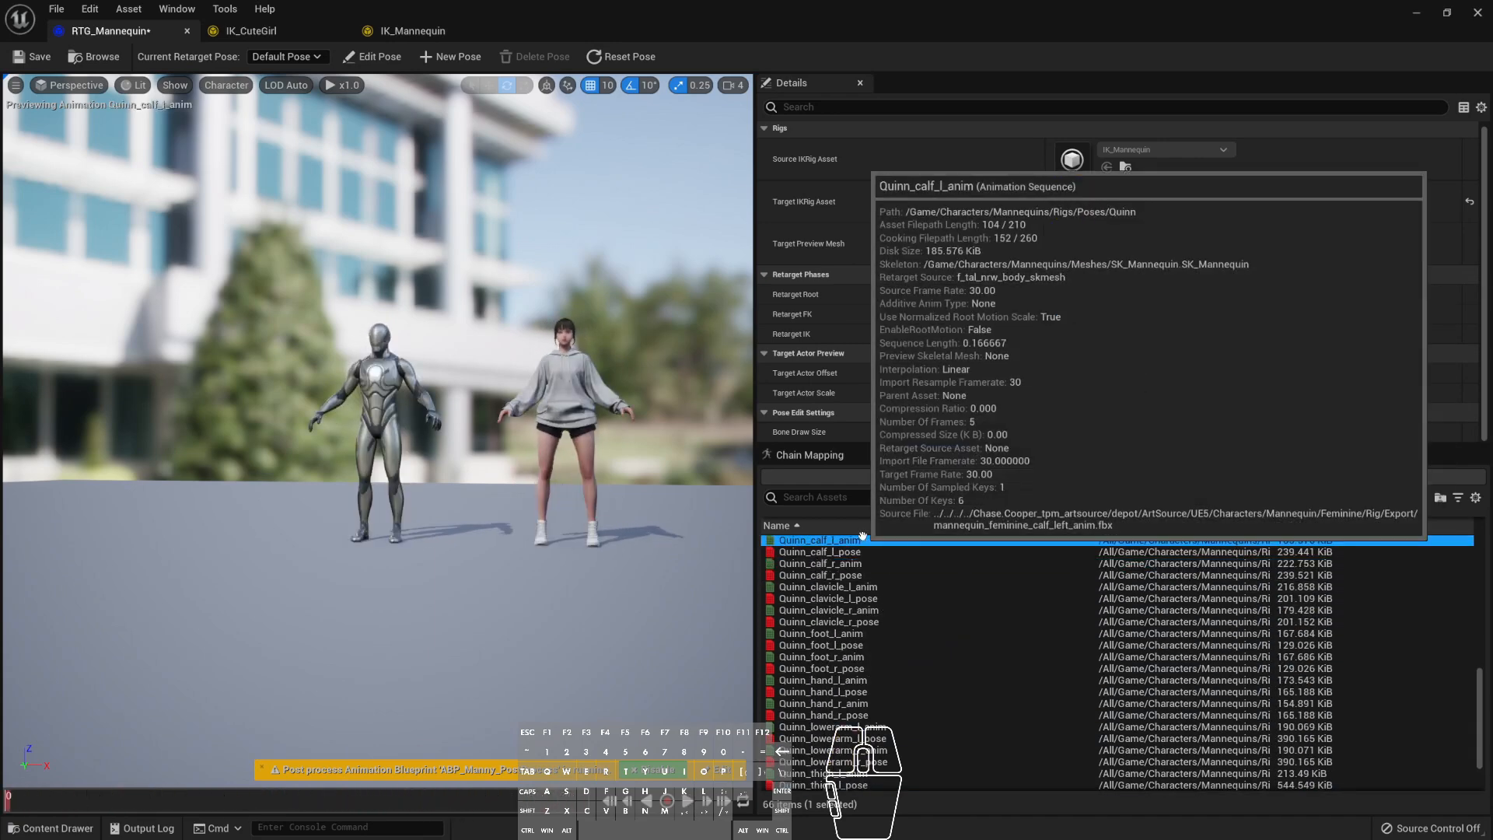
scroll(855, 575, "up", 6)
left_click(848, 620)
scroll(855, 602, "up", 6)
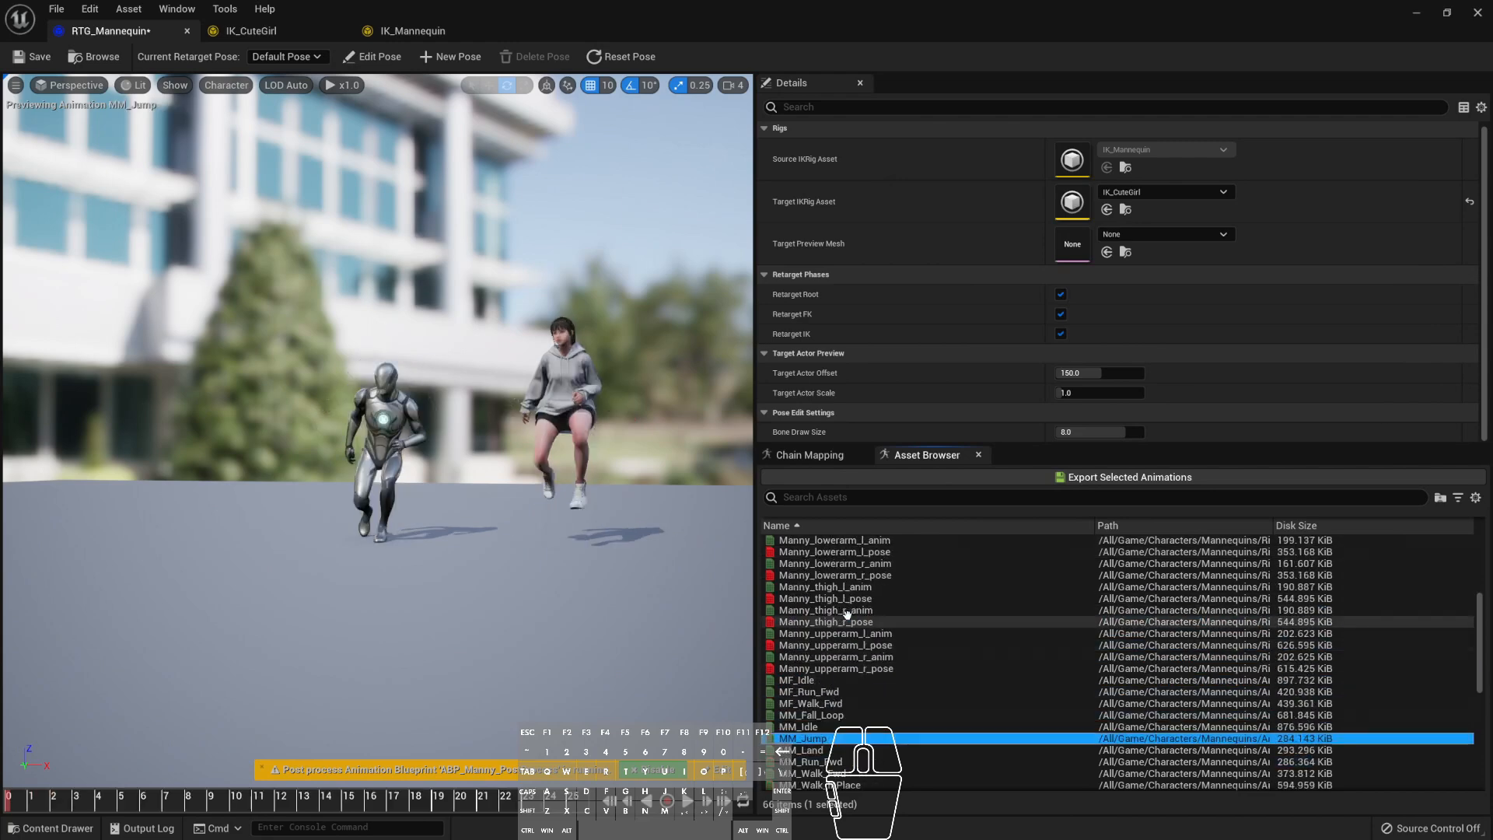
- Preview Manny_foot_r_anim, then play MF_Run_Fwd again on both characters
scroll(866, 585, "up", 4)
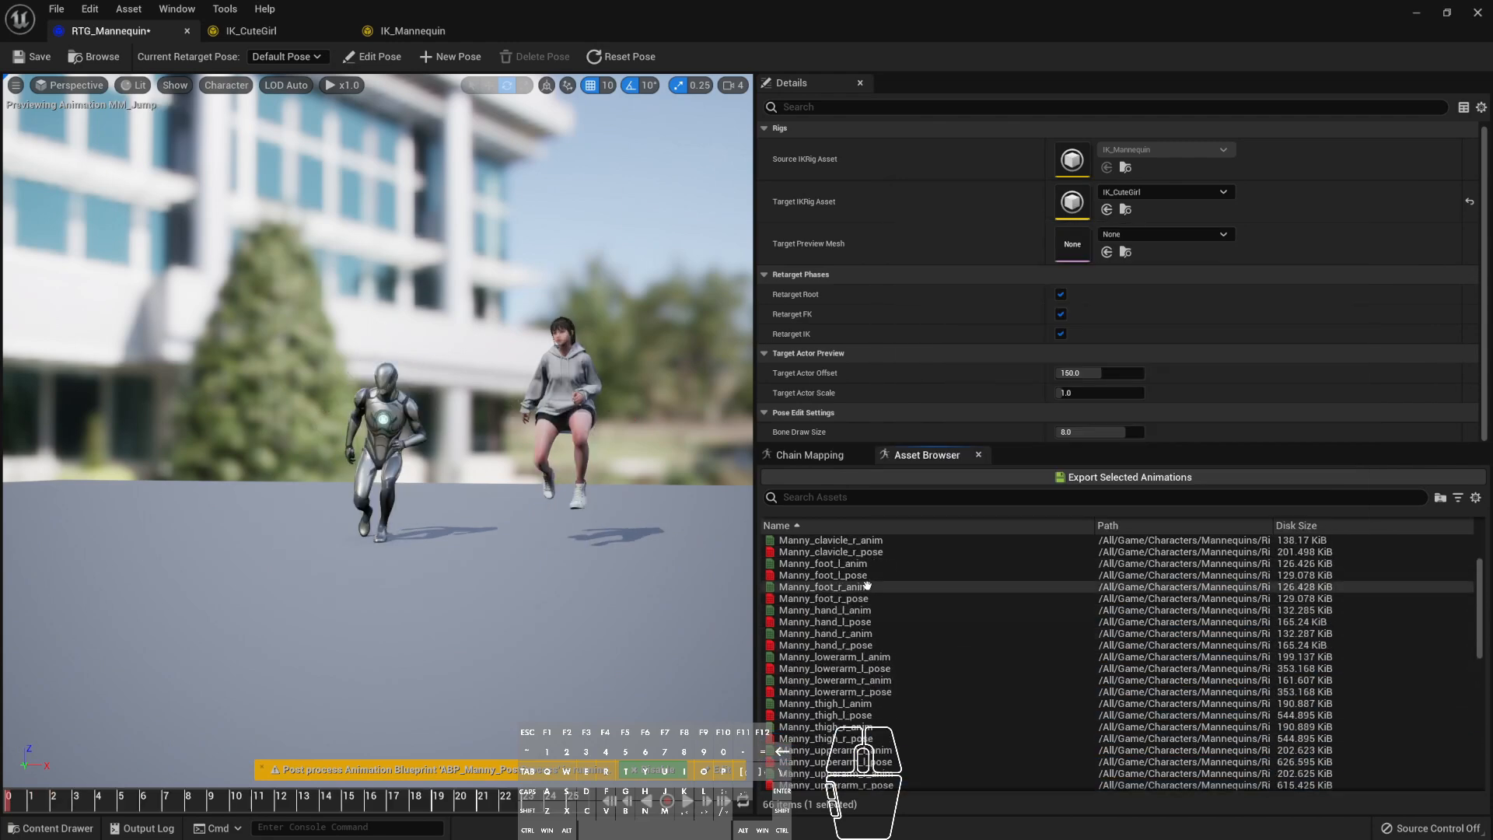
left_click(865, 588)
scroll(865, 568, "up", 2)
scroll(867, 564, "down", 7)
mouse_move(871, 597)
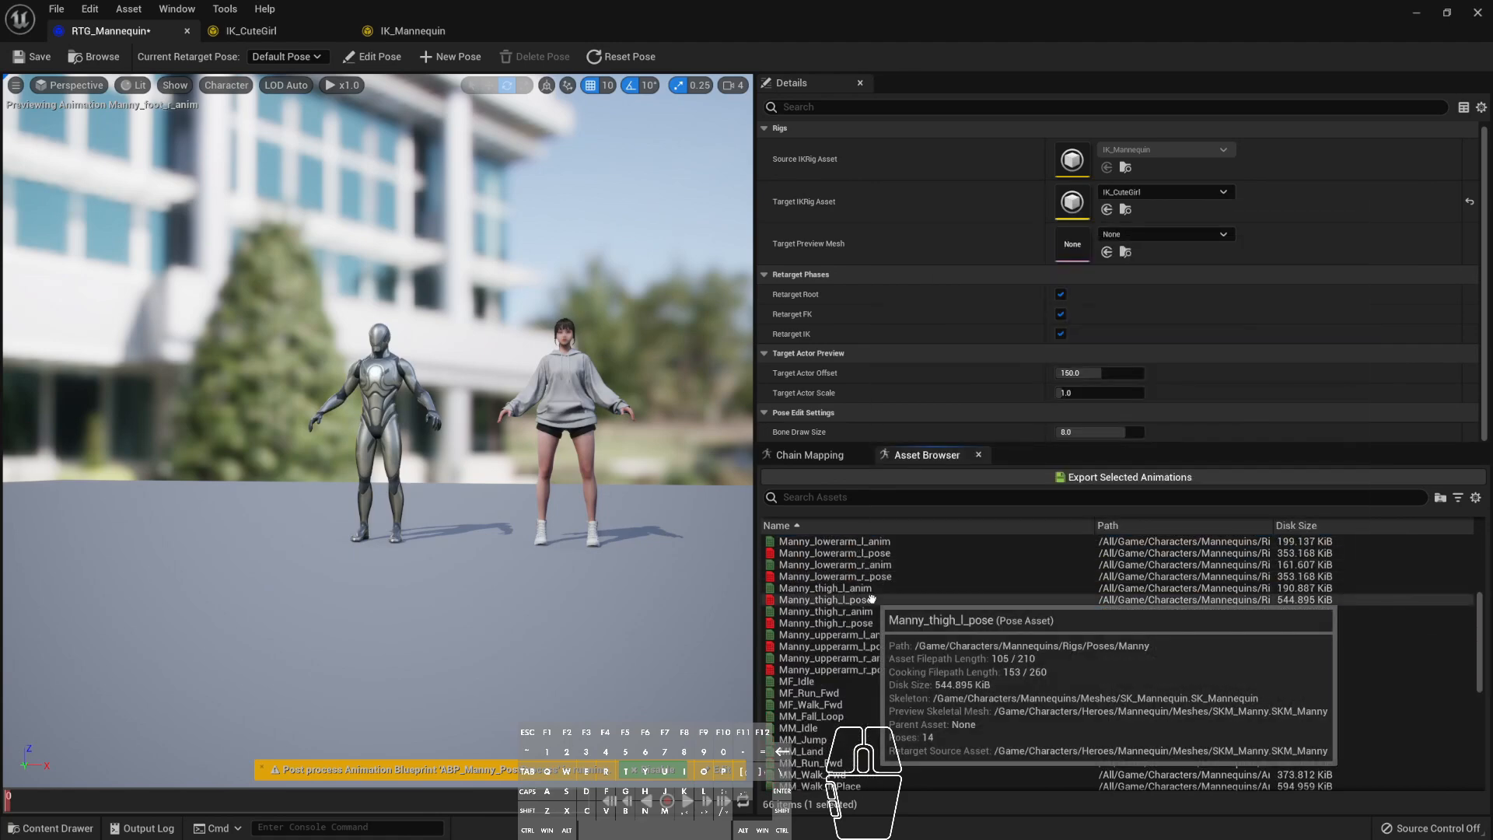
mouse_move(892, 718)
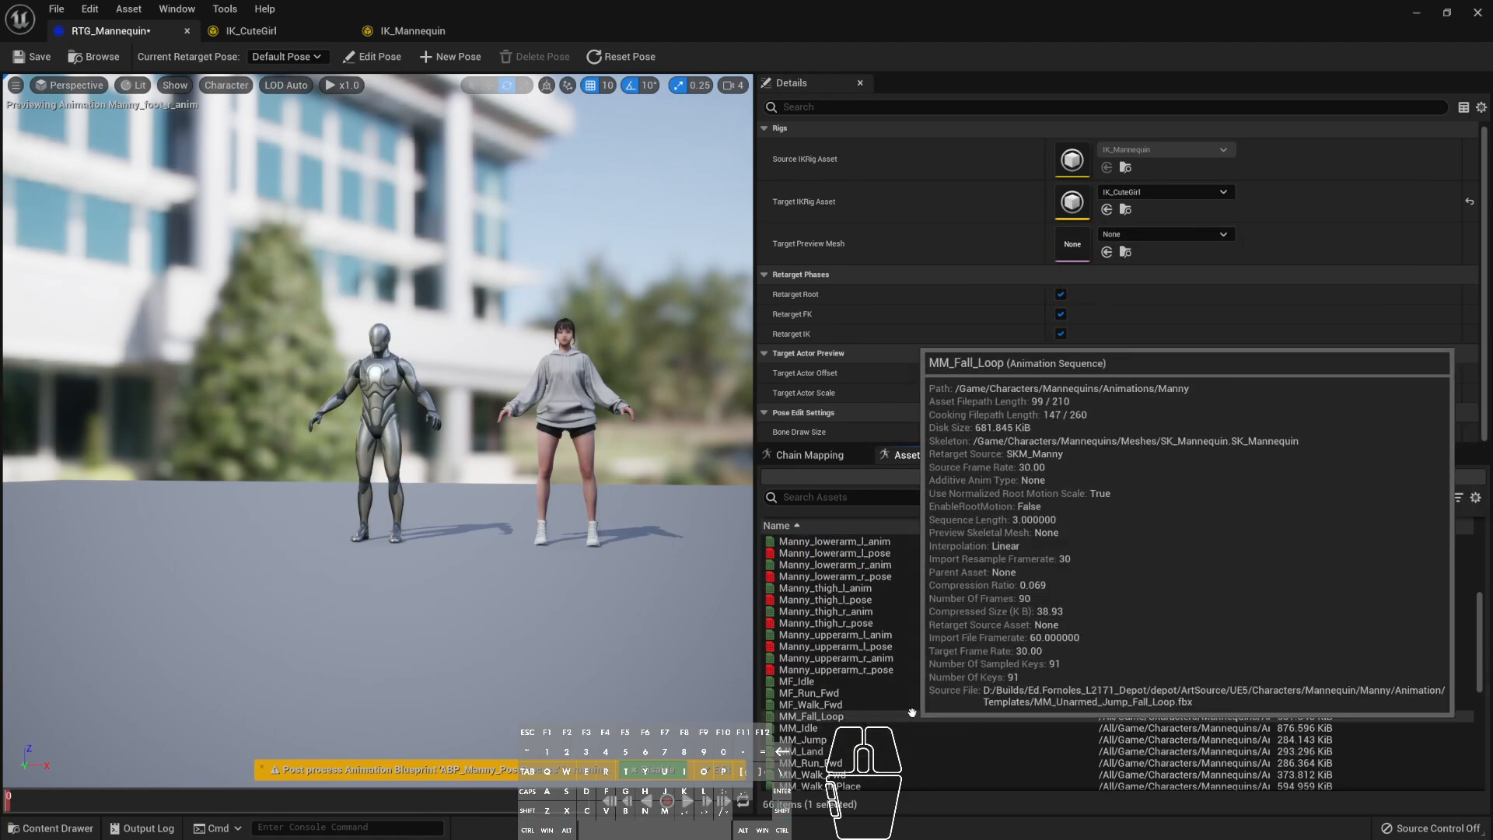
left_click(870, 694)
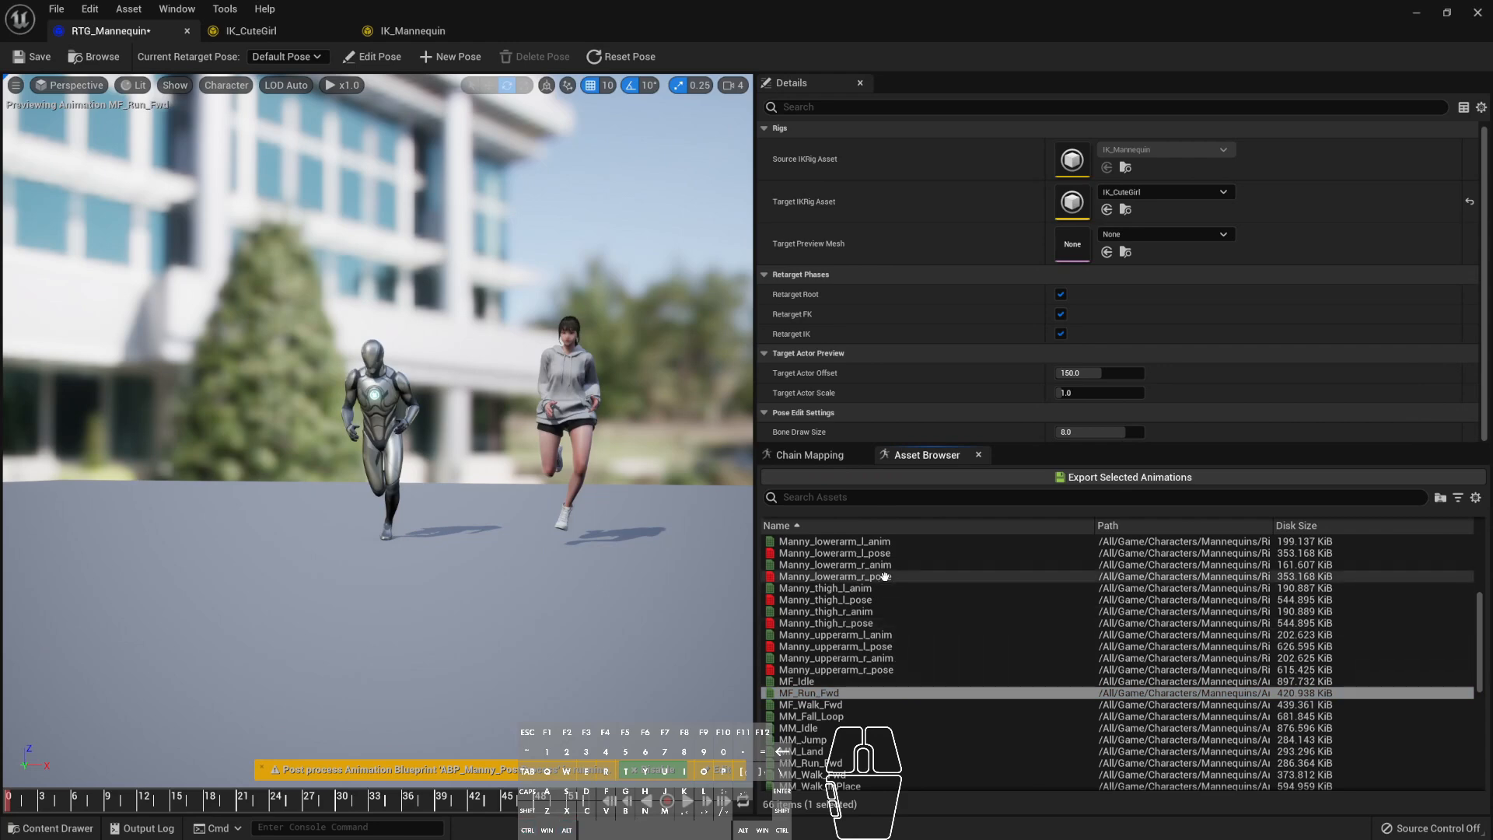
- Examine the retargeter's chain mapping from Root to RightHandIK, comparing target and source chains and their root settings
left_click(808, 455)
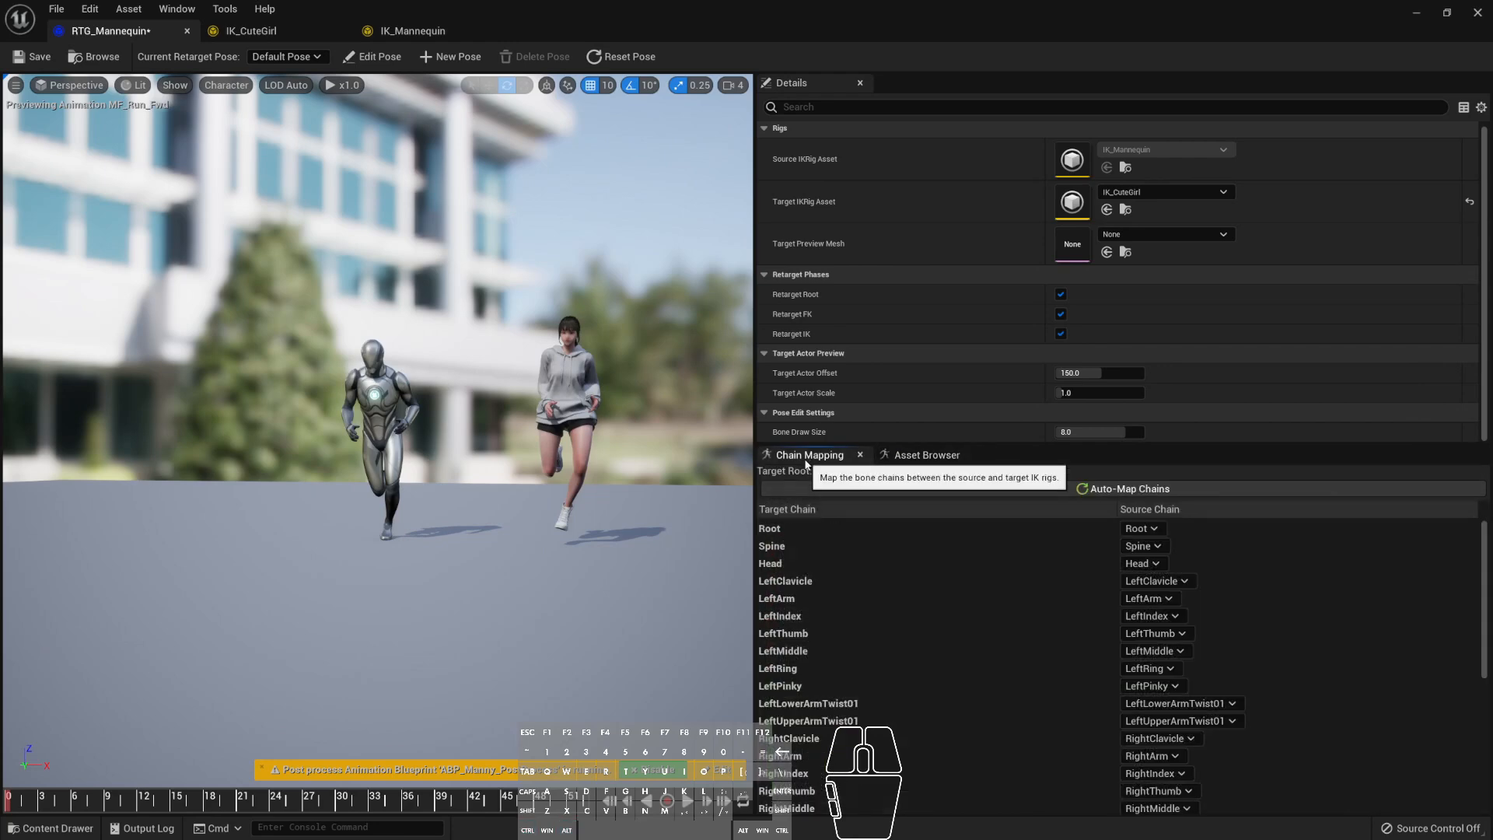
scroll(943, 593, "down", 3)
scroll(943, 592, "up", 3)
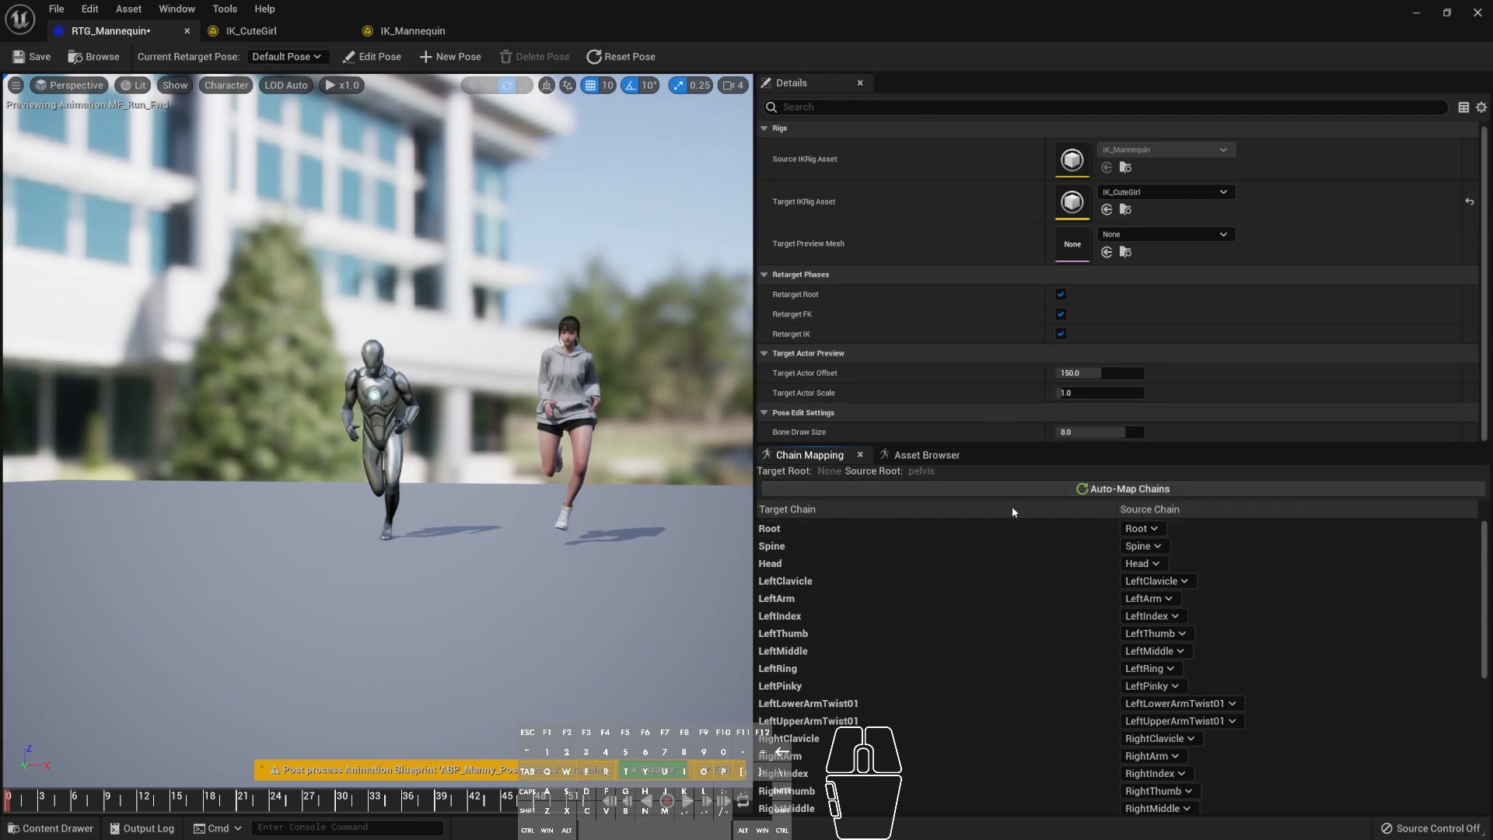
scroll(1028, 572, "down", 7)
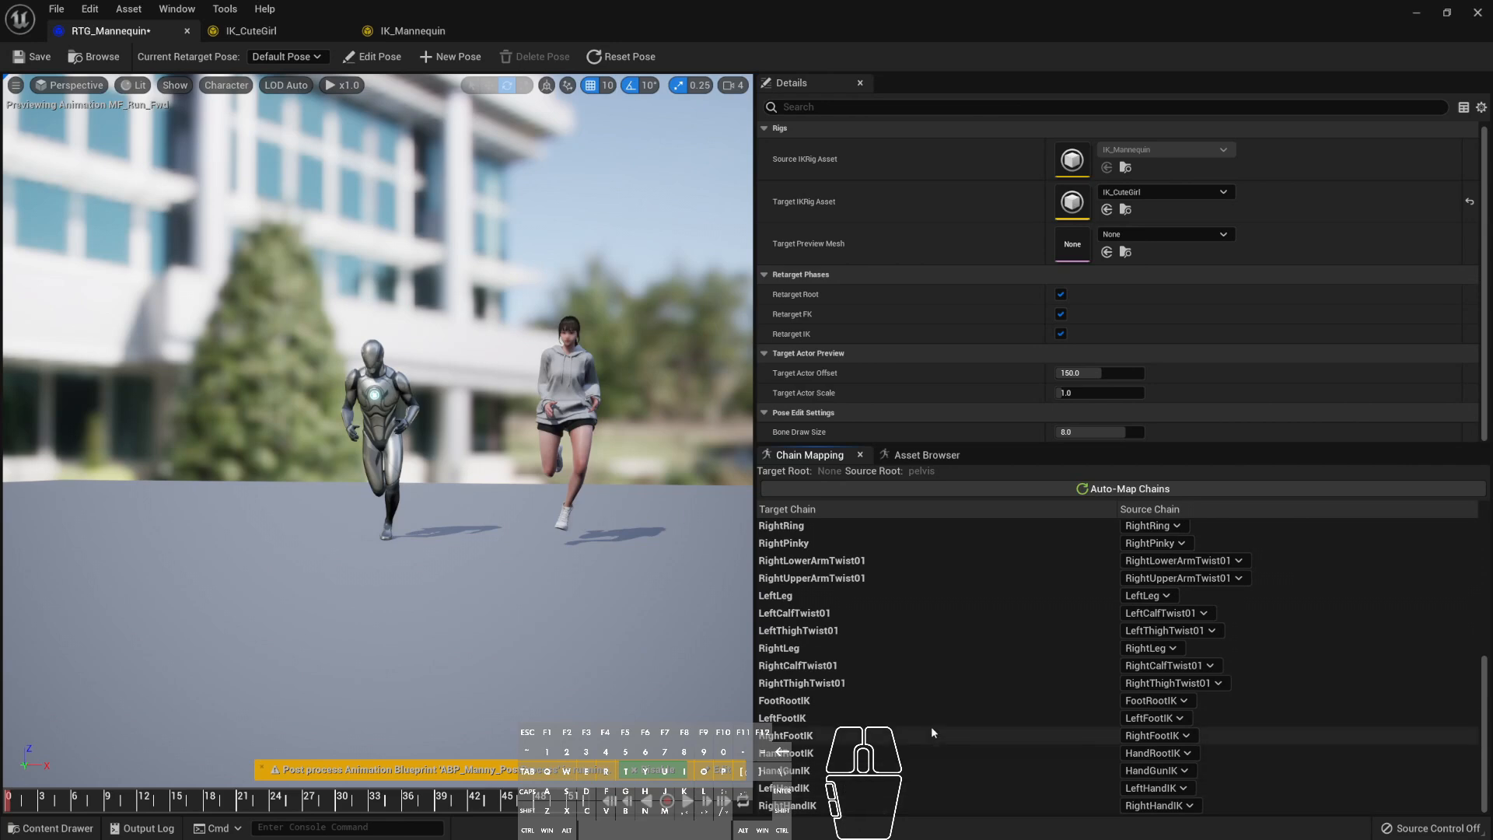
scroll(941, 708, "up", 7)
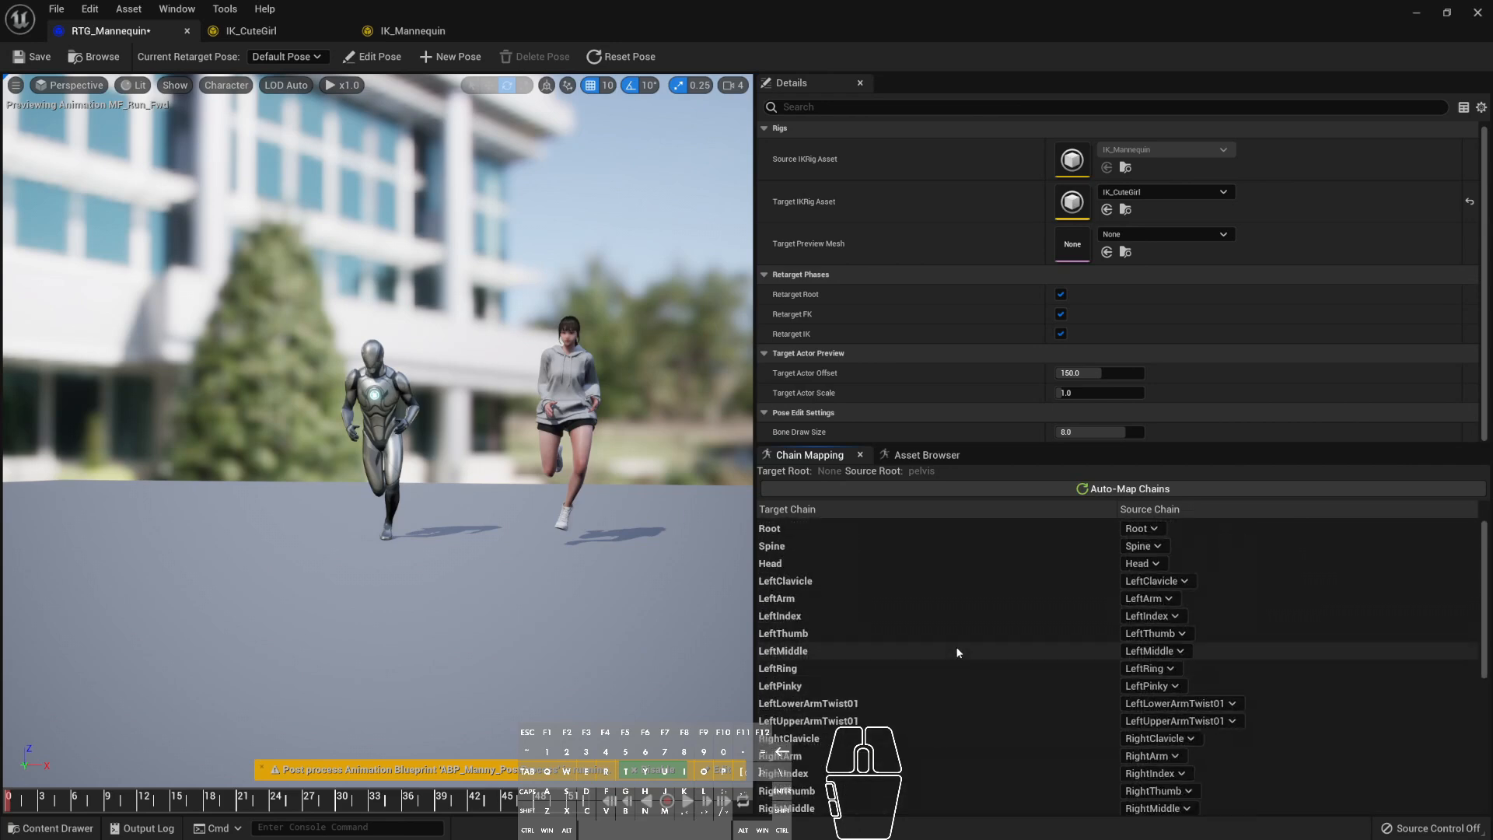
scroll(949, 544, "down", 4)
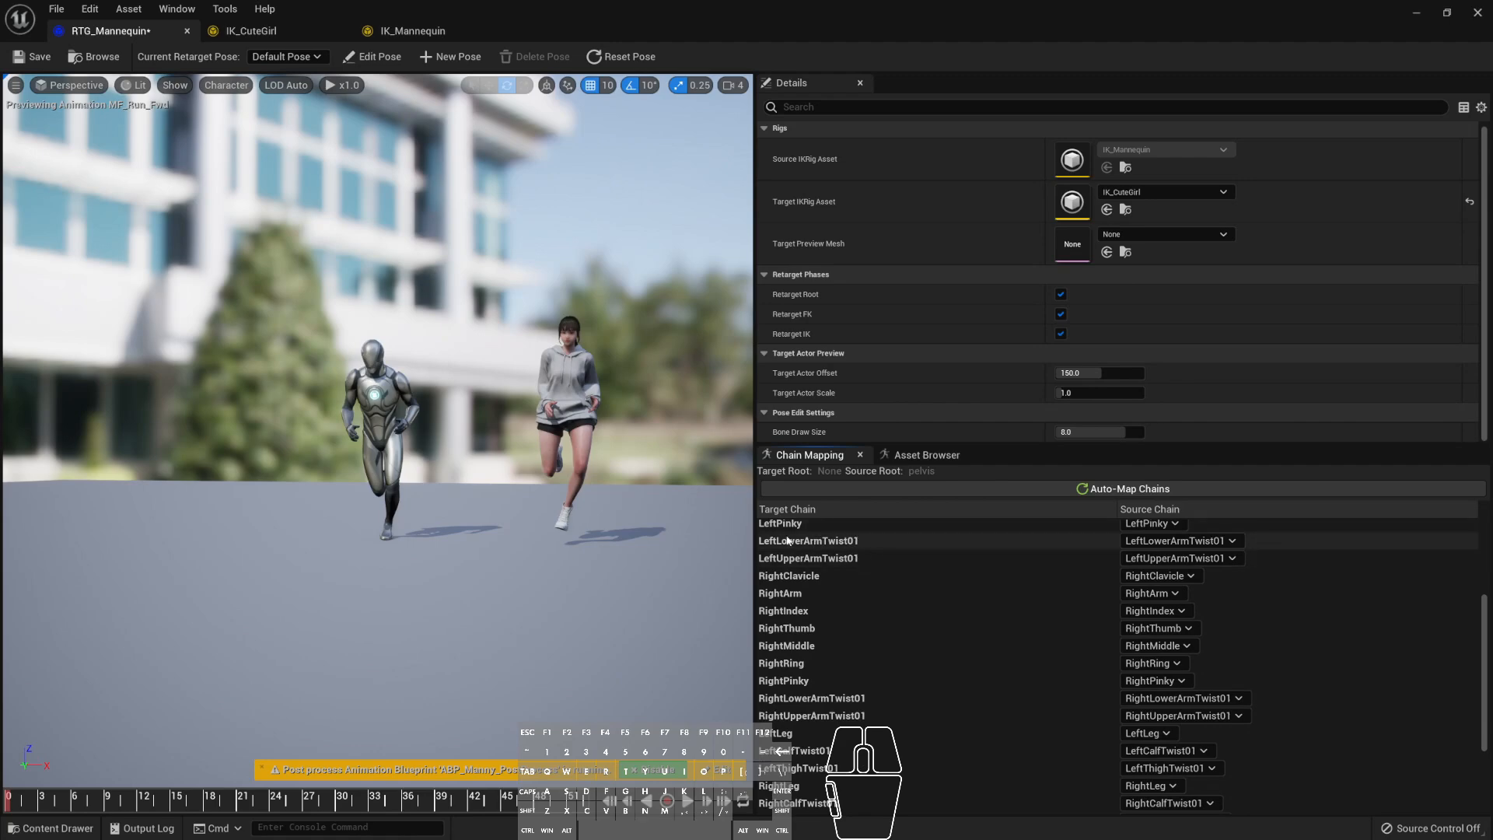
scroll(933, 672, "down", 4)
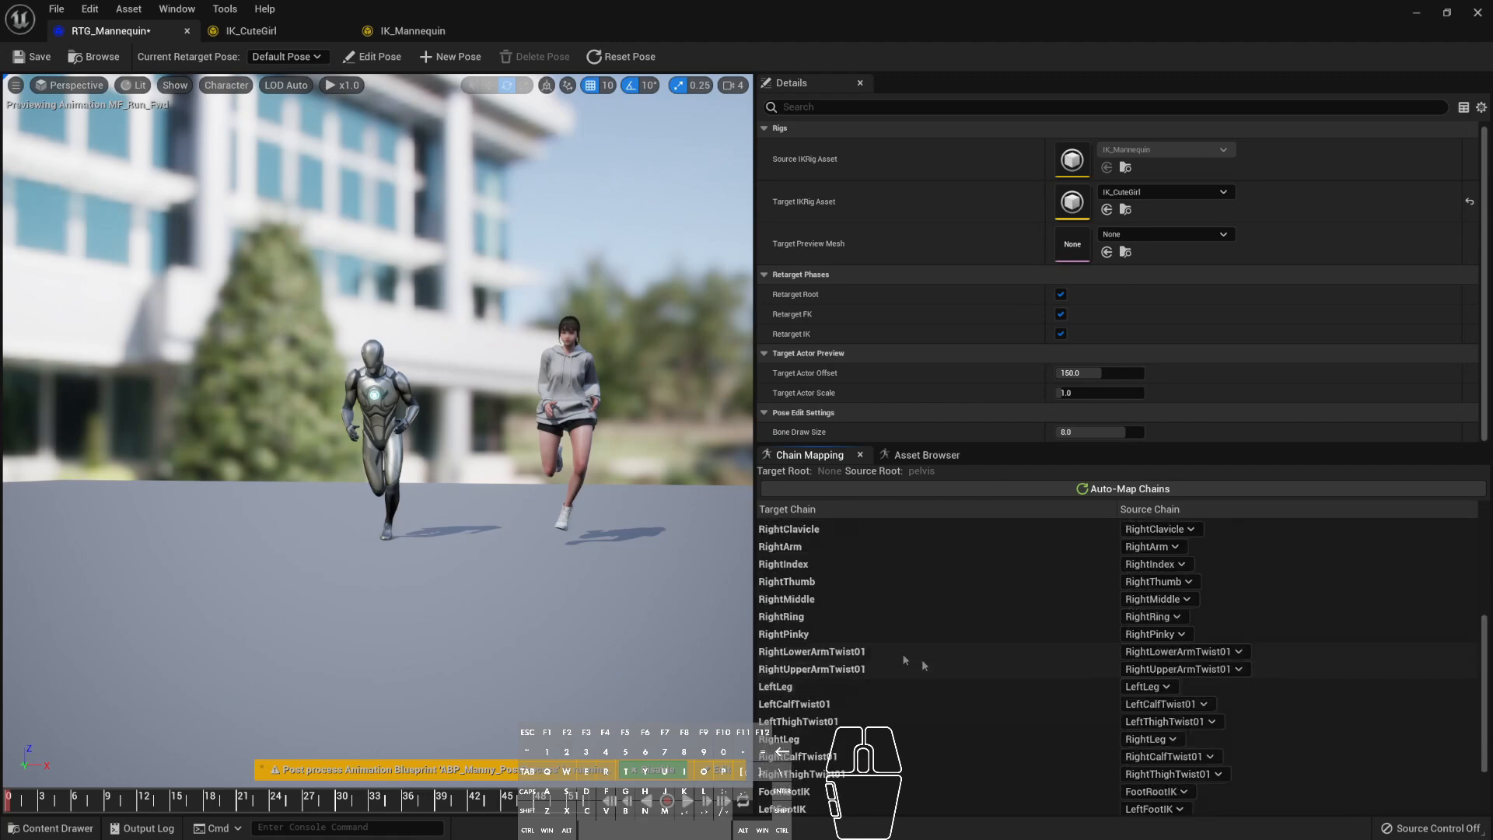
scroll(876, 639, "down", 2)
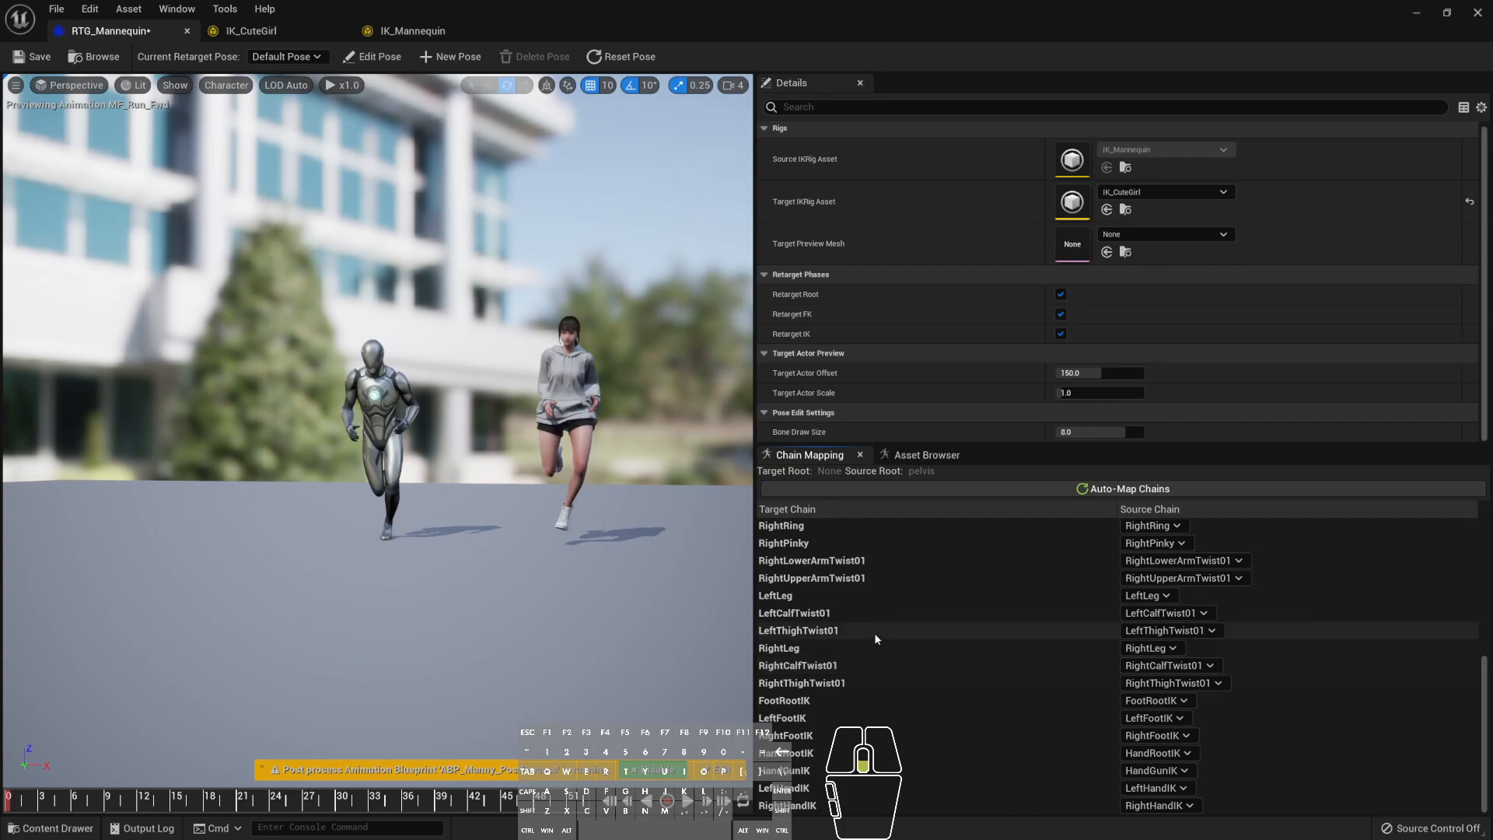
scroll(874, 696, "up", 8)
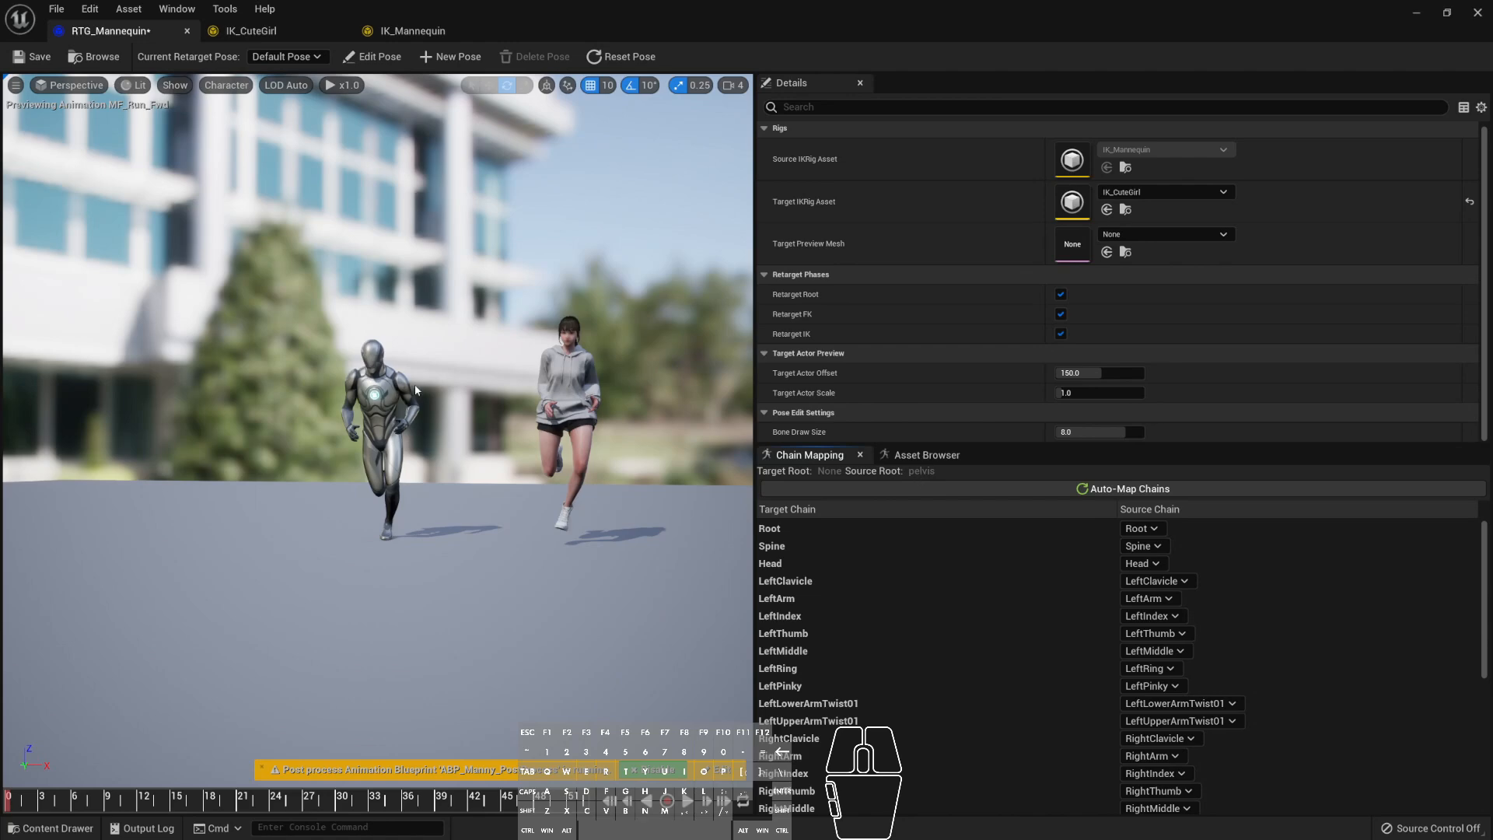
- Compare the pelvis bone in IK_CuteGirl and IK_Mannequin, then set pelvis as the retarget root of IK_CuteGirl
left_click(287, 32)
left_click(119, 113)
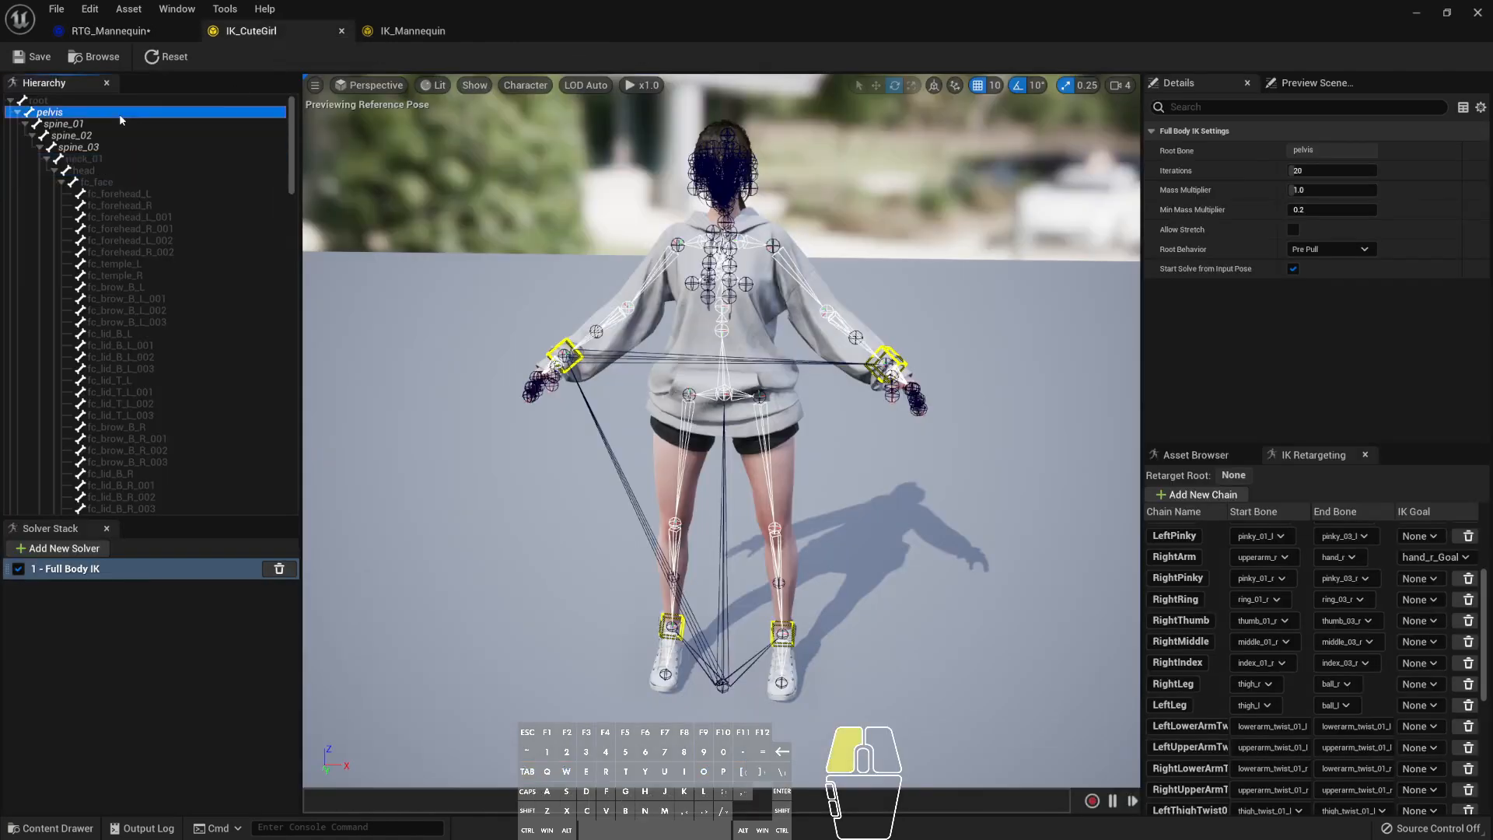
left_click(412, 31)
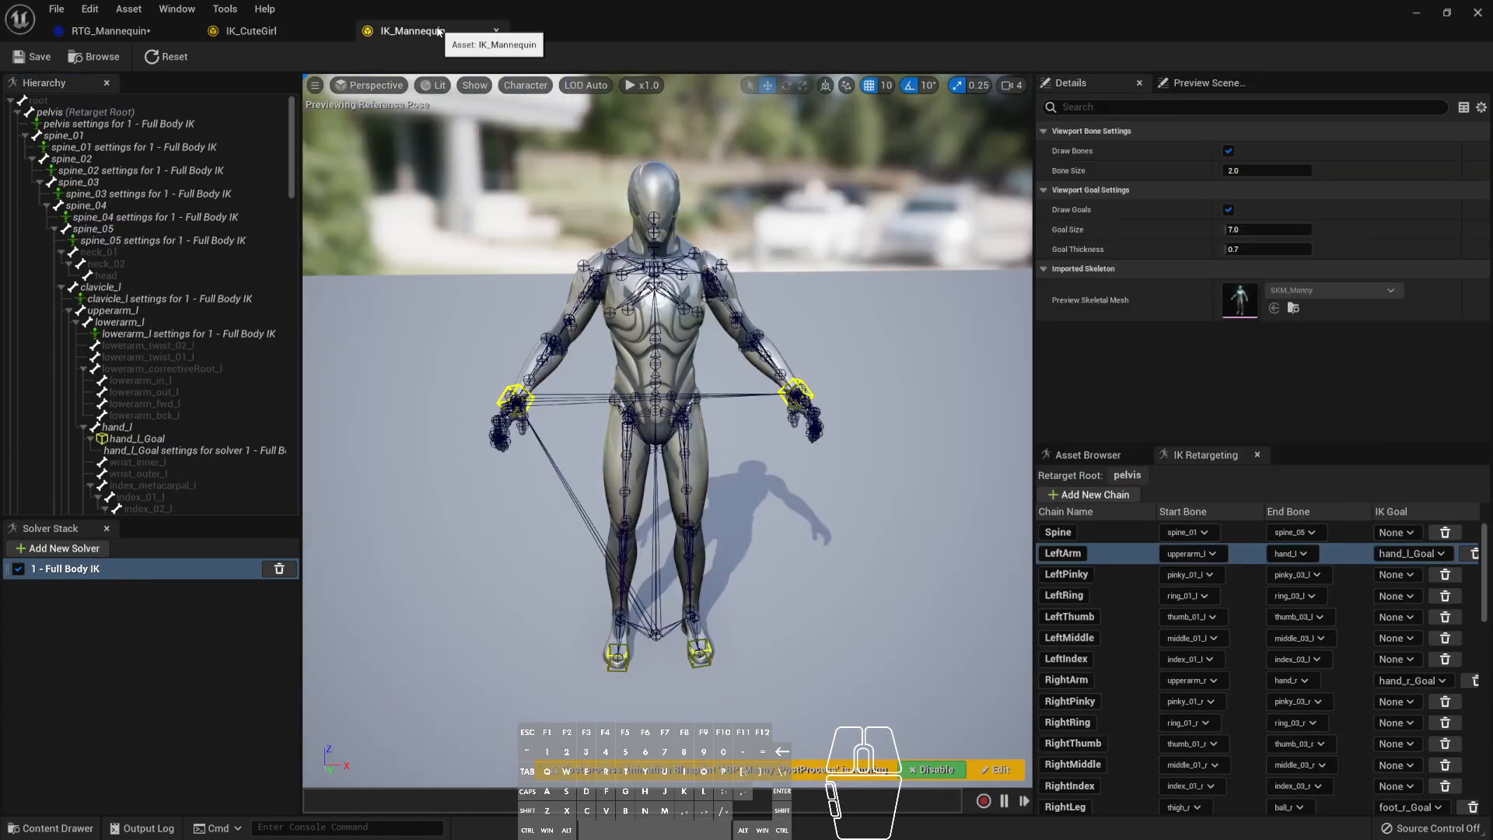
left_click(165, 114)
left_click(257, 32)
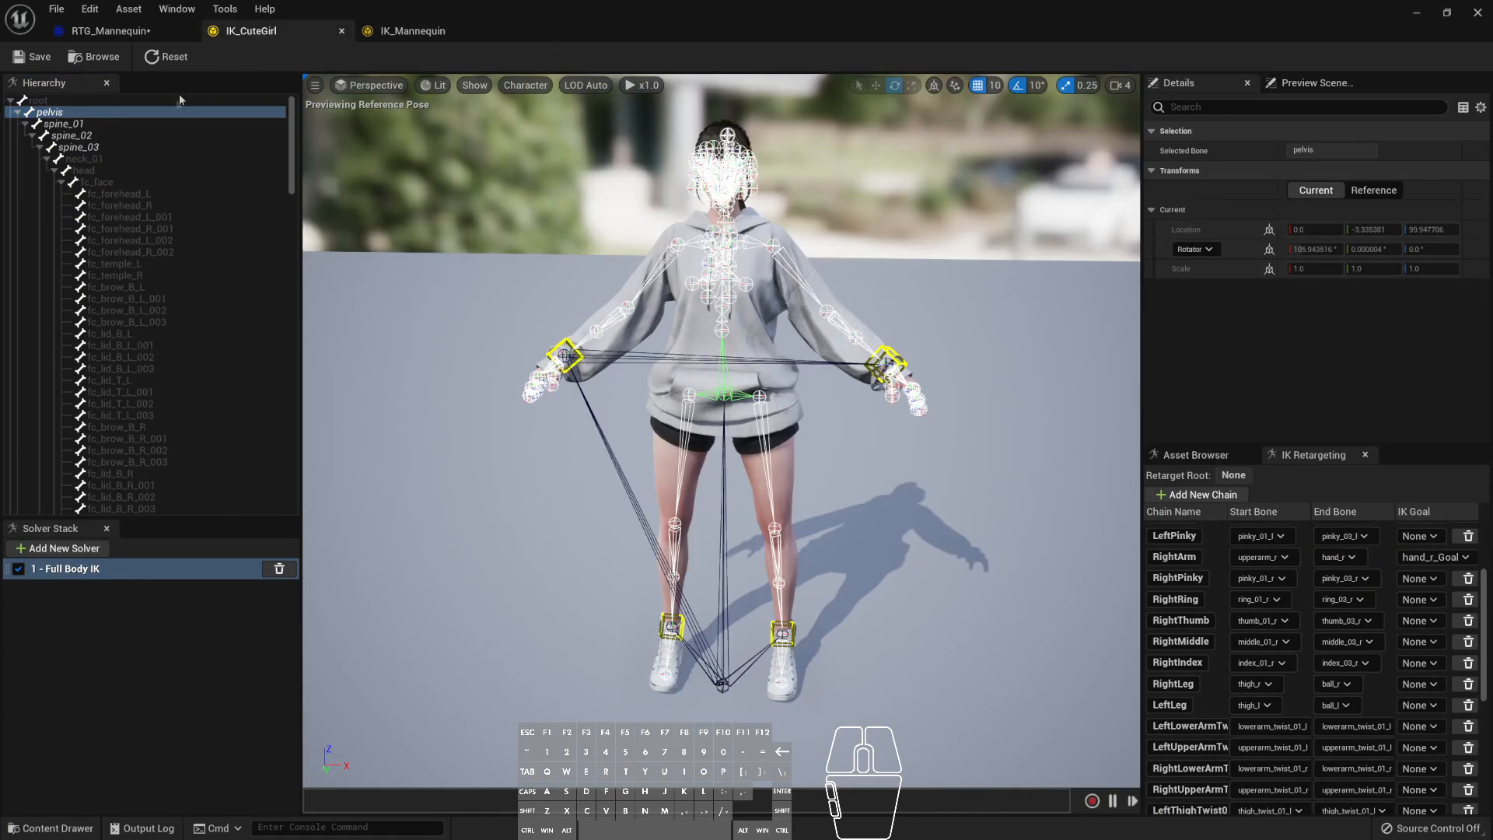
left_click(477, 32)
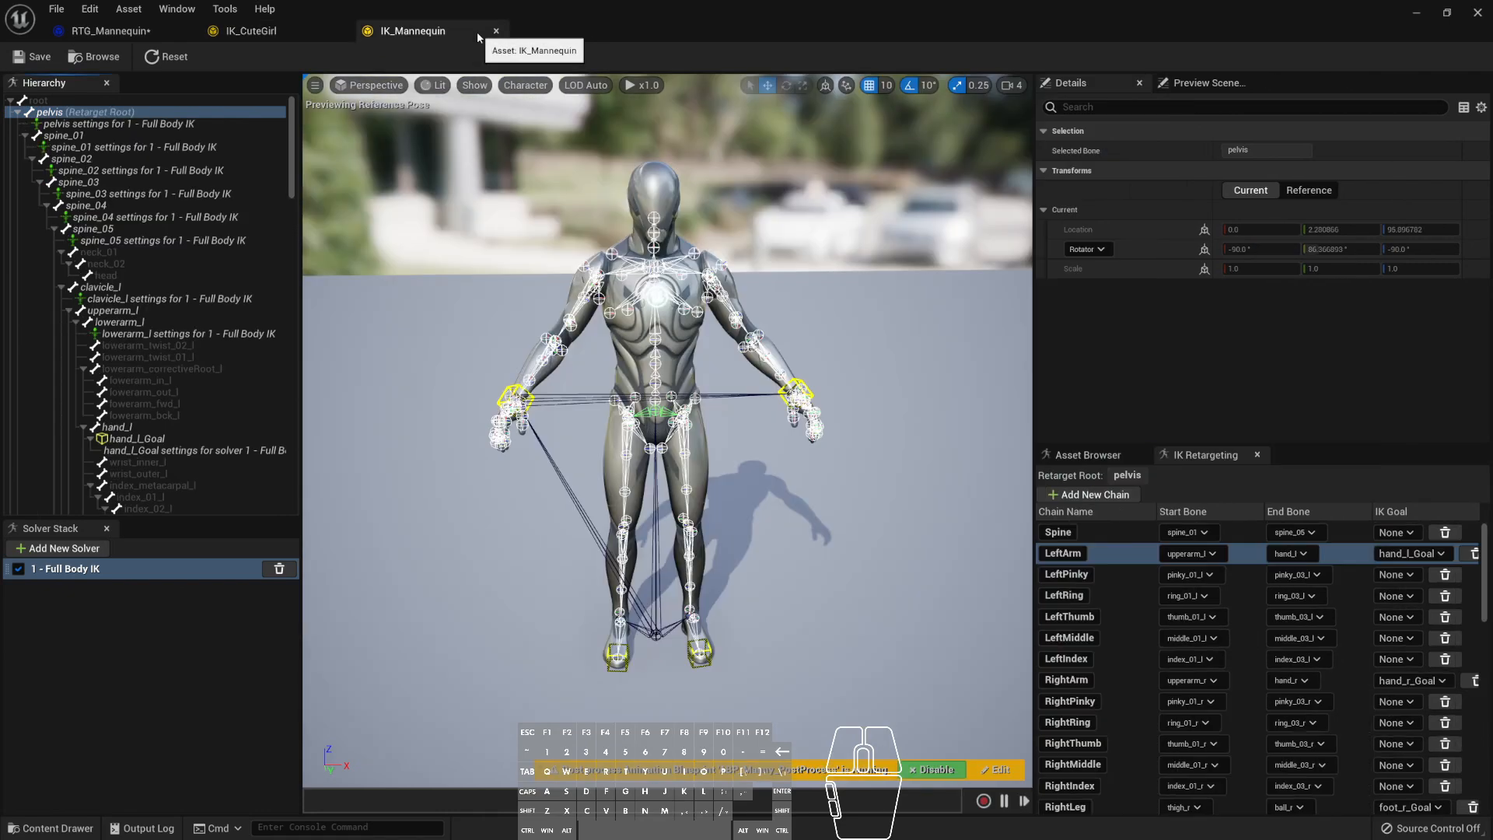
left_click(311, 34)
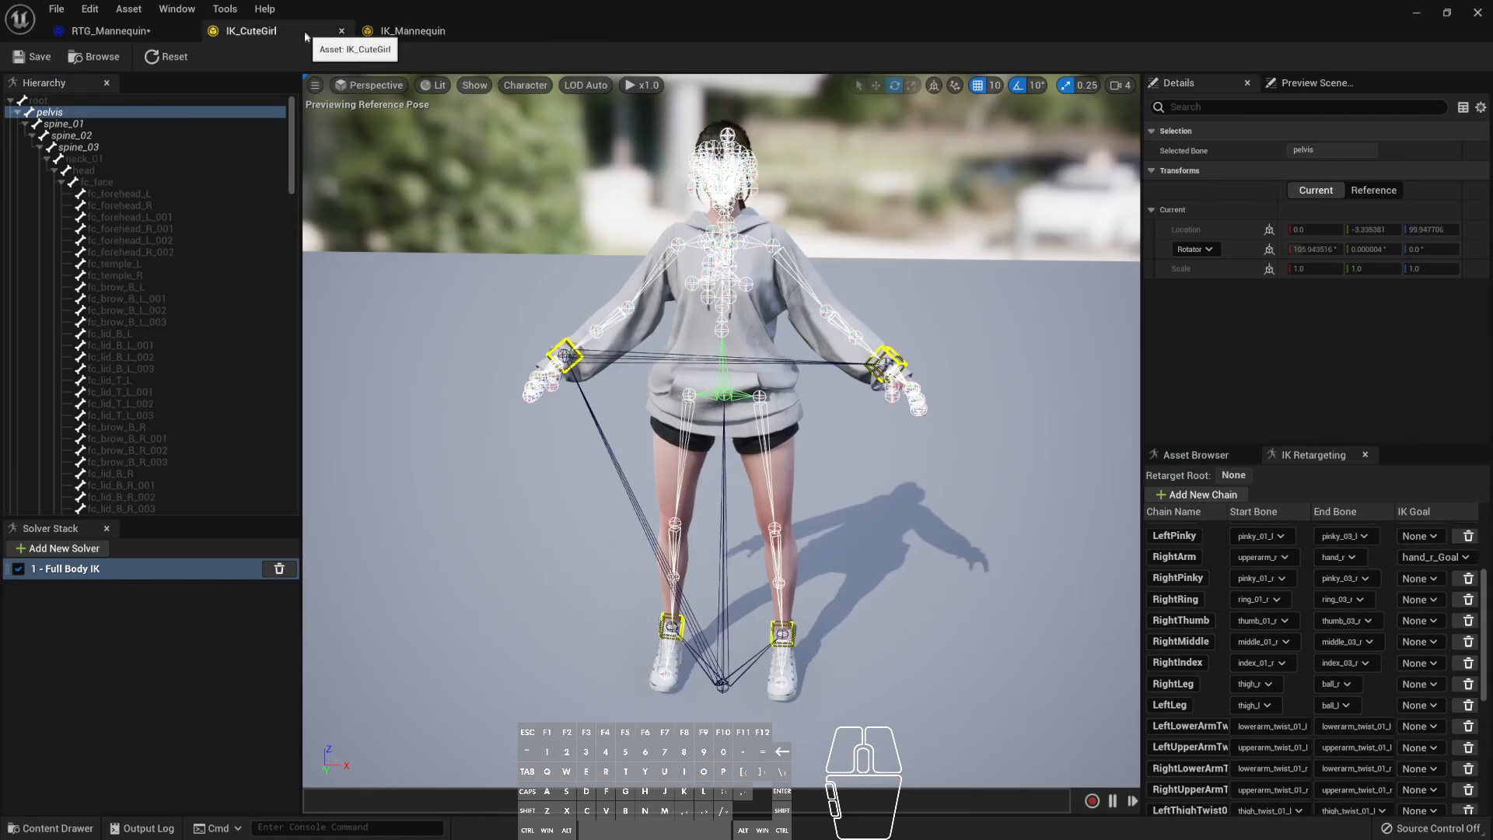
right_click(119, 113)
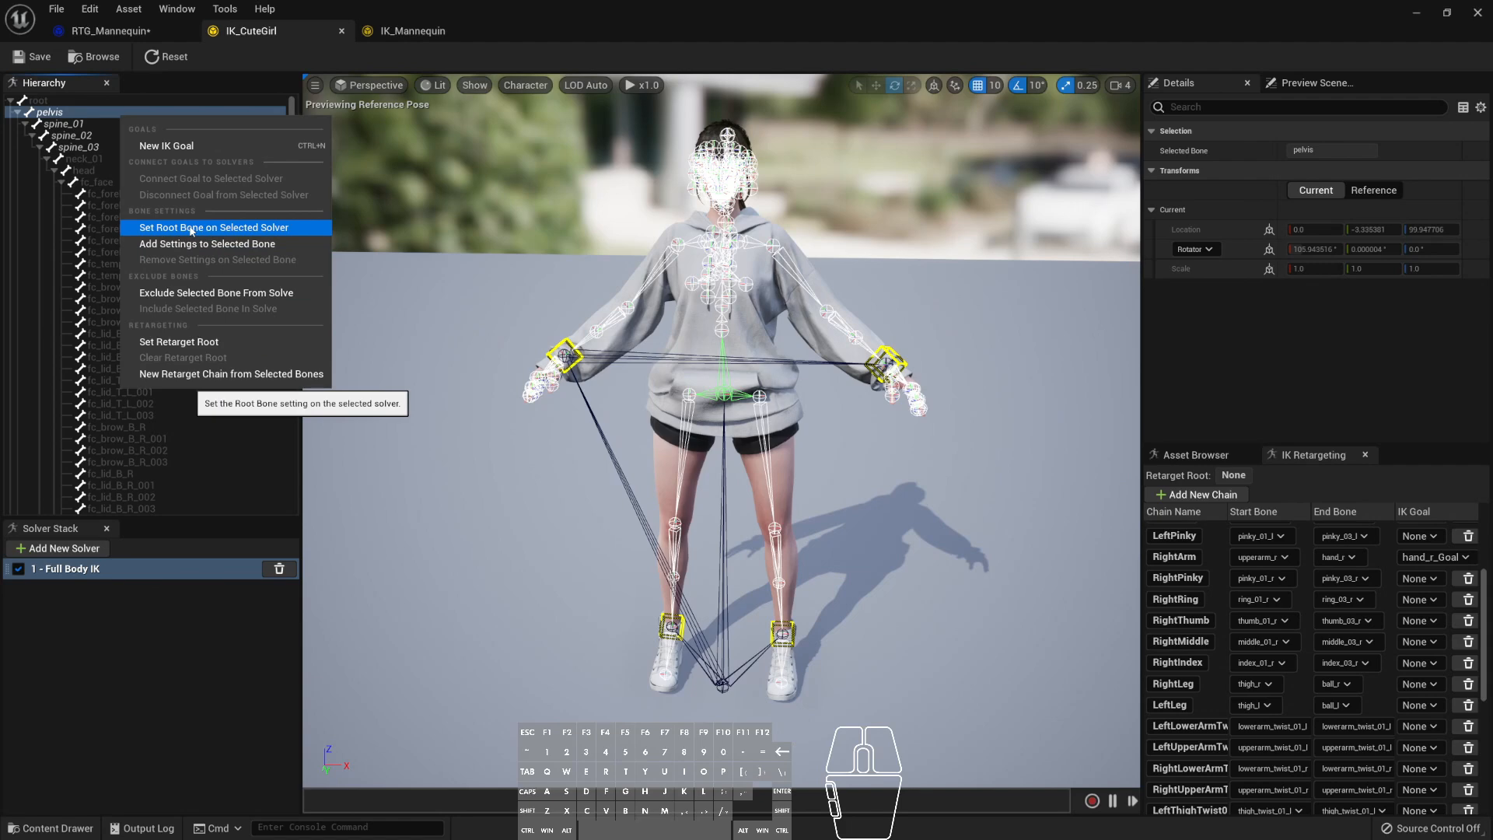
left_click(171, 340)
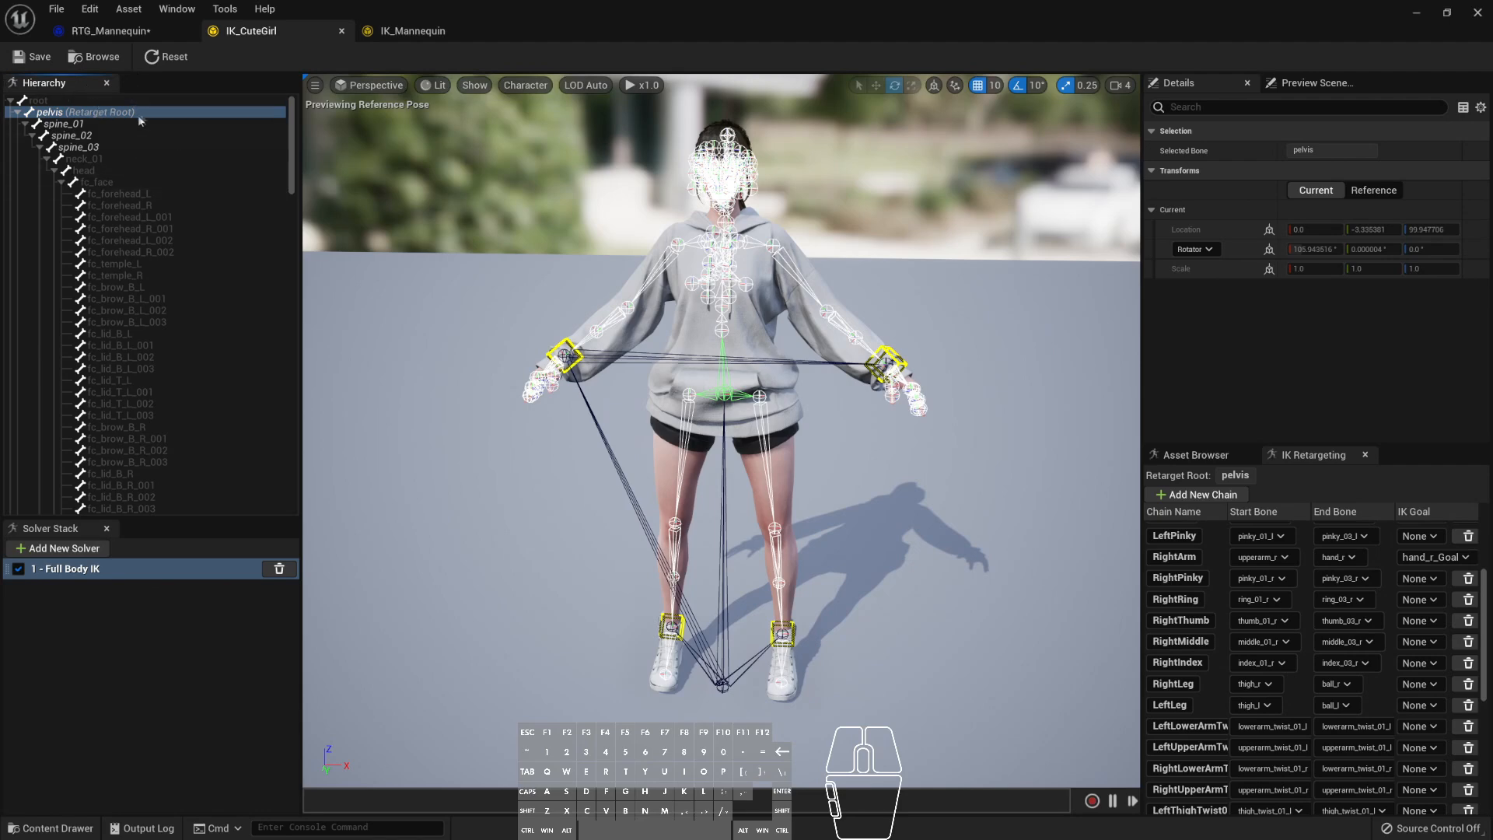
left_click_drag(292, 186, 226, 6)
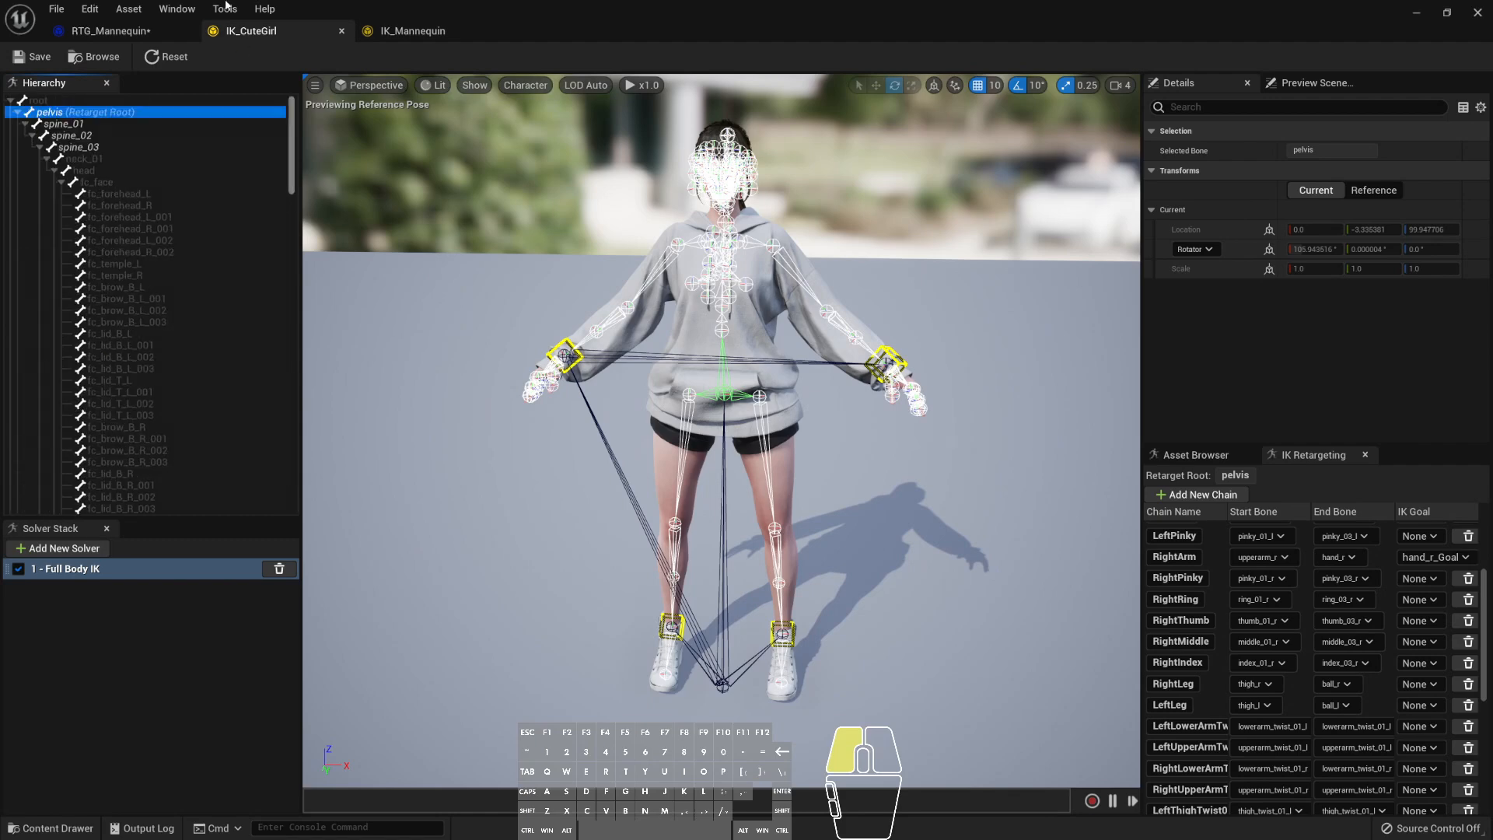
- In RTG_Mannequin, reset the target IK rig asset and assign IK_CuteGirl again
left_click(389, 37)
left_click(219, 31)
left_click(156, 30)
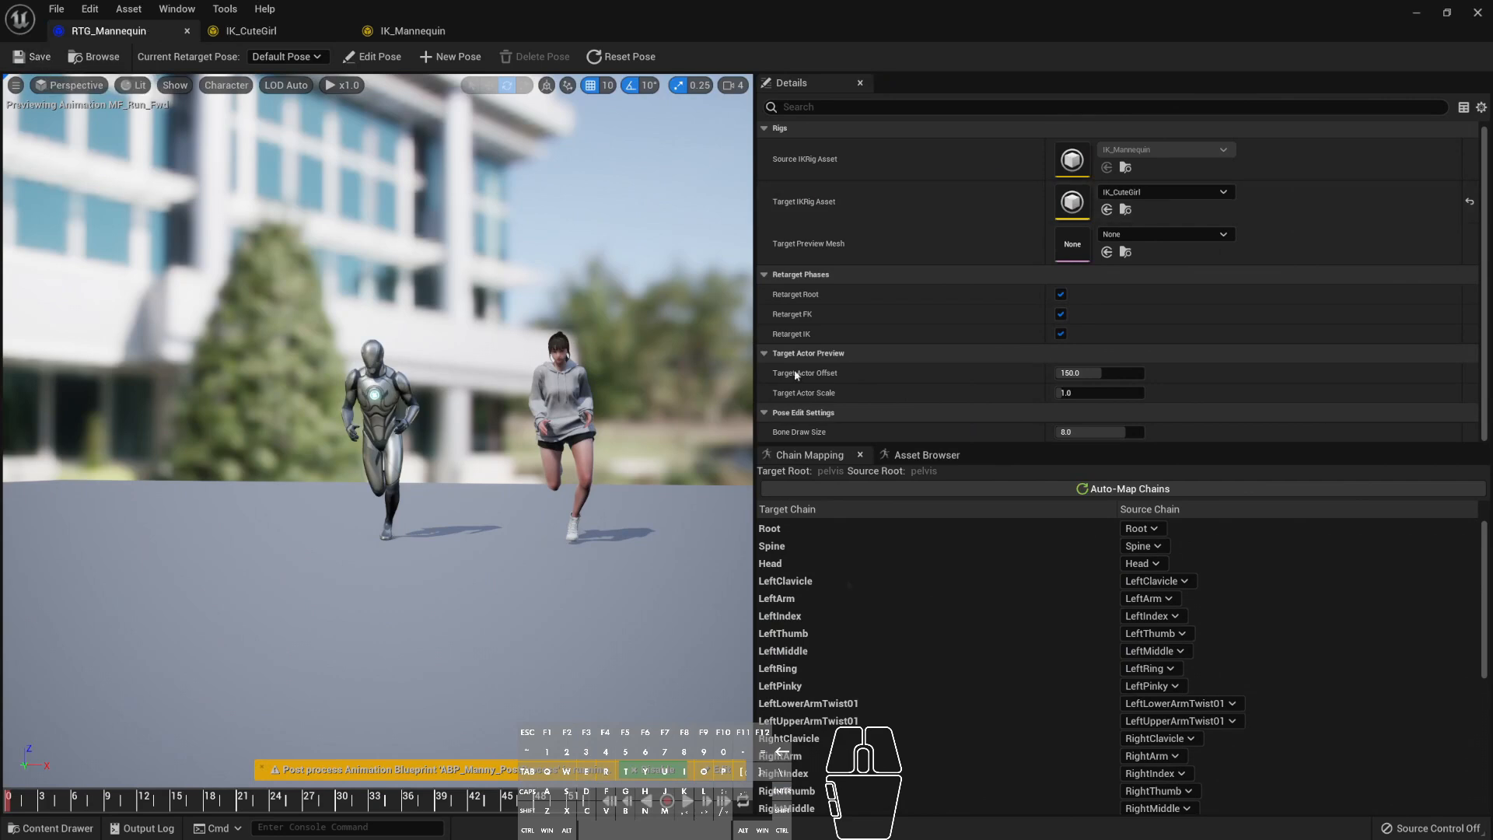
left_click(1470, 202)
left_click(1223, 192)
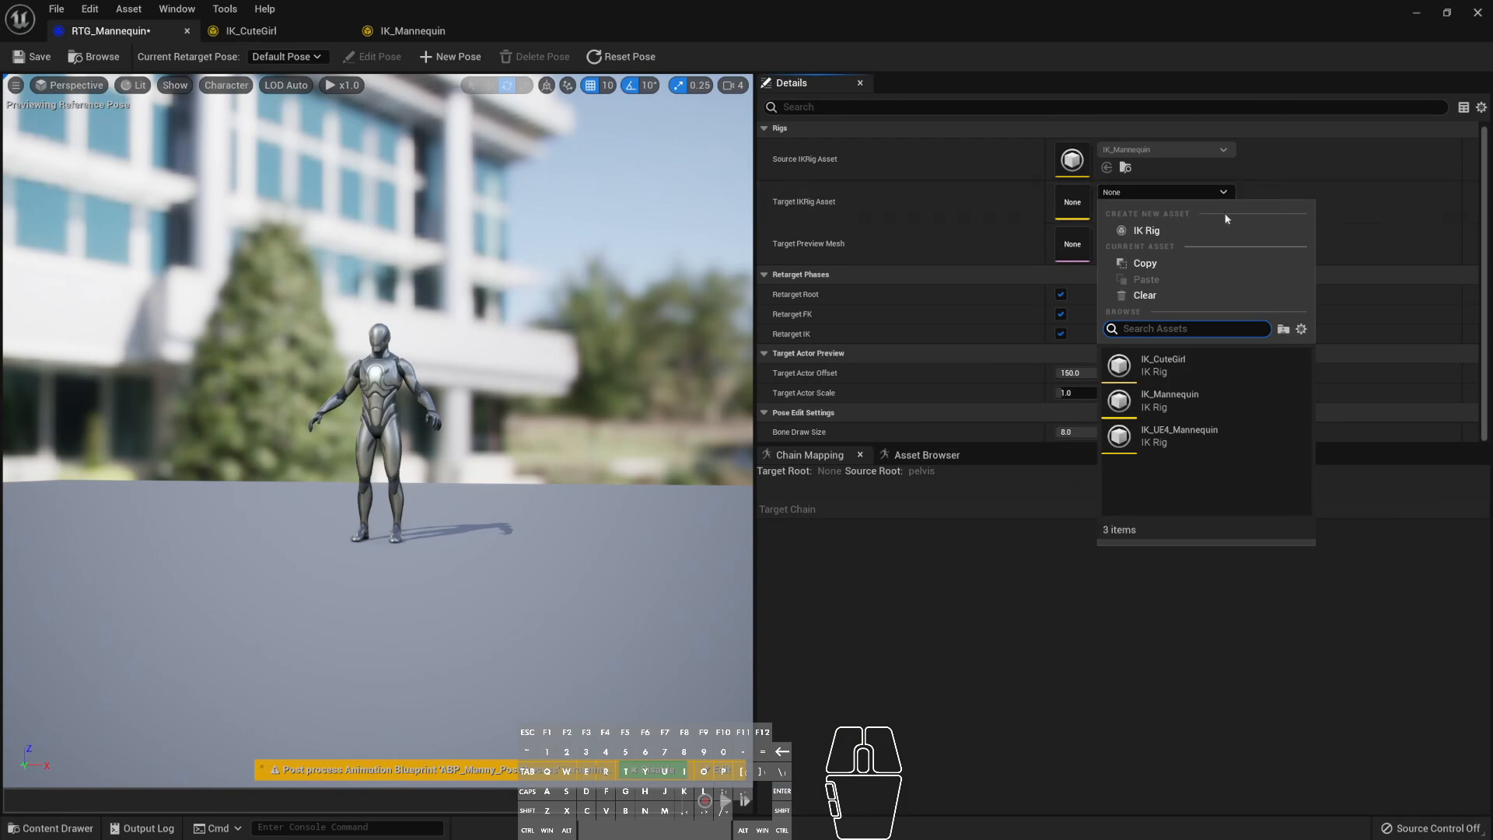
left_click(1207, 363)
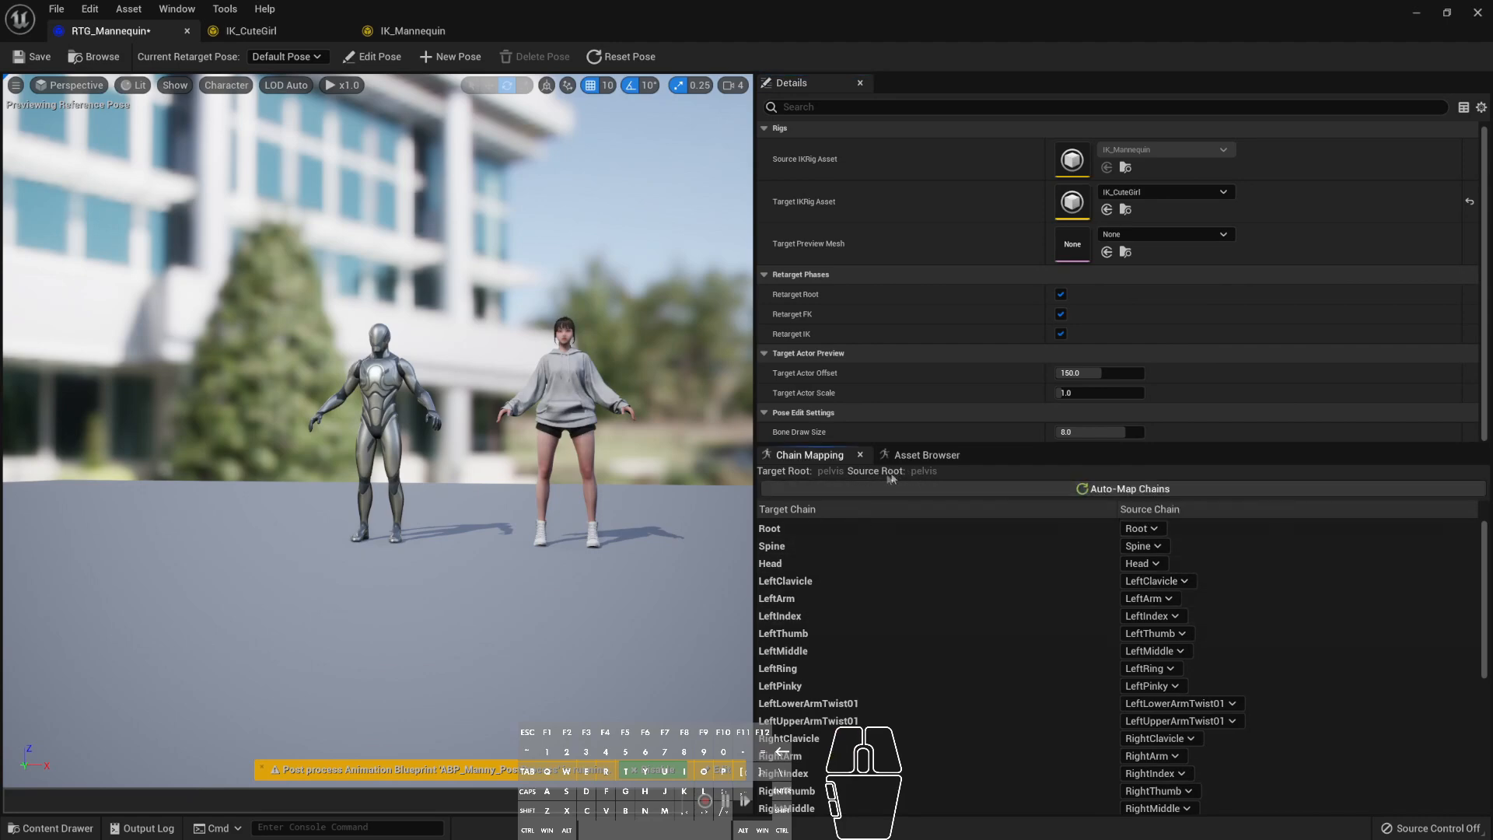
- Preview MF_Run_Fwd and MF_Walk_Fwd on both characters, pausing the walk and viewing it from several angles
left_click(926, 455)
left_click(891, 692)
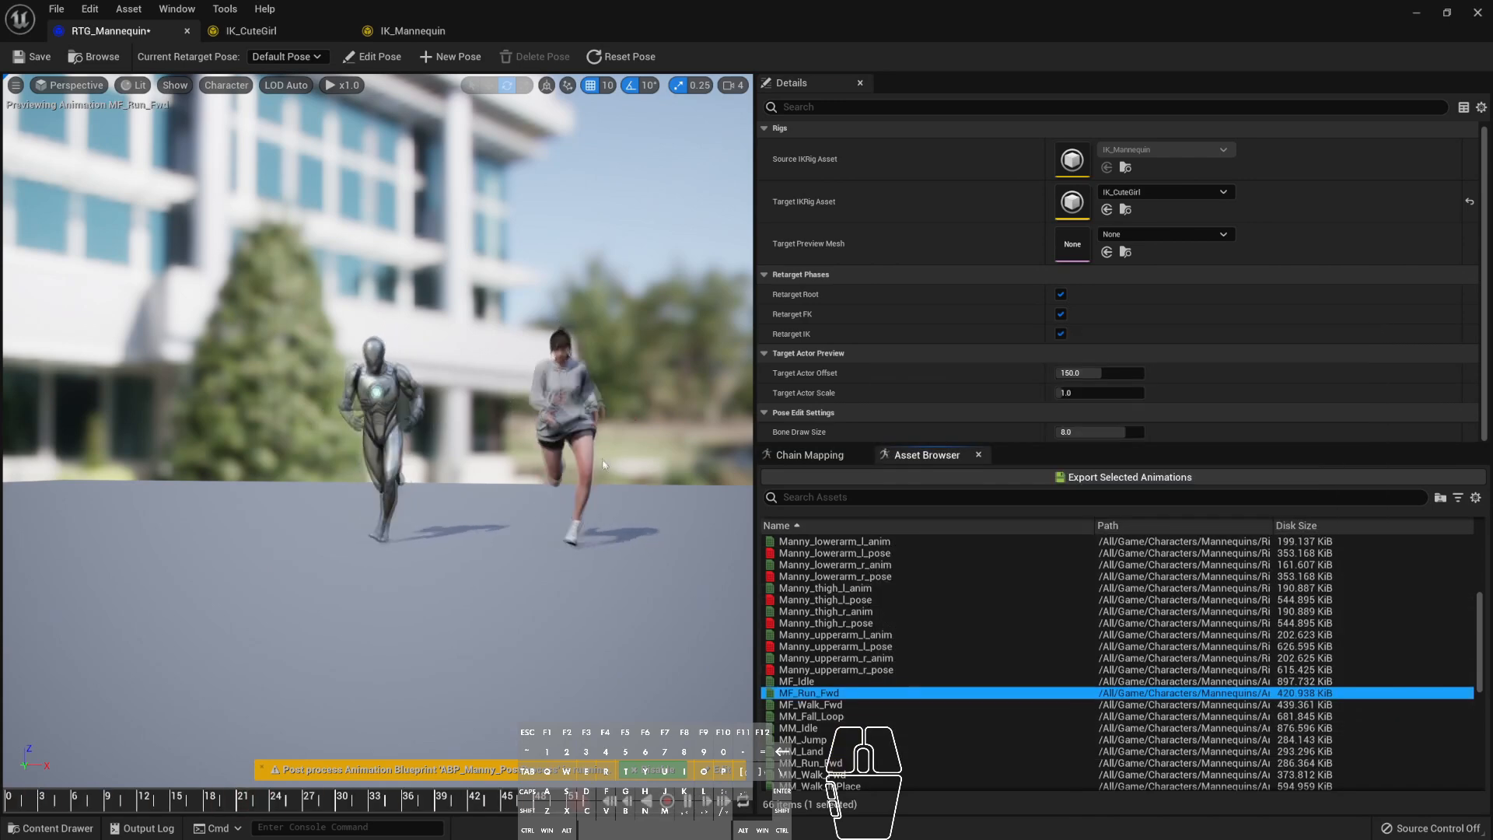
mouse_move(596, 441)
left_mouse_down("alt")
mouse_move(513, 447)
mouse_move(596, 437)
mouse_move(544, 426)
mouse_move(576, 432)
left_mouse_up("alt")
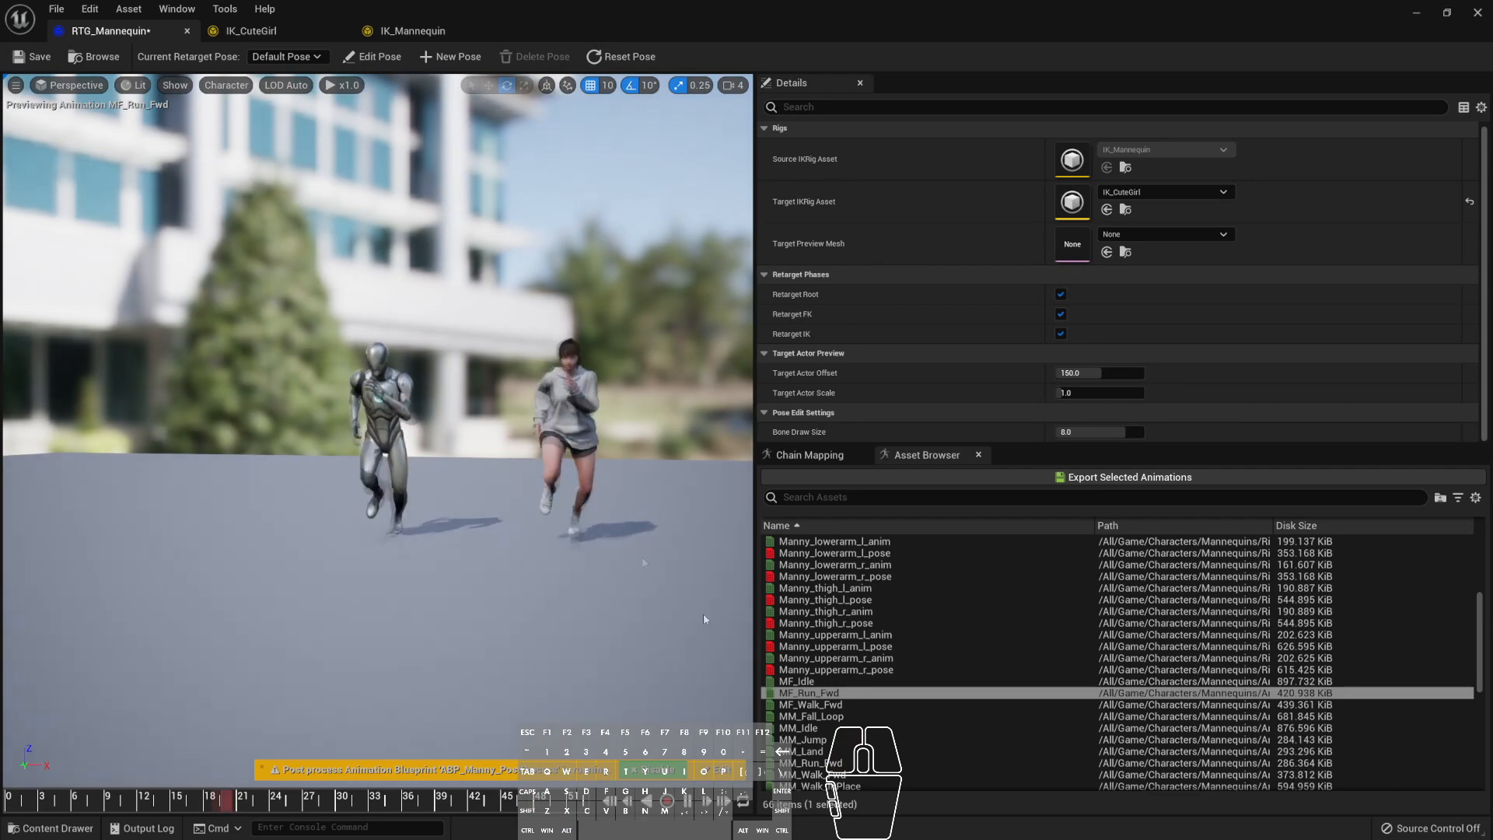
left_click(812, 704)
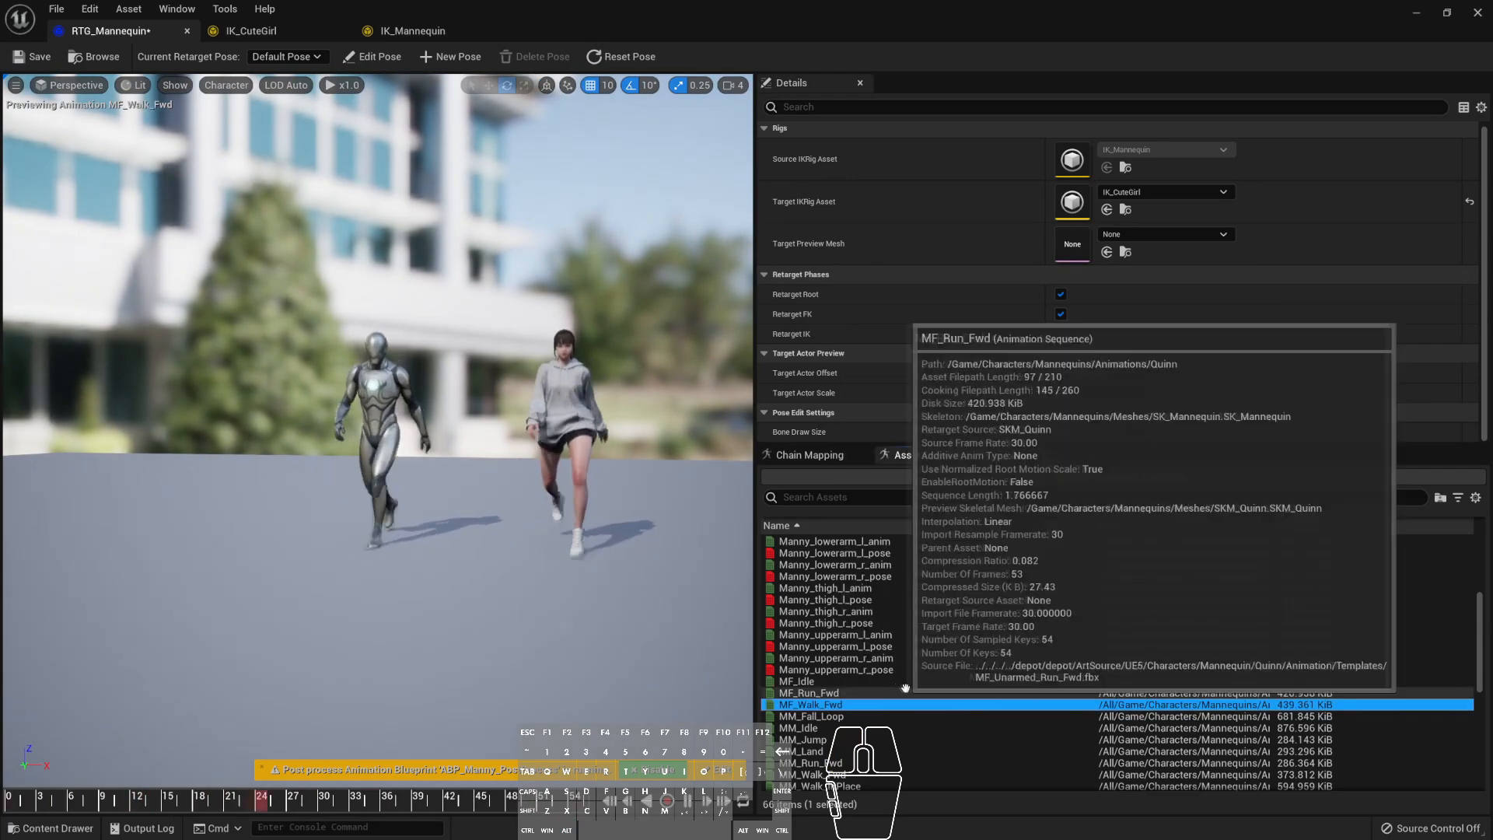
left_click_drag(544, 436, 606, 430, "alt")
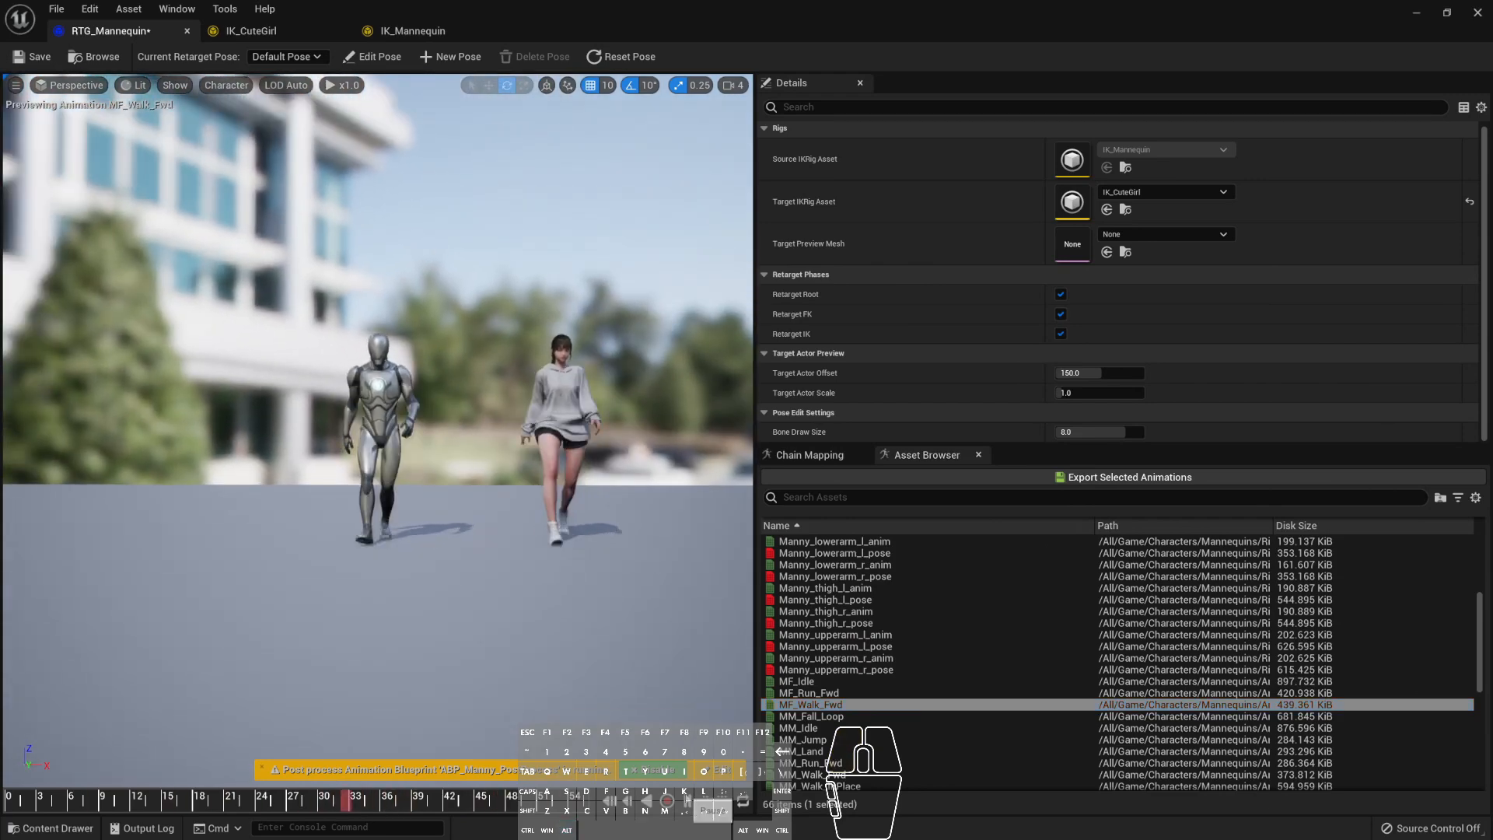
left_click(691, 805)
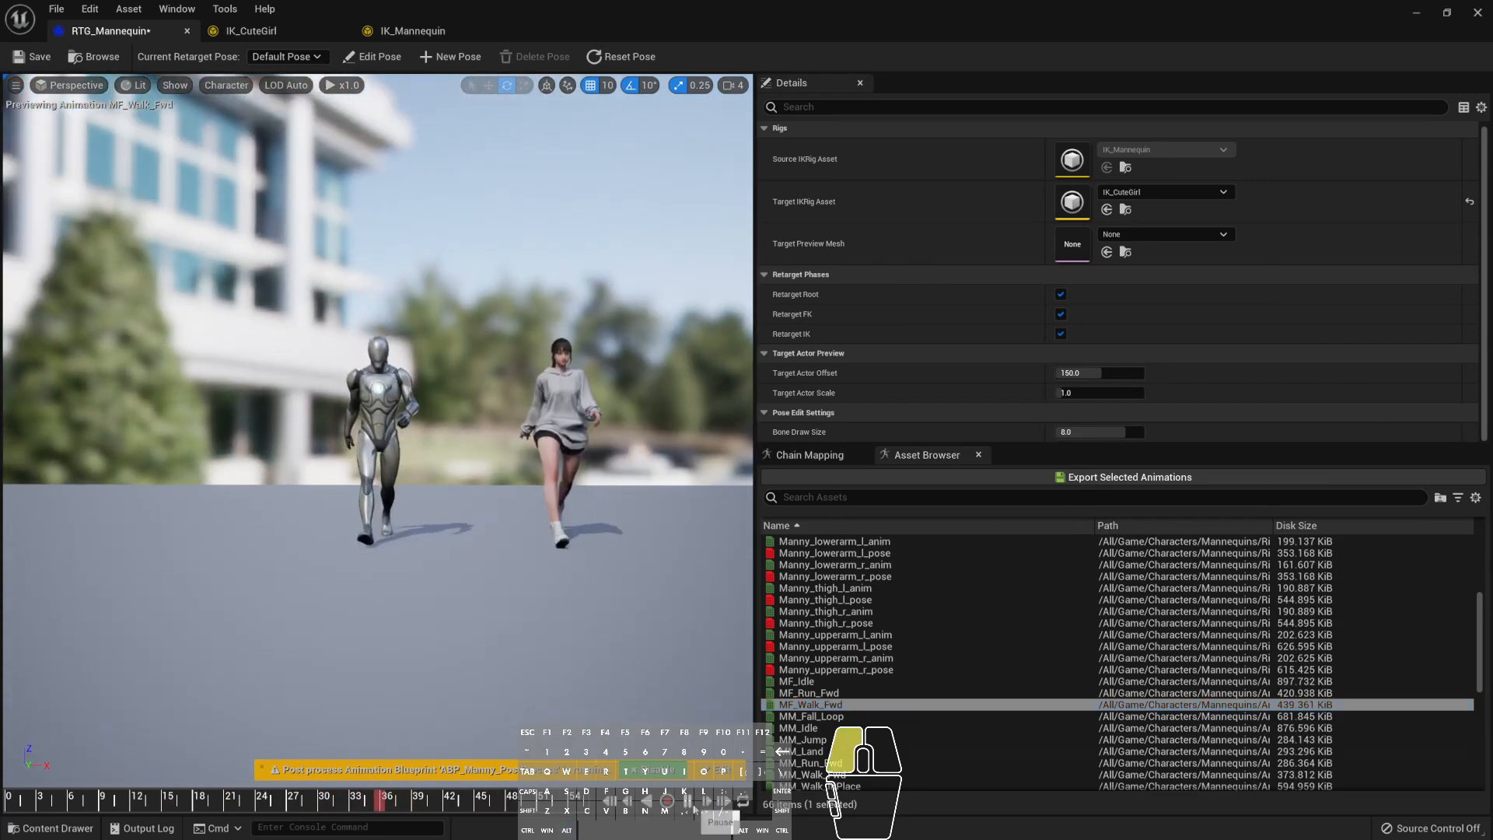
left_click_drag(661, 436, 684, 517, "alt")
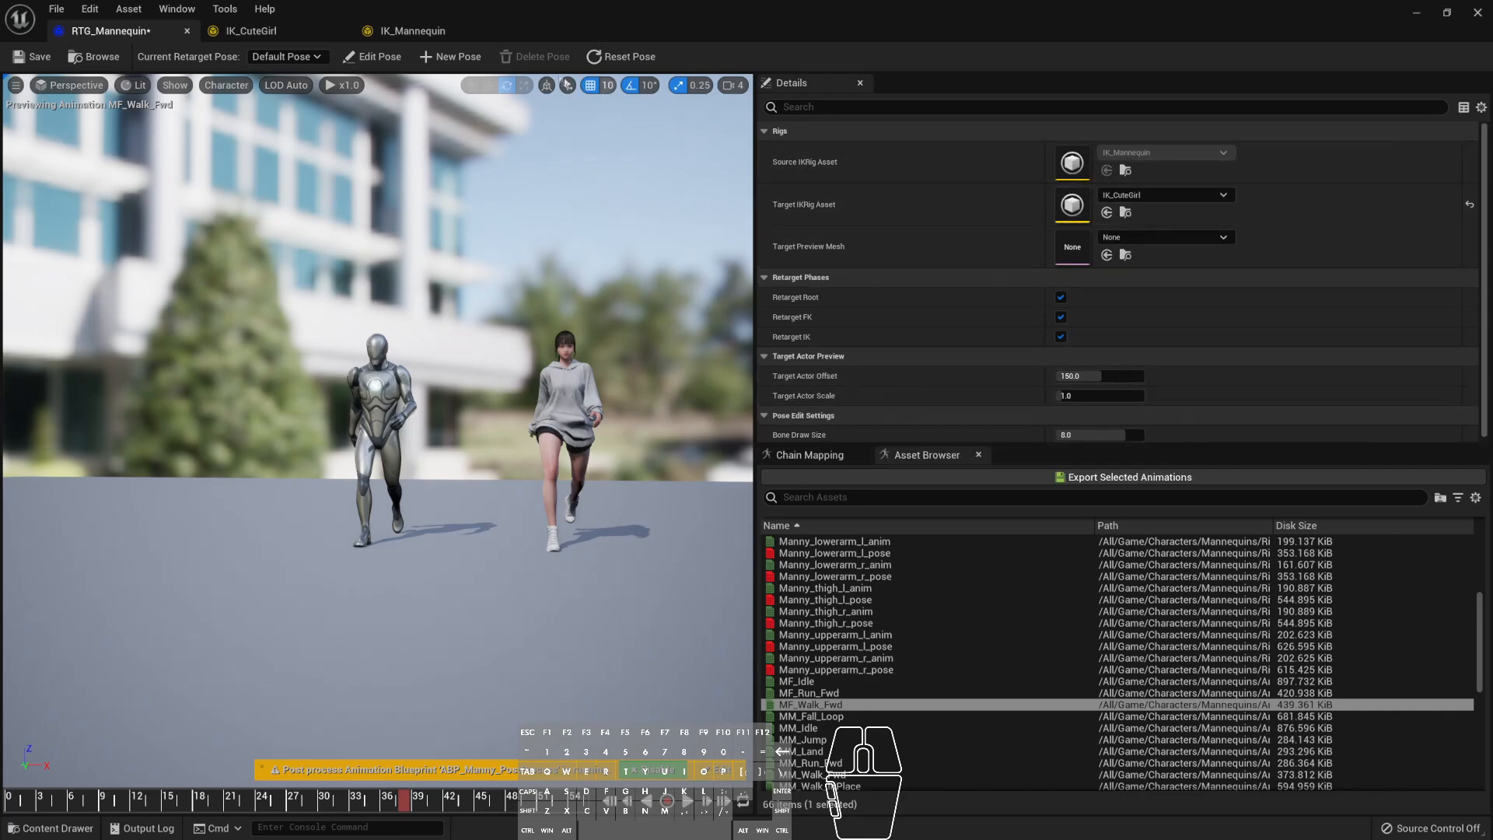
- Change the preview mesh of the IK_Mannequin rig to SKM_Quinn
left_click(440, 35)
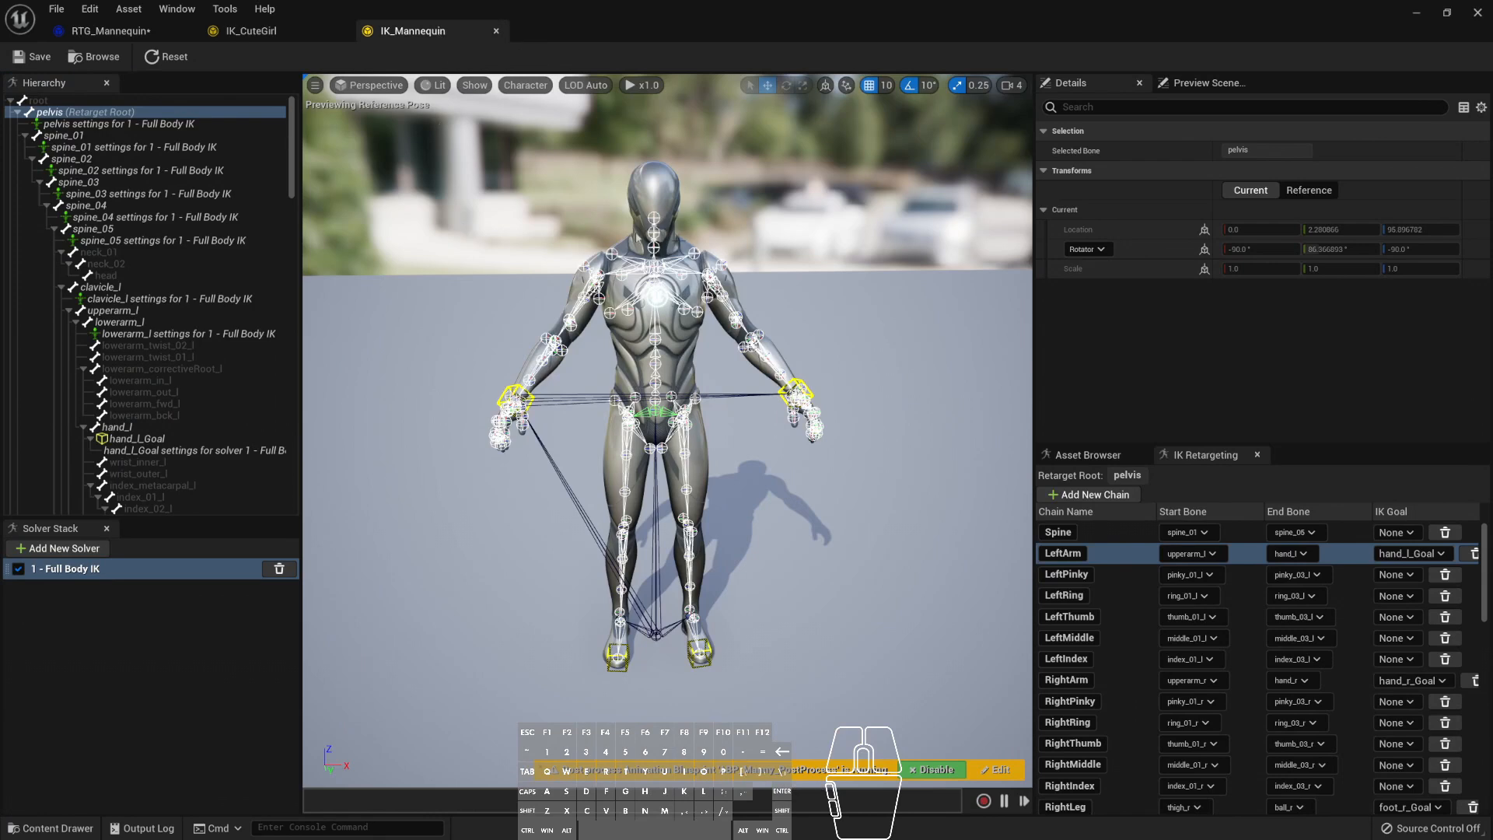
left_click(1209, 84)
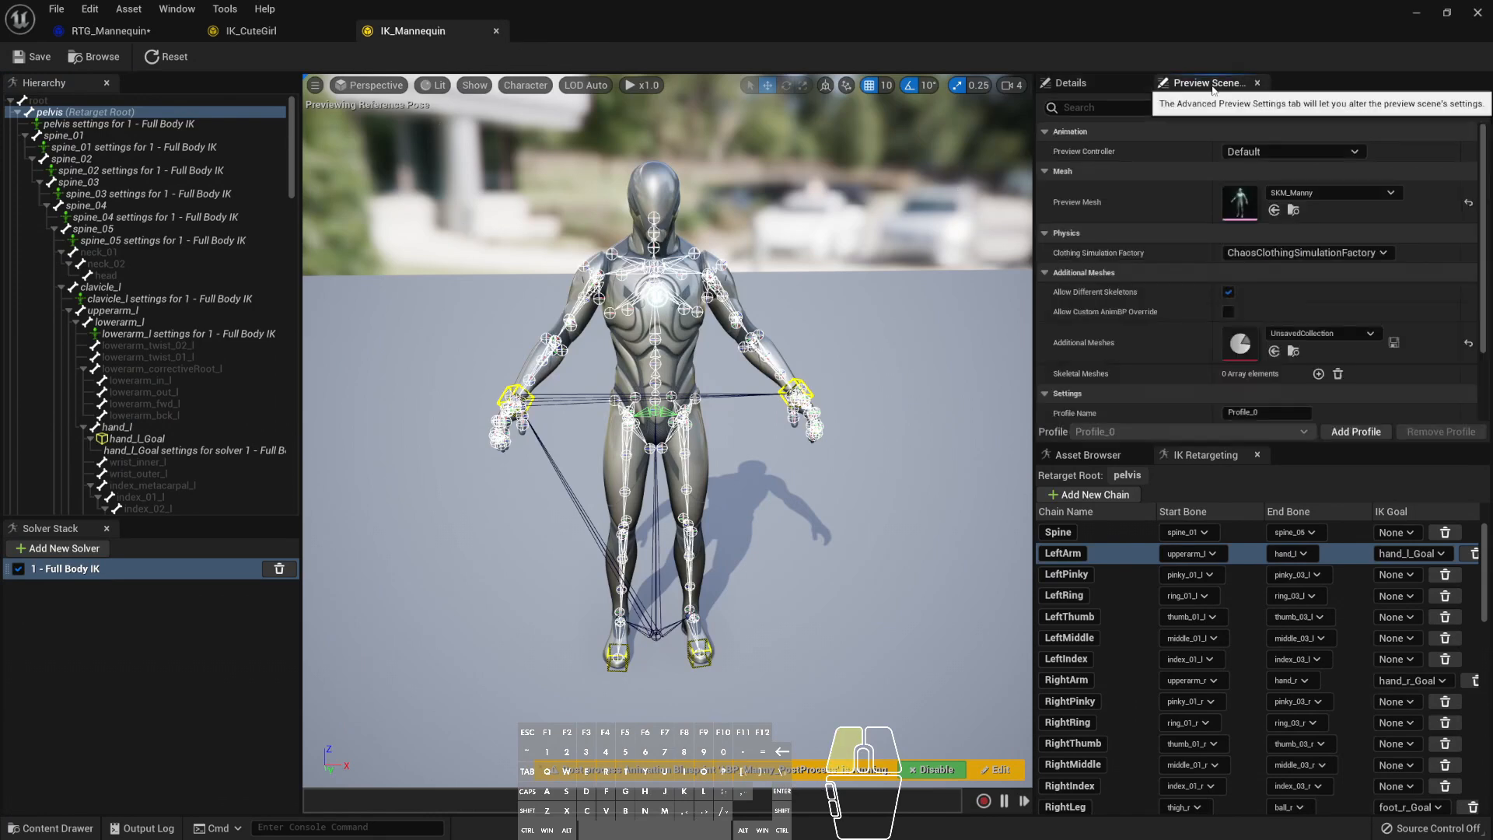
left_click(1328, 191)
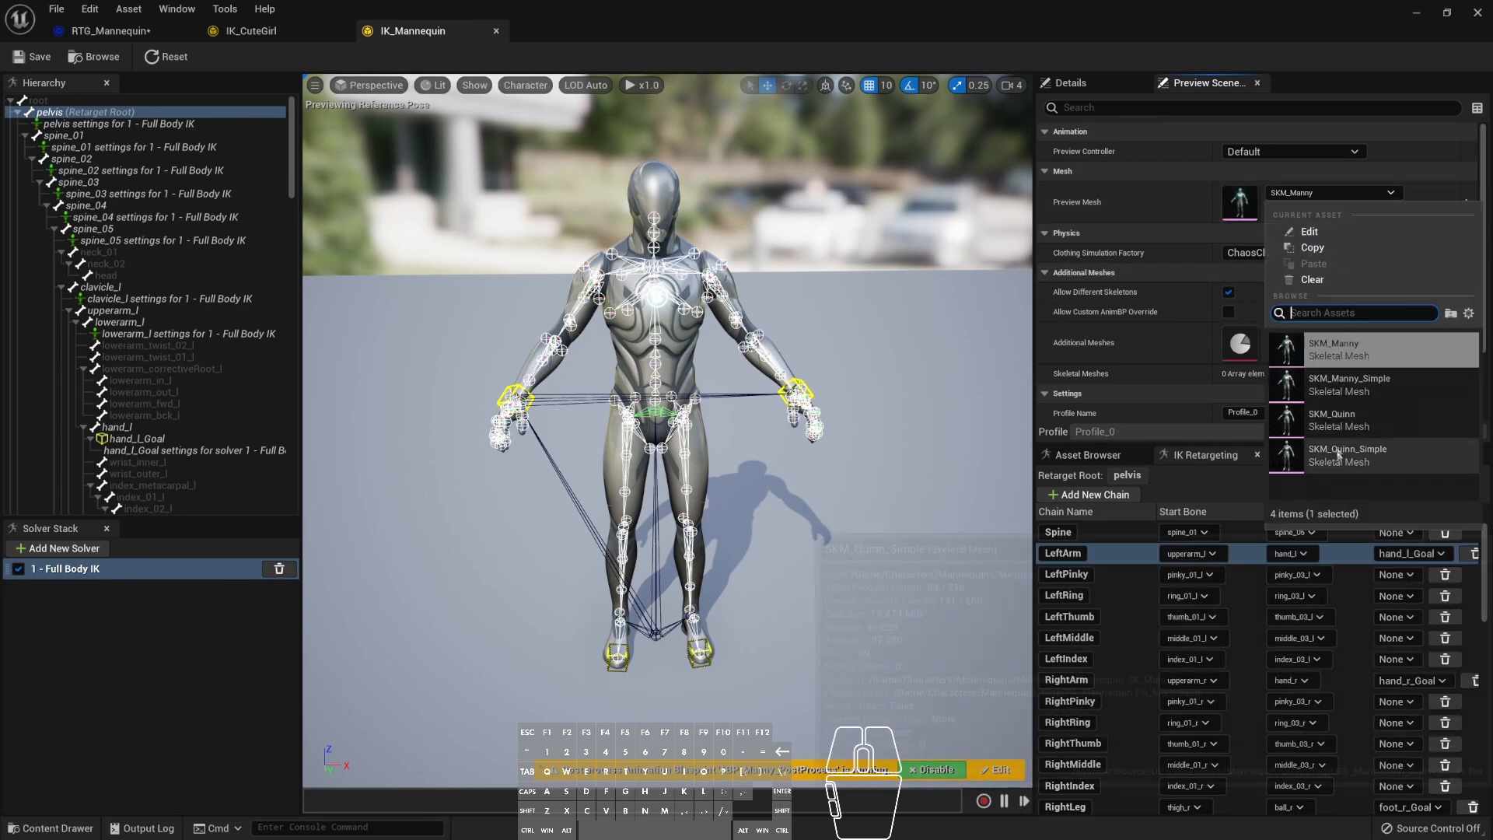
left_click(1337, 424)
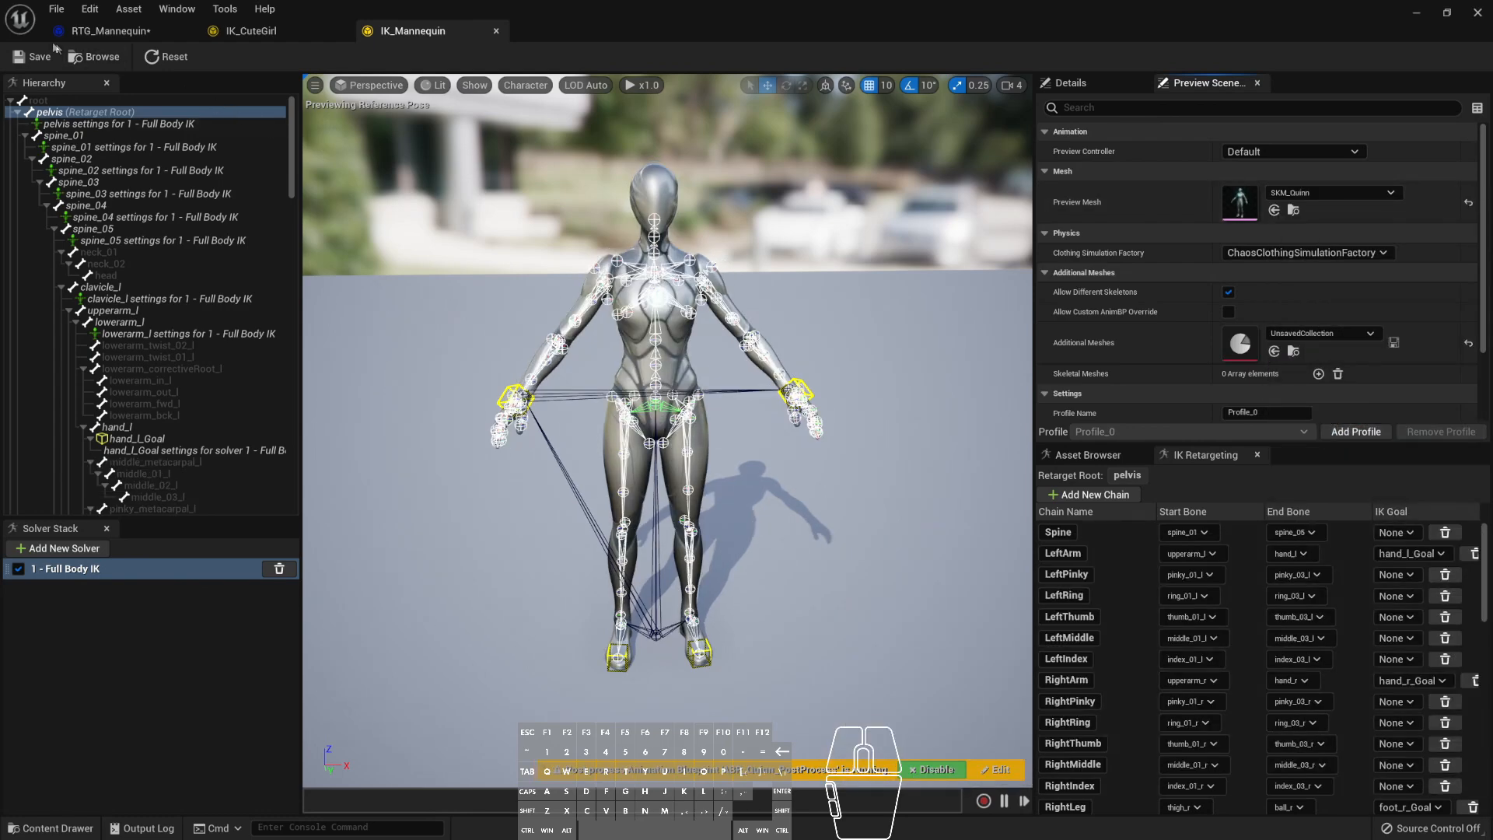
- Close the RTG_Mannequin retargeter and reopen it from the Mannequins Rigs folder to reload the source mesh
left_click(269, 31)
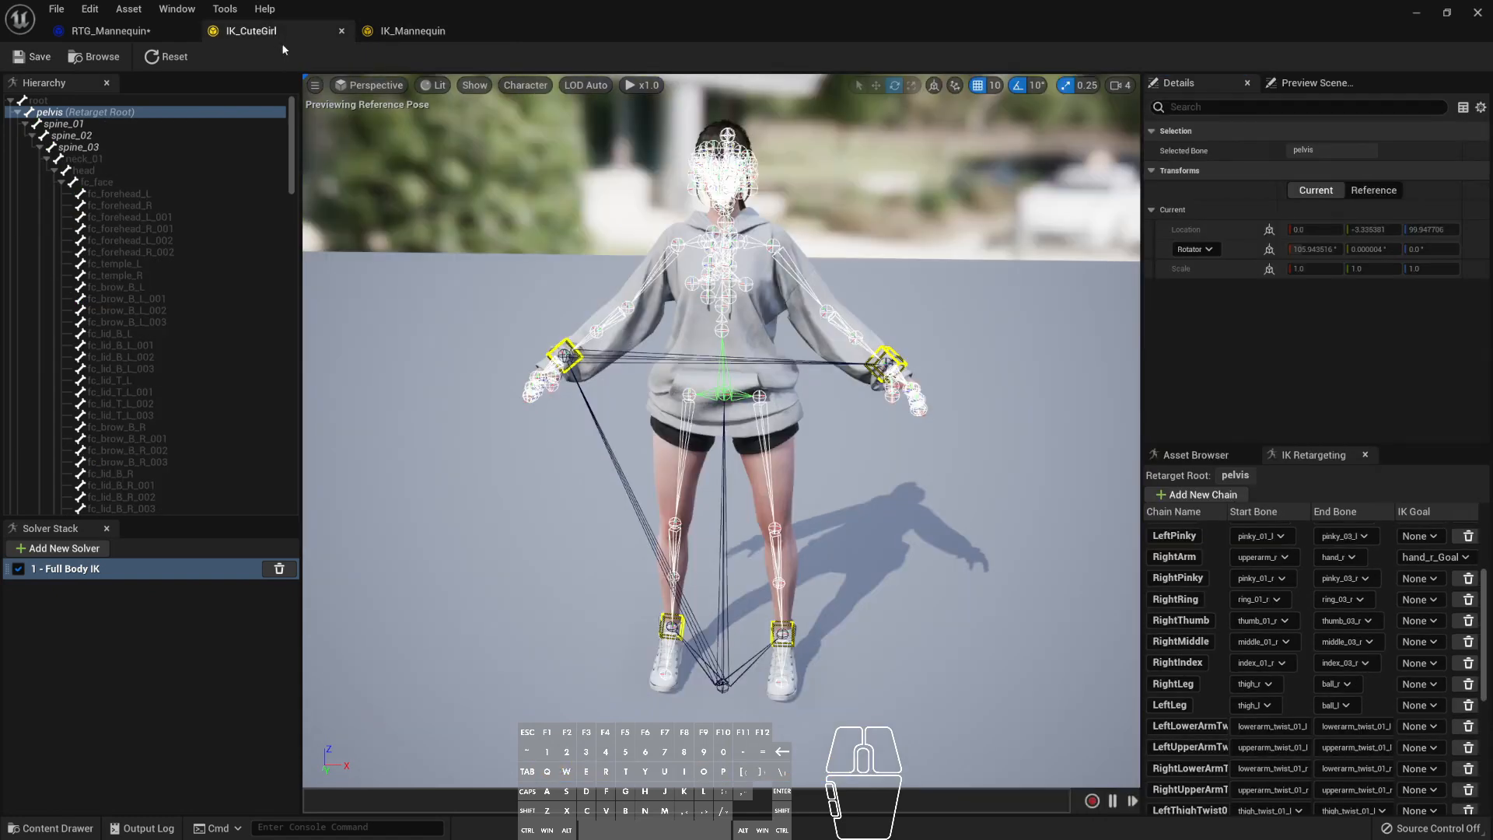
left_click(148, 31)
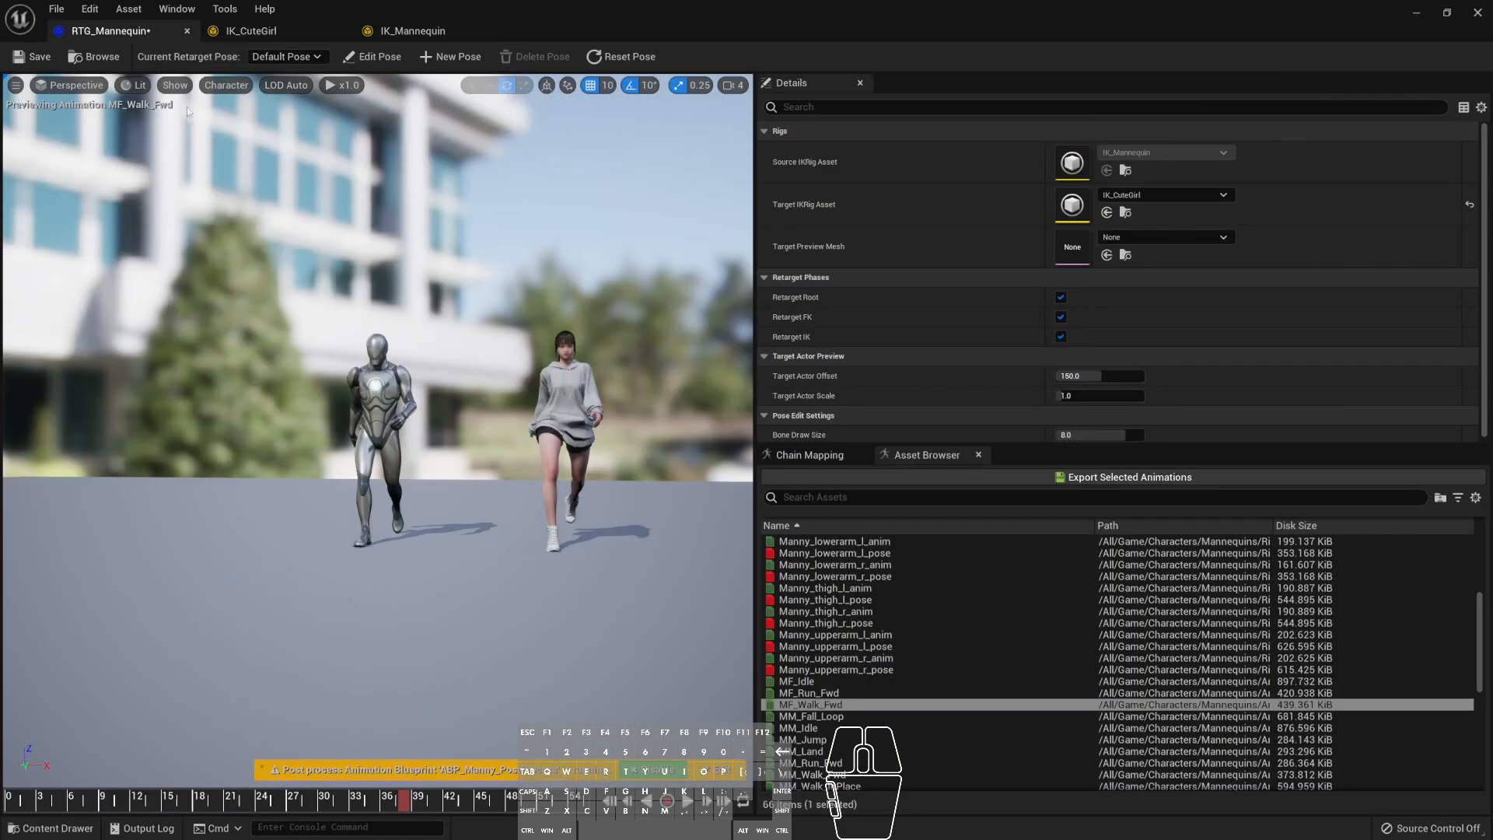
left_click(187, 31)
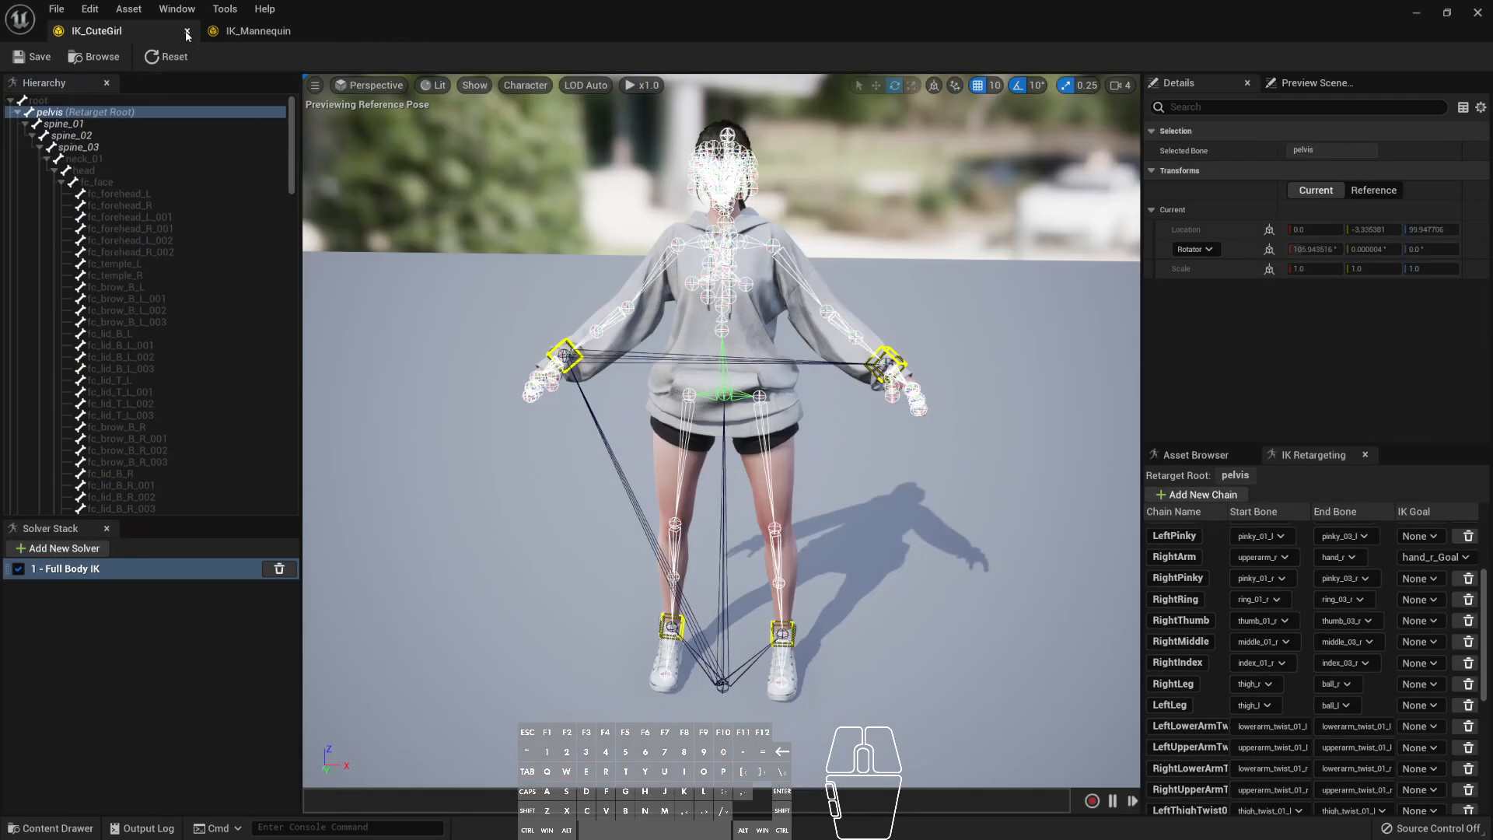
left_click(26, 826)
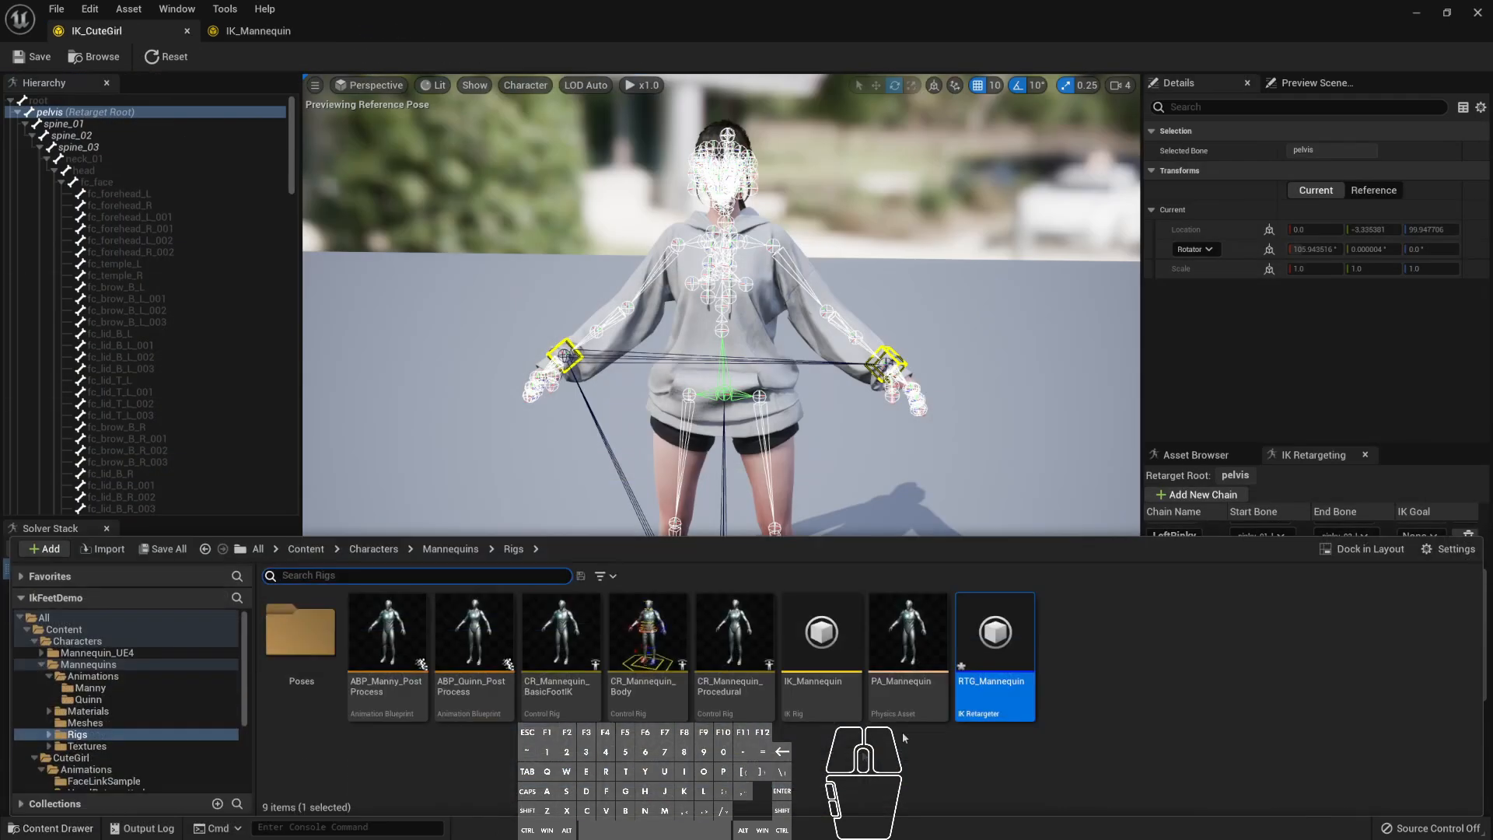
double_click(1026, 647)
- Preview MF_Run_Fwd on Quinn and the girl in the reopened retargeter, viewing both characters from the front
scroll(509, 291, "down", 5)
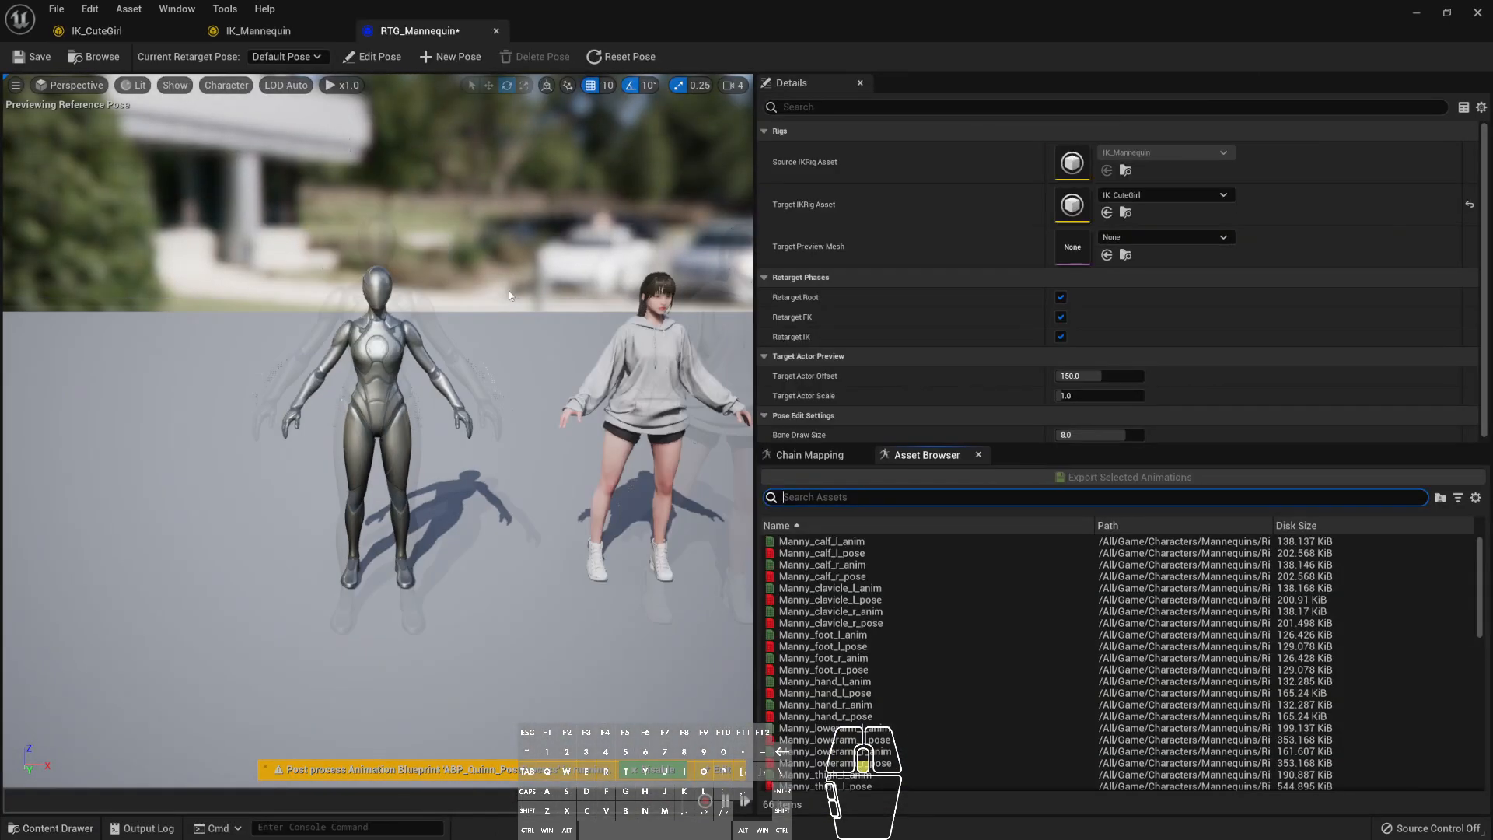
mouse_move(509, 291)
left_mouse_down("alt")
mouse_move(451, 294)
mouse_move(513, 311)
left_mouse_up("alt")
scroll(881, 571, "down", 10)
scroll(881, 575, "up", 3)
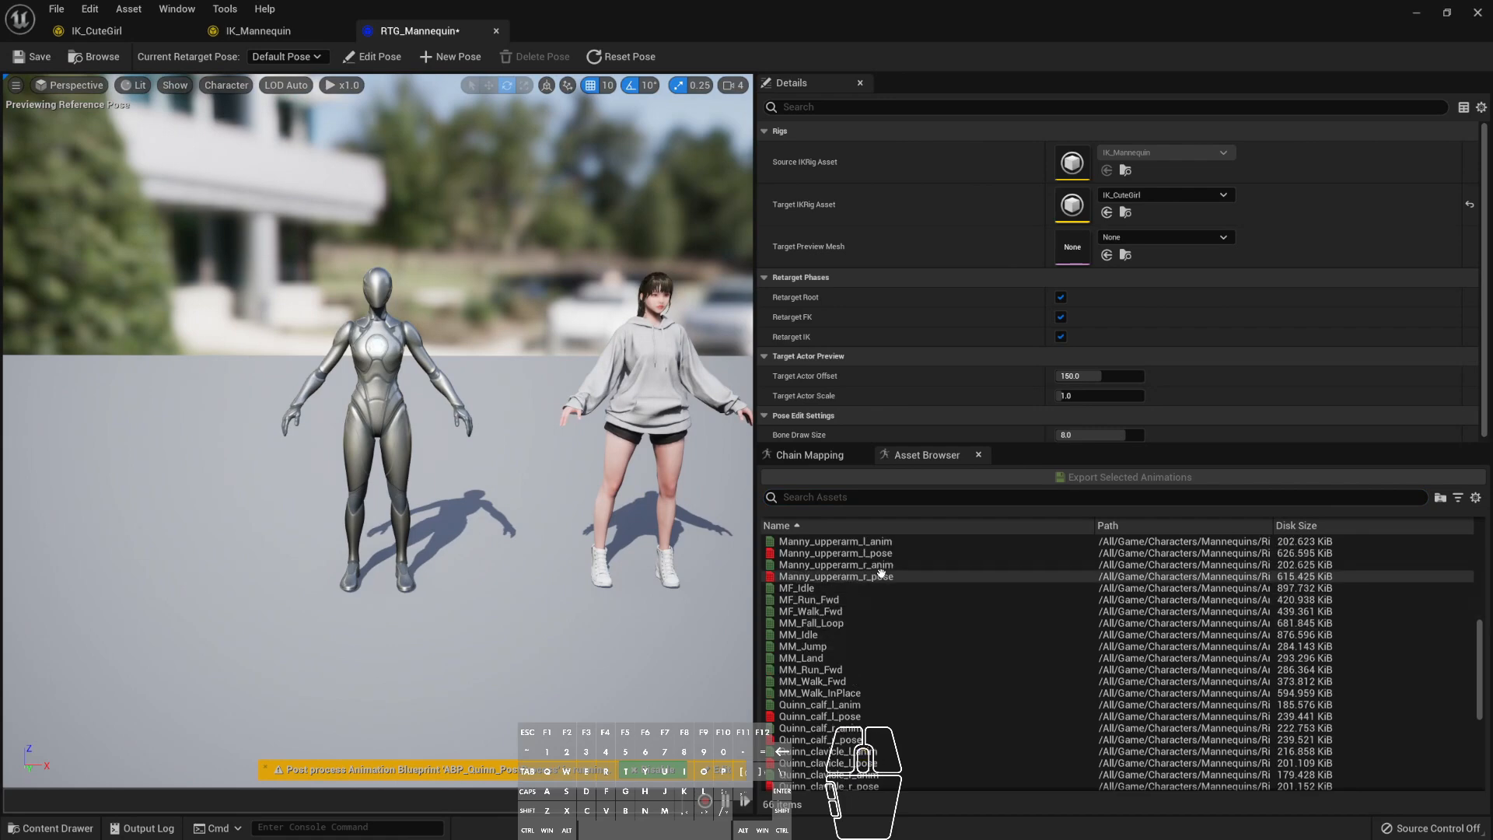
left_click(883, 599)
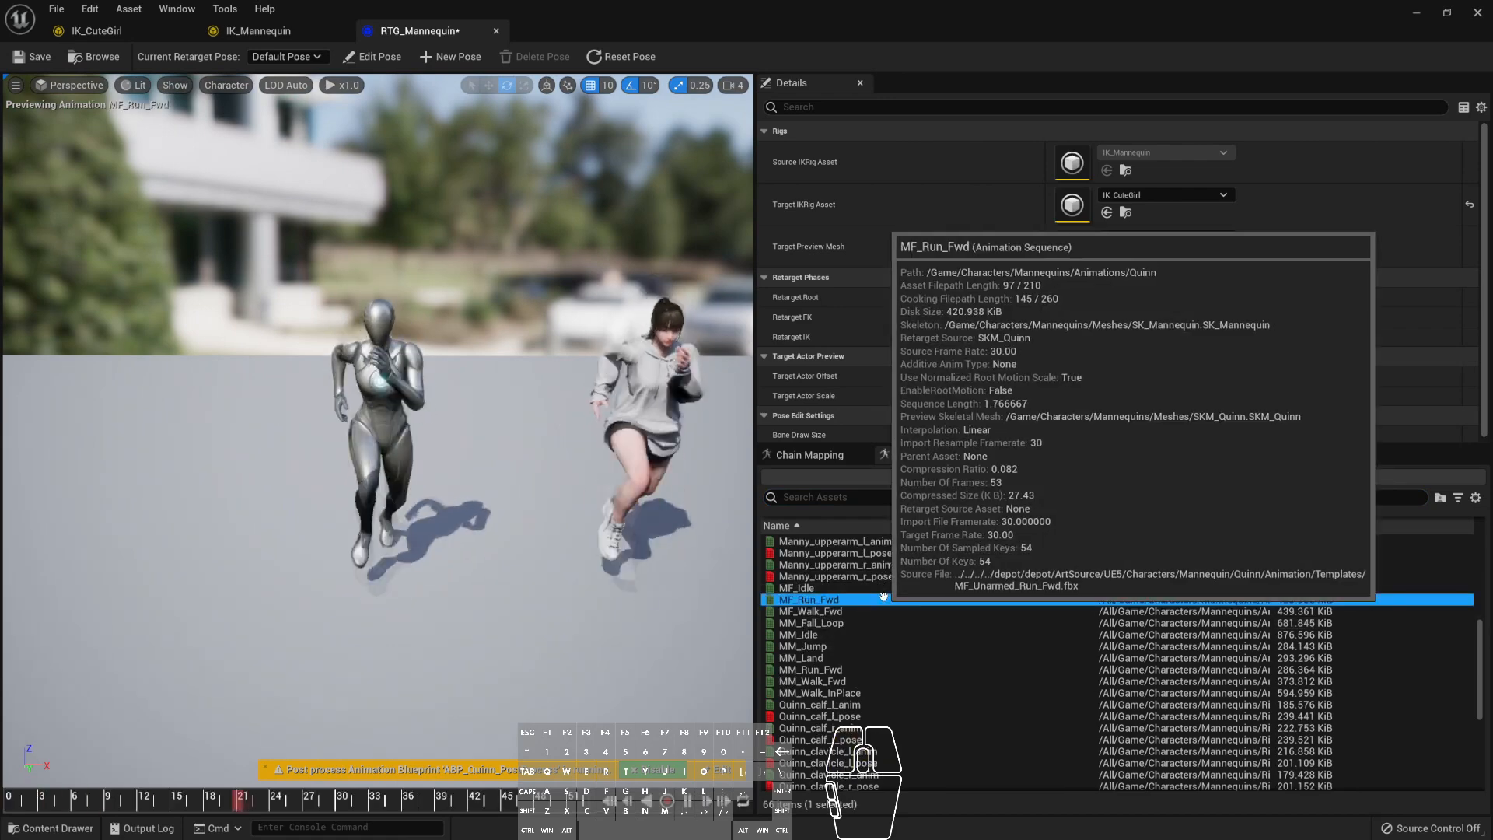
left_click_drag(625, 473, 593, 398, "alt")
mouse_move(580, 405)
left_mouse_down("alt")
mouse_move(560, 402)
mouse_move(580, 405)
left_mouse_up("alt")
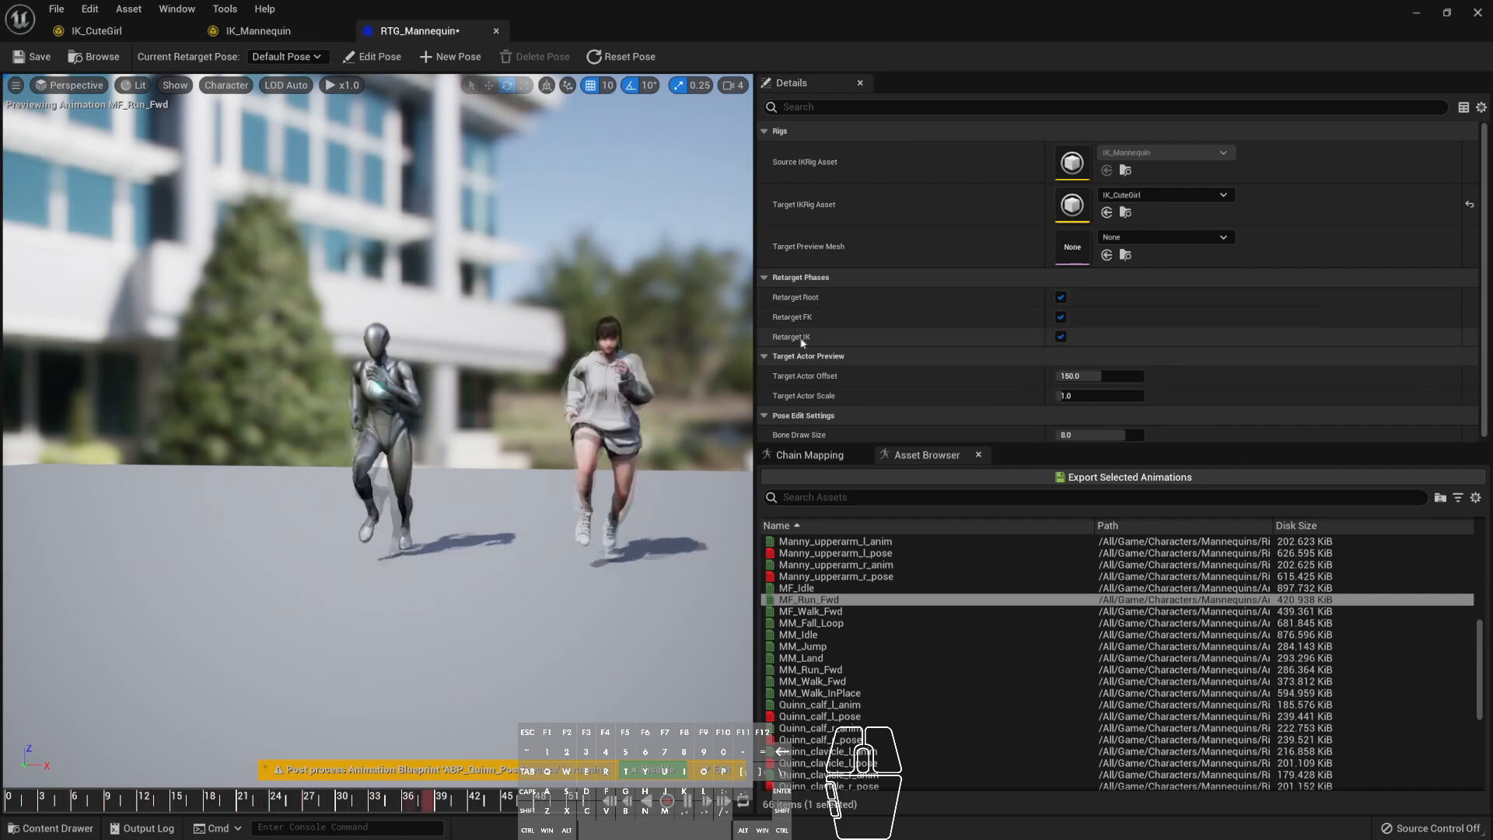
- Toggle the Retarget IK, Retarget FK and Retarget Root phases to compare their effect on the run, leaving all three enabled
left_click(1062, 336)
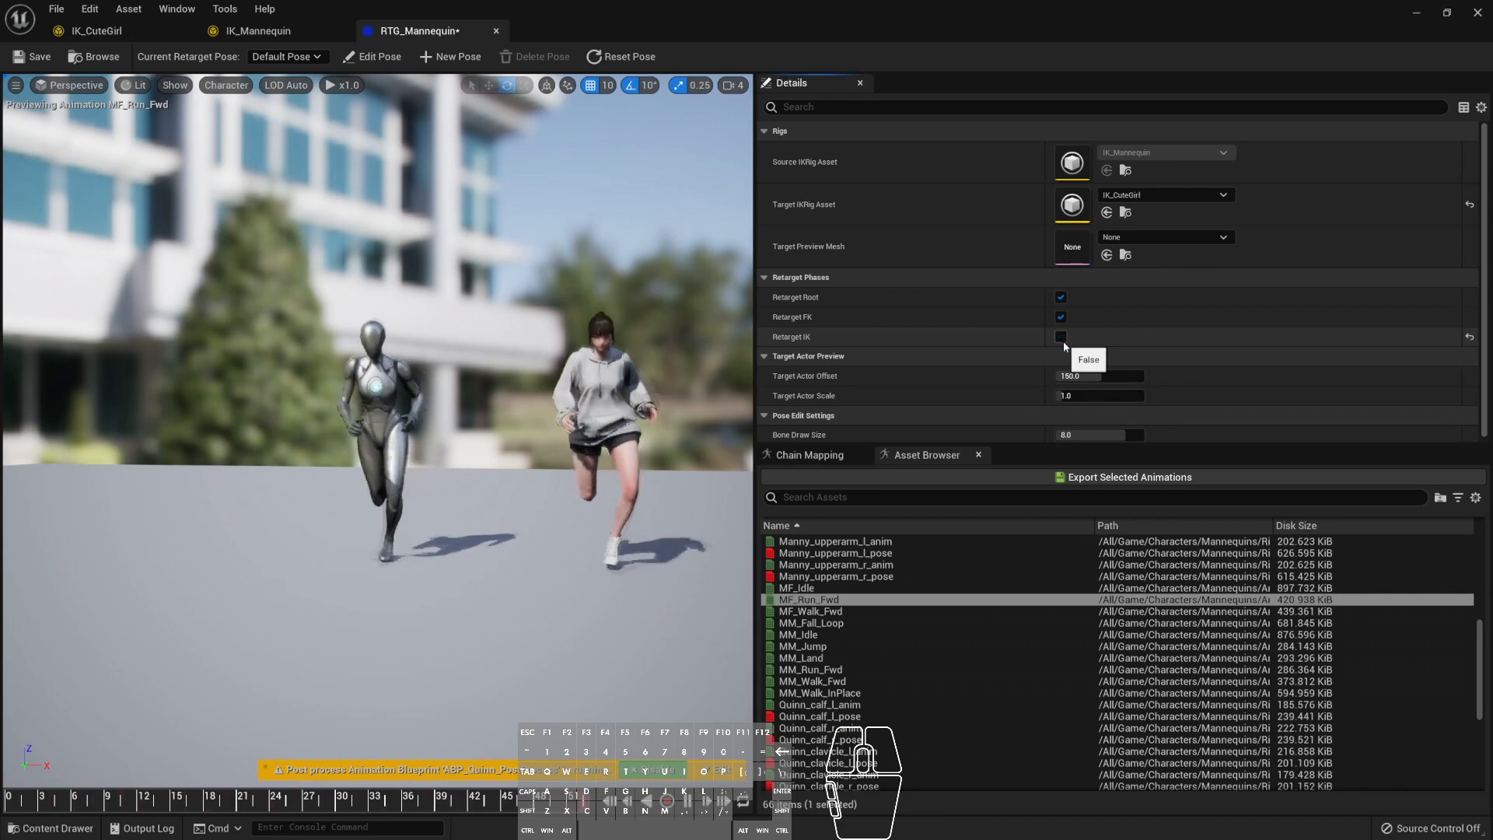
left_click(1060, 317)
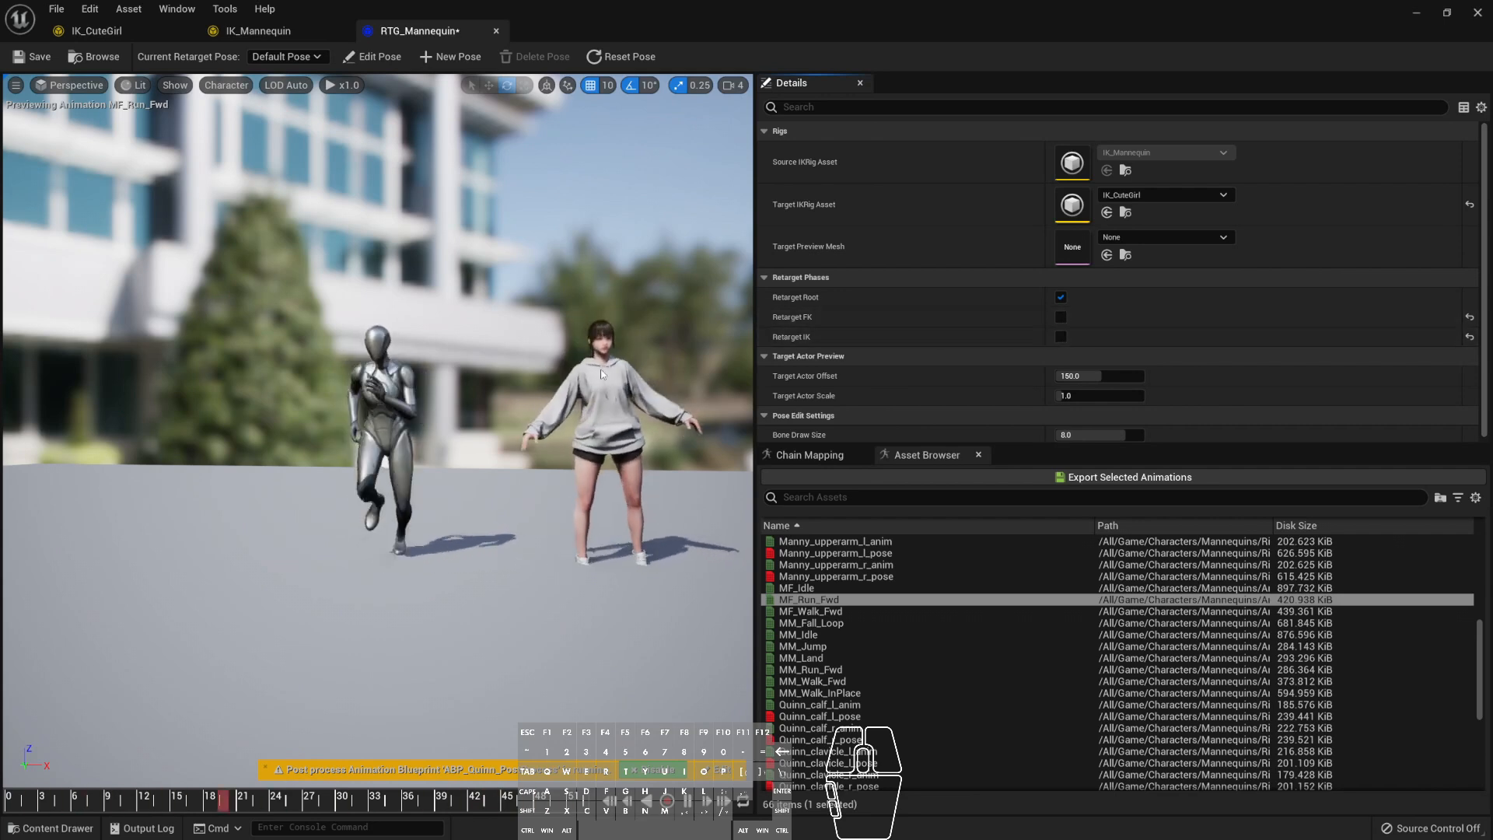
left_click(1060, 337)
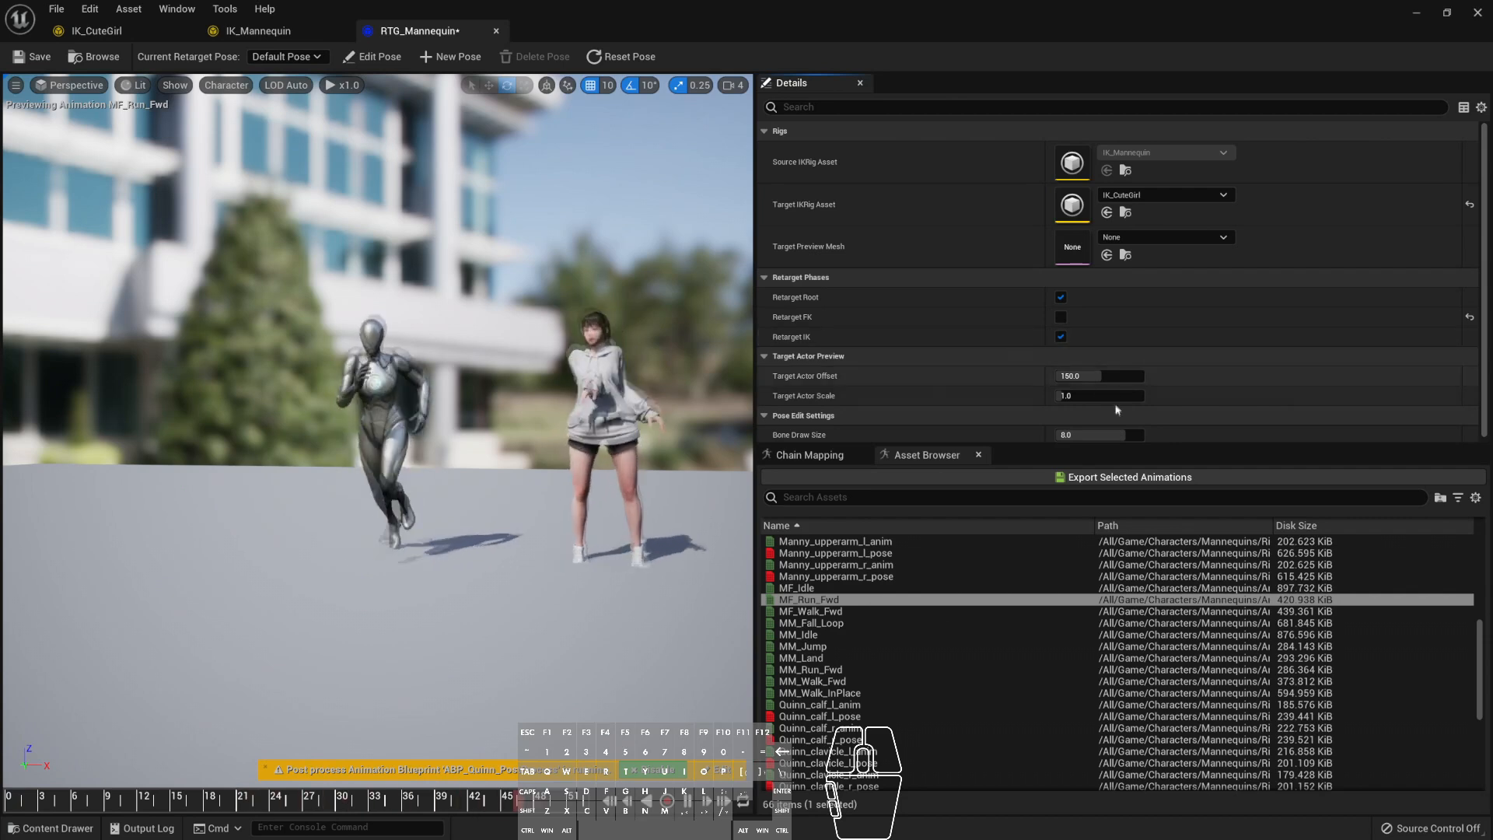
left_click(1061, 337)
left_click(1061, 317)
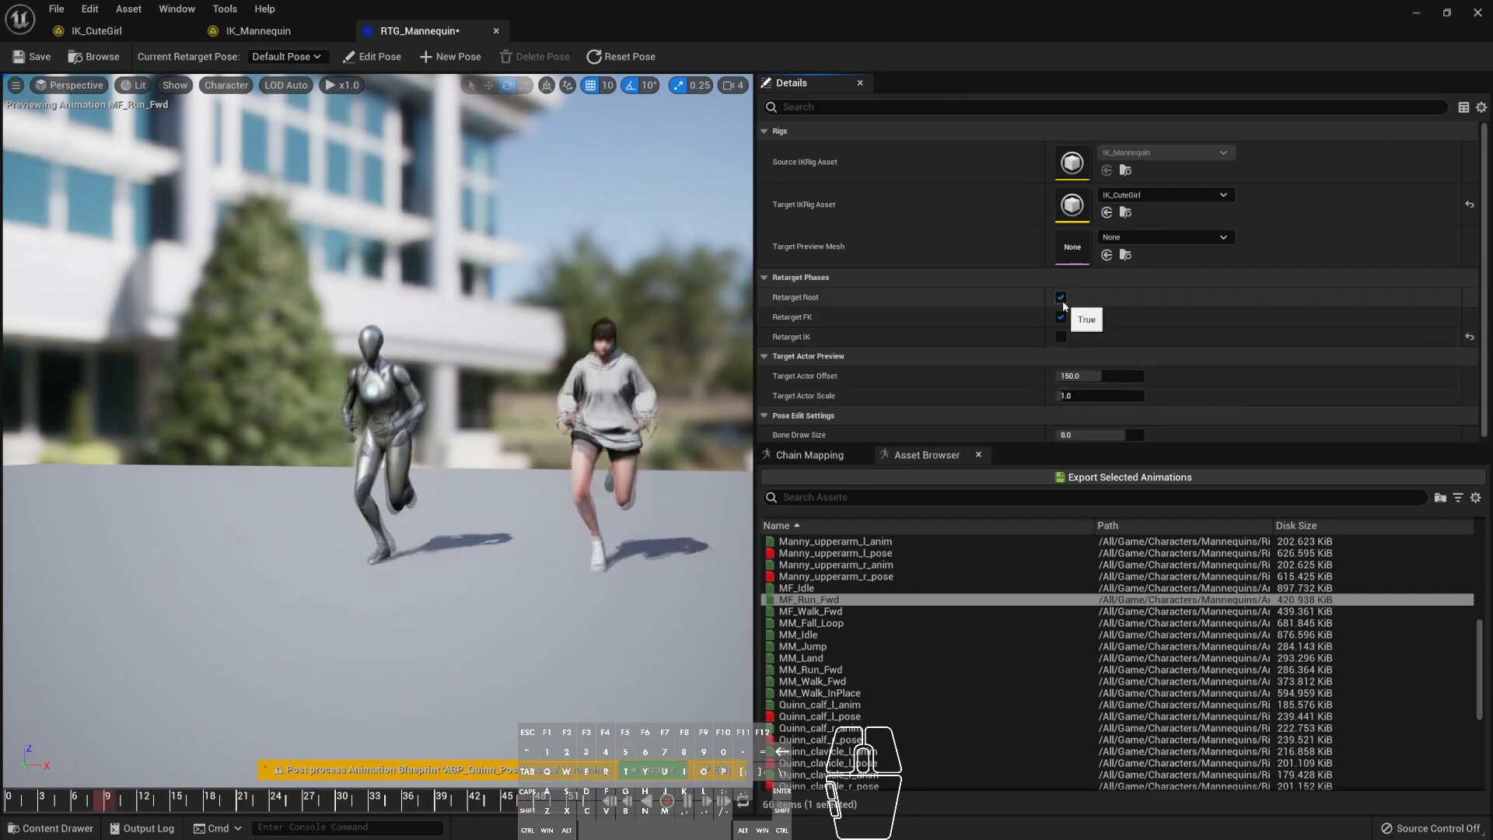
left_click(1062, 298)
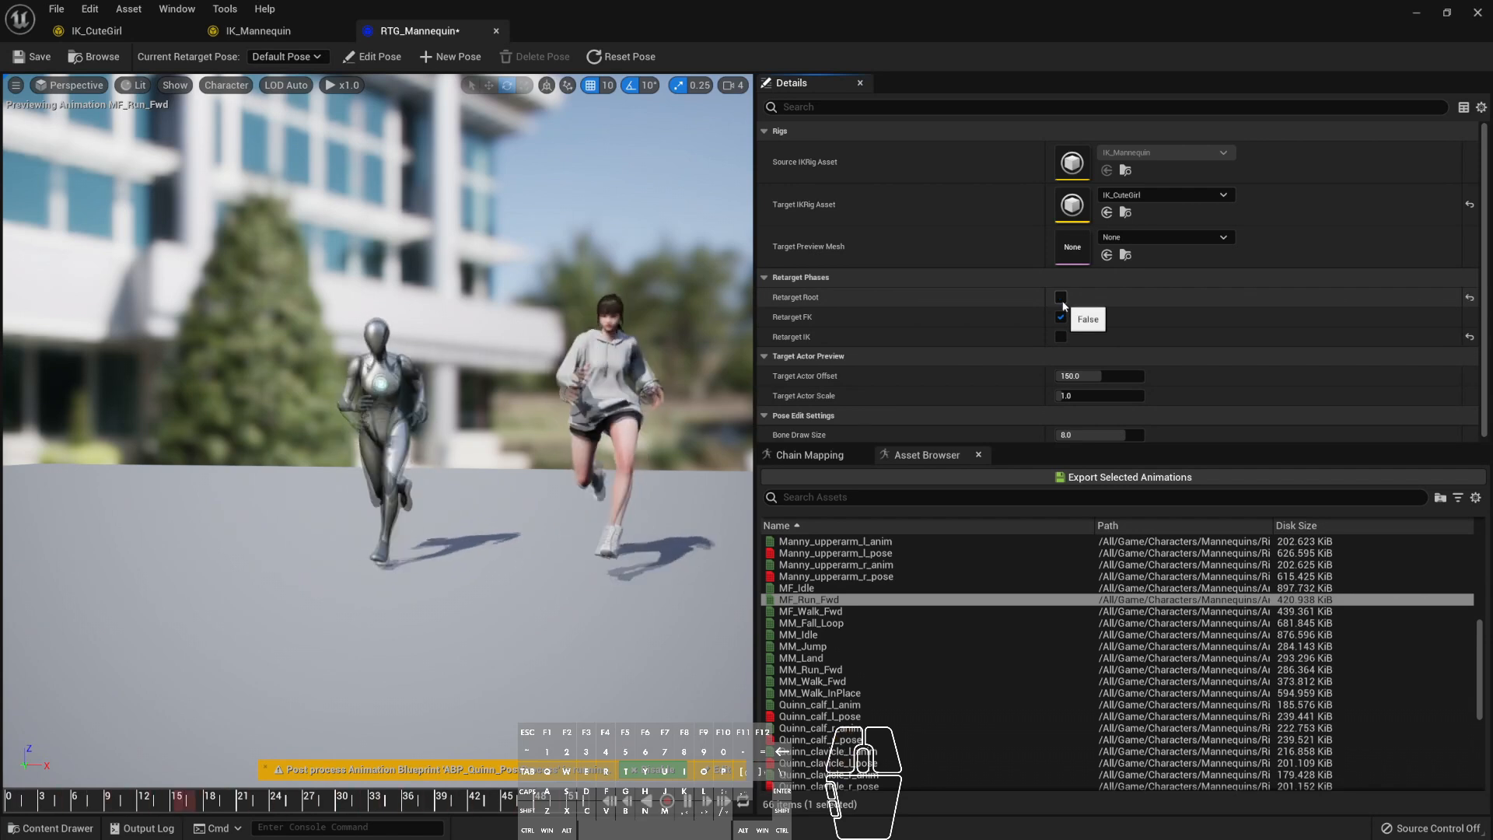
left_click(1061, 298)
left_click(1061, 337)
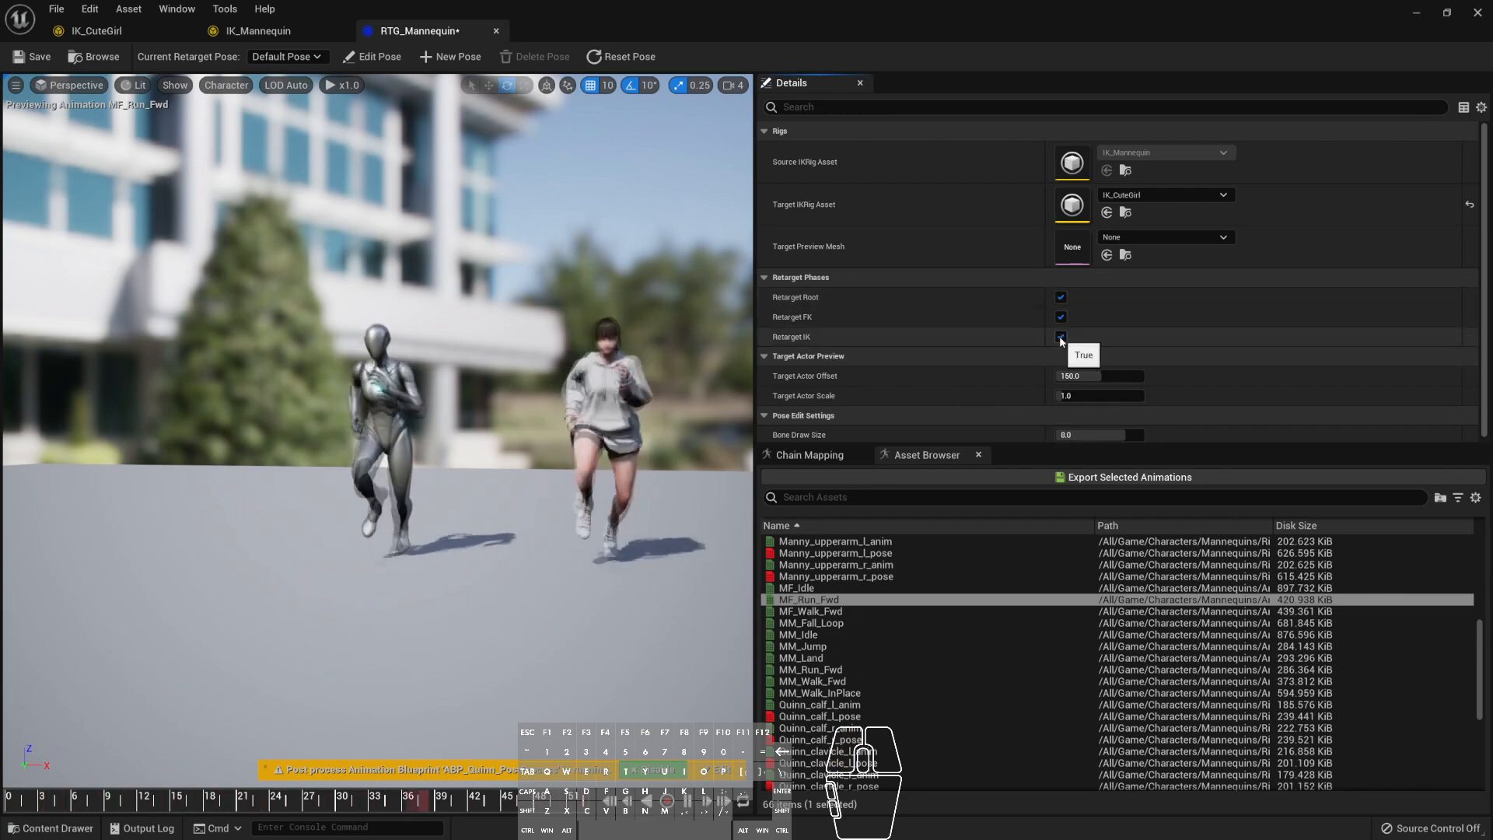
- Compare the MF_Run_Fwd run with Retarget IK off and on from several angles, leaving the phase enabled
left_click(1061, 337)
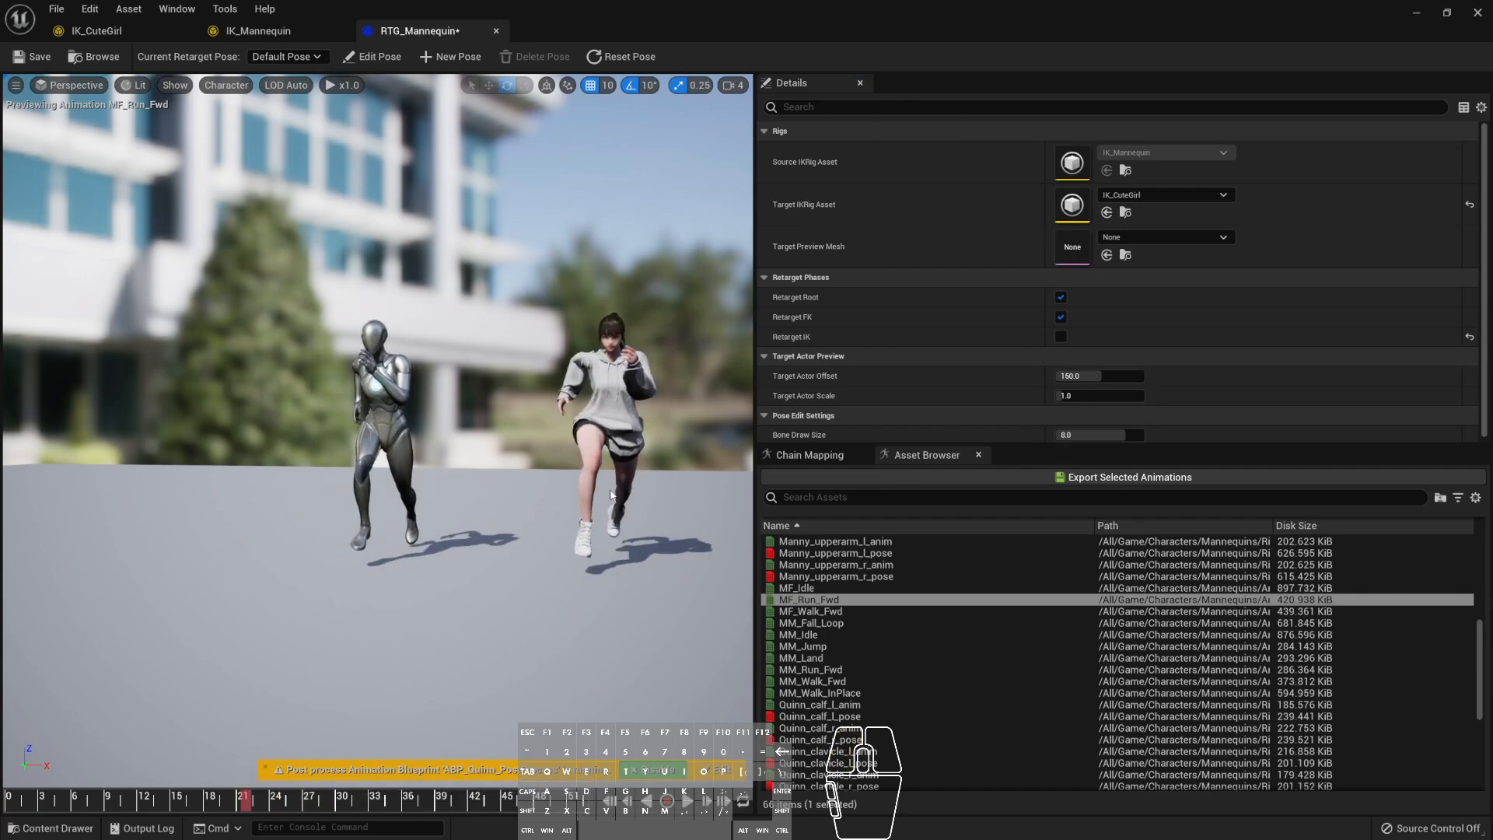
mouse_move(571, 402)
left_mouse_down("alt")
mouse_move(575, 482)
mouse_move(571, 397)
mouse_move(536, 398)
mouse_move(575, 412)
left_mouse_up("alt")
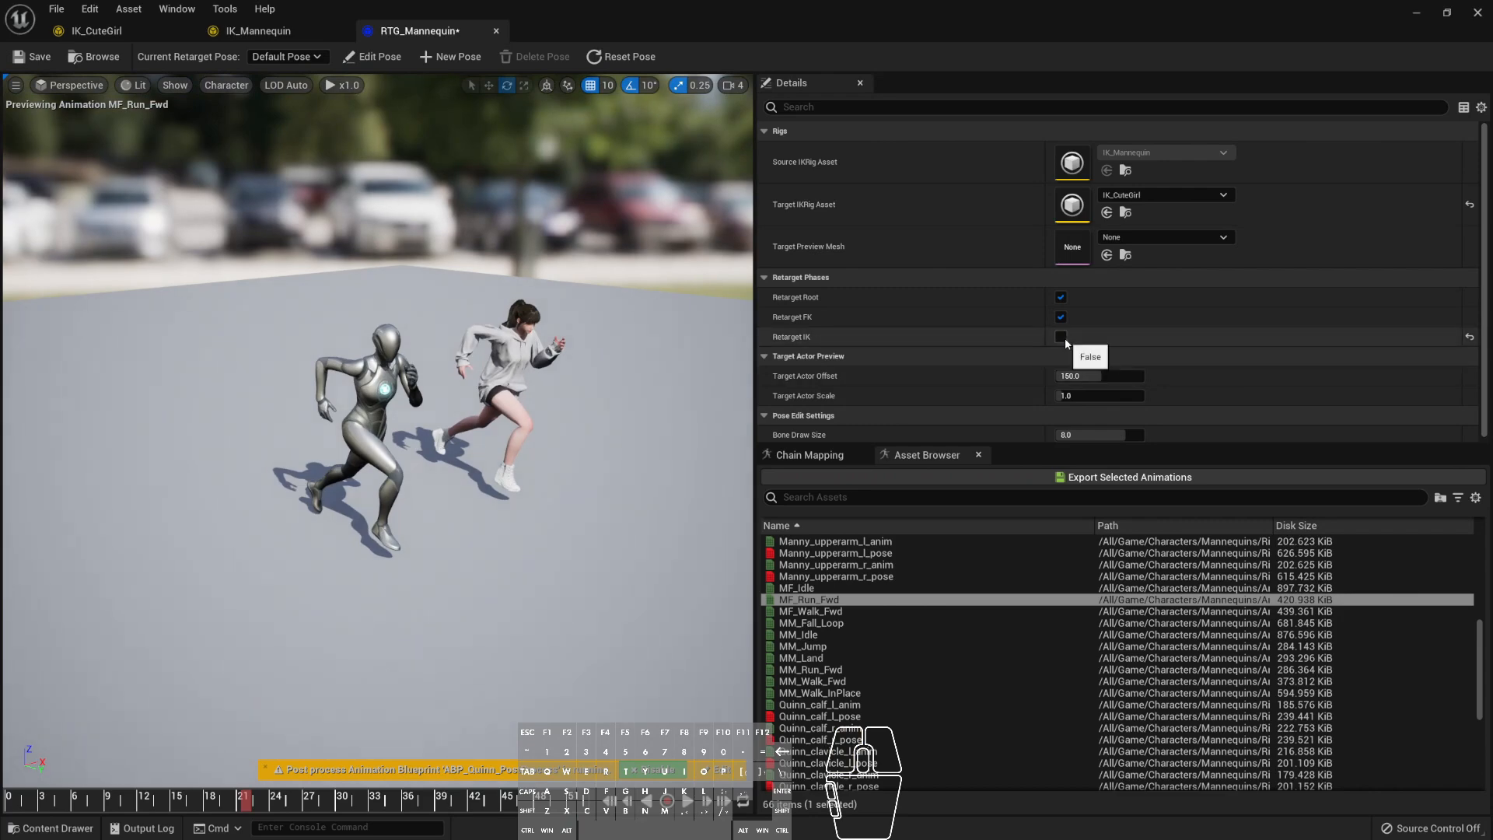
left_click_drag(571, 412, 572, 357, "alt")
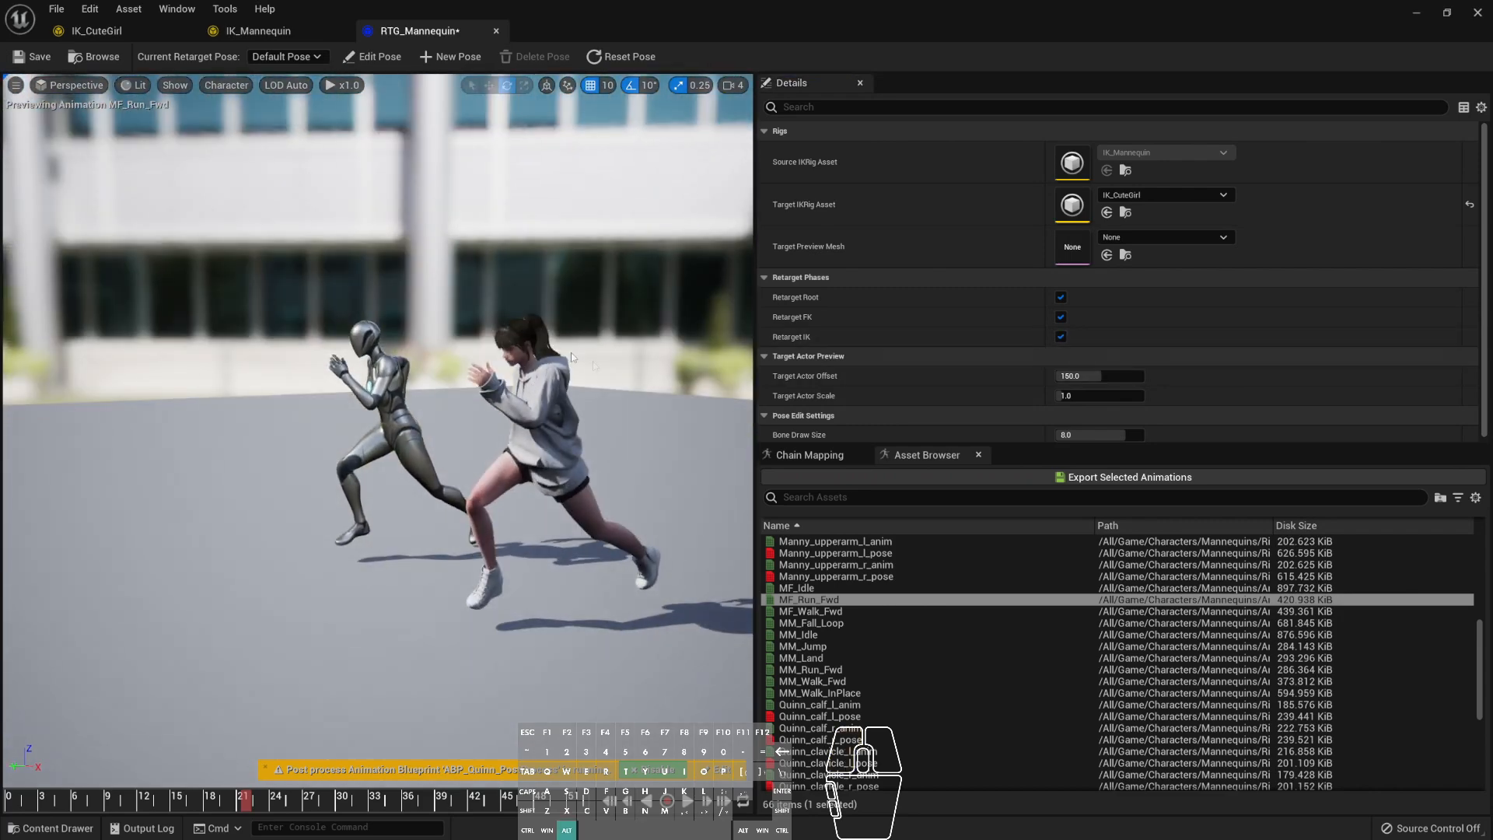
left_click(1062, 340)
left_click(1060, 339)
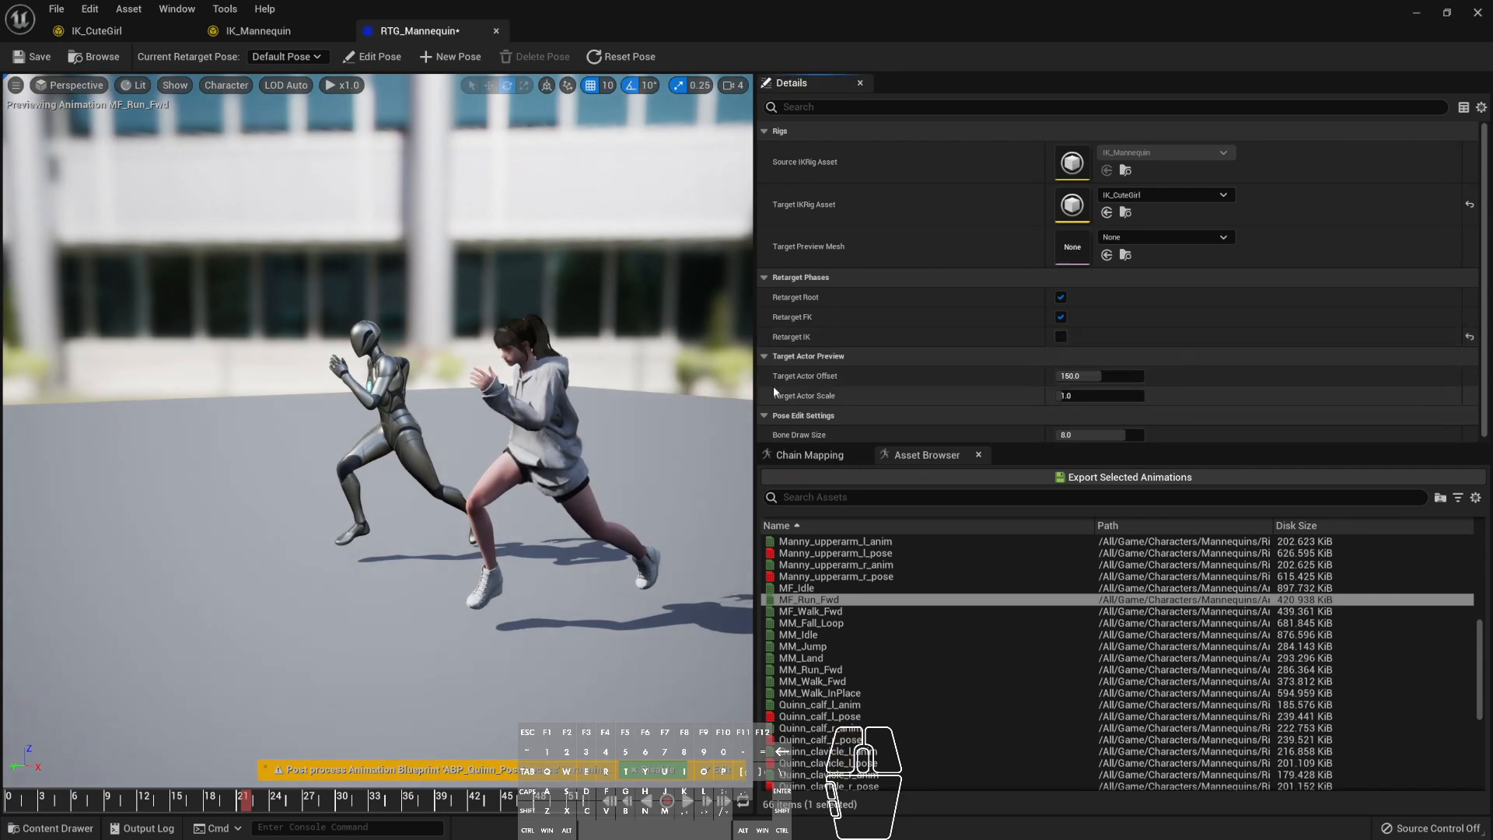
left_click_drag(629, 417, 824, 414, "alt")
scroll(629, 418, "down", 3)
left_click_drag(629, 420, 708, 428, "alt")
left_click_drag(609, 500, 602, 454, "alt")
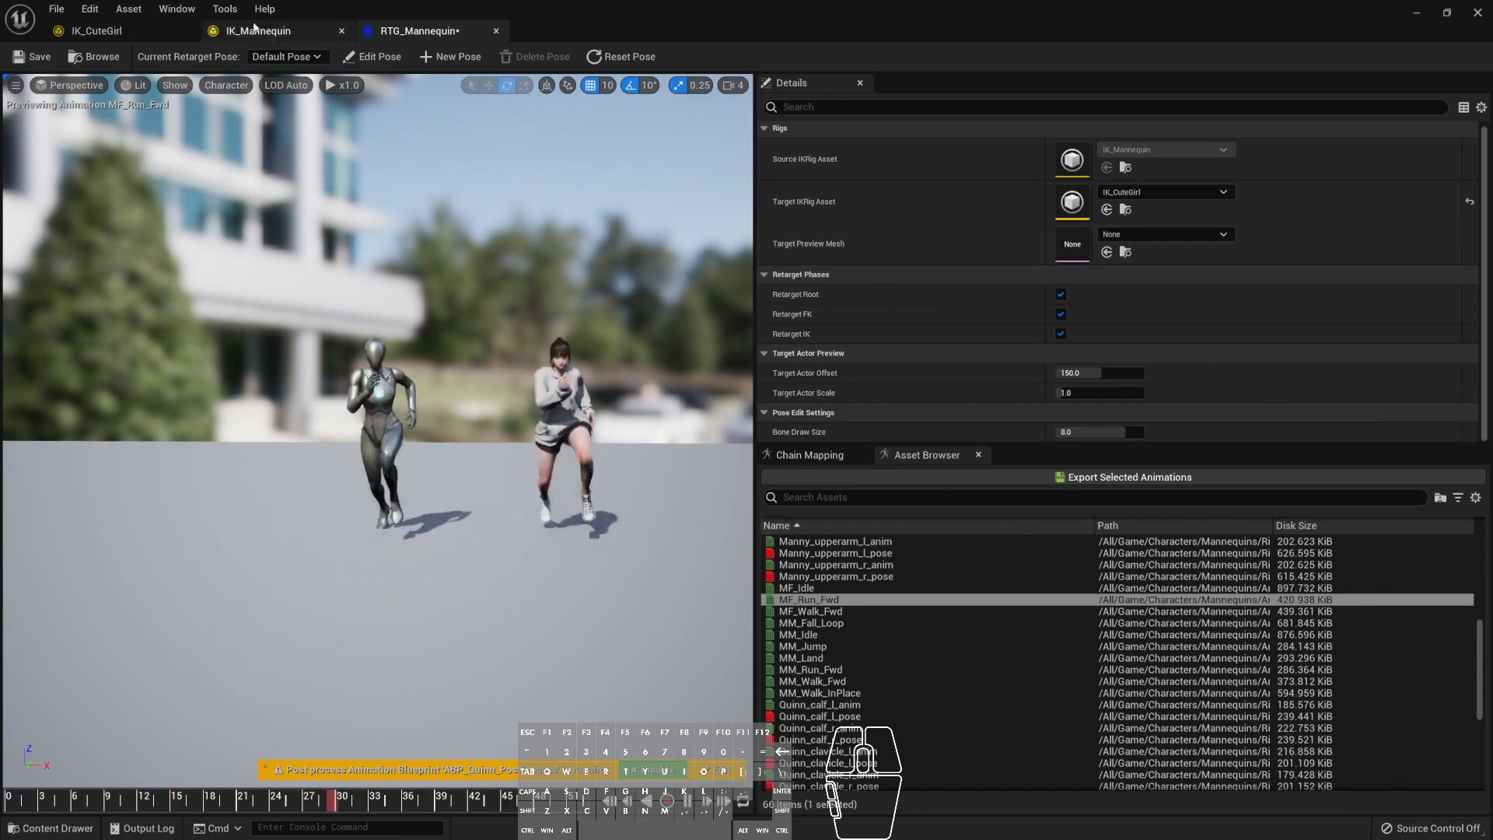
left_click(51, 60)
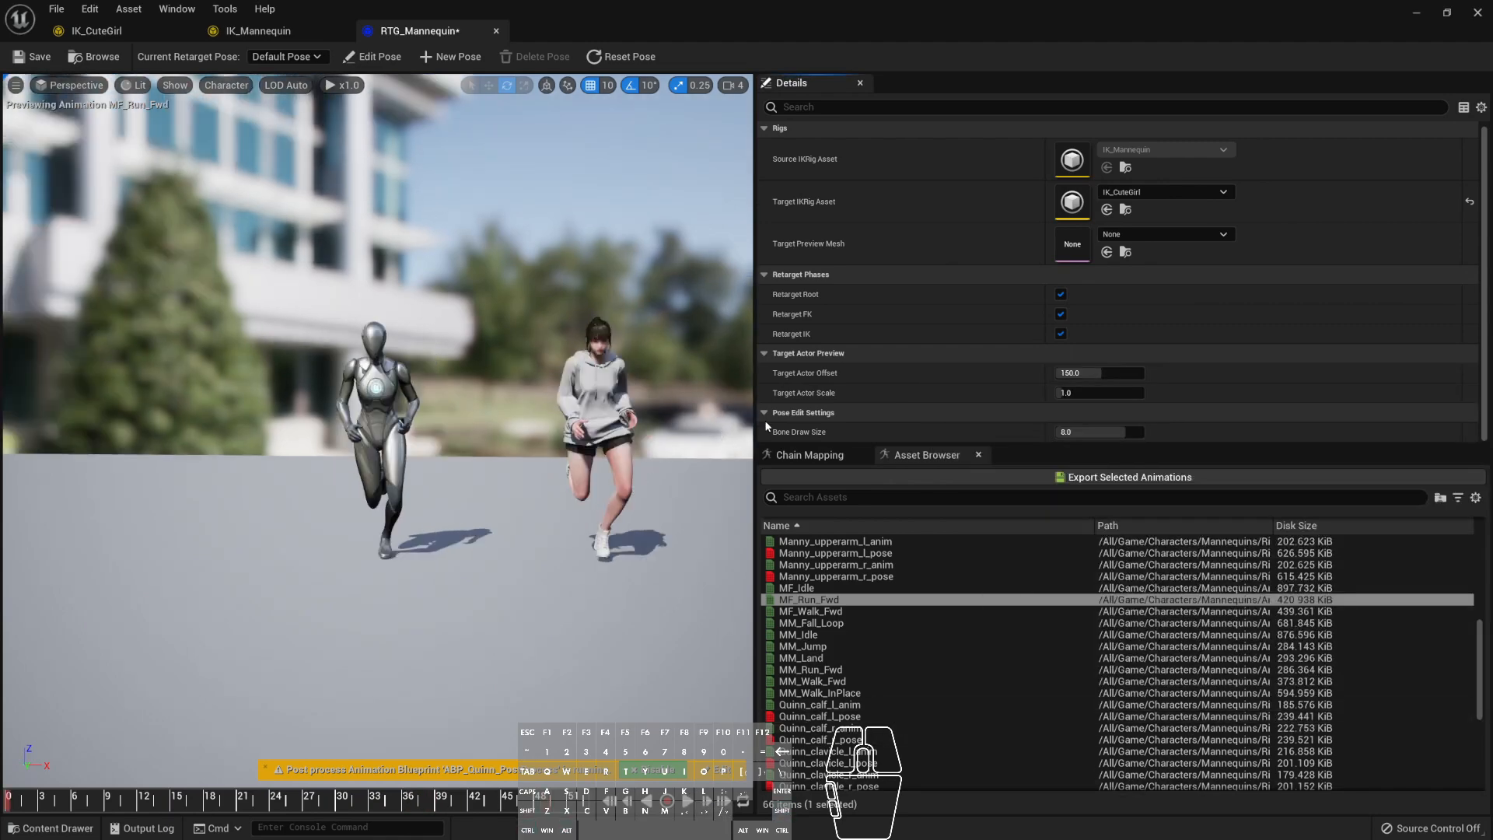
- Scrub through MF_Run_Fwd on the timeline and compare the girl's foot and arm poses with Quinn's
left_click_drag(642, 371, 642, 372, "alt")
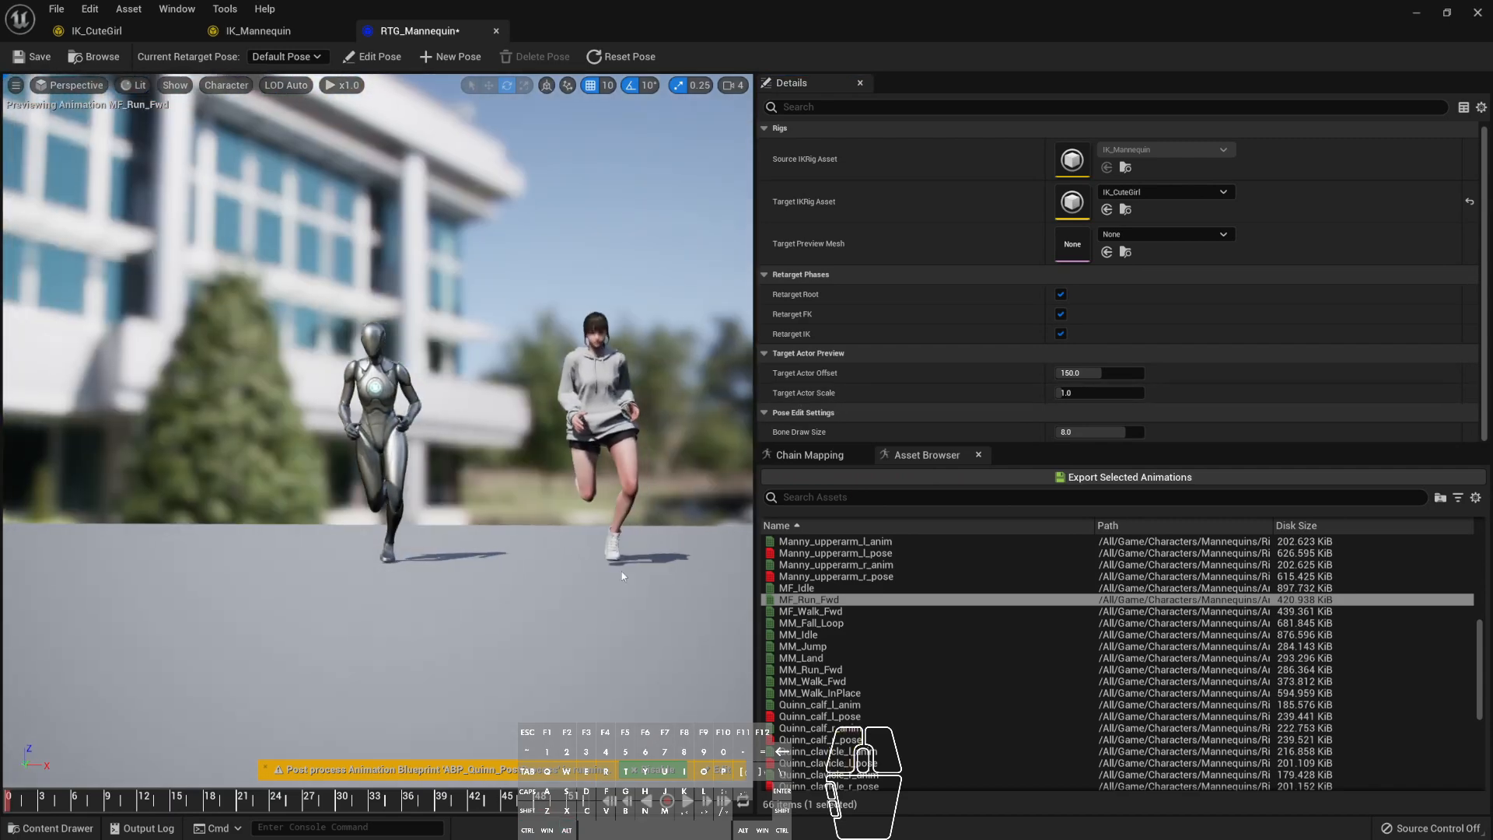
left_click_drag(21, 801, 130, 809)
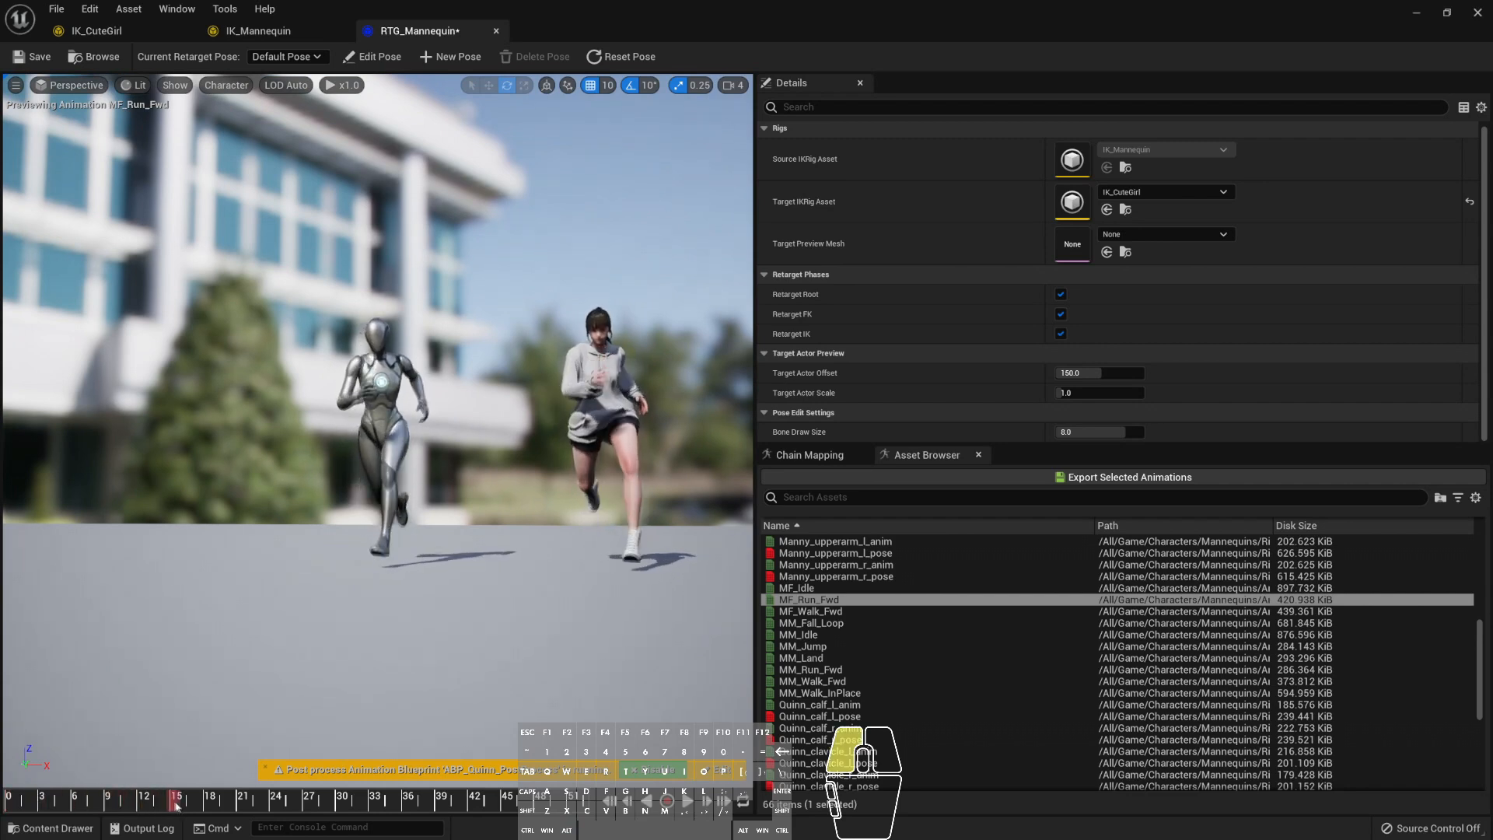
left_click_drag(221, 810, 349, 805)
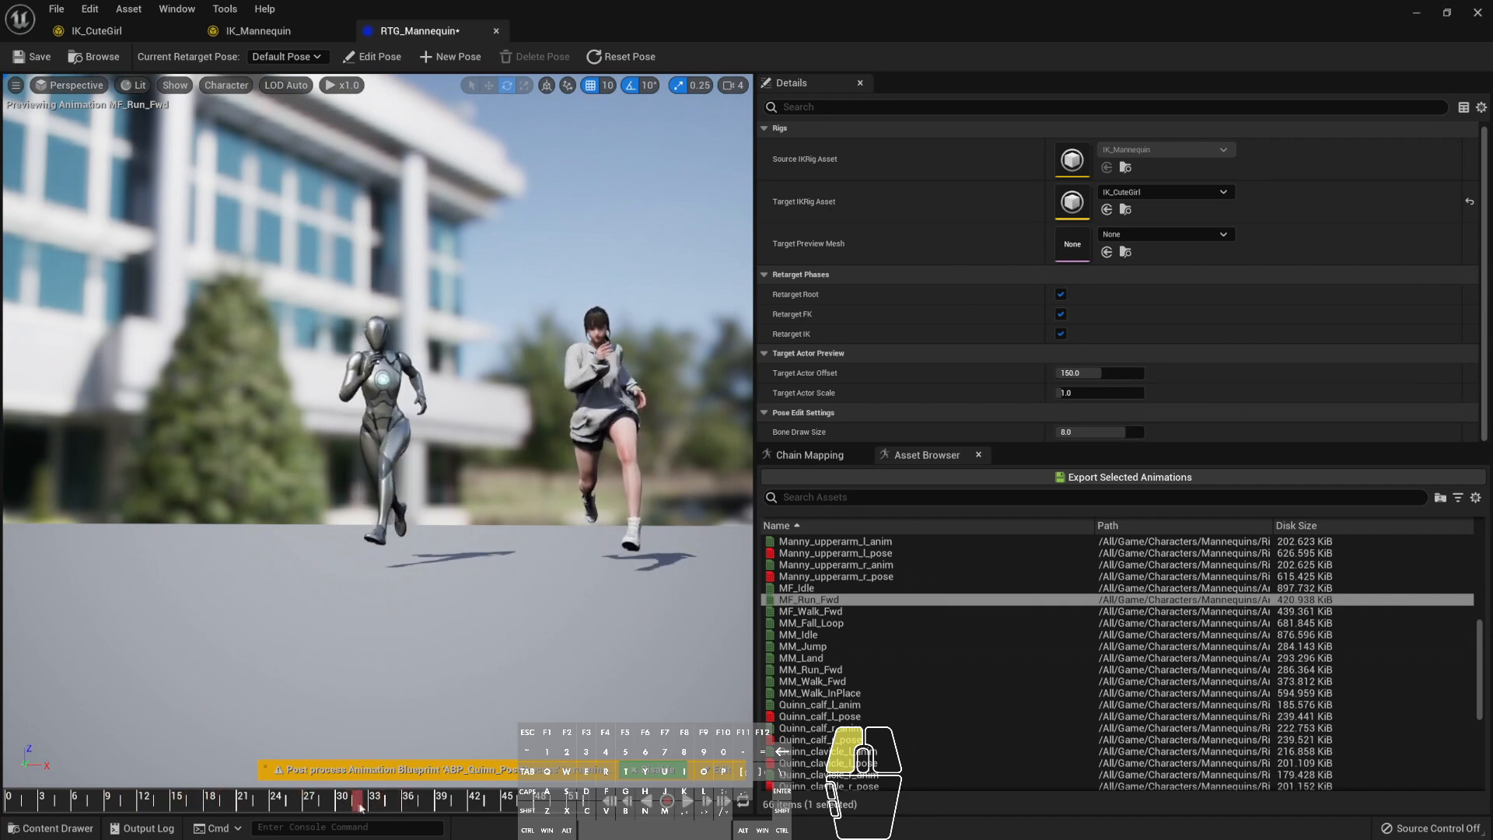
mouse_move(640, 514)
left_mouse_down("alt")
mouse_move(700, 475)
mouse_move(684, 506)
mouse_move(498, 509)
mouse_move(639, 507)
left_mouse_up("alt")
left_click_drag(629, 410, 359, 662, "alt")
left_click_drag(331, 814, 344, 776)
mouse_move(454, 603)
left_mouse_down("alt")
mouse_move(419, 599)
mouse_move(454, 603)
left_mouse_up("alt")
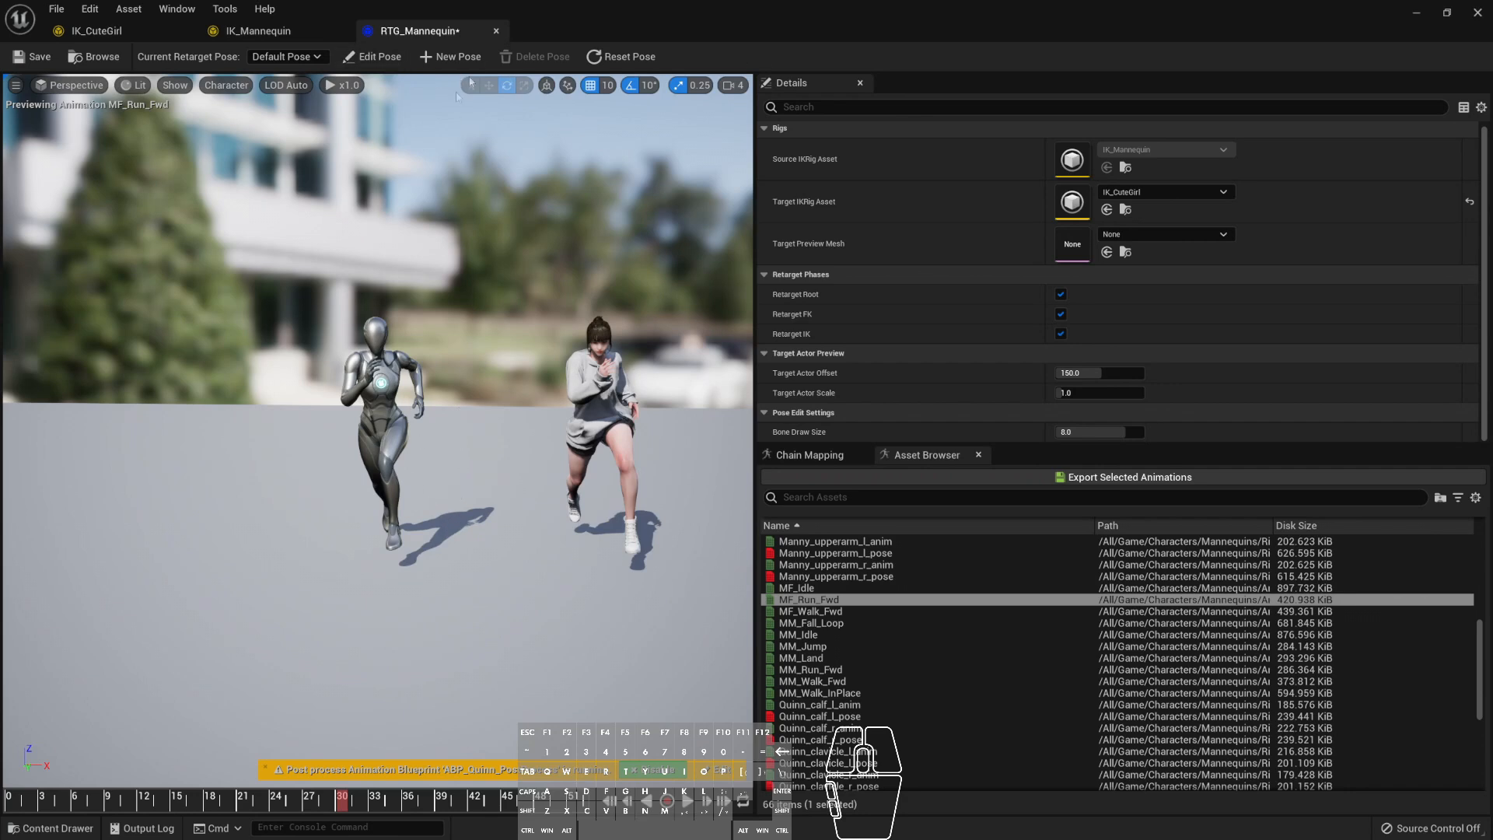
- Enter retarget pose editing and set the Target Actor Offset to 0 to compare the girl's pose overlaid on Quinn
left_click(377, 57)
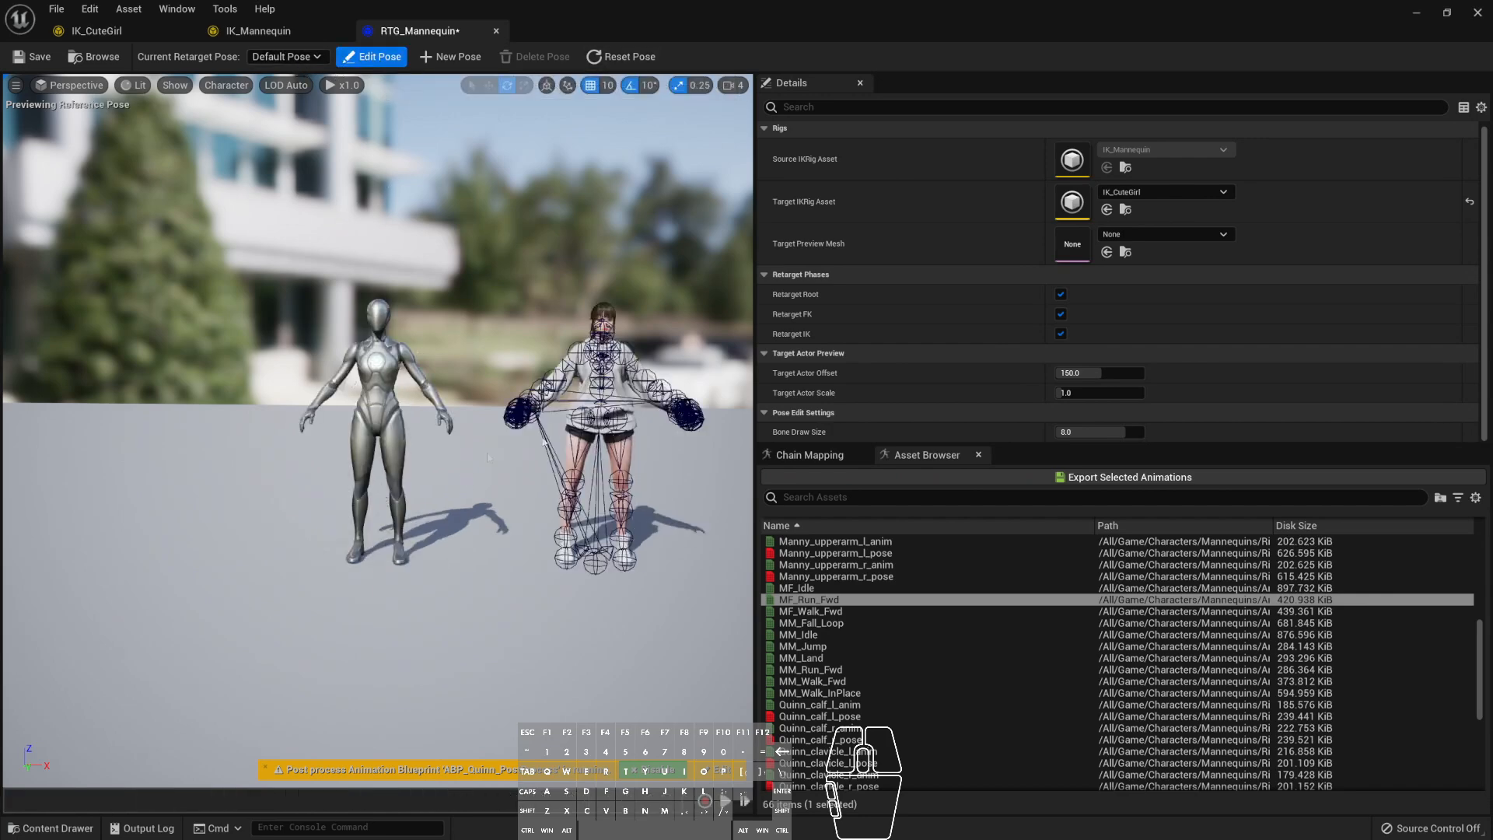
scroll(487, 452, "up", 3)
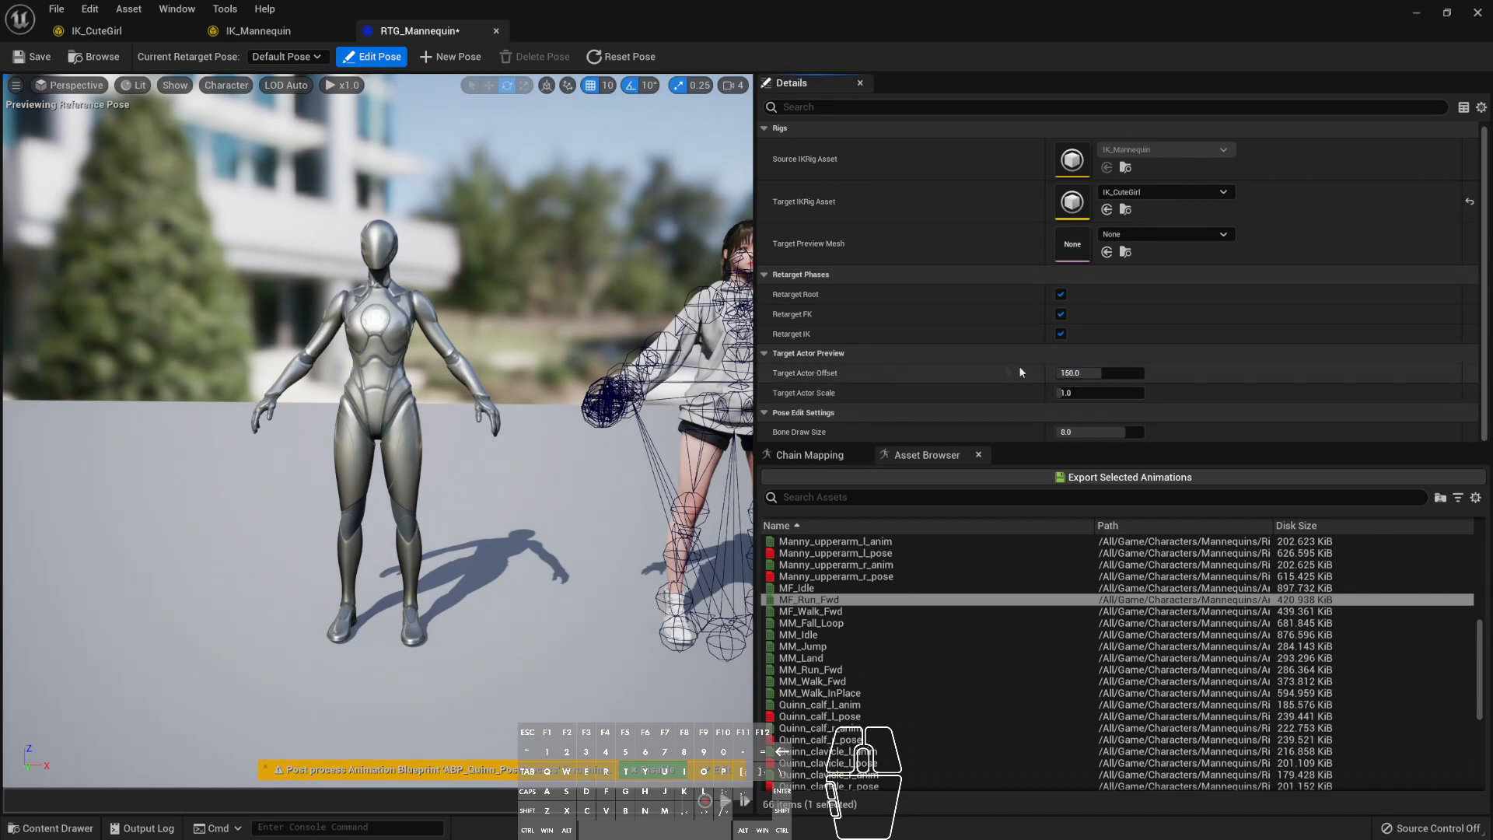
left_click_drag(1097, 373, 1058, 373)
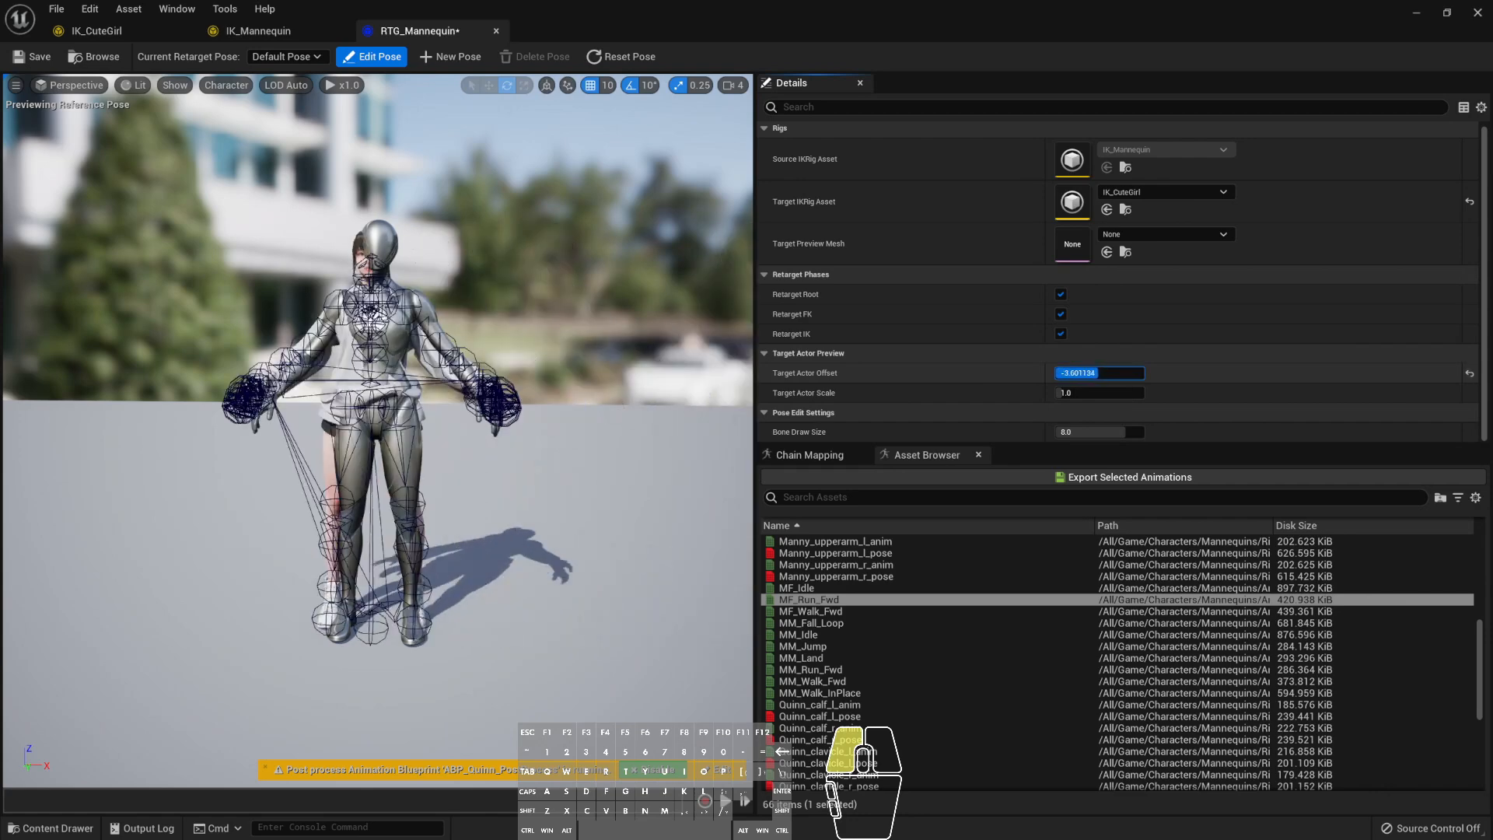
key("Return")
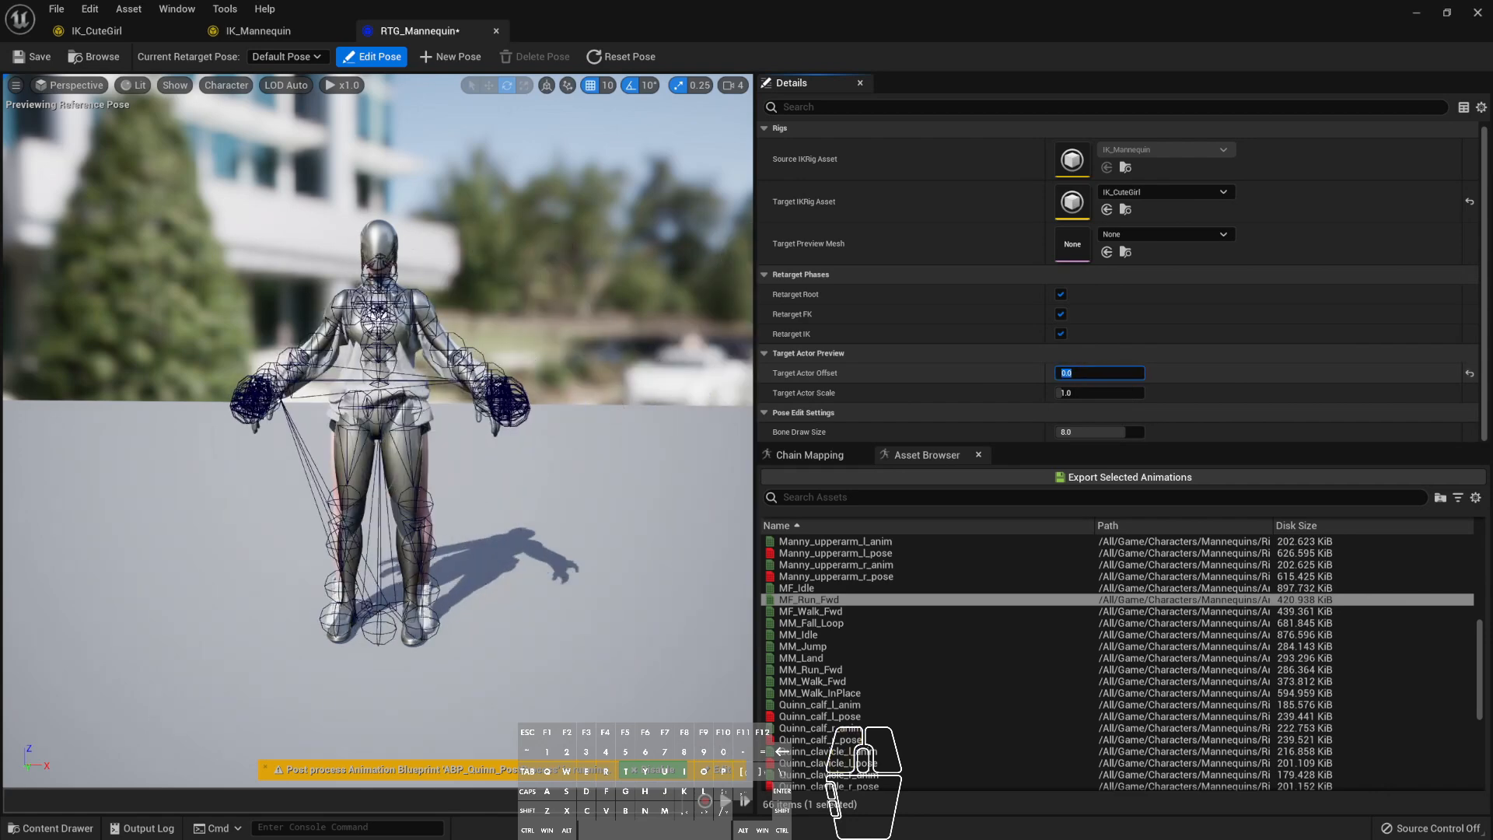
scroll(557, 412, "up", 10)
scroll(556, 413, "down", 10)
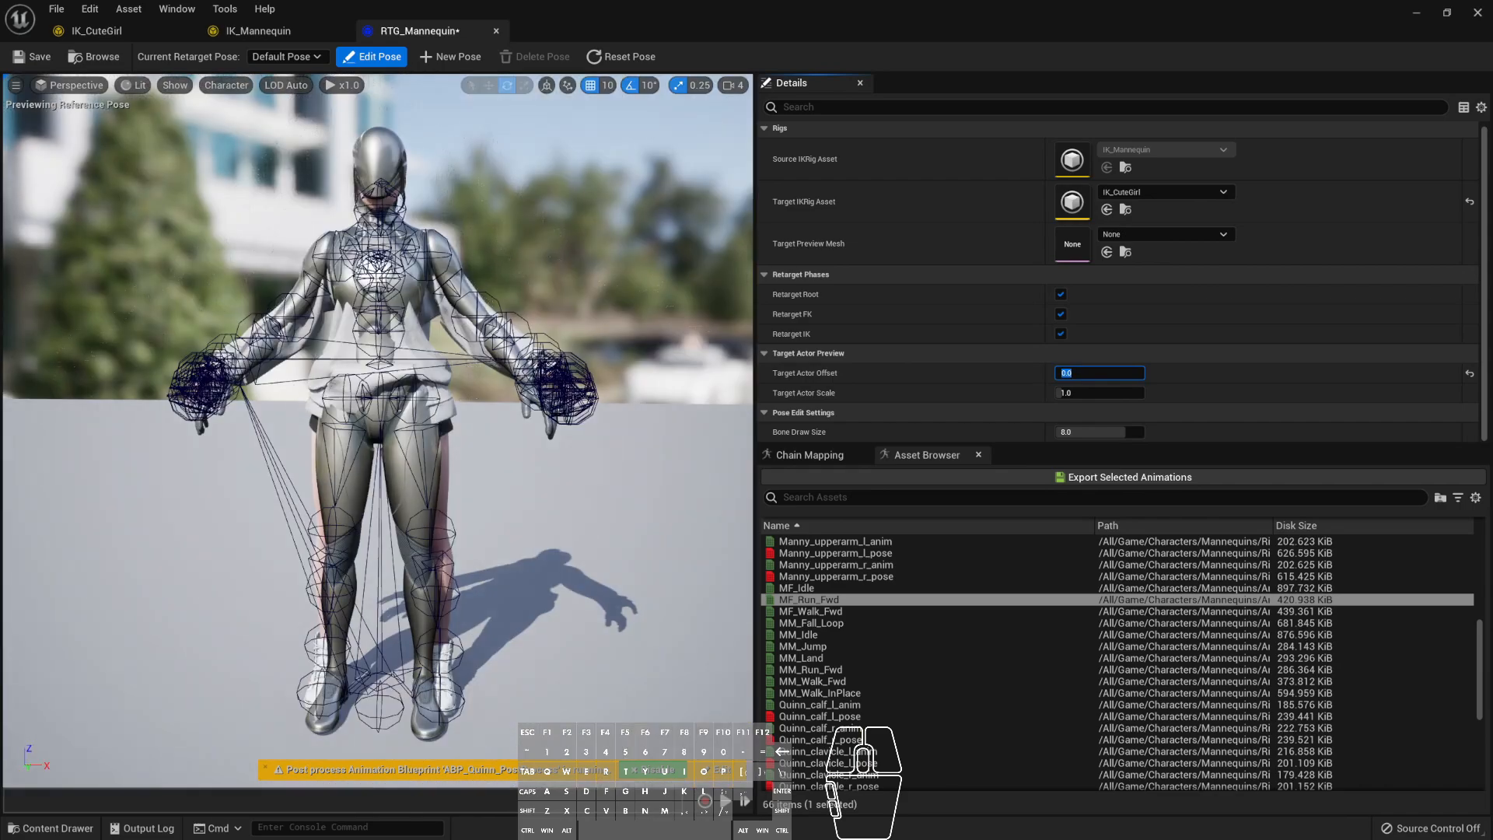
left_click_drag(360, 381, 196, 482, "alt")
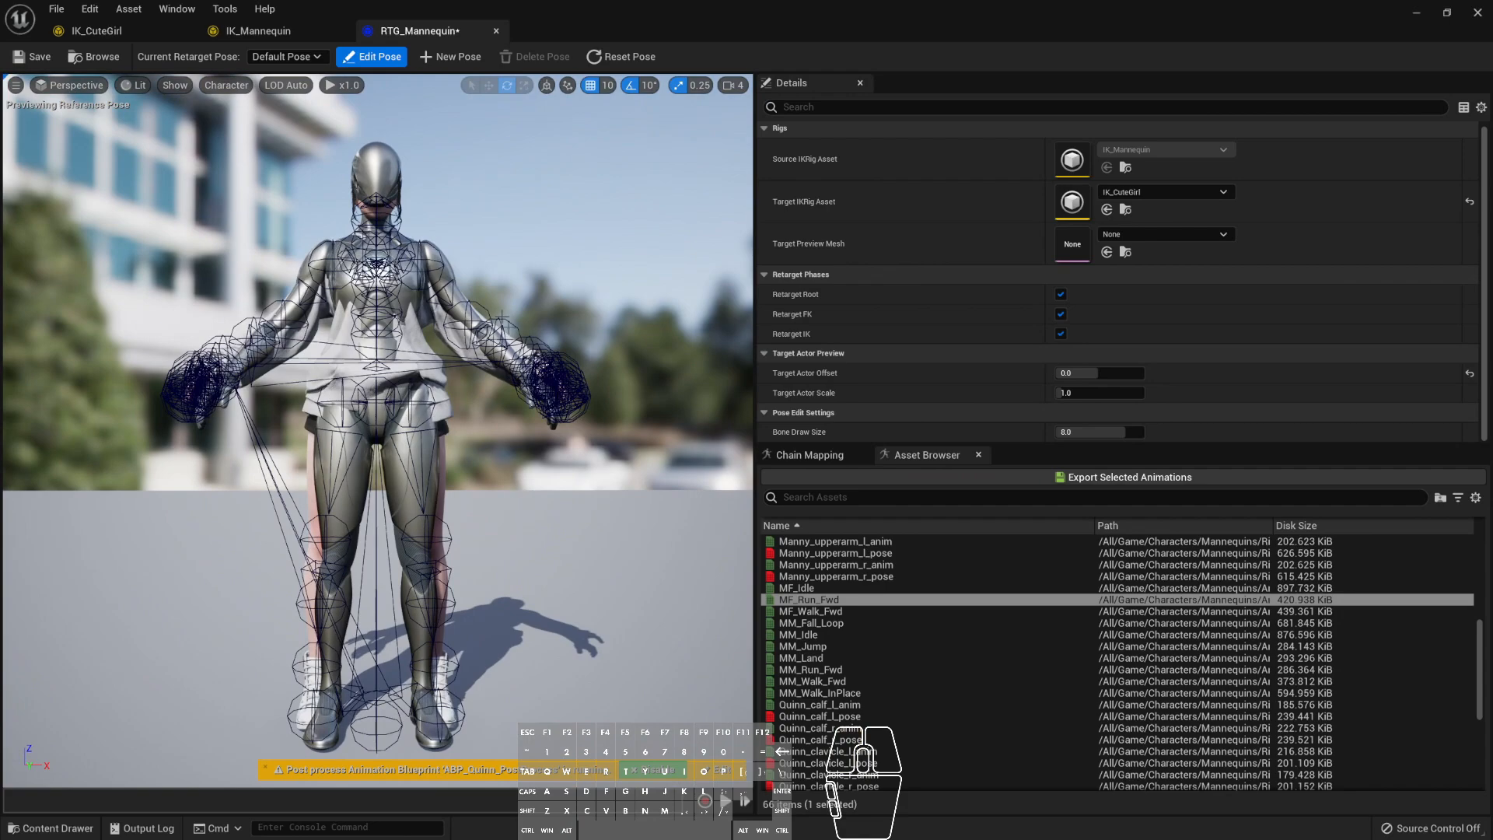
left_click_drag(557, 267, 613, 413, "alt")
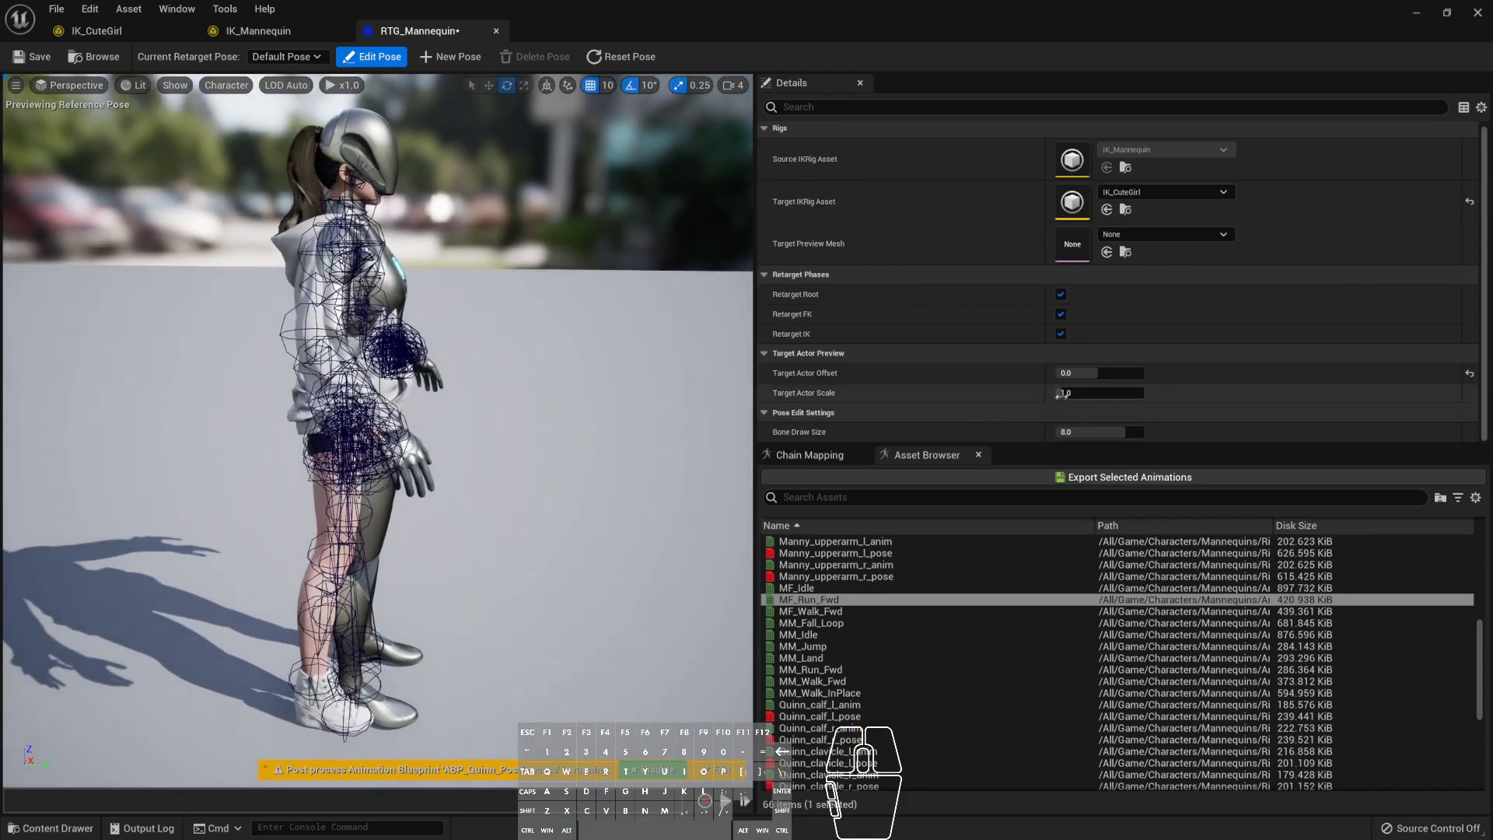
- Try a Target Actor Scale of about 1.06 on the overlaid girl and reset it to 1.0
mouse_move(1067, 394)
left_mouse_down()
mouse_move(1105, 394)
mouse_move(1071, 394)
left_mouse_up()
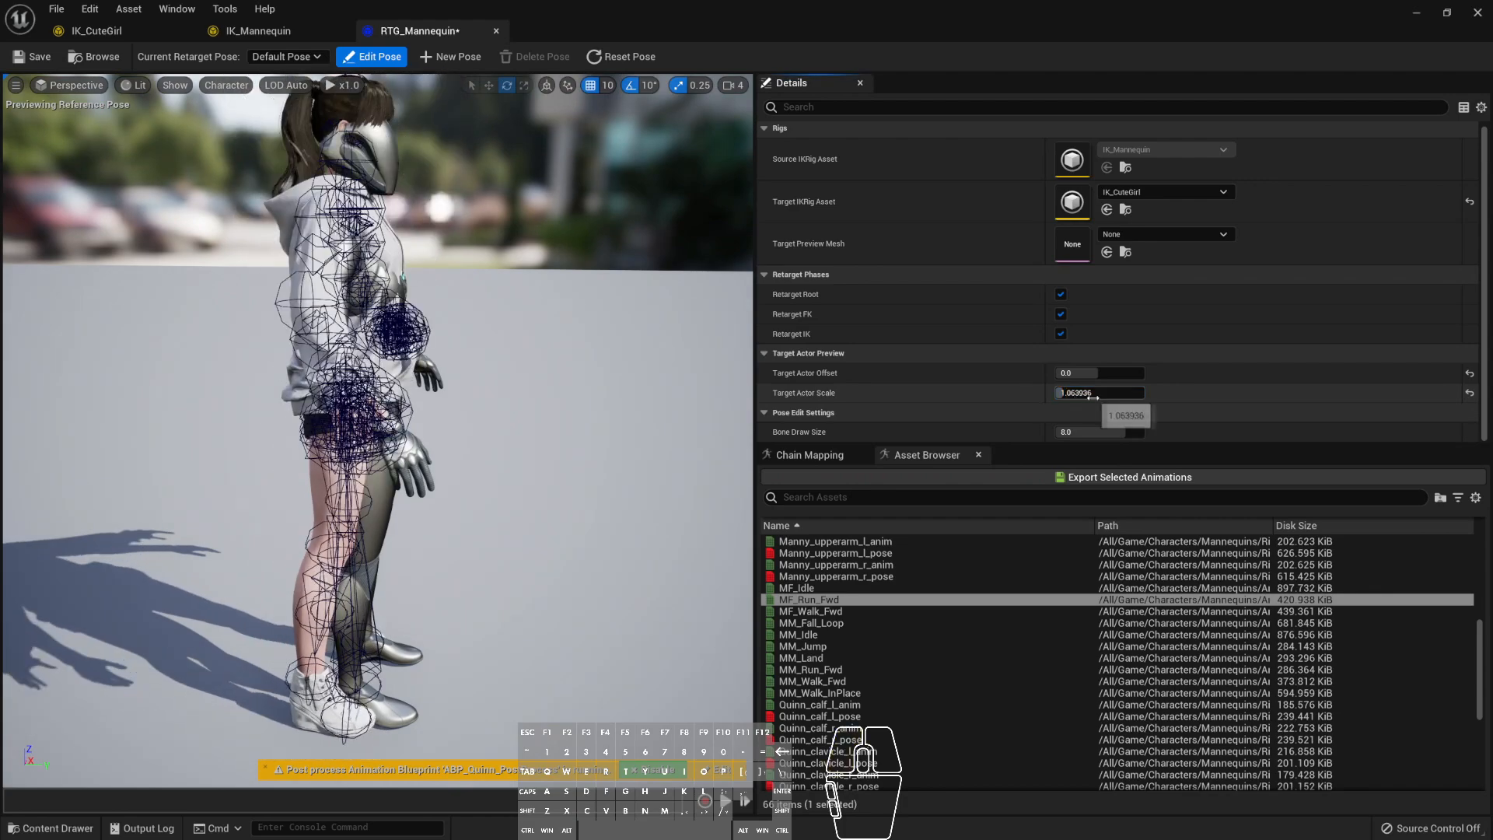
type("1.0")
key("Return")
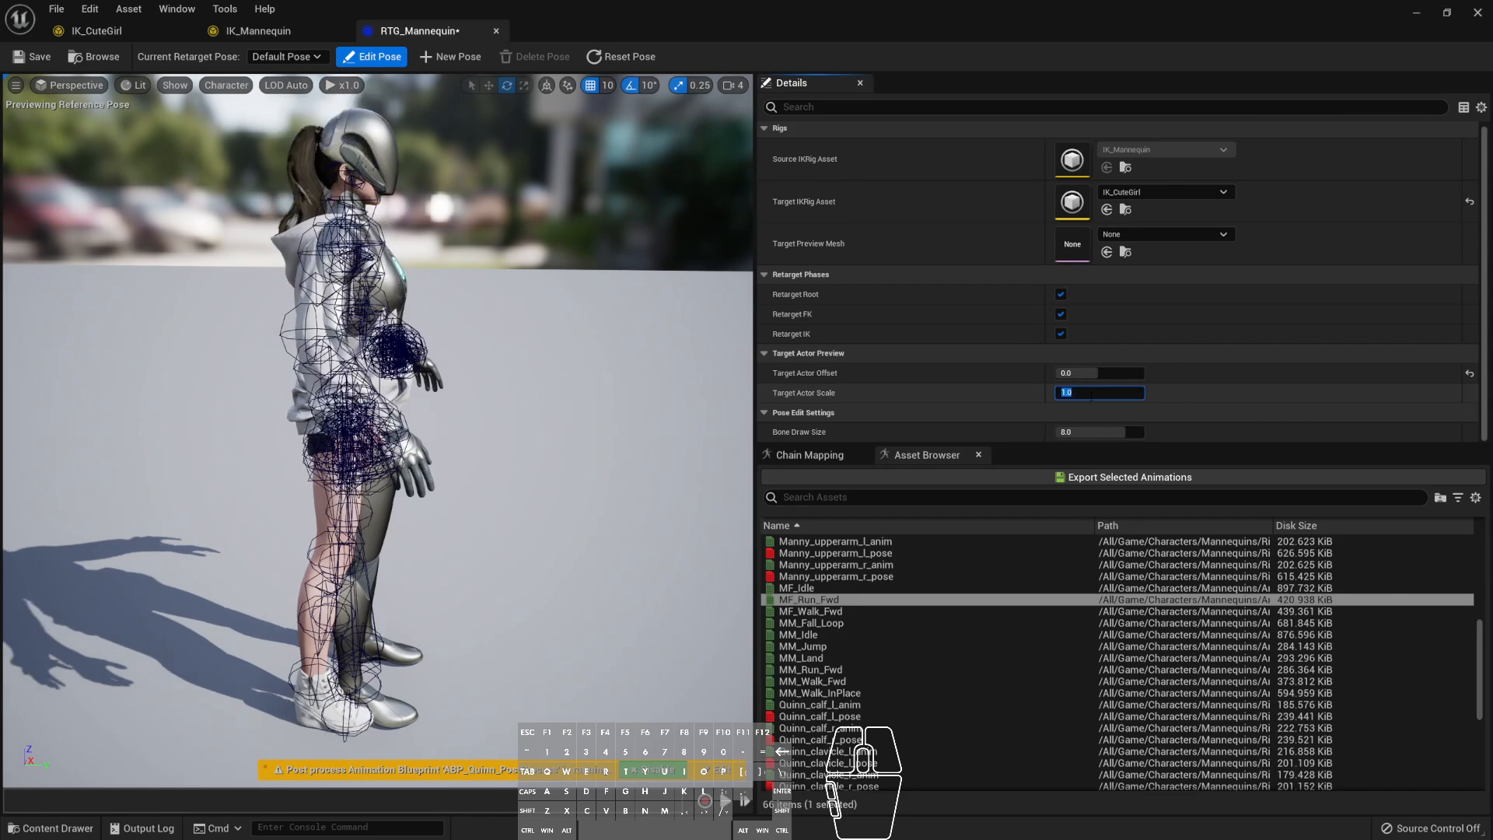
- Restore the Target Actor Offset to 150 and leave retarget pose editing
left_click_drag(1077, 372, 1077, 372)
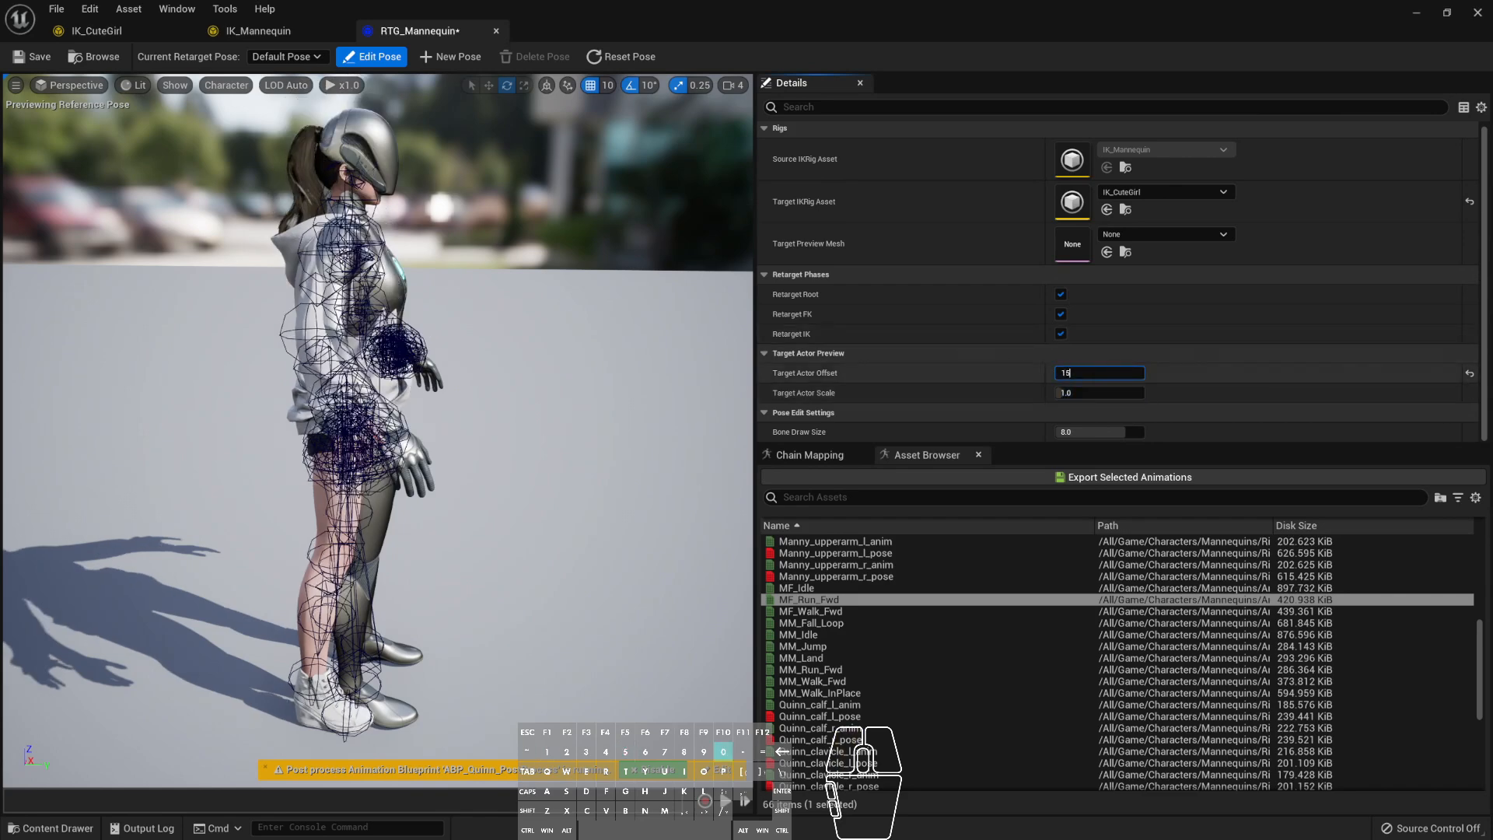
type("150")
key("Return")
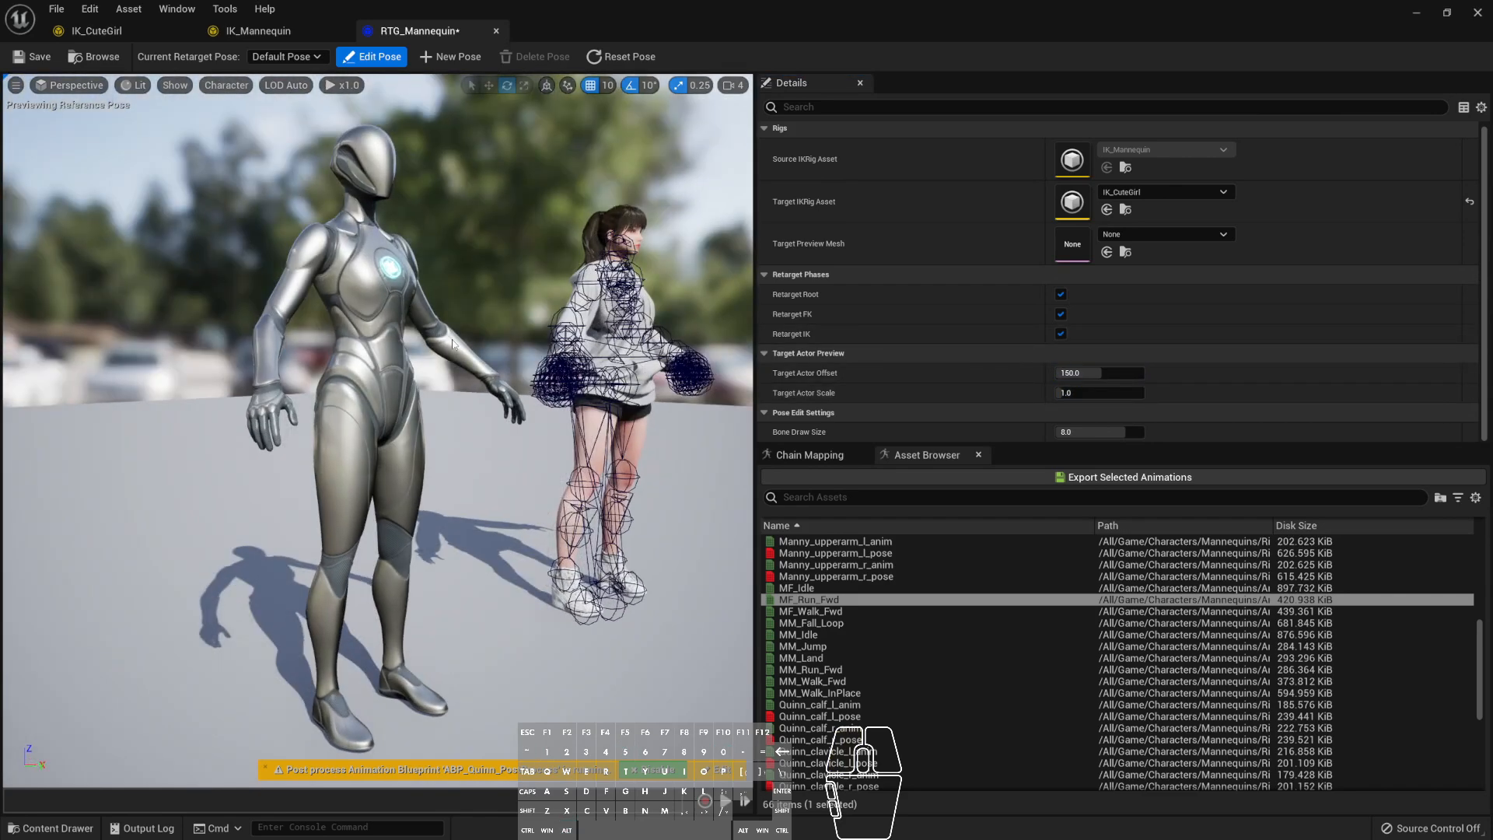
left_click_drag(557, 444, 524, 440, "alt")
left_click(374, 56)
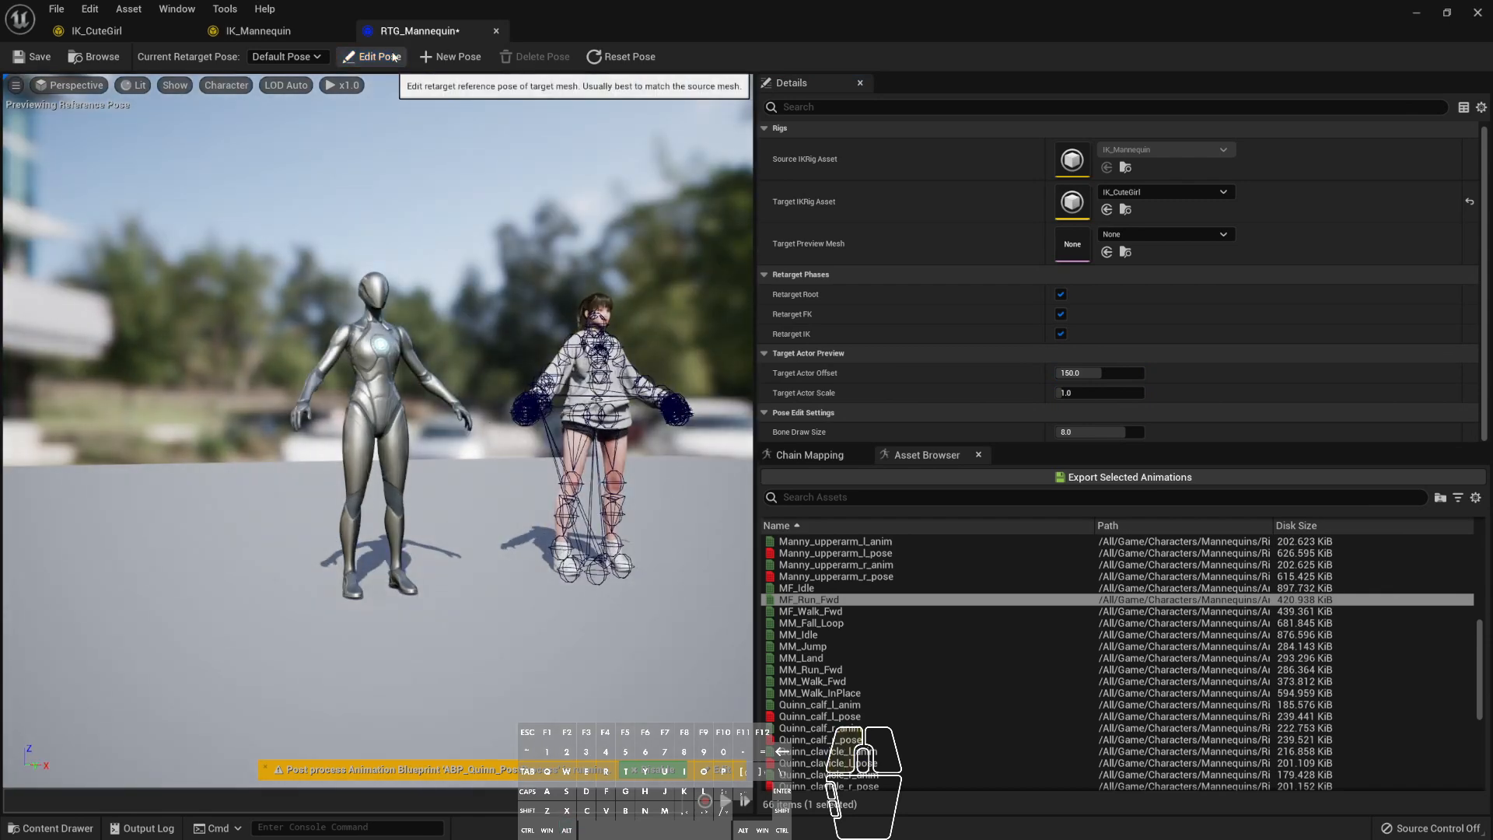
left_click_drag(533, 301, 553, 297, "alt")
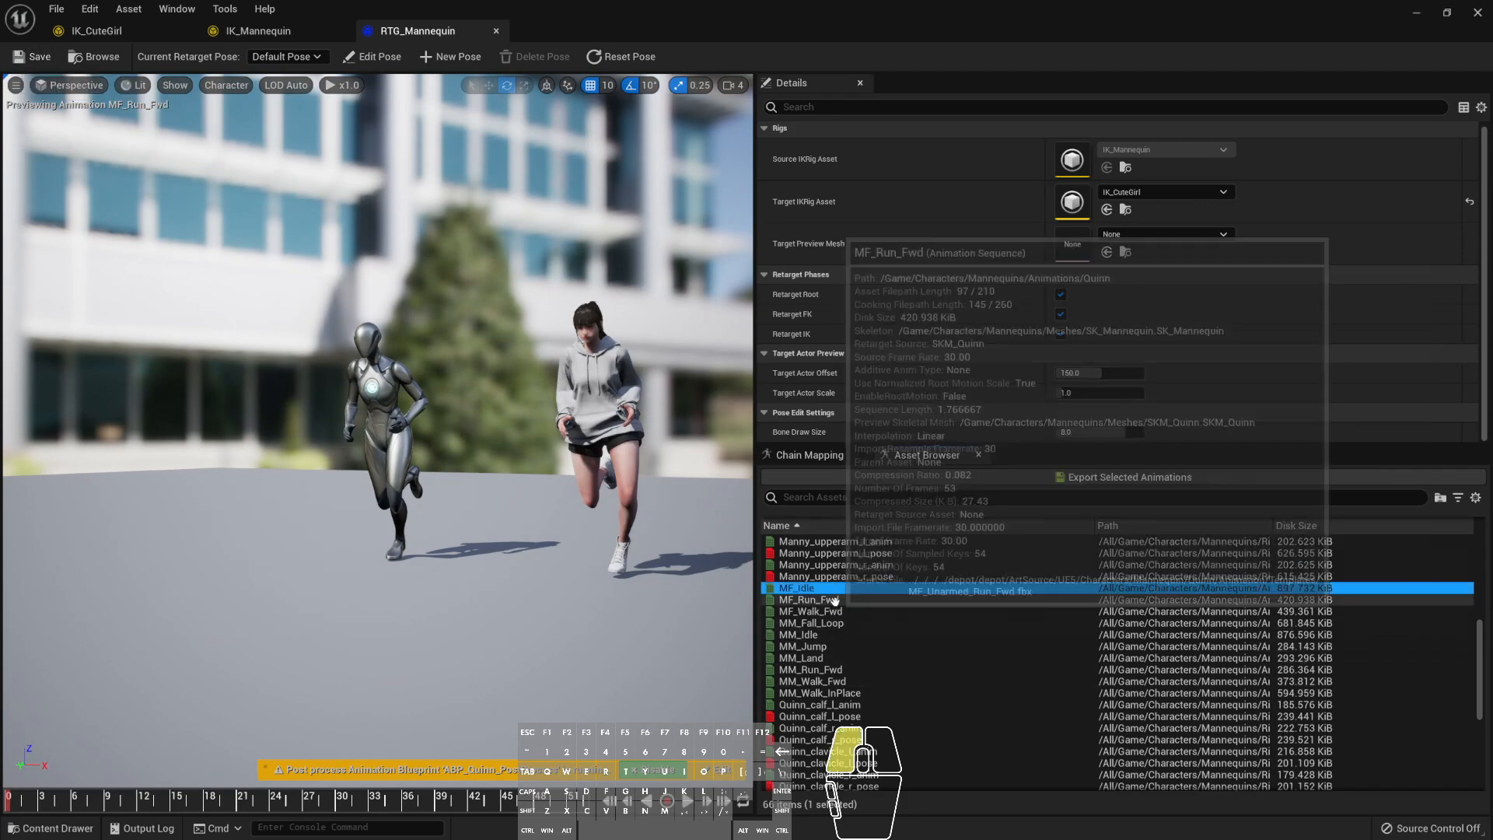
- Preview the MF_Idle and MF_Walk_Fwd animations on Quinn and the girl
left_click(835, 600)
left_click(862, 692)
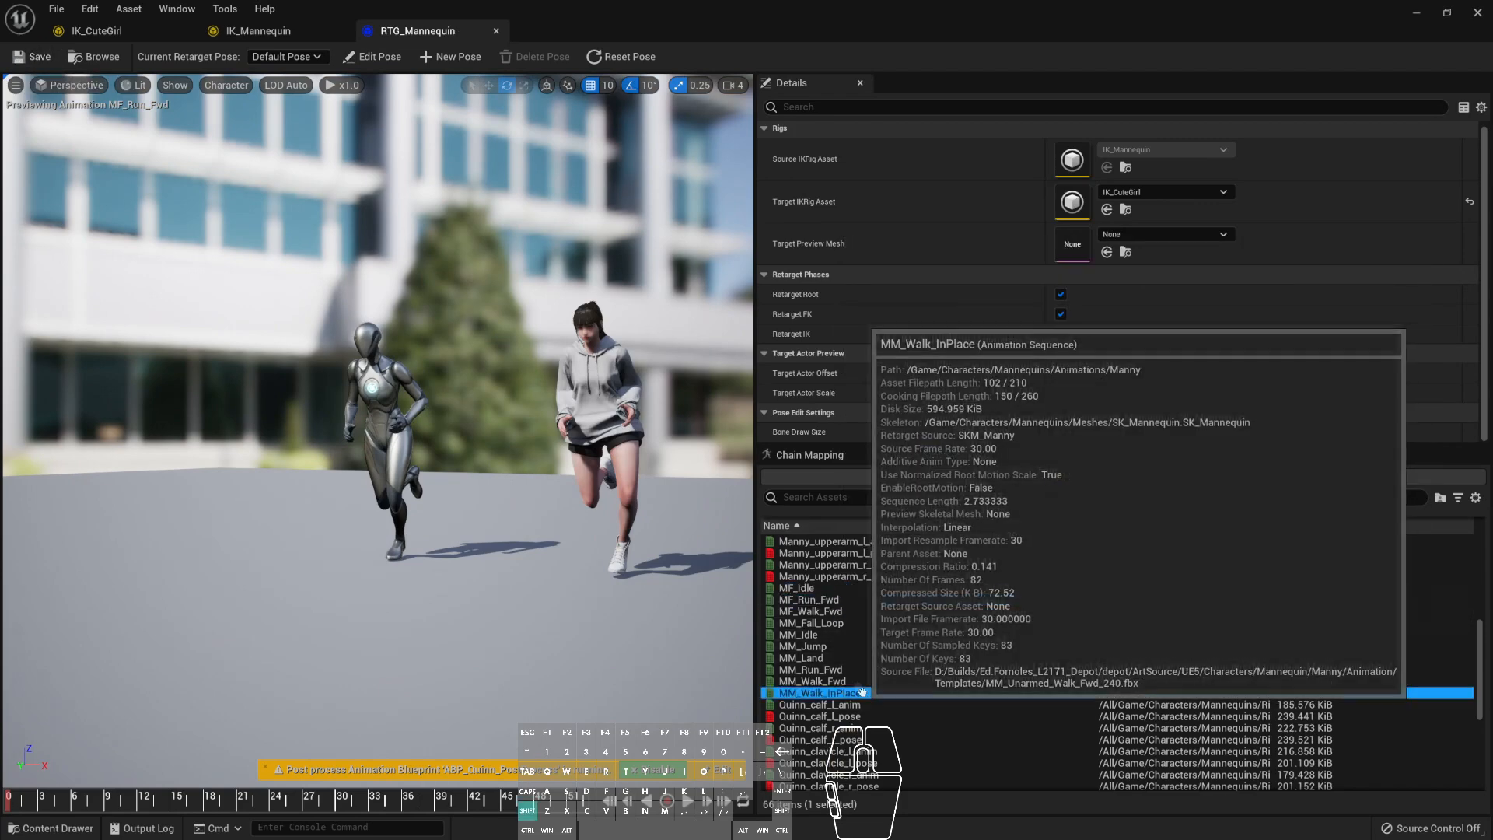
left_click(852, 587, "shift")
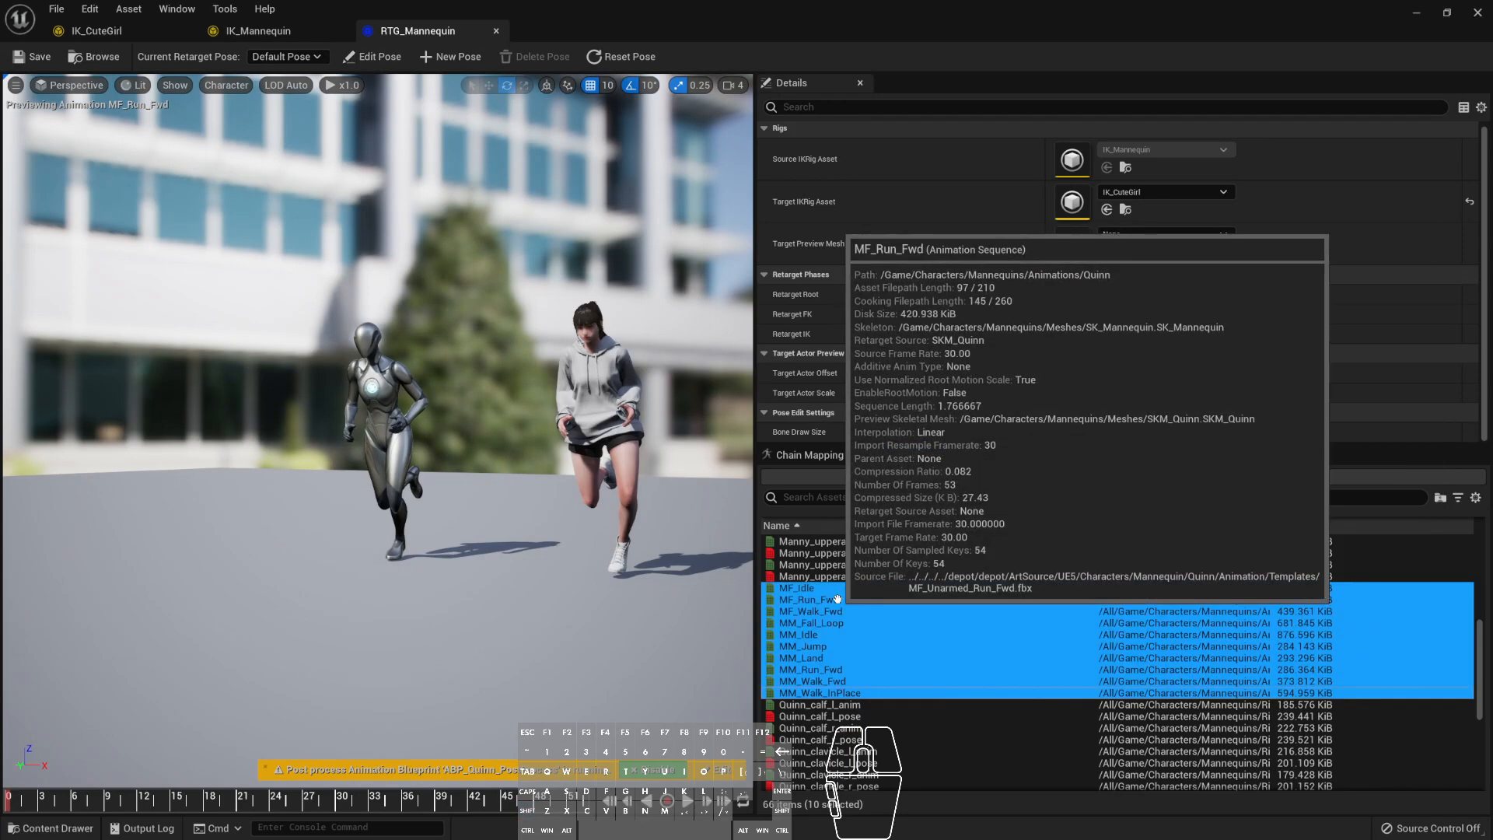
left_click(815, 587)
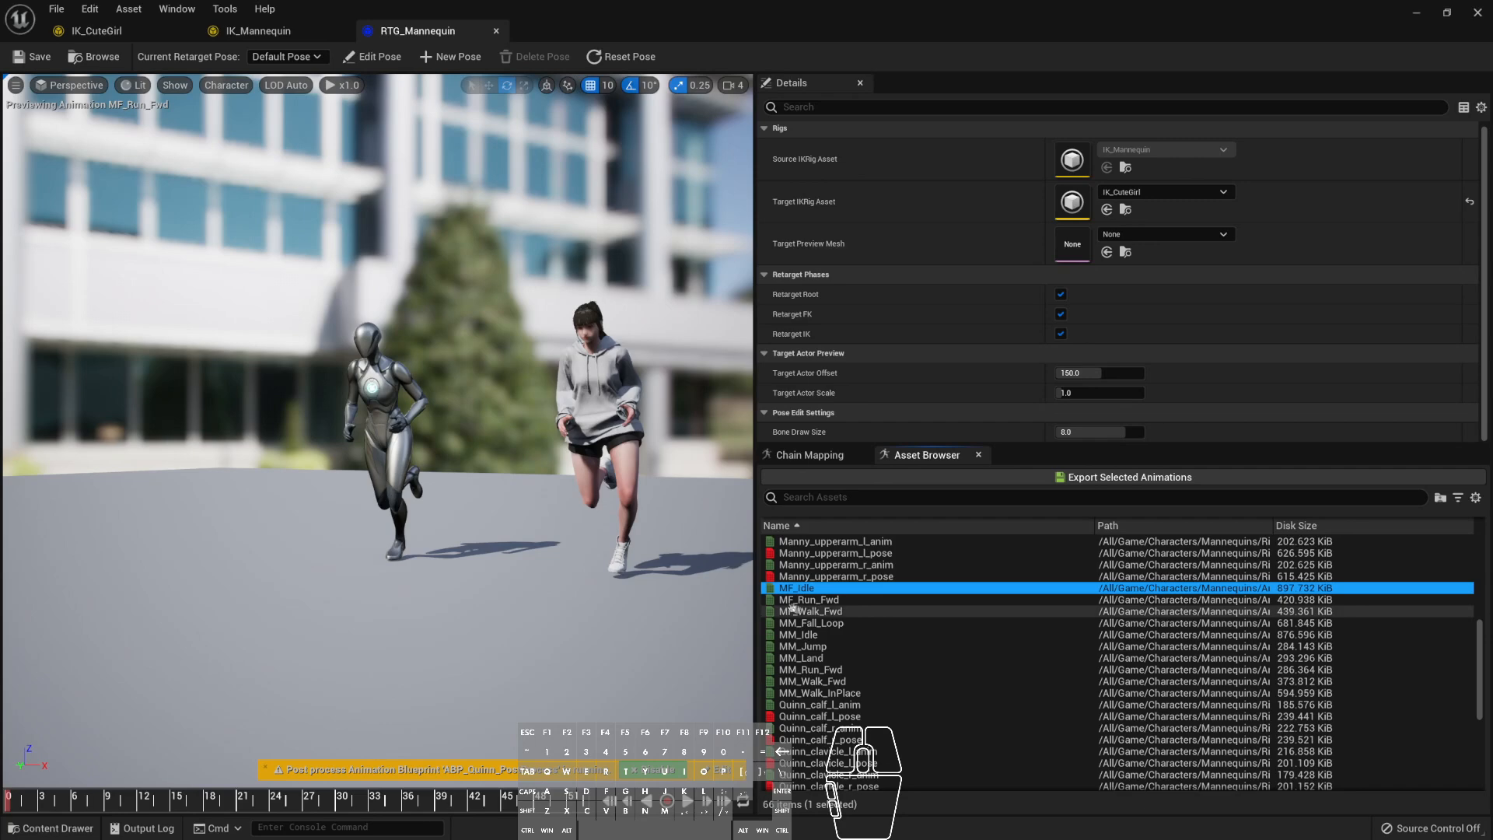
left_click(825, 591)
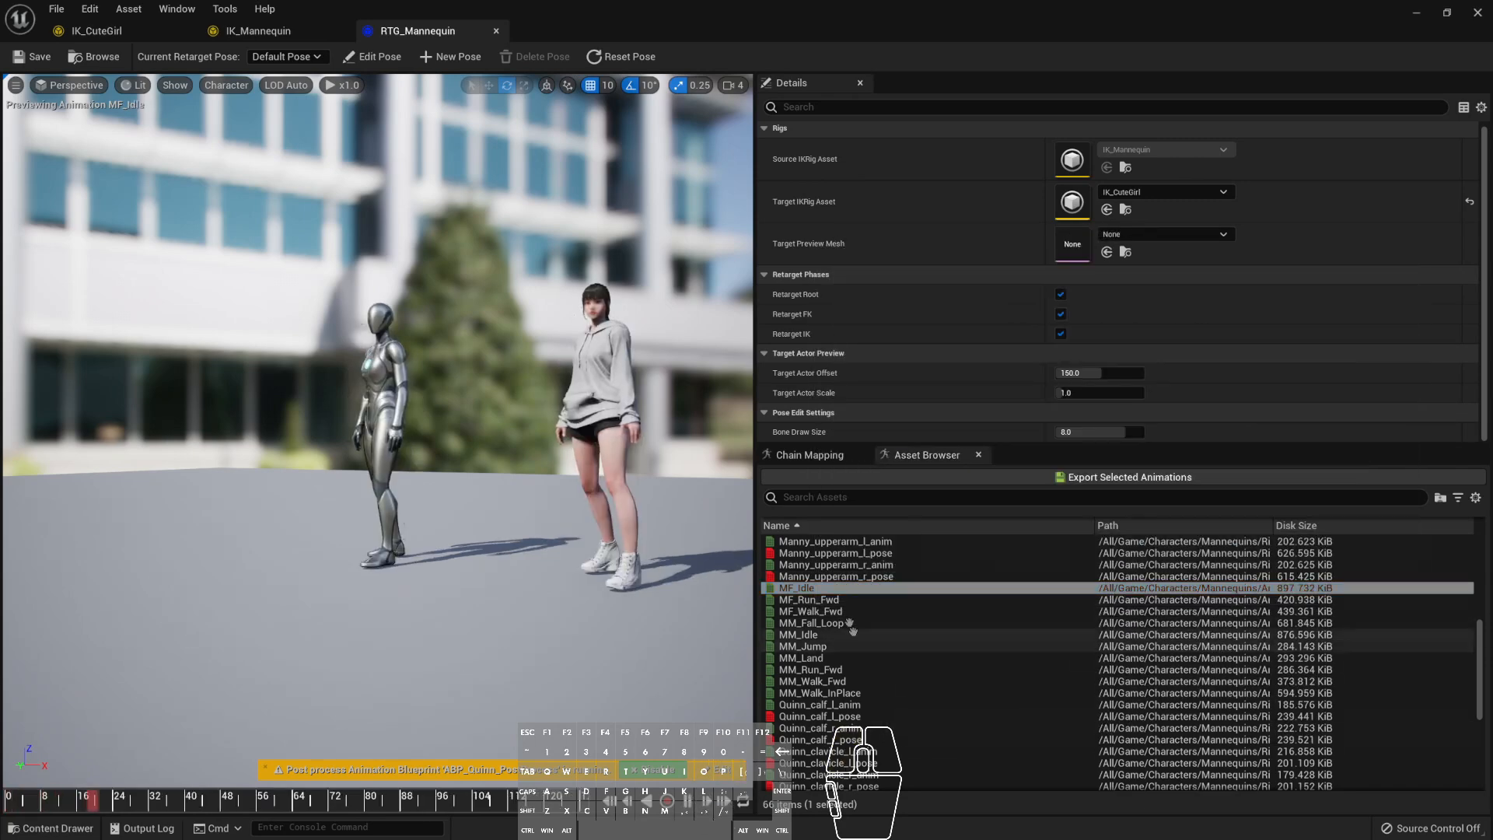
left_click(829, 611)
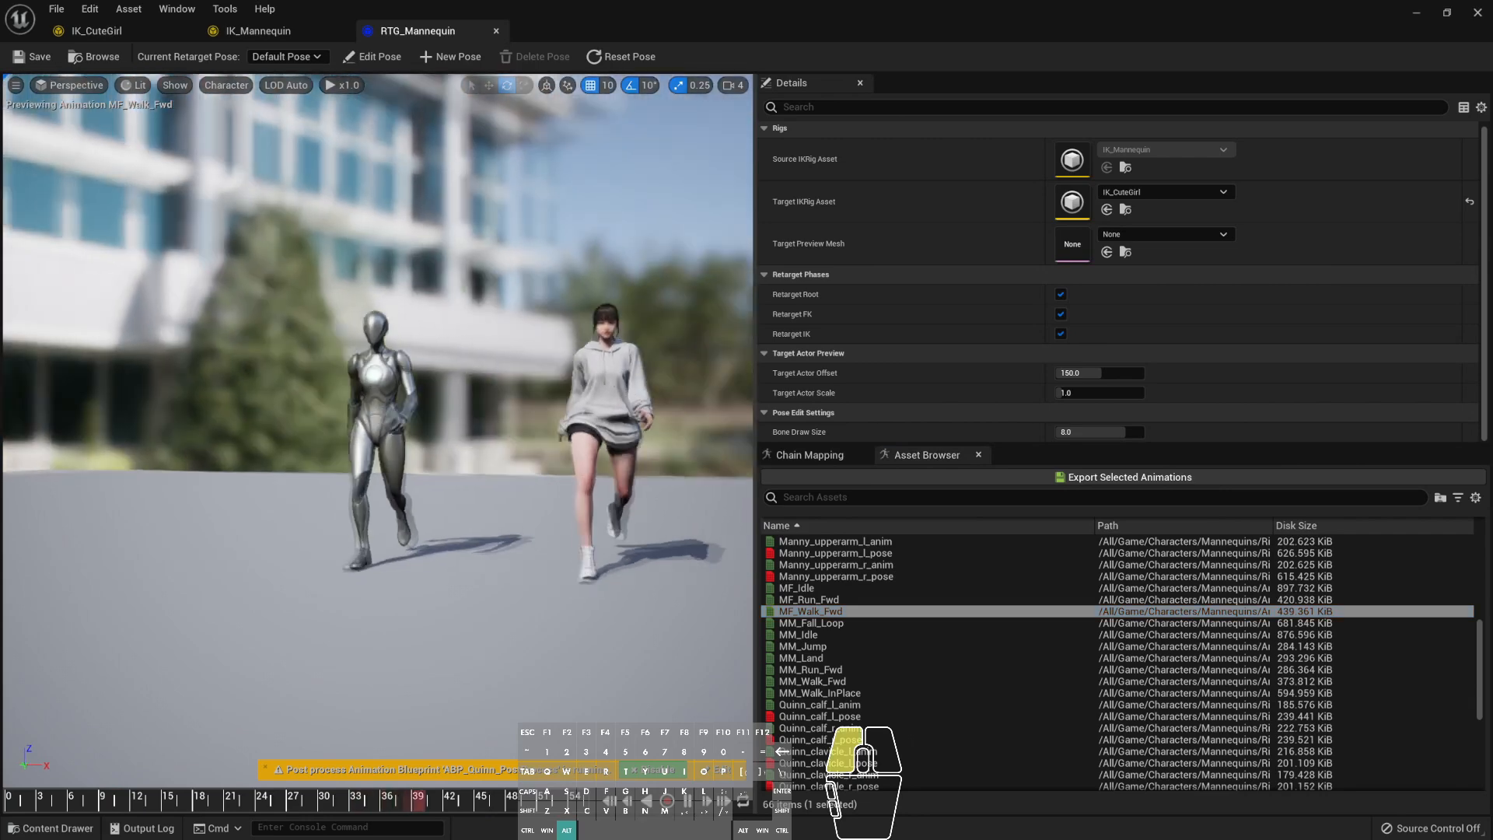
- Export retargeted copies of MF_Idle, MF_Run_Fwd and MF_Walk_Fwd to the CuteGirl/Animations/HoodRetargetted folder
left_click(832, 588)
left_click(824, 611, "shift")
left_click(1057, 477)
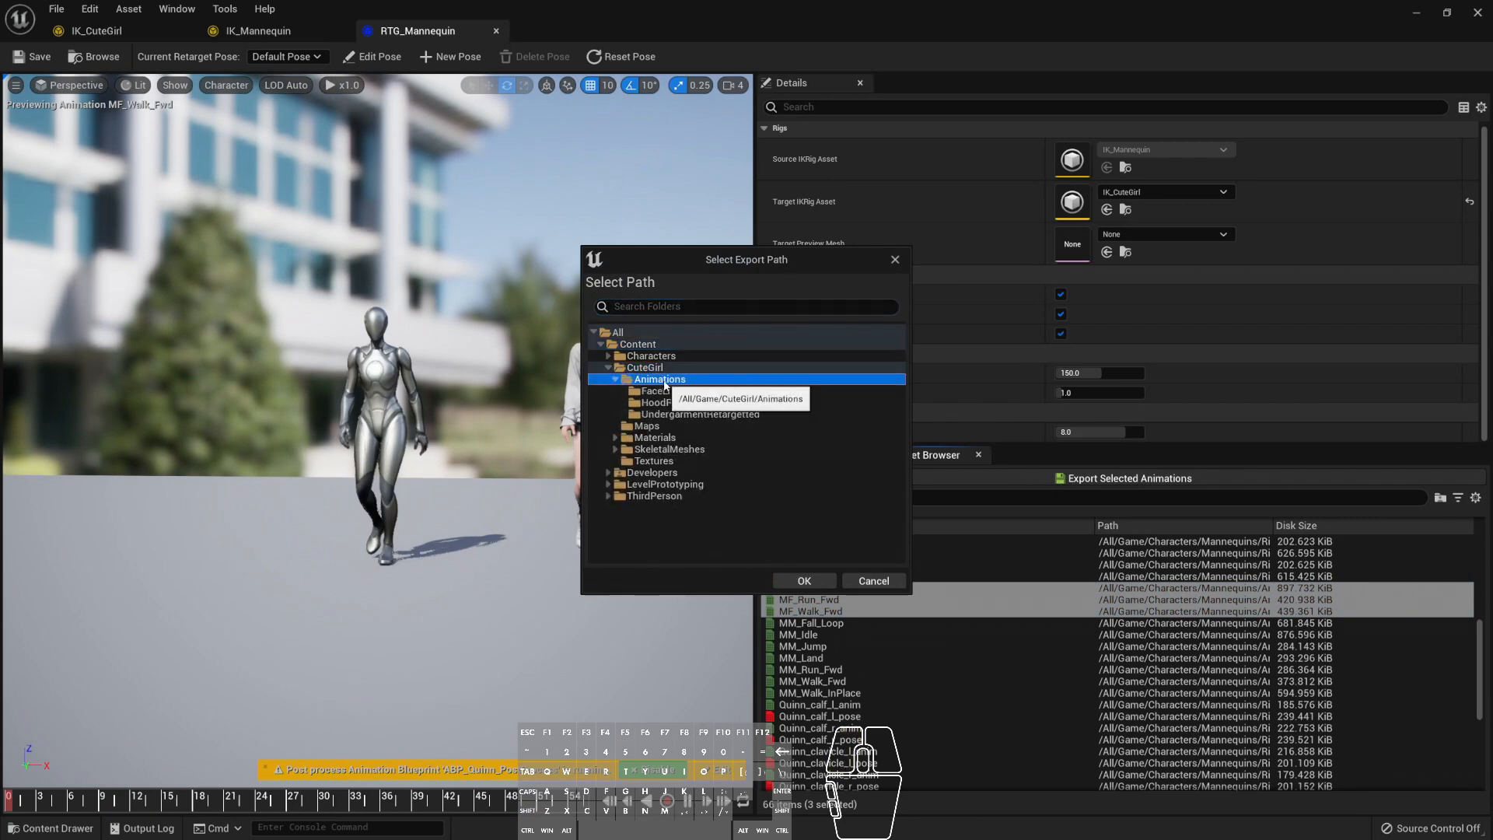
left_click(669, 405)
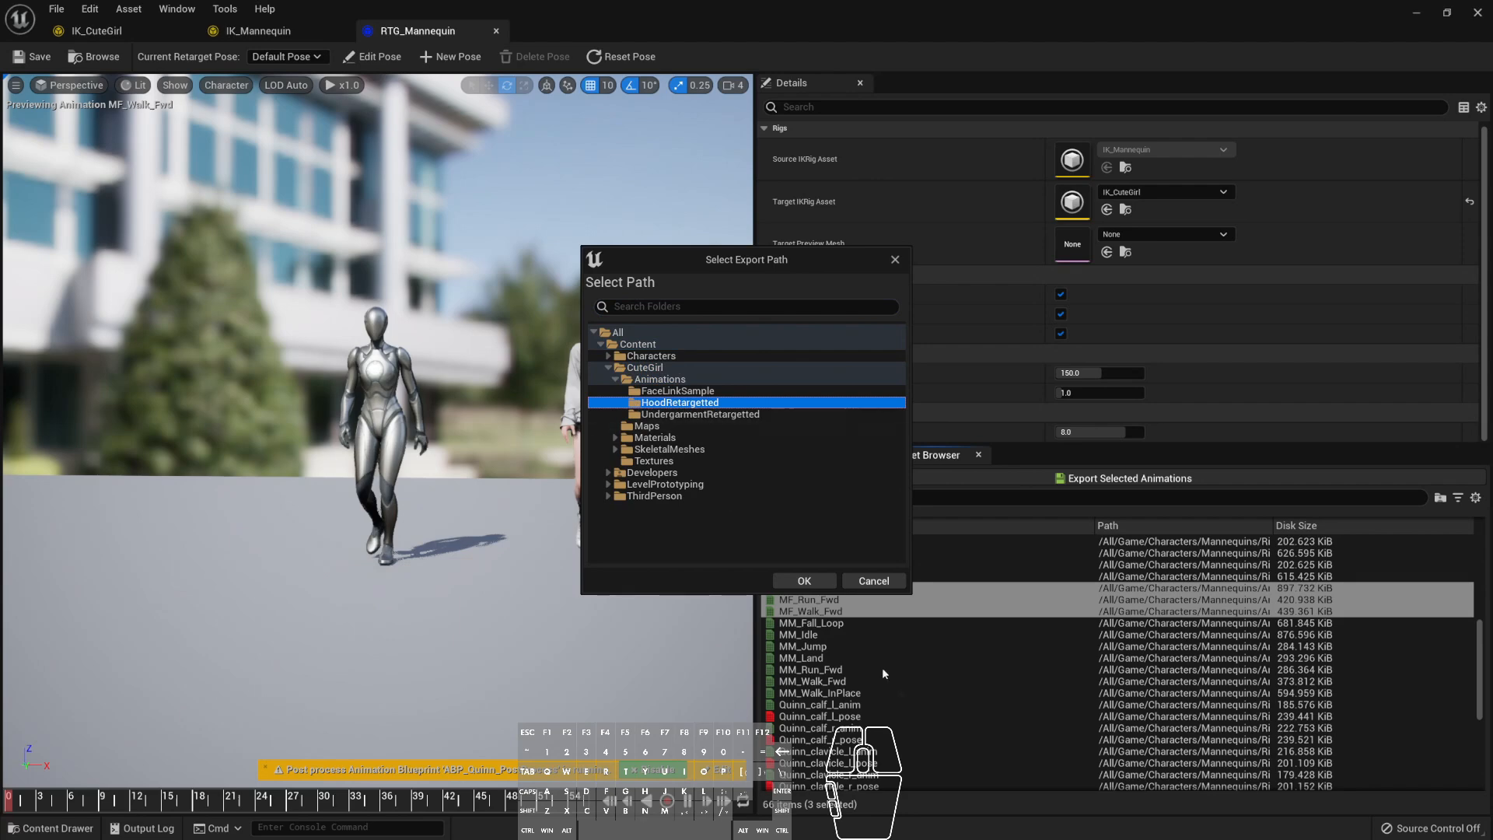
left_click(803, 581)
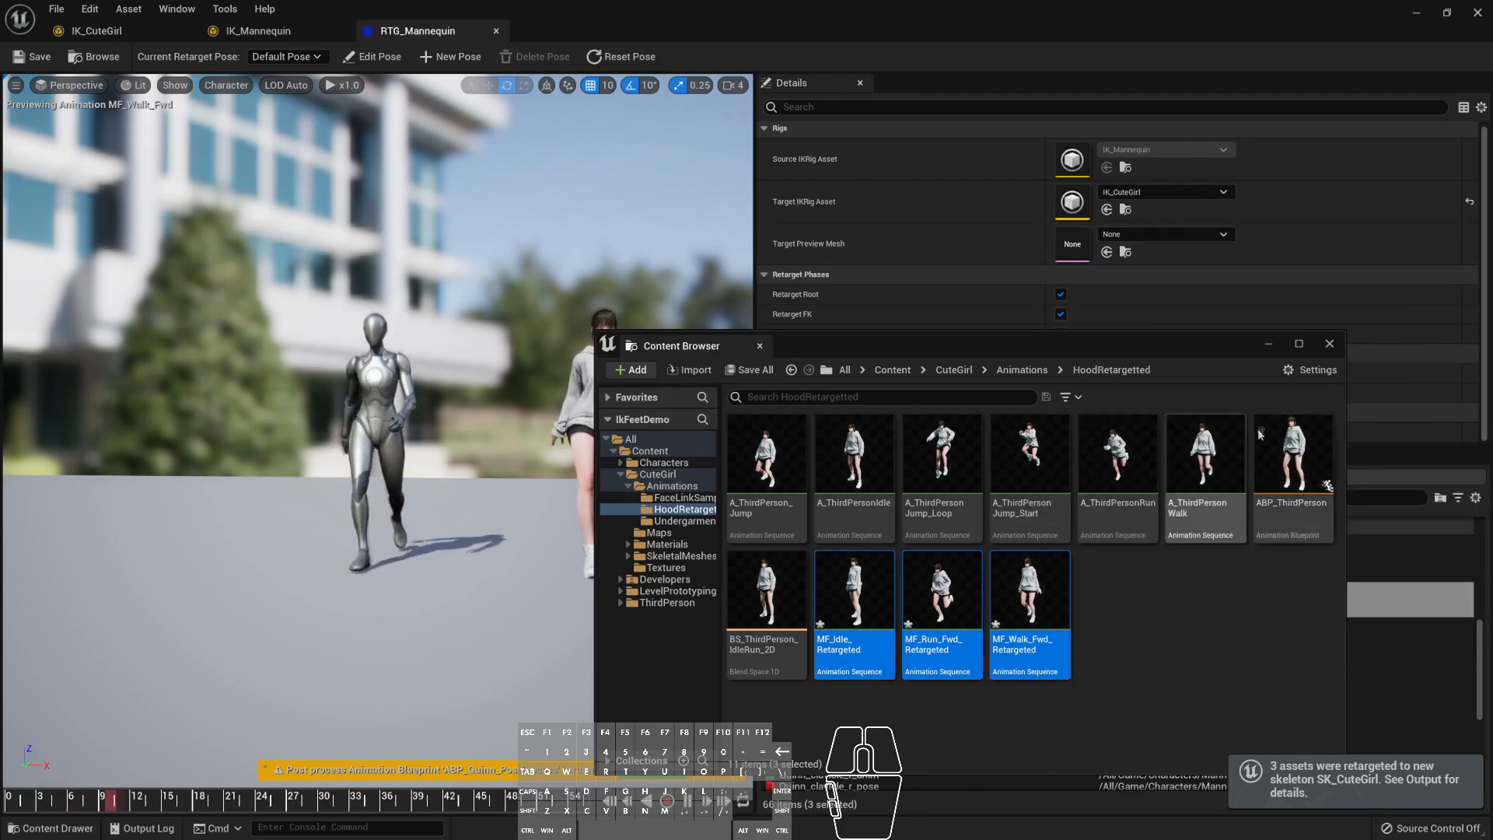
- Switch to the ABP_ThirdPerson animation blueprint and open its Default state machine with the Content Browser moved clear of the graph
left_click(1275, 442)
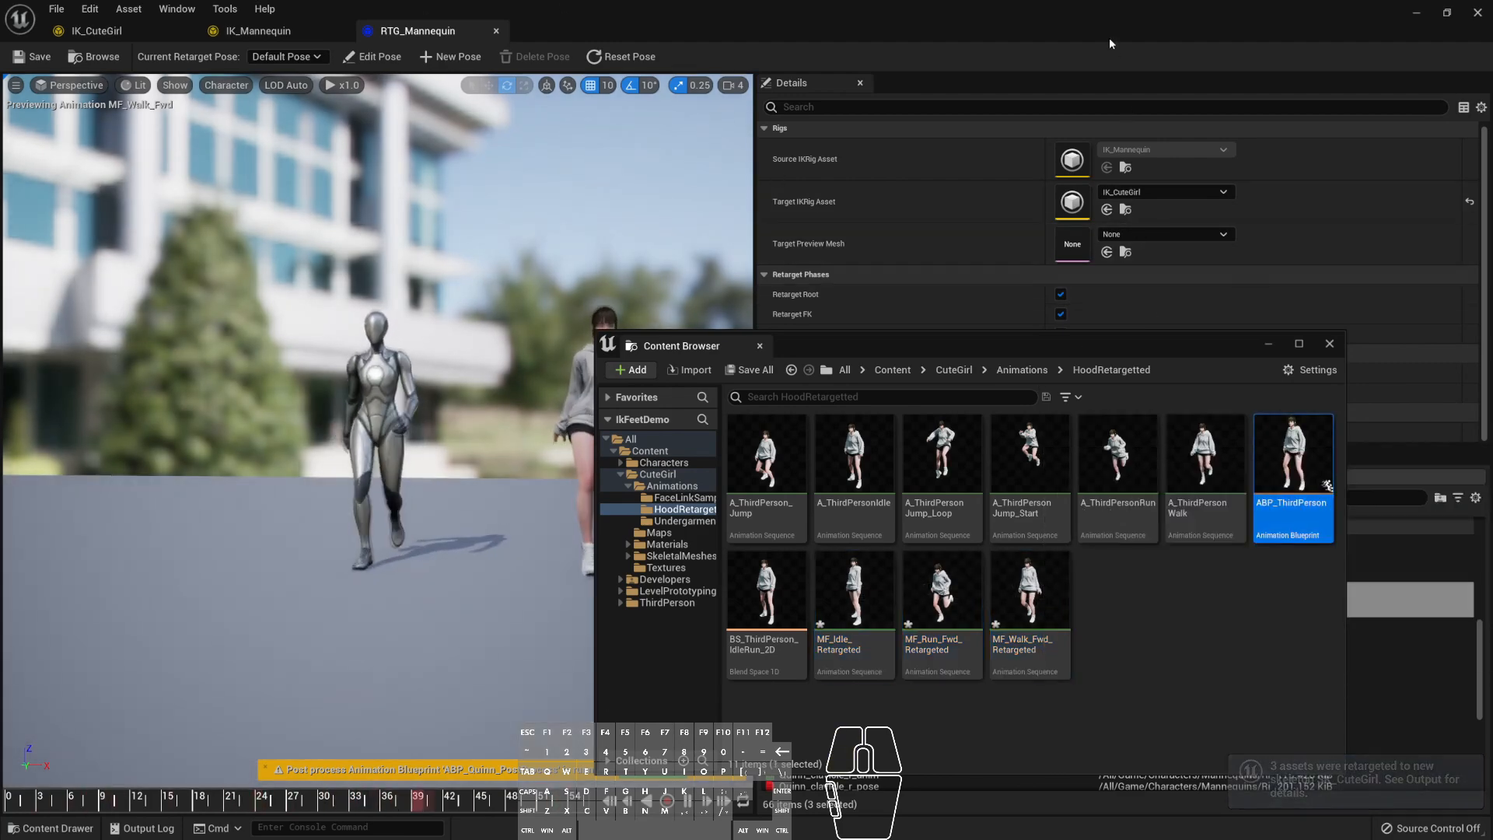
left_click(1418, 14)
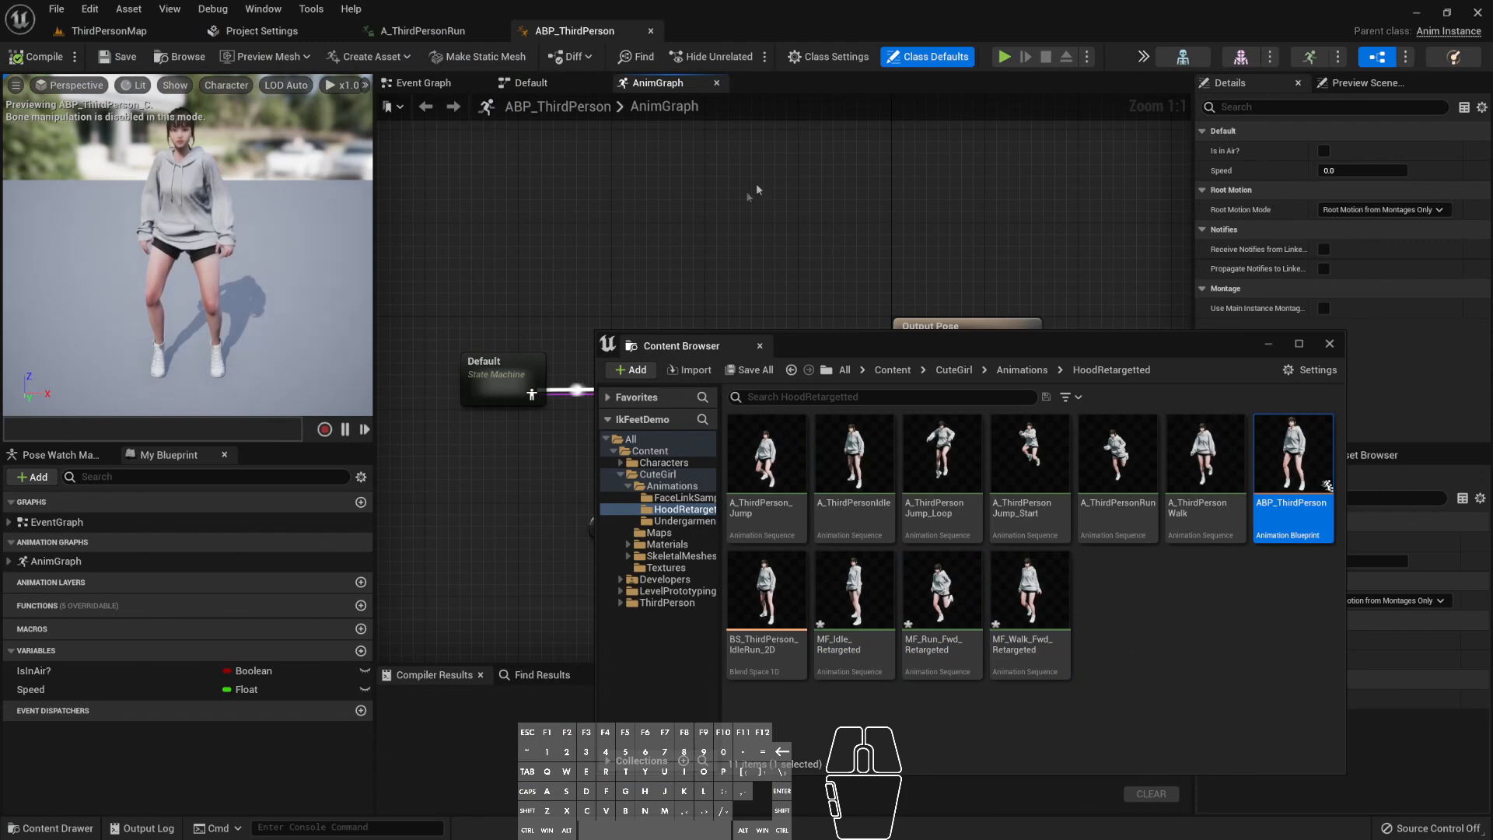
double_click(498, 381)
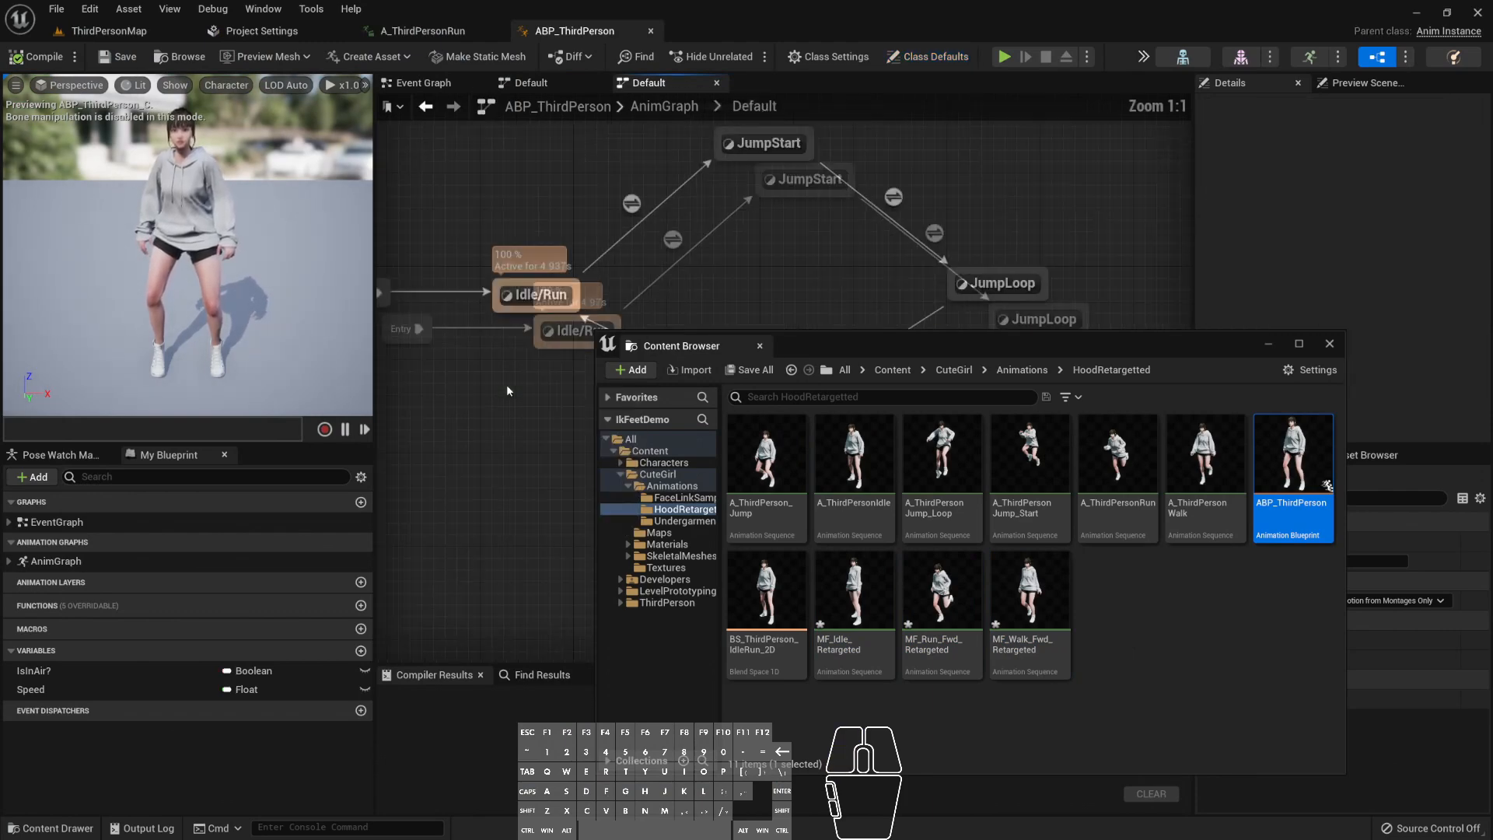
left_click_drag(833, 335, 855, 524)
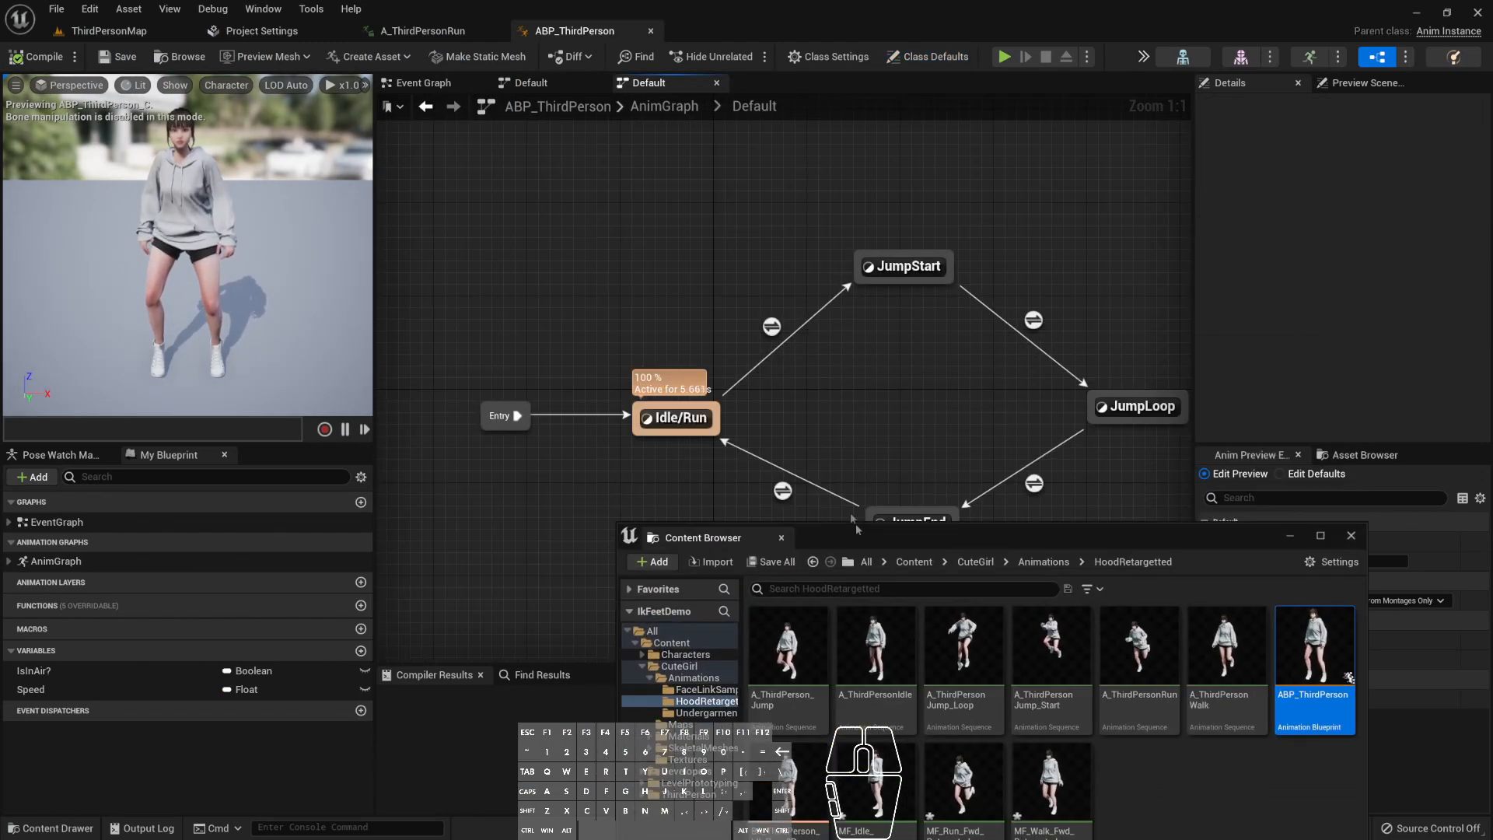
- Open the Idle/Run state and its BS_ThirdPerson_IdleRun_2D blend space
double_click(674, 421)
left_click(789, 395)
double_click(791, 391)
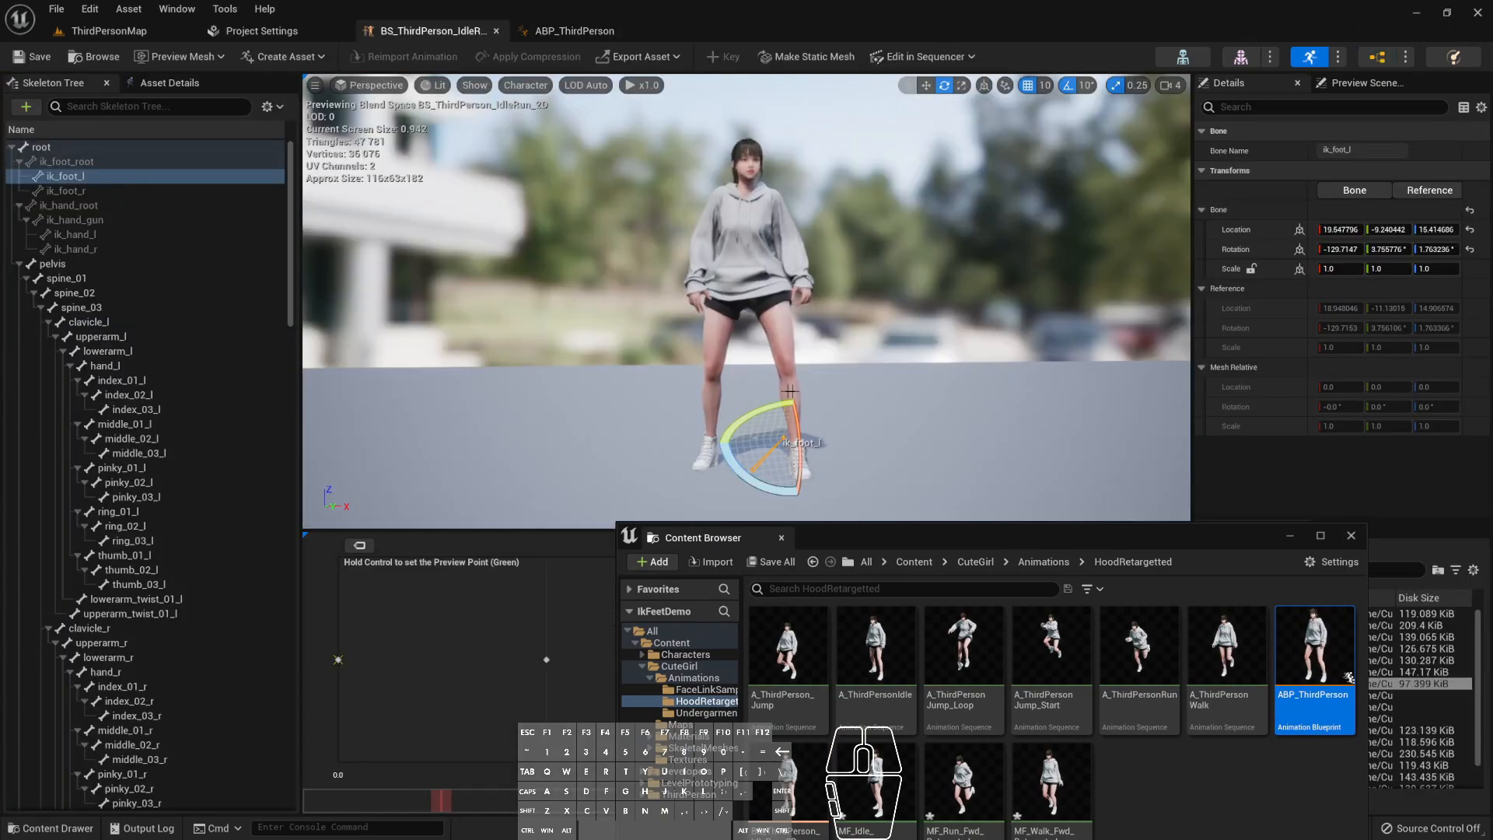
- Open the MF_Run_Fwd_Retargeted animation from the HoodRetargetted folder and clear the Content Browser away from the preview
left_click_drag(858, 536, 808, 92)
left_click(824, 350)
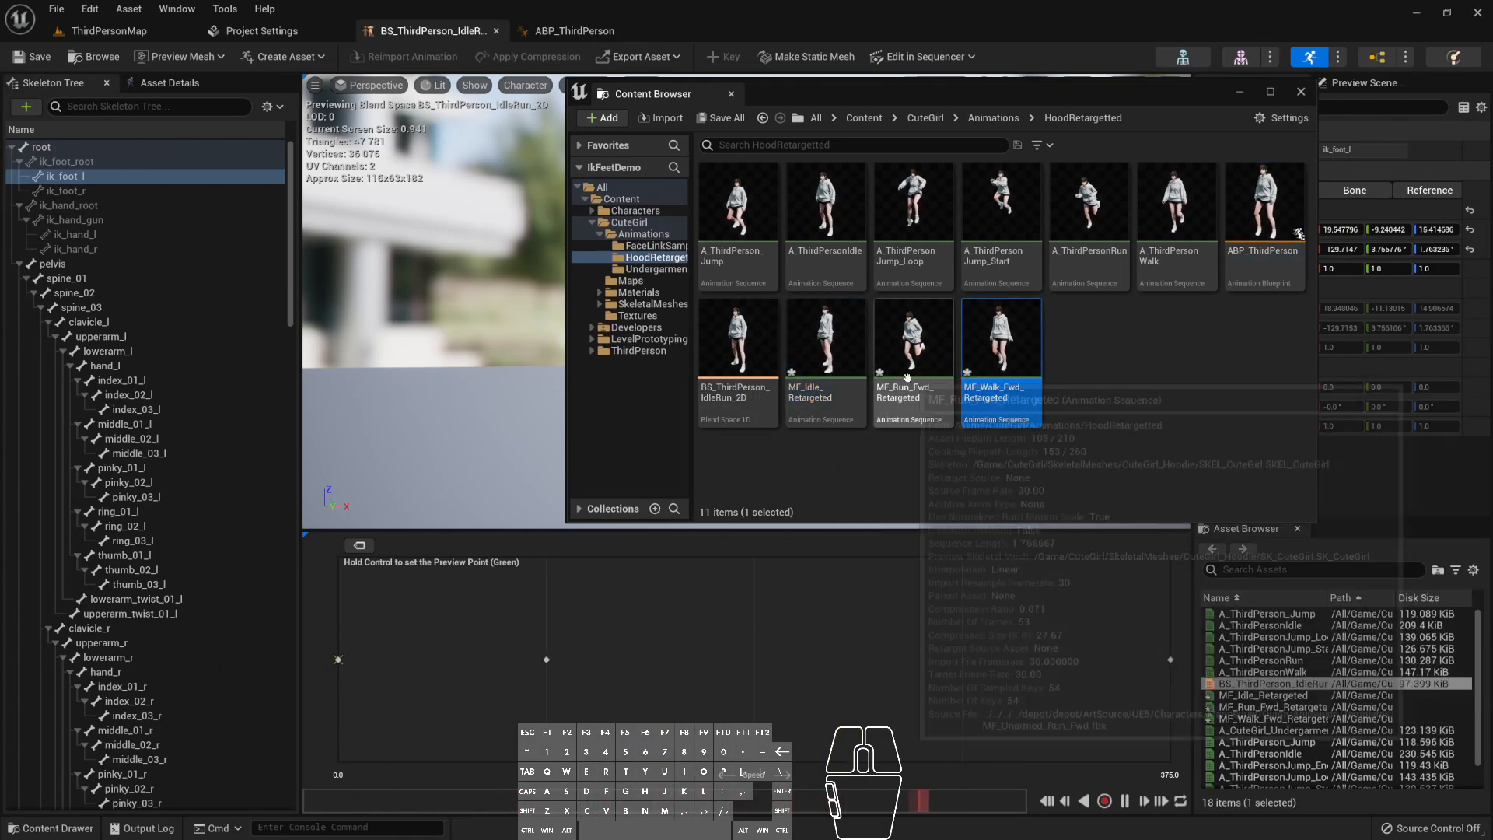
double_click(838, 370)
double_click(914, 350)
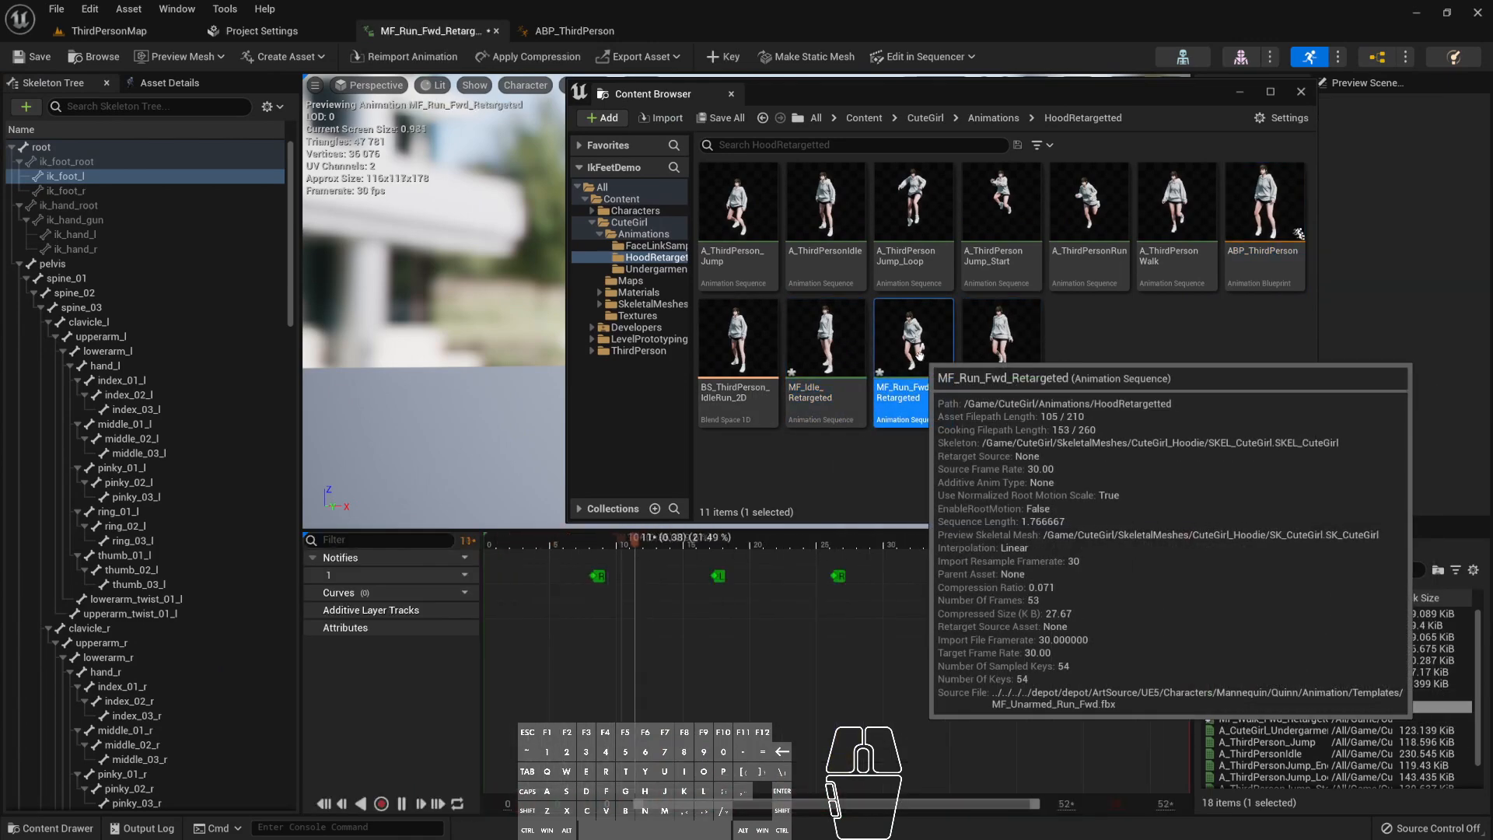
left_click(1240, 92)
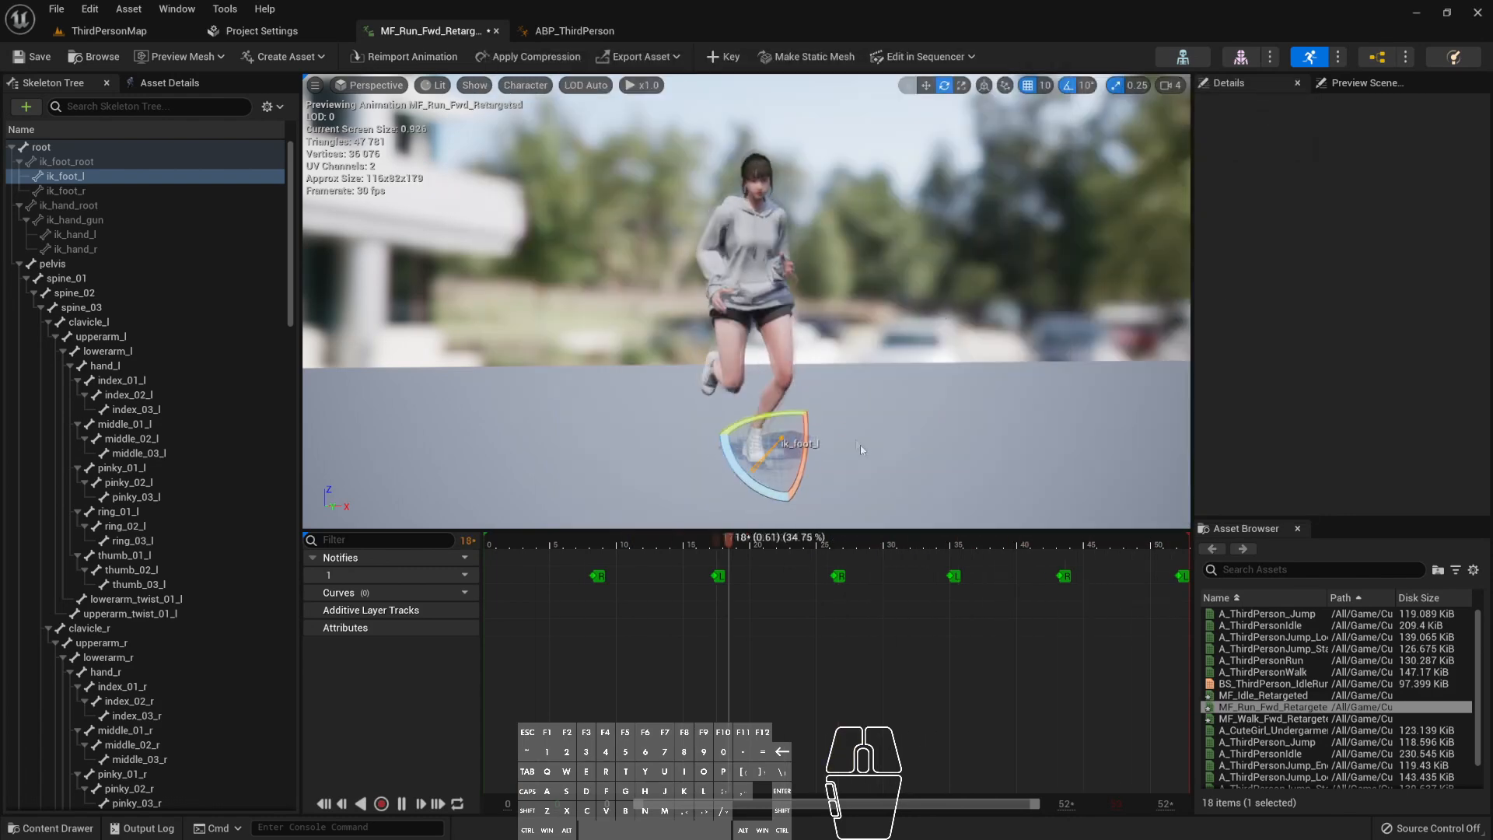
- Inspect the ik_foot_root, ik_foot_l and ik_foot_r bones against the girl's feet while the retargeted run plays
left_click_drag(781, 443, 862, 611, "alt")
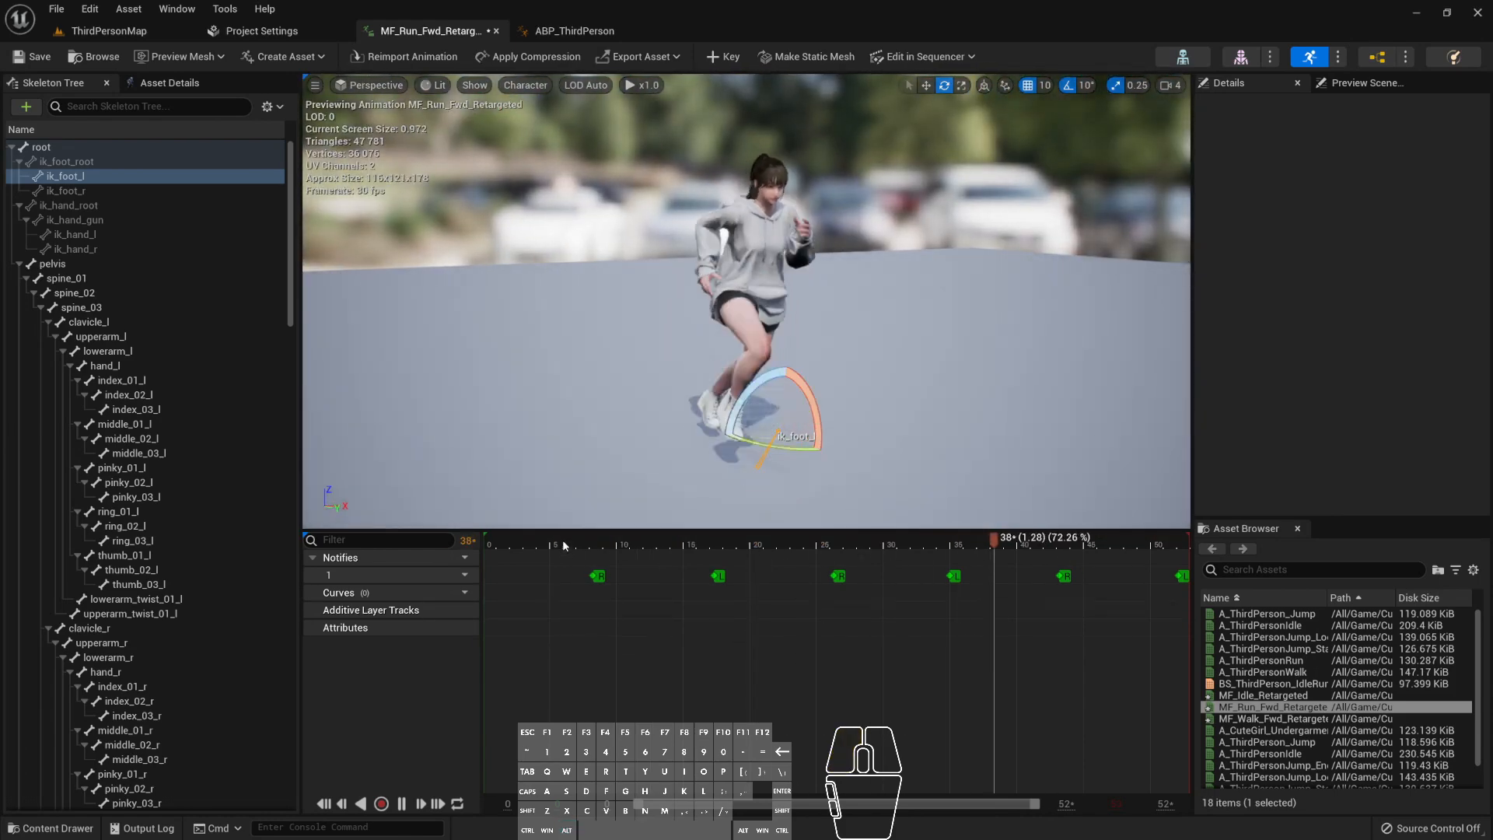
left_click(154, 191)
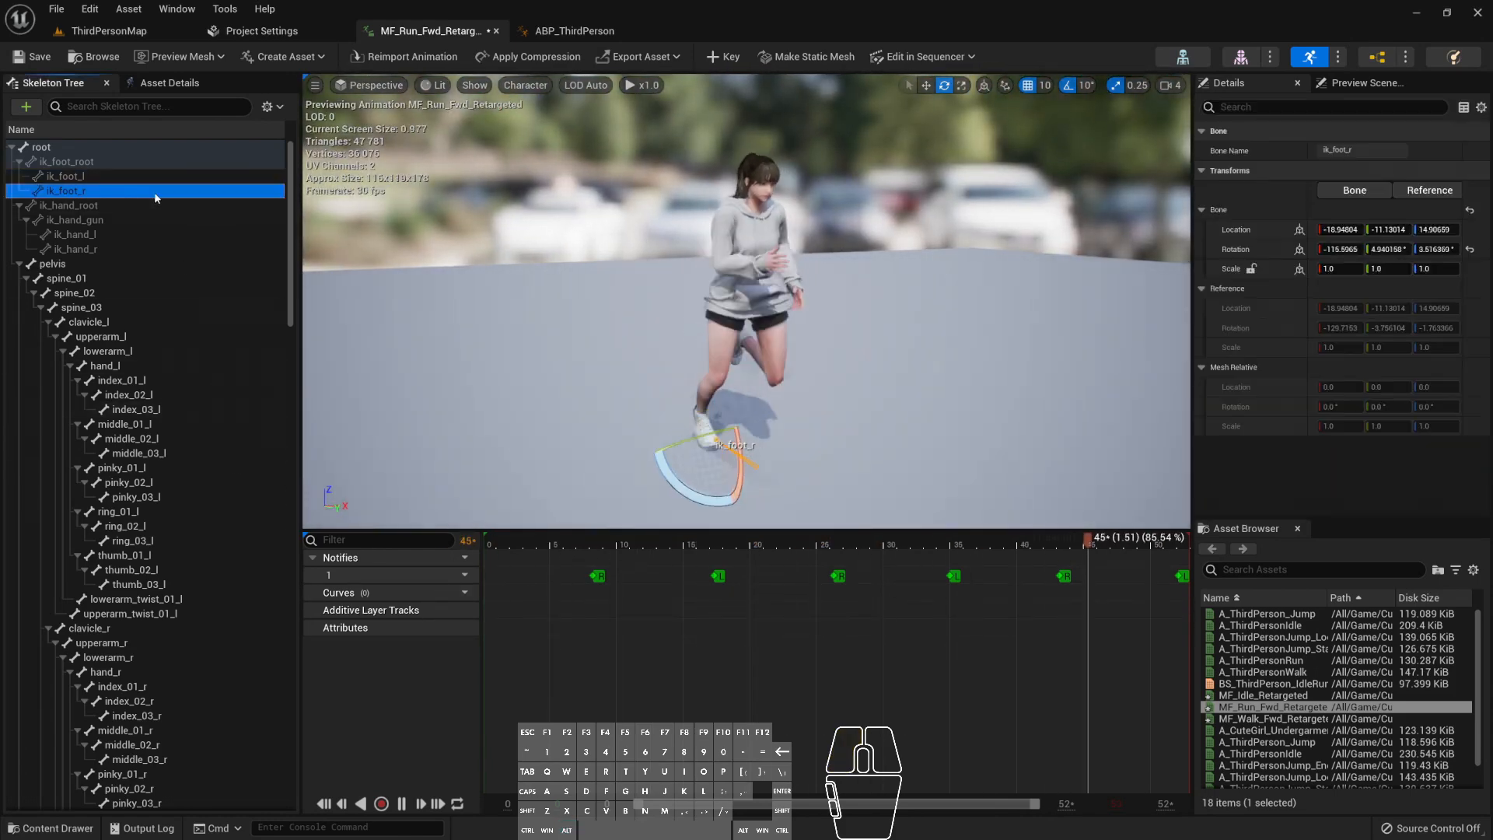
left_click(162, 158)
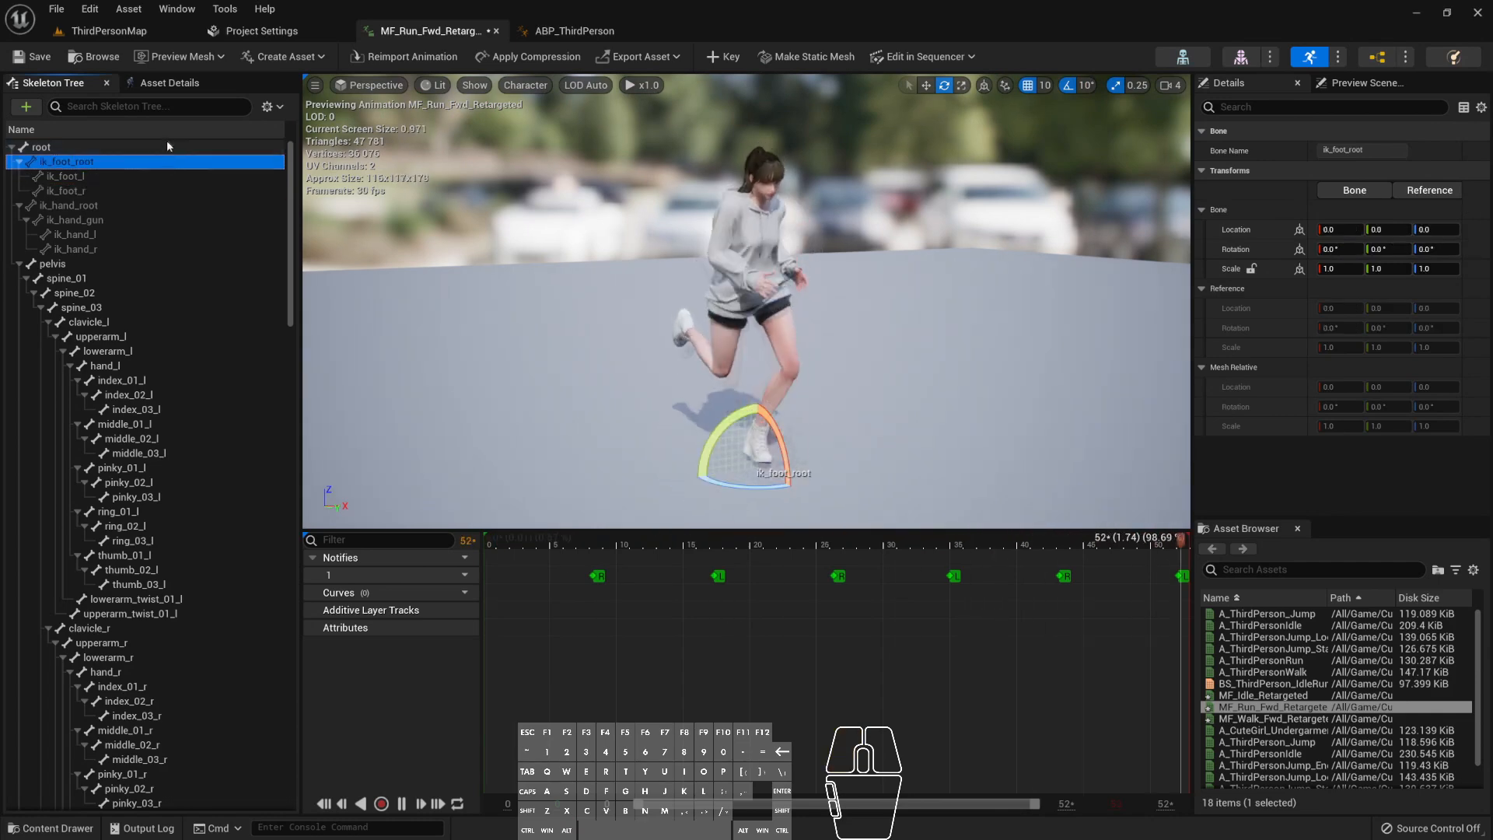
left_click(167, 188)
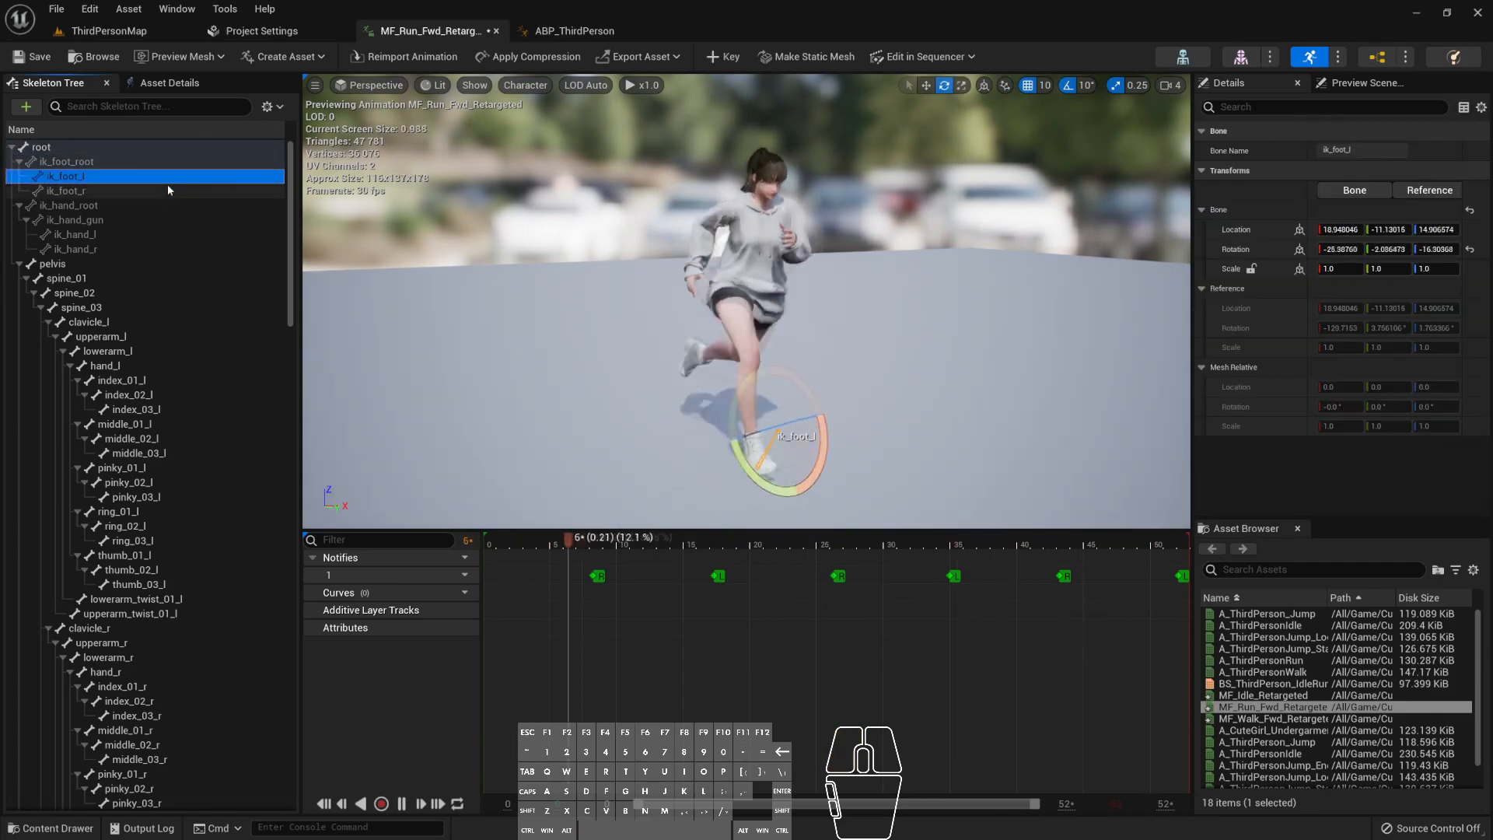
key("ctrl+b")
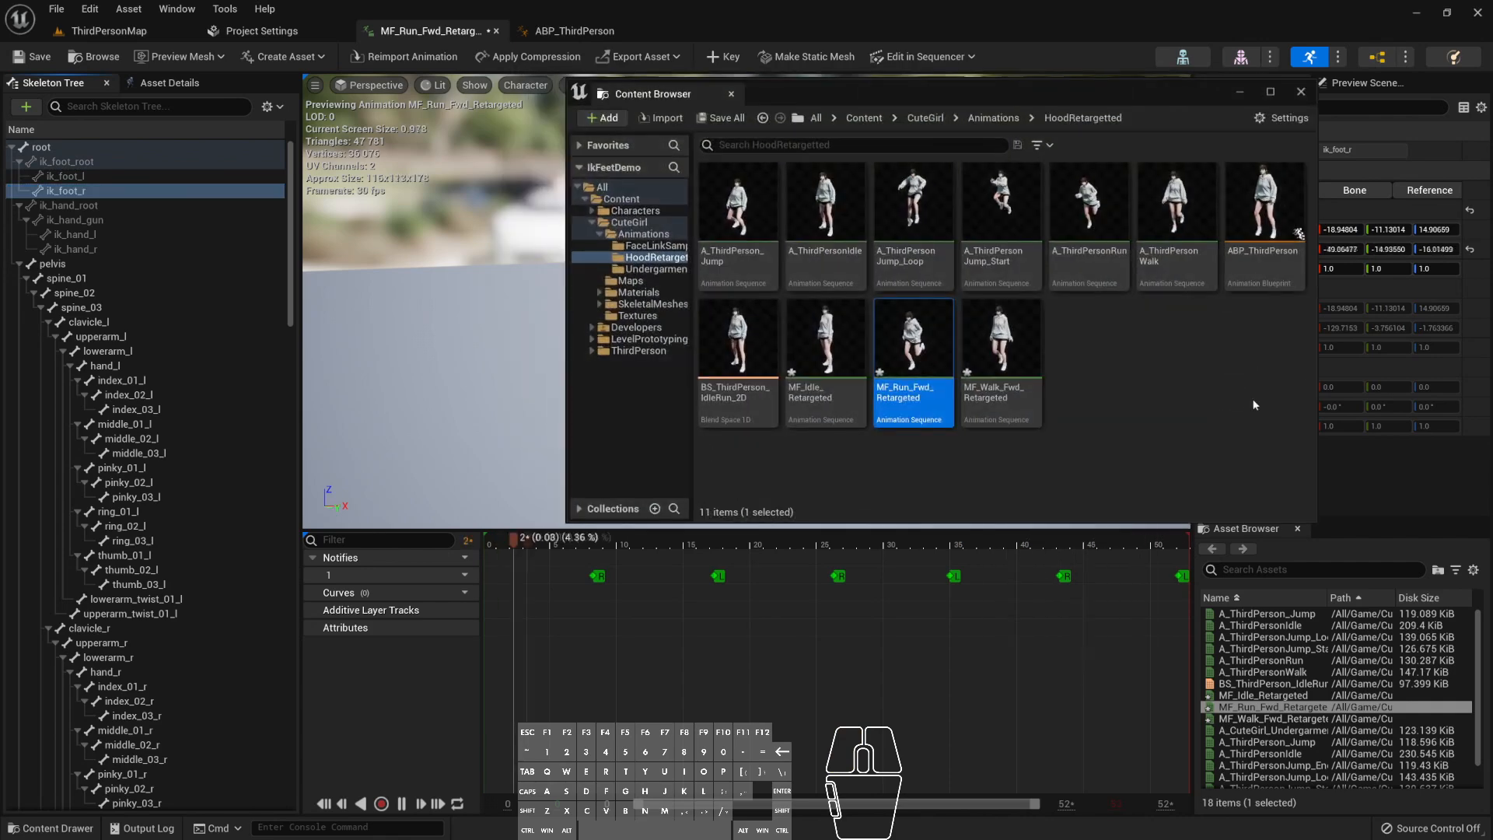
left_click(731, 94)
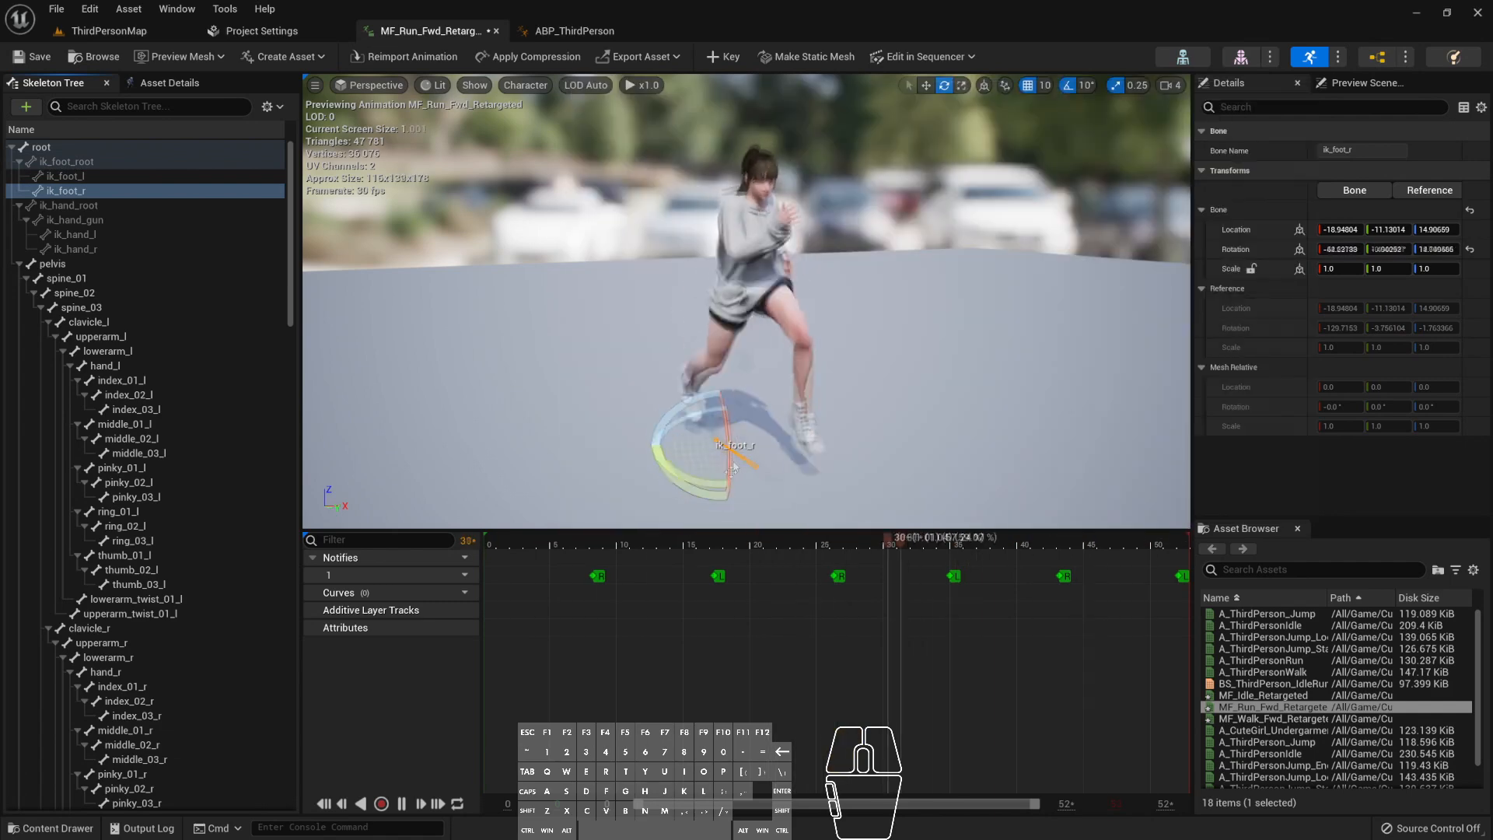
- Switch to RTG_Mannequin's chain mapping and set the LeftFootIK chain's Translation Mode to Globally Scaled
key("alt+Tab")
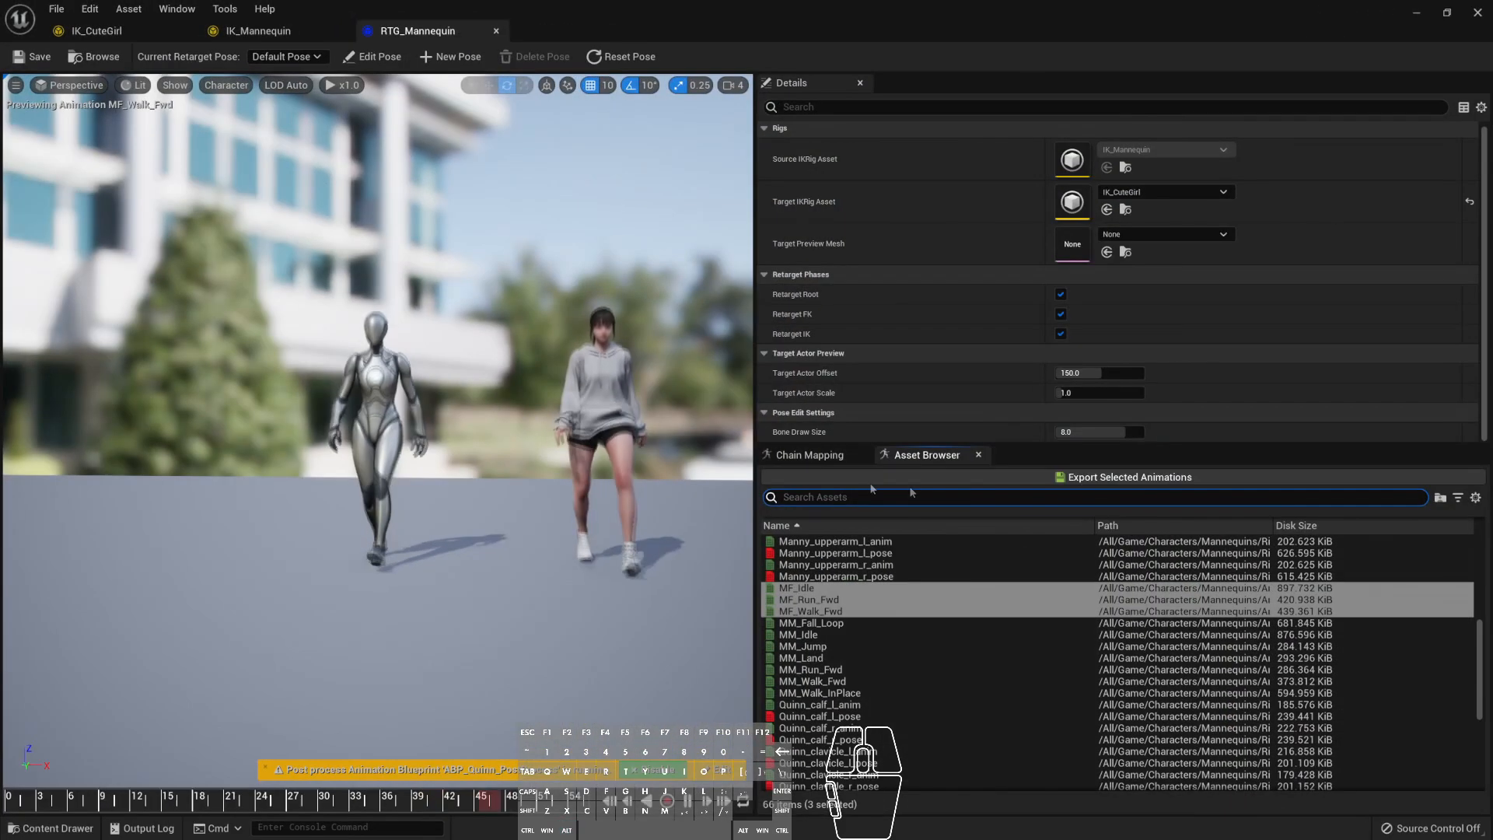
left_click(843, 457)
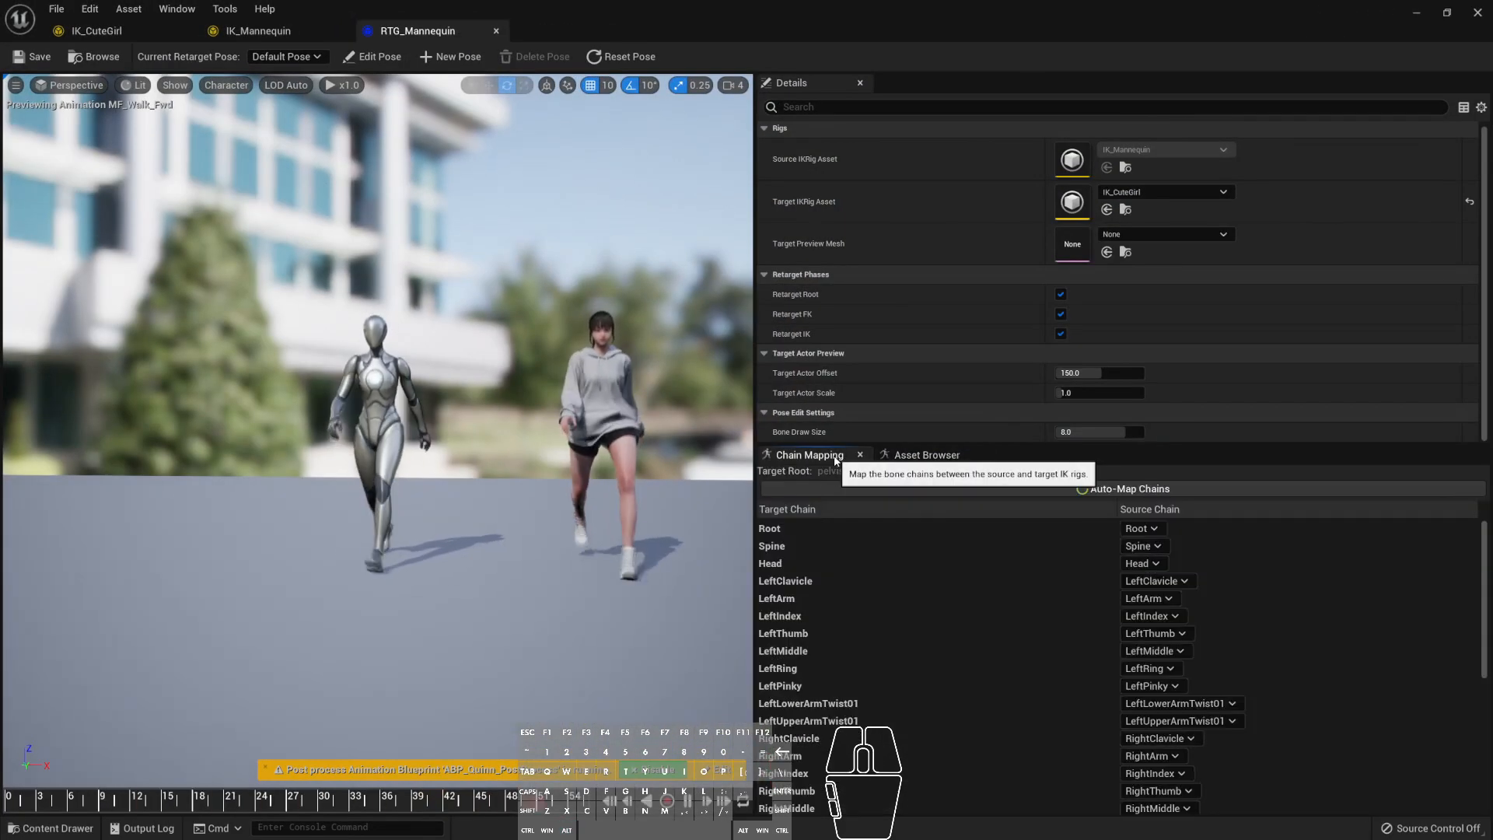
scroll(921, 663, "down", 3)
scroll(920, 662, "down", 5)
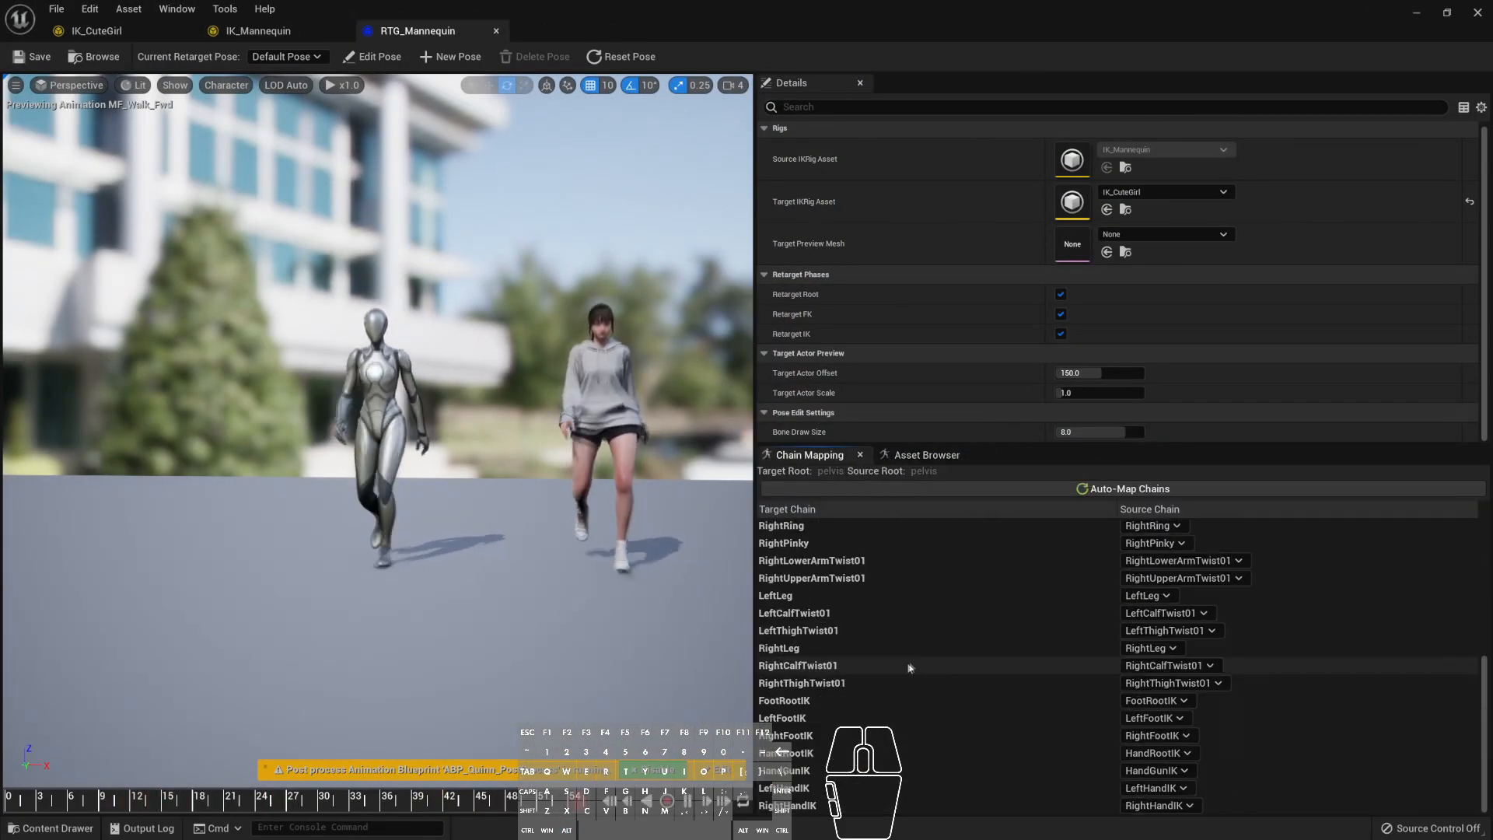
left_click(827, 704)
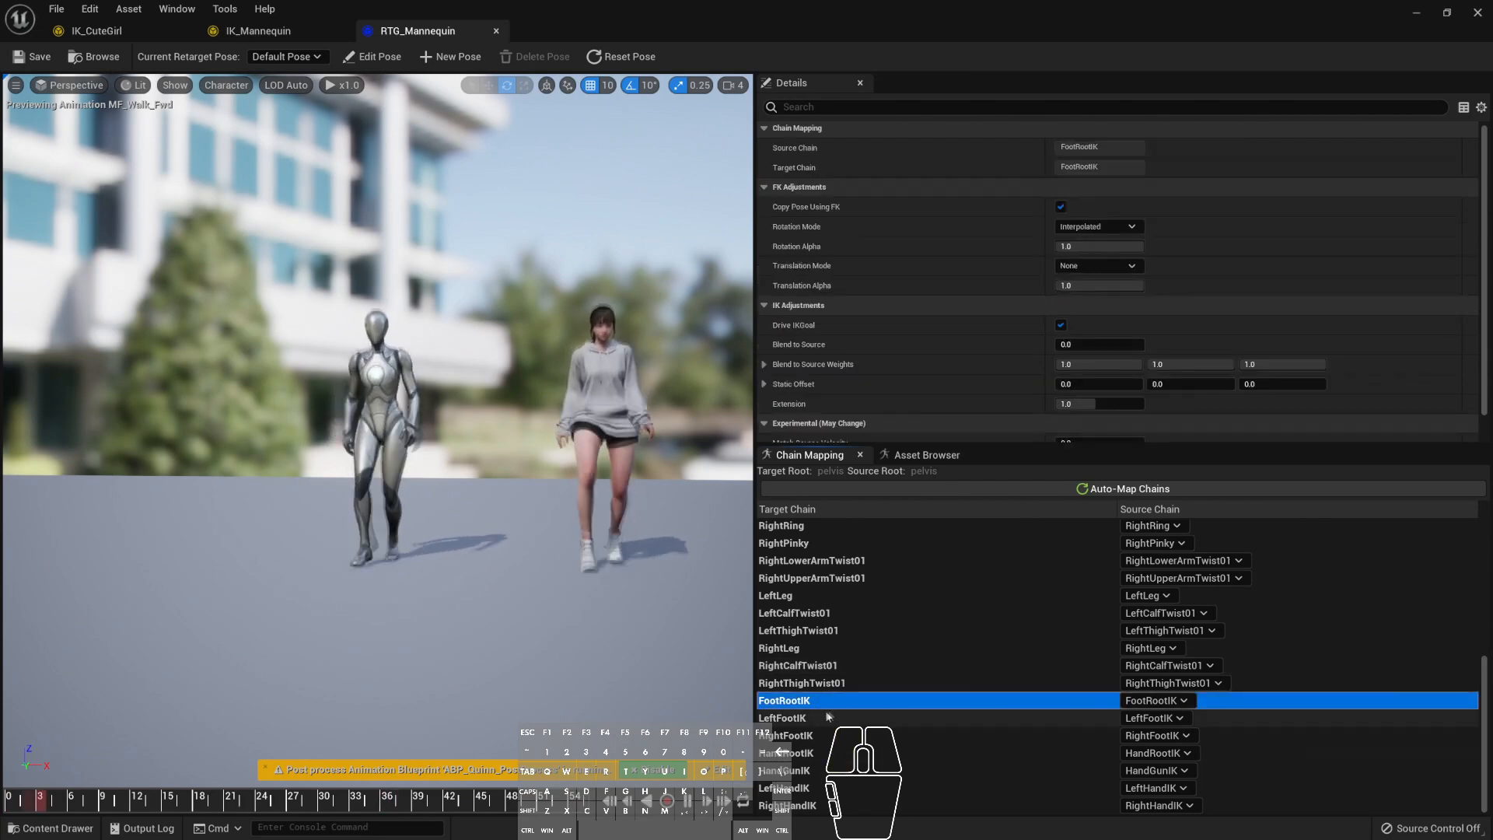
left_click(859, 720)
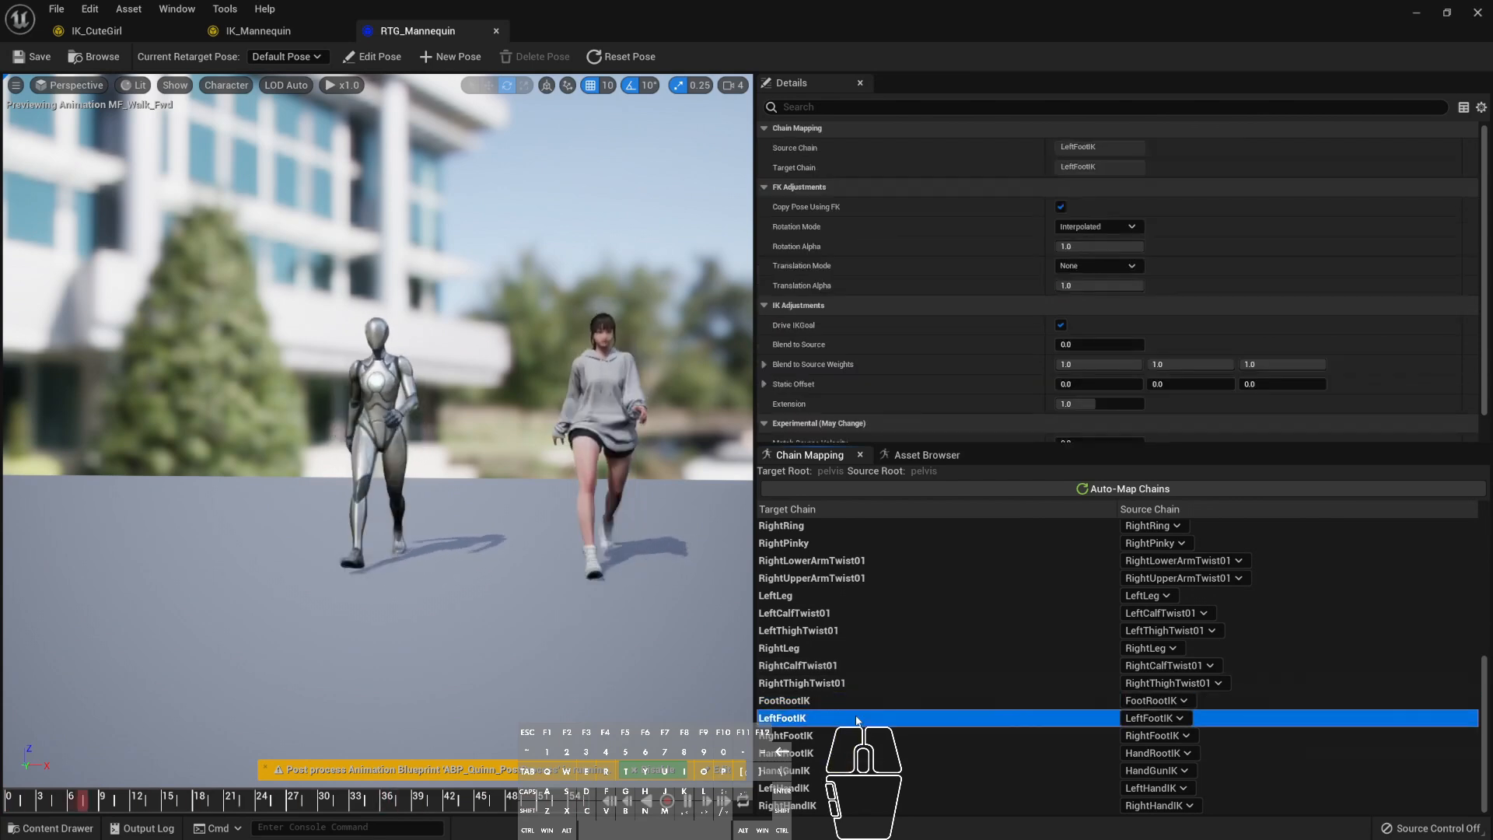
left_click(858, 735)
left_click(858, 720)
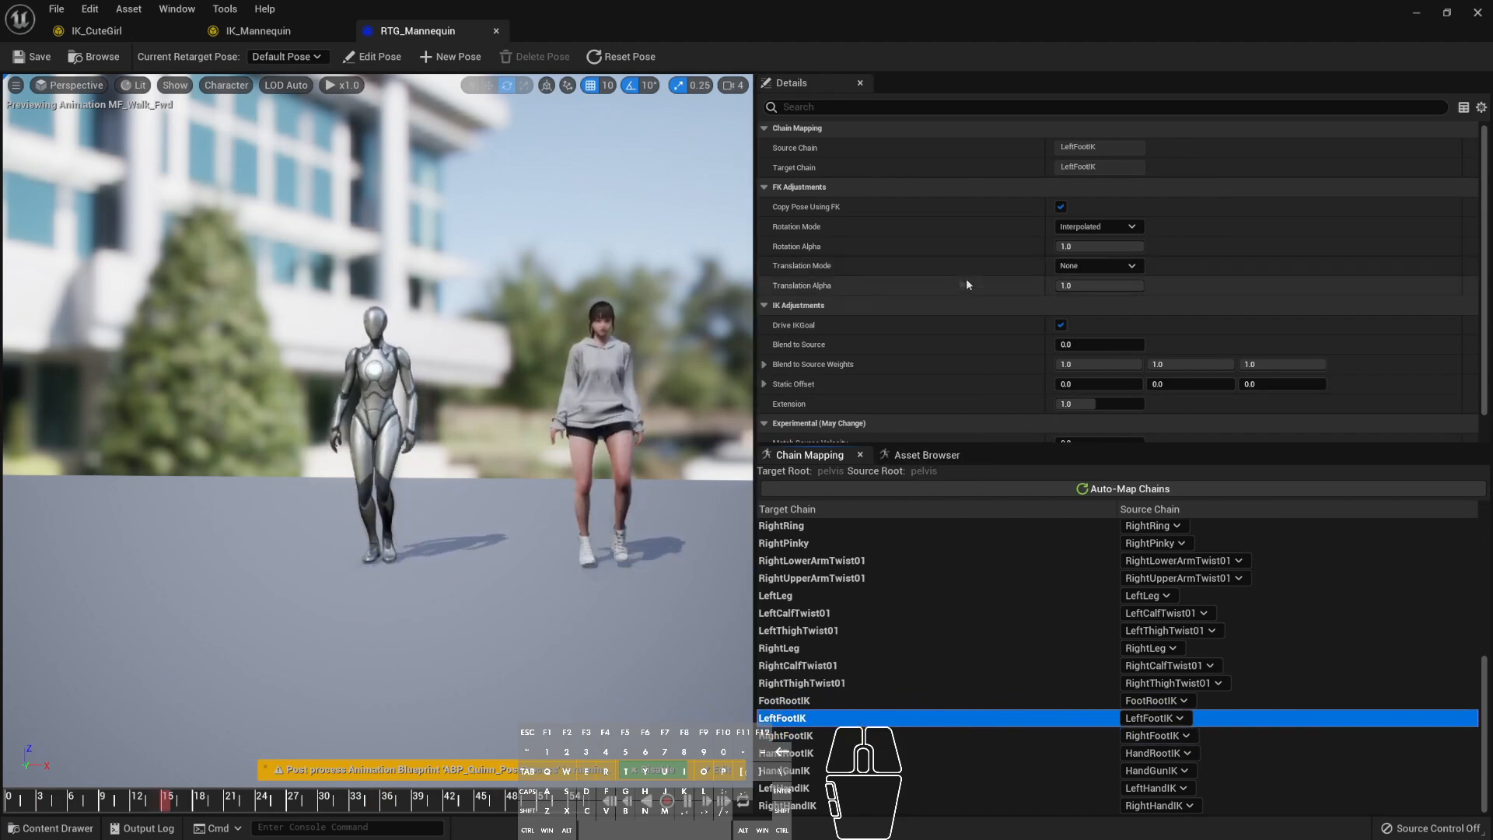
left_click(1099, 267)
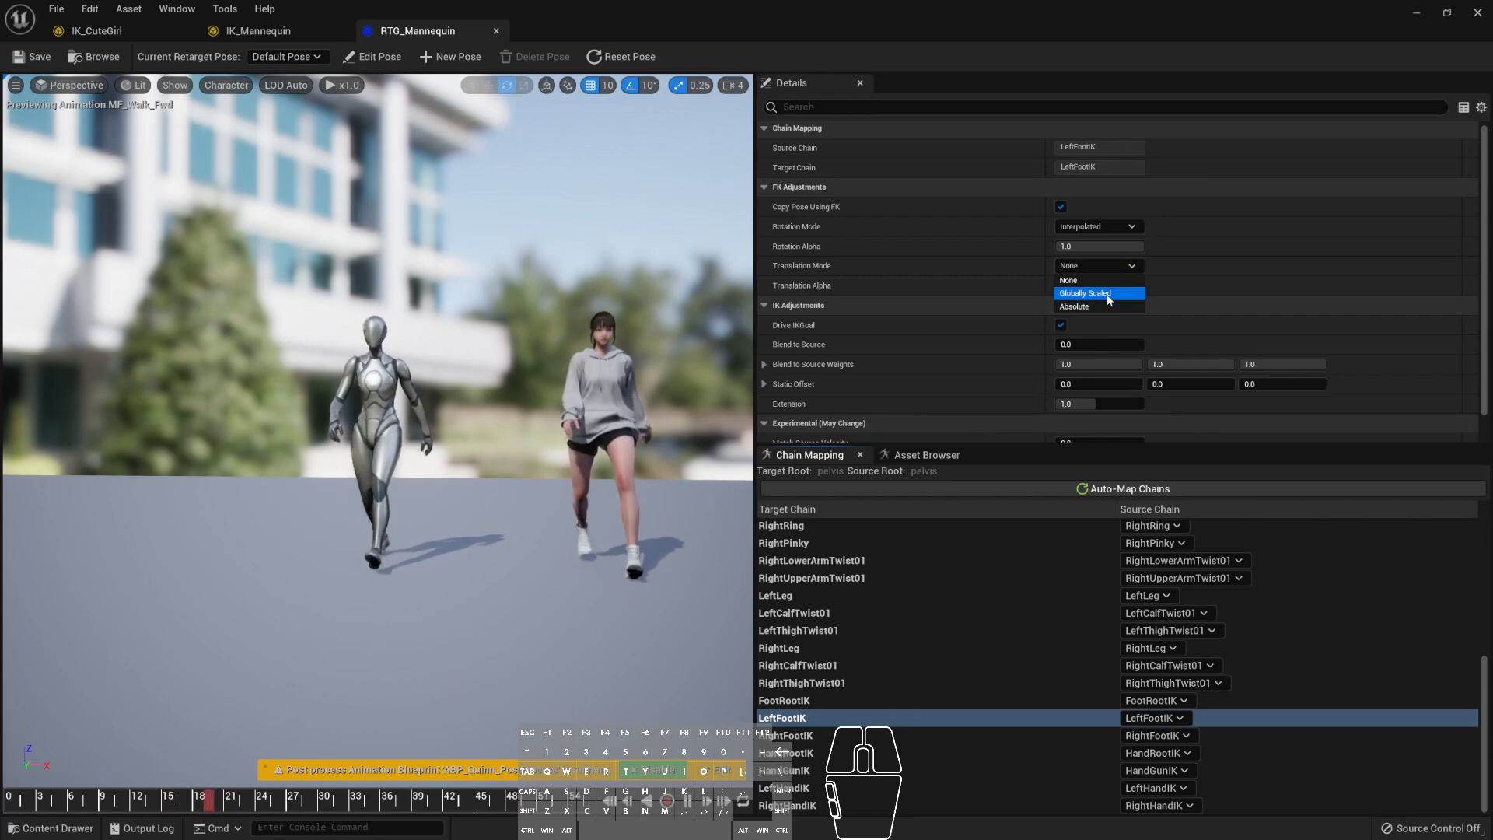
left_click(1107, 296)
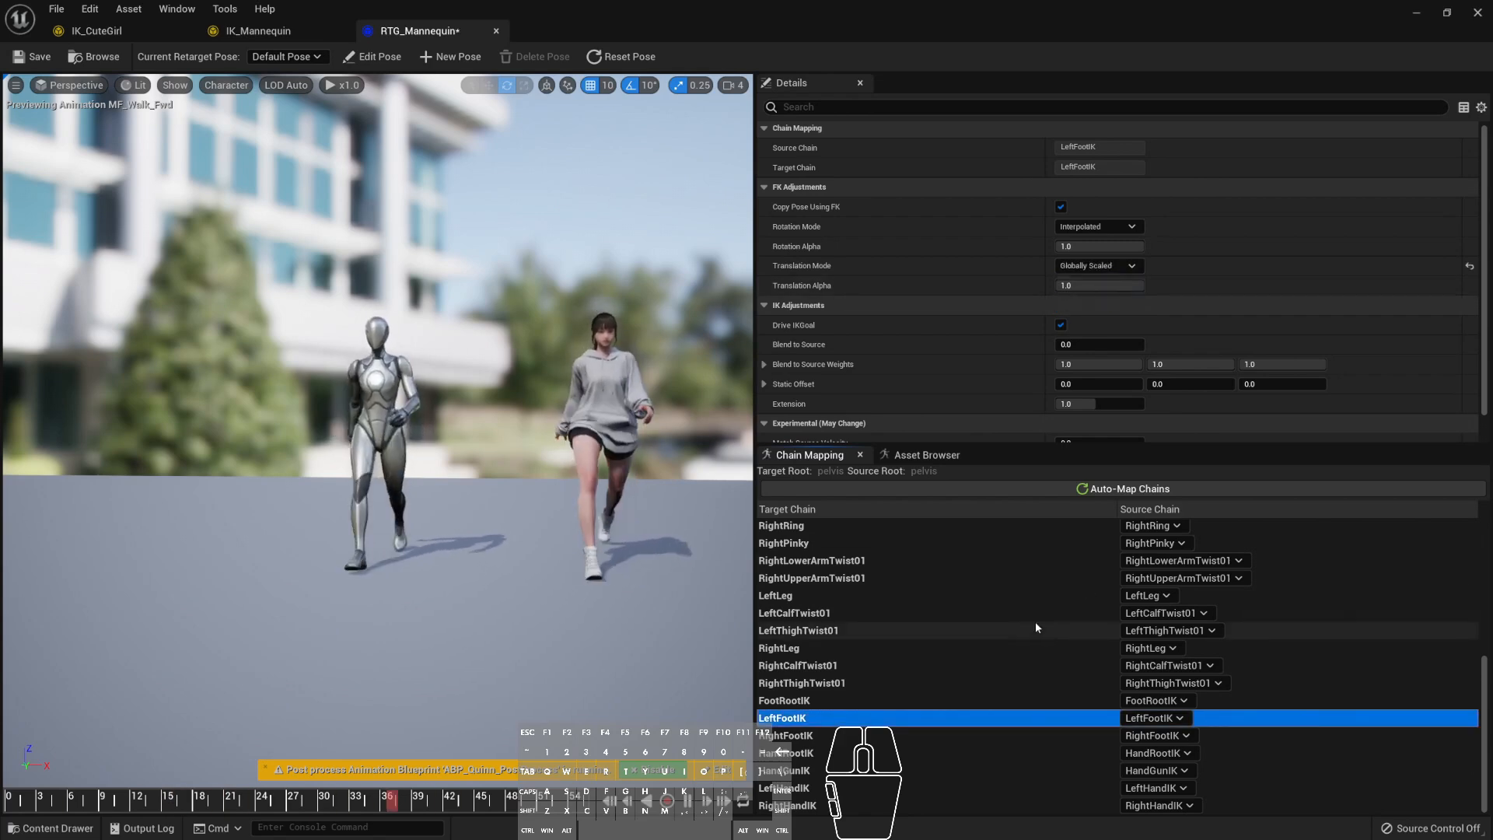
- Set the RightFootIK chain's Translation Mode to Globally Scaled
left_click(942, 734)
left_click(1127, 268)
left_click(1100, 294)
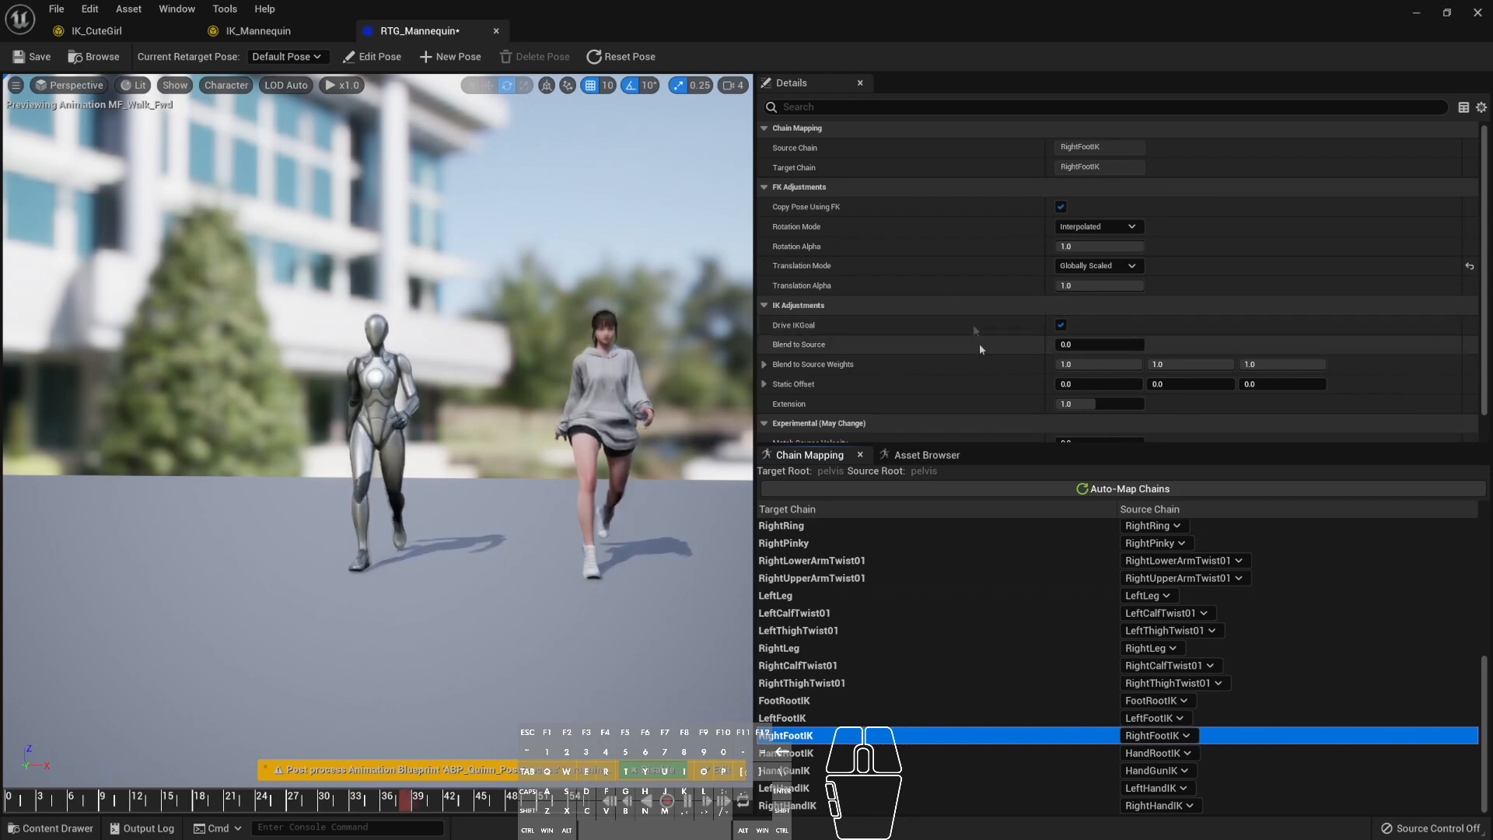
left_click(1096, 266)
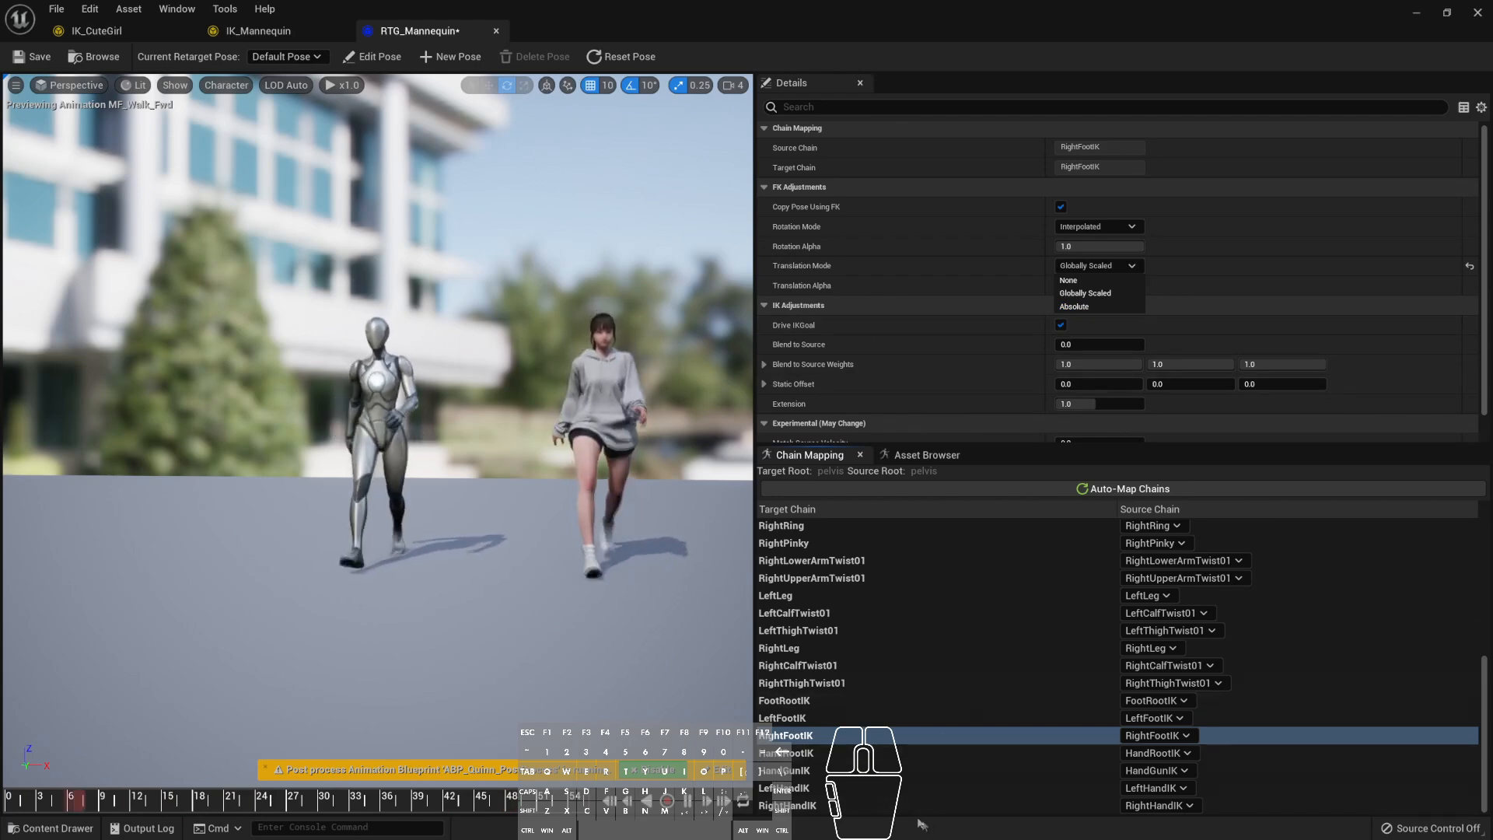
- Check the Root chain's Translation Mode options, keep None, and review the LeftFootIK chain's settings
scroll(866, 801, "up", 8)
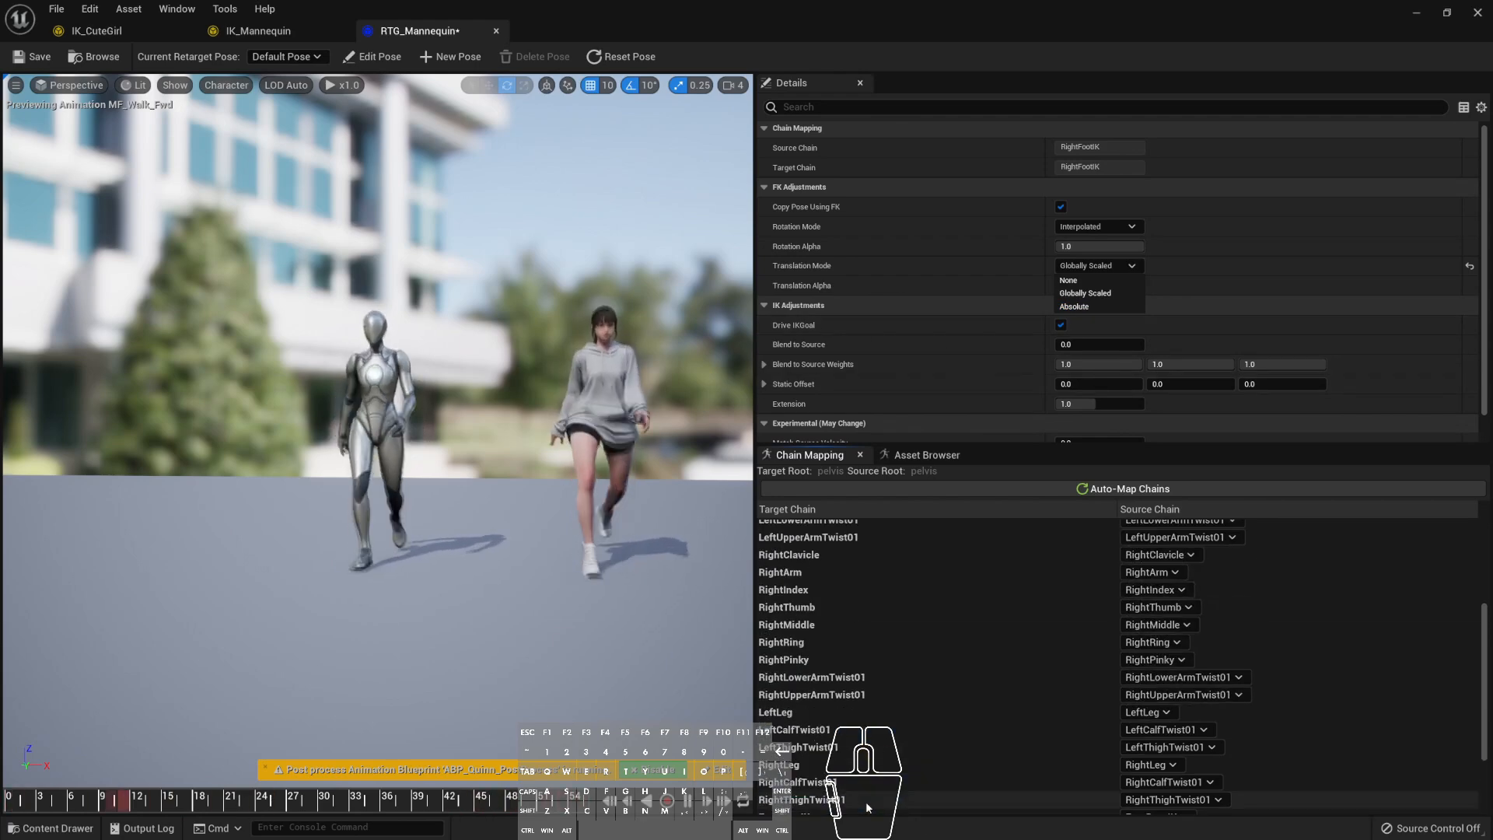
left_click(880, 527)
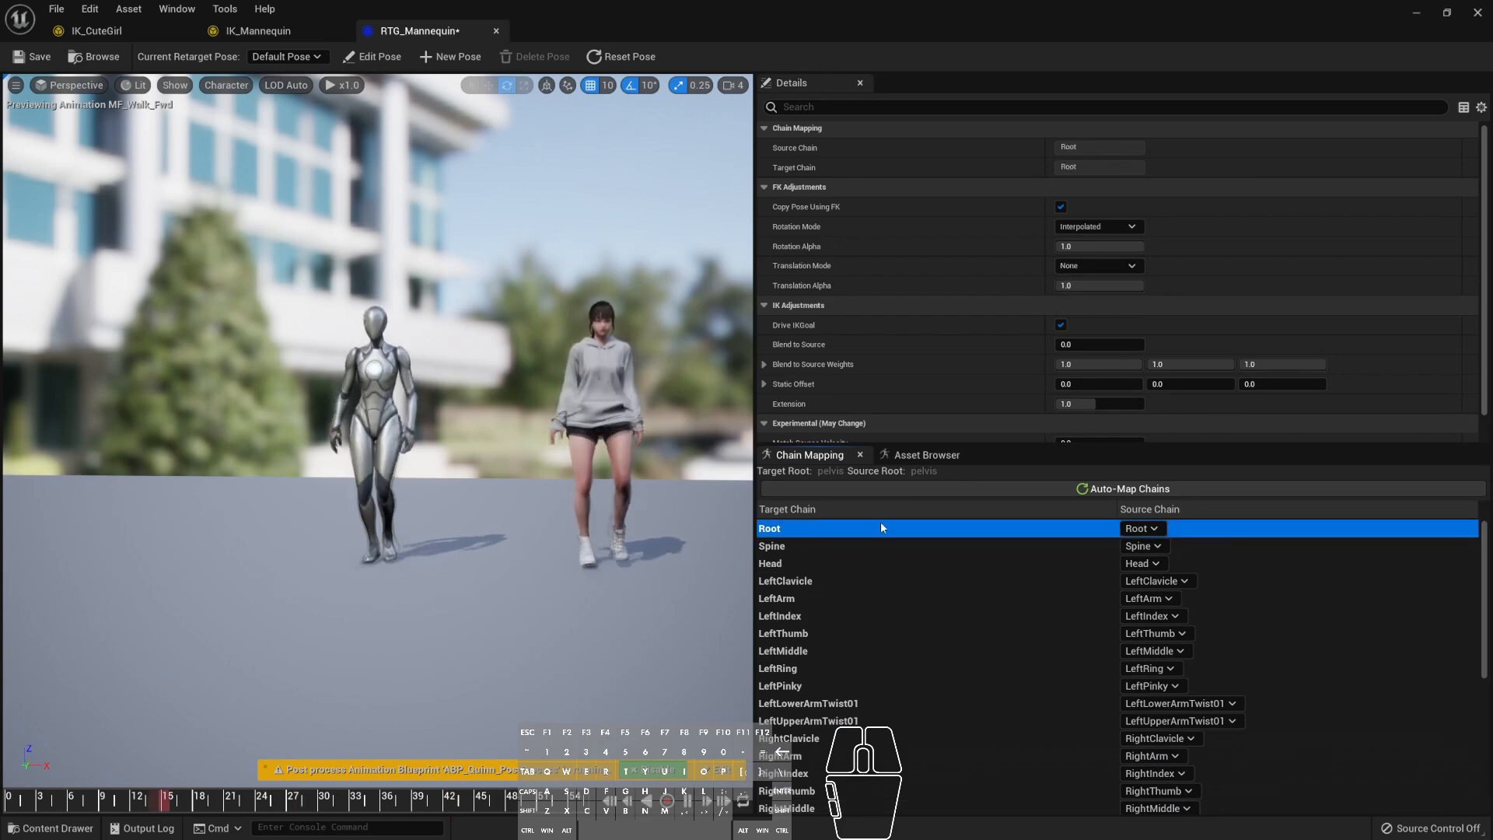
left_click(1077, 266)
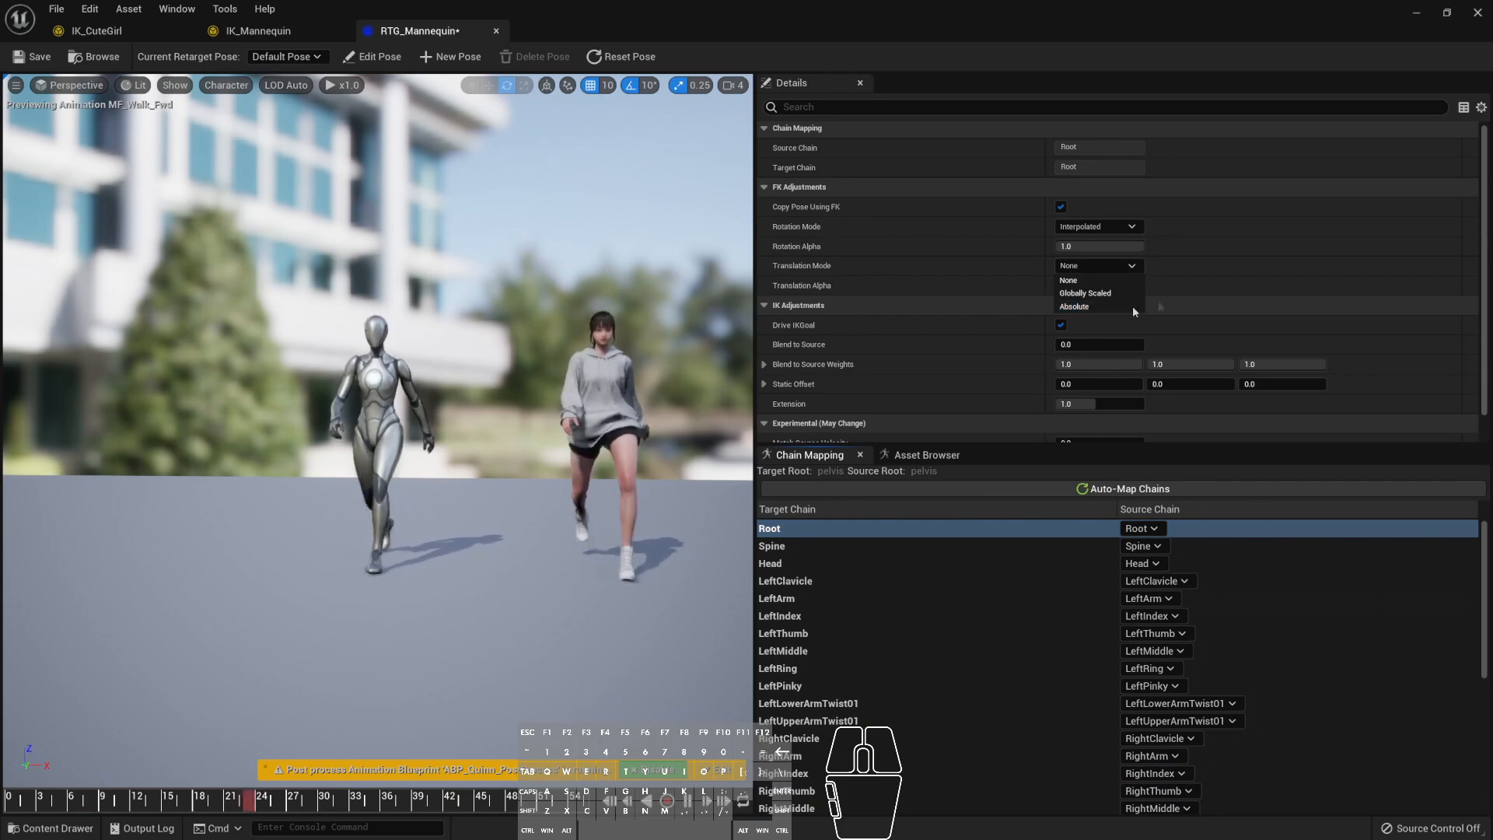
left_click(1062, 280)
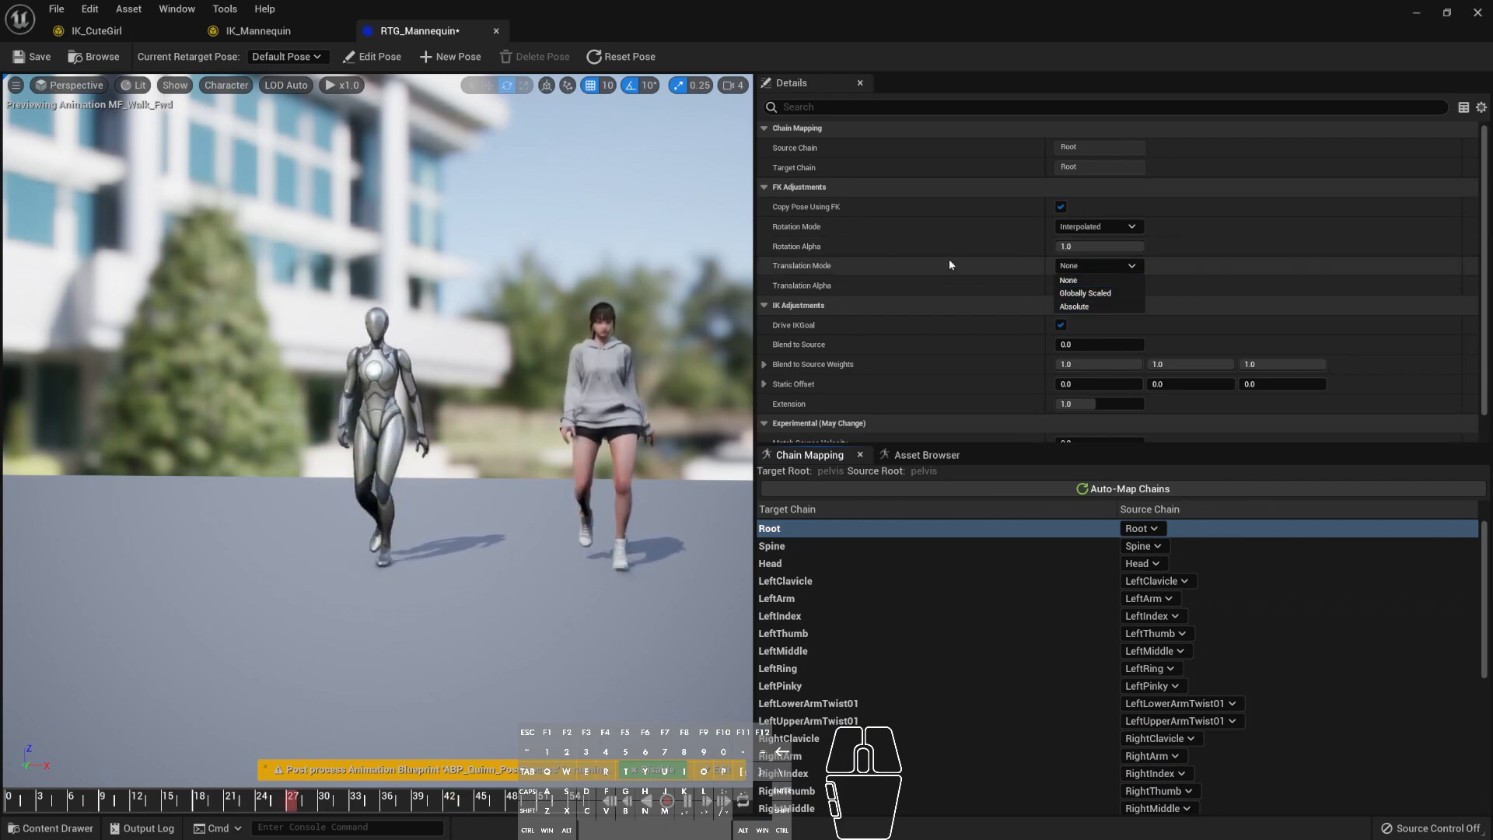
scroll(936, 660, "down", 5)
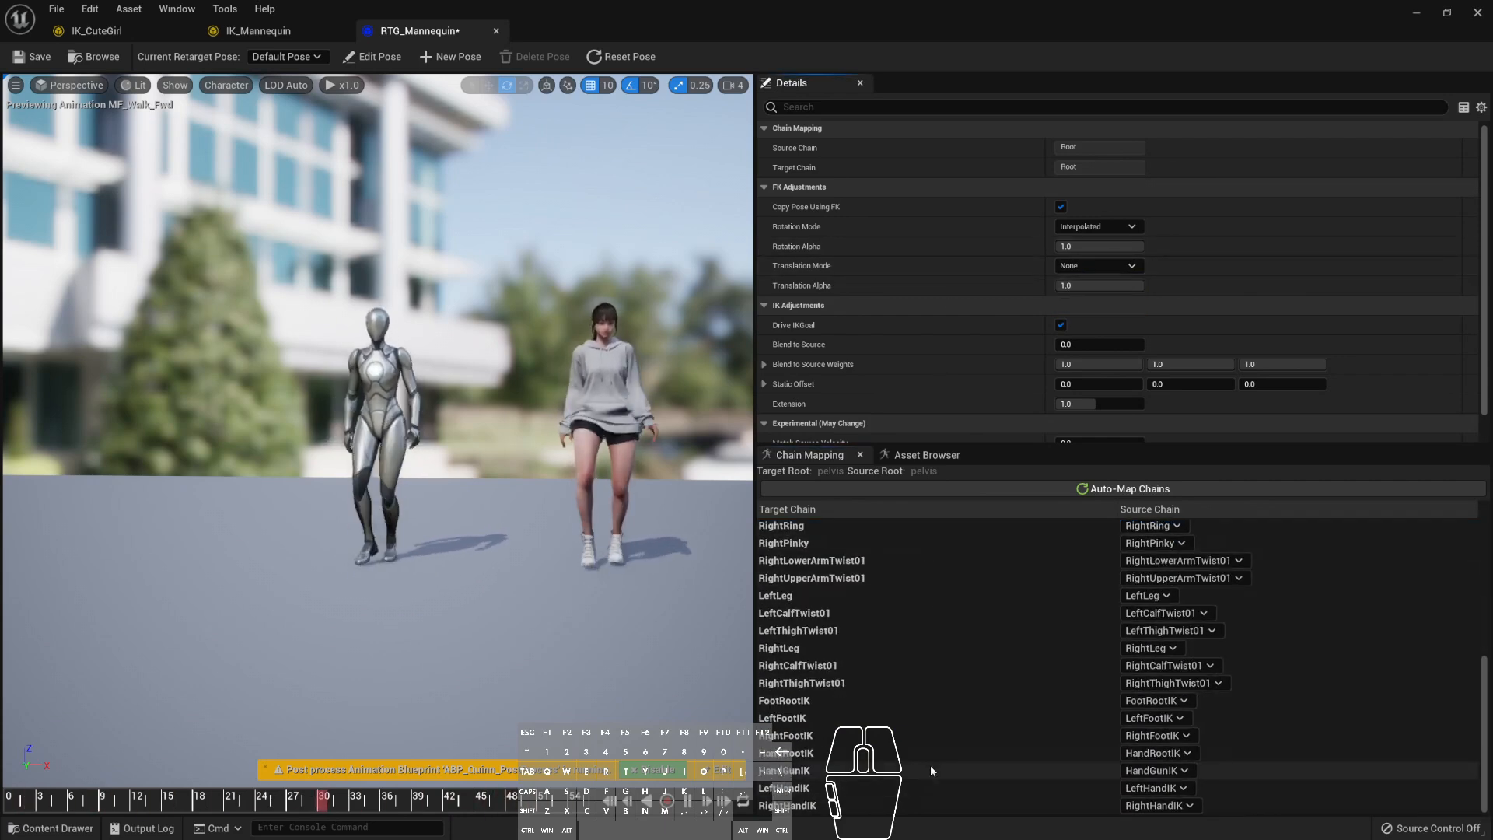
left_click(924, 717)
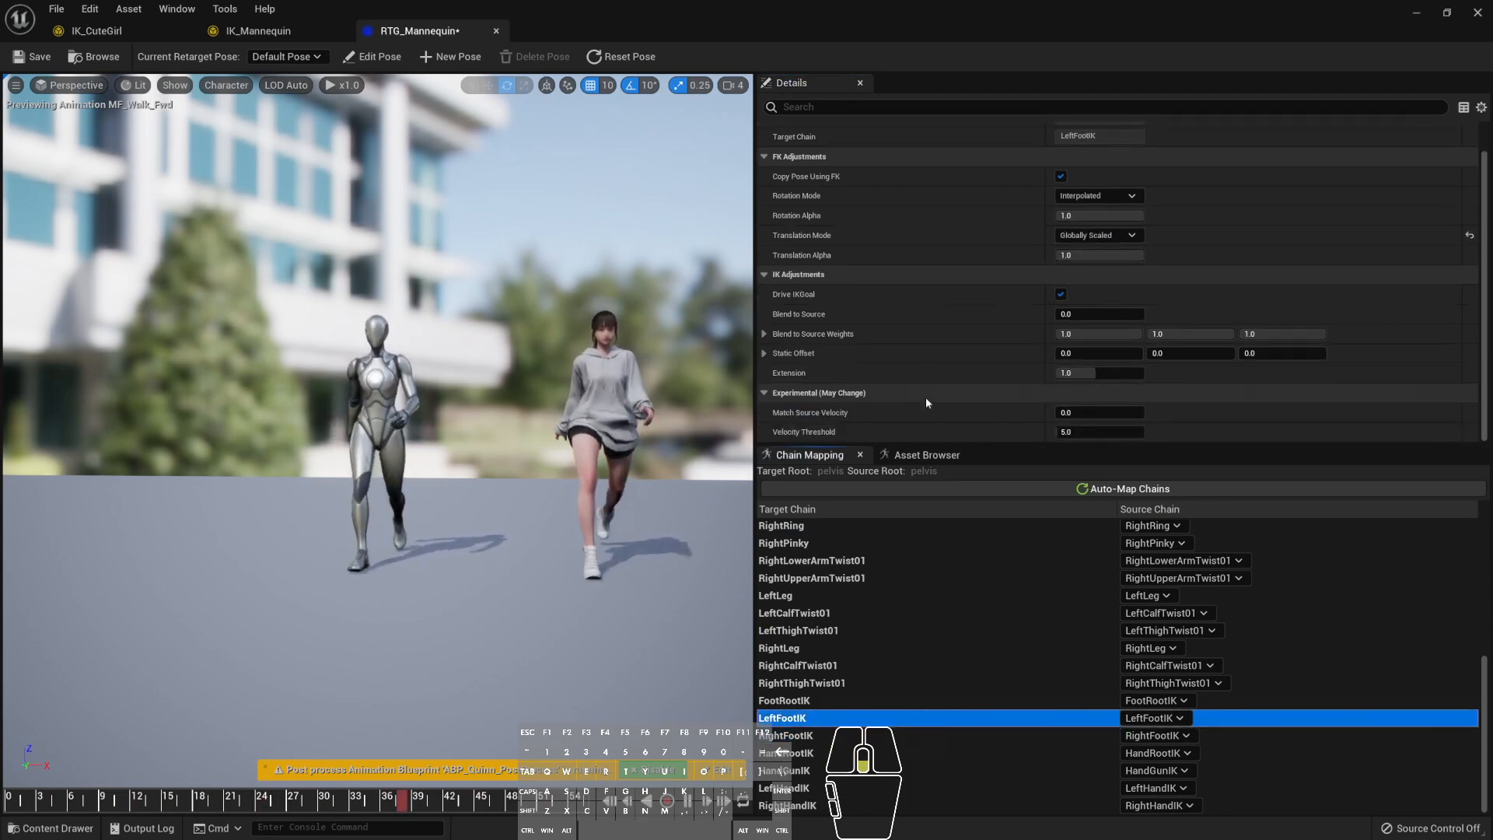
- Save the RTG_Mannequin retargeter
left_click(31, 58)
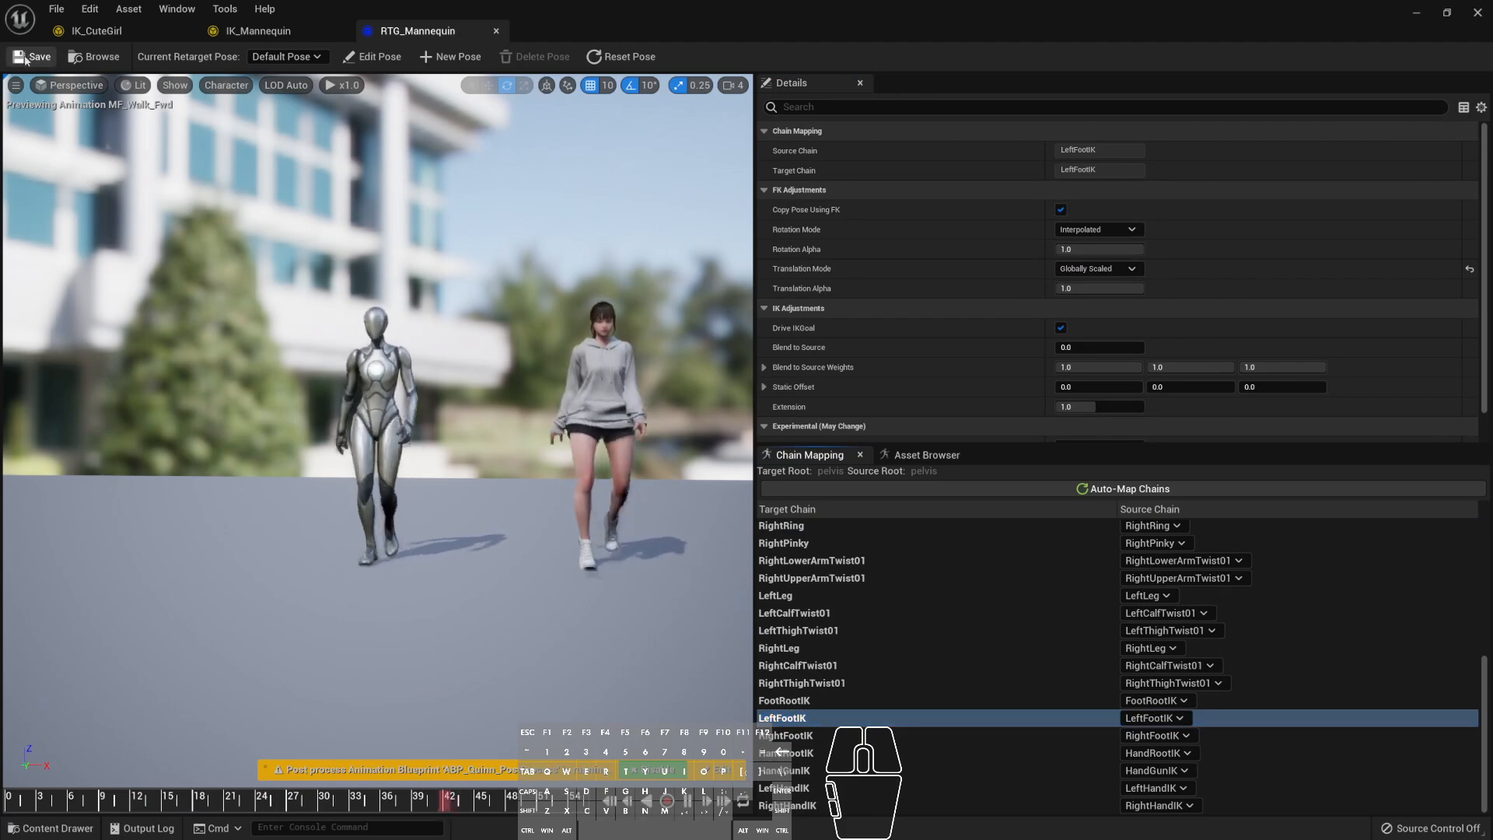
- Look at the Idle/Run state of ABP_ThirdPerson and the open run animation, and return to the RTG_Mannequin retargeter
key("alt+Tab")
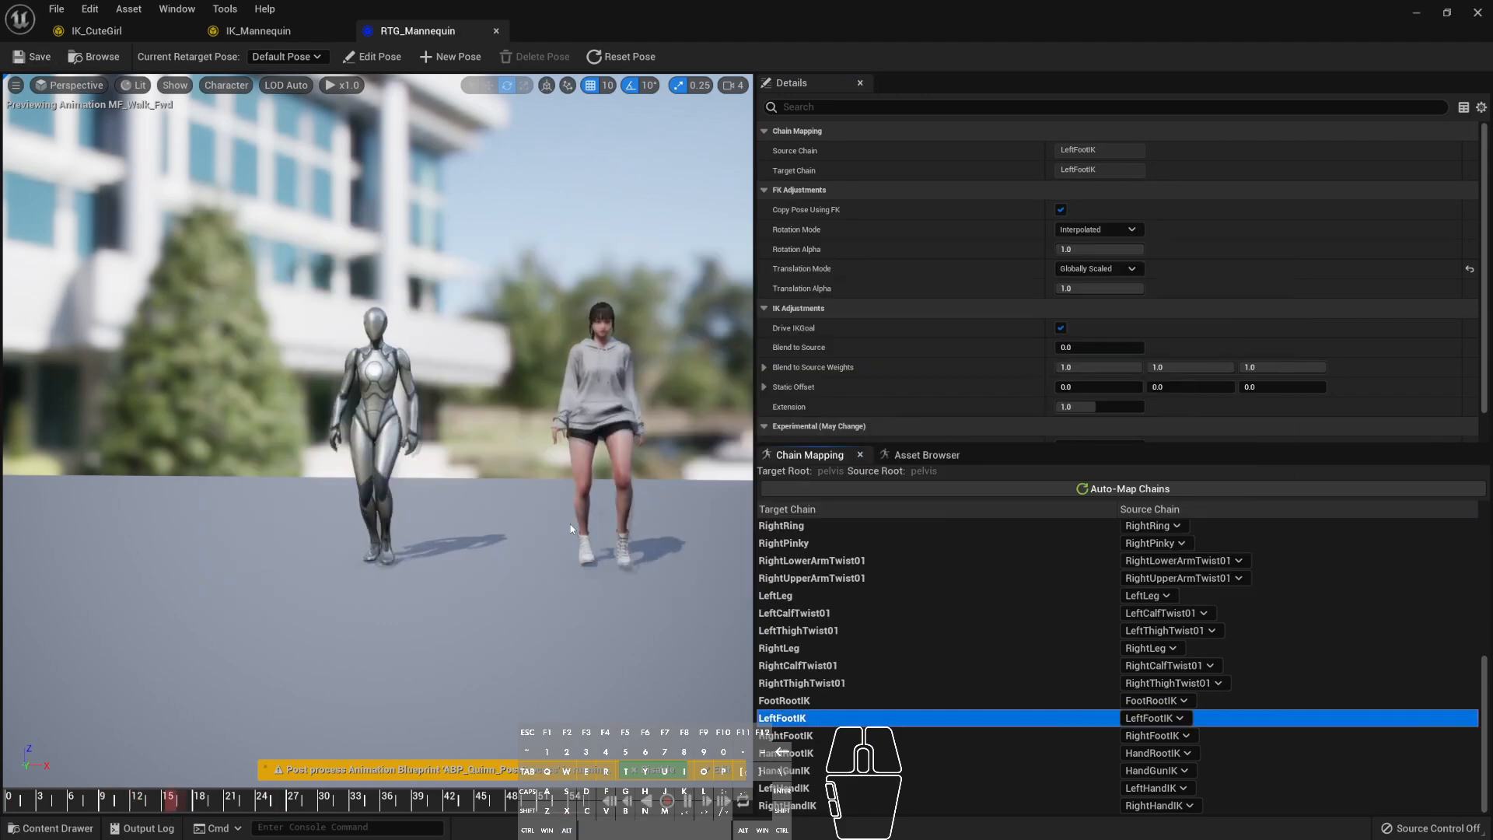
left_click(1416, 14)
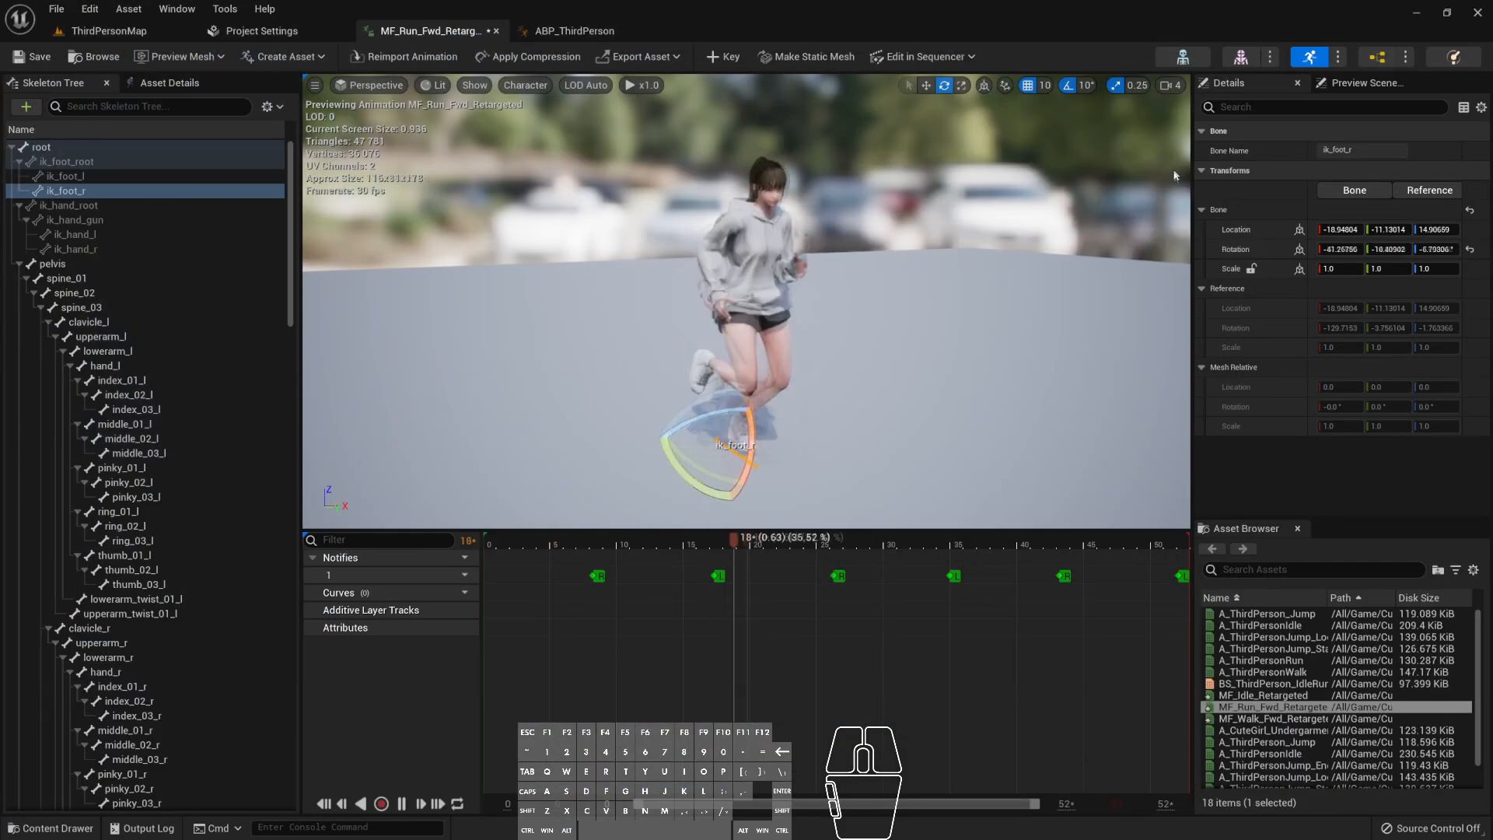
left_click(574, 31)
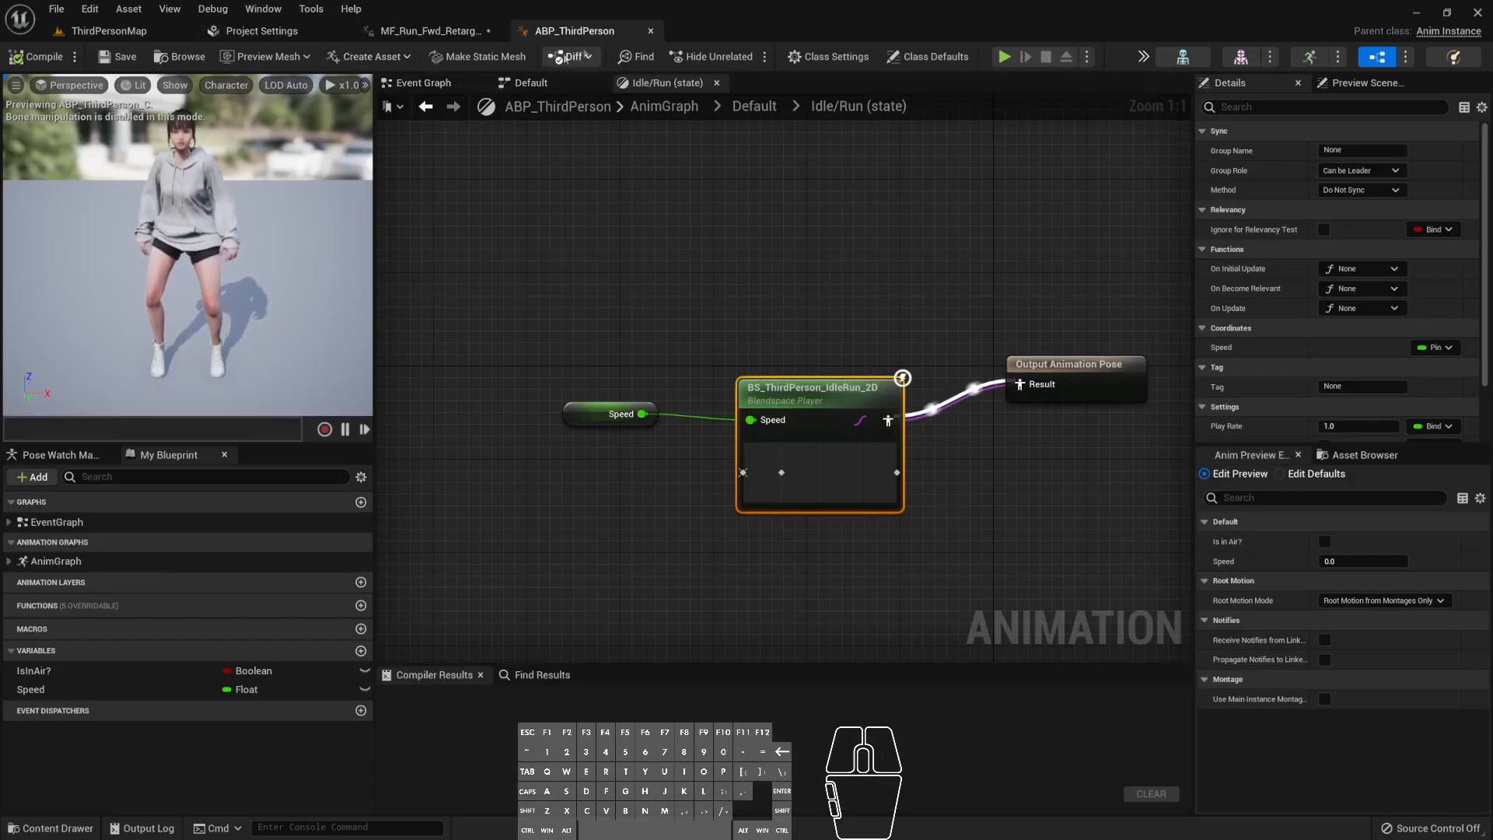
left_click(430, 30)
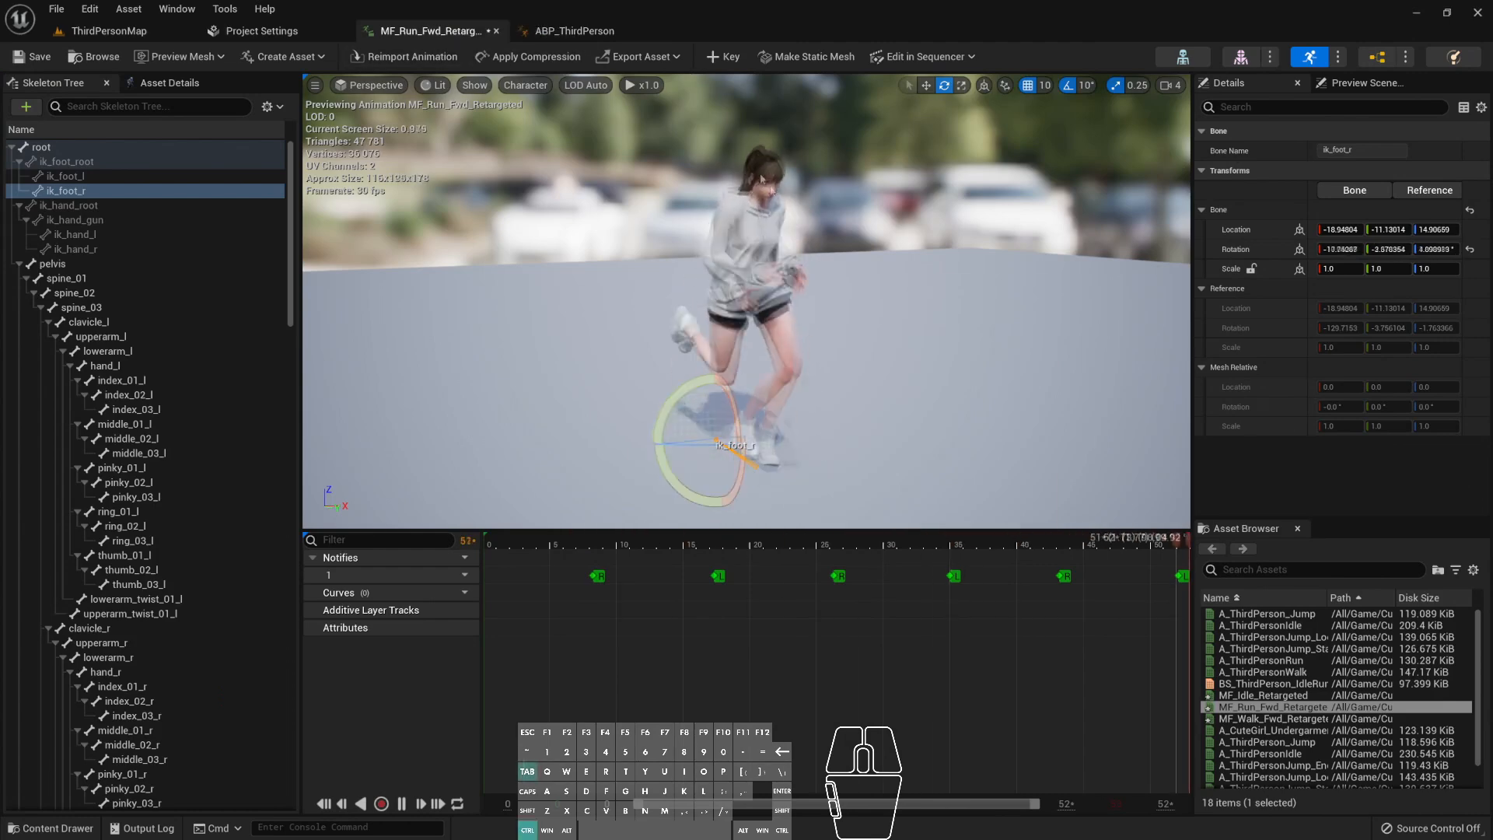
key("ctrl+Tab")
left_click(717, 461)
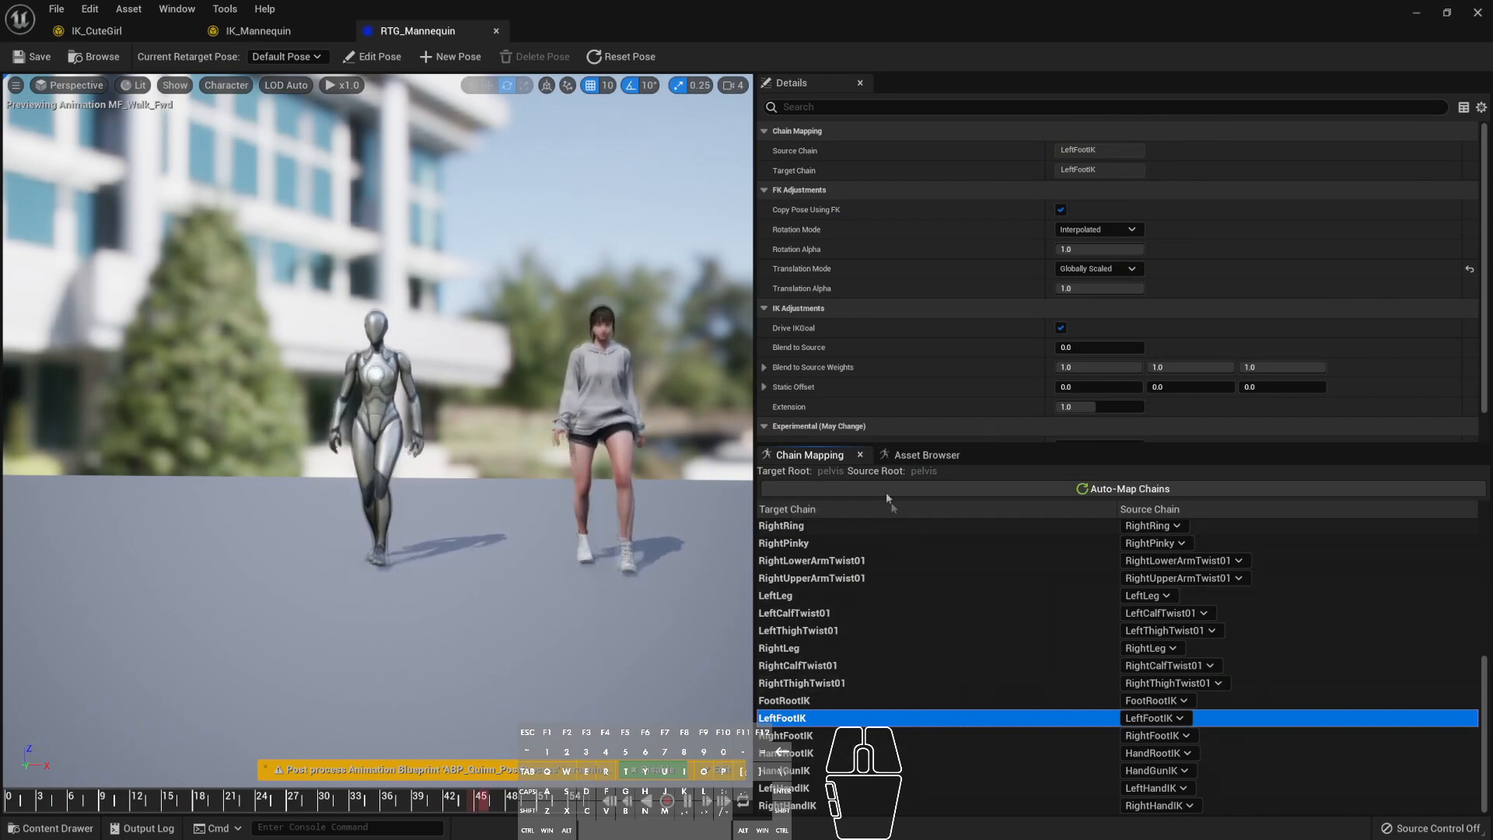
- Export the selected MF_Idle, MF_Run_Fwd and MF_Walk_Fwd as retargeted animations into the Content folder
left_click(920, 454)
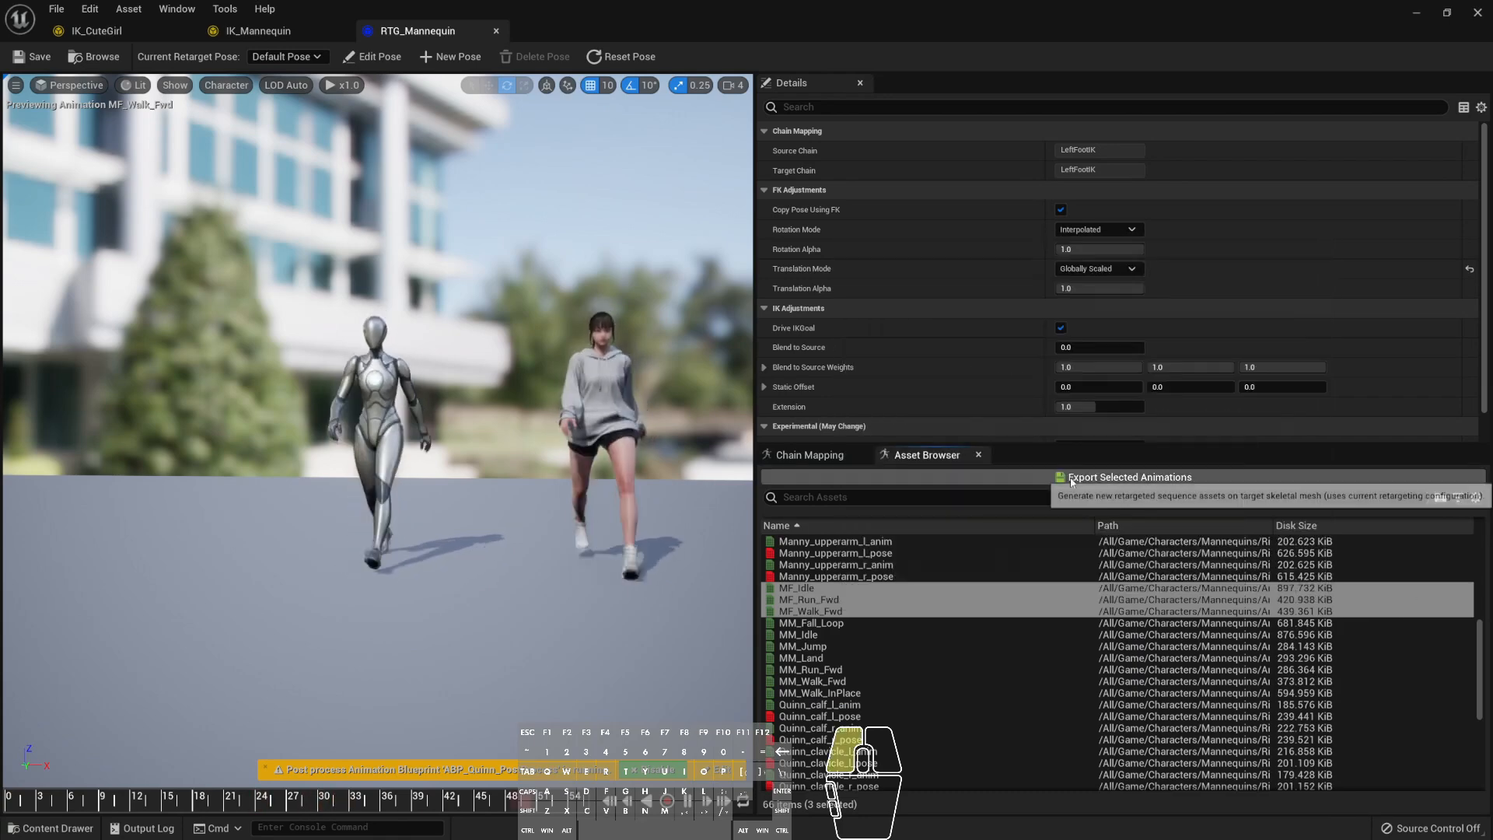
left_click(1071, 478)
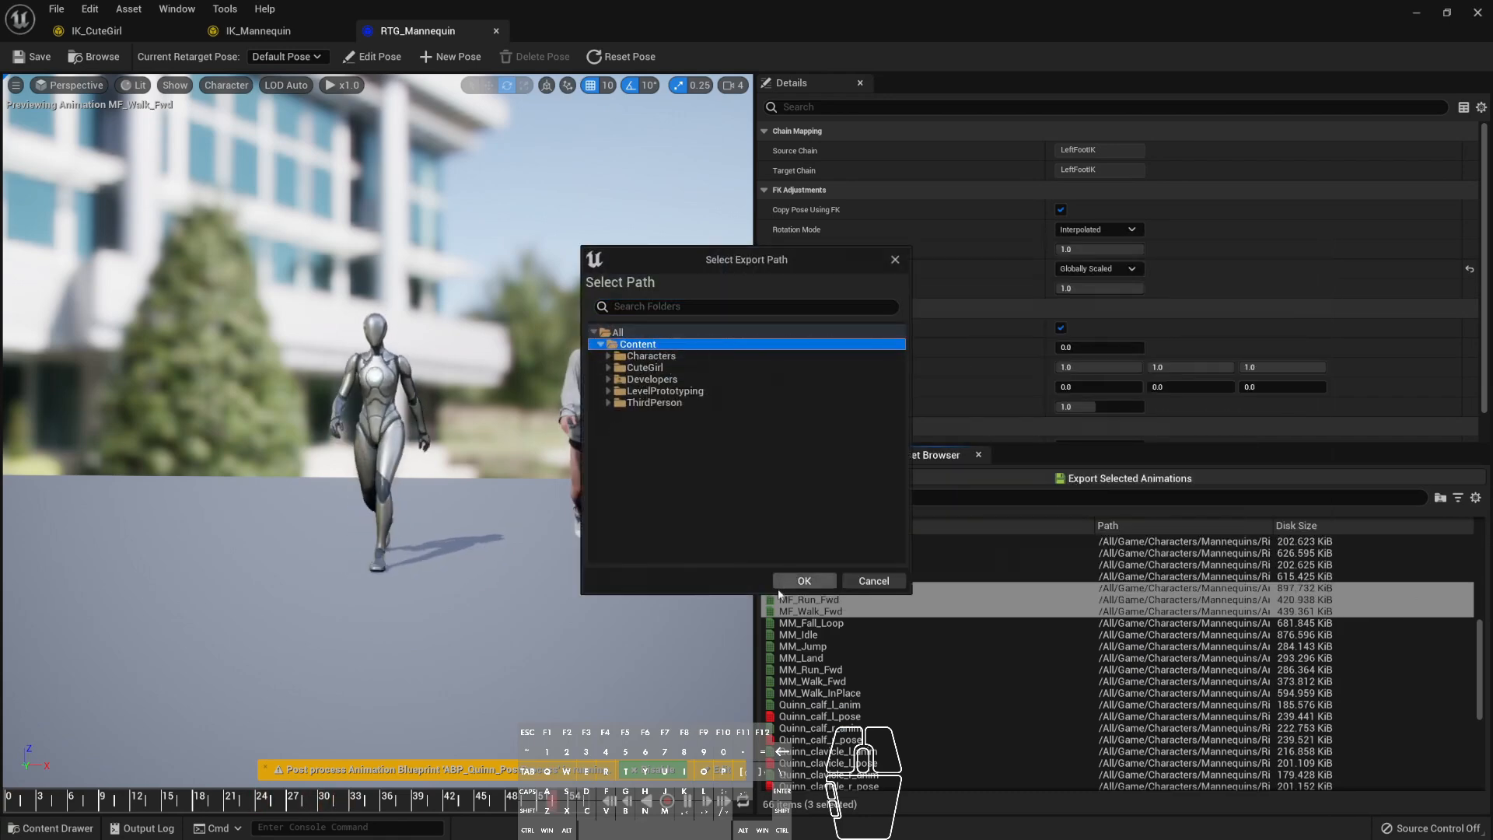
left_click(797, 585)
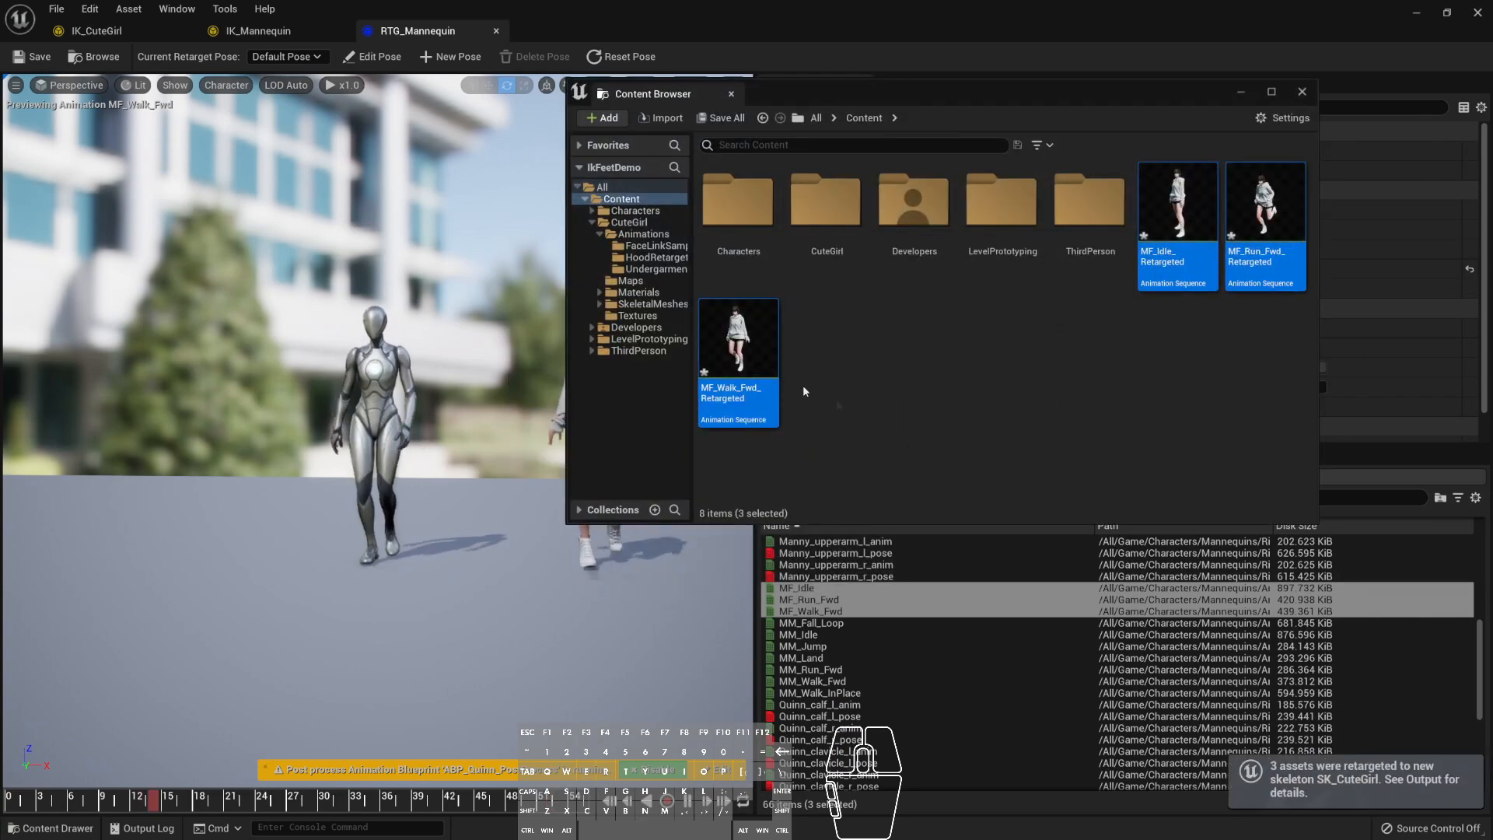
- Get the retargeter and asset windows out of the way and open the BS_ThirdPerson_IdleRun_2D blend space in the animation editor
left_click(1231, 235)
left_click(1413, 16)
left_click(1415, 14)
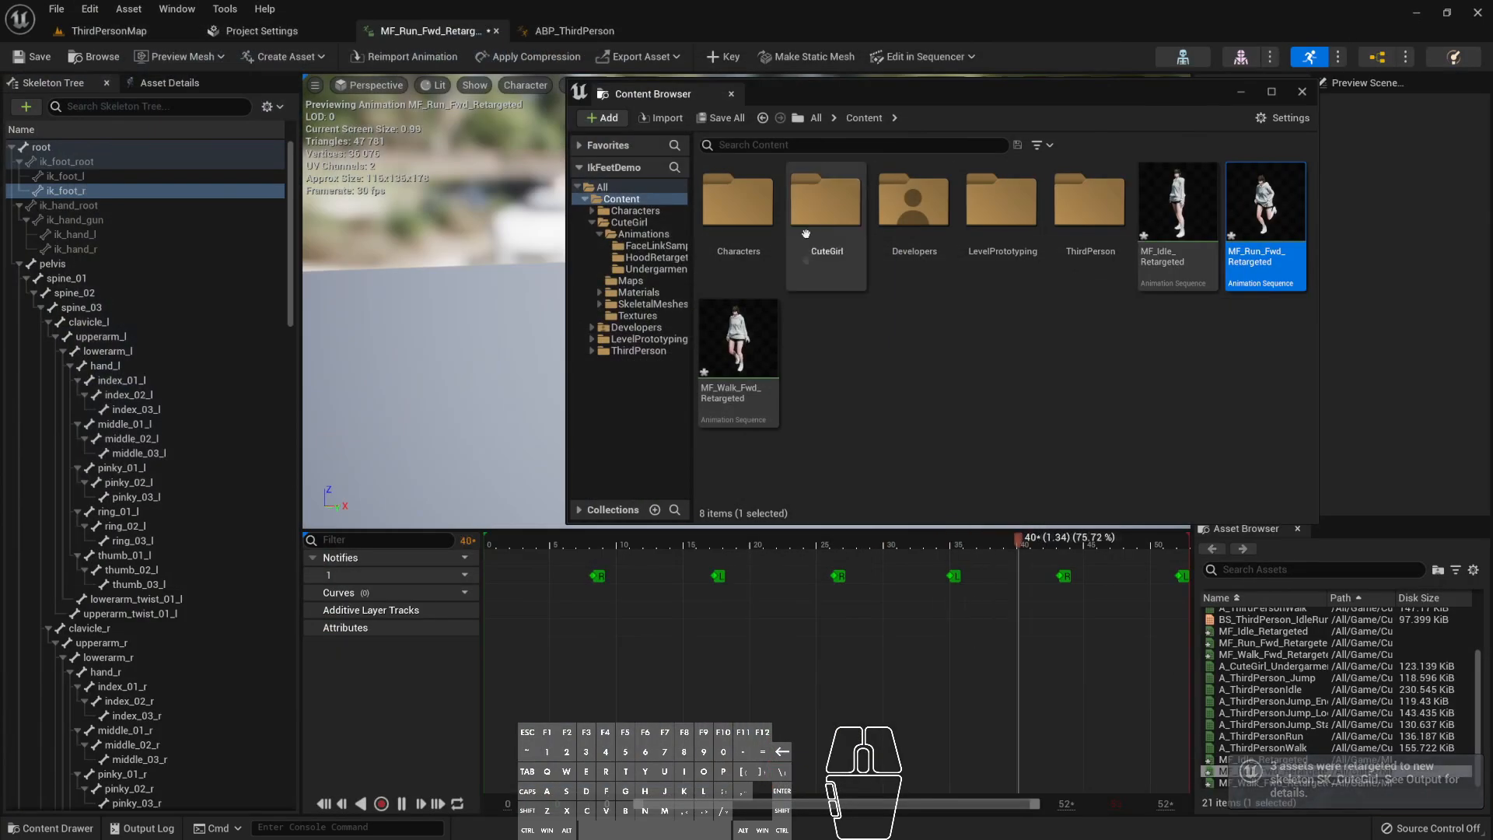
left_click(1238, 92)
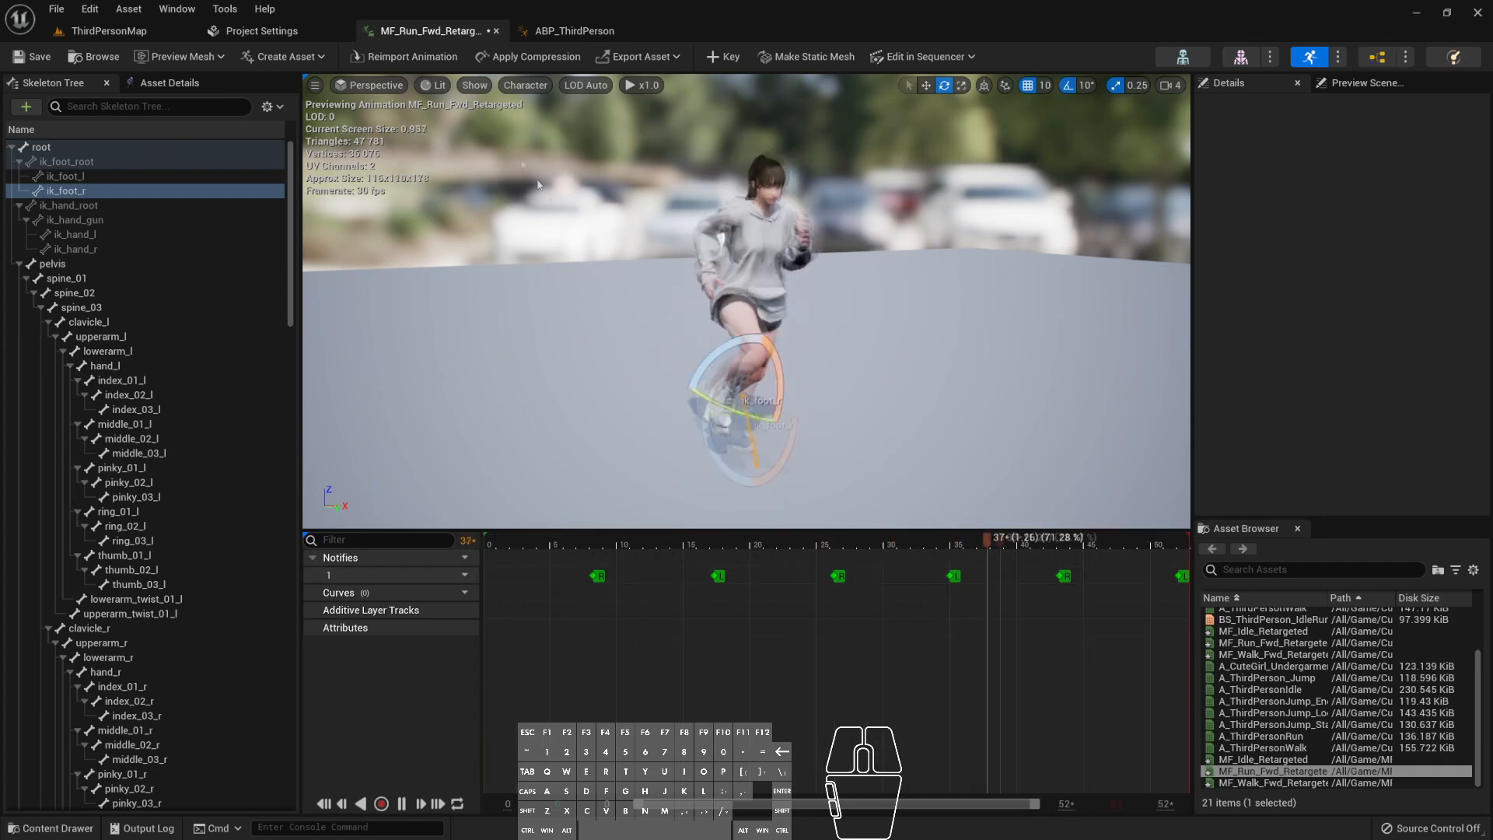
mouse_move(1287, 677)
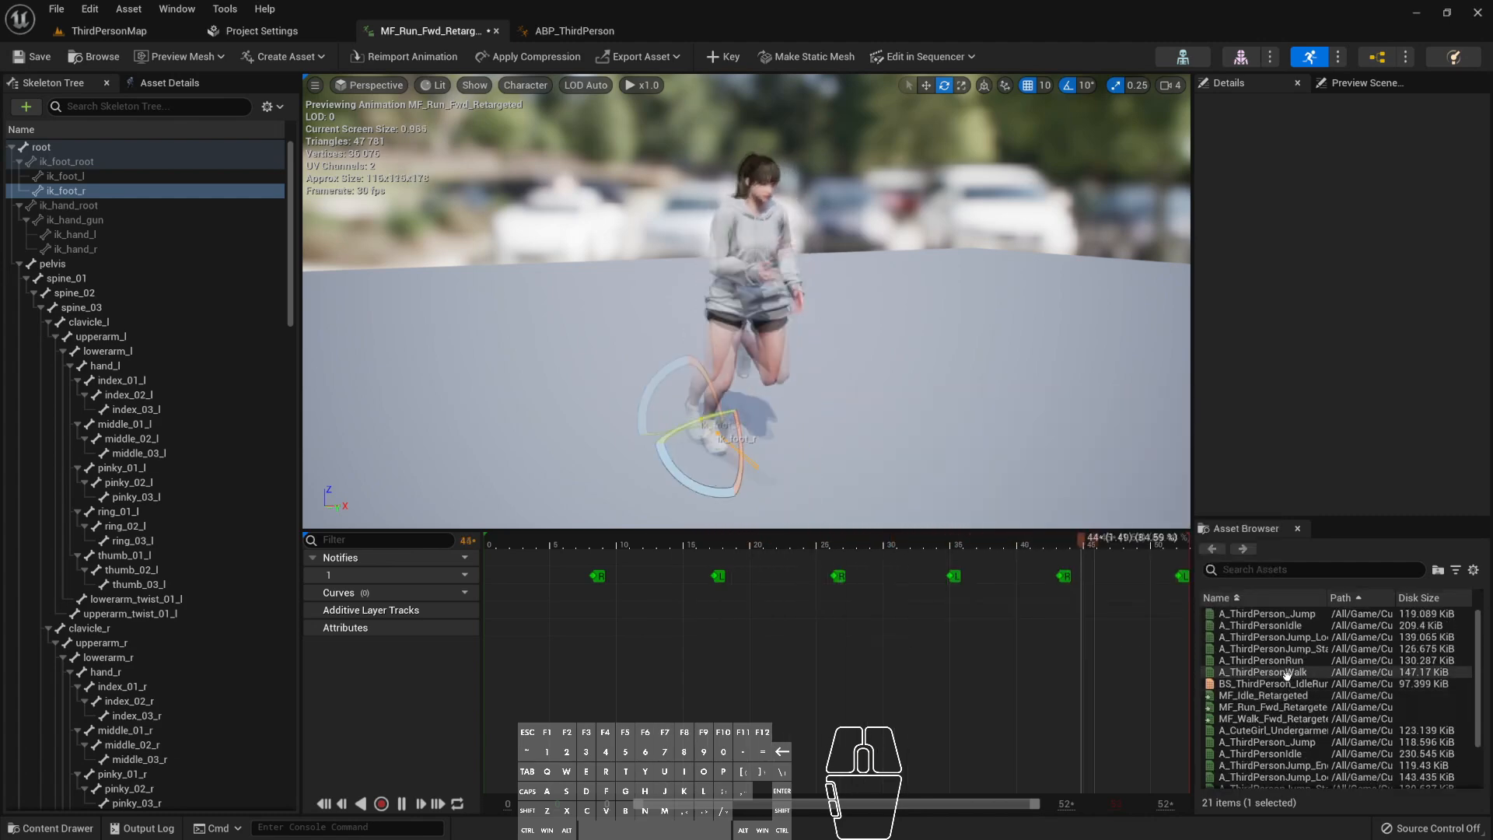
scroll(1286, 677, "up", 2)
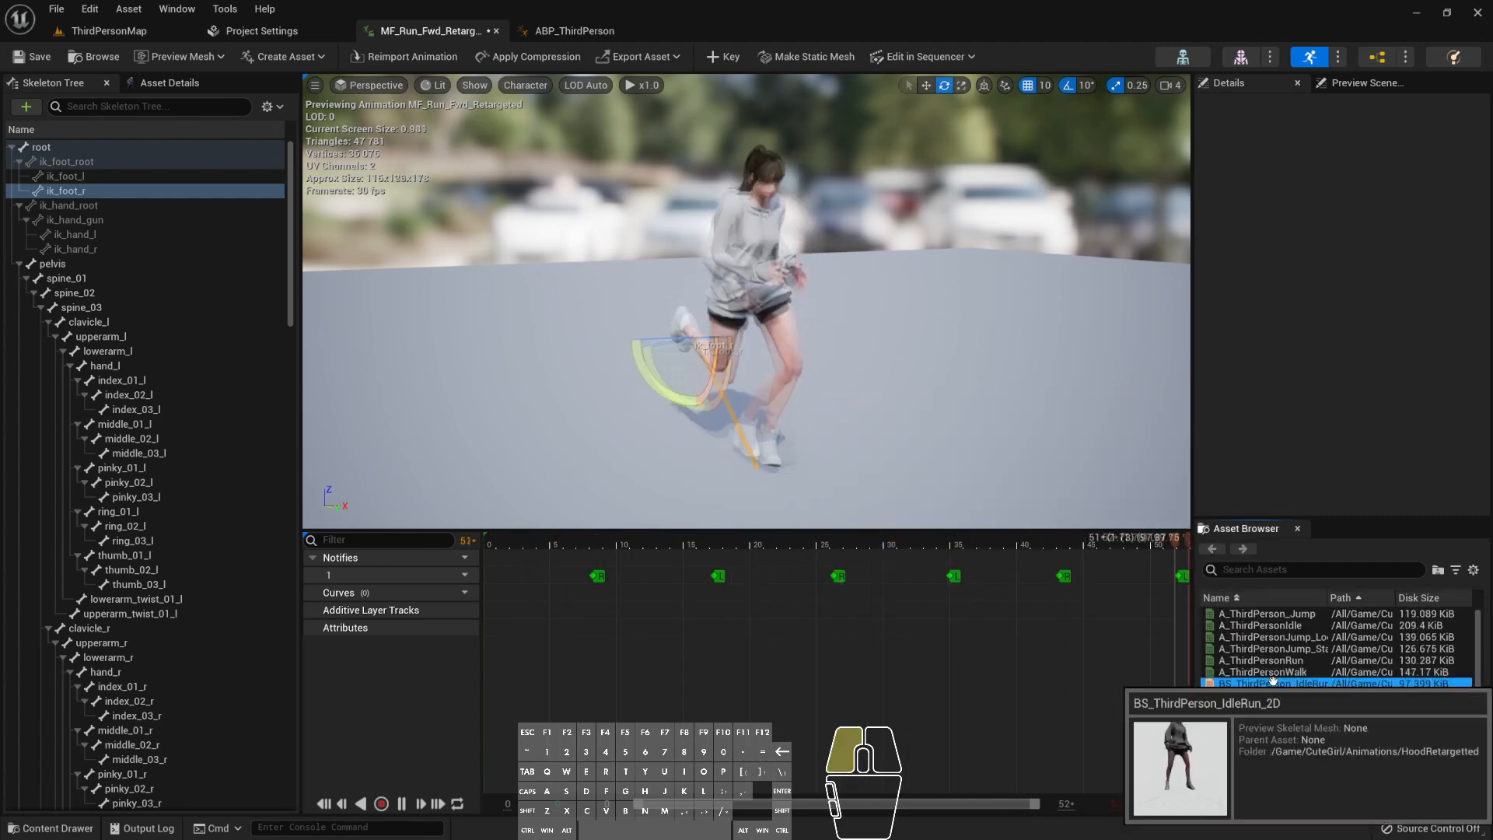
double_click(1287, 683)
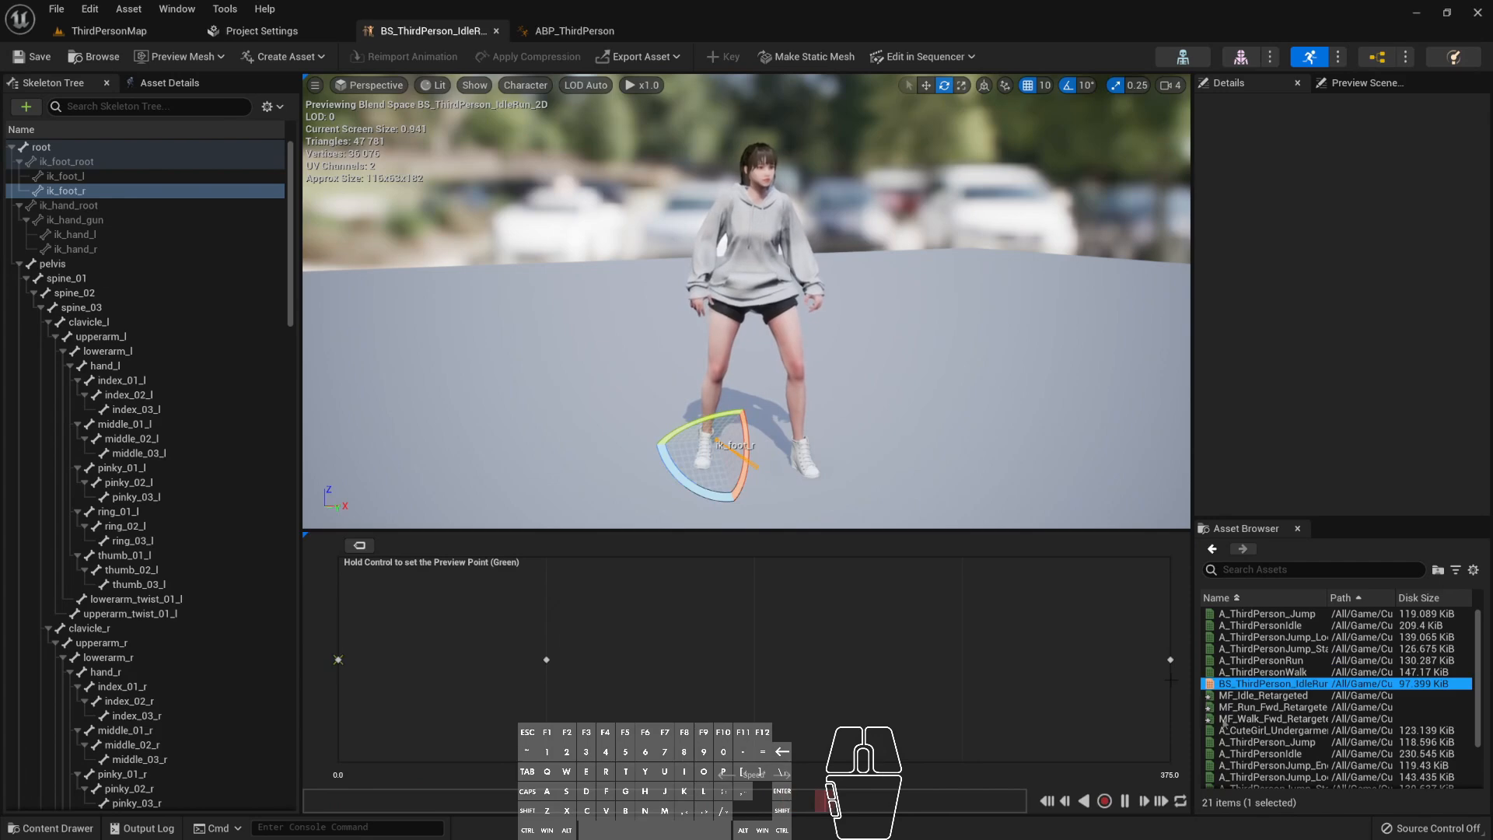
- Replace the blend space sample at speed 0 with the newly exported MF_Idle_Retargeted
scroll(1312, 782, "down", 2)
mouse_move(1289, 760)
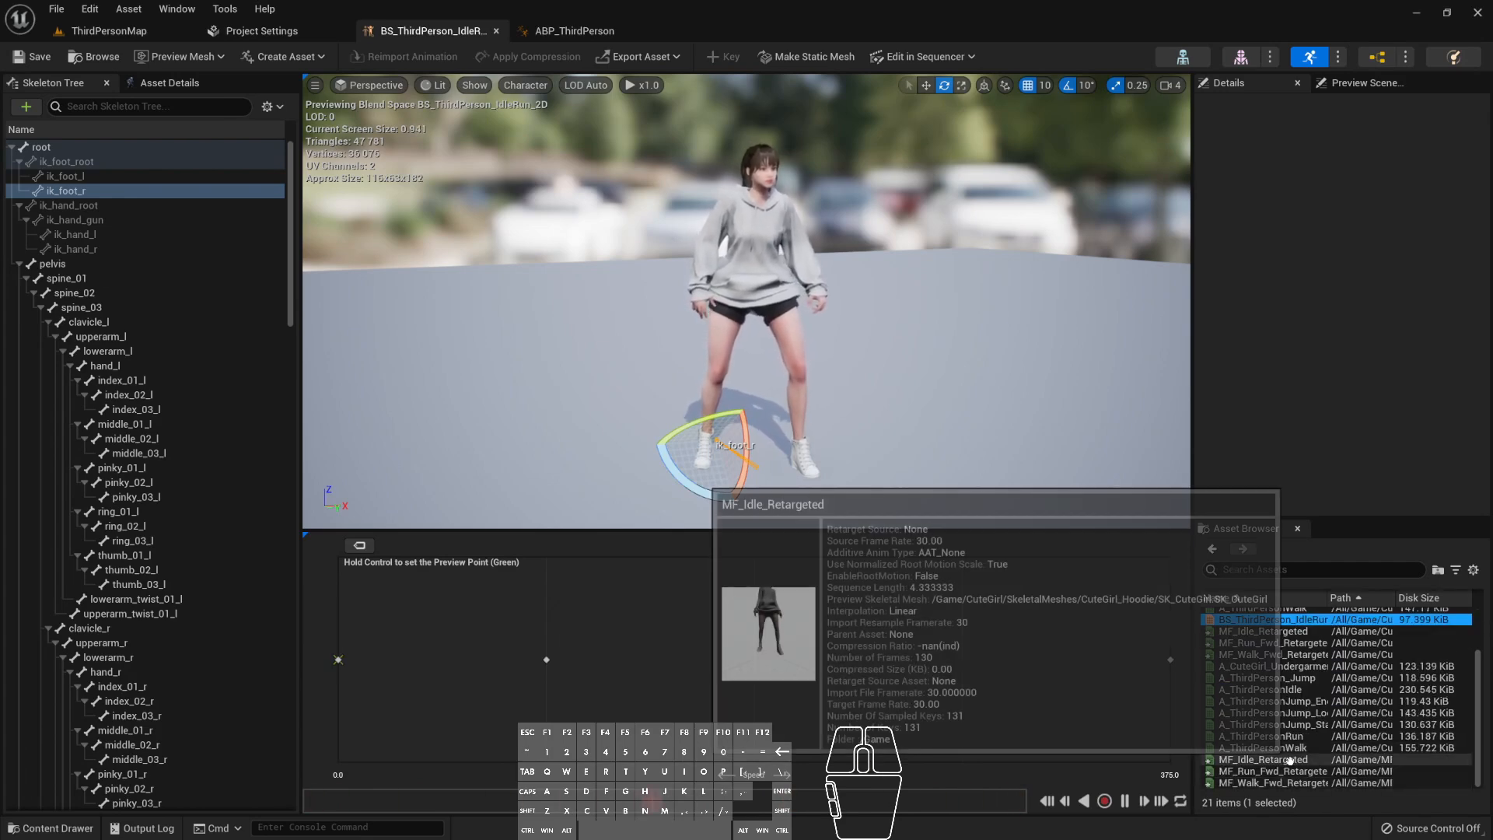
left_click_drag(1289, 761, 338, 660)
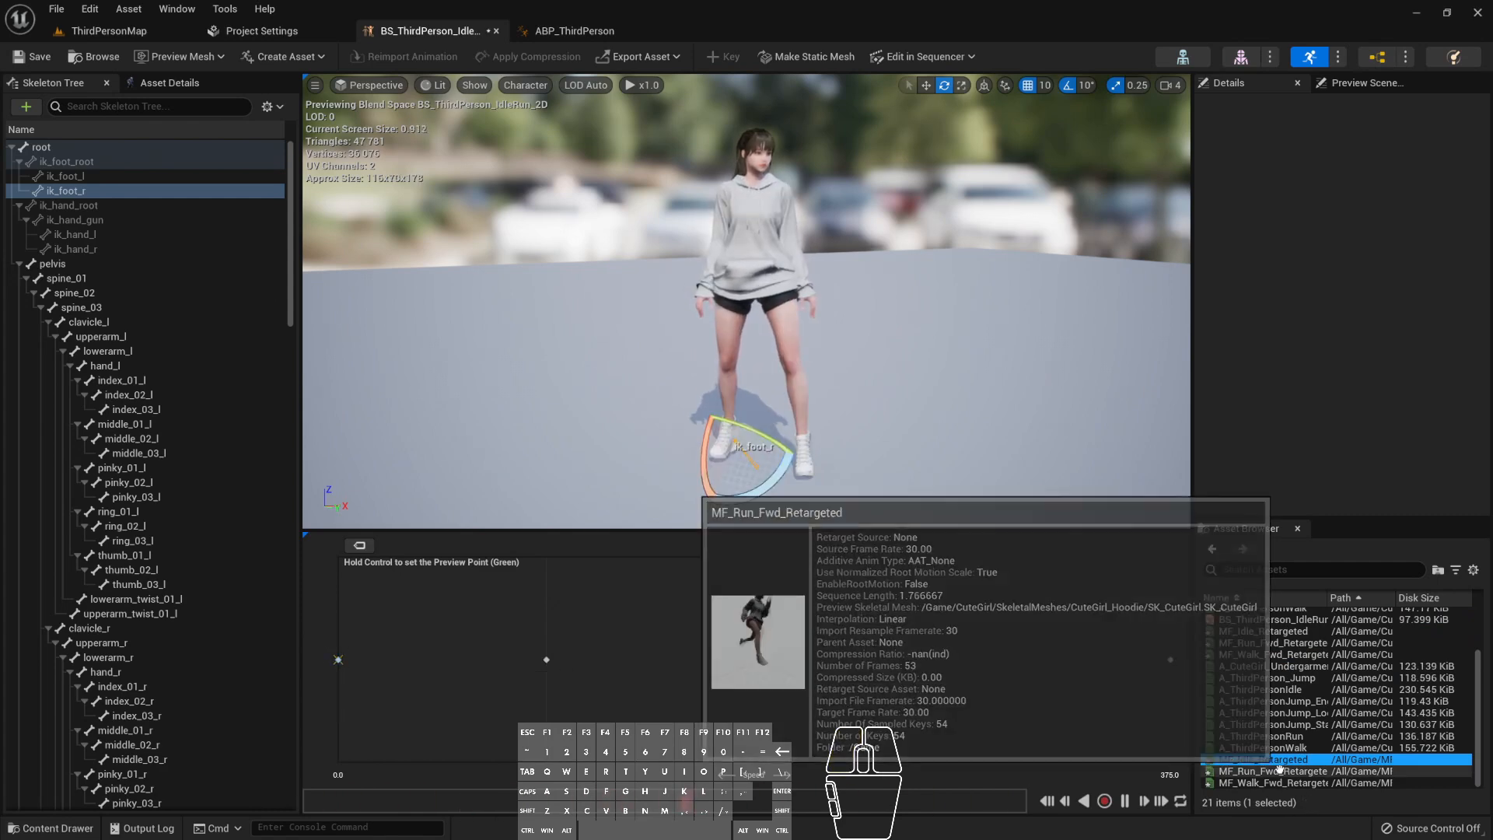
- Clear the old walk and run samples from the blend space and place the new MF_Run_Fwd_Retargeted at speed 375
left_click_drag(1287, 770, 1135, 667)
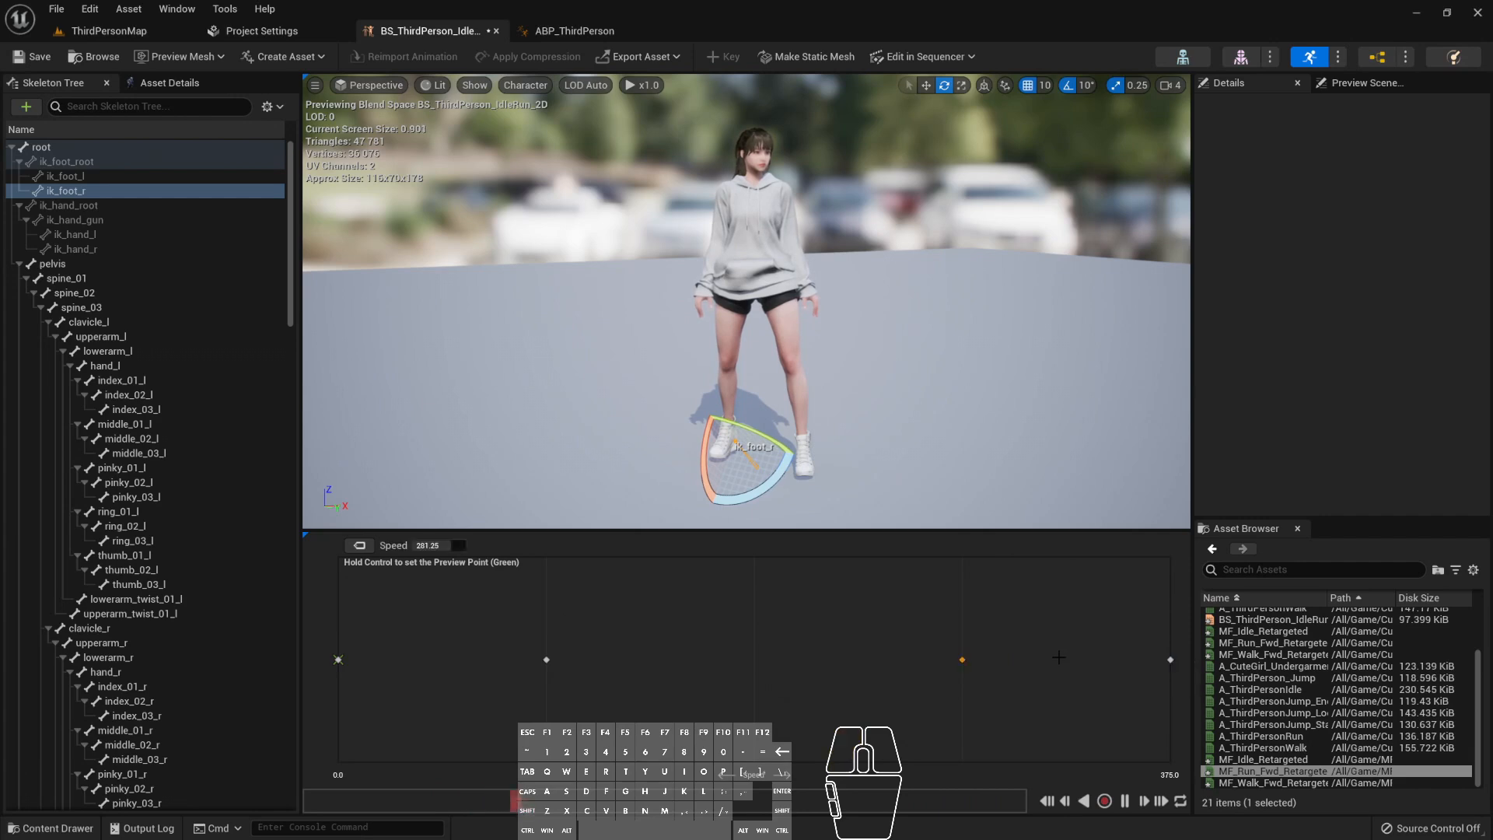
left_click(1046, 724)
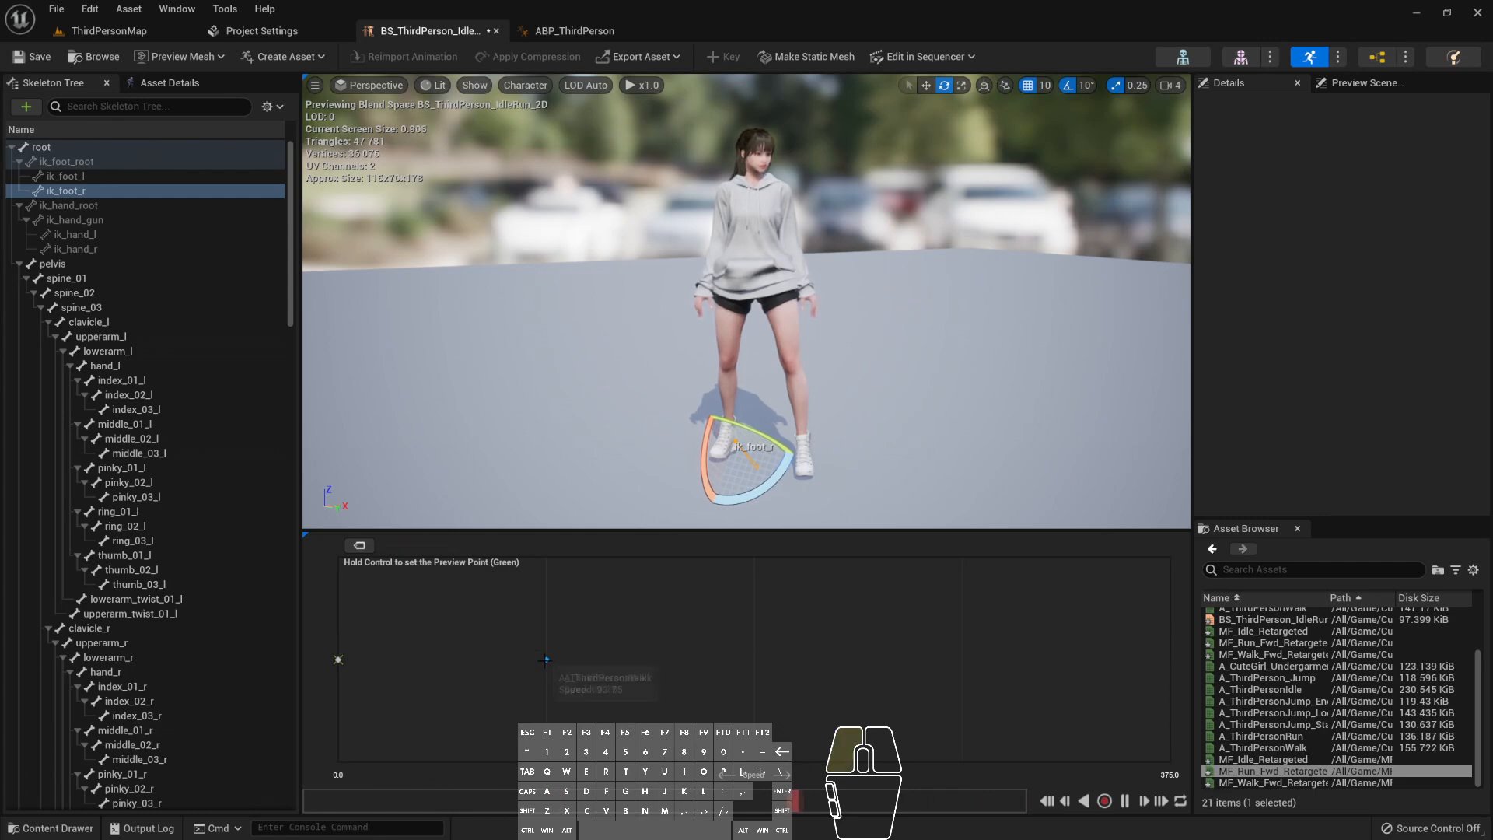
left_click_drag(1283, 771, 1211, 677, "shift")
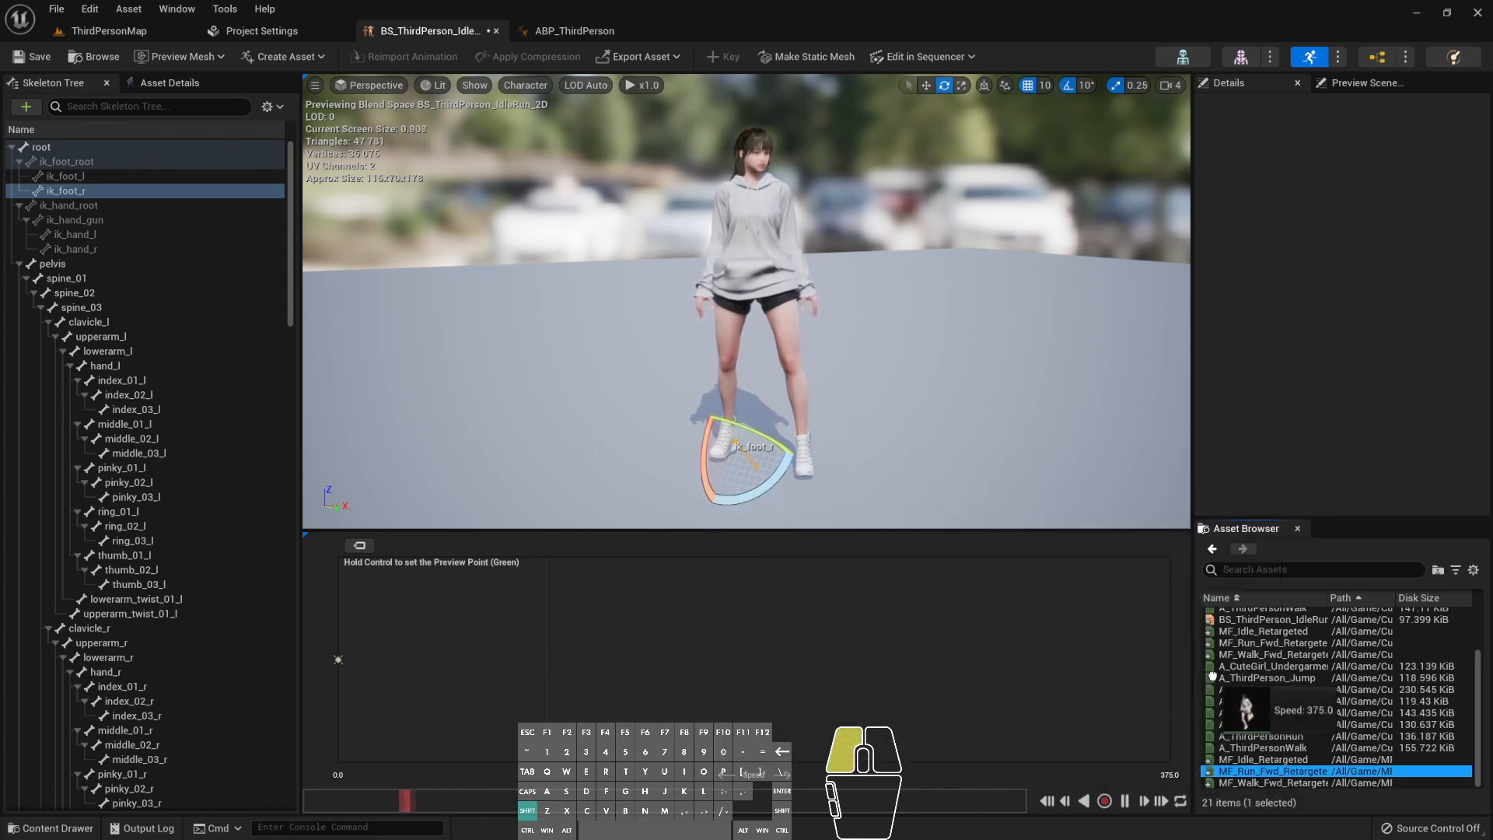
- Place the new MF_Walk_Fwd_Retargeted on the first grid line after the idle sample and save the blend space
left_click(1296, 783)
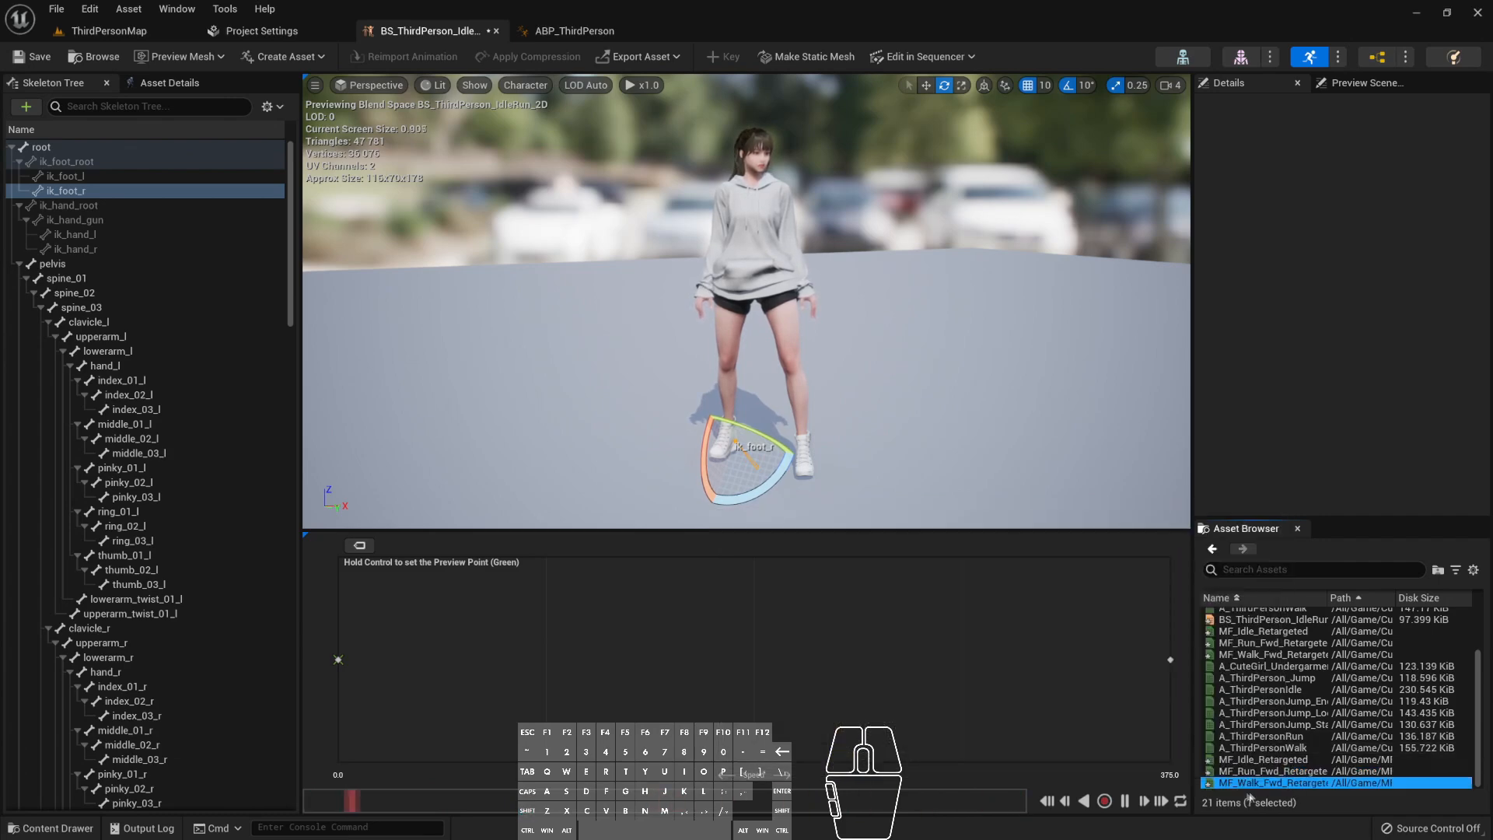
left_click(1282, 781)
left_click_drag(1282, 781, 545, 643)
key("ctrl")
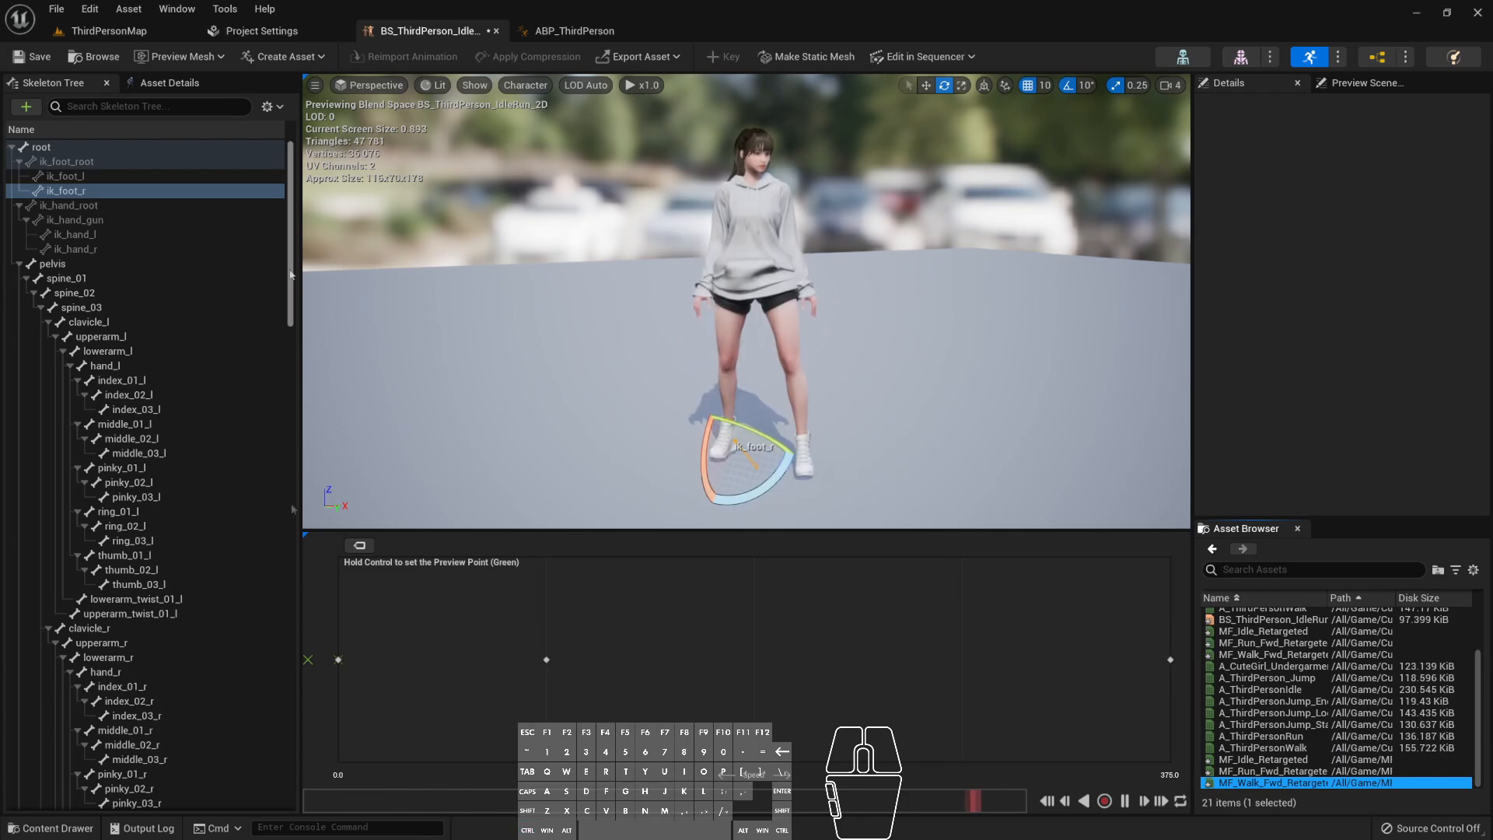
left_click(33, 56)
- Play ThirdPersonMap in the editor and run the character in several directions to check the retargeted idle and run animations
left_click(115, 39)
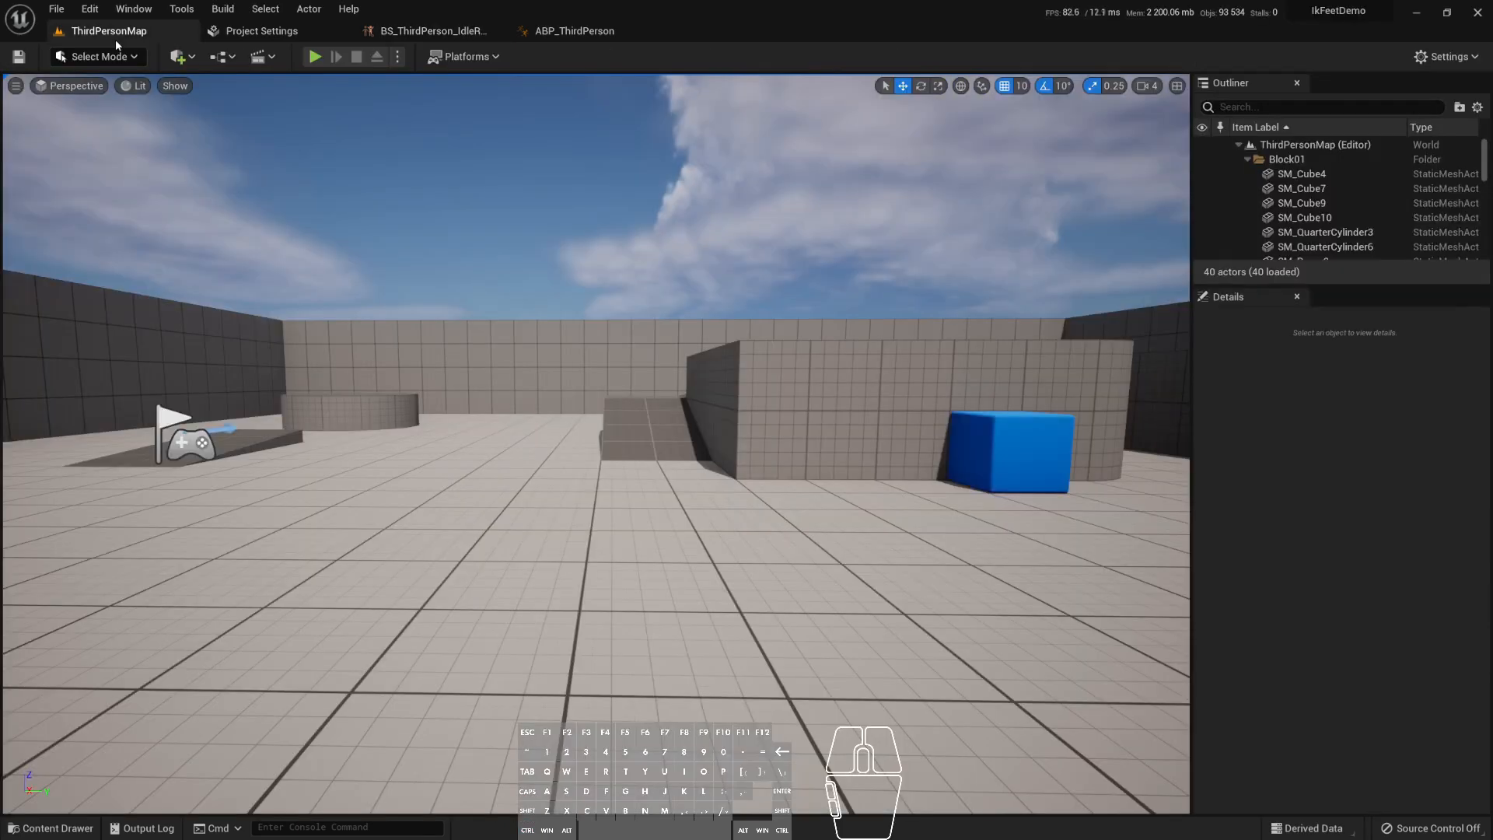
key("alt+p")
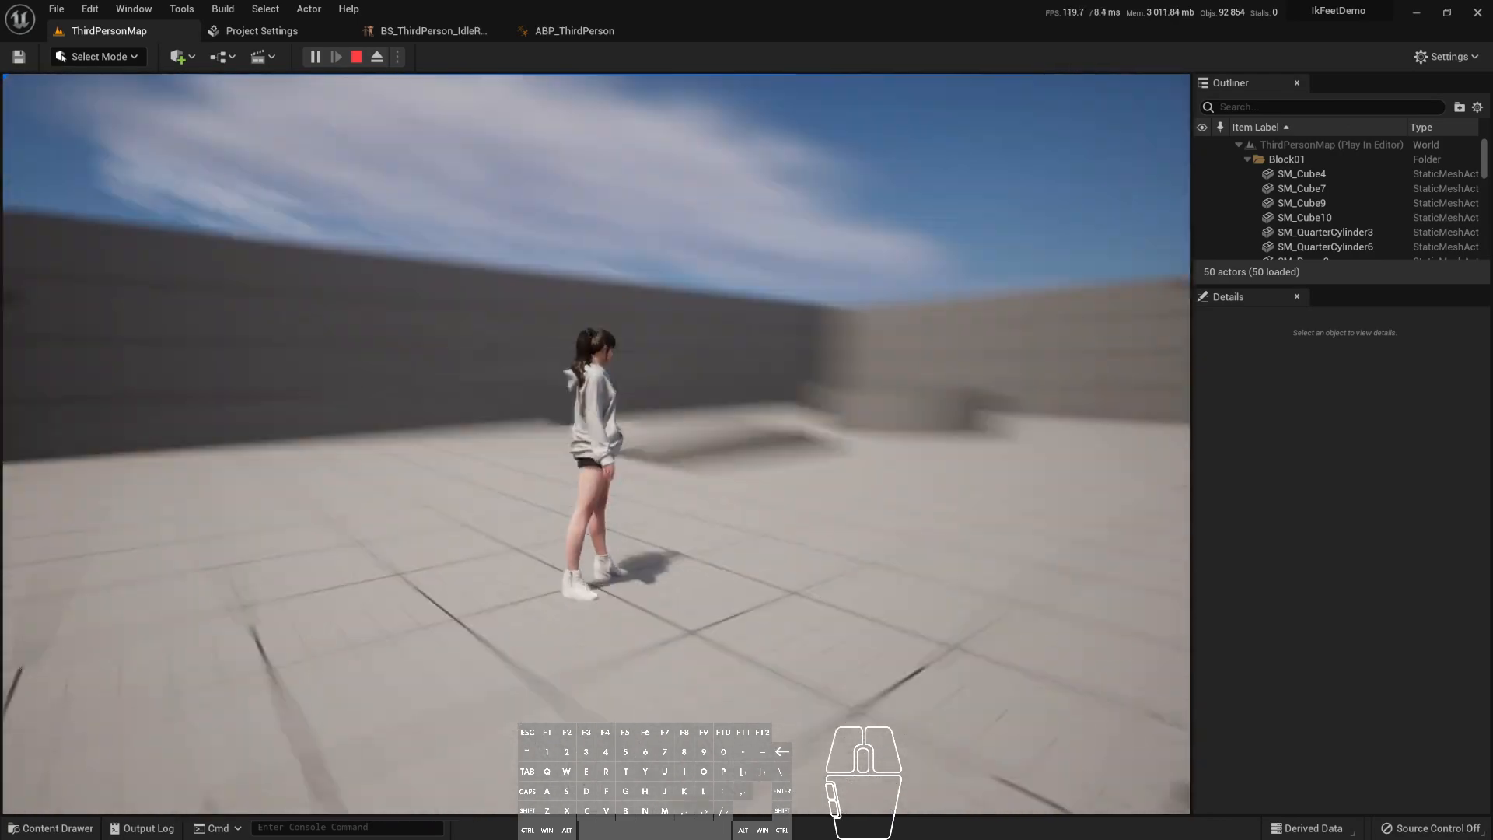
key("w")
key("a")
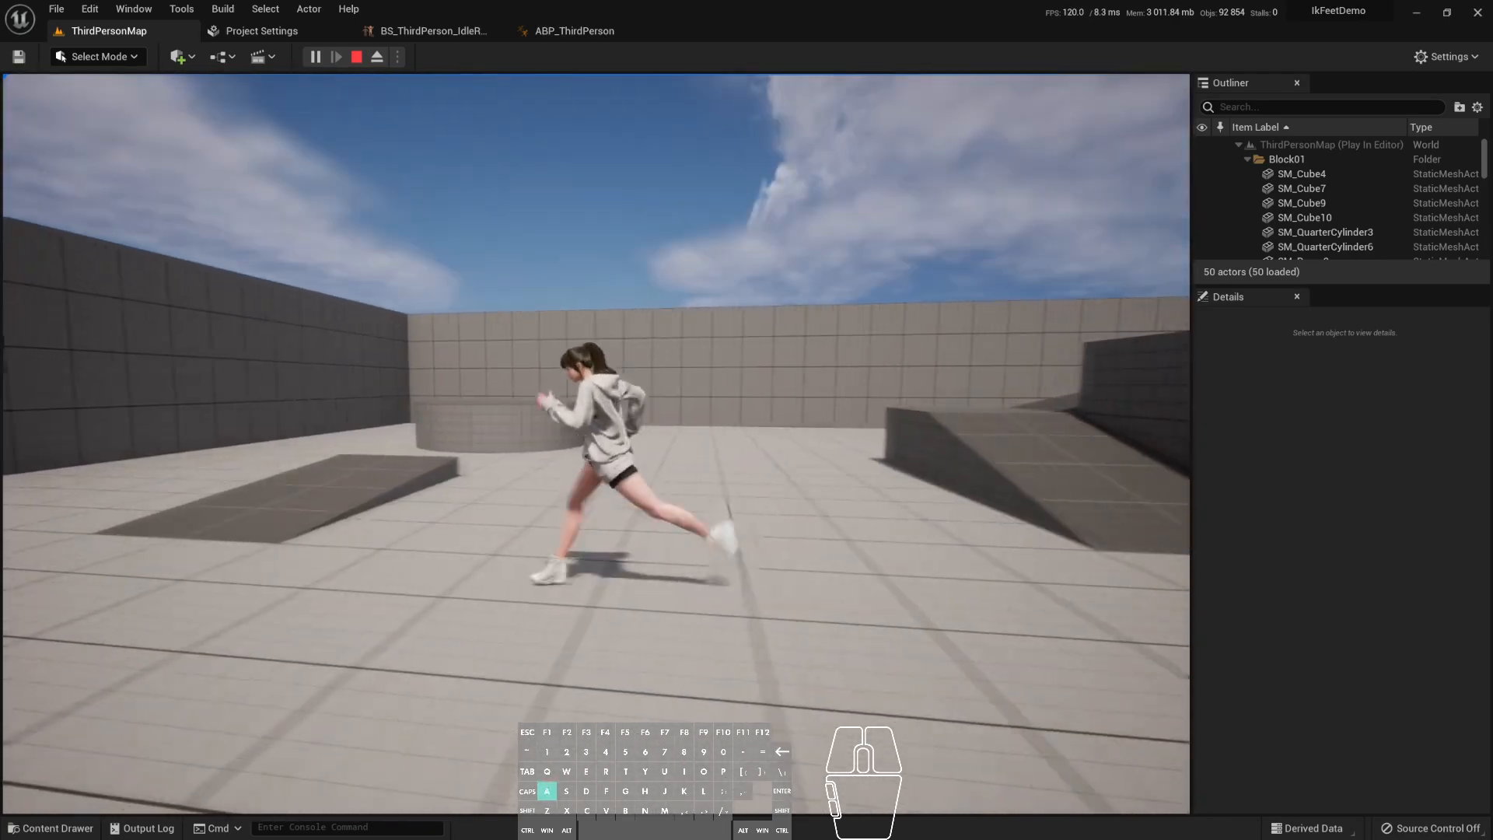
key("s")
key("w")
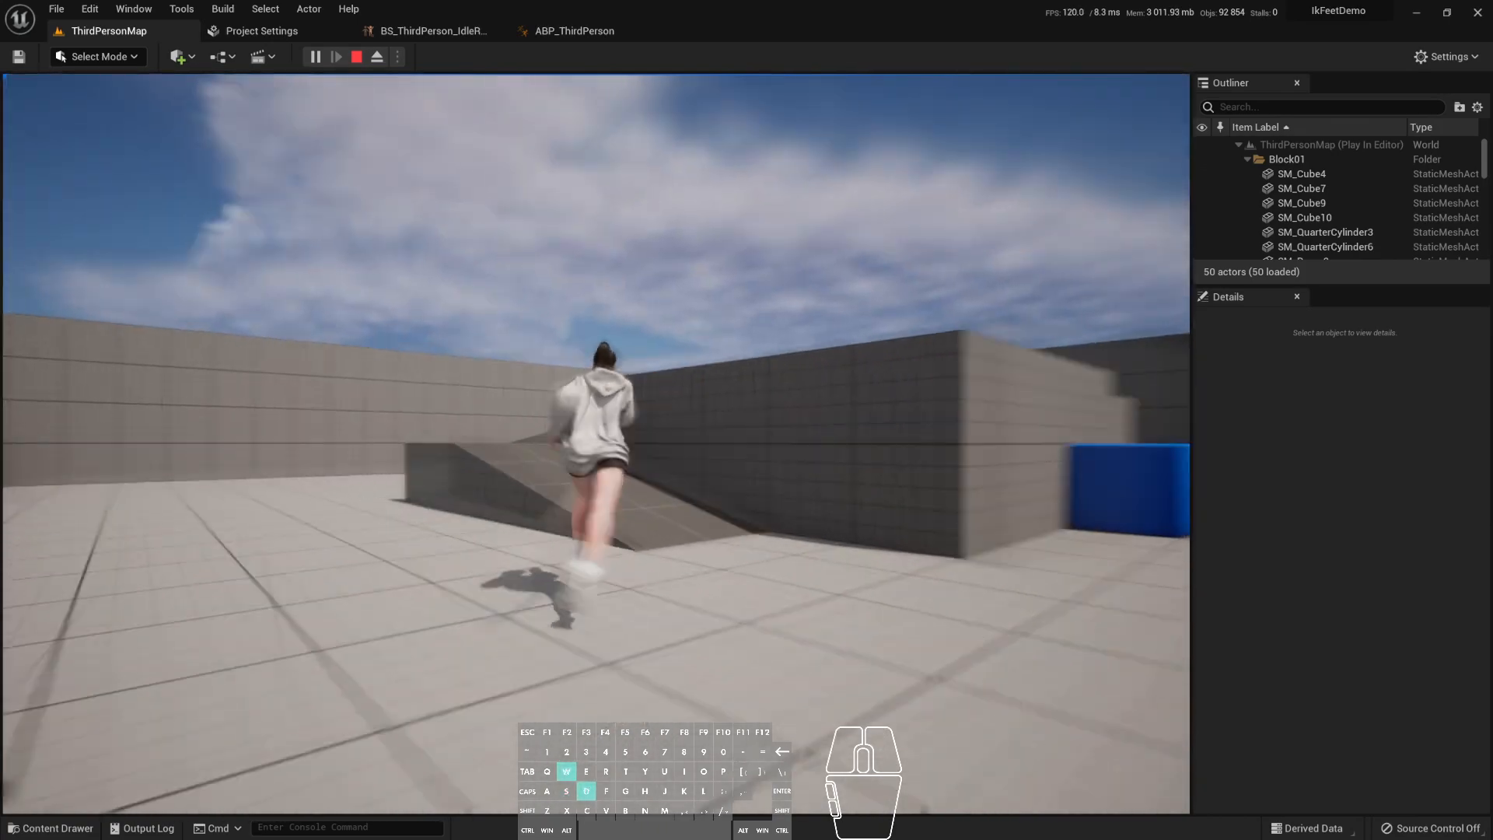
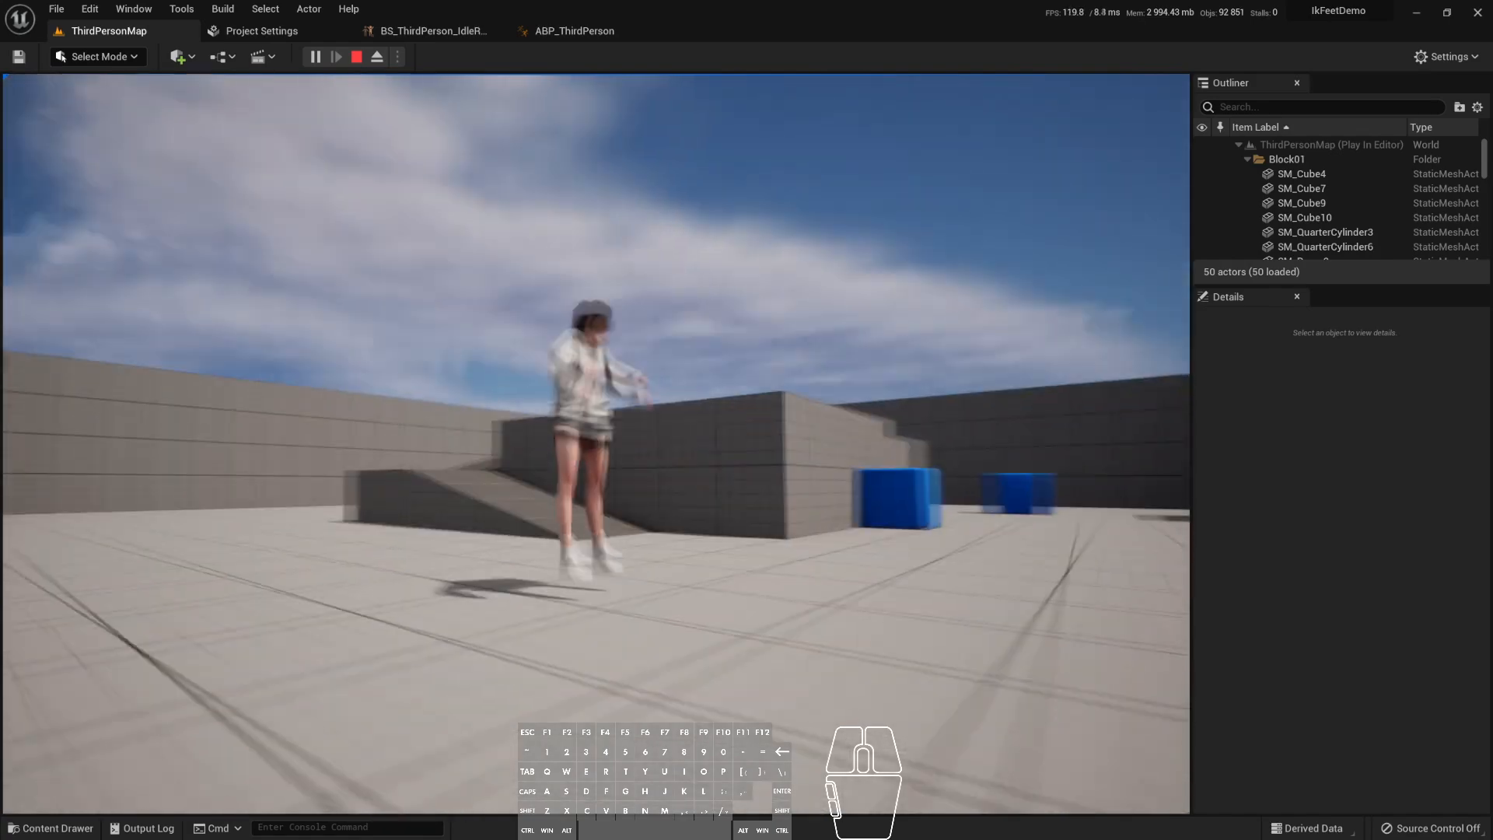
- Run and jump the character across the ramps and platforms to test the movement, and end the play session
key("a")
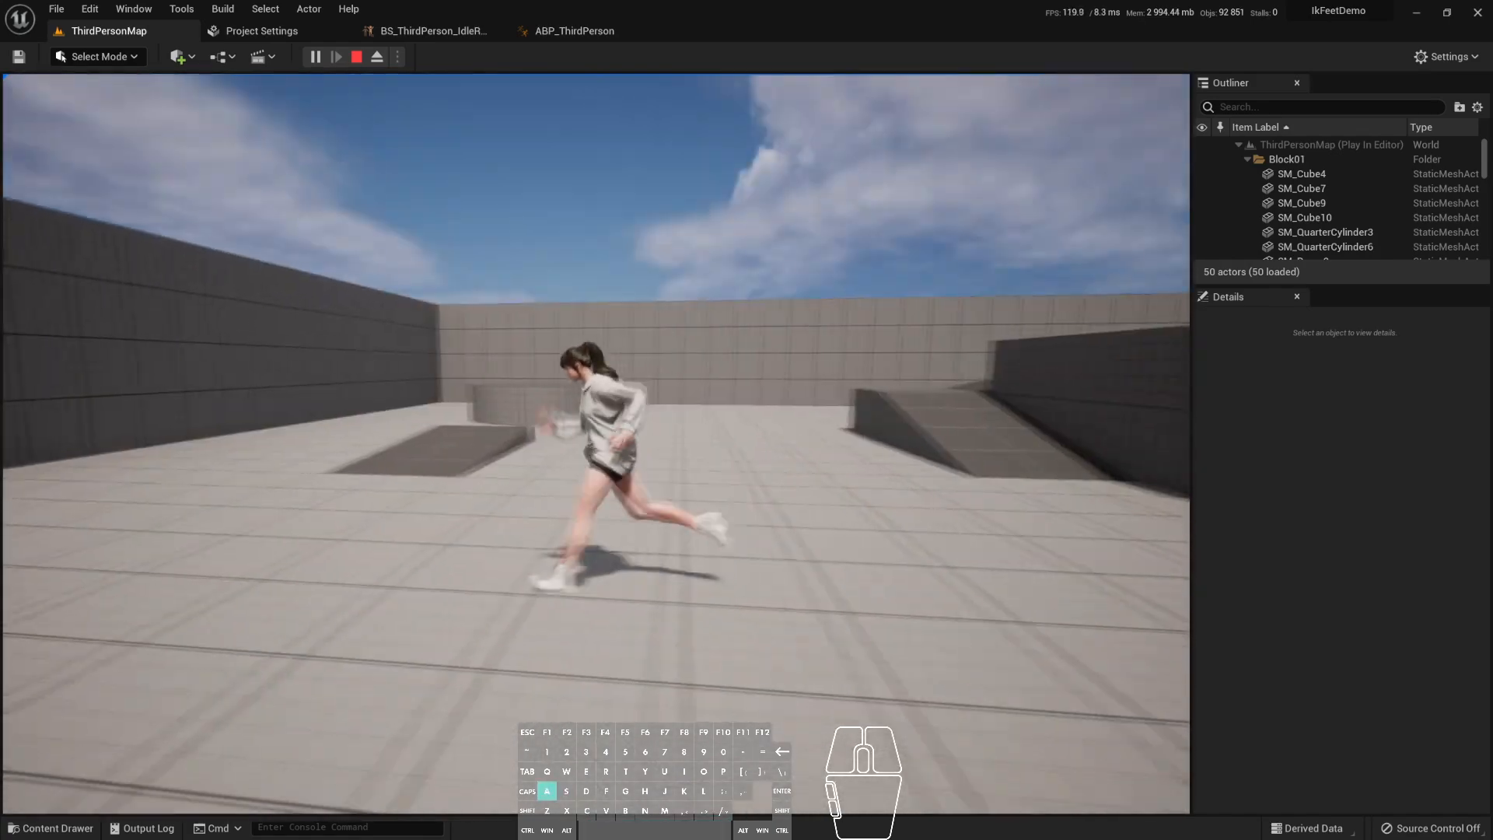
key("w")
key("space")
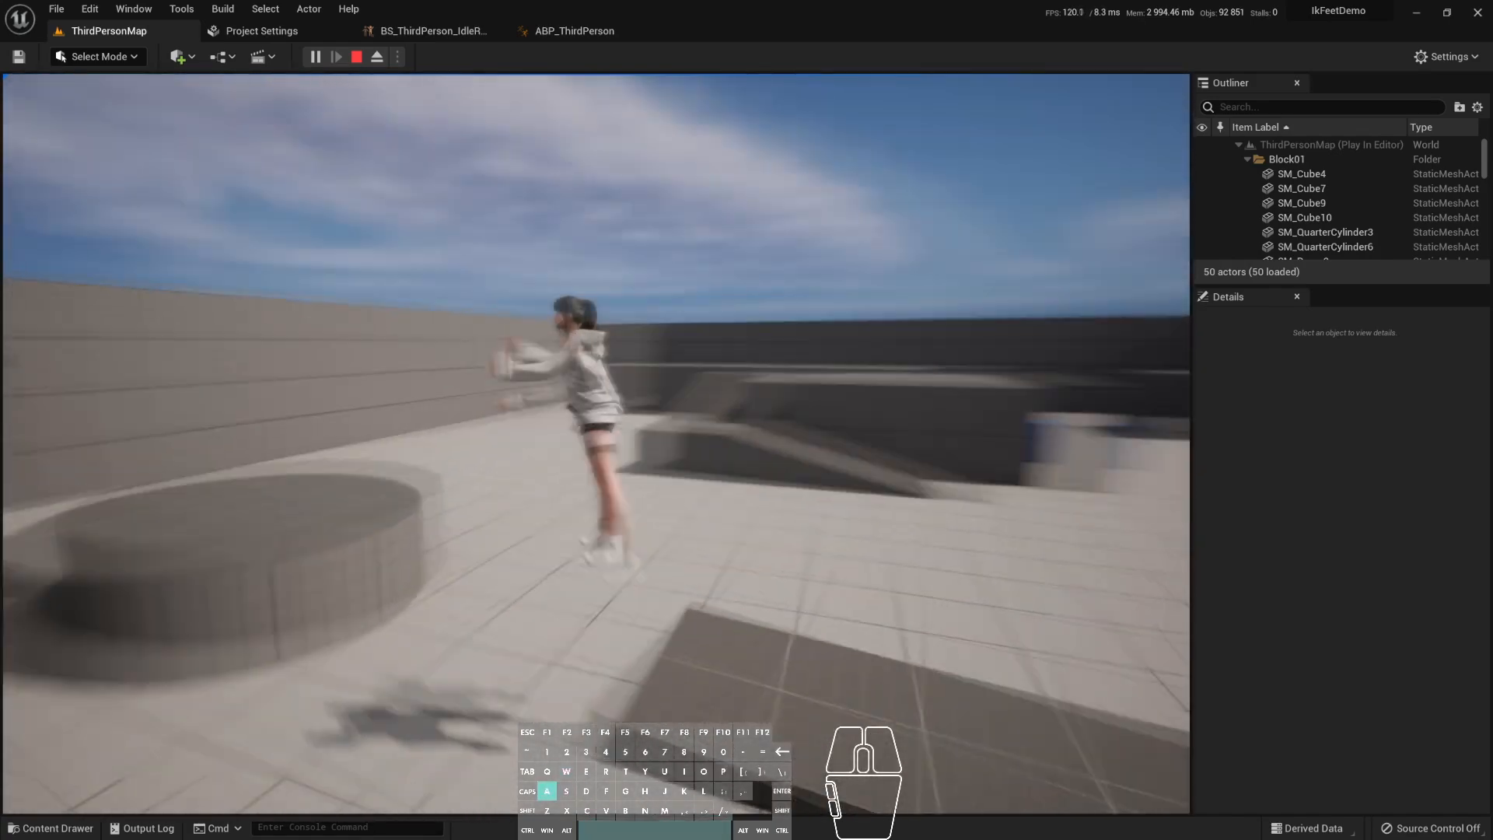
key("space")
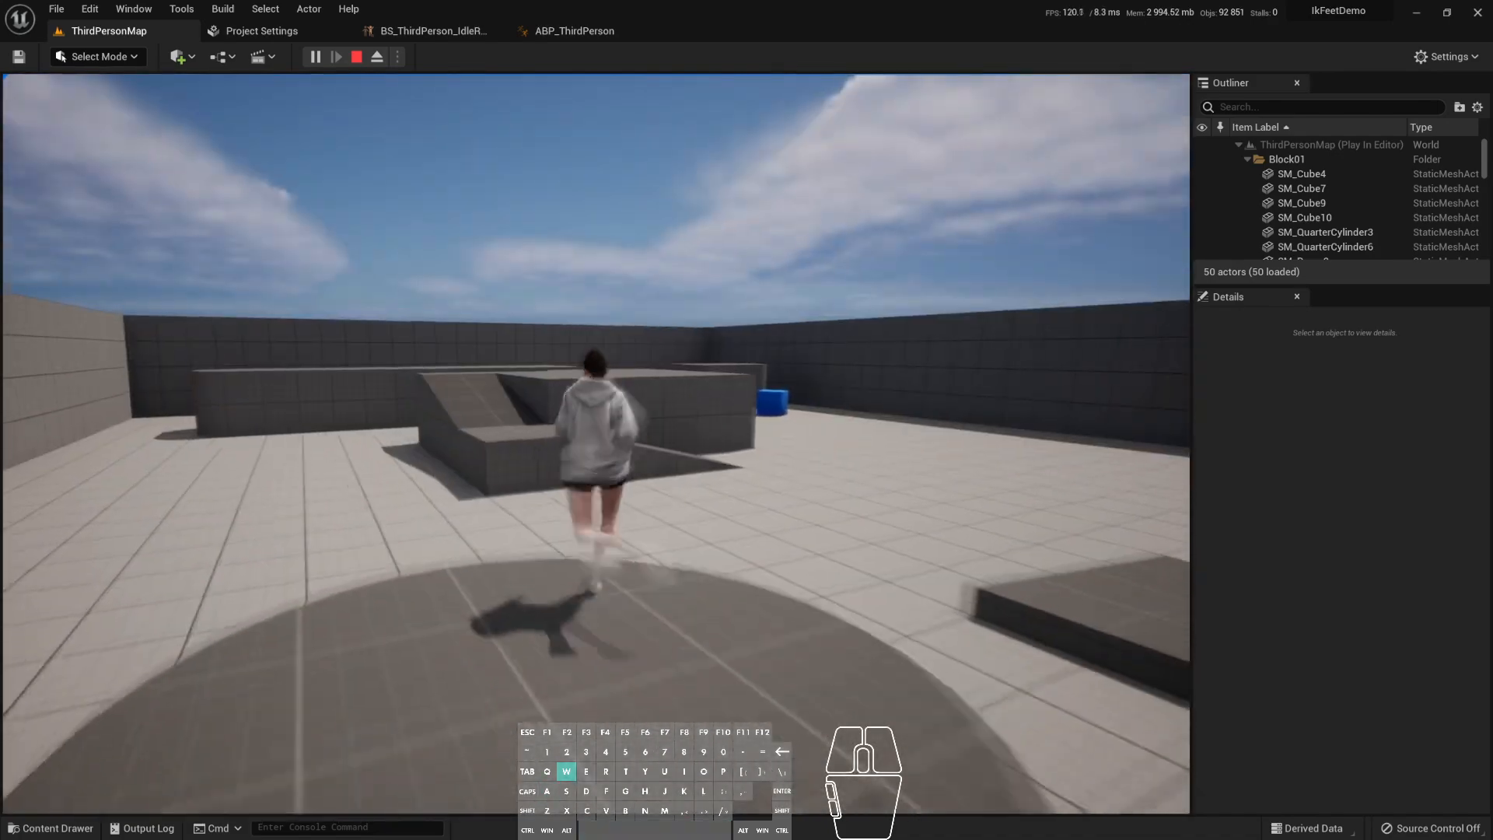
key("space")
key("space")
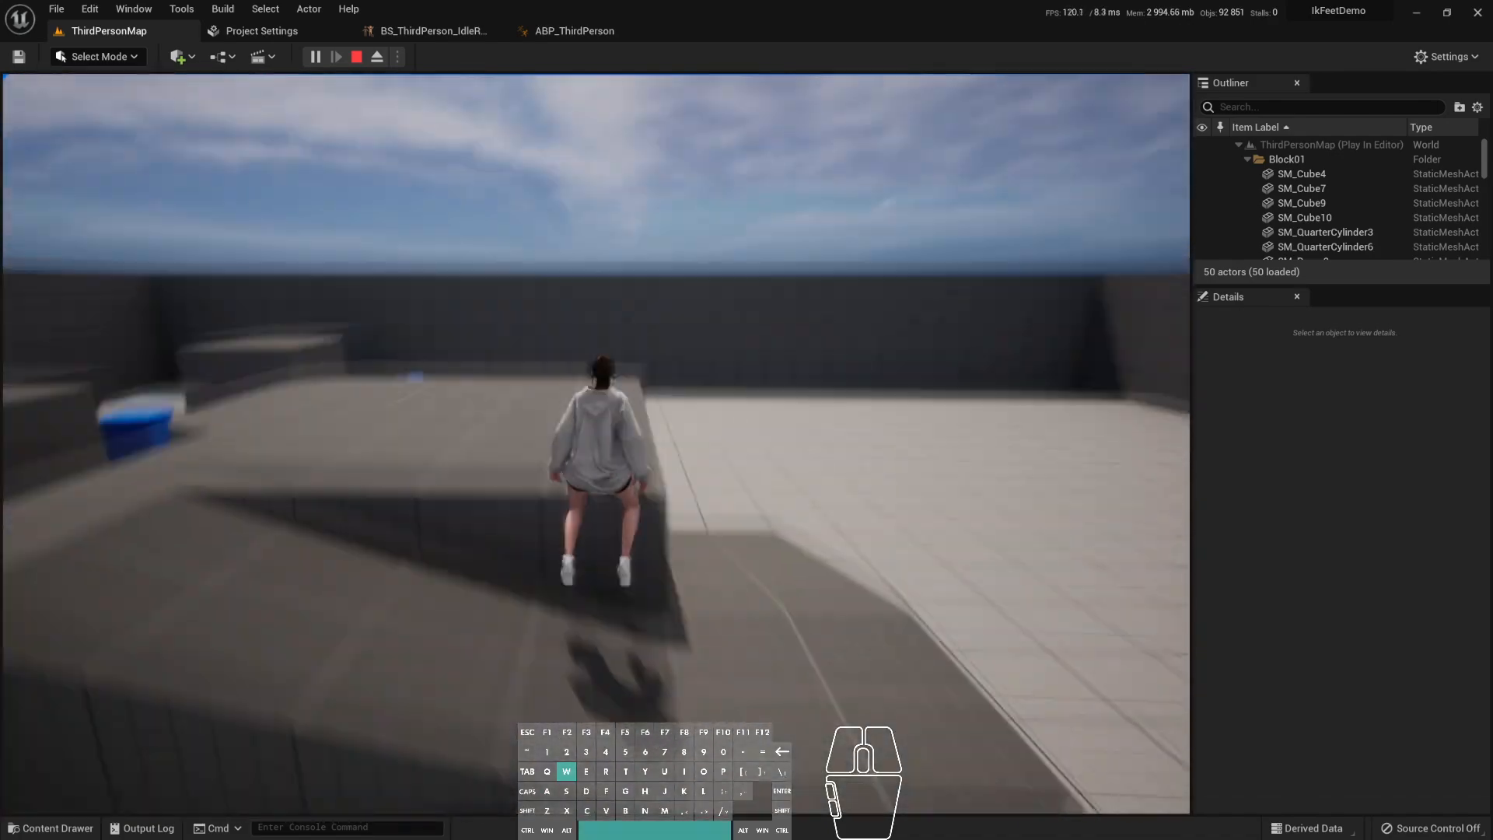
key("space")
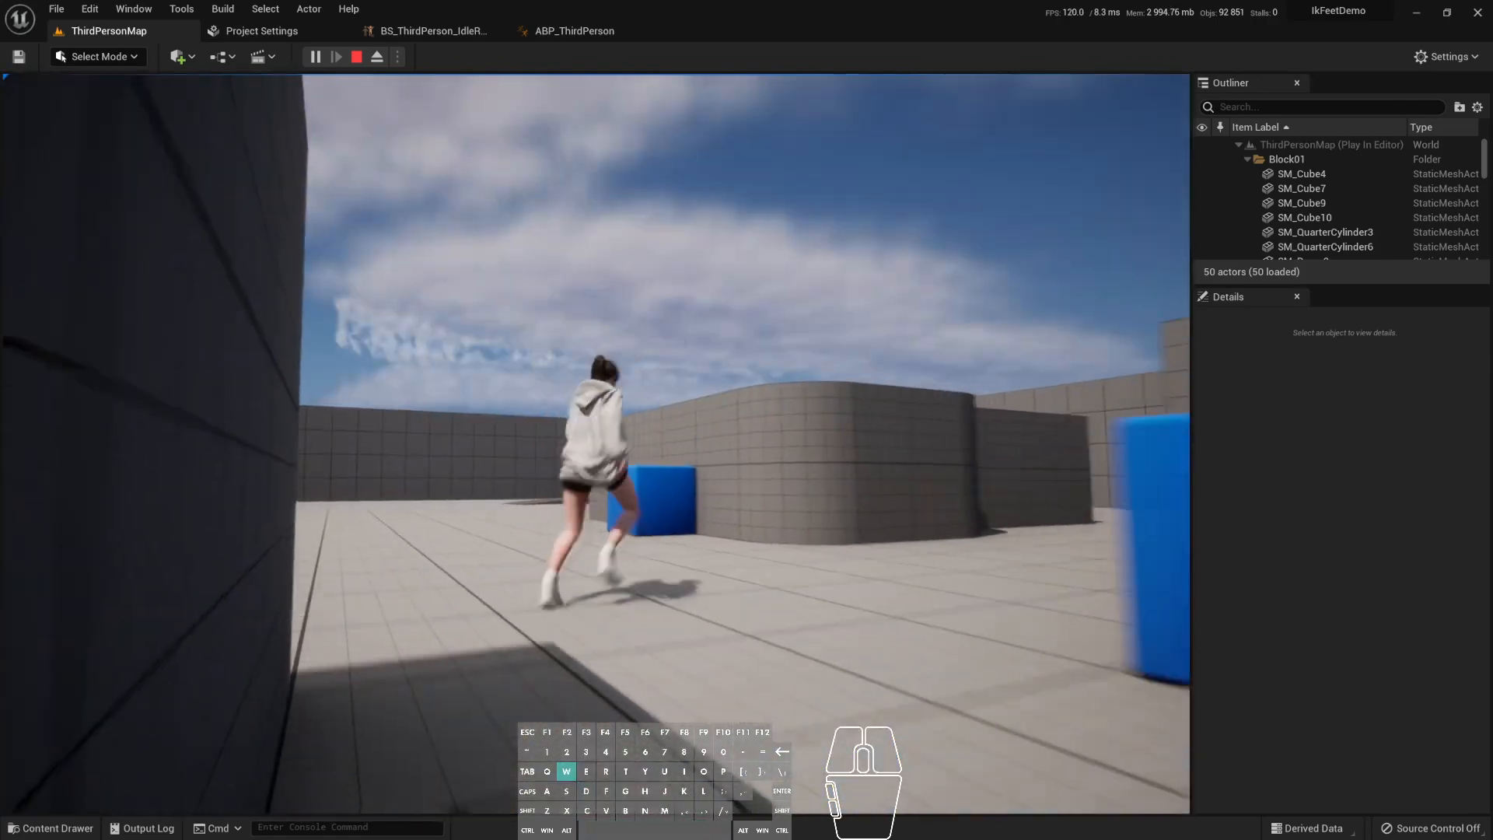
key("a")
key("Escape")
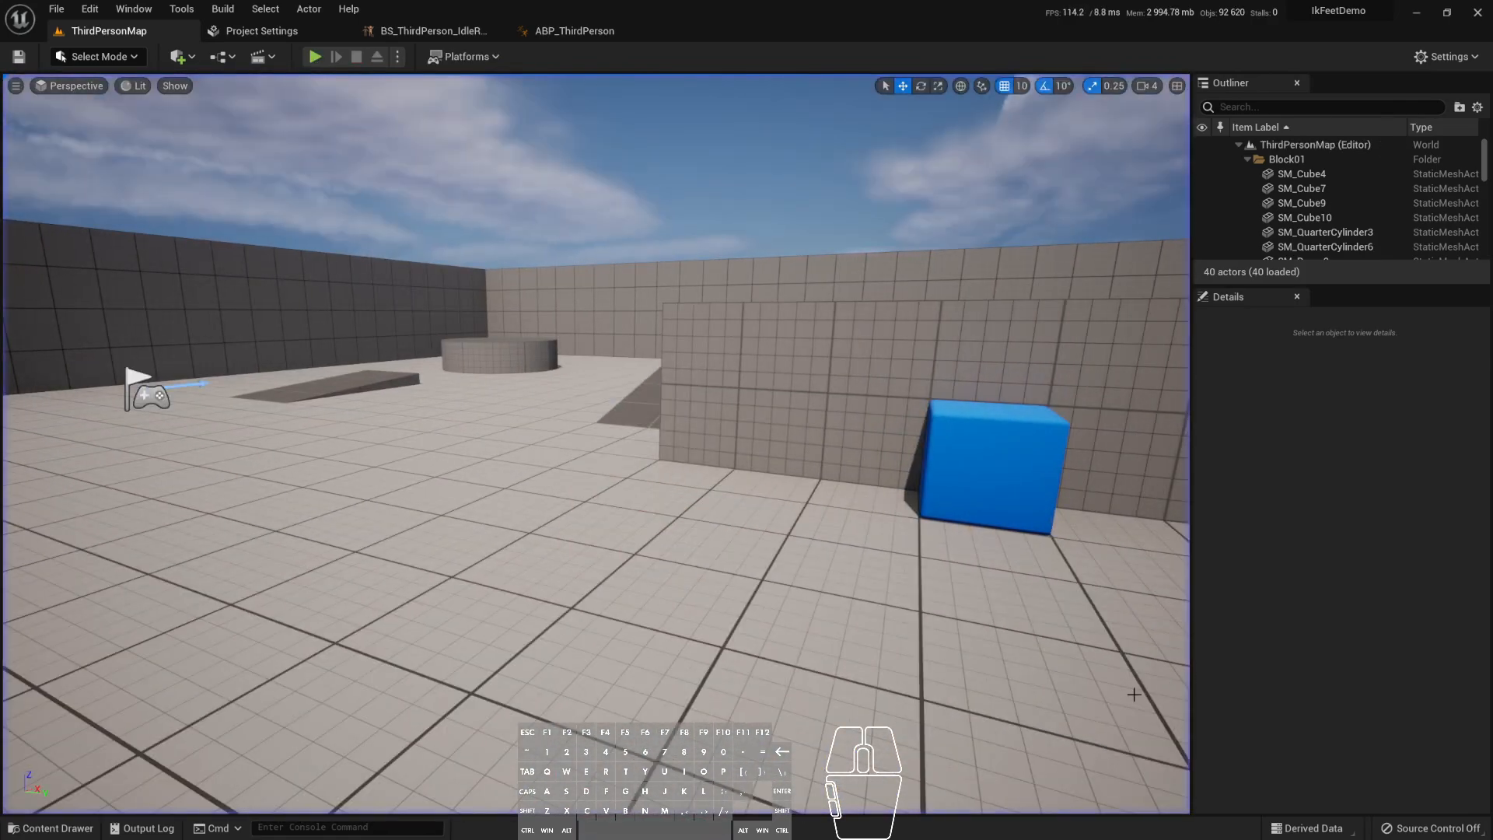
- Open the Quinn animations folder under Characters/Mannequins/Animations in the project content
left_click(51, 827)
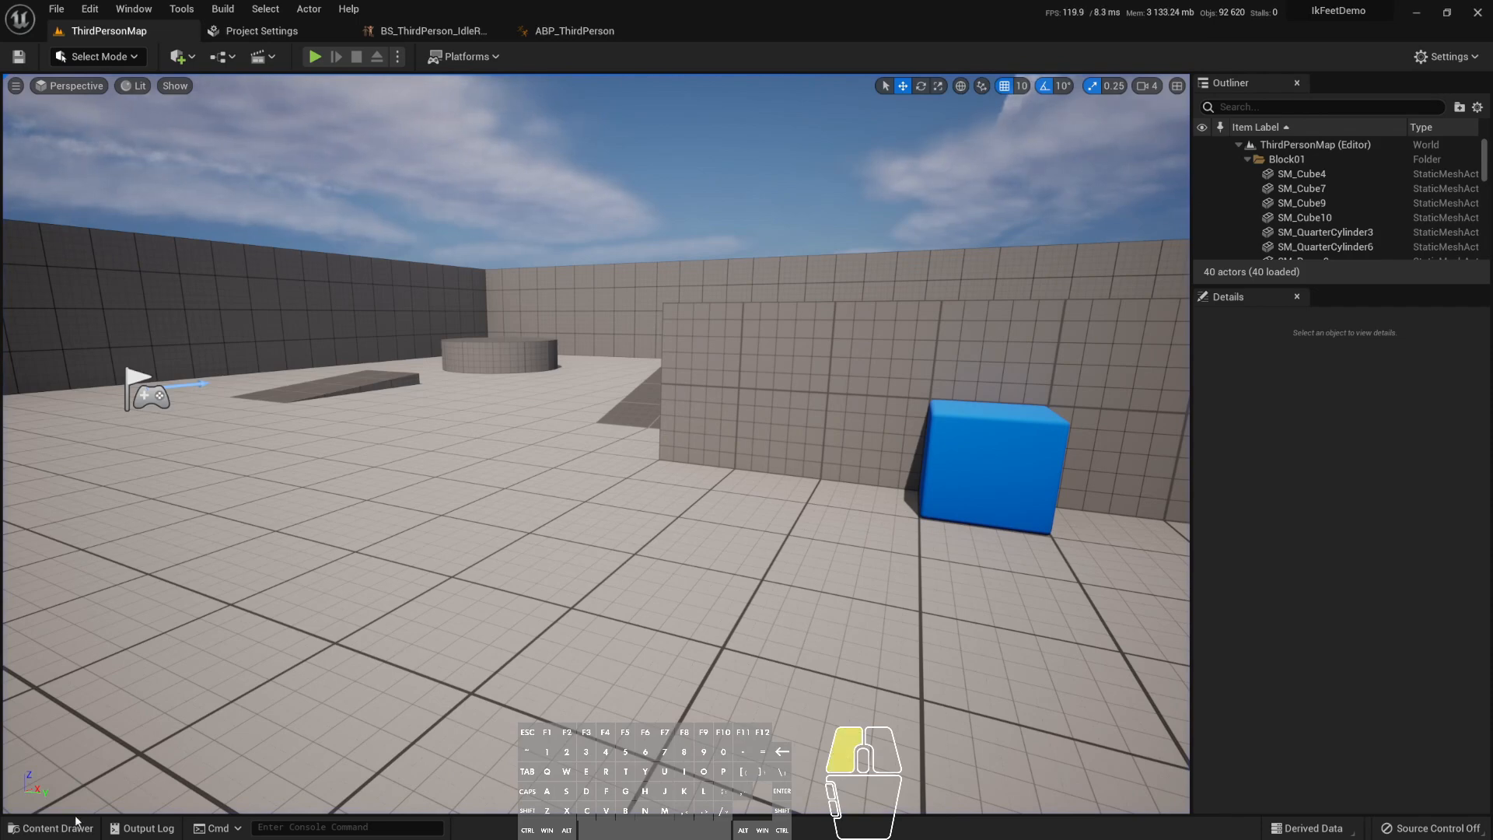
left_click(146, 653)
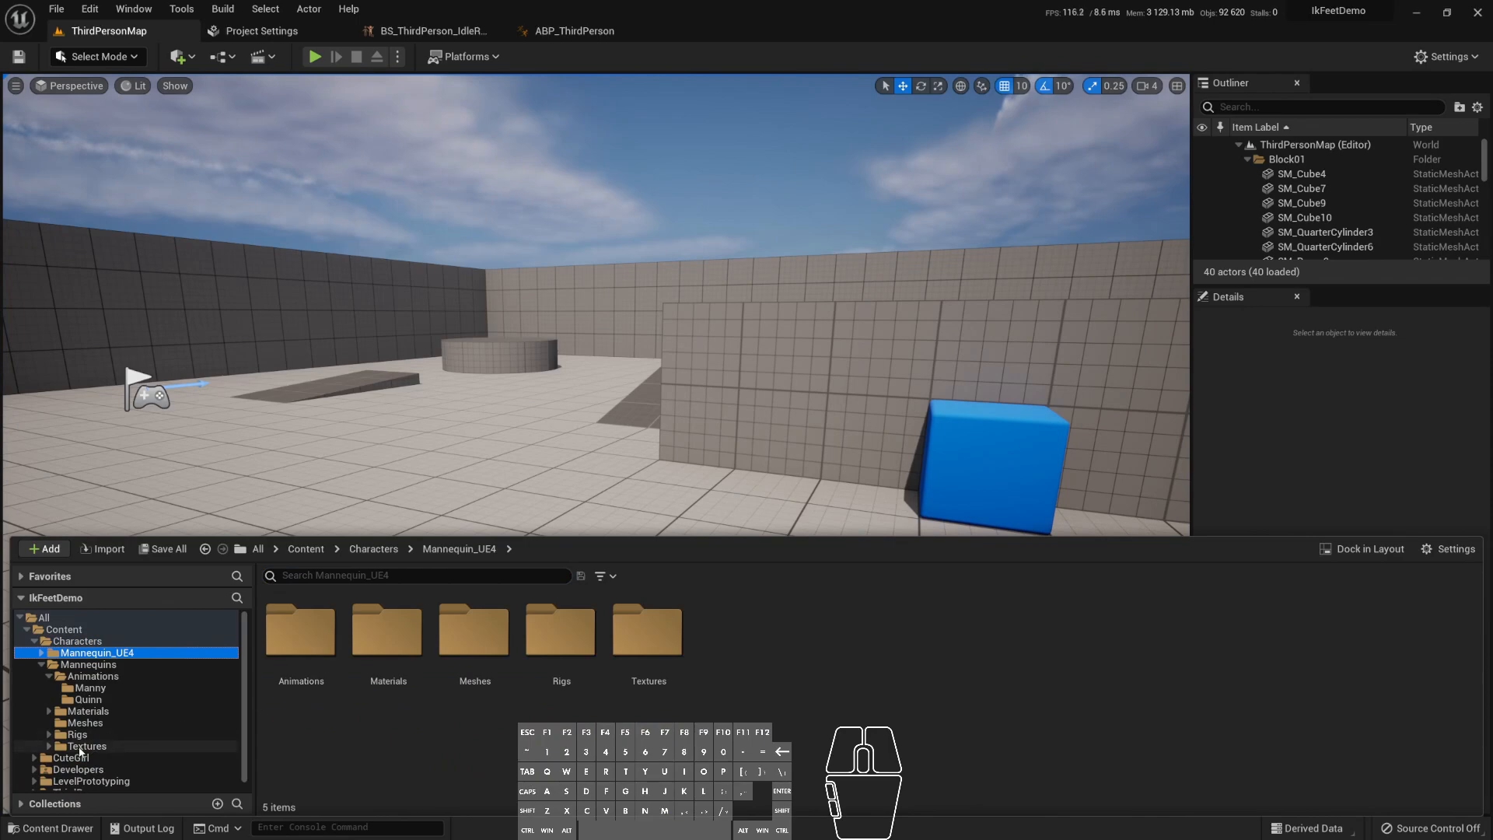
left_click(129, 687)
left_click(126, 698)
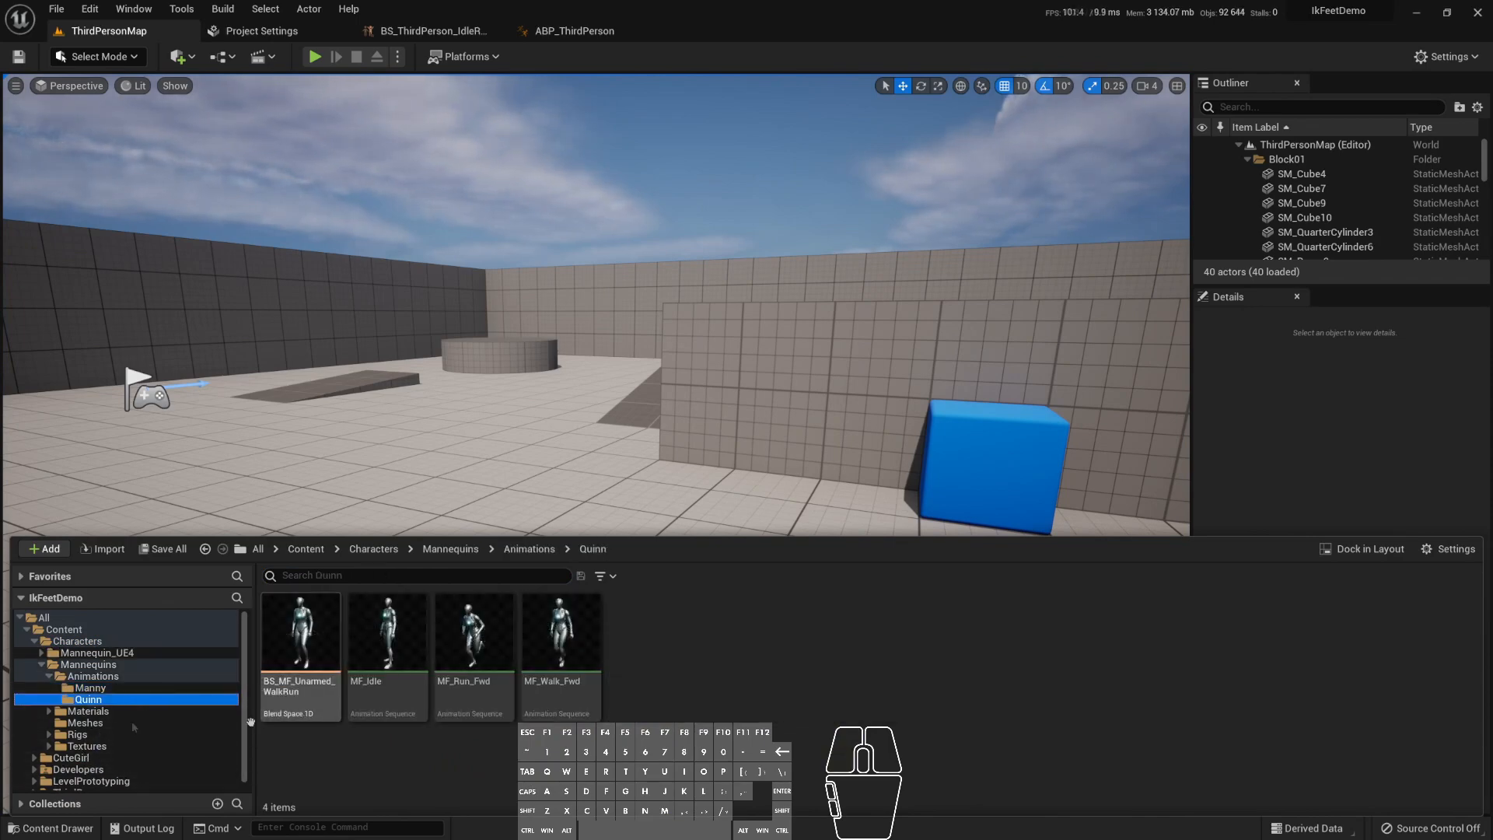
- Open the ABP_Quinn animation blueprint from the Mannequins Animations folder and examine its event graph comment and parent class
left_click(92, 676)
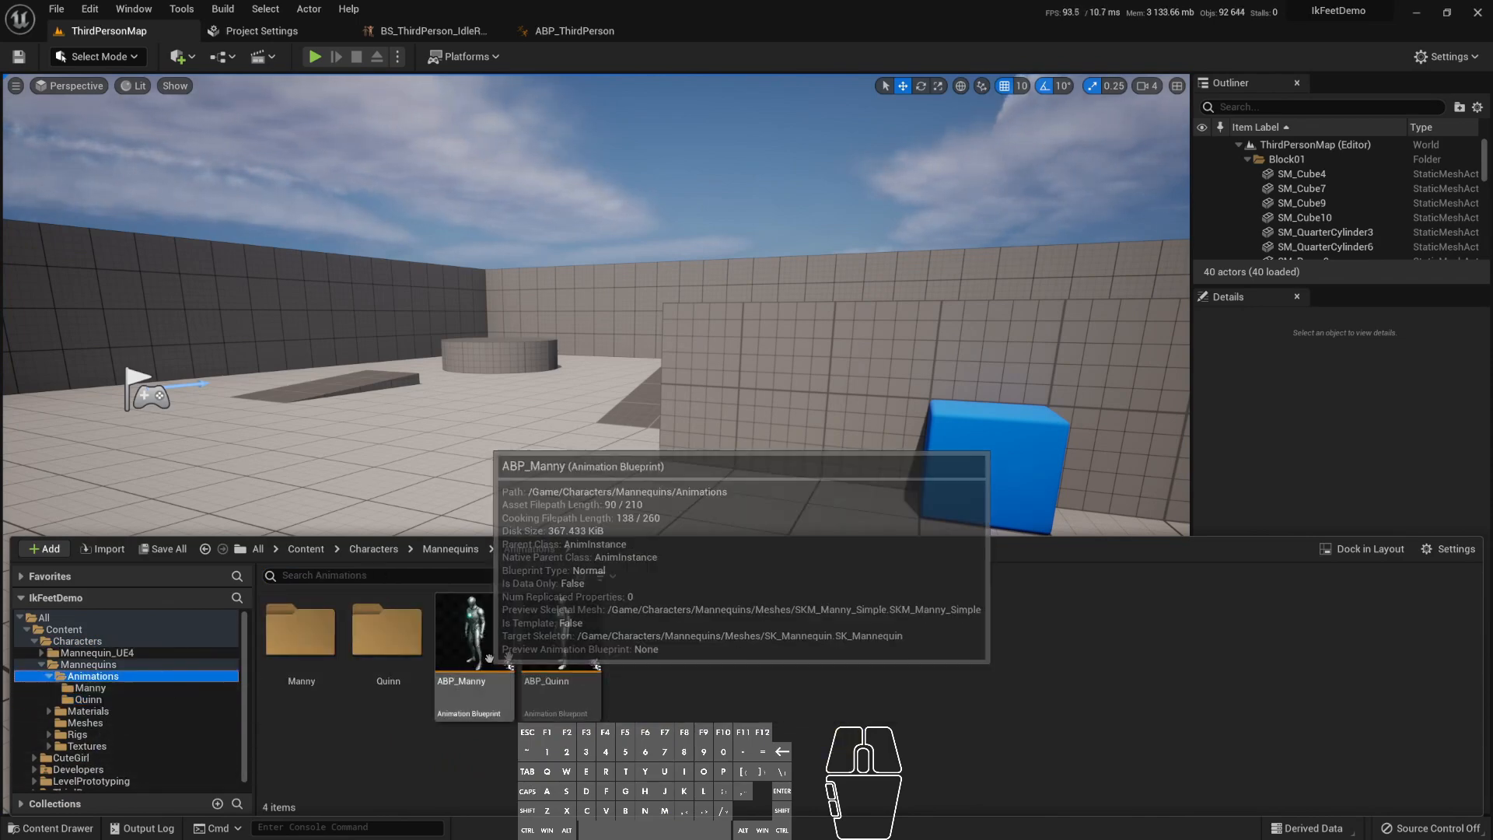
left_click(553, 647)
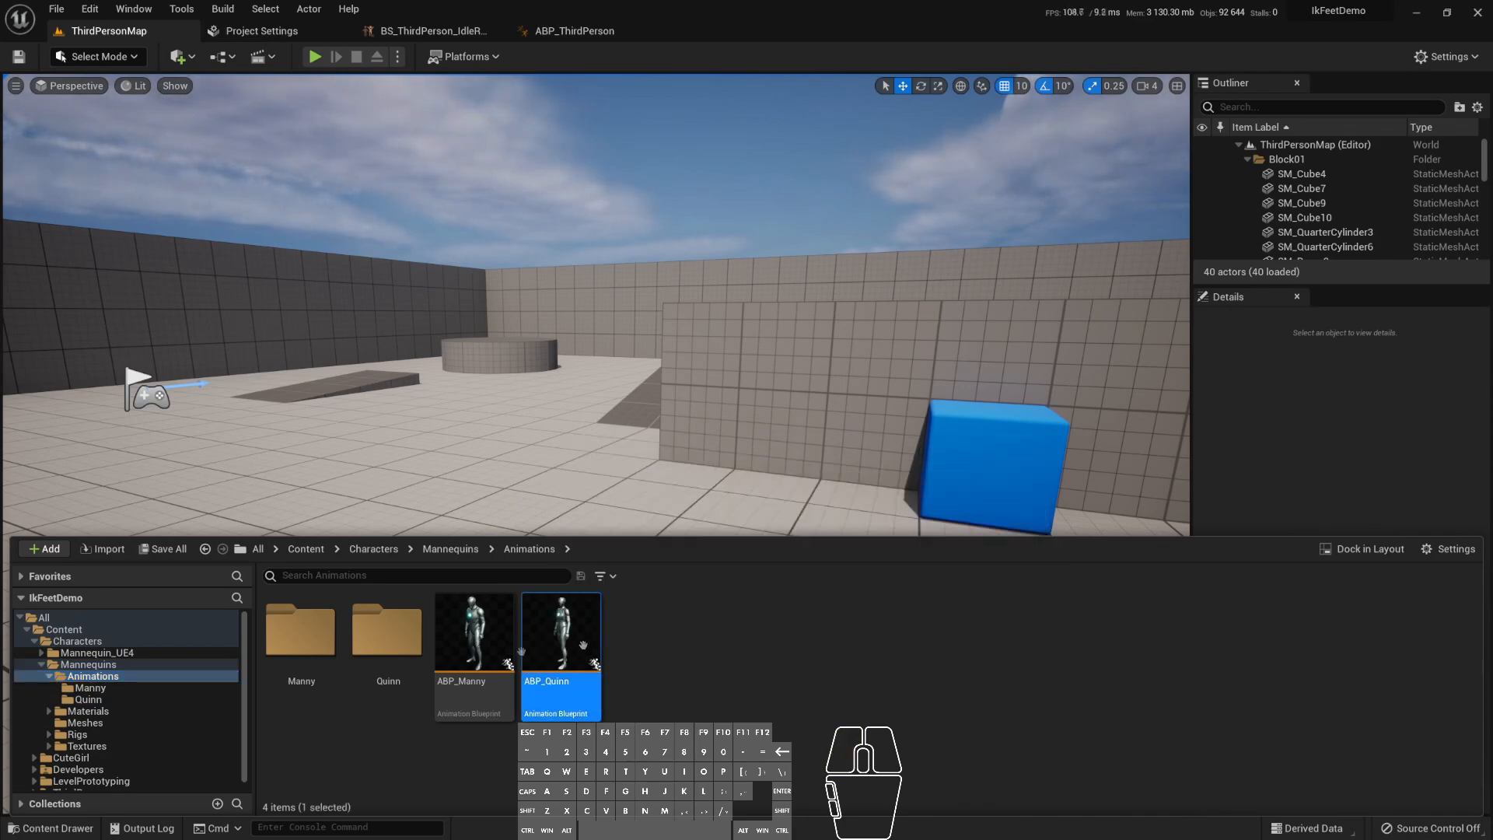
left_click(479, 641)
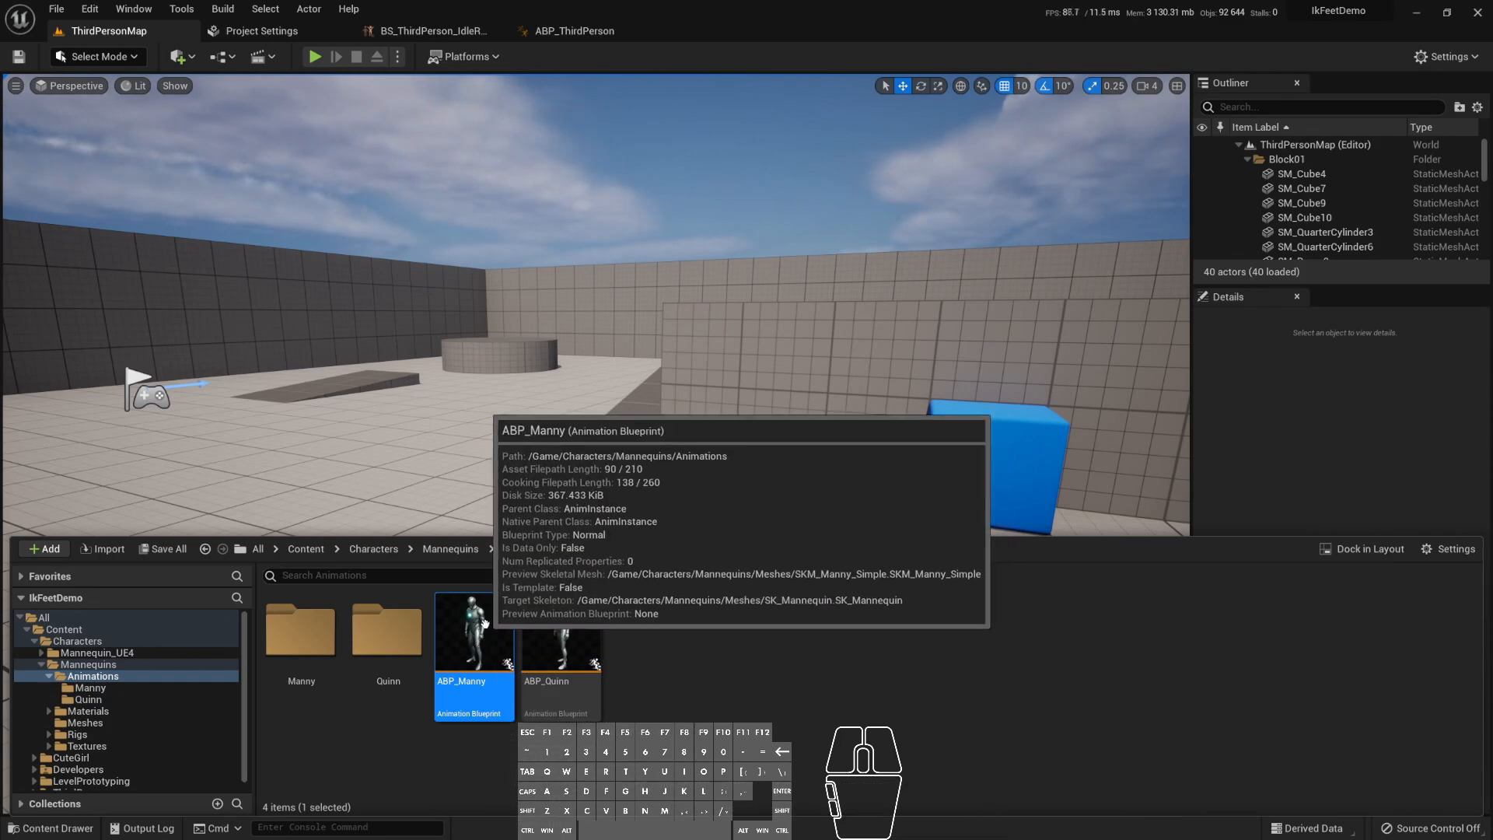
left_click(575, 629)
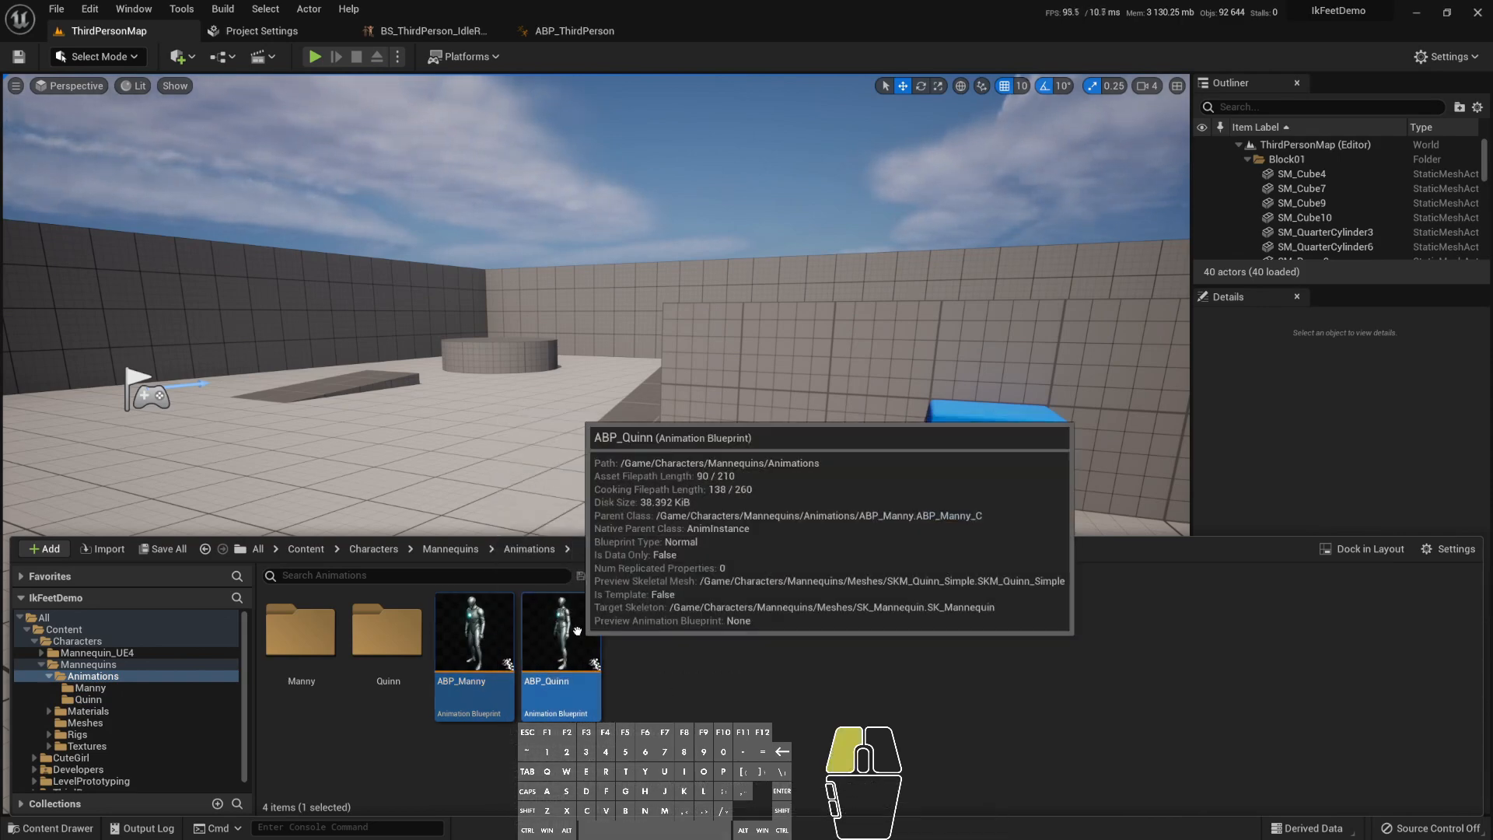
double_click(577, 630)
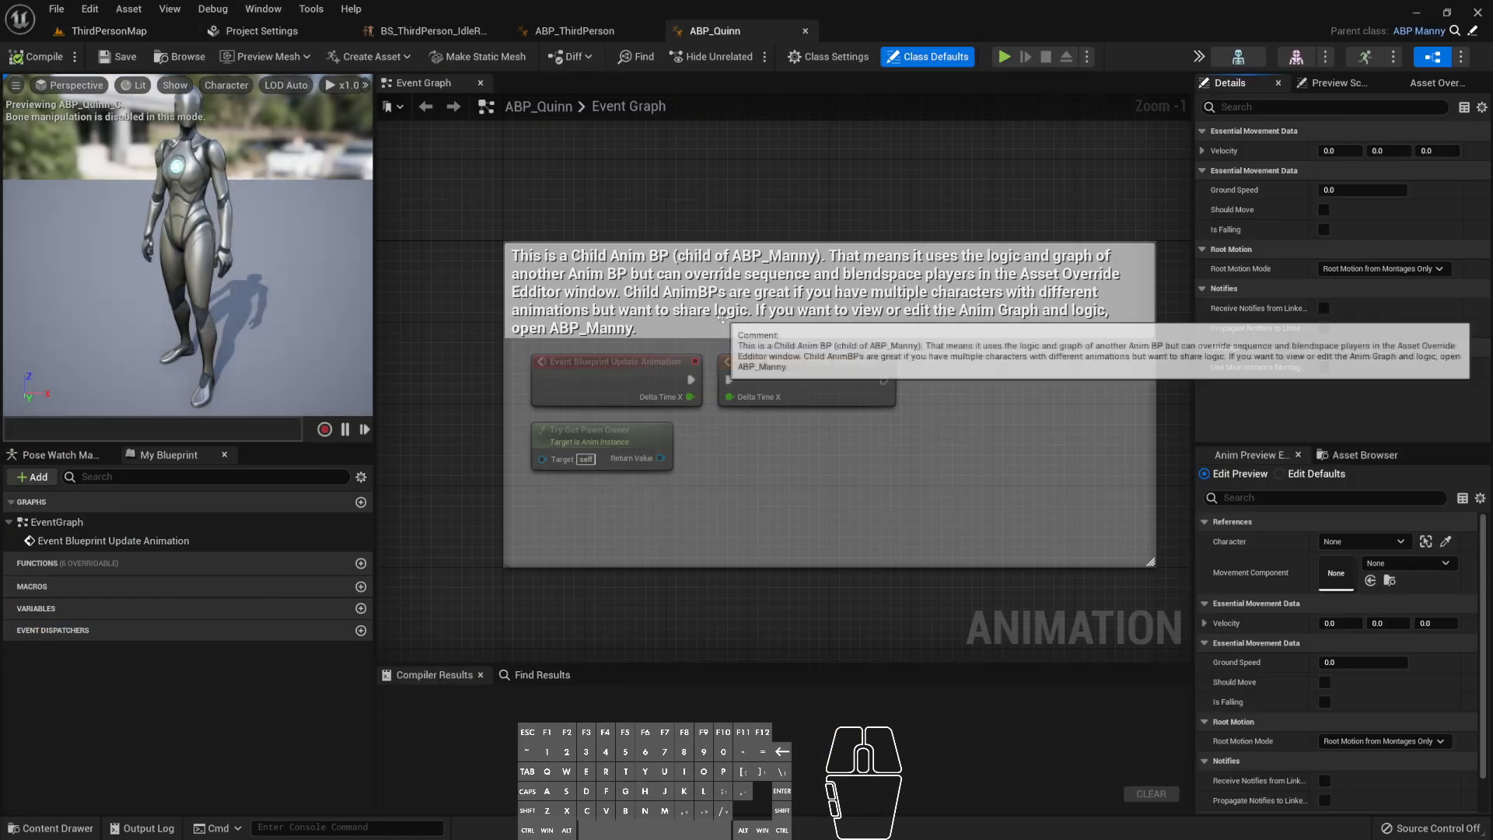
scroll(1117, 349, "down", 2)
scroll(1117, 348, "up", 1)
scroll(1103, 475, "up", 1)
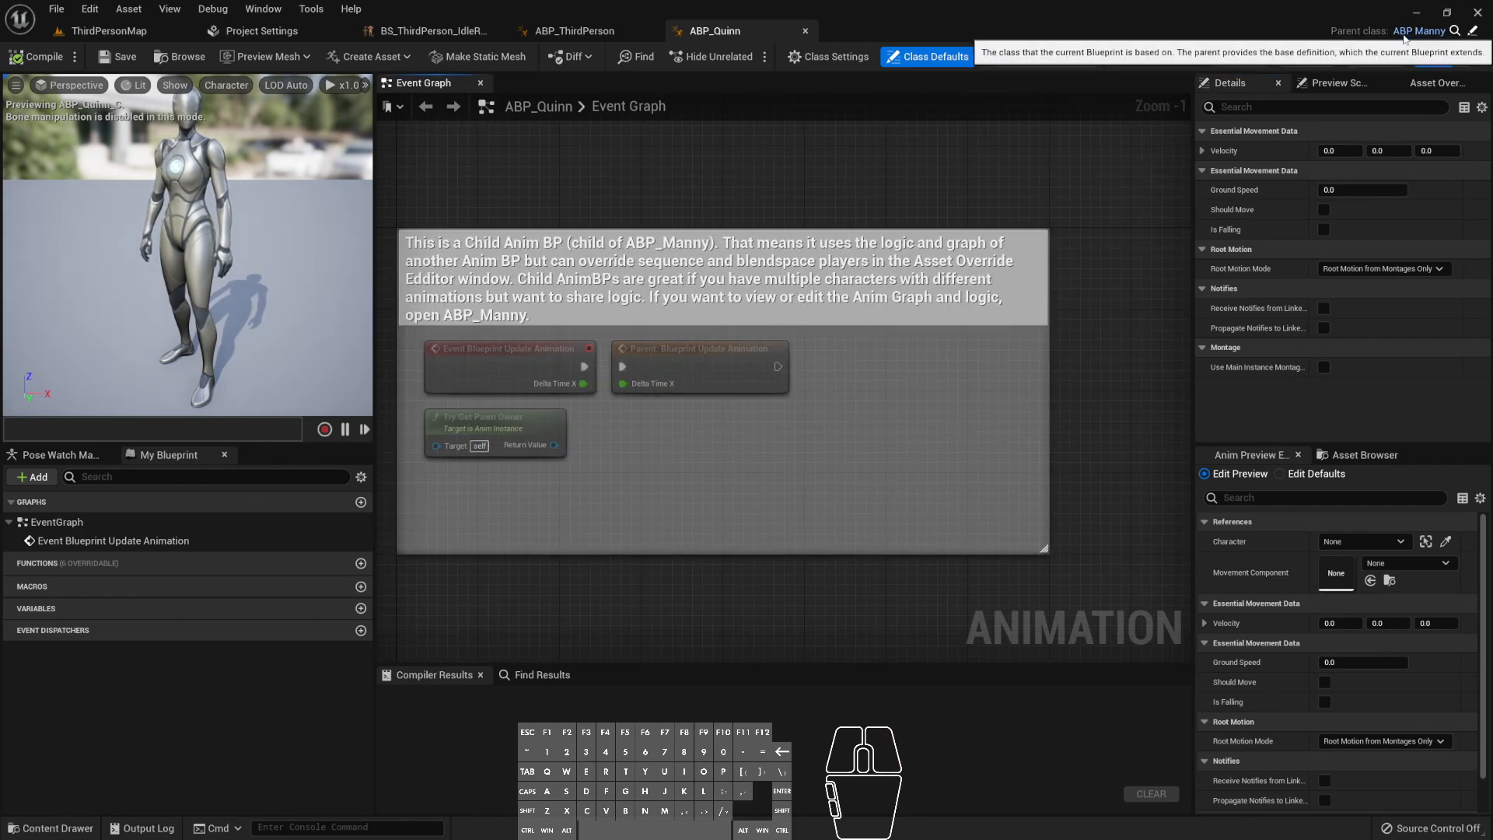
scroll(771, 409, "down", 2)
scroll(730, 355, "up", 1)
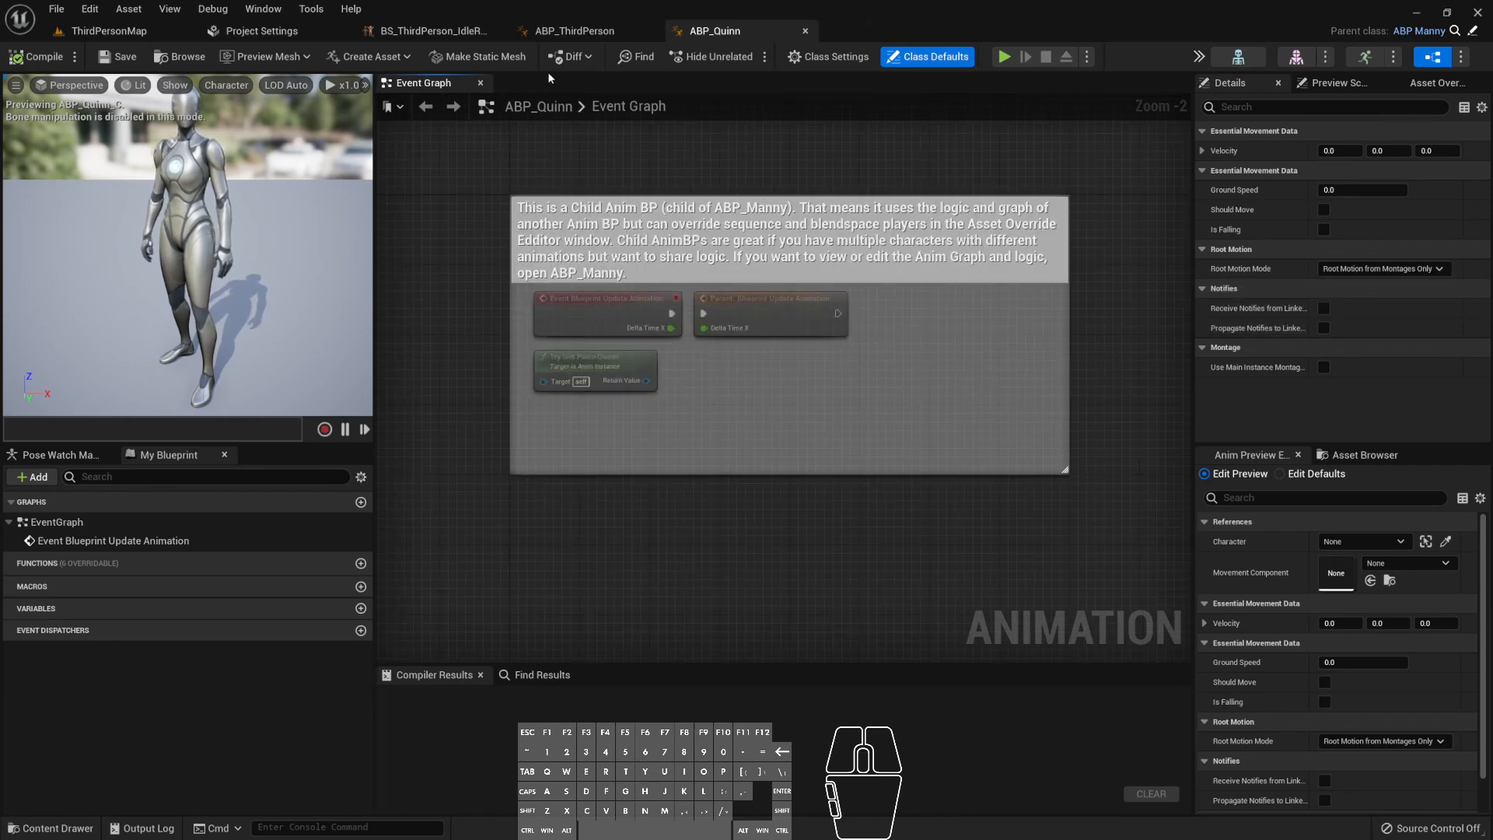
- Return to ThirdPersonMap and set up Duplicate and Retarget Animation Blueprint for the mannequin's ABP_Quinn with the RTG_Mannequin retargeter
left_click(109, 30)
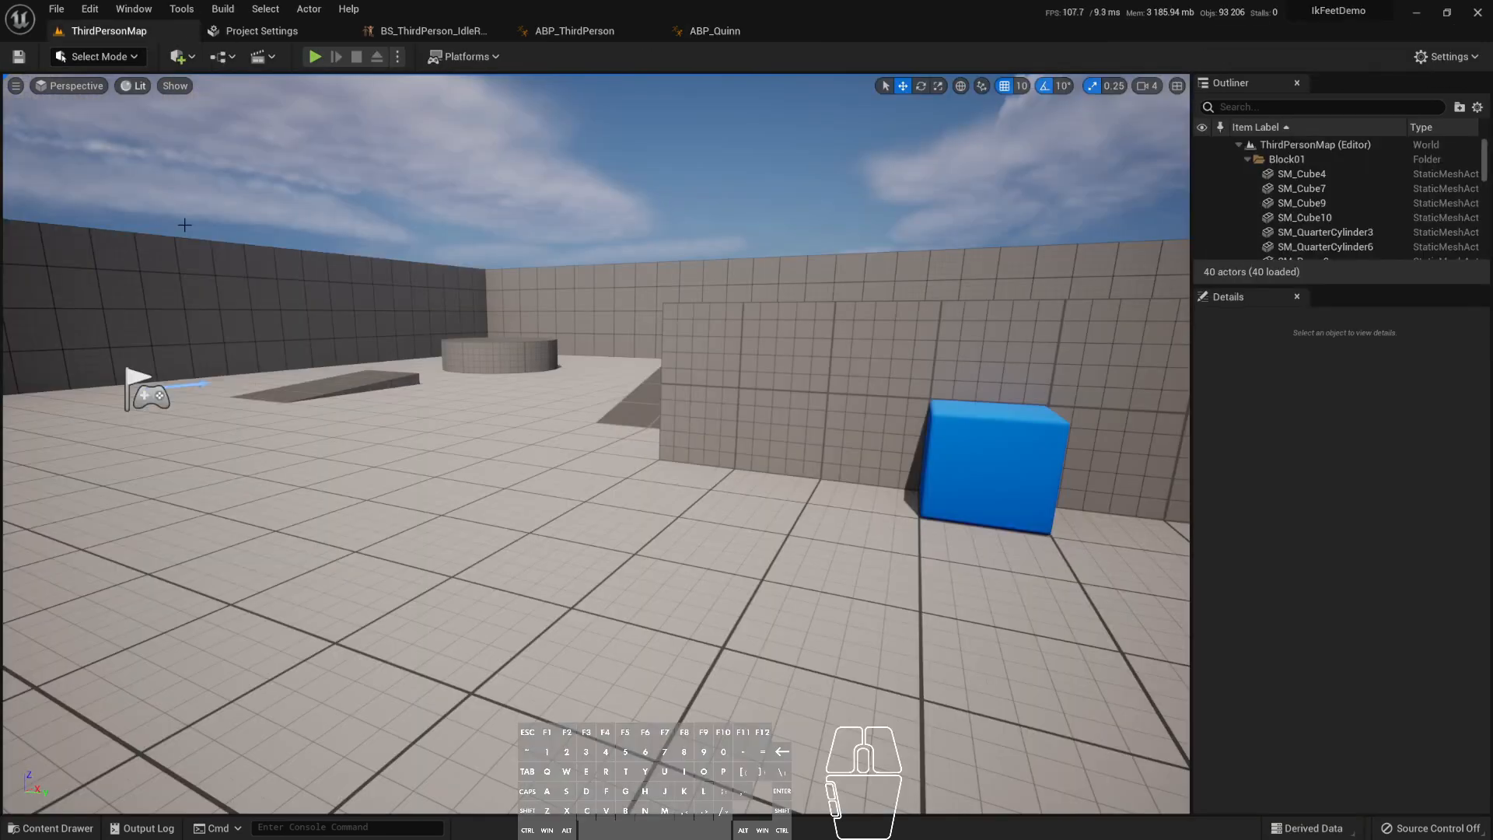
left_click(49, 827)
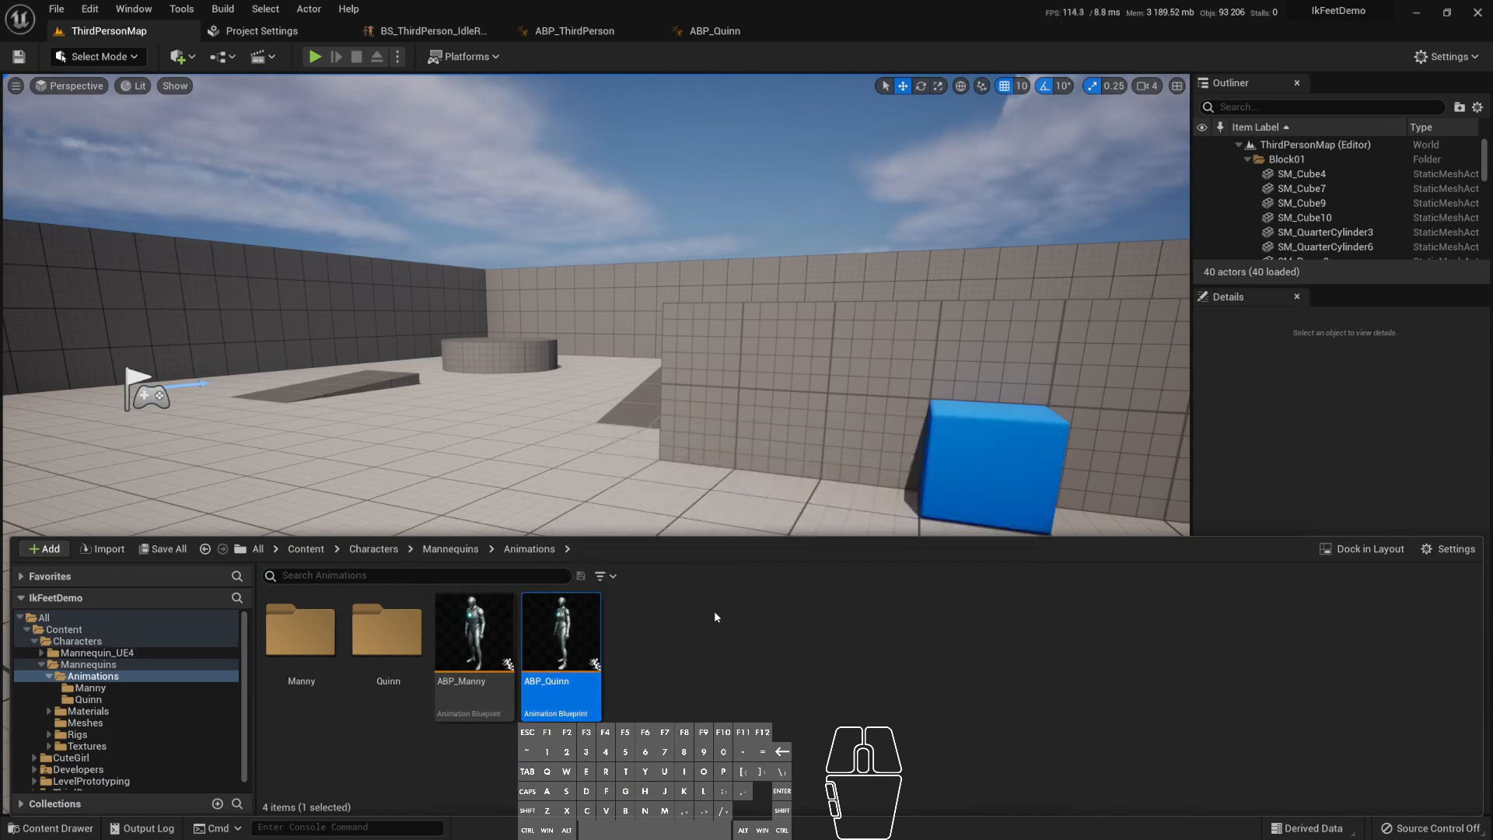
right_click(594, 633)
mouse_move(832, 305)
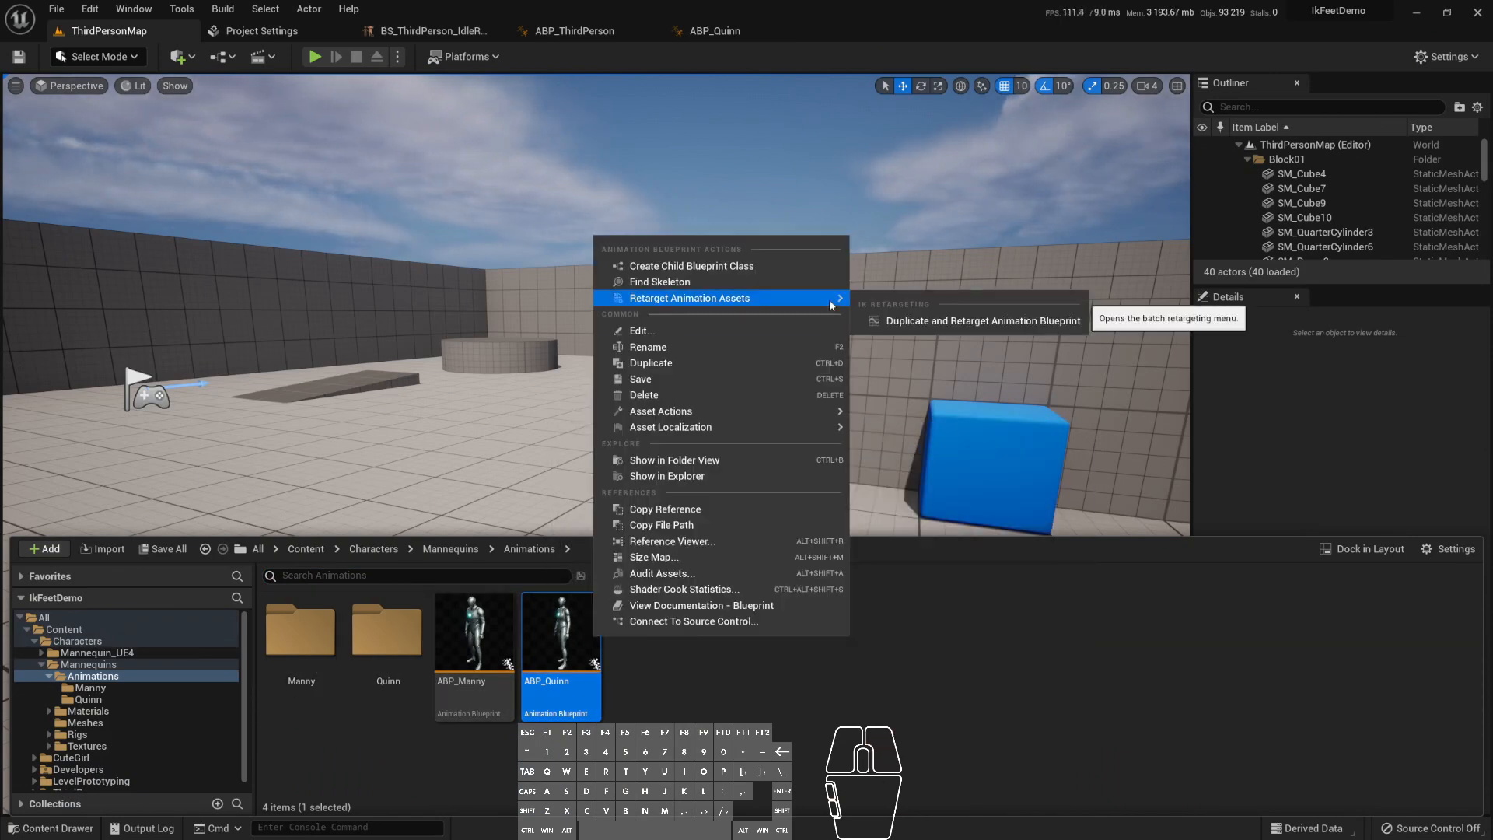
left_click(940, 321)
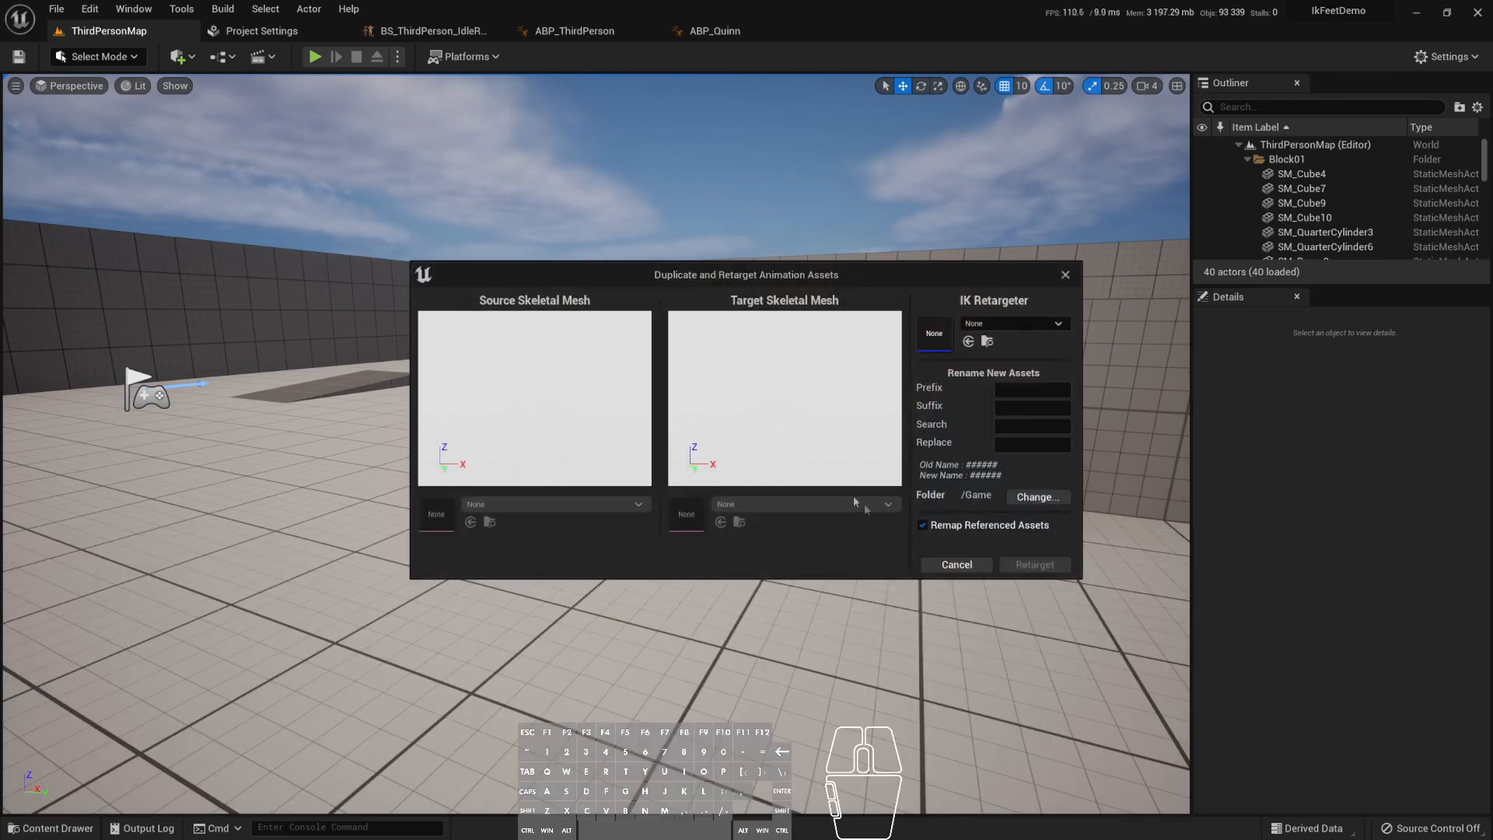
left_click(1011, 324)
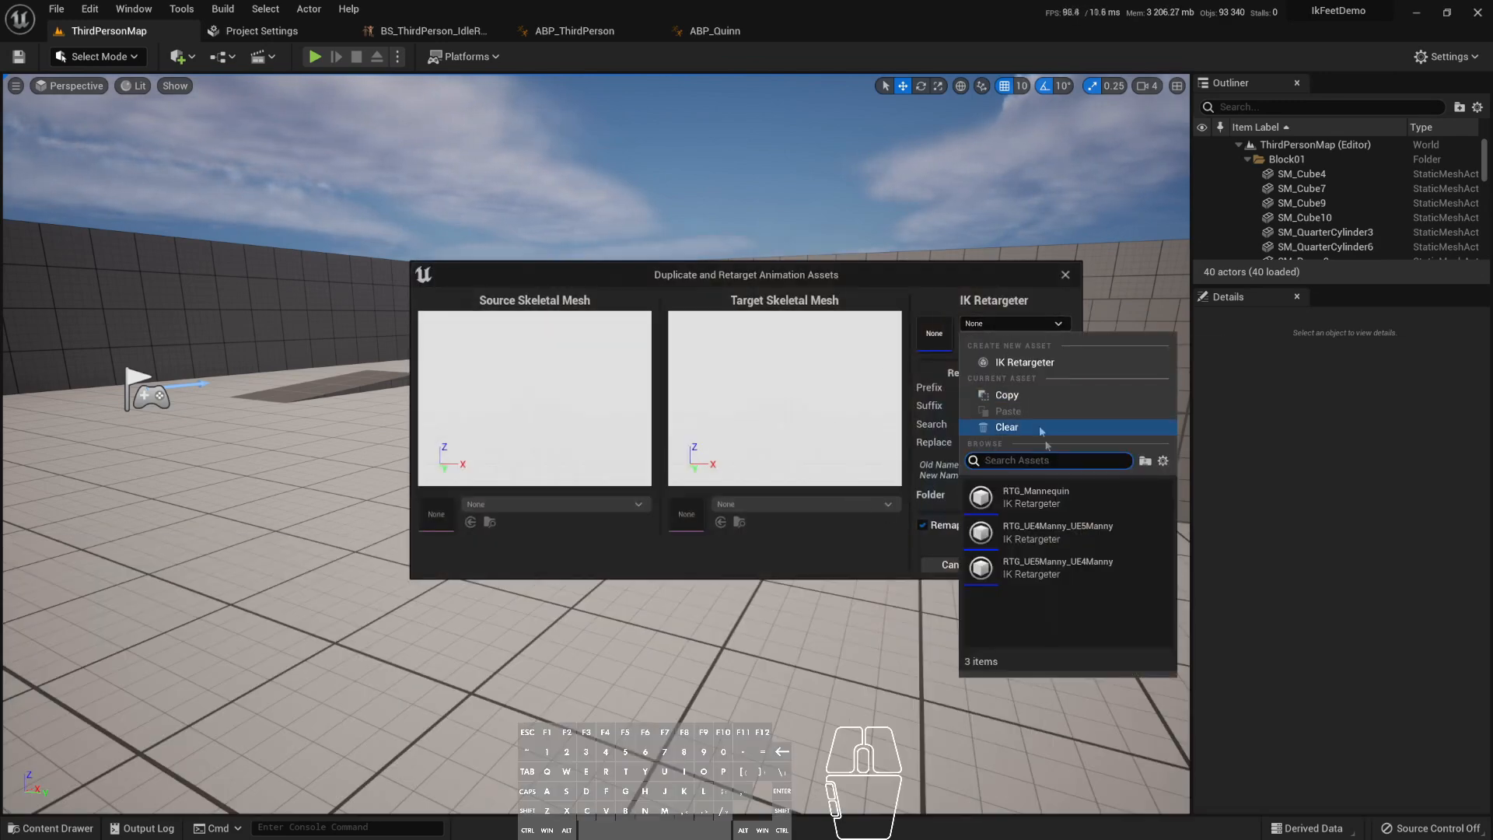
left_click(1067, 503)
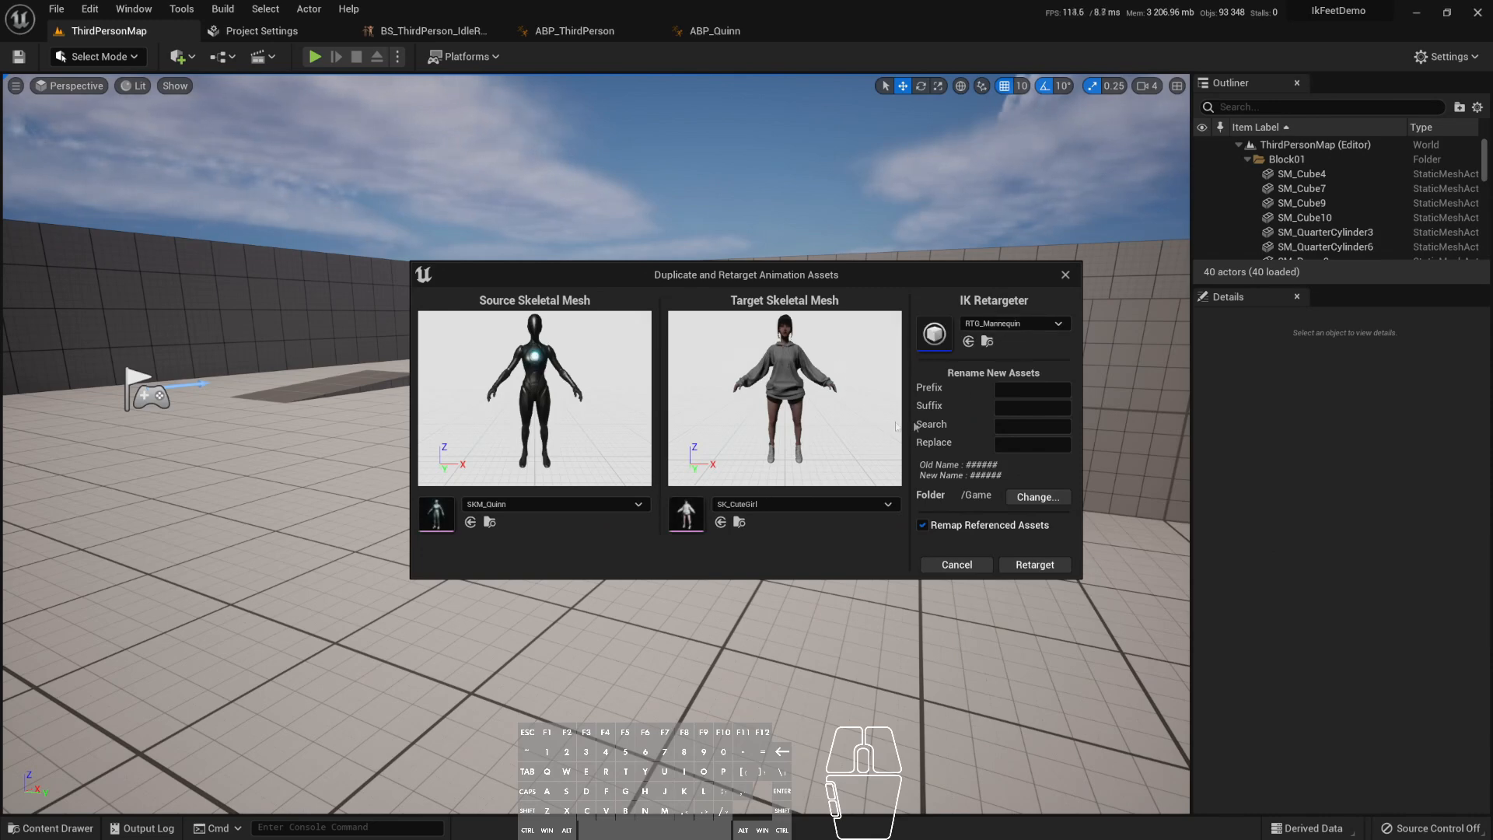
- Create a UE5Anims folder under CuteGirl/Animations, set it as the export folder, and run the retarget
left_click(1027, 502)
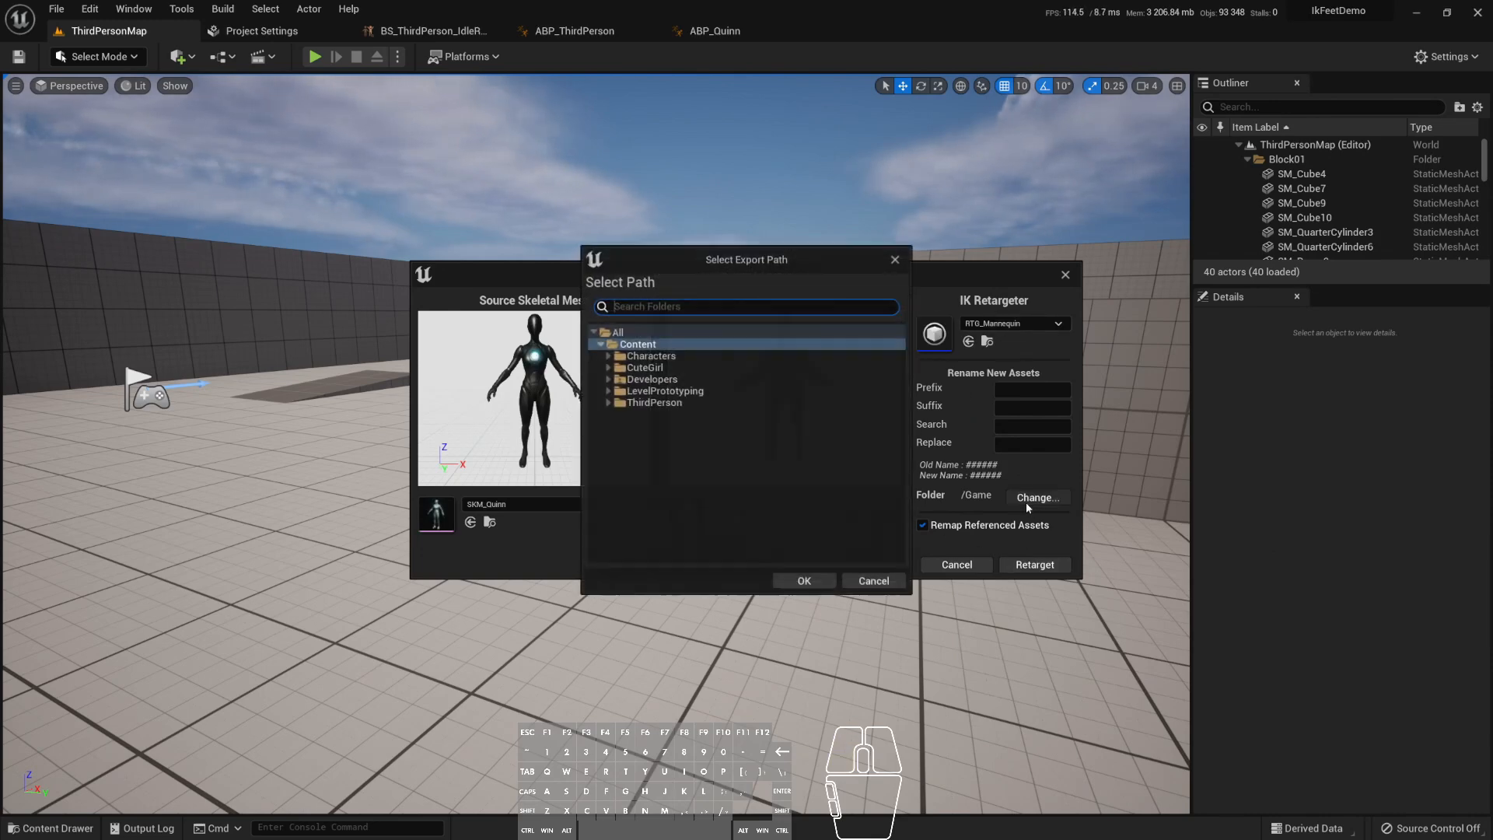
double_click(653, 367)
double_click(649, 378)
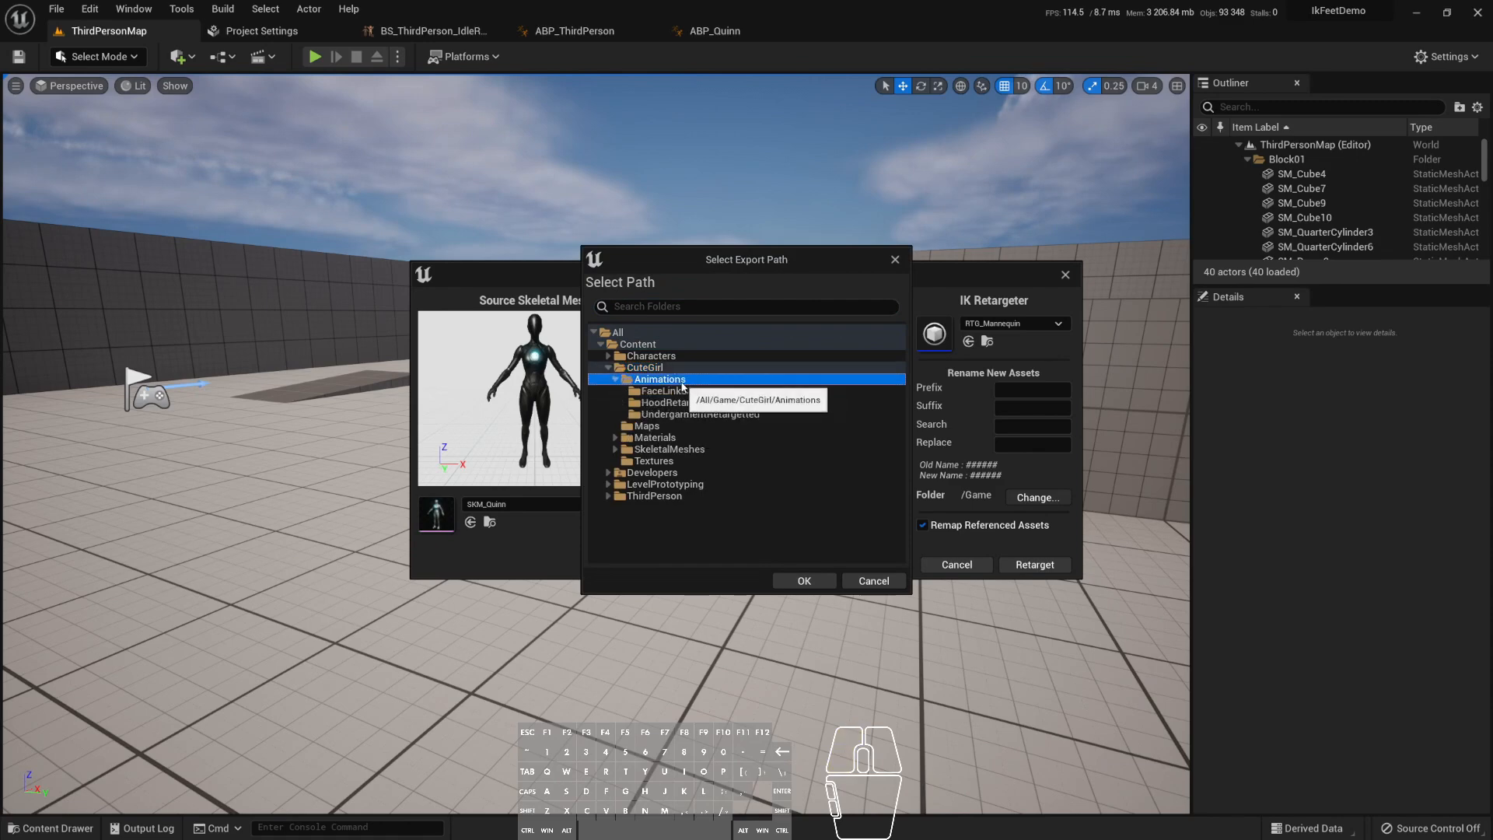
right_click(669, 379)
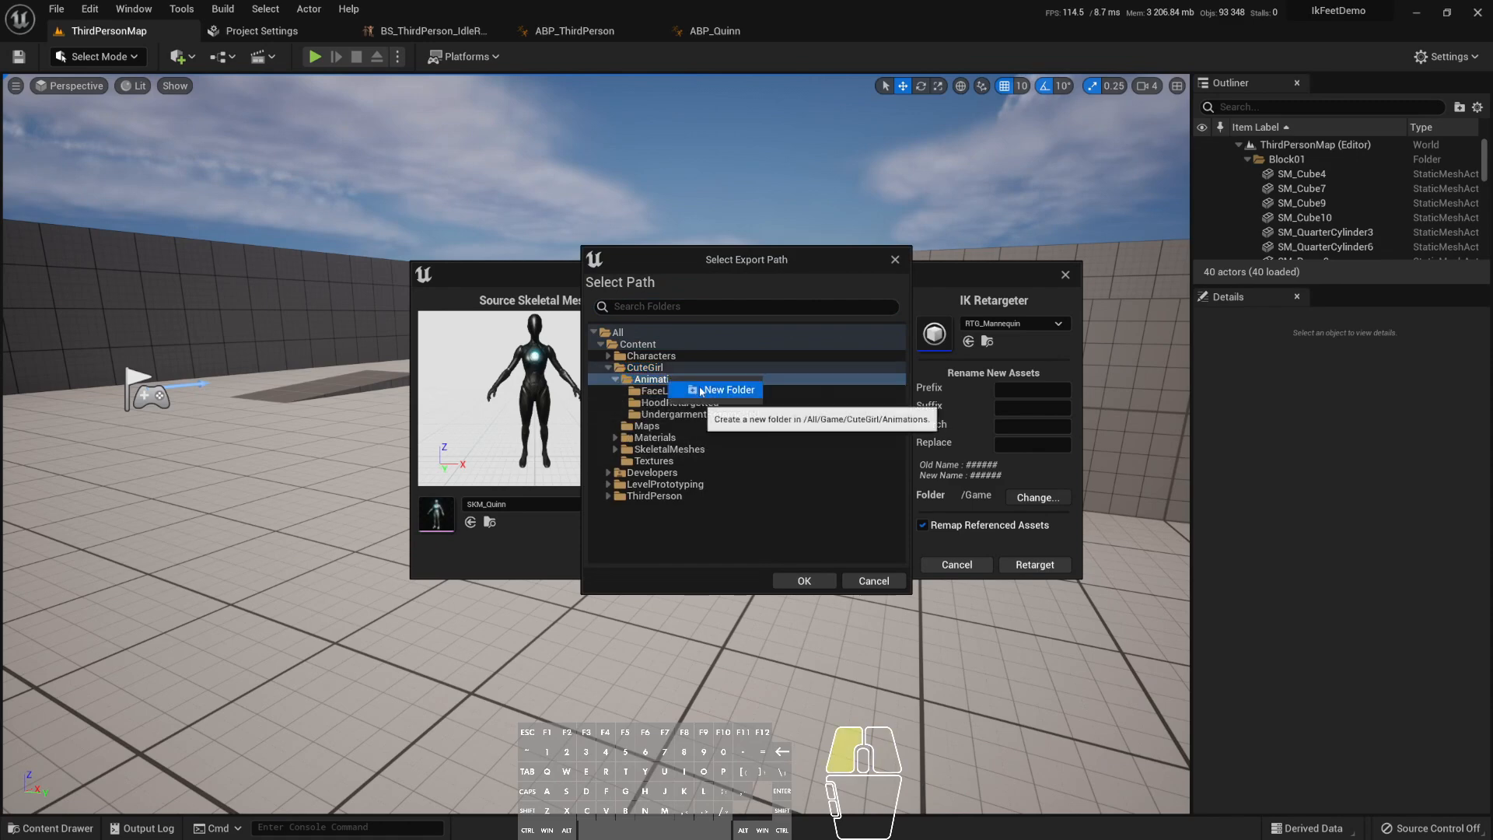
left_click(702, 388)
type("U")
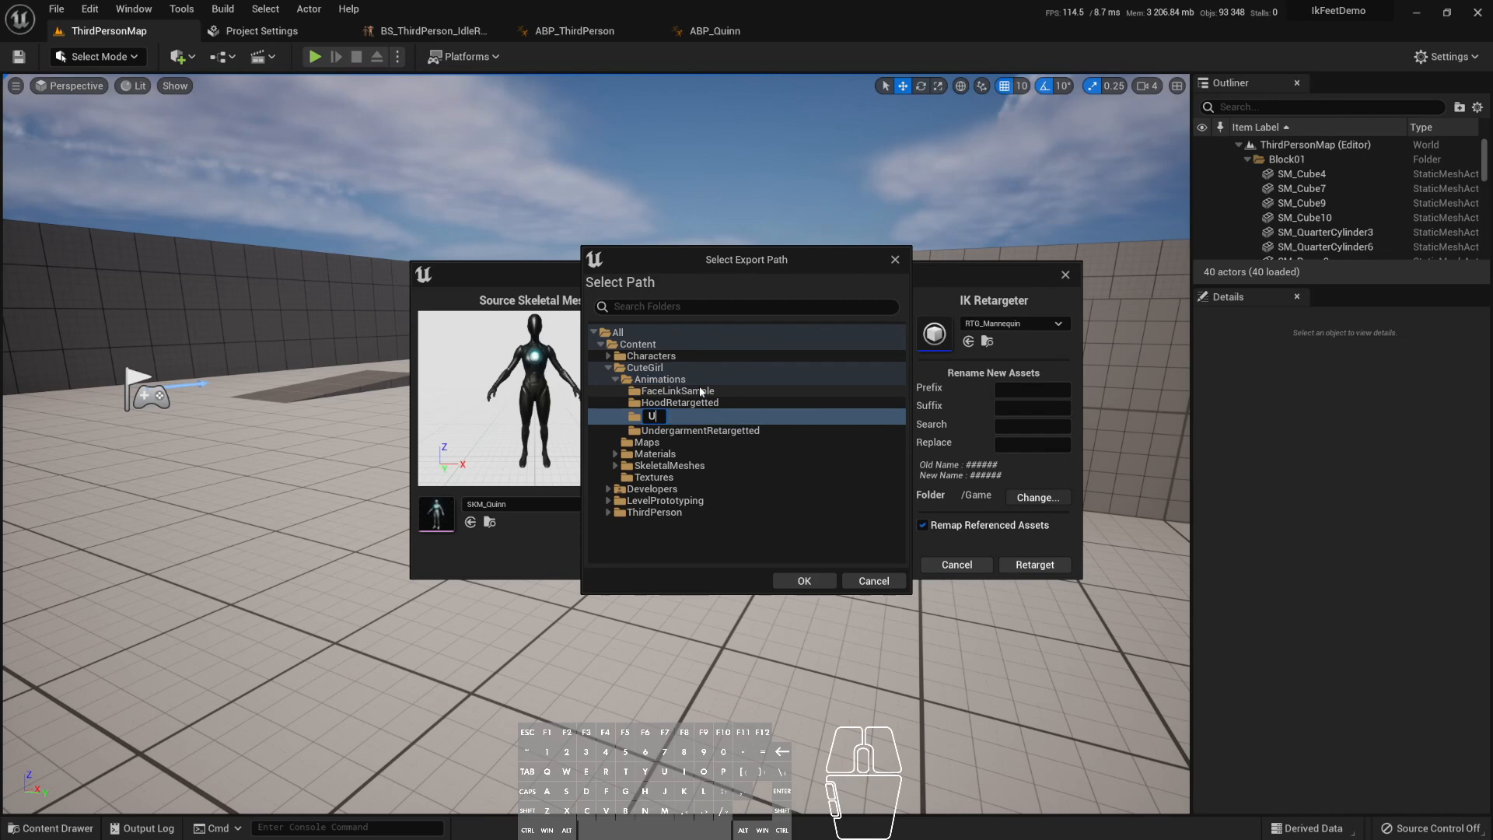
type("E5Anims")
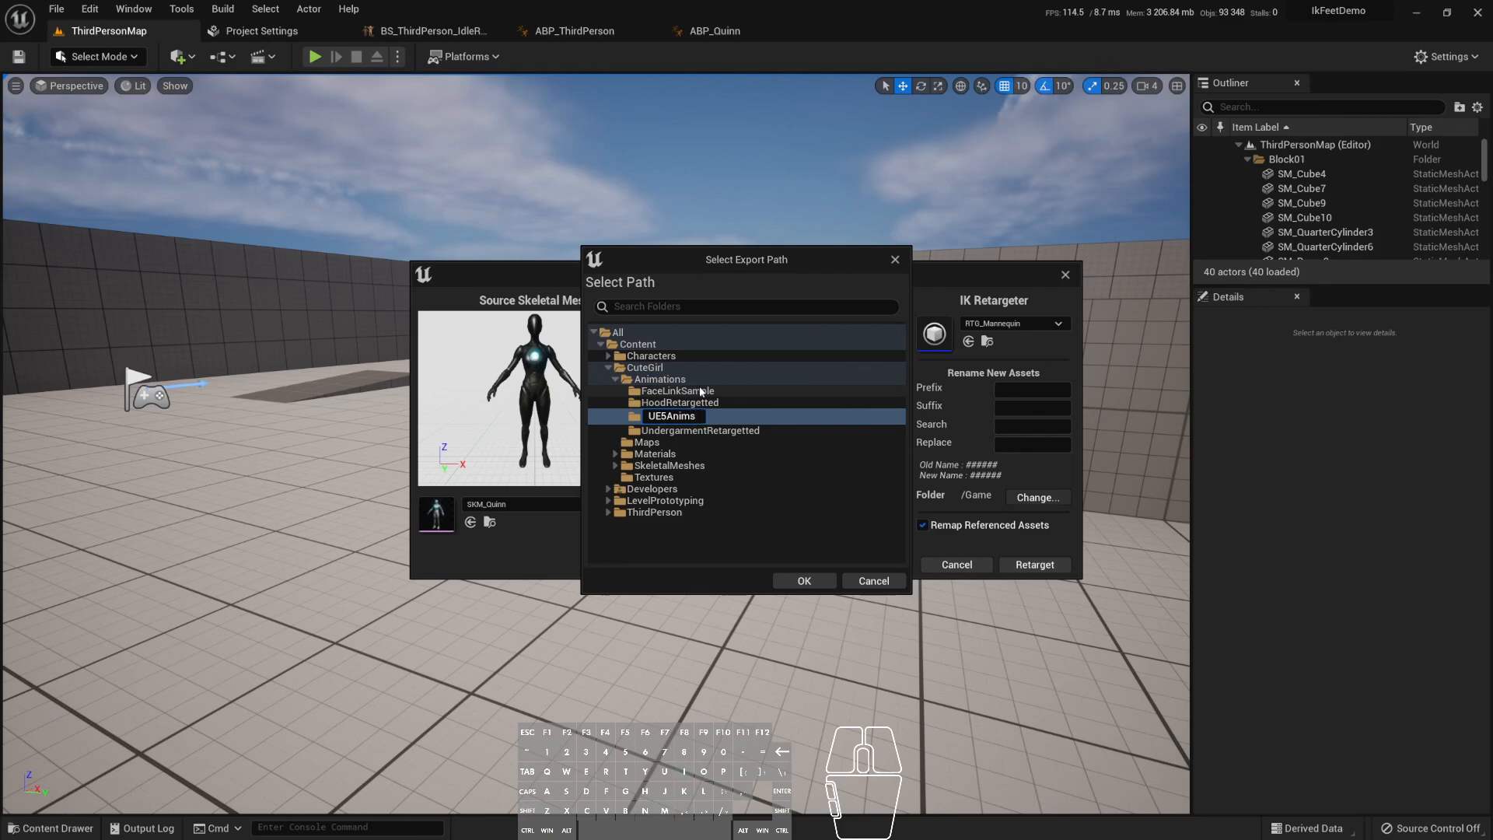
left_click(744, 418)
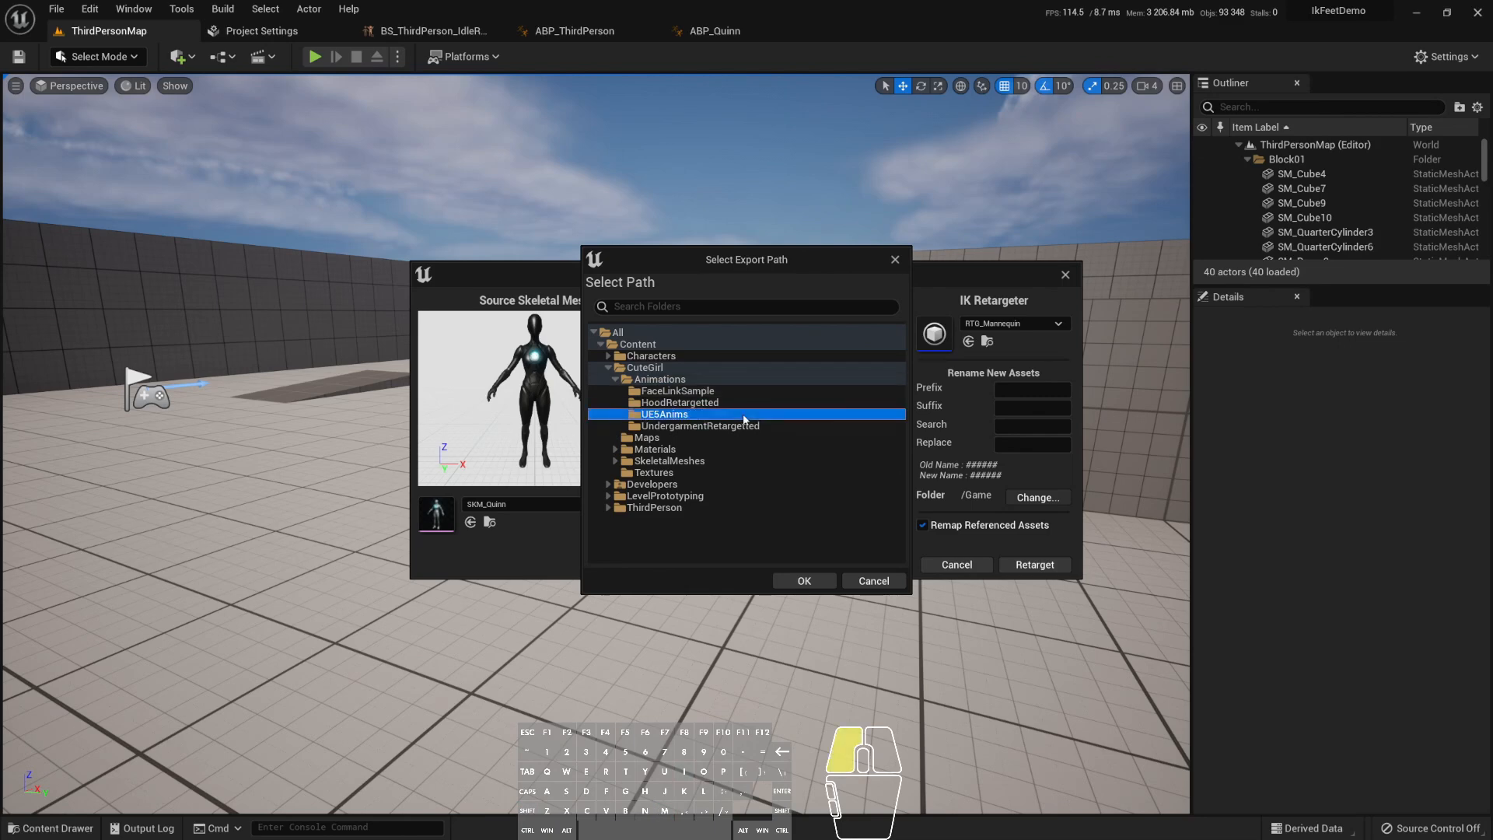
left_click(804, 580)
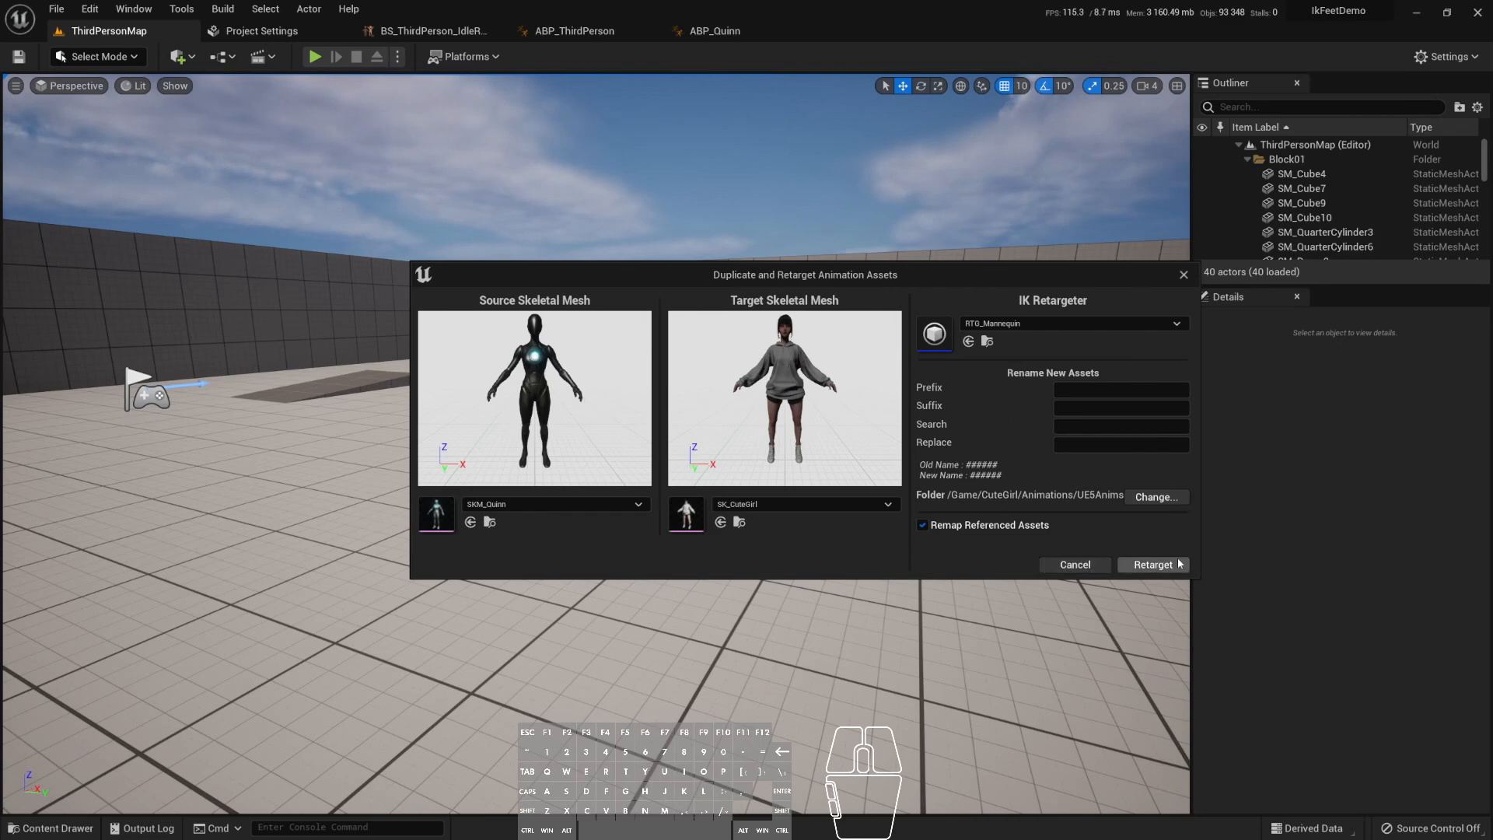
left_click(1153, 565)
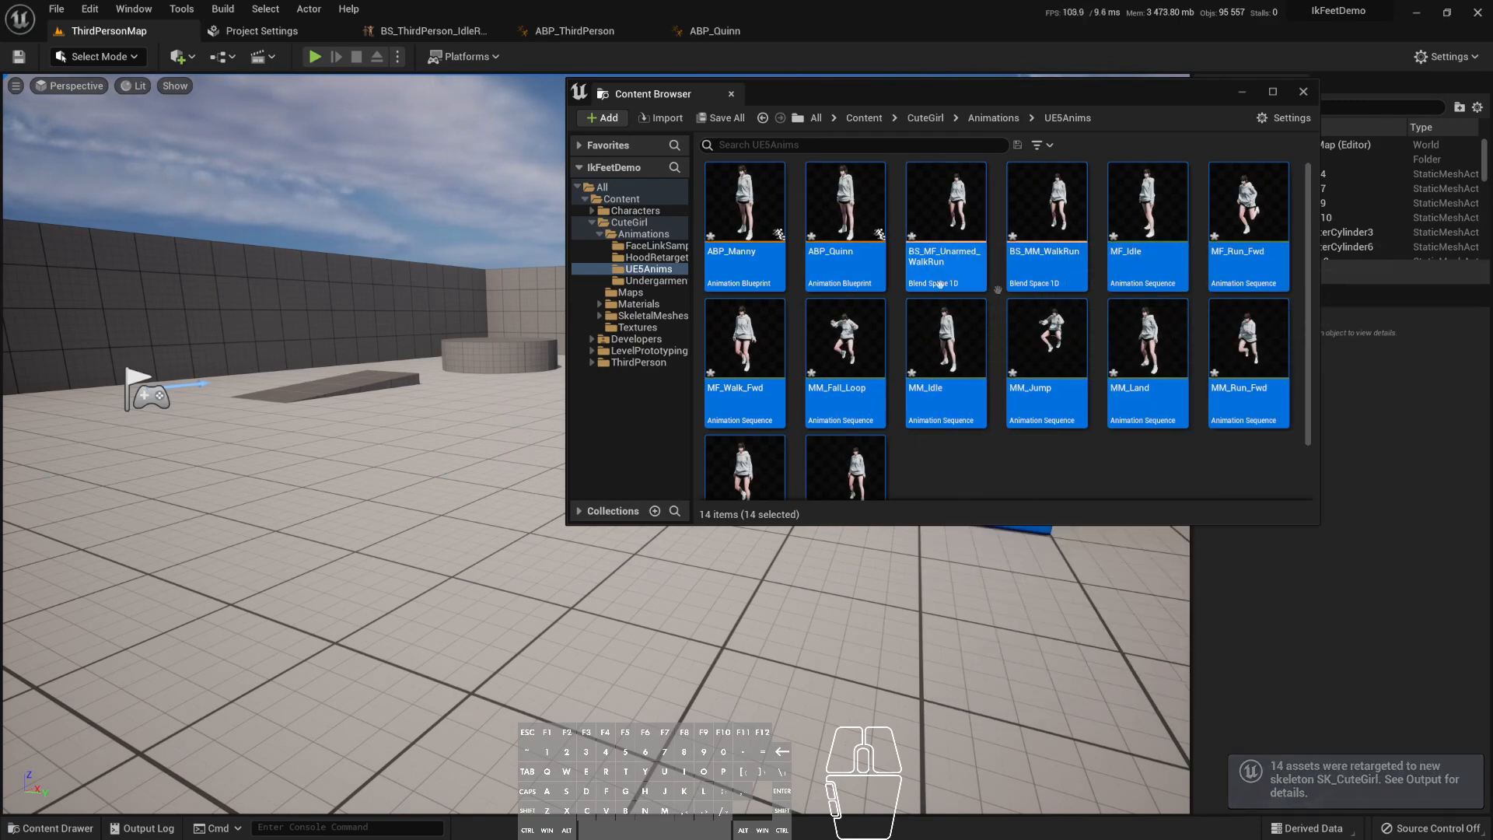
- Look through the retargeted assets in UE5Anims, including the ABP_Manny and ABP_Quinn animation blueprints
scroll(998, 290, "down", 1)
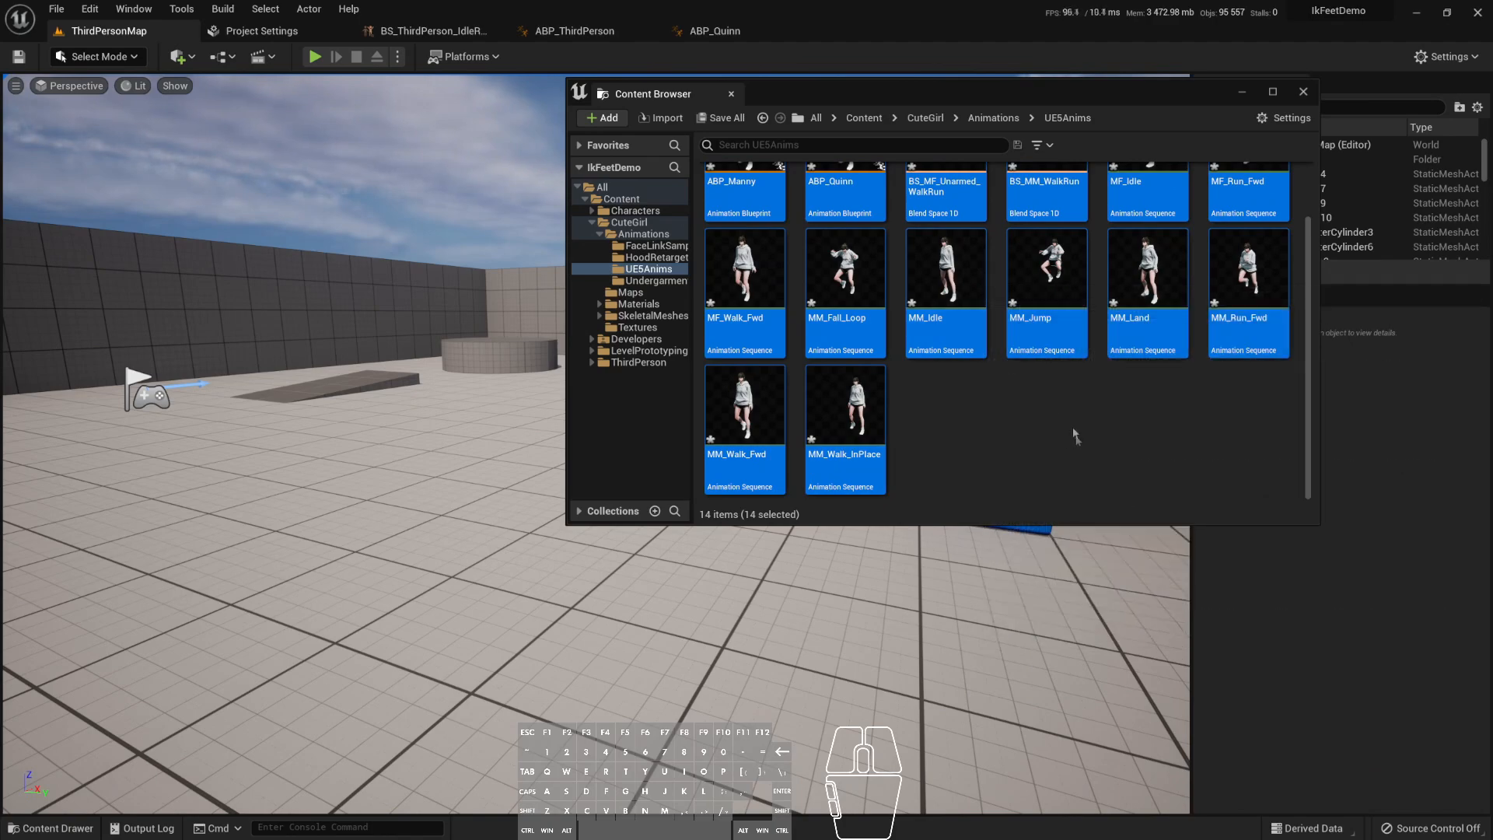
scroll(1076, 435, "up", 1)
left_click(731, 256)
left_click(812, 276)
left_click(739, 256)
left_click(847, 261)
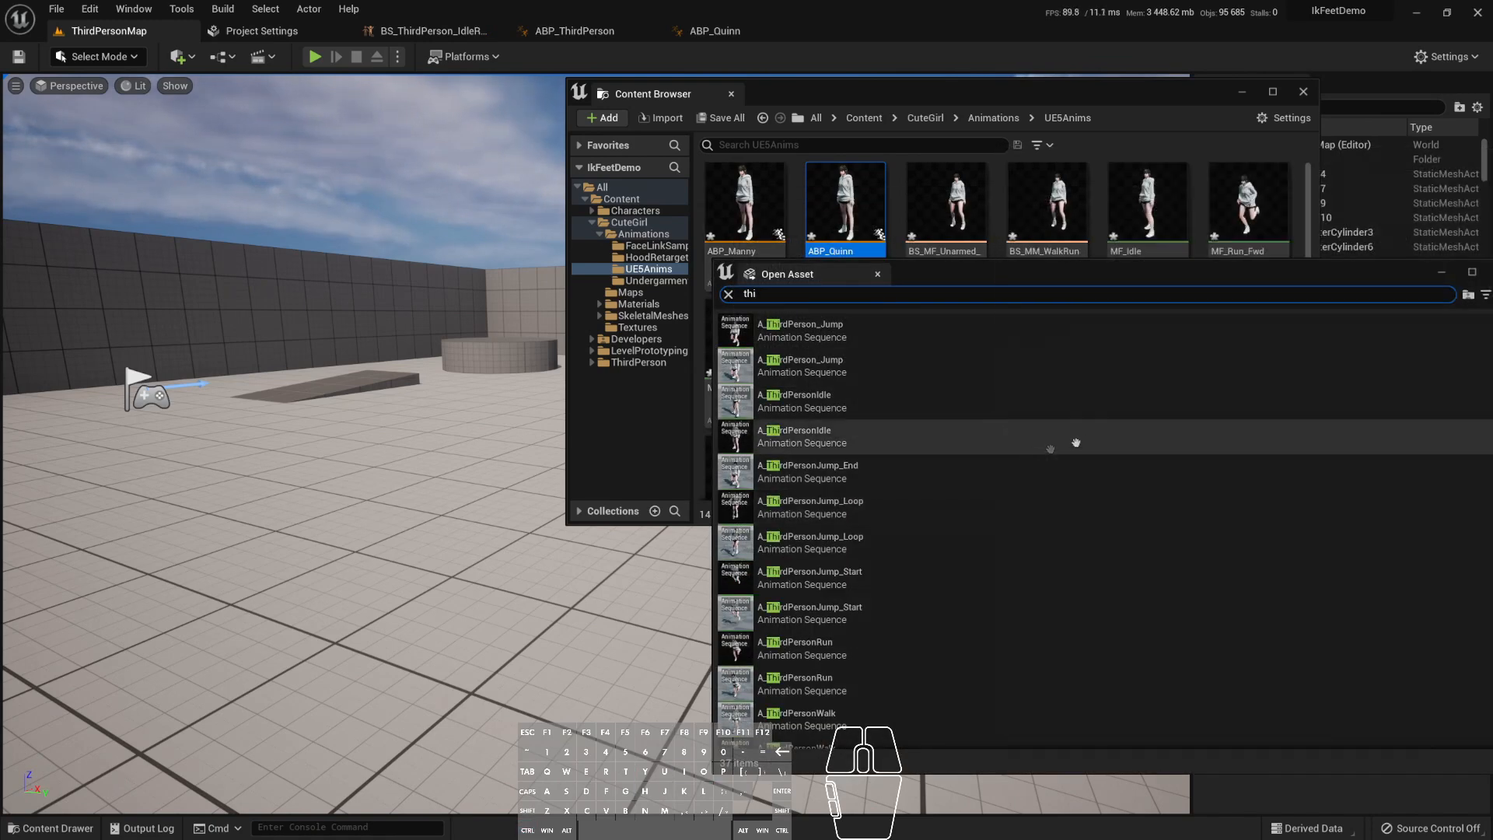
- Search the project assets for "Bp_" and open BP_MyCharacter in the full blueprint editor
mouse_move(1083, 439)
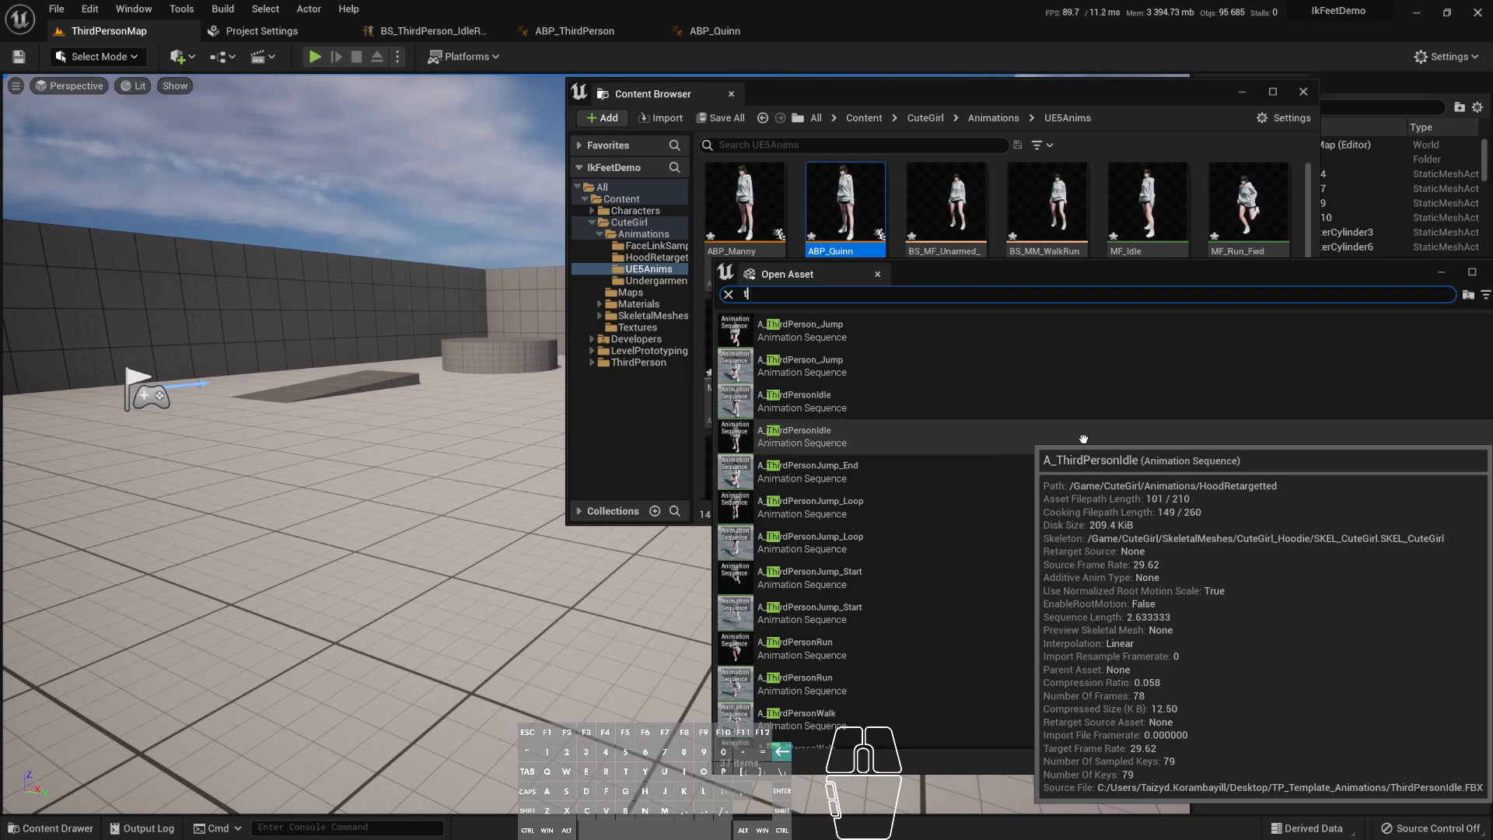
key("BackSpace")
type("Bp_")
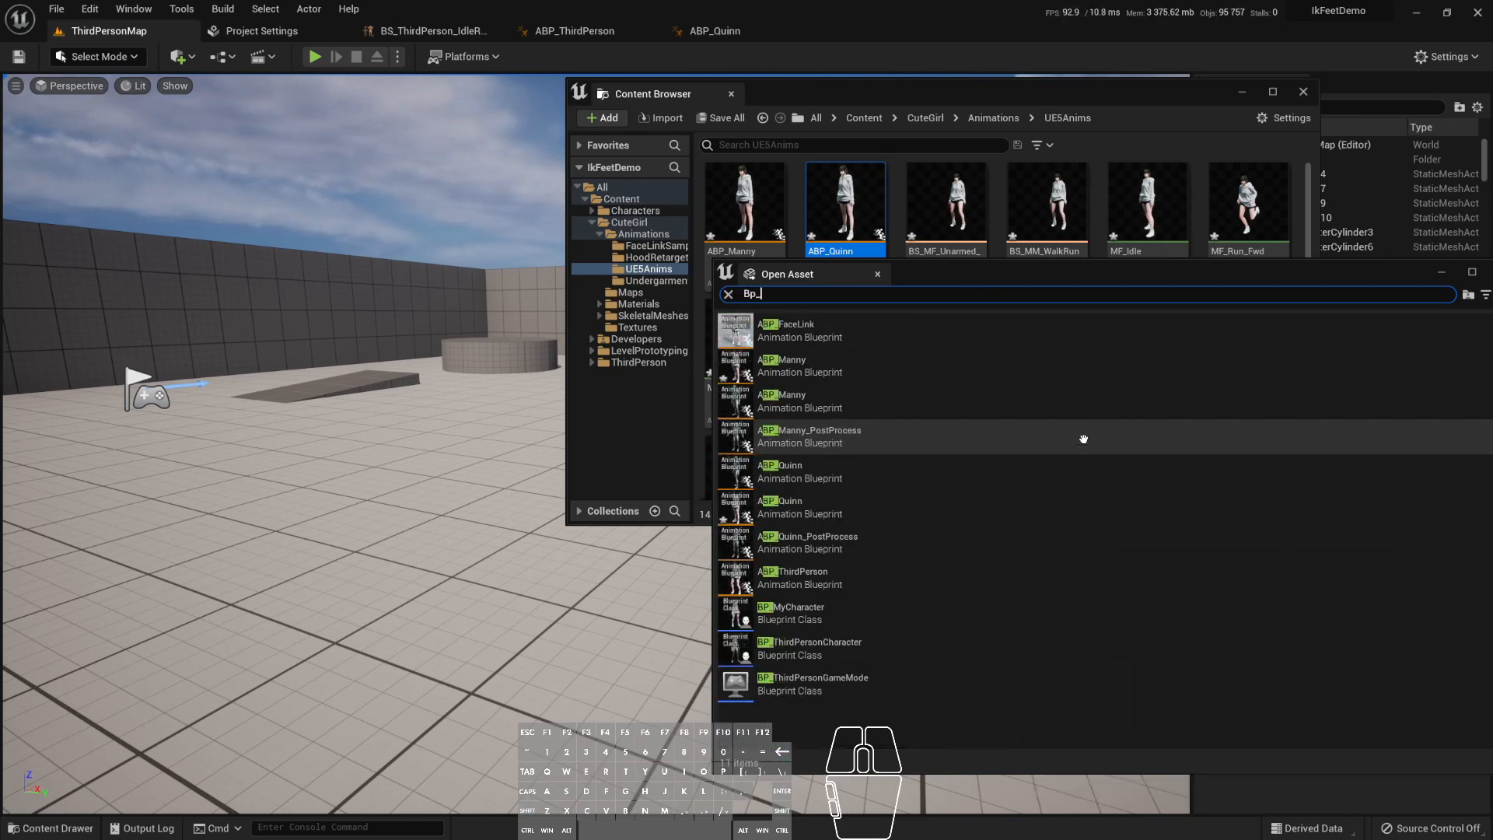
mouse_move(891, 616)
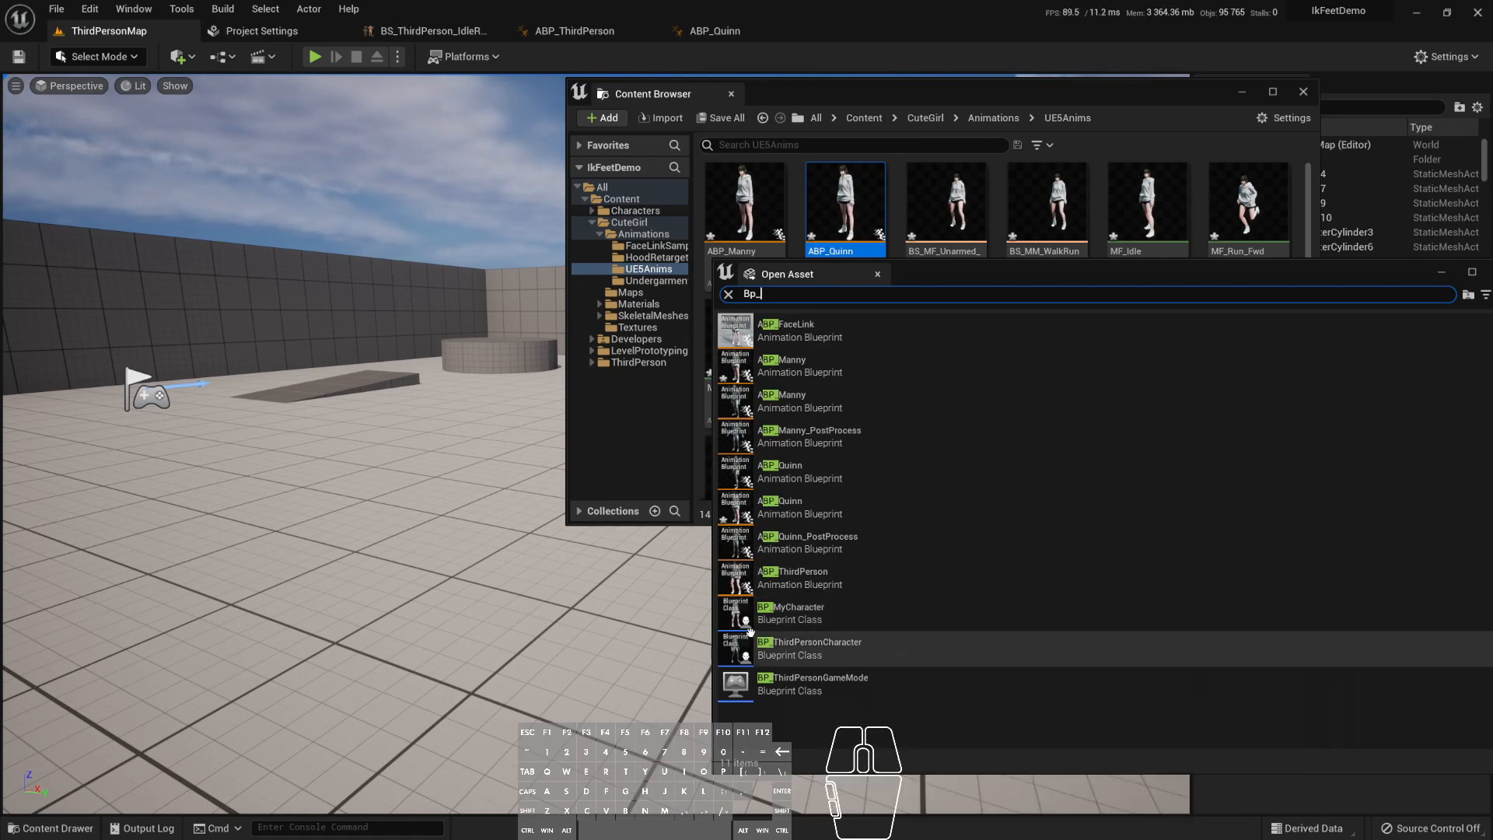
left_click(853, 617)
double_click(852, 616)
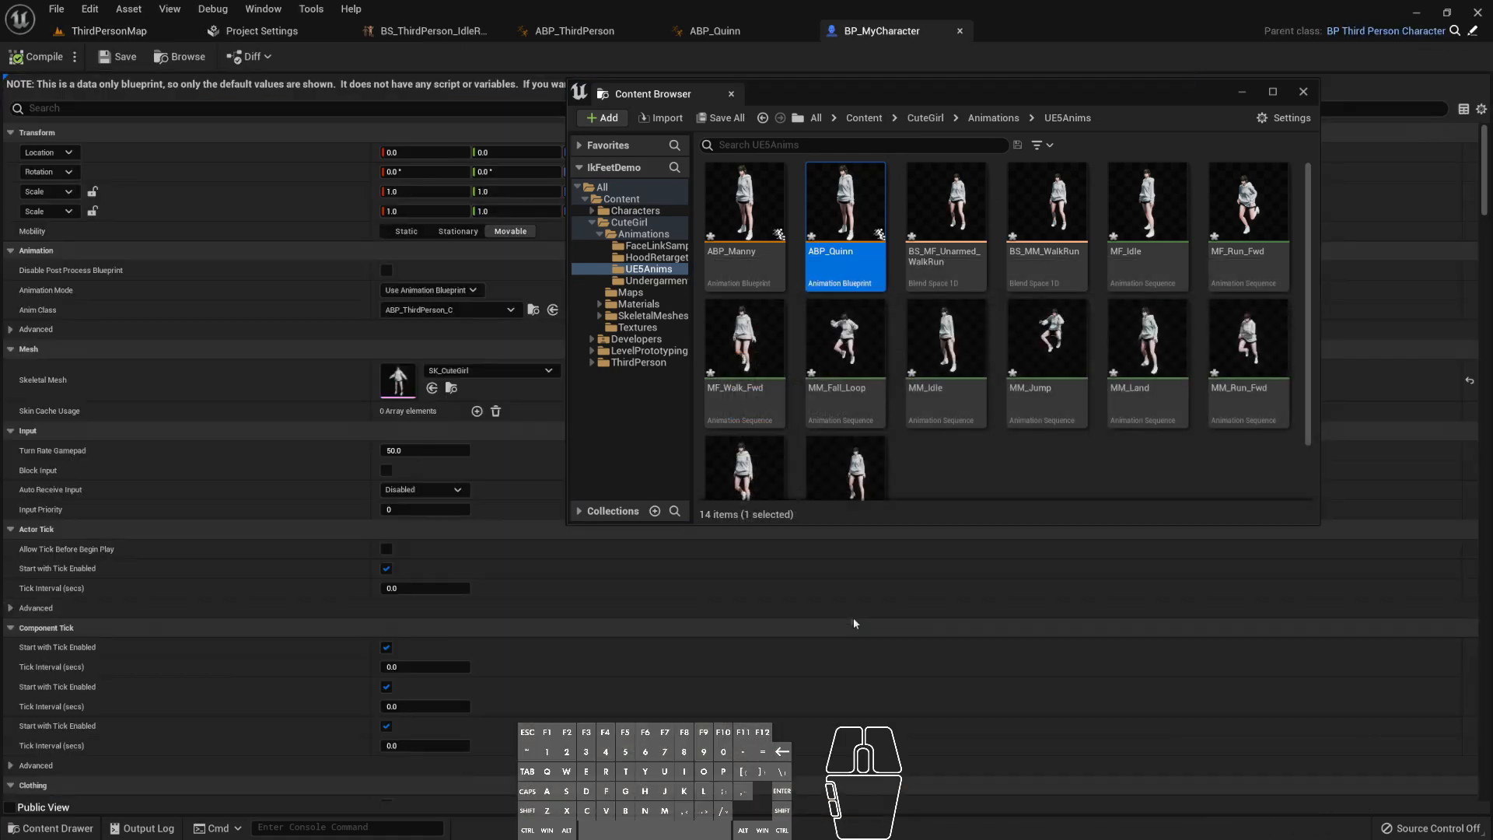
left_click(1305, 92)
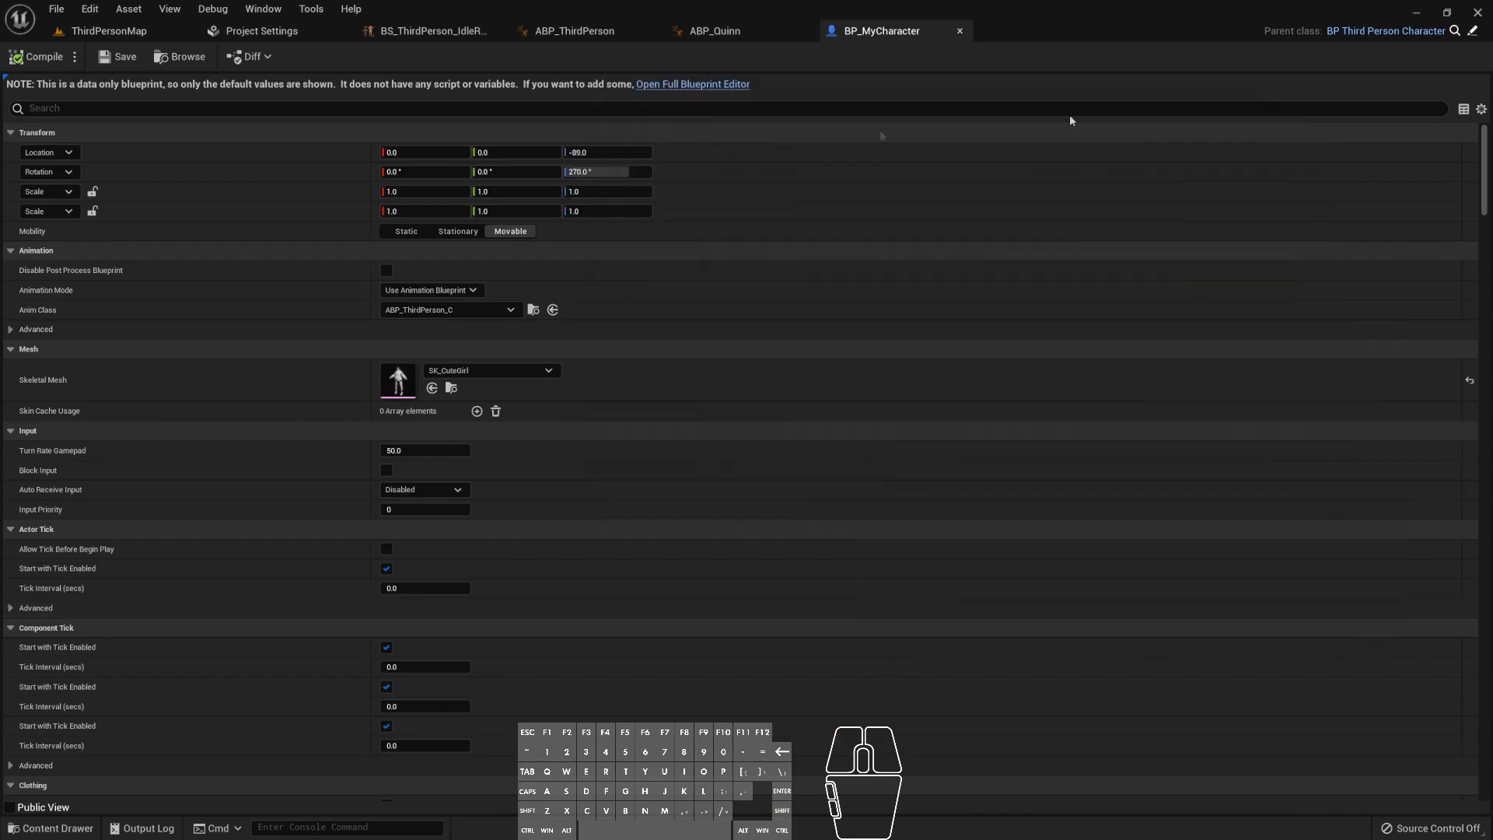
left_click(743, 84)
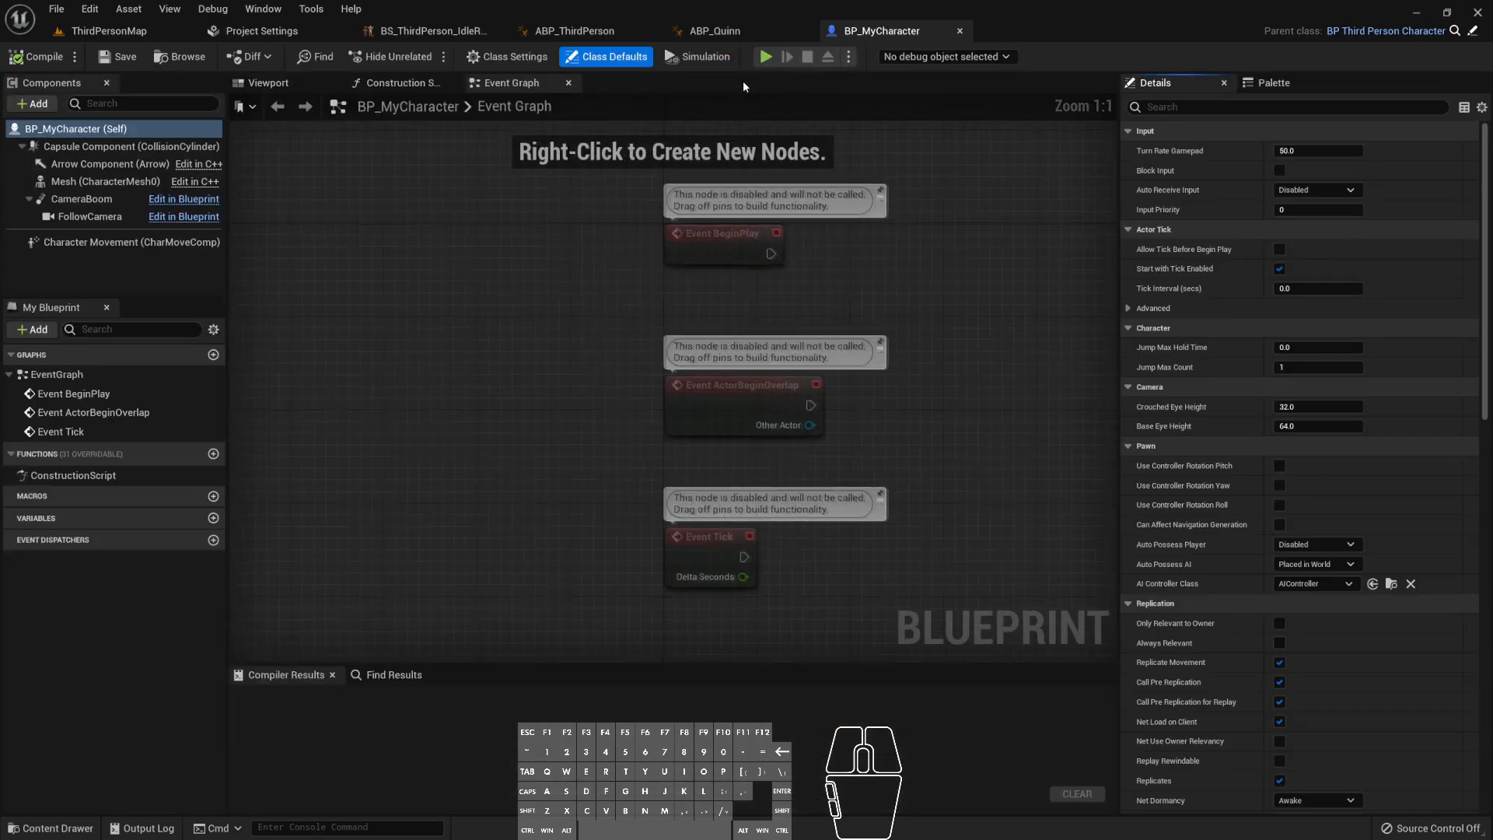
- Select BP_MyCharacter's Mesh component and locate the retargeted ABP_Quinn in the CuteGirl/Animations/UE5Anims folder
left_click(135, 183)
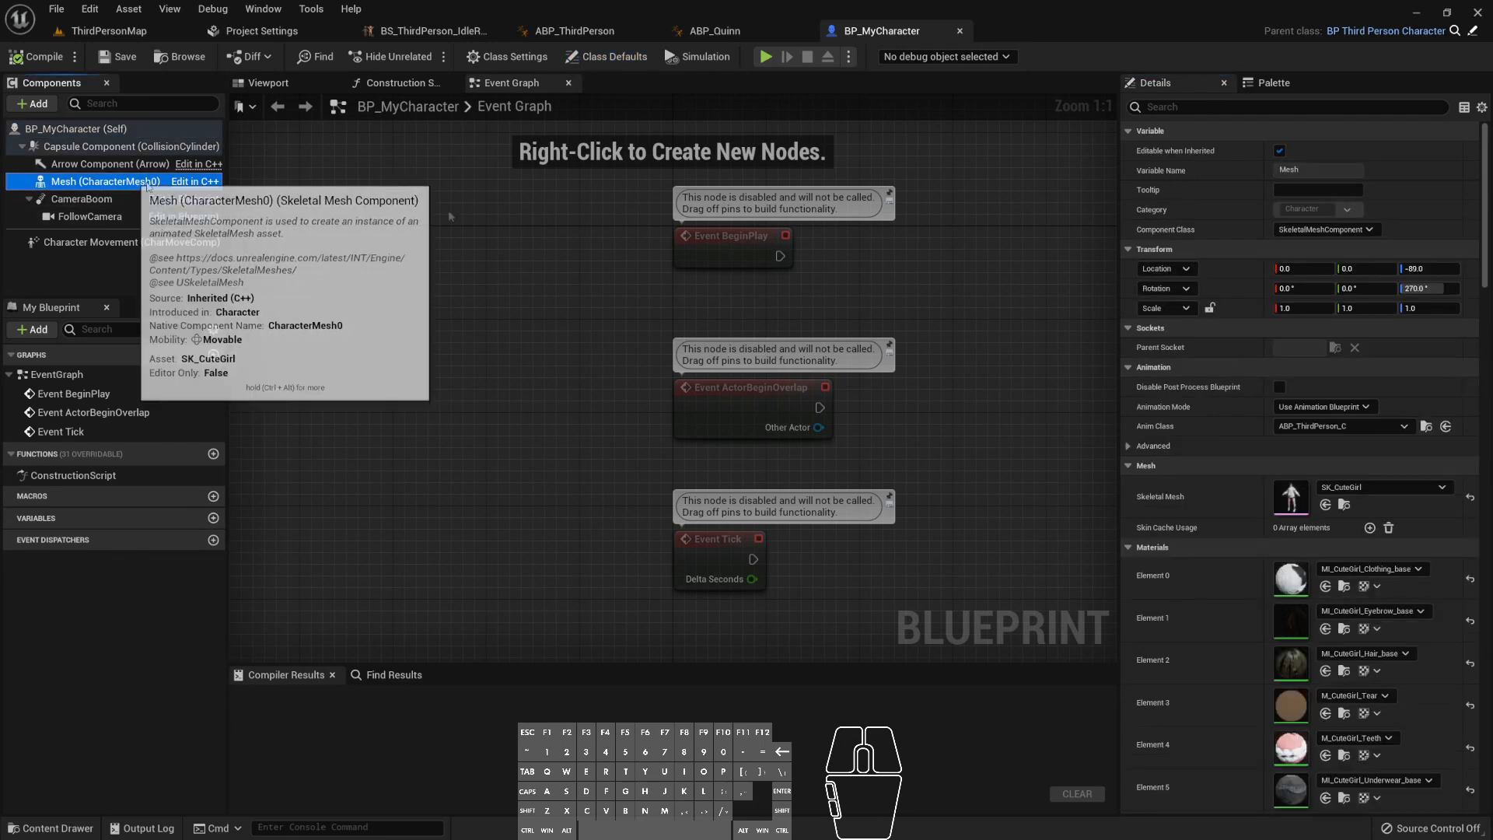
left_click(1445, 427)
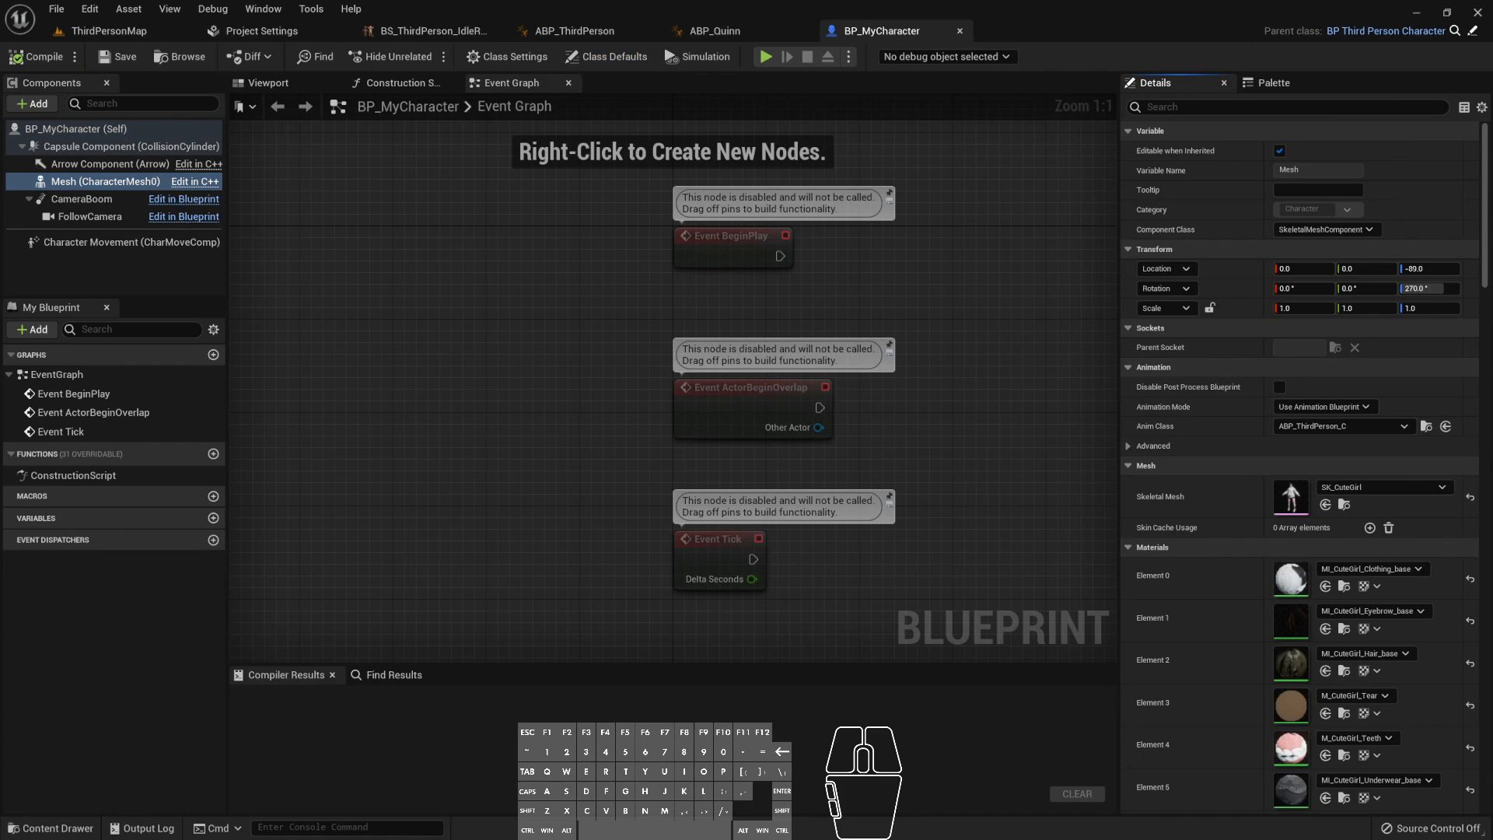
left_click(52, 827)
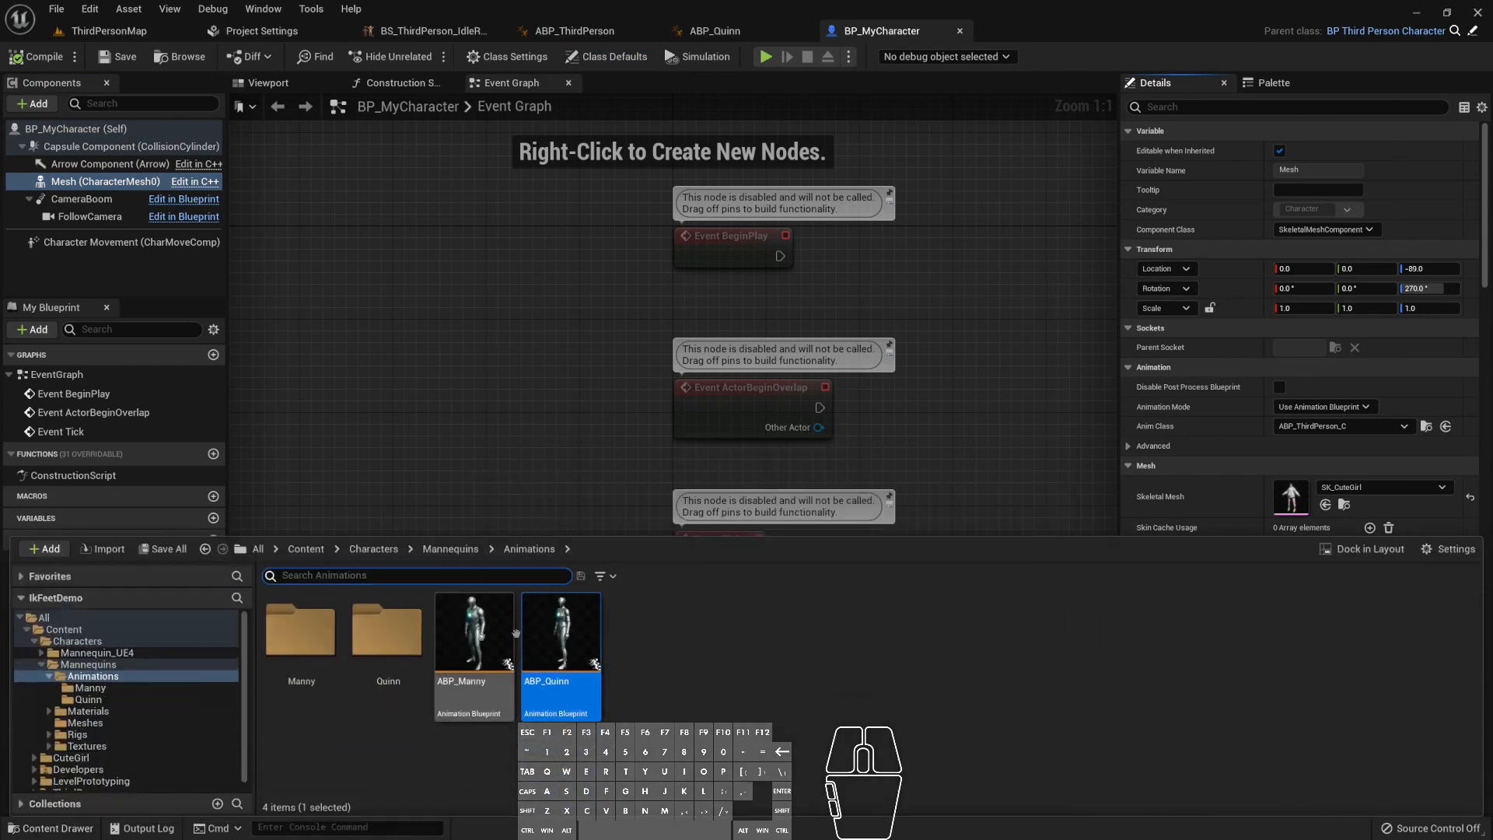
scroll(96, 749, "down", 1)
left_click(96, 749)
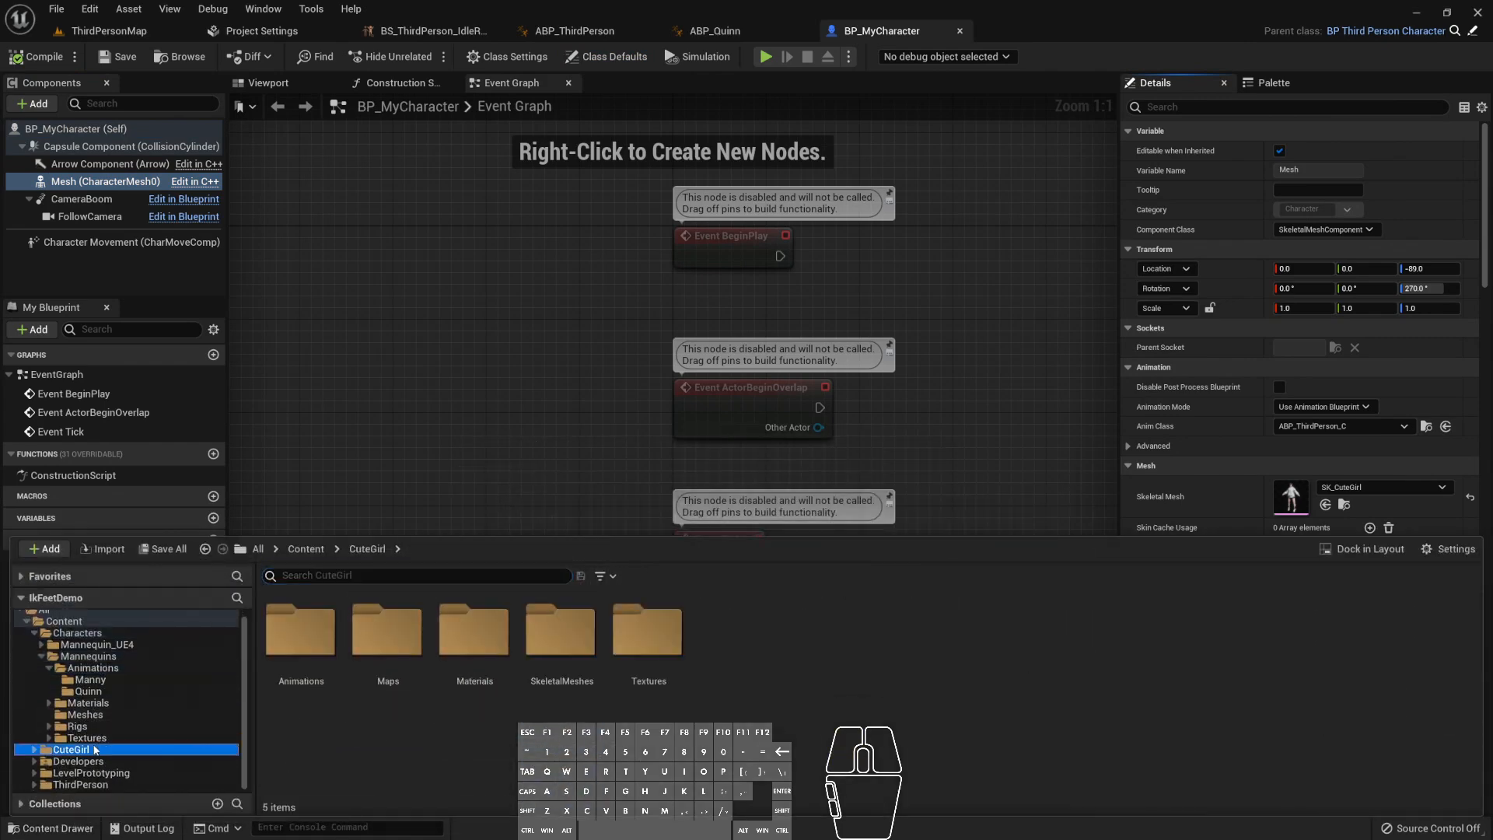
double_click(307, 638)
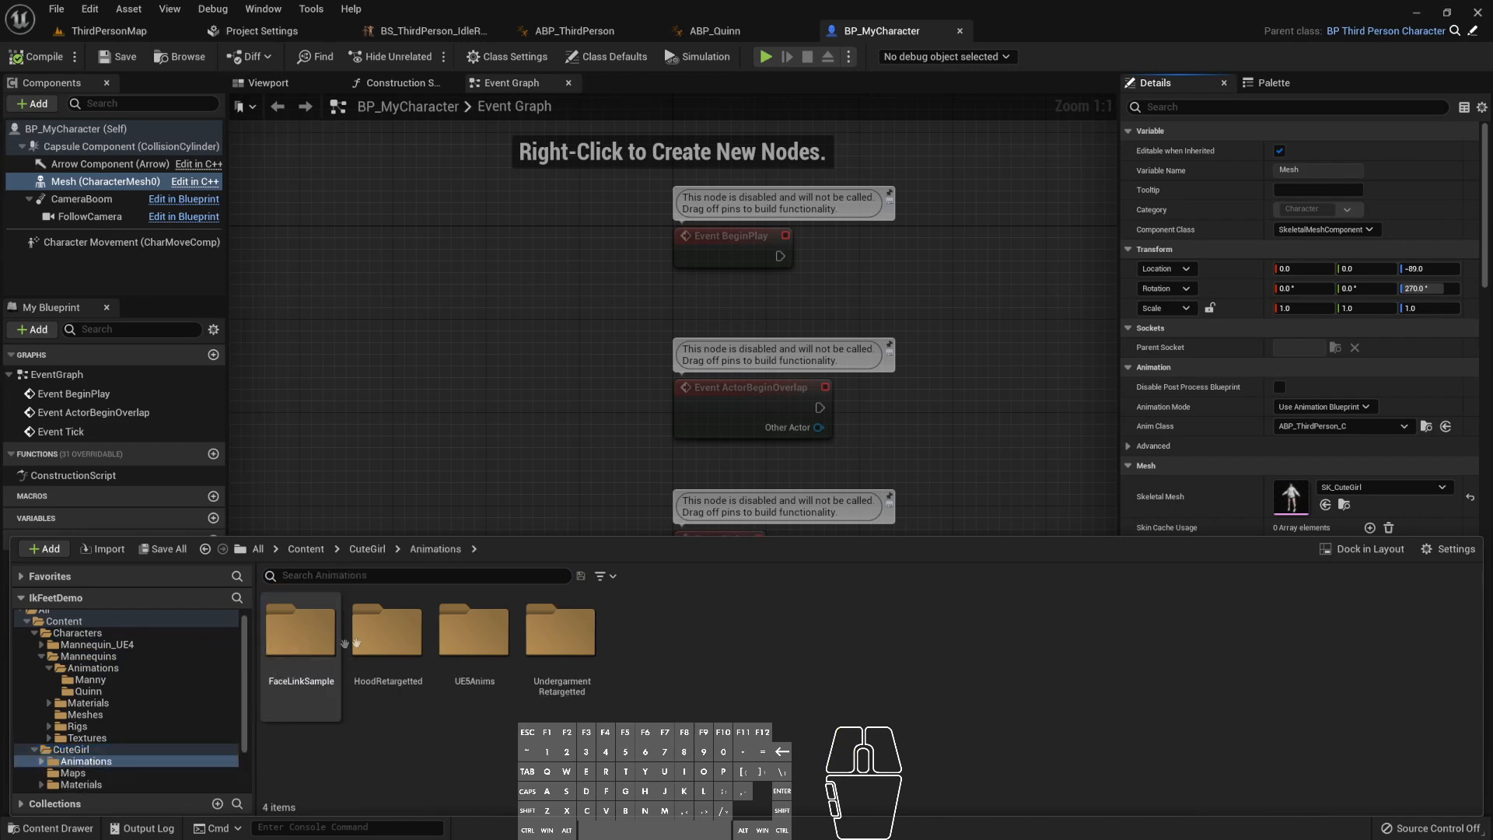
double_click(470, 634)
left_click(406, 696)
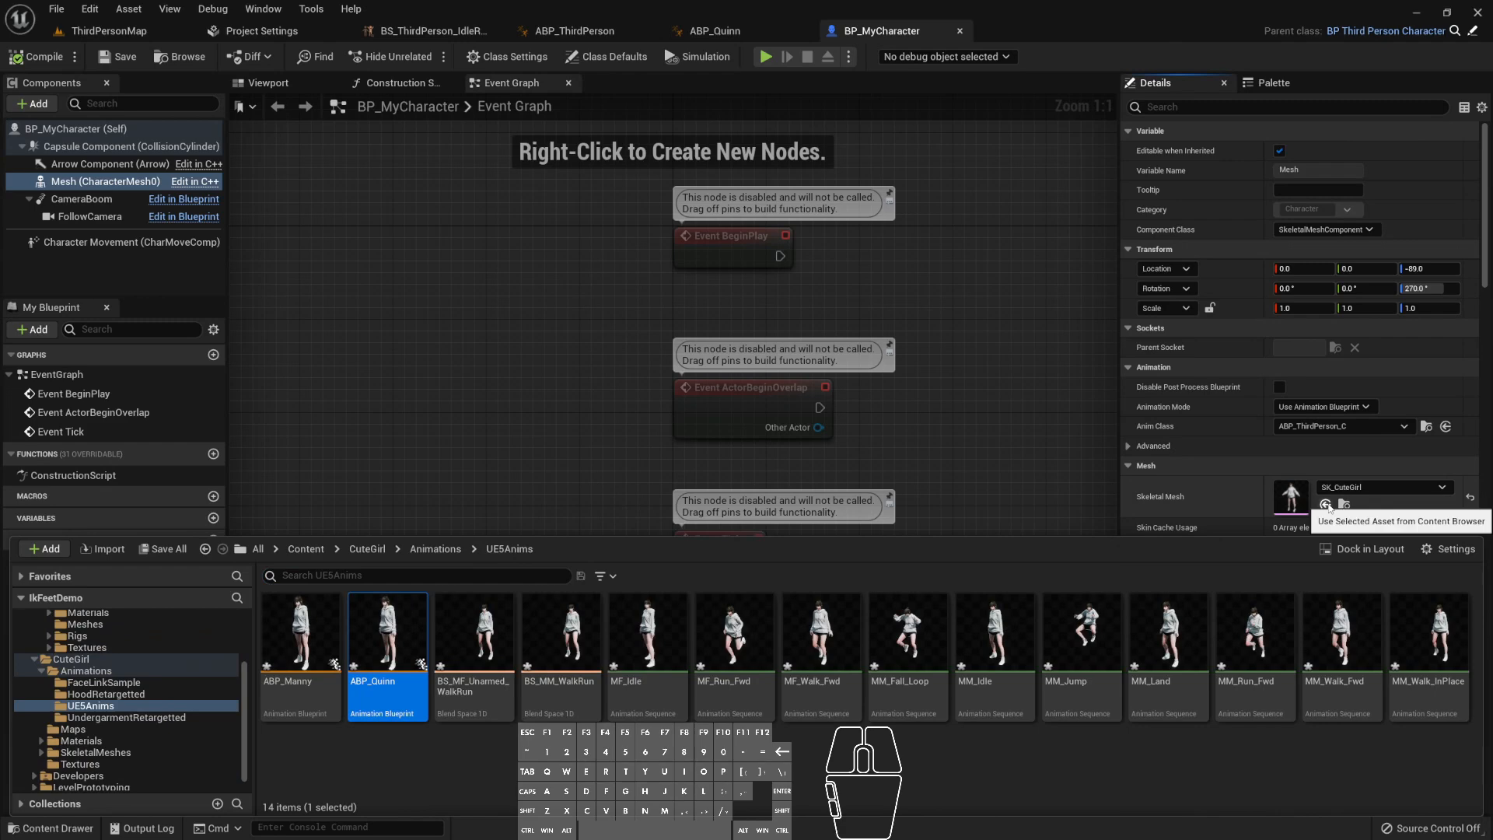
- Assign the retargeted ABP_Quinn as the Mesh component's Anim Class, then compile and save BP_MyCharacter
left_click(1325, 504)
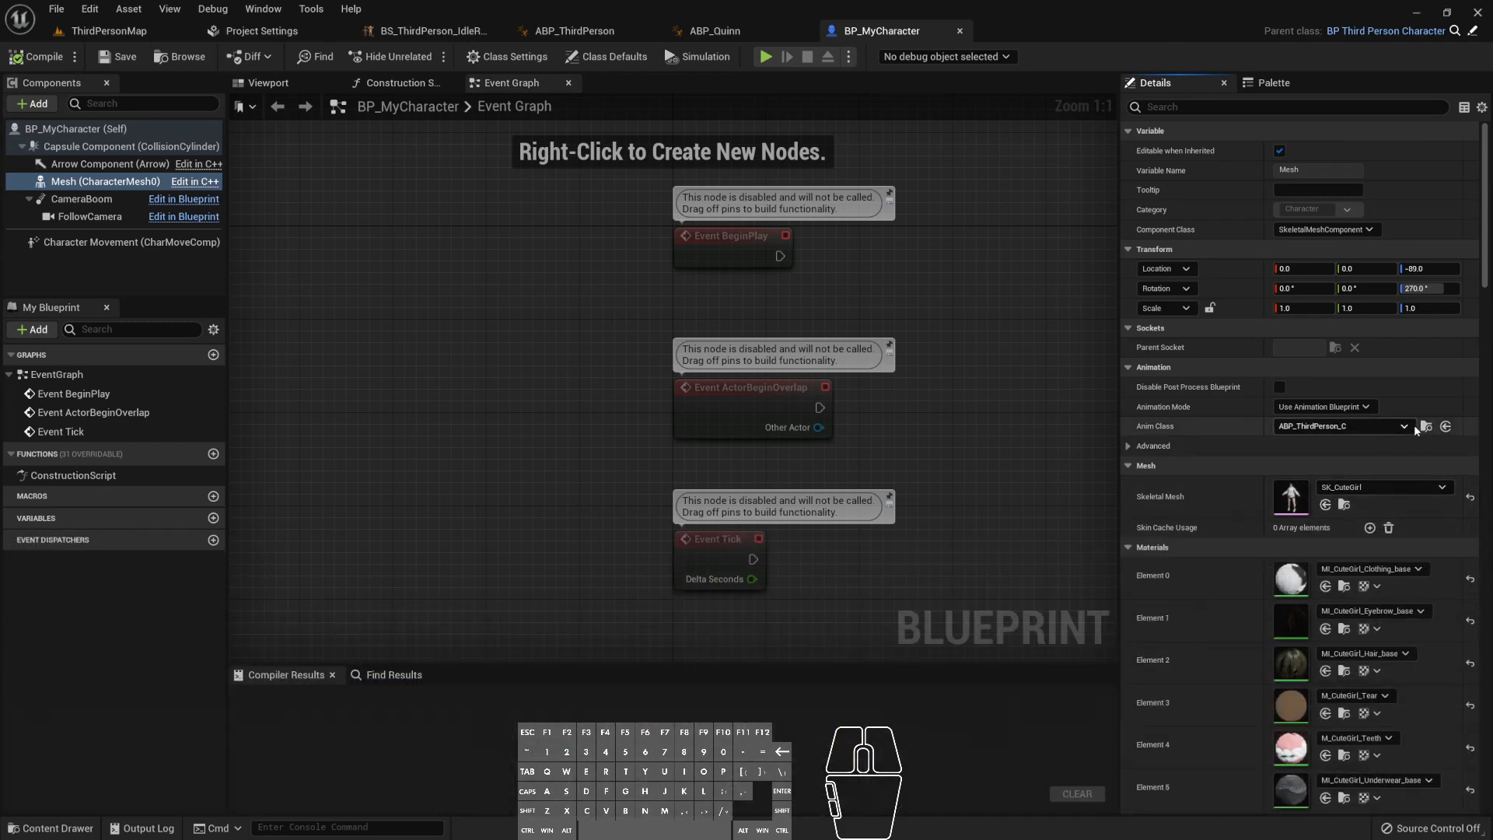
left_click(1444, 427)
left_click(23, 828)
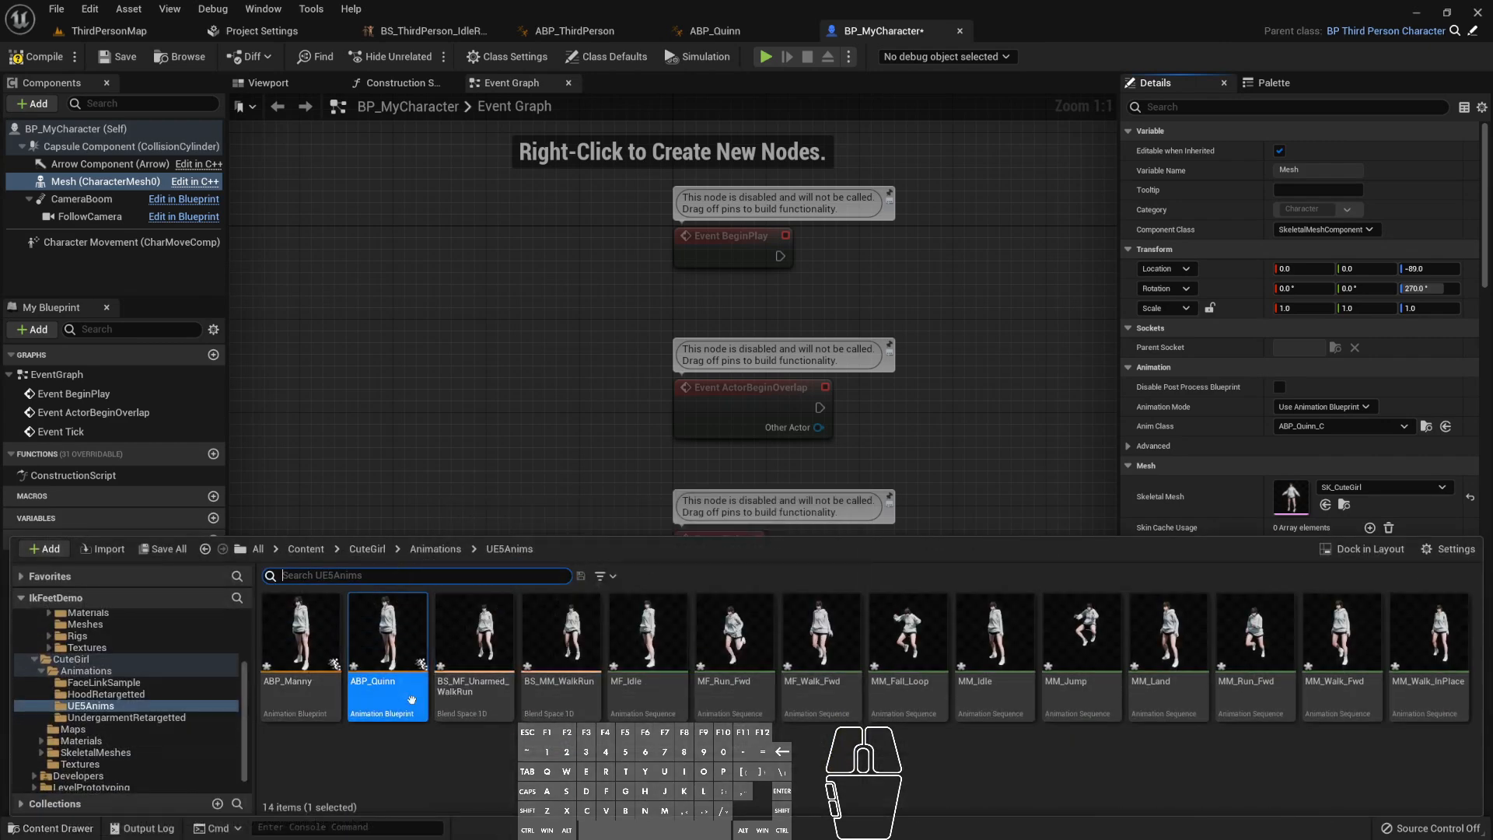
left_click(431, 201)
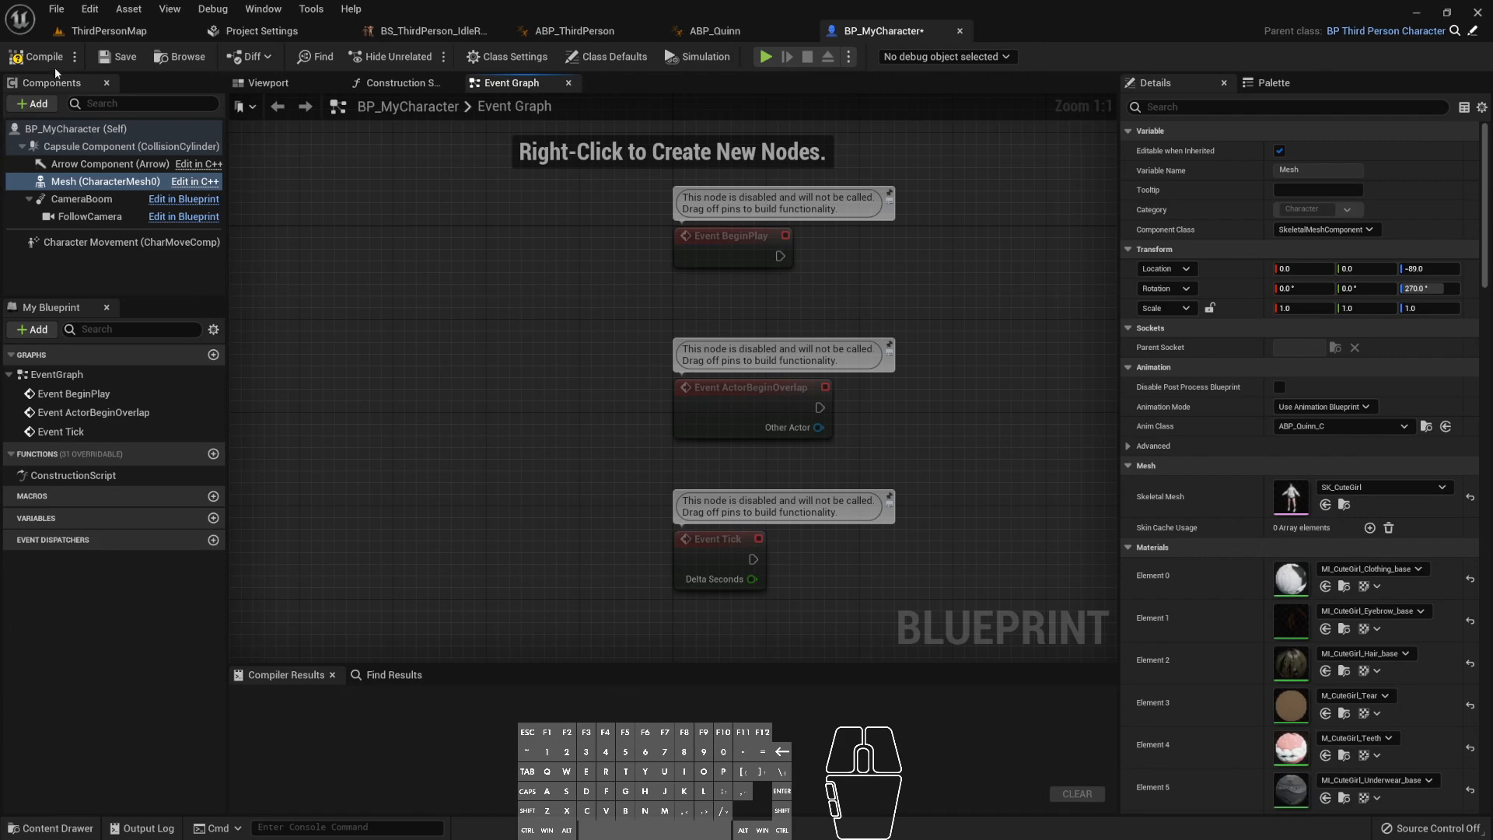
left_click(41, 57)
left_click(117, 56)
- Play ThirdPersonMap and test the character's idle, running and jumping animations around the level
left_click(109, 30)
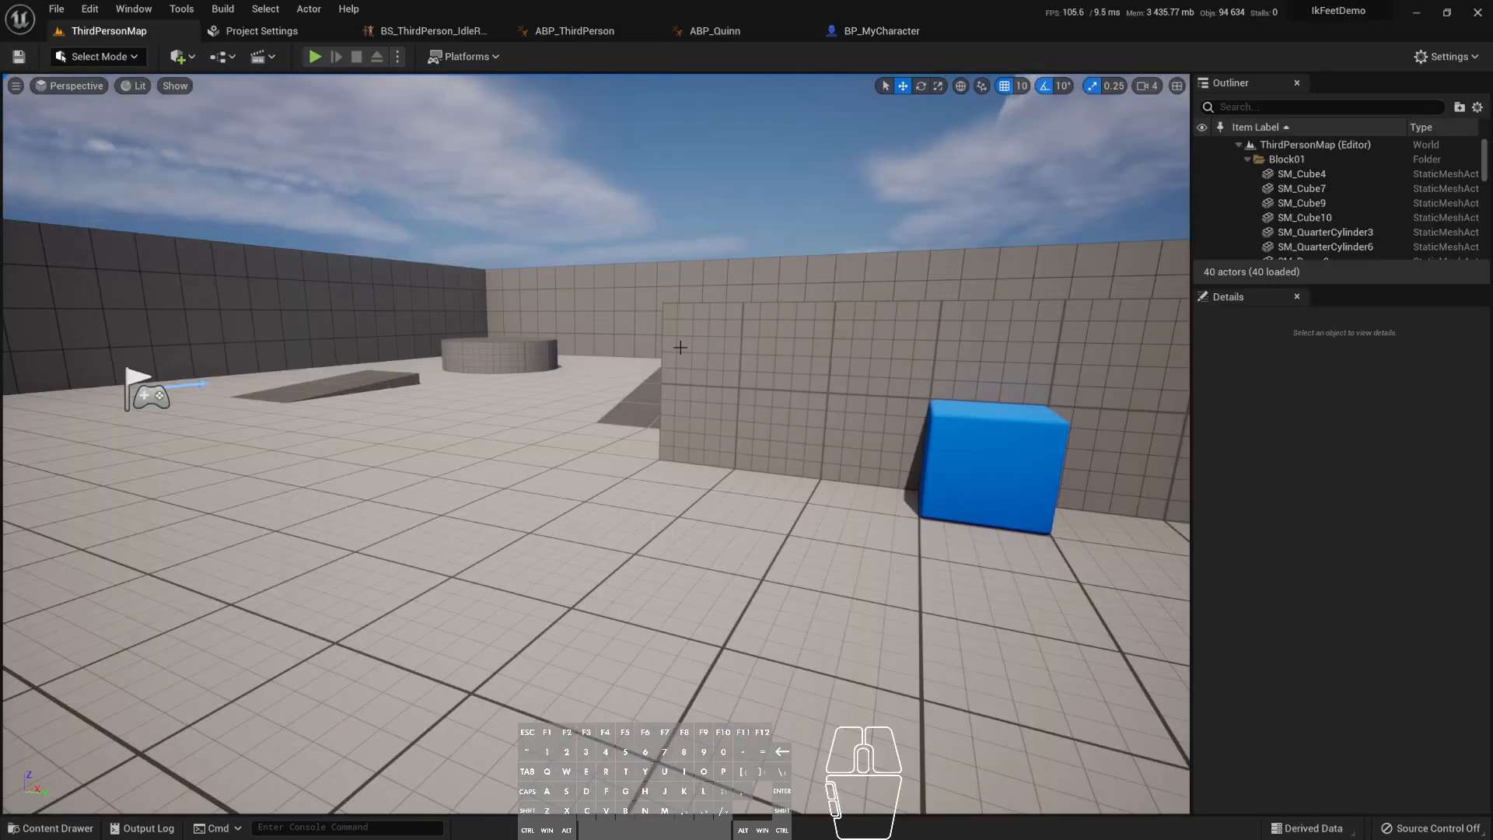
key("alt+p")
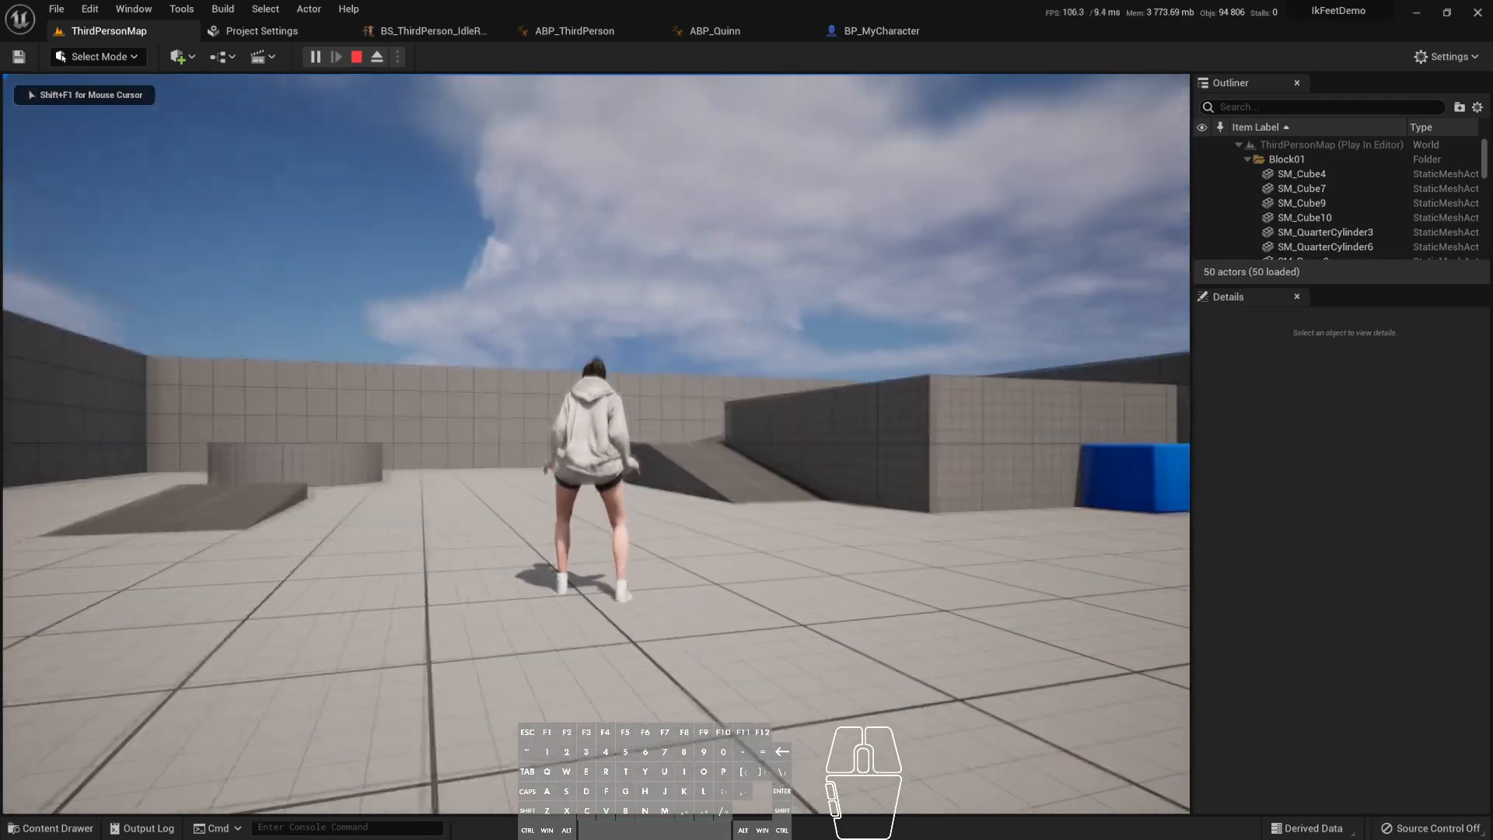
key("space")
key("a")
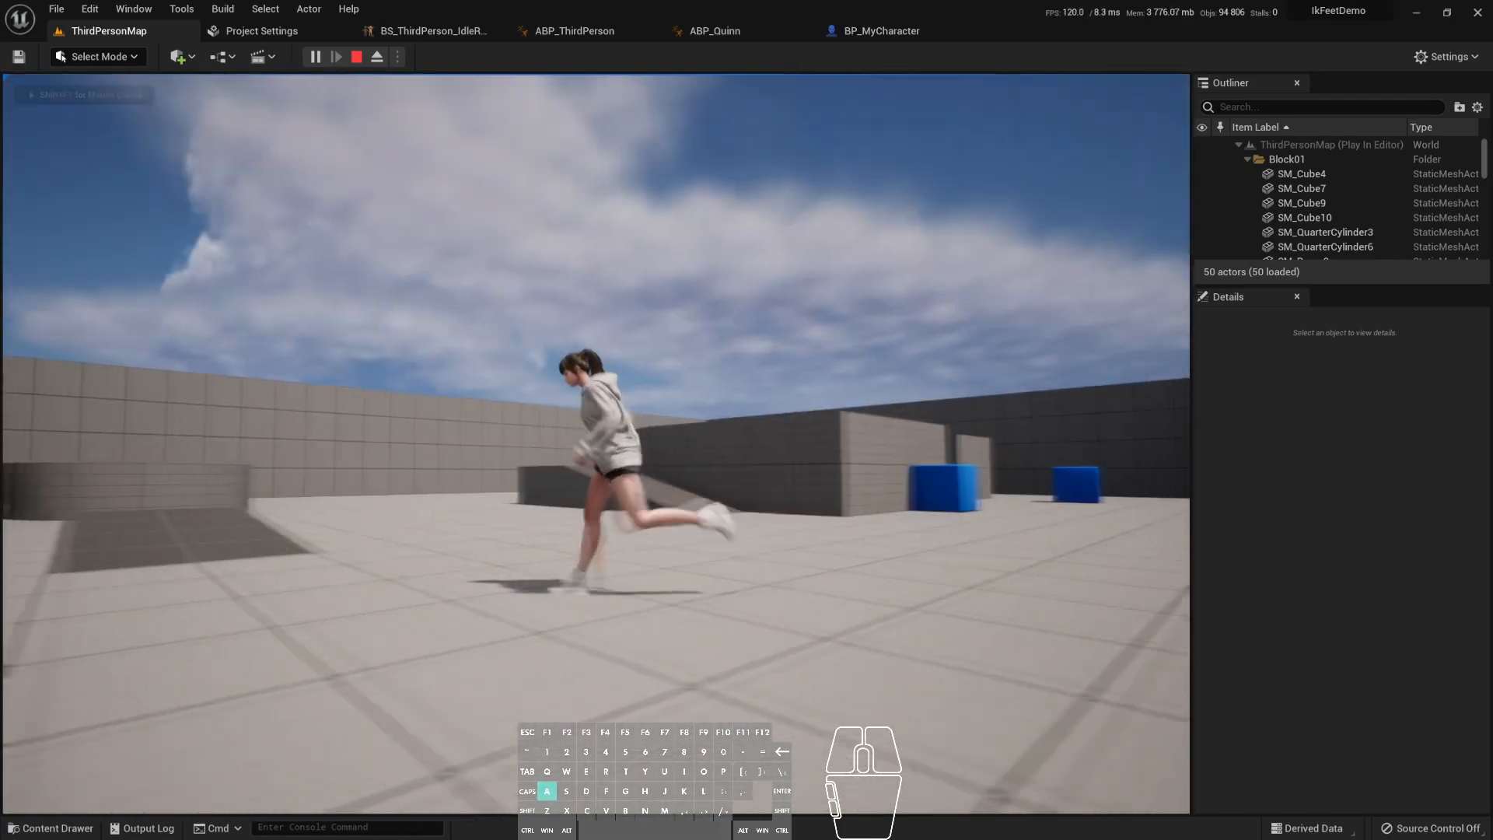
key("w")
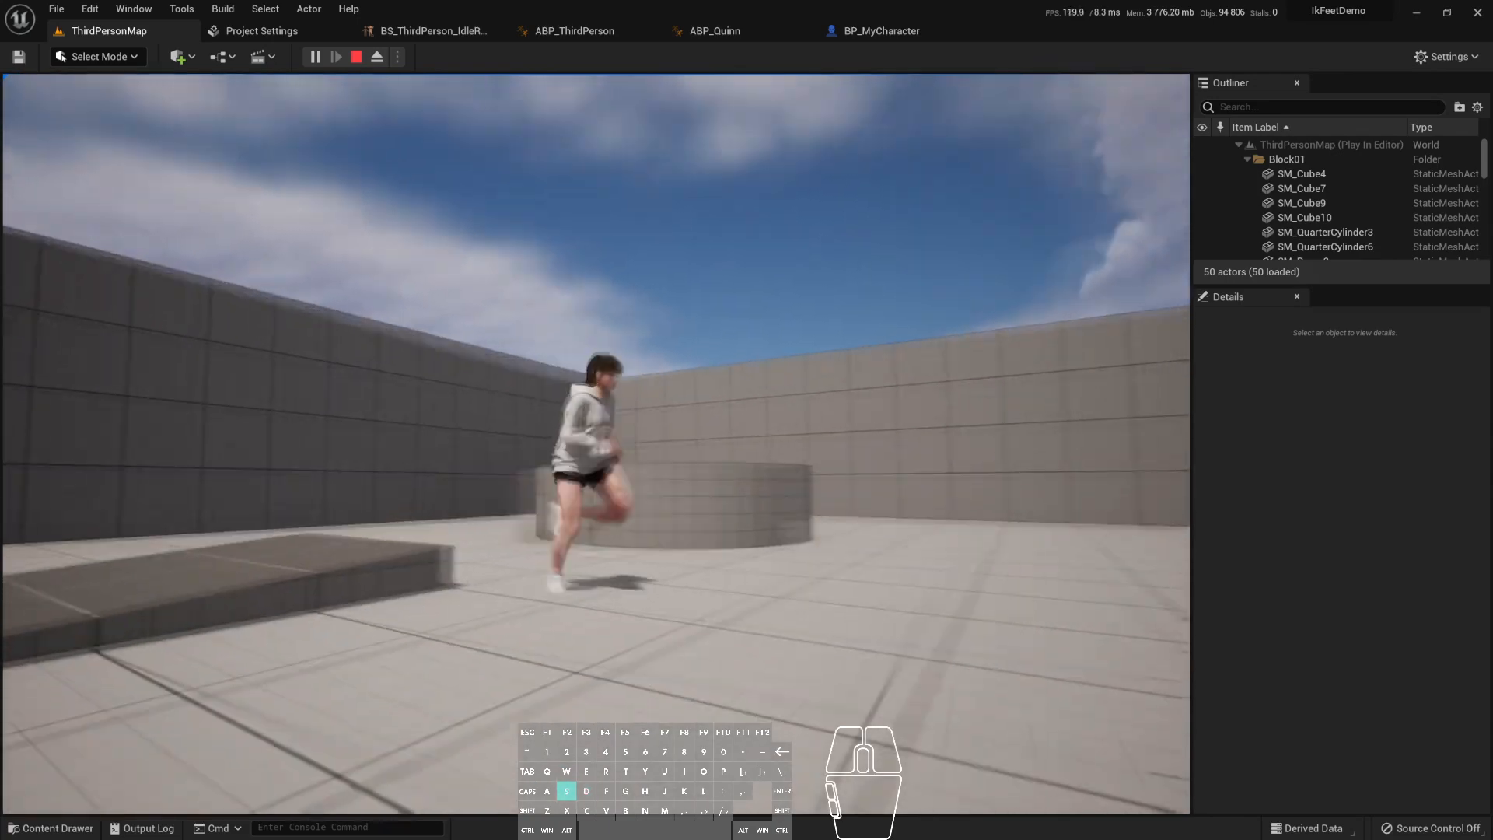
key("s")
key("d")
key("w")
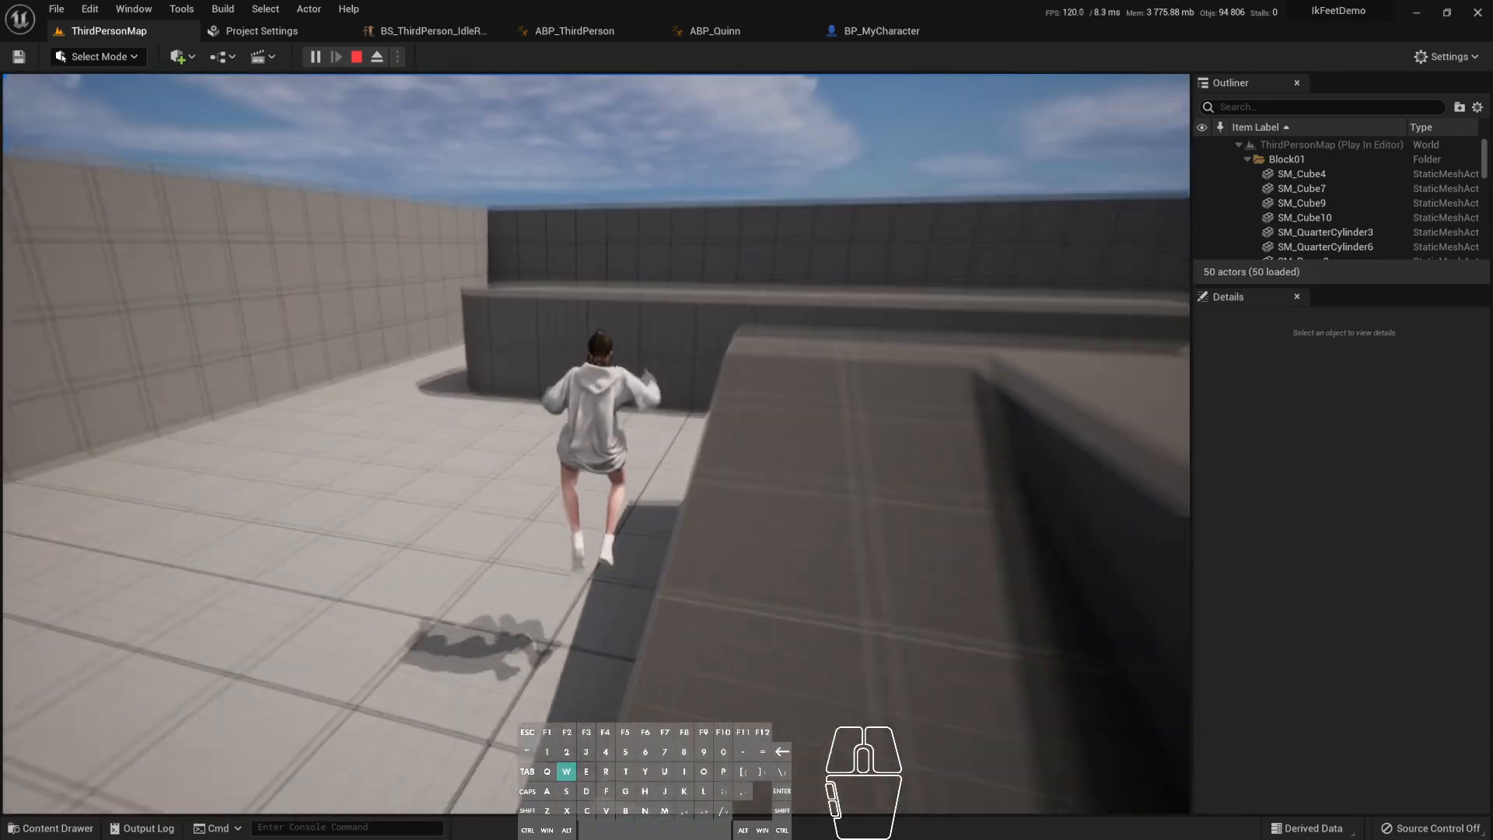
key("s")
key("a")
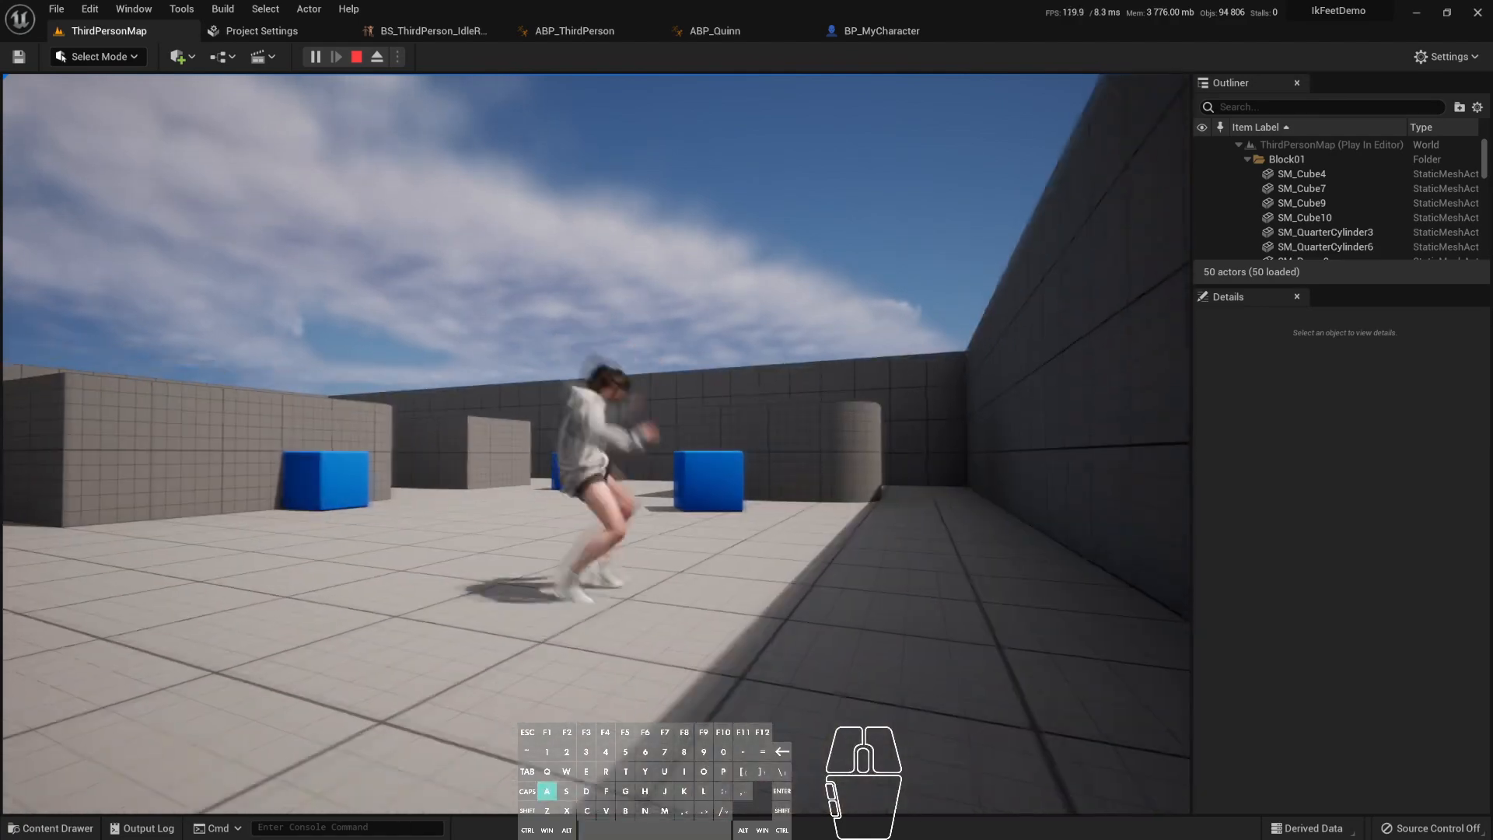
key("space")
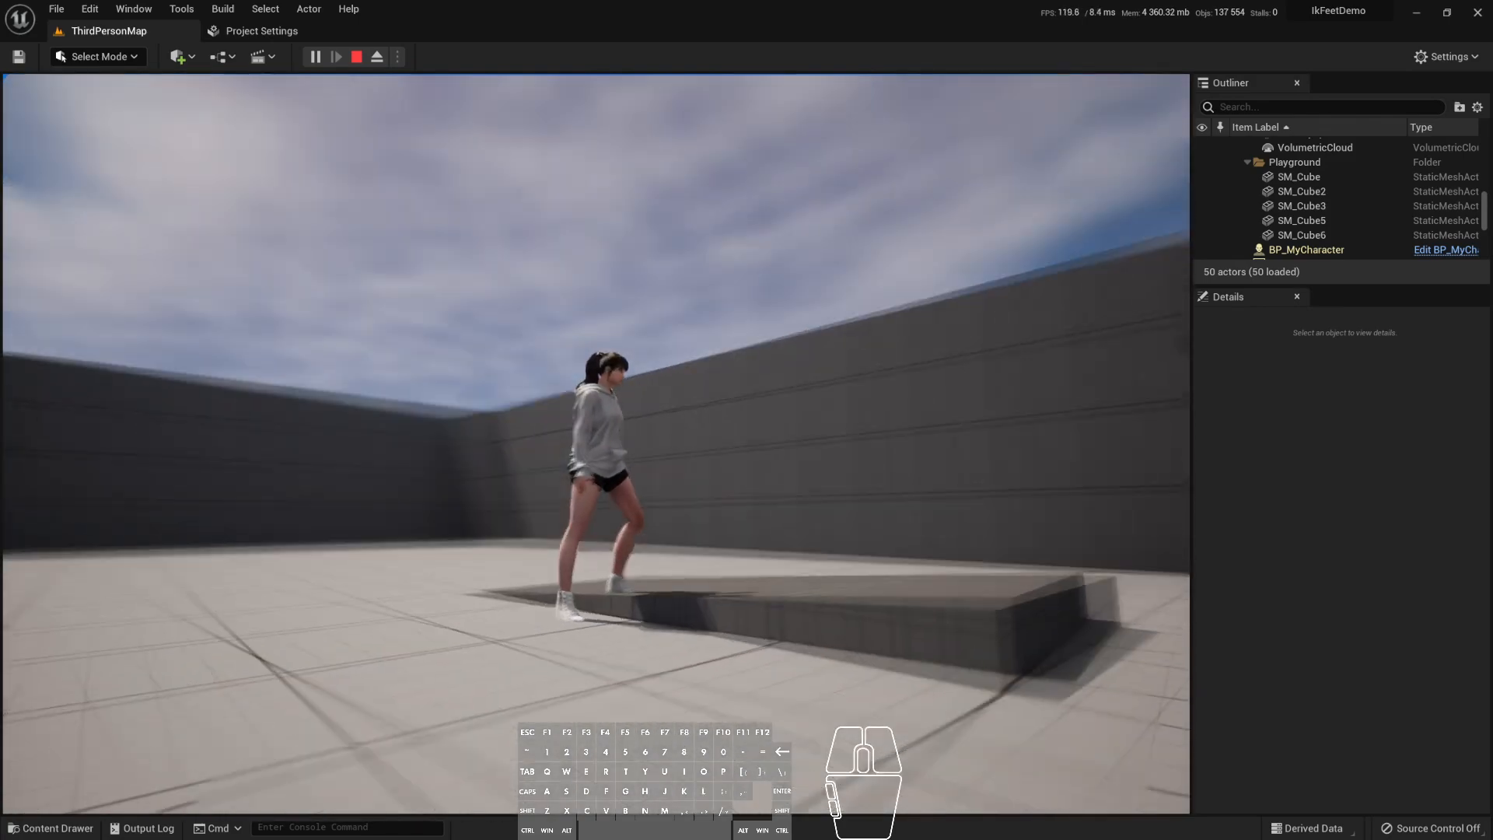
- Run the character over the low ramp and raised blocks to check its foot placement, and end the play session
key("d")
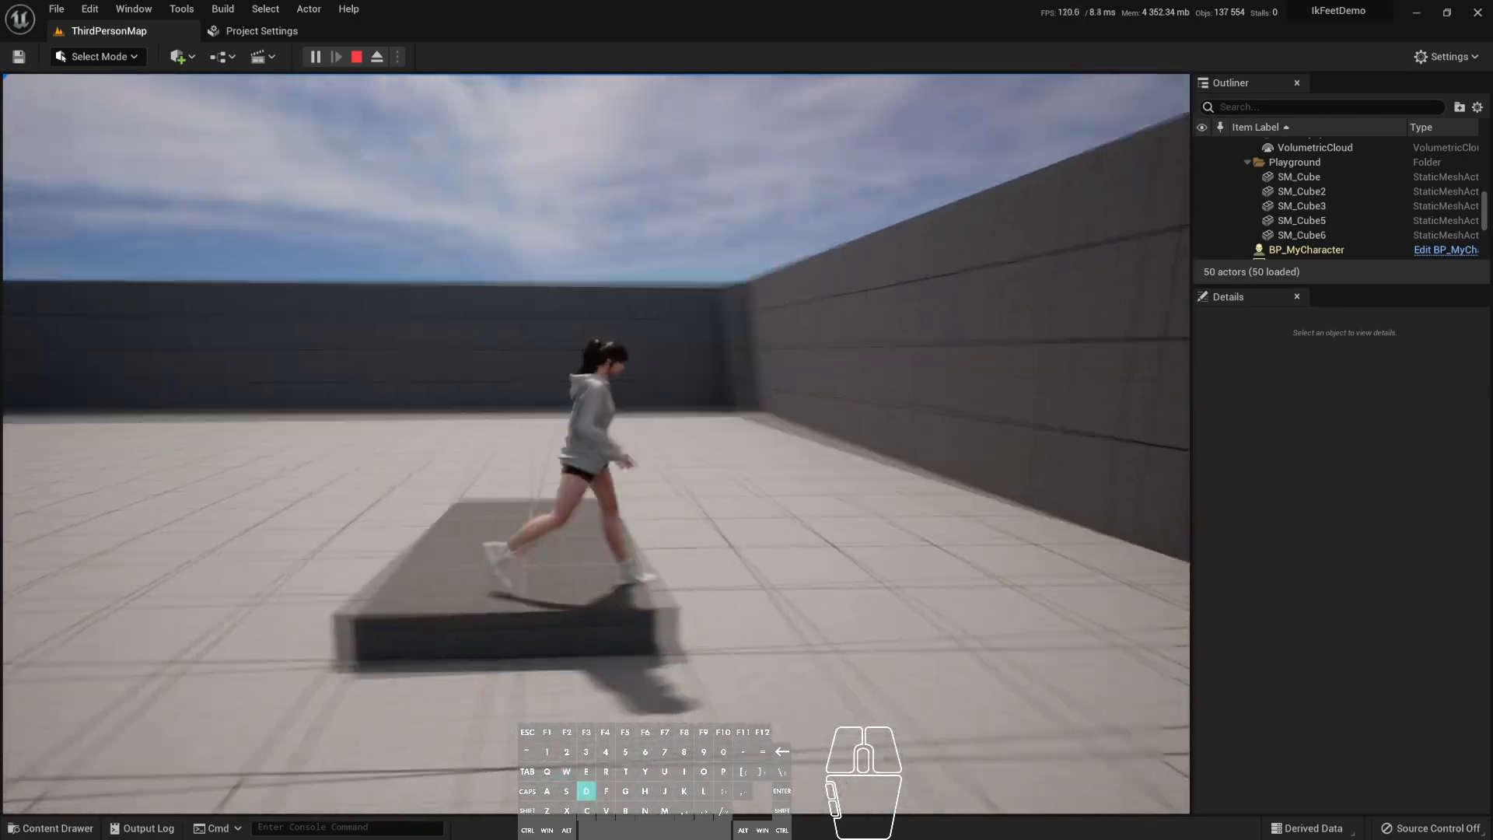
key("w")
key("a")
key("d")
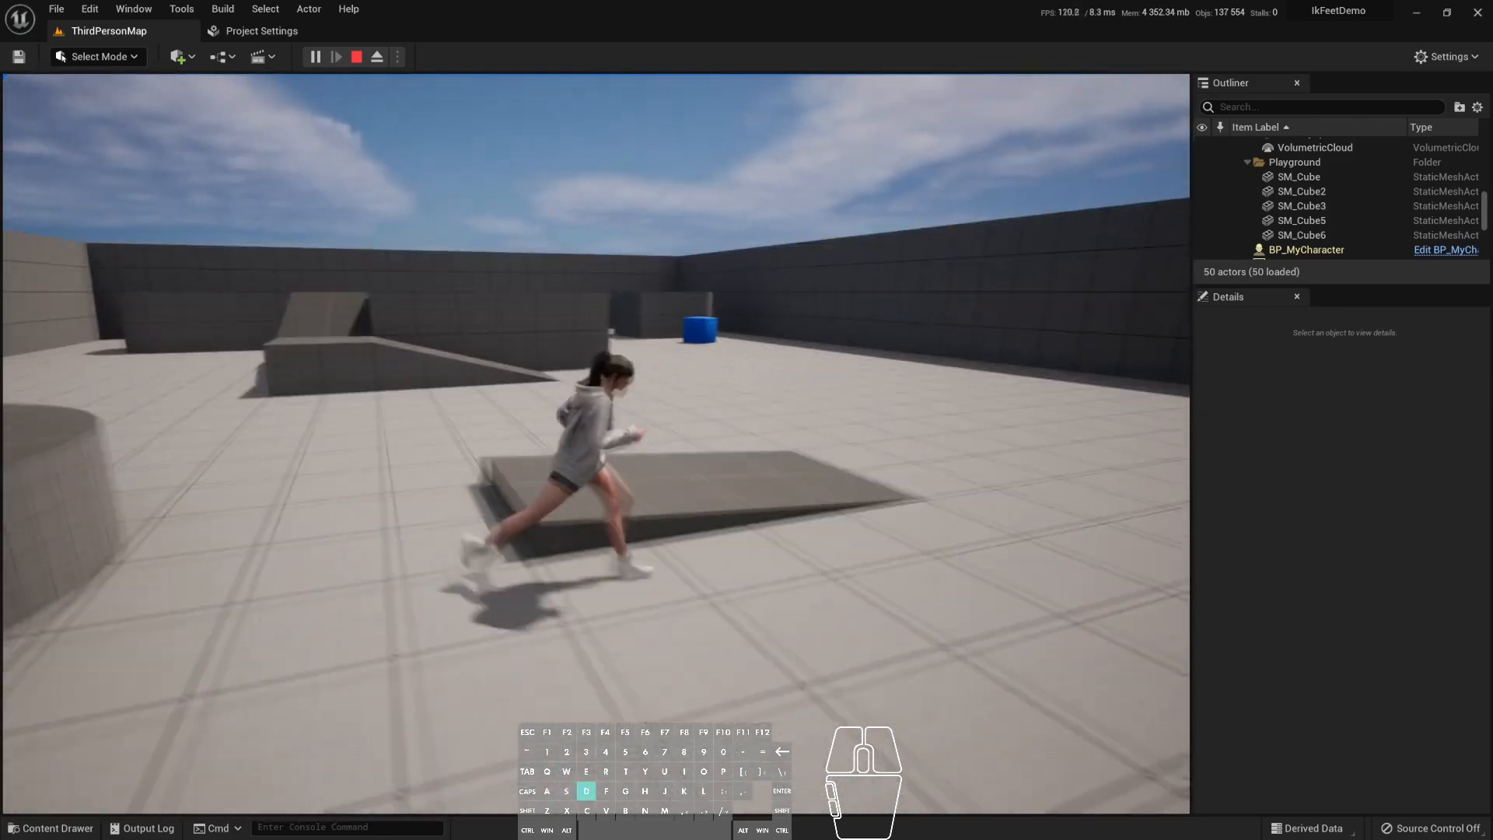
key("w")
key("a")
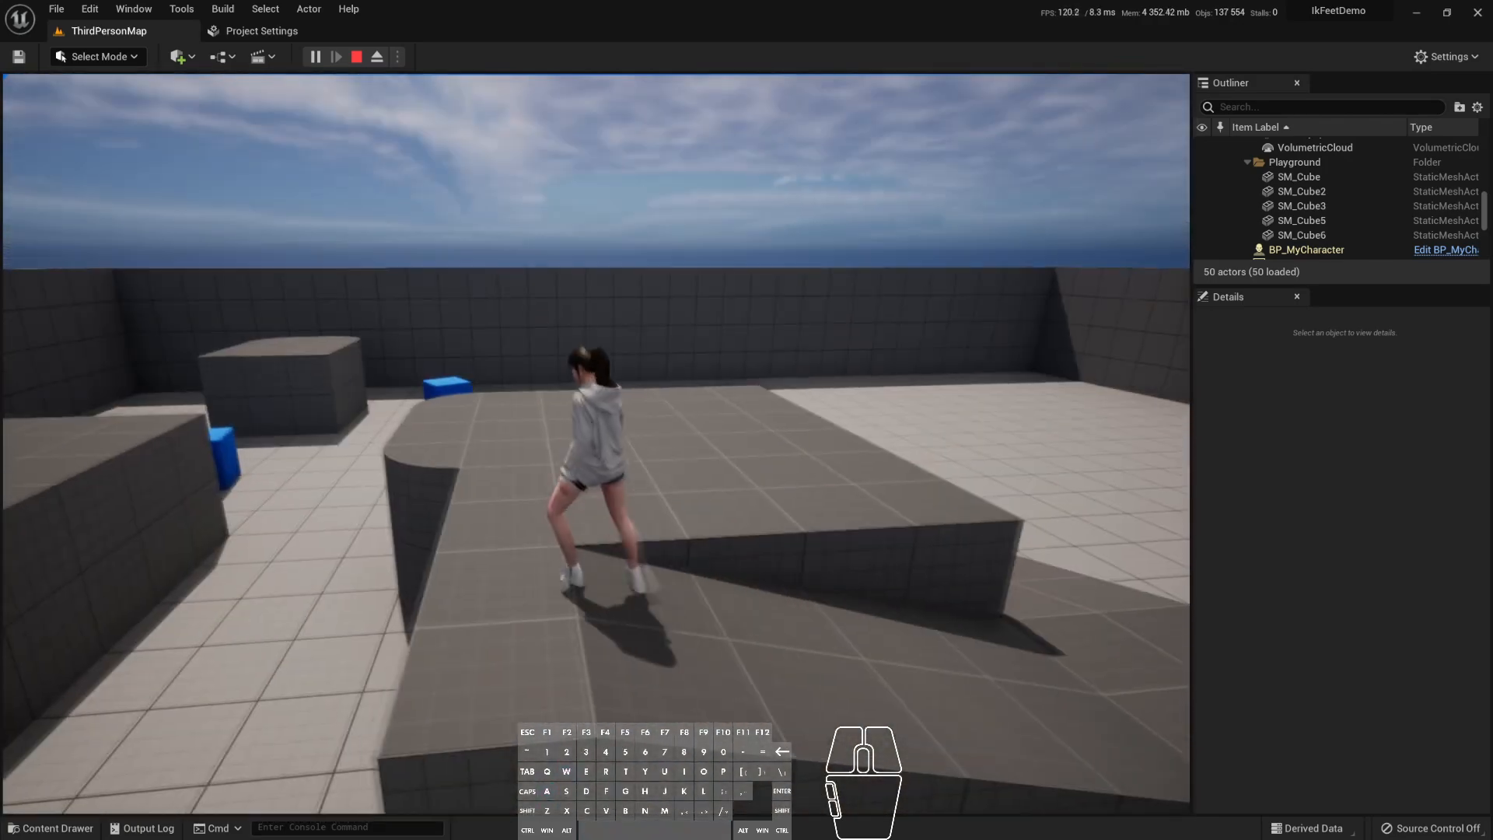
key("Escape")
key("s")
right_click_drag(564, 435, 520, 445)
key("w")
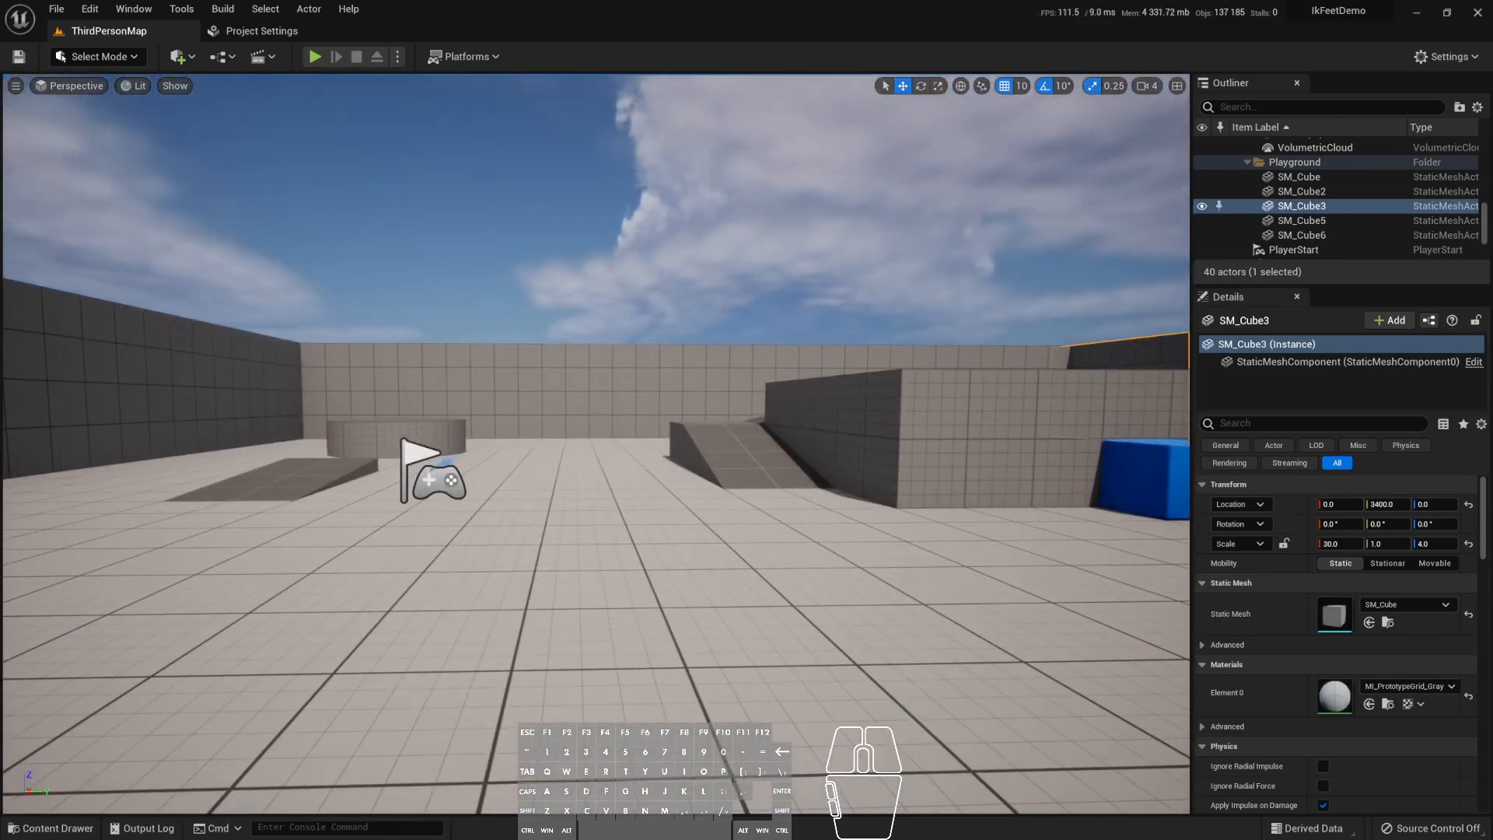
left_click(54, 828)
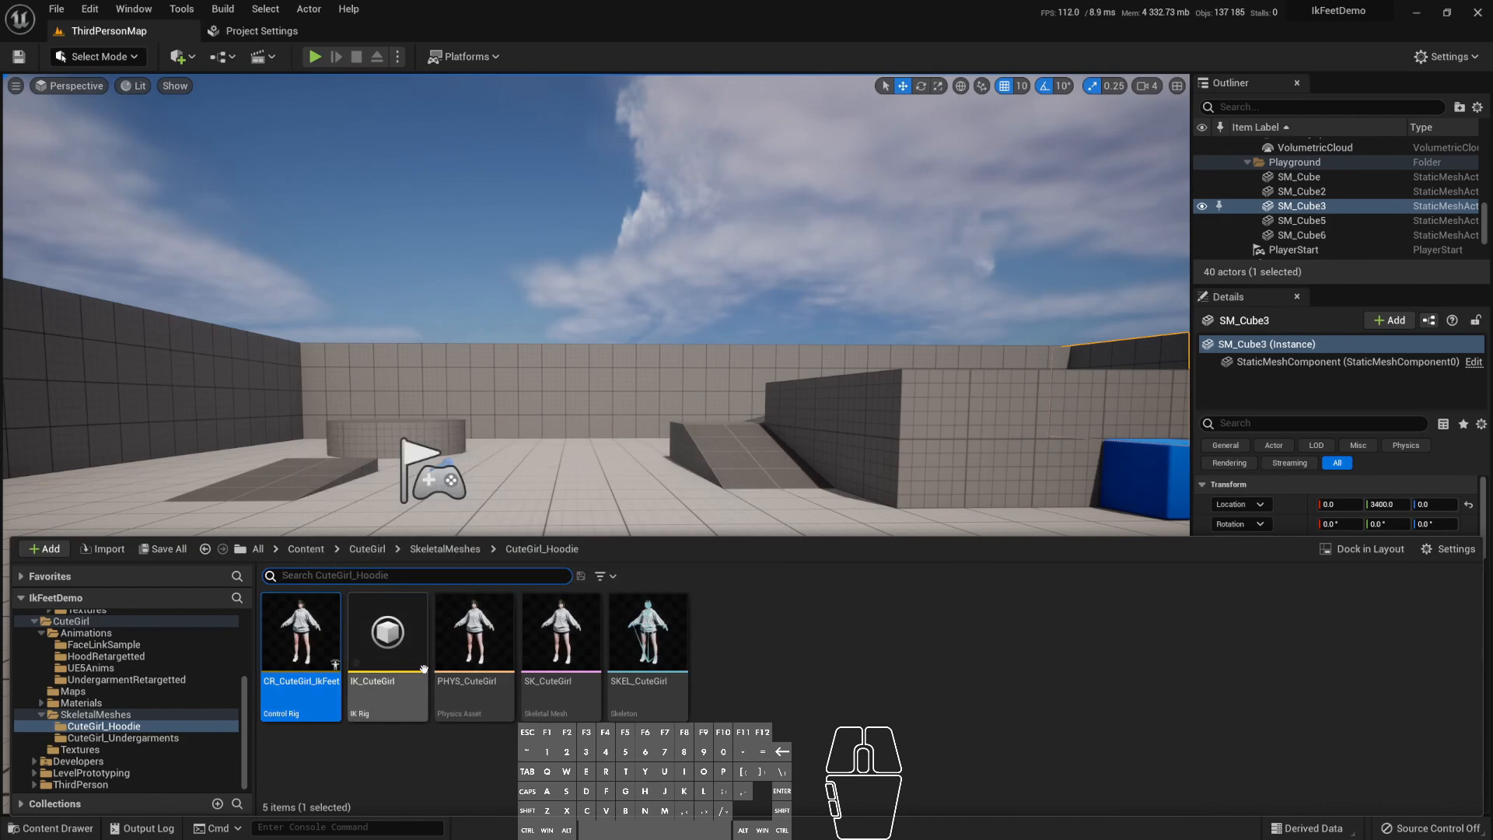
right_click_drag(589, 310, 547, 388)
- Search the assets for "Bp_thir", inspect BP_ThirdPersonCharacter's mannequin in its viewport, and close the blueprint
key("ctrl+p")
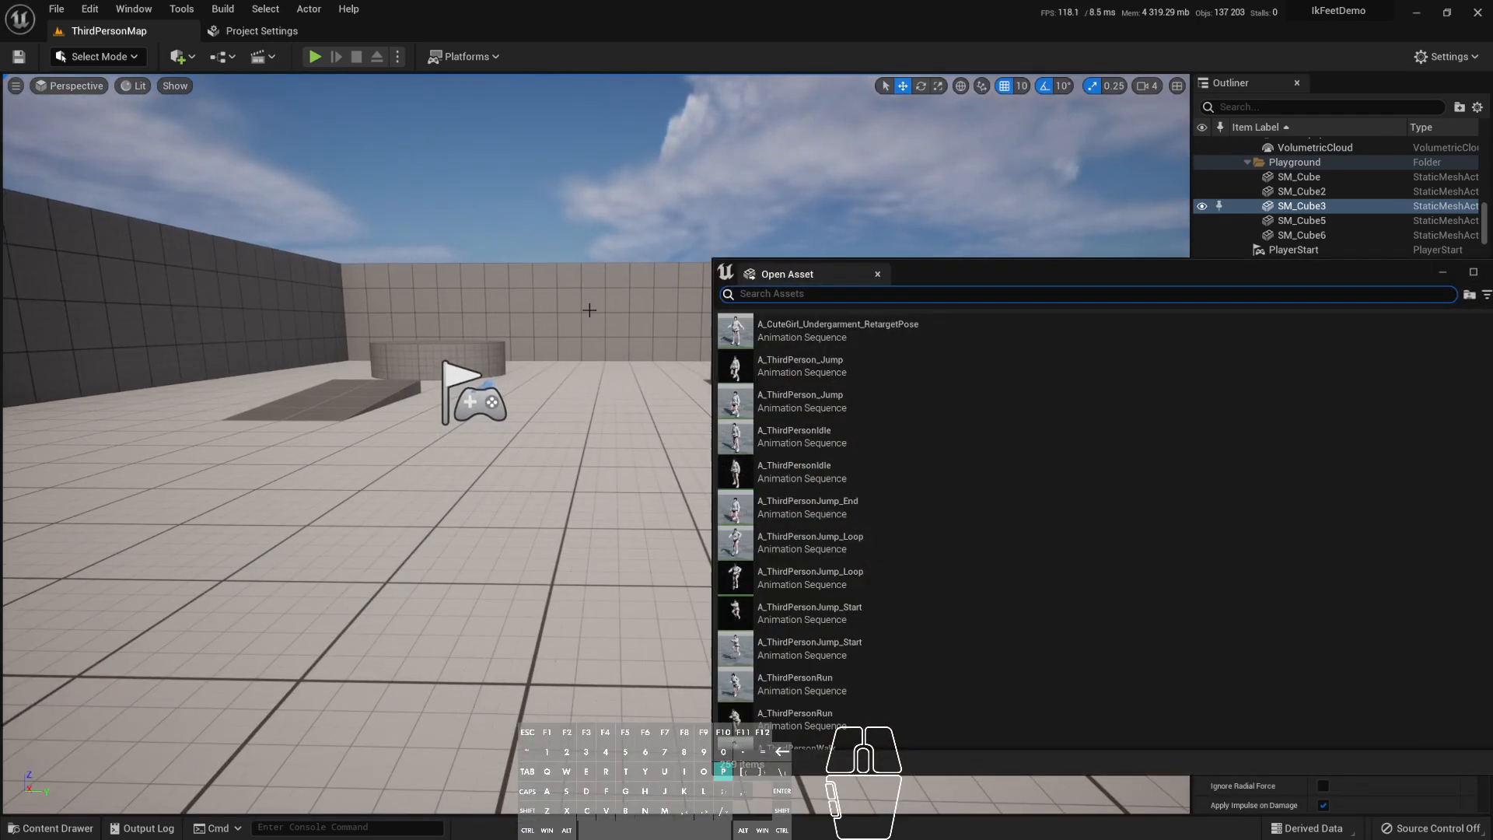
type("Bp")
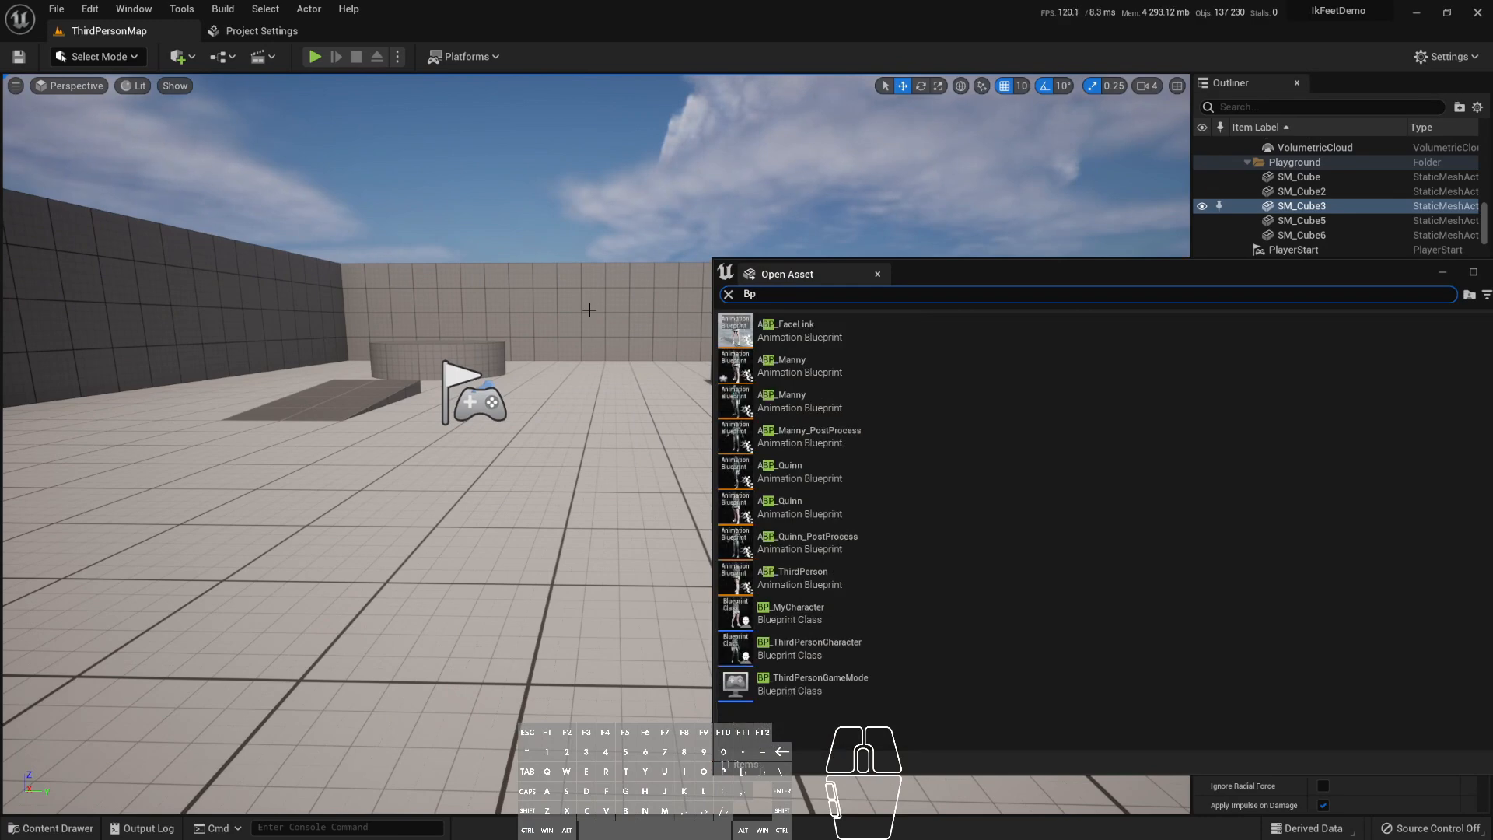
type("_thir")
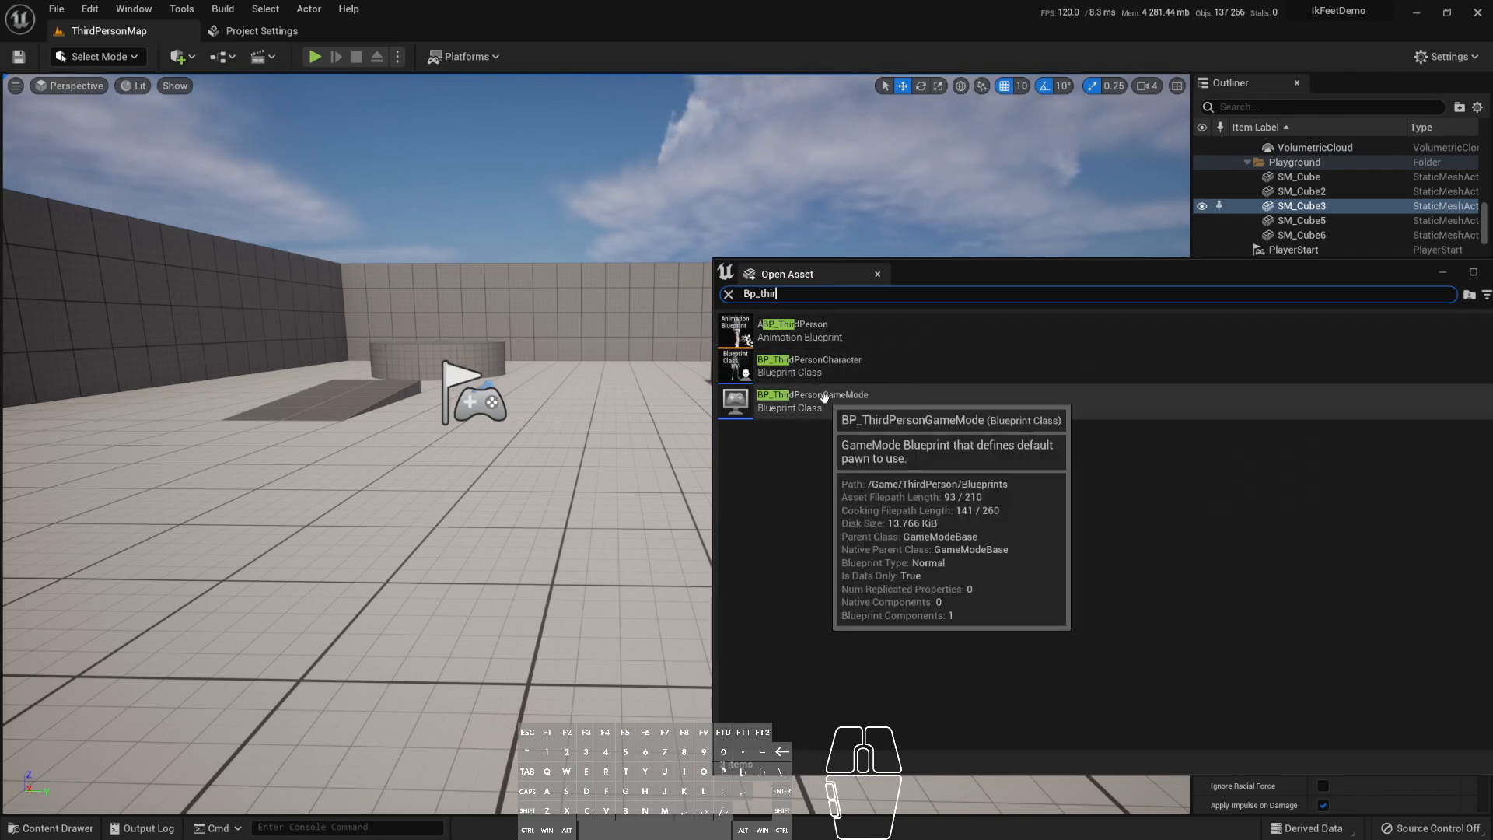
double_click(838, 367)
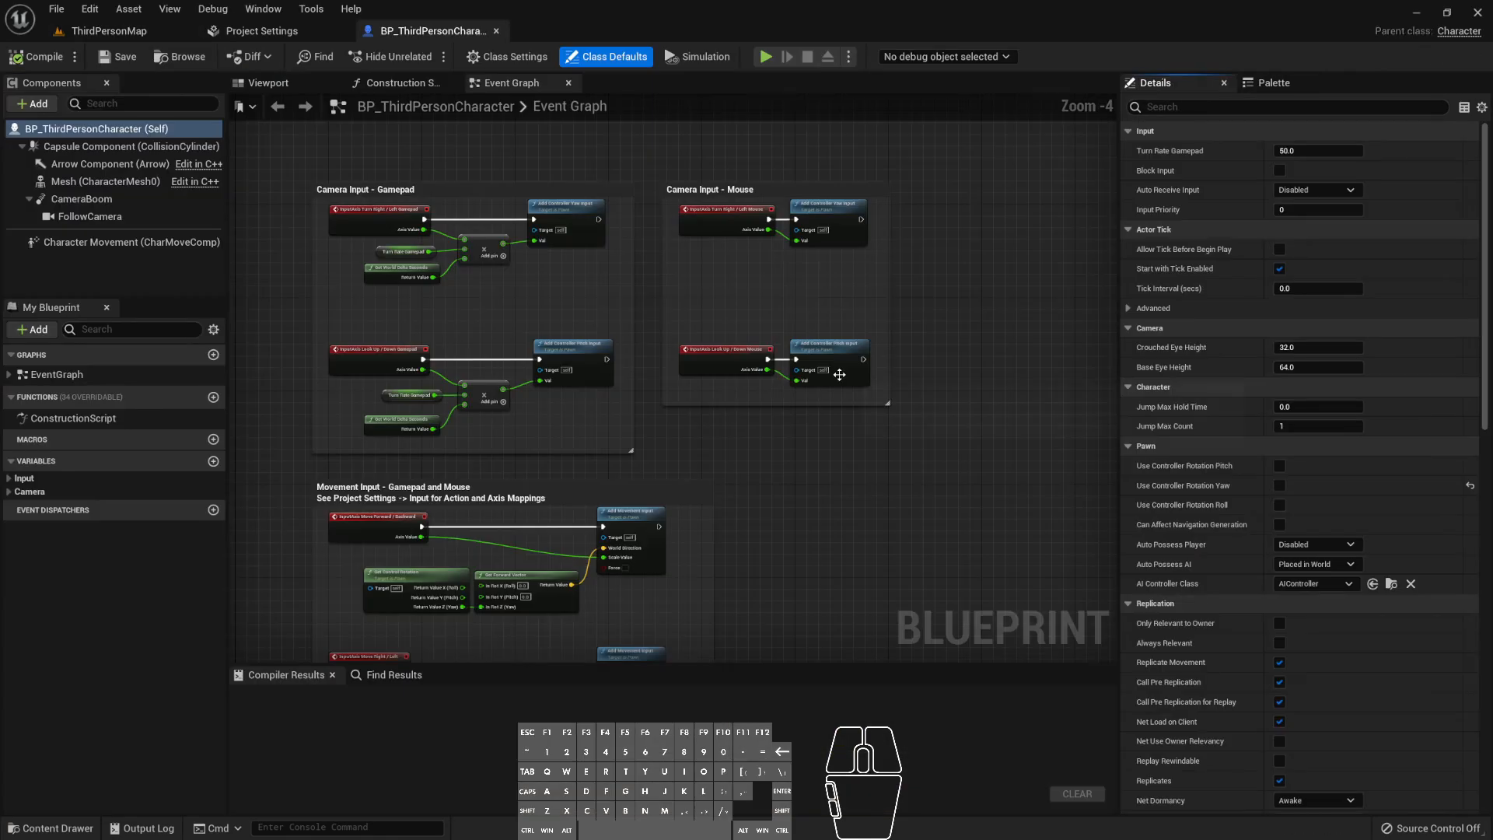
left_click(267, 83)
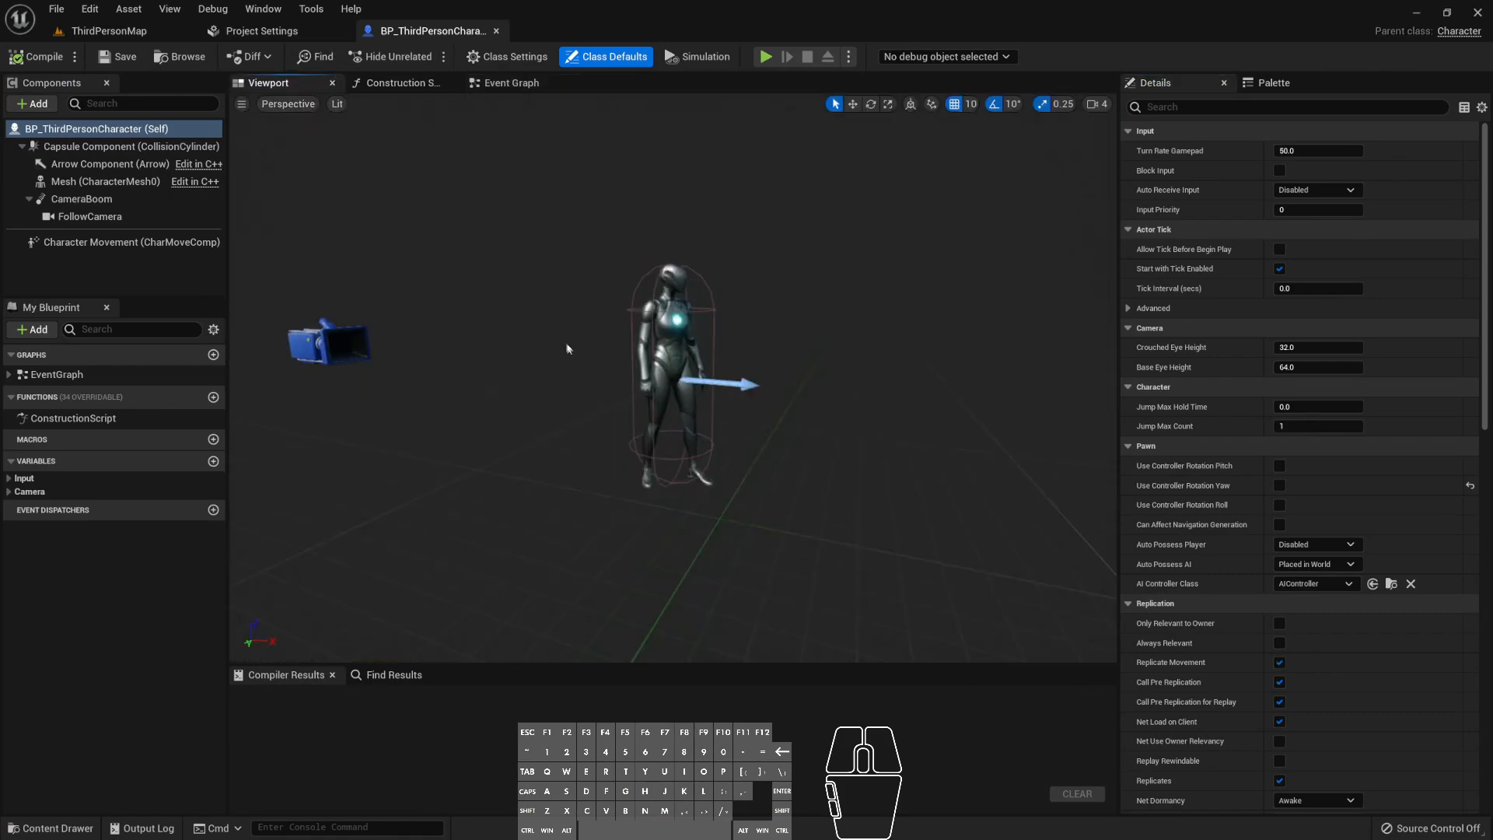
left_click(496, 30)
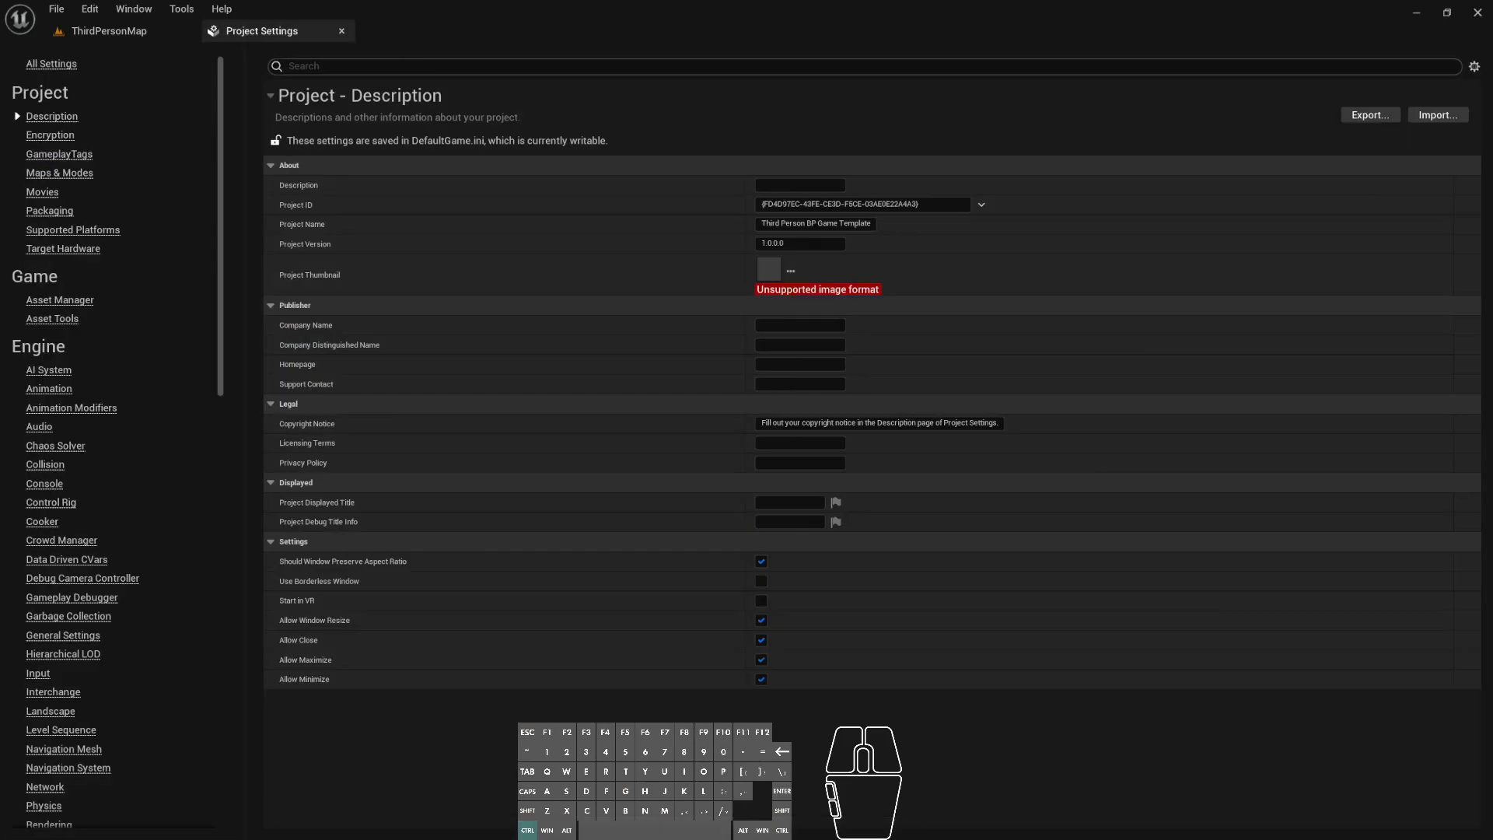
- Search the project assets for "mycha" and open BP_MyCharacter
key("ctrl+p")
type("_")
type("y")
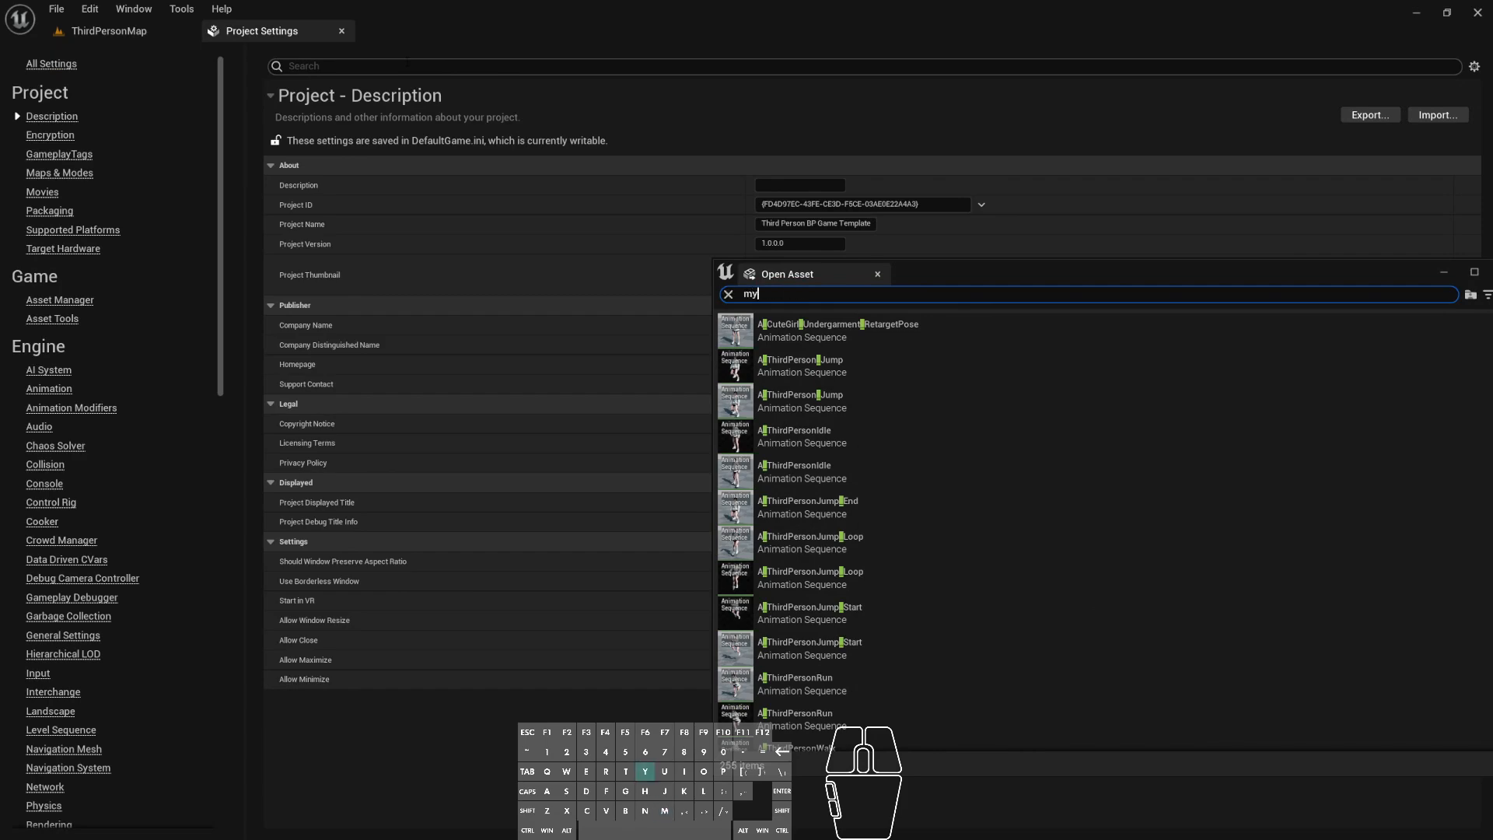
type("cha")
double_click(727, 327)
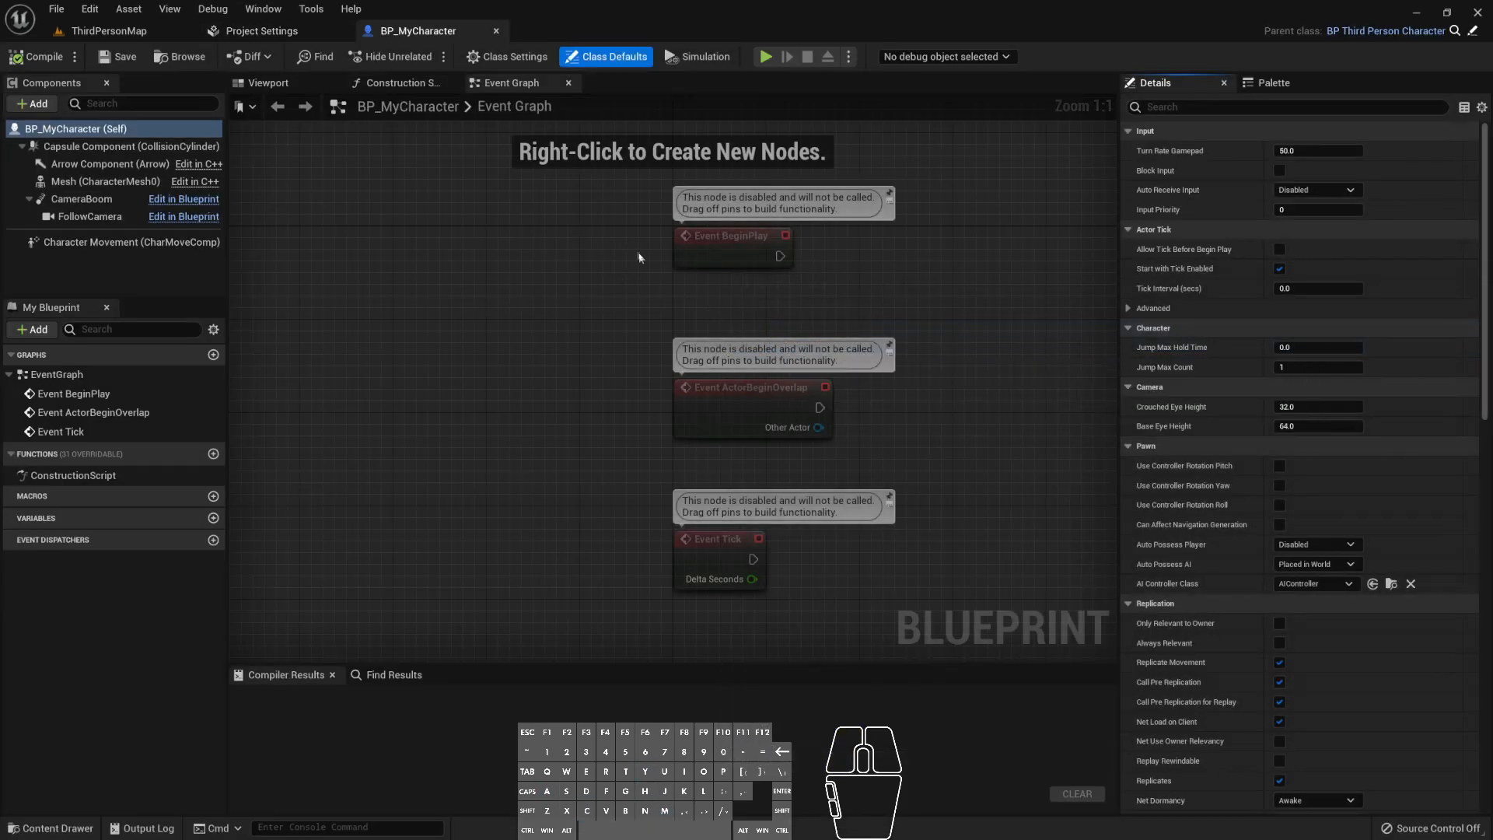
- From the Mesh component's Anim Class, locate and open the retargeted ABP_Quinn, and continue to its parent class ABP_Manny
left_click(101, 181)
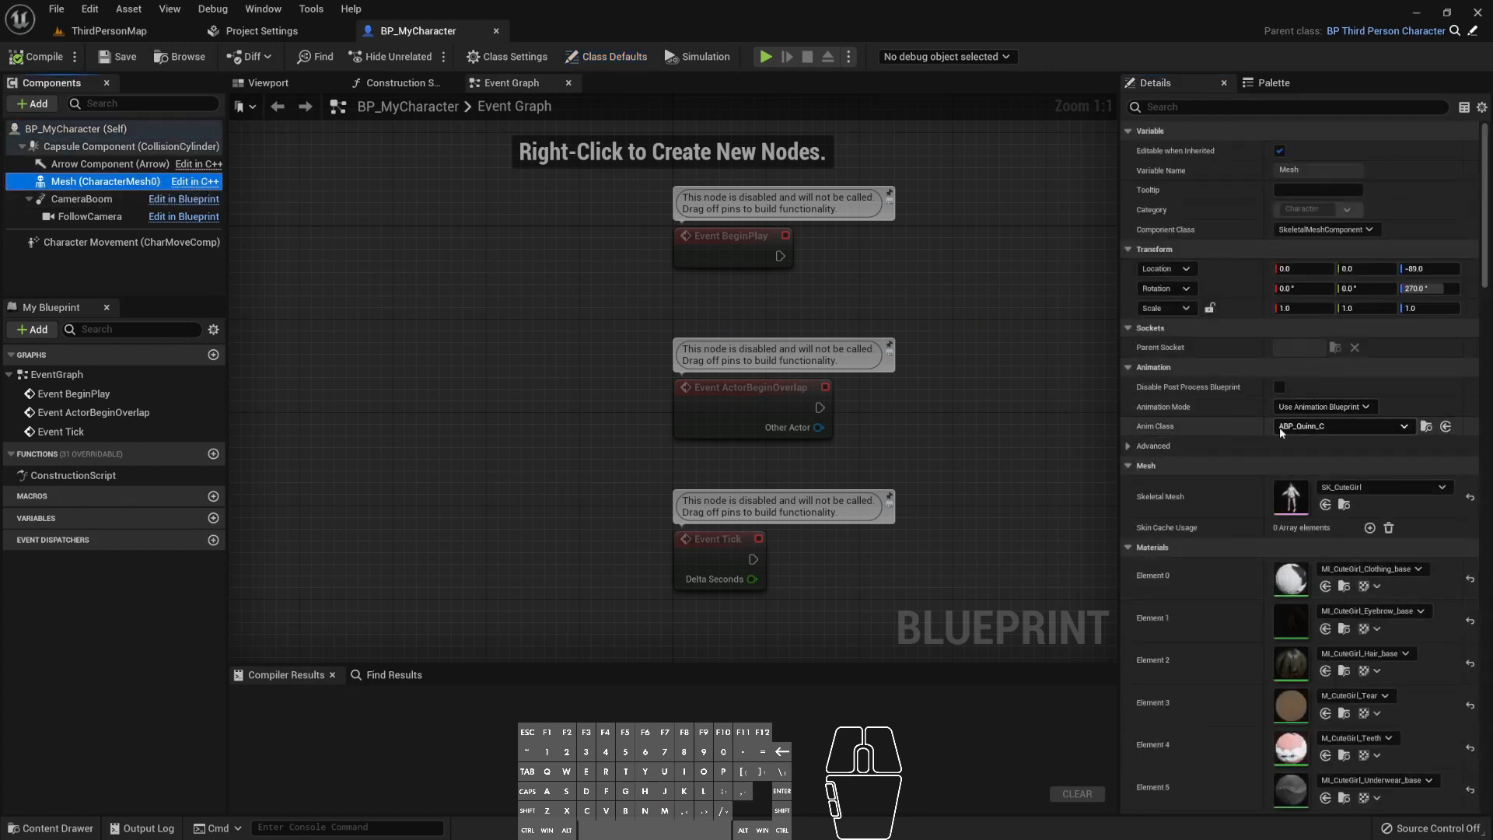
left_click(1424, 427)
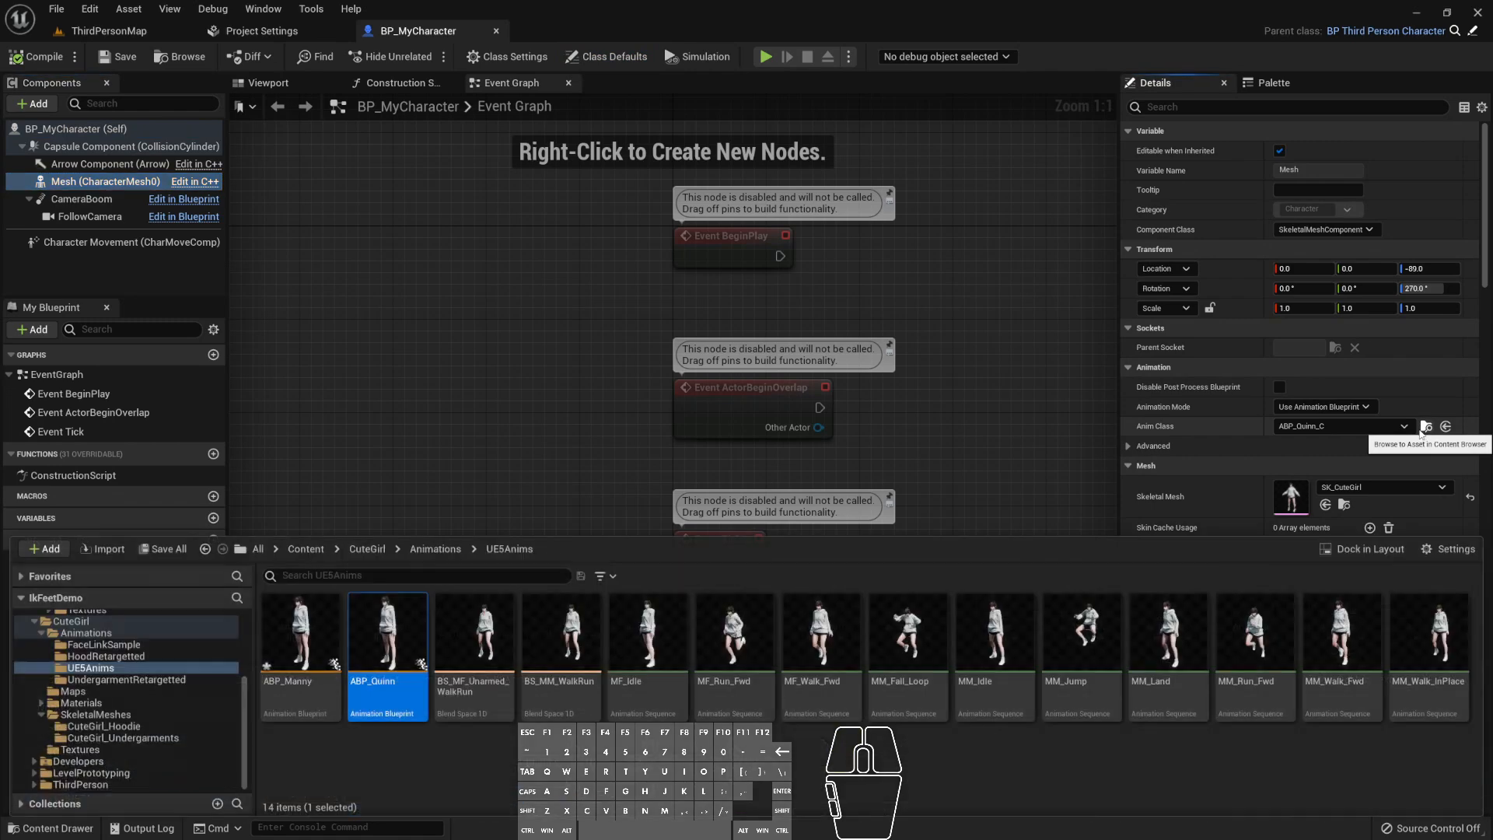
double_click(372, 638)
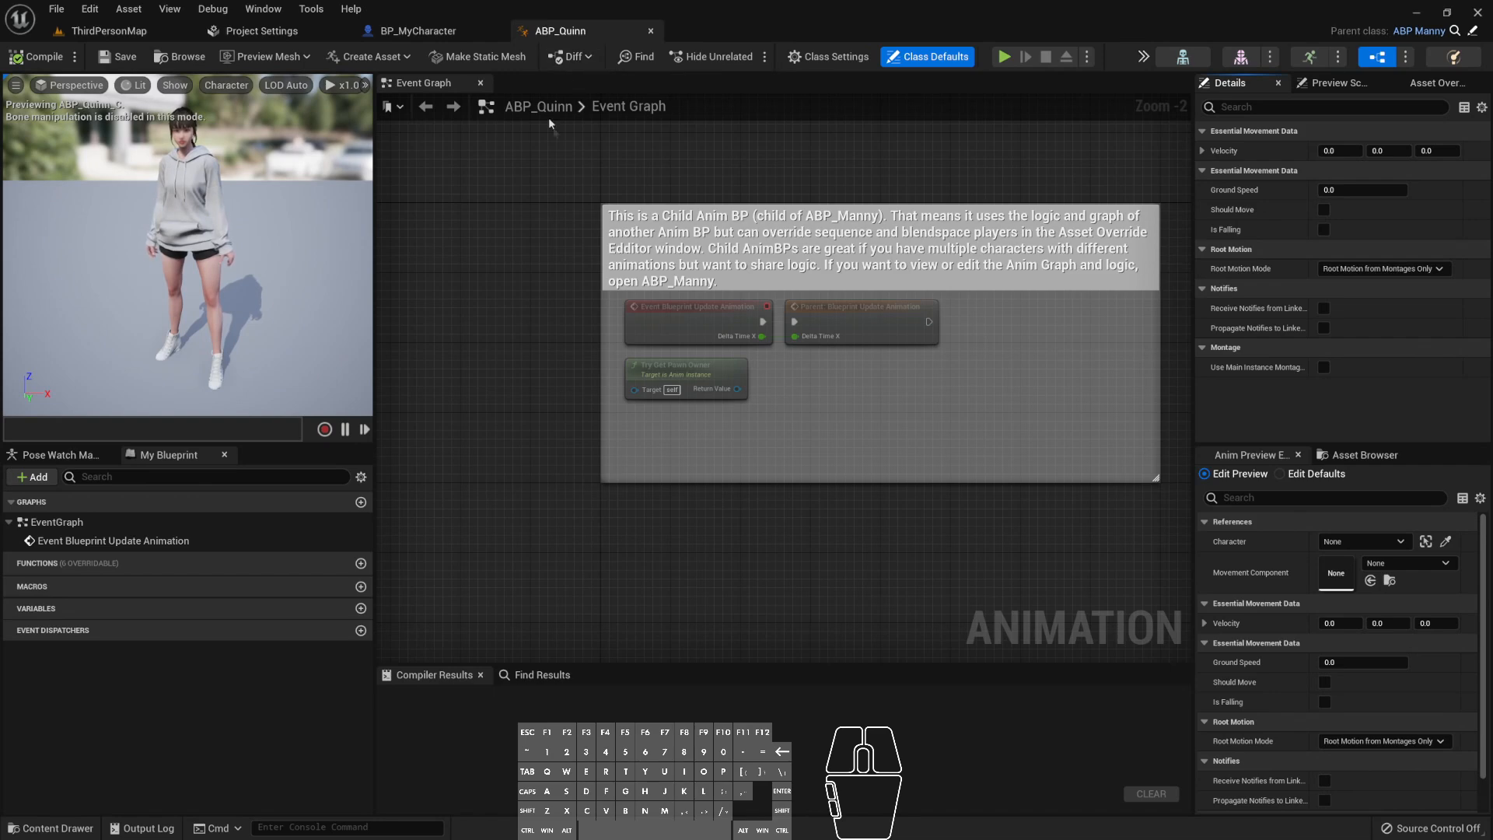
left_click(1419, 31)
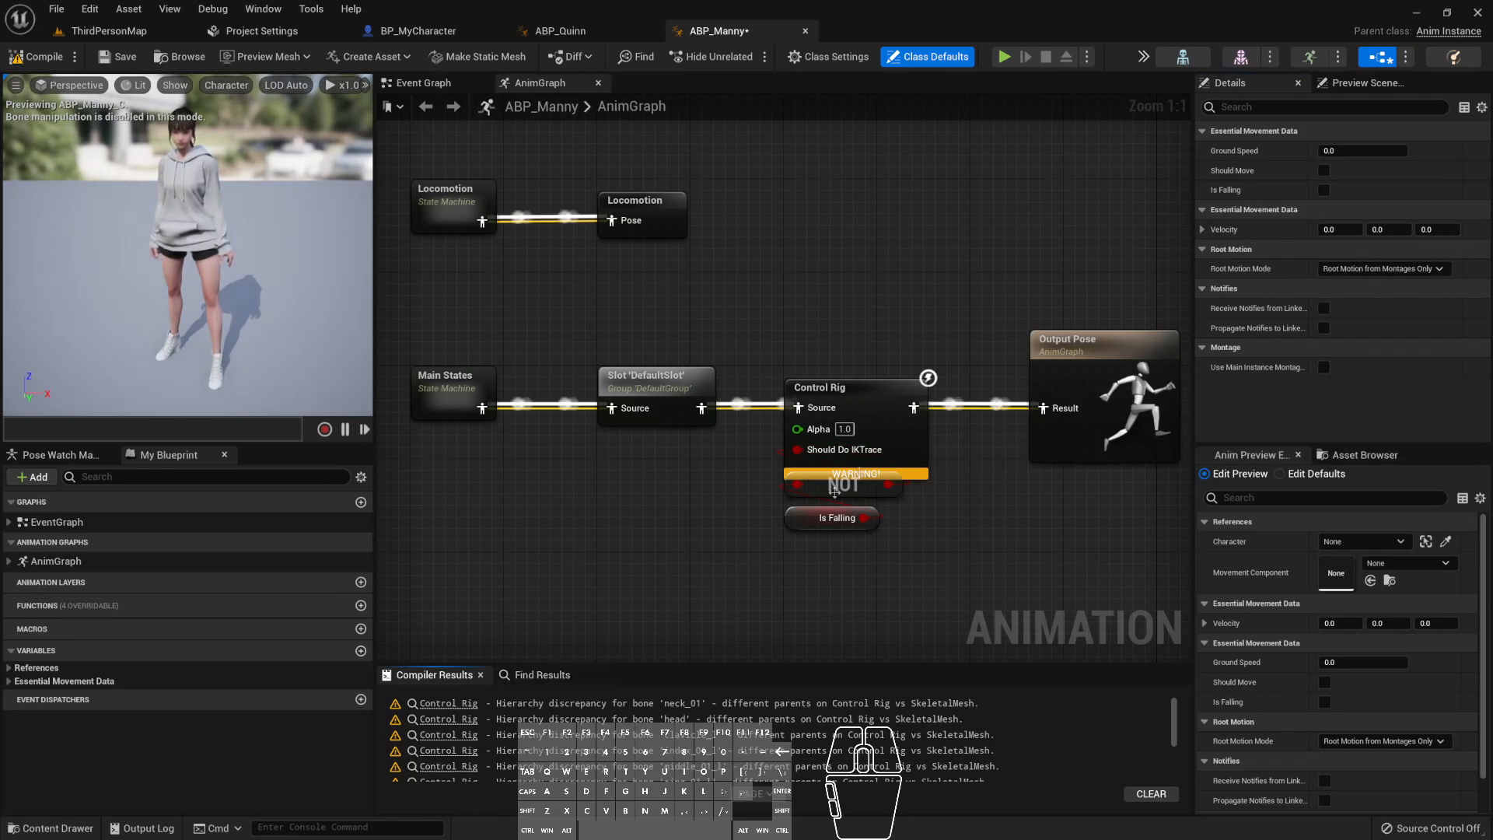
- Set the Control Rig node's Control Rig Class to CR_CuteGirl_IkFeet and compile ABP_Manny
left_click(889, 384)
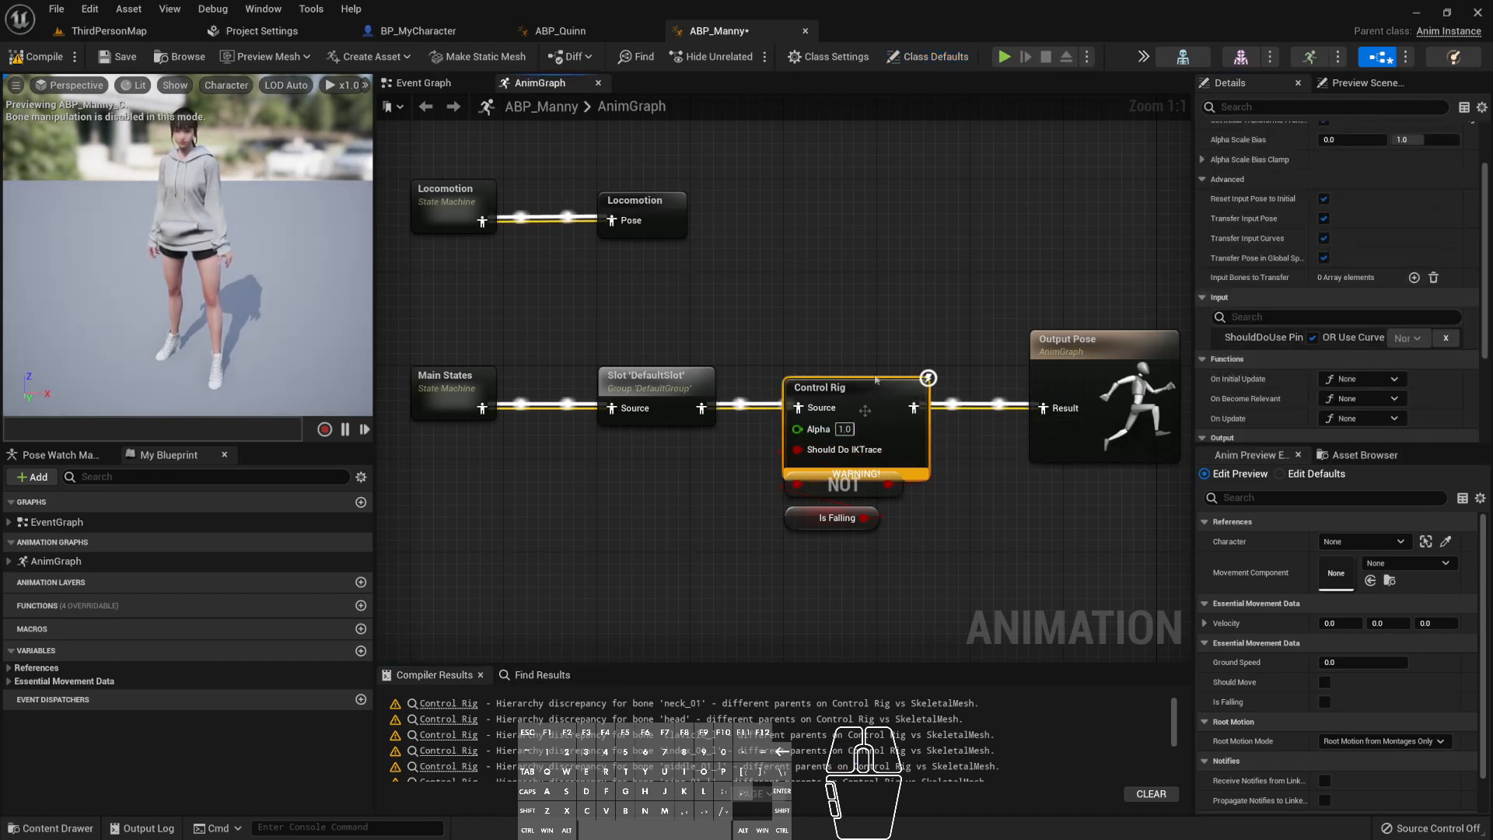
scroll(1321, 381, "down", 3)
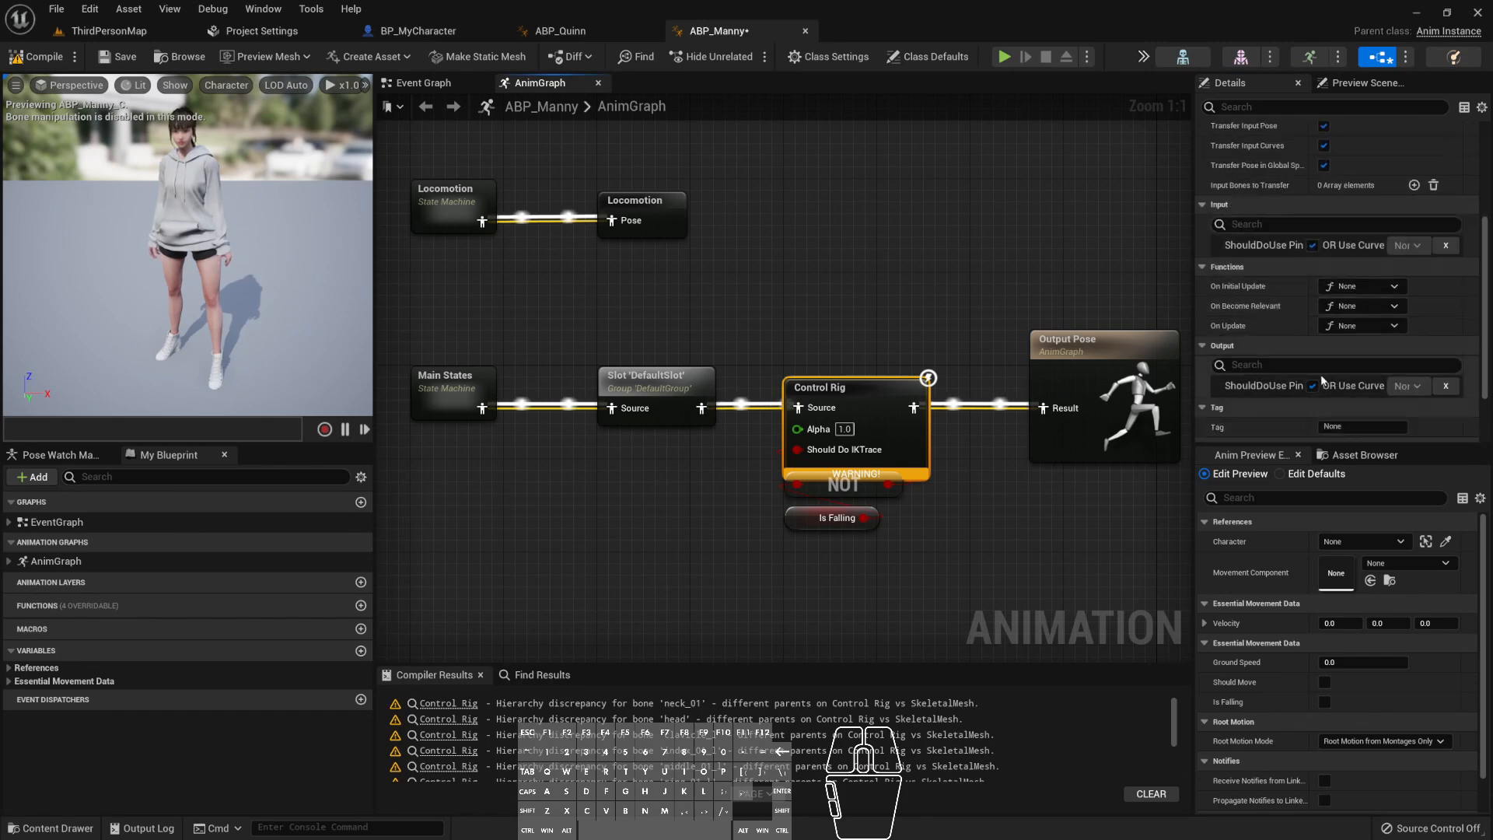
scroll(1256, 420, "down", 2)
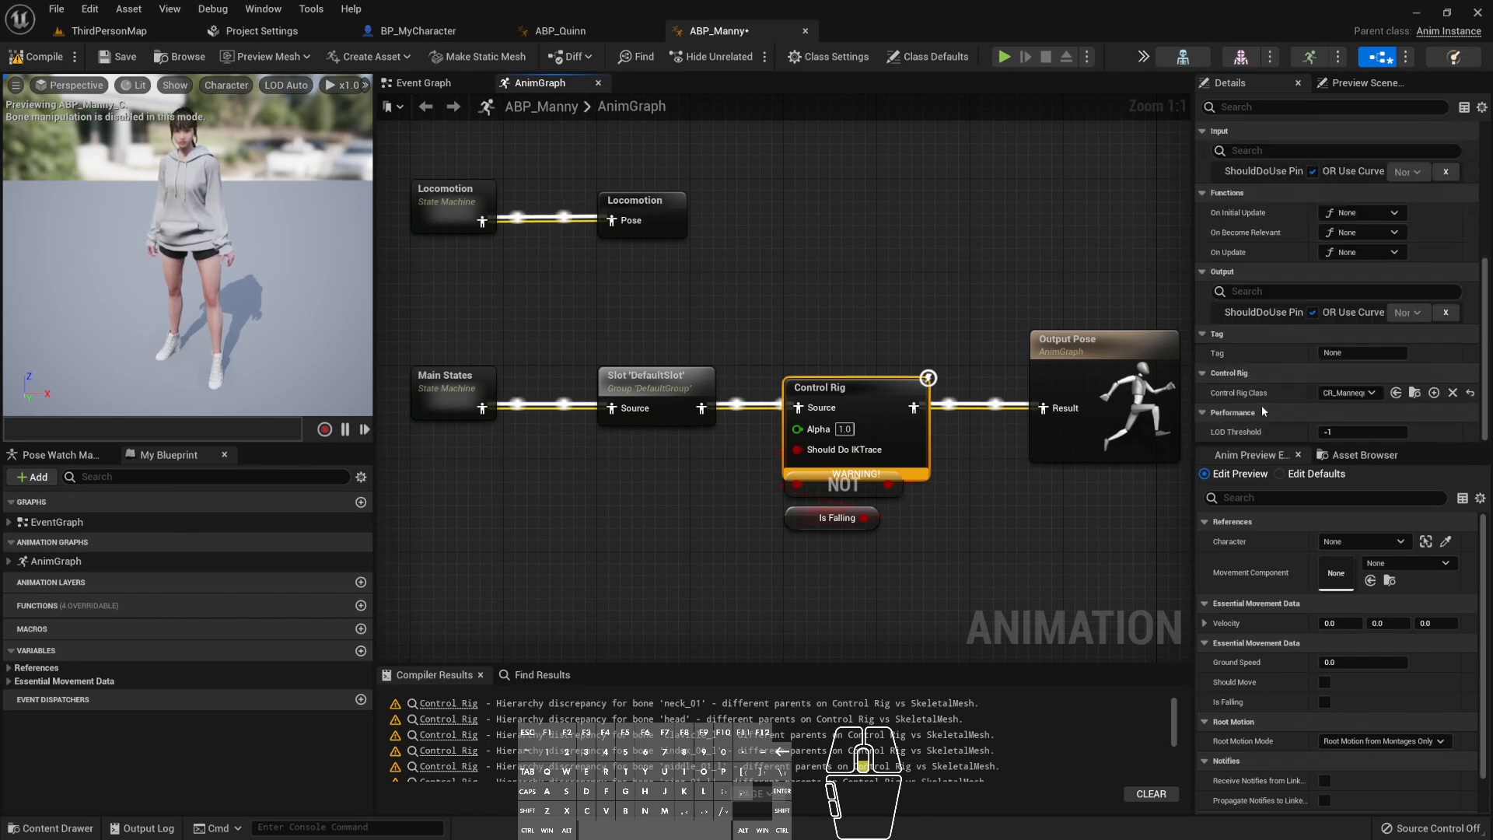
left_click(1356, 395)
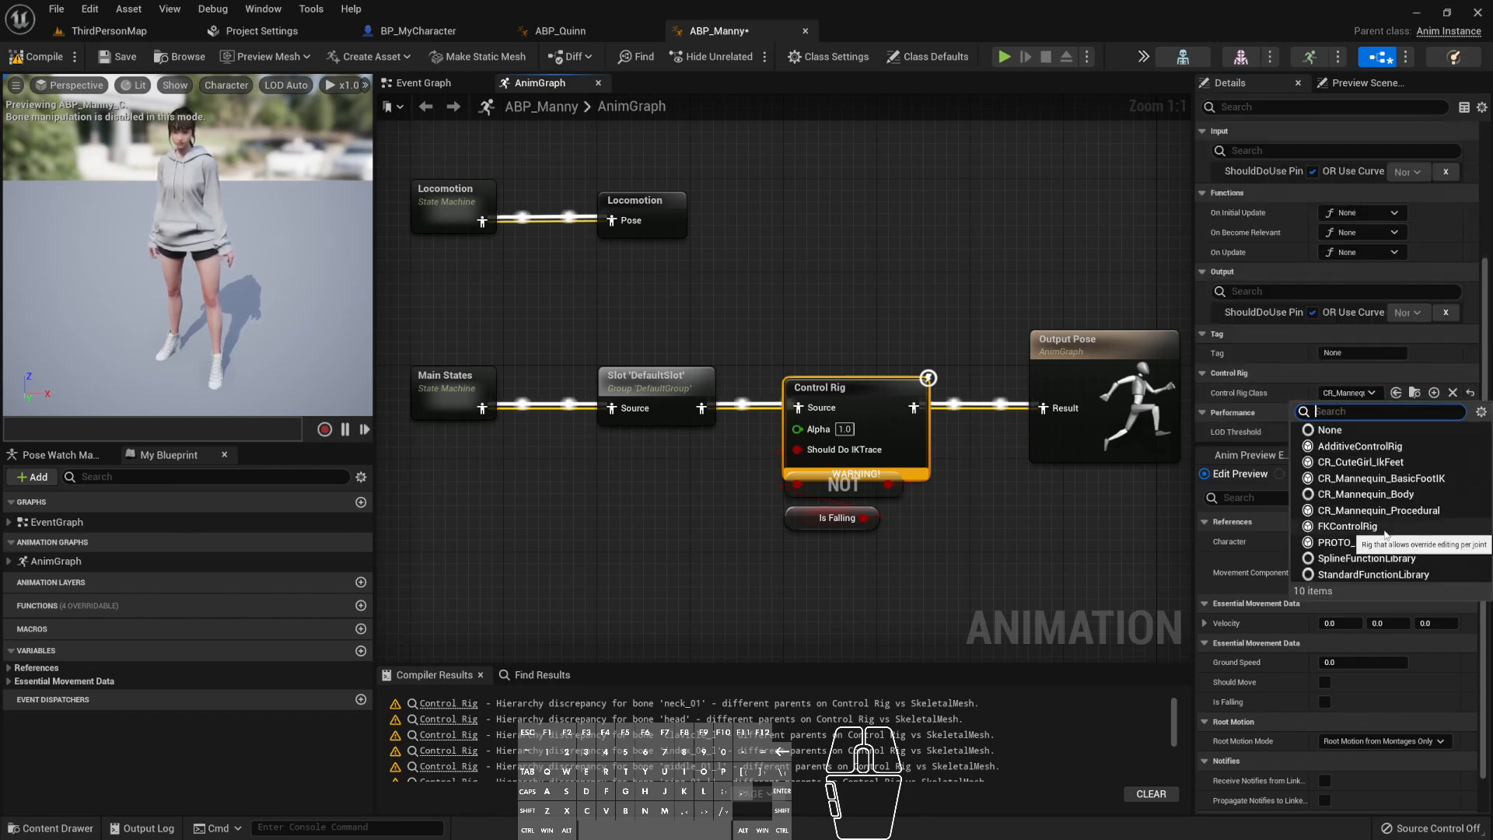
left_click(1388, 462)
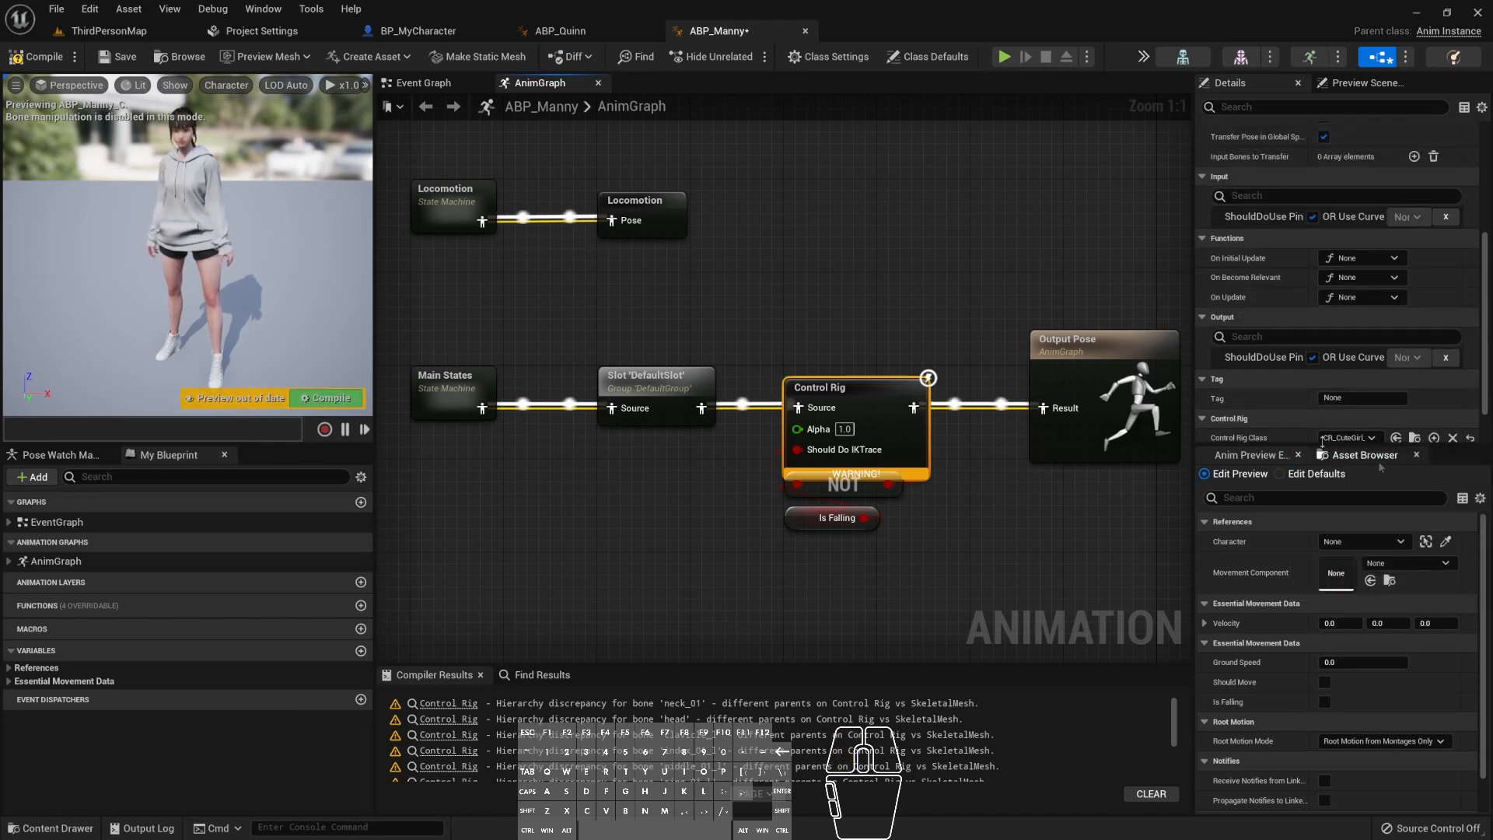
scroll(1233, 395, "down", 2)
left_click(84, 64)
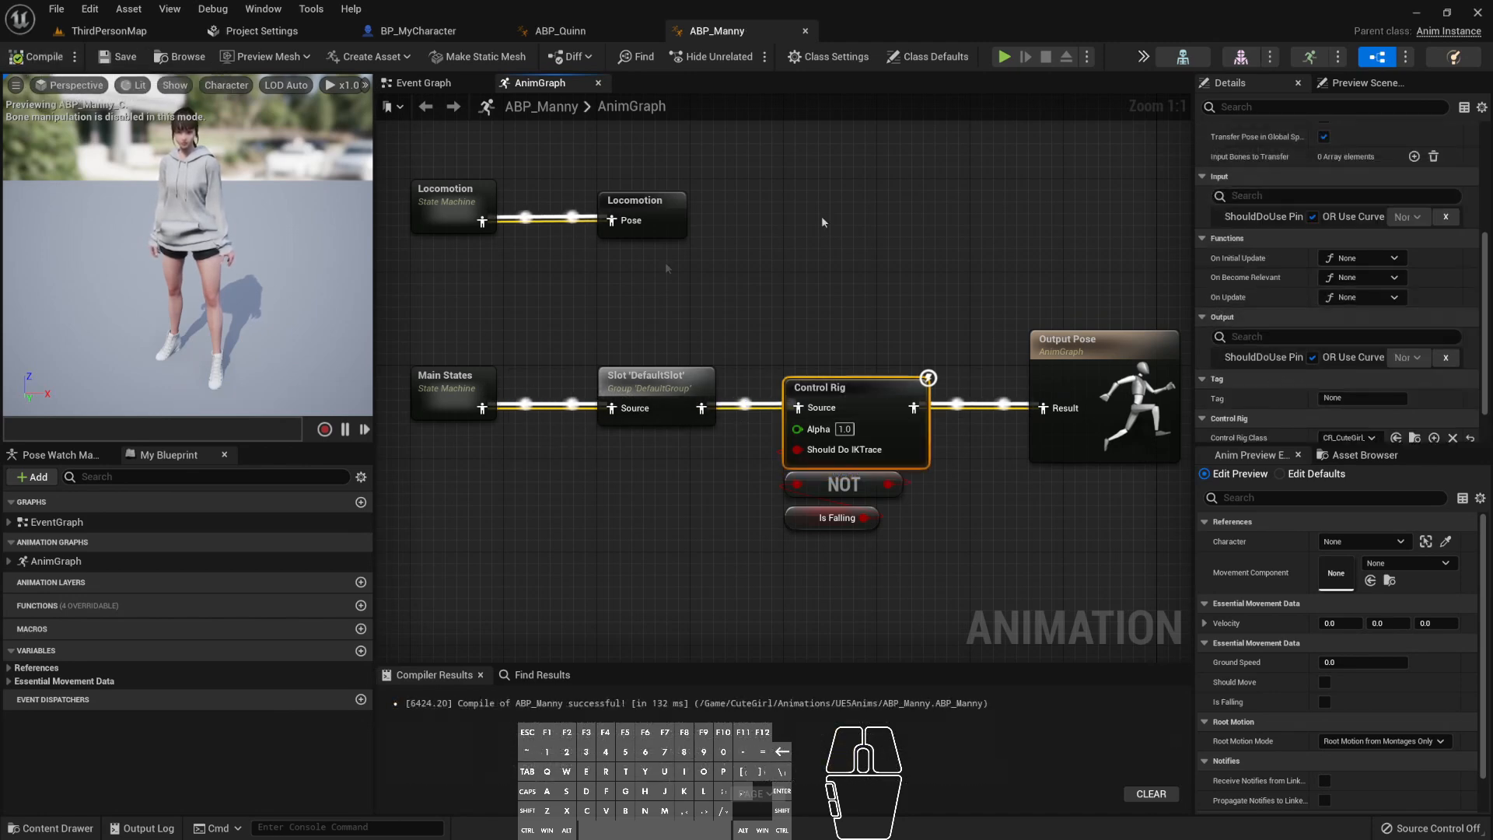
- Play the level, reposition the preview window, run the character around the floor to check its feet, and end the session
key("alt+p")
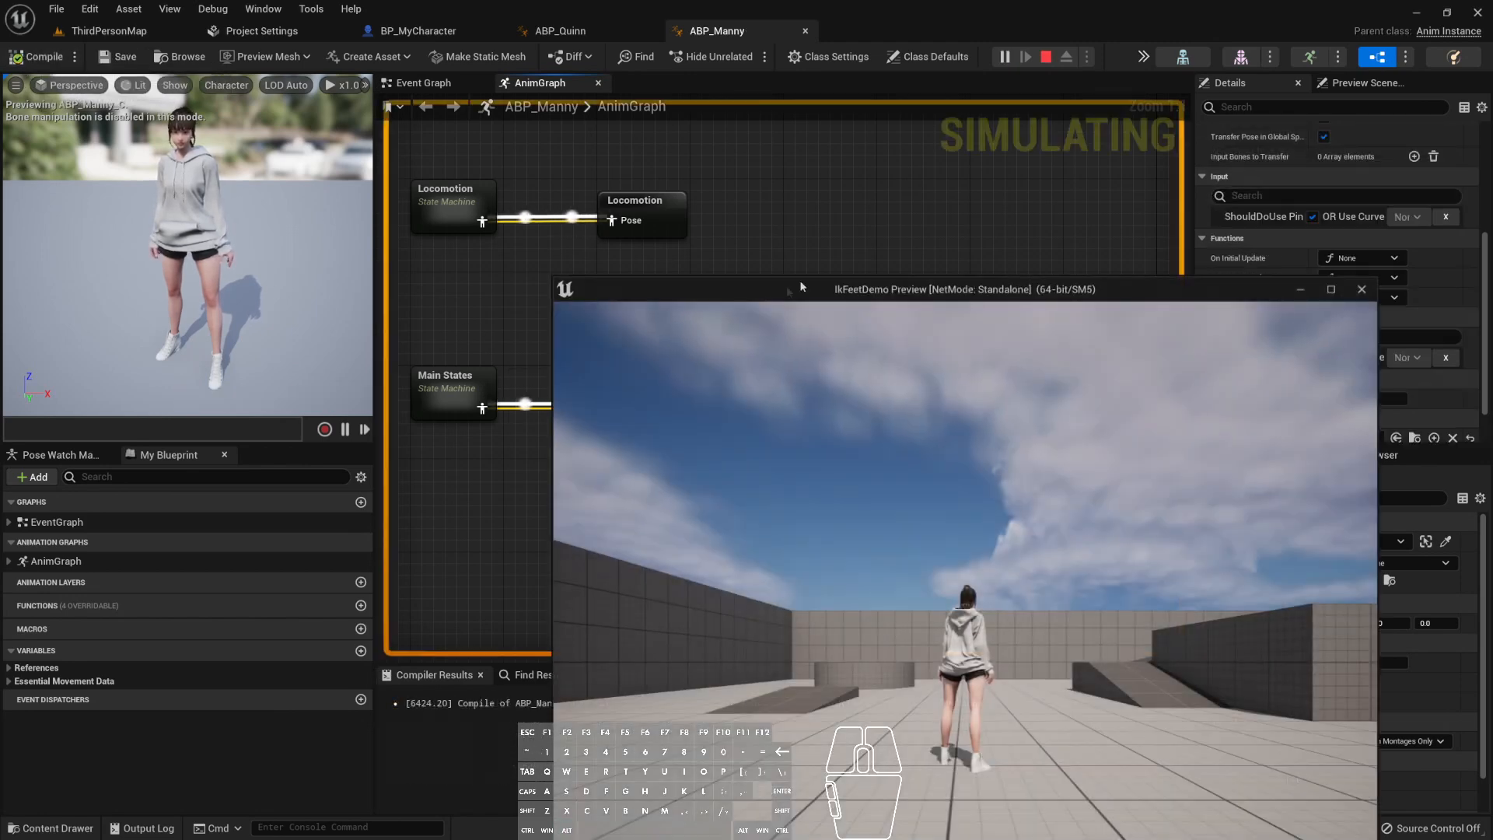
left_click_drag(787, 292, 657, 127)
left_click(799, 413)
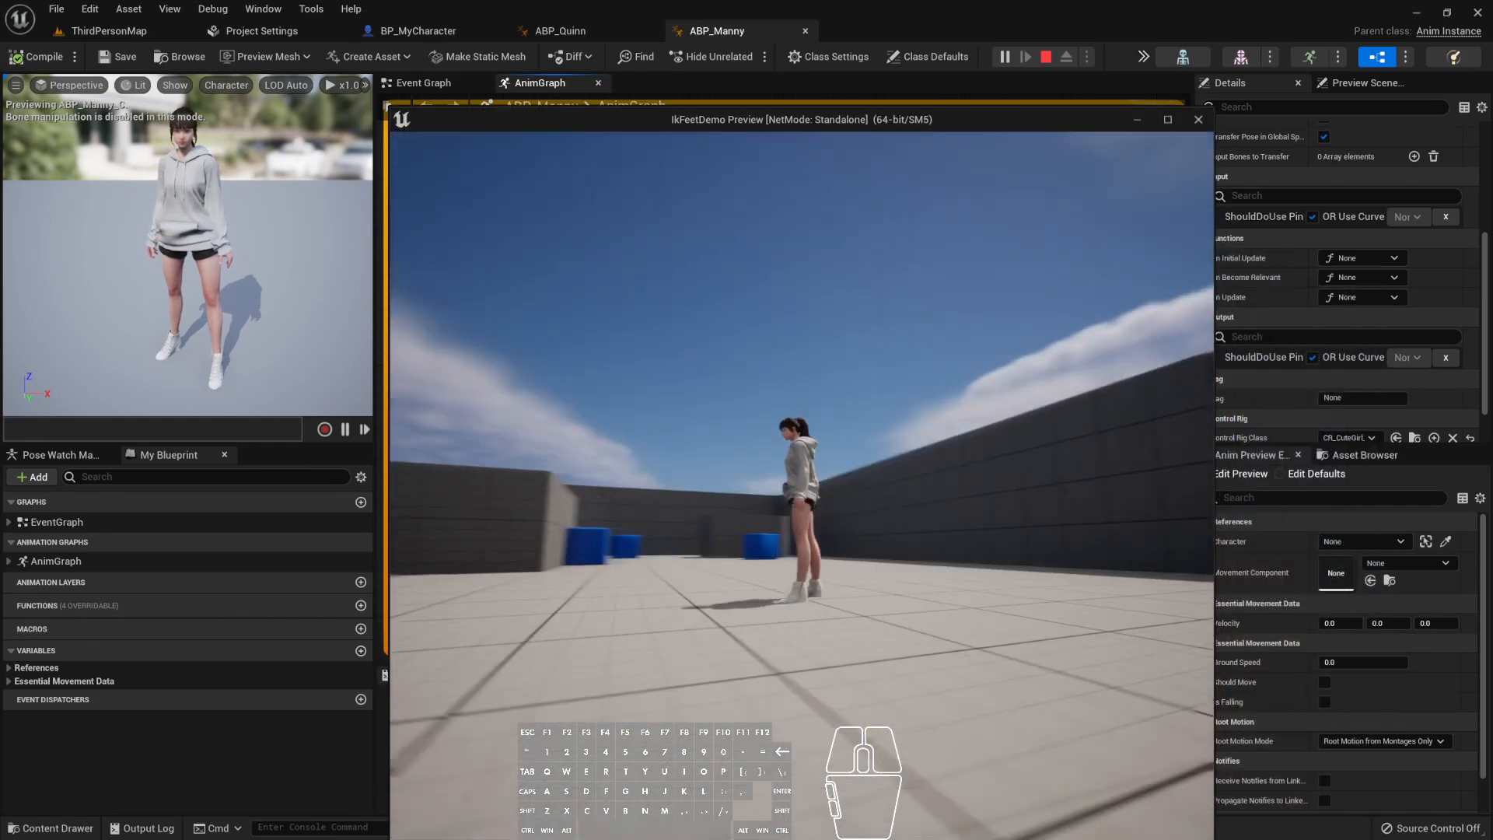
key("s")
key("a")
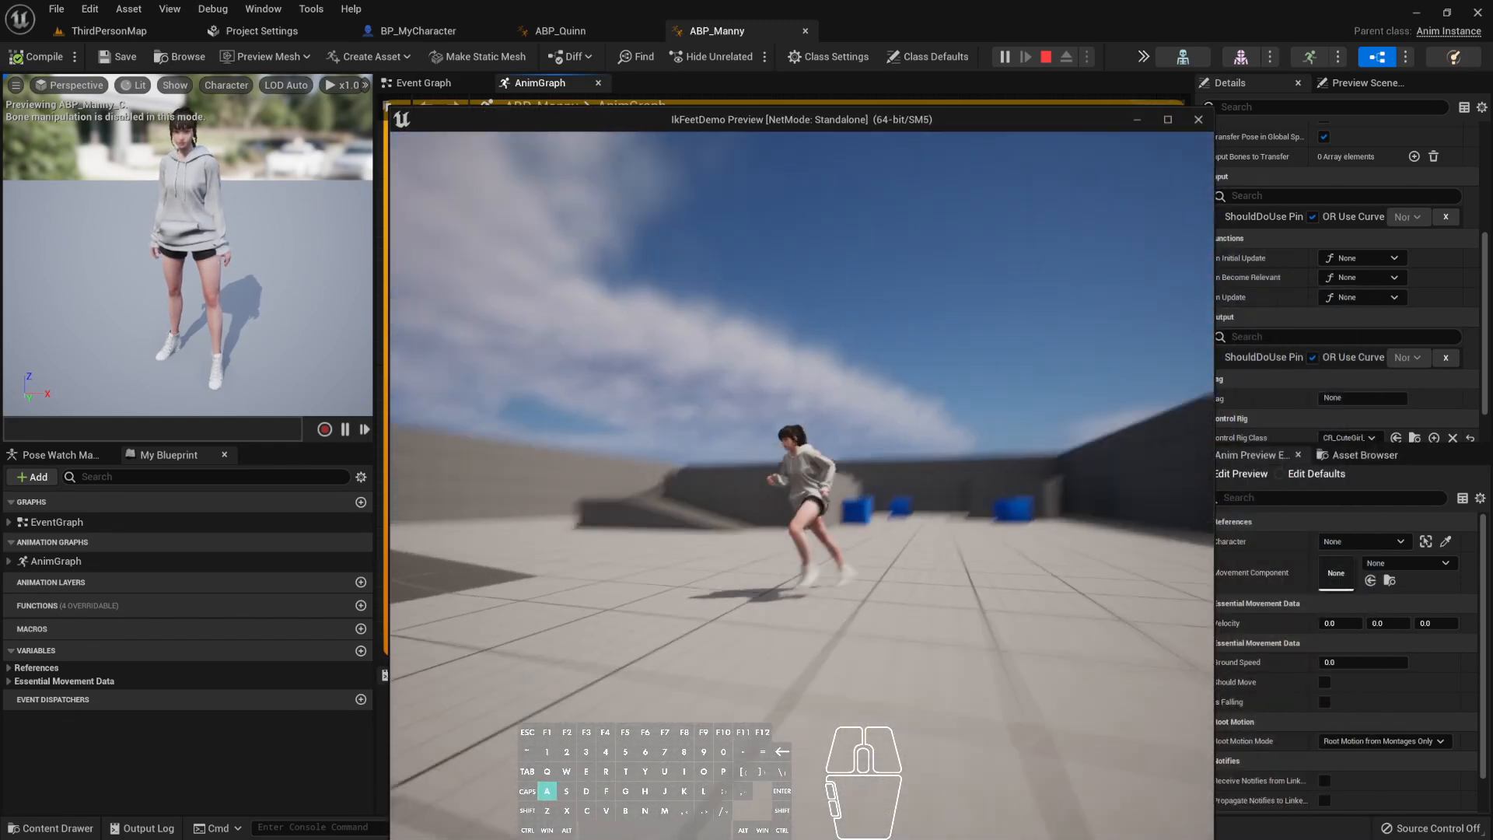
key("w")
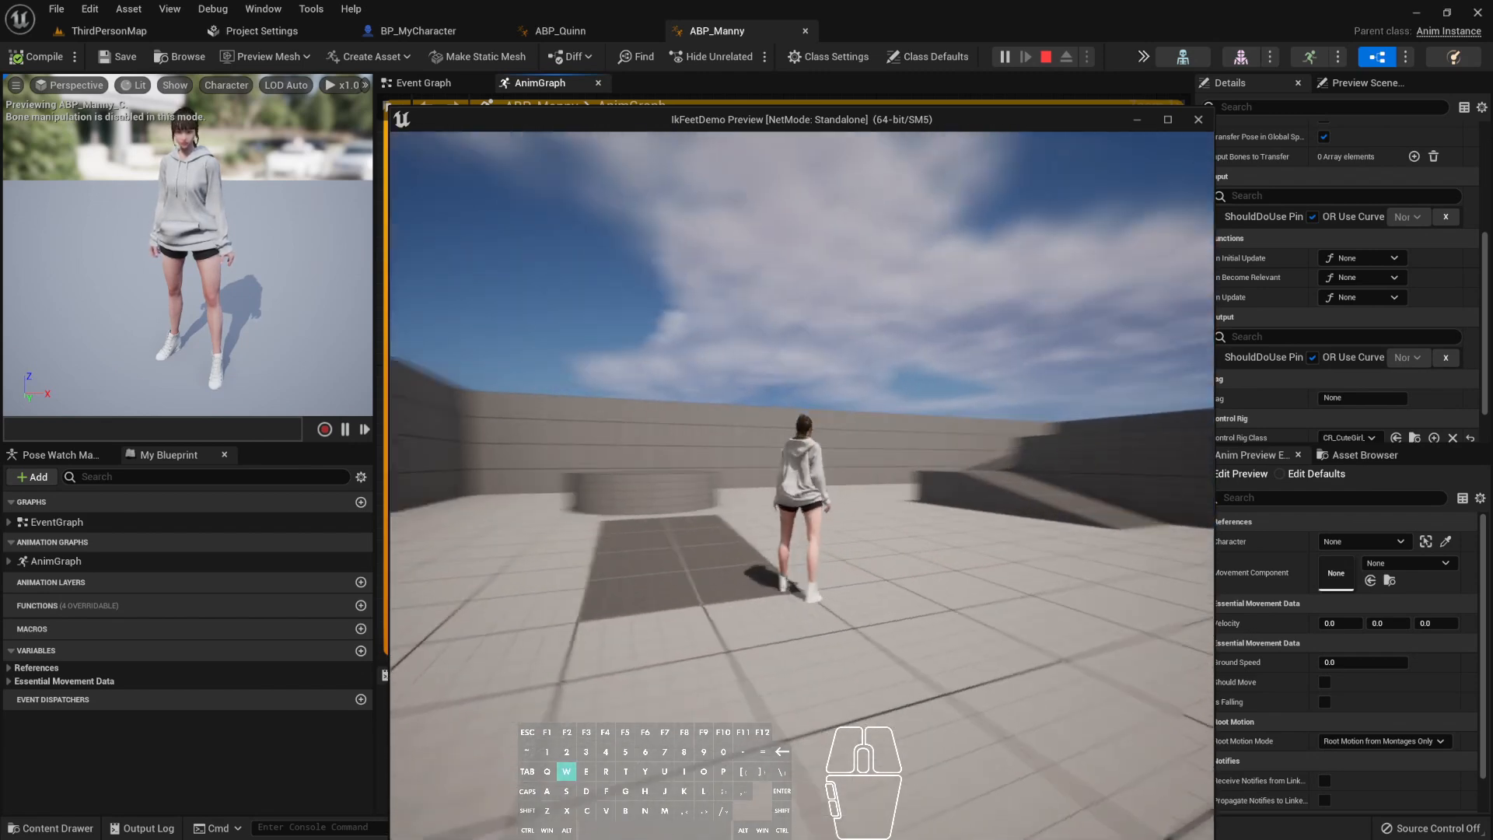
key("Escape")
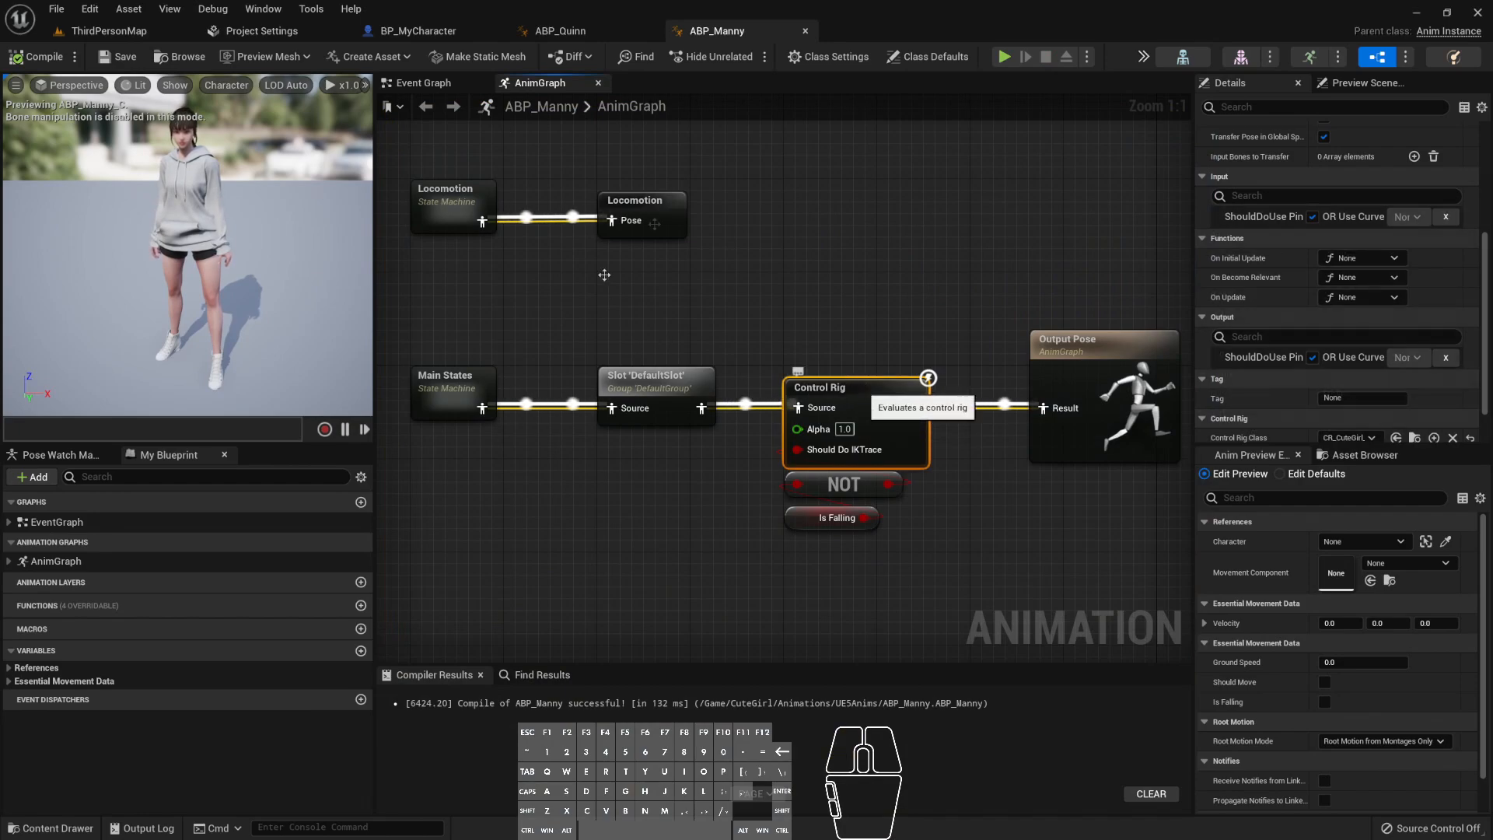
- Open CR_CuteGirl_IkFeet from the Control Rig node and open the FootTrace function used in Step 1 of its Rig Graph
double_click(824, 387)
scroll(737, 342, "down", 5)
scroll(734, 353, "up", 5)
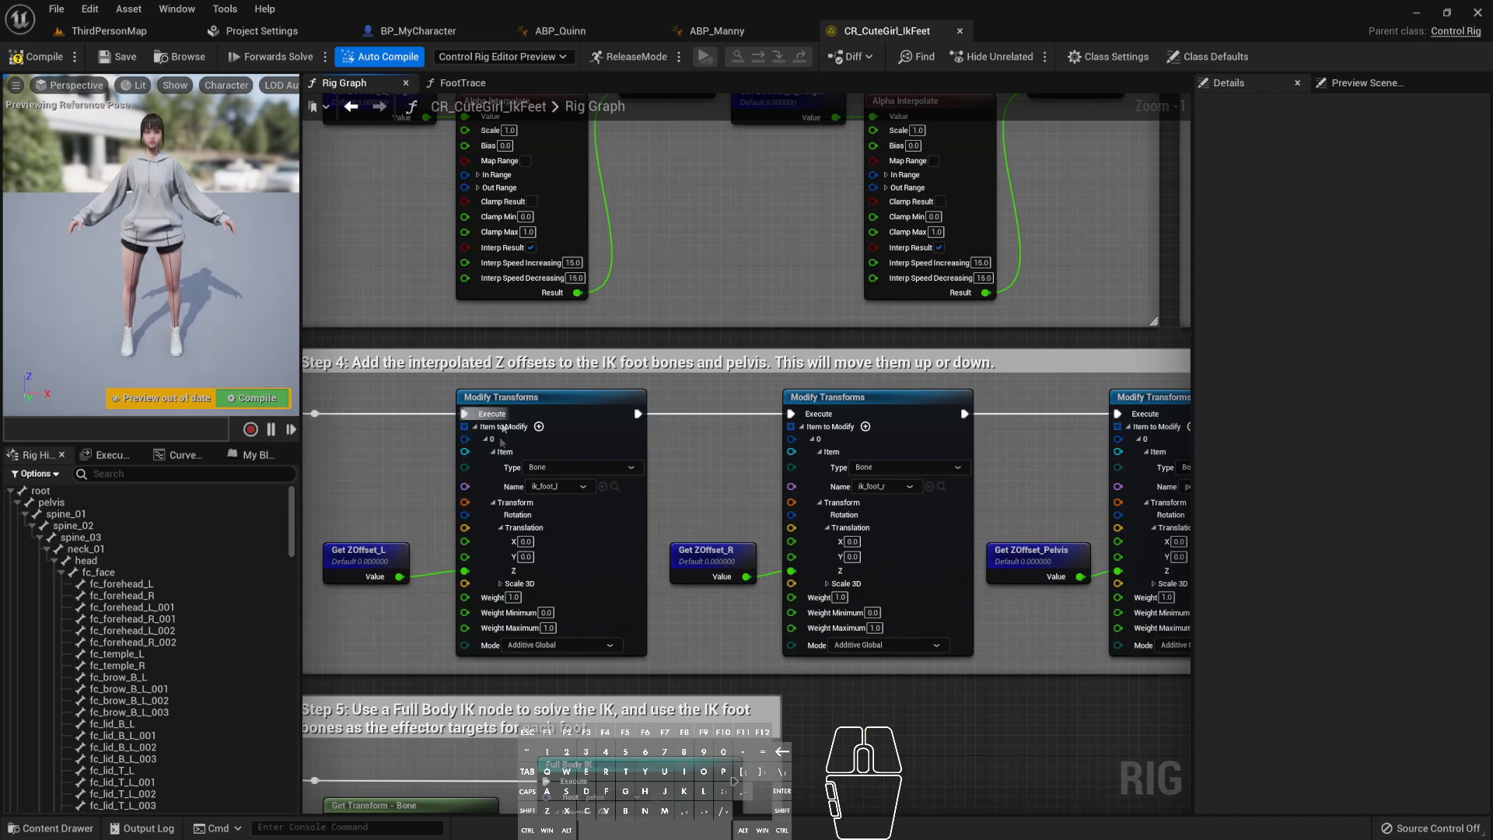
right_click_drag(503, 430, 743, 305)
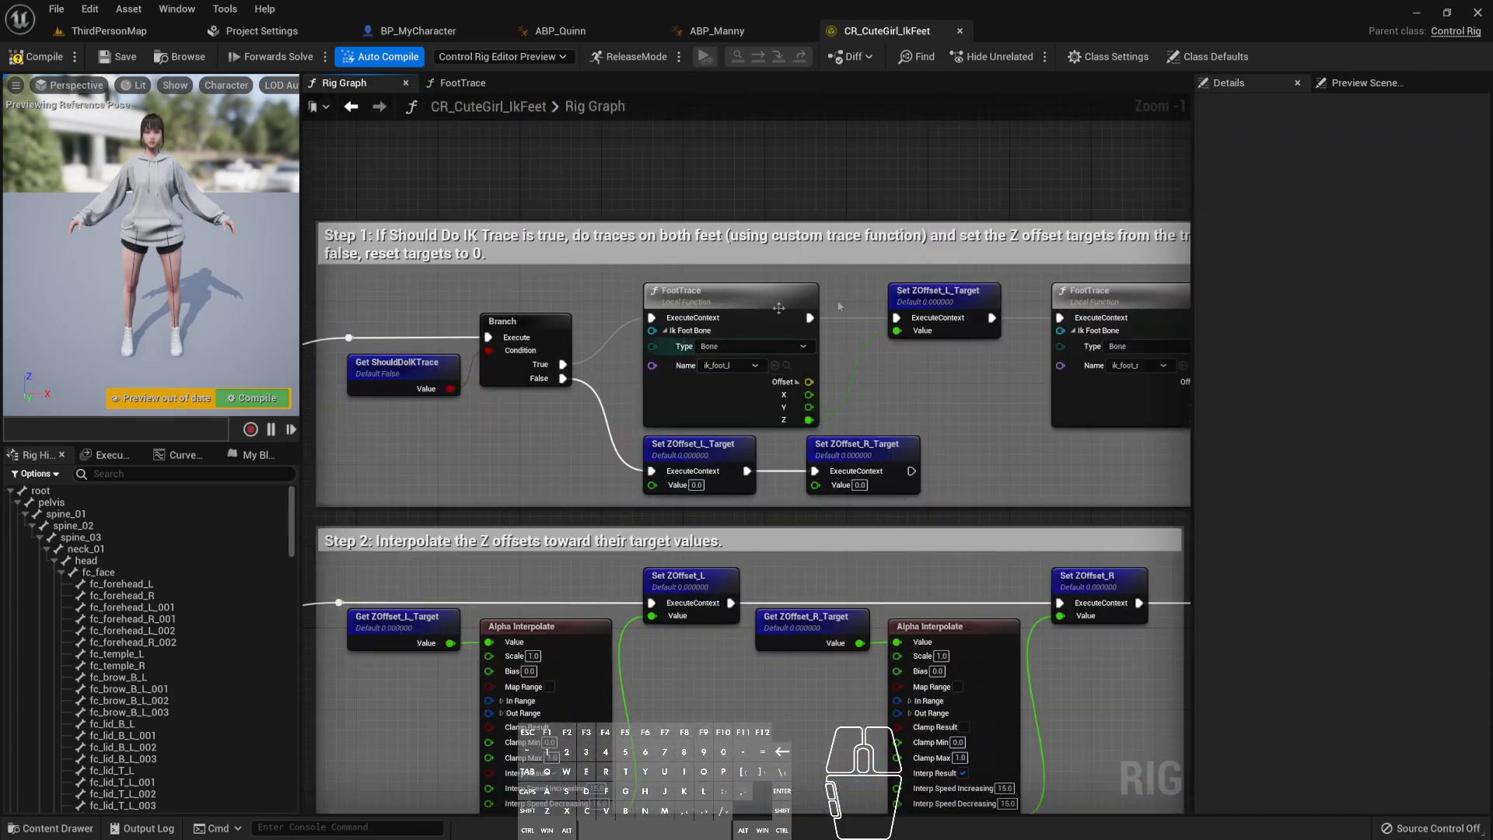
left_click(731, 294)
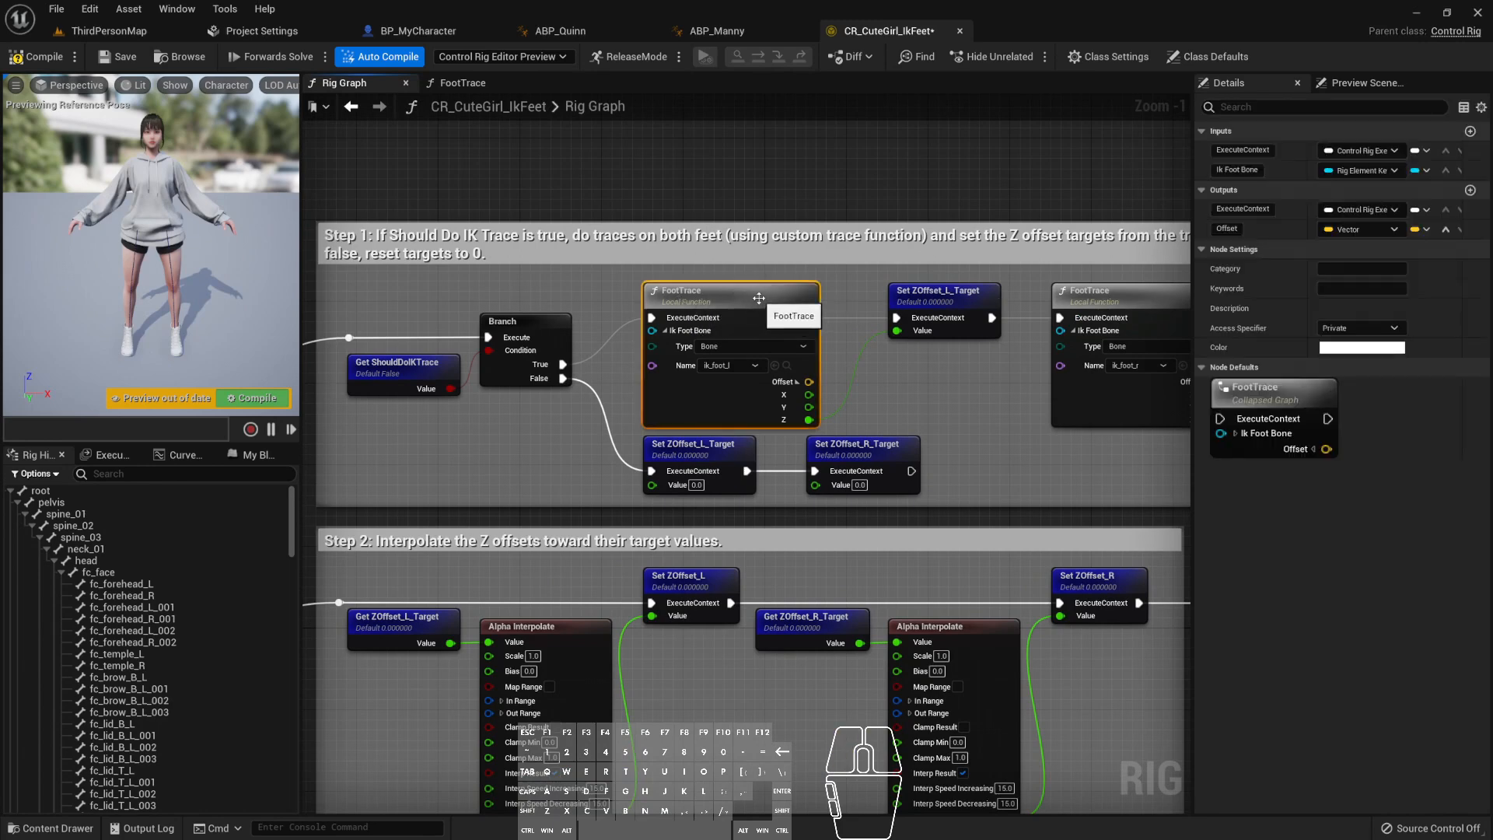
double_click(776, 294)
scroll(754, 342, "up", 8)
- Insert an Add (Vector) node between the sphere trace's Hit Location and the Return node's Offset, set B's Z to 5.0, and save
left_click_drag(507, 351, 782, 563)
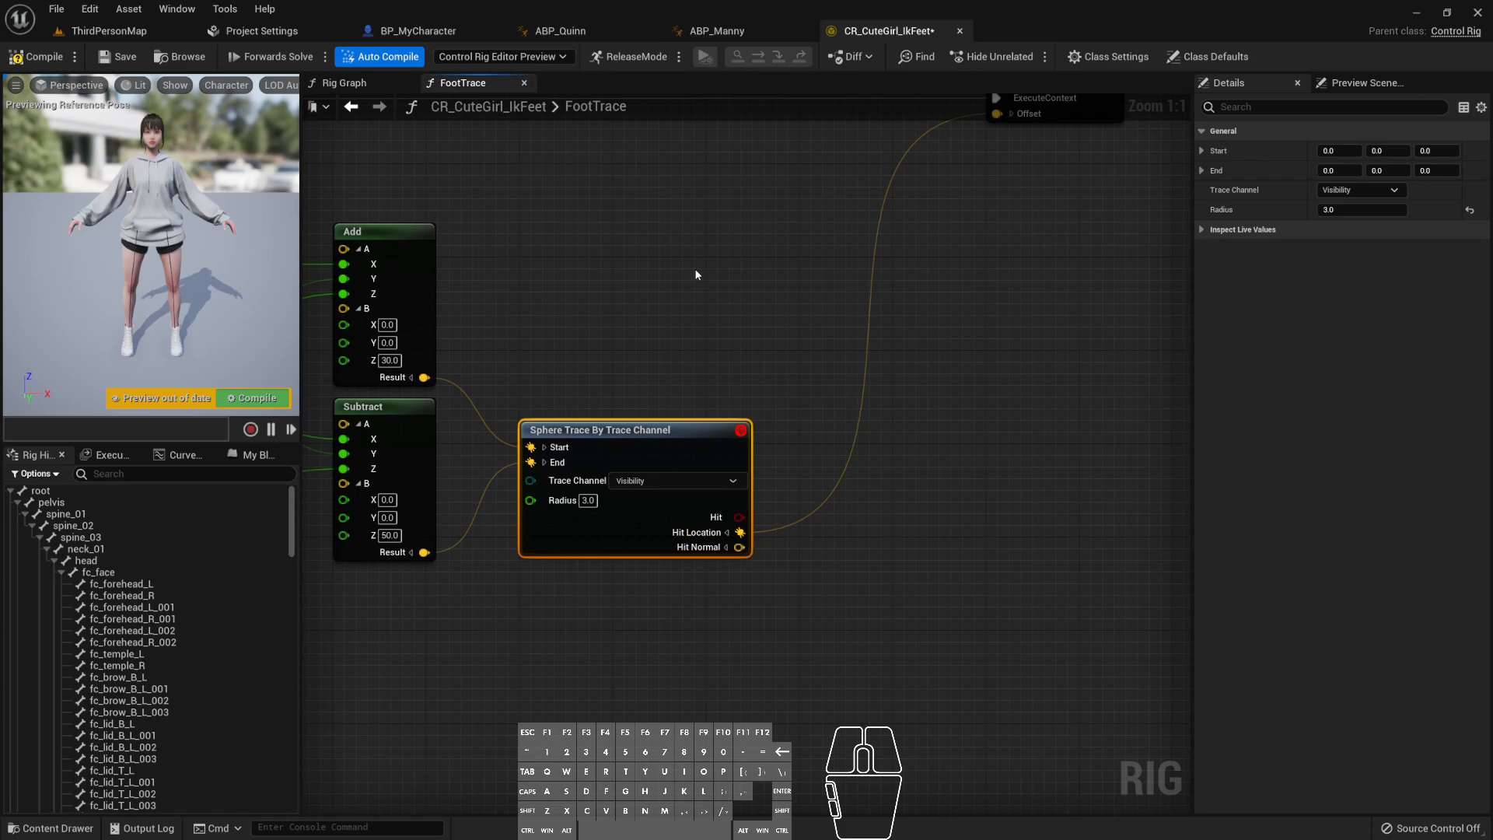
right_click_drag(839, 437, 738, 478)
left_click_drag(639, 574, 715, 521)
type("add")
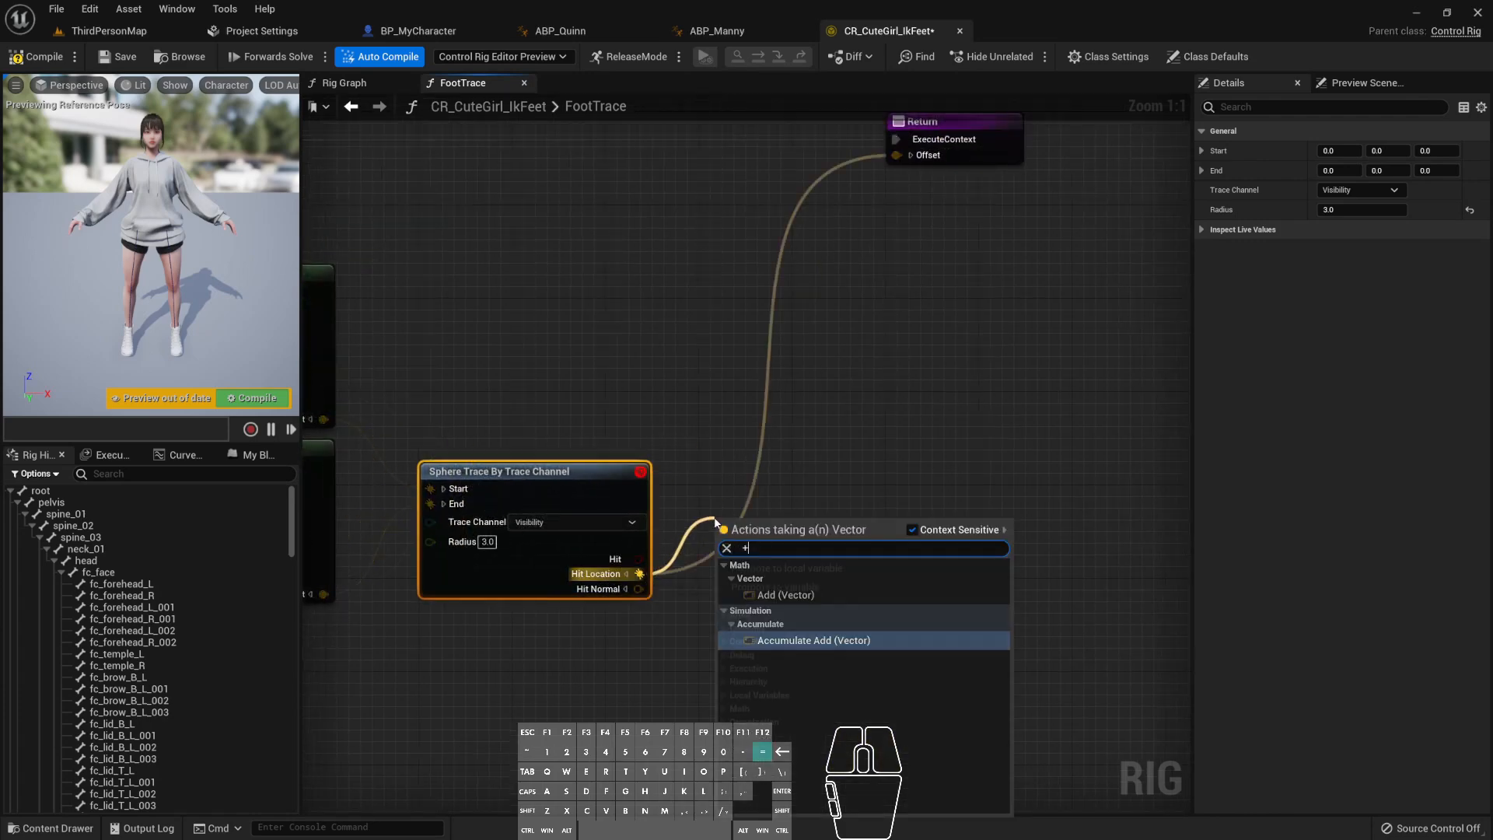
left_click(801, 590)
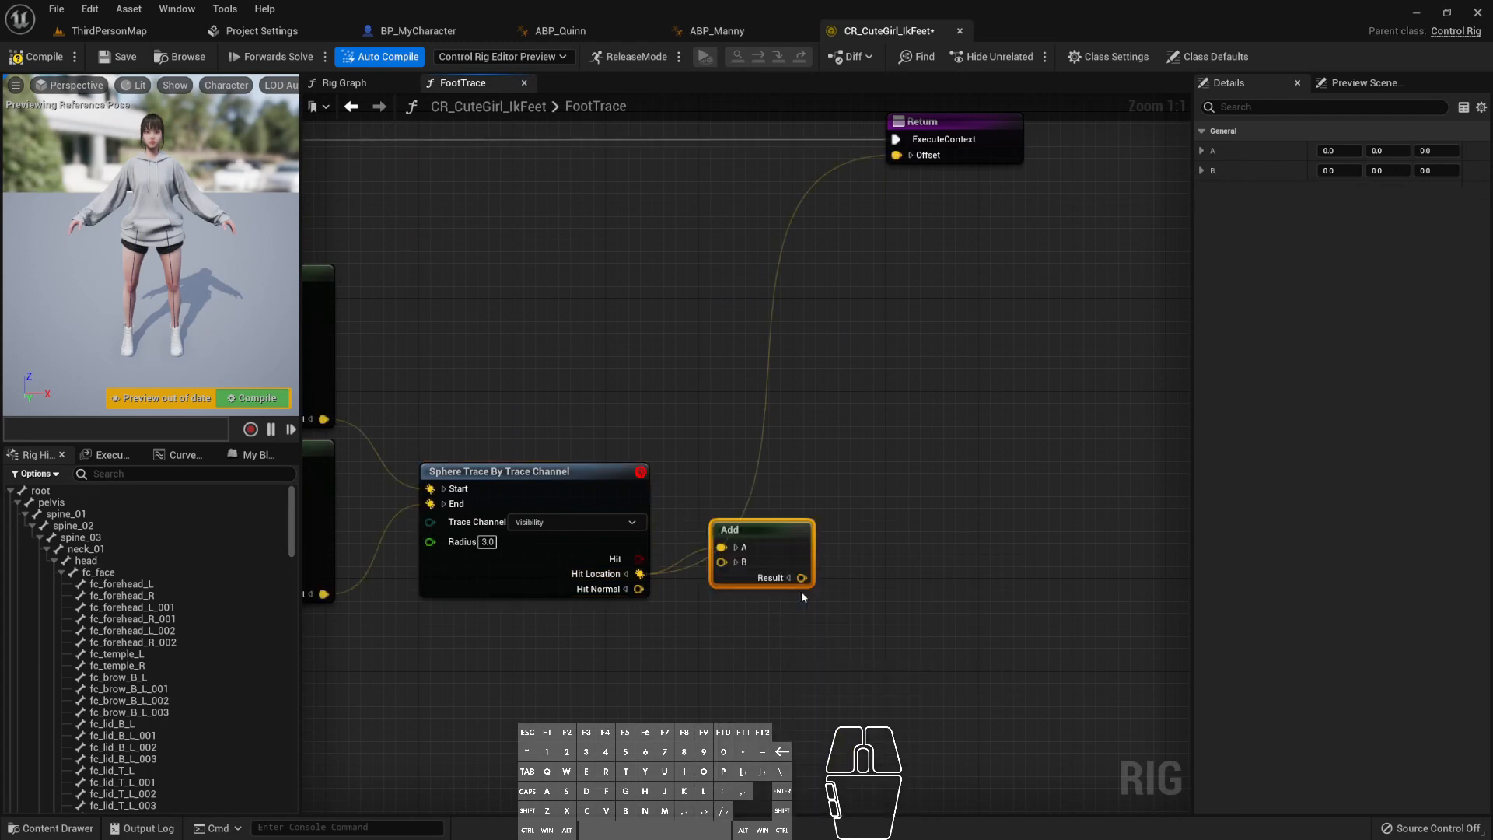
left_click(735, 561)
left_click_drag(801, 631, 896, 155)
left_click_drag(784, 529, 796, 471)
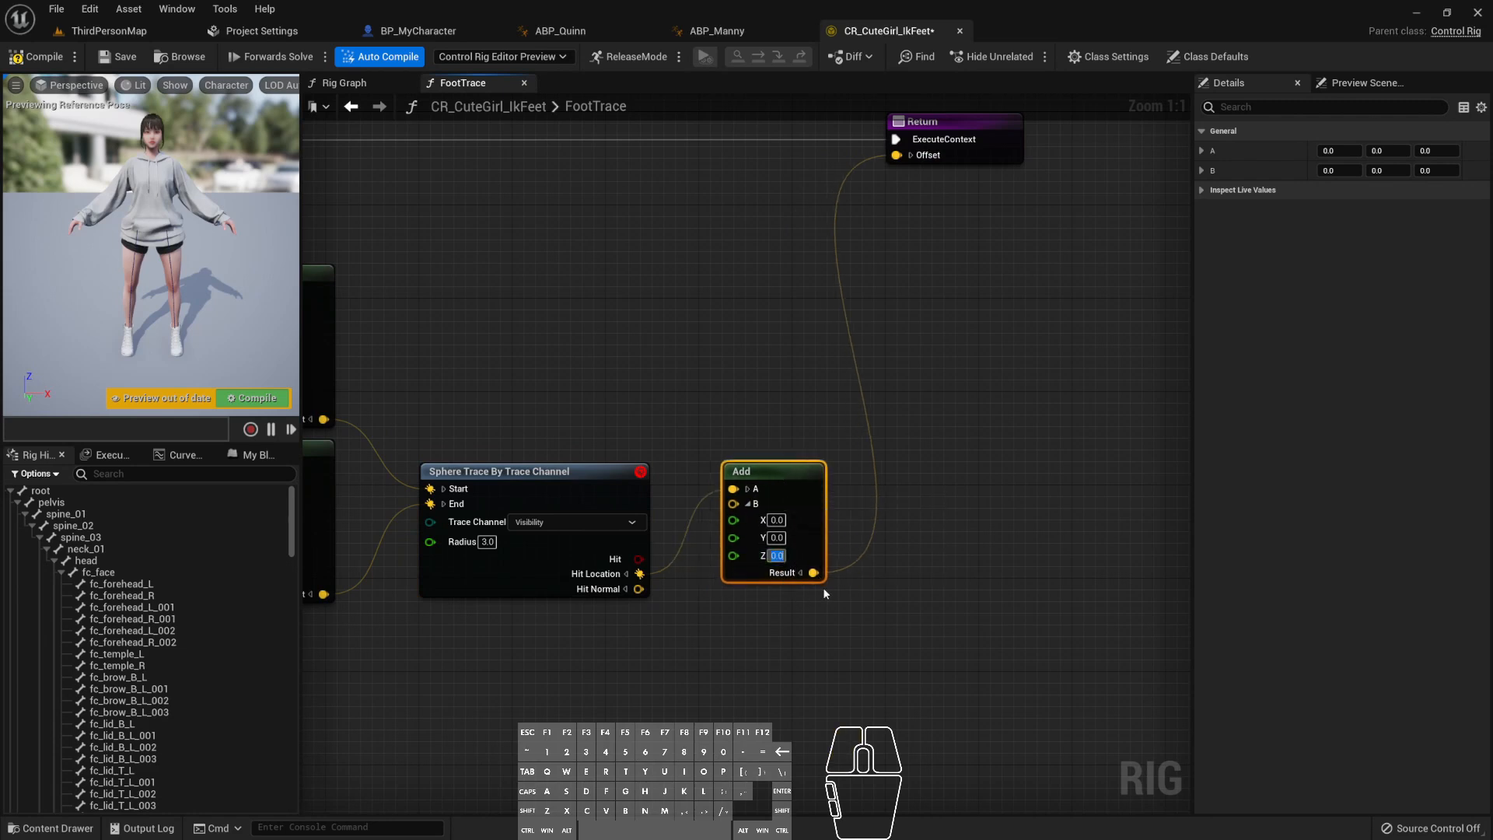
key("ctrl+s")
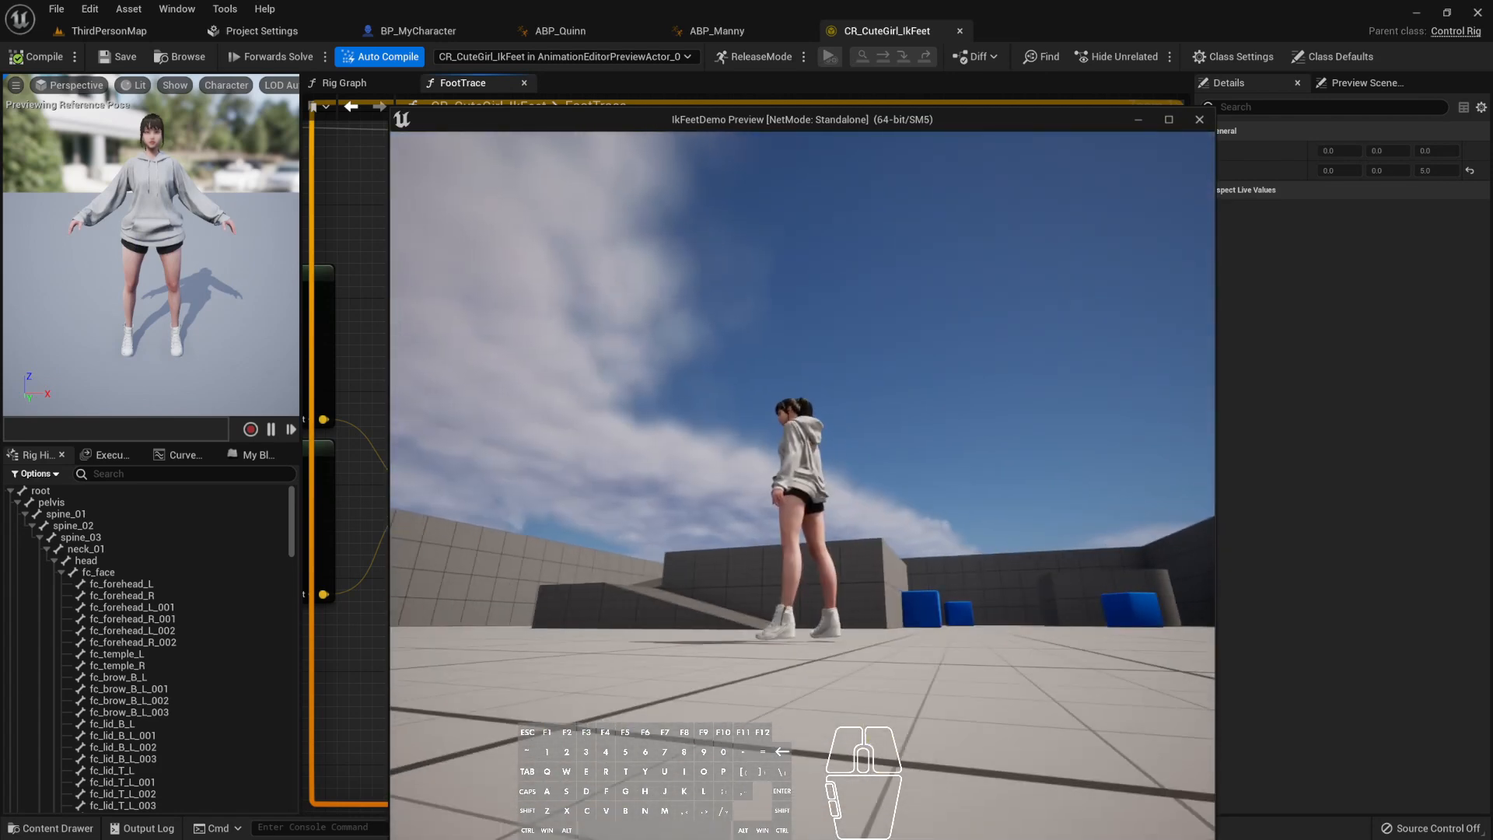
- Run the character over the low ramp to check its foot height with the new offset, and end the play session
key("a")
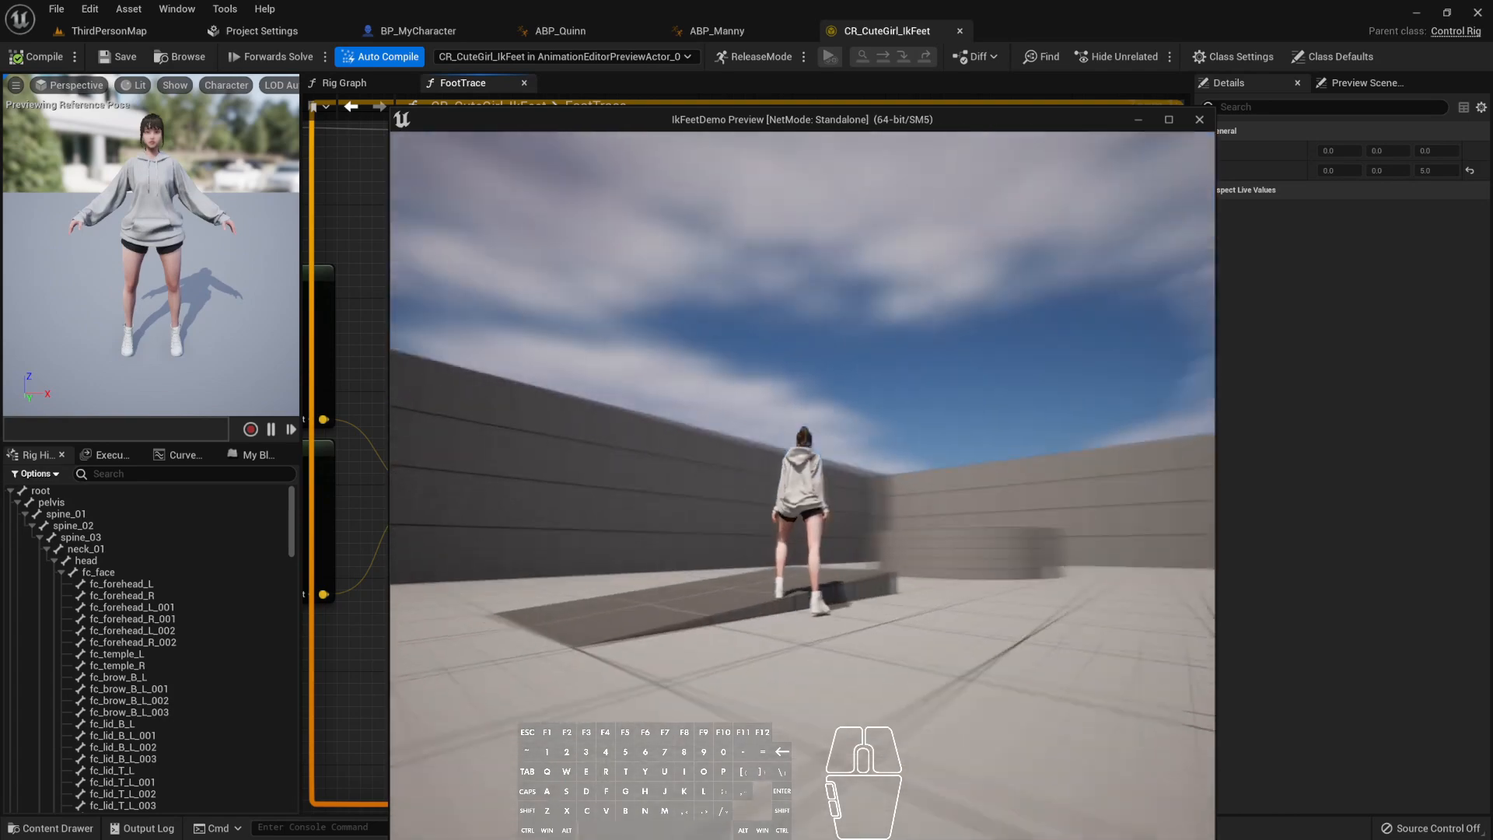
key("d")
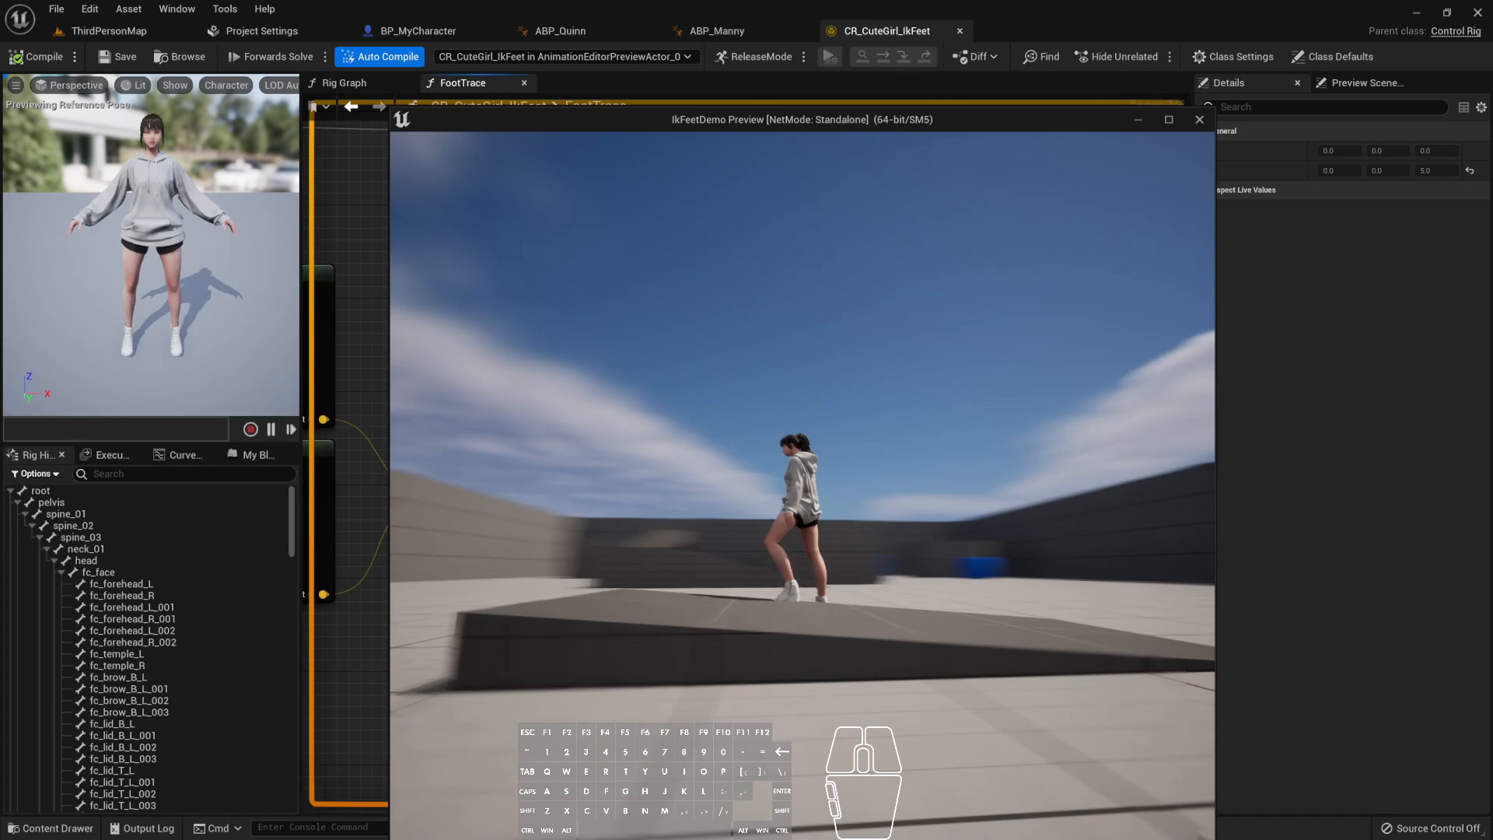
key("Escape")
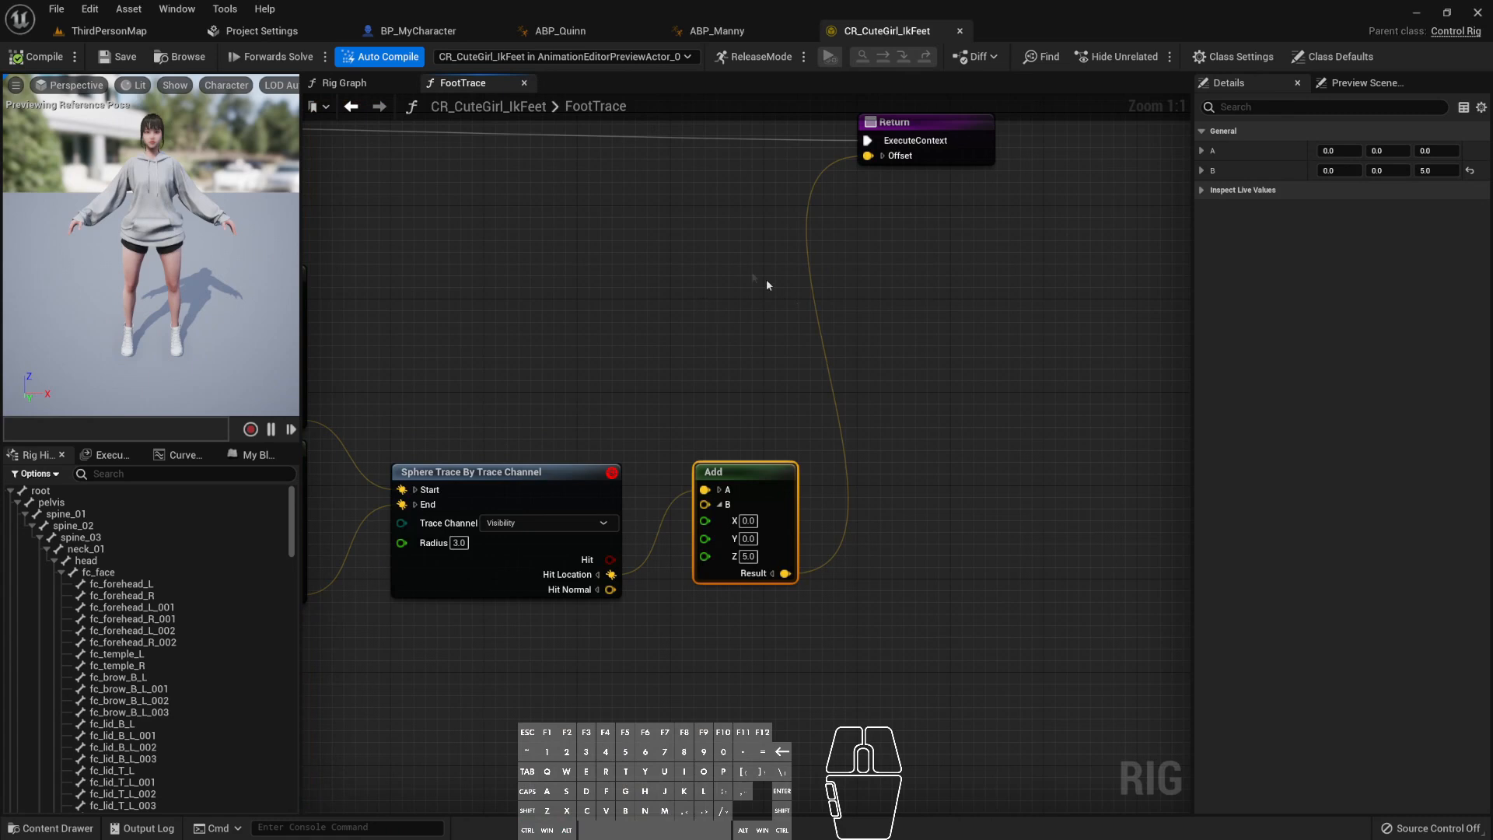
- Play the level again and move the character on and off the low ramp, stopping with one foot on its raised edge
right_click_drag(767, 282, 784, 270)
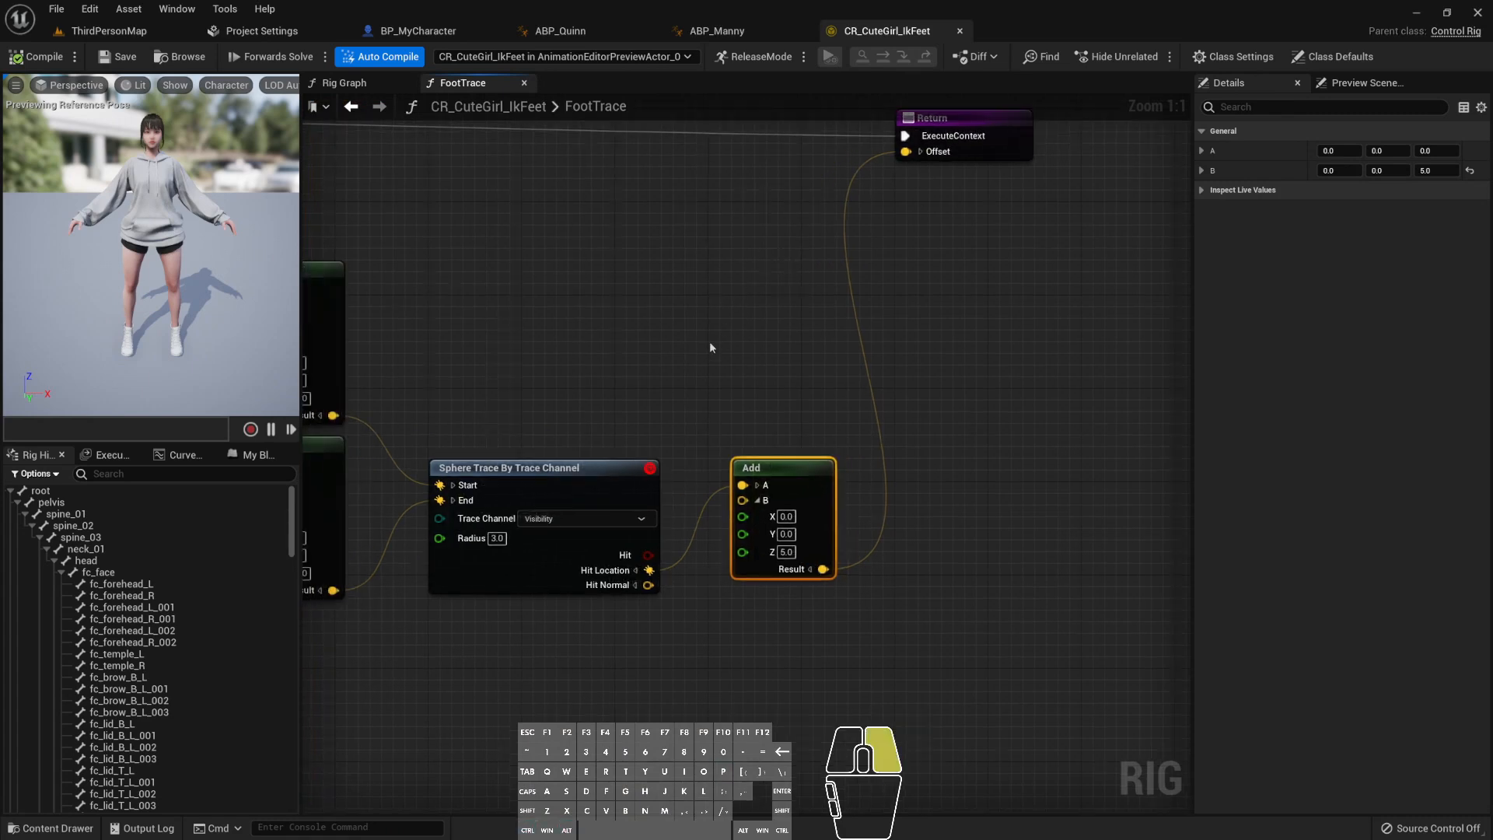
right_click_drag(710, 347, 700, 363)
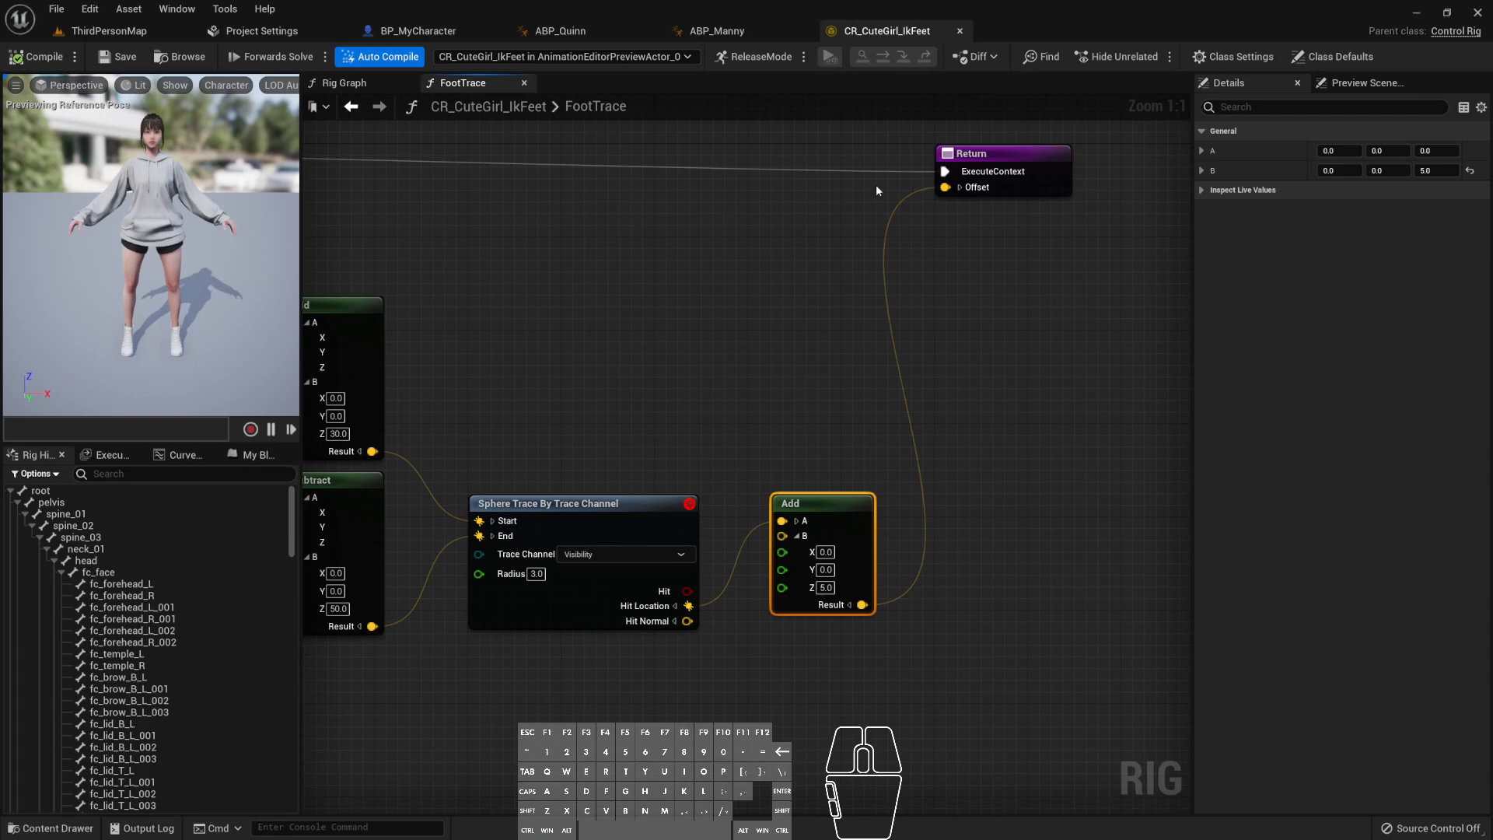
key("alt+p")
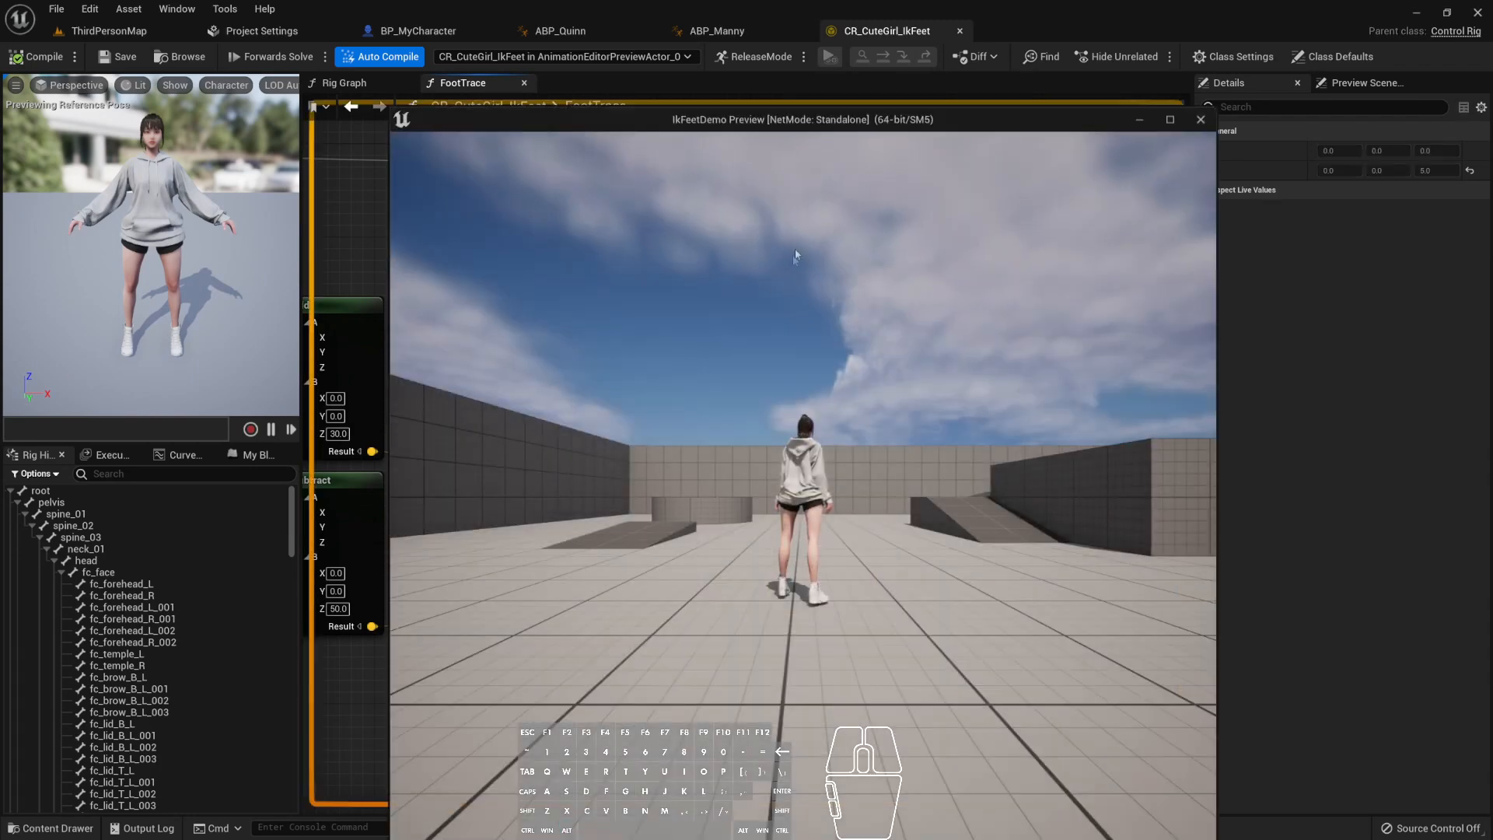
key("w")
key("a")
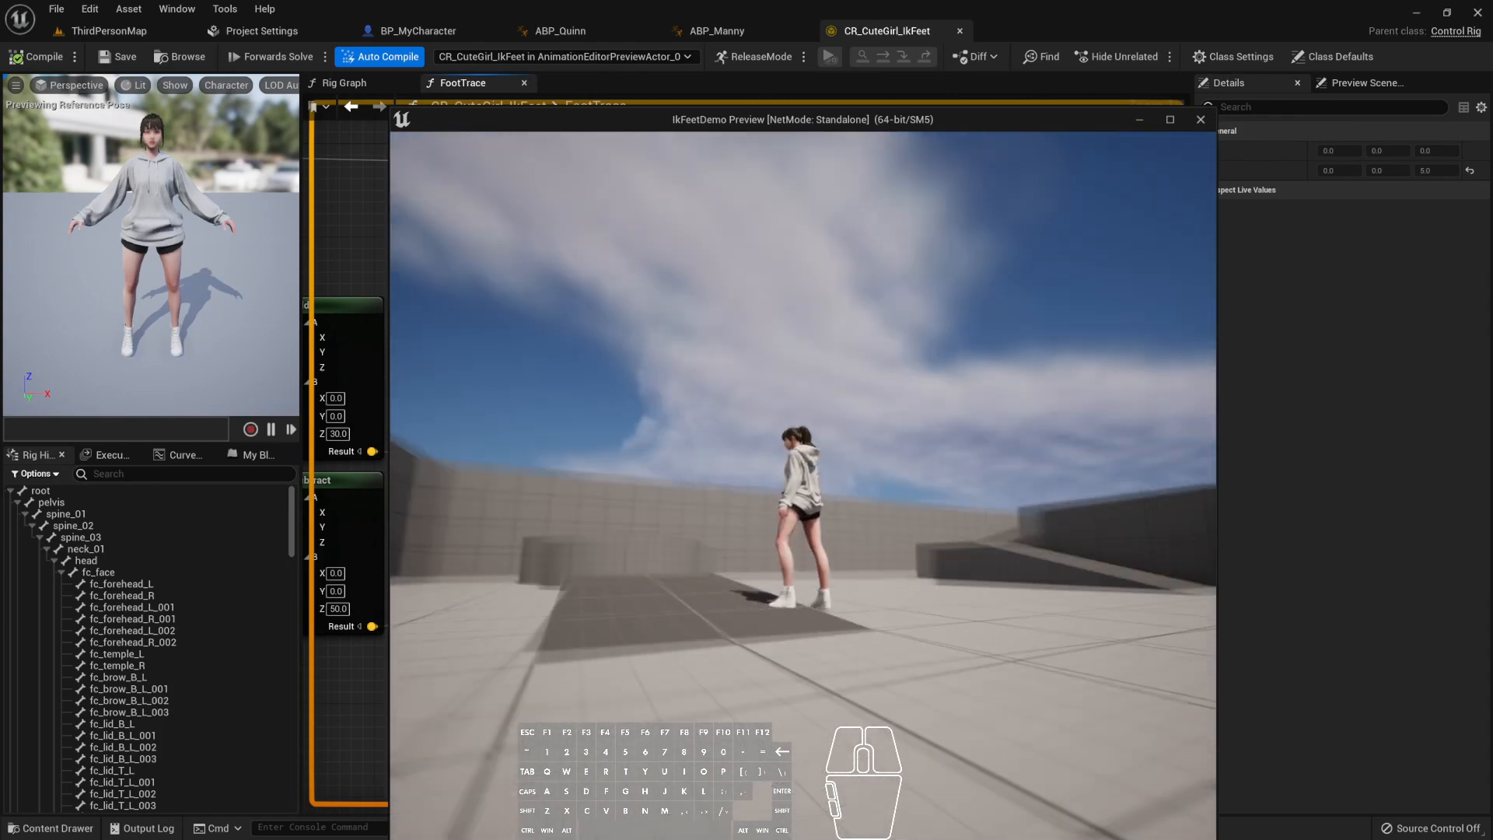
key("d")
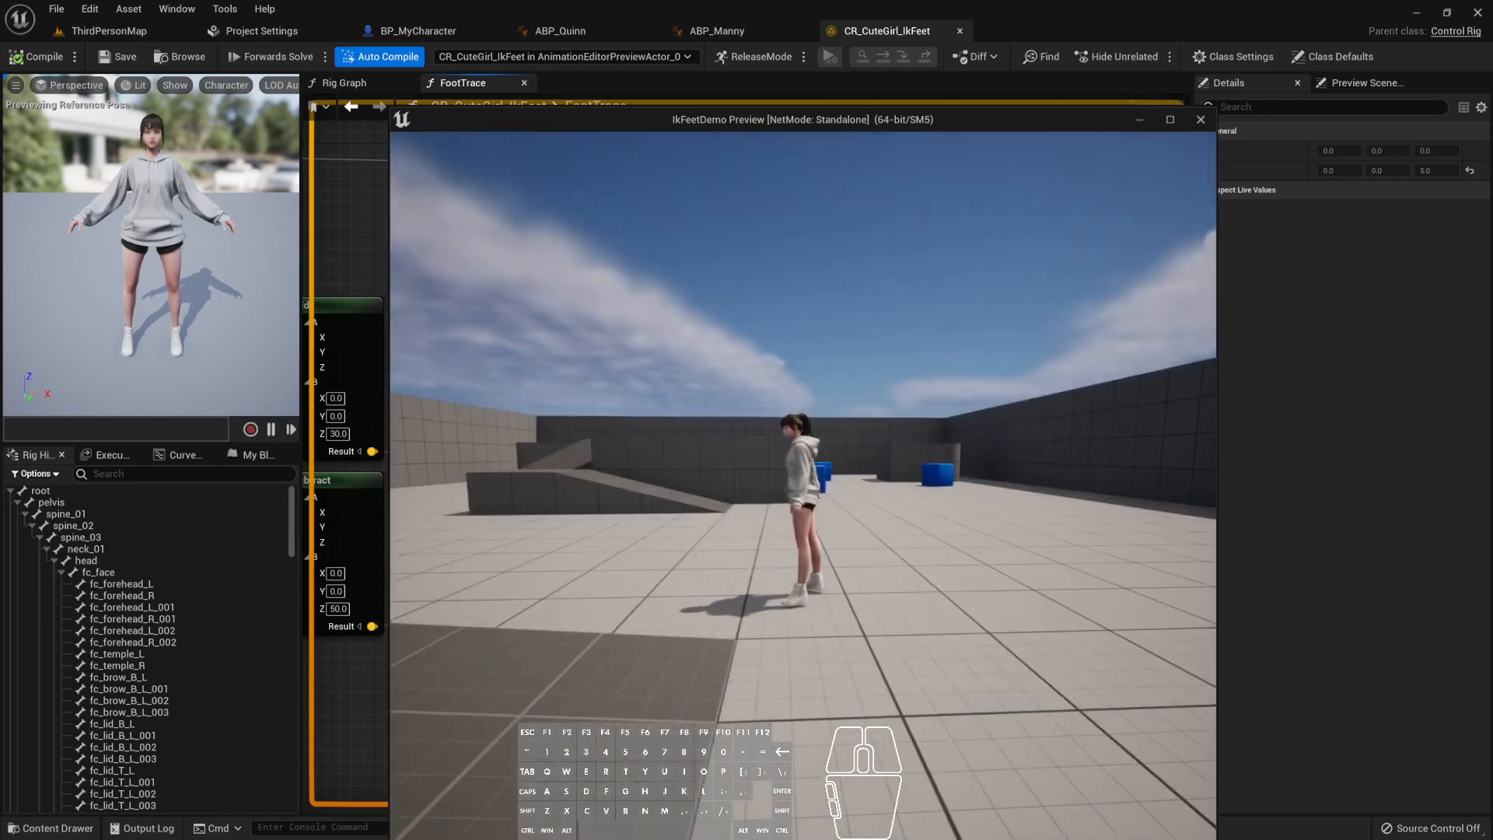
key("a")
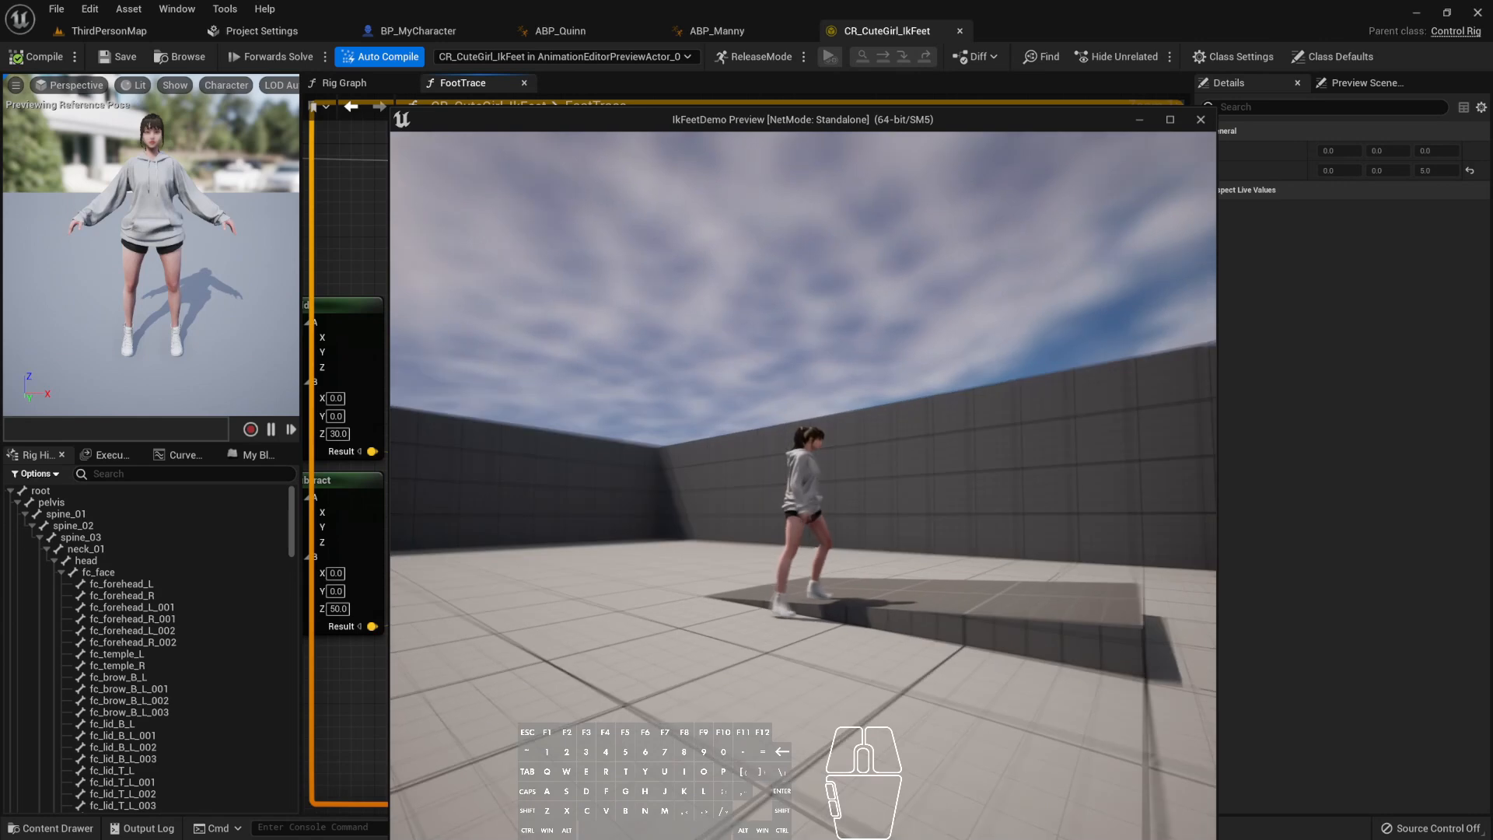
key("d")
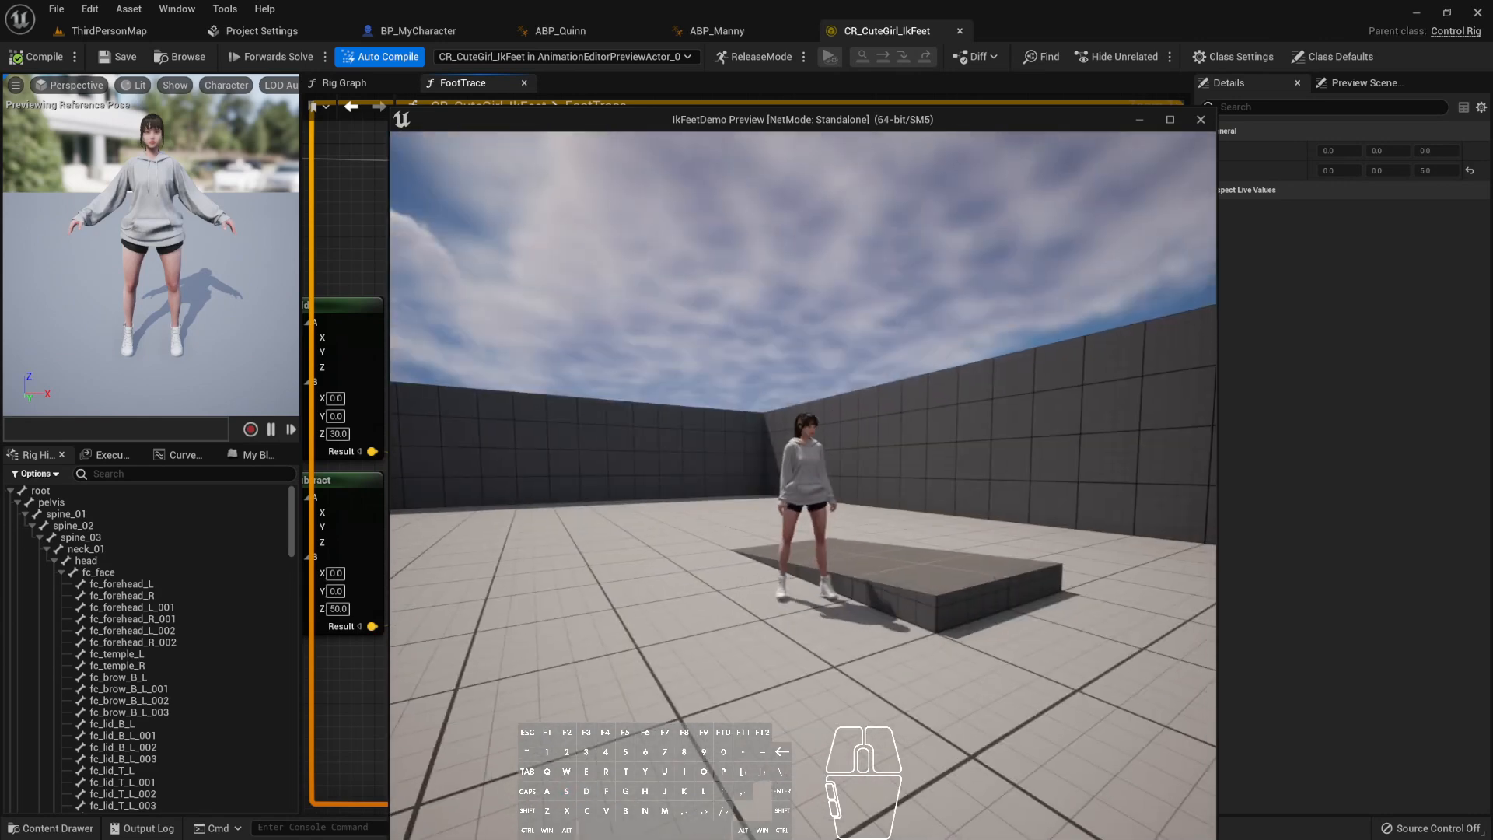
key("d")
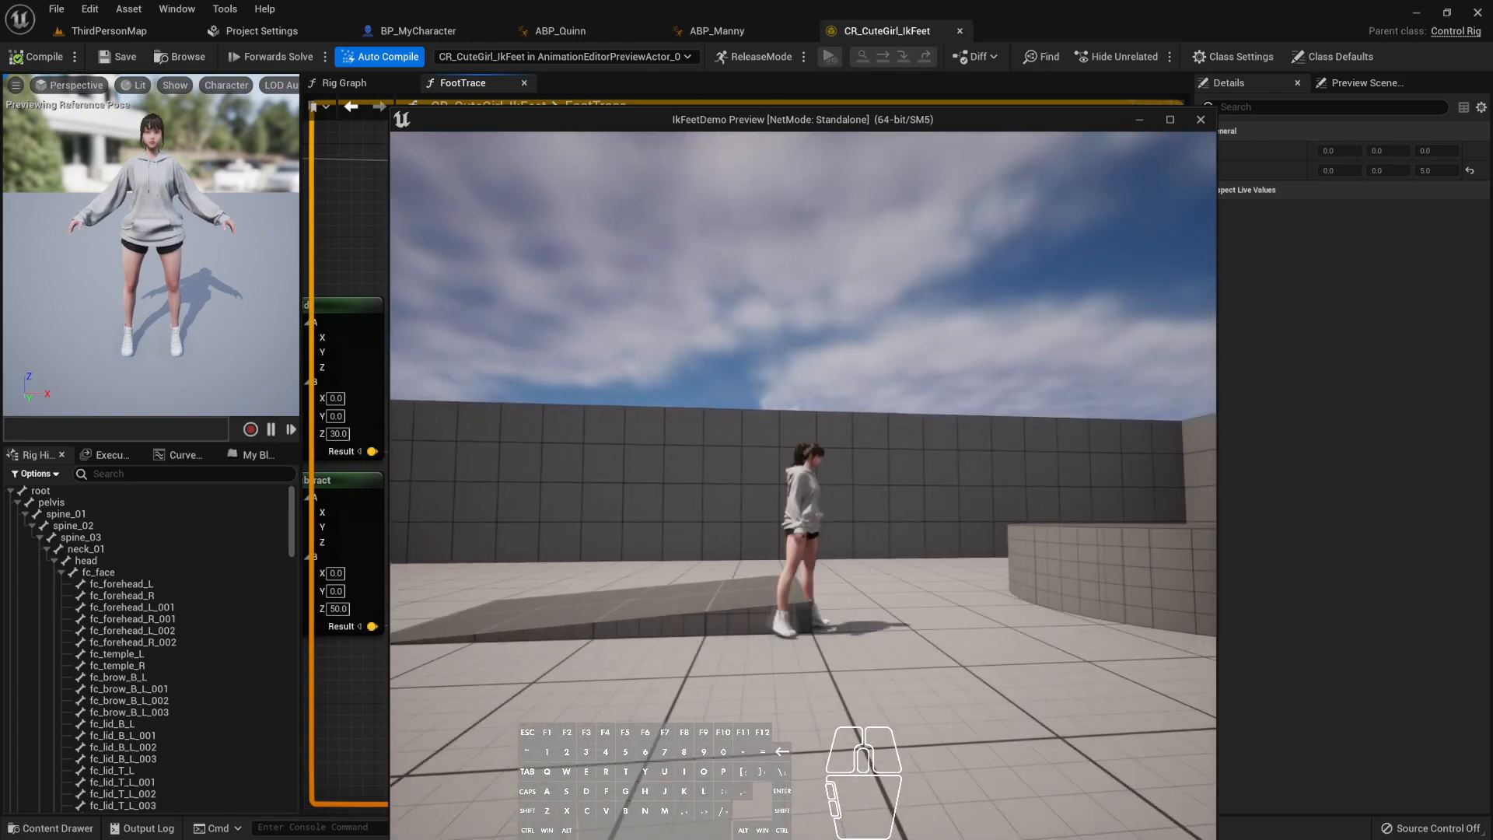
key("a")
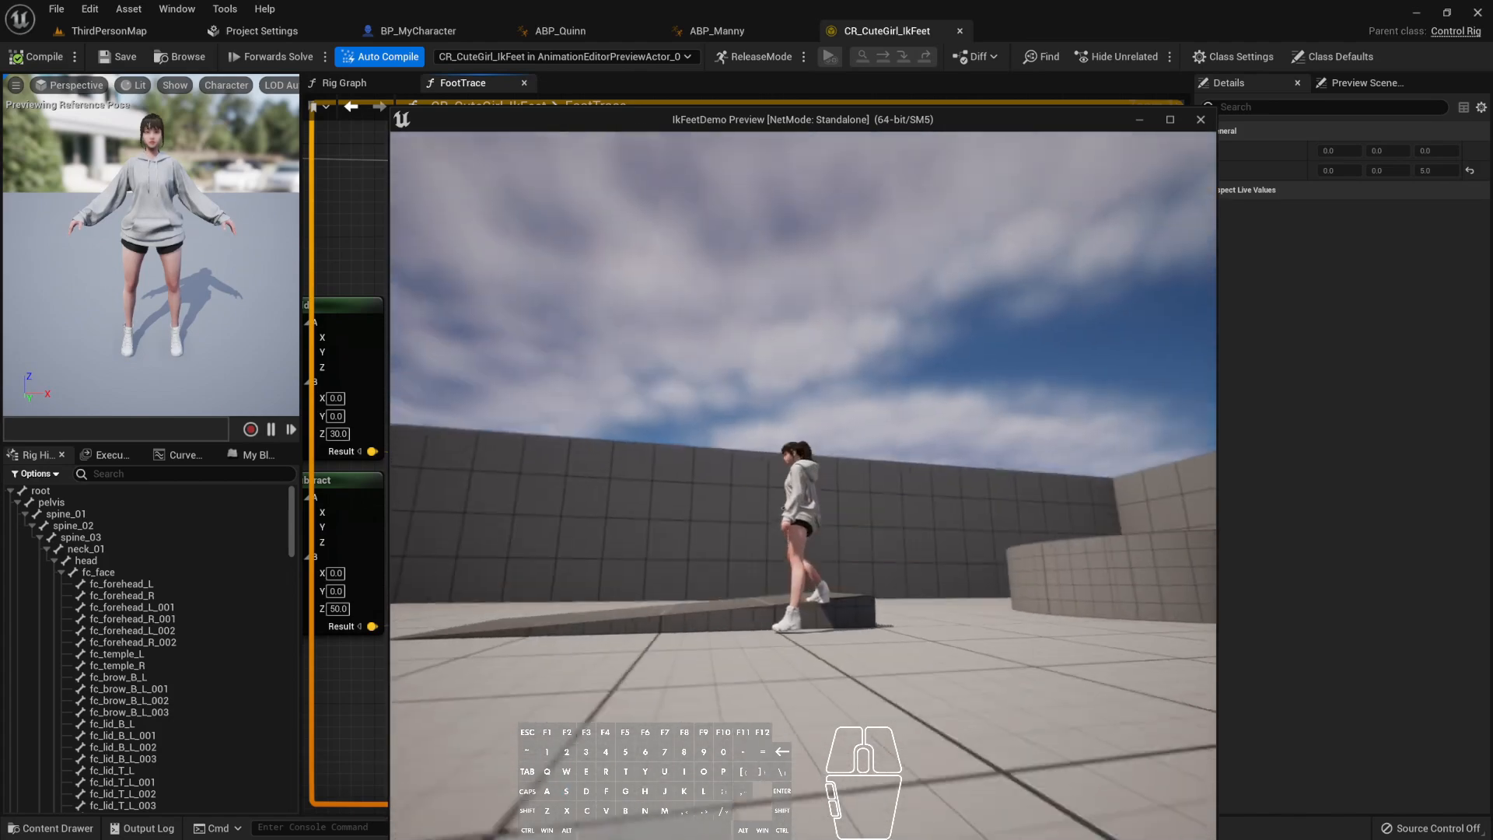
- Show the gameplay debug overlay, inspect the shoes at the ramp's edge up close, and end the play session
key("apostrophe")
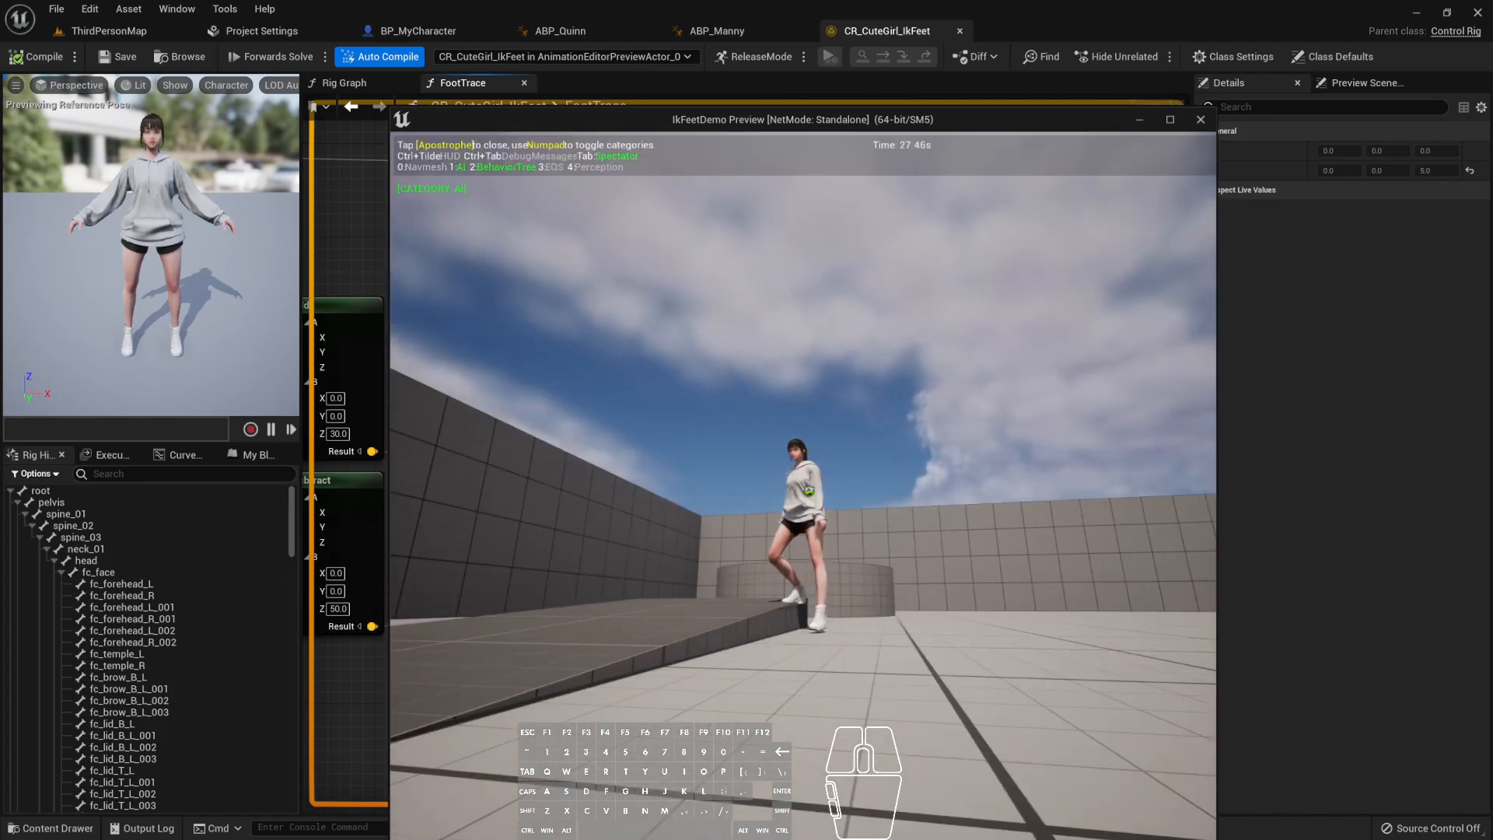
key("s")
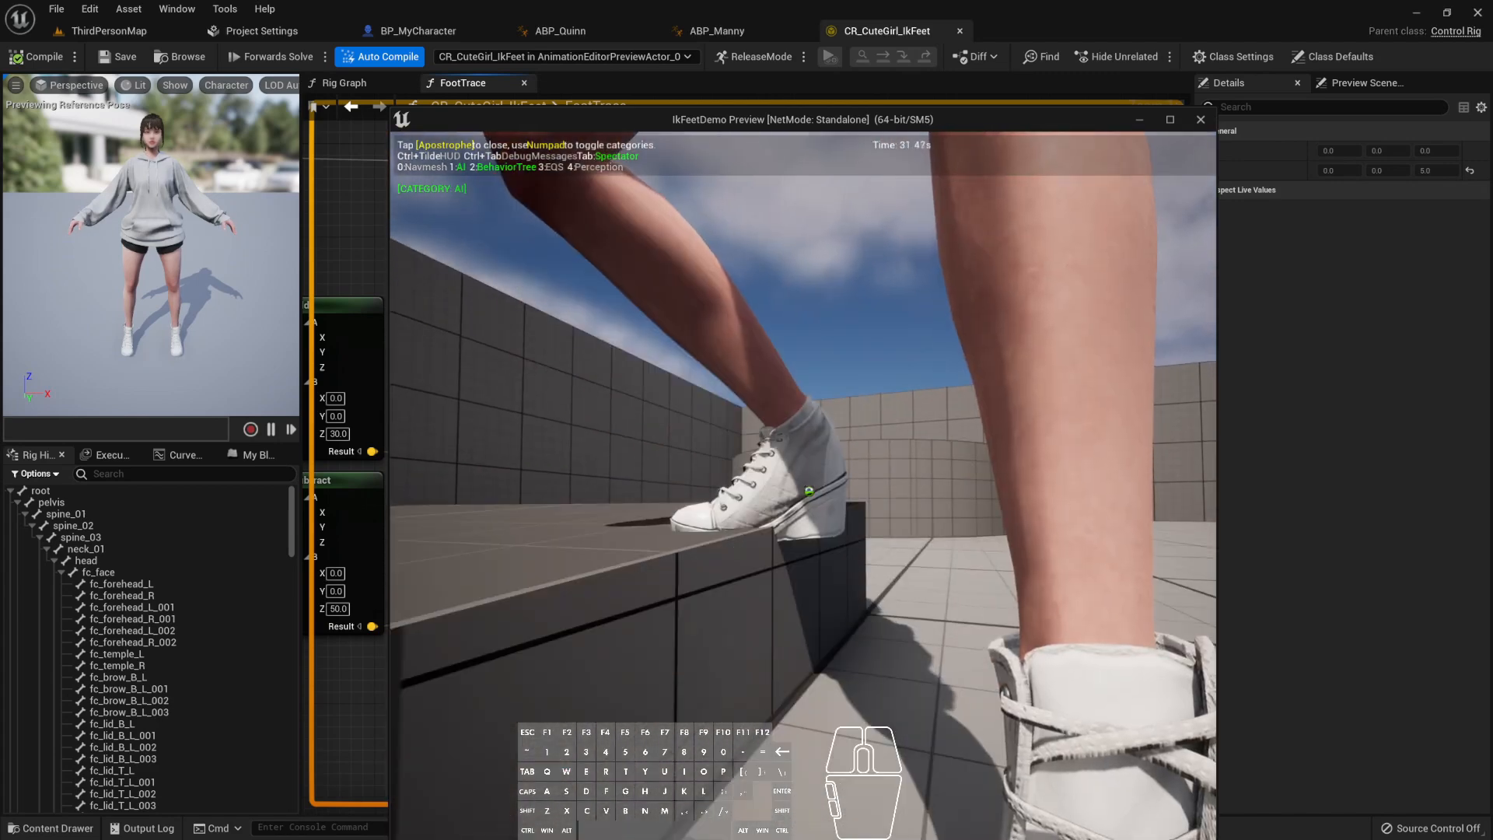
key("Escape")
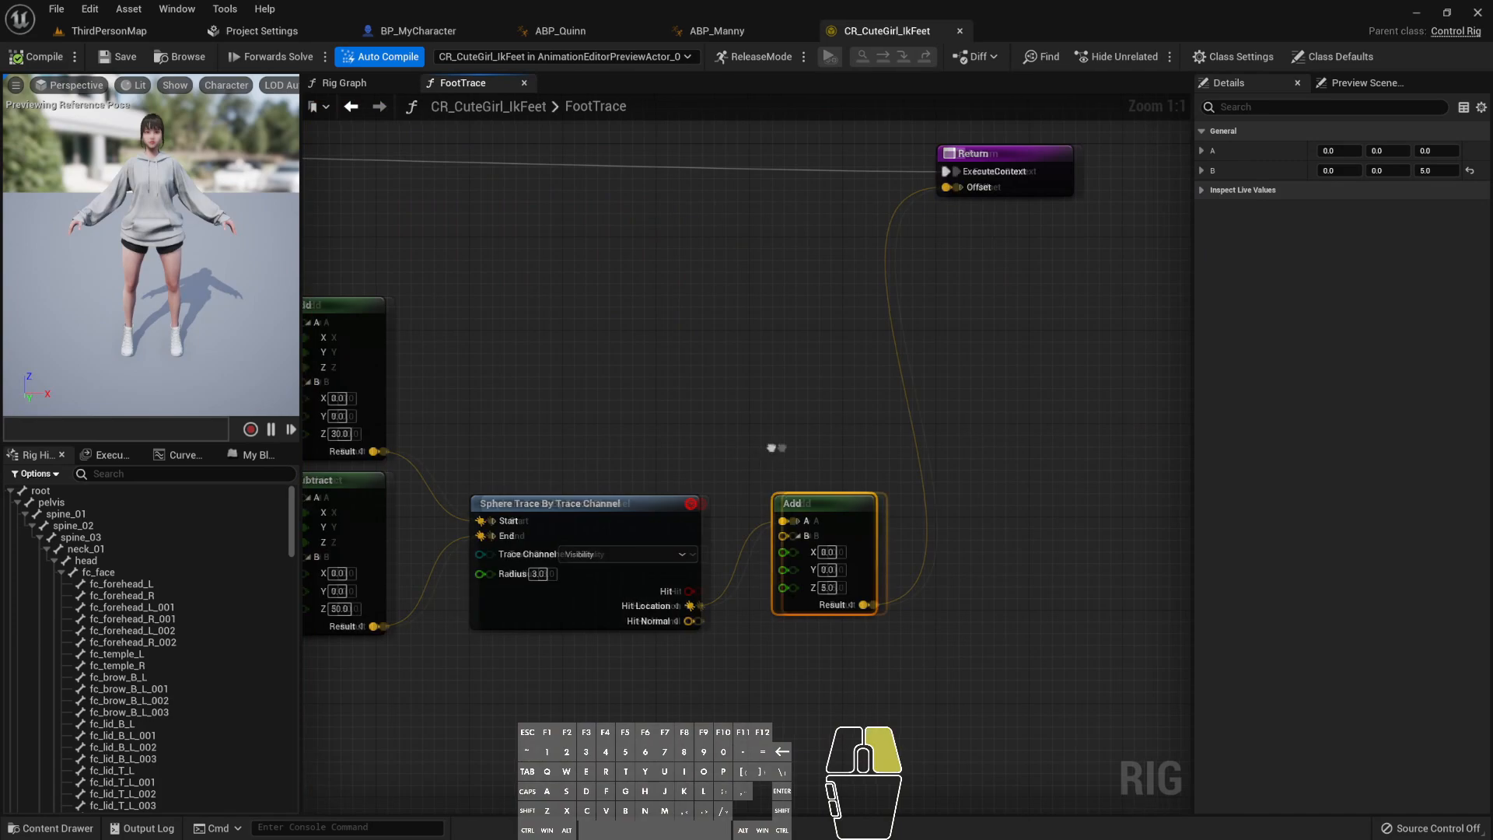
right_click_drag(772, 443, 786, 443)
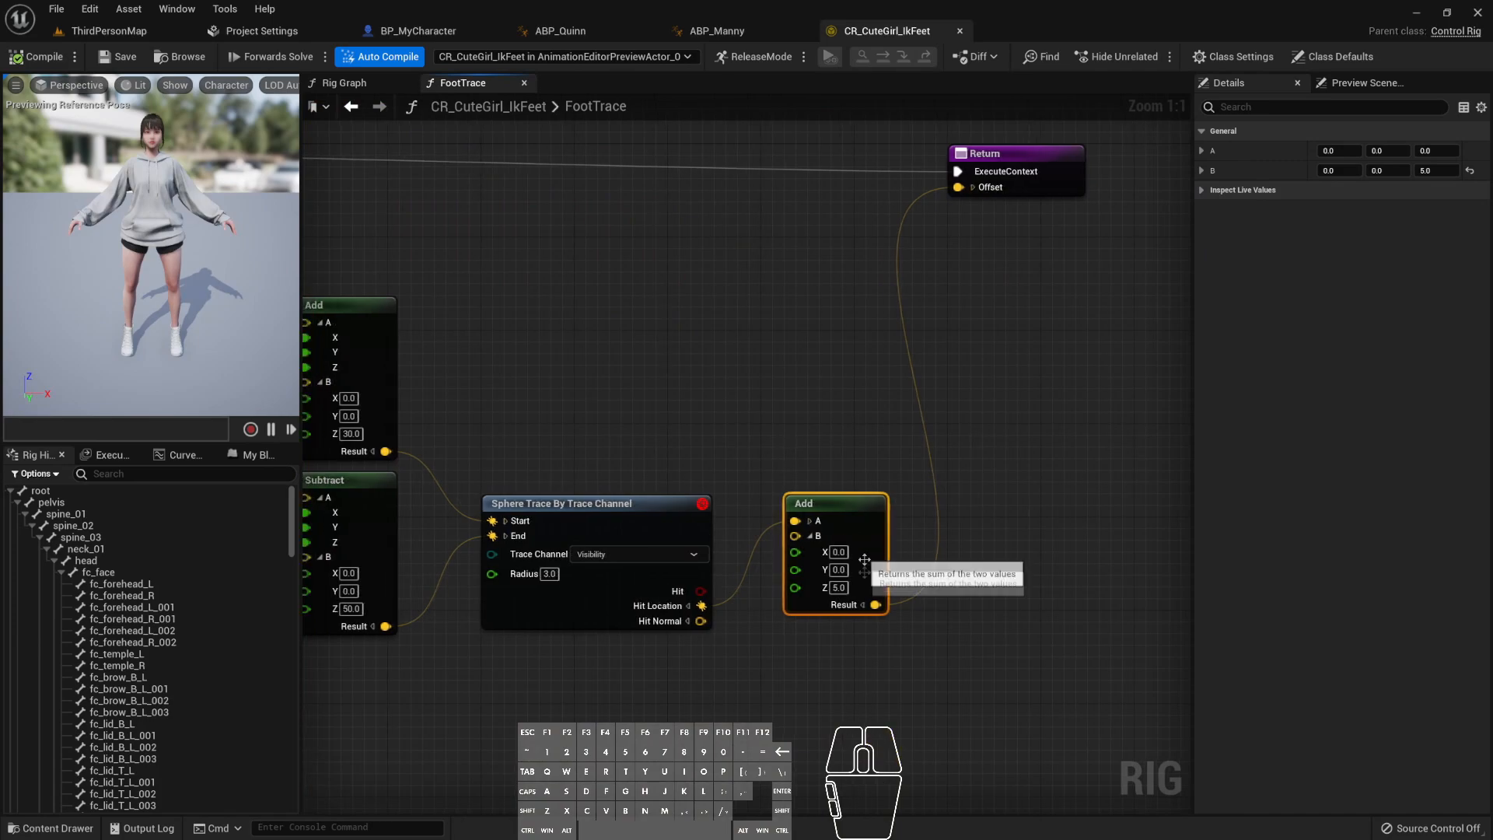
- In the Rig Graph's Step 4, insert an Add (Float) with B 10.0 between Get ZOffset_L and the ik_foot_l Modify Transforms' Translation Z
left_click(362, 88)
right_click_drag(560, 635, 697, 262)
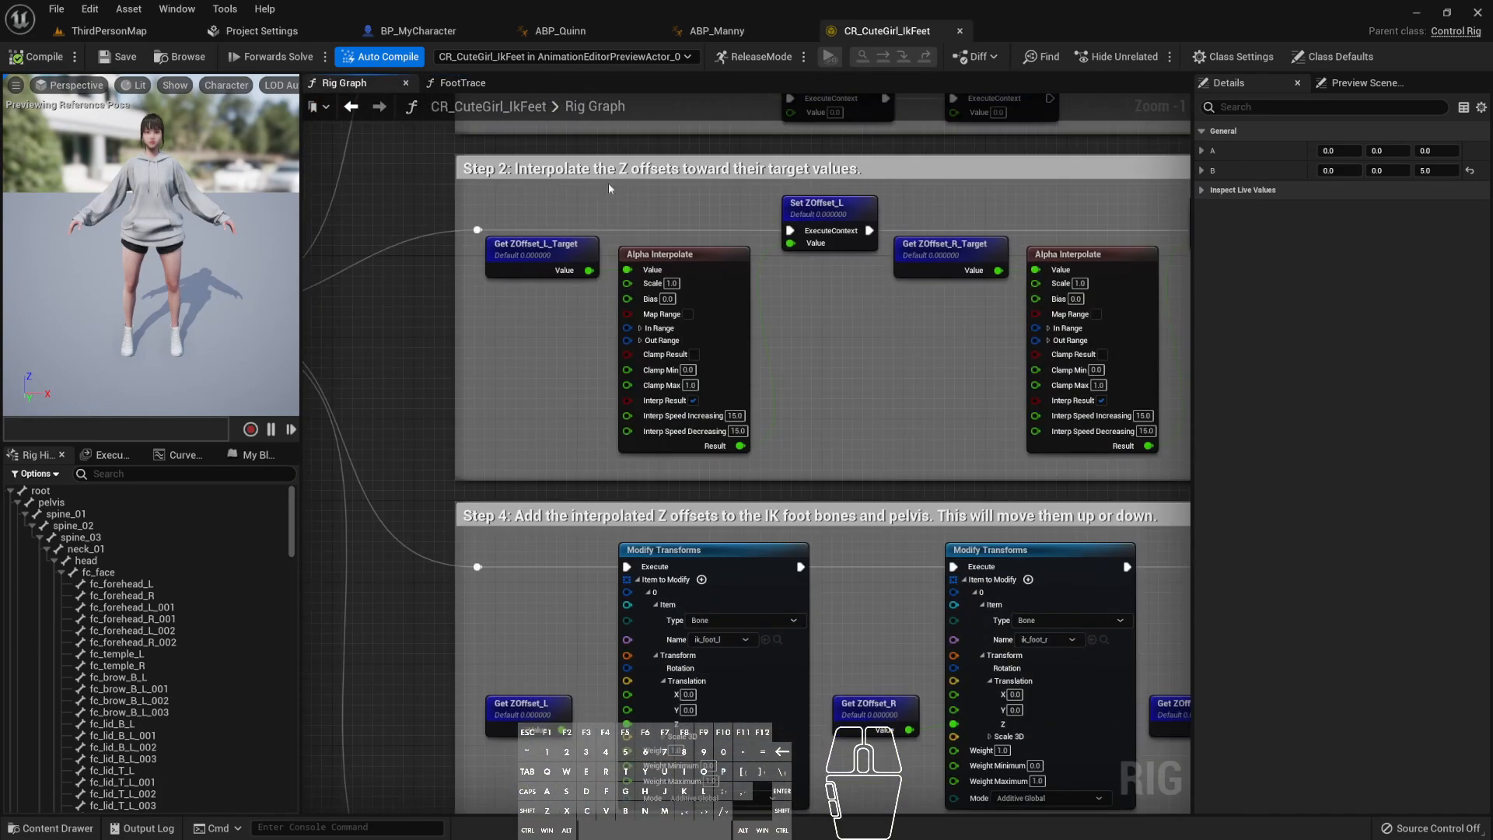
scroll(645, 311, "down", 1)
right_click_drag(582, 495, 529, 339)
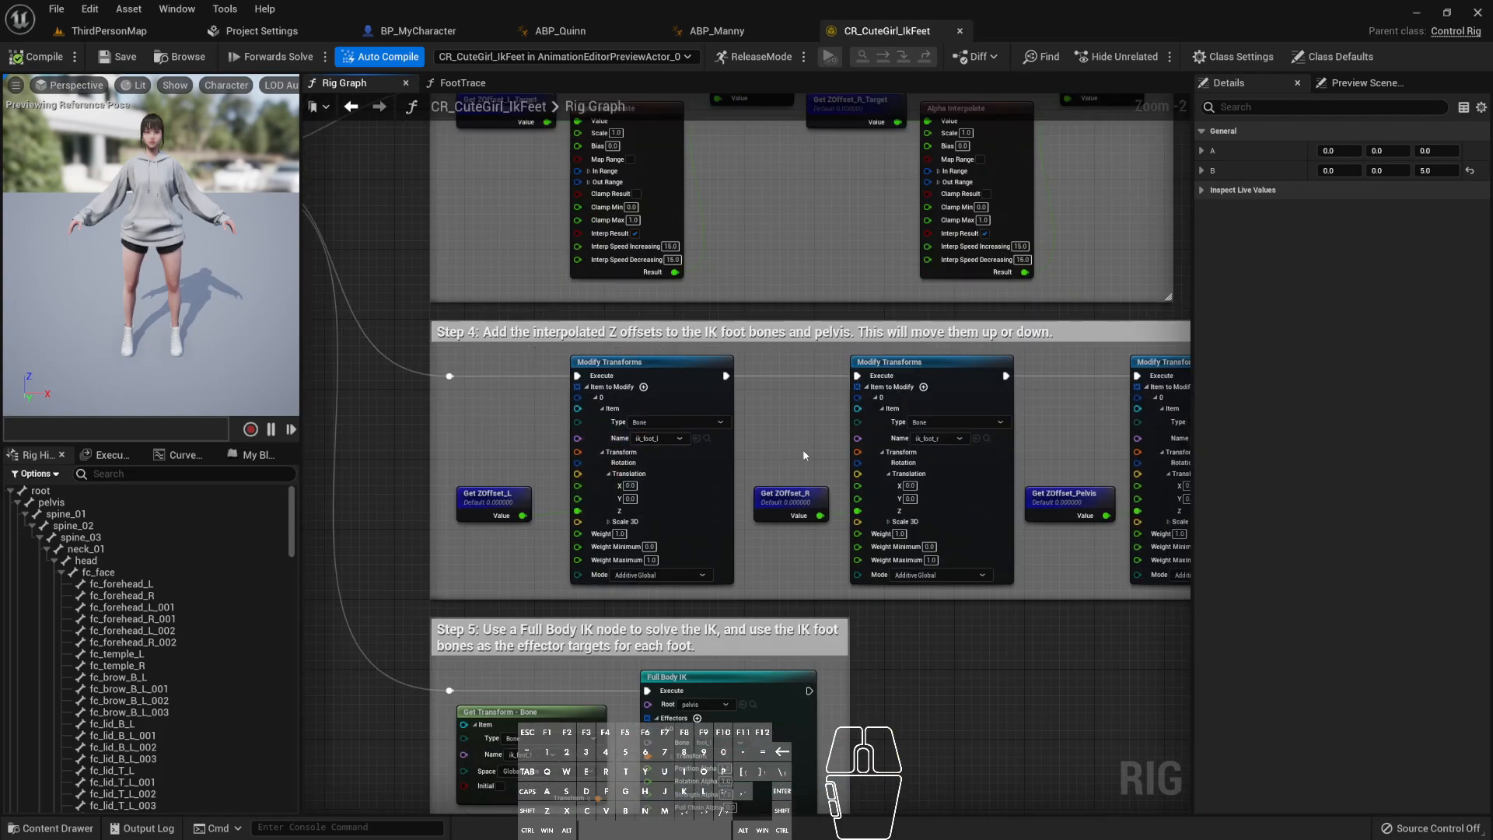
right_click_drag(807, 454, 760, 414)
right_click_drag(480, 539, 590, 380)
scroll(516, 378, "up", 2)
mouse_move(567, 343)
left_mouse_down()
mouse_move(517, 341)
mouse_move(566, 372)
left_mouse_up()
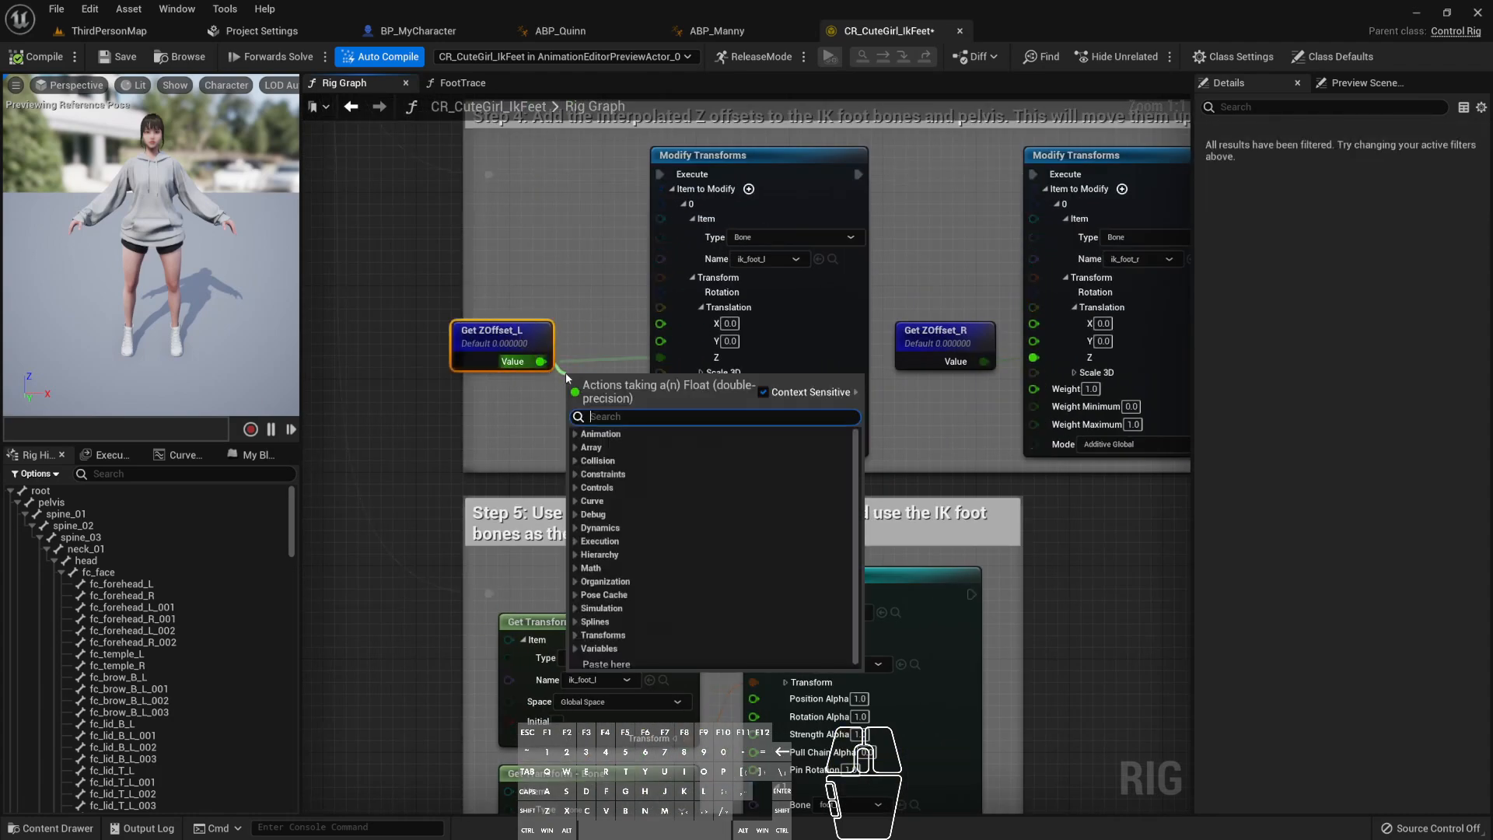
type("+")
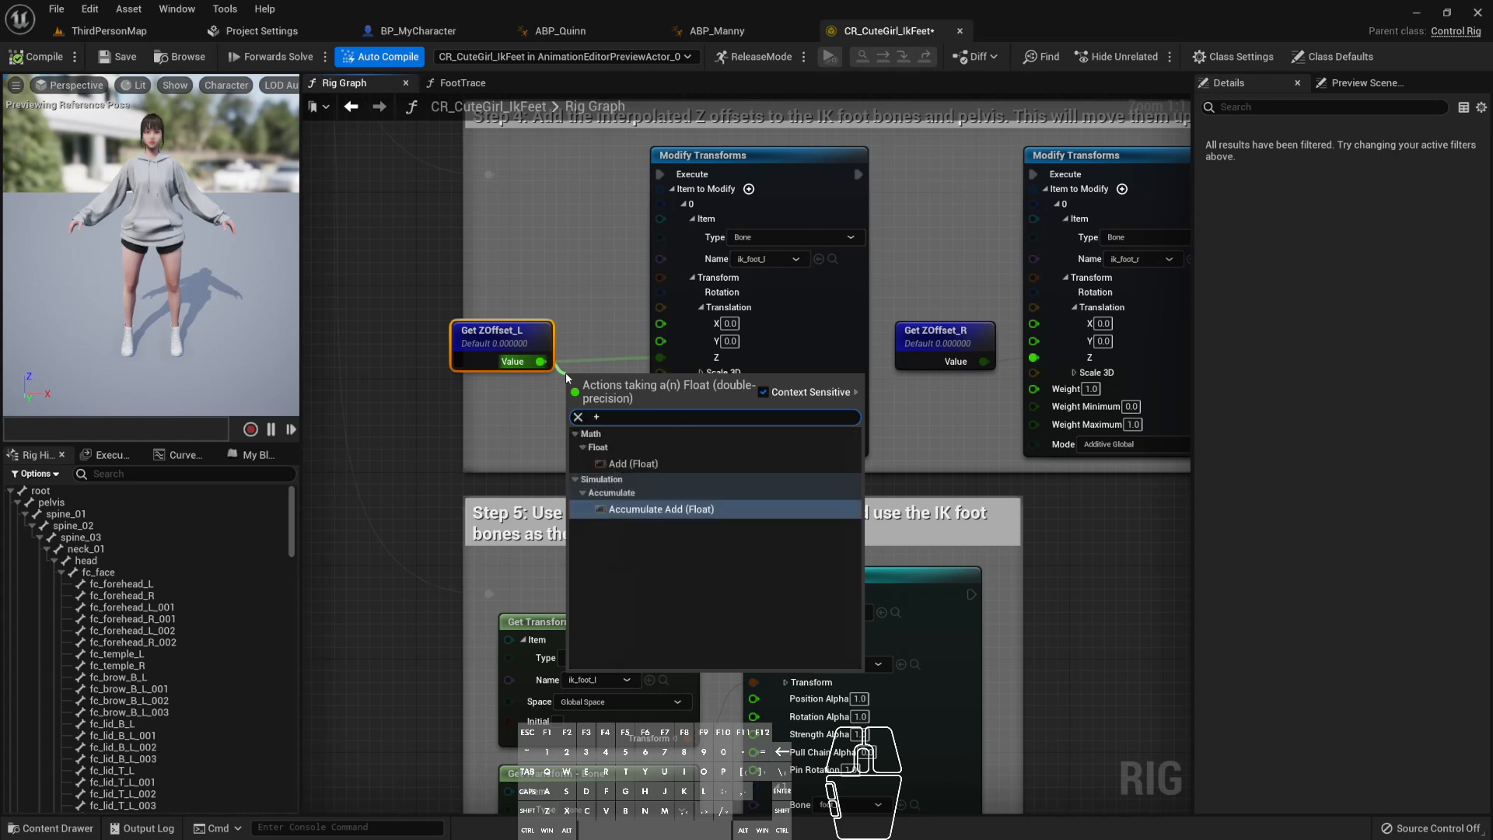
left_click(646, 463)
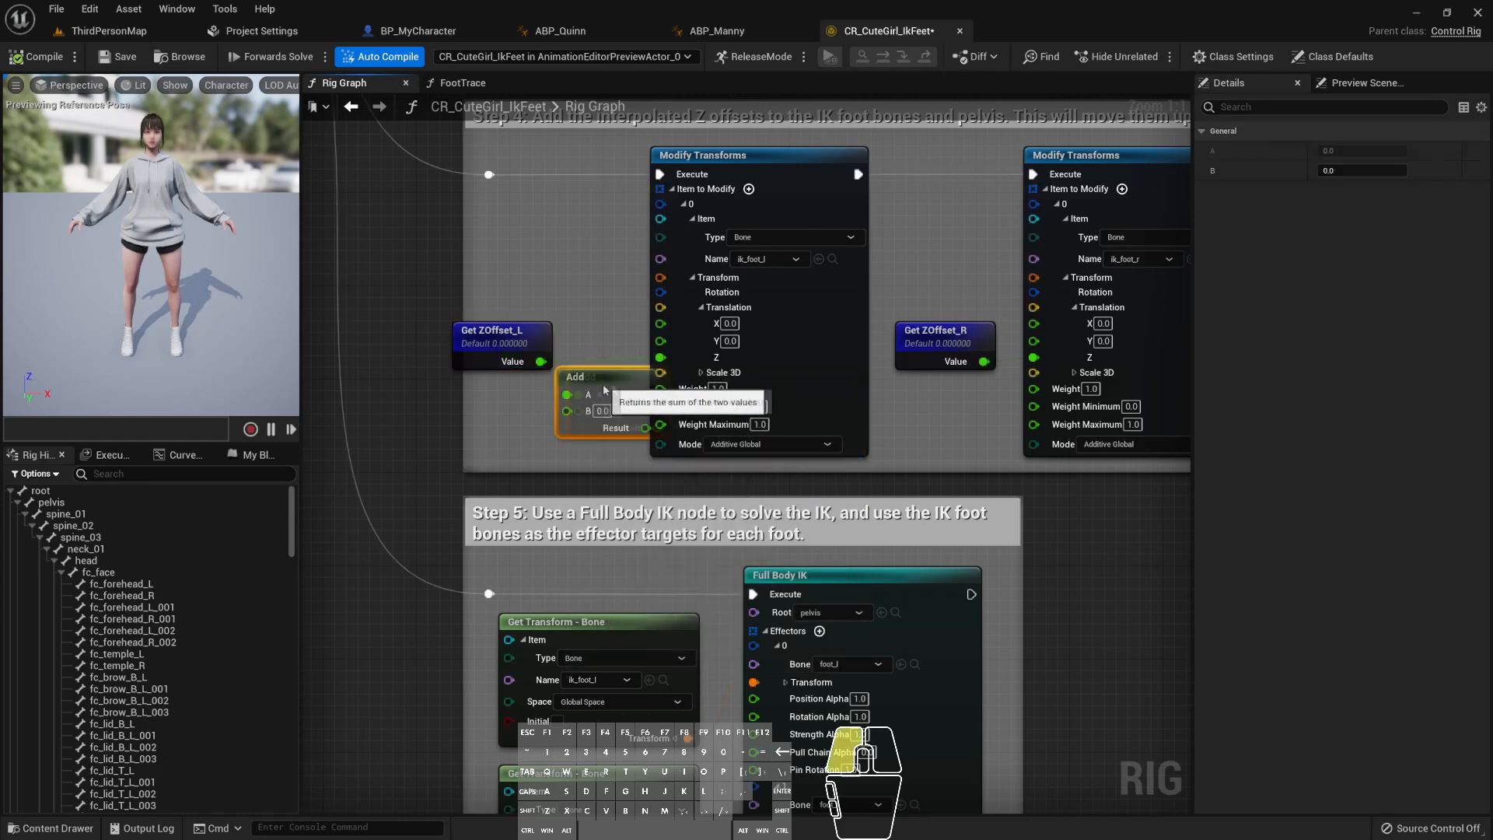
left_click_drag(630, 432, 662, 359)
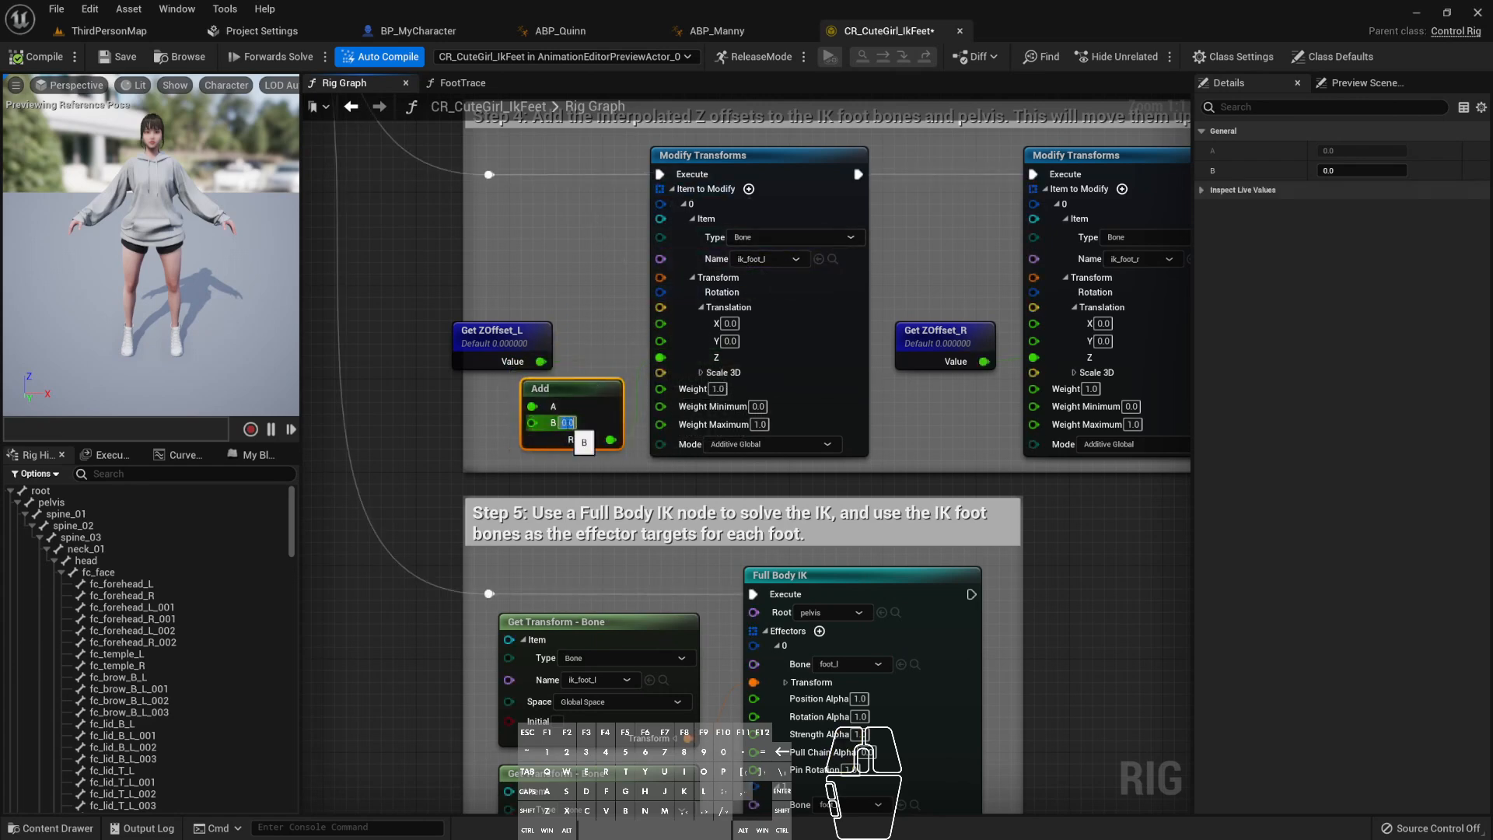
key("Return")
- Play the level and walk the character around to check the left foot's height with the added offset
key("alt+p")
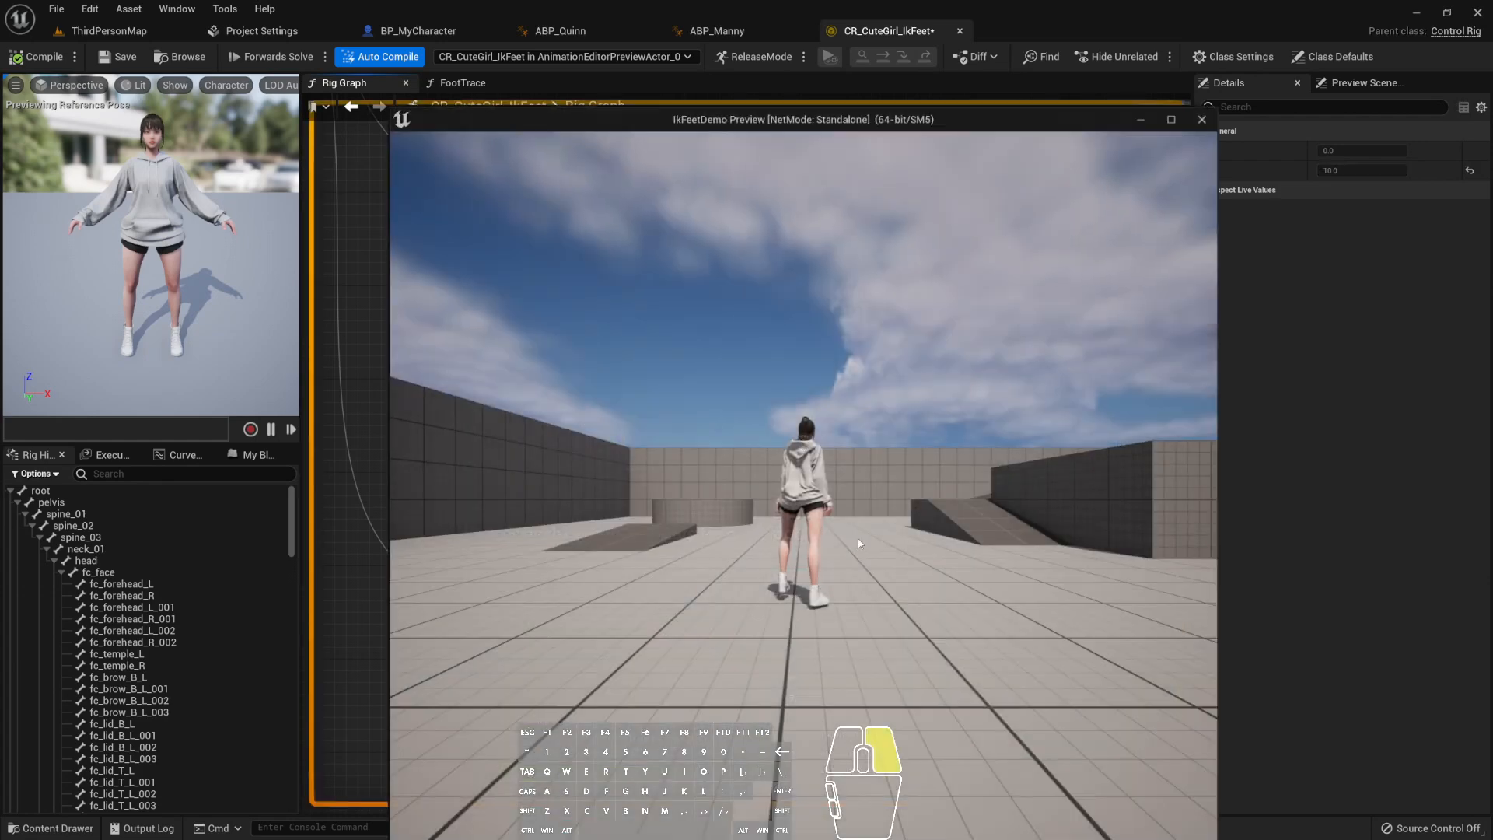
key("w")
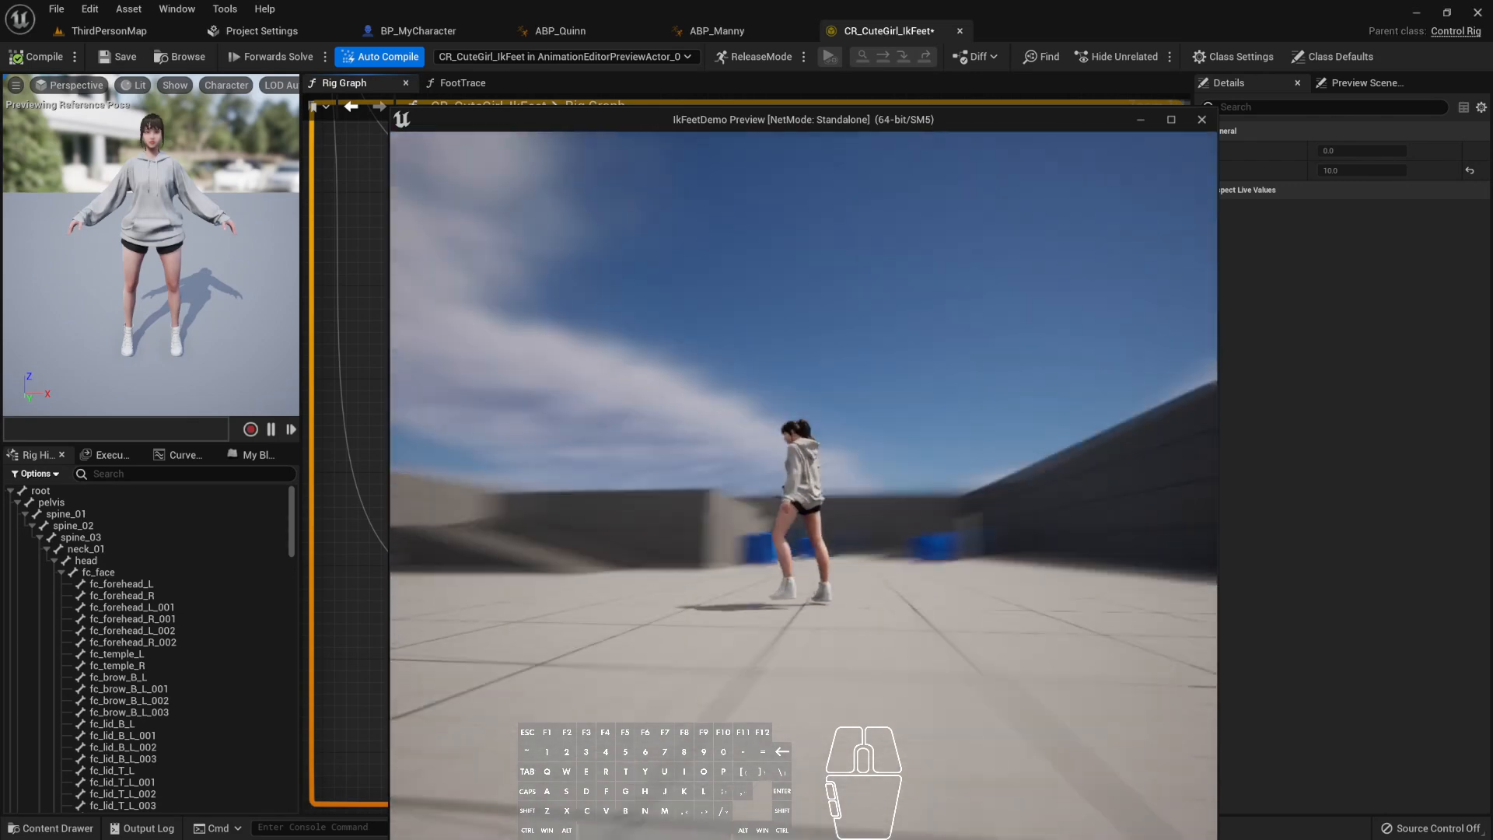
key("a")
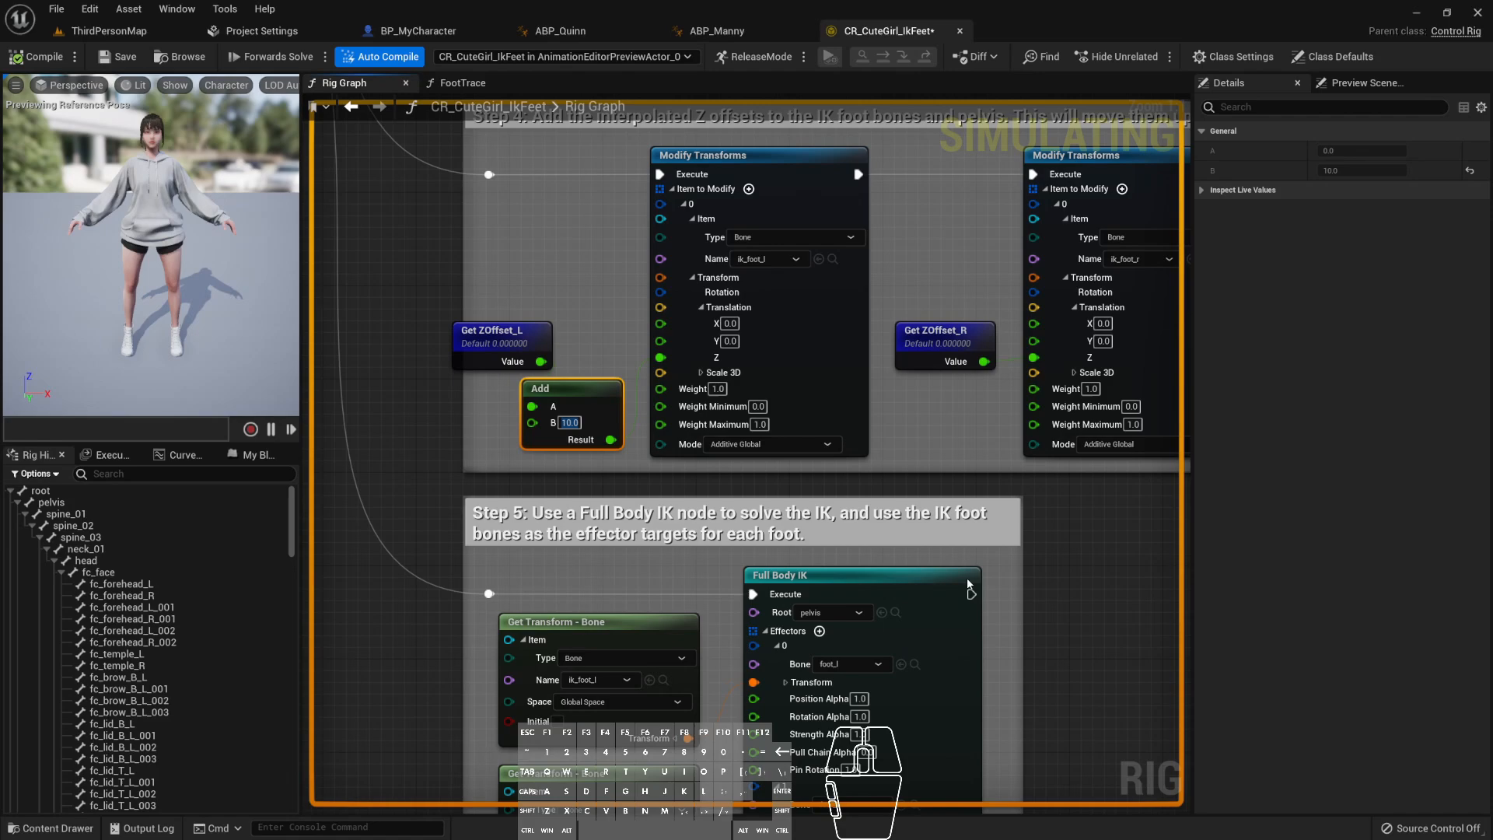
- Open the FootTrace function and reset the Z of B to 0.0 on the Add node after the sphere trace
left_click(671, 247)
scroll(672, 248, "down", 2)
right_click_drag(624, 177, 646, 282)
right_click_drag(590, 220, 546, 376)
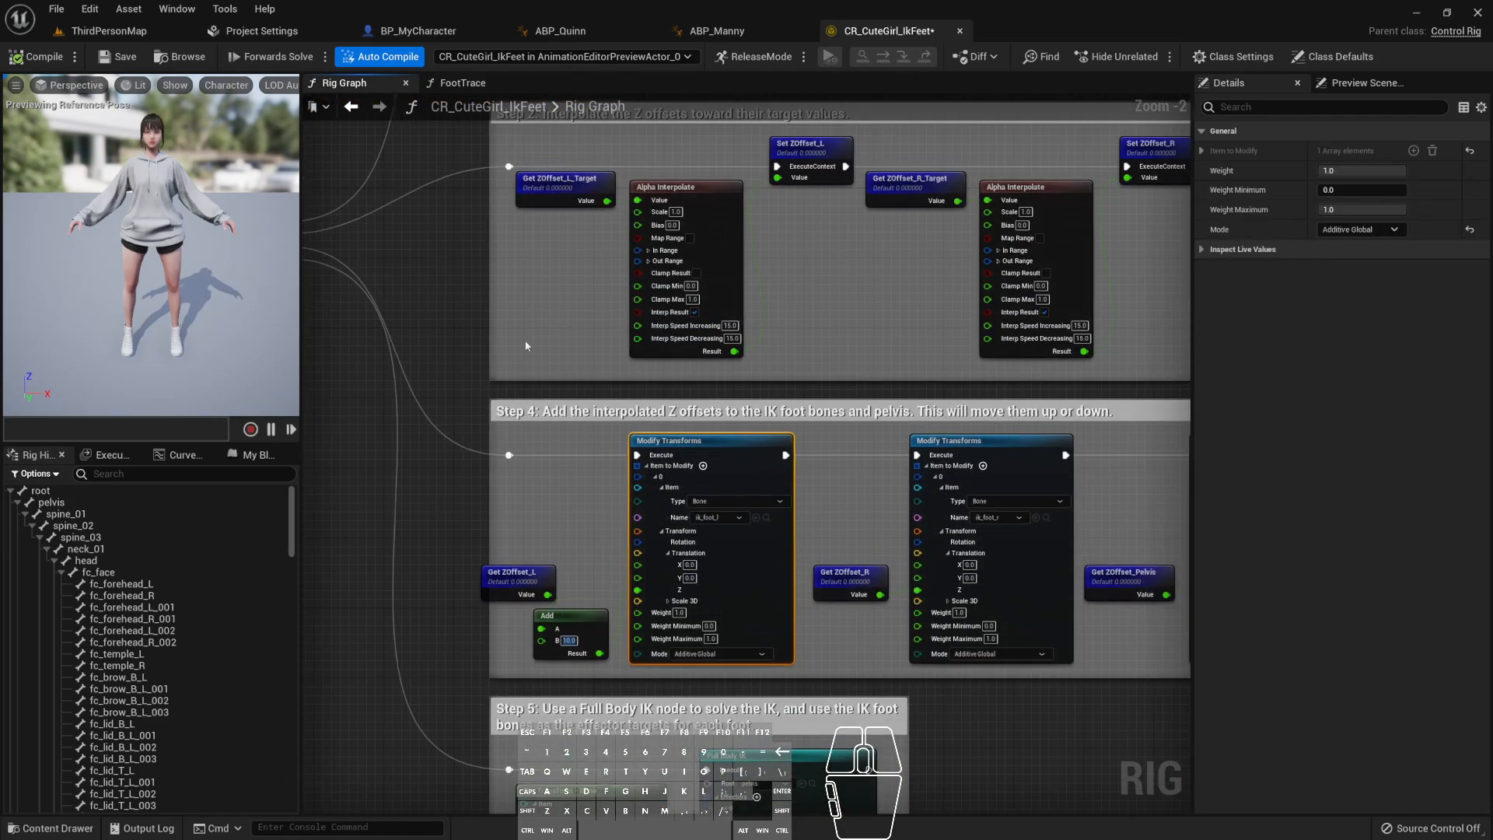
scroll(549, 350, "up", 2)
right_click_drag(563, 278, 552, 425)
scroll(610, 323, "down", 2)
right_click_drag(542, 247, 627, 355)
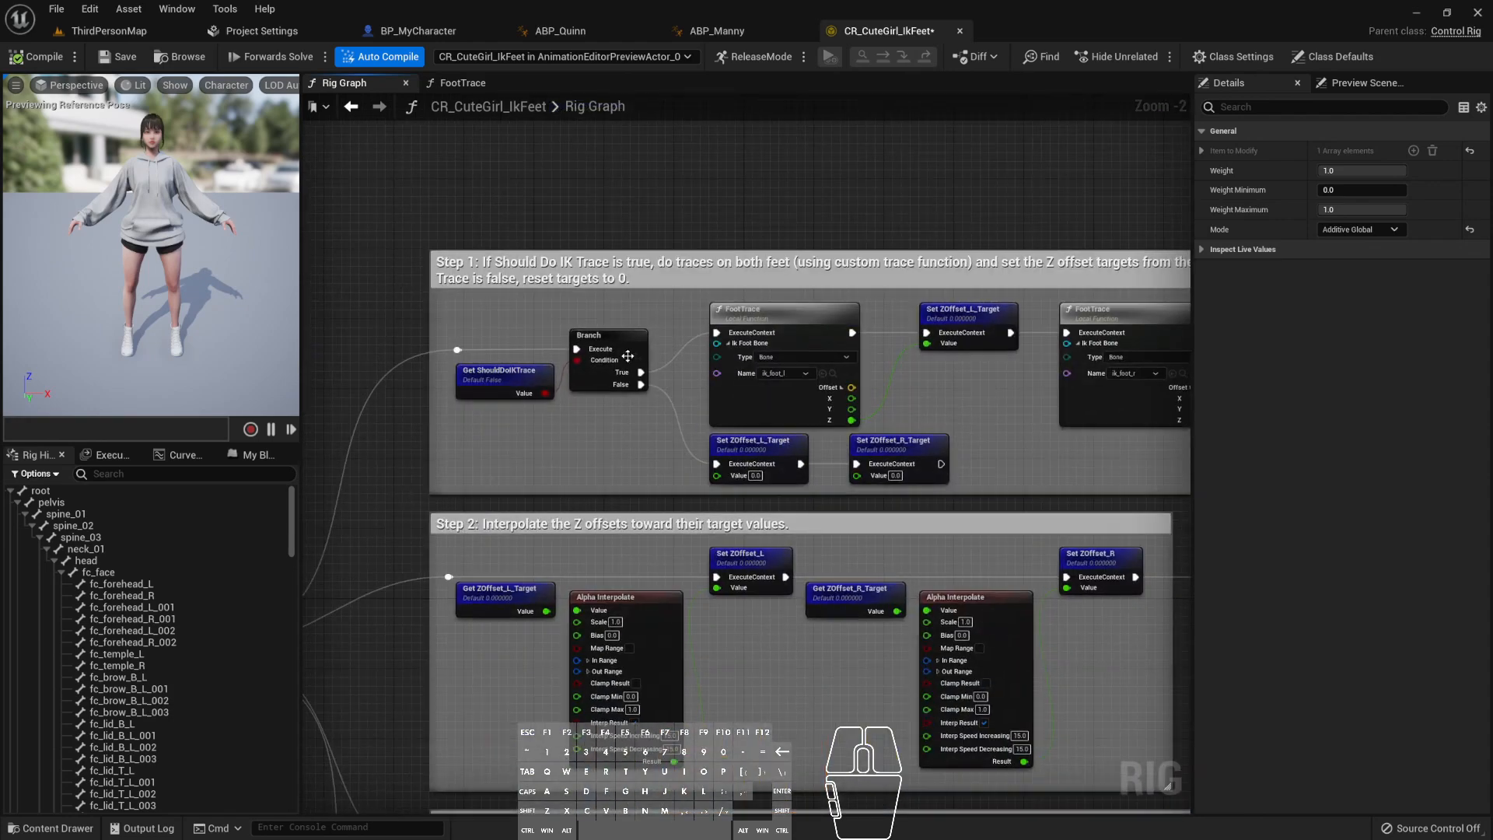
double_click(766, 315)
left_click(885, 498)
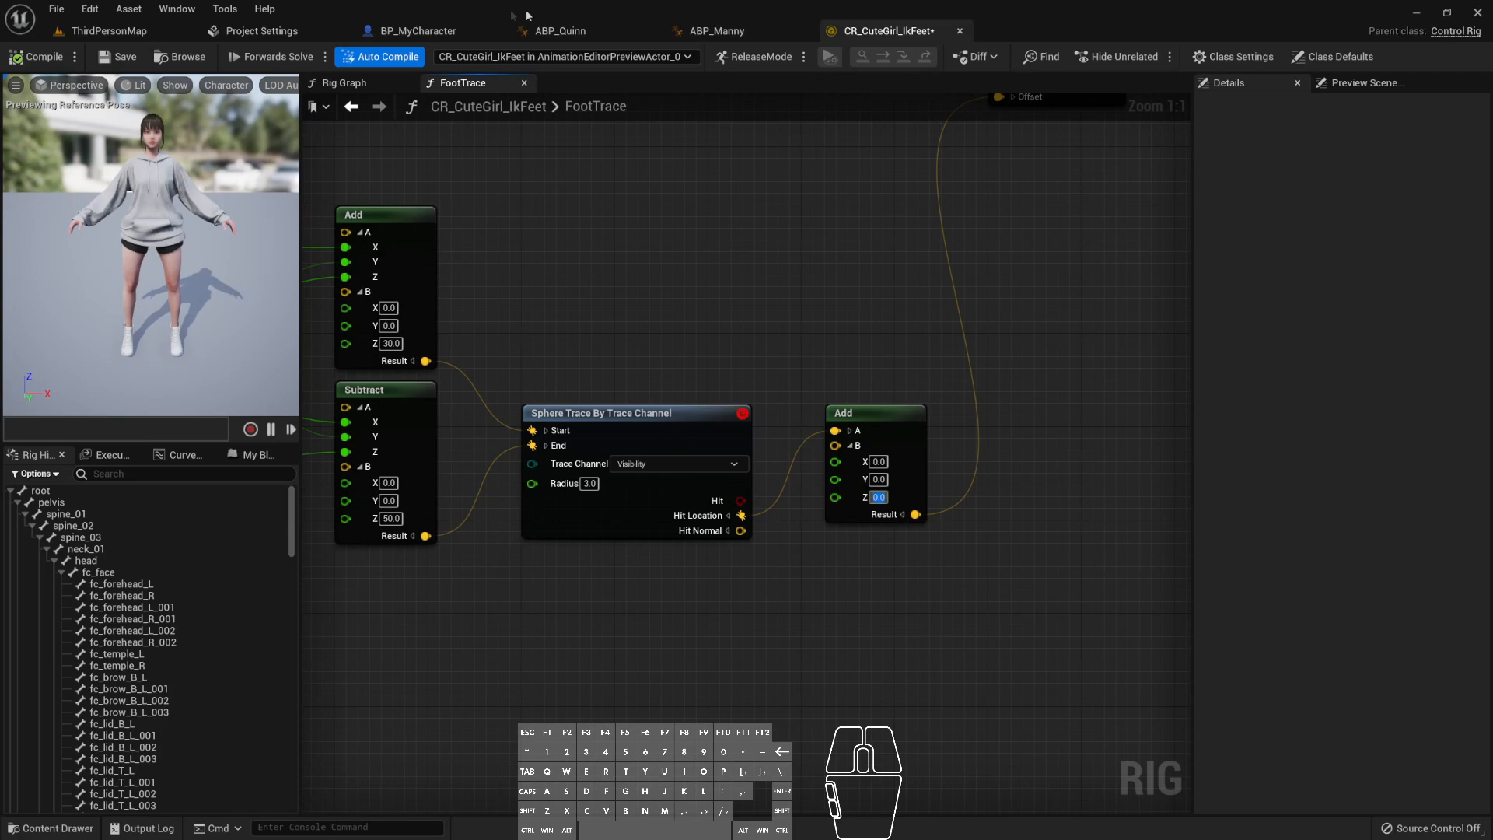
- Duplicate the Add node between Get ZOffset_R and the ik_foot_r Modify Transforms' Translation Z, and set B to 5.0 on both Add nodes
left_click(349, 84)
right_click_drag(663, 684, 674, 303)
right_click_drag(506, 562, 551, 156)
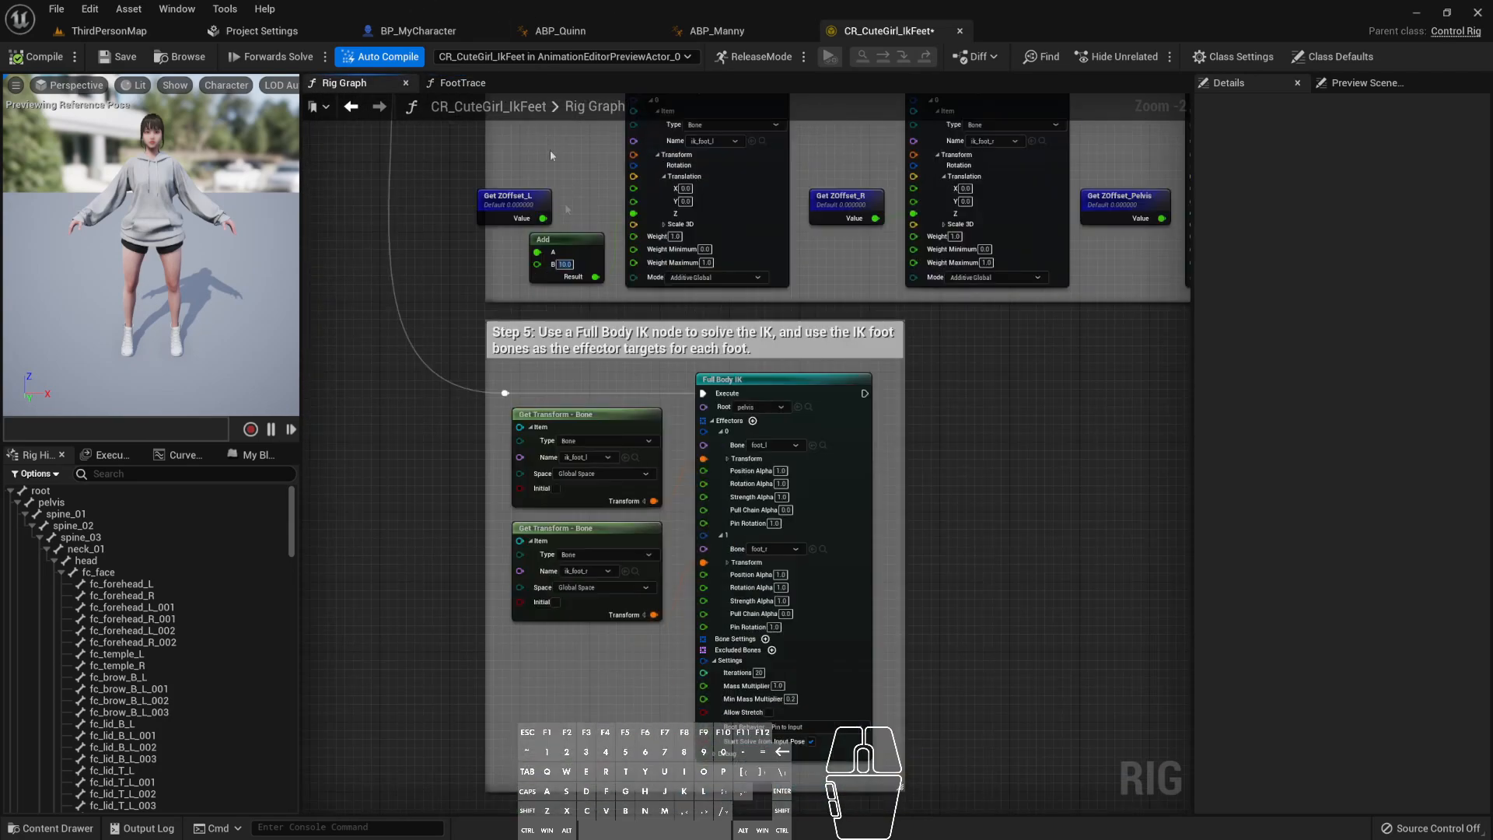
scroll(636, 460, "up", 2)
right_click_drag(606, 406, 613, 584)
right_click_drag(549, 242, 608, 308)
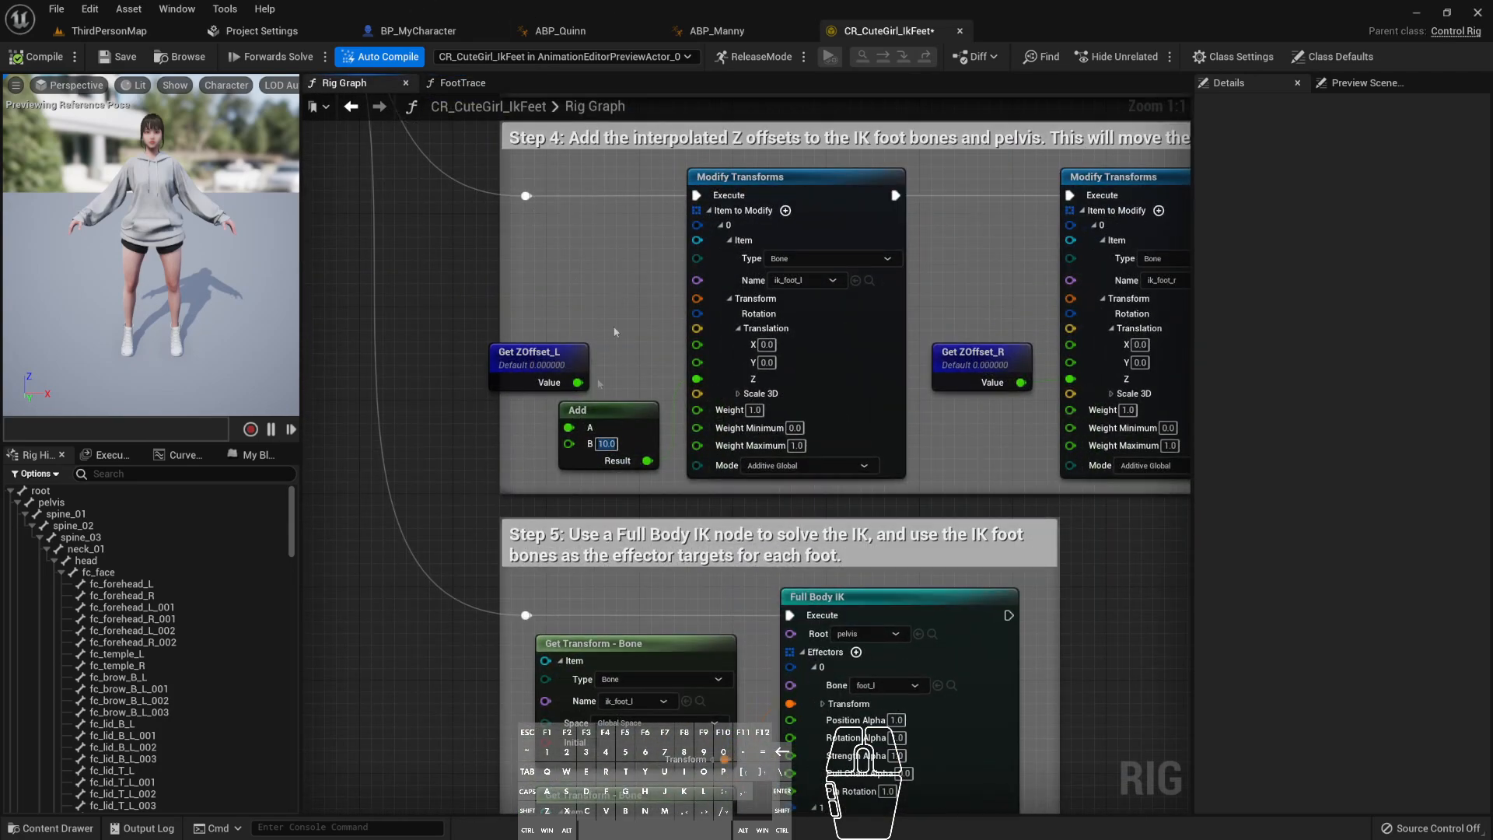
left_click(622, 420)
key("ctrl+v")
right_click_drag(1005, 304, 777, 303)
left_click_drag(764, 336, 767, 421)
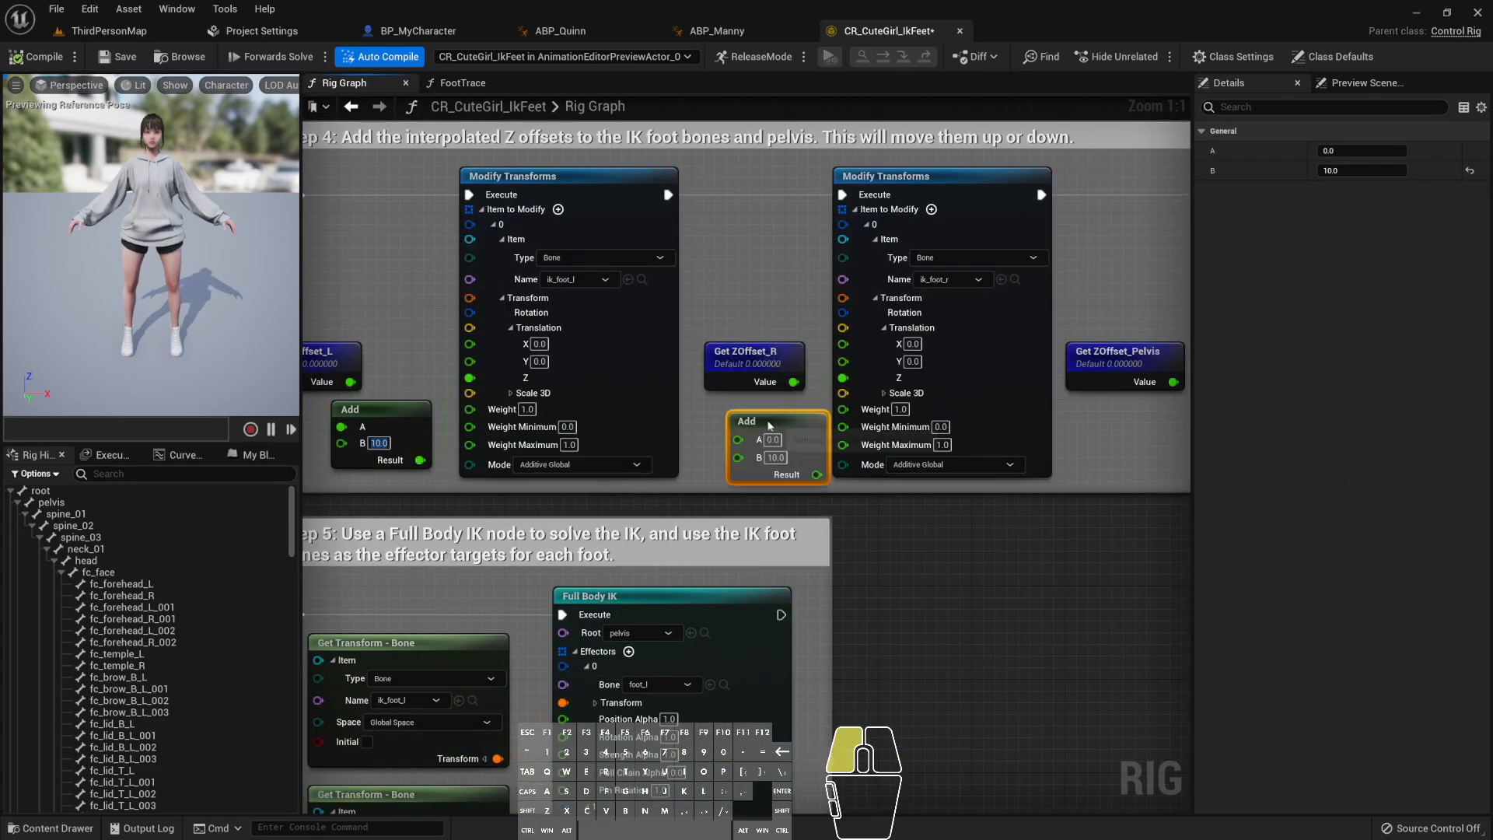
left_click_drag(816, 472, 842, 377)
right_click_drag(804, 485, 987, 447)
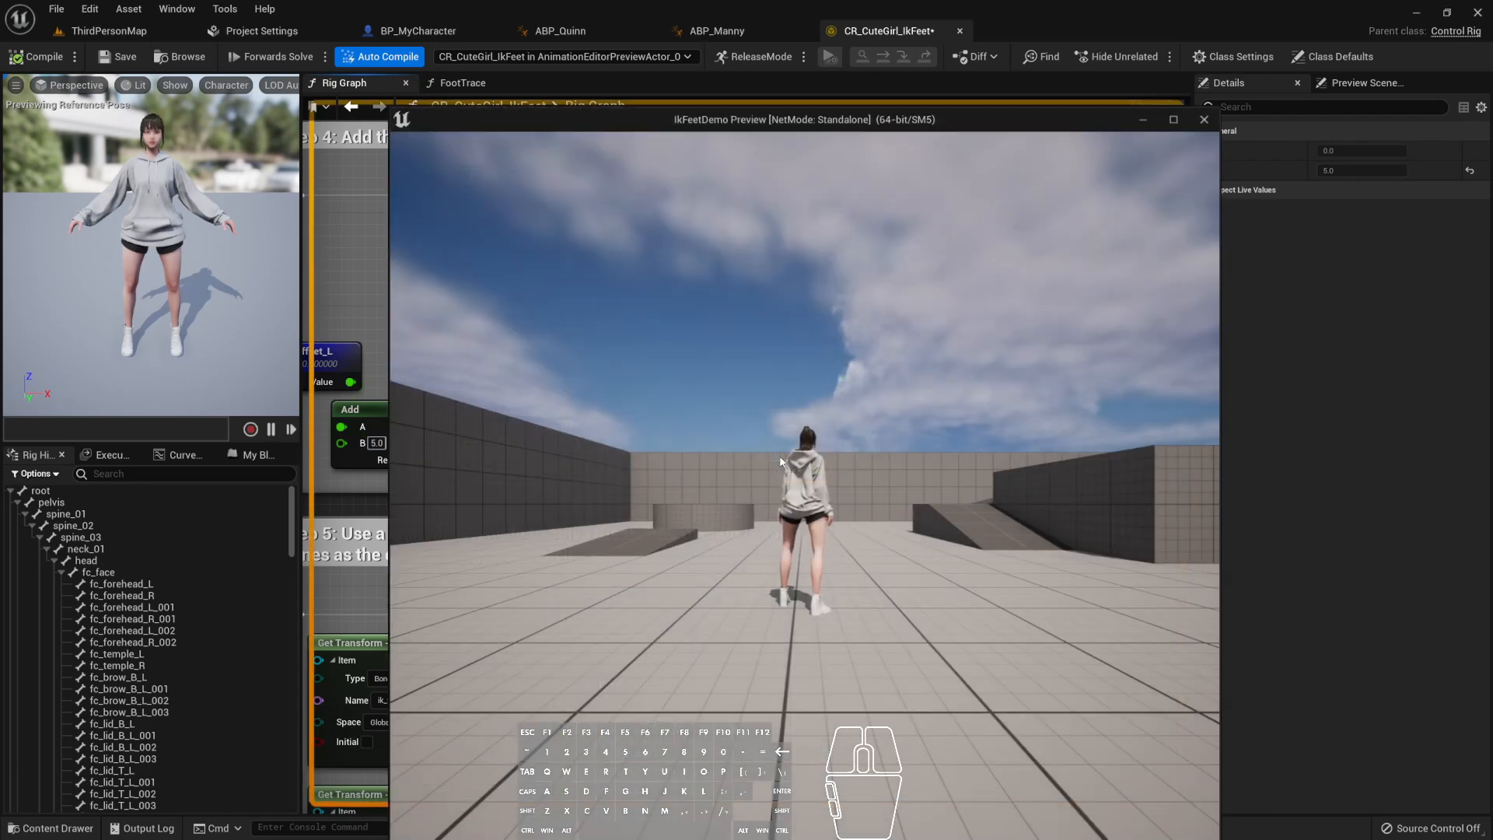
- Walk the character around the level to check both feet from ground height, and end the play session
right_click_drag(949, 395, 727, 314)
key("a")
key("w")
key("w")
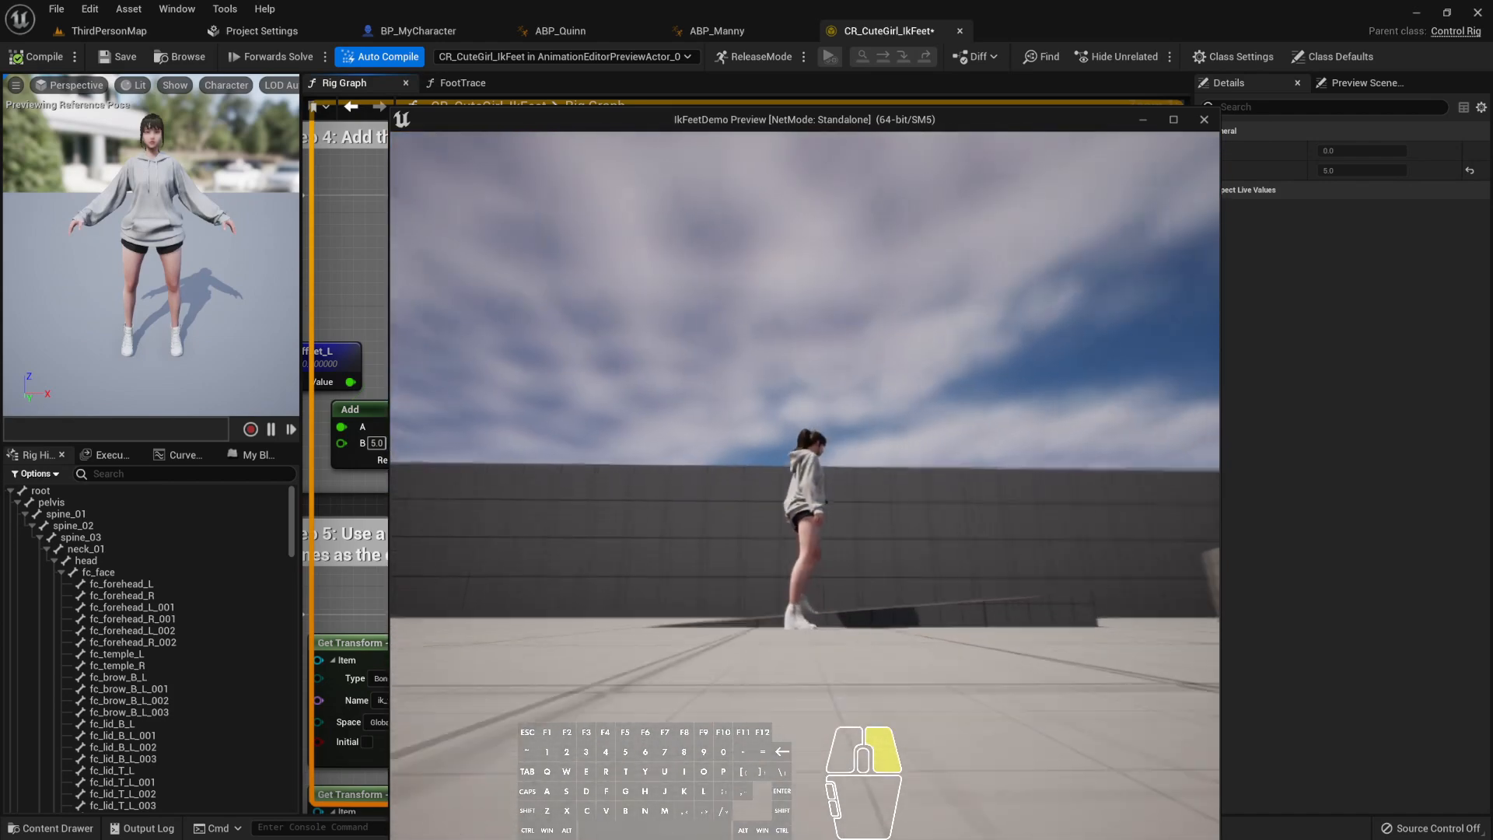
key("Escape")
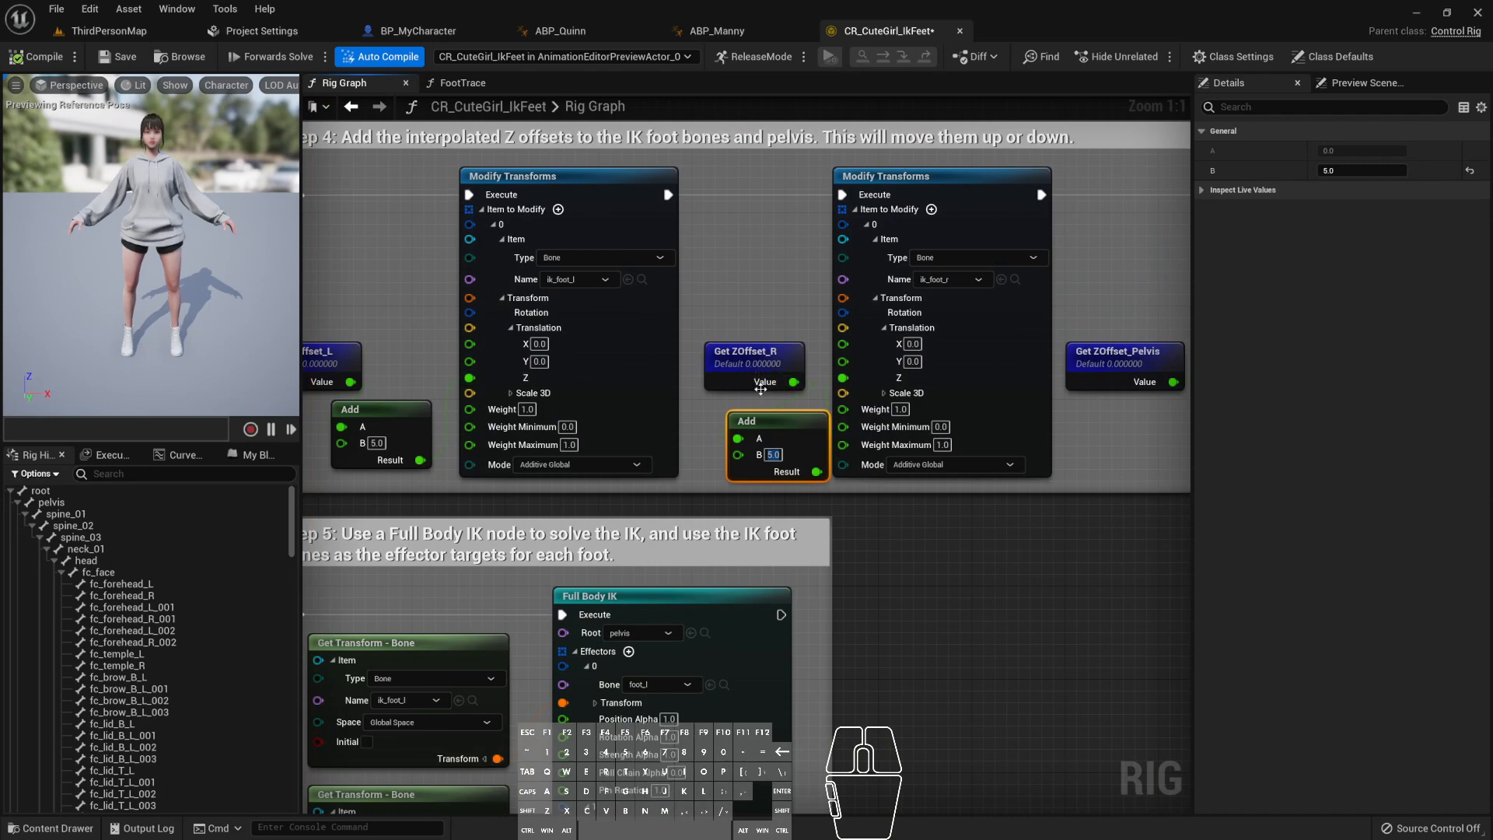
- Tidy Step 4 by moving Get ZOffset_R, Get ZOffset_L and their Add nodes slightly away from the Modify Transforms nodes
left_click_drag(783, 428, 783, 427)
left_click_drag(783, 427, 773, 407)
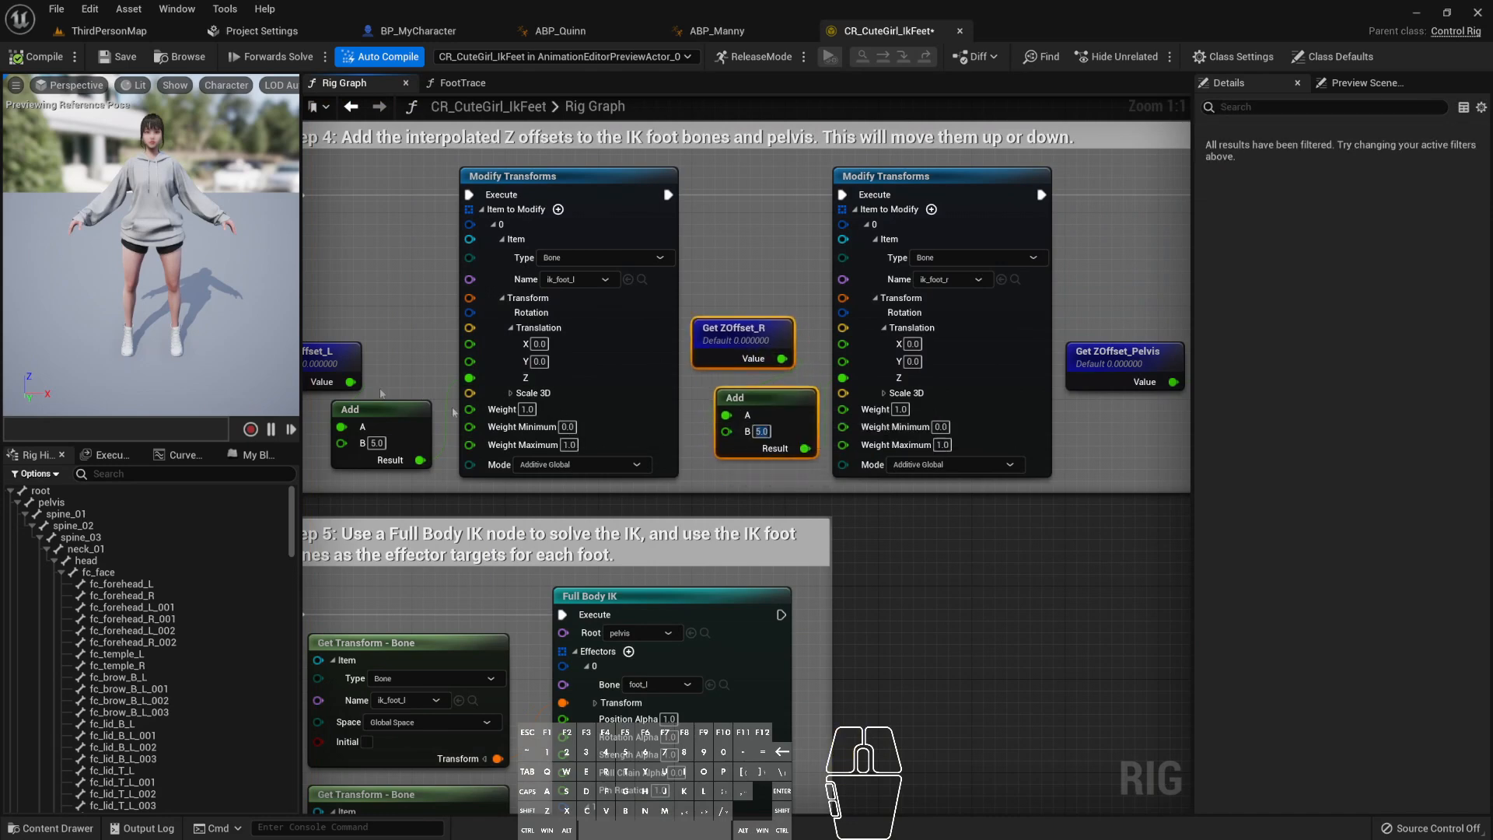
right_click_drag(381, 394, 535, 327)
left_click_drag(523, 319, 547, 285)
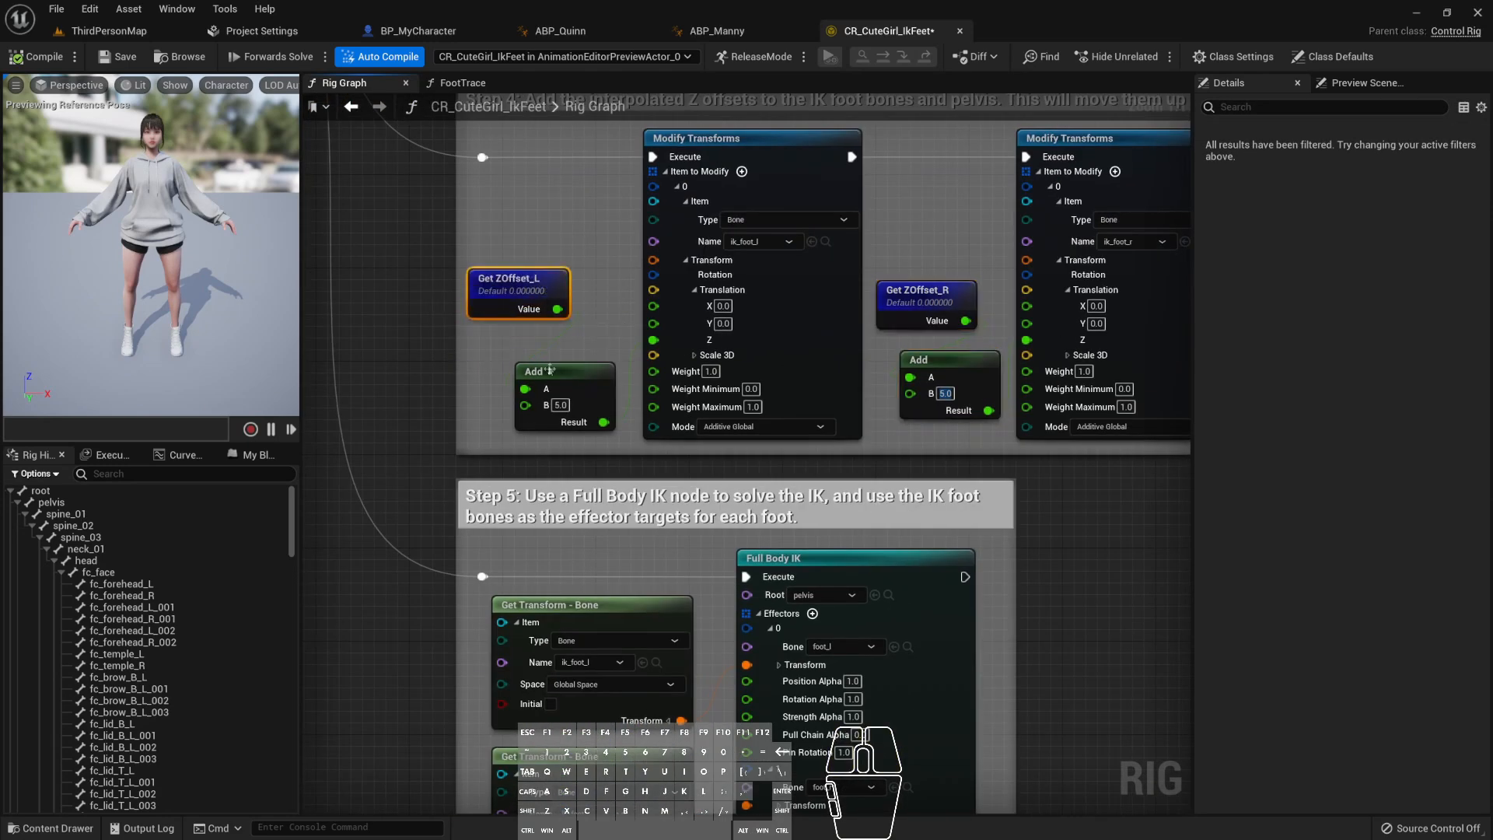
left_click_drag(552, 373, 562, 350)
right_click_drag(608, 450, 596, 494)
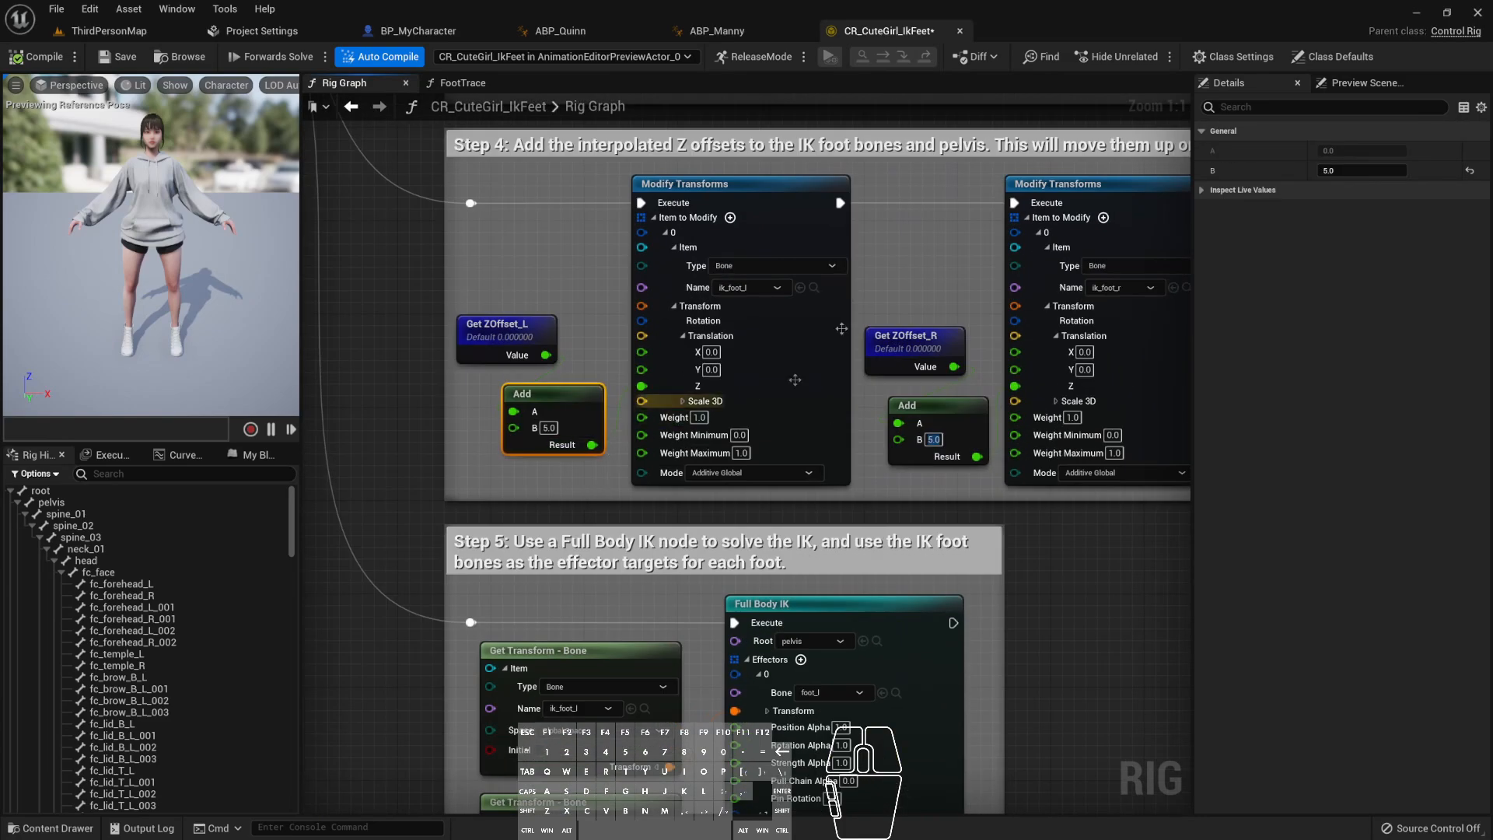
- Open the FootTrace function and set the Z of B to 12 on the Add node after the sphere trace
right_click_drag(797, 165, 785, 311)
scroll(627, 414, "down", 3)
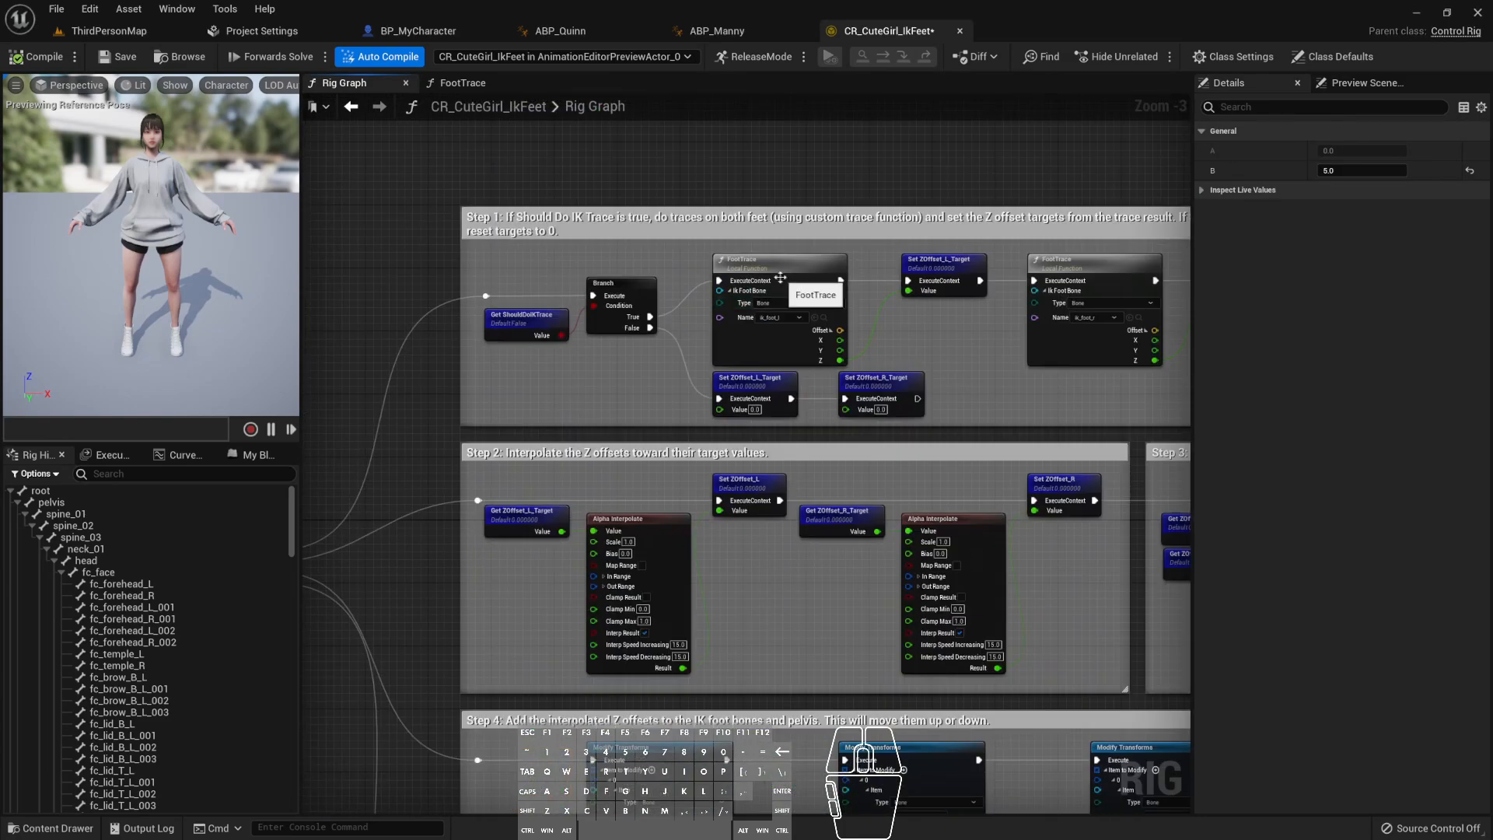
double_click(779, 278)
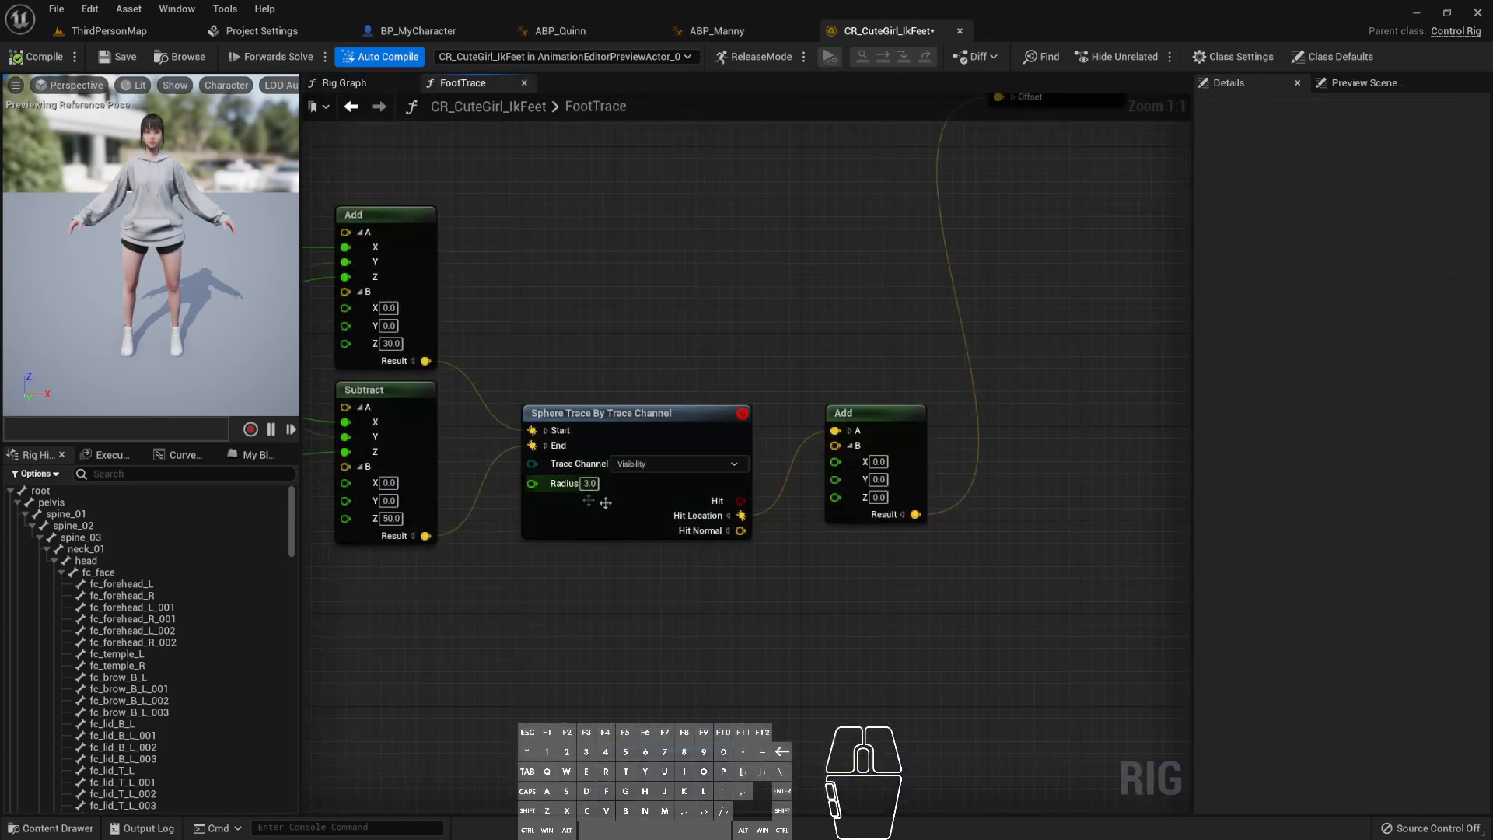
left_click(880, 492)
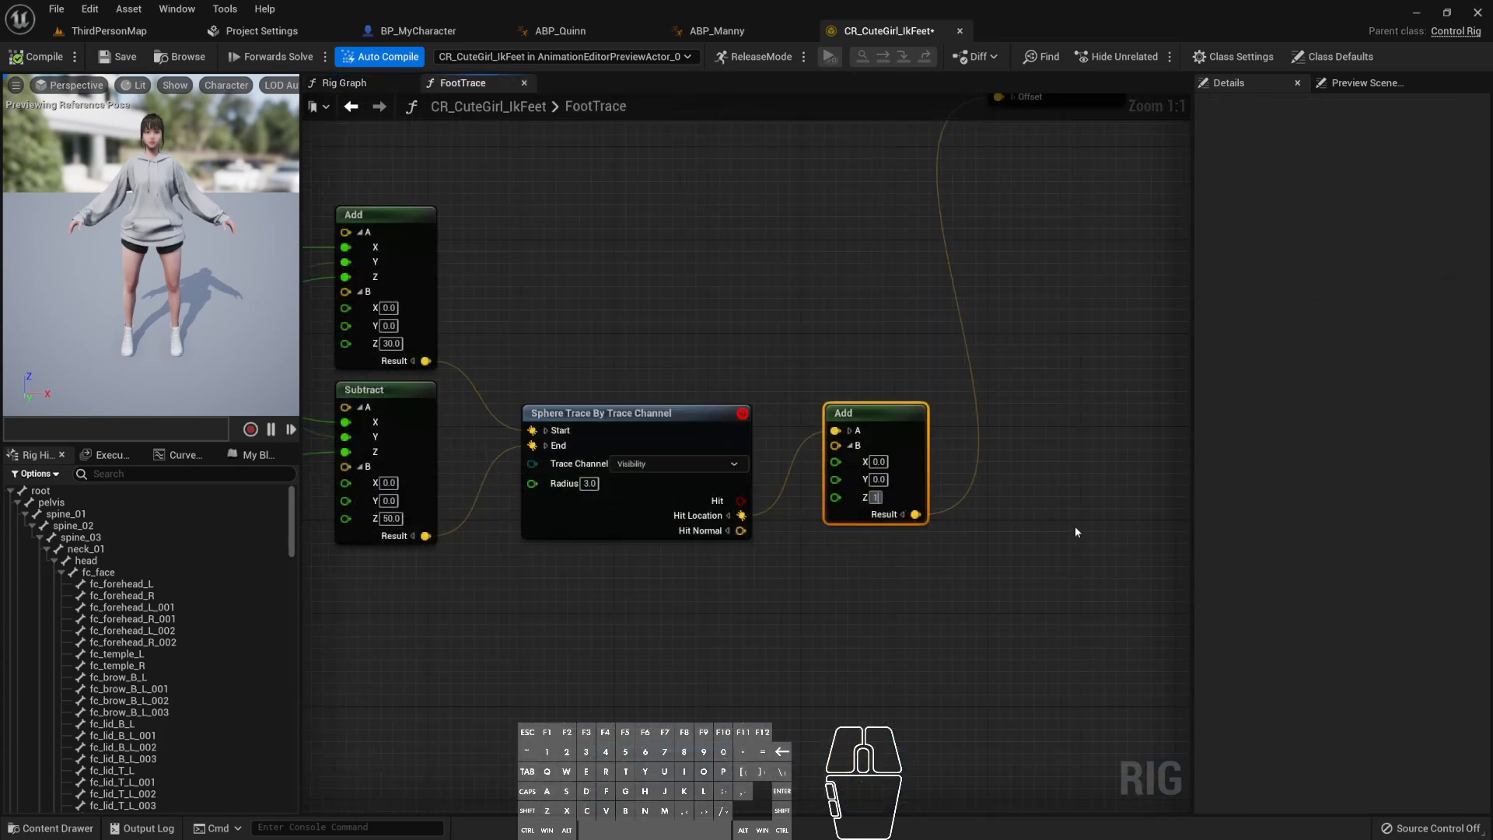
type("12")
- Check the feet in a short play session, end it, and set the FootTrace Add node's B Z to 3.0
key("alt+p")
right_click_drag(1074, 525, 999, 442)
key("a")
key("Escape")
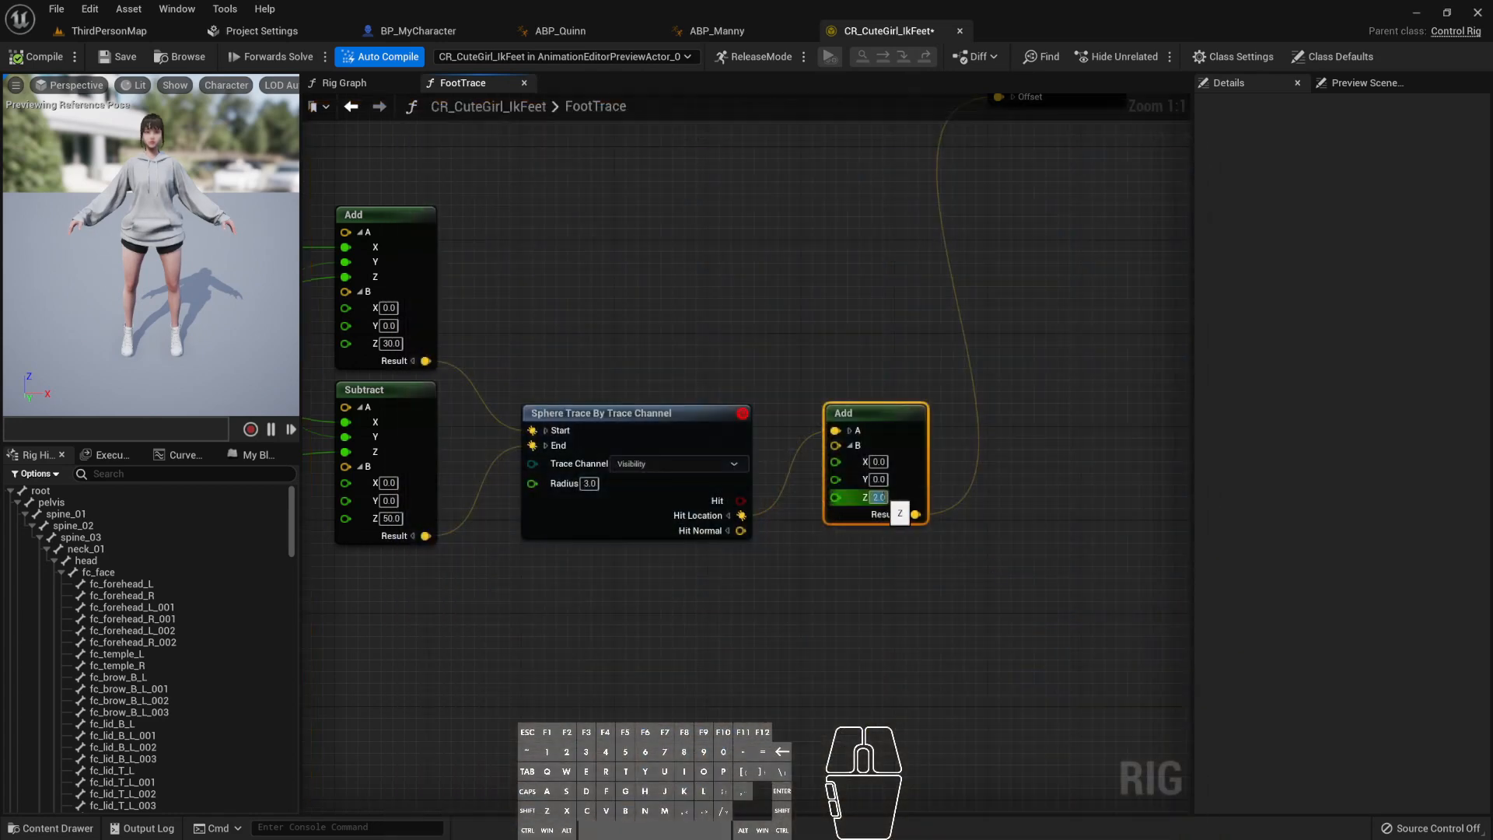
- Play the level and walk the character onto the low ramp, viewing its feet from a low angle
key("alt+p")
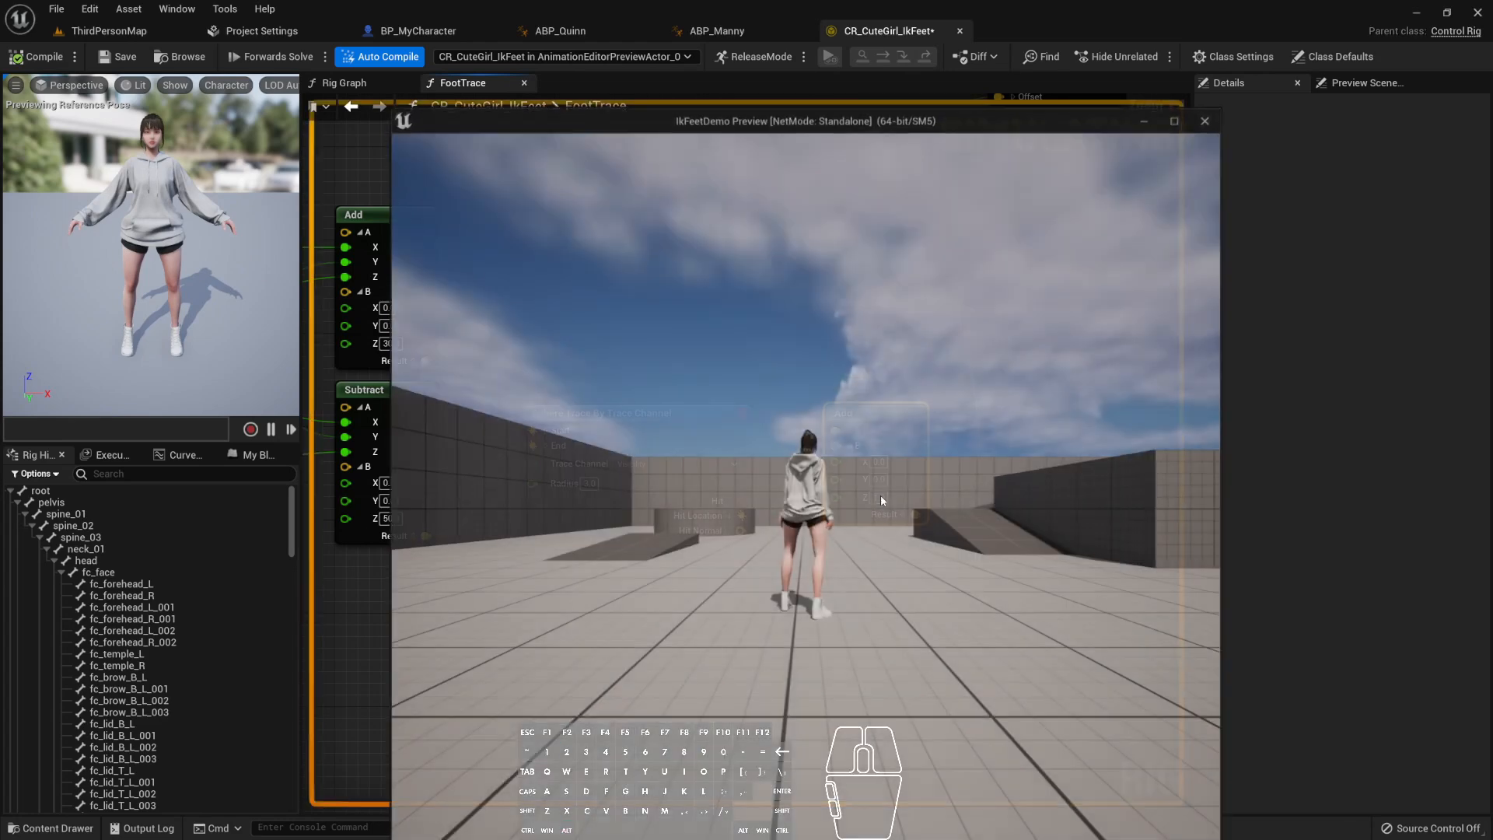
right_click_drag(787, 534, 670, 550)
key("w")
key("a")
key("w")
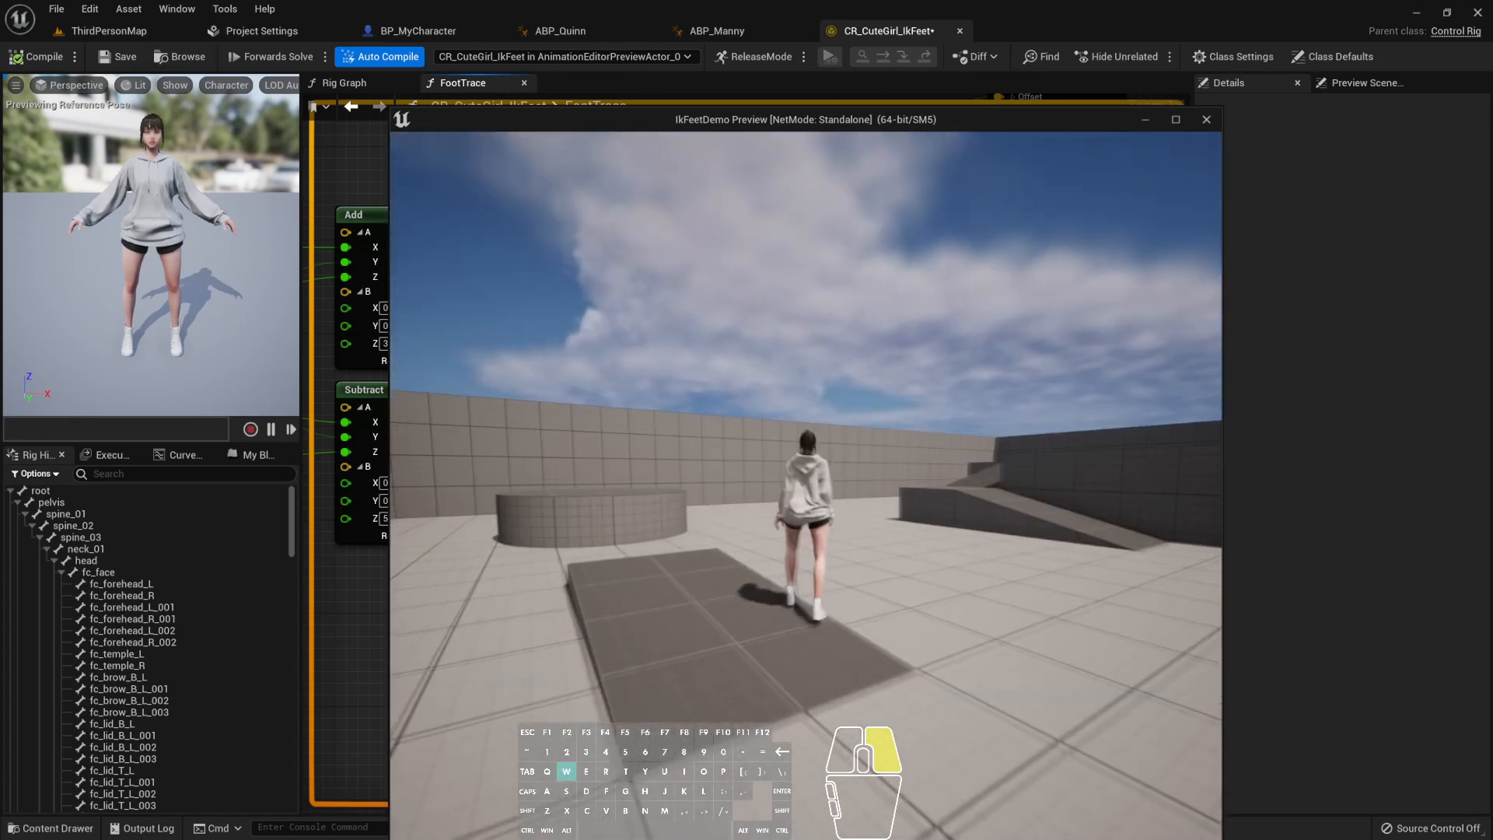
right_click_drag(806, 485, 961, 397)
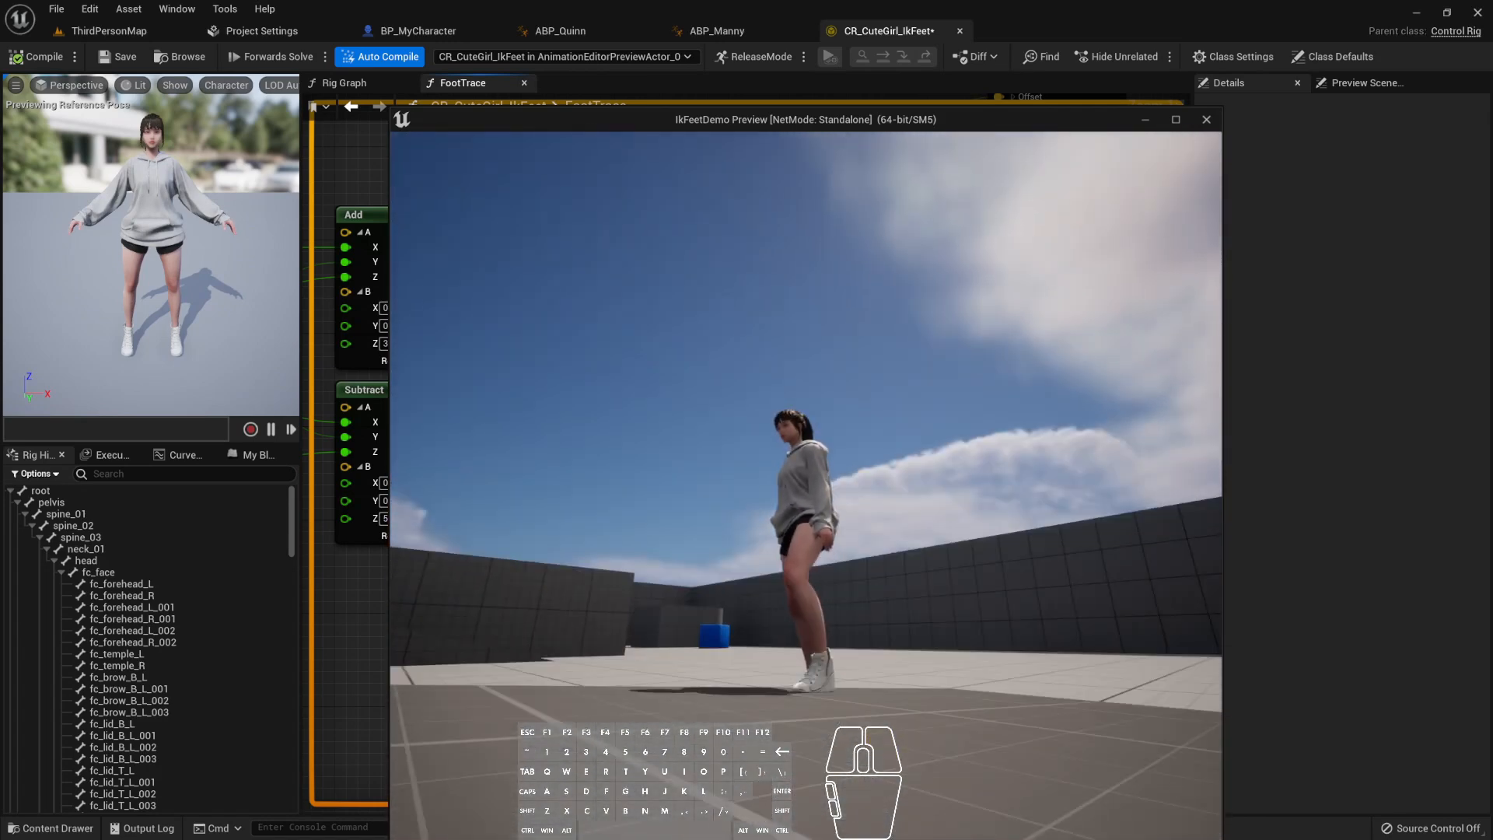
- Show the gameplay debug overlay, fly the spectator camera close to the shoes to inspect their ground contact, and hide the overlay
key("apostrophe")
key("Tab")
mouse_move(812, 502)
right_mouse_down()
mouse_move(843, 518)
mouse_move(812, 503)
right_mouse_up()
key("w")
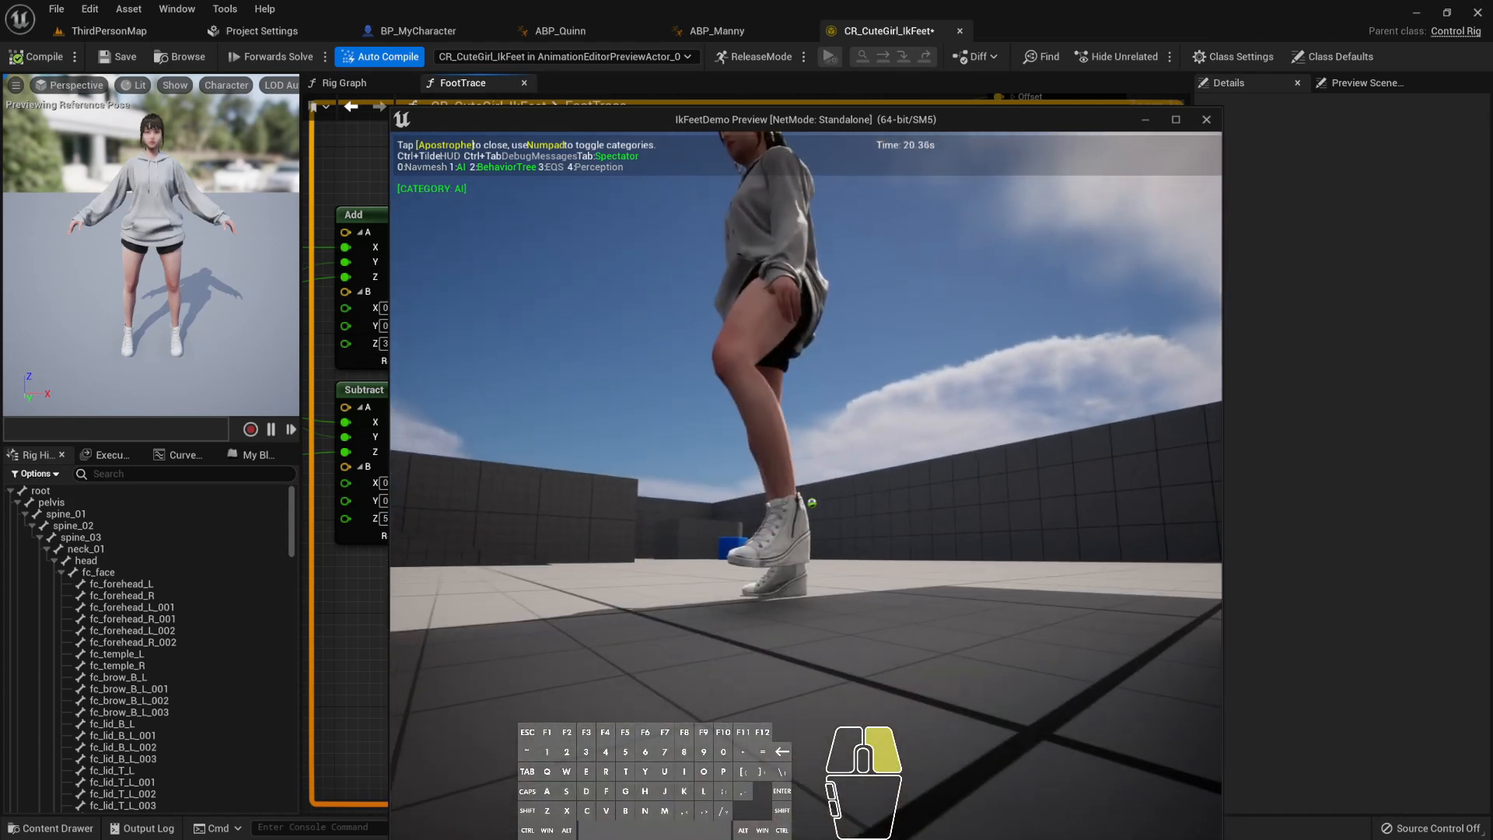
mouse_move(812, 502)
right_mouse_down()
mouse_move(753, 510)
mouse_move(835, 515)
right_mouse_up()
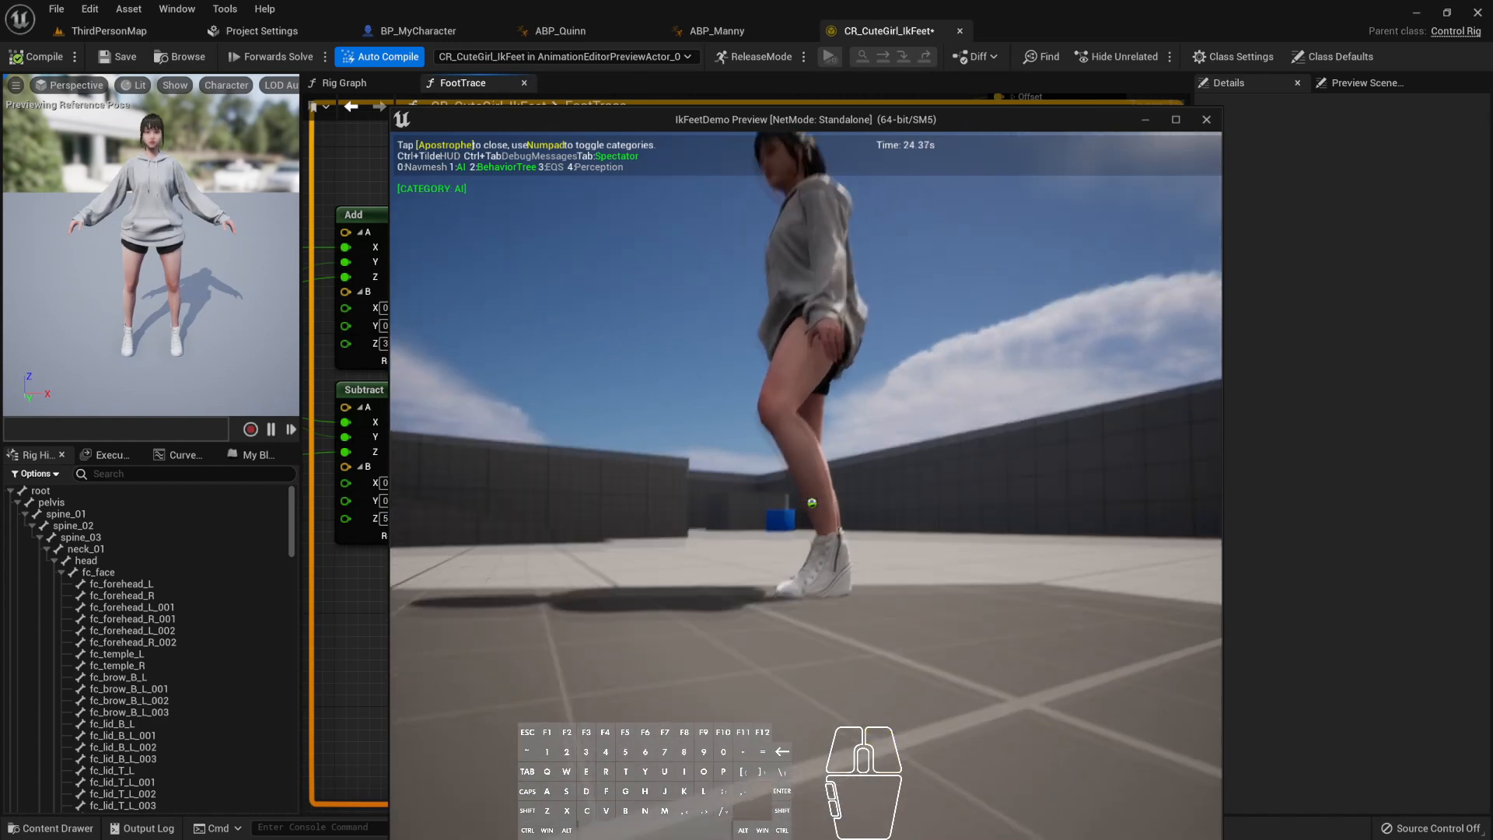
key("apostrophe")
- Run the character over the larger ramps and raised platforms and across the floor to check foot placement on varied surfaces
key("w")
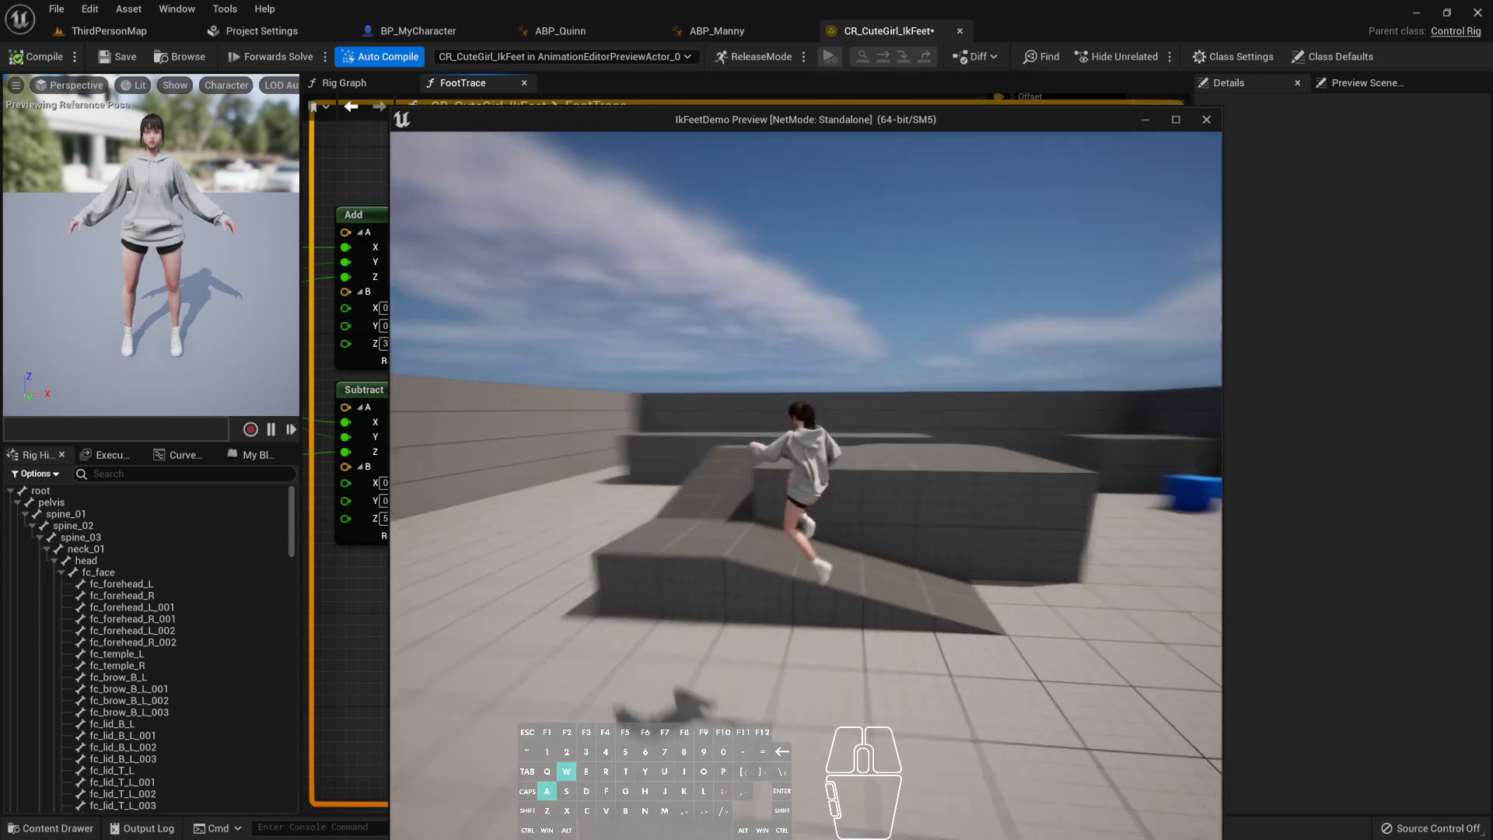
key("d")
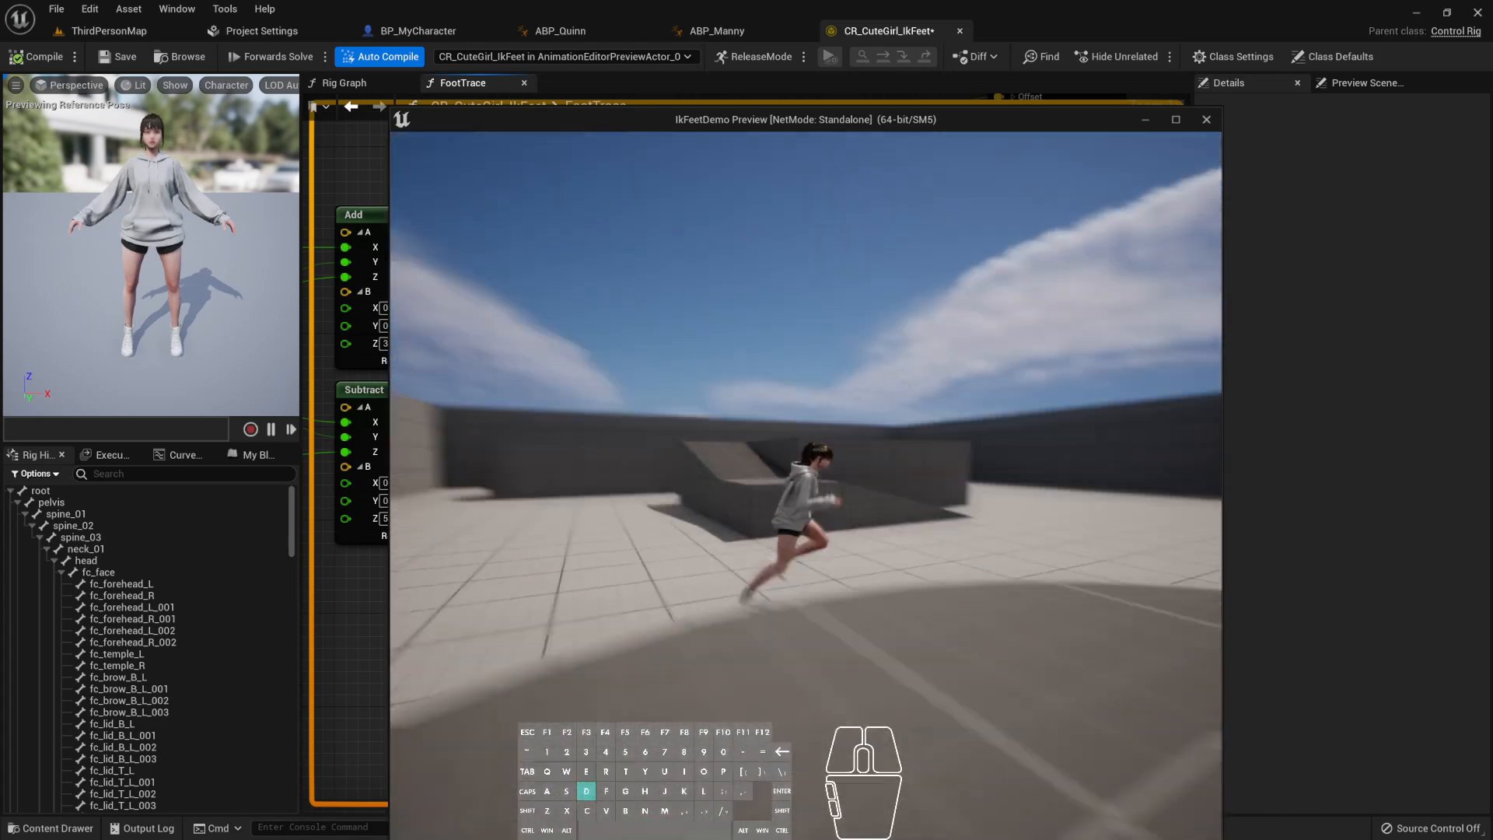
key("w")
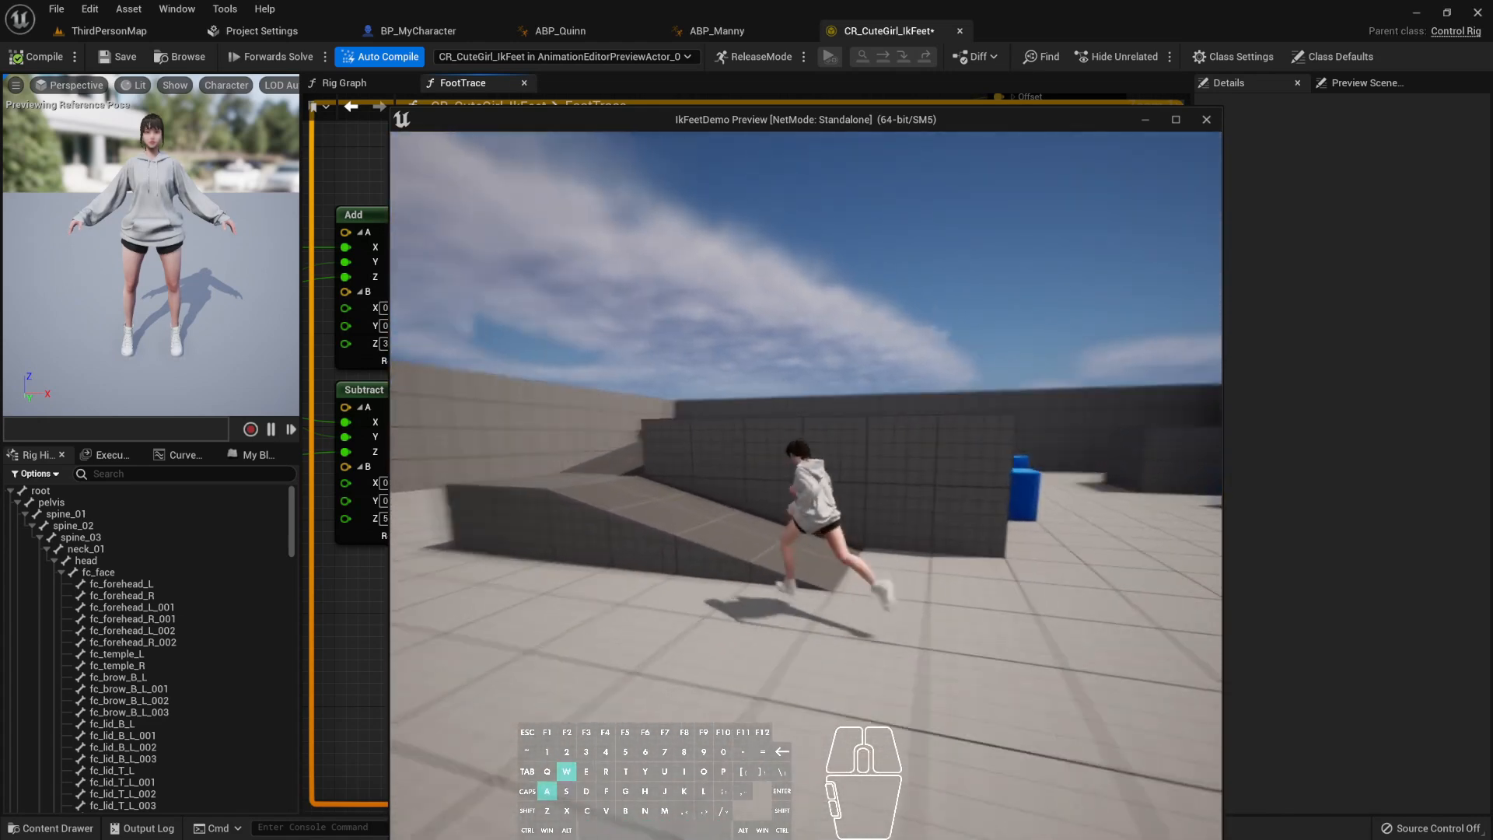
key("w")
key("a")
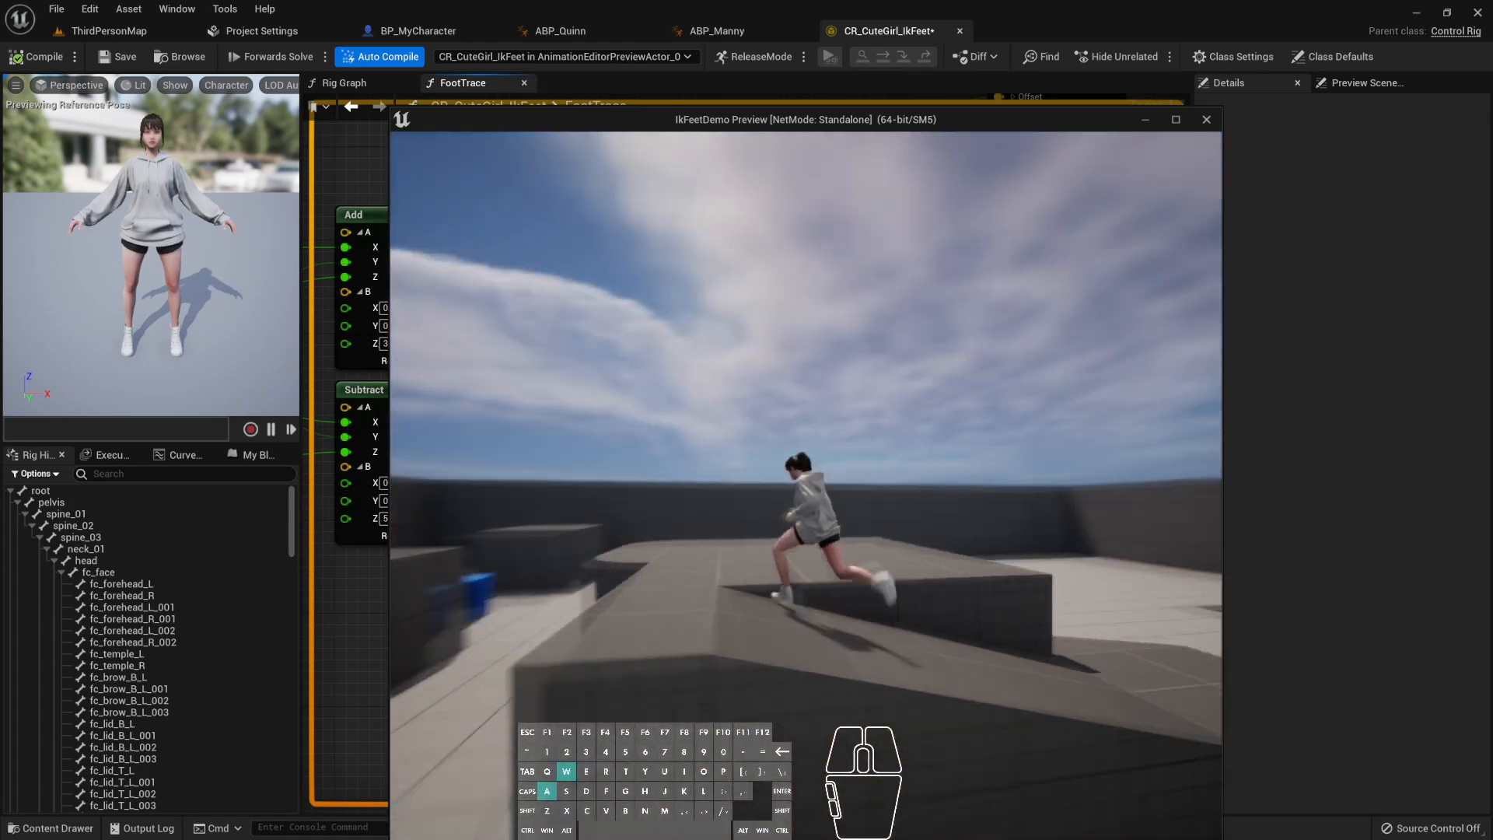
key("d")
key("s")
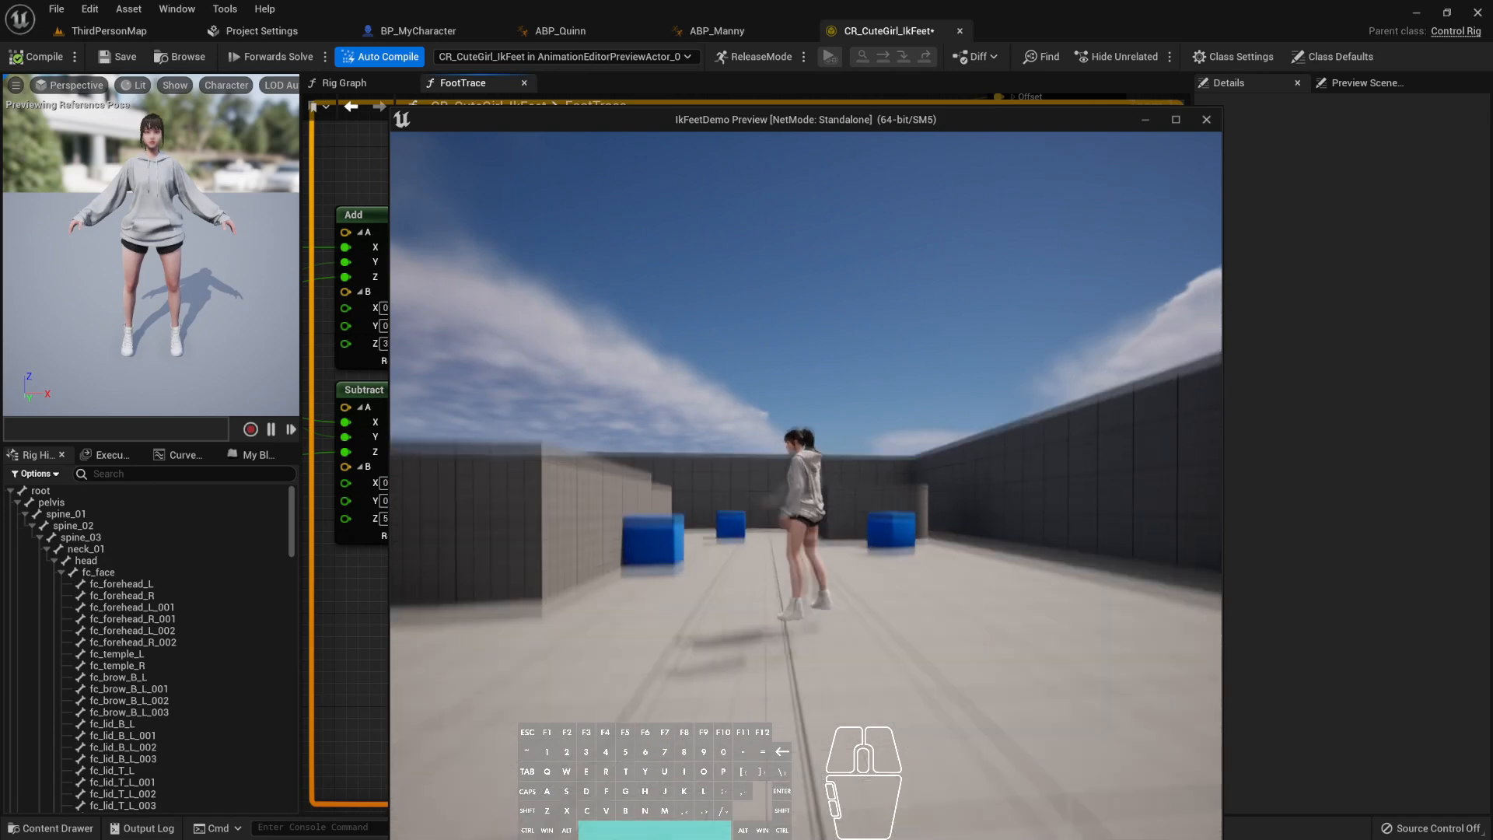
- Run the CuteGirl character across the floor and beside the ramps from several angles, and end the play session
key("a")
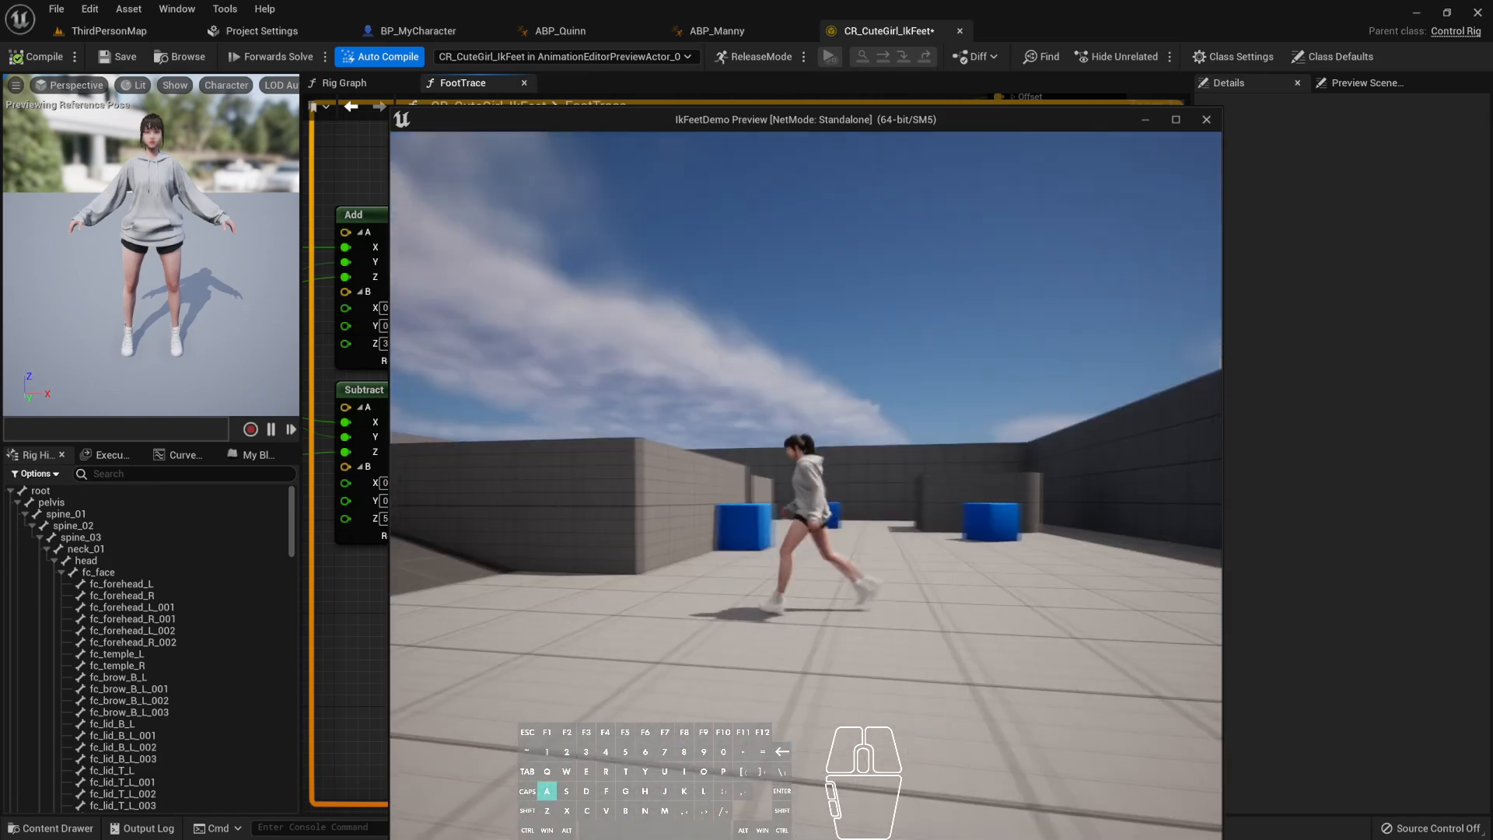
key("a")
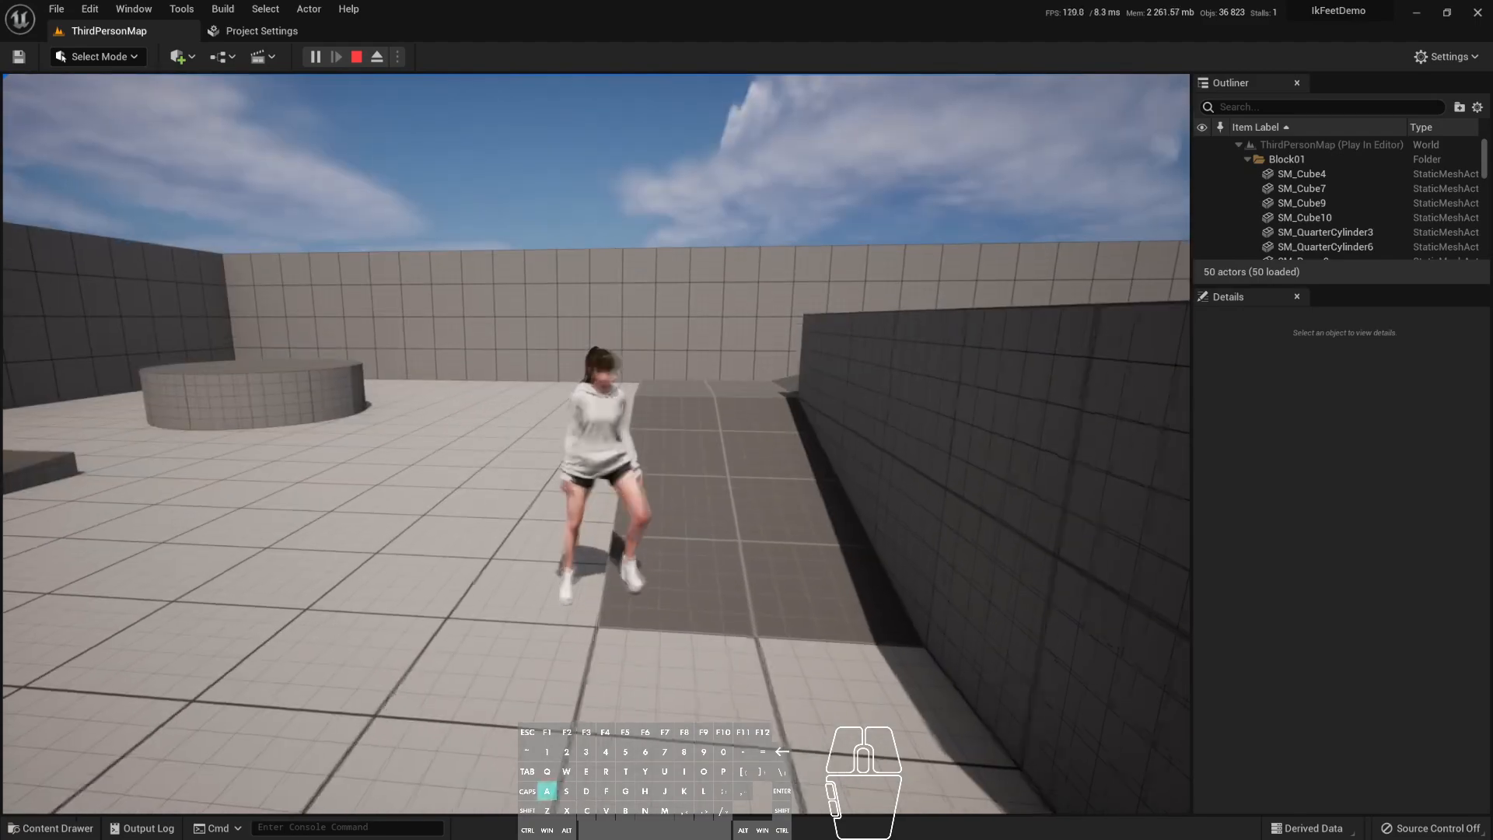
key("w")
key("w")
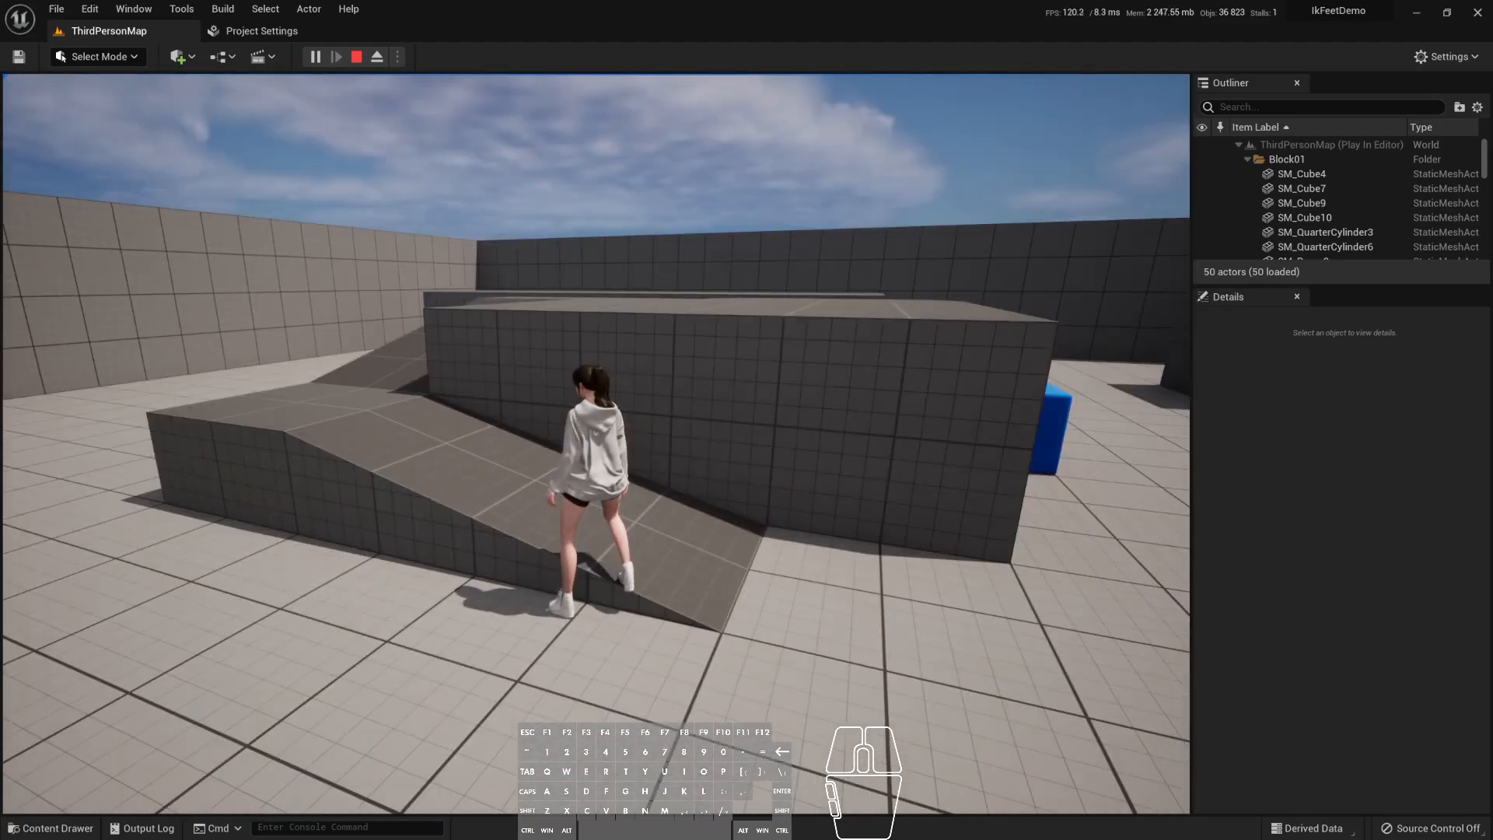
key("a")
key("s")
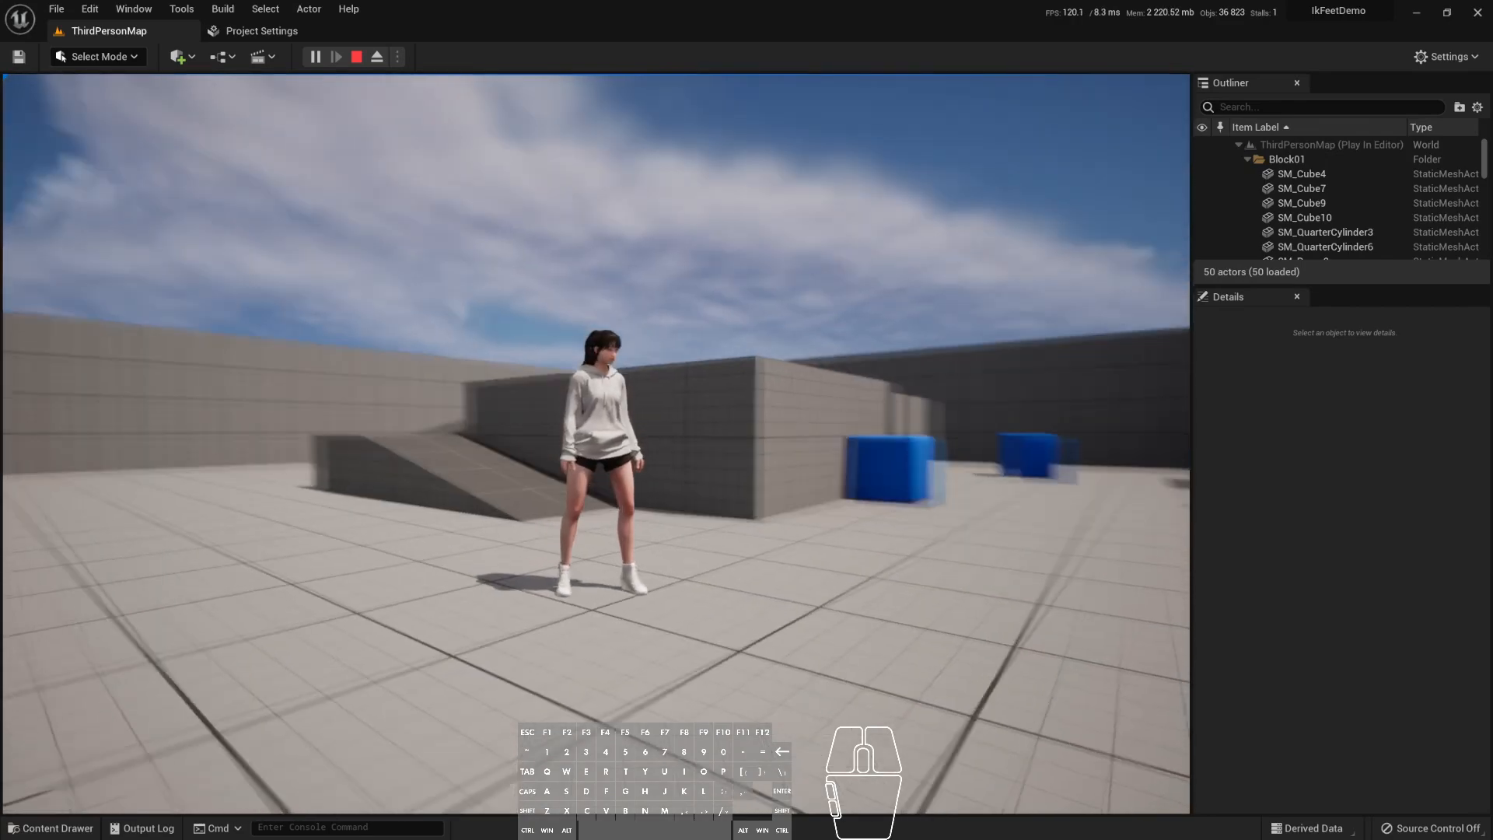
key("d")
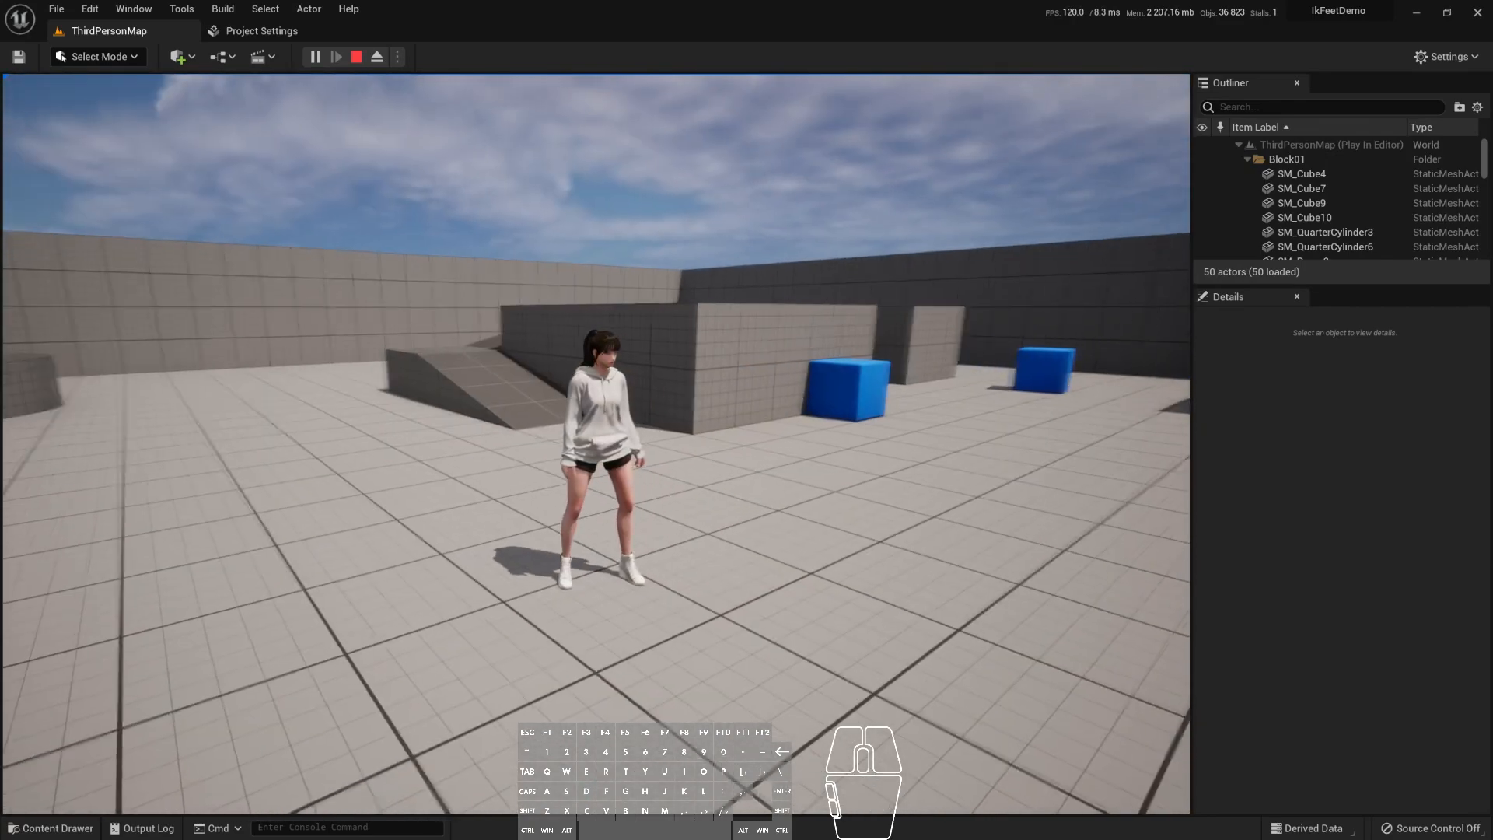
key("Escape")
- Open the SK_Cleric skeletal mesh and examine its bone hierarchy and the model from different angles
left_click(57, 828)
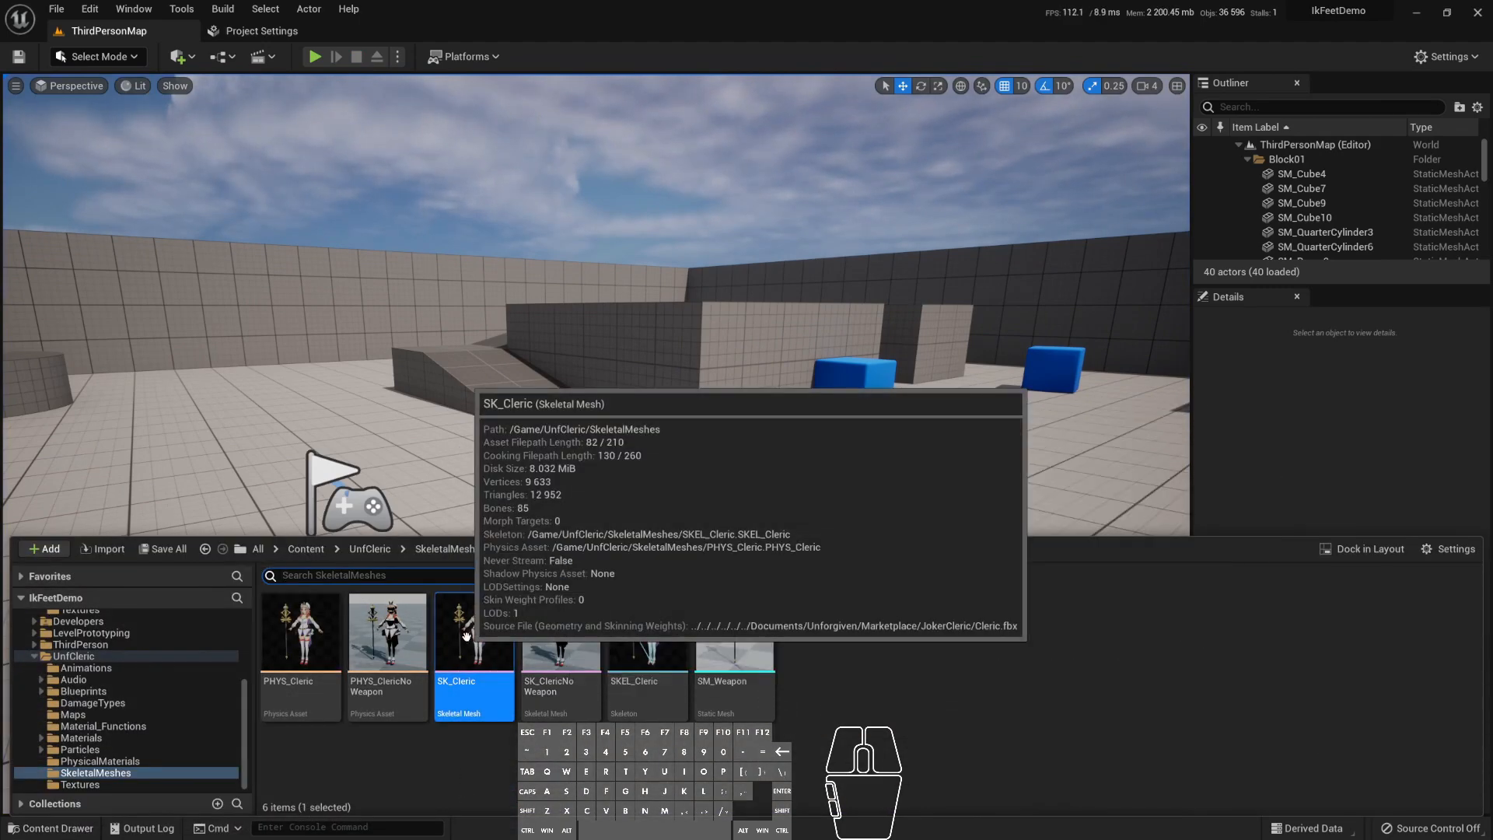
double_click(467, 661)
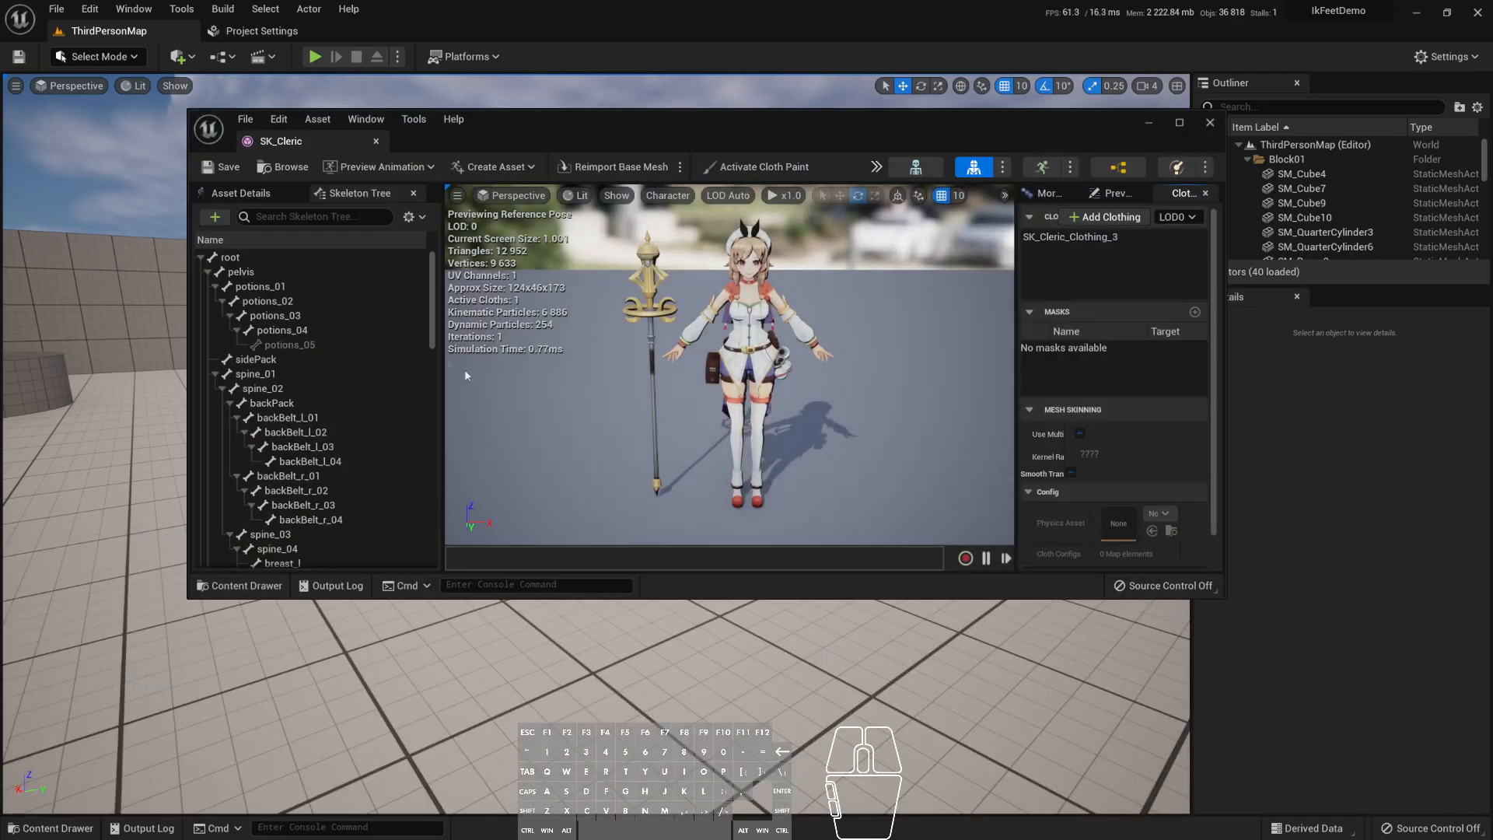
scroll(365, 357, "down", 15)
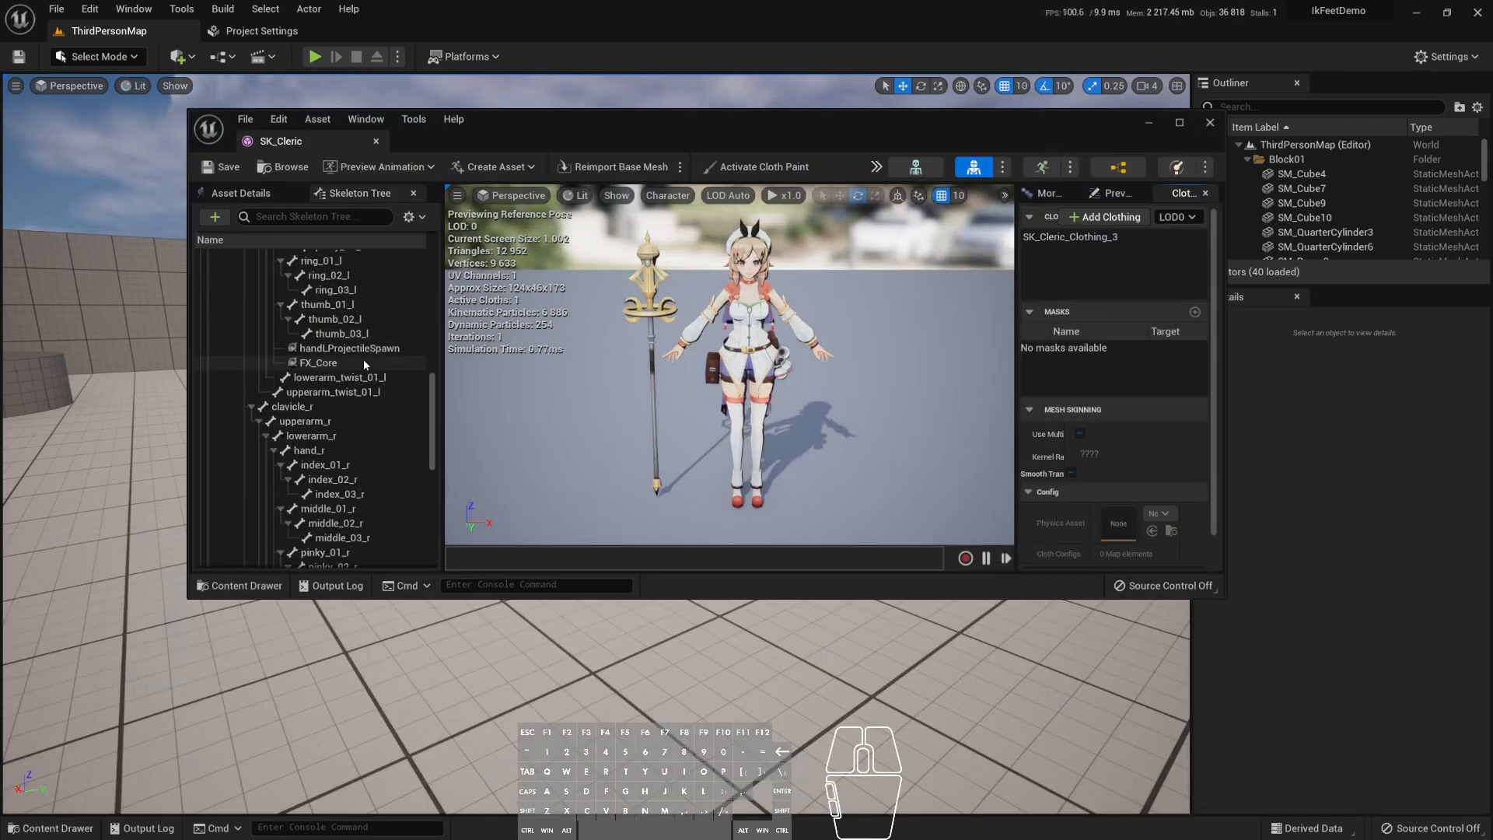
scroll(372, 374, "down", 6)
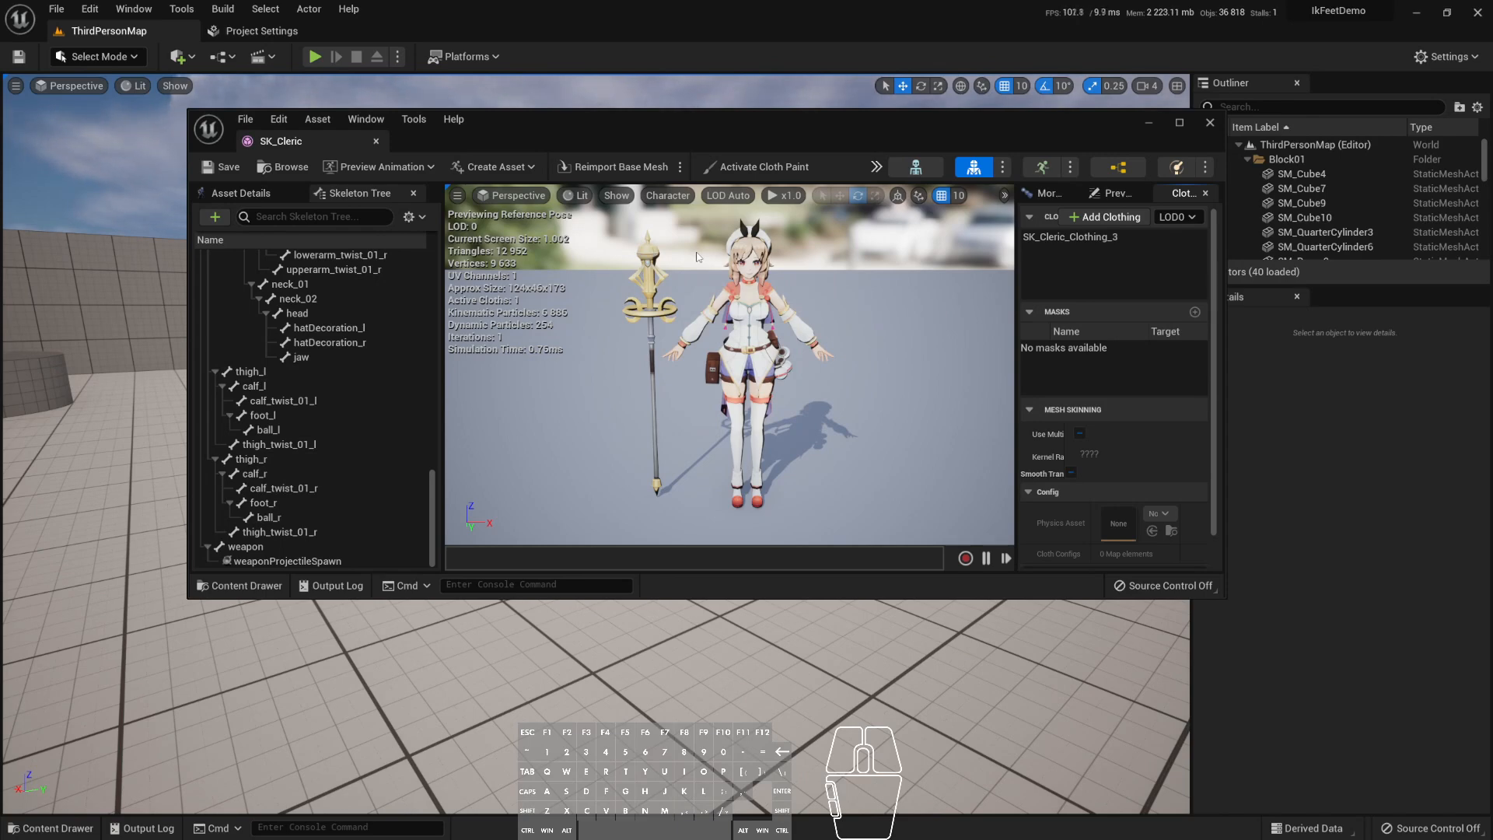
mouse_move(738, 381)
left_mouse_down()
mouse_move(739, 295)
mouse_move(739, 381)
left_mouse_up()
mouse_move(739, 381)
right_mouse_down("alt")
mouse_move(704, 346)
mouse_move(750, 392)
right_mouse_up("alt")
left_click_drag(738, 381, 378, 515, "alt")
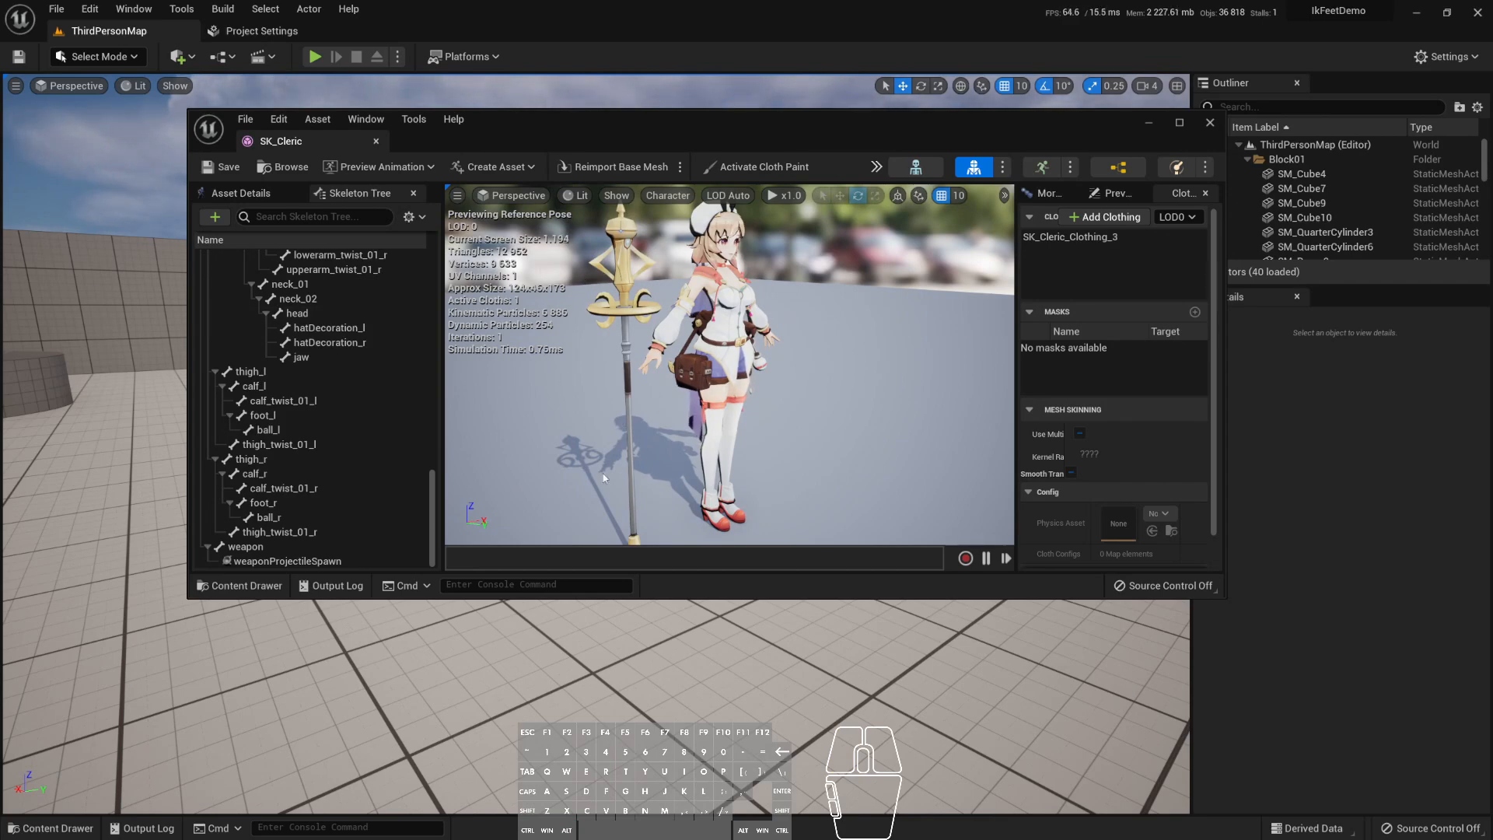
left_click_drag(757, 392, 684, 394)
- Review the Cleric's arm, thigh, calf, foot and ball bones in the skeleton hierarchy, and close the SK_Cleric editor
scroll(314, 465, "up", 3)
scroll(313, 465, "up", 10)
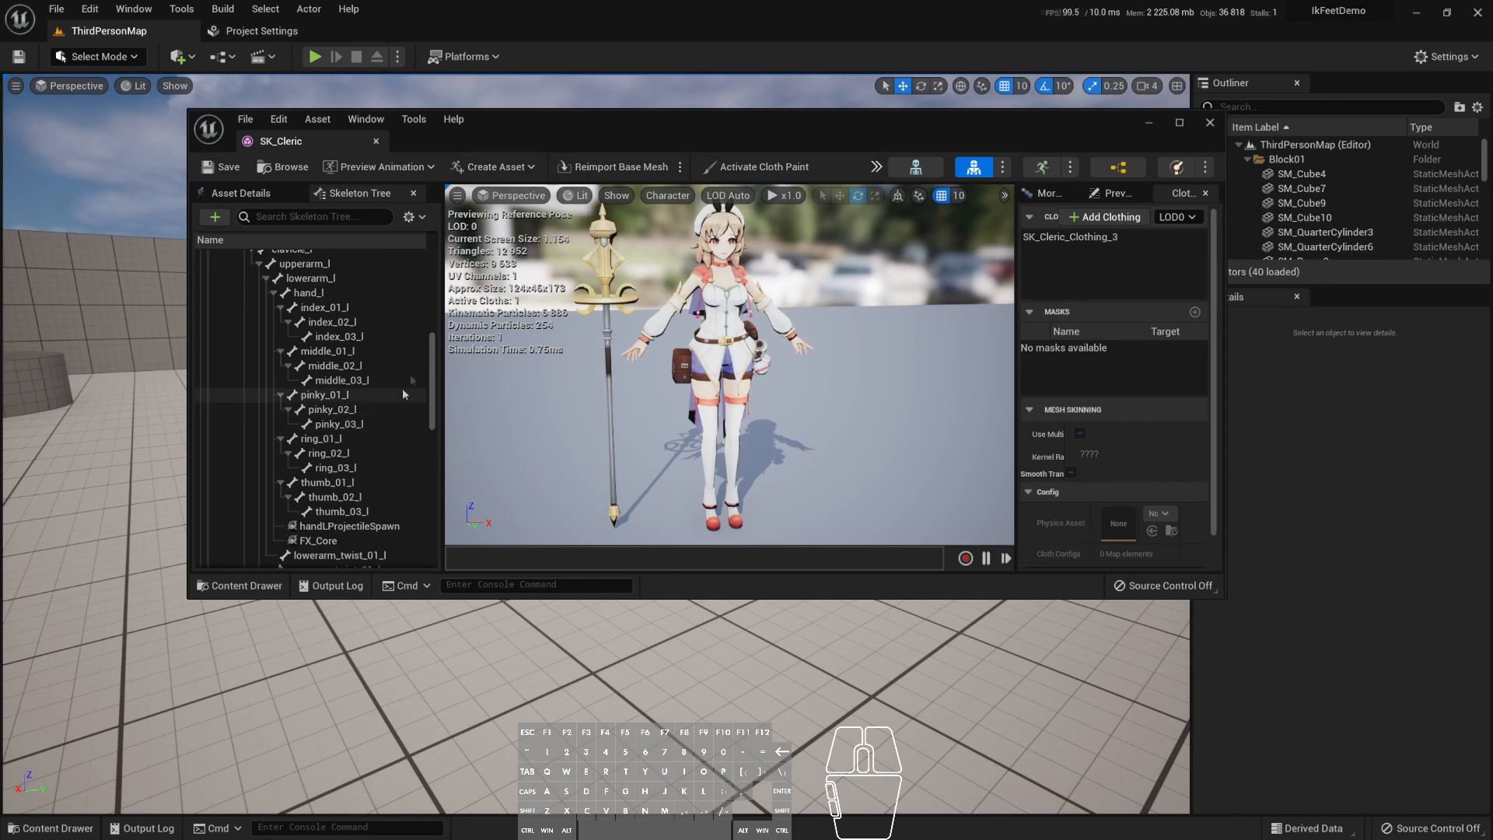
scroll(380, 399, "down", 10)
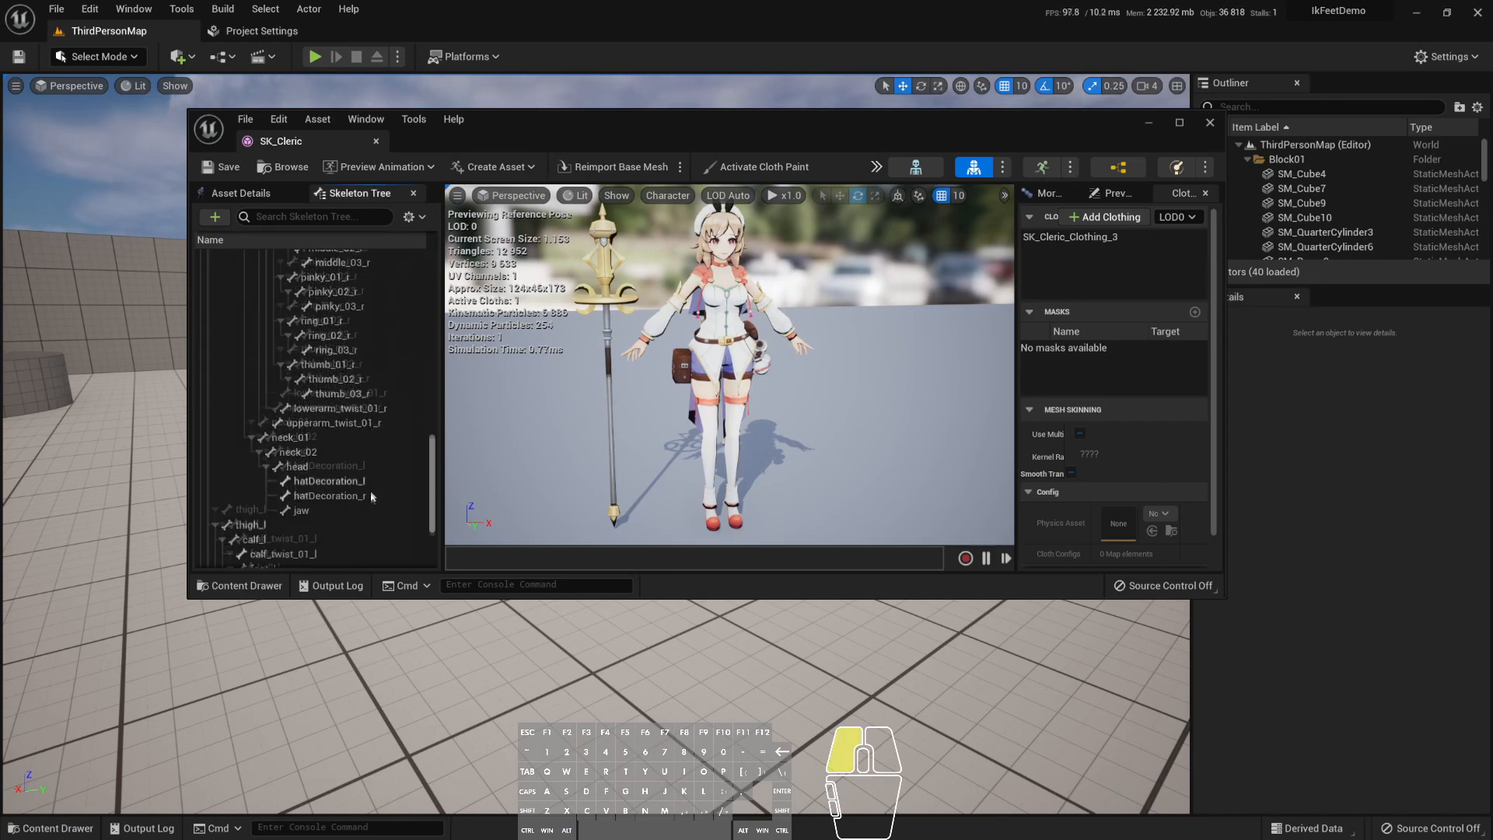
scroll(372, 496, "down", 5)
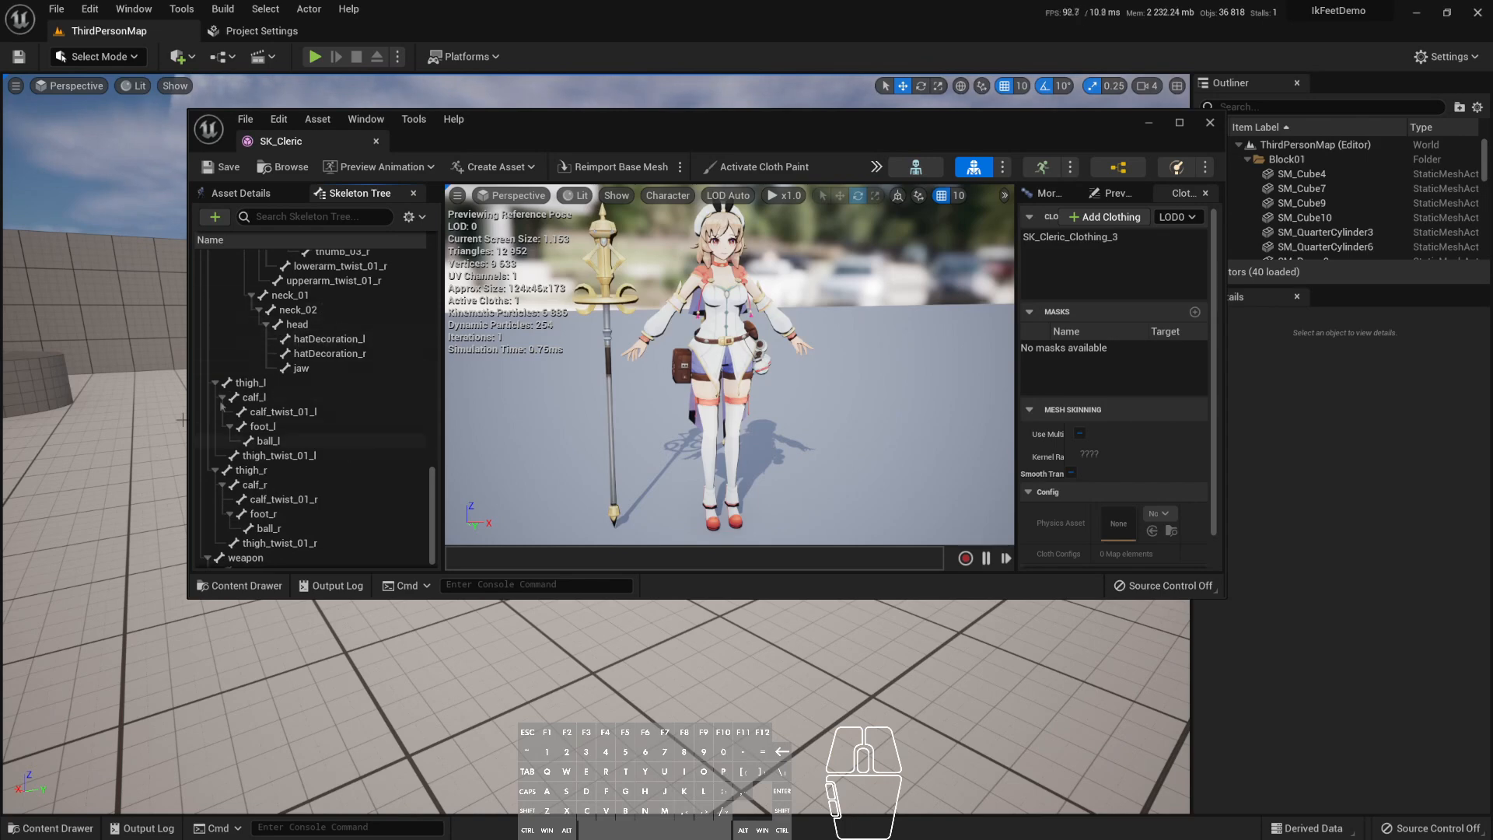
scroll(347, 480, "down", 2)
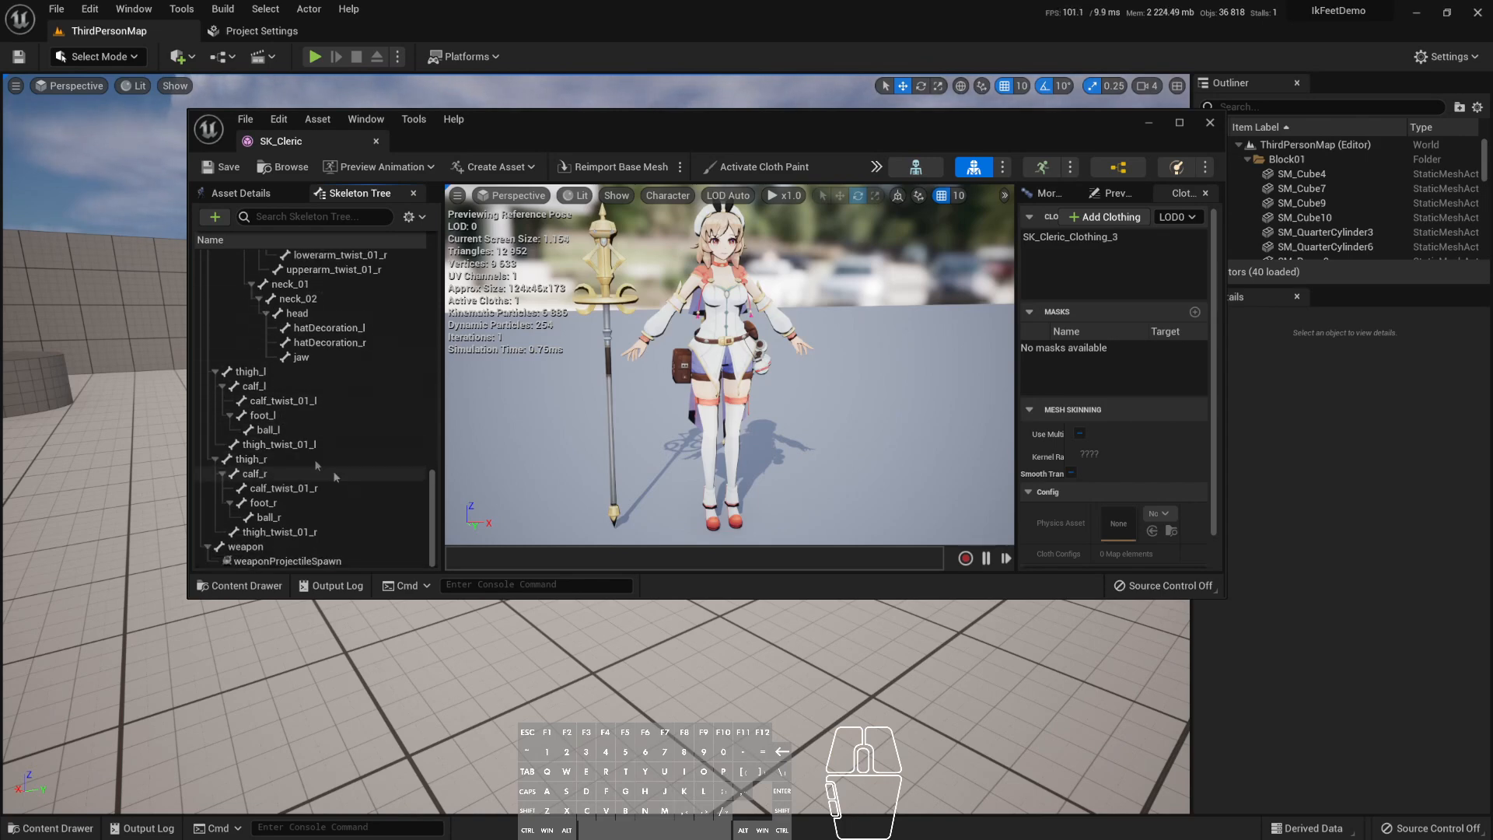
left_click_drag(548, 470, 737, 420, "alt")
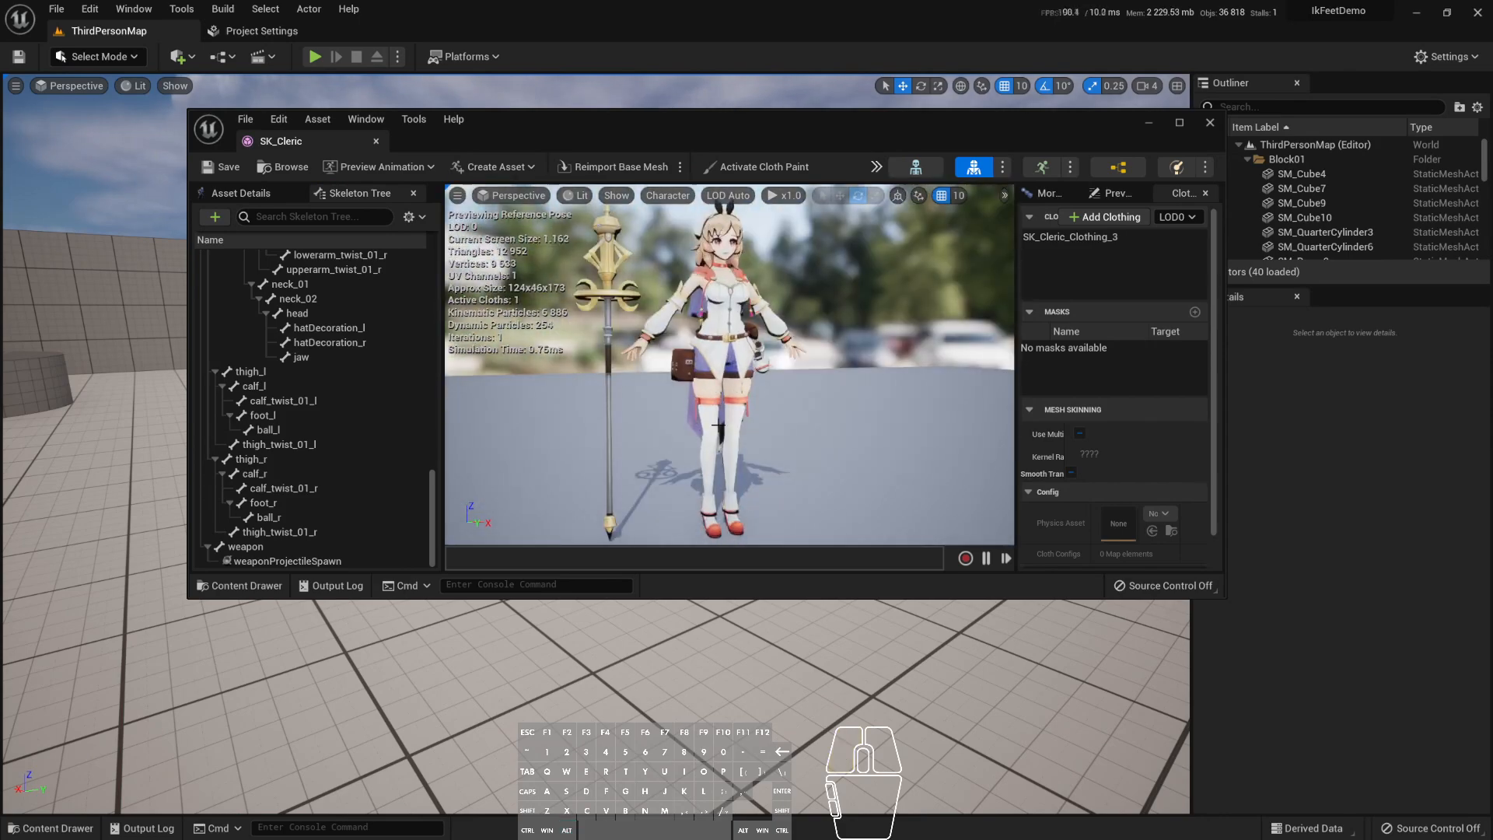
left_click(376, 142)
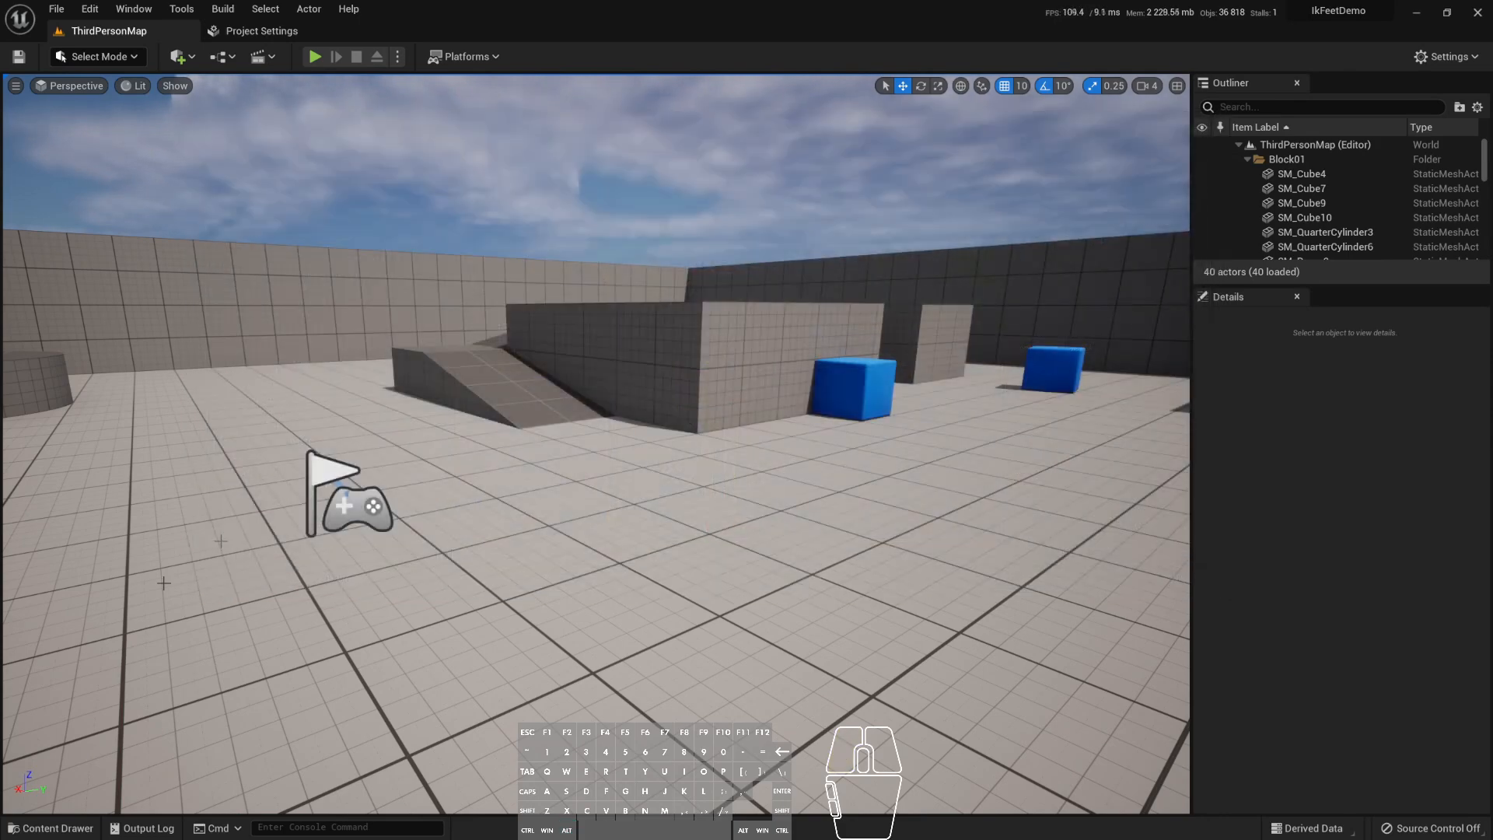
- Find and open the BP_ThirdPersonGameMode blueprint and set its Default Pawn Class to BP_Cleric
left_click(51, 827)
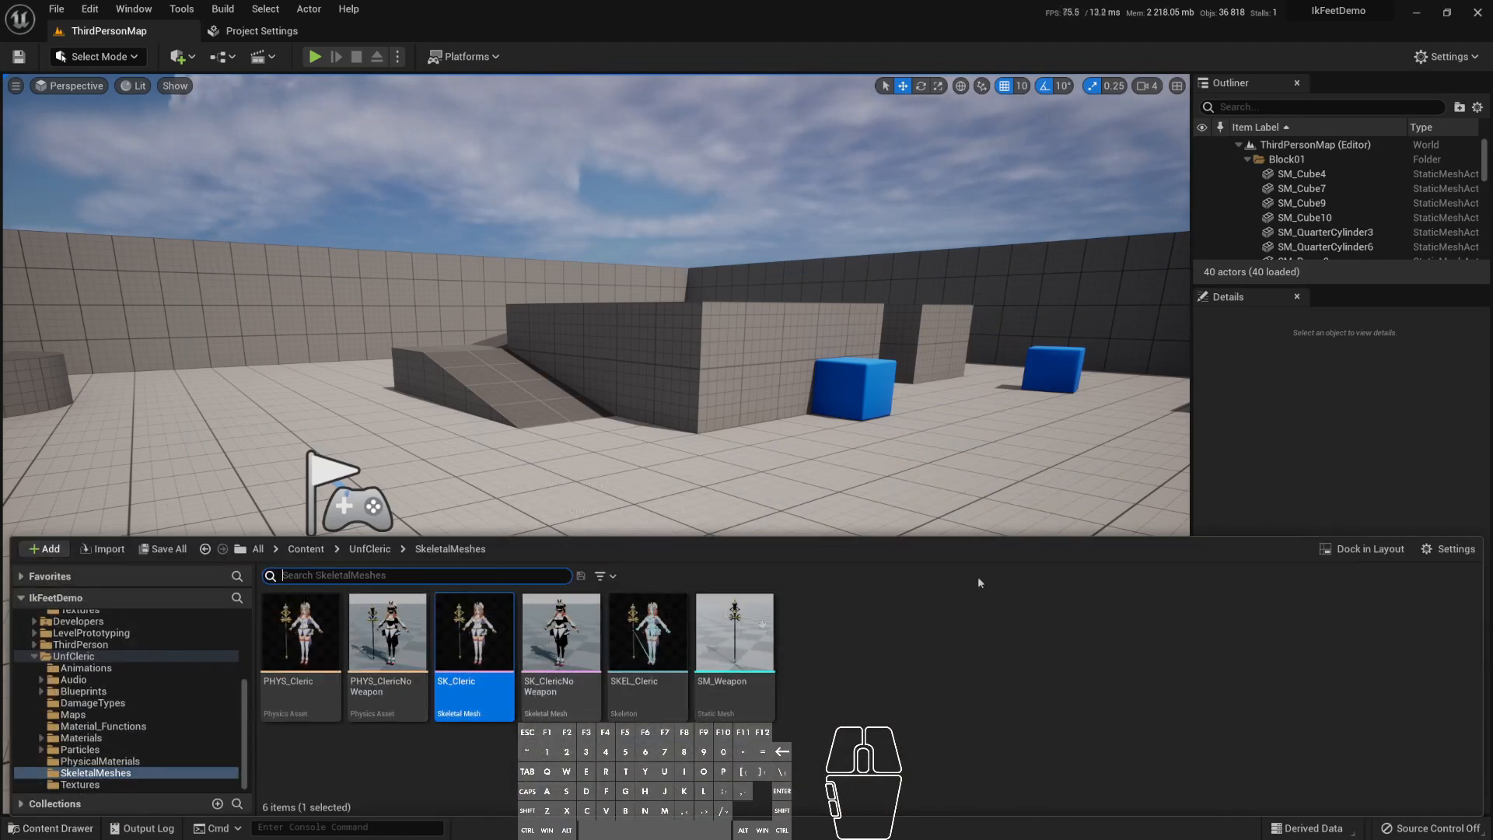
left_click(1369, 363)
key("ctrl+p")
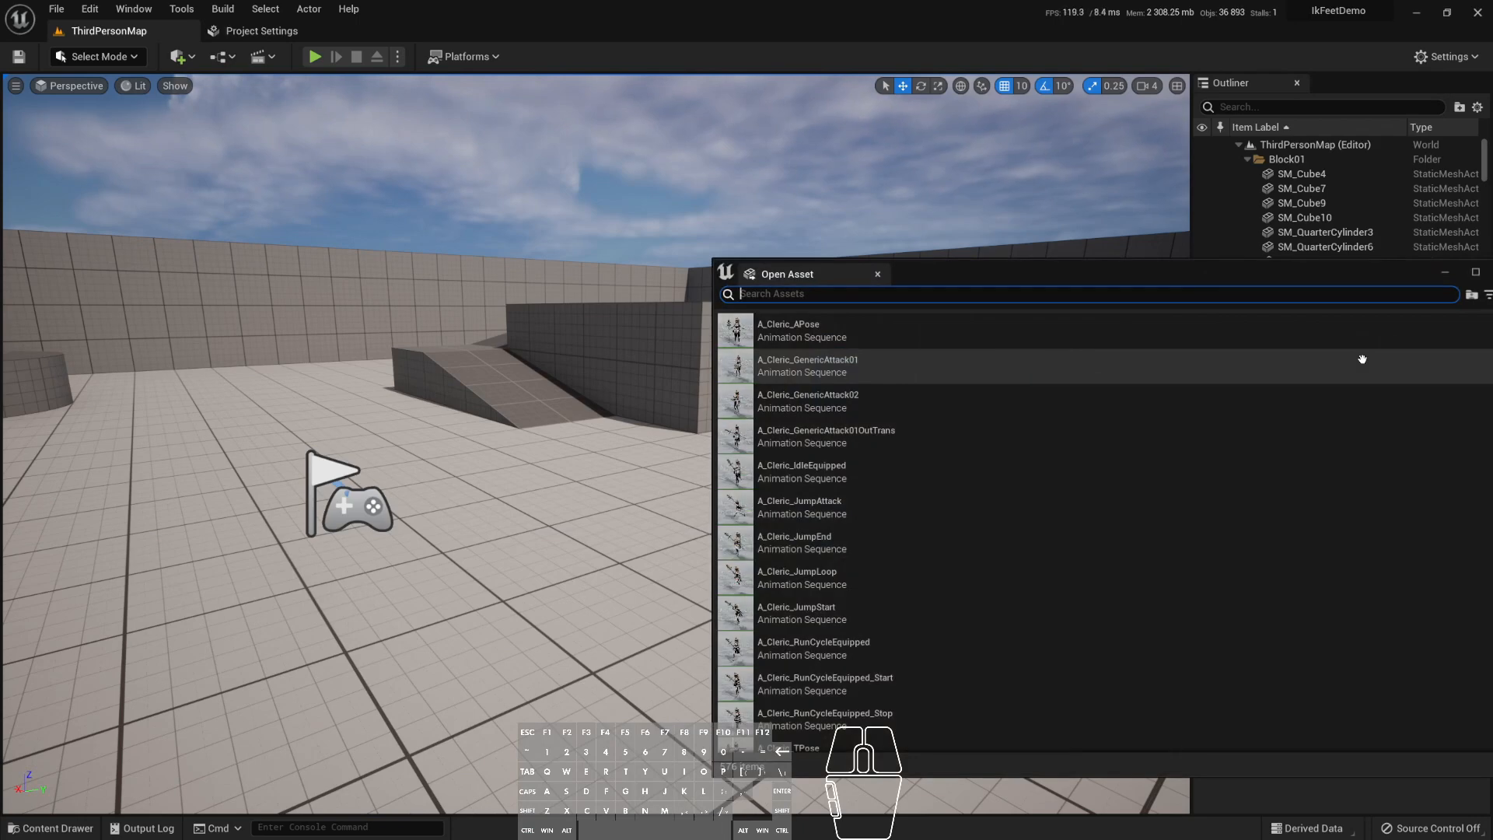
type("game")
key("BackSpace")
type("amemod")
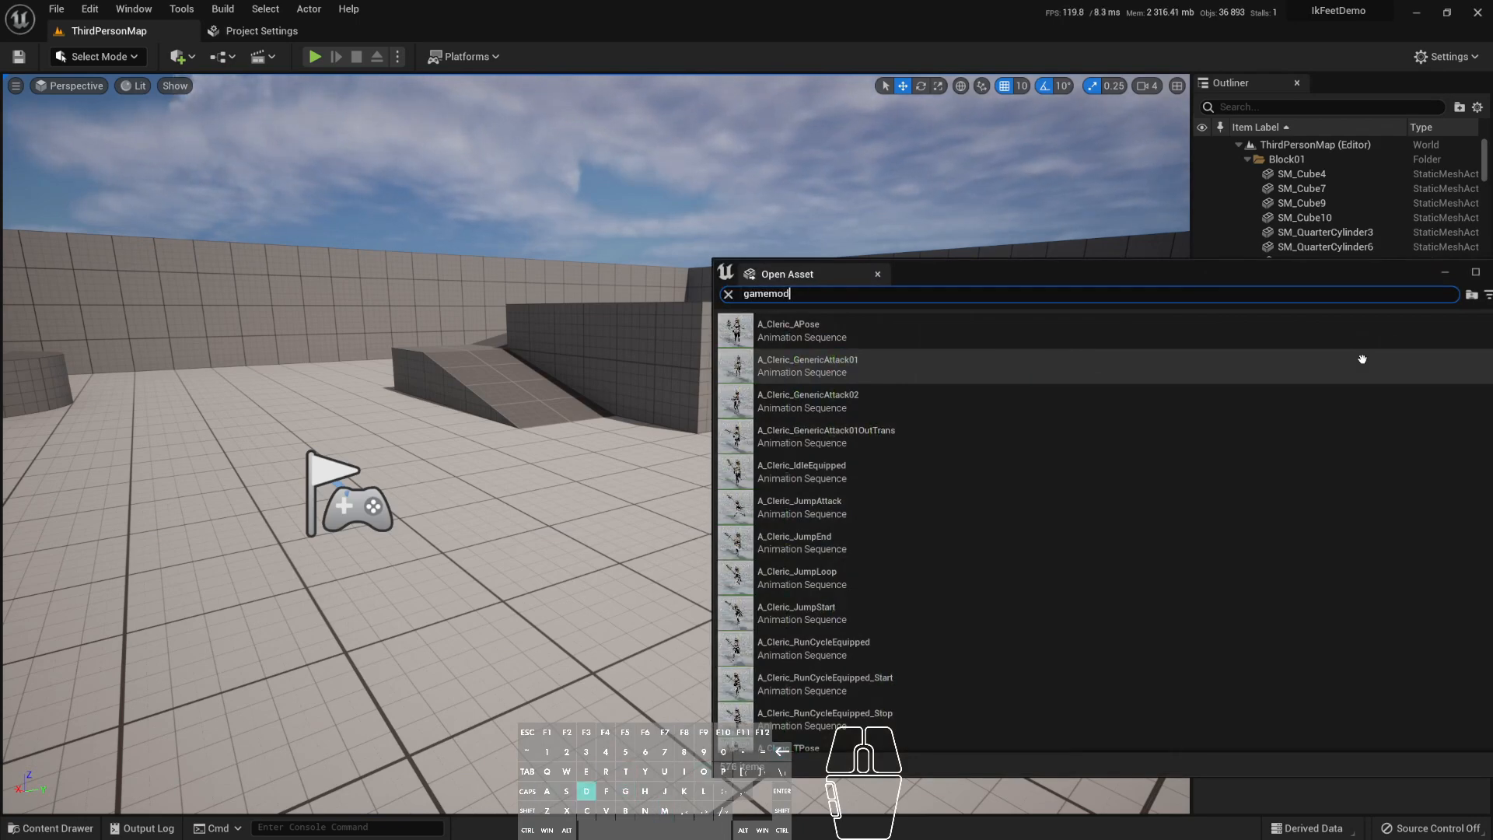
type("e")
left_click(873, 328)
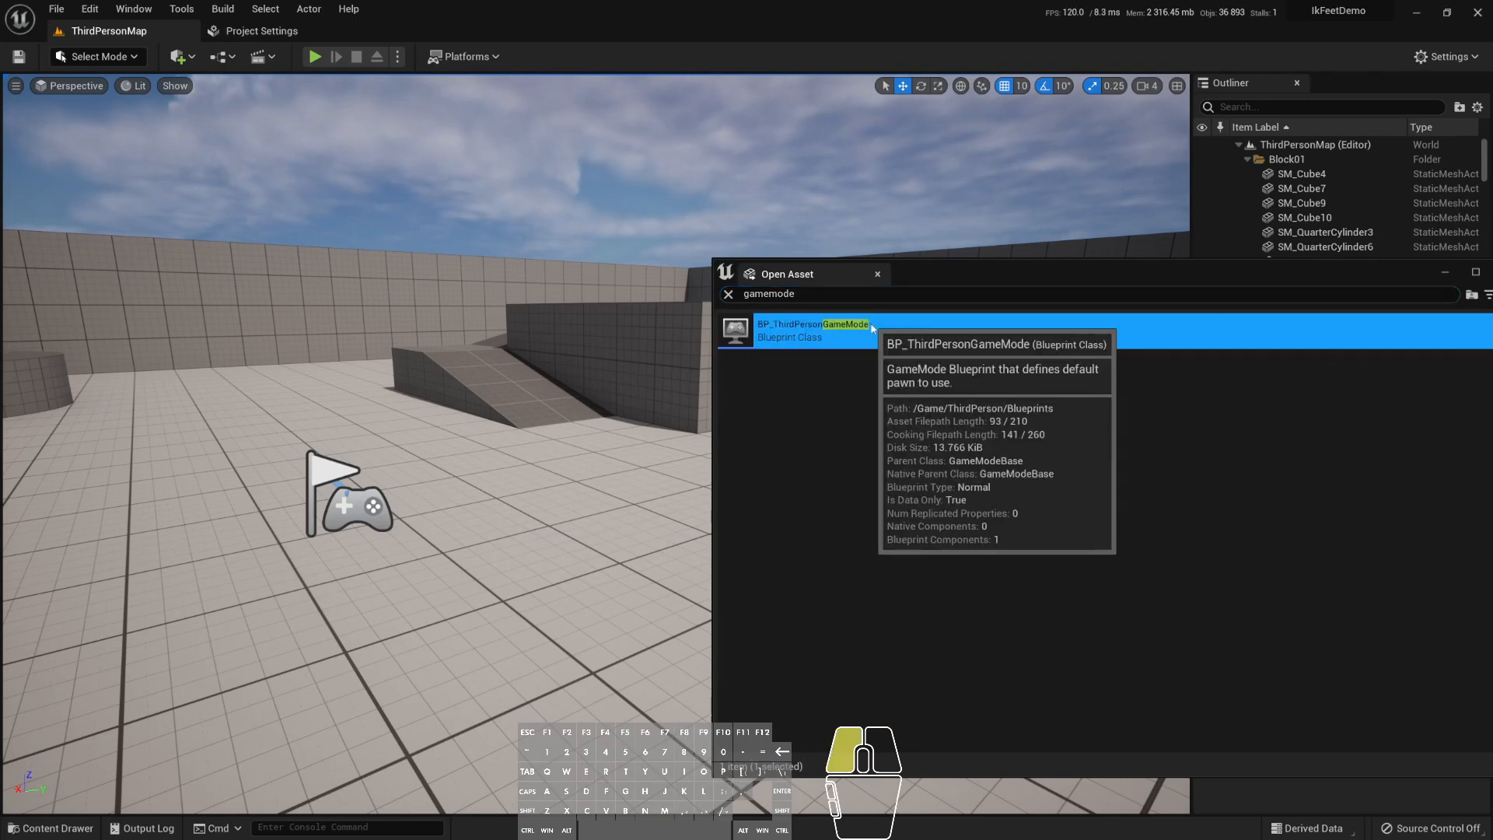
key("Return")
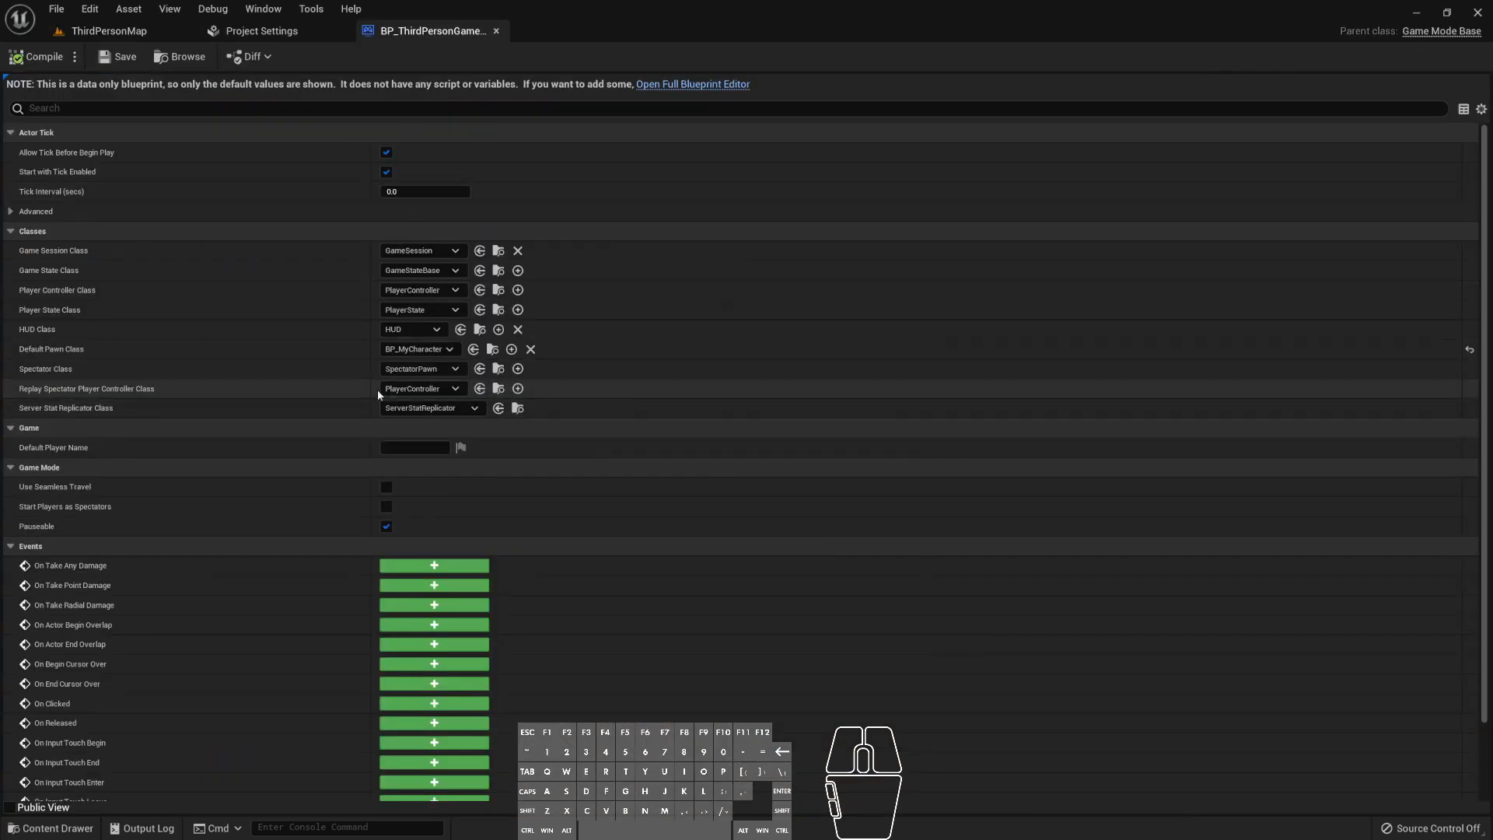
left_click(450, 351)
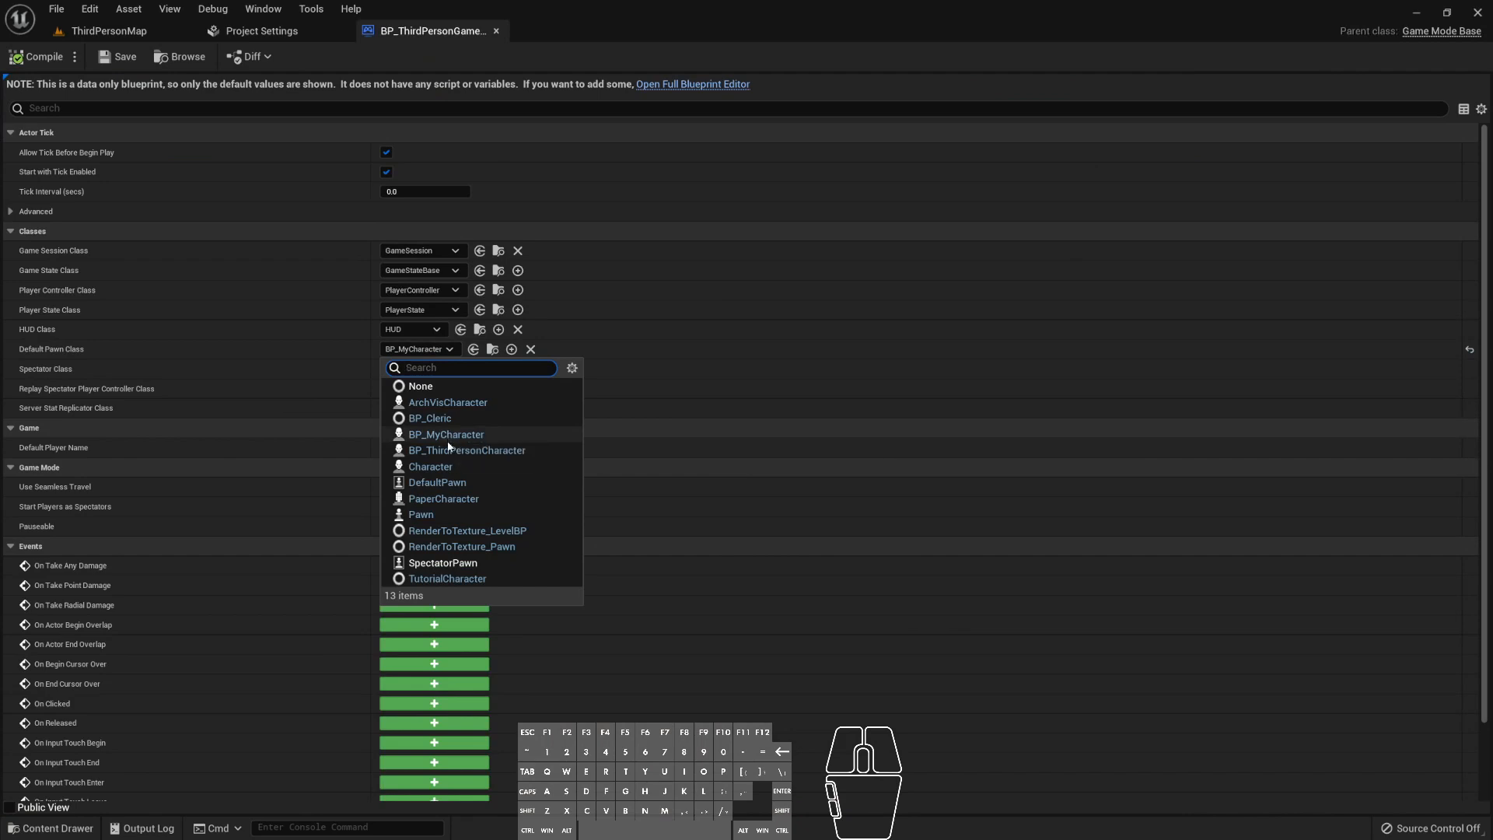
left_click(449, 418)
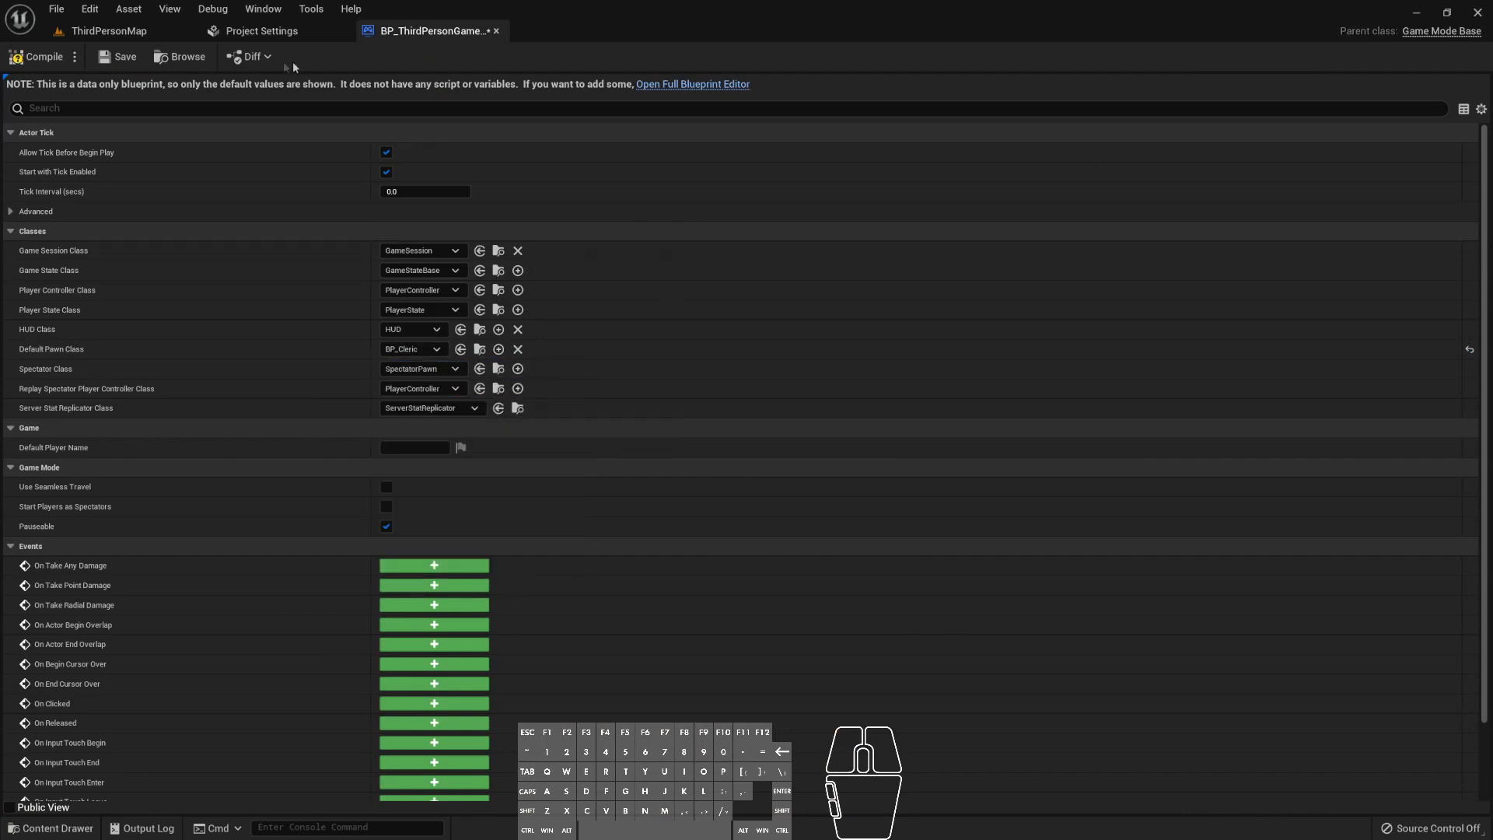
- Play ThirdPersonMap as the Cleric, running across the floor and onto the ramp to check foot placement, and end the session
left_click(126, 31)
key("alt+p")
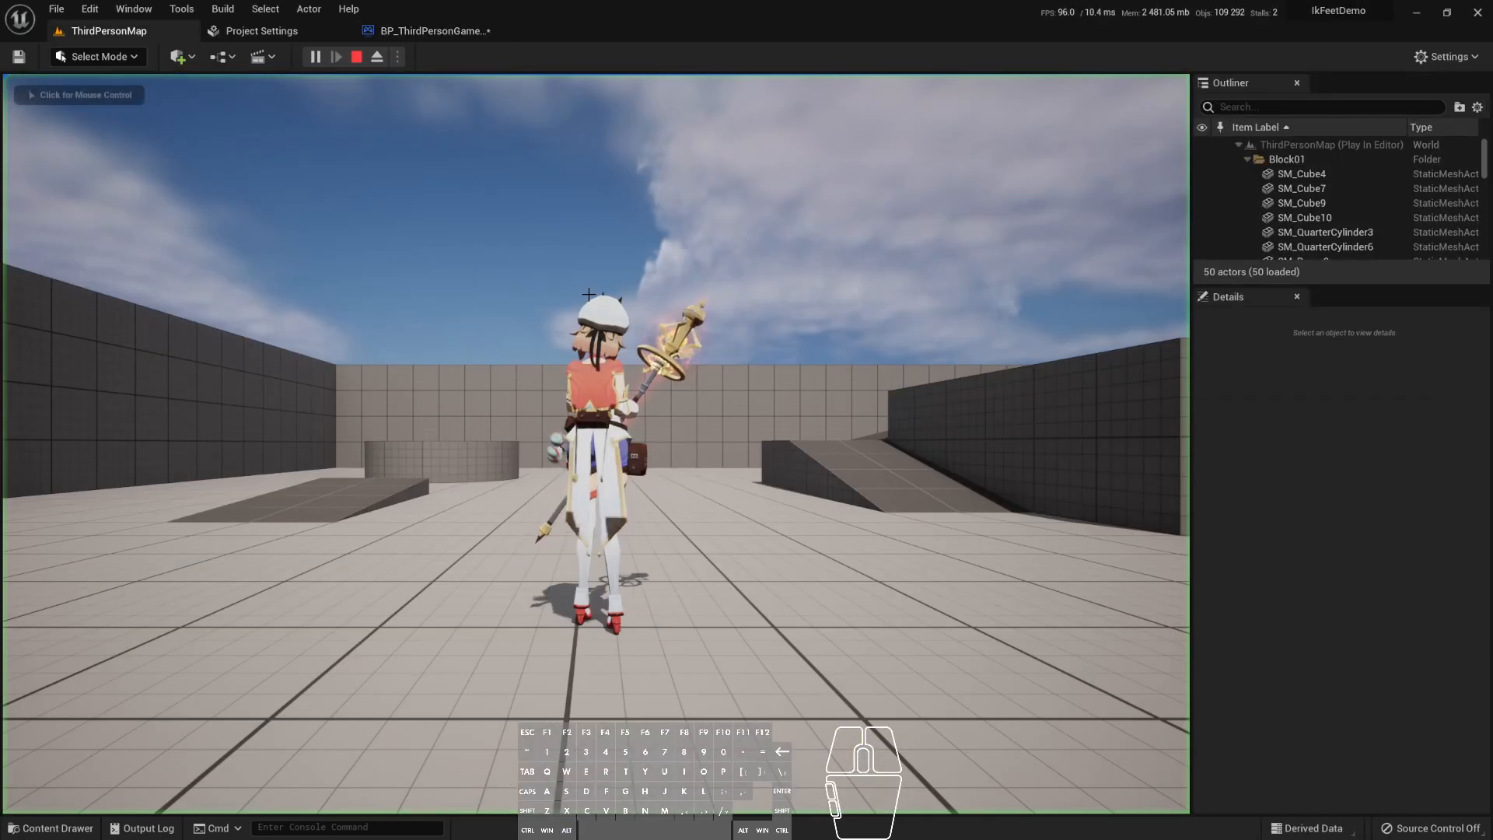
key("a")
key("s")
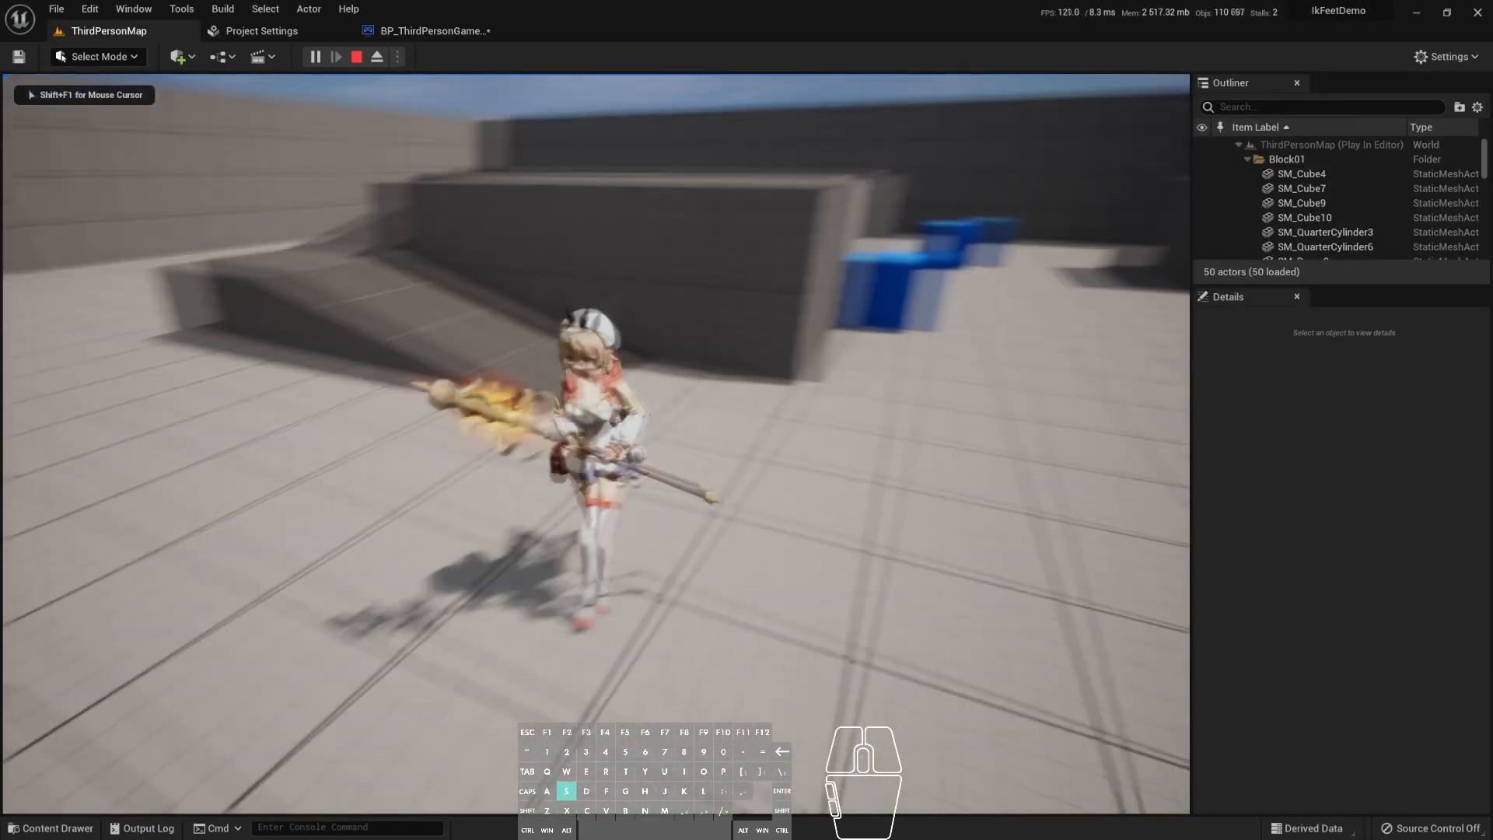
key("d")
key("w")
key("w")
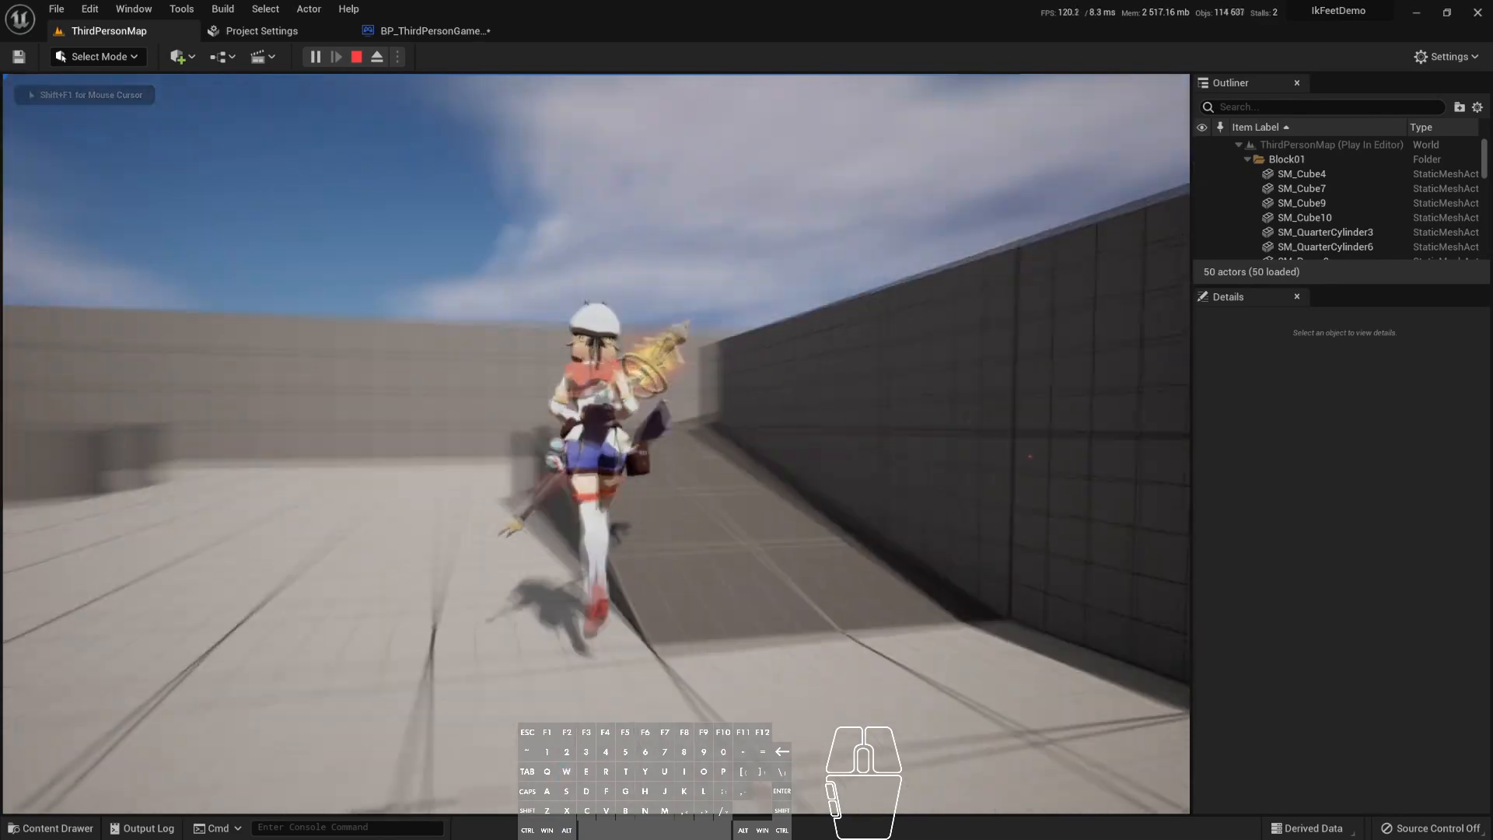
key("a")
key("w")
key("s")
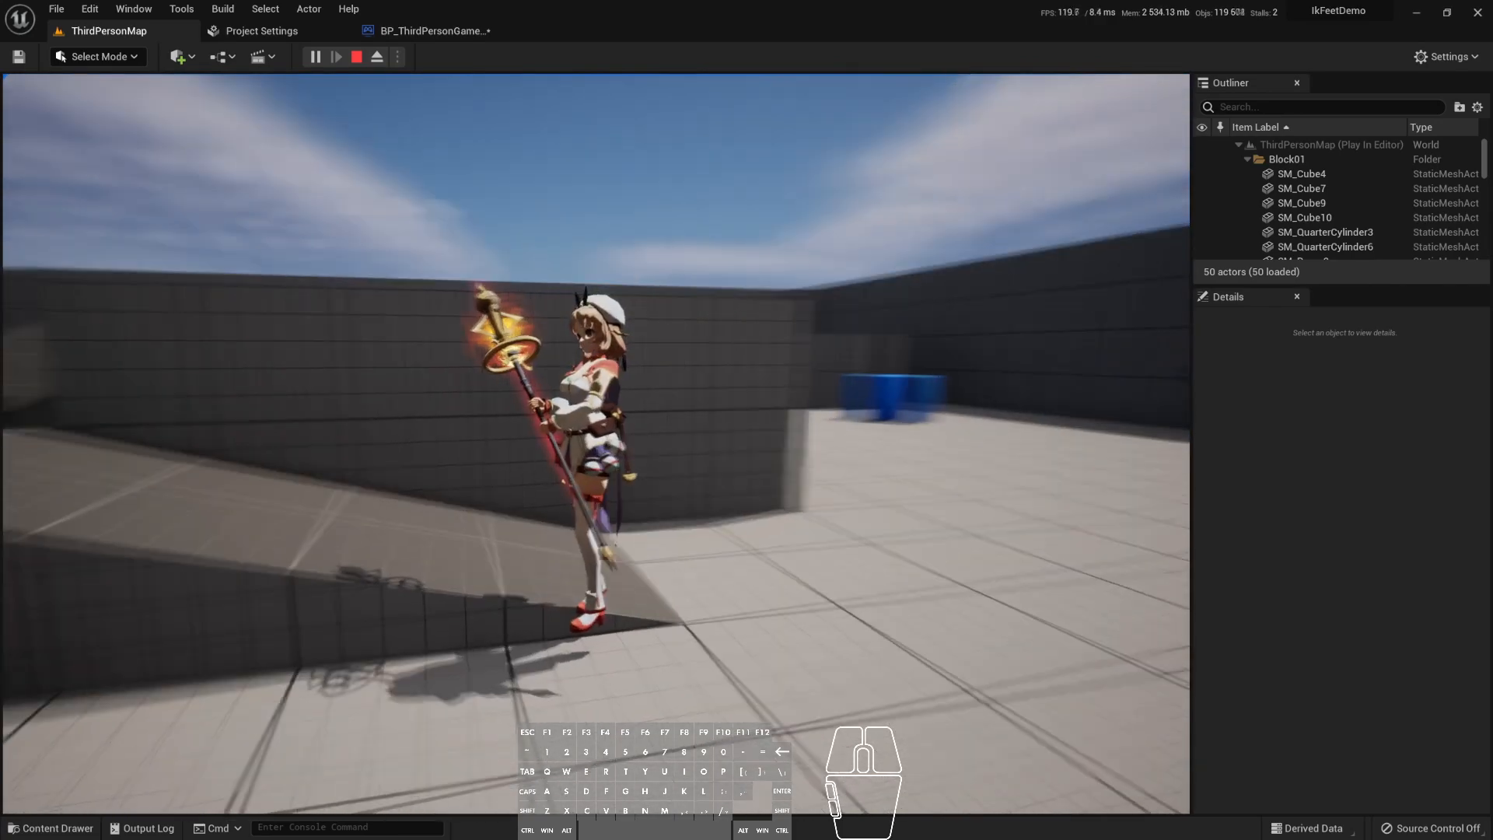
key("s")
key("d")
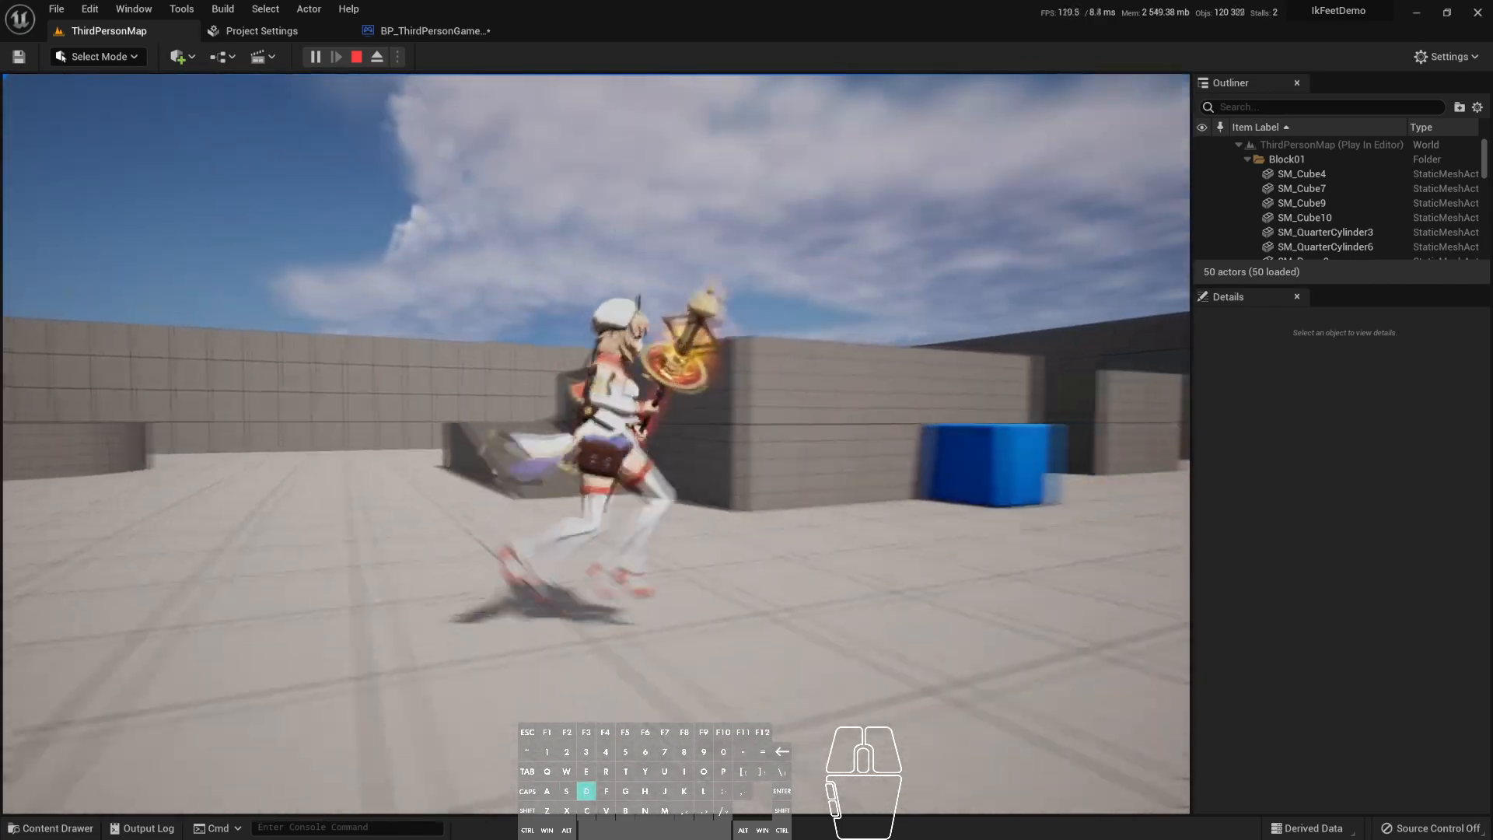
key("a")
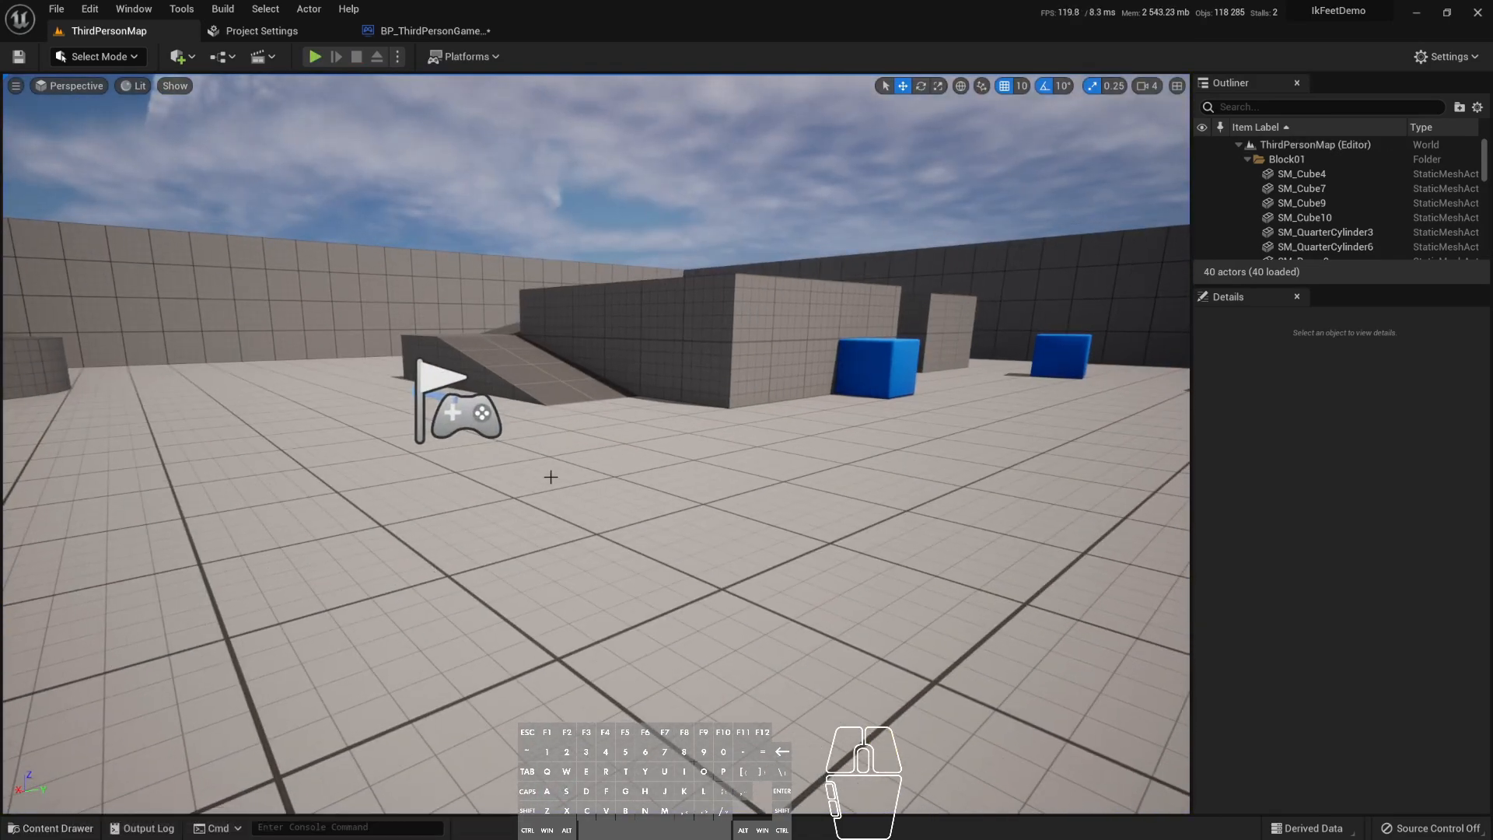
mouse_move(571, 462)
right_mouse_down()
mouse_move(591, 463)
mouse_move(577, 471)
right_mouse_up()
key("e")
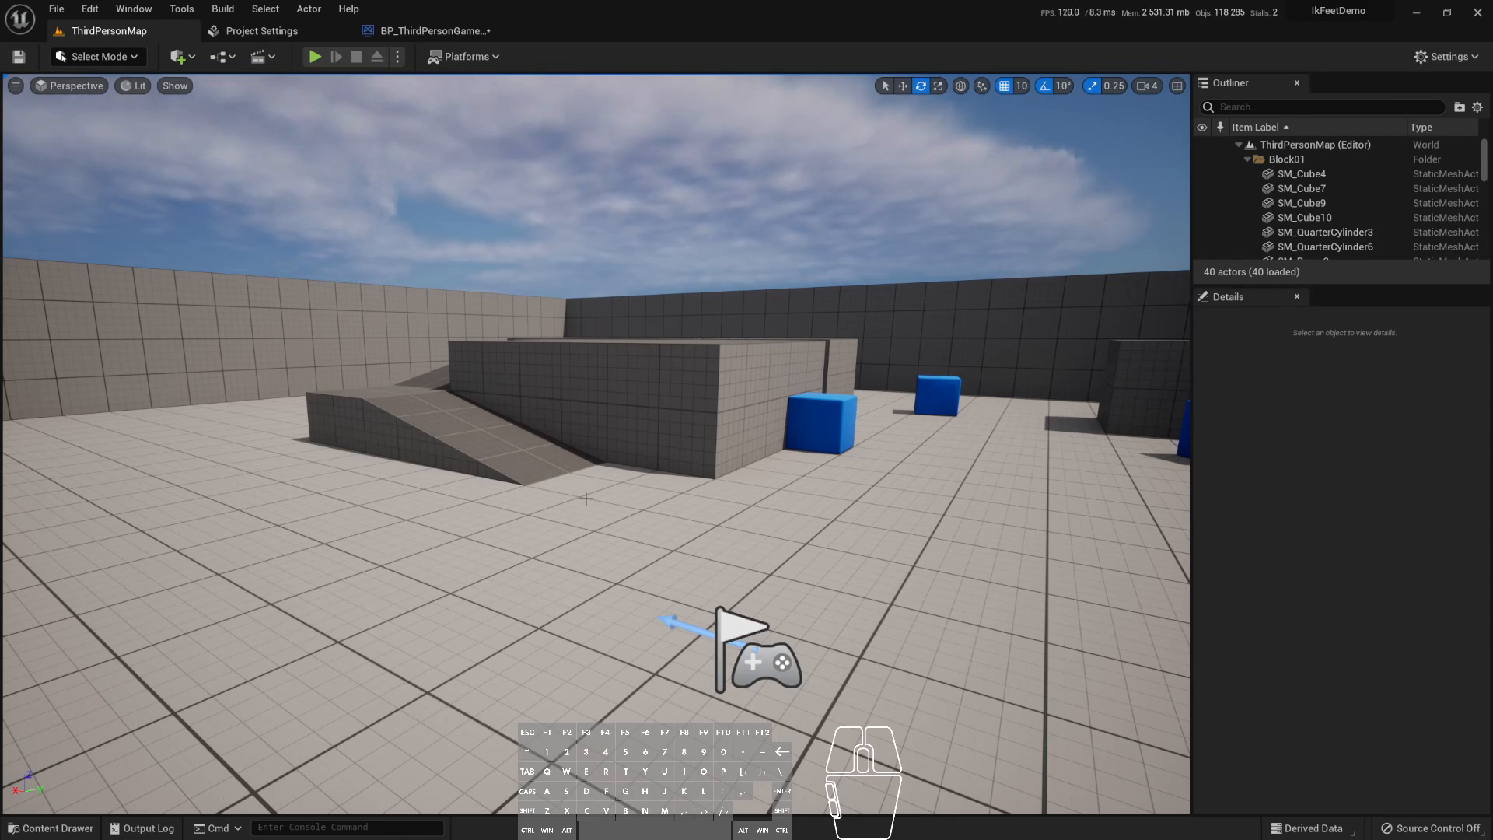
- Switch to the ContentExamplesUE5 project and examine the 1.7 Additive IK spider display in the IKRig map
key("alt+Tab")
left_click(955, 352)
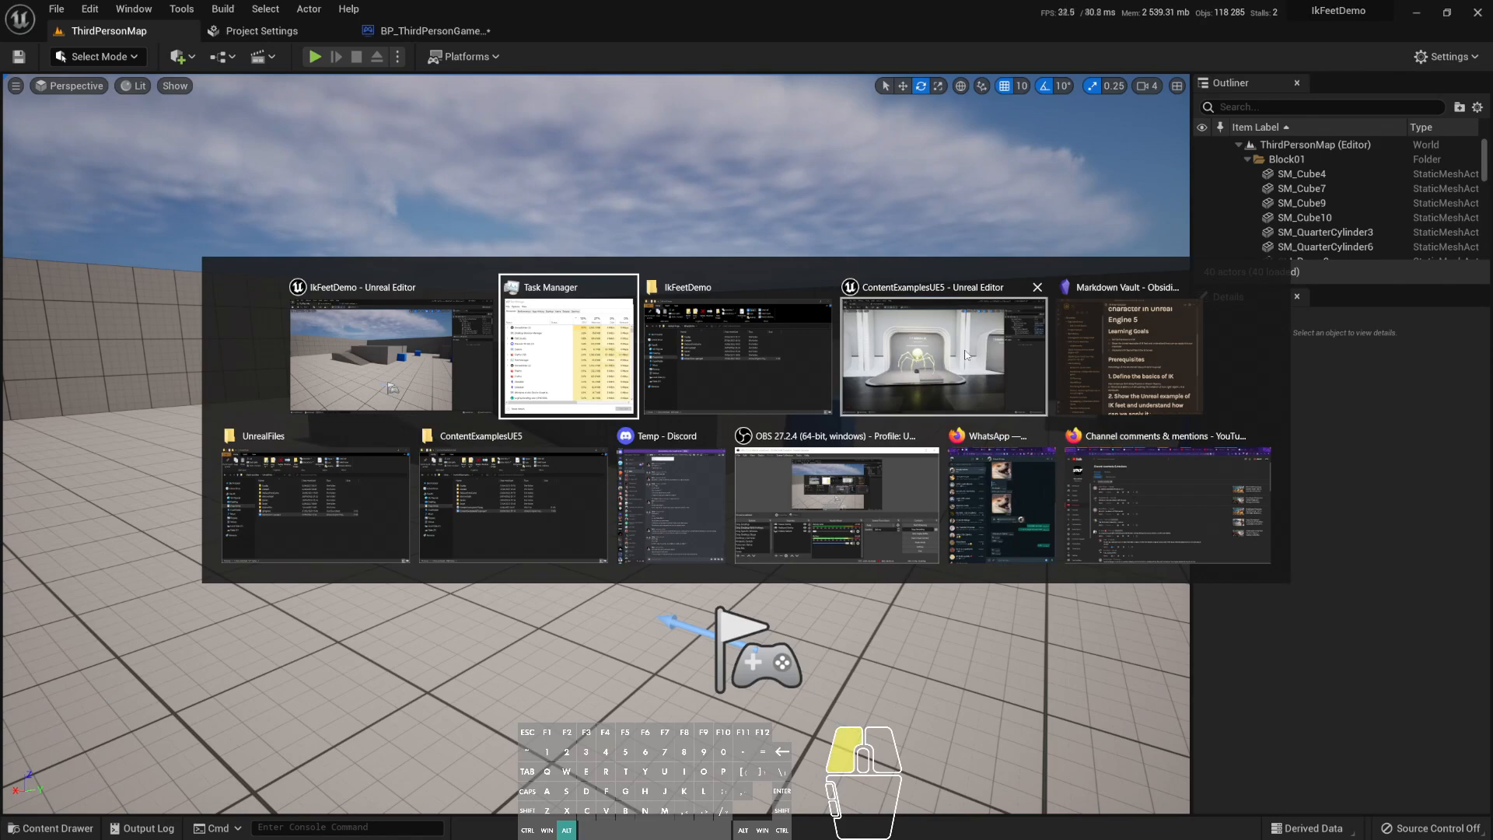
left_click(52, 828)
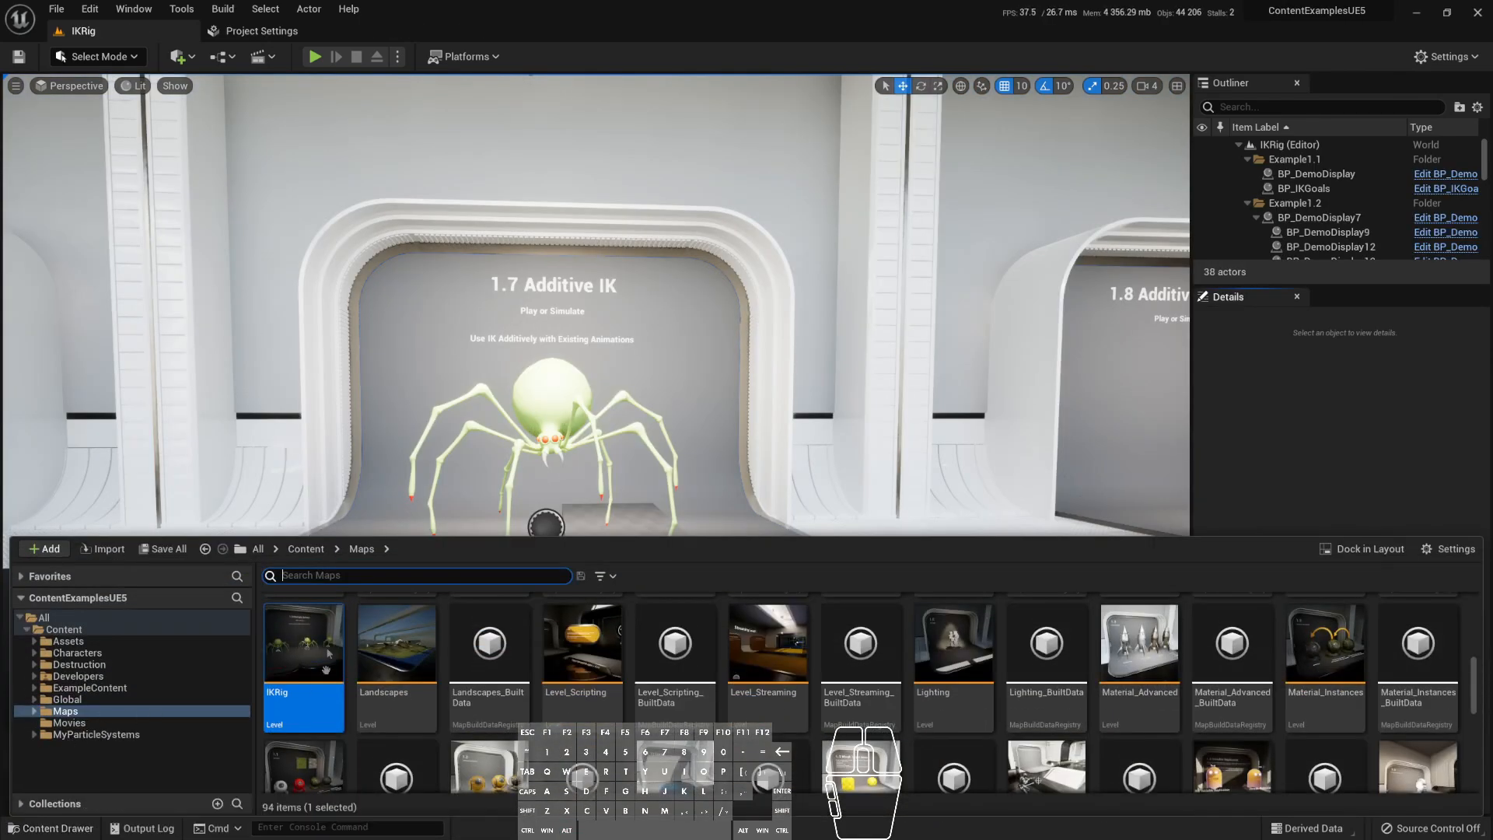
left_click(917, 268)
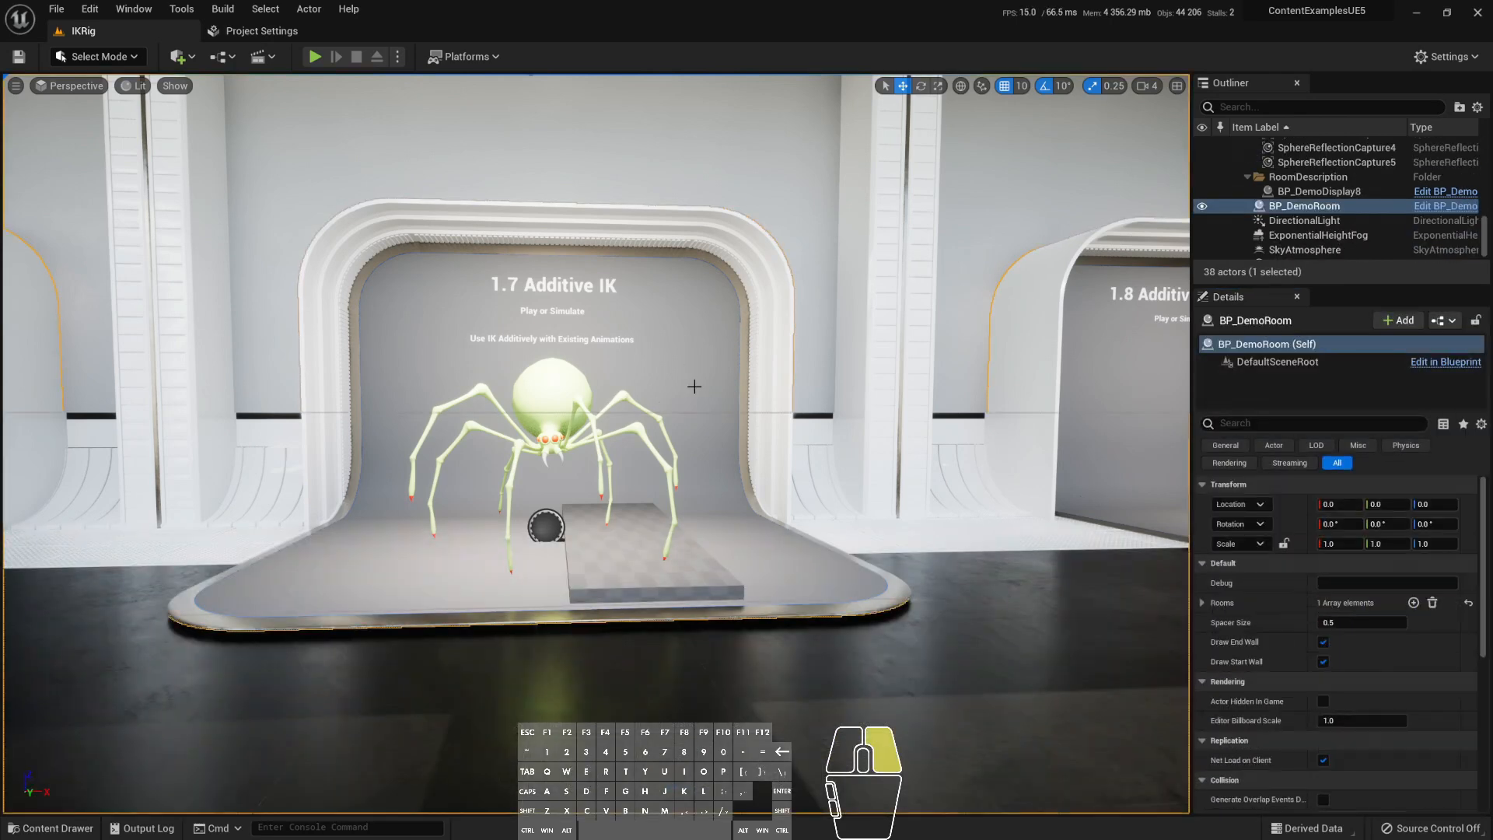
right_click(673, 379)
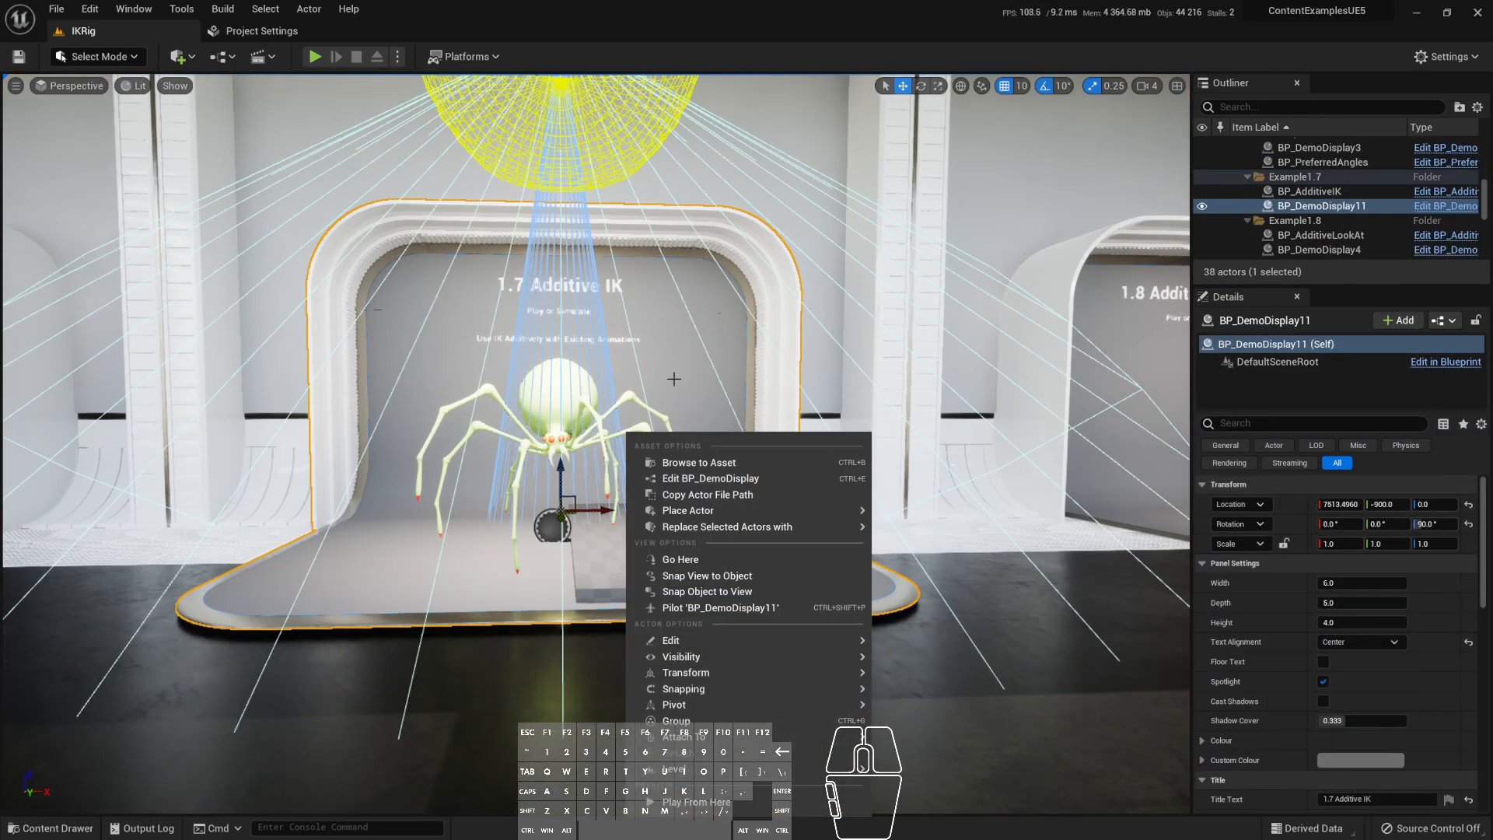
left_click(580, 320)
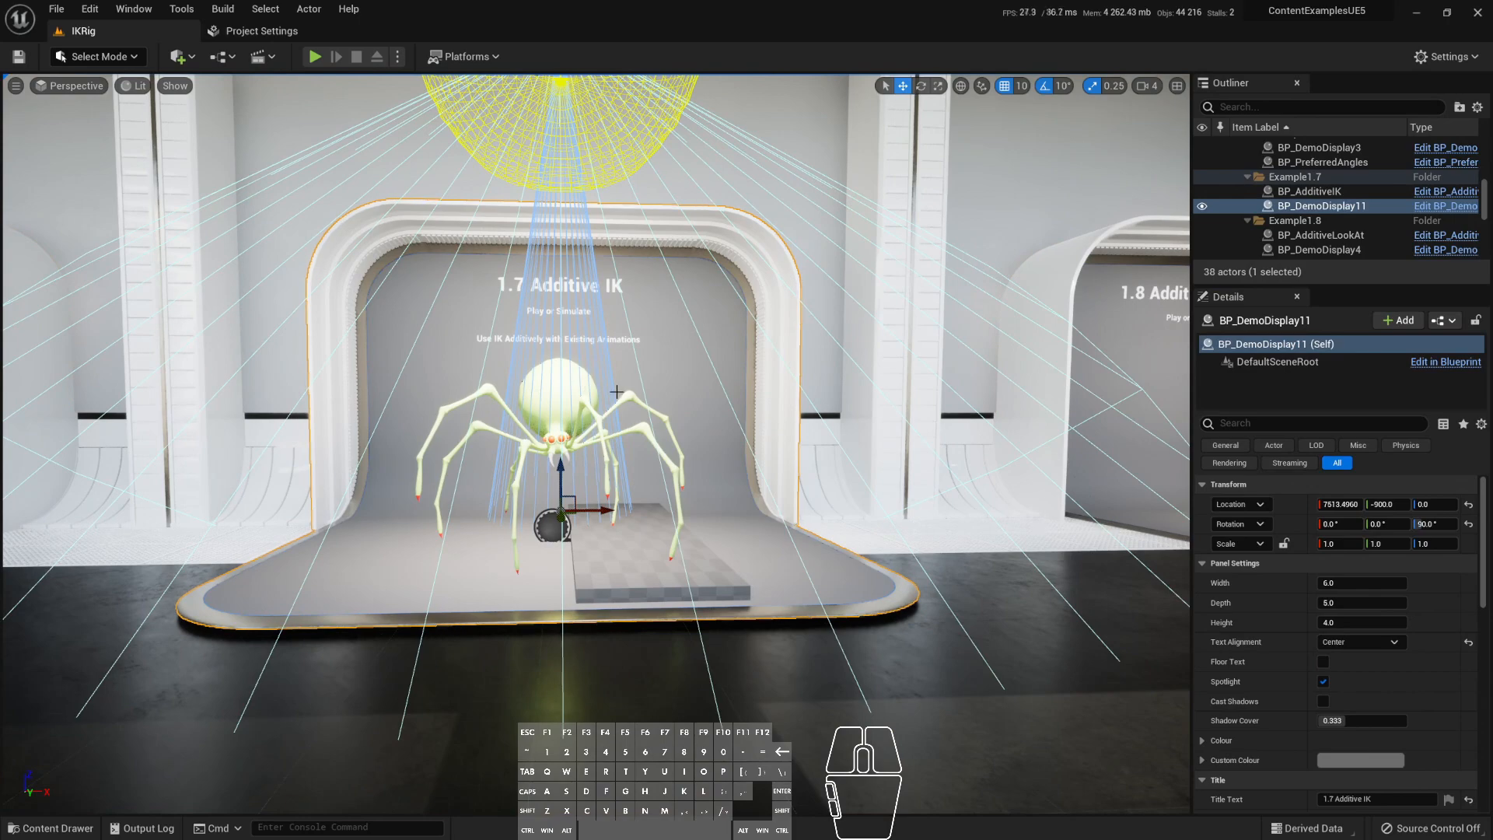
- Play the IKRig map from in front of the 1.7 Additive IK display, watch the spider walk over the block, and end the session
right_click(579, 295)
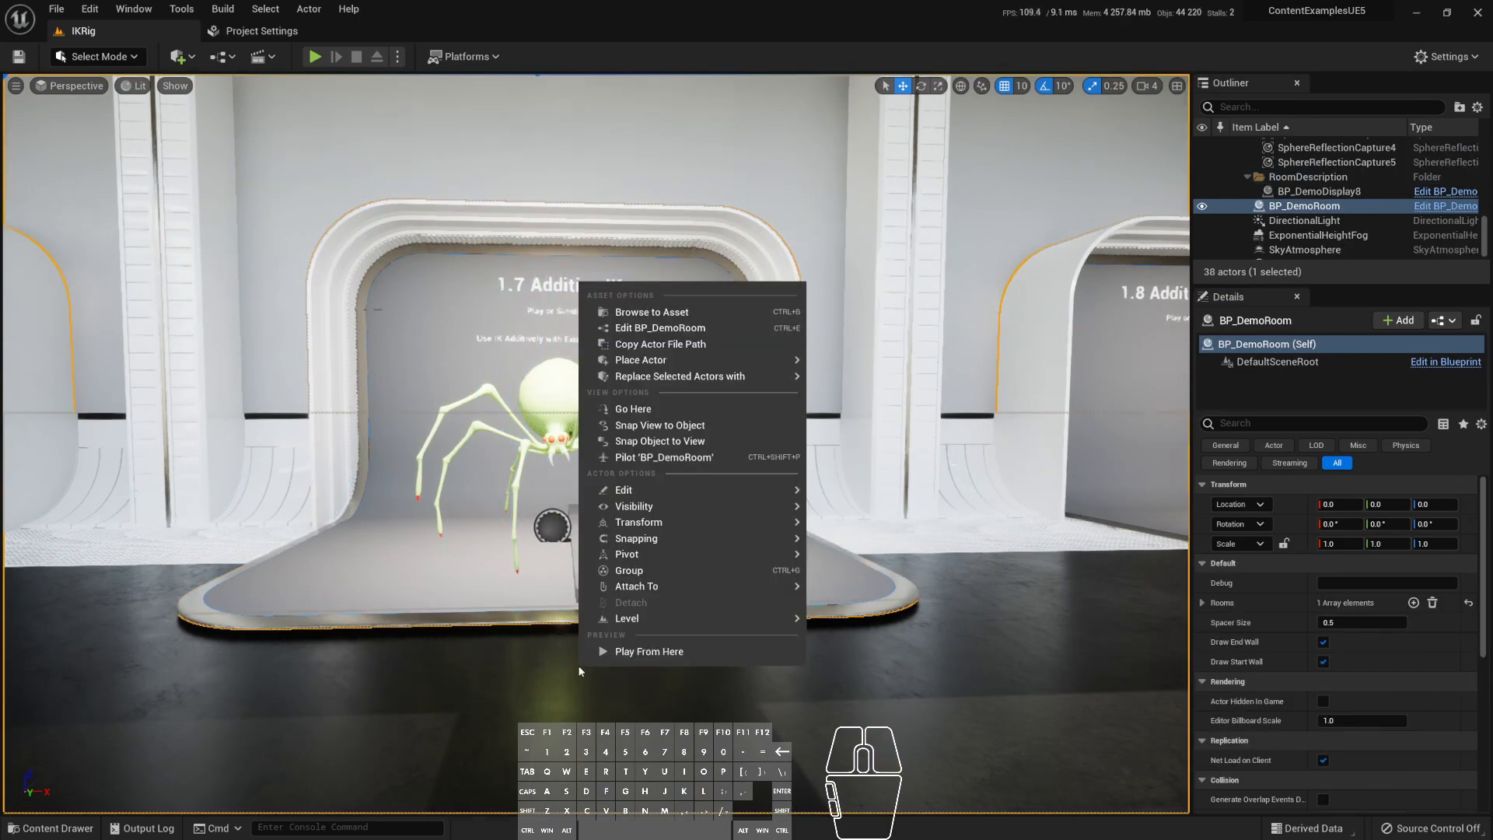
left_click(651, 653)
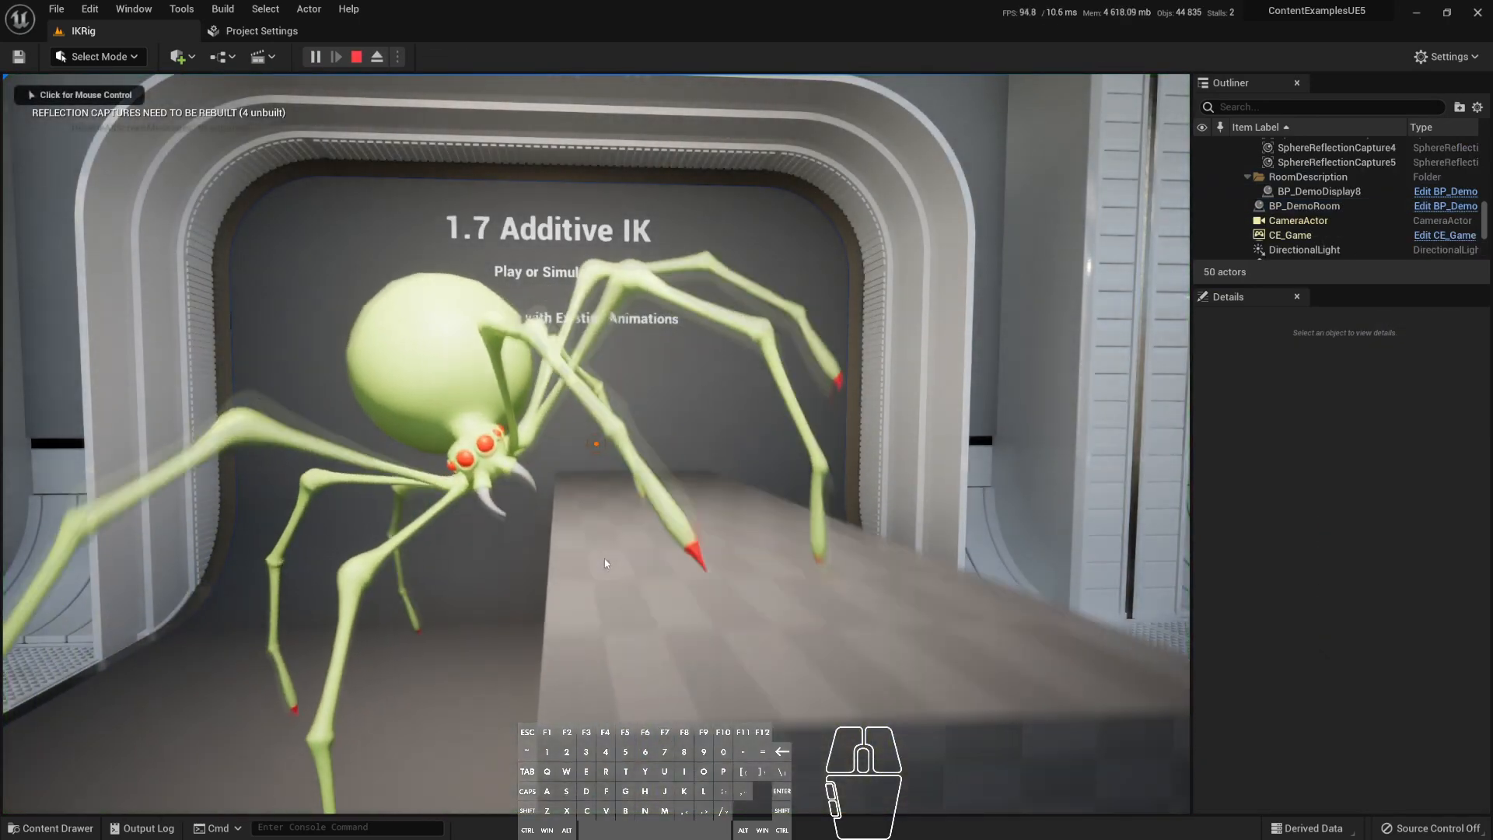
right_click(604, 558)
key("s")
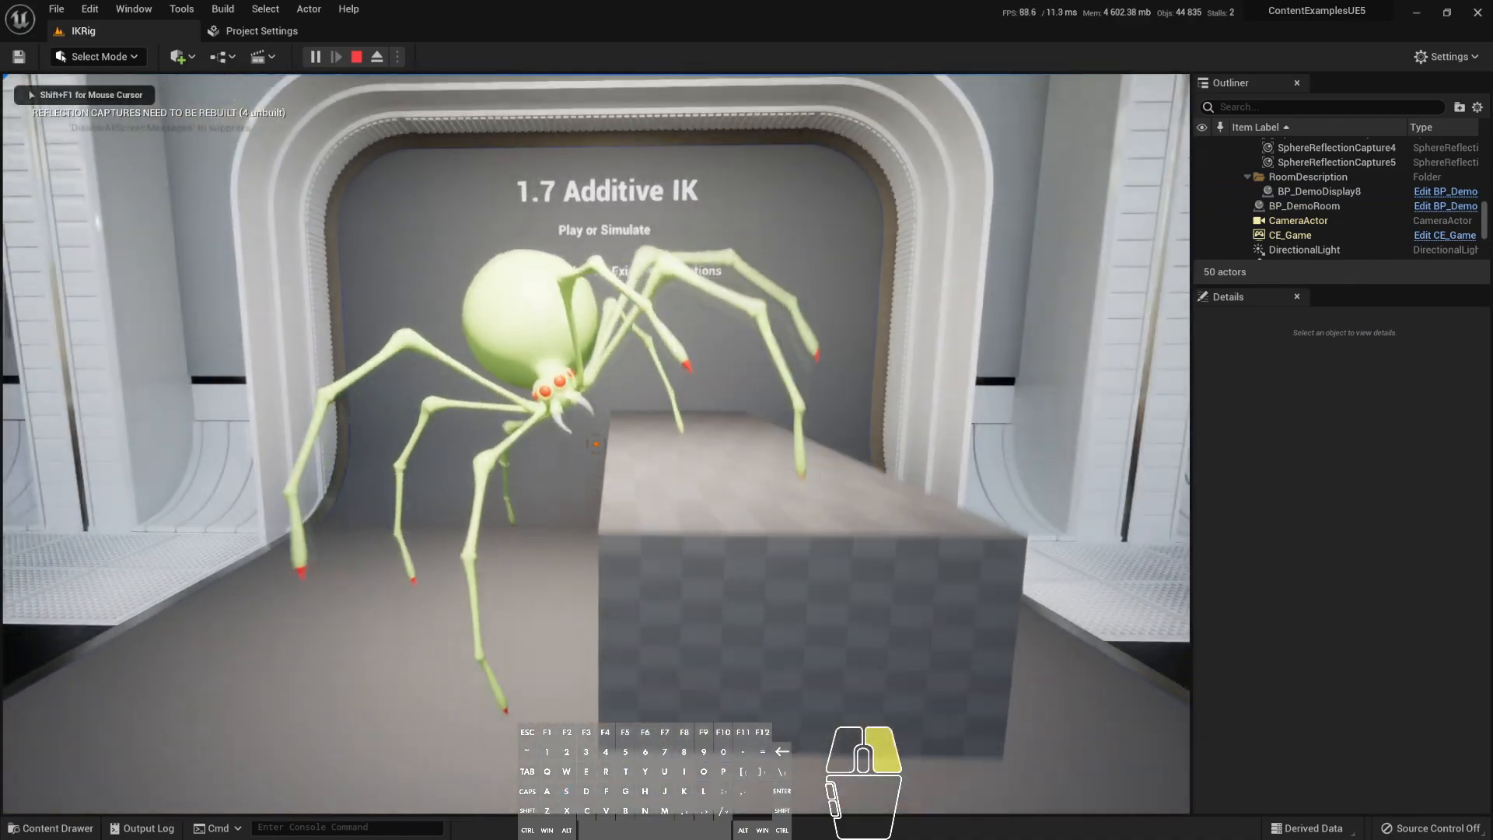
right_click_drag(595, 443, 544, 443)
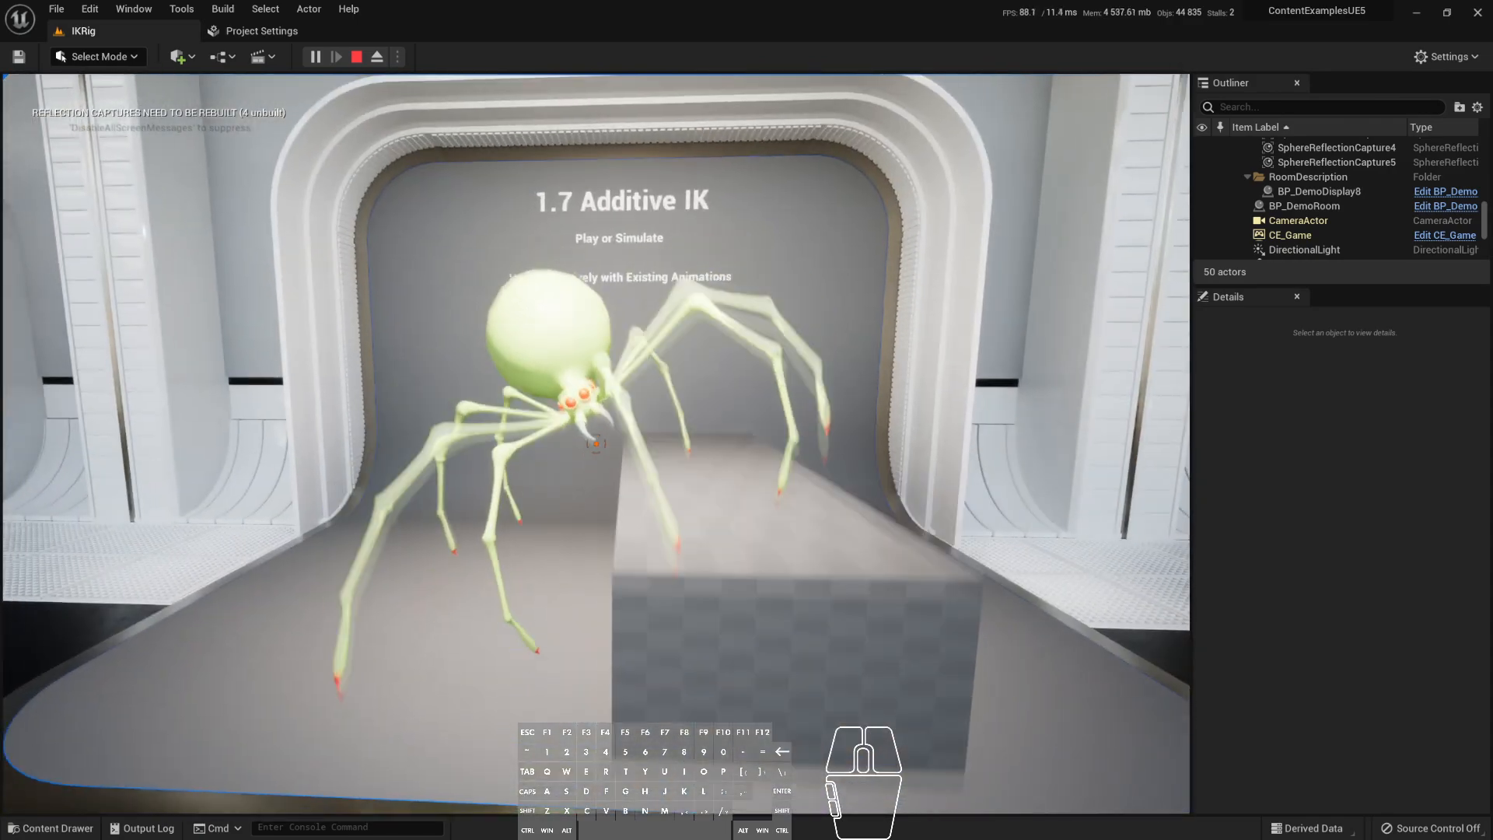
key("Escape")
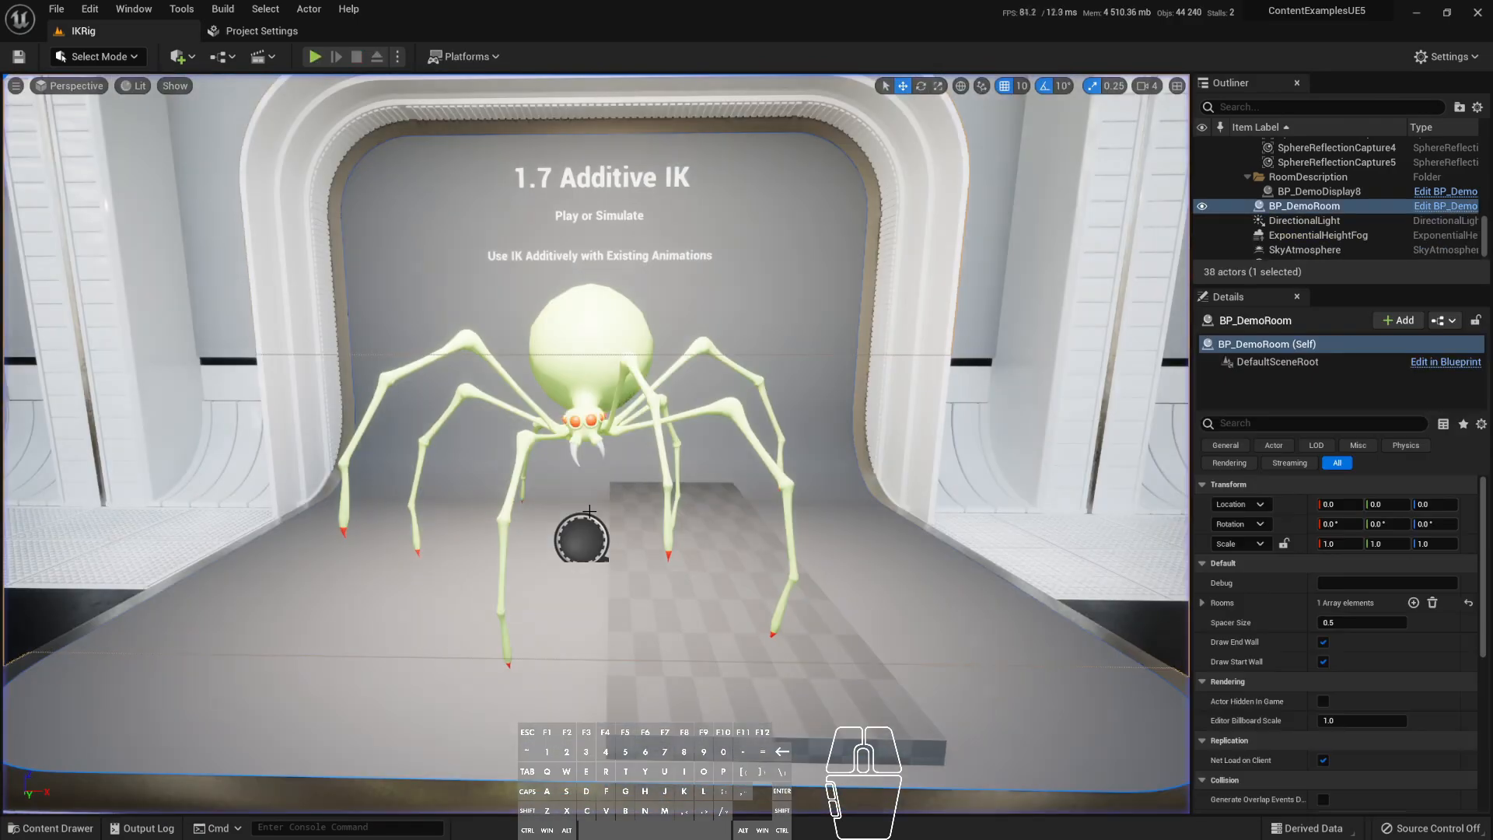
- Select the BP_AdditiveIK spider's SkeletalMesh component and open its ABP_AdditiveIK animation blueprint from the assigned Anim Class
left_click(587, 426)
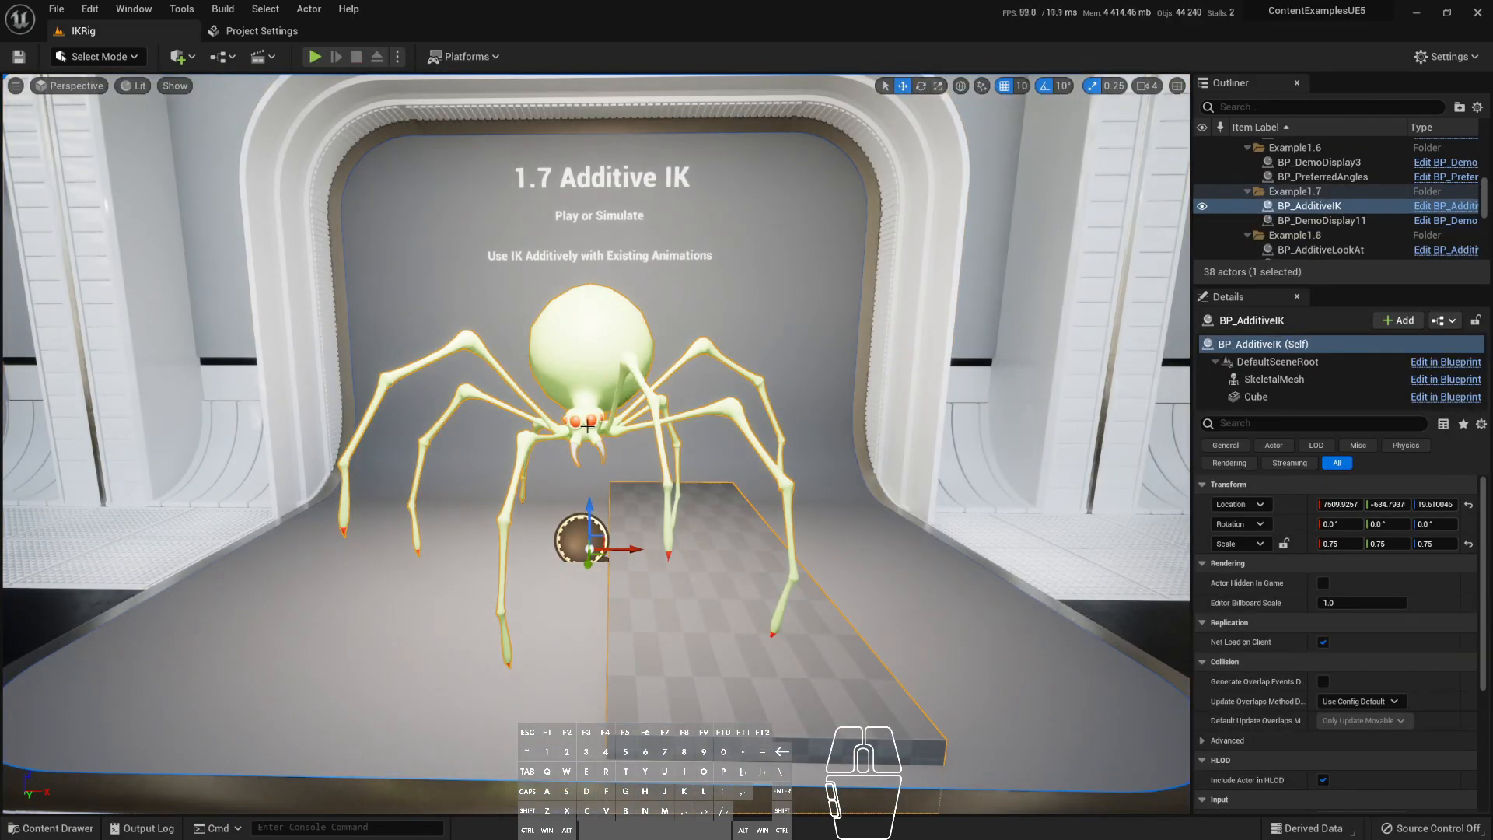
left_click(1274, 379)
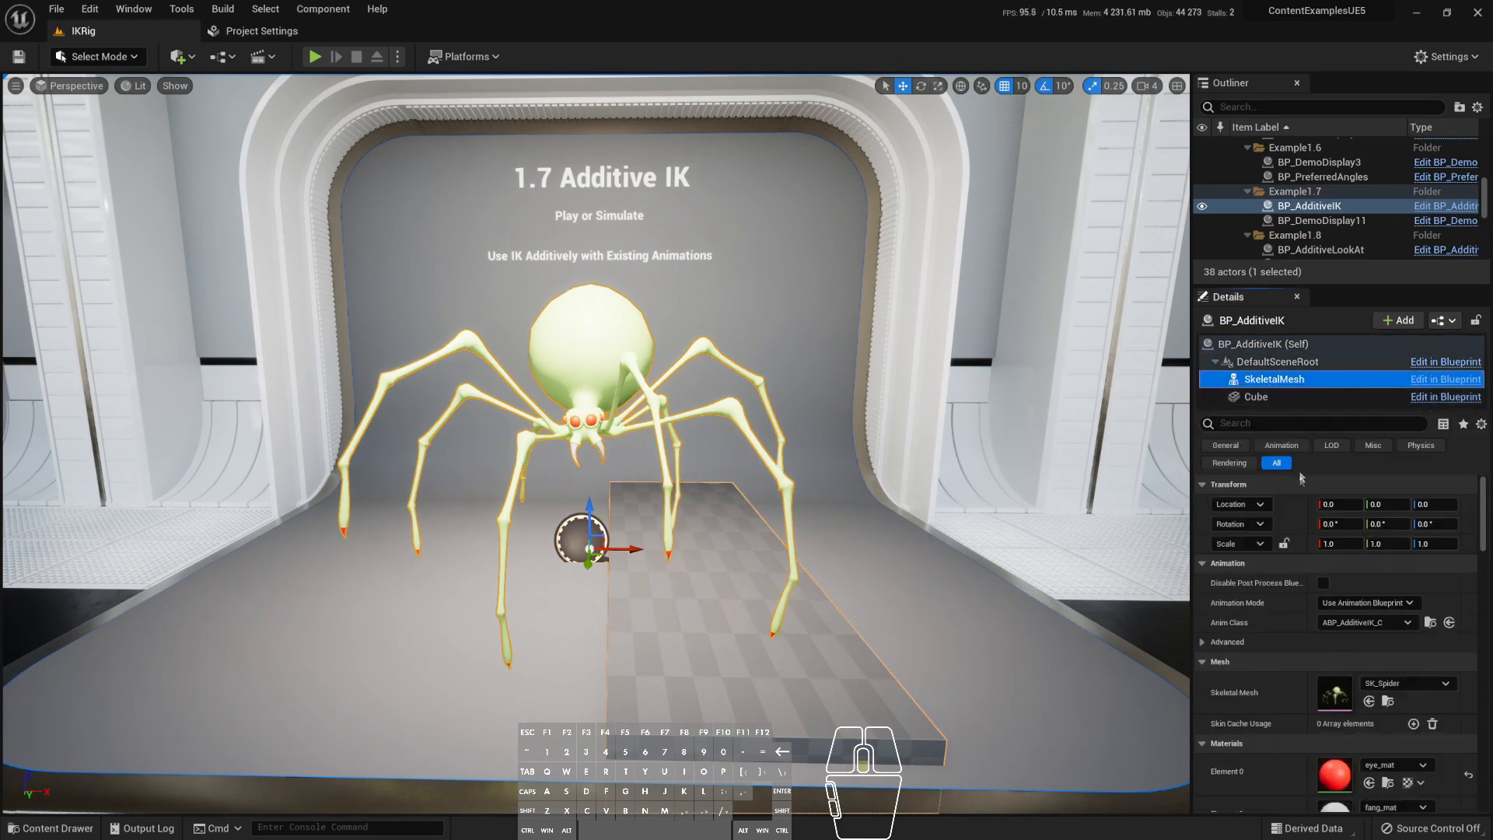
scroll(1322, 583, "down", 1)
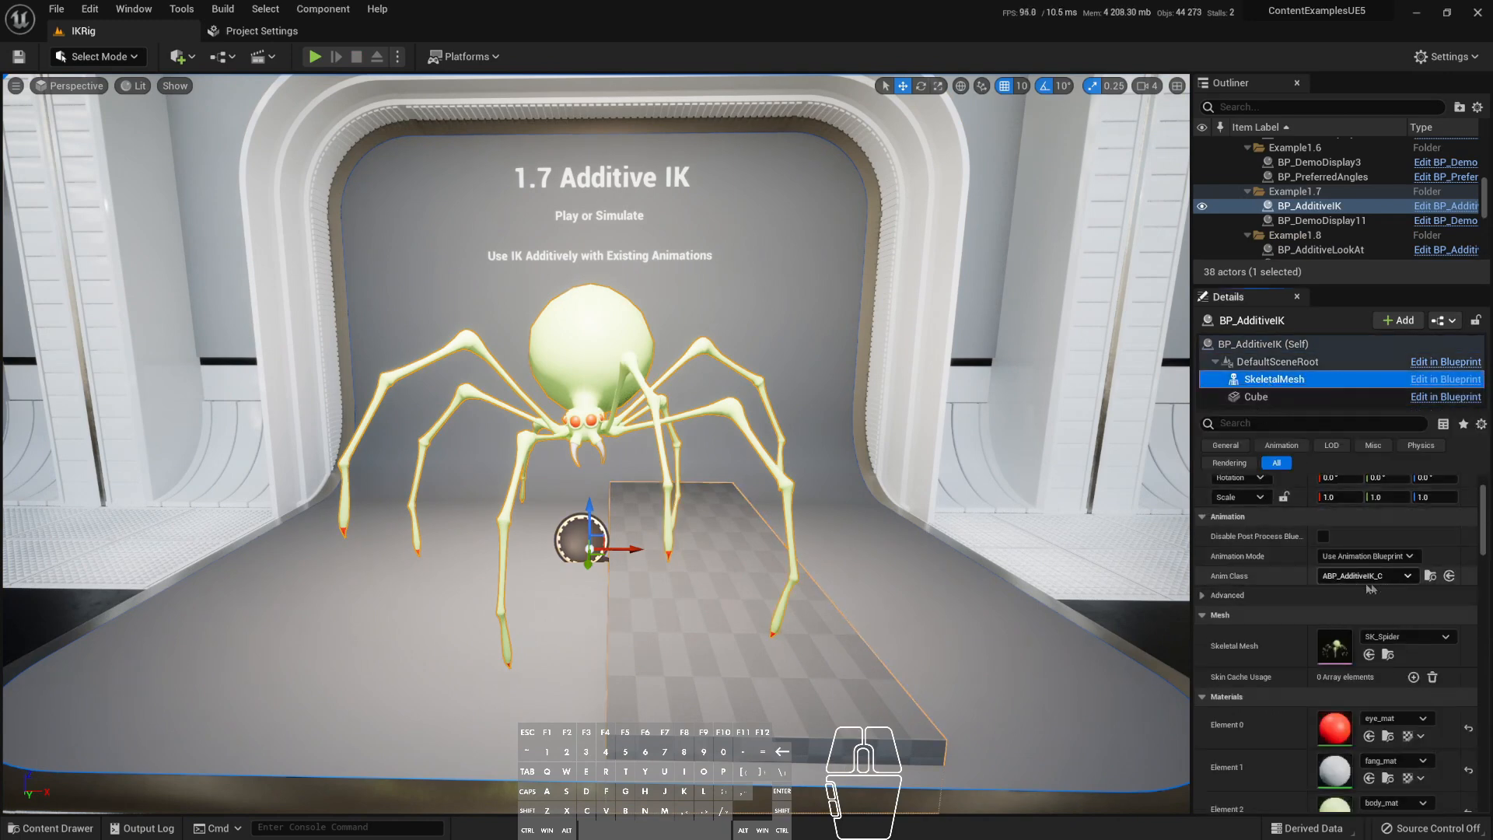
left_click(1429, 576)
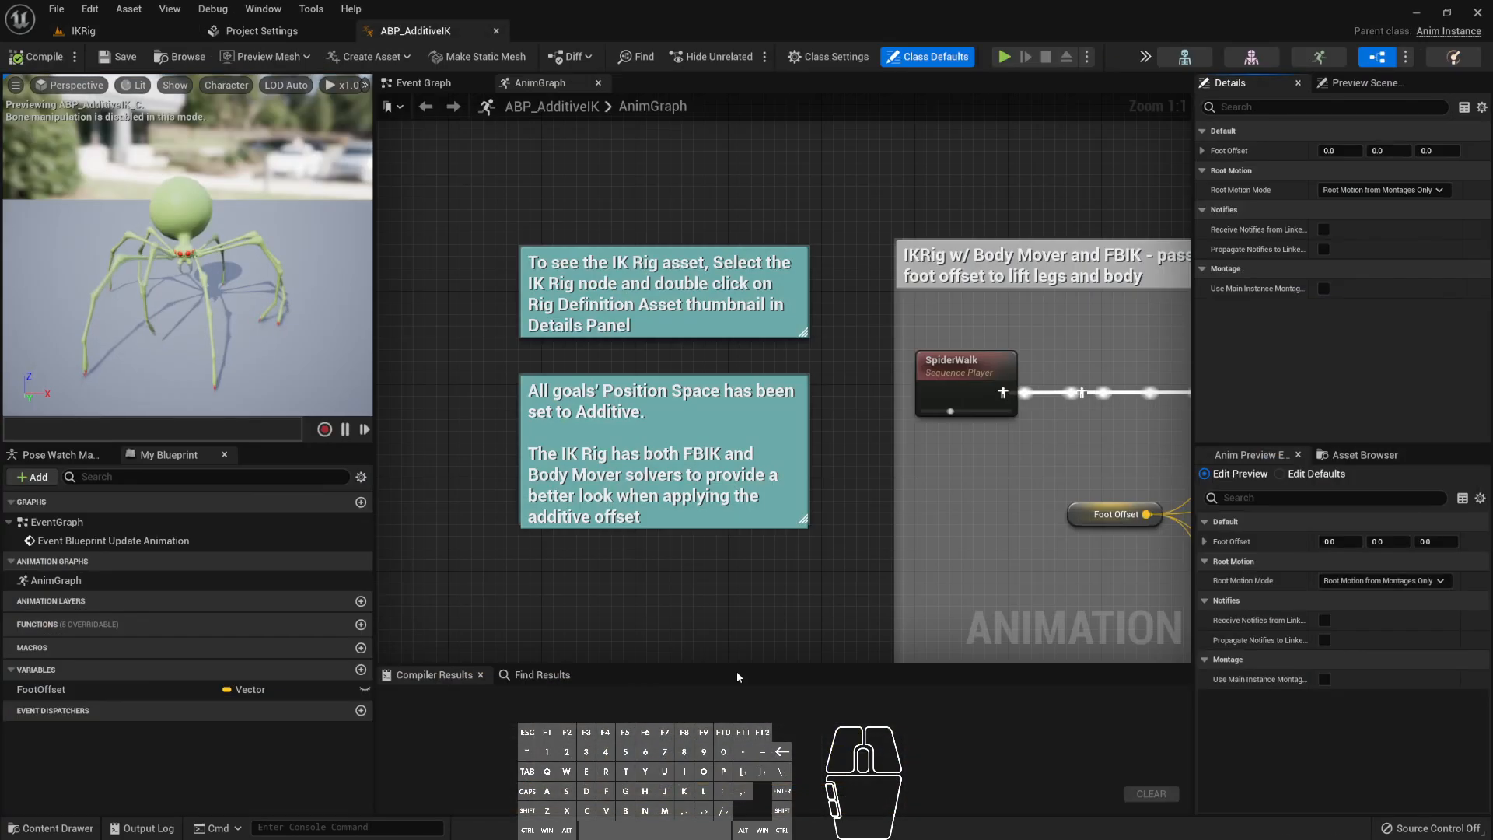
- Examine how Foot Offset feeds the IK Rig node in the AnimGraph, and open the node's IK_AdditiveIK rig definition asset
right_click_drag(876, 486, 554, 441)
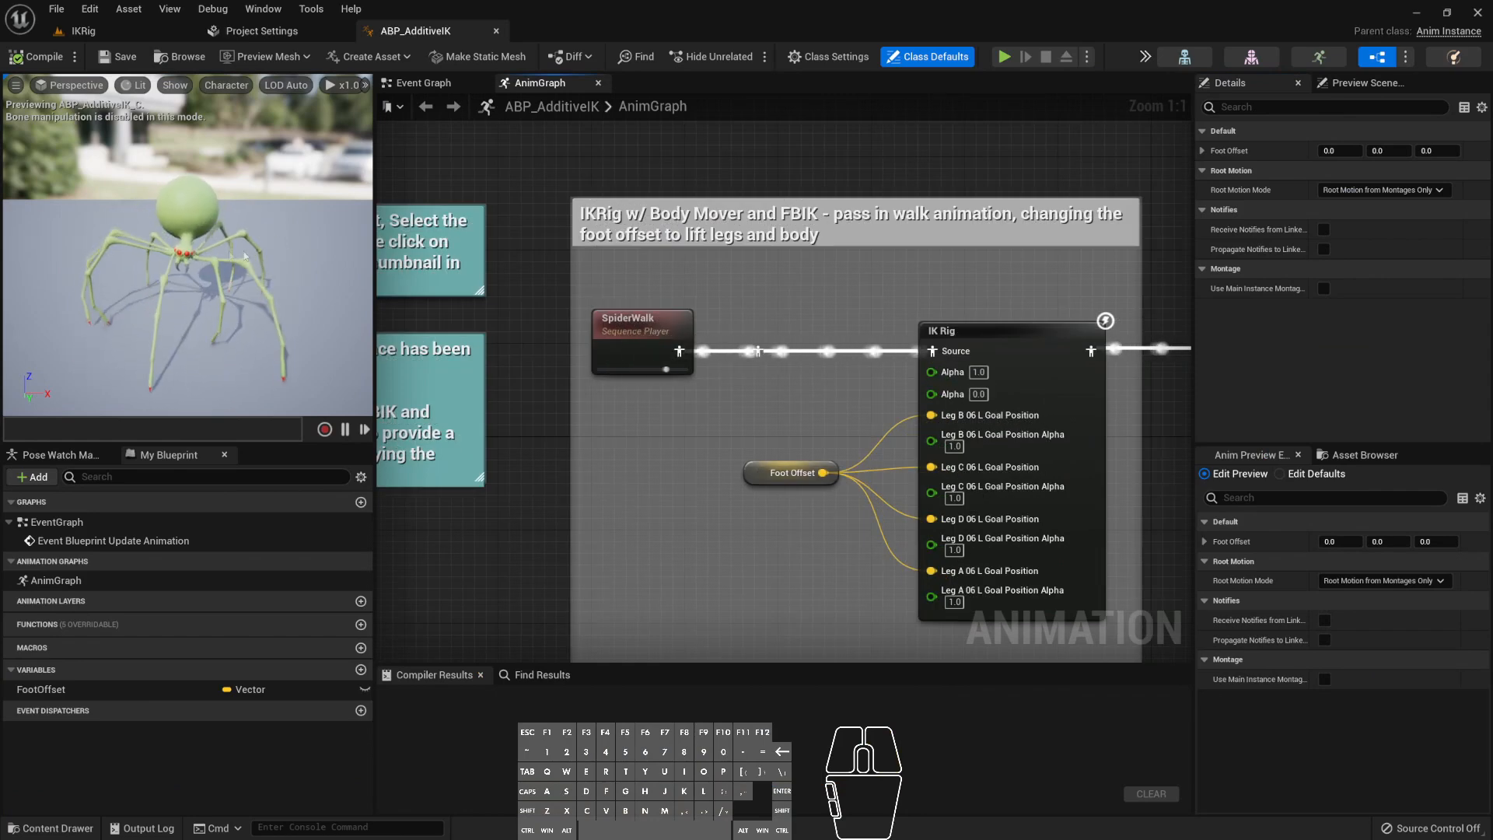
right_click_drag(664, 472, 422, 335)
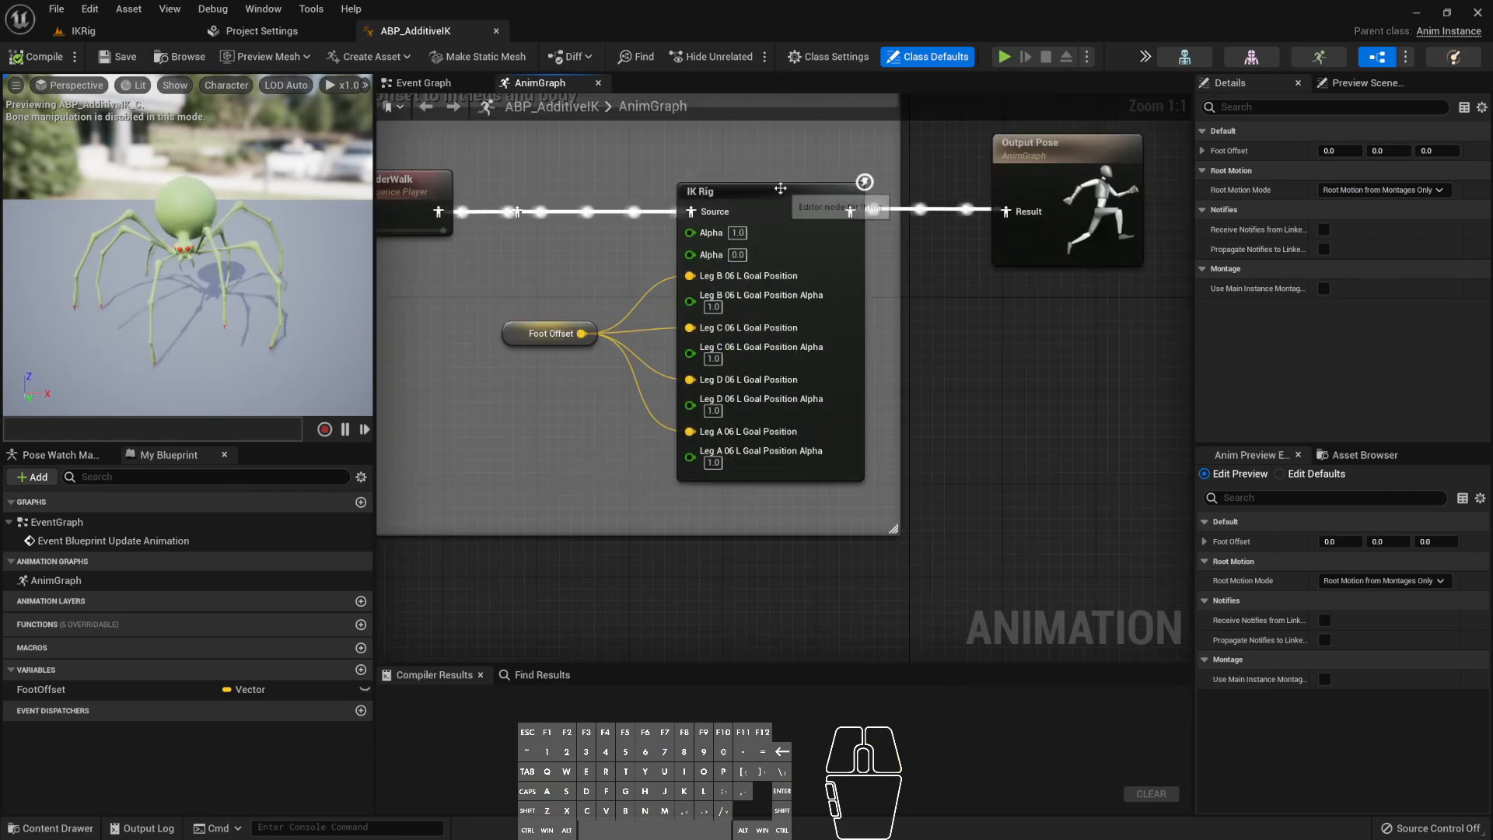
left_click(748, 225)
right_click_drag(749, 224, 763, 307)
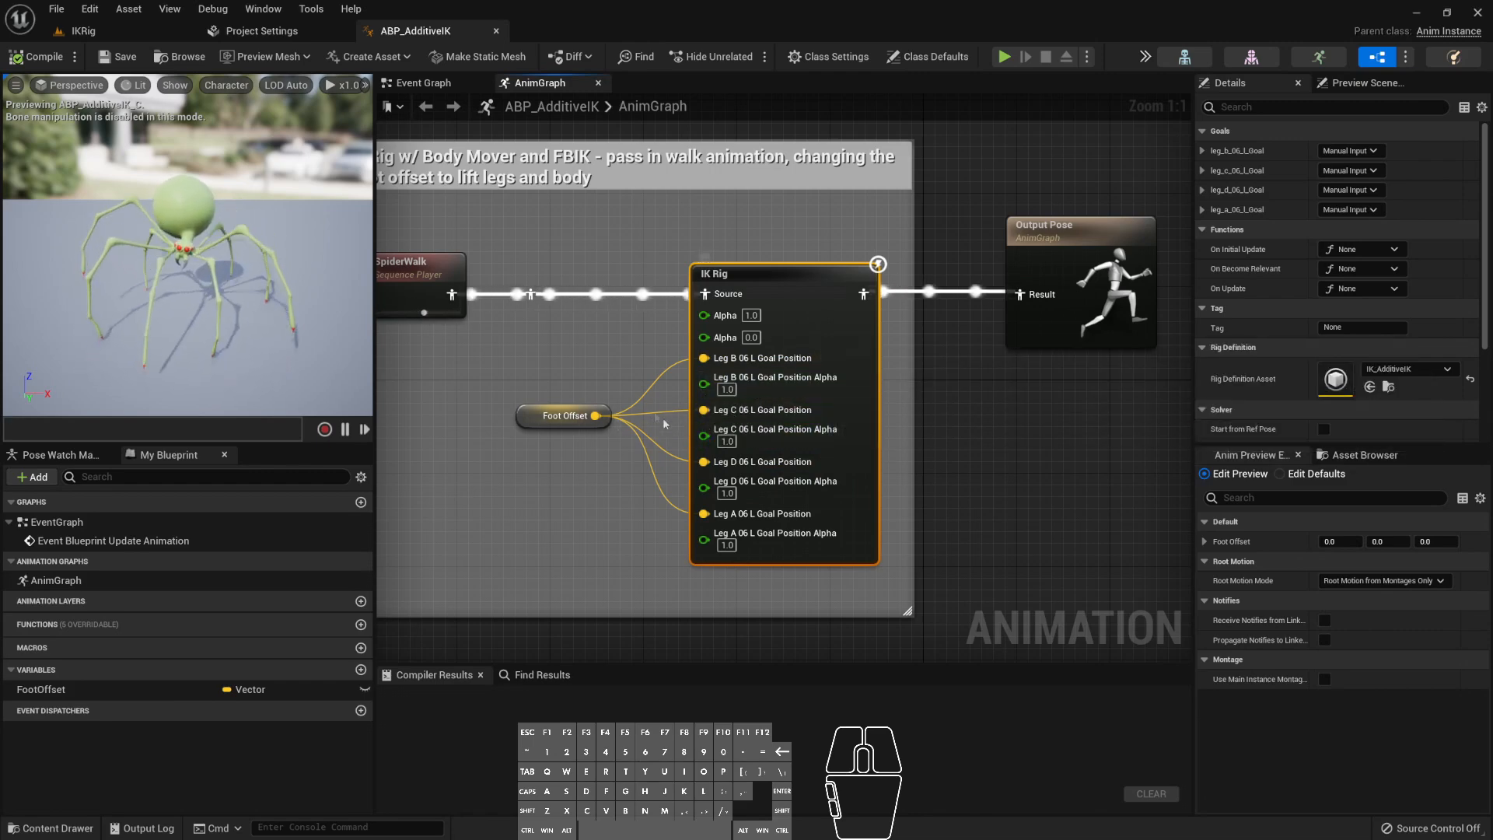
left_click_drag(534, 356, 600, 447)
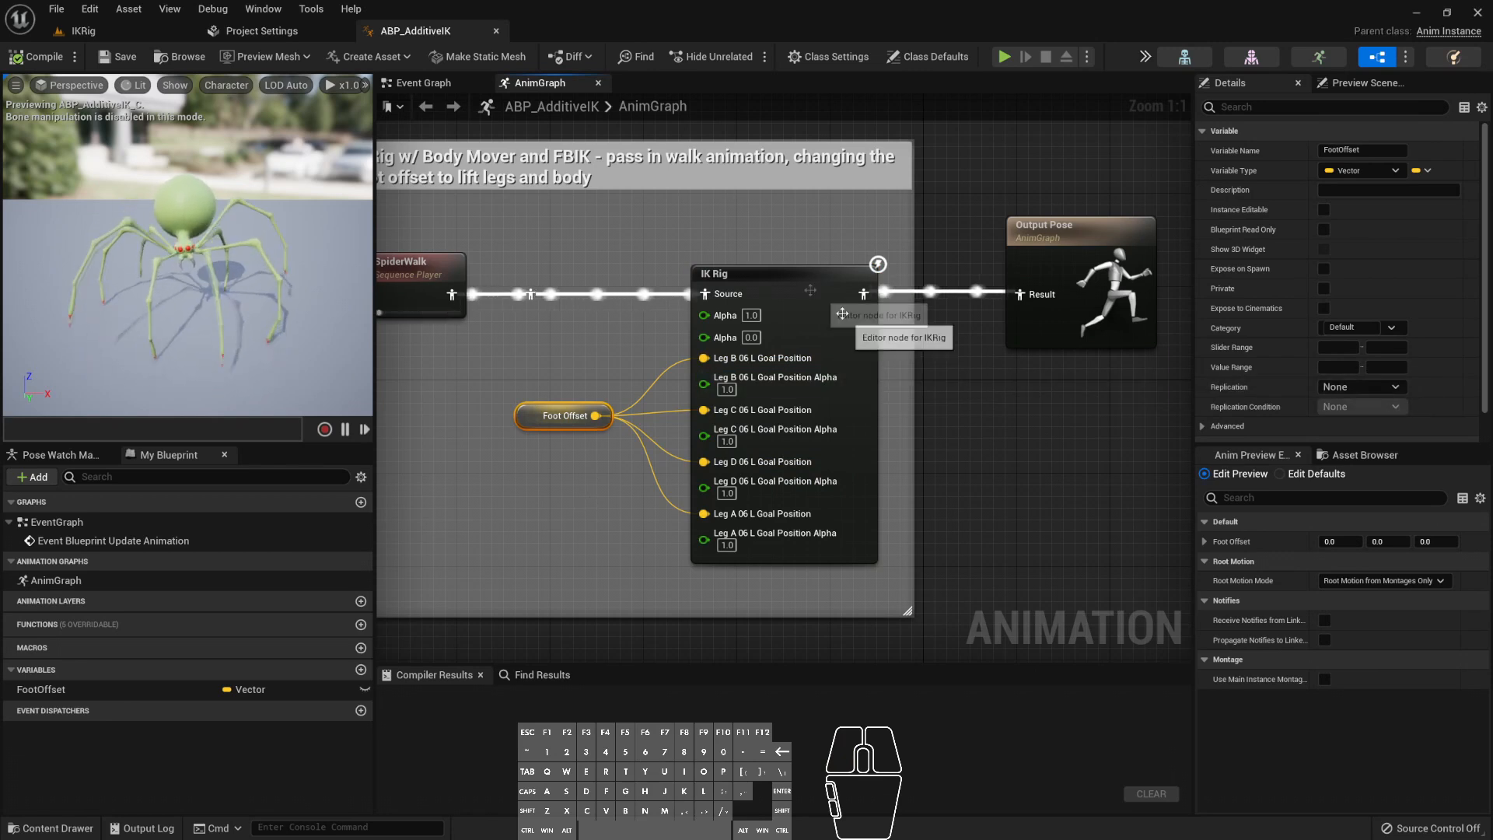
left_click(758, 292)
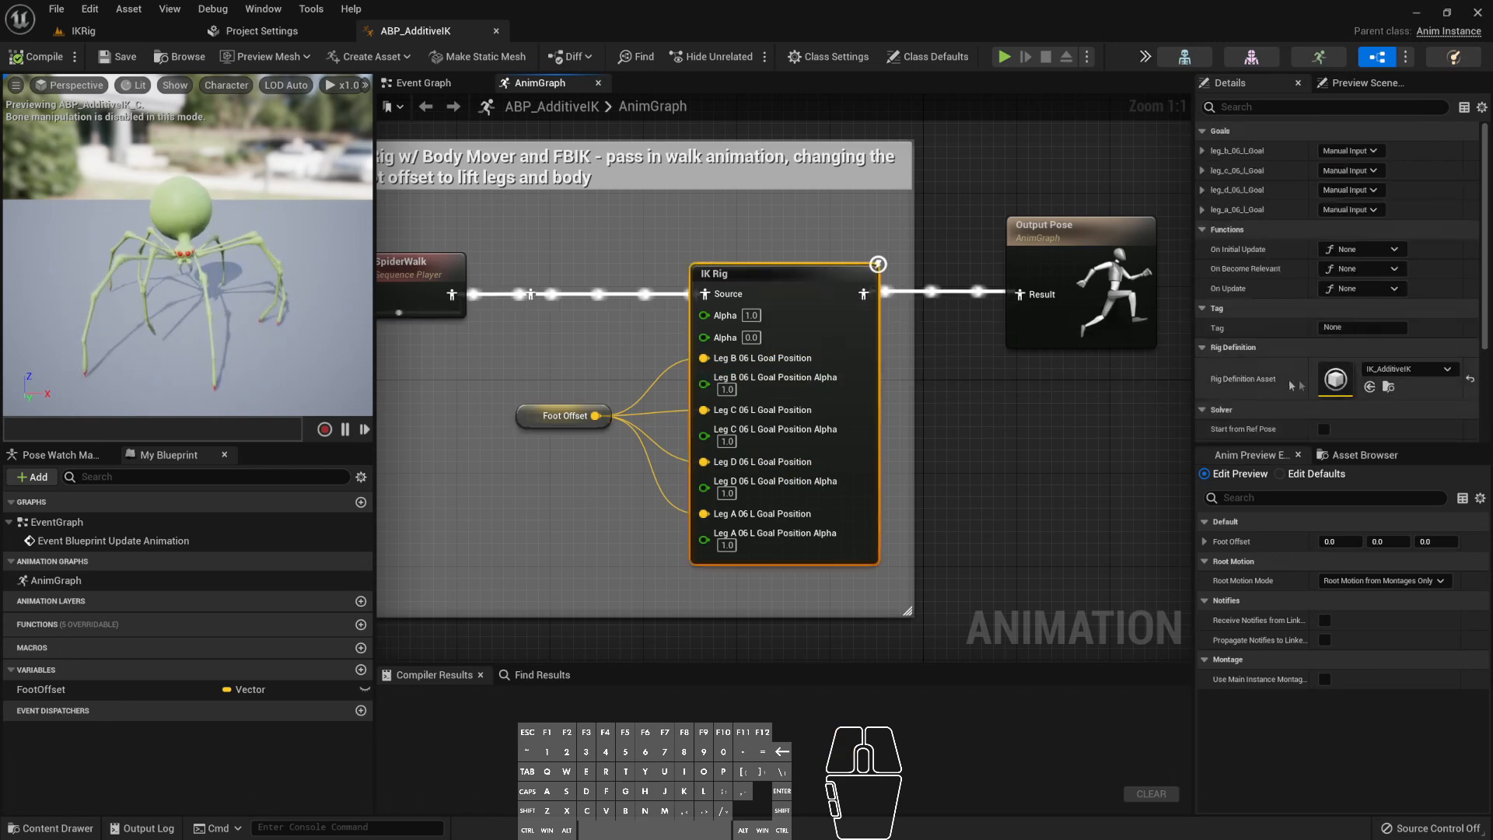
double_click(1336, 378)
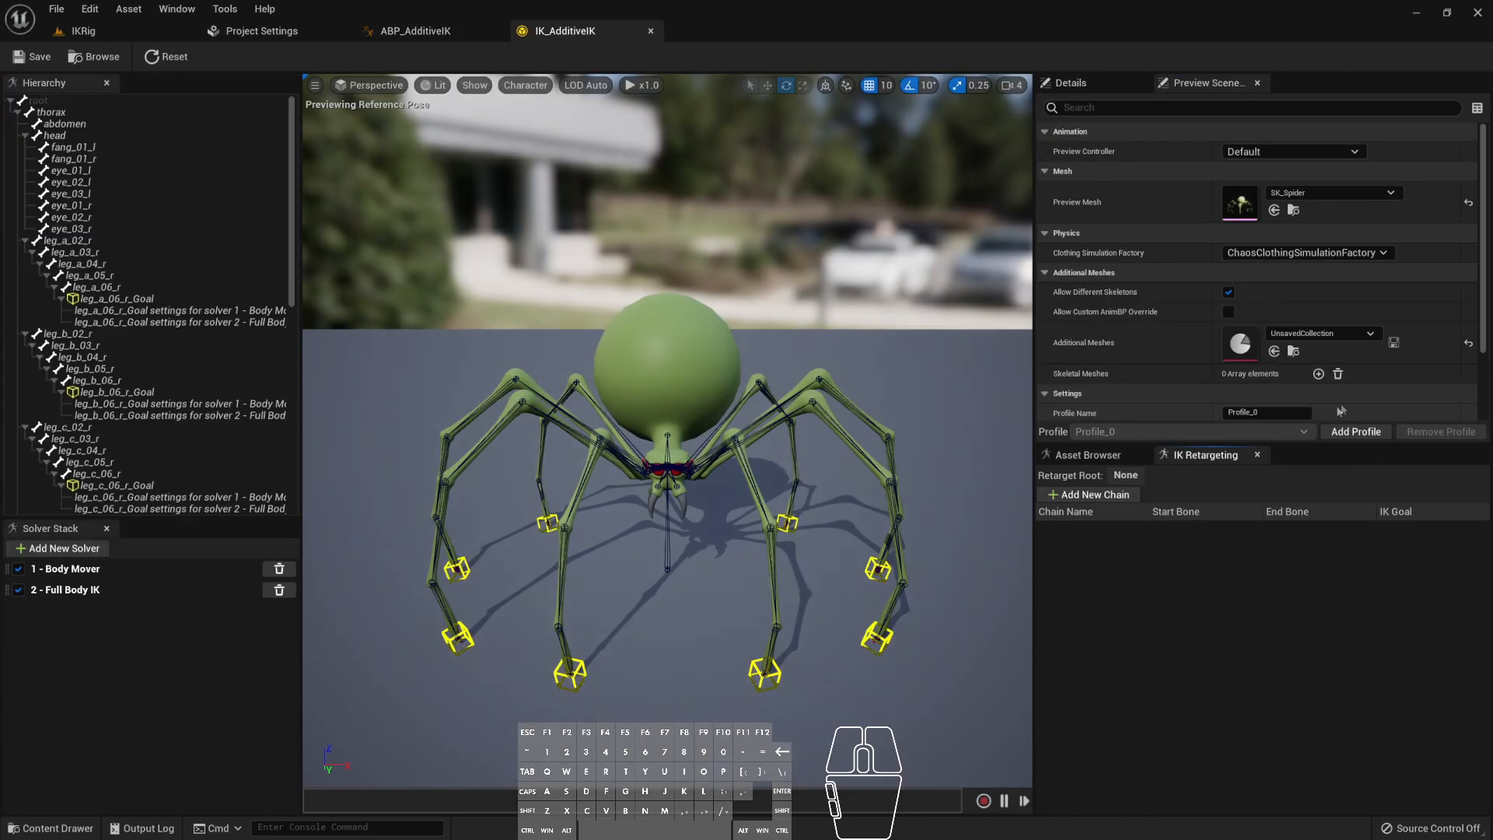
- Inspect the leg_a_06_r and leg_b_06_r goals and compare which bones the Body Mover and Full Body IK solvers affect
left_click(143, 299)
left_click(125, 392)
left_click(78, 568)
left_click(115, 591)
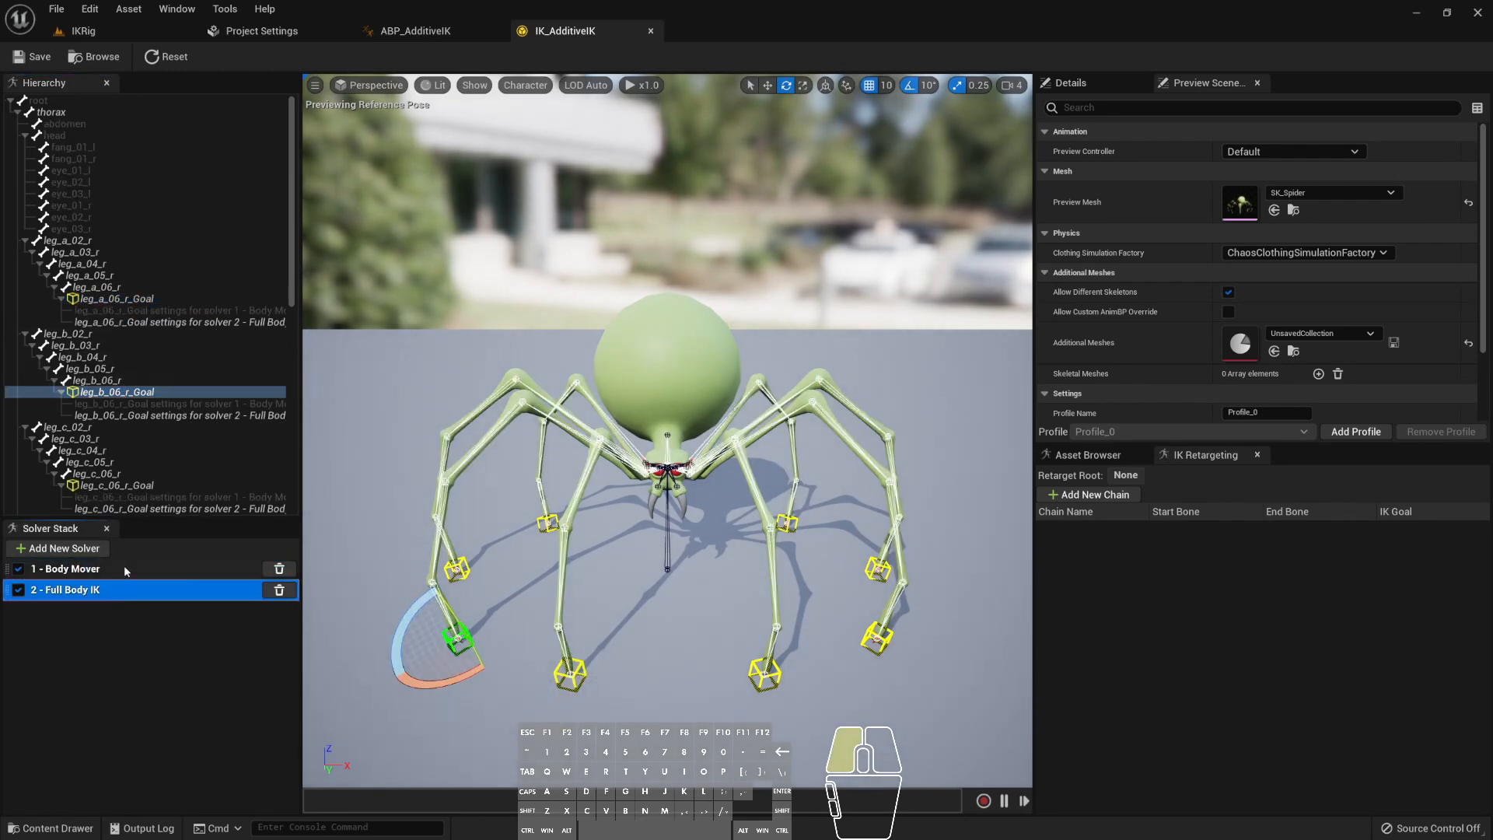
left_click(123, 565)
left_click(127, 588)
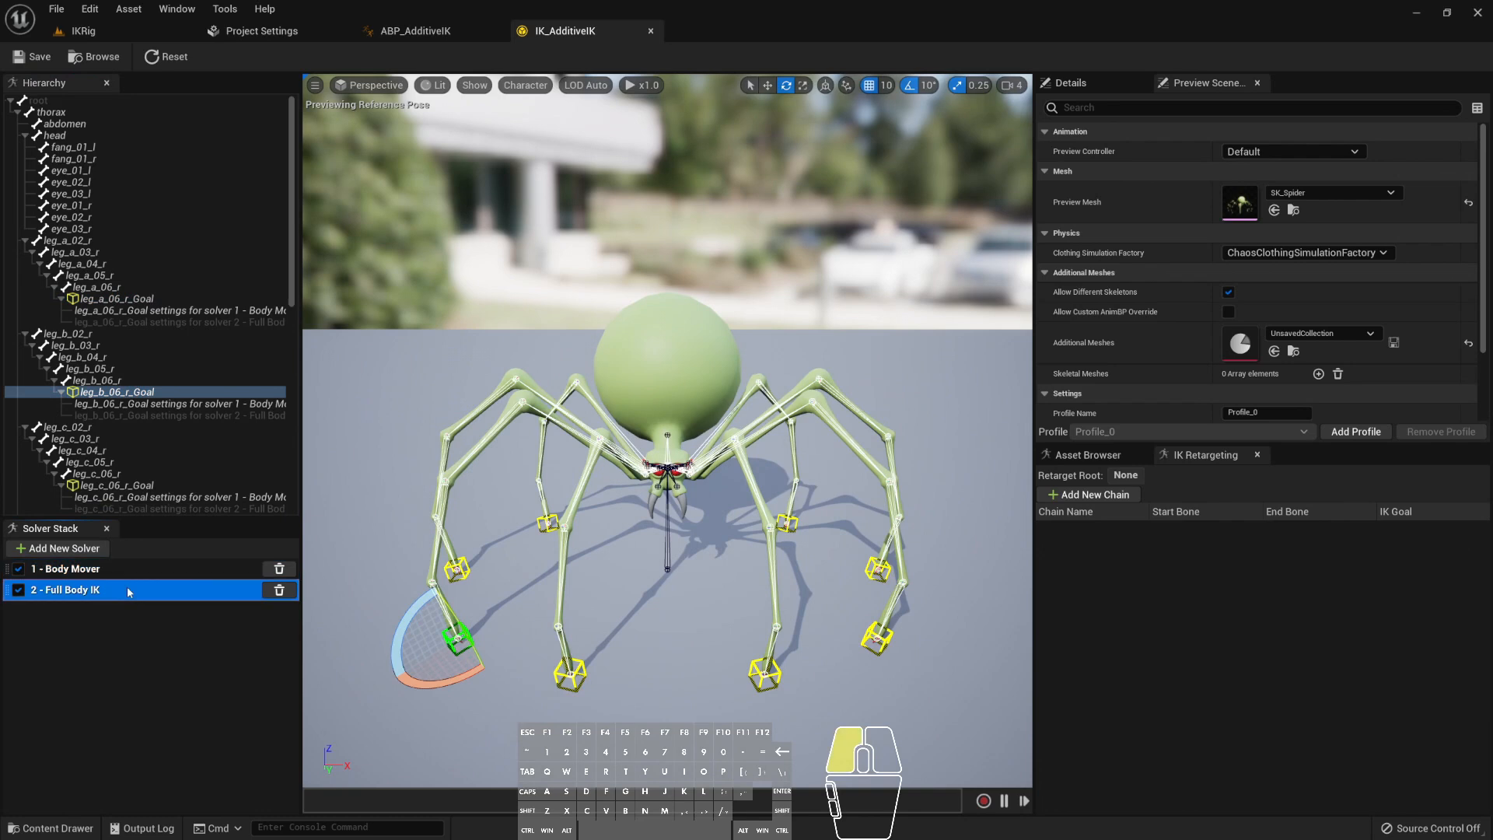
- Move the leg_a_06_r and leg_a_06_l goals in the preview to test how the spider's front legs and body respond
left_click(202, 297)
key("w")
left_click_drag(570, 672, 623, 655)
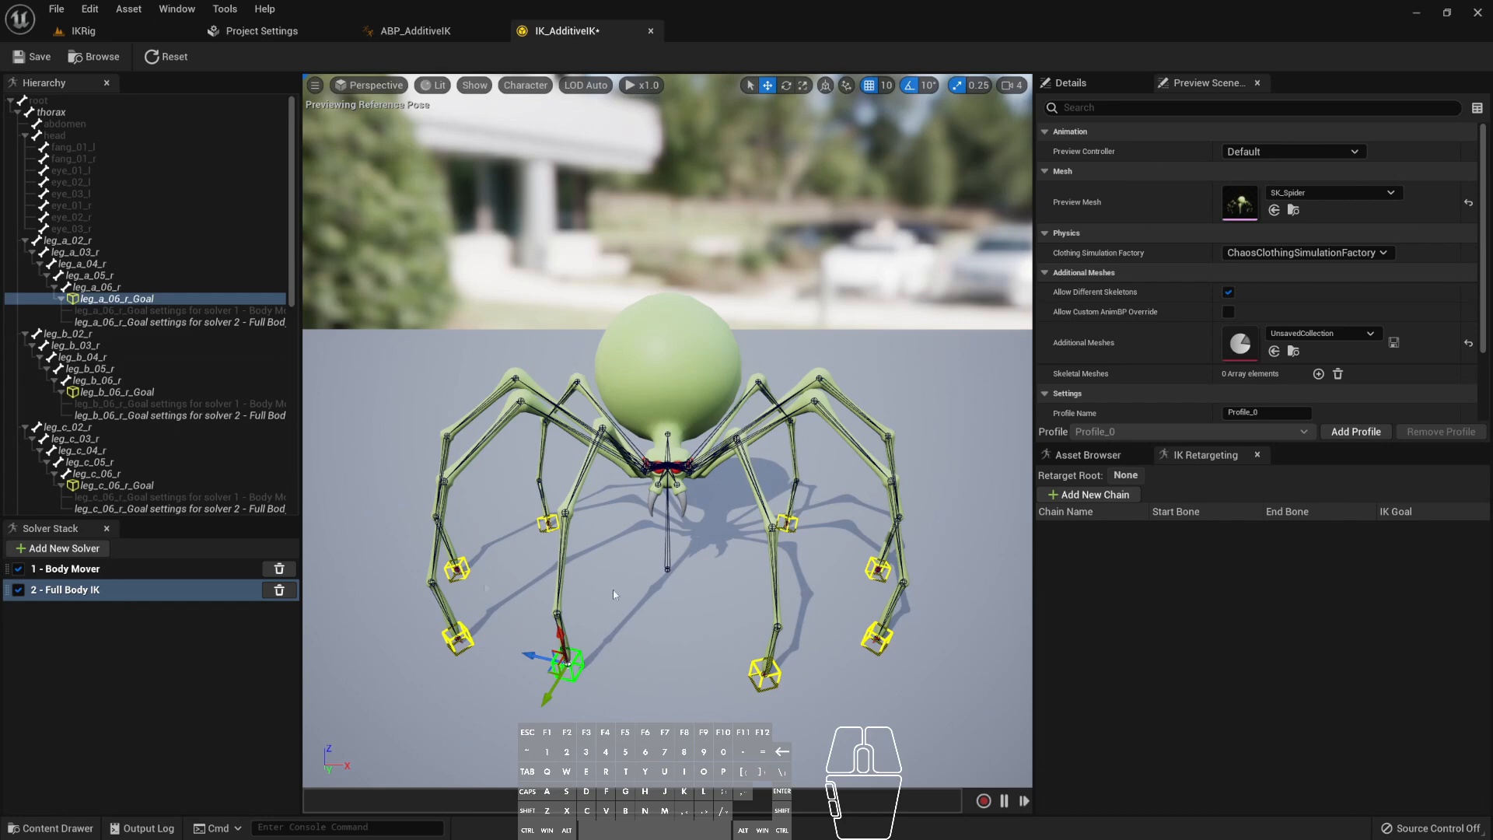
left_click(758, 672)
left_click_drag(754, 702, 775, 628)
- Select leg_c_06_l_Goal in the hierarchy and look through the preview scene settings
scroll(1152, 273, "down", 2)
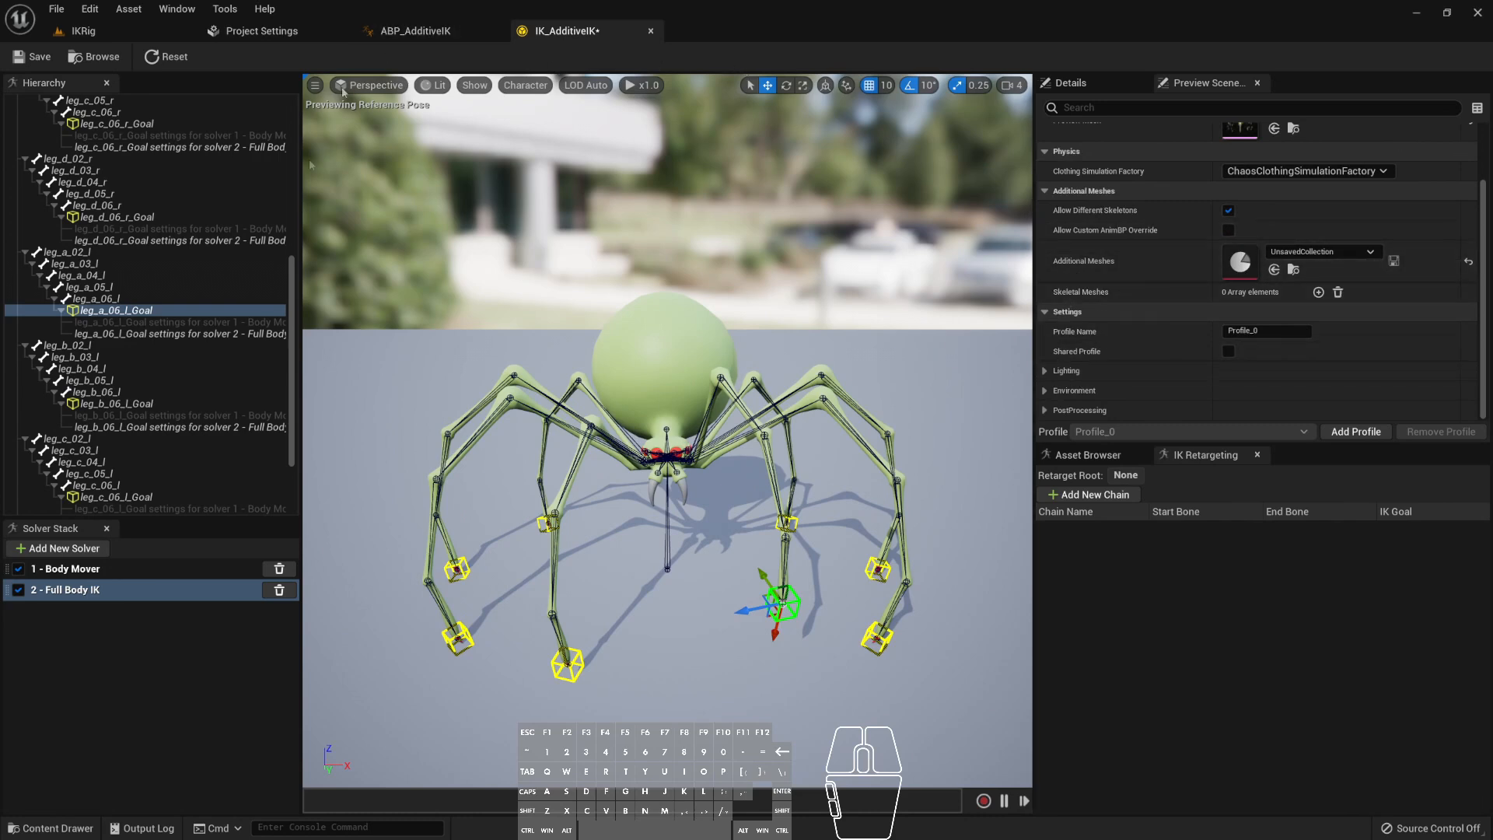
left_click(125, 496)
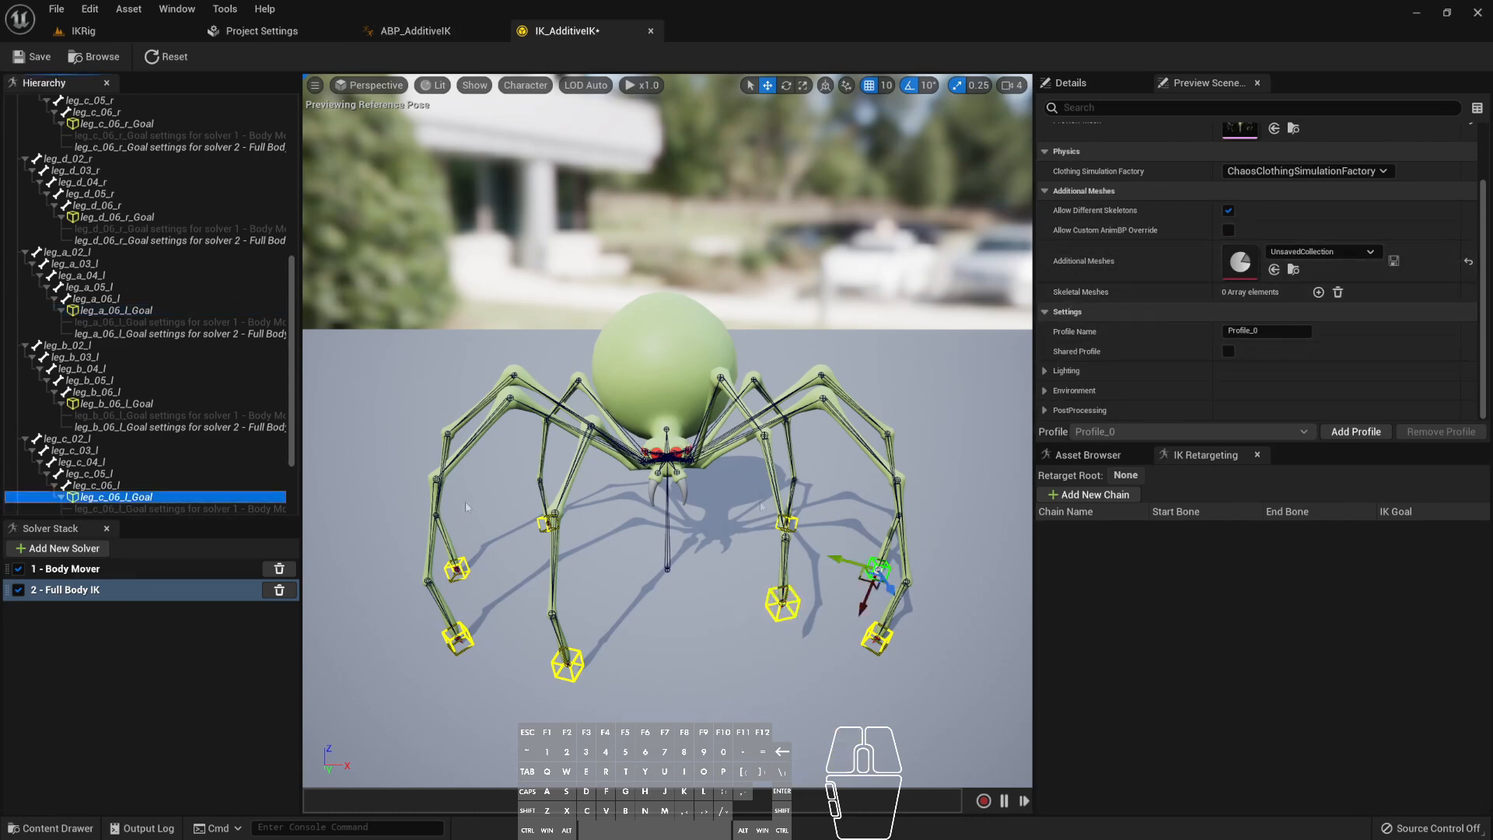
scroll(1151, 272, "up", 2)
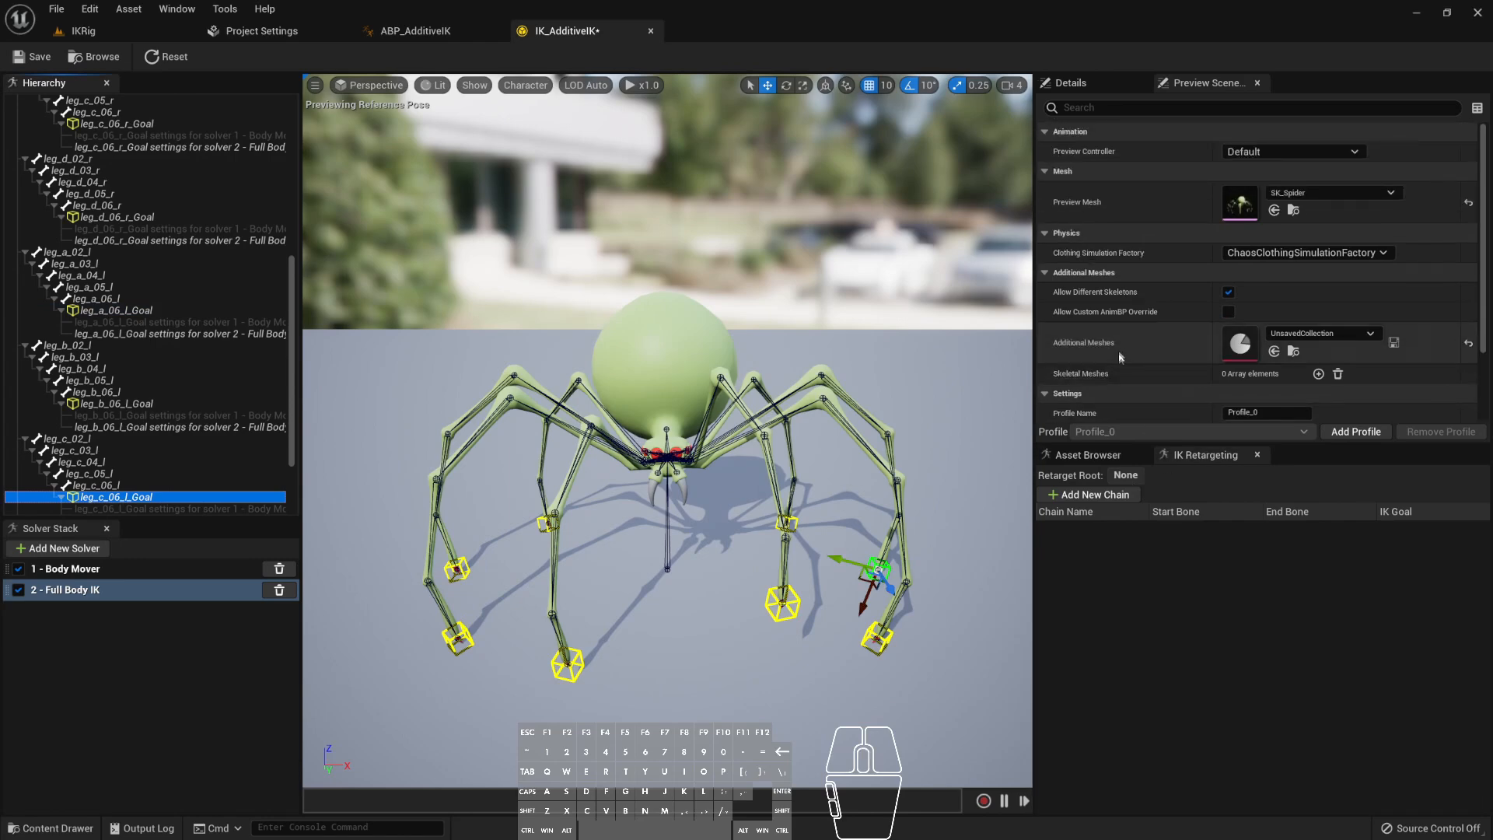
- Return to ABP_AdditiveIK and expand the IK Rig node's leg_b_06_l_Goal and leg_c_06_l_Goal settings to check their Position Space
left_click(424, 30)
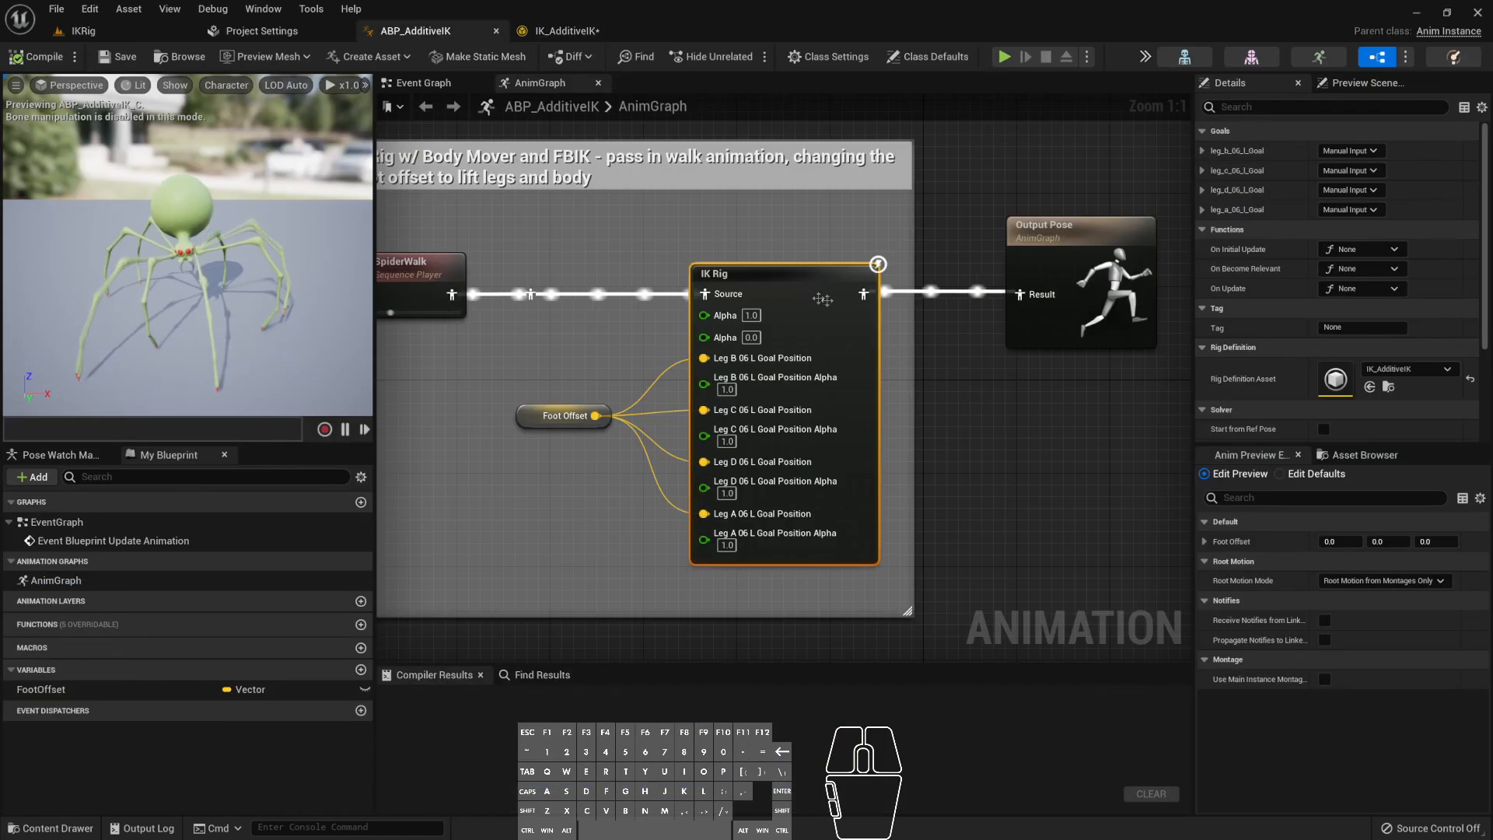
scroll(1259, 351, "down", 3)
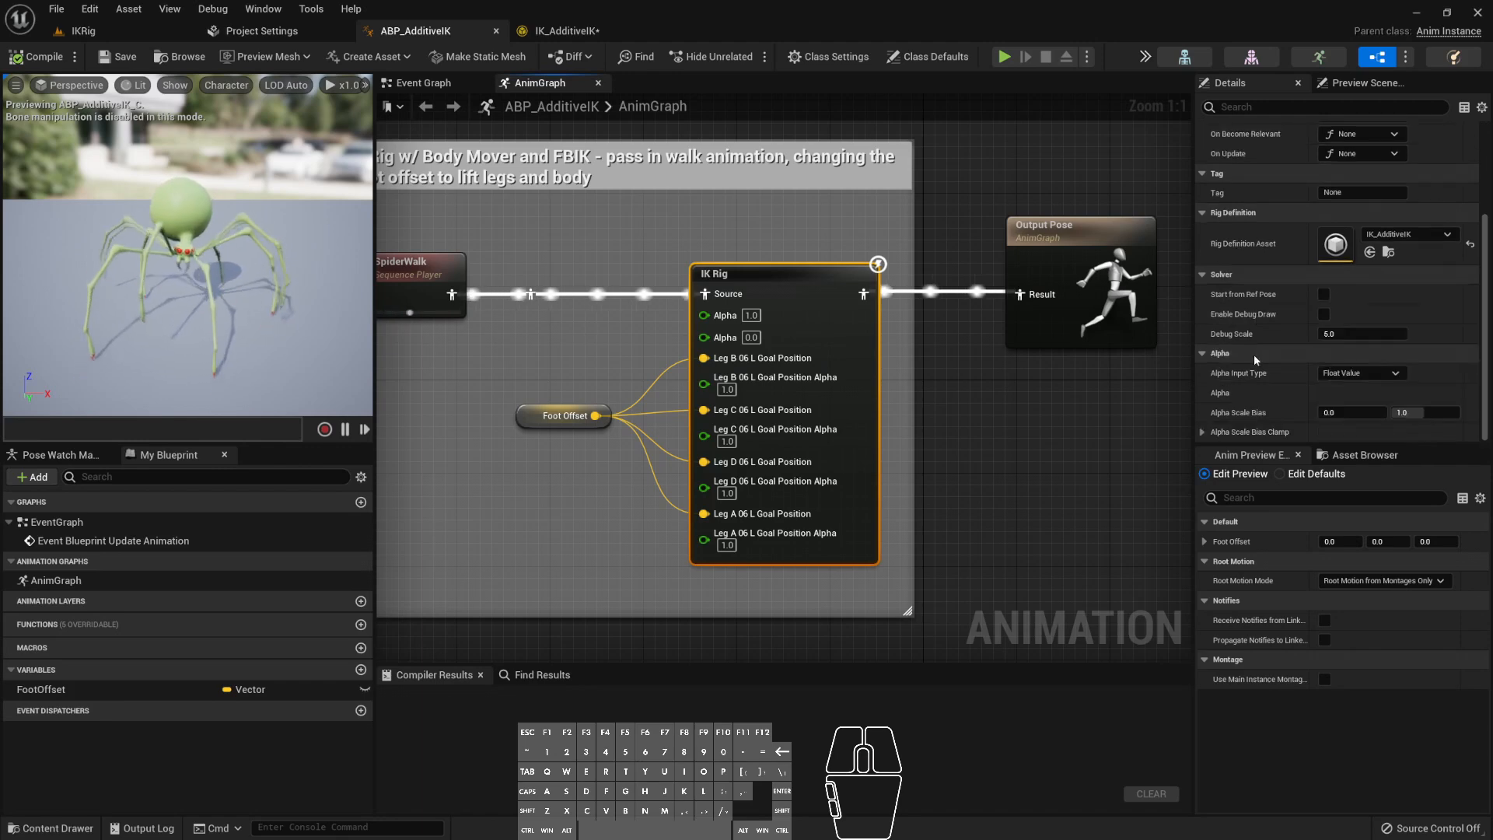
scroll(1231, 413, "up", 3)
left_click(1202, 151)
left_click(1203, 189)
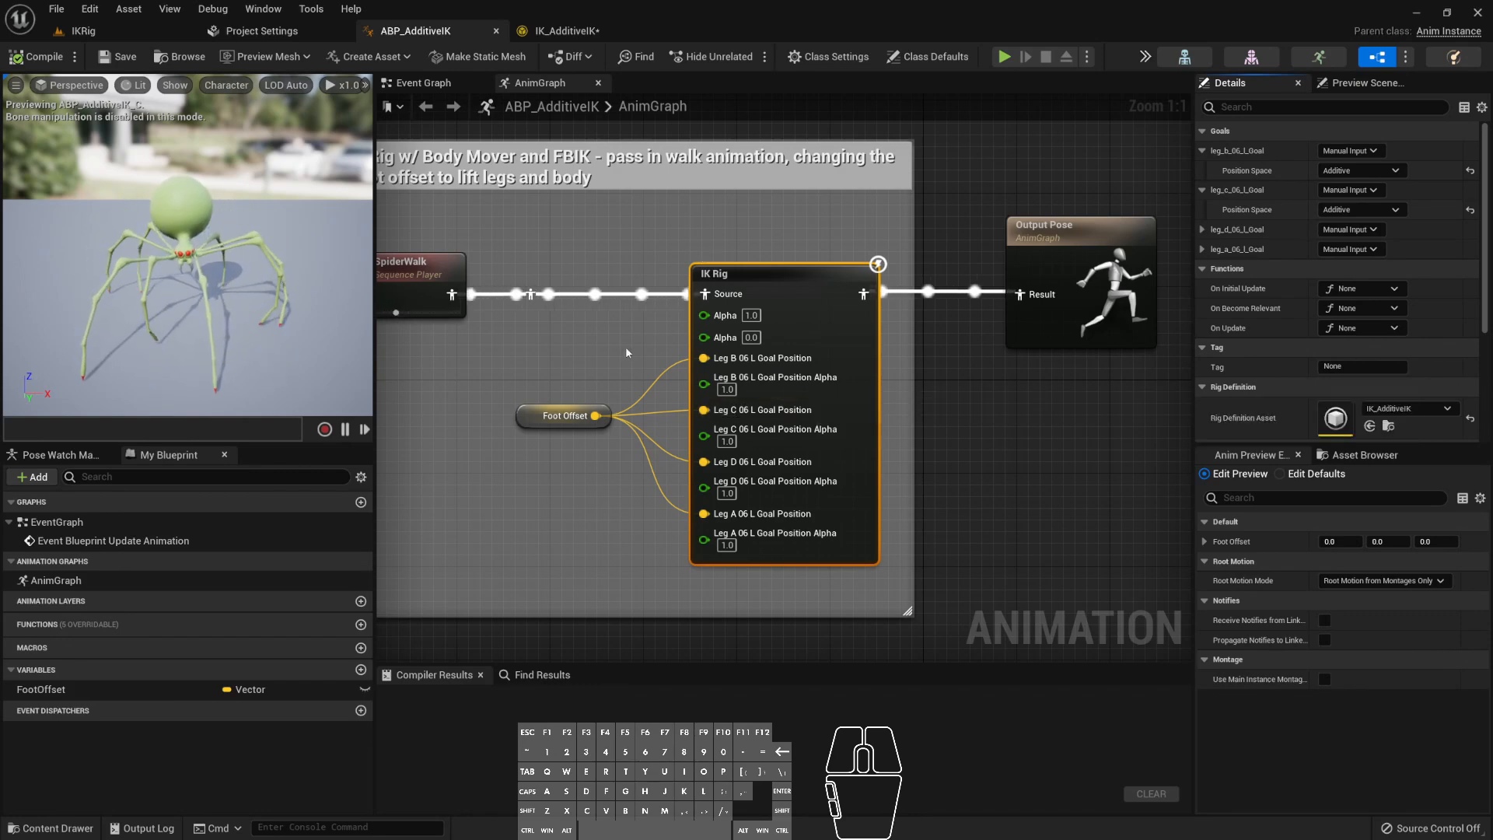
- Inspect the leg goal position inputs on the IK Rig node and the Foot Offset variable connected to them
left_click(651, 232)
left_click_drag(652, 233, 903, 590)
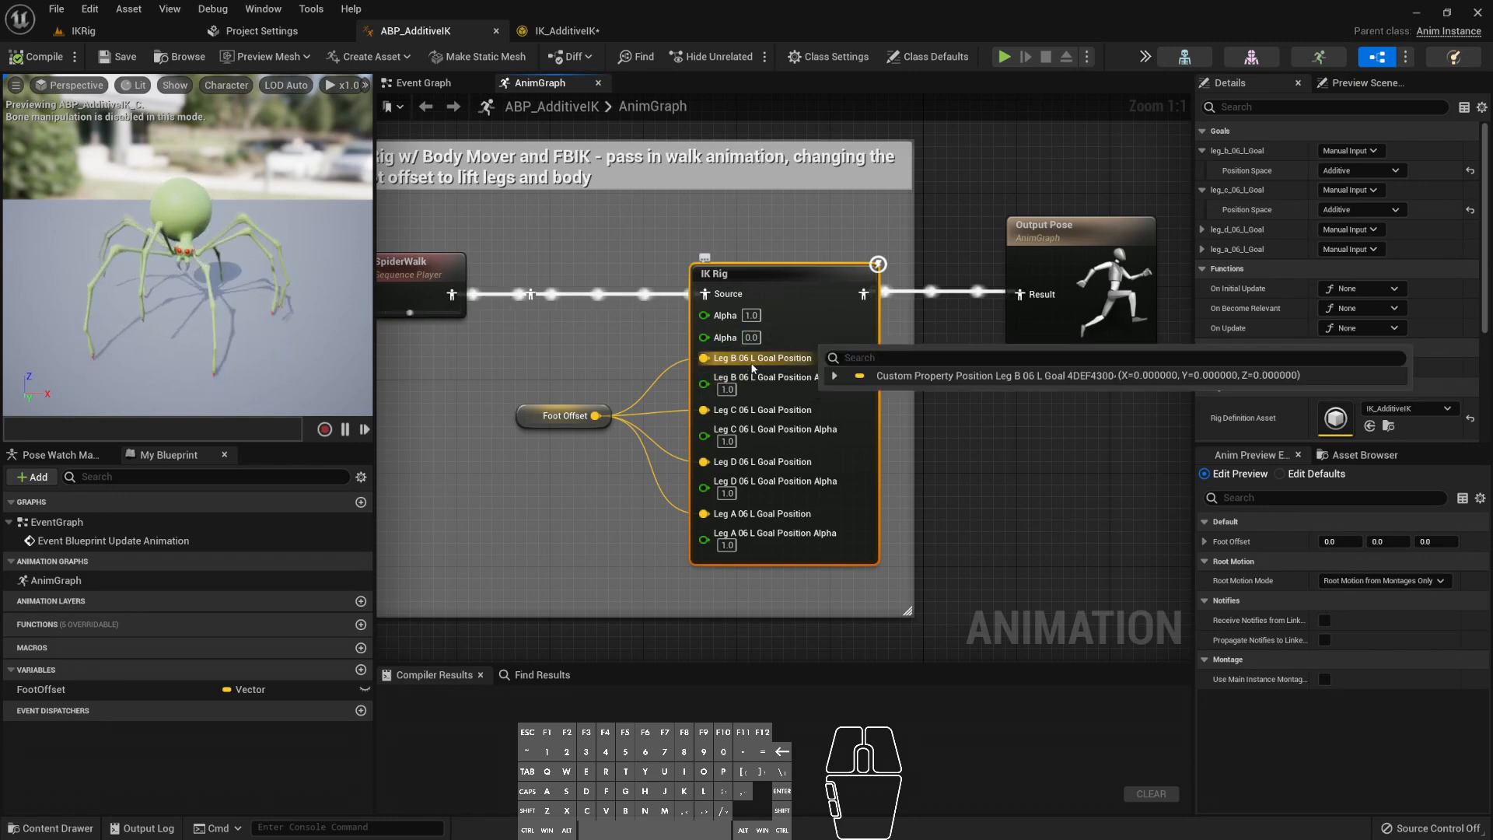
left_click(565, 415)
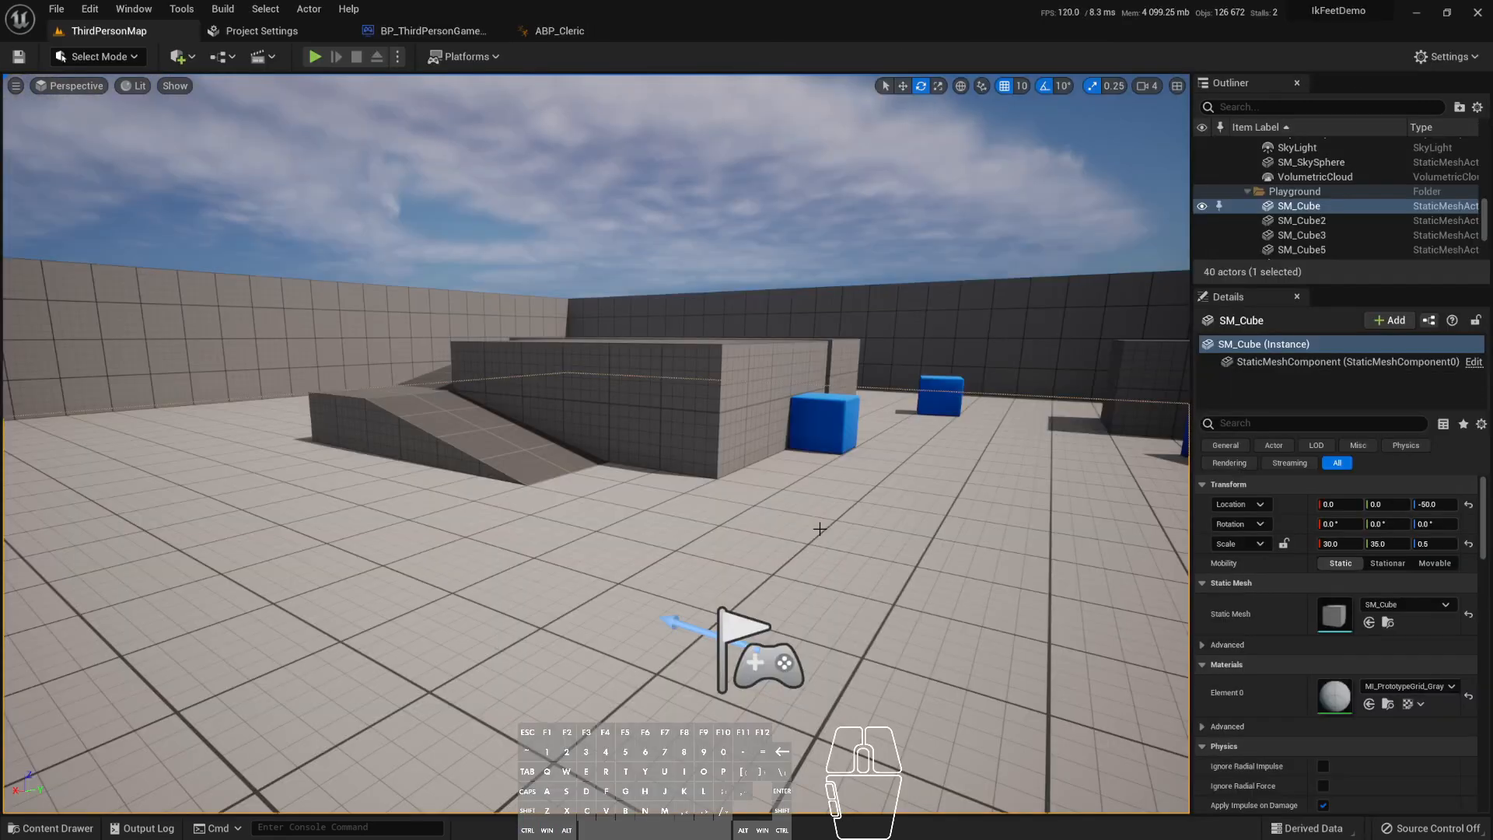
- Switch to the IkFeetDemo project, play ThirdPersonMap while walking the Cleric forward, and end the session
right_click_drag(799, 310, 657, 335)
left_click(314, 57)
key("w")
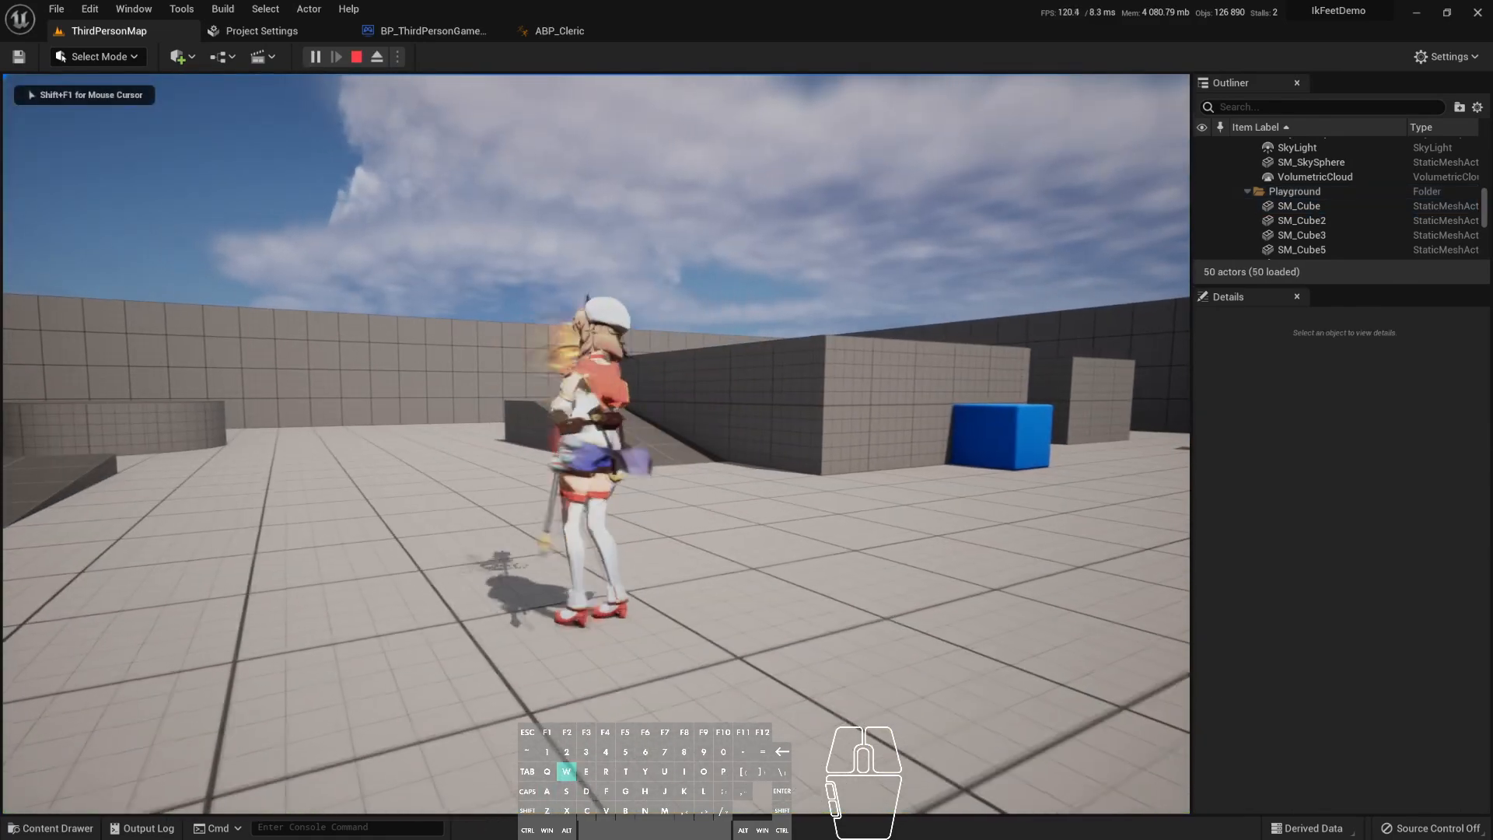
key("Escape")
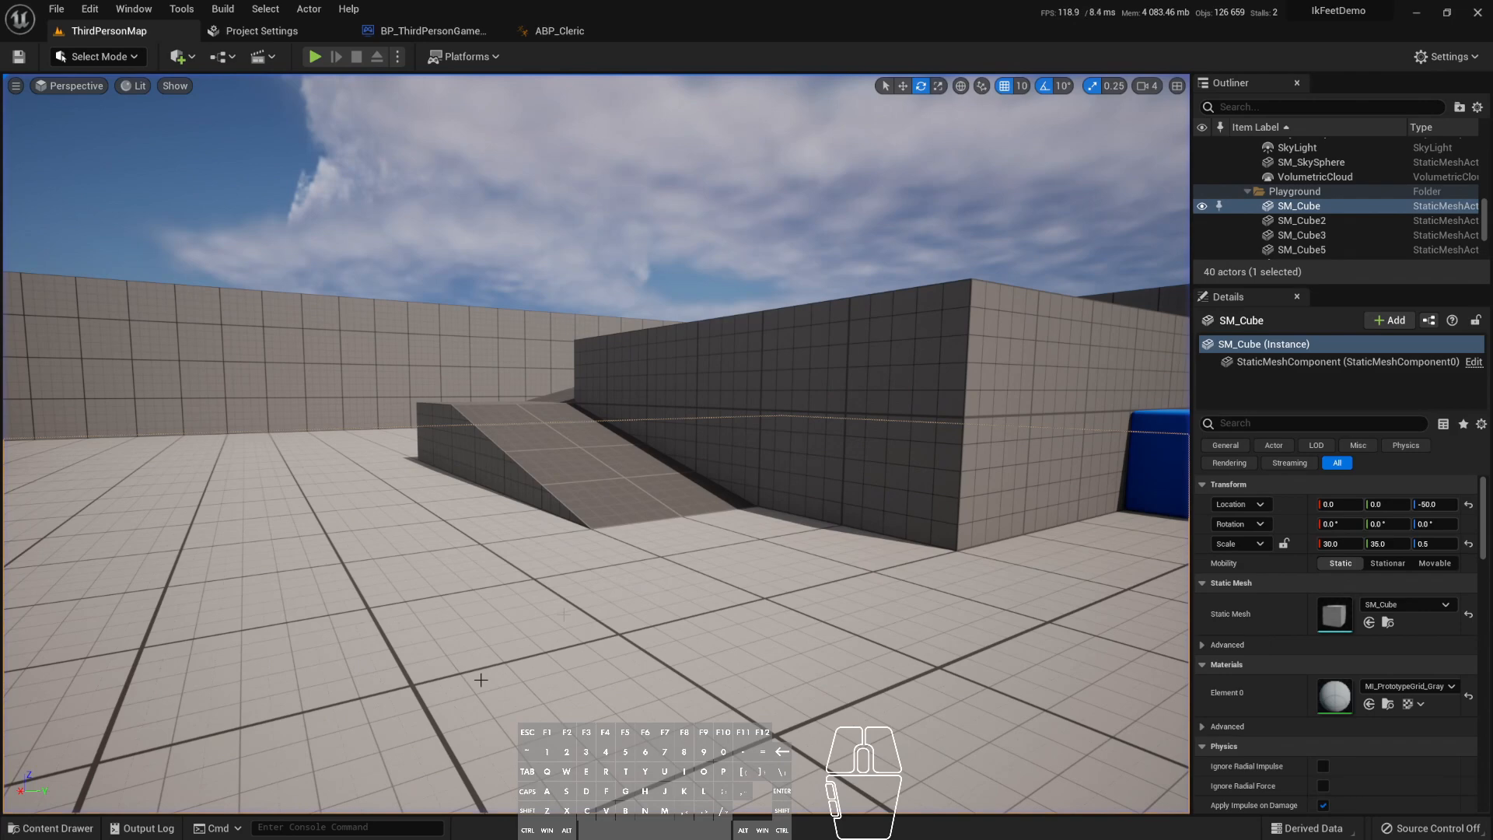
- Create an IK Rig for the SK_Cleric mesh in the UnfCleric SkeletalMeshes folder, name it IkRig_Cleric, and open it for viewing
left_click(54, 827)
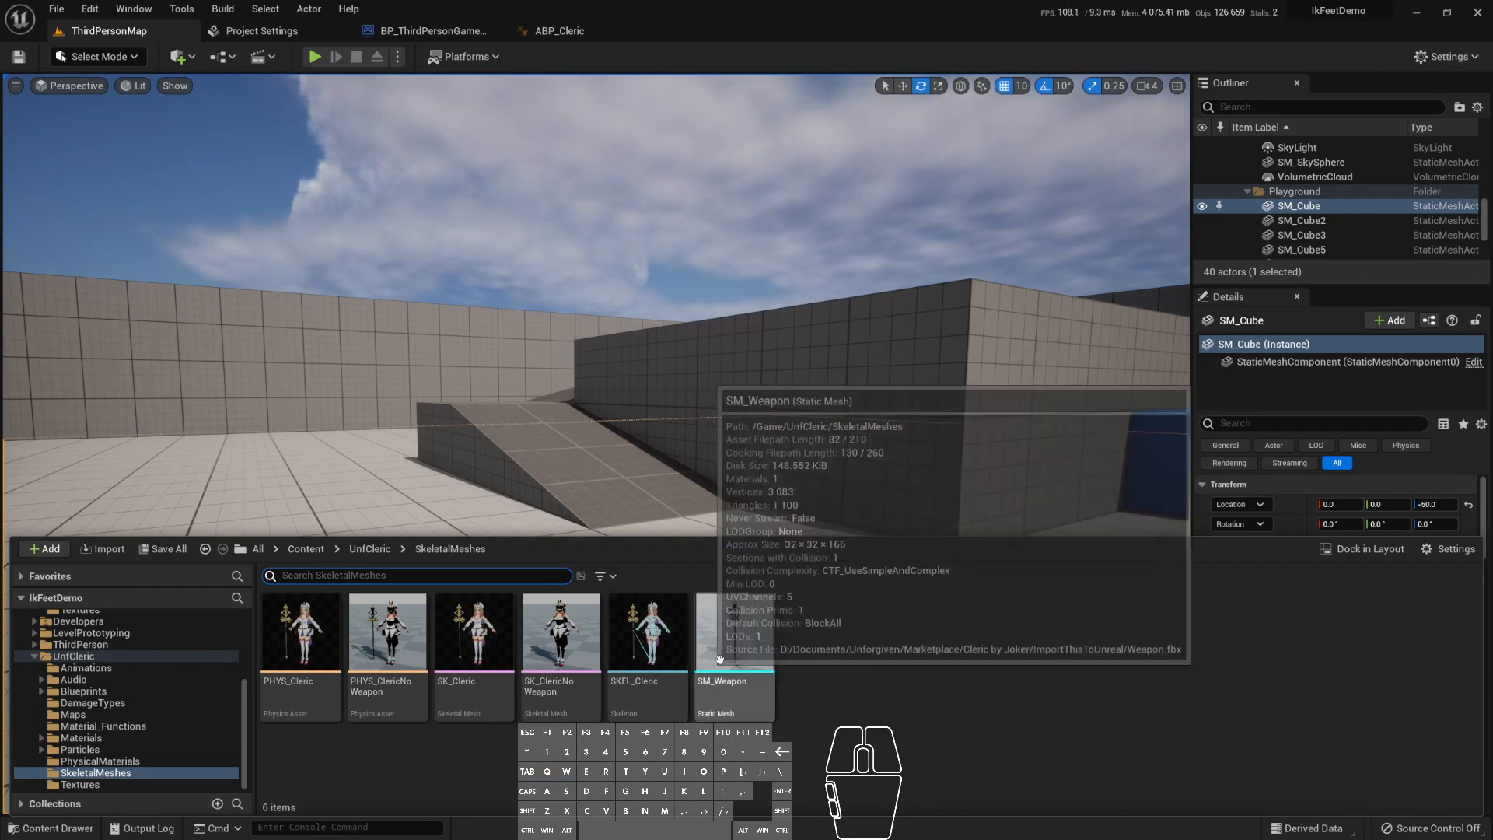
right_click(867, 667)
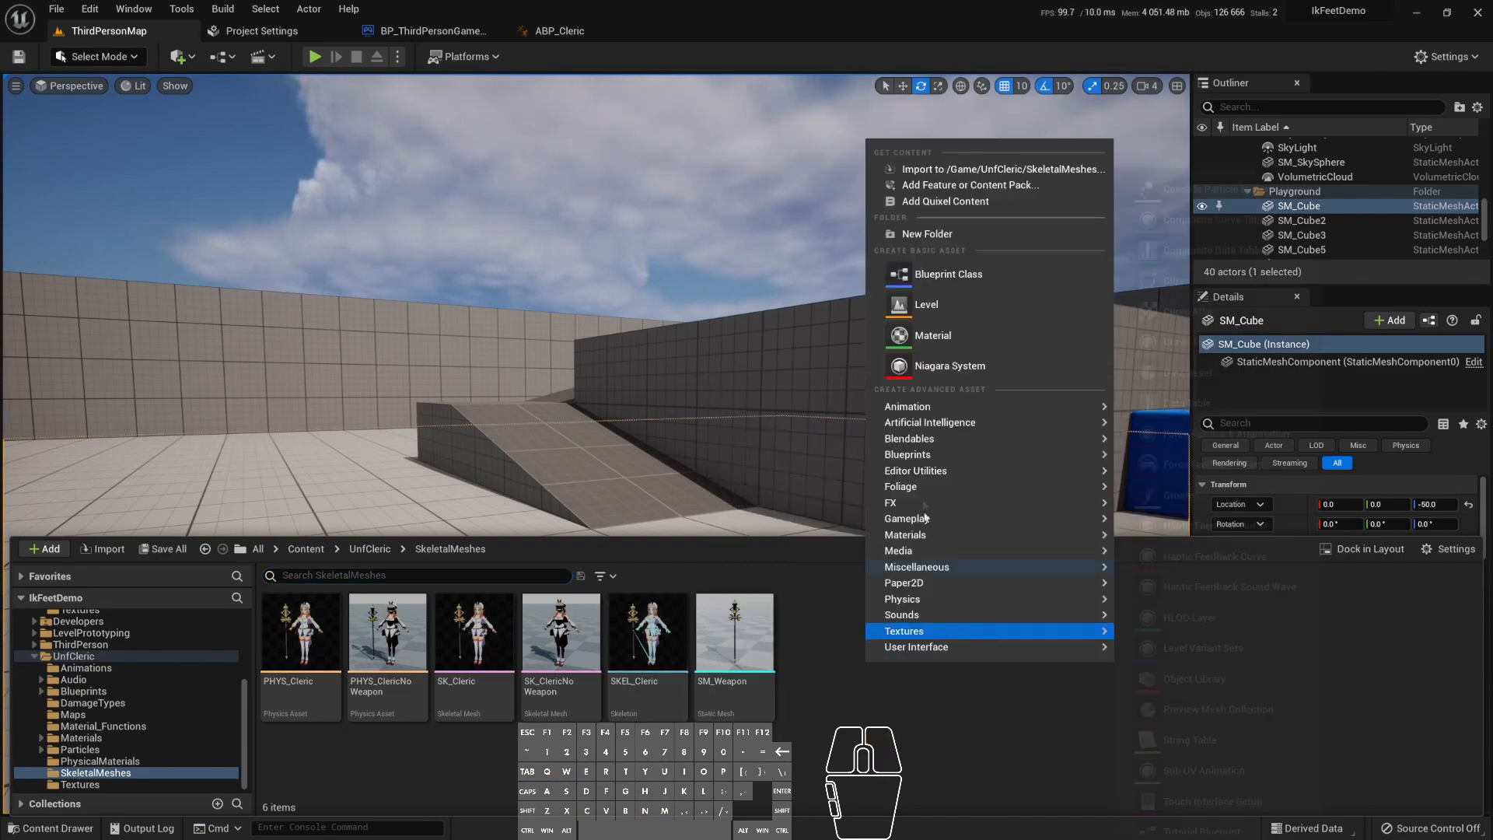
mouse_move(963, 408)
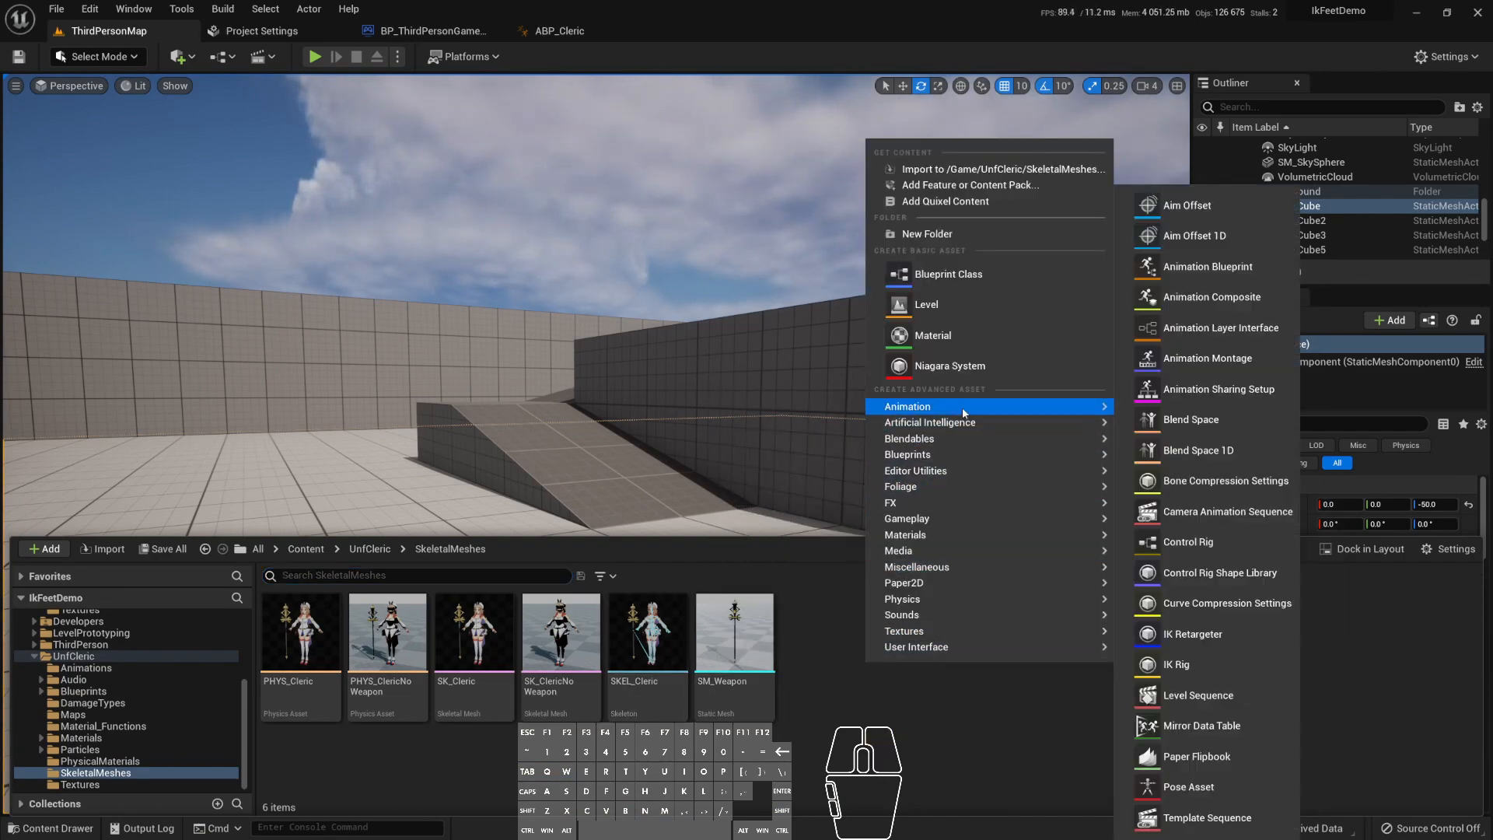
left_click(1186, 667)
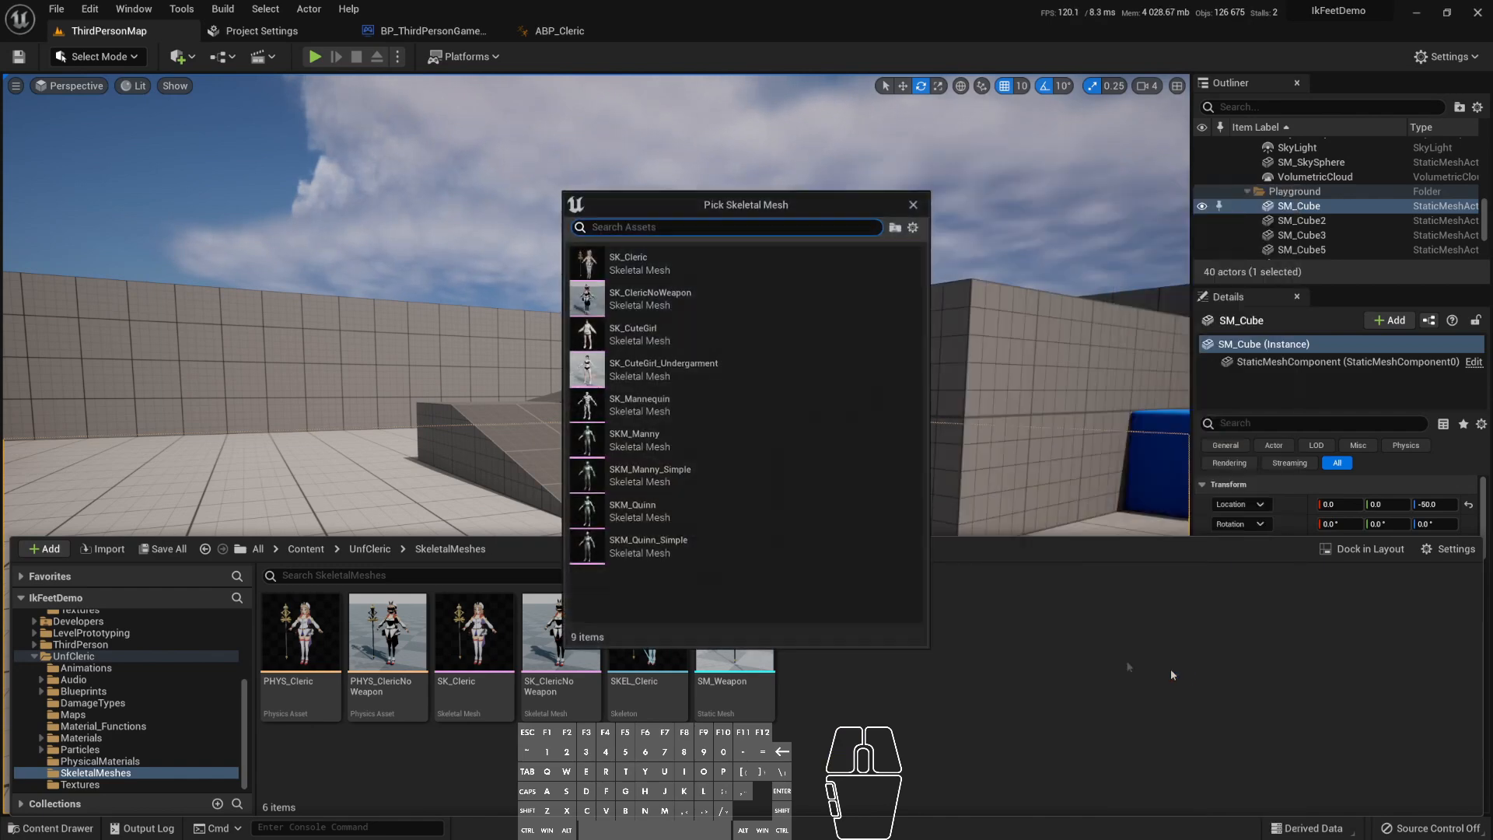
left_click(673, 270)
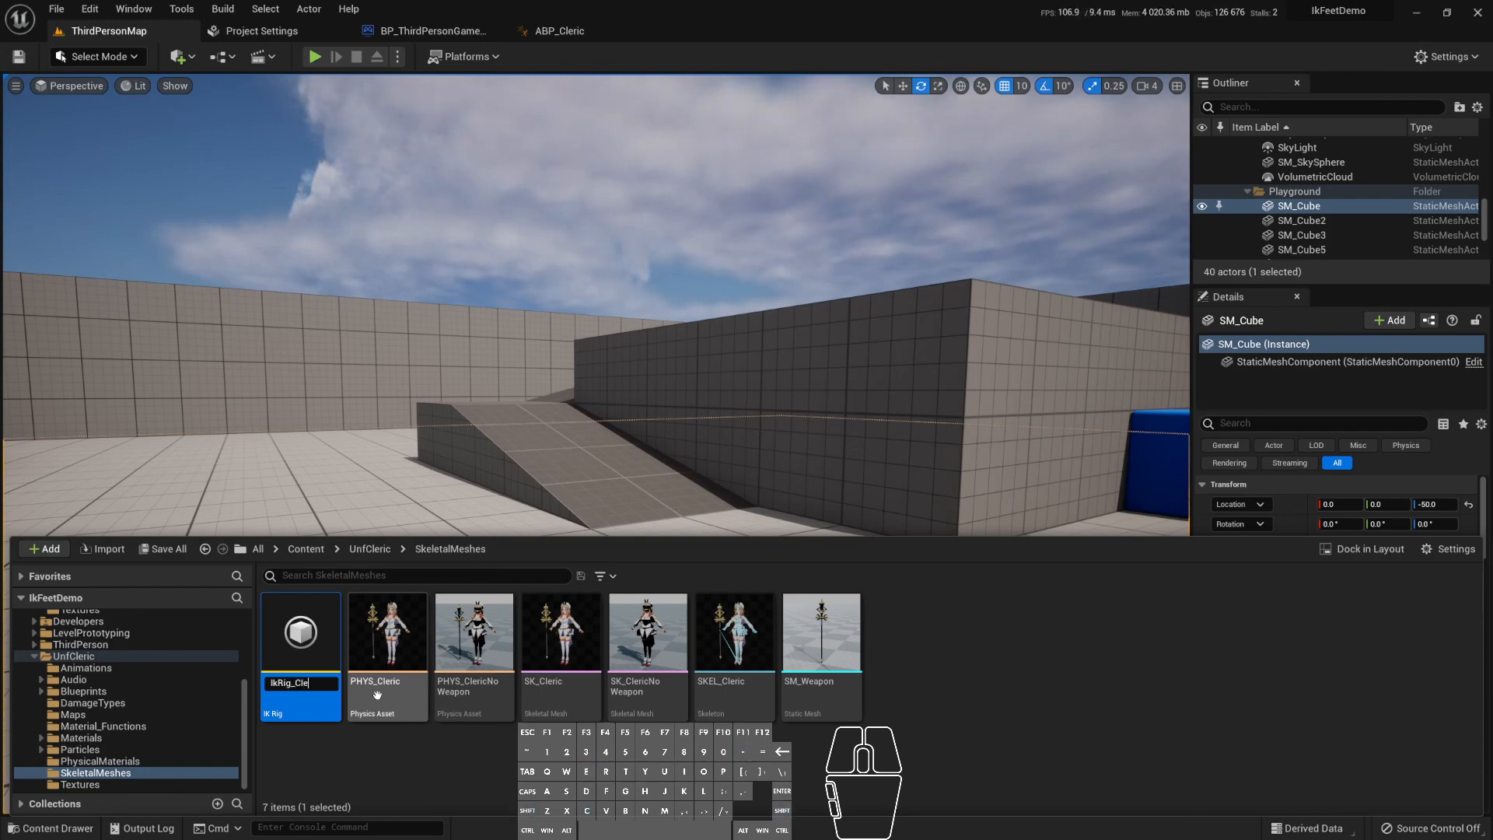
key("Return")
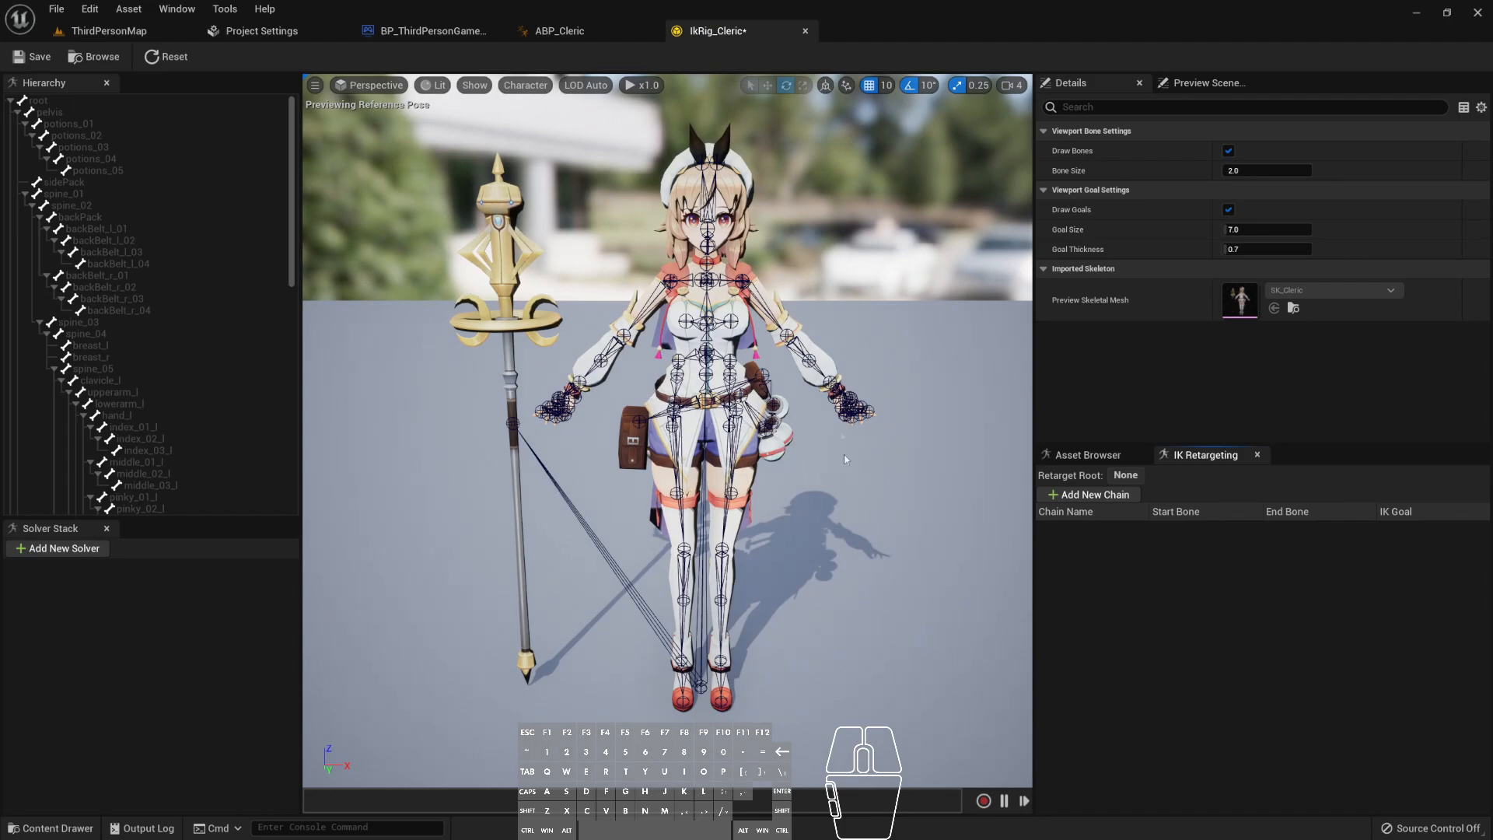
mouse_move(748, 499)
right_mouse_down()
mouse_move(933, 499)
mouse_move(716, 499)
mouse_move(748, 500)
right_mouse_up()
mouse_move(749, 499)
left_mouse_down()
mouse_move(749, 544)
mouse_move(748, 500)
left_mouse_up()
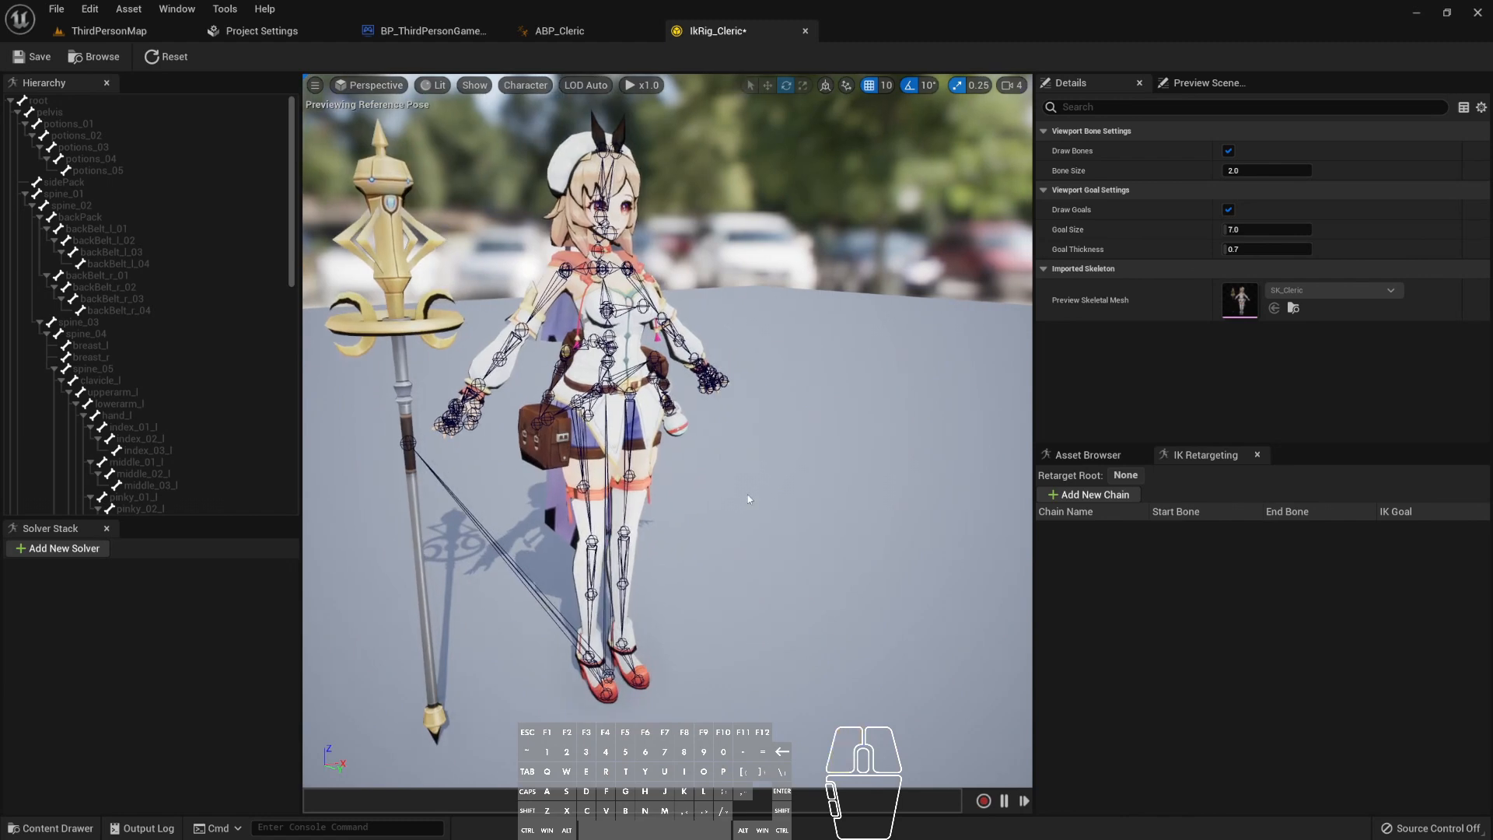
- Add a Full Body IK solver to the Cleric rig and set the pelvis bone as its root bone
left_click(96, 553)
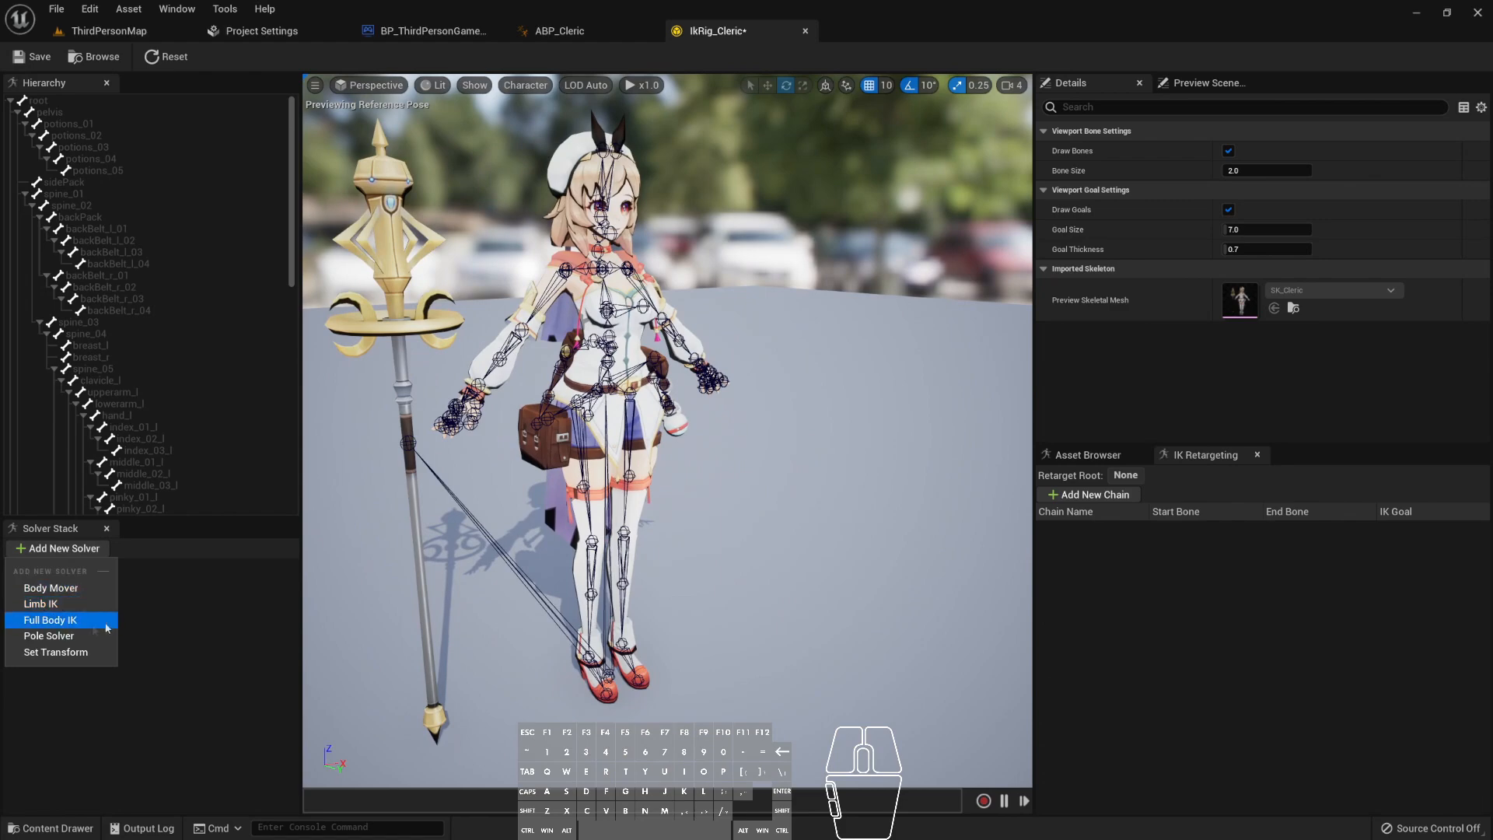
left_click(67, 622)
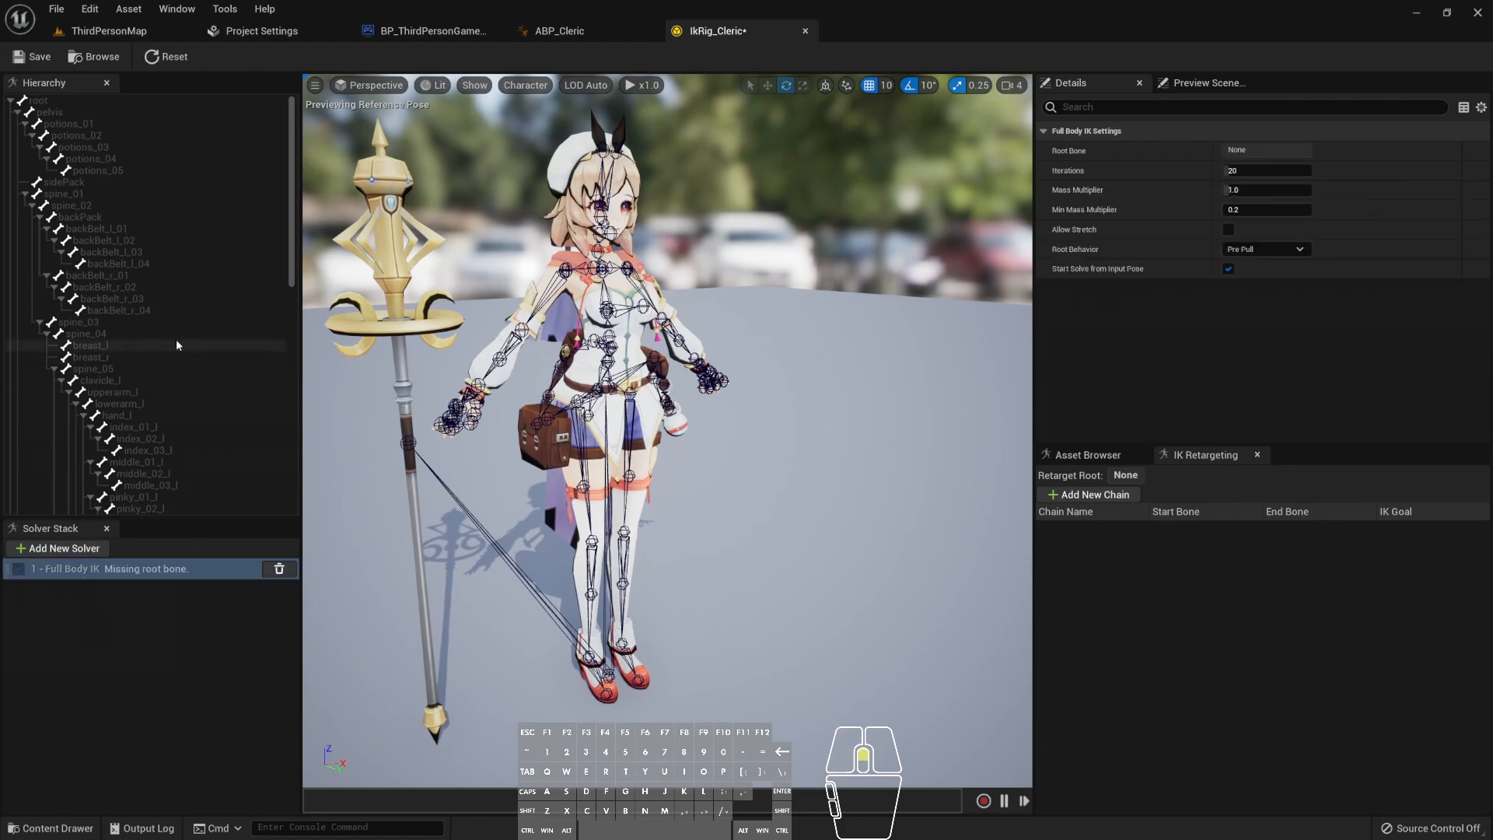
left_click(145, 572)
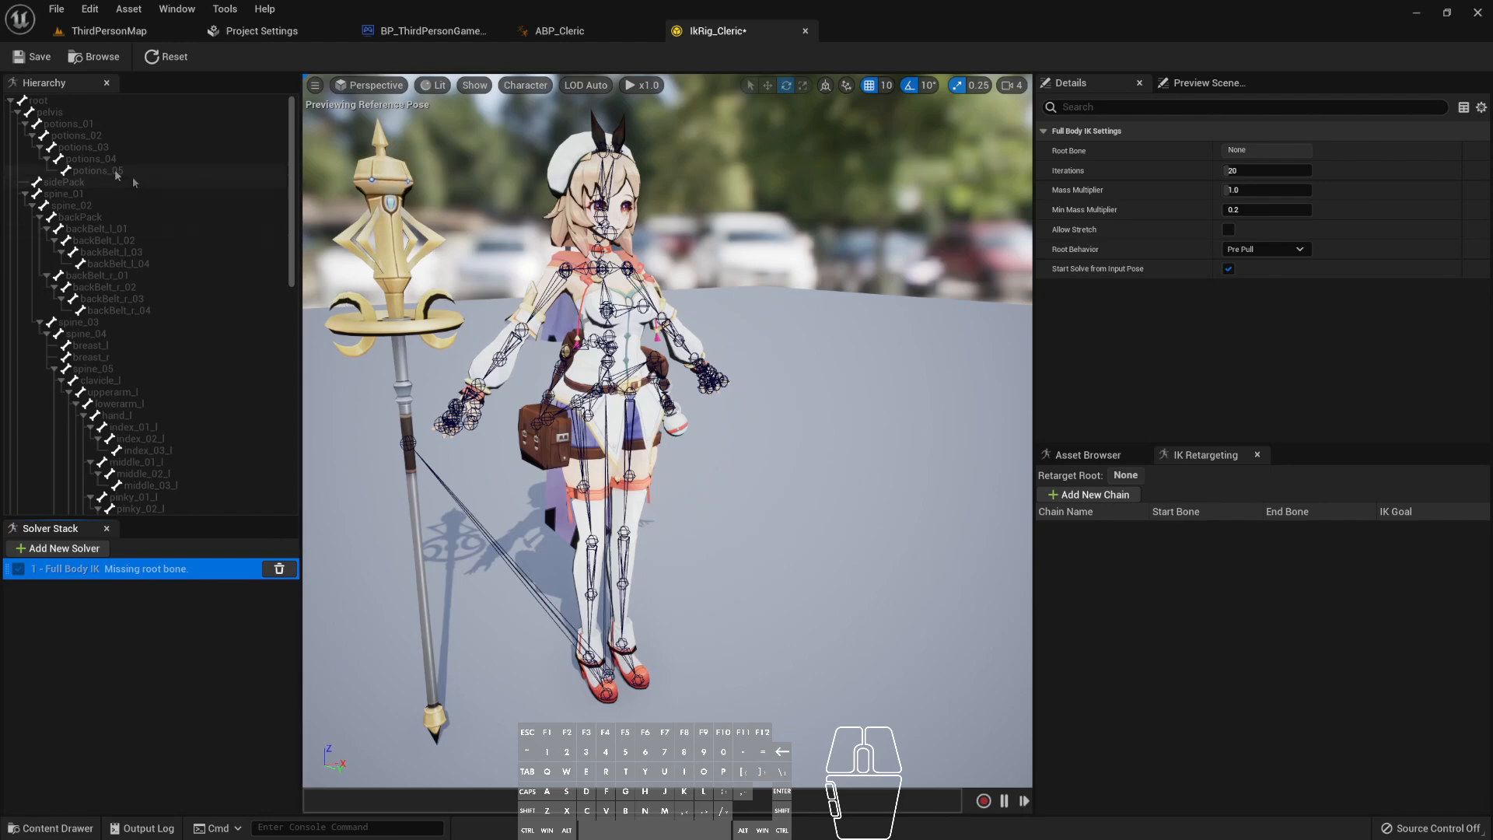
right_click(54, 113)
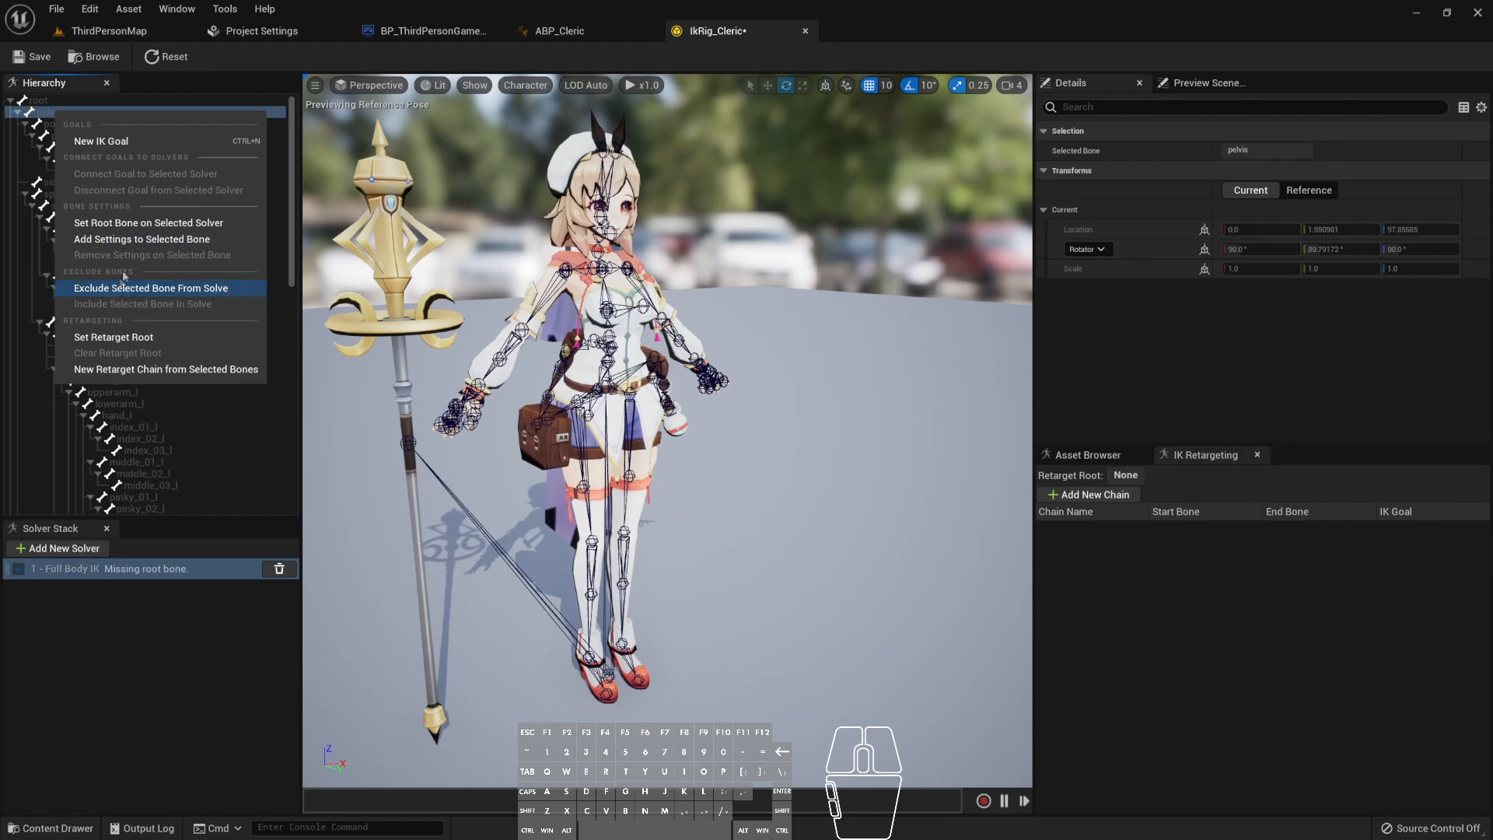
left_click(147, 224)
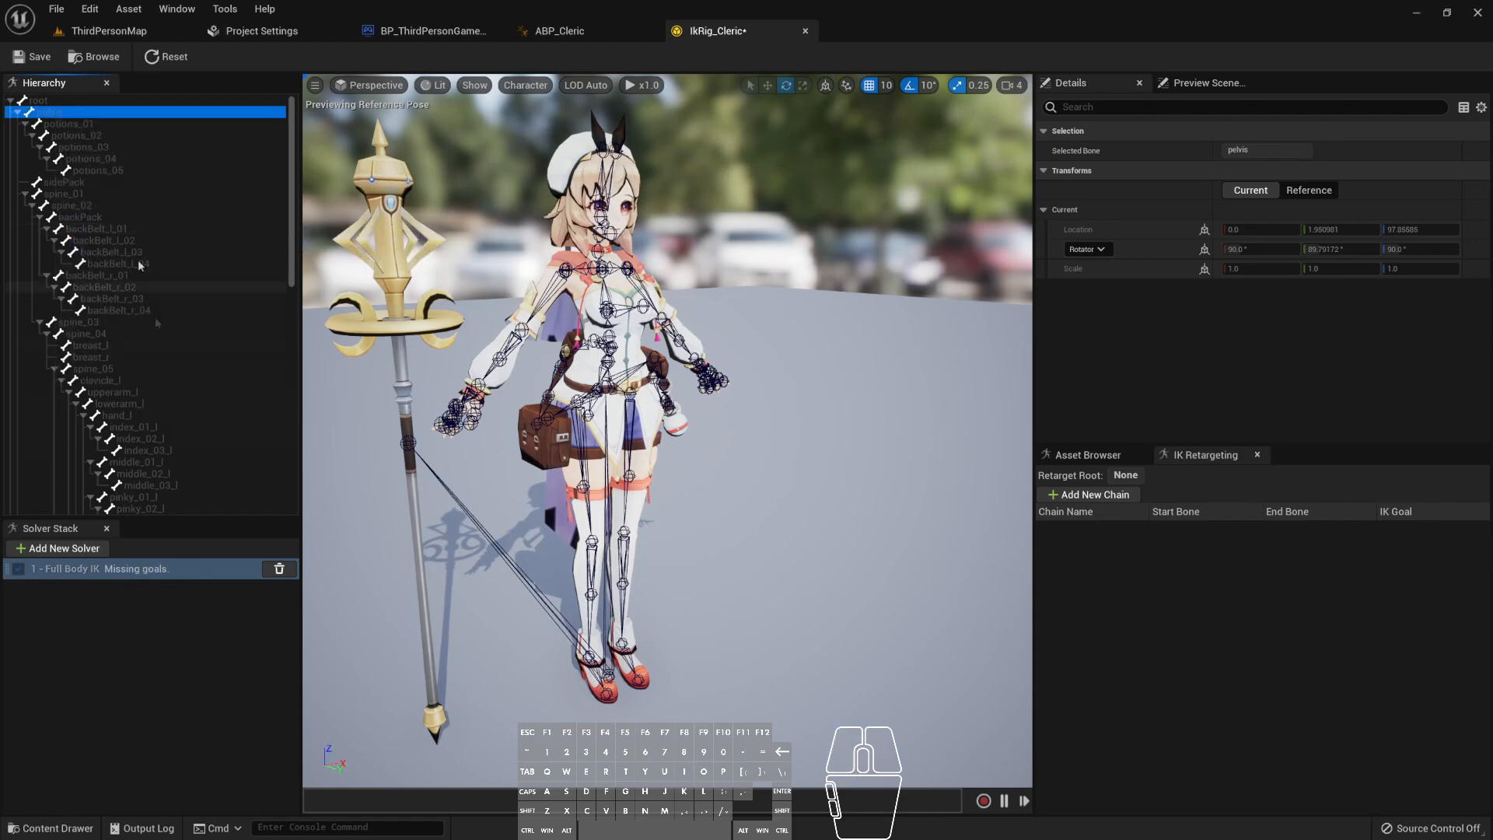
- Create a new IK goal on the hand_l bone
scroll(91, 320, "down", 5)
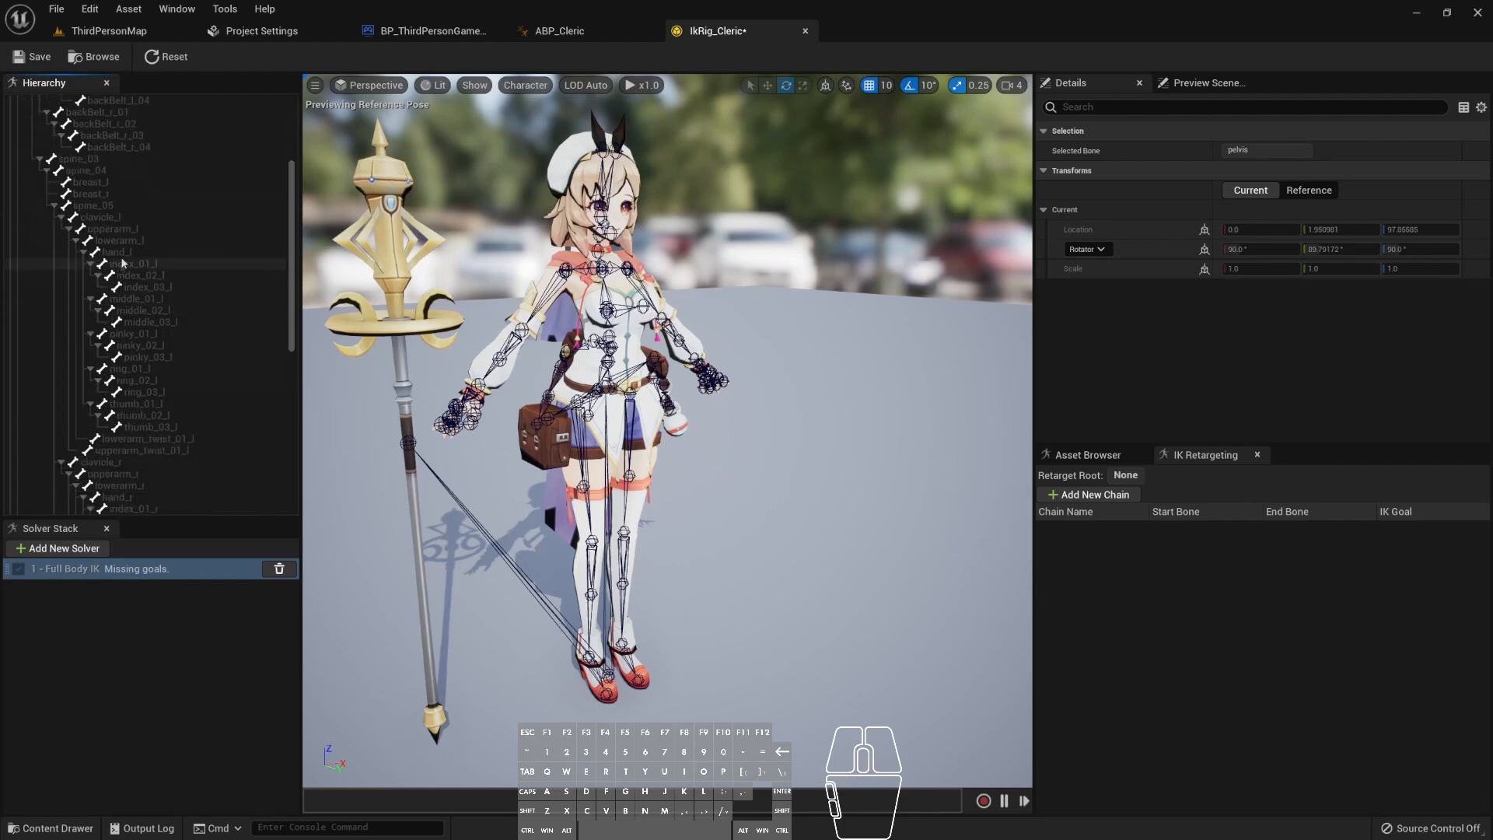
left_click(126, 251)
right_click(126, 251)
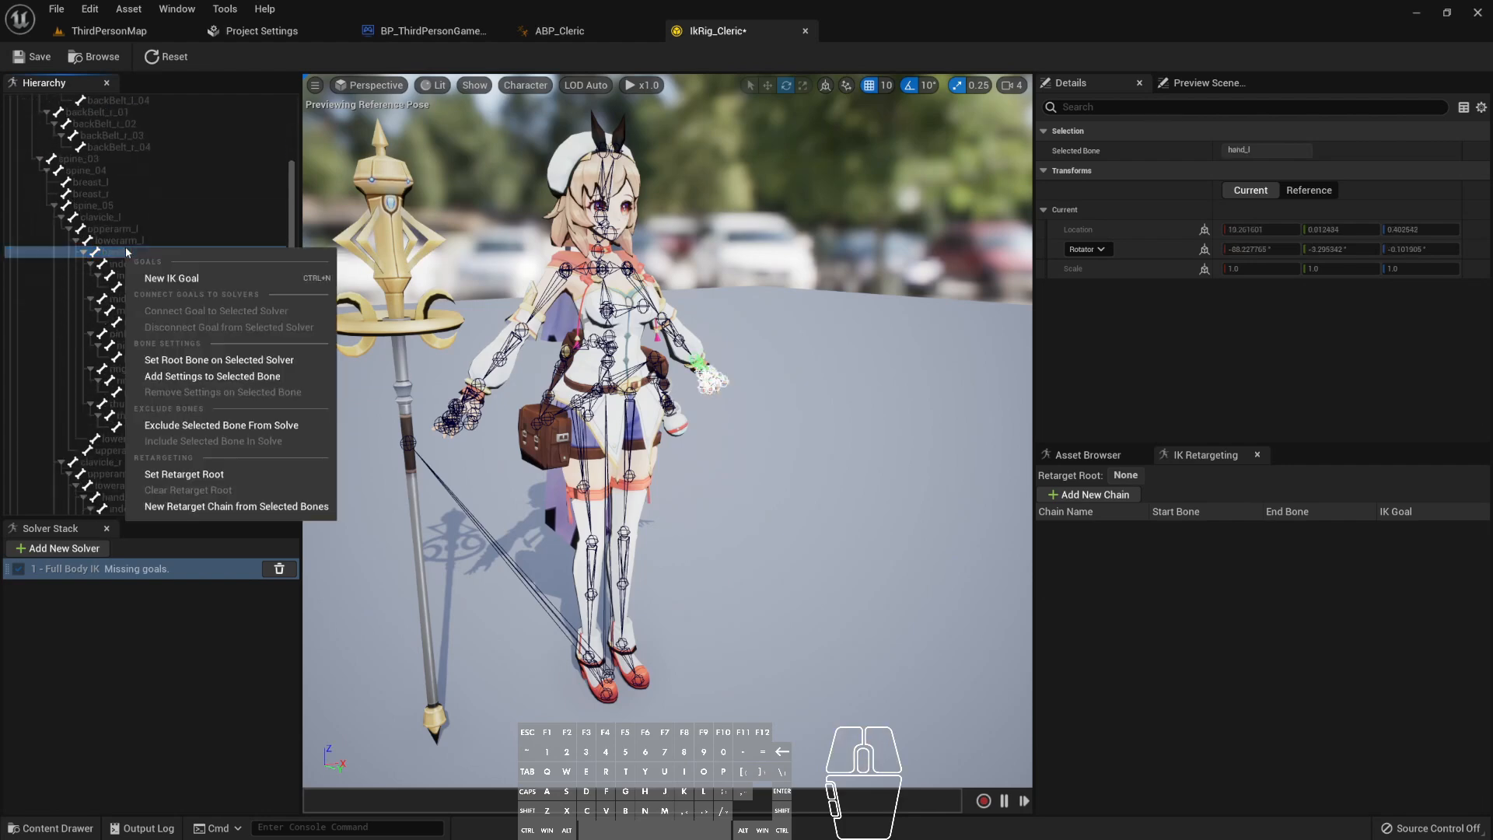
left_click(185, 278)
- Create a new IK goal on the hand_r bone and display its Full Body IK effector settings
scroll(156, 257, "down", 5)
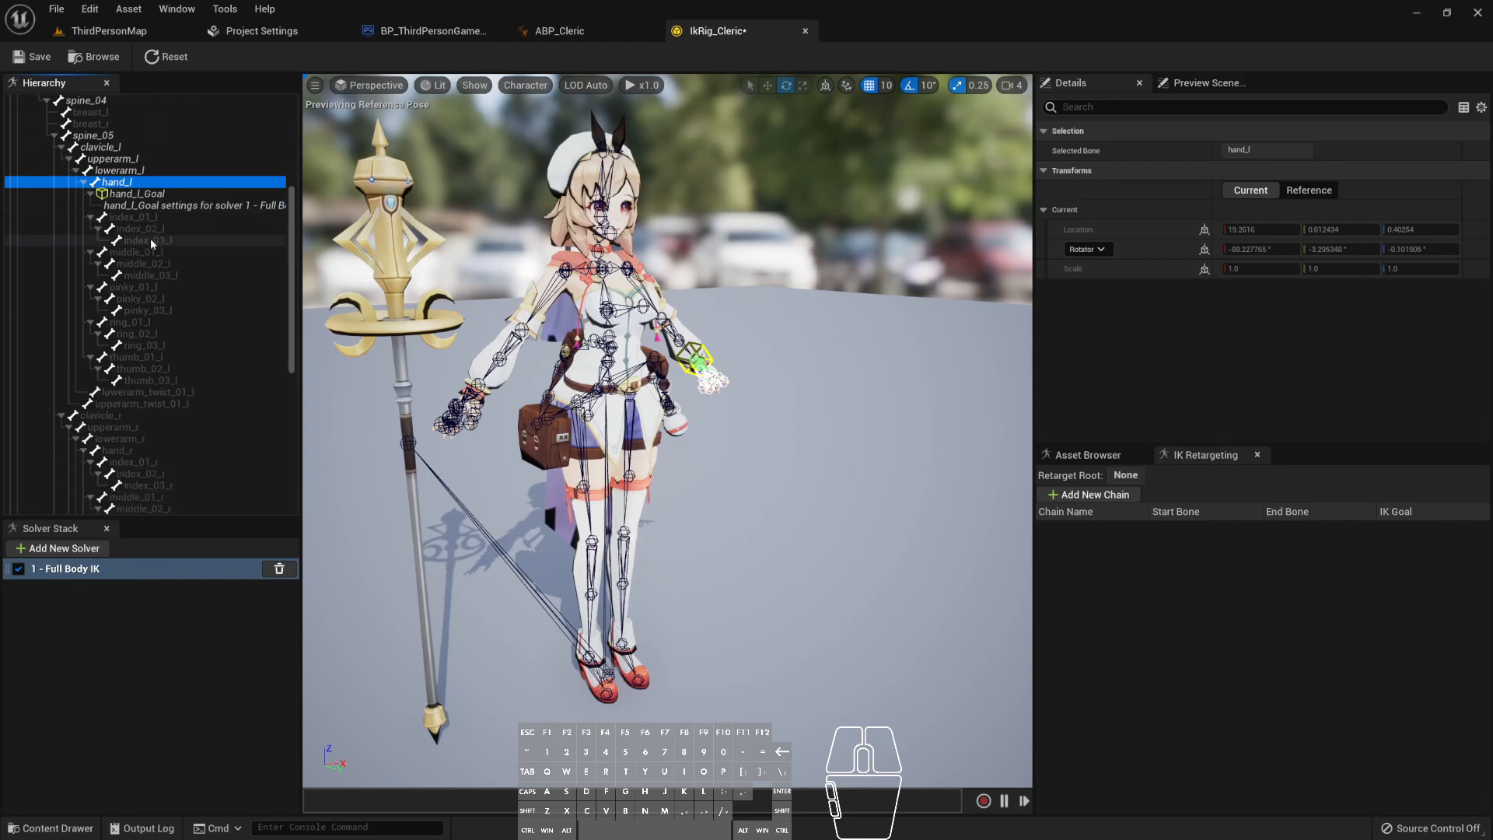
scroll(132, 327, "down", 2)
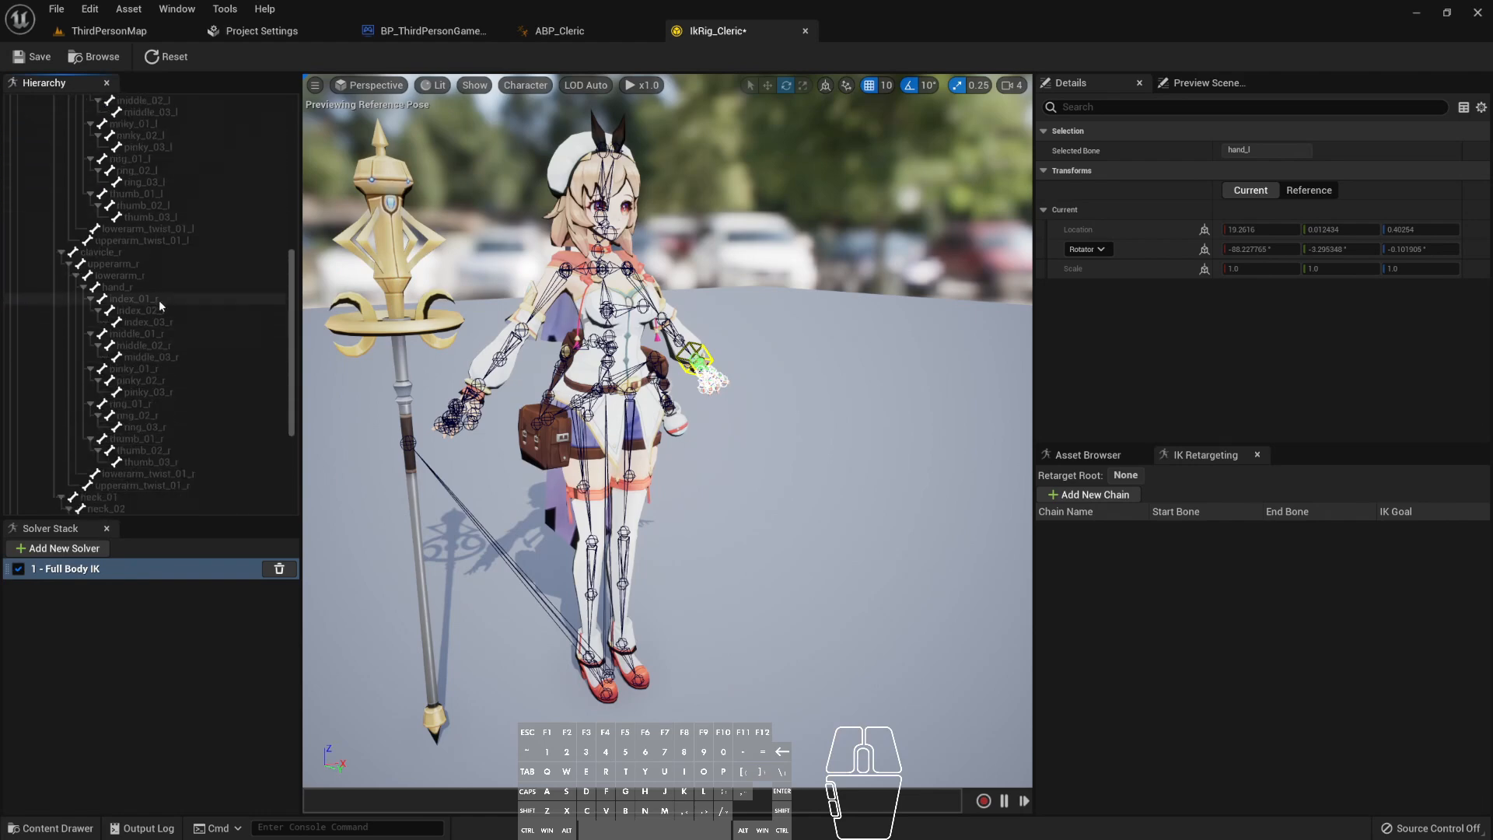
scroll(160, 354, "down", 2)
scroll(170, 422, "up", 8)
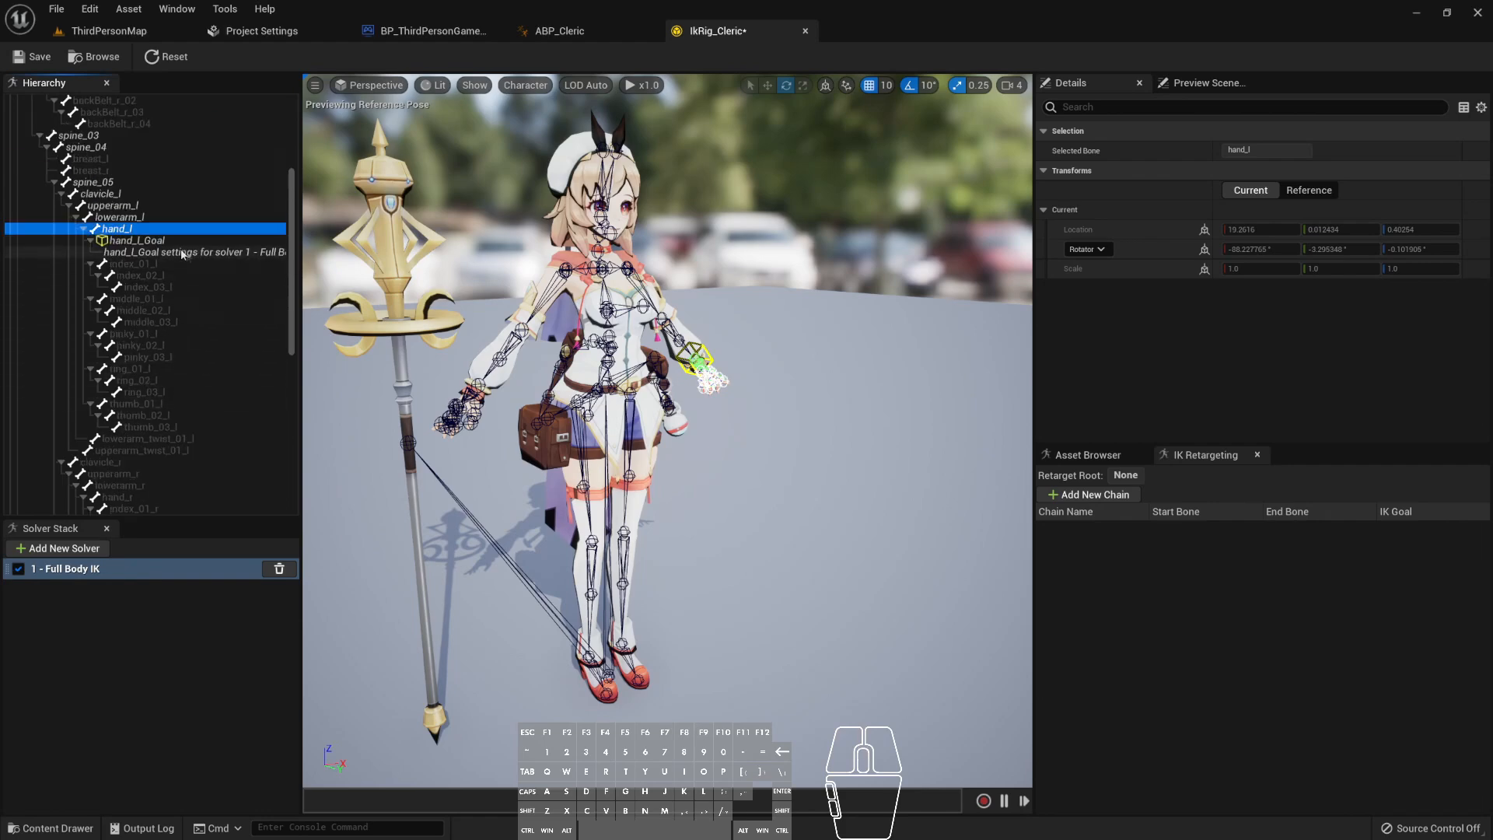
scroll(148, 403, "down", 5)
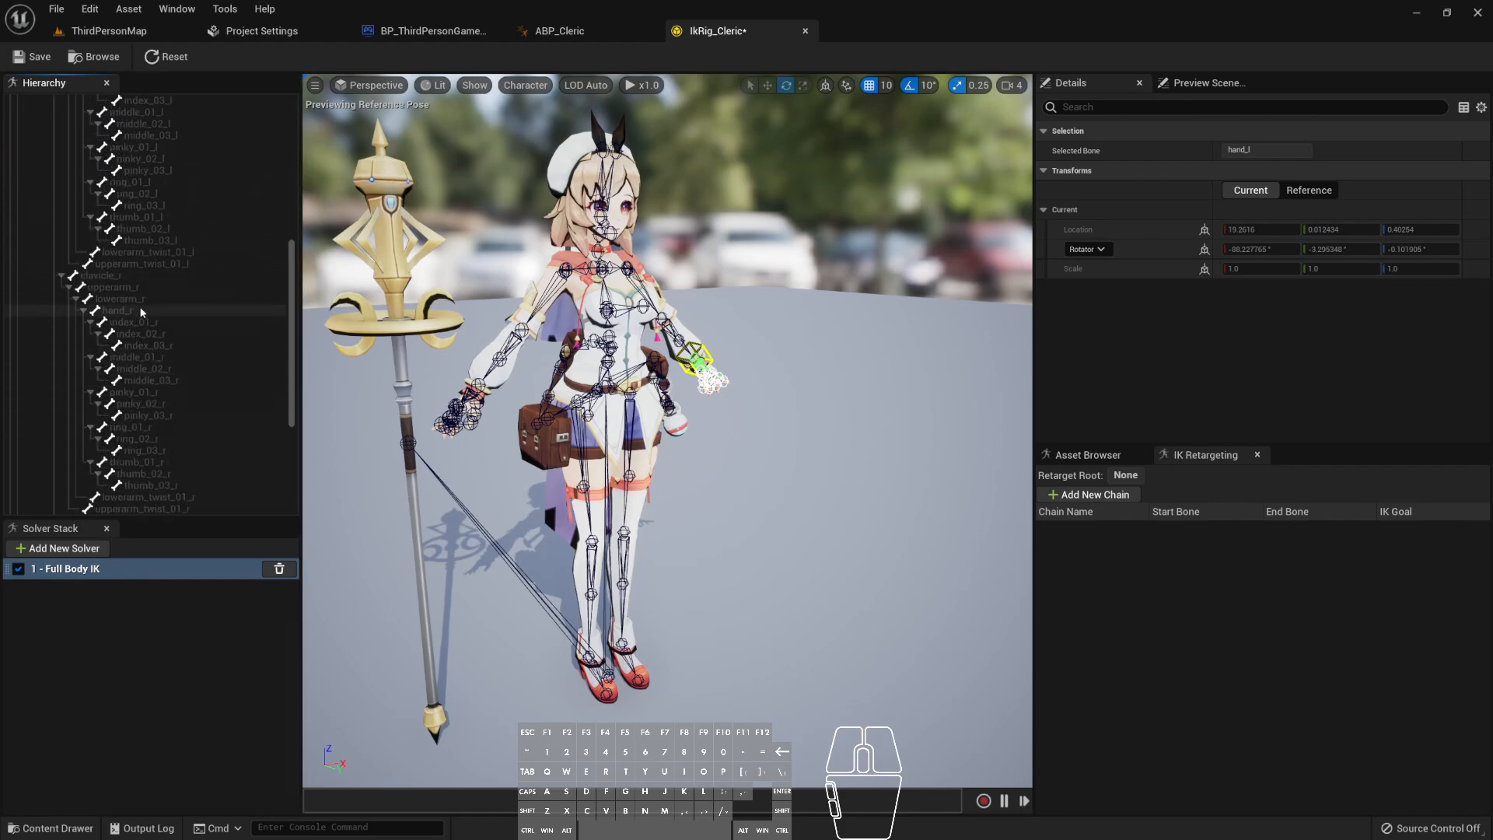
left_click(142, 311)
key("ctrl+g")
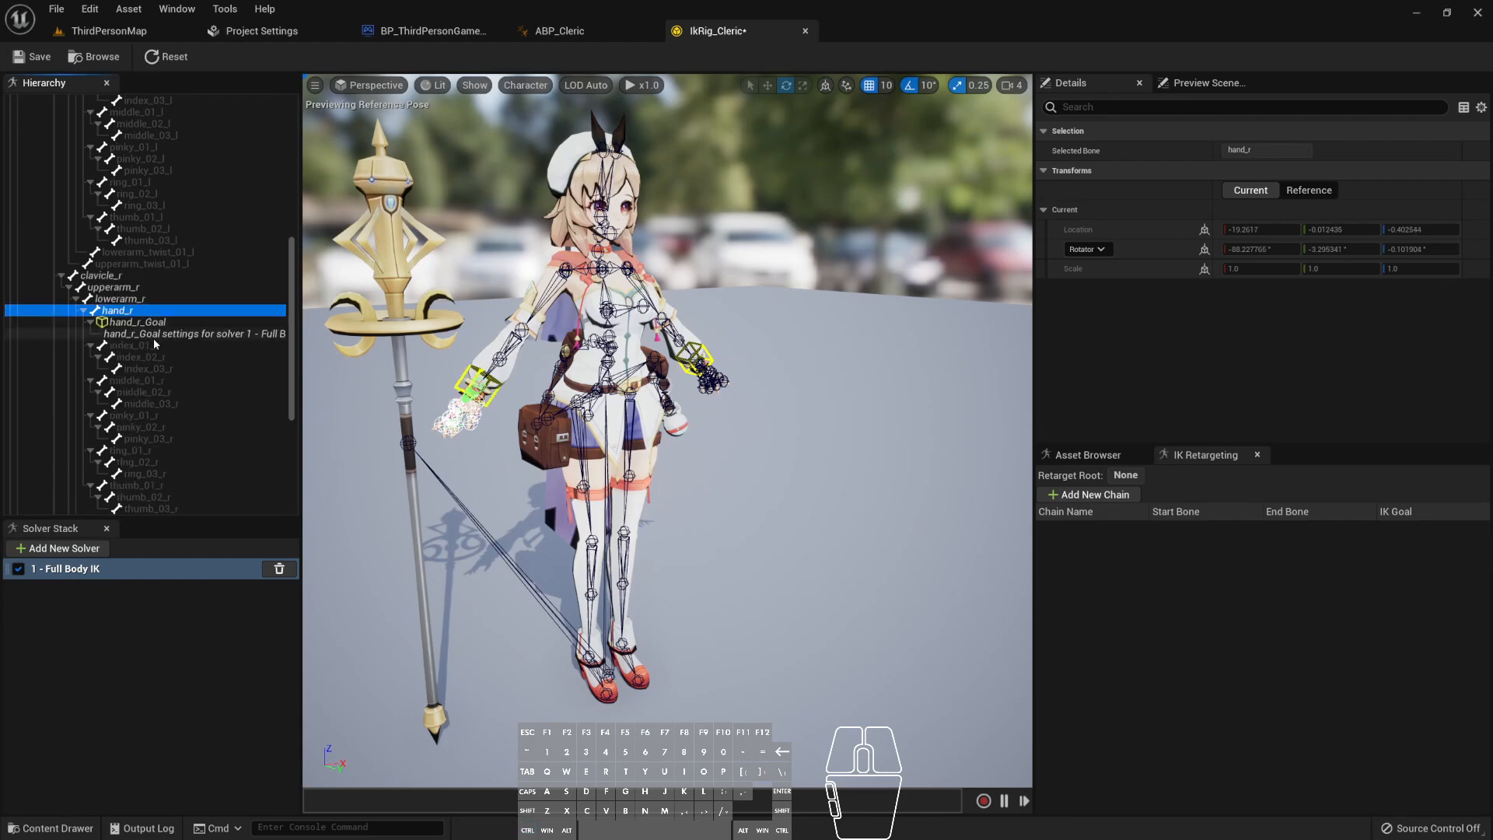
left_click(233, 333)
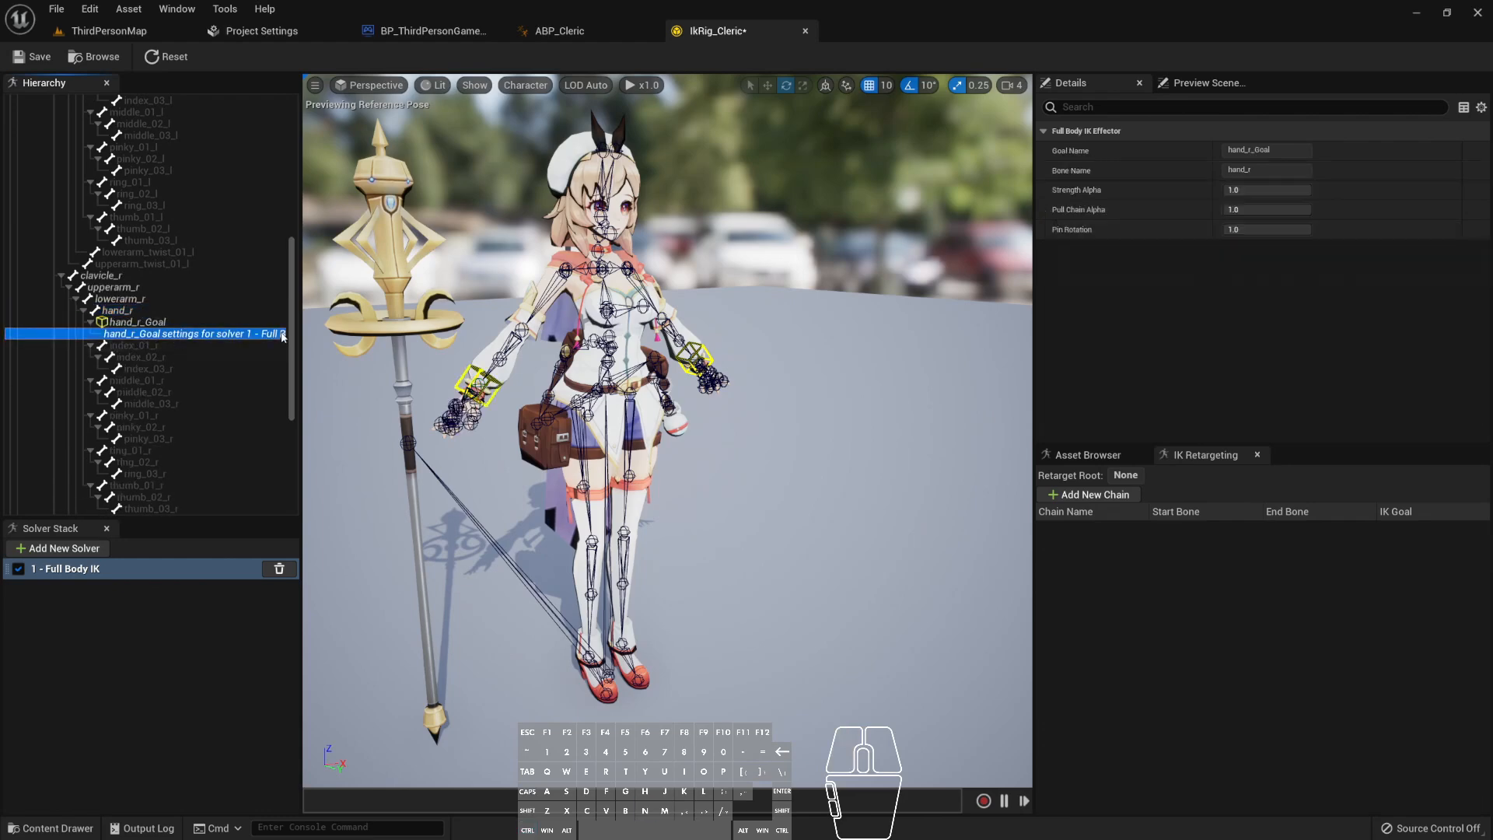
- Create new IK goals on the foot_l and foot_r bones
scroll(209, 393, "down", 5)
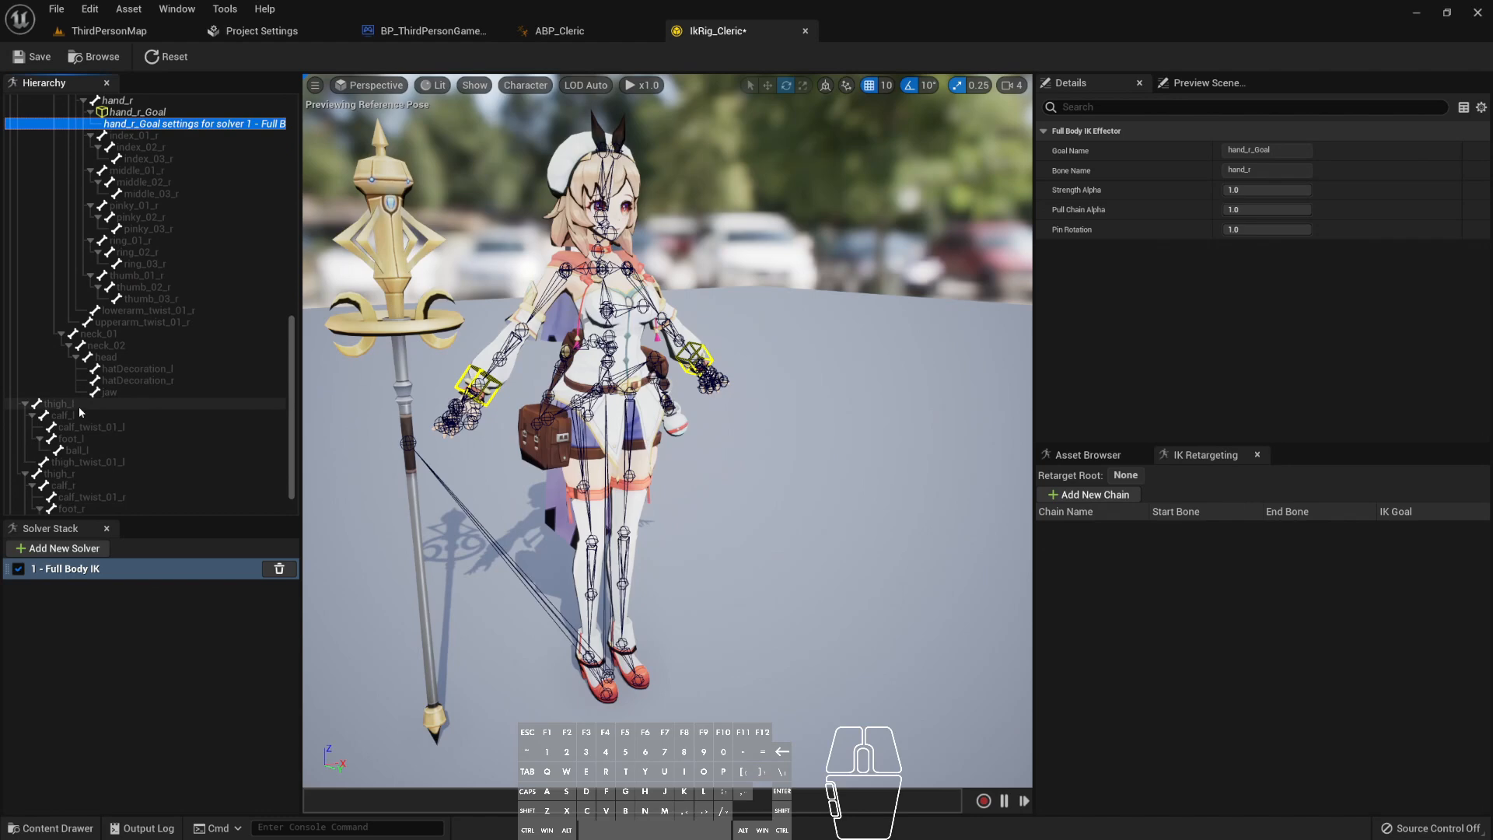
left_click(87, 439)
key("ctrl+n")
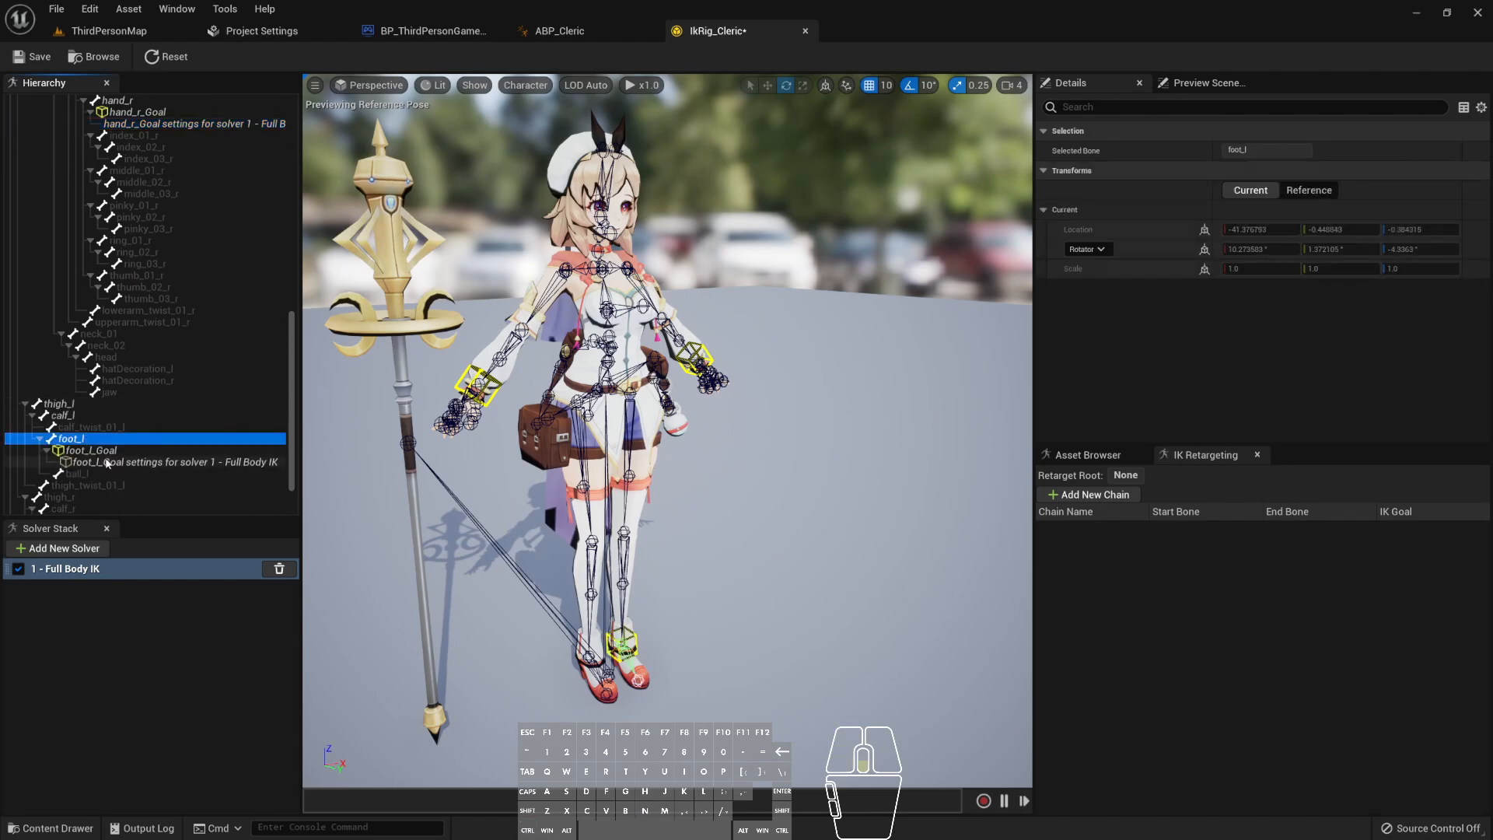
scroll(108, 458, "down", 2)
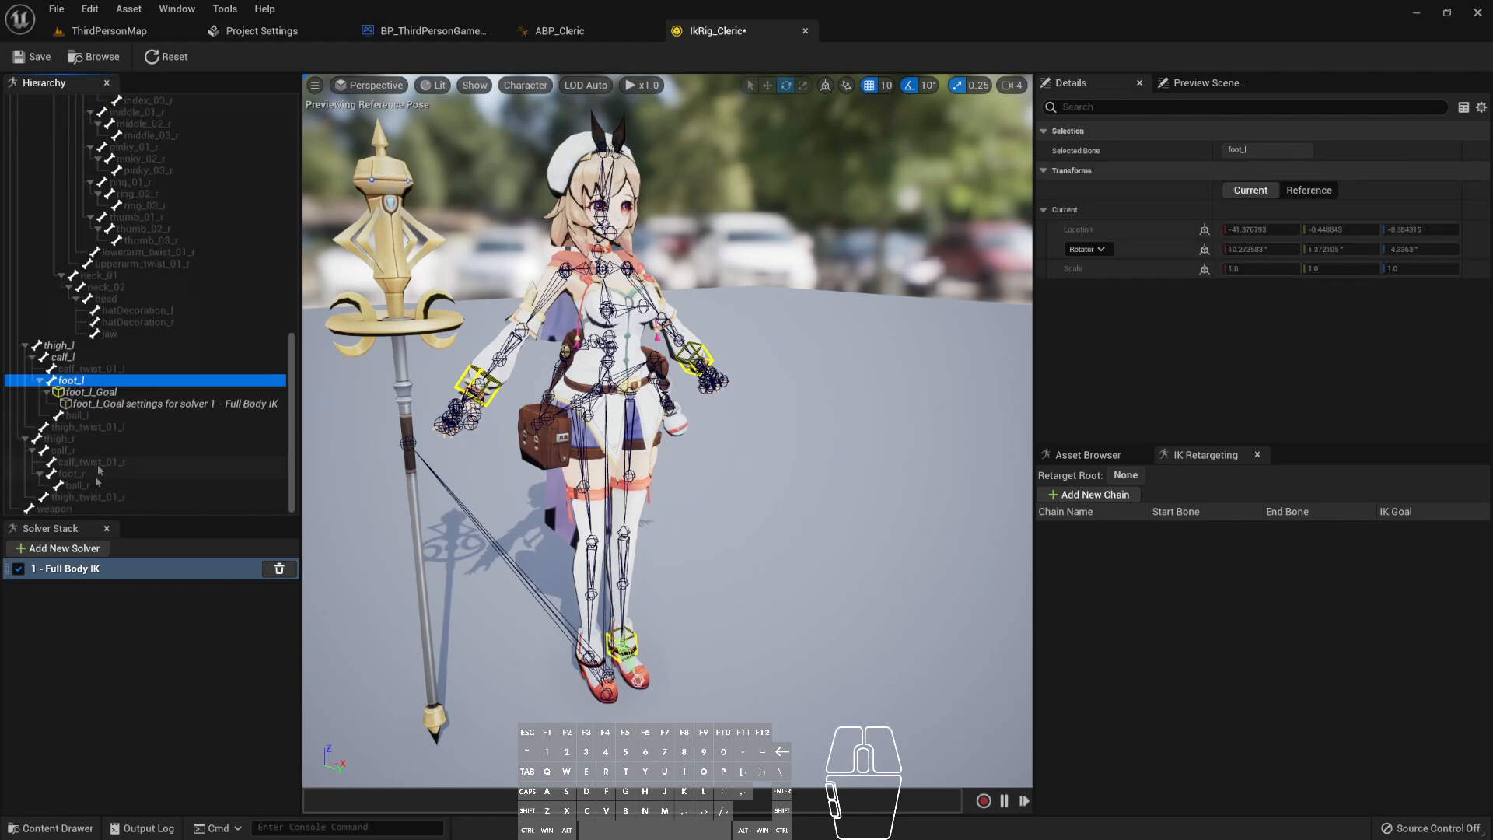
left_click(85, 474)
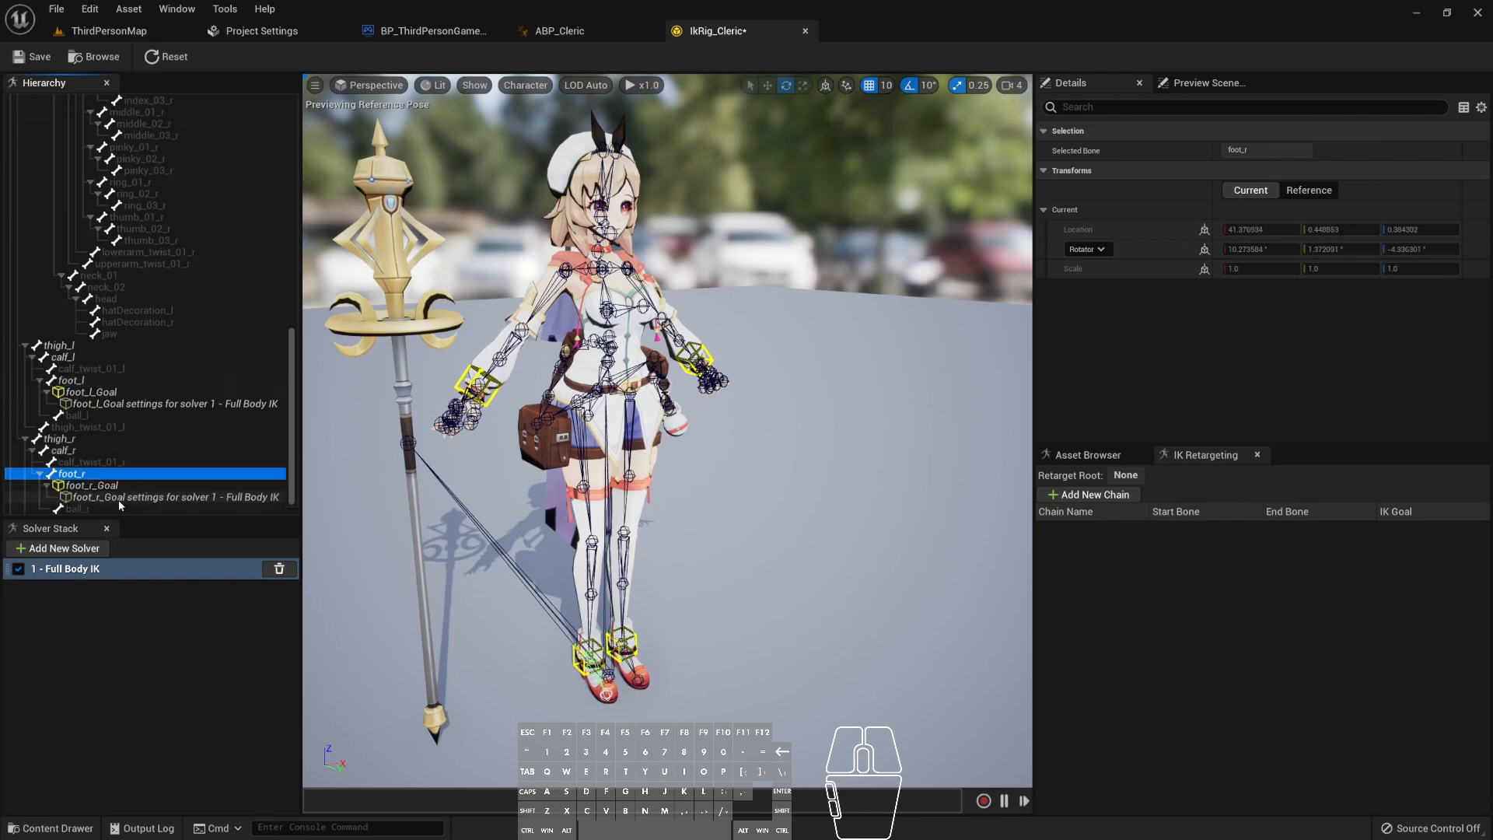
- Select hand_r_Goal in the viewport and switch to translation to try moving the hand
right_click_drag(614, 571, 623, 477)
left_click(430, 428)
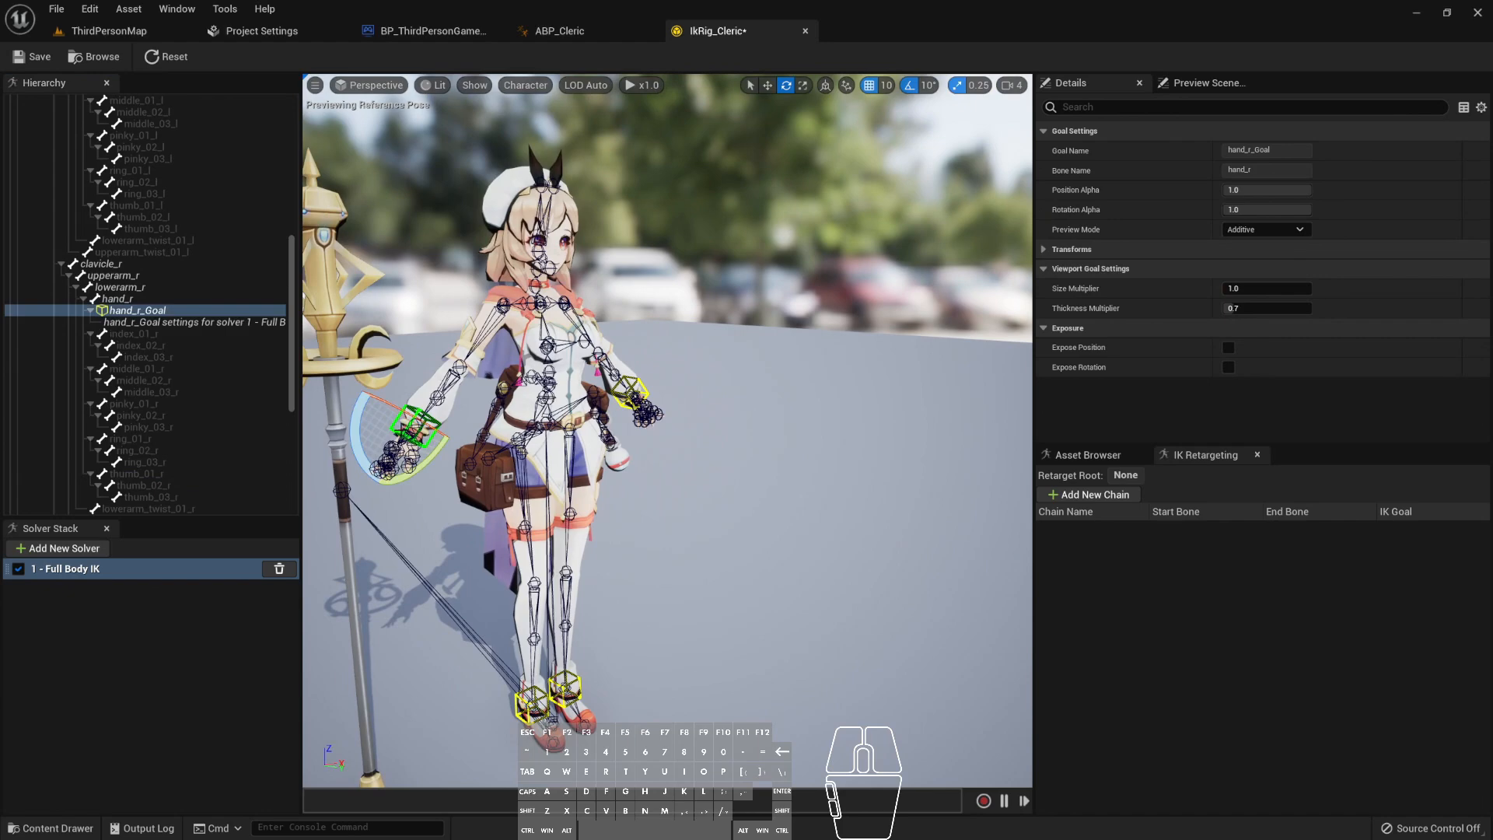
mouse_move(443, 446)
left_mouse_down()
mouse_move(374, 428)
mouse_move(358, 381)
mouse_move(434, 464)
left_mouse_up()
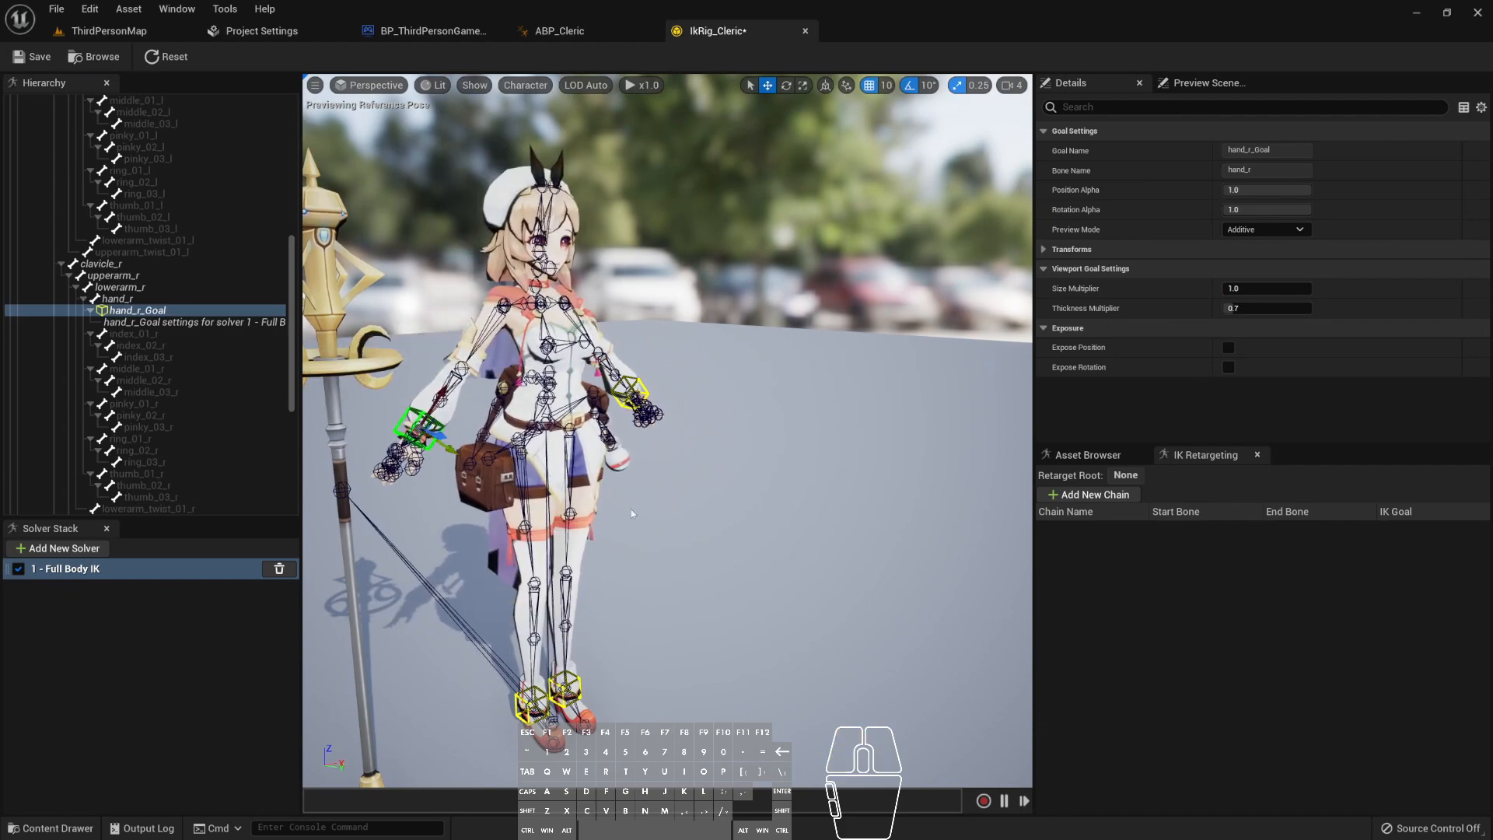
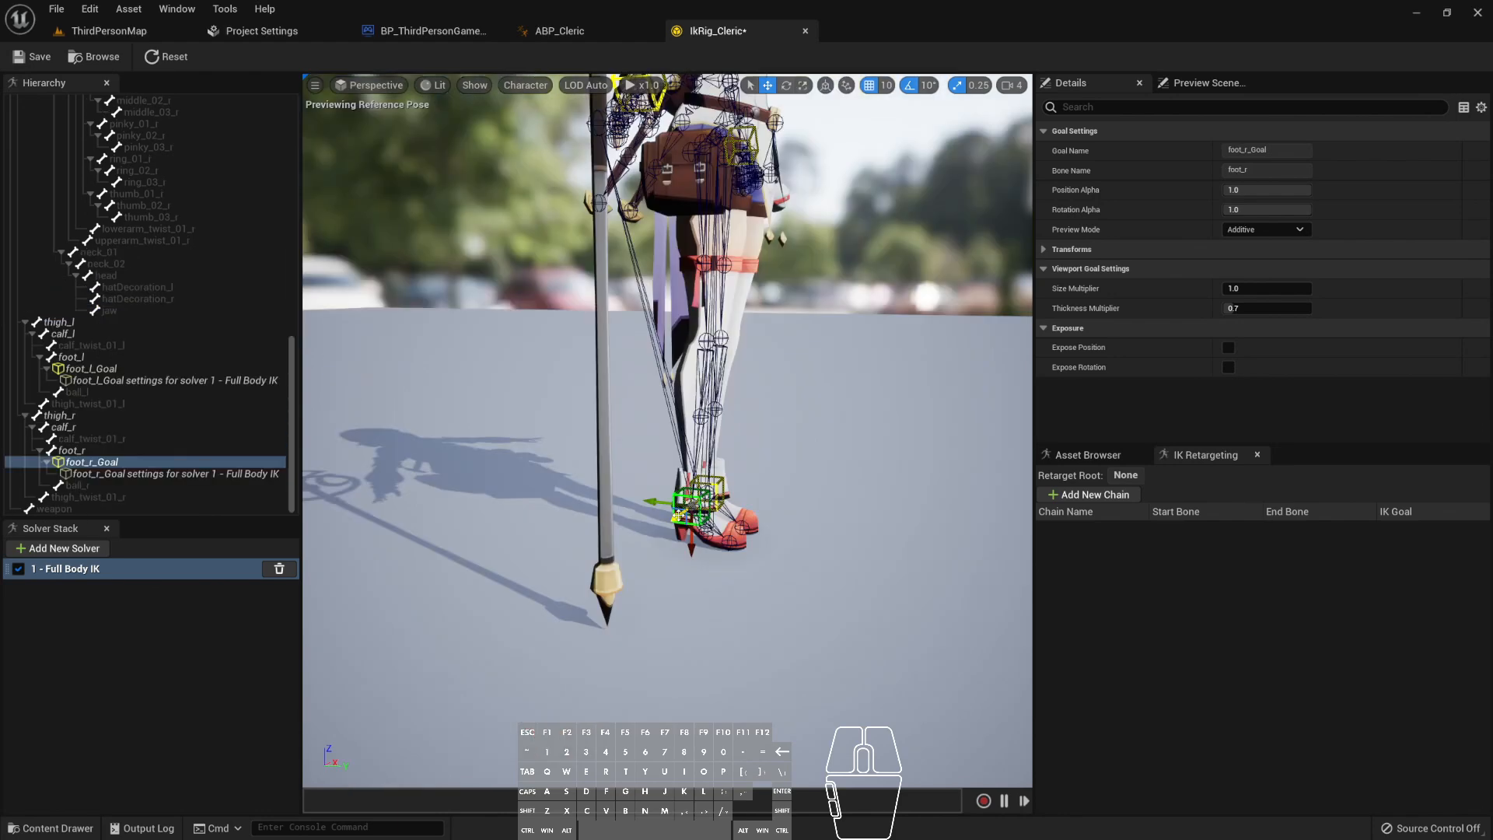
- Move foot_r_Goal well forward of the body and lower it to test how the leg and pelvis respond
right_click_drag(678, 515, 753, 546)
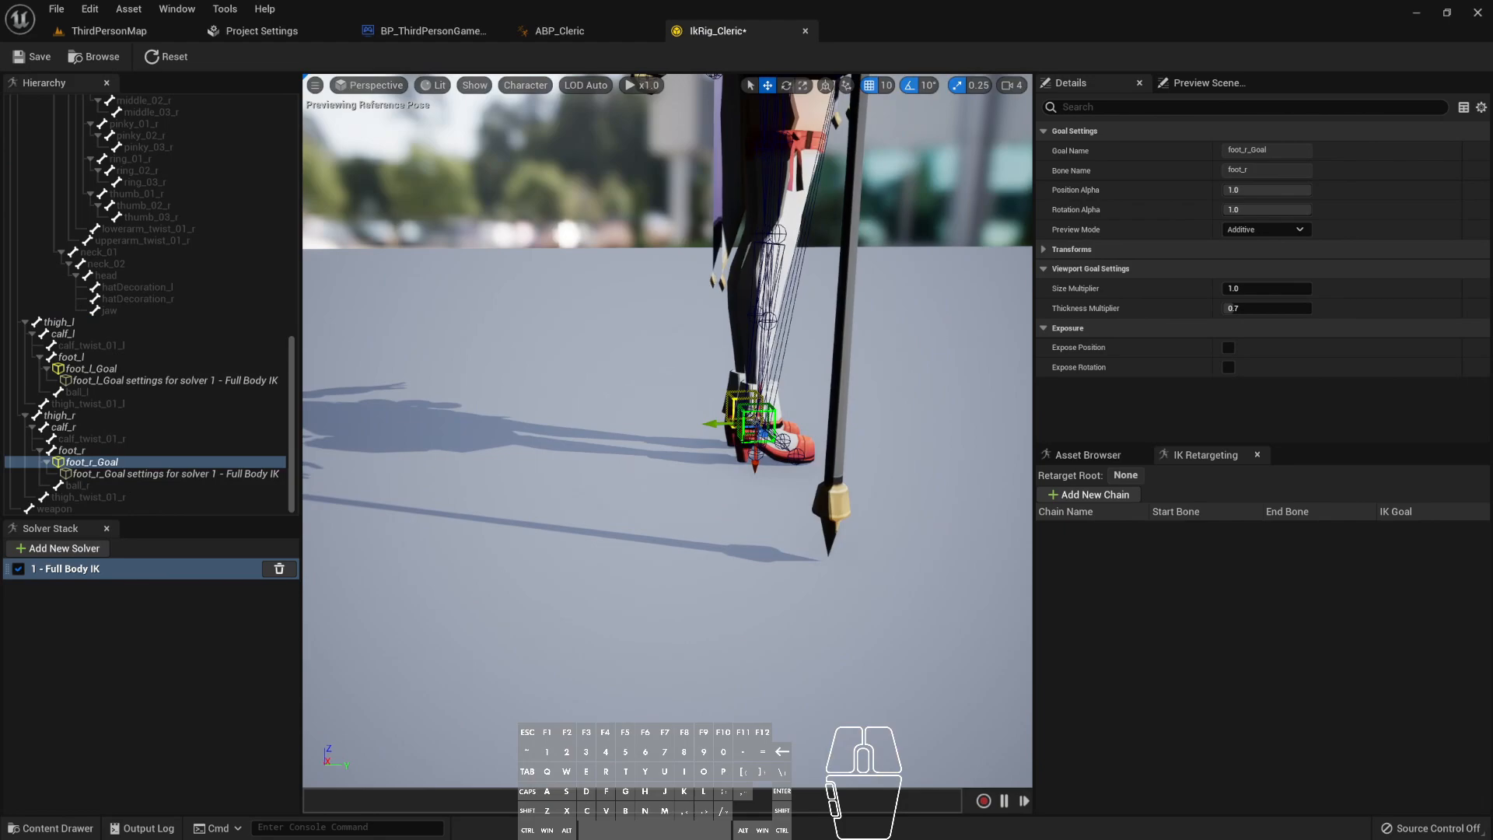
right_click_drag(744, 437, 863, 441)
left_click_drag(582, 557, 519, 485)
right_click_drag(519, 485, 590, 512)
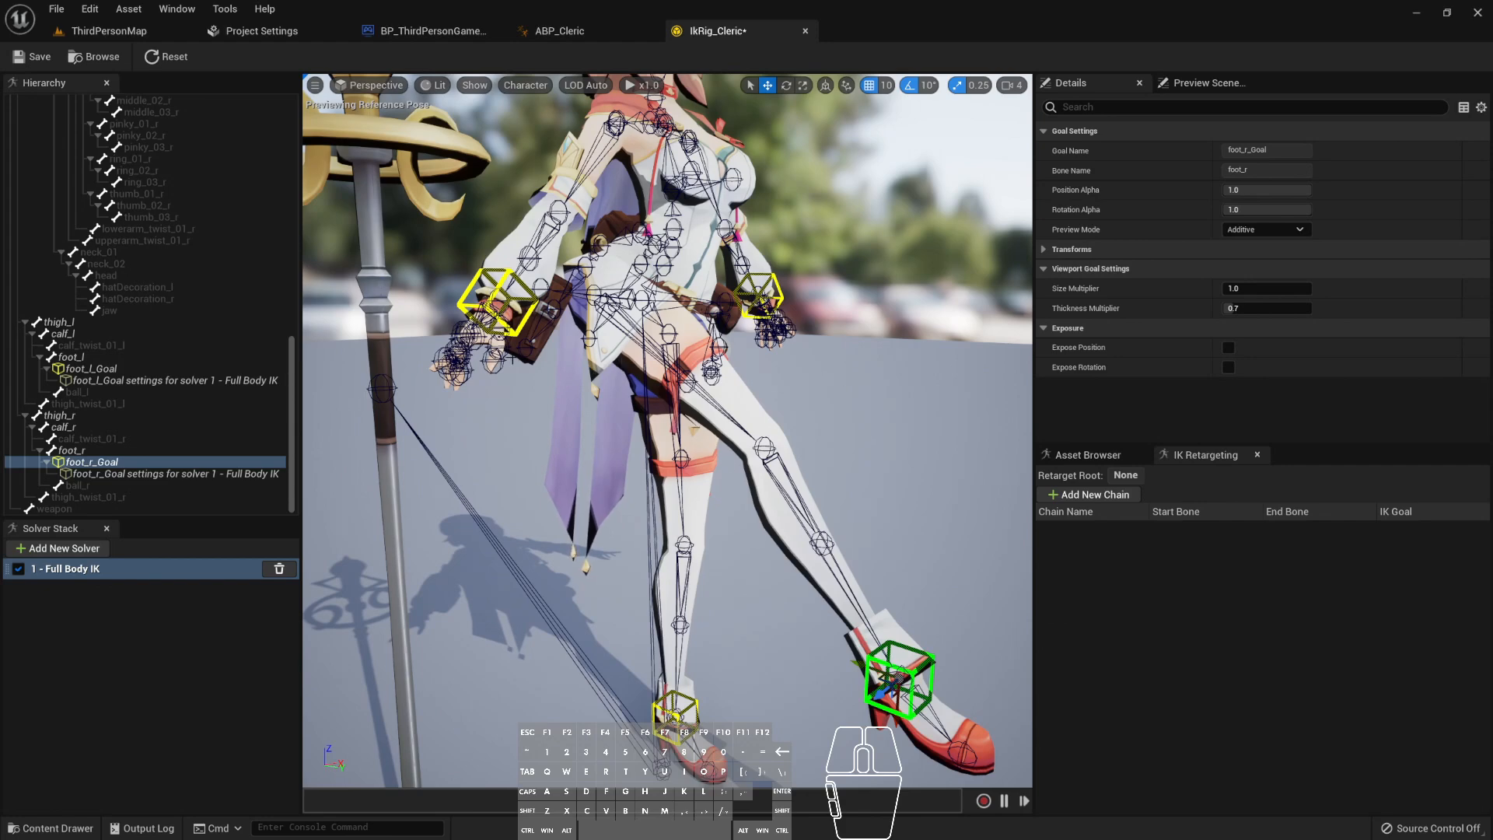
left_click_drag(900, 692, 894, 759)
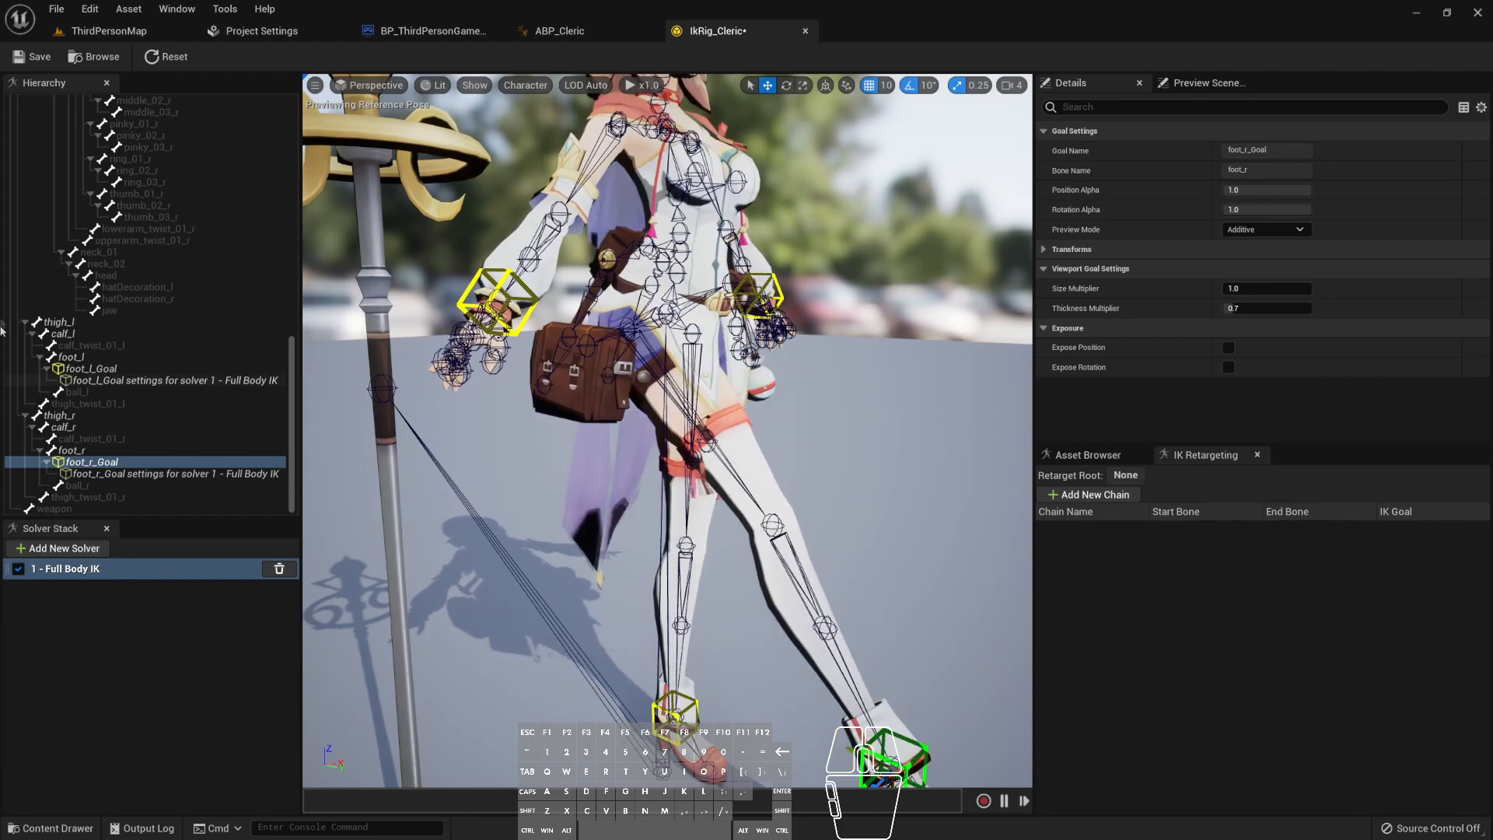
- Add bone settings for the pelvis to the Full Body IK solver and display those settings
scroll(141, 237, "up", 15)
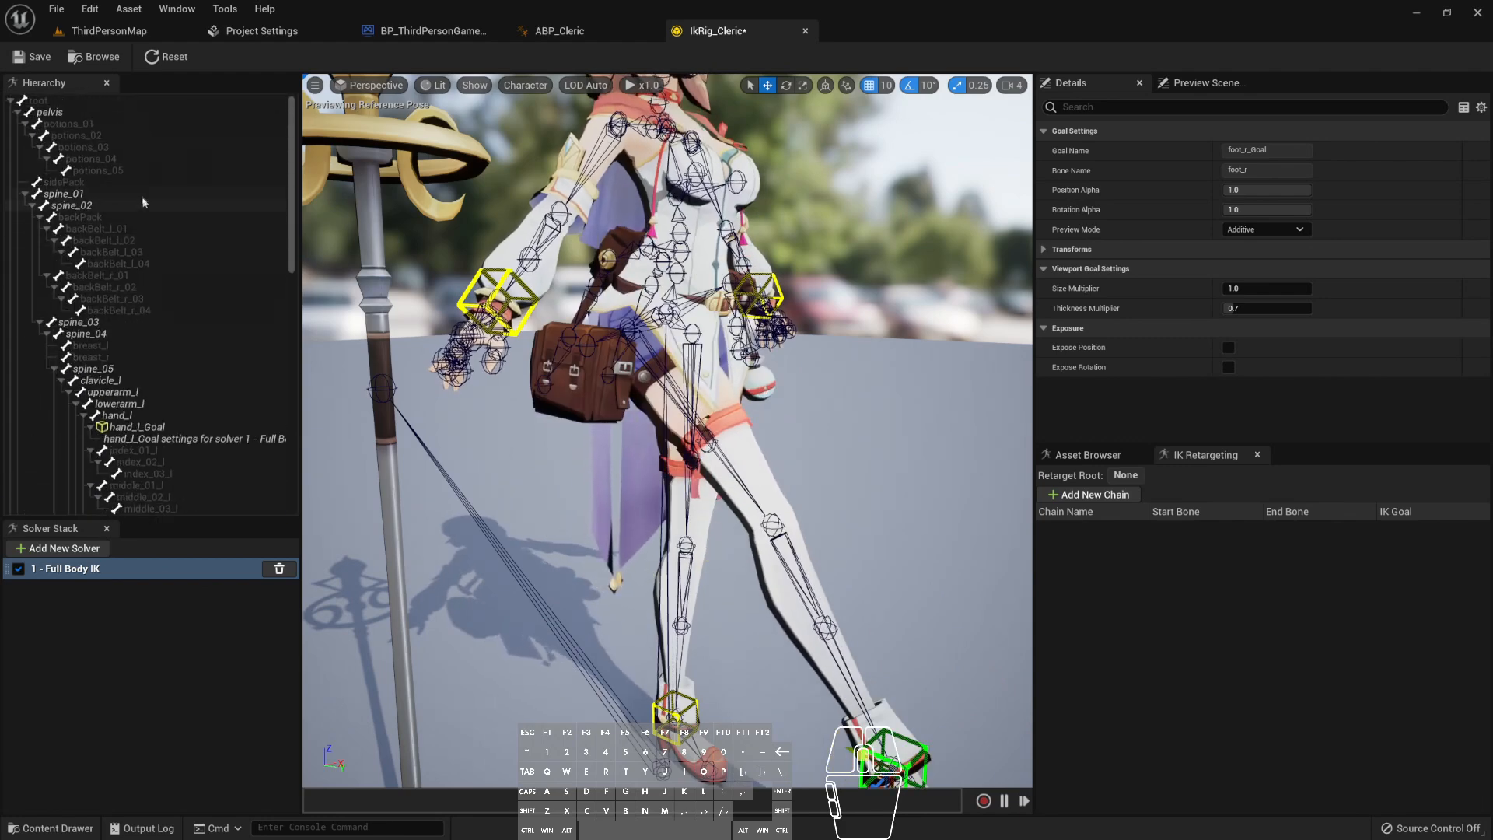
left_click(62, 113)
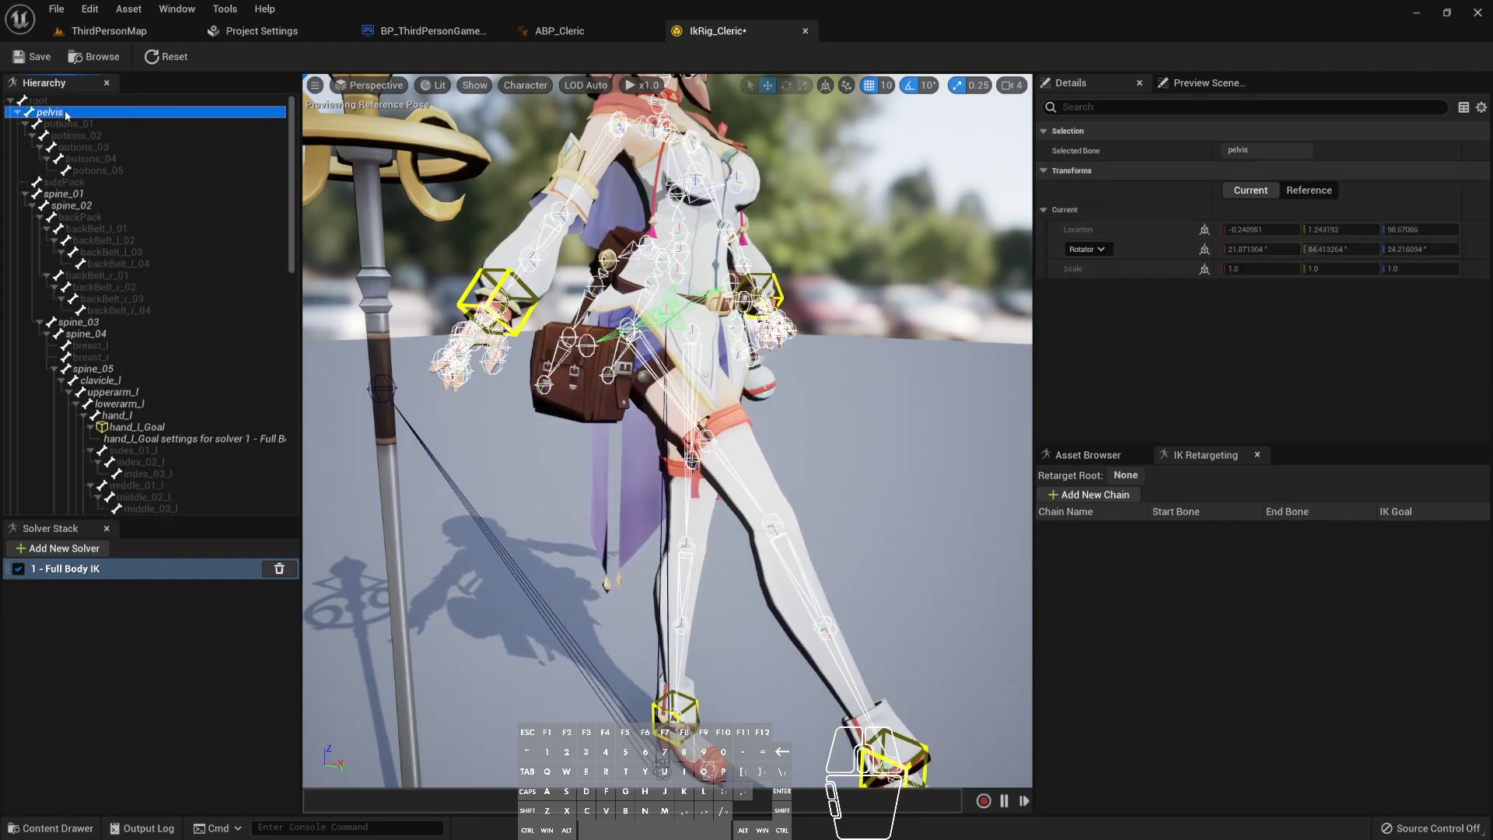
right_click(66, 114)
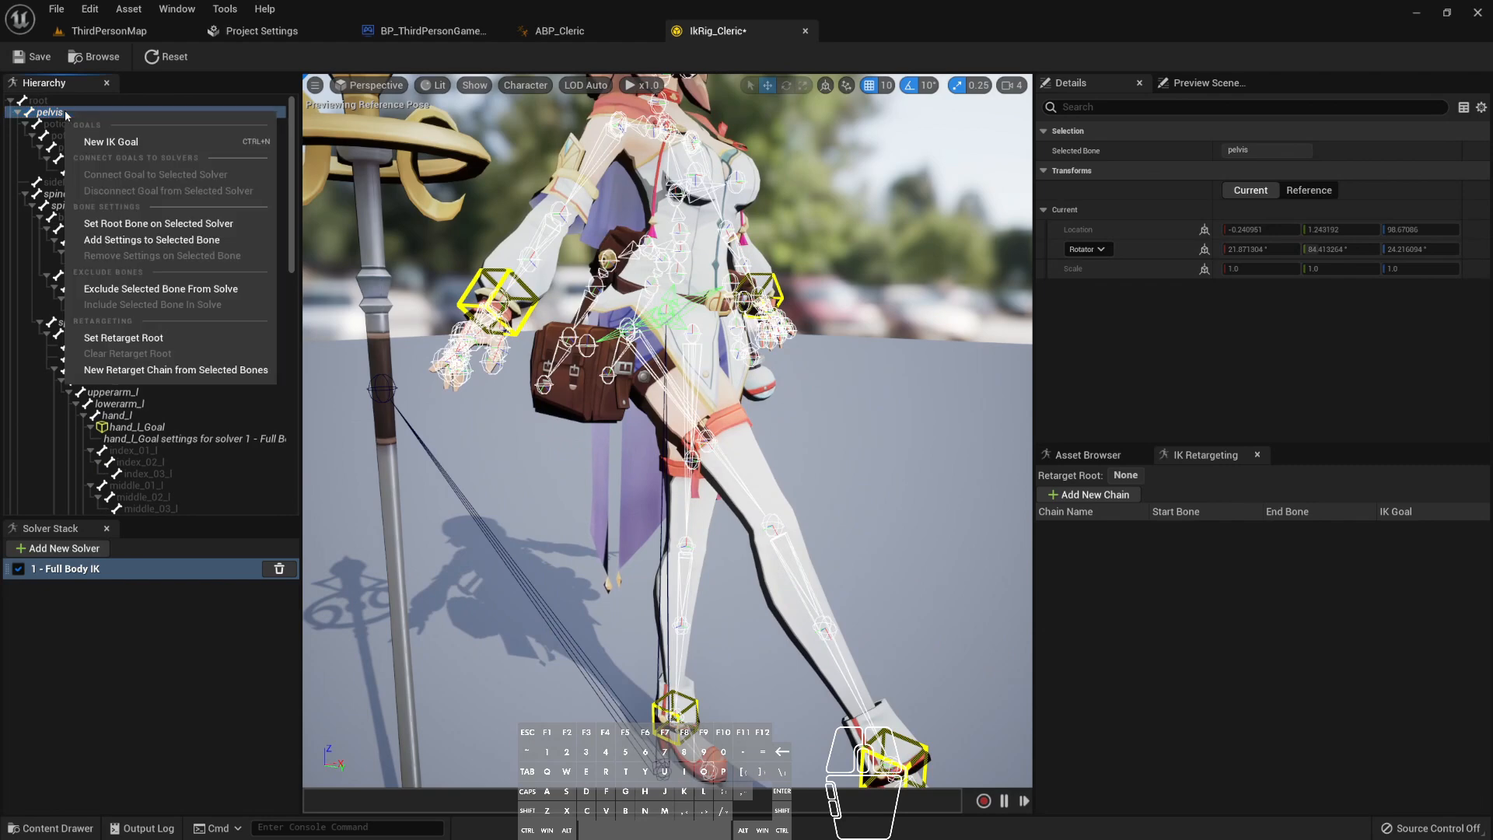
left_click(136, 243)
left_click(76, 574)
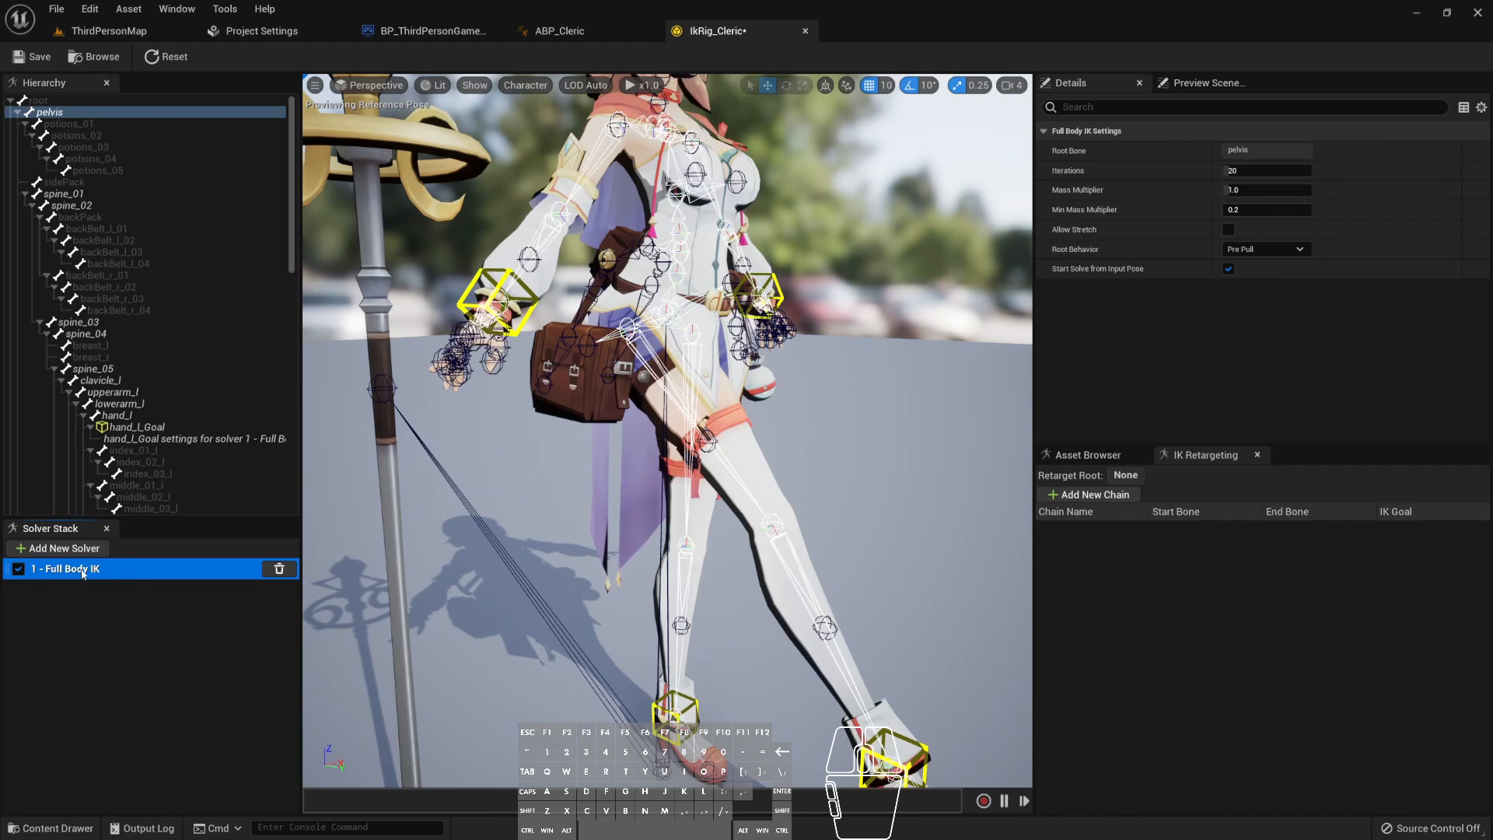
right_click(78, 113)
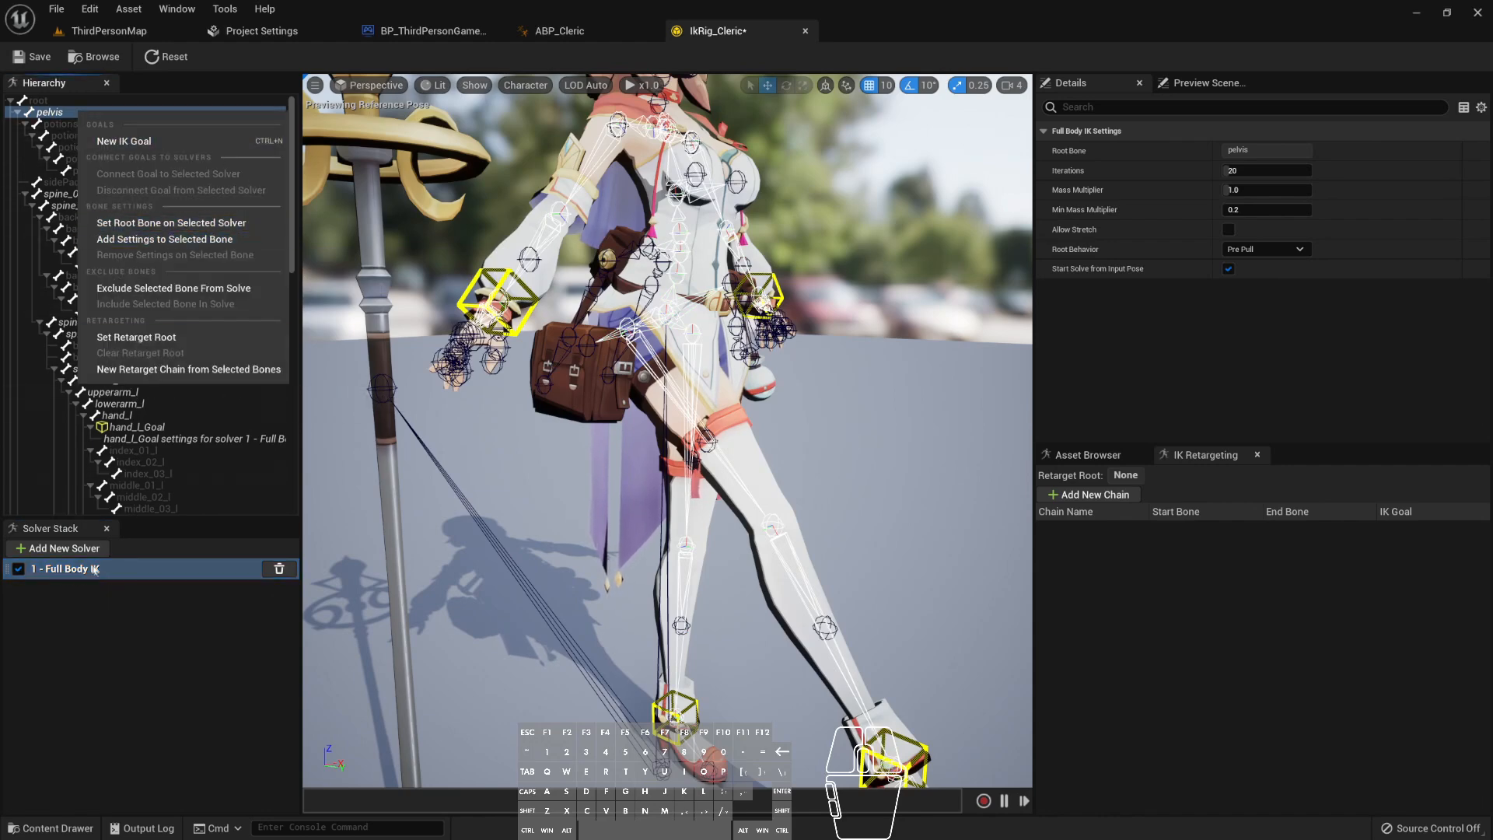
left_click(163, 241)
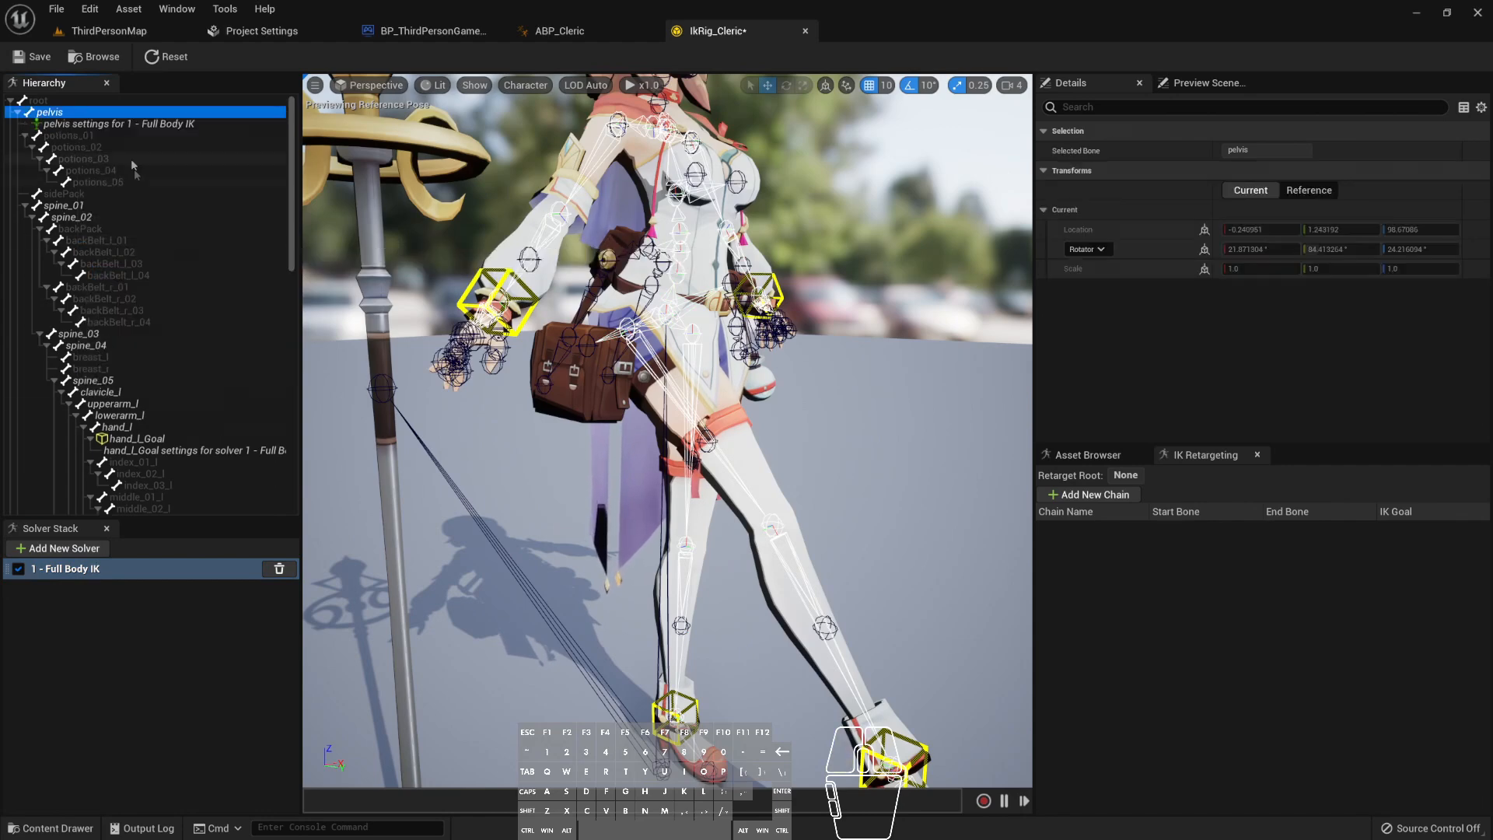
left_click(77, 125)
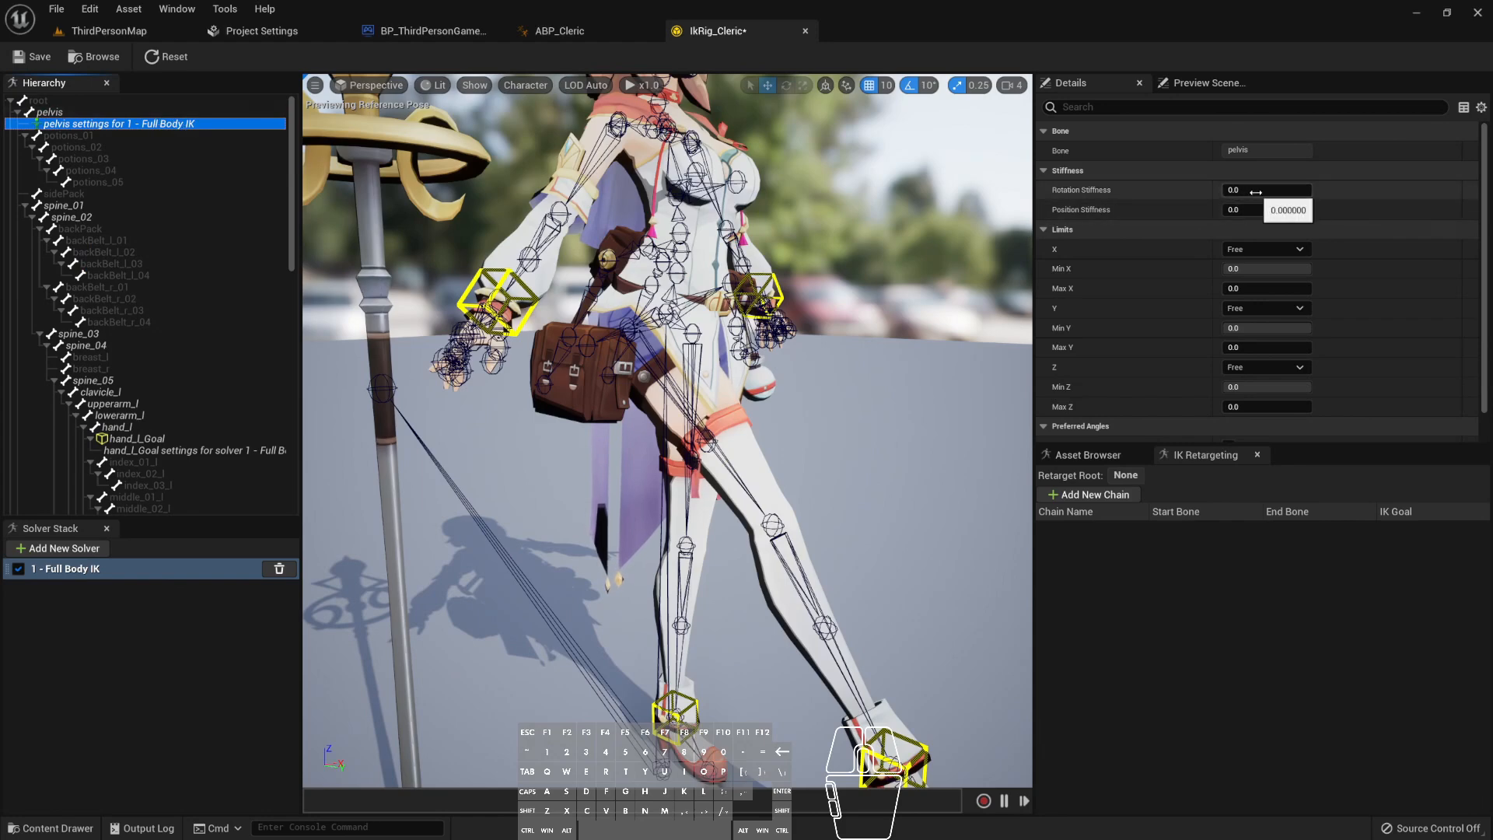
- Reposition foot_r_Goal out to the character's side so the right leg is stretched away from the body
left_click_drag(730, 460, 666, 655)
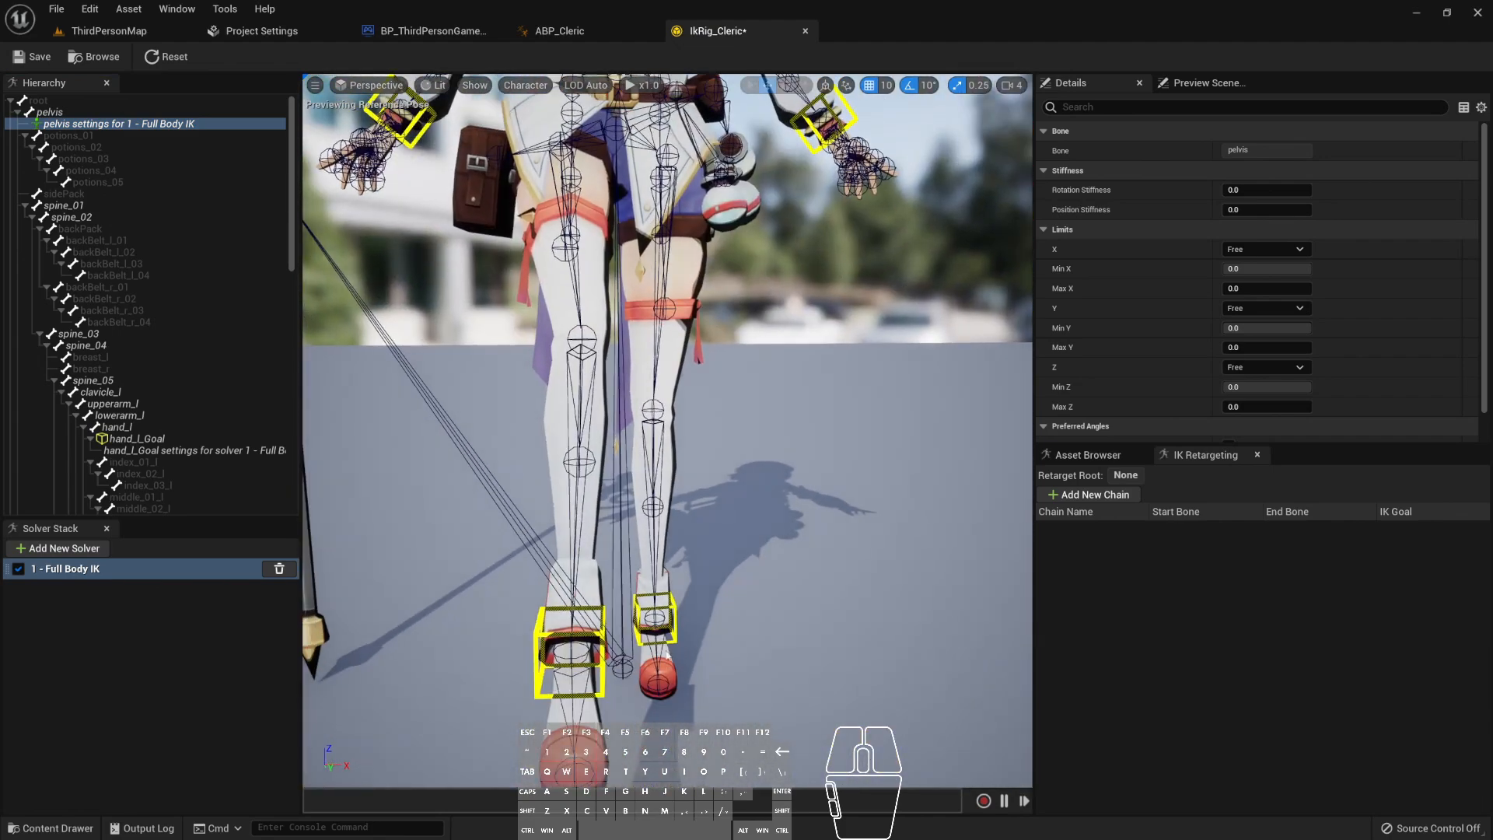
left_click(556, 665)
left_click_drag(570, 681, 579, 570)
mouse_move(668, 505)
right_mouse_down()
mouse_move(641, 468)
mouse_move(688, 412)
mouse_move(697, 510)
right_mouse_up()
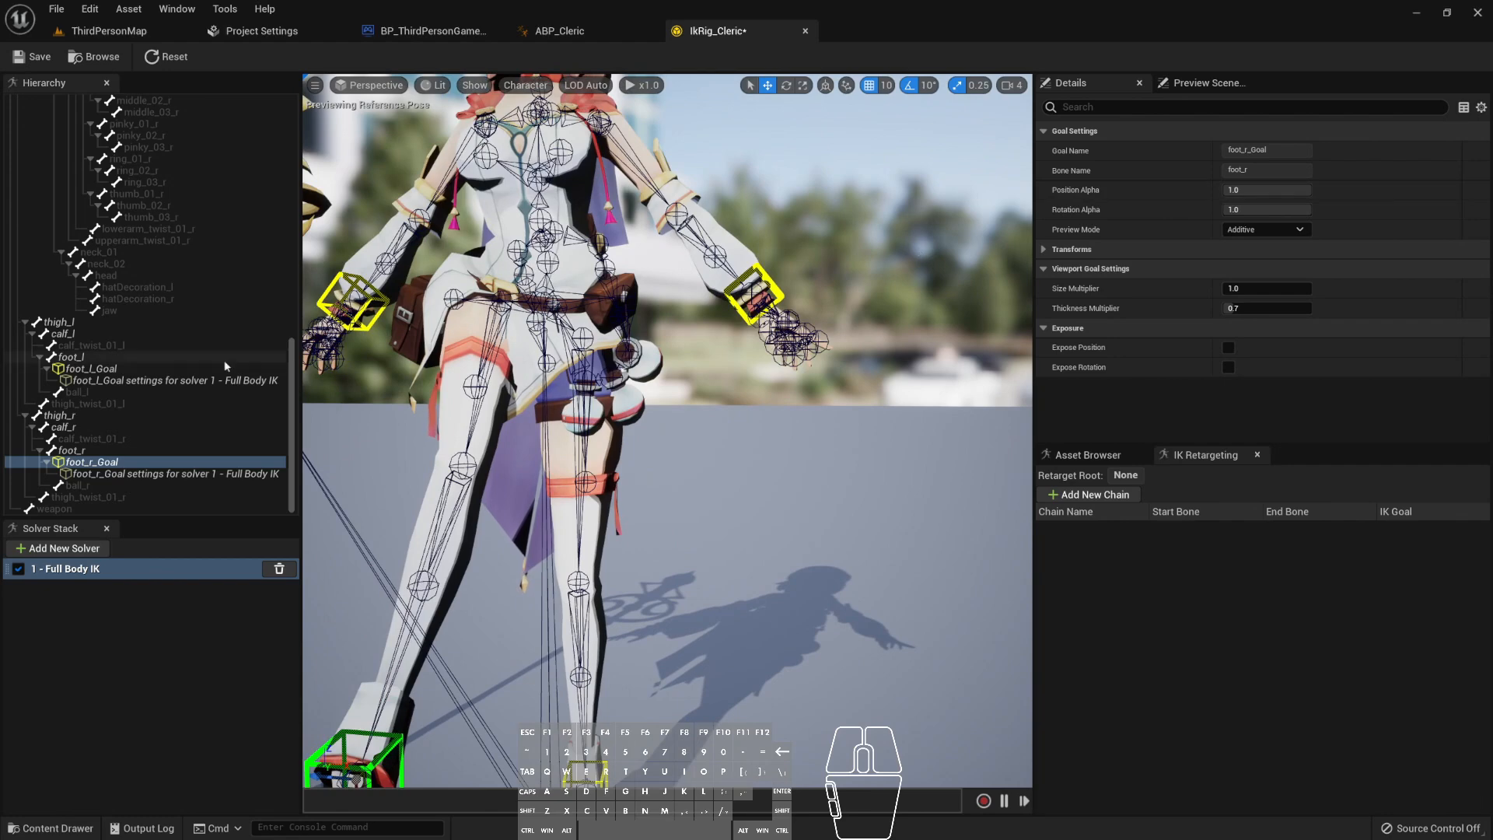
- Set the pelvis Rotation Stiffness to 0.872 in its Full Body IK settings
scroll(195, 194, "up", 15)
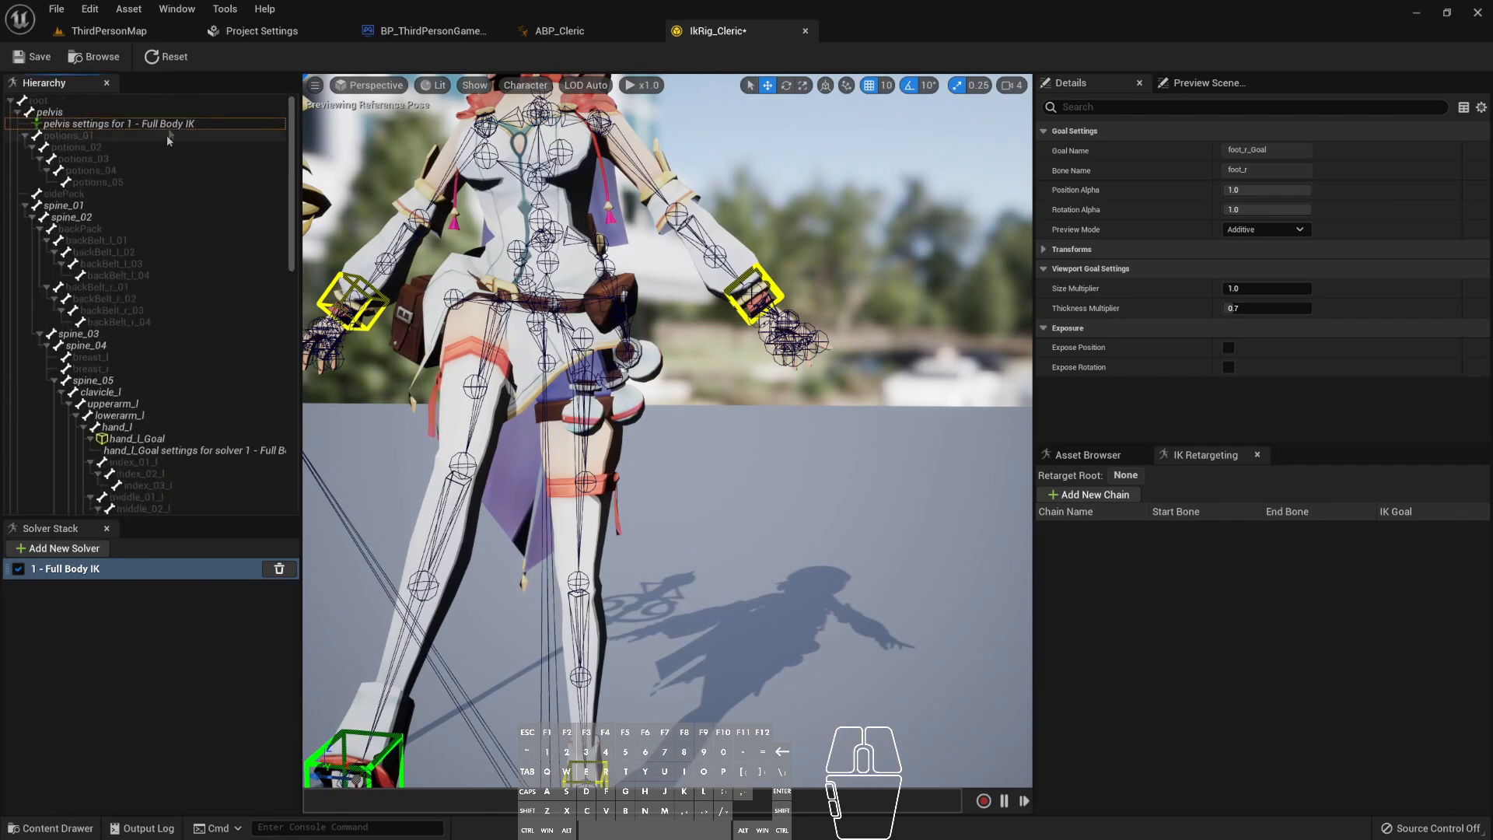
left_click(58, 129)
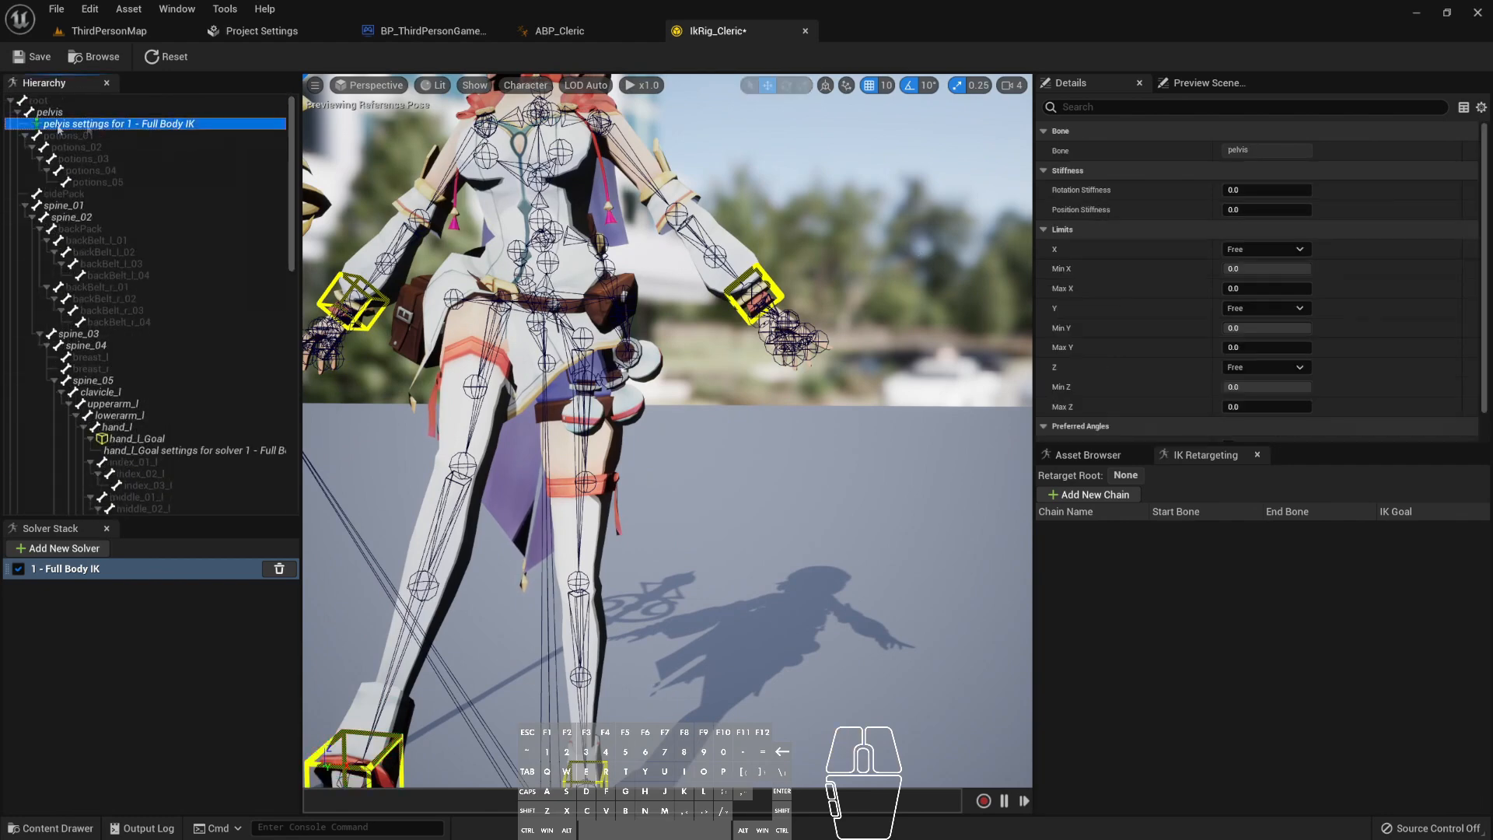
left_click(1238, 191)
left_click_drag(1238, 190, 1300, 190)
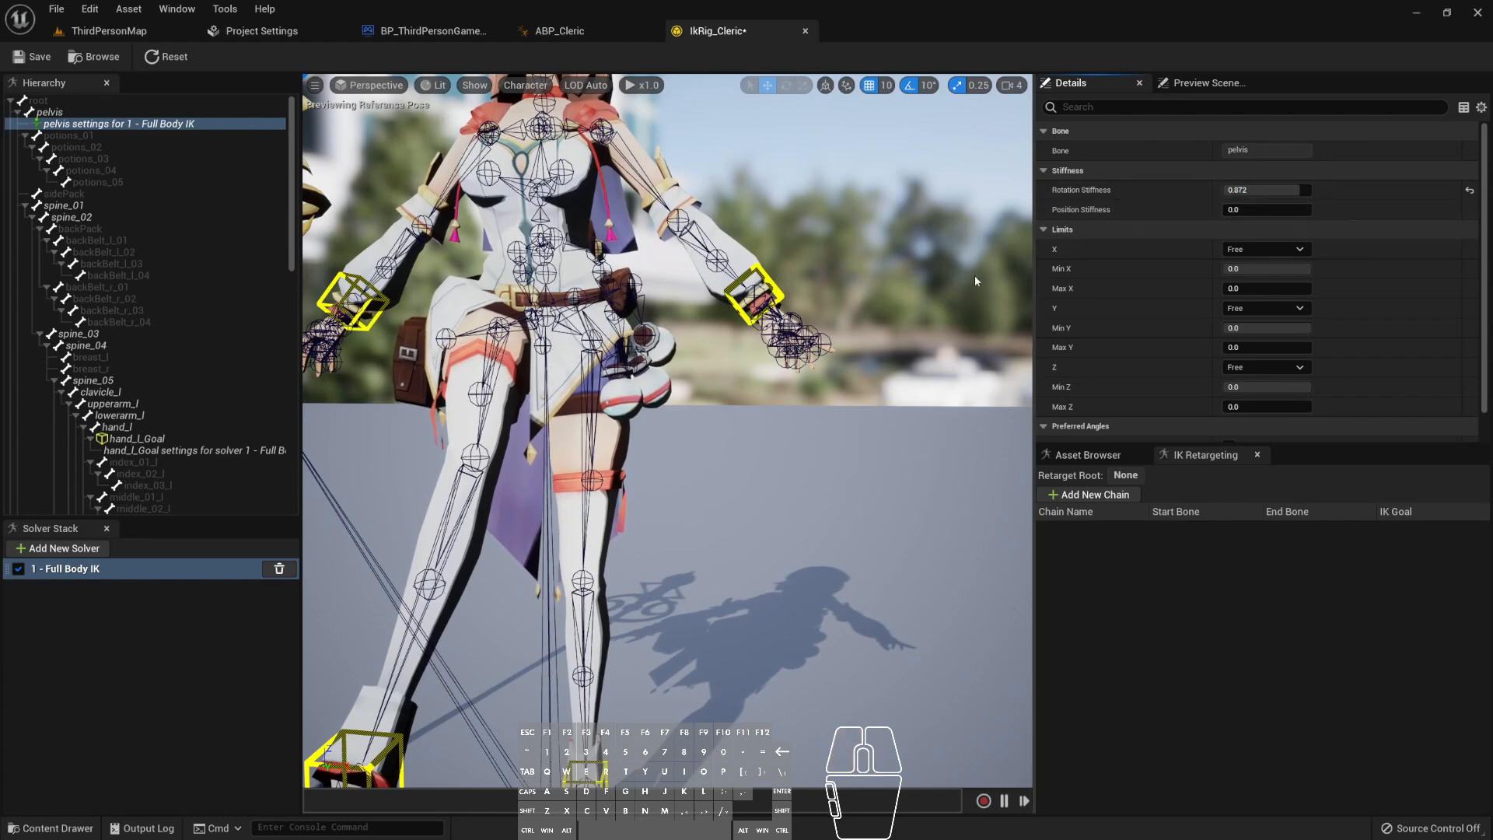
- Raise foot_r_Goal in front of the body to test how the pelvis reacts to a lifted right leg
left_click_drag(763, 420, 545, 420, "alt")
right_click_drag(764, 420, 637, 444)
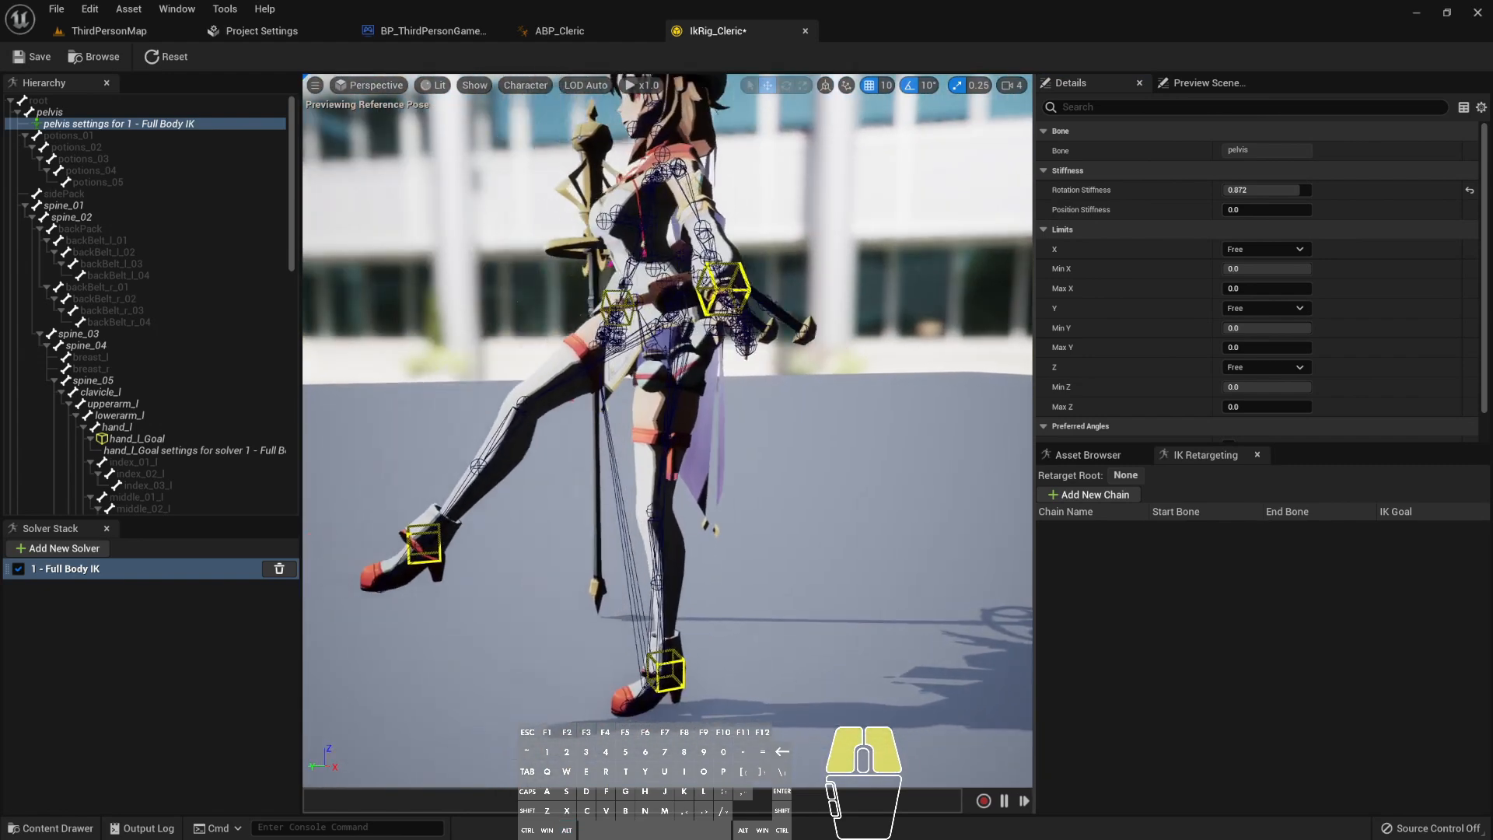
right_click_drag(399, 520, 436, 516)
left_click(475, 541)
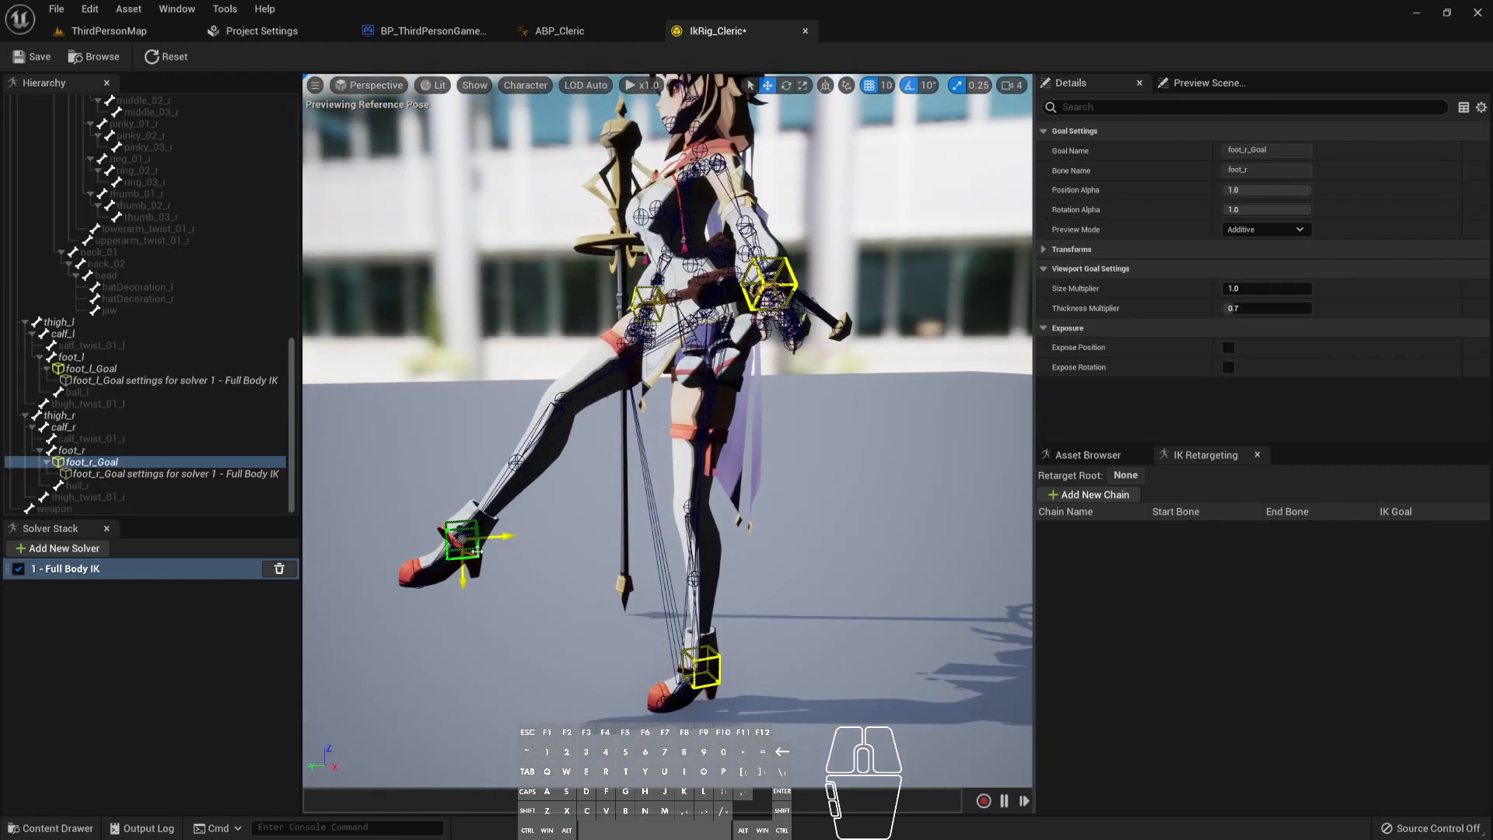
left_click_drag(463, 540, 490, 480)
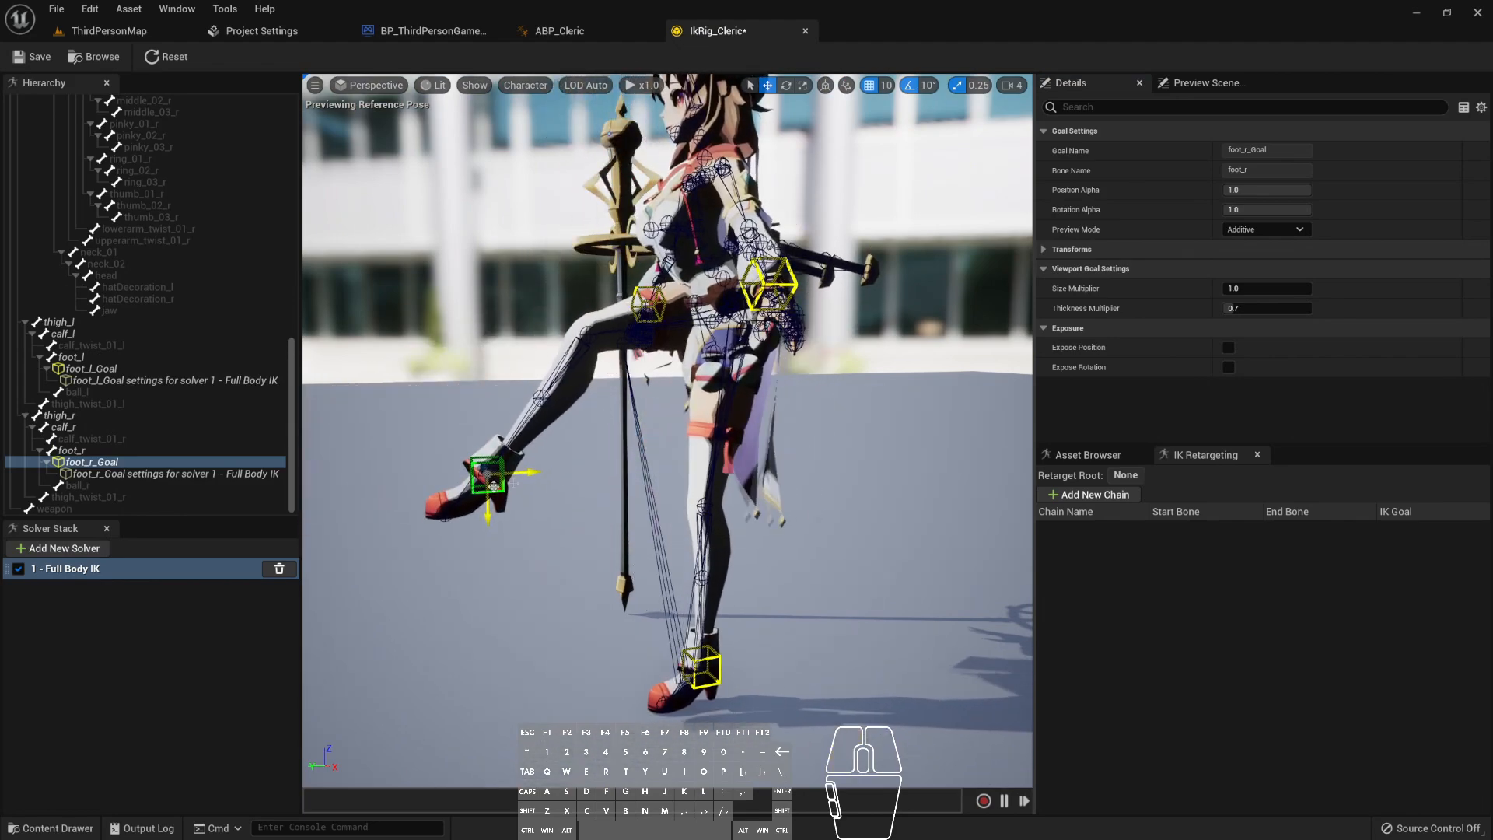
- Set the pelvis Position Stiffness to 0.95 in its Full Body IK settings
left_click_drag(296, 413, 262, 155)
left_click(149, 124)
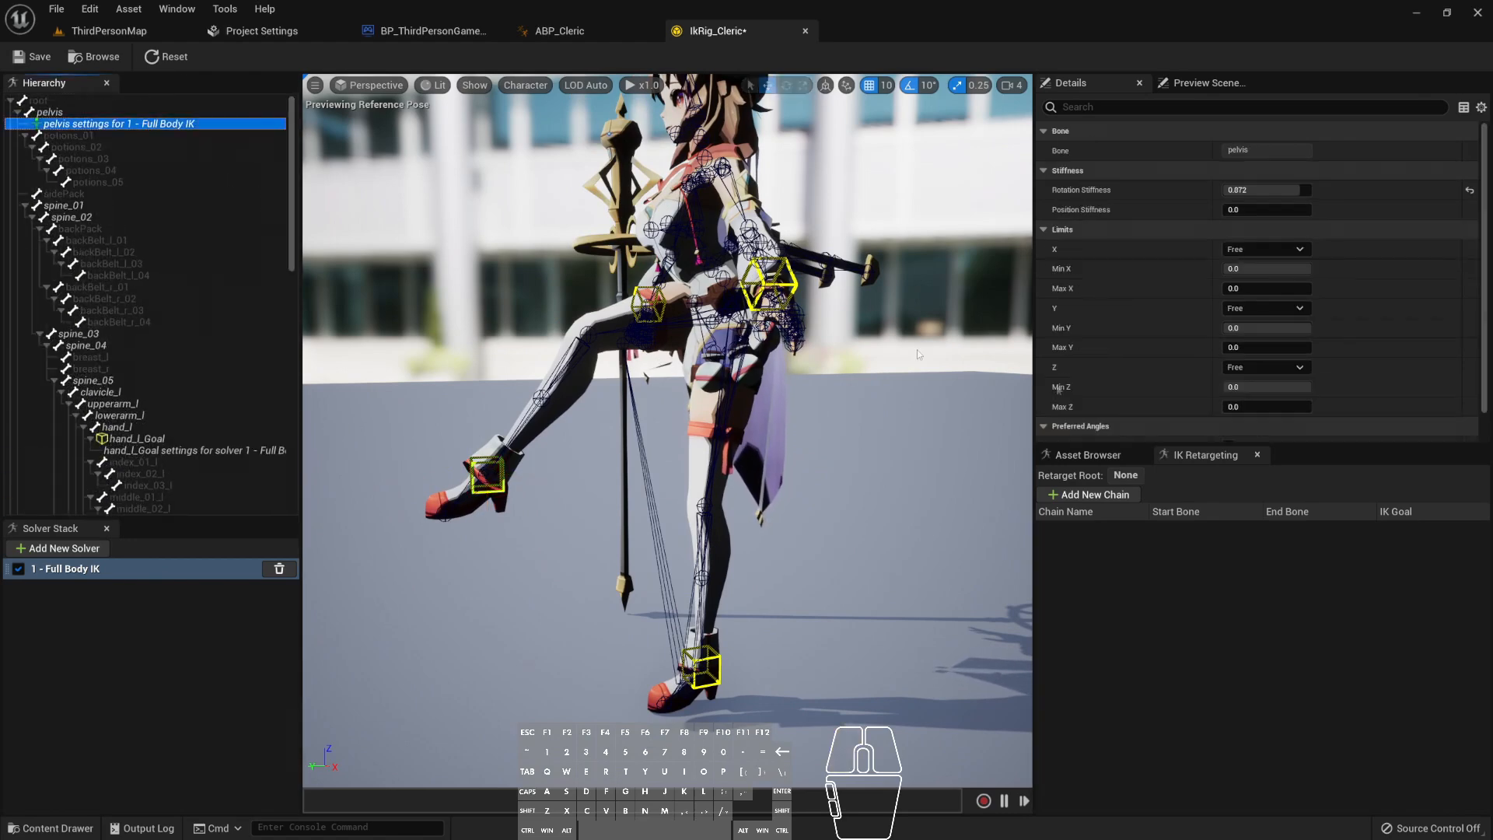
left_click_drag(1236, 210, 1310, 210)
left_click(1252, 210)
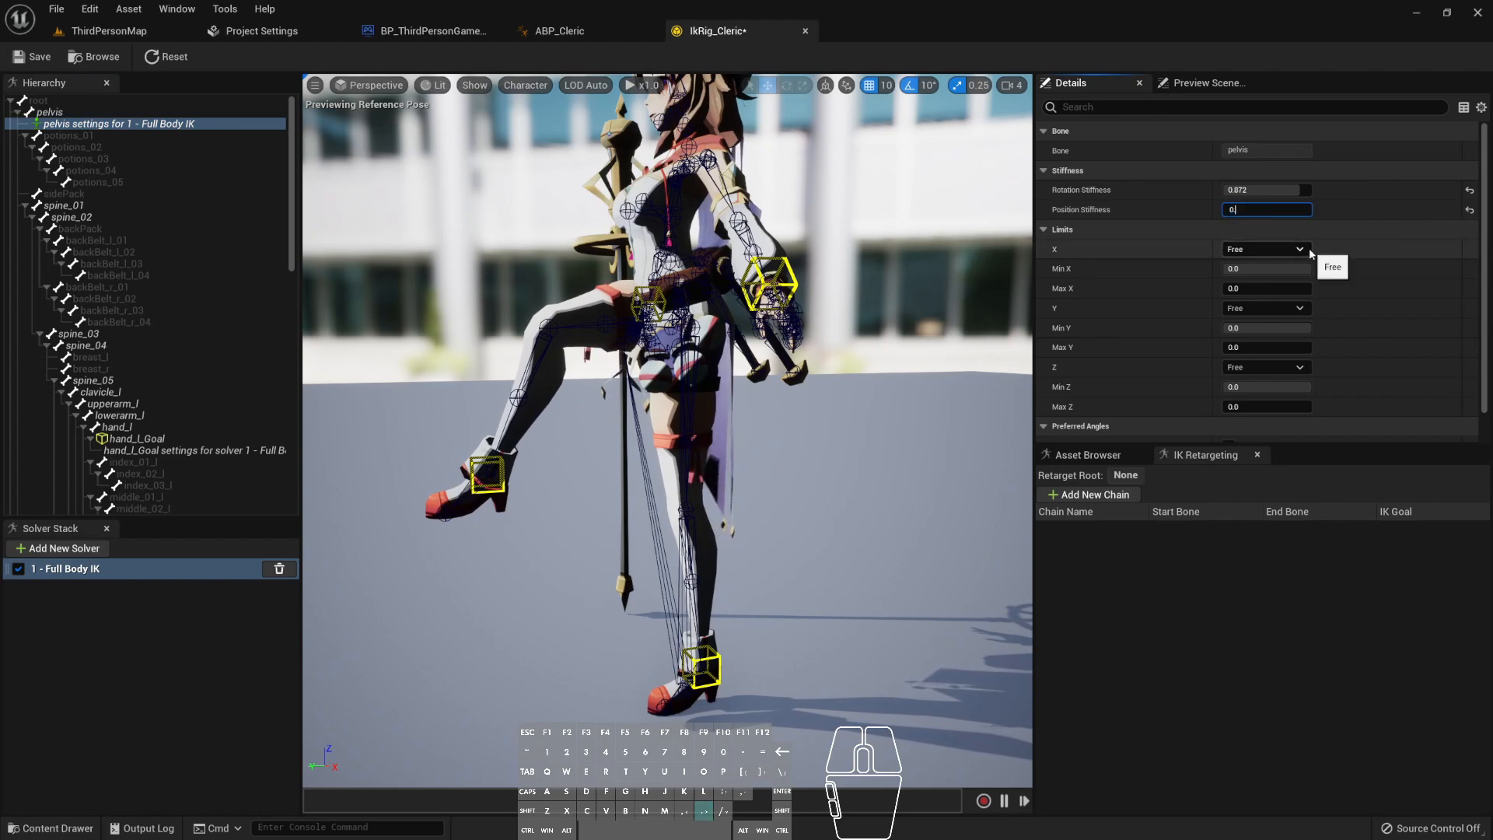
type("0.95")
key("Return")
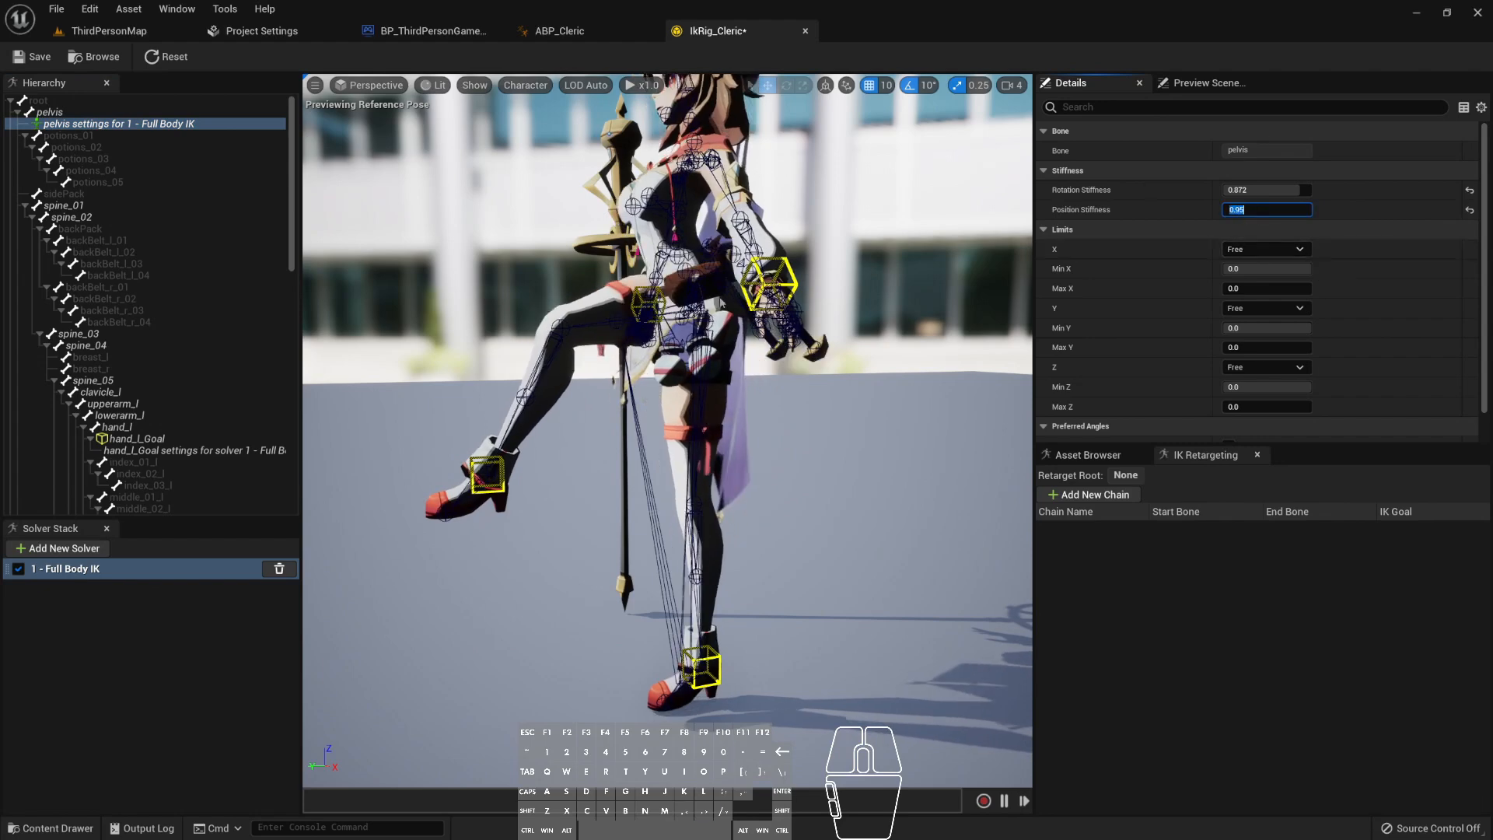
- Move foot_r_Goal lower and closer to the standing leg to test the stiffened pelvis
left_click(503, 476)
left_click_drag(499, 487, 577, 523)
left_click_drag(684, 475, 743, 522, "alt")
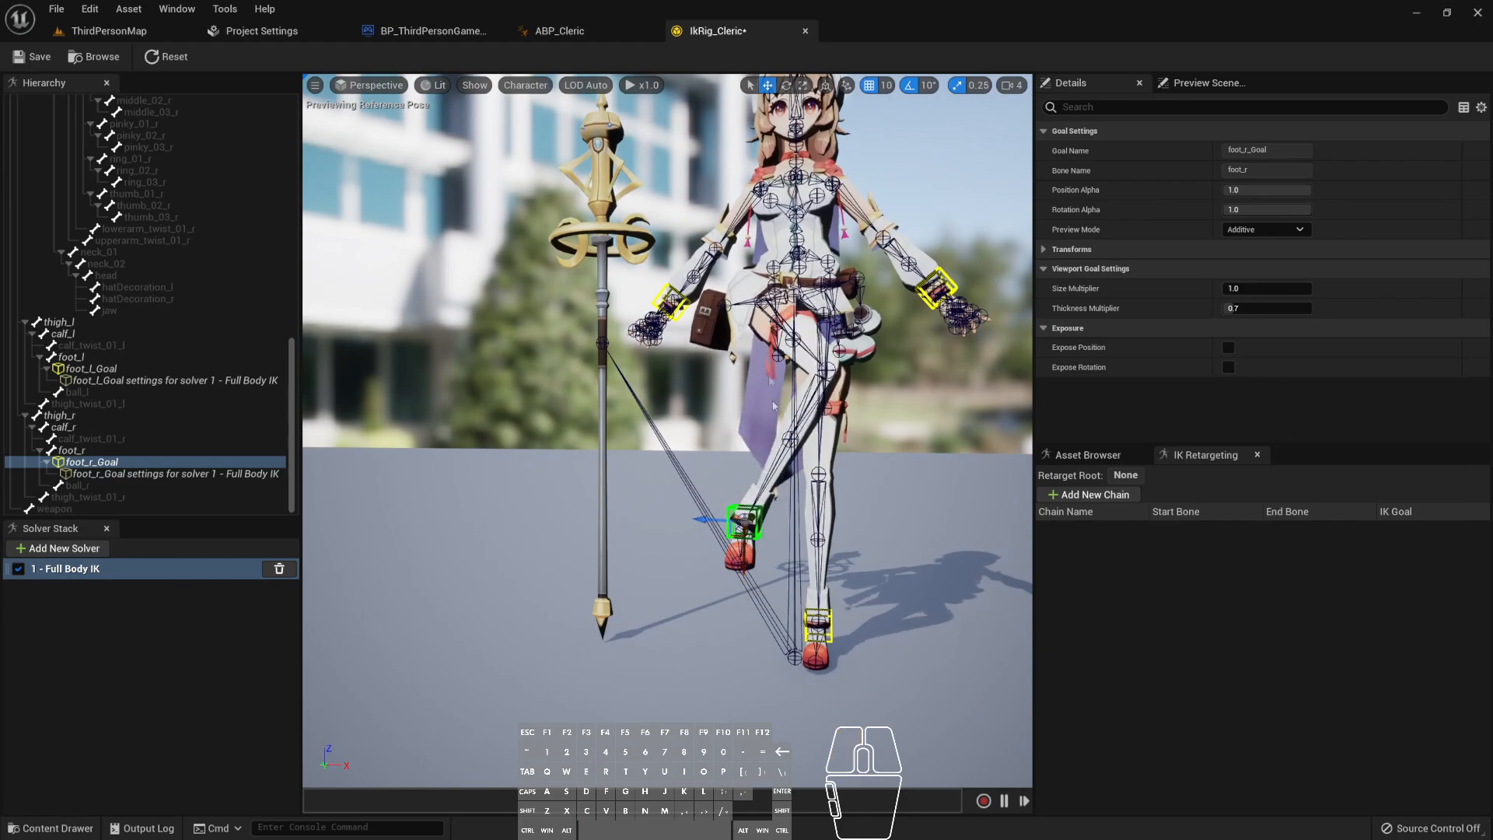
- Add bone settings for calf_r to the Full Body IK solver and display those settings
right_click_drag(818, 448, 667, 420)
scroll(818, 448, "up", 4)
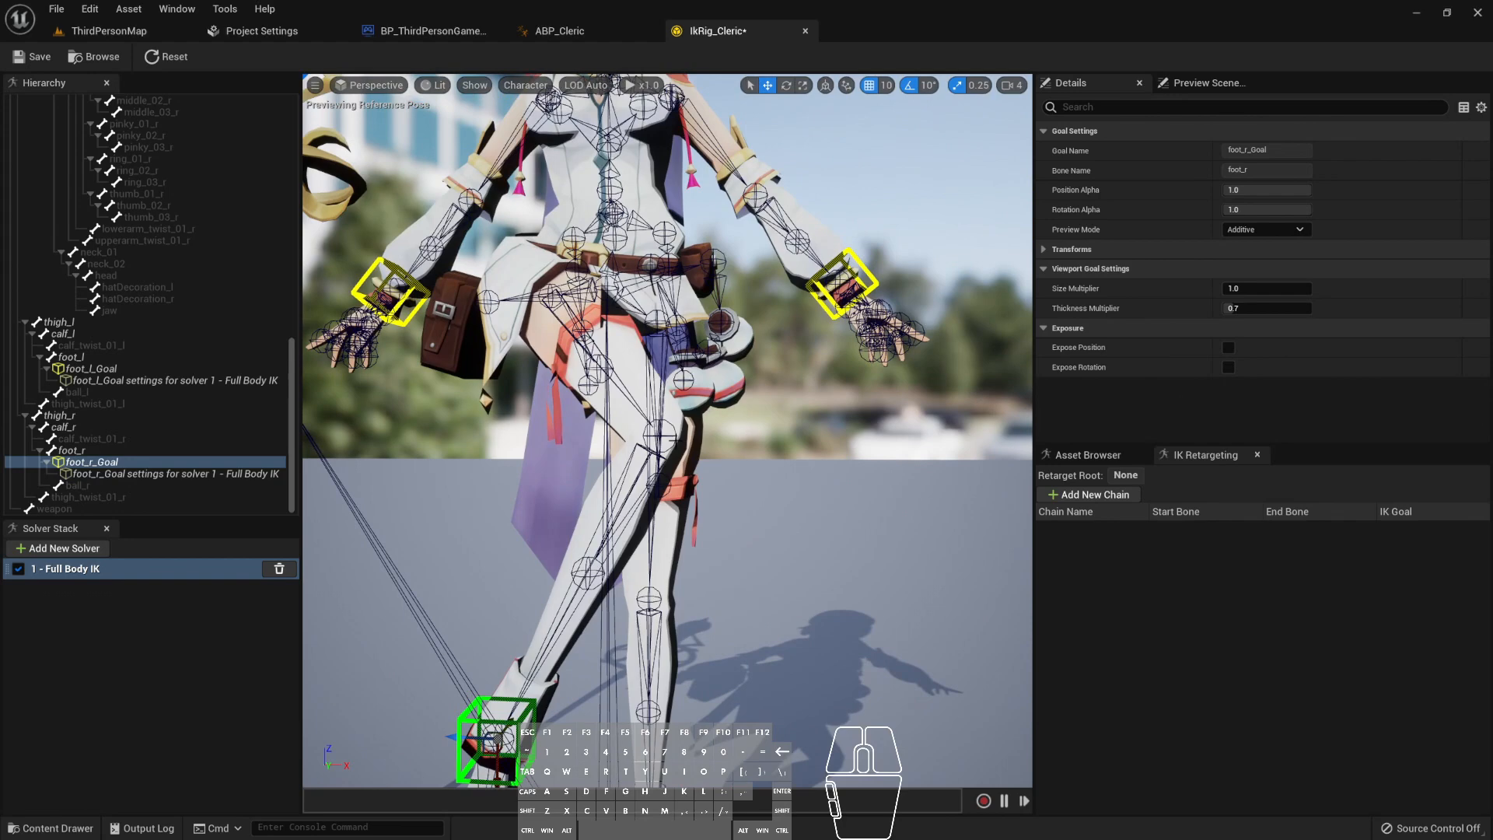
left_click(675, 437)
left_click(71, 428)
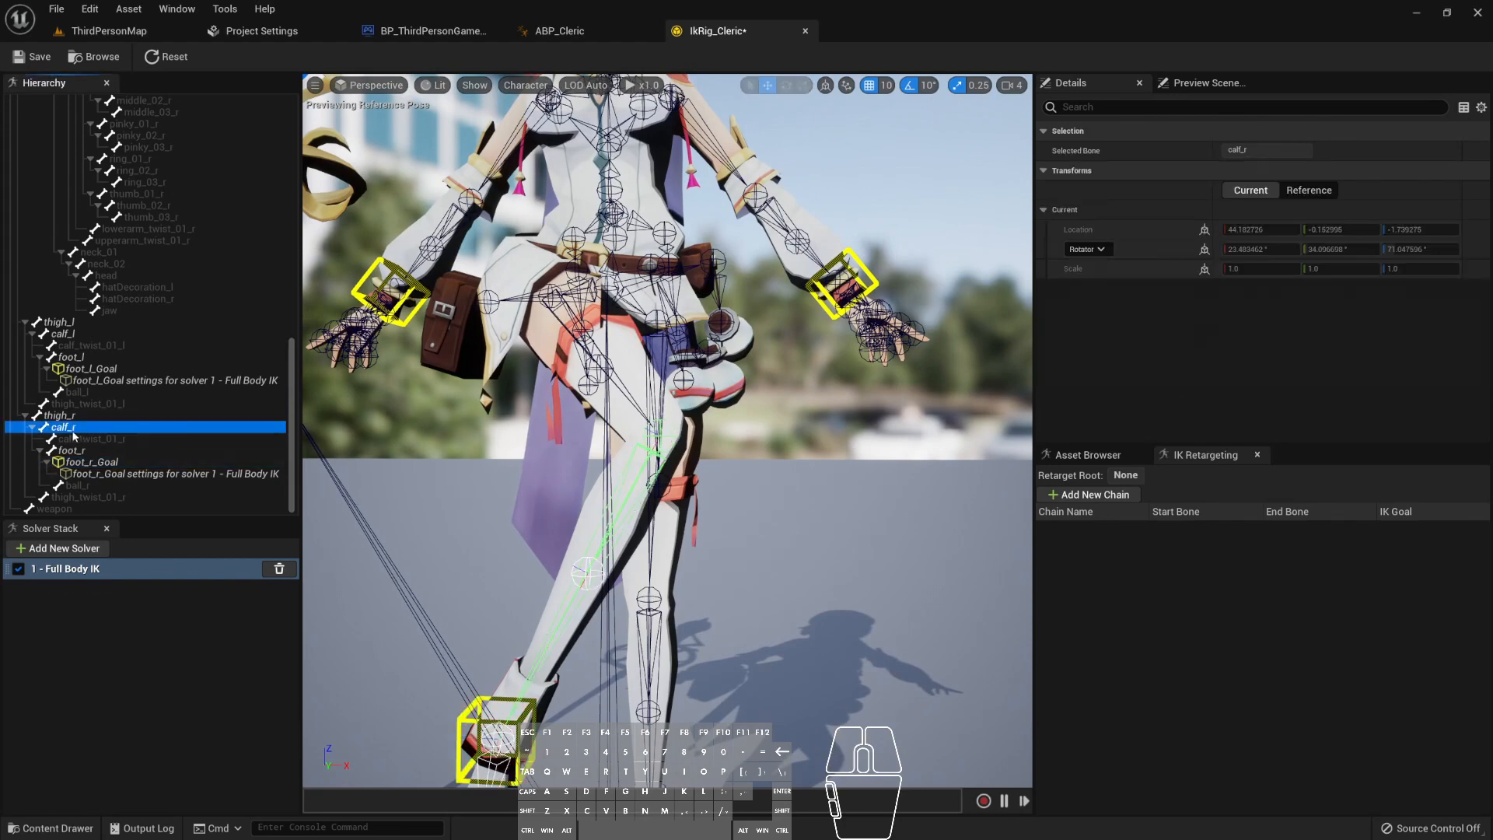
right_click(70, 431)
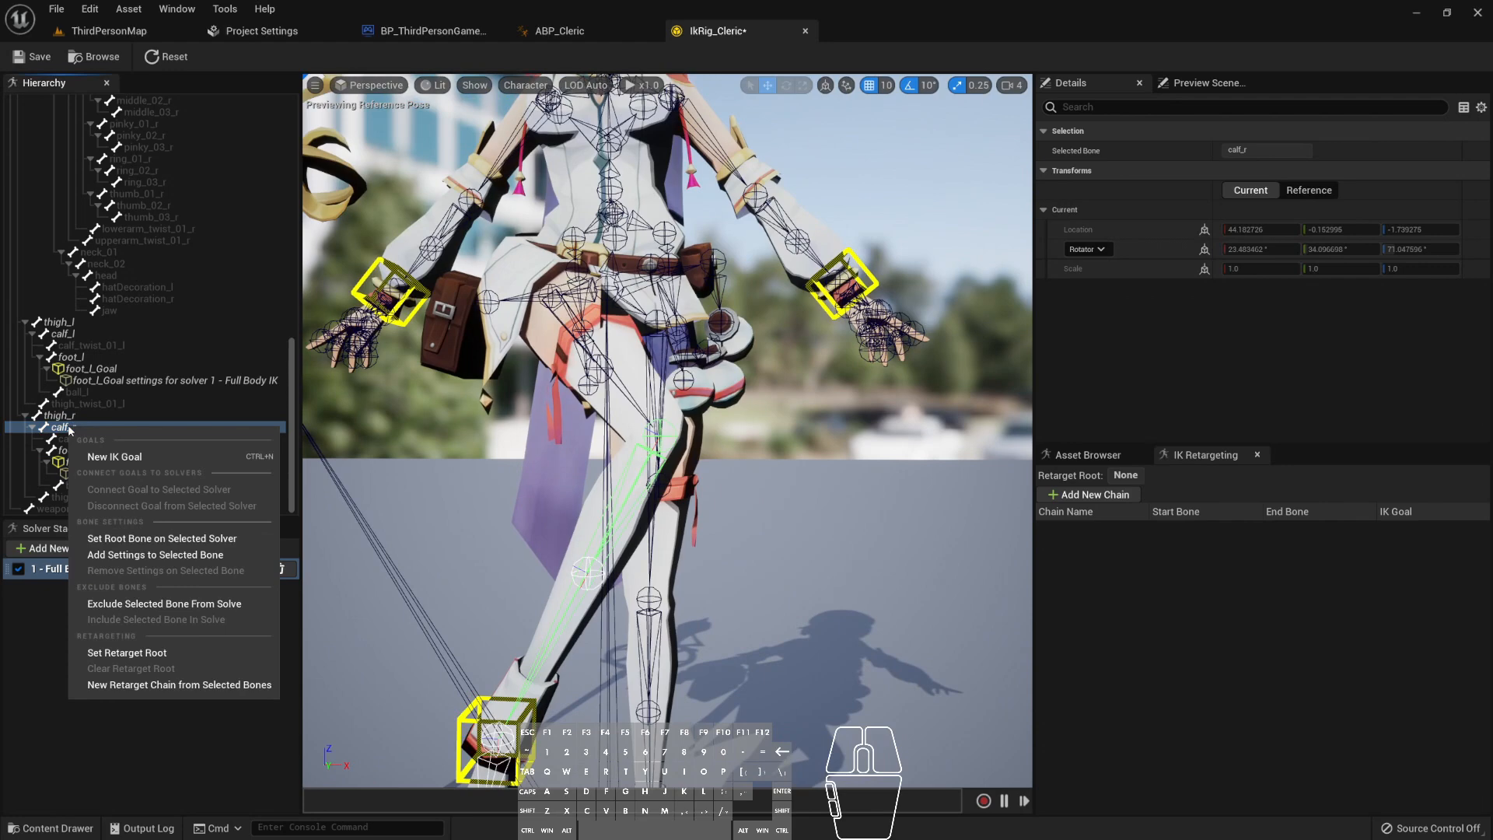
left_click(137, 555)
left_click(128, 441)
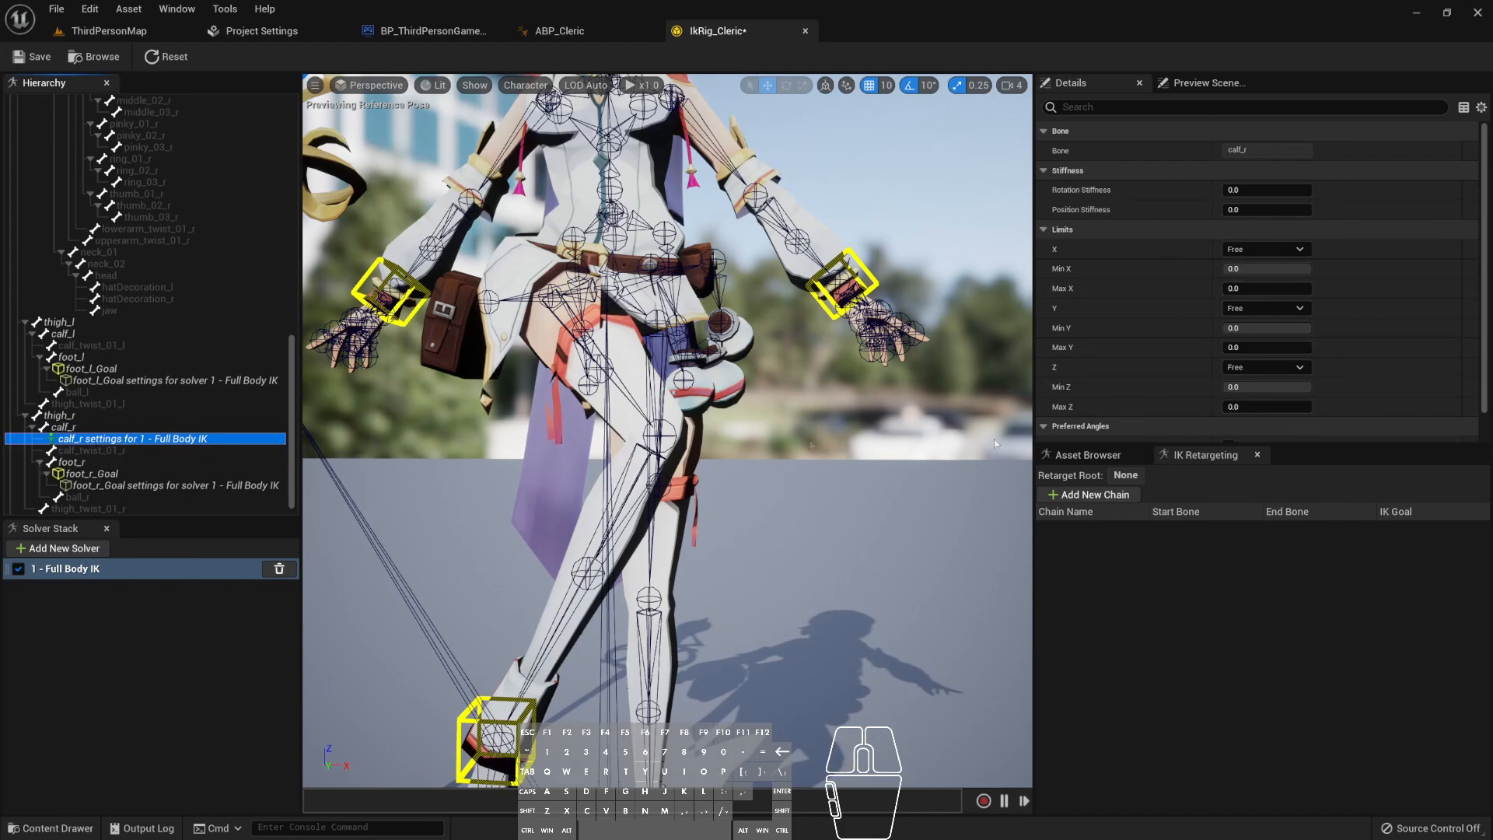
- Try raising calf_r's Rotation Stiffness and Position Stiffness, and reset both to their defaults
mouse_move(1247, 191)
left_mouse_down()
mouse_move(1313, 192)
mouse_move(1271, 191)
left_mouse_up()
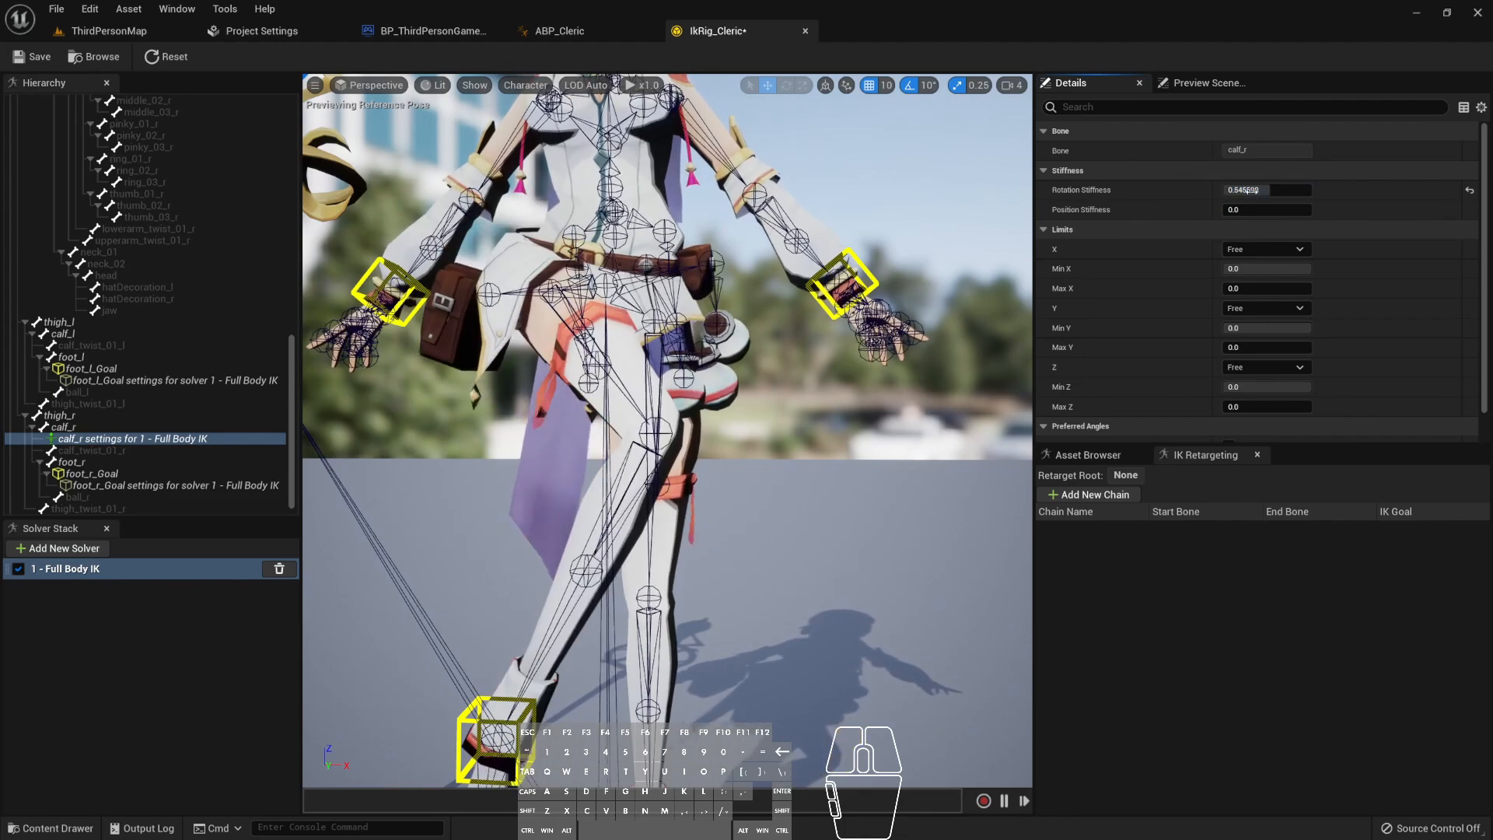
left_click(1470, 192)
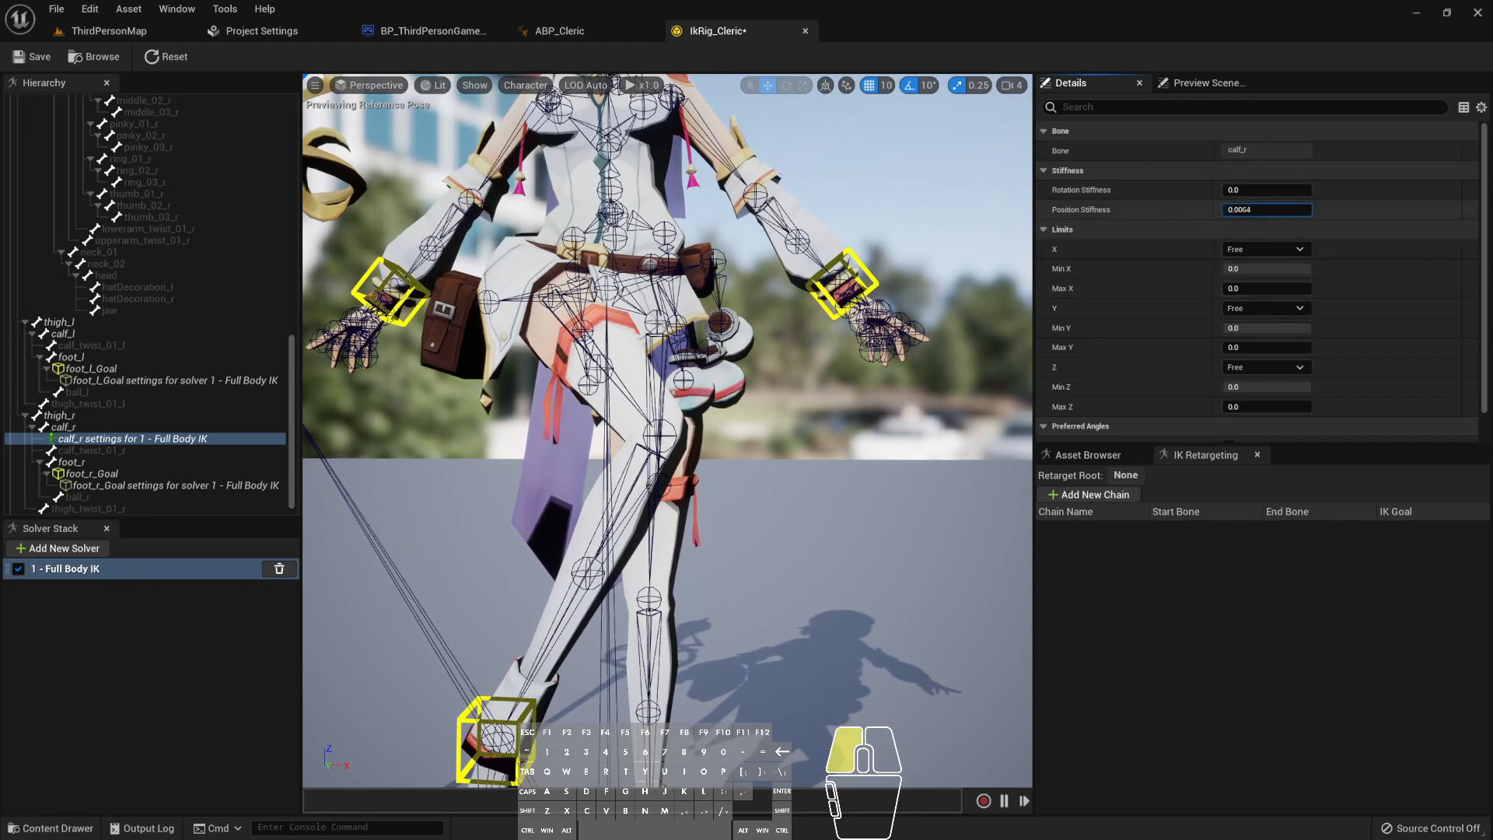
left_click_drag(1244, 209, 1291, 209)
left_click(1468, 209)
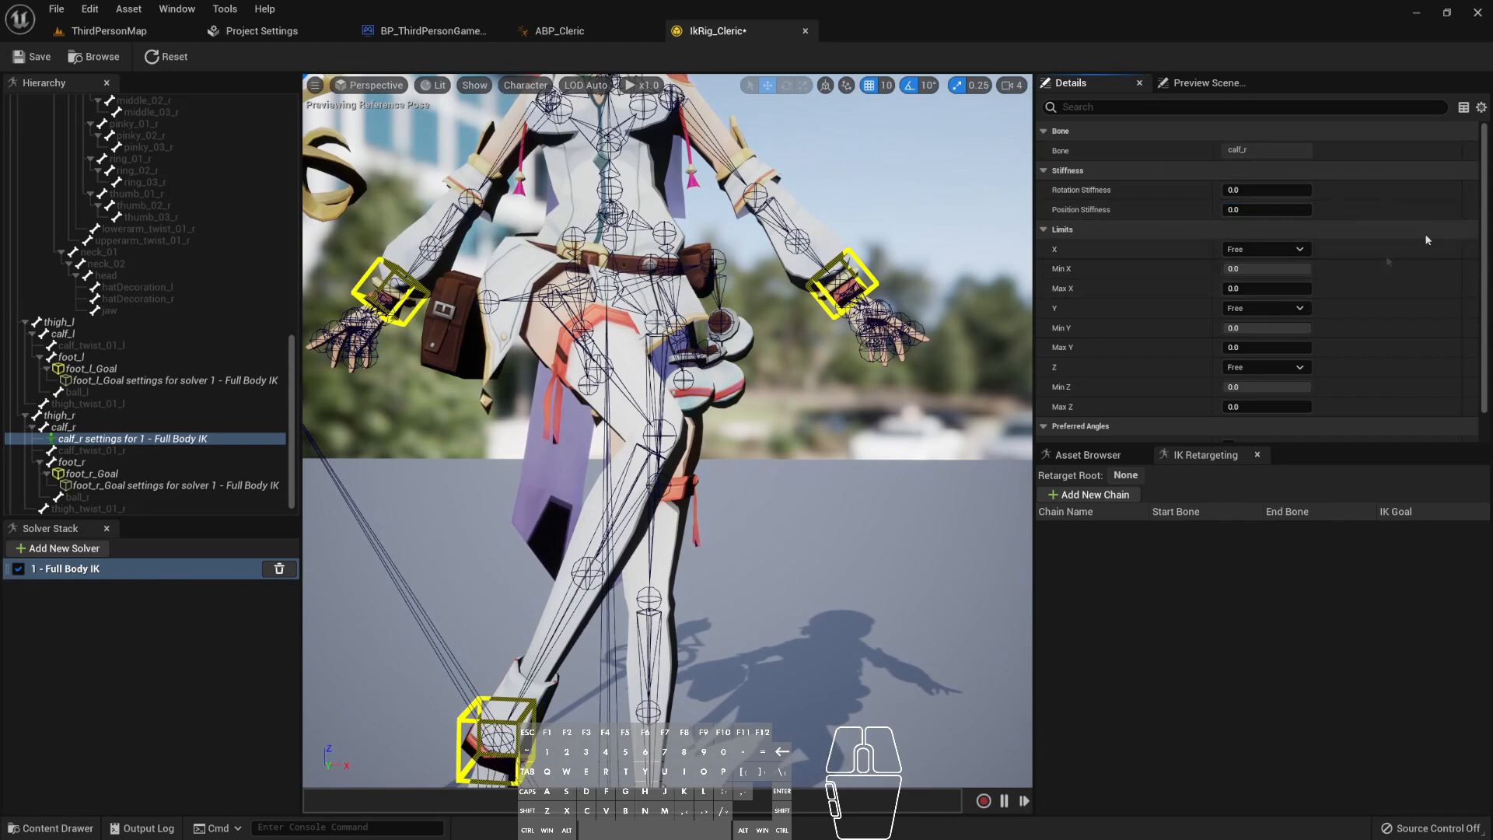
- Enable Use Preferred Angles for calf_r and try out Z preferred angles, settling on 90
scroll(1195, 257, "down", 2)
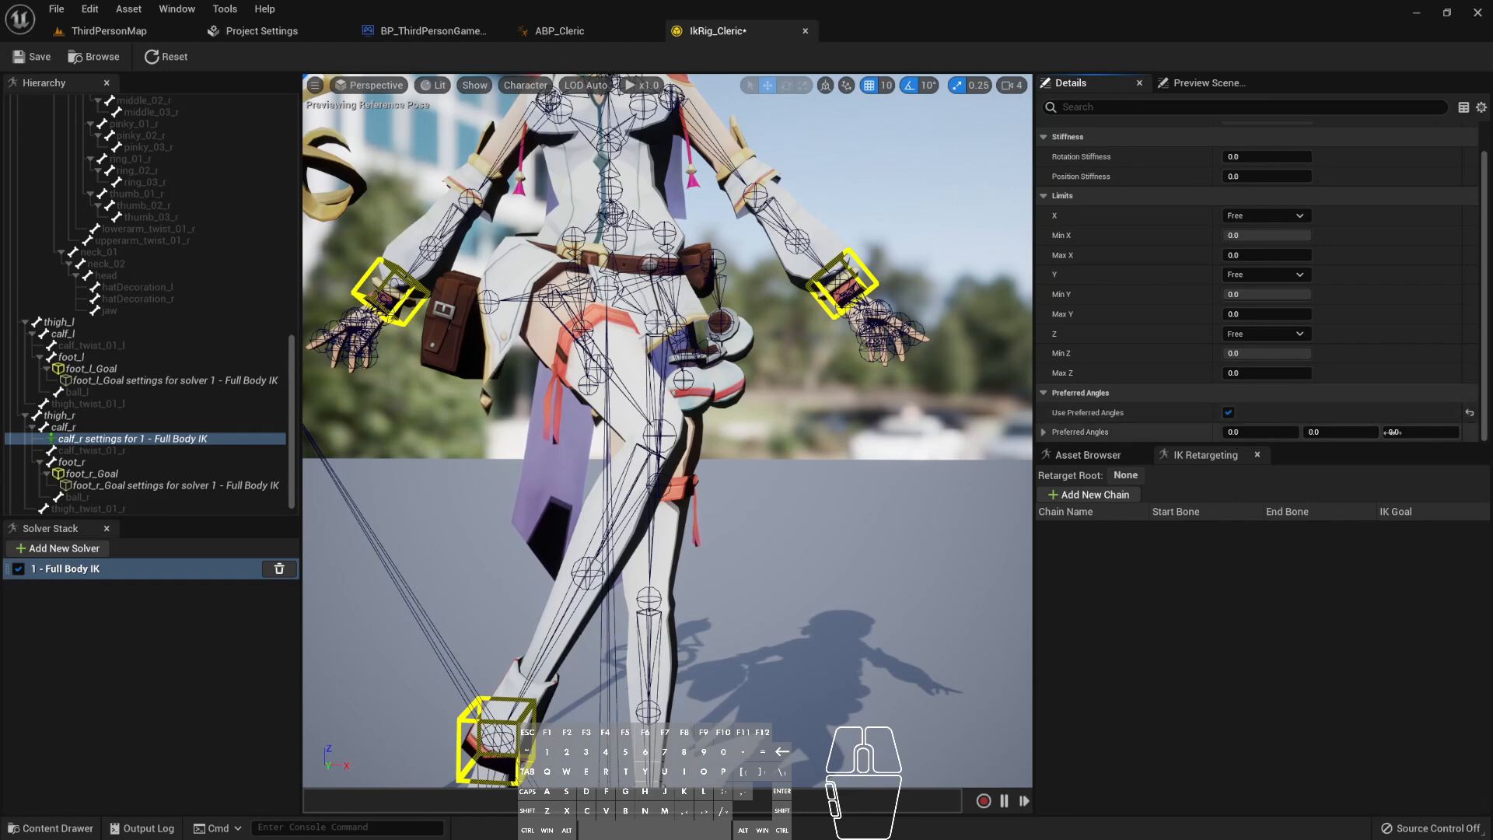
left_click_drag(1421, 432, 1466, 432)
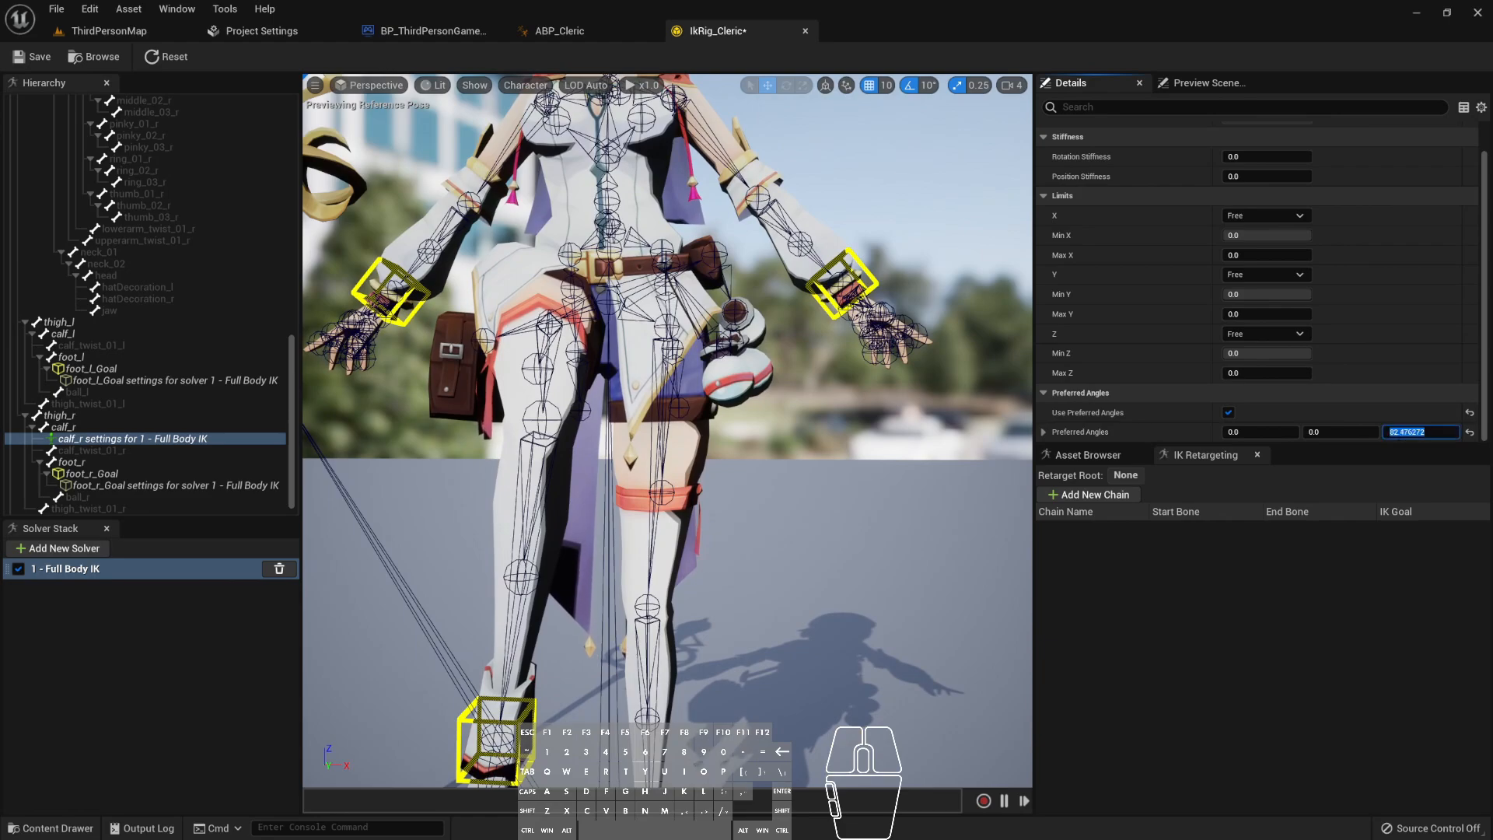
right_click_drag(778, 436, 548, 356)
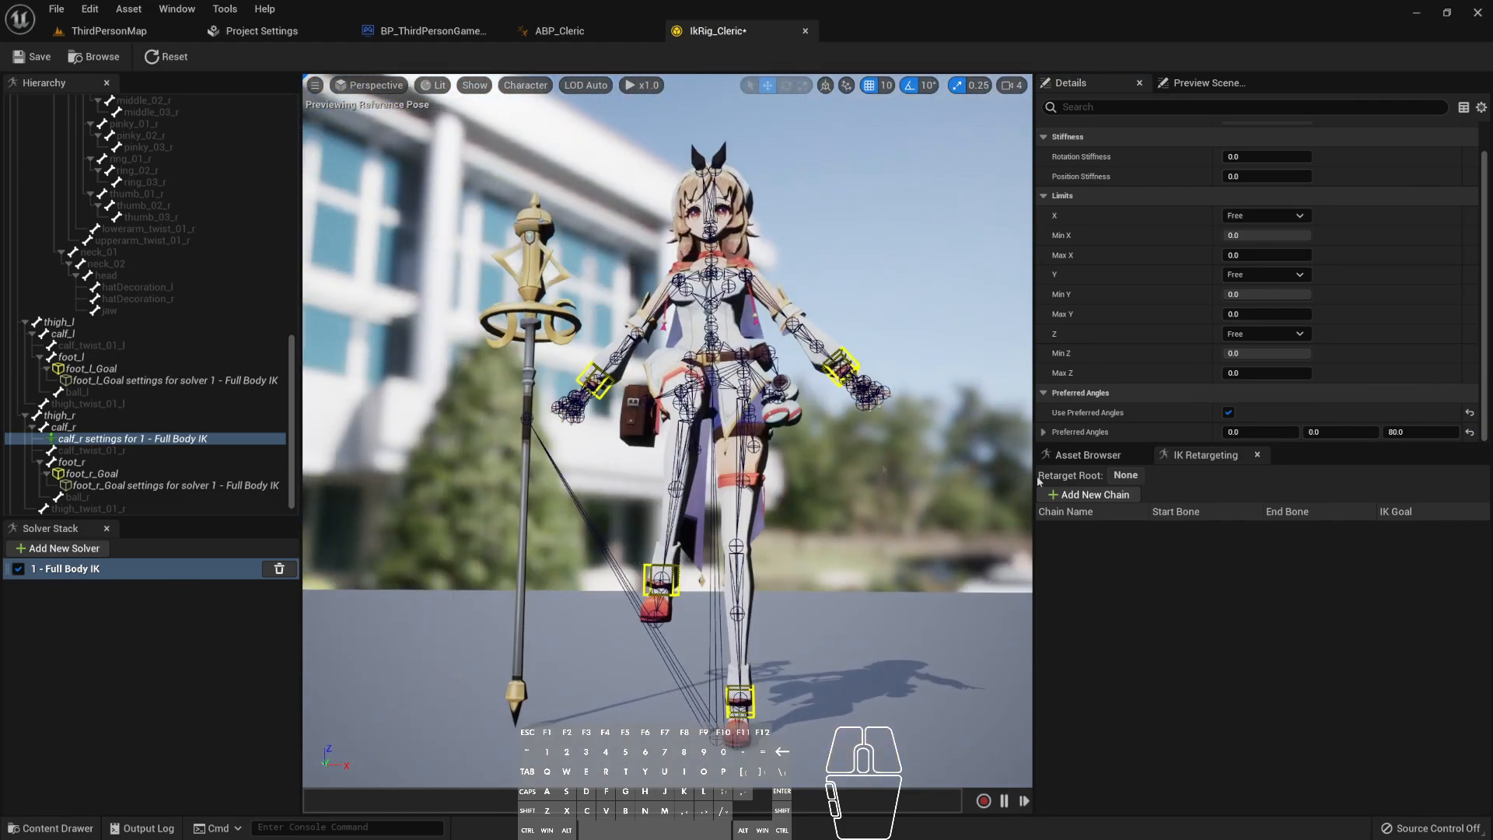
left_click_drag(1420, 431, 1454, 432)
right_click_drag(933, 443, 863, 416)
left_click_drag(863, 416, 856, 498)
right_click_drag(856, 497, 893, 503)
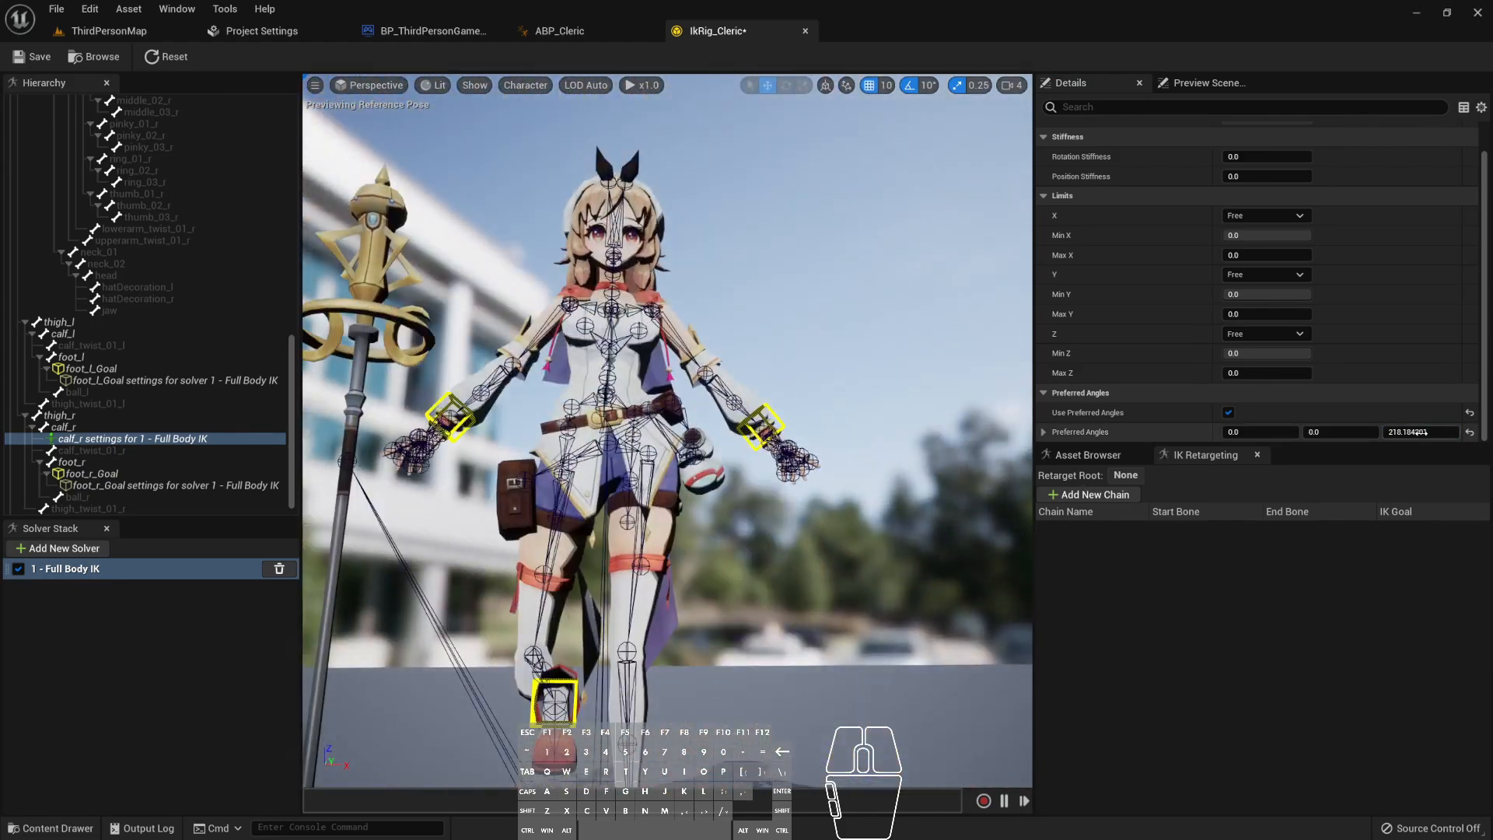
left_click_drag(1439, 433, 1416, 432)
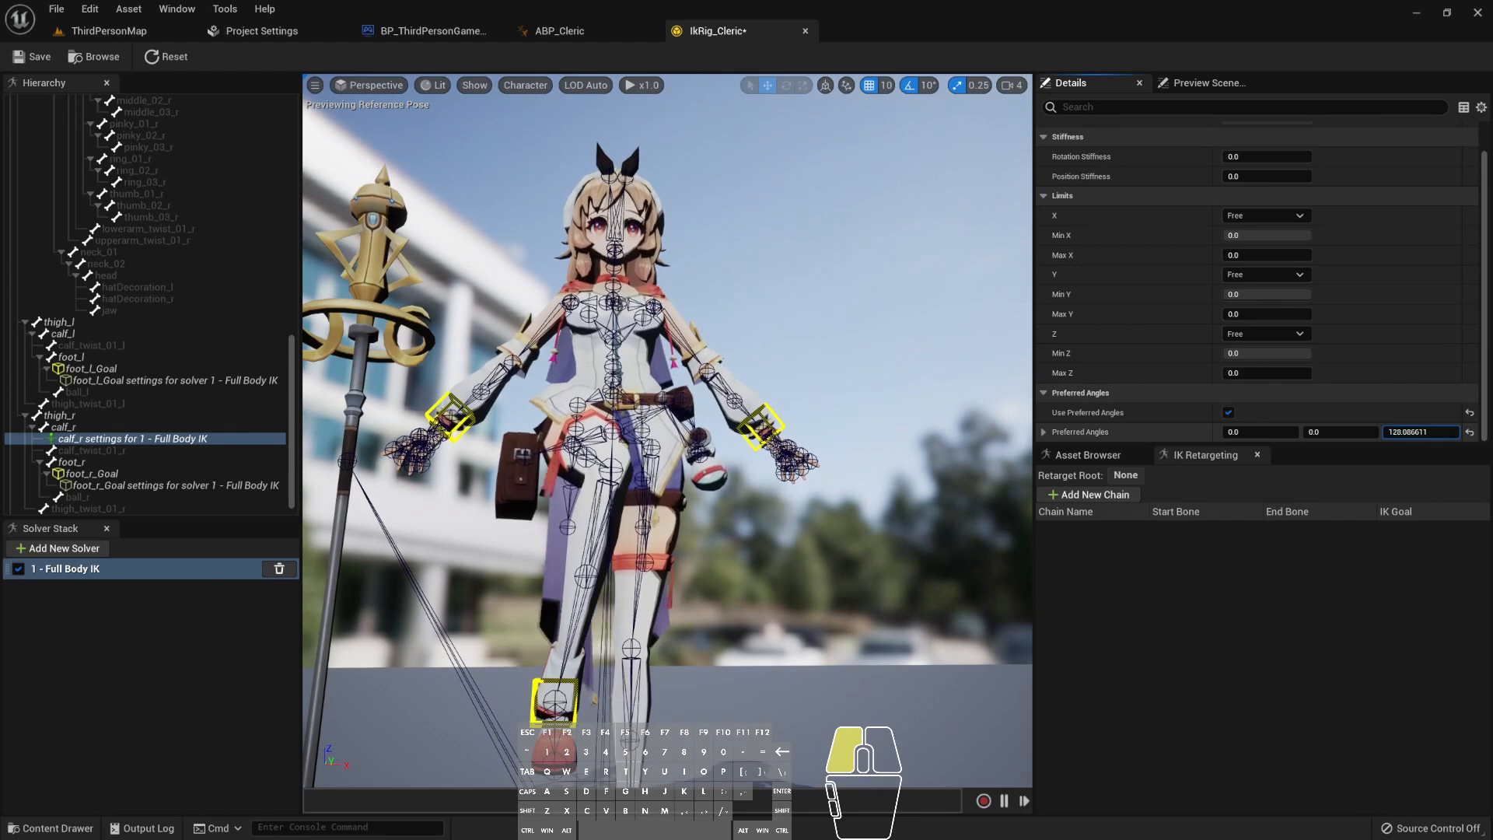
left_click_drag(1421, 432, 1427, 432)
left_click(1421, 433)
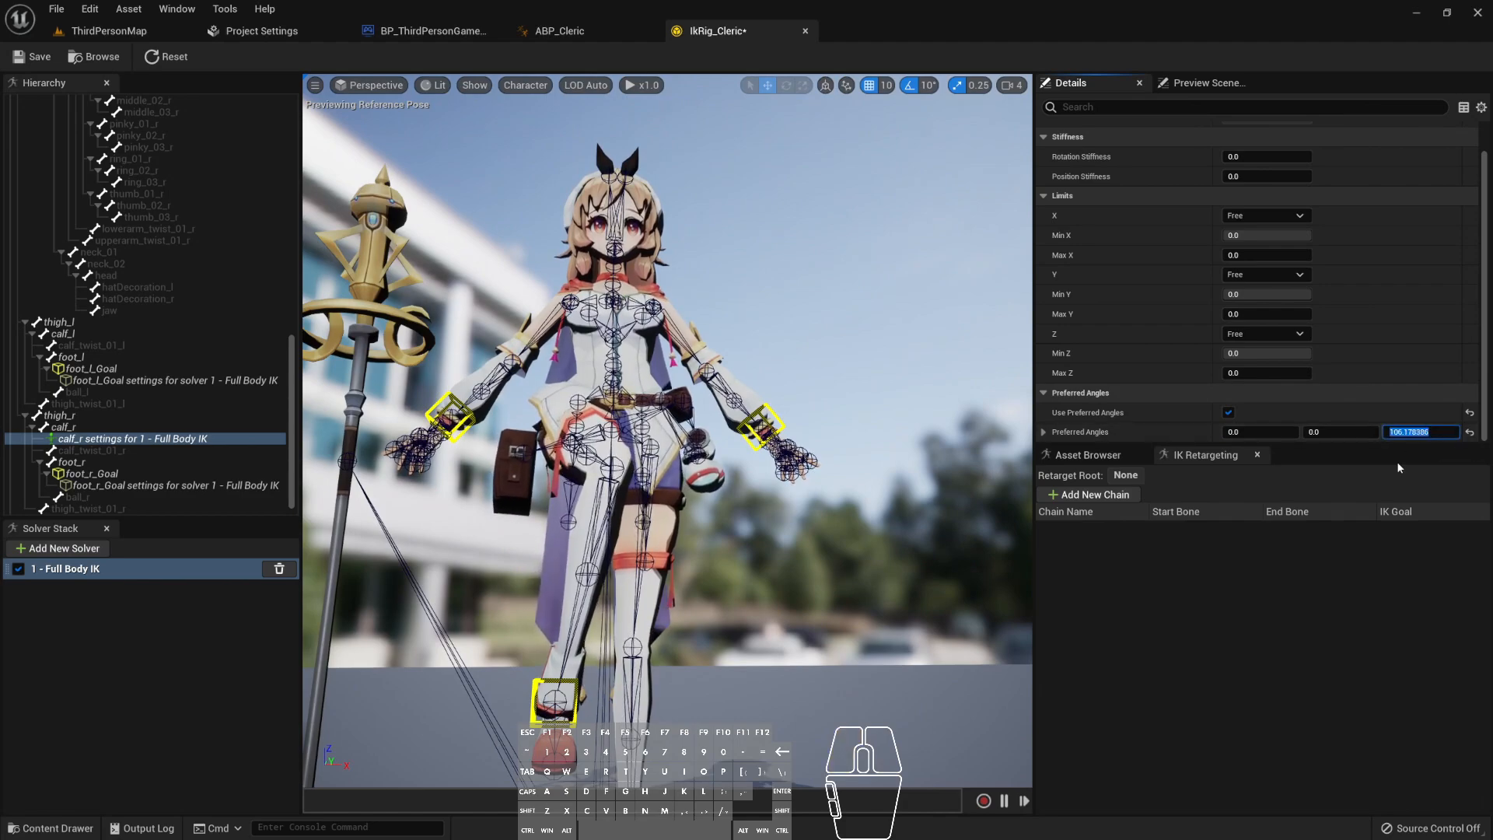
- Move foot_r_Goal up, down and sideways to test how the right knee bends with the preferred angle
key("d")
right_click_drag(828, 569, 668, 607)
left_click(604, 599)
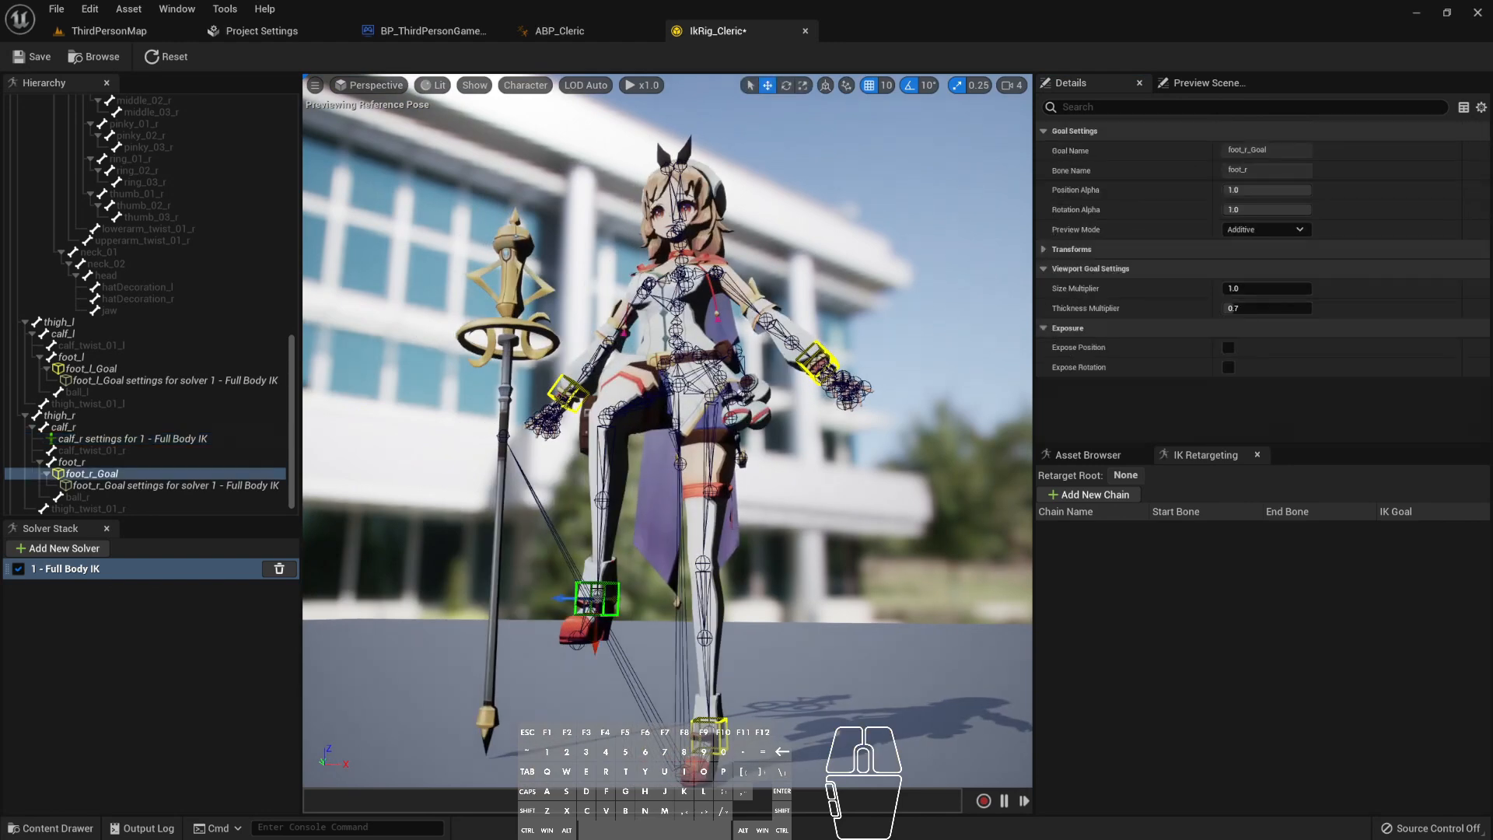
left_click_drag(595, 622, 600, 493)
right_click_drag(632, 519, 747, 570)
left_click_drag(658, 543, 727, 742)
right_click_drag(656, 633, 702, 644)
left_click_drag(859, 659, 573, 599)
right_click_drag(573, 600, 709, 646)
left_click_drag(753, 657, 622, 653)
mouse_move(735, 671)
right_mouse_down()
mouse_move(739, 654)
mouse_move(738, 692)
right_mouse_up()
left_click_drag(594, 557, 622, 558)
right_click_drag(622, 558, 753, 624)
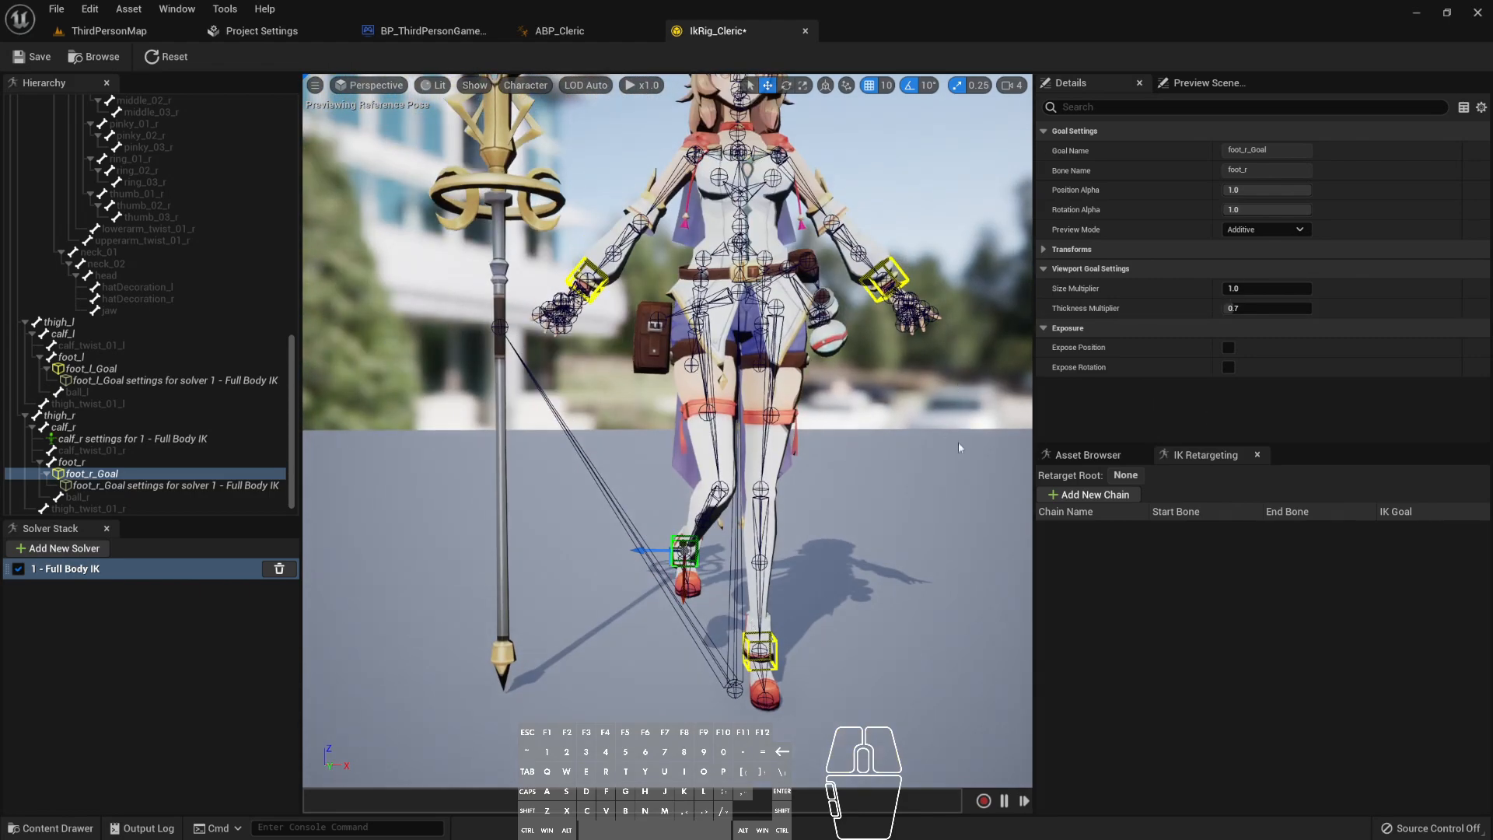
- Raise foot_l_Goal to test the left knee and add bone settings for calf_l to the Full Body IK solver
left_click(758, 652)
left_click_drag(758, 622, 759, 553)
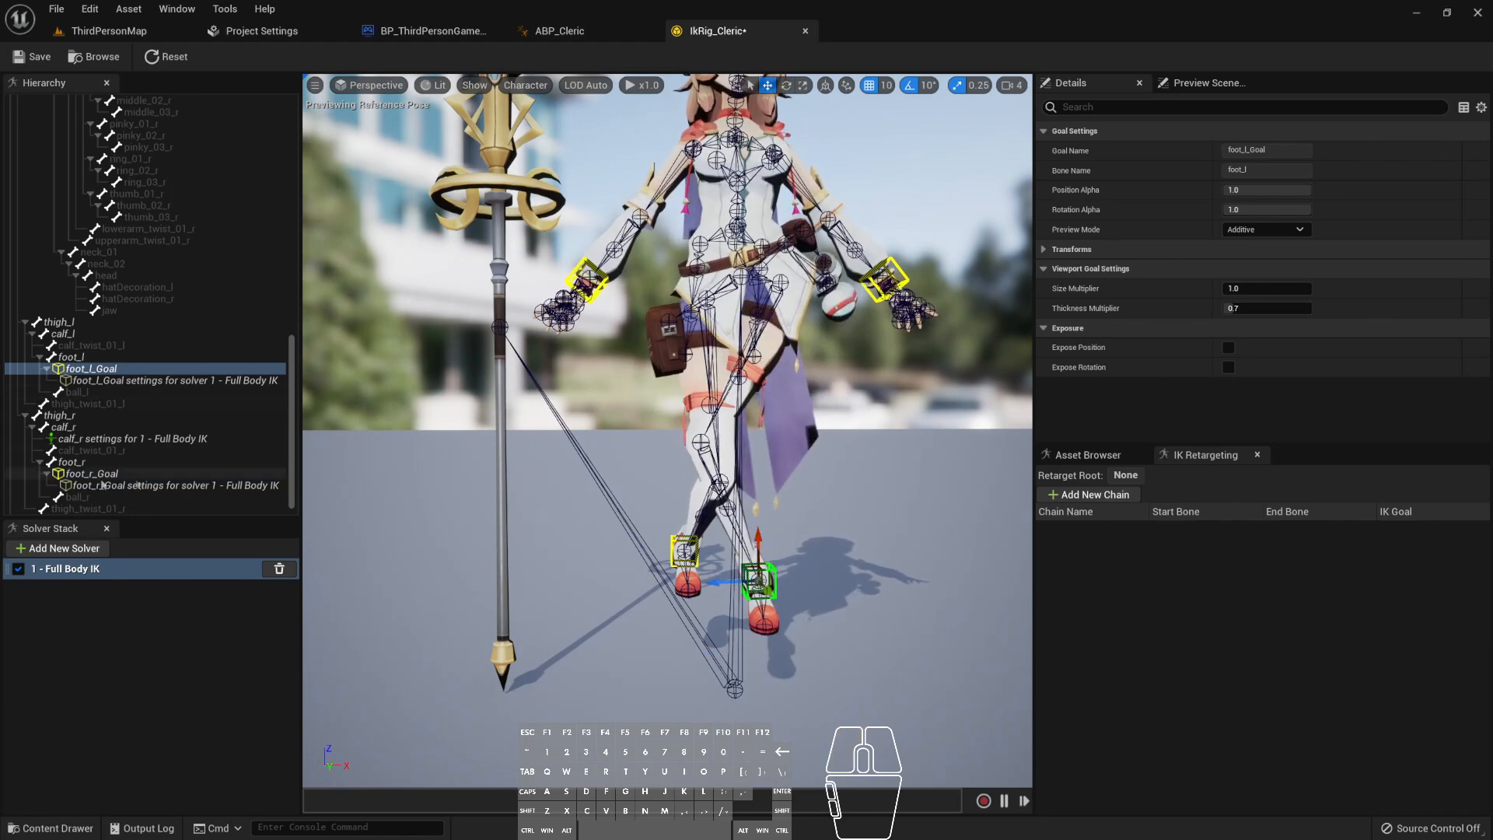
scroll(77, 432, "up", 3)
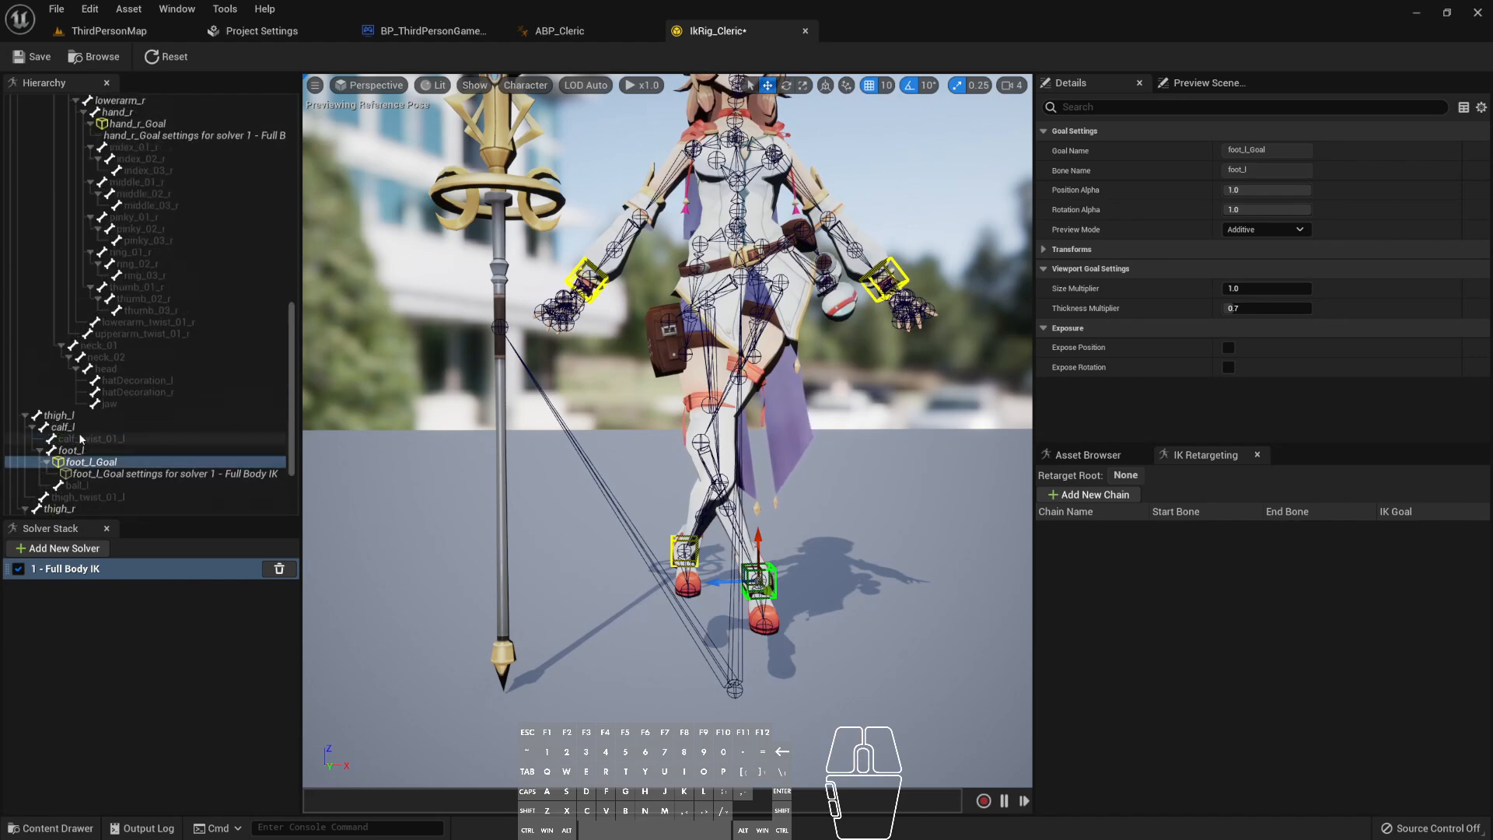
left_click(76, 427)
right_click(85, 430)
left_click(162, 554)
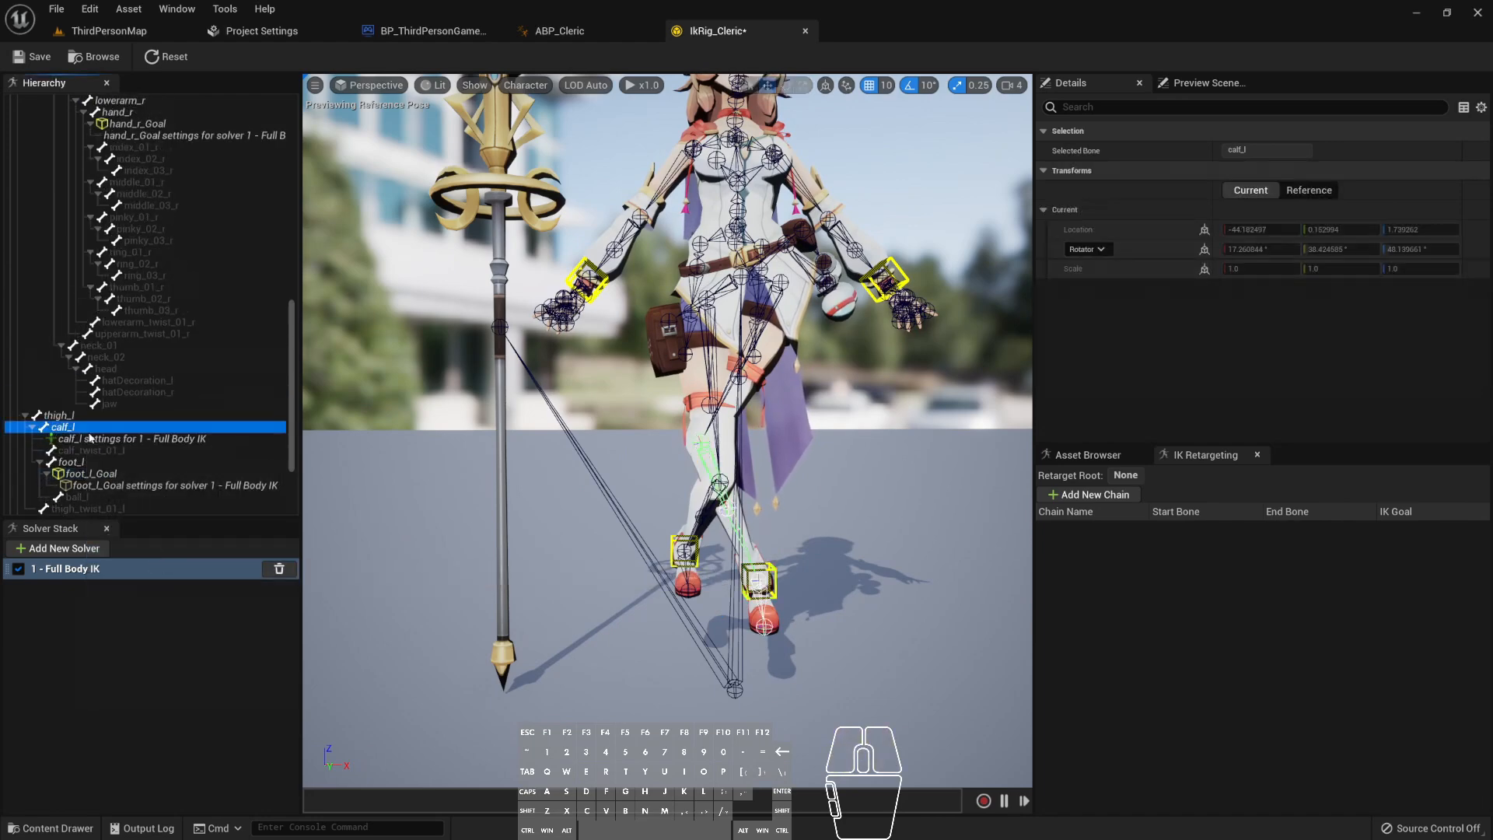
- Enable Use Preferred Angles in the calf_l settings and set the Z preferred angle to 100
scroll(1124, 343, "down", 1)
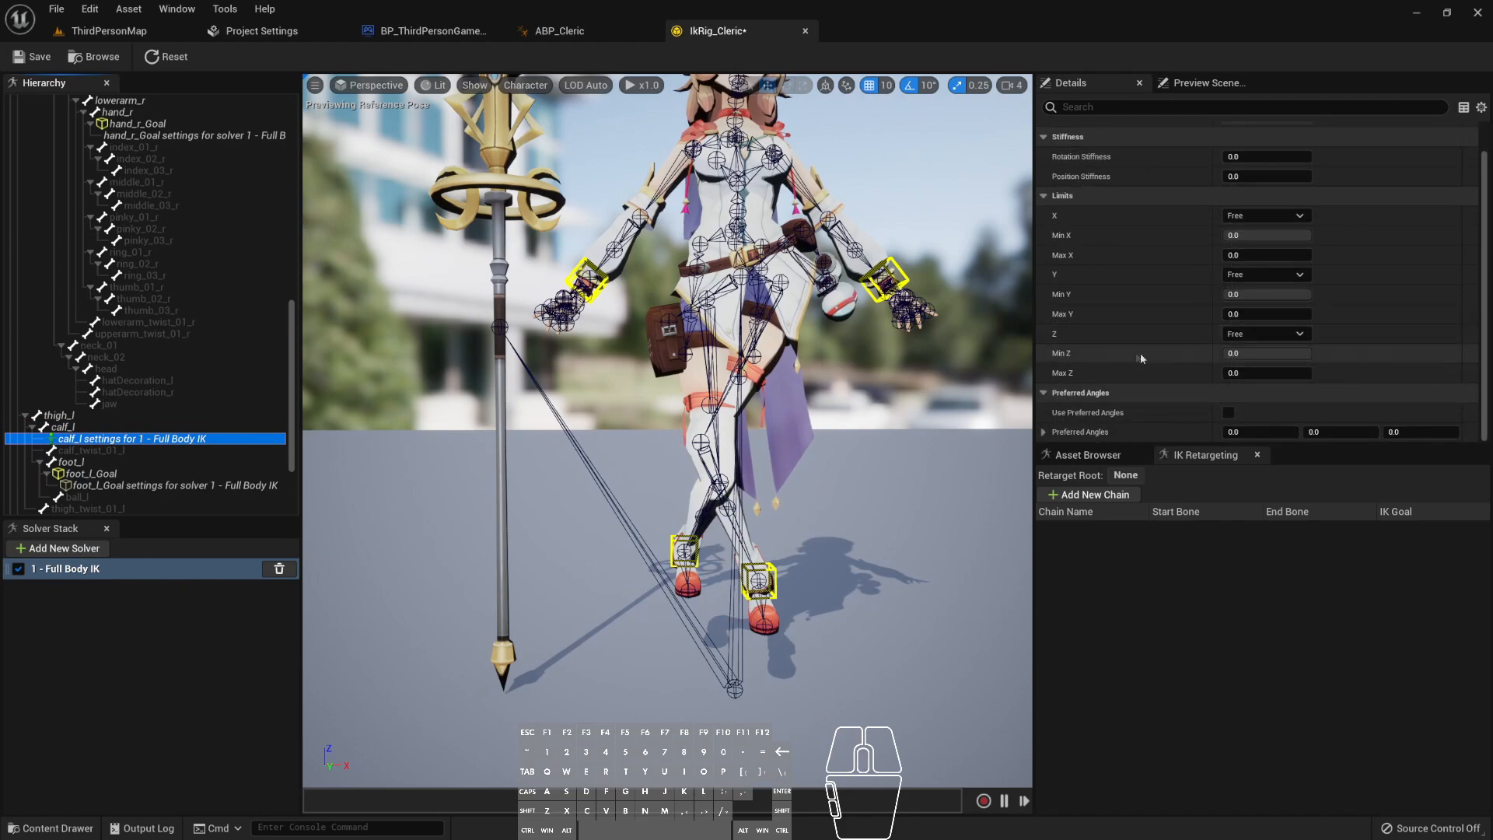
left_click(1228, 412)
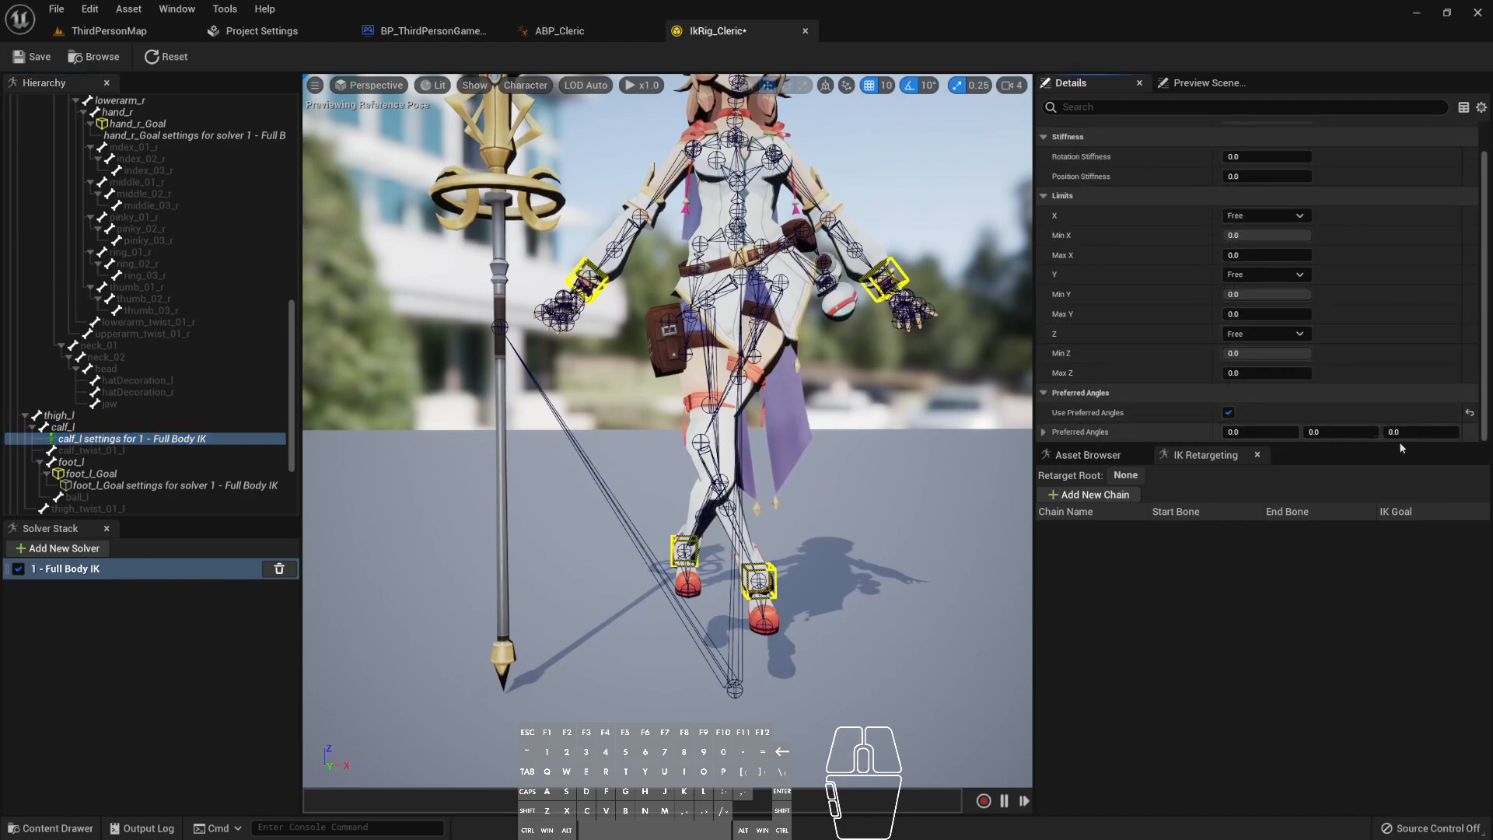
left_click_drag(1420, 431, 1476, 431)
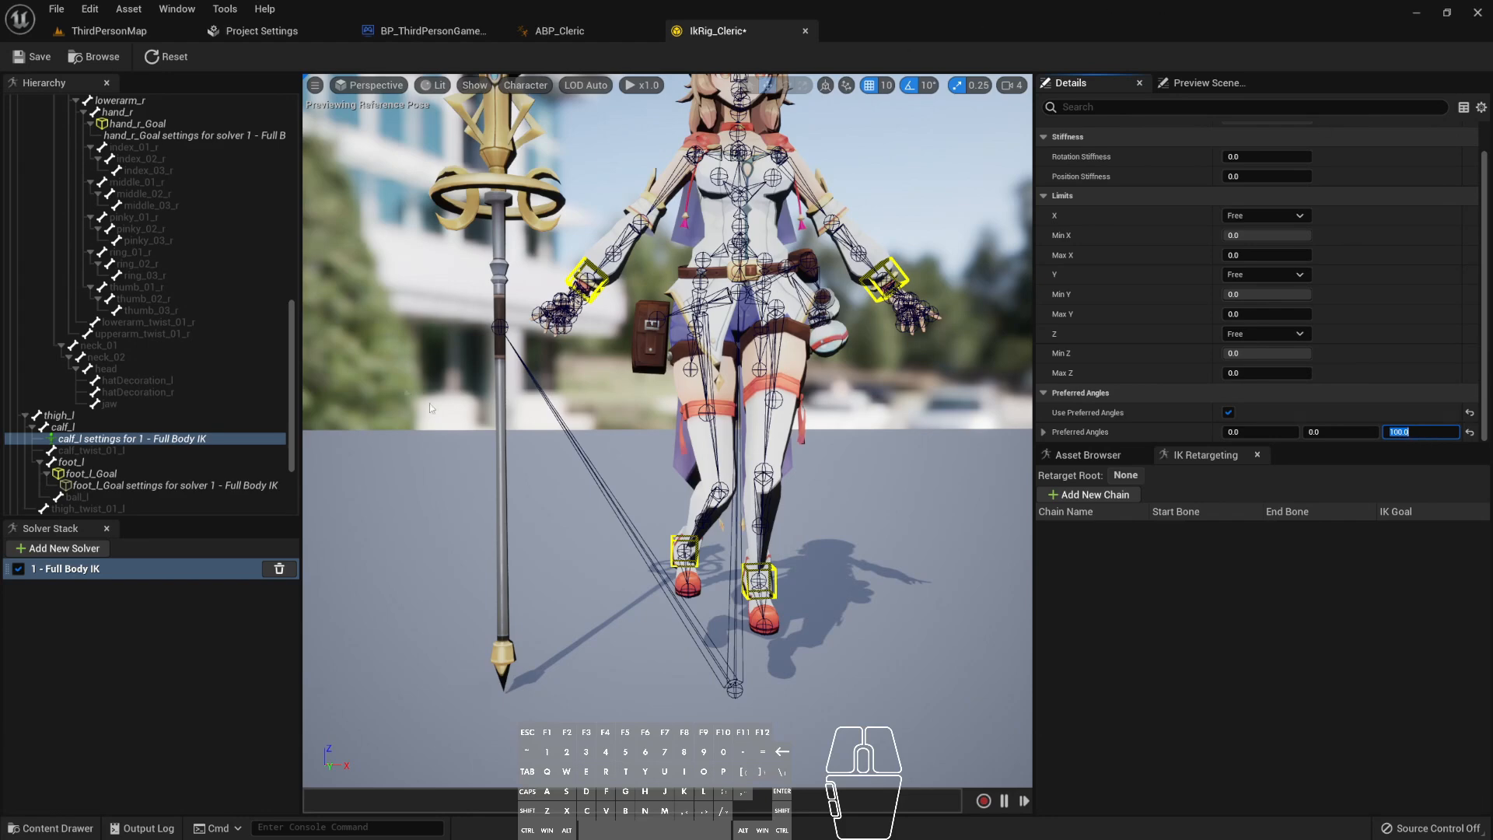
- Set the Z preferred angle of calf_r to 100 in its Full Body IK settings
scroll(146, 444, "down", 3)
left_click(132, 427)
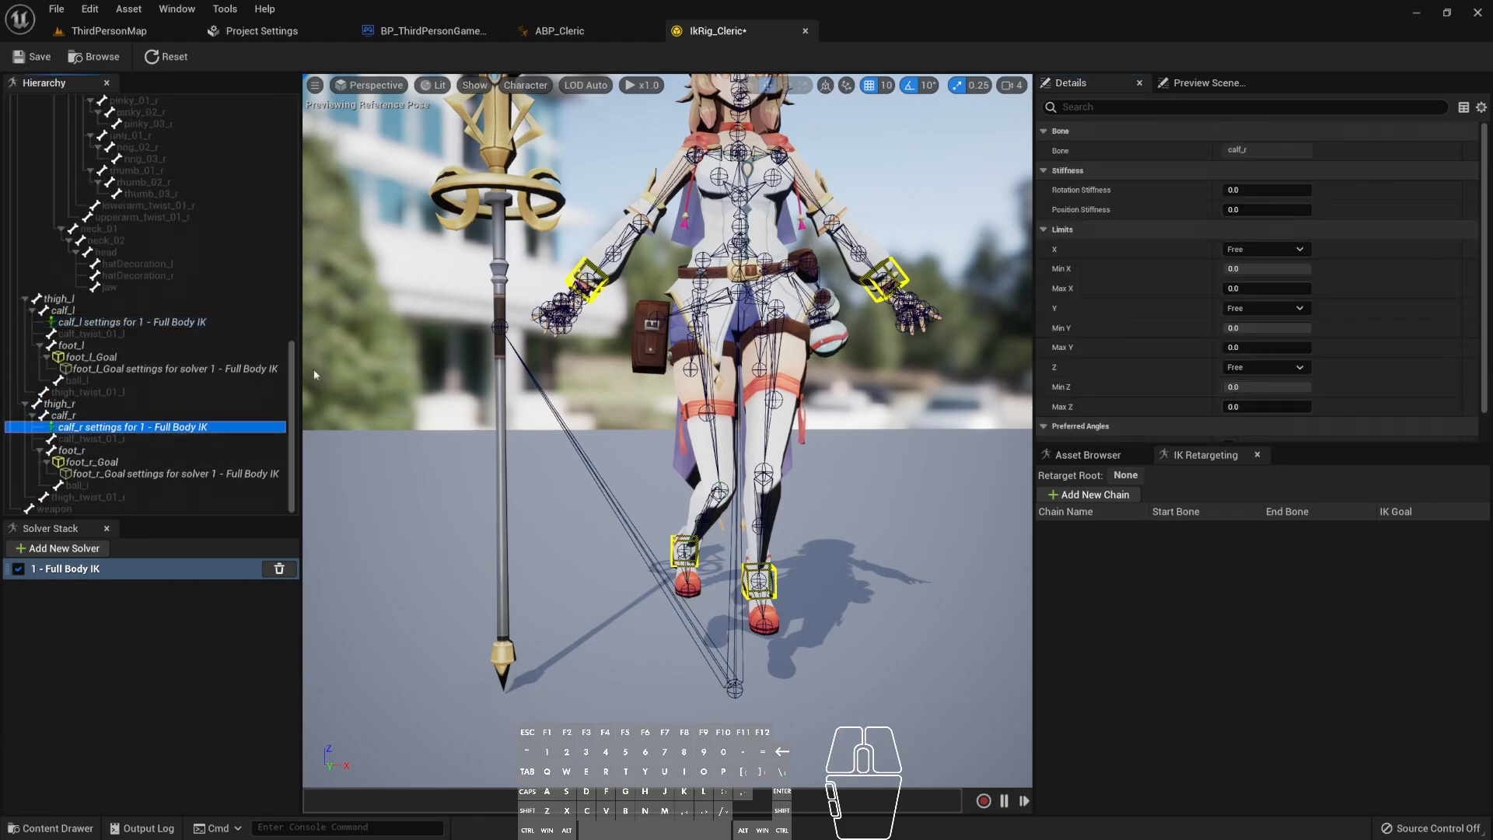
scroll(1317, 326, "down", 1)
left_click(1421, 432)
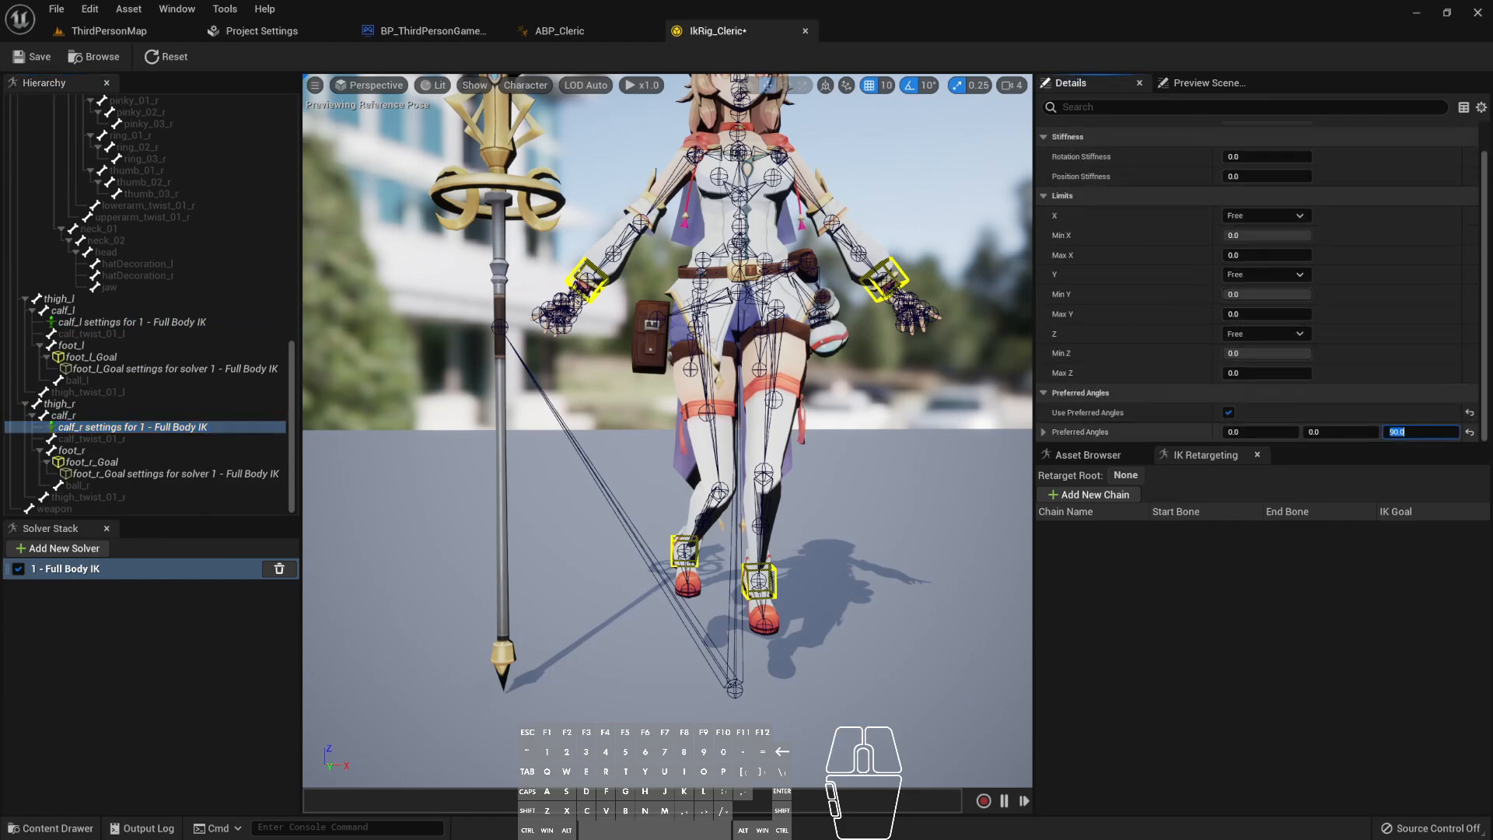
type("100")
key("Return")
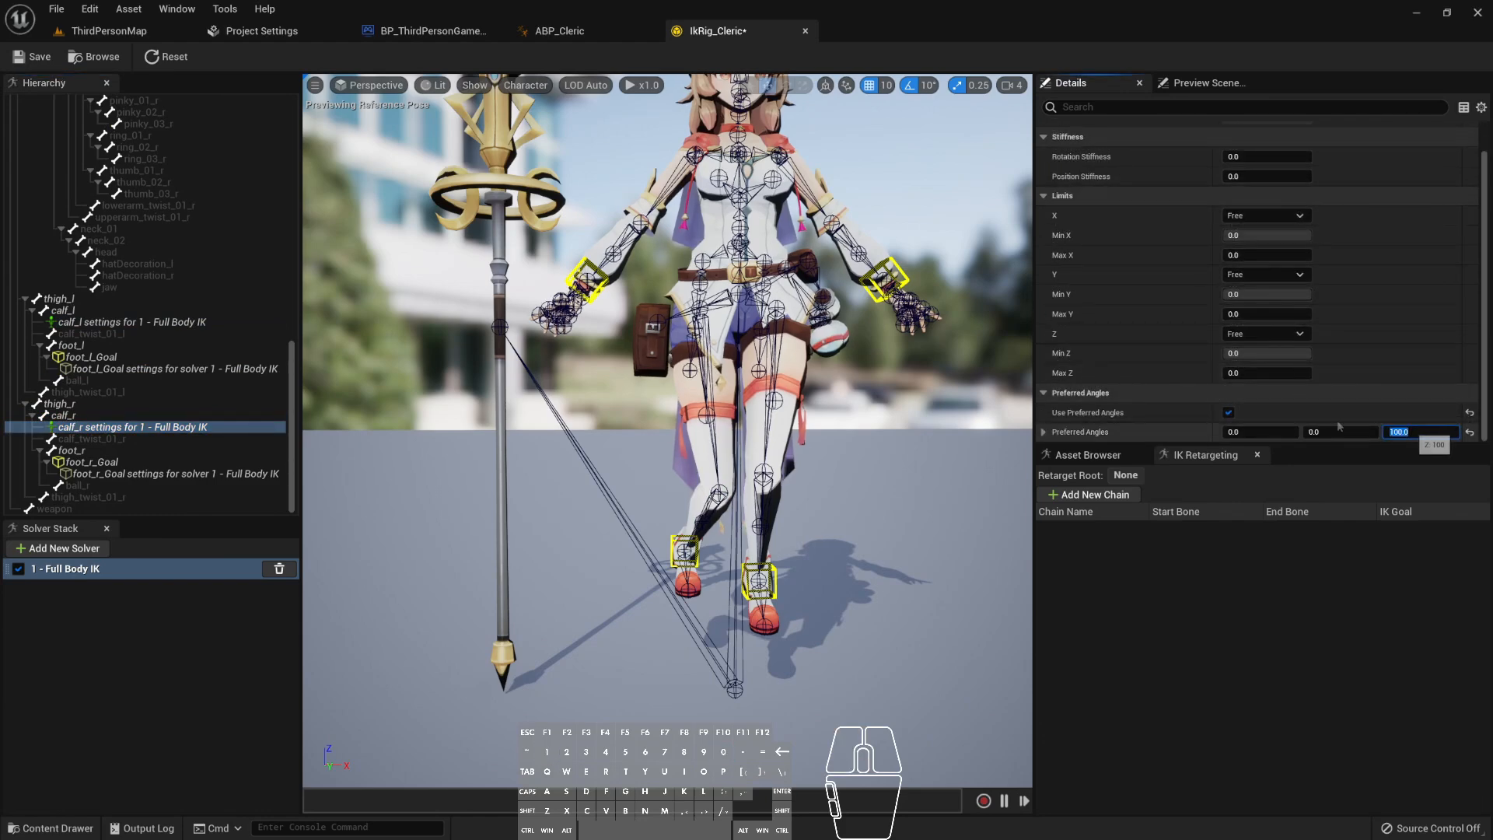
- Reset the rig to its initial pose and move foot_l_Goal outward and below the ground to test the left leg
right_click_drag(650, 515, 772, 524)
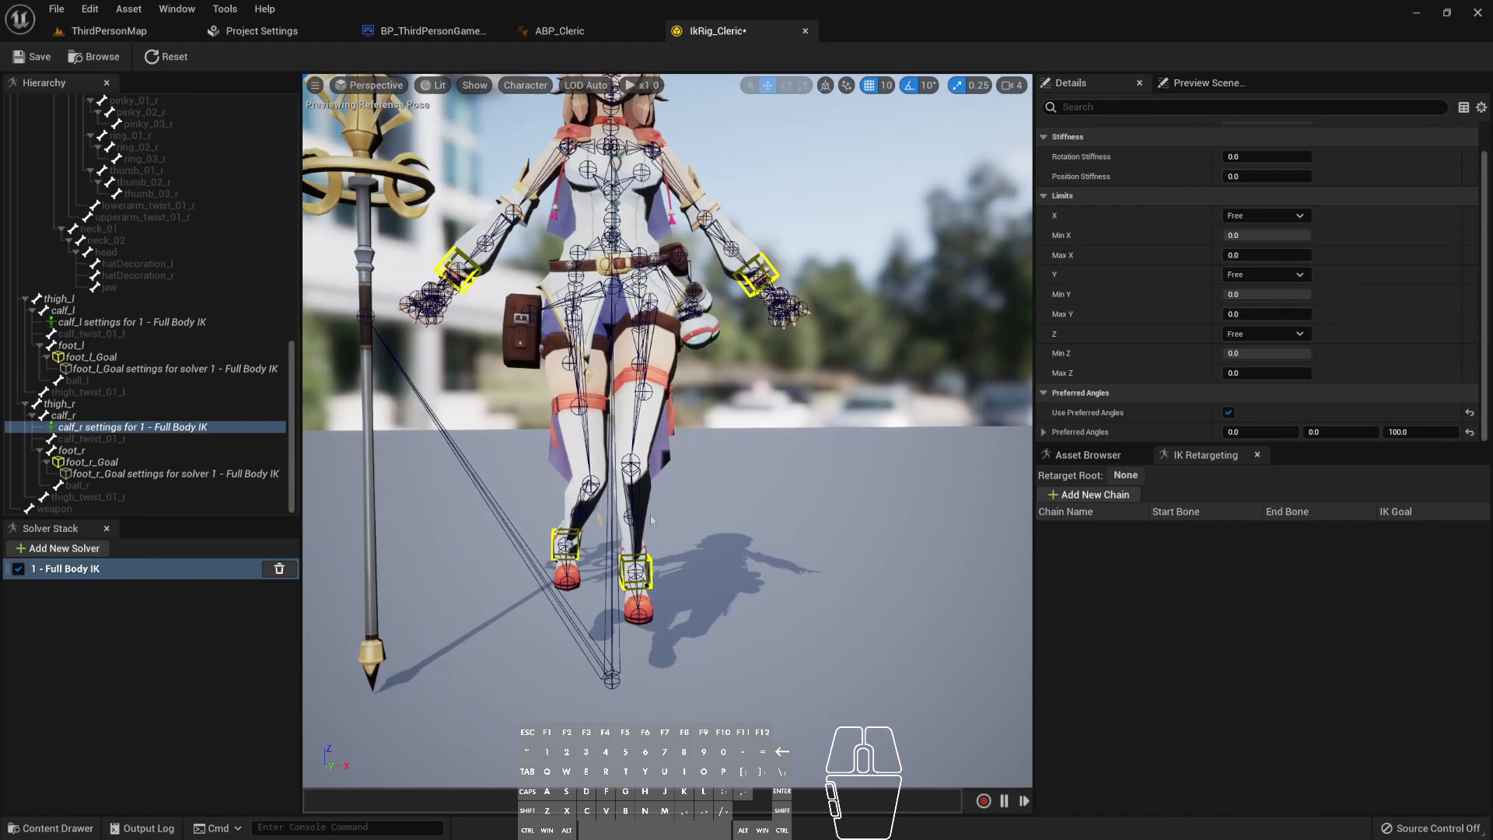
left_click(166, 56)
left_click(636, 642)
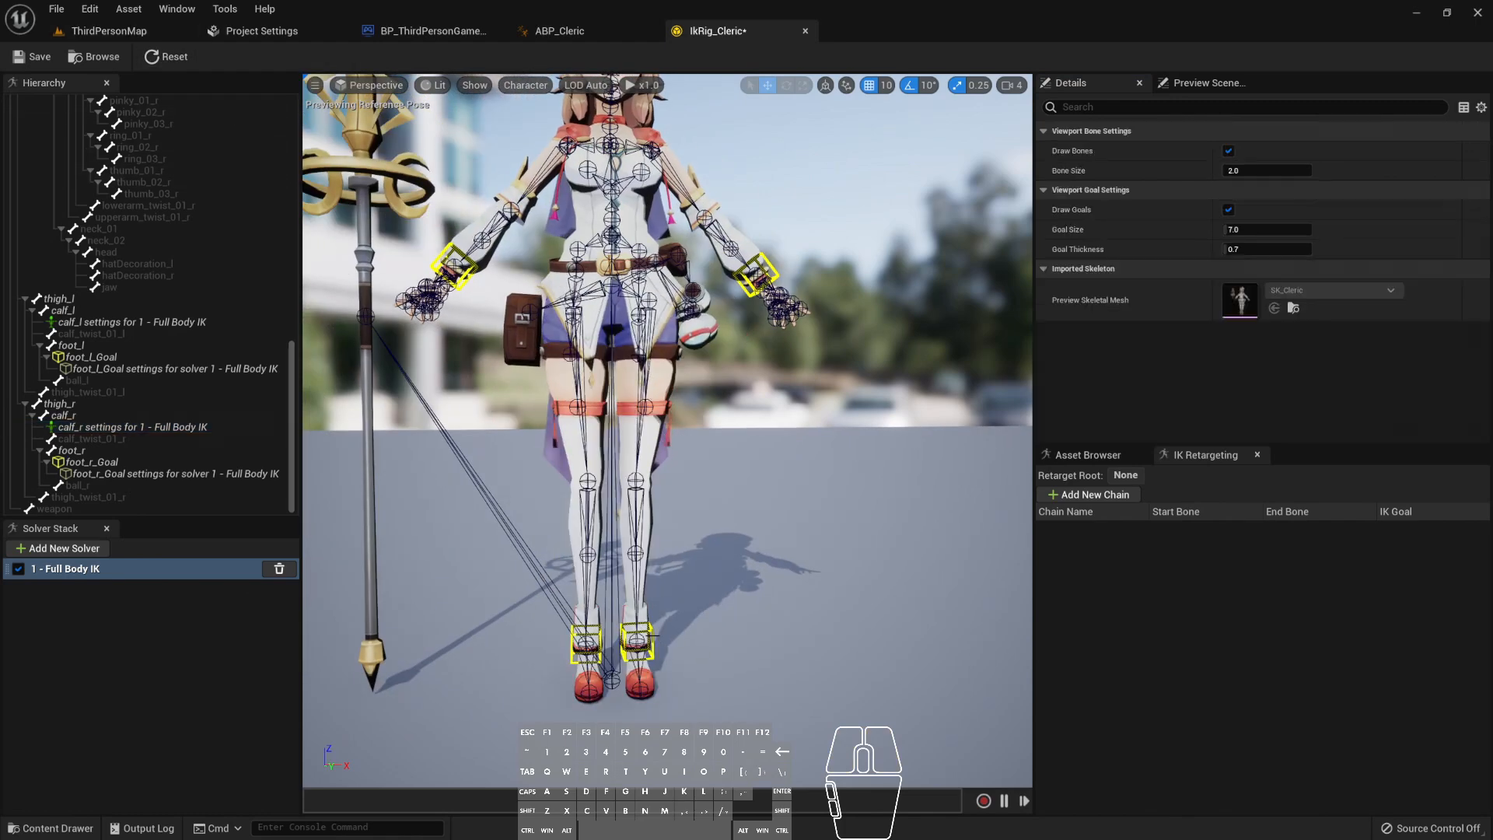
left_click_drag(593, 640, 652, 651)
left_click_drag(683, 599, 667, 675)
- Add Full Body IK bone settings to upperarm_r and raise its Position Stiffness to about 0.79
left_click(649, 161)
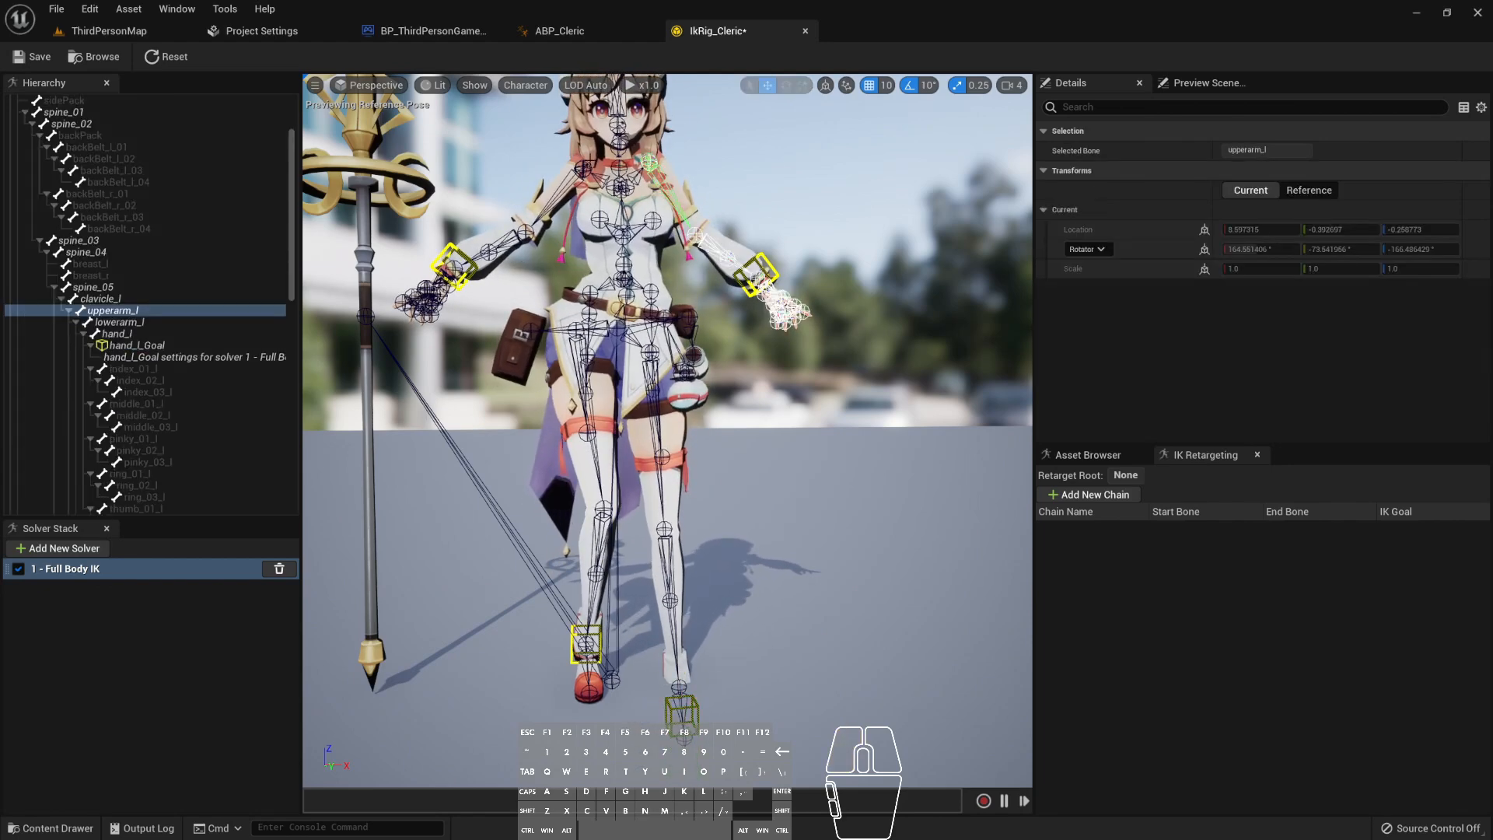
left_click(583, 167)
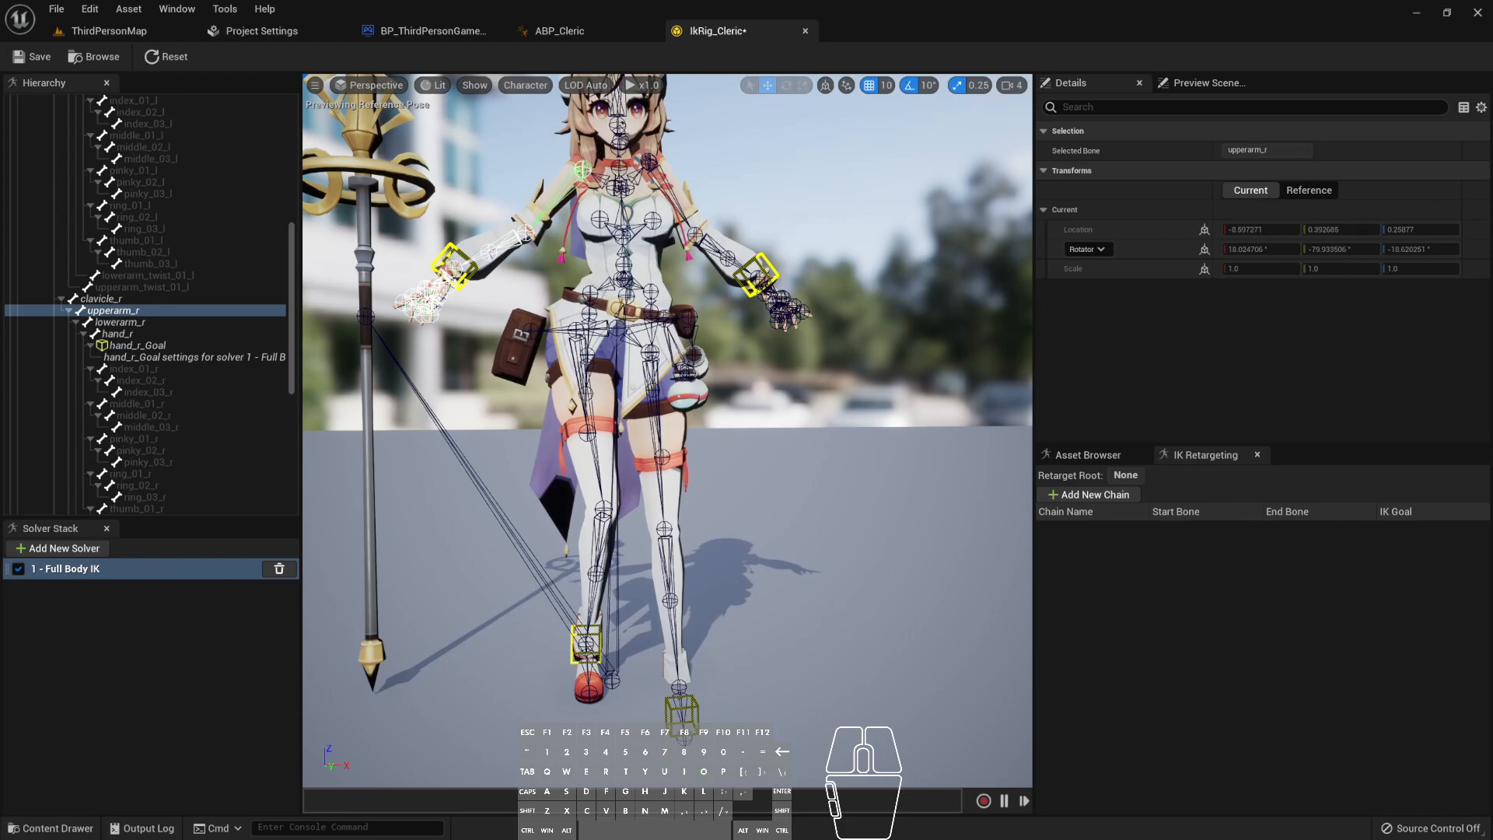
left_click(118, 301)
left_click(129, 312)
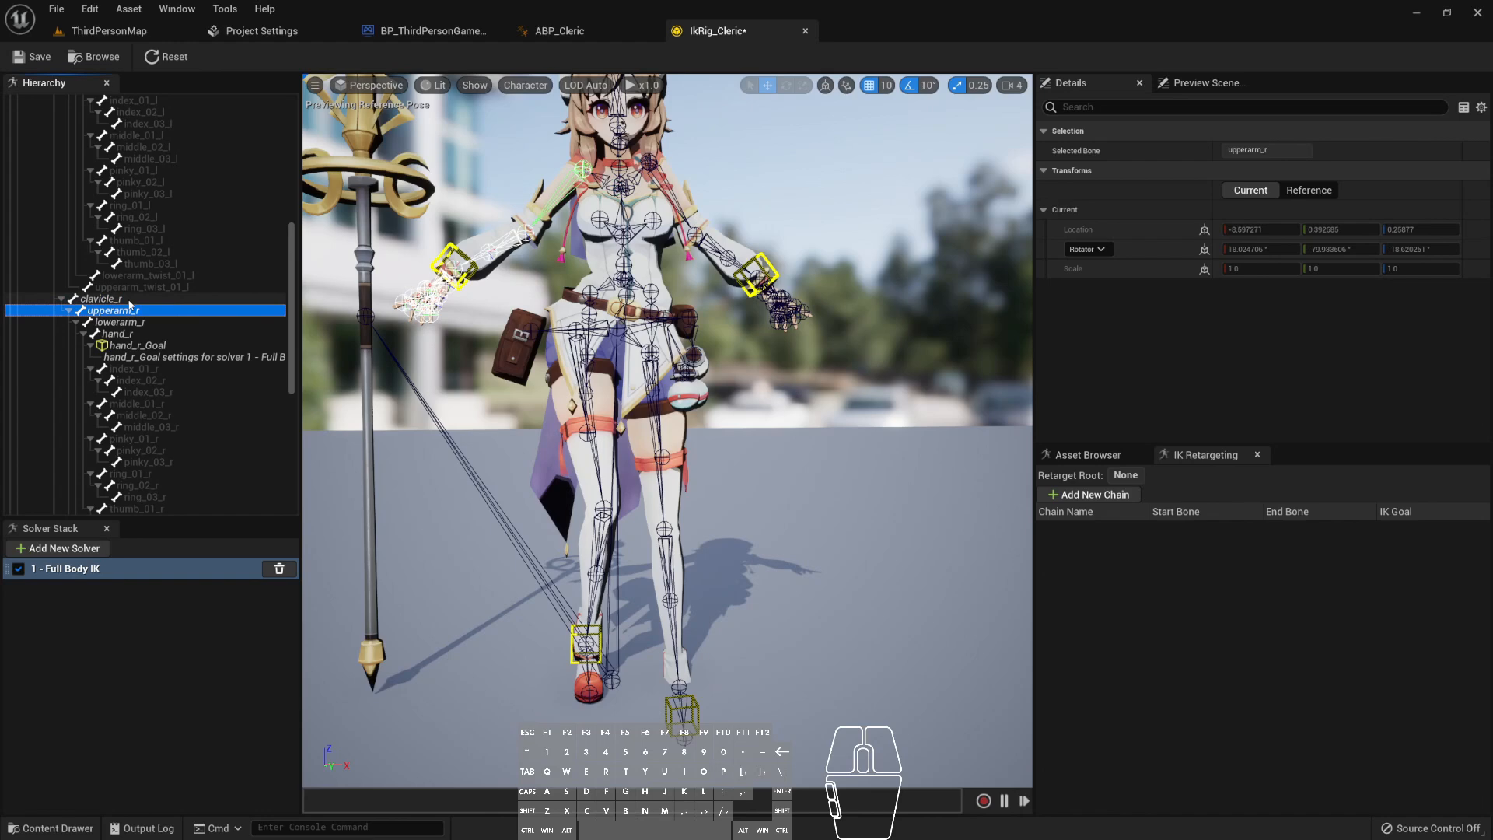
right_click(113, 316)
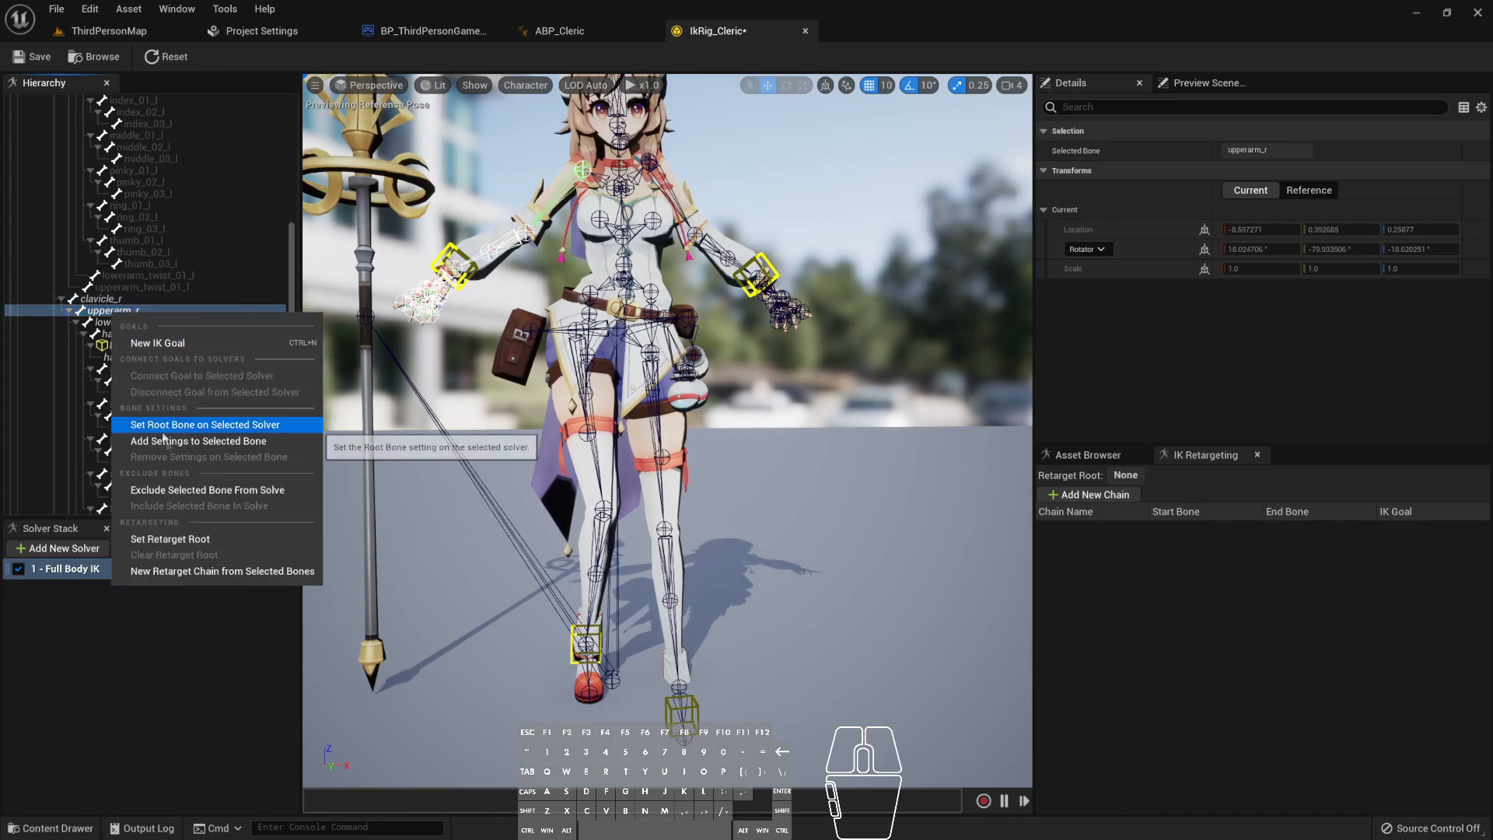
left_click(202, 438)
left_click(234, 322)
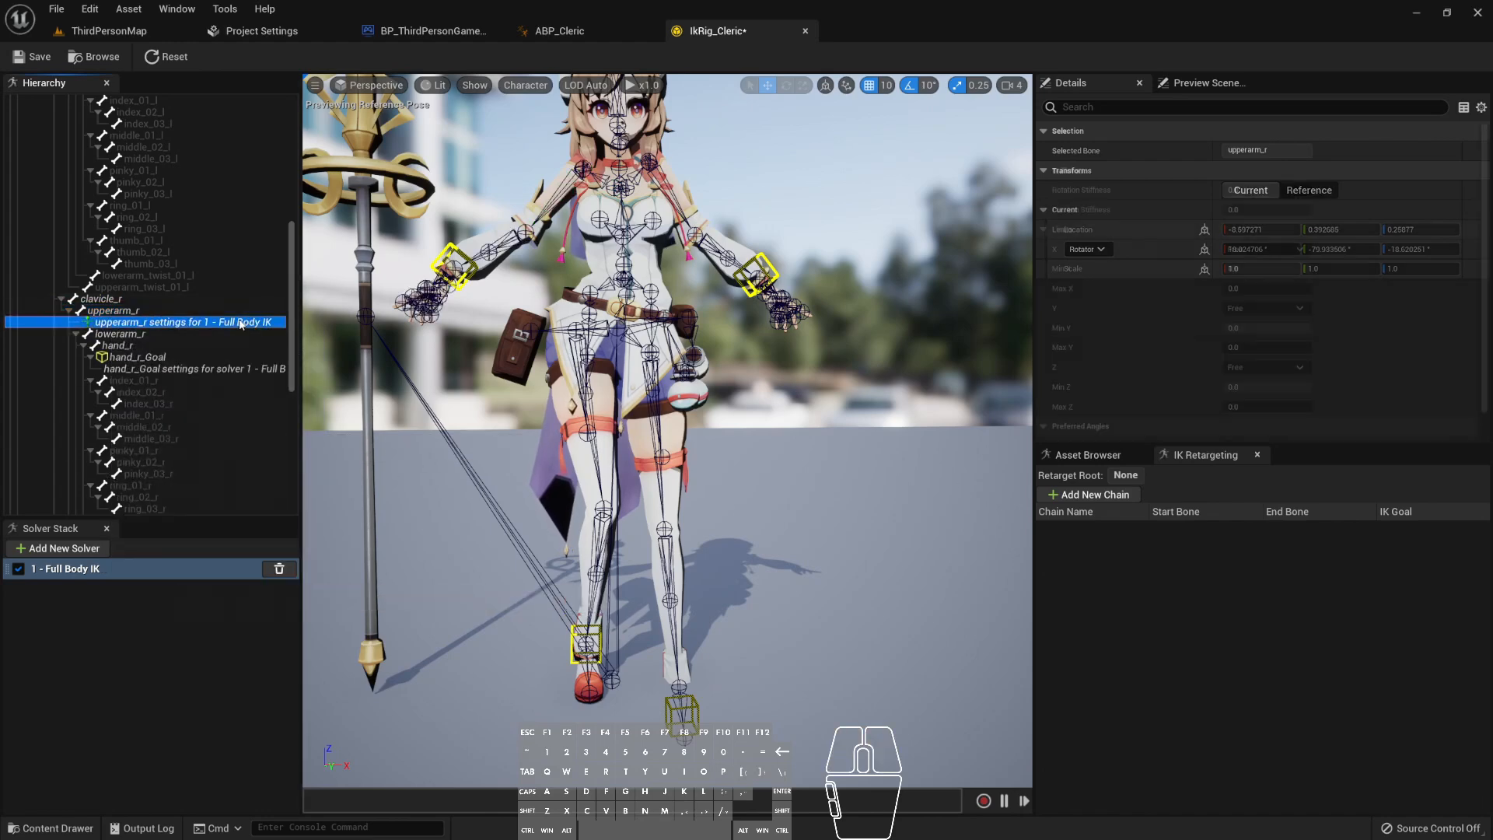
left_click_drag(1232, 211, 1290, 210)
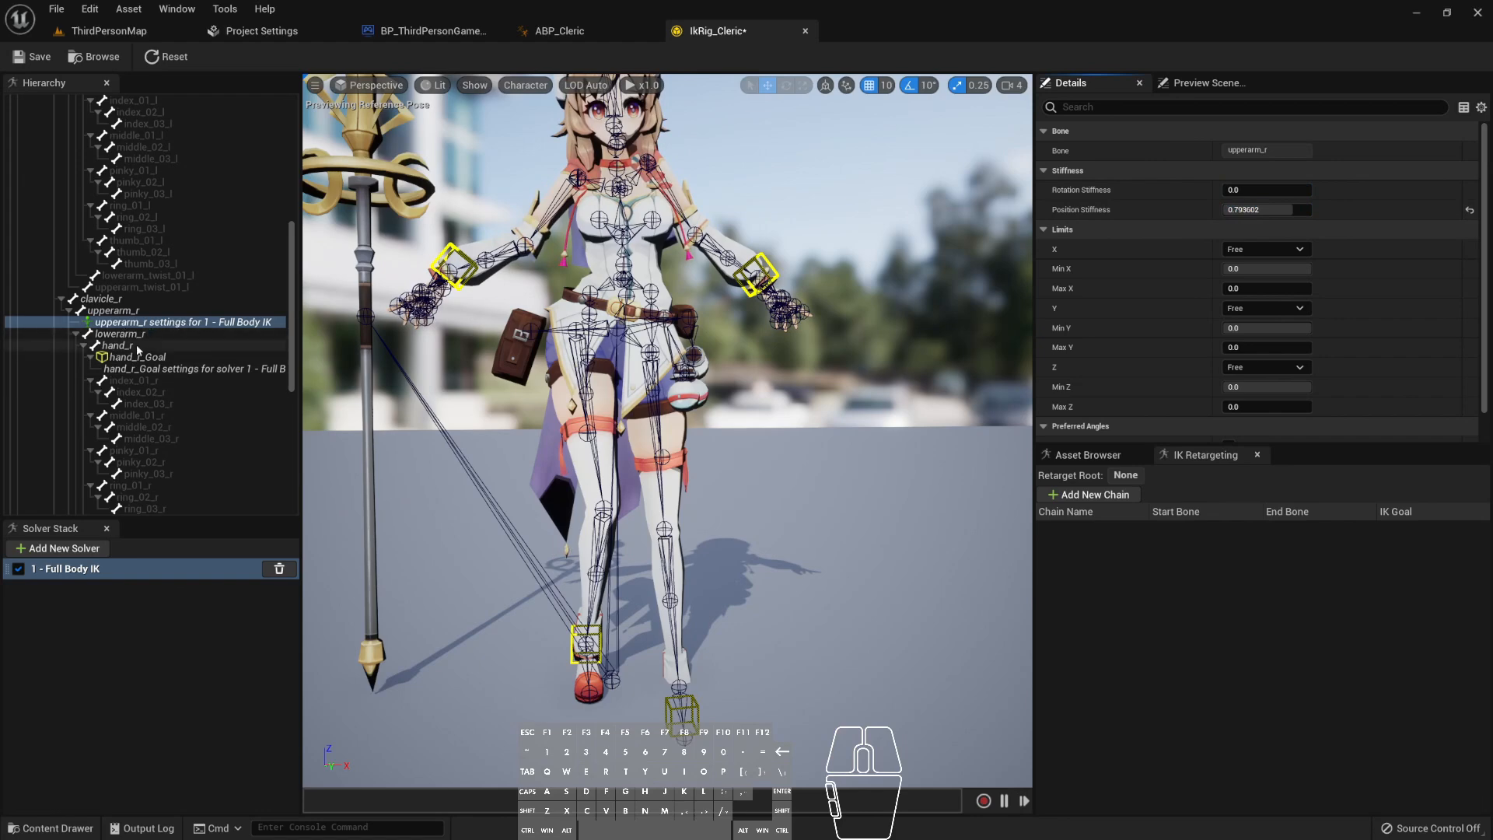
- Add Full Body IK bone settings to upperarm_l and set its Position Stiffness to 0.8
scroll(164, 325, "up", 6)
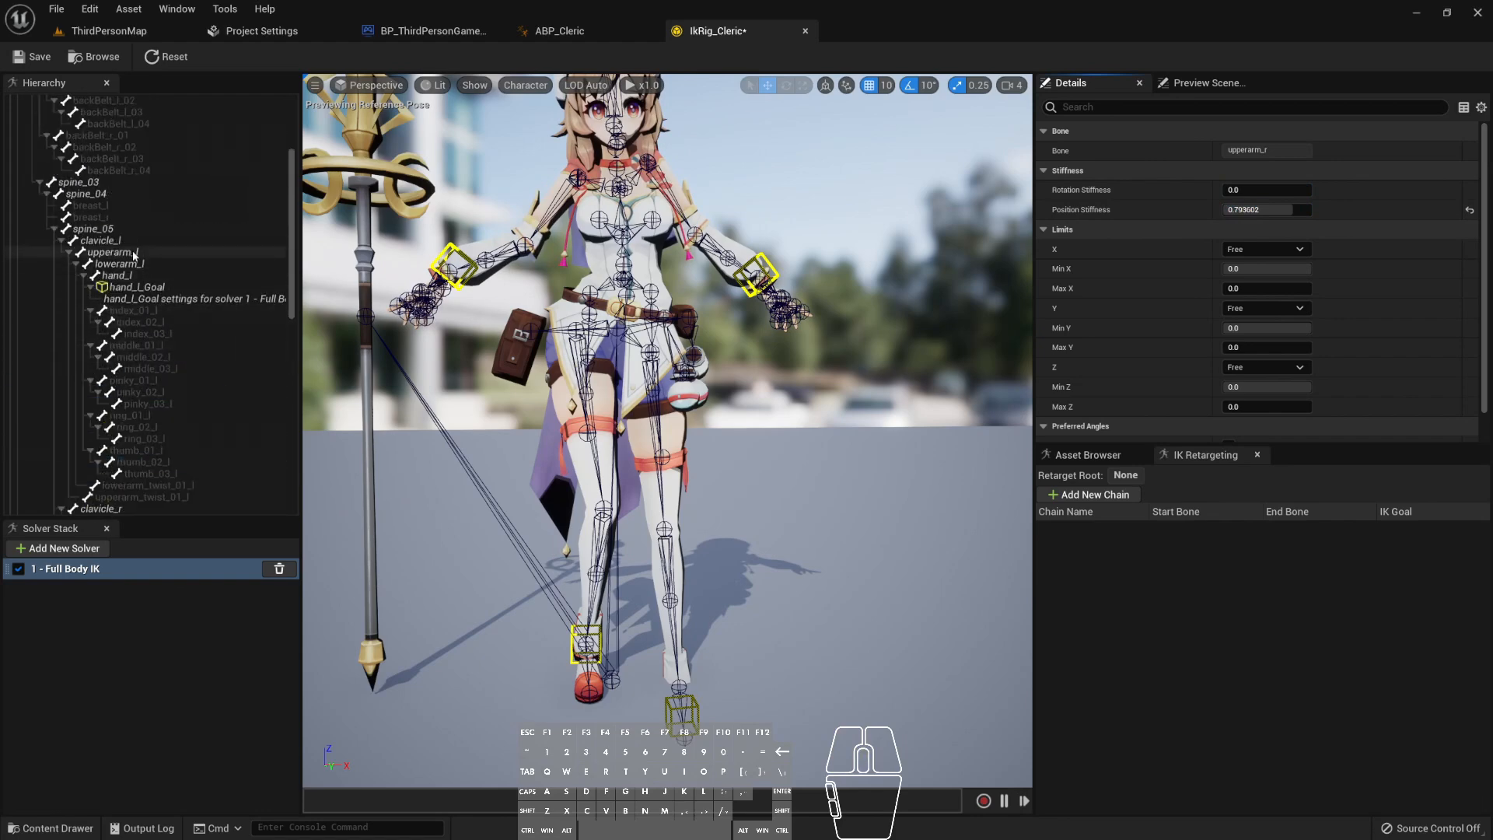
left_click(135, 257)
right_click(136, 259)
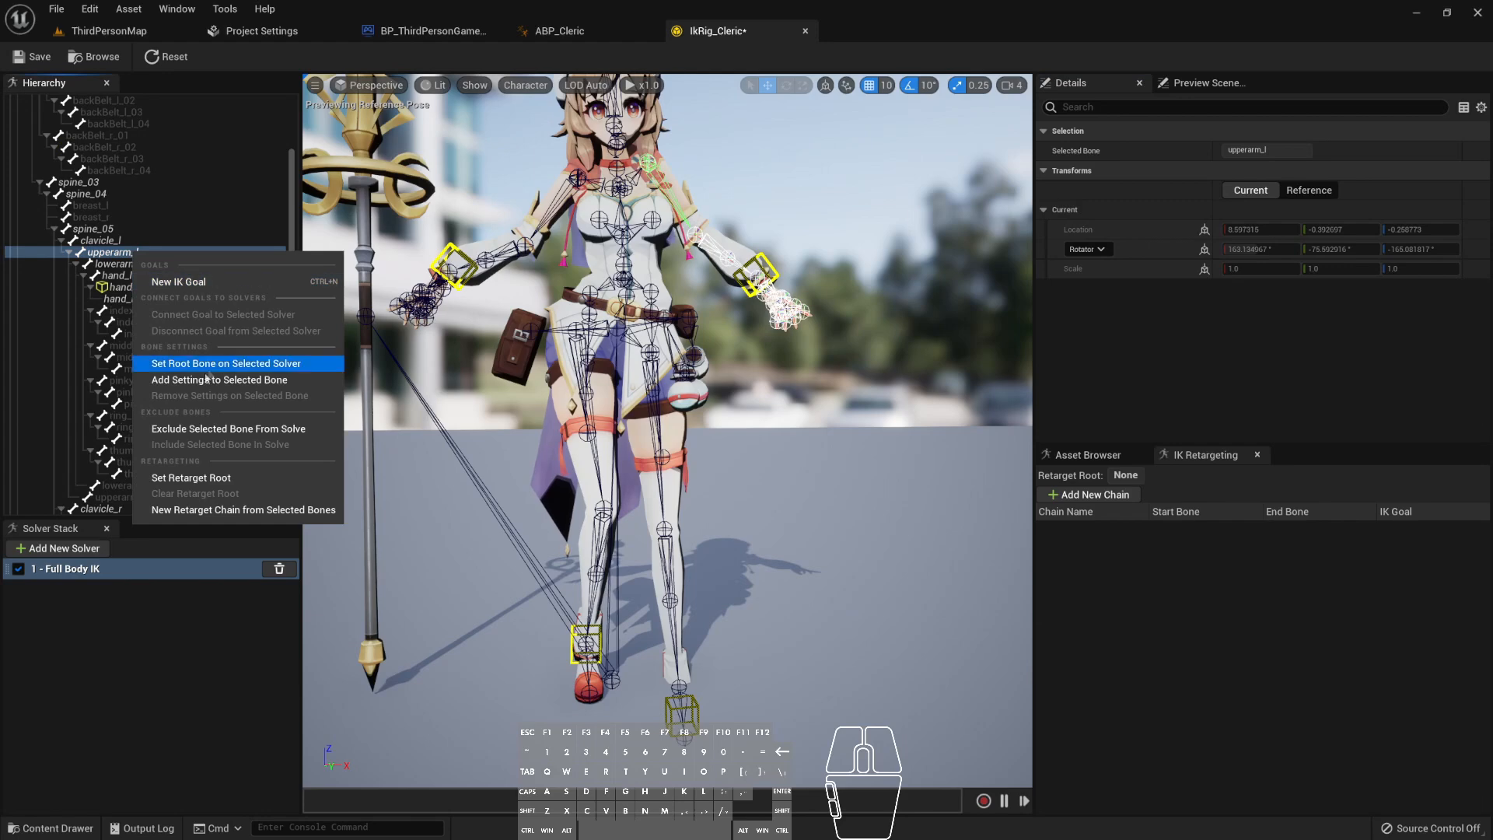
left_click(199, 379)
left_click(145, 264)
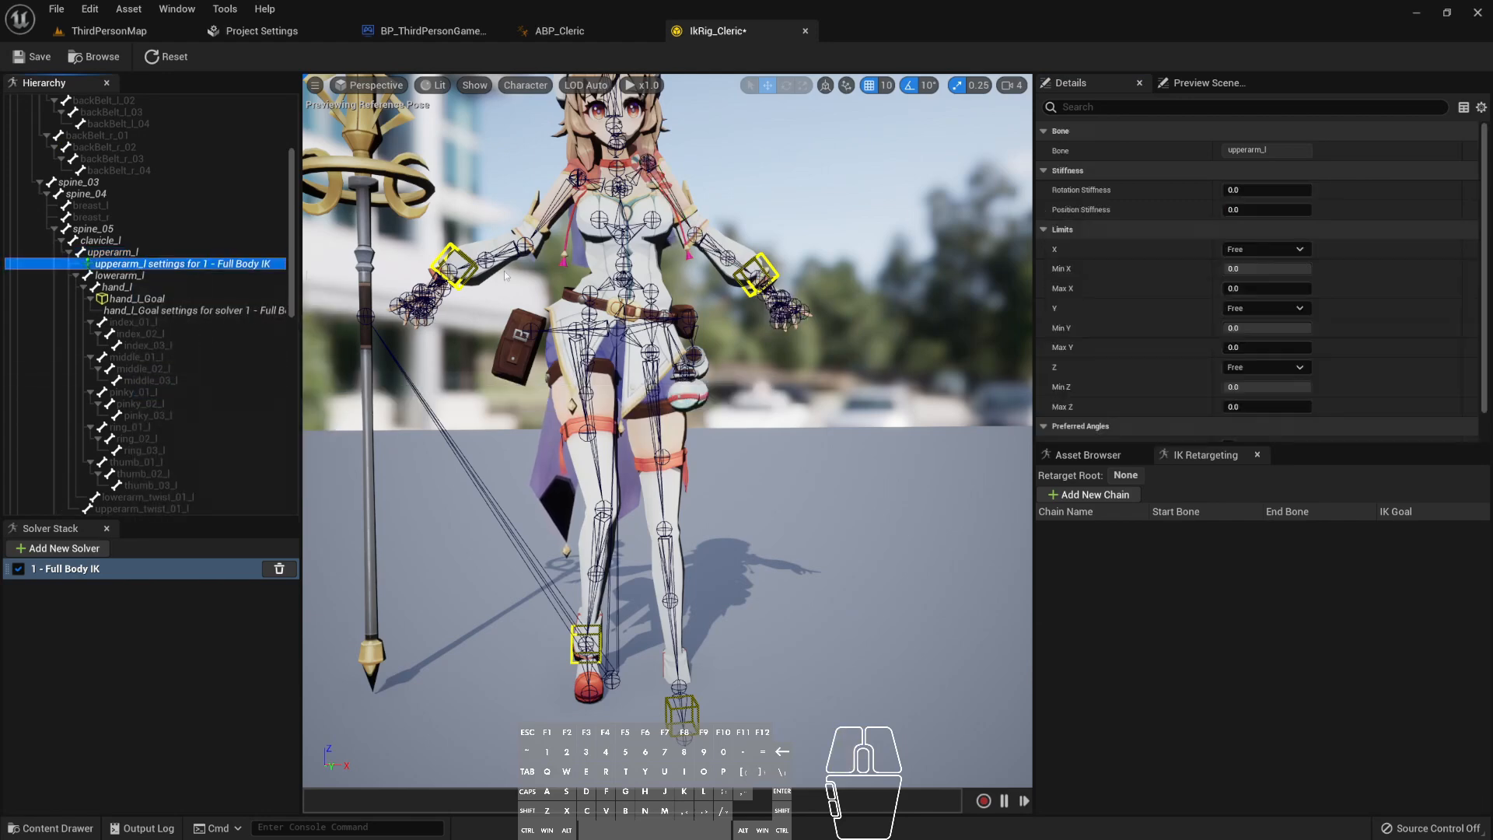
left_click(1236, 190)
left_click(1236, 209)
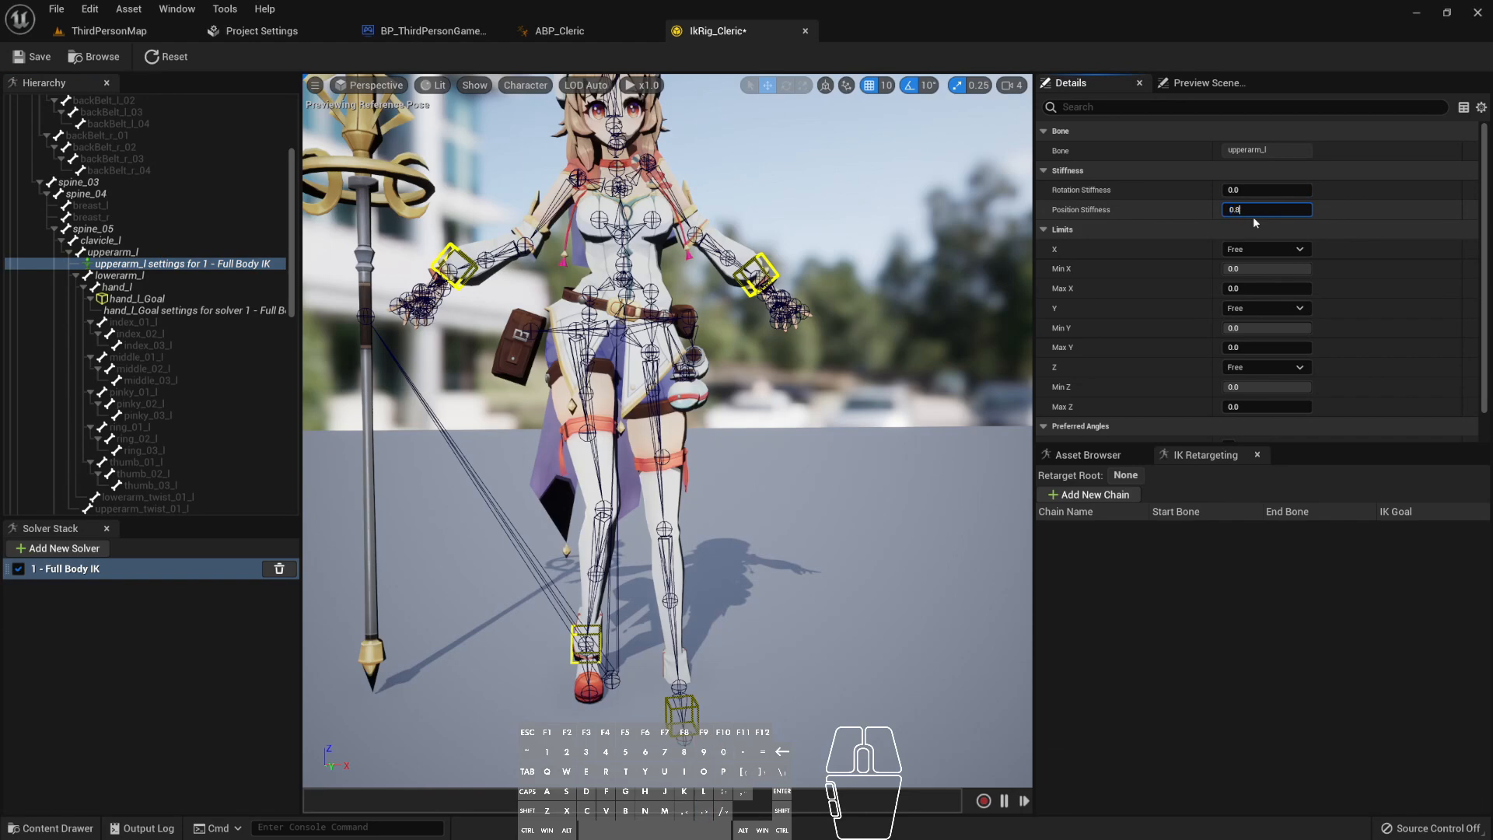
key("Return")
- Set the Position Stiffness of upperarm_r to 0.8 in its Full Body IK settings
scroll(201, 372, "down", 3)
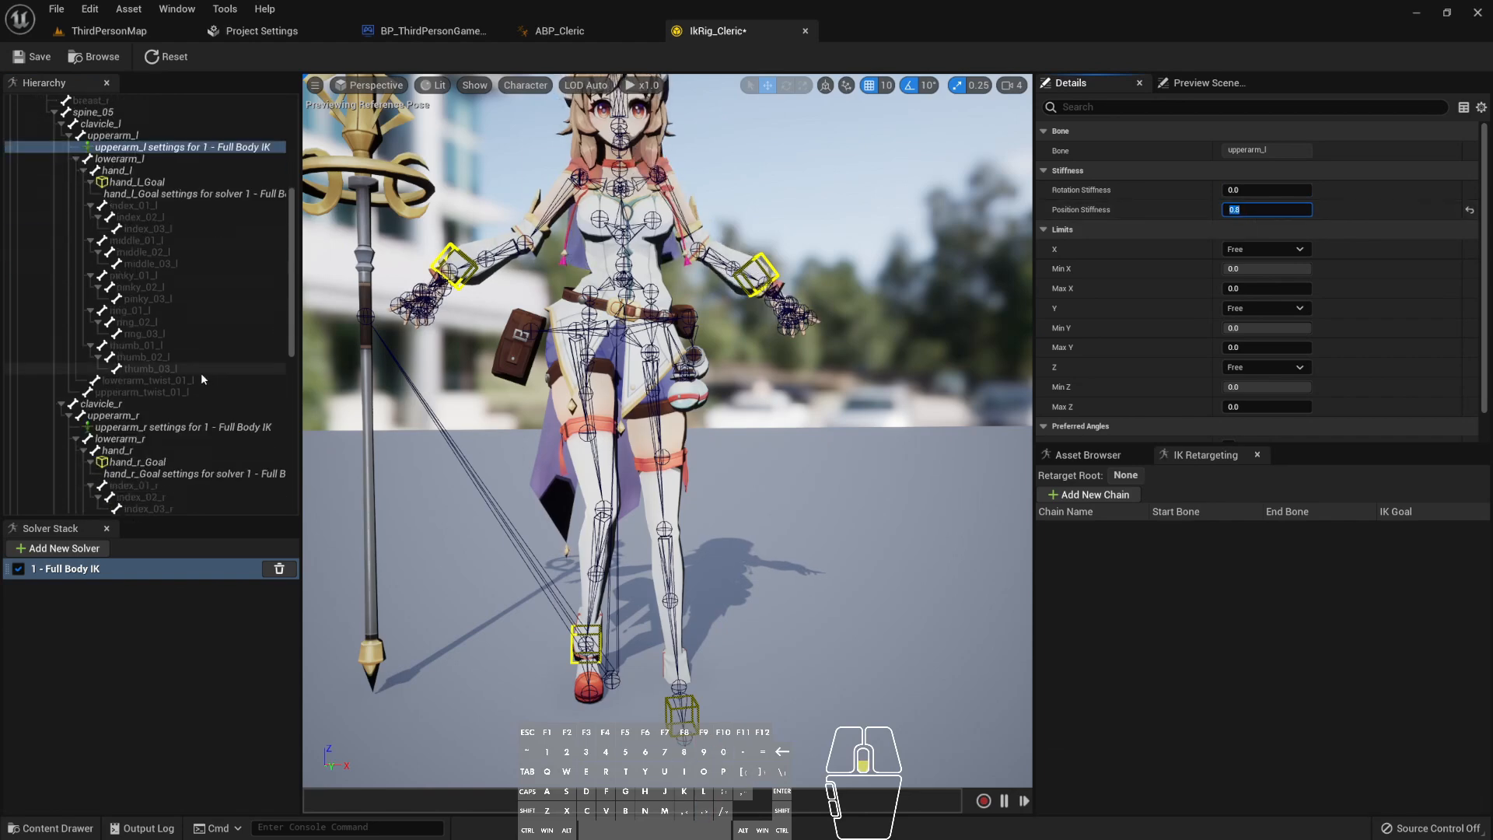
left_click(151, 427)
left_click(1266, 209)
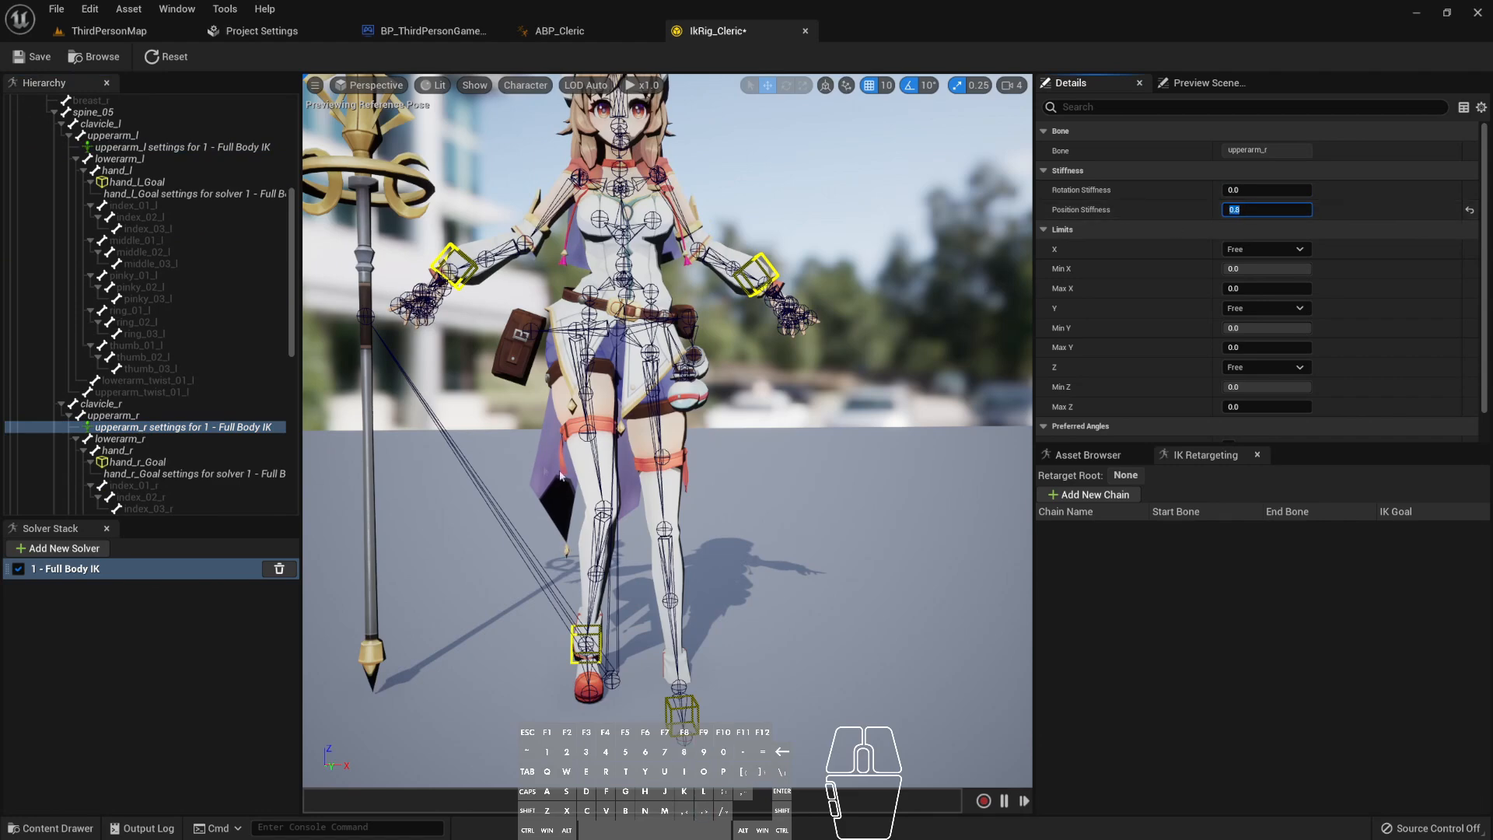
- Move hand_l_Goal outward to test the stiffer left arm, and reset the rig to its initial pose
left_click(761, 274)
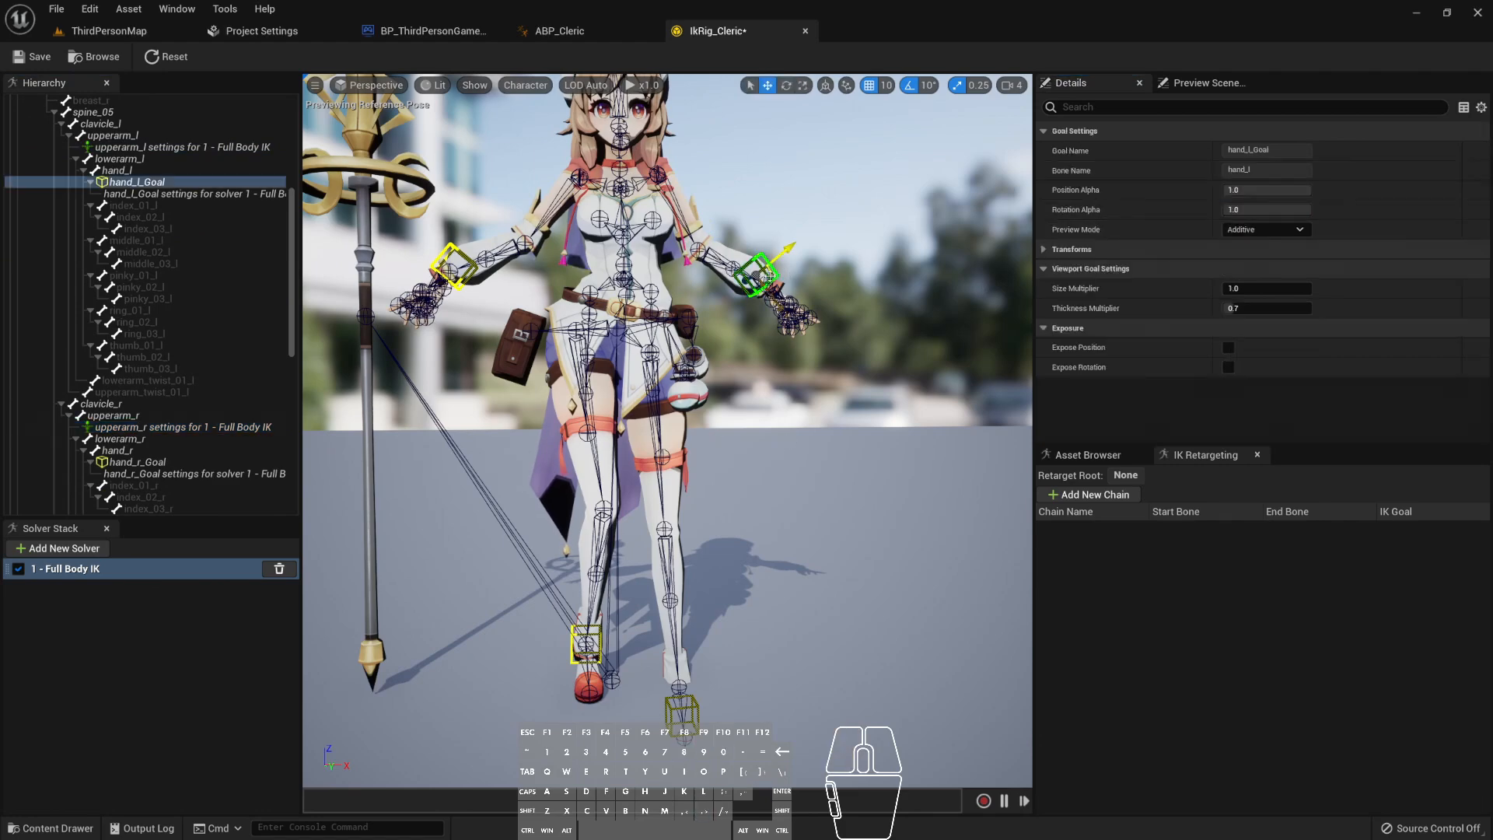
left_click_drag(766, 275, 834, 251)
left_click(172, 58)
right_click_drag(520, 257, 611, 489)
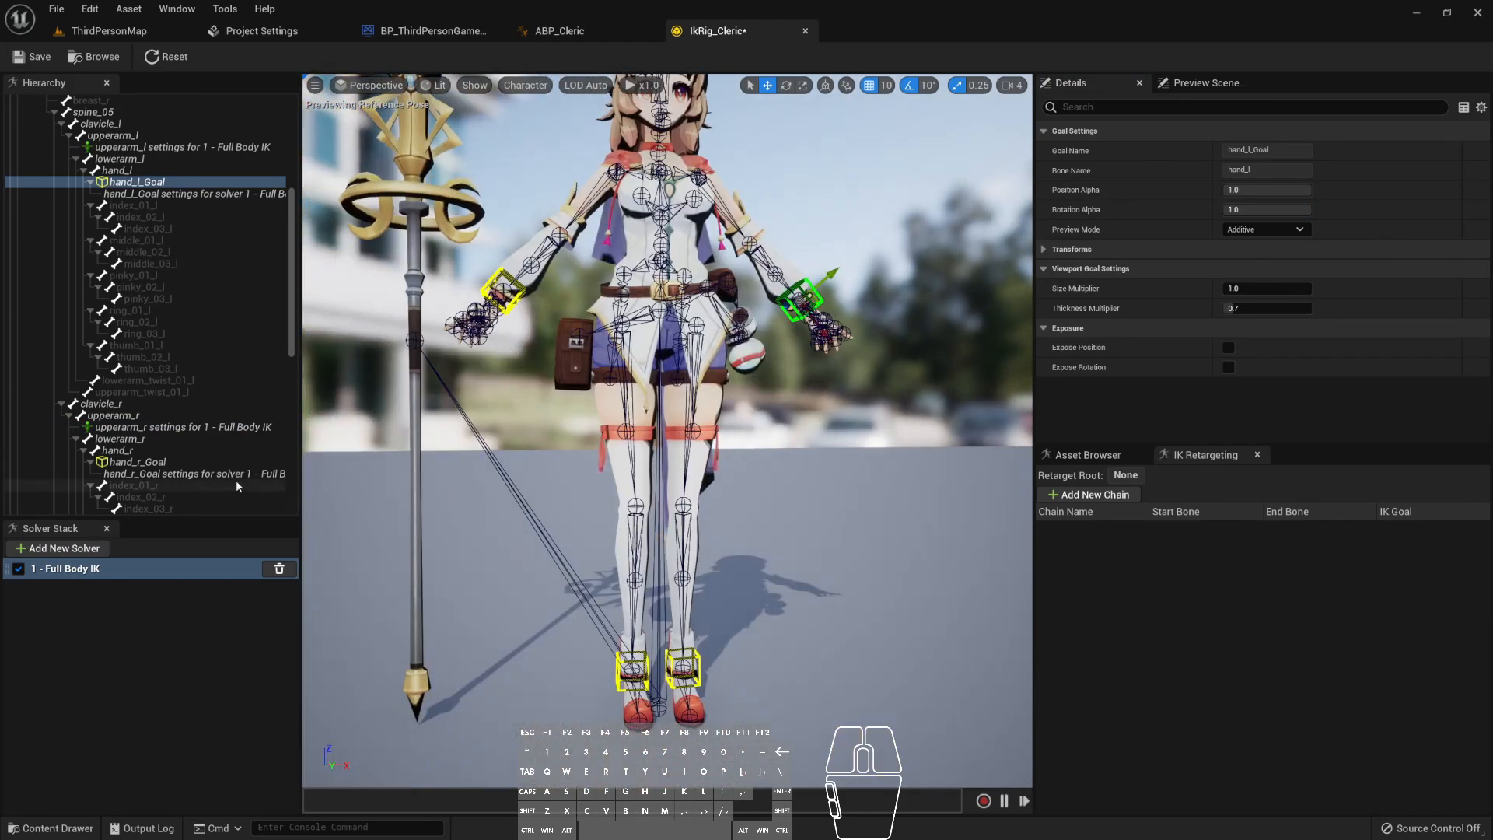
- Enable Expose Position on foot_r_Goal and foot_l_Goal, and save IkRig_Cleric
left_click(614, 662)
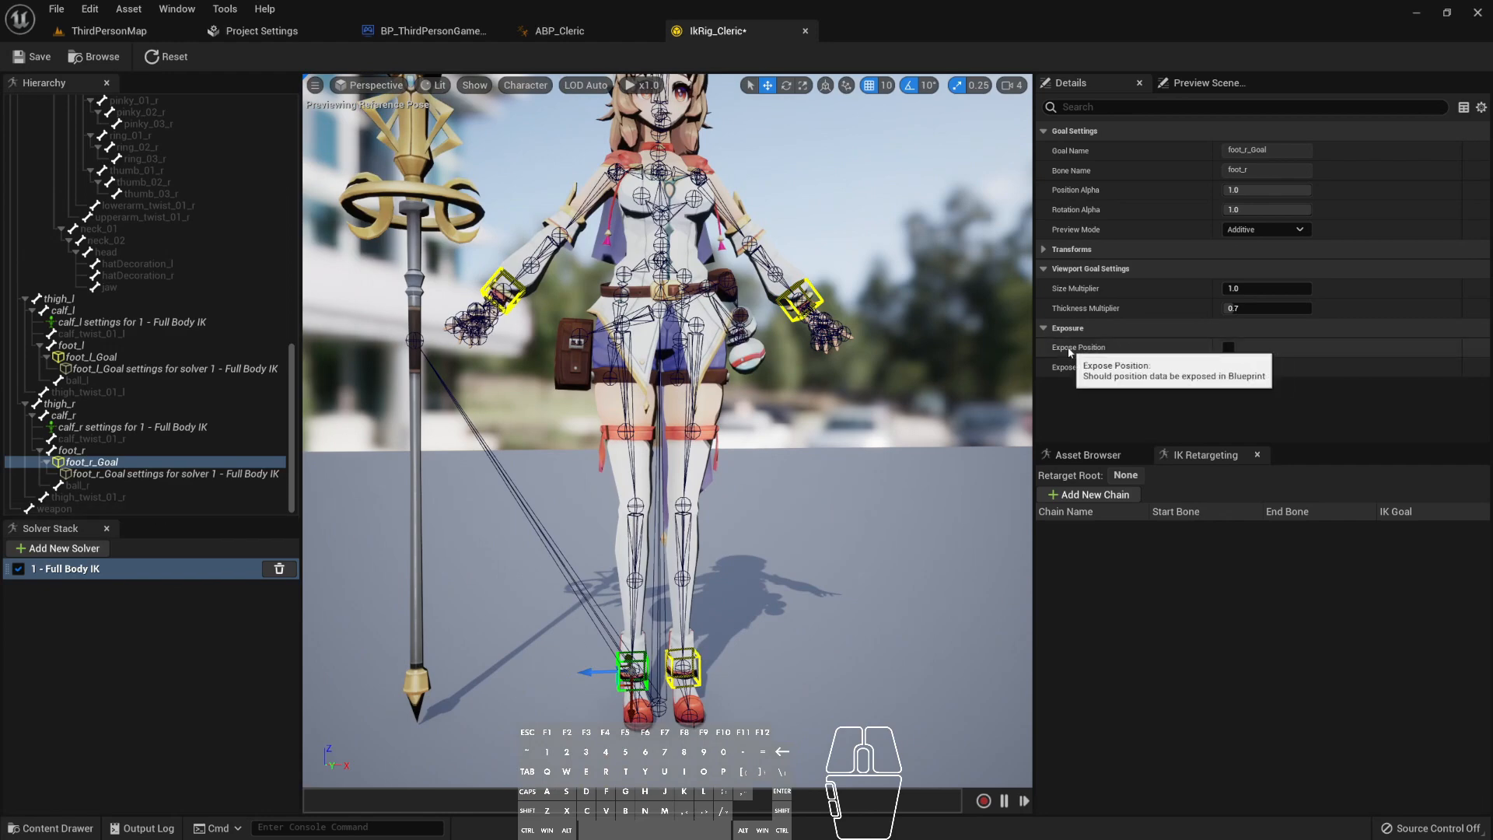
left_click(1228, 347)
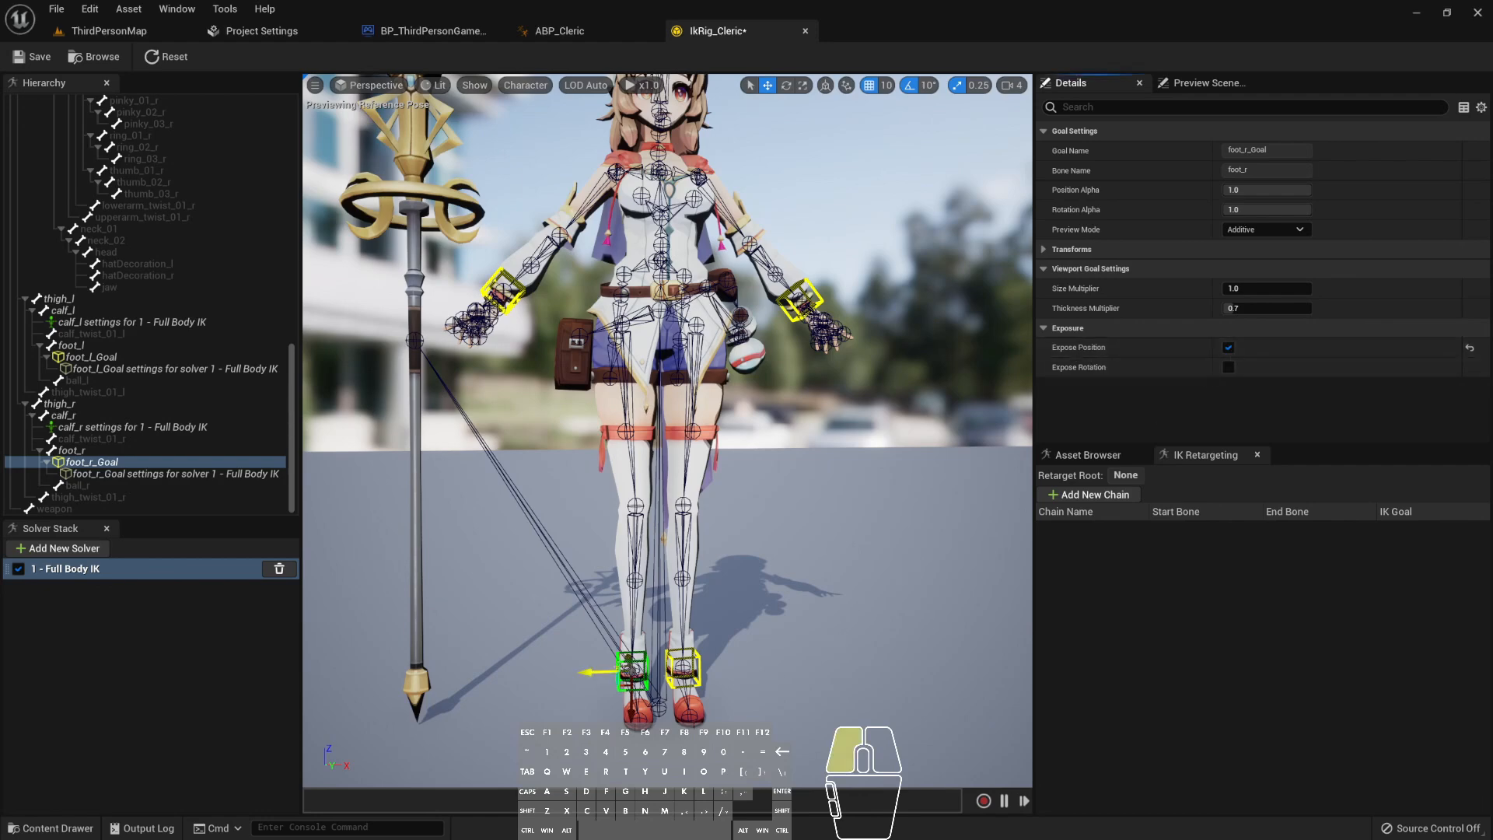
left_click(683, 665)
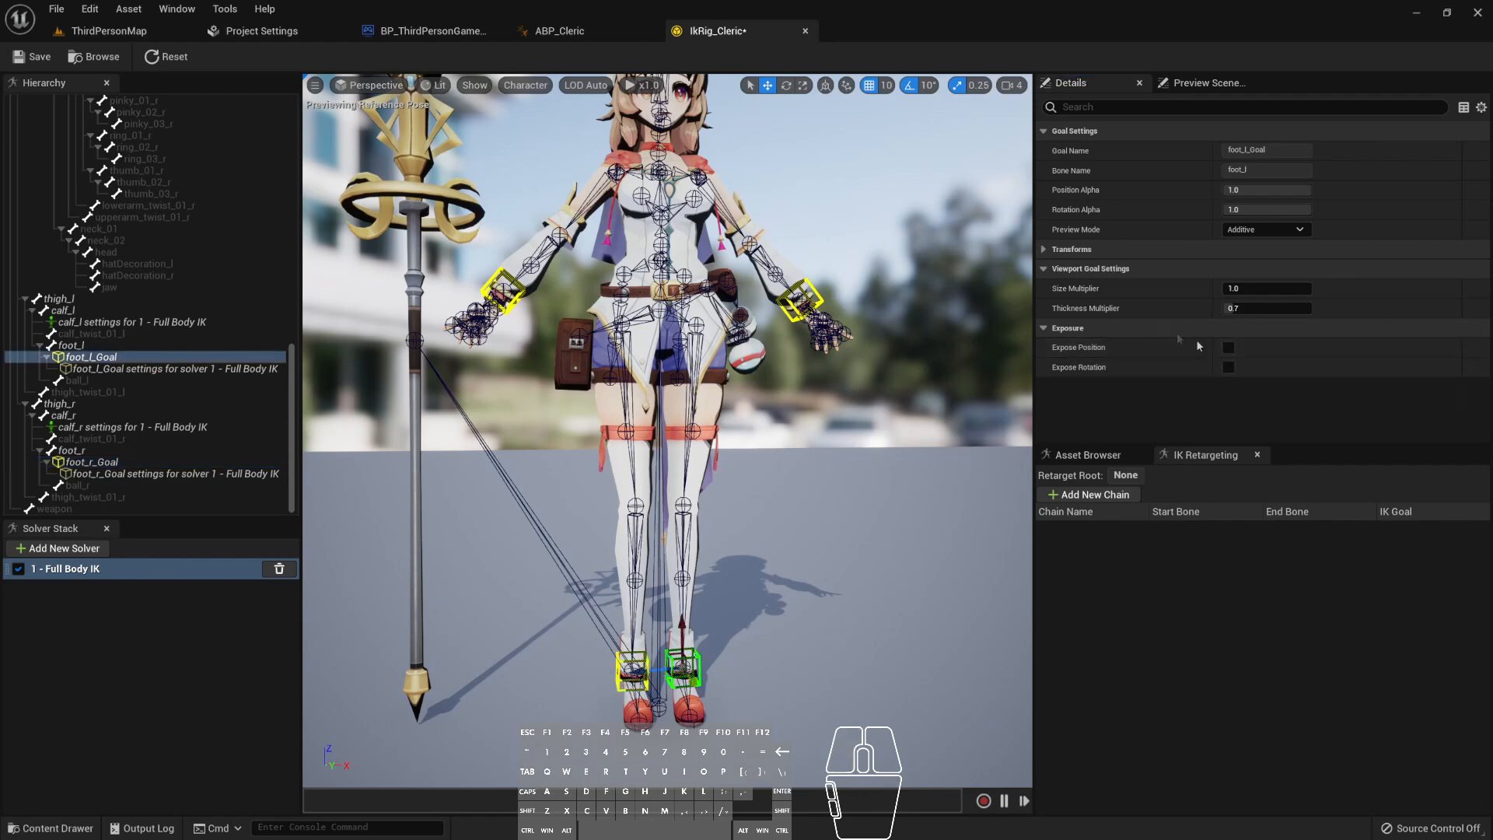
left_click(35, 57)
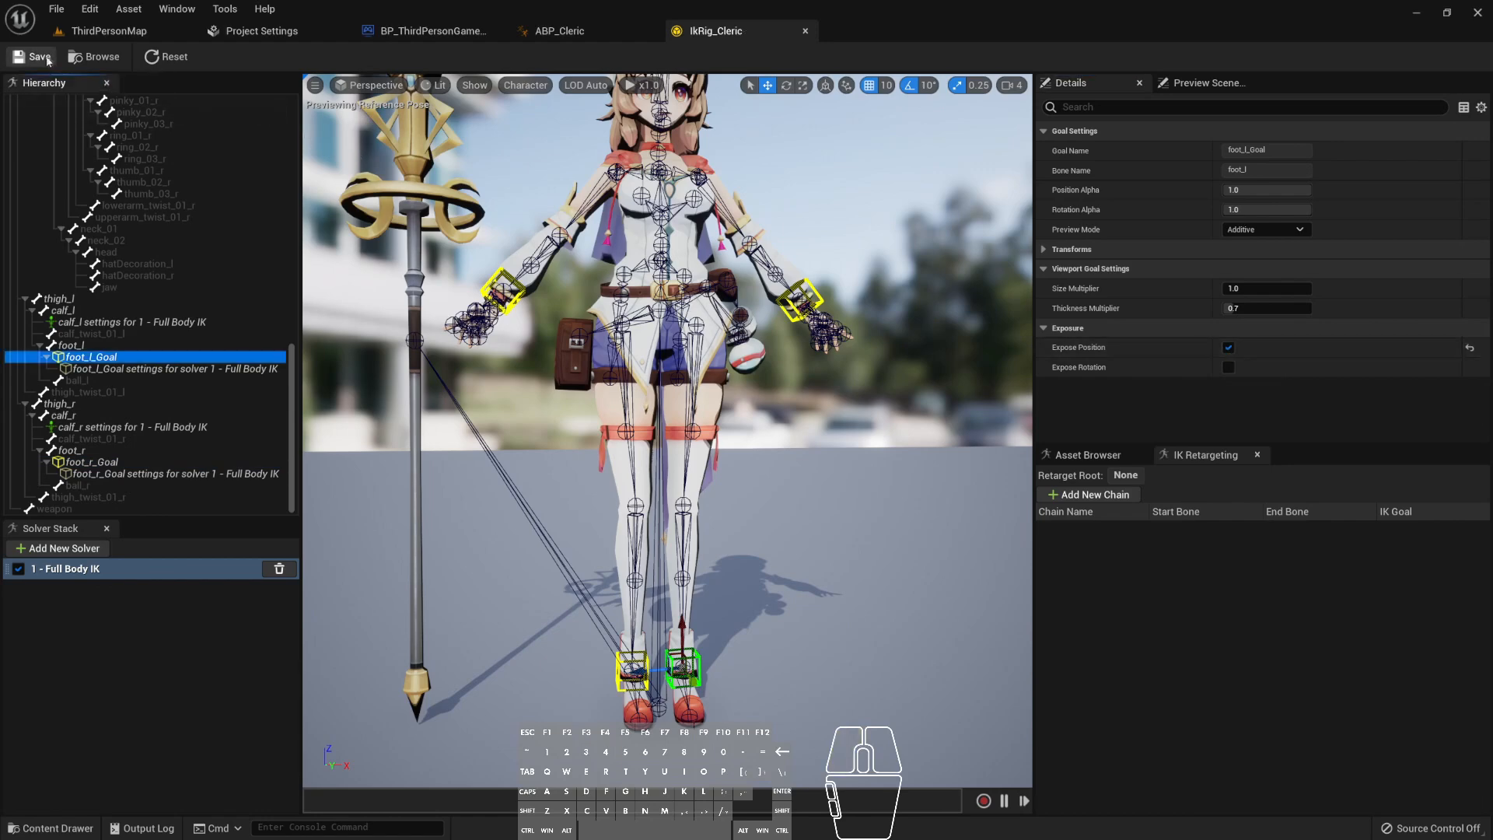
- Review the whole AnimGraph of ABP_Cleric and close that blueprint
left_click(605, 35)
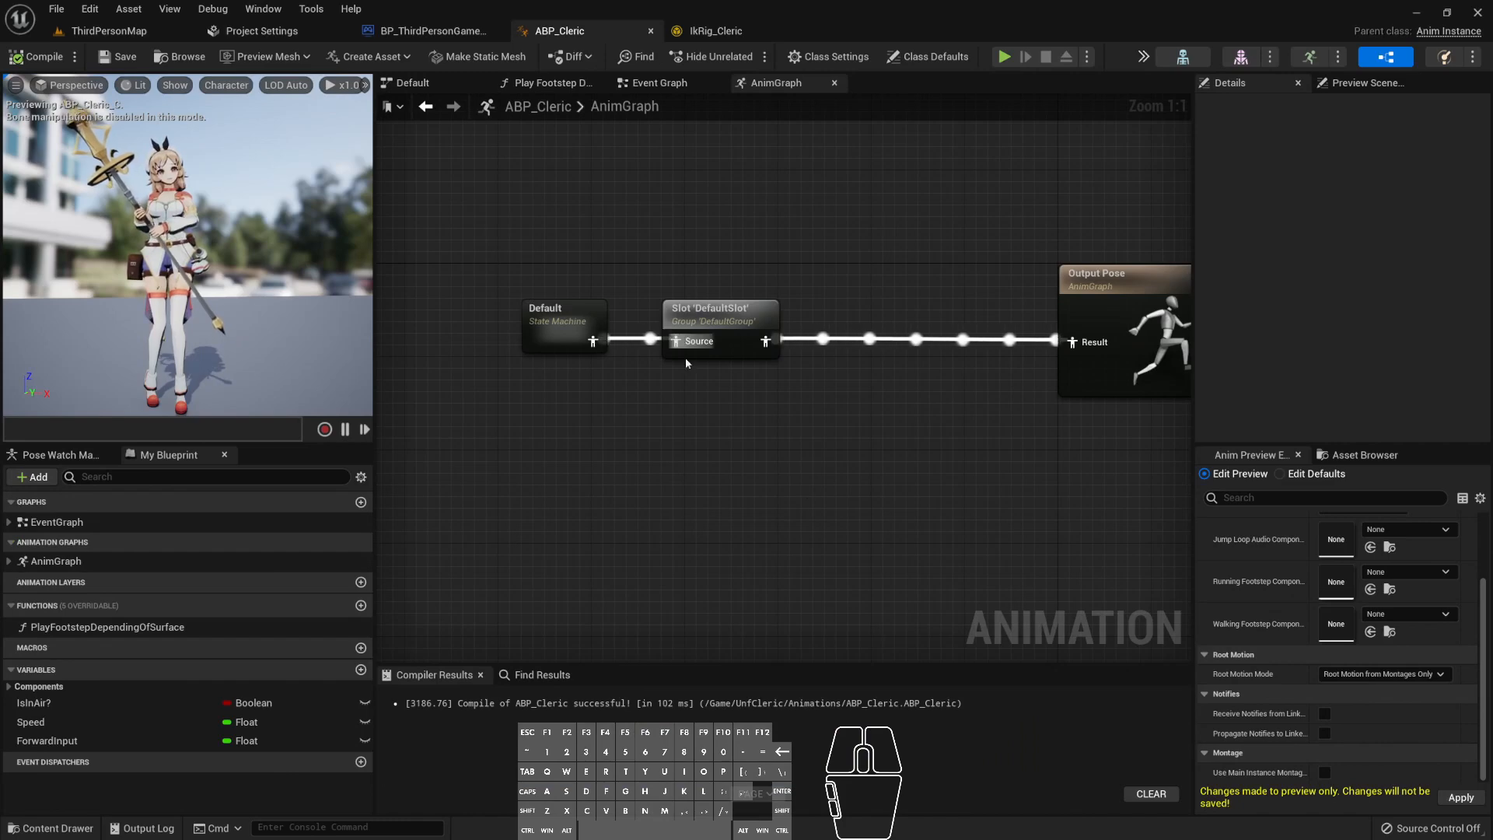
key("Home")
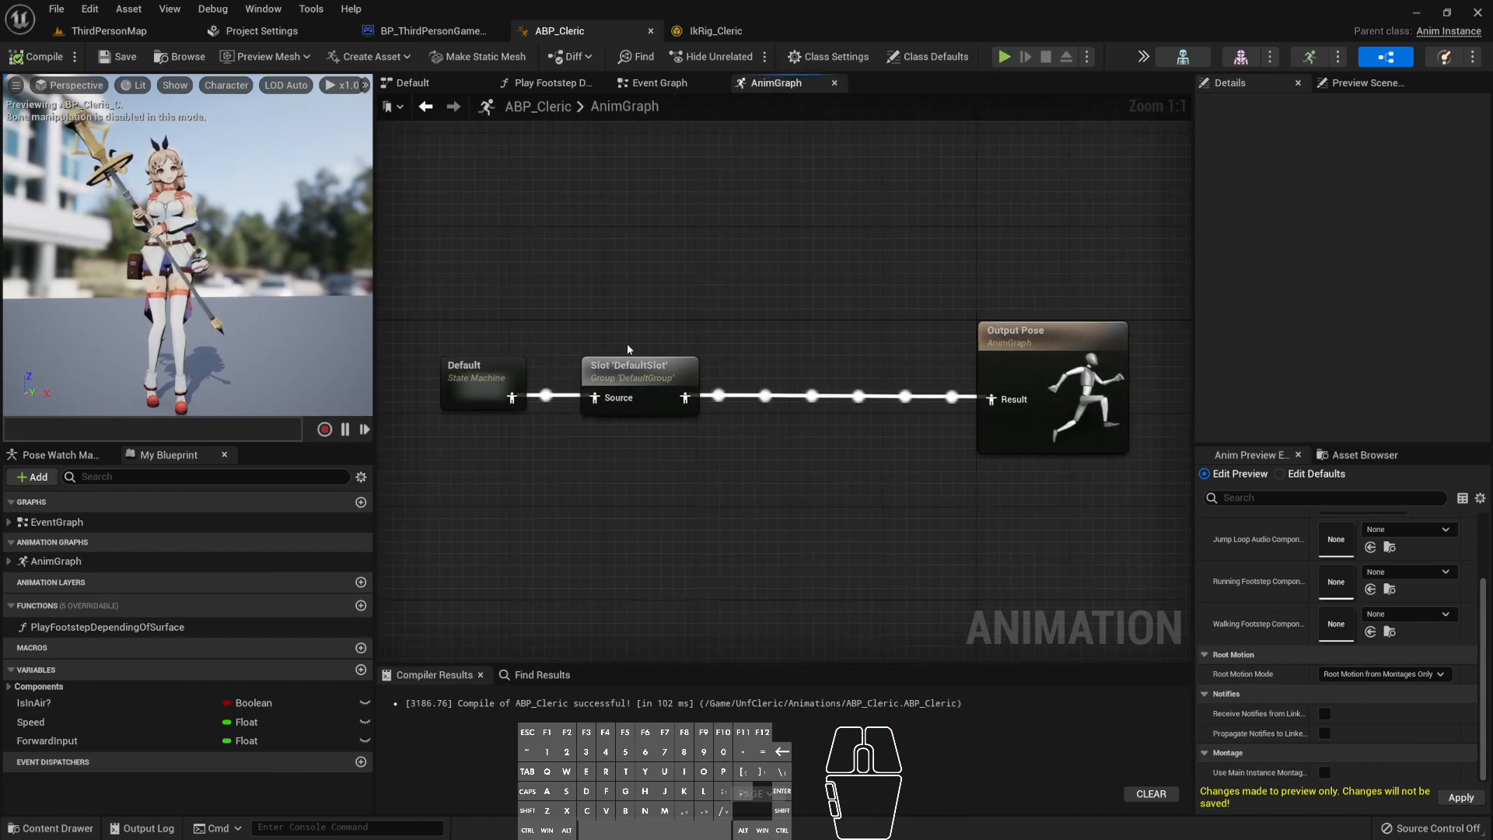
left_click(651, 30)
- From ThirdPersonMap, look through the assets in the UnfCleric Animations folder and return to the UnfCleric folder
left_click(146, 33)
left_click(50, 827)
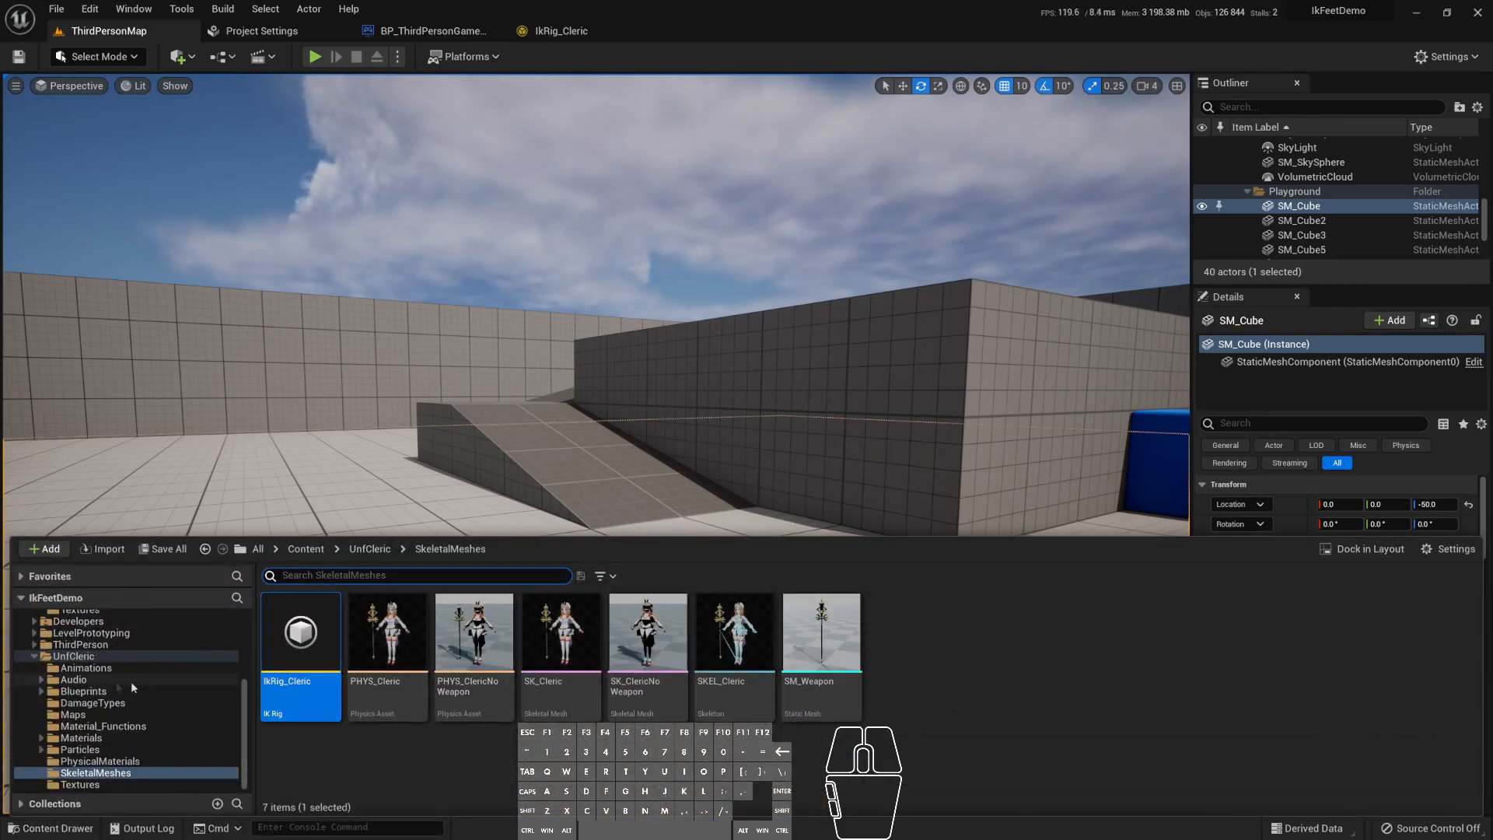
left_click(85, 668)
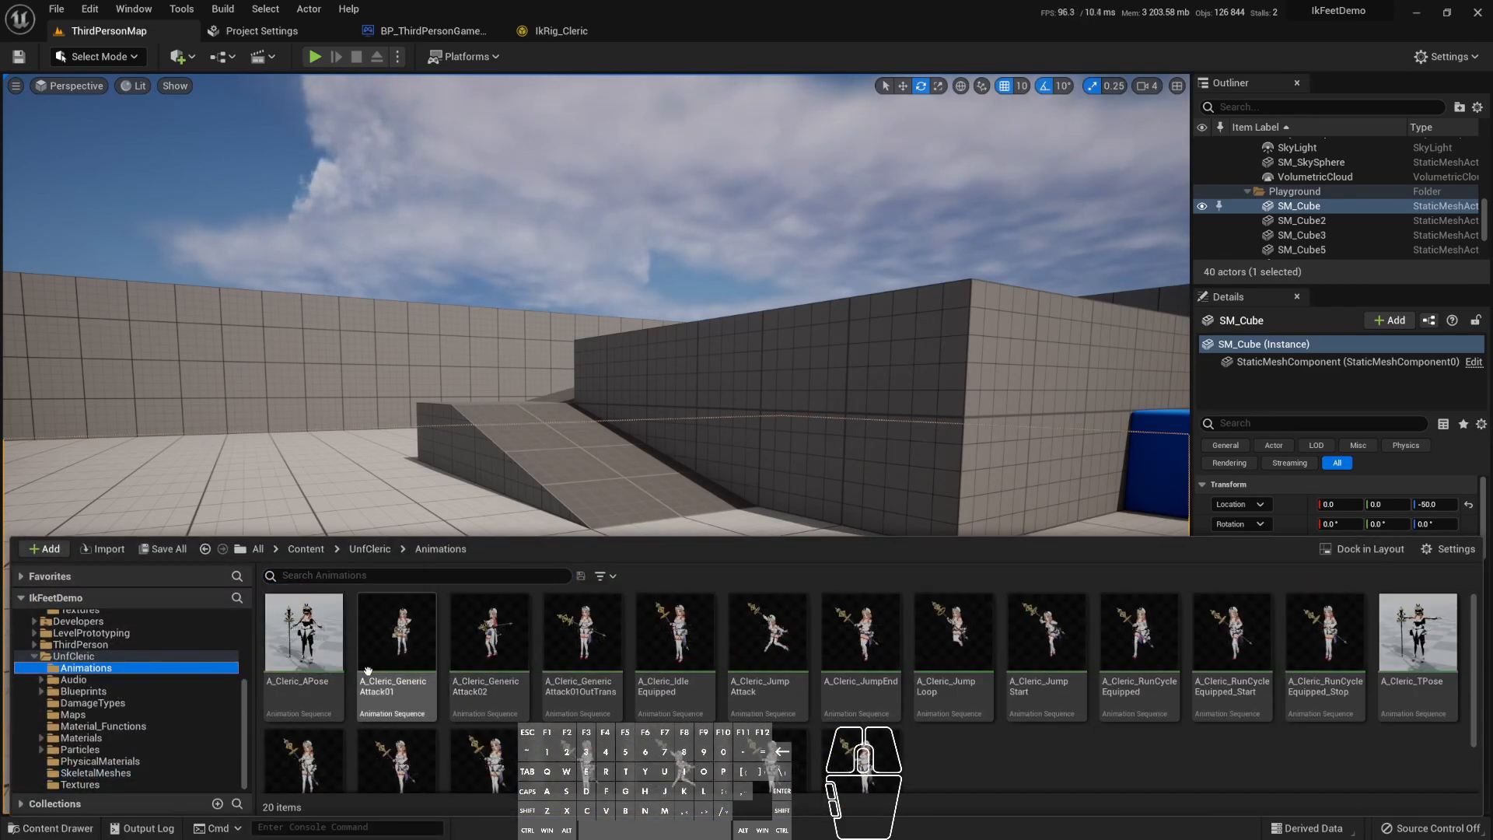
scroll(526, 685, "down", 2)
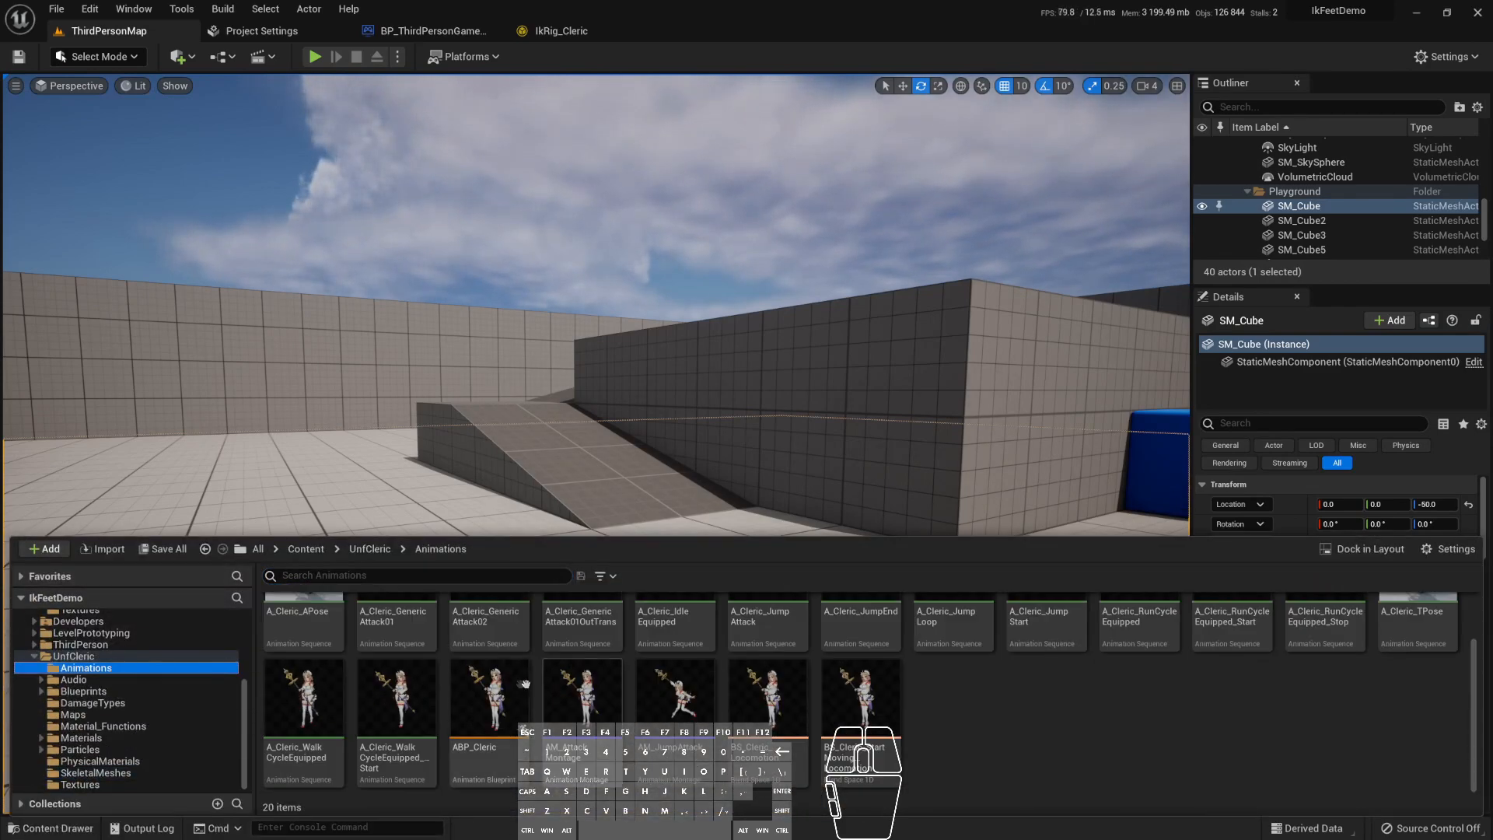
left_click(94, 658)
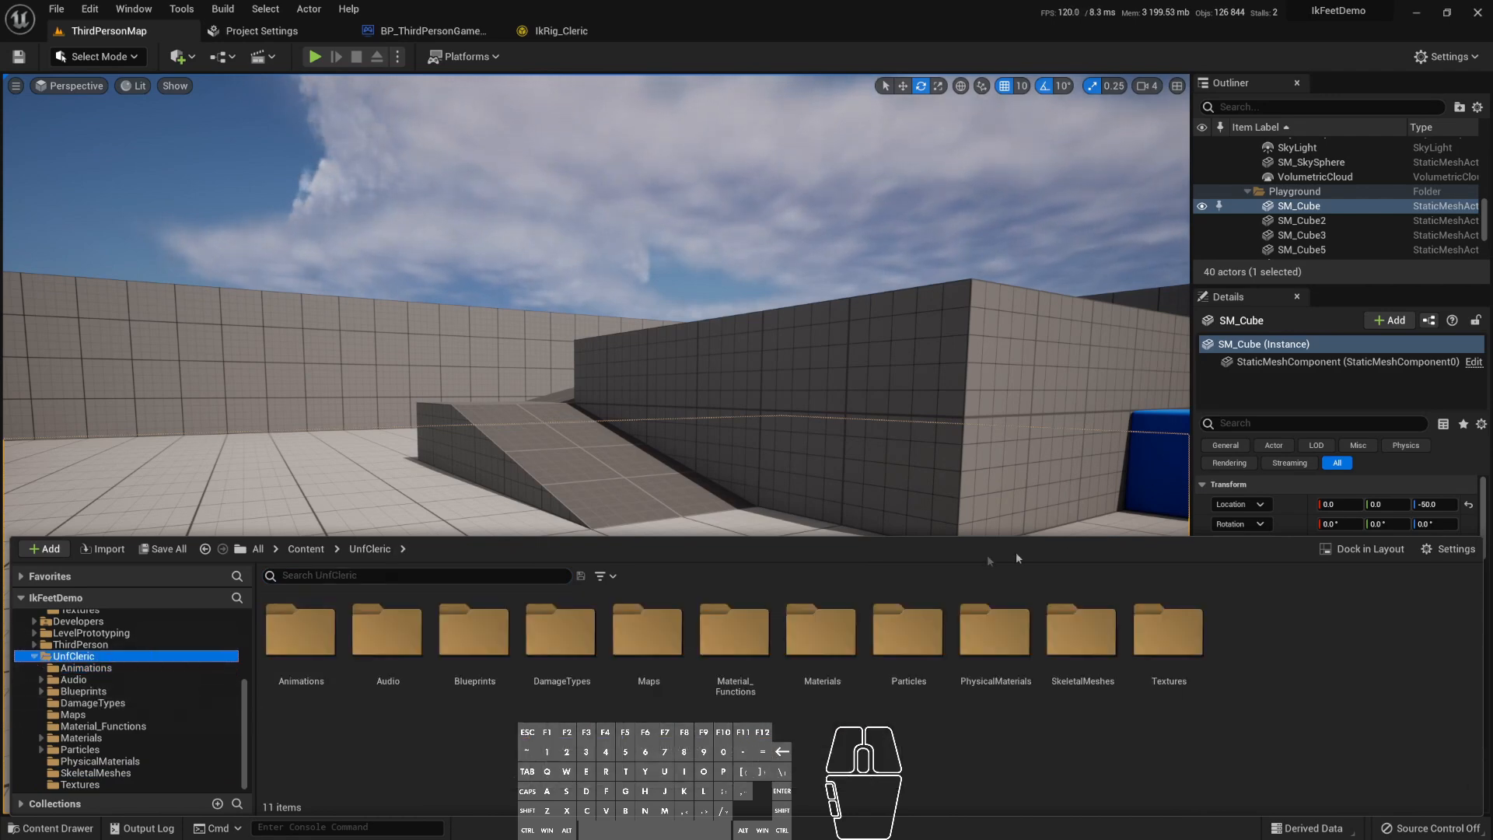
left_click(561, 31)
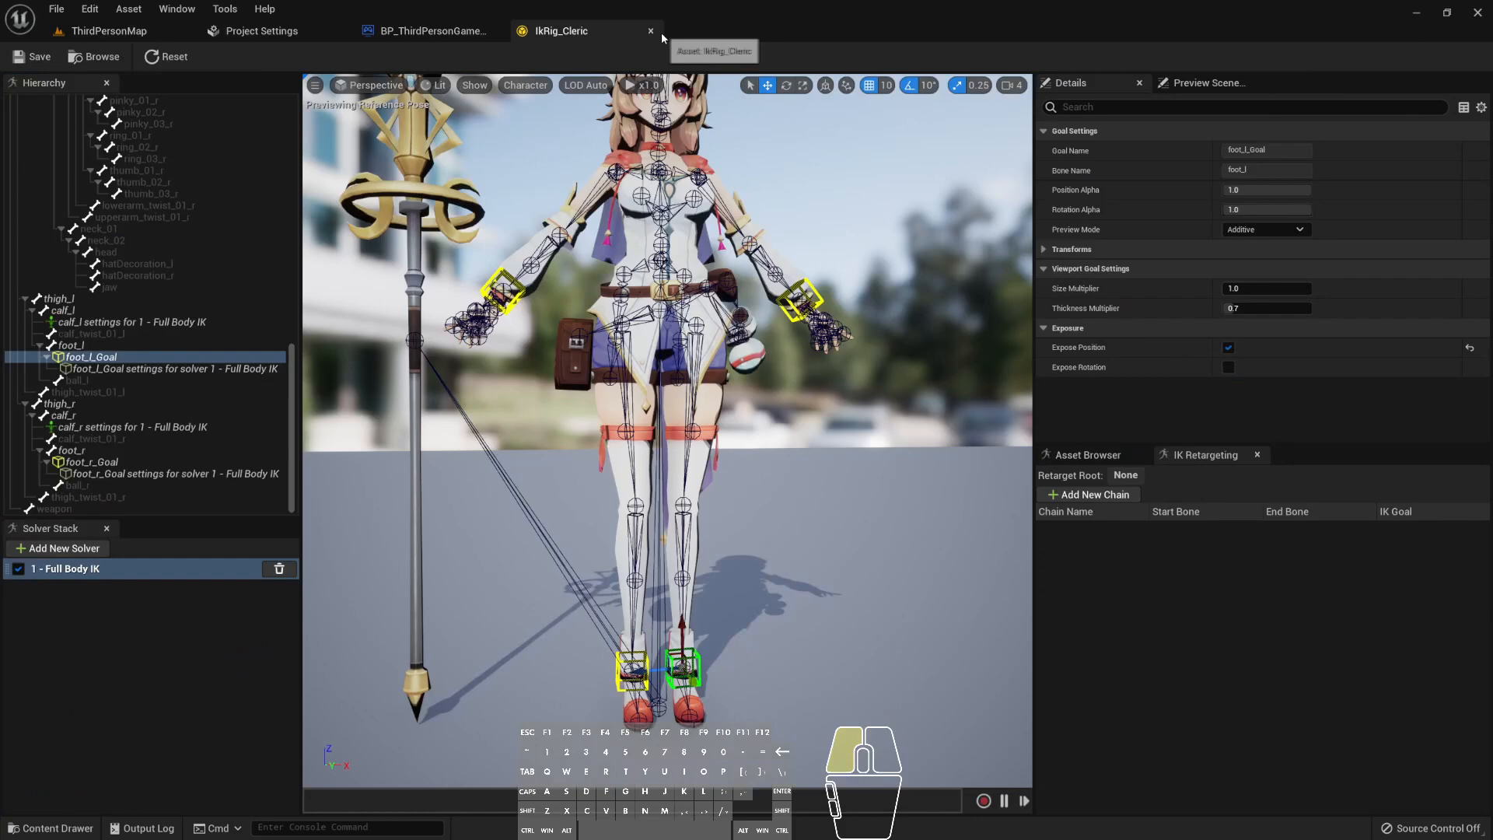
key("ctrl+p")
type("m")
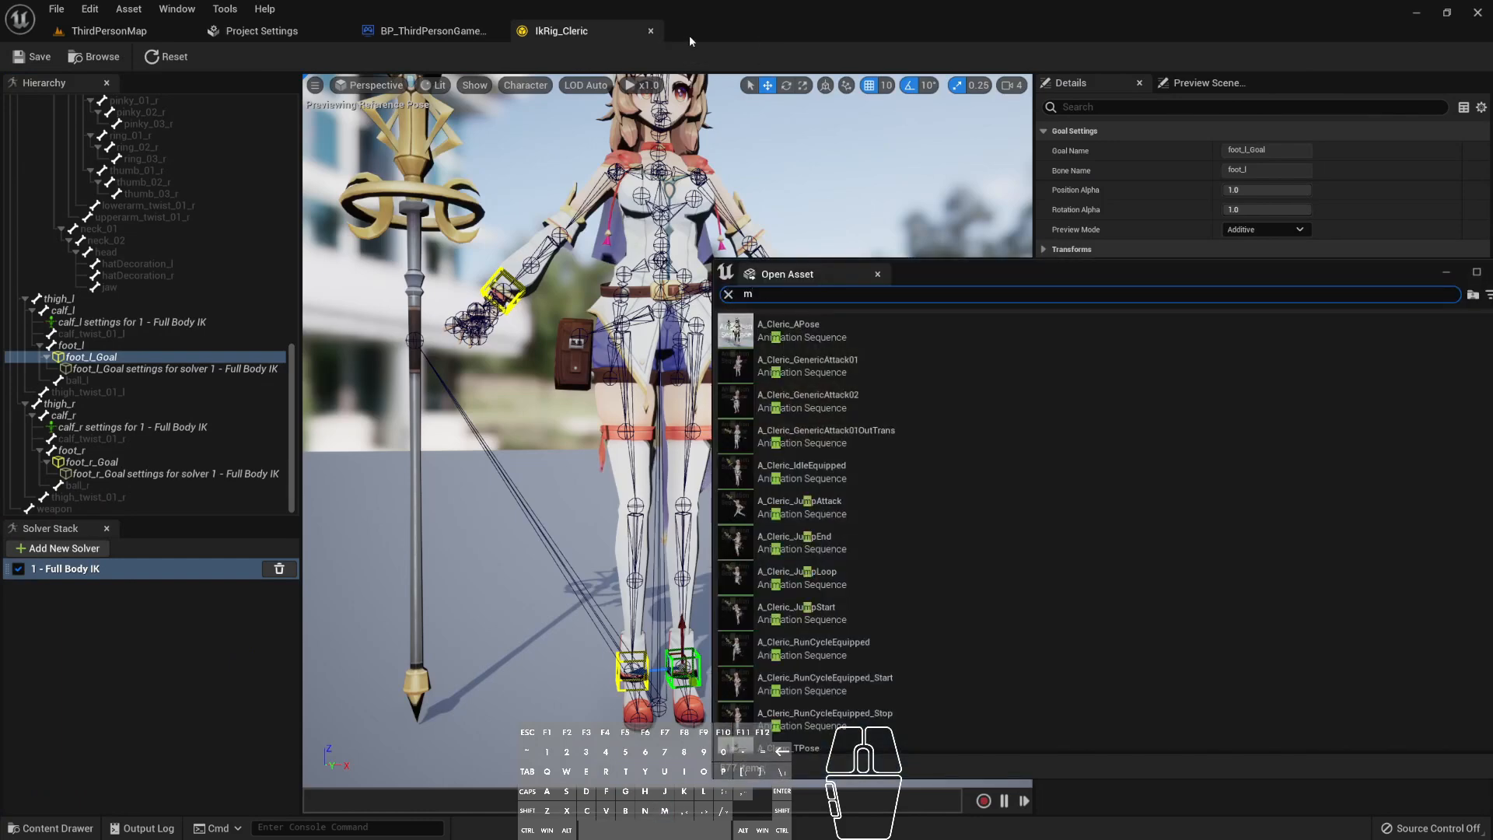
type("ychar")
key("Return")
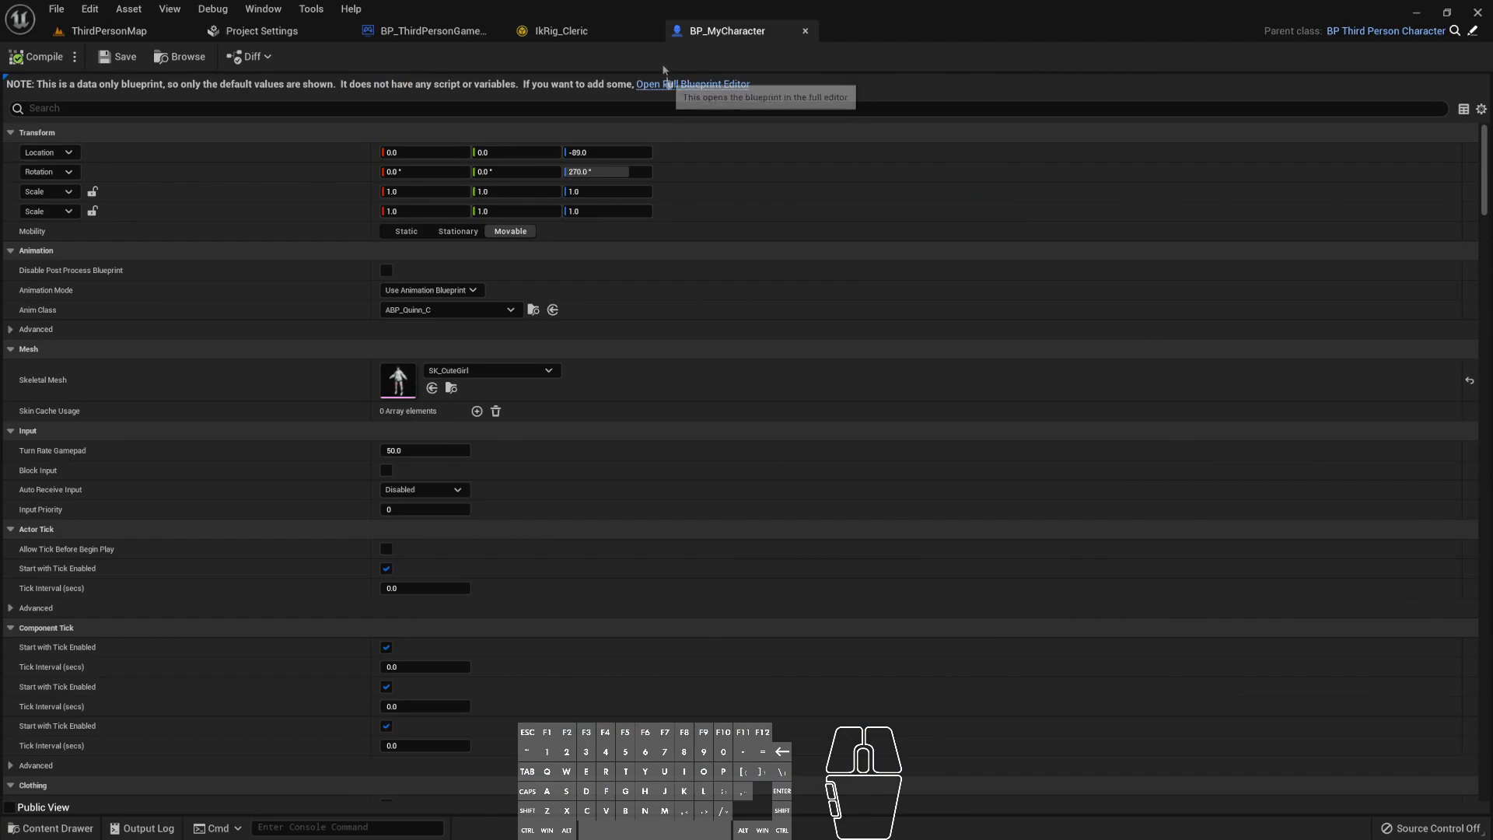
left_click(805, 32)
- Open the BP_Cleric character blueprint from the UnfCleric Blueprints folder
left_click(109, 30)
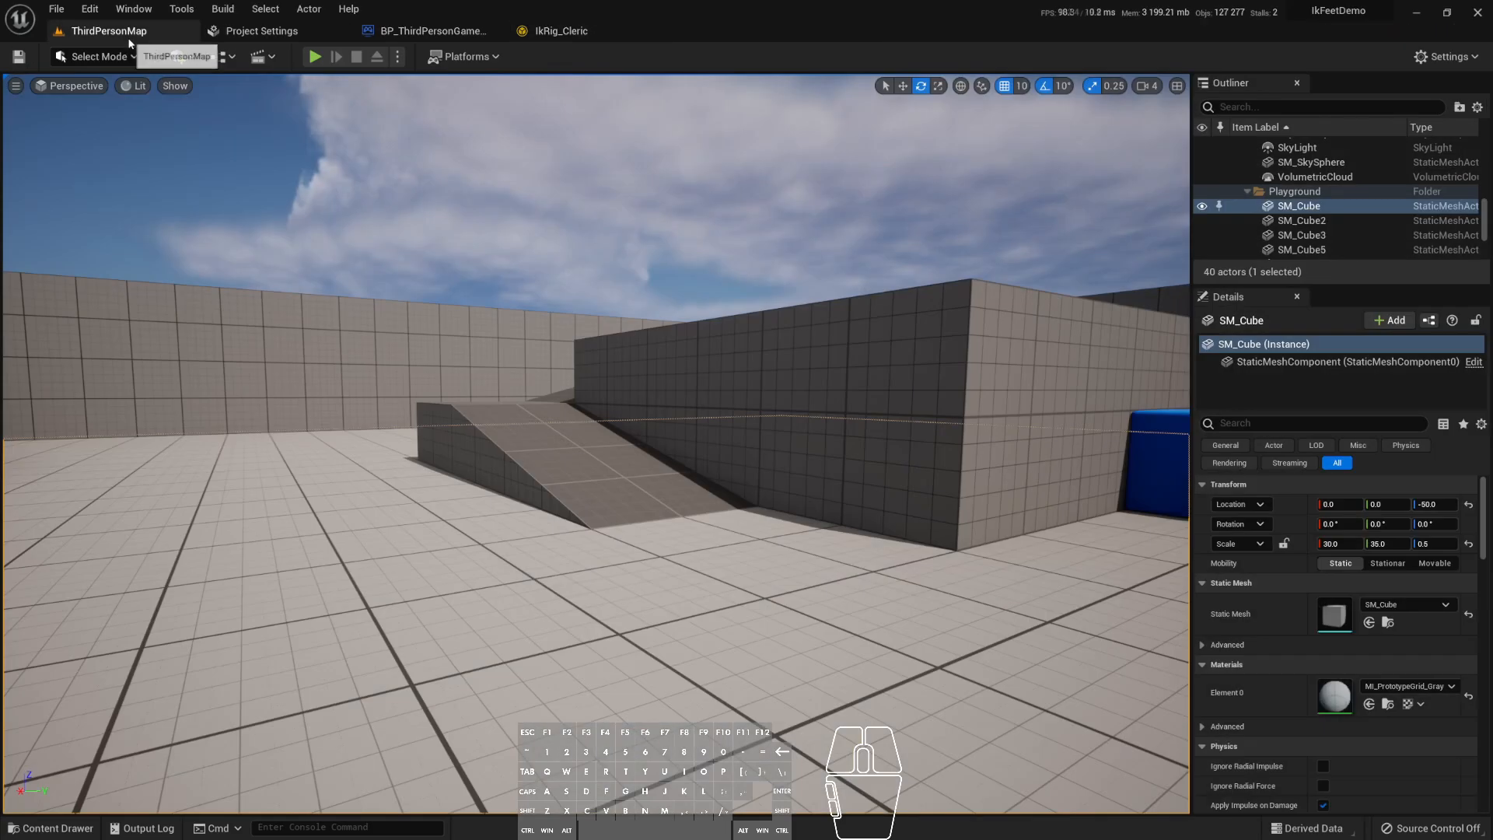
left_click(51, 827)
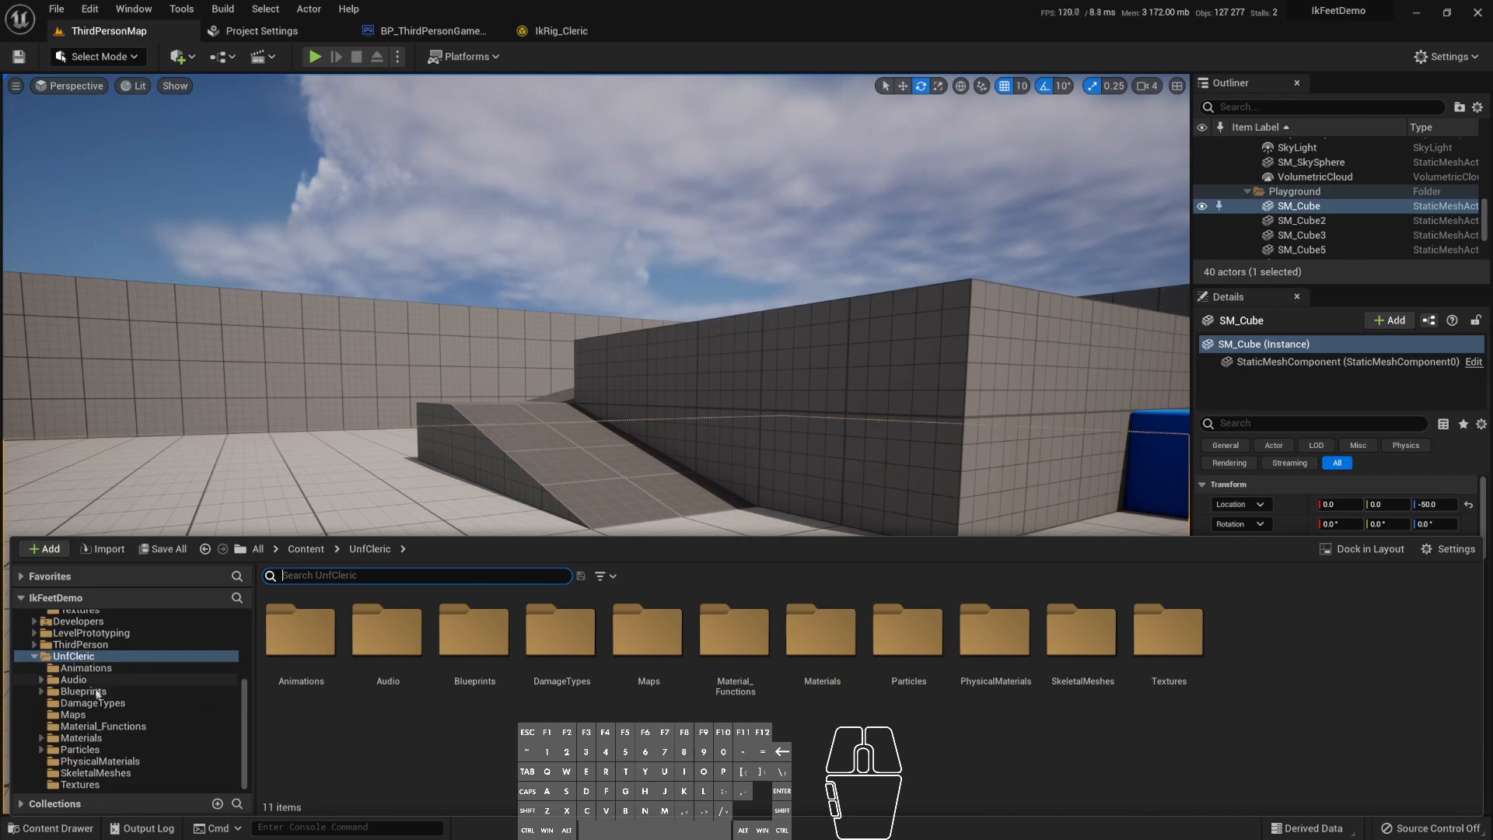
left_click(94, 691)
double_click(476, 653)
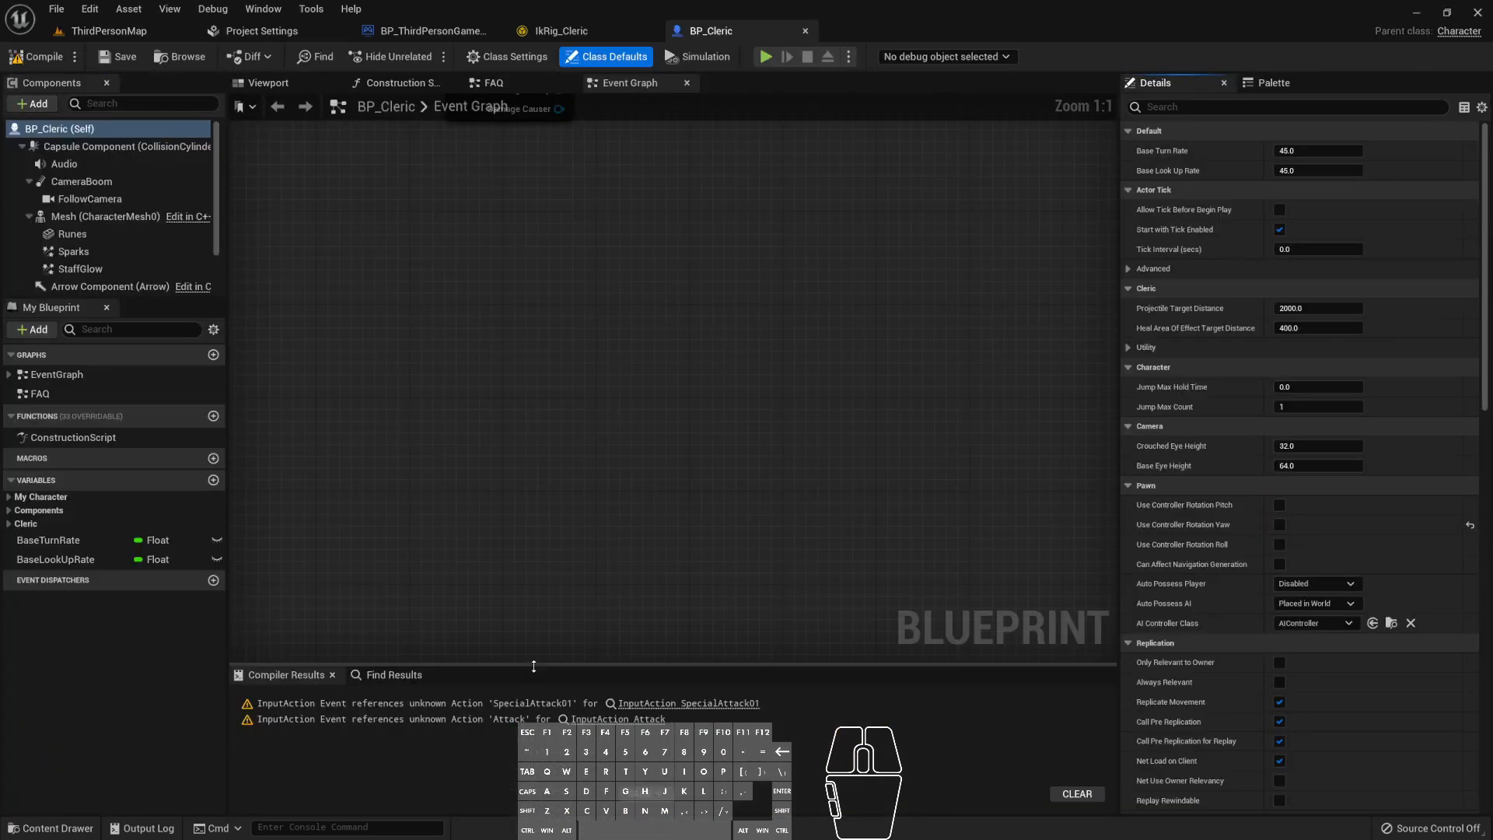
- Inspect the Mesh component of BP_Cleric and locate its Anim Class asset, ABP_Cleric, in the project content
left_click(301, 84)
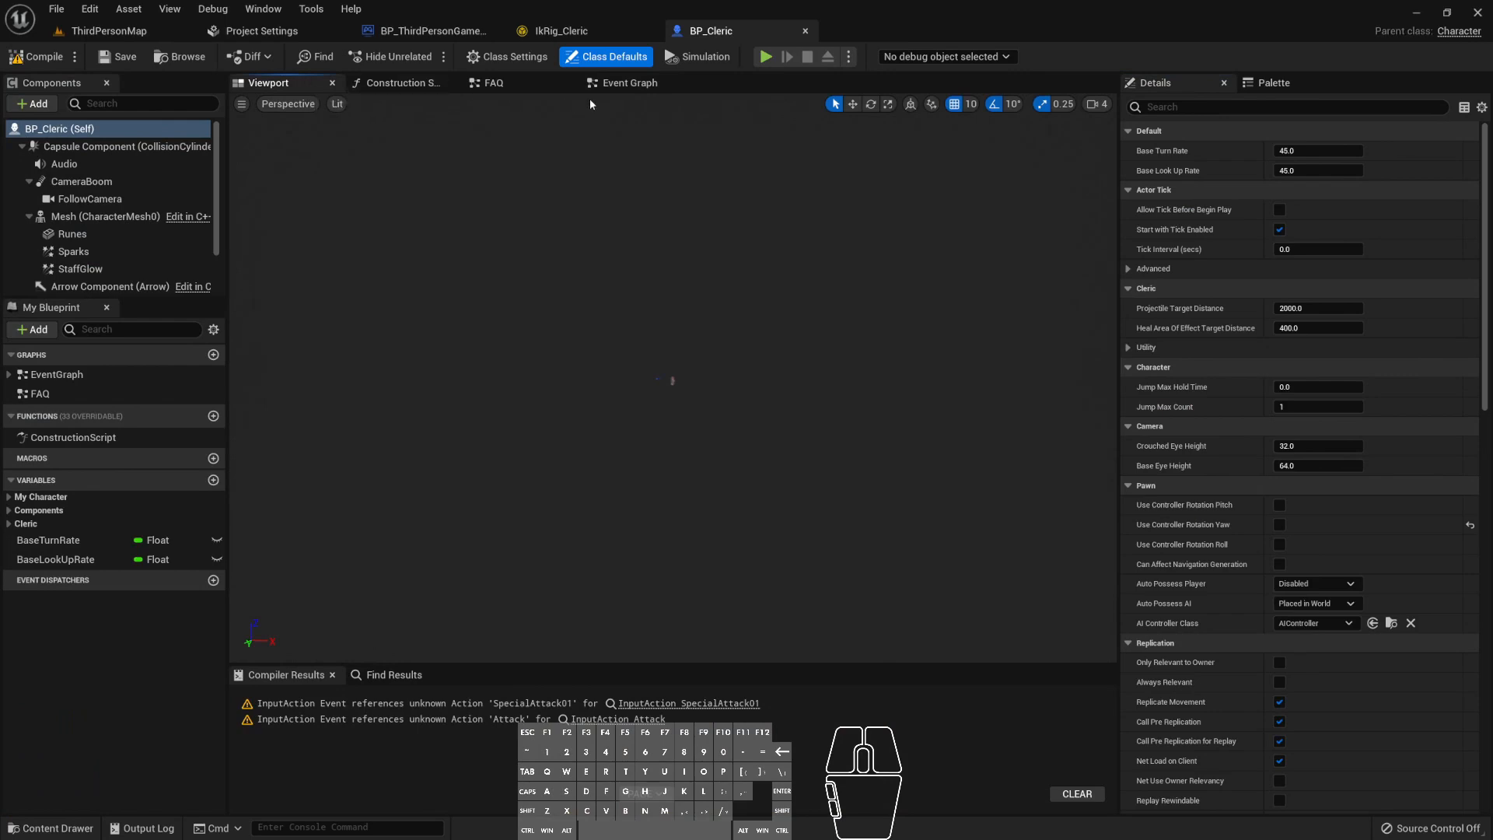
left_click(544, 87)
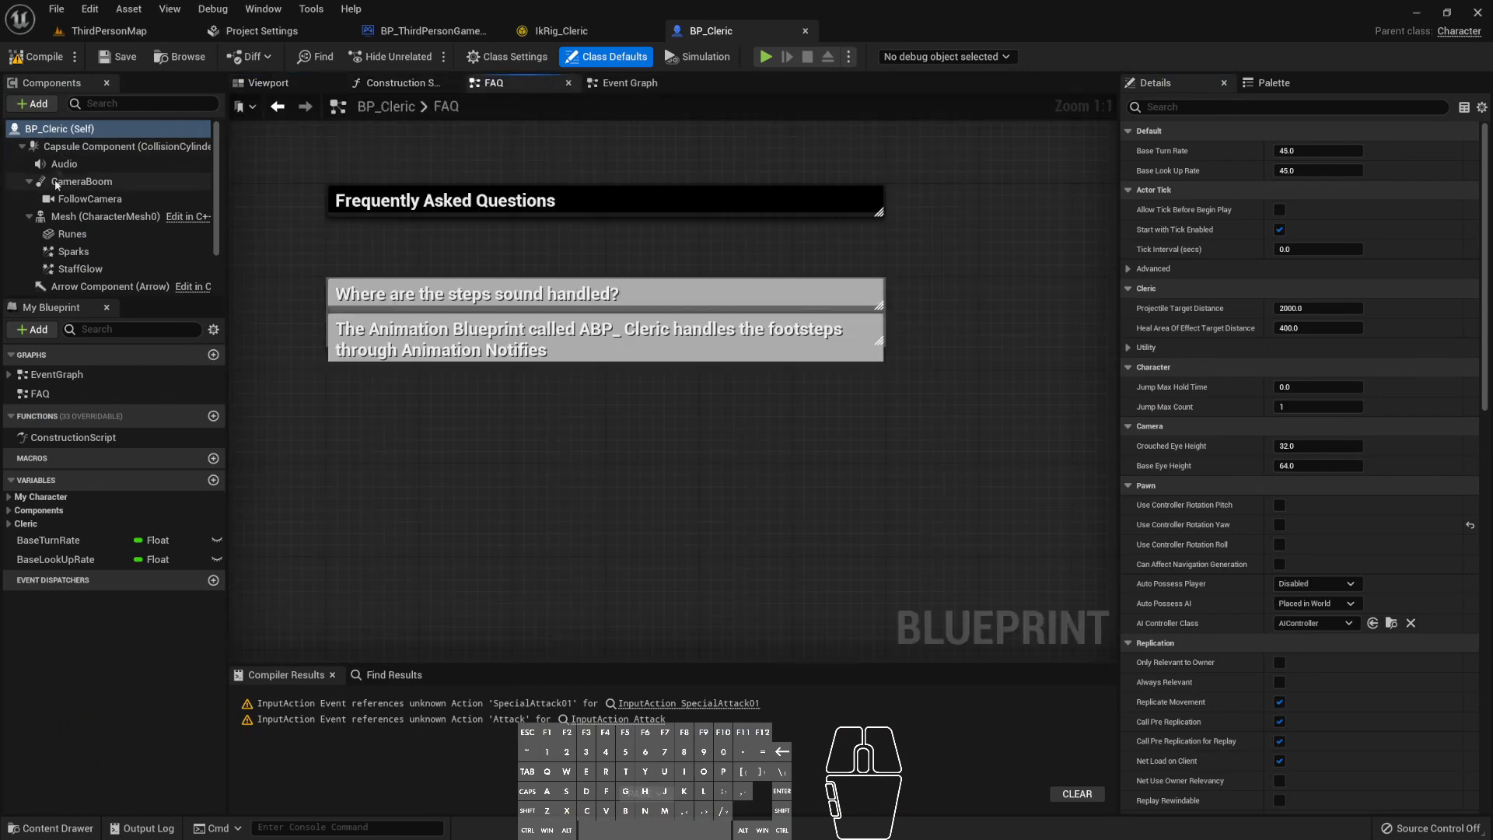
left_click(81, 217)
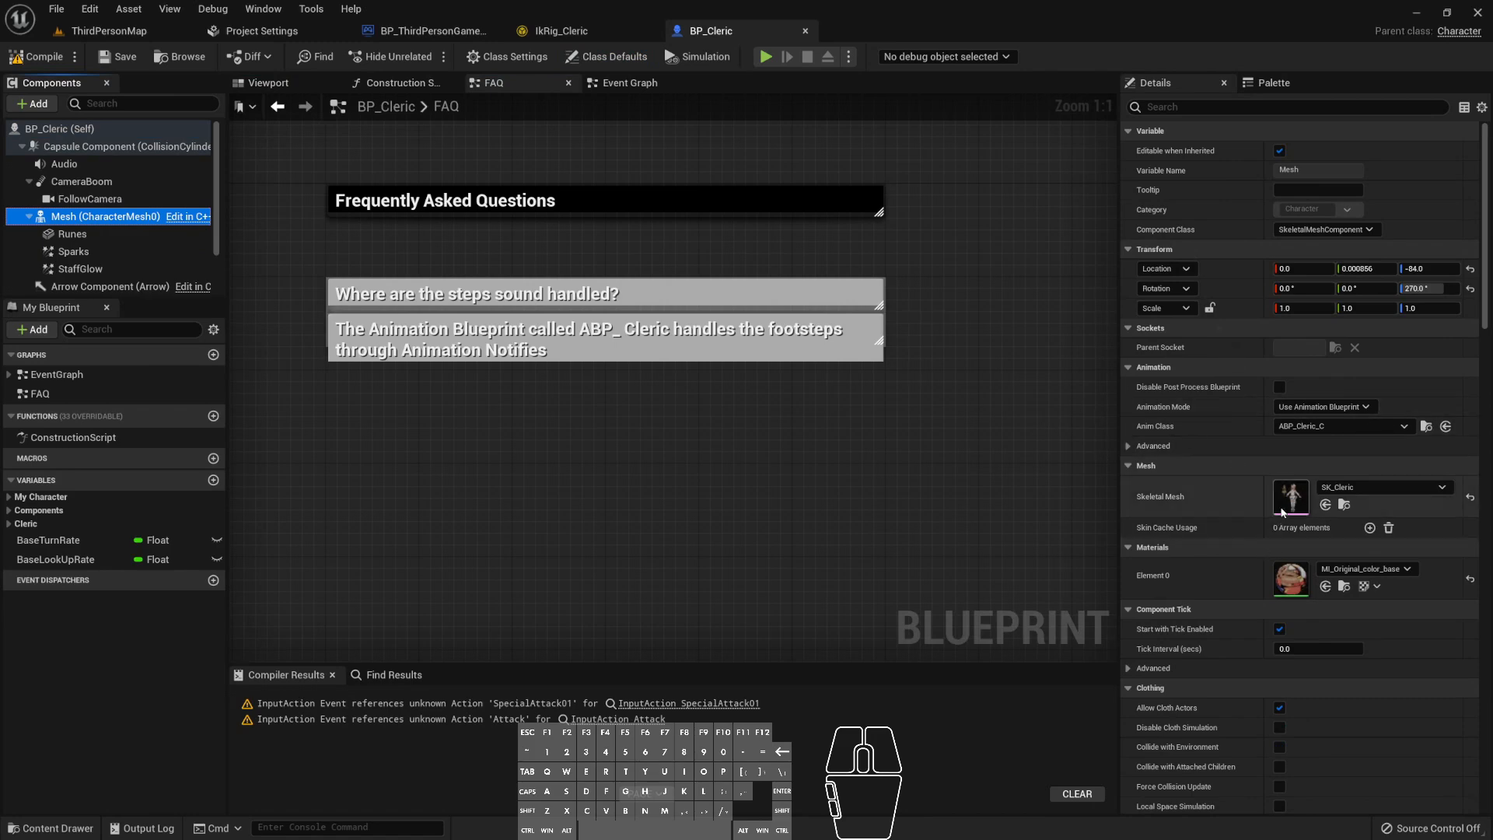
left_click(1426, 427)
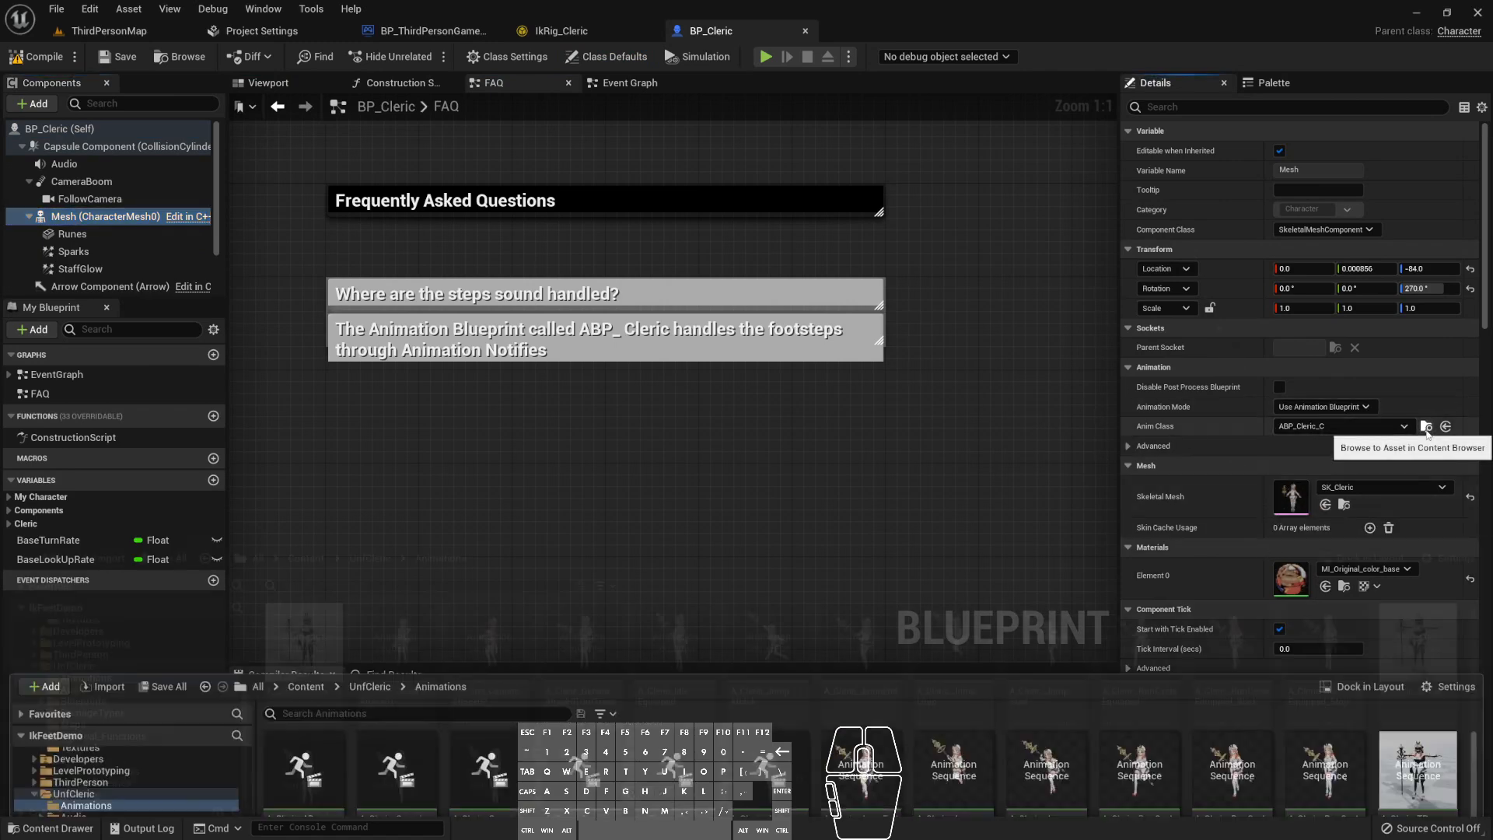
scroll(1415, 669, "down", 2)
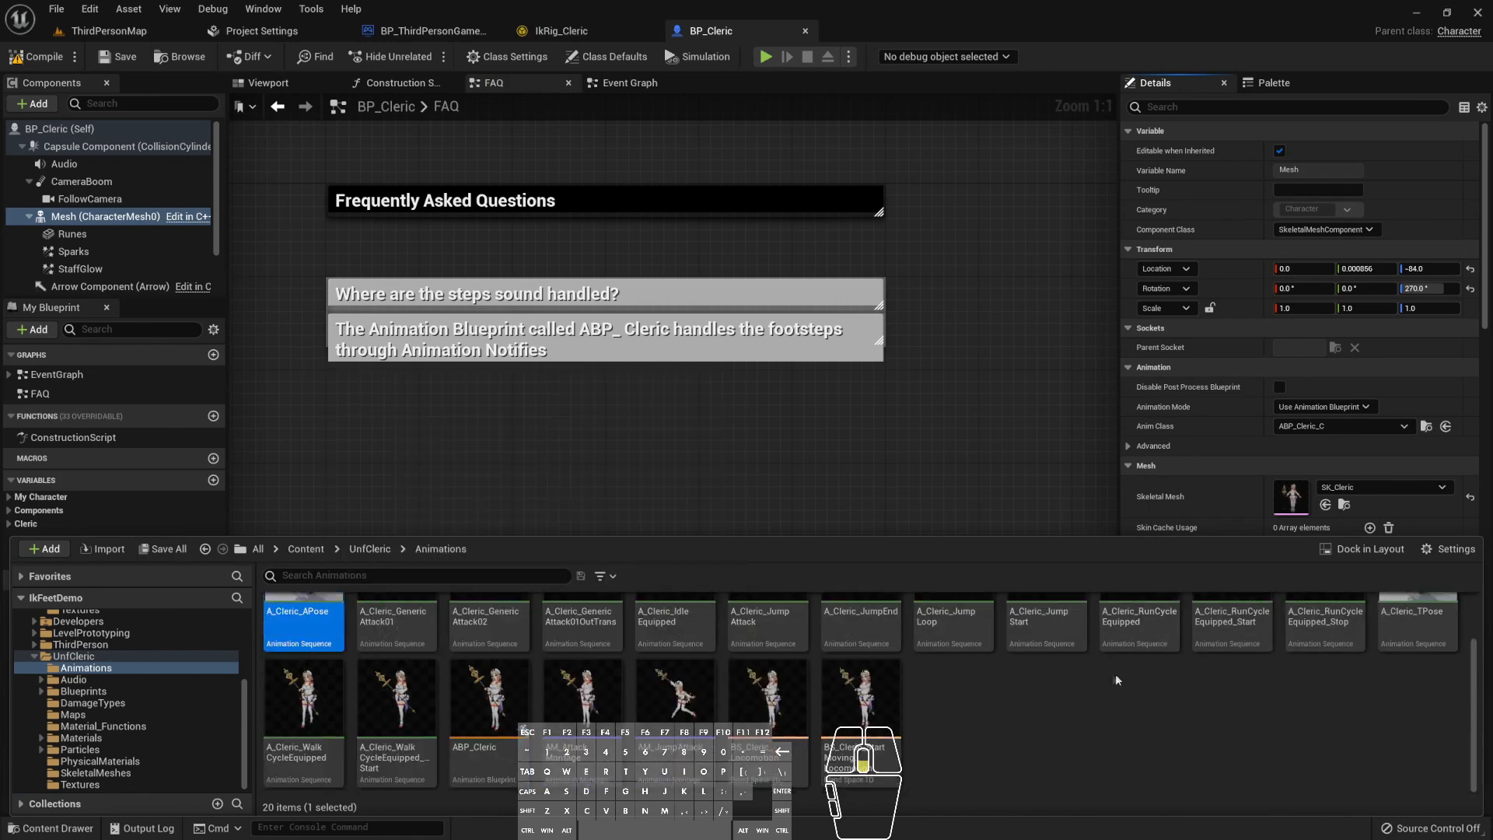
- Open the ABP_Cleric animation blueprint and inspect the DefaultSlot node between the Default state machine and Output Pose in its AnimGraph
double_click(490, 700)
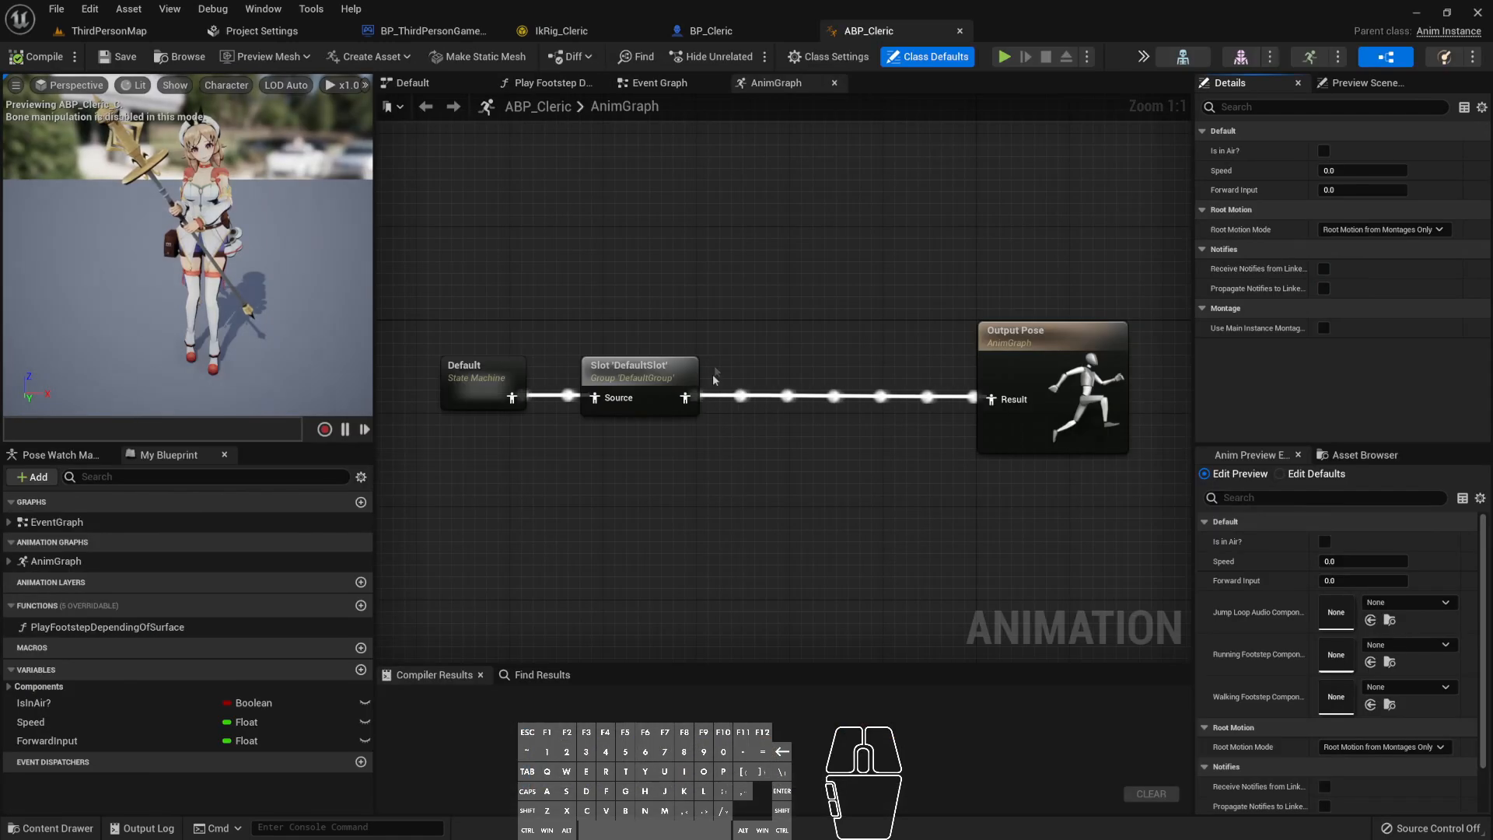
left_click(628, 368)
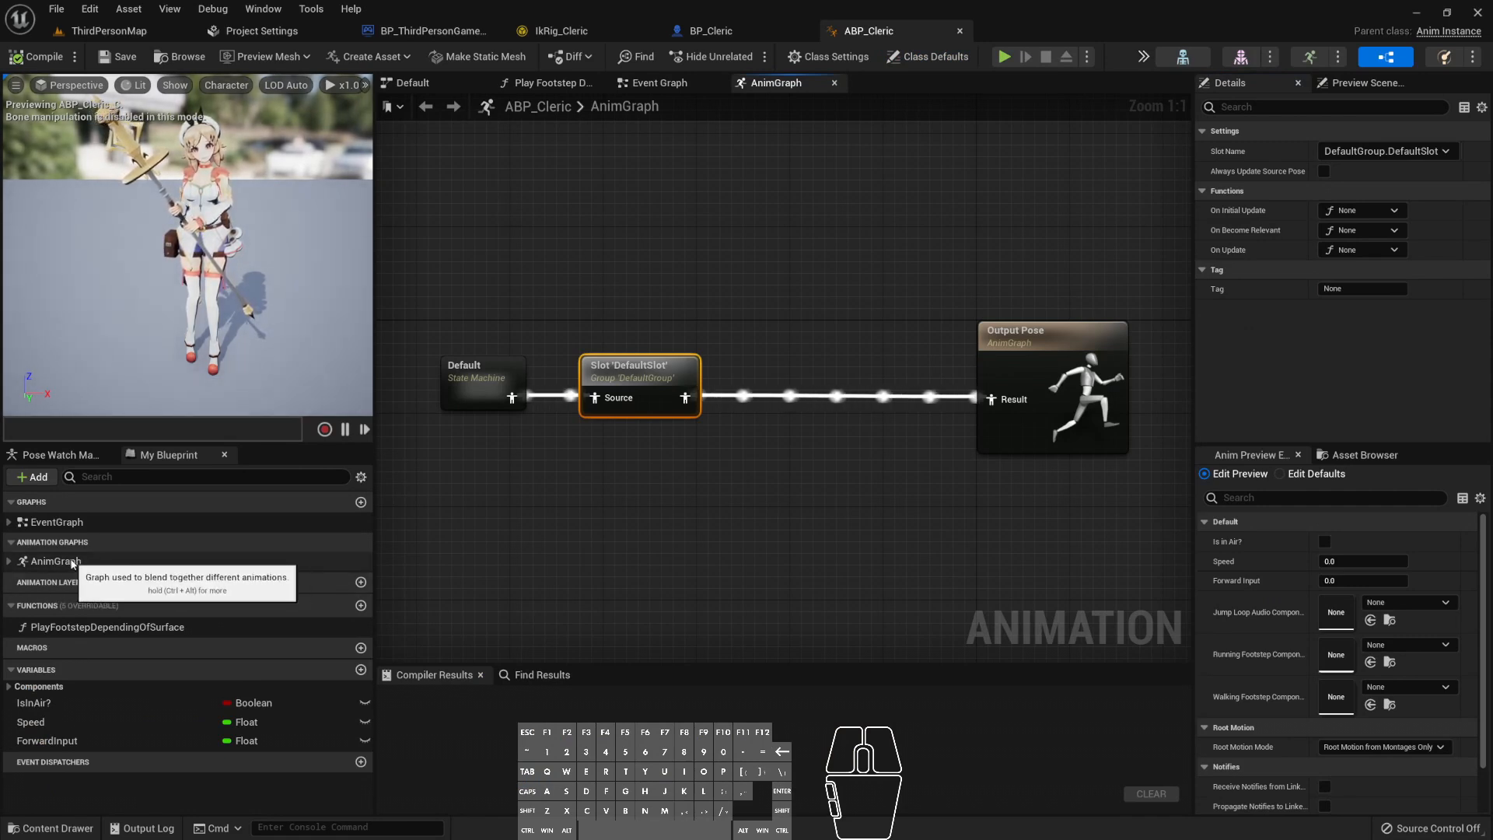
left_click_drag(604, 280, 663, 437)
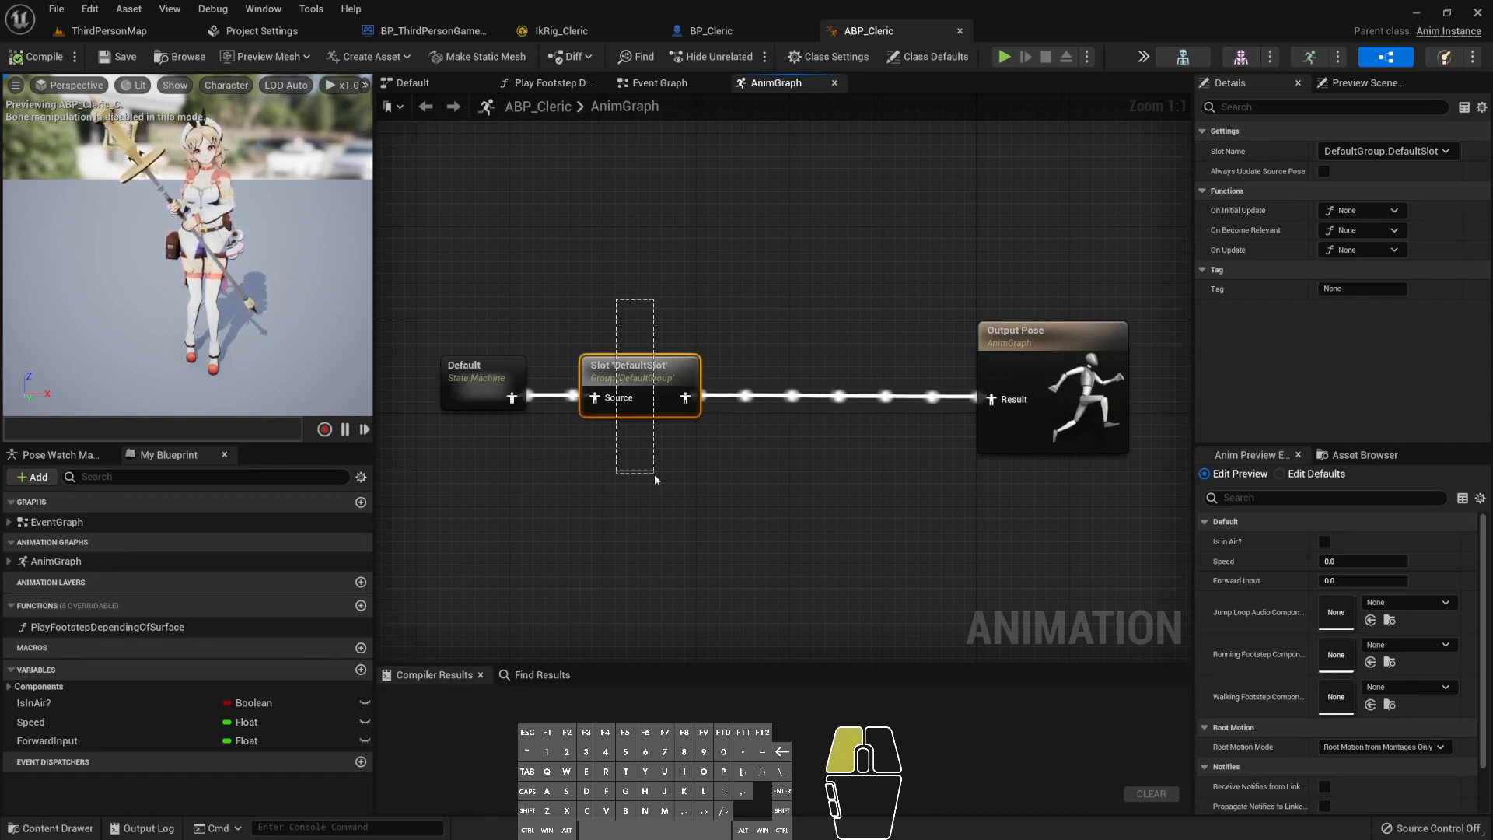
right_click_drag(684, 391, 598, 366)
- Add an IK Rig node between the DefaultSlot node and the Output Pose of the AnimGraph
left_click_drag(599, 367, 746, 379)
type("ik")
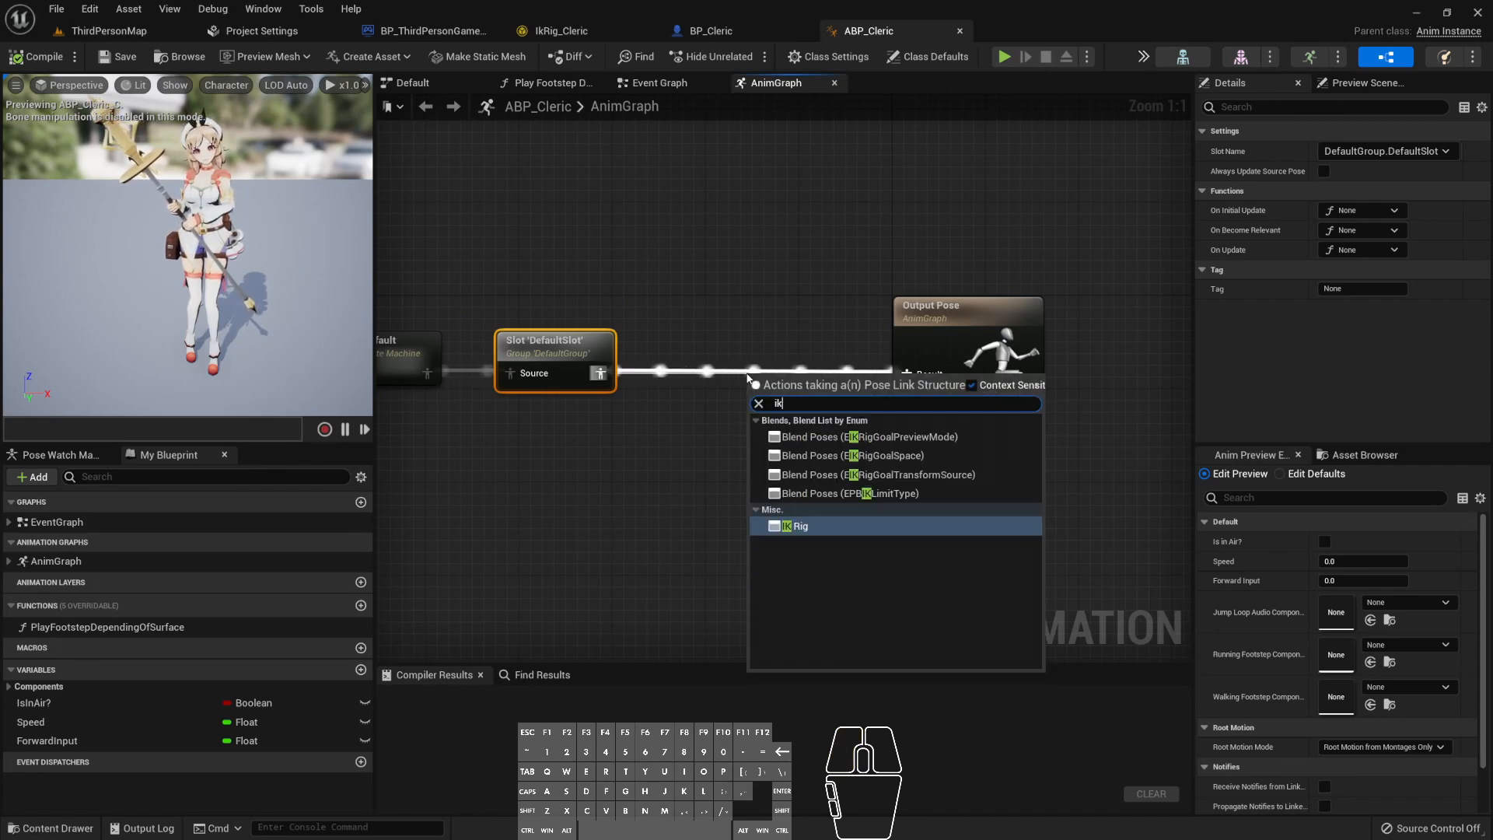
key("Return")
left_click_drag(766, 407, 773, 347)
left_click(808, 347)
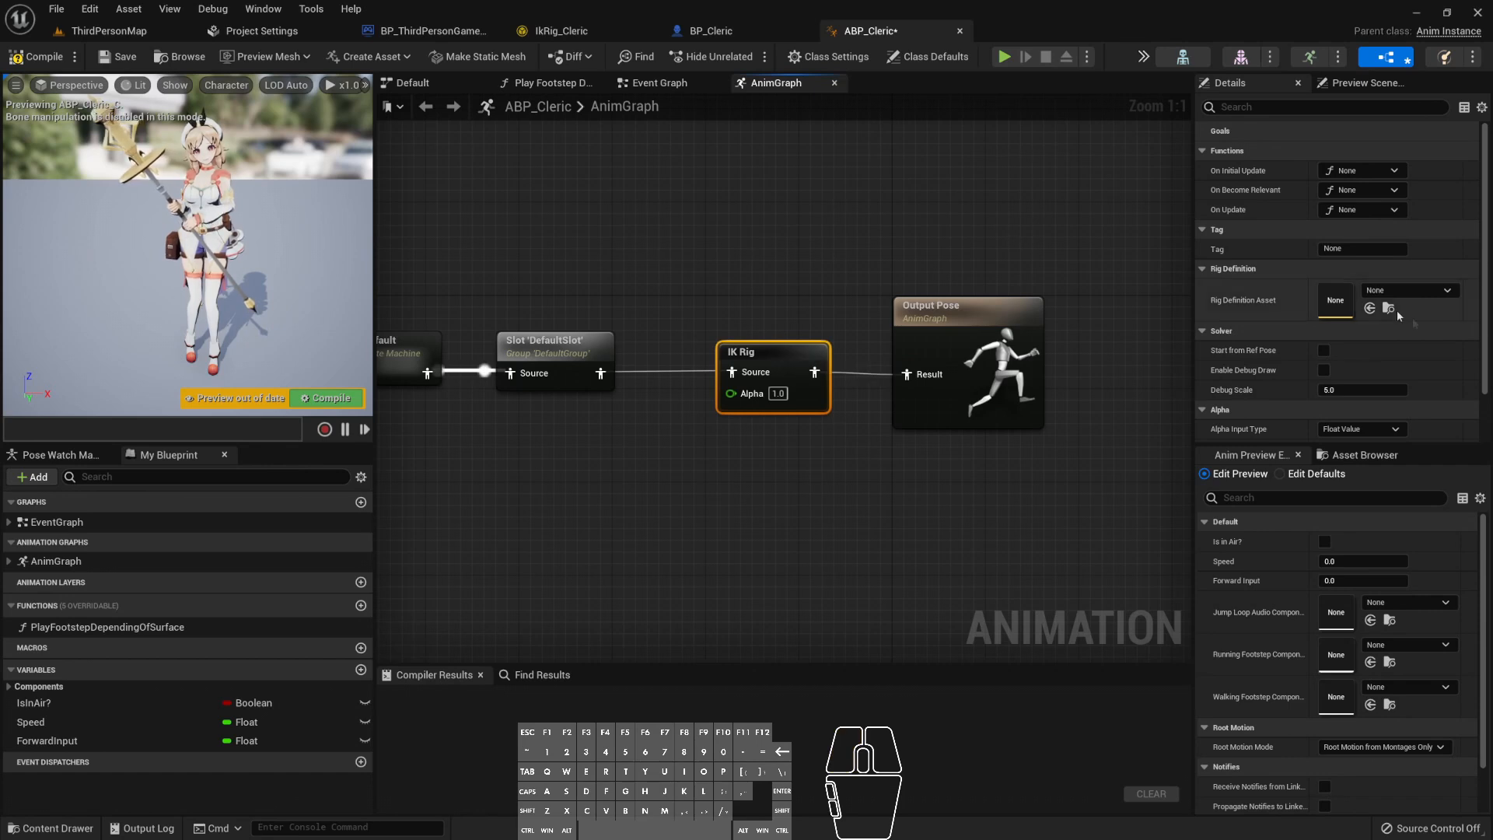
- Assign IkRig_Cleric as the IK Rig node's Rig Definition Asset and reposition the node between its neighbours
left_click(1402, 290)
left_click(1350, 576)
left_click_drag(777, 378, 742, 378)
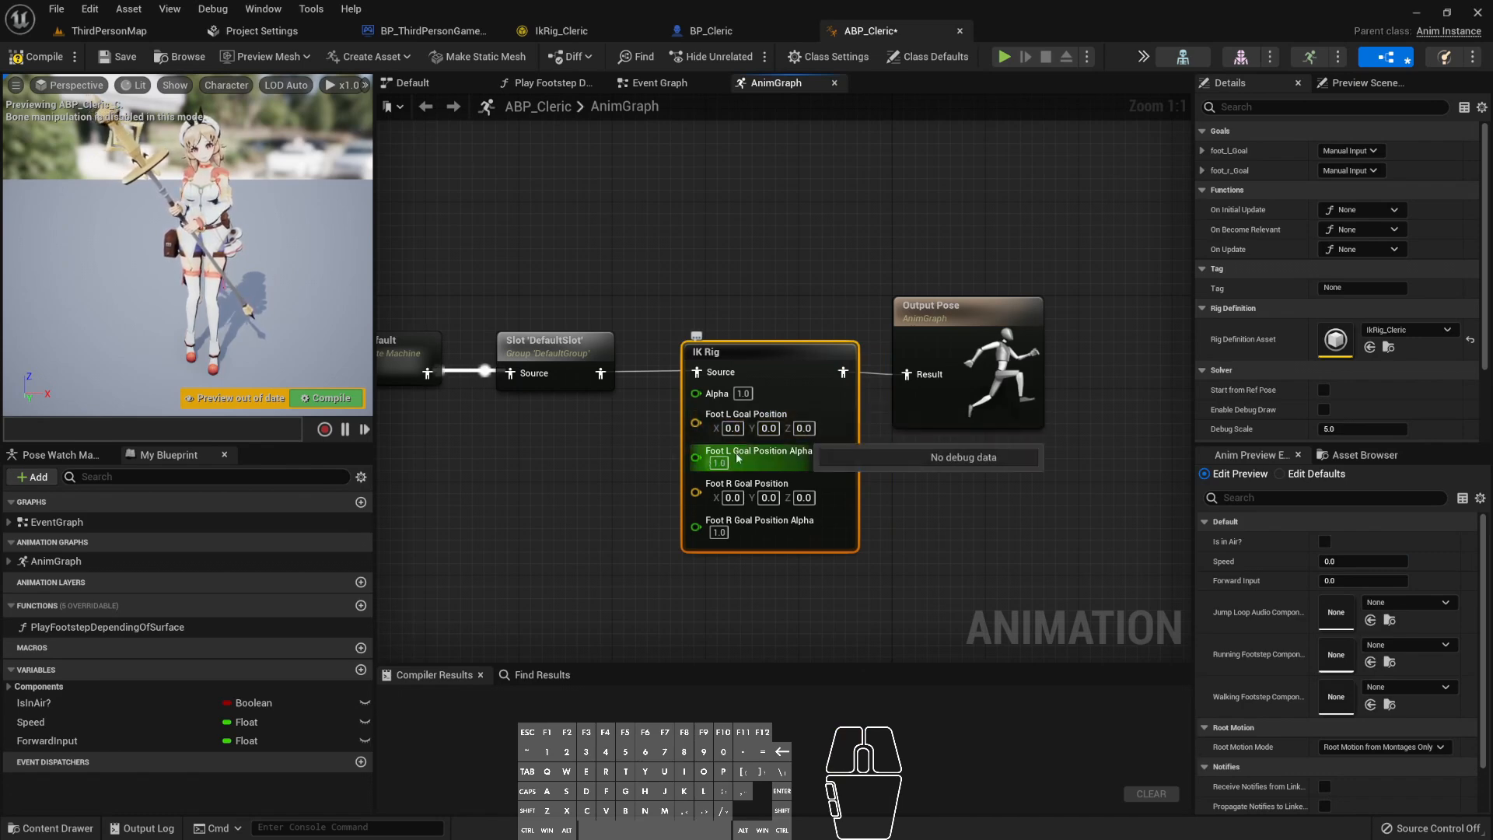
- Promote the IK Rig node's Foot L Goal Position input to a variable named FootLOffset
right_click(695, 423)
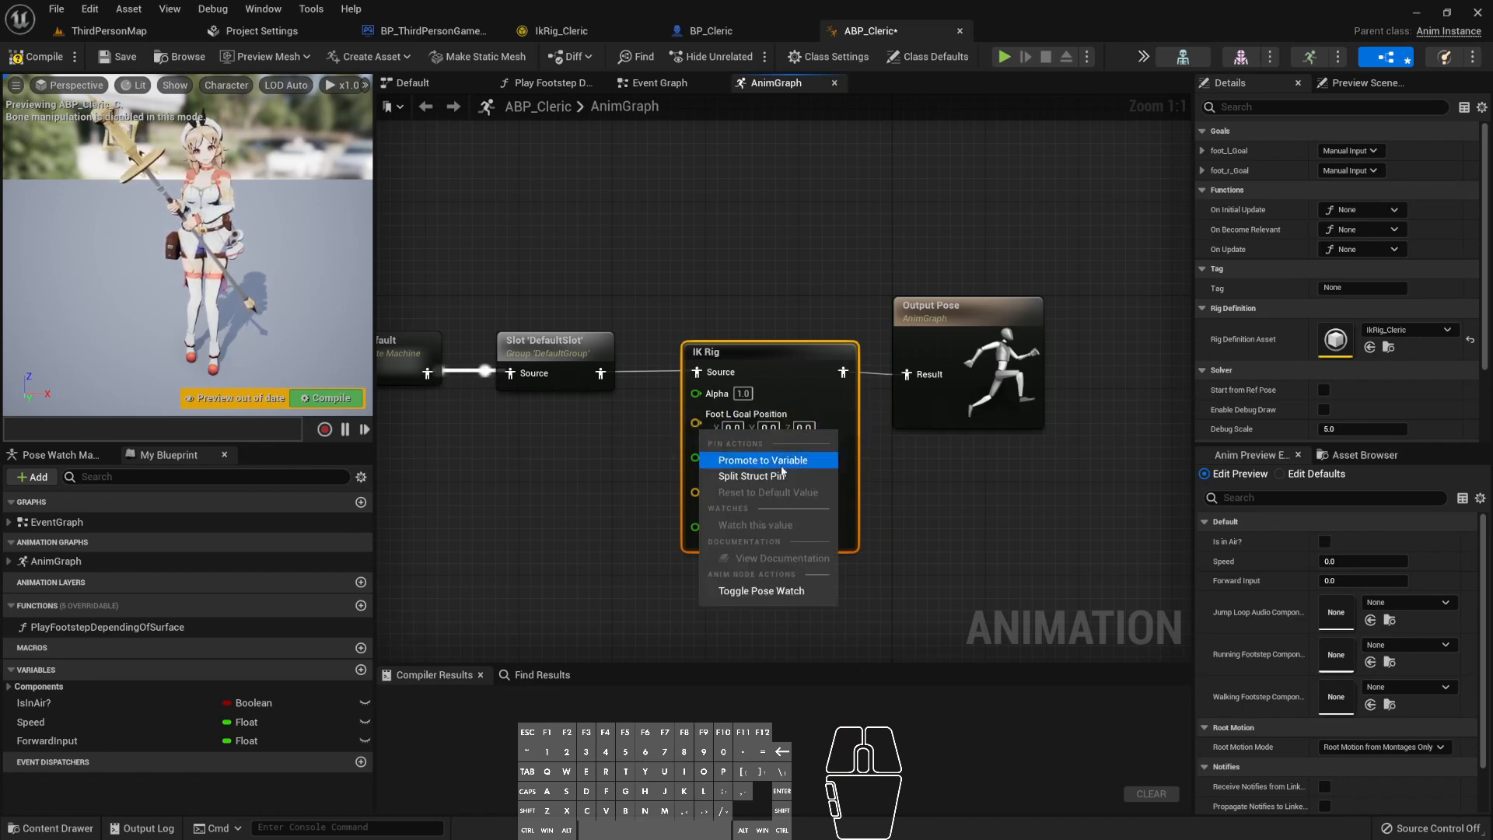
left_click(777, 465)
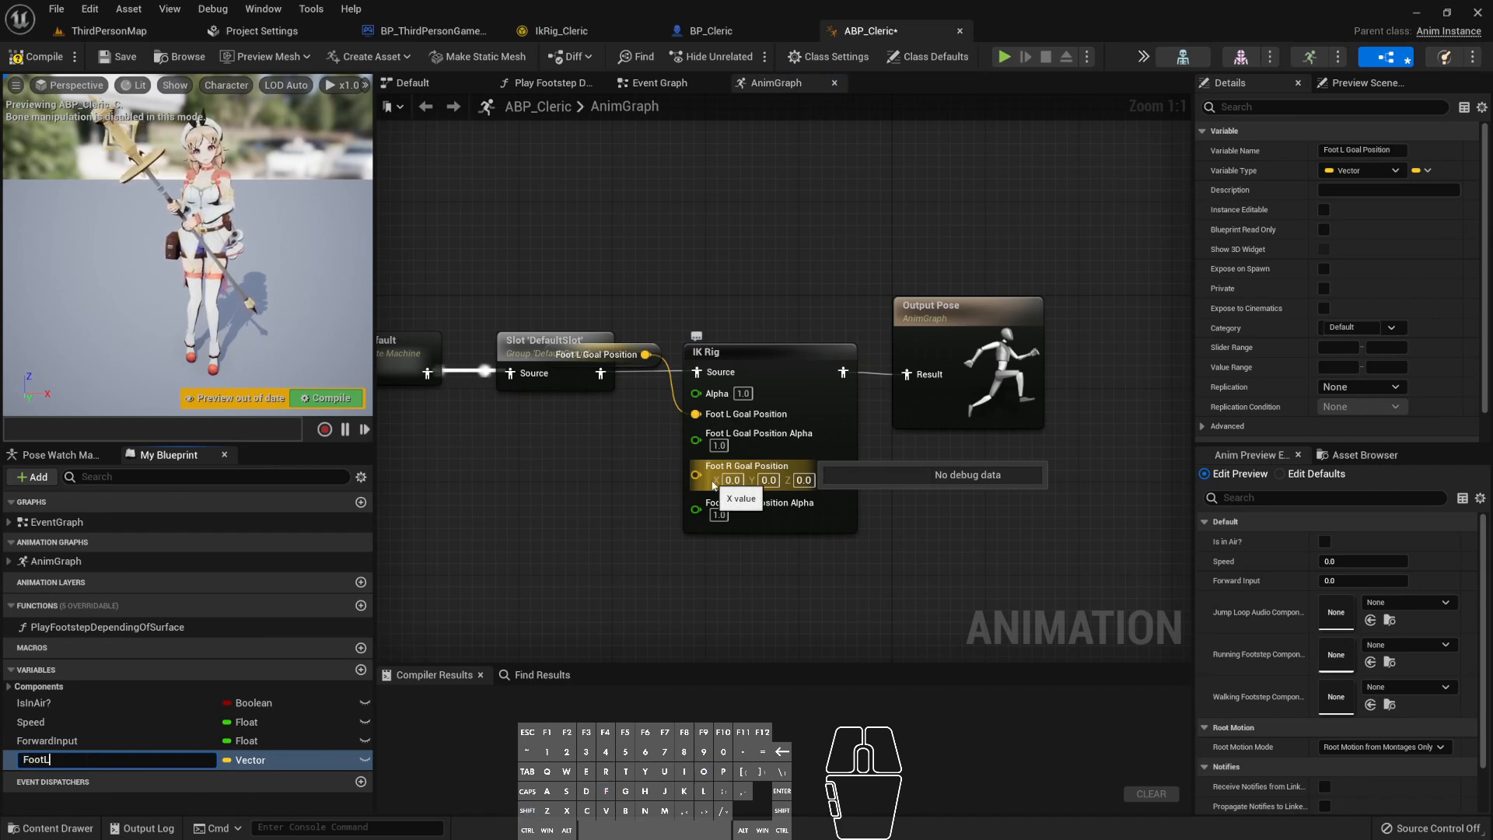
type("FootLOffset")
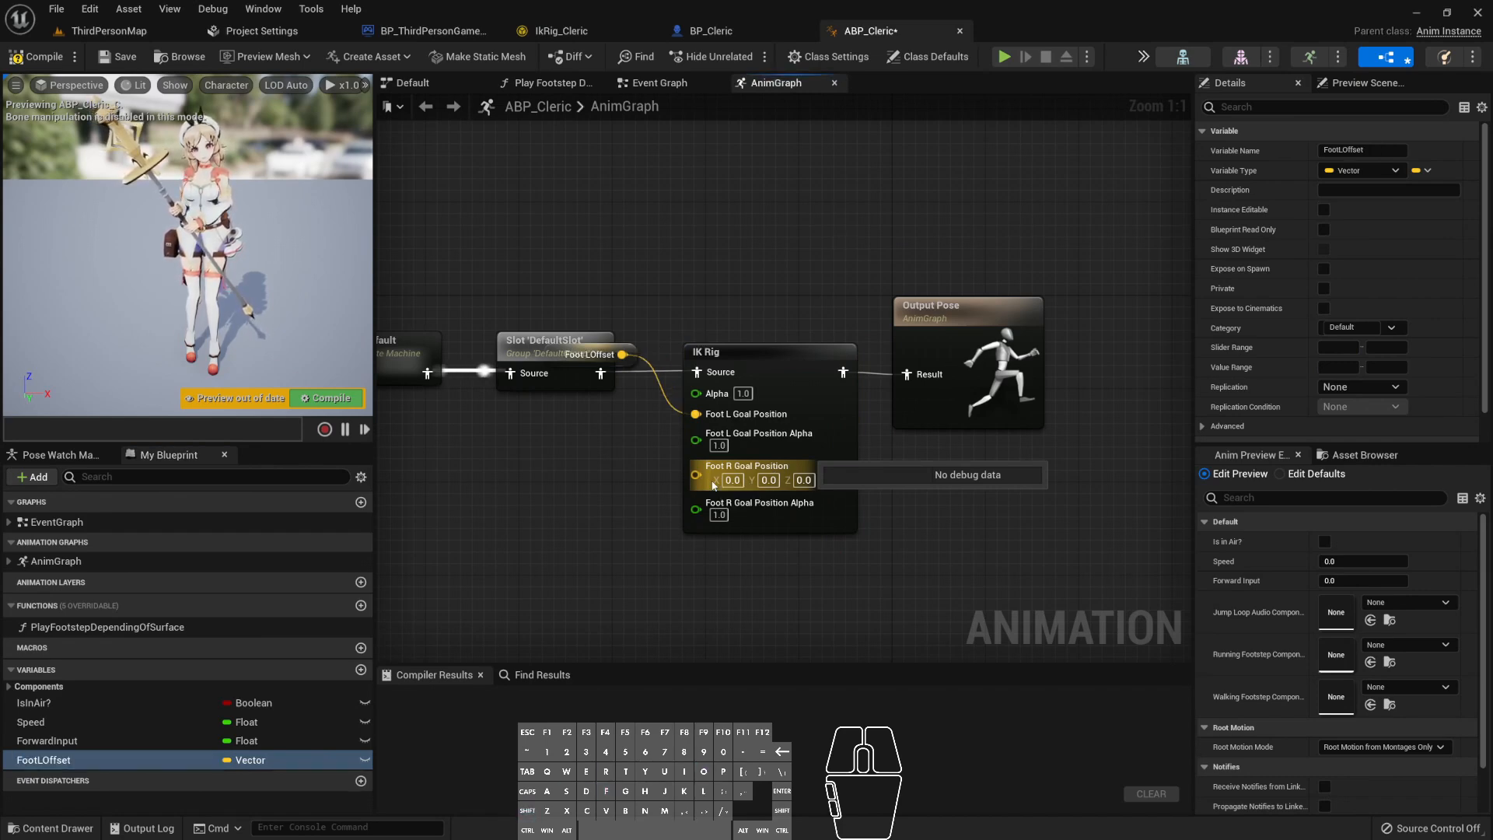
key("Return")
double_click(142, 767)
key("BackSpace")
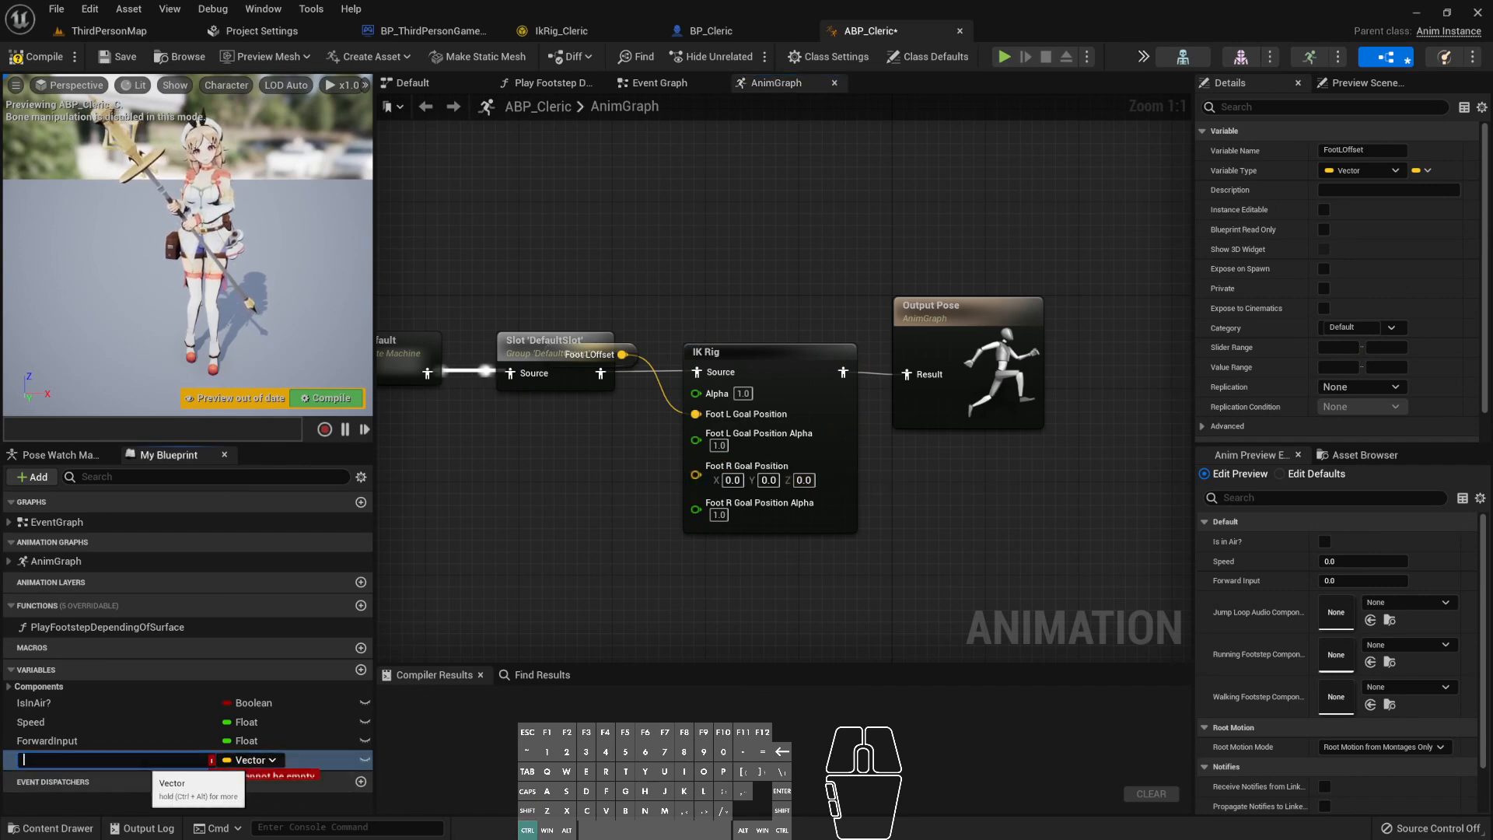
key("Escape")
- Duplicate the FootLOffset variable and name the copy FootROffset
key("ctrl+d")
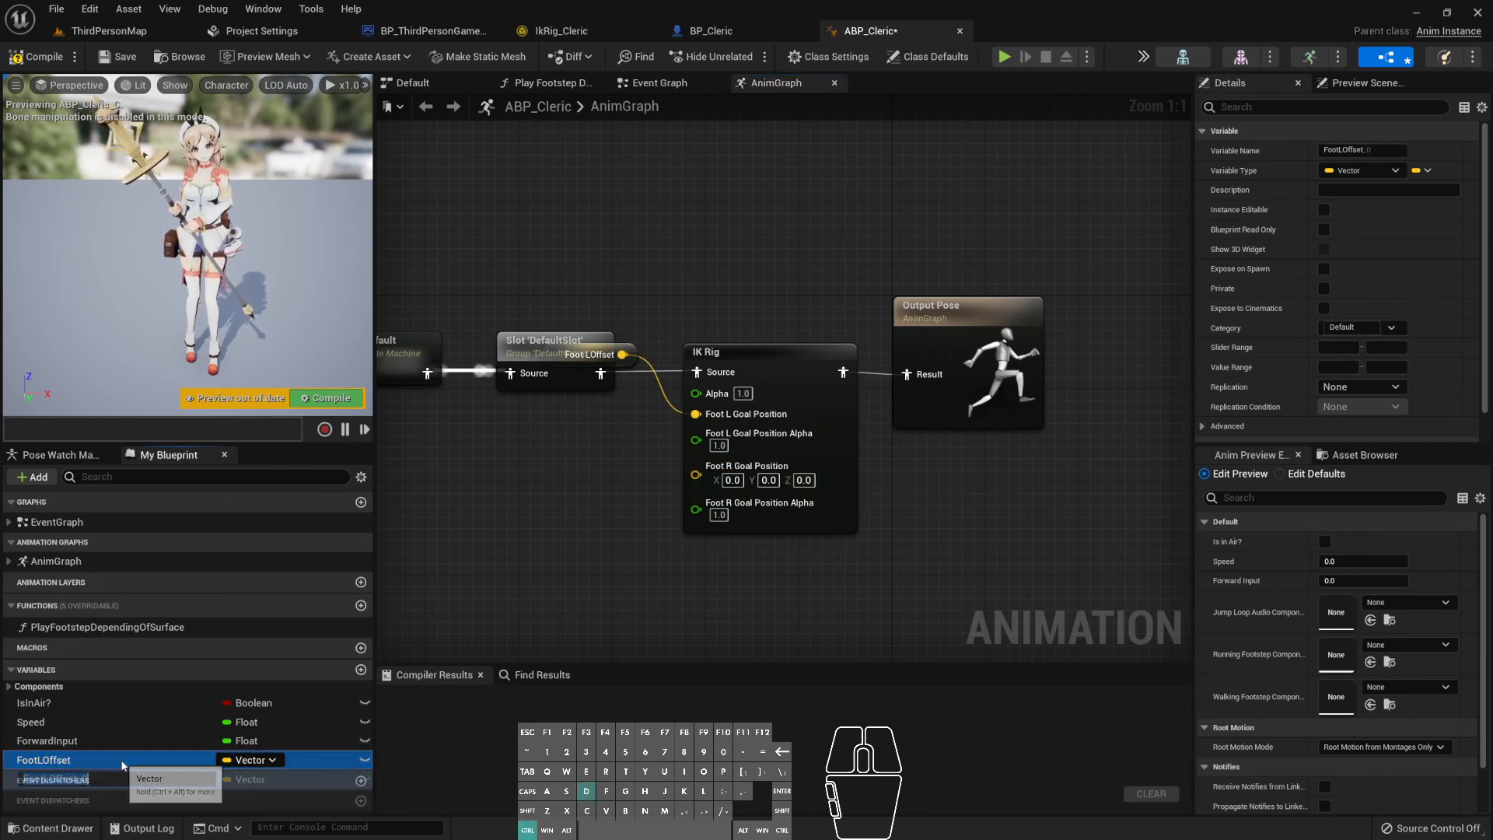
left_click(106, 781)
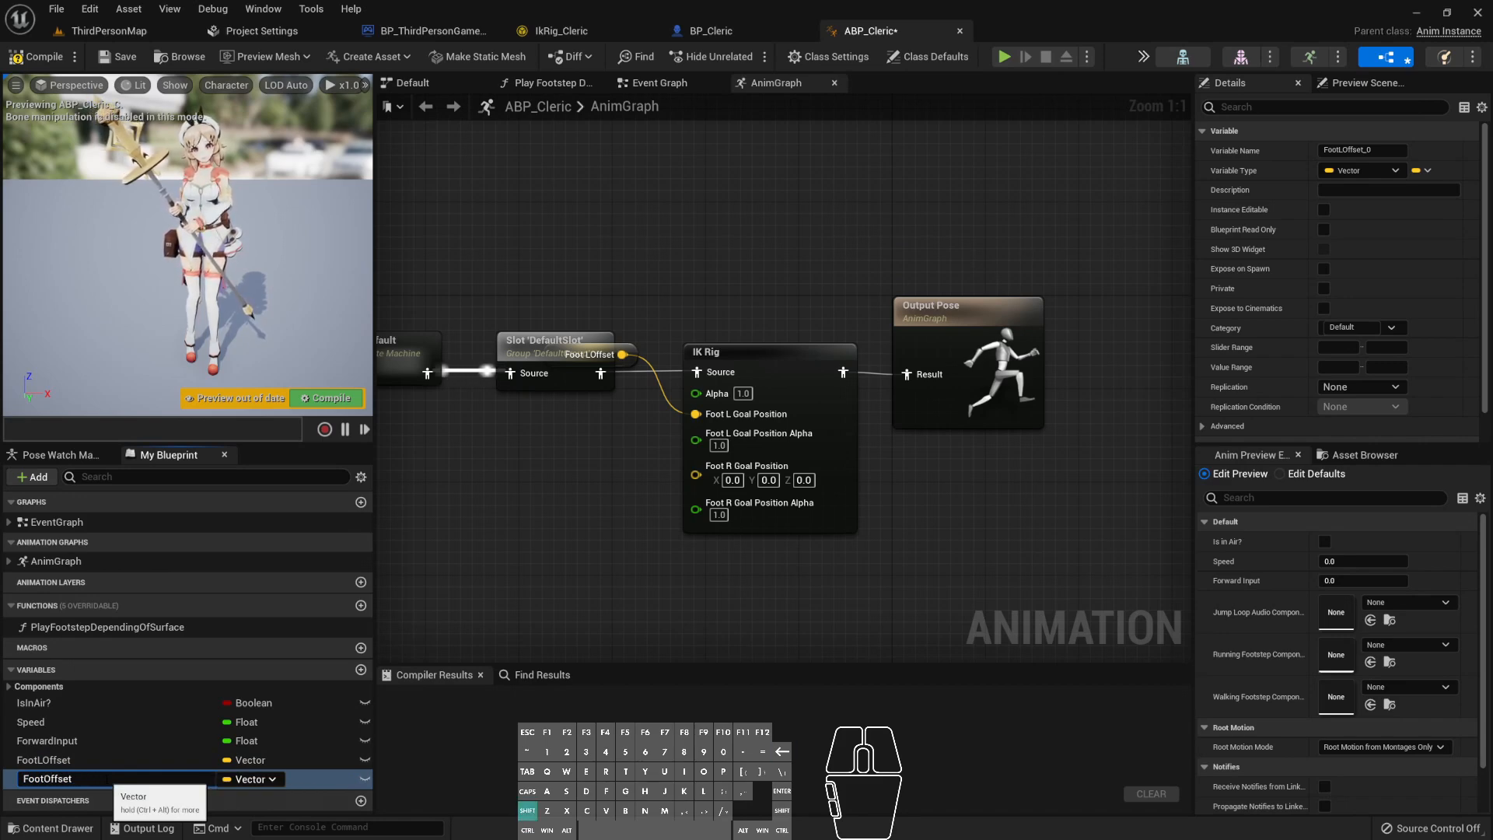
type("R")
key("Return")
- Feed FootROffset into Foot R Goal Position, place the Foot LOffset node just above the Foot ROffset node, and compile ABP_Cleric
left_click_drag(96, 781, 696, 475)
left_click_drag(590, 353, 578, 436)
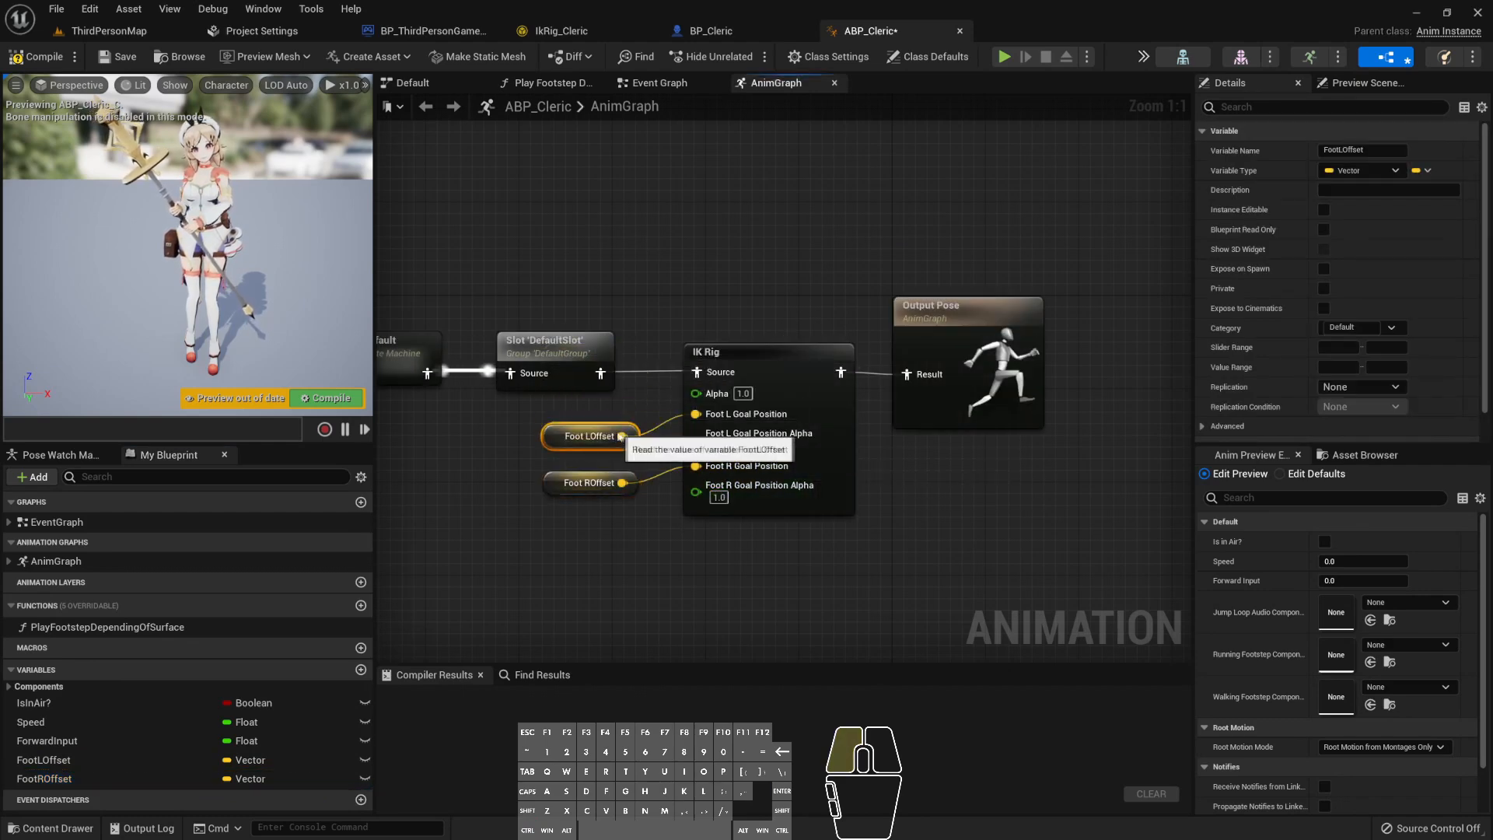
left_click(62, 61)
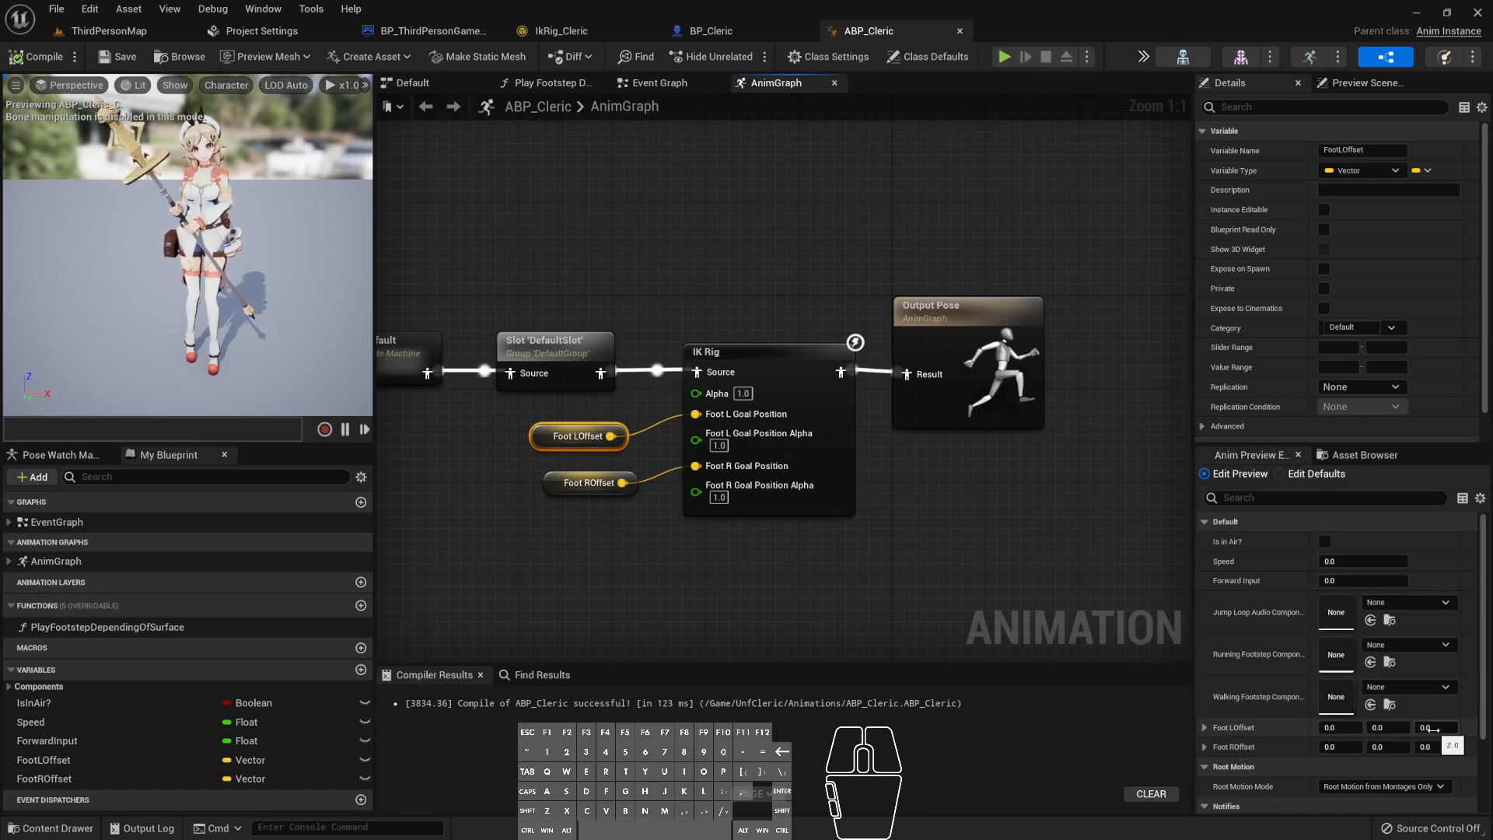
- Test the foot IK in the preview with Z offsets of about 20 for FootLOffset and 22 for FootROffset, and reset FootLOffset to 0
left_click_drag(1433, 728, 1440, 729)
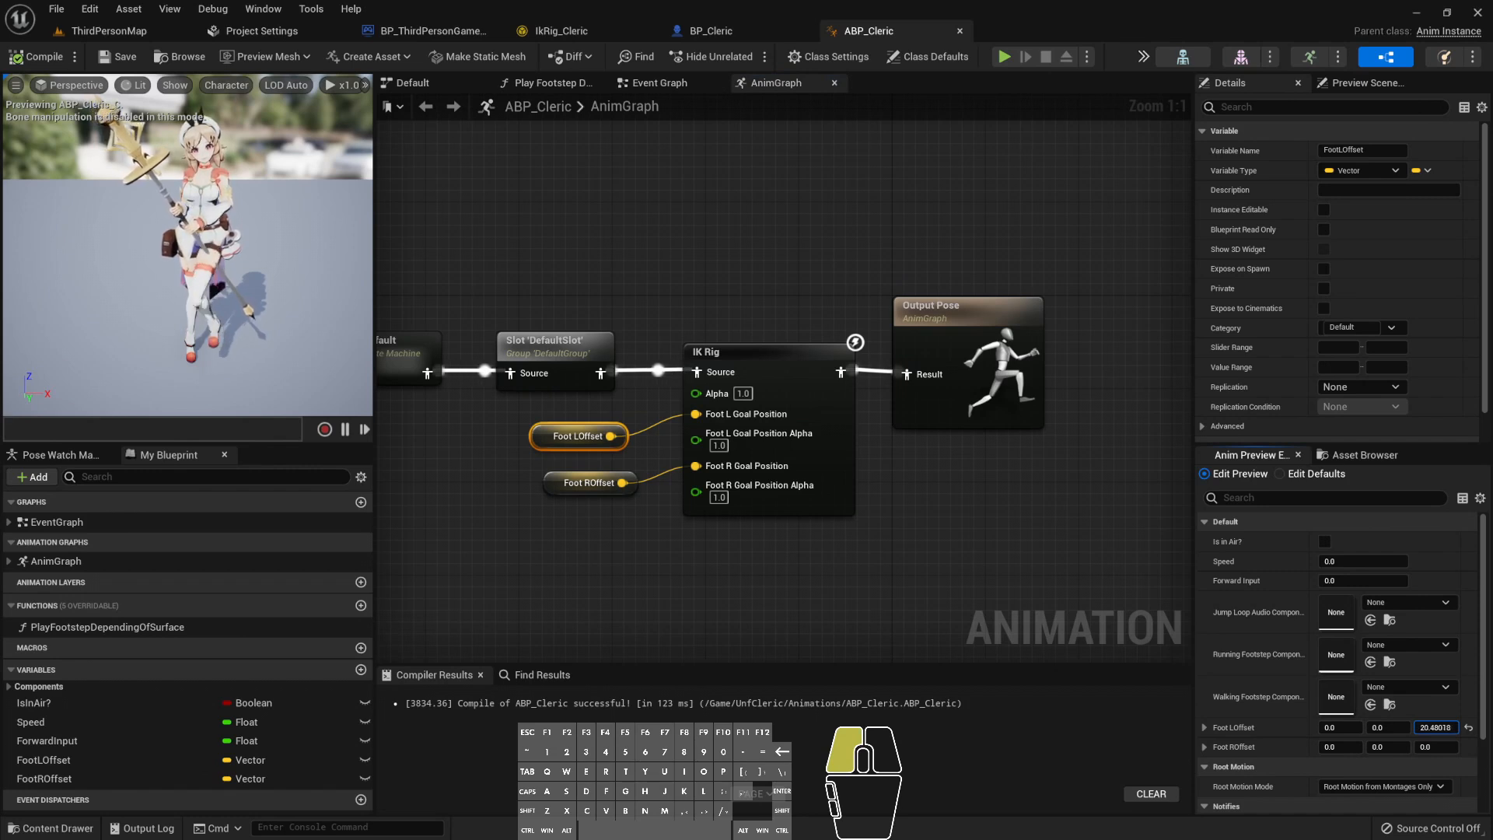
left_click_drag(1434, 727, 1427, 728)
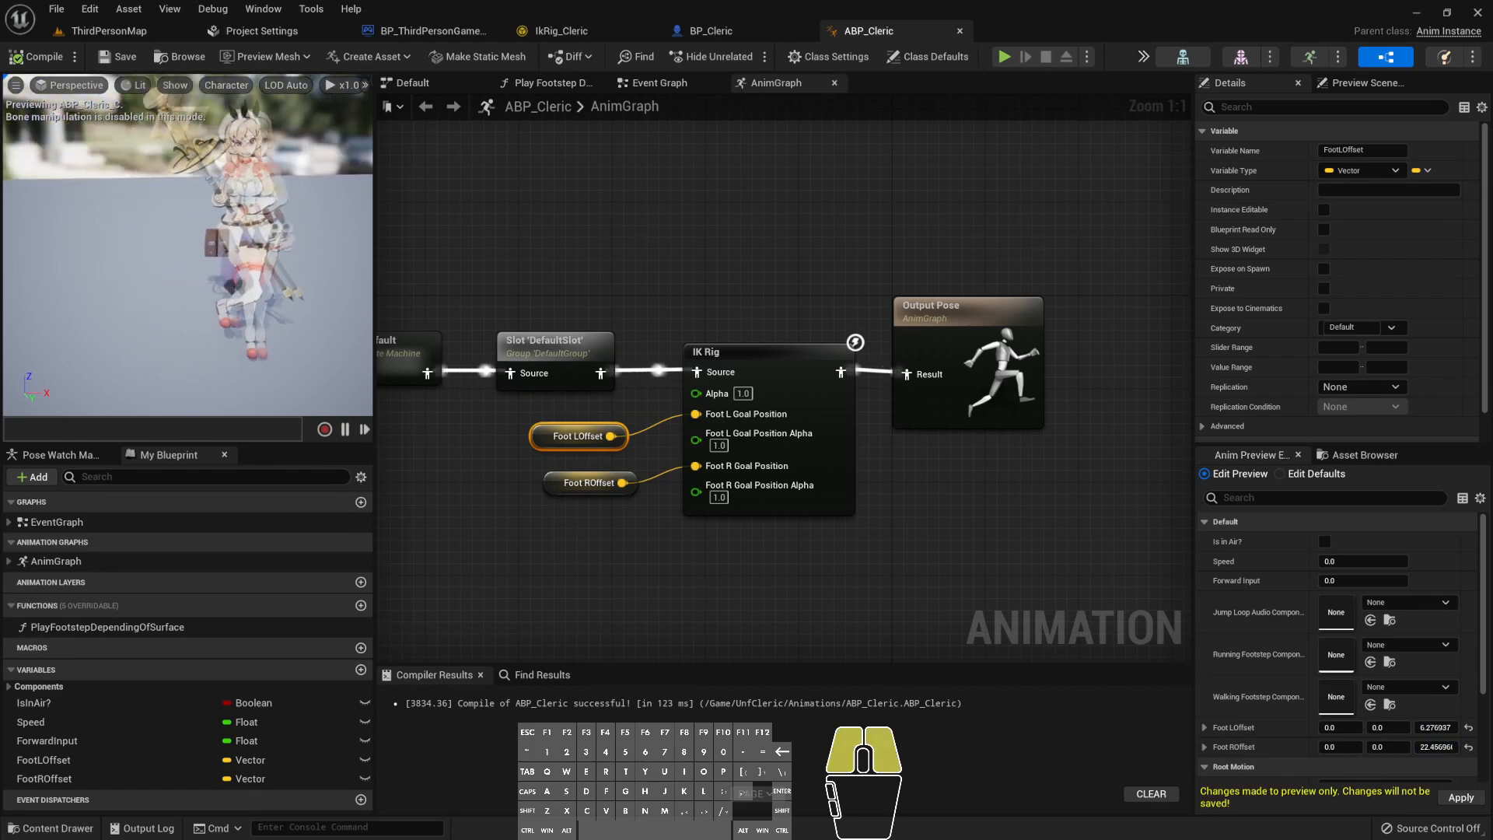
left_click(1435, 727)
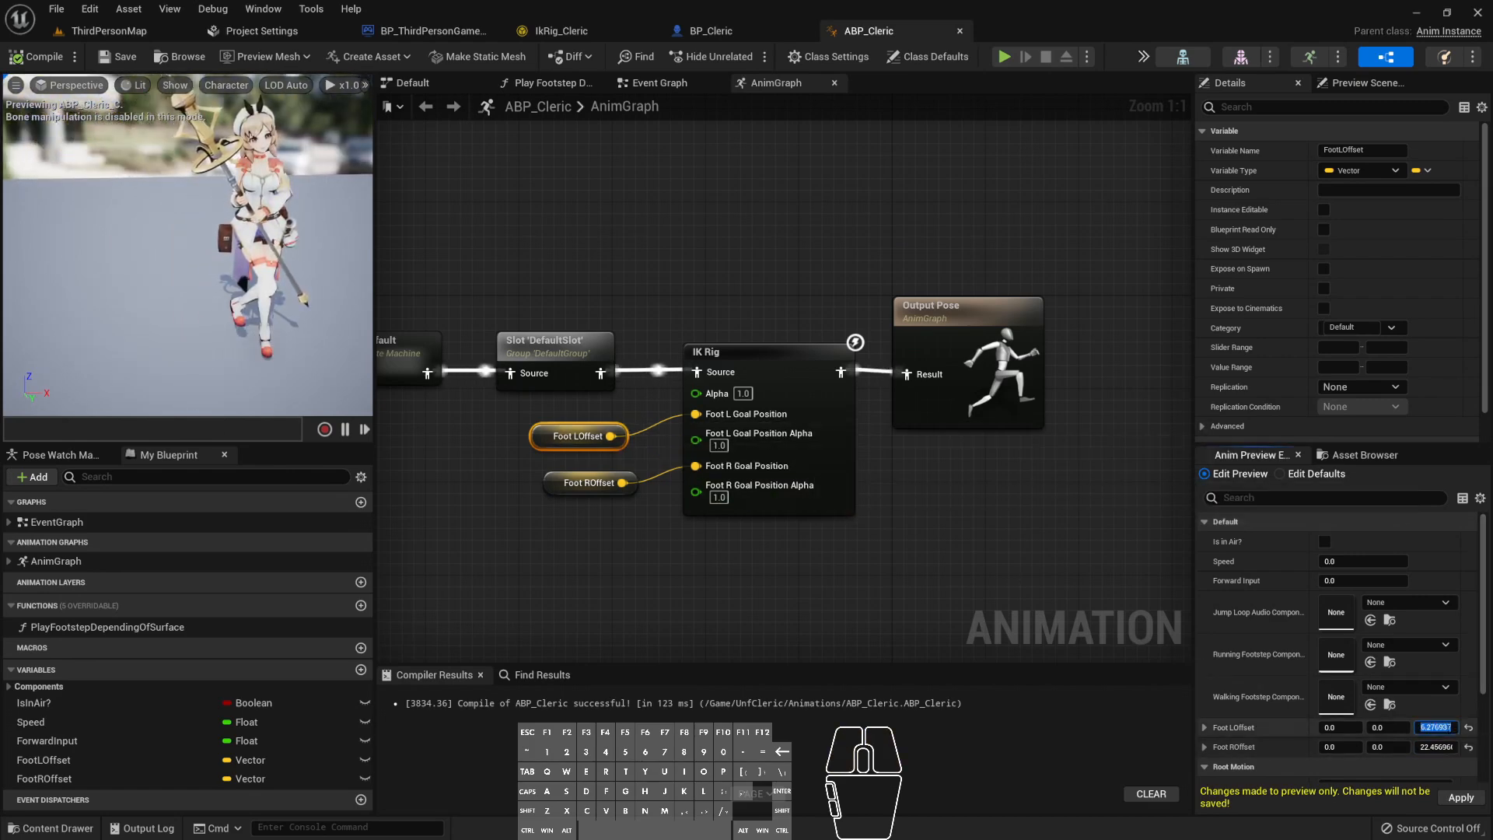
key("Return")
- Examine the raised leg's knee bend in the ABP_Cleric preview from several angles and glance at the pose in IkRig_Cleric
right_click_drag(187, 245, 263, 224)
left_click_drag(263, 225, 210, 218)
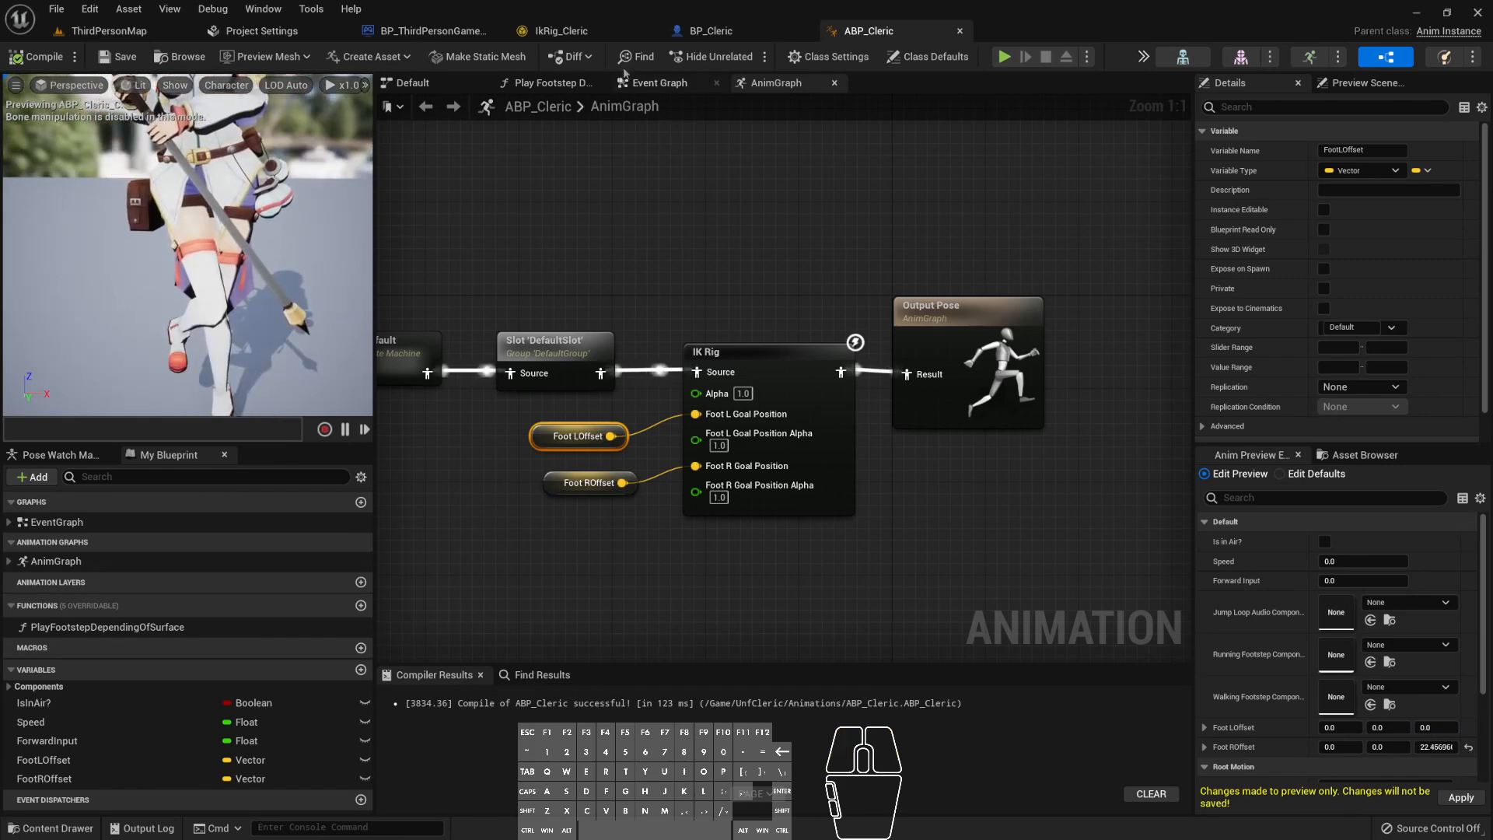
left_click(560, 31)
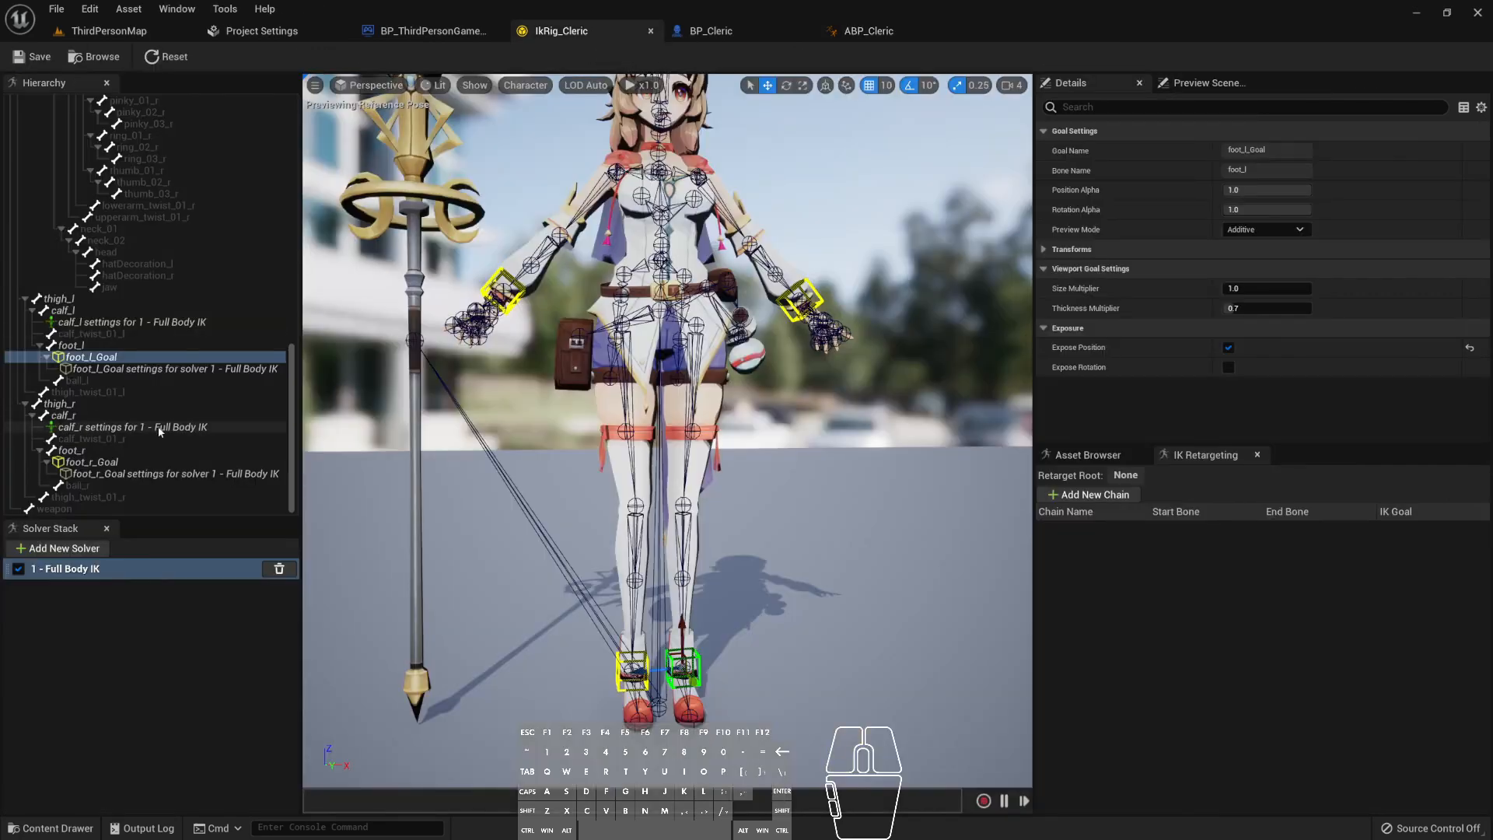
left_click(871, 31)
left_click_drag(187, 245, 155, 264)
right_click_drag(186, 234, 171, 204)
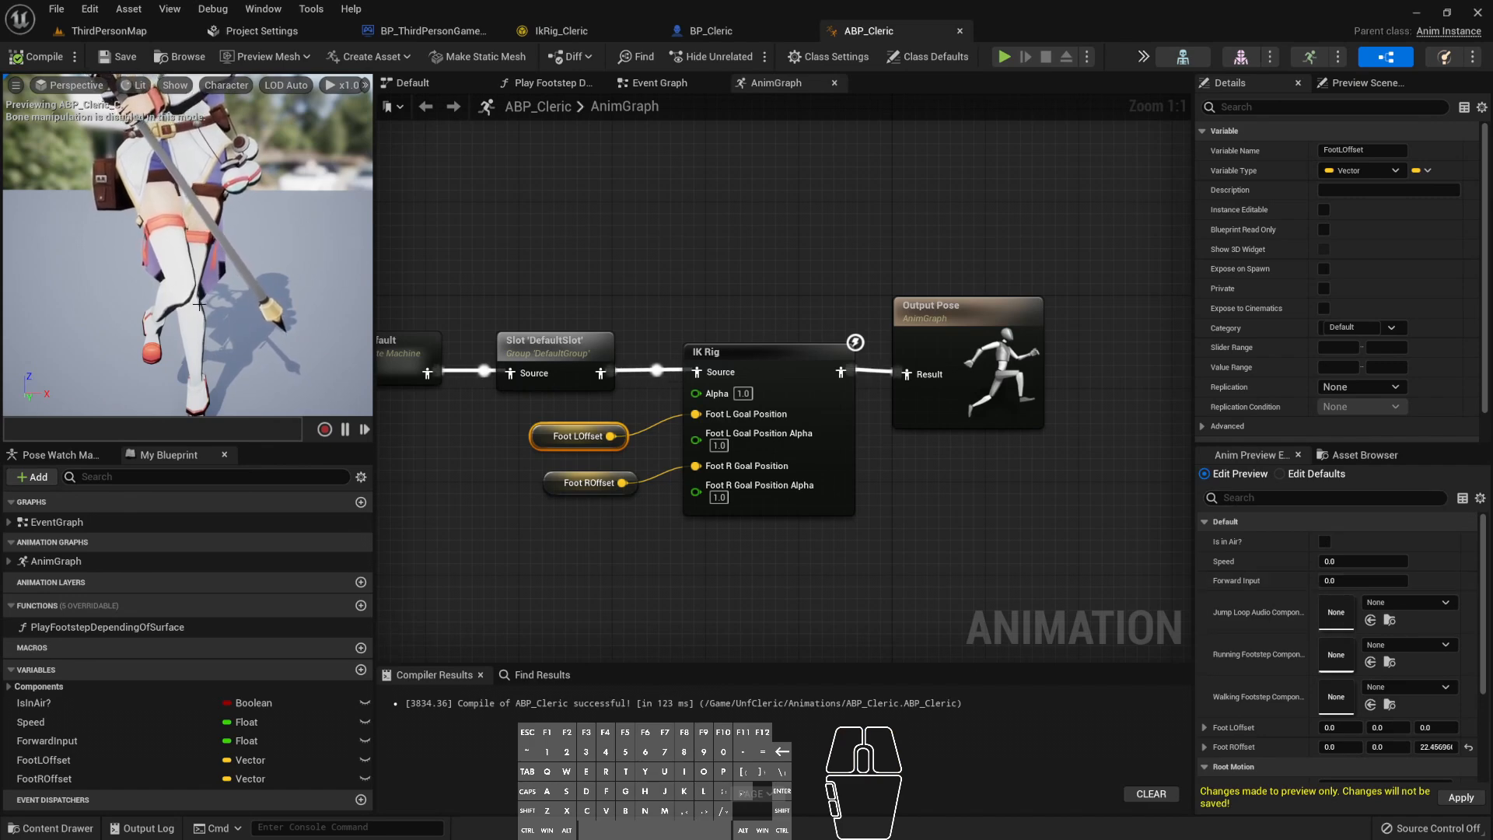
- In IkRig_Cleric, check the calf_r solver settings and raise foot_r_Goal in the viewport to bend the right leg
left_click(586, 33)
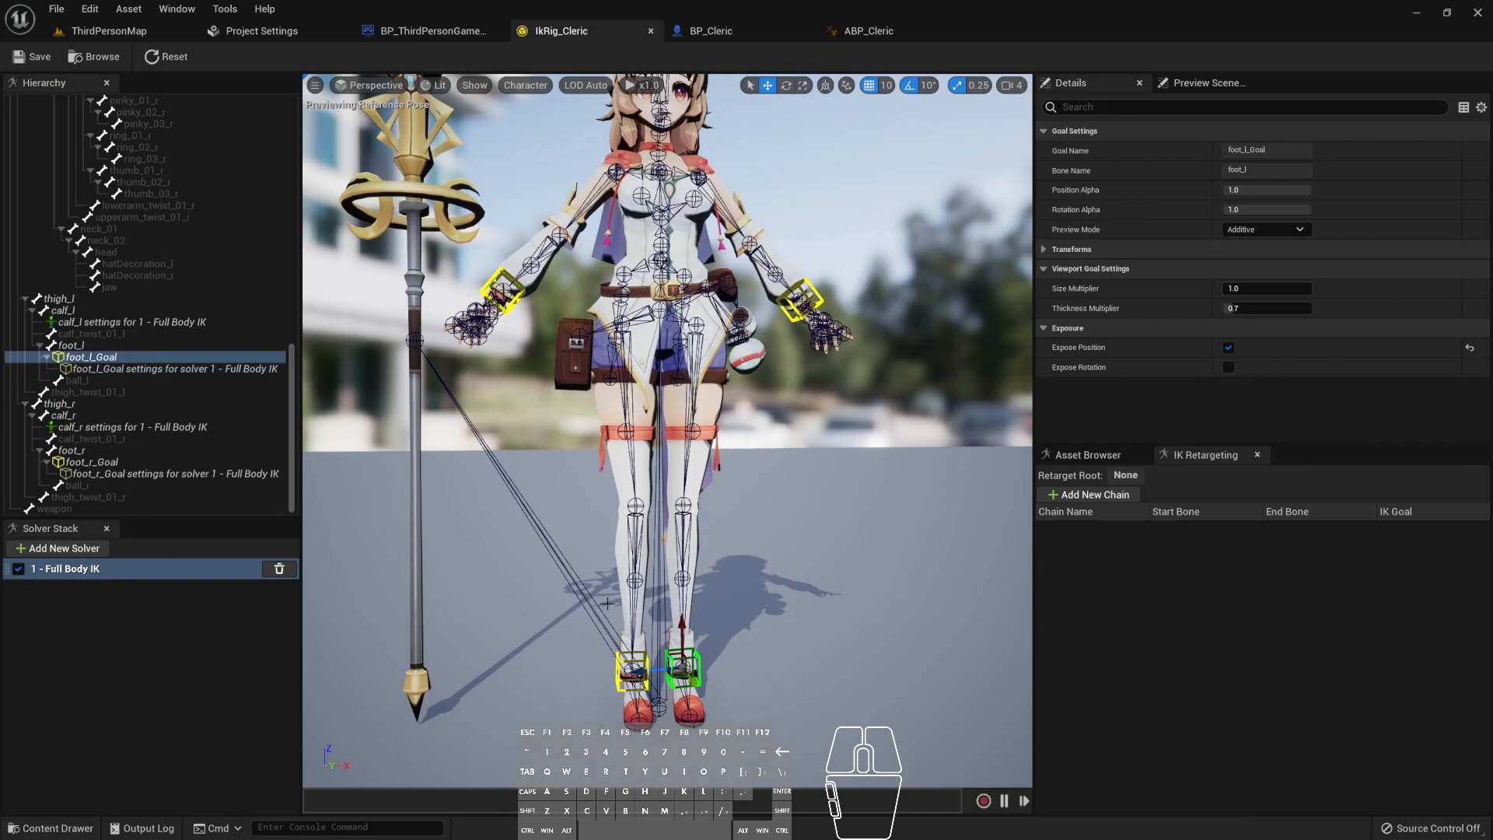
left_click(92, 462)
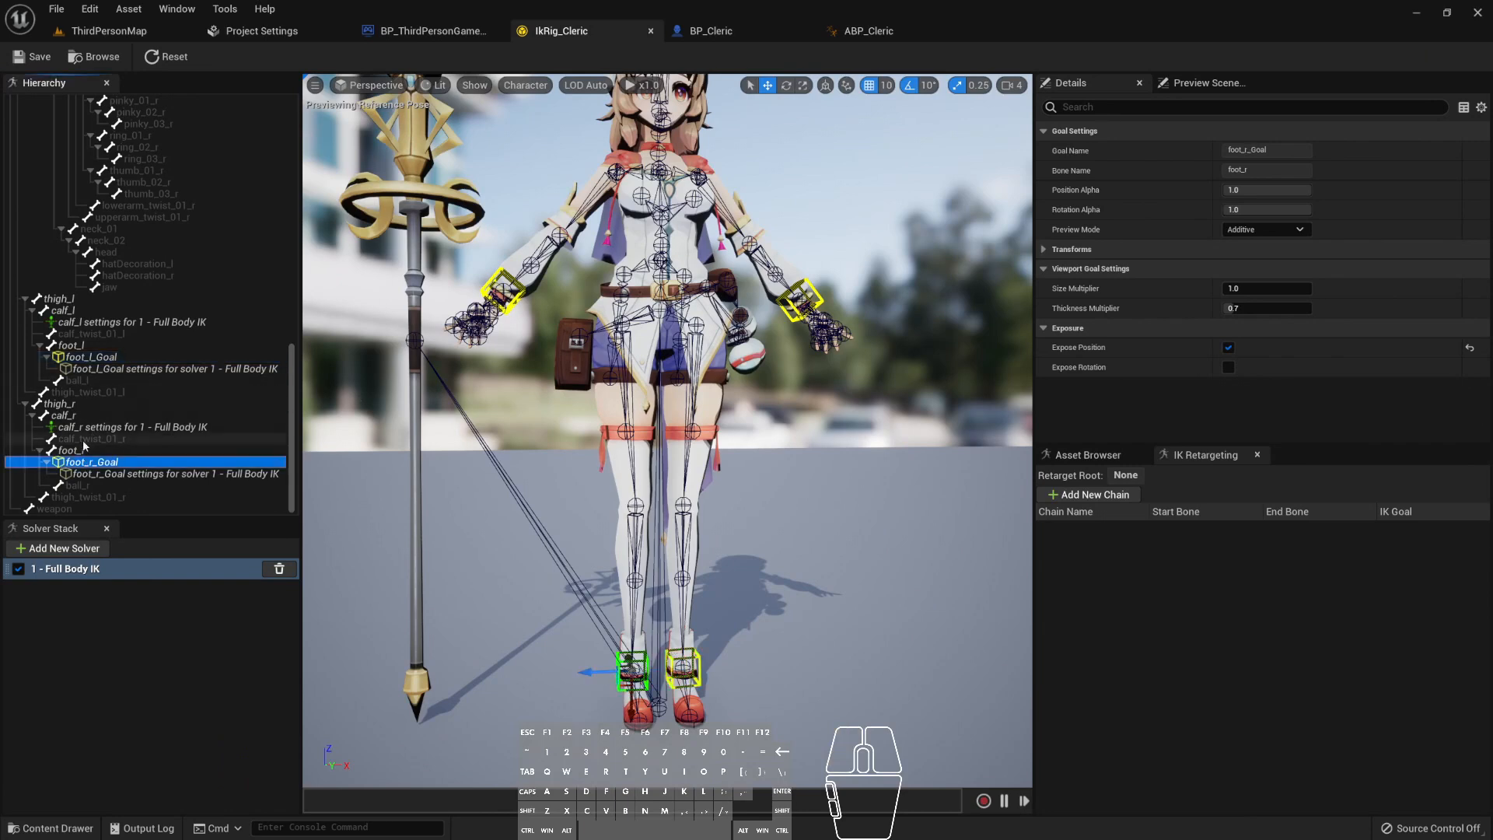
left_click(86, 427)
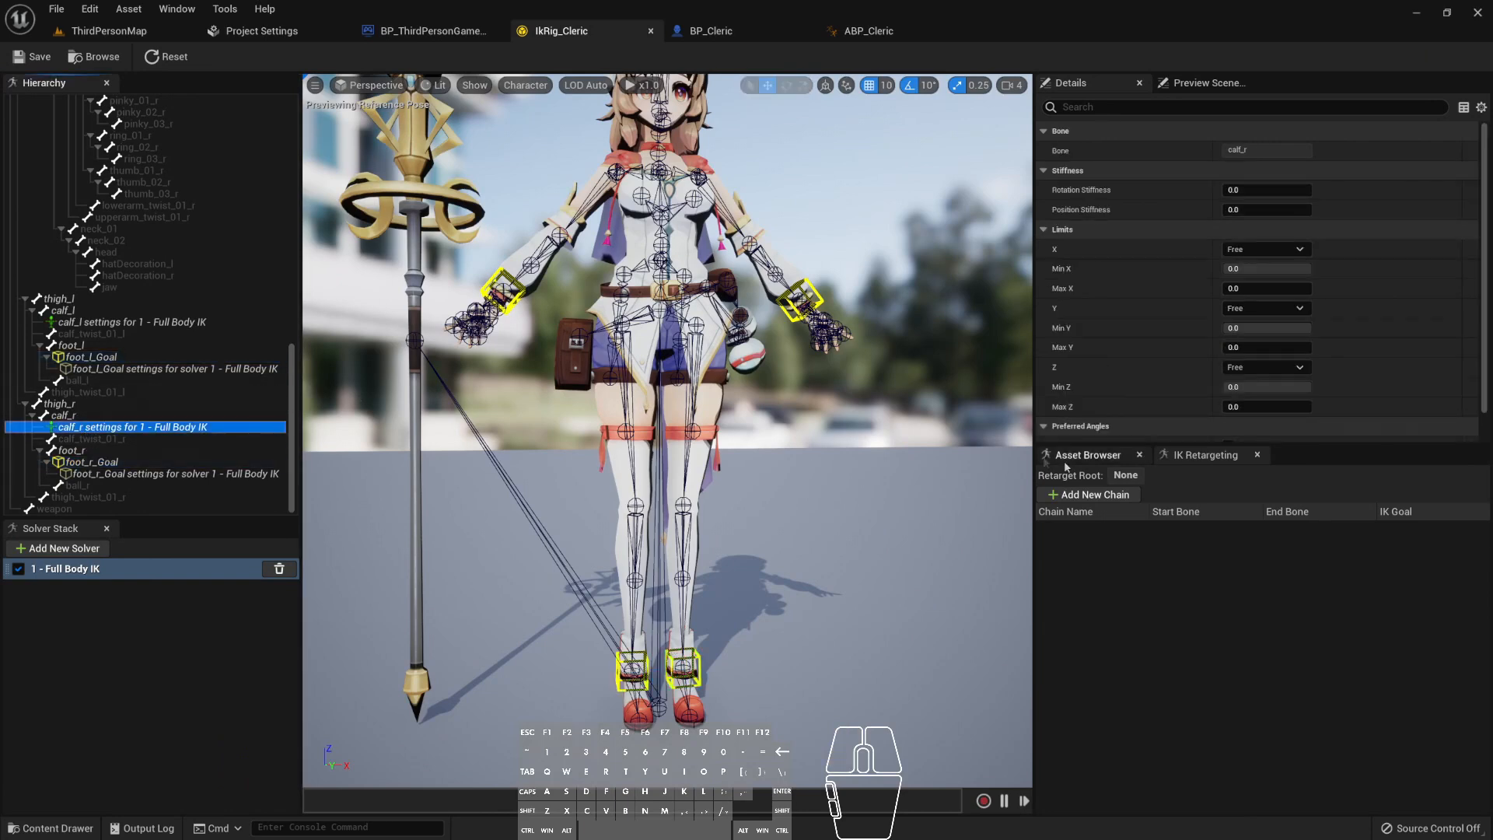
scroll(1145, 407, "down", 2)
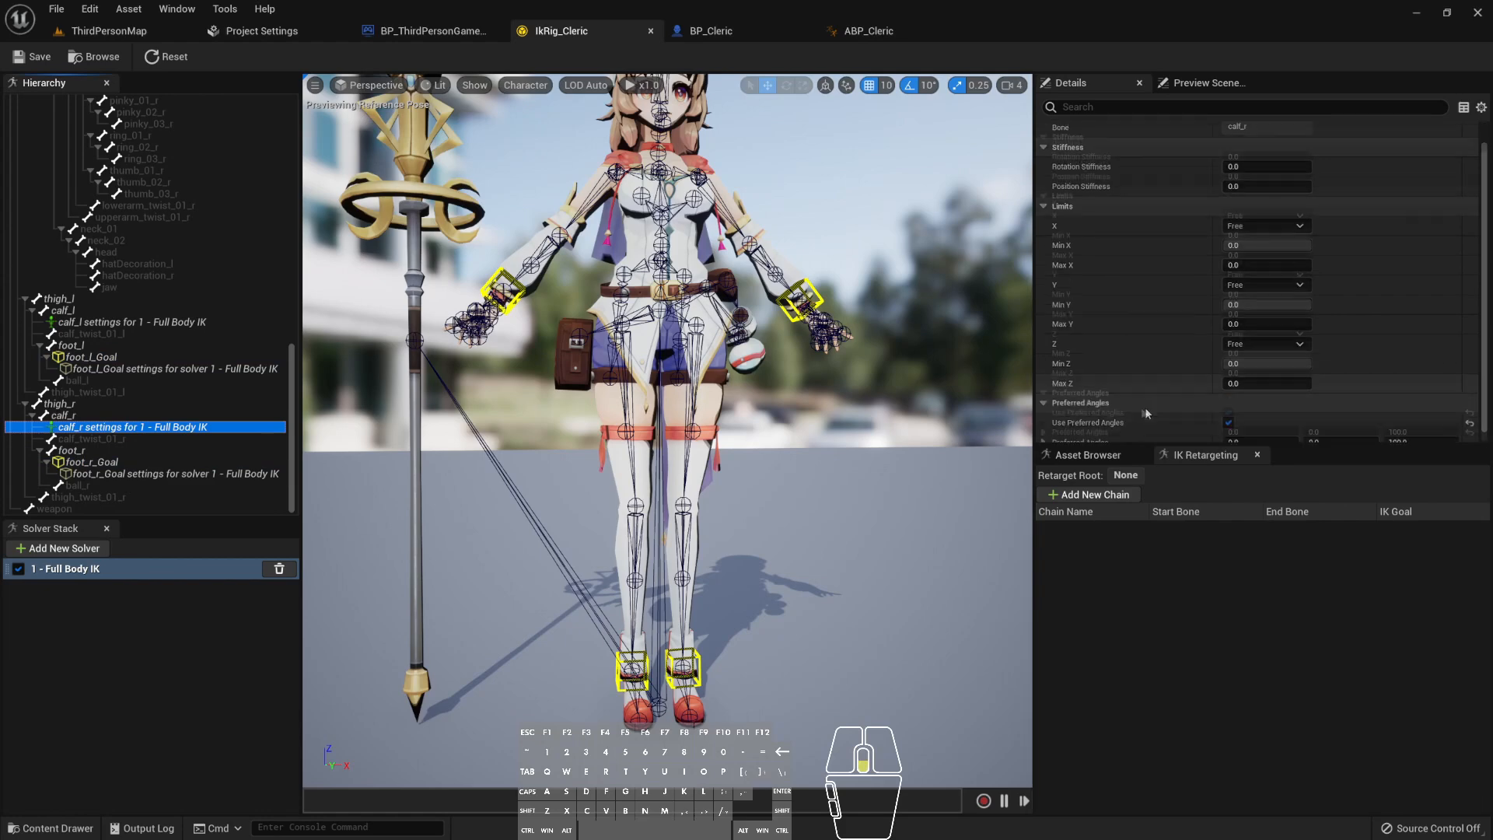
left_click(632, 663)
left_click_drag(631, 698, 559, 599)
key("e")
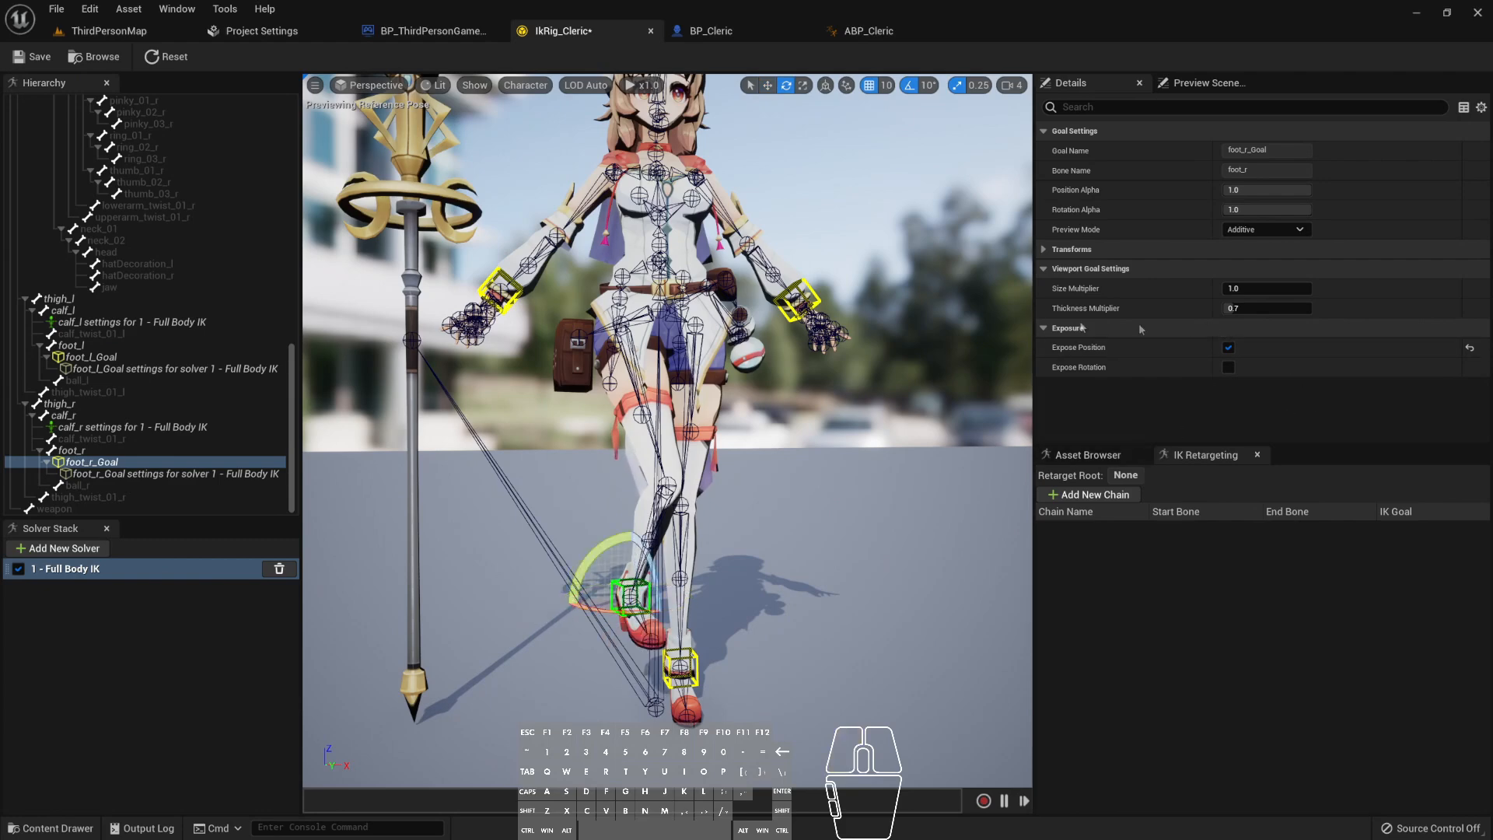
- Set the Z preferred angle in the calf_r Full Body IK settings to 50
left_click(120, 429)
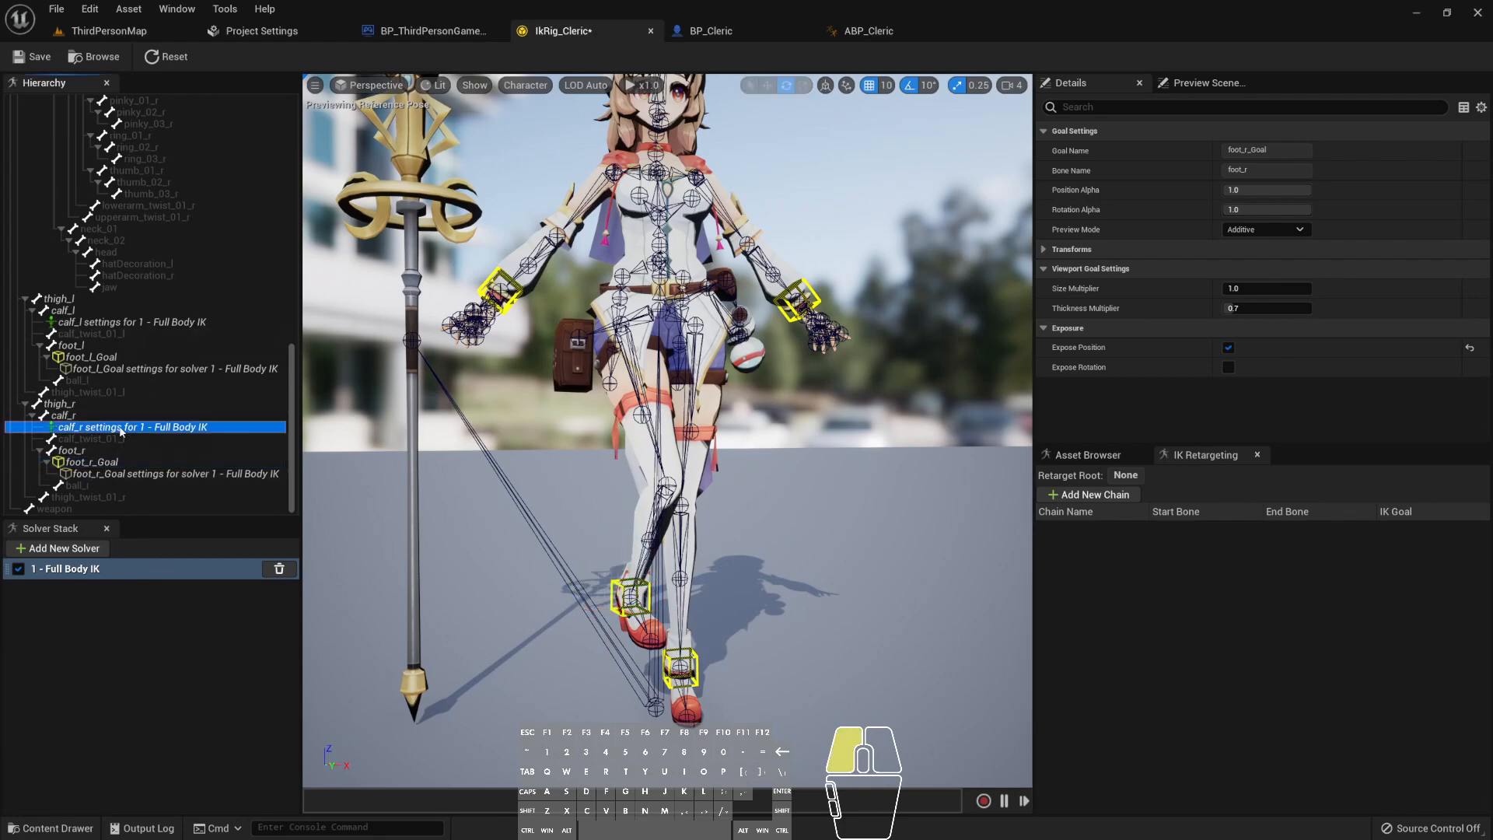
scroll(1321, 405, "down", 1)
left_click_drag(1400, 431, 1369, 432)
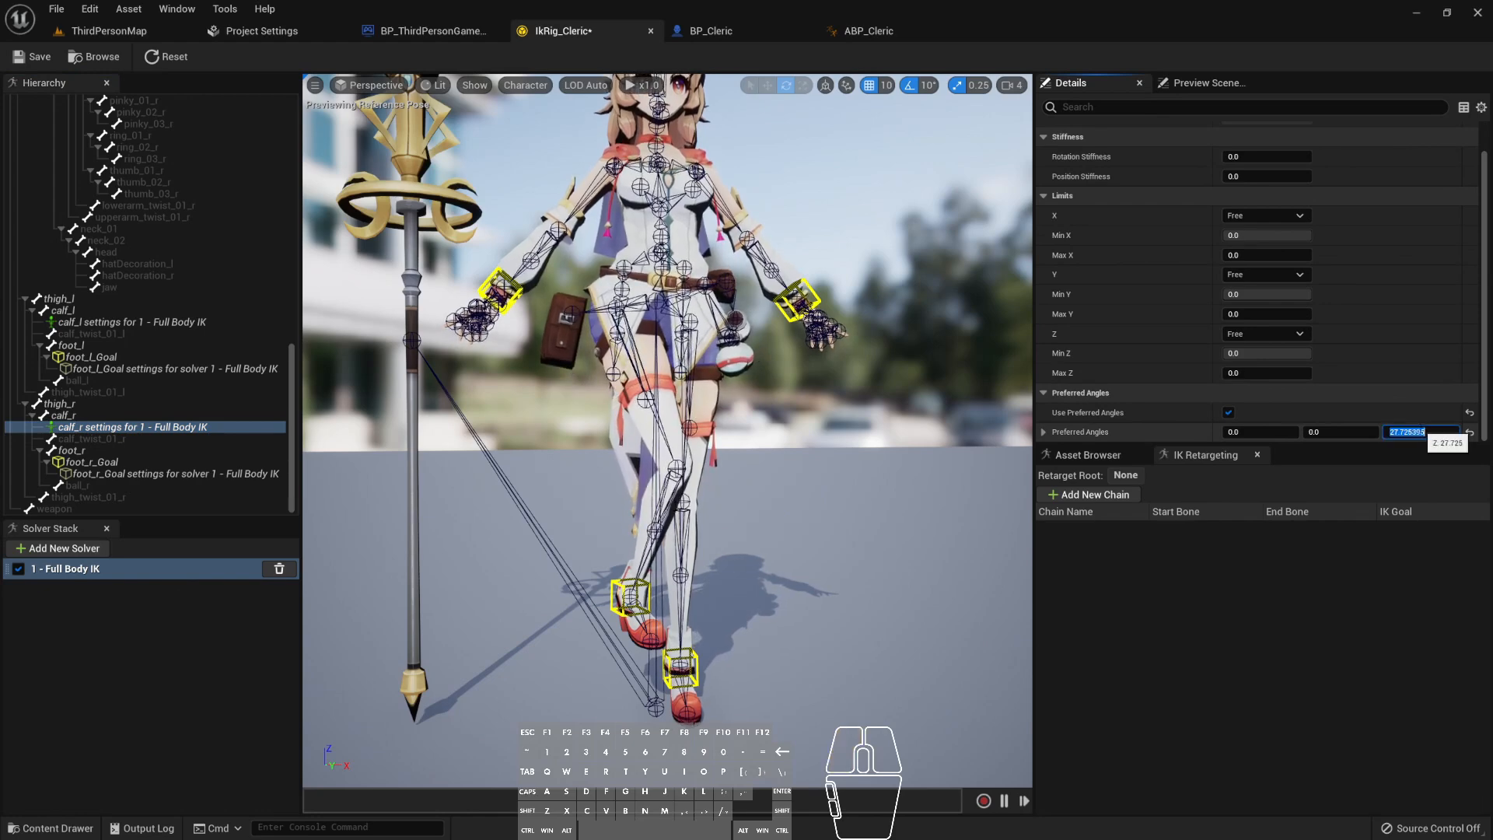
key("Return")
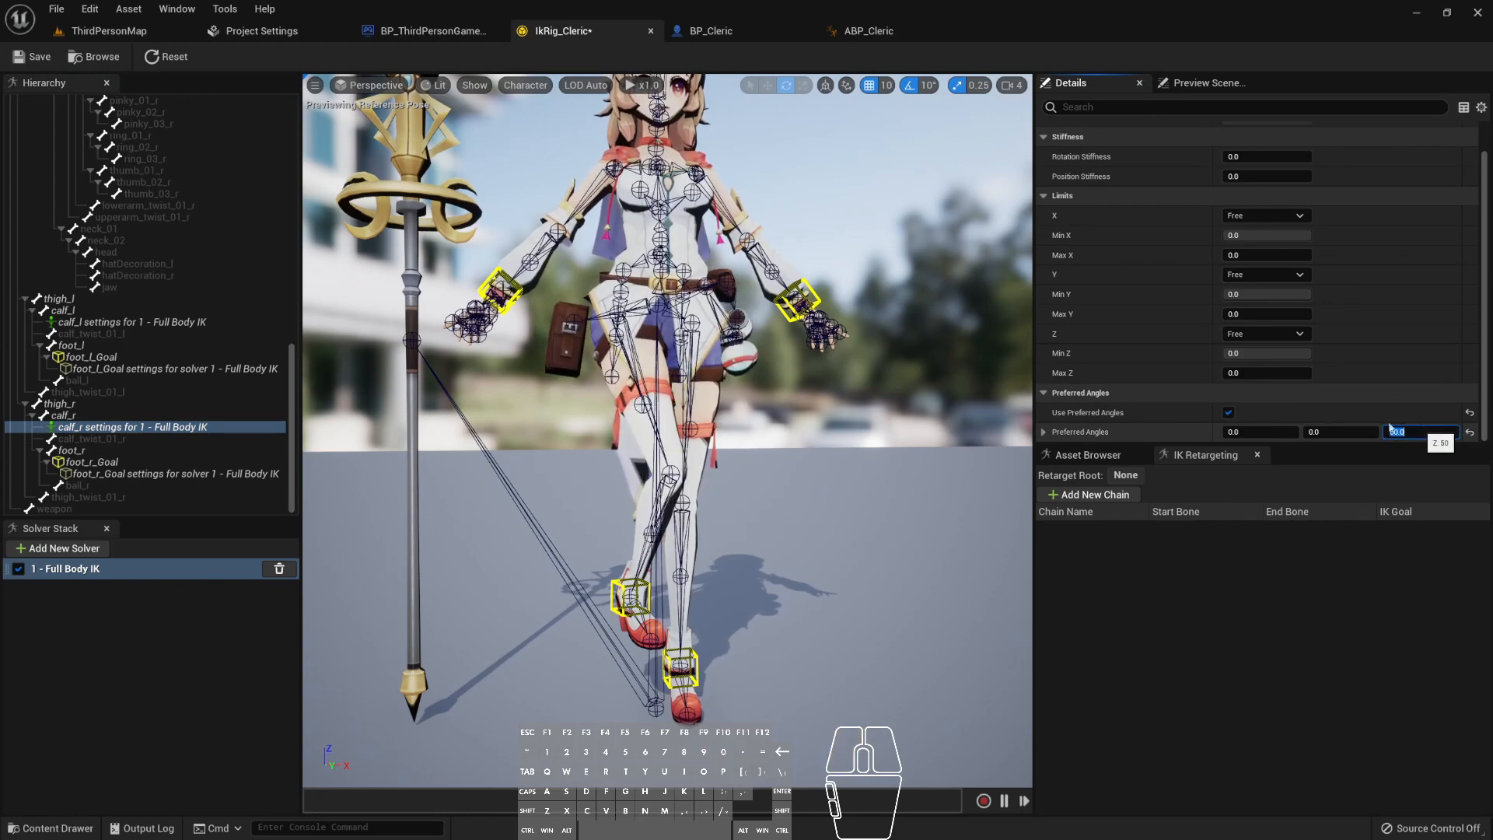
- Set the Z preferred angle in the calf_l Full Body IK settings to 50 and save IkRig_Cleric
left_click(117, 322)
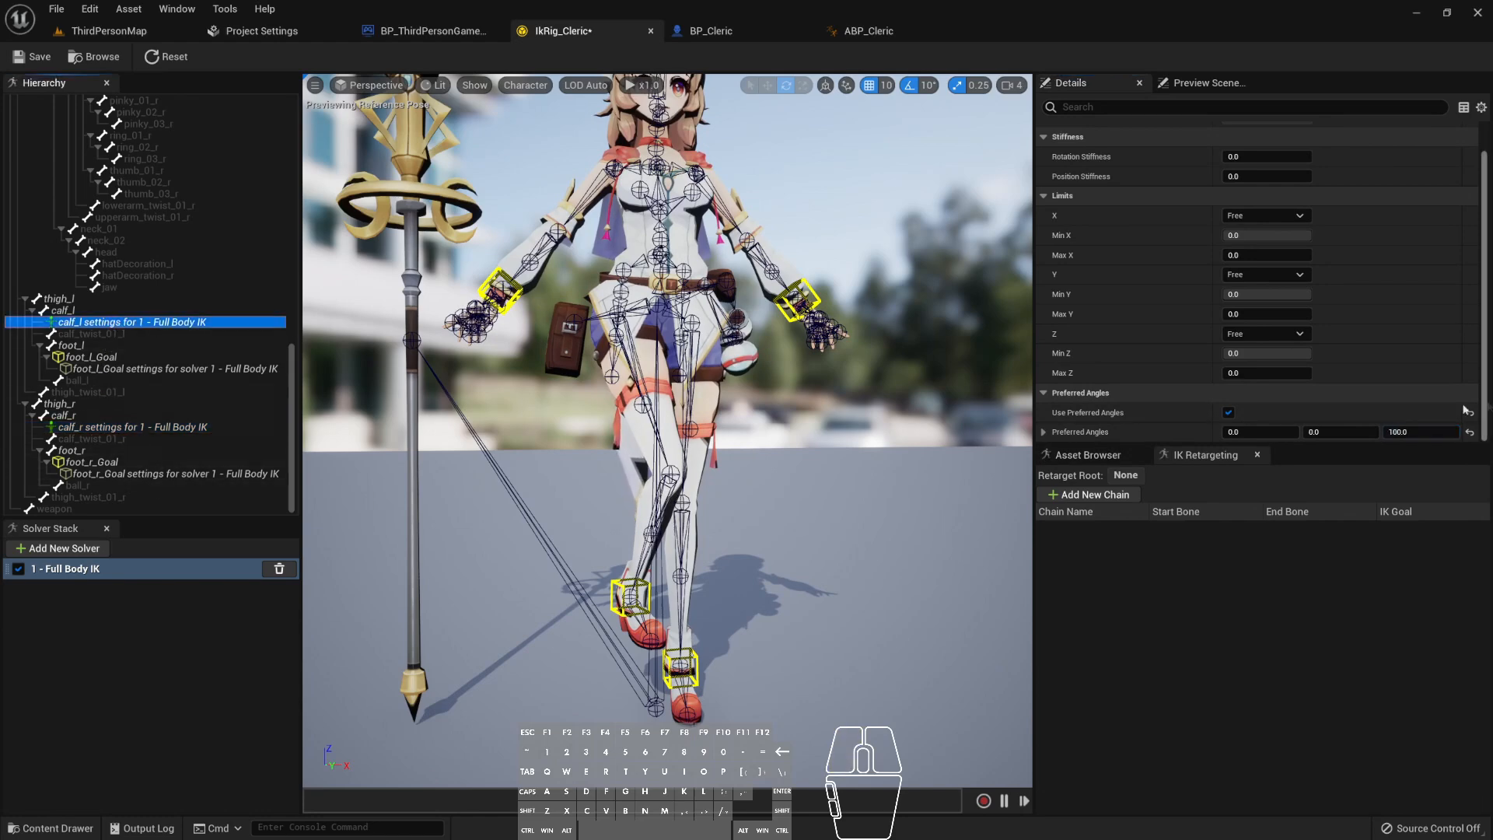
left_click(1420, 431)
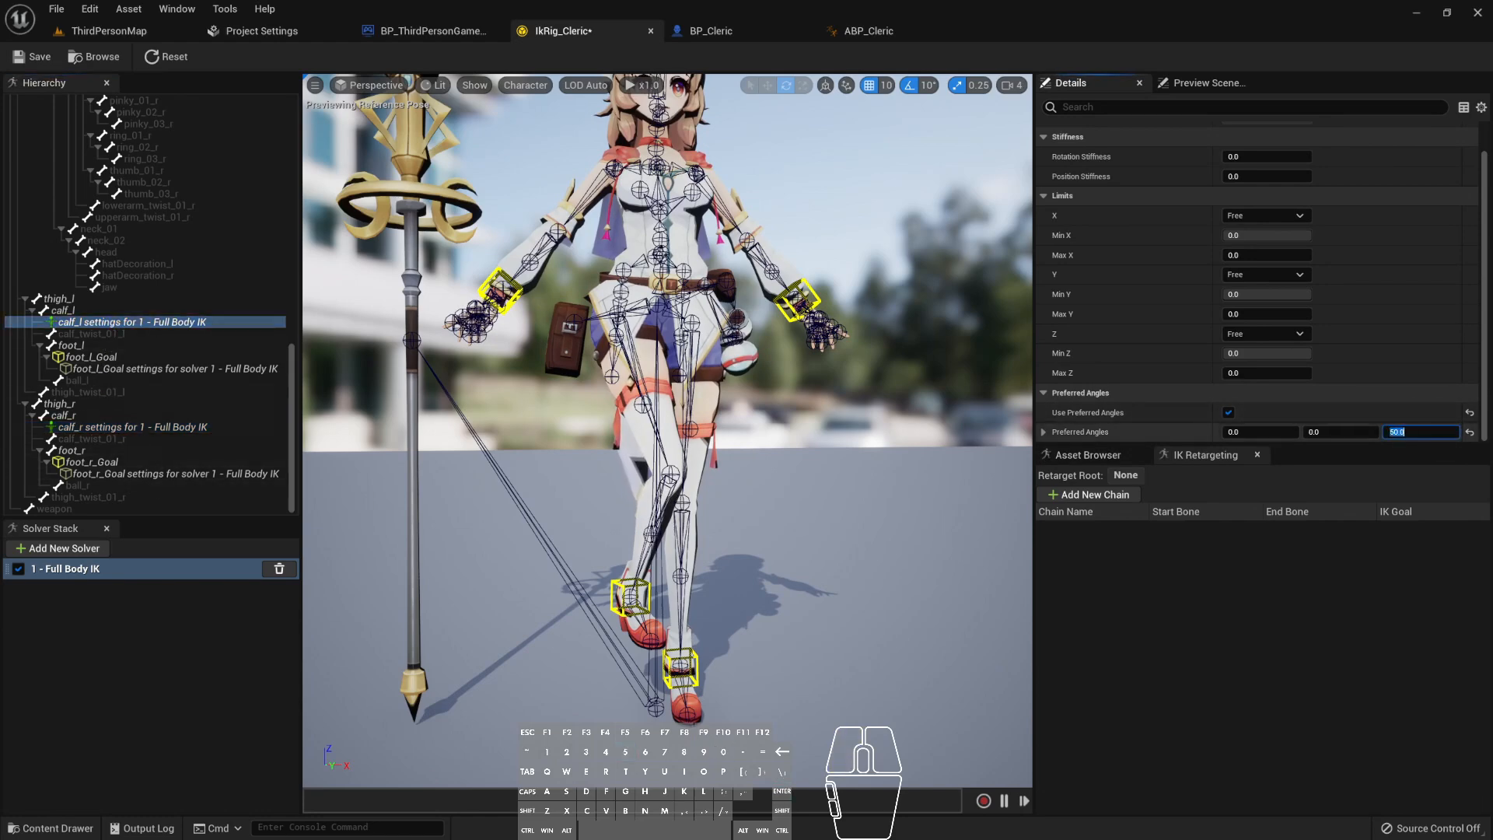
left_click(33, 57)
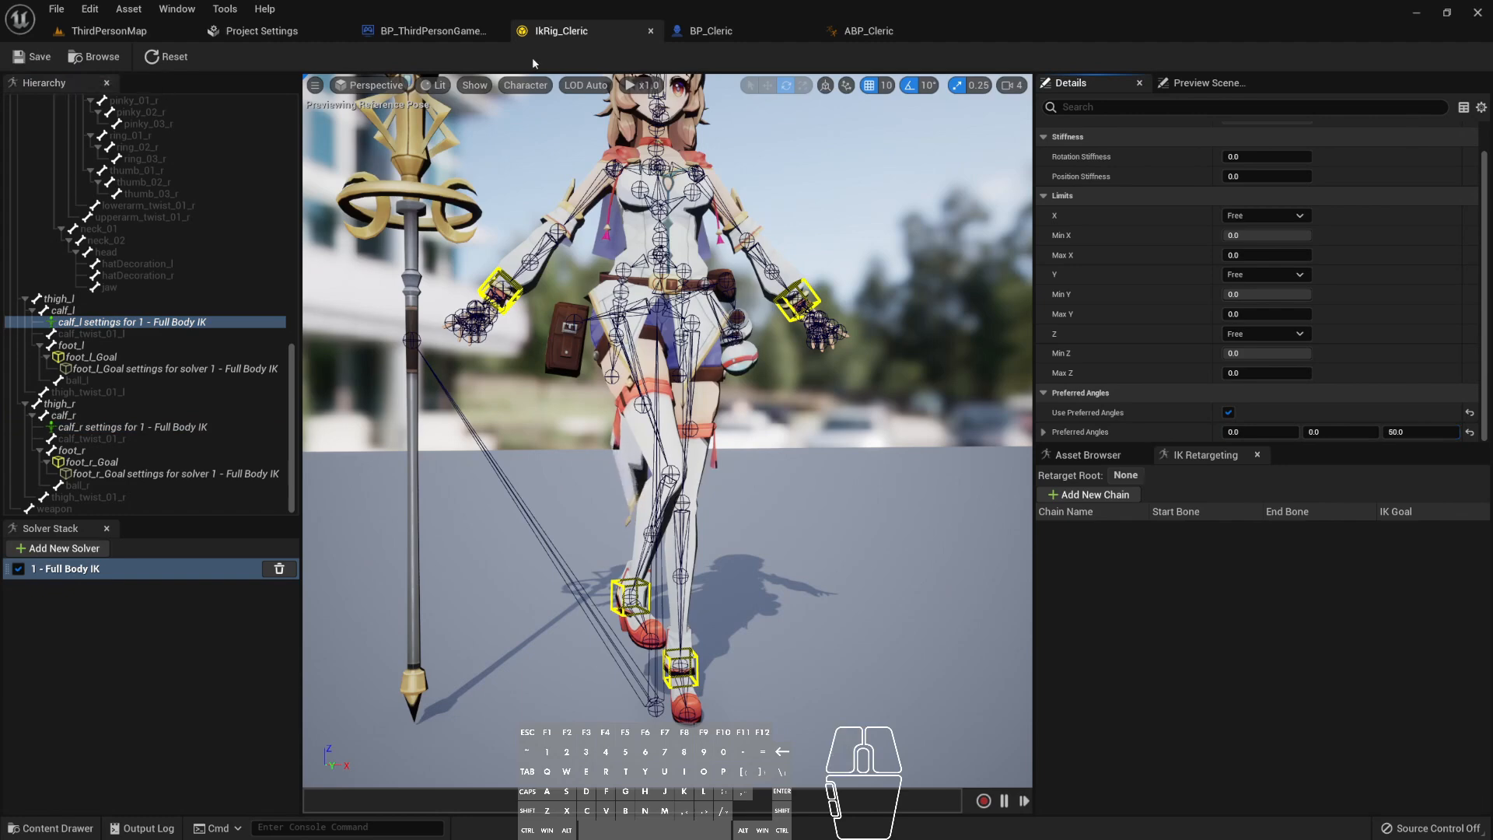
- Back in ABP_Cleric, test the leg bend in the preview with FootLOffset Z at about -4 and FootROffset Z at about 17
left_click(869, 31)
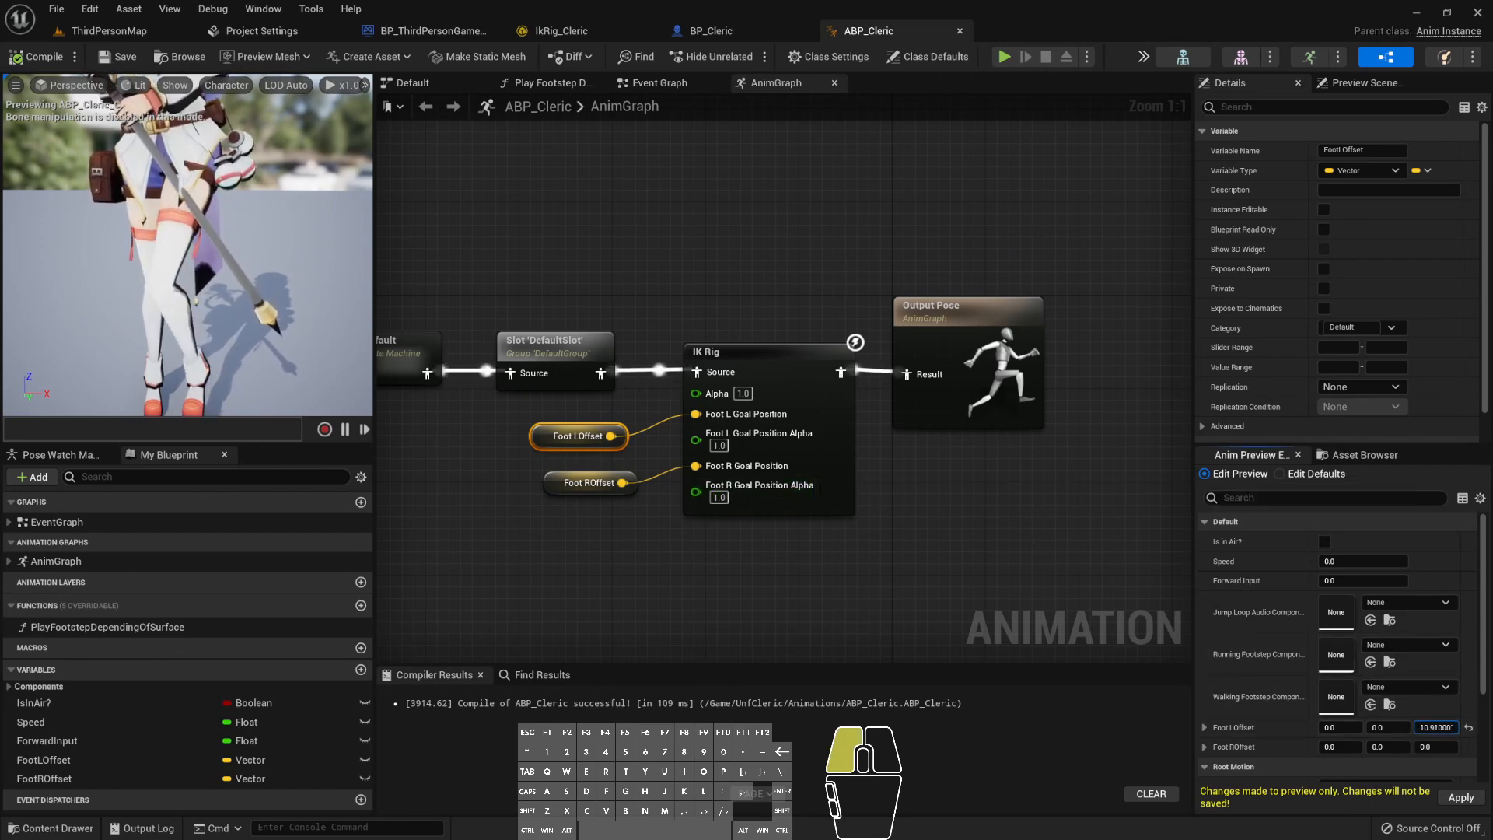
mouse_move(1436, 727)
left_mouse_down()
mouse_move(1417, 727)
mouse_move(1431, 748)
mouse_move(1454, 746)
mouse_move(1407, 727)
left_mouse_up()
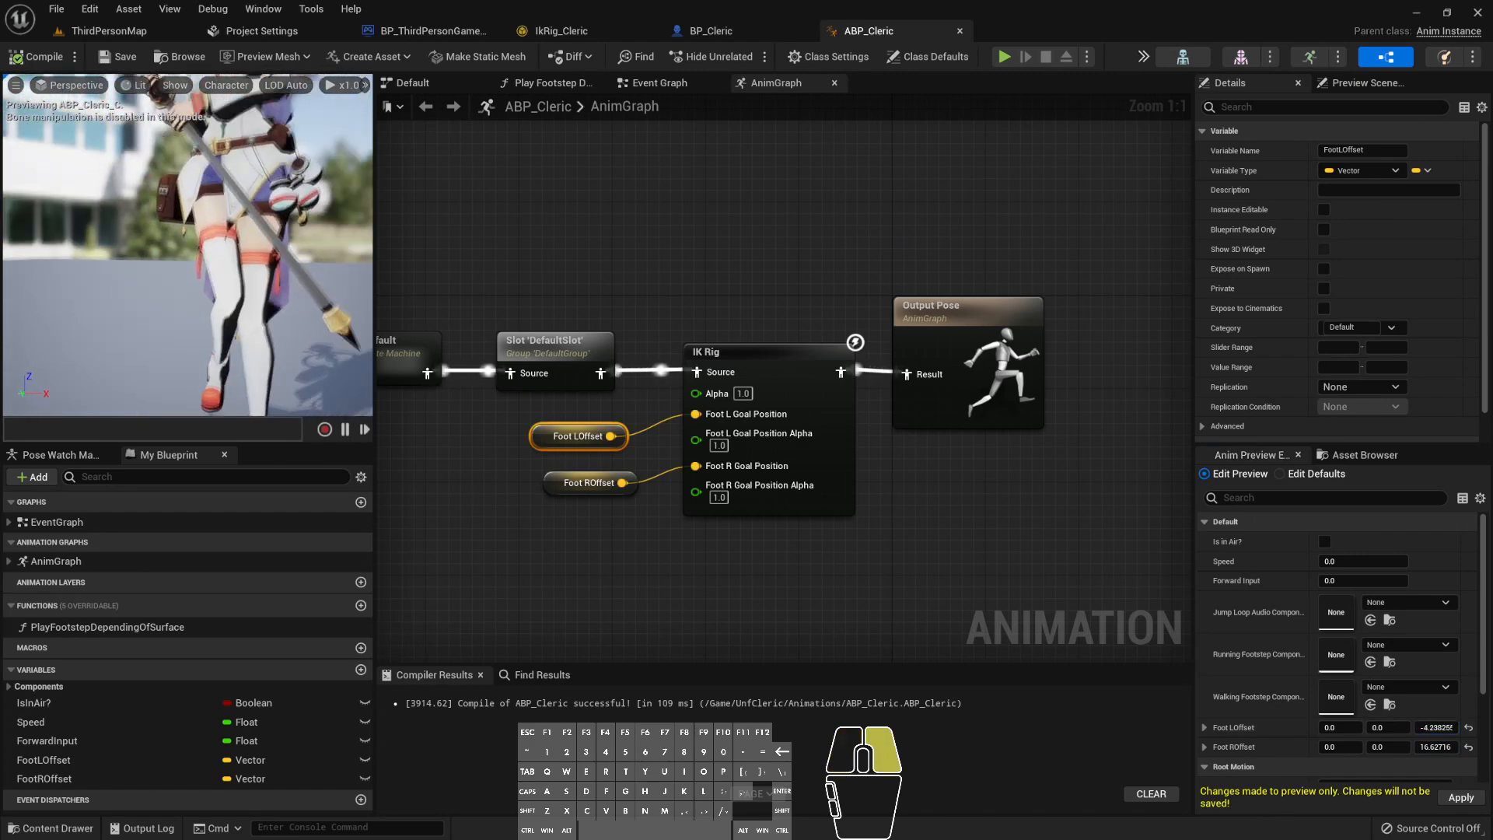
right_click_drag(186, 245, 302, 333)
- Compile ABP_Cleric again and align the Foot LOffset node with the Foot ROffset node beneath it
left_click(37, 55)
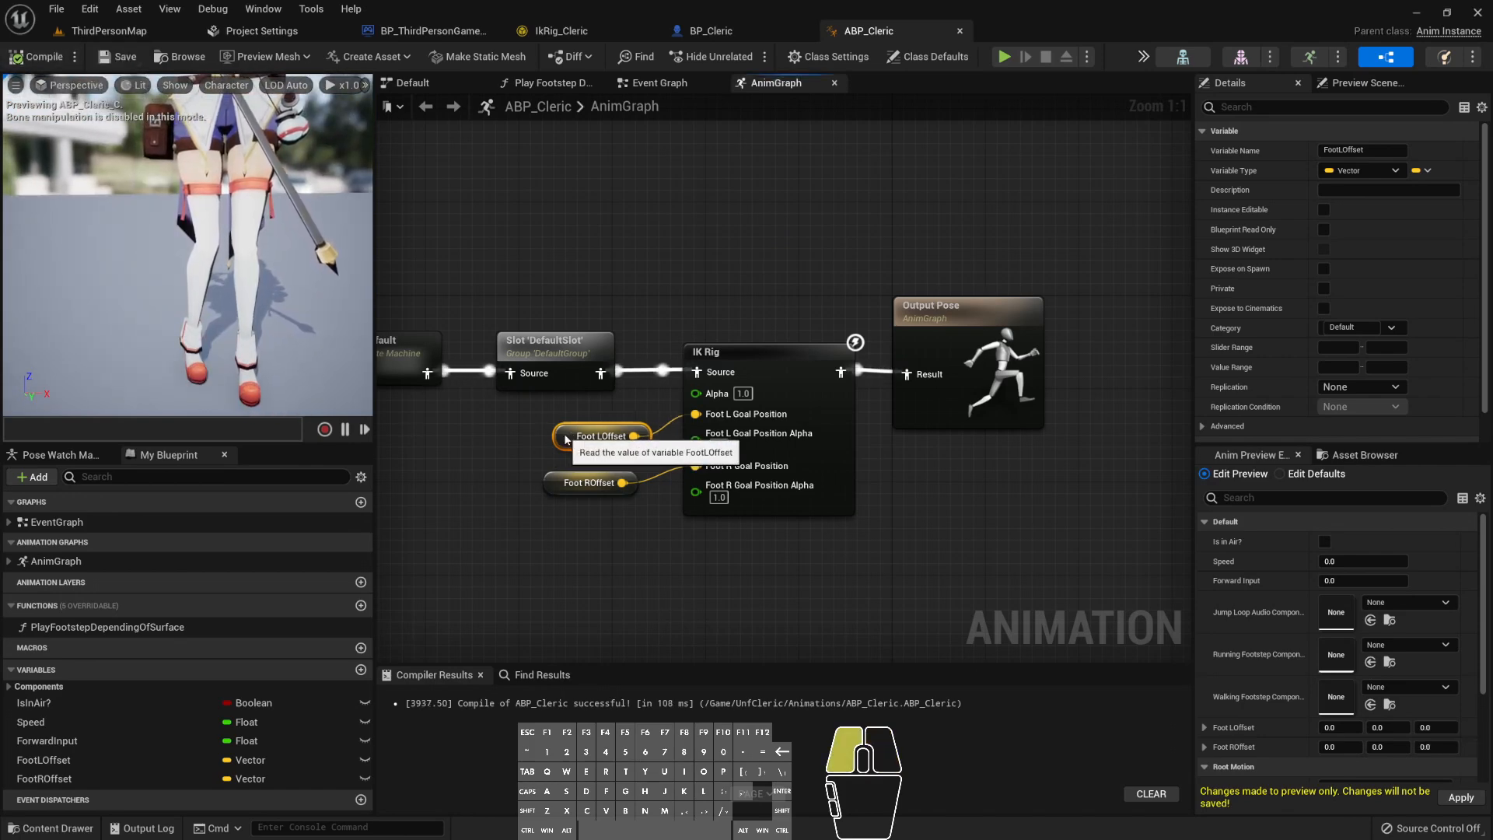
left_click_drag(547, 437, 552, 431)
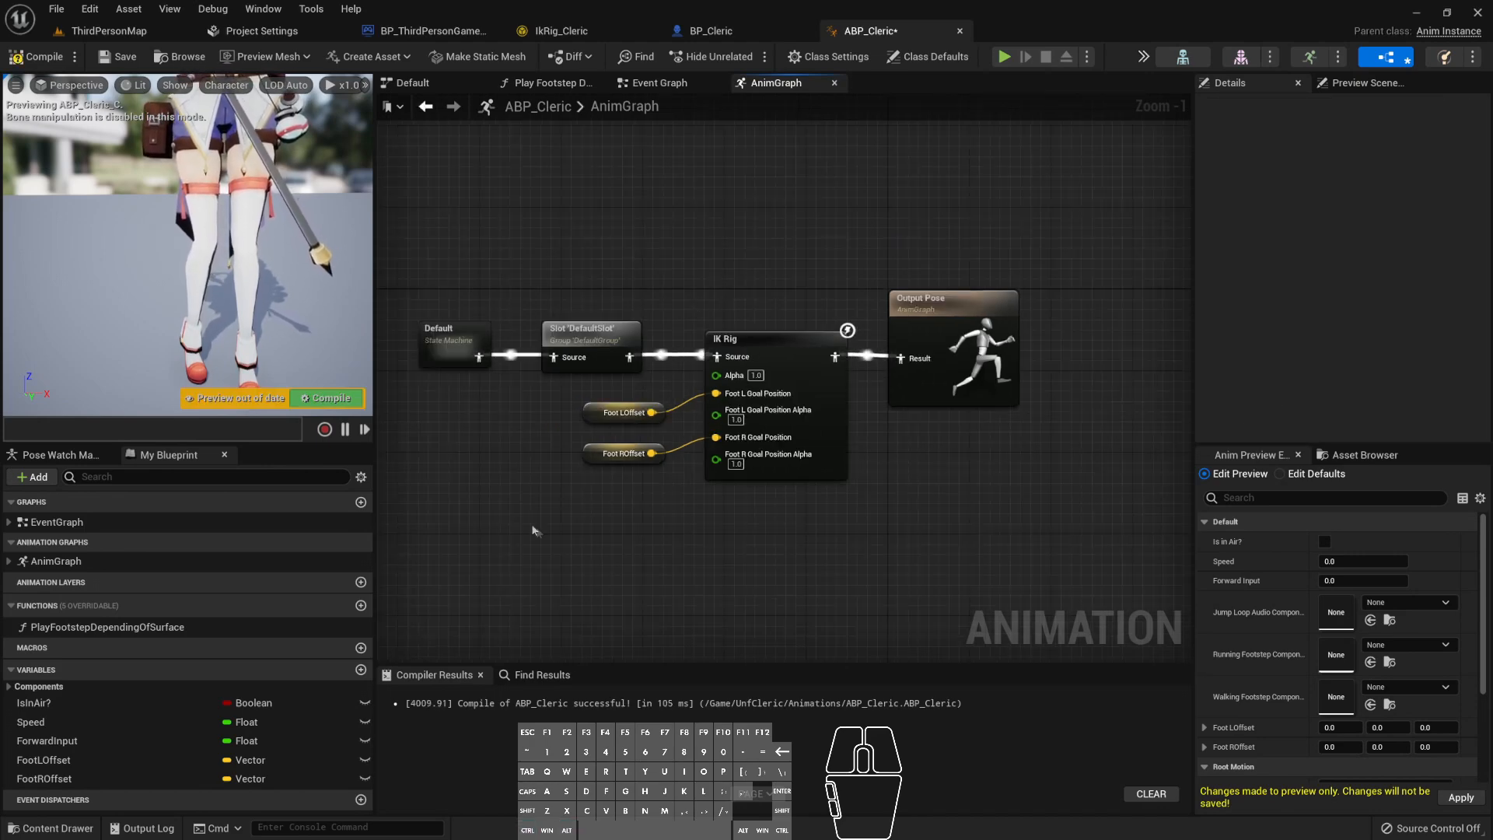
- Check the Foot LOffset and Foot ROffset nodes in the AnimGraph and compile ABP_Cleric
left_click(623, 412)
left_click(606, 454)
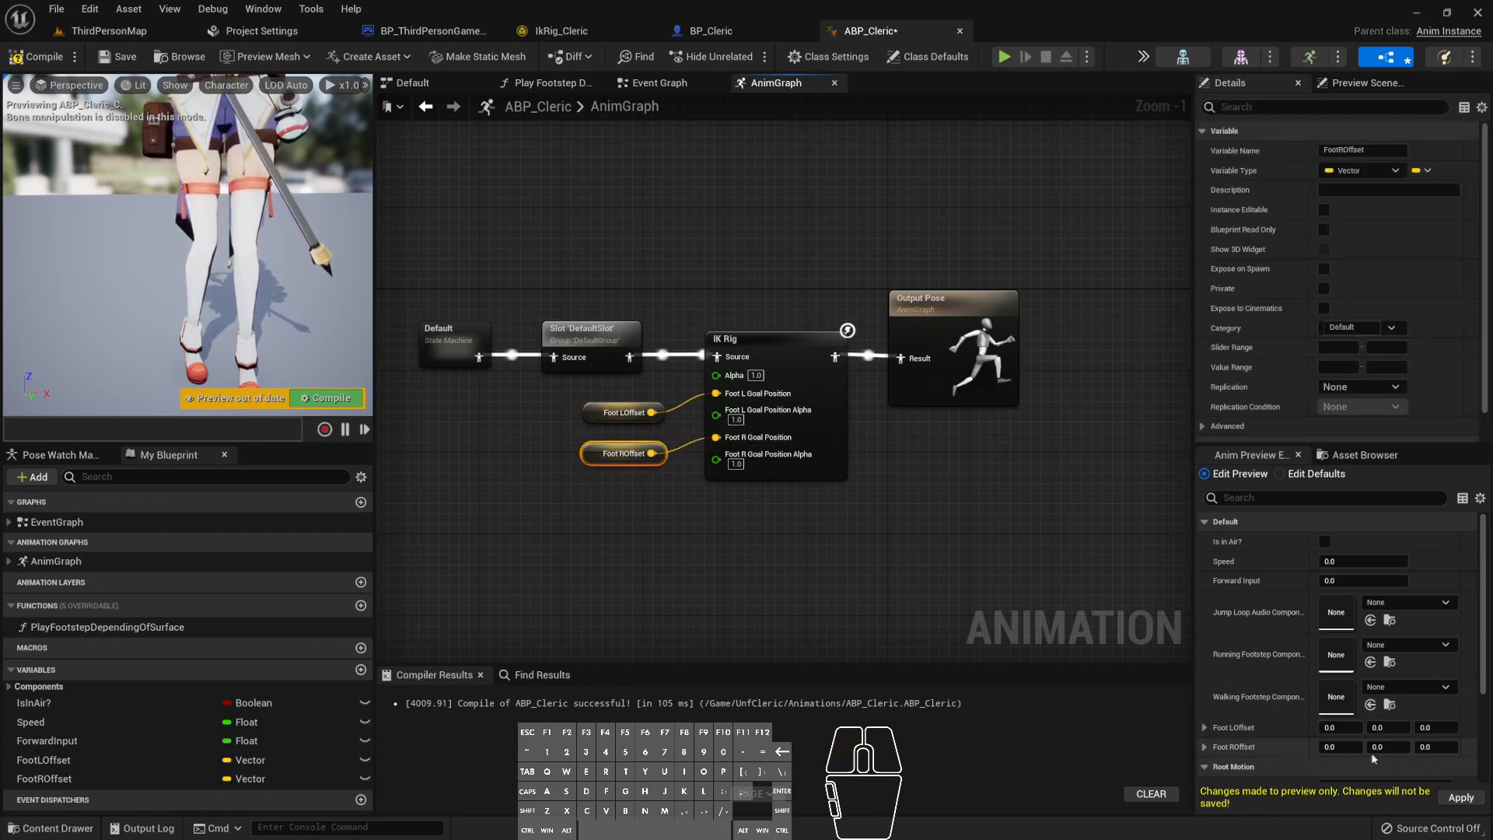
left_click(477, 496)
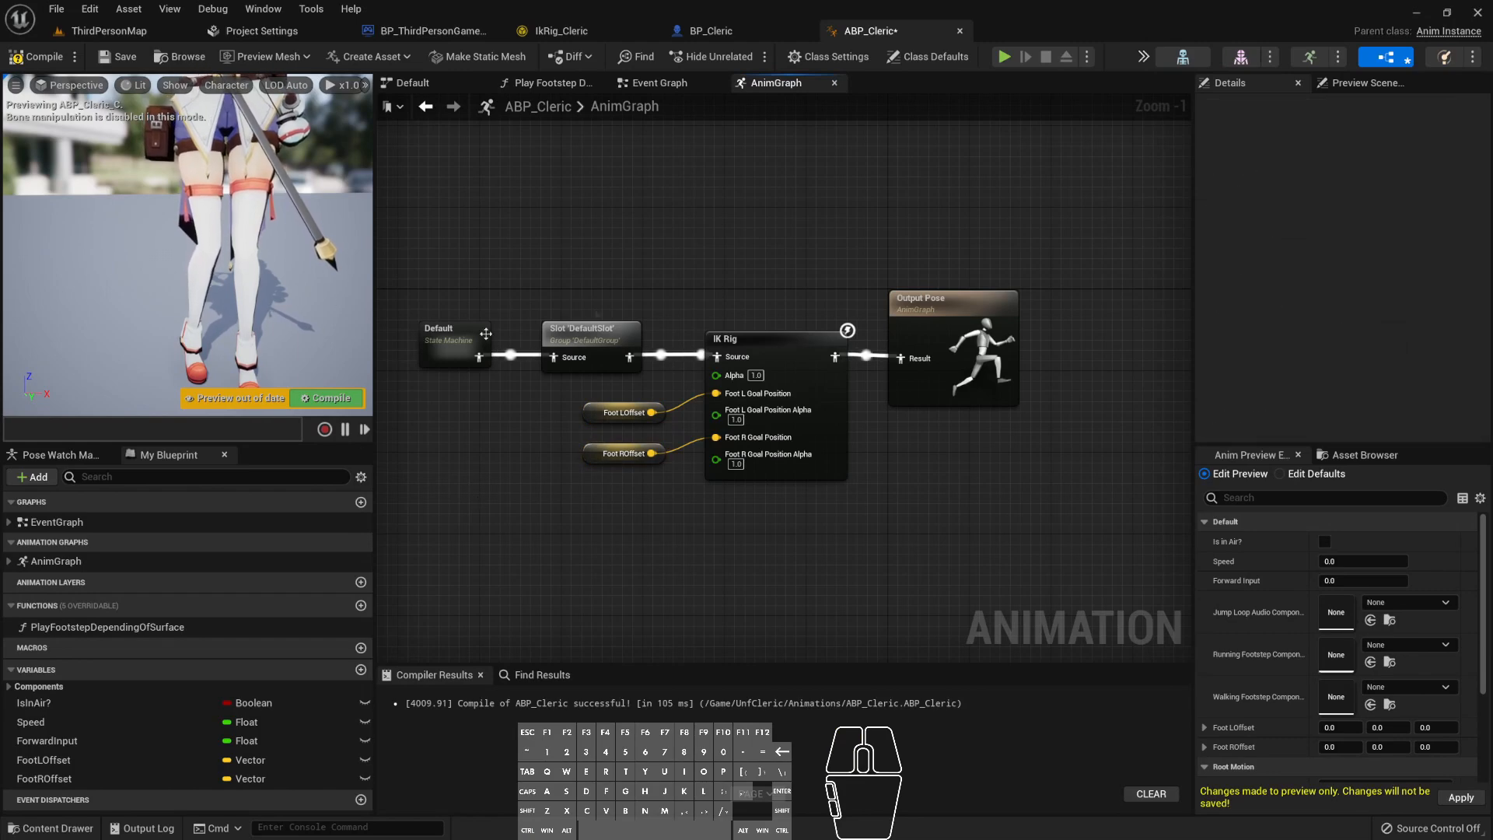
left_click(37, 56)
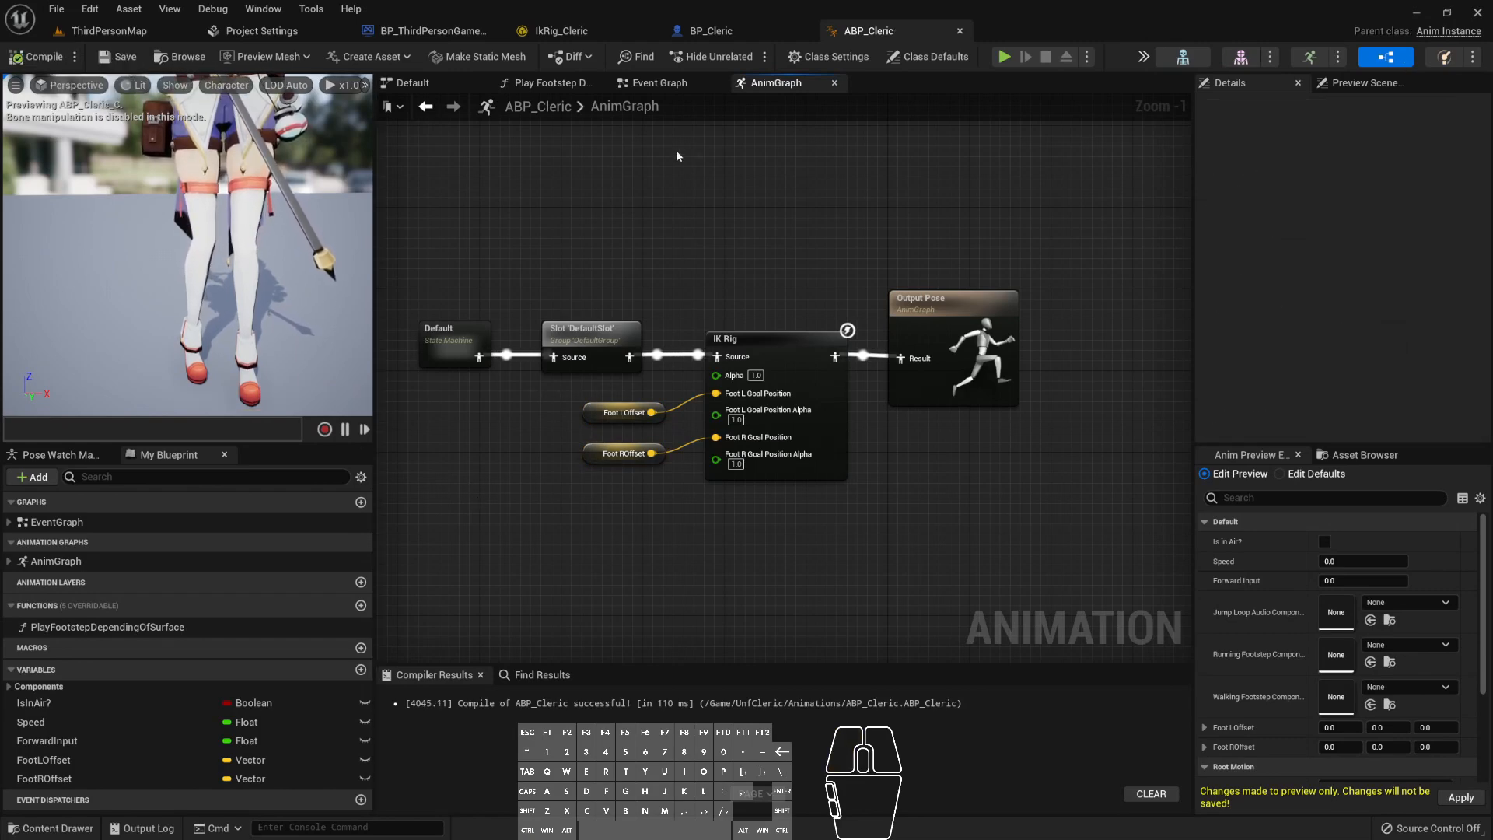
- Switch to the Event Graph and close the open Default and footstep function graphs
left_click(659, 83)
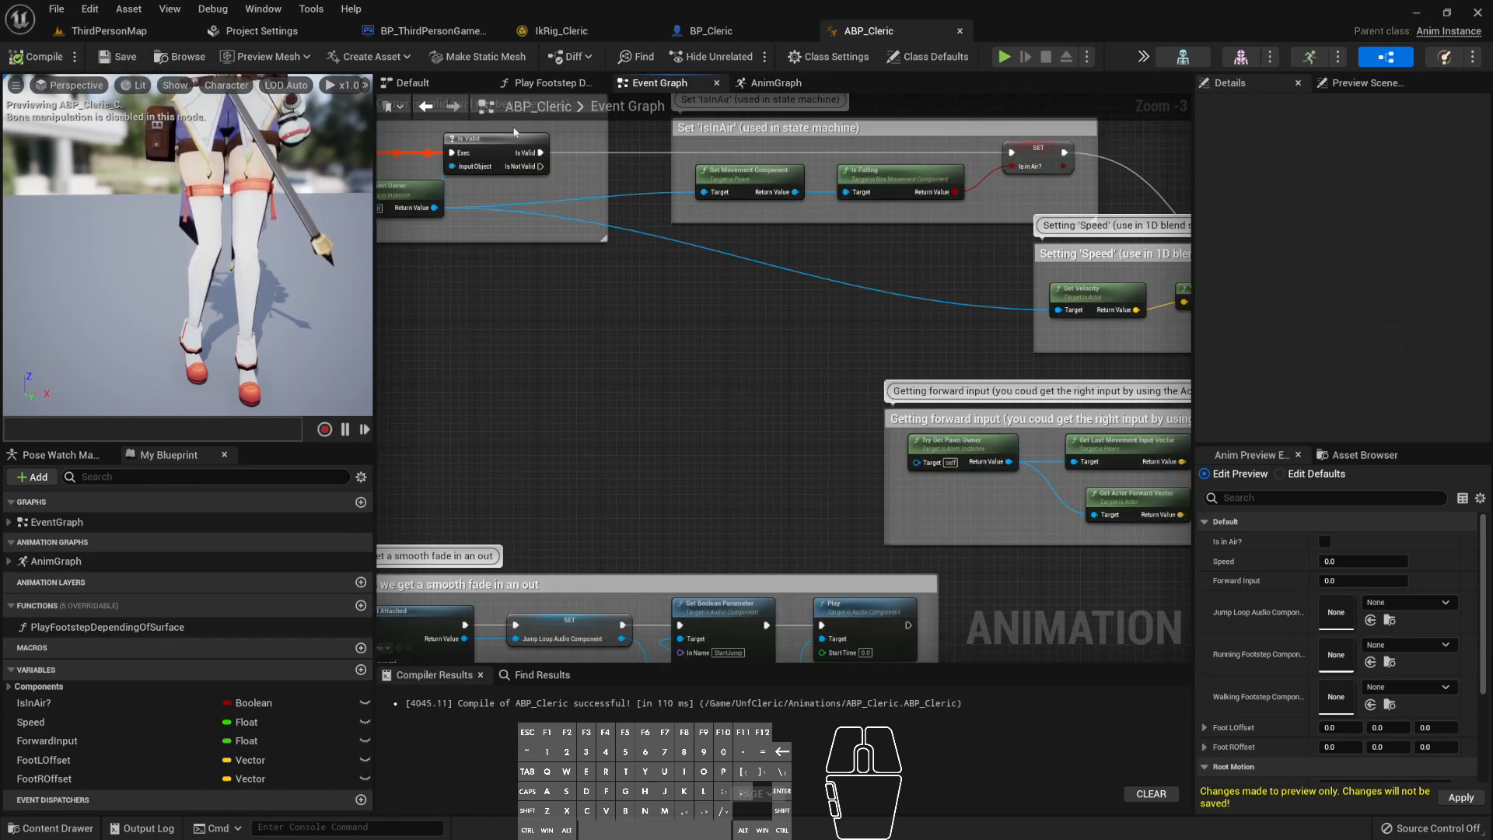
left_click(597, 83)
left_click(480, 82)
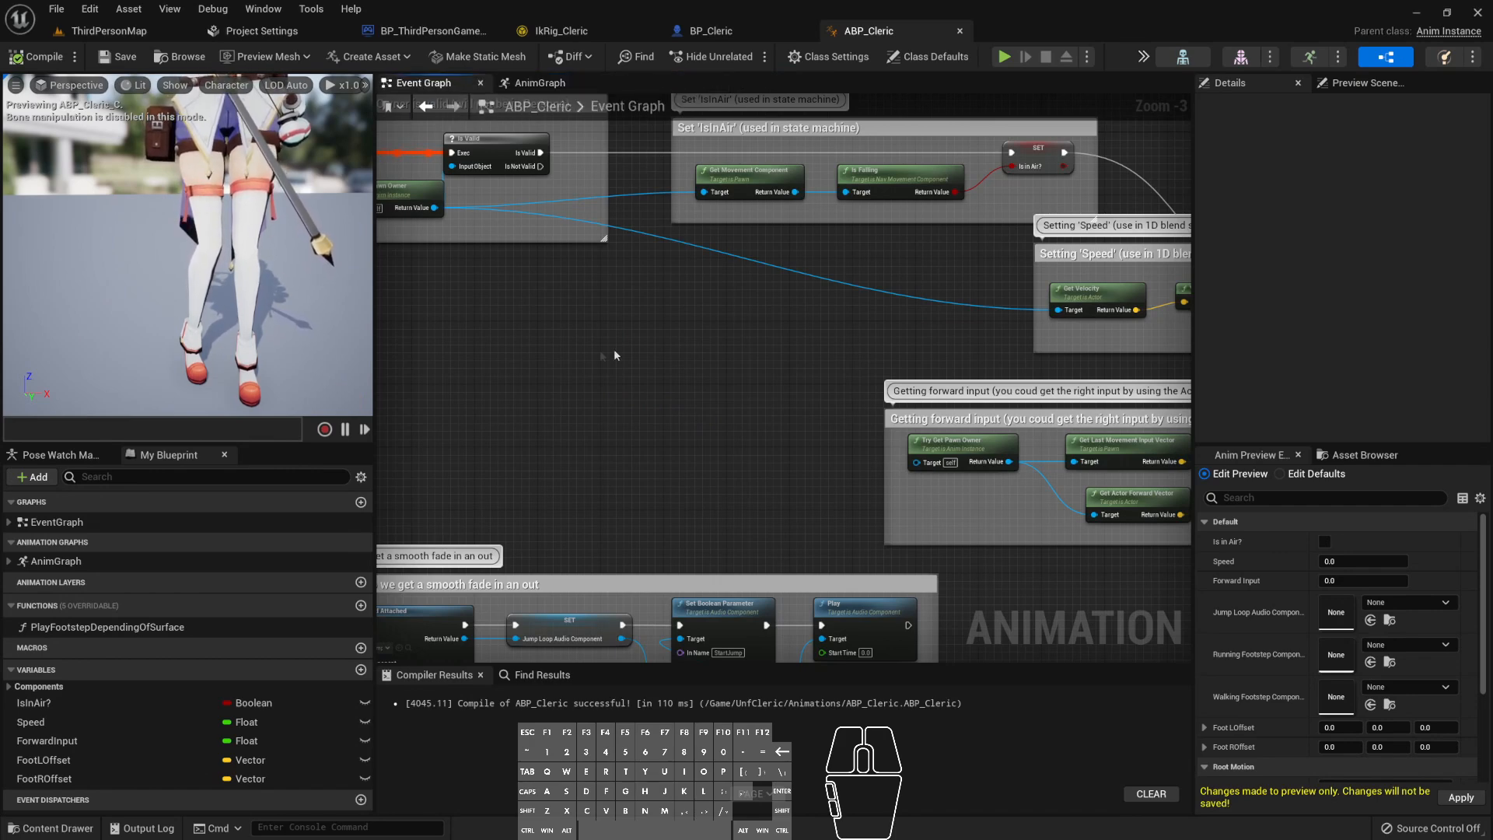
- Move the whole fall loop audio comment group further down in the Event Graph
right_click_drag(596, 384, 751, 439)
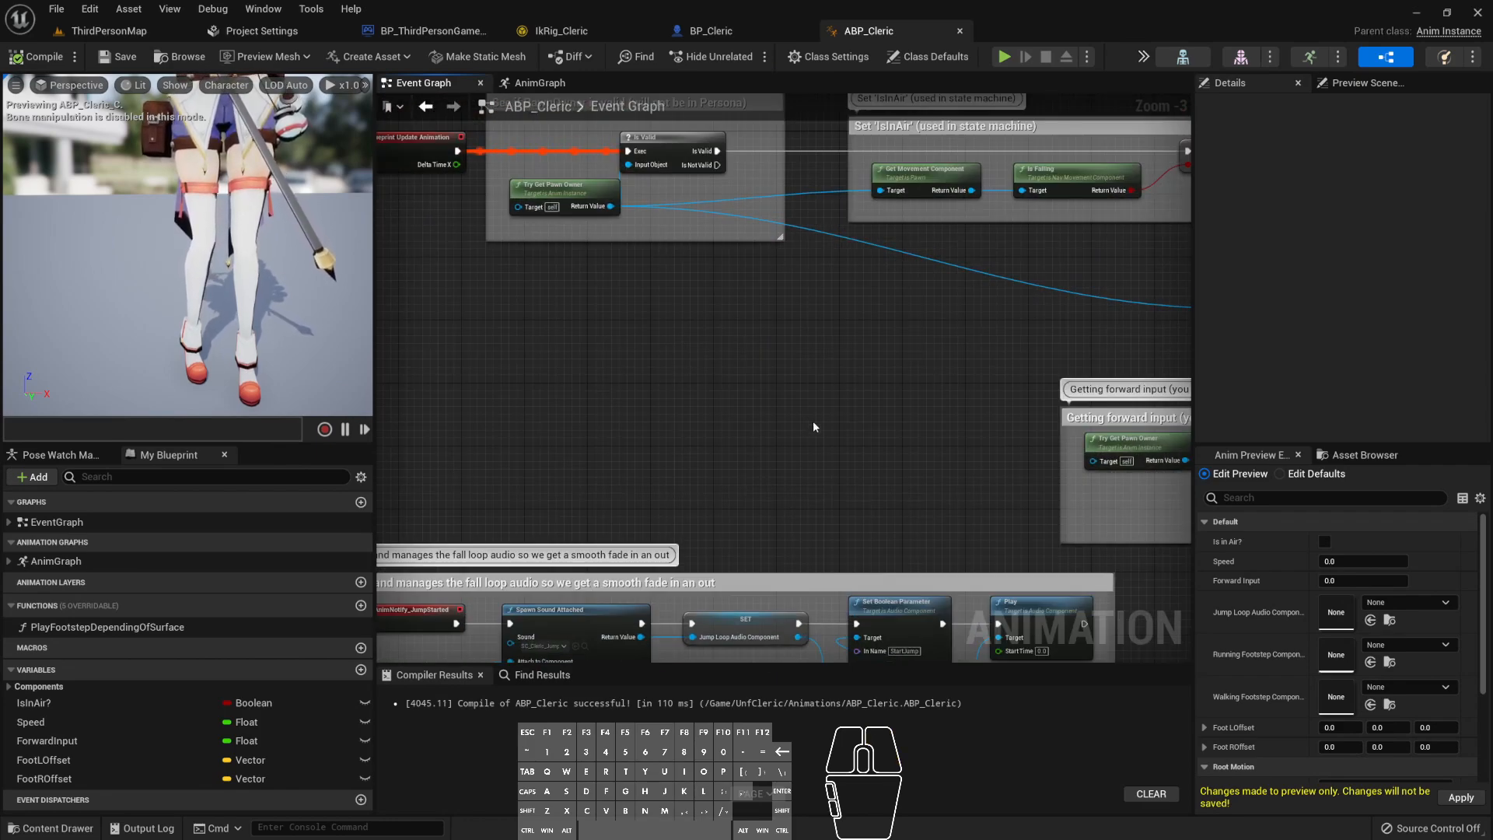
right_click_drag(854, 391, 832, 424)
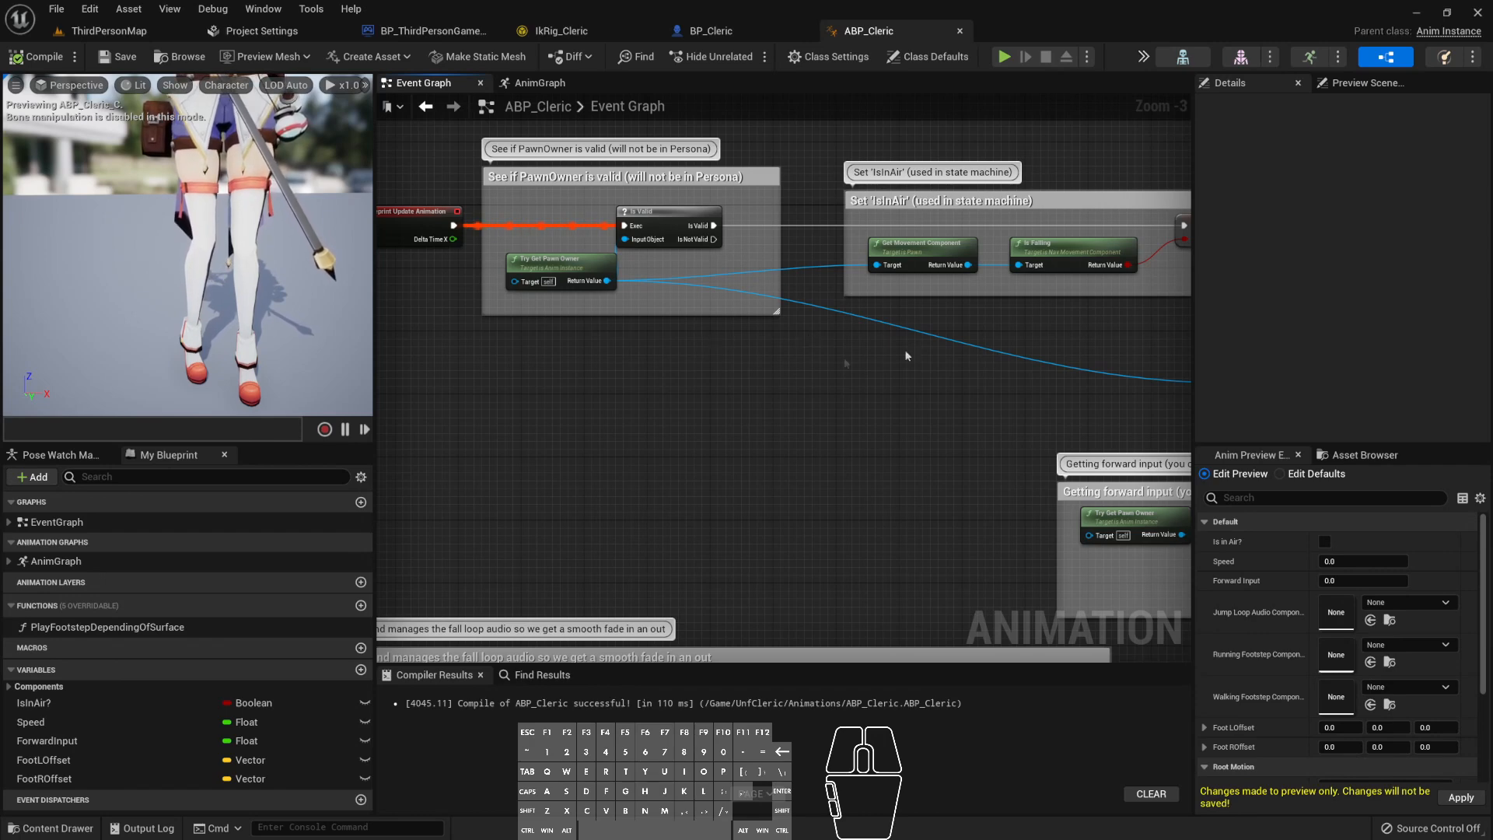
right_click_drag(935, 412, 729, 428)
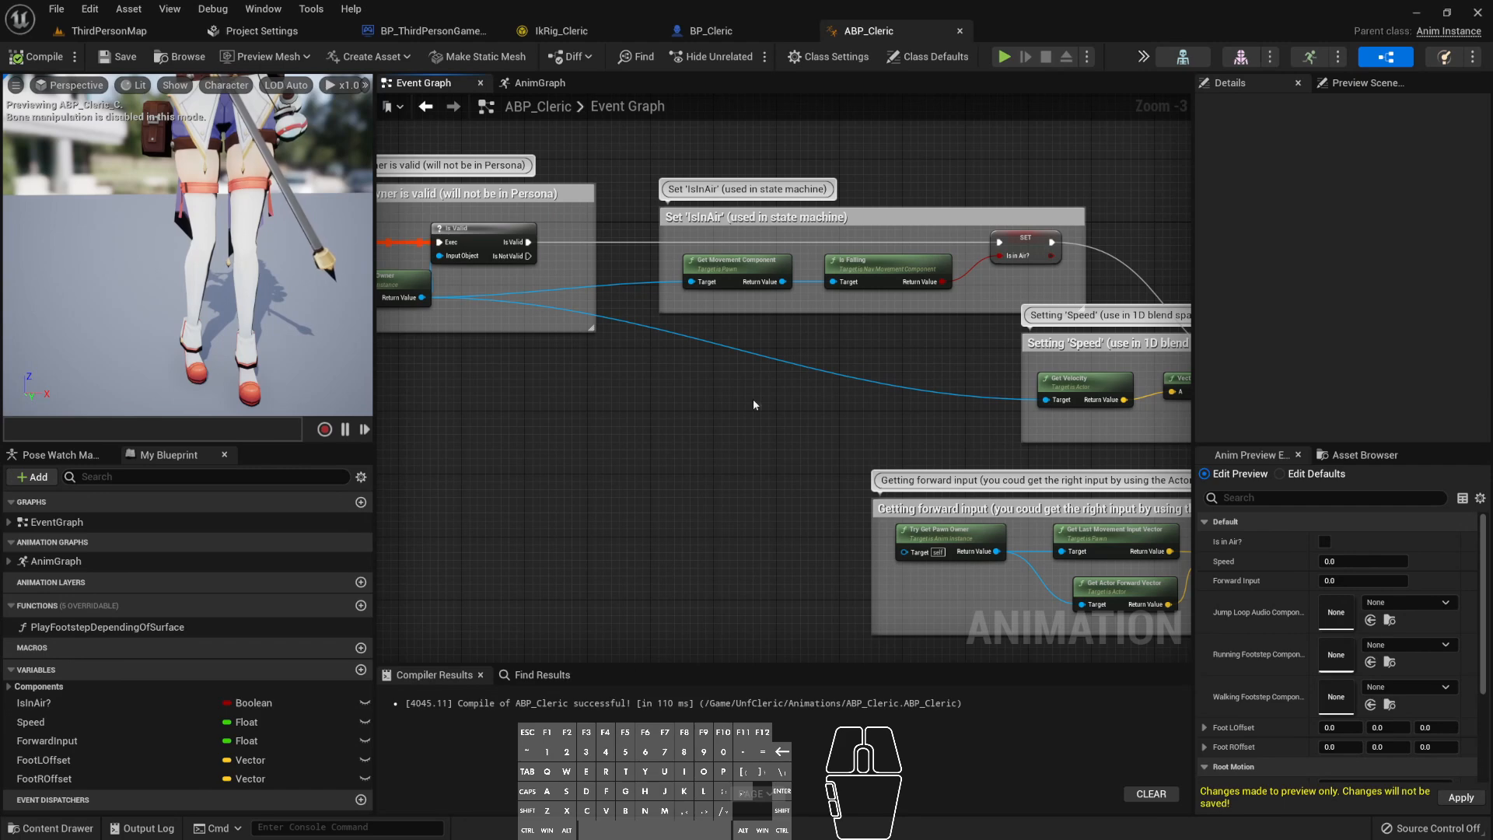
right_click_drag(789, 426, 675, 425)
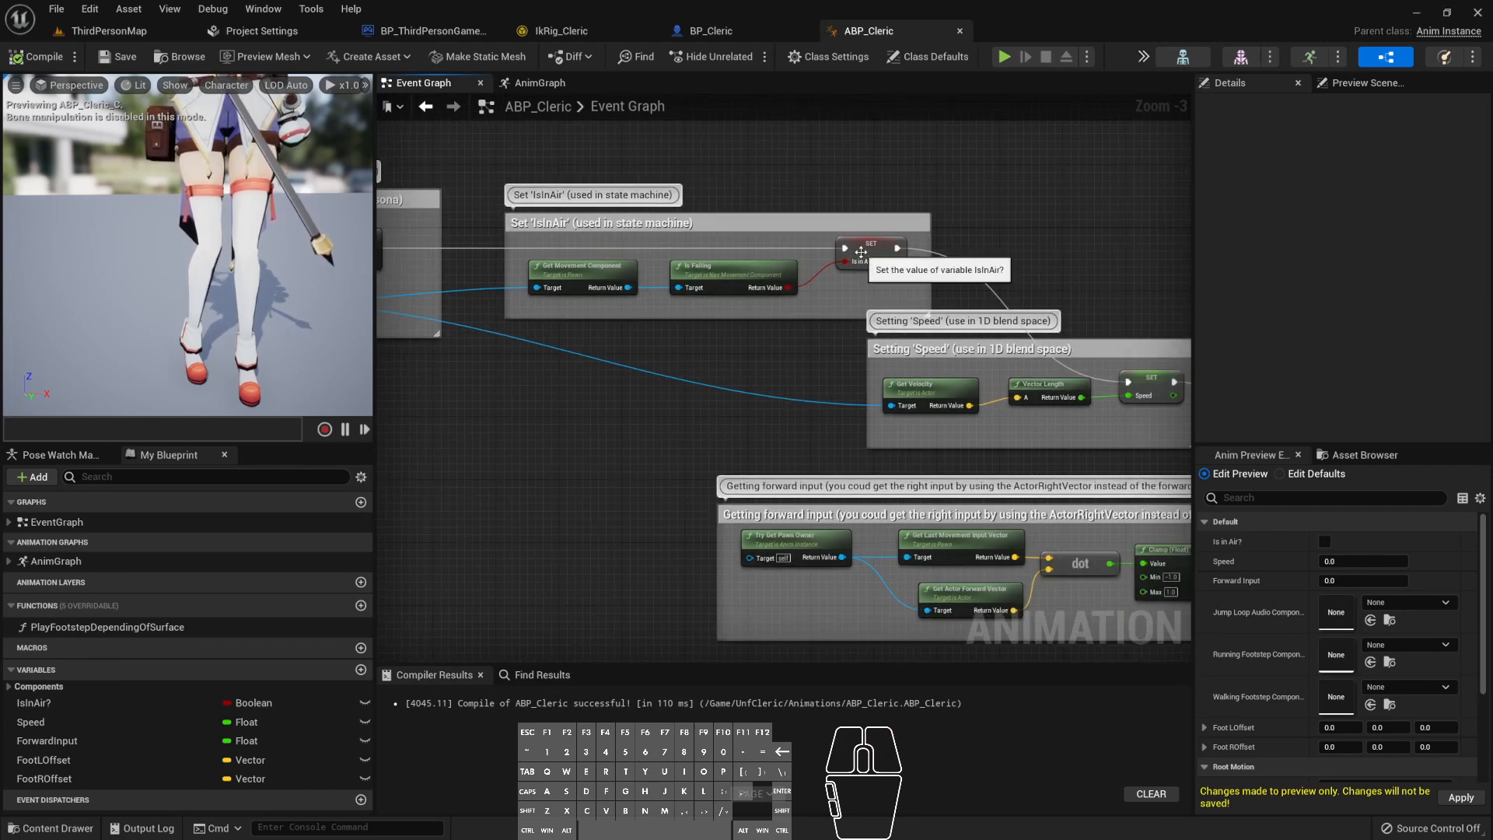
right_click_drag(749, 394, 506, 271)
right_click_drag(580, 382, 870, 256)
scroll(809, 309, "down", 2)
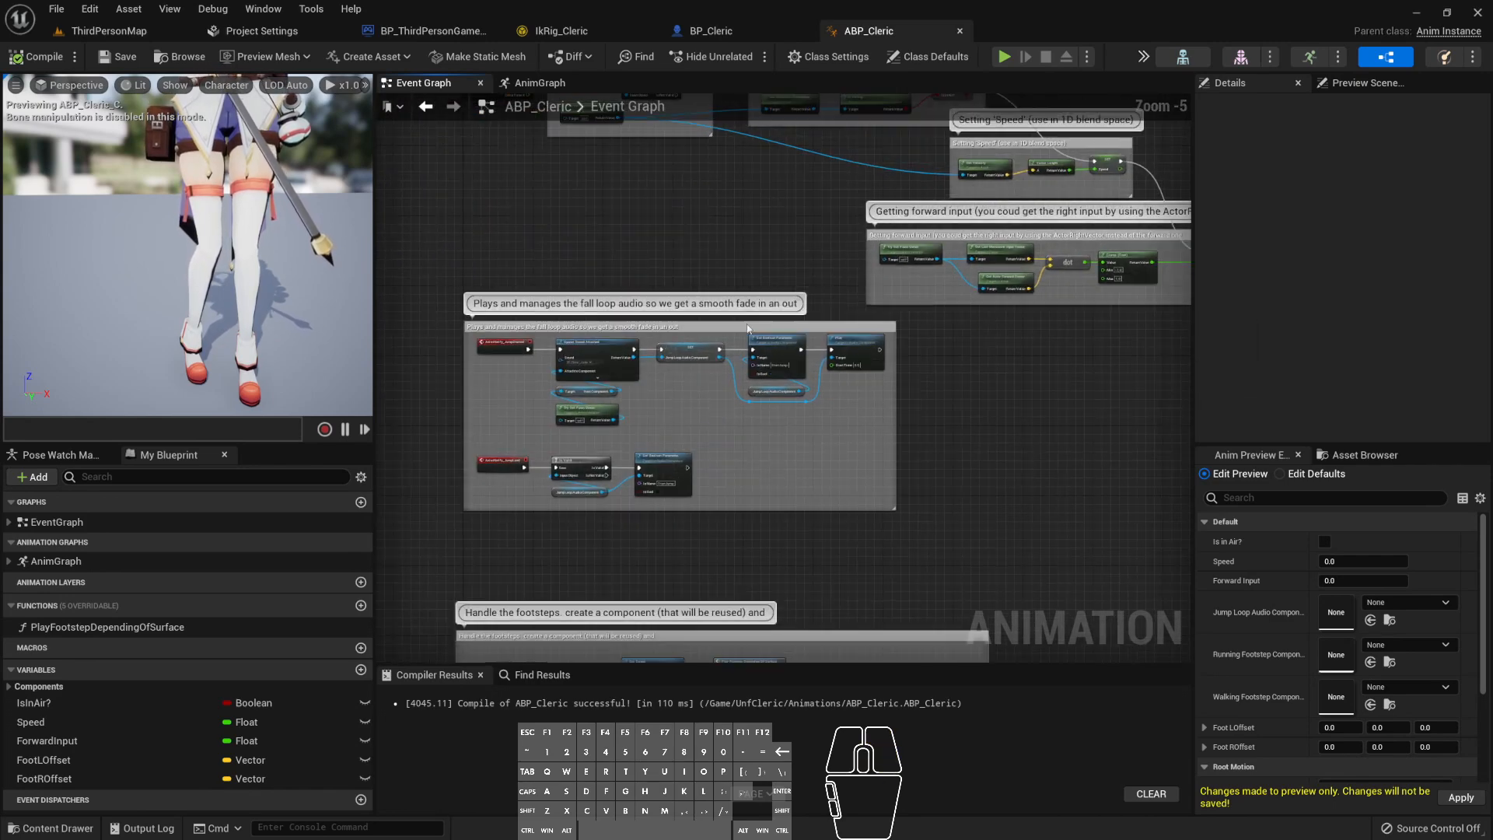
left_click_drag(438, 308, 886, 548)
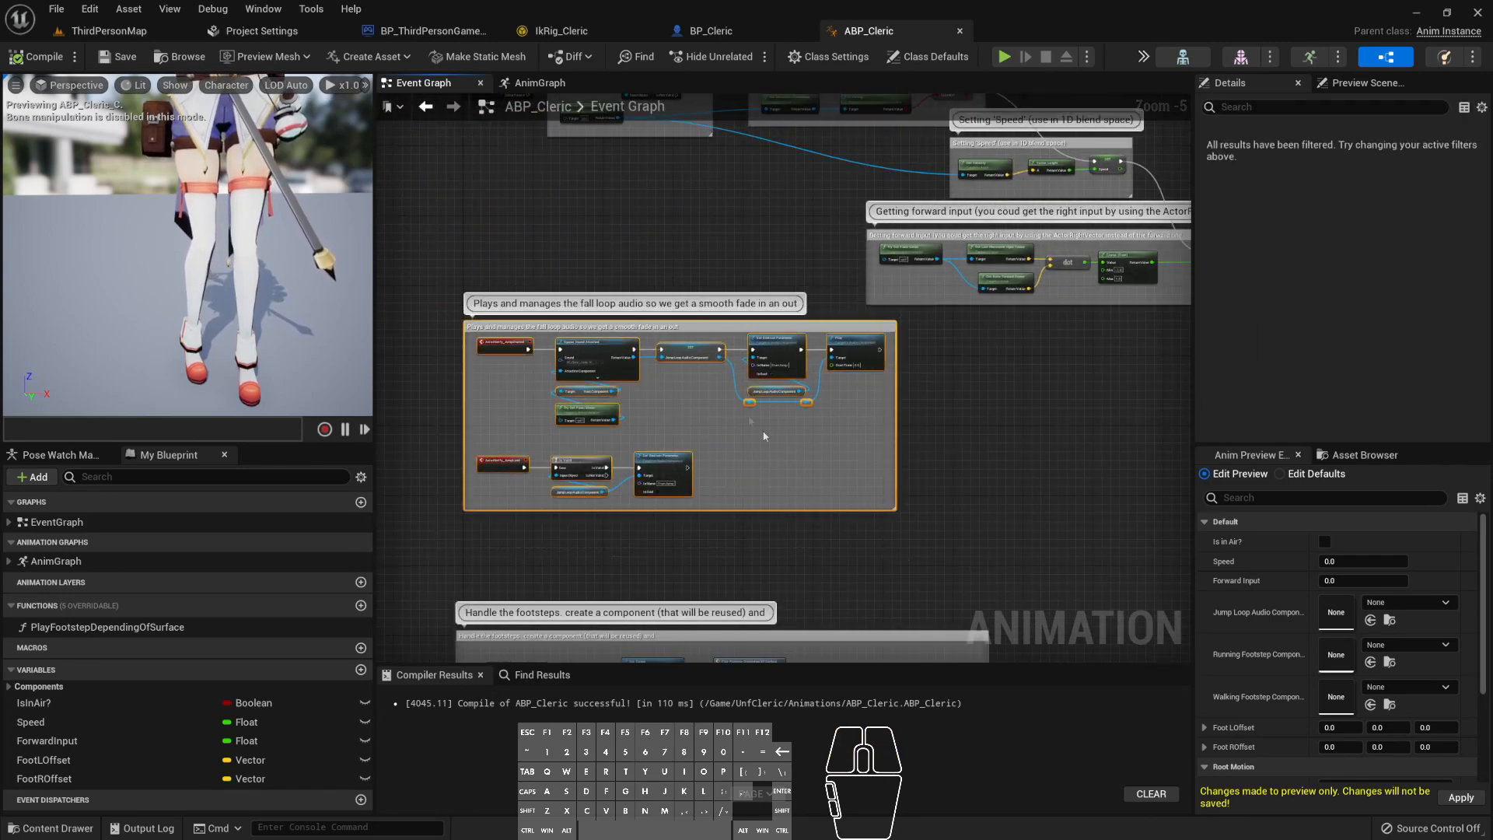
left_click_drag(692, 329, 690, 393)
- Line up the Setting 'Speed' and Getting forward input comment groups in a row after the Set 'IsInAir' group
right_click_drag(739, 241, 604, 390)
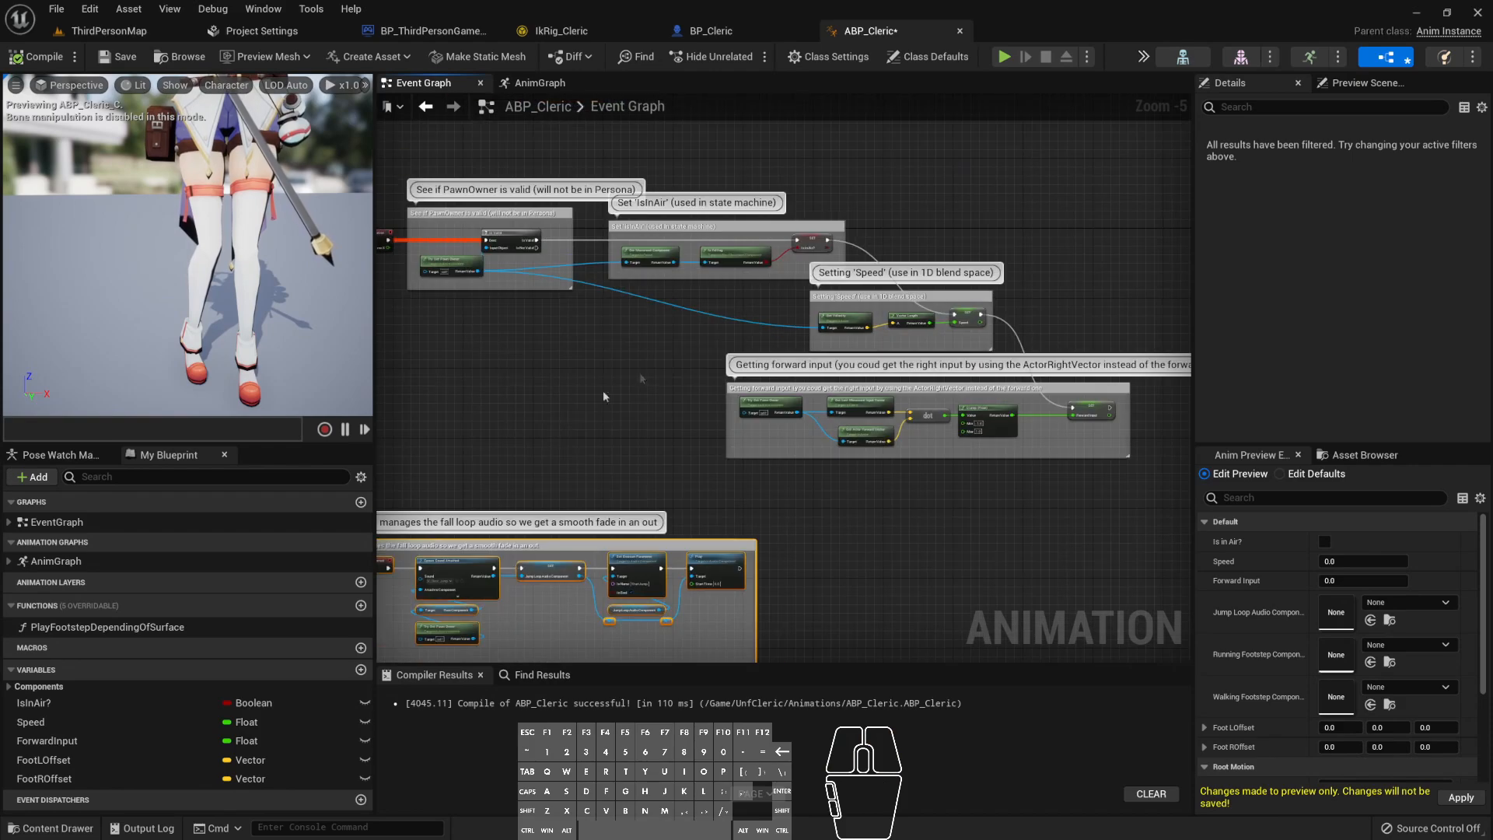
scroll(649, 359, "up", 1)
right_click_drag(624, 210, 498, 181)
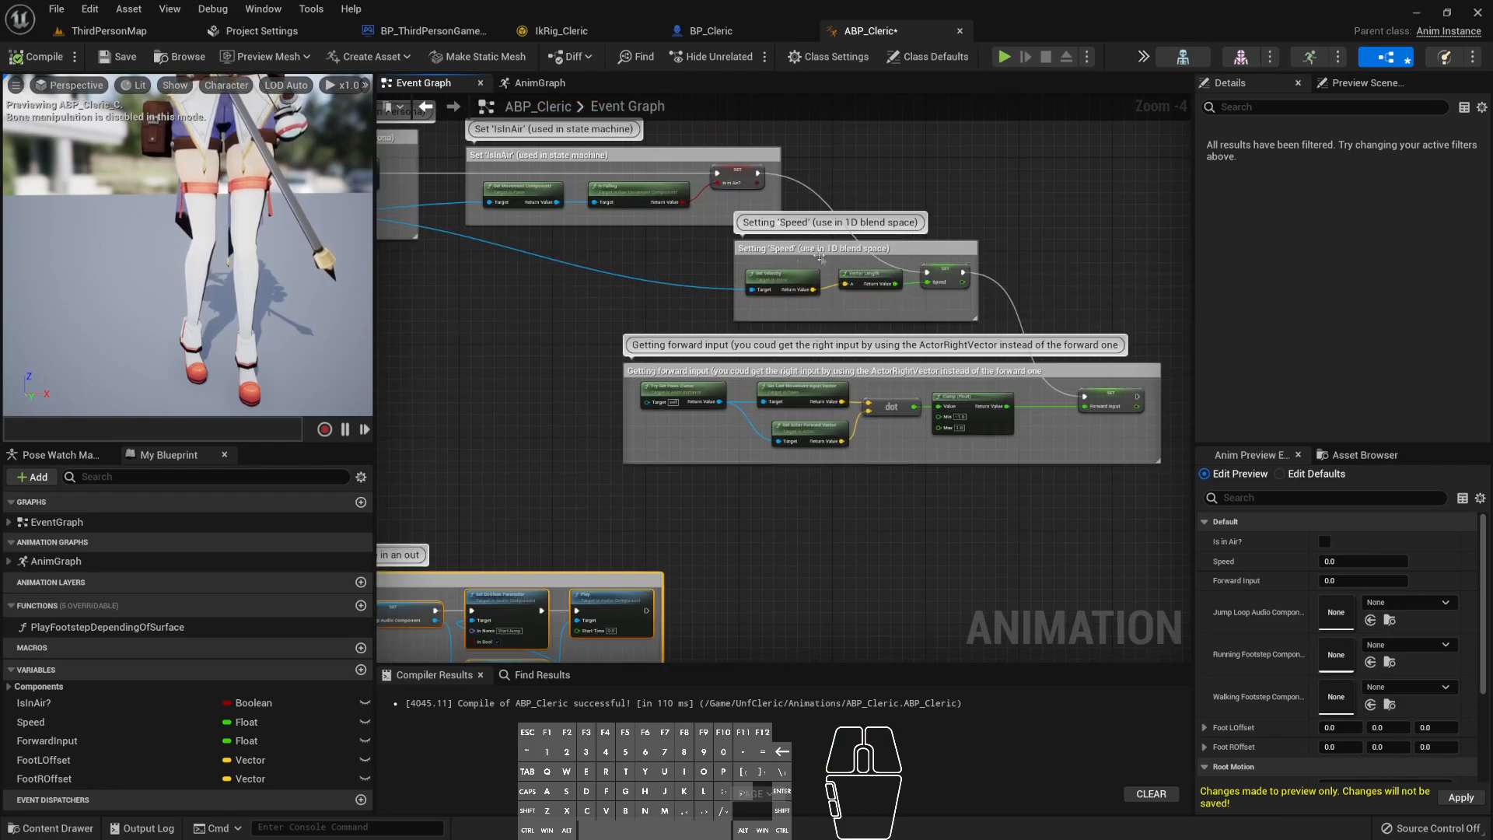
left_click_drag(817, 253, 888, 157)
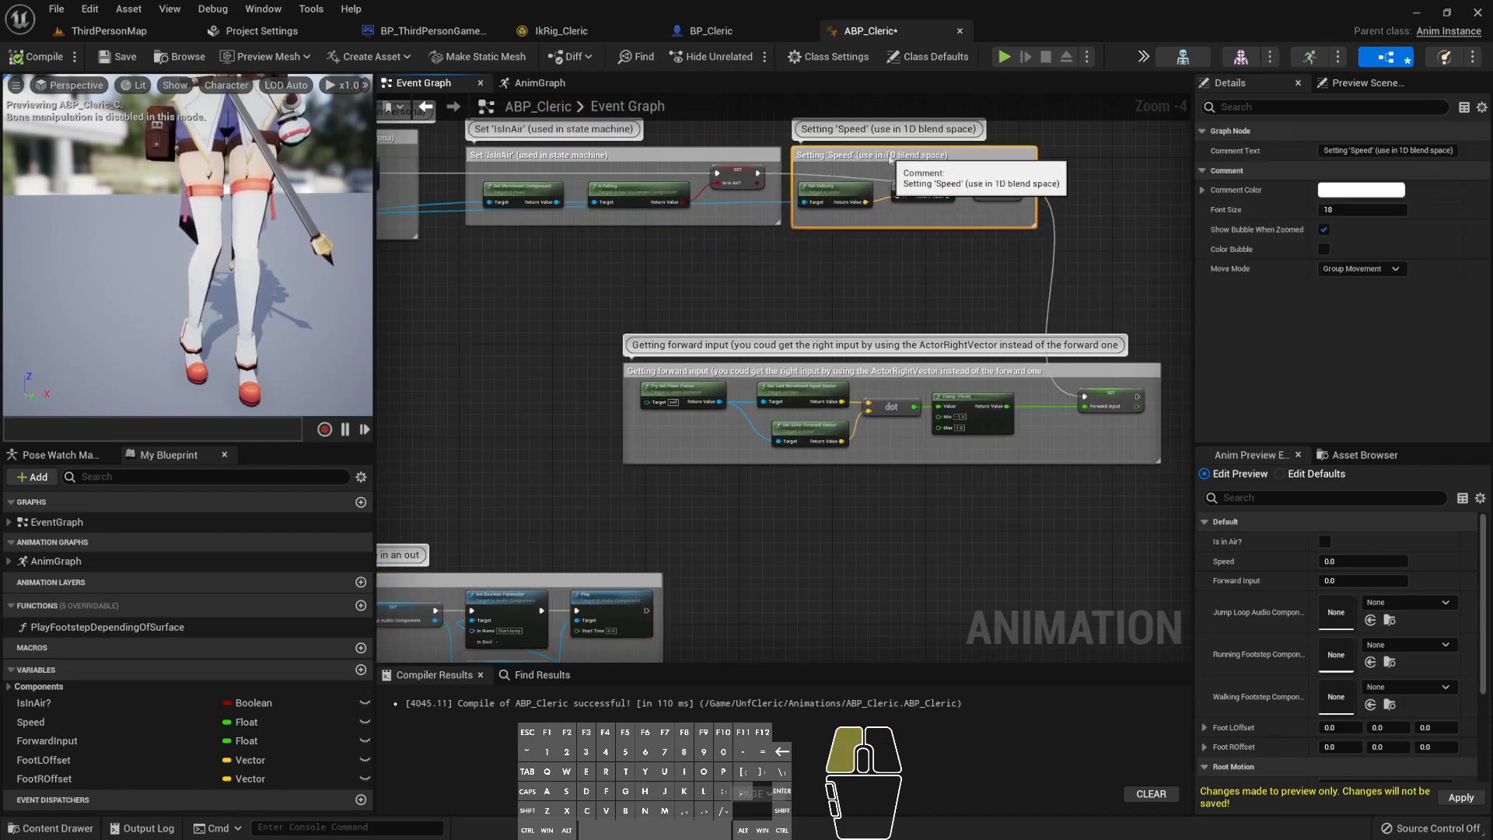
left_click_drag(684, 373, 1096, 157)
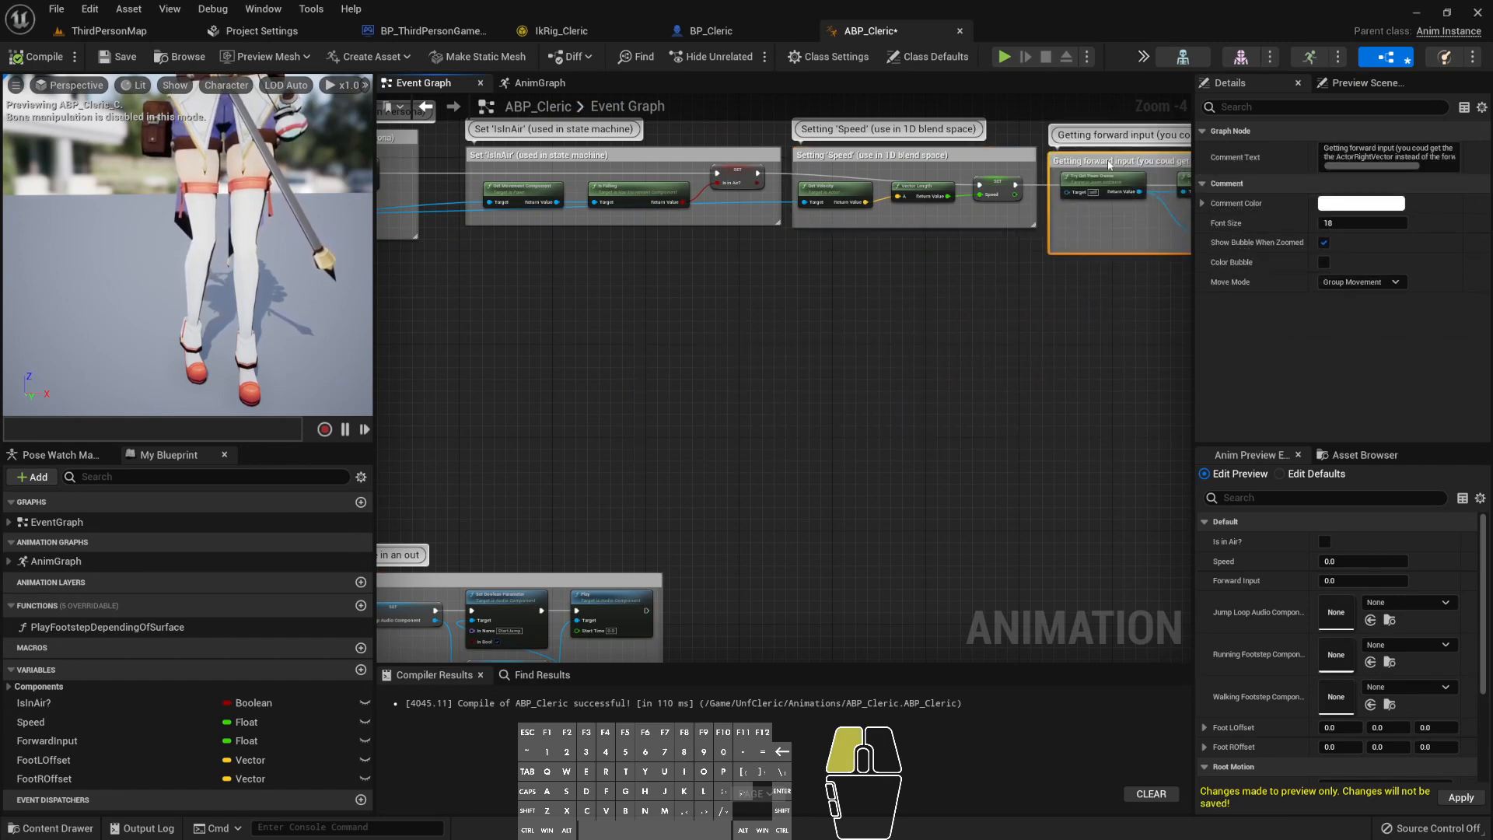
- Insert a Sequence node between Is Valid and the Set 'IsInAir' group, aligned with the execution line
right_click_drag(1019, 268, 671, 350)
scroll(490, 252, "up", 2)
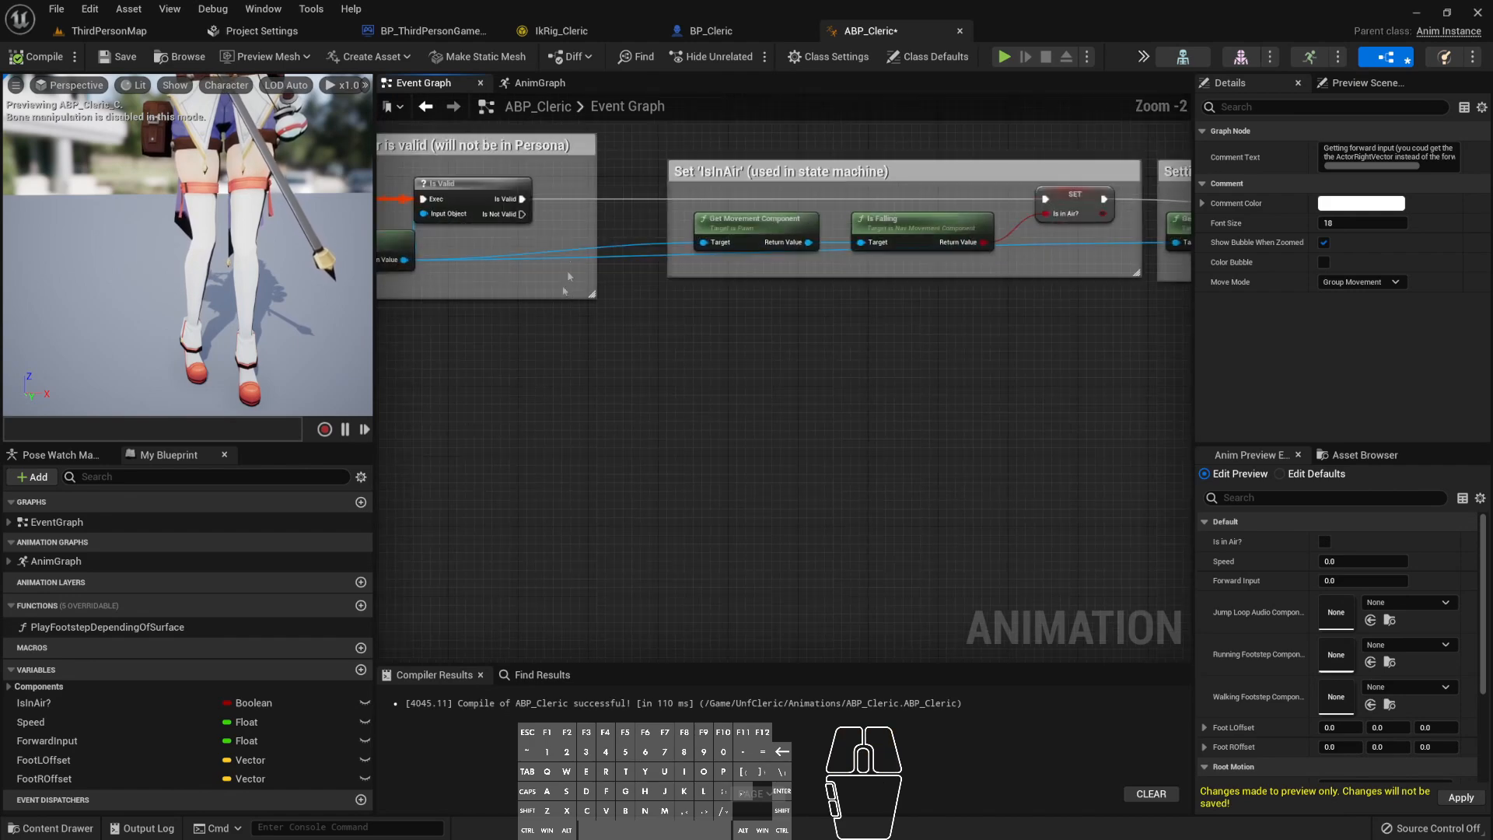
left_click_drag(505, 257, 615, 258)
type("seque")
key("Return")
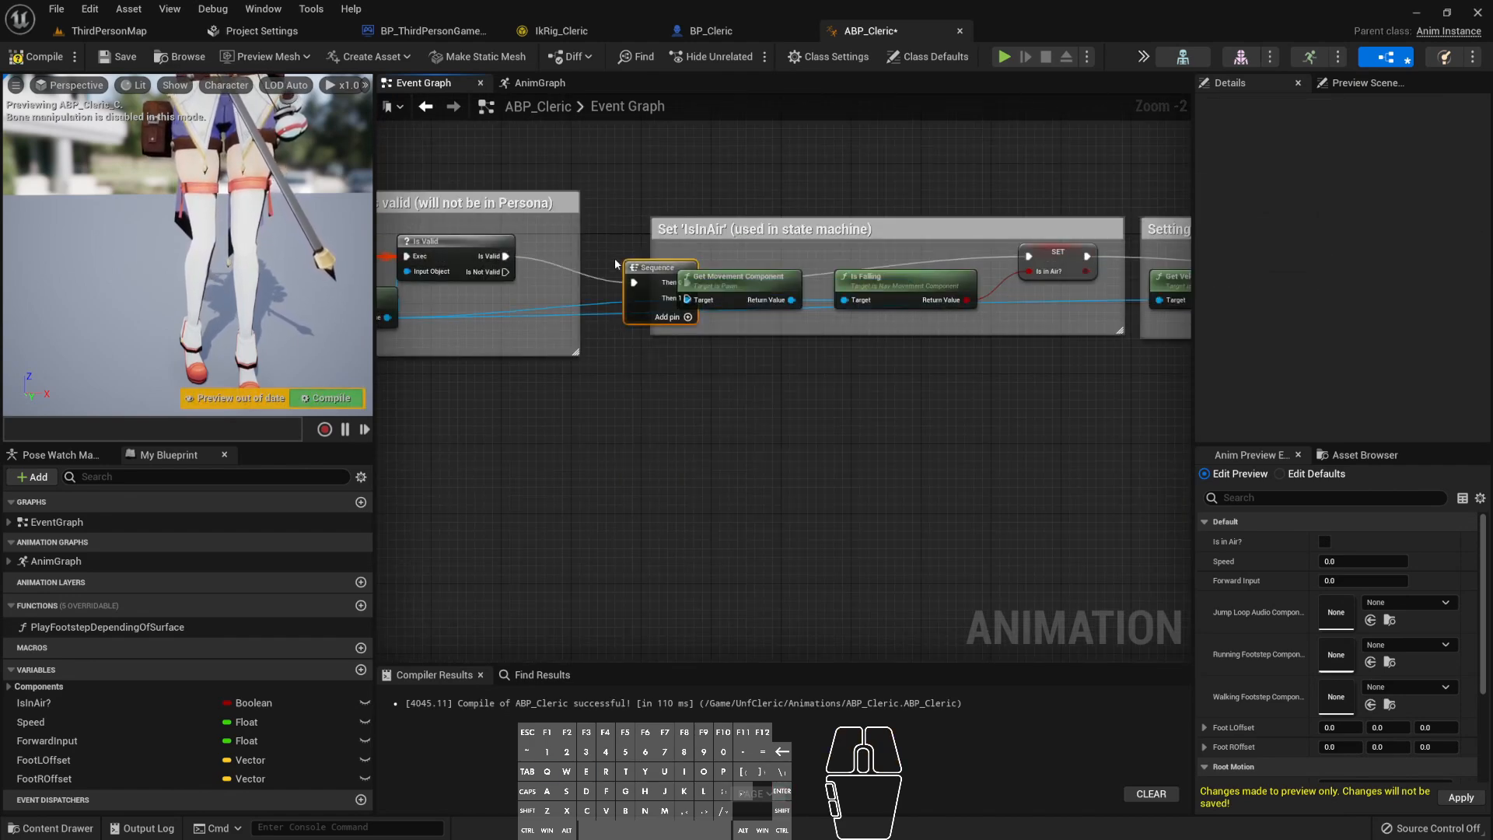
left_click(600, 251)
right_click_drag(648, 297, 640, 255)
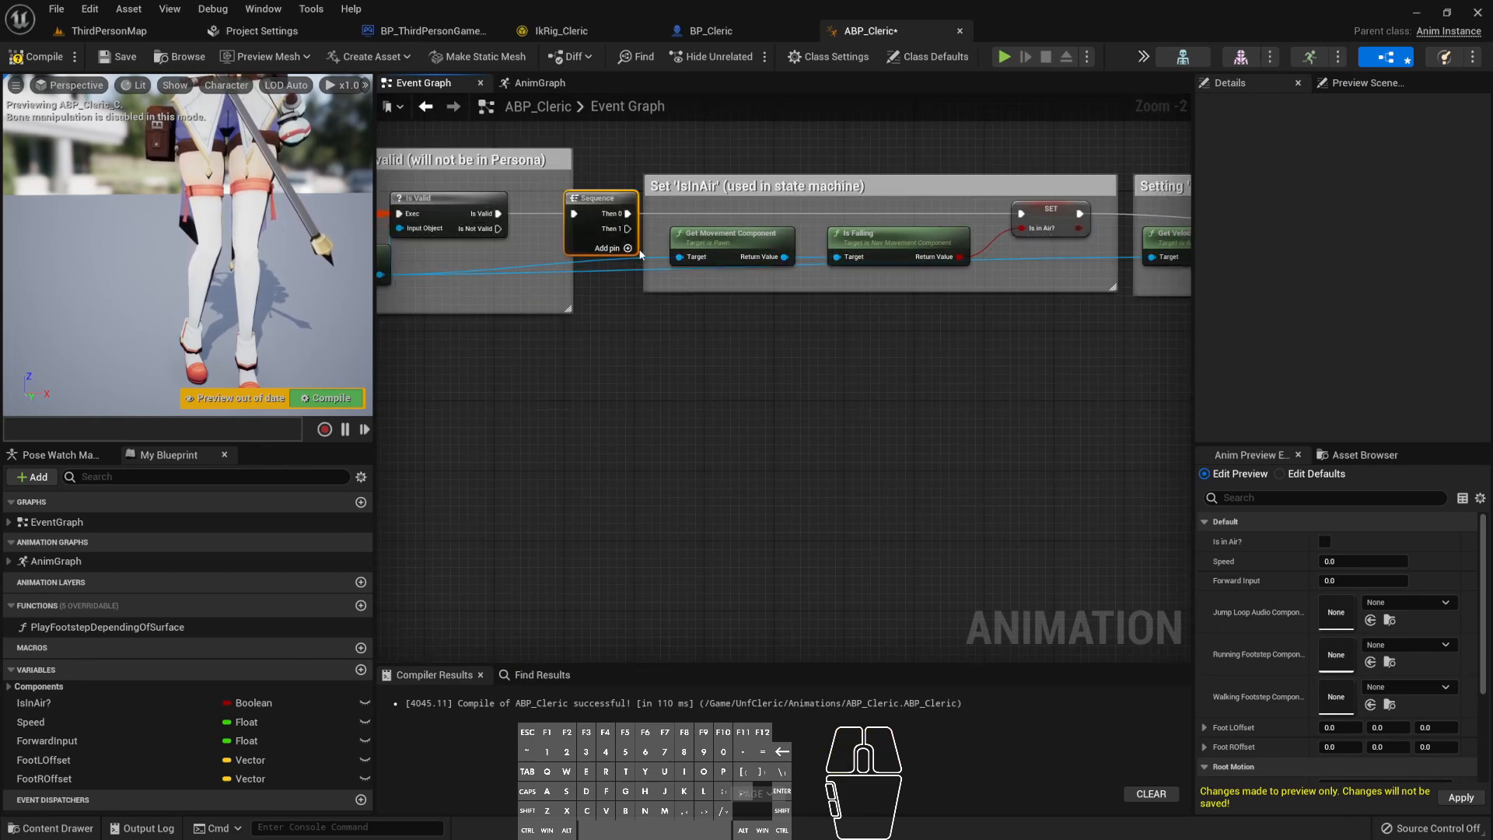
- Add a Branch node below the Set 'IsInAir' group, executed from the Sequence's Then 1 output
left_click_drag(614, 229, 650, 451)
left_click(713, 376)
right_click_drag(936, 394, 1131, 378)
right_click_drag(669, 421, 1010, 393)
right_click_drag(692, 393, 1005, 400)
scroll(886, 355, "up", 2)
right_click_drag(847, 221, 719, 268)
left_click_drag(706, 250, 803, 456)
type("if")
key("Return")
right_click_drag(803, 459, 578, 396)
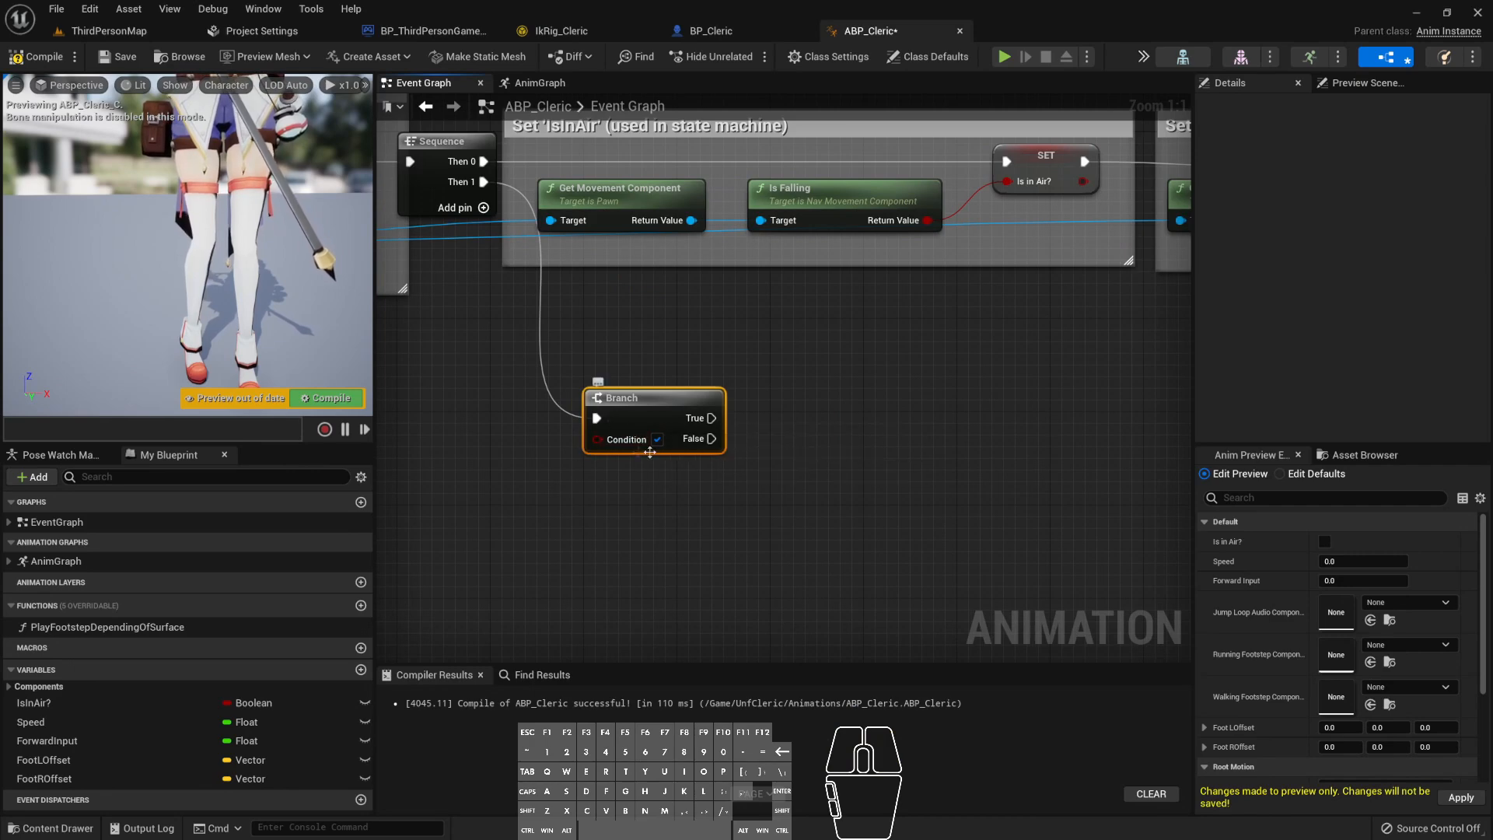
- Place an IsInAir? getter near the Branch node and check the nodes that set this variable
left_click_drag(77, 707, 459, 488)
left_click(823, 196)
left_click(599, 196)
right_click_drag(902, 366, 841, 399)
left_click(973, 189)
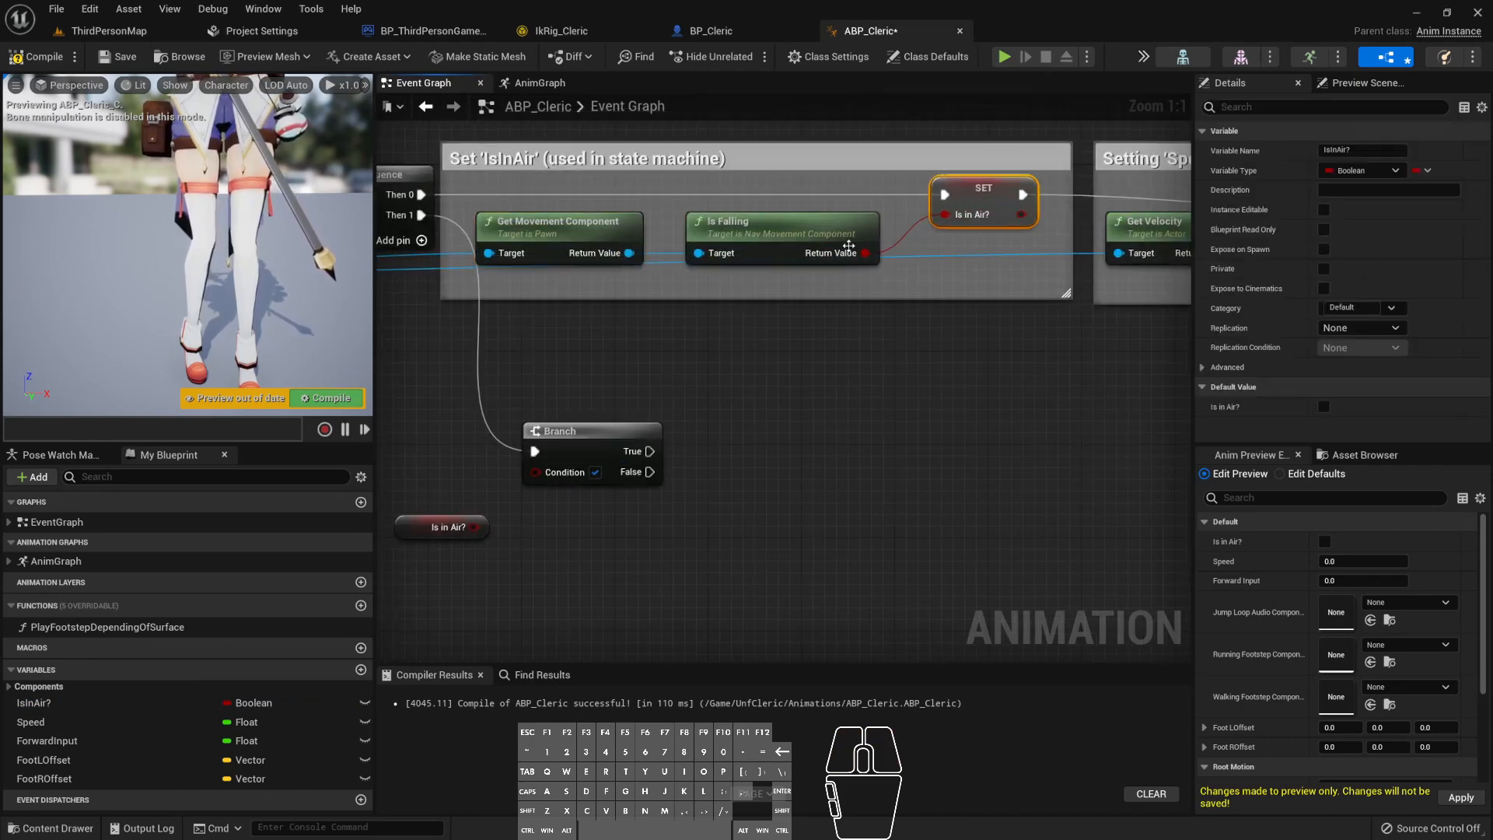
left_click(972, 201)
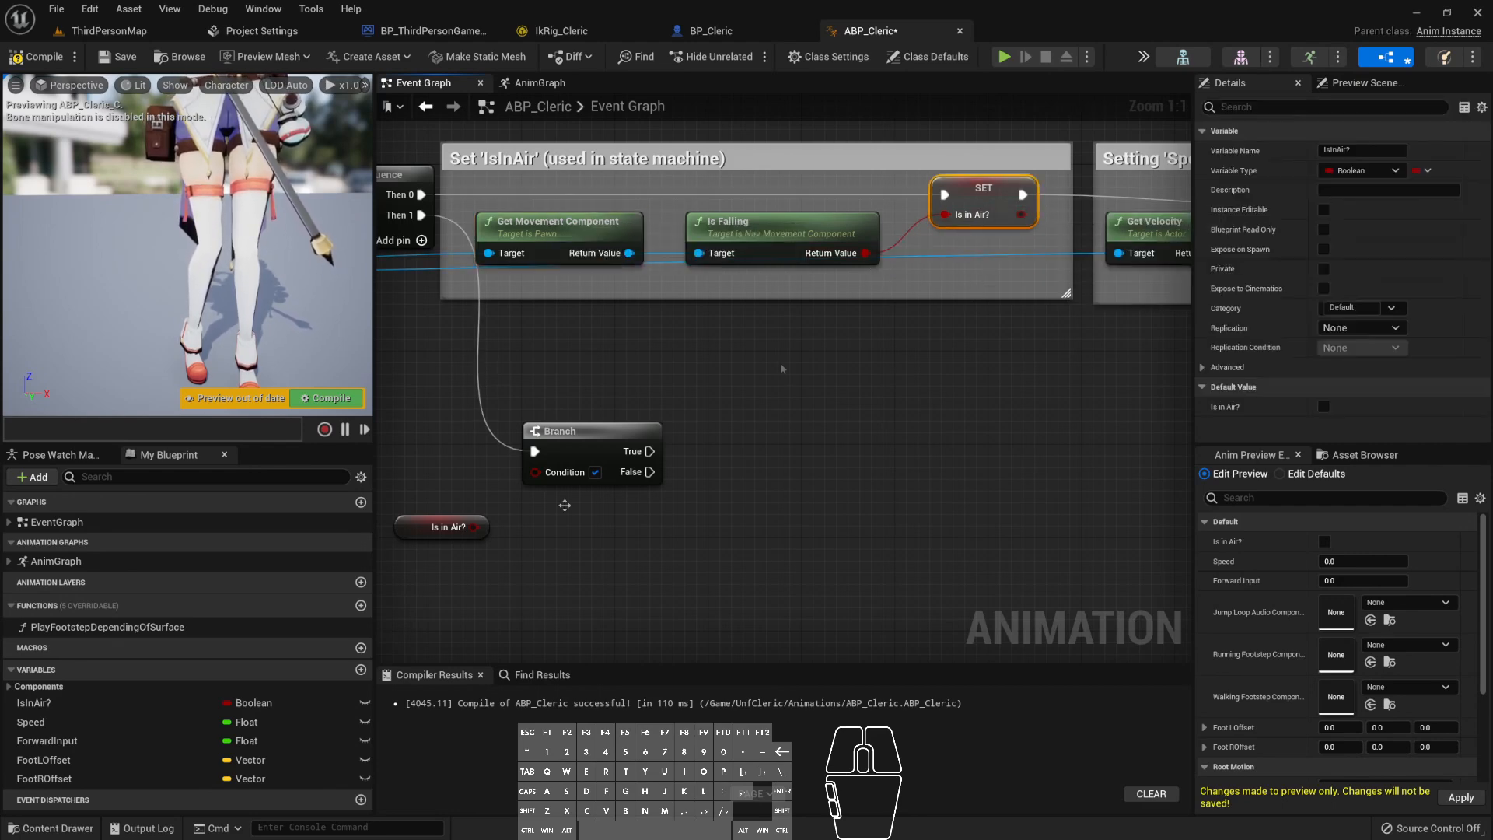
right_click_drag(666, 341, 706, 356)
left_click_drag(630, 210, 860, 267)
right_click_drag(895, 365, 719, 319)
scroll(683, 337, "down", 1)
scroll(718, 326, "up", 1)
left_click_drag(570, 457, 624, 457)
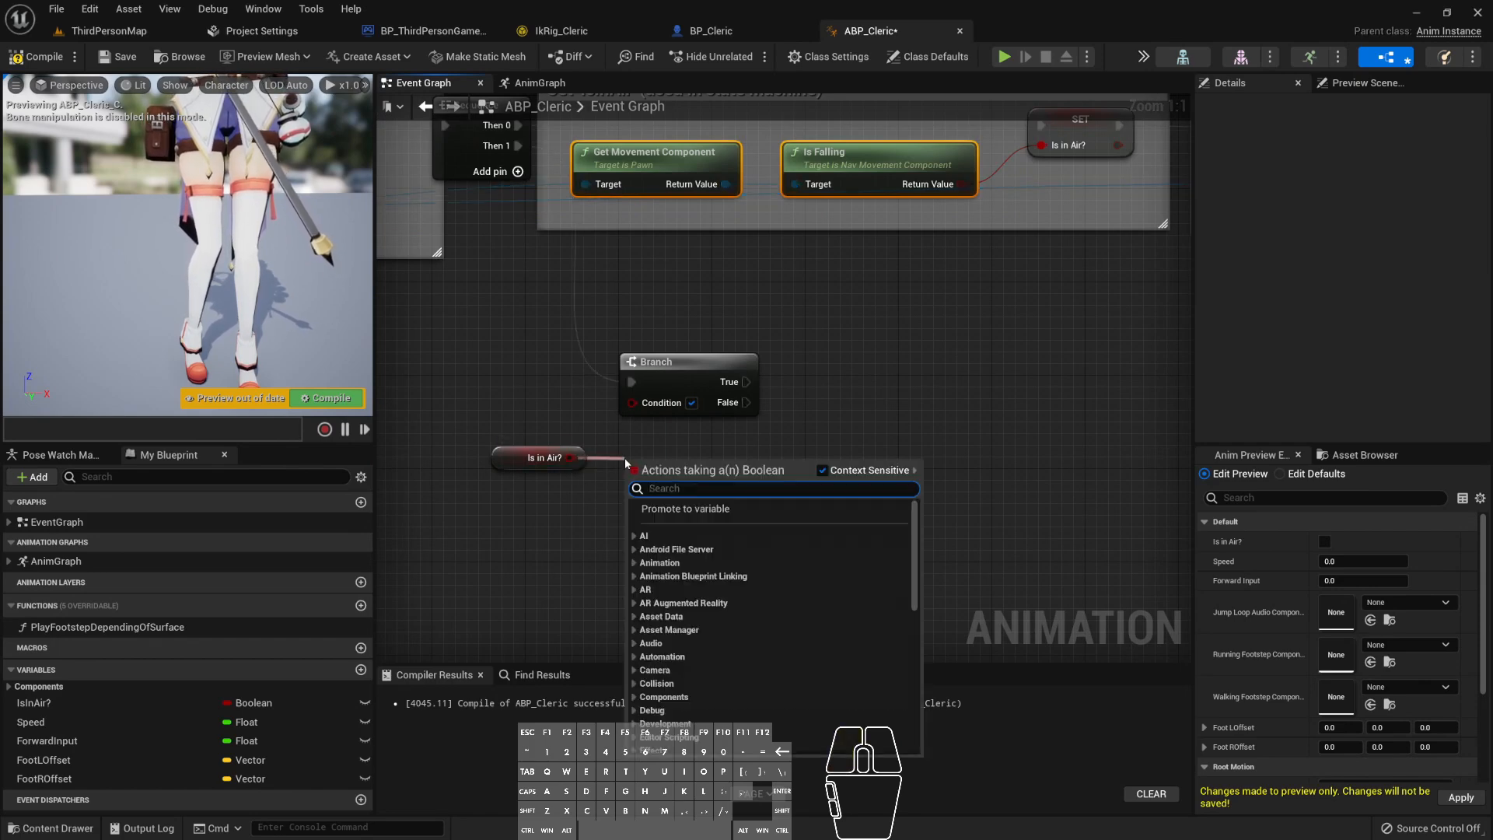
type("not")
key("Return")
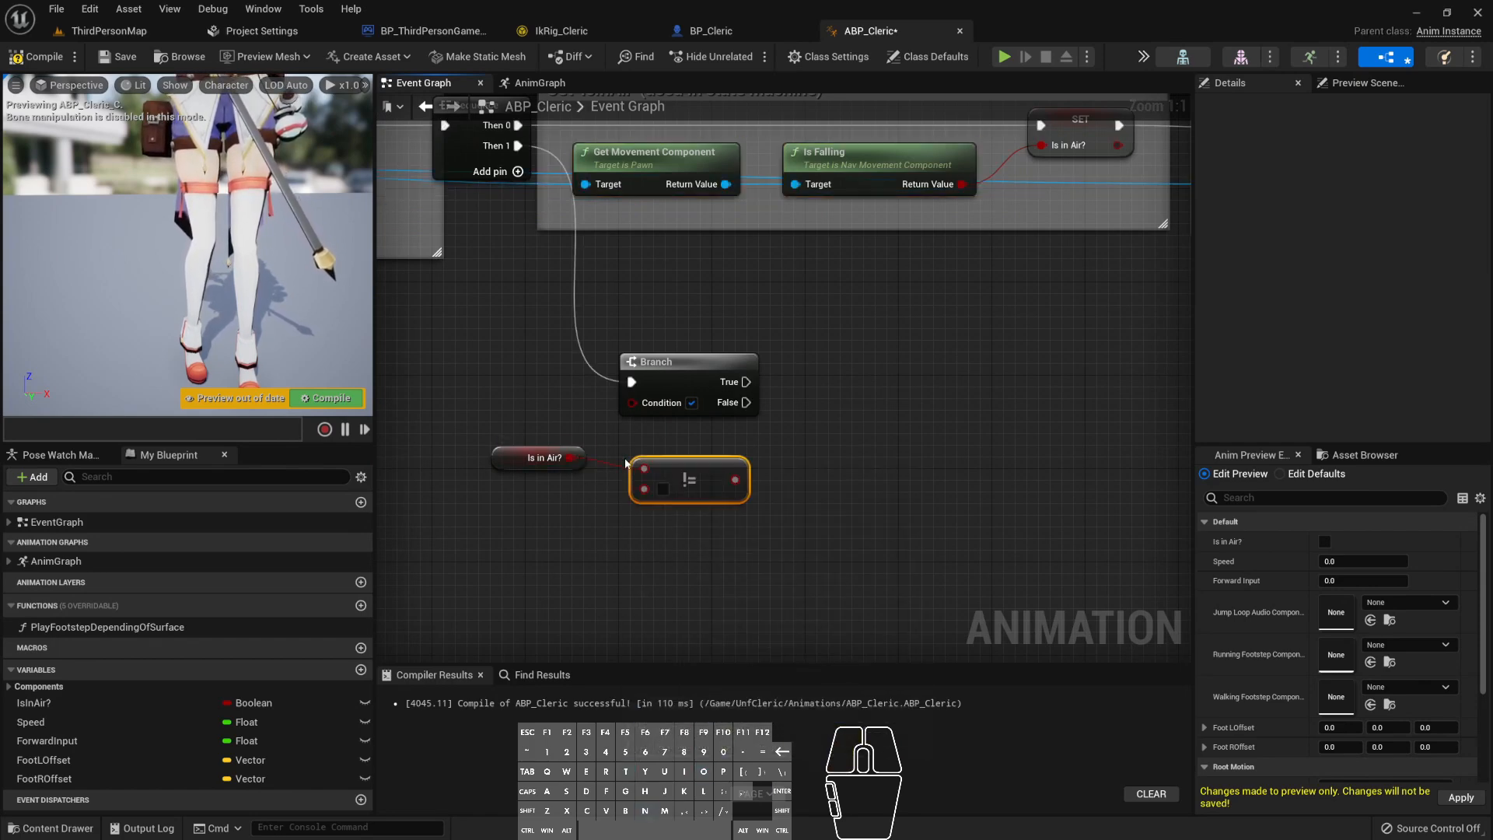
key("Delete")
- Add a NOT Boolean node from the Is in Air? getter and connect its output to the Branch condition
left_click_drag(570, 457, 628, 460)
type("!")
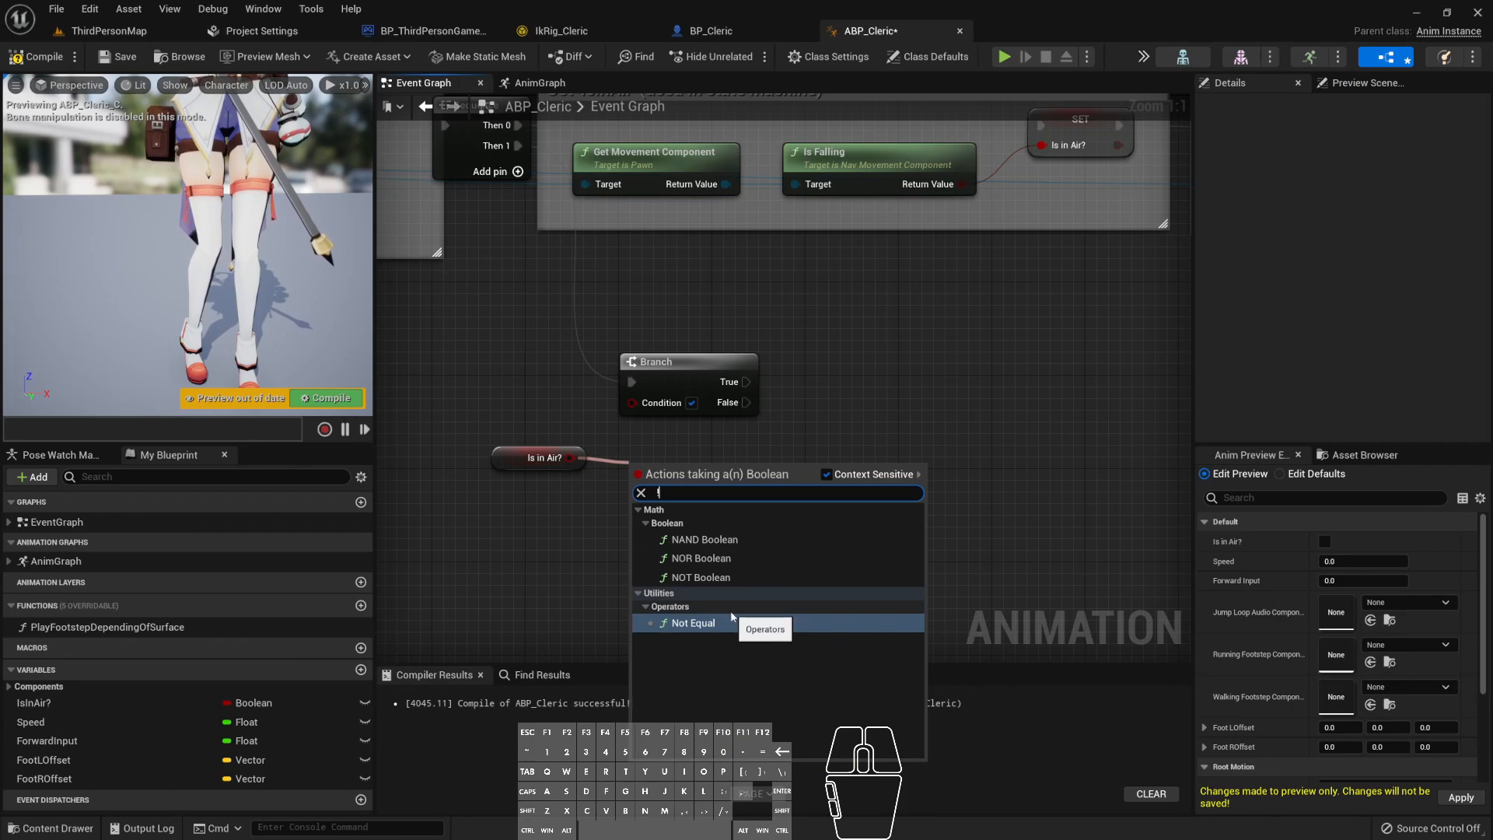
left_click(705, 578)
left_click_drag(539, 460, 684, 526)
left_click_drag(682, 466, 632, 402)
left_click_drag(543, 333, 742, 511)
right_click_drag(839, 551, 786, 563)
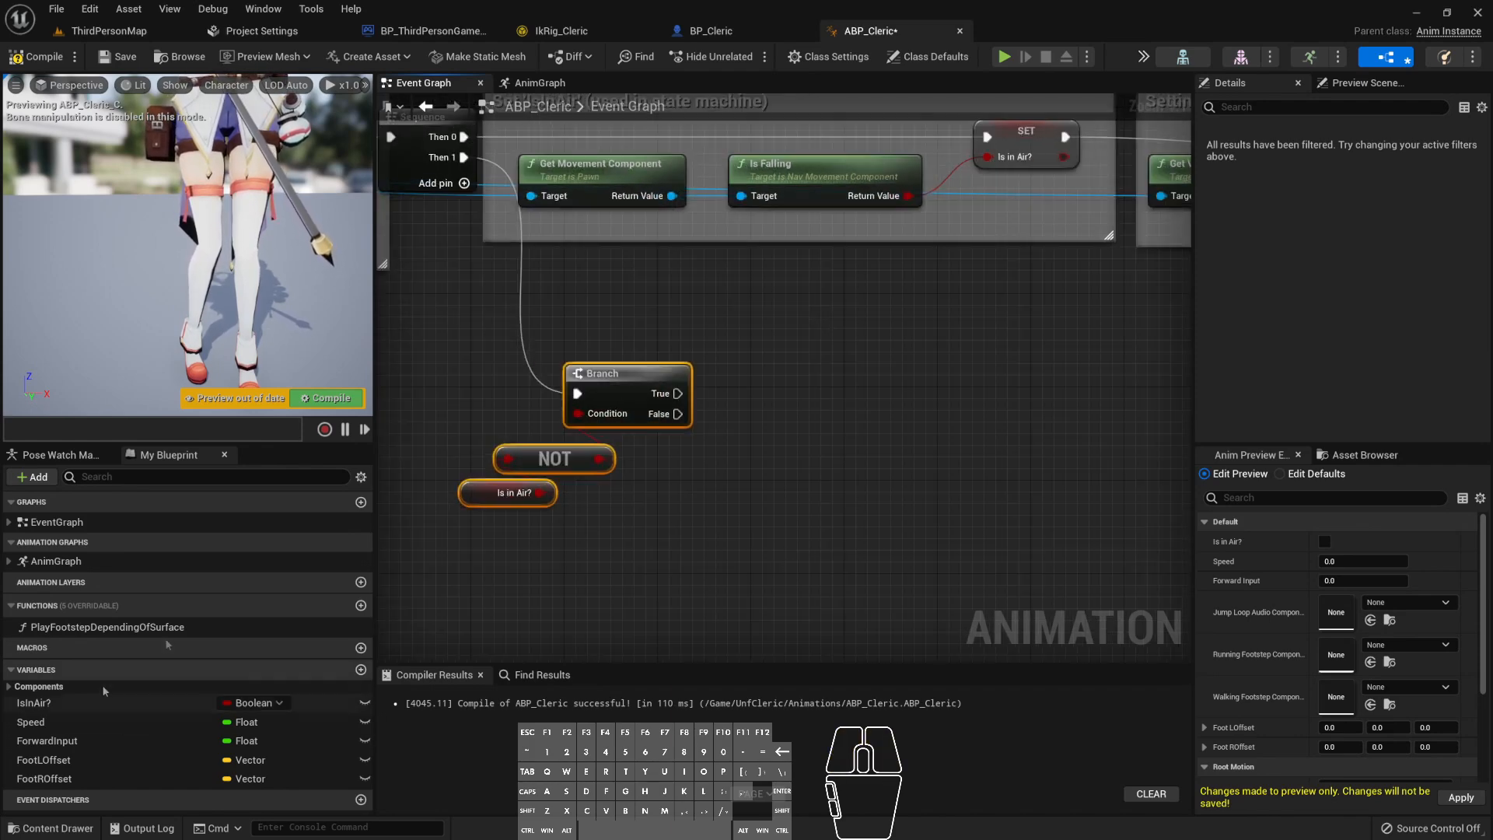
- Add setters for FootLOffset and FootROffset and chain them in that order from the Branch's False output
left_click_drag(152, 767, 740, 469)
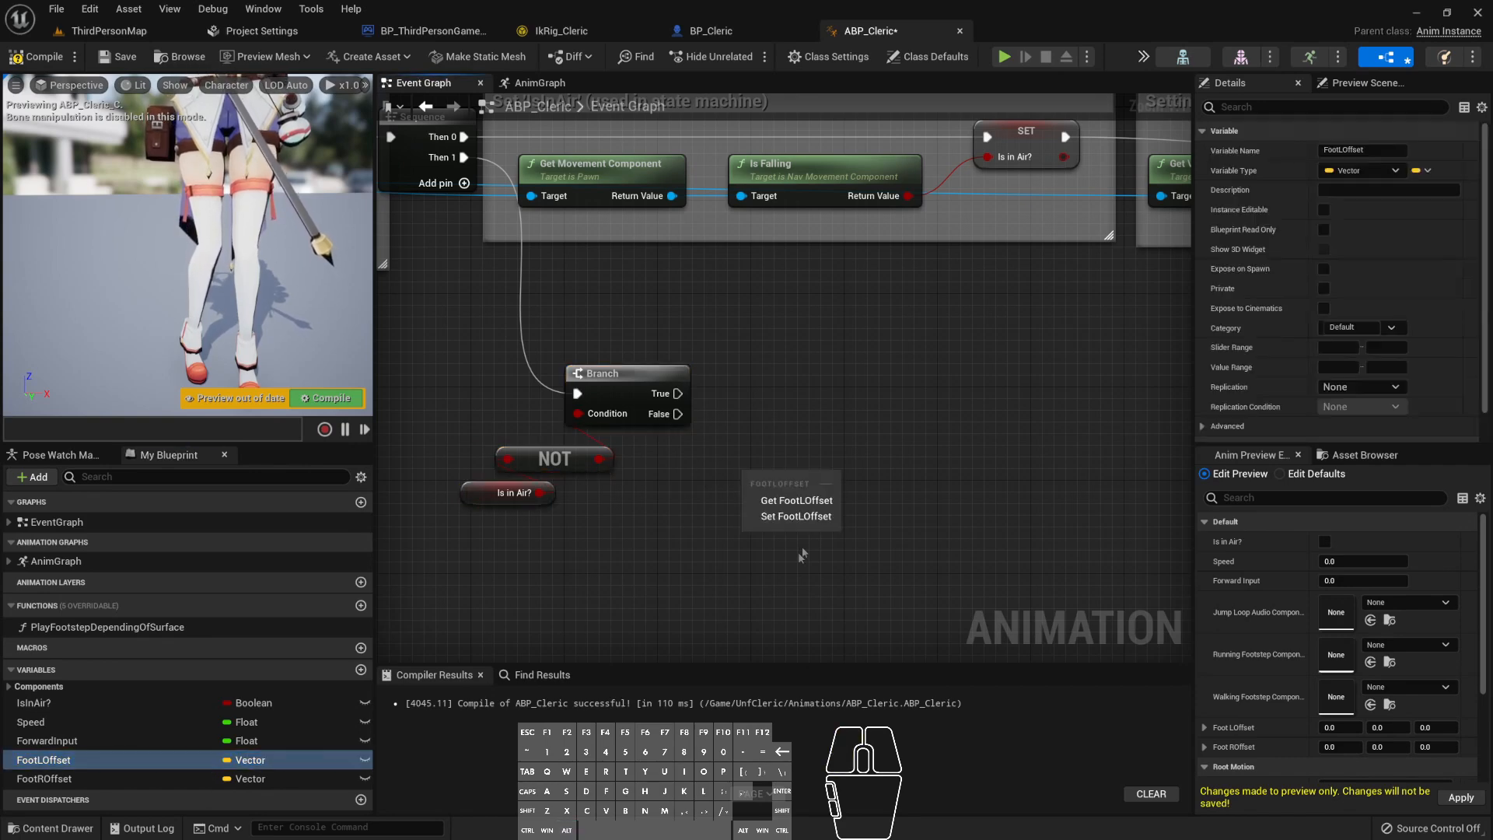
left_click(796, 516)
left_click_drag(47, 779, 961, 477)
left_click_drag(678, 414, 753, 487)
left_click_drag(902, 486, 975, 498)
right_click_drag(889, 597, 751, 599)
left_click_drag(707, 434, 894, 550)
- Add a Sphere Trace By Channel node from the Branch's True output and place it beyond the SET nodes
left_click_drag(540, 396, 1055, 402)
type("spher")
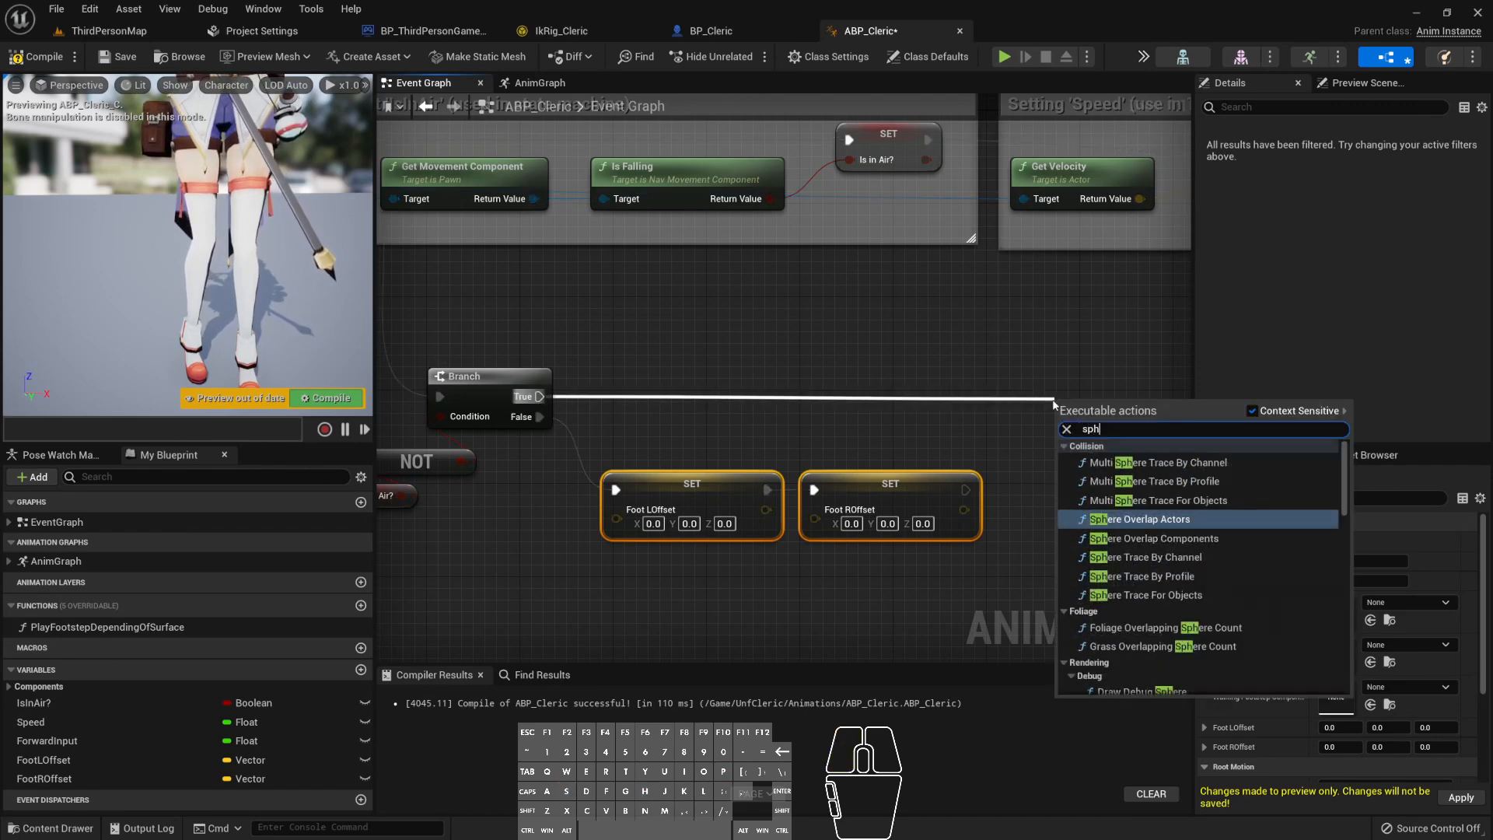
key("Down")
key("Down")
key("Down")
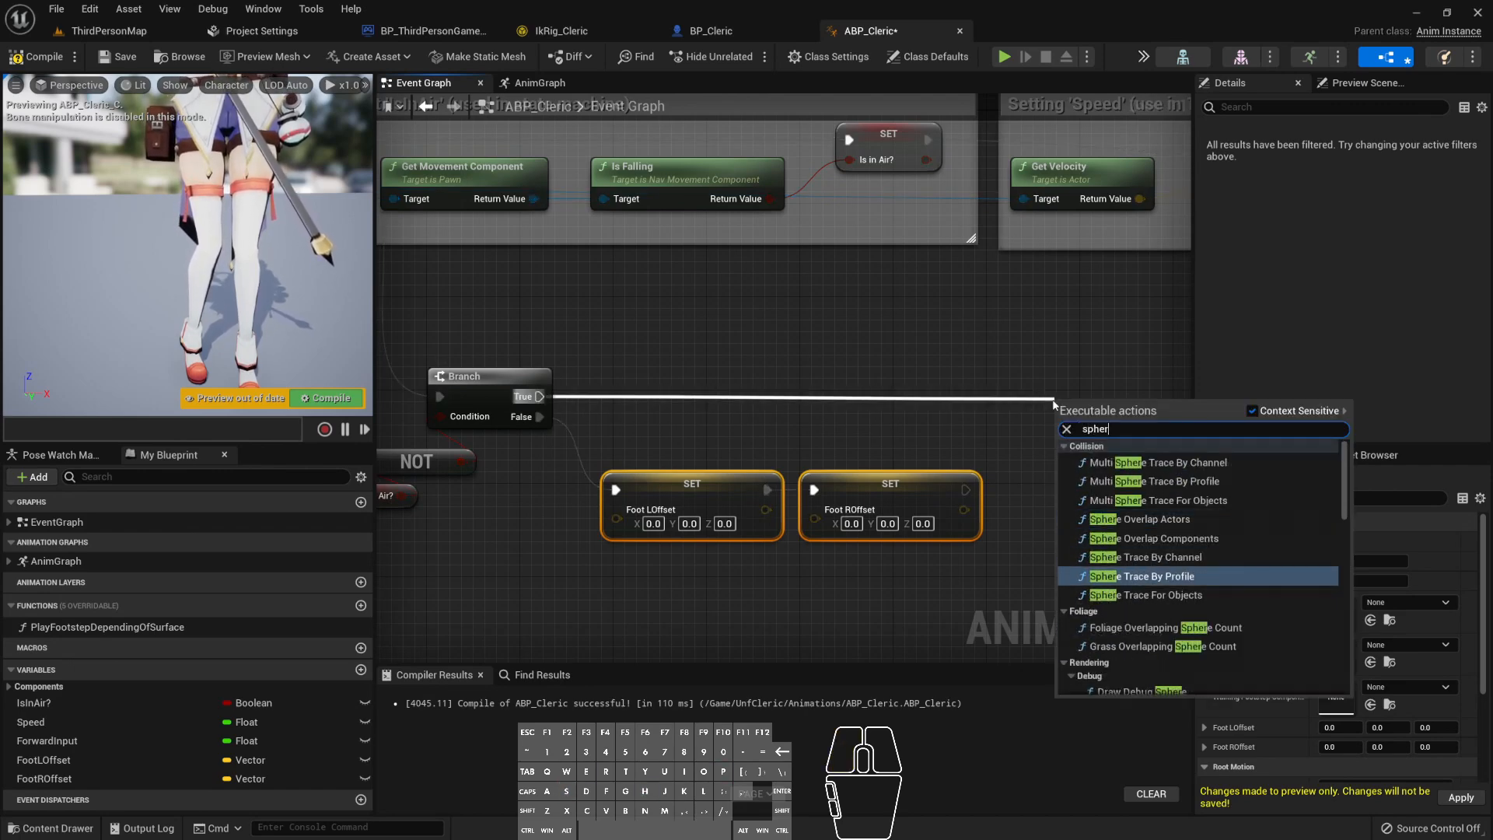
key("Up")
key("Return")
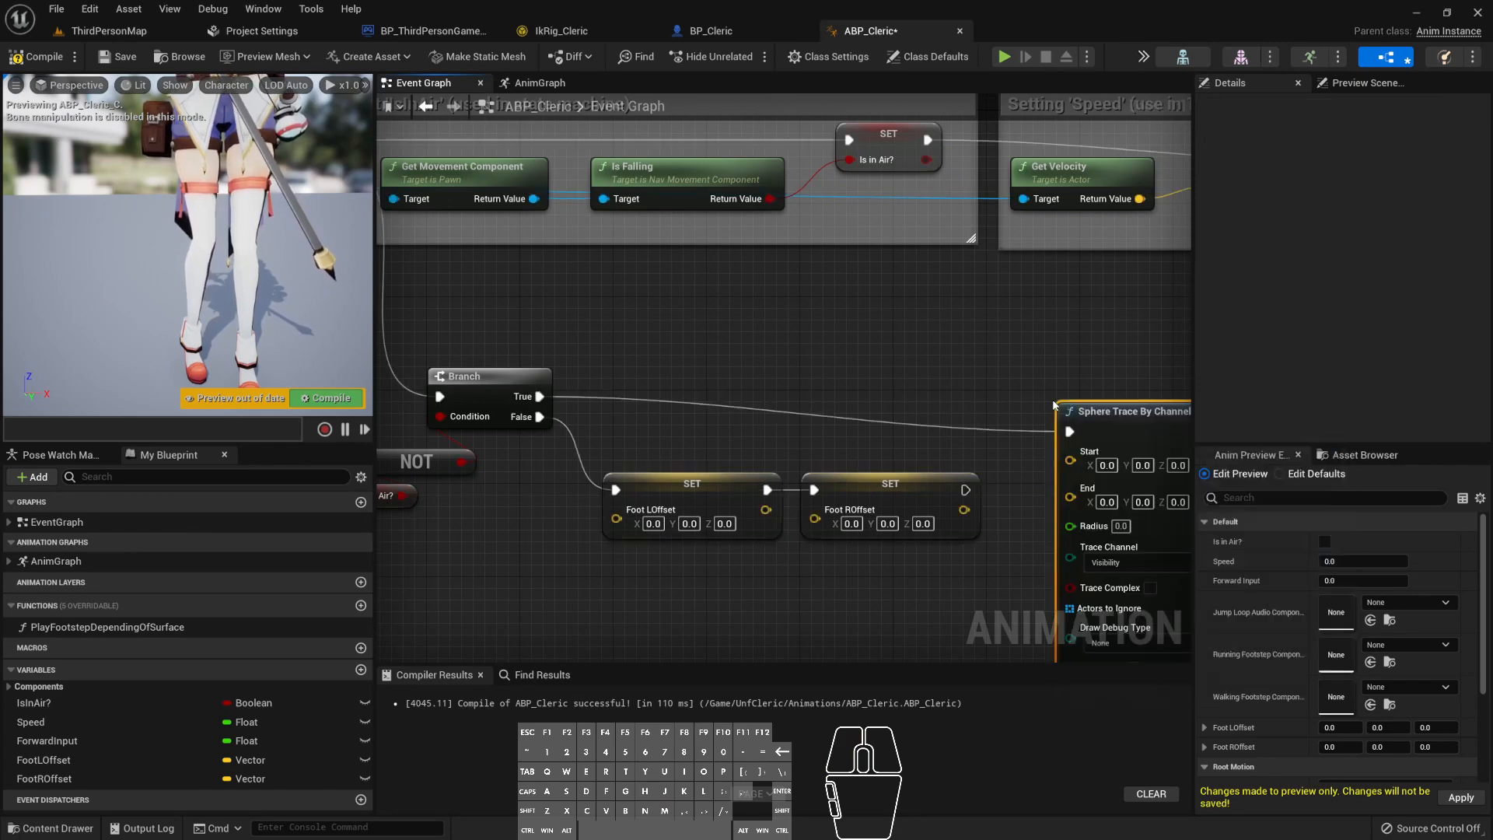
right_click_drag(940, 376, 755, 326)
left_click_drag(964, 382, 976, 344)
right_click_drag(827, 535, 630, 484)
left_click_drag(761, 290, 926, 288)
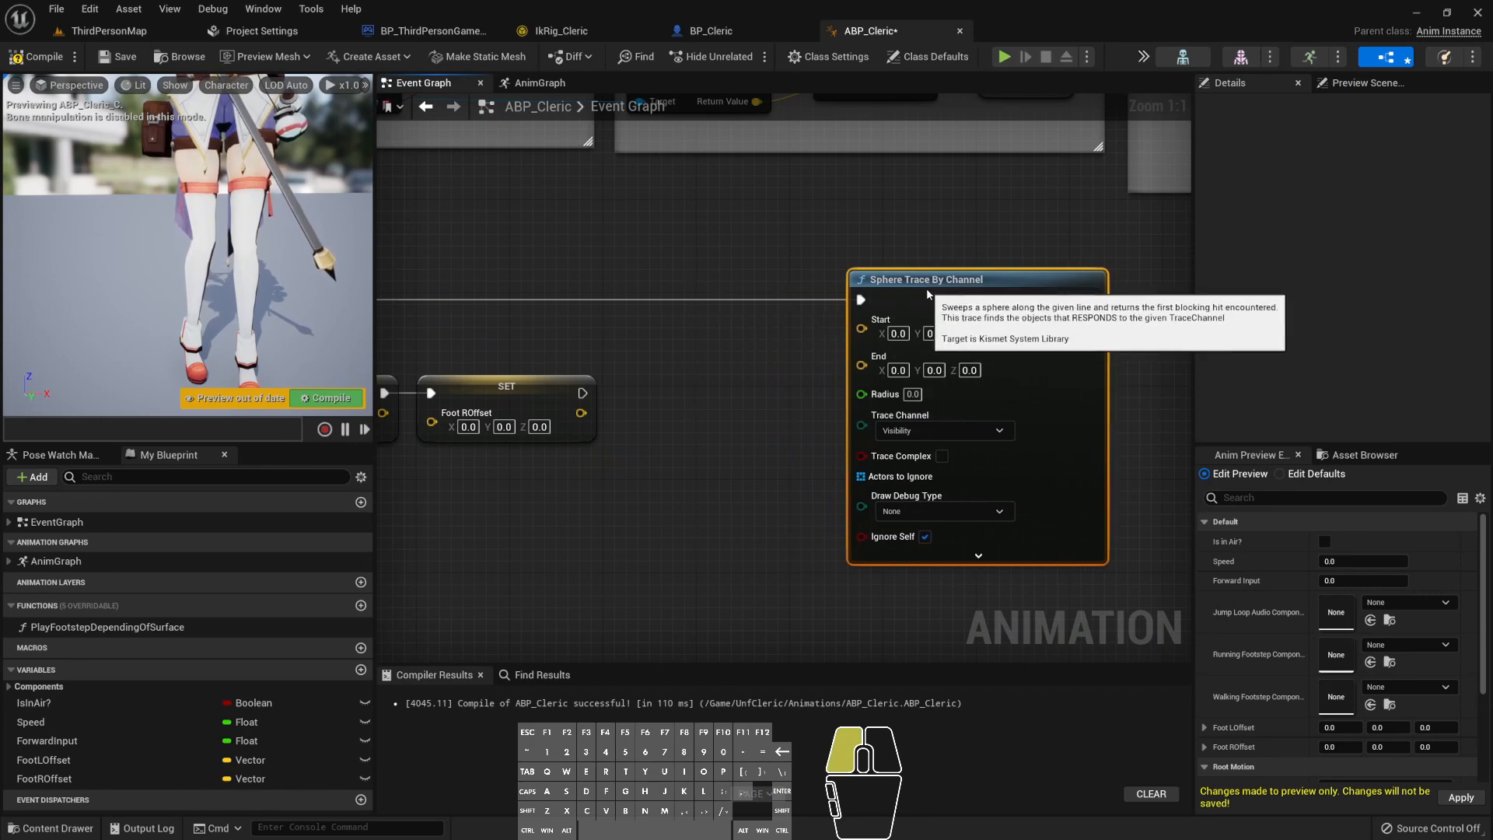
- Set the sphere trace's Draw Debug Type to For One Frame, shift the node slightly away from the setters, and save the blueprint
right_click_drag(799, 553, 721, 525)
left_click(866, 484)
left_click(821, 505)
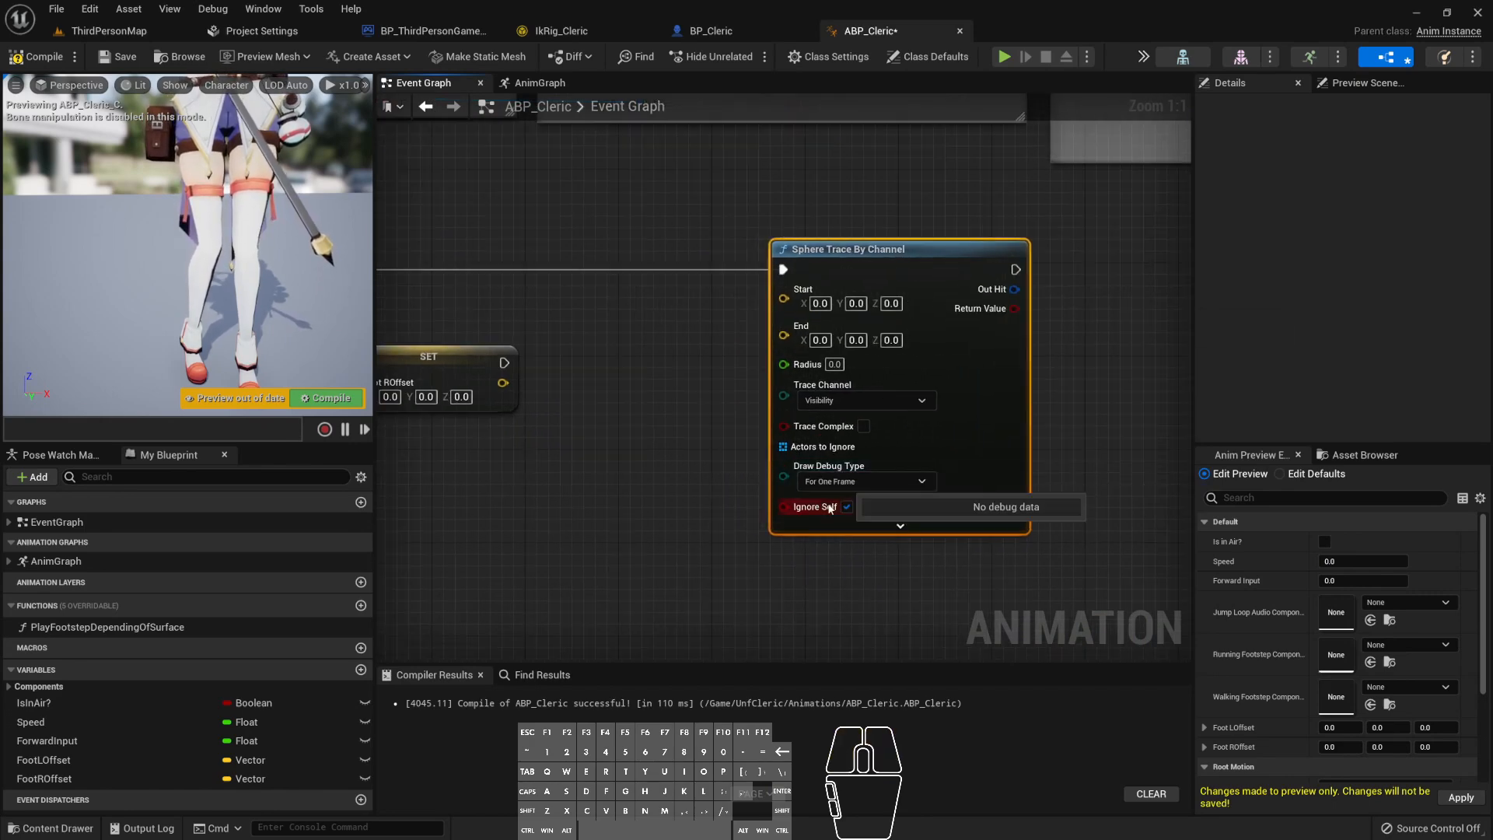
right_click_drag(849, 362, 801, 364)
left_click_drag(791, 259, 873, 259)
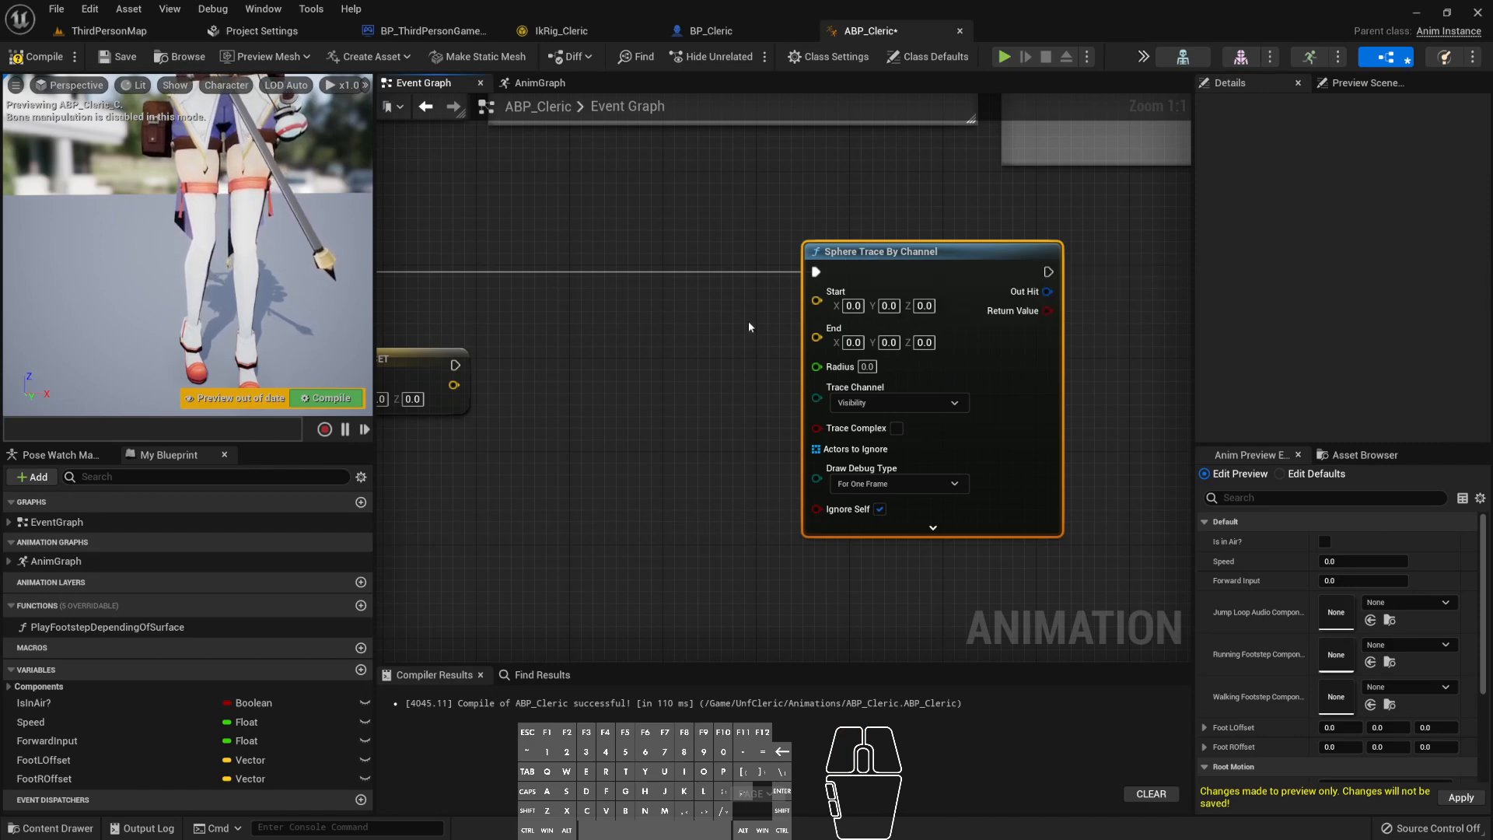
right_click_drag(702, 333, 721, 338)
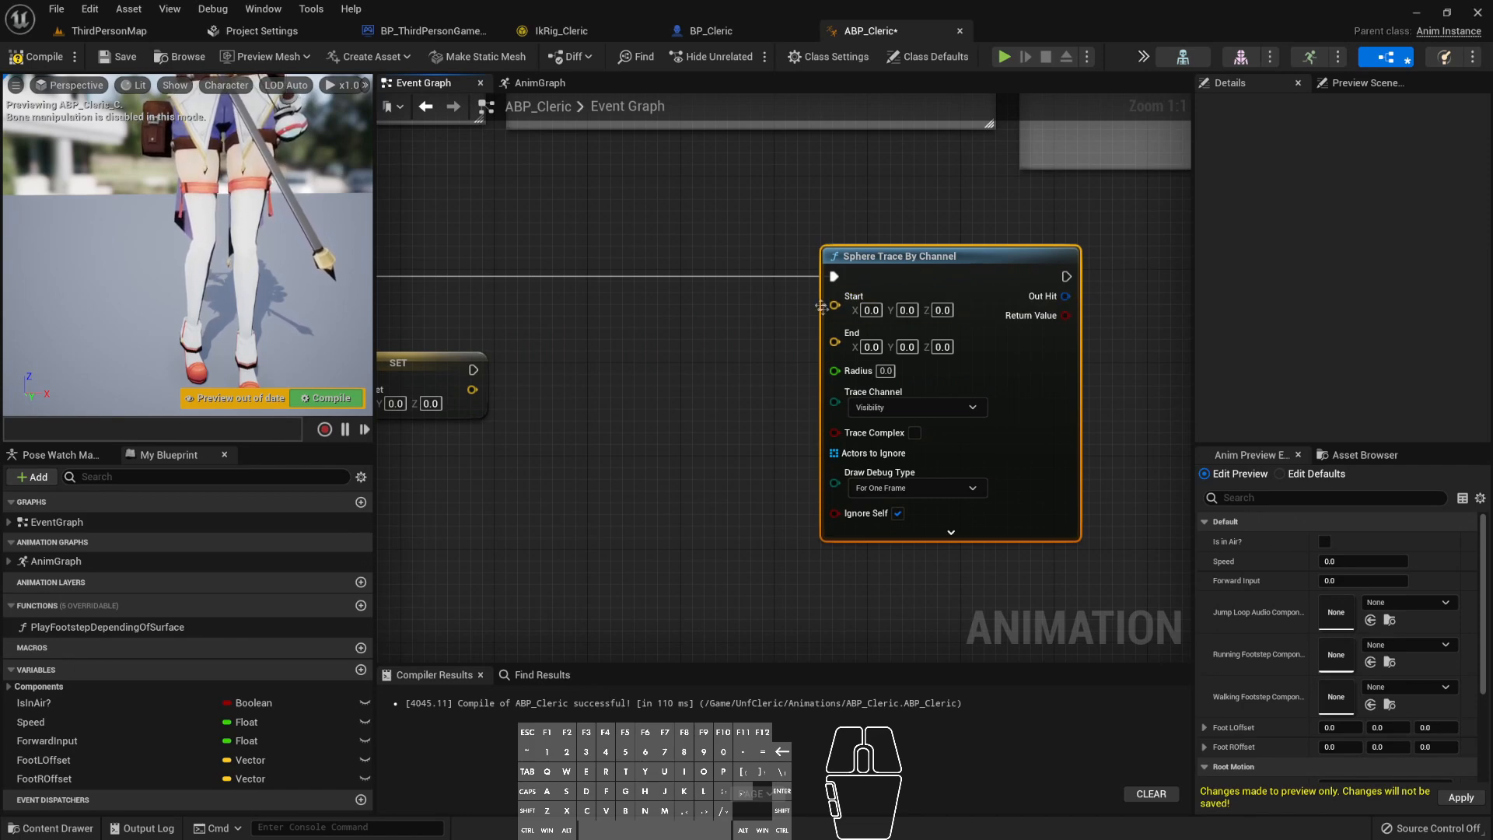
left_click_drag(822, 311, 833, 311)
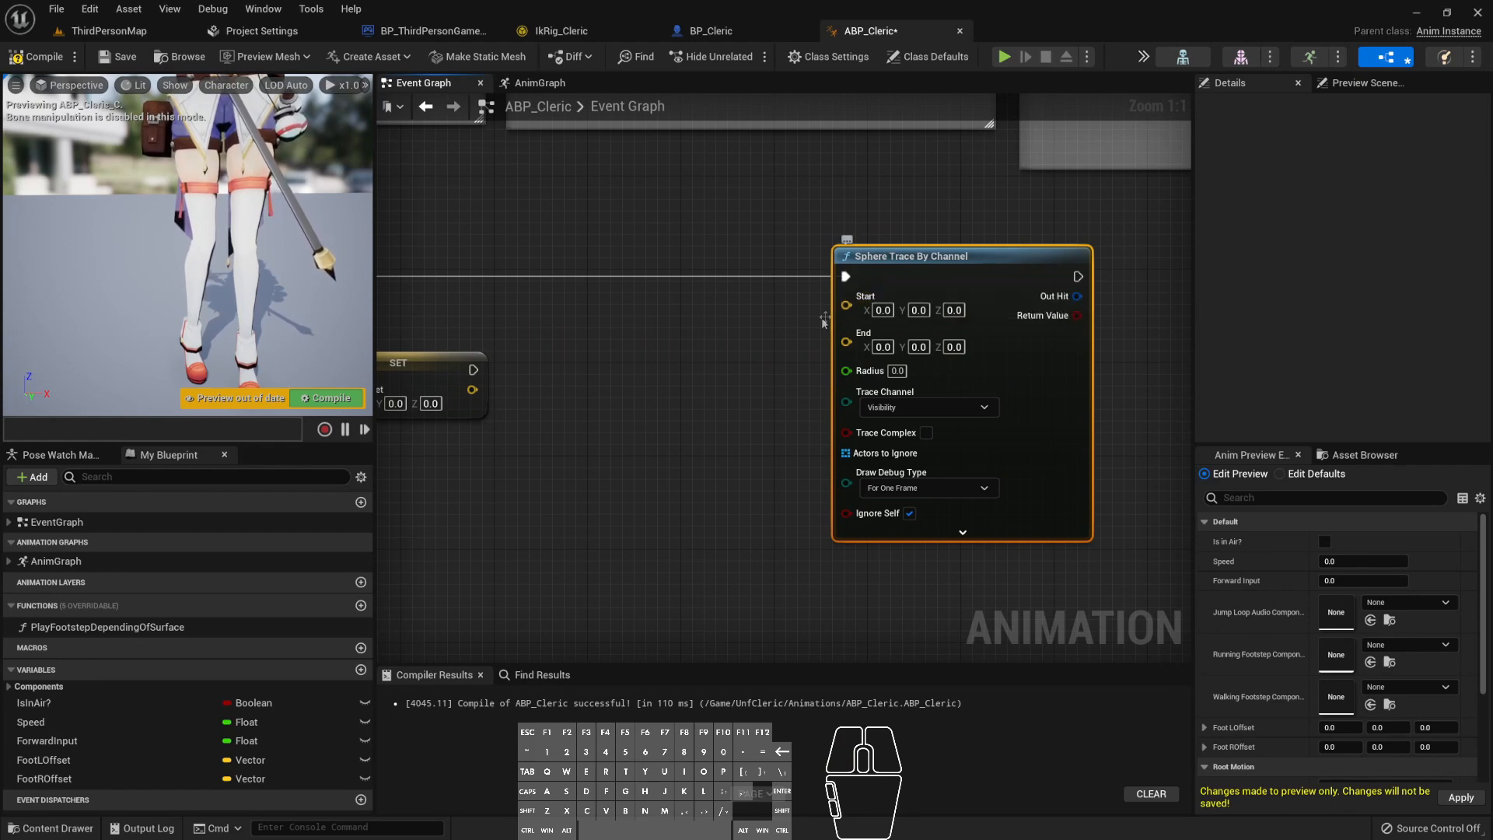
key("ctrl+s")
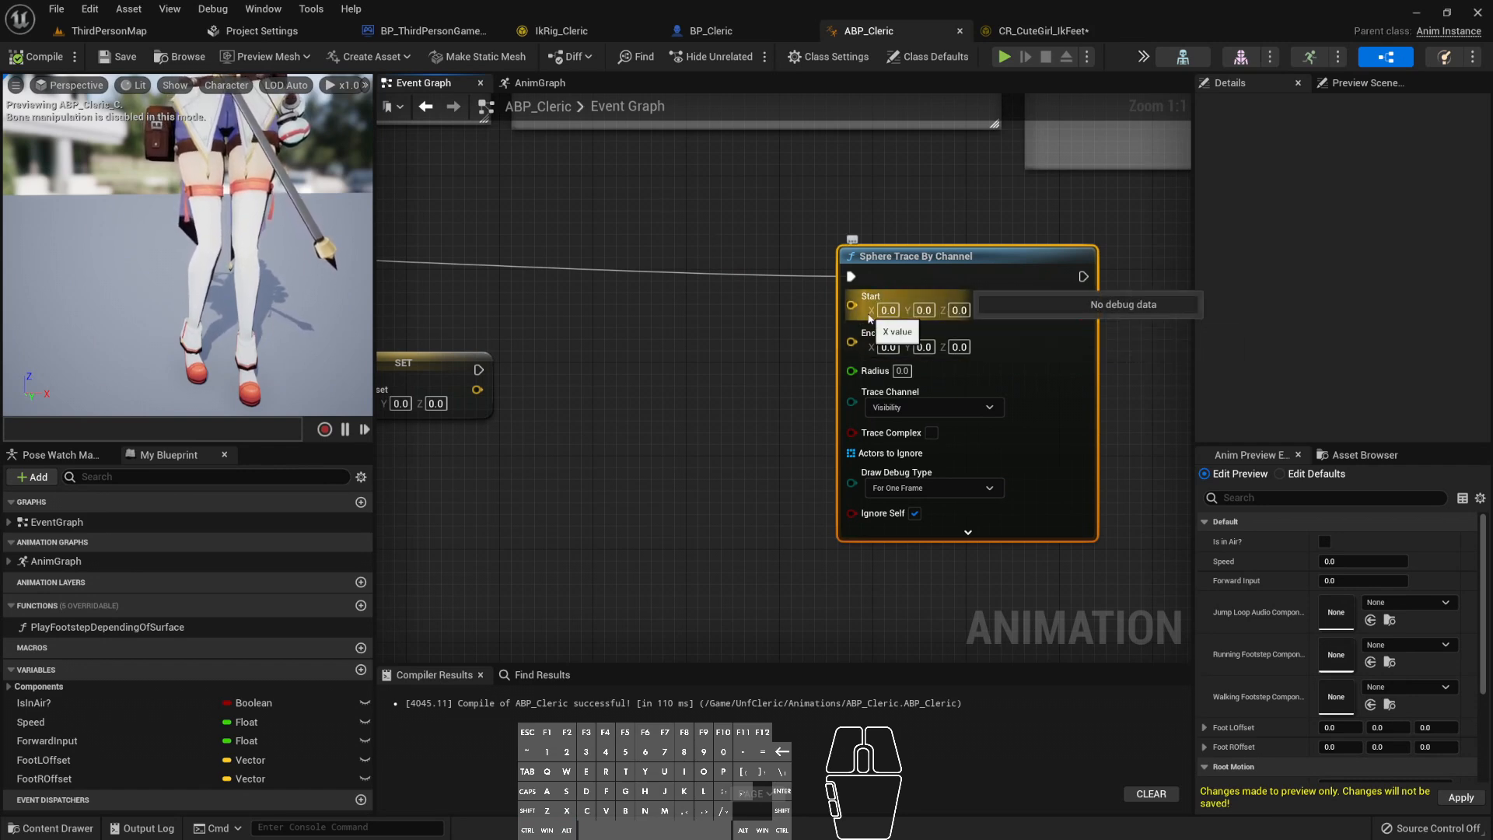
- Reopen the CR_CuteGirl_IkFeet control rig and examine how its FootTrace function builds the sphere trace's Start and End
left_click(1050, 34)
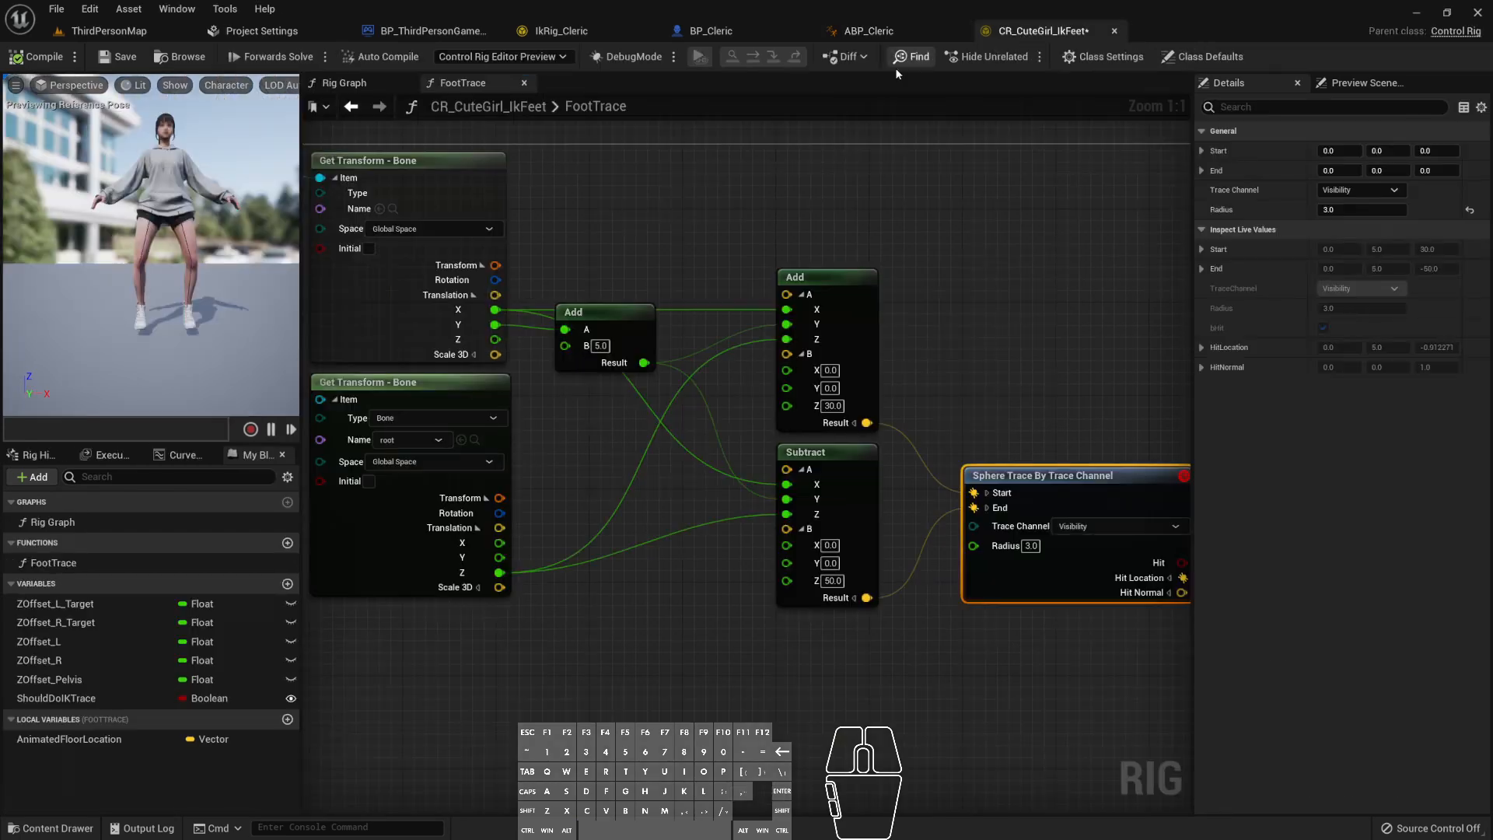
middle_click(1047, 34)
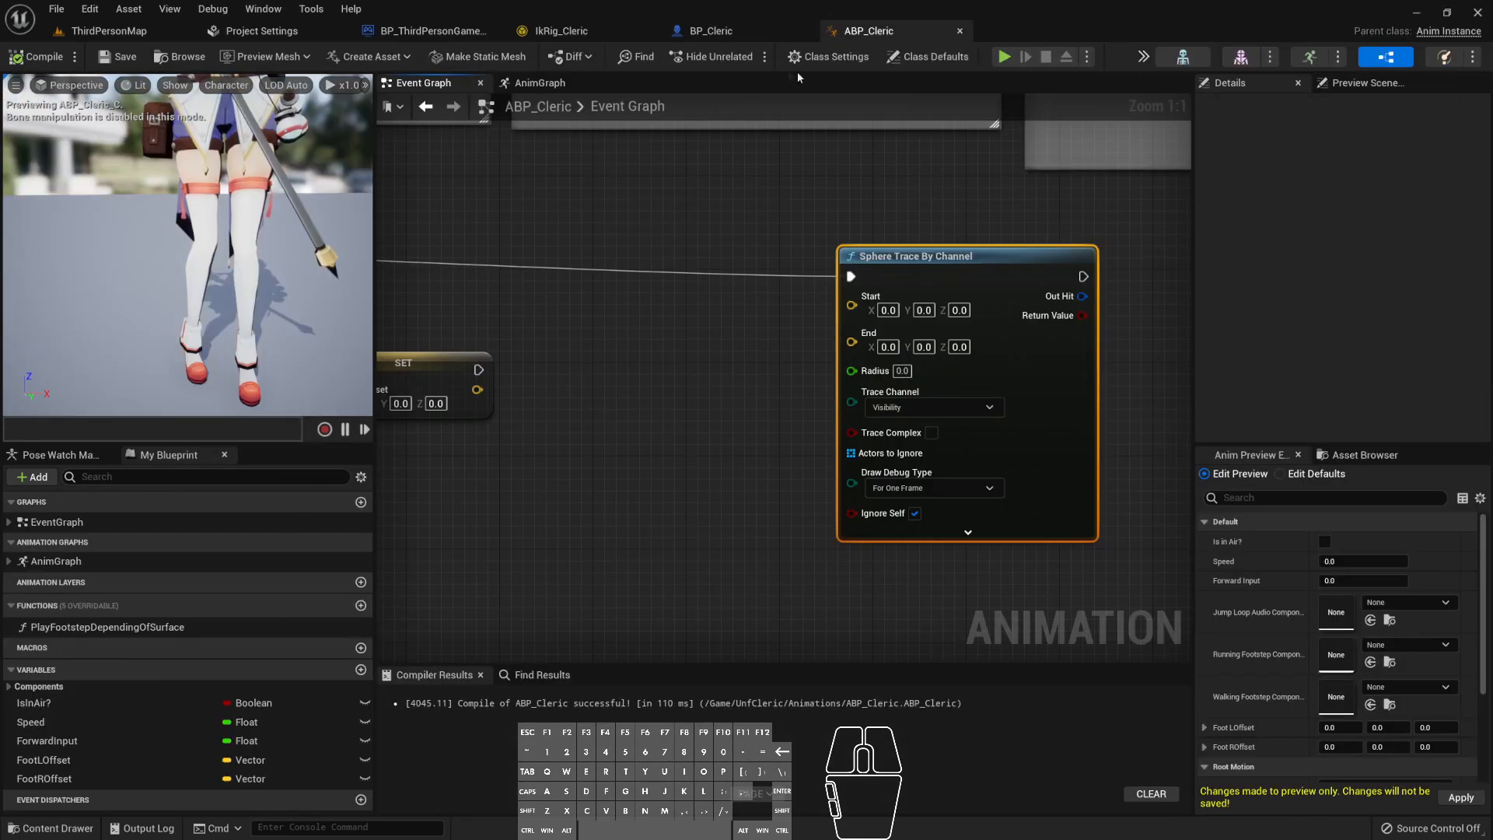
key("ctrl+space")
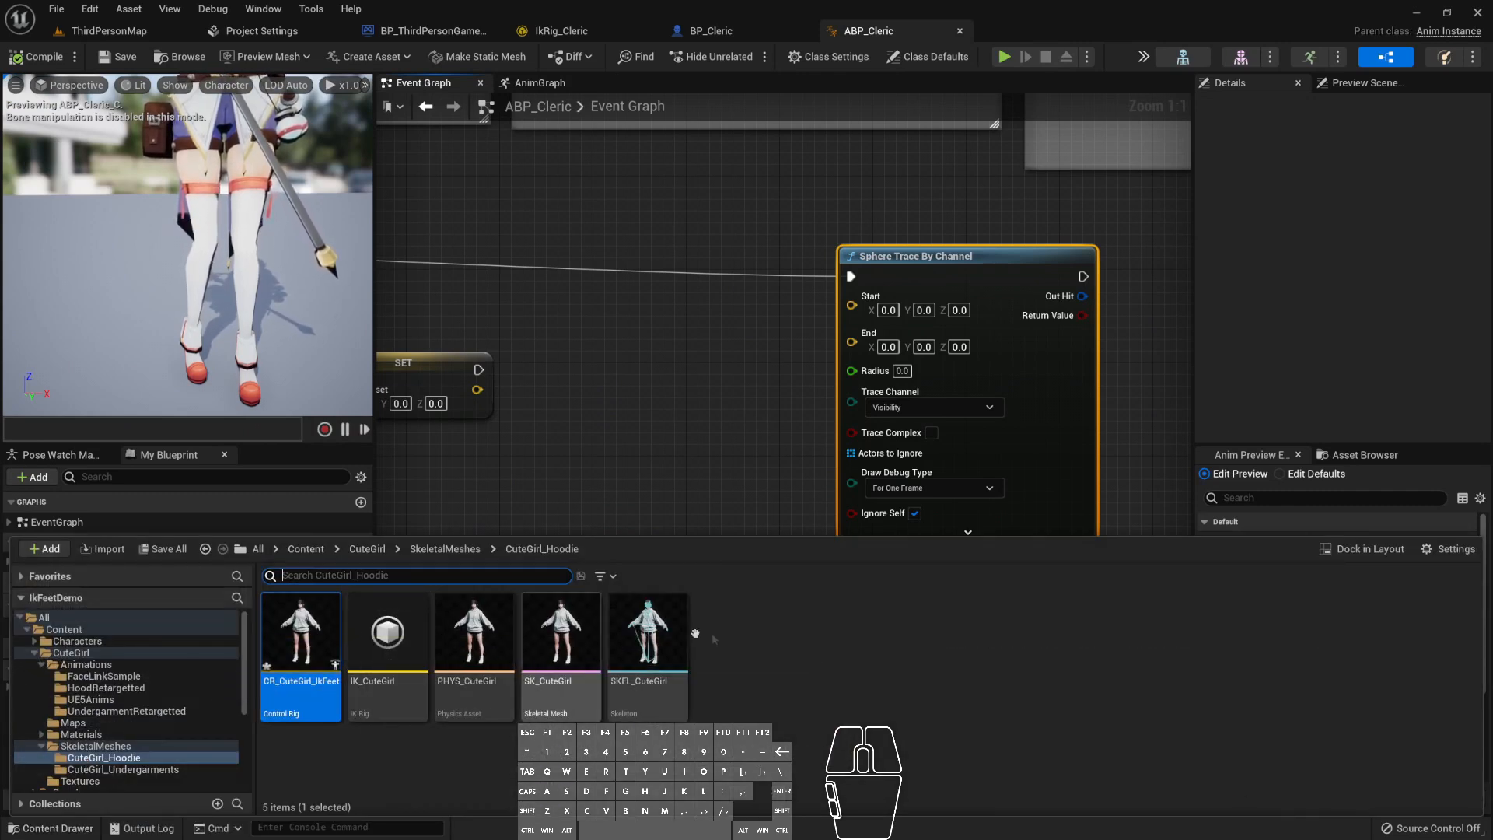
double_click(308, 634)
double_click(694, 380)
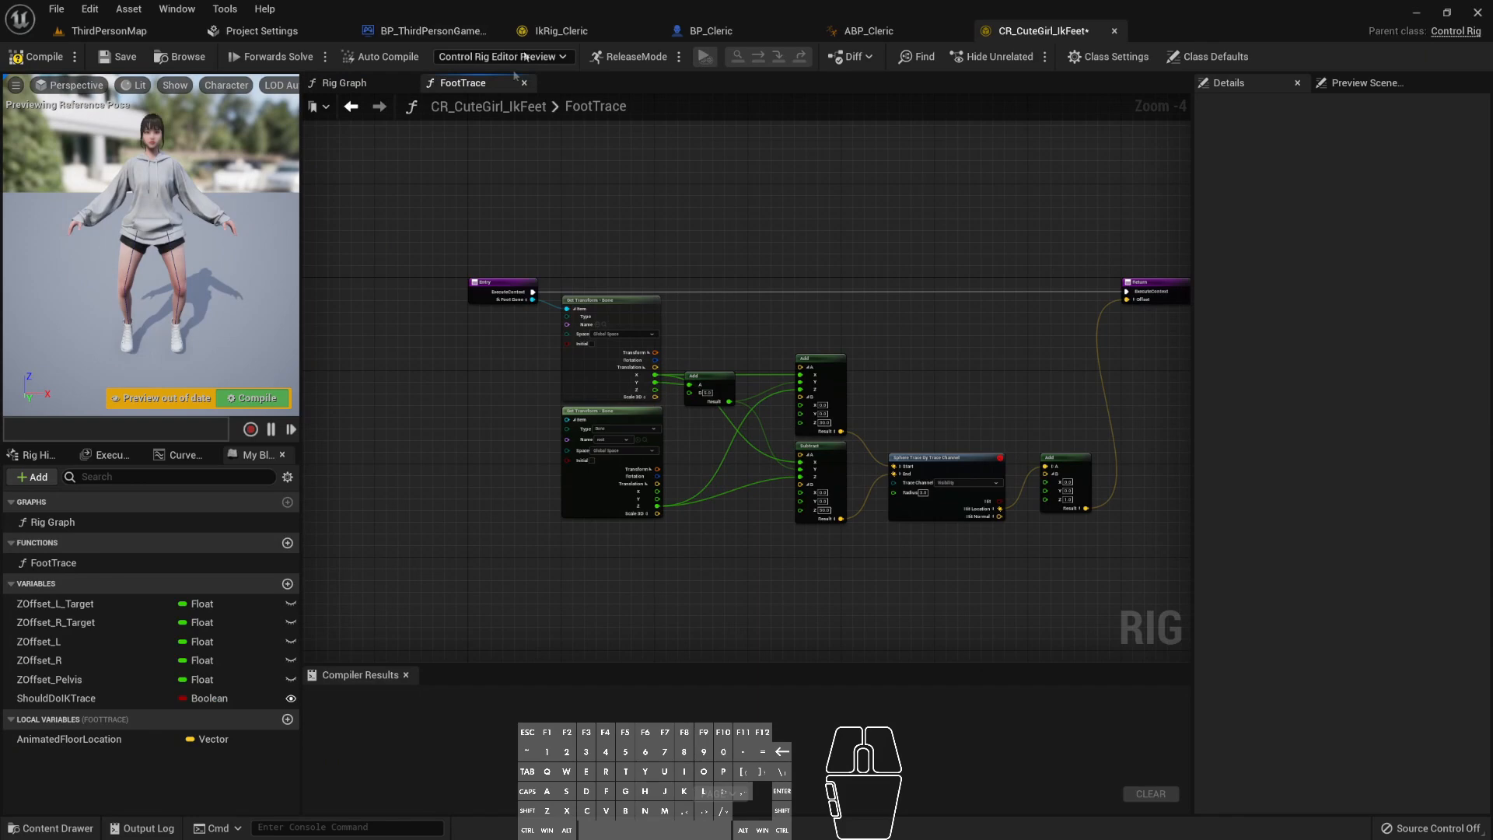
scroll(864, 389, "up", 4)
right_click_drag(976, 501, 805, 389)
left_click_drag(806, 329, 854, 537)
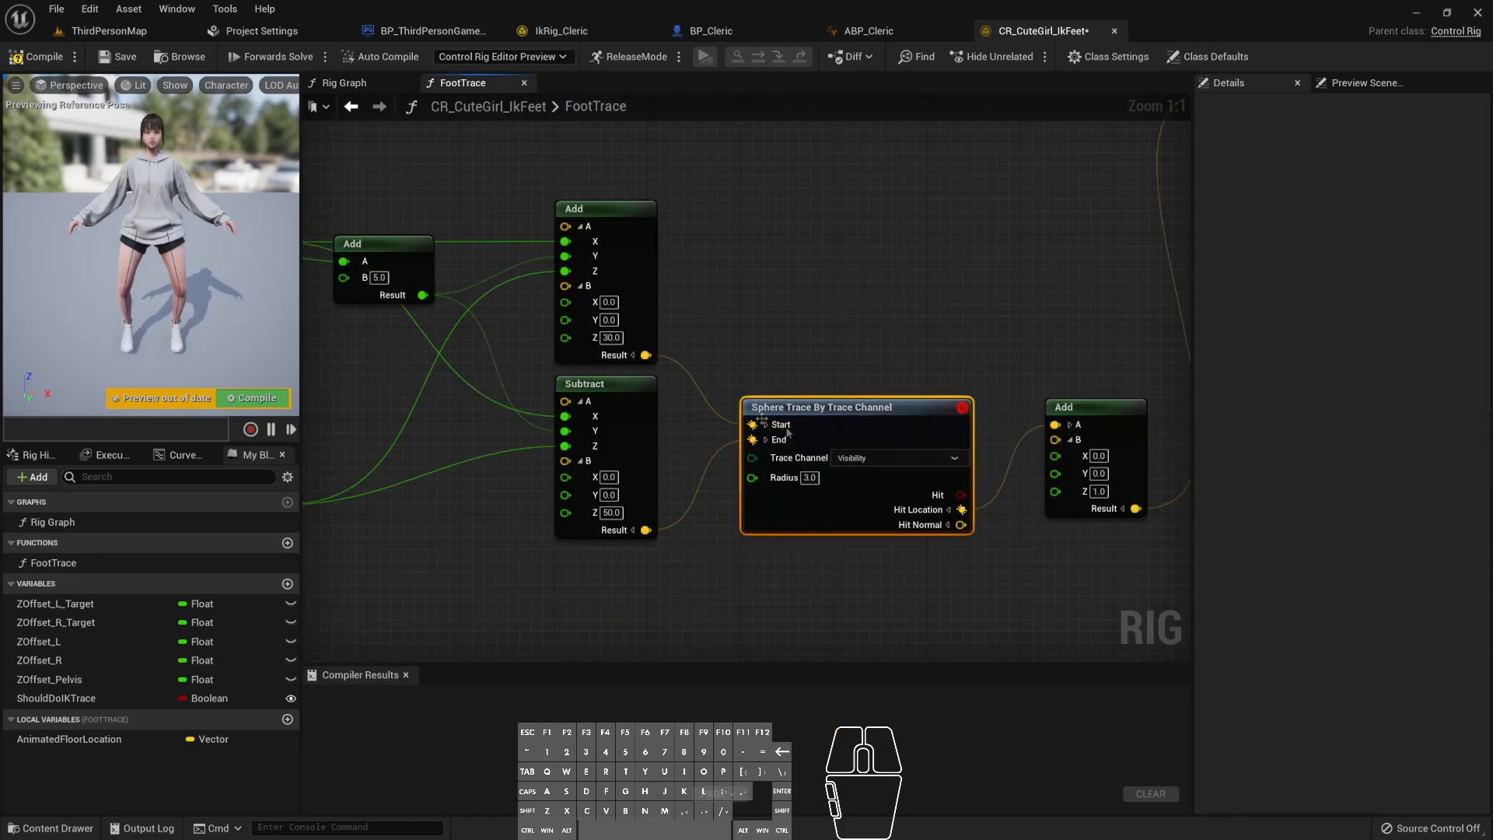
right_click_drag(761, 444, 1082, 499)
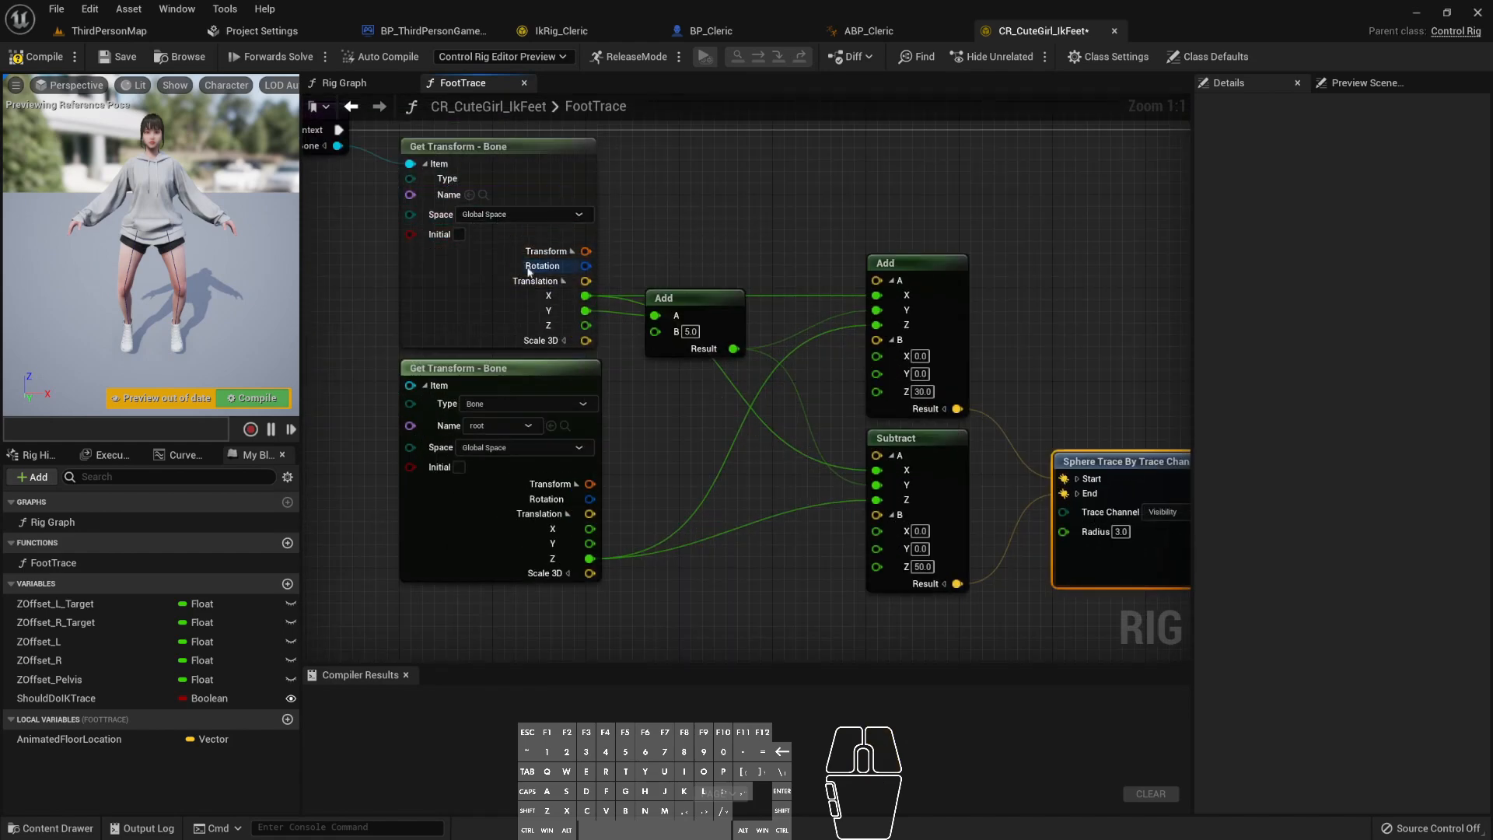
right_click_drag(470, 275, 517, 304)
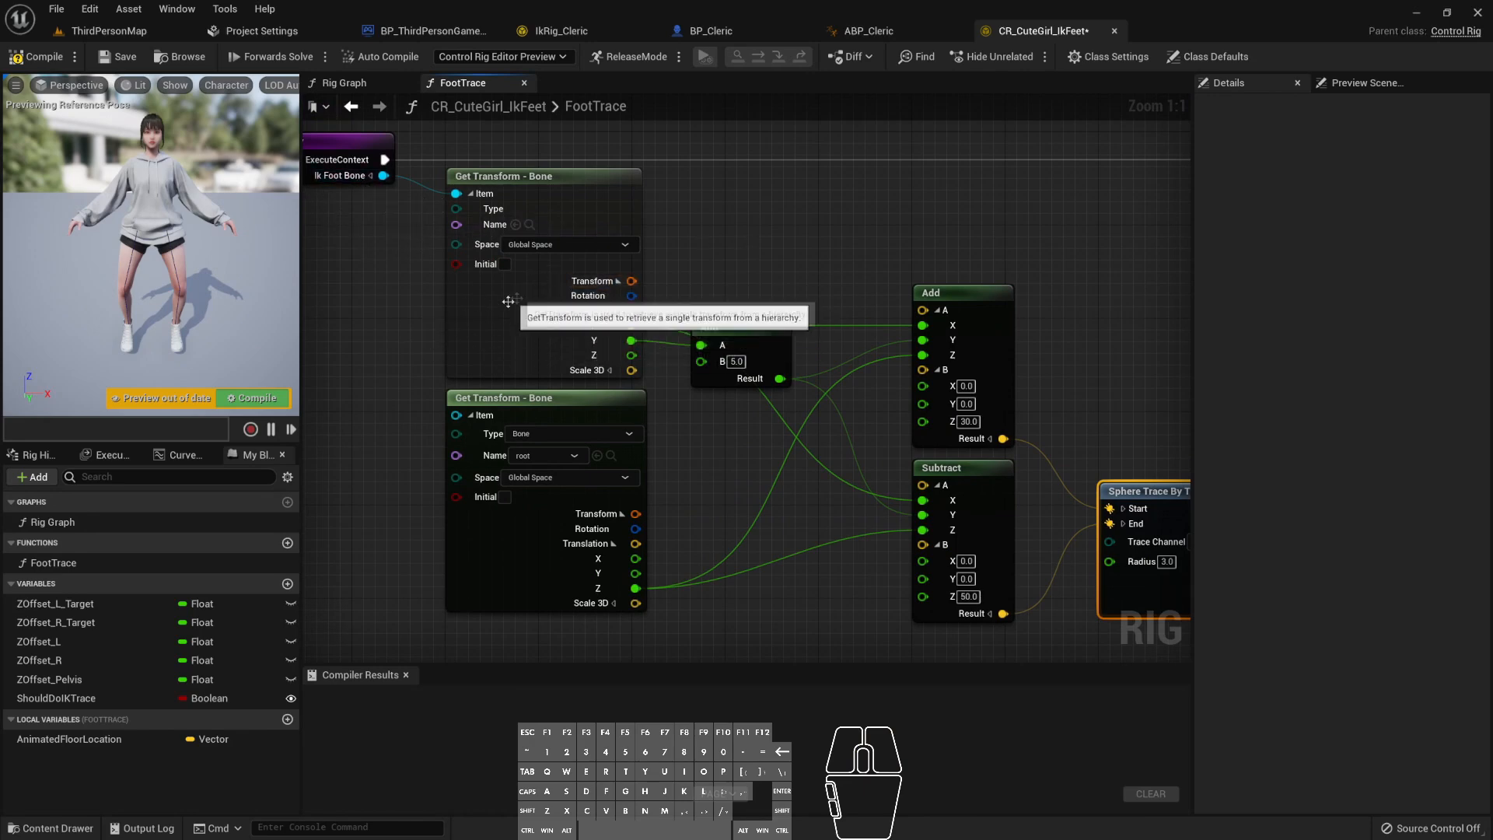
right_click_drag(760, 284, 698, 262)
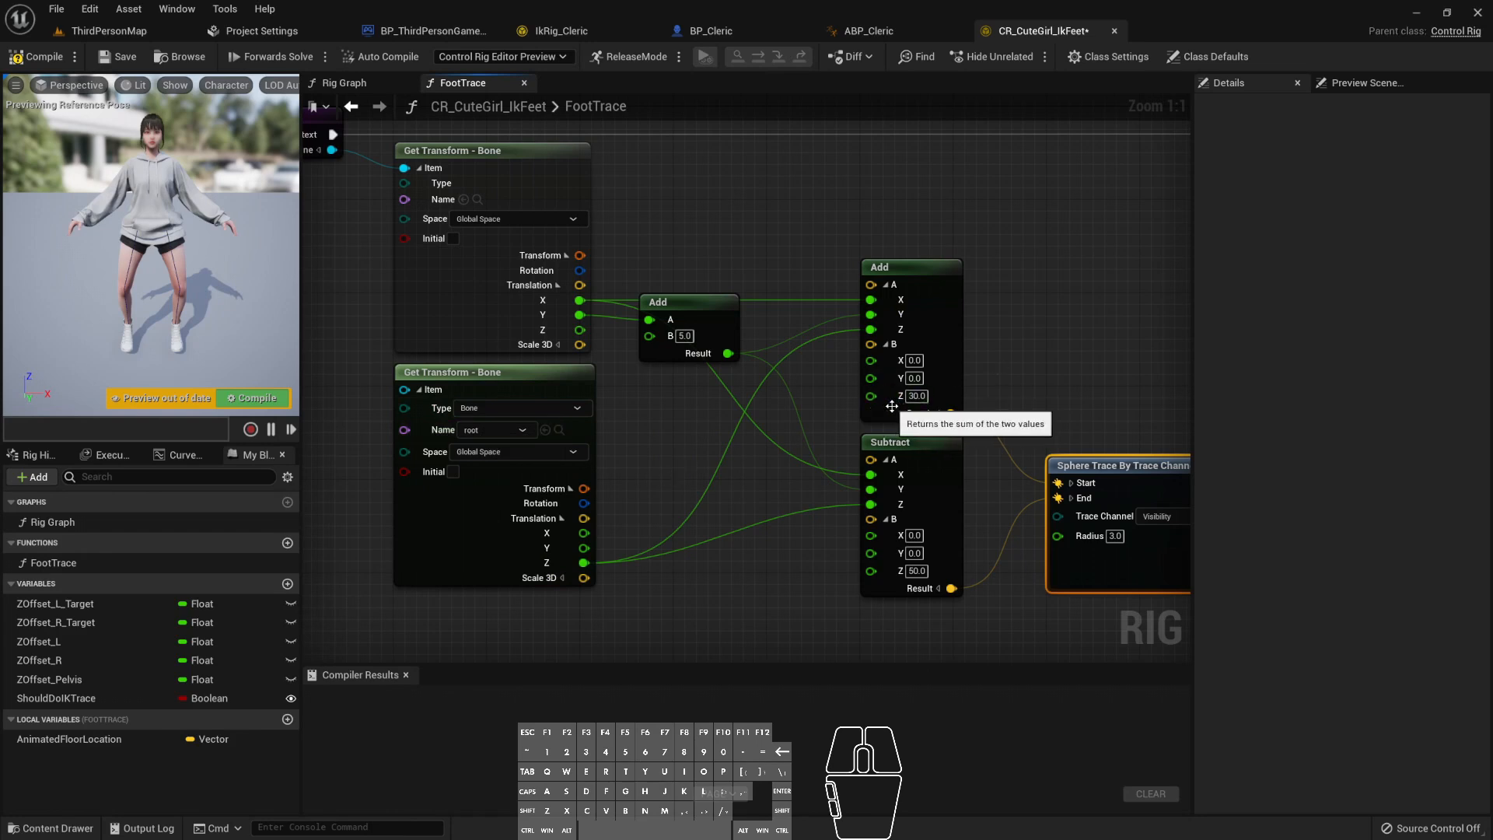
- Mark the foot area of the front-facing character preview on a screen capture and discard the capture
key("Print")
left_click_drag(8, 75, 1044, 591)
left_click(1056, 483)
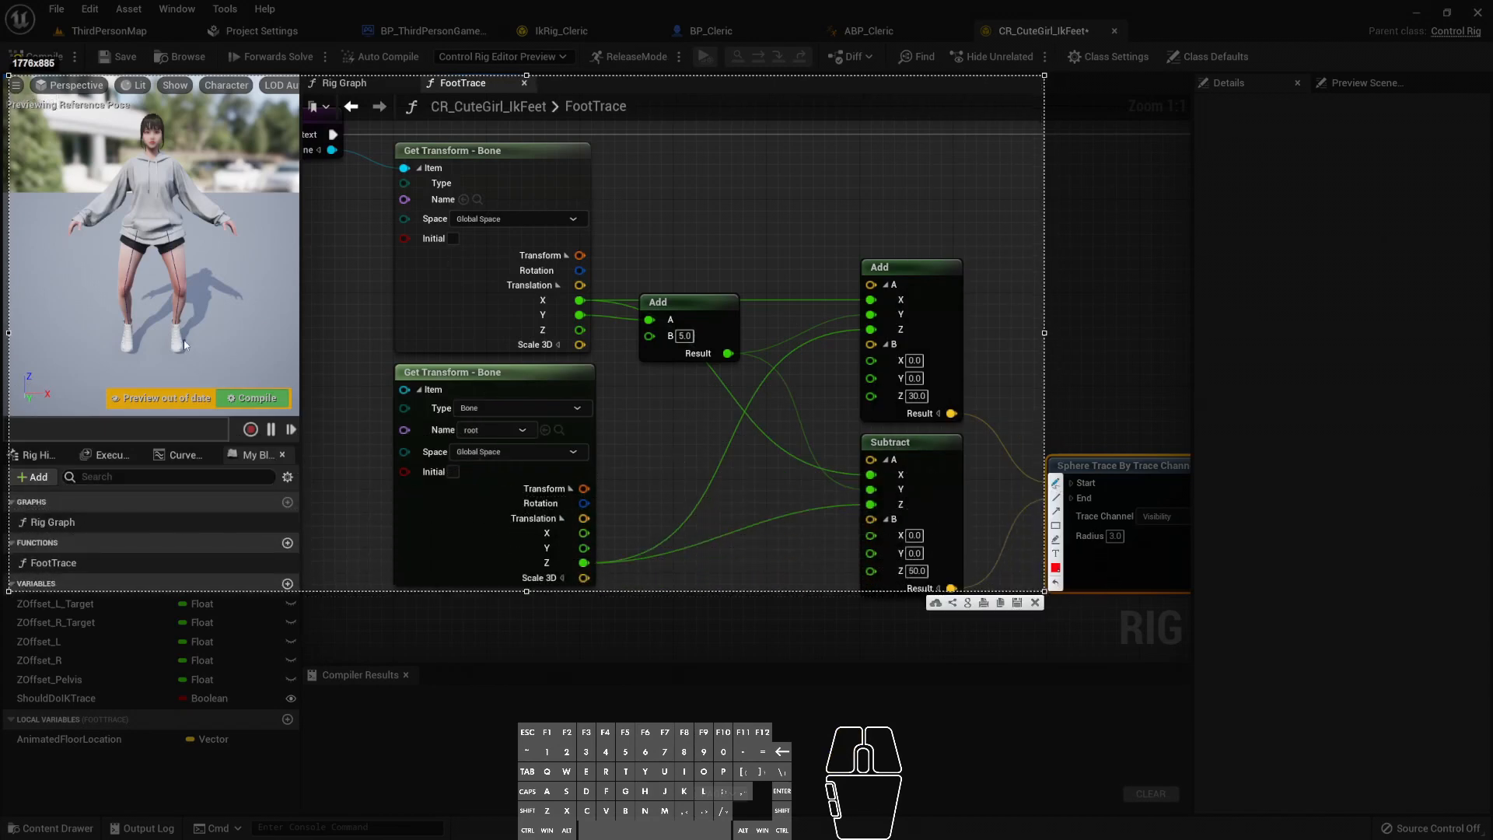
left_click_drag(178, 340, 404, 272)
key("Escape")
- Turn the character preview to a side view, sketch marks around the feet on a screen capture, and discard it
mouse_move(211, 283)
left_mouse_down("alt")
mouse_move(245, 280)
mouse_move(211, 283)
left_mouse_up("alt")
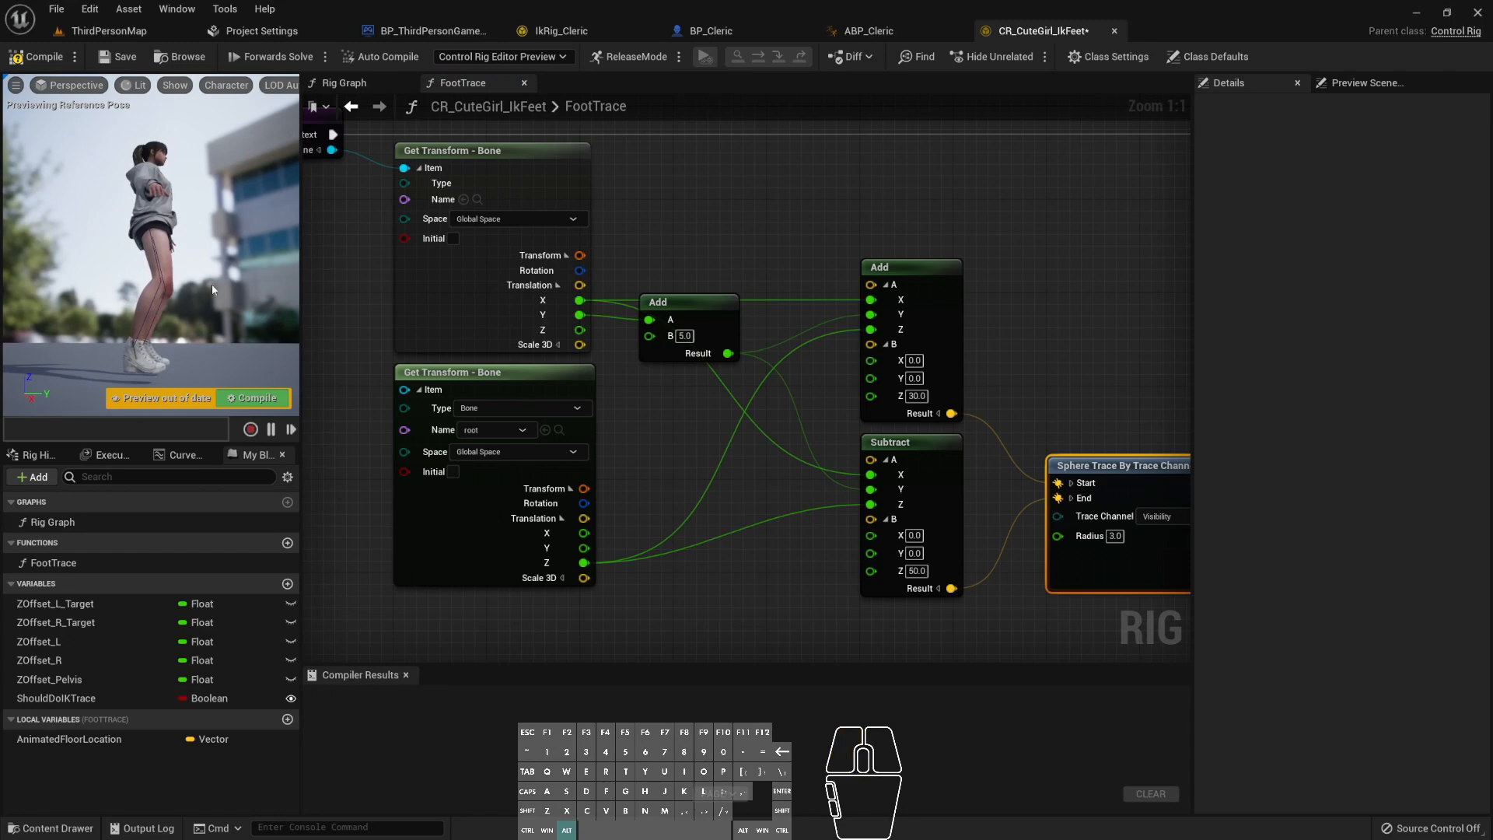
key("Print")
mouse_move(47, 49)
left_mouse_down()
mouse_move(917, 489)
mouse_move(980, 572)
left_mouse_up()
left_click(991, 464)
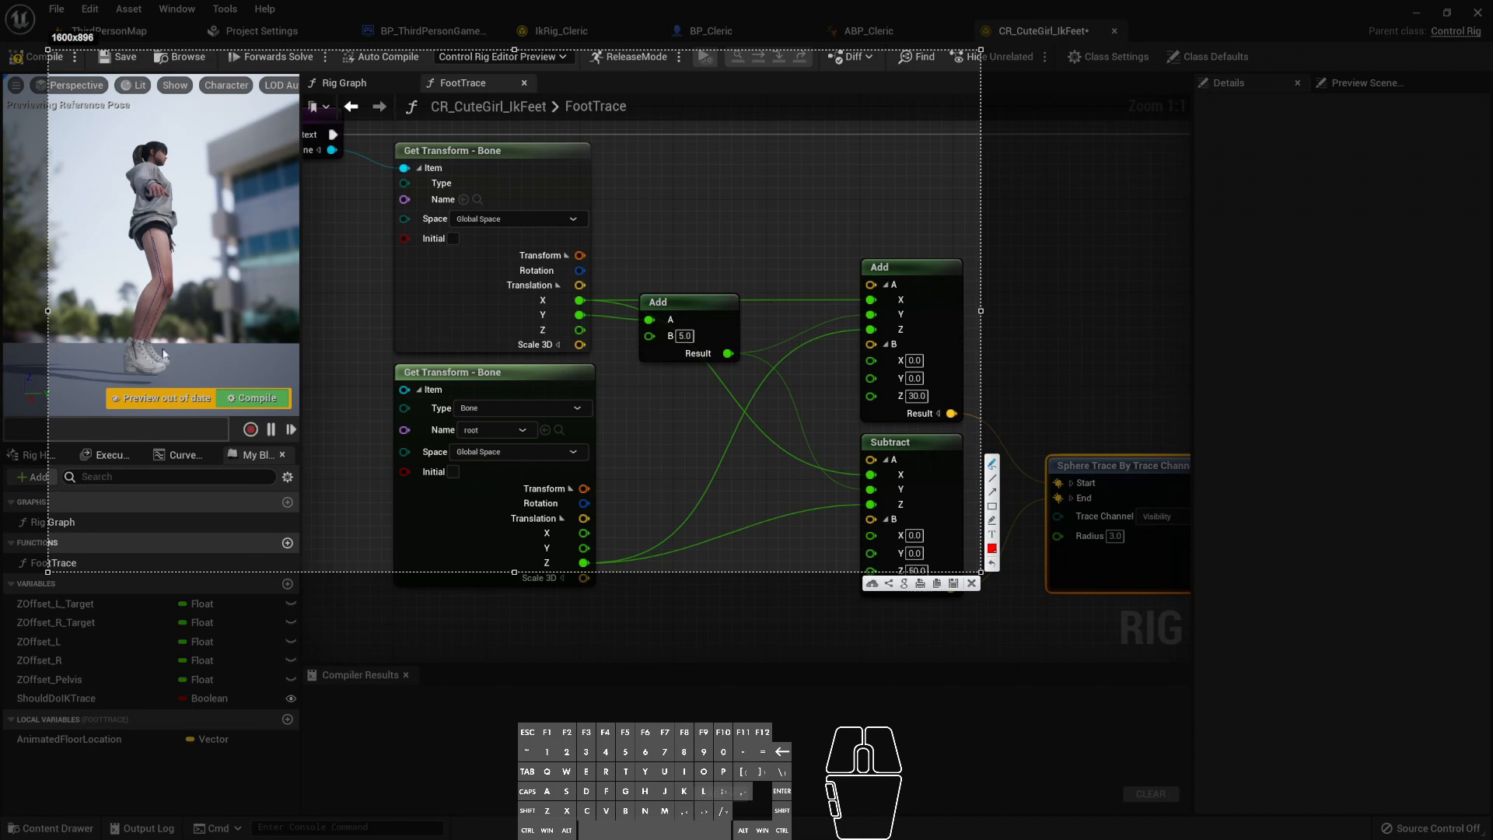
left_click_drag(135, 343, 135, 342)
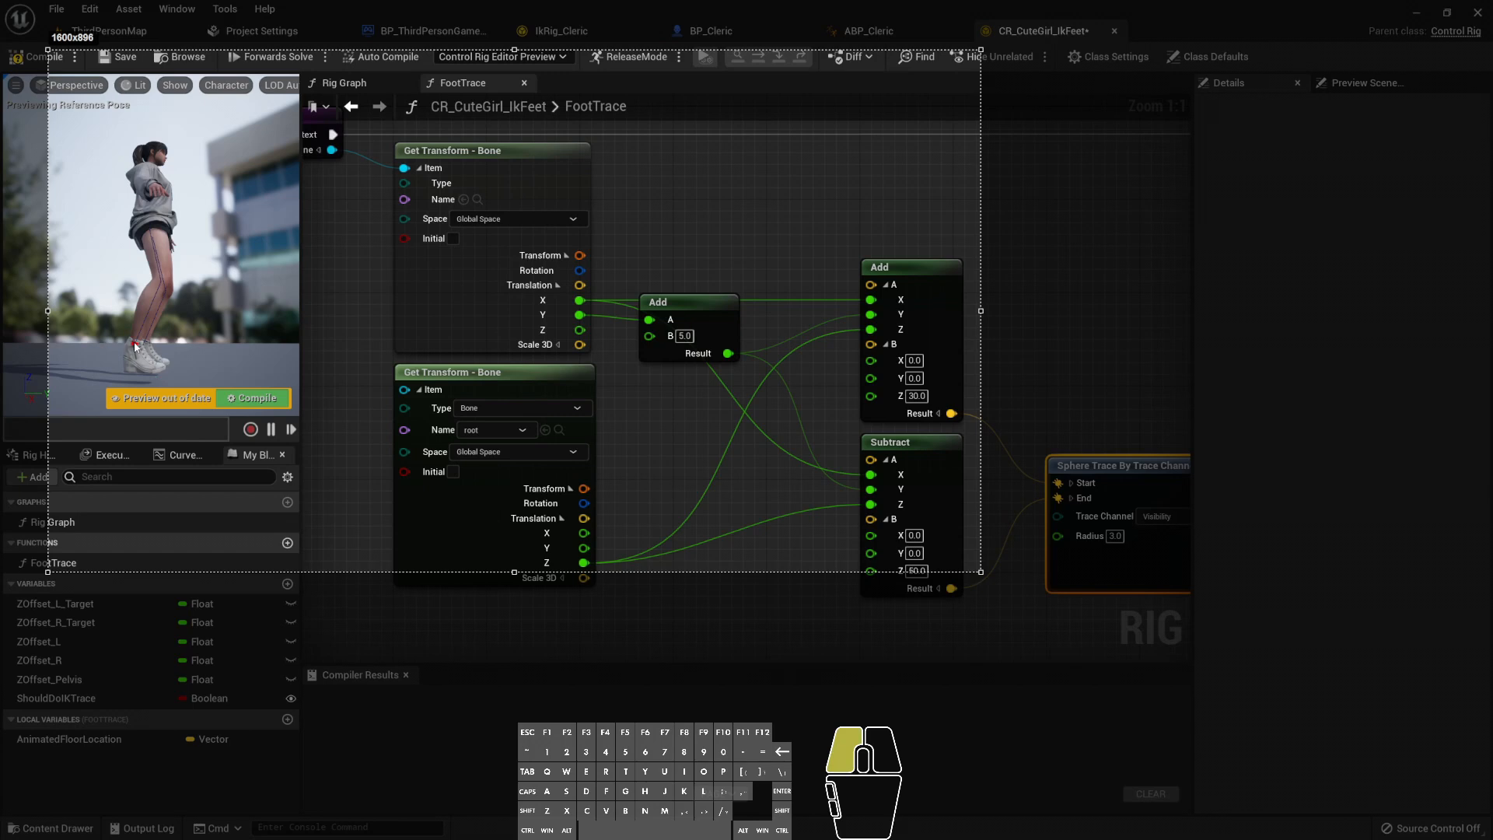
left_click_drag(135, 343, 136, 351)
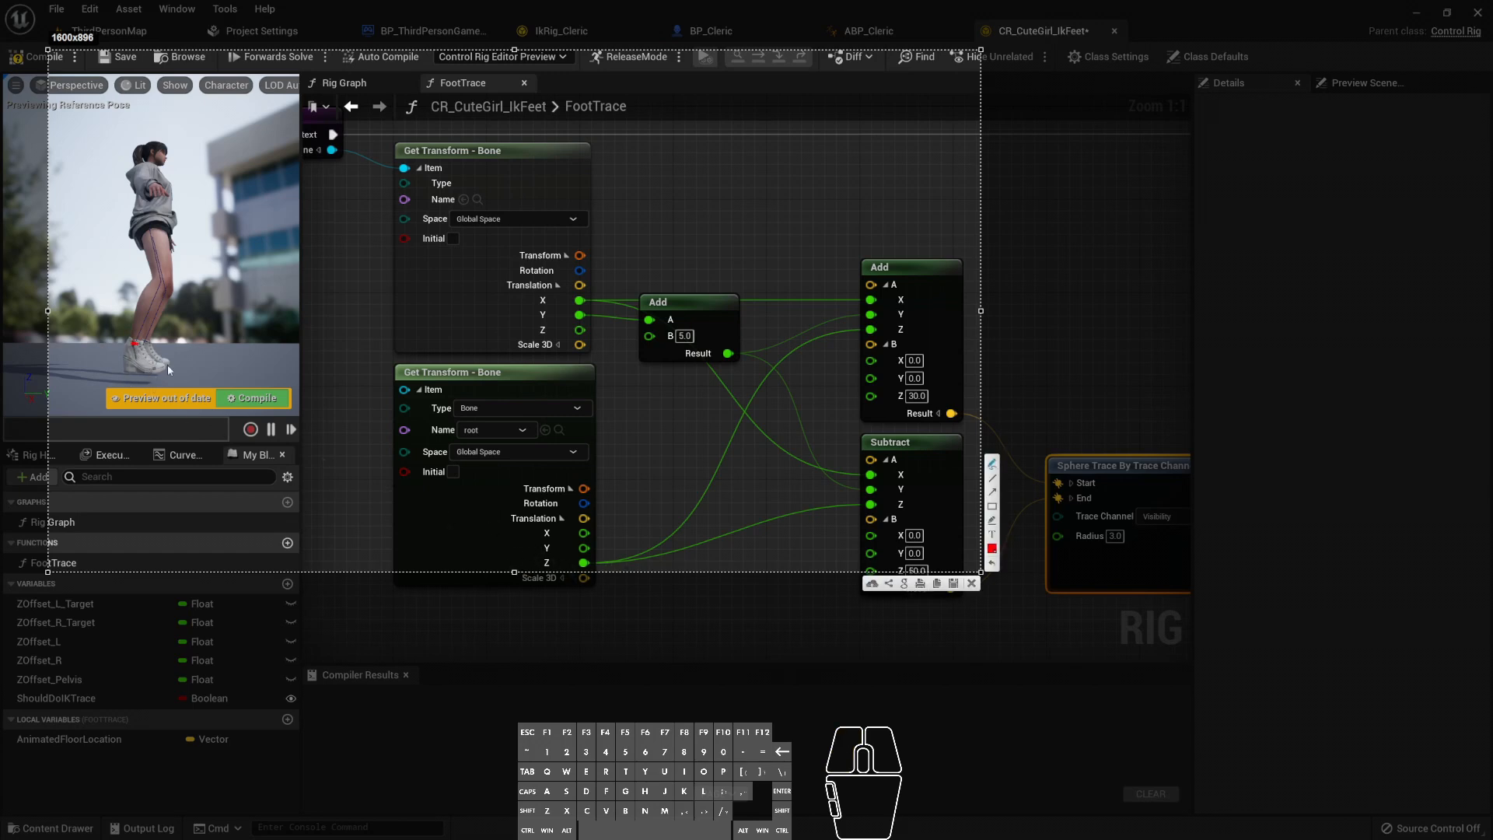
left_click_drag(157, 381, 132, 379)
left_click_drag(123, 370, 121, 370)
mouse_move(116, 314)
left_mouse_down()
mouse_move(87, 331)
mouse_move(114, 307)
left_mouse_up()
left_click_drag(125, 388, 121, 389)
left_click_drag(120, 455, 139, 456)
left_click_drag(59, 423, 102, 419)
key("Escape")
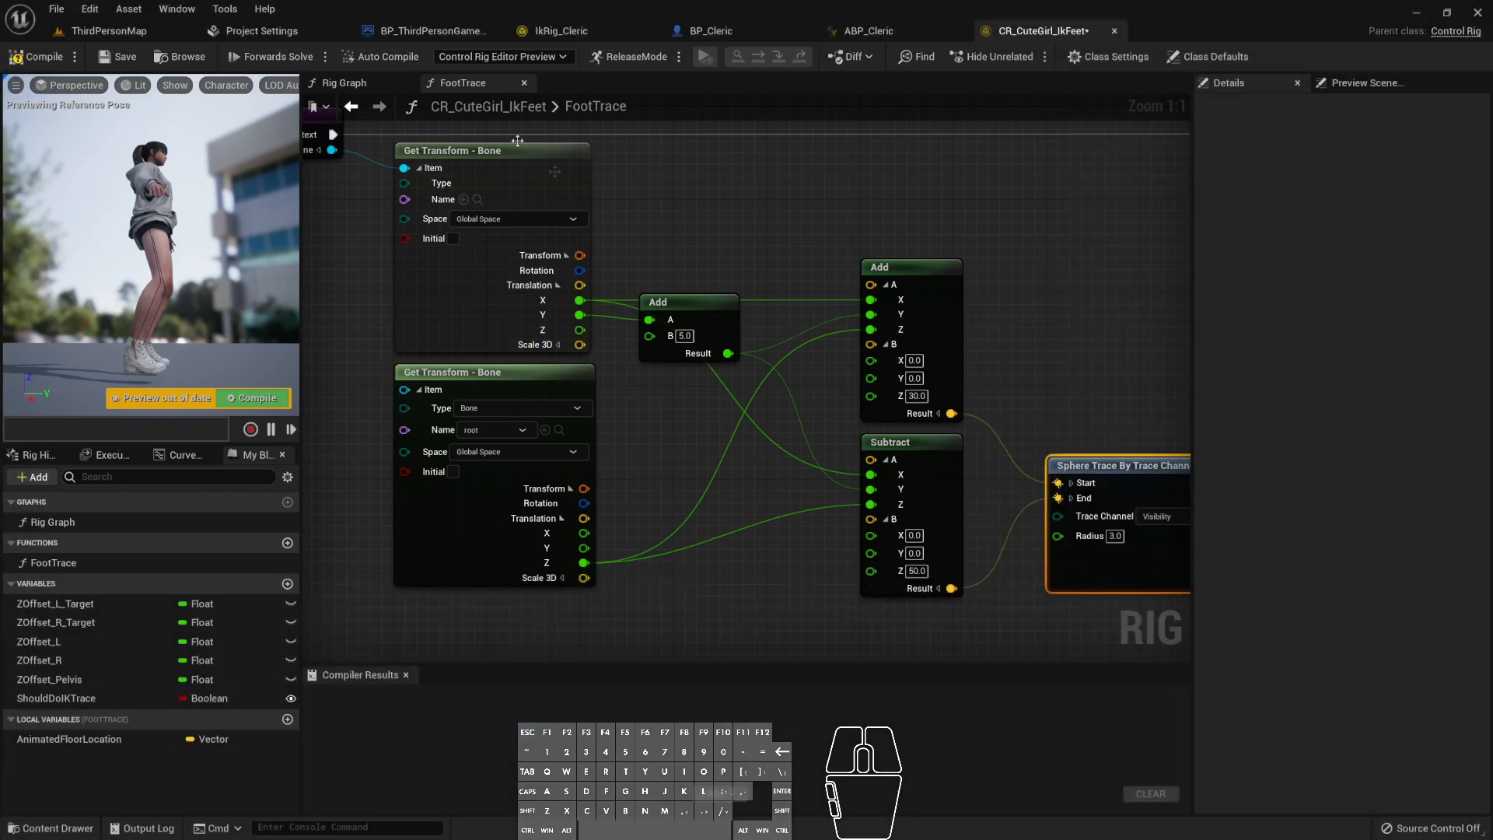
- Close the CR_CuteGirl_IkFeet control rig and move the Sphere Trace By Channel node farther from the SET nodes in ABP_Cleric
right_click_drag(567, 178, 625, 323)
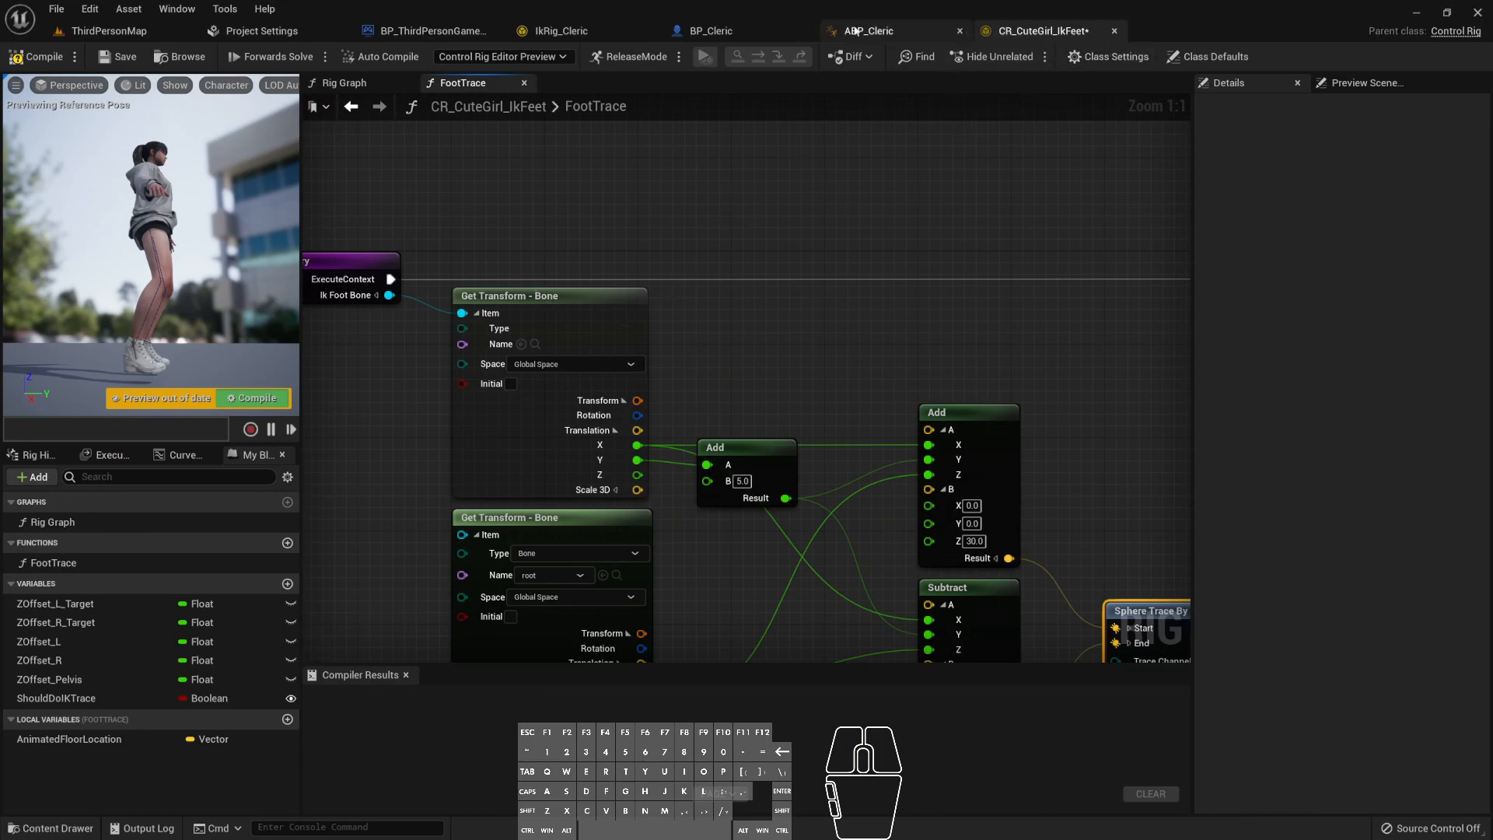
left_click(1114, 31)
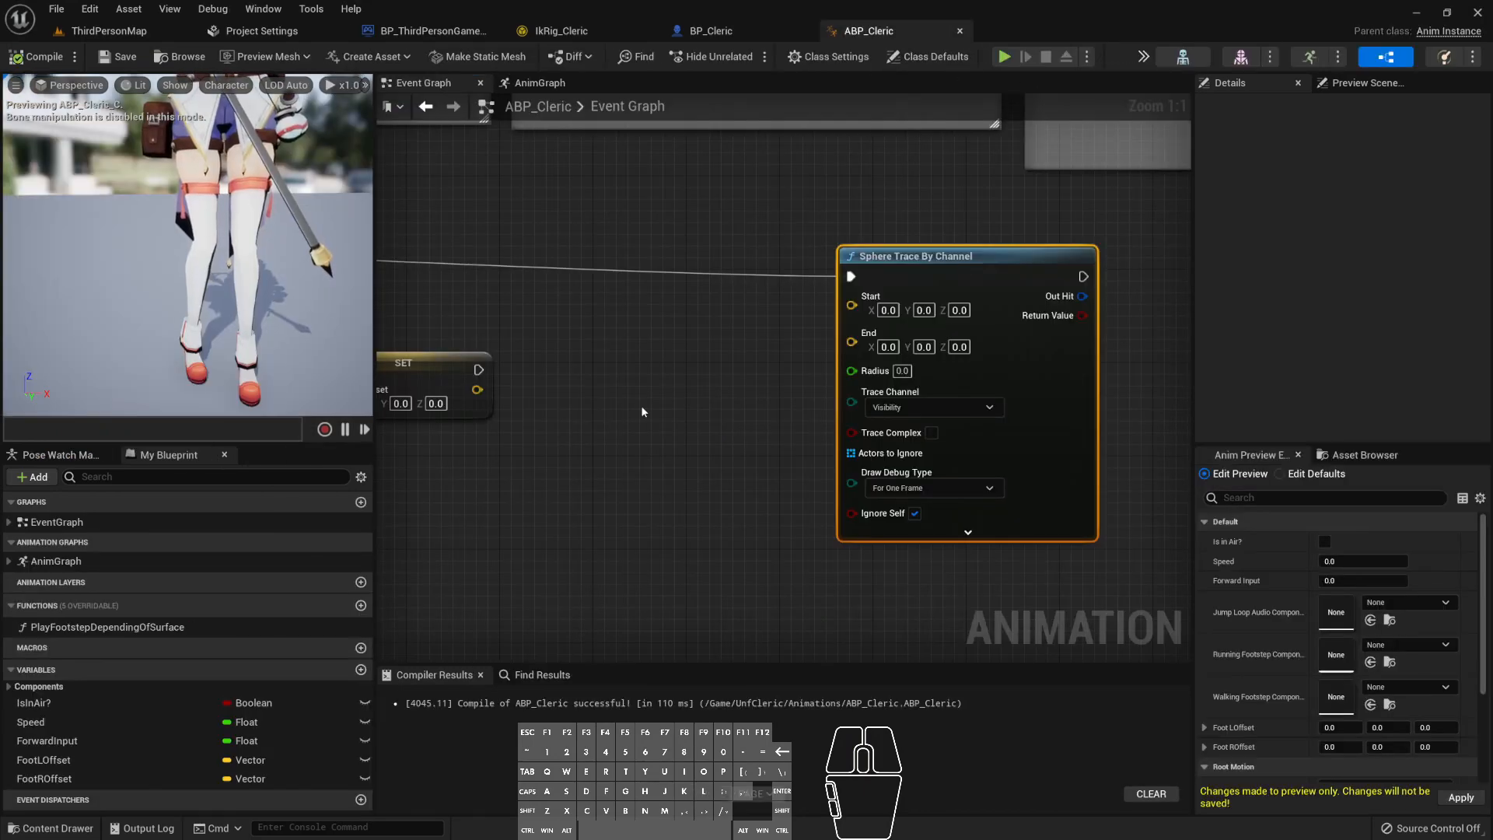
right_click_drag(626, 407, 661, 402)
left_click_drag(946, 273, 1041, 264)
mouse_move(894, 359)
right_mouse_down()
mouse_move(603, 382)
mouse_move(697, 432)
right_mouse_up()
left_click(911, 572)
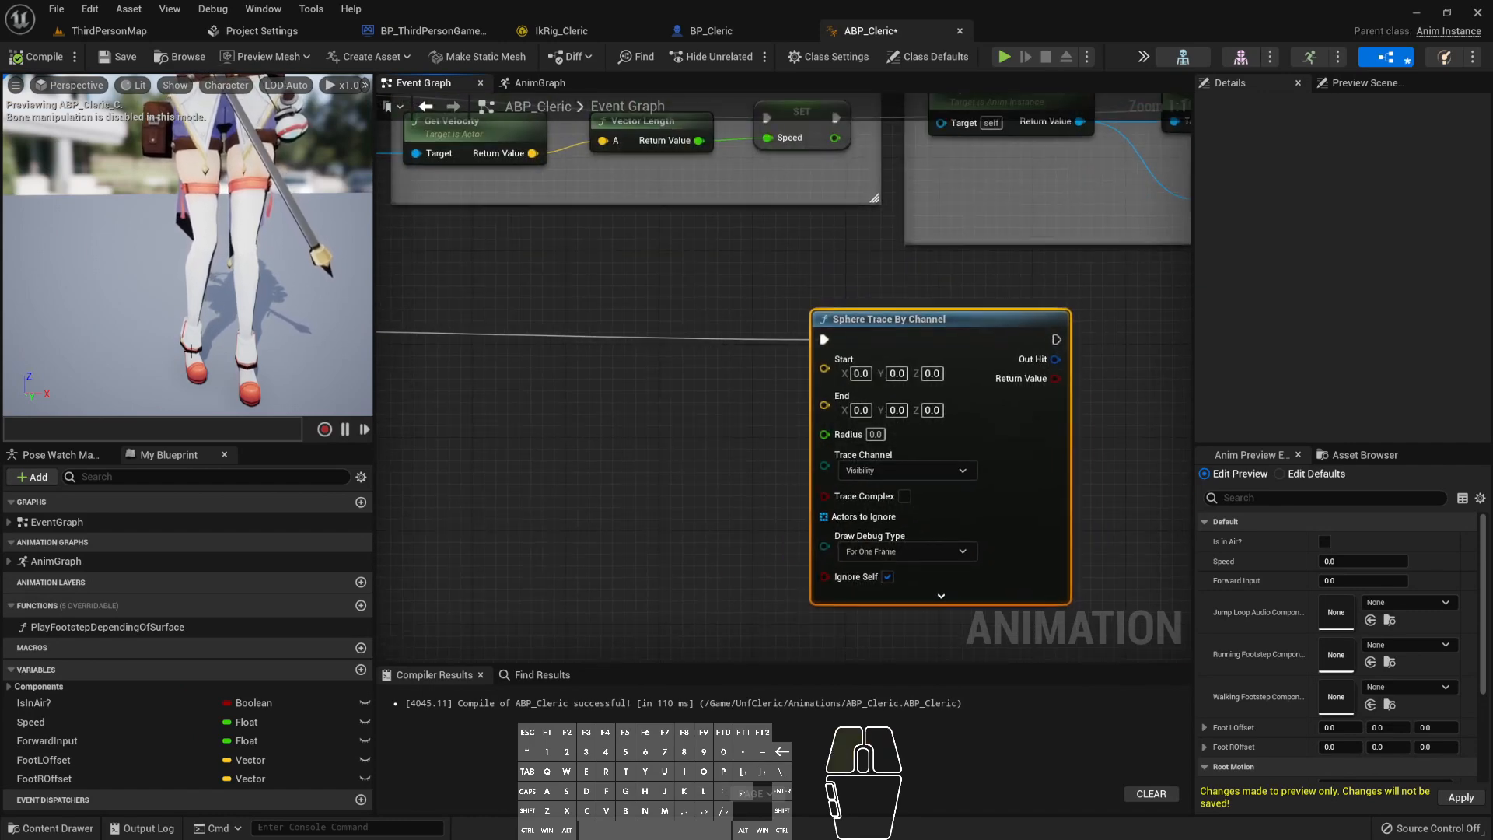
right_click_drag(565, 416, 690, 354)
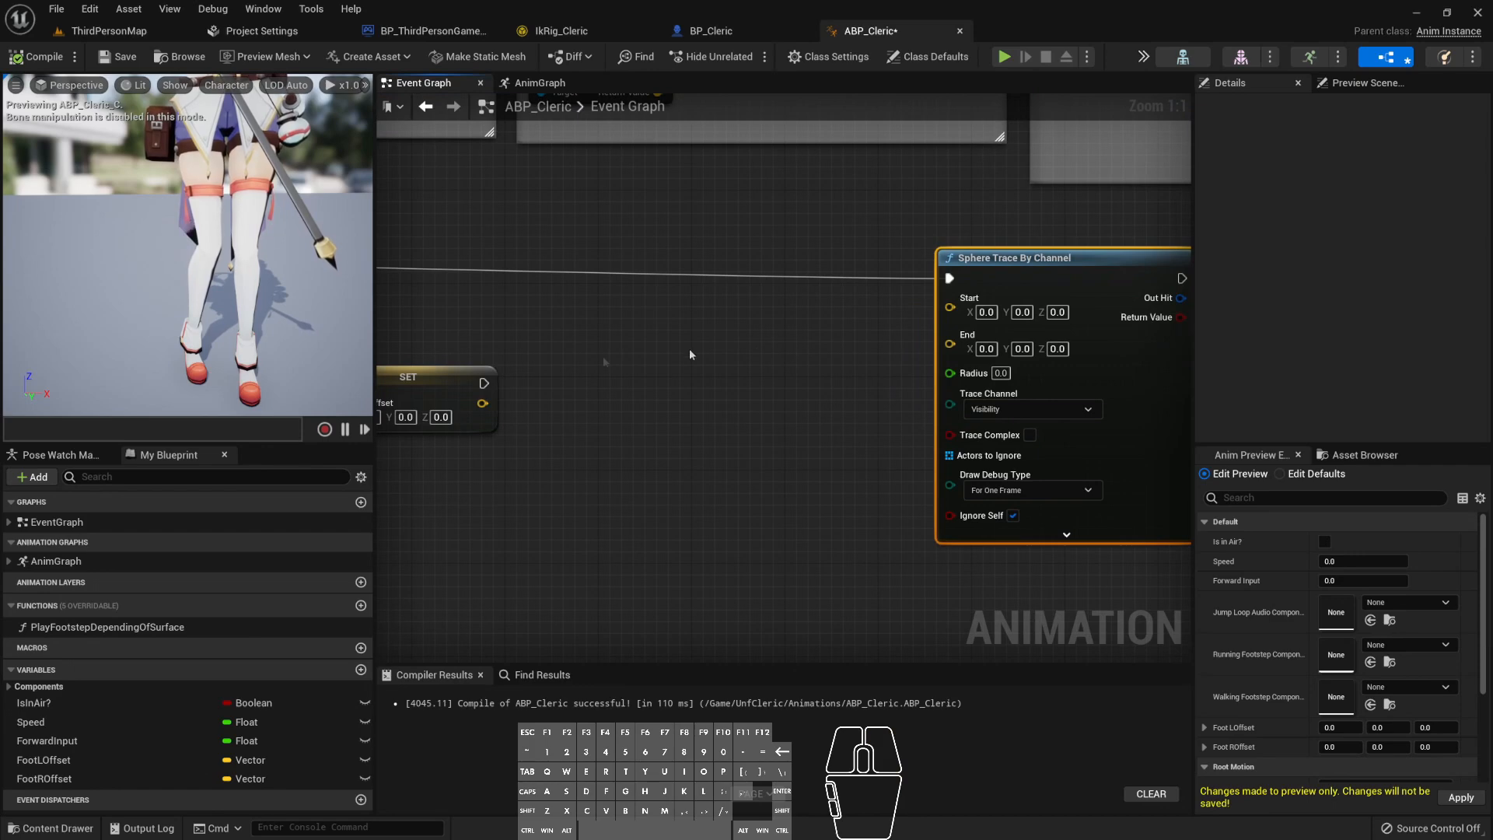
right_click_drag(1048, 231, 972, 242)
left_click_drag(927, 276, 996, 275)
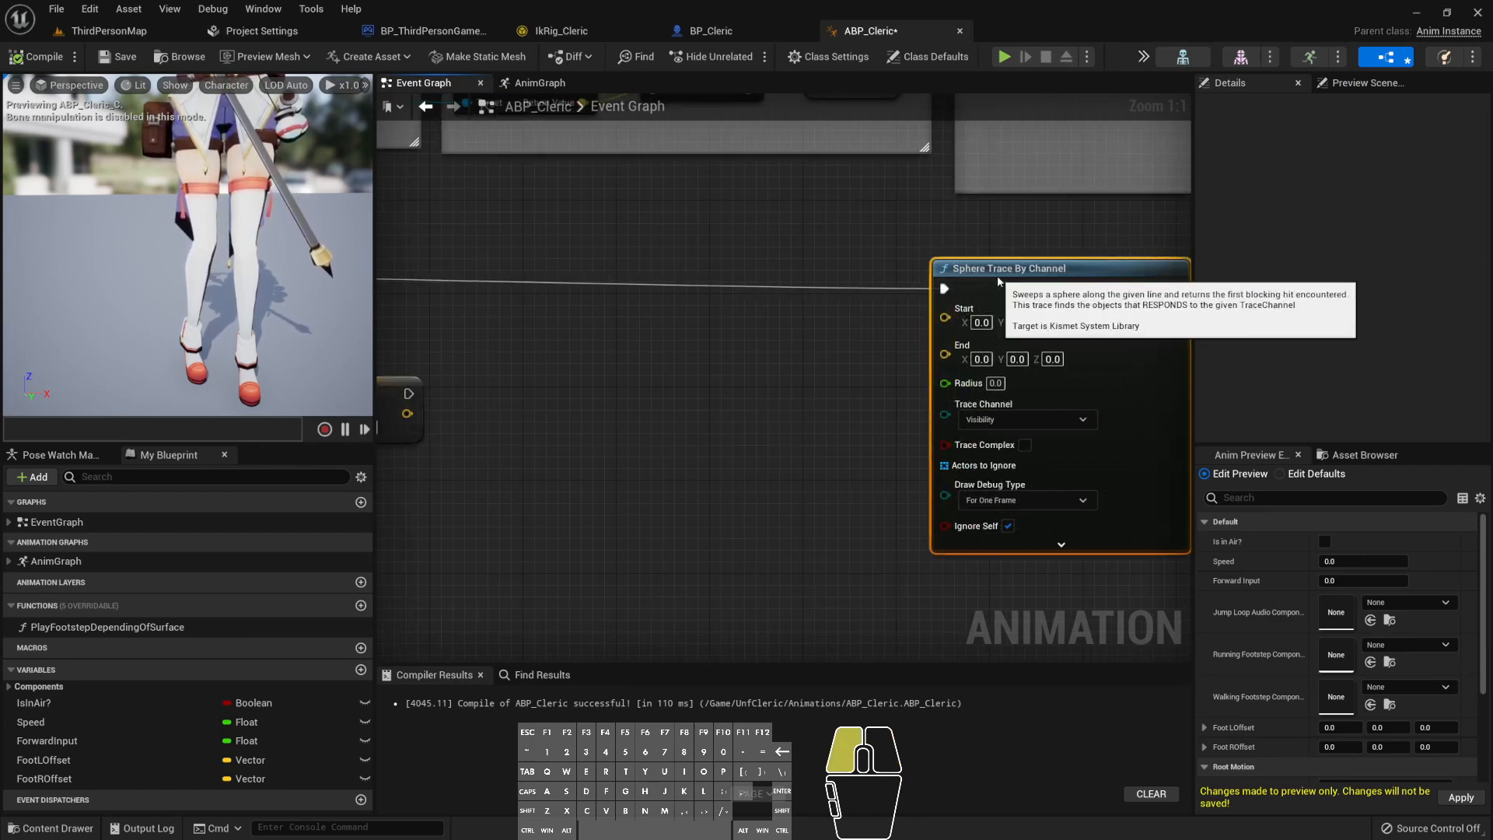
right_click(590, 349)
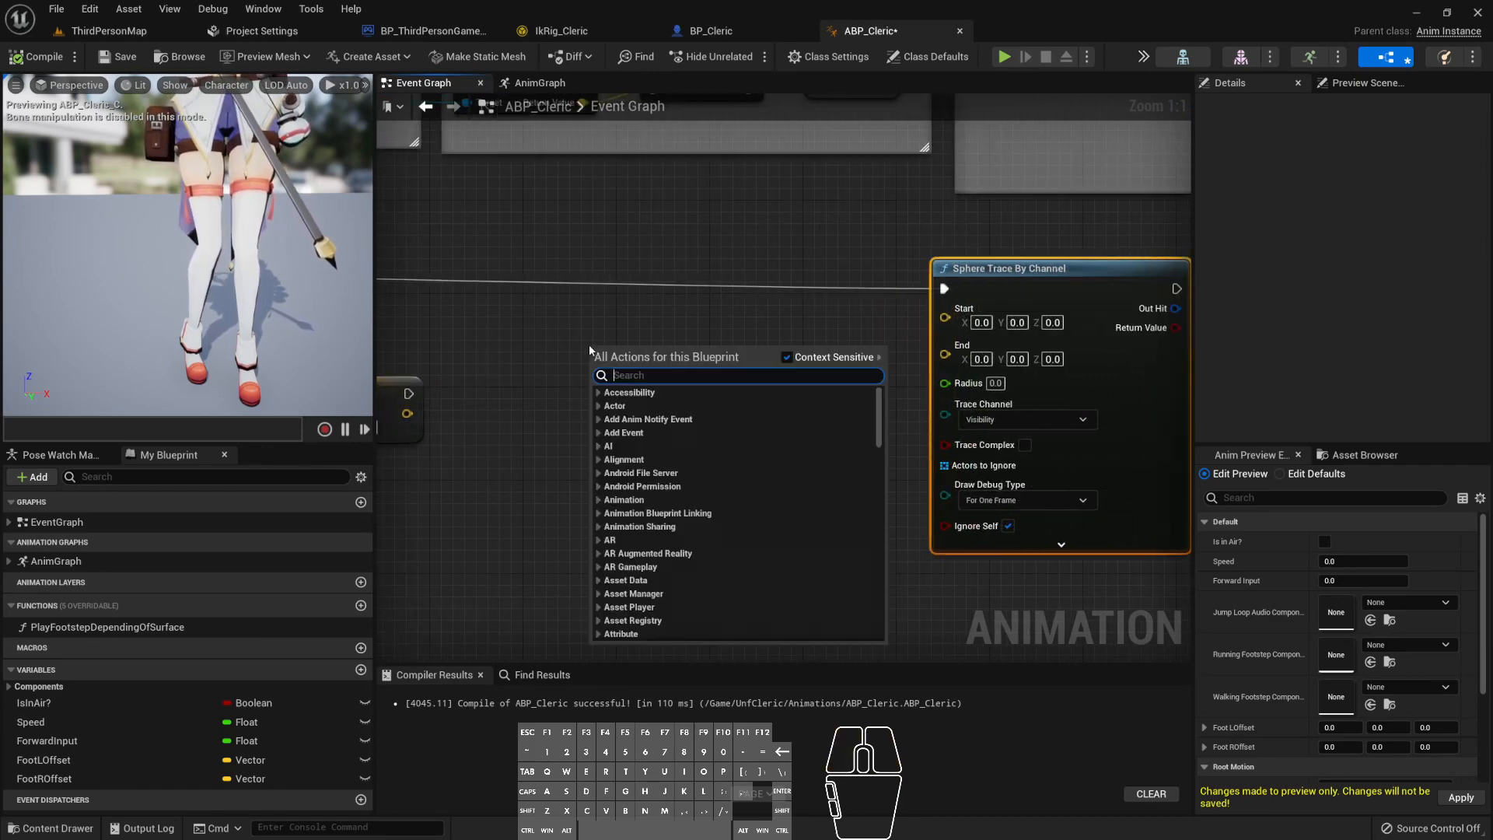
type("bone")
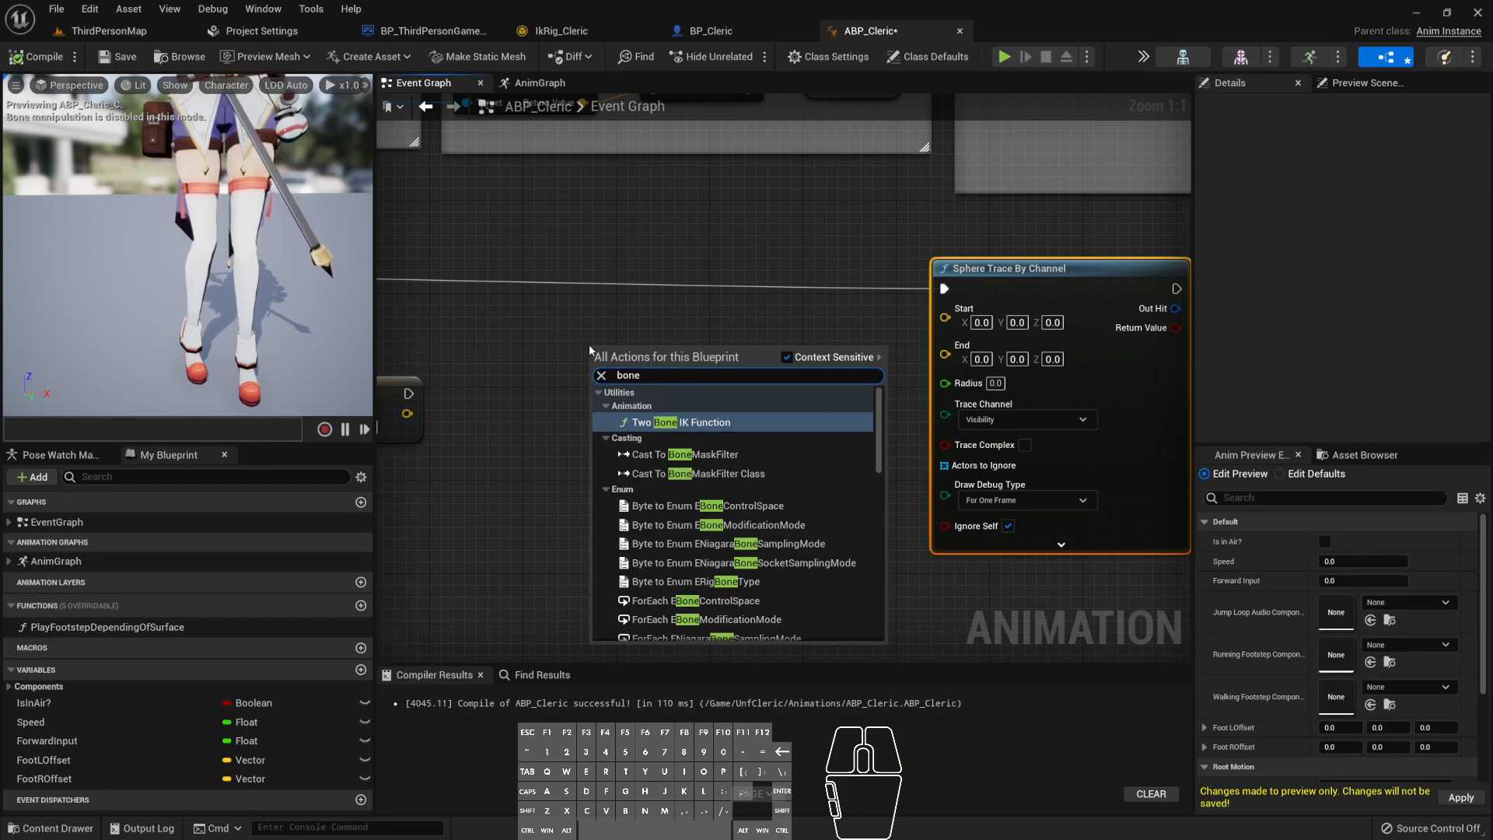
scroll(696, 466, "down", 10)
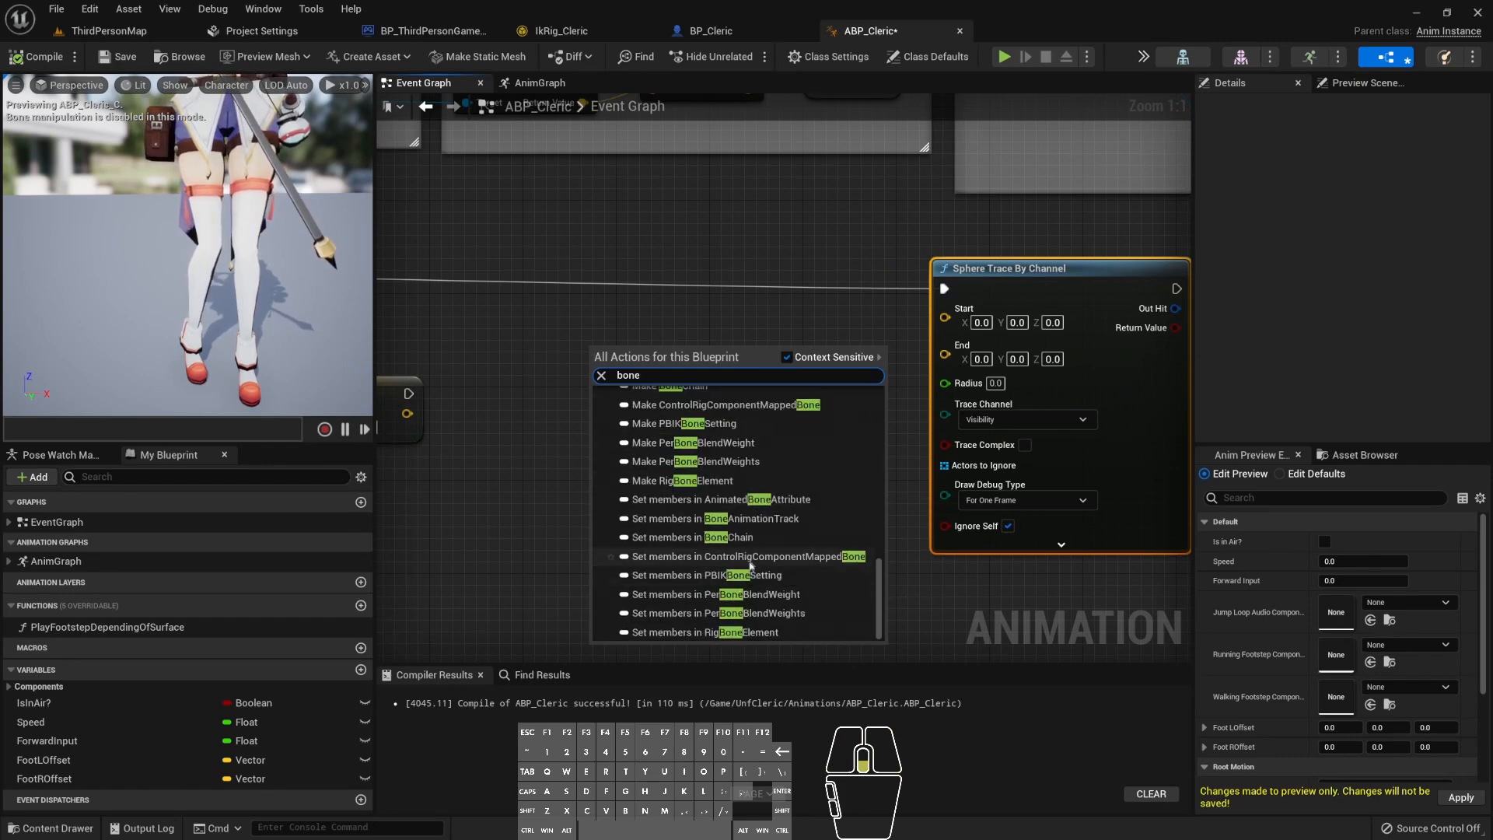
right_click_drag(577, 319, 579, 355)
right_click(597, 380)
type("get bone loca")
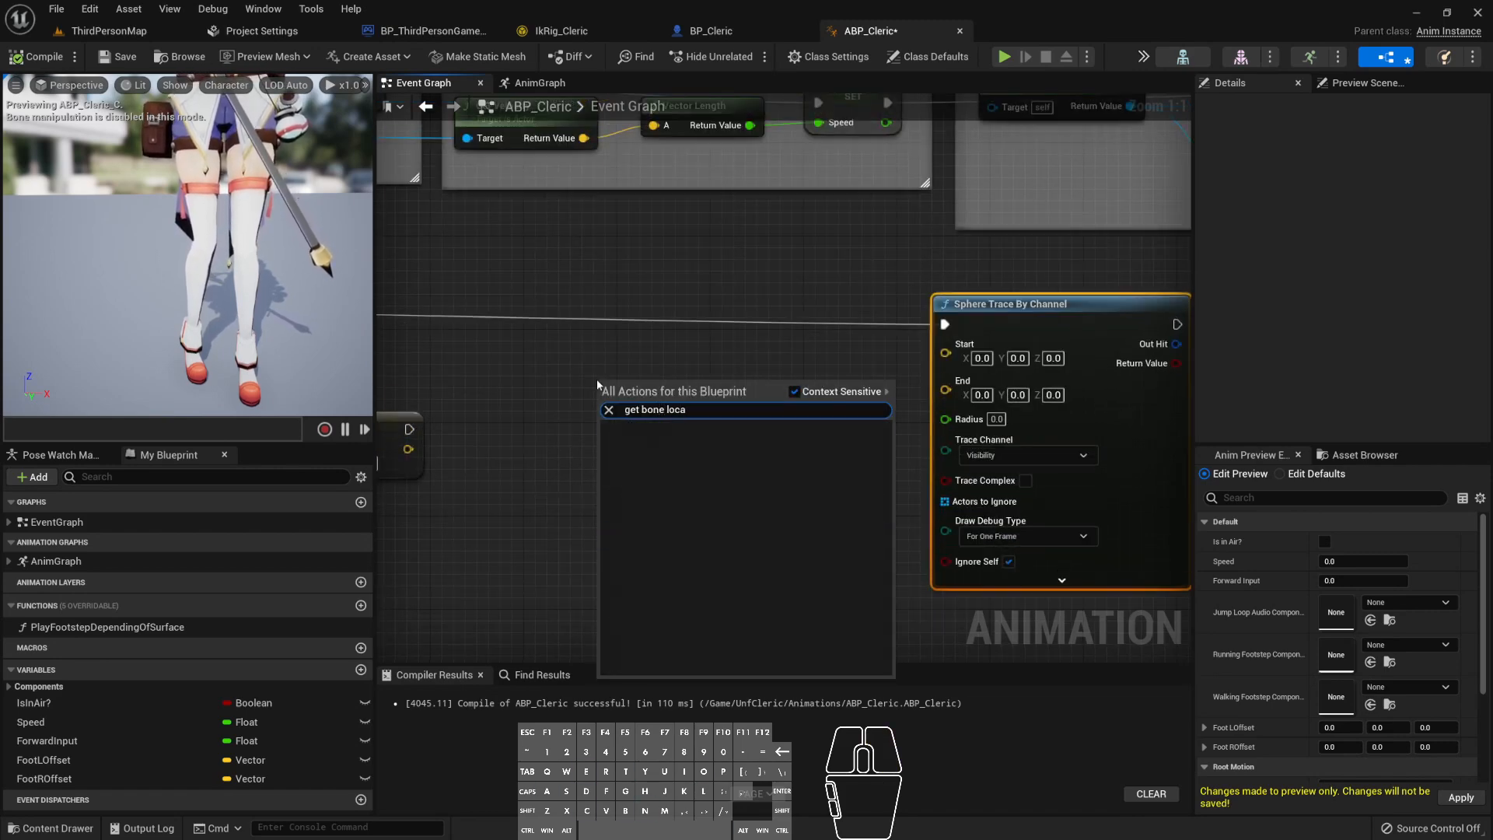
key("Escape")
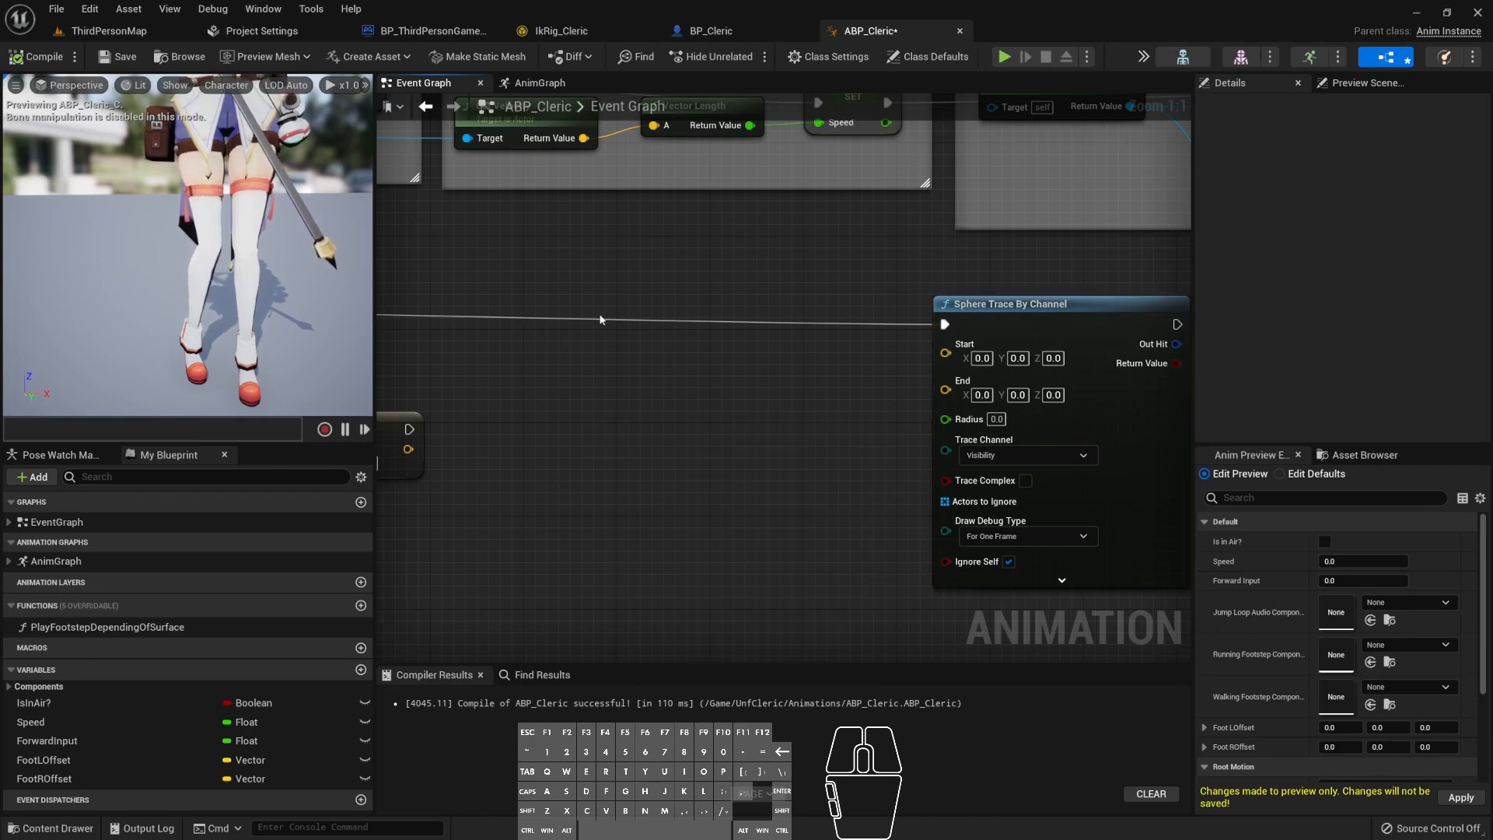
- Move the Sphere Trace By Channel node farther along its execution wire to make room for new nodes
scroll(594, 352, "down", 3)
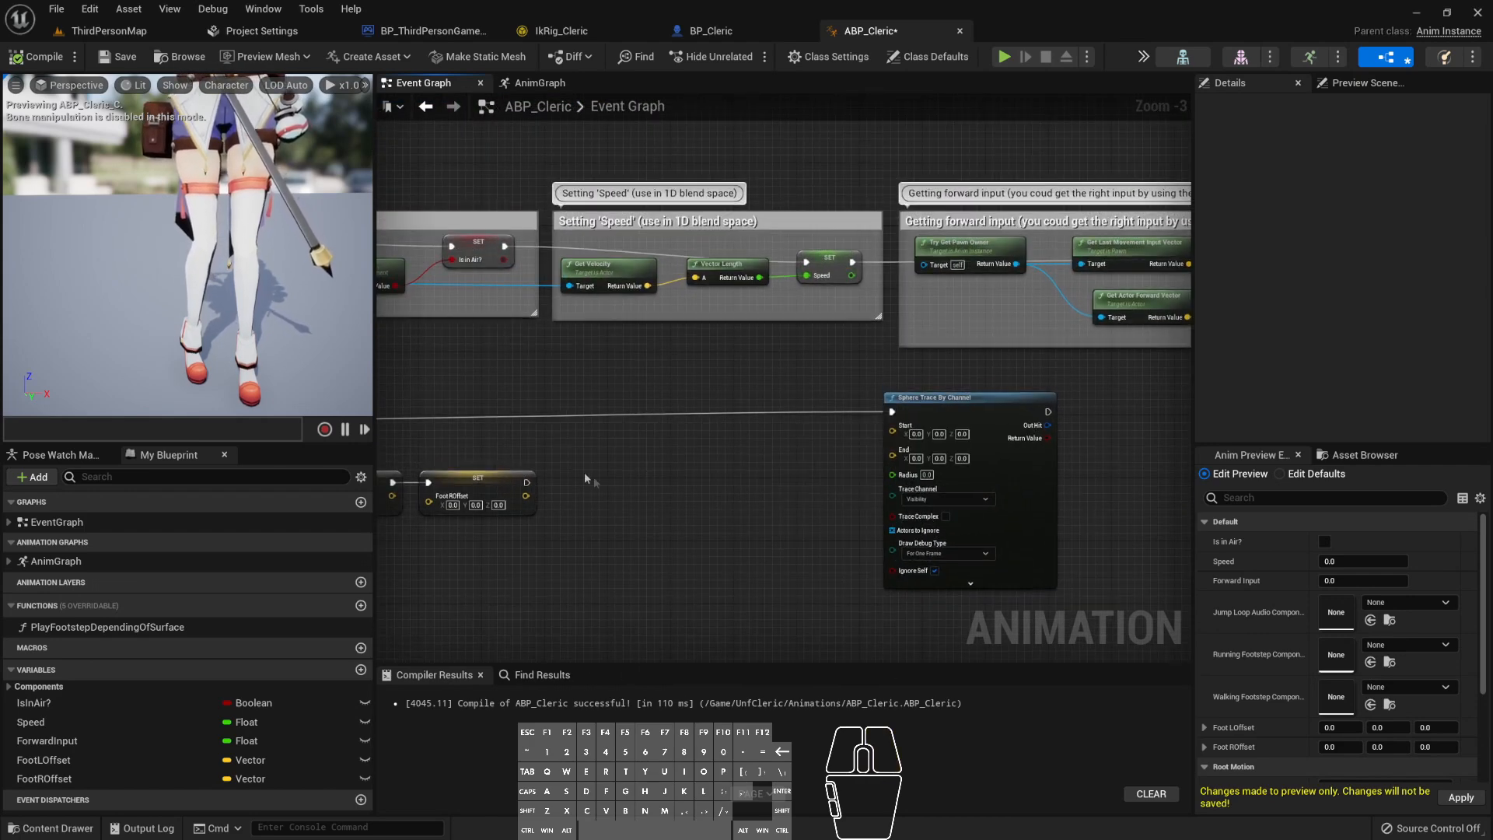
right_click_drag(594, 483, 830, 436)
scroll(700, 389, "up", 4)
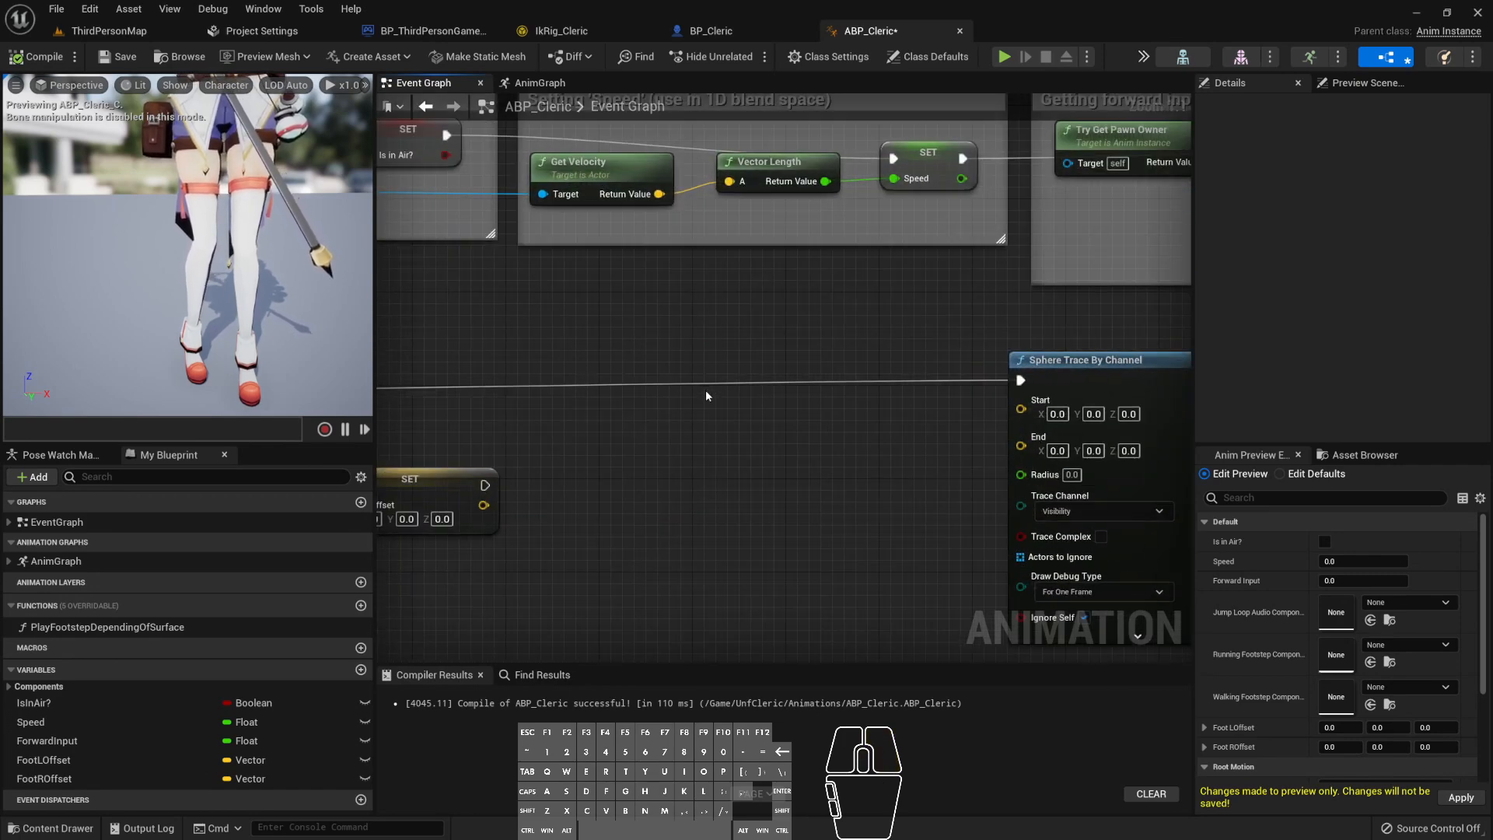
right_click_drag(706, 396, 572, 290)
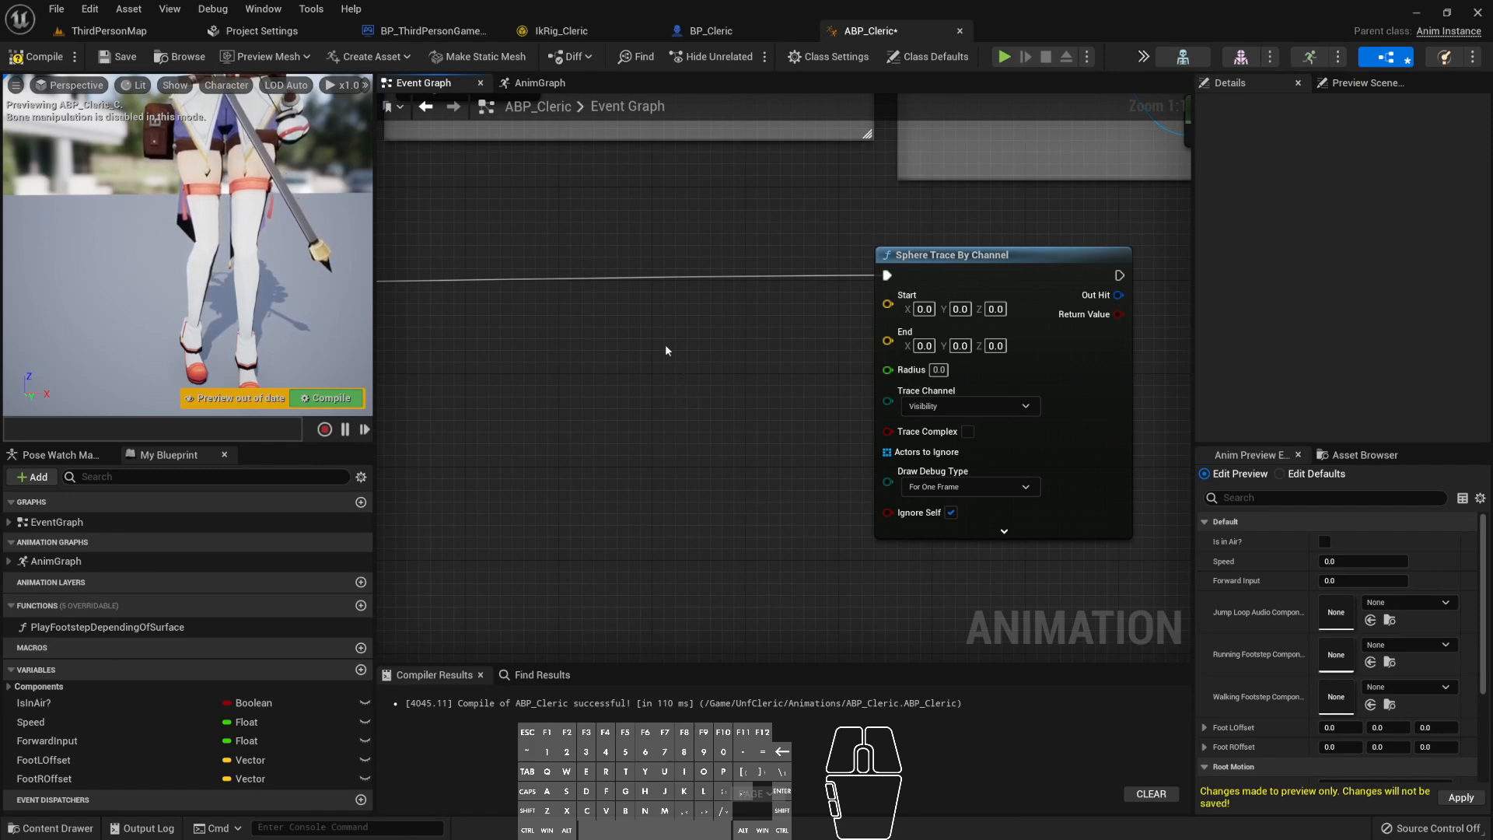
mouse_move(965, 263)
left_mouse_down()
mouse_move(1023, 287)
mouse_move(1066, 275)
left_mouse_up()
- Copy the Try Get Pawn Owner node from the PawnOwner validity section and paste it before the Sphere Trace By Channel node
mouse_move(842, 315)
right_mouse_down()
mouse_move(1002, 302)
mouse_move(844, 314)
mouse_move(806, 342)
mouse_move(860, 364)
right_mouse_up()
scroll(810, 322, "down", 4)
right_click_drag(686, 362, 899, 382)
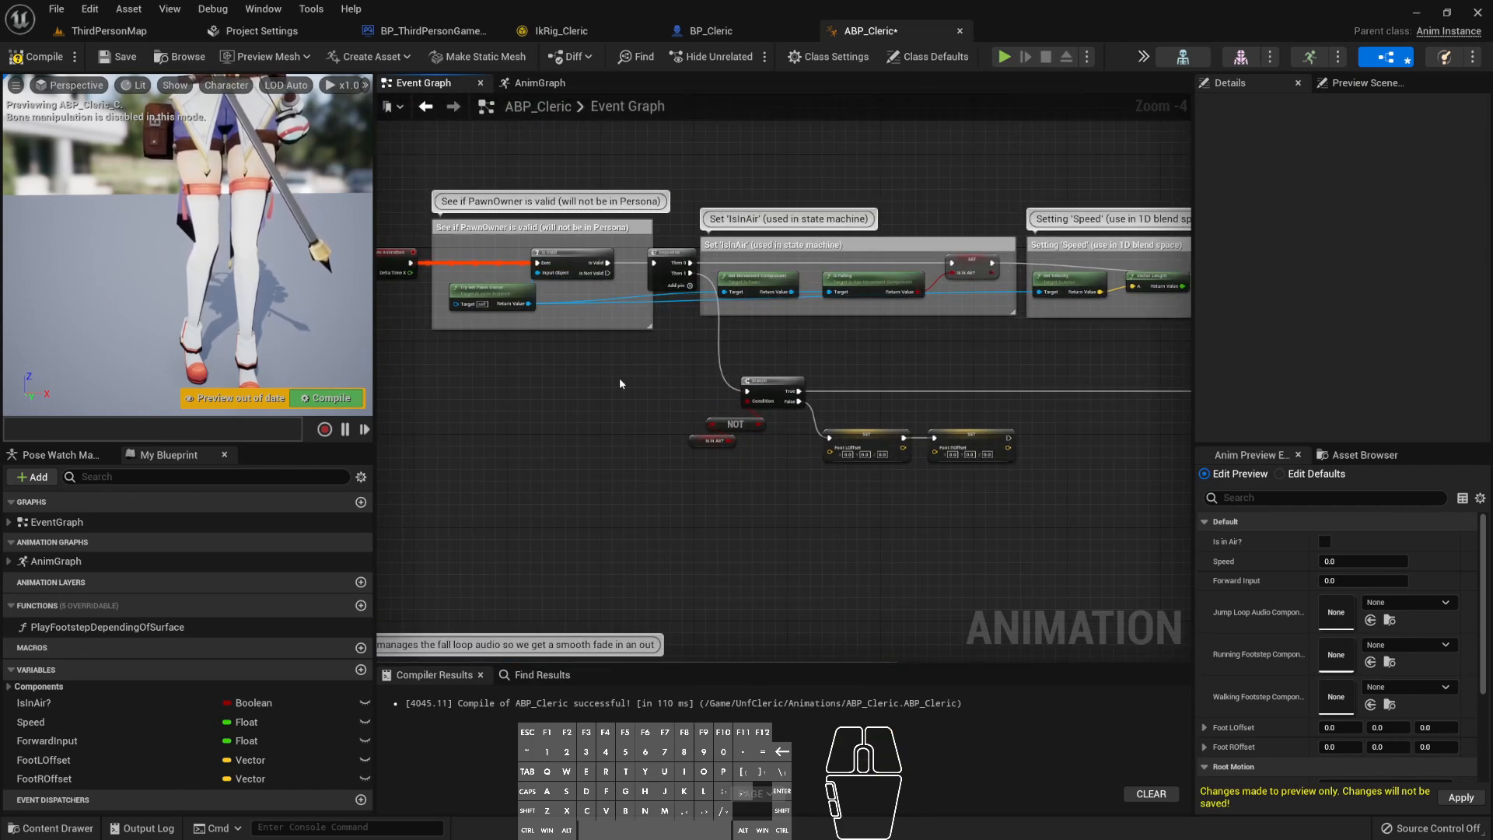
left_click(493, 305)
scroll(491, 313, "up", 3)
right_click_drag(761, 547, 381, 380)
right_click_drag(1034, 397, 706, 404)
key("ctrl+v")
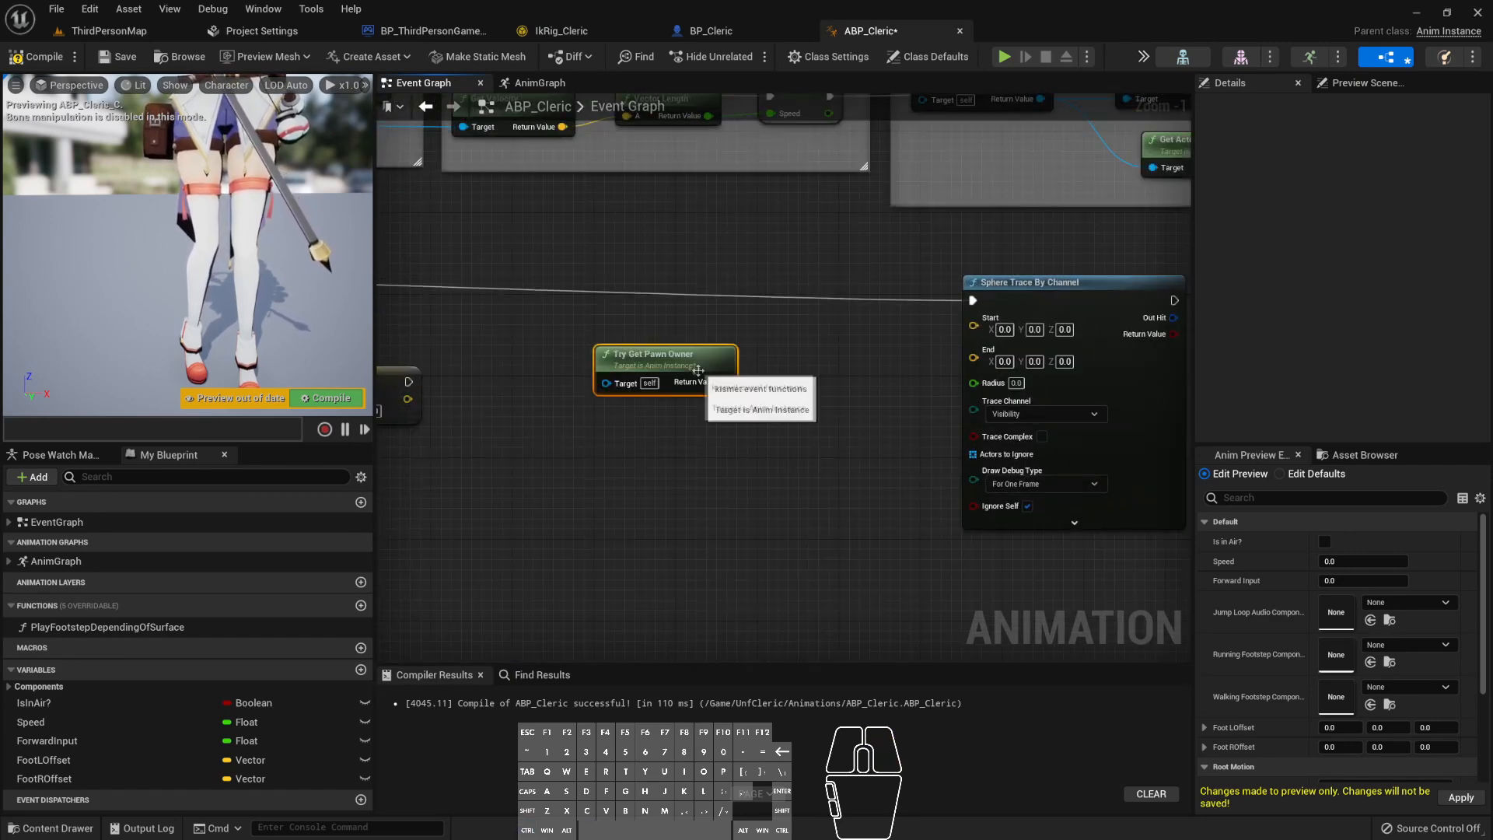
- Cast the pasted Try Get Pawn Owner's return value to Character and reroute the Sphere Trace's incoming execution wire into the cast node
left_click_drag(725, 382, 759, 351)
type("cast to ")
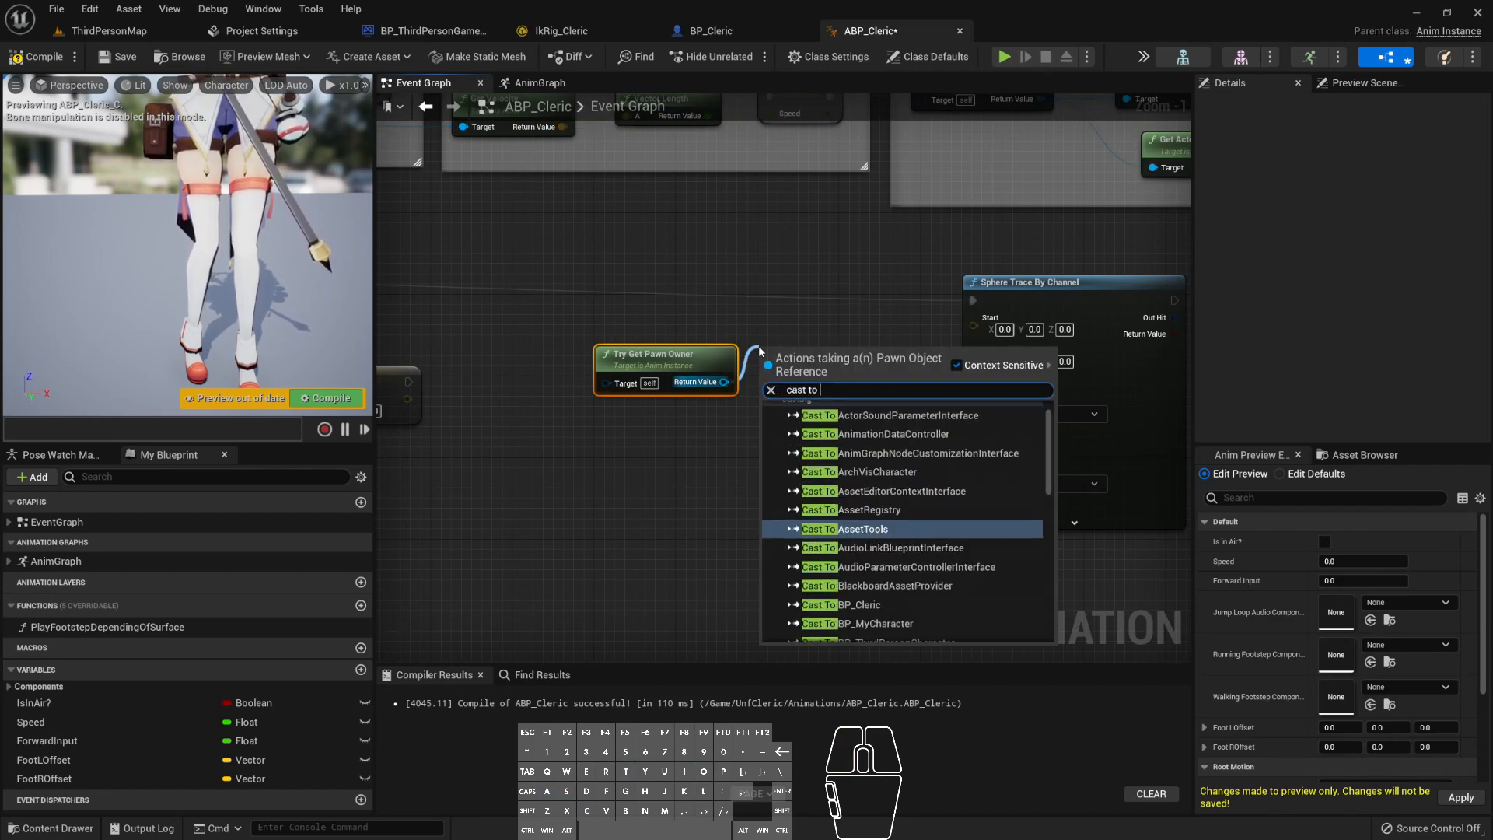
type("charac")
key("Return")
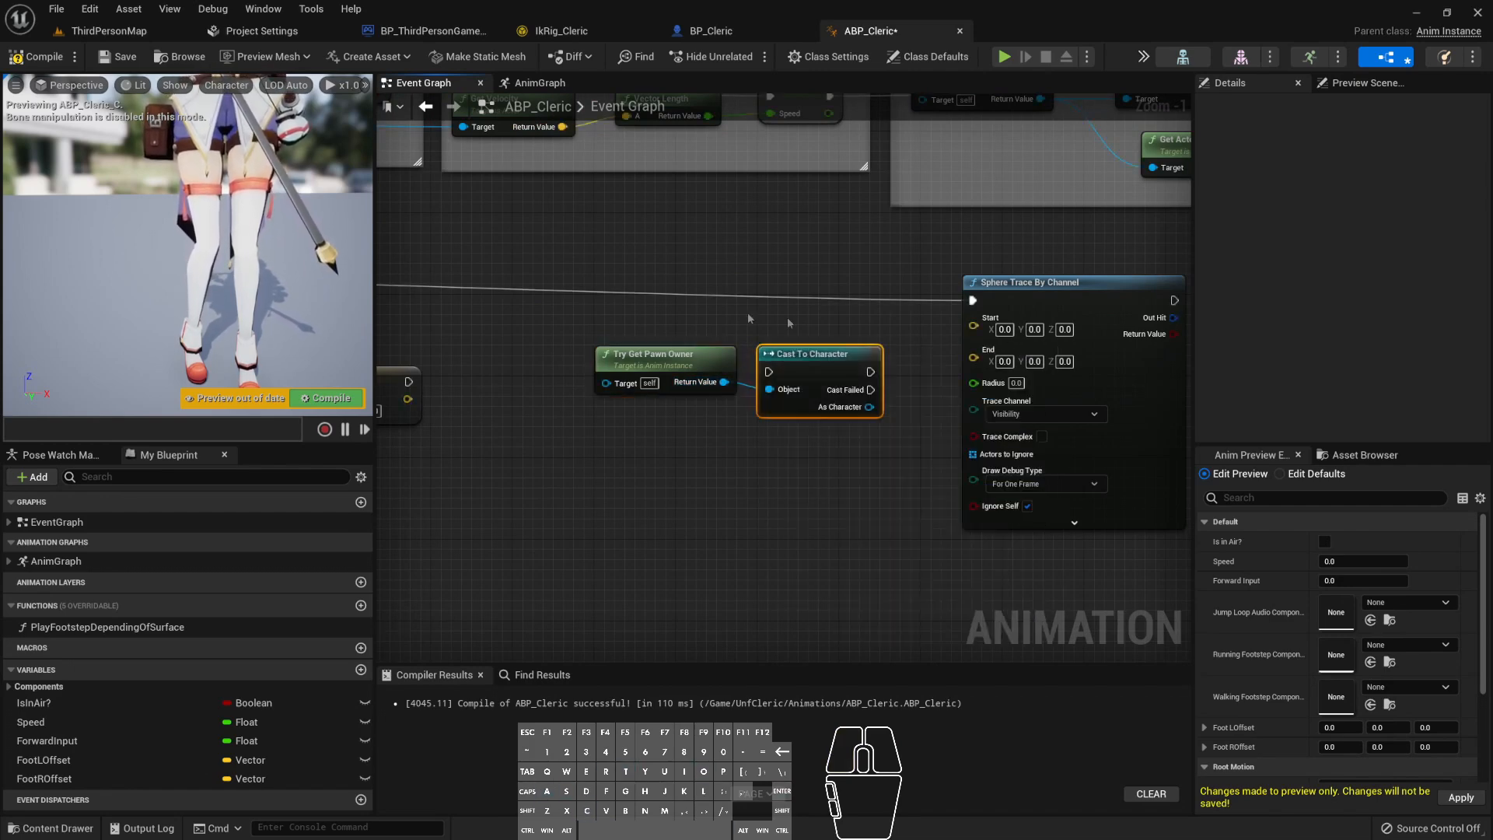
left_click_drag(973, 300, 769, 372, "ctrl")
left_click_drag(797, 369, 786, 283)
- Space out the Try Get Pawn Owner and Sphere Trace nodes and get the Mesh from the cast's As Character output
right_click_drag(797, 376, 642, 360)
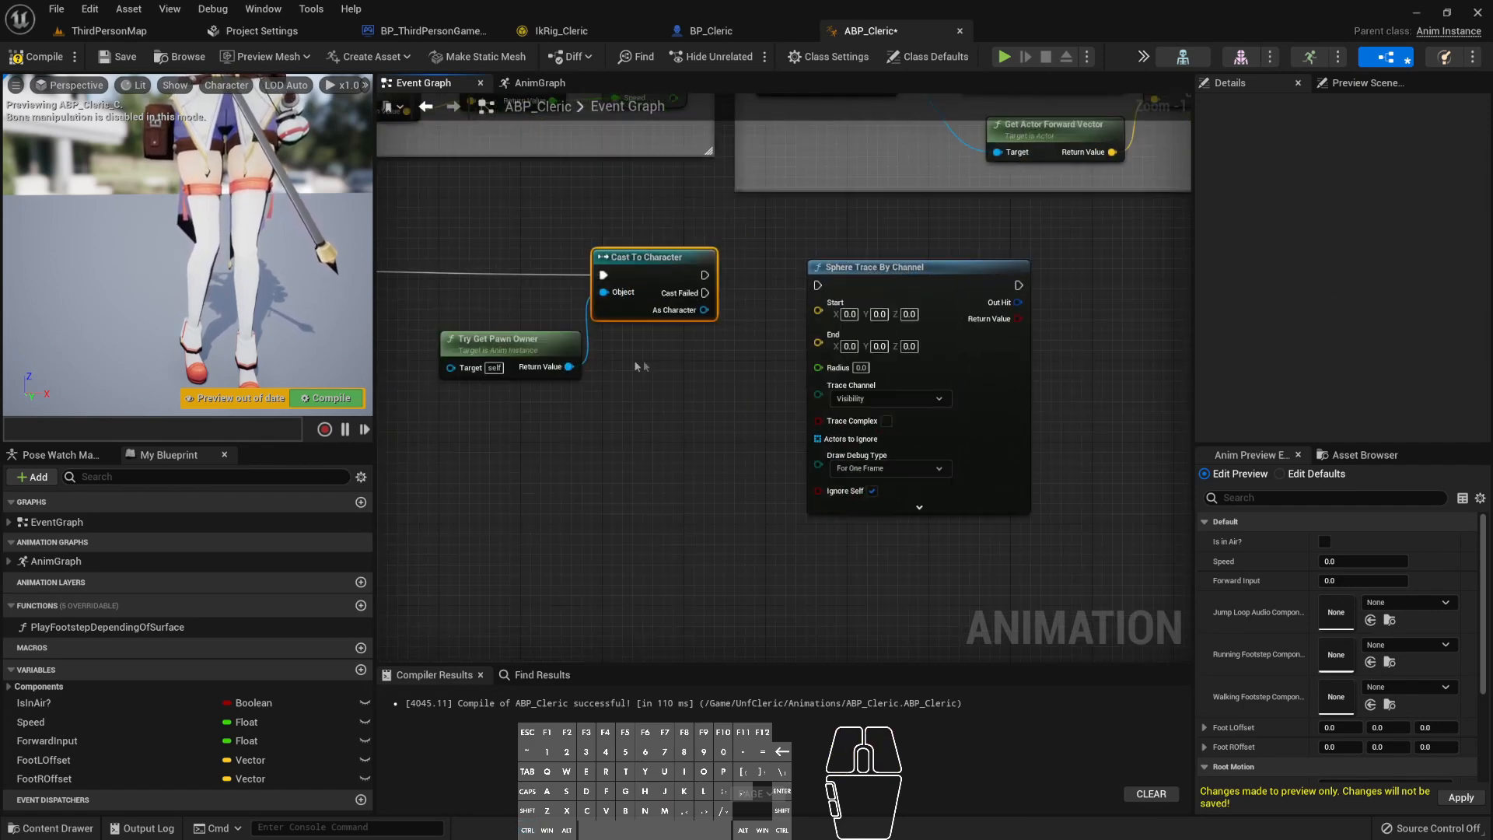
left_click_drag(549, 343, 479, 342)
left_click_drag(871, 266, 993, 266)
mouse_move(704, 310)
left_mouse_down()
mouse_move(778, 312)
mouse_move(734, 311)
left_mouse_up()
type("get mesh")
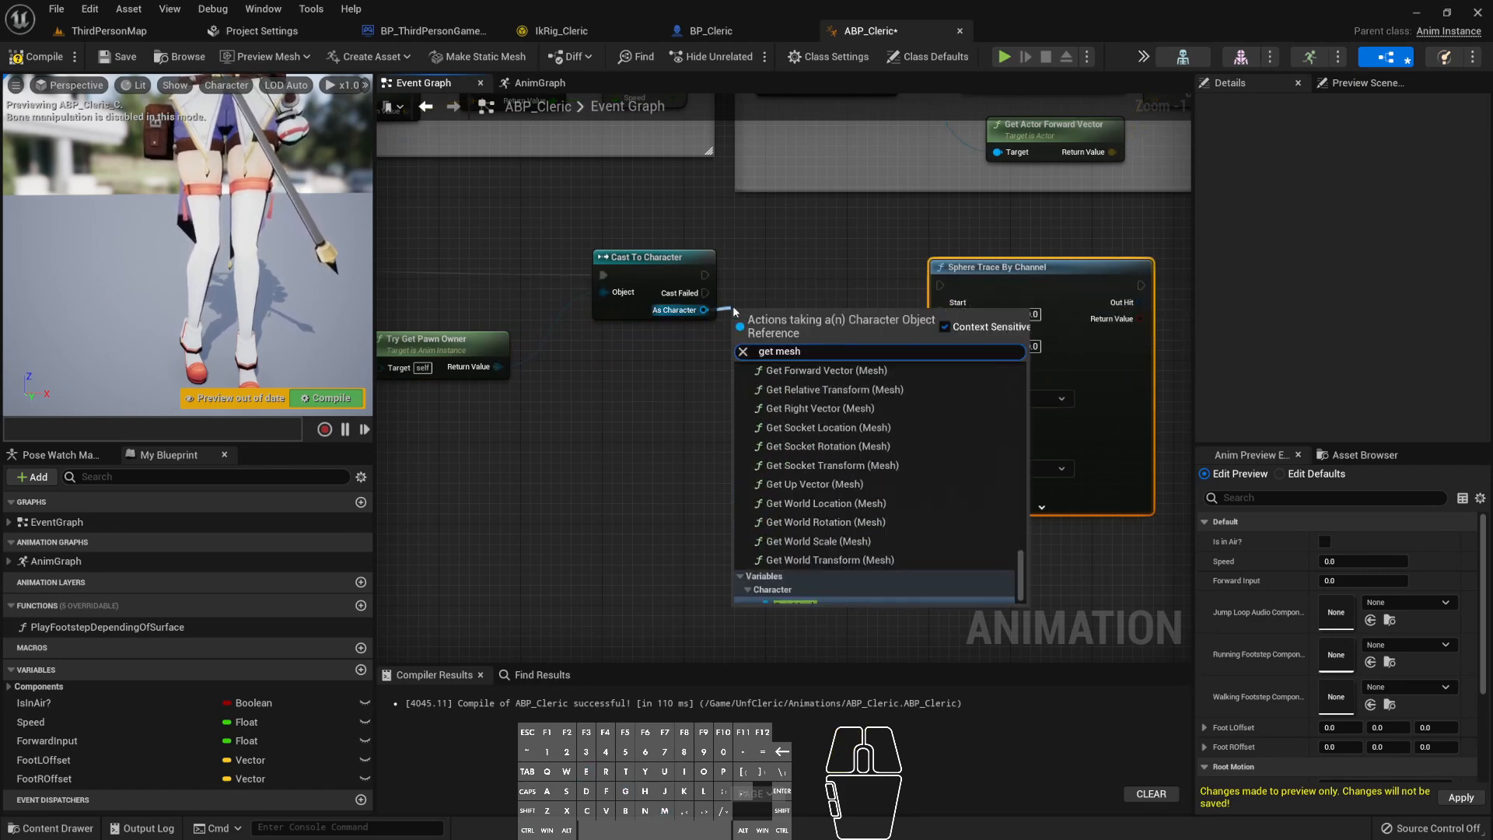
key("Return")
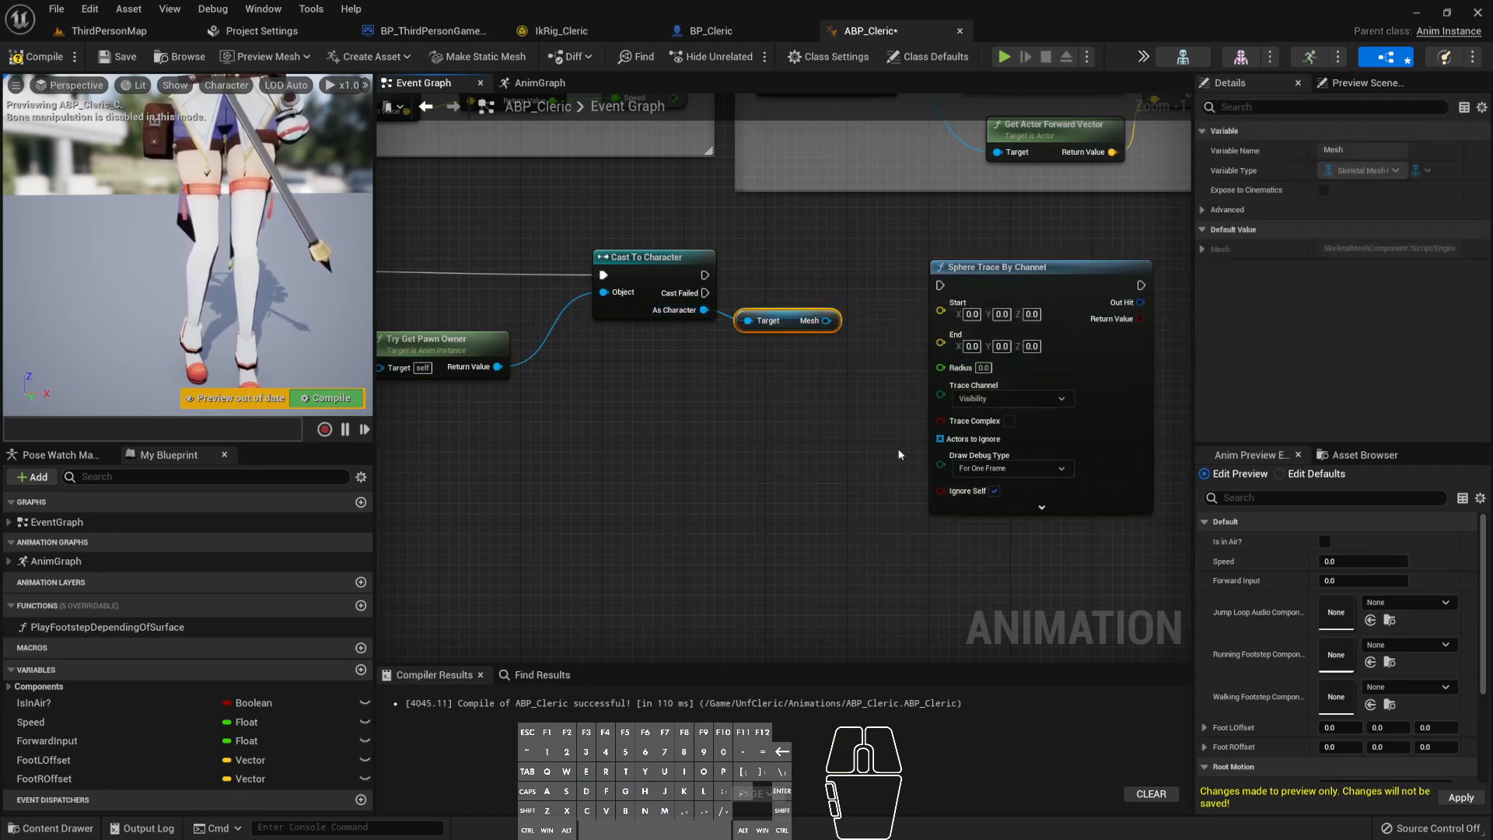
- Reposition the Sphere Trace By Channel and Try Get Pawn Owner nodes around the character cast to tidy the layout
right_click_drag(996, 304, 902, 368)
left_click_drag(893, 337, 963, 337)
right_click_drag(472, 426, 496, 427)
left_click_drag(440, 410, 482, 378)
left_click(728, 436)
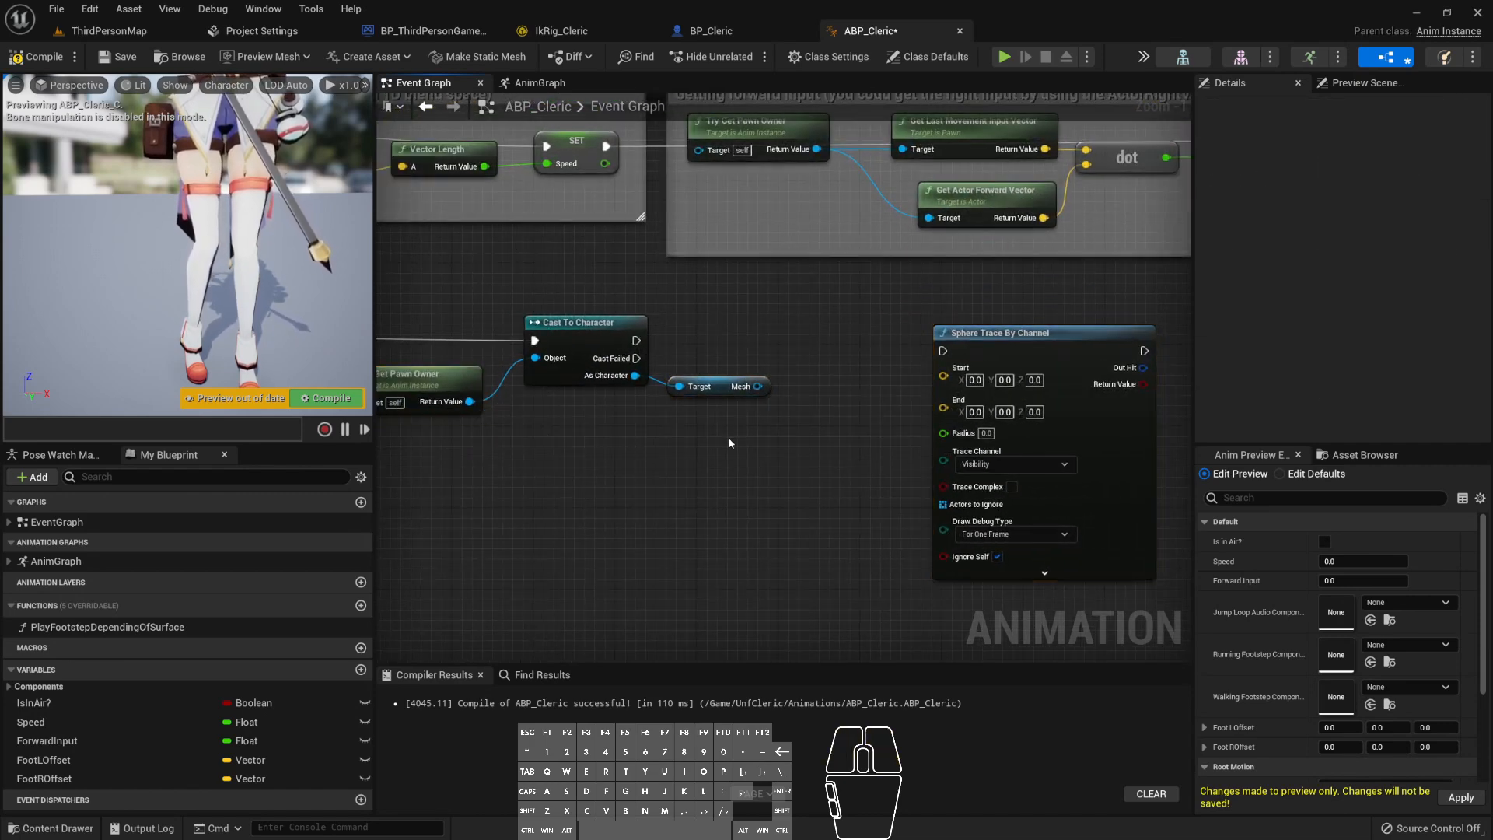
right_click_drag(822, 441, 799, 432)
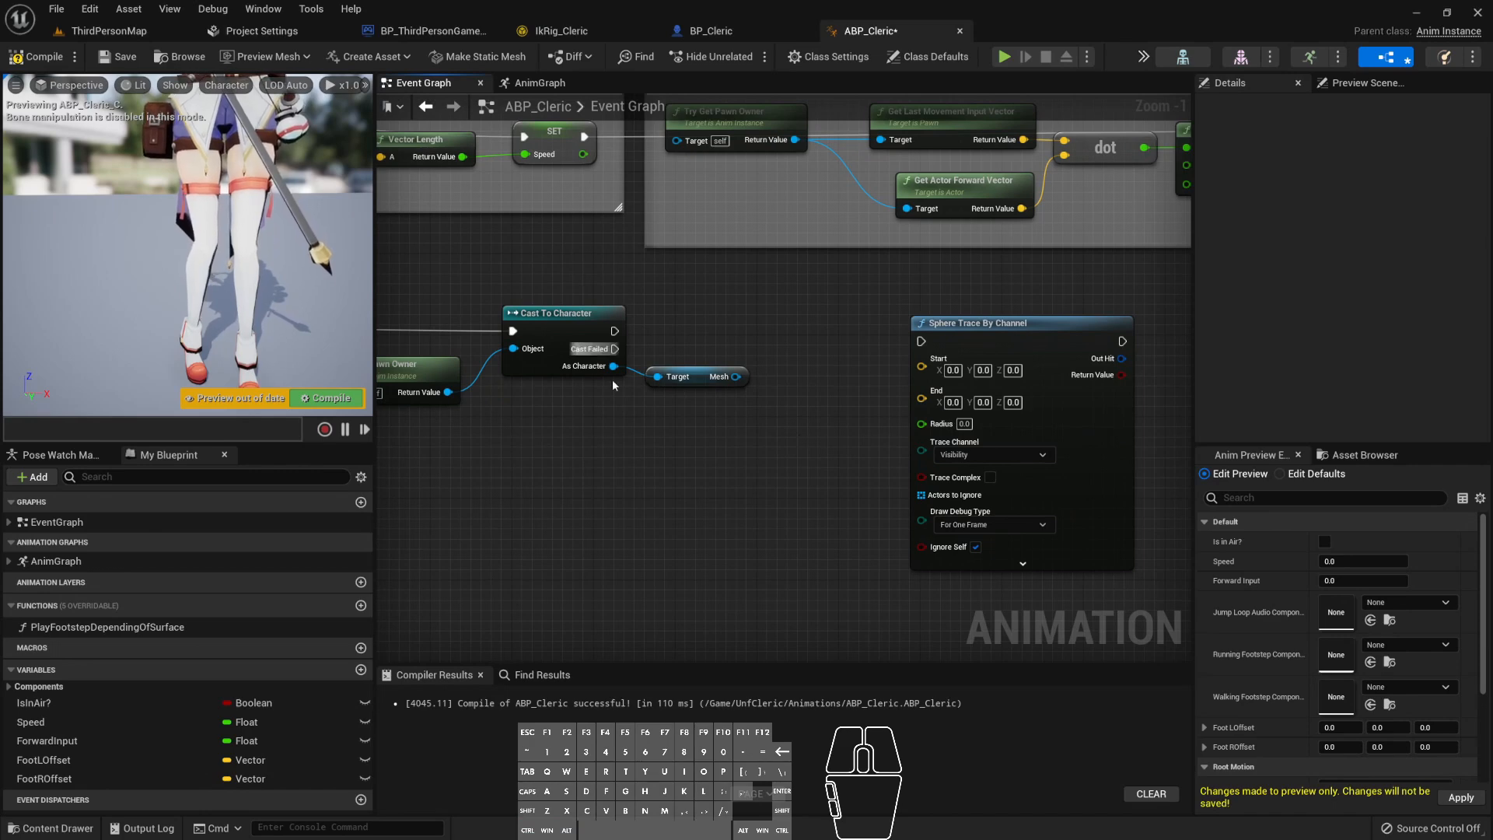
right_click_drag(804, 303, 806, 320)
- Add a Get Socket Location node from the Mesh output and move the Sphere Trace By Channel node farther away
left_click_drag(735, 393, 773, 362)
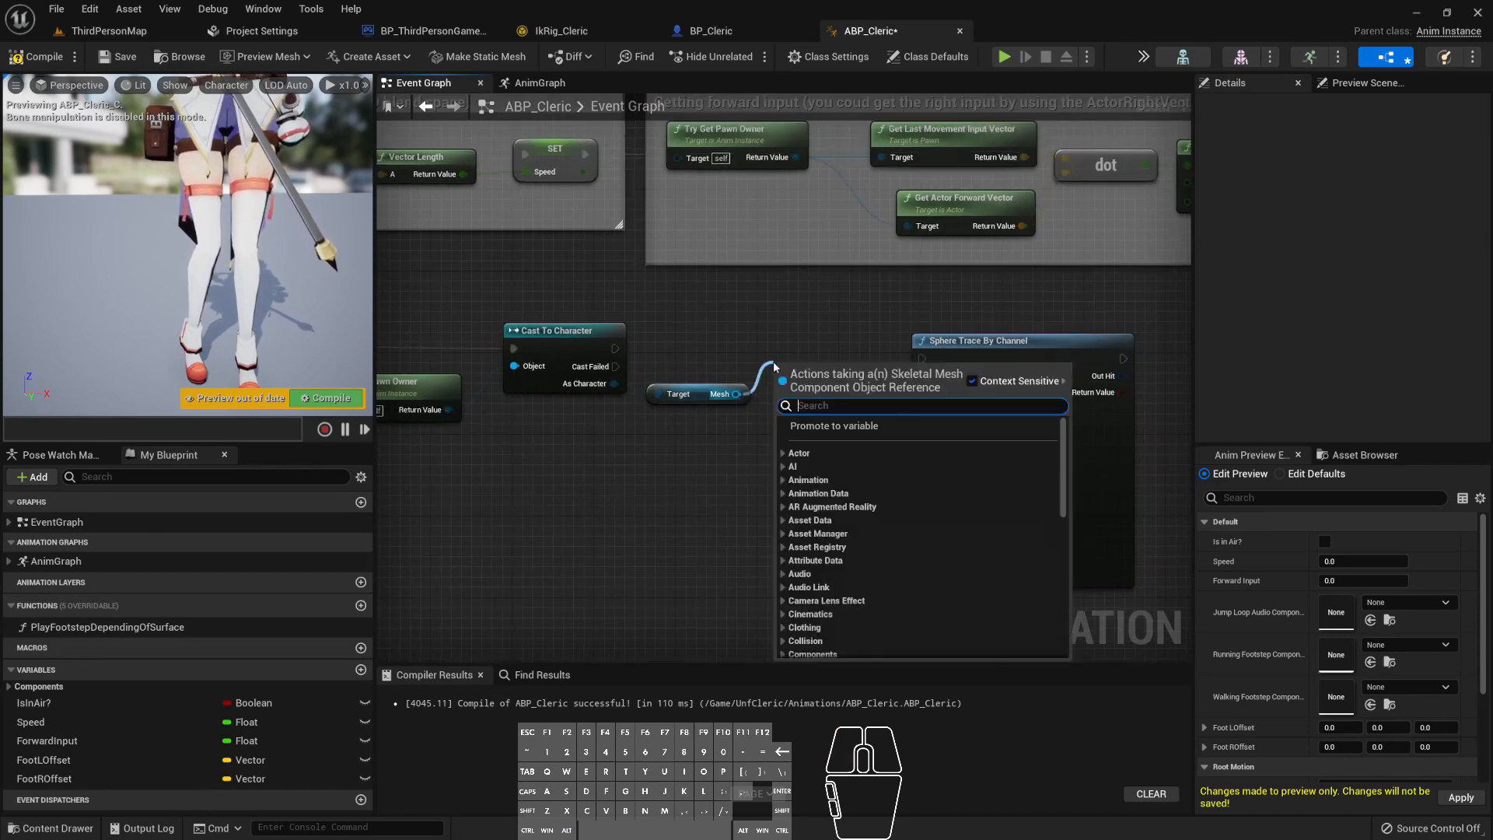
type("get socke")
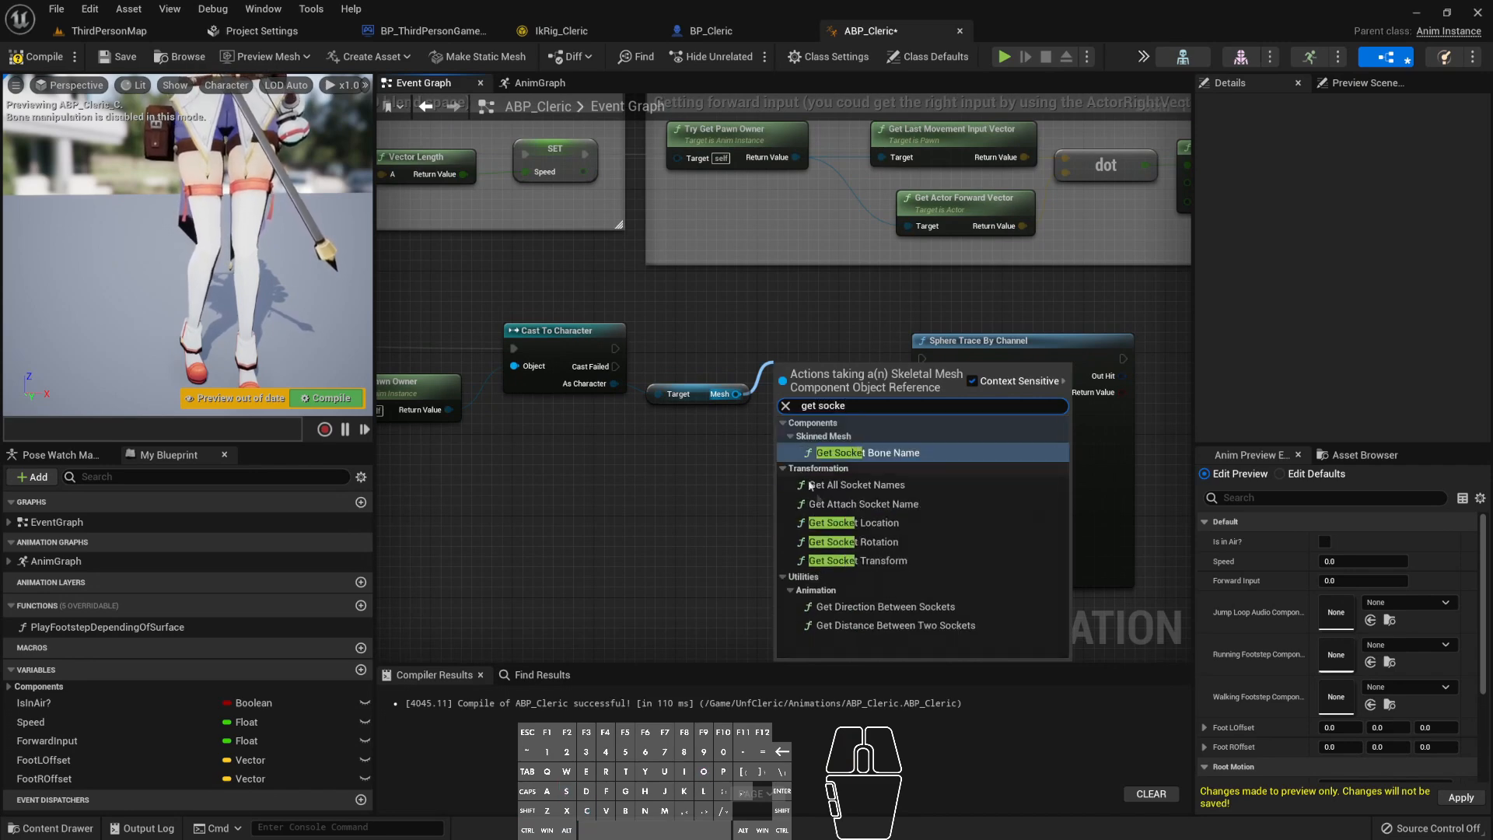
left_click(875, 526)
right_click_drag(807, 510, 705, 526)
left_click_drag(900, 374, 1018, 372)
scroll(744, 388, "up", 1)
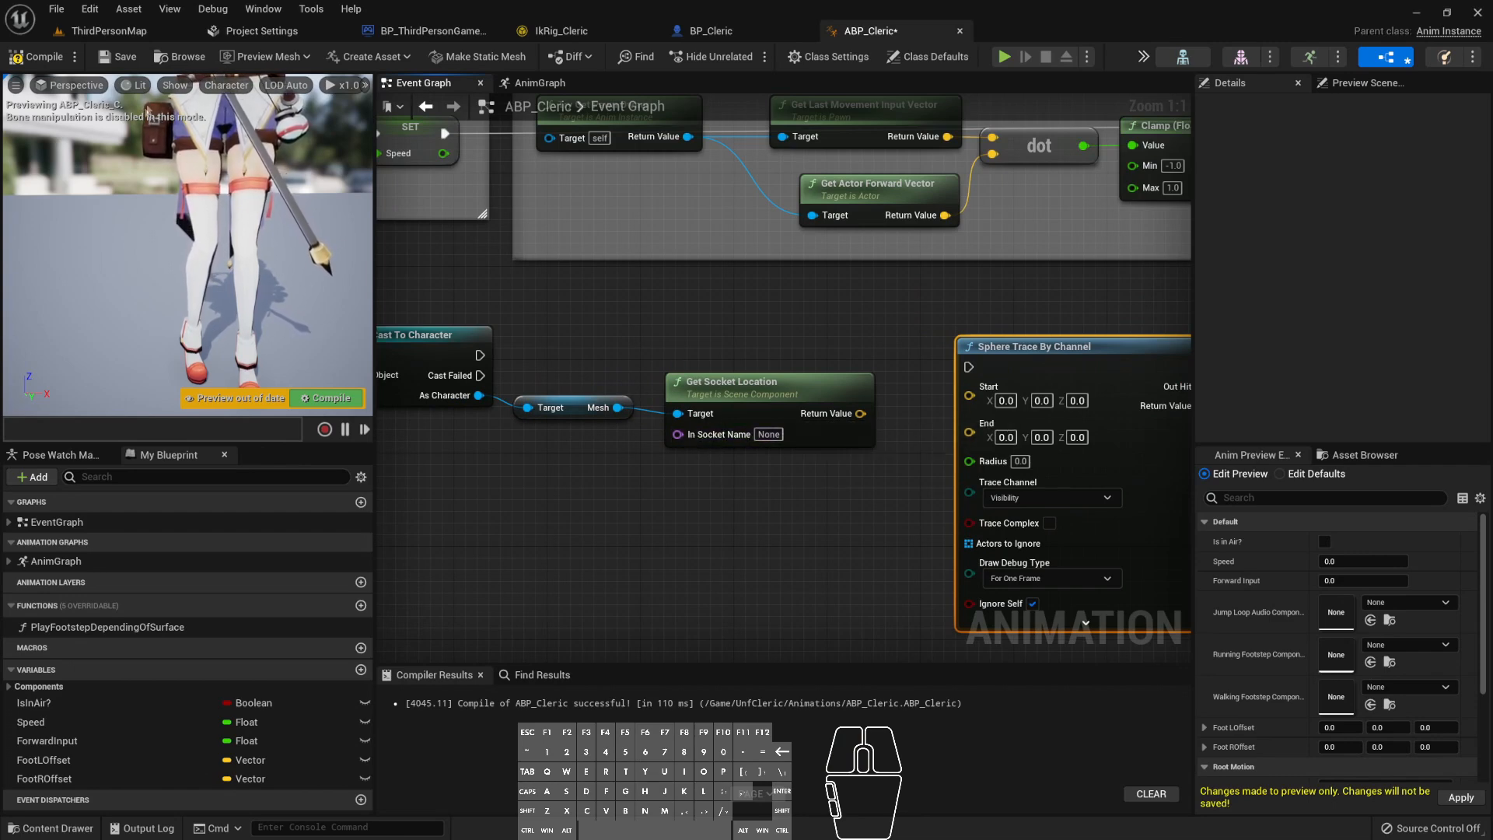
- Show bone names on the character preview and set the Get Socket Location node's In Socket Name to foot_r
left_click(175, 85)
left_click(228, 86)
mouse_move(265, 157)
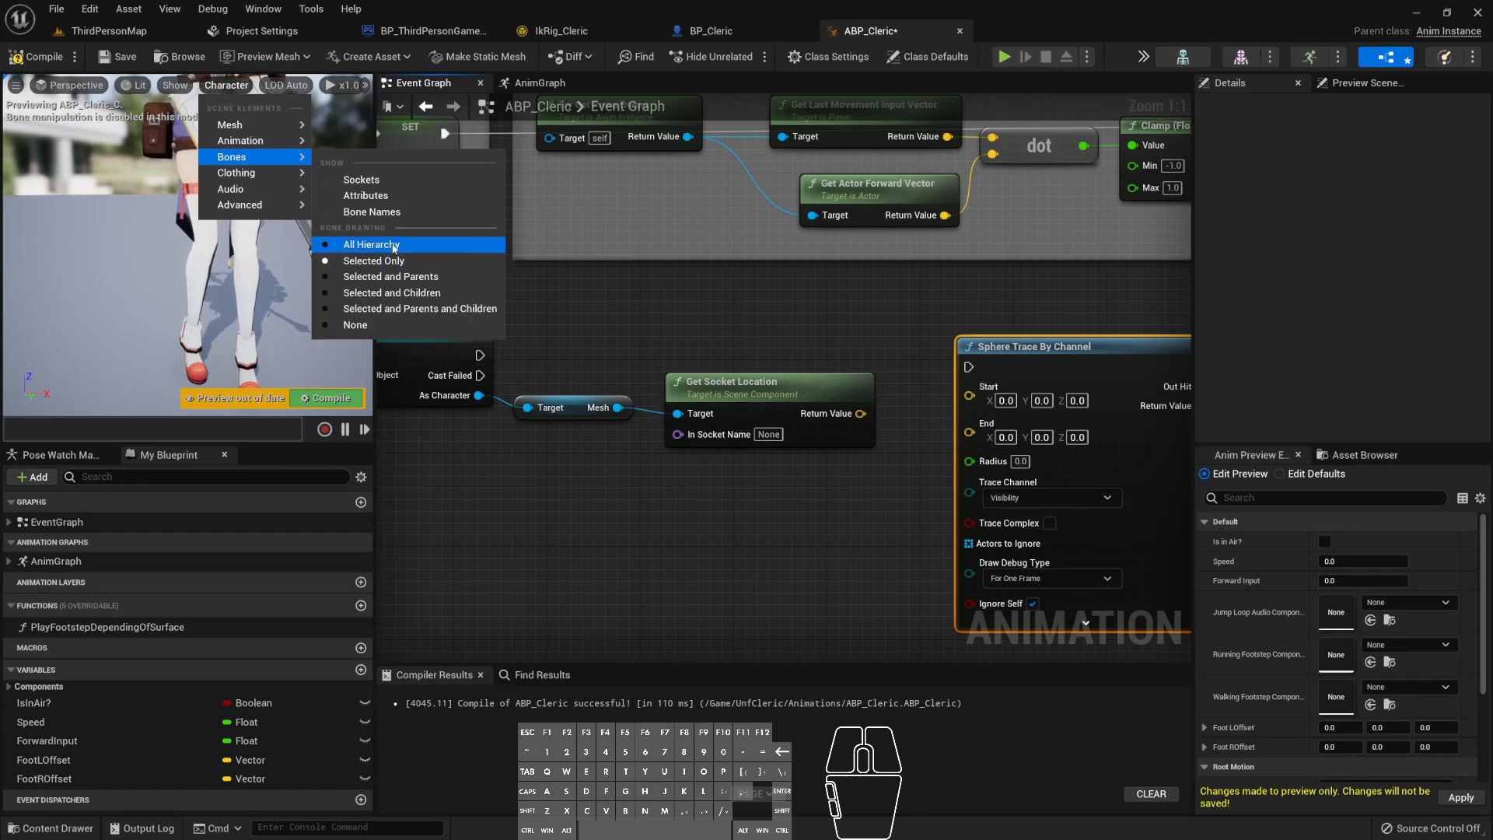
left_click(390, 213)
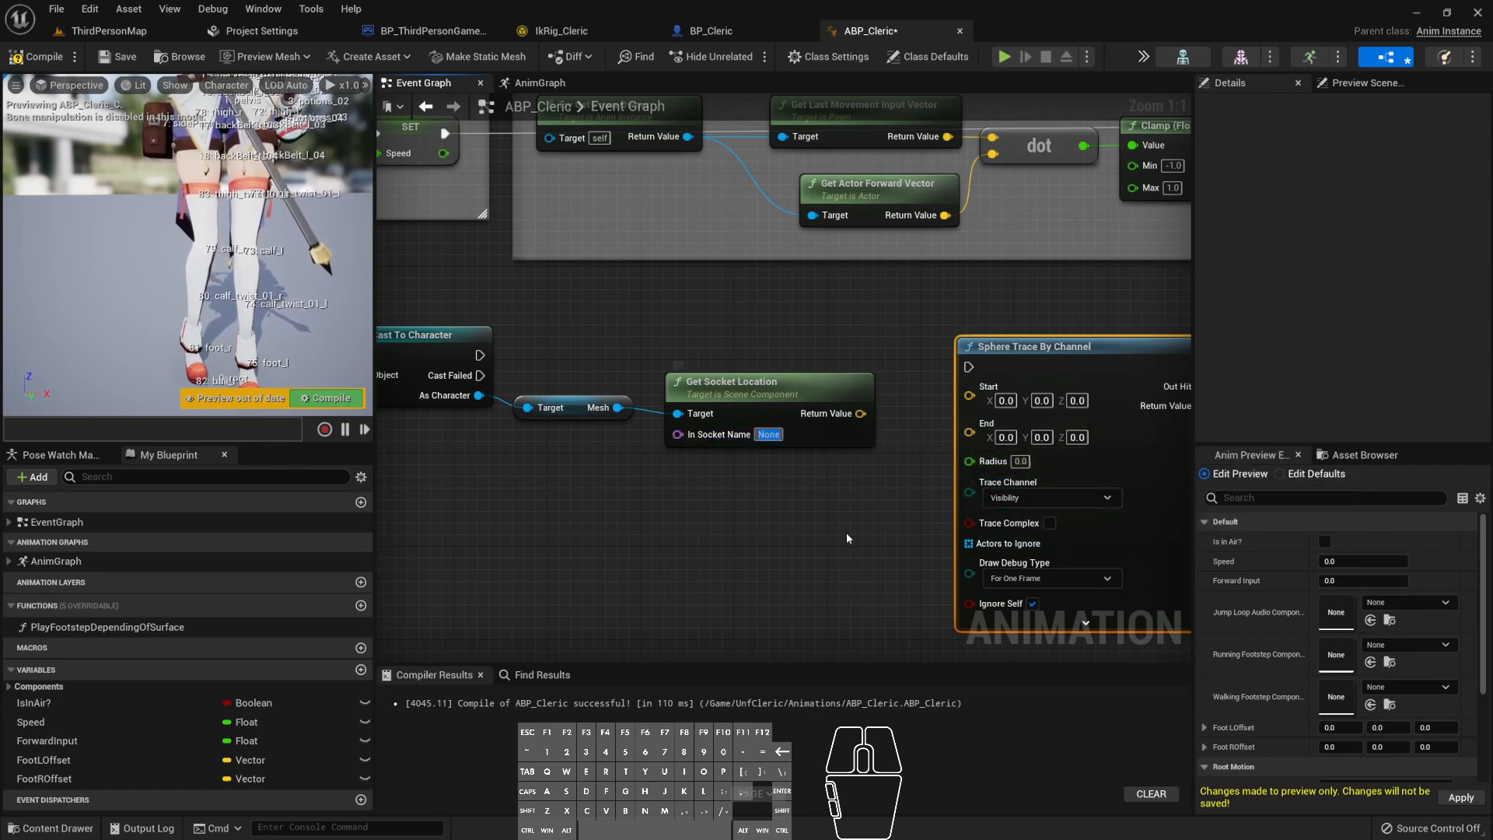
type("foot_r")
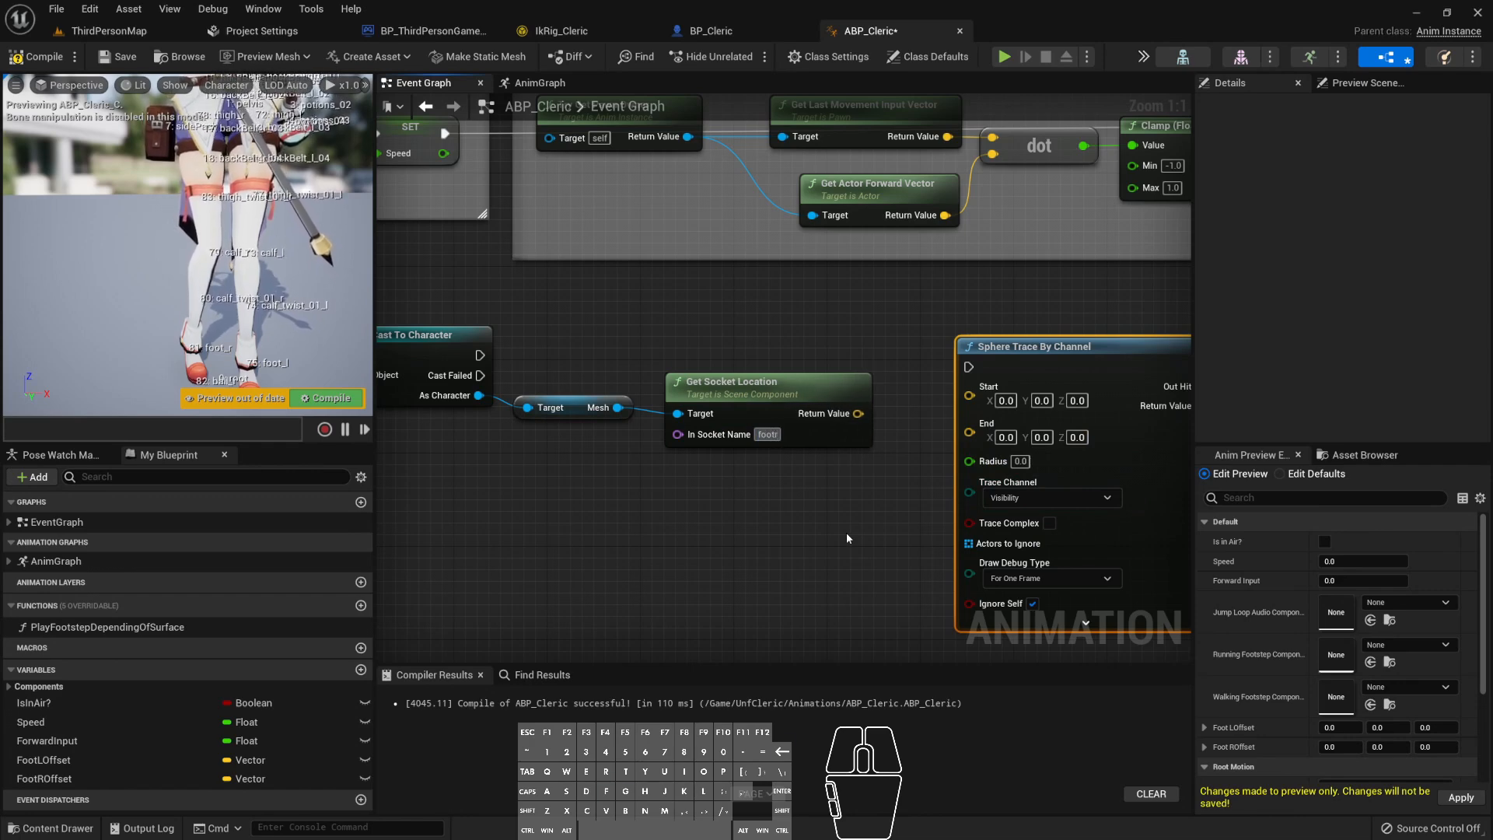
key("BackSpace")
type("_r")
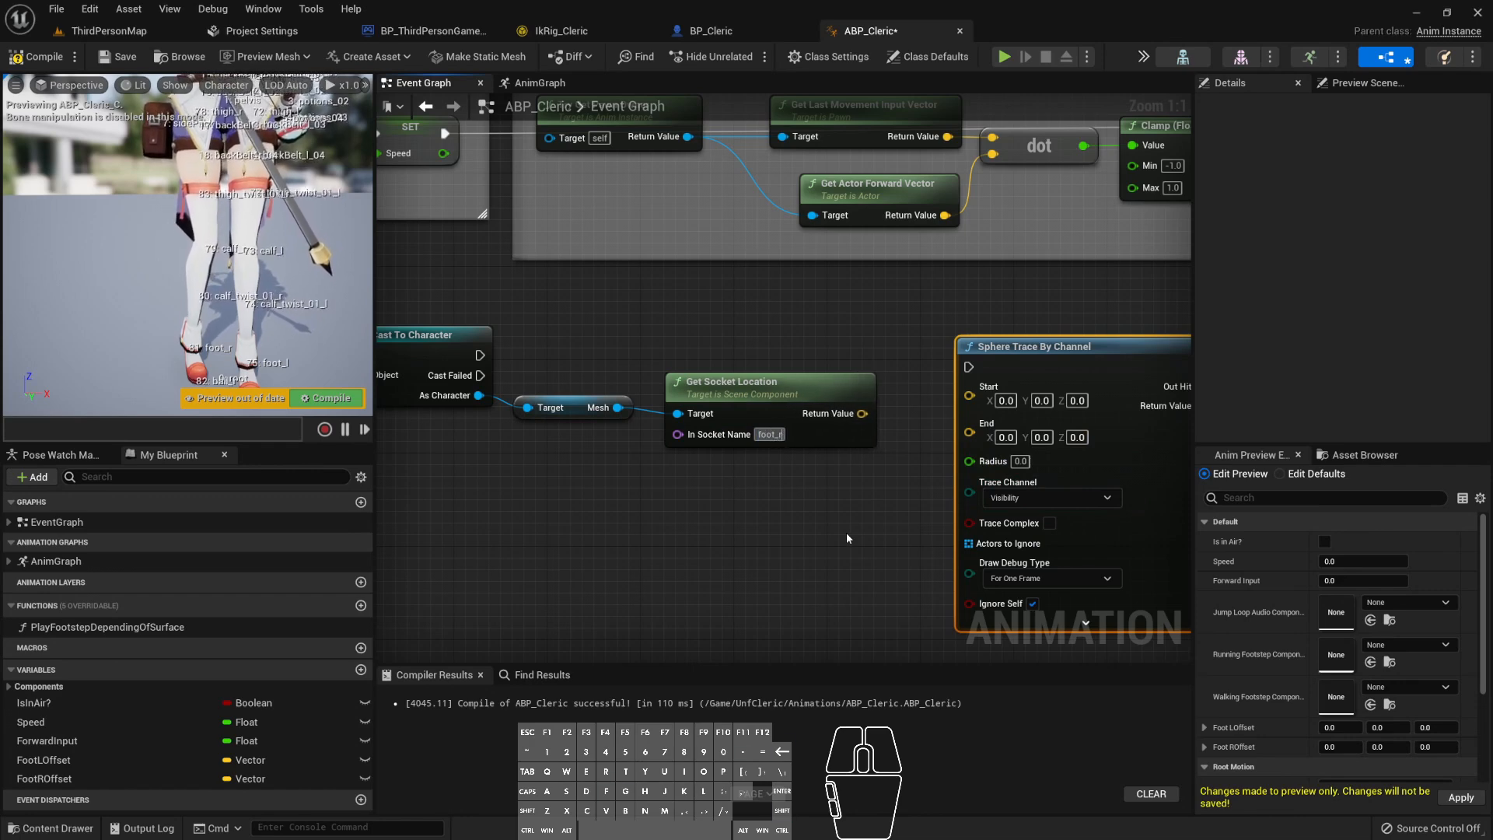
left_click(846, 532)
- Duplicate the foot_r Get Socket Location node, place the copy beneath it, and set its In Socket Name to foot_l
left_click(797, 434)
key("ctrl+c")
key("ctrl+v")
left_click_drag(863, 529, 702, 476)
double_click(767, 519)
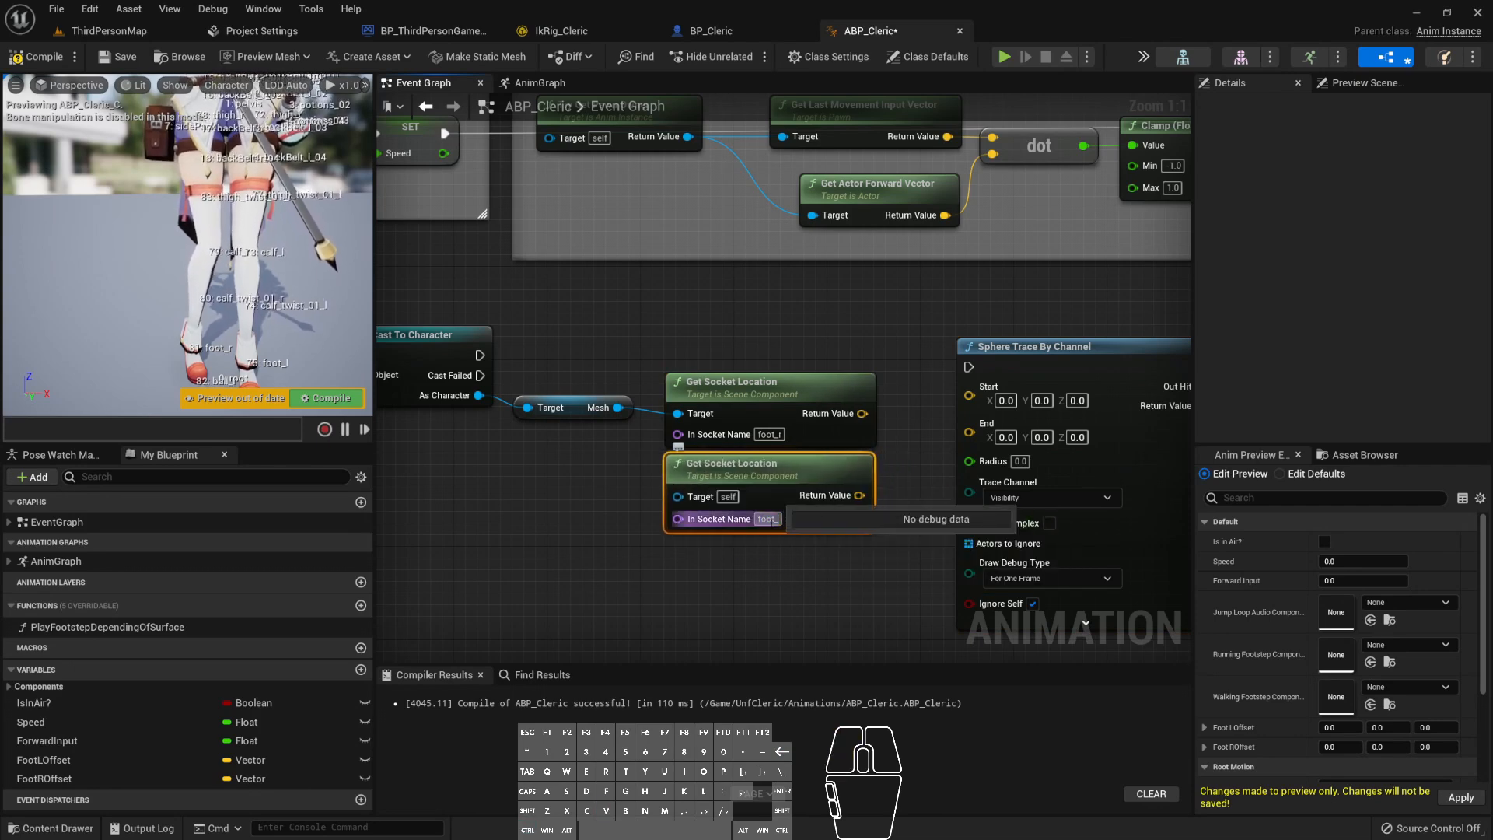
left_click(793, 546)
- Duplicate the foot_l Get Socket Location node, place the copy beneath it, and set its In Socket Name to root
left_click(791, 486)
key("ctrl+c")
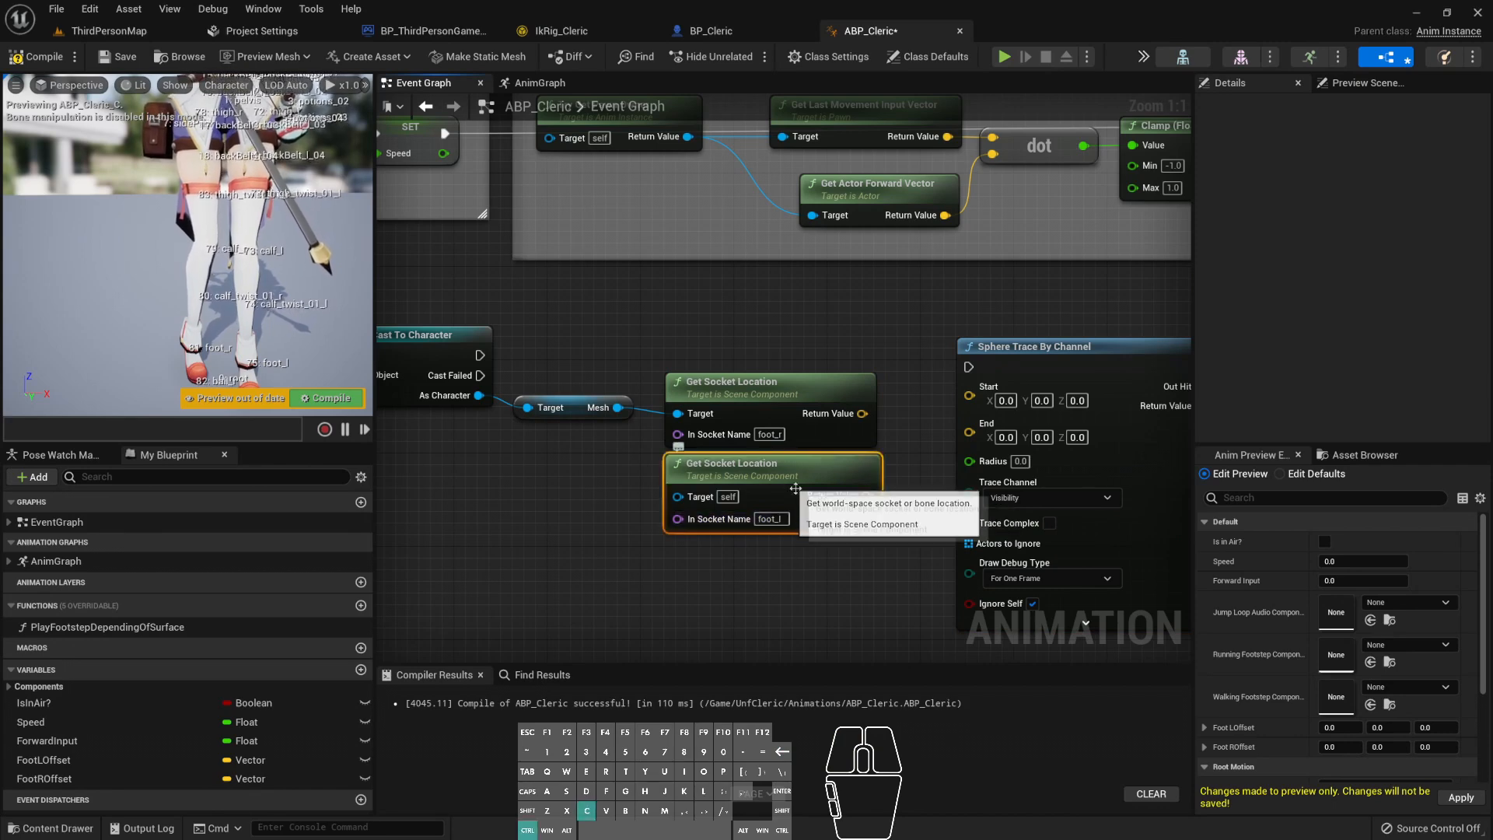
key("ctrl+v")
mouse_move(967, 562)
left_mouse_down()
mouse_move(679, 566)
mouse_move(687, 551)
left_mouse_up()
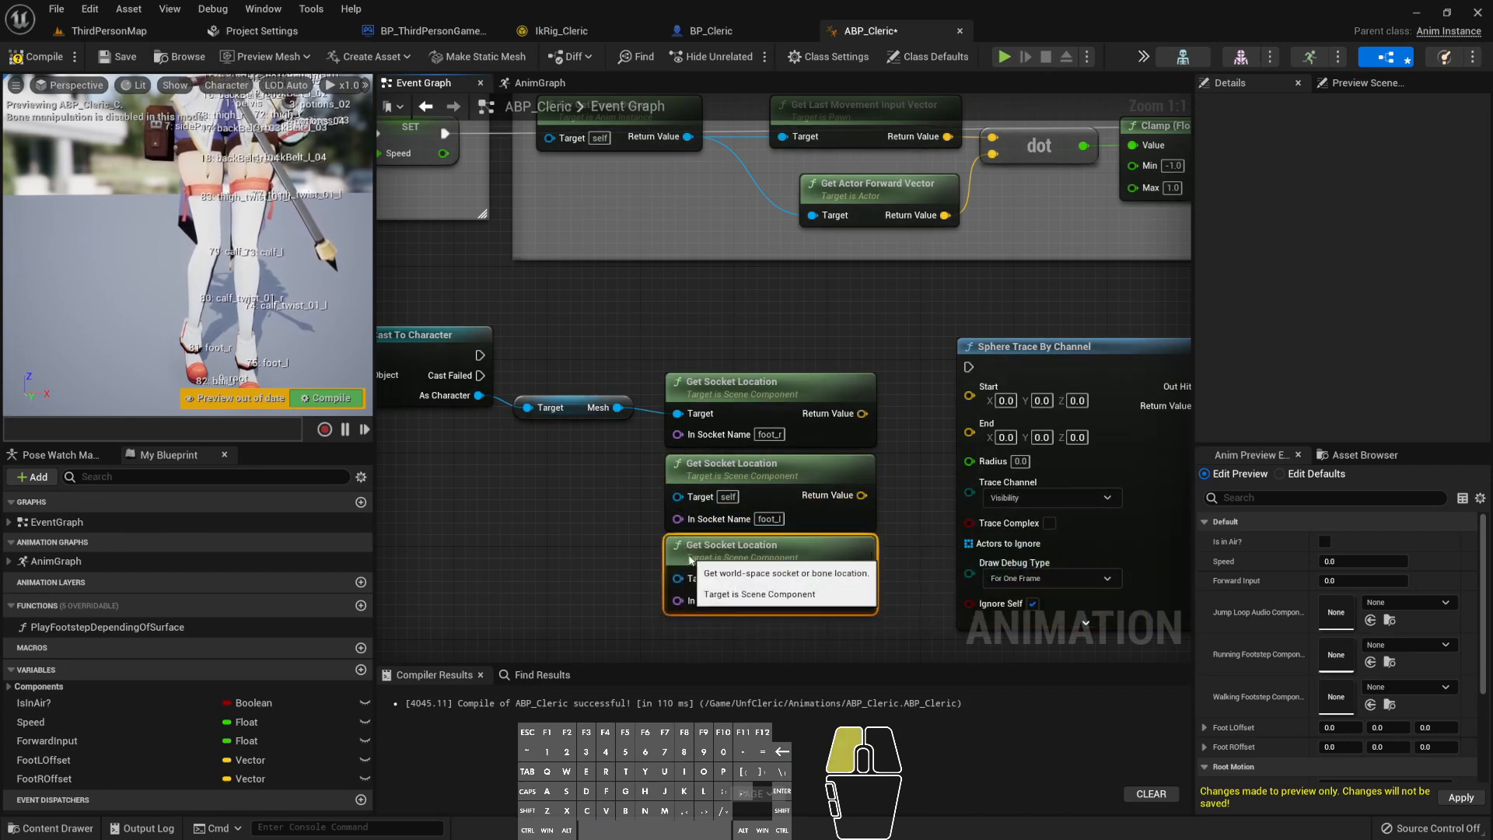
left_click(768, 600)
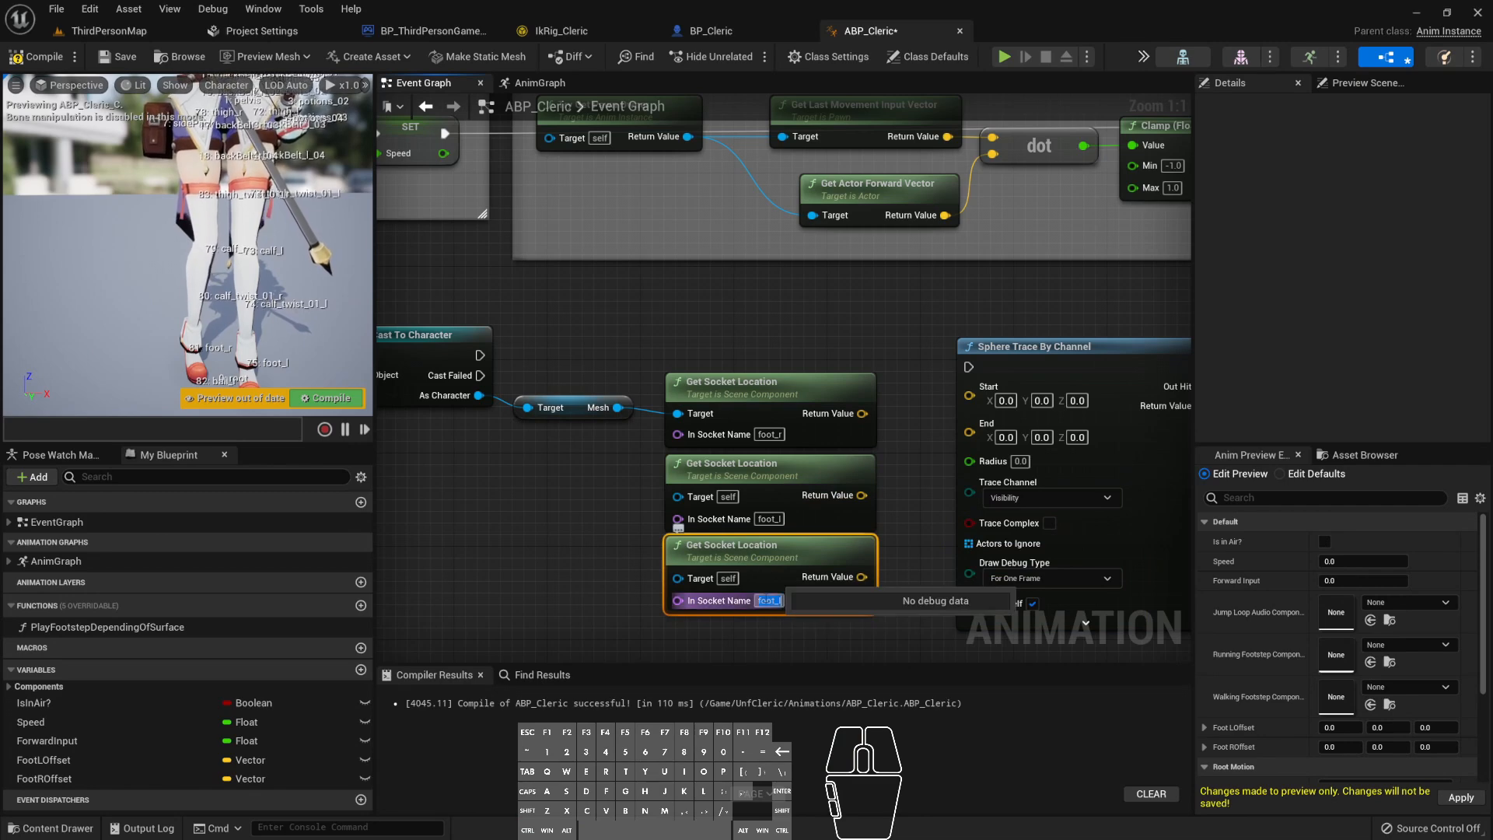
type("root")
key("Return")
right_click_drag(617, 560, 627, 497)
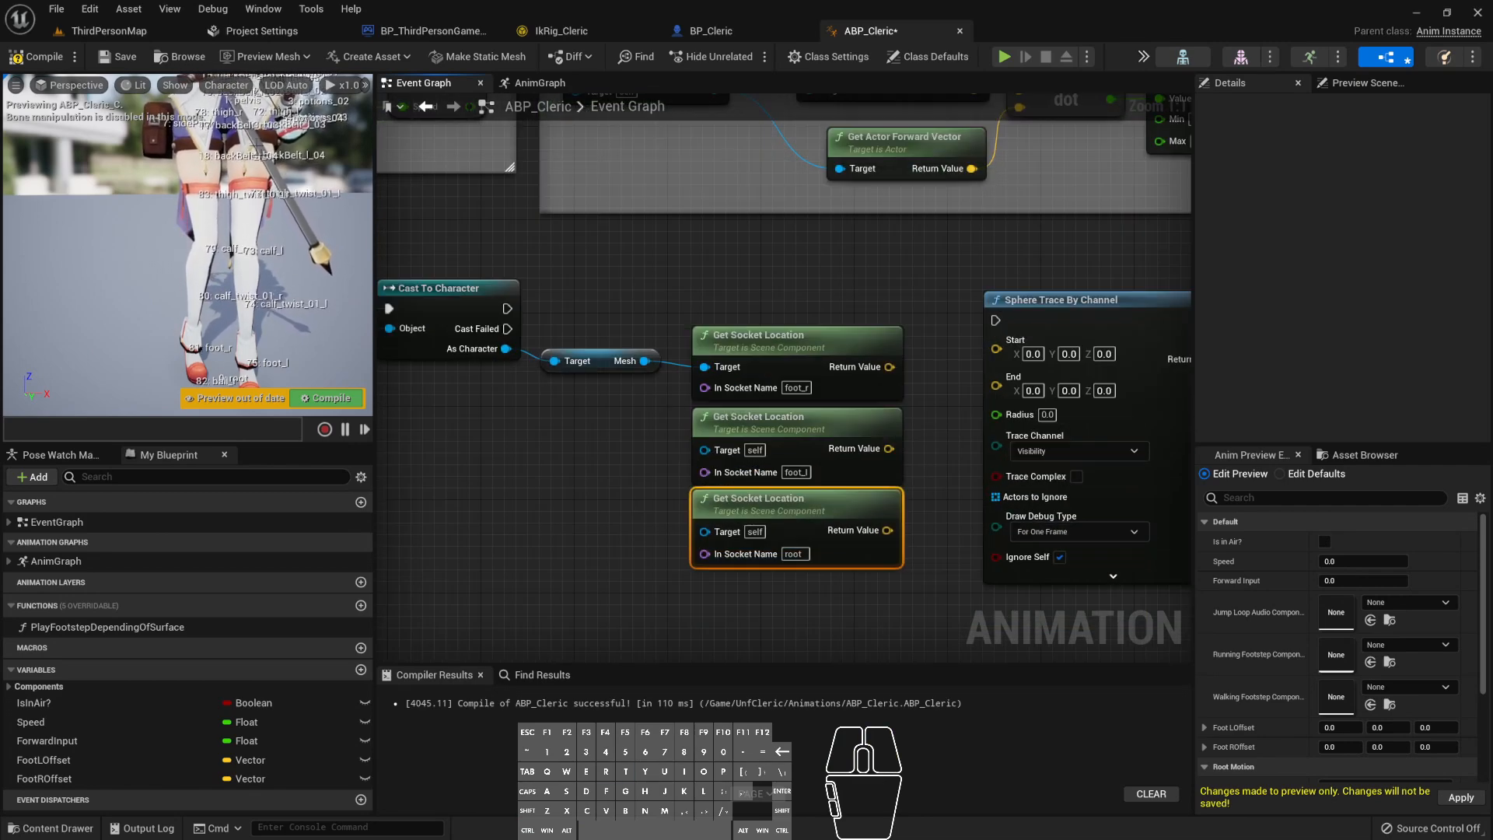
- Hide the bone names on the character preview
left_click(226, 85)
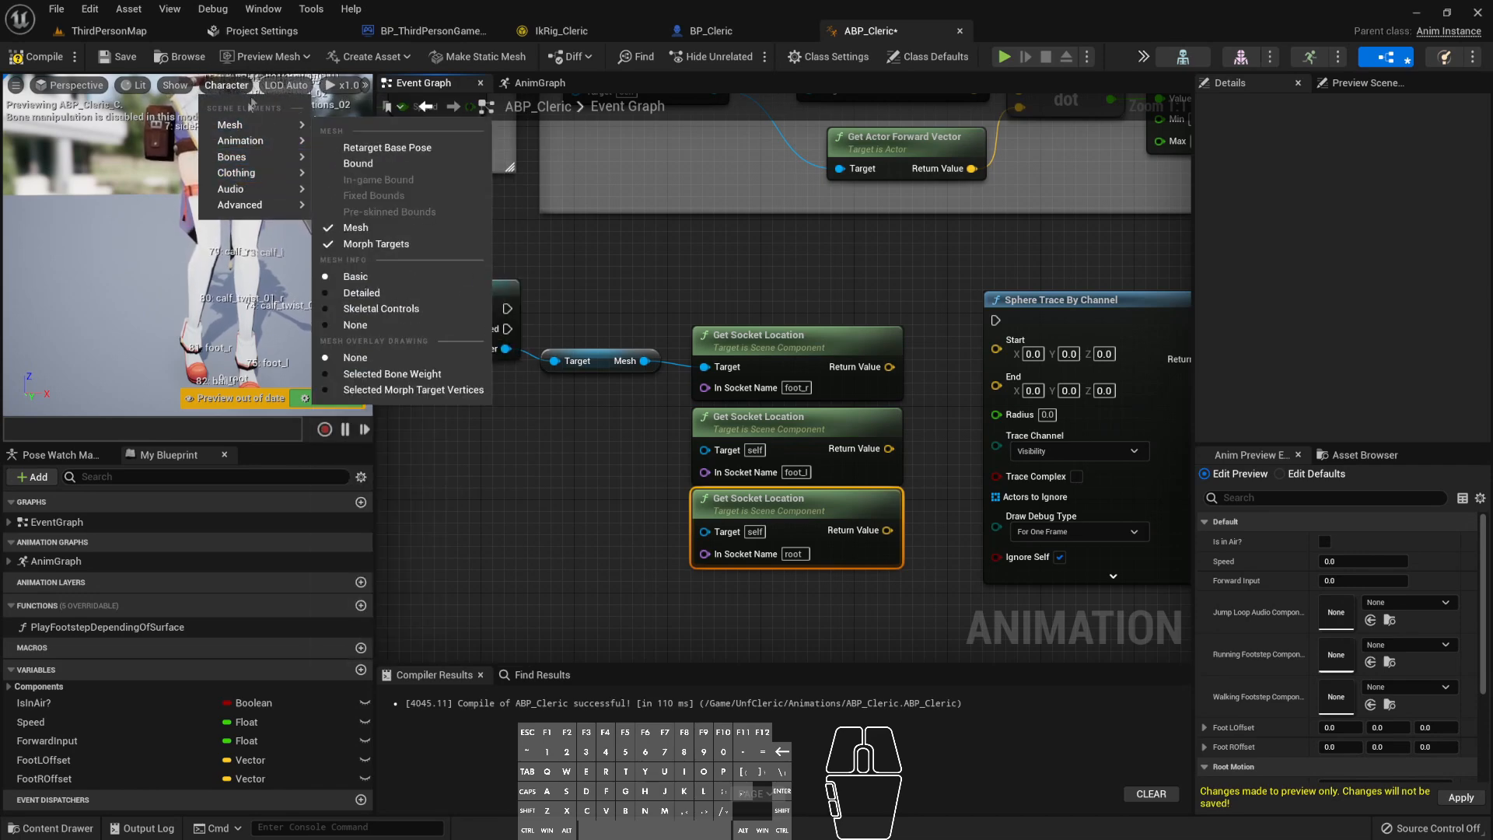
mouse_move(252, 159)
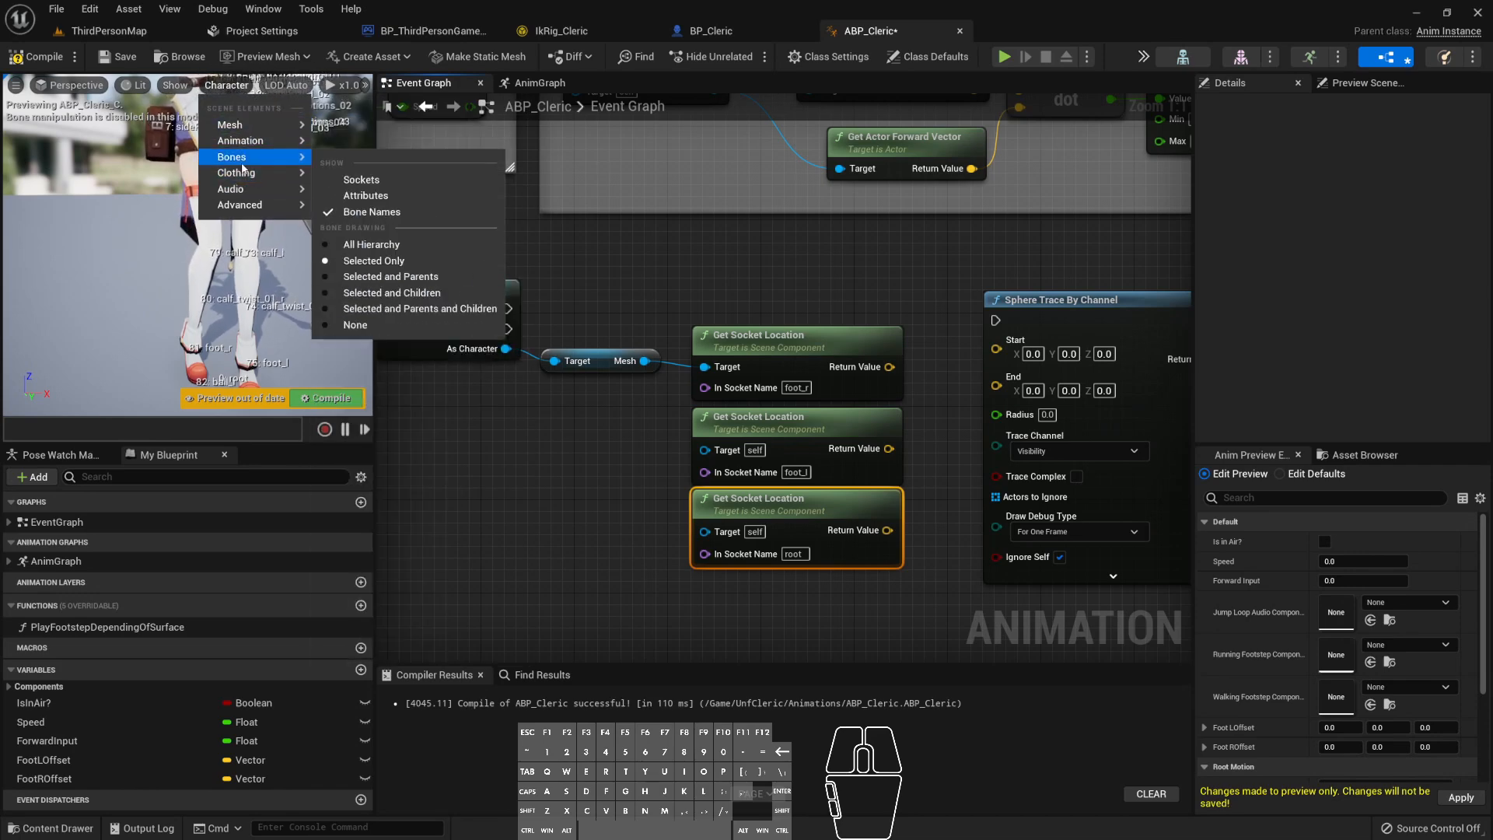
left_click(370, 212)
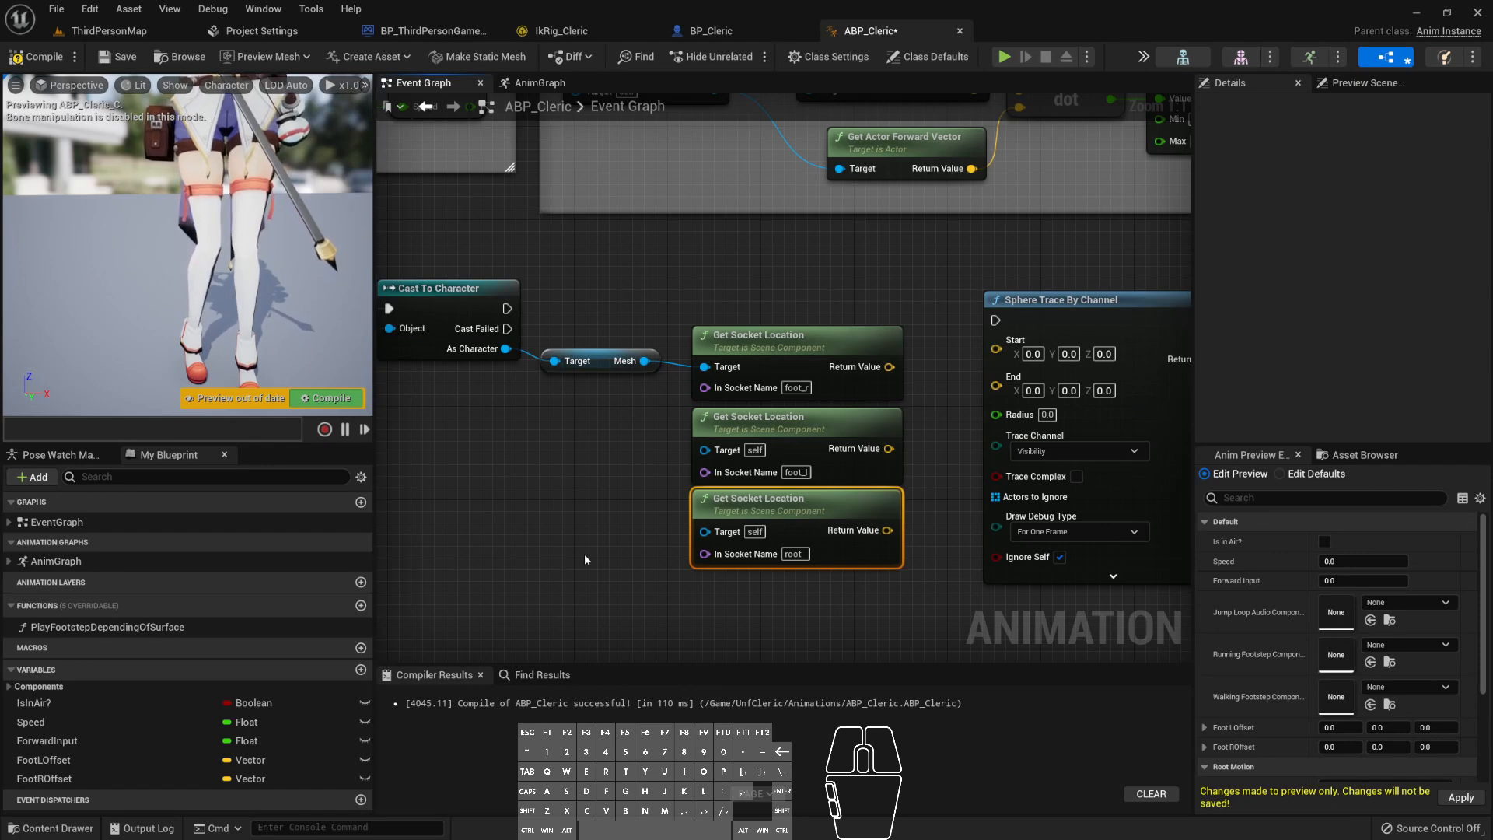
- Rearrange the Get Socket Location nodes so root sits directly beneath foot_r and foot_l is set well below both
right_click_drag(595, 529, 541, 510)
right_click_drag(857, 510, 824, 509)
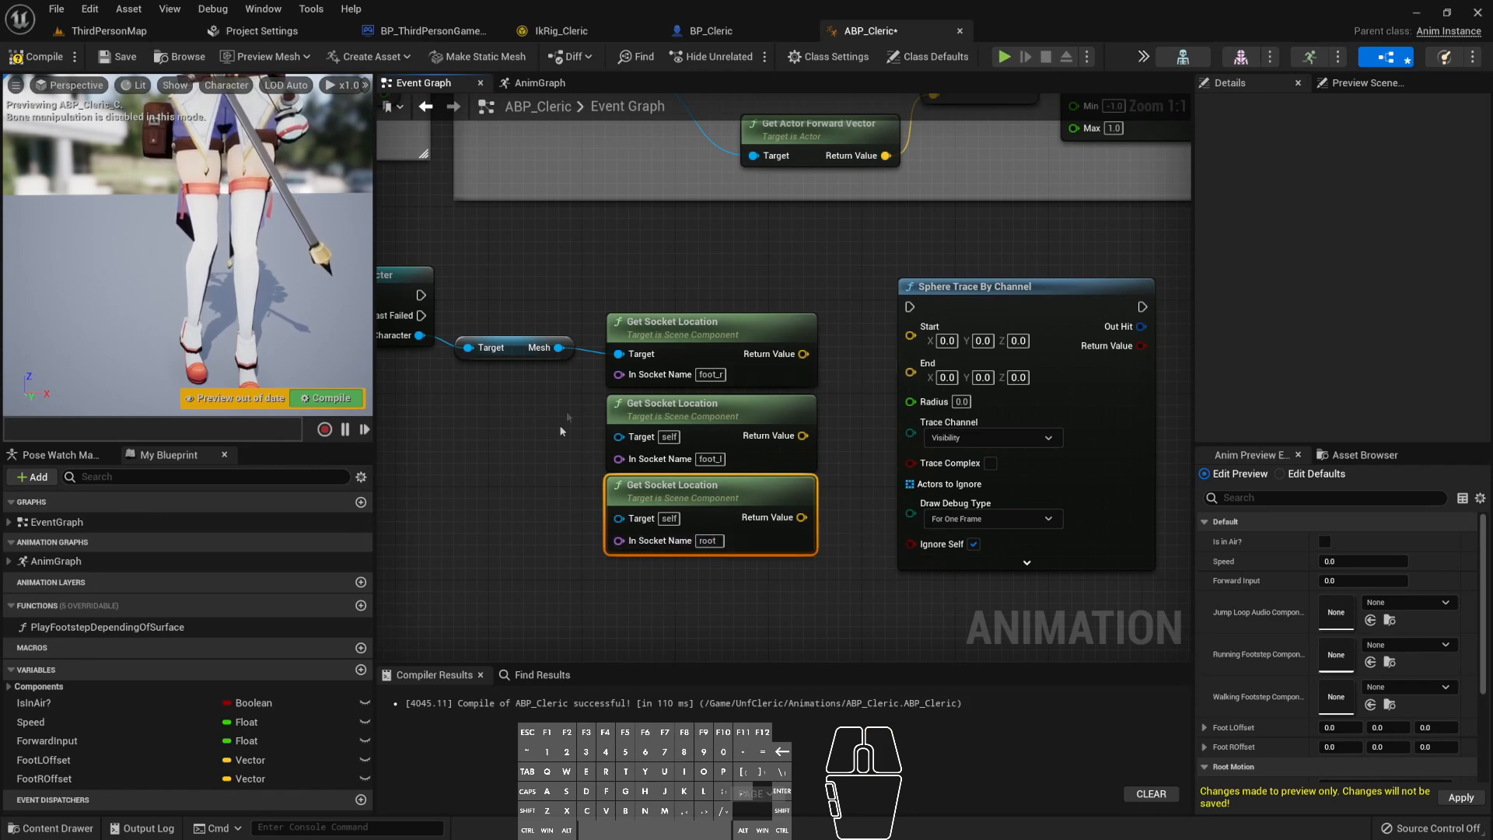
scroll(644, 353, "down", 4)
scroll(609, 378, "up", 3)
left_click_drag(748, 378, 633, 563)
right_click_drag(546, 478, 604, 365)
left_click_drag(722, 456, 776, 508)
right_click_drag(795, 356, 785, 409)
left_click_drag(786, 398, 693, 362)
mouse_move(841, 406)
right_mouse_down()
mouse_move(653, 439)
mouse_move(682, 449)
right_mouse_up()
left_click_drag(558, 417, 659, 409)
- Move the Sphere Trace By Channel node farther away from the Get Socket Location nodes
right_click_drag(800, 342, 786, 342)
left_click_drag(816, 272, 989, 282)
left_click_drag(666, 330, 727, 334)
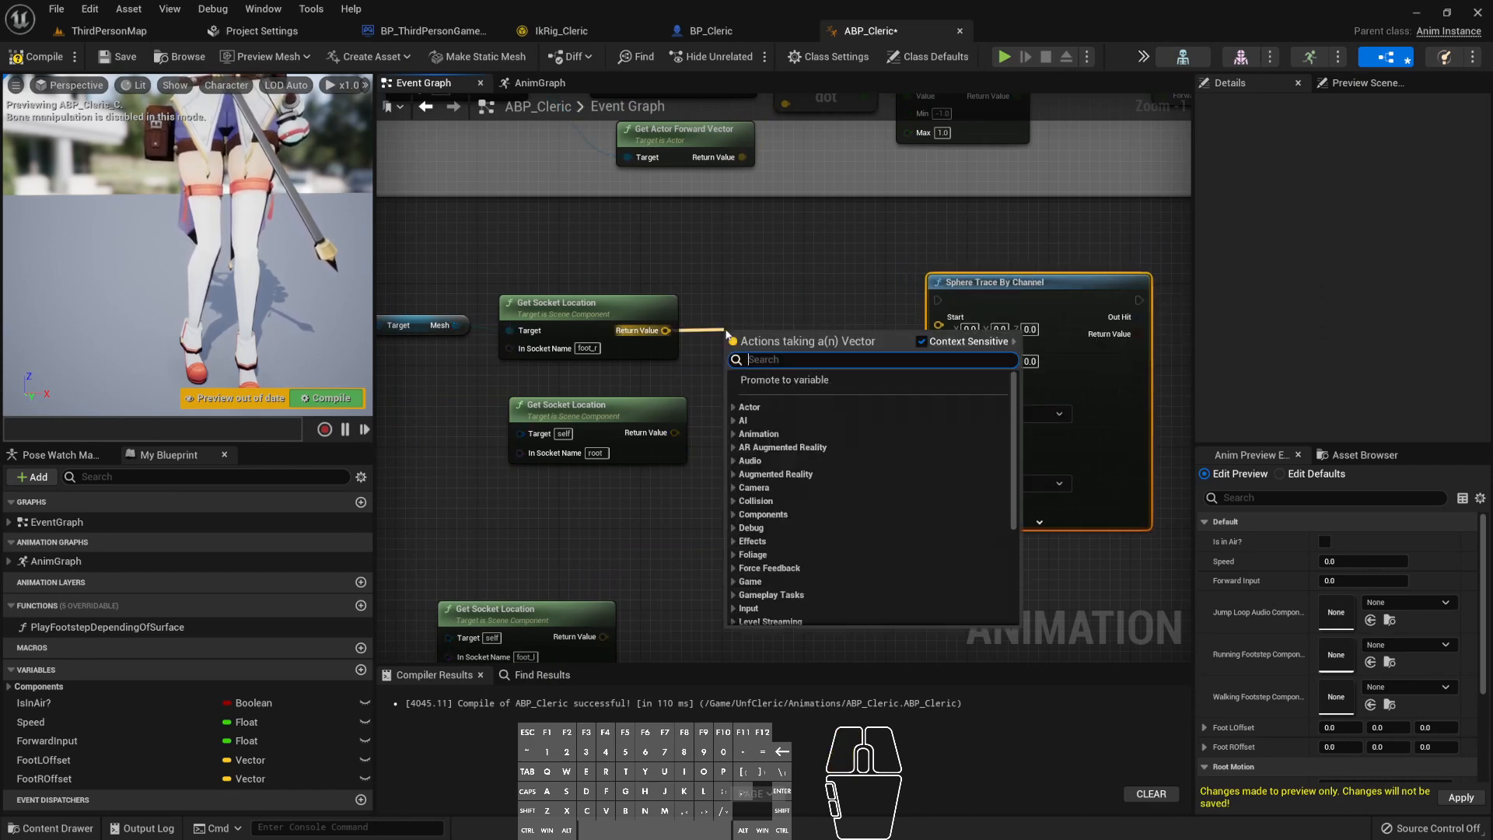
type("break")
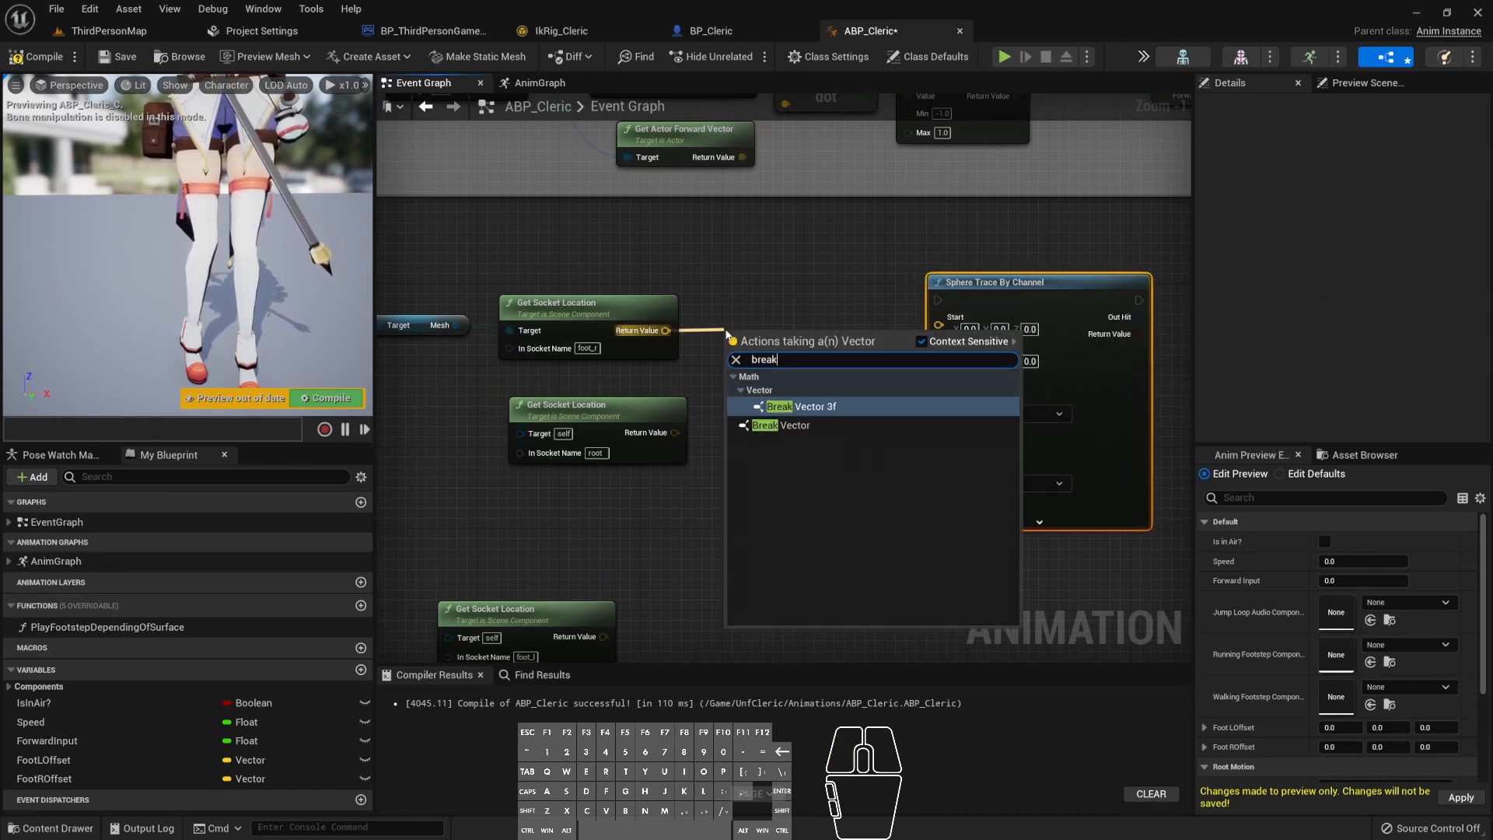
left_click(767, 303)
- Split the Return Value struct pins of the foot_r and root Get Socket Location nodes into X, Y and Z
right_click(674, 331)
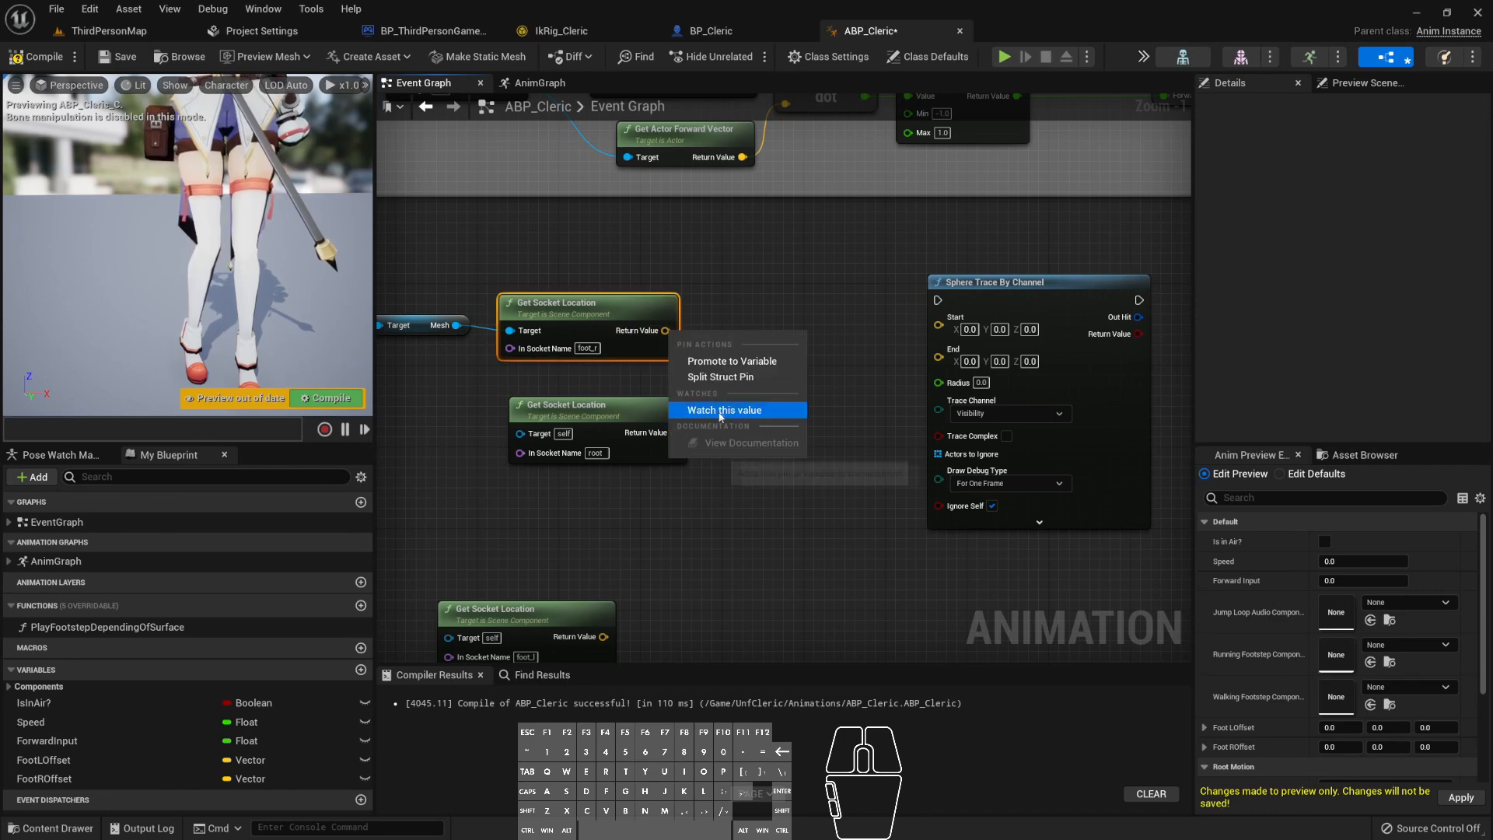
left_click(717, 379)
right_click(671, 433)
left_click(706, 469)
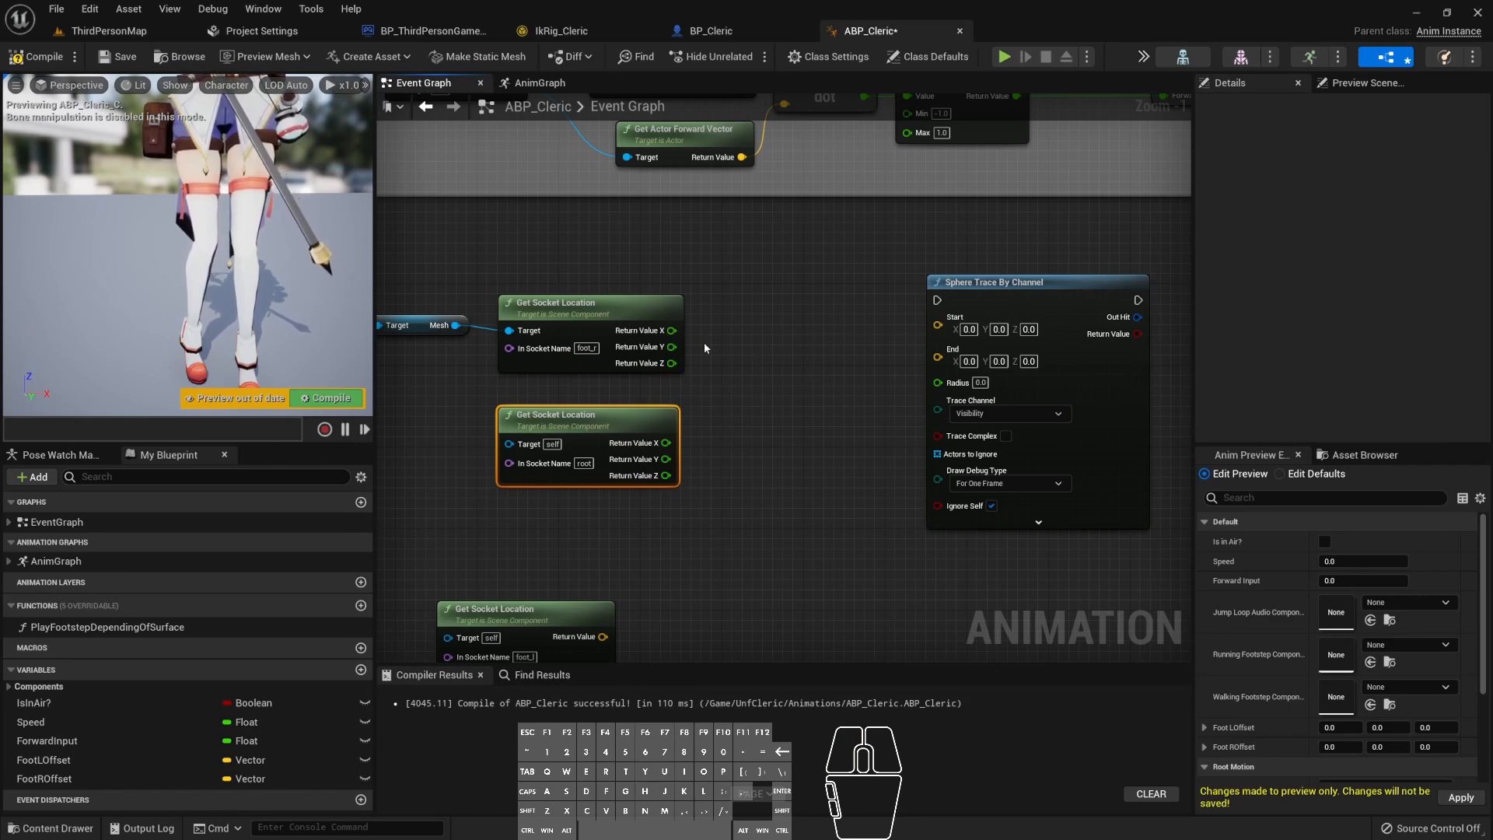
- Add a Make Vector node from foot_r's Return Value X and connect foot_r's Return Value Y to its Y input
right_click_drag(702, 342, 634, 333)
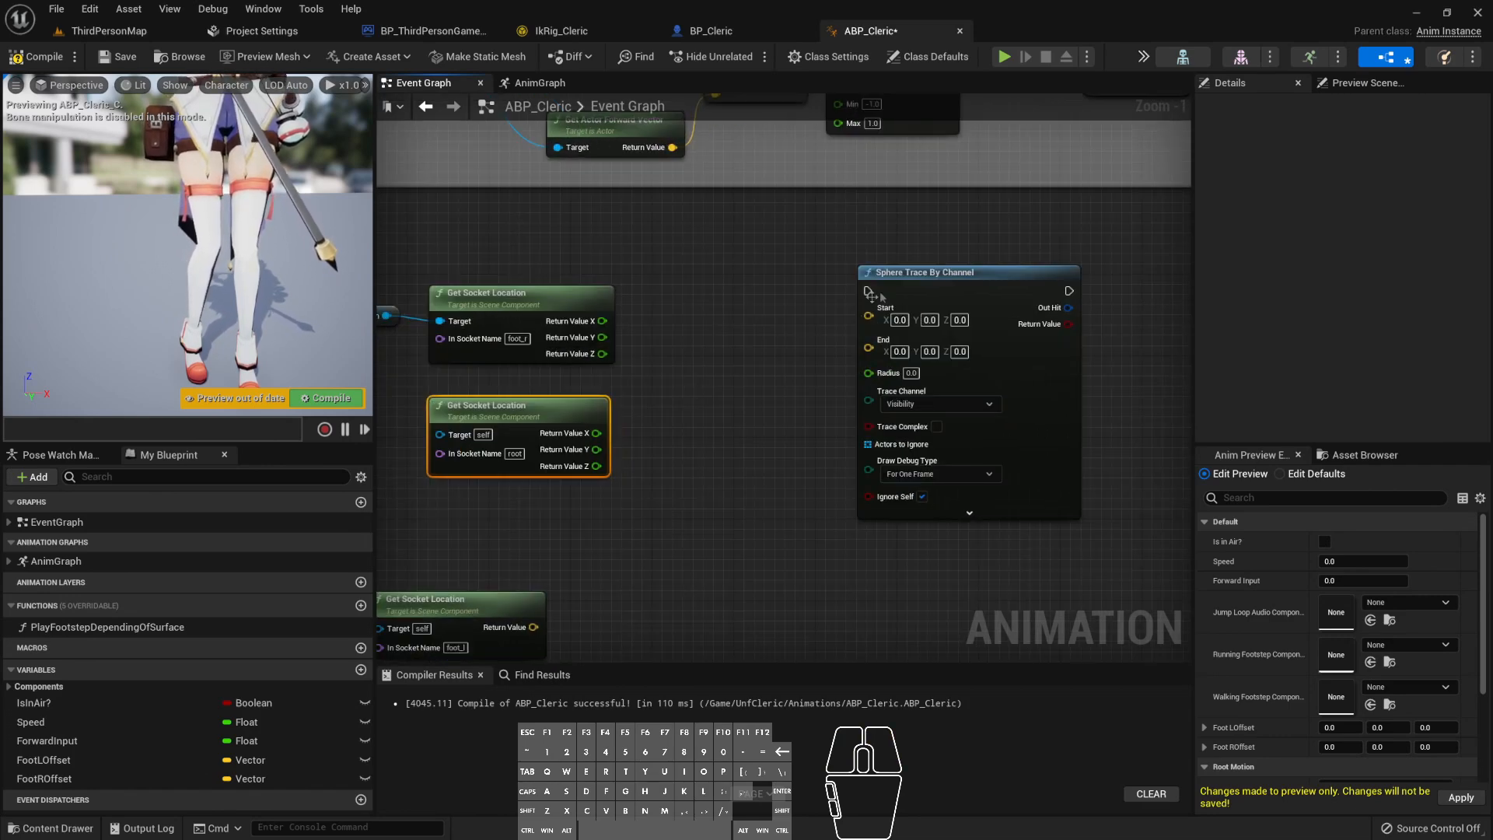
left_click_drag(905, 287, 991, 288)
left_click_drag(601, 321, 672, 336)
type("make vector")
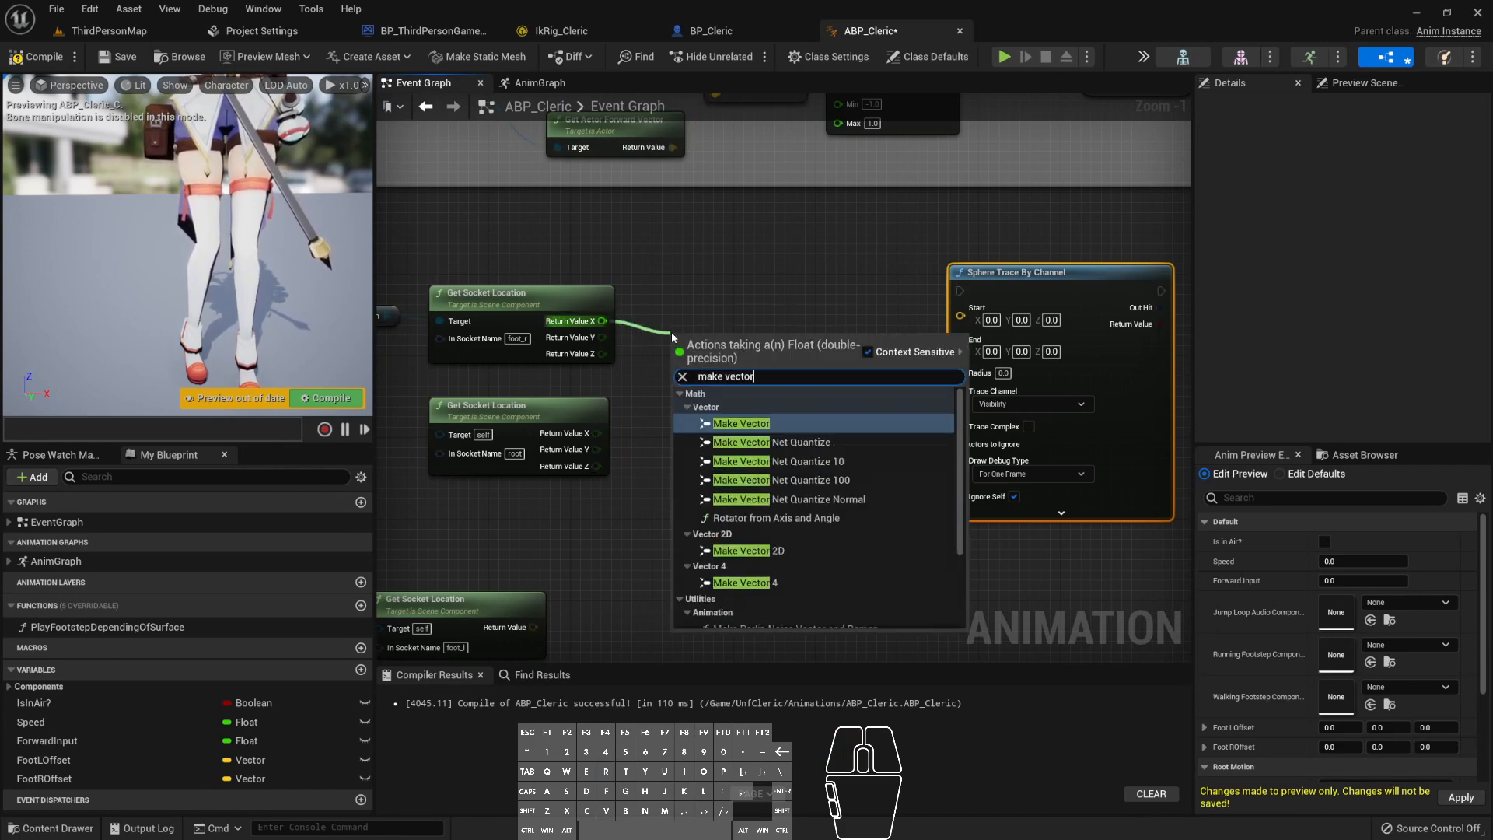
key("Return")
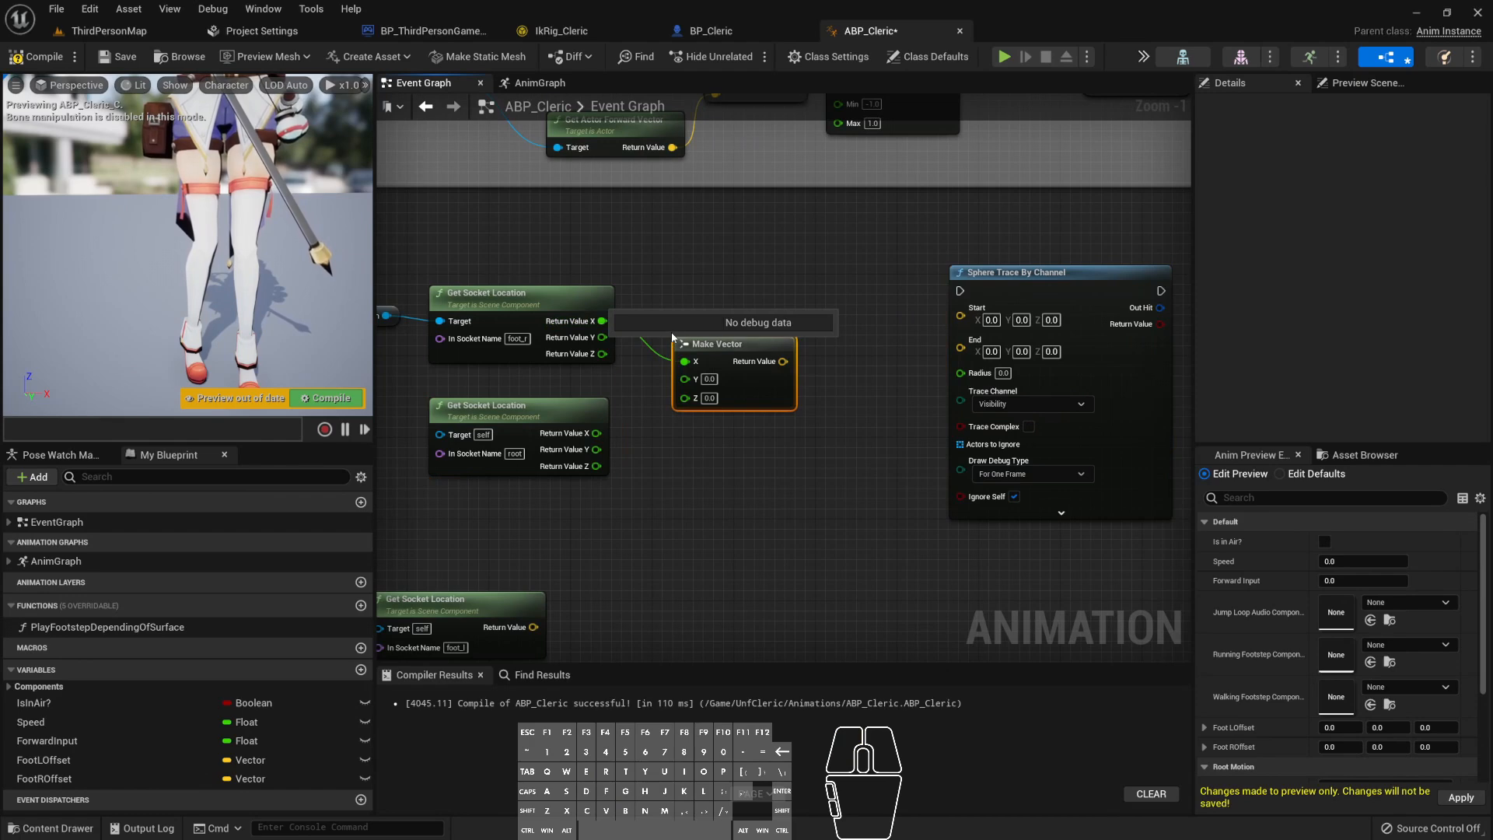
left_click_drag(672, 336, 724, 315)
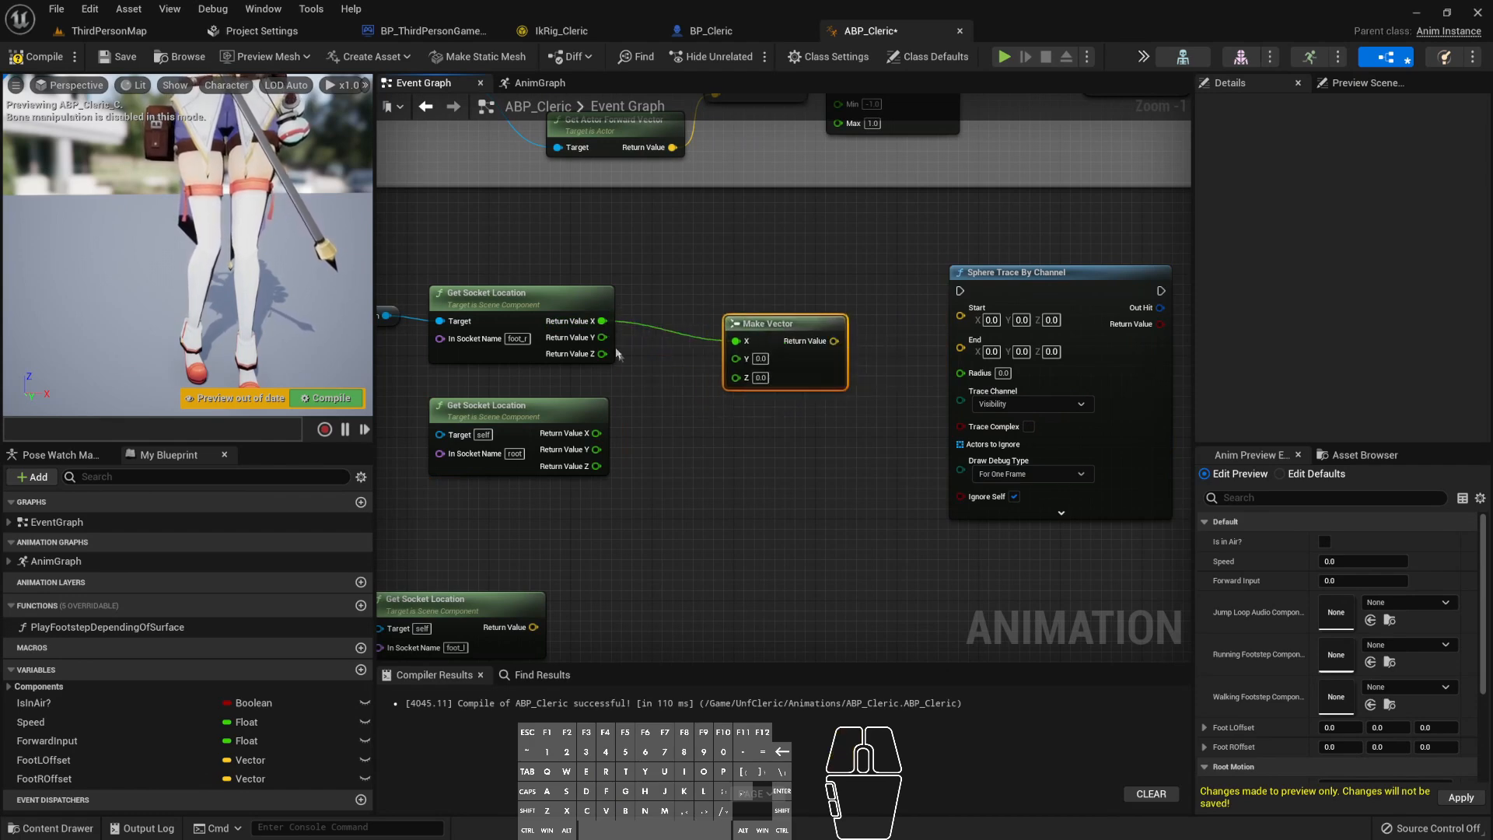
left_click_drag(602, 338, 736, 357)
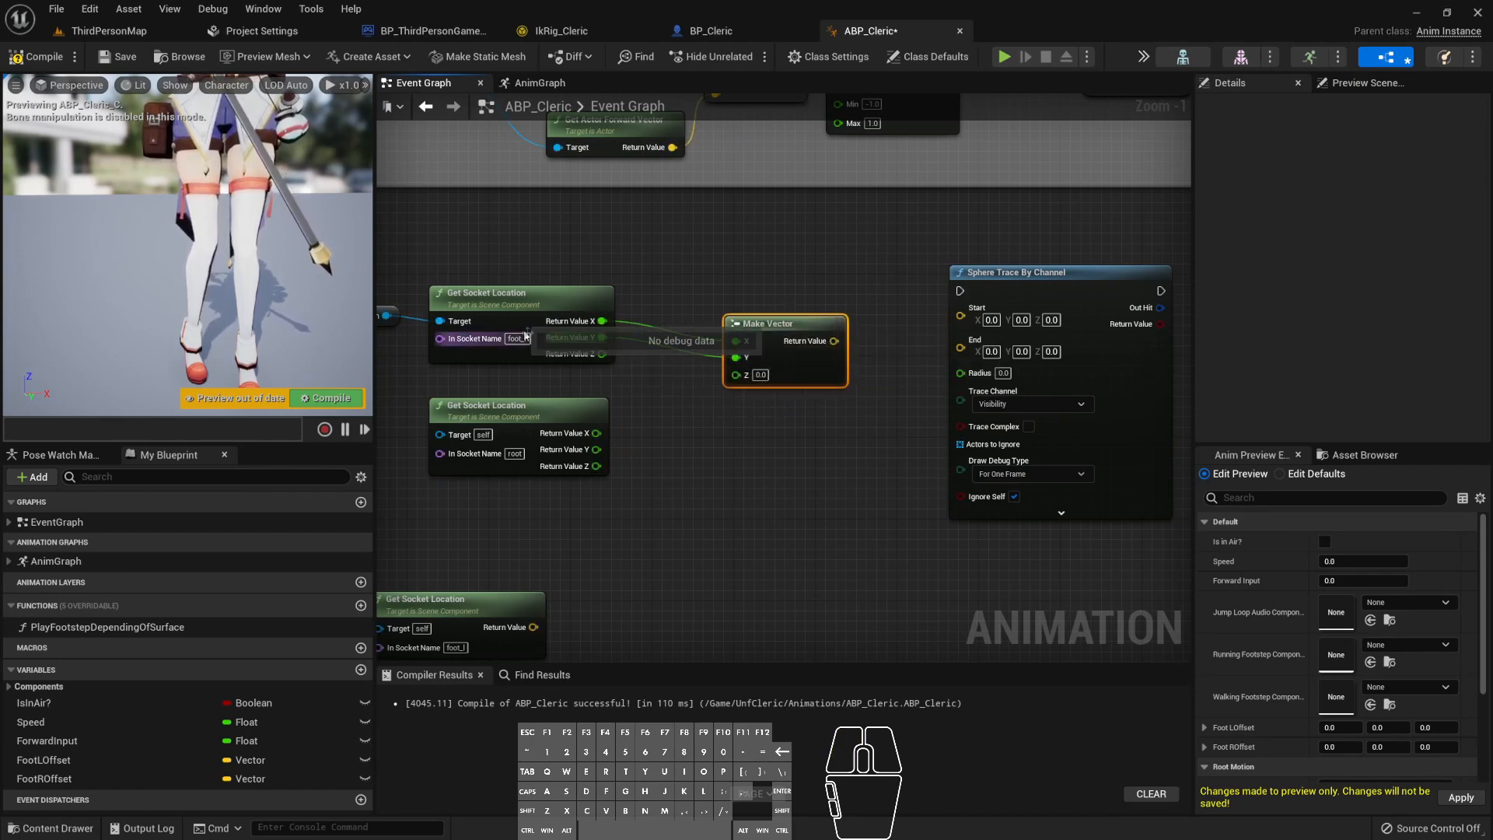
- Connect root's Return Value Z to the Make Vector's Z input, and the vector's Return Value to the sphere trace's Start
right_click_drag(473, 347, 509, 351)
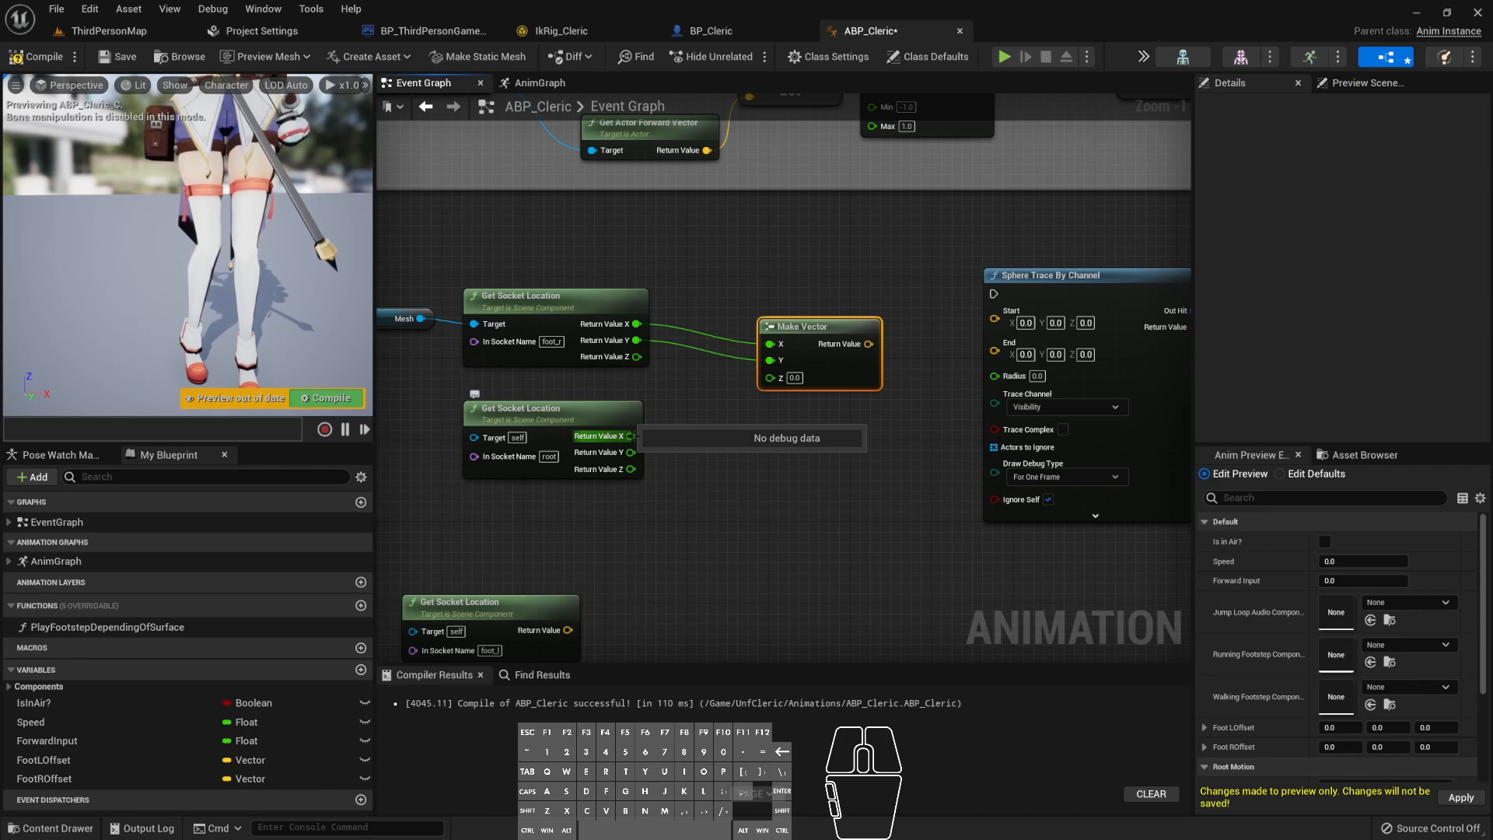
left_click_drag(631, 469, 769, 377)
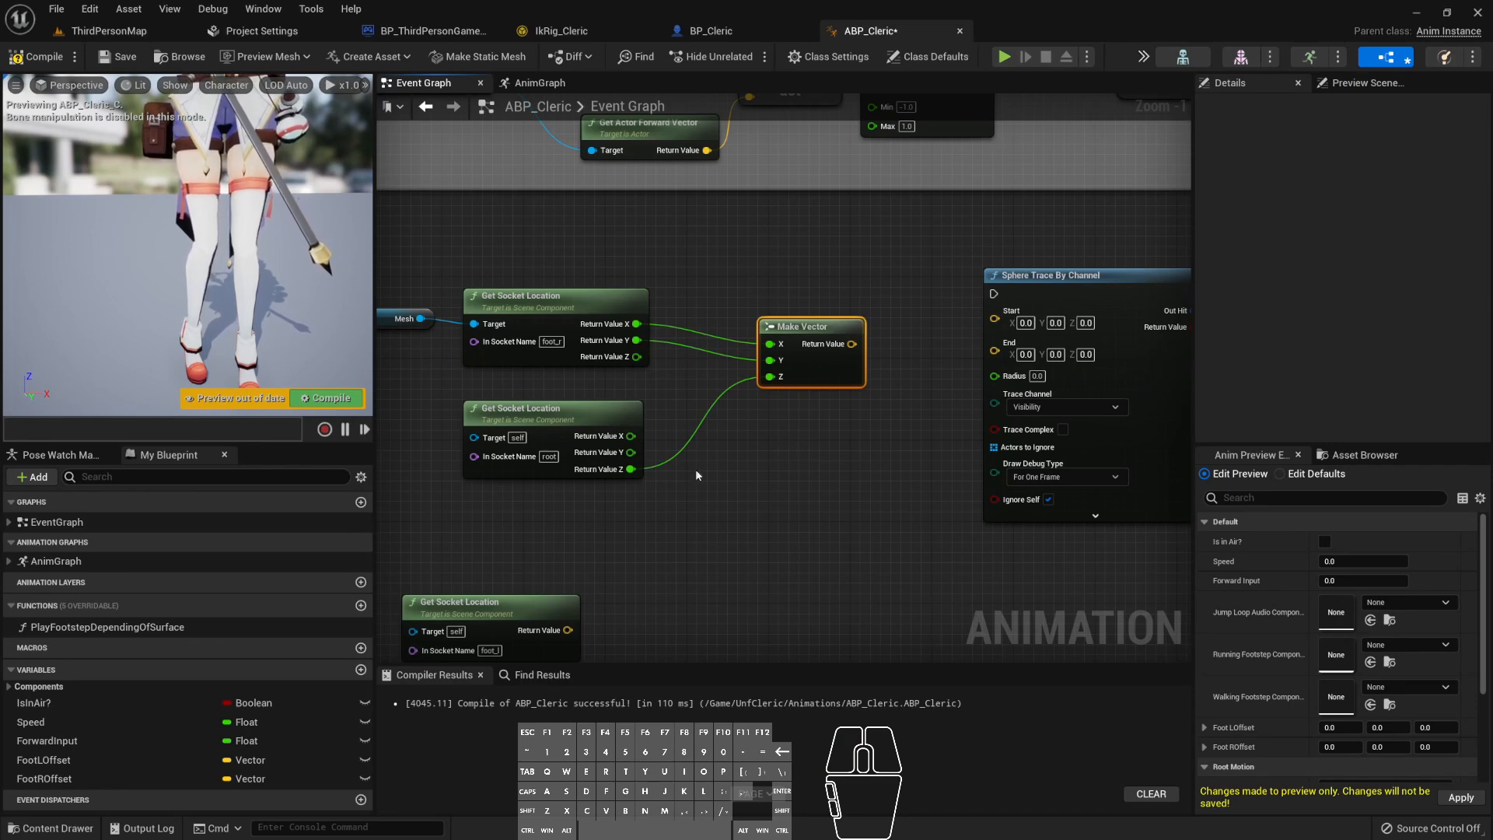
right_click_drag(630, 469, 640, 436)
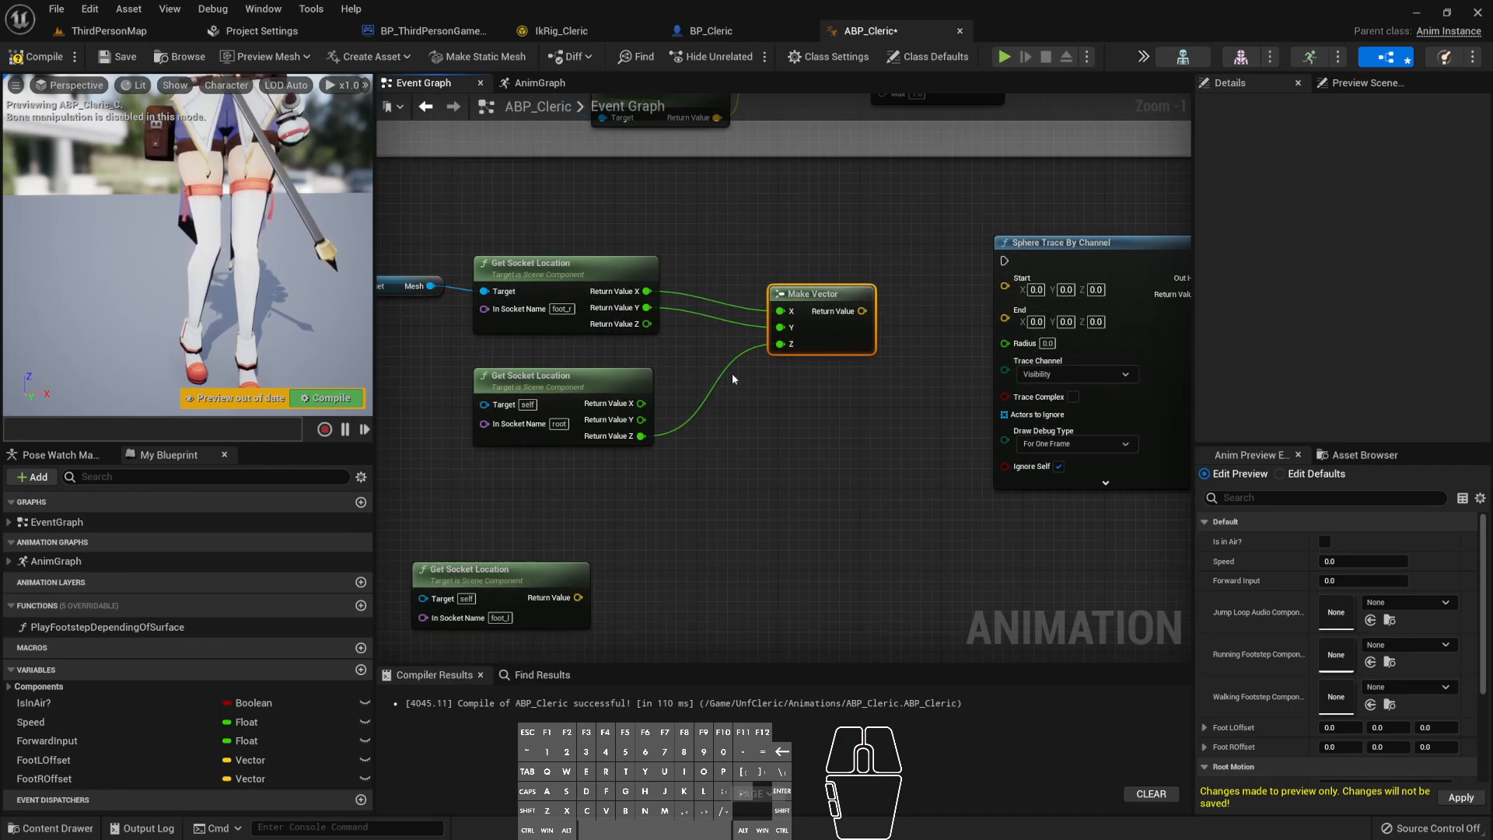
left_click(602, 379)
right_click_drag(859, 321, 744, 337)
left_click_drag(746, 327, 890, 295)
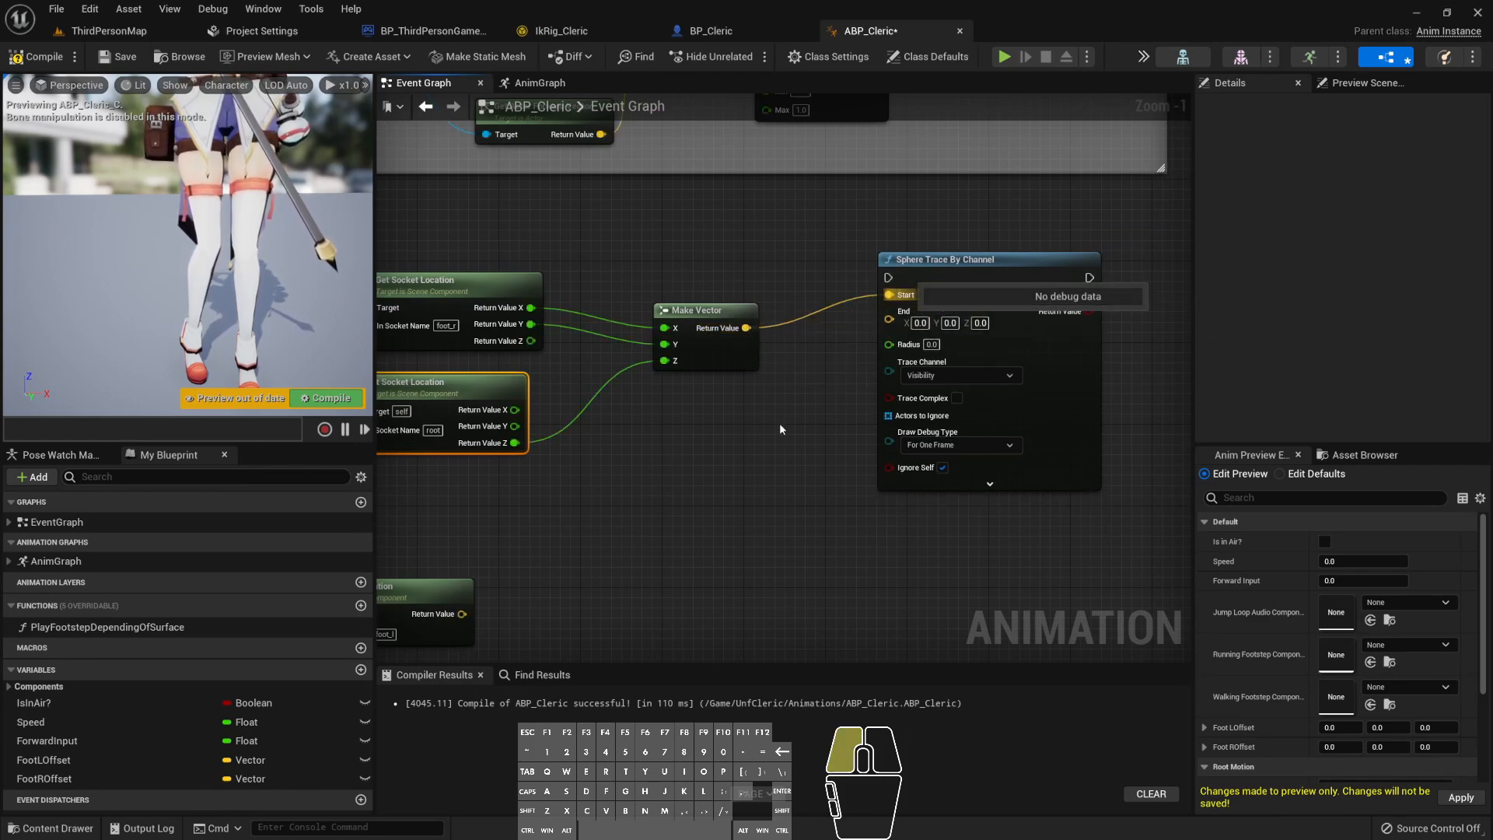
- Insert an Add node with value 30.0 between root's Return Value Z and the Make Vector's Z input
right_click_drag(598, 439, 654, 425)
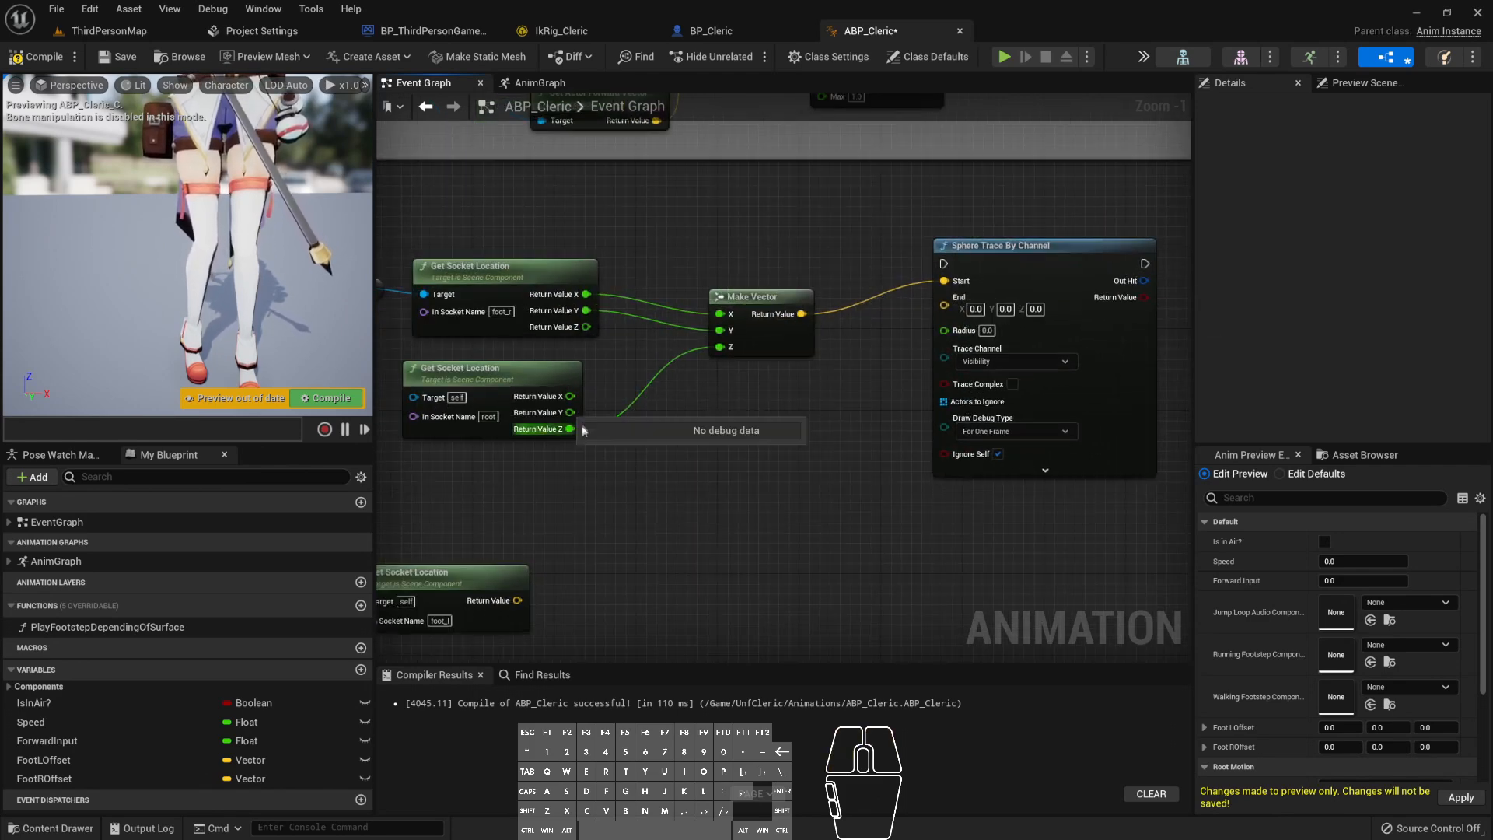
left_click_drag(570, 428, 622, 424)
type("+")
key("BackSpace")
type("+")
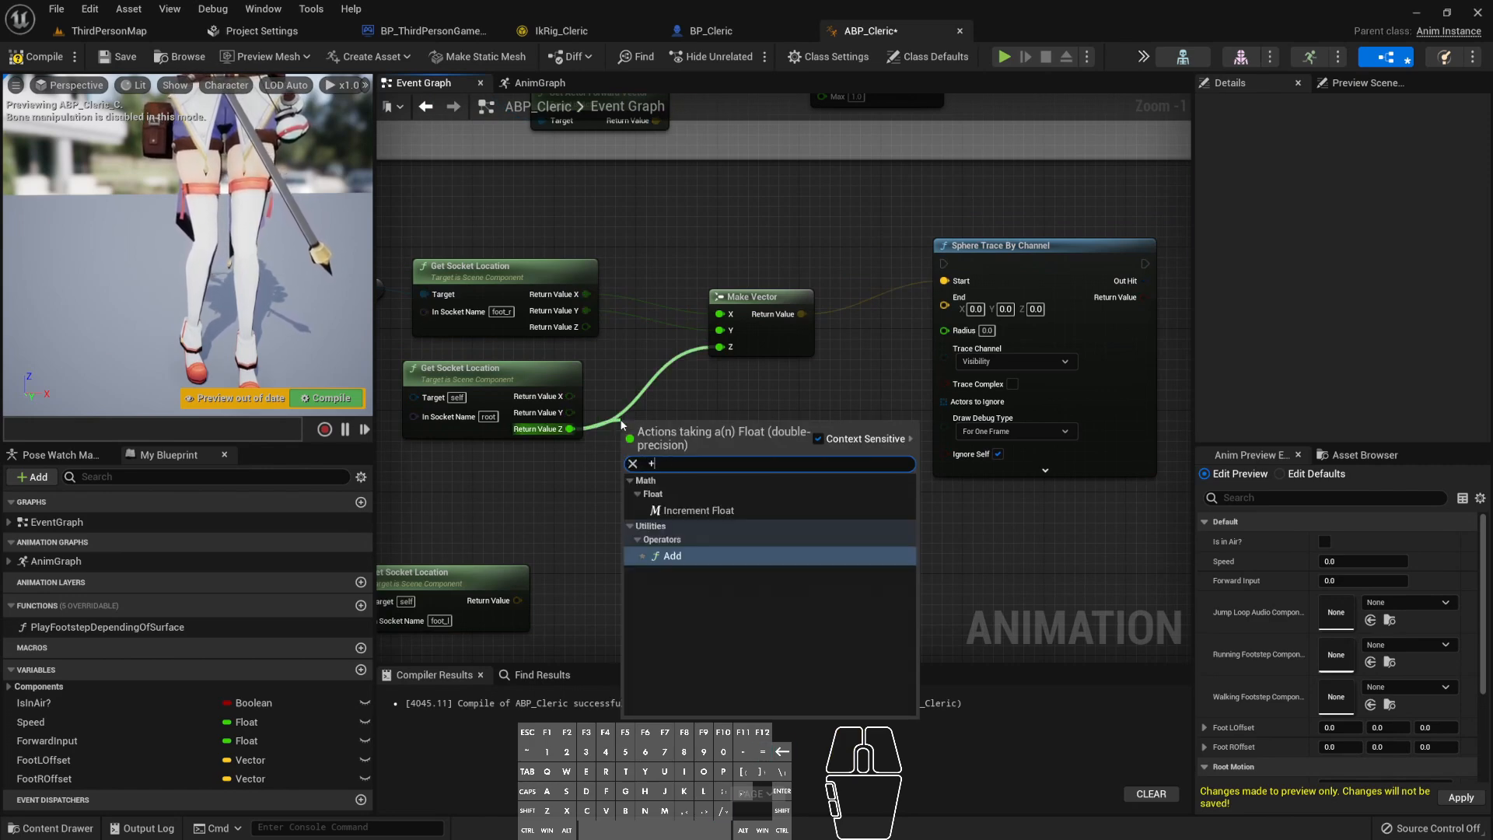
key("Return")
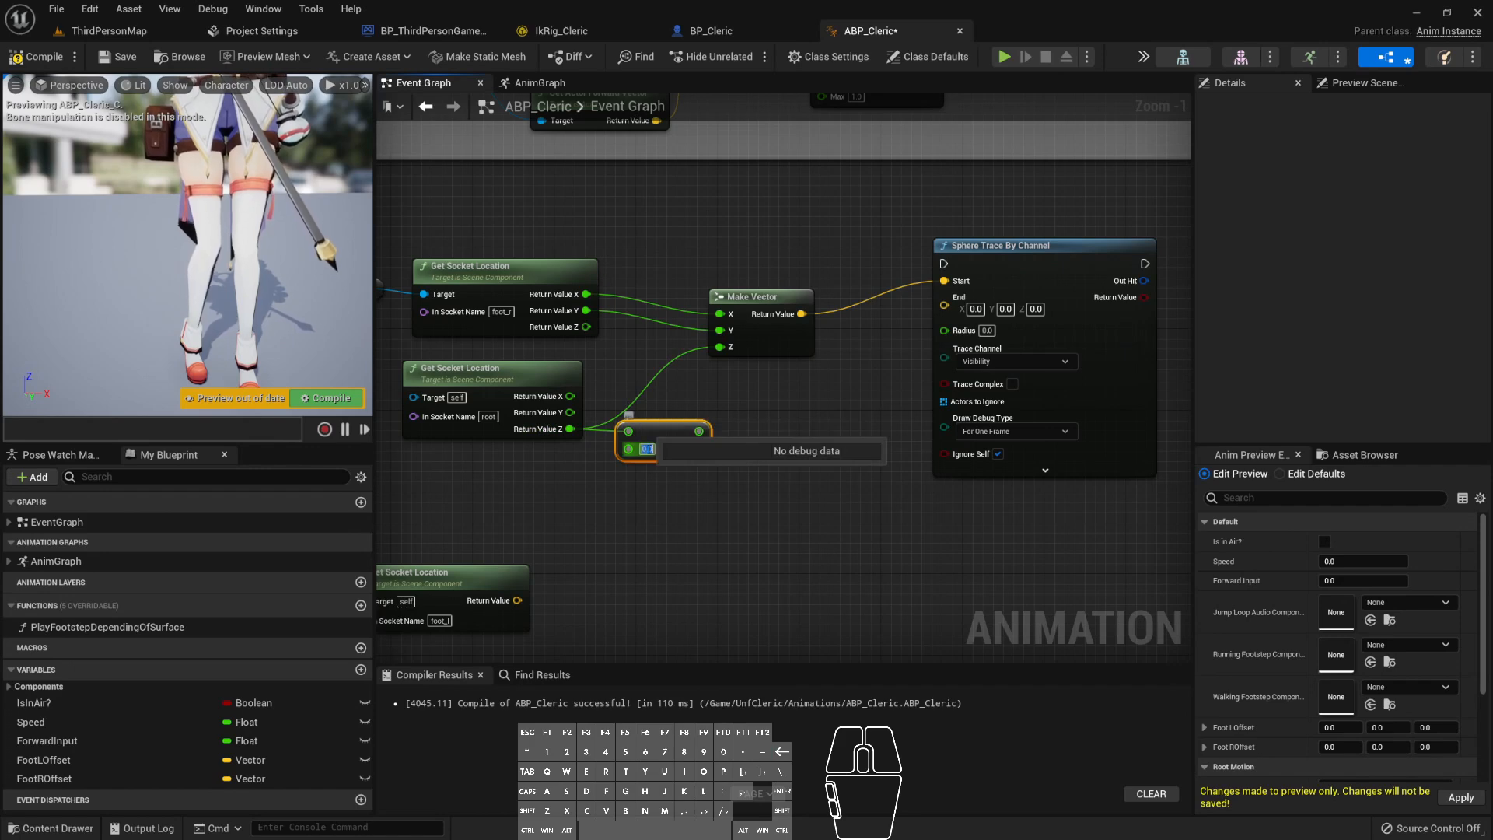
left_click_drag(703, 430, 719, 347)
left_click_drag(664, 431, 697, 386)
right_click_drag(720, 484, 725, 444)
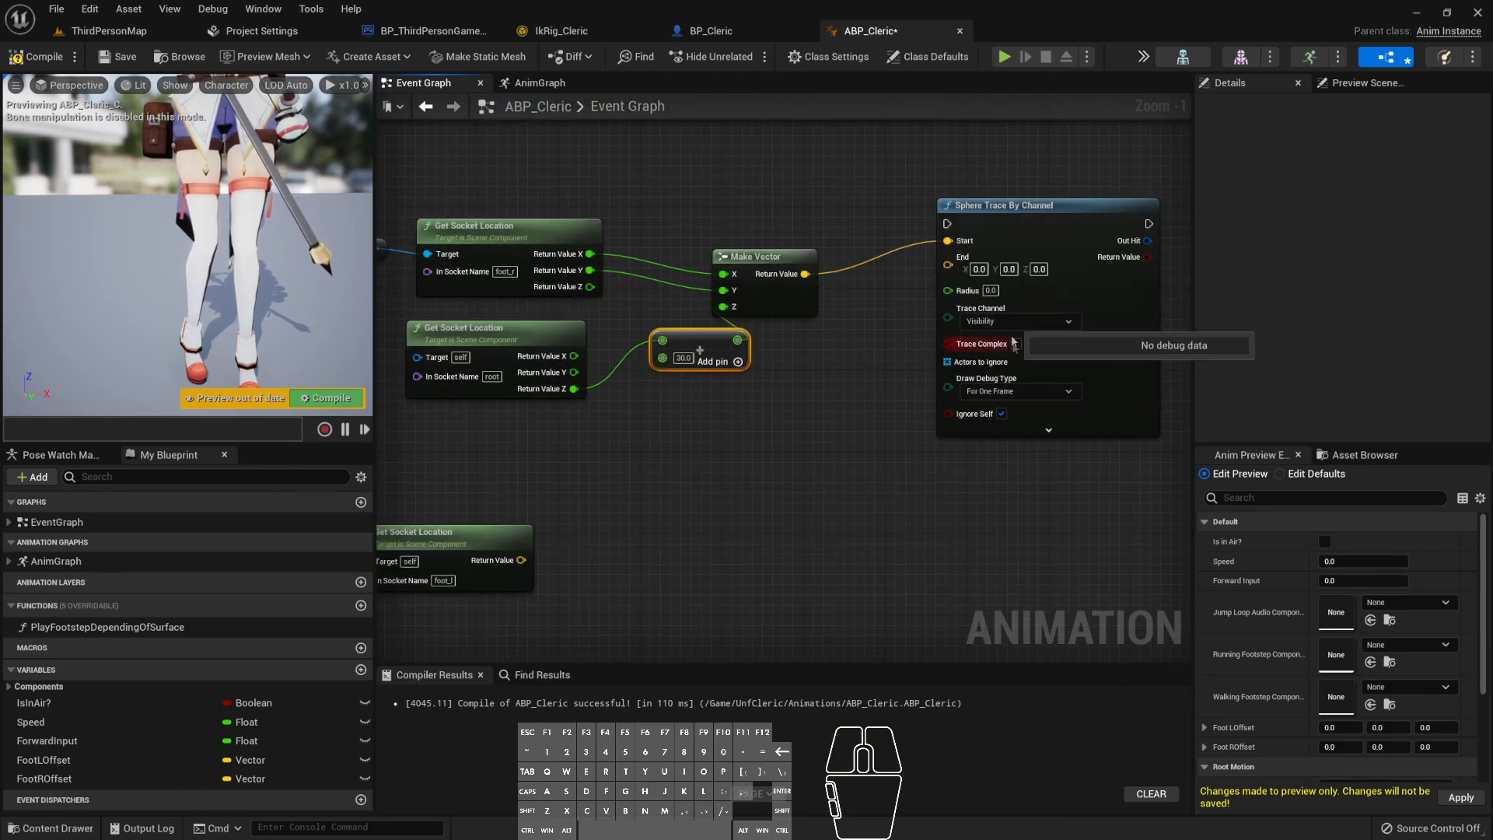
- Duplicate the Make Vector node beneath the Add node and connect the copy to the sphere trace's End
left_click(778, 256)
key("ctrl+c")
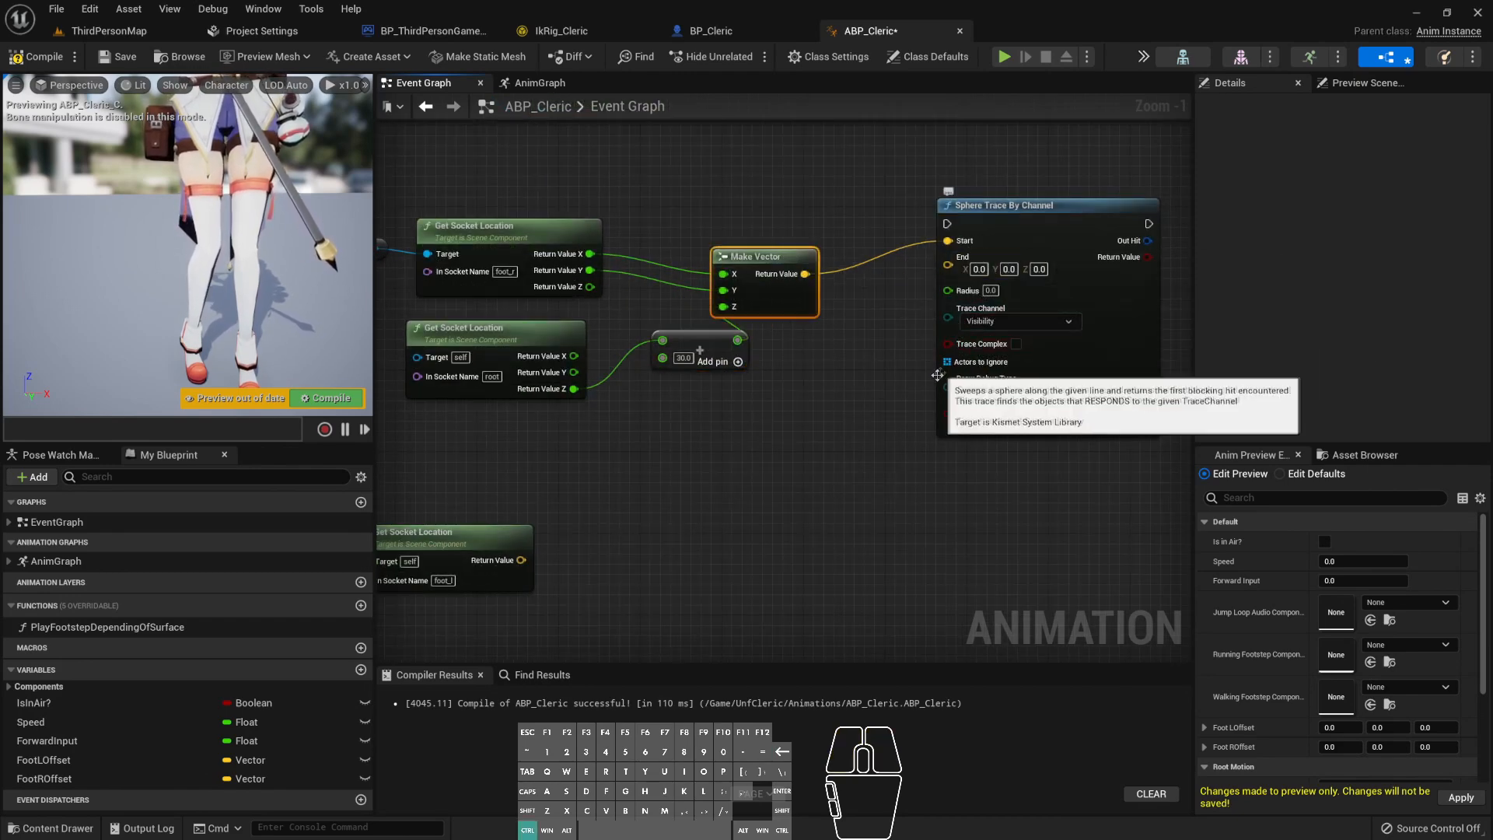
key("ctrl+v")
mouse_move(965, 388)
left_mouse_down()
mouse_move(749, 419)
mouse_move(948, 257)
left_mouse_up()
- Connect foot_r's Return Value X and Y to the X and Y inputs of the second Make Vector
left_click(590, 288)
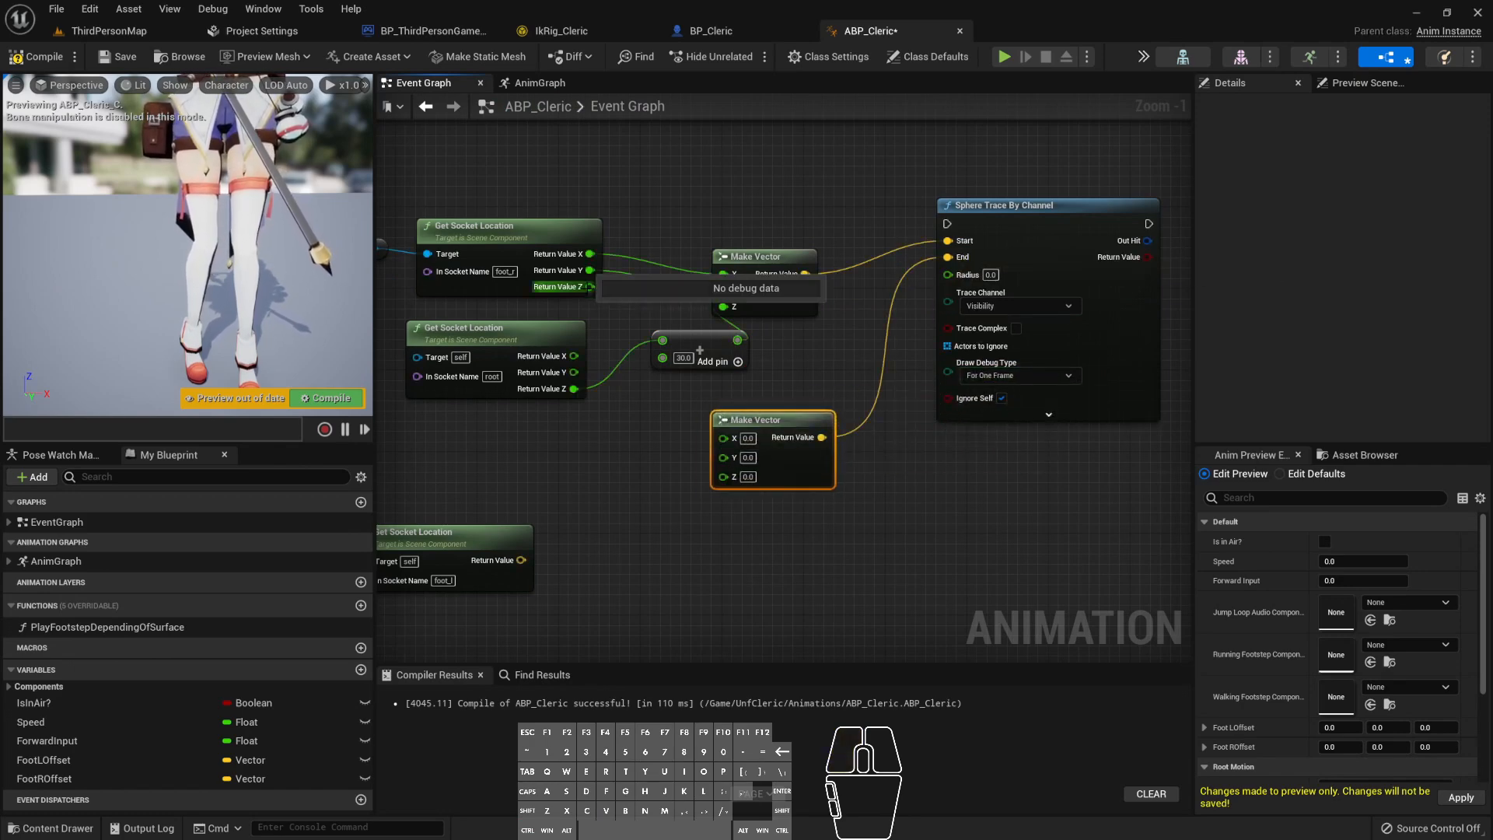
left_click(586, 335)
left_click_drag(590, 253, 724, 438)
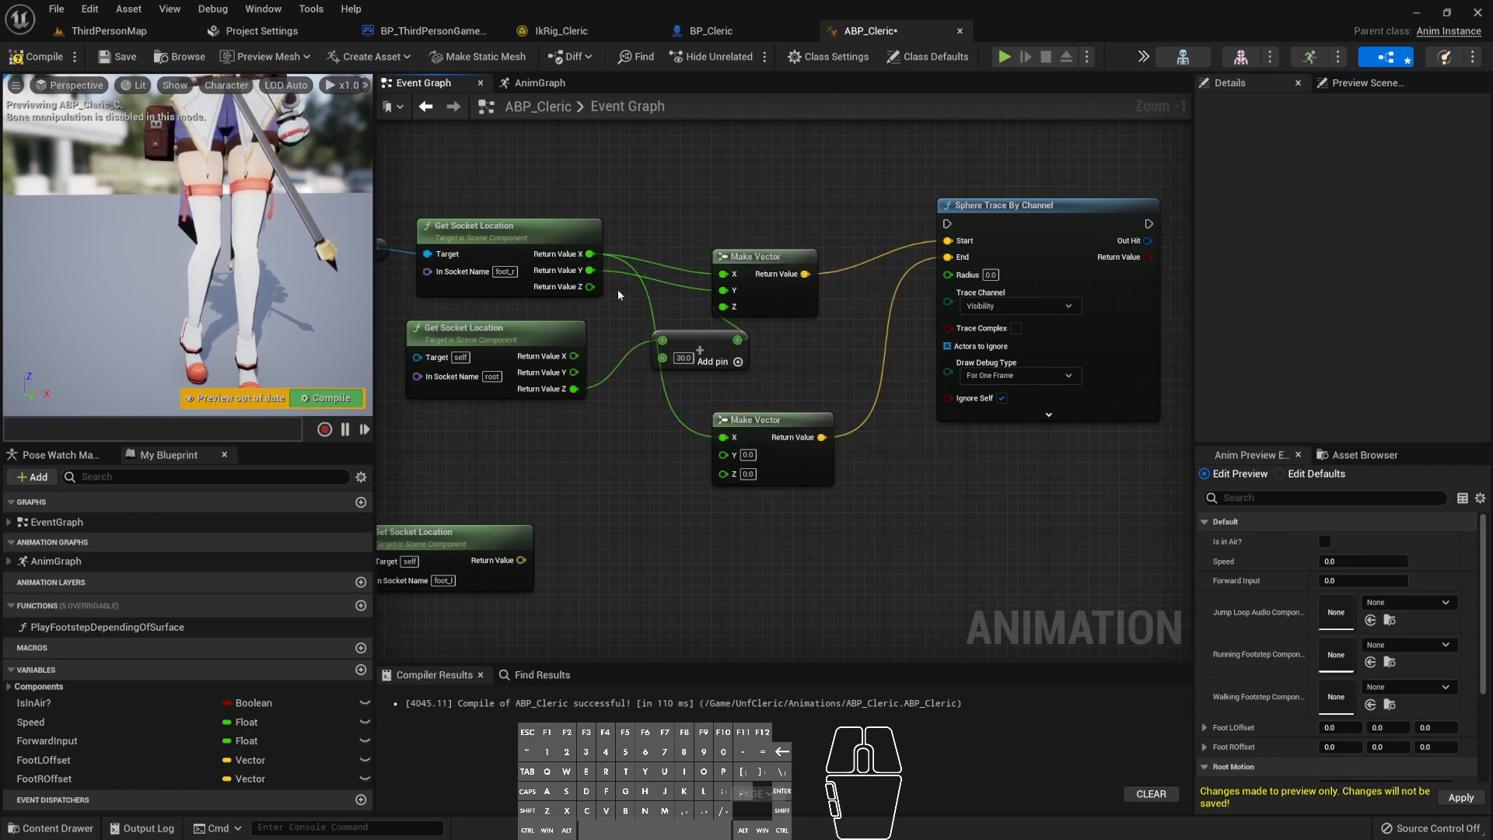
left_click_drag(589, 269, 723, 454)
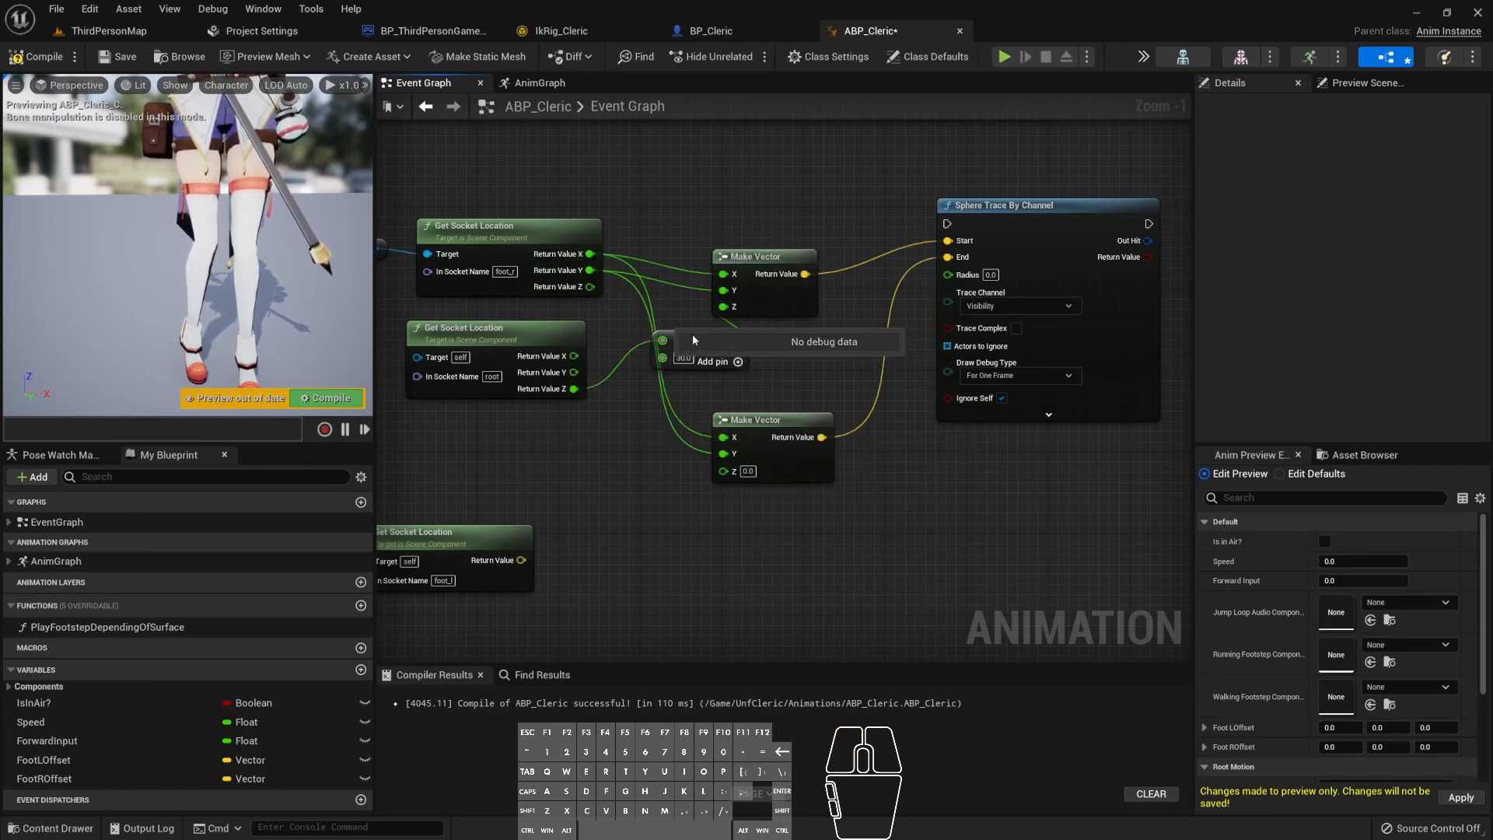
- Insert a Subtract node with value 50.0 between root's Return Value Z and the second Make Vector's Z input
left_click_drag(701, 339, 721, 345)
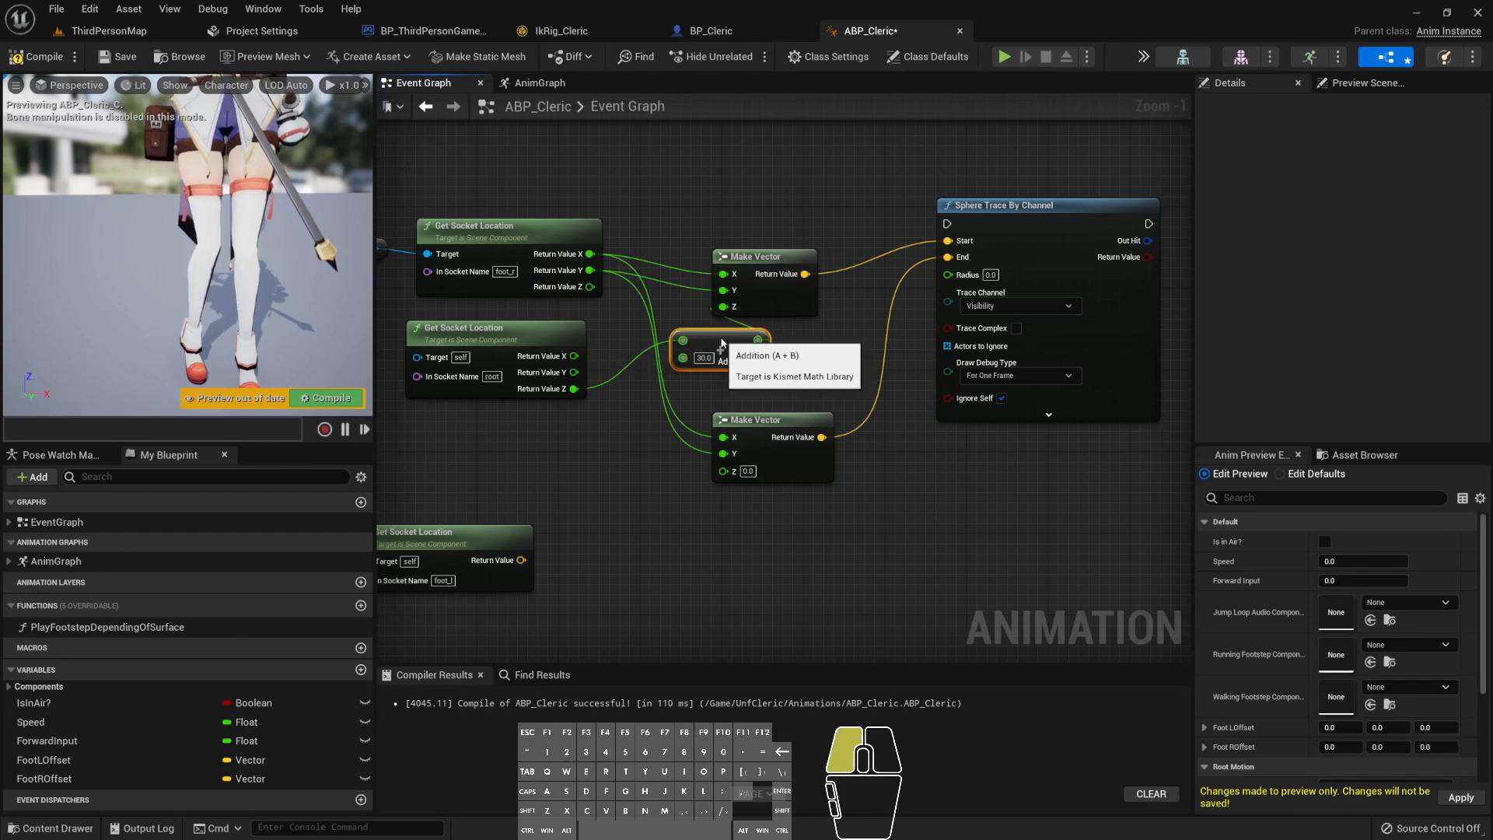
left_click_drag(573, 389, 655, 486)
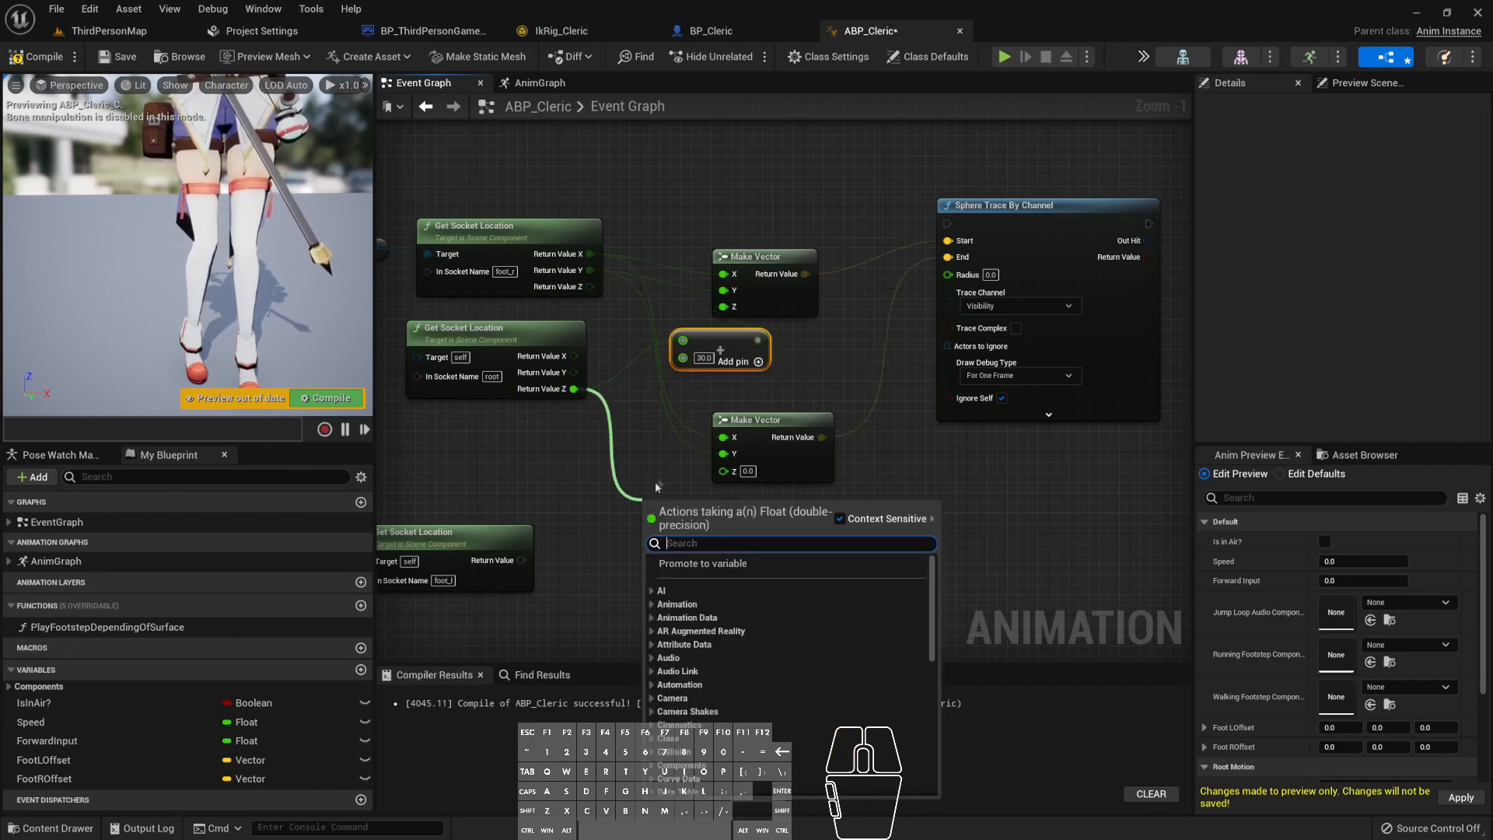
type("-")
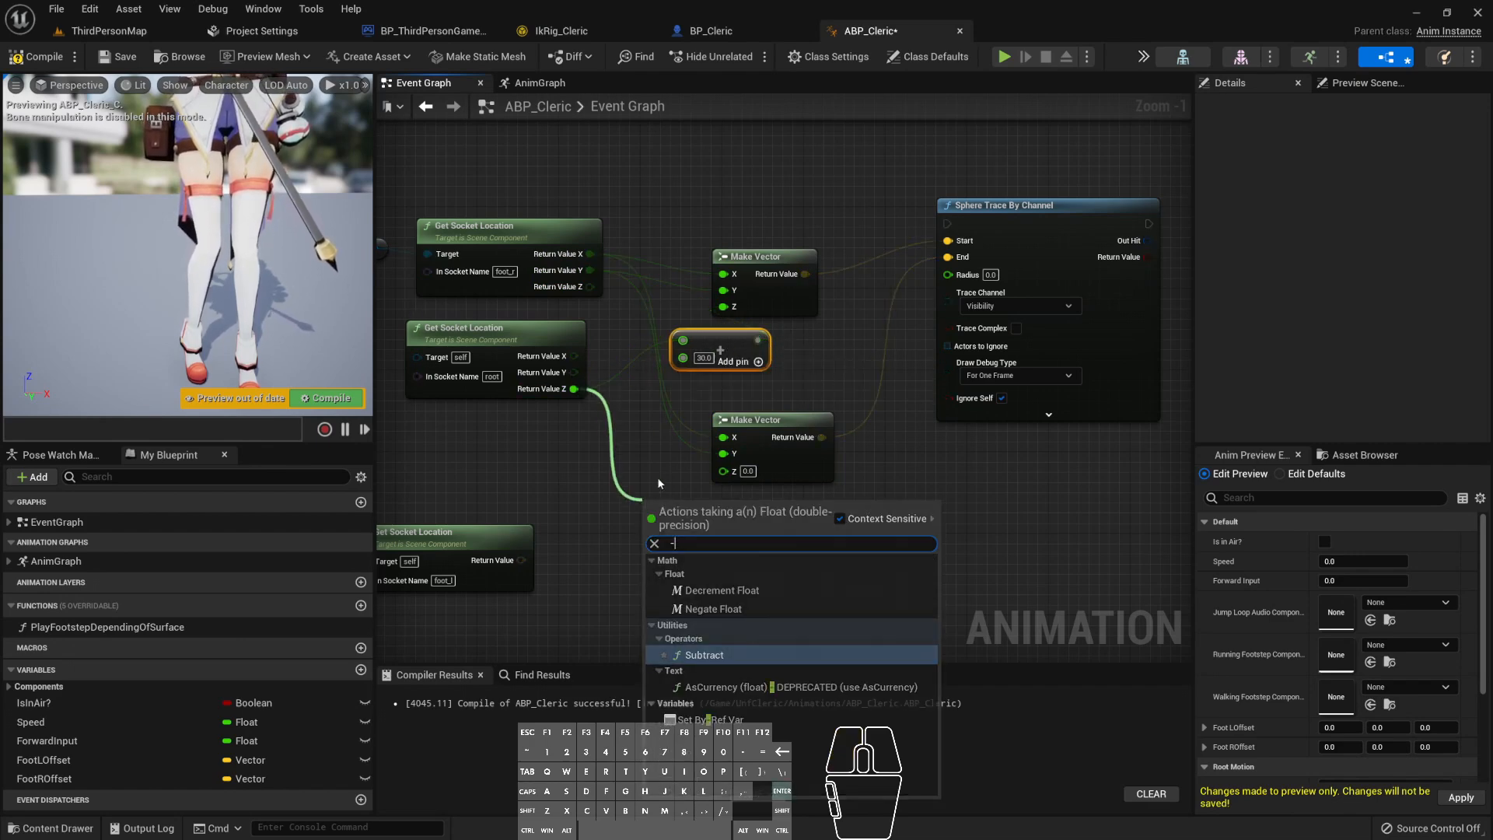
key("Return")
left_click(670, 536)
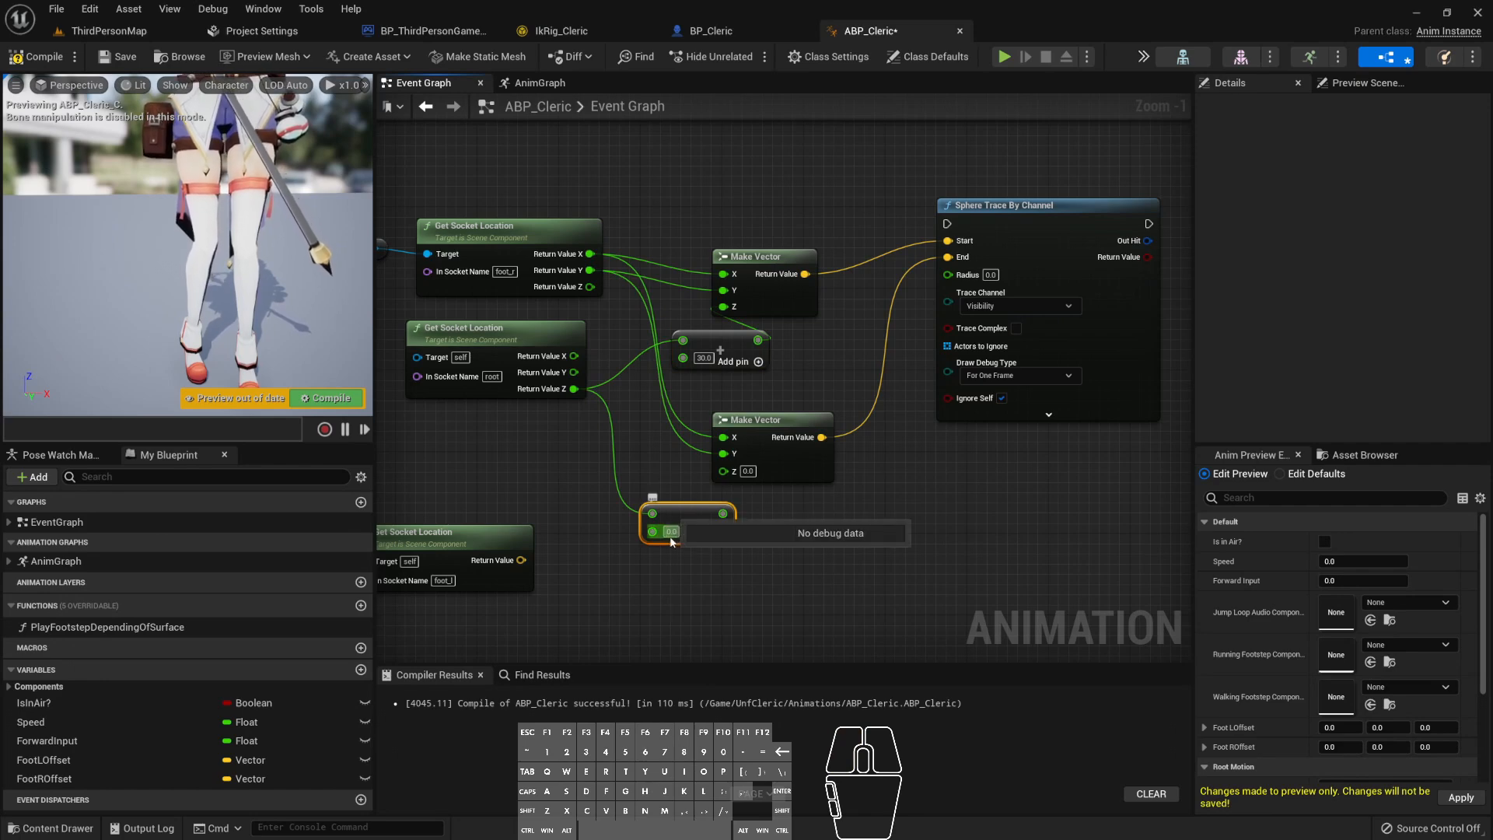
mouse_move(727, 513)
left_mouse_down()
mouse_move(727, 473)
mouse_move(720, 506)
left_mouse_up()
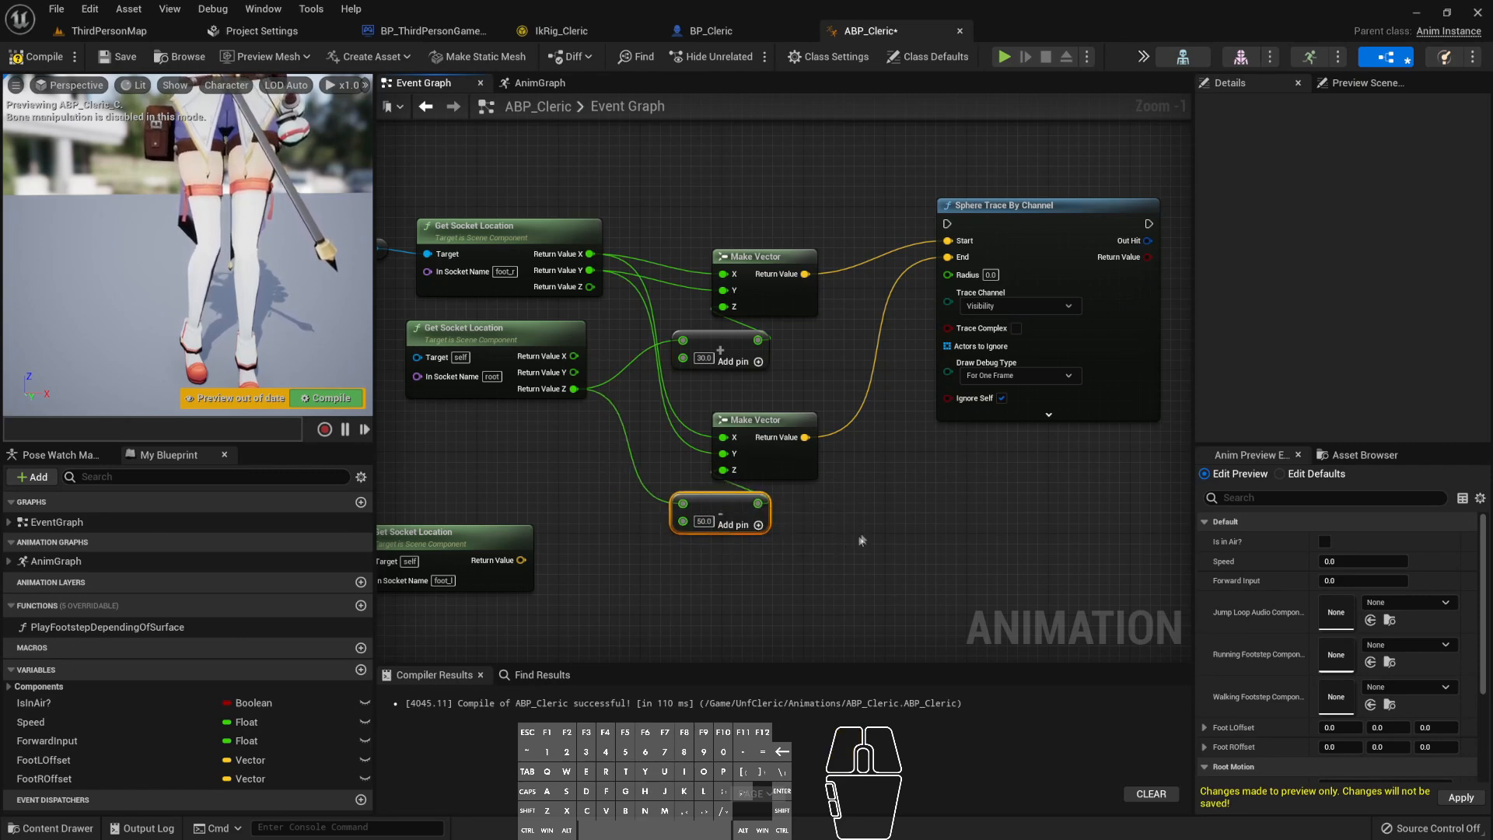
- Connect the Cast To Character execution output to Sphere Trace By Channel and align the trace node with the wire
right_click_drag(661, 294, 844, 412)
scroll(839, 412, "down", 2)
left_click_drag(551, 353, 1087, 368)
right_click_drag(1034, 386, 862, 356)
left_click_drag(975, 334, 967, 318)
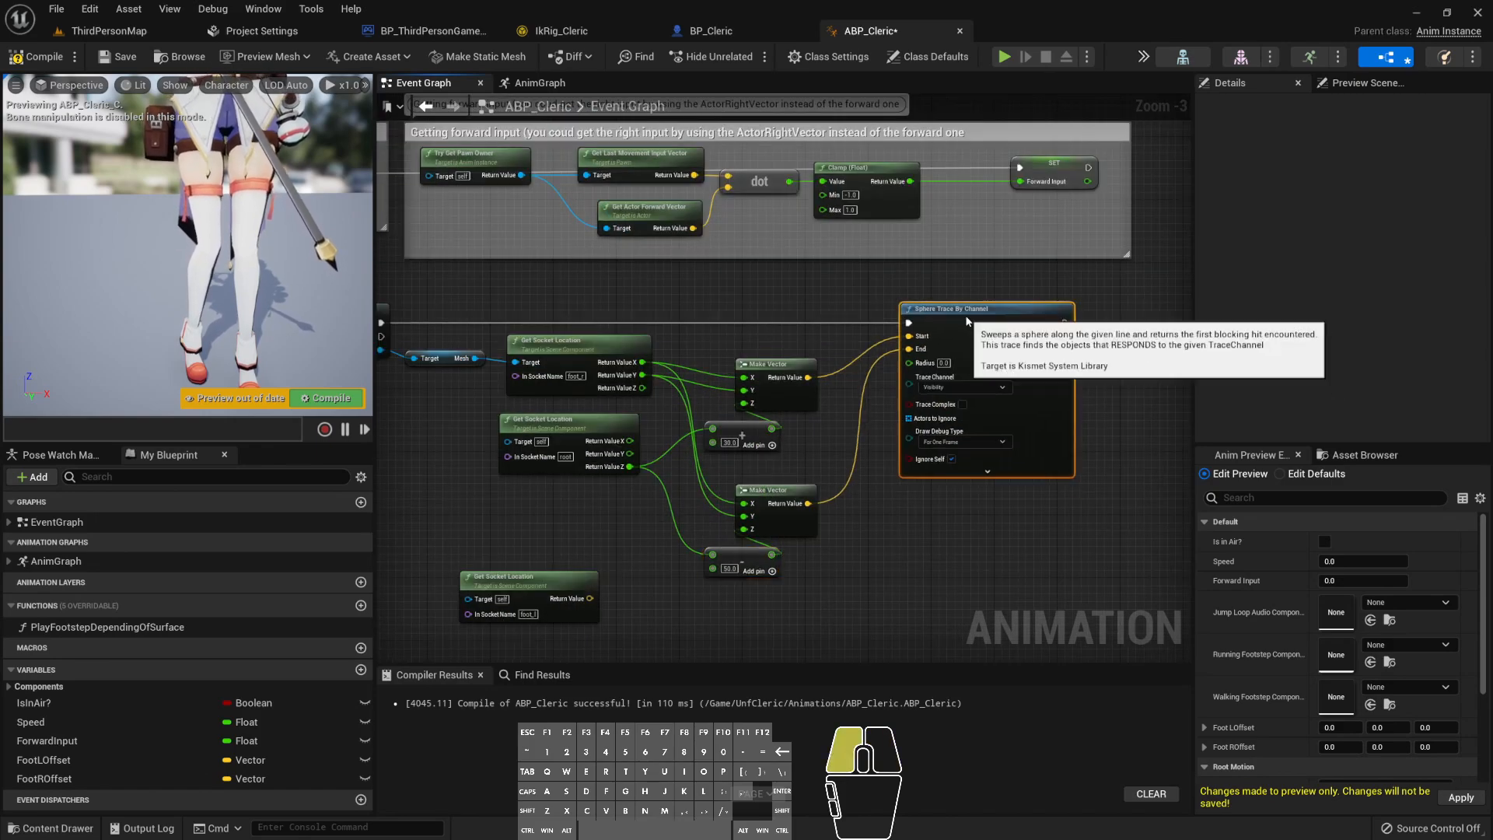
- Set the Radius of Sphere Trace By Channel to 3.0
scroll(947, 369, "up", 2)
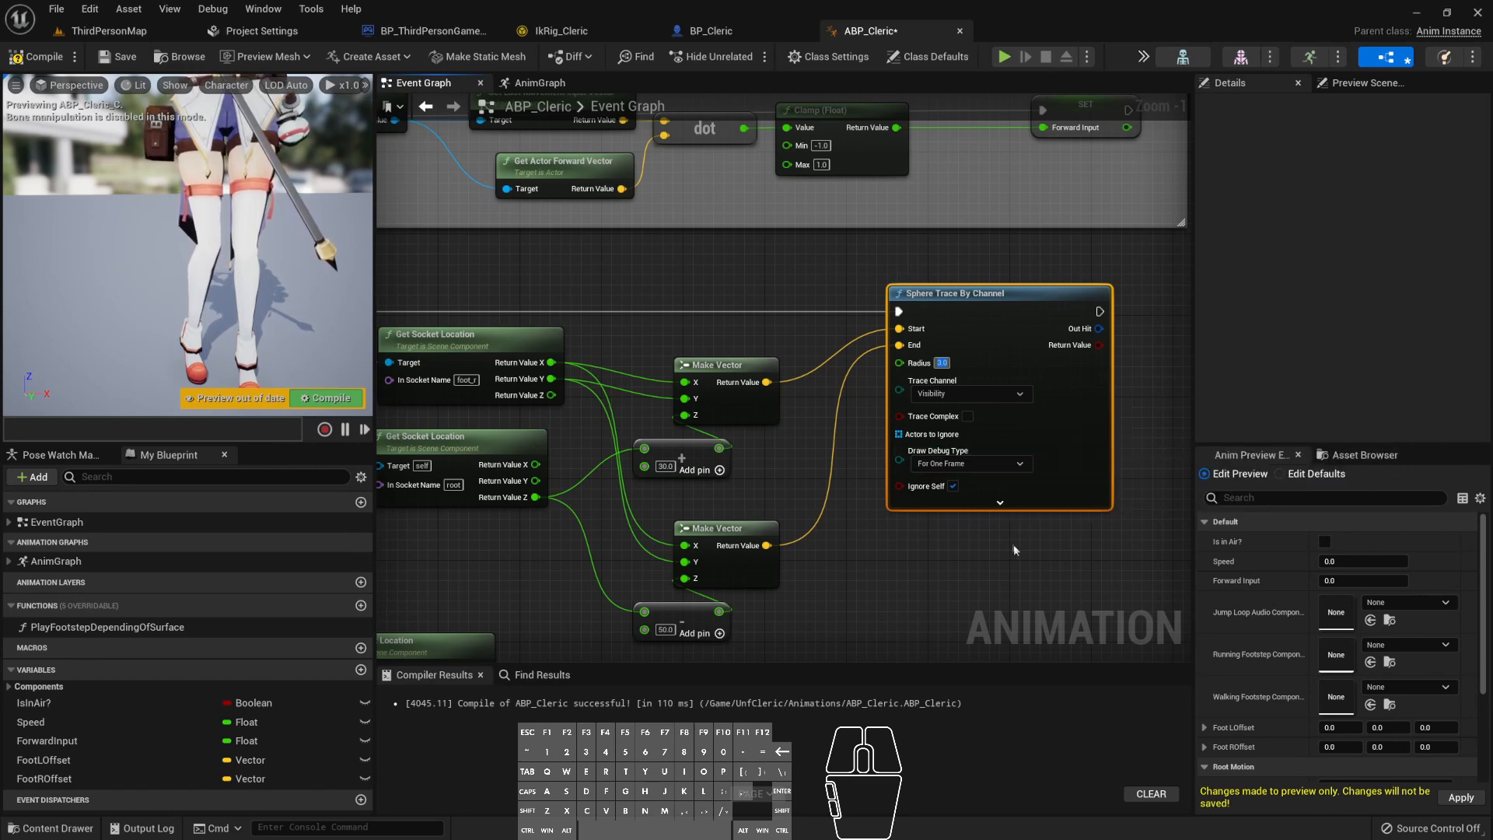
right_click_drag(915, 516, 871, 536)
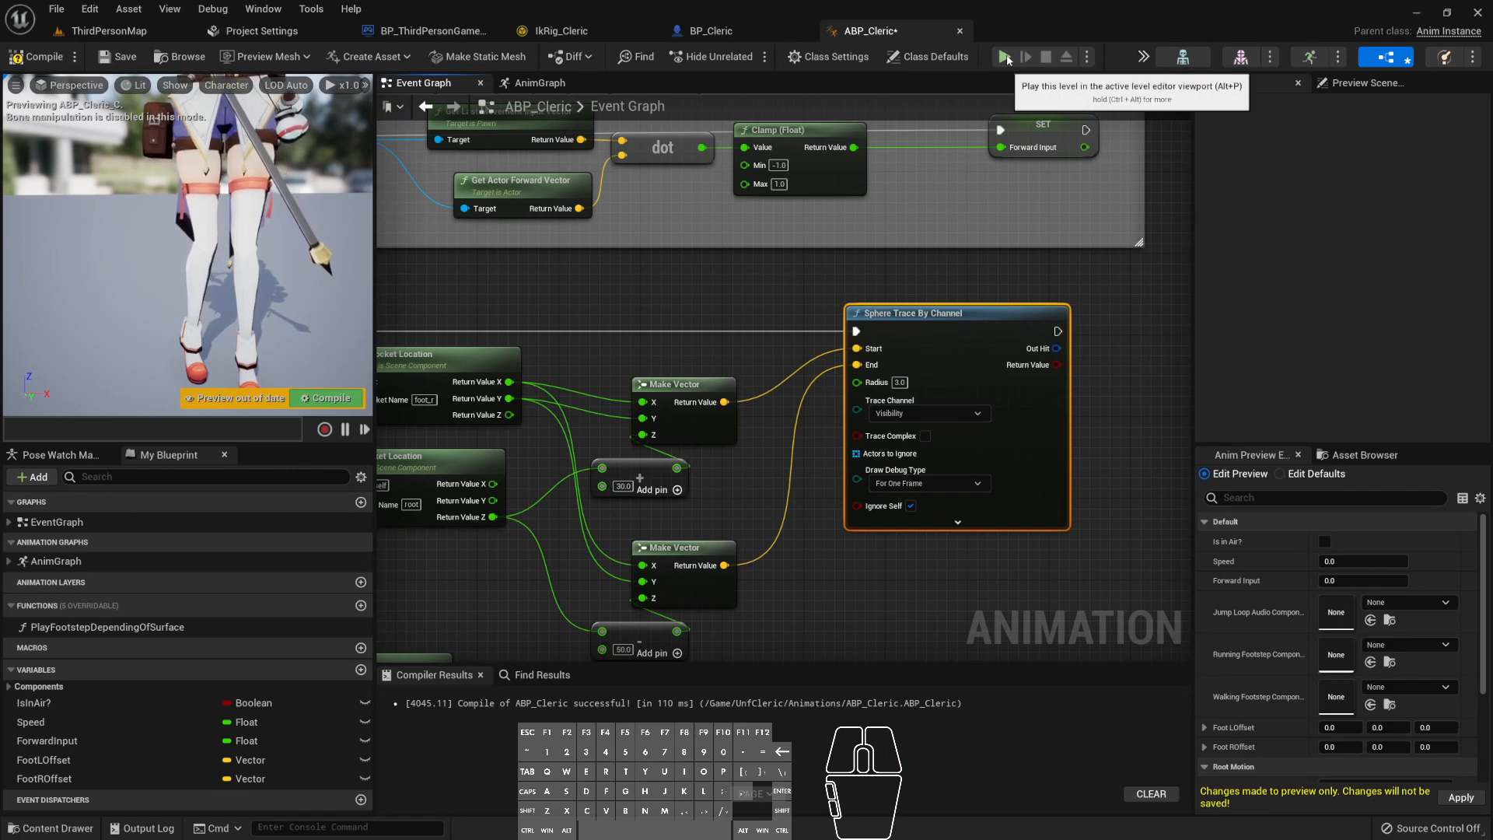
left_click(743, 401)
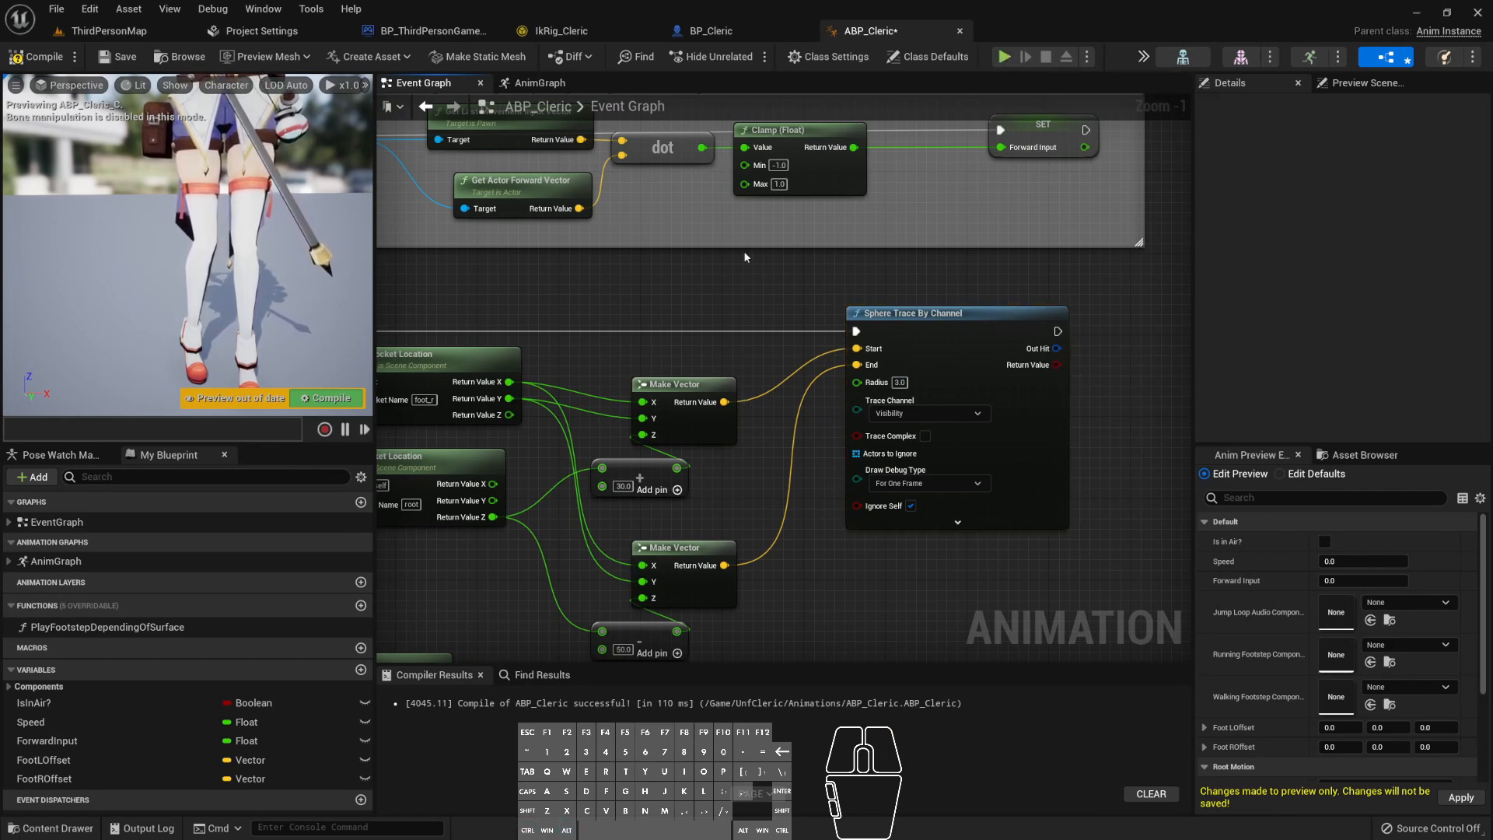
- Try to play the level in the editor and close the message log
left_click(1005, 59)
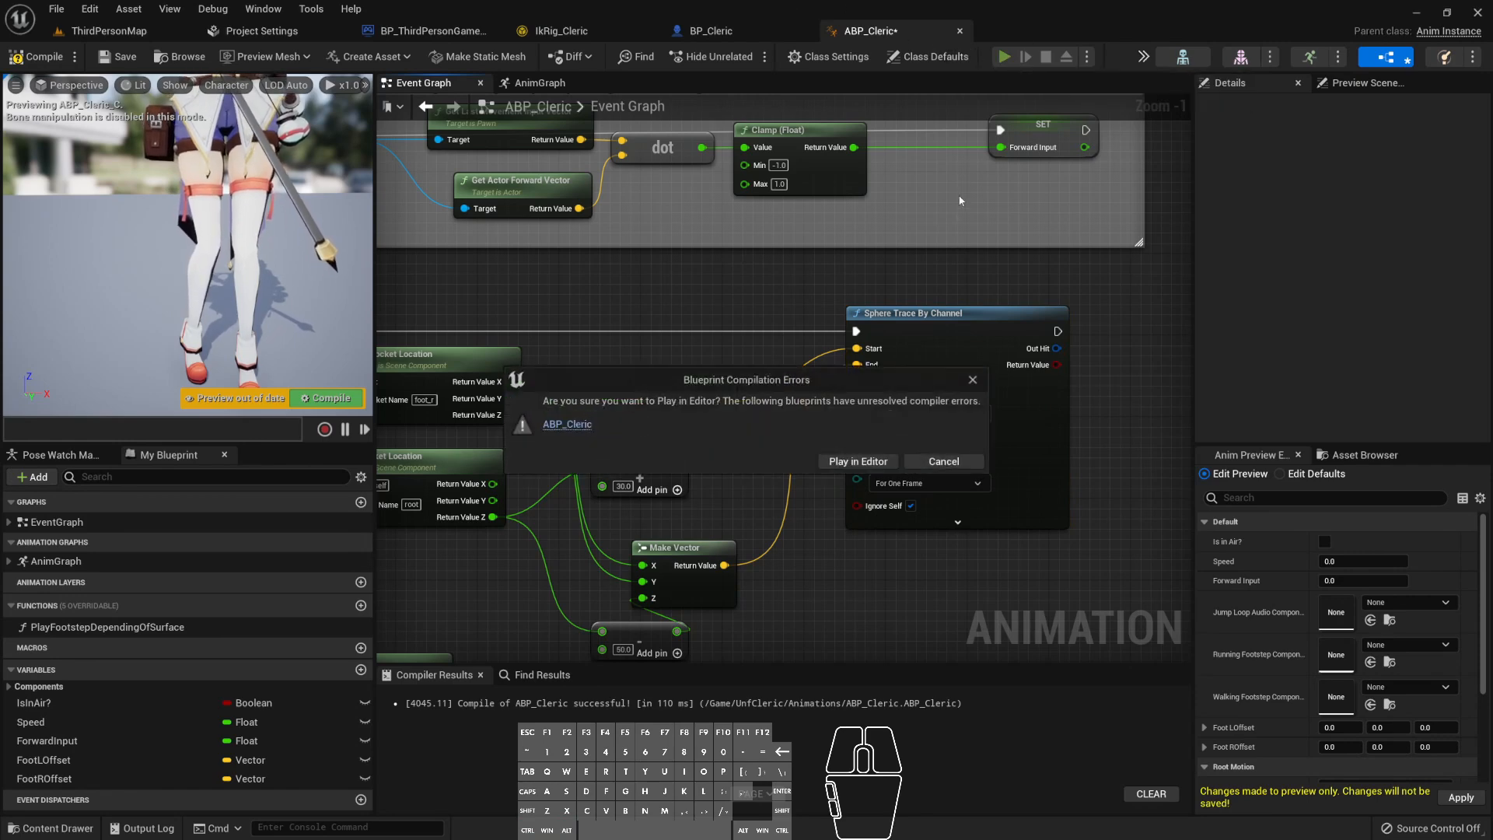
left_click(944, 461)
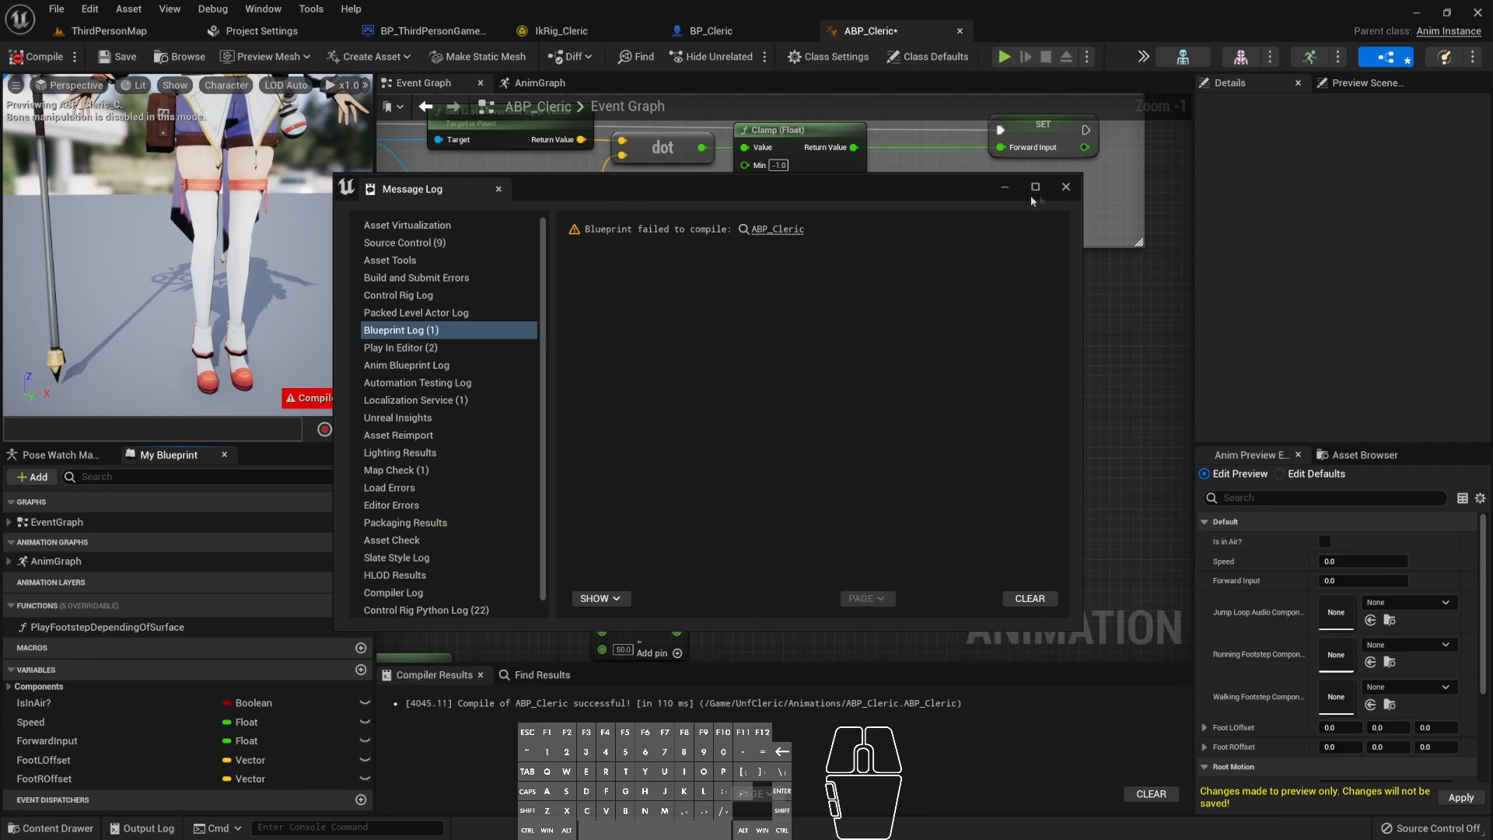
left_click(1065, 187)
- Connect the character's Mesh output to the Target of the root Get Socket Location node
right_click_drag(700, 513, 902, 478)
right_click_drag(440, 502, 548, 485)
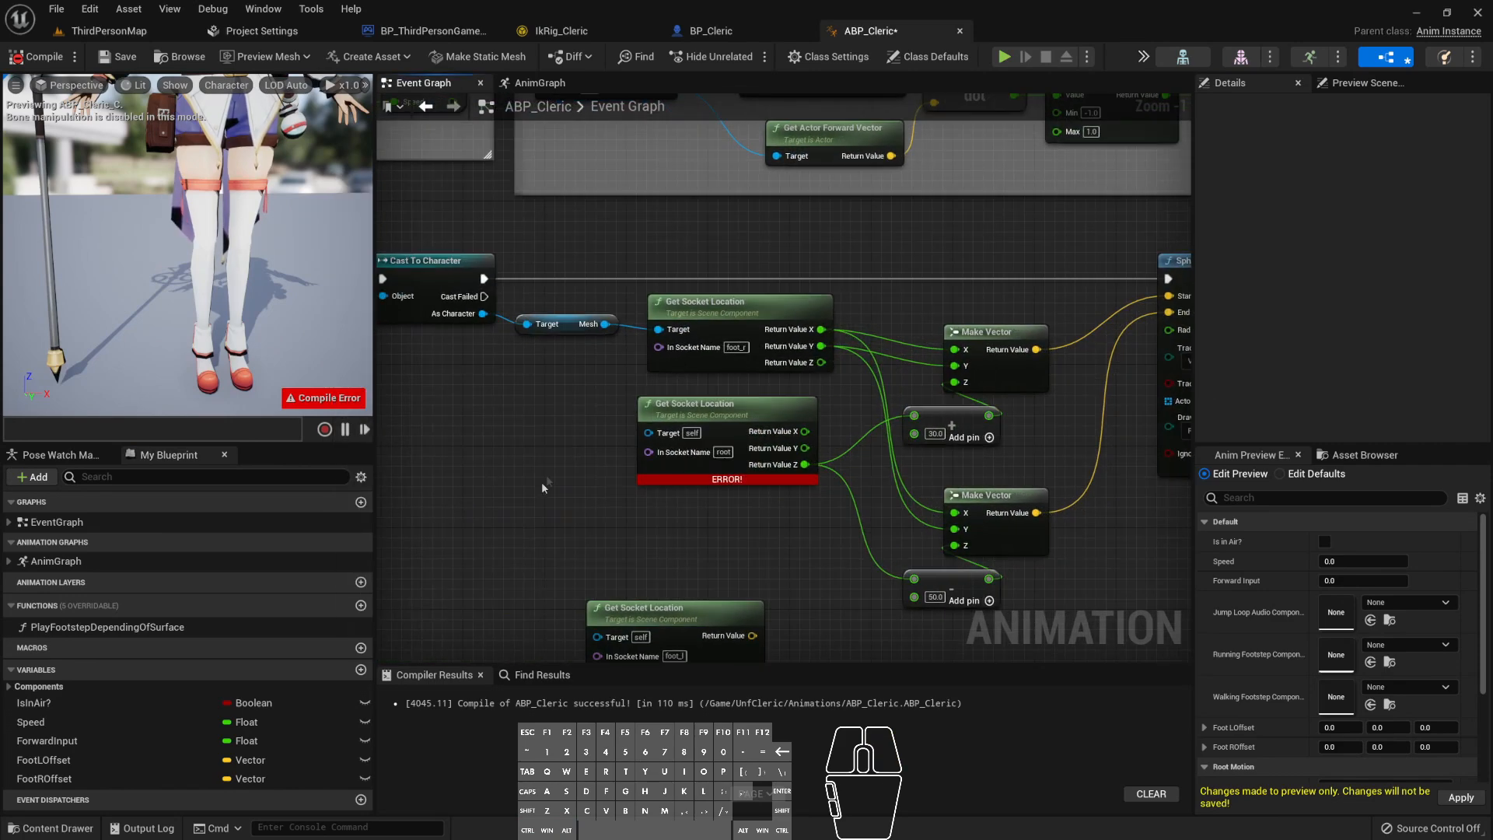
left_click_drag(606, 325, 657, 448)
left_click(622, 381)
left_click_drag(606, 324, 649, 431)
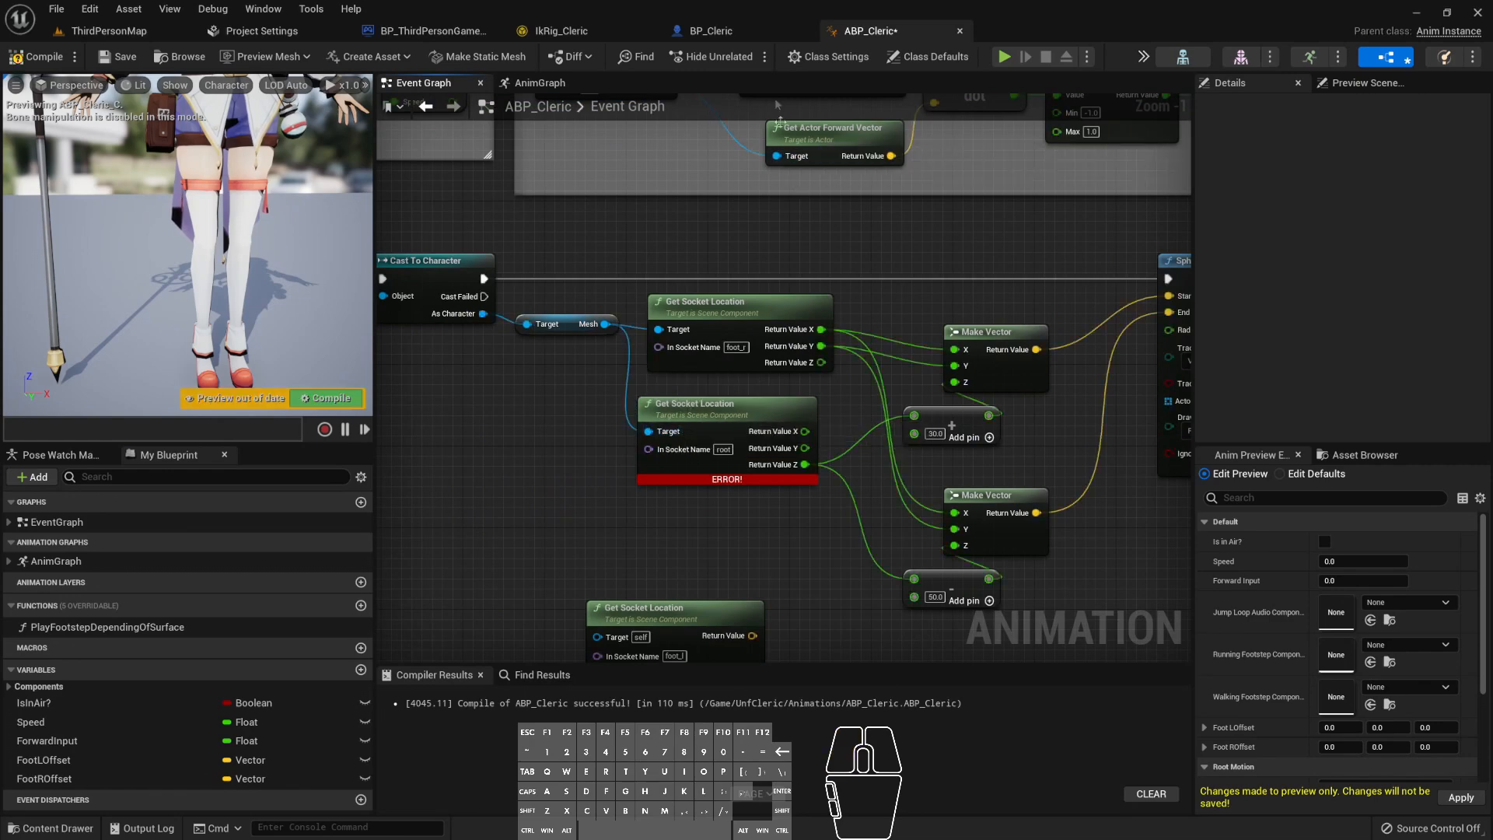
- Compile and save ABP_Cleric and start playing the level to test the foot trace
key("F7")
key("ctrl+s")
key("alt+p")
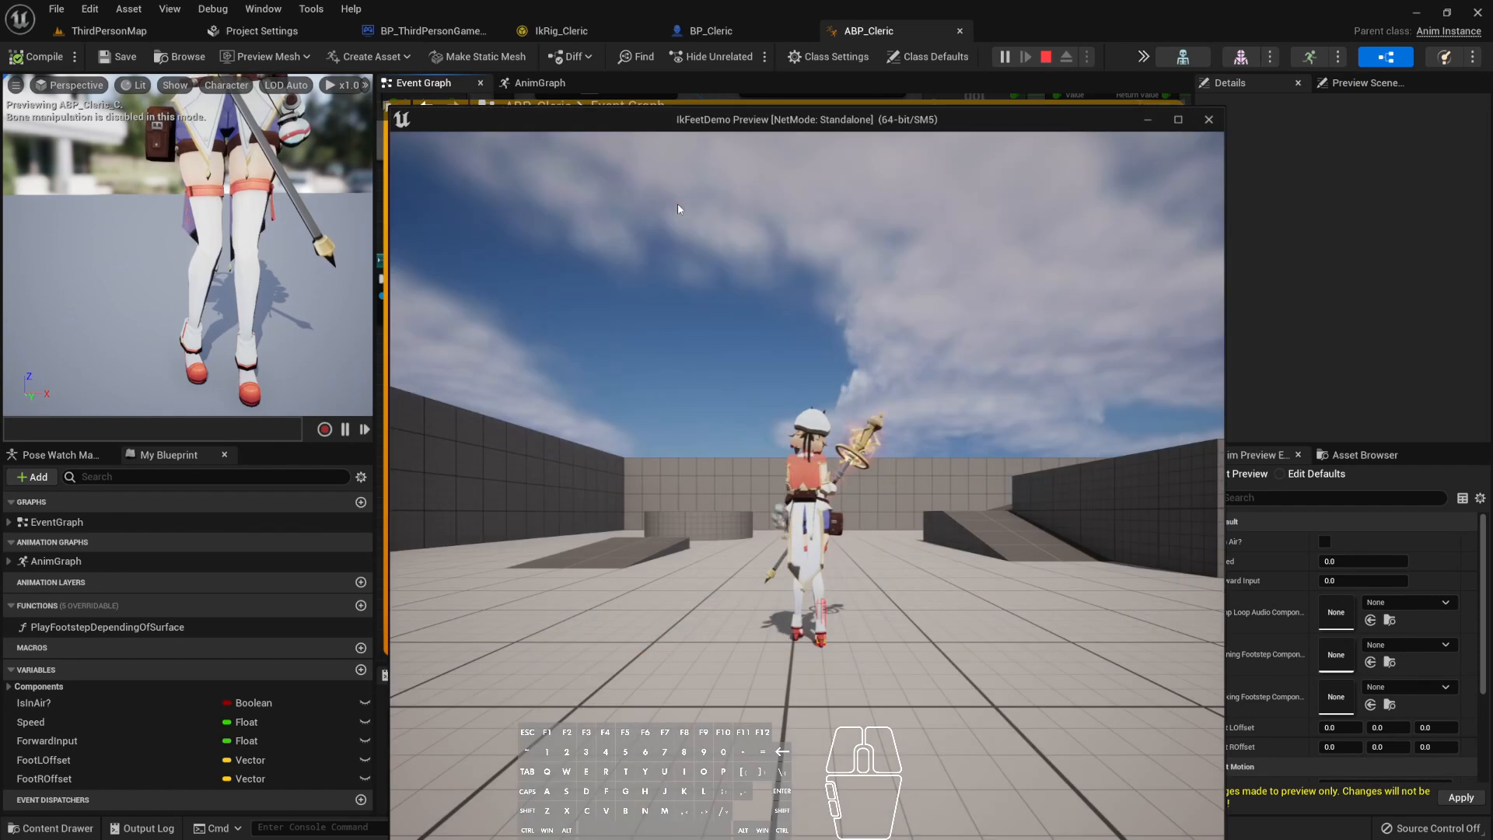
- Test the right-foot sphere trace by running and jumping the character on the floor and beside the ramp, and end the play session
left_click_drag(871, 115, 843, 104)
right_click_drag(778, 480, 560, 480)
key("d")
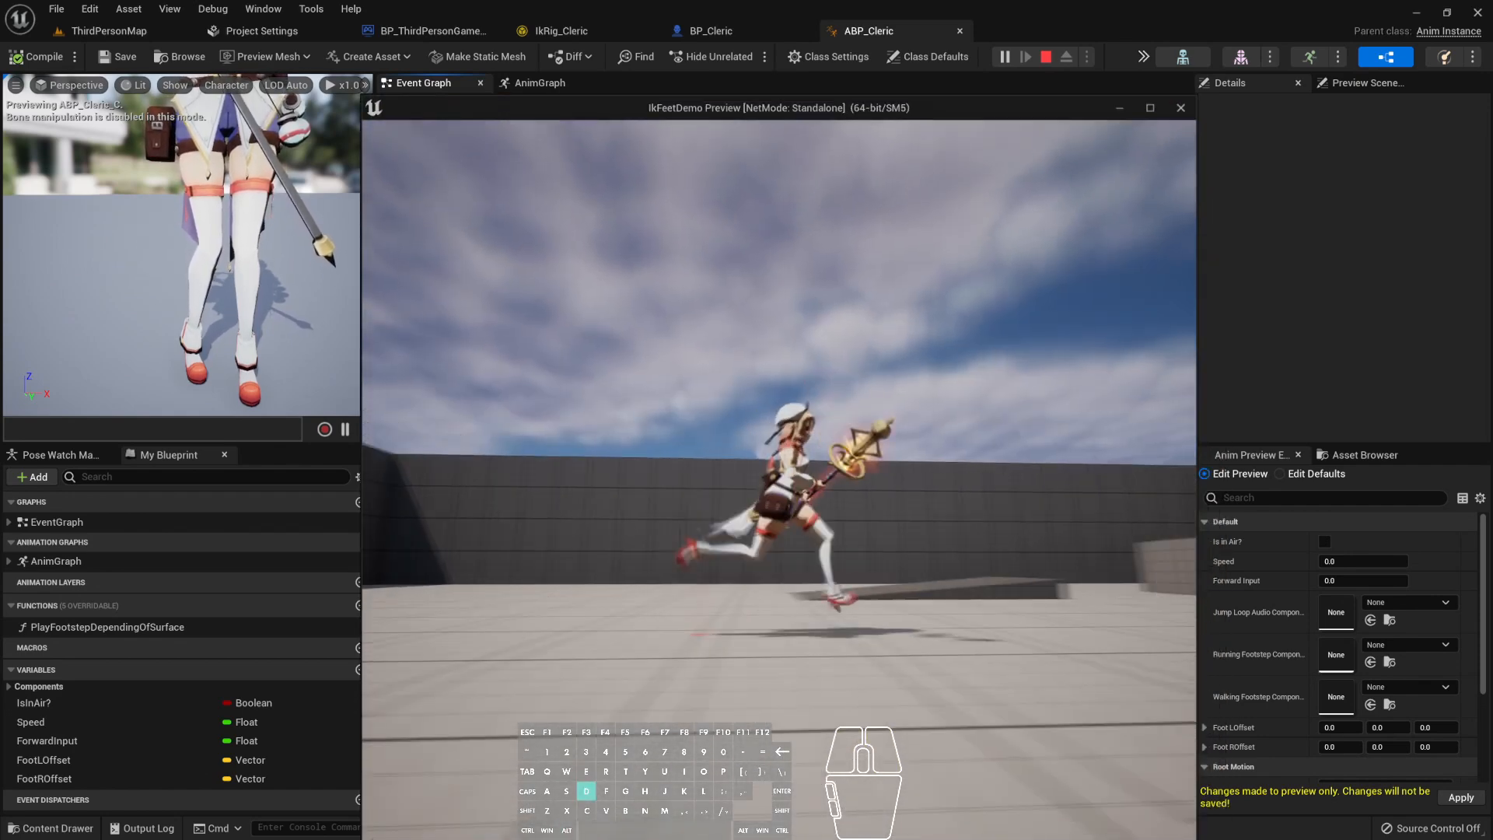
key("a")
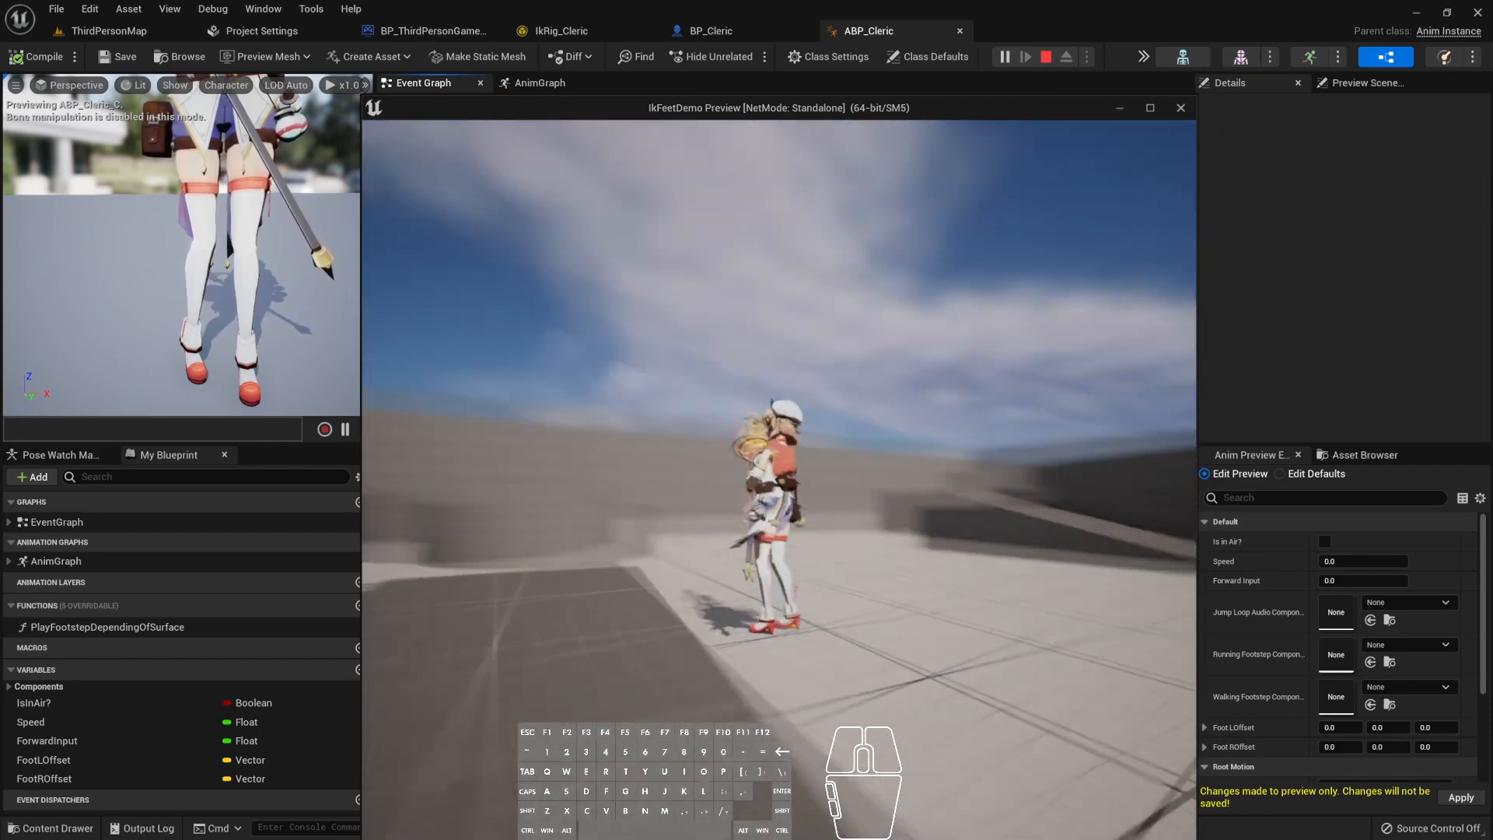
key("space")
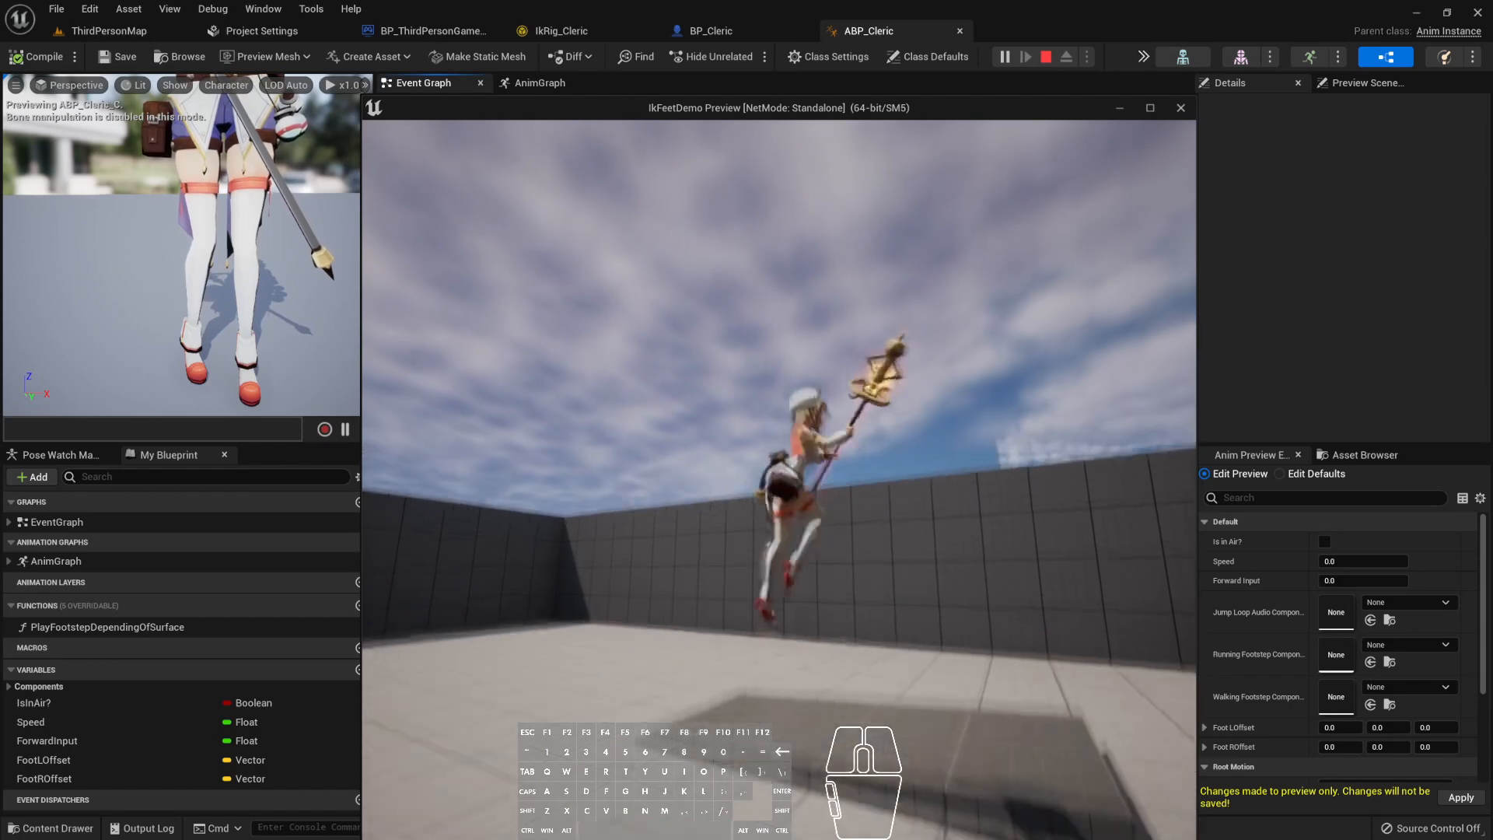
key("d")
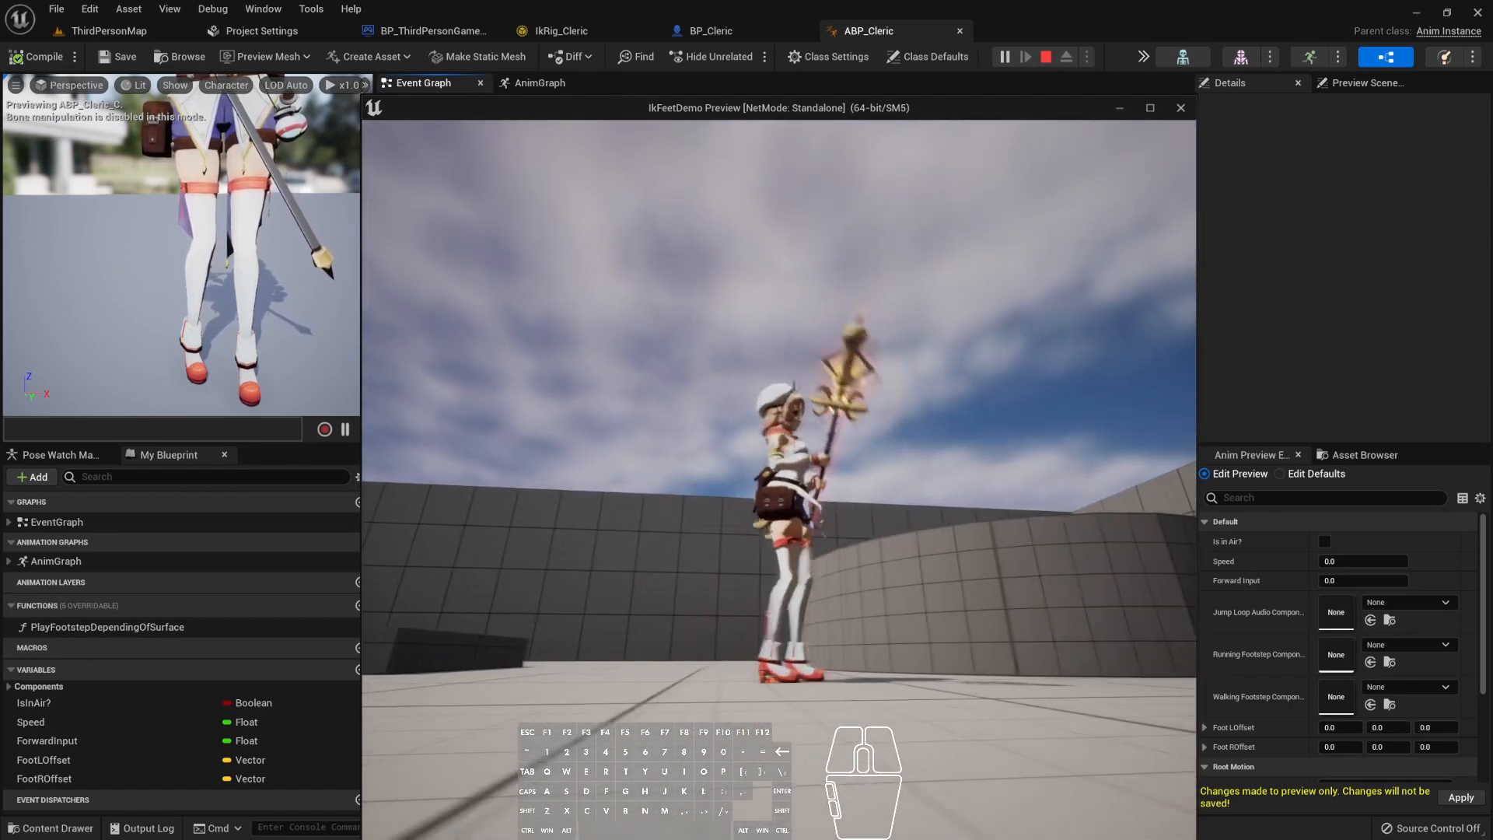
key("w")
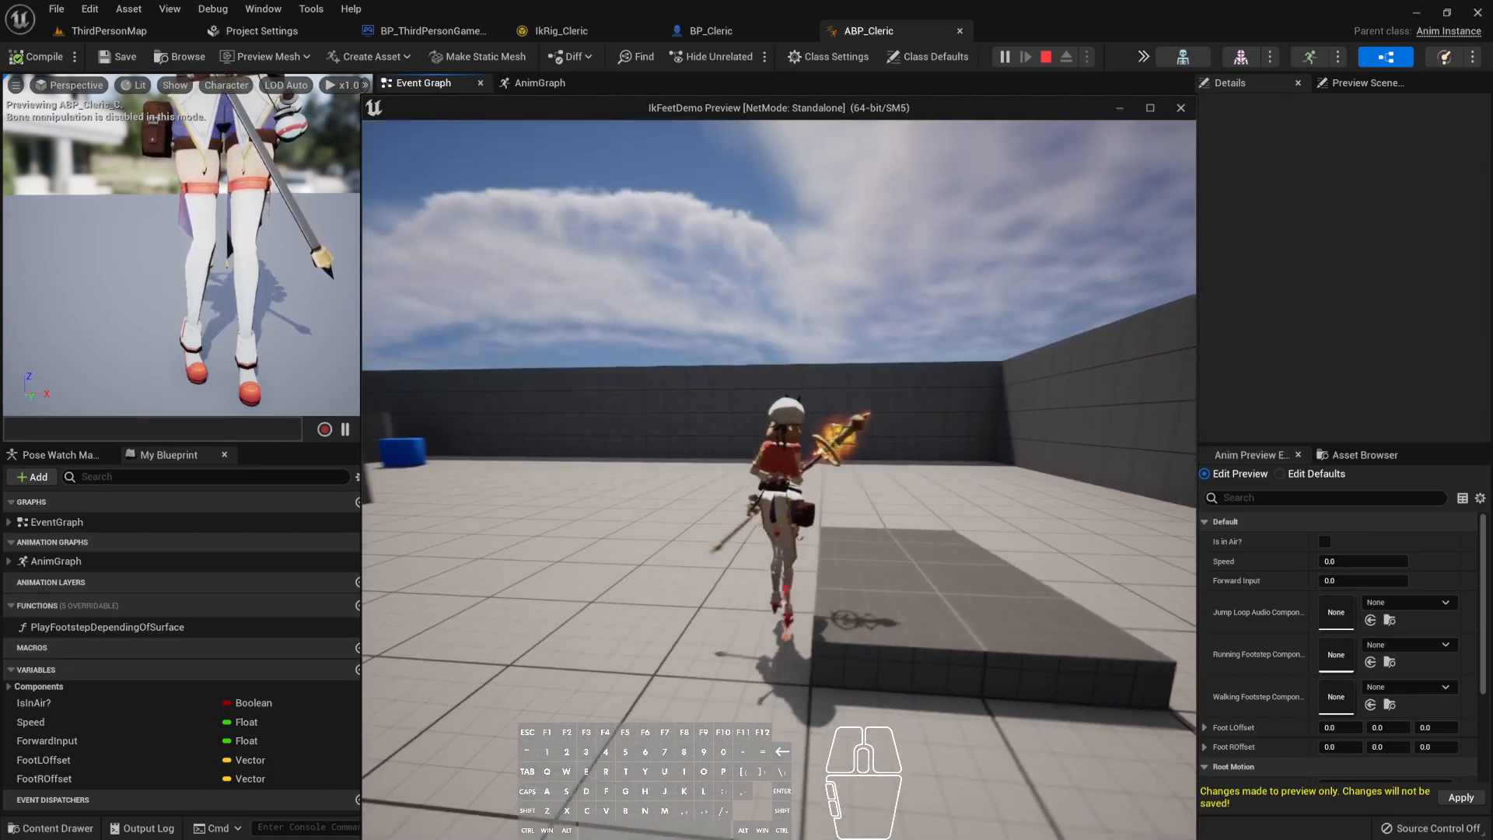
key("w")
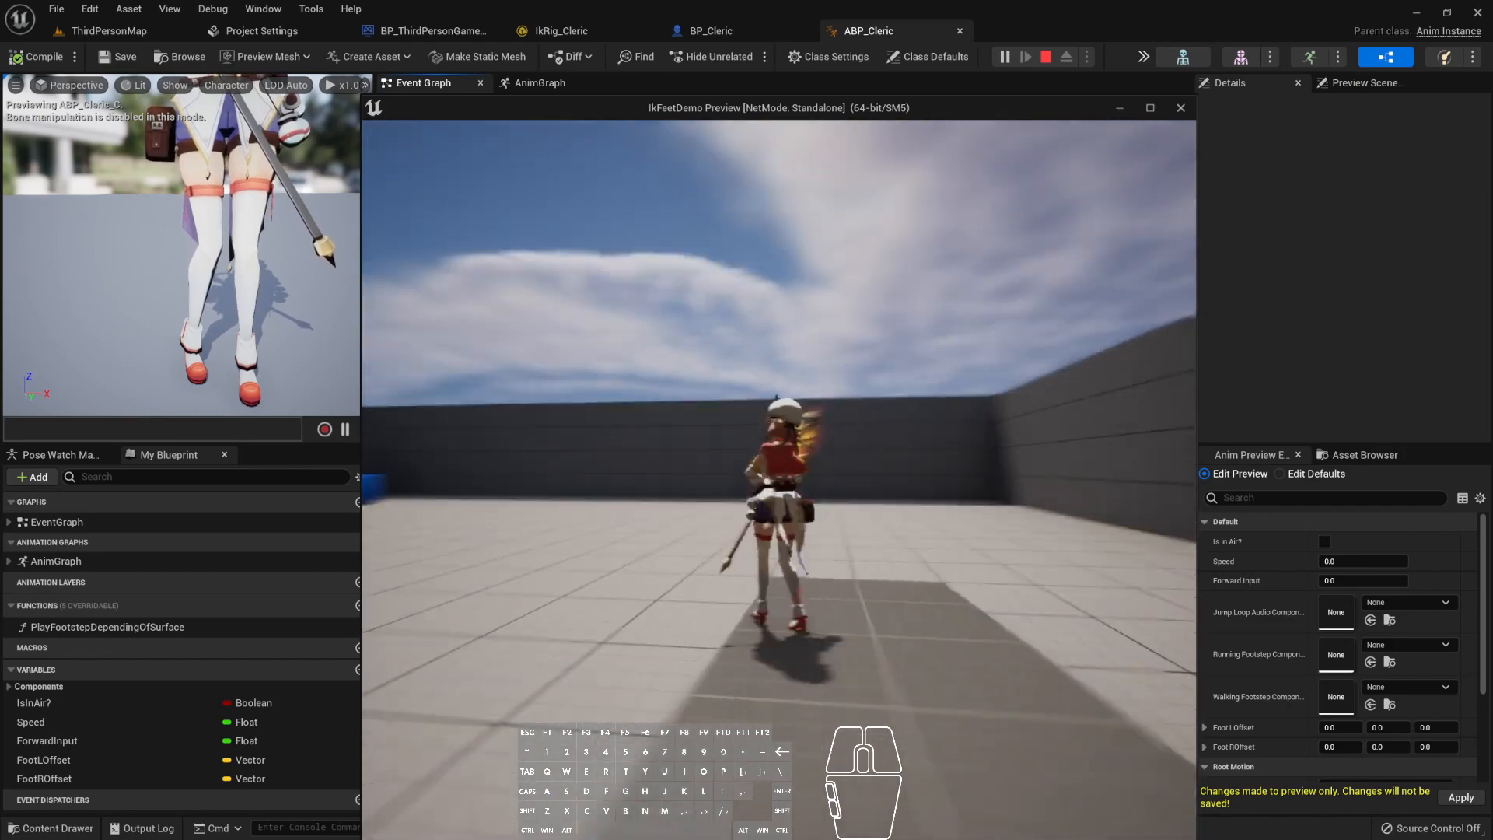
key("w")
key("w")
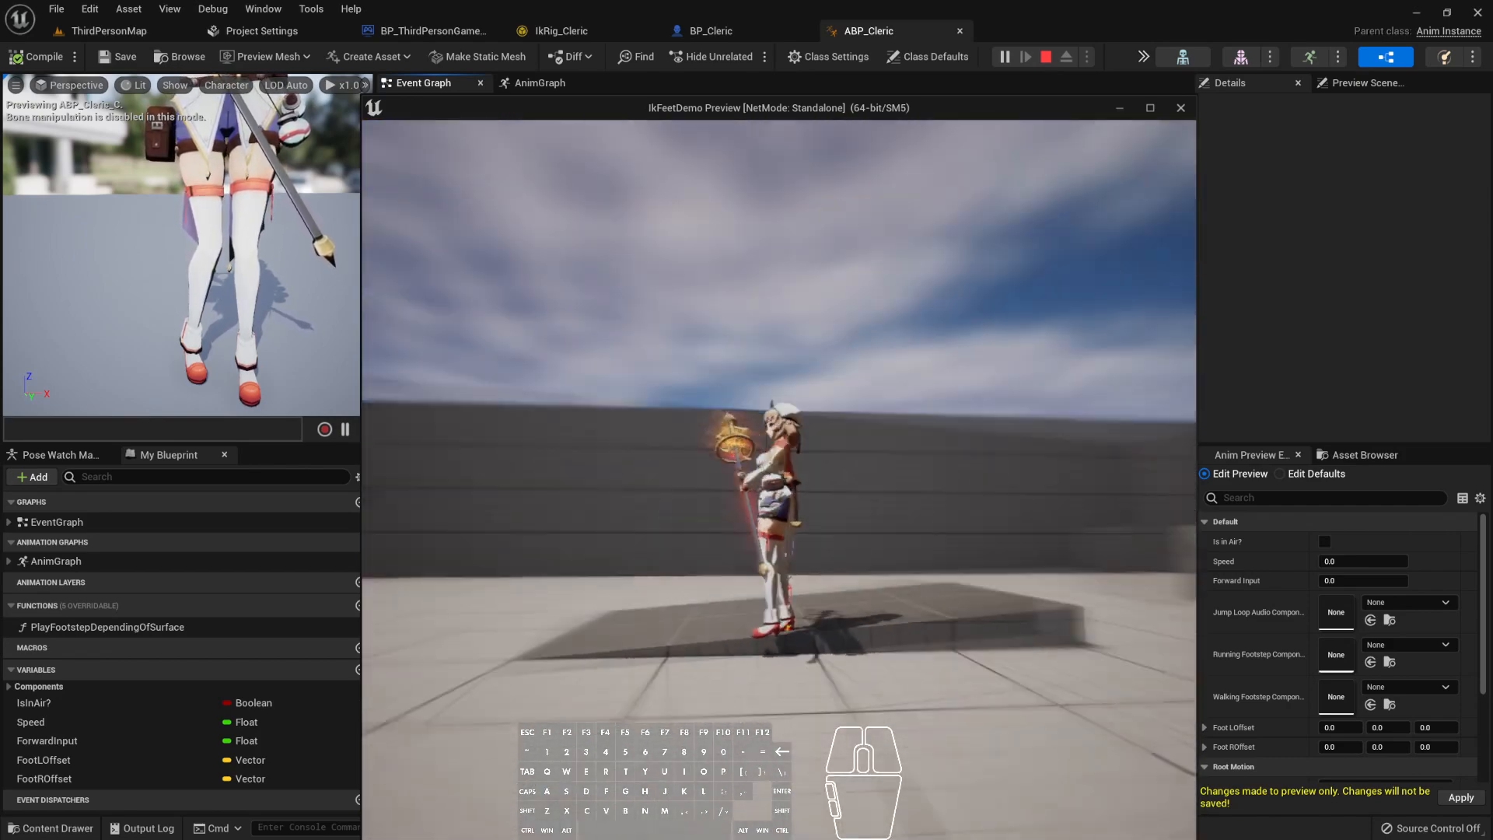
key("w")
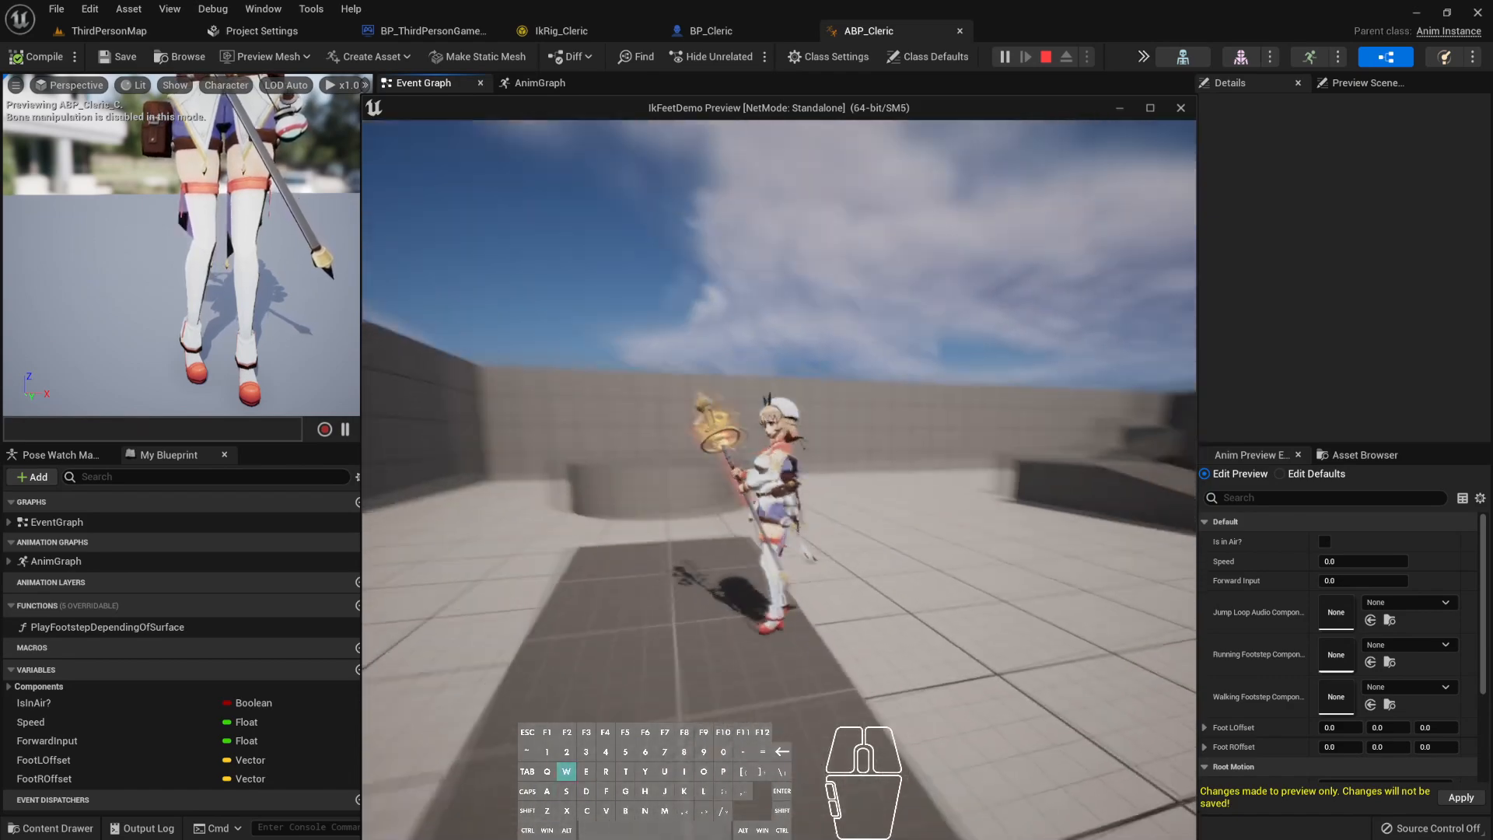
key("w")
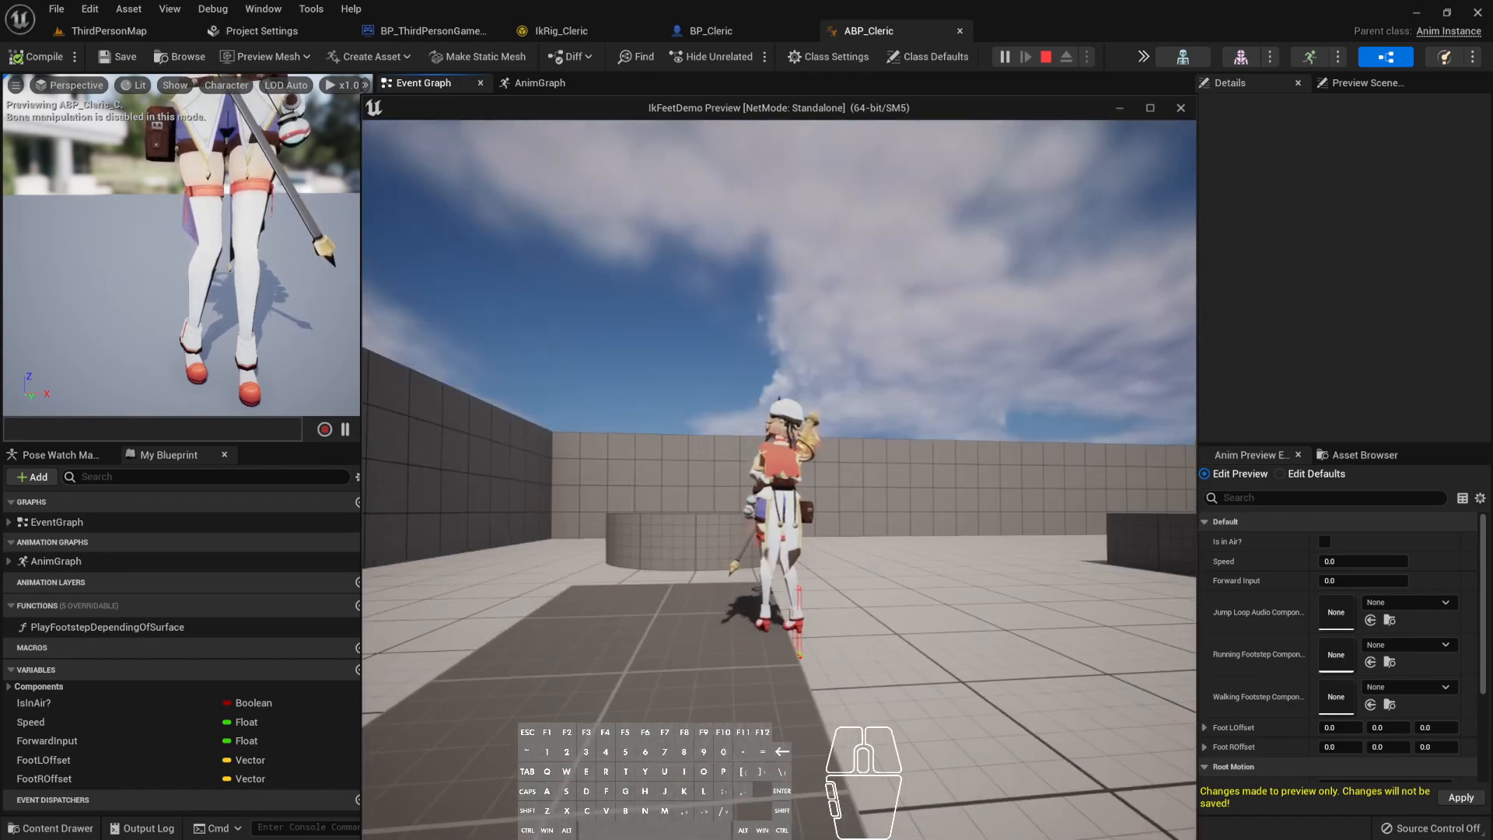
key("a")
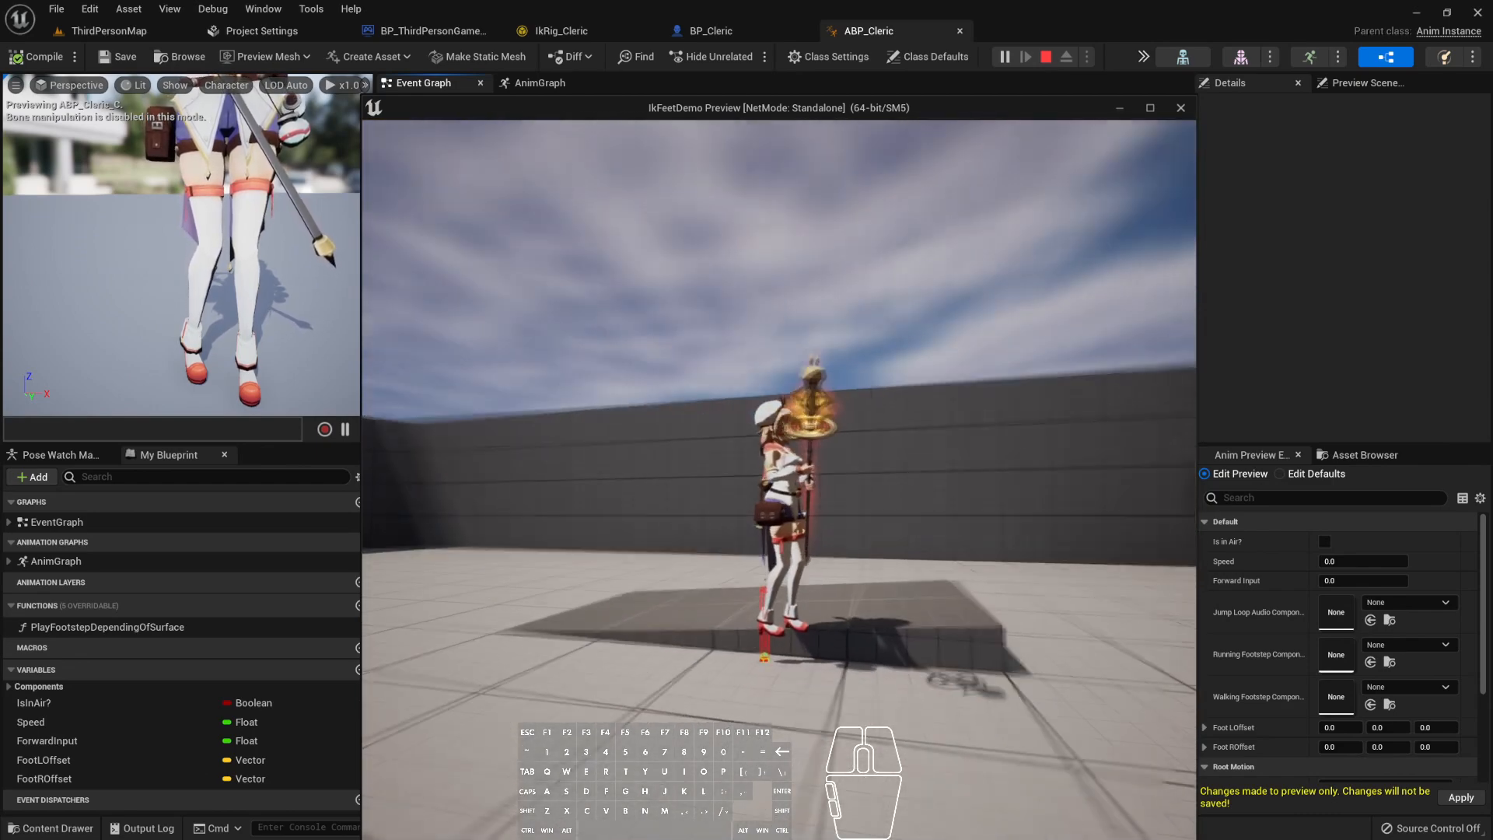
key("Escape")
- Add a Branch after Sphere Trace By Channel and connect the trace's Return Value to its Condition
right_click_drag(766, 547, 422, 591)
mouse_move(1001, 425)
right_mouse_down()
mouse_move(936, 451)
mouse_move(682, 491)
mouse_move(752, 439)
right_mouse_up()
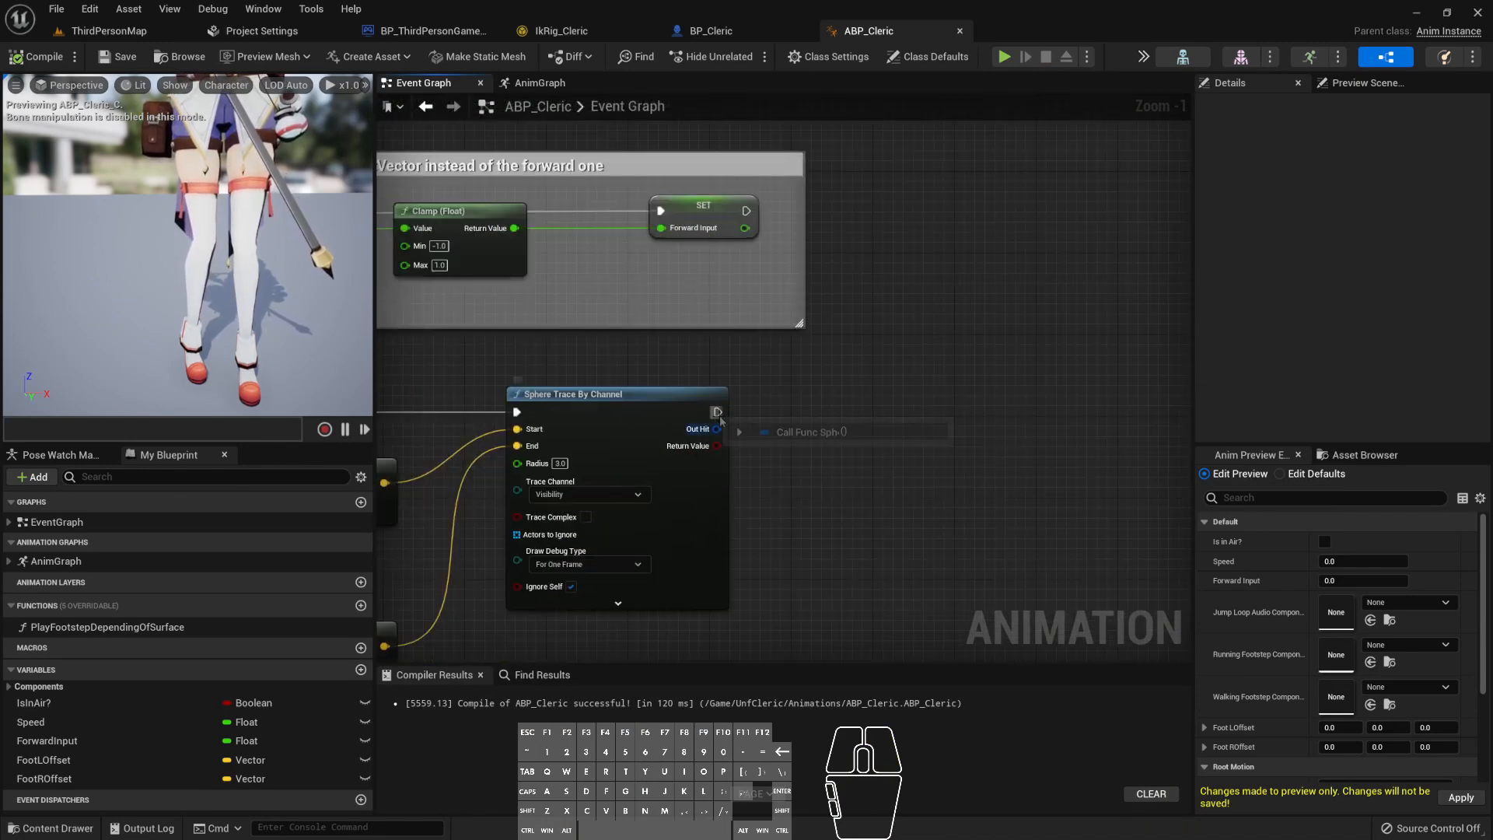
right_click_drag(715, 451, 742, 385)
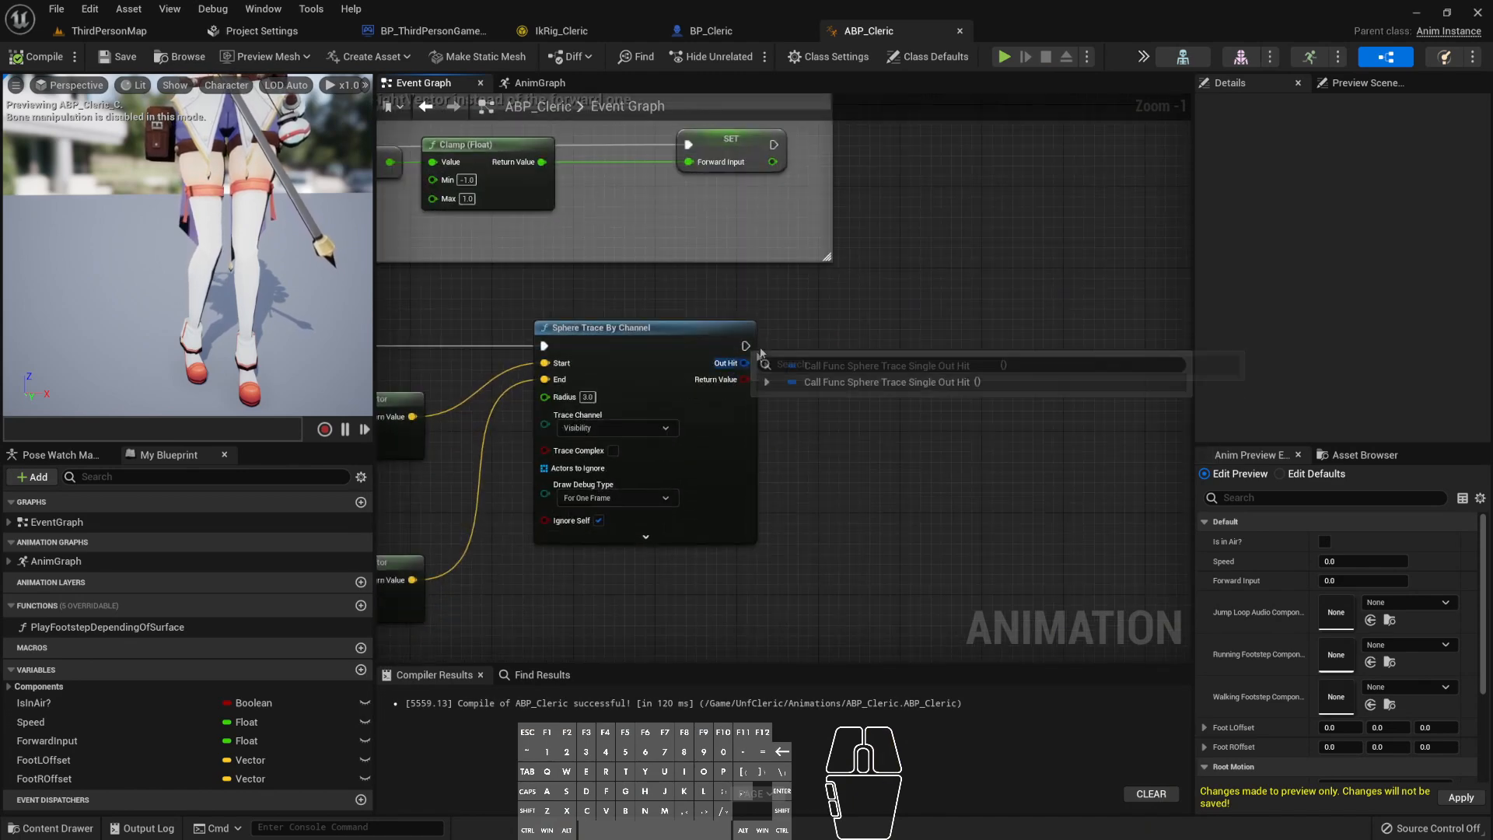
left_click_drag(744, 345, 811, 343)
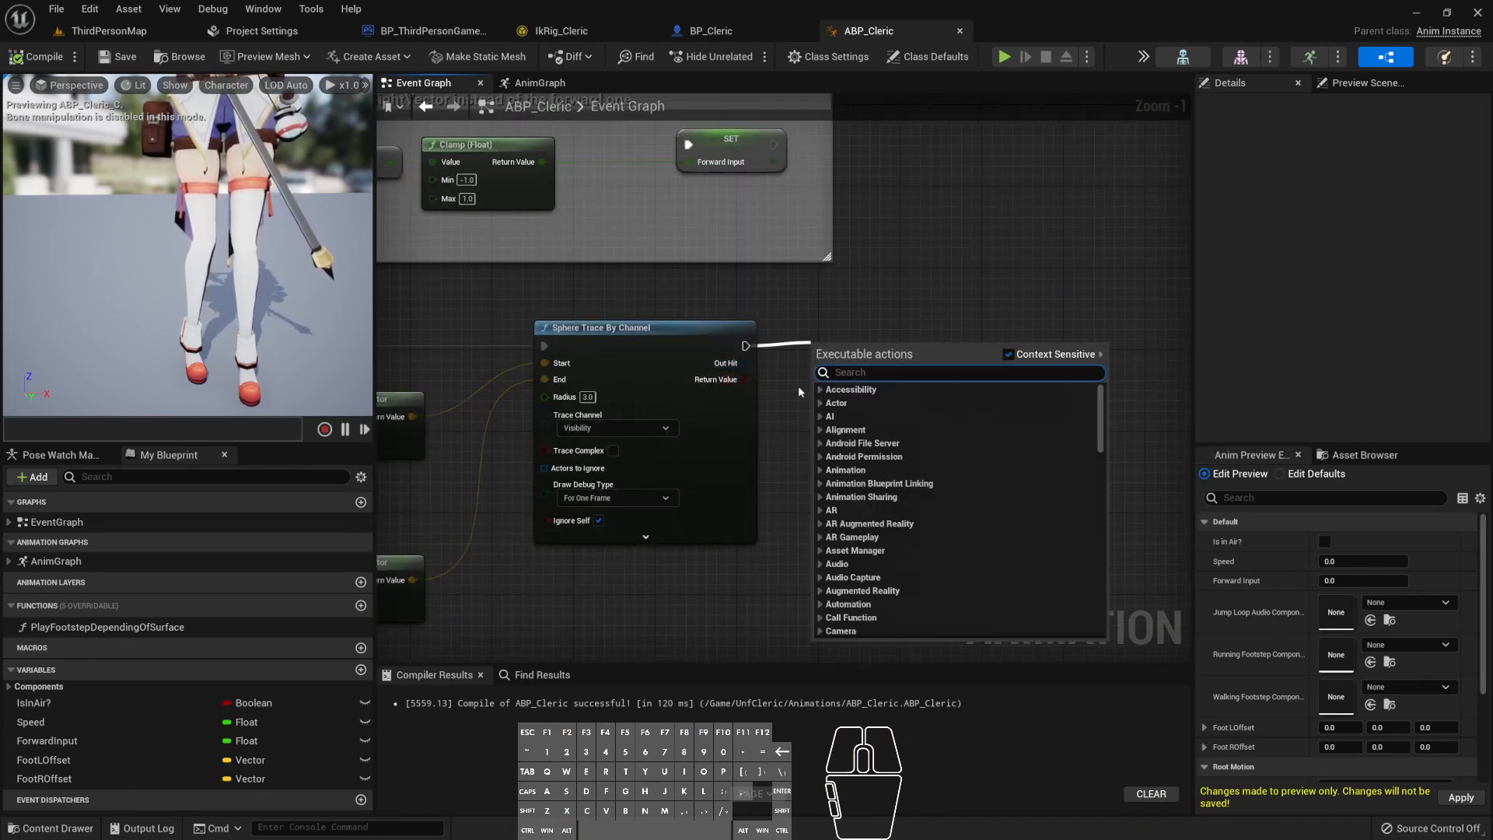
type("if")
key("Return")
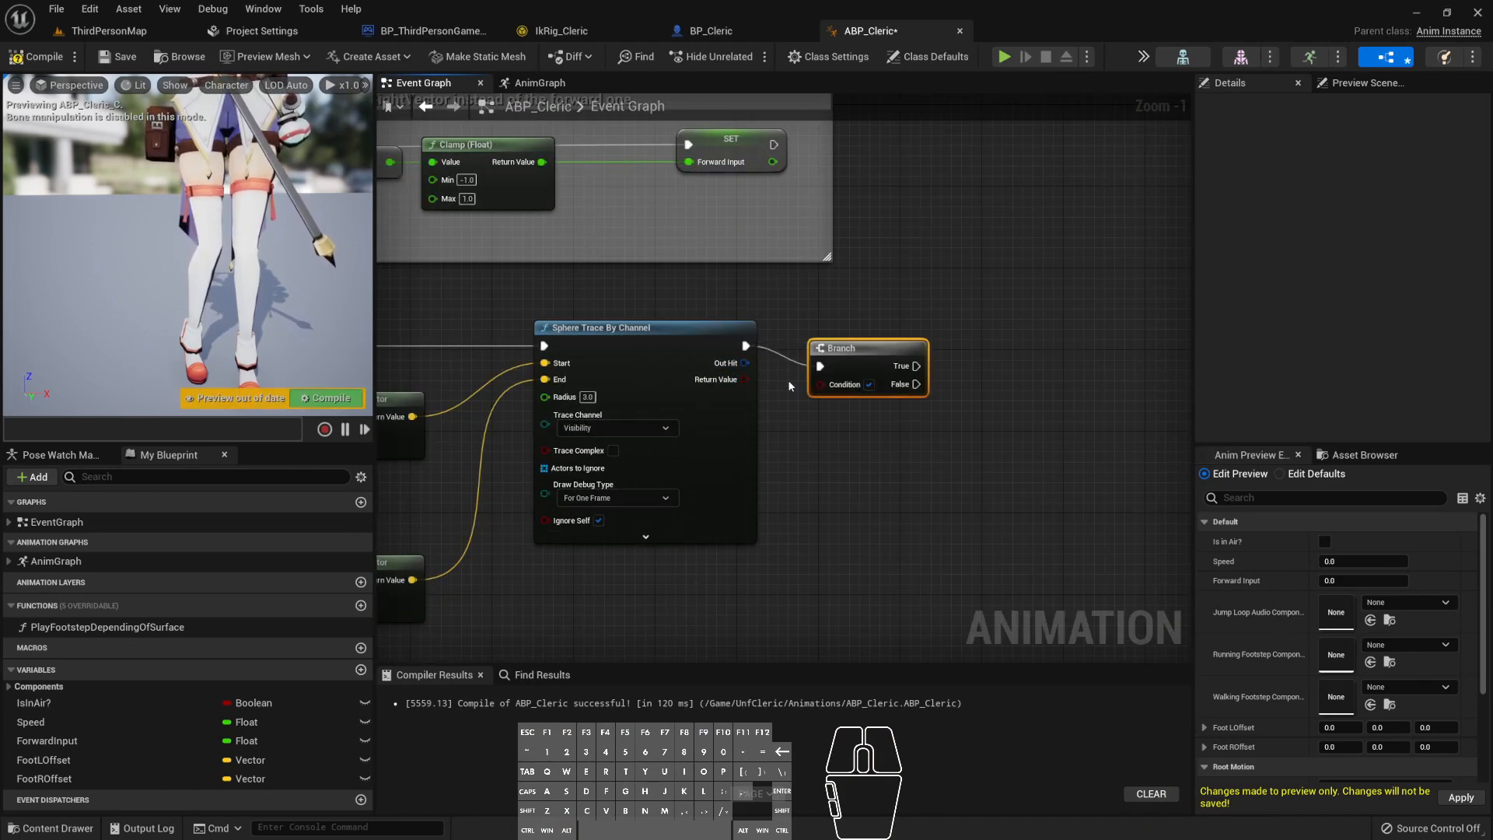
mouse_move(745, 379)
left_mouse_down()
mouse_move(839, 381)
mouse_move(866, 326)
left_mouse_up()
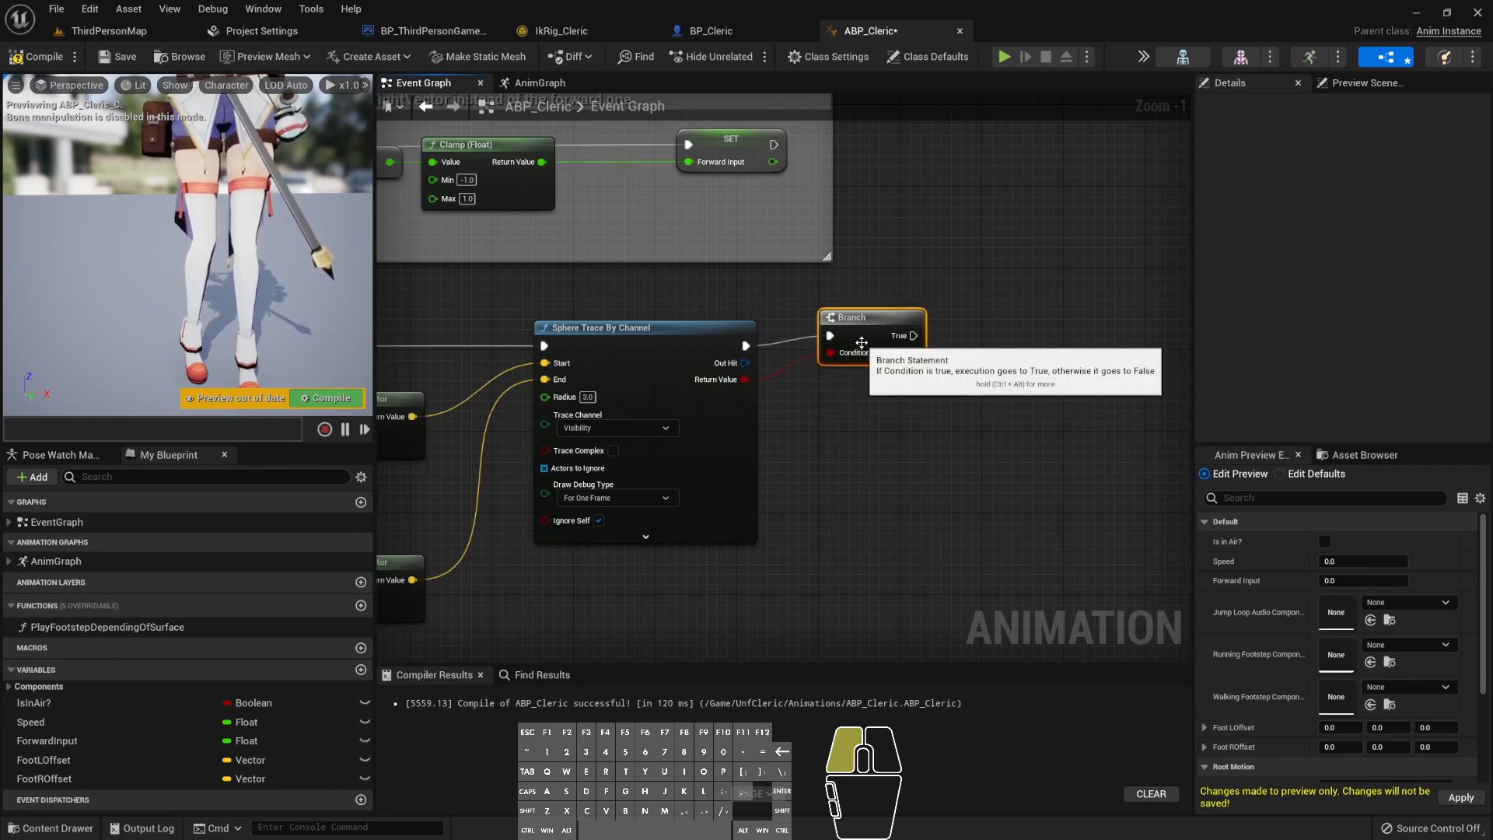
- Add a Break Hit Result node from the trace's Out Hit and expand it to show all its outputs
left_click_drag(744, 363, 801, 422)
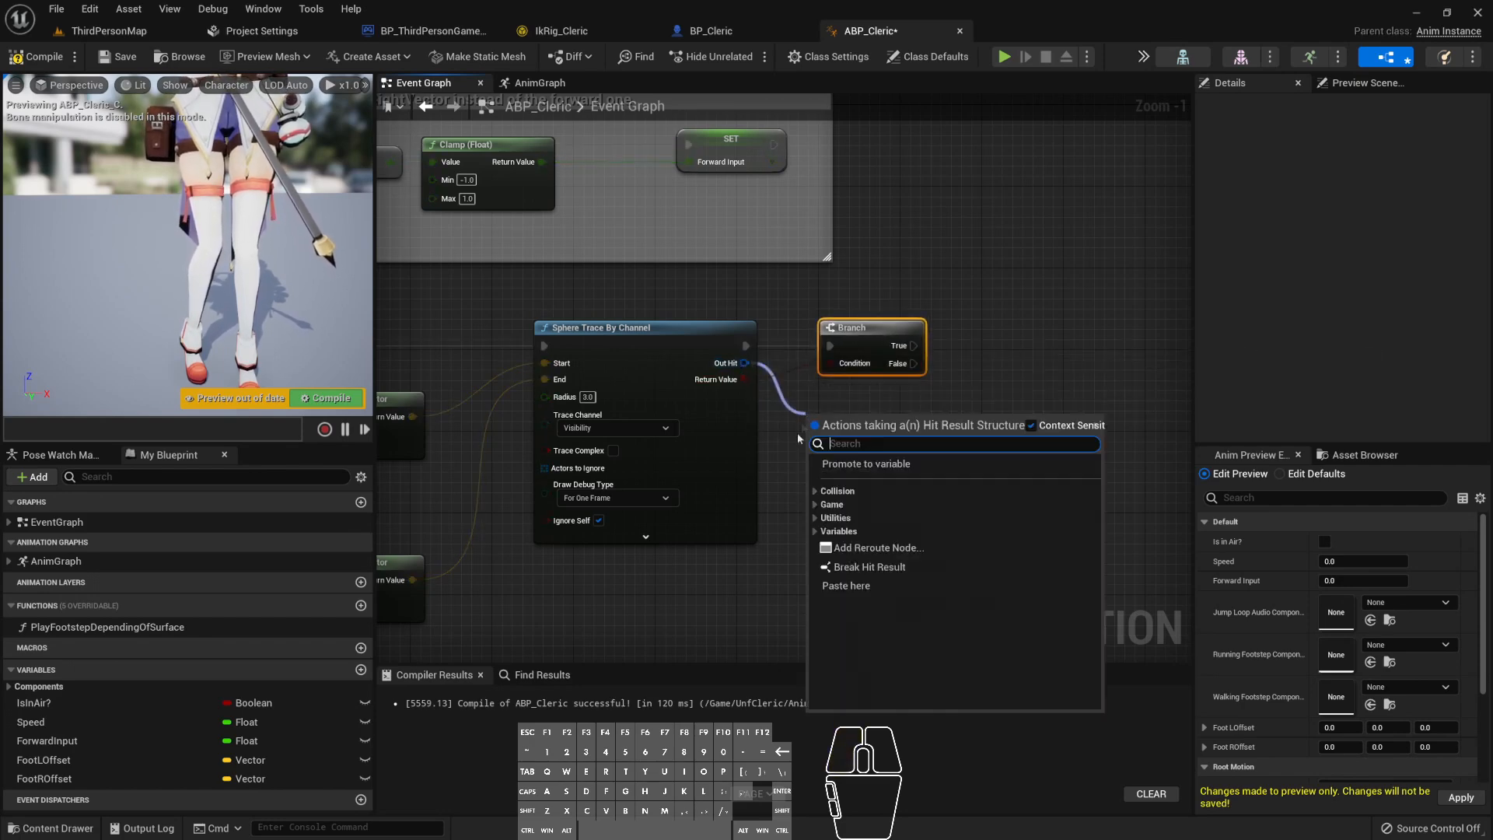
type("break")
key("Return")
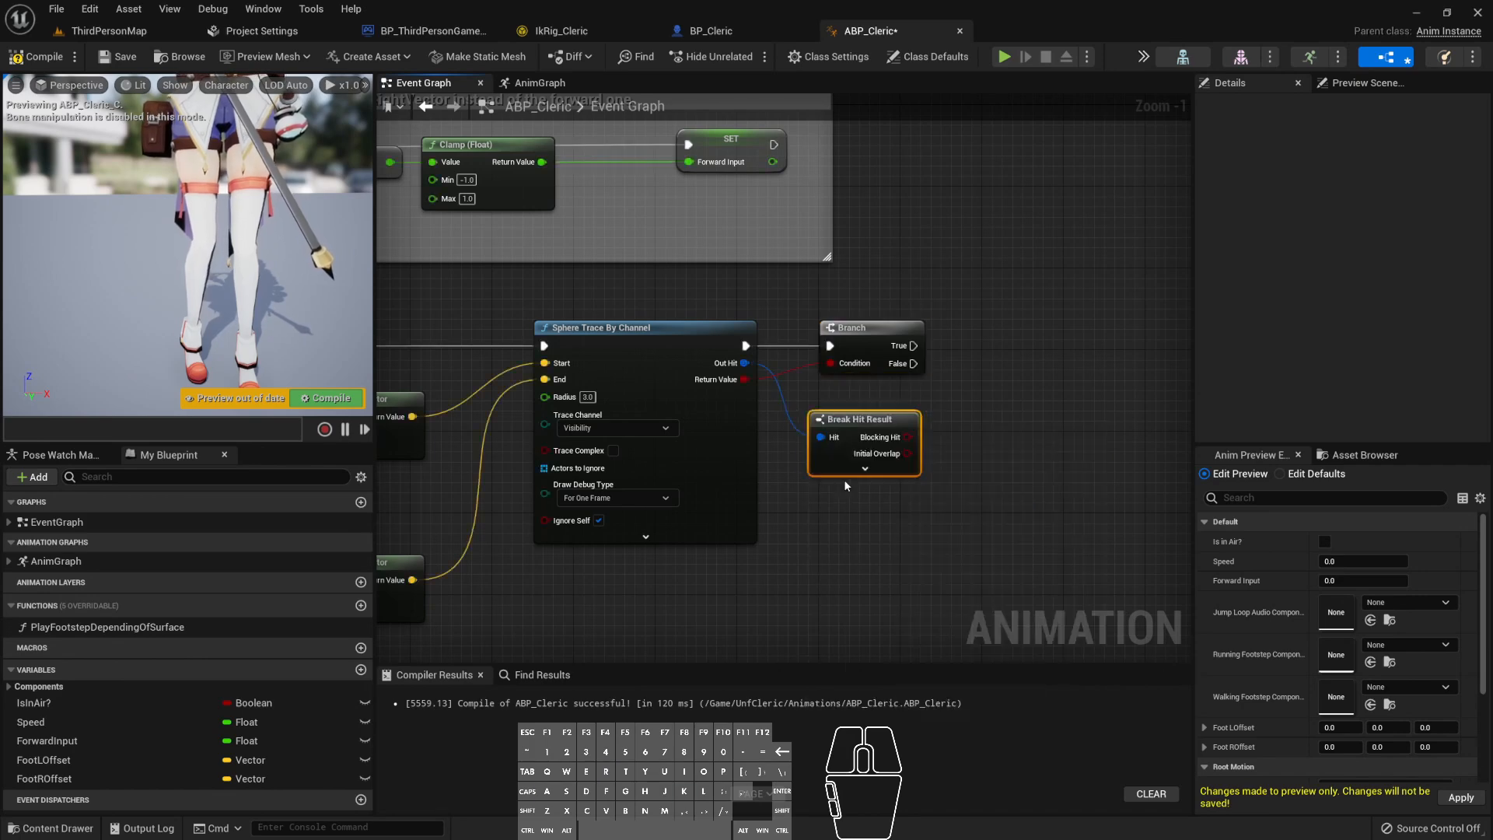
left_click(881, 471)
right_click_drag(888, 476, 729, 413)
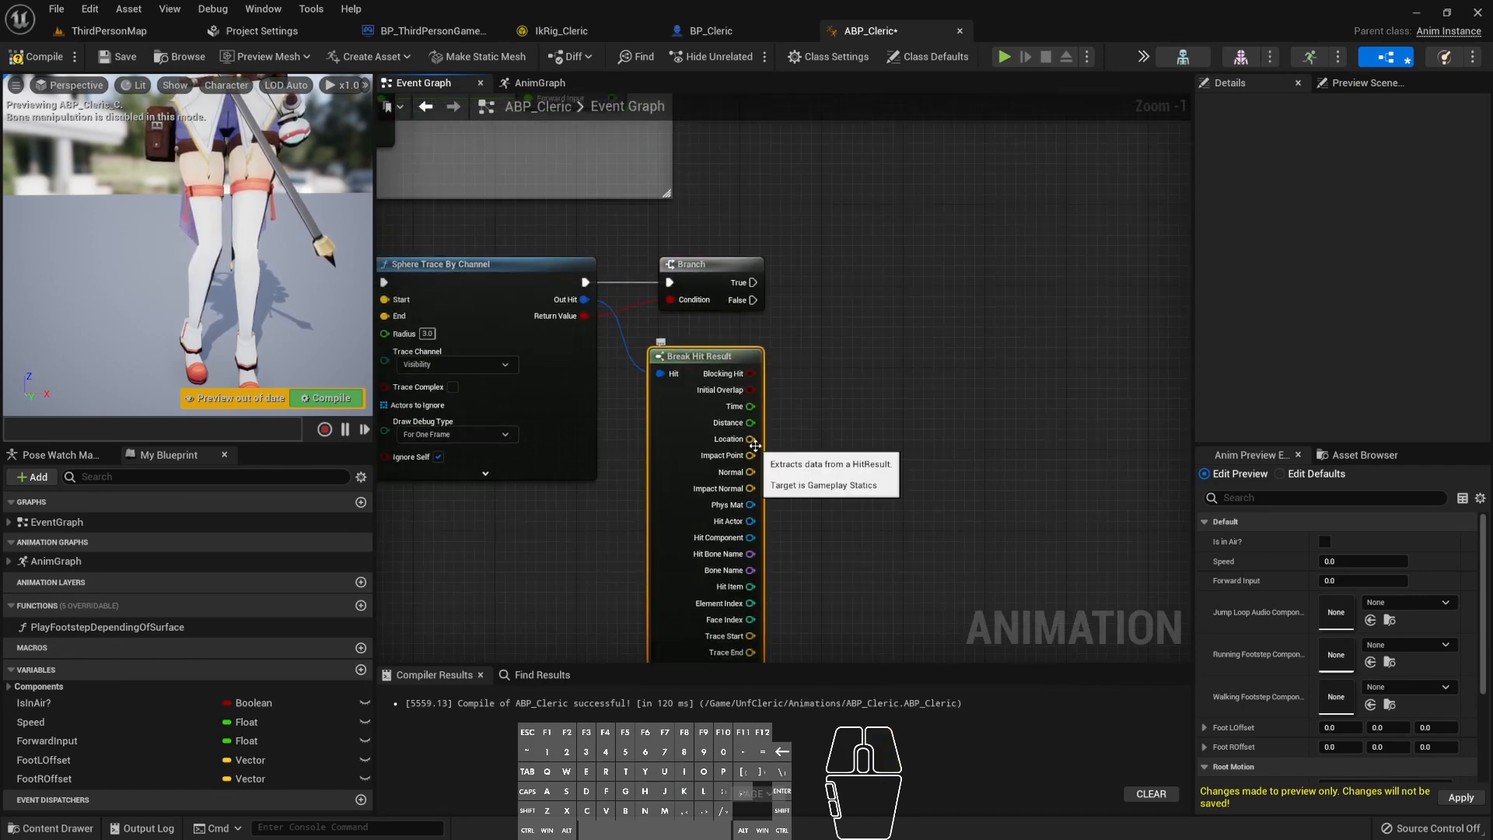
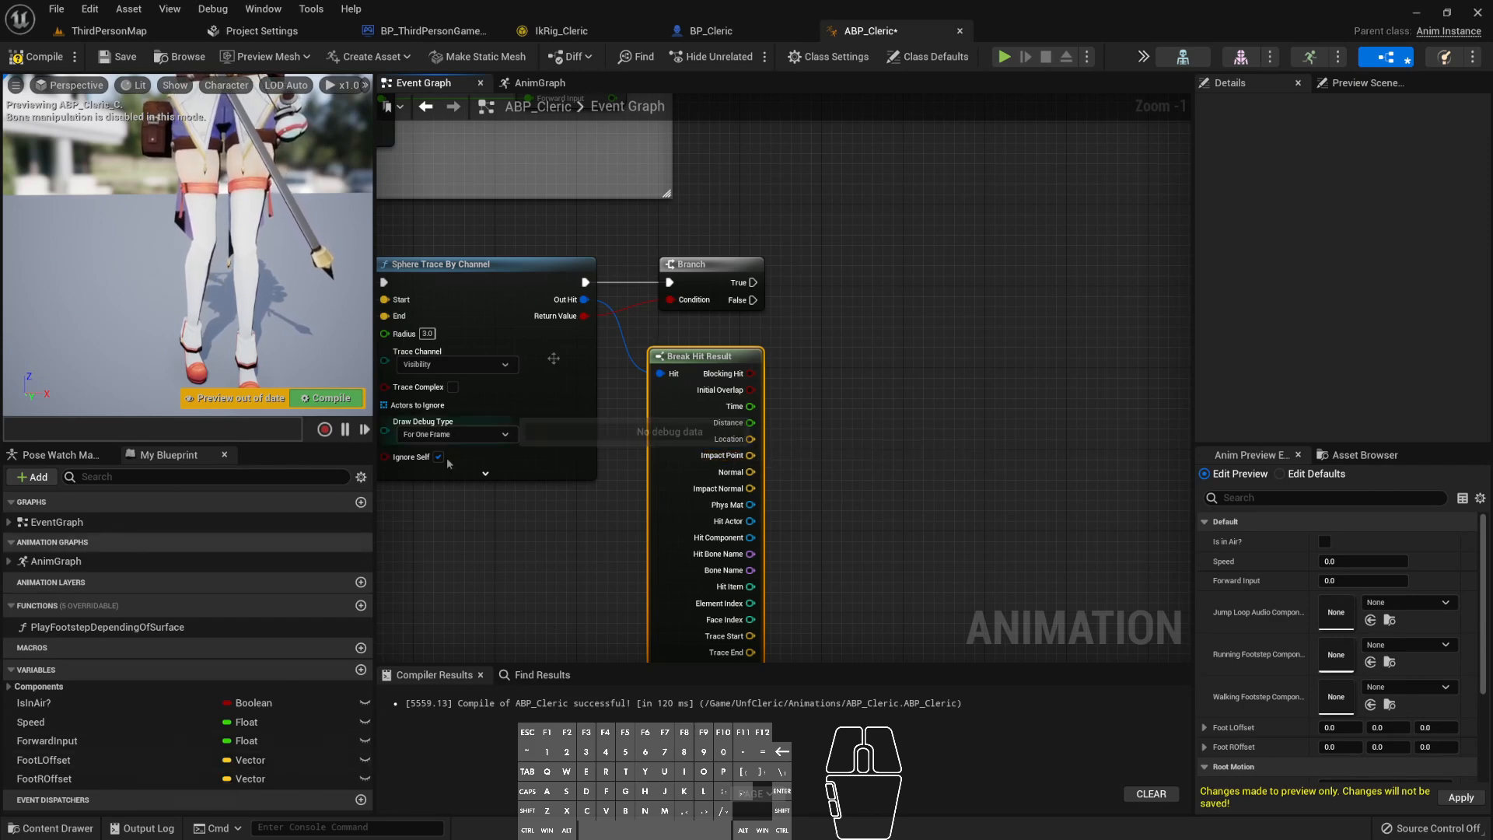
- Add a Set FootROffset node on the Branch's True output and feed it the hit result's Impact Point
right_click_drag(493, 524, 894, 484)
right_click_drag(494, 384, 780, 399)
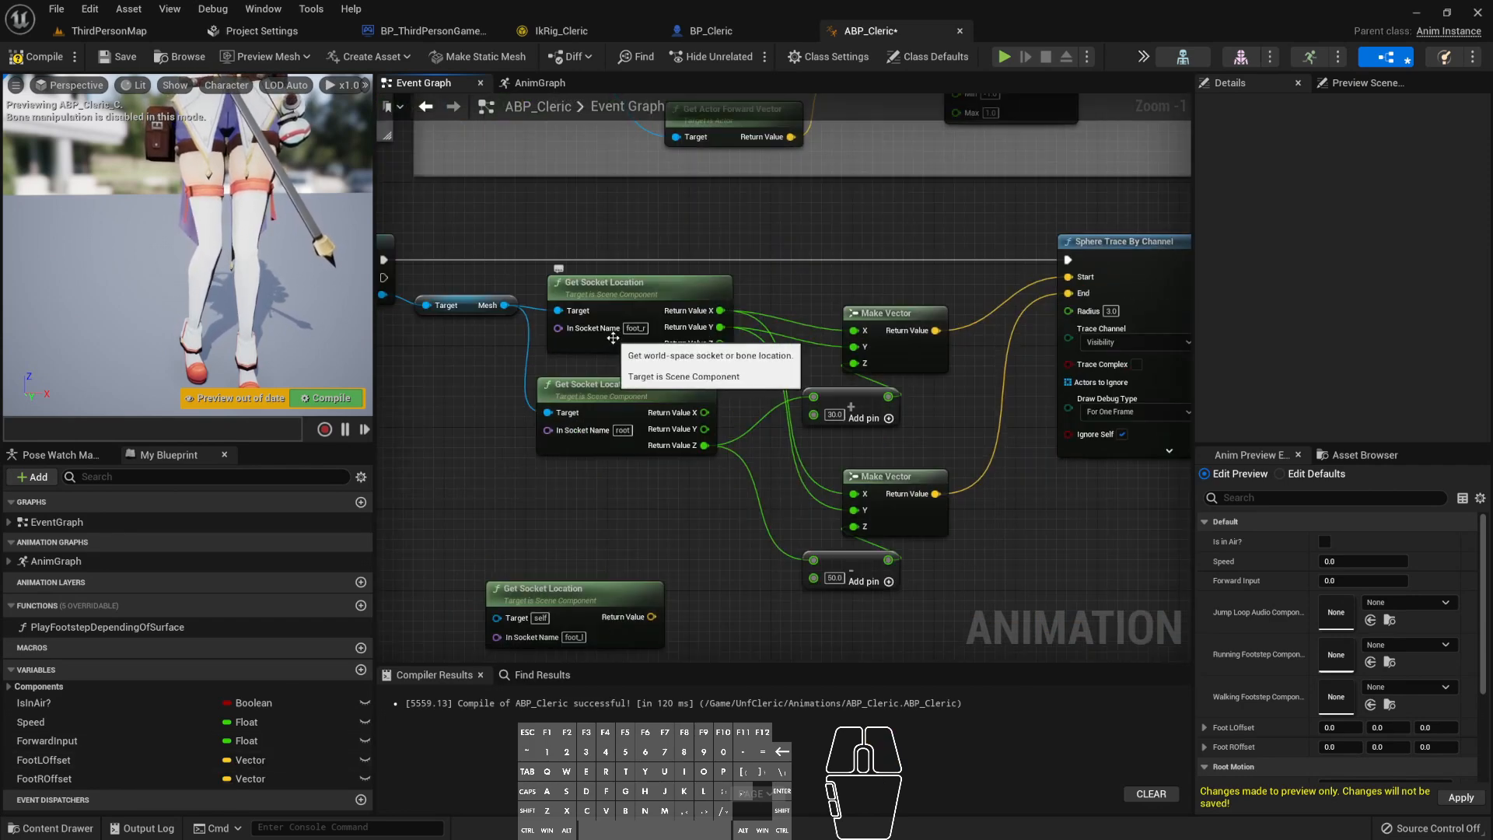
right_click_drag(976, 389, 326, 389)
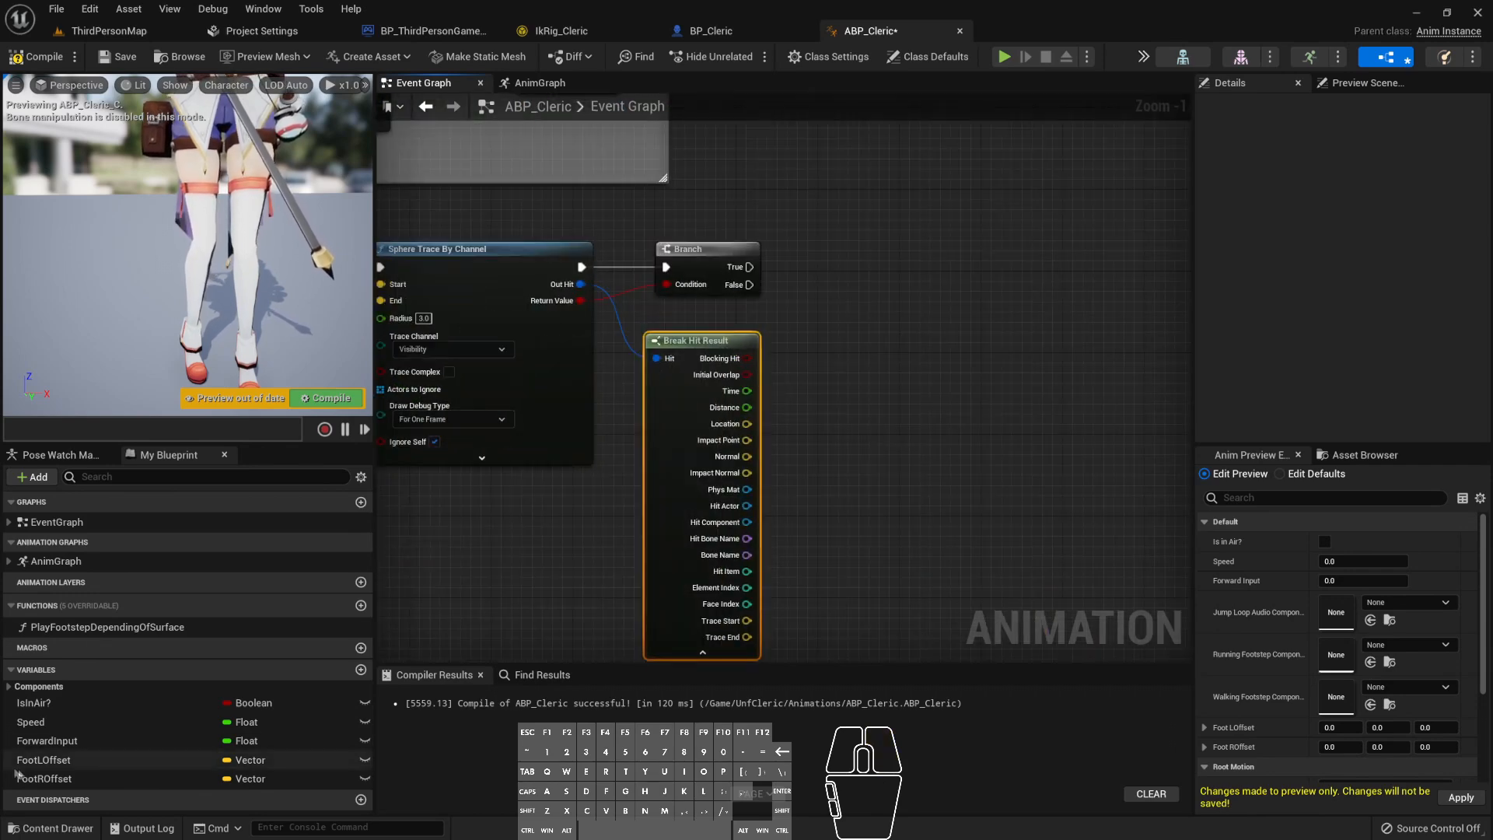
left_click_drag(43, 778, 781, 366)
left_click_drag(818, 252, 870, 272, "alt")
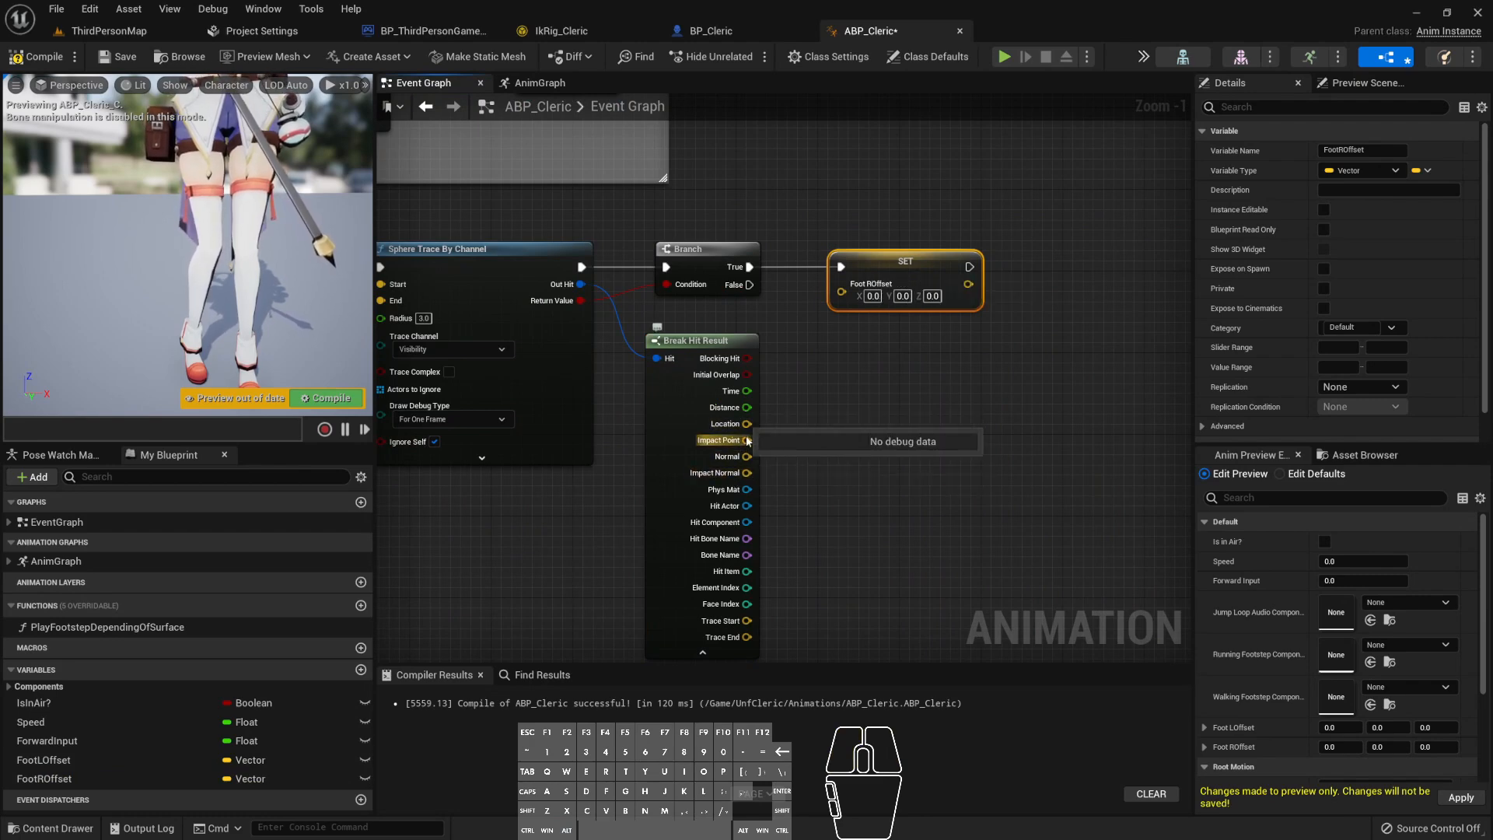
left_click_drag(746, 440, 841, 284)
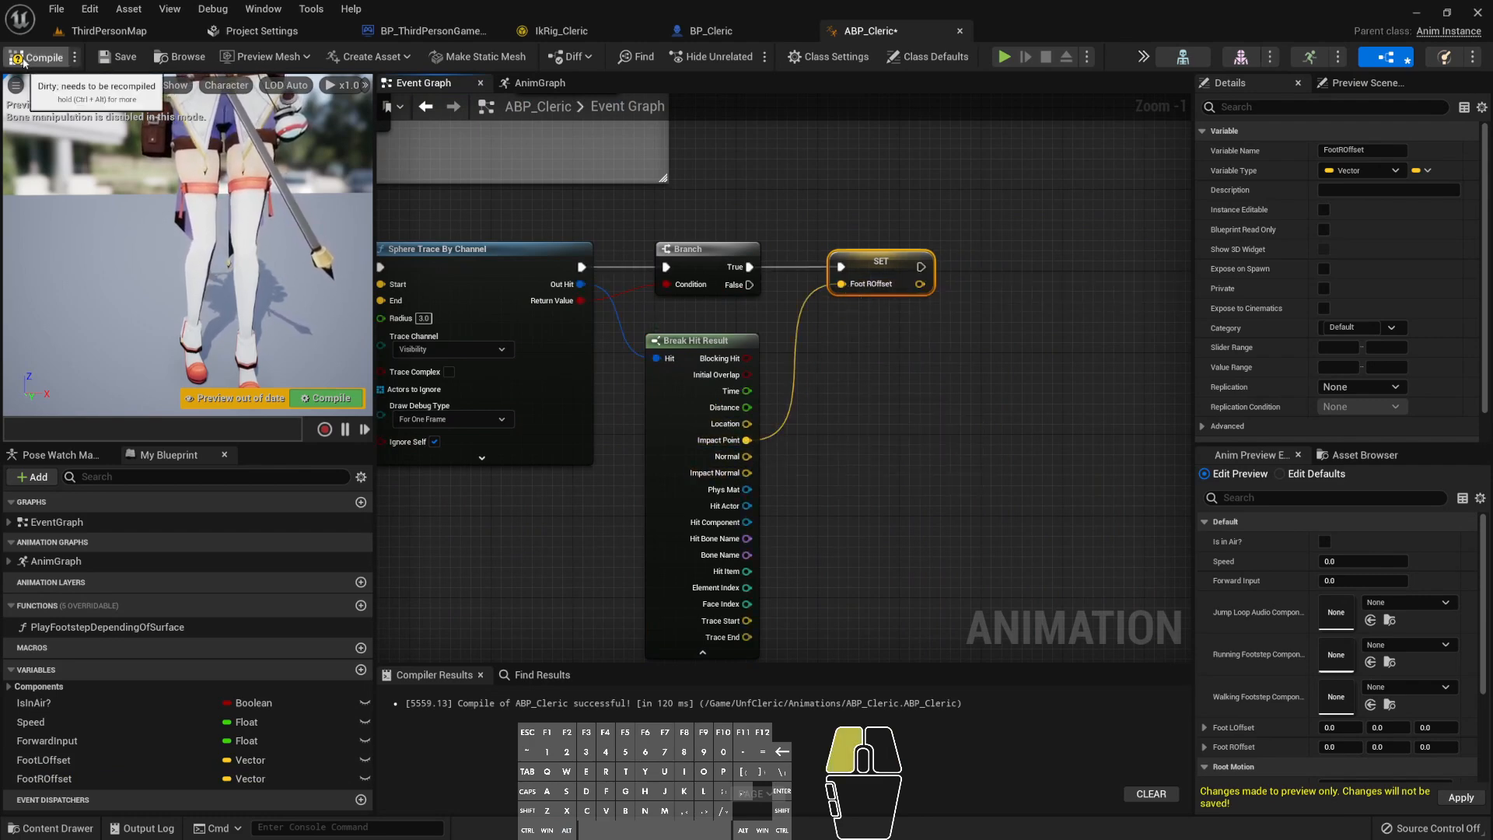
- Compile and save ABP_Cleric, and play the level briefly to test the FootROffset assignment
left_click(1003, 57)
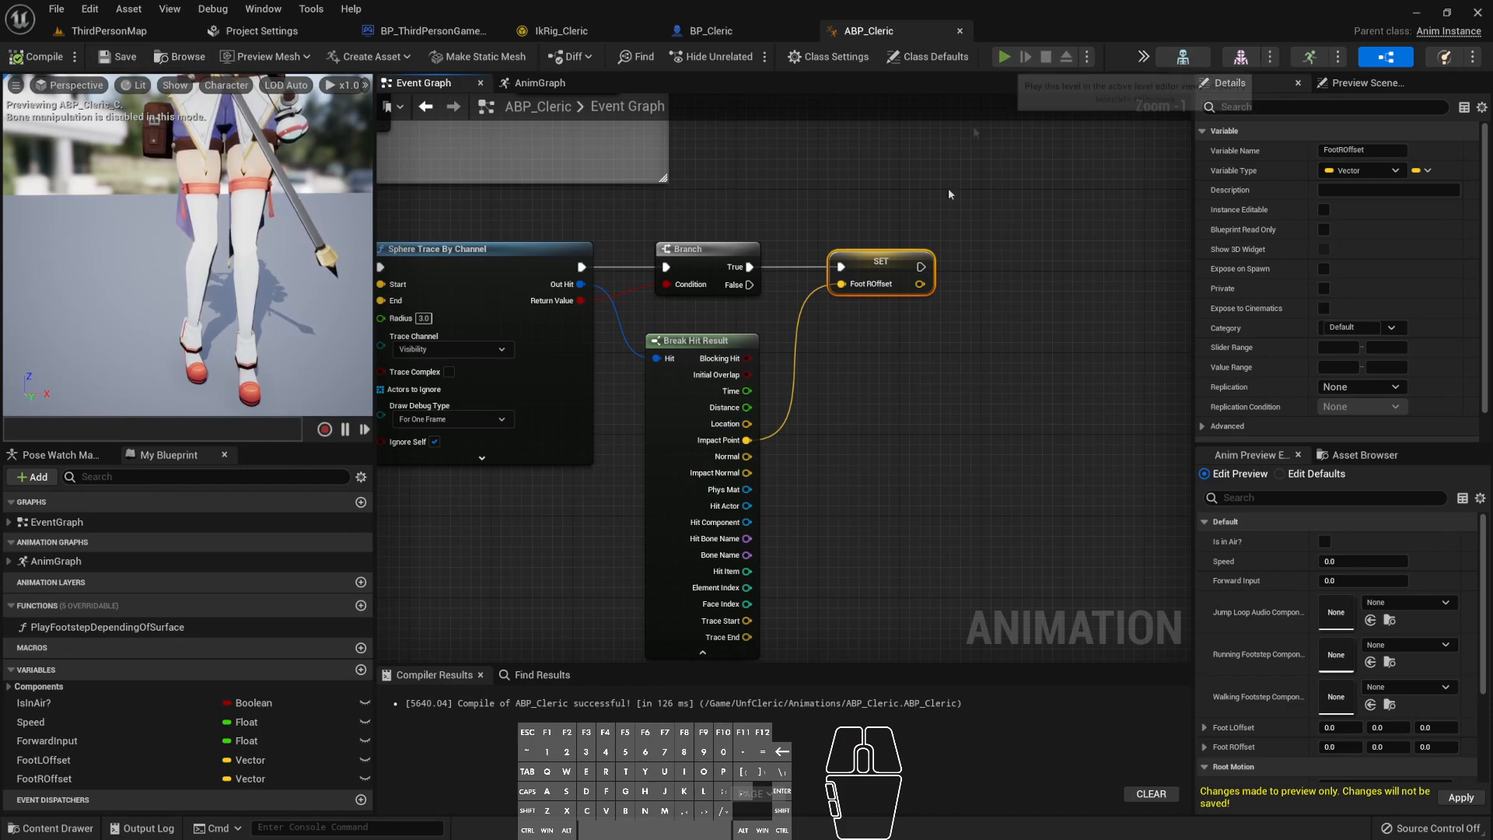
key("s+d")
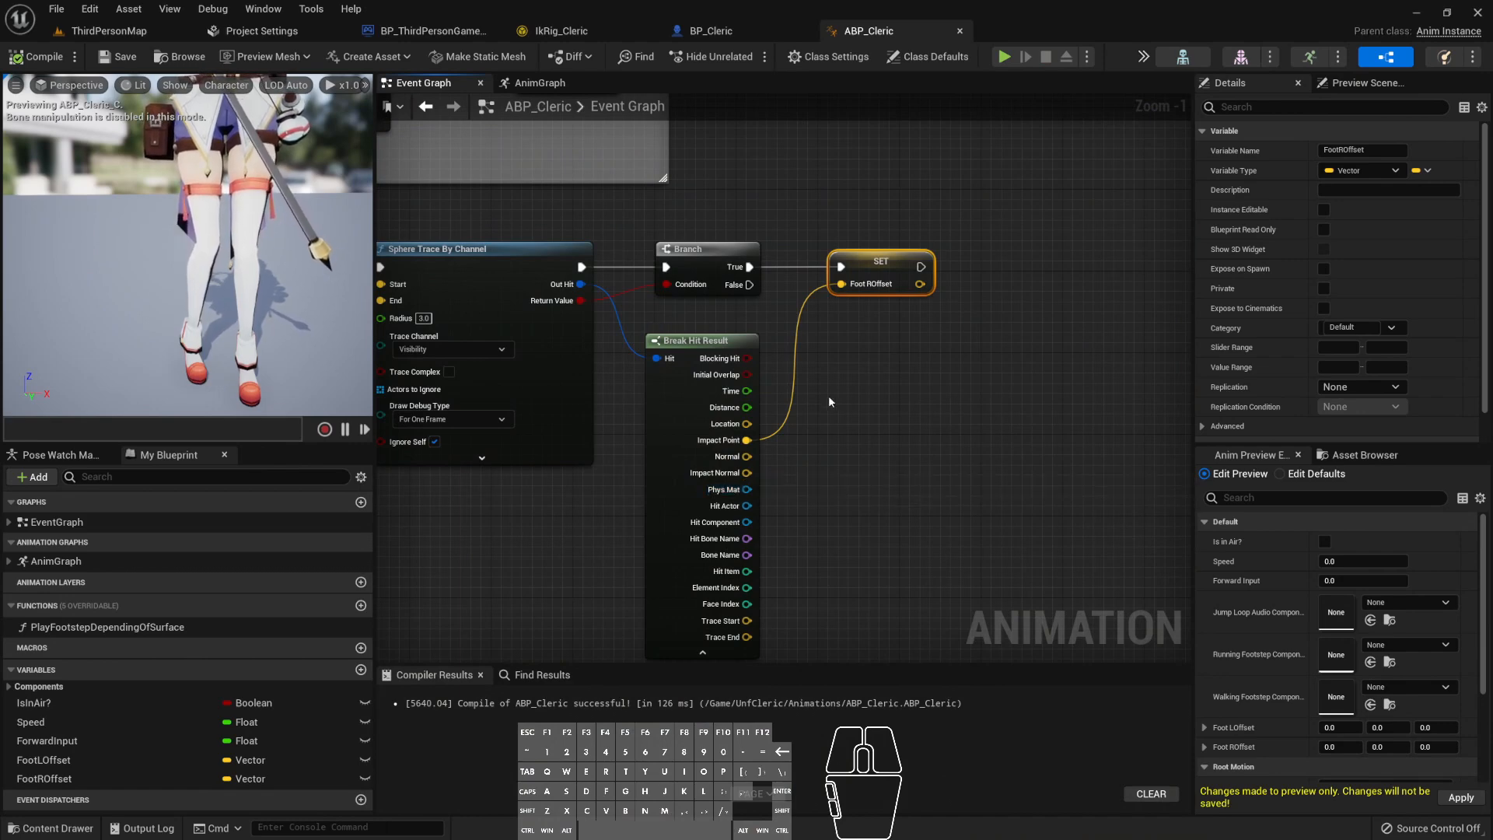
- Try feeding Set FootROffset from the hit result's Location instead of its Impact Point
scroll(812, 387, "up", 1)
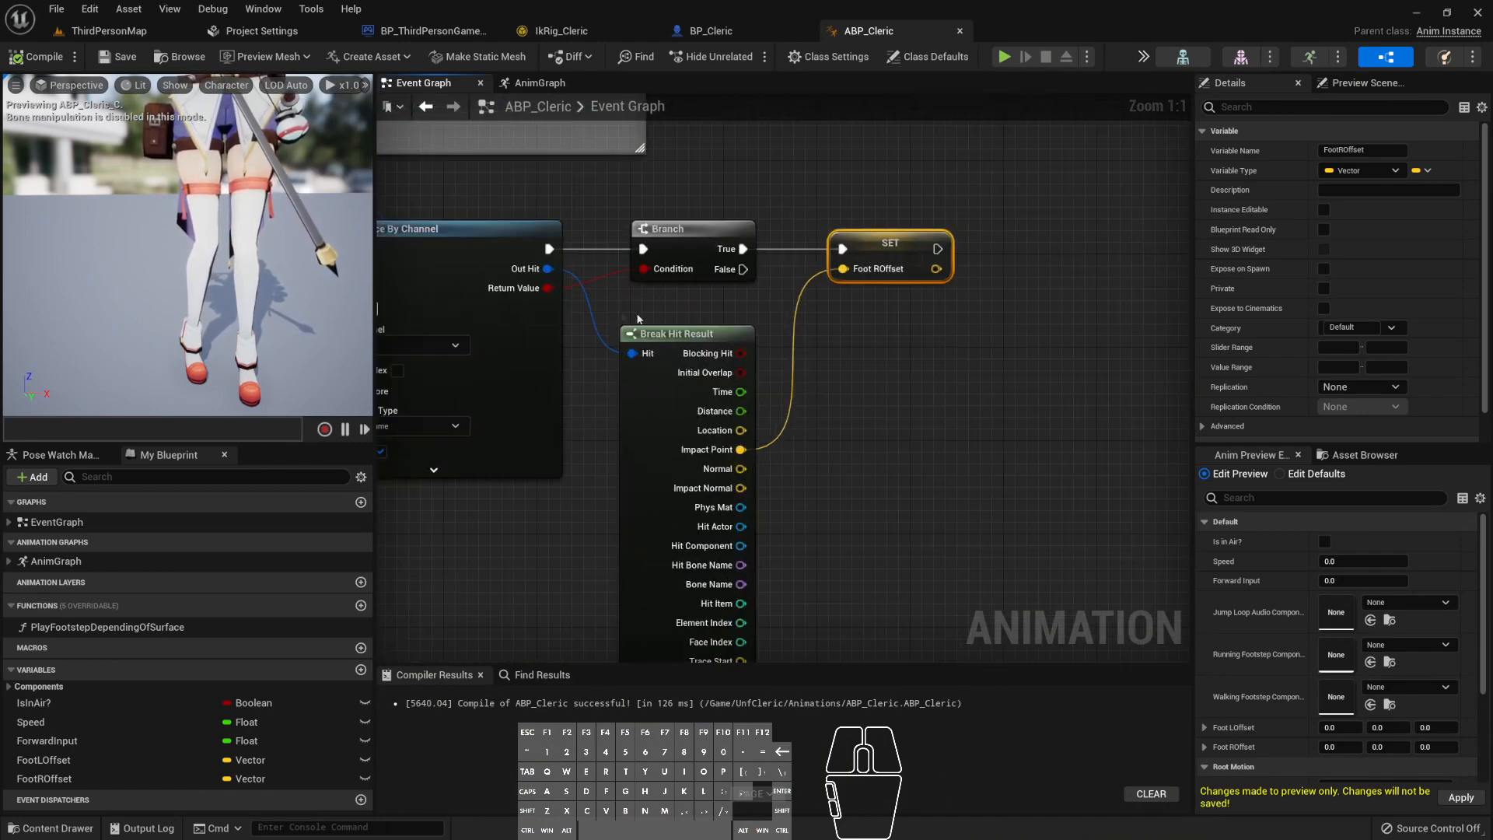
left_click(809, 383)
mouse_move(842, 269)
left_click_drag(842, 269, 741, 430)
- Play the level, move the character around the ramp to check the foot offset with Location, and stop playing
left_click(1004, 56)
key("w")
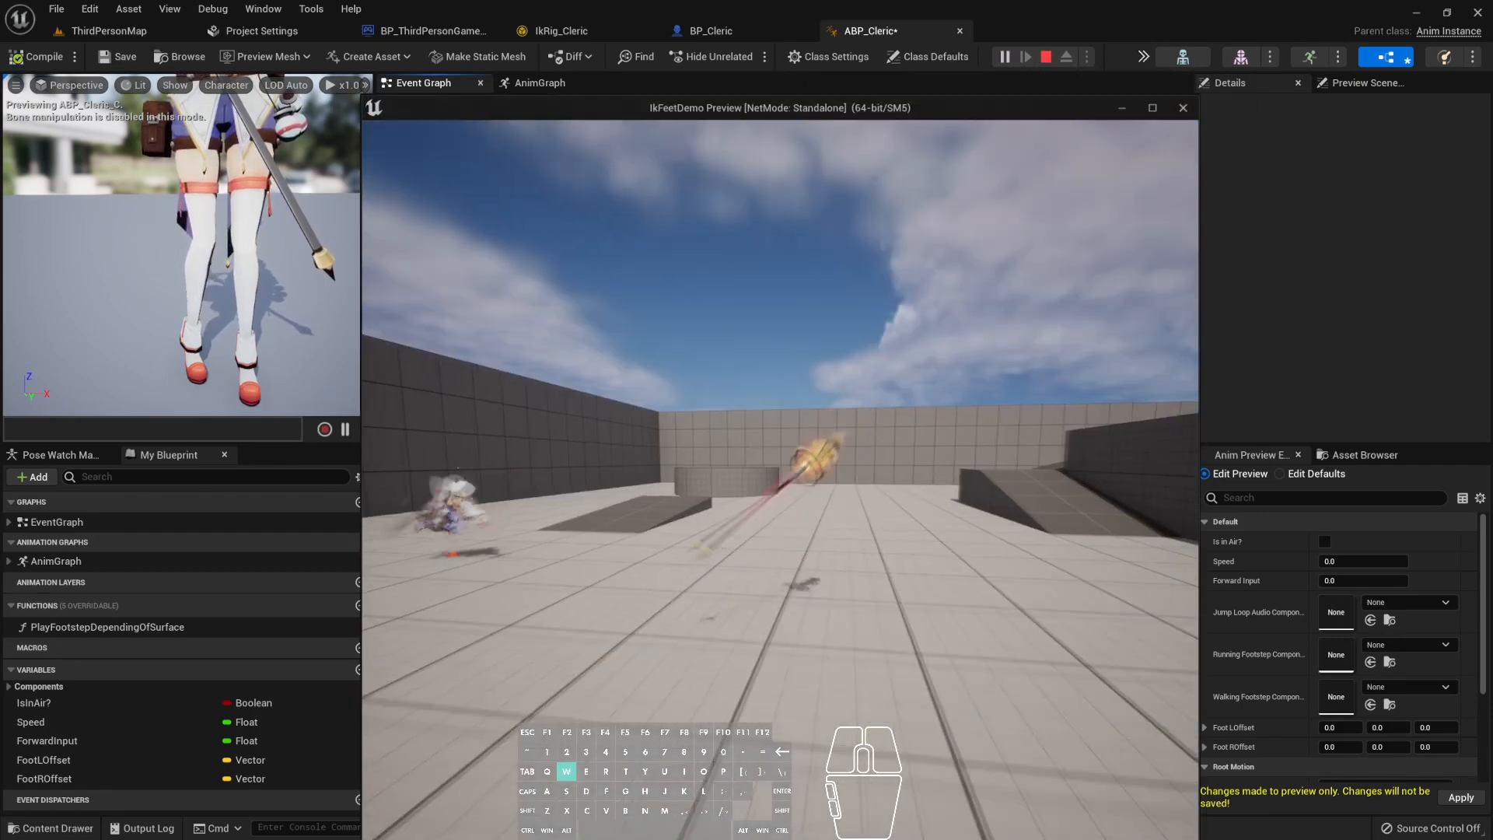
key("a")
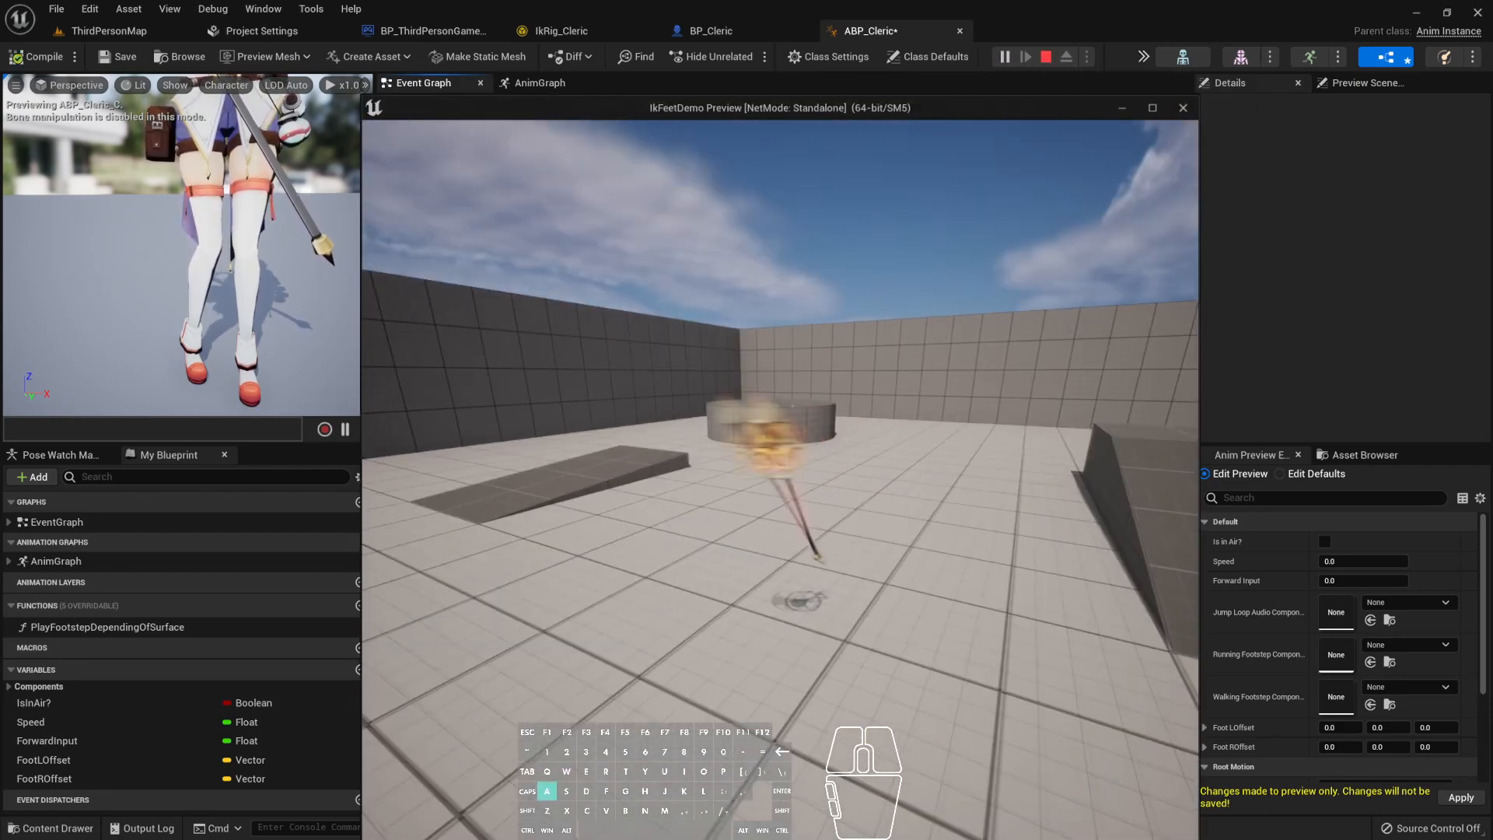
key("w")
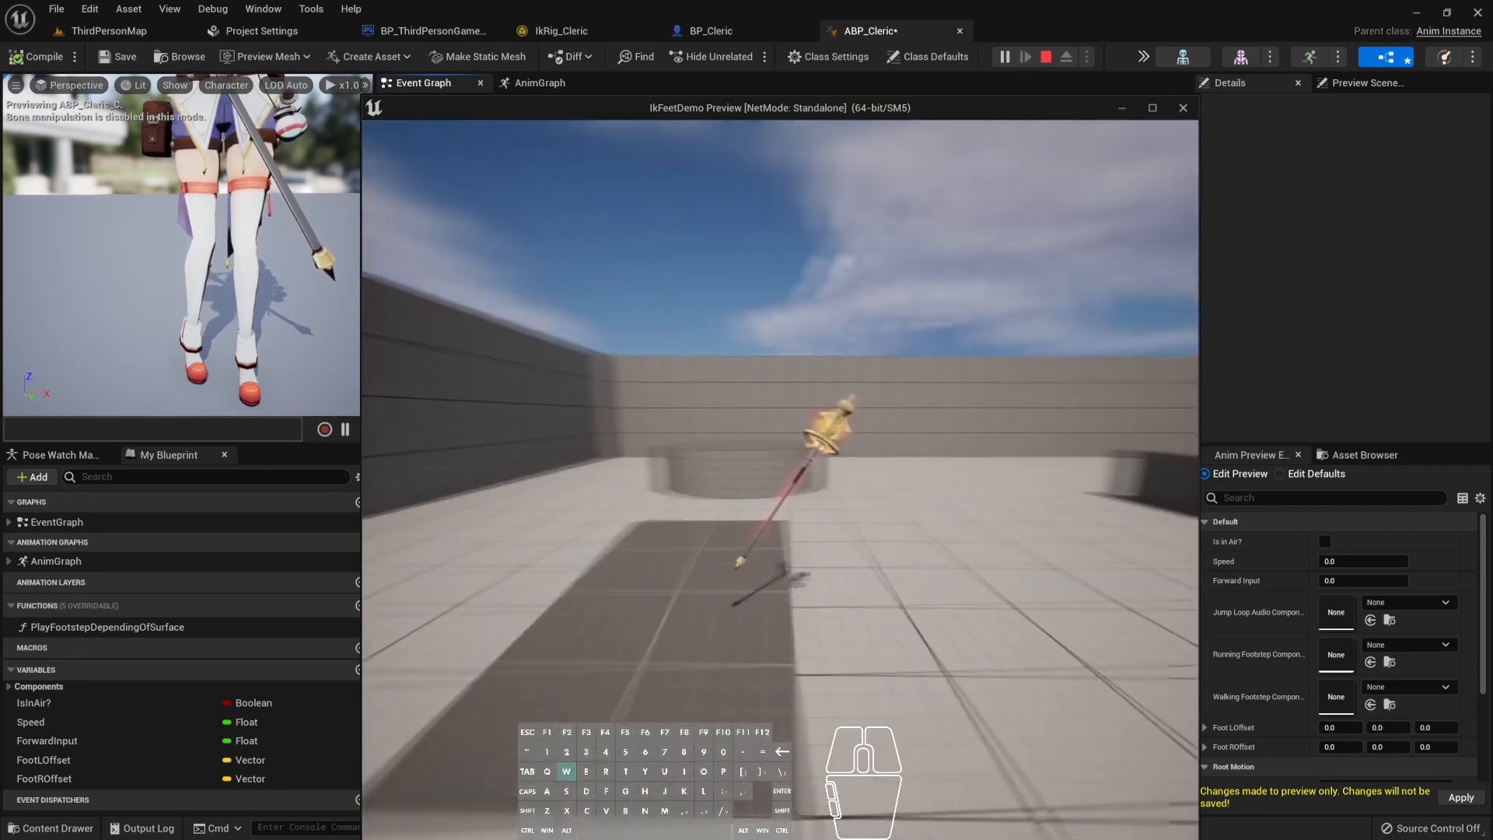
key("s")
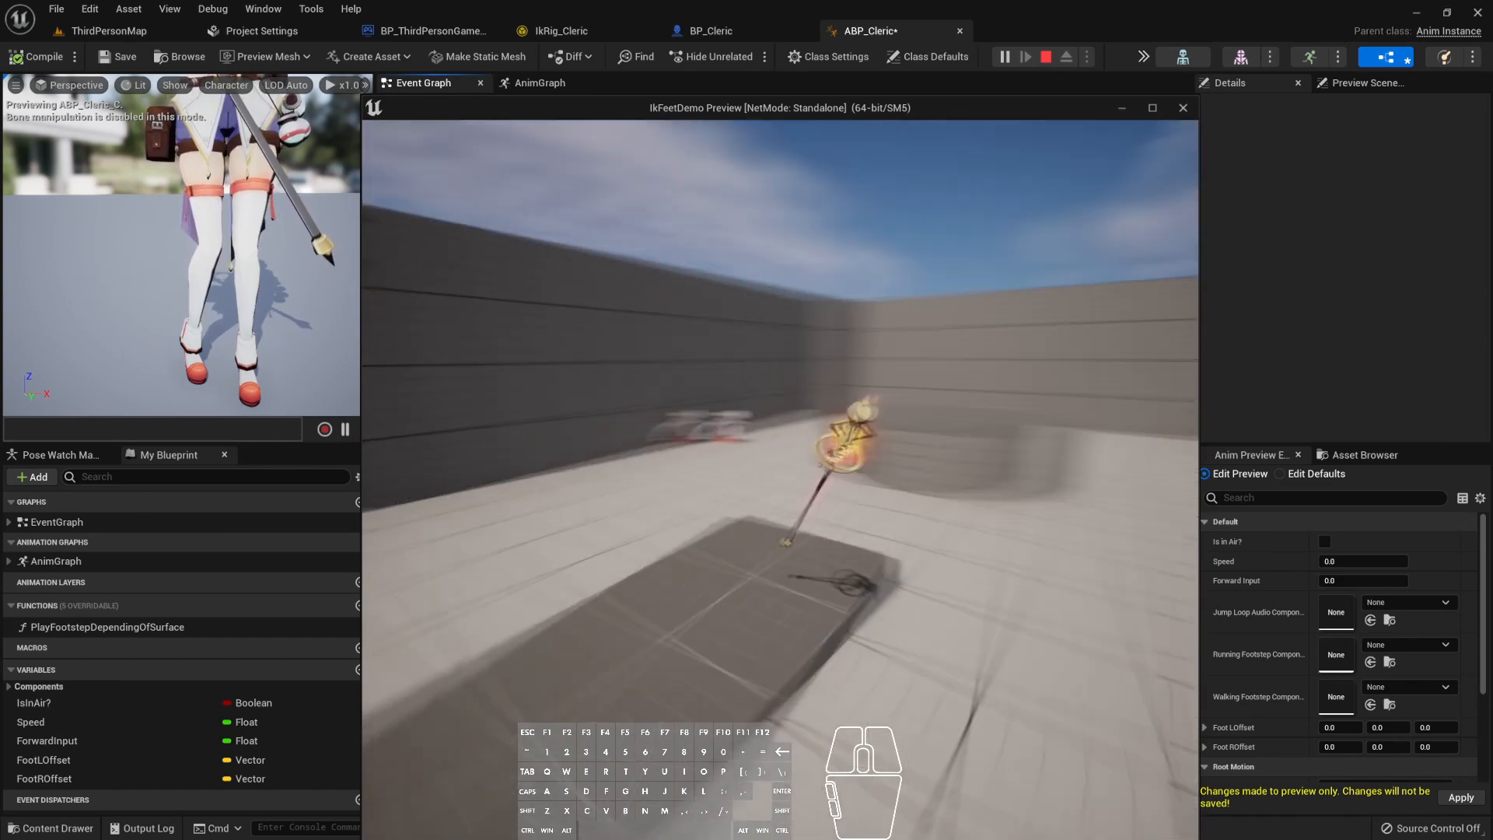
key("shift+F1")
left_click(362, 459)
key("Escape")
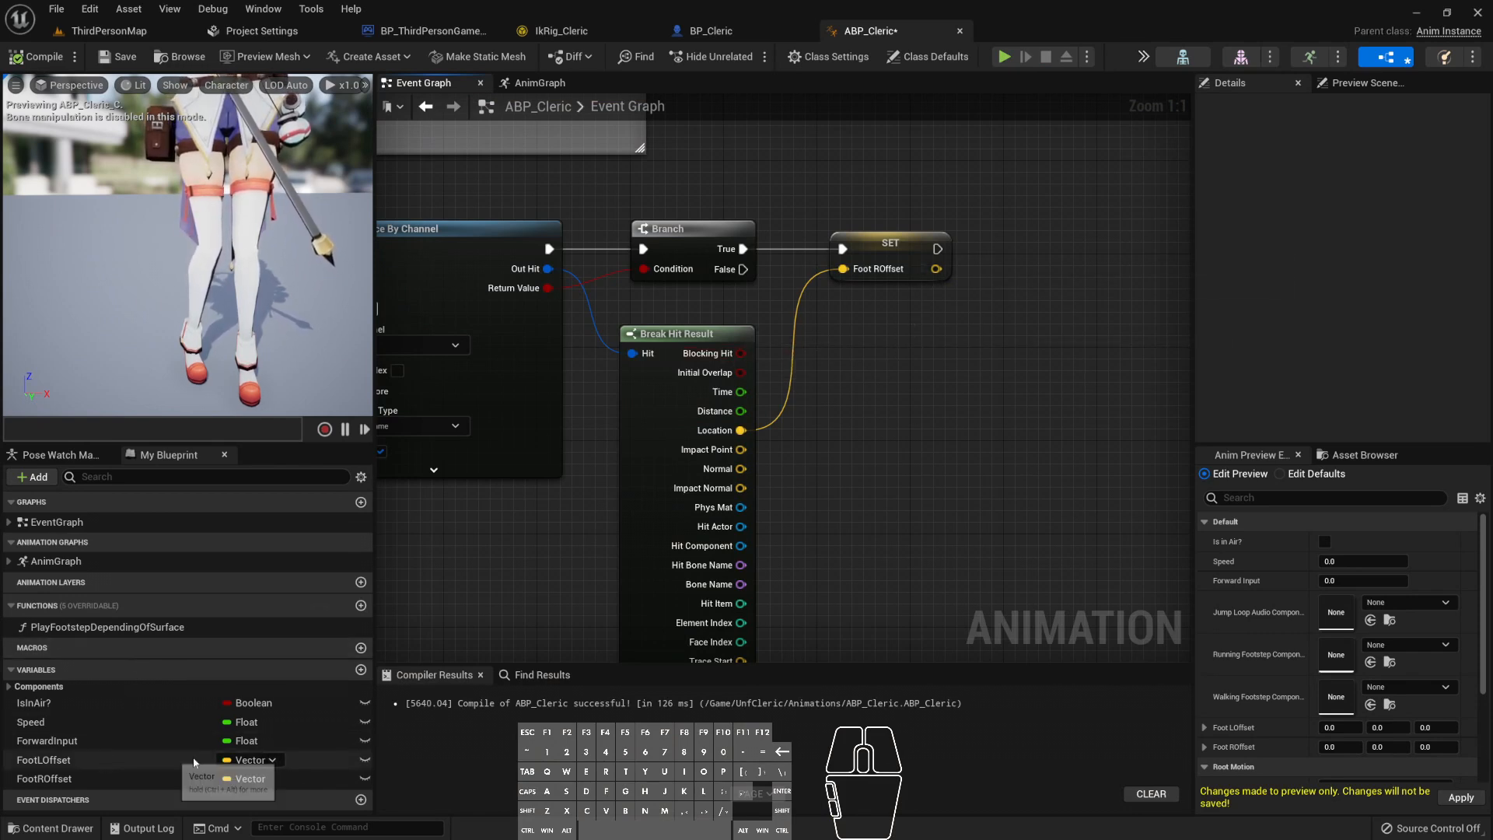
- Disconnect Location from Set FootROffset and split its Foot ROffset input into X, Y and Z
mouse_move(853, 273)
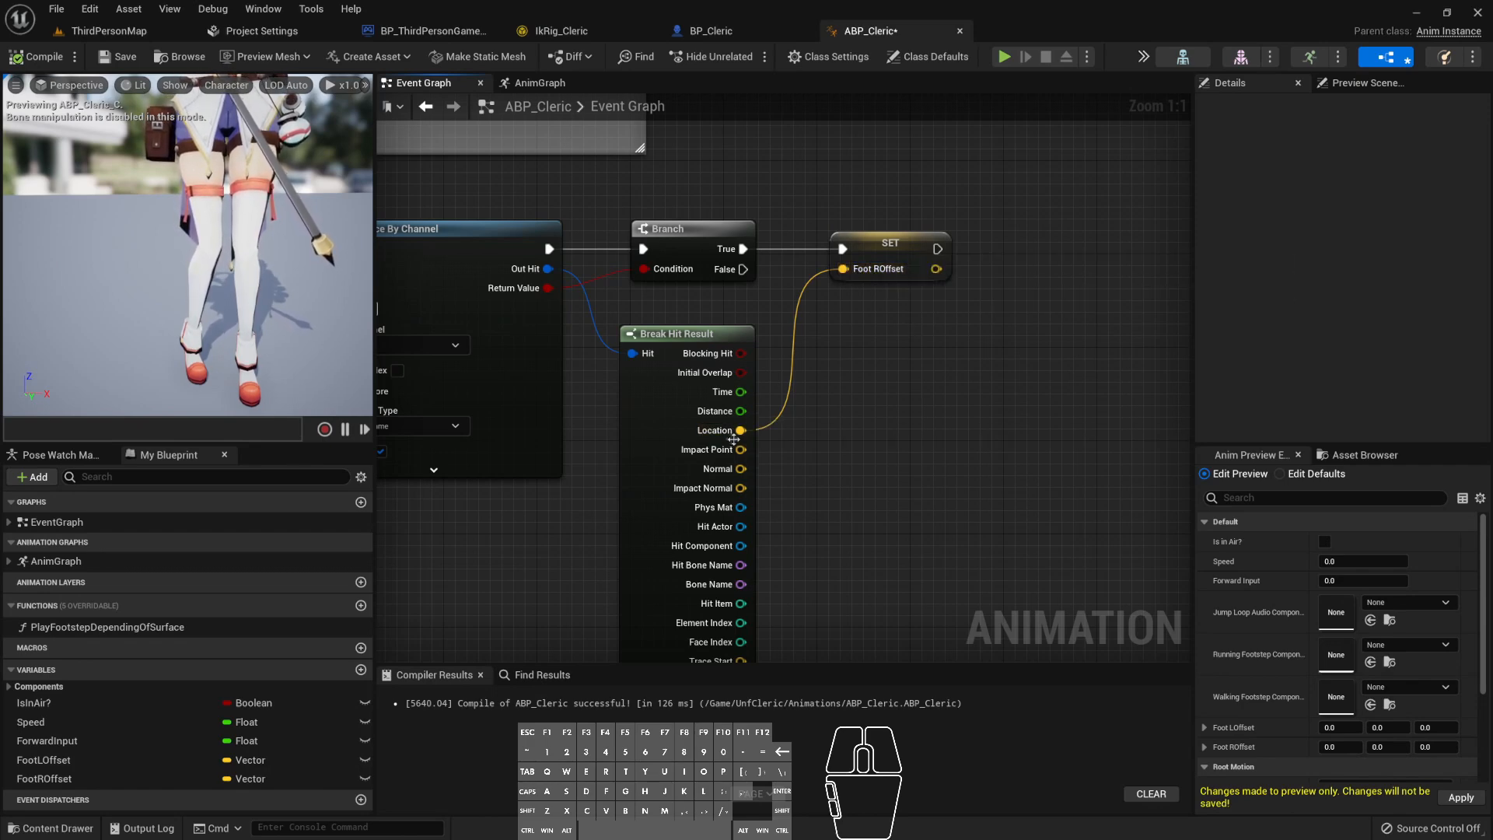
left_click(842, 269, "alt")
right_click_drag(911, 246, 881, 247)
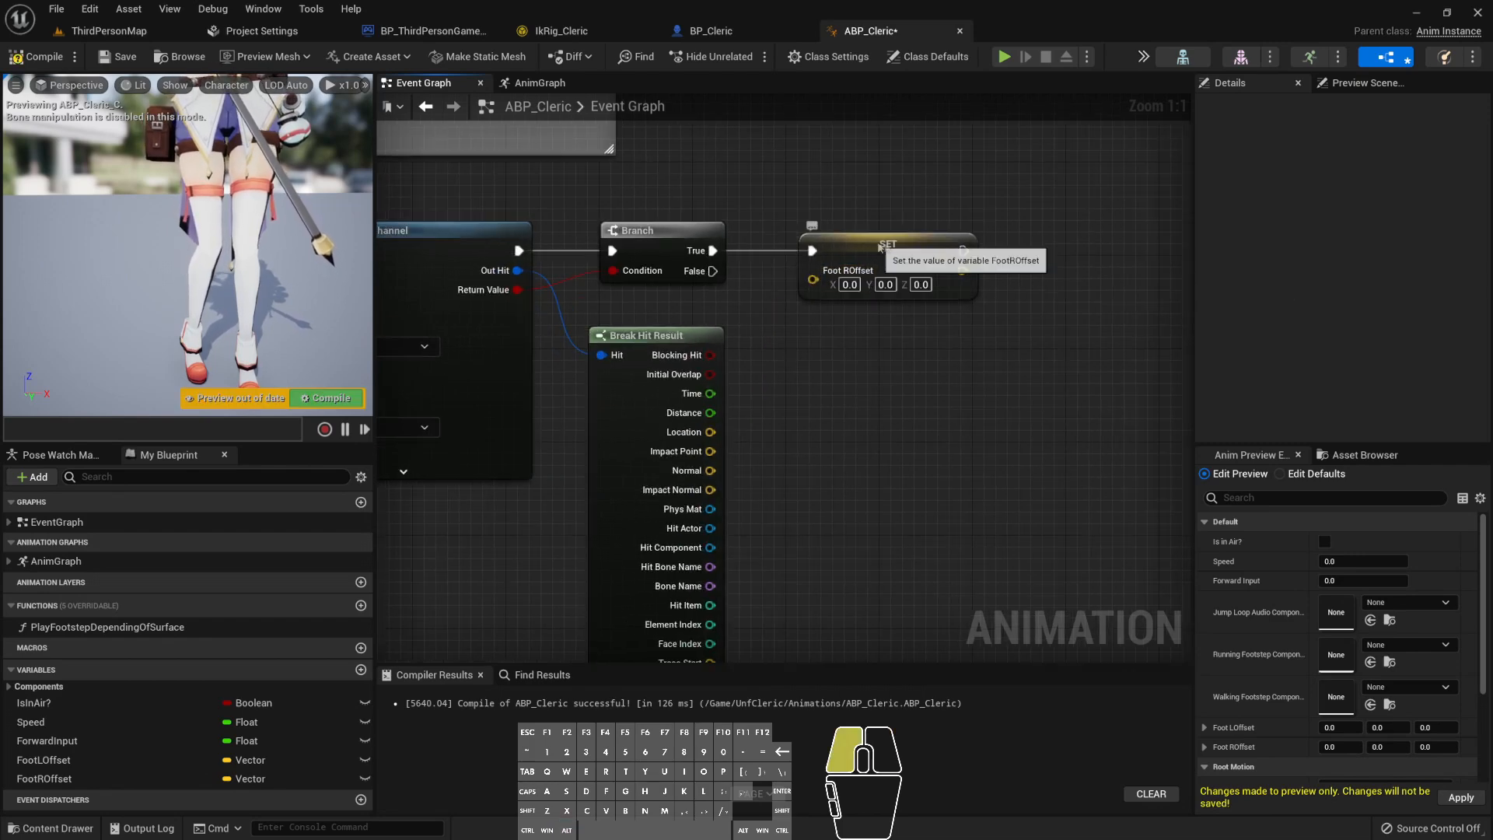
left_click_drag(879, 246, 947, 246)
right_click(883, 280)
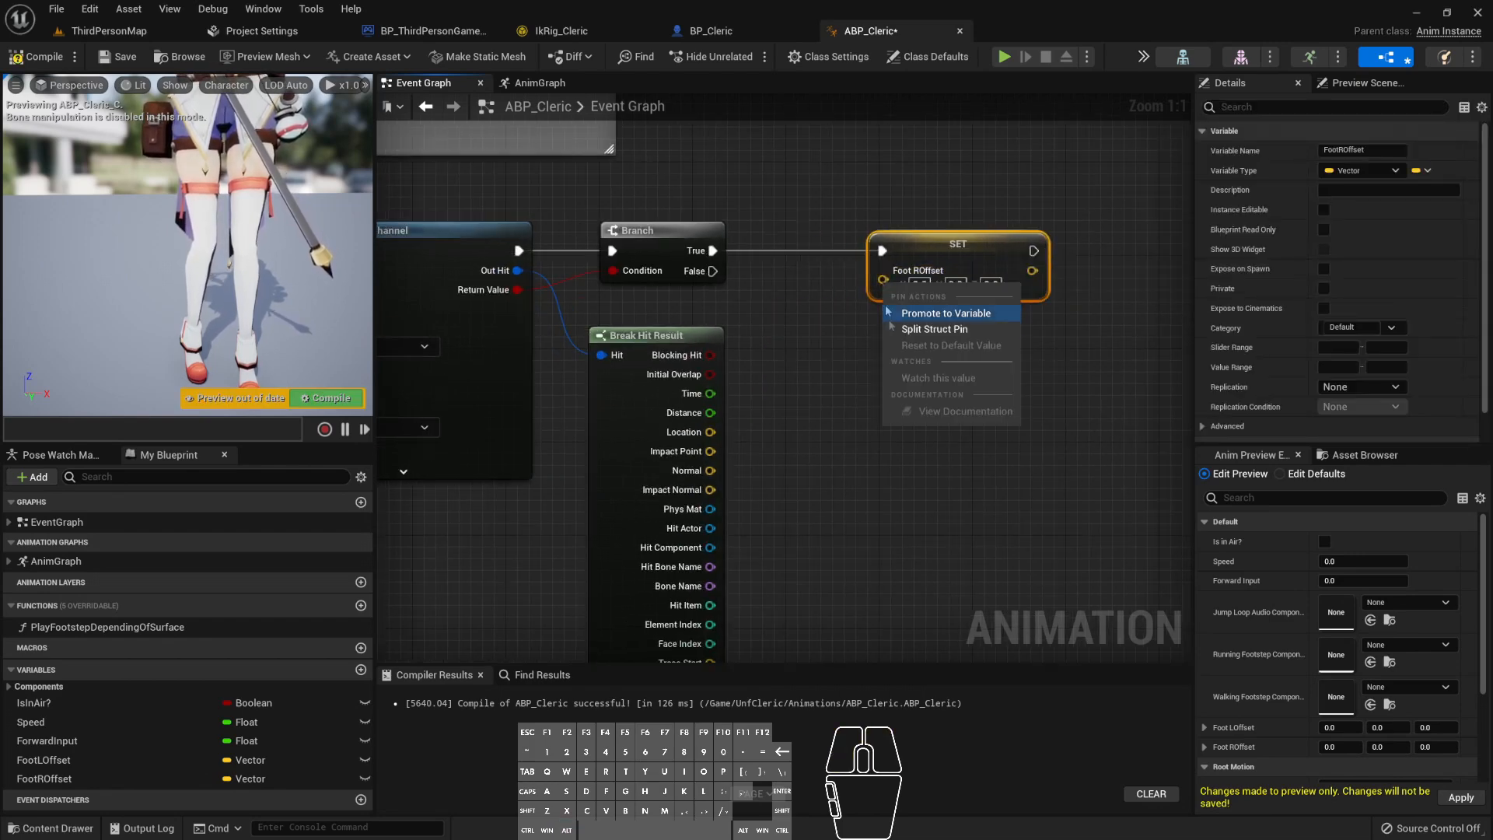
left_click(942, 331)
- Split the hit result's Impact Point and connect its Z value to Set FootROffset's Z input
right_click(710, 451)
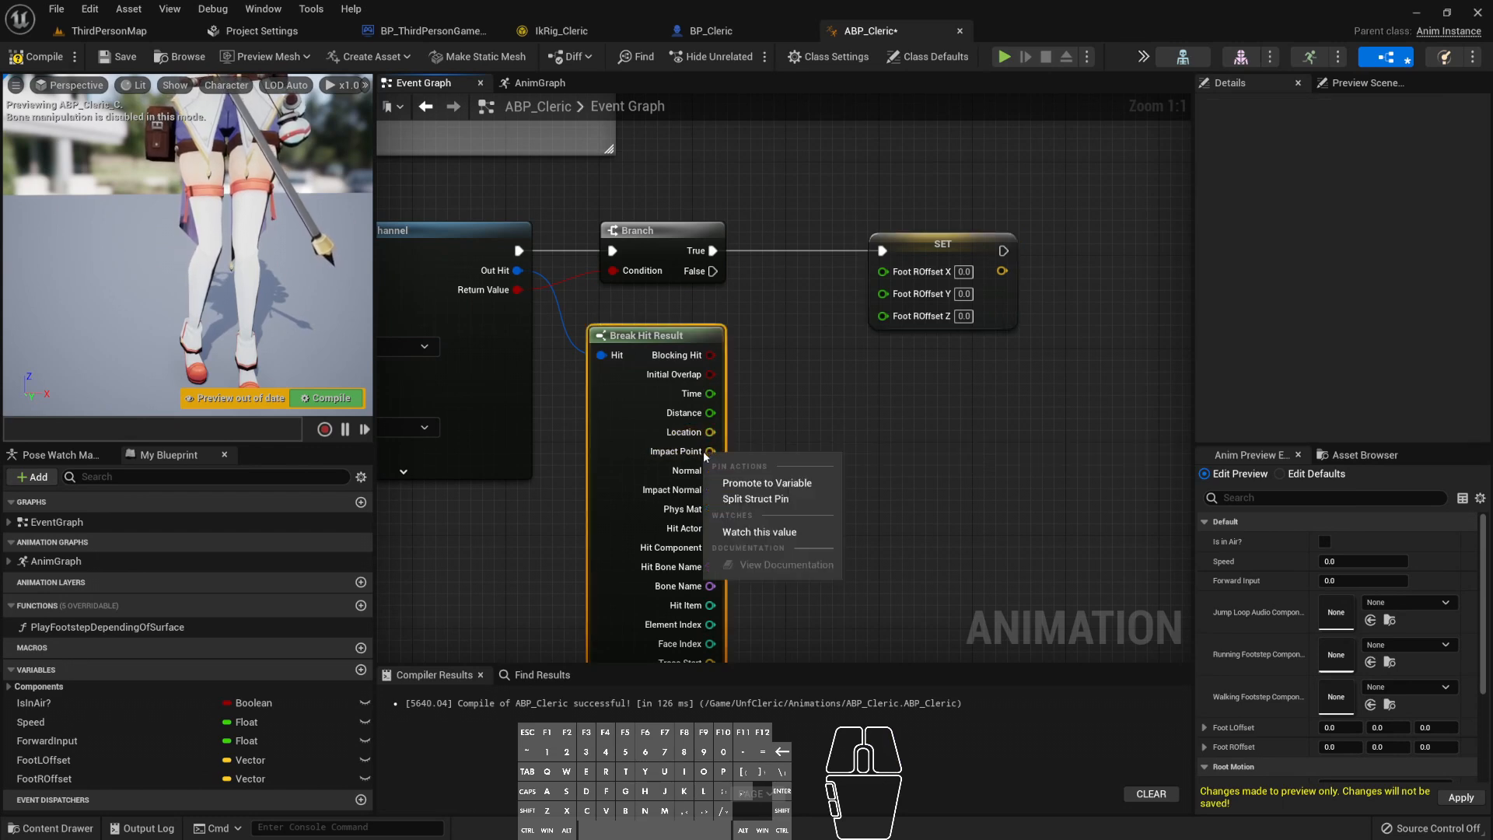
left_click(759, 502)
left_click_drag(710, 489, 883, 315)
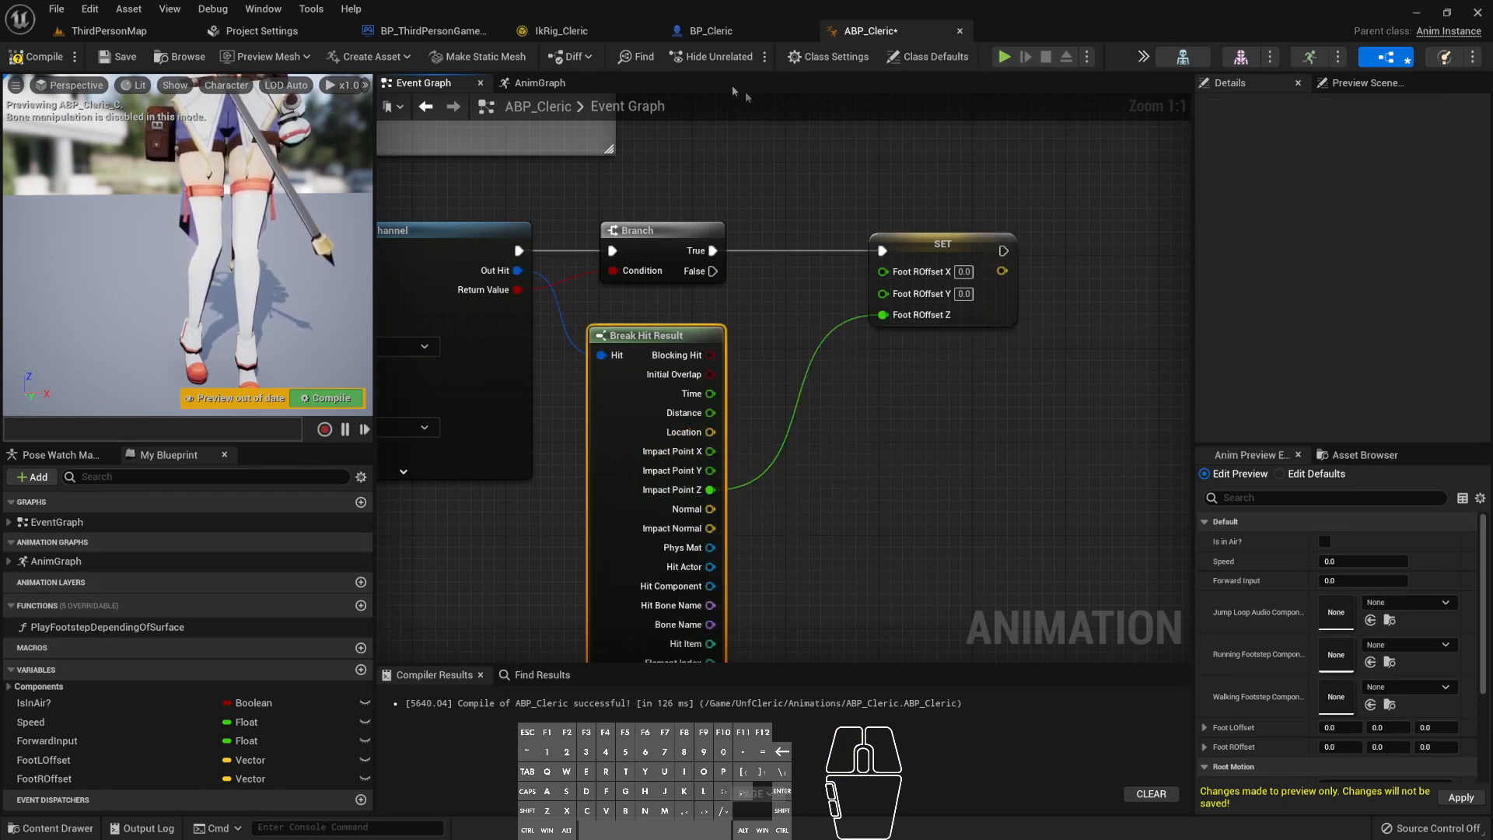
- Play the level, move the character forward near the ramp to check the Z-only foot offset, and stop playing
left_click(1004, 57)
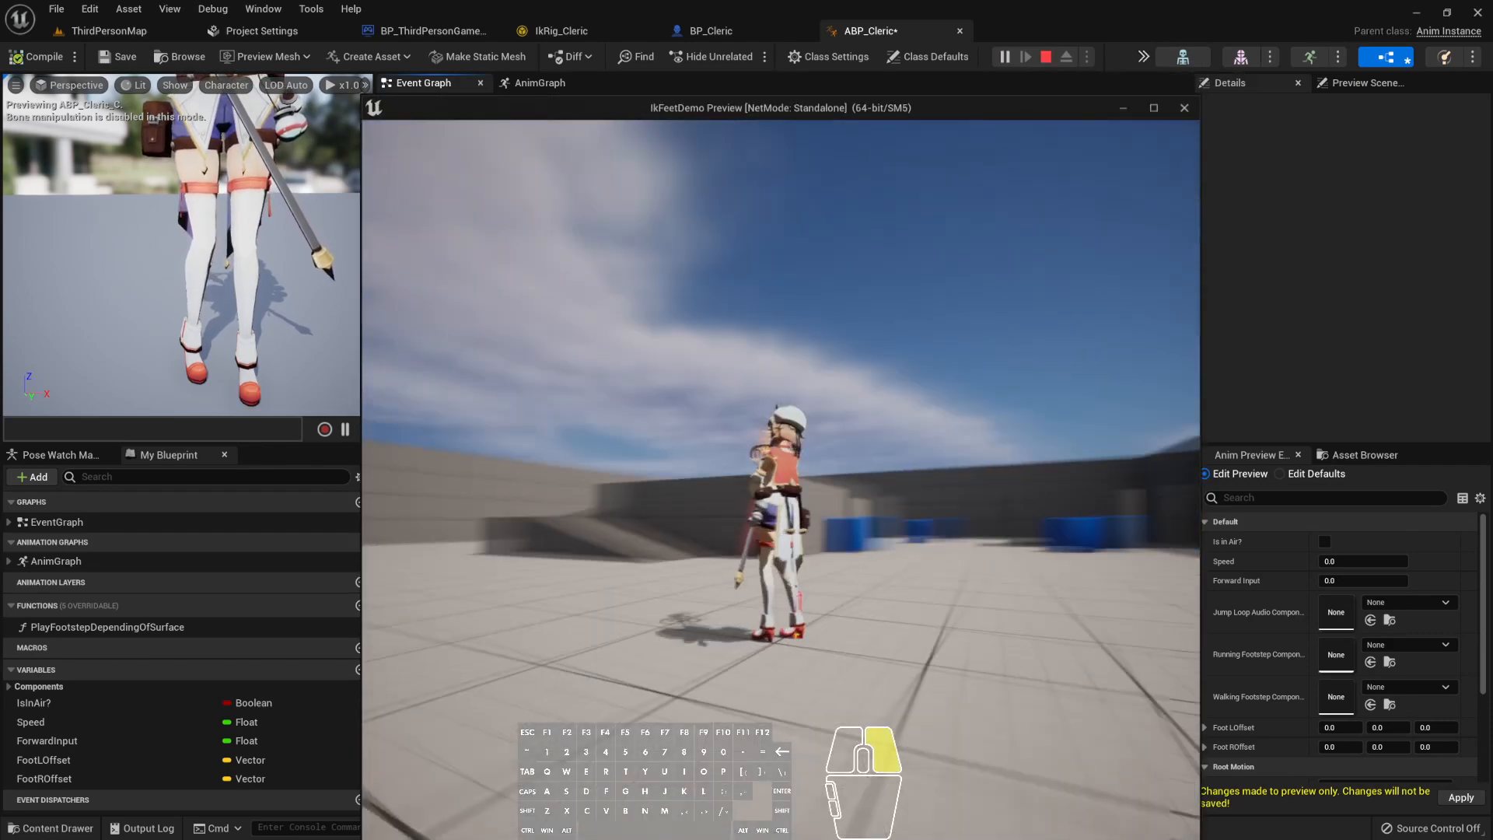
key("w")
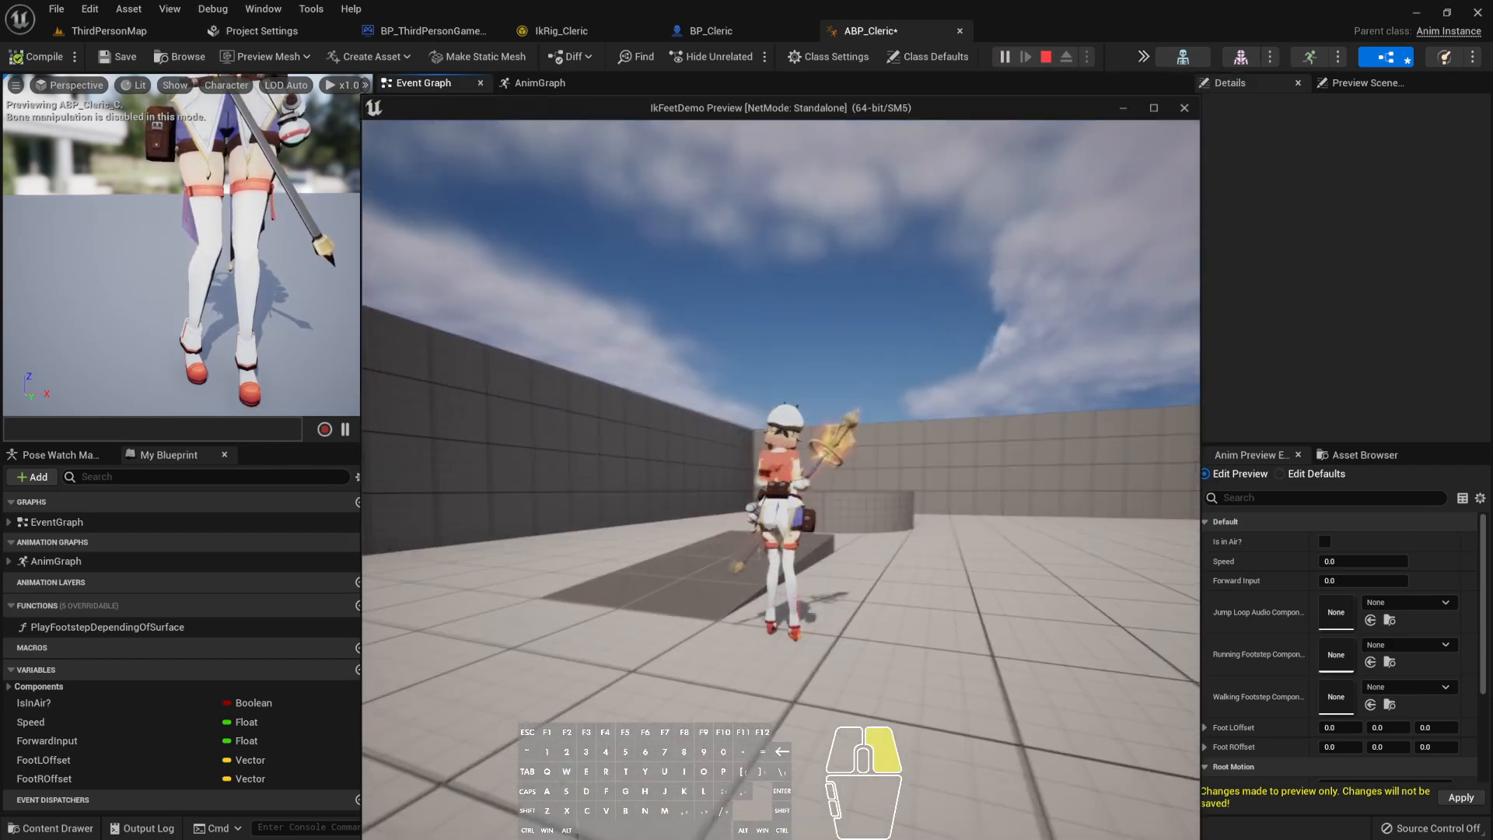
key("w")
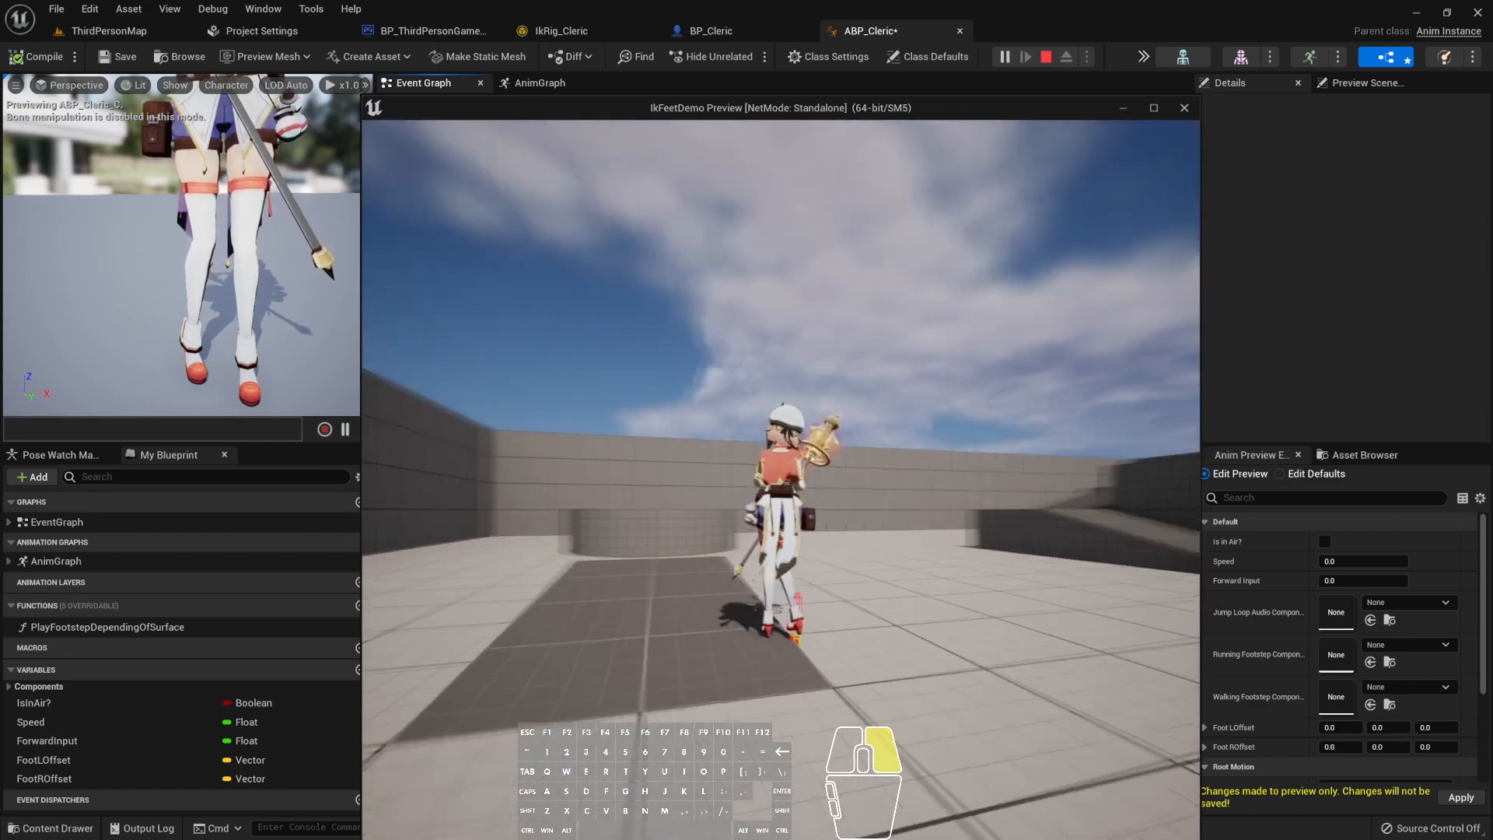
key("w")
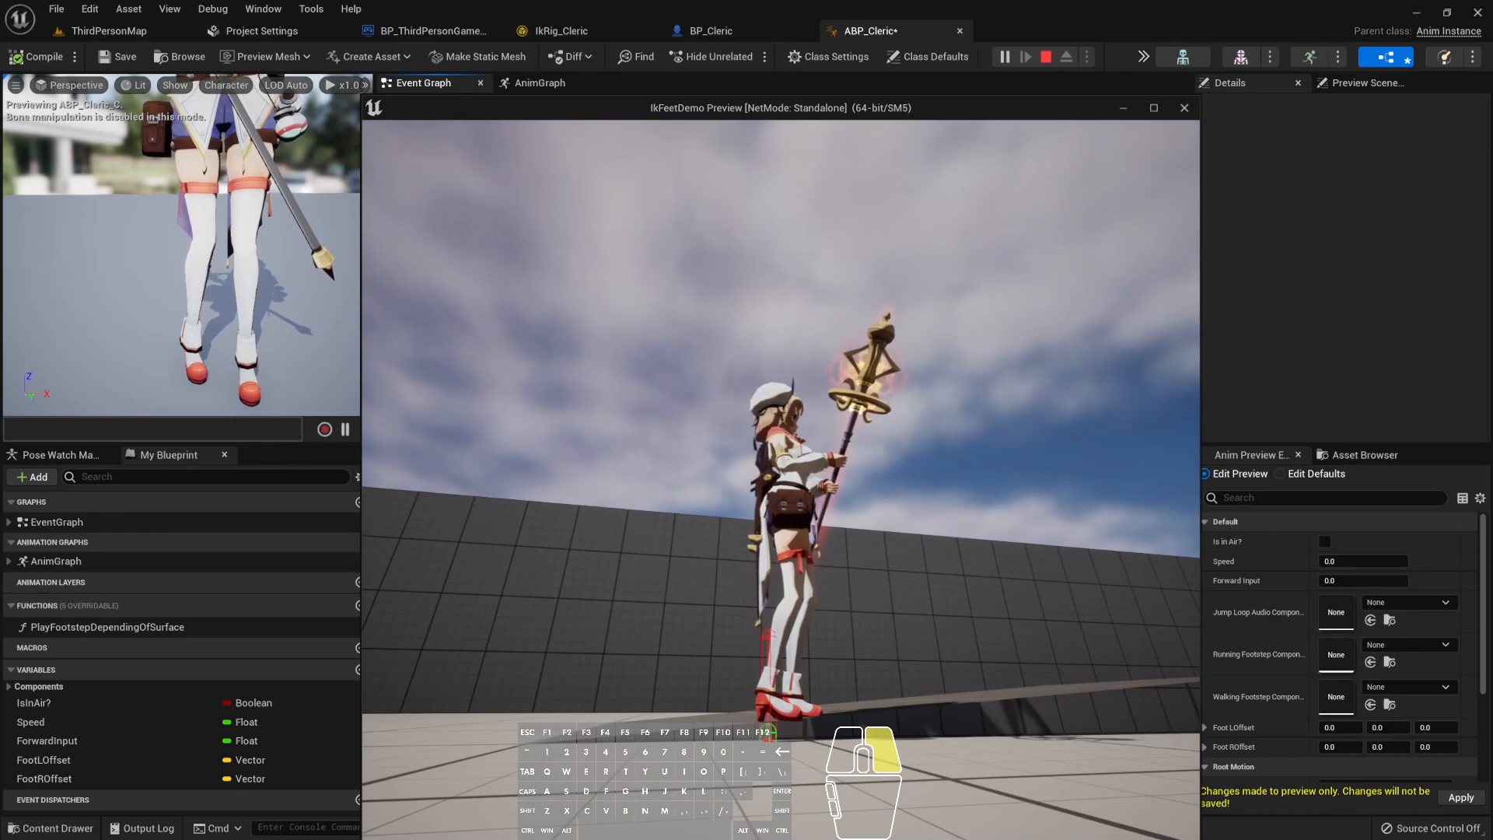
key("Escape")
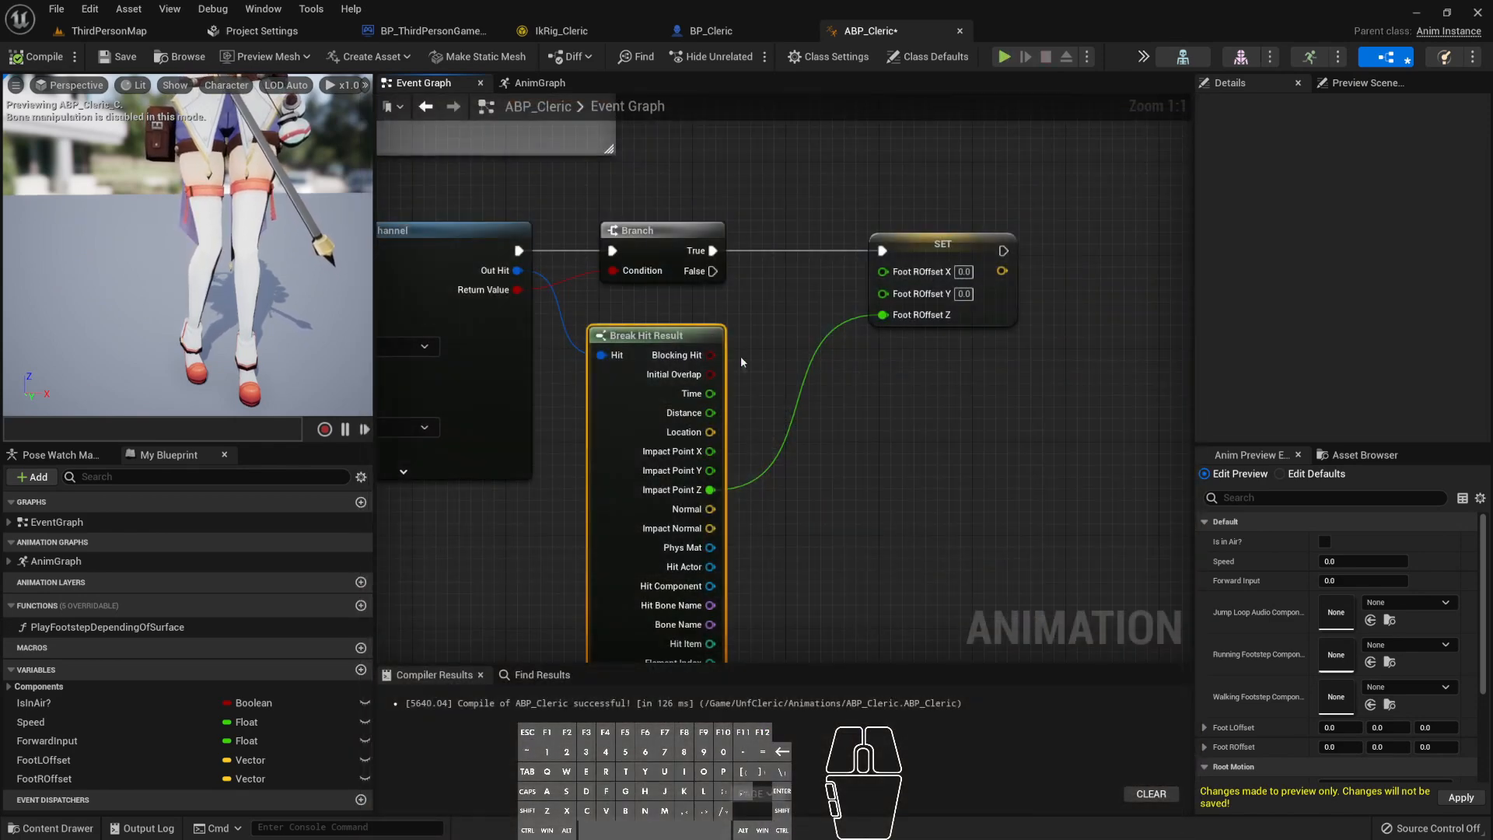
- Delete the Print String node and its vector-to-string conversion from the output of Set FootROffset
right_click_drag(740, 361, 928, 445)
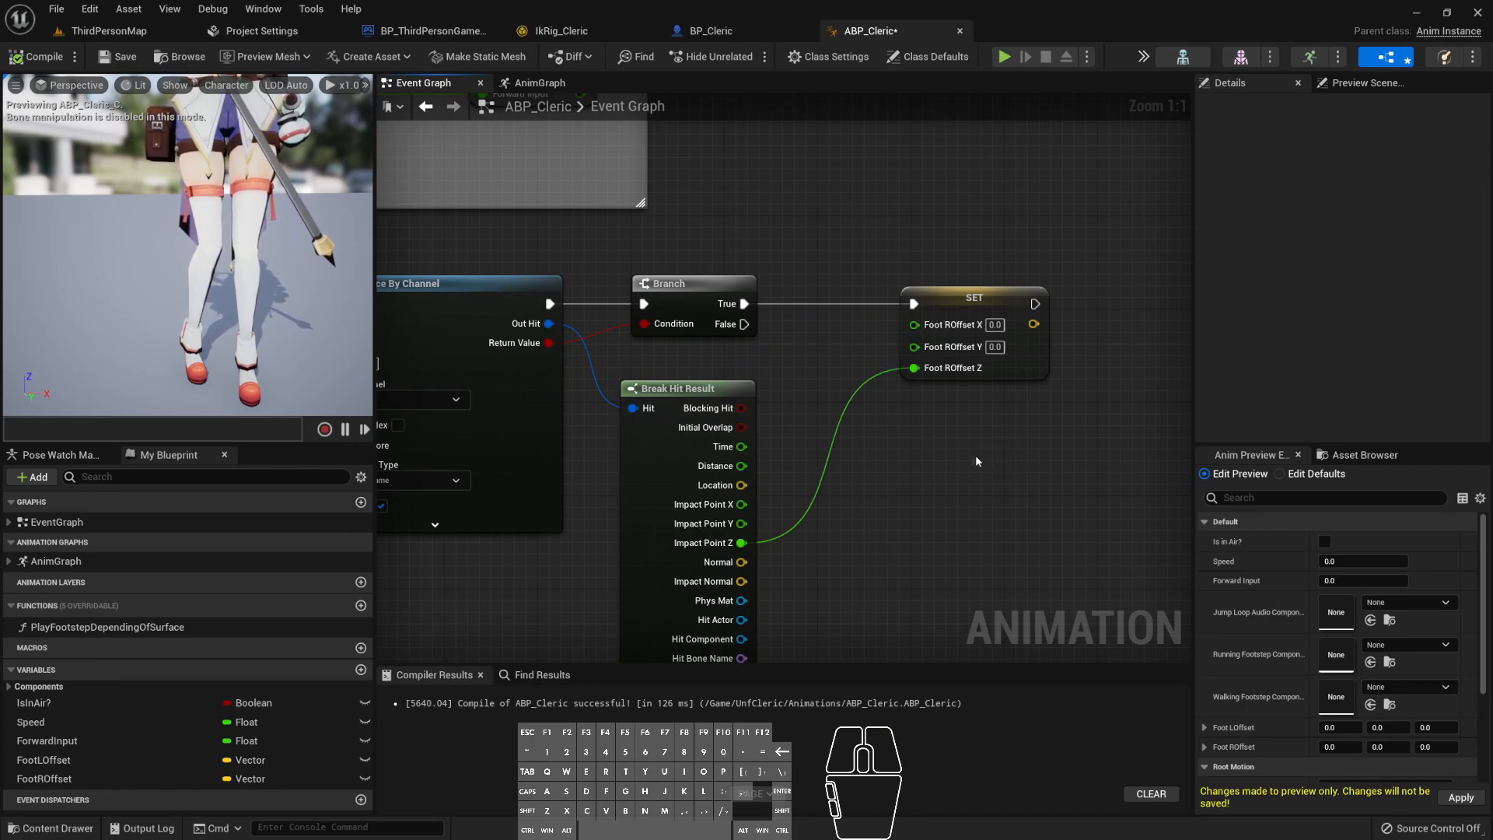
right_click_drag(959, 455, 878, 475)
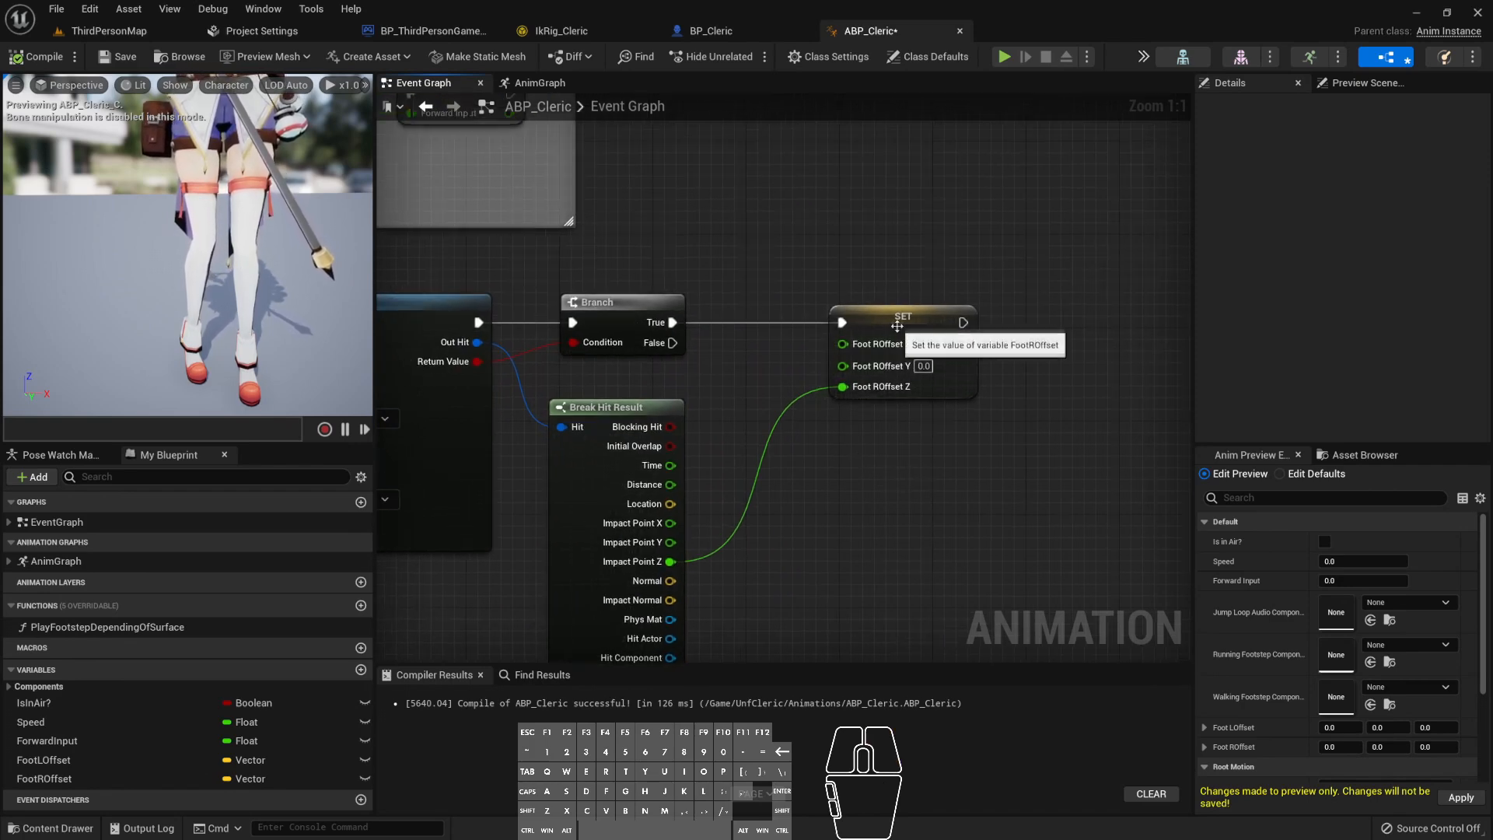
left_click(829, 356)
right_click_drag(829, 357, 831, 354)
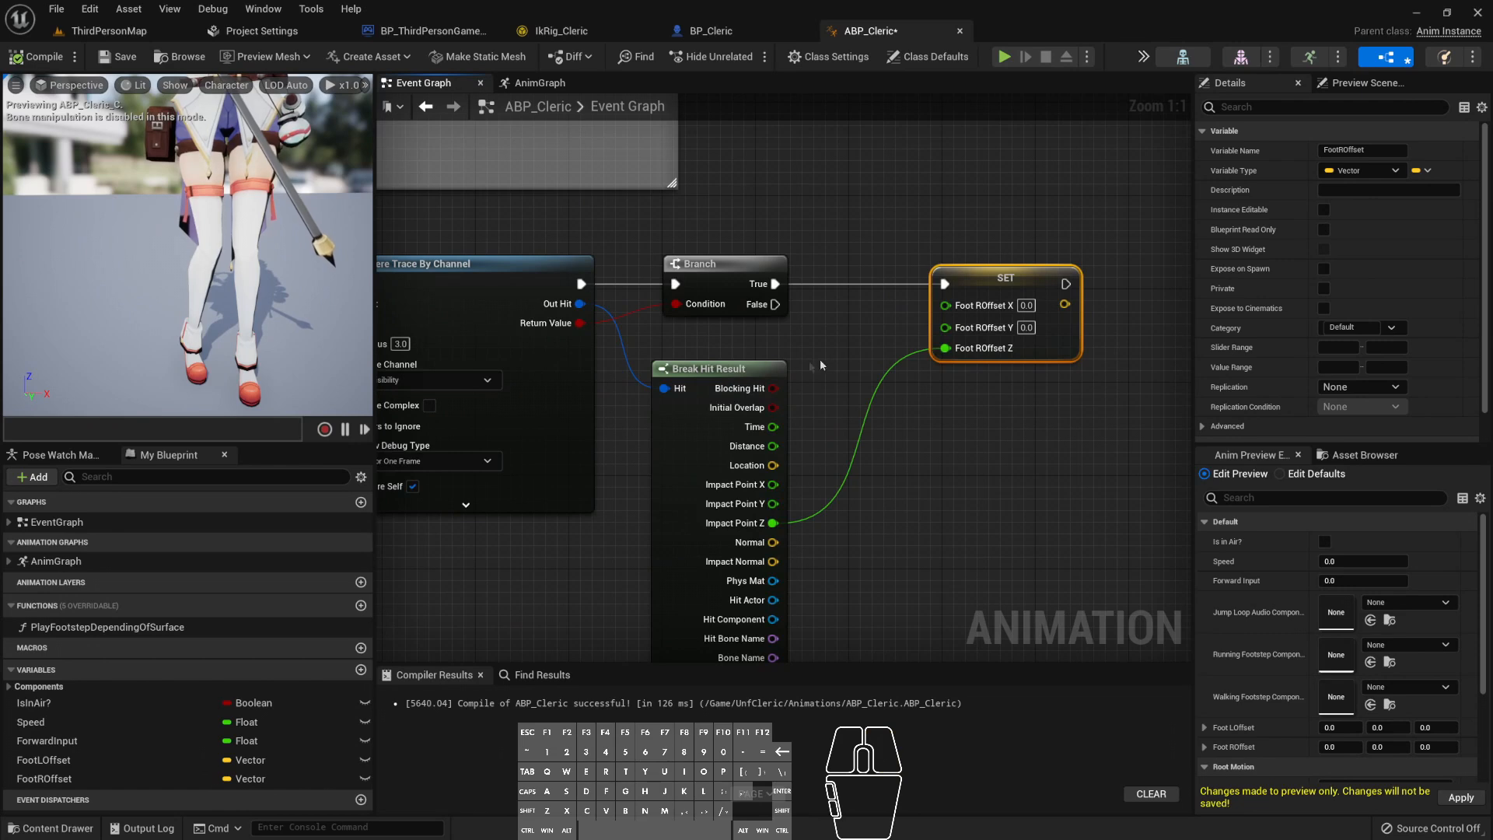
scroll(805, 363, "down", 1)
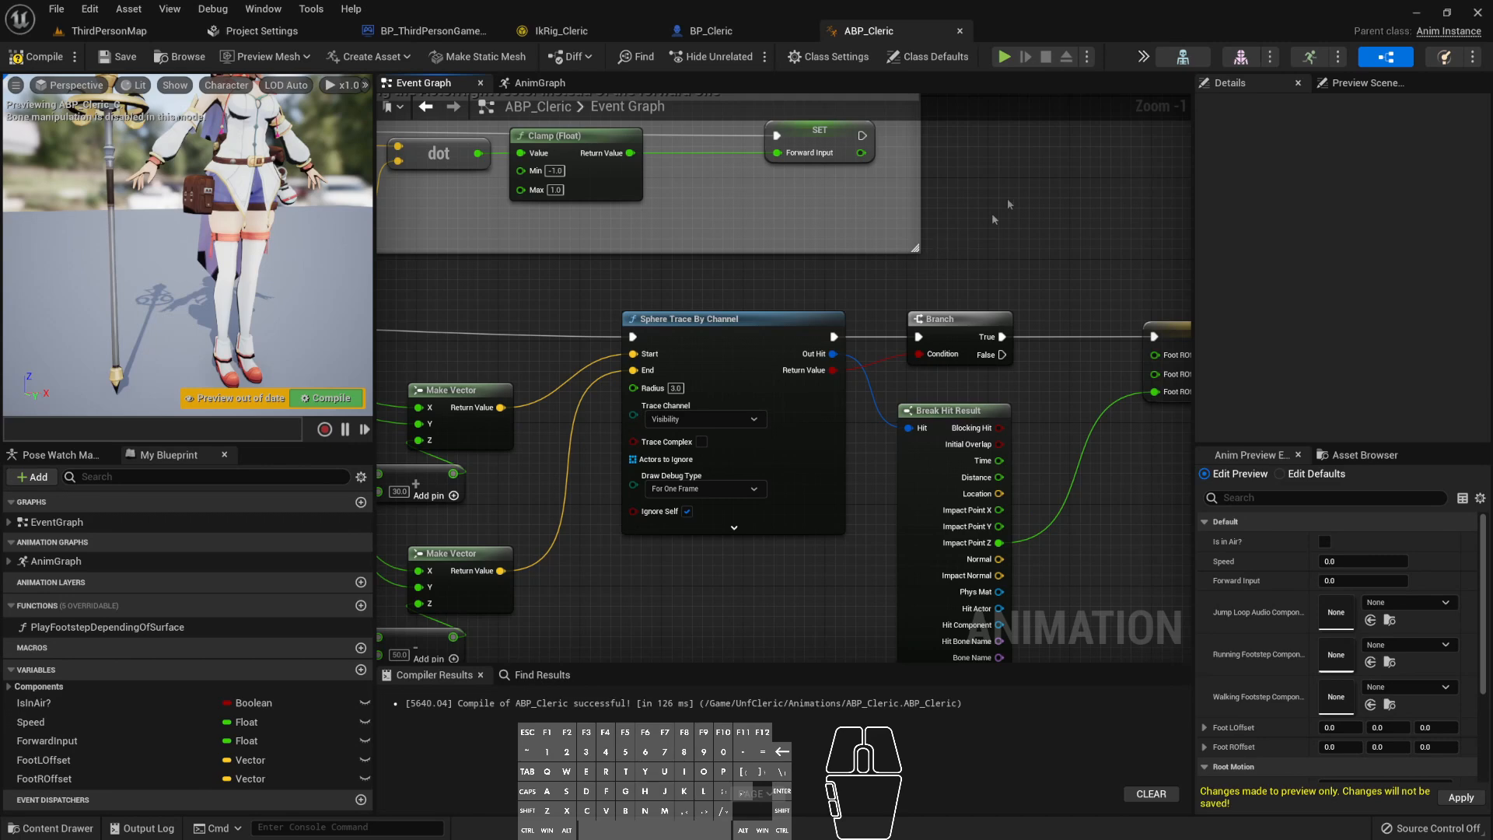
right_click_drag(985, 250, 858, 221)
right_click_drag(1130, 274, 876, 299)
left_click_drag(866, 253, 1009, 295)
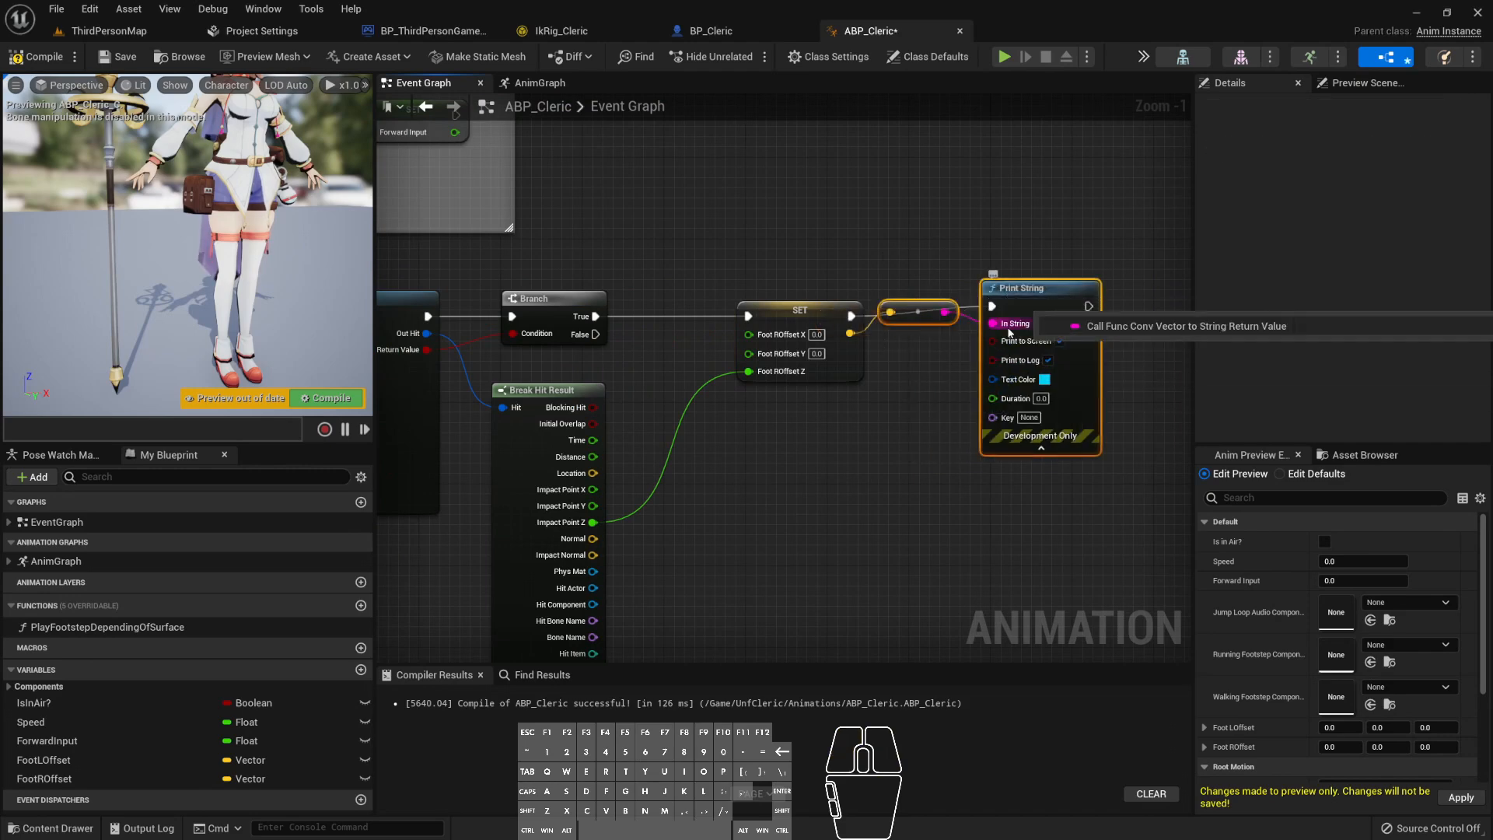
key("Delete")
- Play the level and walk the character on and along the edge of the ramp to examine the foot placement
left_click(1003, 57)
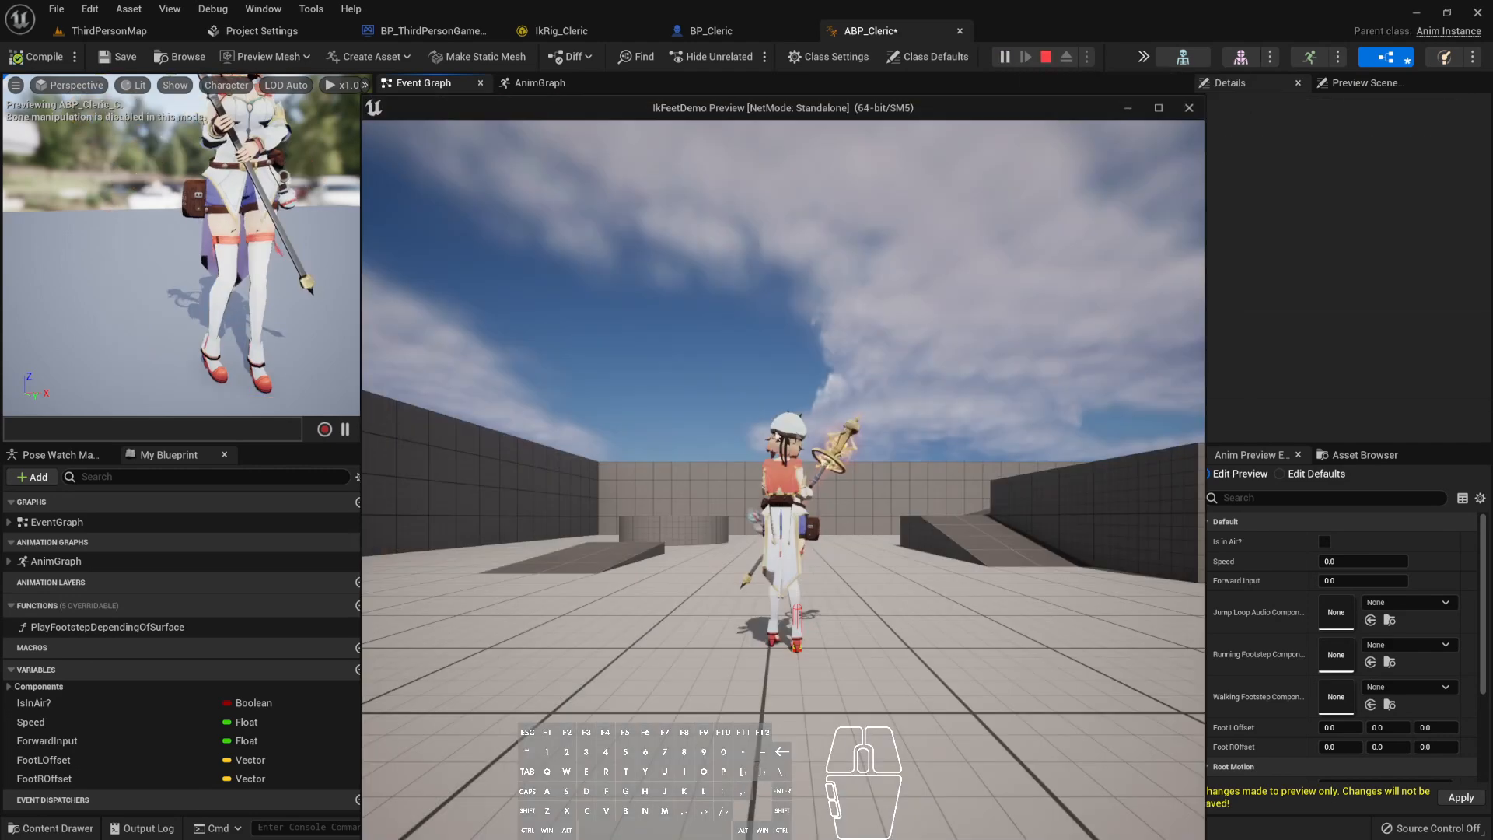
key("w")
key("a")
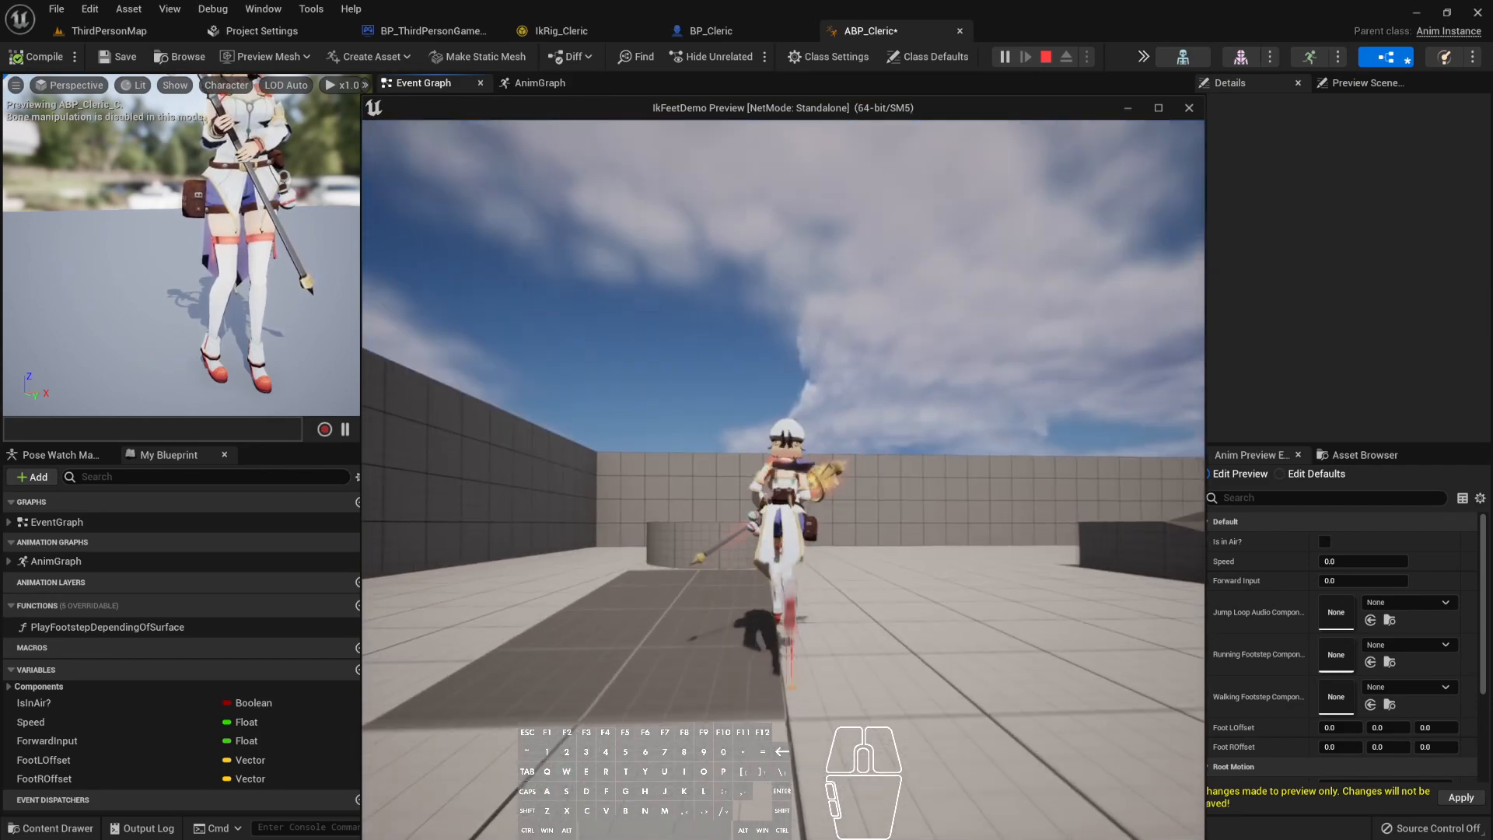
key("w")
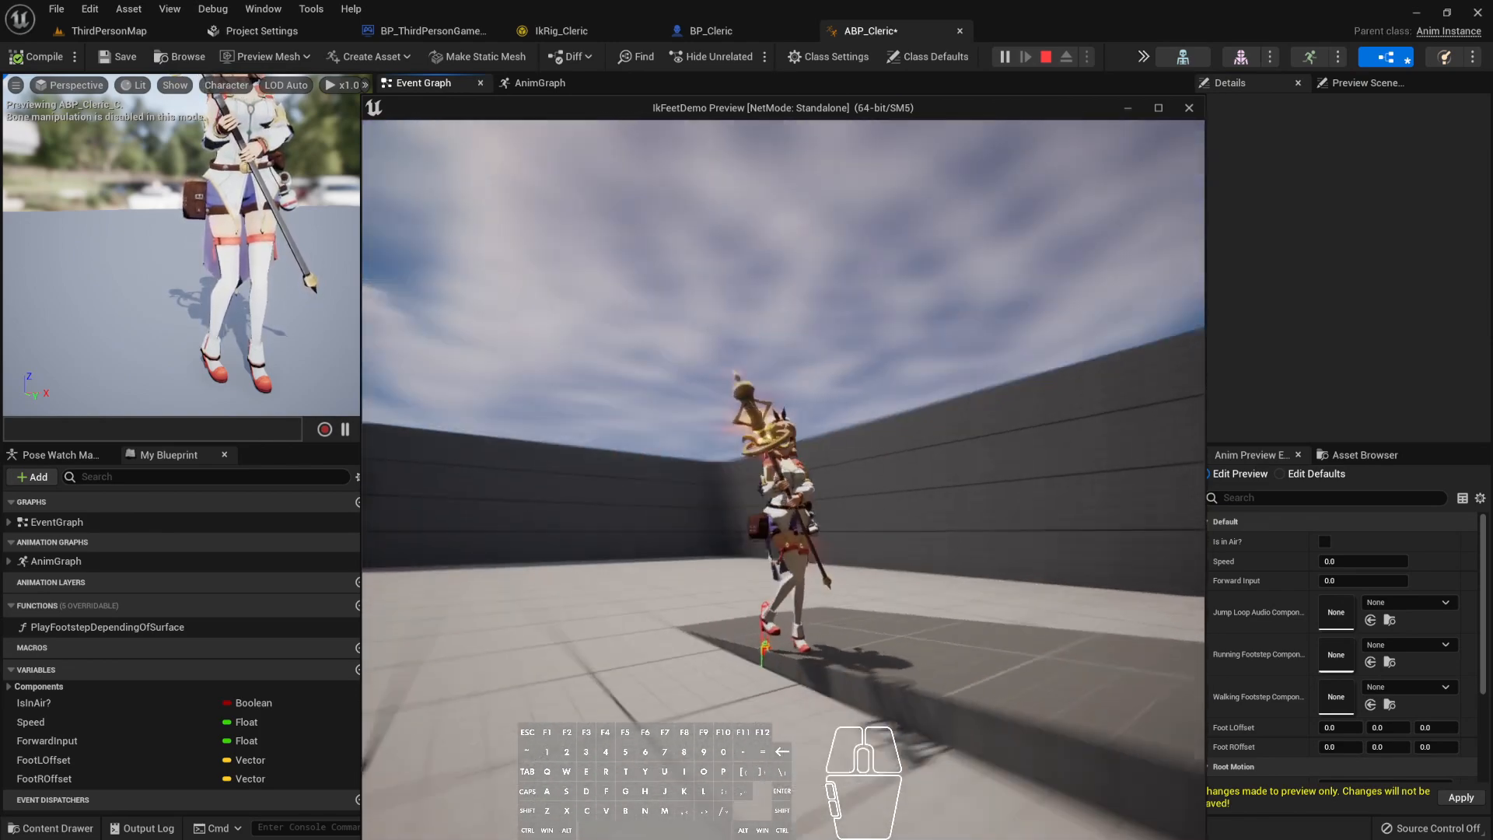
key("w")
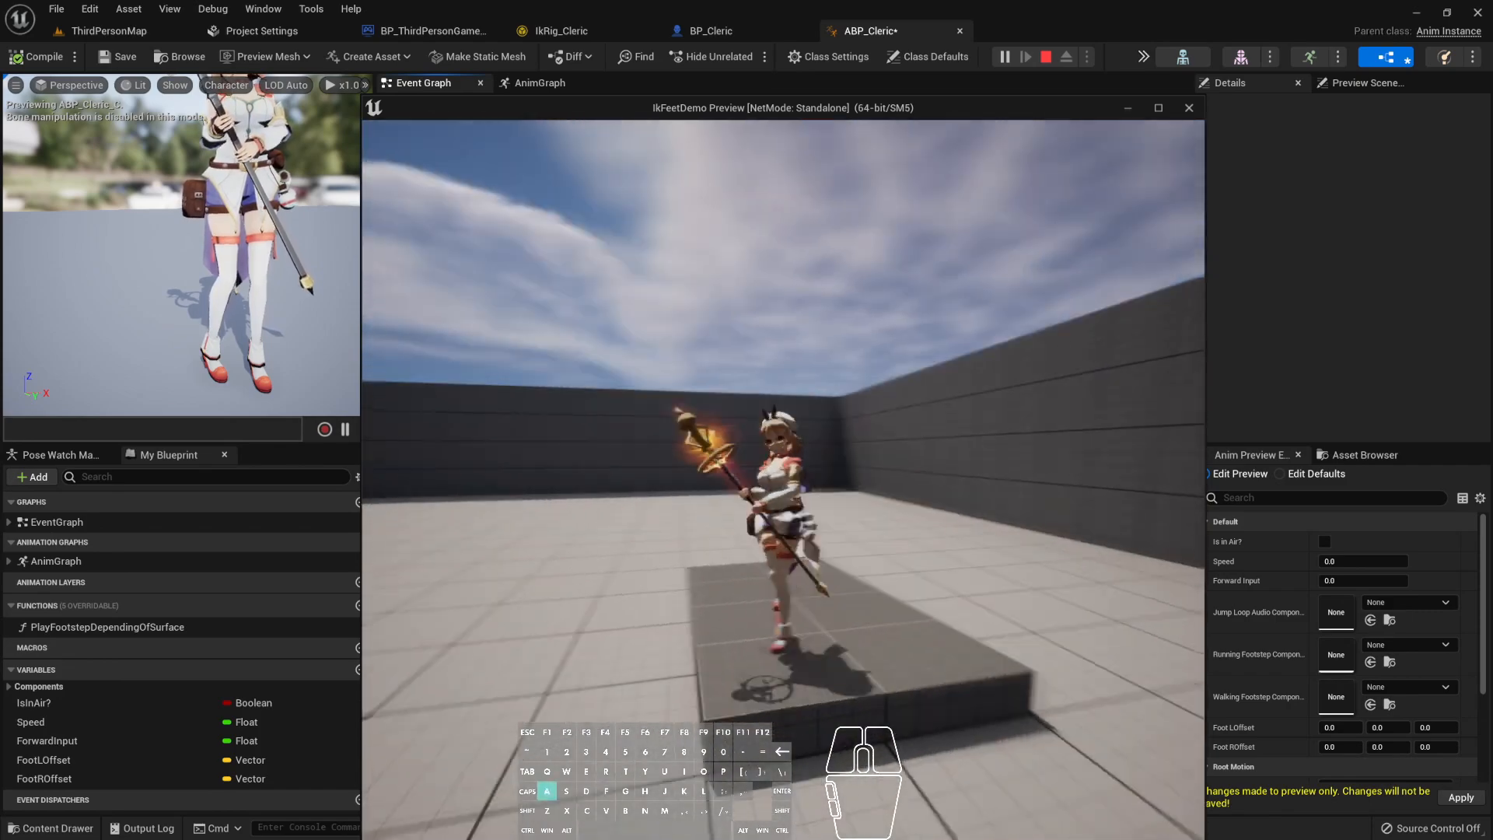
key("w")
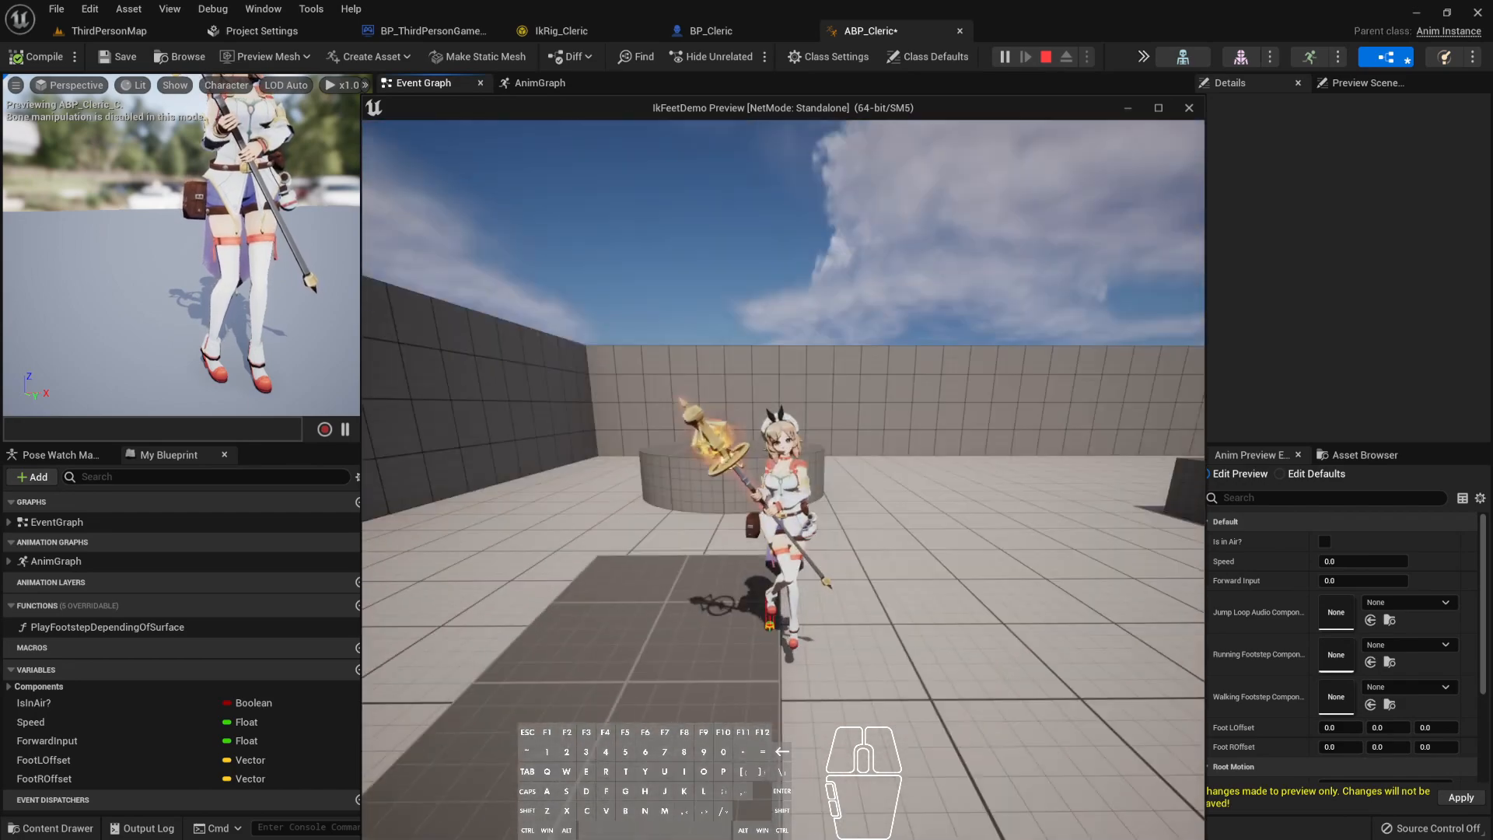
key("w")
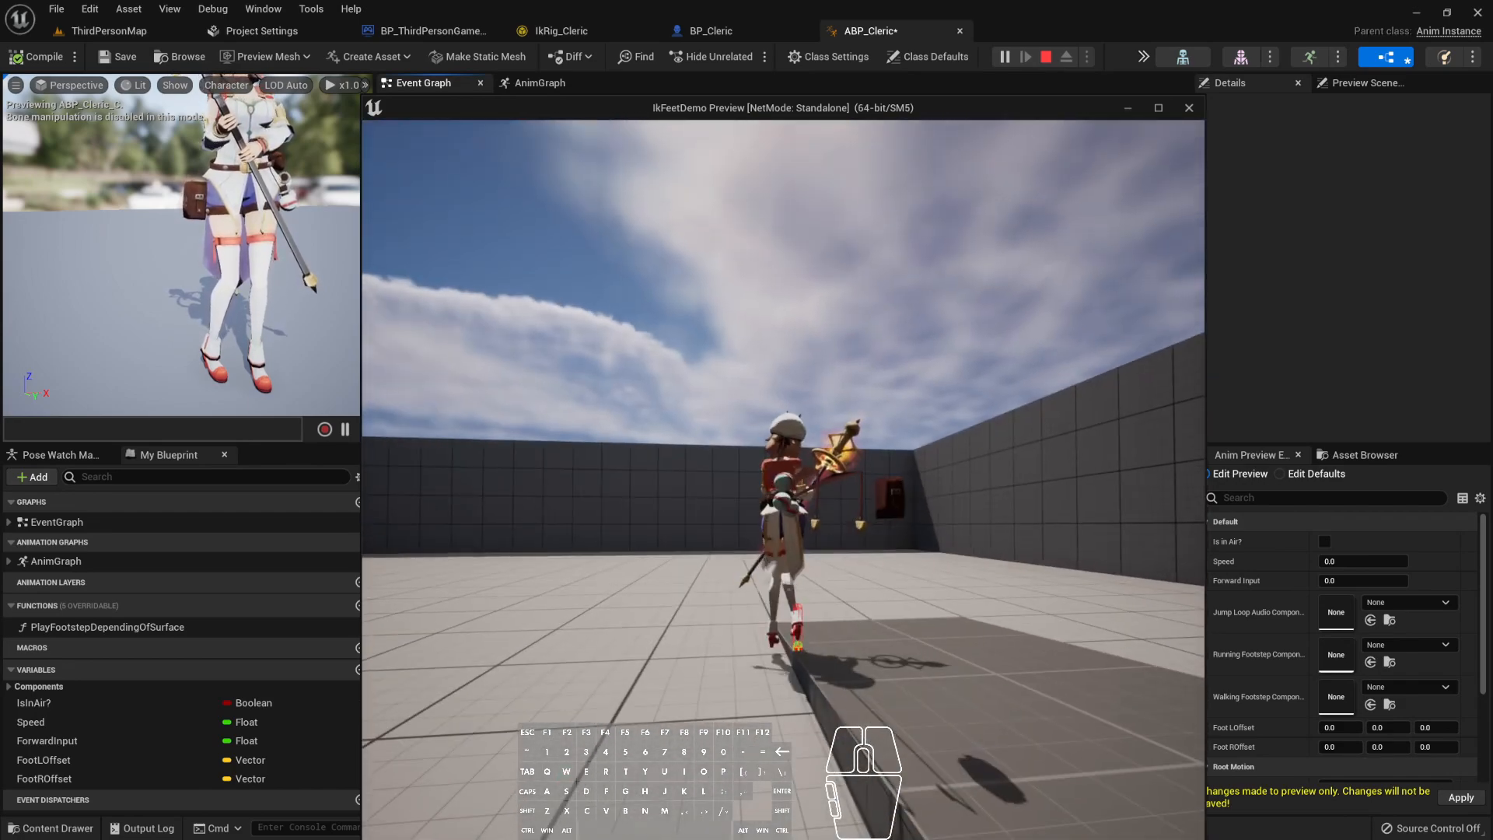
key("s")
key("d")
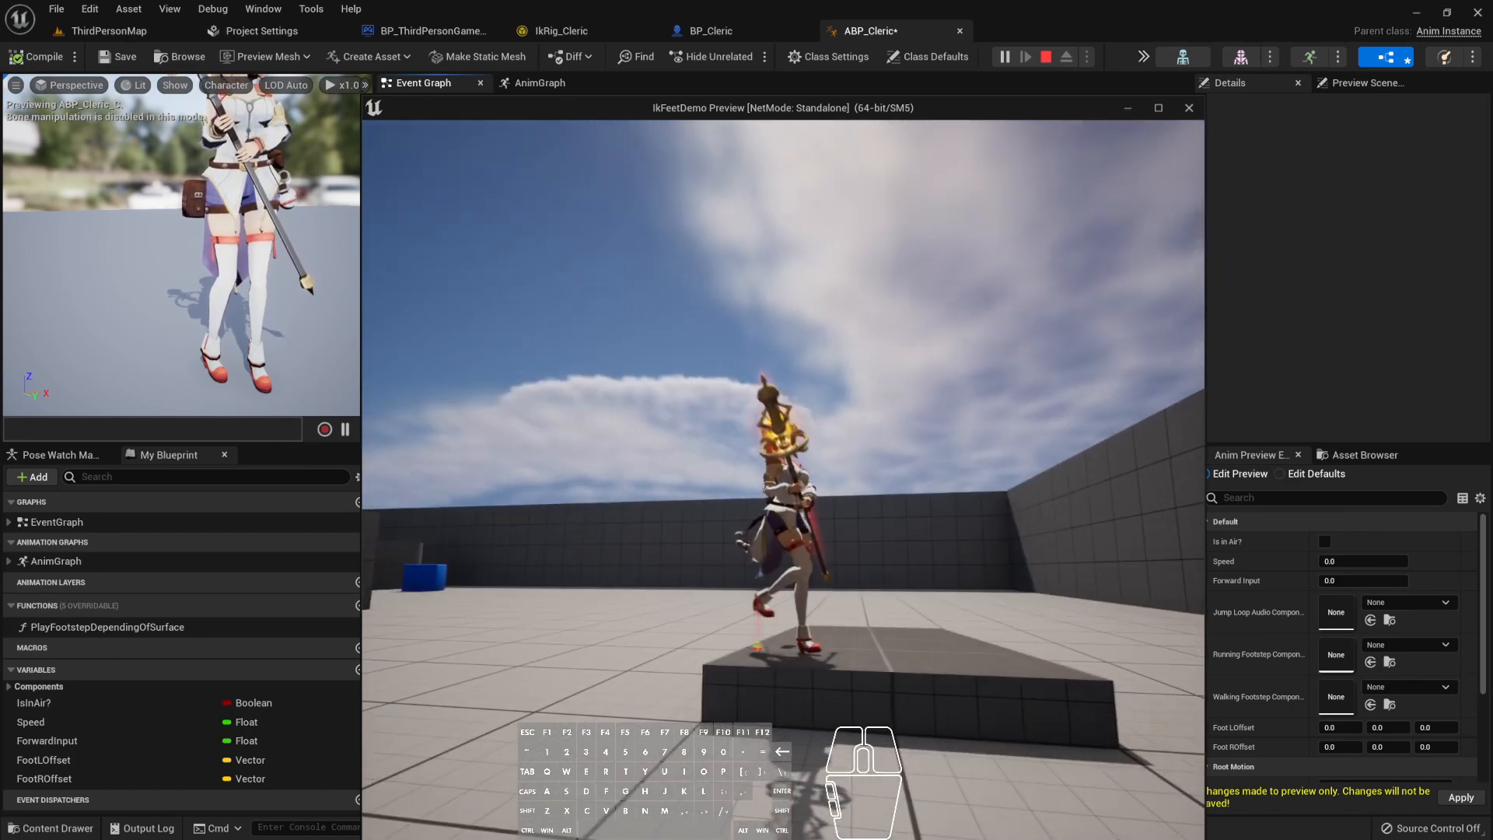
key("a")
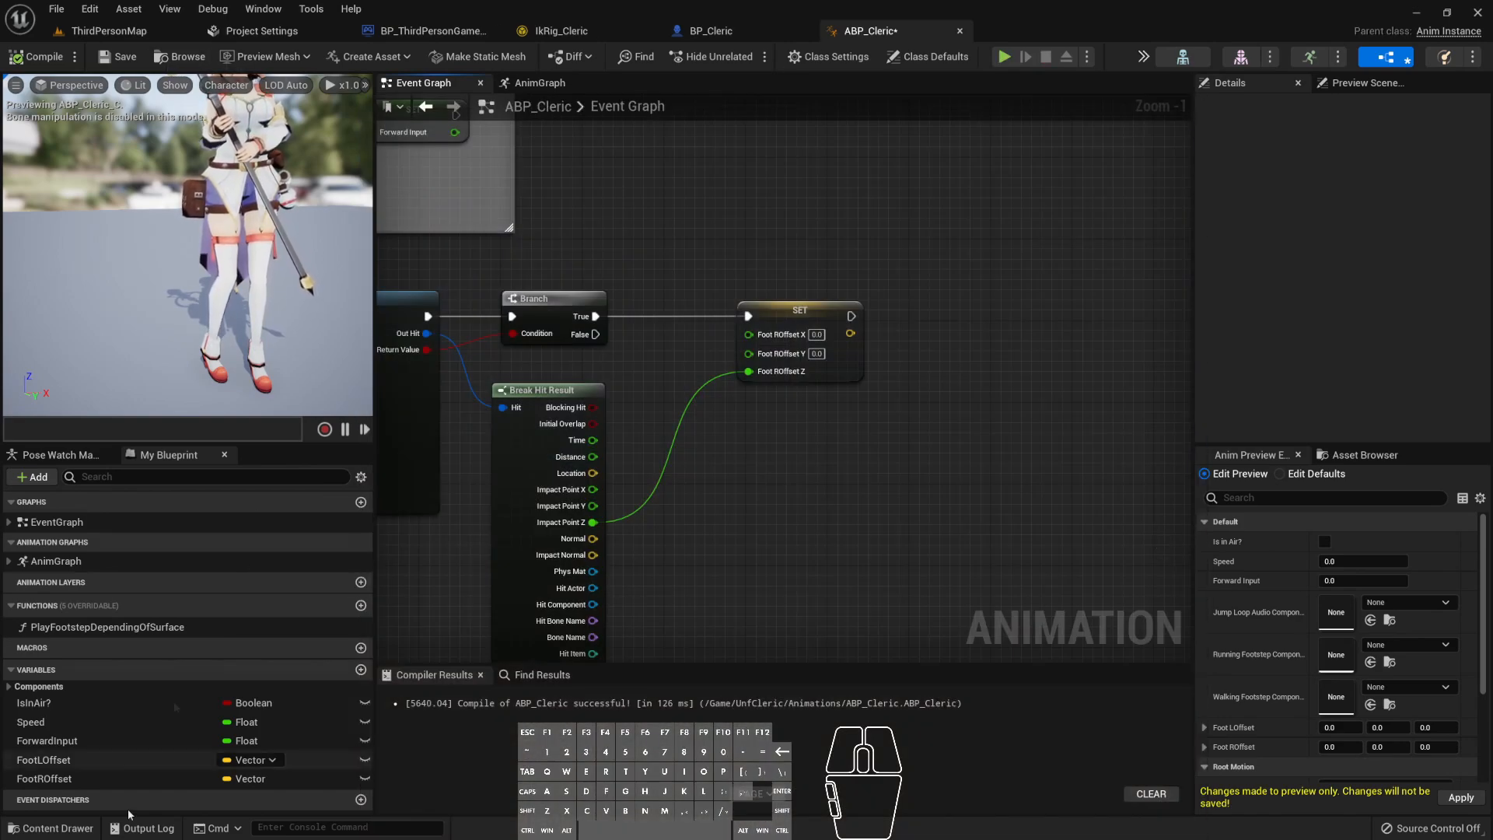
- Open the CR_CuteGirl_IkFeet control rig, examine how its Rig Graph handles foot and pelvis Z offsets, and close it
left_click(54, 829)
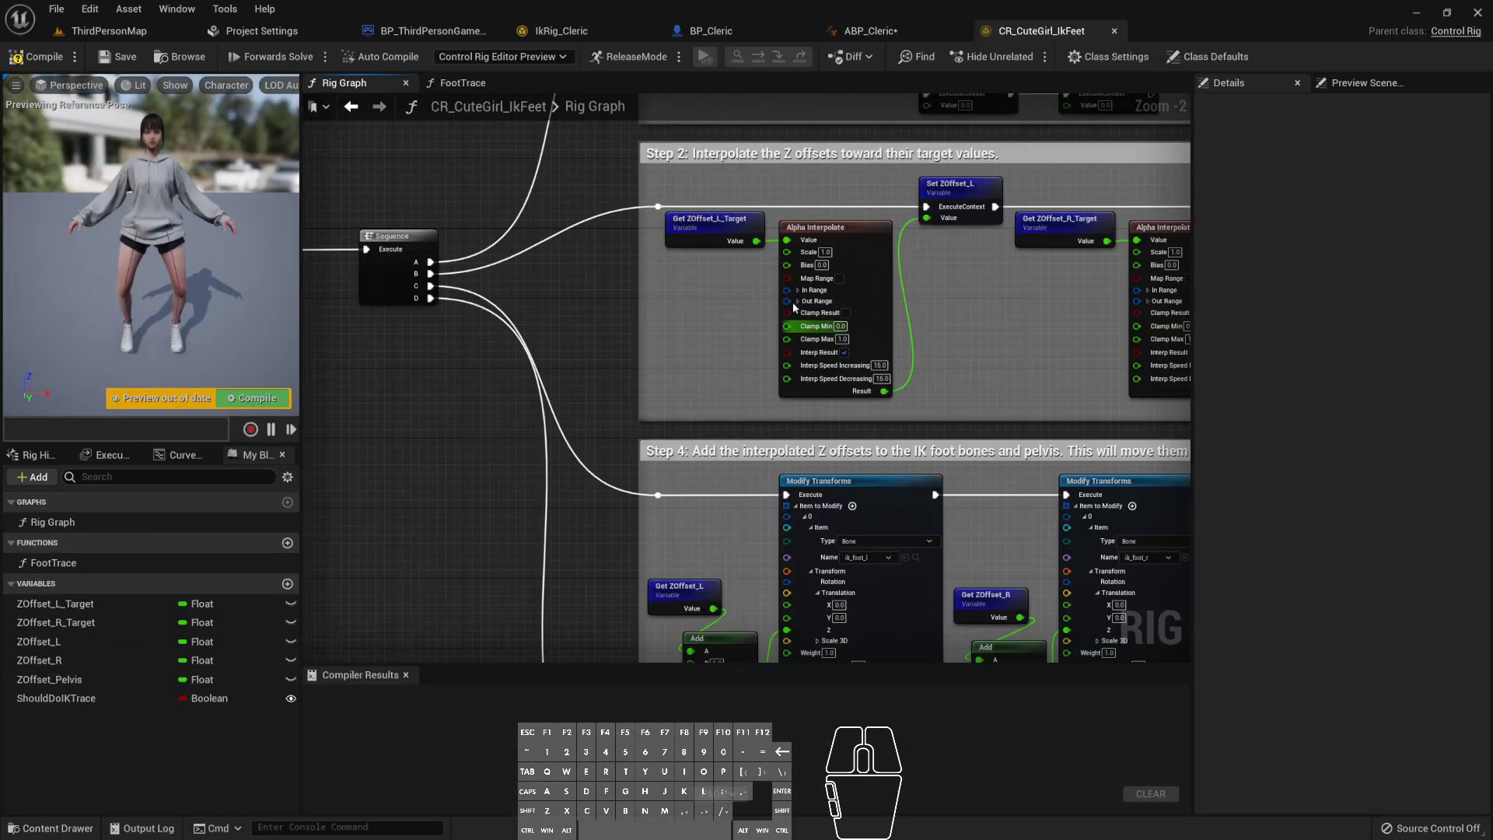
right_click_drag(601, 350, 503, 618)
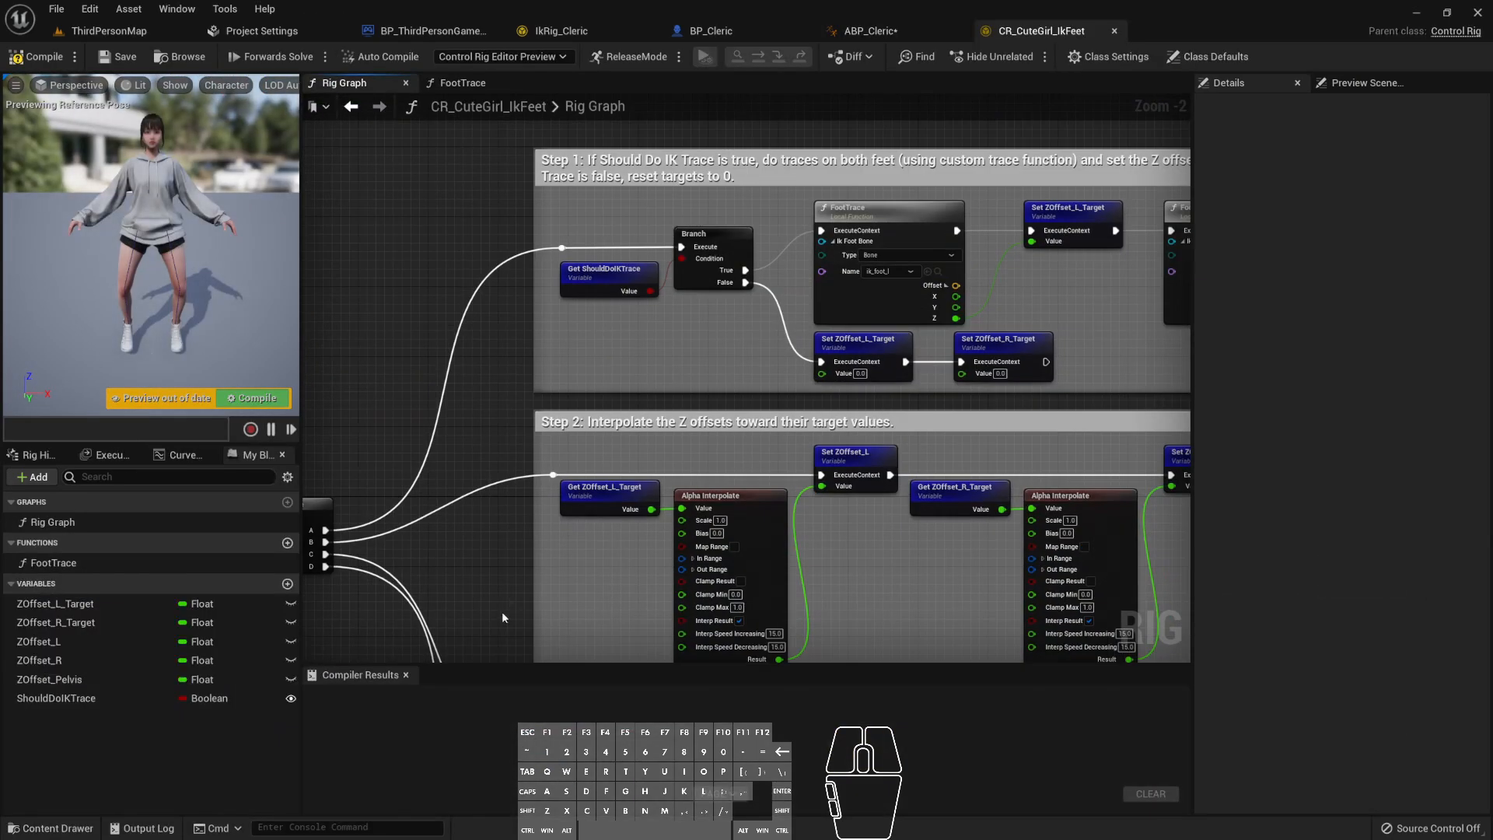
right_click_drag(866, 297, 640, 290)
scroll(640, 290, "down", 1)
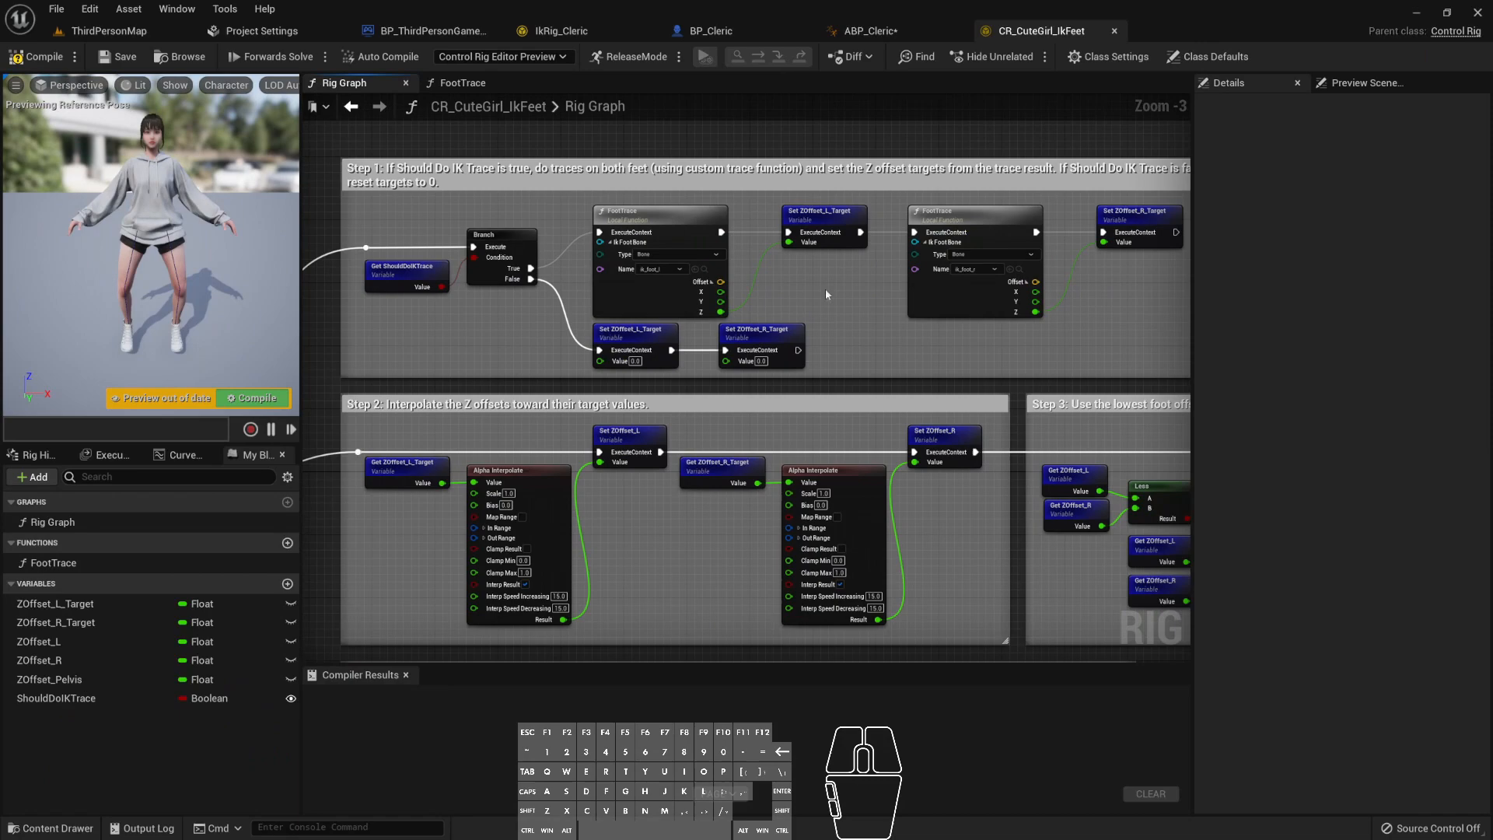
right_click_drag(826, 294, 820, 309)
right_click_drag(740, 392, 764, 324)
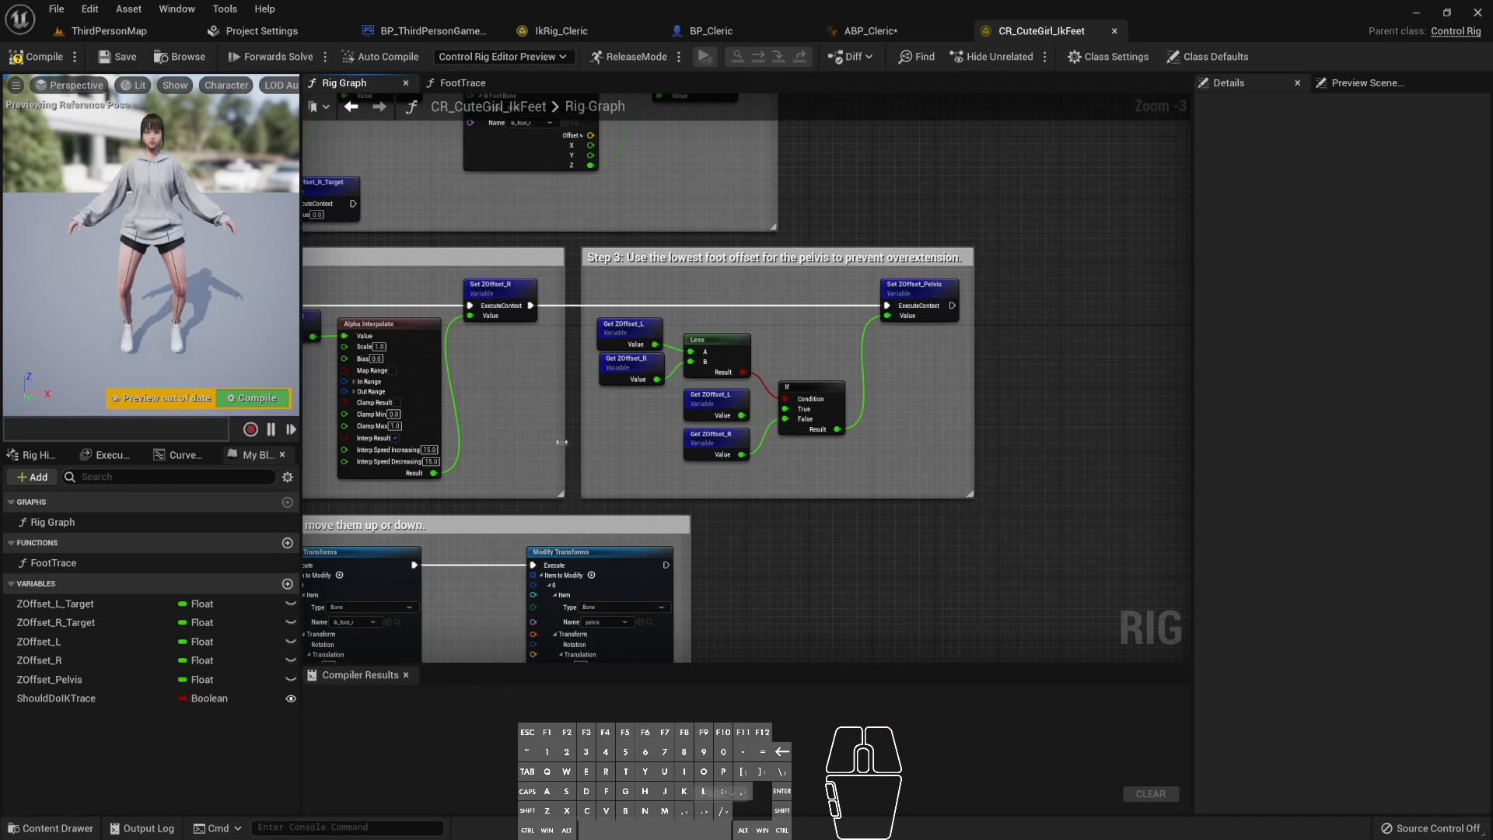
right_click_drag(561, 441, 725, 268)
right_click_drag(616, 644, 777, 351)
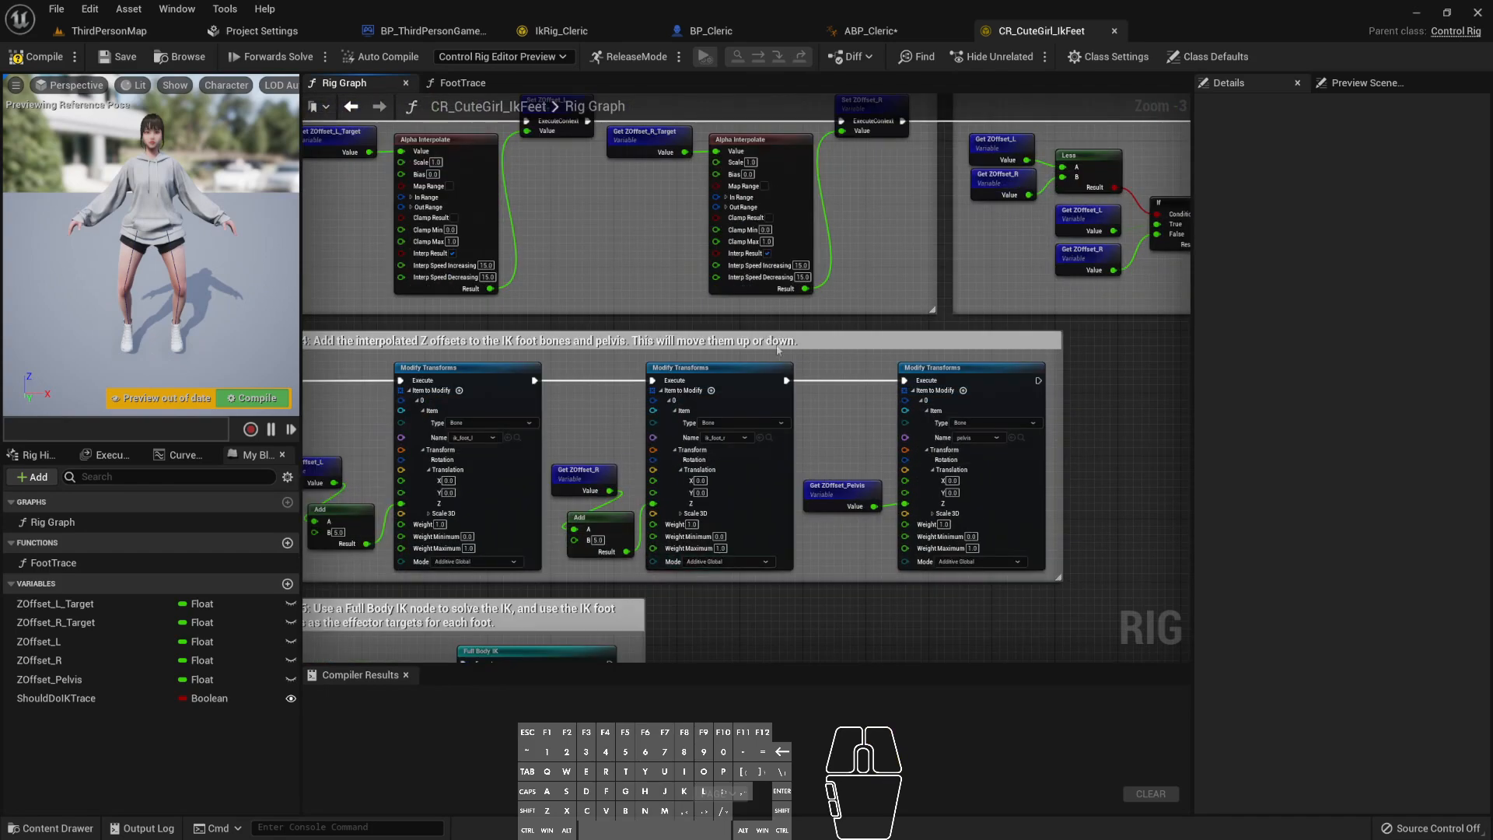
left_click(1115, 31)
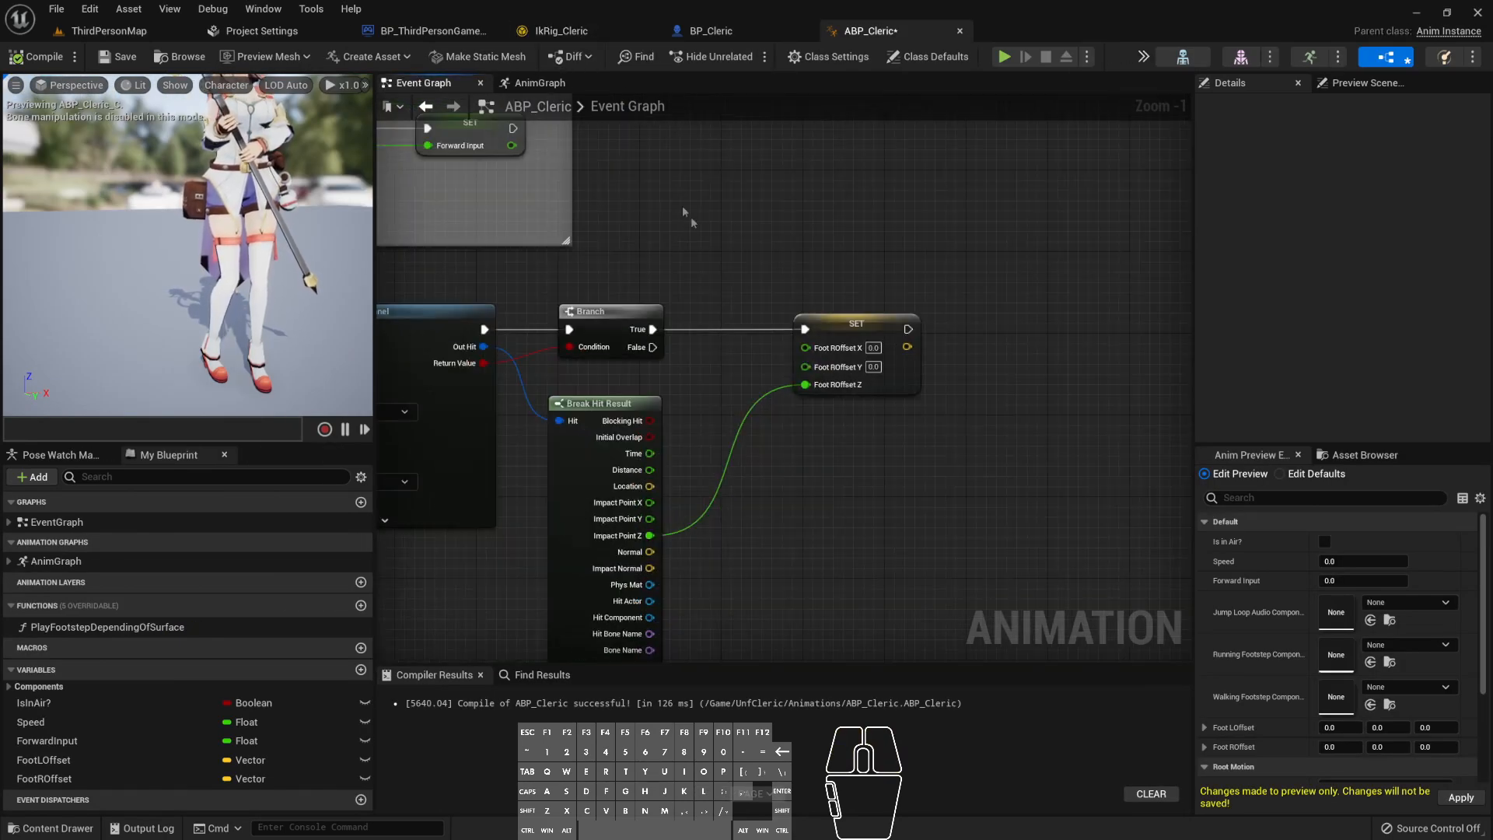
- Add a new IK goal to the pelvis bone in IkRig_Cleric and show the Full Body IK solver's settings
left_click(583, 35)
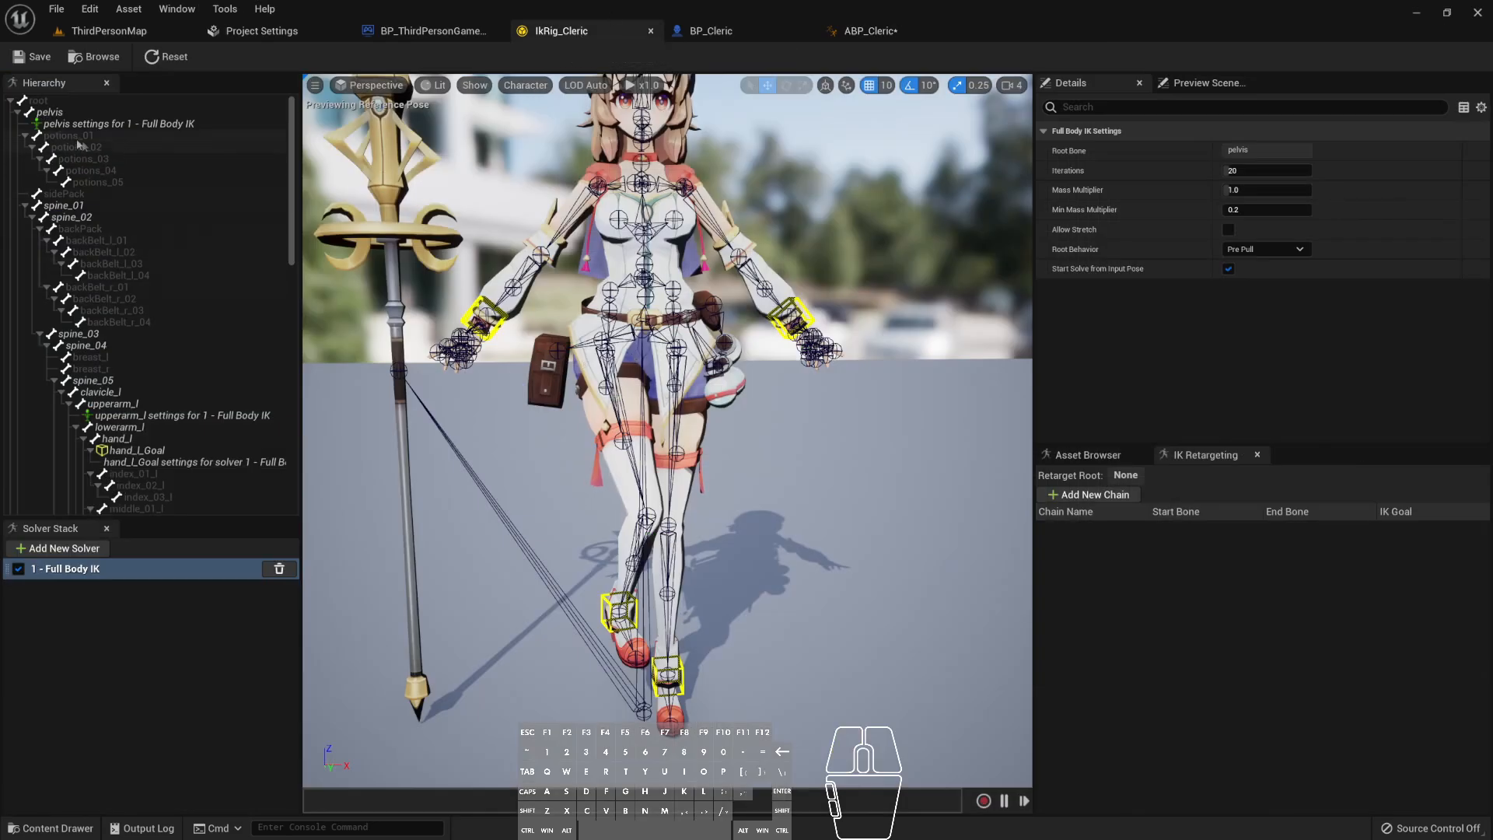
right_click(51, 113)
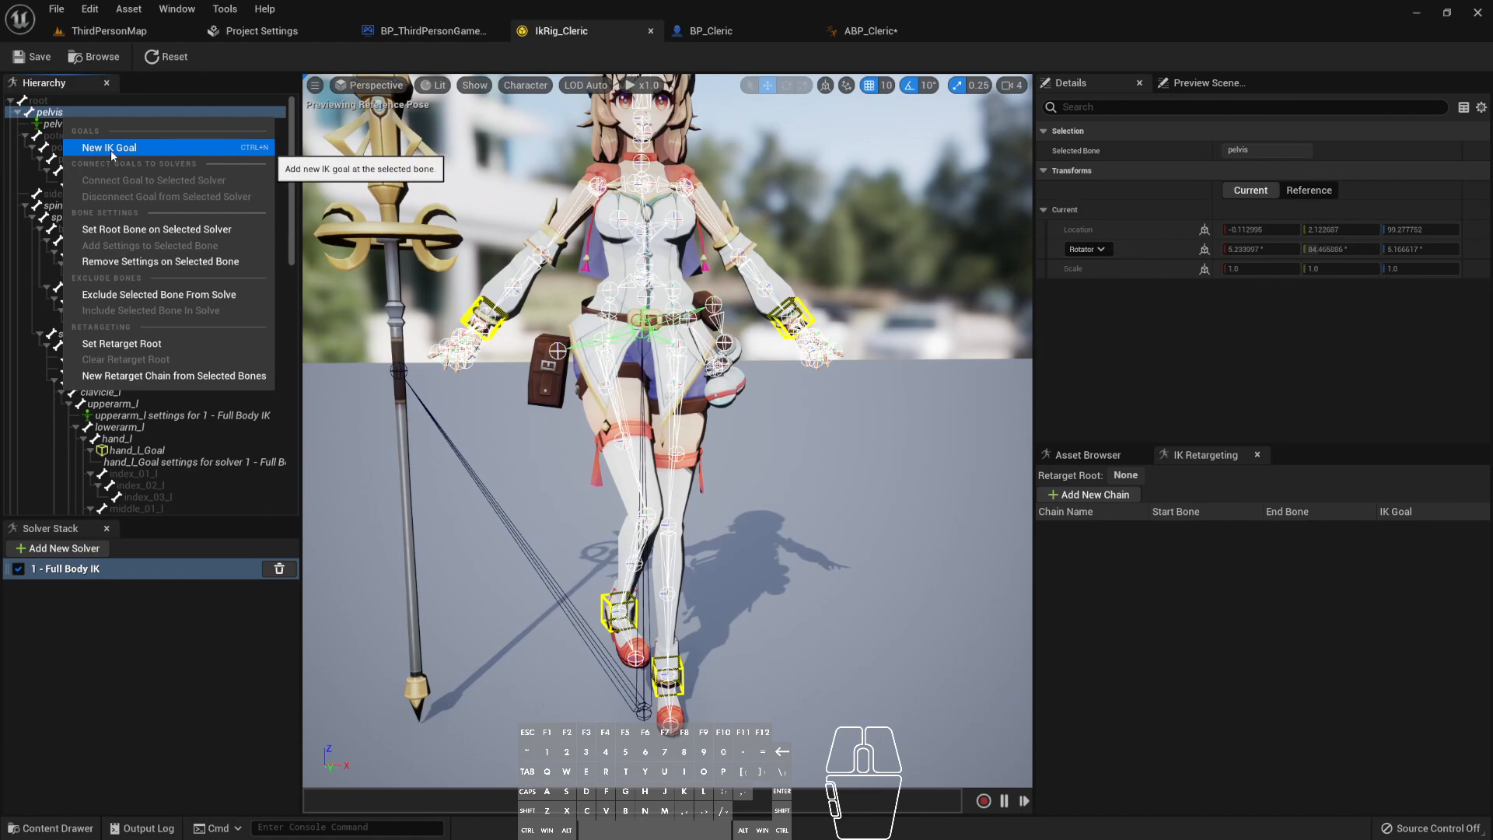
left_click(110, 151)
left_click(75, 567)
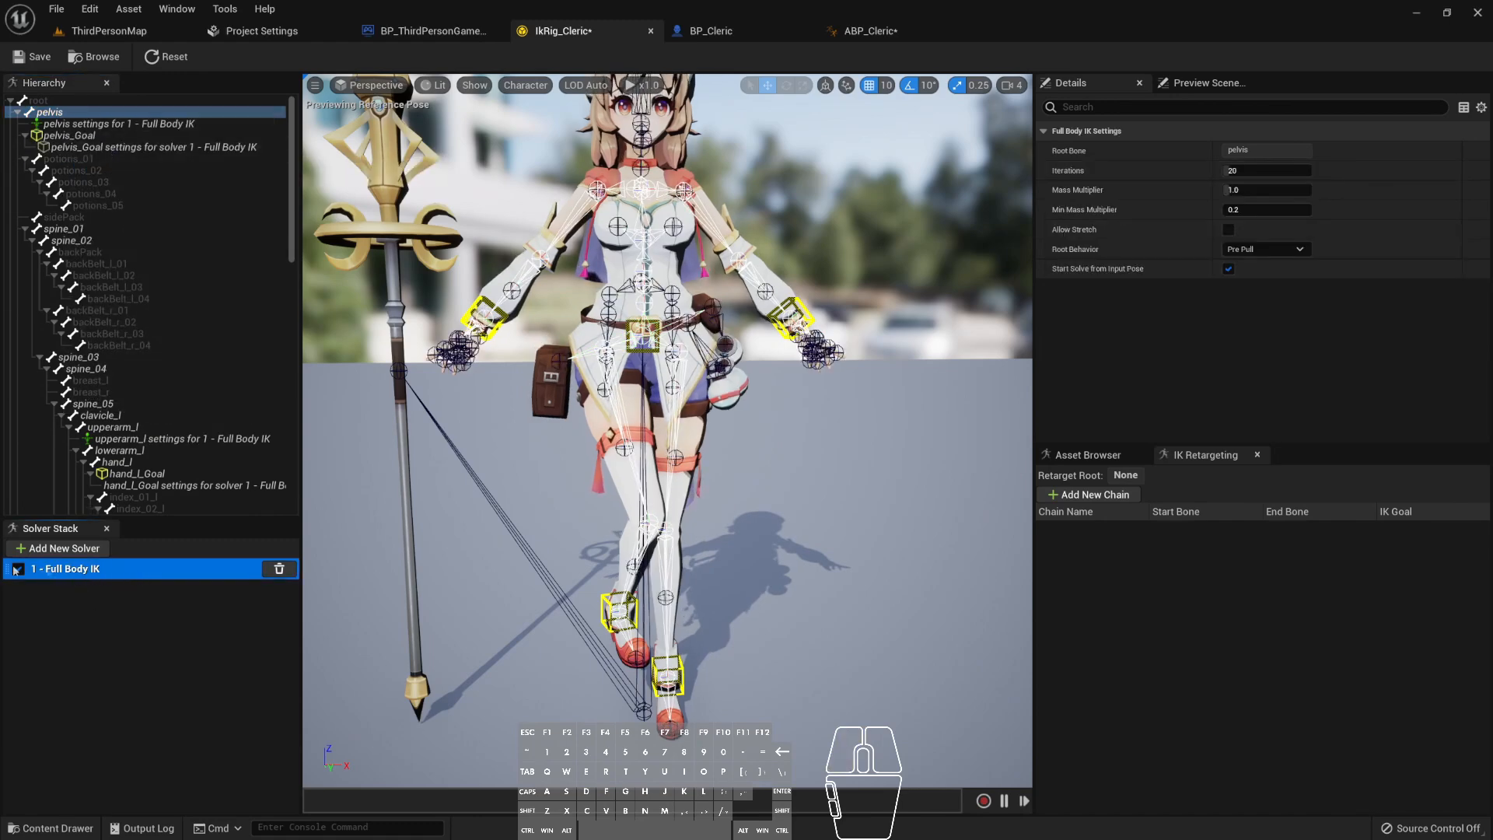
- Enable Expose Position for the pelvis goal in IkRig_Cleric
left_click(125, 136)
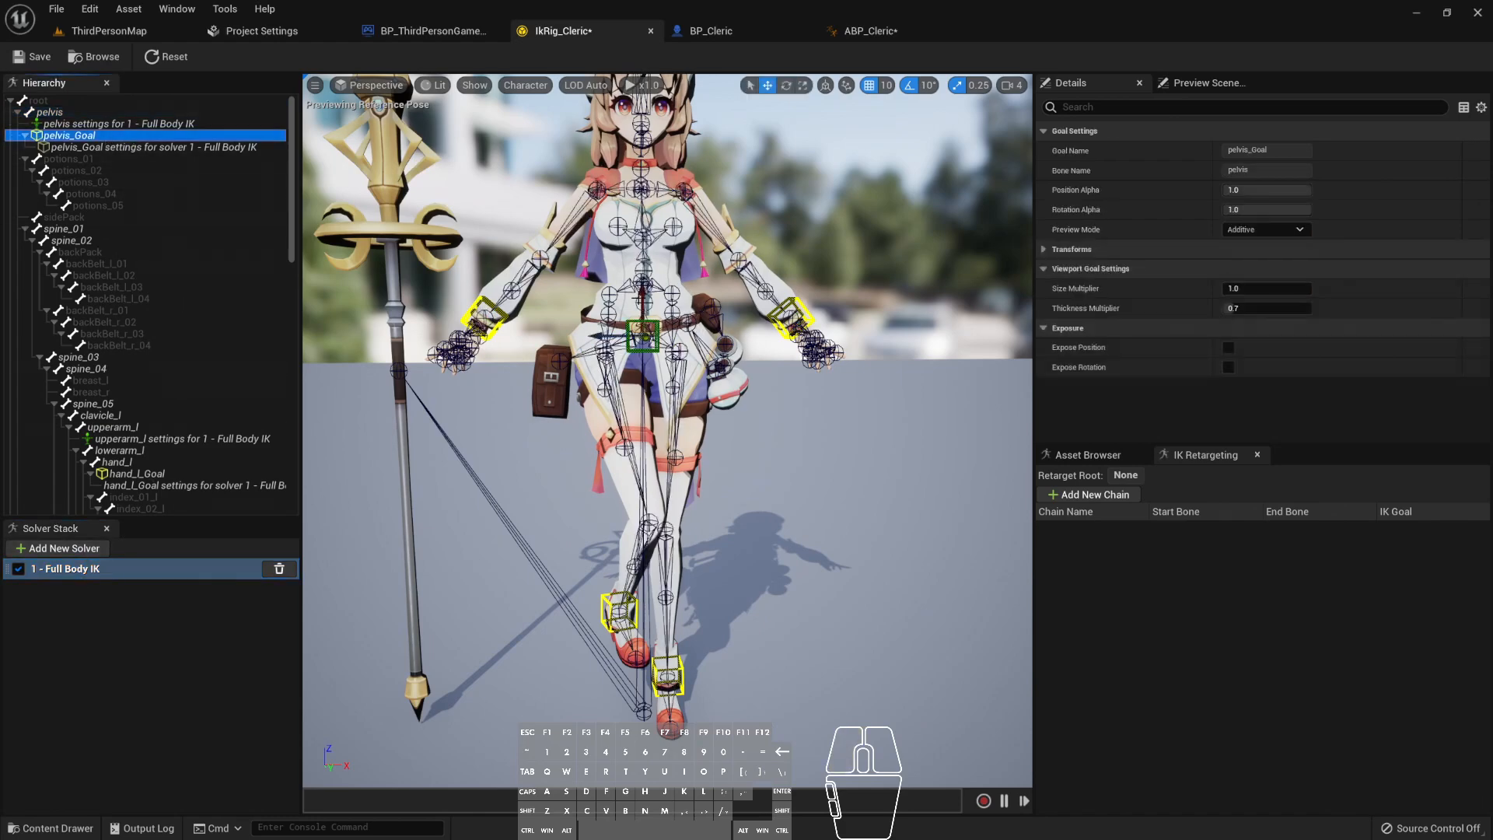
scroll(667, 427, "down", 4)
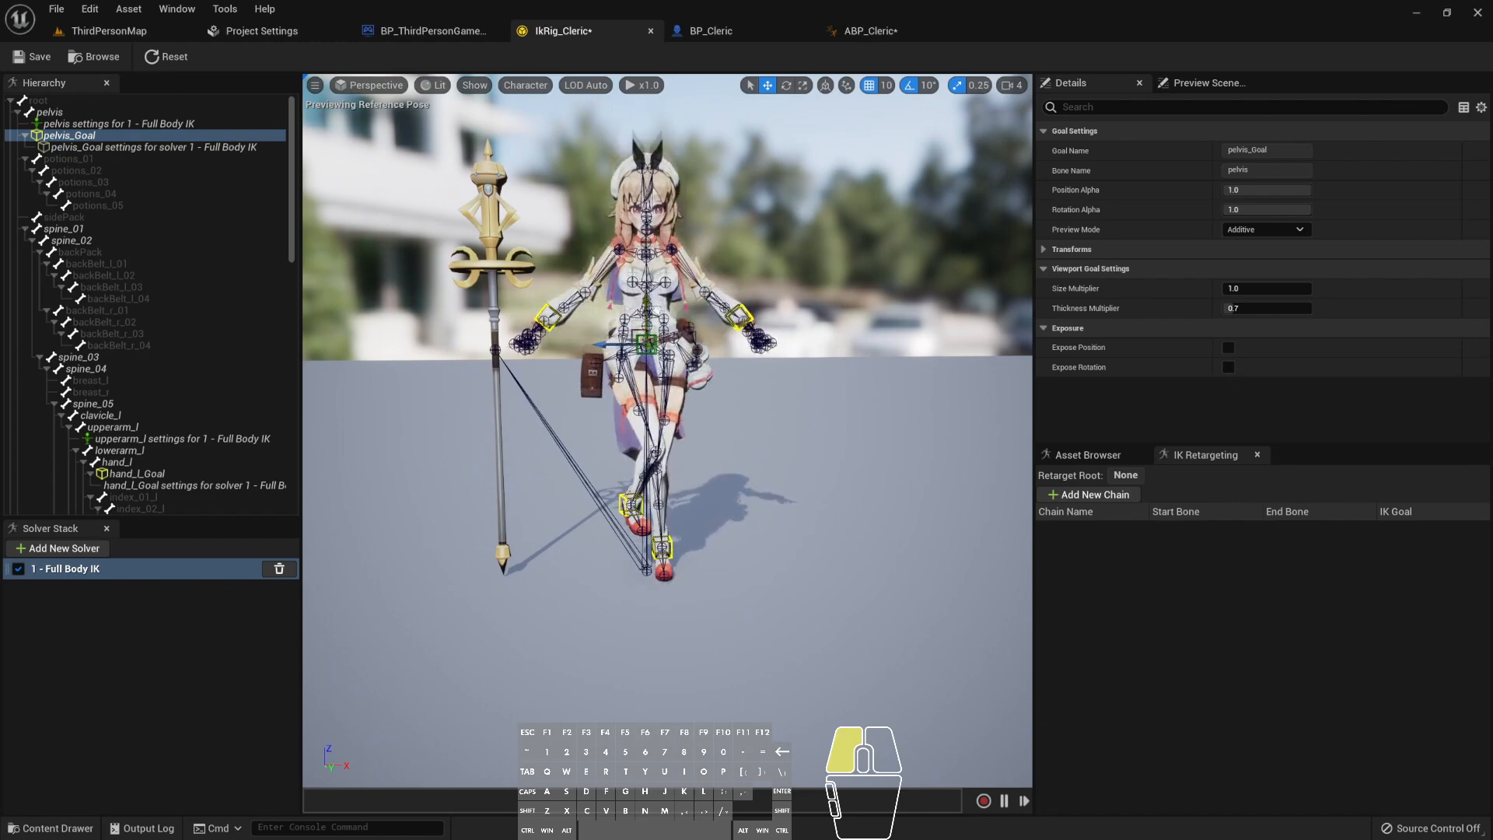
left_click(34, 58)
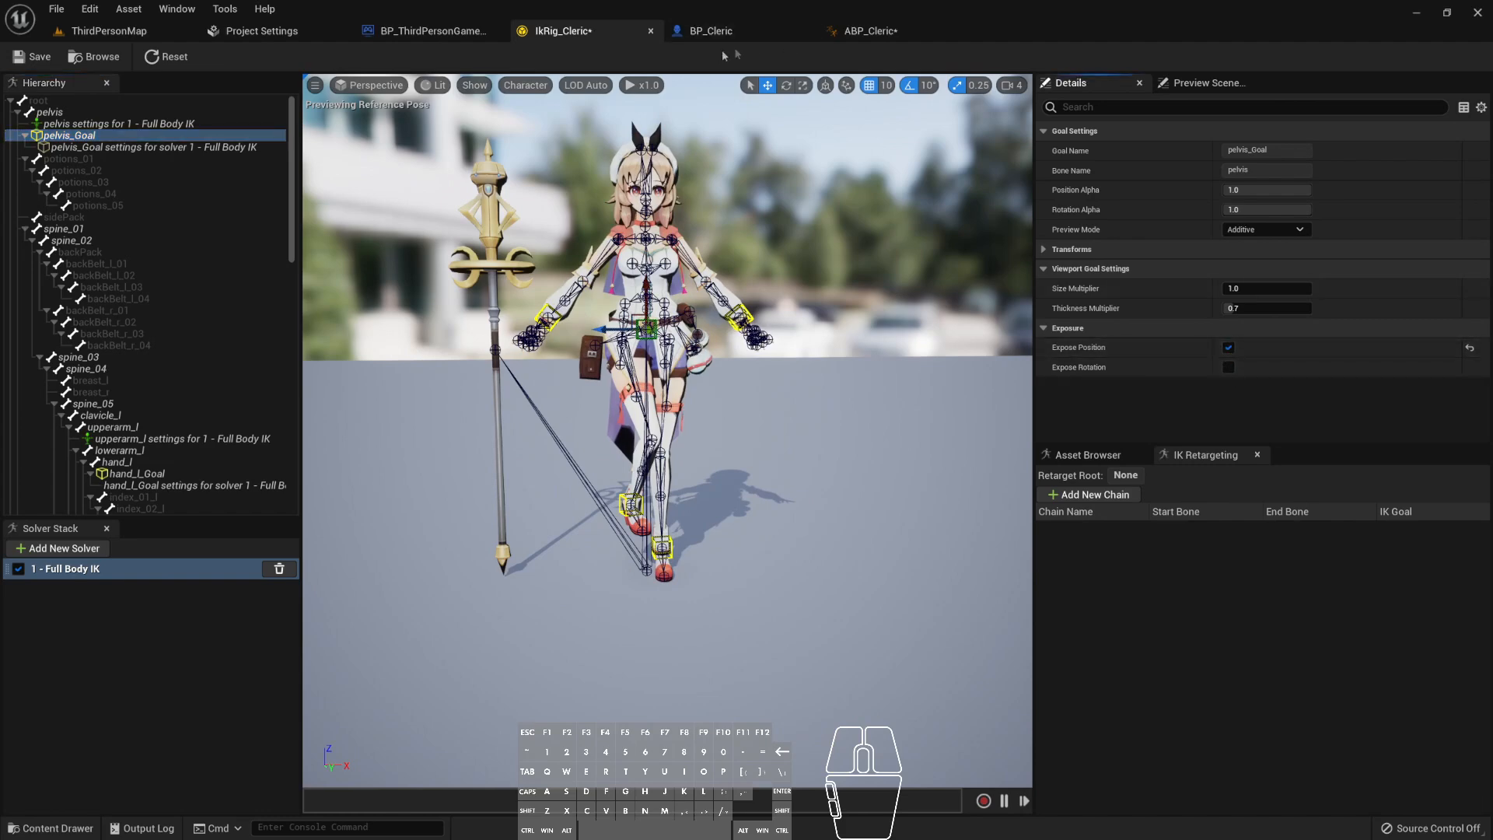
- In ABP_Cleric's AnimGraph, promote the IK Rig node's Pelvis Goal Position to a variable named PelvisOffset
left_click(863, 31)
right_click_drag(782, 297, 796, 297)
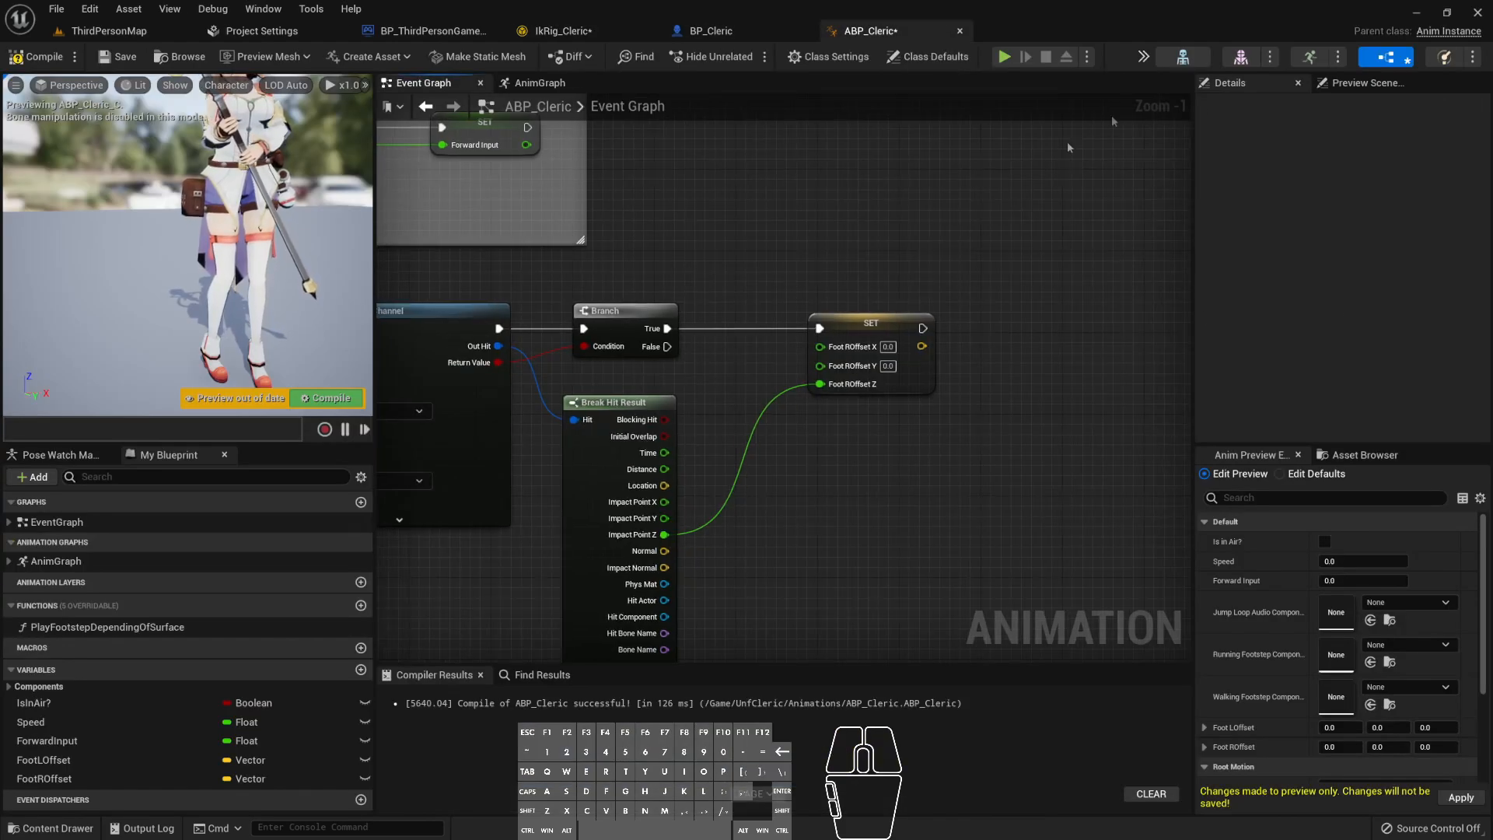
left_click(538, 82)
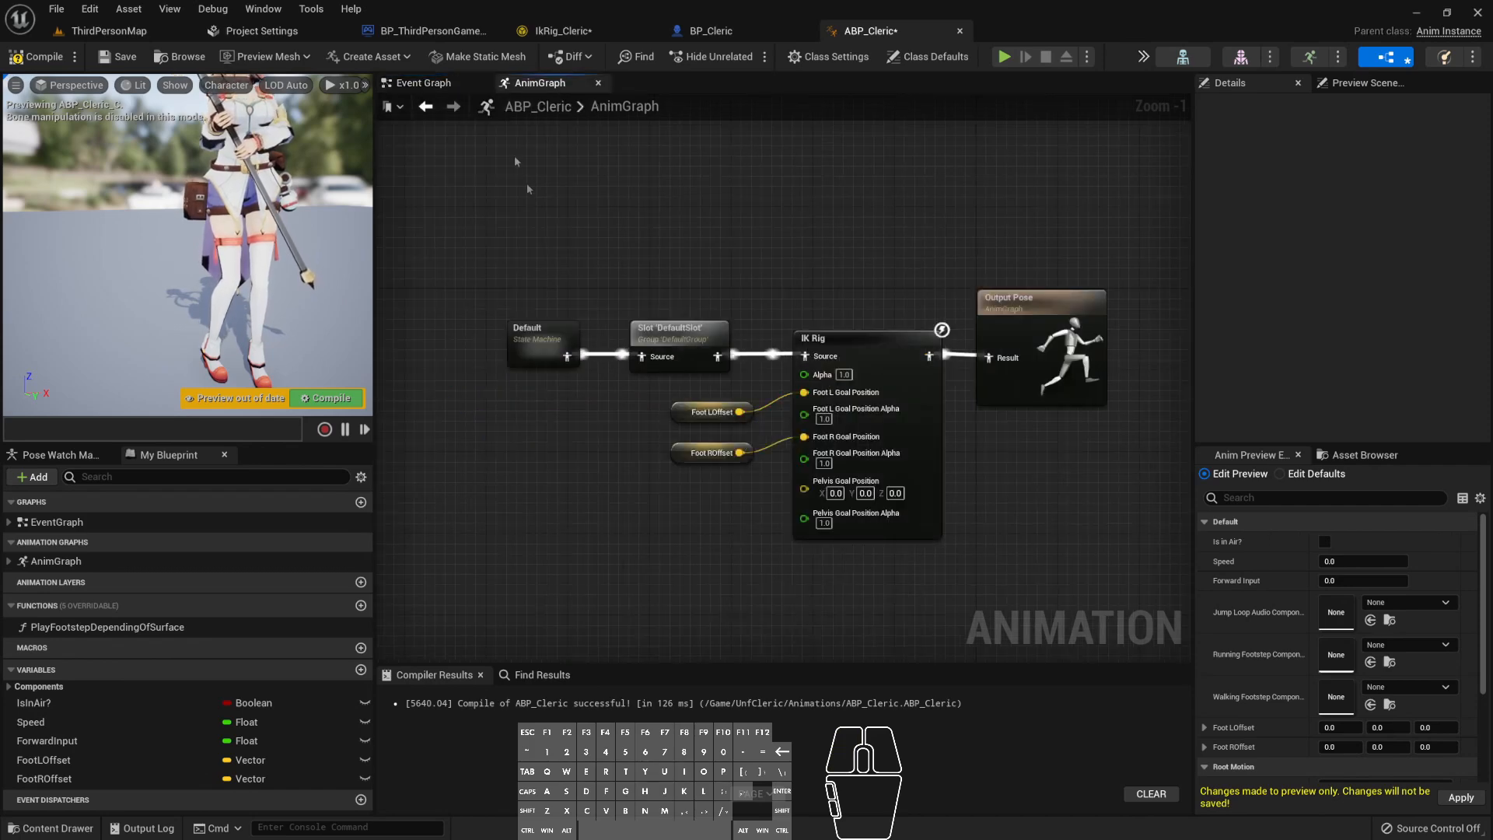
scroll(823, 557, "up", 1)
right_click(800, 489)
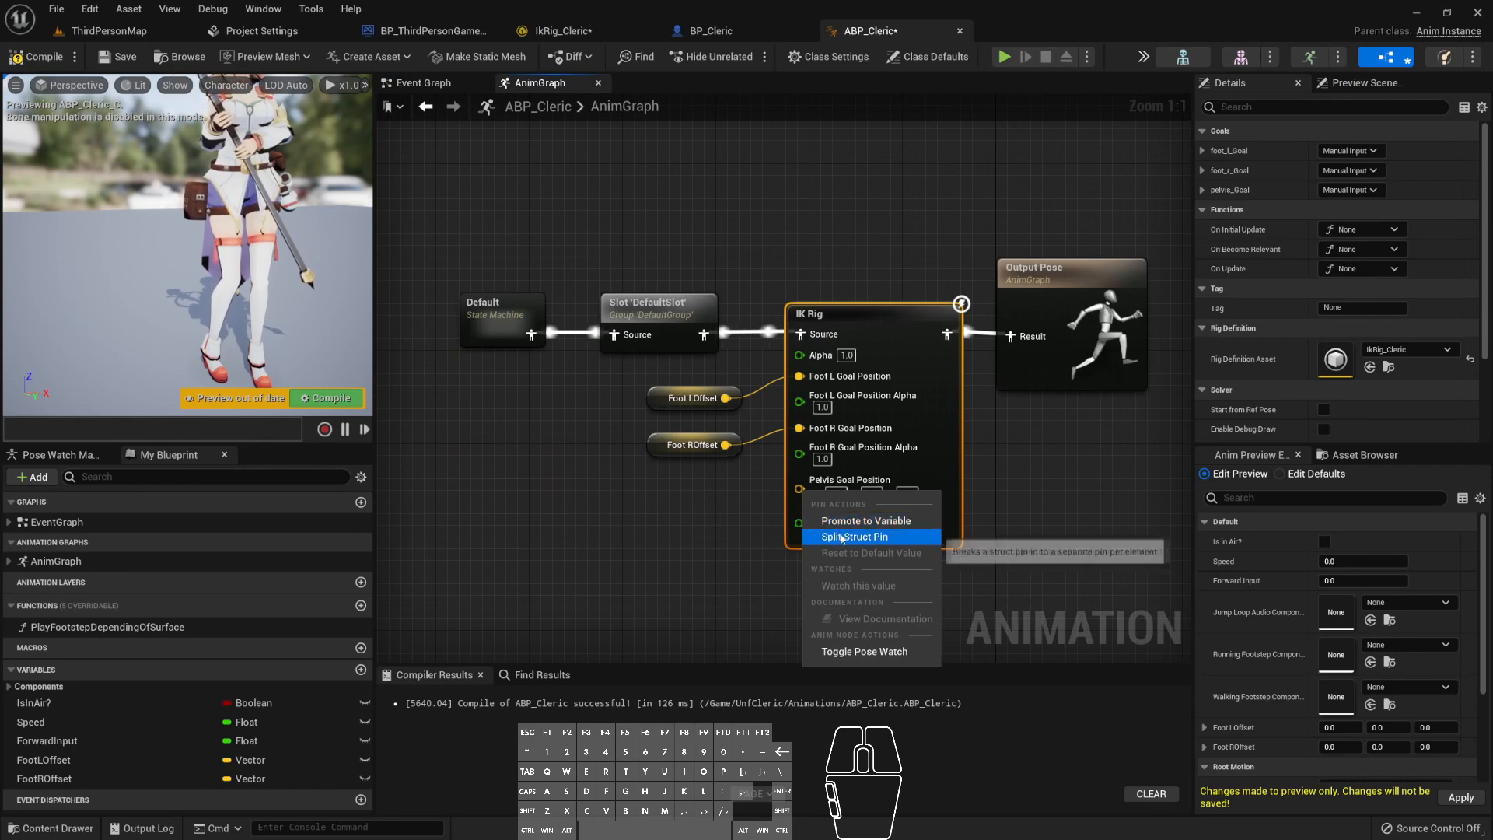
left_click(848, 520)
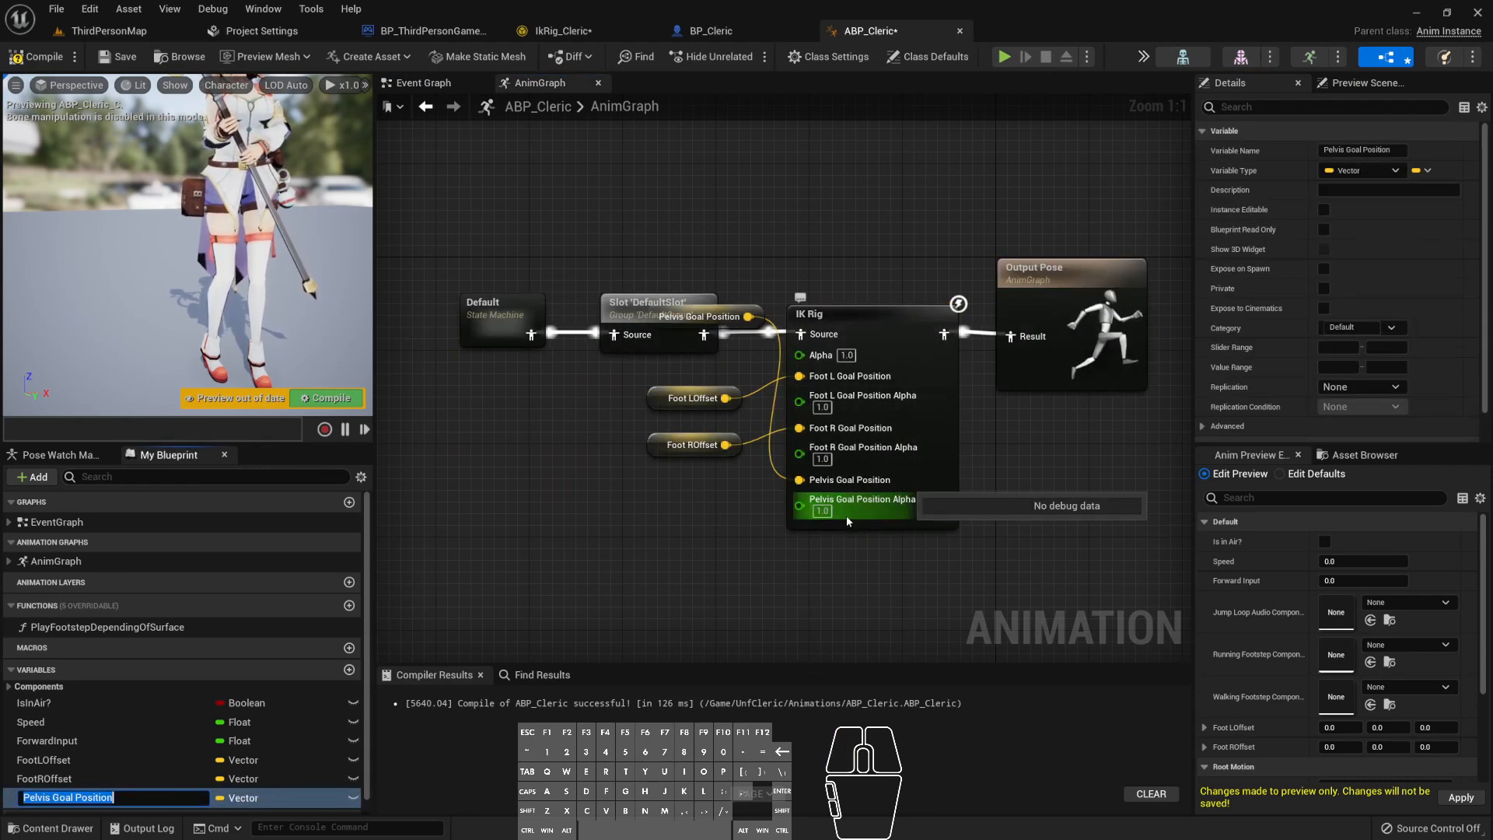
key("Right")
key("ctrl+BackSpace")
key("ctrl+BackSpace")
key("BackSpace")
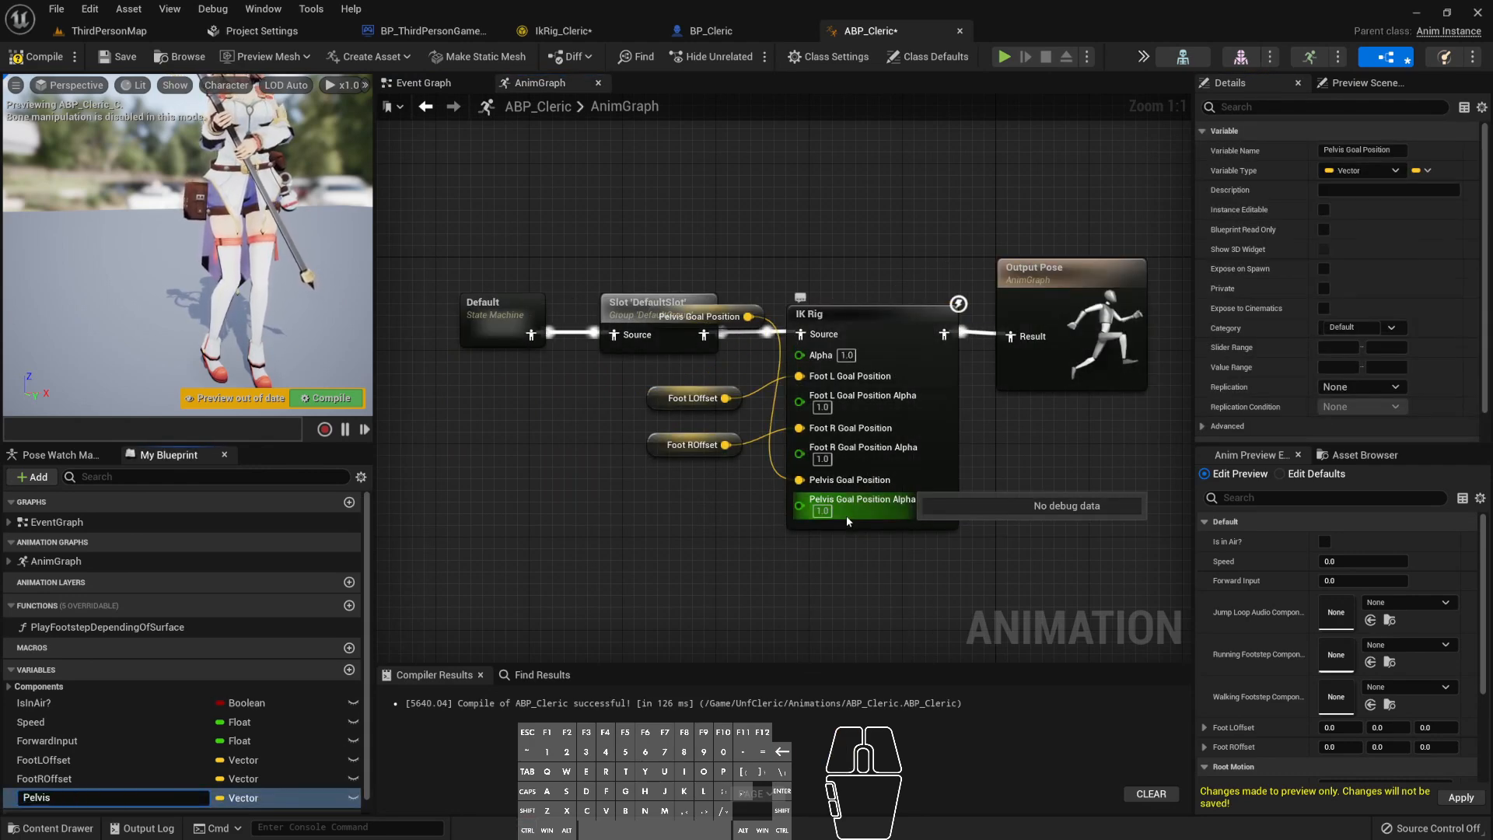
type("Offset")
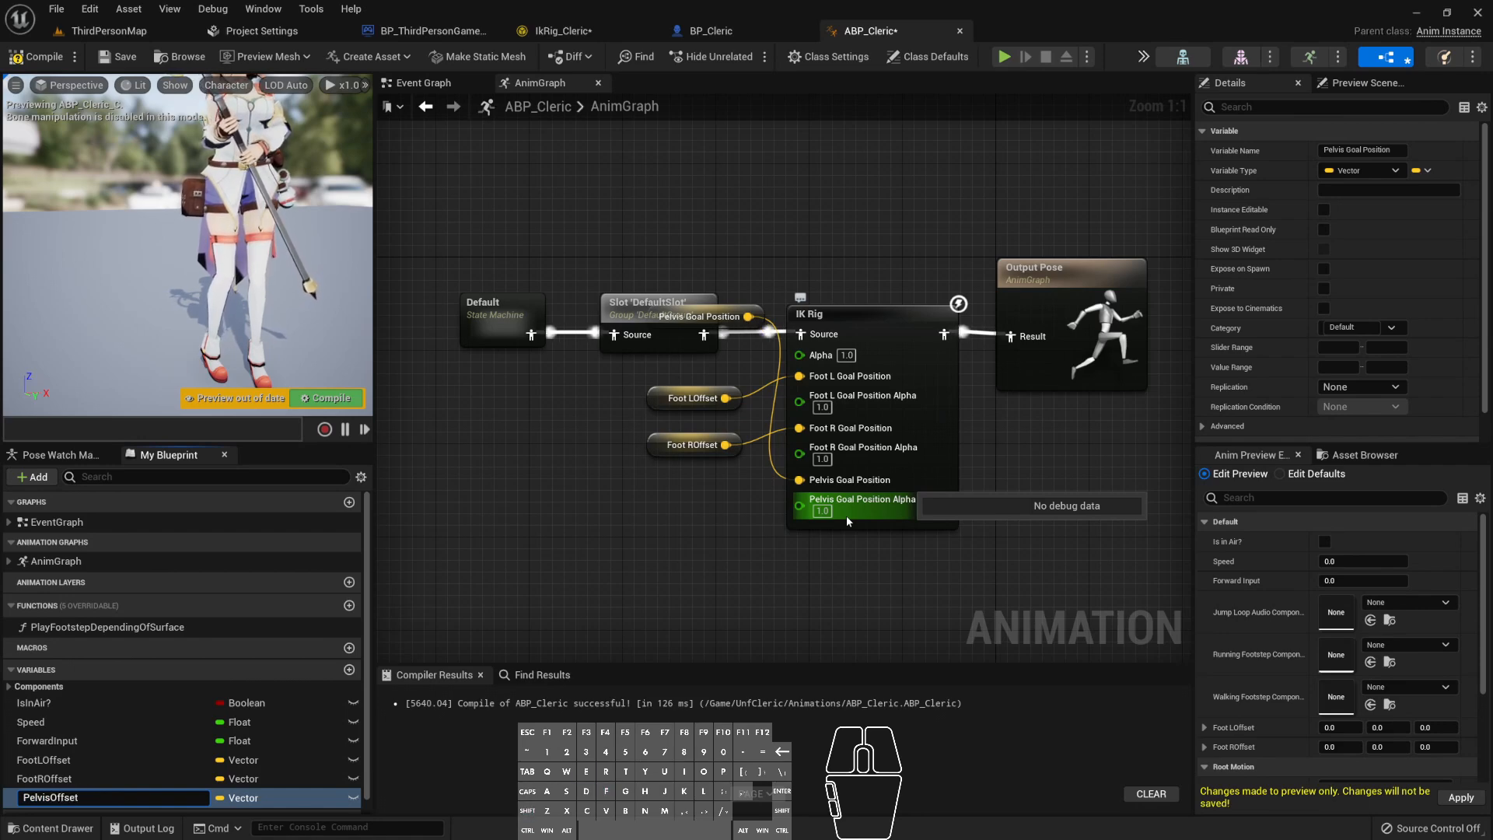
key("Return")
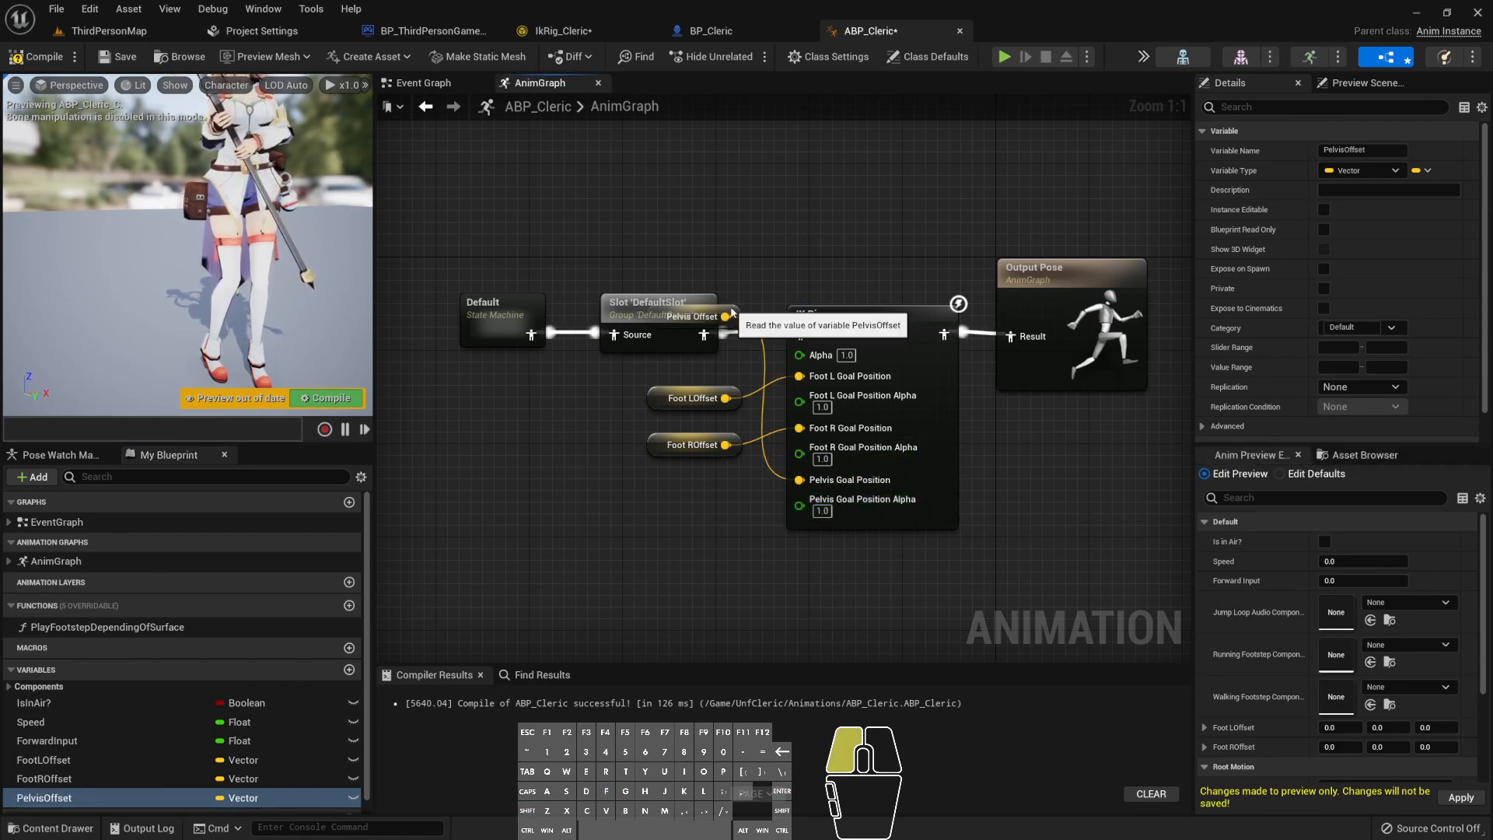
- Place the Pelvis Offset node below Foot ROffset beside the IK Rig node and compile ABP_Cleric
left_click_drag(717, 319, 731, 511)
right_click_drag(748, 516, 713, 515)
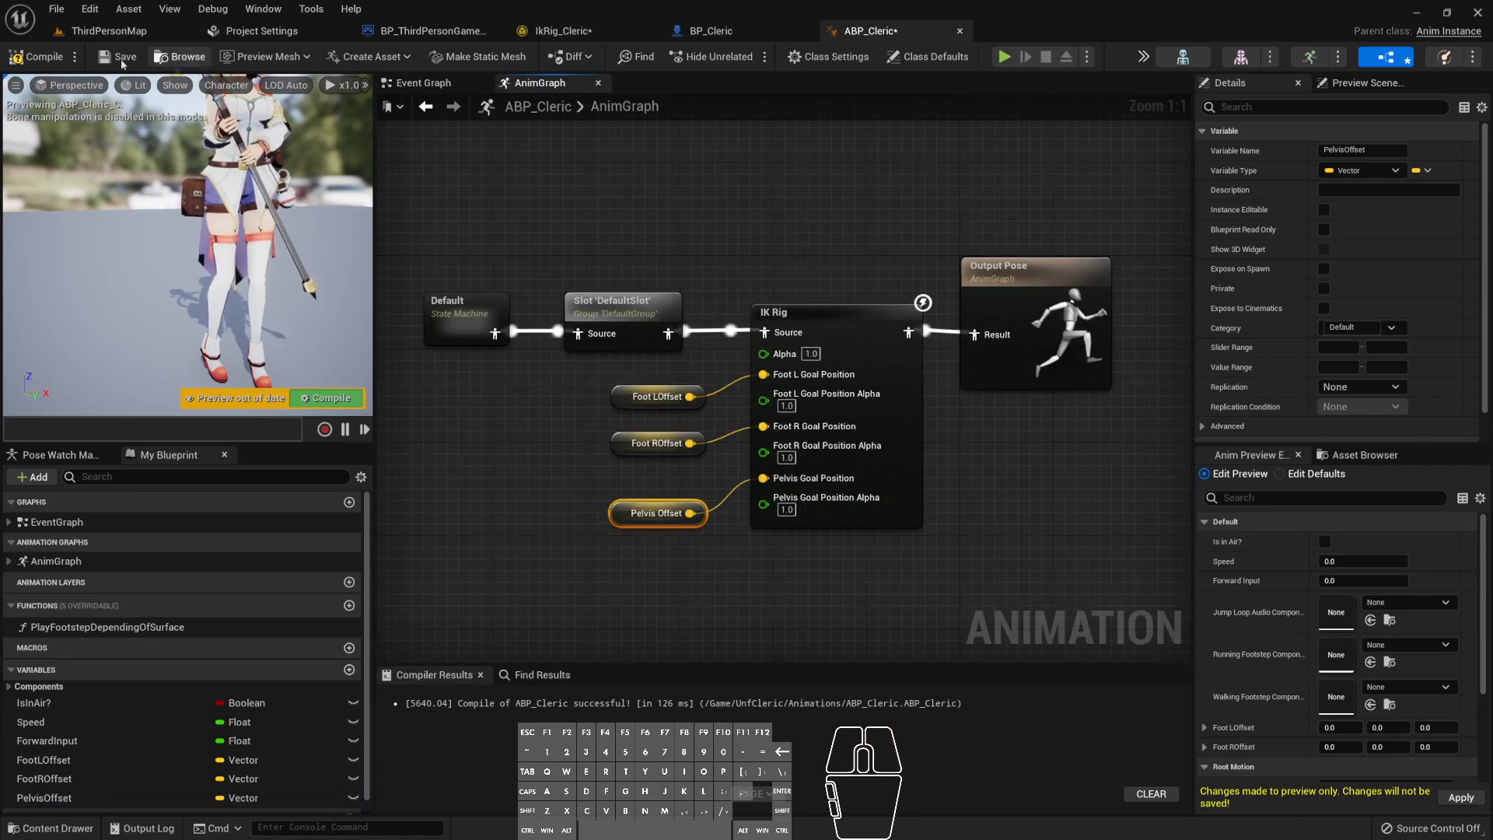
left_click(37, 59)
left_click(734, 31)
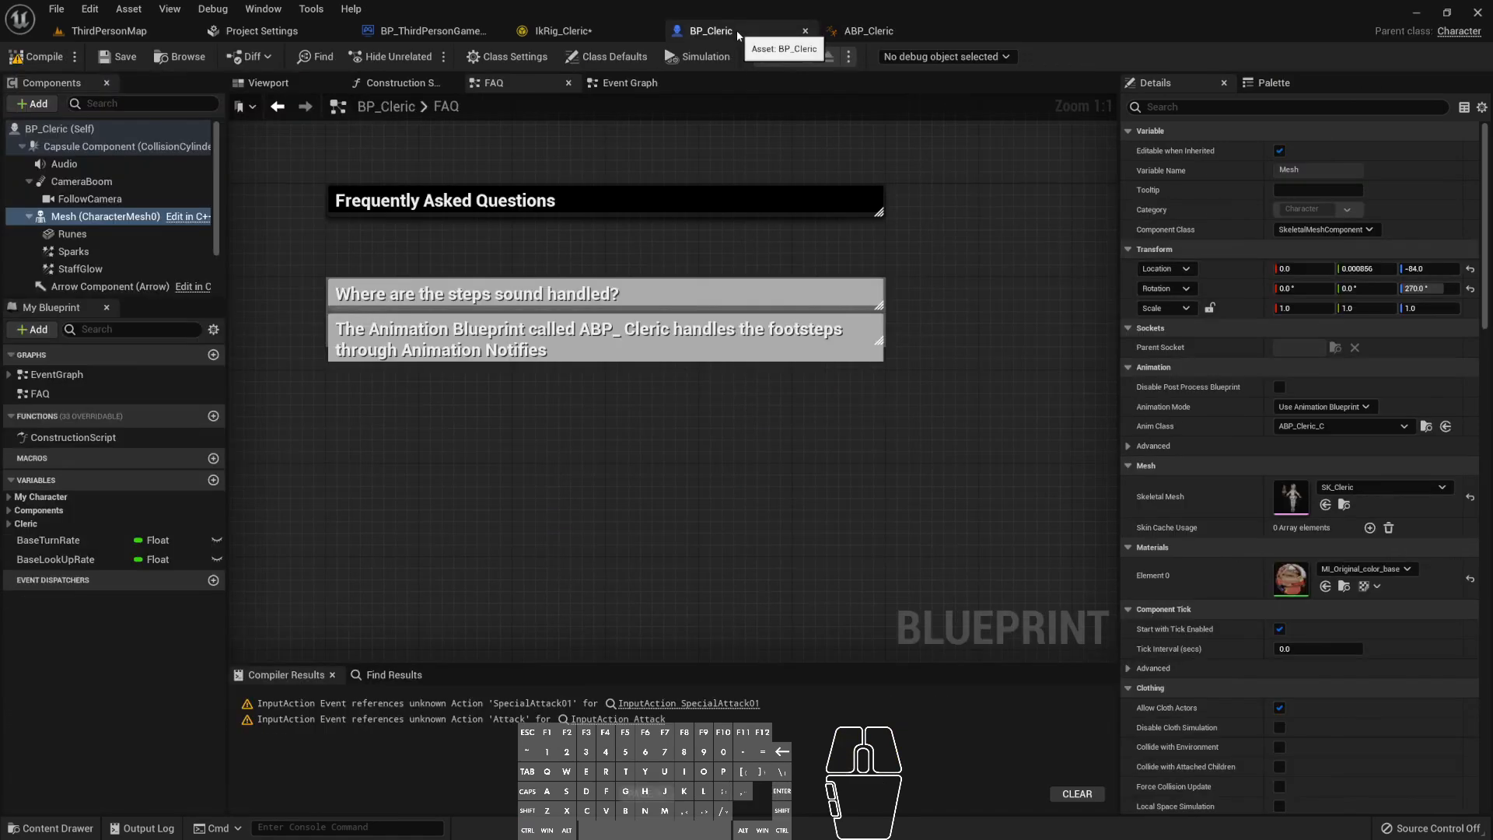
left_click(869, 31)
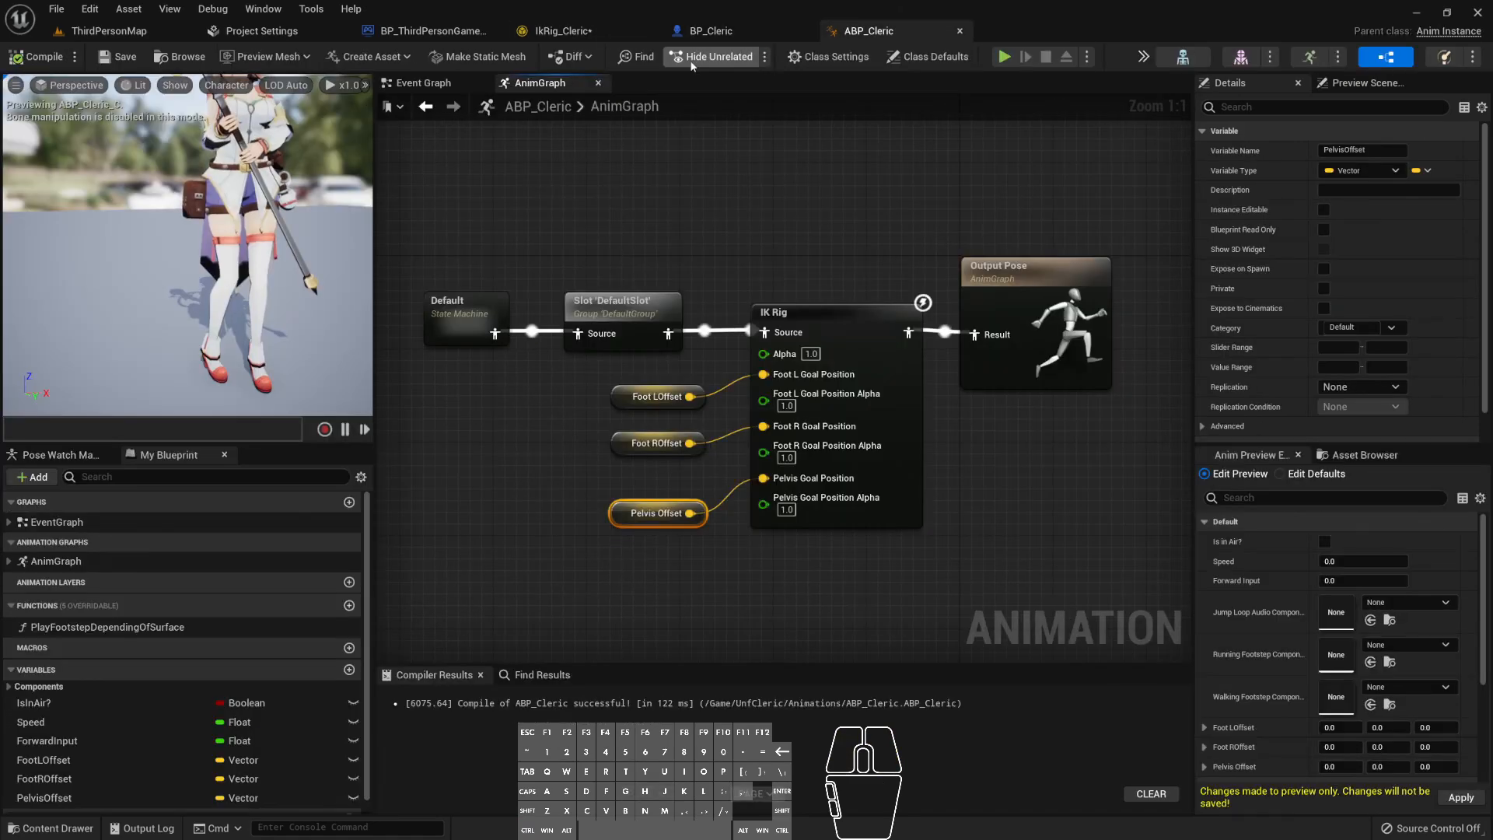
- In the Event Graph, add a PelvisOffset setter after the Foot ROffset setter, wiring both its execution and its value from that setter
left_click(427, 83)
right_click_drag(916, 481, 772, 518)
scroll(841, 368, "up", 1)
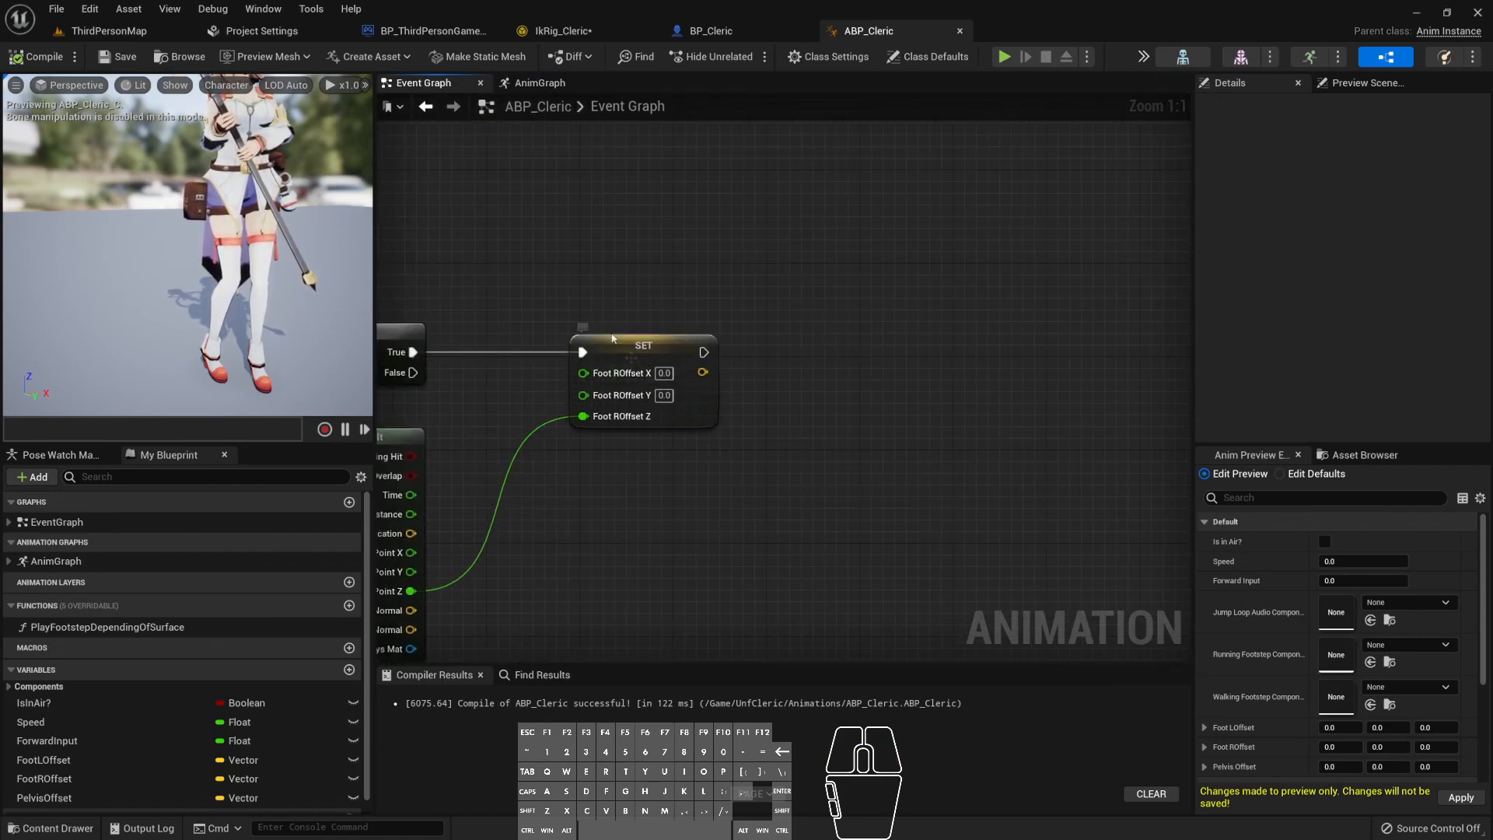
right_click_drag(615, 525, 676, 499)
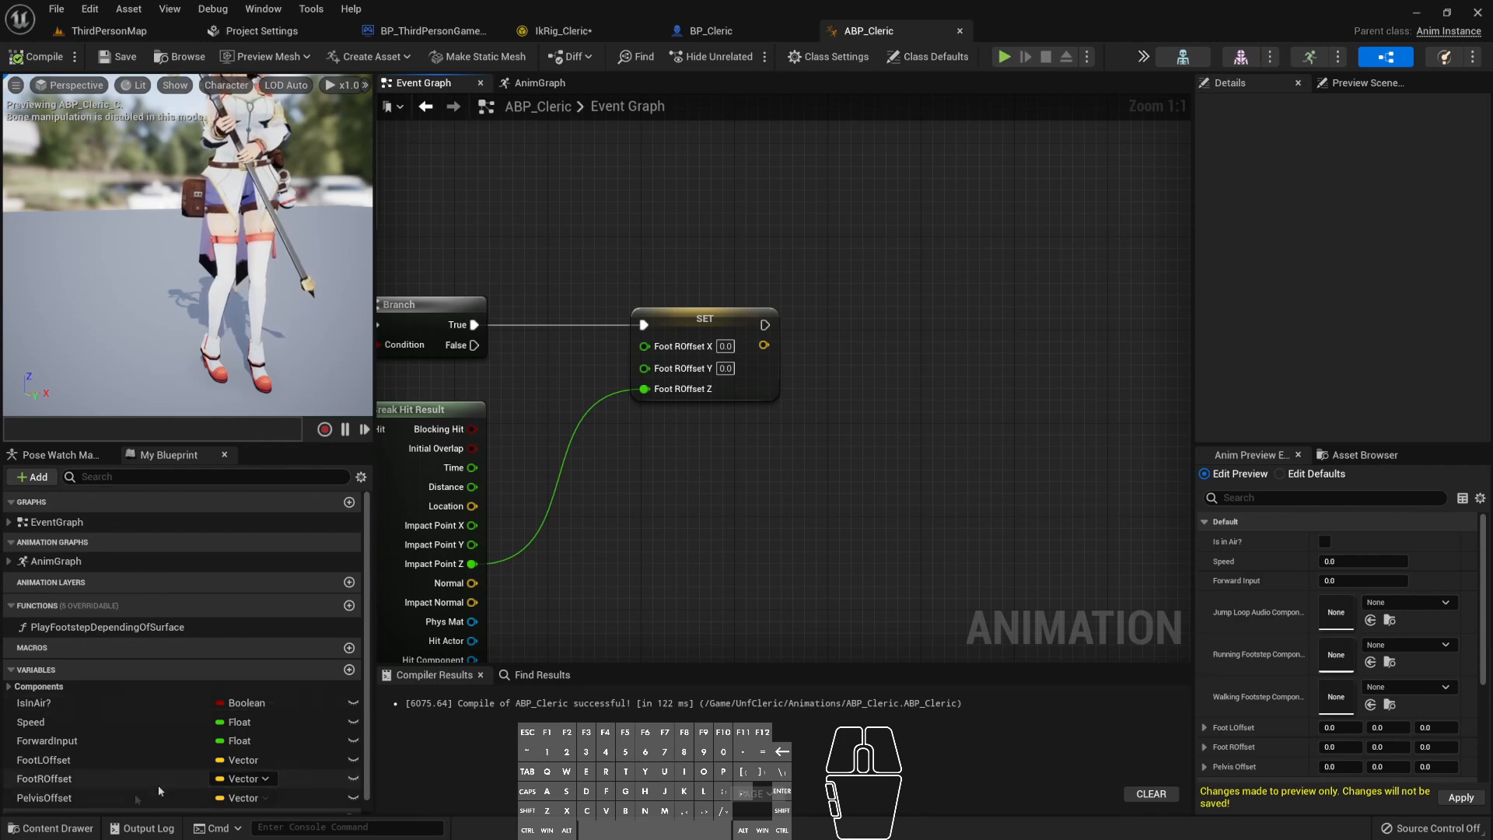
left_click_drag(47, 798, 813, 455)
left_click_drag(851, 325, 852, 327)
left_click(871, 330)
key("Delete")
left_click_drag(46, 798, 887, 320, "alt")
left_click_drag(764, 325, 890, 353)
- Play the level and walk the character around the ramp to examine the pelvis offset, and stop playing
left_click(1003, 56)
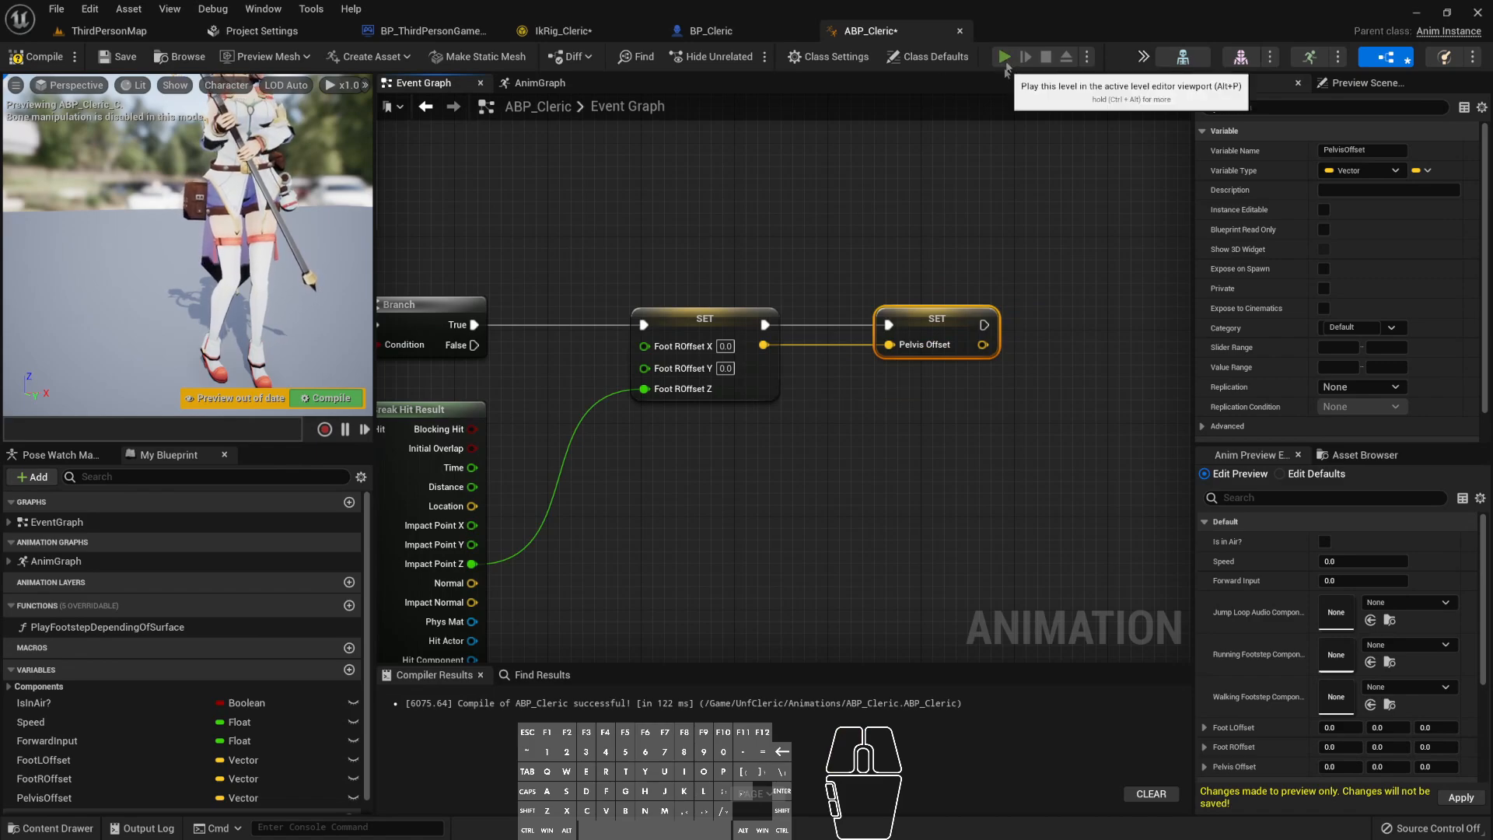
right_click(878, 481)
key("w")
key("a")
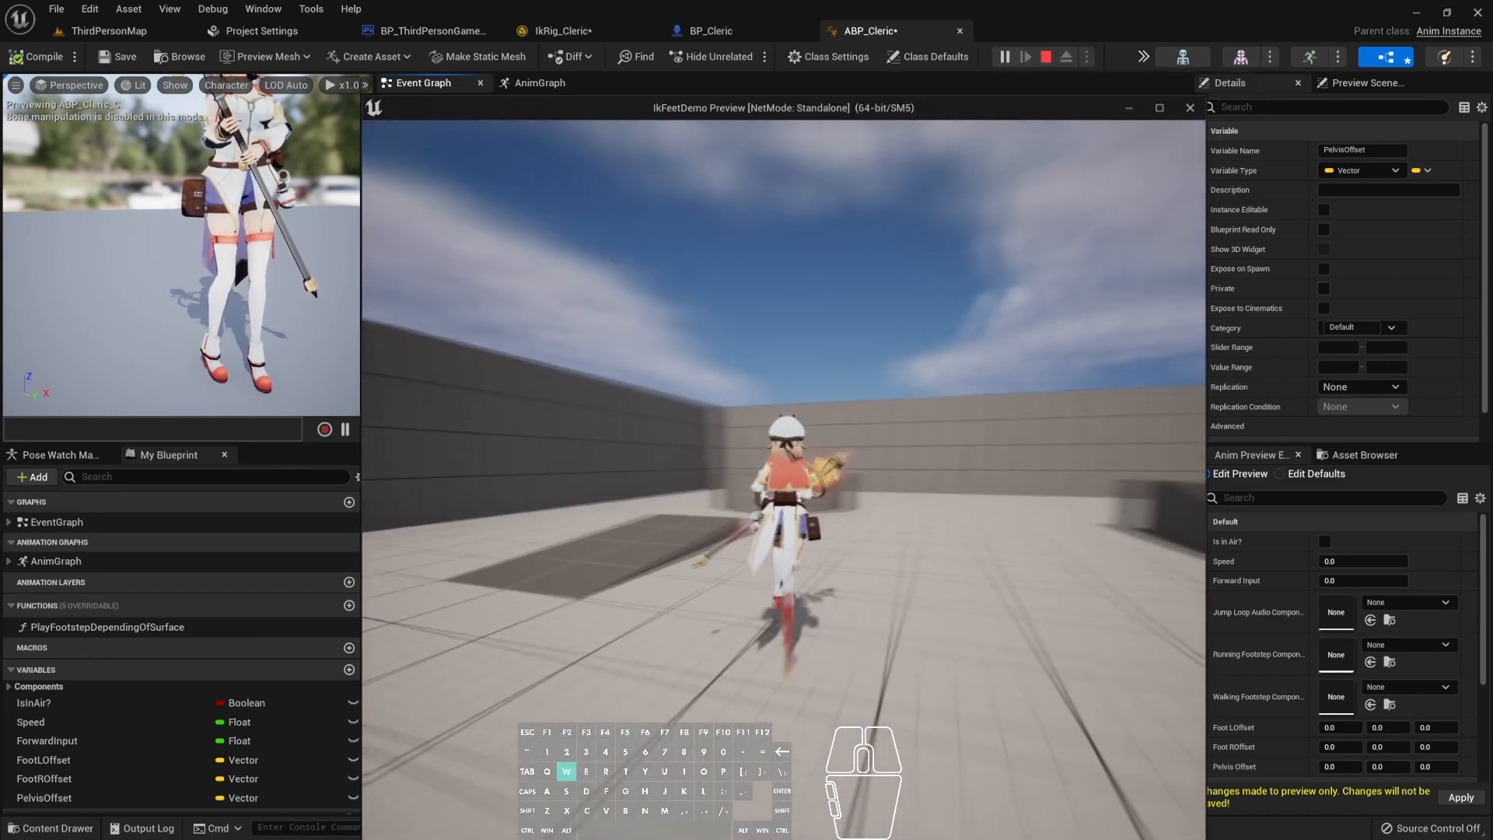
key("w")
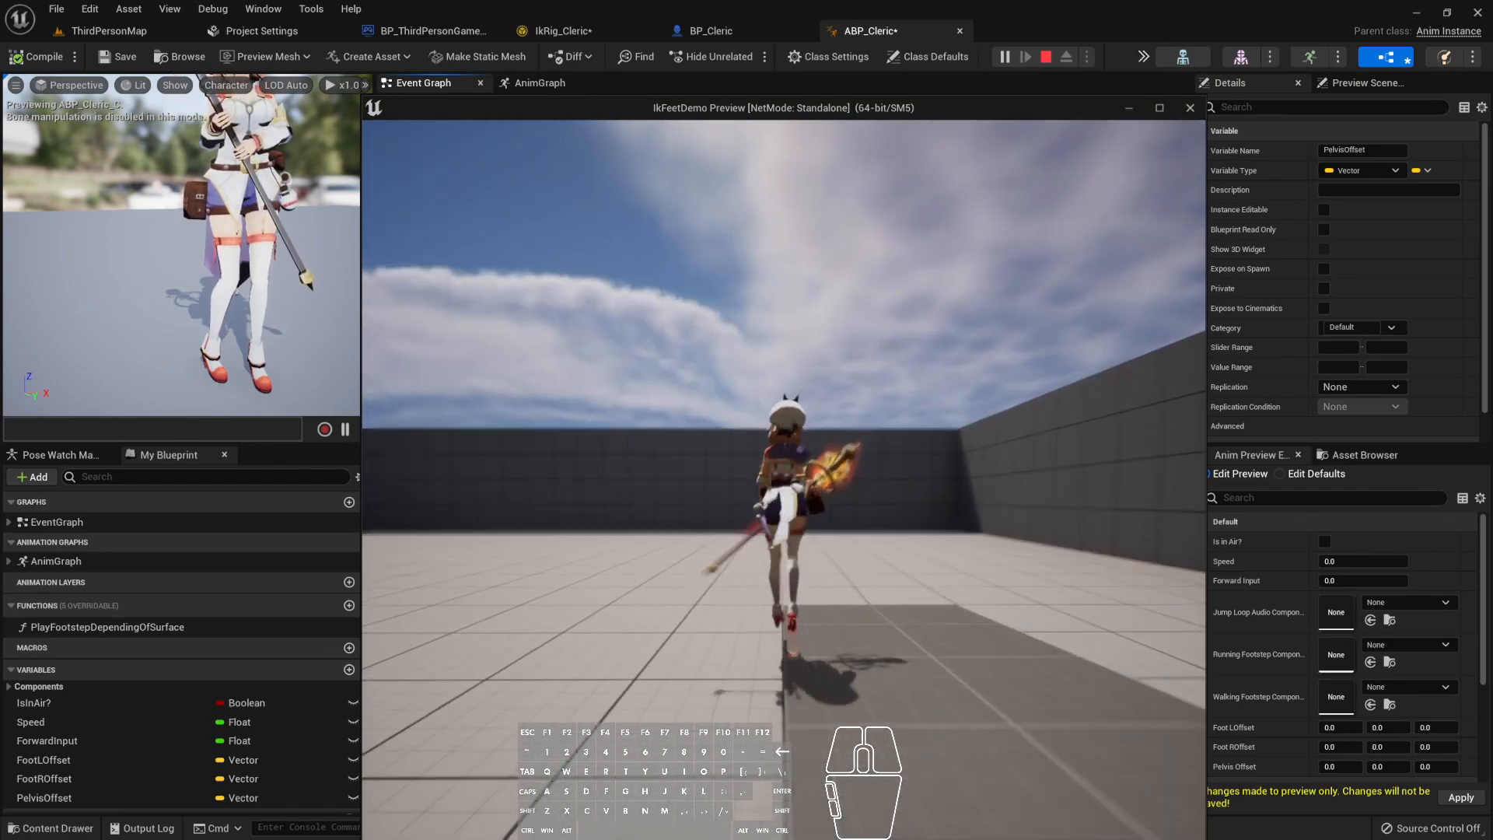
key("w")
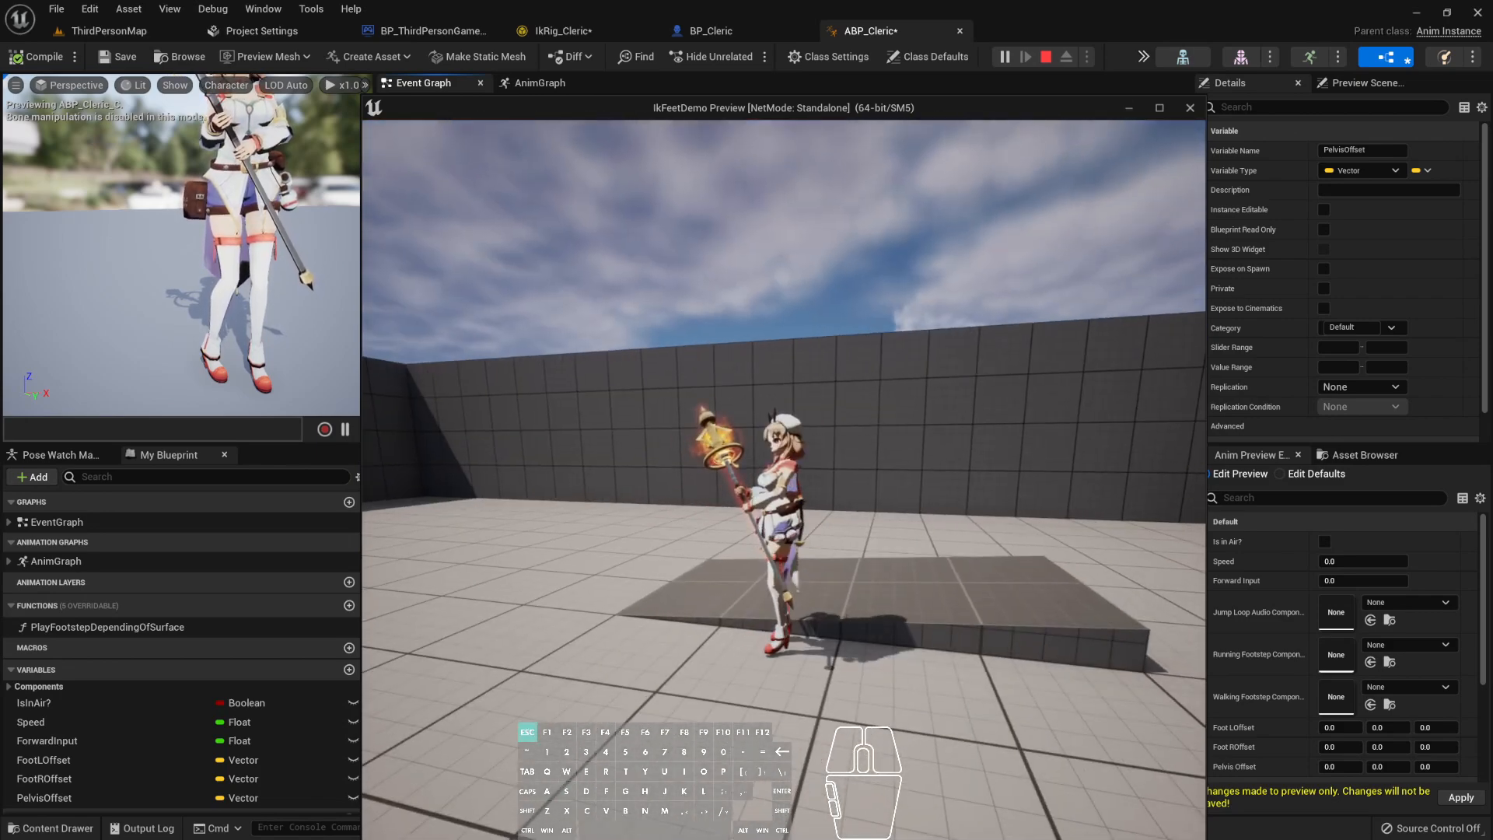
key("Escape")
- Disconnect the Foot ROffset value from the Pelvis Offset setter and make room between the two setters
mouse_move(764, 344)
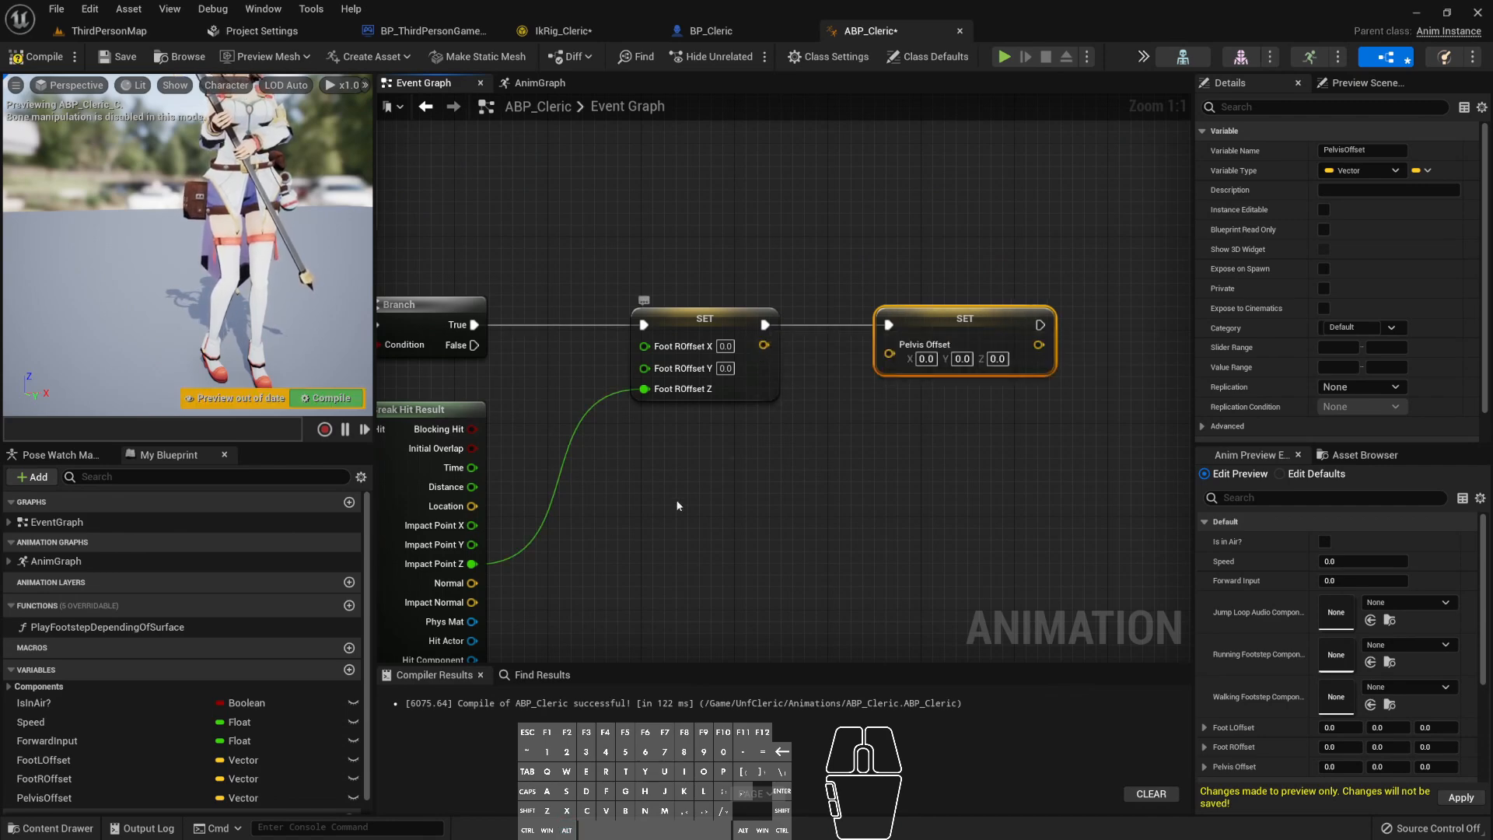
right_click_drag(491, 577, 533, 514)
right_click_drag(668, 490, 659, 523)
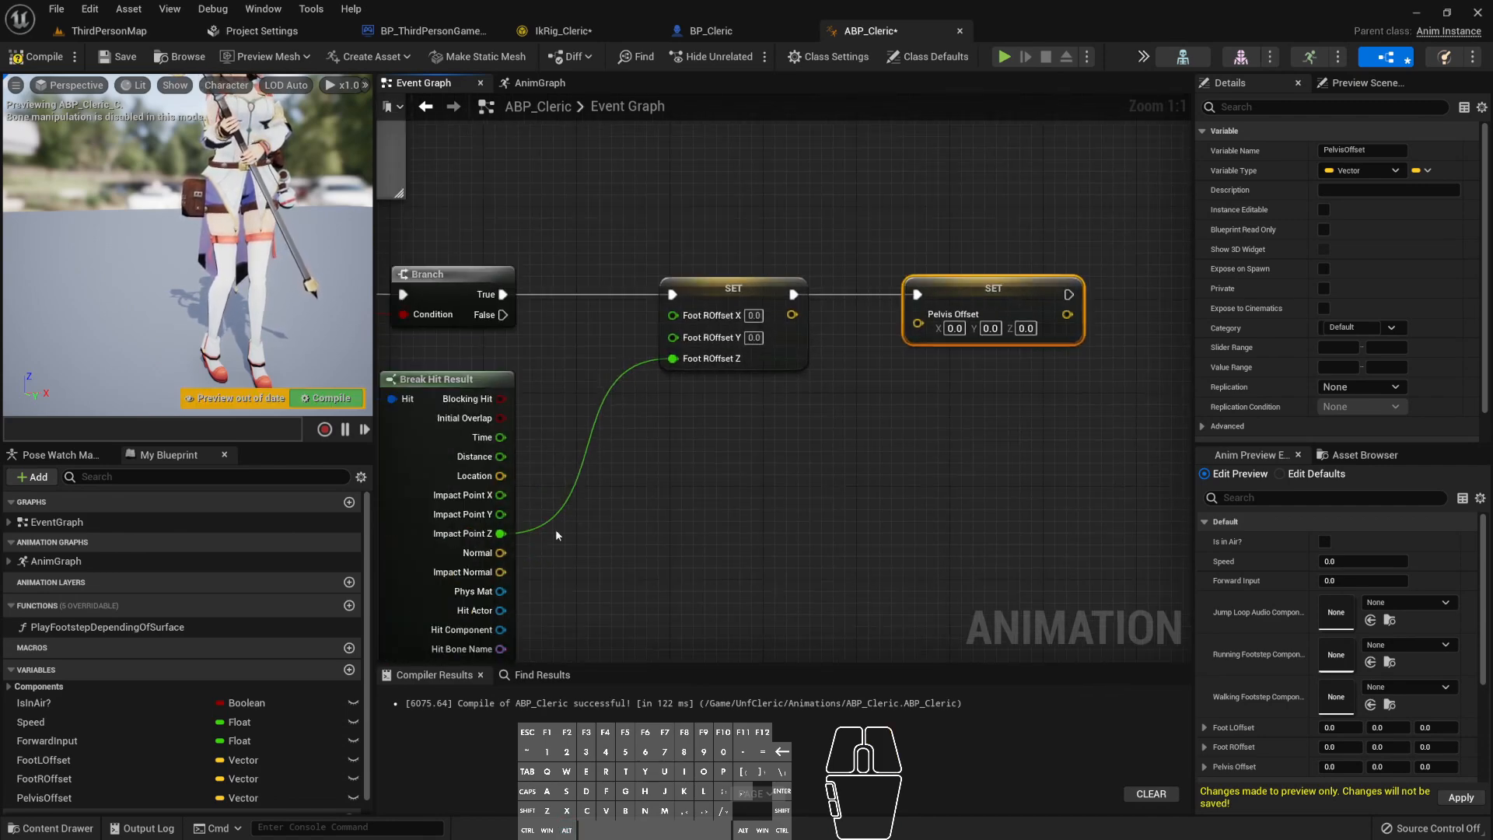
right_click_drag(862, 392, 760, 434)
left_click_drag(863, 323, 911, 327)
- Multiply the Foot ROffset output by -1.0, converting the Multiply node's second input to a single-precision float
left_click_drag(690, 357, 763, 415)
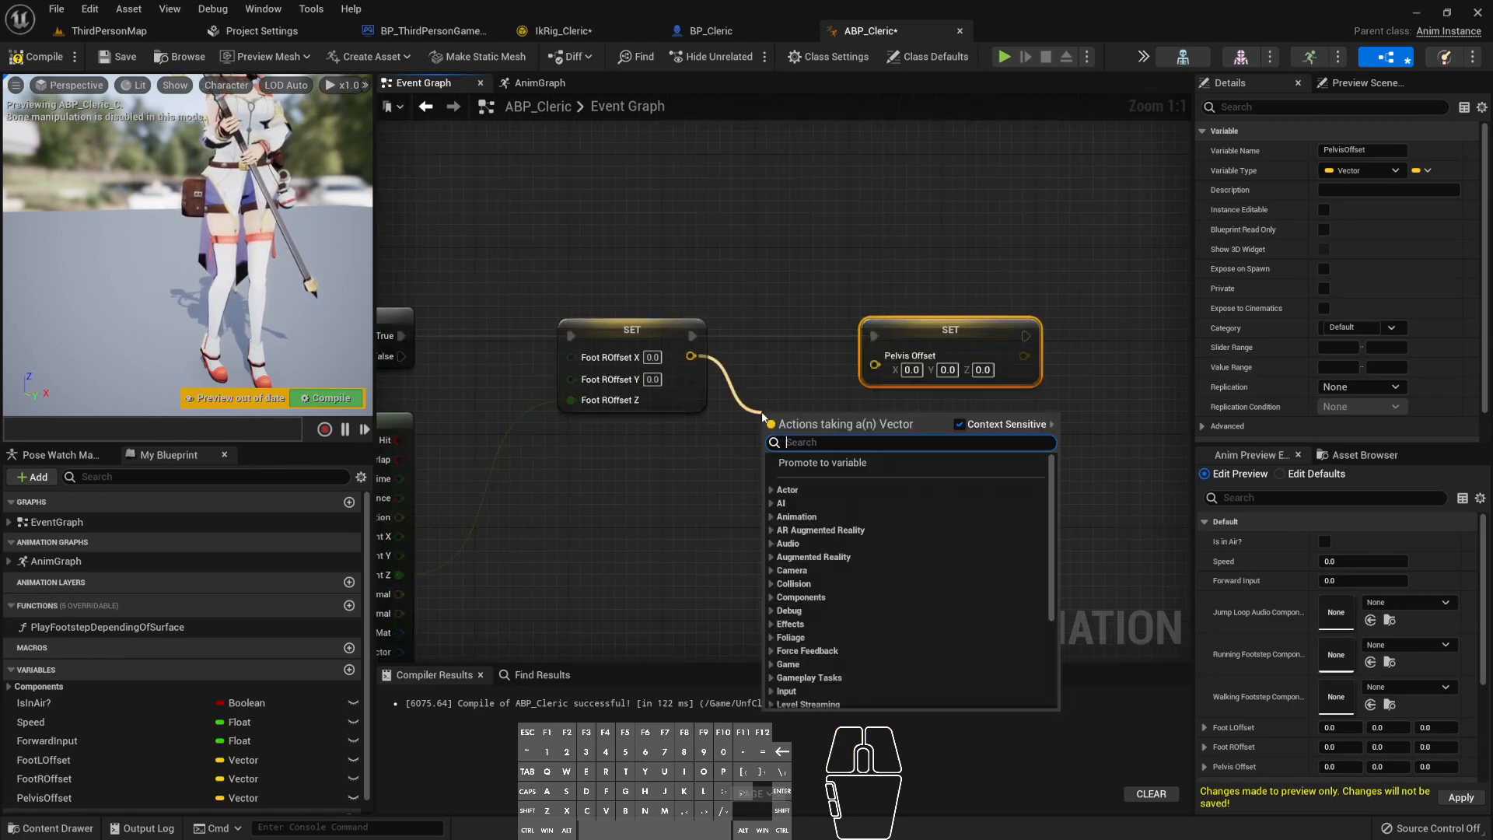
type("*")
key("Return")
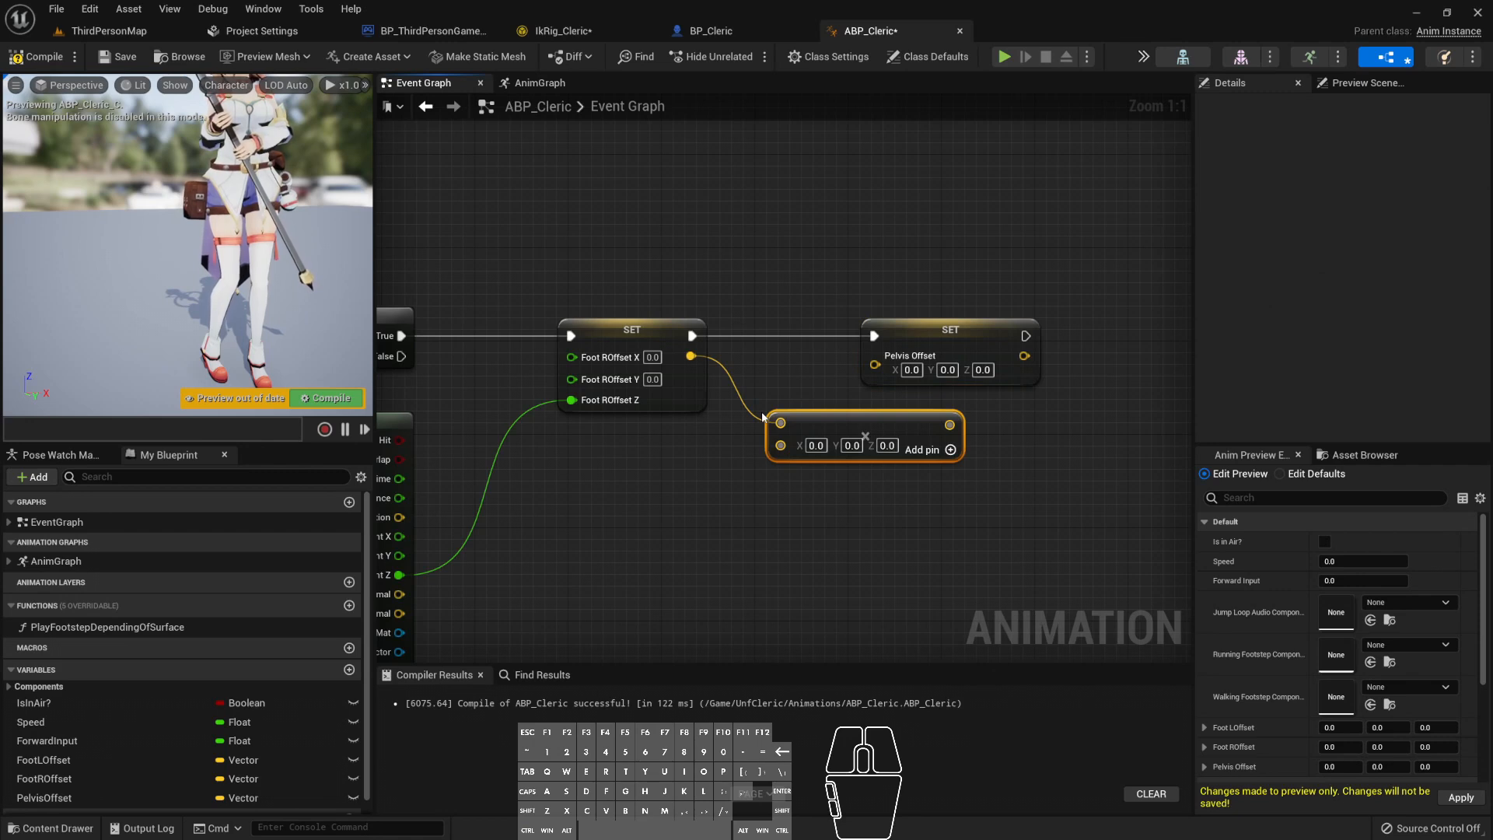
right_click(781, 446)
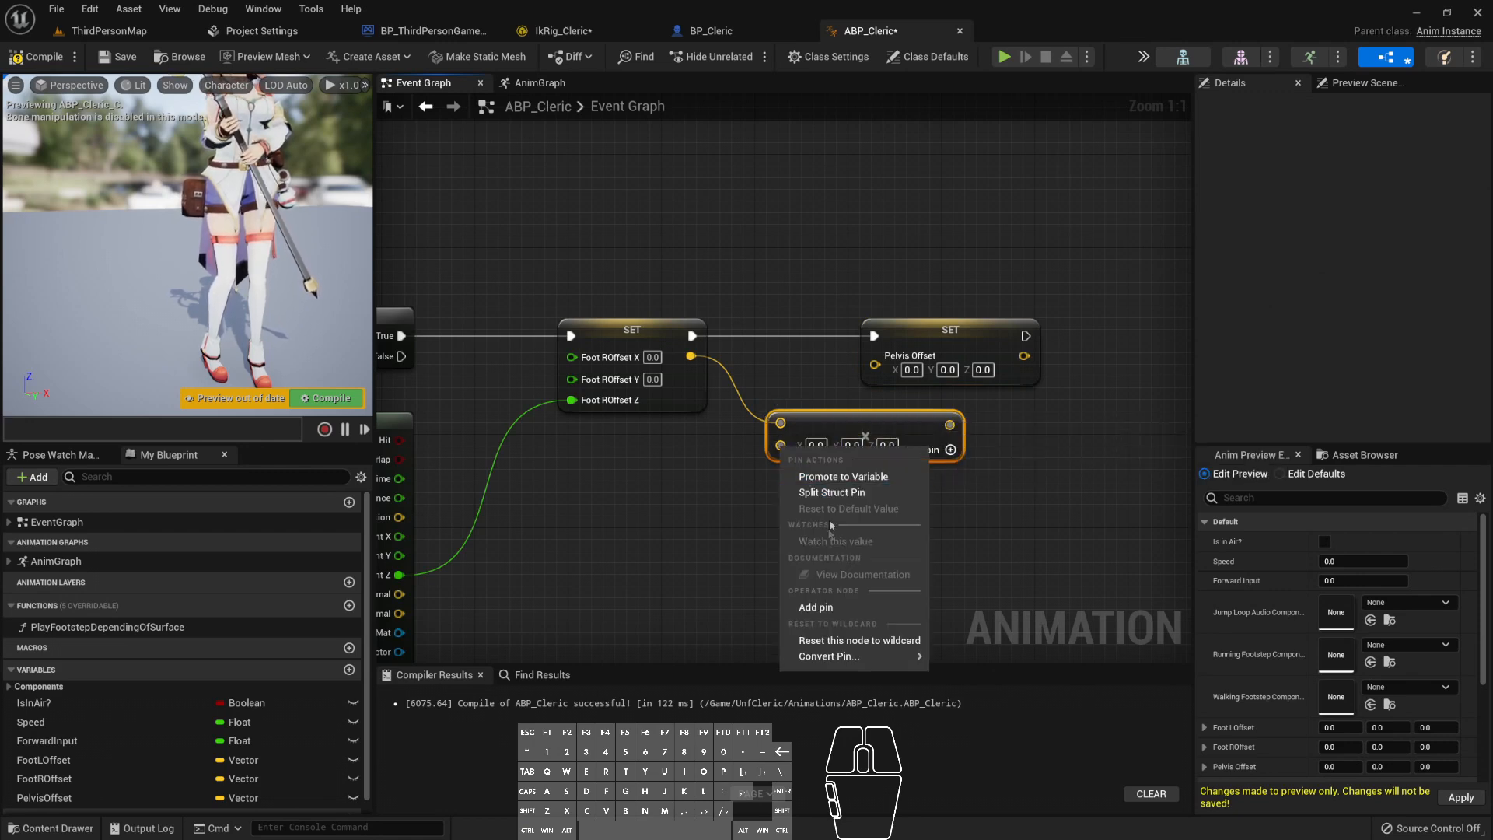
mouse_move(834, 659)
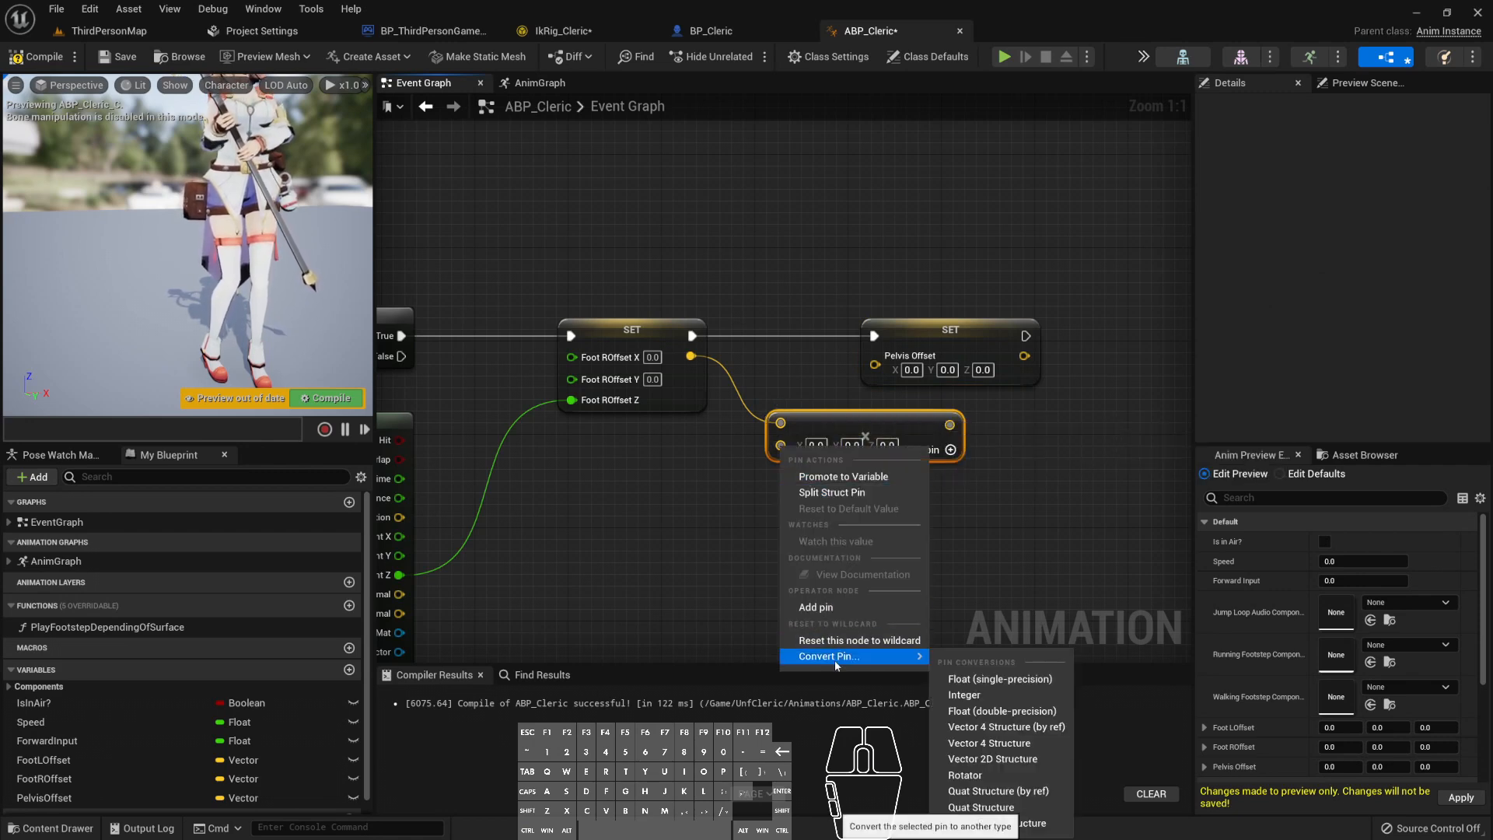
left_click(995, 682)
left_click(802, 443)
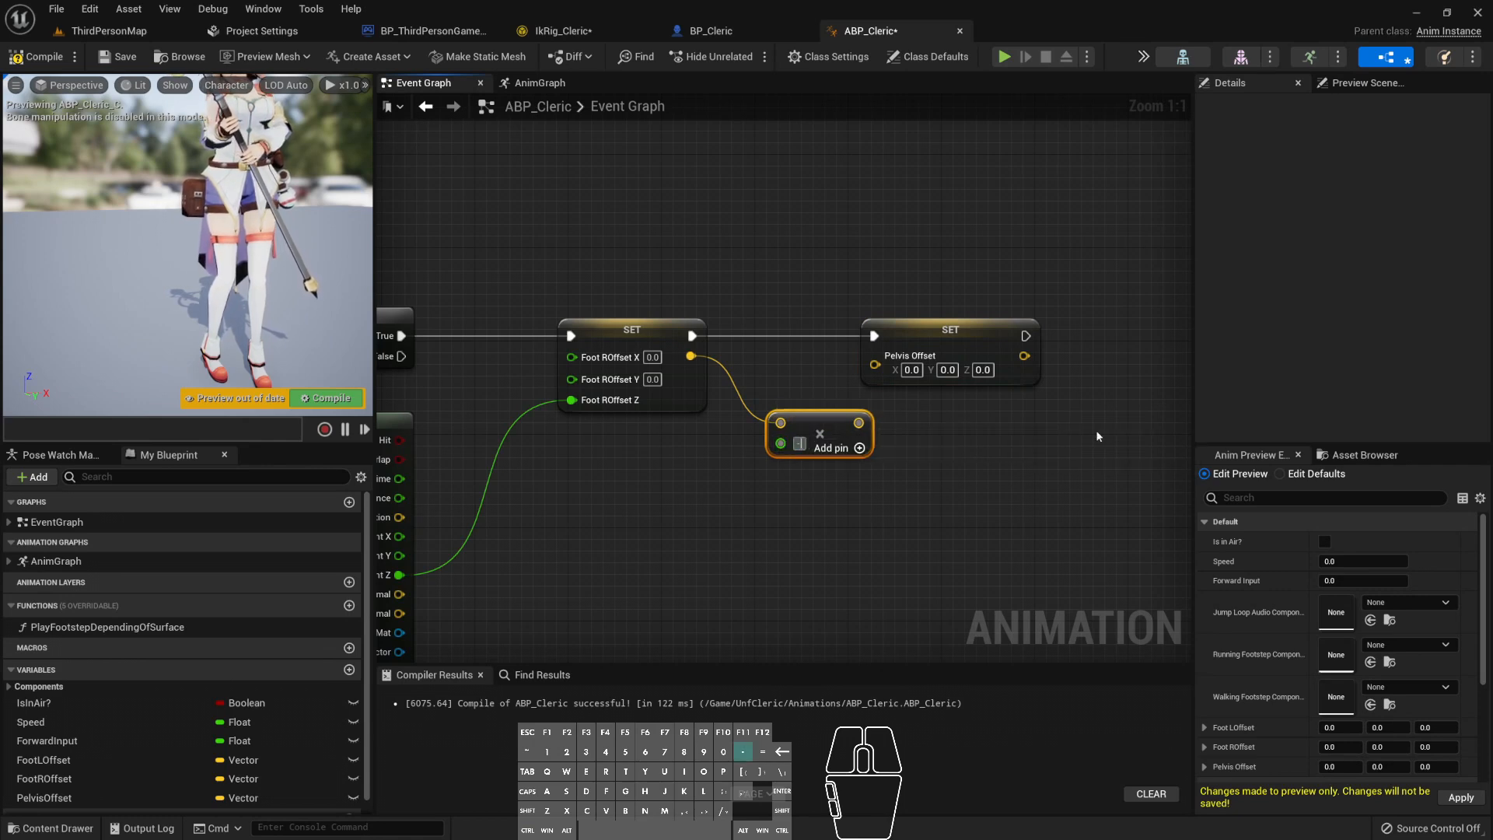
- Connect the Multiply result to the Pelvis Offset setter, tidy the node's position, and compile and save ABP_Cleric
left_click_drag(866, 422, 876, 363)
left_click_drag(848, 429, 881, 404)
left_click(39, 58)
left_click(118, 57)
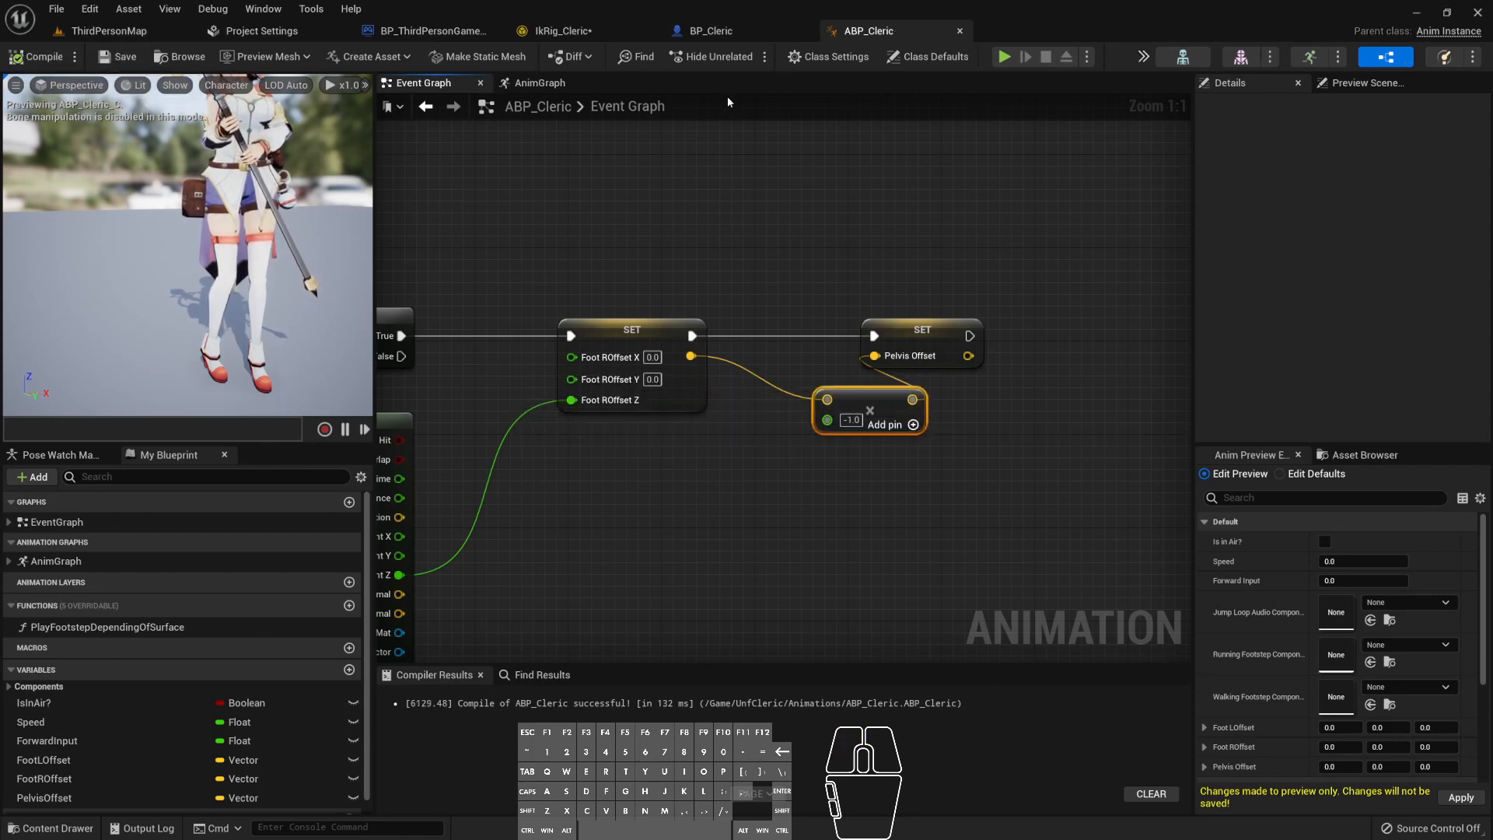
- Play the level and walk the character on and along the ramp's edge to examine the feet and pelvis with the inverted offset
key("alt+p")
key("w")
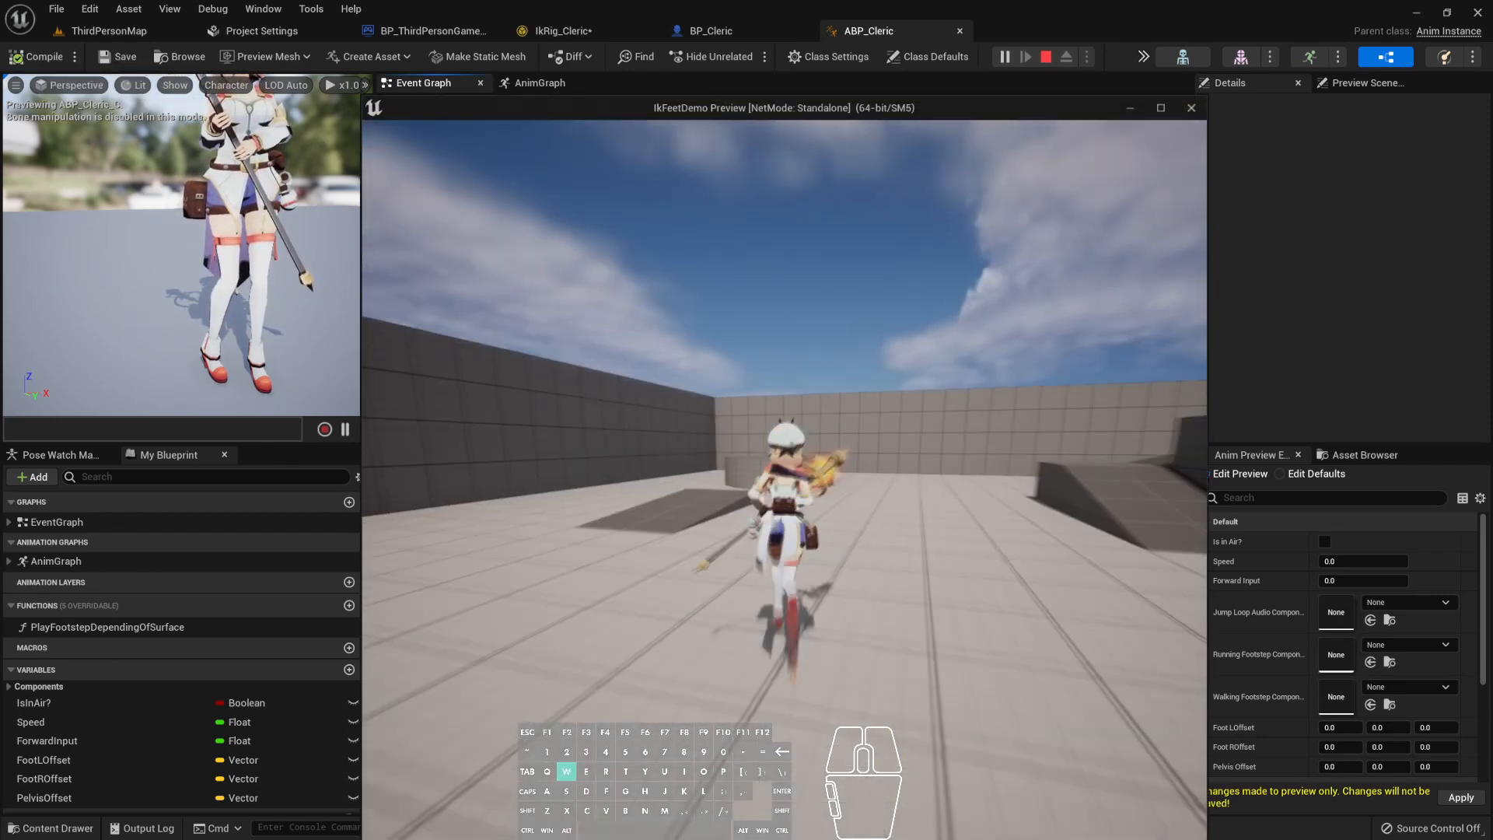
key("d")
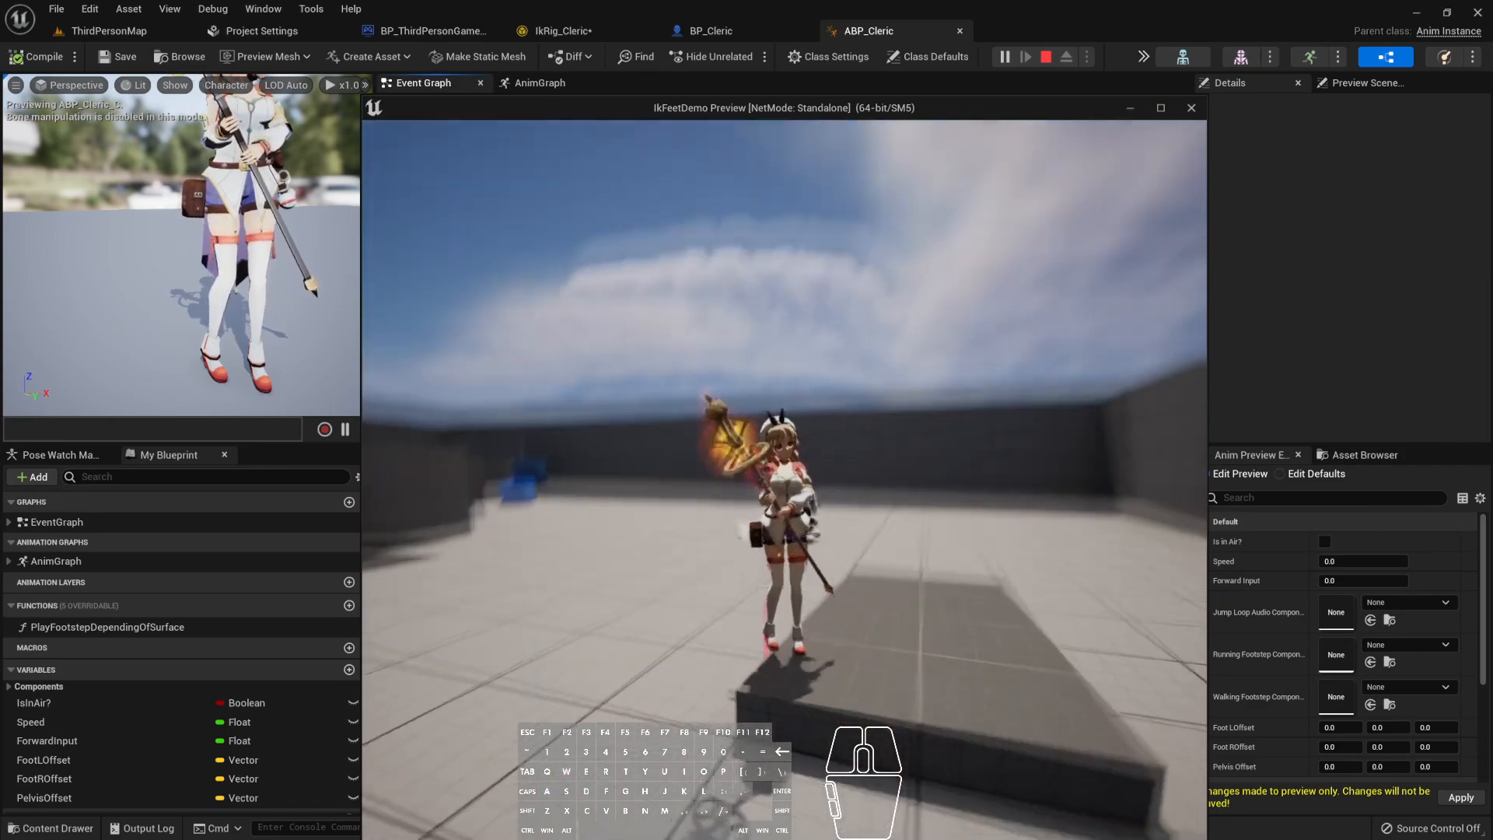
key("w")
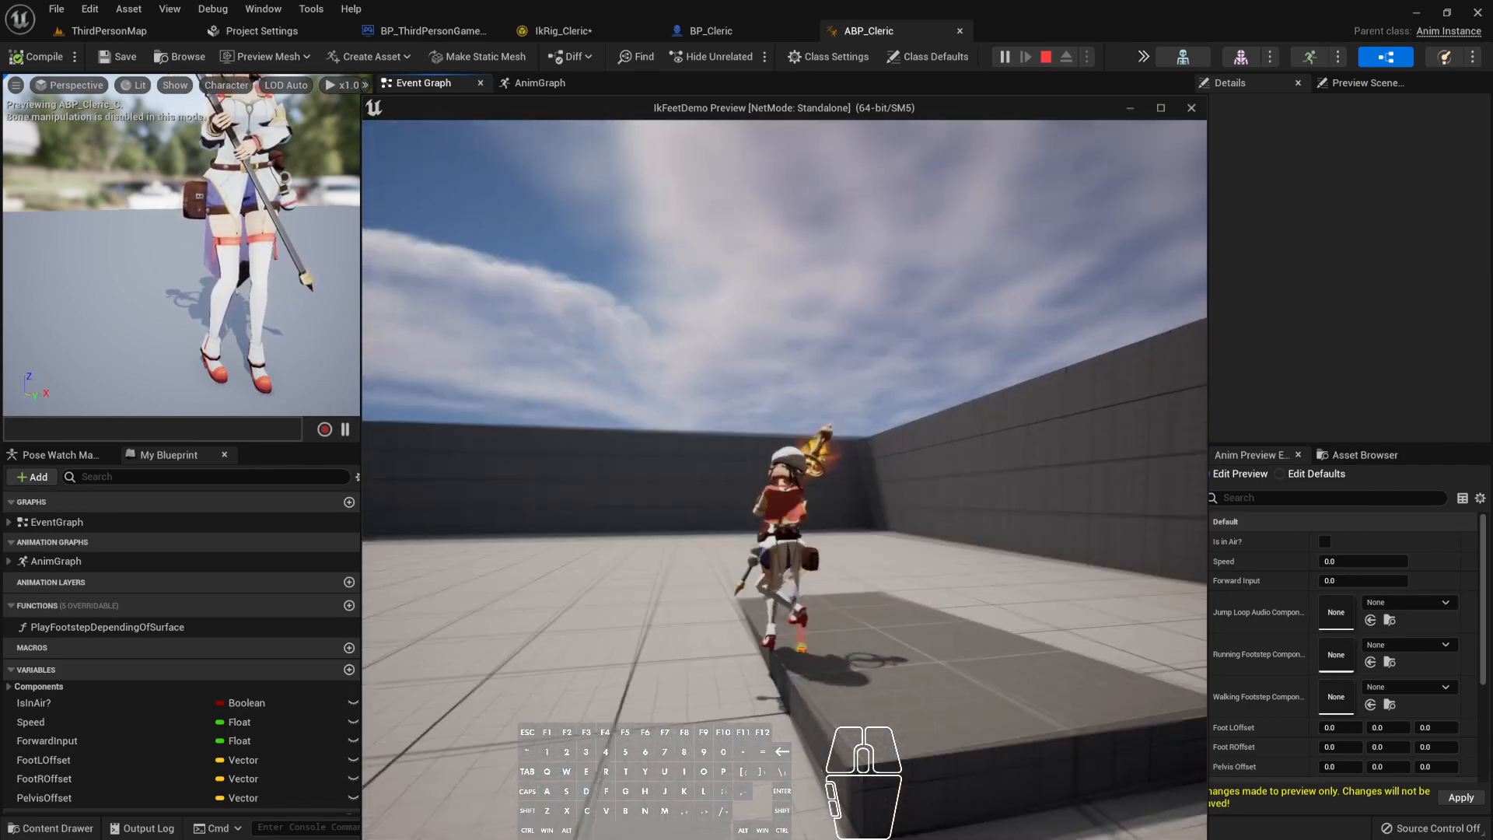
key("w")
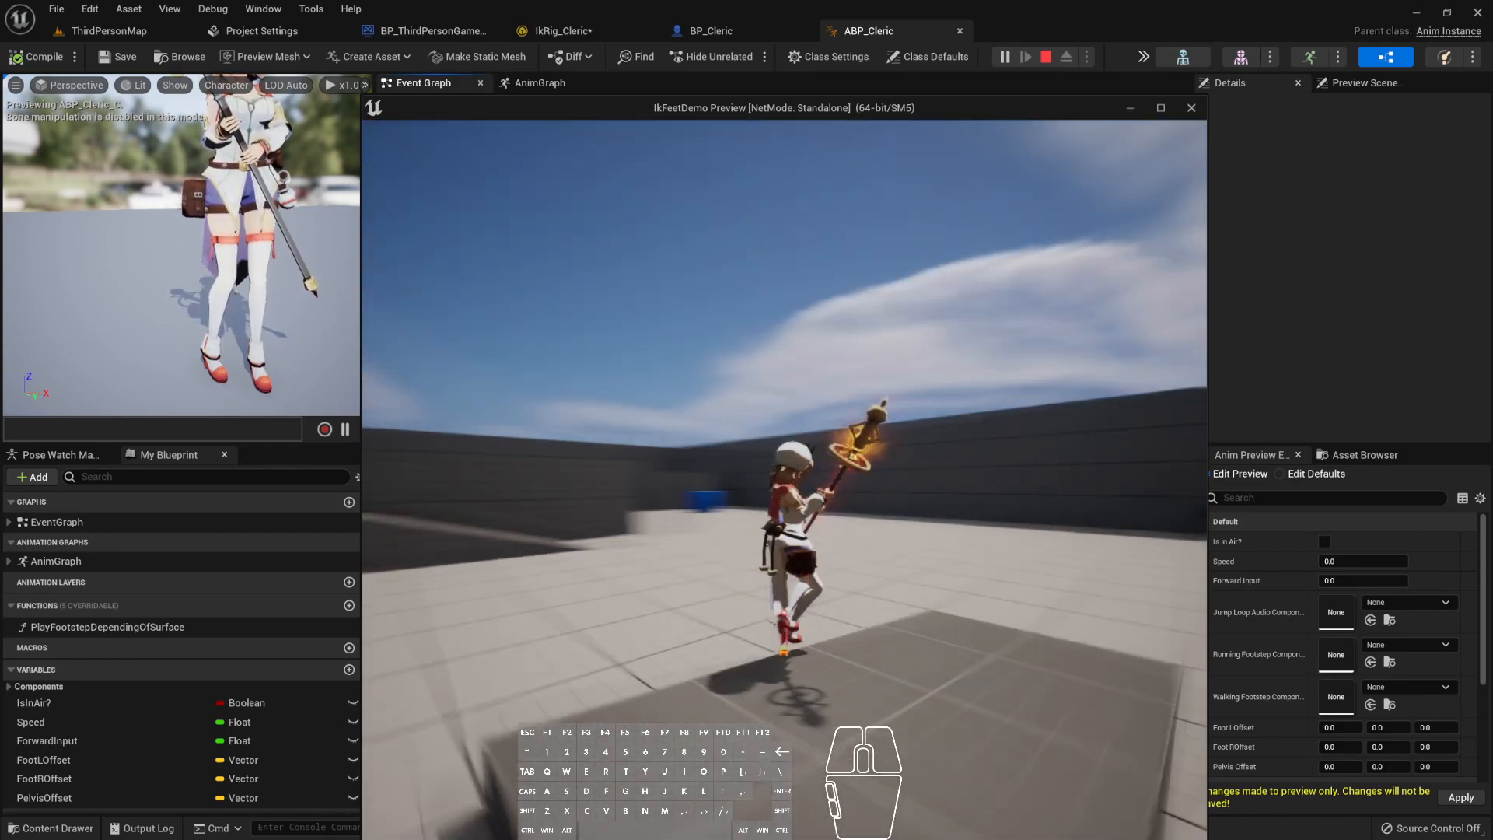
key("w")
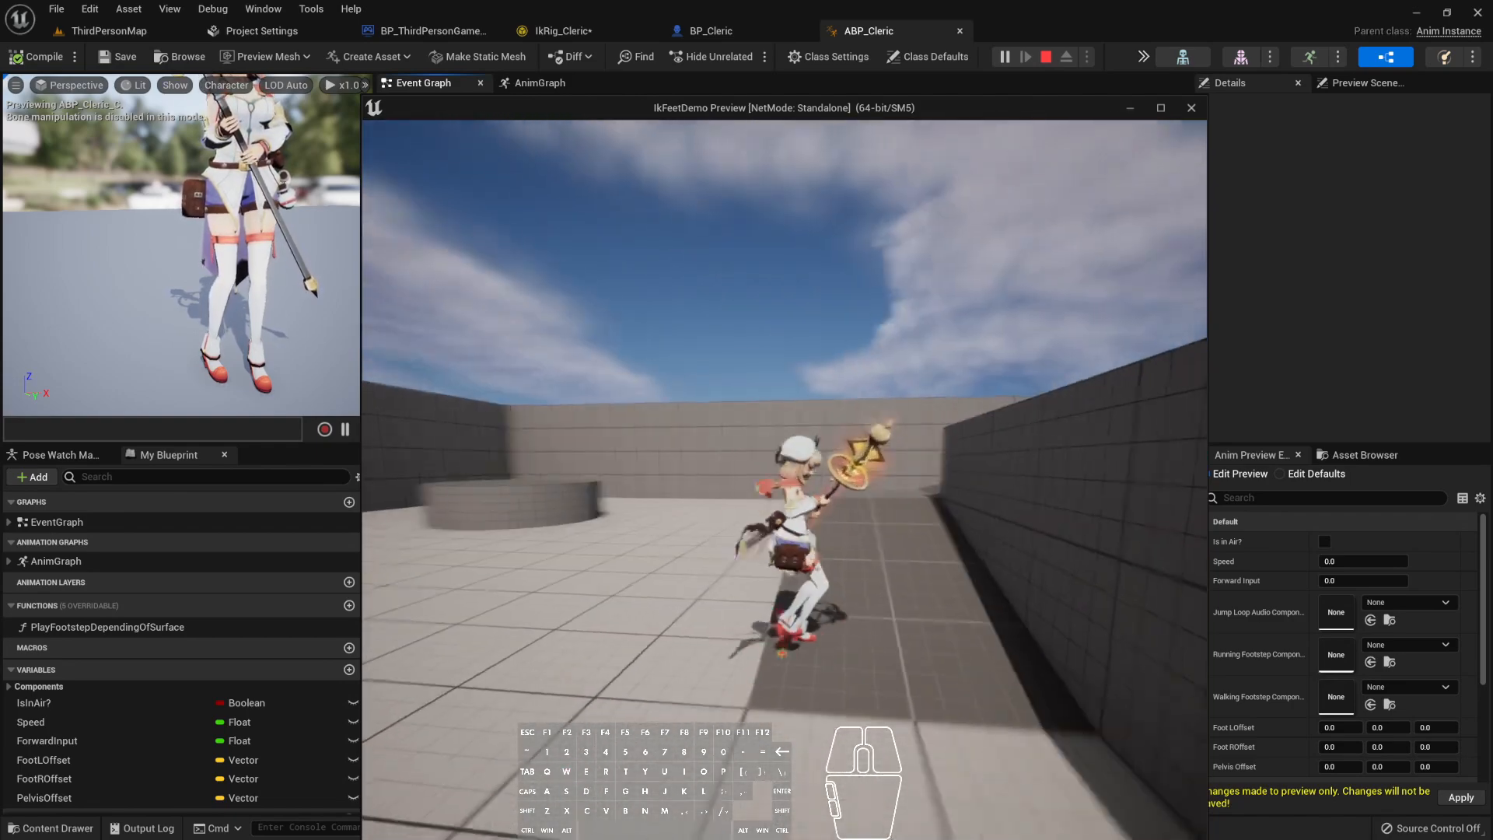
key("a")
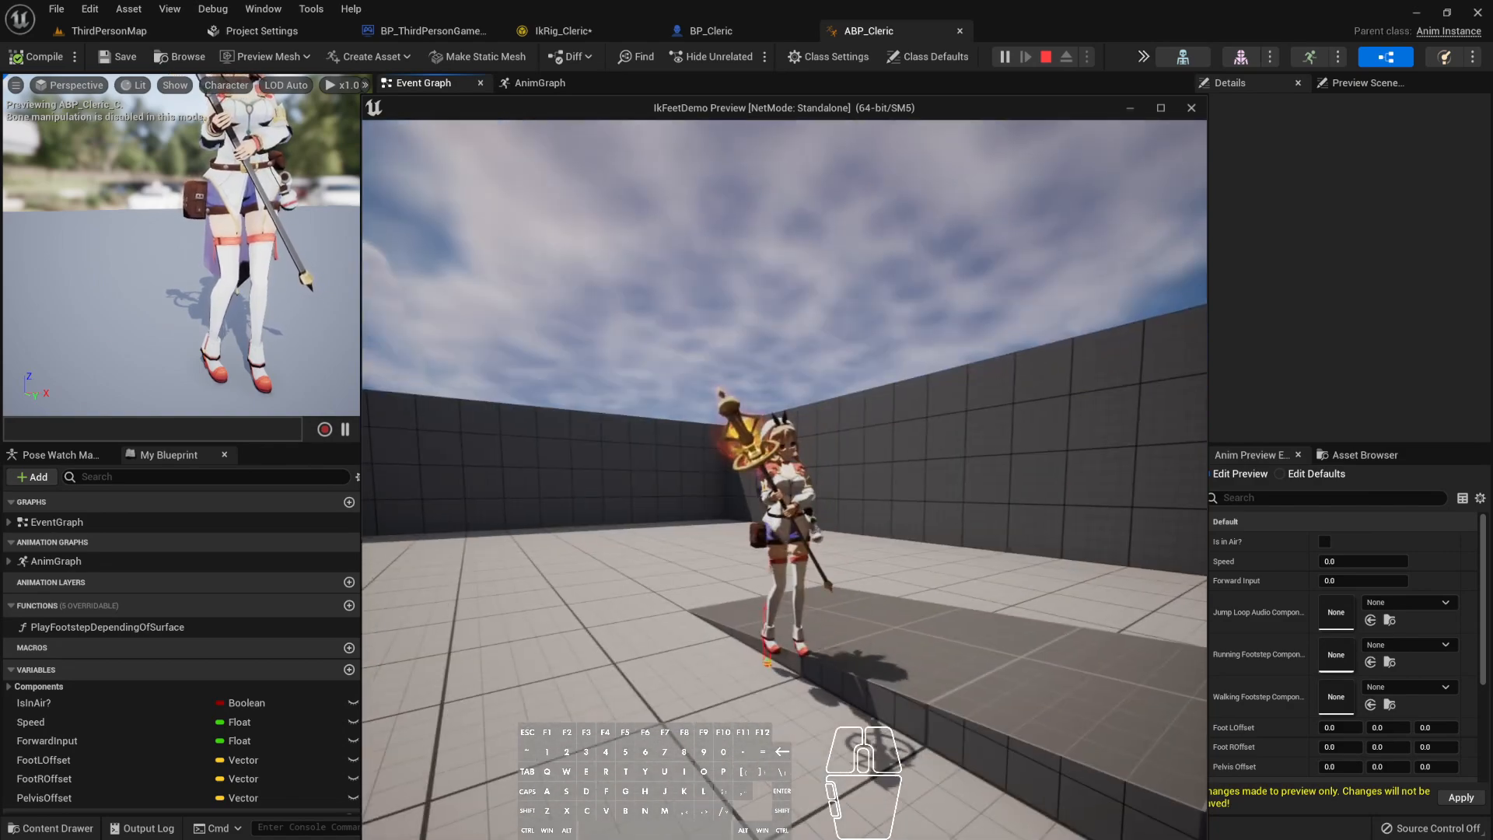
key("a")
key("d")
key("a")
key("d")
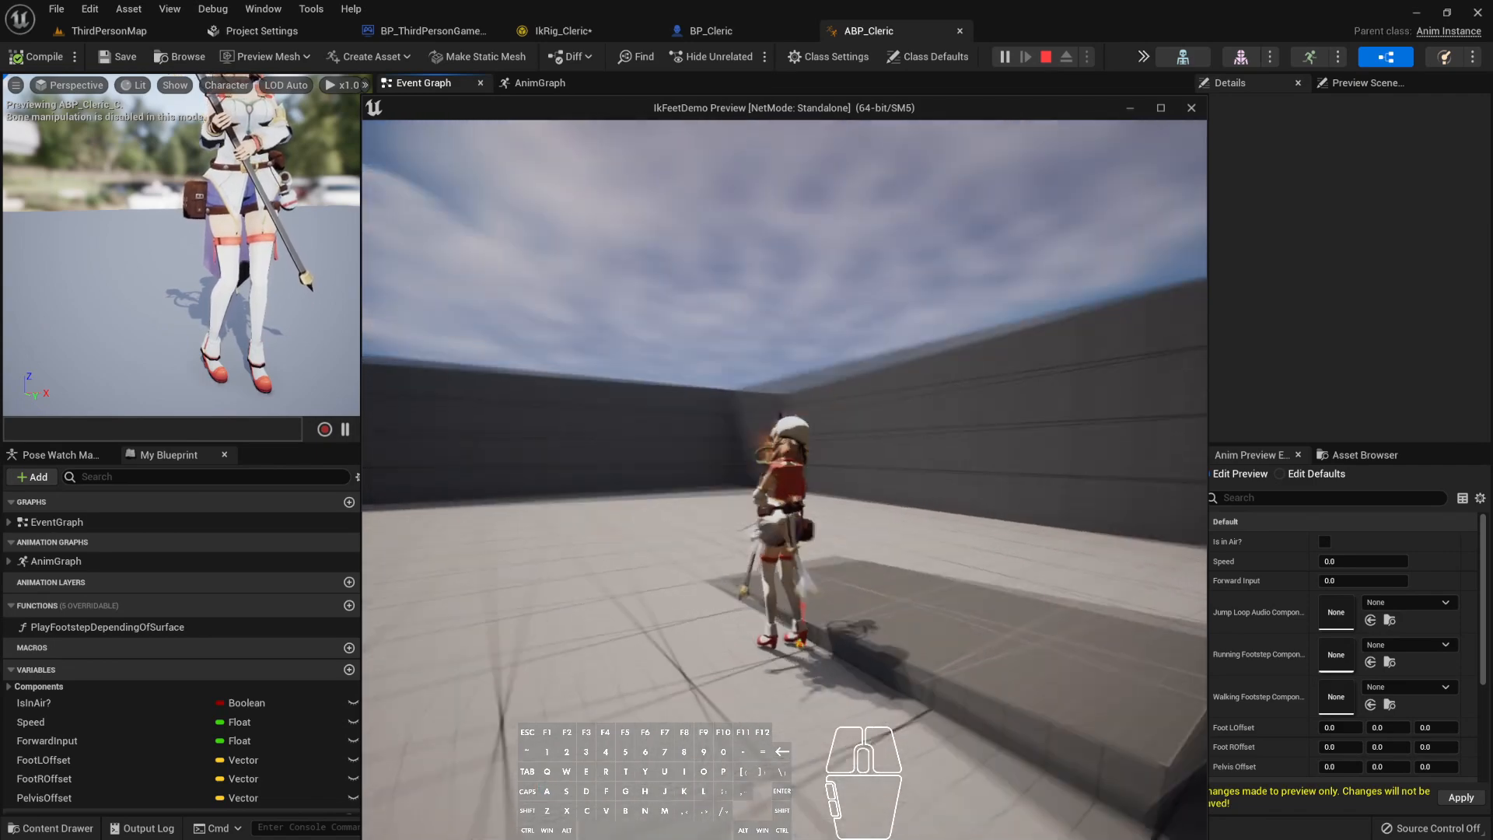
key("a")
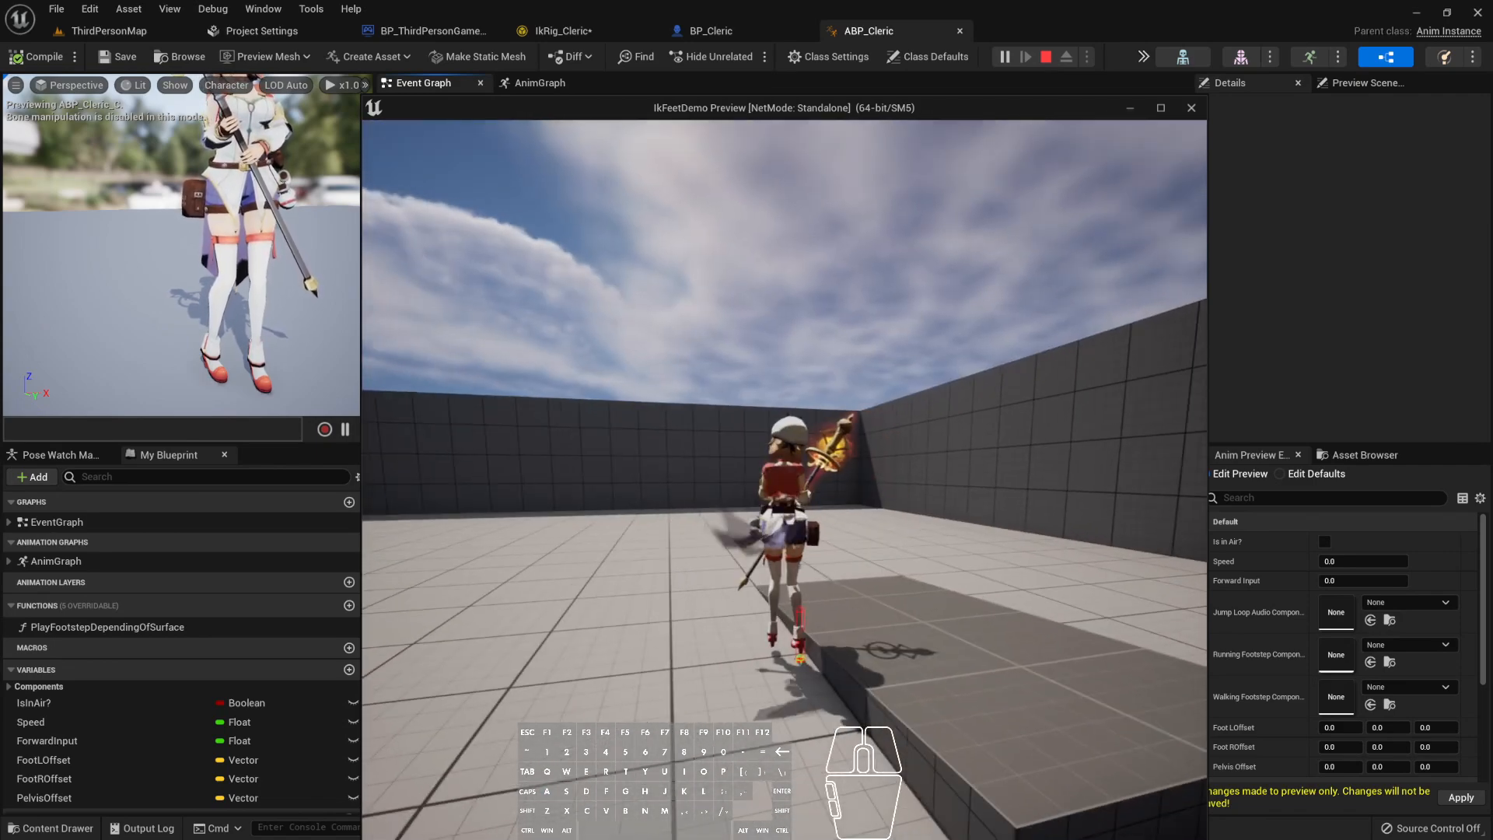
key("w")
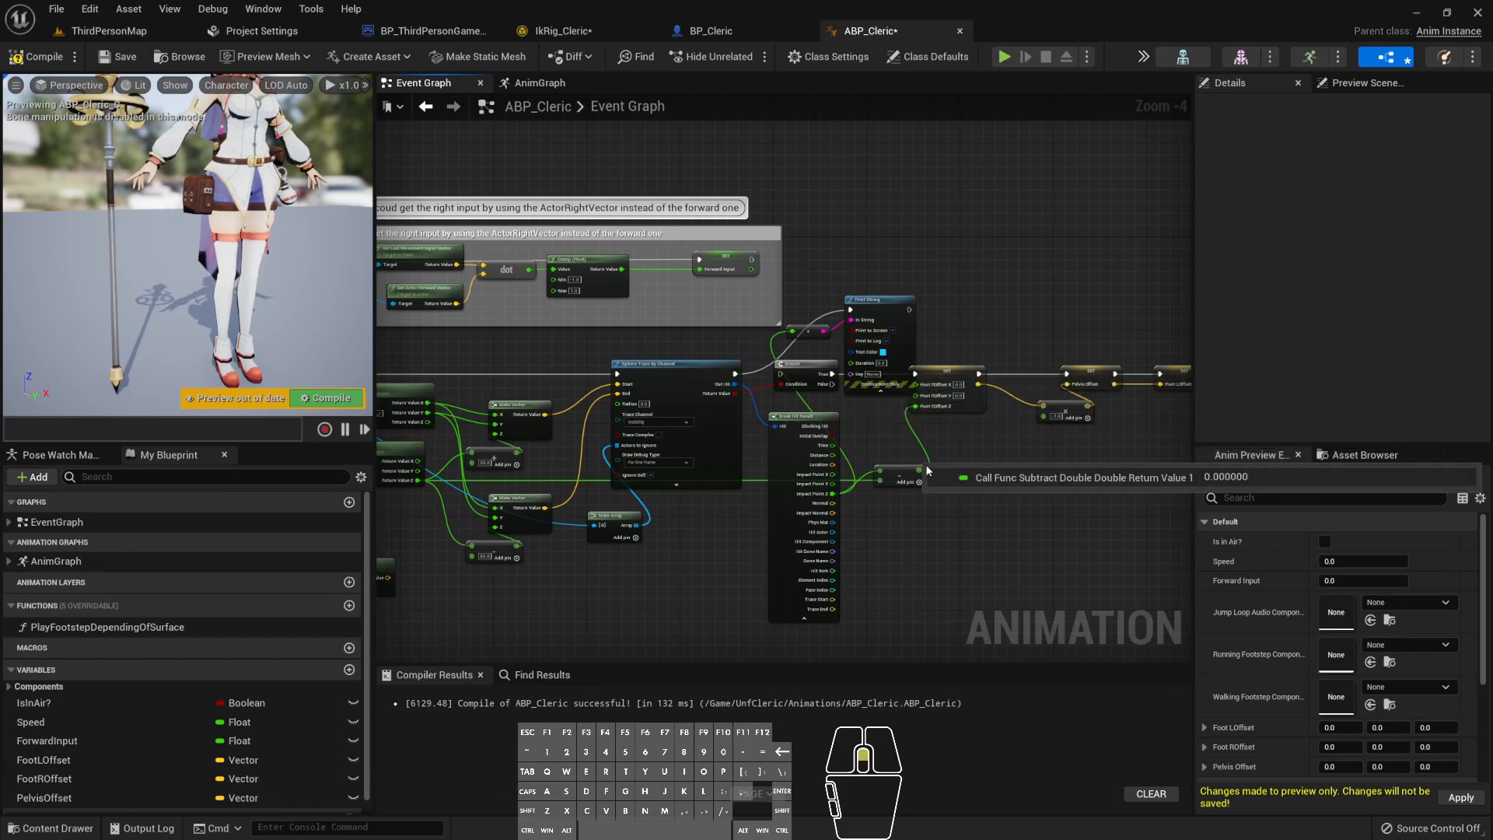
- Move the Print String node up, clear of the connection between the Branch and the Foot ROffset setter
scroll(888, 403, "up", 5)
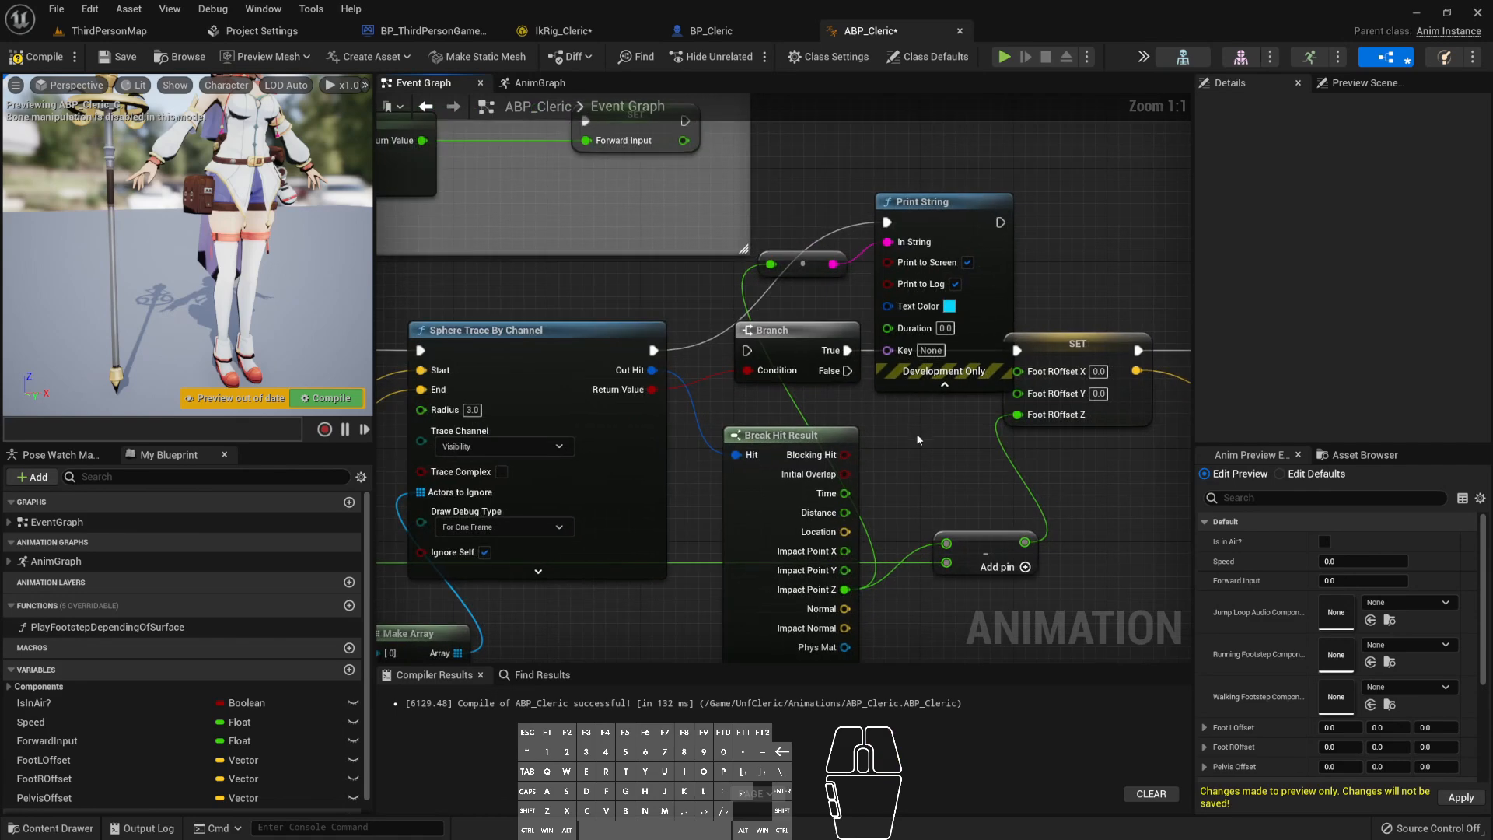
right_click_drag(725, 390, 795, 421)
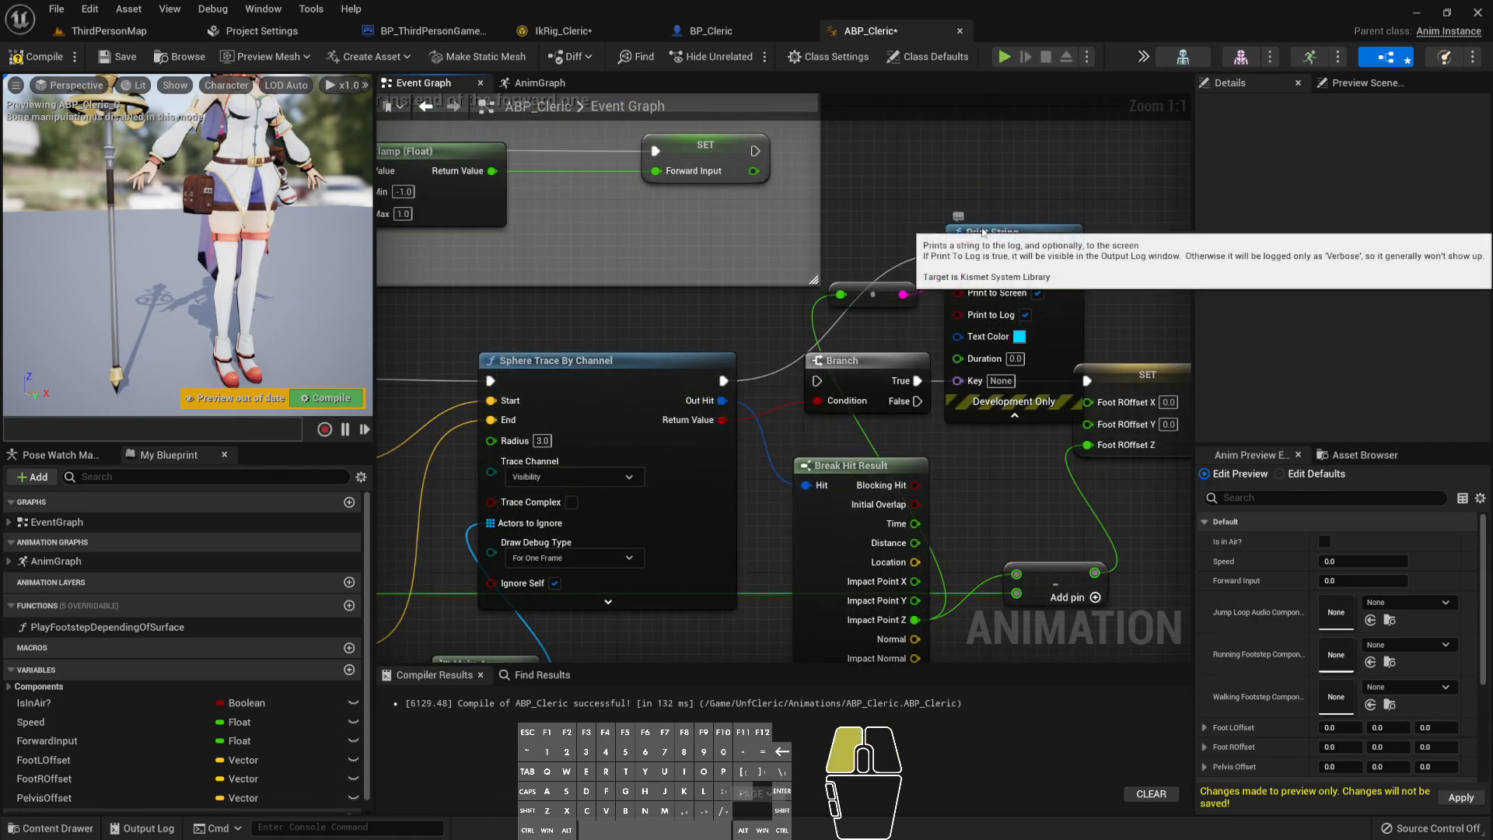
left_click_drag(1011, 232, 1046, 174)
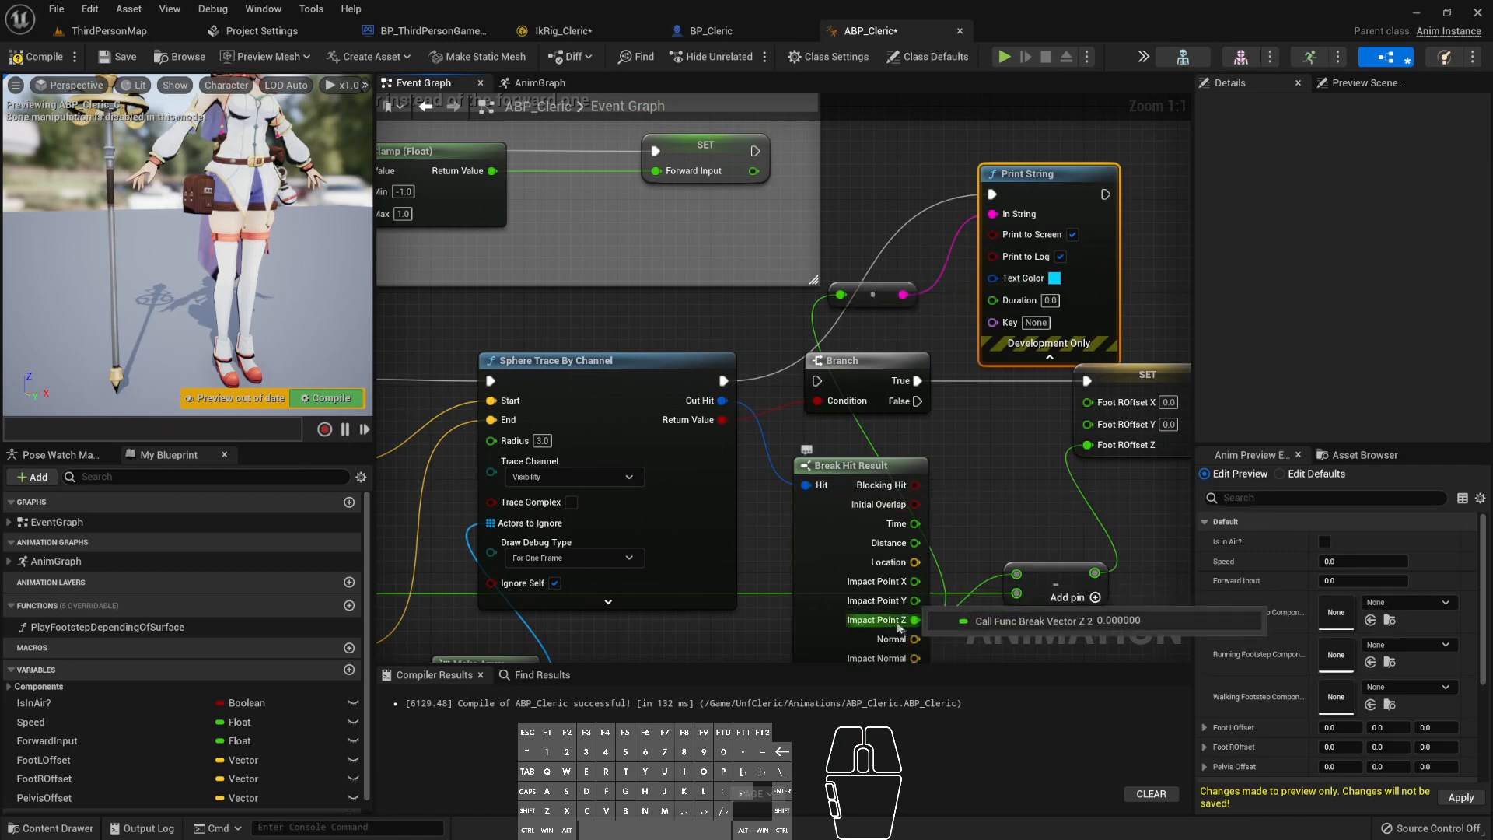
- Play the level and walk the character to the ramp's edge to examine the foot heights with the trace
left_click(1004, 56)
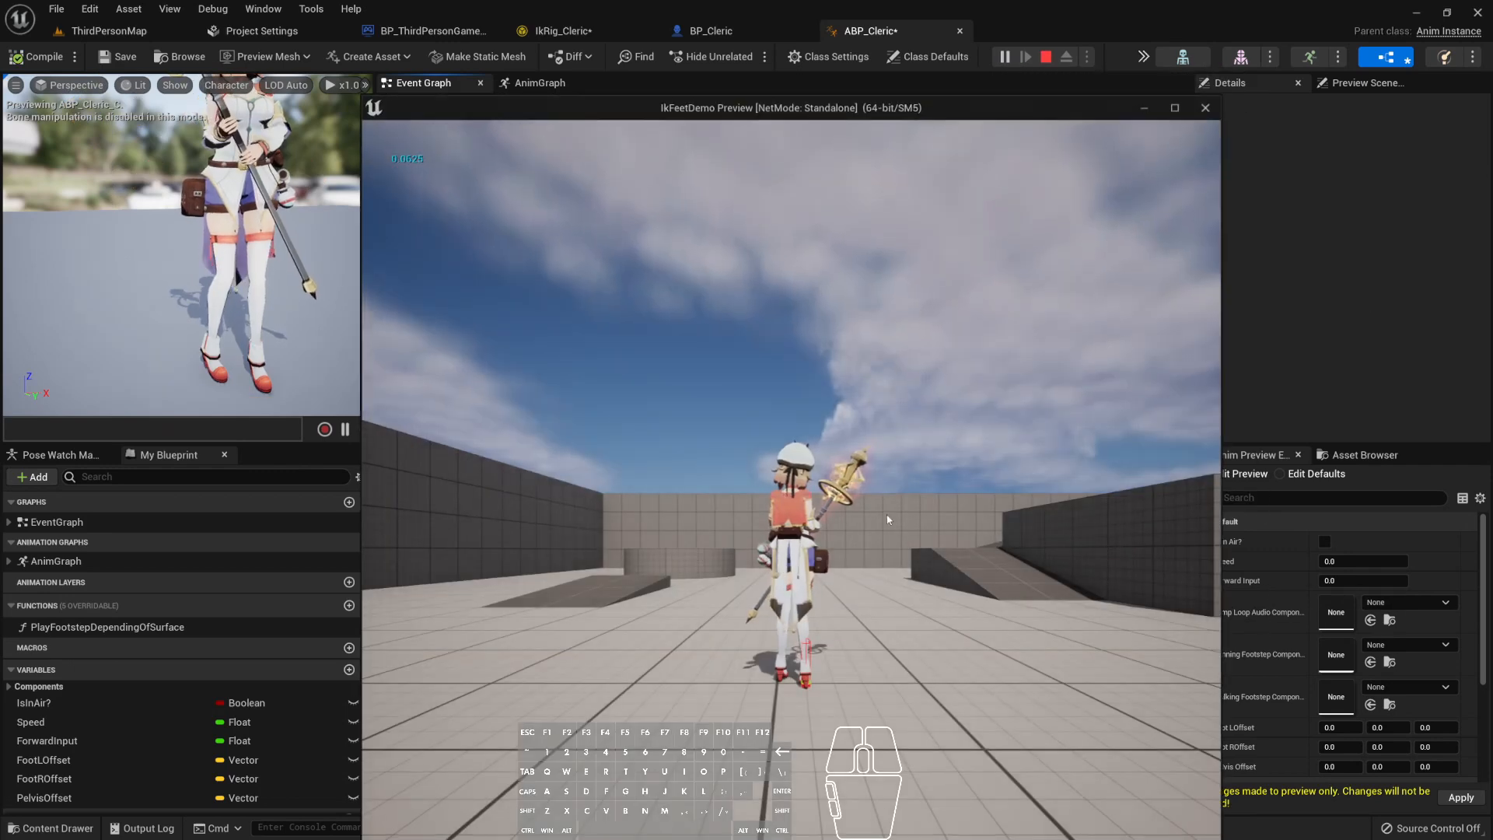
right_click(887, 520)
key("s")
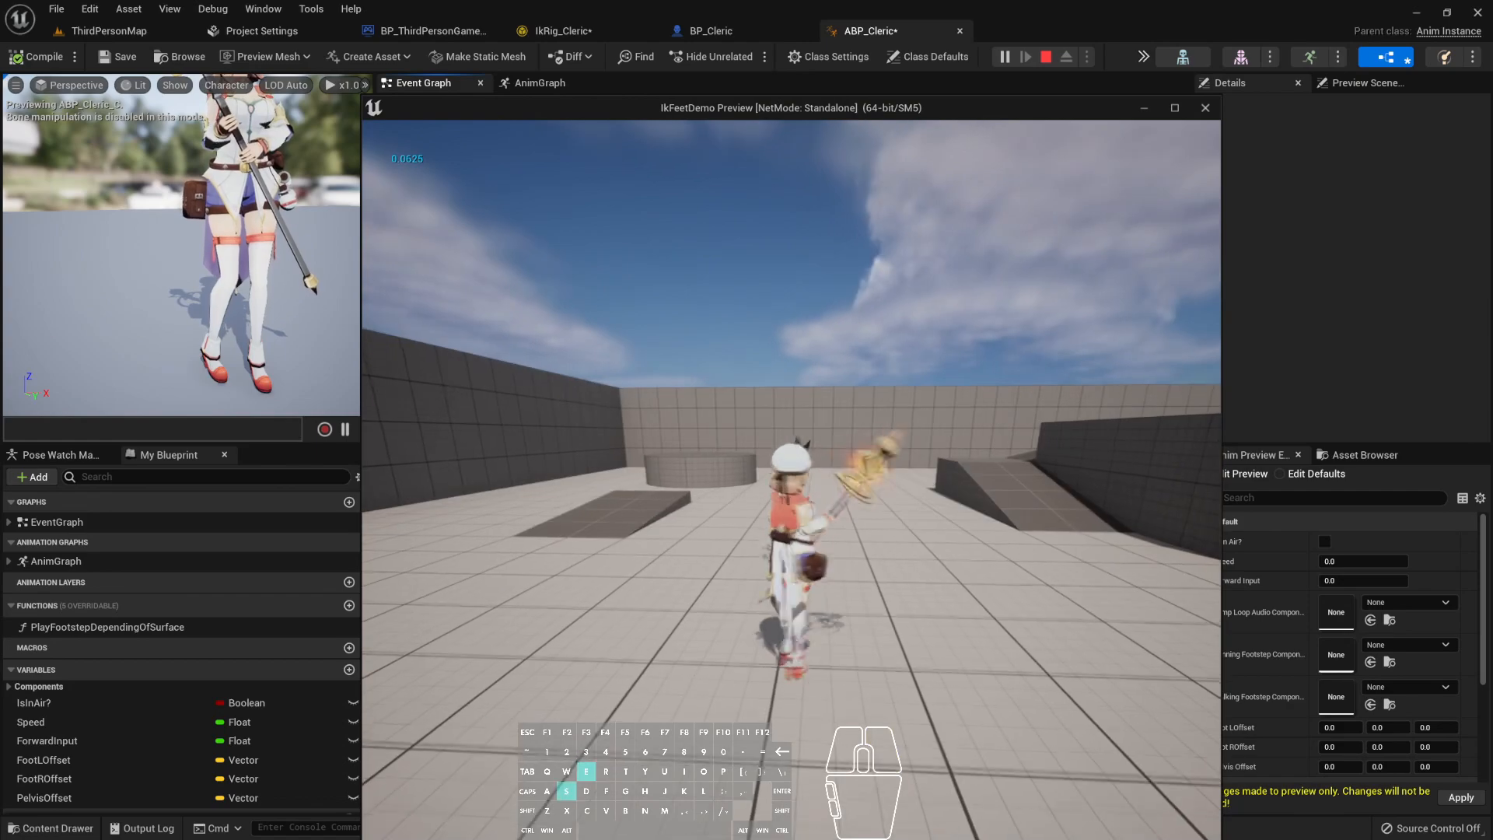
key("w")
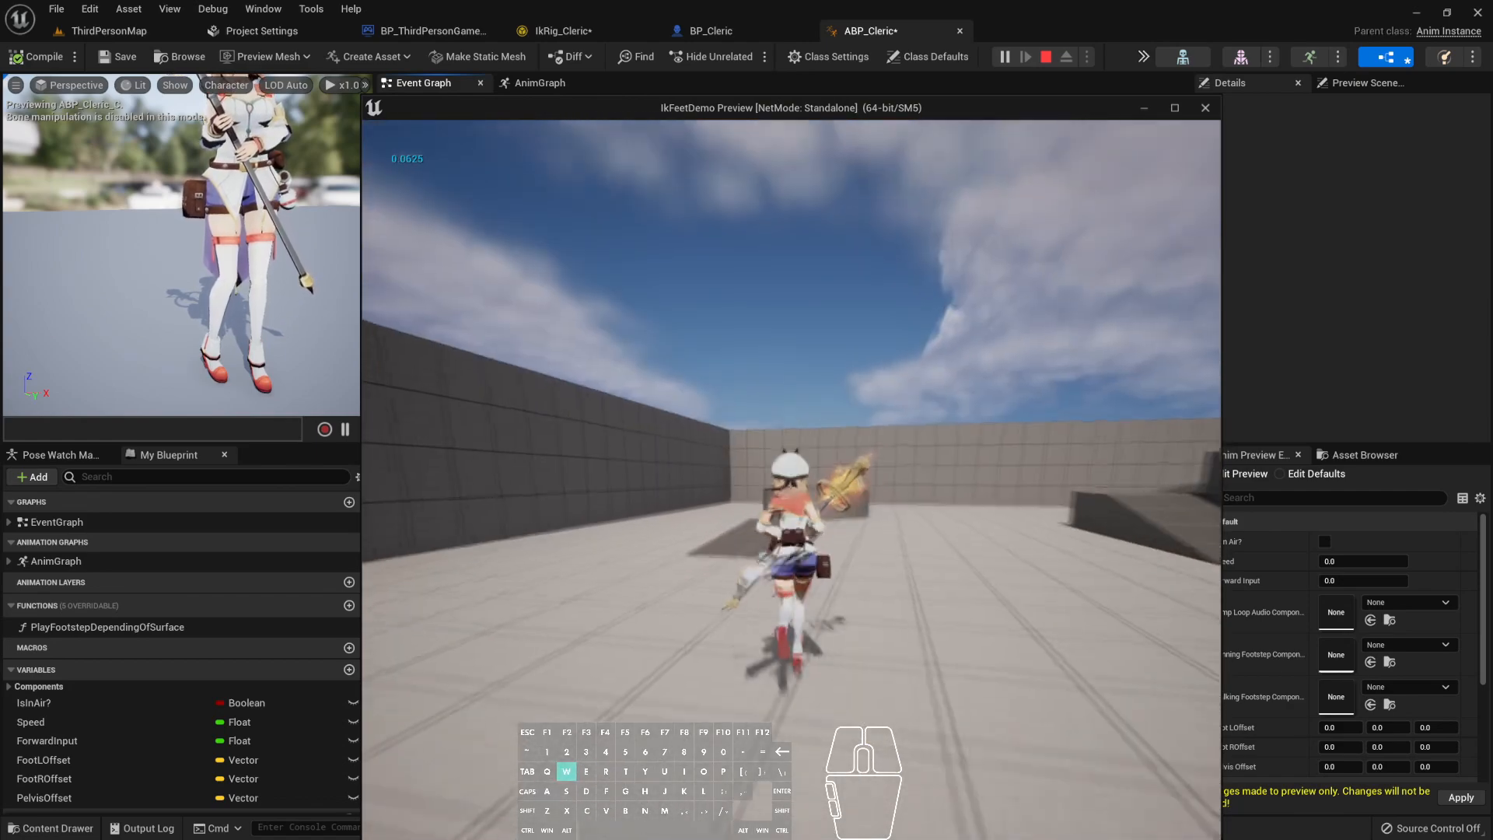
key("w")
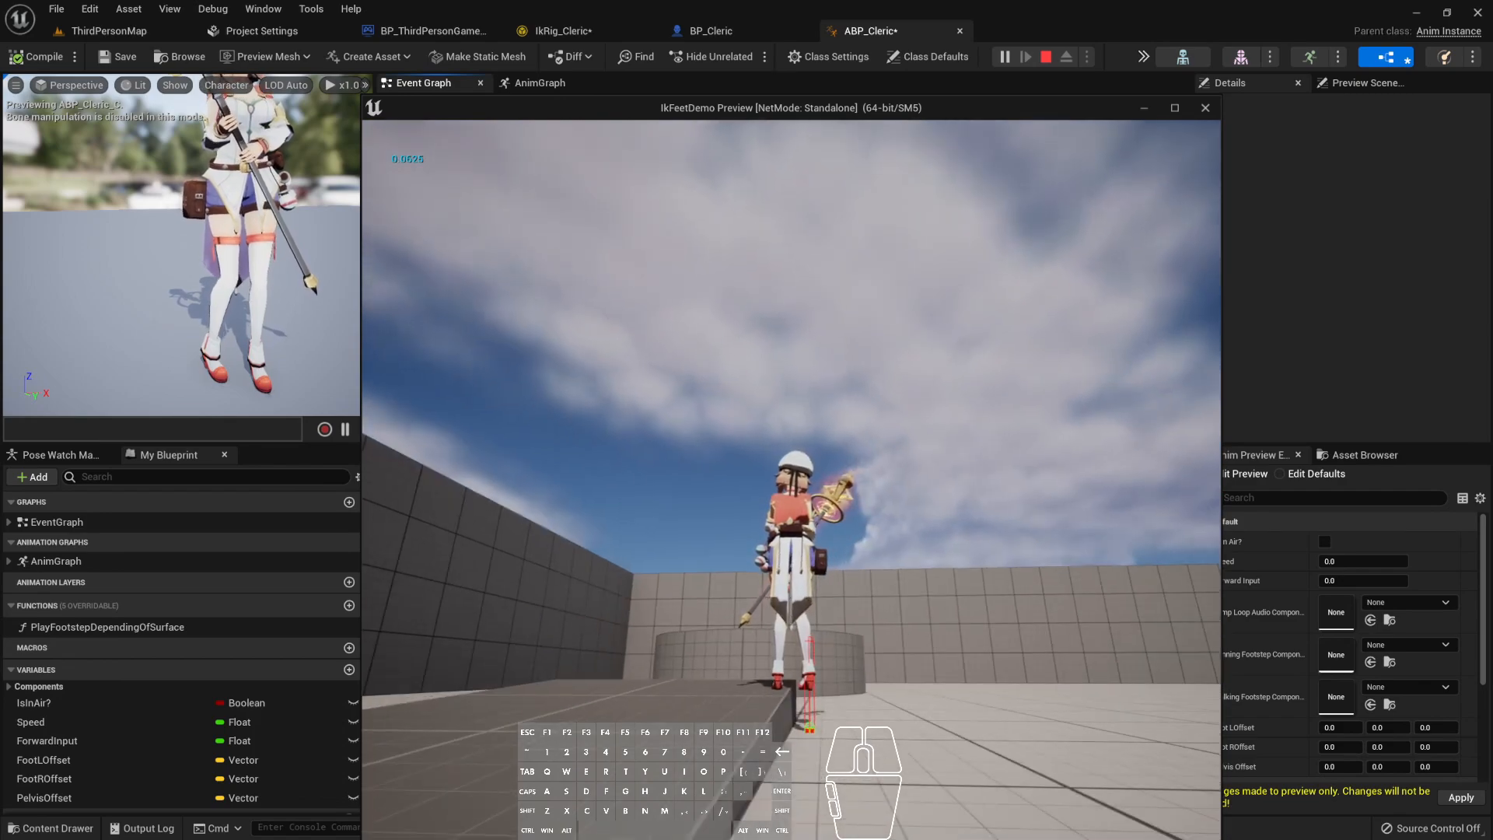
- Mark the height difference between the character's feet on a screen capture, then discard it and end the play session
key("Print")
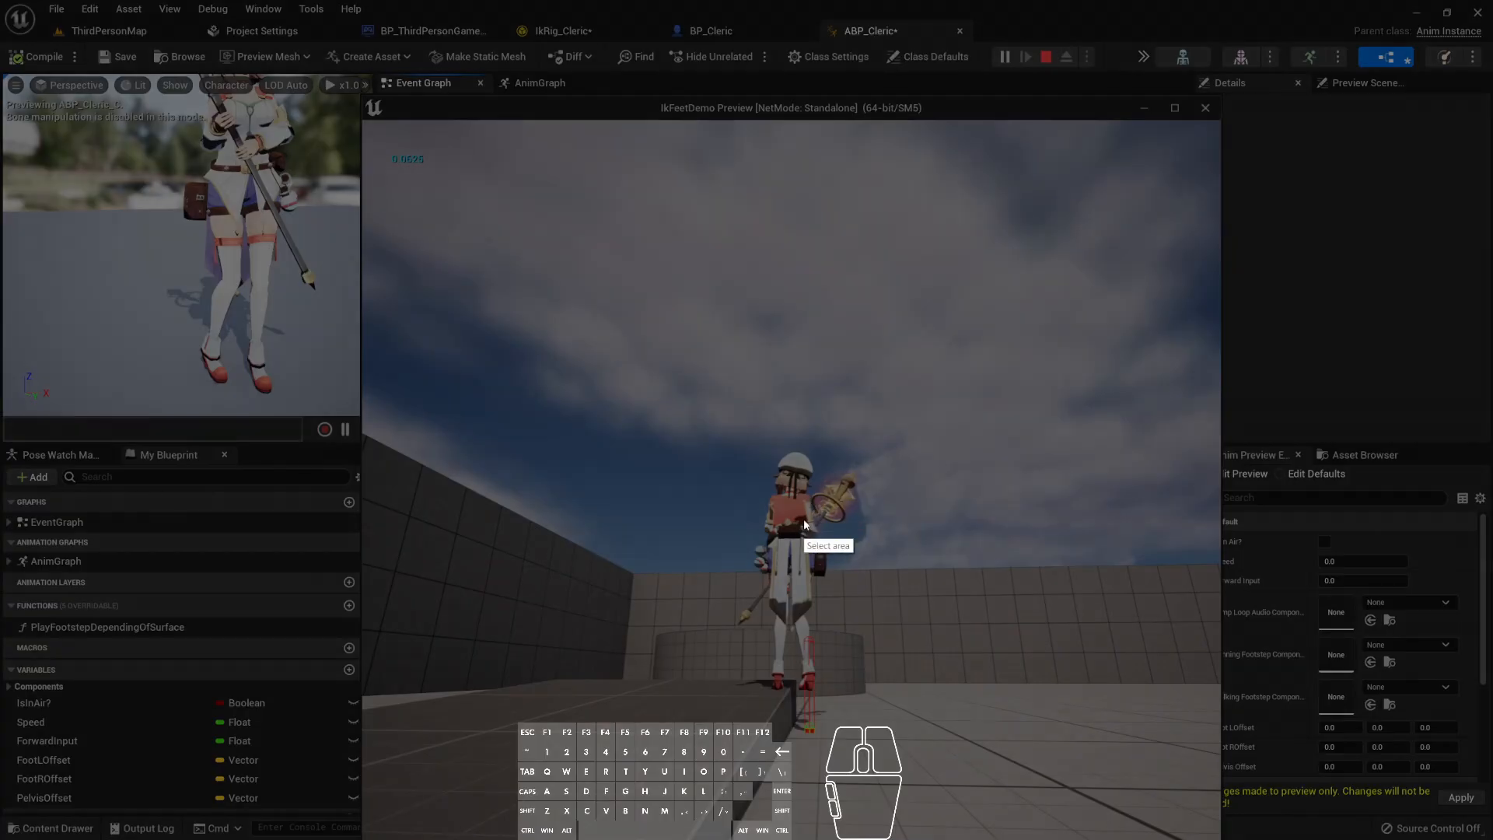
left_click_drag(674, 425, 963, 776)
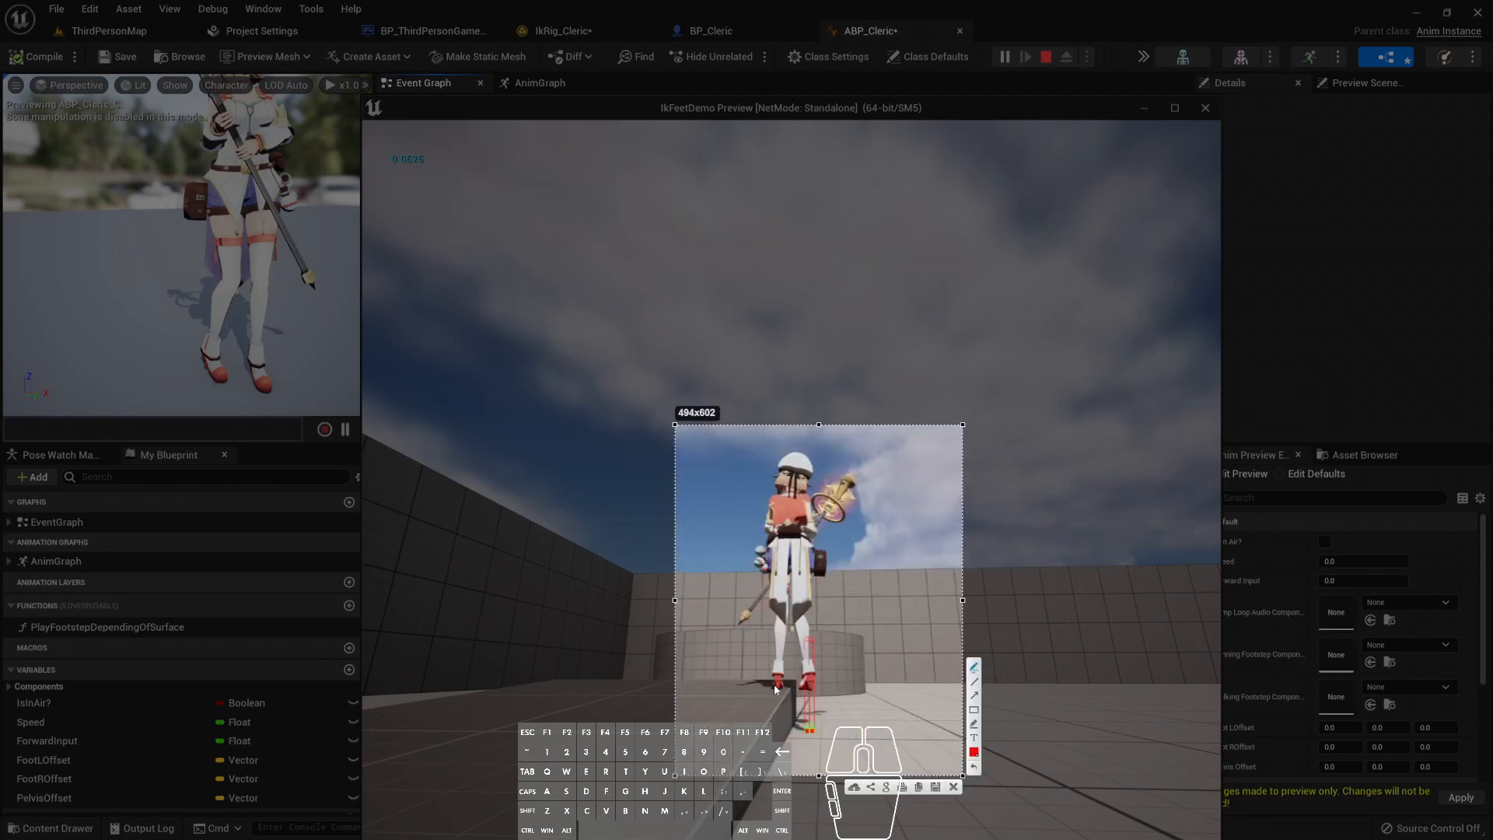
left_click_drag(793, 683, 792, 688)
left_click_drag(815, 730, 825, 725)
mouse_move(832, 683)
left_mouse_down()
mouse_move(855, 675)
mouse_move(845, 749)
mouse_move(856, 735)
left_mouse_up()
key("Escape")
key("Escape")
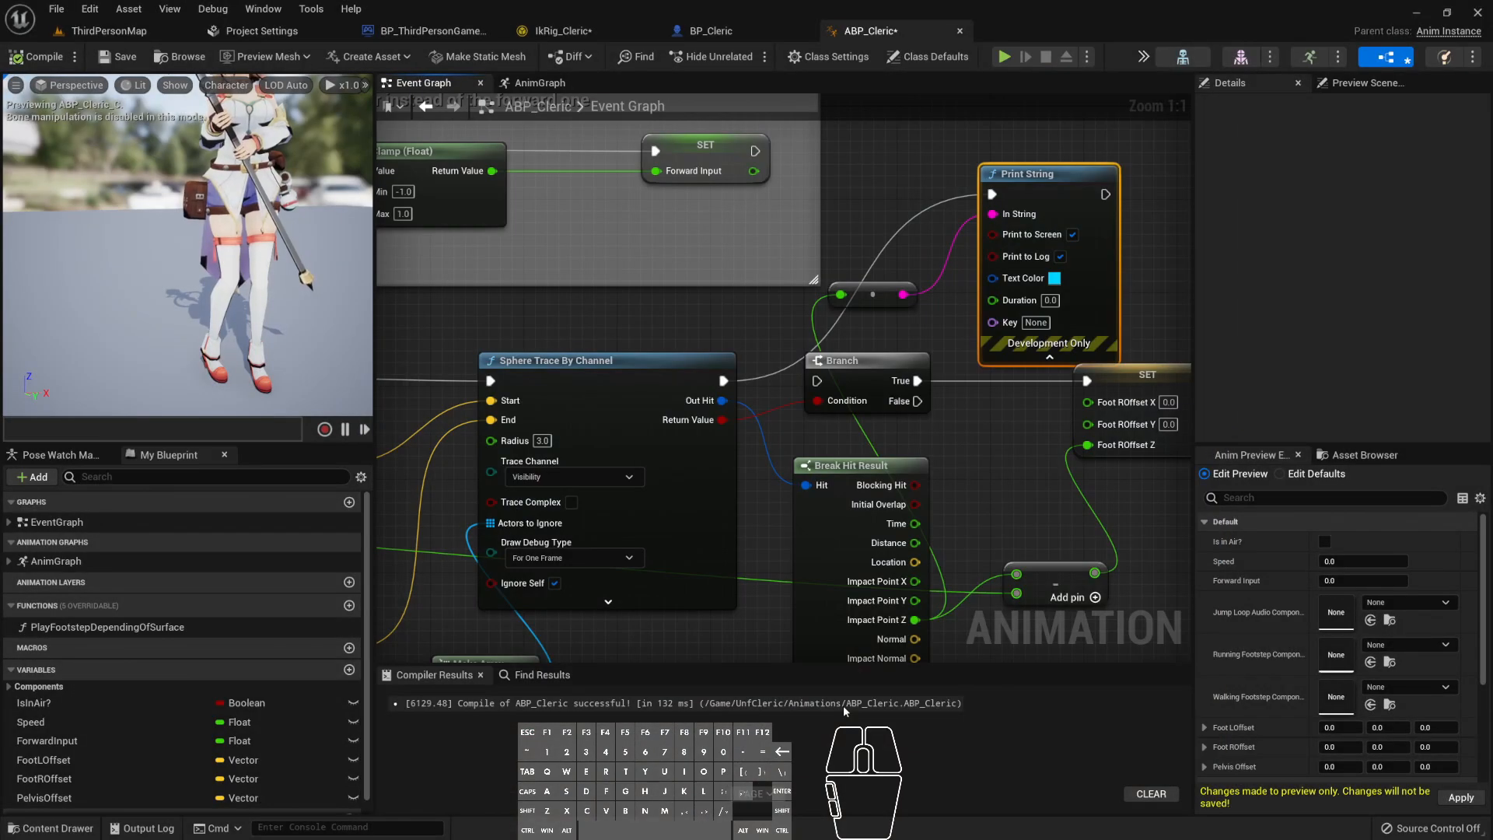
- Delete the Print String, Branch, Subtract and offset setter nodes after the sphere trace, leaving Break Hit Result in place
scroll(708, 338, "down", 5)
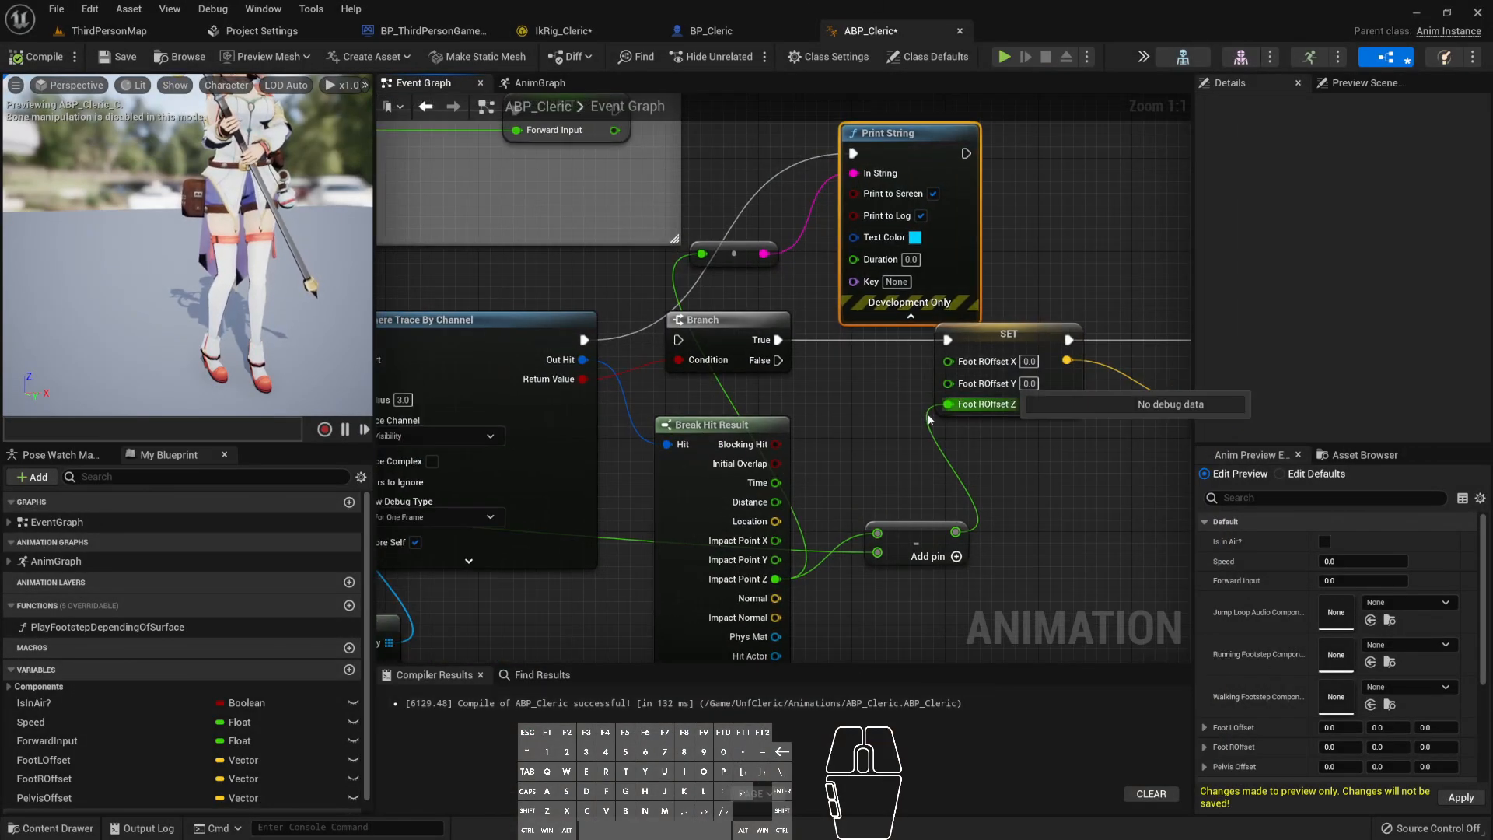
left_click_drag(1090, 306, 812, 440)
key("Delete")
left_click_drag(809, 314, 771, 353)
key("Delete")
scroll(883, 395, "up", 5)
right_click_drag(773, 397, 931, 321)
left_click(913, 321)
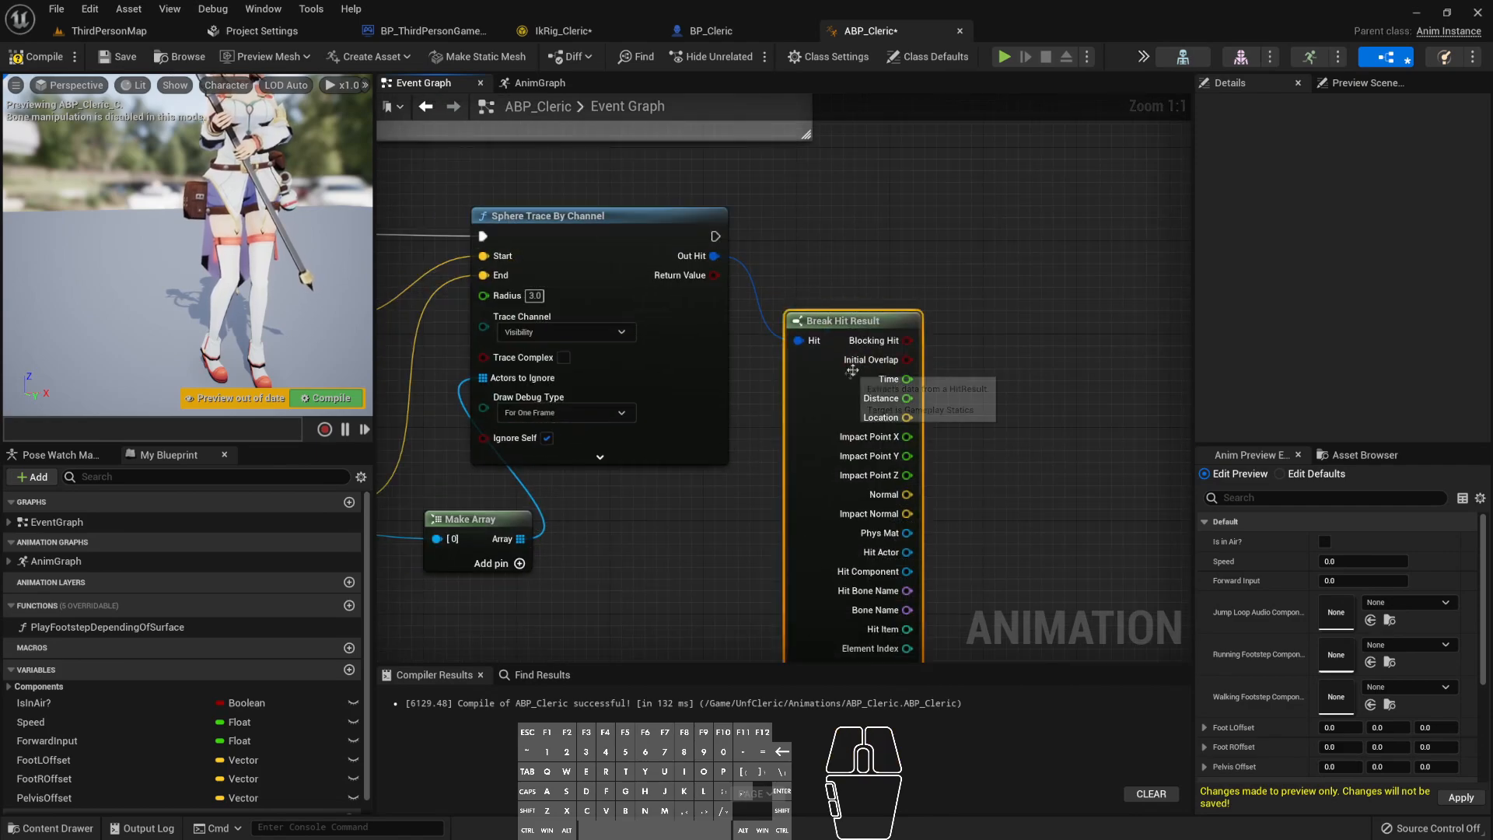
- Delete the Make Array node that feeds Actors to Ignore on Sphere Trace By Channel
scroll(738, 437, "down", 2)
right_click_drag(873, 492, 948, 507)
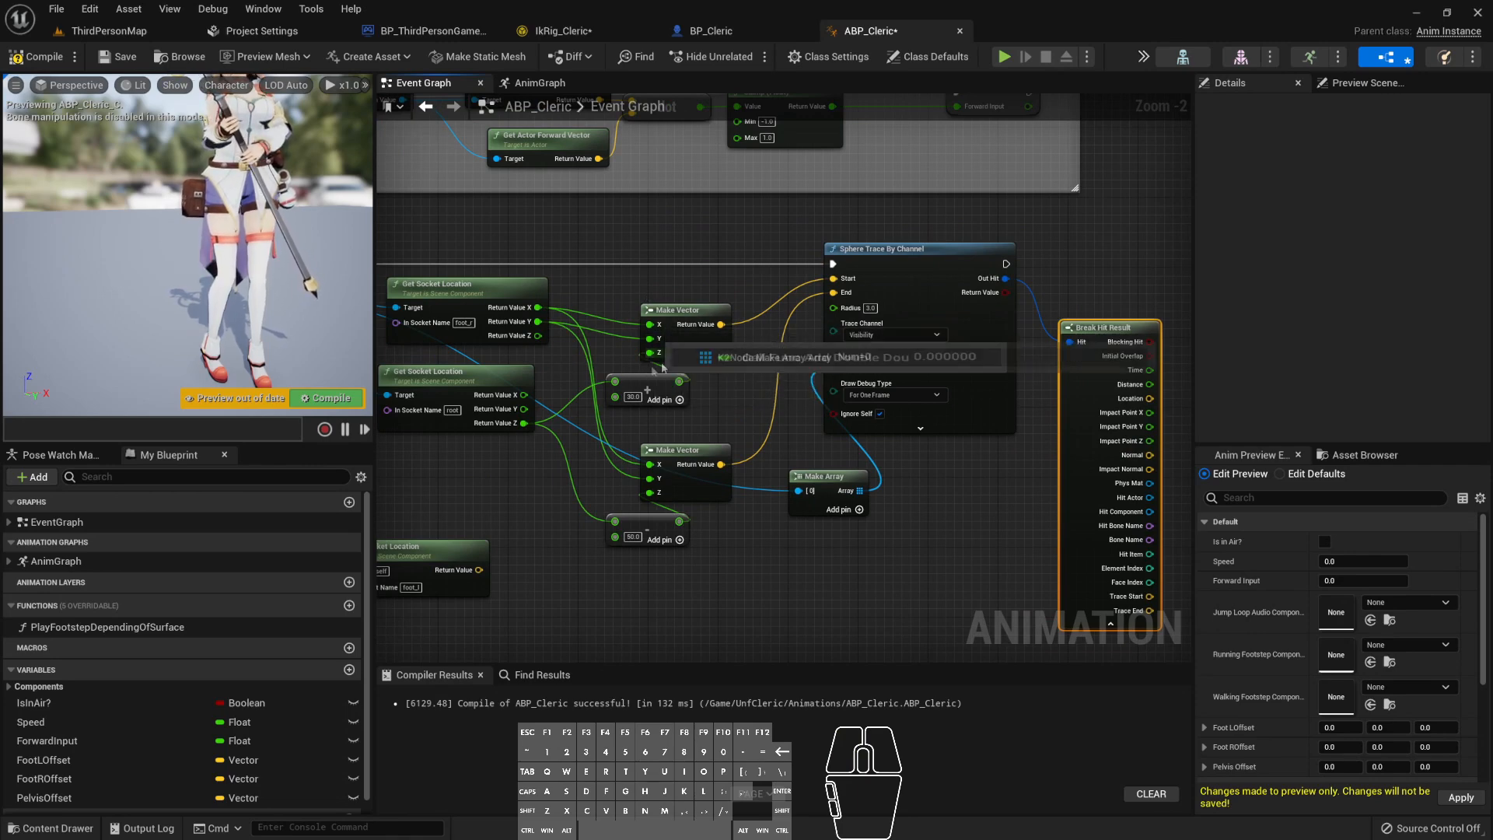
mouse_move(859, 490)
left_click_drag(786, 426, 815, 498)
- Review the node chain from Cast To Character through the socket locations and sphere trace to Break Hit Result
right_click_drag(781, 467, 890, 470)
right_click_drag(470, 487, 723, 530)
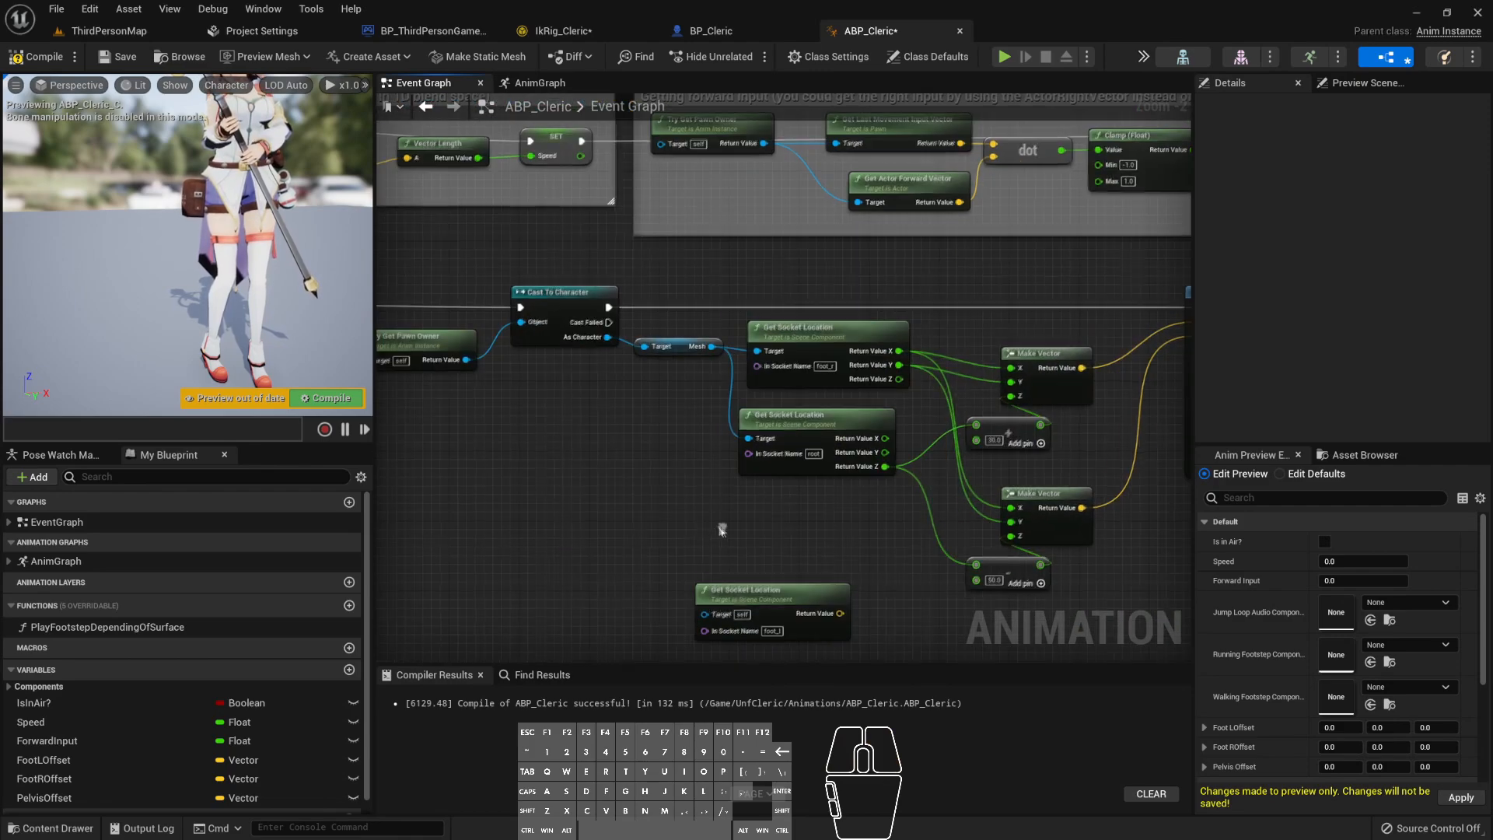
right_click_drag(707, 446, 566, 406)
right_click_drag(858, 457, 685, 458)
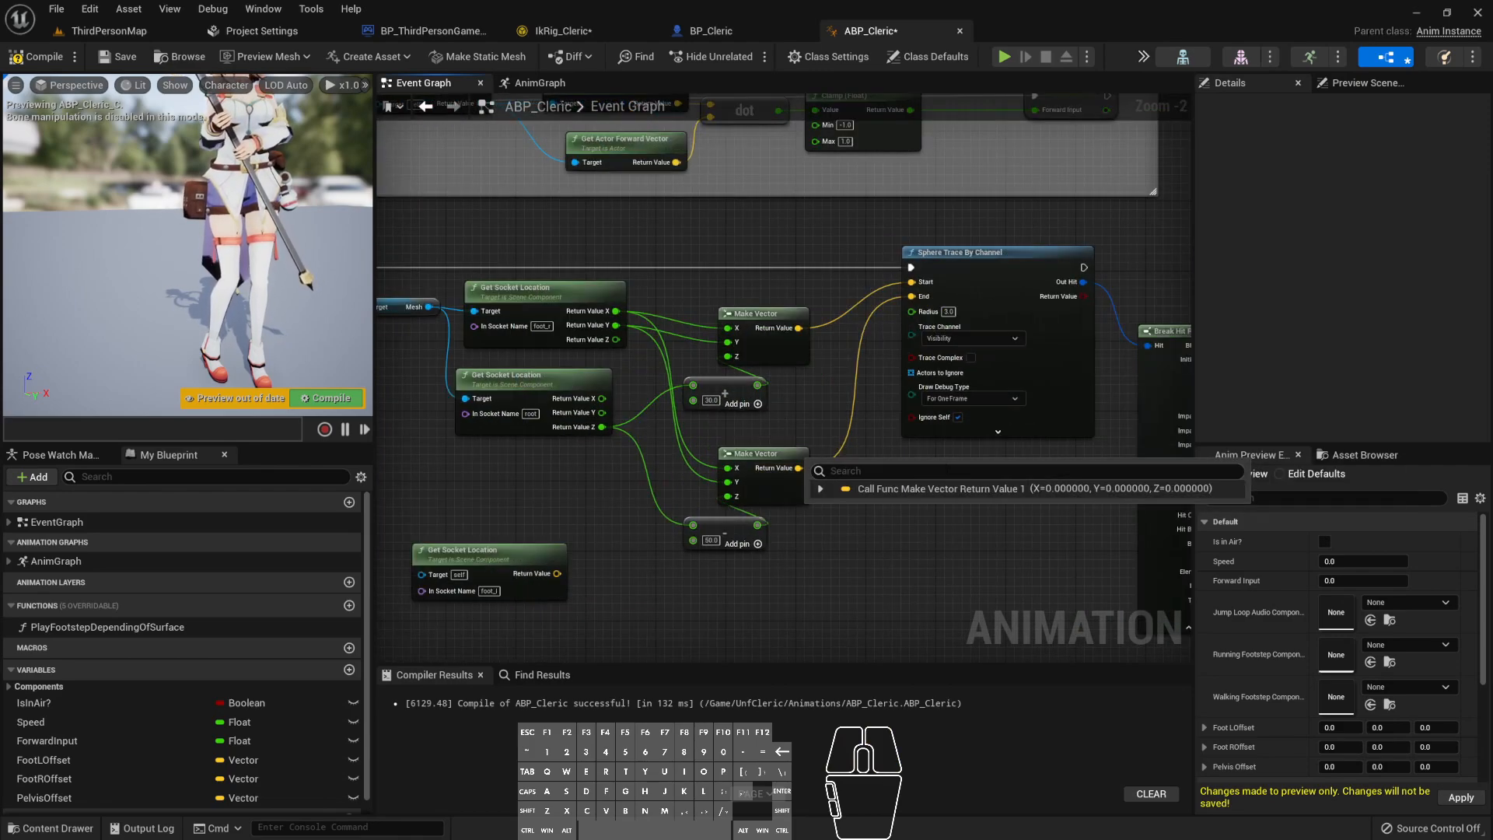
right_click_drag(932, 507, 836, 510)
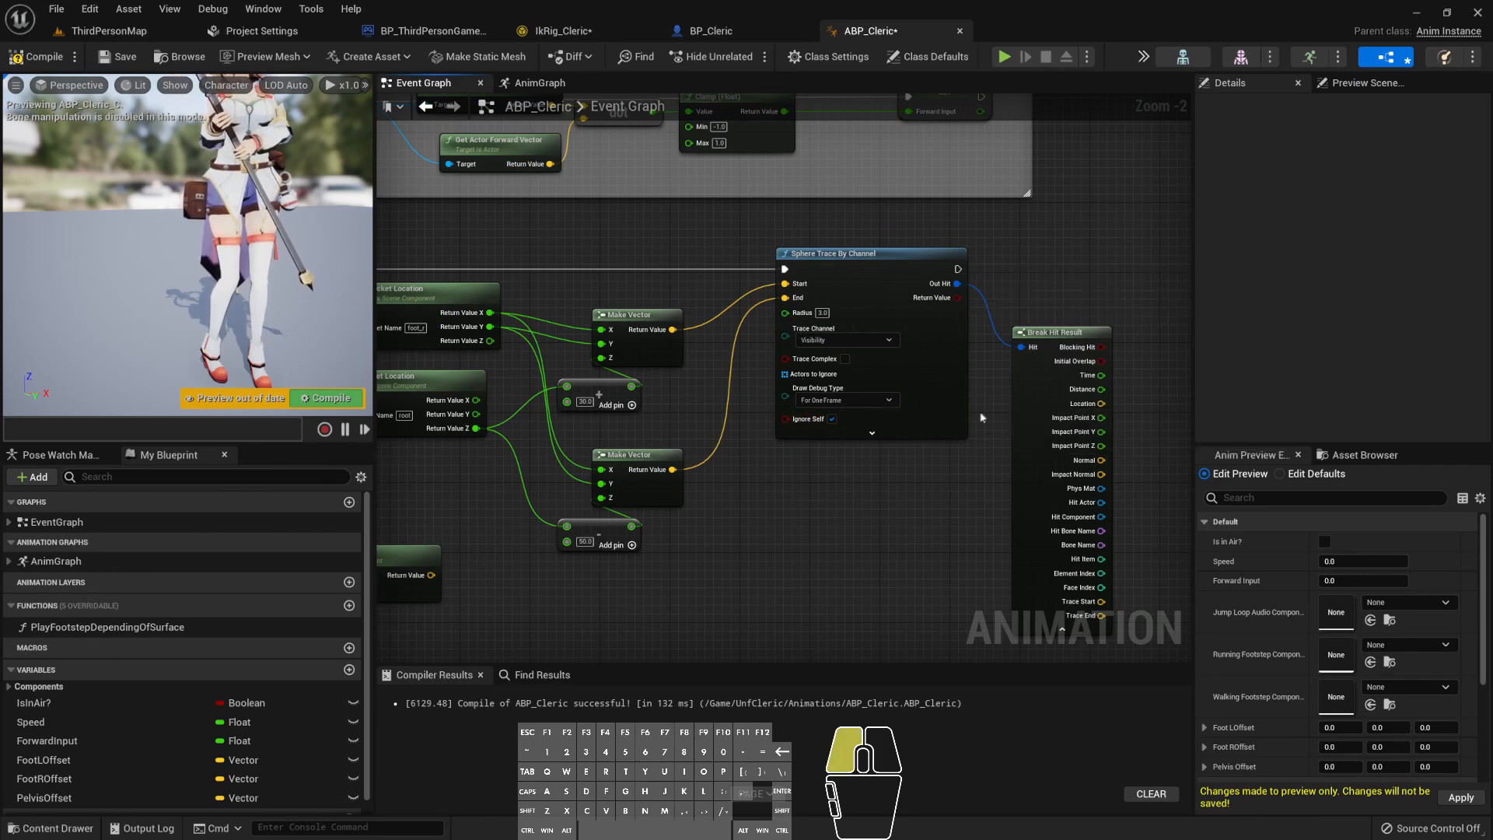
mouse_move(982, 305)
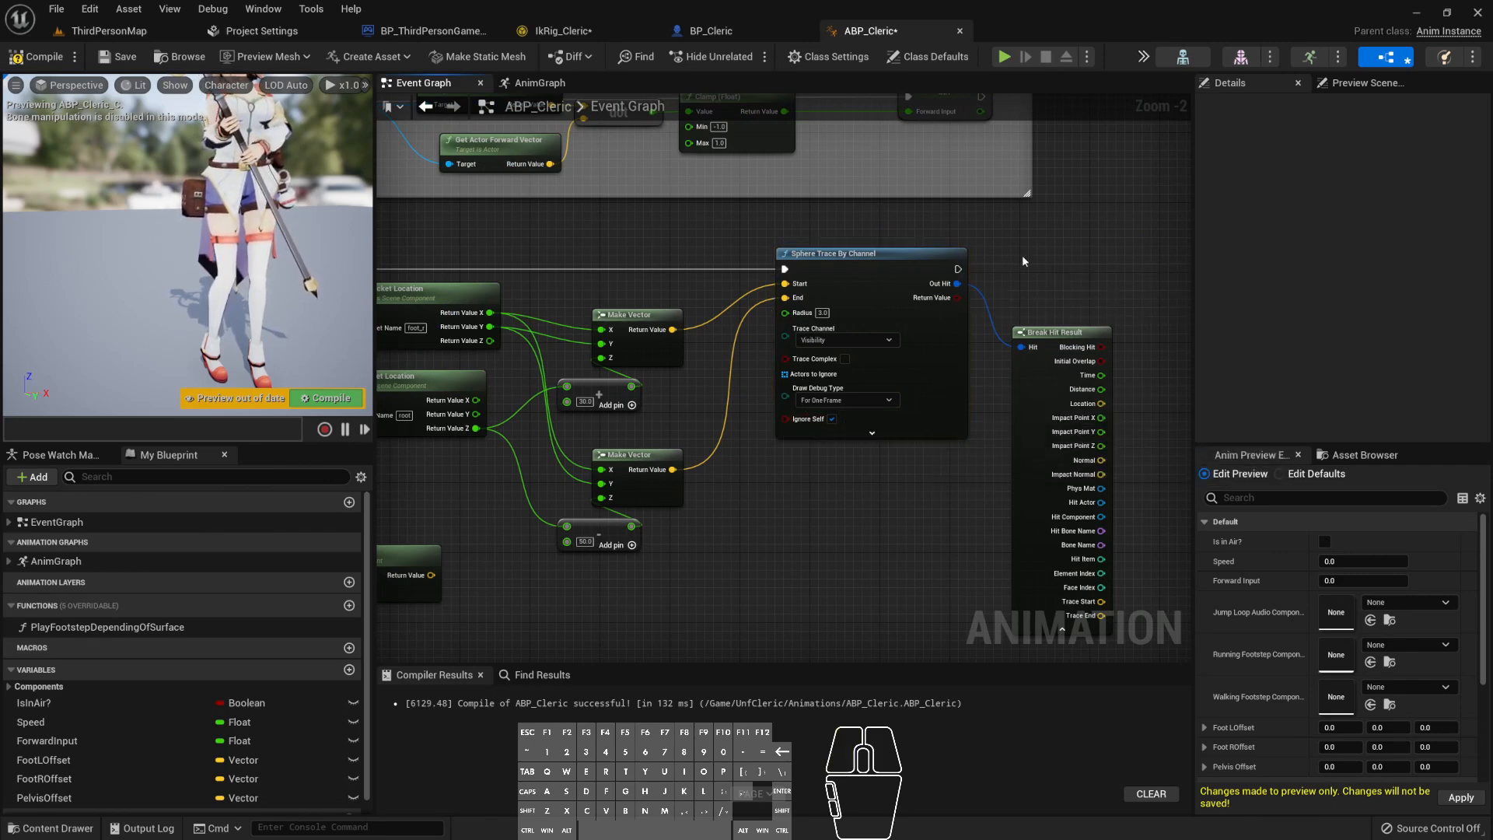
scroll(855, 254, "down", 1)
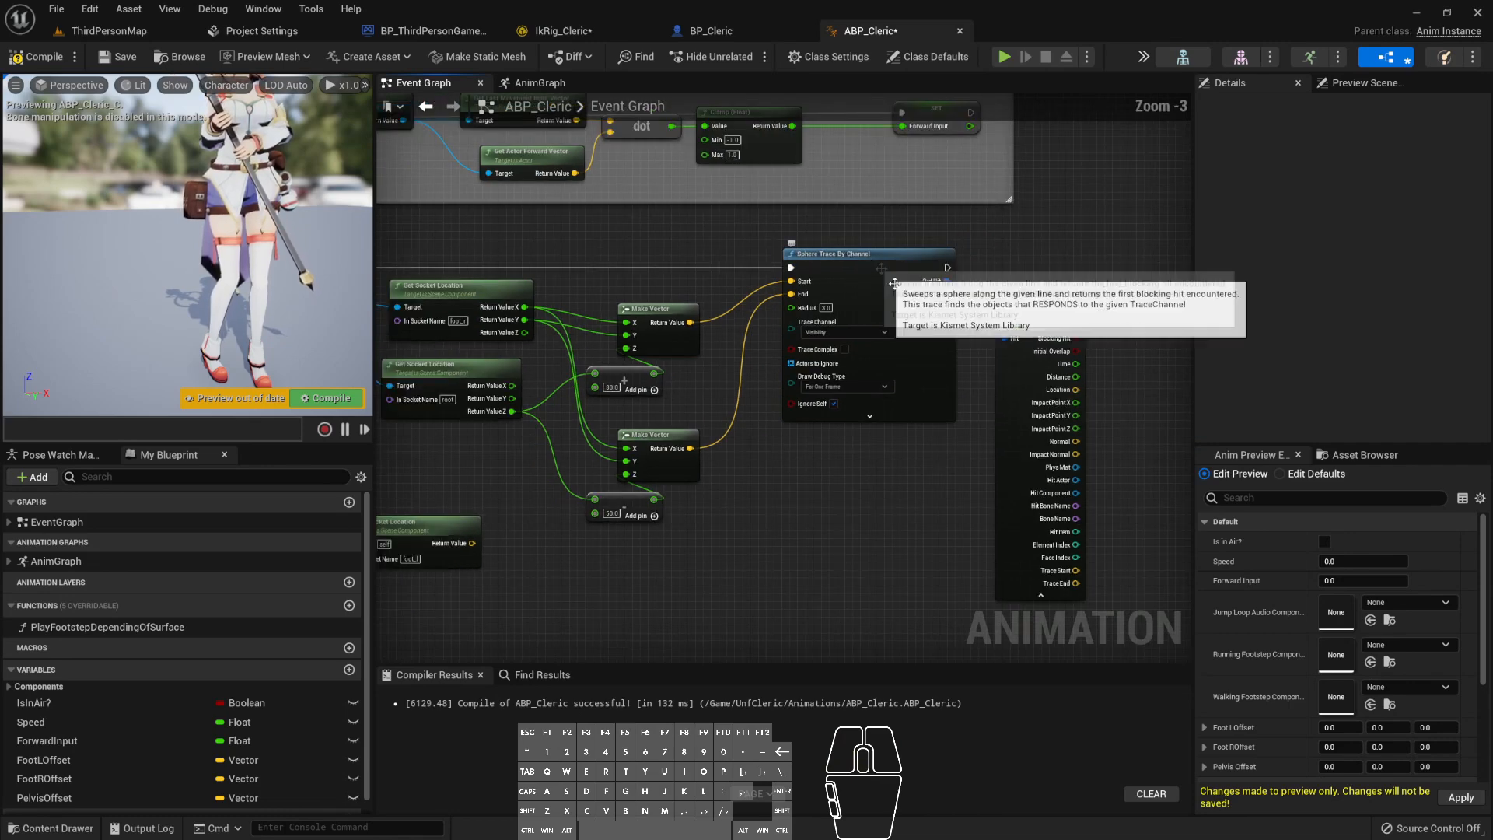
right_click_drag(1056, 255, 922, 263)
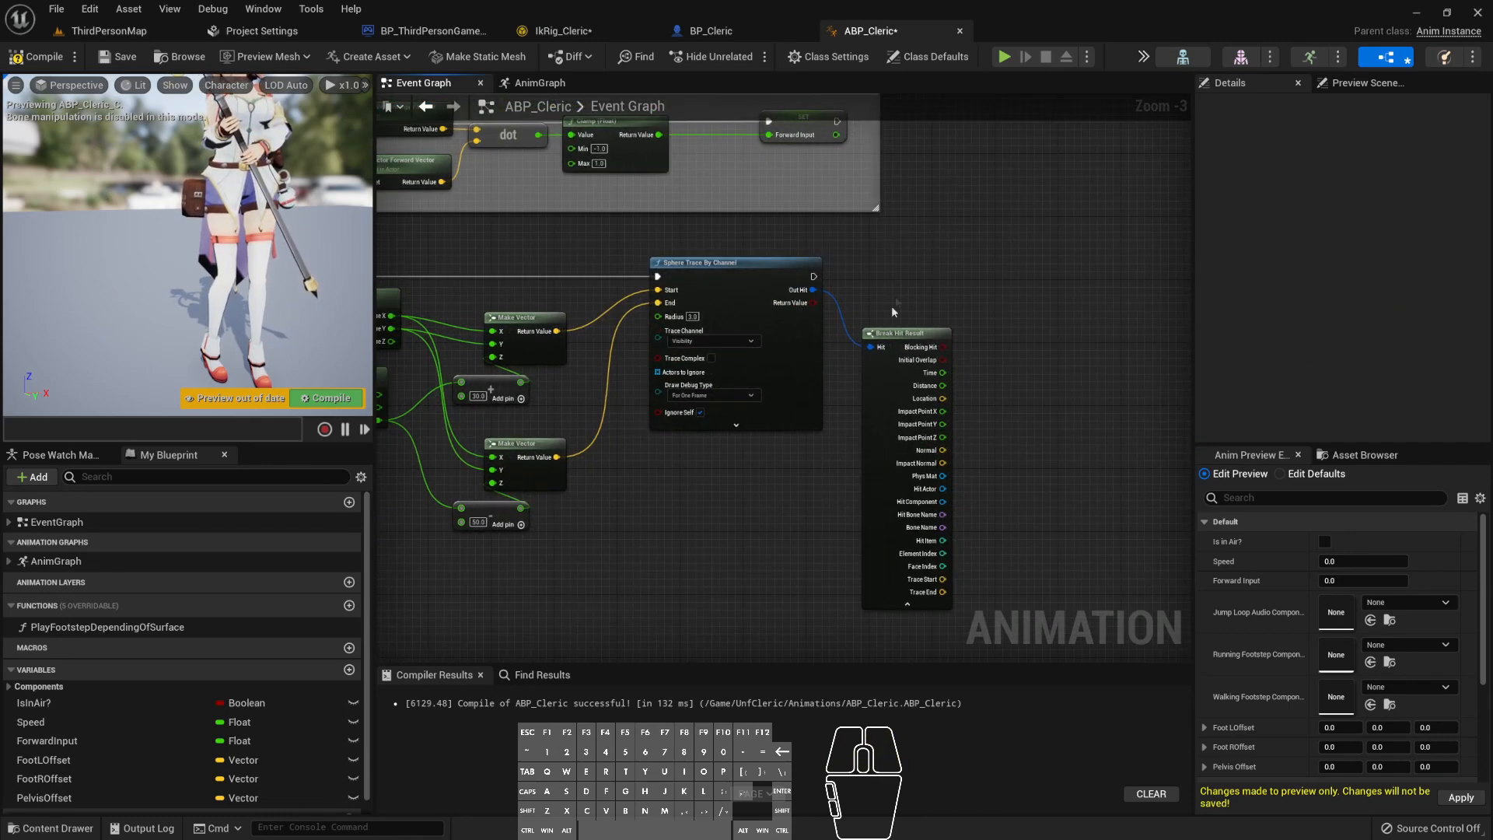
right_click_drag(577, 418, 783, 417)
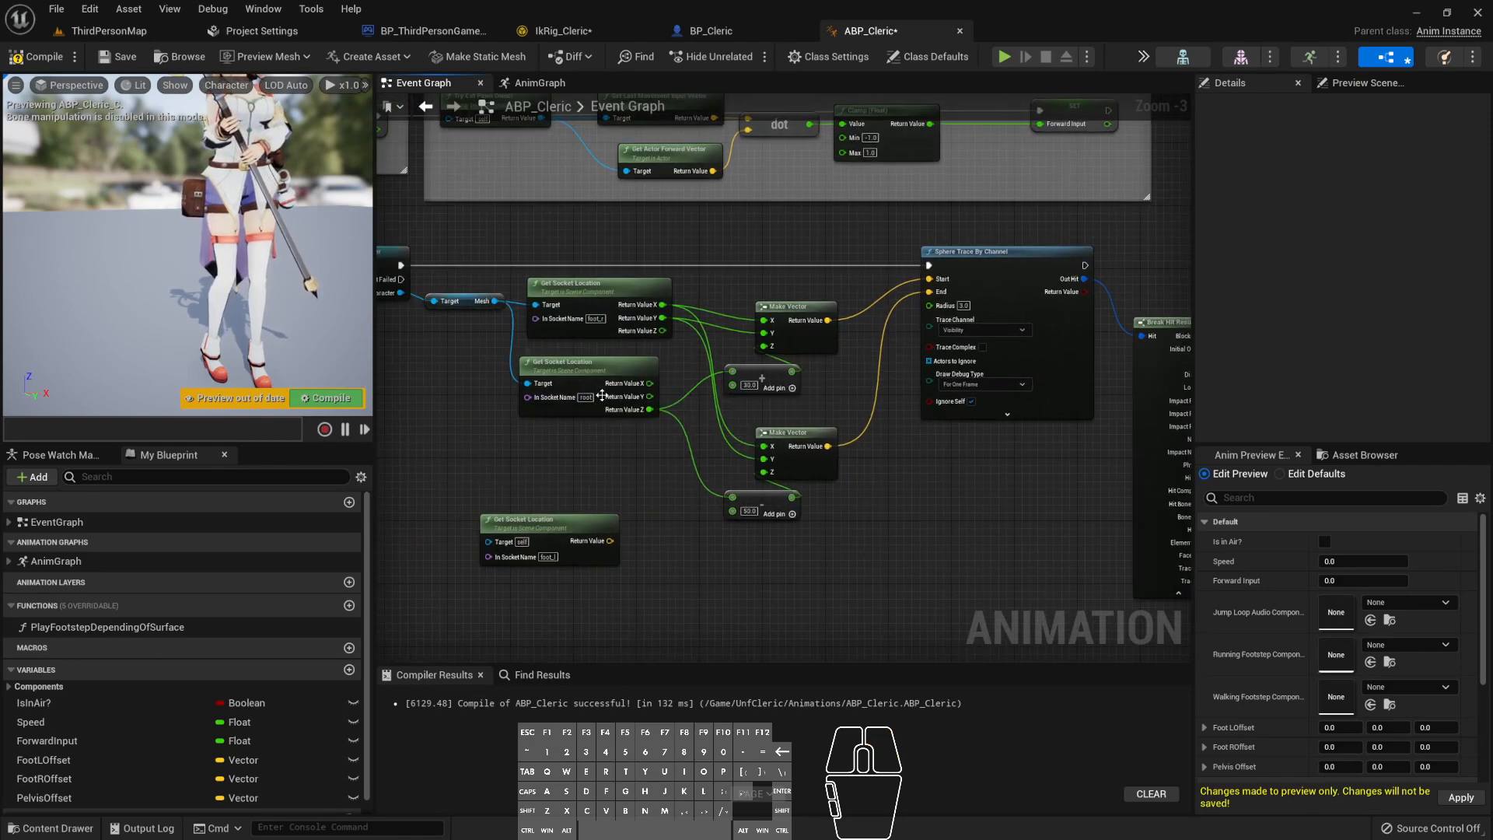
right_click_drag(965, 481, 633, 476)
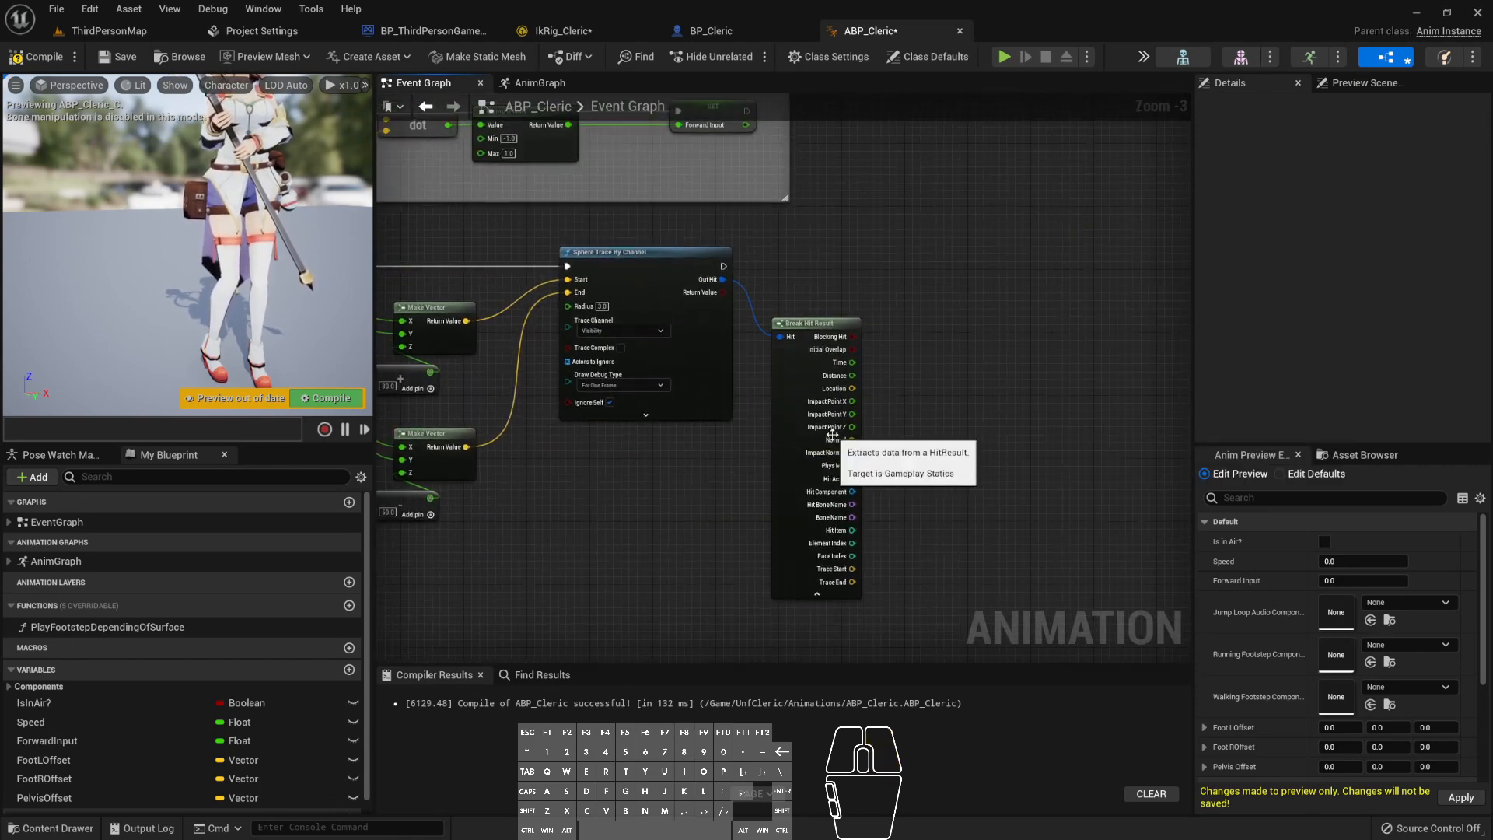
- Add a Branch after Sphere Trace By Channel and use the trace's Return Value as its condition
right_click_drag(762, 305, 737, 334)
mouse_move(697, 295)
left_mouse_down()
mouse_move(841, 300)
mouse_move(827, 294)
left_mouse_up()
type("if")
key("Return")
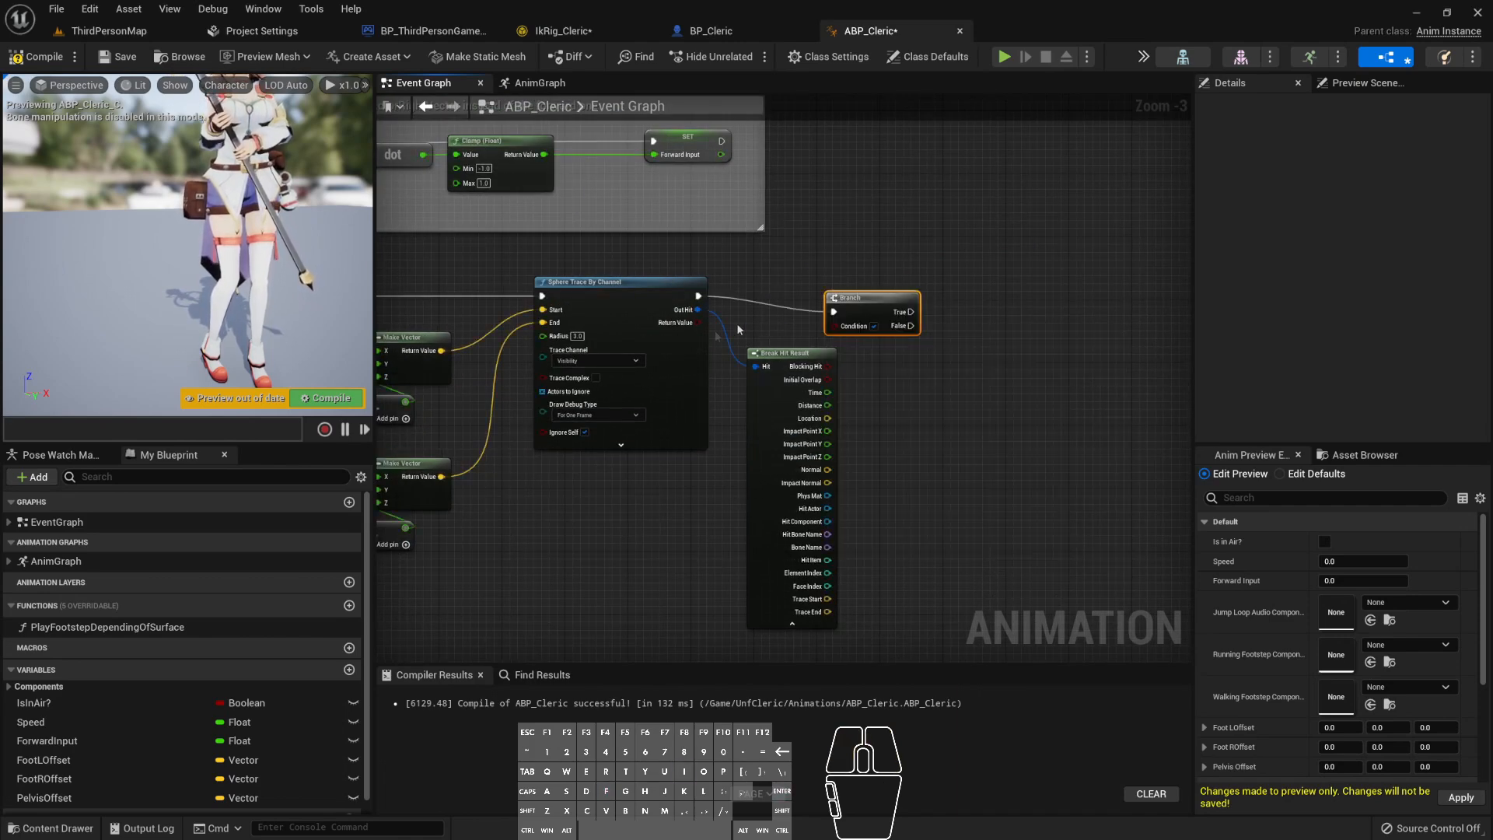
mouse_move(698, 322)
left_mouse_down()
mouse_move(833, 326)
mouse_move(840, 305)
left_mouse_up()
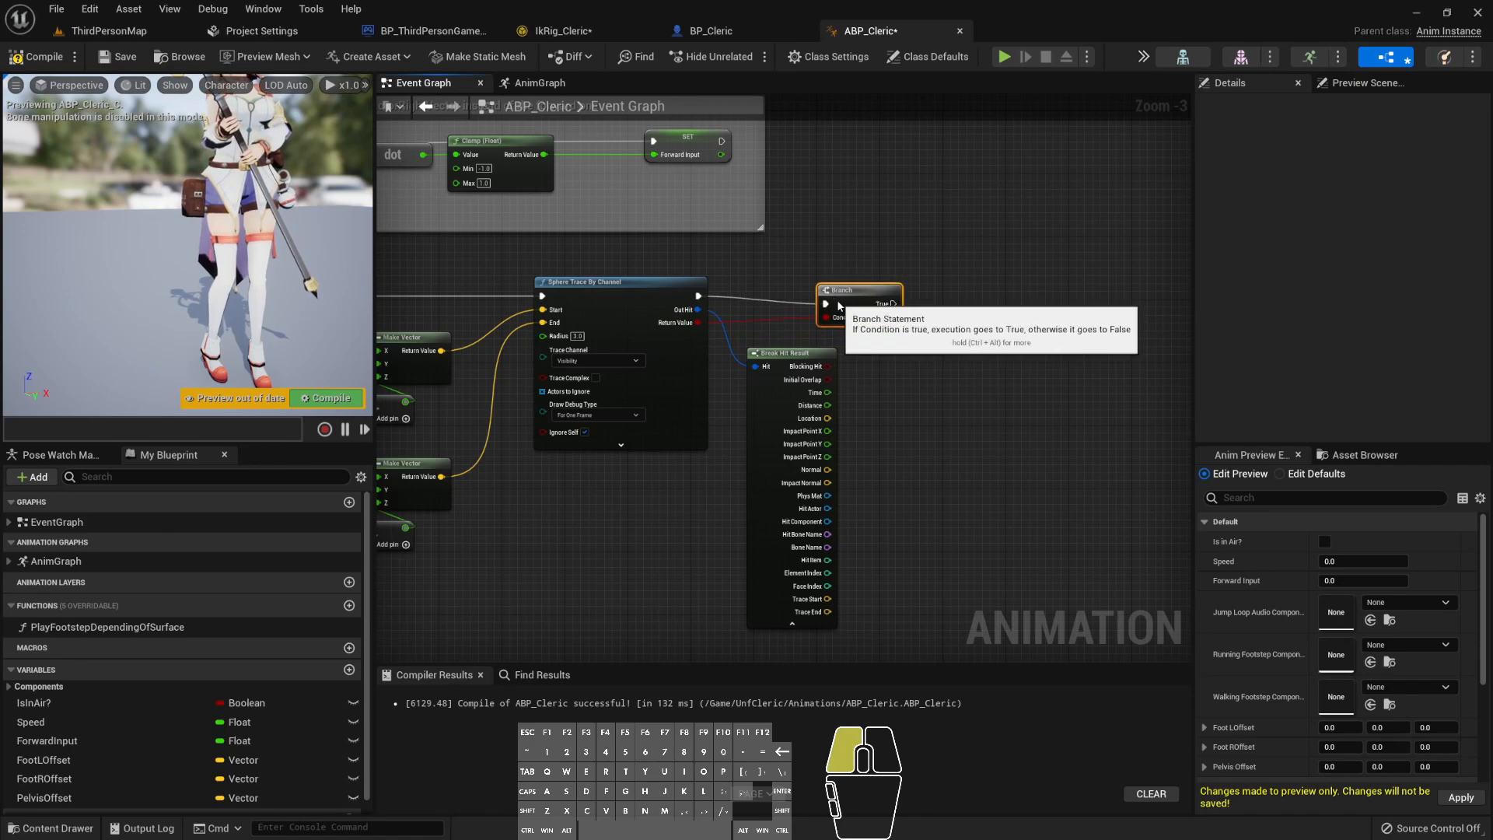
- Create a Subtract node beyond Break Hit Result from the root socket location's Z value
mouse_move(669, 536)
right_mouse_down()
mouse_move(781, 491)
mouse_move(649, 463)
right_mouse_up()
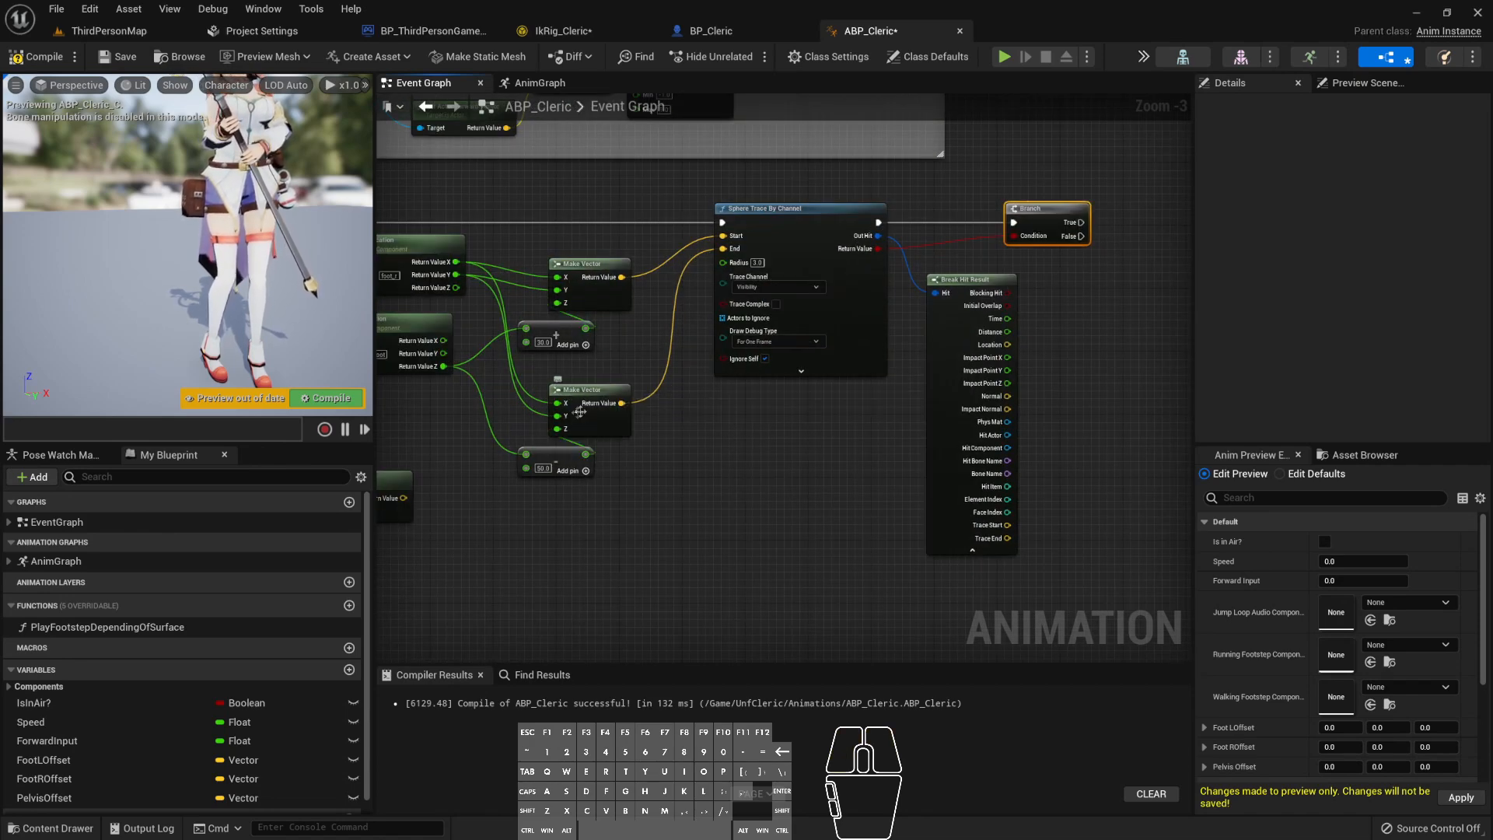
right_click_drag(579, 412, 640, 402)
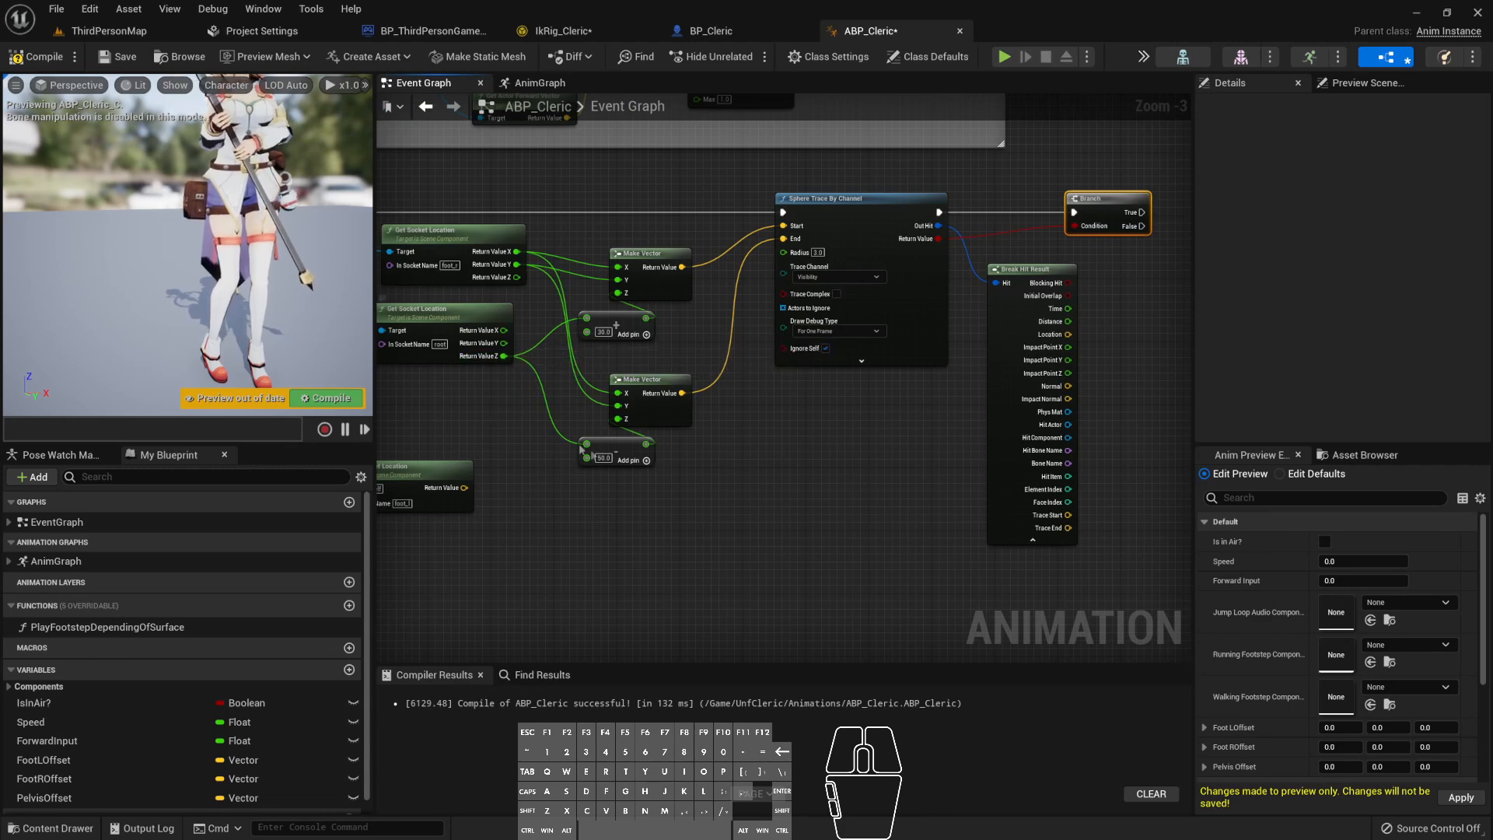
left_click_drag(502, 356, 652, 368)
left_click_drag(837, 367, 1098, 359)
type("-")
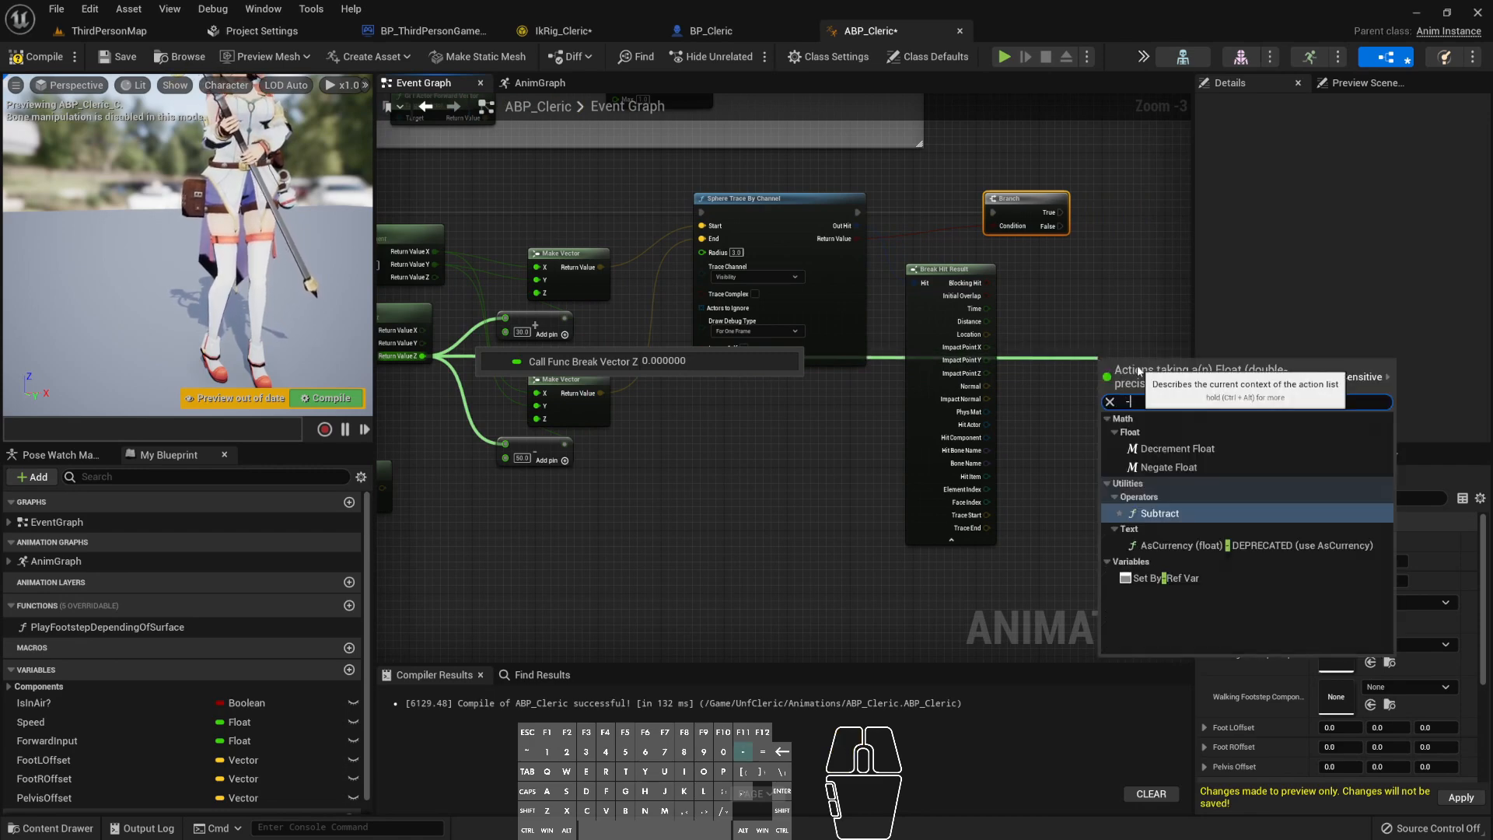
key("Return")
- Connect Impact Point Z to the Subtract node's second input and move the node closer to Break Hit Result
right_click_drag(1103, 367, 991, 402)
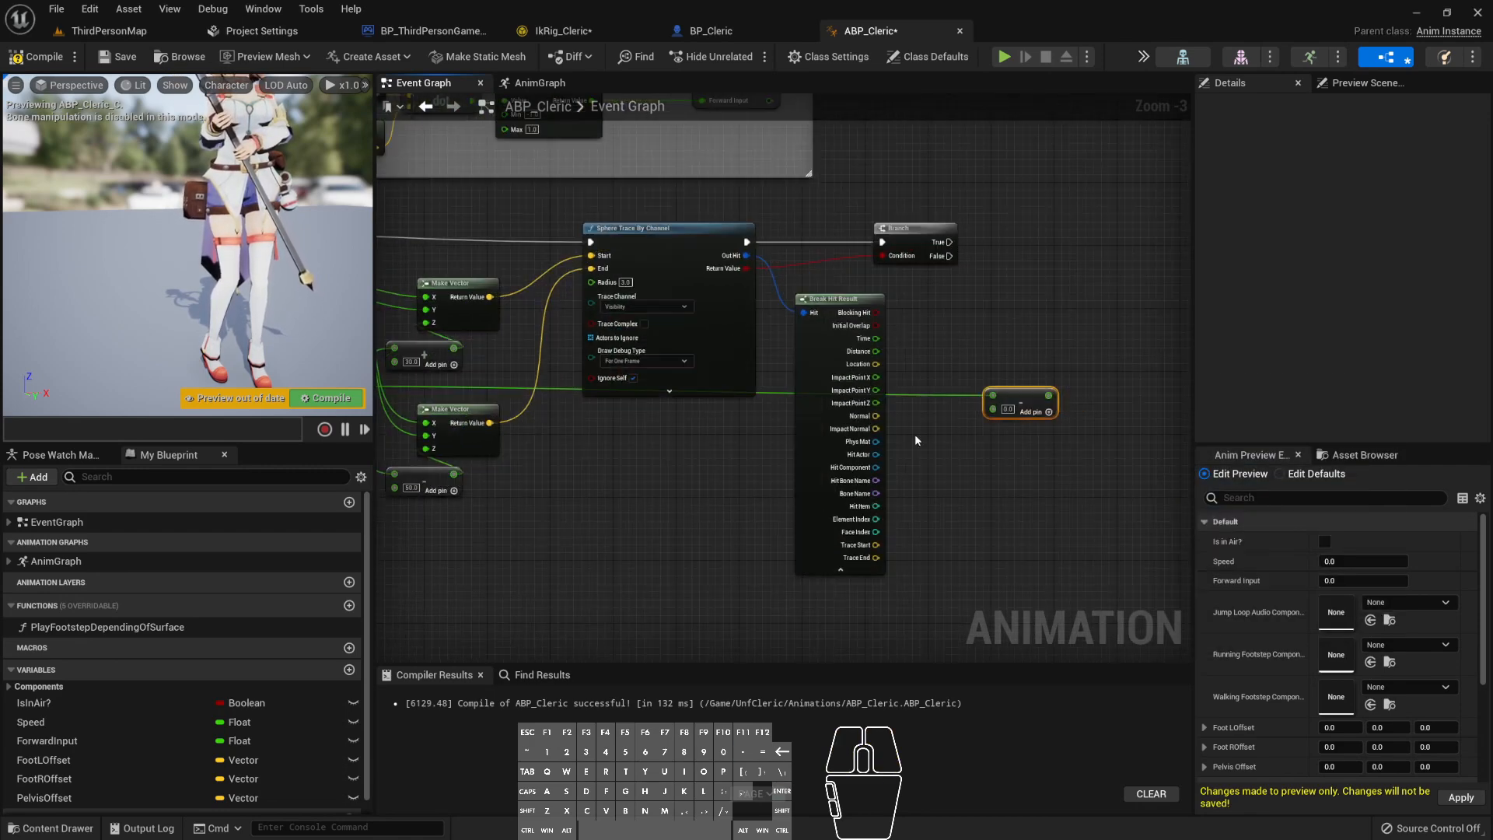
scroll(915, 434, "up", 3)
left_click_drag(856, 394, 1028, 403)
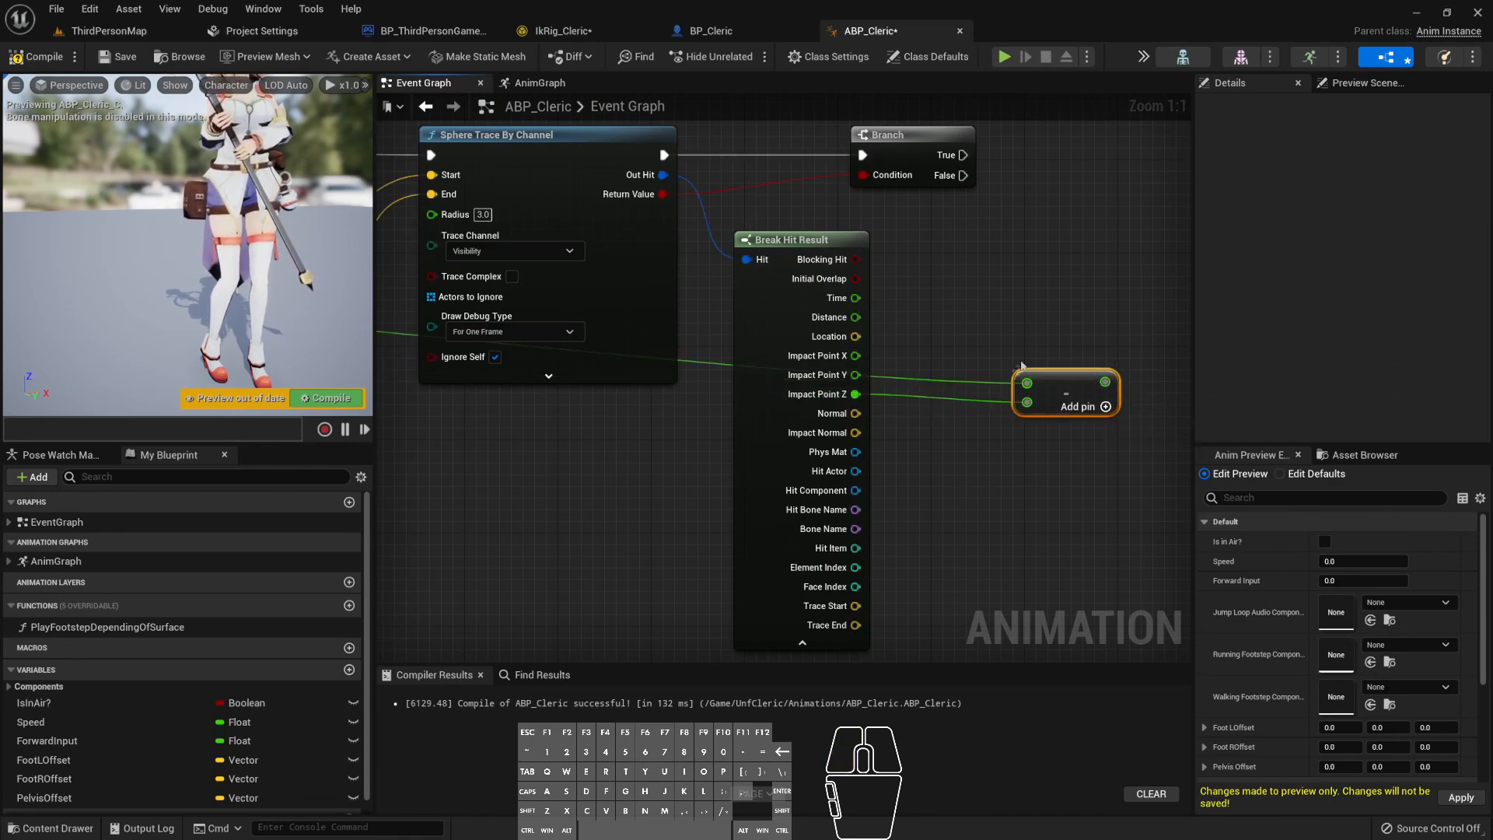
left_click_drag(1017, 370, 982, 370)
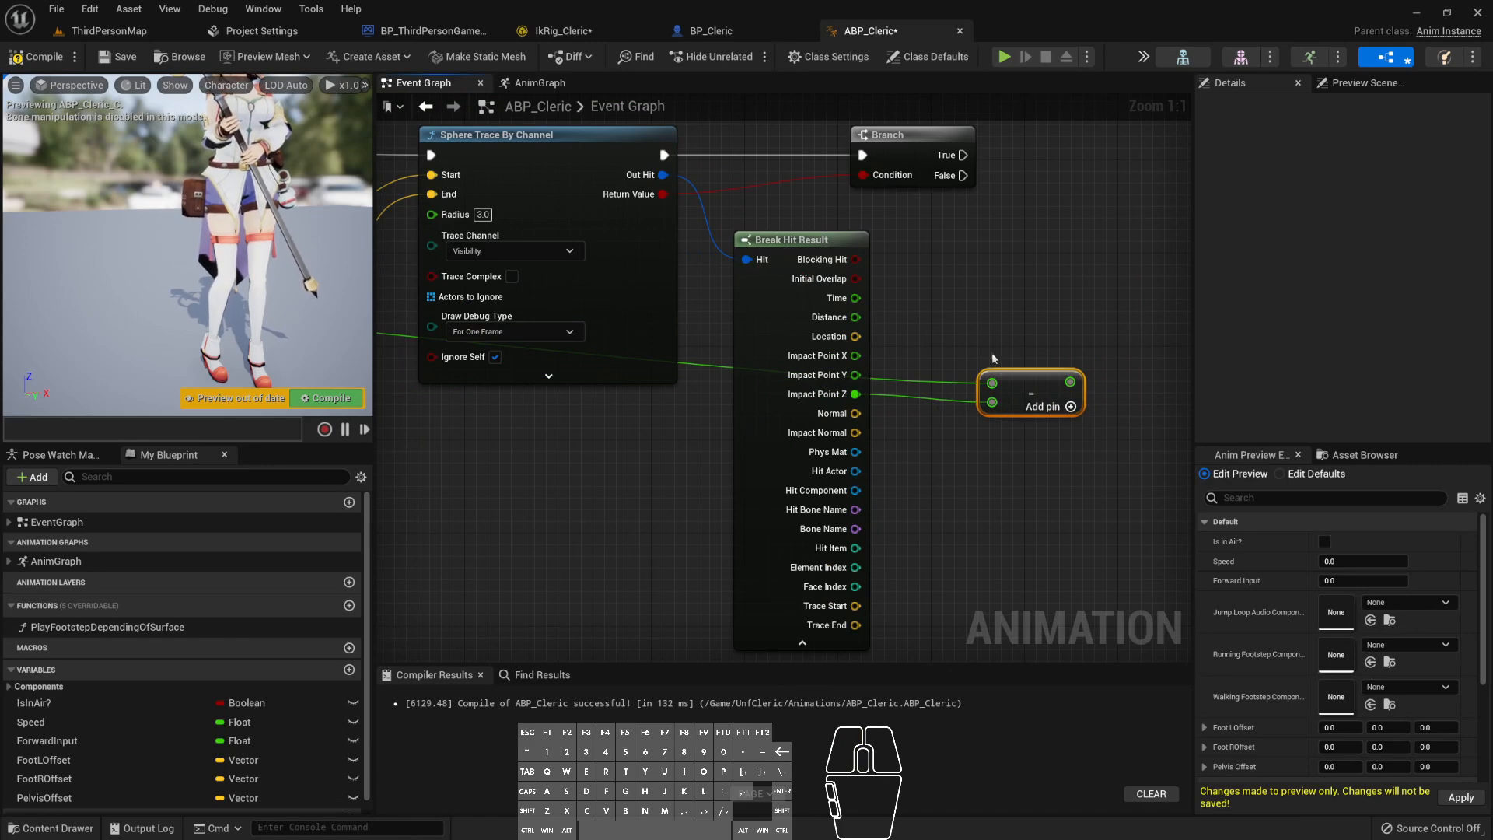
right_click_drag(1034, 320, 812, 395)
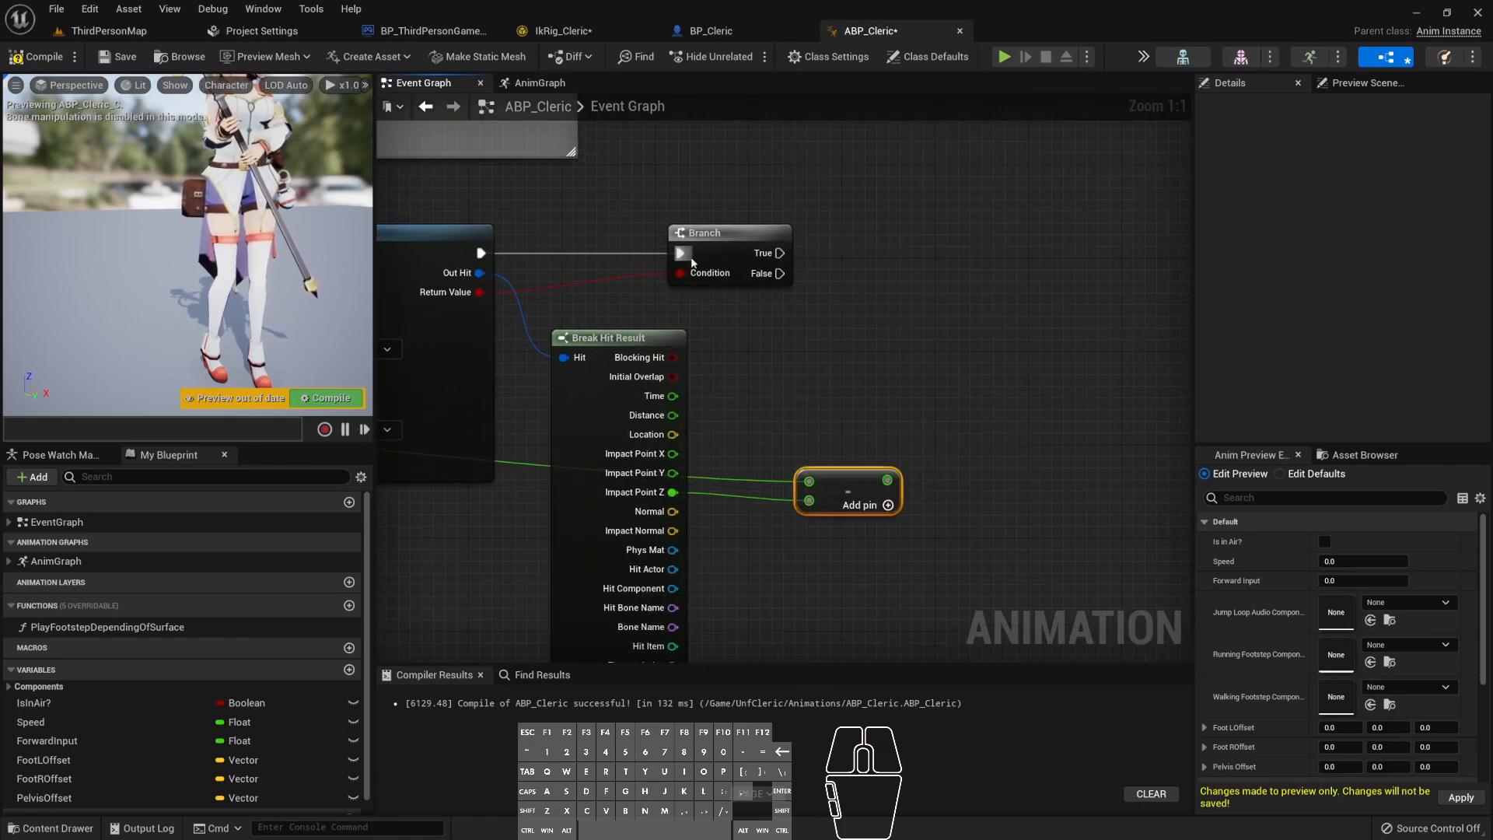
left_click_drag(720, 496, 809, 500)
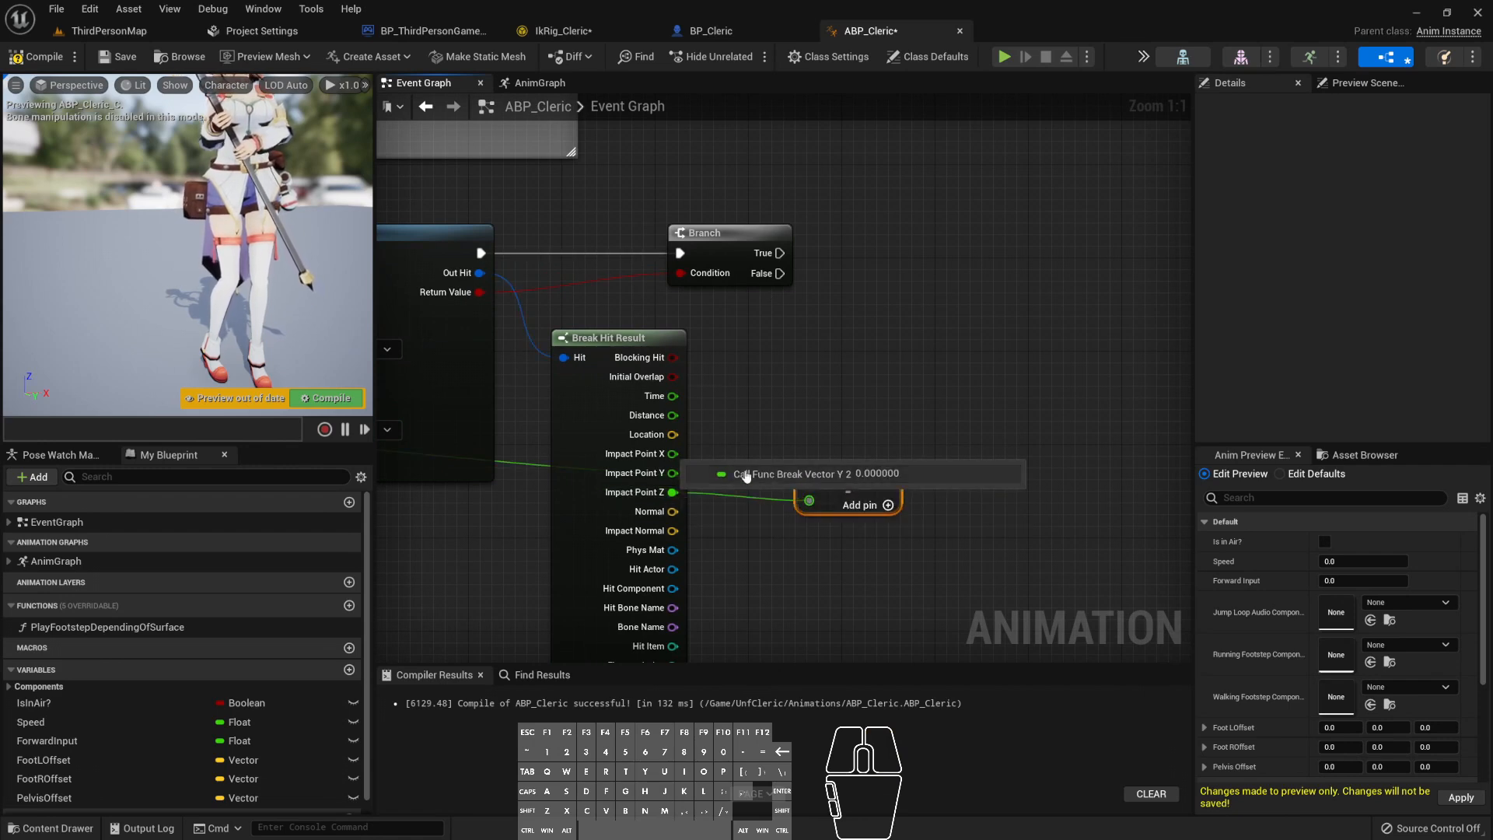
right_click_drag(737, 568, 737, 526)
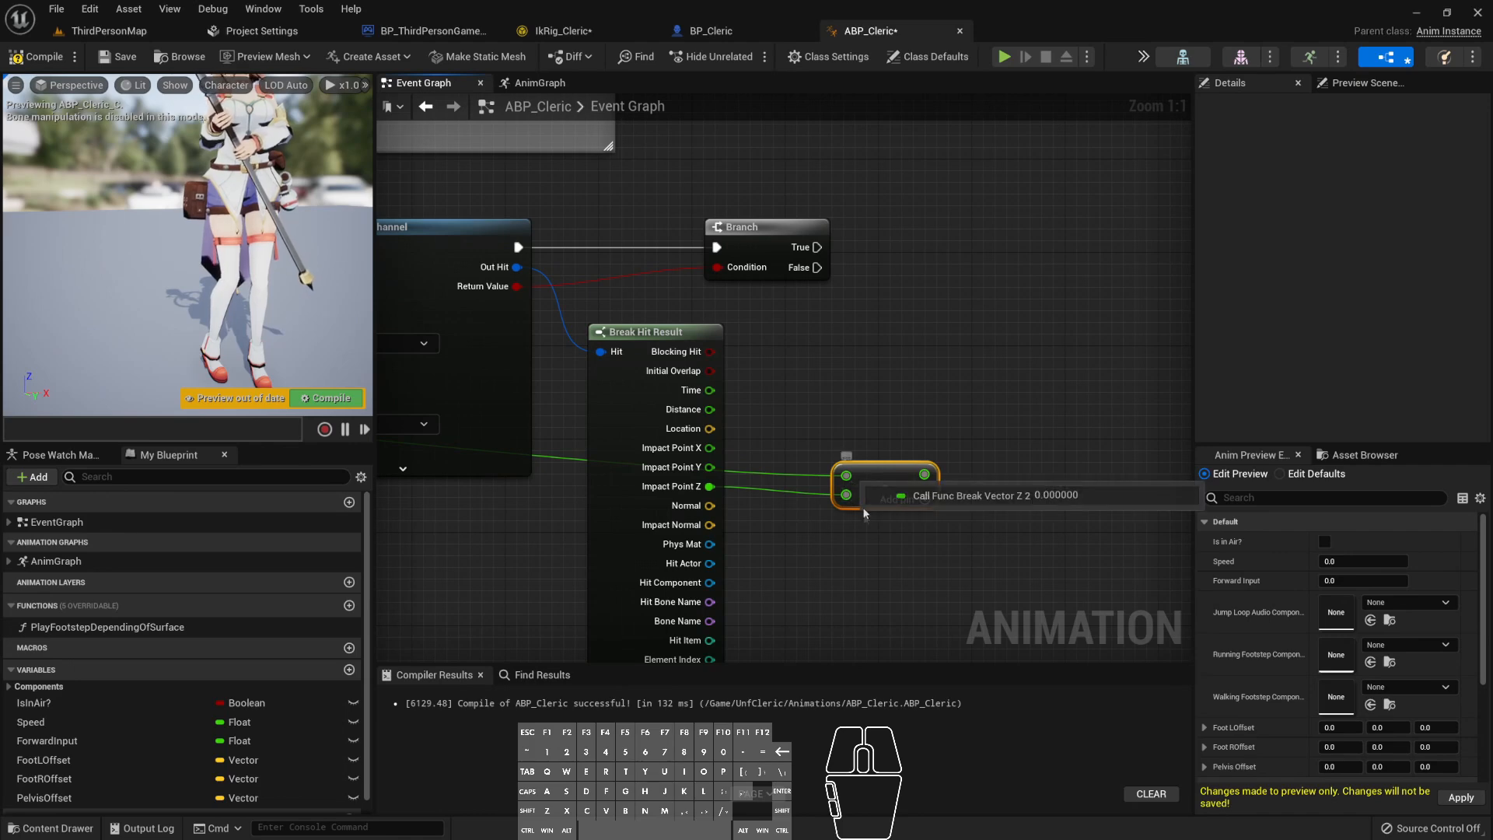
right_click_drag(882, 405, 838, 392)
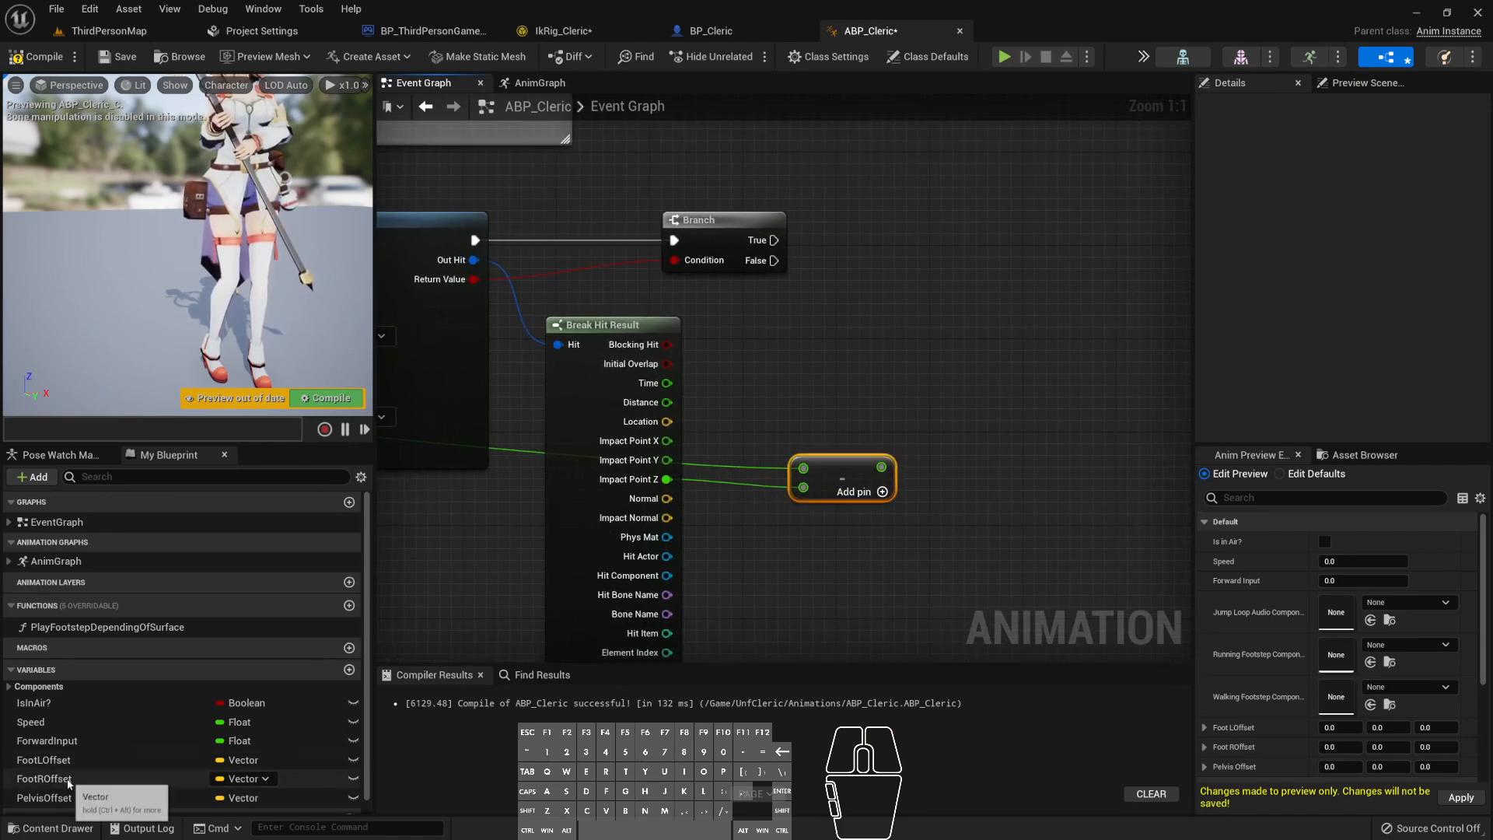
- Add a FootROffset setter beside the Branch and connect it to the True output
right_click_drag(472, 340, 1120, 328)
right_click_drag(758, 352, 477, 494)
left_click_drag(93, 778, 766, 291)
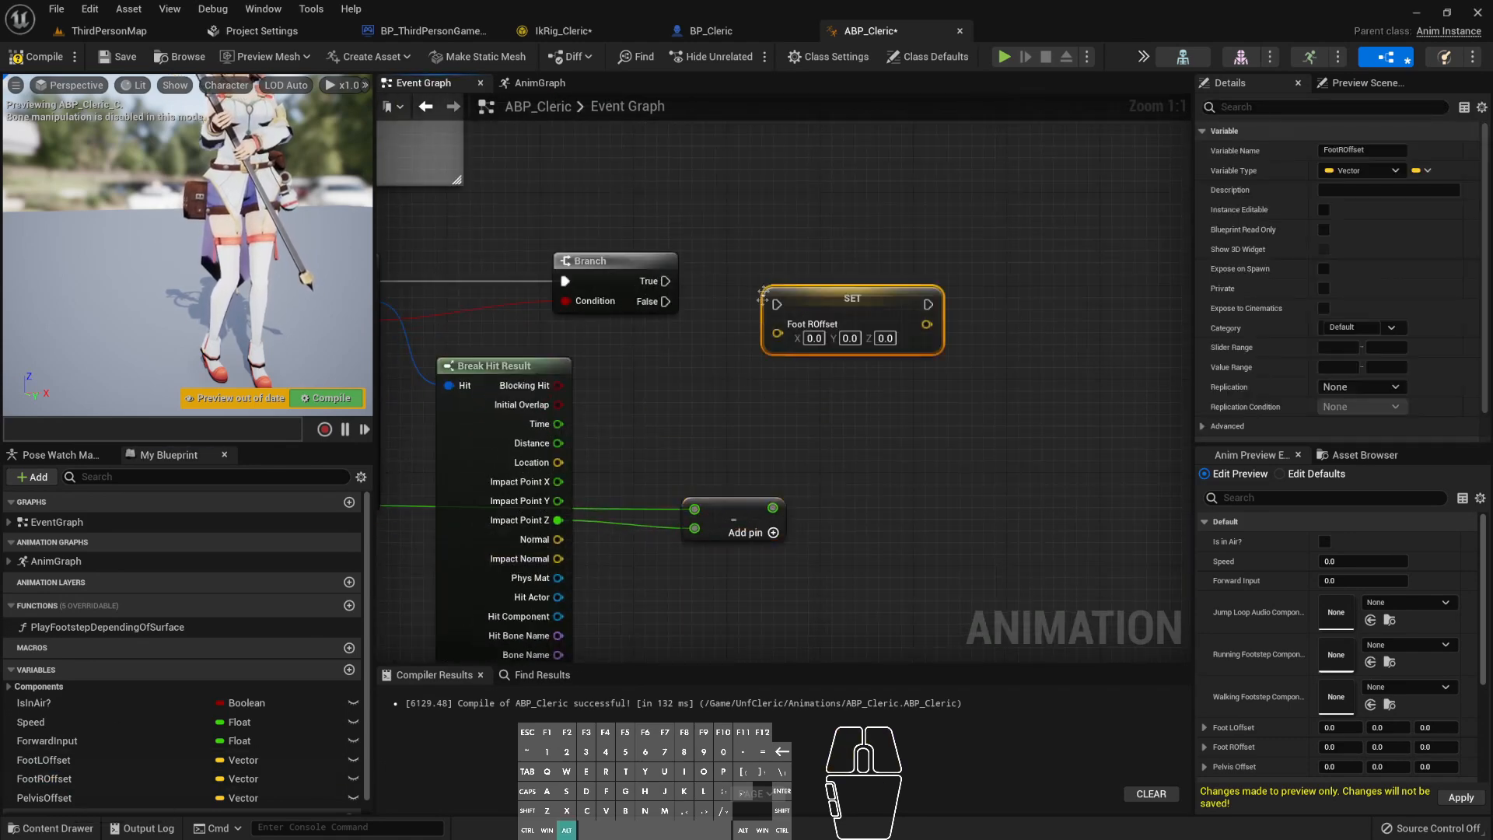
left_click_drag(667, 281, 900, 281)
- Split the FootROffset setter's vector input and connect the Subtract result to its Z component
left_click_drag(772, 507, 828, 394)
left_click(764, 379)
right_click(868, 308)
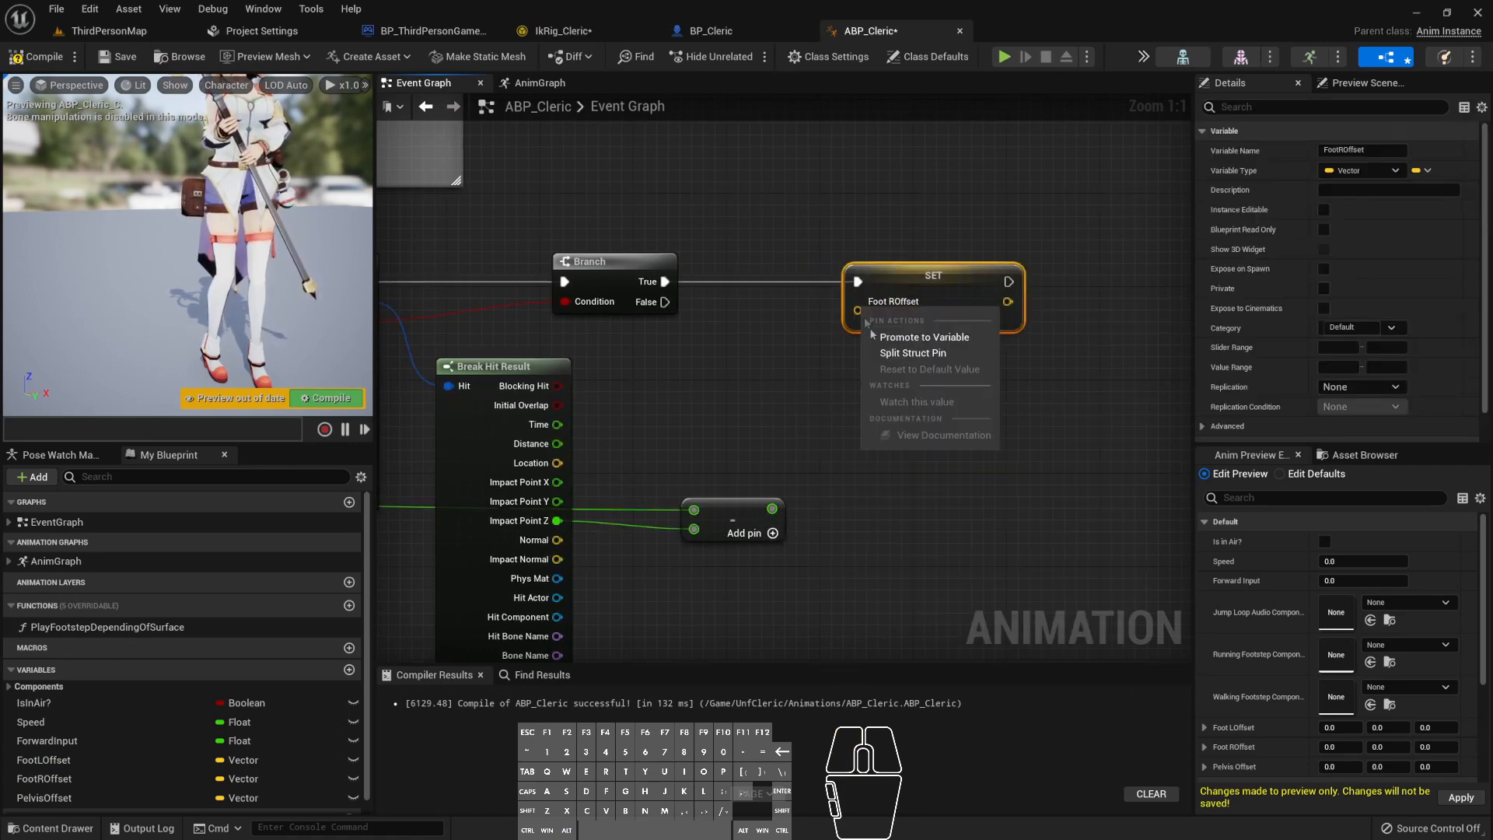
left_click(910, 354)
left_click_drag(772, 508, 859, 347)
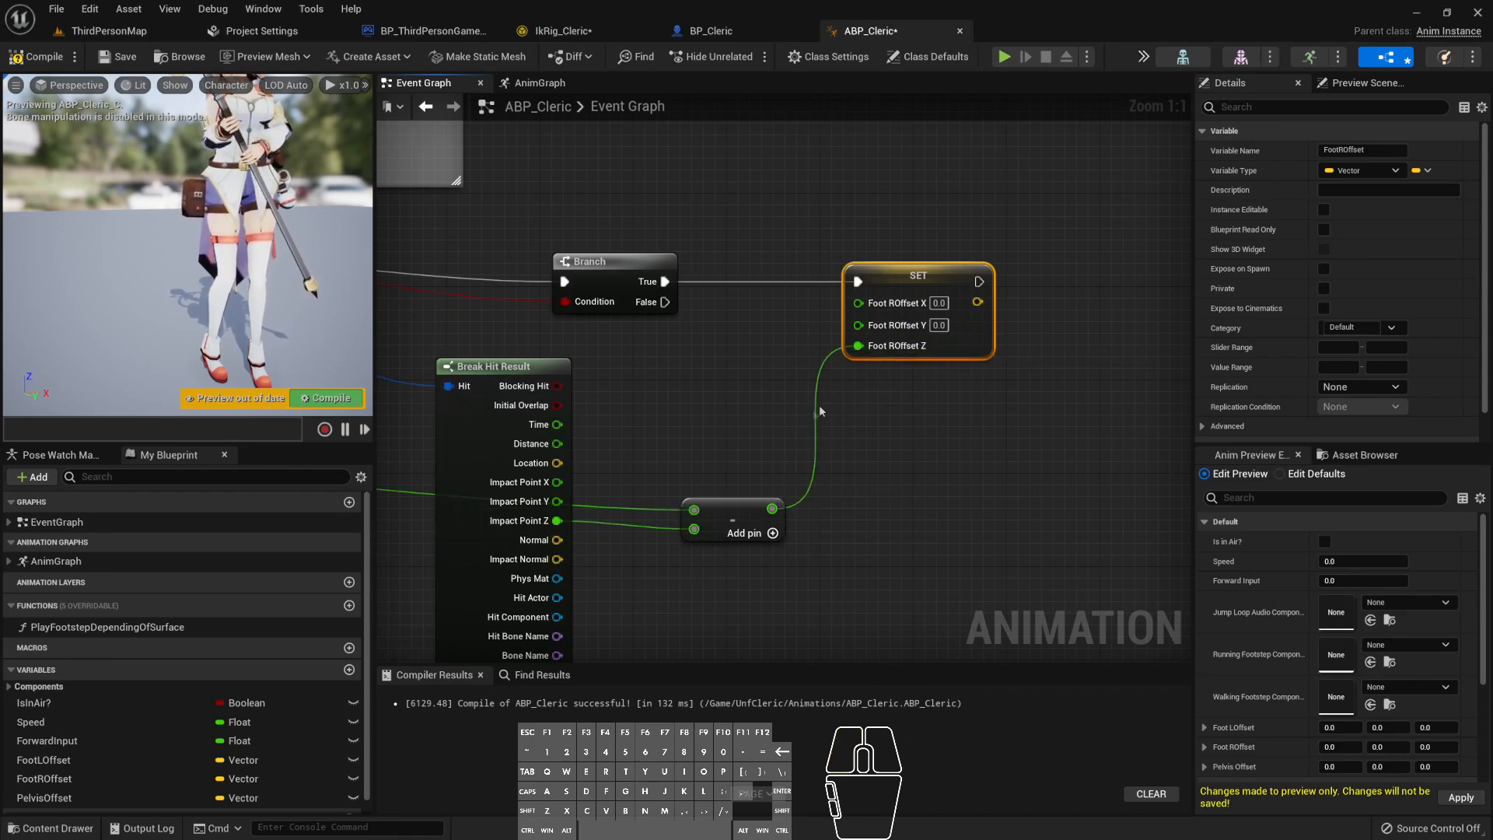
- Playtest the level, walking the character onto the low ramp to check the right foot's placement, and end the session
left_click(1003, 57)
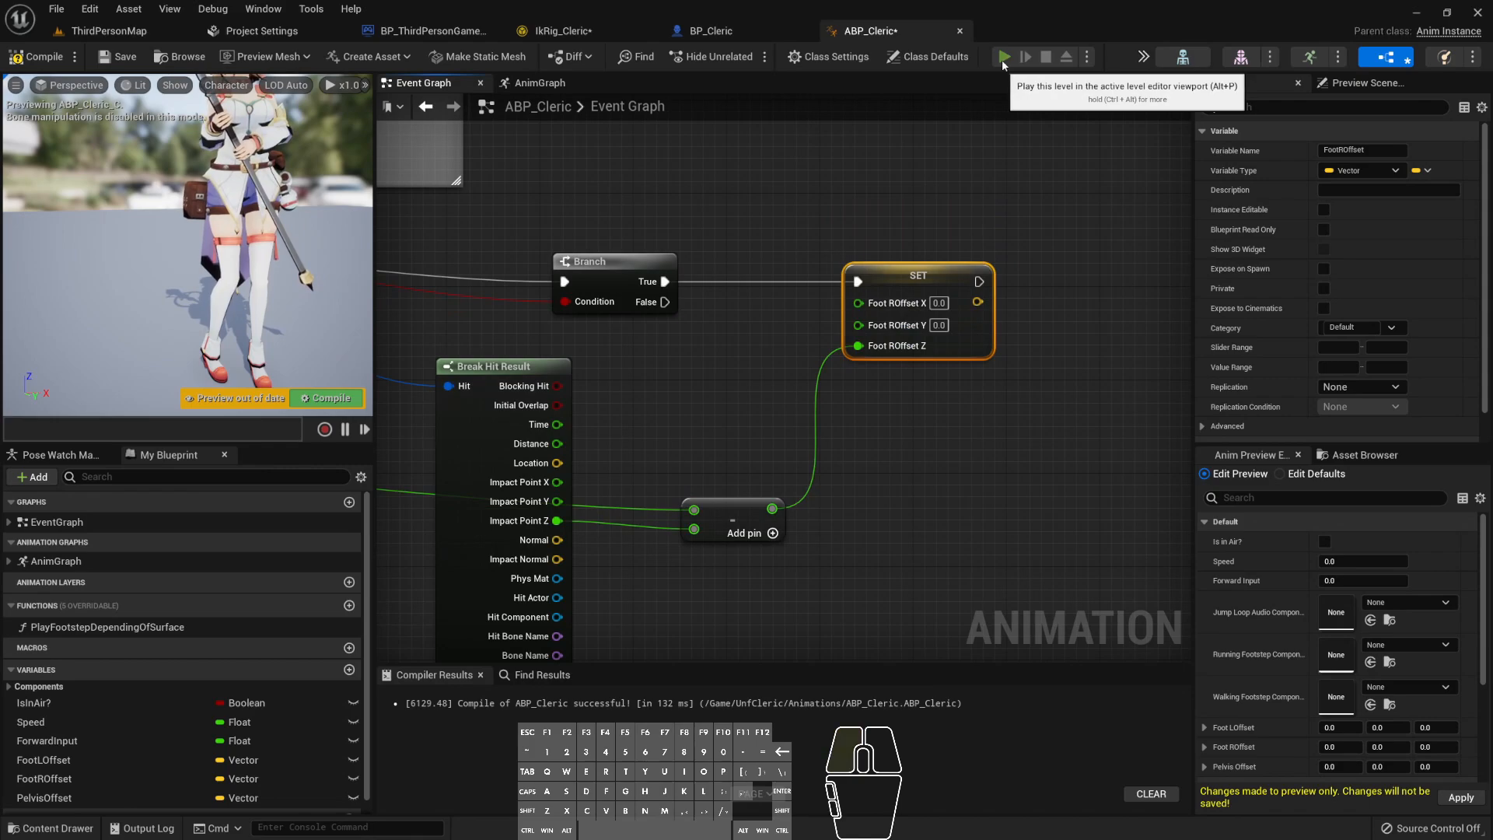
key("w")
key("a")
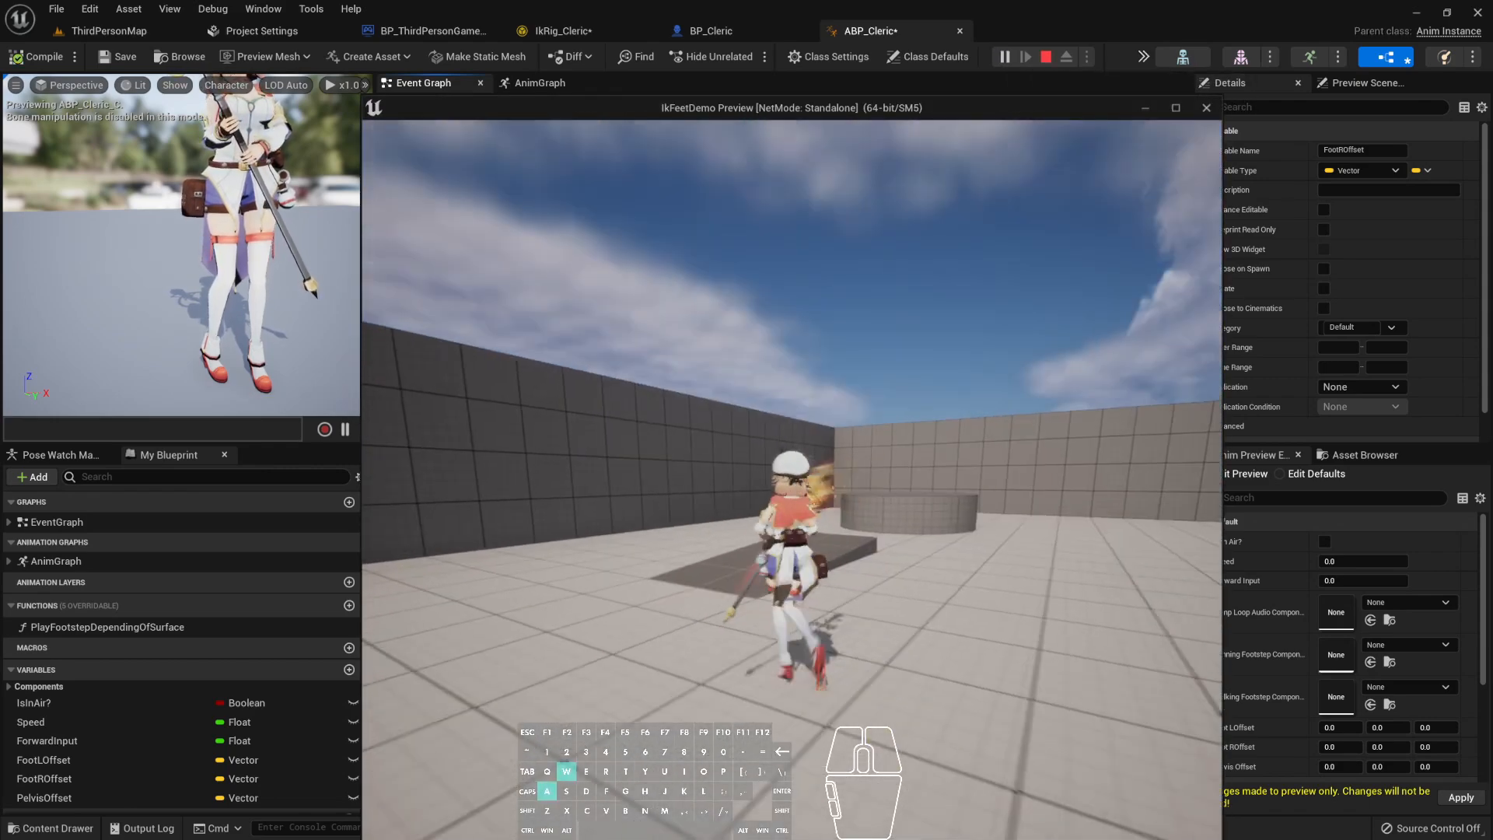
key("d")
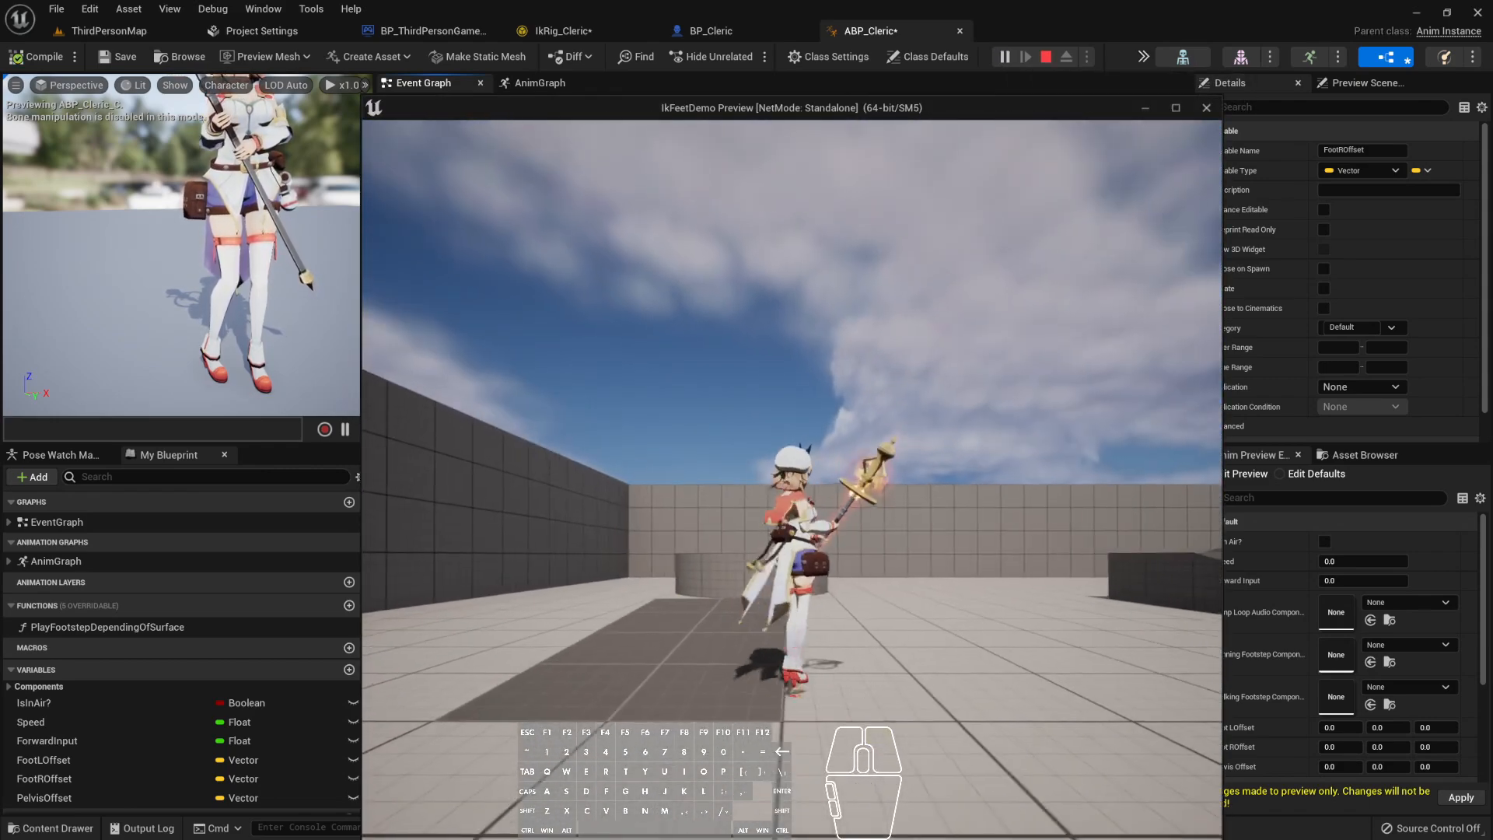
key("s")
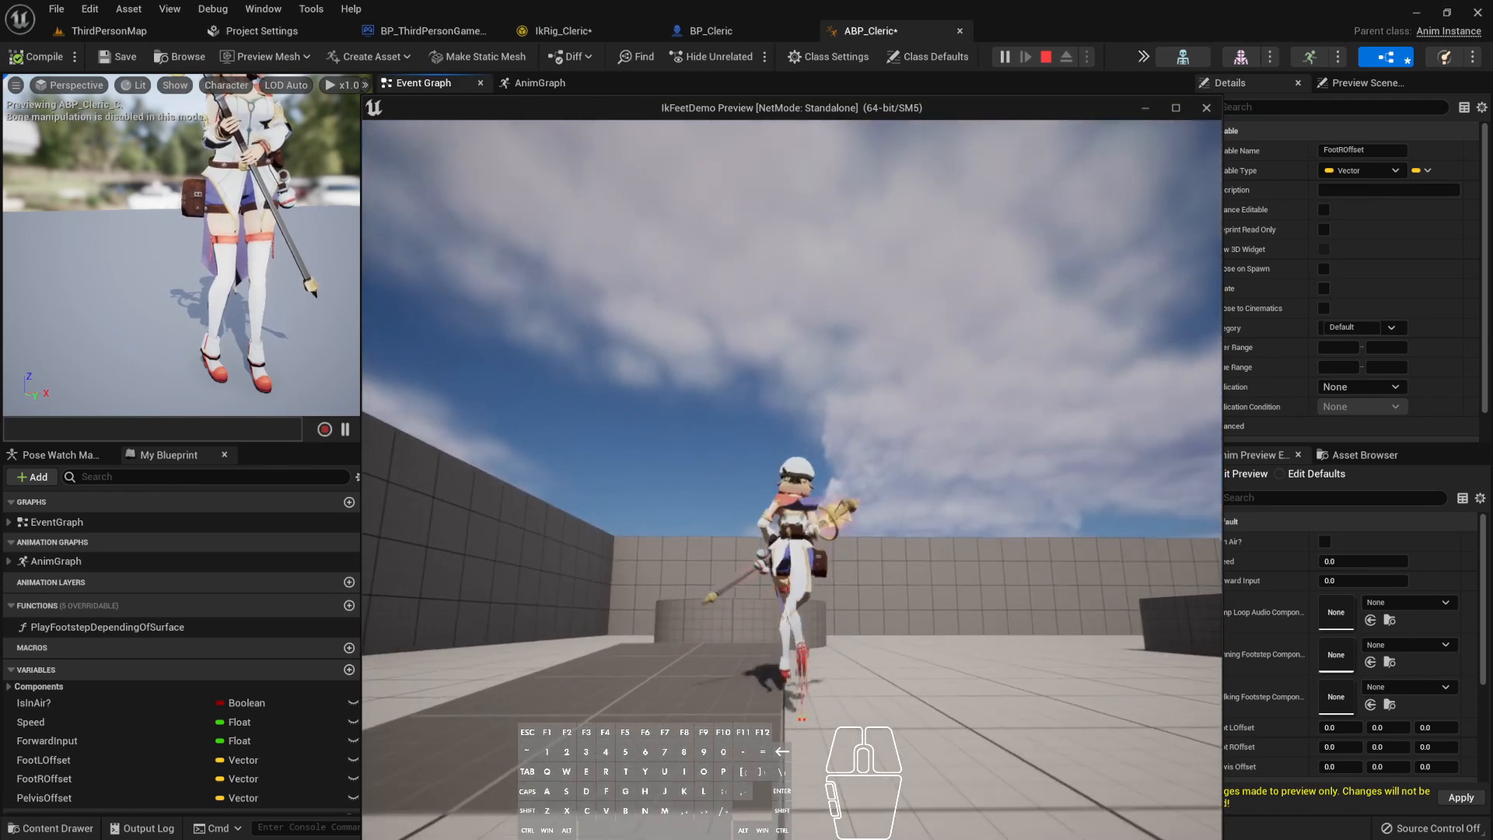
key("d")
key("w")
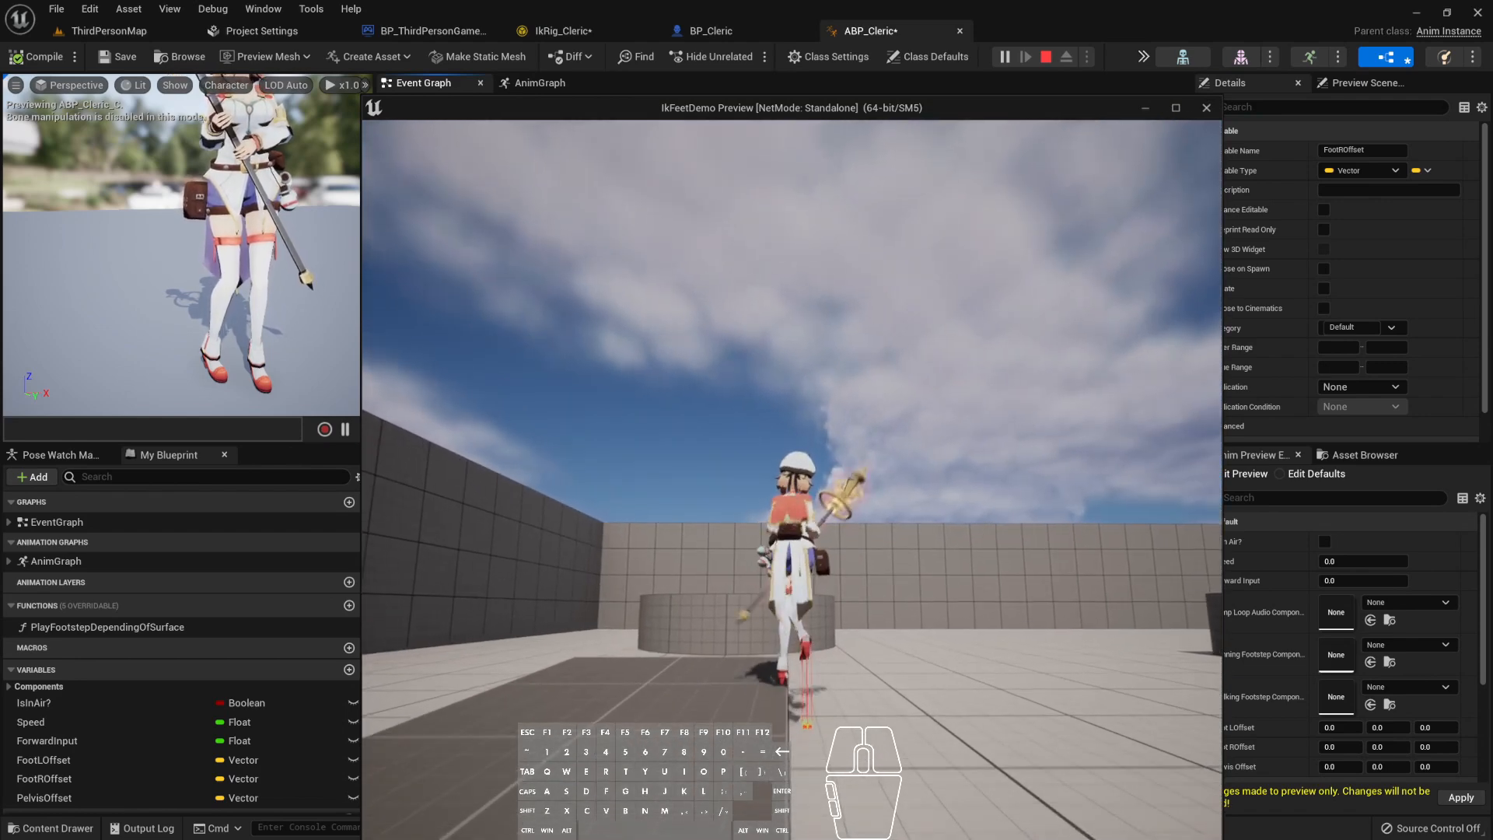
key("Escape")
- Swap the Subtract inputs so the root Z is subtracted from Impact Point Z, and playtest the character on the ramp
left_click_drag(757, 420, 759, 440, "ctrl")
left_click_drag(621, 431, 758, 422)
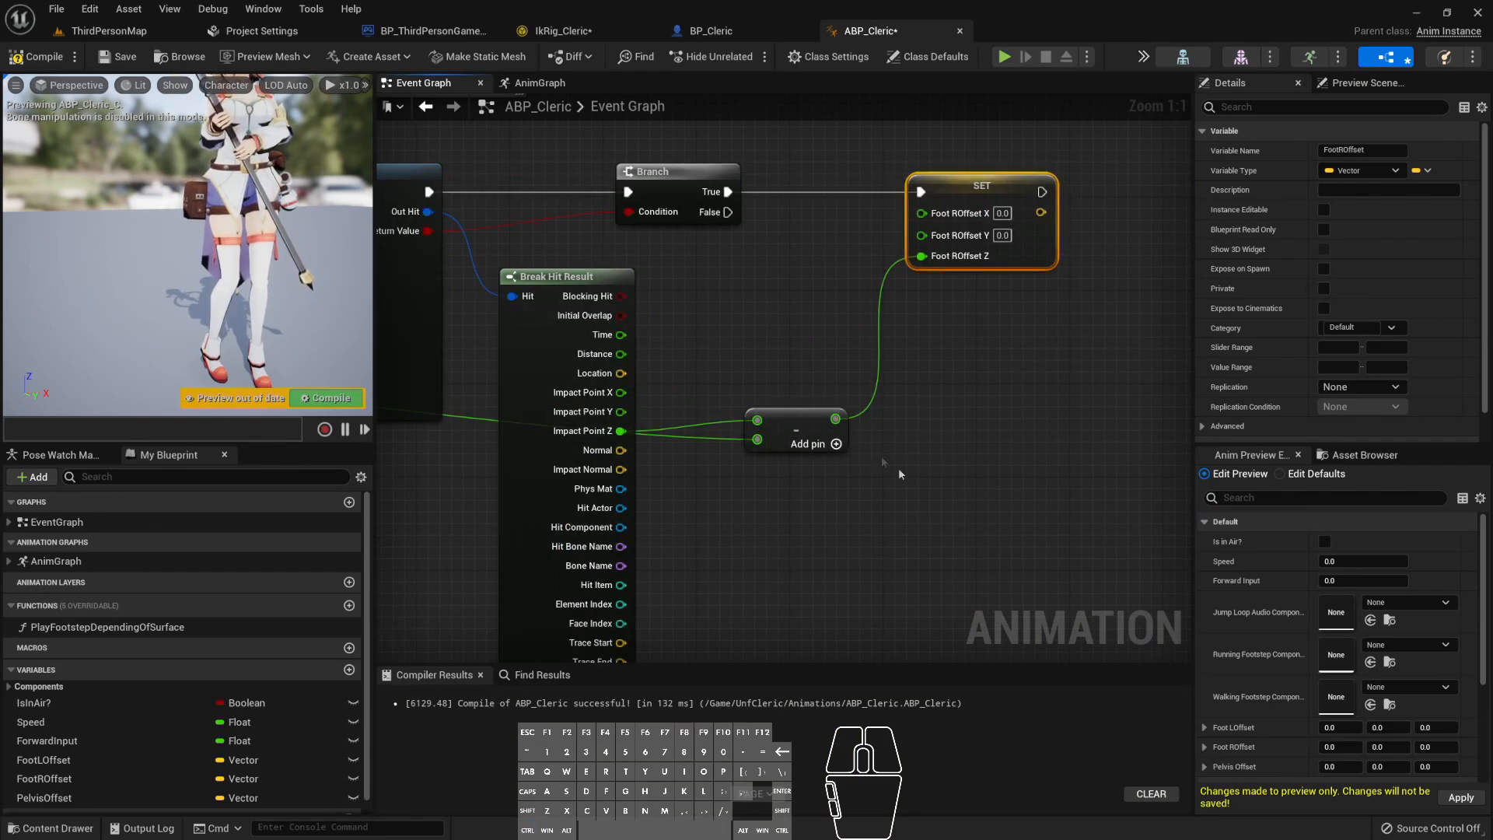
left_click(1004, 56)
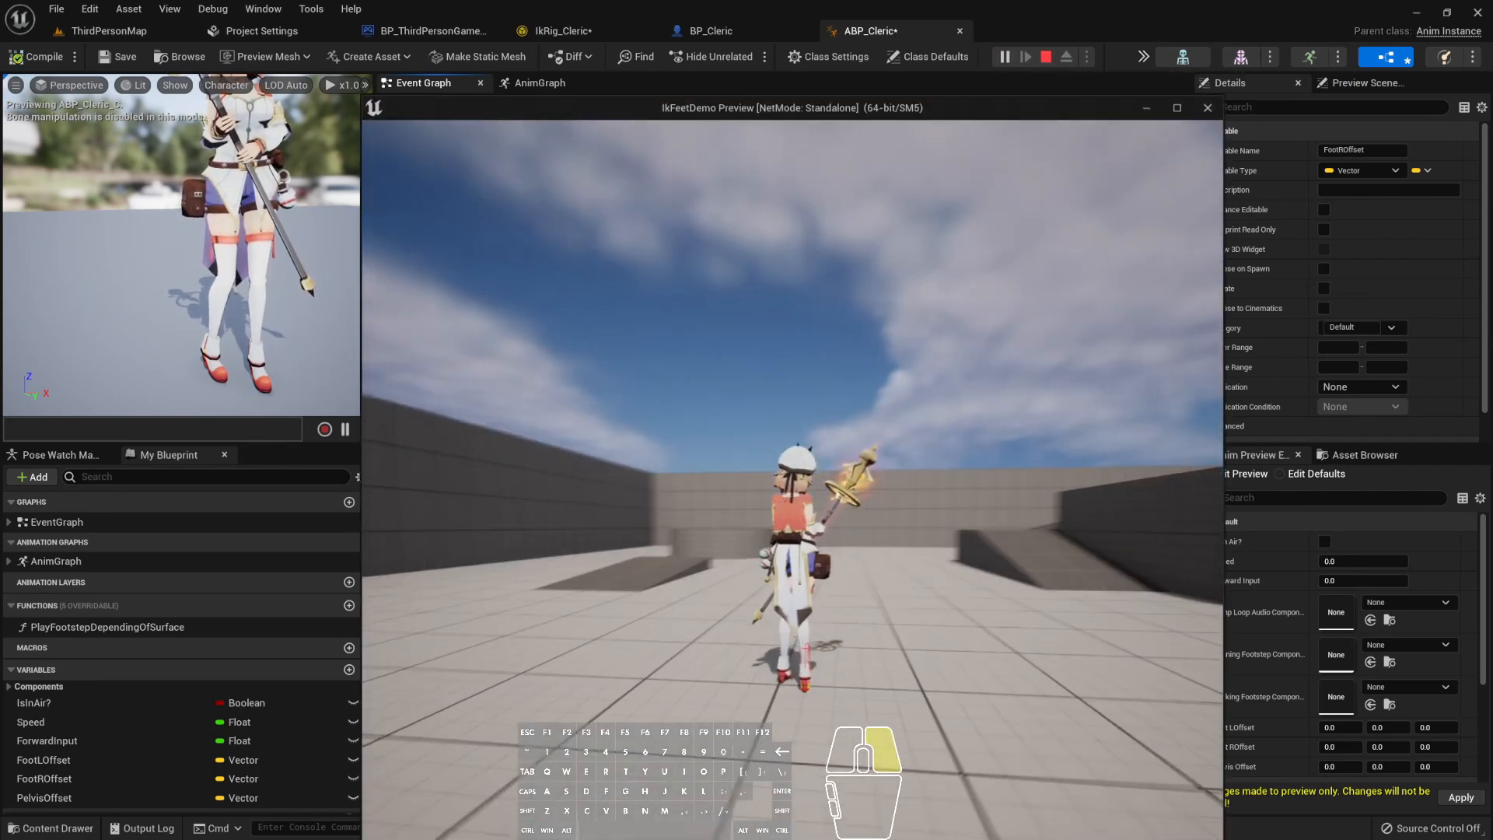
key("w")
key("a")
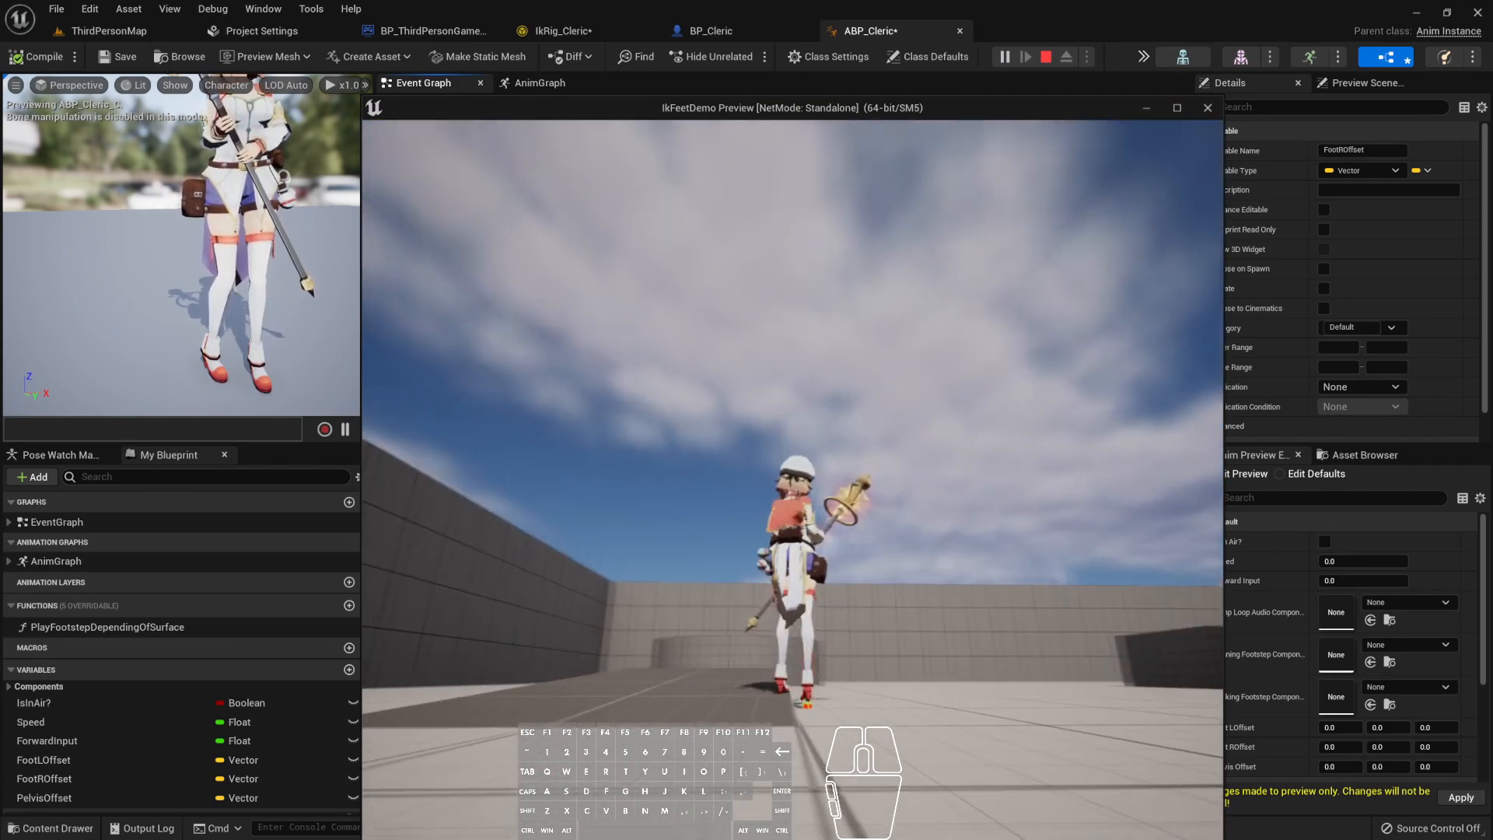
key("w")
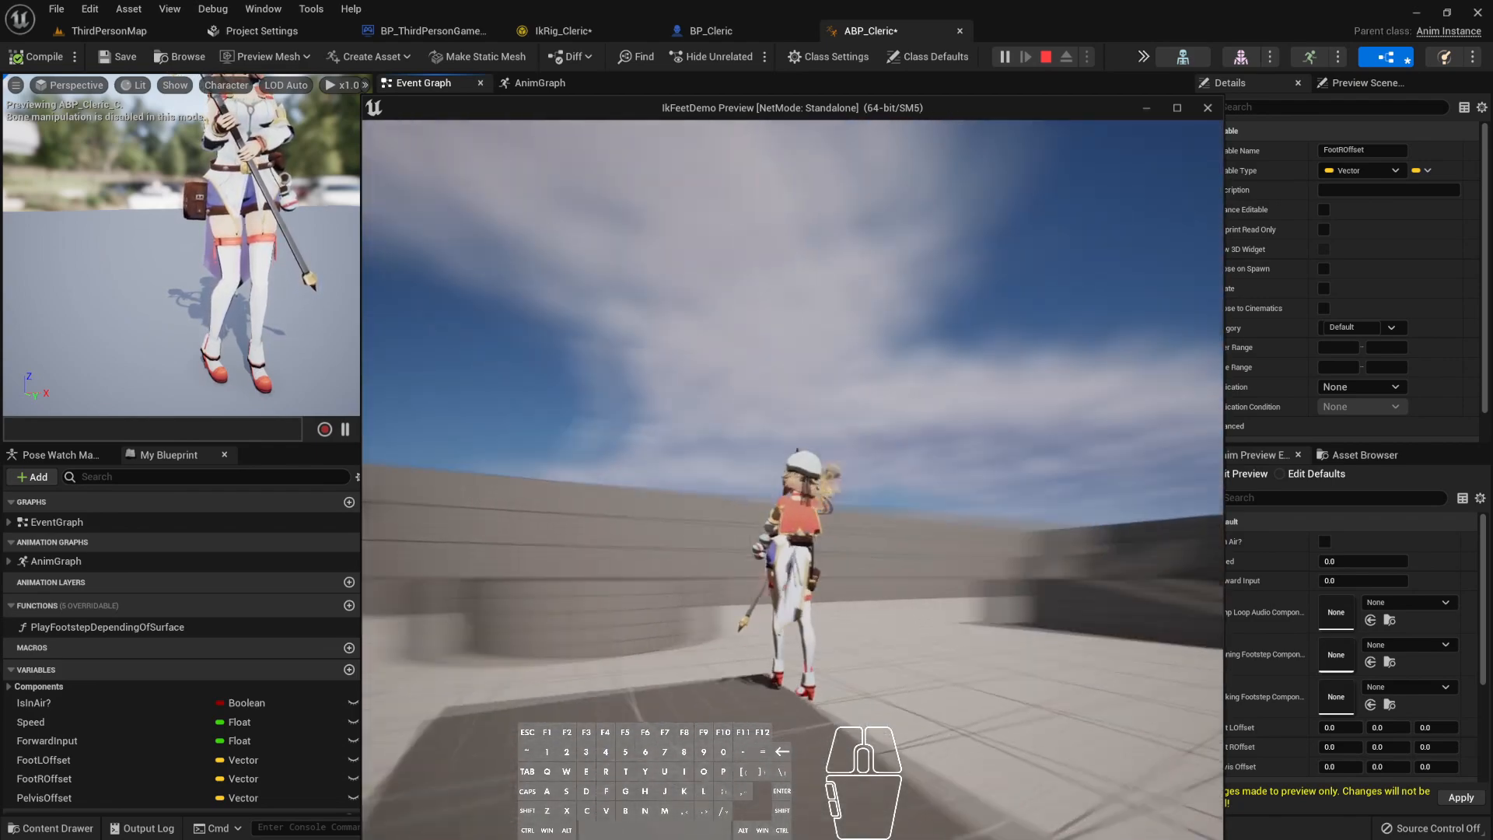
key("Escape")
- Add a PelvisOffset setter after the FootROffset setter and feed it the FootROffset vector
right_click_drag(962, 362, 841, 387)
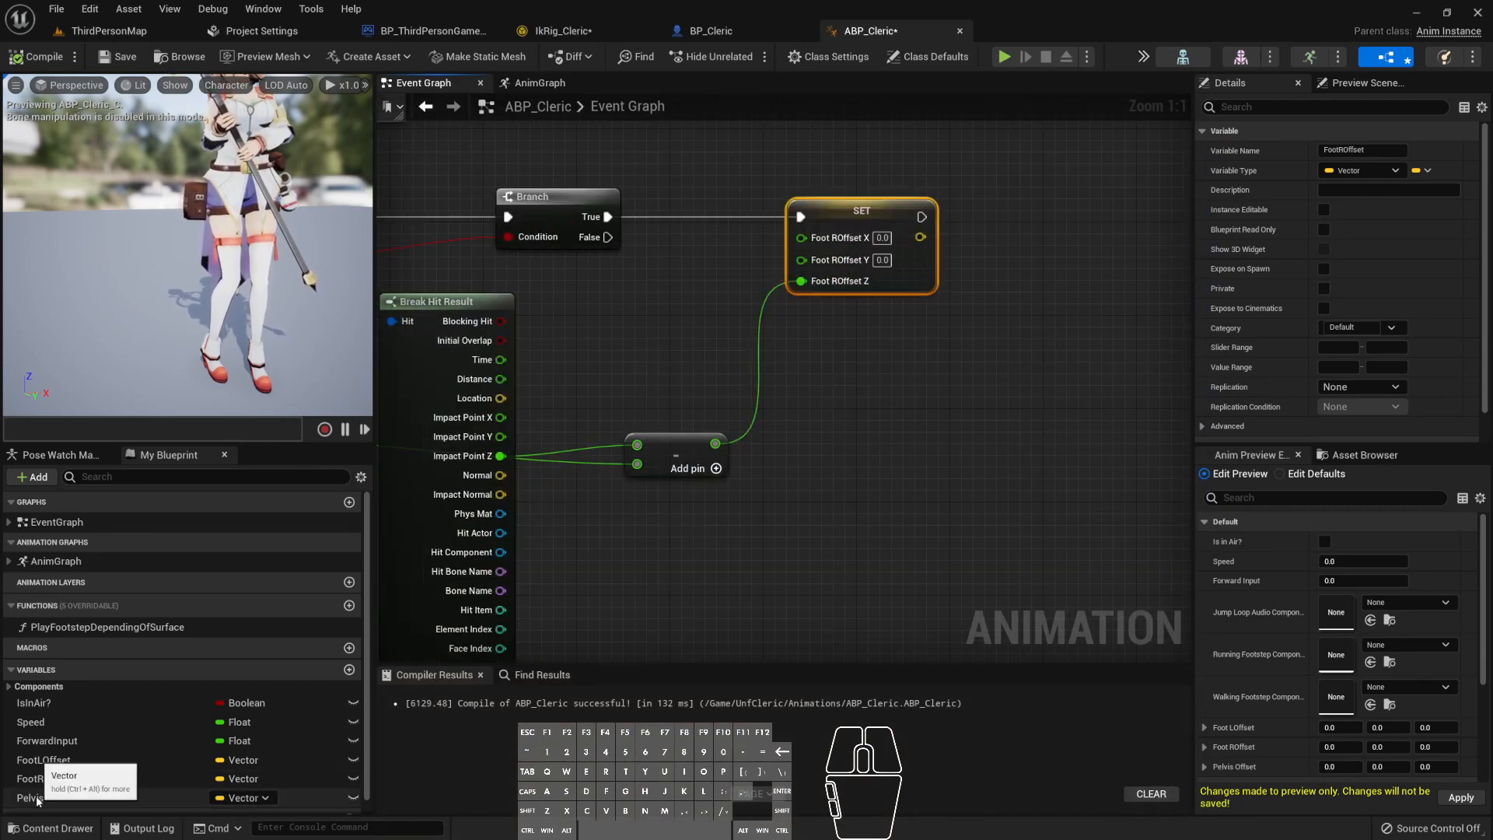
left_click_drag(35, 796, 830, 437)
left_click_drag(1035, 221, 1053, 220, "alt")
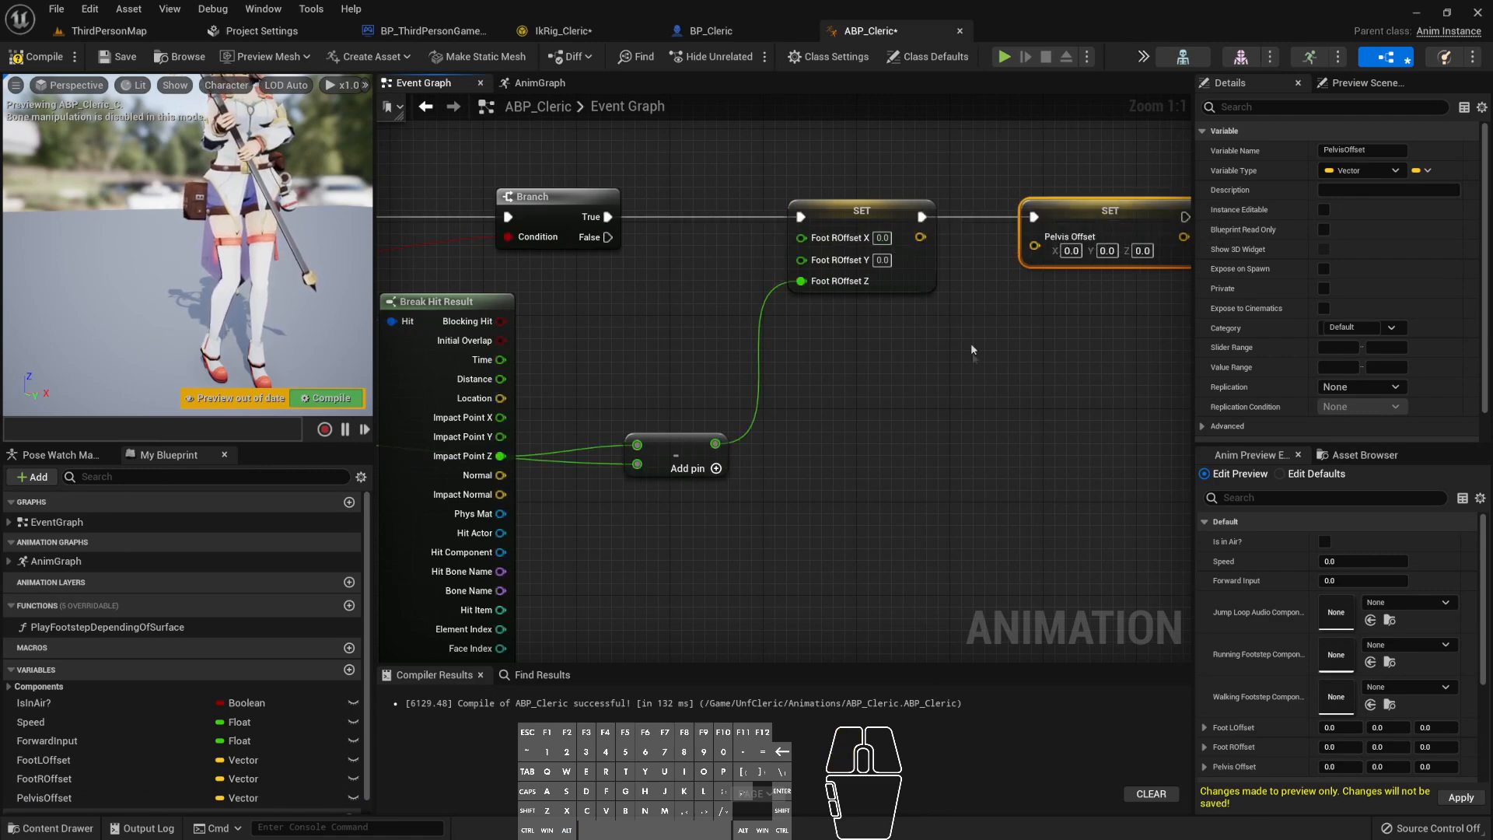
left_click_drag(919, 237, 1034, 237)
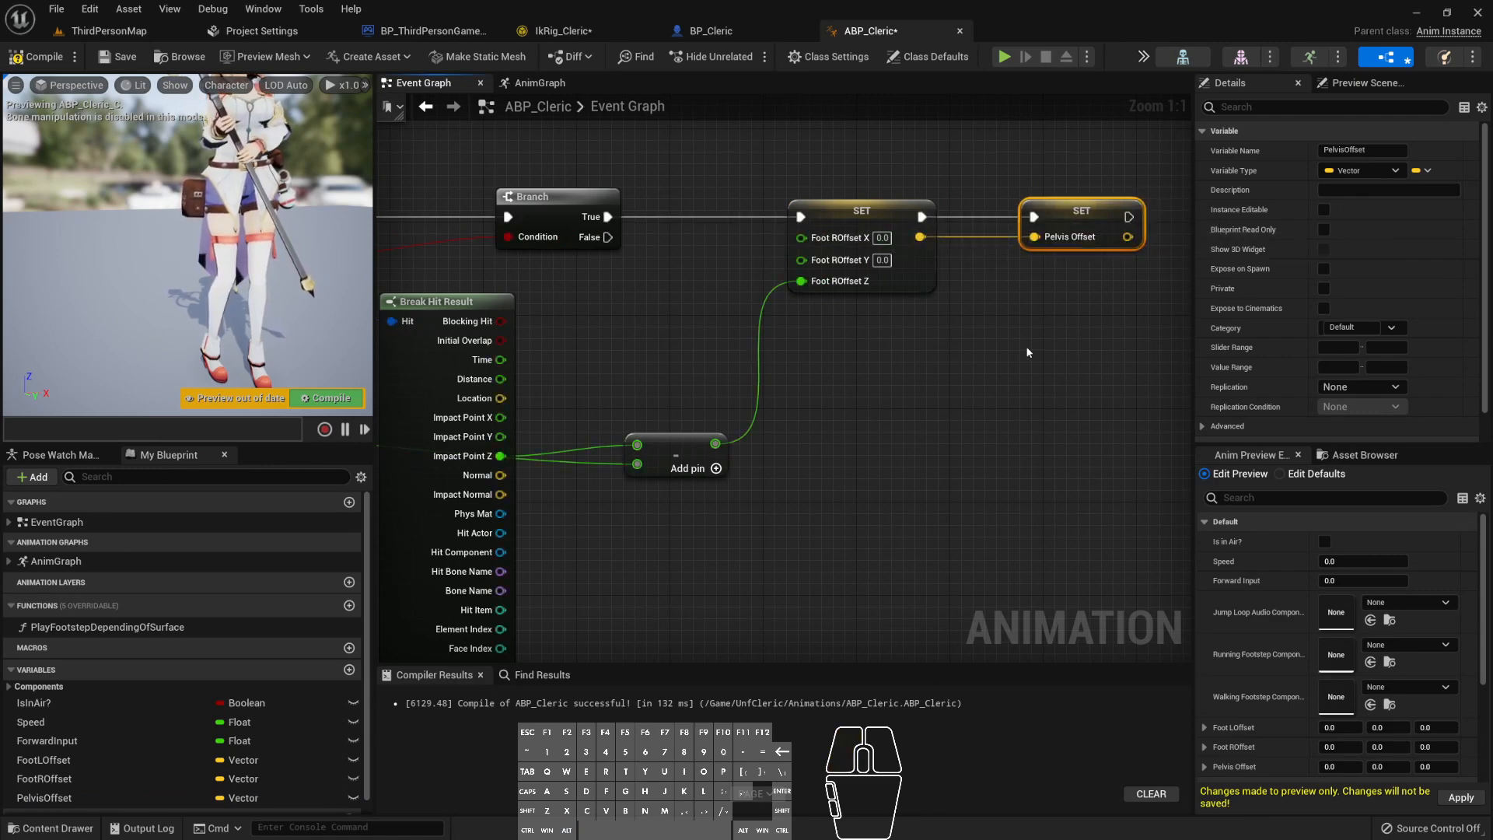
- Playtest the level, moving the character around the ramp and its edges to check the foot and pelvis adjustment
key("alt+p")
key("w")
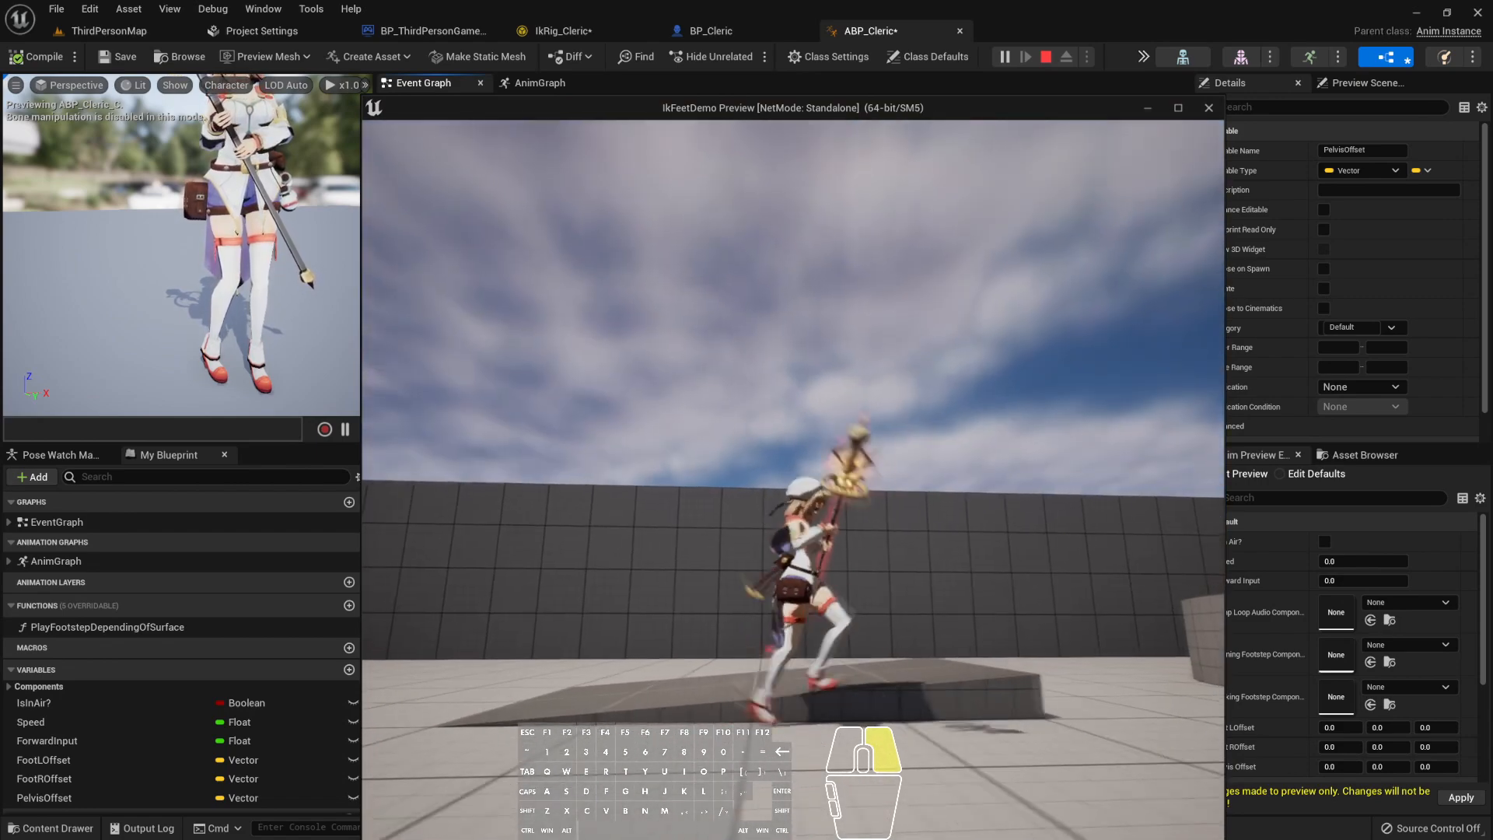
key("d")
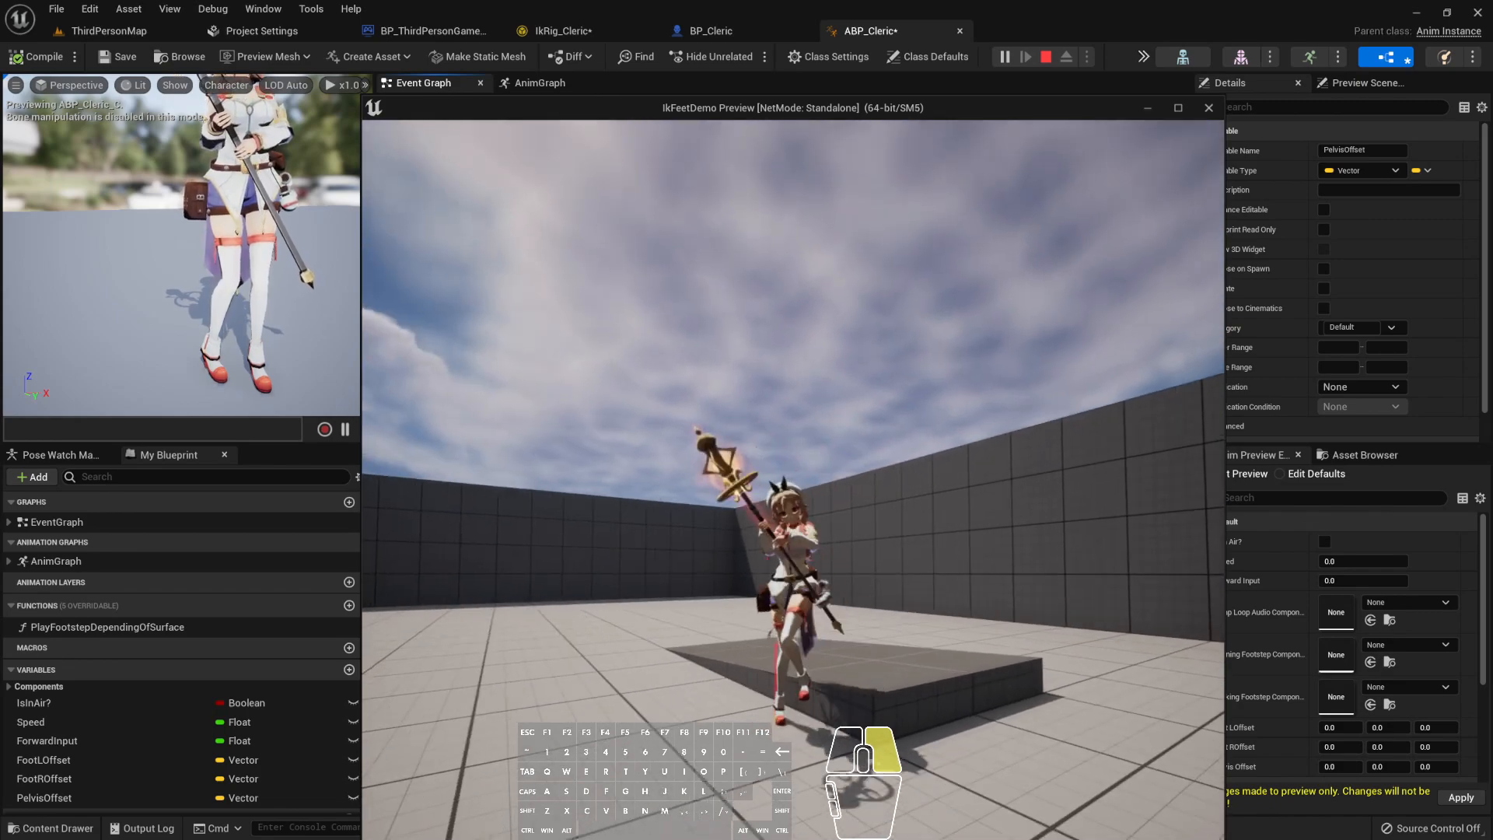
key("w")
key("a")
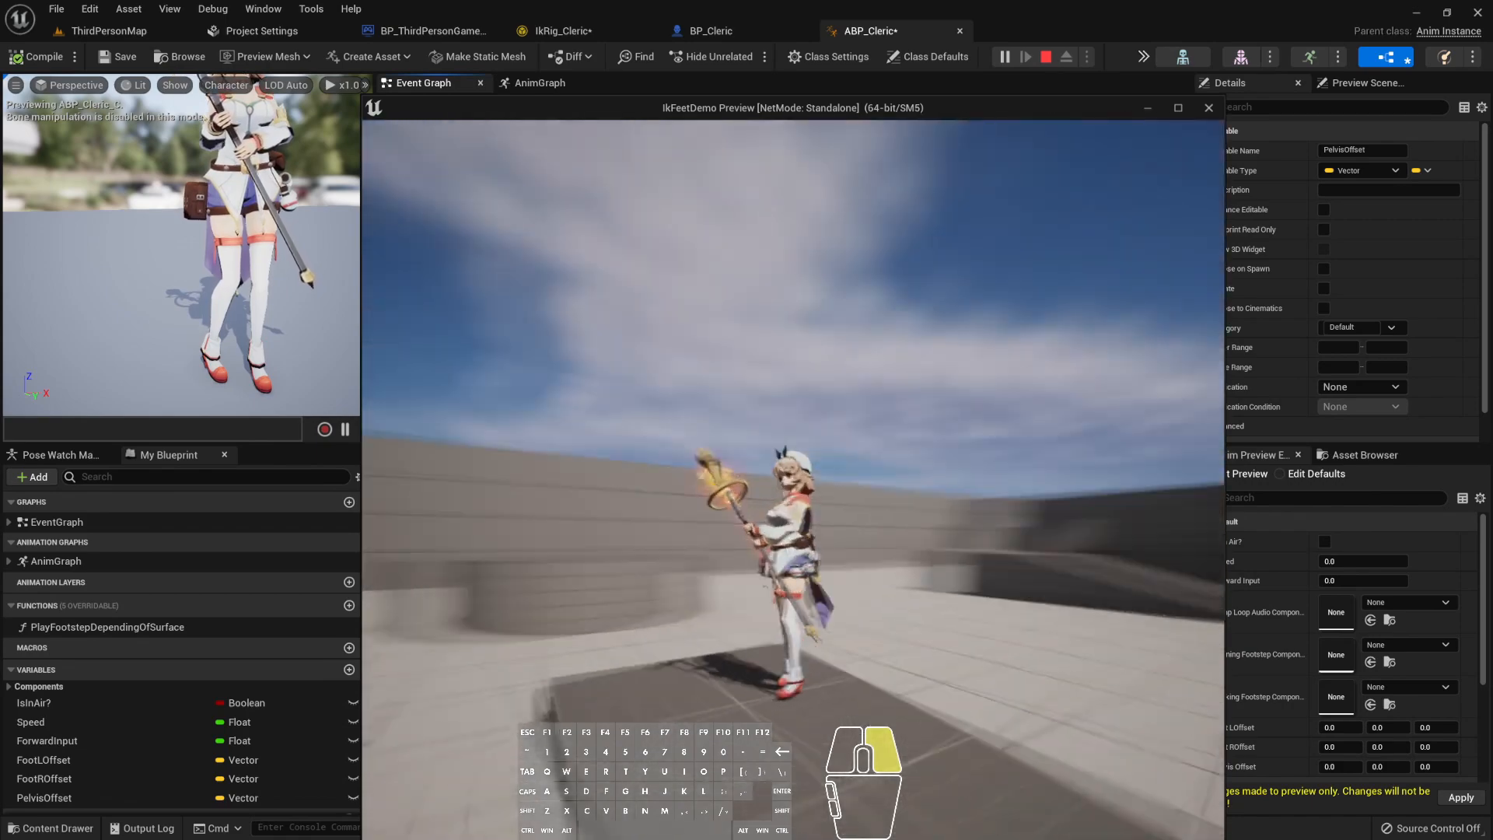
key("w")
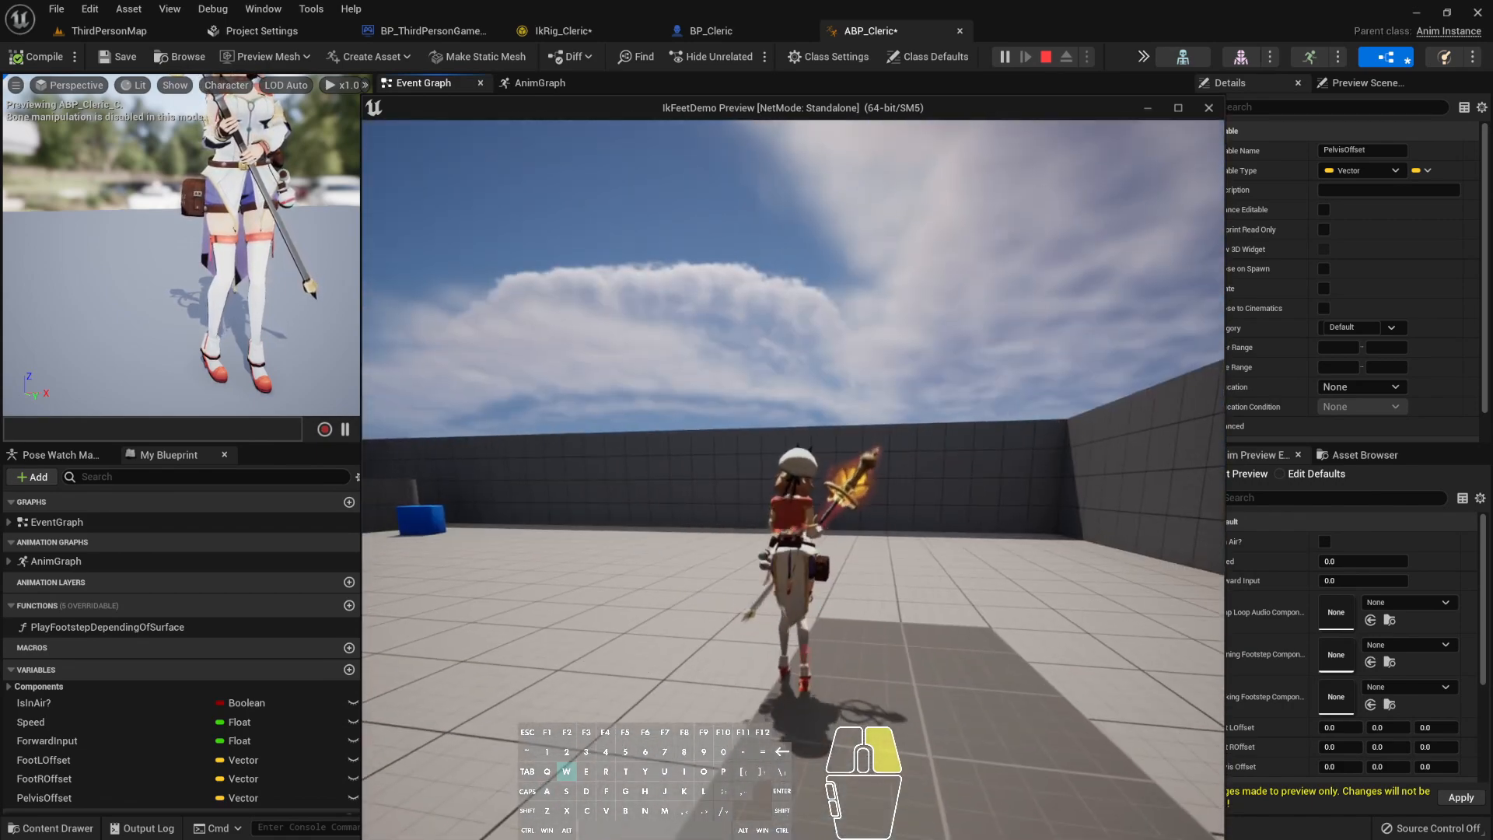
key("w")
key("w")
key("a")
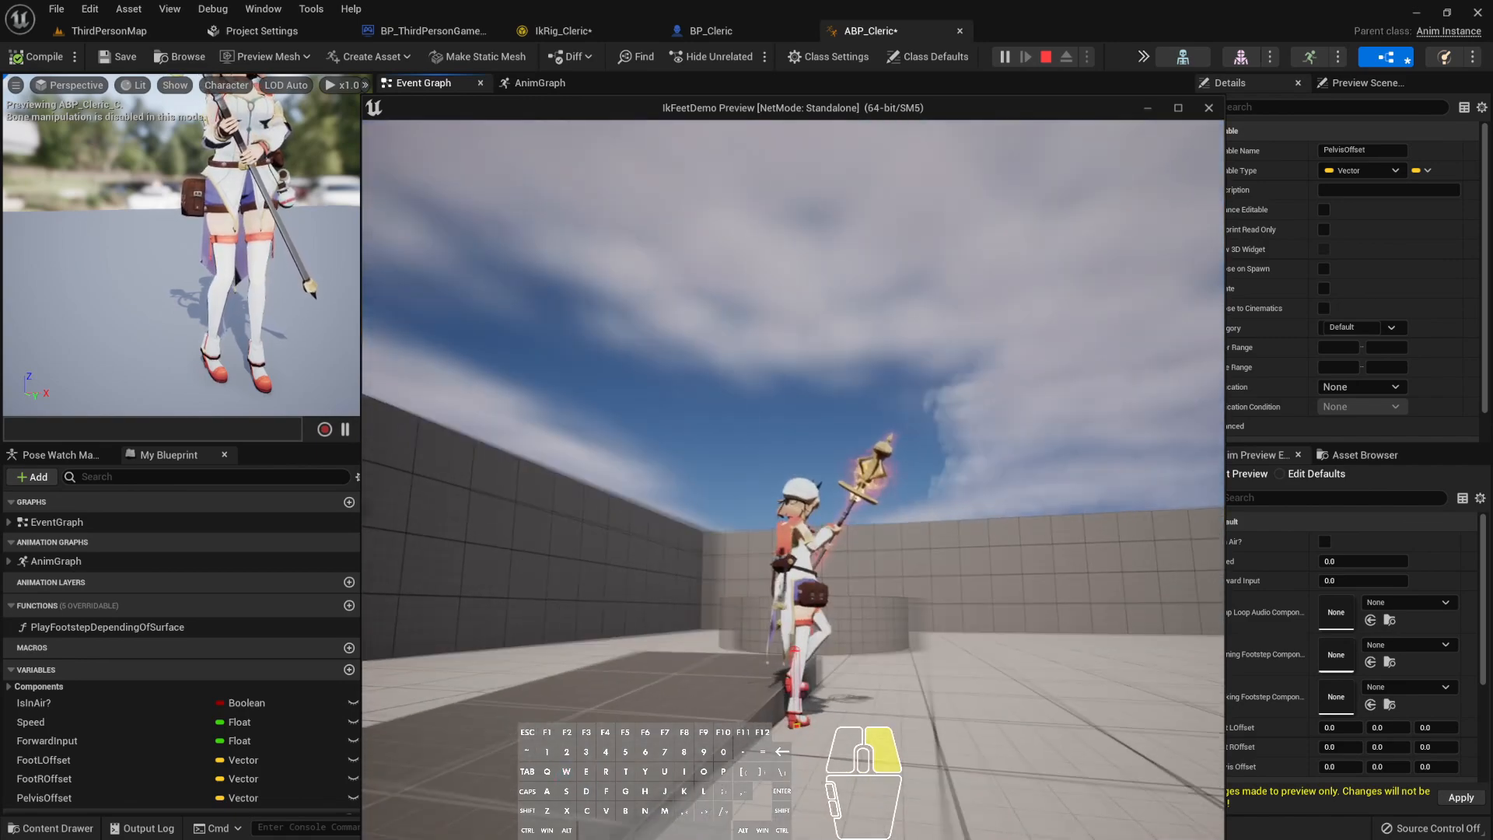
key("w")
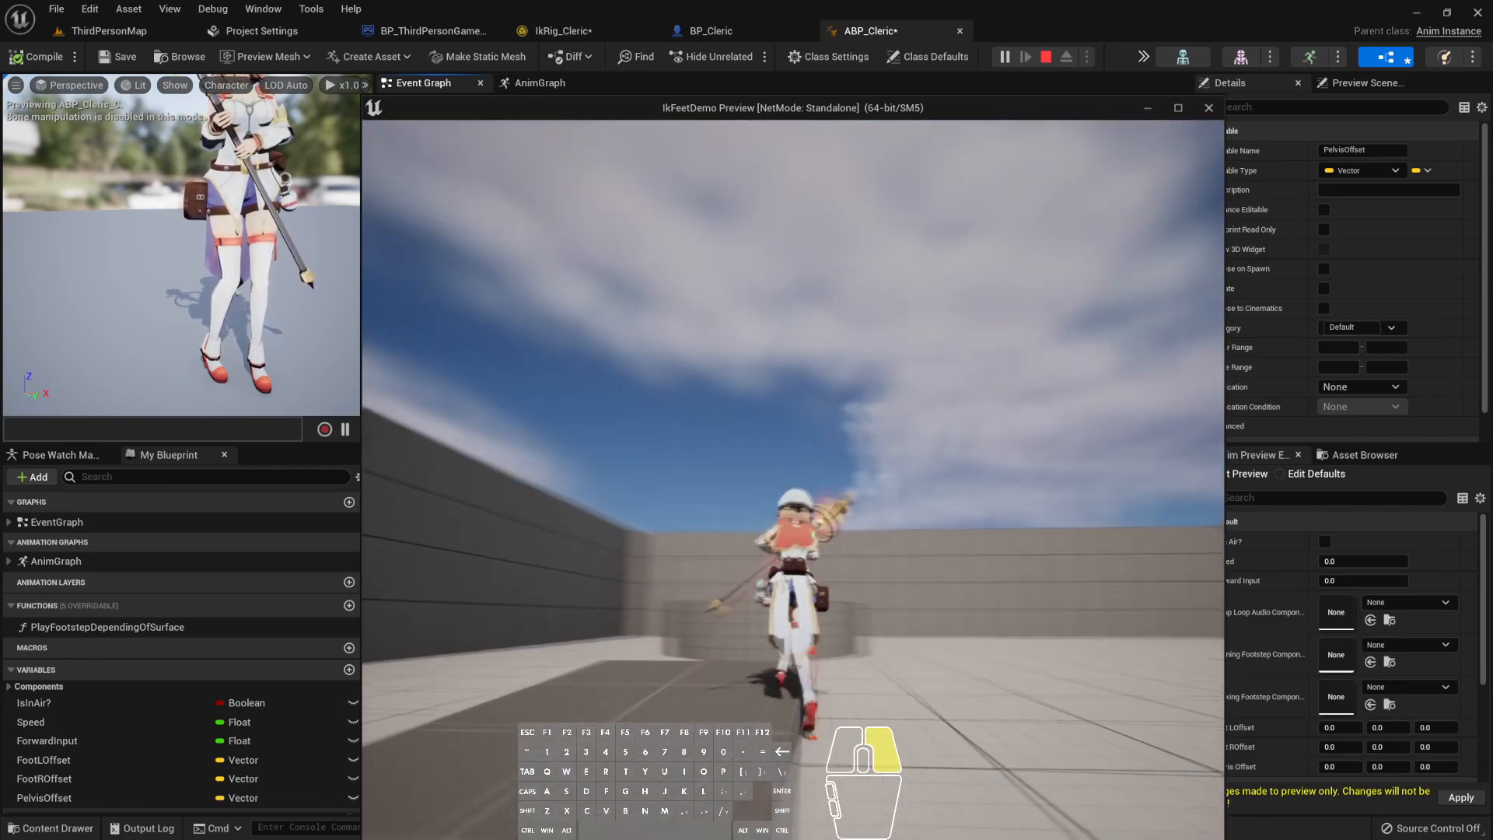
key("w")
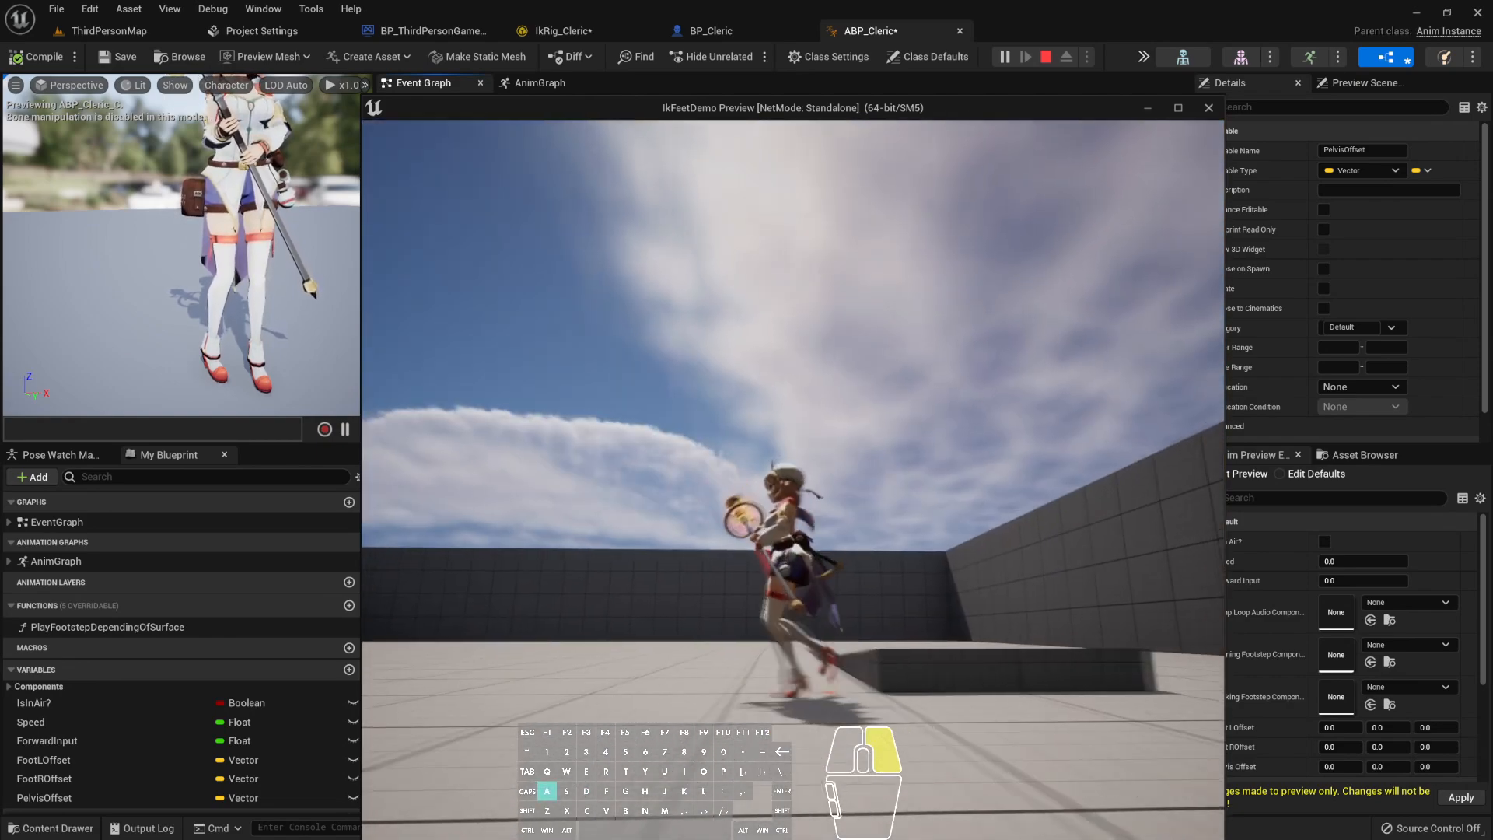
key("w")
key("d")
key("a")
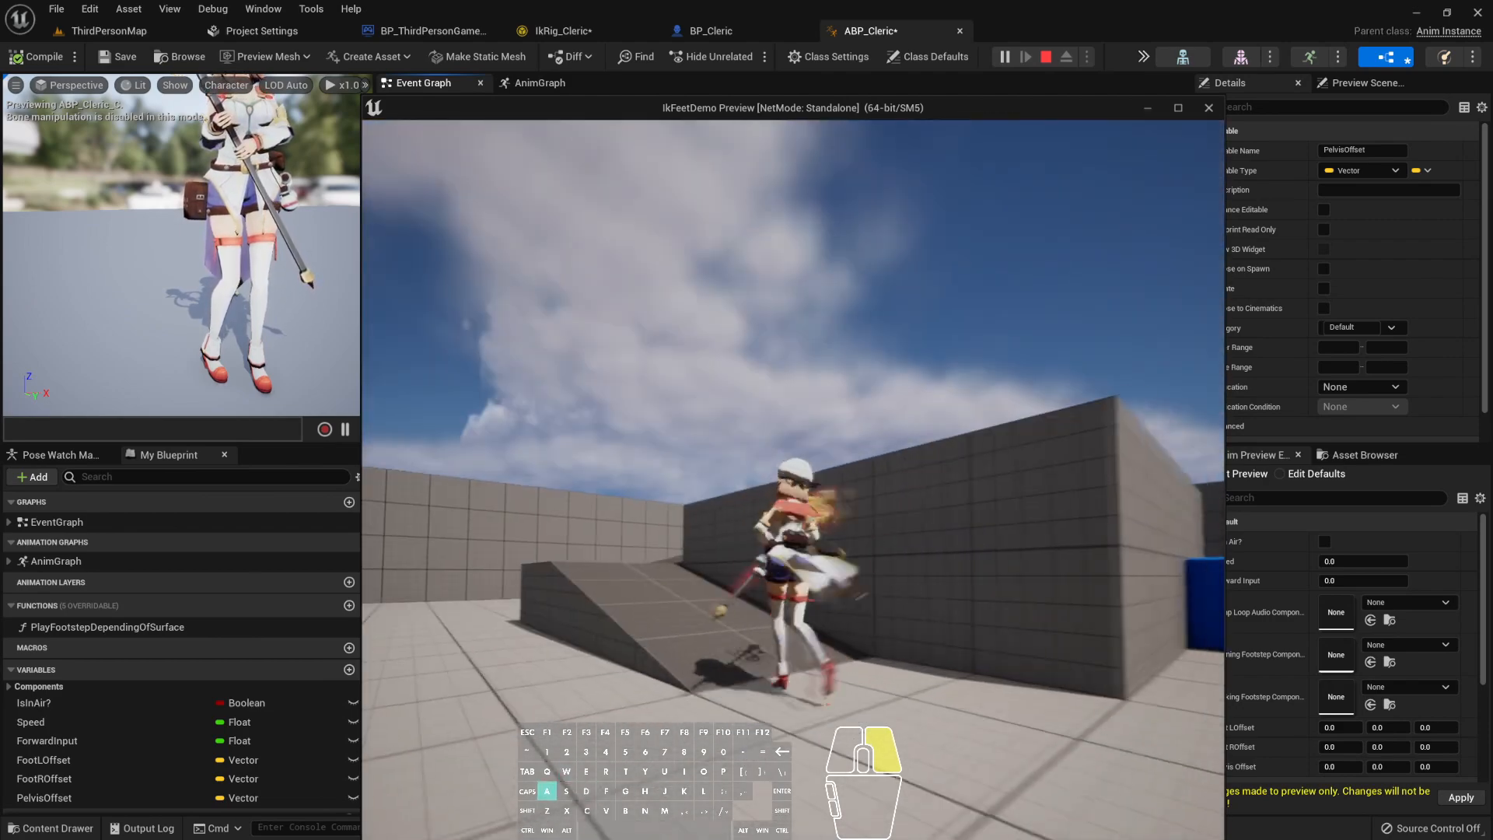
key("Escape")
- Lower the Subtract node to line up its first input with Break Hit Result's Impact Point Z
scroll(1015, 433, "down", 1)
right_click_drag(1015, 434, 900, 407)
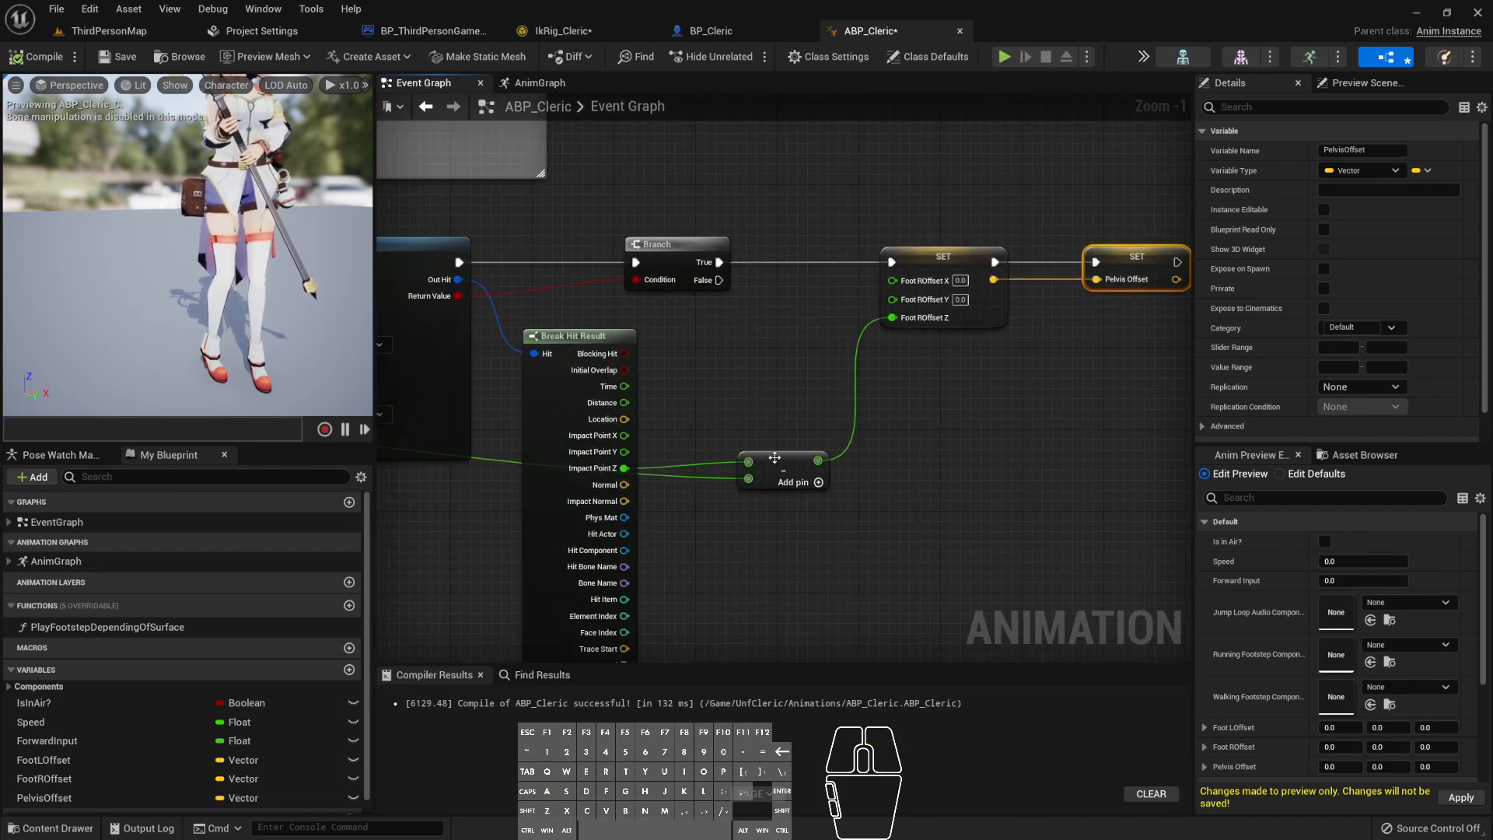
scroll(782, 391, "down", 2)
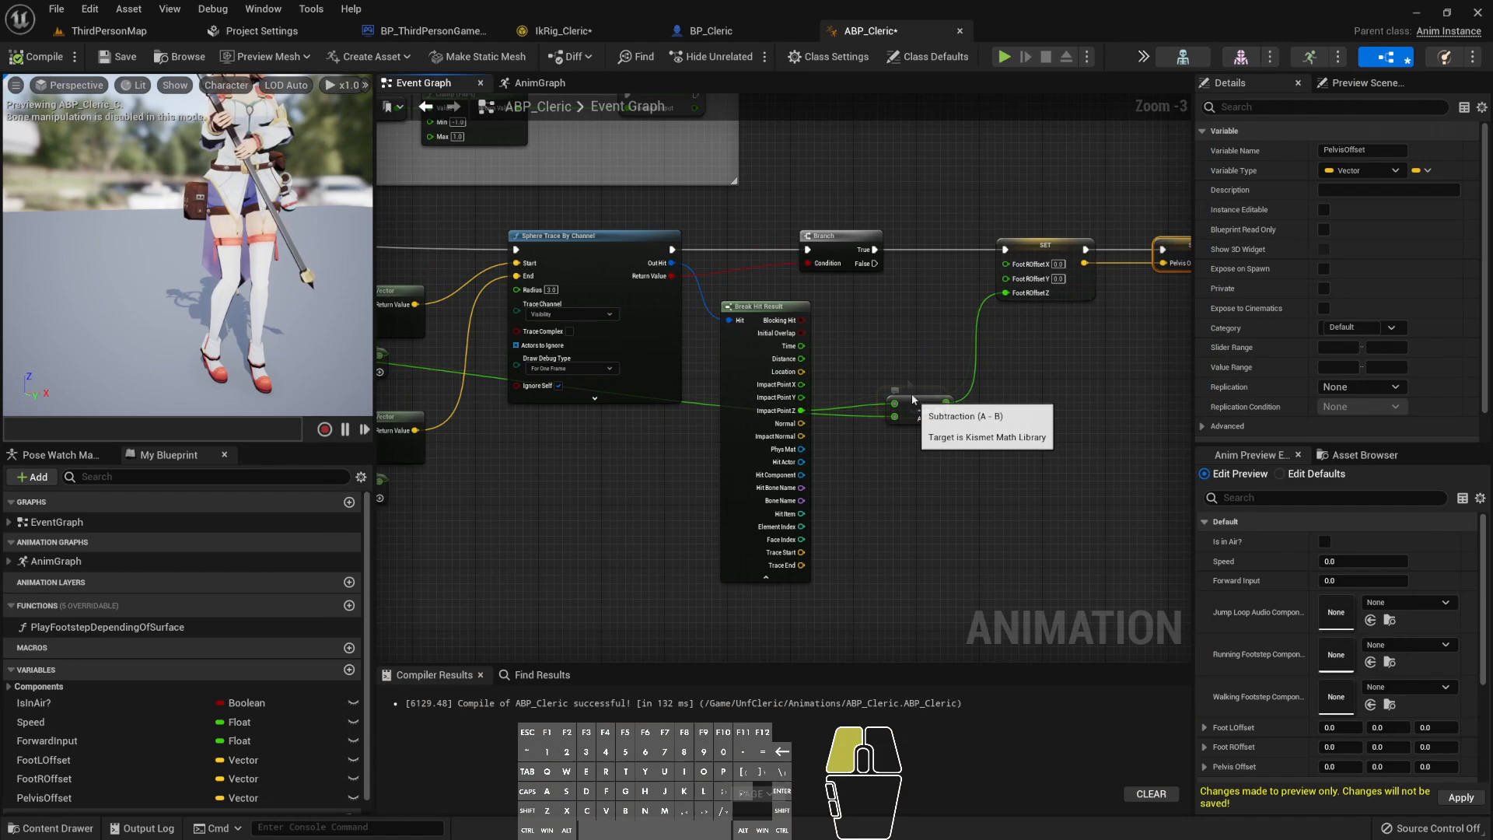
left_click(897, 369)
left_click_drag(896, 369, 896, 423)
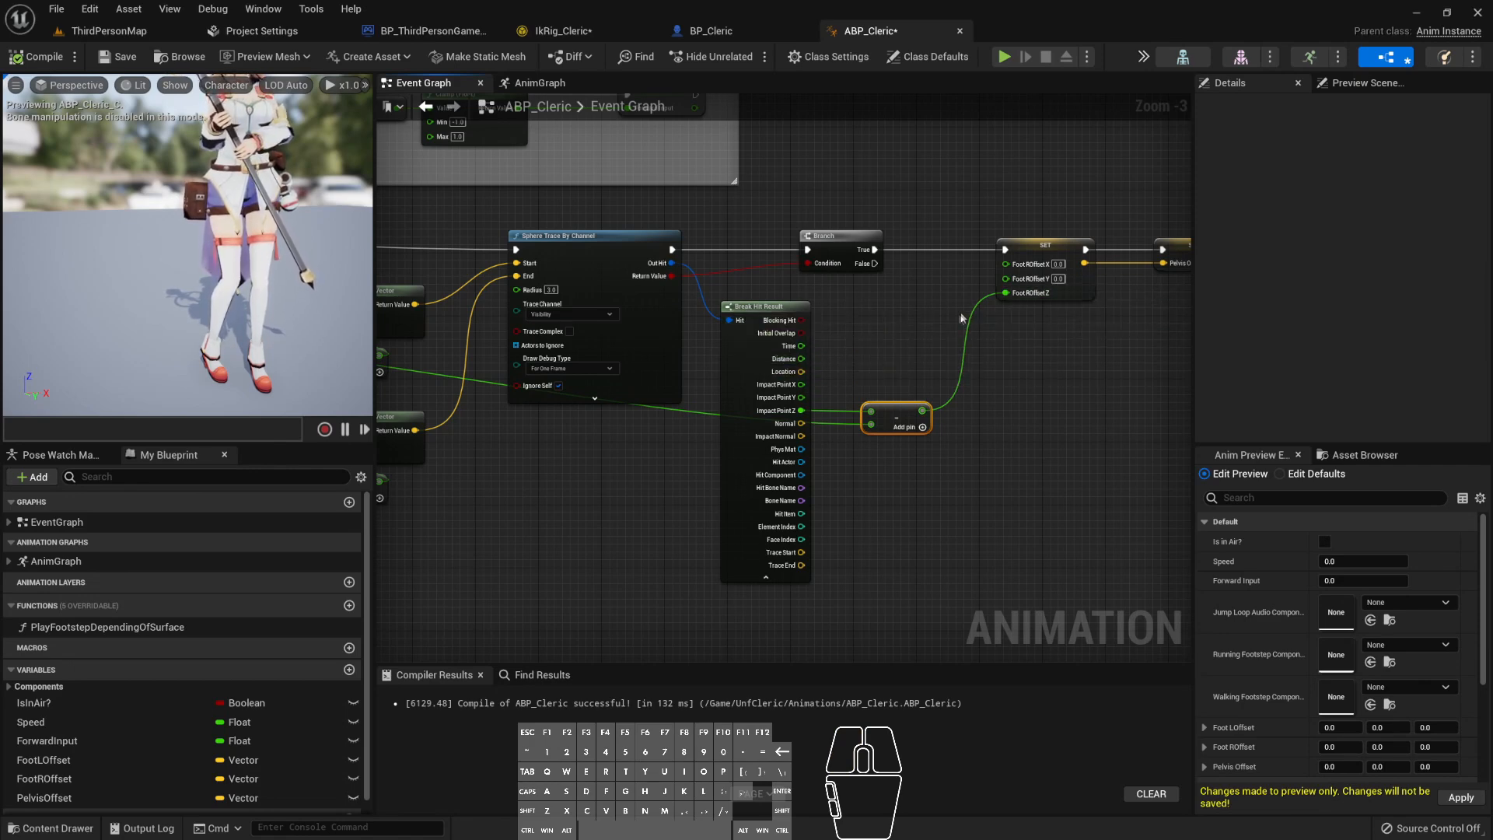
- Review the right foot chain from the Get Socket Location nodes through the sphere trace to the offset setters
scroll(899, 329, "down", 2)
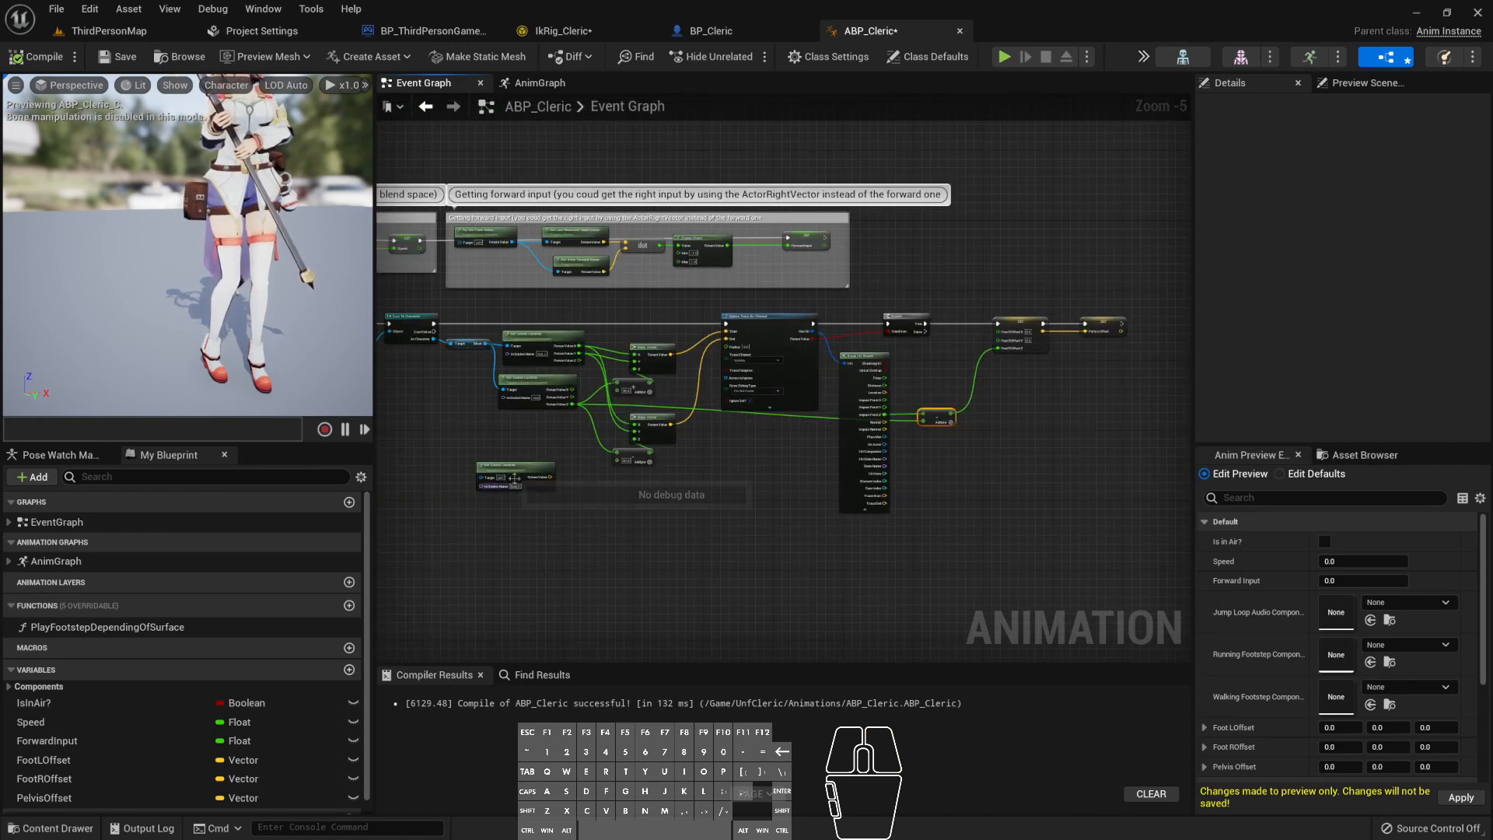
scroll(514, 478, "up", 2)
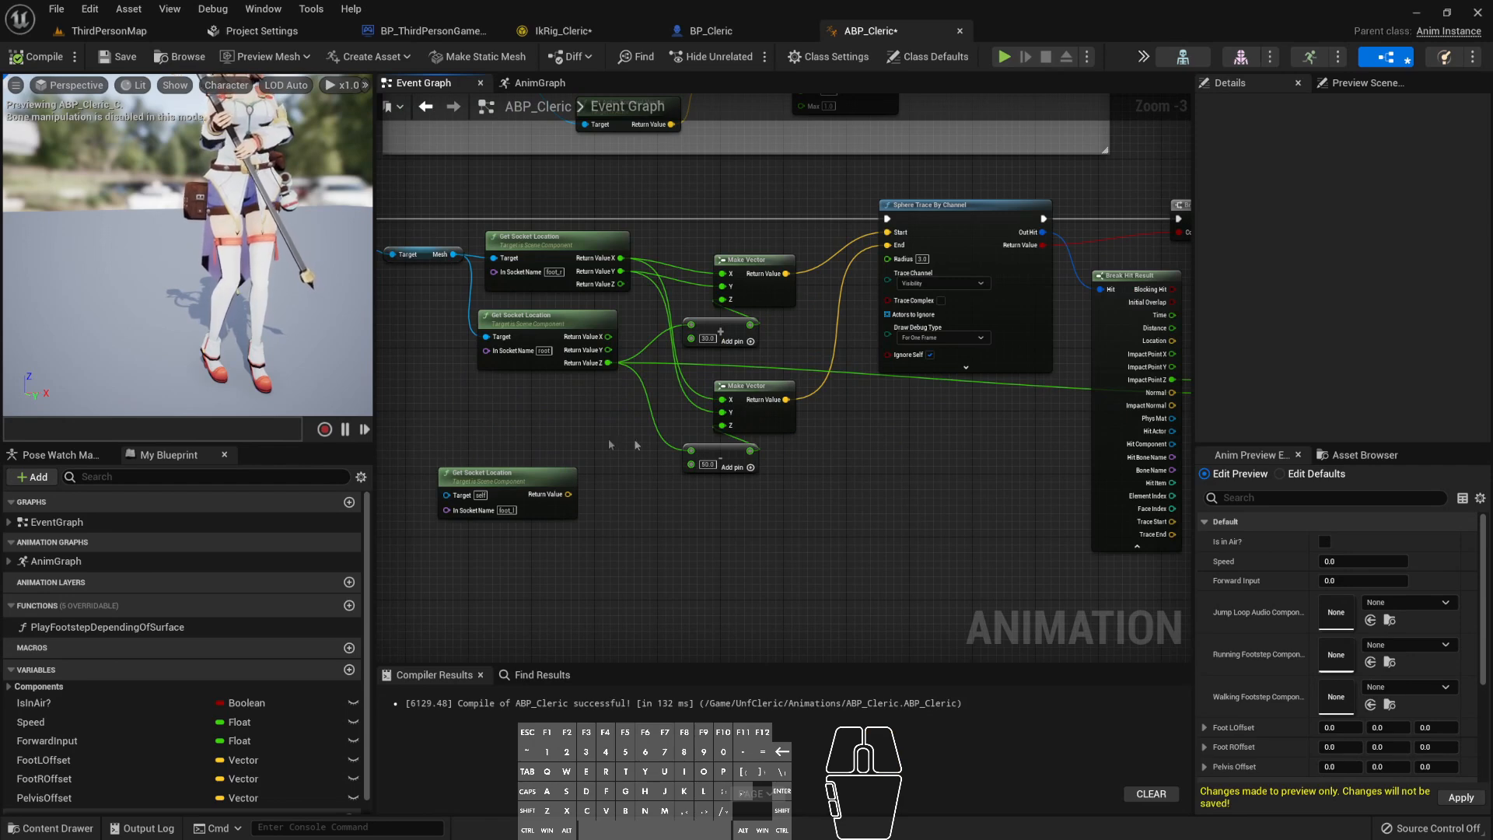
scroll(790, 464, "down", 1)
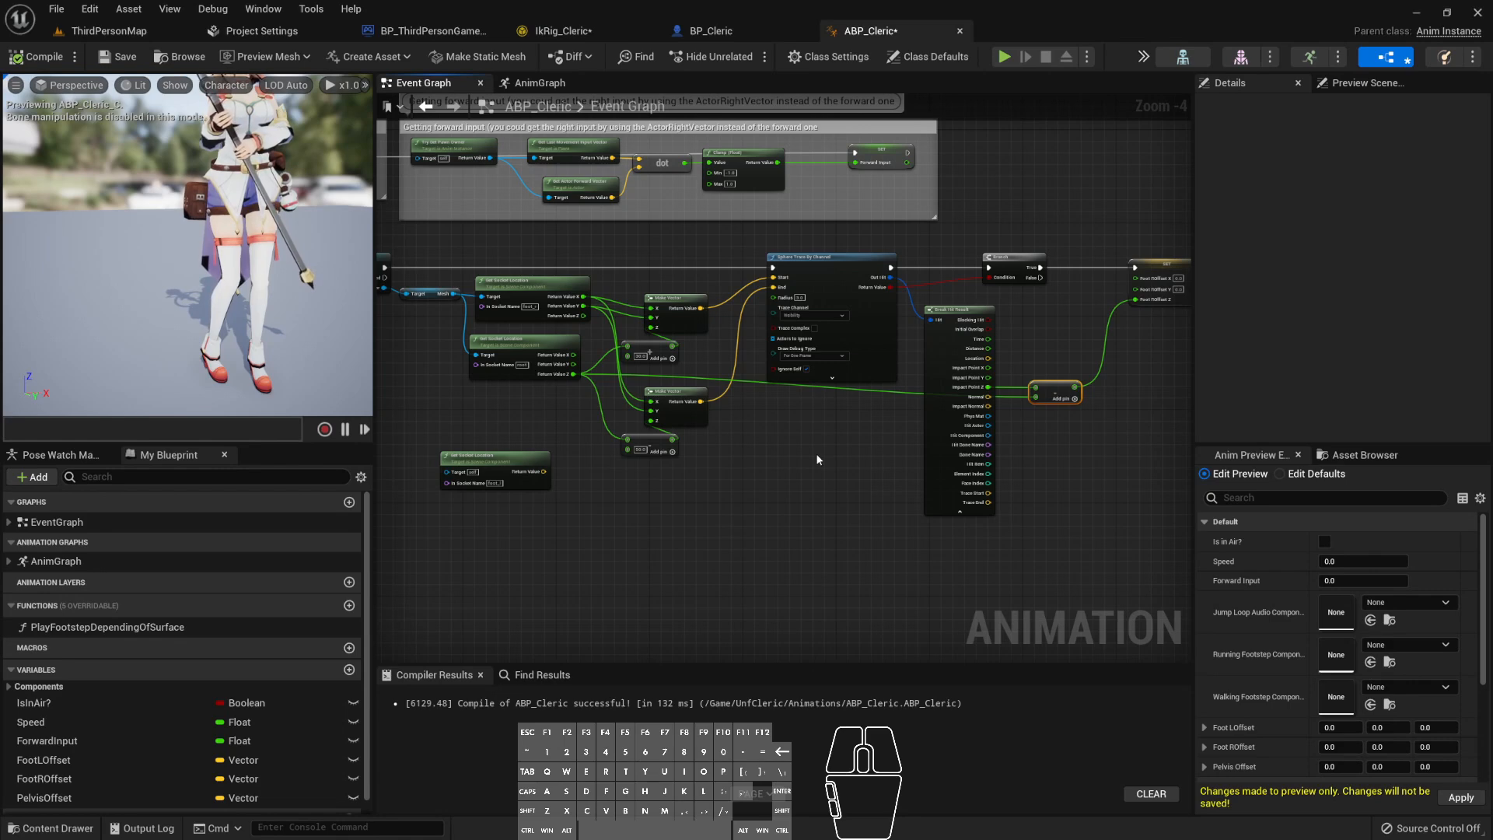
scroll(1057, 433, "up", 5)
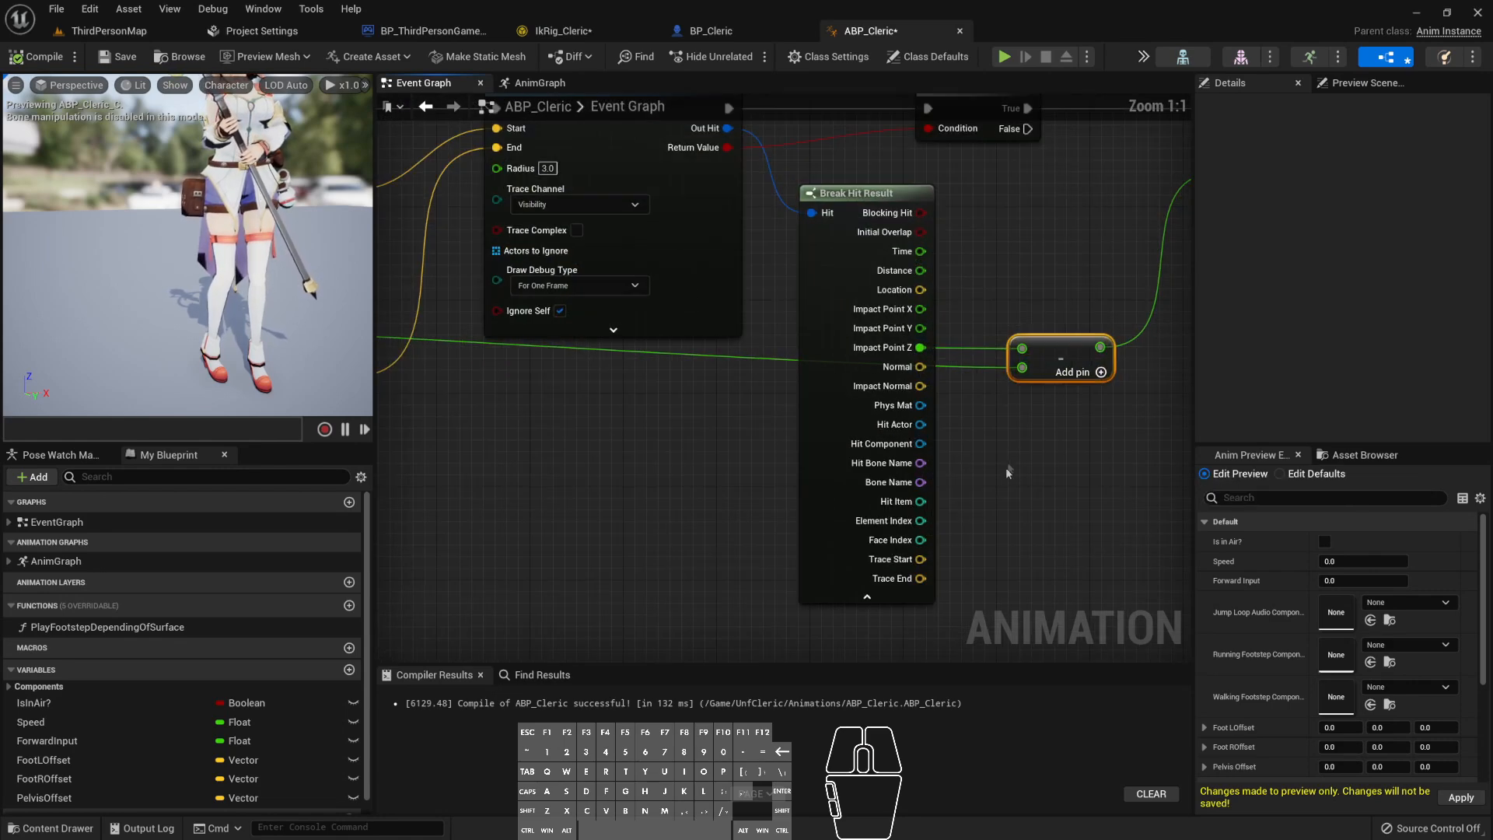
scroll(949, 472, "up", 1)
scroll(949, 471, "down", 2)
right_click_drag(1083, 462, 1121, 453)
right_click_drag(641, 480, 753, 484)
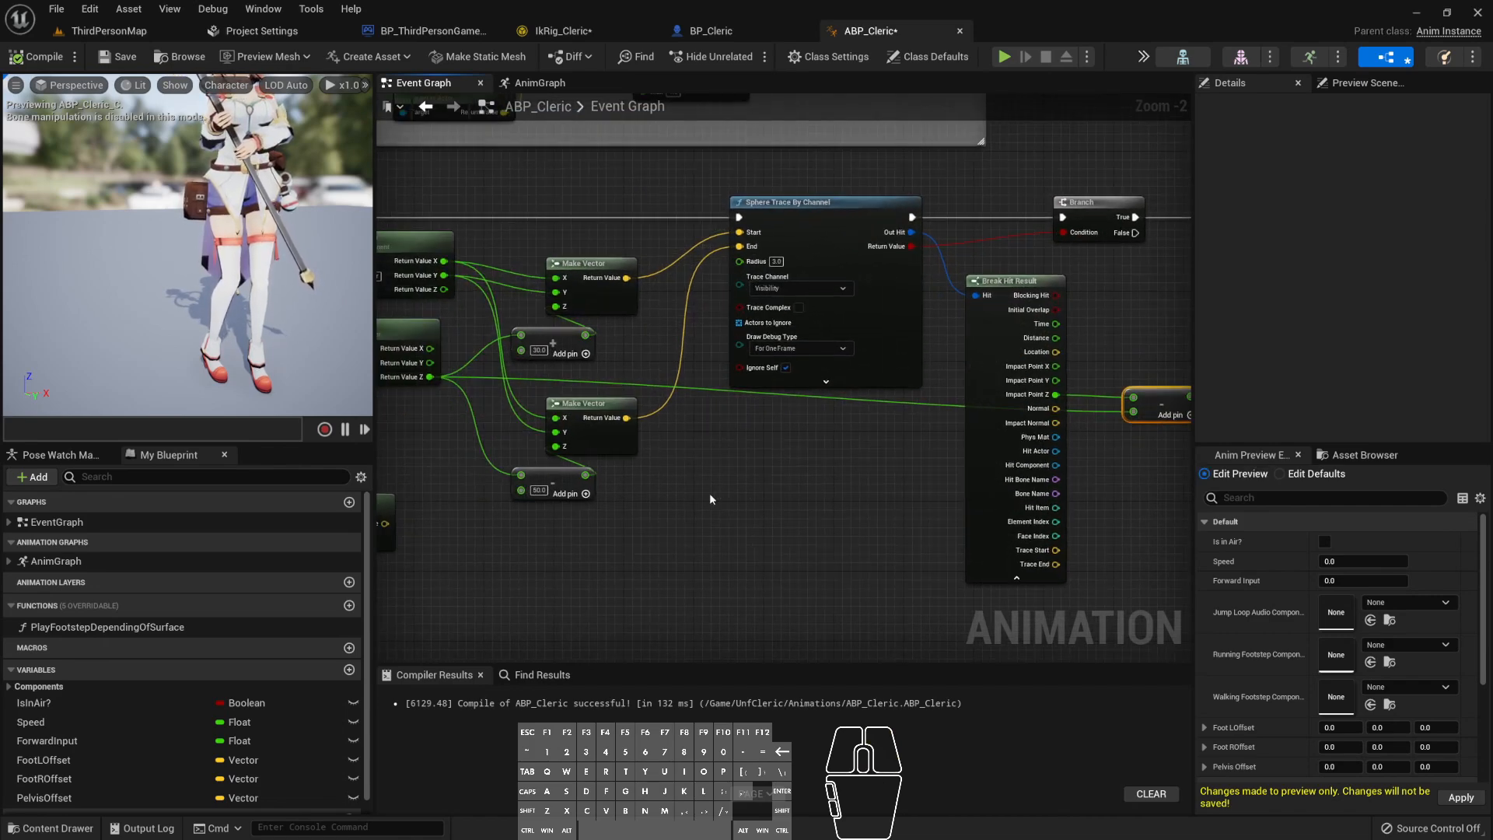
scroll(944, 530, "down", 2)
right_click_drag(776, 539, 900, 466)
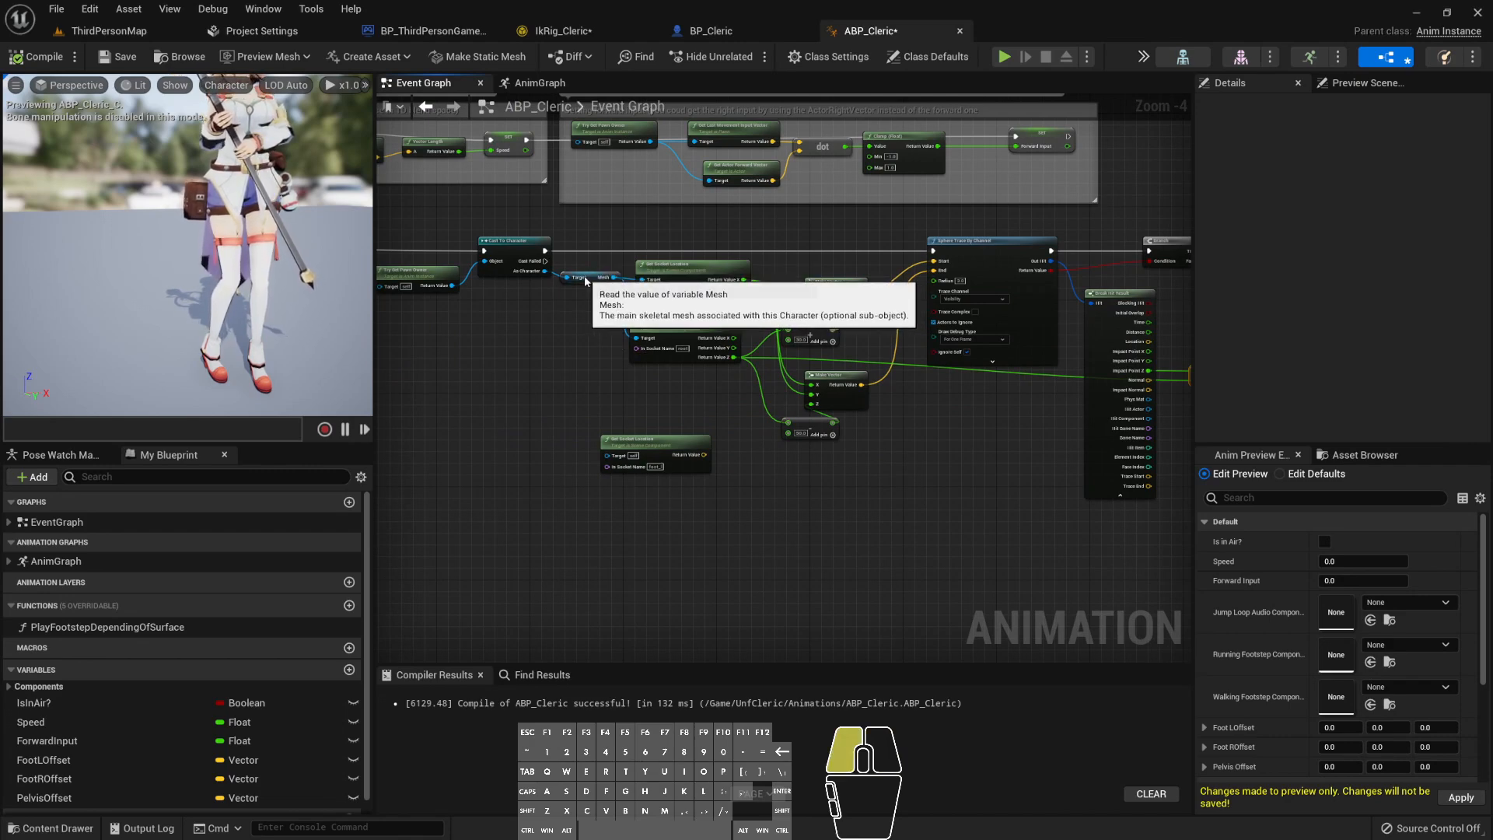
- Move the Make Vector, offset math, sphere trace, Branch, Break Hit Result and Subtract nodes farther from the Get Socket Location nodes
right_click_drag(993, 434, 693, 473)
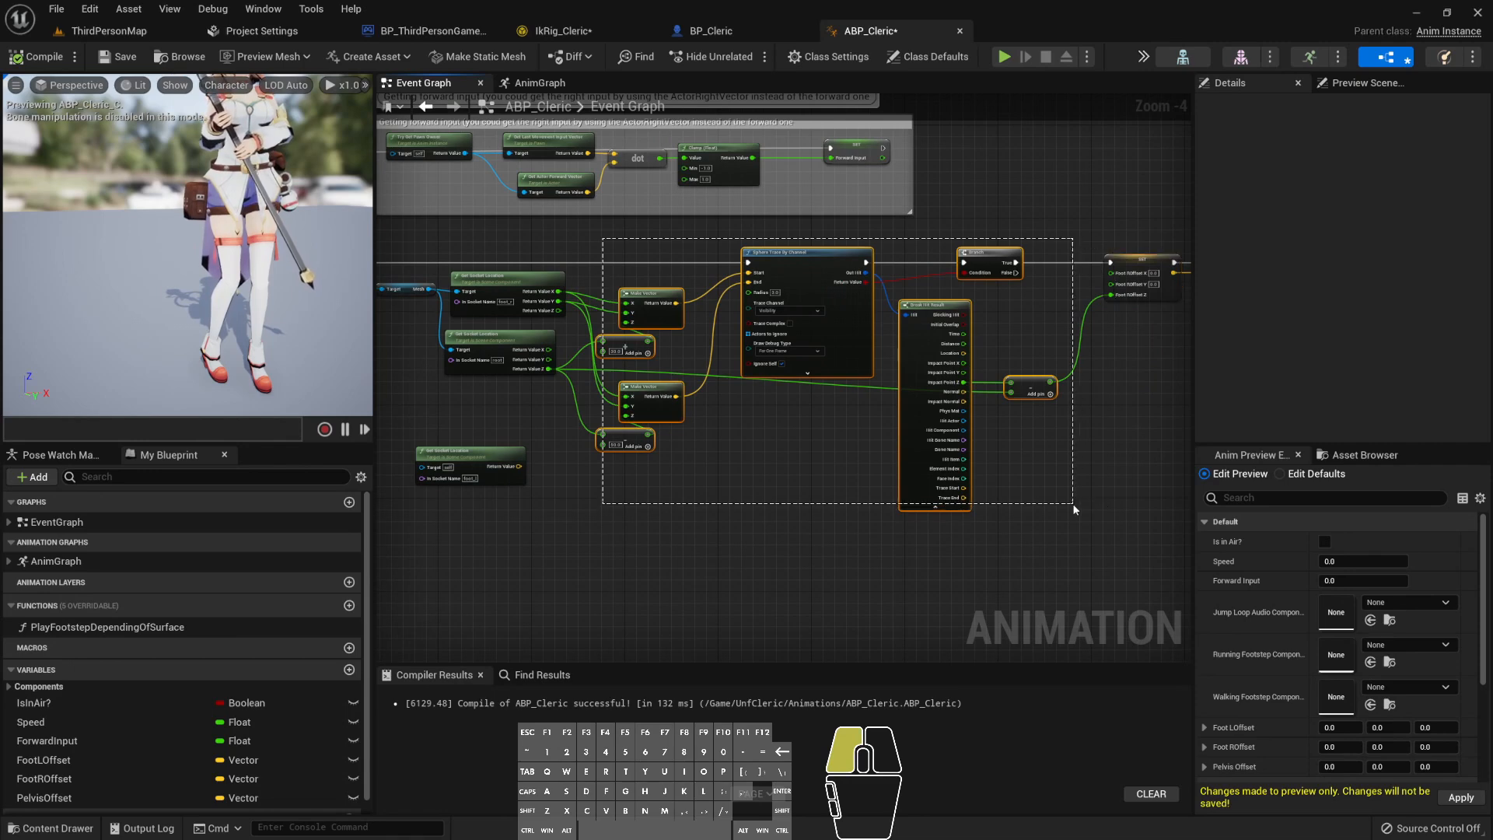
left_click_drag(1079, 517, 1079, 519)
right_click_drag(1079, 519, 898, 510)
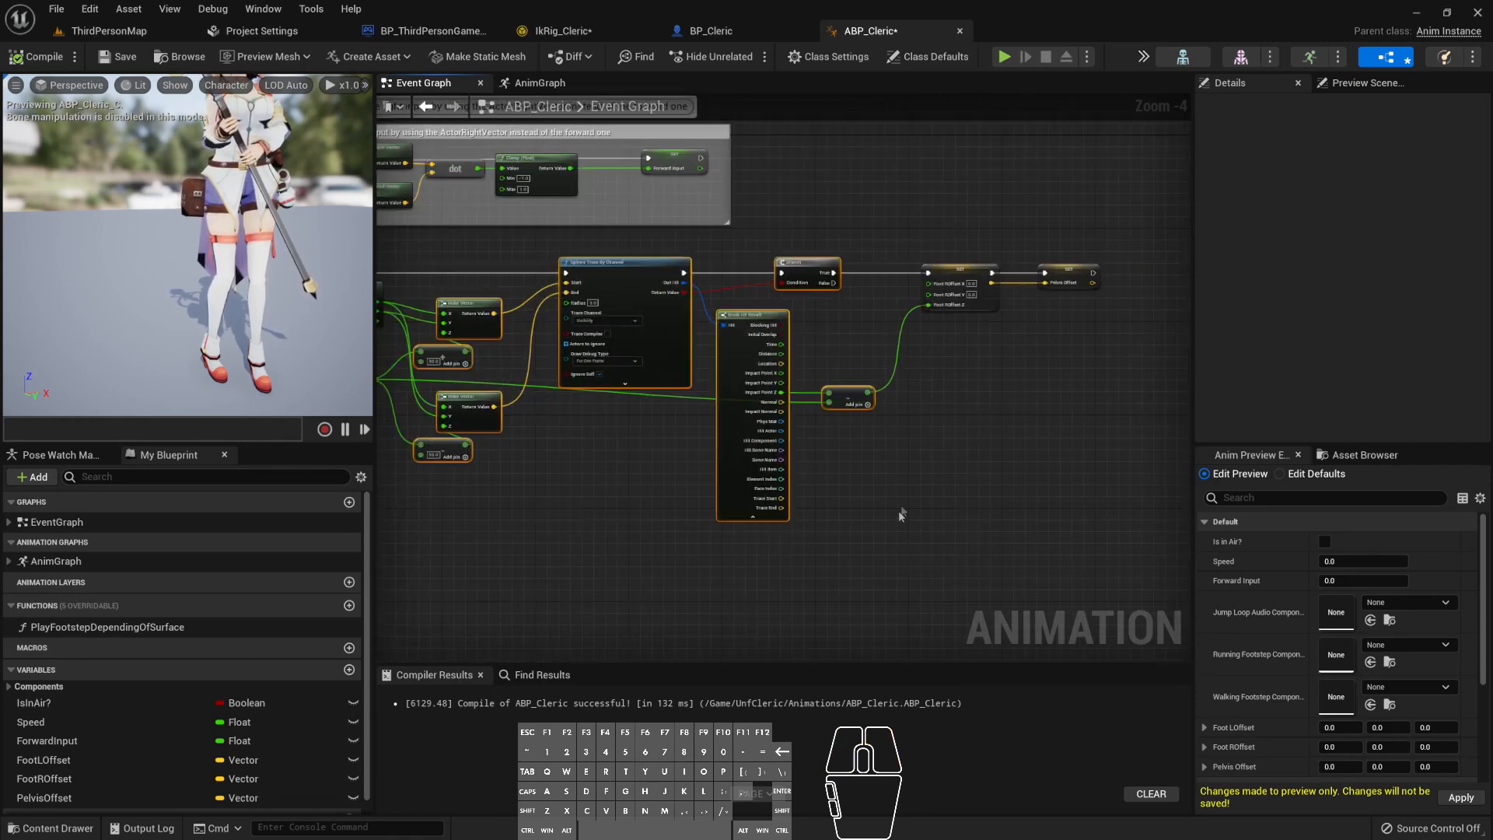
scroll(948, 334, "up", 1)
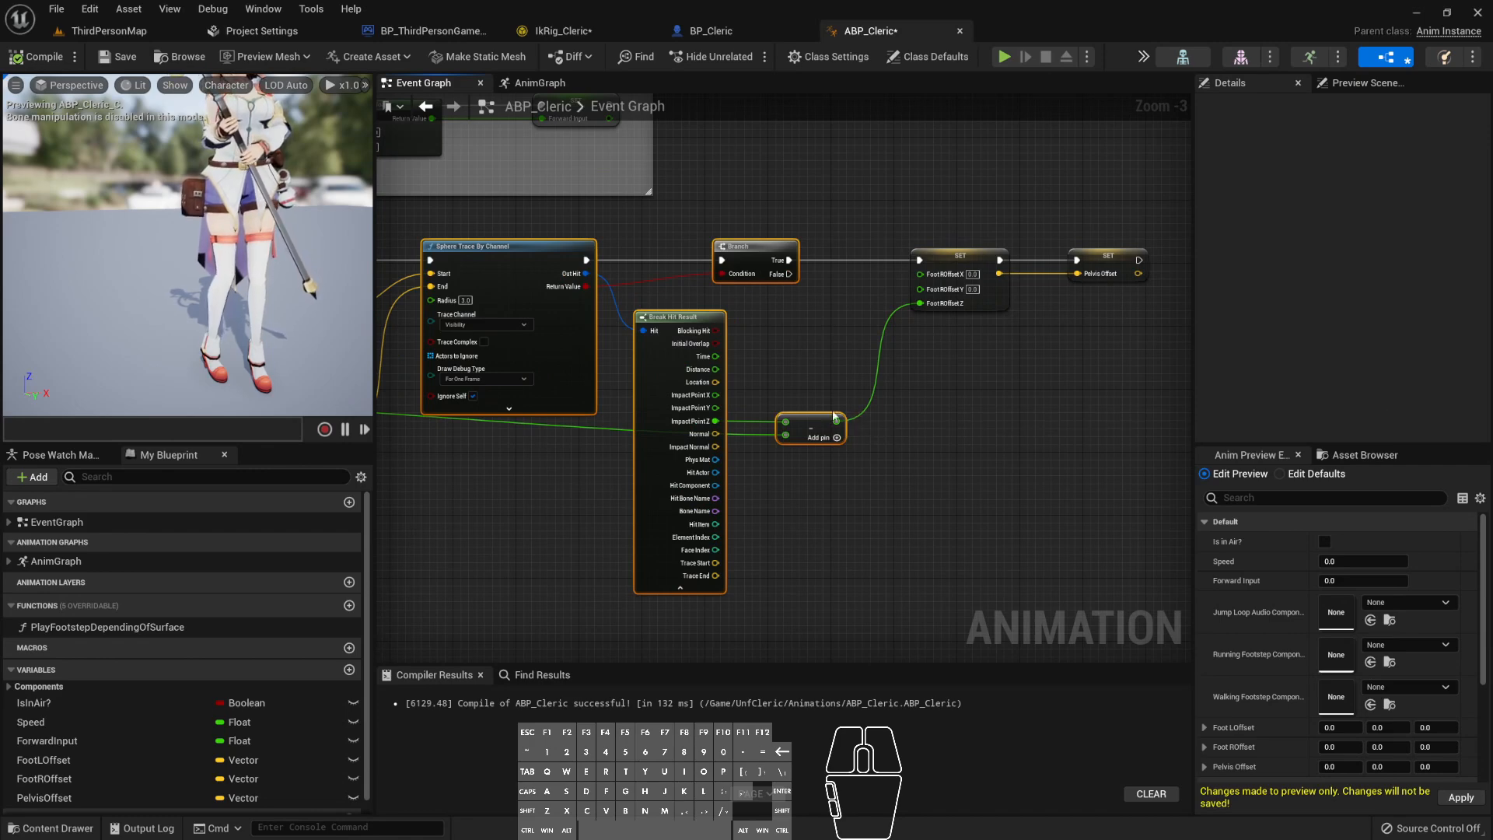
right_click_drag(993, 381, 1108, 391)
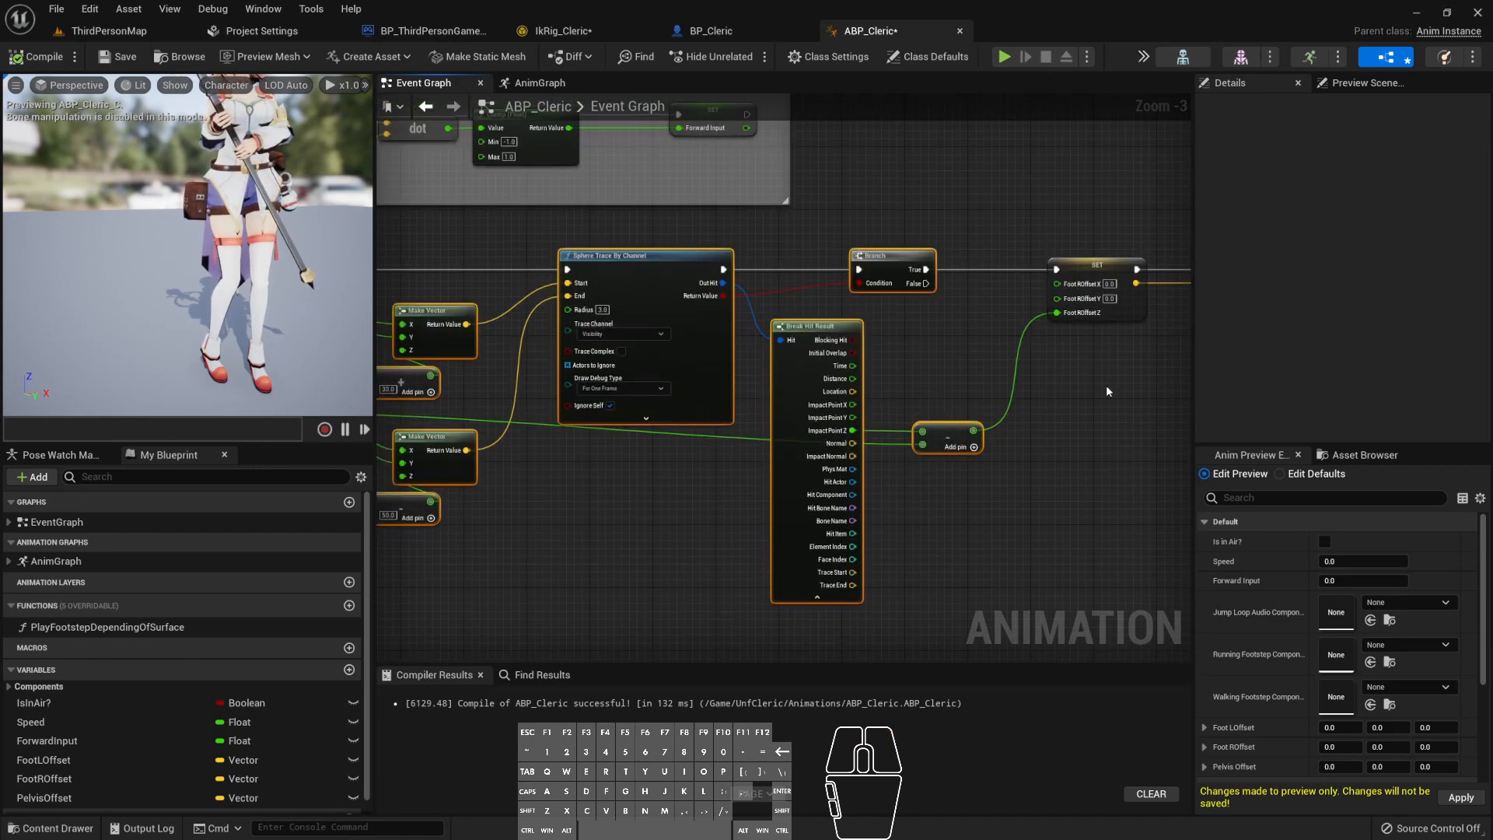
right_click_drag(585, 450, 707, 433)
scroll(750, 433, "down", 1)
mouse_move(557, 289)
left_mouse_down()
mouse_move(1000, 549)
mouse_move(1035, 552)
left_mouse_up()
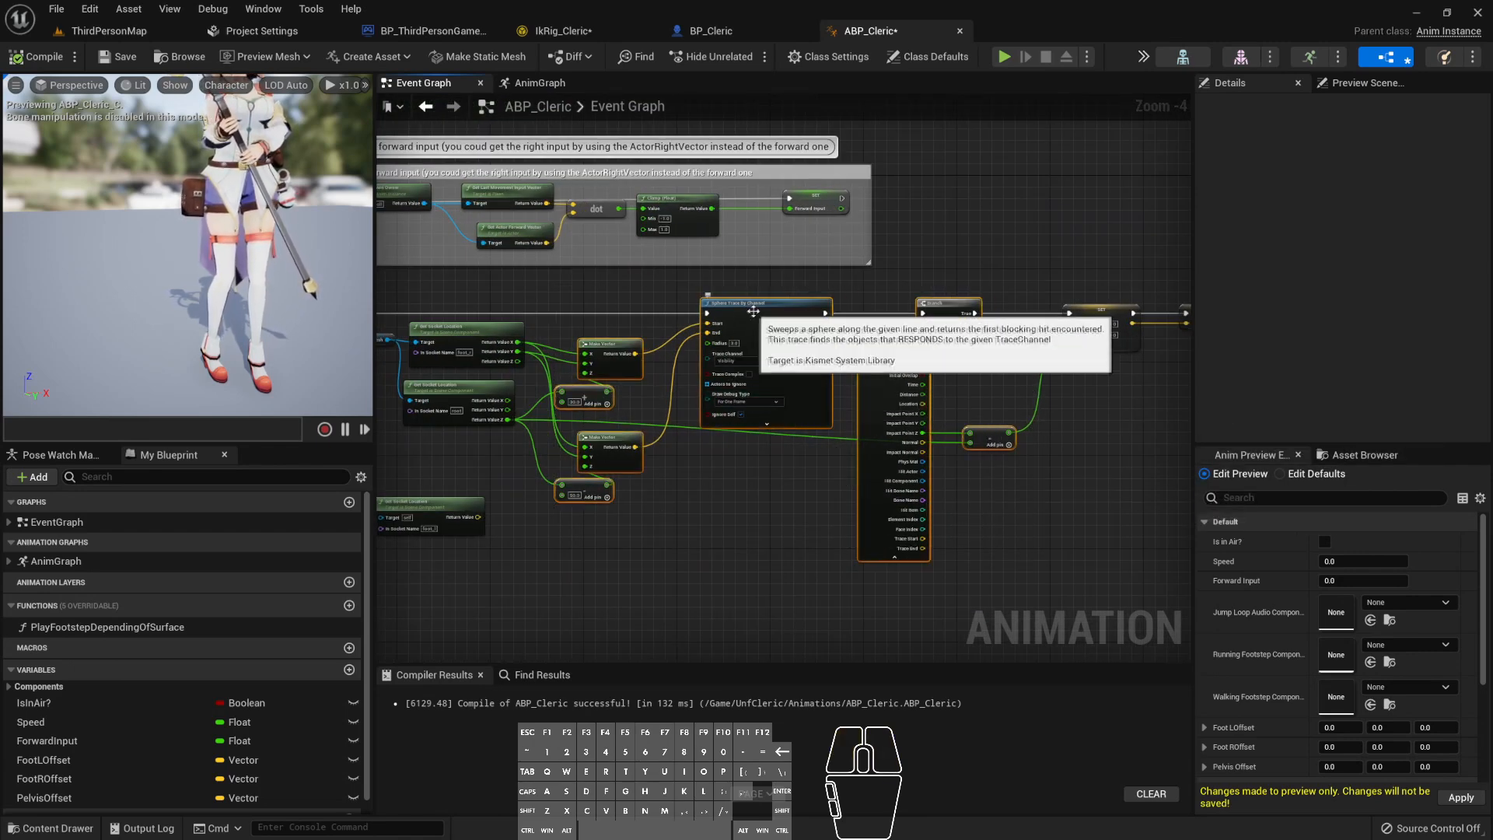
scroll(532, 375, "up", 1)
scroll(532, 376, "down", 1)
right_click_drag(448, 385, 665, 408)
scroll(624, 418, "up", 4)
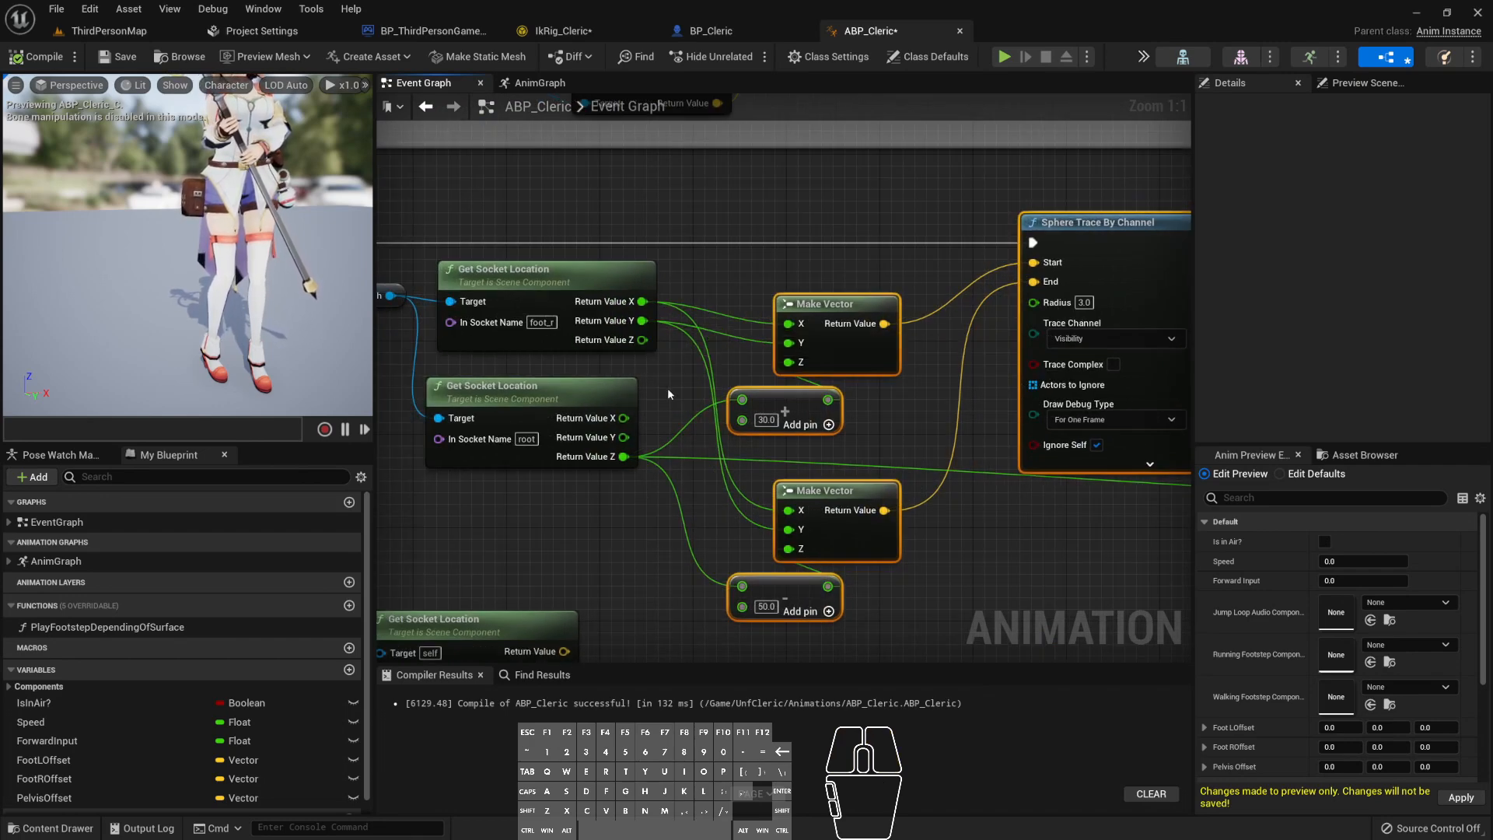
scroll(668, 388, "down", 6)
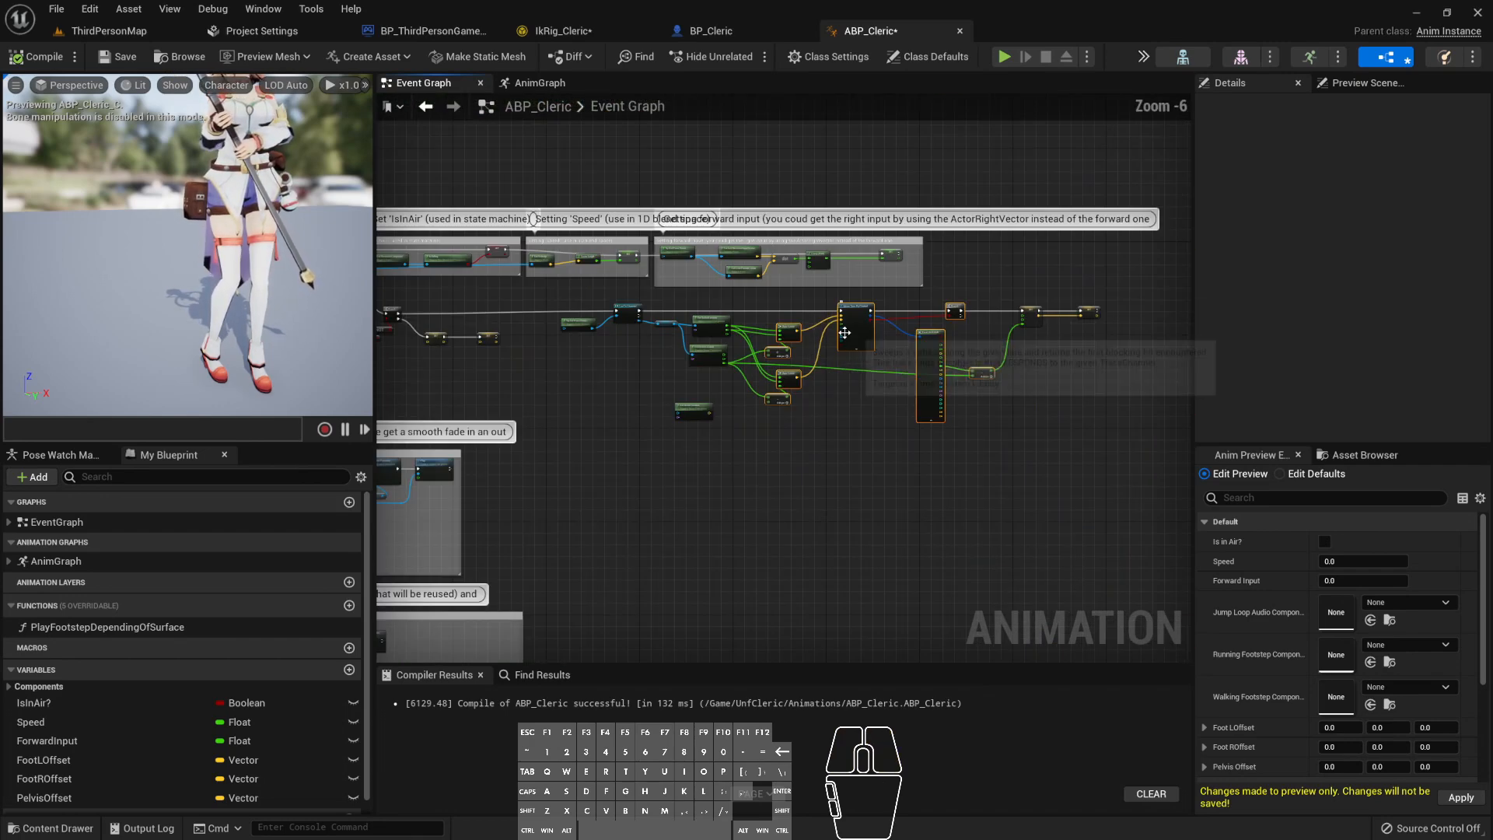
scroll(845, 333, "up", 2)
scroll(833, 228, "up", 1)
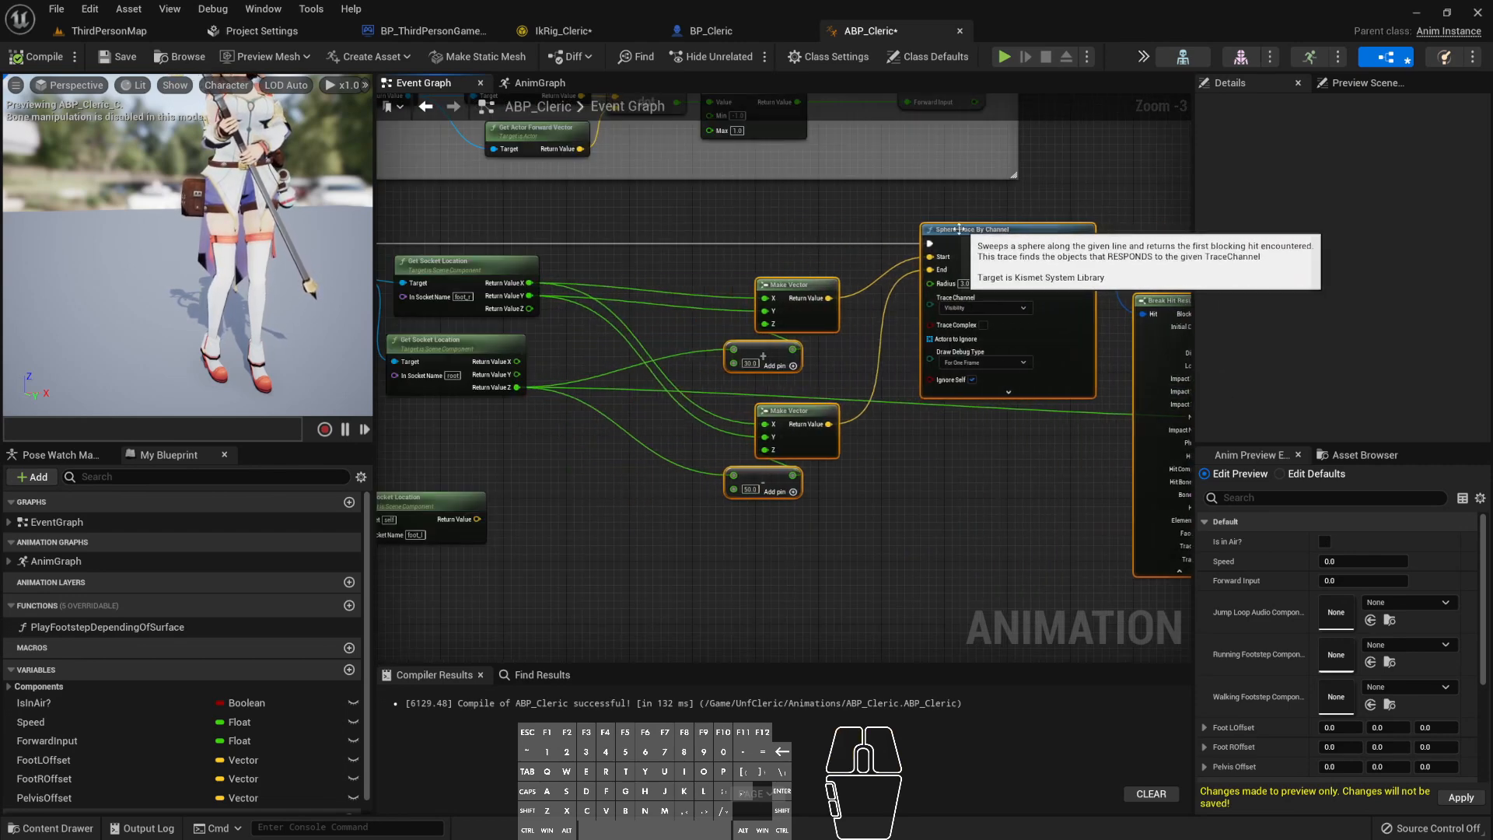
scroll(622, 289, "up", 2)
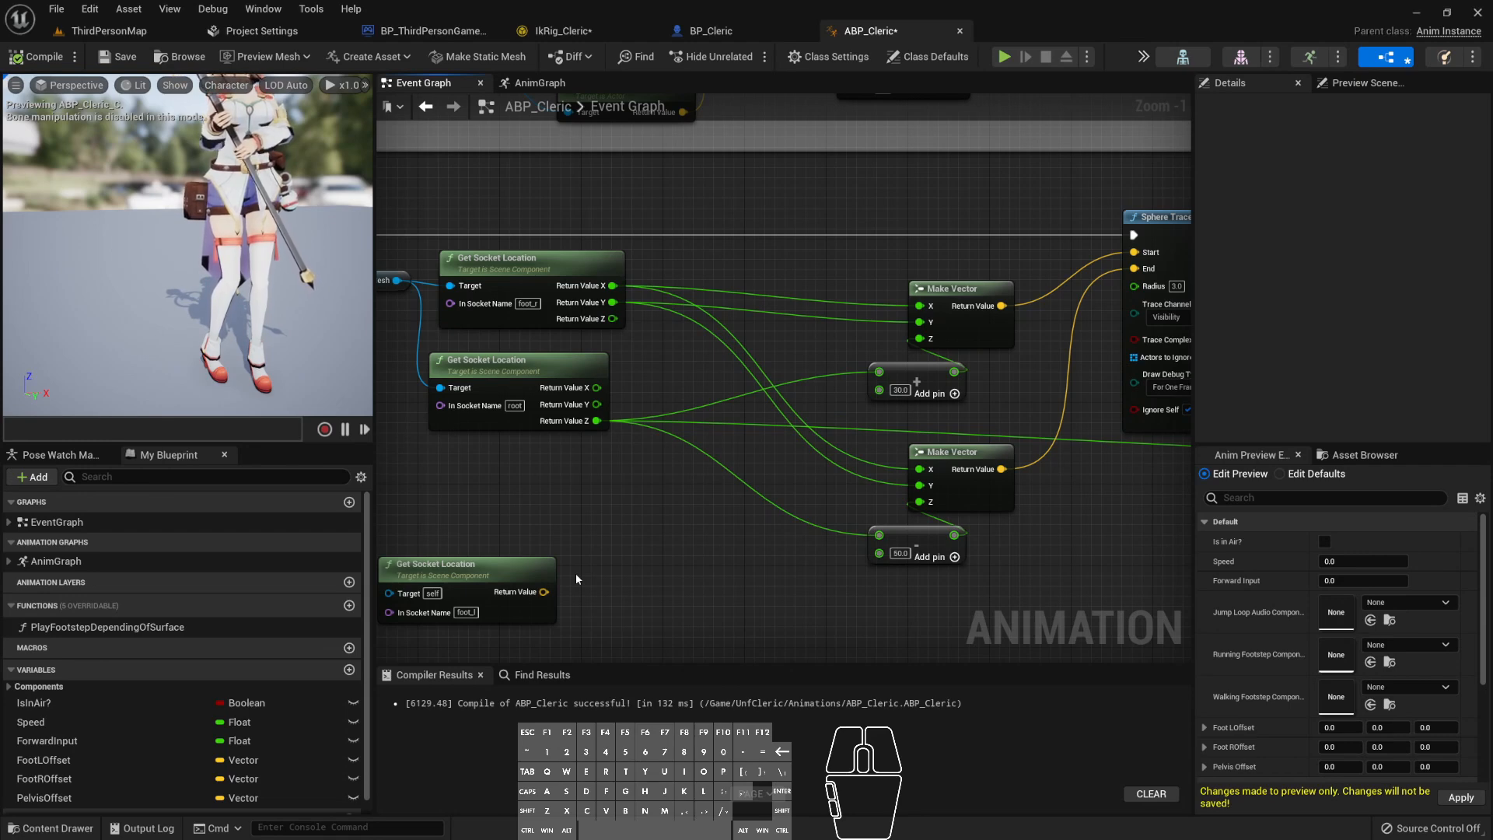
- Add a Break Vector node from the foot_l socket location, detach it, and place it beside the foot_r Get Socket Location node
scroll(660, 462, "down", 1)
right_click_drag(673, 455, 710, 474)
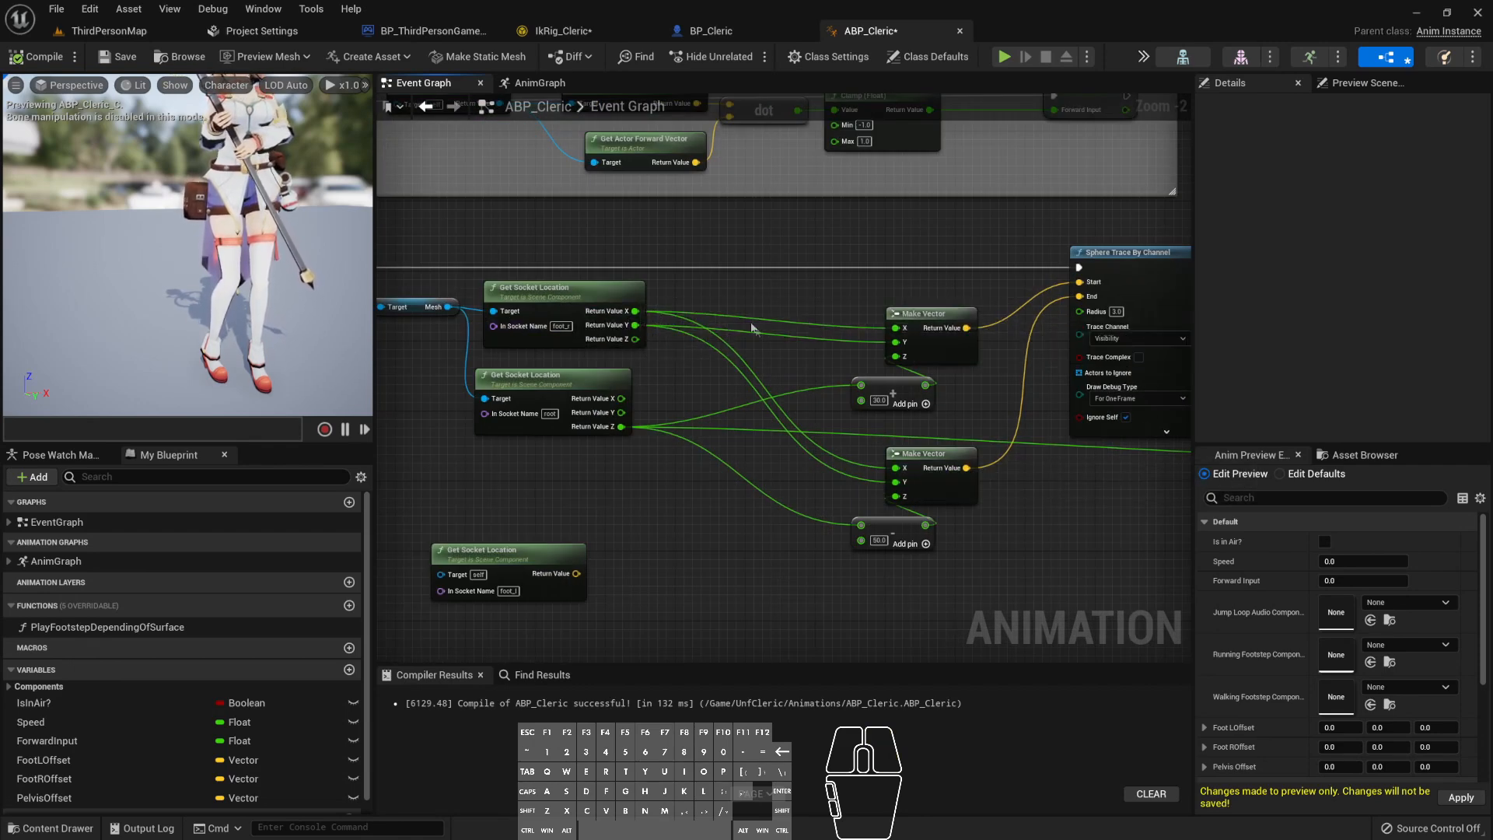
left_click(700, 453)
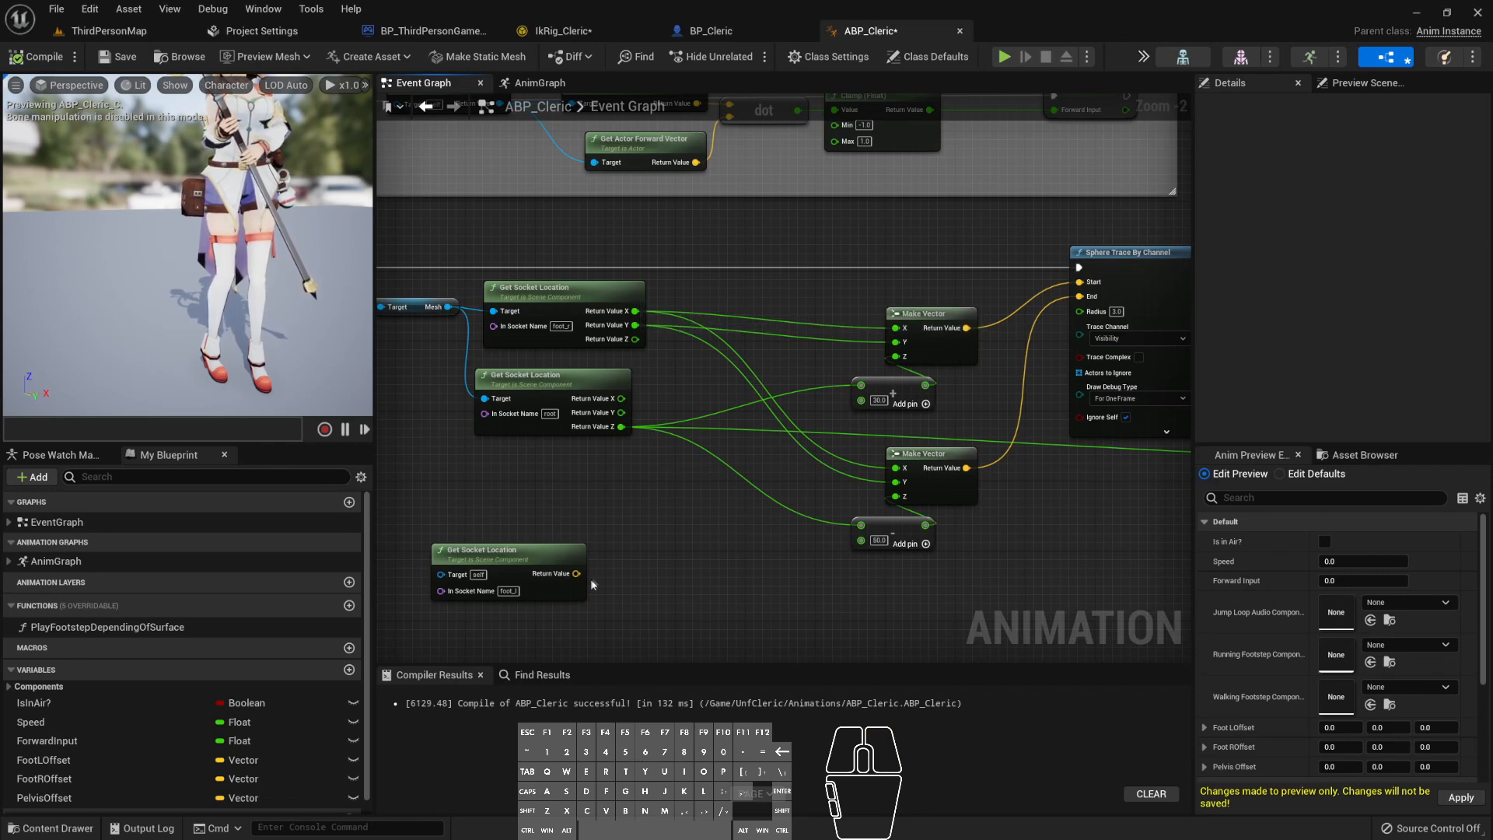
left_click_drag(576, 573, 626, 571)
type("break")
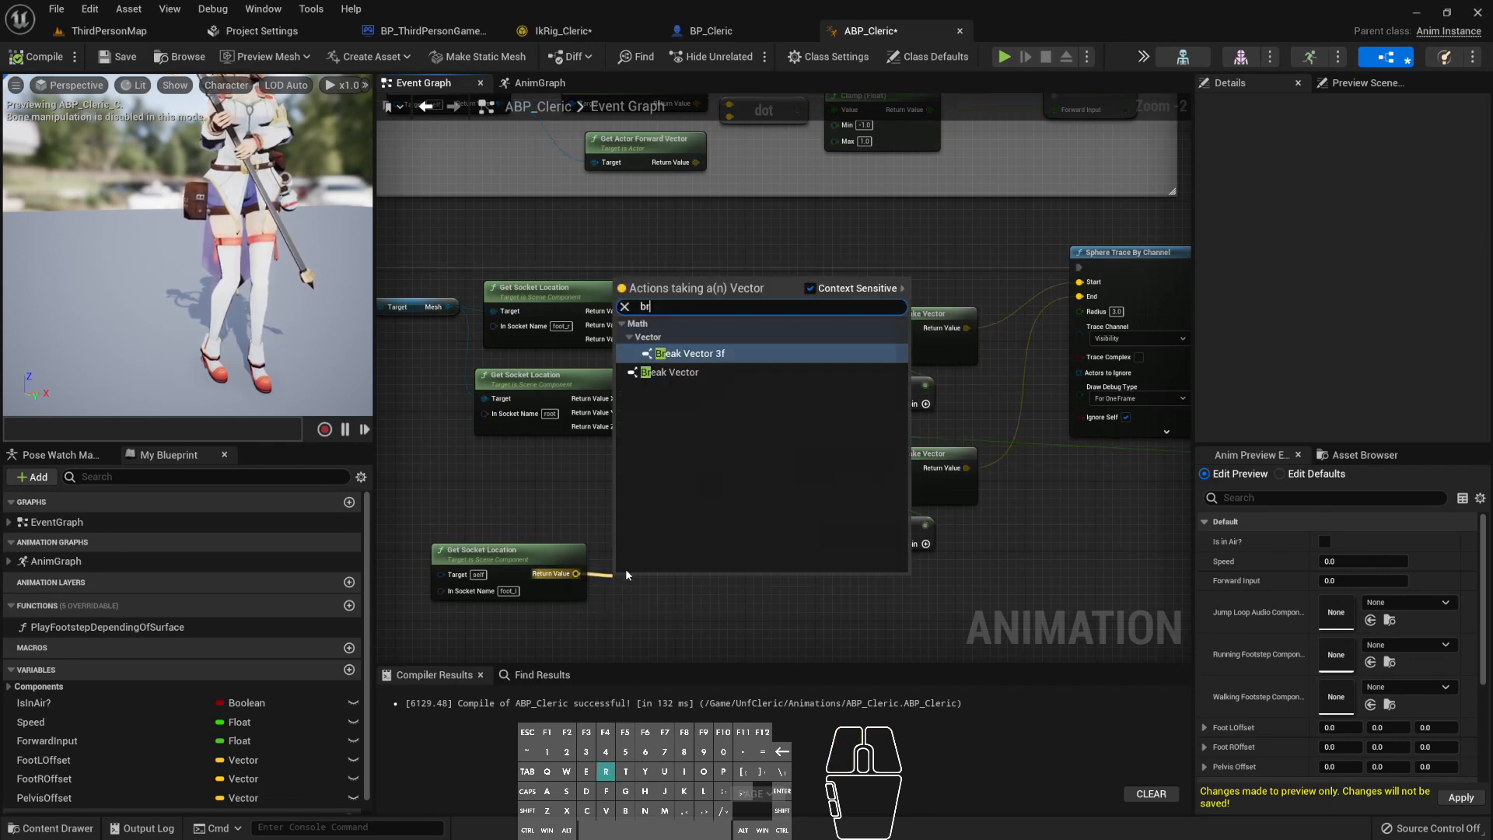
key("Down")
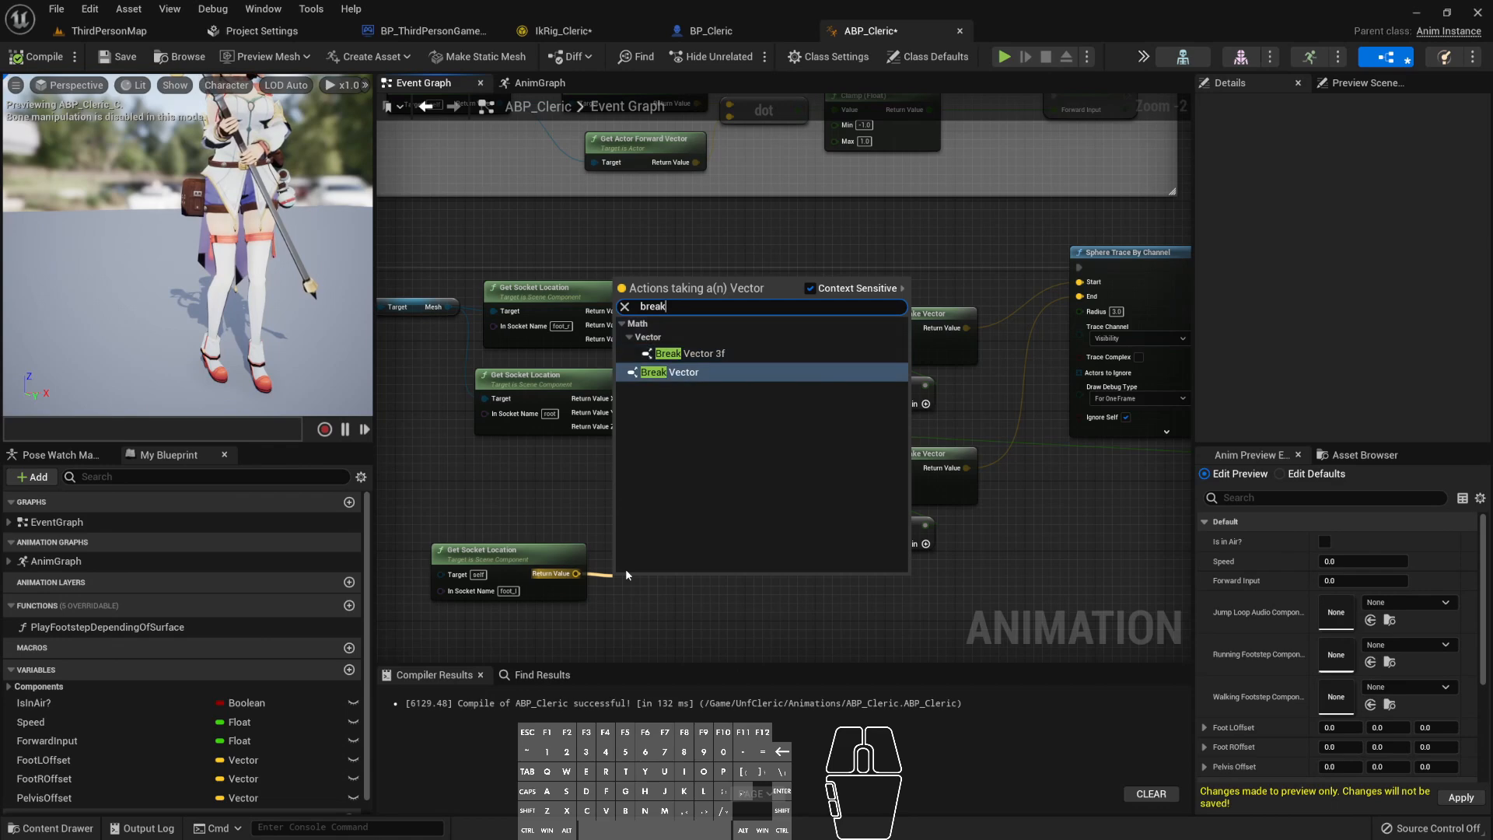
key("Return")
left_click(624, 599, "alt")
left_click_drag(636, 587, 706, 359)
scroll(725, 281, "up", 2)
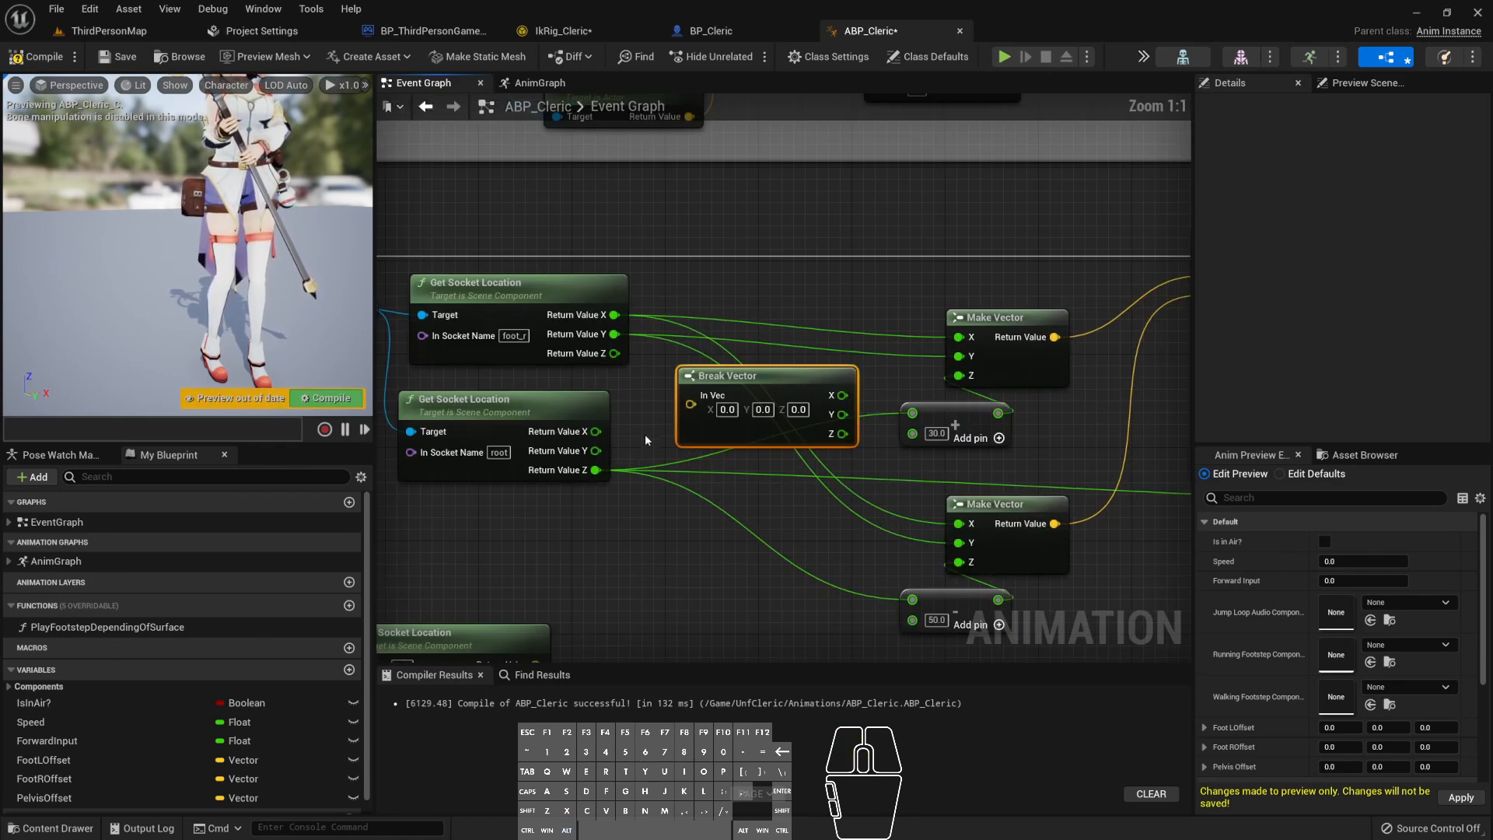
- Transfer the foot_r X and Y links to Break Vector, recombine the foot_r Return Value, and connect it to In Vec
left_click_drag(575, 288, 803, 368, "ctrl")
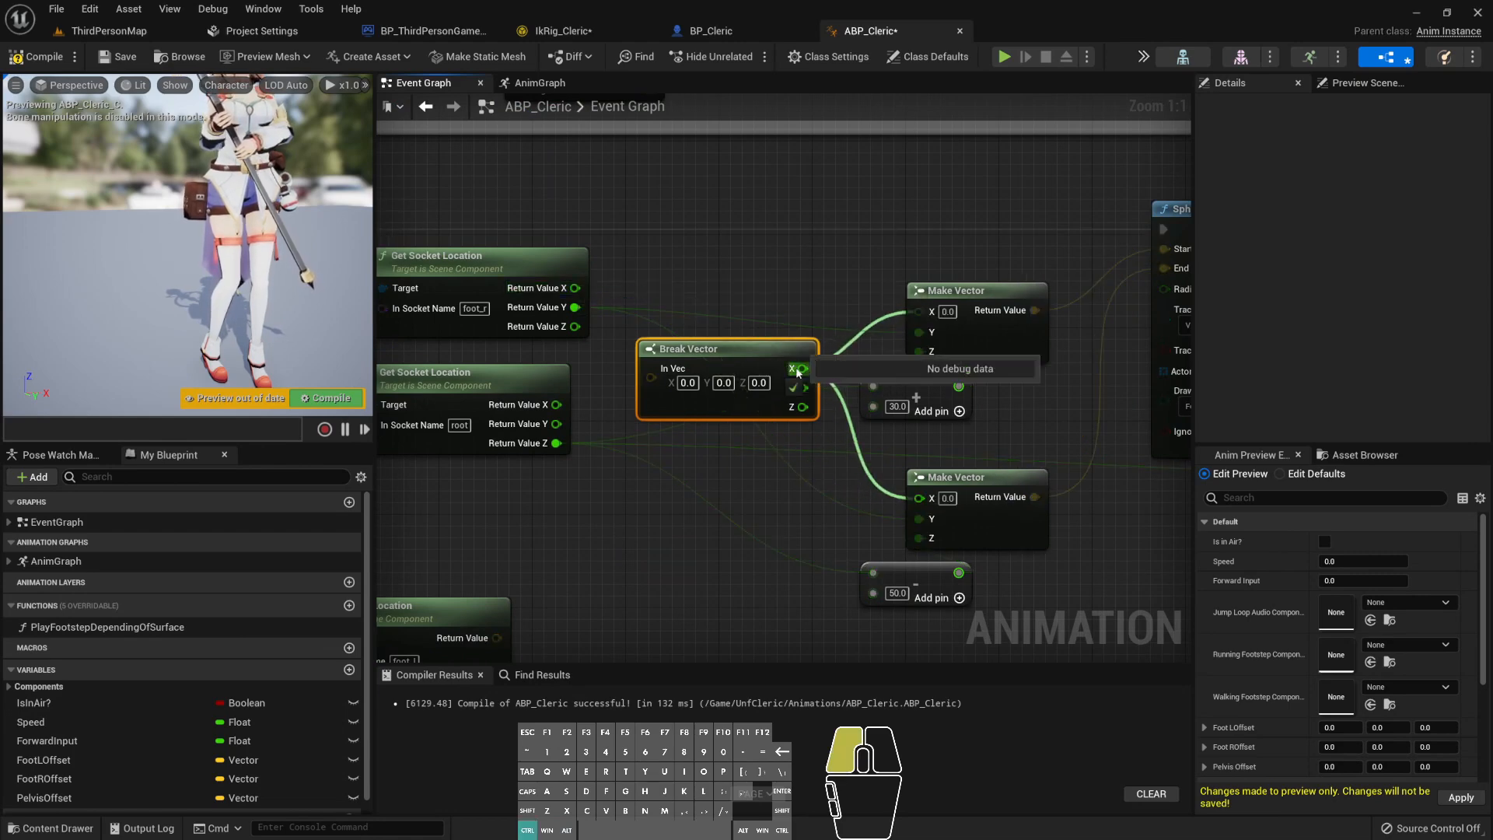
left_click_drag(575, 307, 712, 274, "ctrl")
right_click(575, 287)
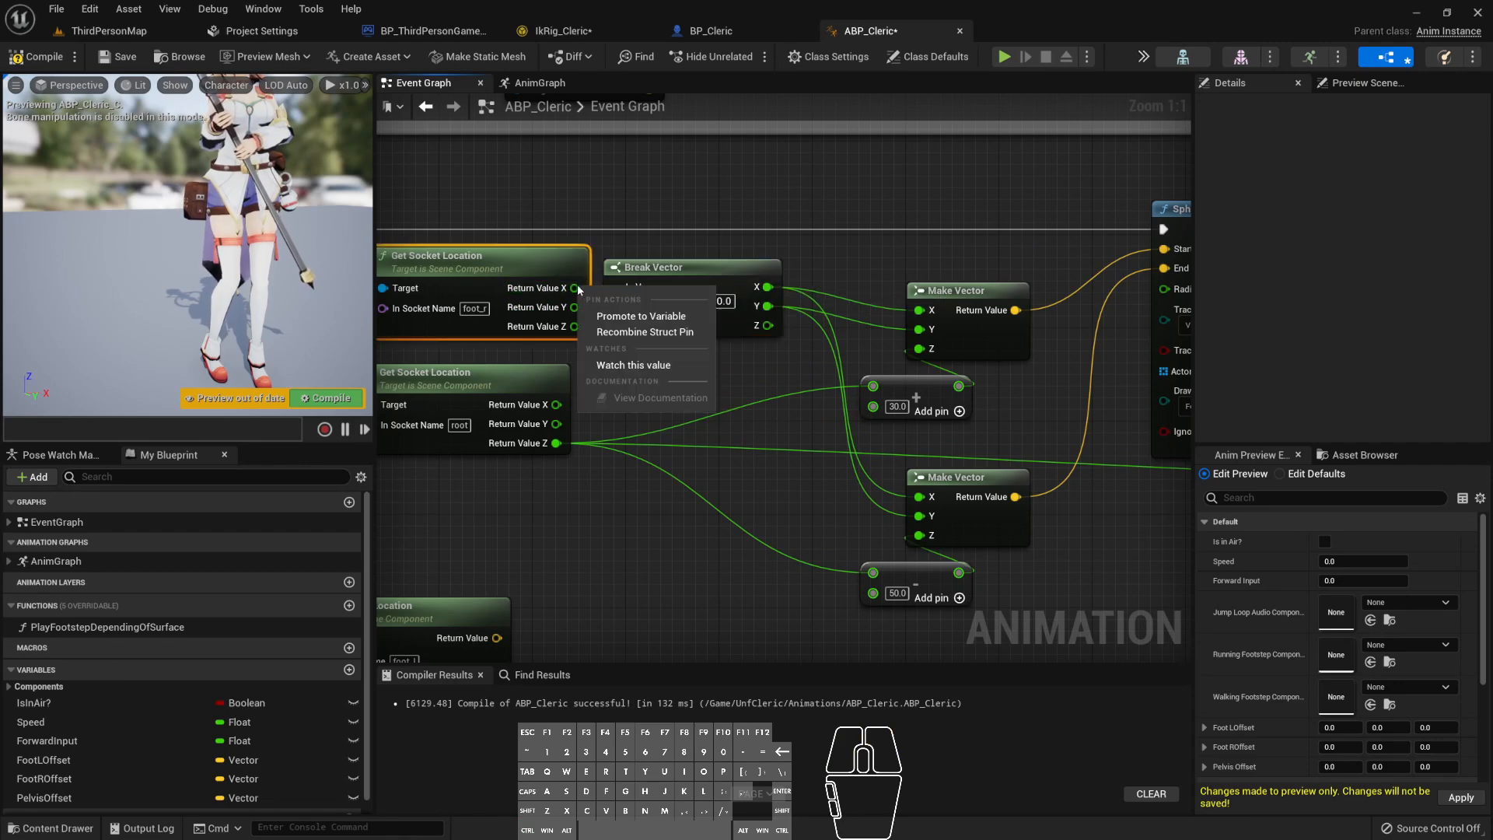
left_click(641, 332)
left_click_drag(567, 288, 665, 270)
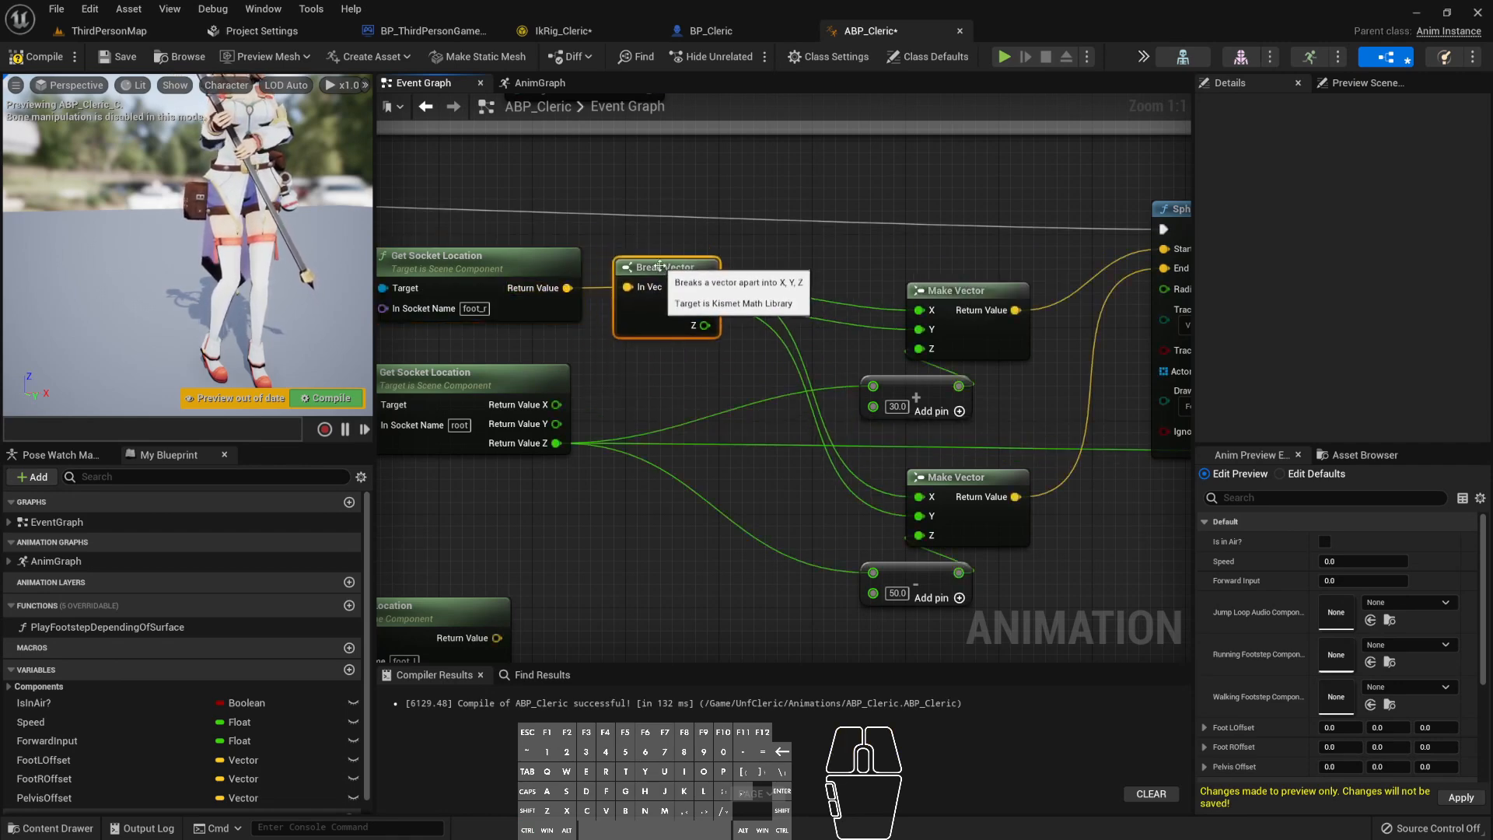
- Duplicate the Break Vector node and transfer the root socket's Z links to the copy's Z output
key("ctrl+c")
key("ctrl+v")
left_click_drag(769, 512, 685, 546)
key("ctrl+z")
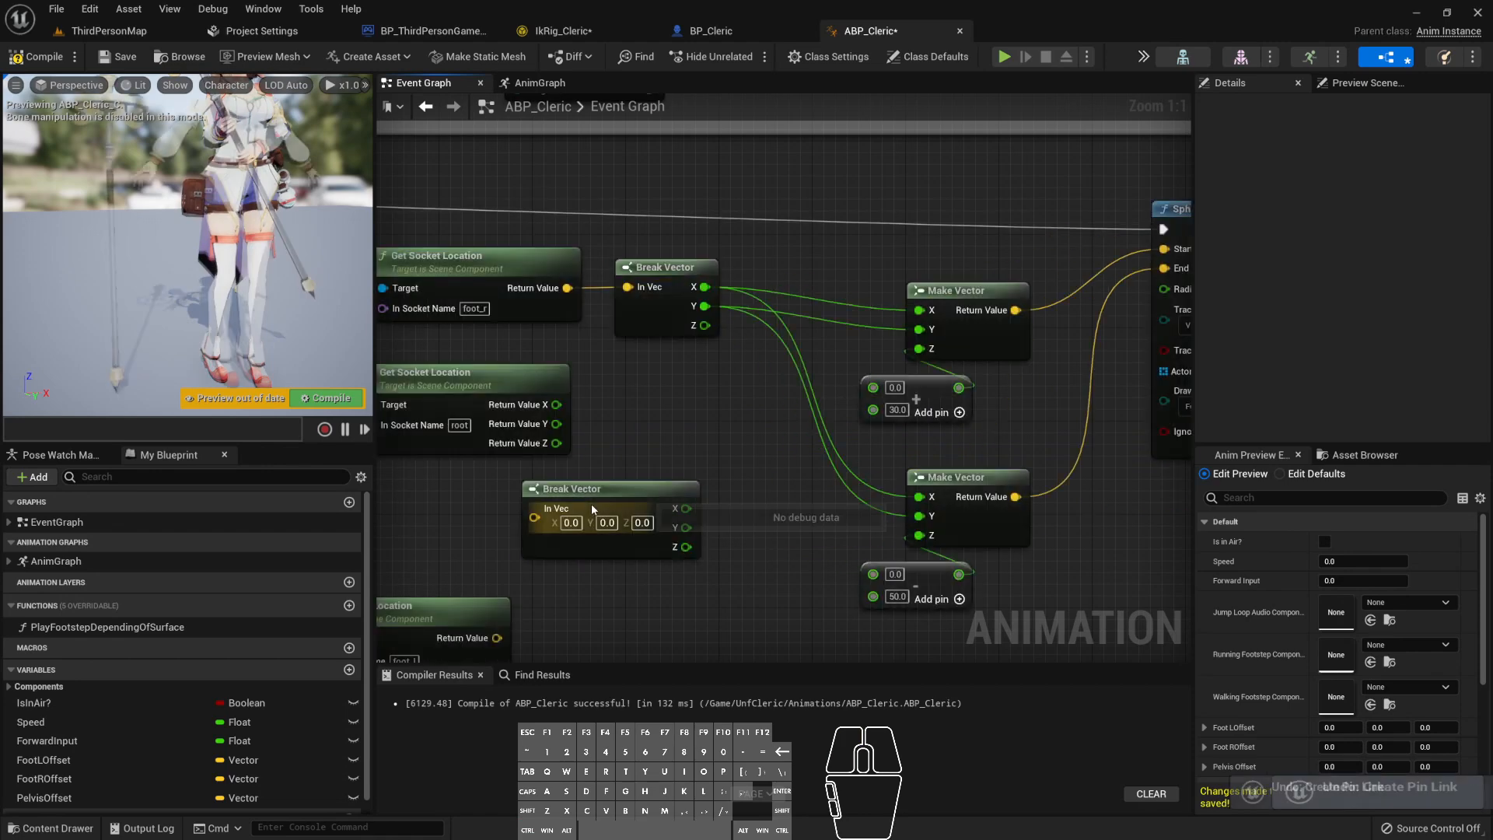
key("ctrl+z")
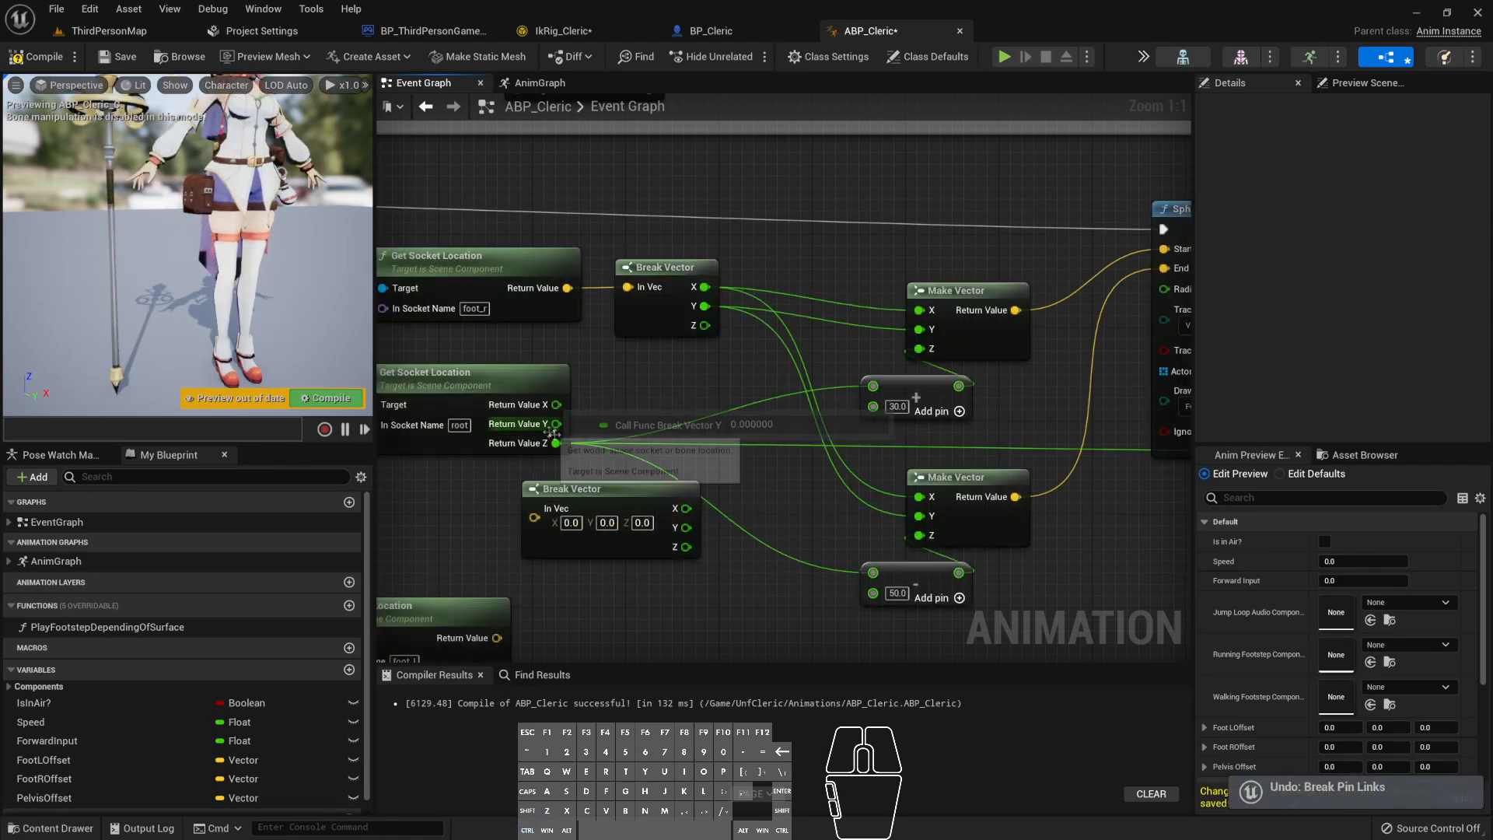
left_click_drag(555, 443, 687, 546, "ctrl")
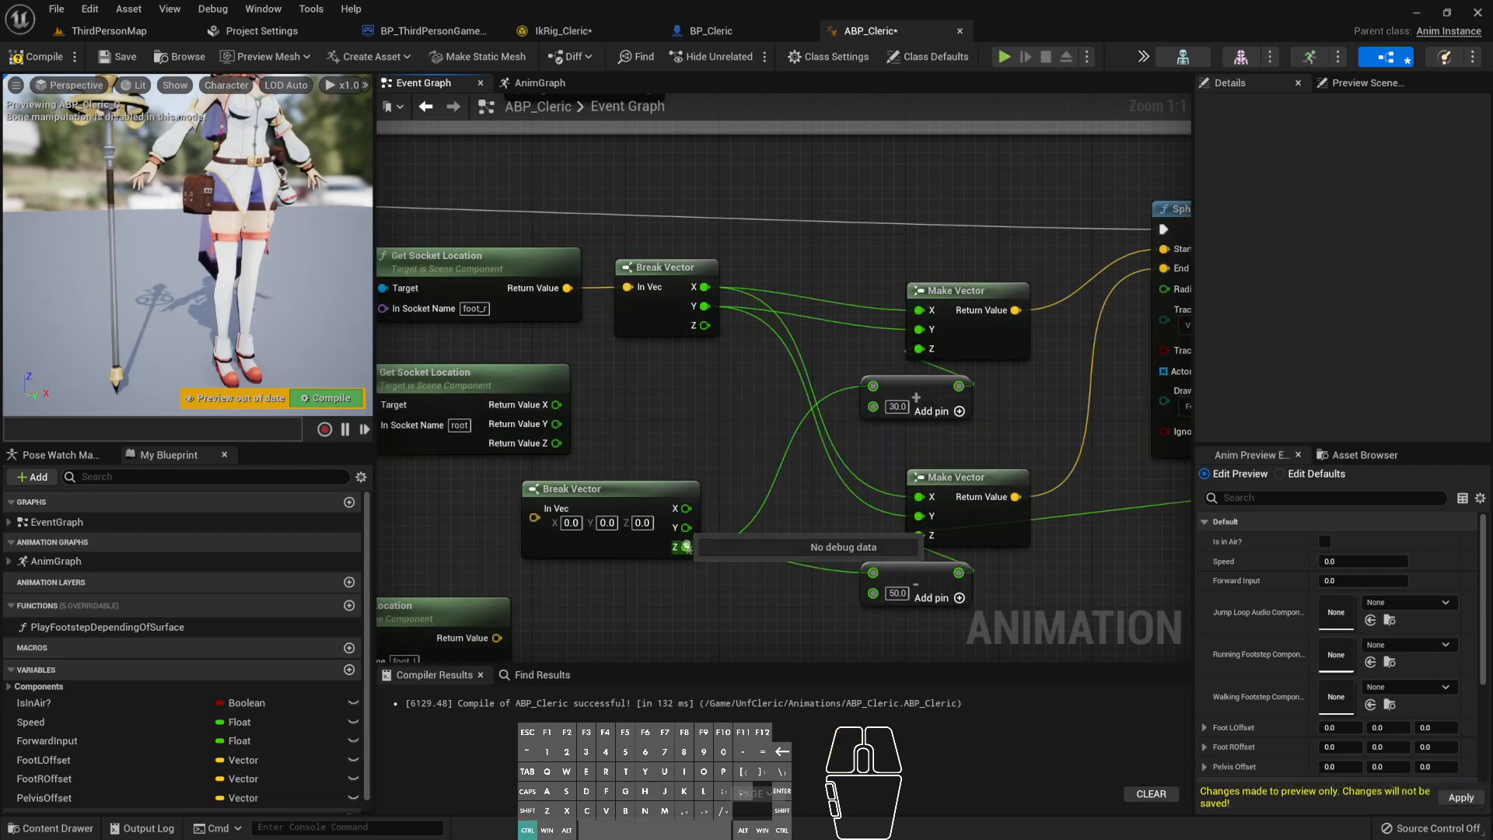
left_click_drag(558, 499, 640, 441)
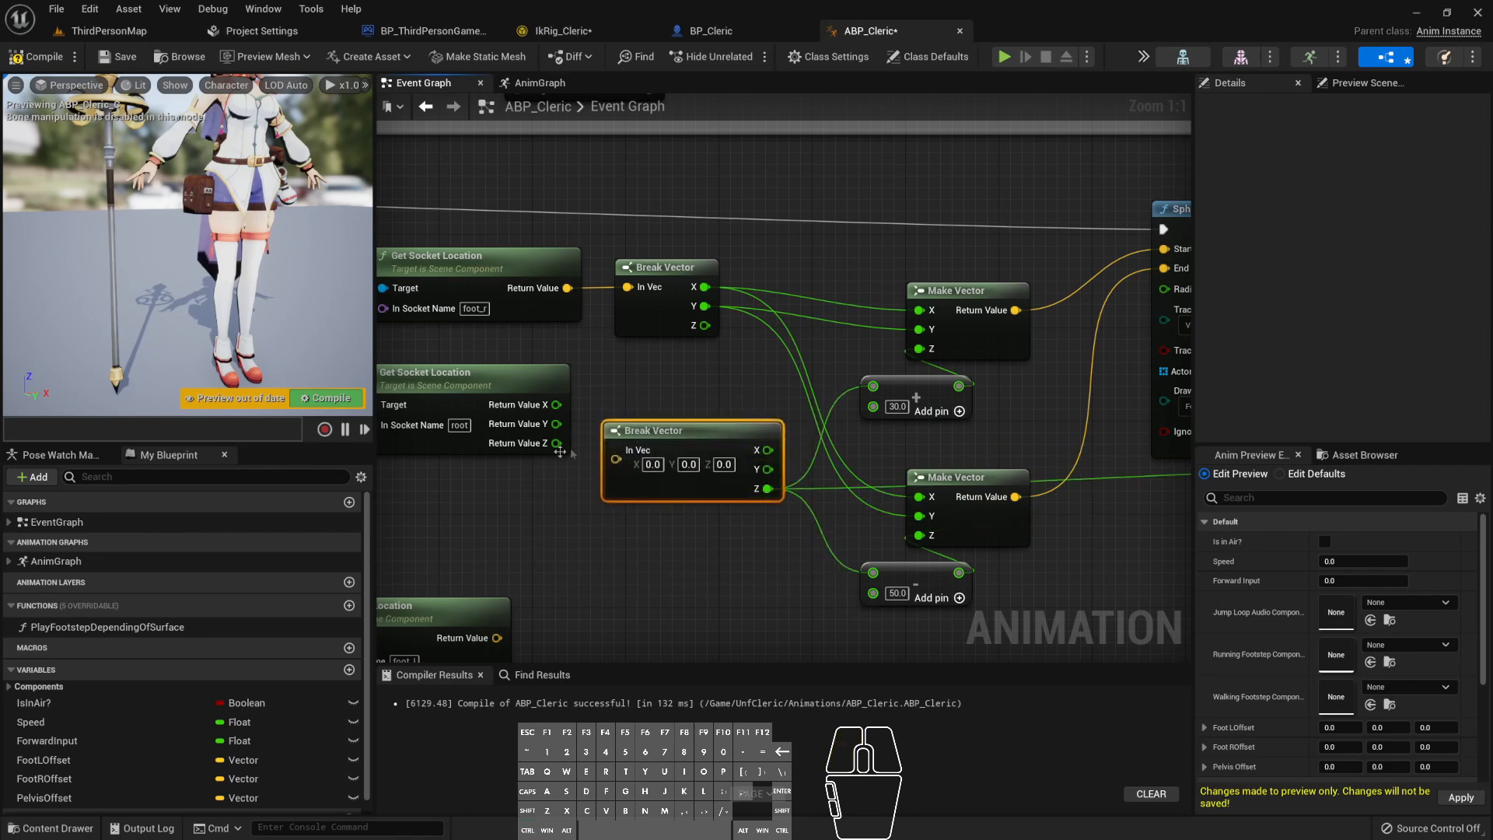
- Recombine the root socket's Return Value and connect it to the second Break Vector, aligning the node with its source
right_click(557, 405)
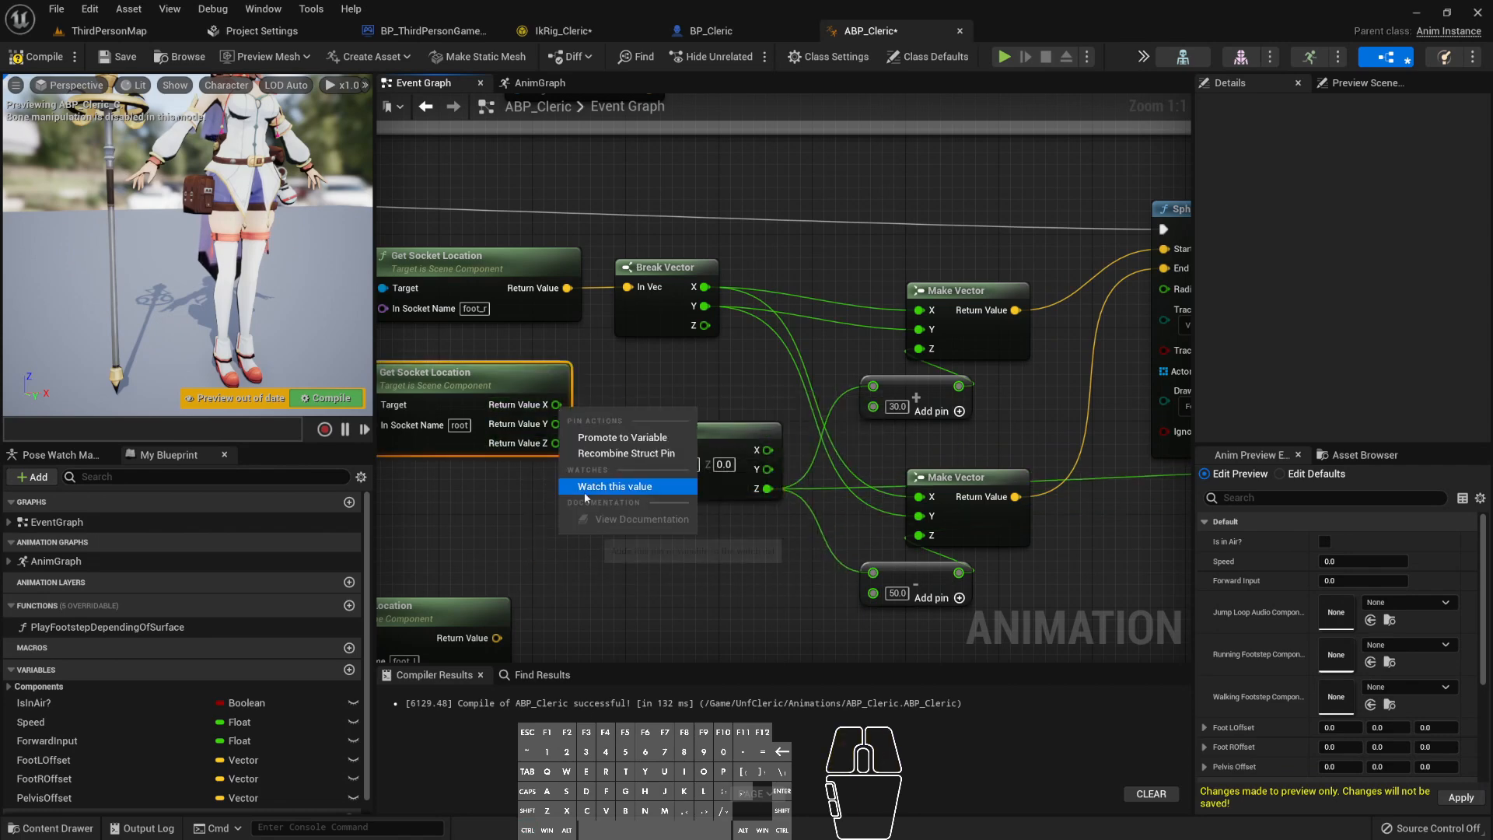
left_click(618, 453)
left_click_drag(549, 405, 661, 407)
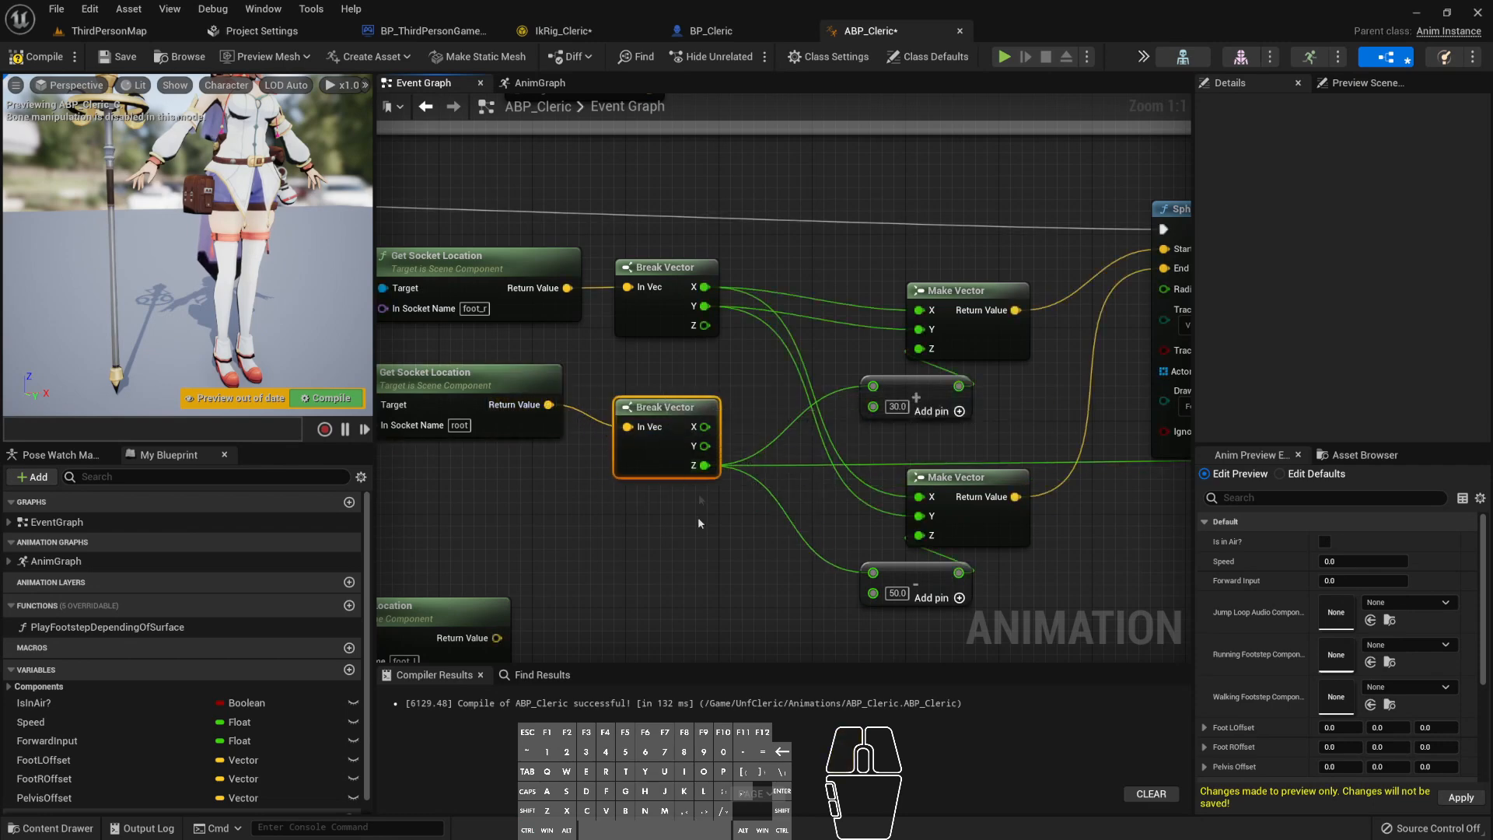
scroll(669, 488, "down", 1)
left_click(579, 389)
right_click_drag(523, 290, 598, 323)
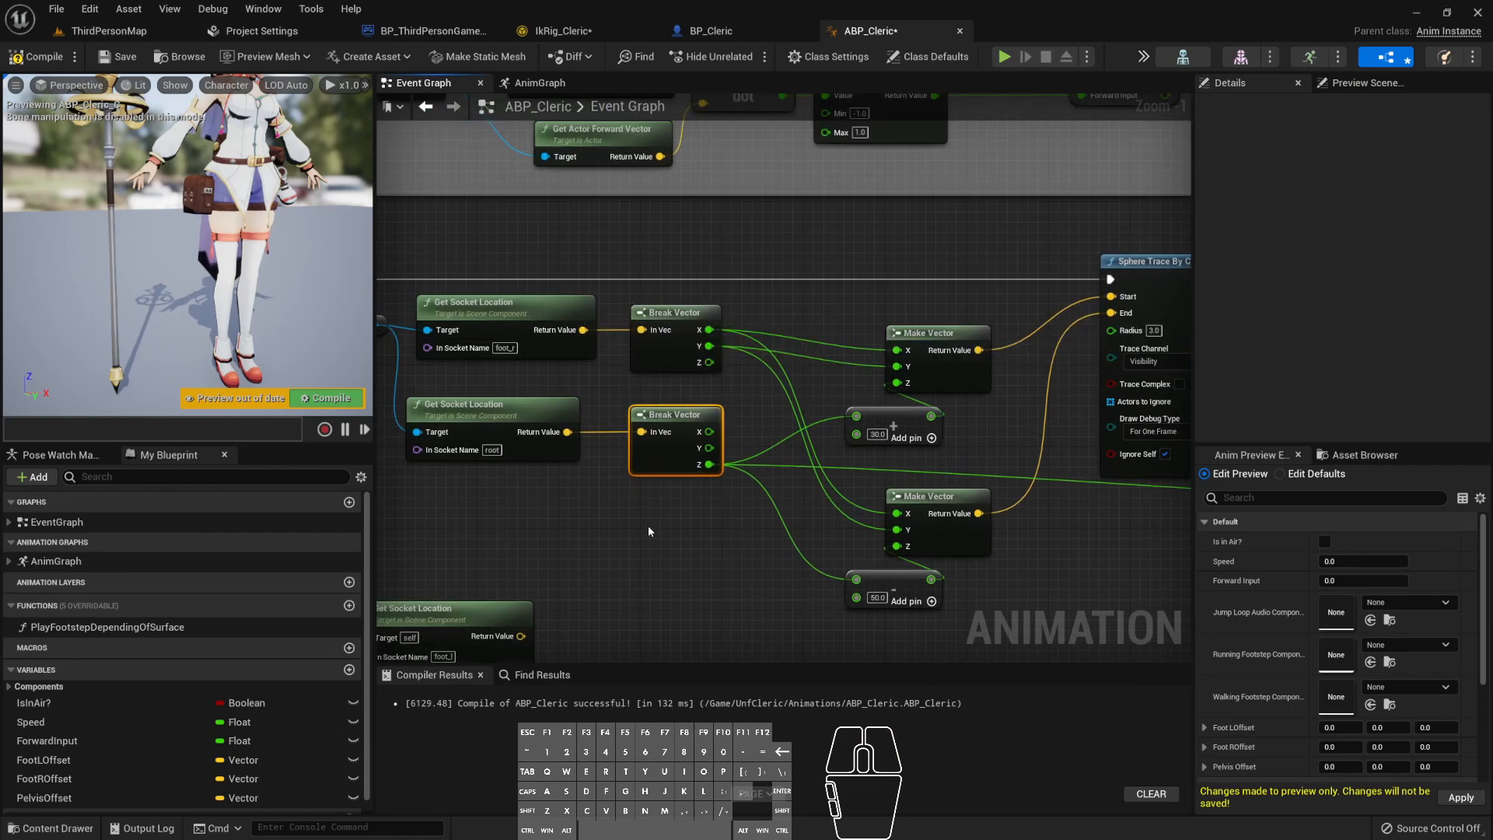
- Move the FootROffset setter clear of the Branch node
right_click_drag(649, 531, 442, 514)
right_click_drag(1091, 589, 490, 607)
left_click_drag(813, 272, 884, 272)
right_click_drag(786, 460, 666, 443)
left_click_drag(681, 470, 739, 435)
type("make")
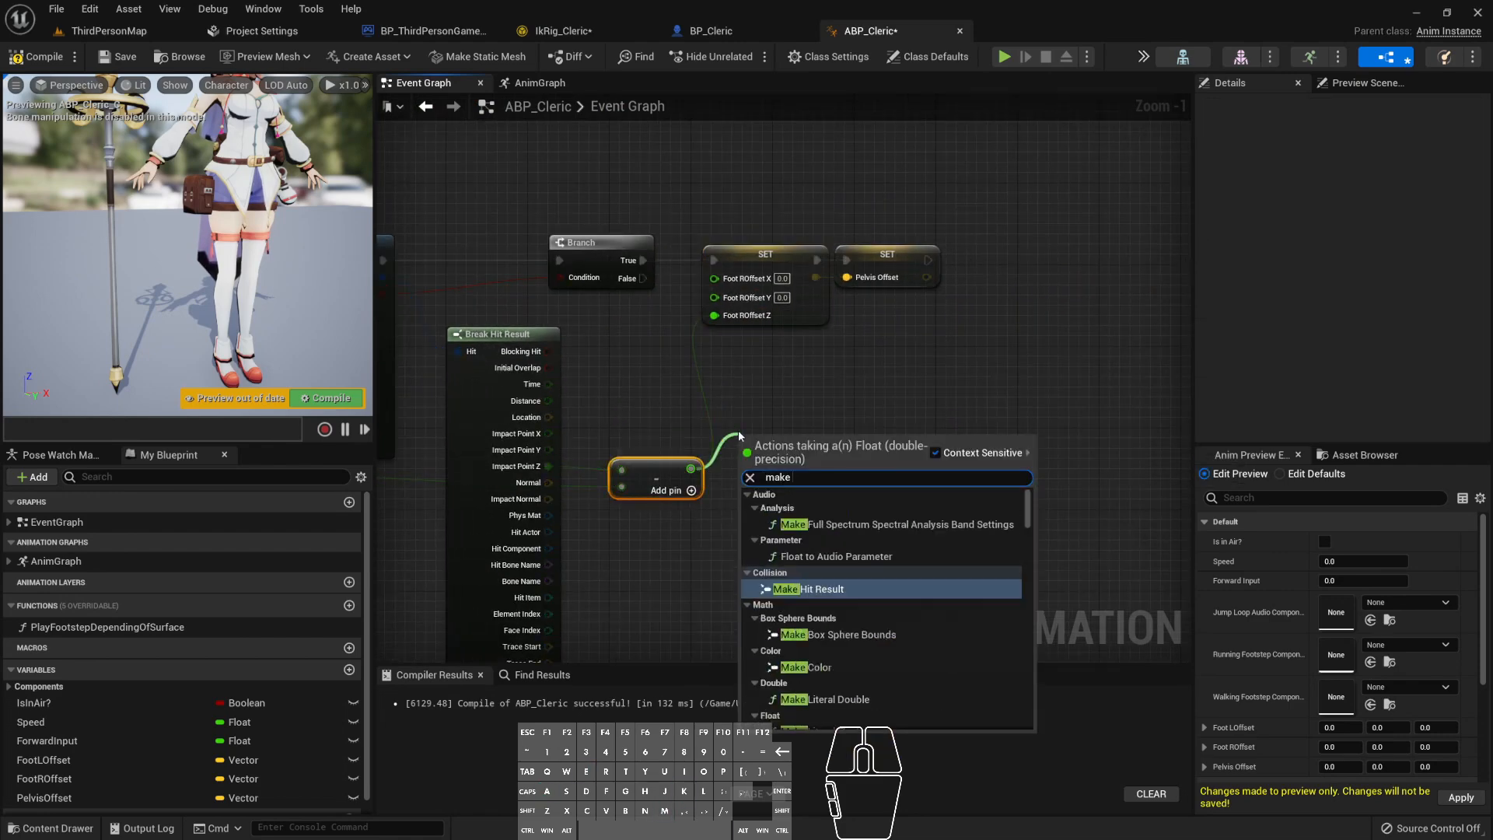
left_click(790, 388)
- Create a Make Vector node from the PelvisOffset setter's input
left_click_drag(846, 277, 853, 389)
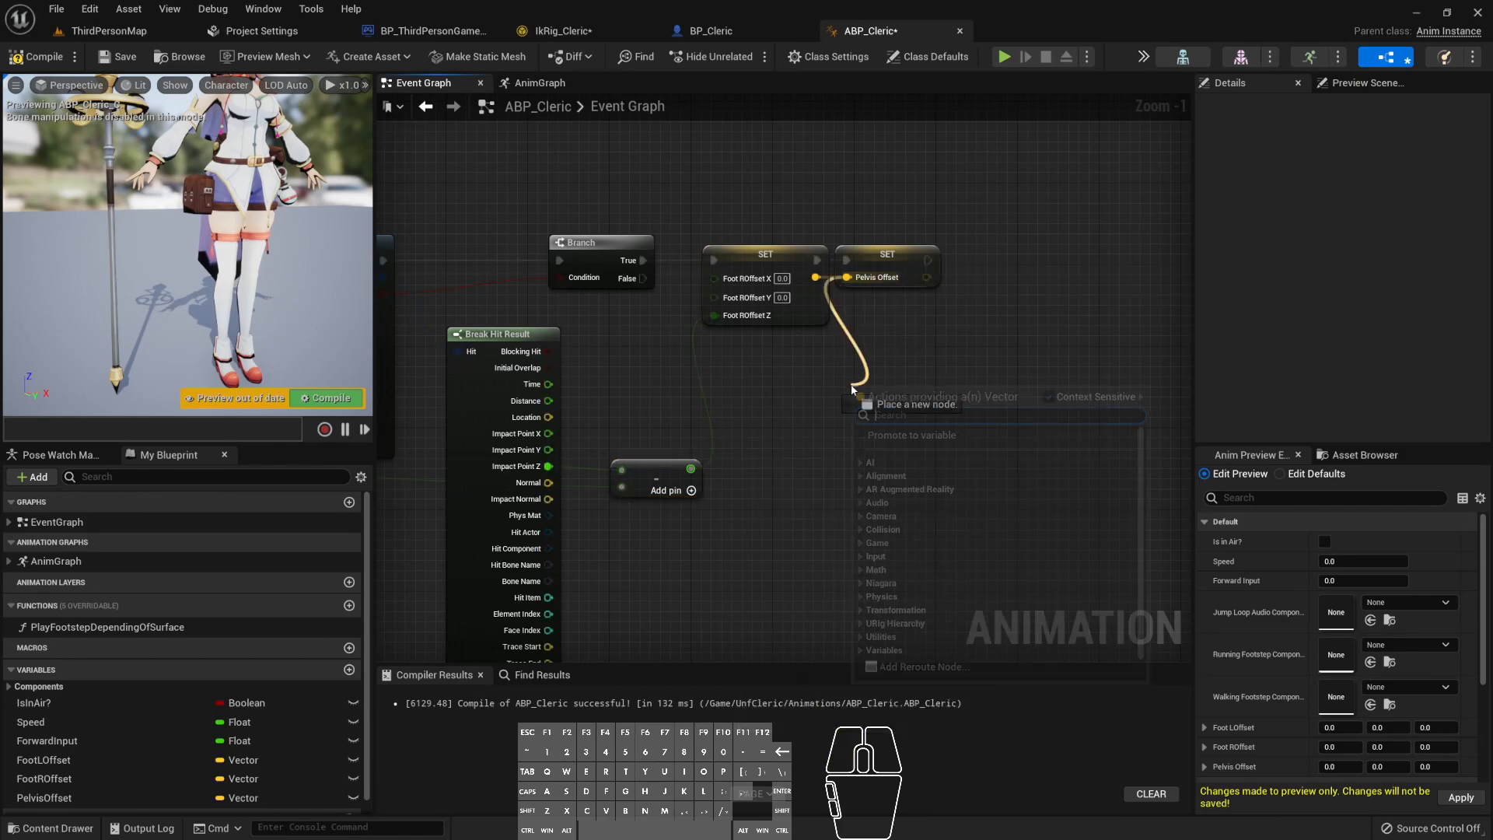
type("make")
key("Down")
key("Down")
key("Down")
key("Down")
key("Down")
key("Down")
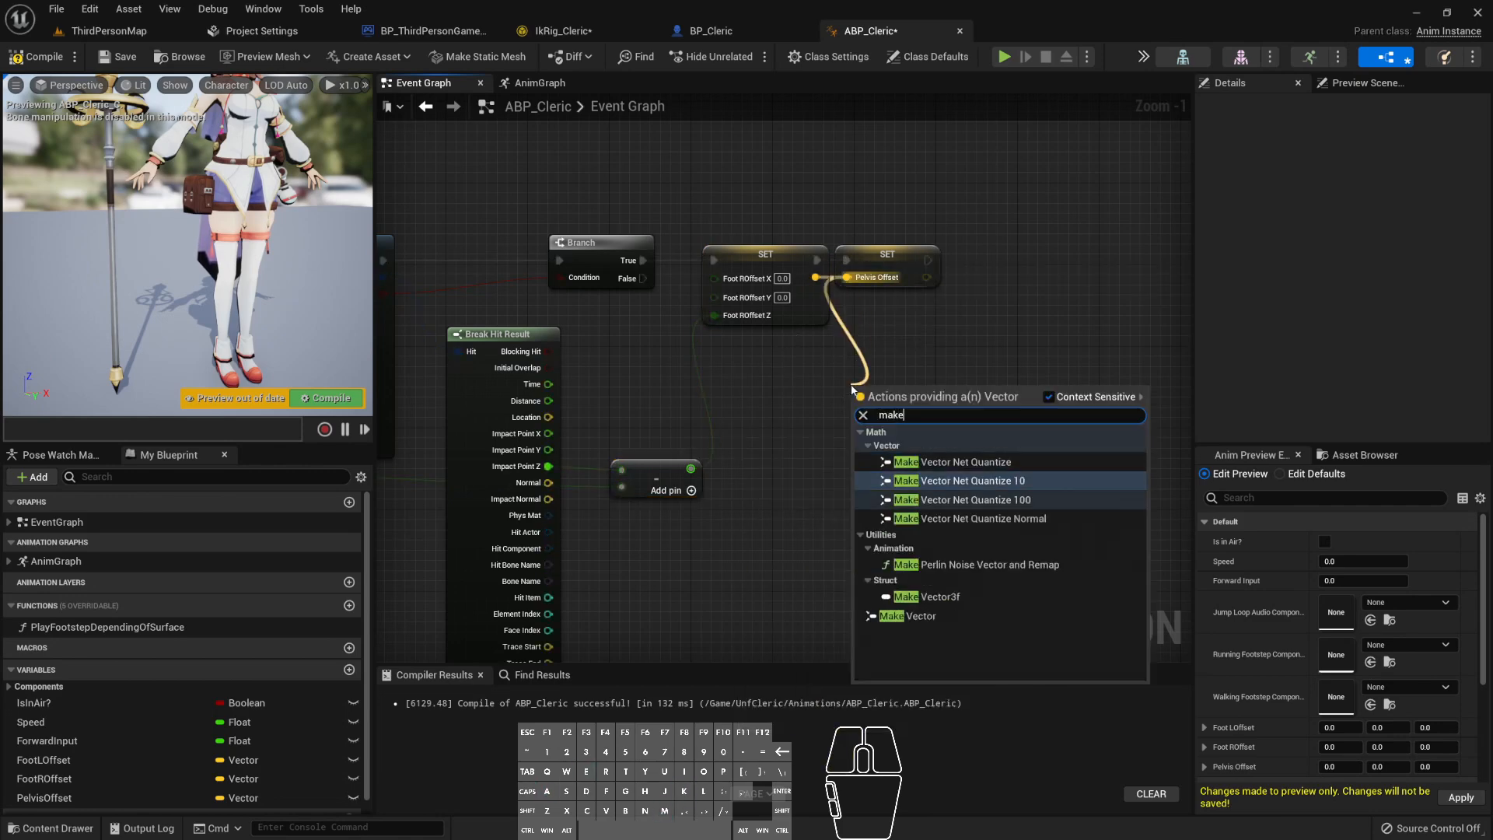
key("Return")
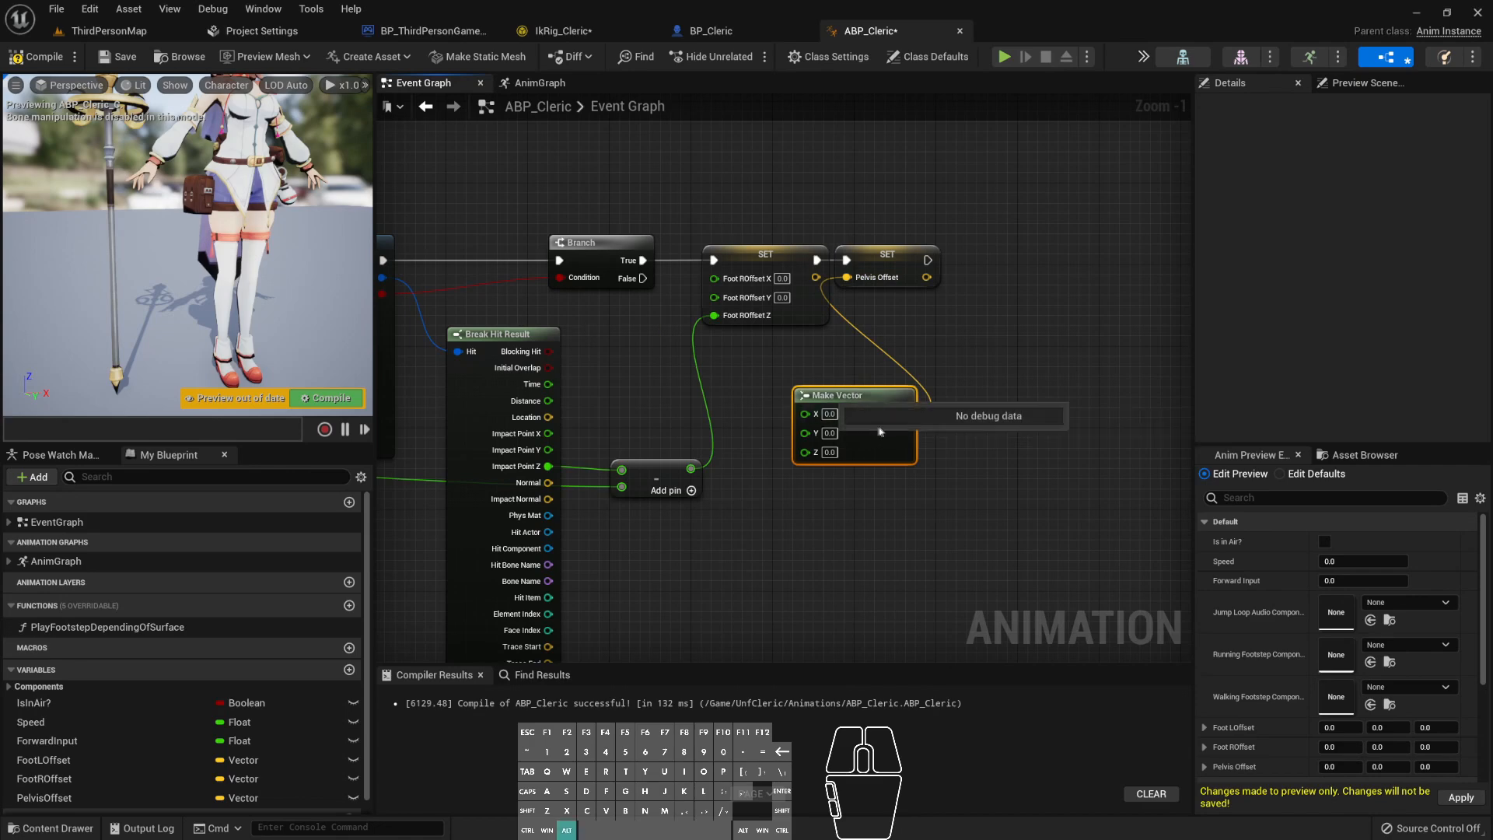
- Detach Make Vector from PelvisOffset, restore the FootROffset link to PelvisOffset, and move Make Vector closer to the Subtract node
left_click(919, 360)
left_click(903, 412, "alt")
mouse_move(874, 272)
left_mouse_down()
mouse_move(904, 272)
mouse_move(879, 284)
left_mouse_up()
left_click_drag(859, 402, 798, 392)
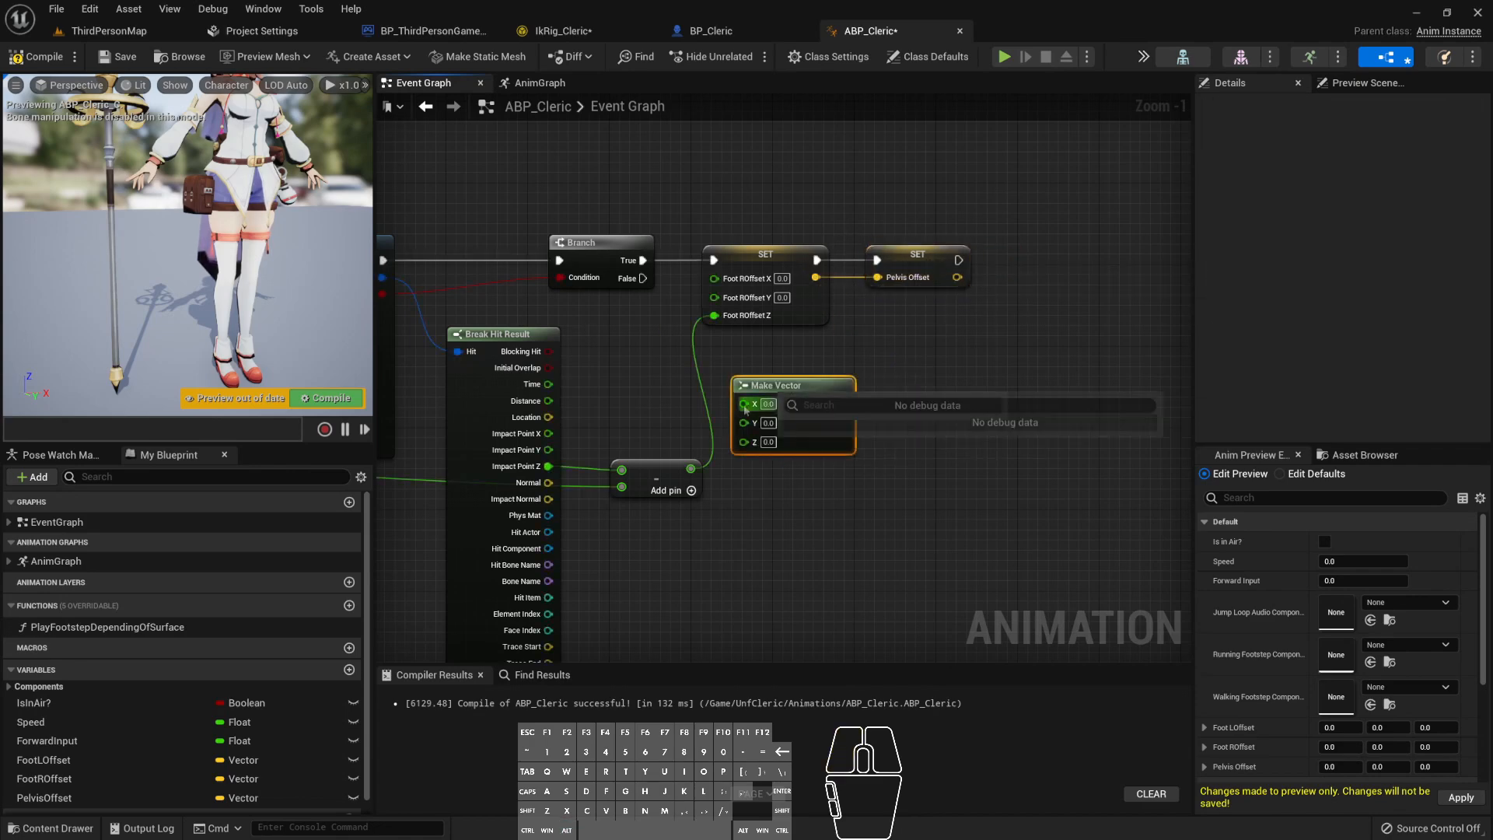
- Feed the Subtract result into Make Vector's Z, recombine the FootROffset input, and connect Make Vector's Return Value to it
left_click_drag(689, 469, 743, 440)
right_click(719, 316)
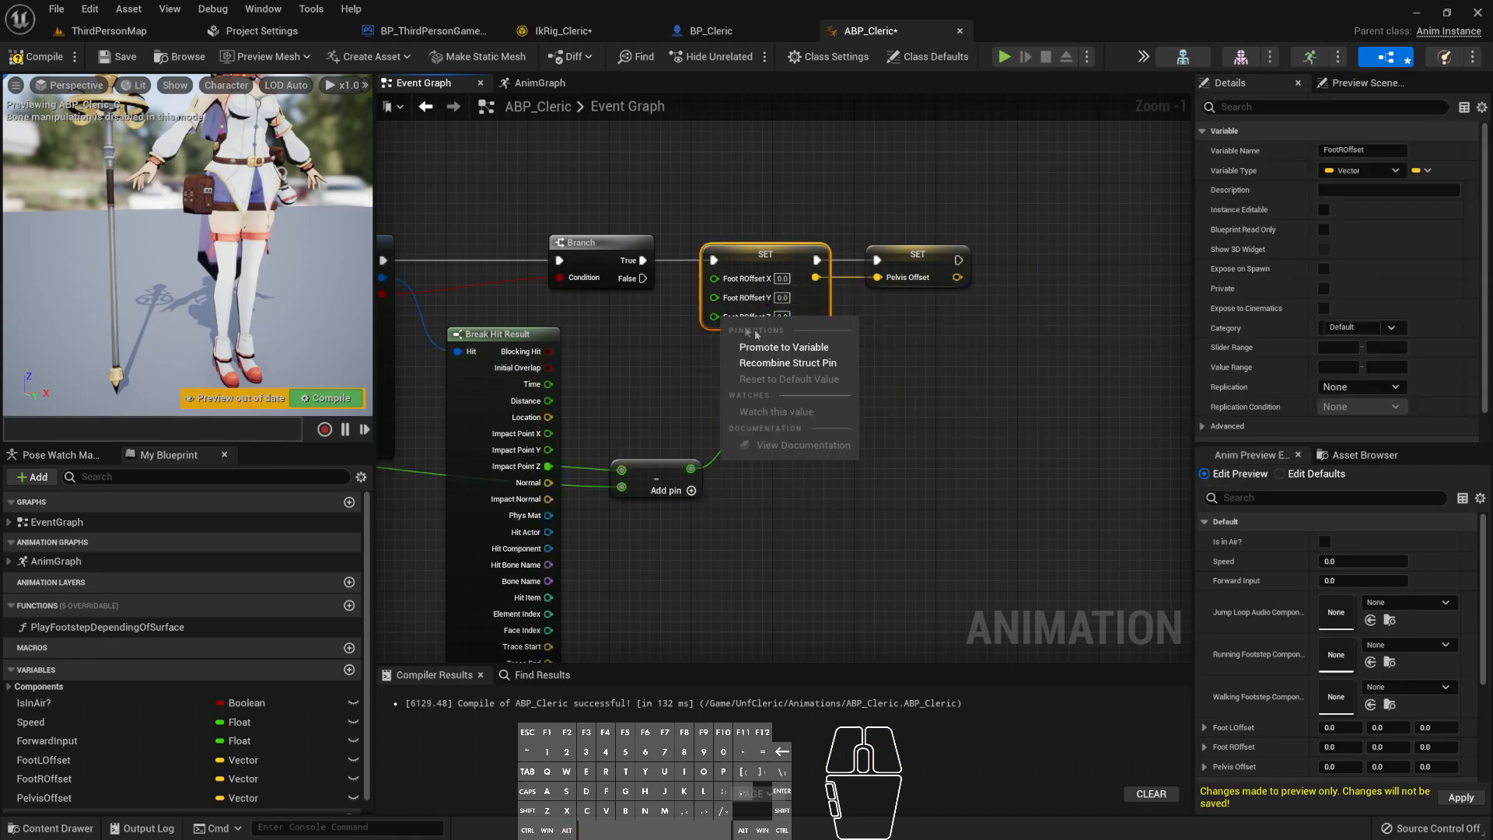
left_click(778, 360)
left_click_drag(835, 404, 739, 283)
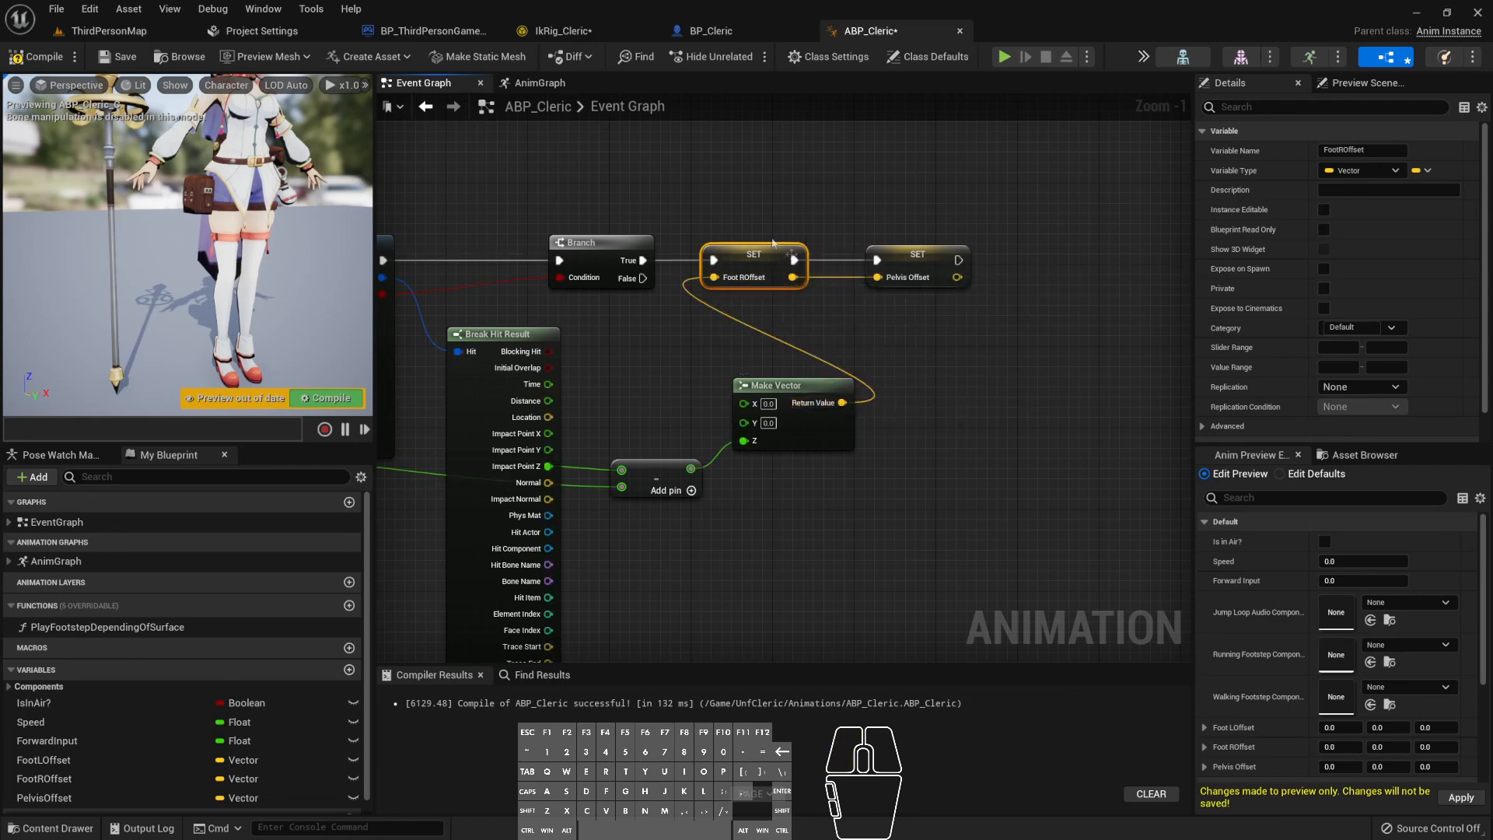
- Space both offset setters farther from the Branch node, and tidy Make Vector and Subtract beside Break Hit Result
left_click_drag(799, 223, 920, 287)
left_click_drag(753, 259, 944, 263)
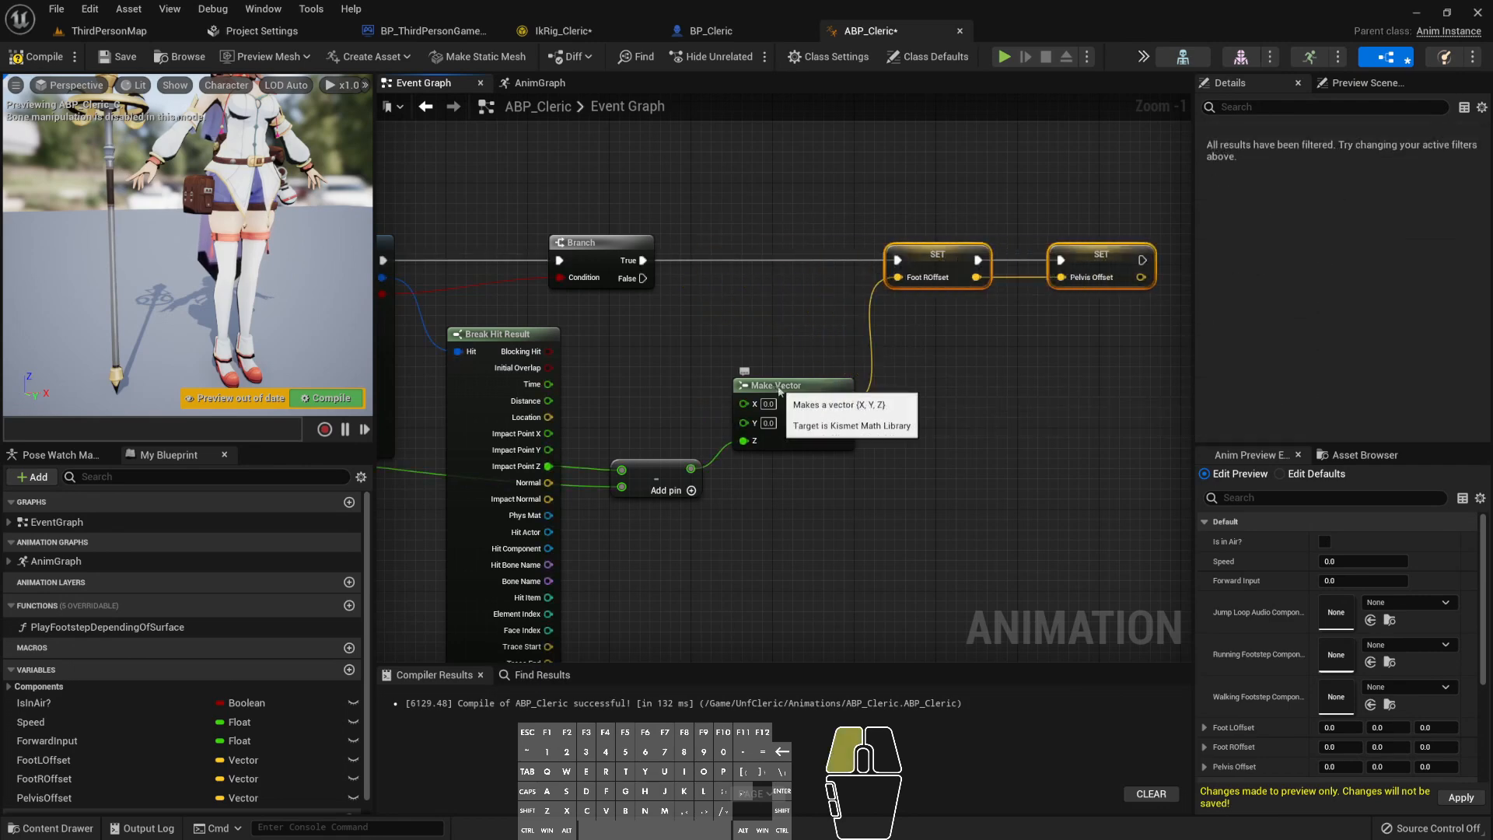
left_click_drag(766, 386, 753, 354)
right_click_drag(594, 387, 698, 379)
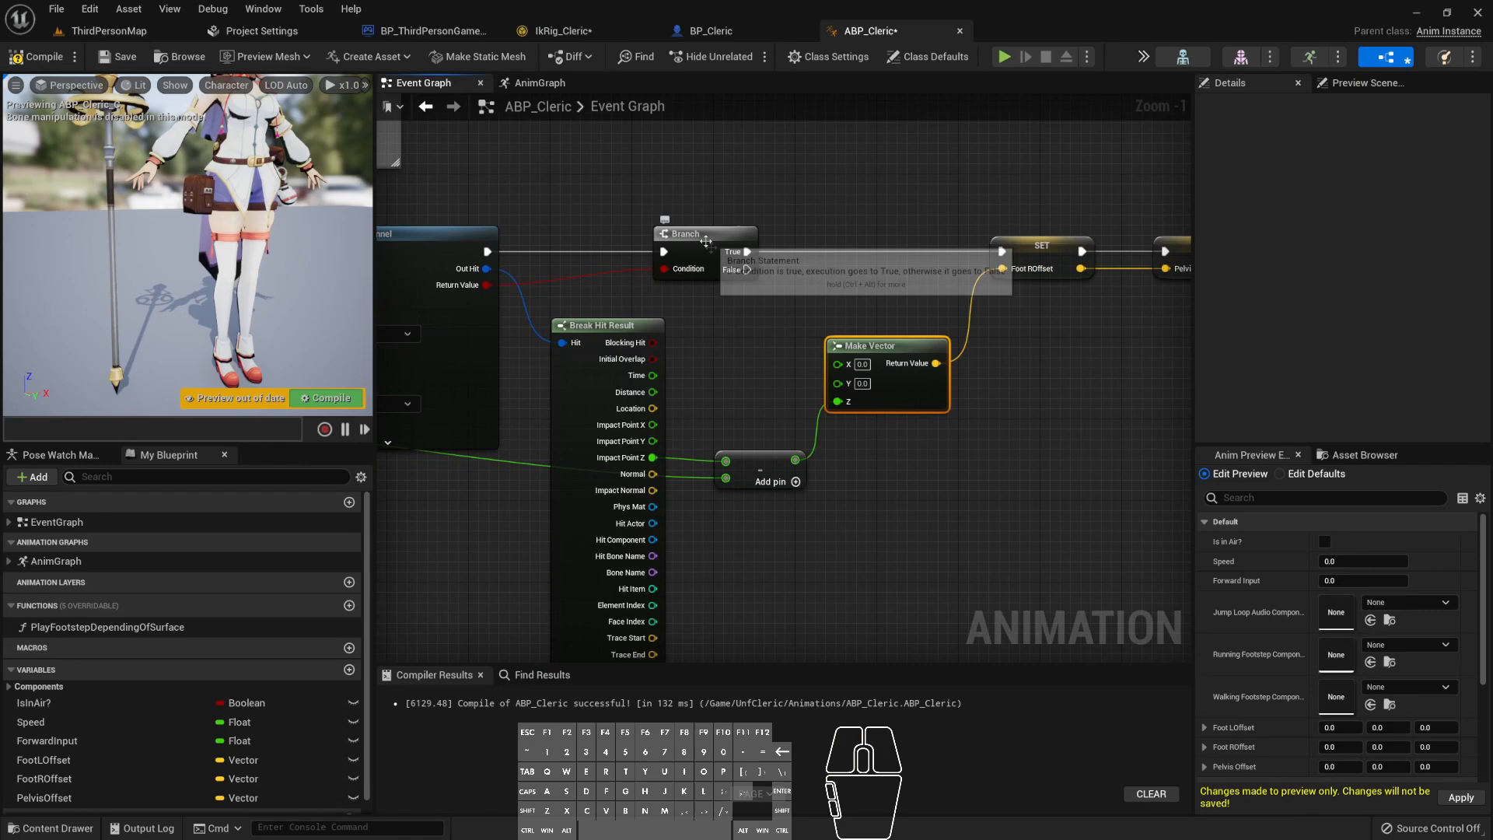
left_click_drag(763, 463, 730, 443)
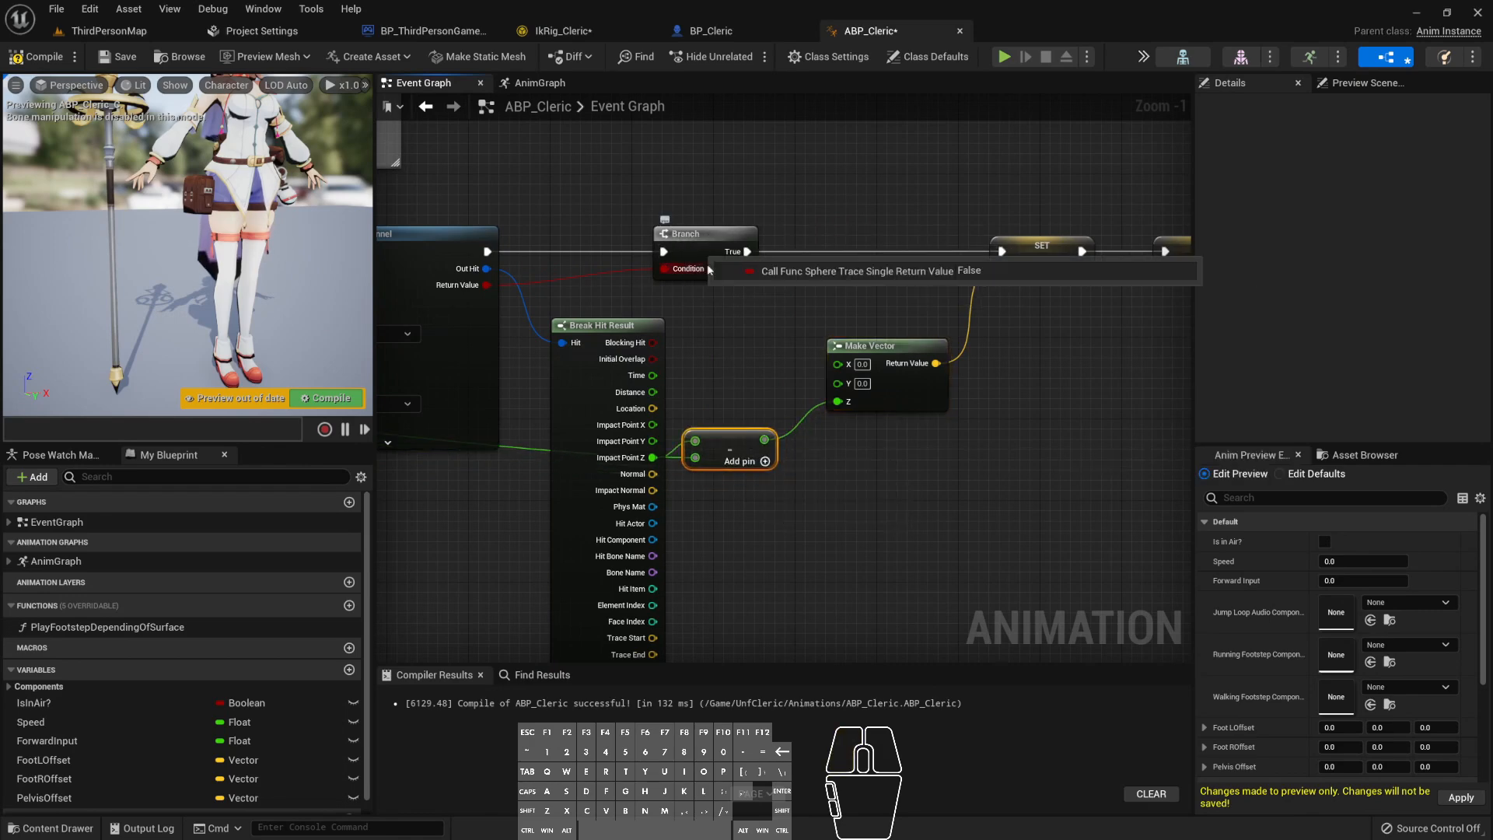
- Create a Select Vector node from the sphere trace's Return Value, using that Boolean as Pick A
left_click_drag(486, 284, 697, 300)
type("select")
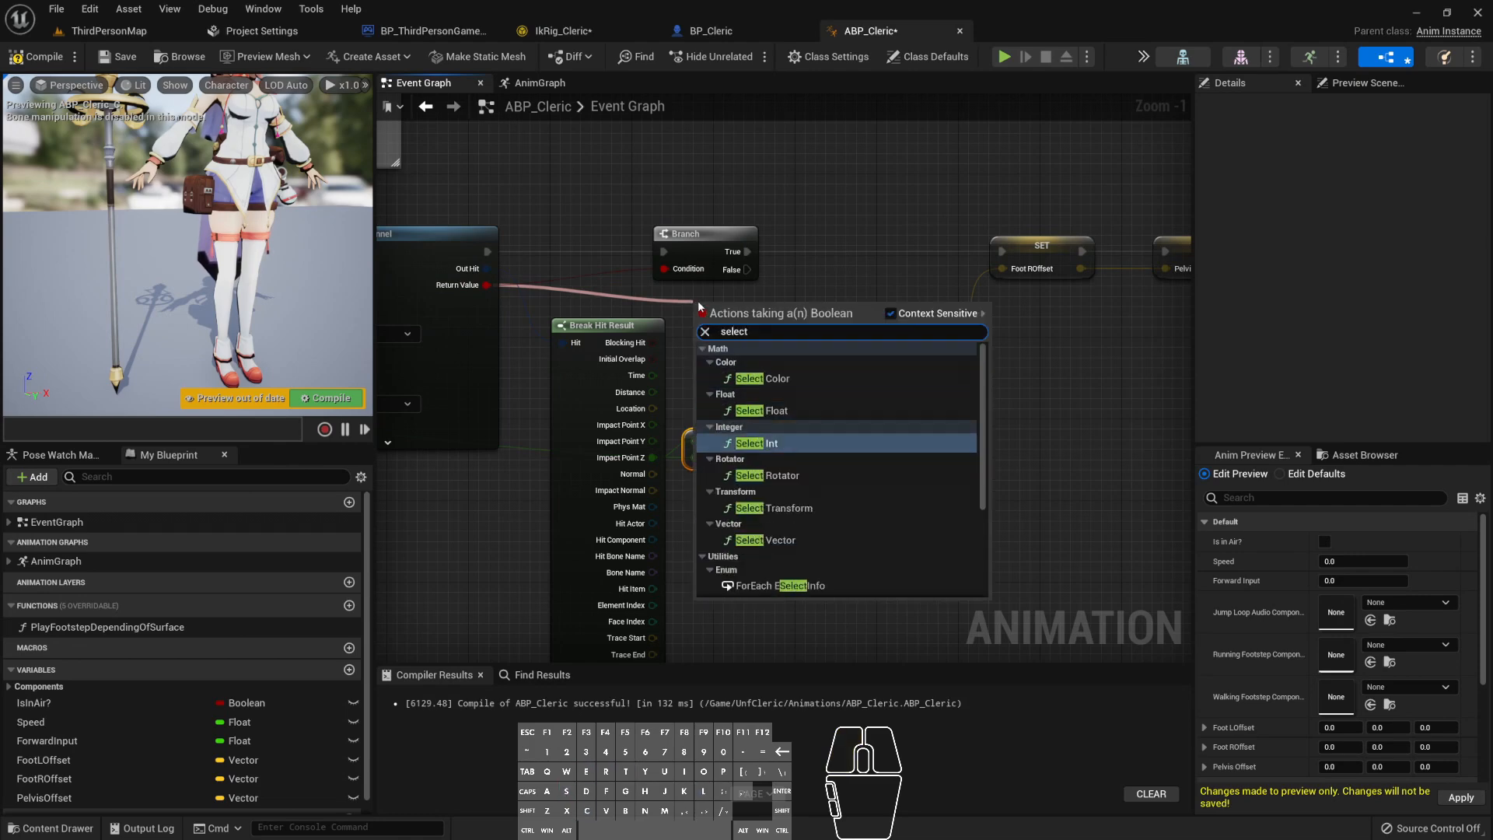
key("Down")
key("Down")
key("Up")
key("Up")
key("Up")
key("Up")
key("Down")
key("Down")
key("Down")
key("Down")
key("Down")
key("Down")
key("Up")
key("Up")
key("Down")
key("Return")
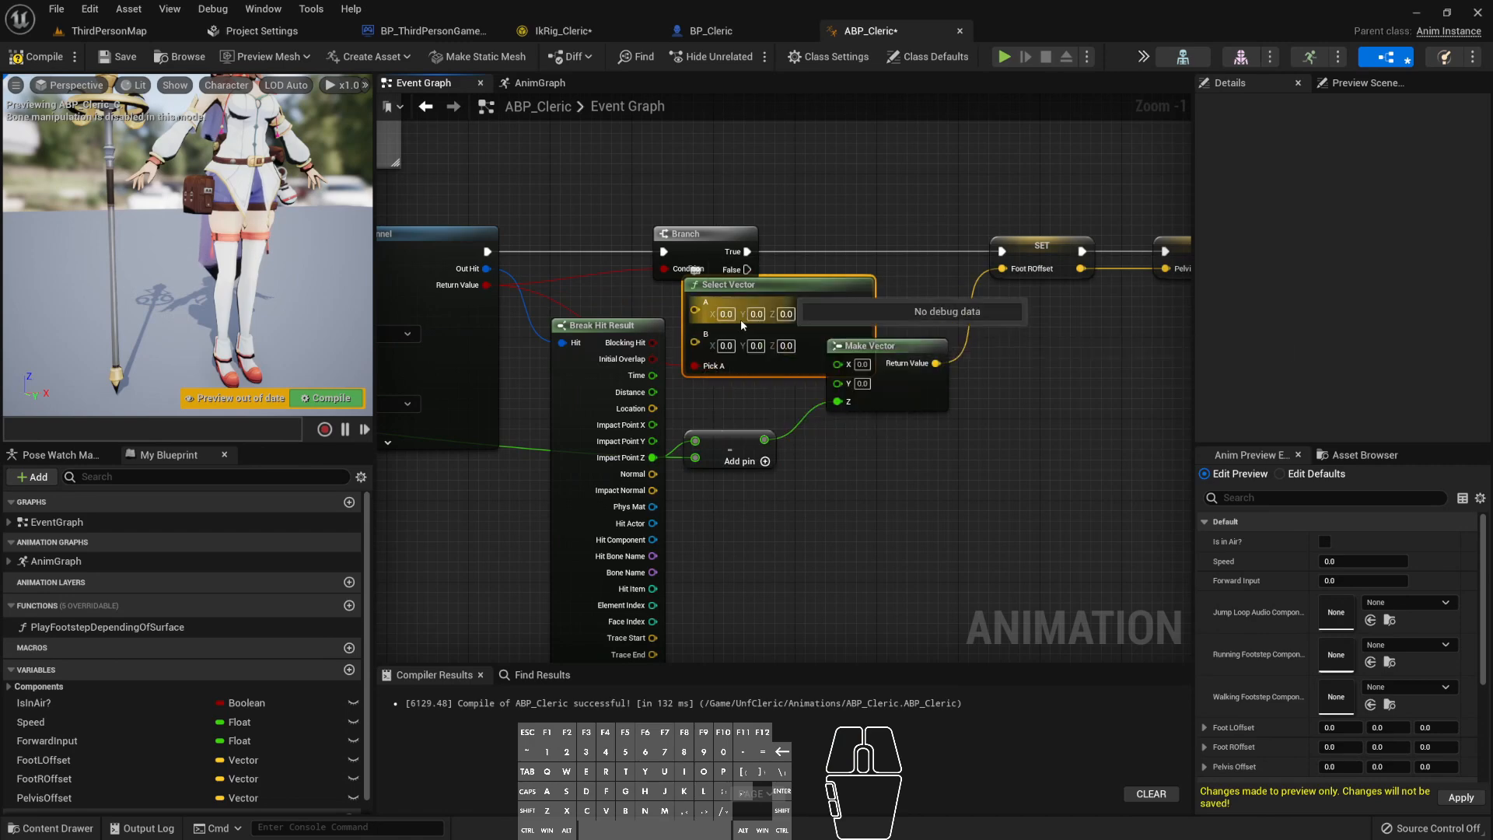
- Connect Make Vector to Select Vector's A, feed Select Vector's Return Value into FootROffset, and move Make Vector lower
left_click_drag(935, 363, 694, 302)
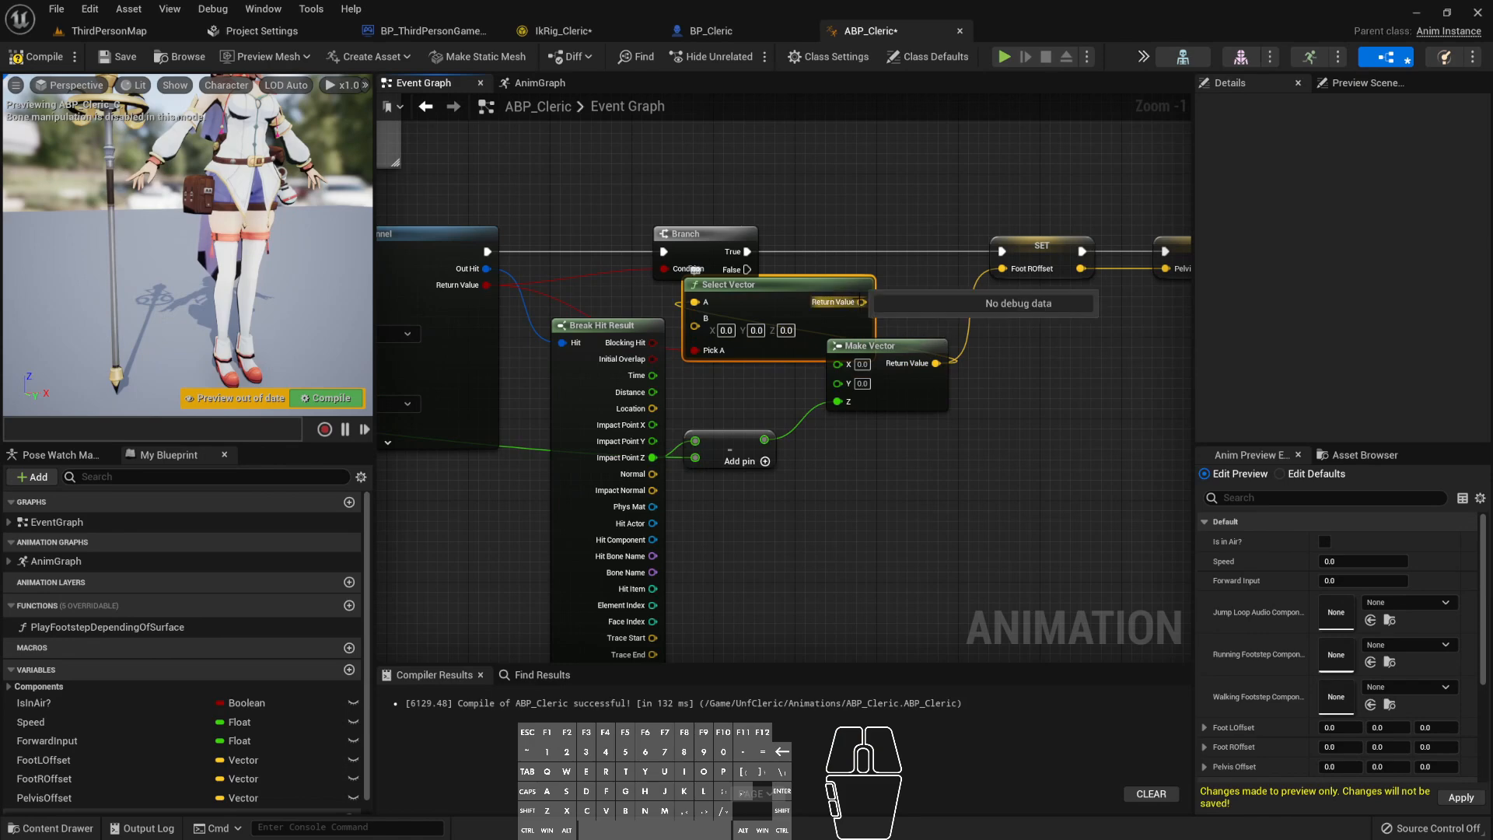
left_click_drag(862, 301, 1003, 268)
left_click(900, 351)
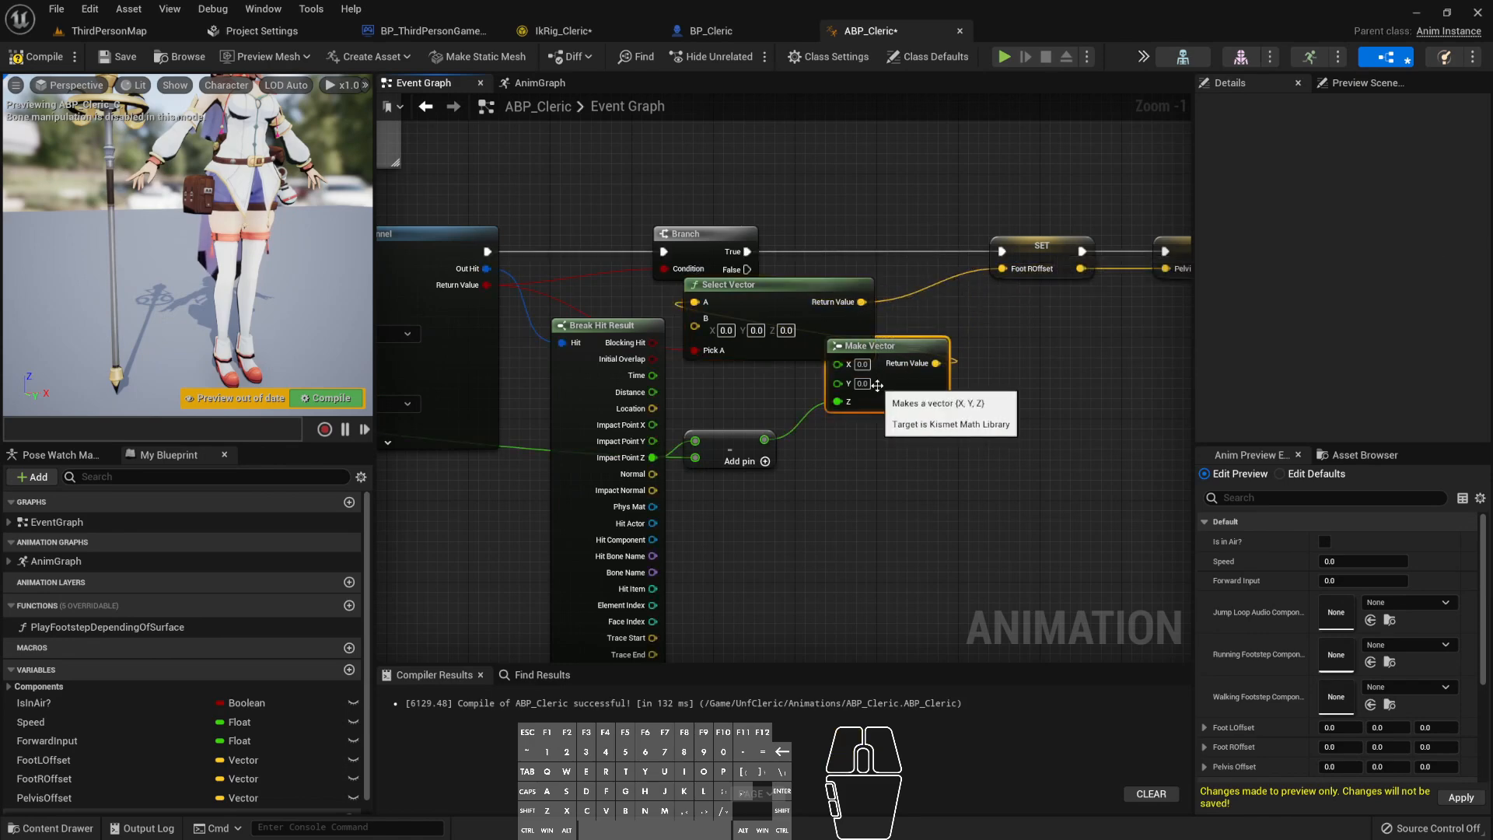
left_click_drag(902, 349, 892, 390)
- Connect the sphere trace's execution output directly to the FootROffset setter and delete the Branch node
left_click(703, 241)
mouse_move(486, 251)
left_mouse_down()
mouse_move(1023, 249)
mouse_move(1002, 251)
left_mouse_up()
key("Delete")
- Tidy Select Vector, Subtract and Make Vector beside Break Hit Result, and move both offset setters farther along the execution line
right_click_drag(1008, 343, 902, 404)
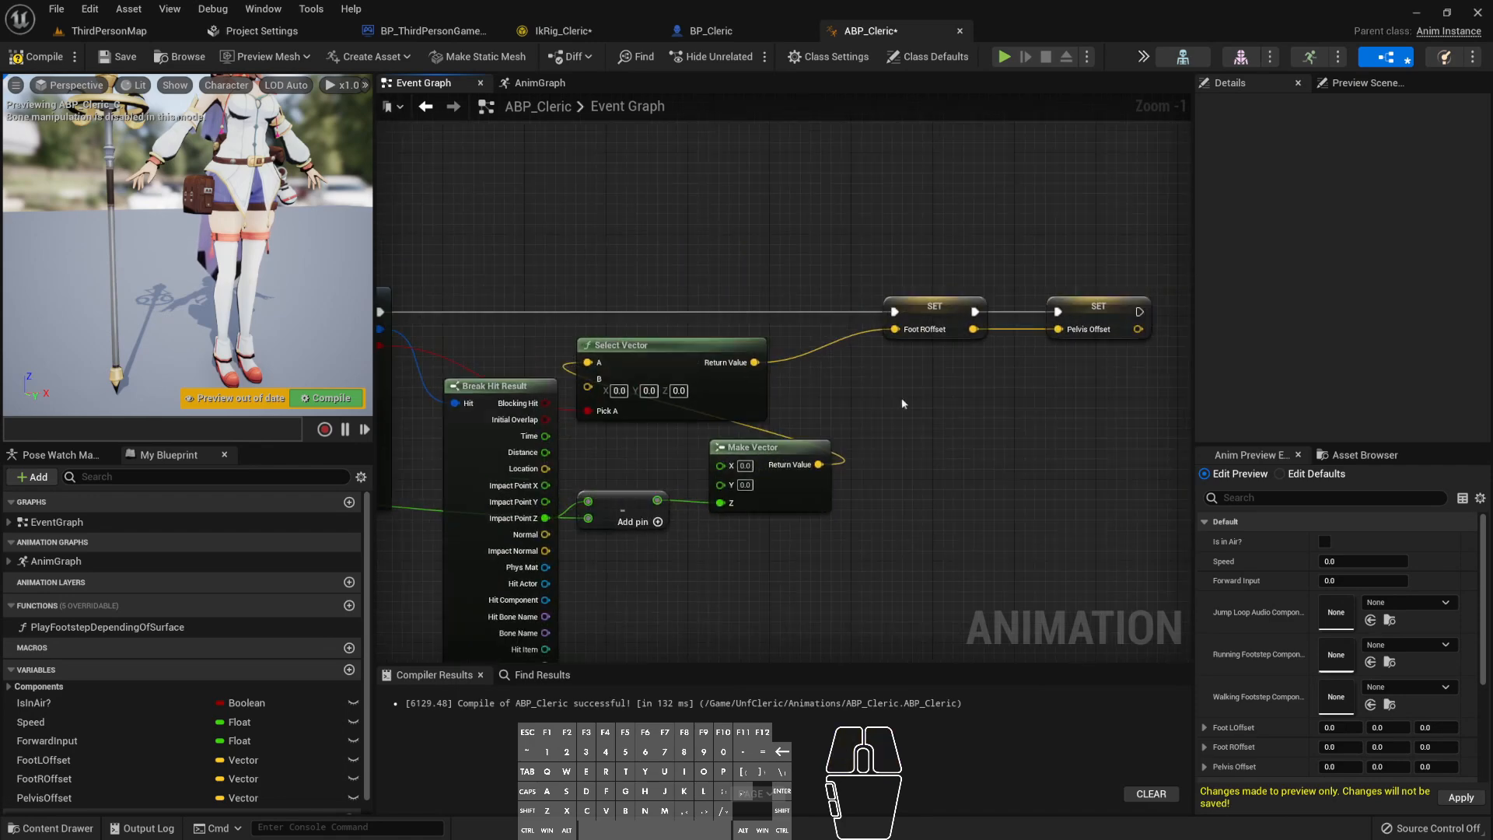
scroll(901, 404, "down", 1)
left_click_drag(751, 351, 875, 360)
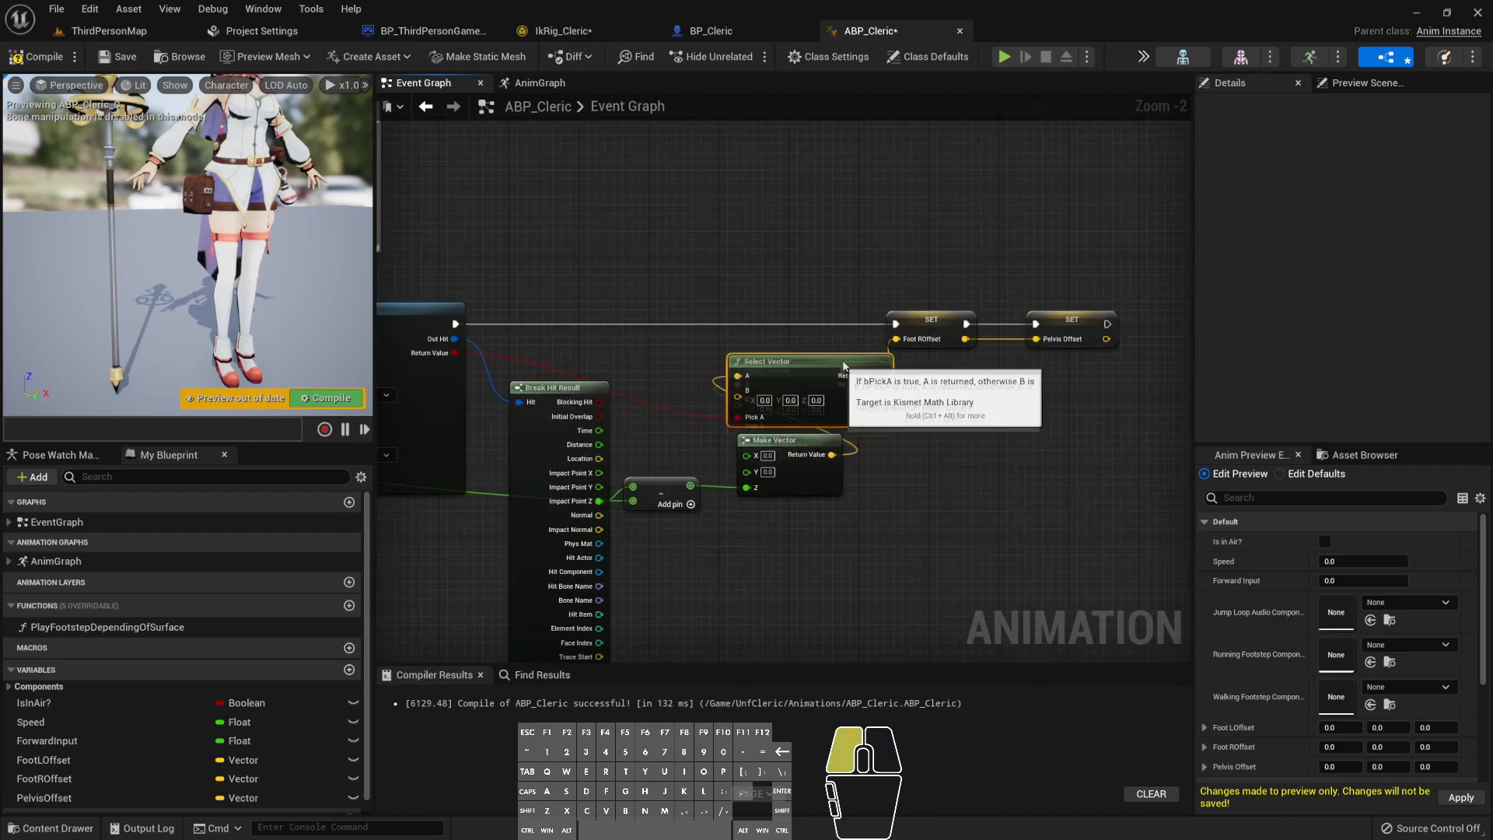
left_click_drag(657, 494, 664, 511)
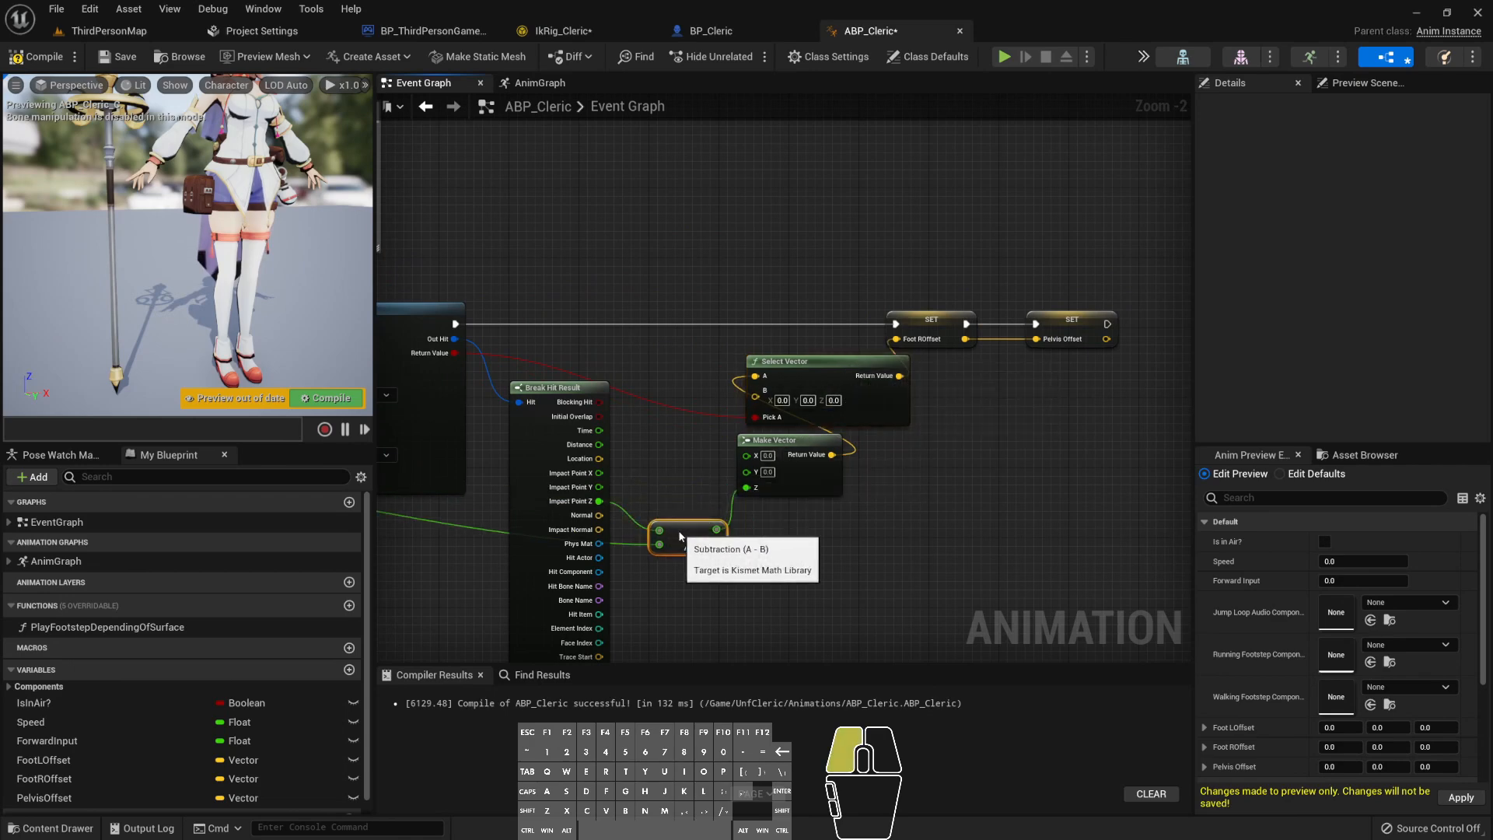
left_click_drag(808, 356, 827, 356)
left_click_drag(953, 281, 1061, 343)
left_click_drag(919, 321, 1031, 320)
right_click_drag(820, 442, 893, 386)
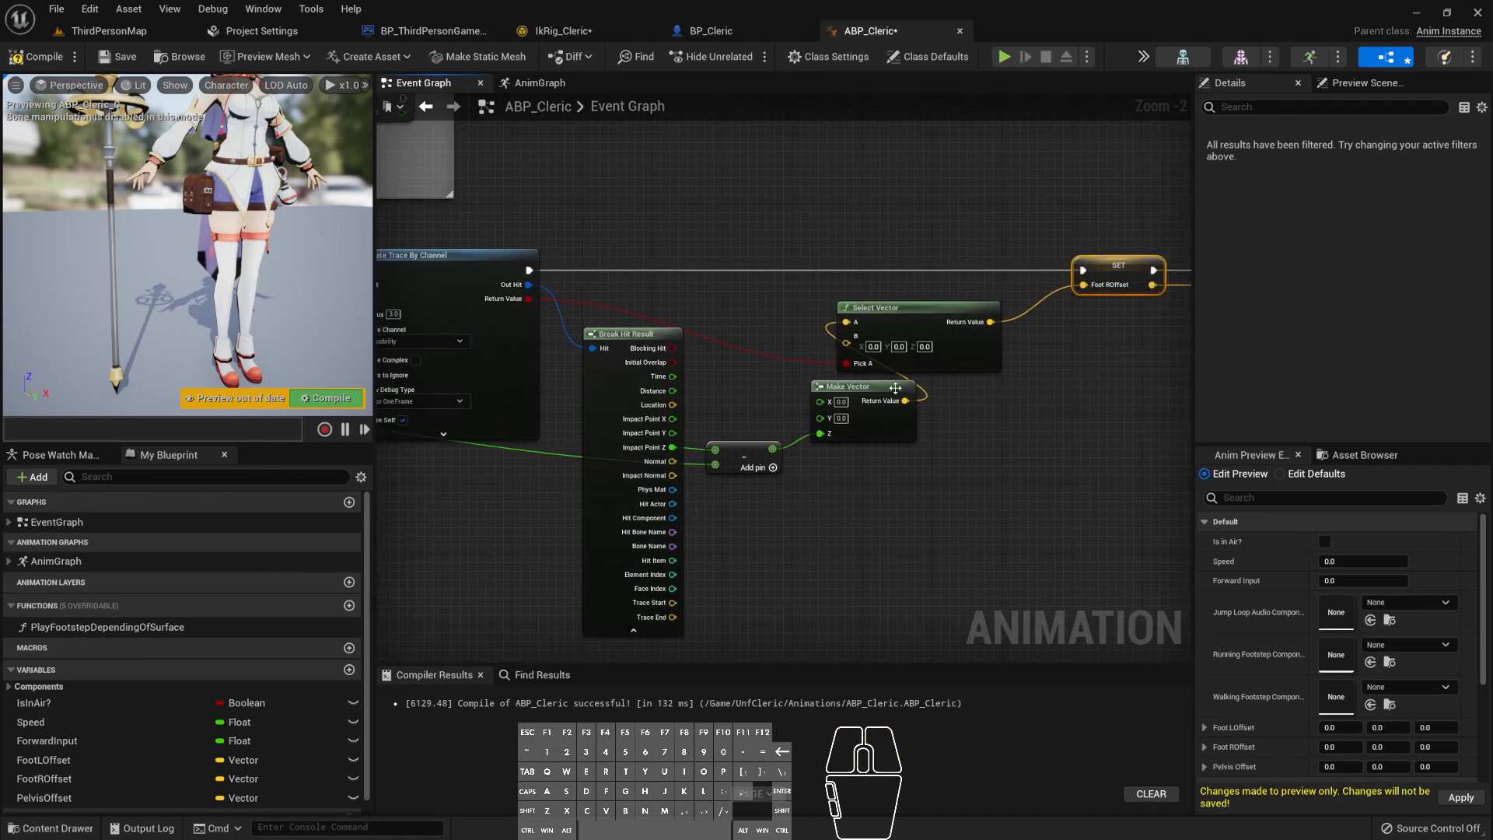
scroll(875, 392, "down", 1)
left_click(756, 444)
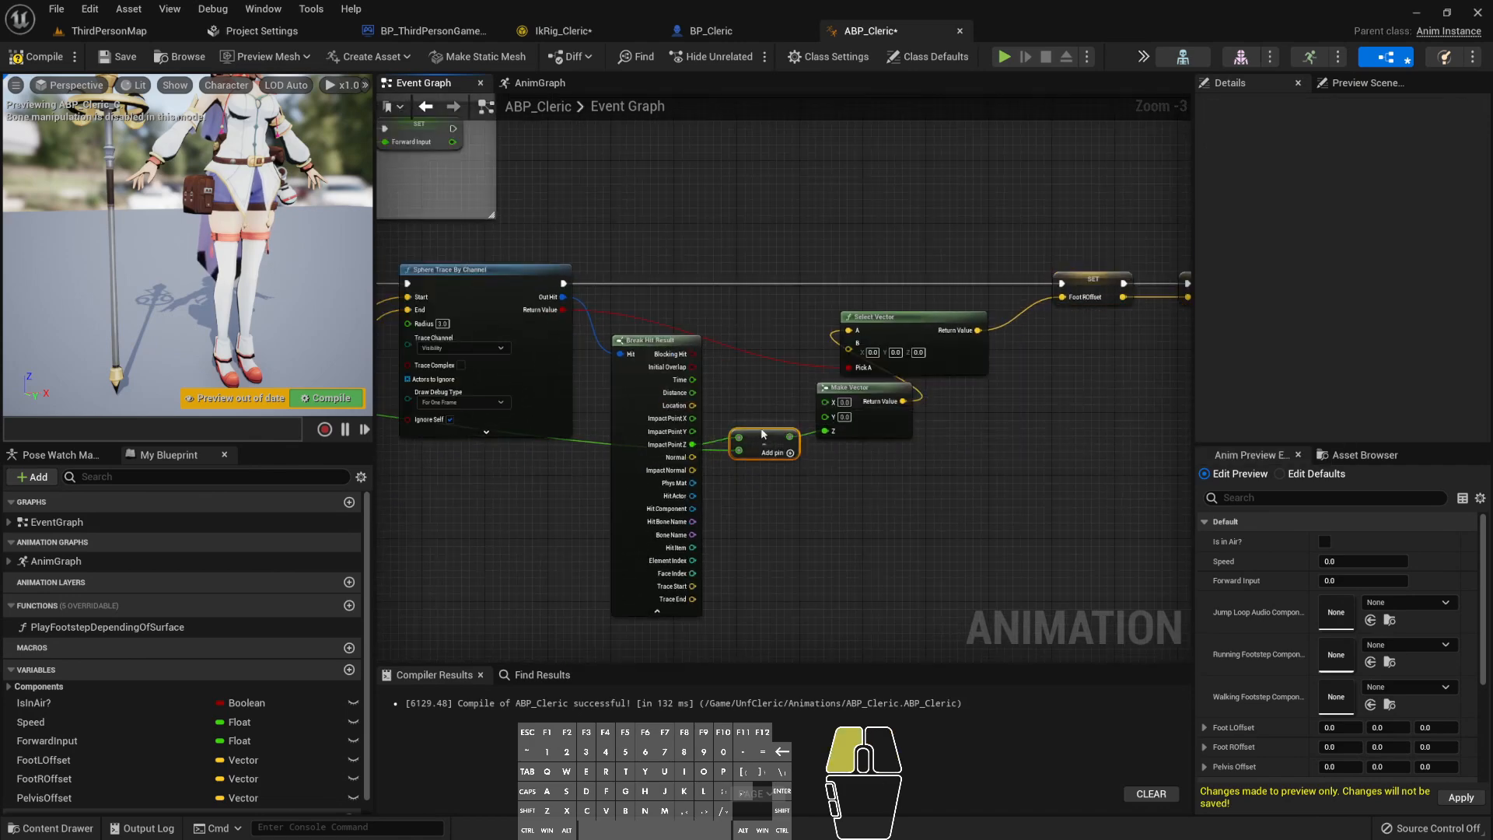
scroll(809, 446, "down", 1)
right_click_drag(848, 484, 956, 453)
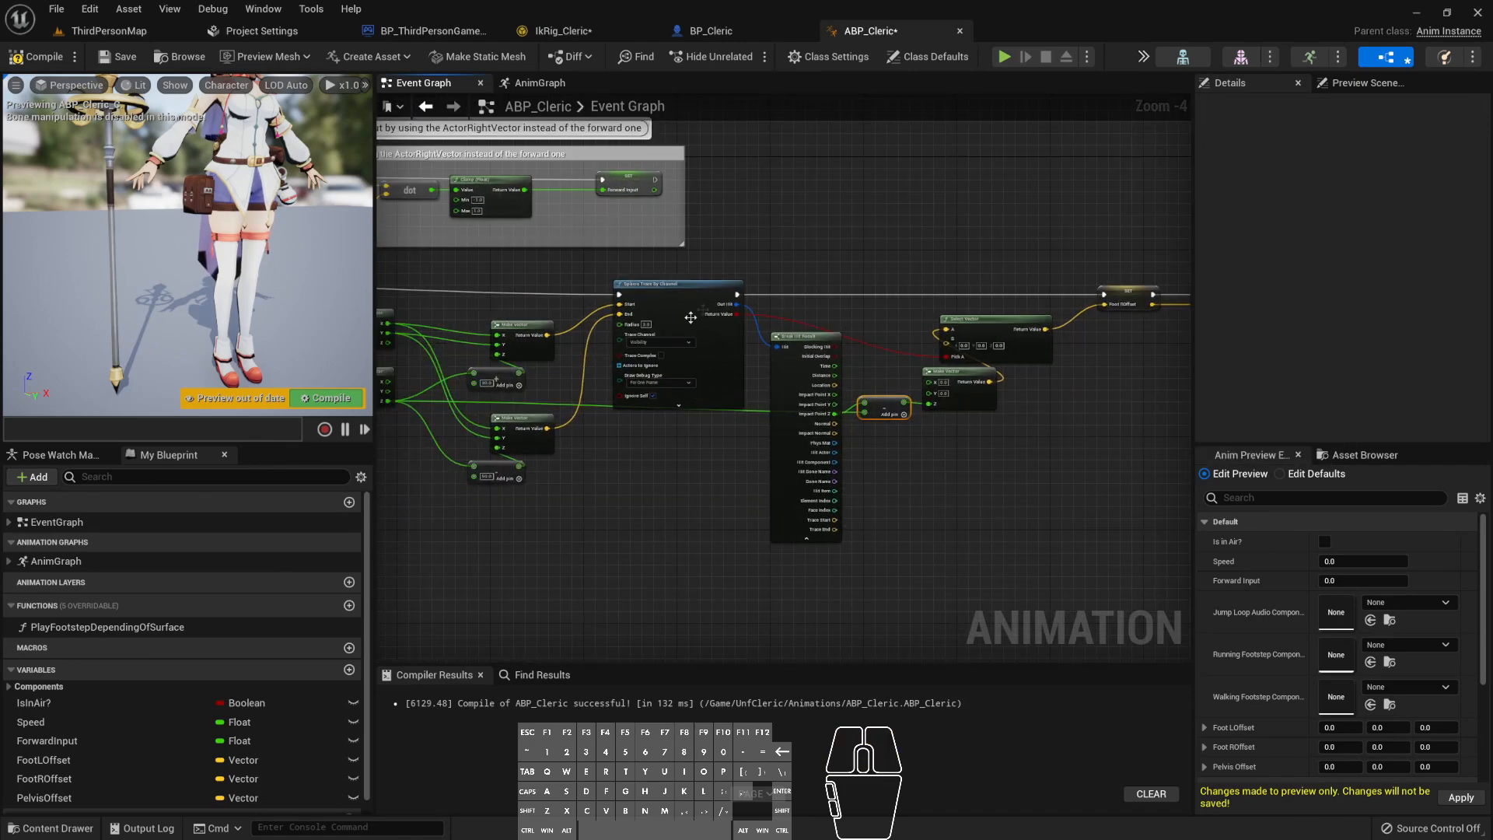
right_click_drag(691, 318, 849, 370)
left_click_drag(756, 403, 756, 409)
right_click_drag(756, 409, 874, 272)
scroll(938, 312, "up", 1)
scroll(939, 312, "up", 2)
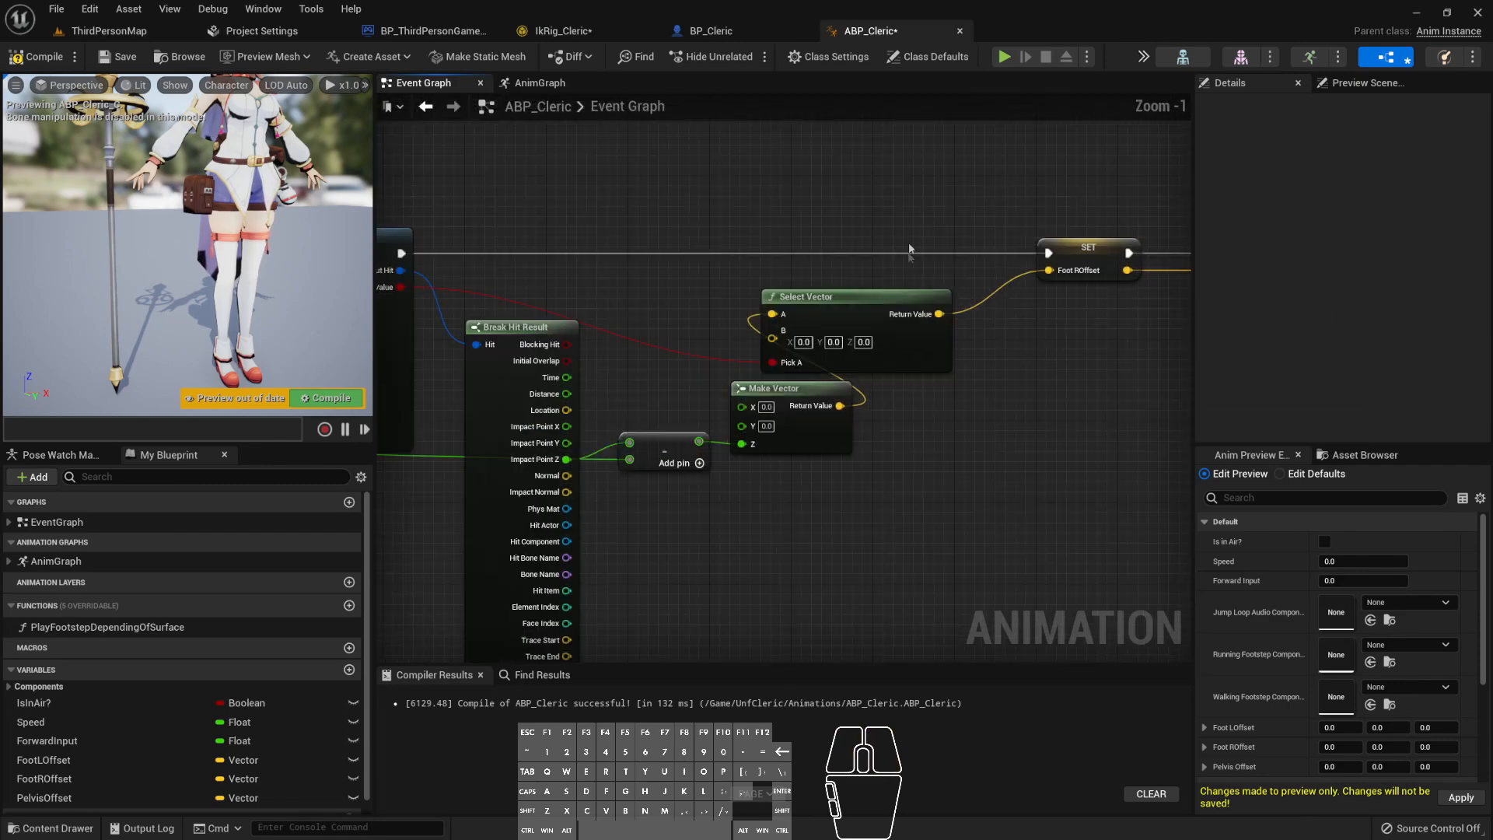
- Collapse the right foot's trace and offset calculation nodes into a function named FootTrace
scroll(873, 490, "down", 2)
scroll(1029, 422, "down", 2)
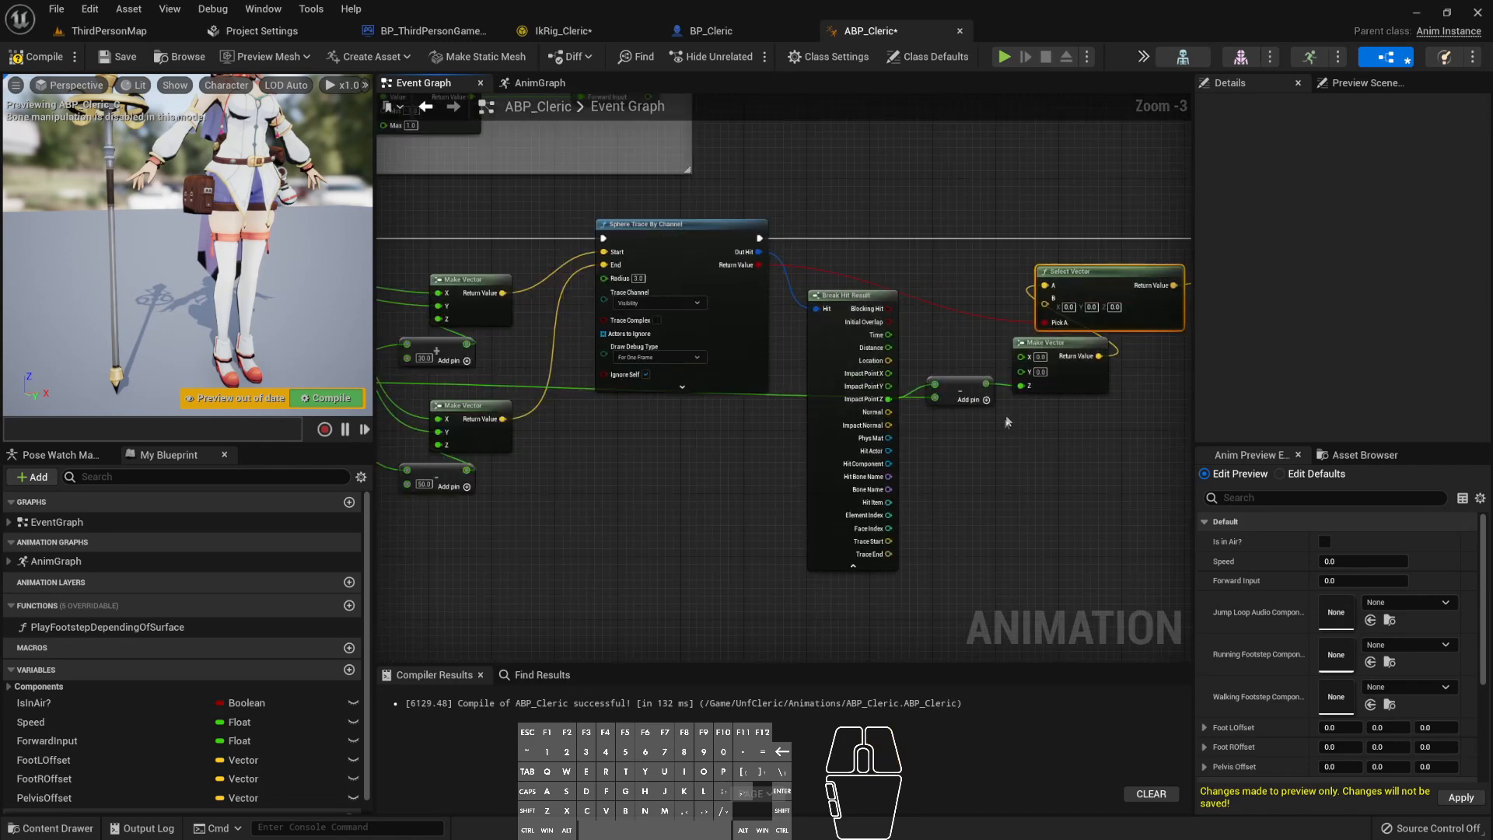
left_click_drag(686, 561, 592, 563)
right_click(822, 323)
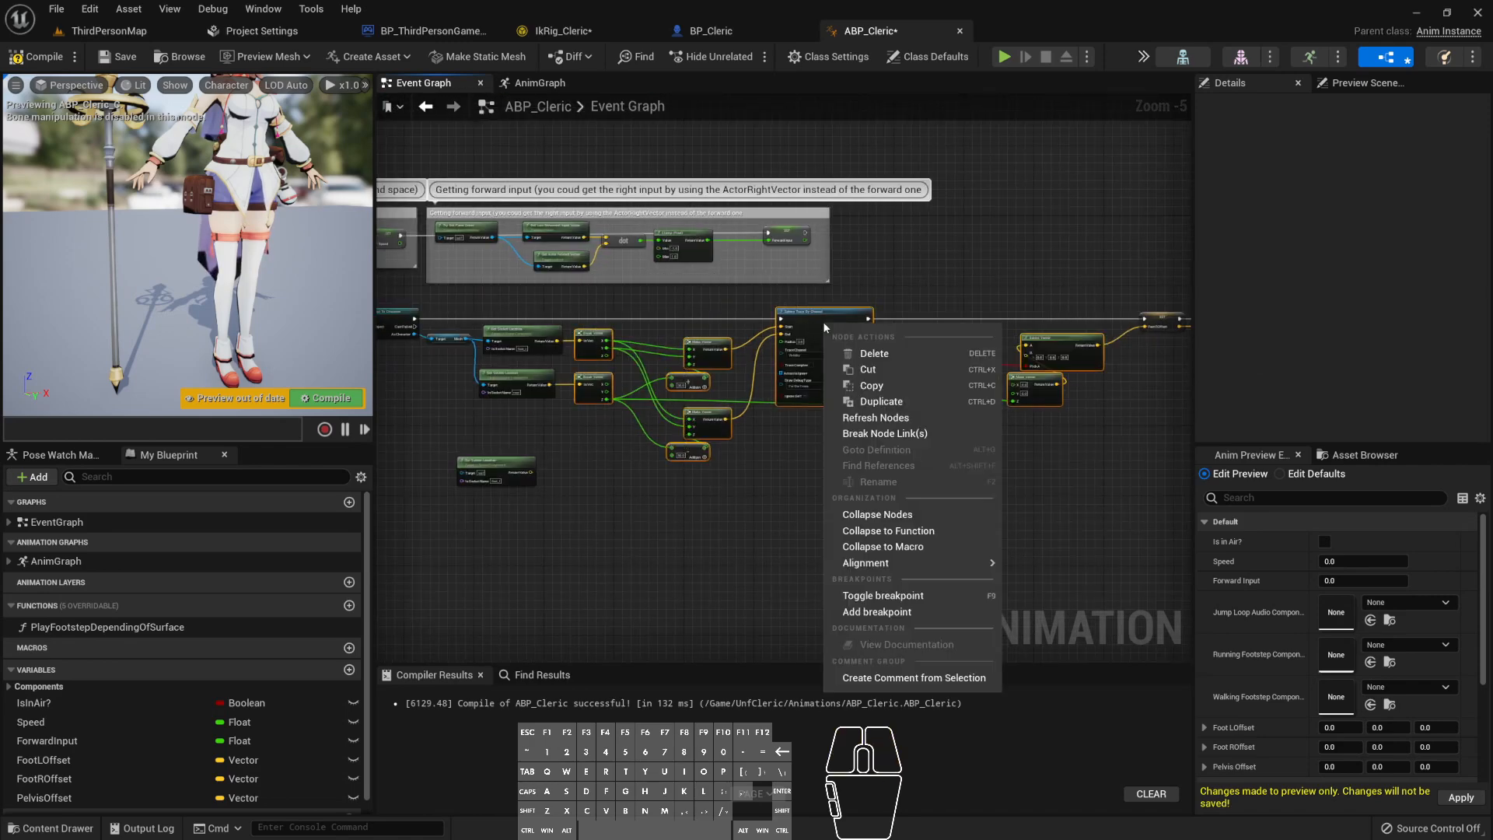
left_click(933, 531)
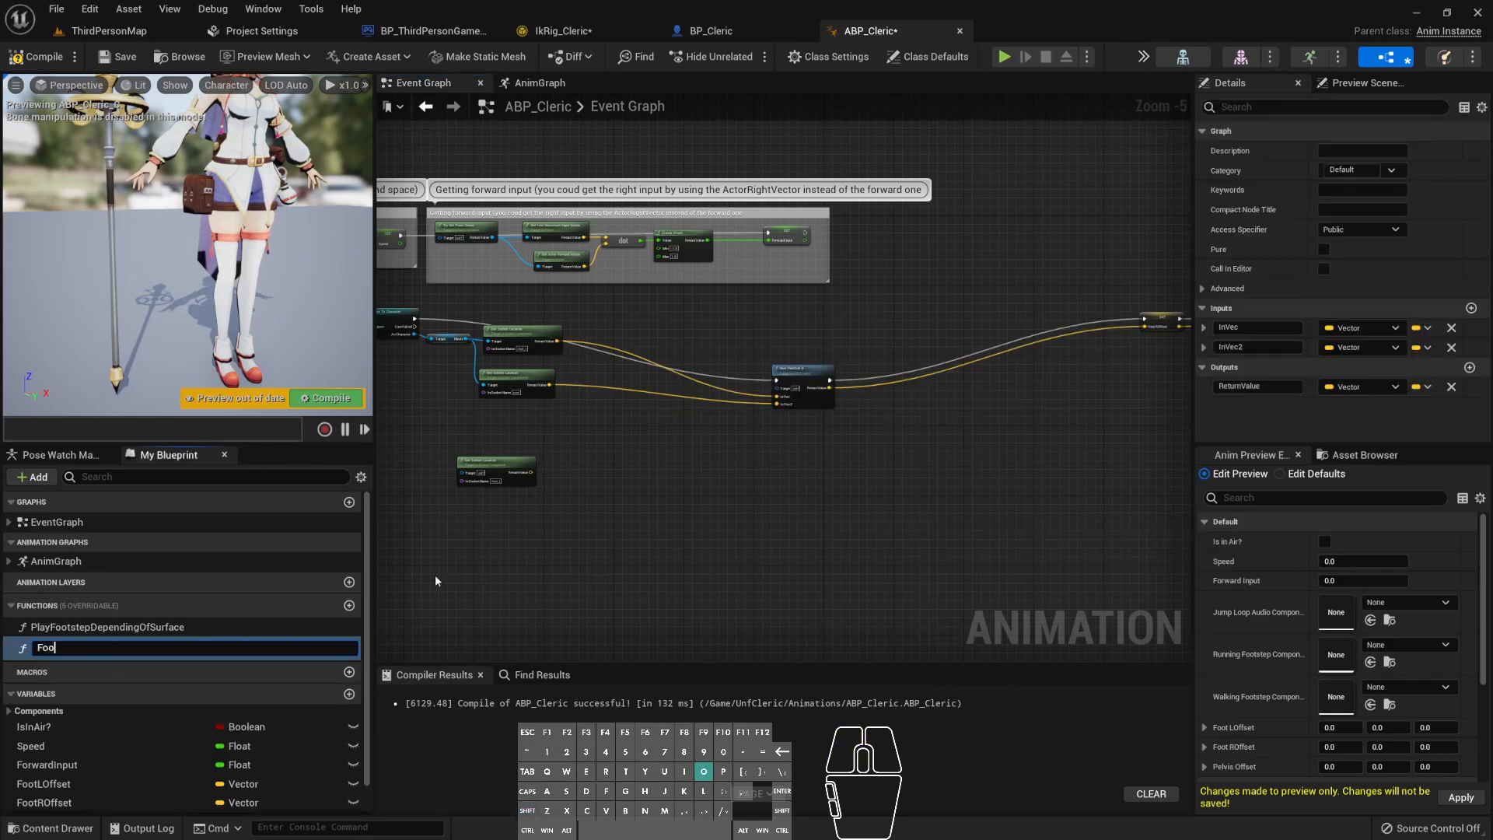
type("FootTrace")
key("Return")
- Move the Foot Trace node up beside the foot_r and root Get Socket Location nodes
scroll(436, 575, "up", 4)
right_click_drag(734, 451, 513, 801)
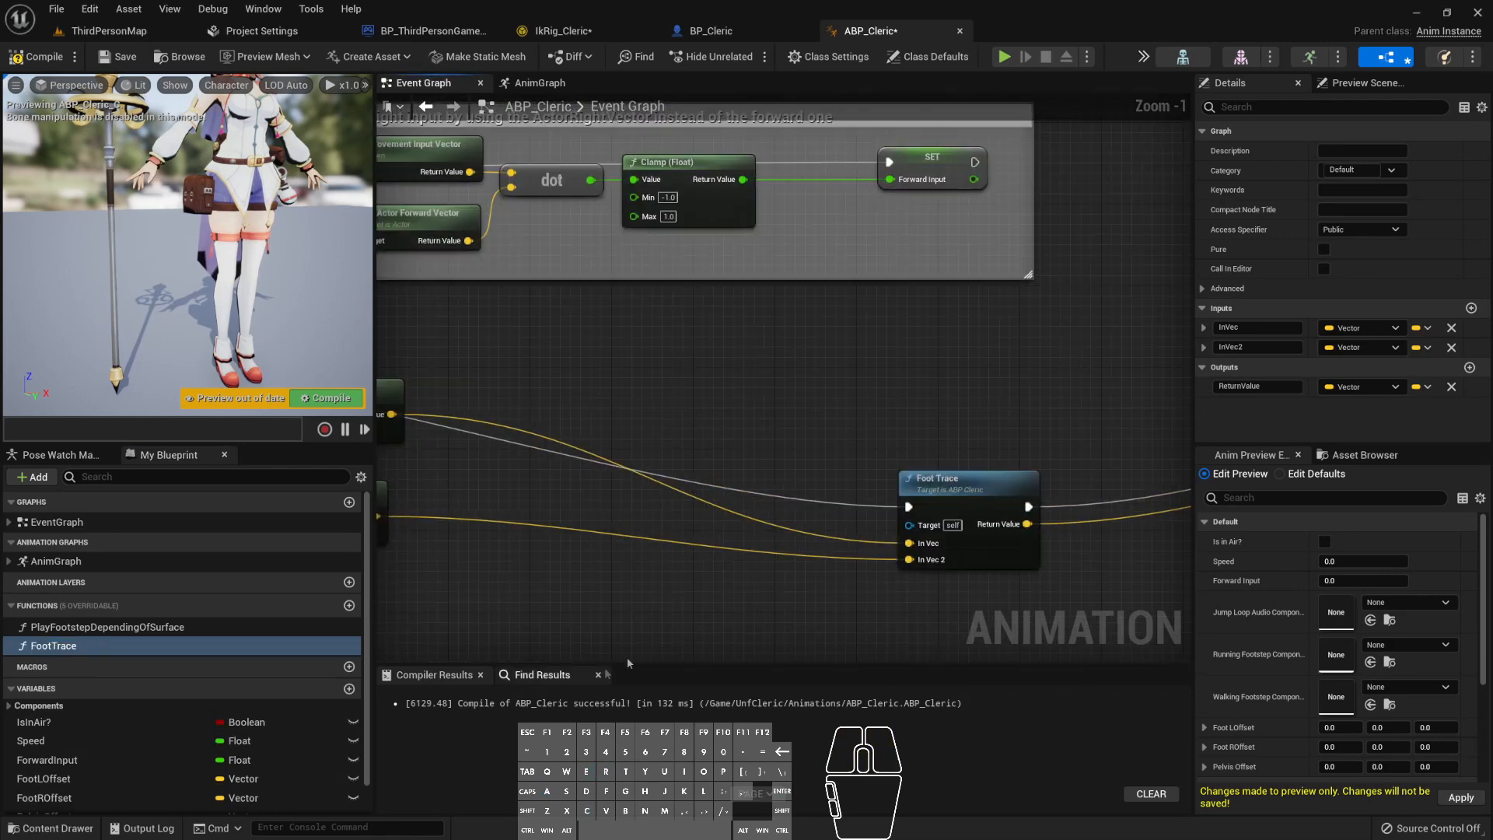
left_click_drag(933, 494, 604, 362)
right_click_drag(503, 486, 717, 496)
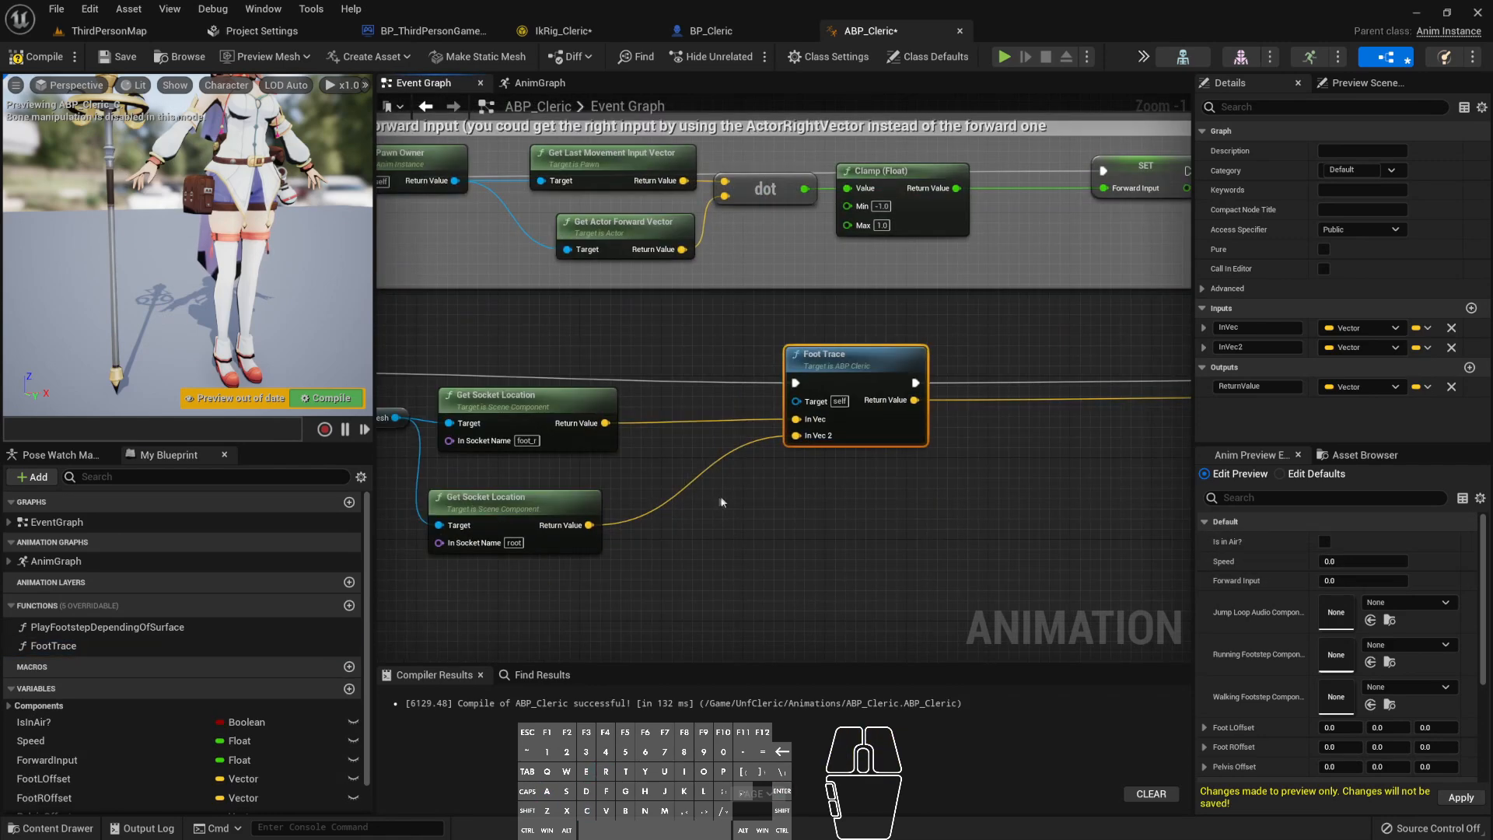
- Rename FootTrace's inputs to FootLocation and RootLocation, and its output to Offset
right_click_drag(827, 456, 888, 472)
left_click(1260, 327)
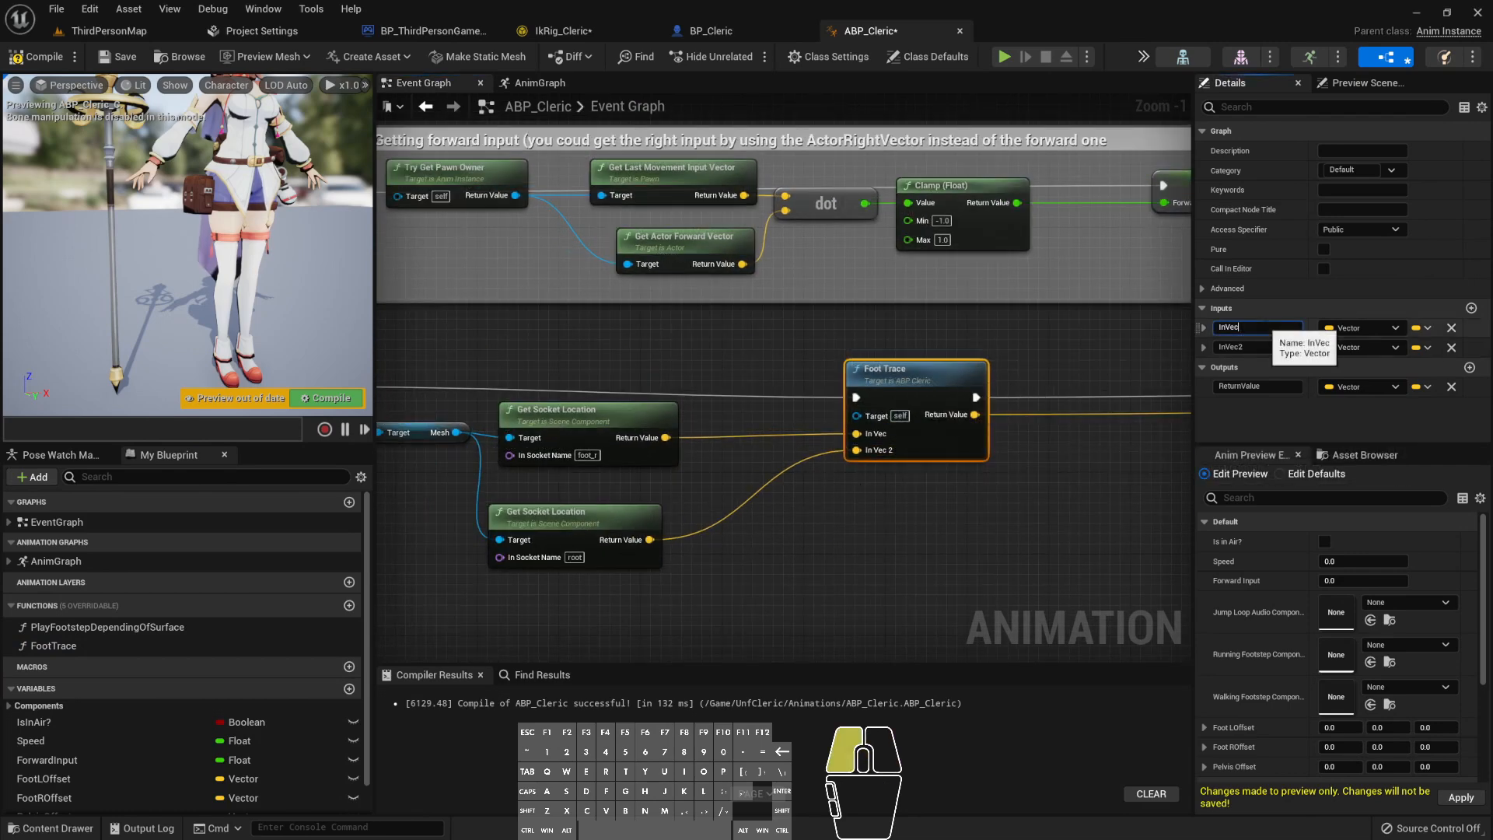
type("Foot")
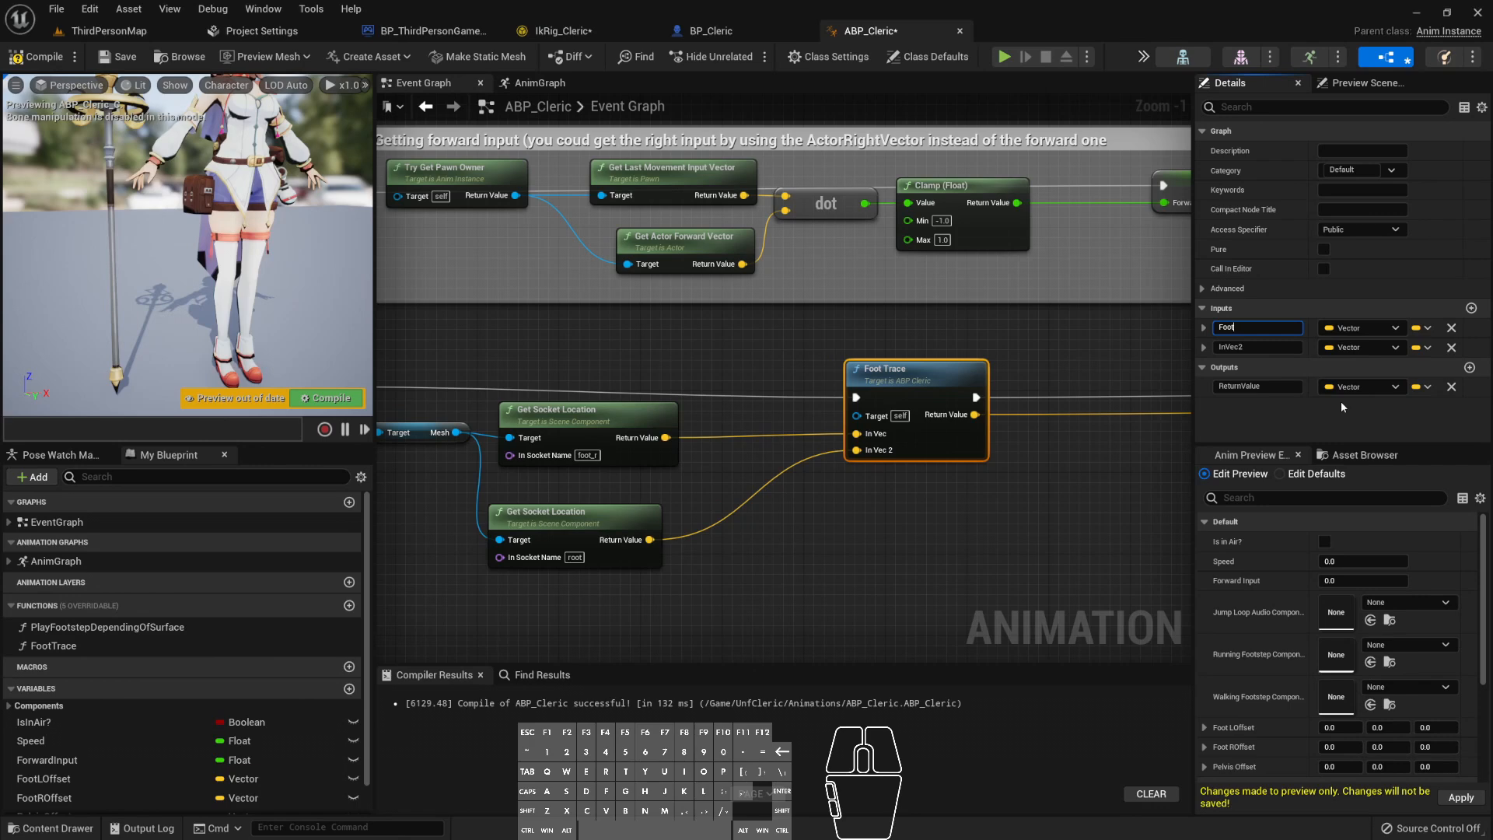
type("Location")
key("Return")
left_click(1260, 347)
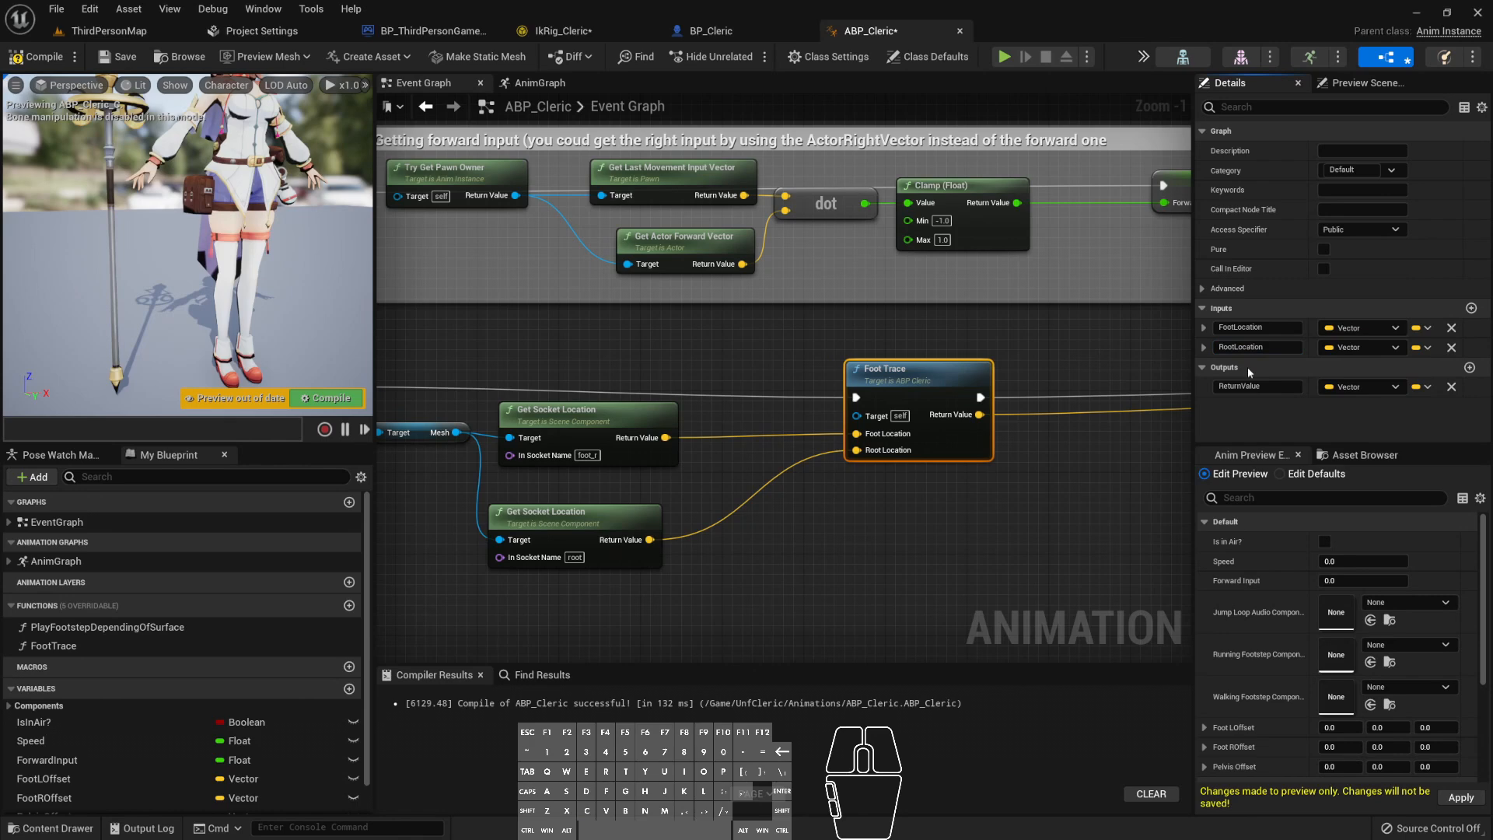
left_click(1266, 392)
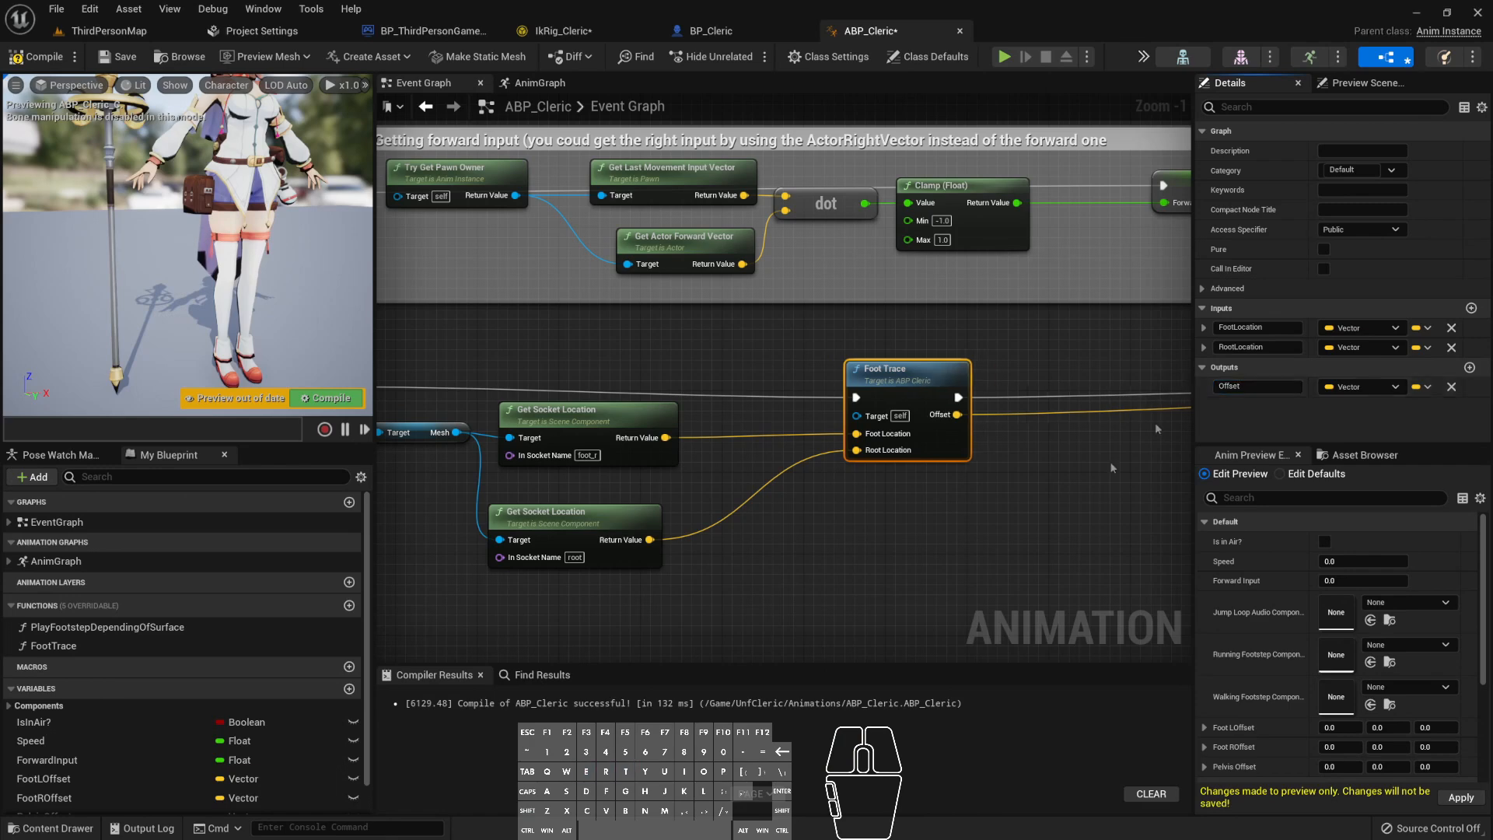
- Move both offset setters close to Foot Trace and align the foot_r and root Get Socket Location nodes
scroll(716, 534, "down", 6)
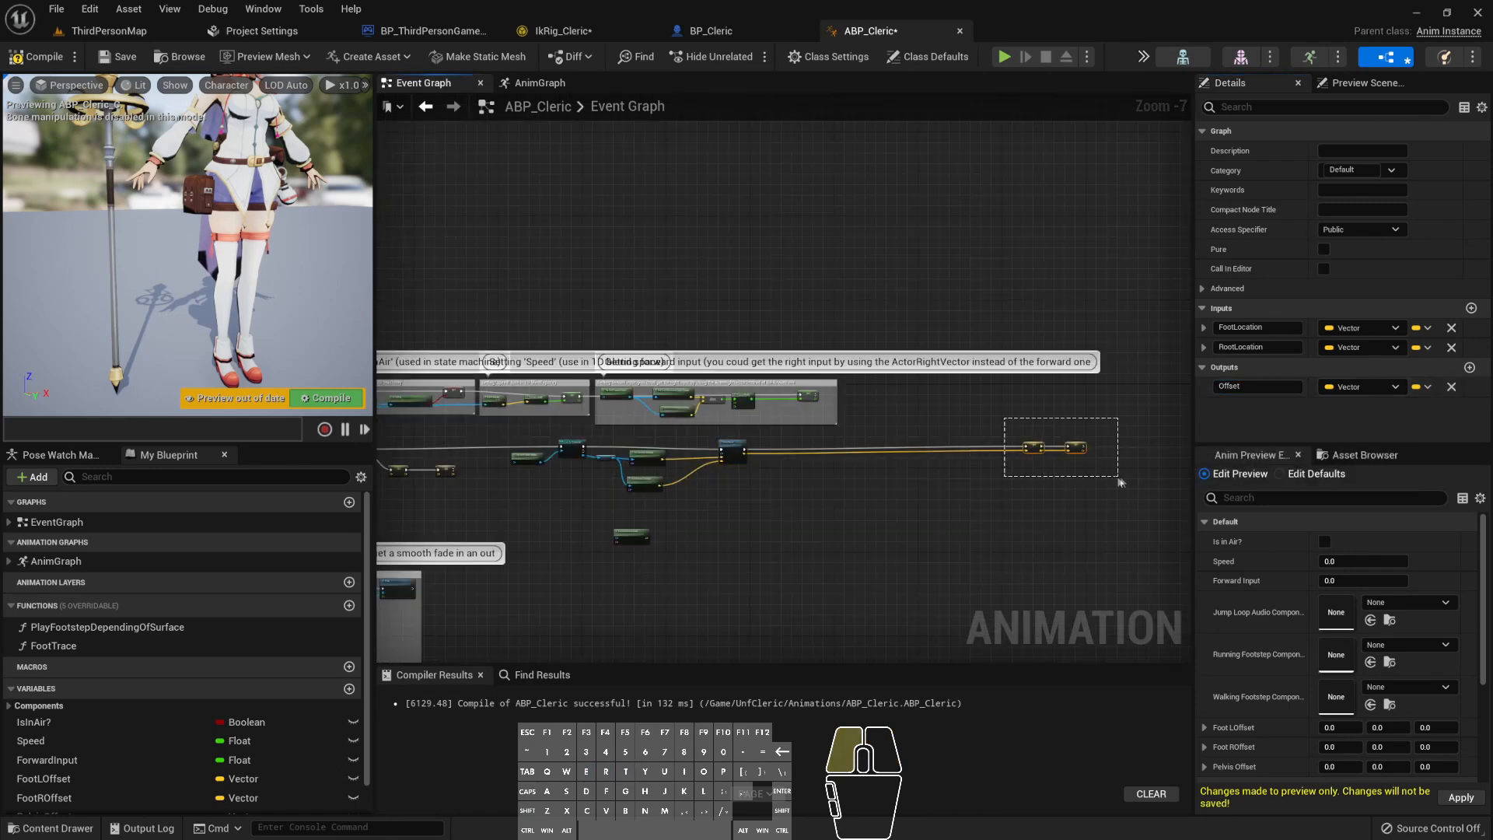
left_click_drag(1121, 478, 1120, 477)
left_click_drag(1038, 448, 894, 449)
left_click_drag(774, 453, 801, 449)
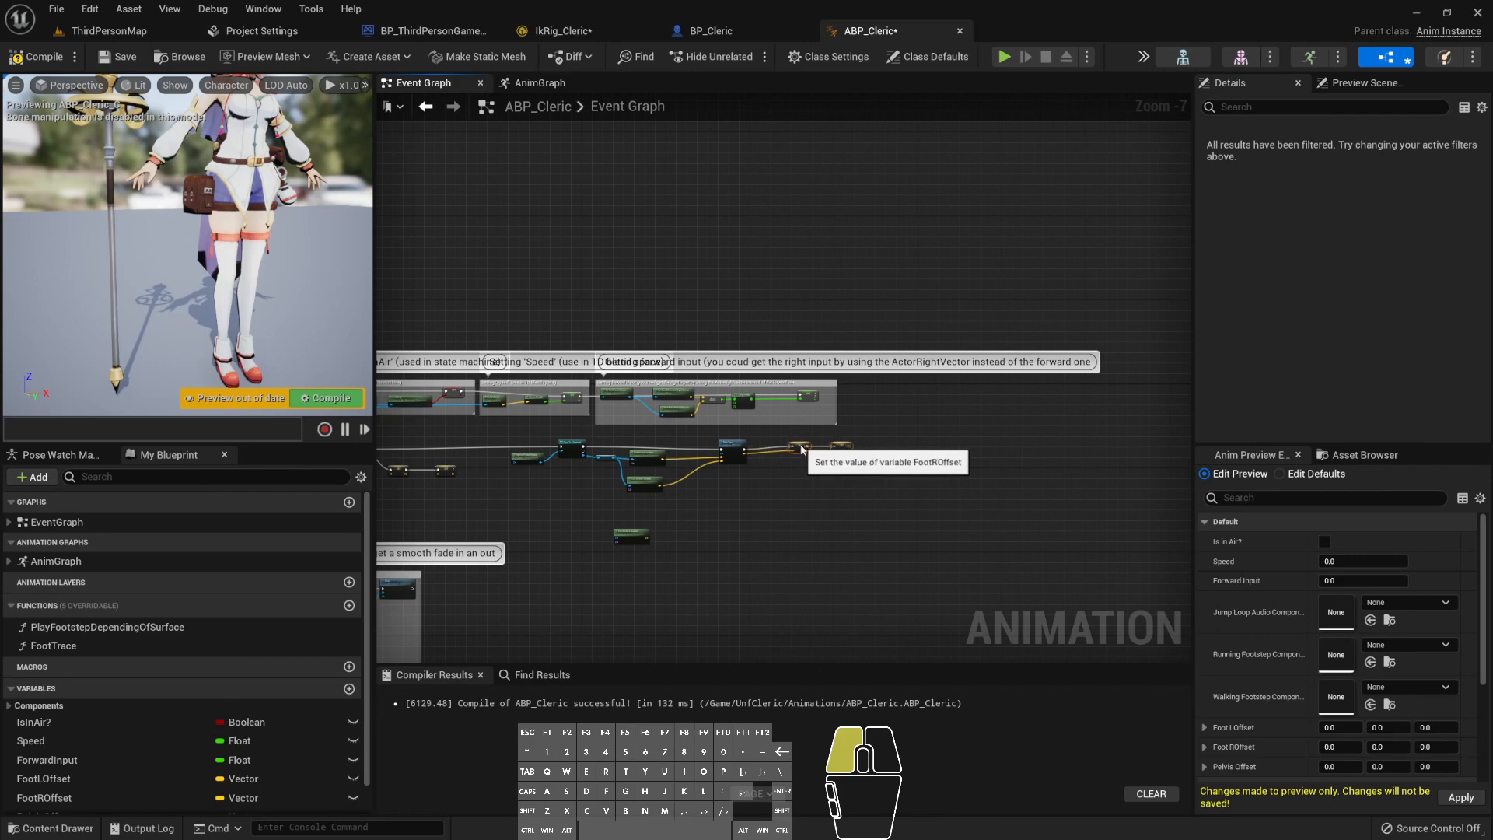
scroll(791, 455, "up", 5)
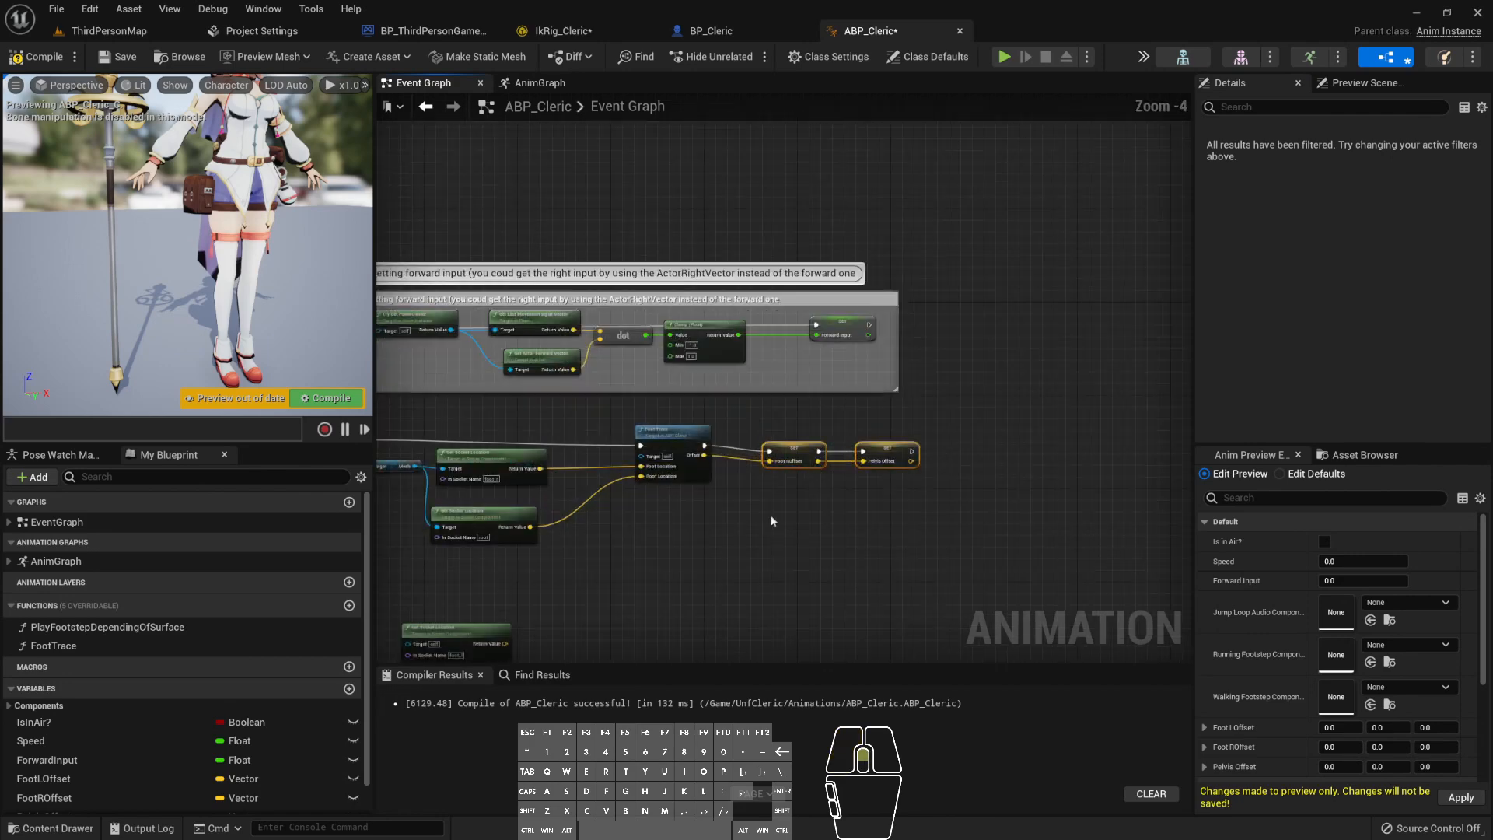
right_click_drag(671, 485, 979, 399)
left_click_drag(646, 432, 664, 408)
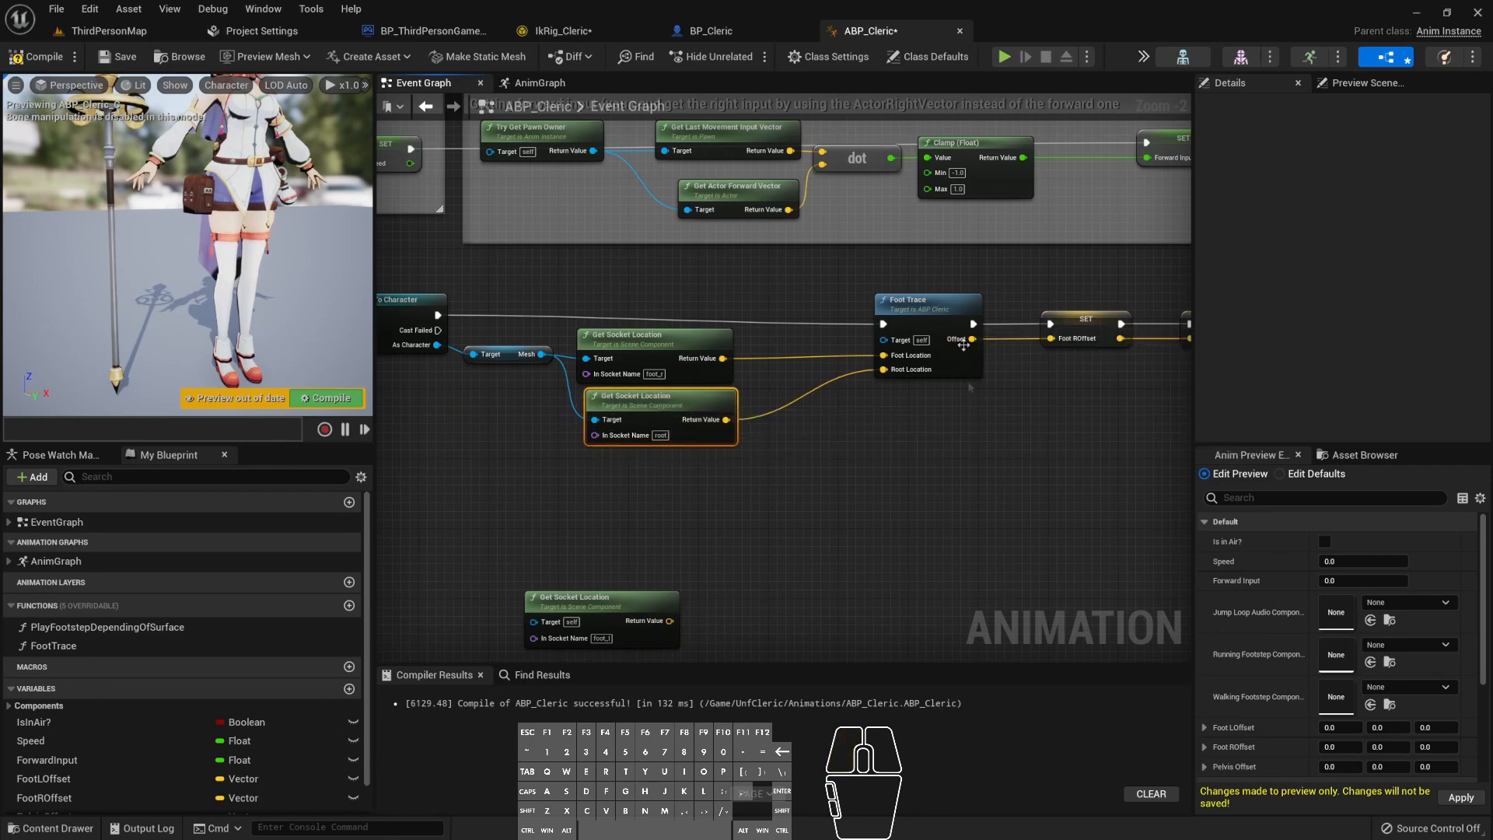
left_click_drag(699, 343, 708, 342)
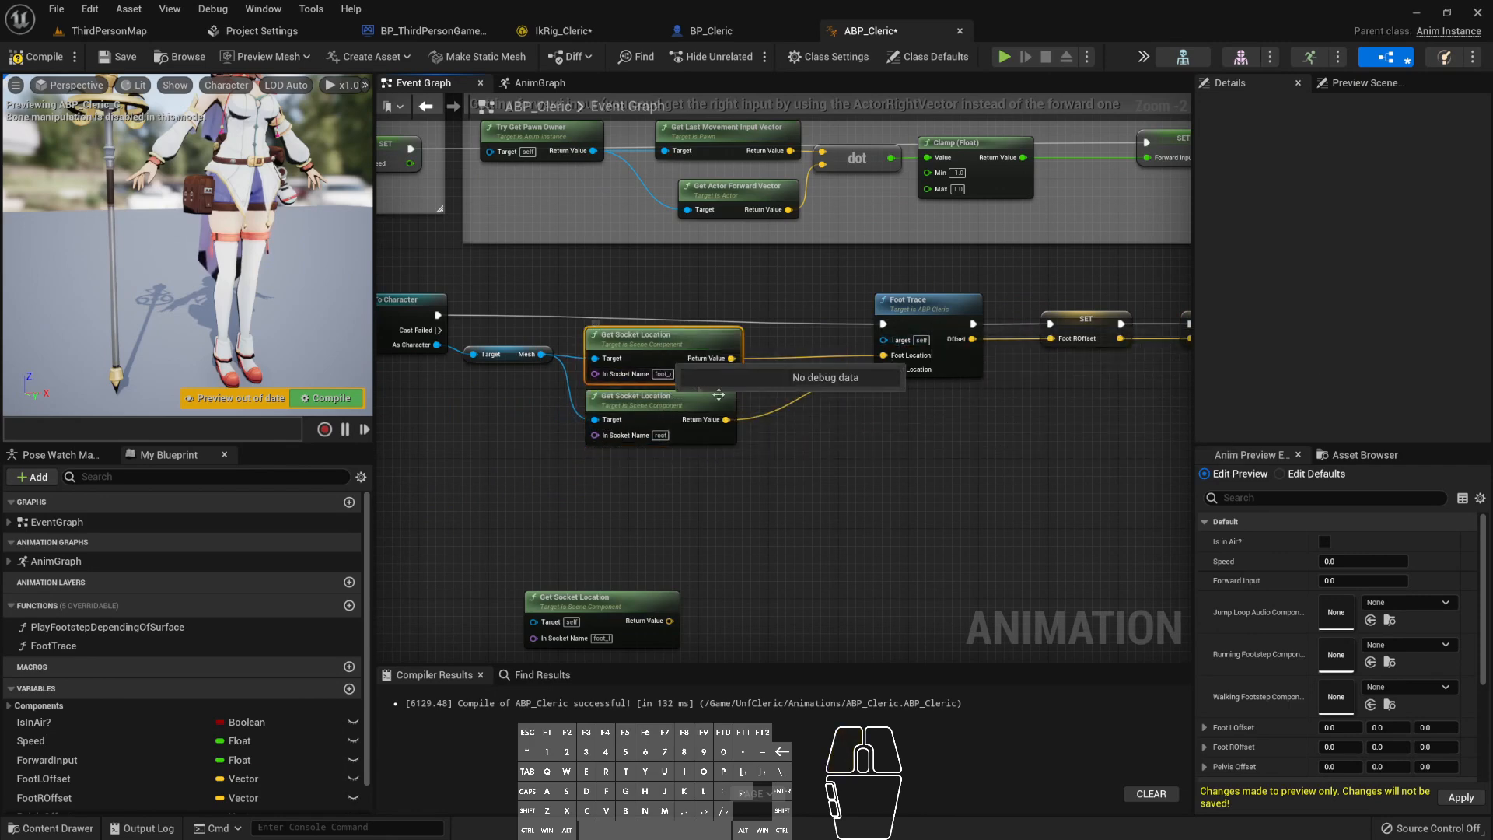
- Disconnect the PelvisOffset setter from the FootROffset setter and set it aside
right_click_drag(897, 494, 799, 509)
left_click(1013, 435)
left_click(1076, 355)
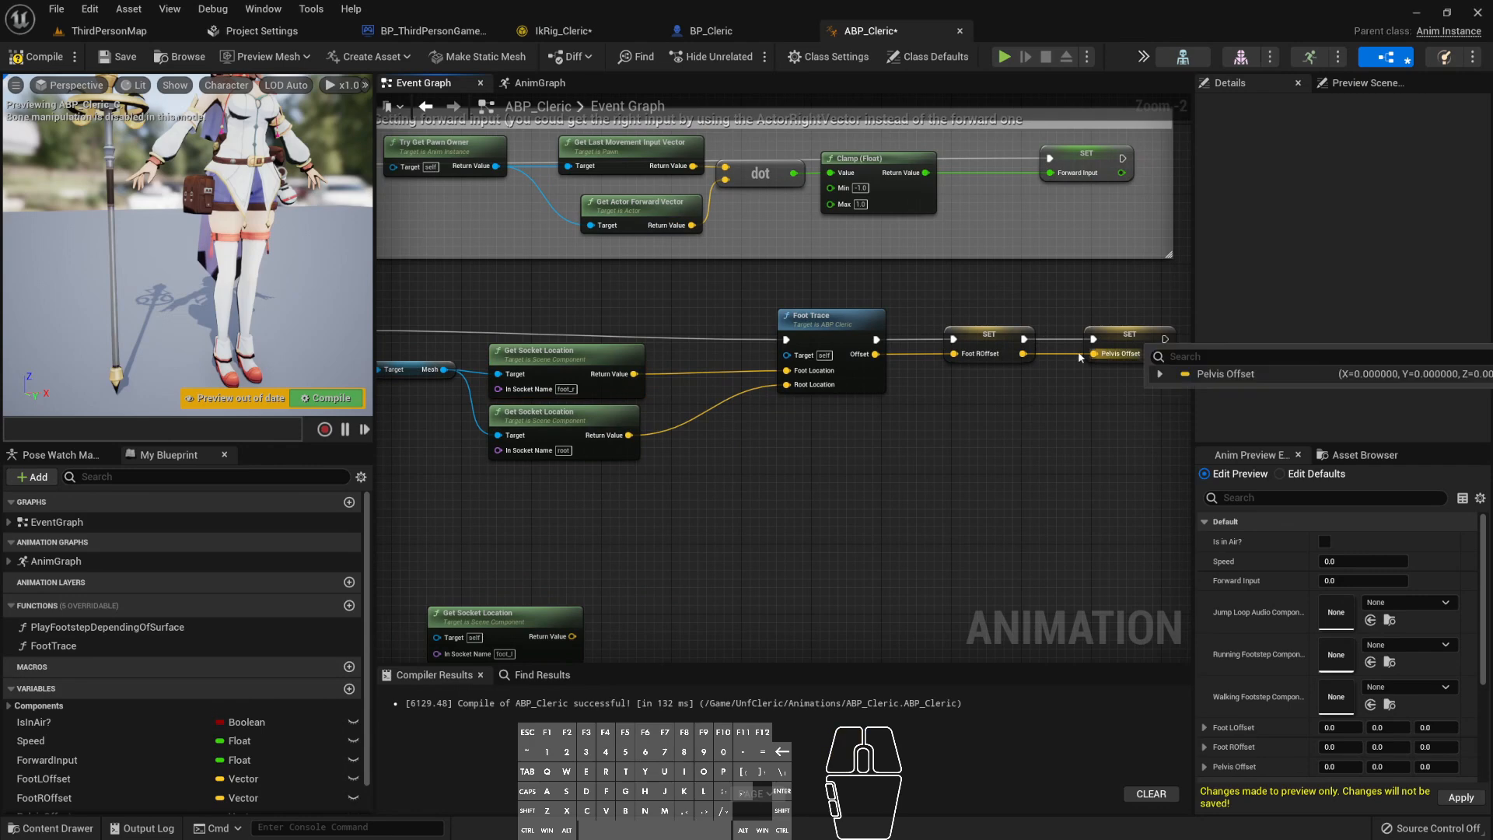
left_click_drag(1094, 339, 1158, 391, "alt")
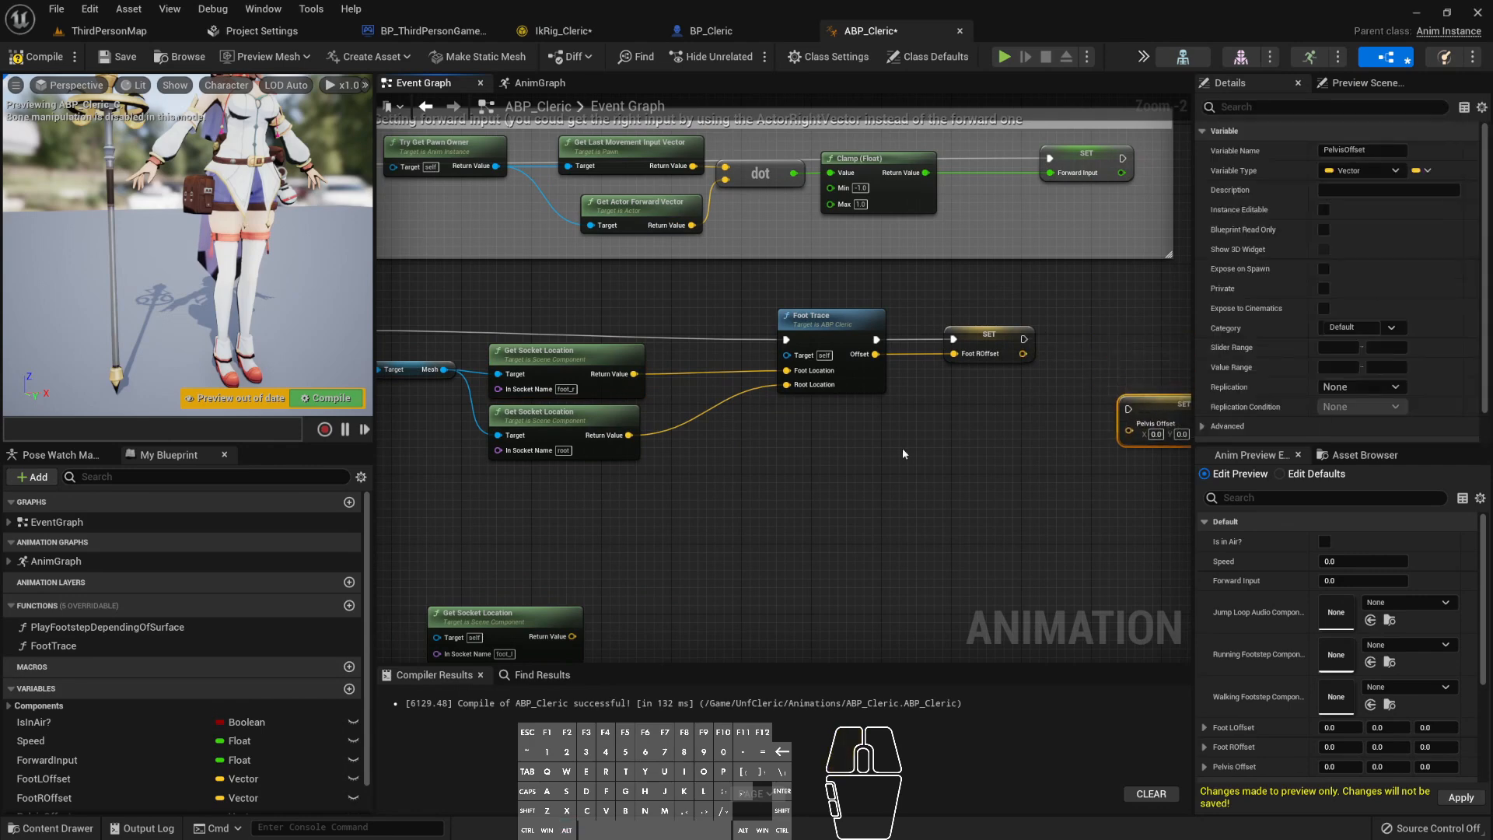
right_click_drag(903, 448, 781, 384)
- Move the foot_l Get Socket Location node beneath the other socket nodes and connect Mesh to its Target
right_click_drag(669, 413, 799, 402)
left_click_drag(531, 531, 609, 433)
right_click_drag(477, 455, 542, 465)
left_click_drag(517, 302, 591, 472)
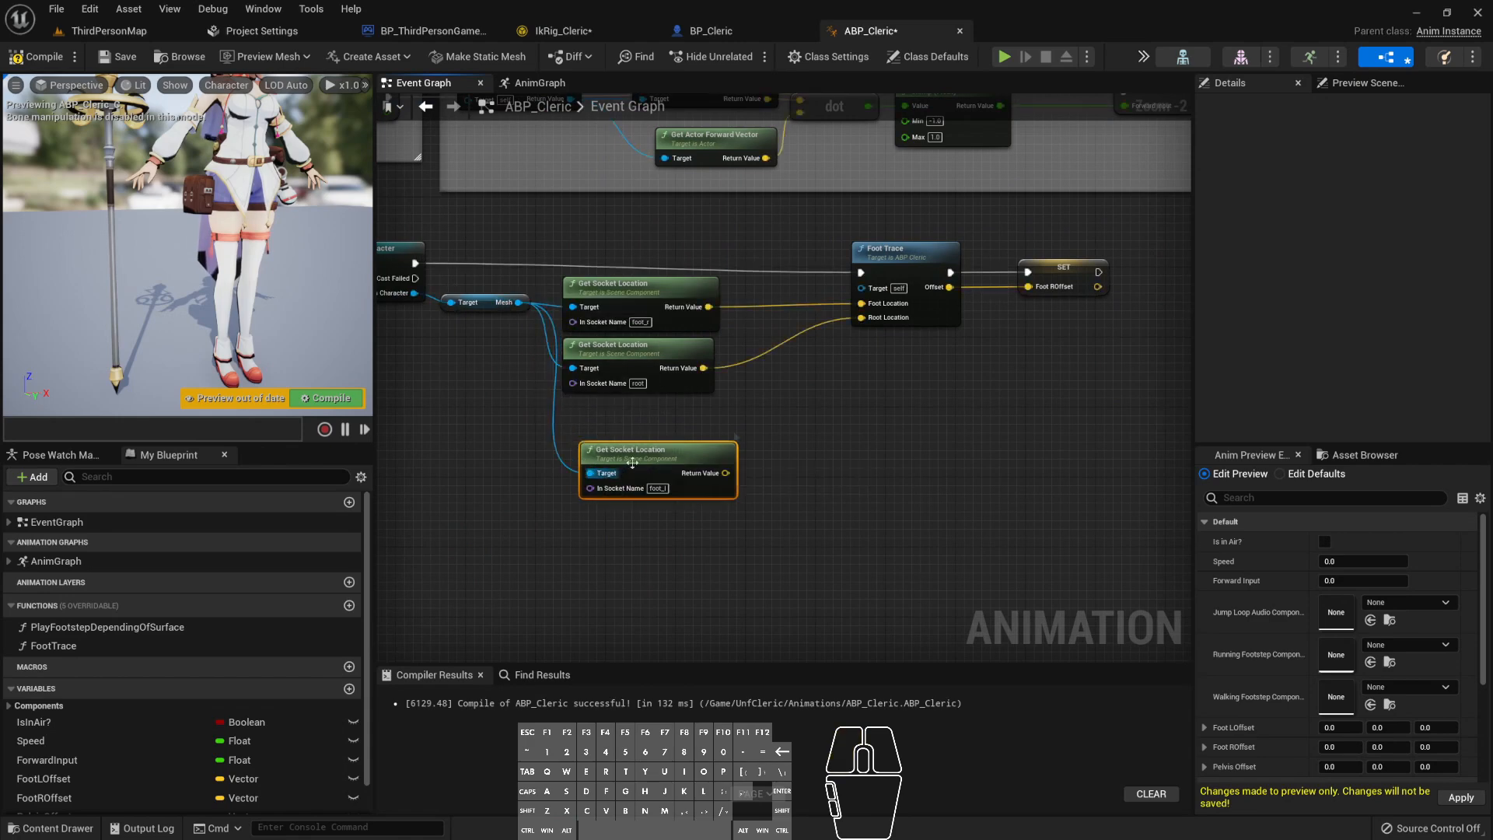
- Duplicate Foot Trace, place the copy below the original, and connect the FootROffset setter's execution output to it
left_click(904, 258)
key("ctrl+c")
key("ctrl+v")
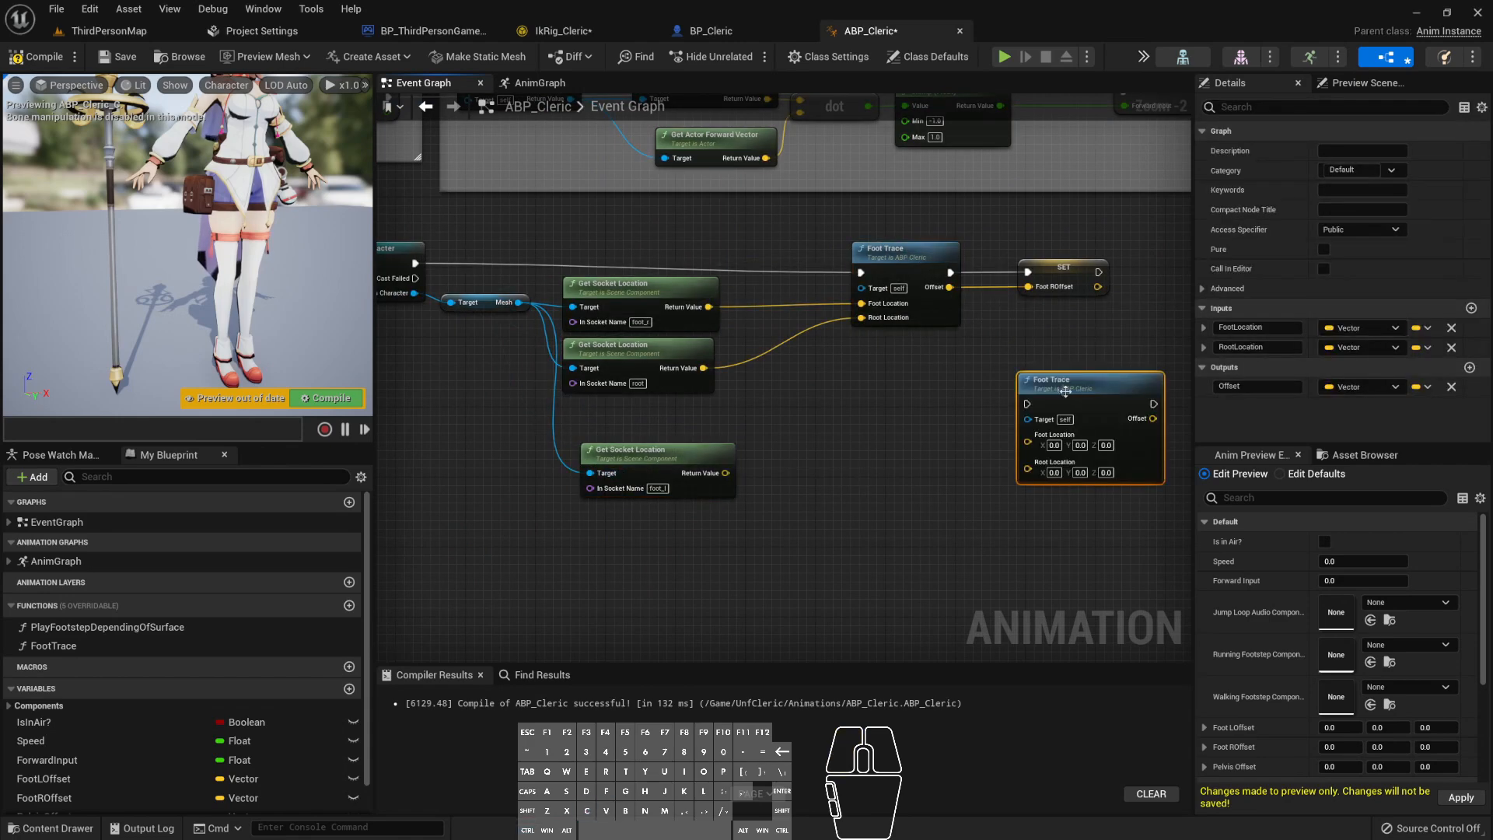
left_click_drag(1059, 391, 892, 392)
mouse_move(1098, 272)
left_mouse_down()
mouse_move(924, 389)
mouse_move(863, 403)
left_mouse_up()
- Feed the foot_l location into the second Foot Trace's Foot Location and the root location into its Root Location
right_click_drag(778, 435, 752, 440)
left_click_drag(725, 474, 834, 440)
left_click_drag(675, 467, 648, 430)
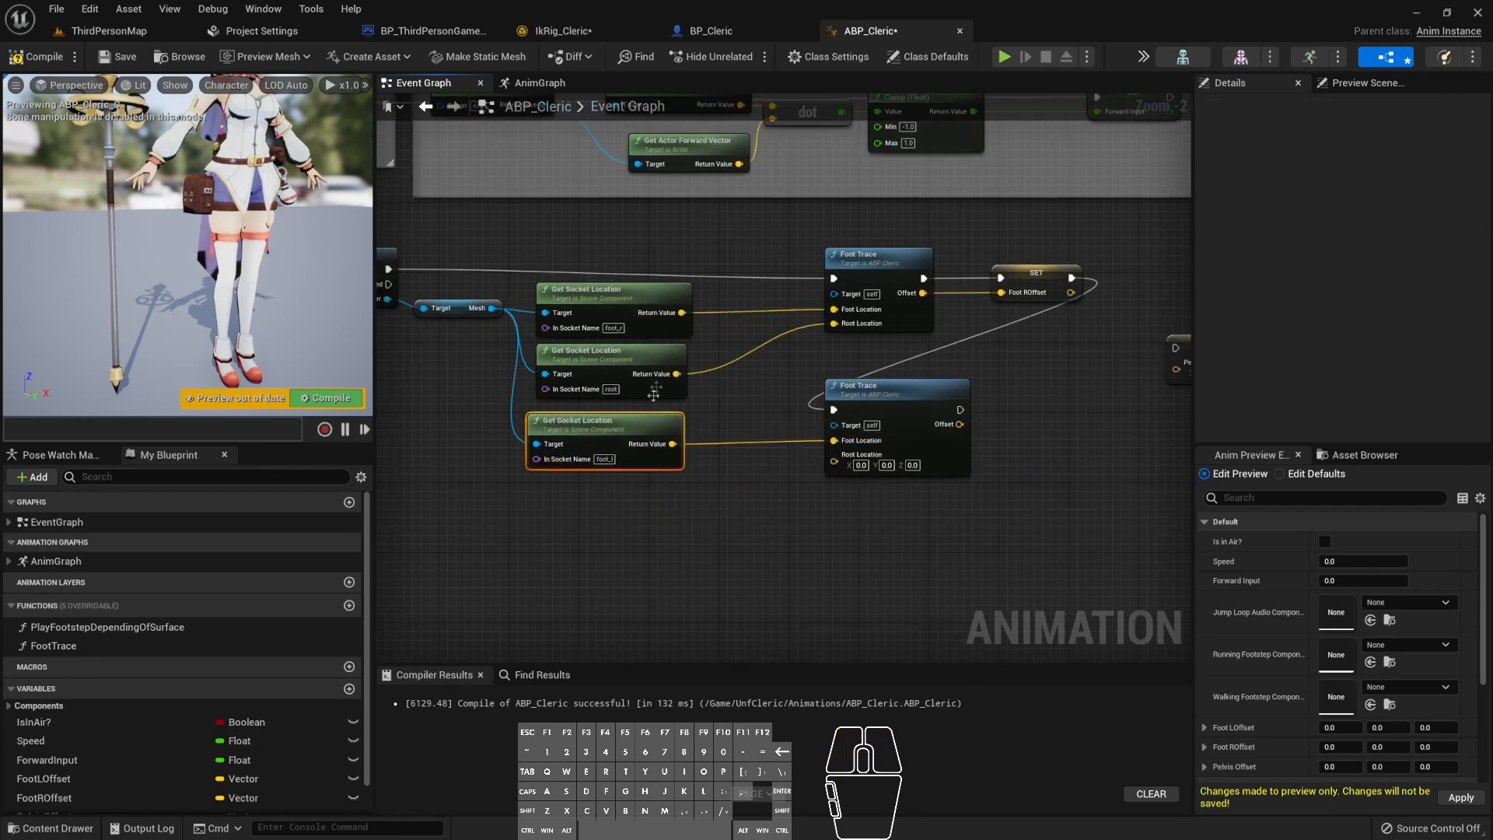
left_click_drag(676, 374, 834, 461)
right_click_drag(838, 459, 721, 467)
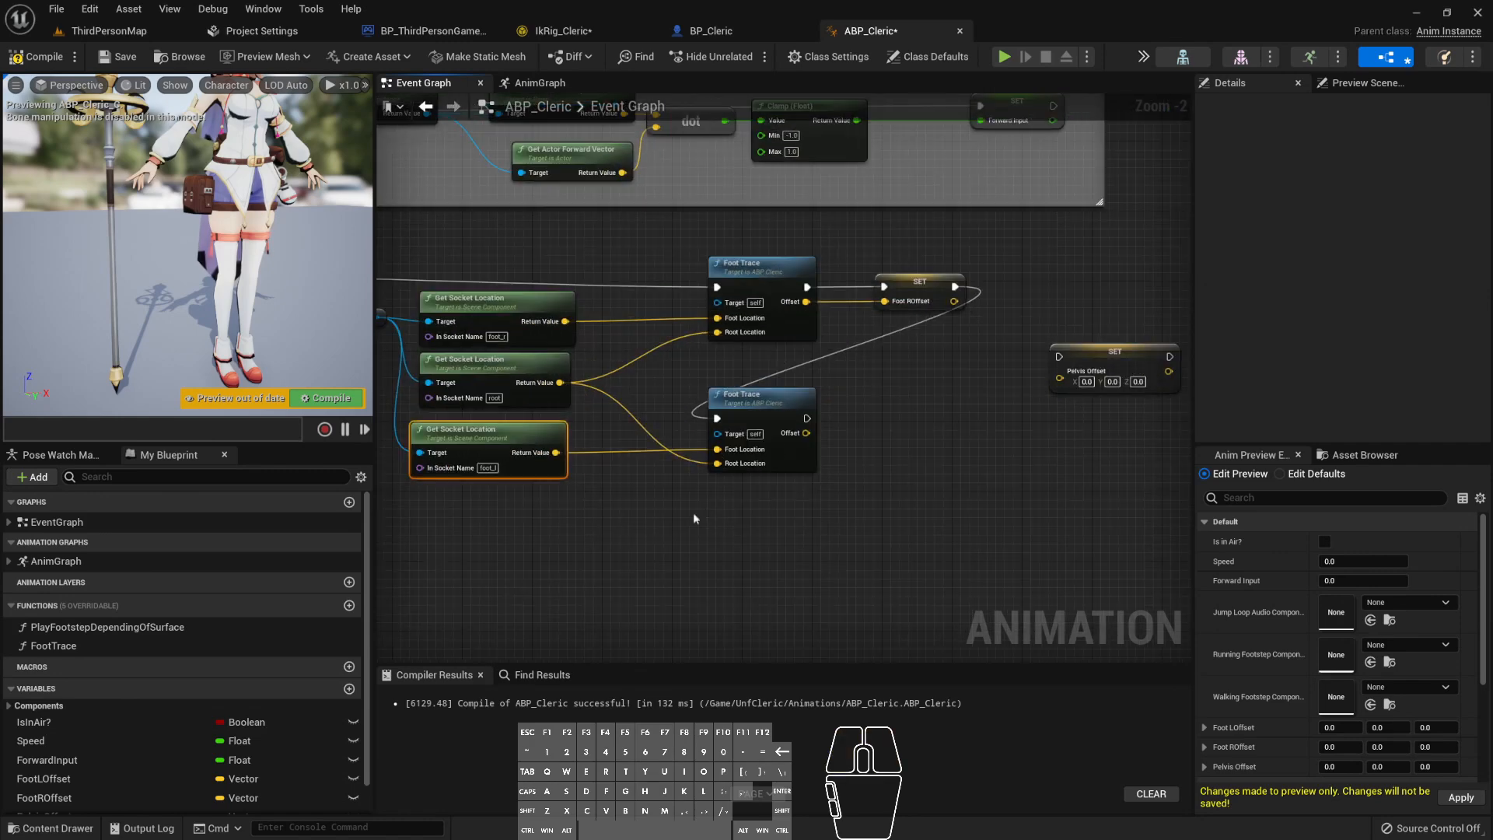
- Add a FootLOffset setter fed by the second Foot Trace's Offset and execution, and align it under the FootROffset setter
mouse_move(47, 779)
left_mouse_down()
mouse_move(828, 423)
mouse_move(875, 444)
left_mouse_up()
mouse_move(890, 436)
left_mouse_down()
mouse_move(880, 408)
mouse_move(822, 437)
mouse_move(874, 434)
left_mouse_up()
scroll(876, 435, "up", 3)
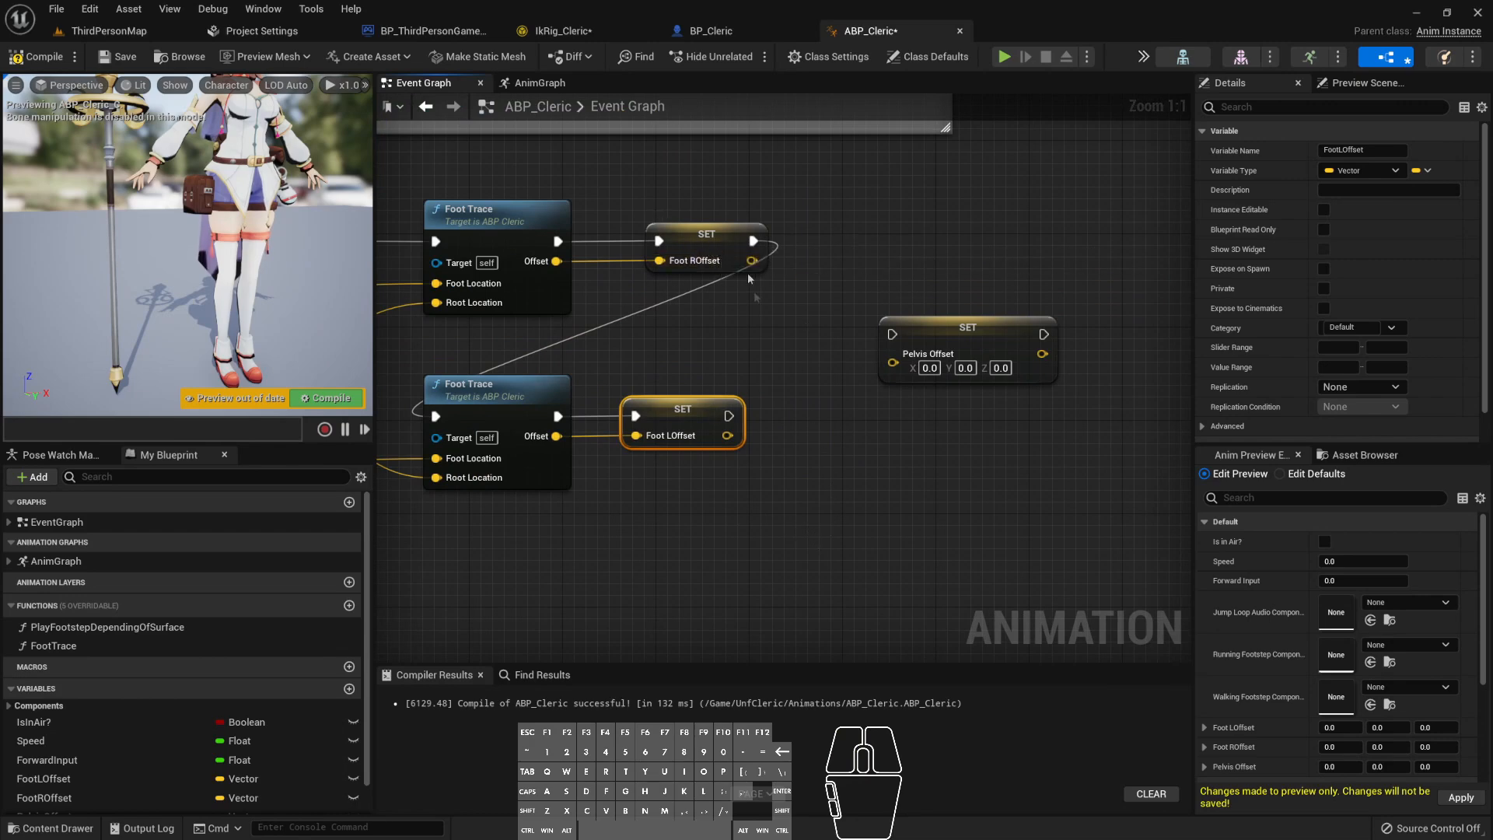
left_click_drag(680, 421, 692, 422)
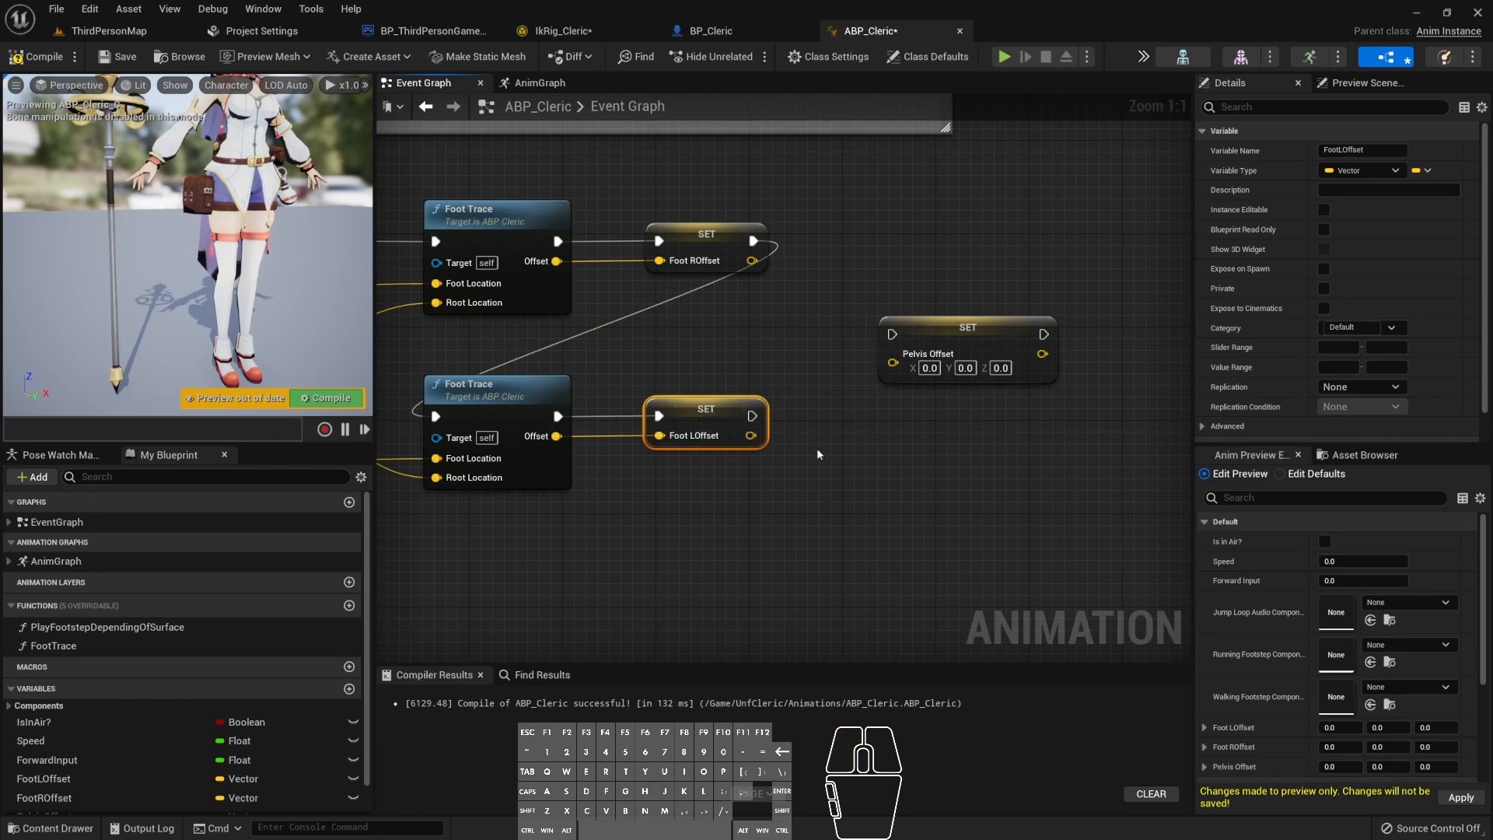
- Connect the FootLOffset setter's execution output to the PelvisOffset setter and line them up
left_click_drag(960, 331, 1042, 377)
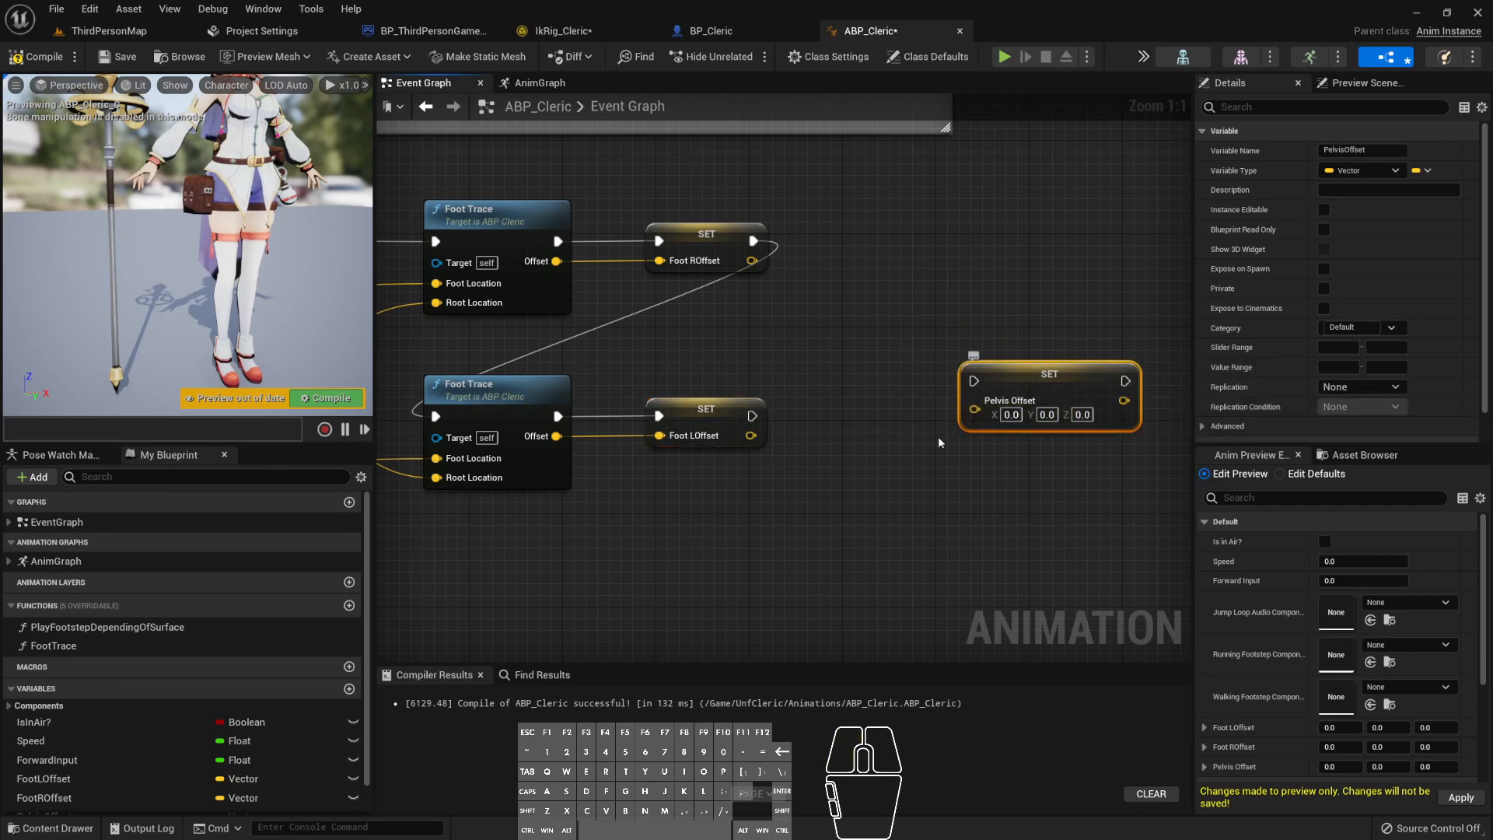
left_click_drag(752, 416, 1022, 413)
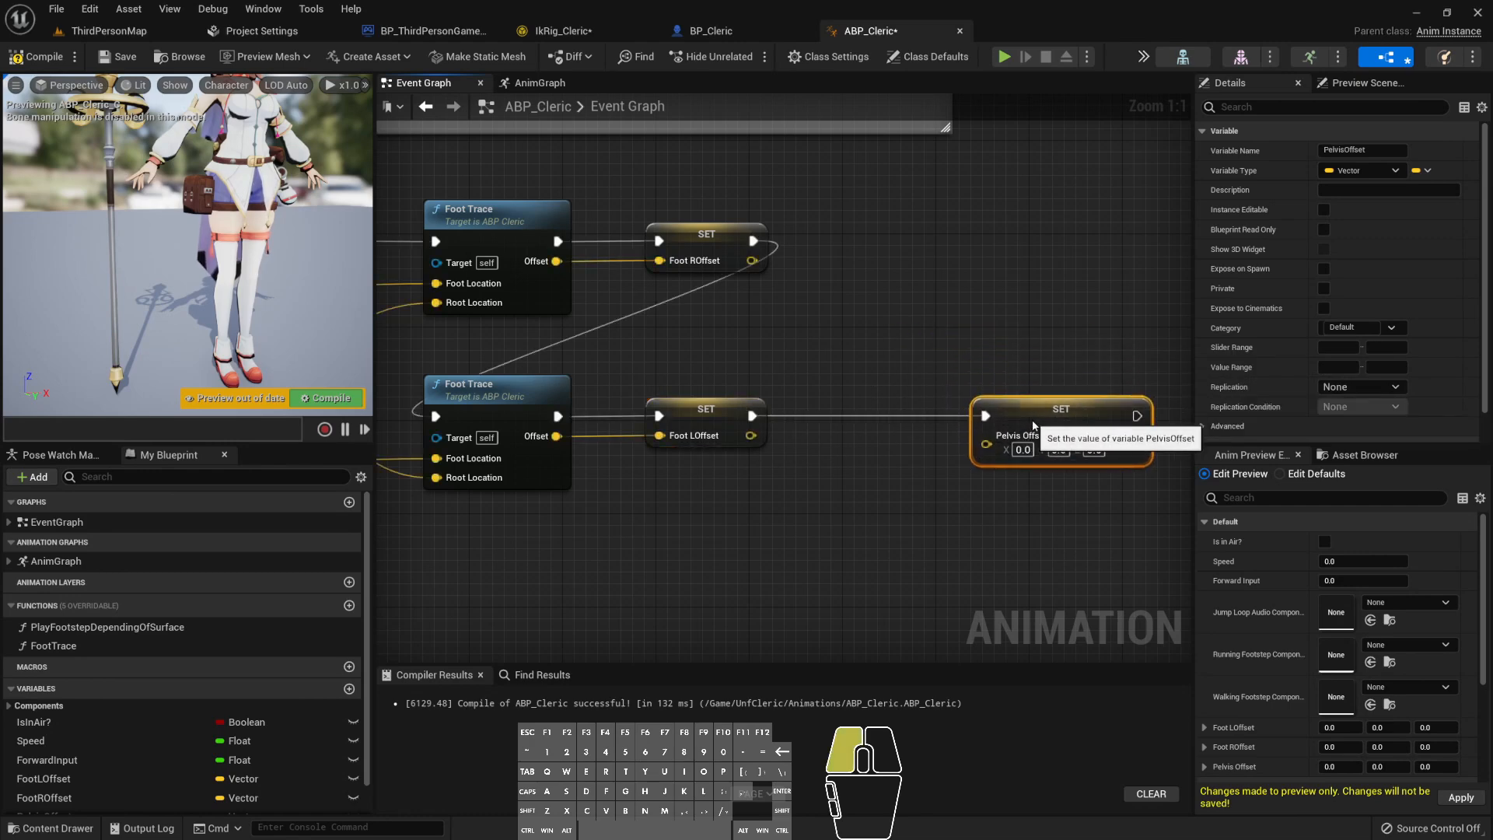
- Add a Select Vector node feeding the PelvisOffset setter and place it below the setter
right_click_drag(737, 493, 696, 461)
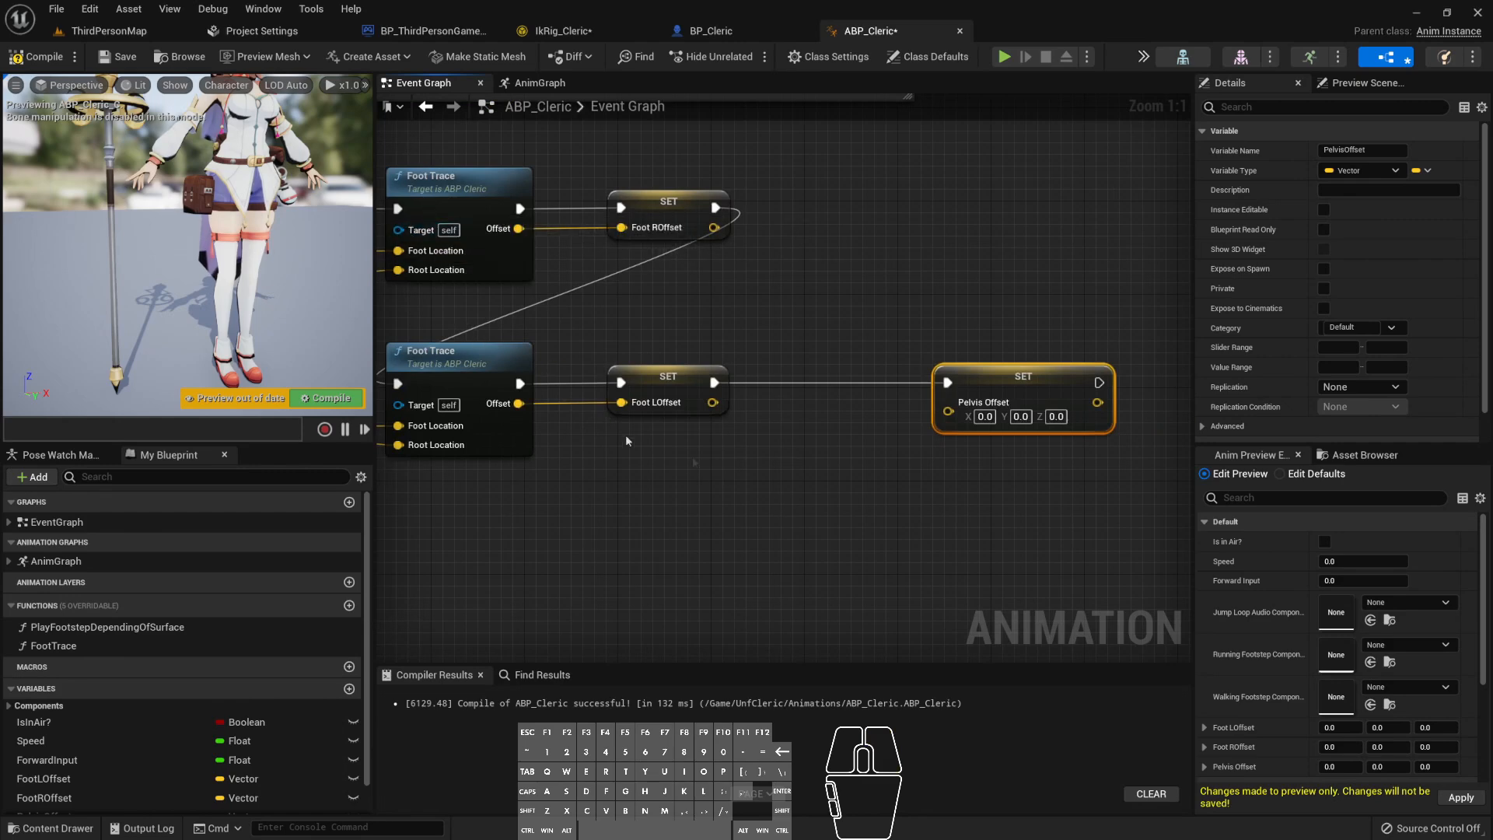
left_click_drag(948, 412, 906, 496)
type("slec")
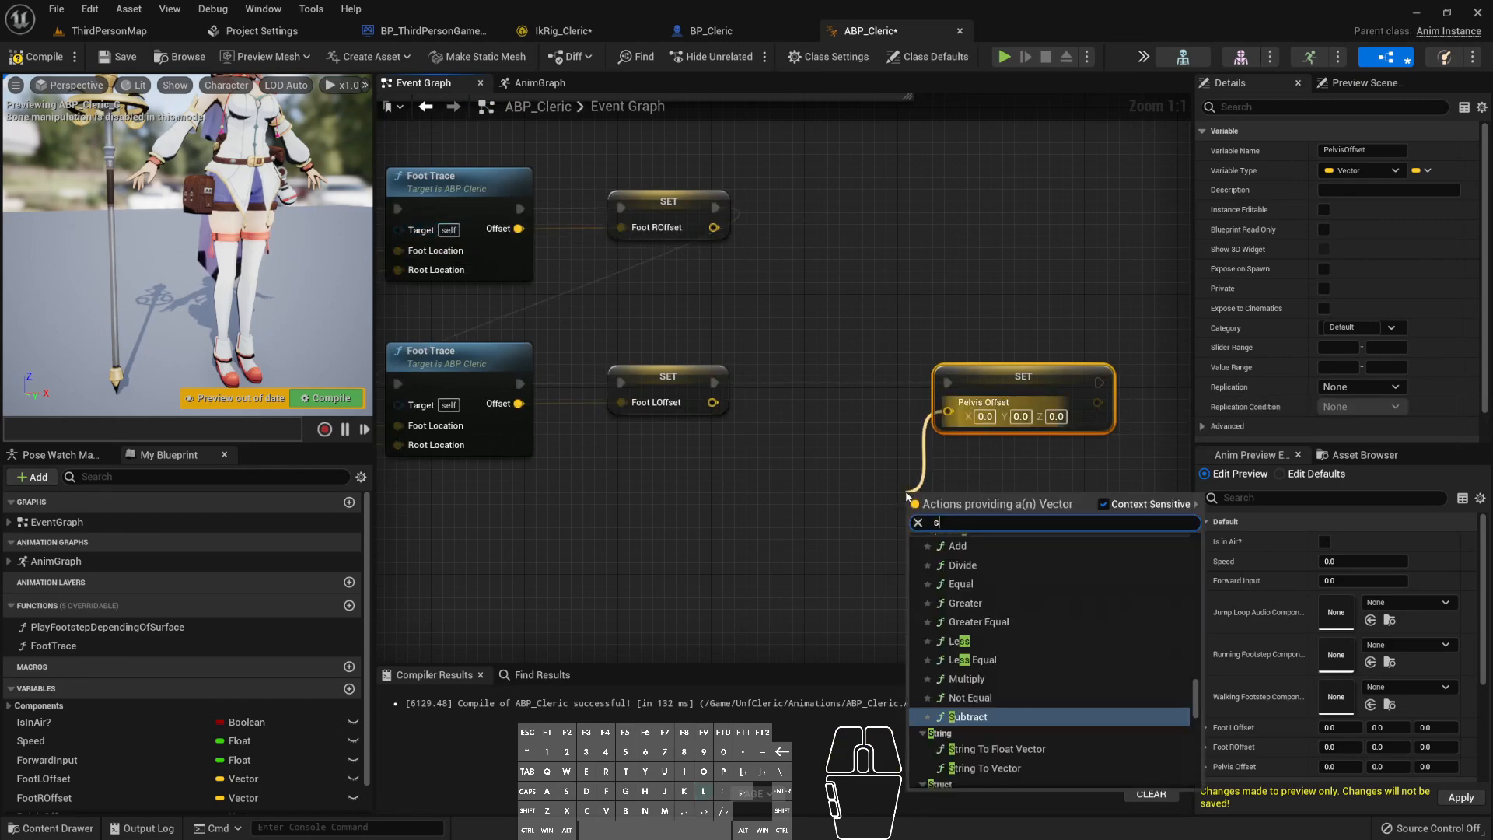
key("BackSpace")
key("BackSpace")
key("BackSpace")
type("e")
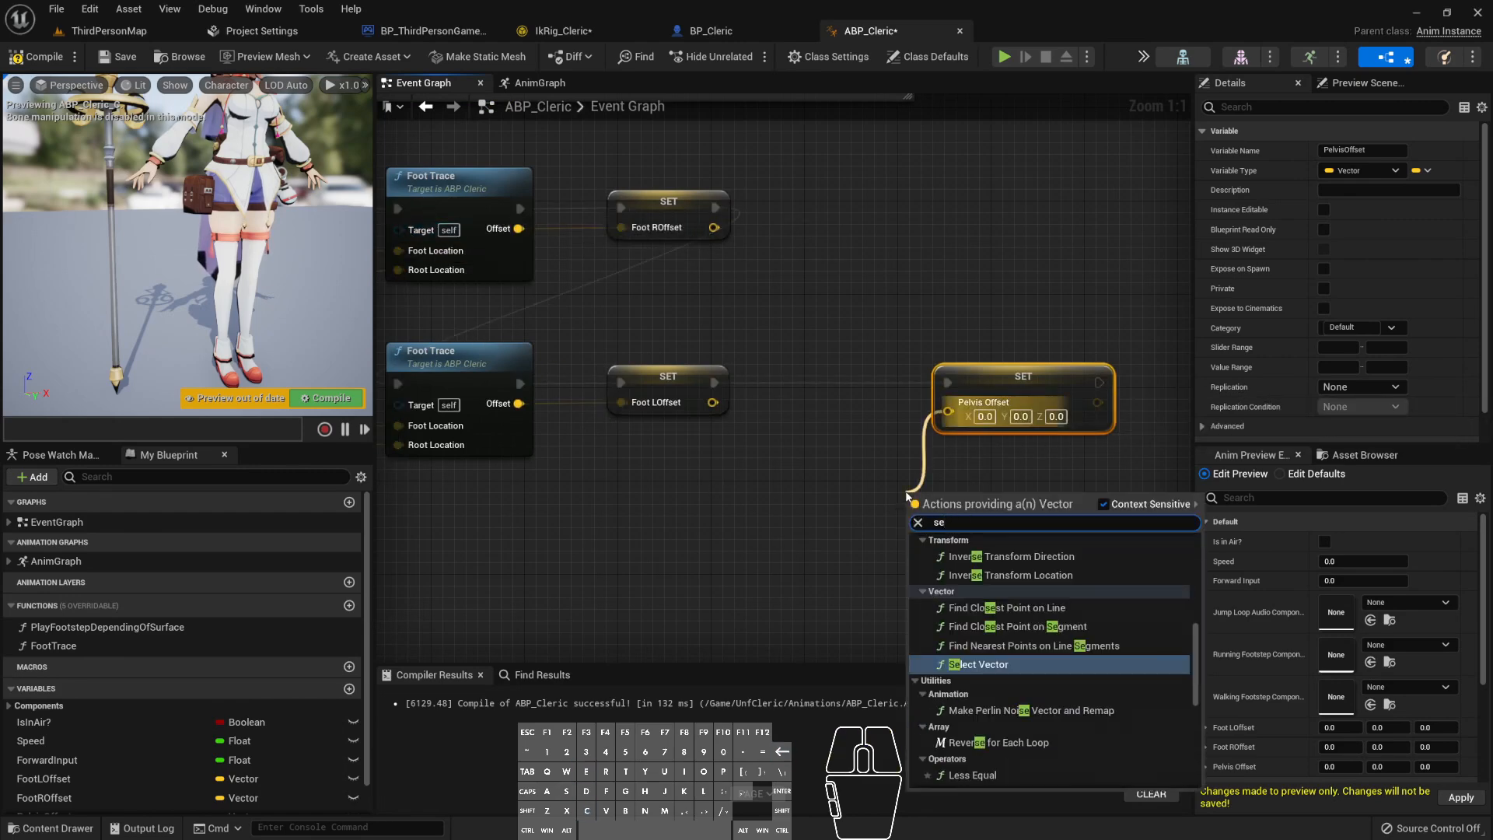
key("Return")
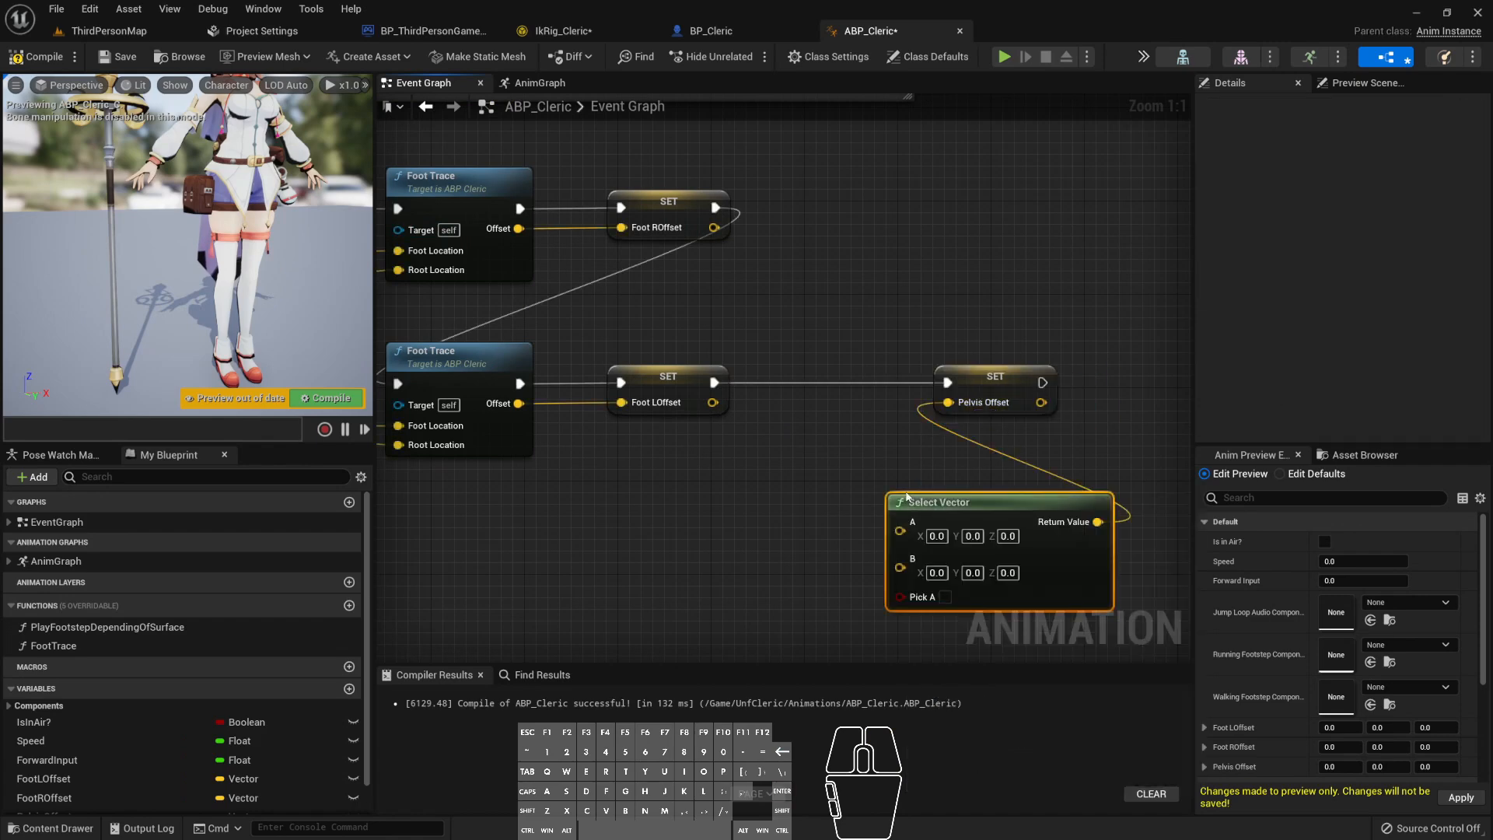
left_click_drag(909, 501, 849, 466)
- Add FootLOffset and FootROffset getters, split both into X, Y and Z outputs, and stack them below the FootLOffset setter
right_click_drag(770, 521, 818, 483)
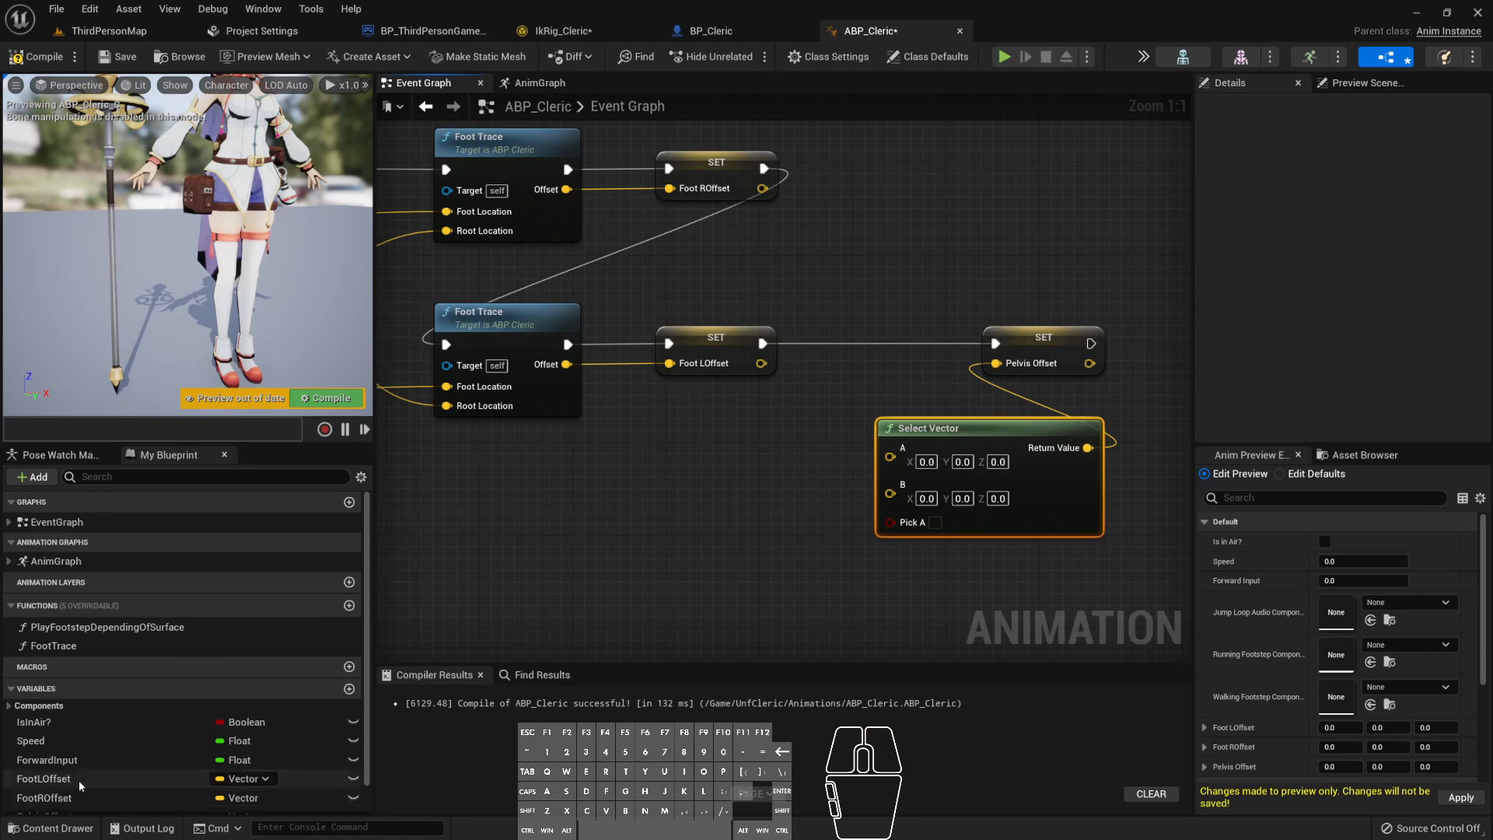
left_click_drag(77, 779, 549, 466, "ctrl")
left_click_drag(55, 795, 562, 536, "ctrl")
right_click(583, 466)
left_click(633, 515)
right_click(595, 536)
left_click(649, 585)
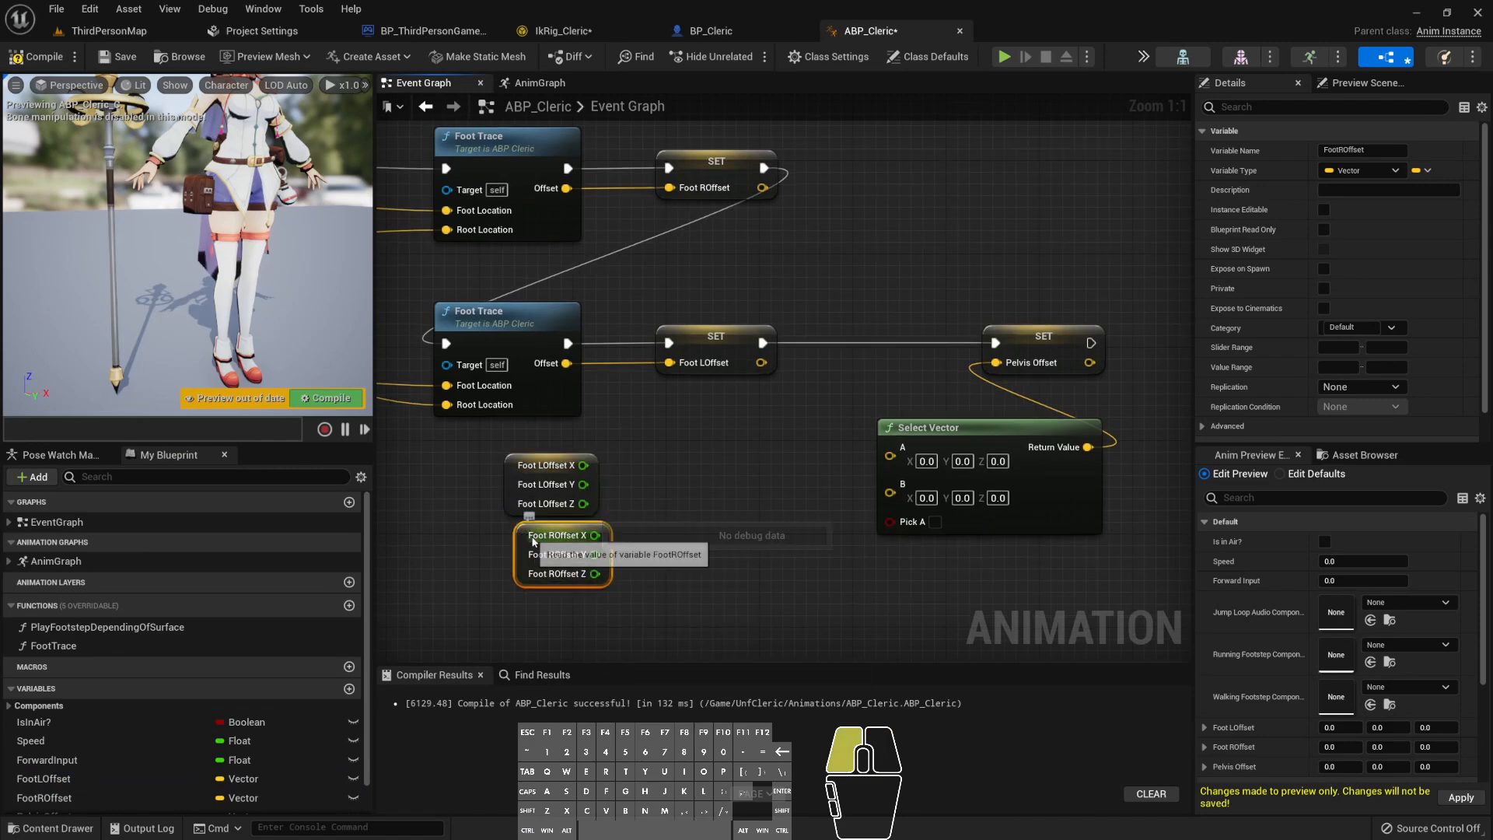
left_click_drag(544, 556, 545, 578)
- Compare whether FootLOffset Z is greater than FootROffset Z and feed the result into Select Vector's Pick A
left_click_drag(581, 503, 655, 538)
type("<")
key("BackSpace")
type(">")
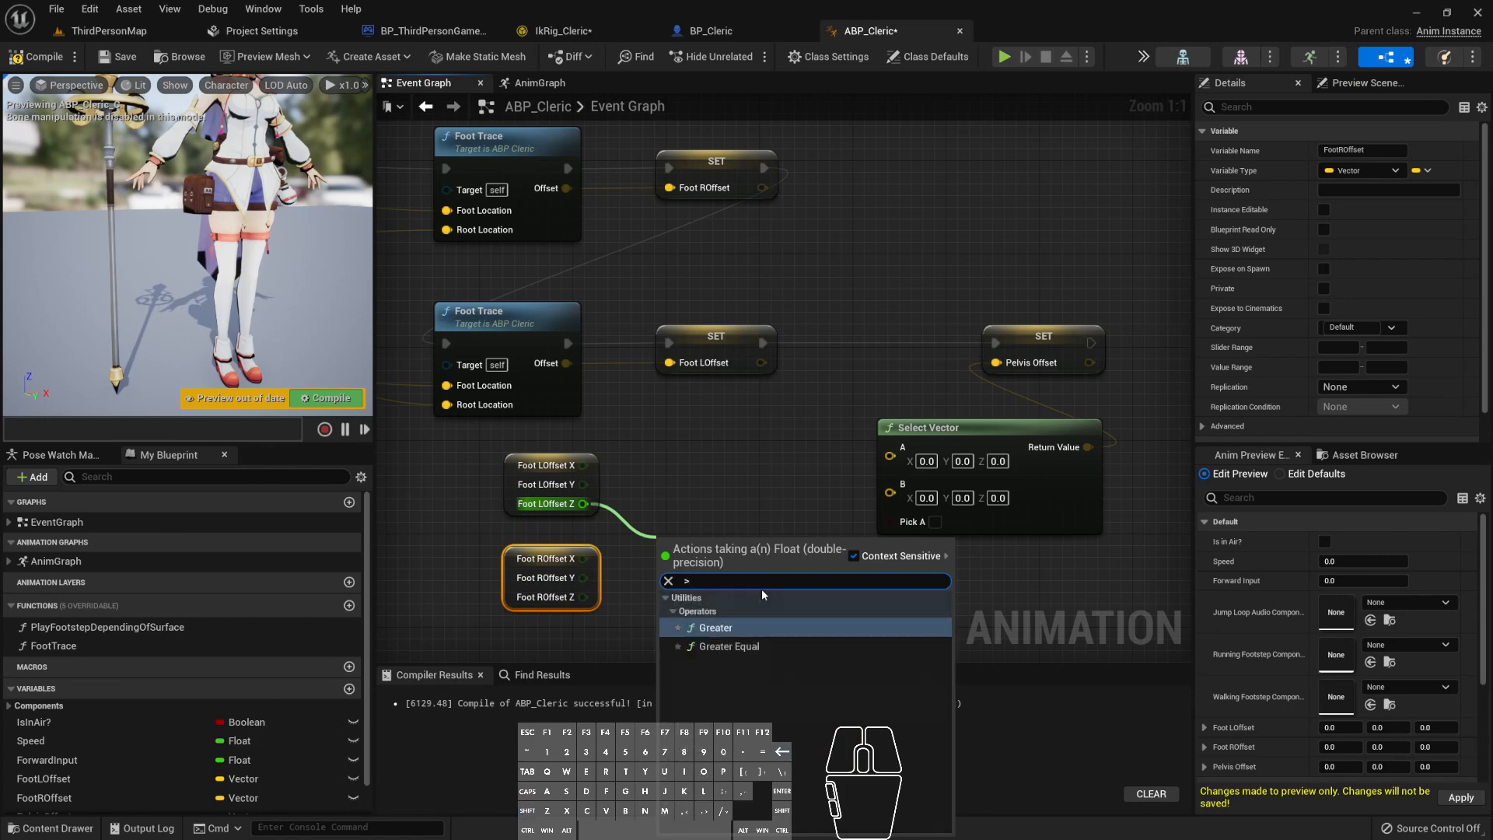
key("Return")
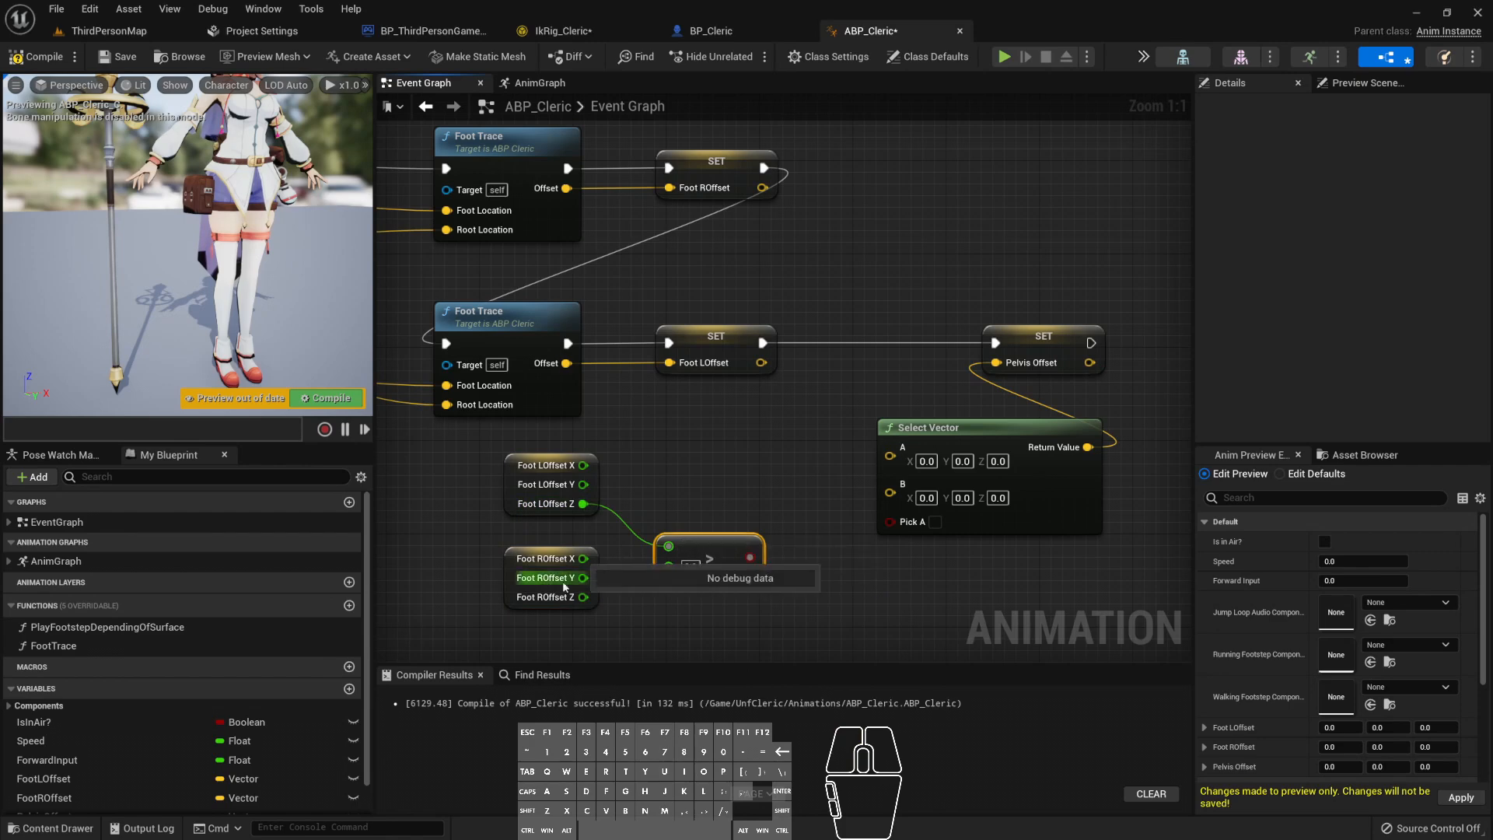
left_click_drag(582, 597, 668, 566)
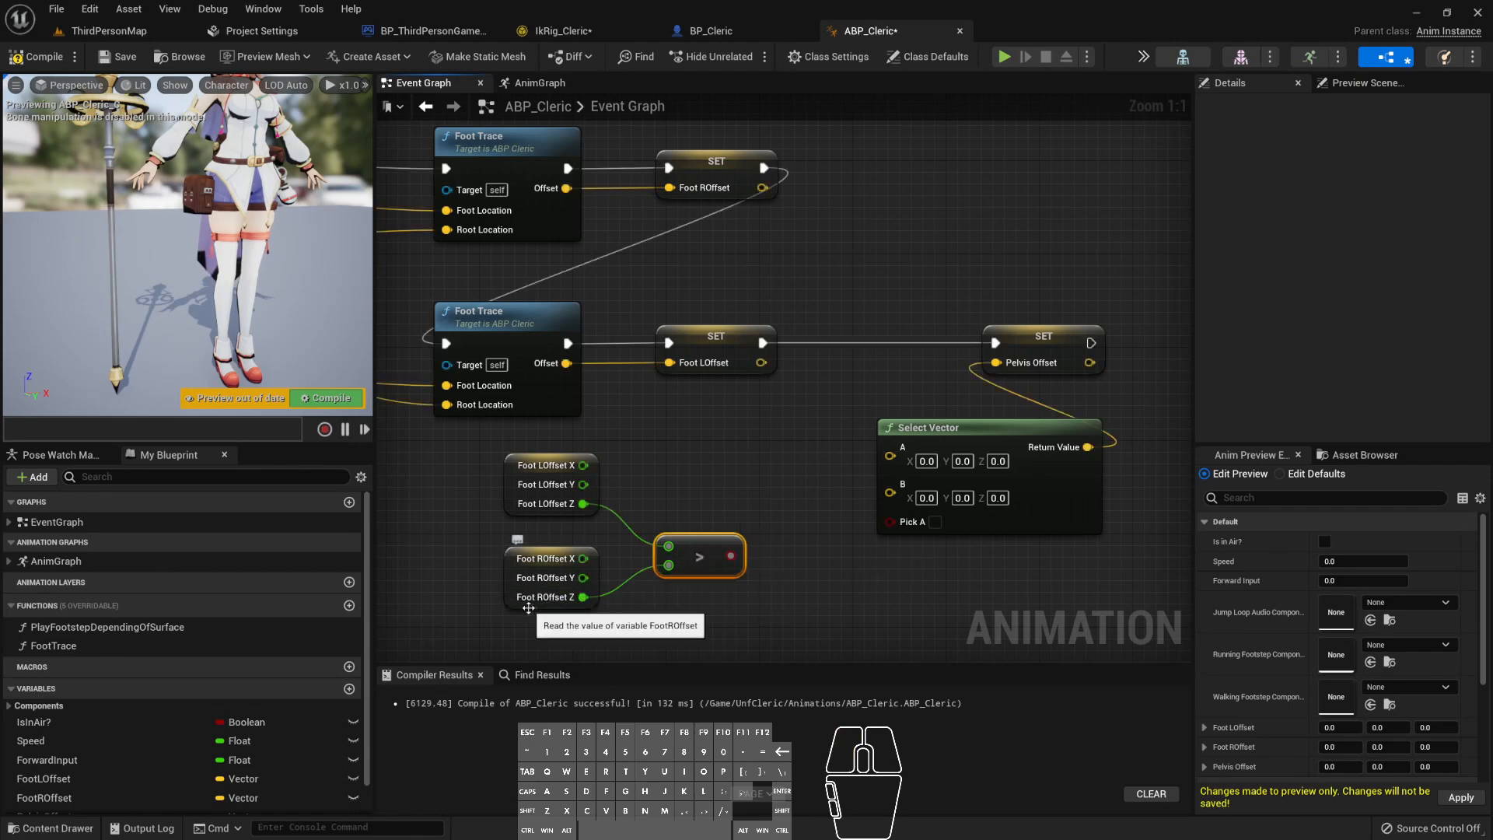
right_click_drag(752, 593, 739, 589)
left_click_drag(715, 551, 882, 519)
- Feed a FootLOffset getter into Select Vector's A and a FootROffset getter into B, tidy the getters, and save the blueprint
left_click_drag(88, 775, 894, 455)
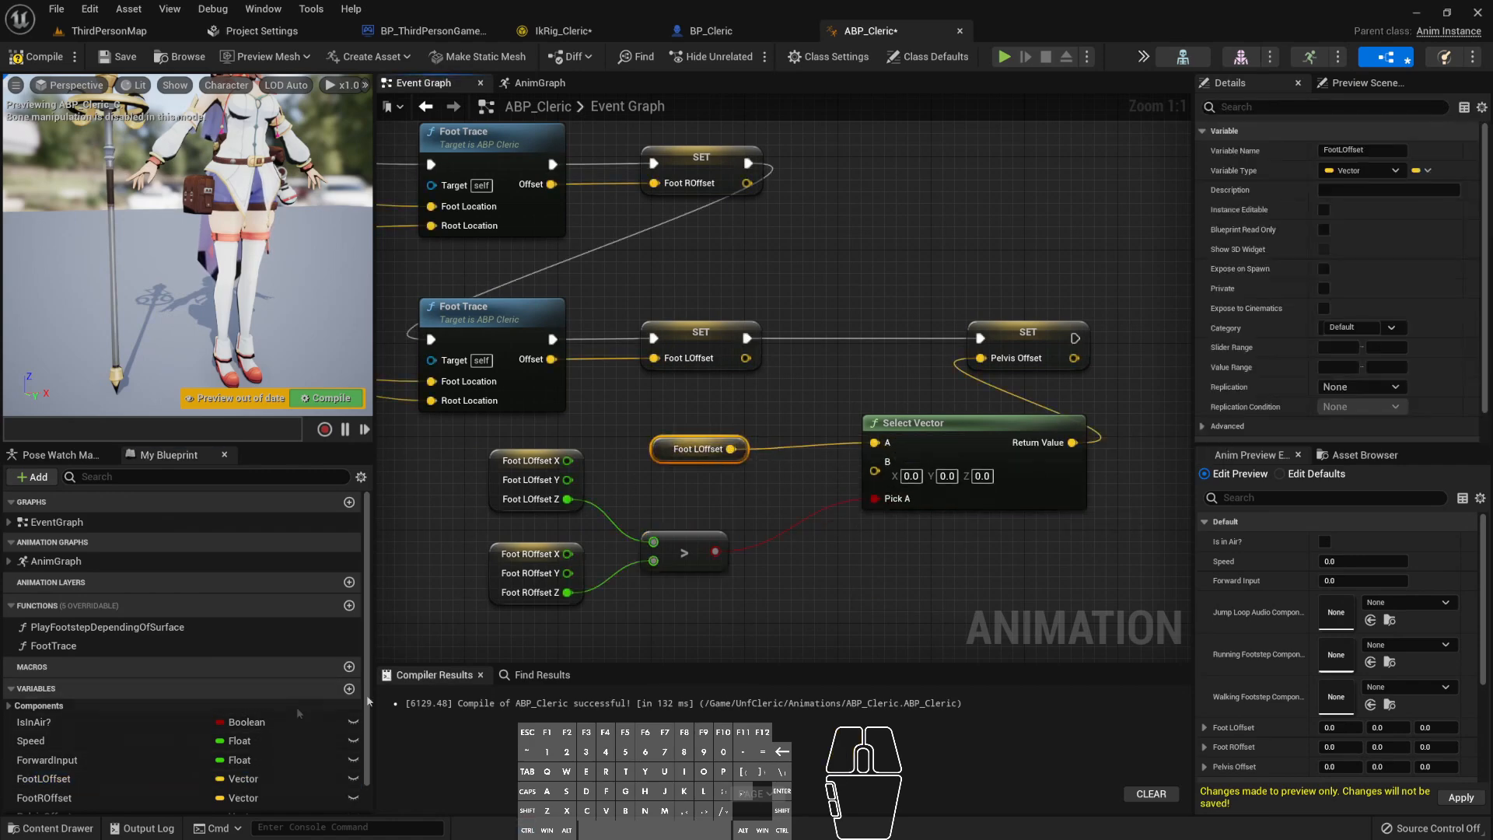
left_click_drag(67, 794, 906, 486, "ctrl")
left_click_drag(668, 449, 692, 425)
left_click_drag(662, 507, 697, 461)
left_click(873, 600)
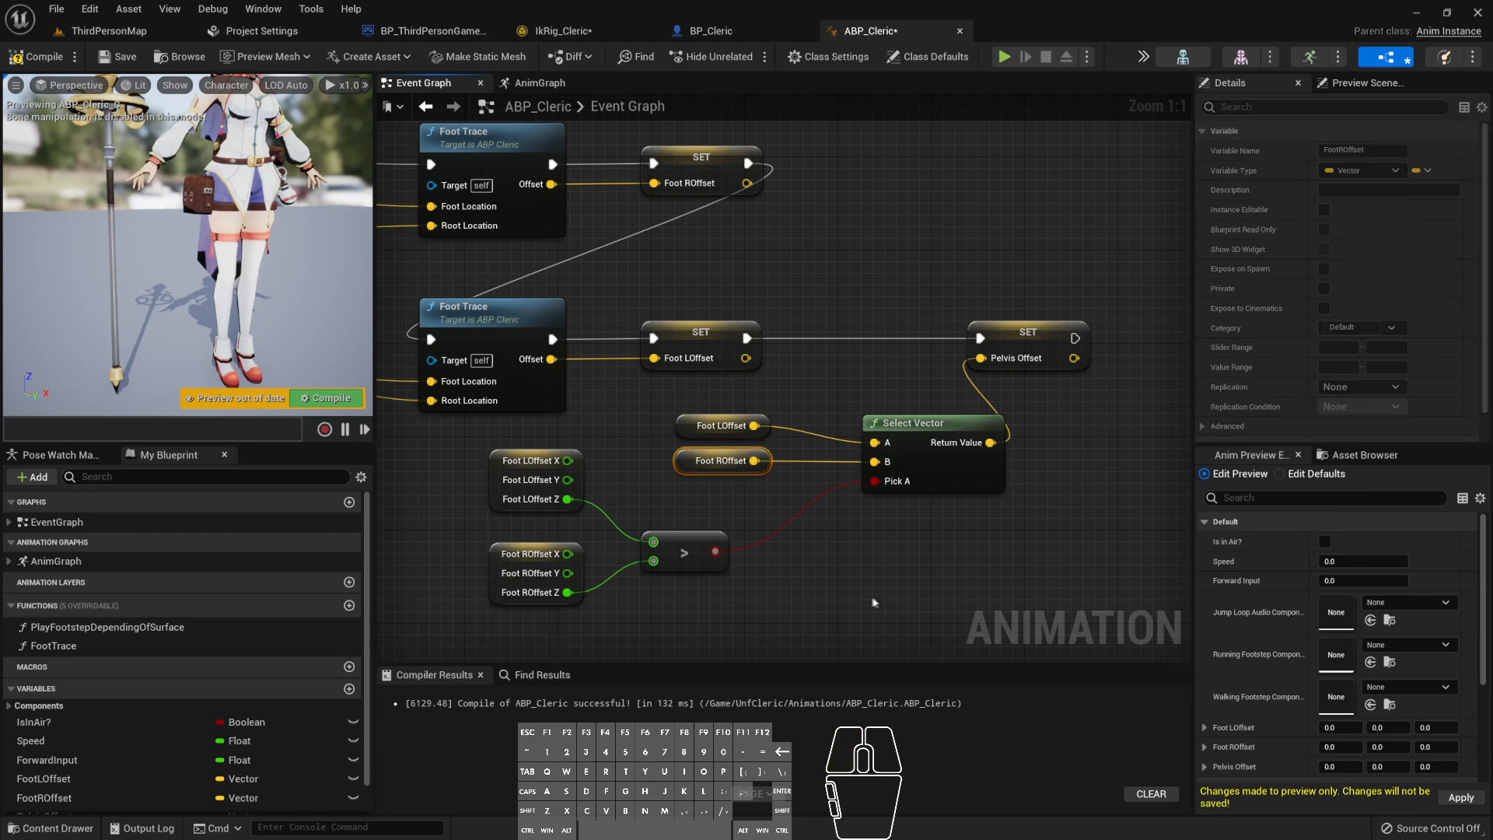
right_click_drag(959, 585, 932, 603)
key("ctrl+s")
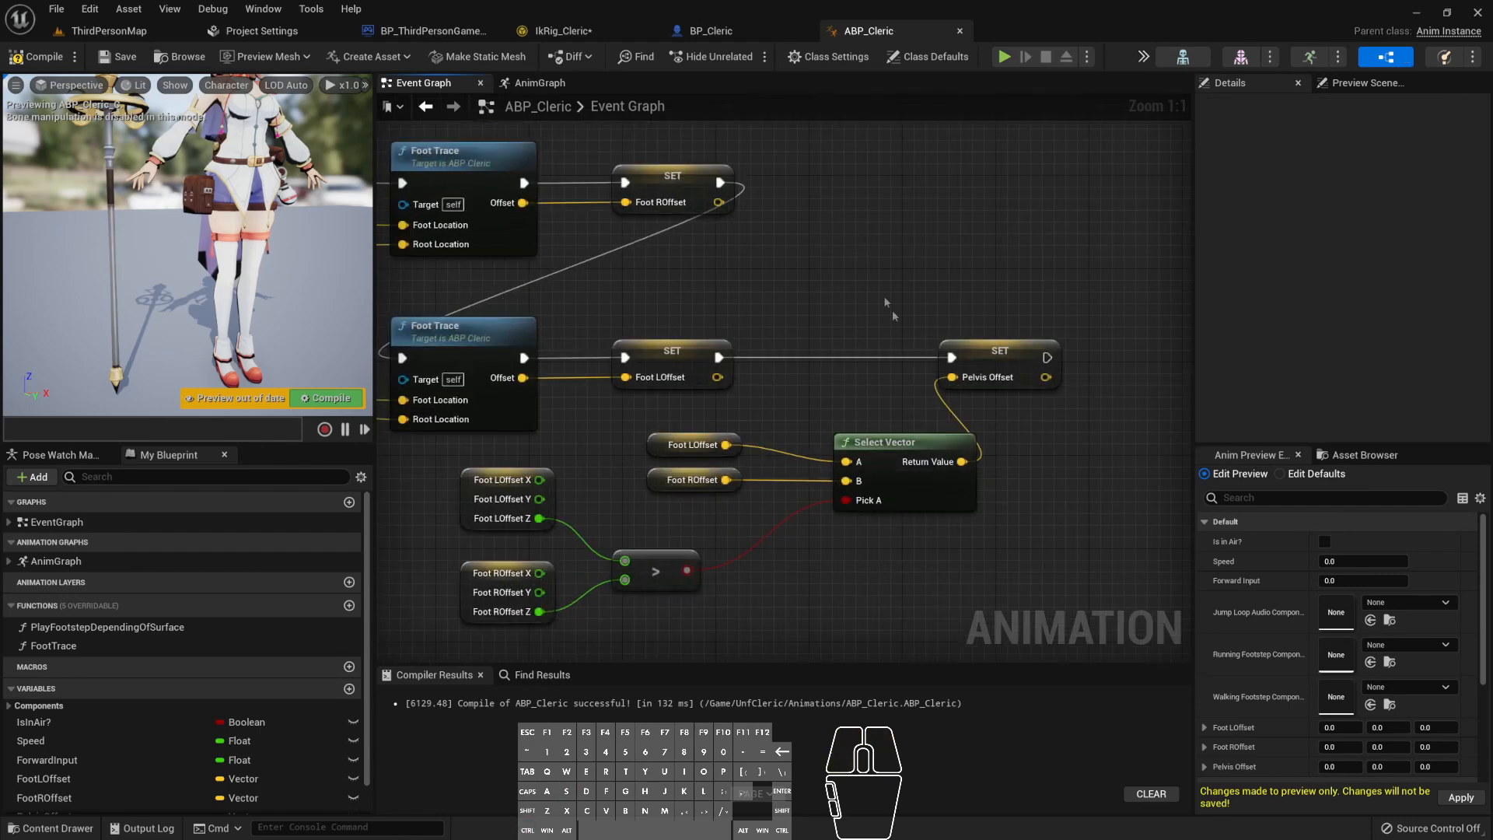
- Play the level and move the character around the ramp edge to check the foot and pelvis placement
left_click(1003, 58)
key("w")
key("a")
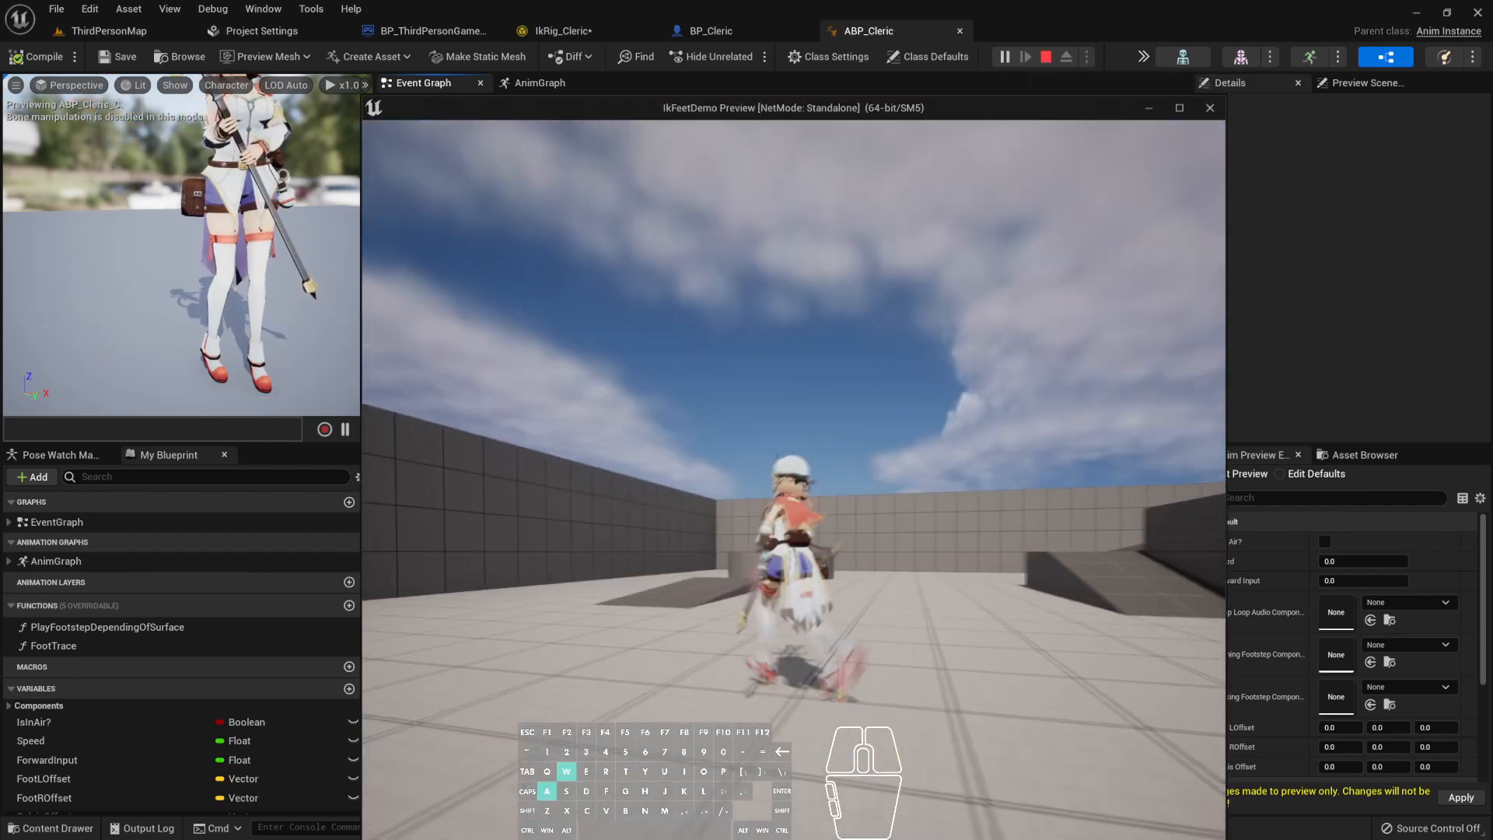
key("d")
key("w")
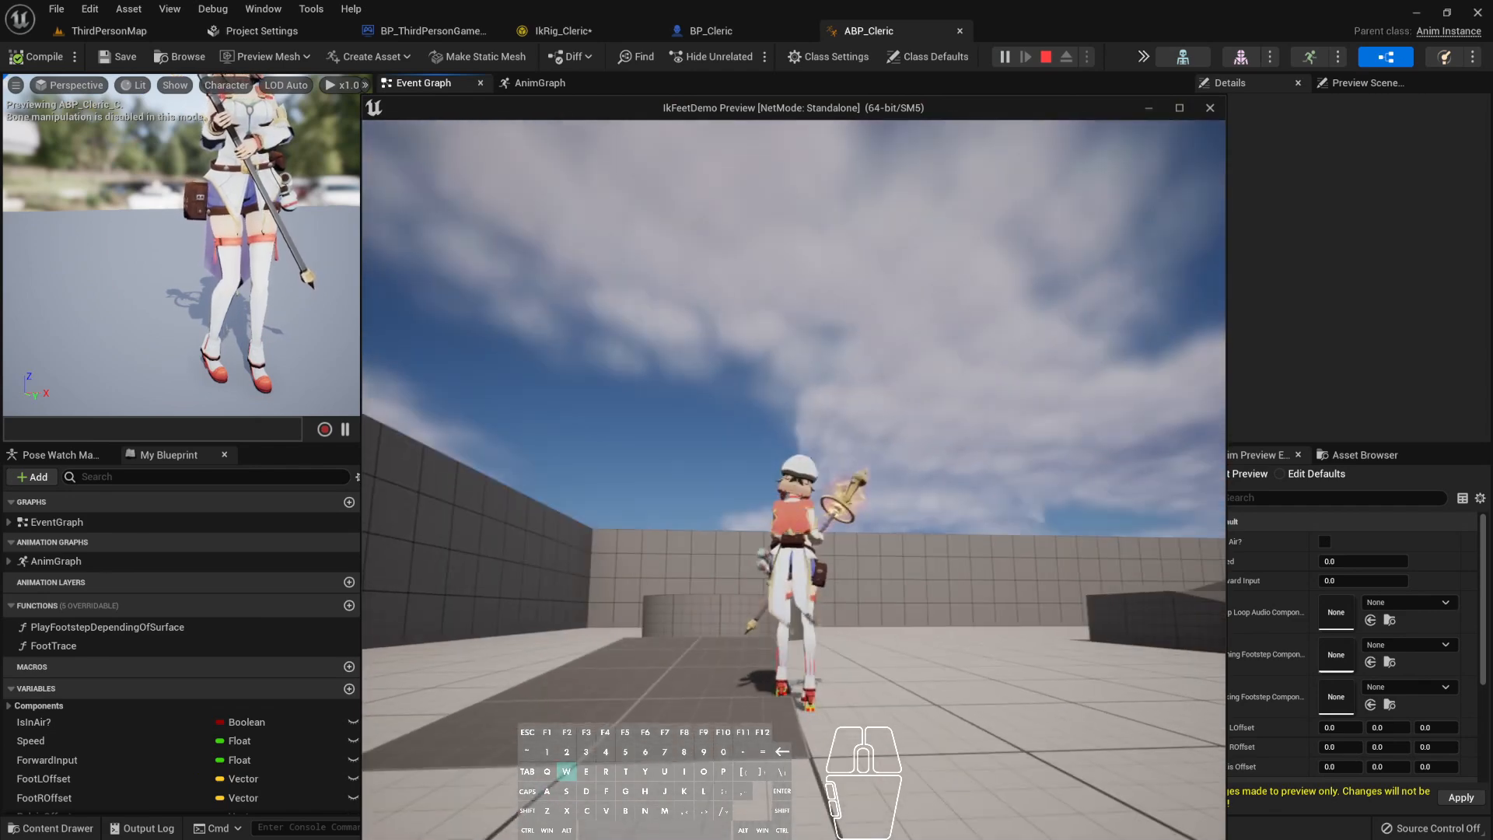
key("s")
key("w")
key("s")
key("w")
key("d")
key("a")
key("w")
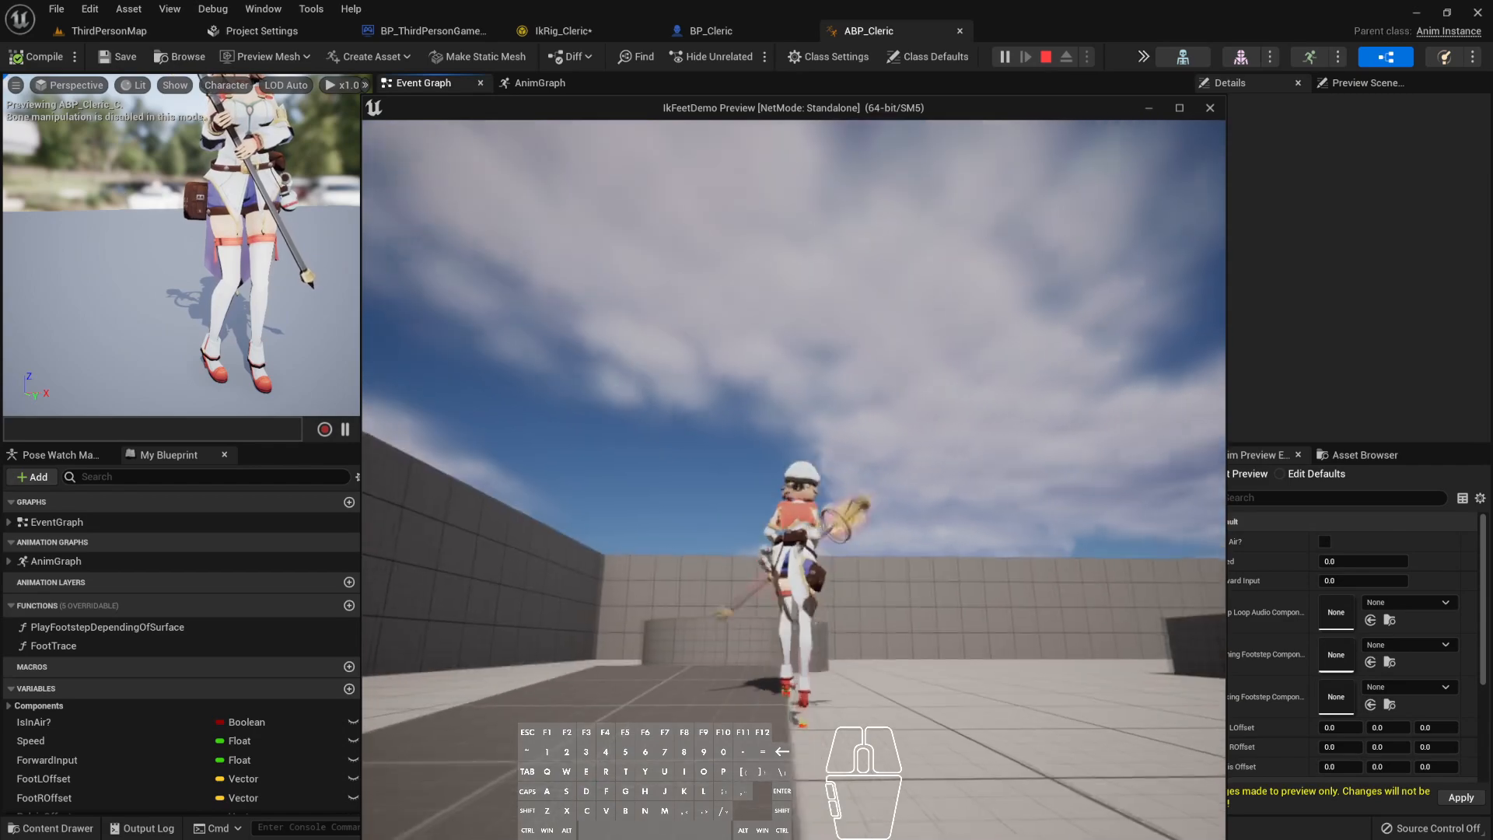
key("d")
key("w")
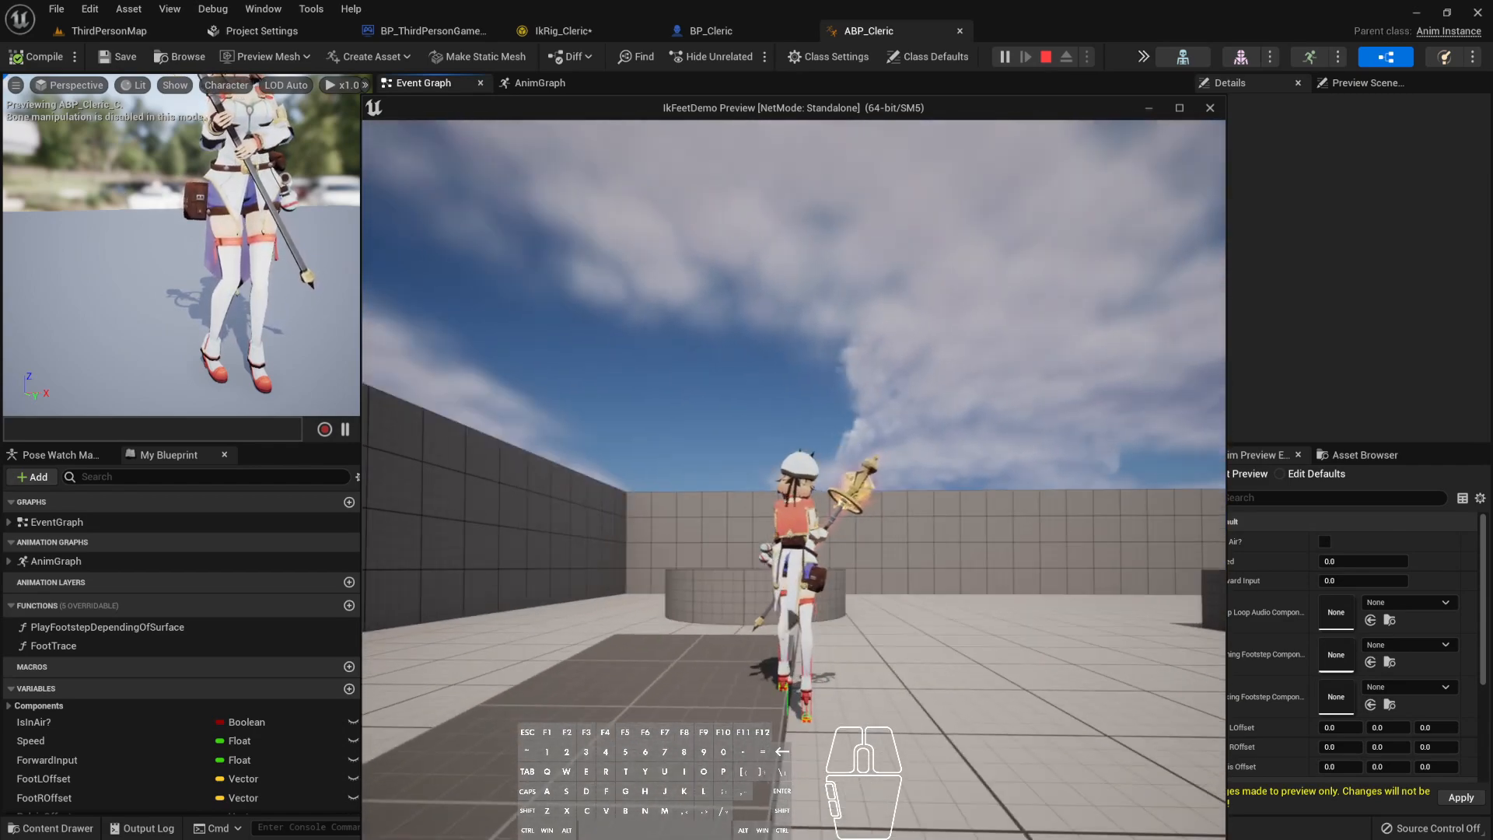
key("Escape")
- Swap Select Vector's inputs so FootROffset feeds A and FootLOffset feeds B, and reorder the getters to match
left_click(728, 449)
left_click_drag(727, 445, 846, 462)
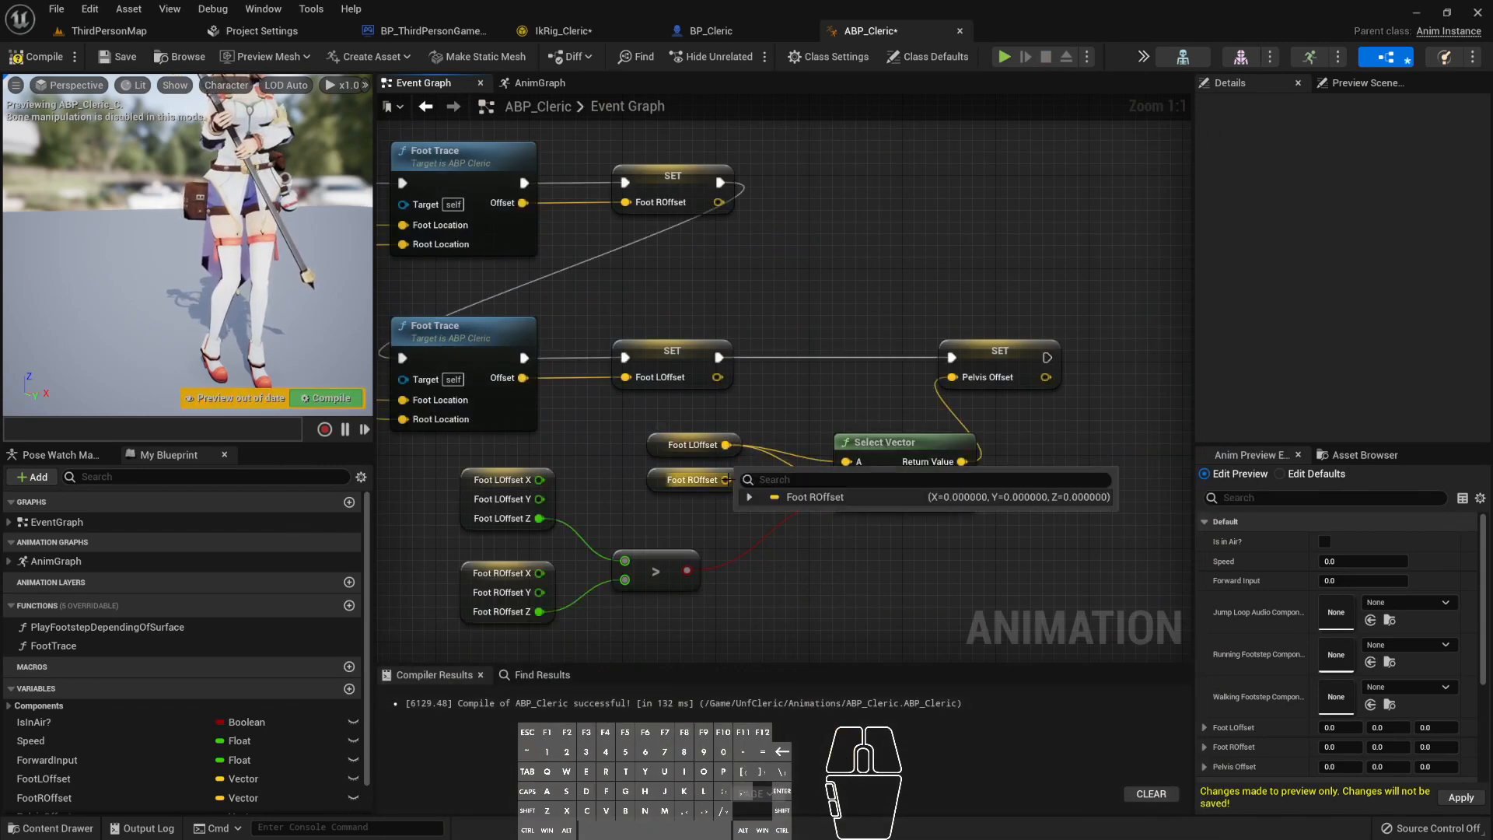
mouse_move(664, 481)
left_mouse_down()
mouse_move(665, 424)
mouse_move(666, 504)
left_mouse_up()
left_click_drag(669, 423, 671, 457)
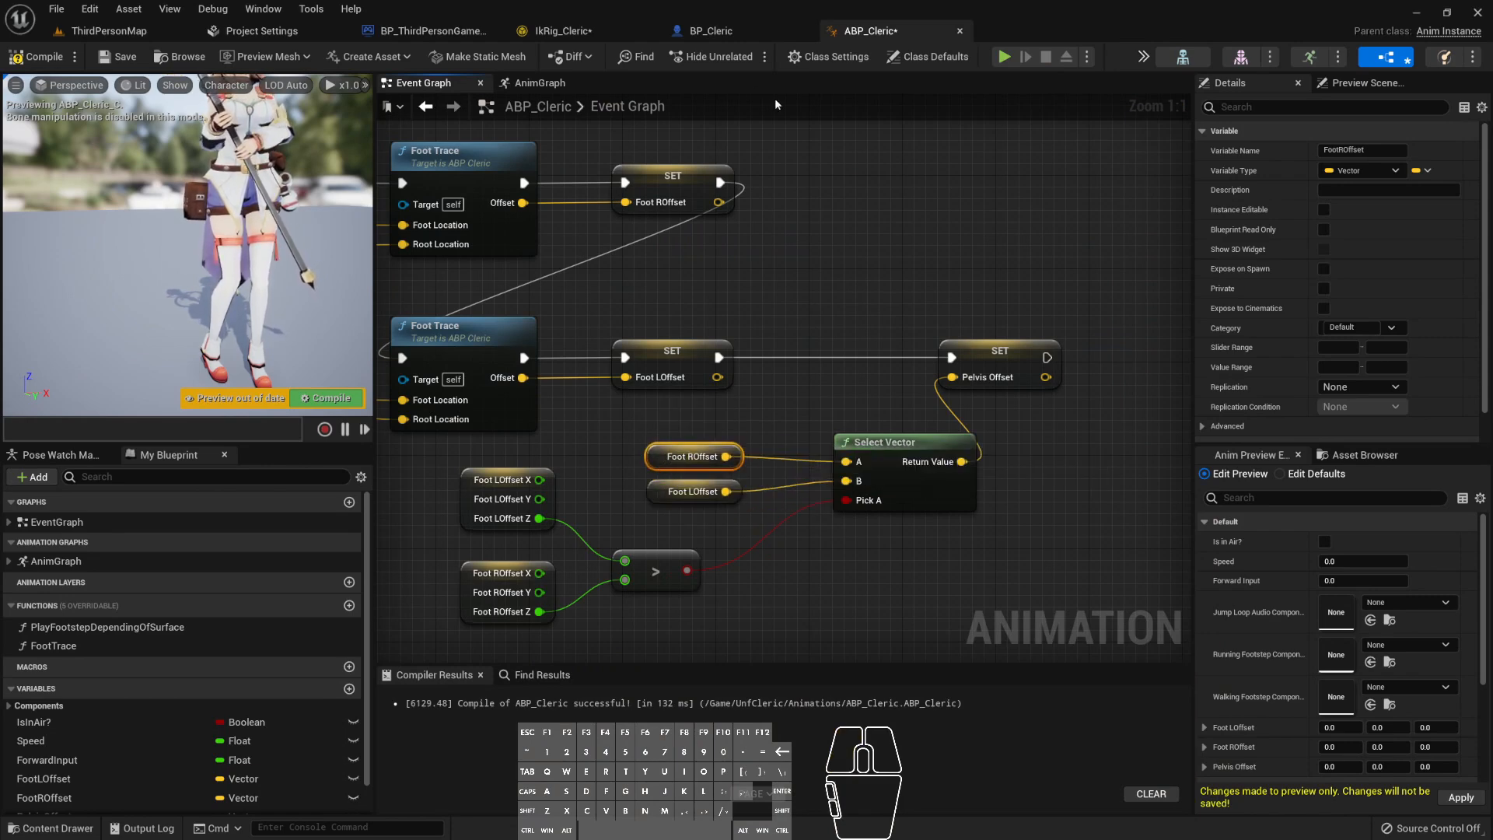
- Play the level again and walk the character over the ramps and ledges to check the foot IK with the swapped inputs
key("alt+p")
key("w")
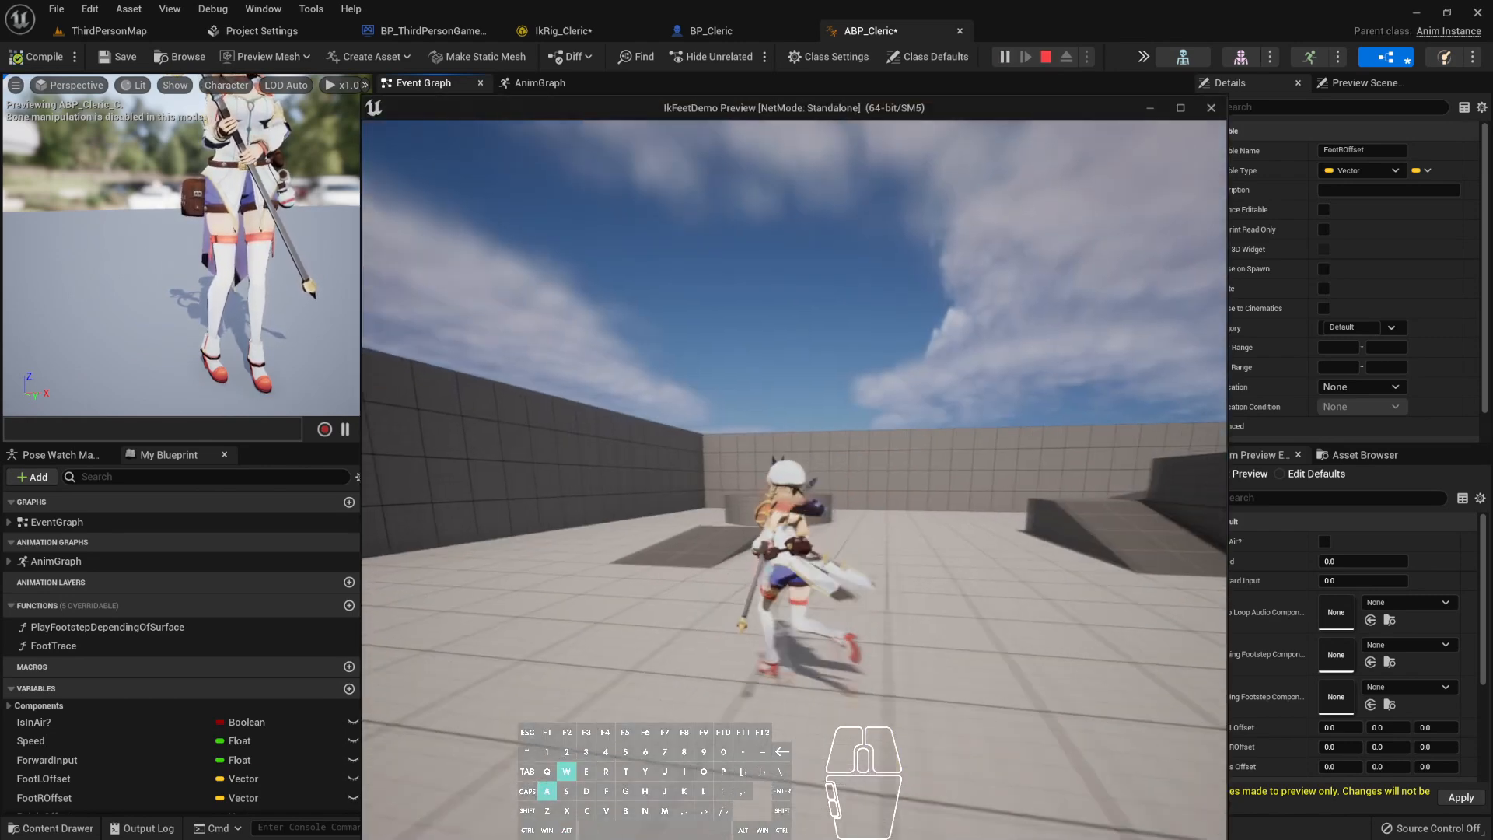
key("w")
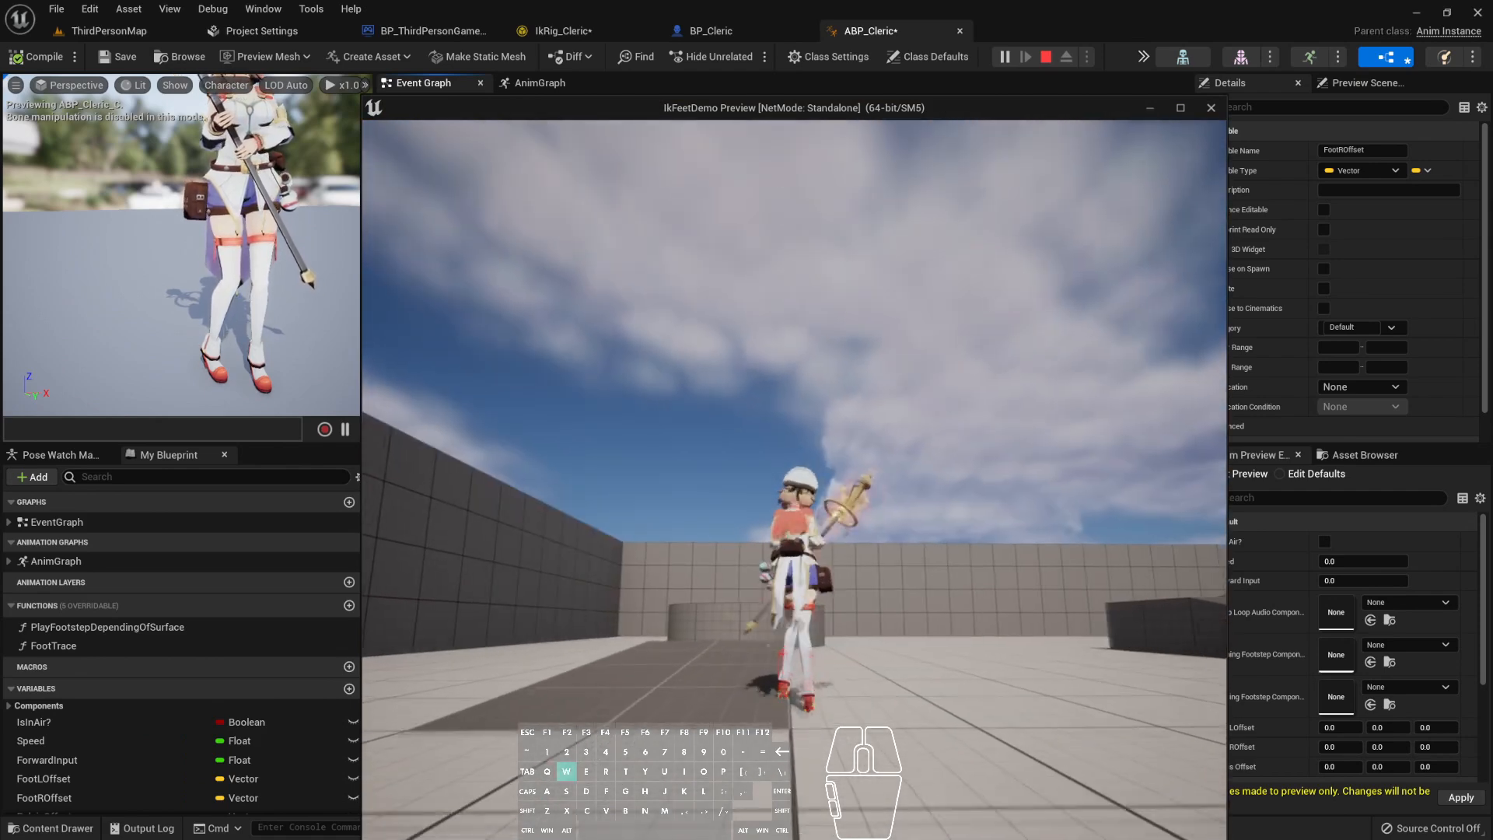
key("w")
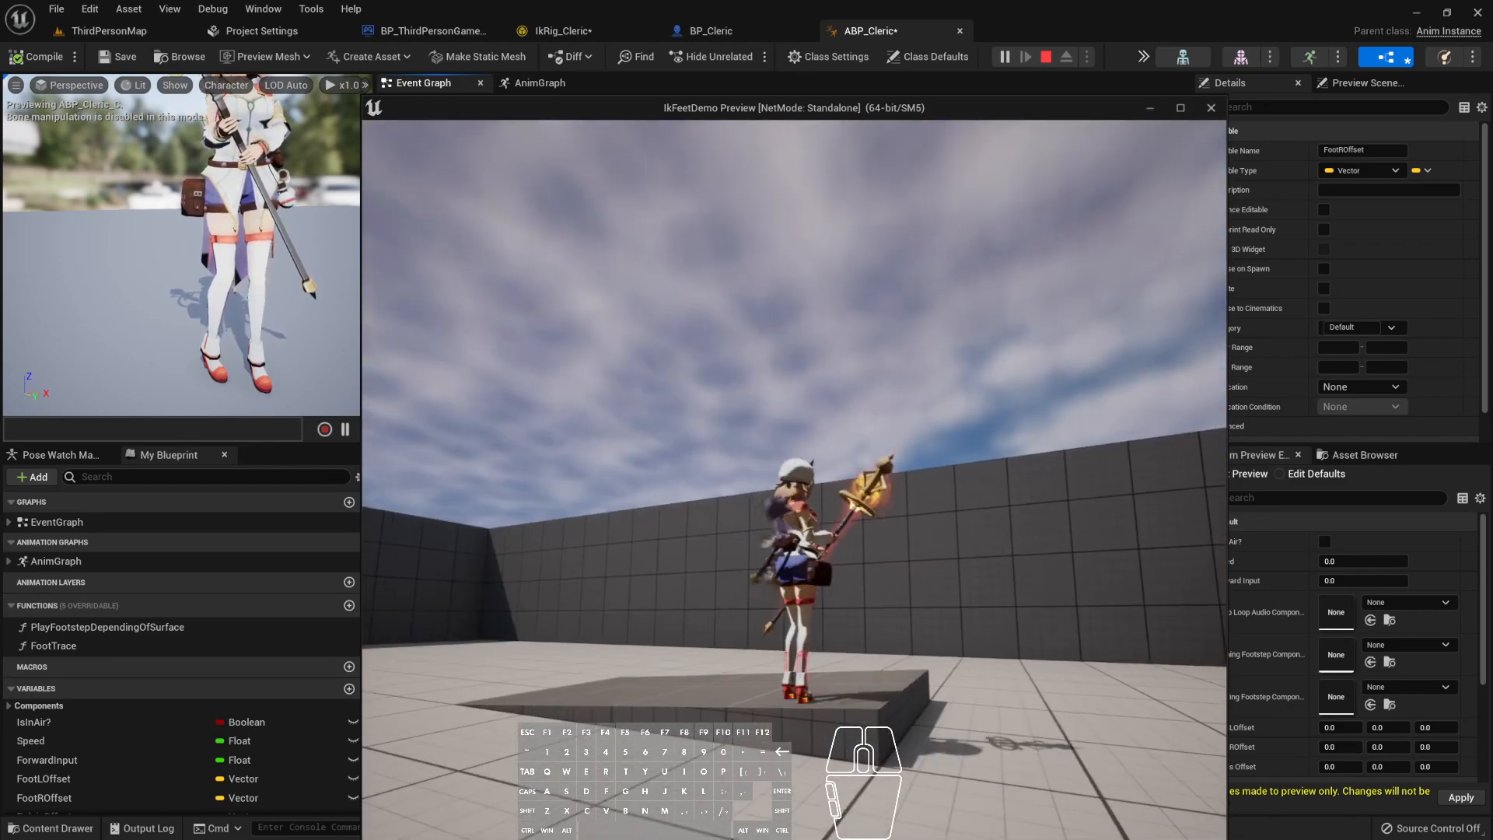
key("w")
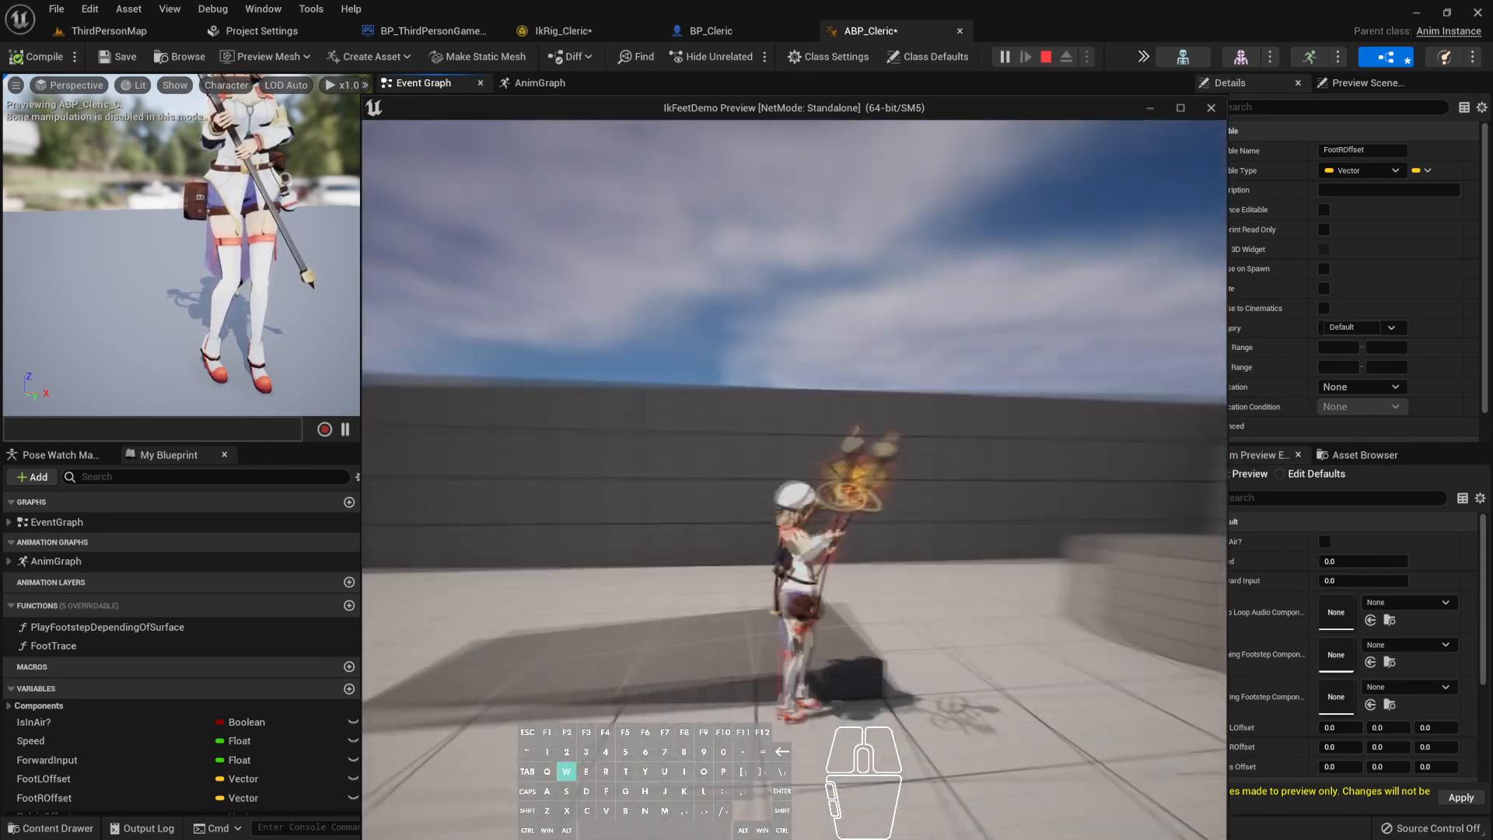
key("d")
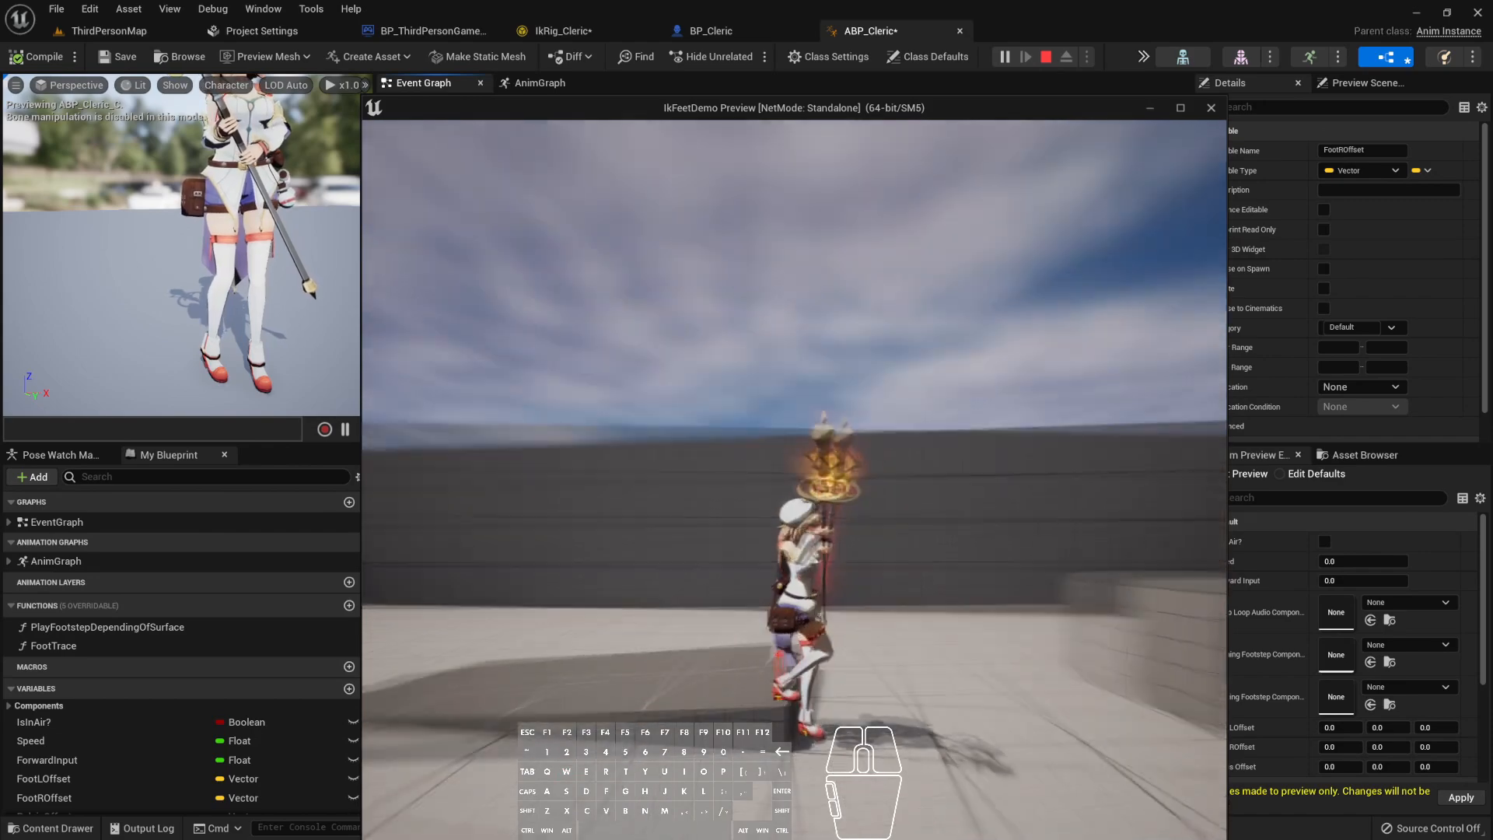
key("w")
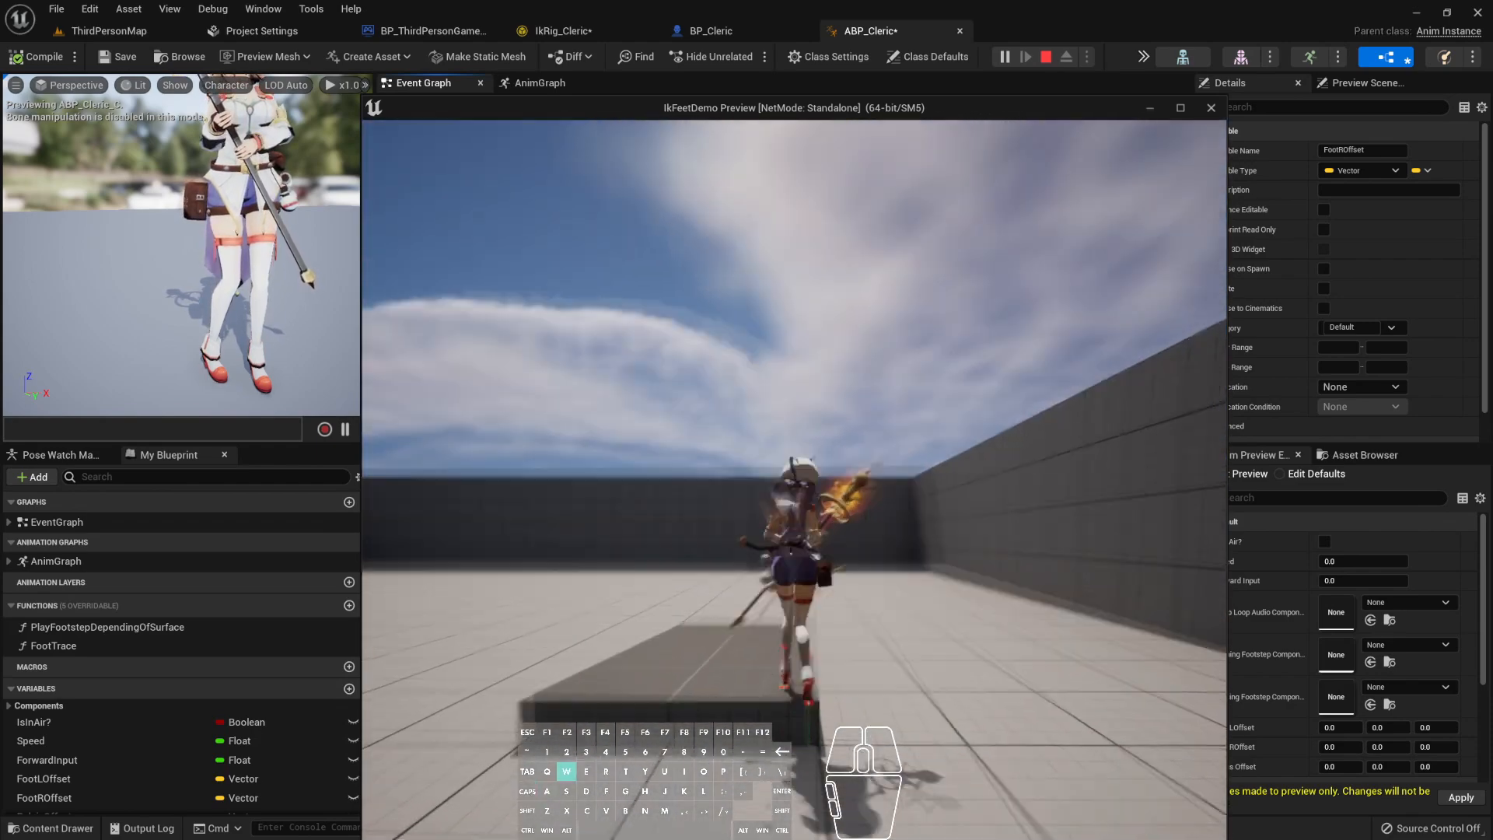
key("w")
key("a")
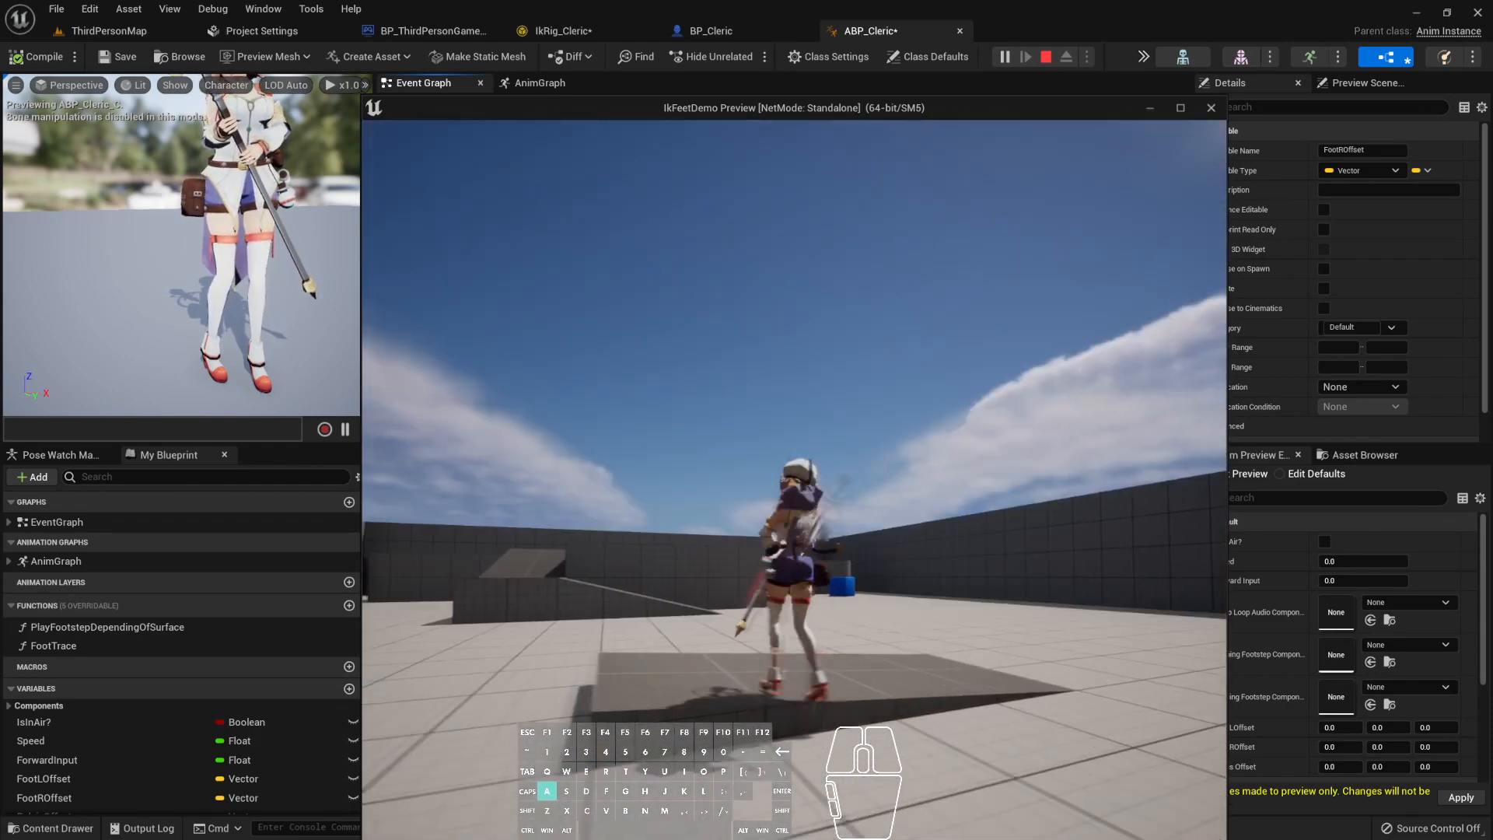
key("w")
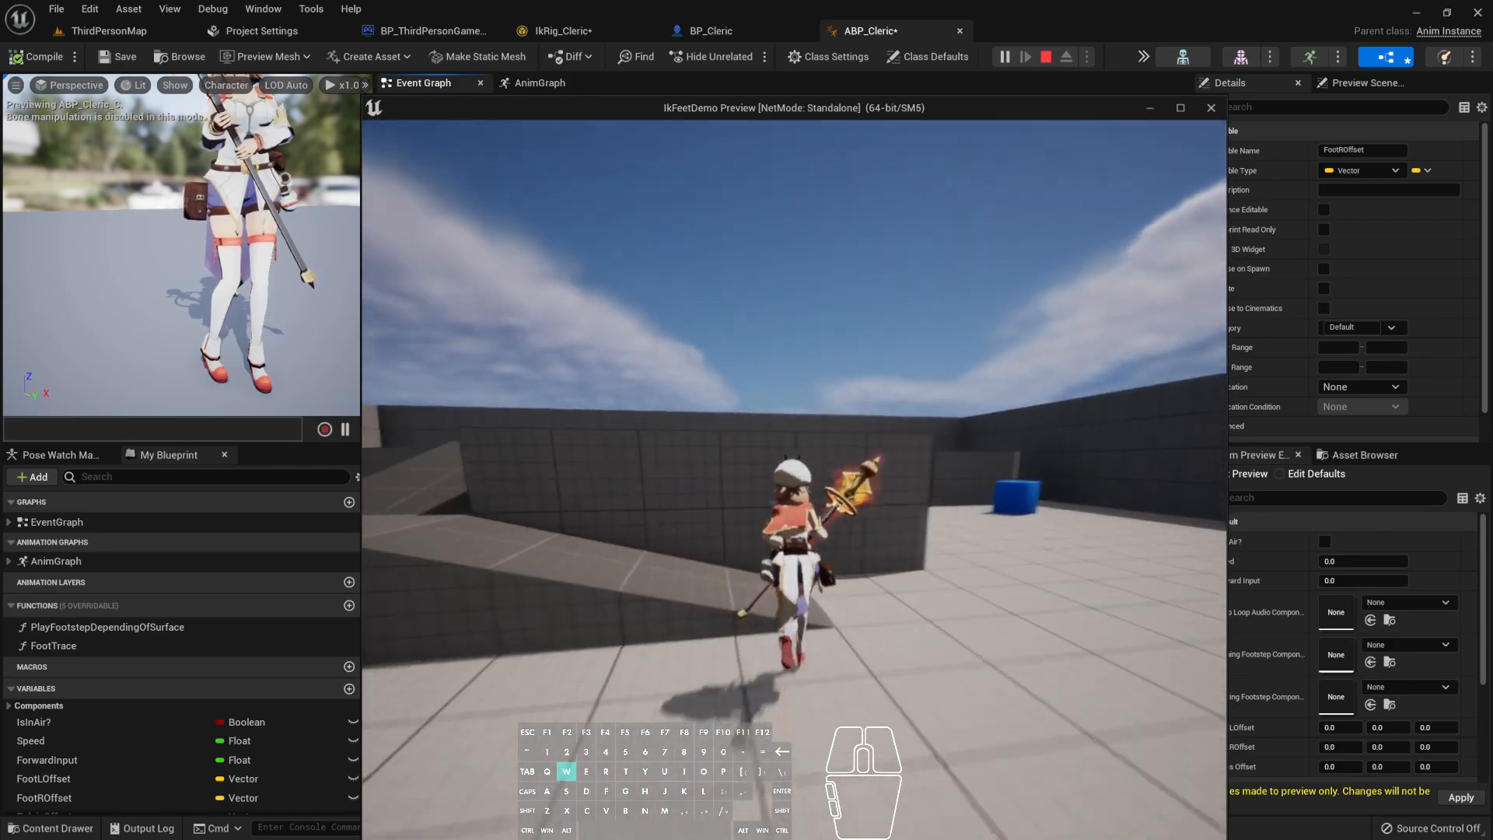
key("a")
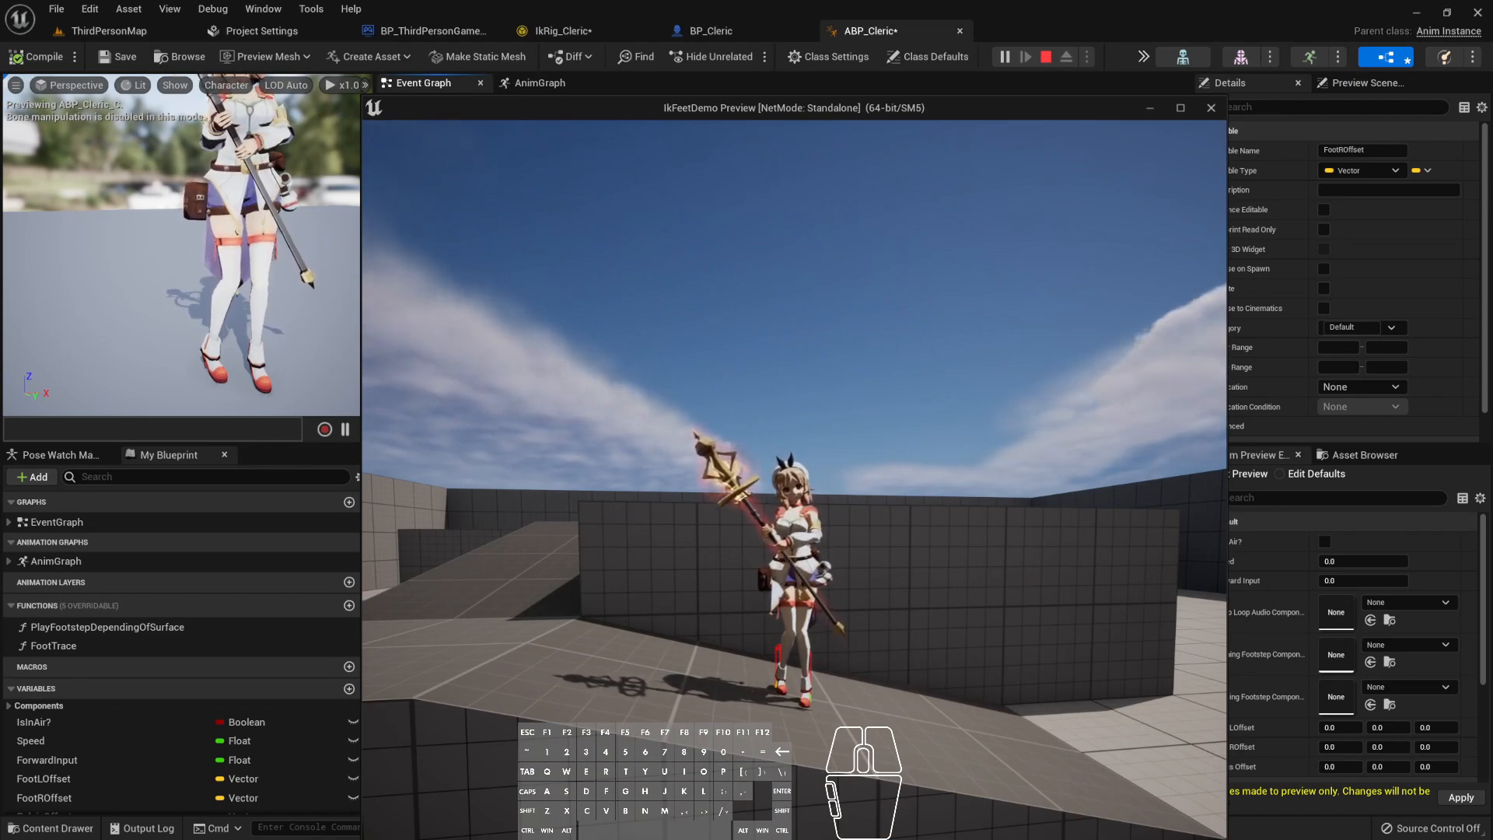
key("a")
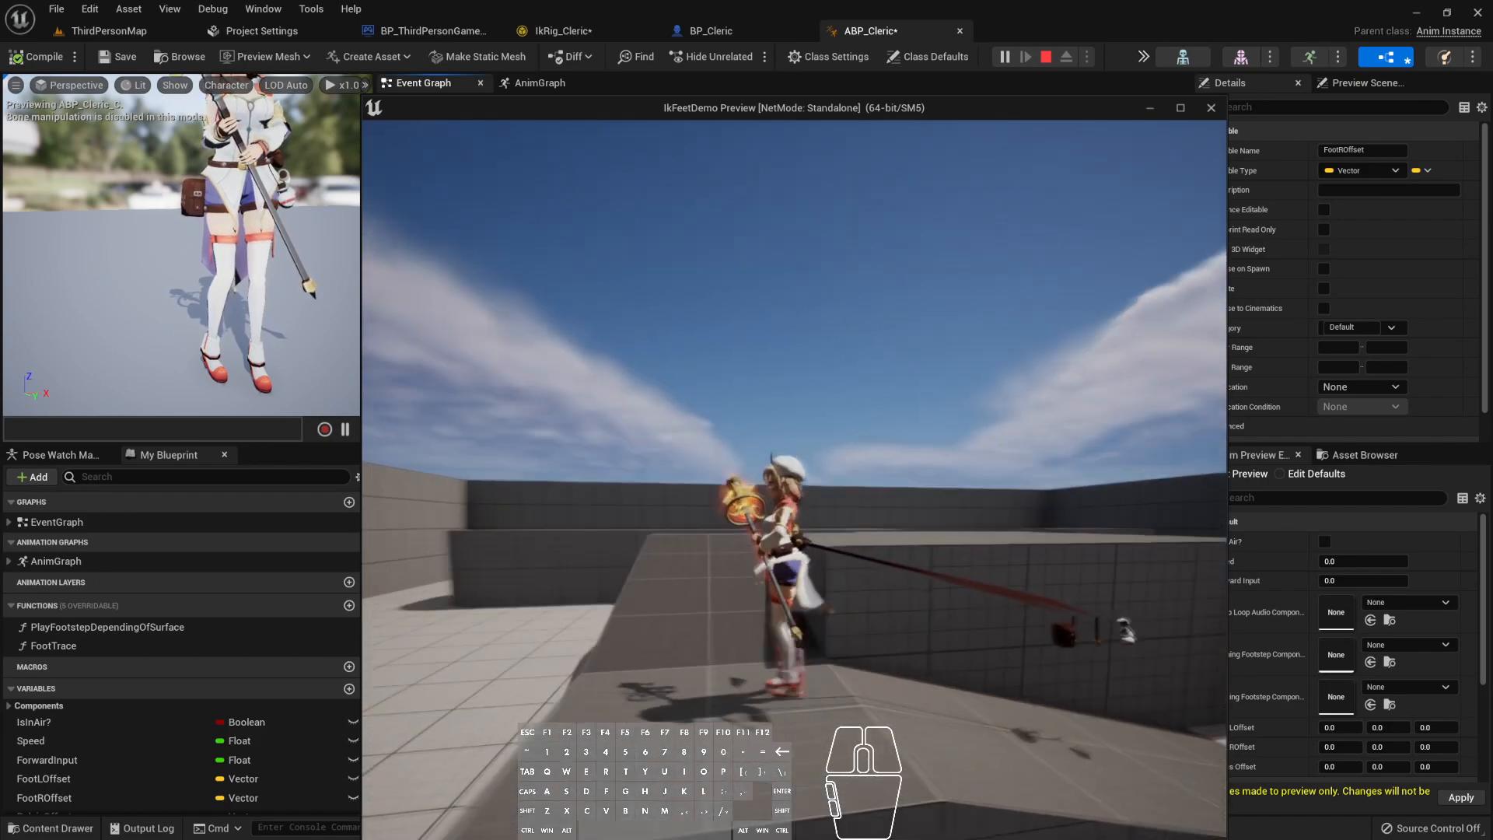
key("w")
key("a")
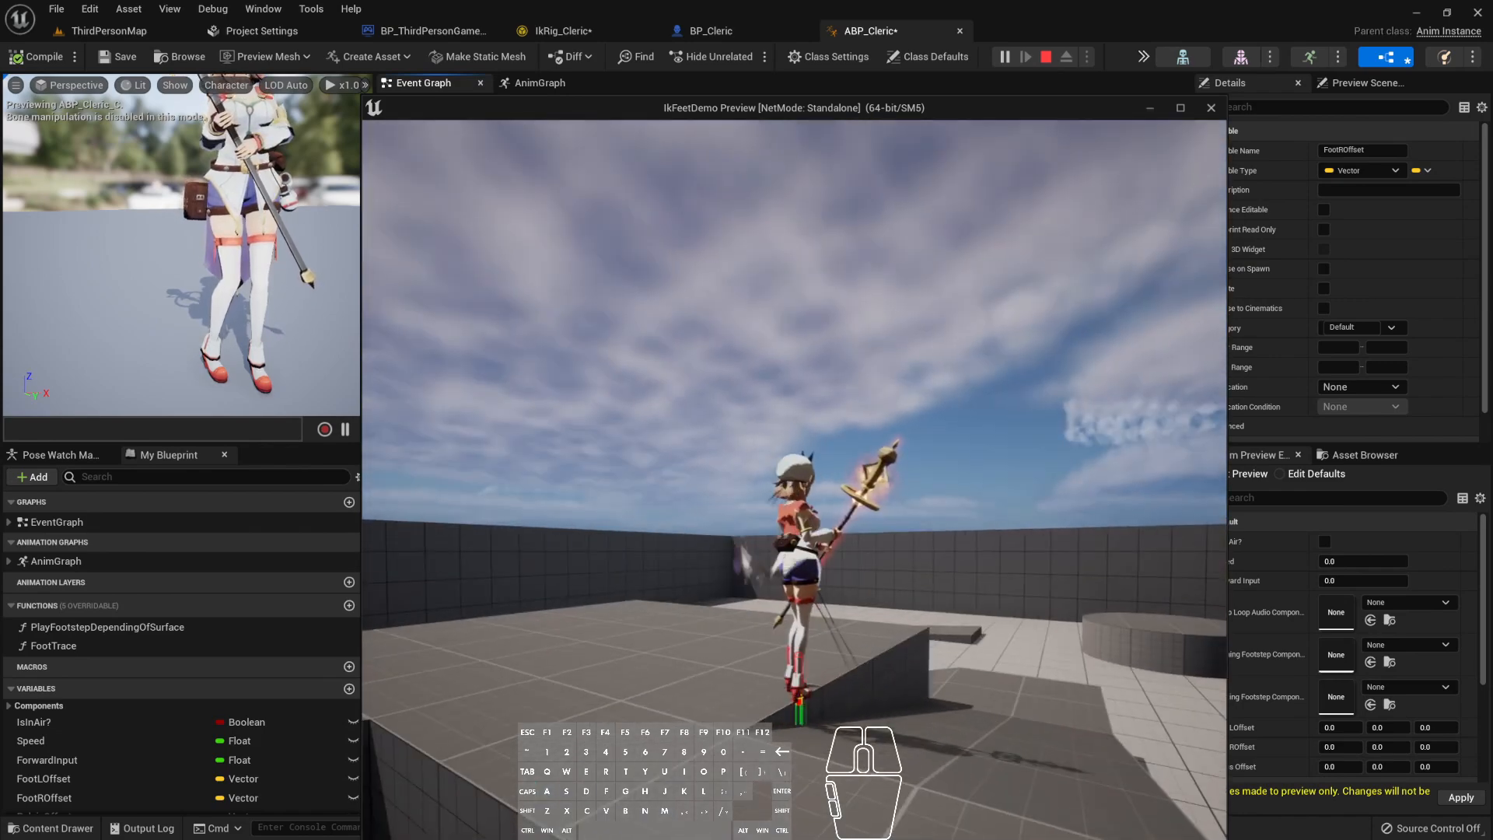
key("w")
key("Escape")
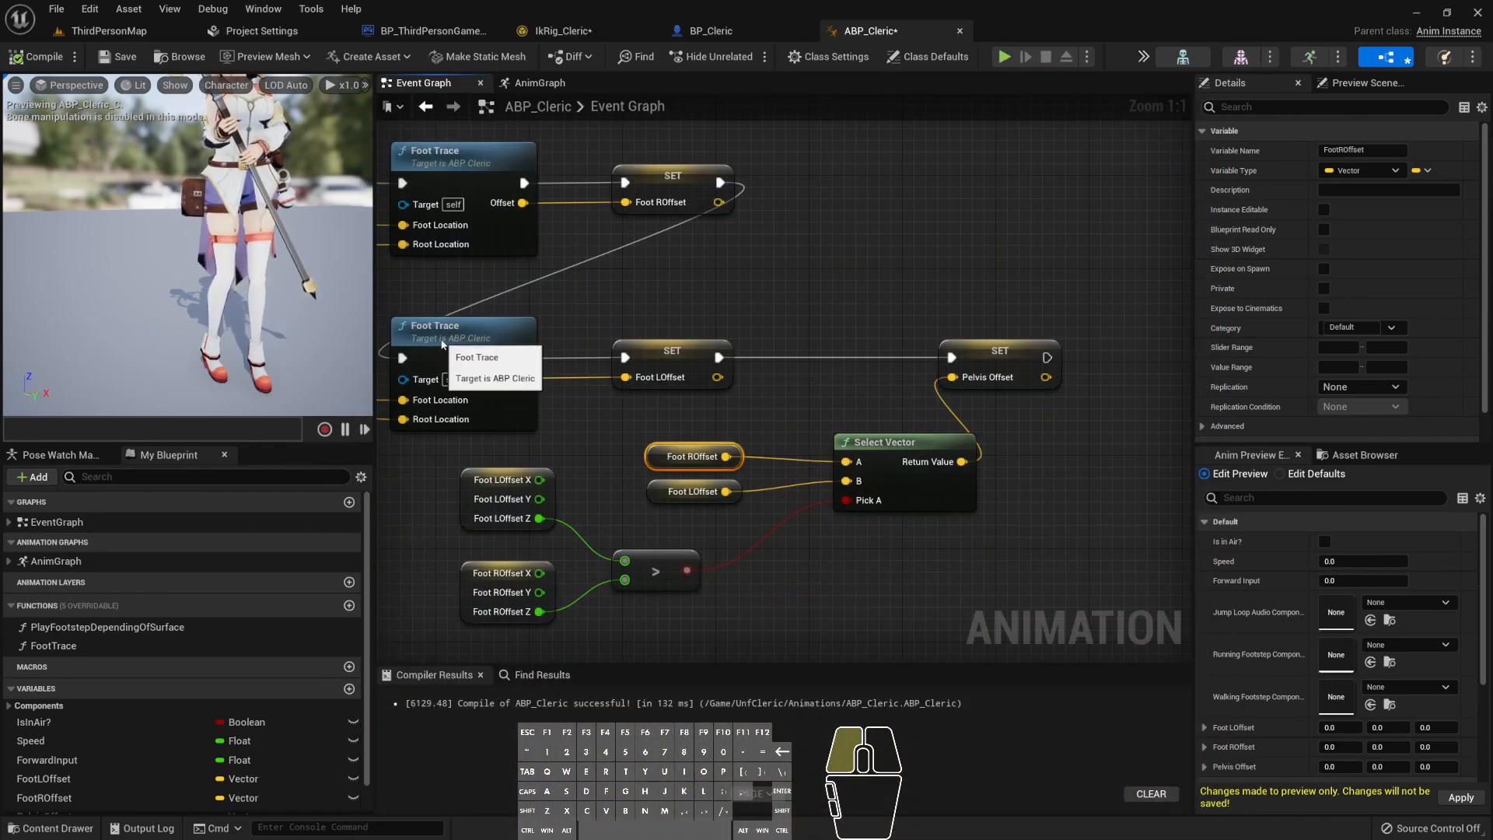
- Open the Foot Trace function and set the Sphere Trace By Channel node's Draw Debug Type to None
double_click(442, 344)
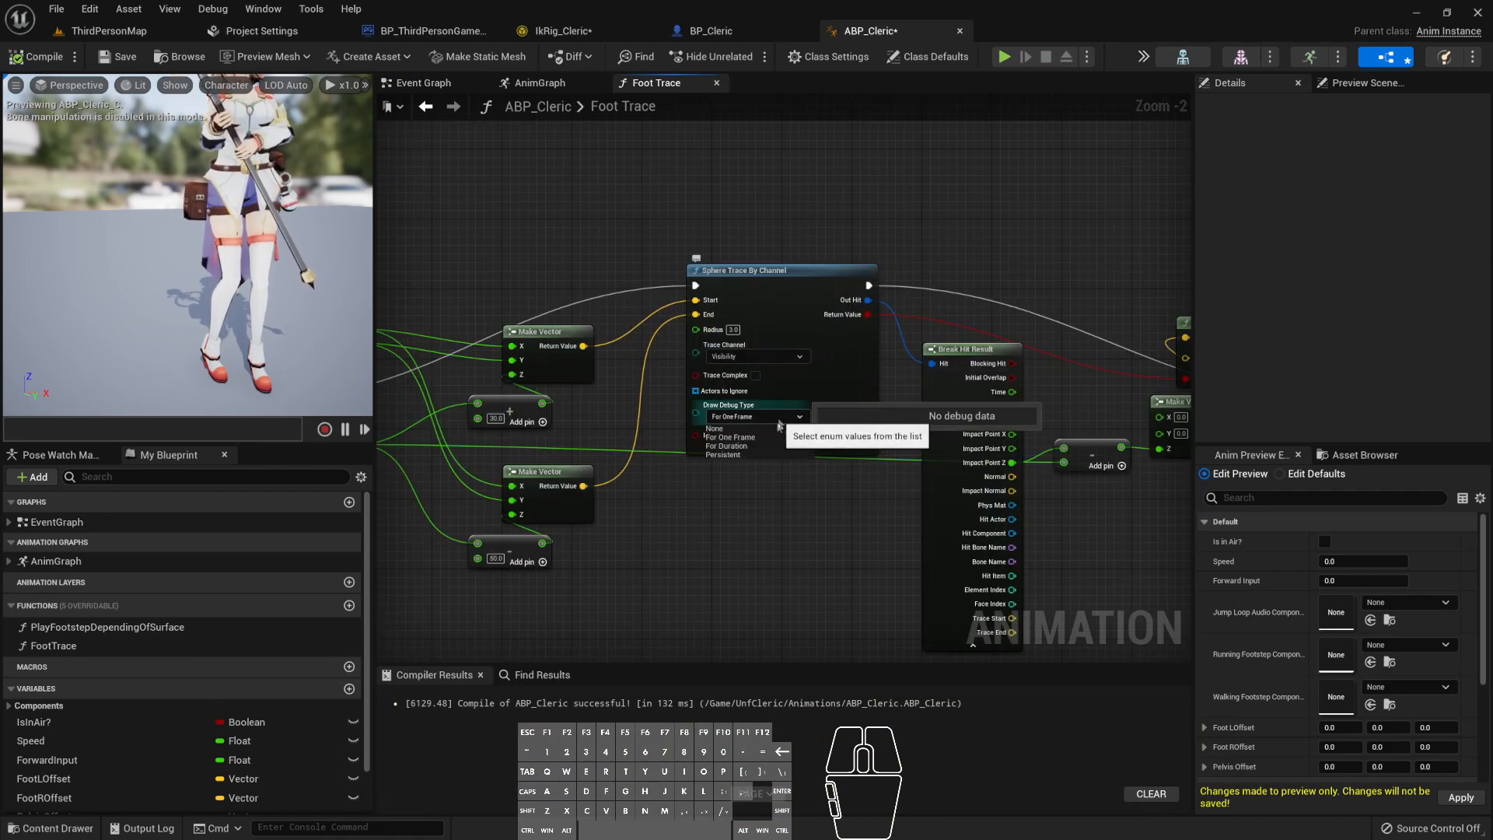
left_click(738, 446)
scroll(726, 436, "down", 4)
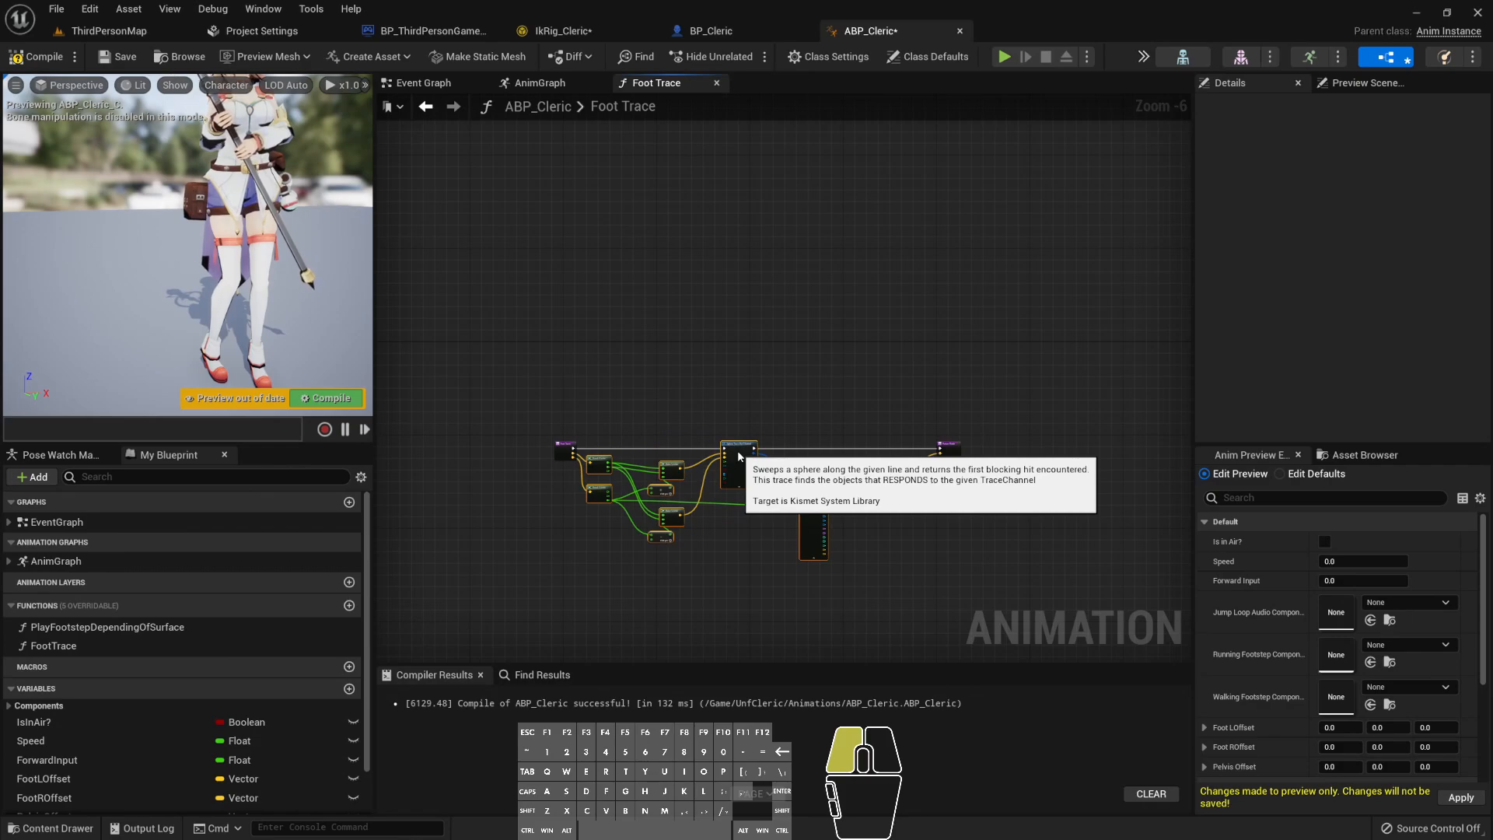
scroll(738, 450, "up", 3)
right_click_drag(684, 484, 616, 515)
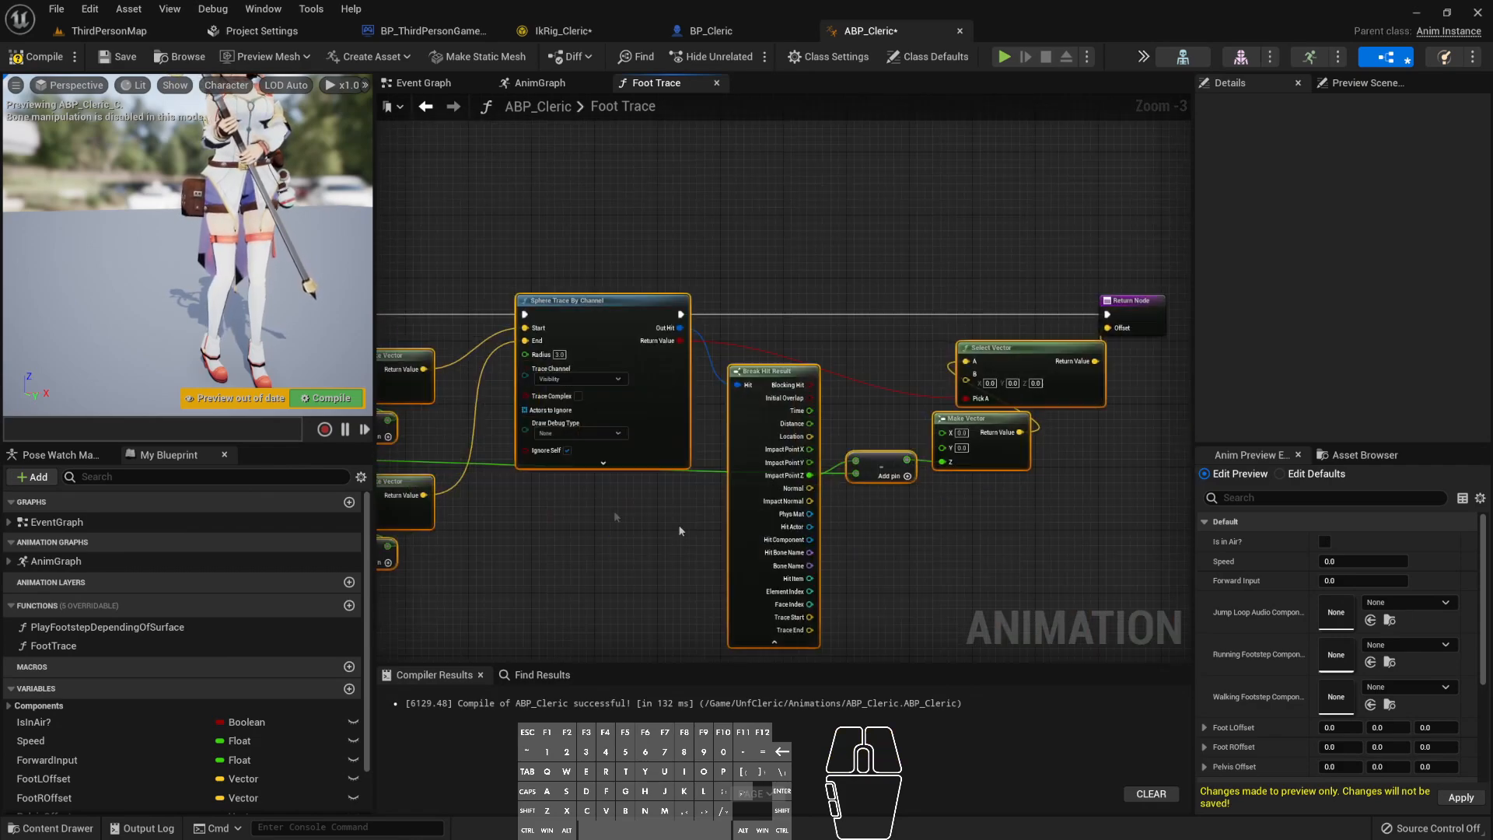
- Move the subtract node slightly lower between Break Hit Result and Make Vector in the Foot Trace graph
right_click_drag(813, 548, 653, 570)
left_click_drag(715, 488, 709, 519)
left_click(723, 495)
right_click_drag(805, 564, 961, 560)
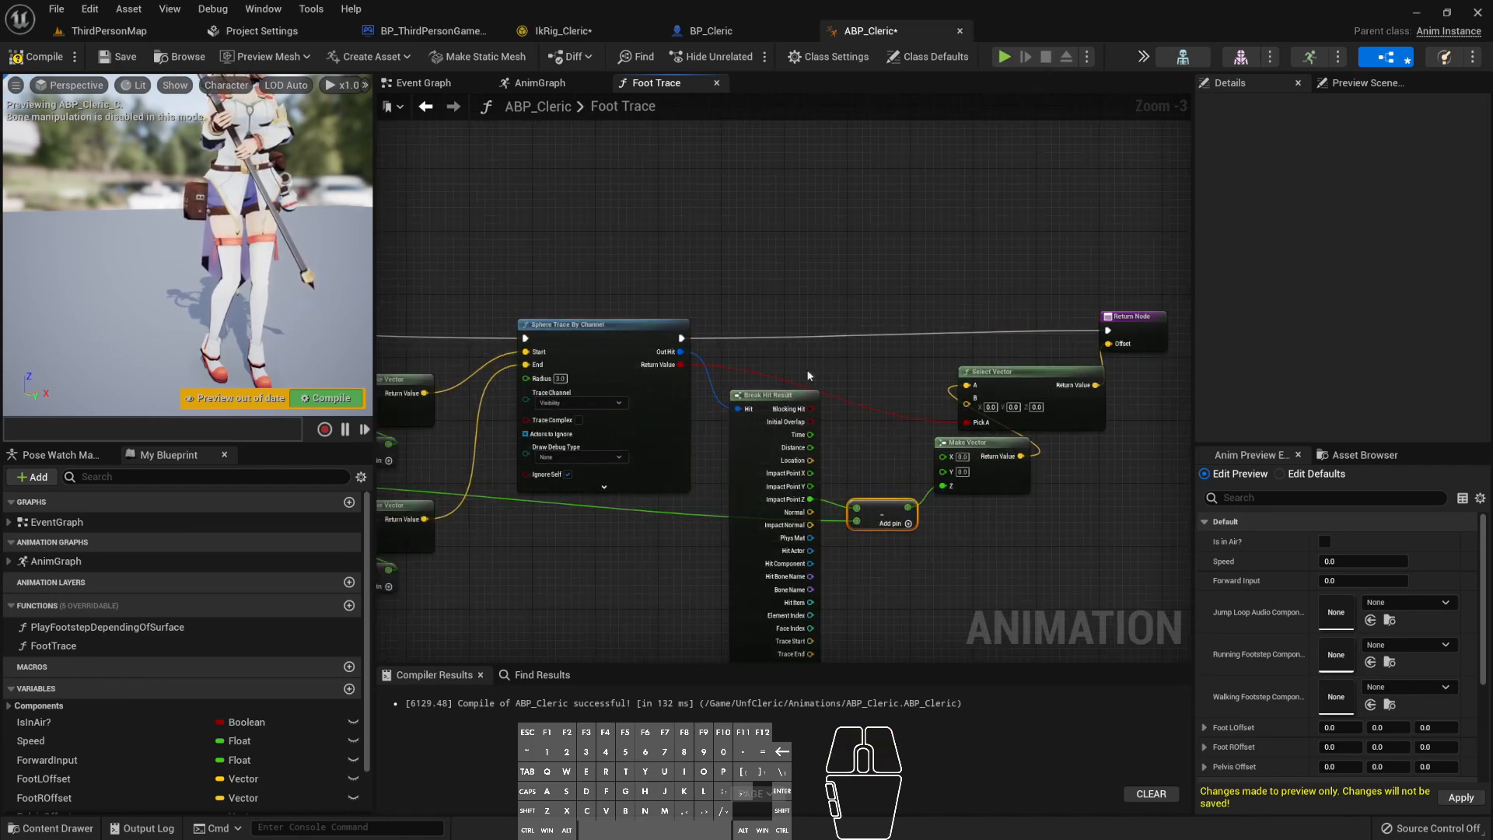
right_click_drag(800, 371, 895, 395)
scroll(891, 394, "down", 2)
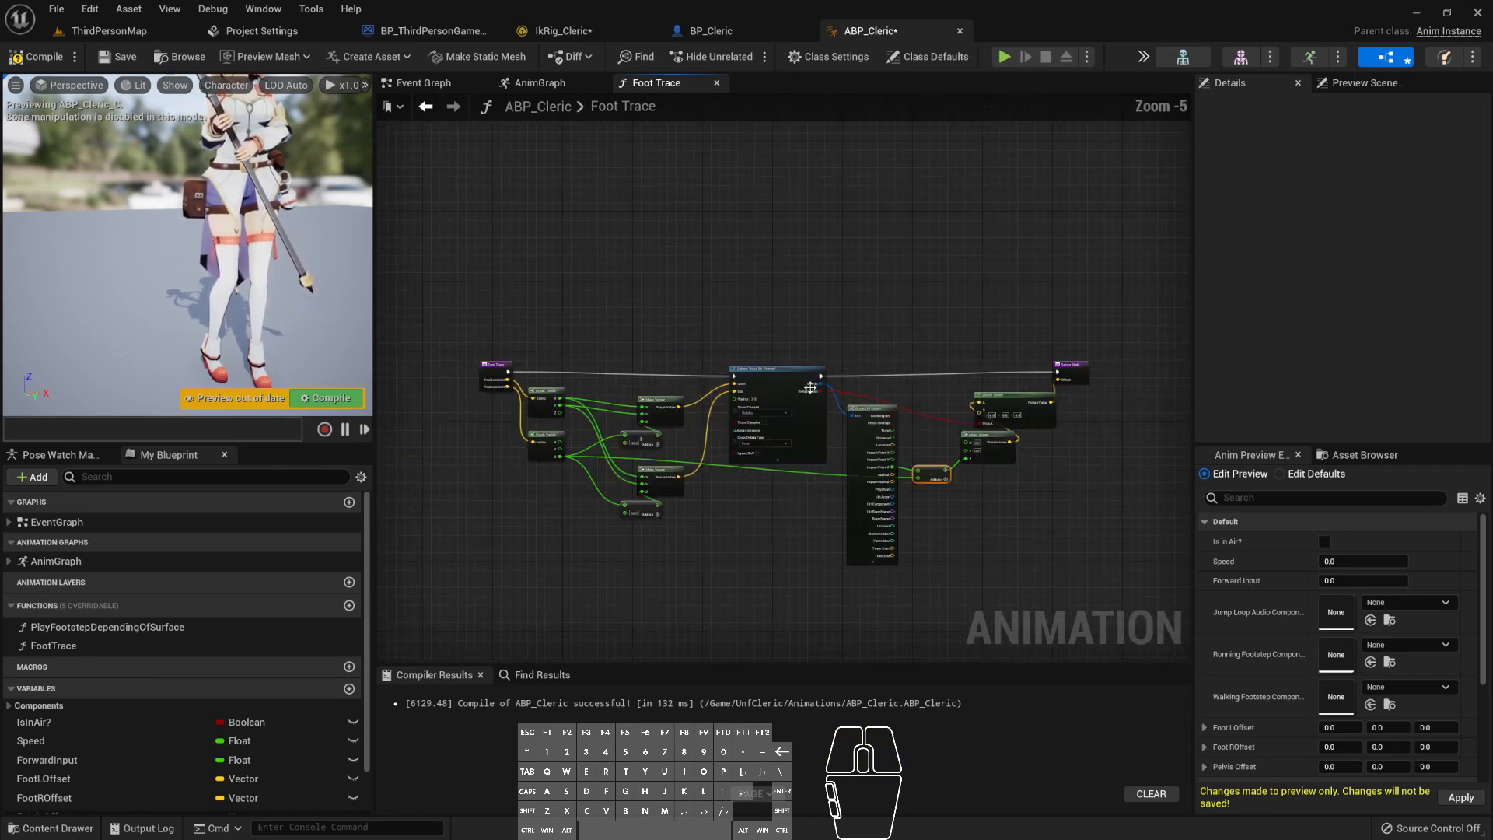
- Compile and save the ABP_Cleric animation blueprint
left_click(1071, 373)
left_click(103, 58)
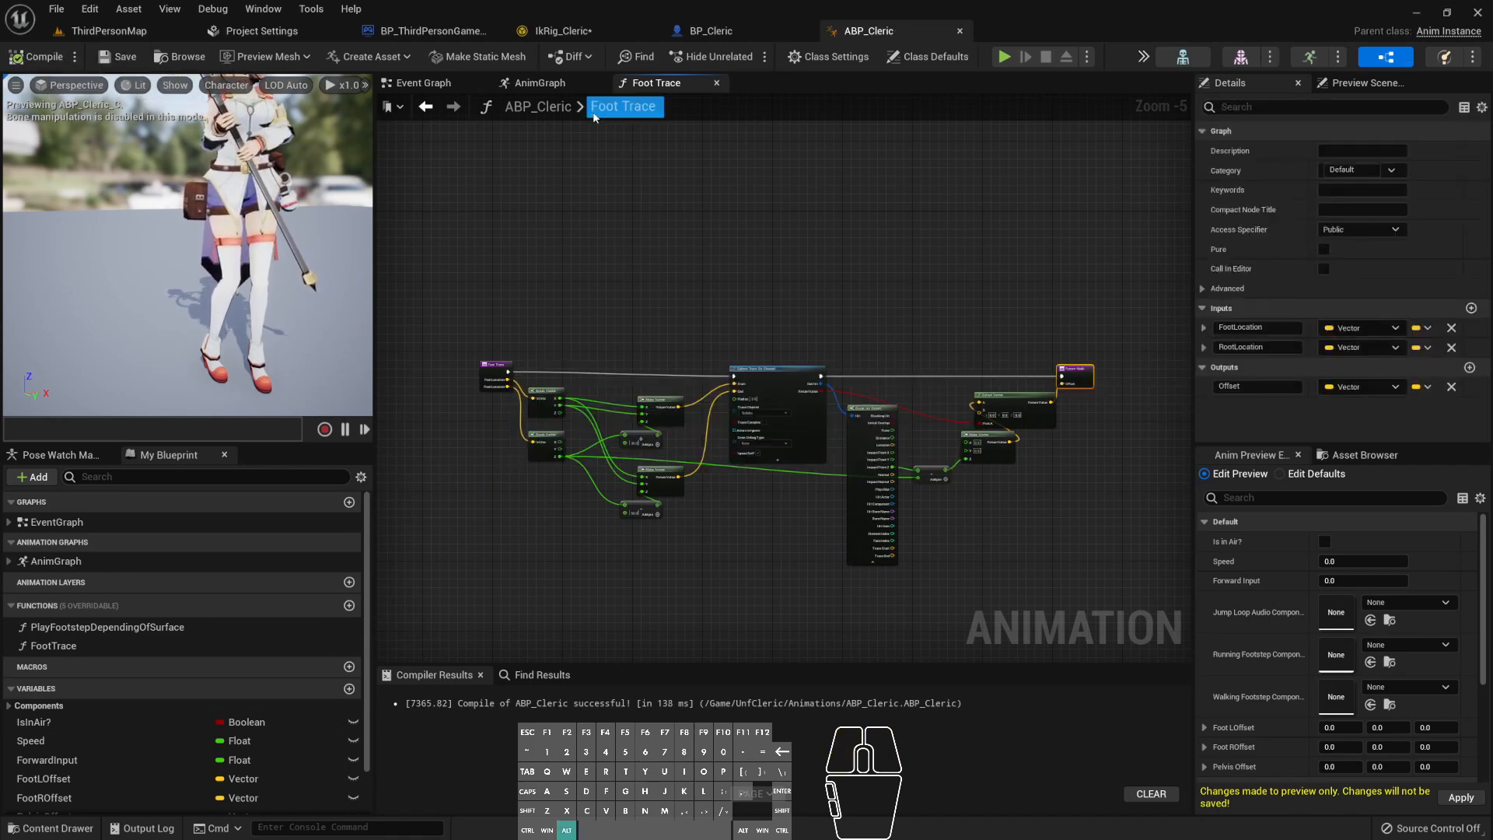
- Play the level without trace debug drawing, check the cleric's feet on the blue cube, ramps, cylinder and low slab edge, and stop playing
key("alt+p")
key("w")
key("a")
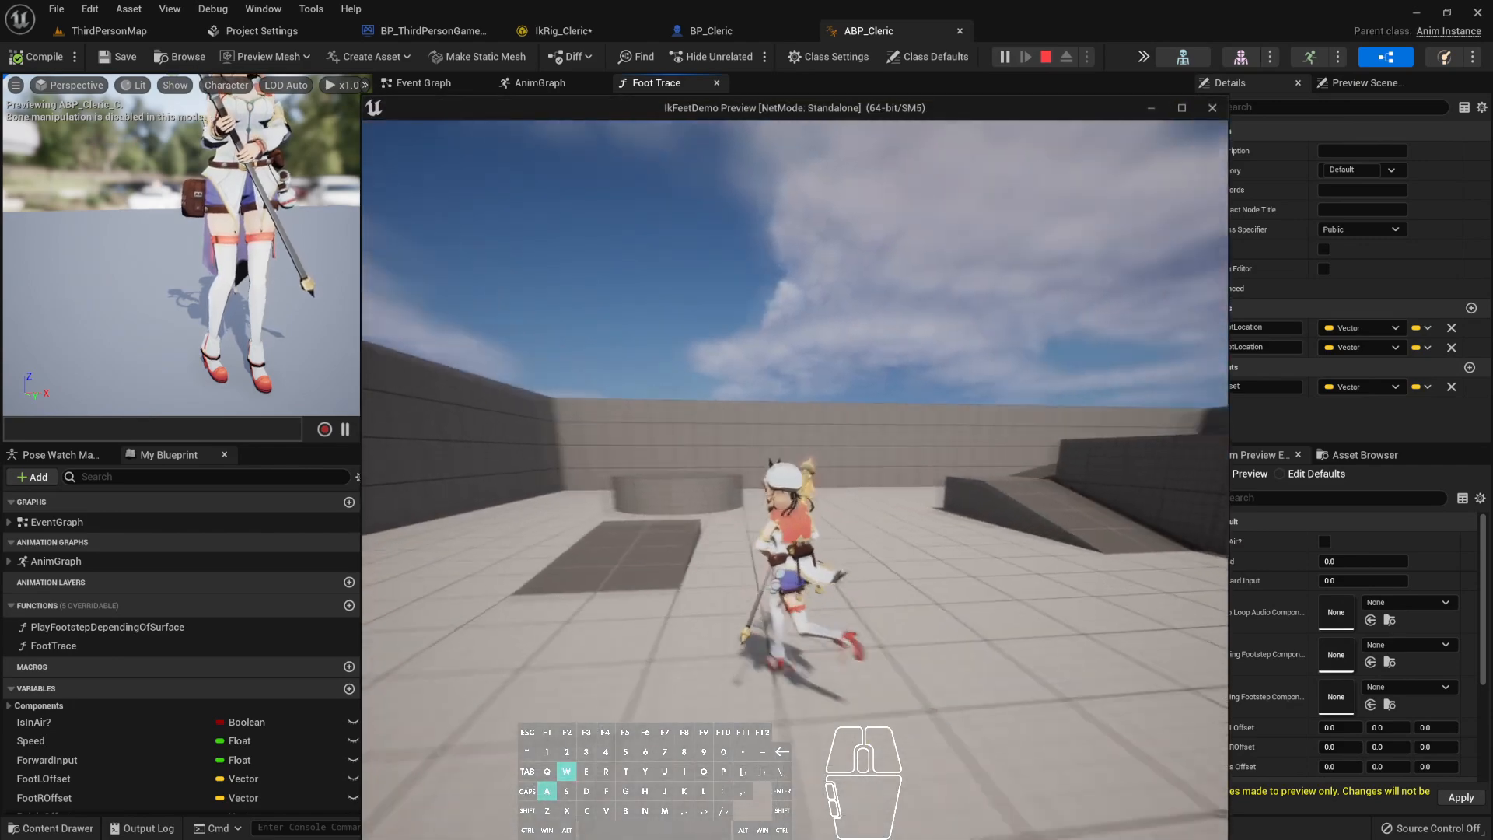
key("w")
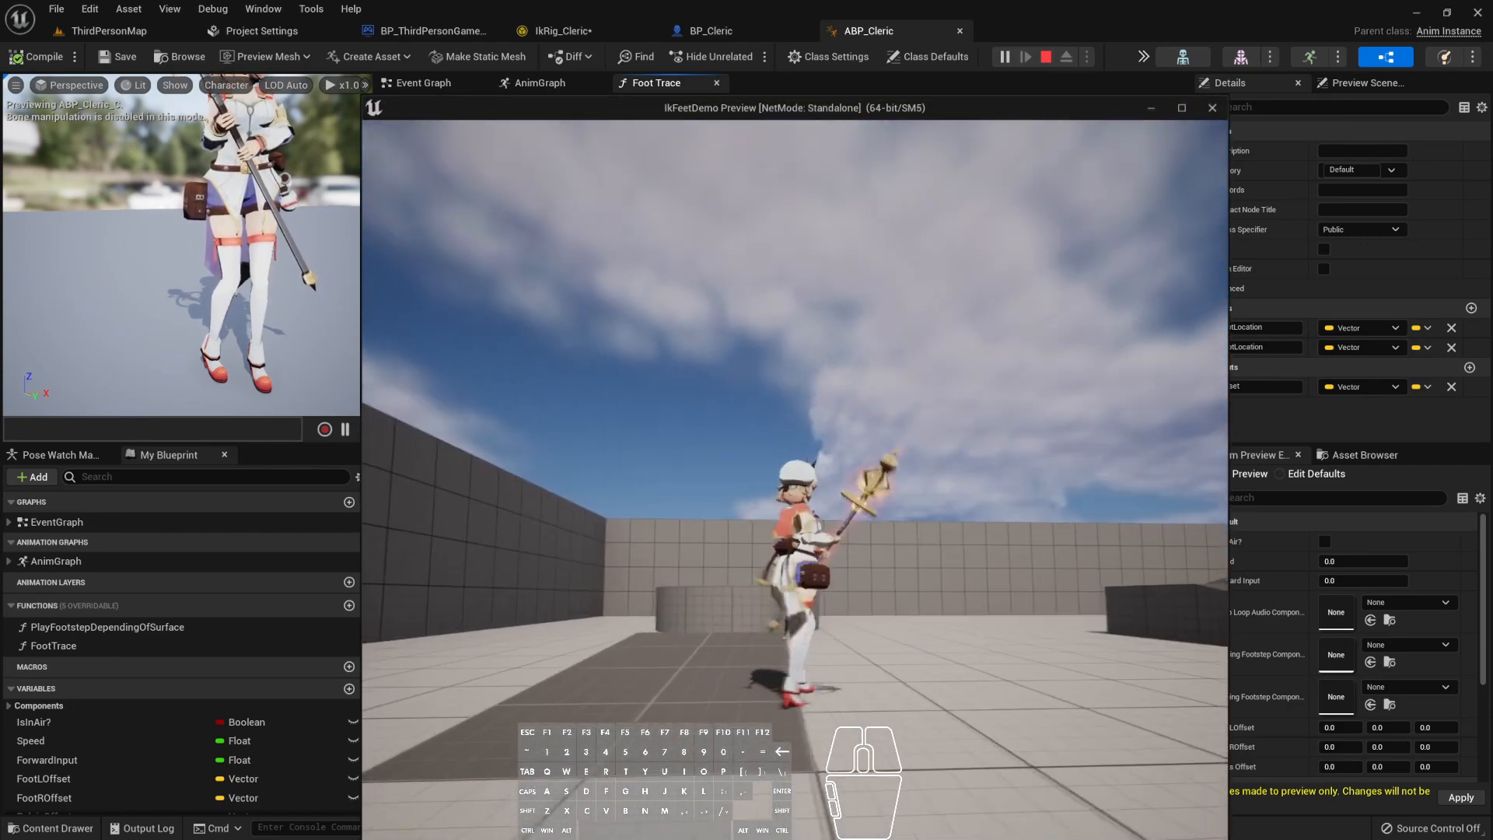
key("w")
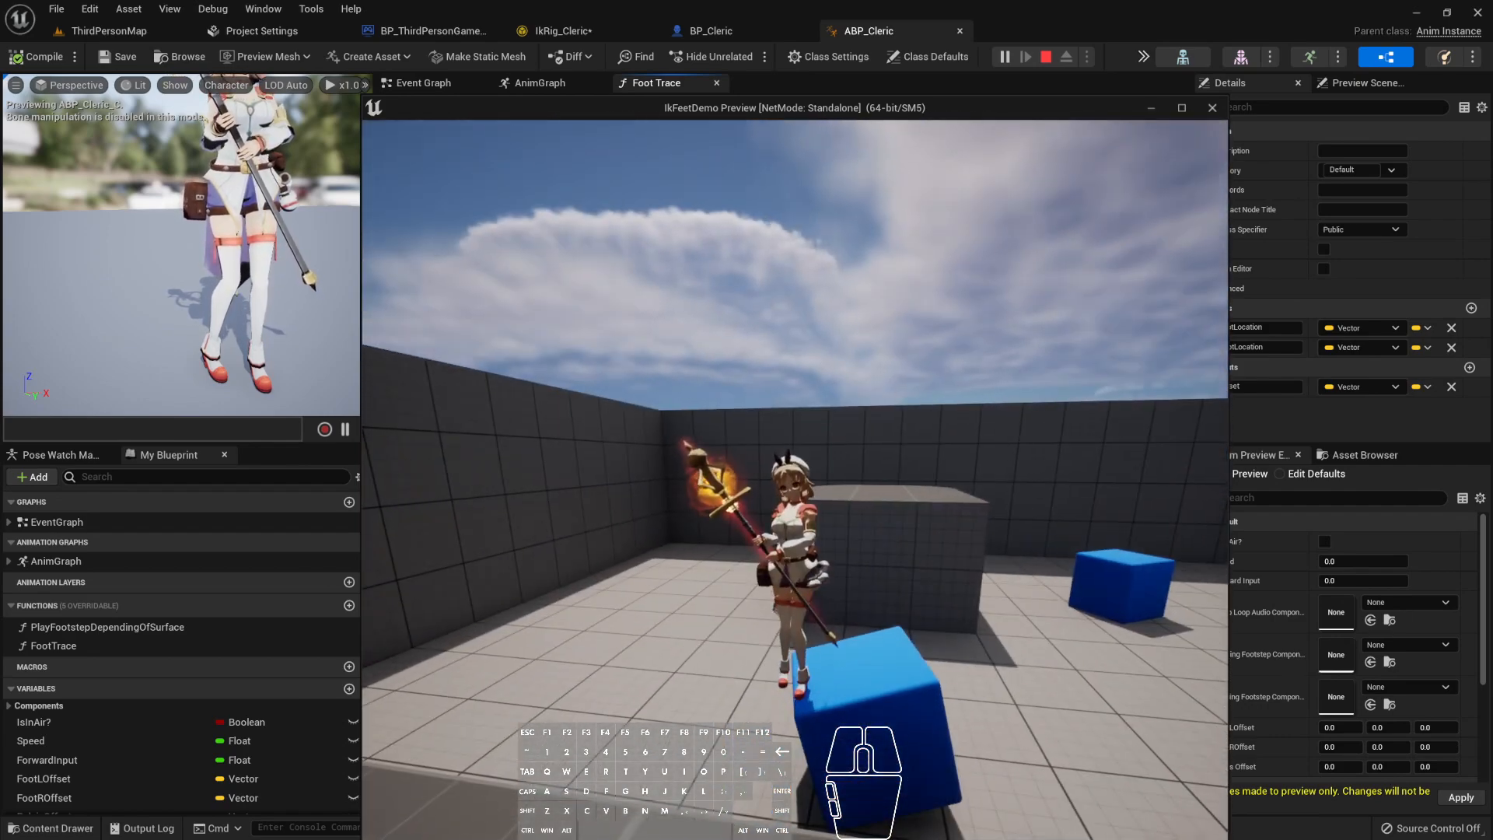
key("w")
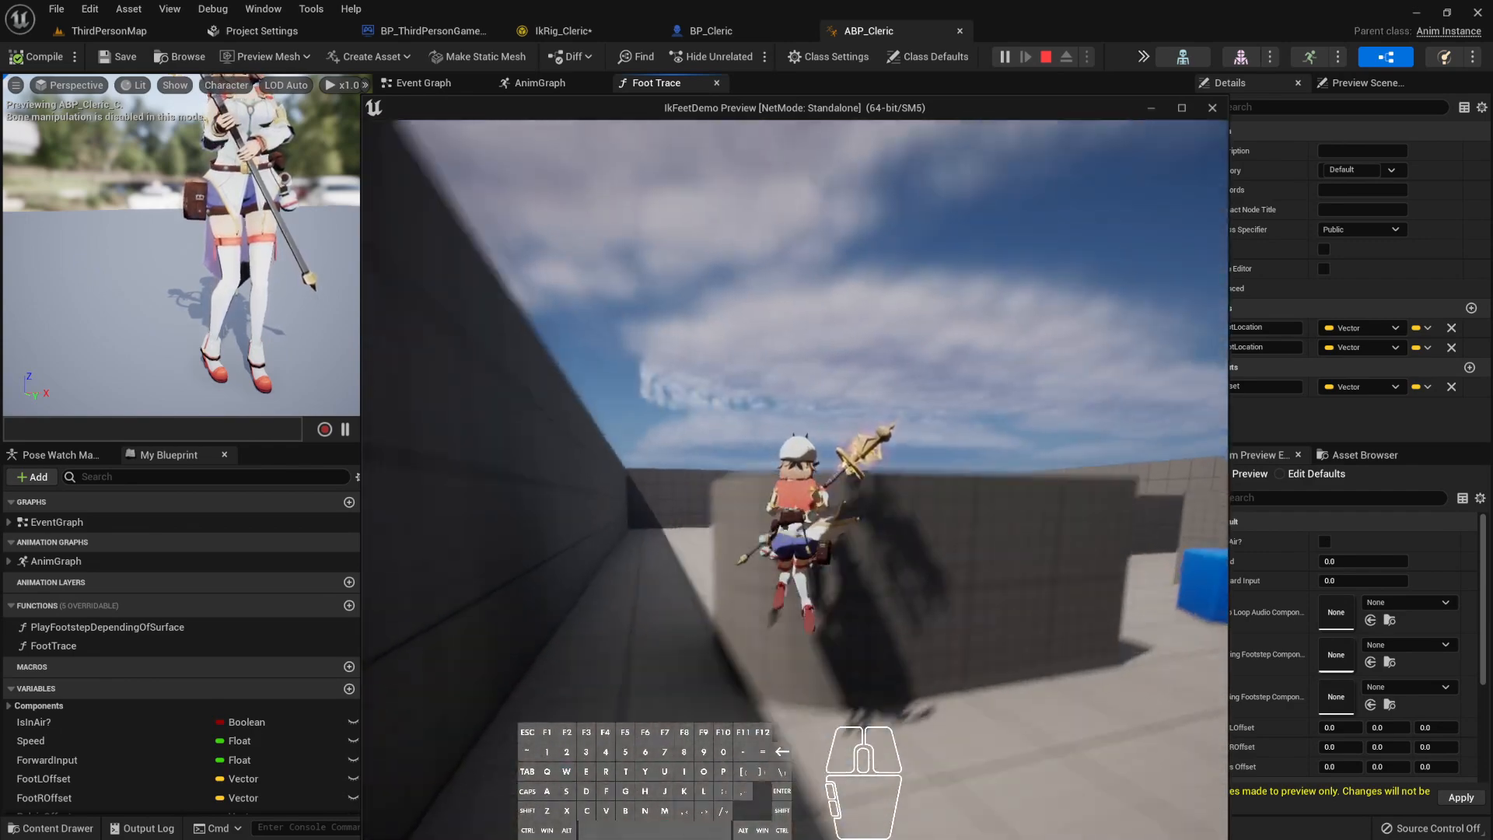
key("w")
key("space")
key("d")
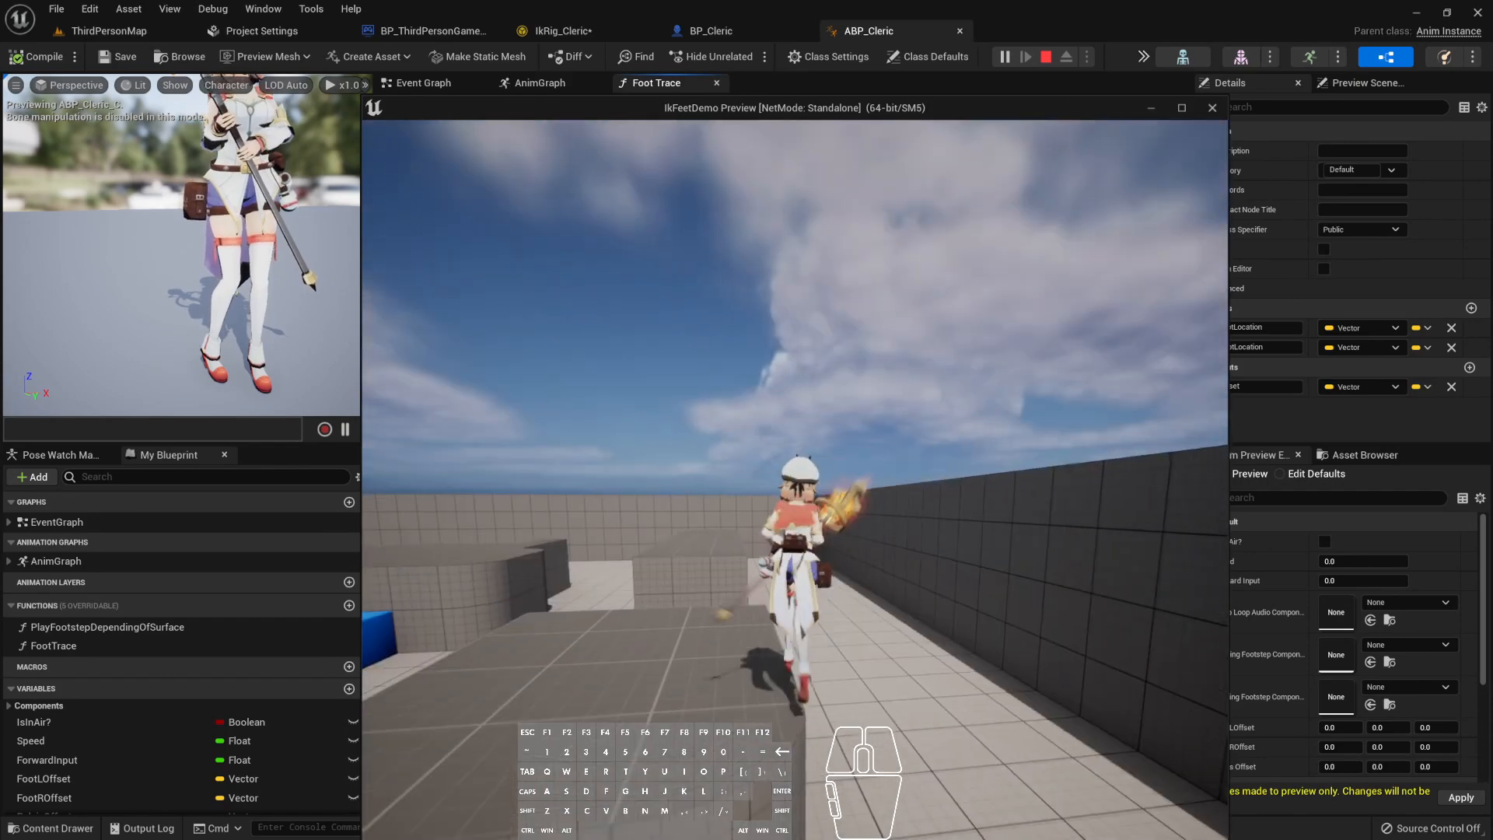
key("w")
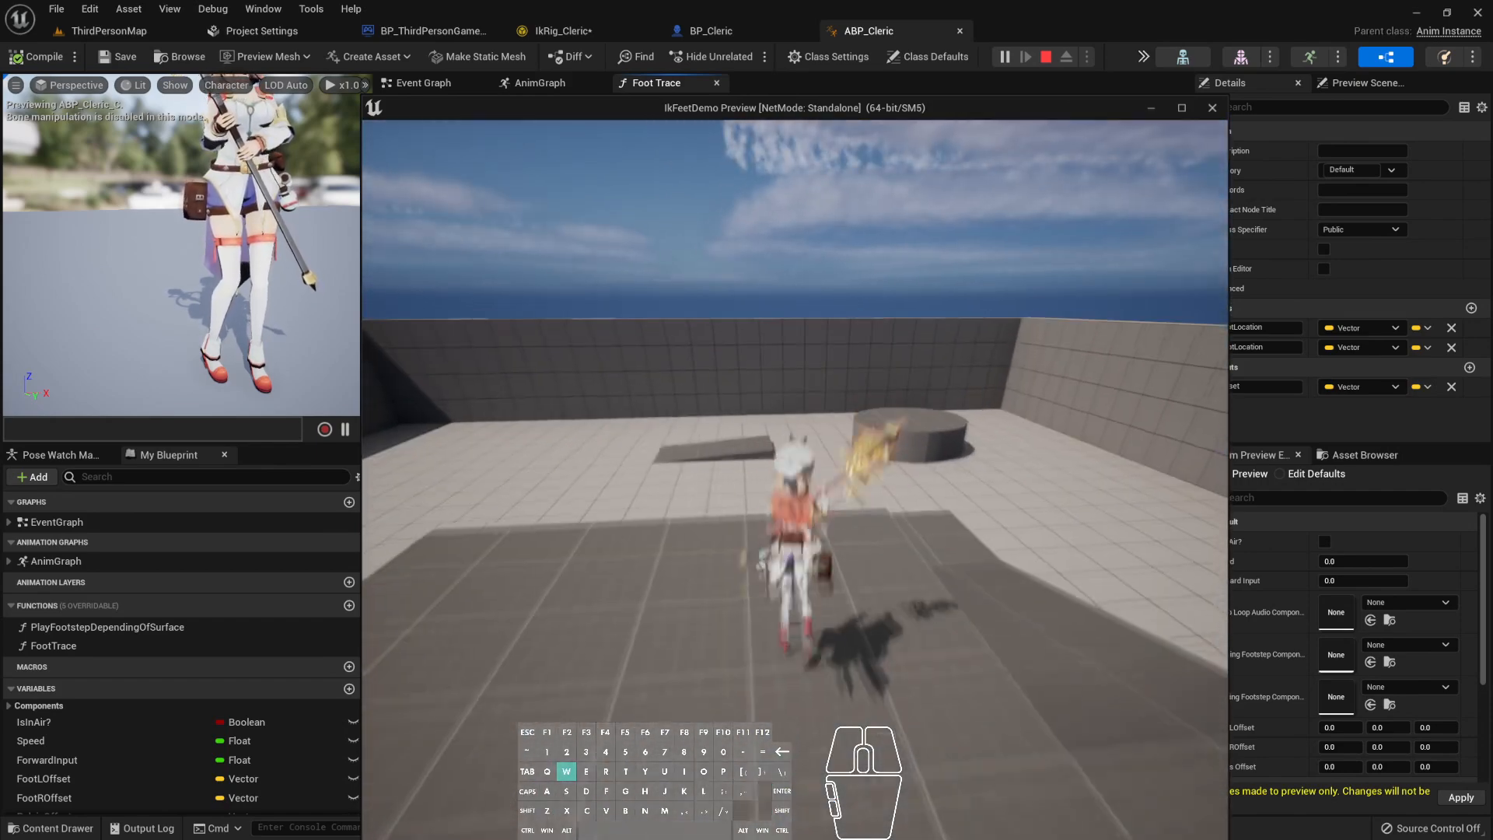
key("space")
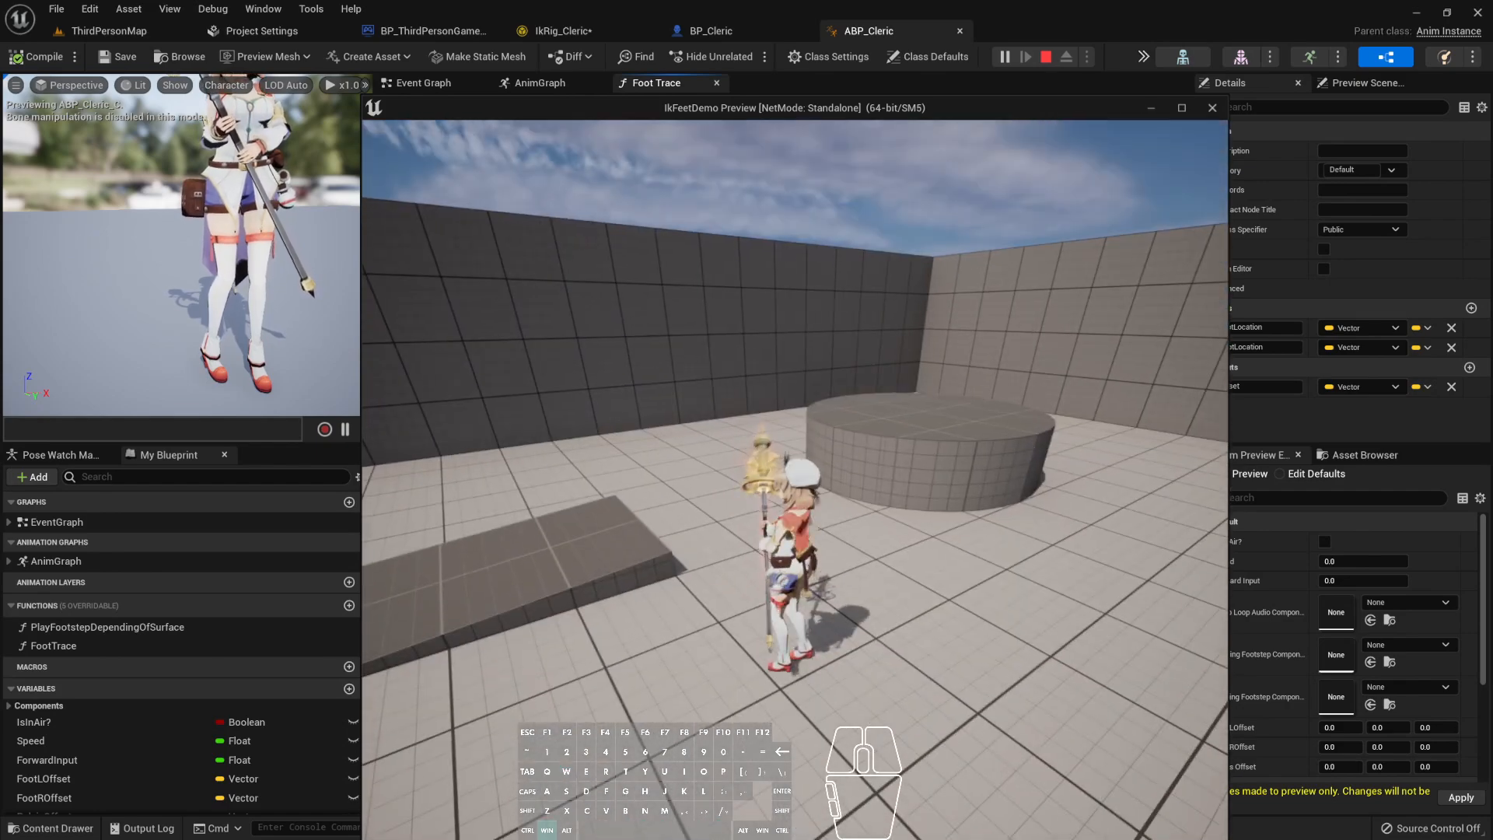
key("super")
key("super")
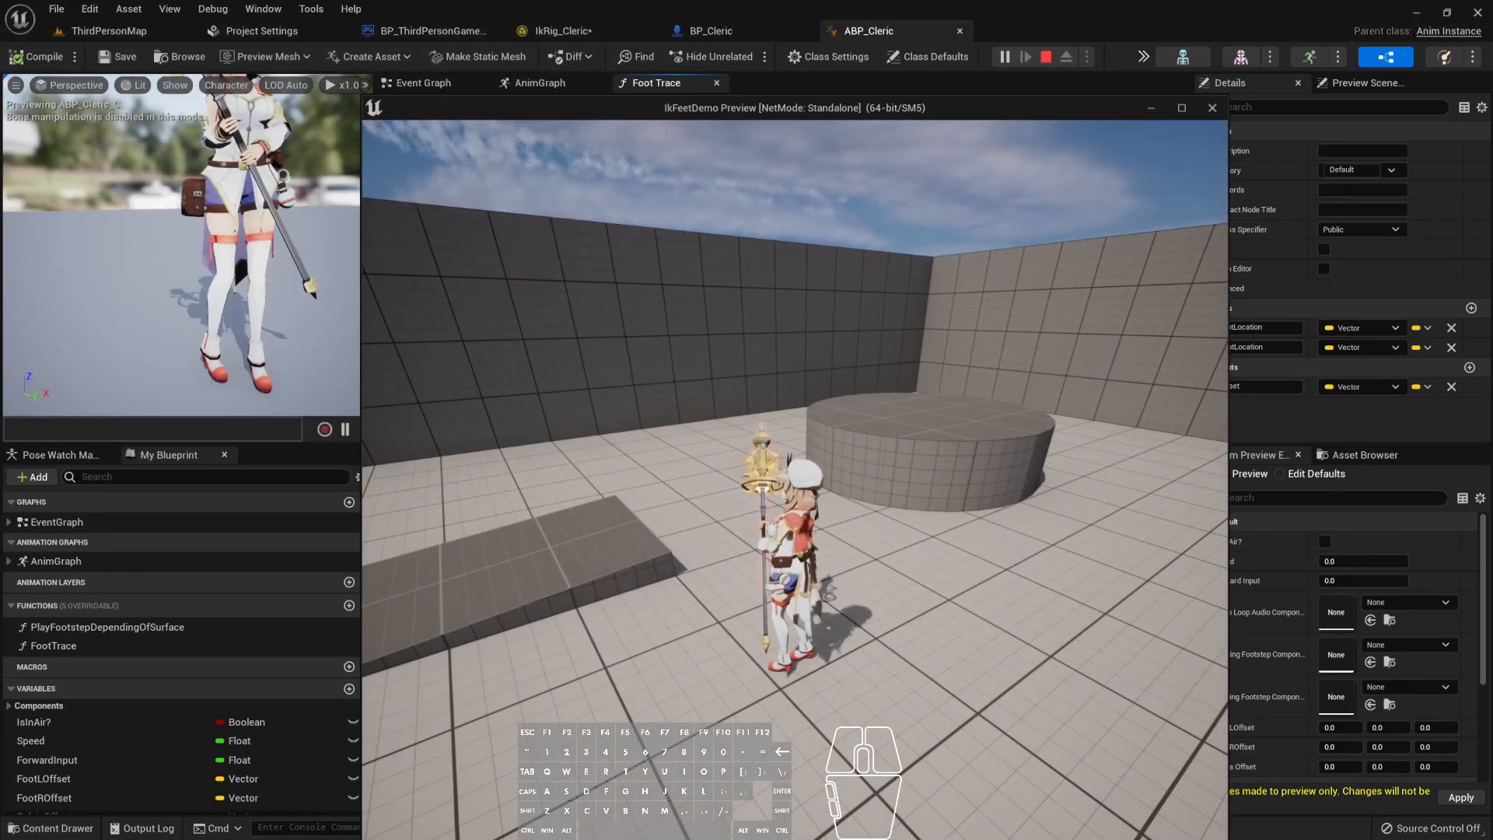
key("s")
key("d")
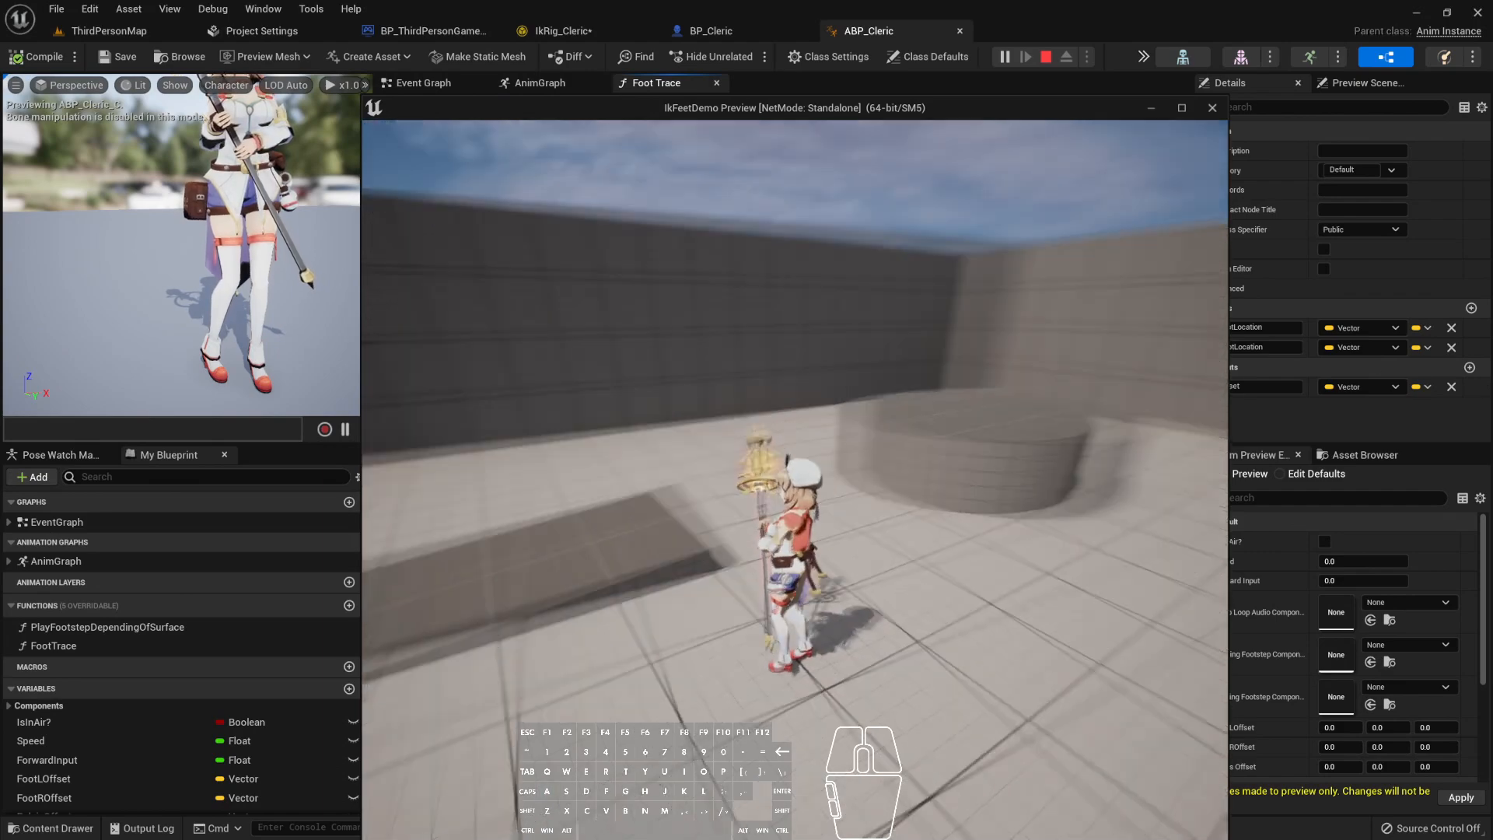
key("w")
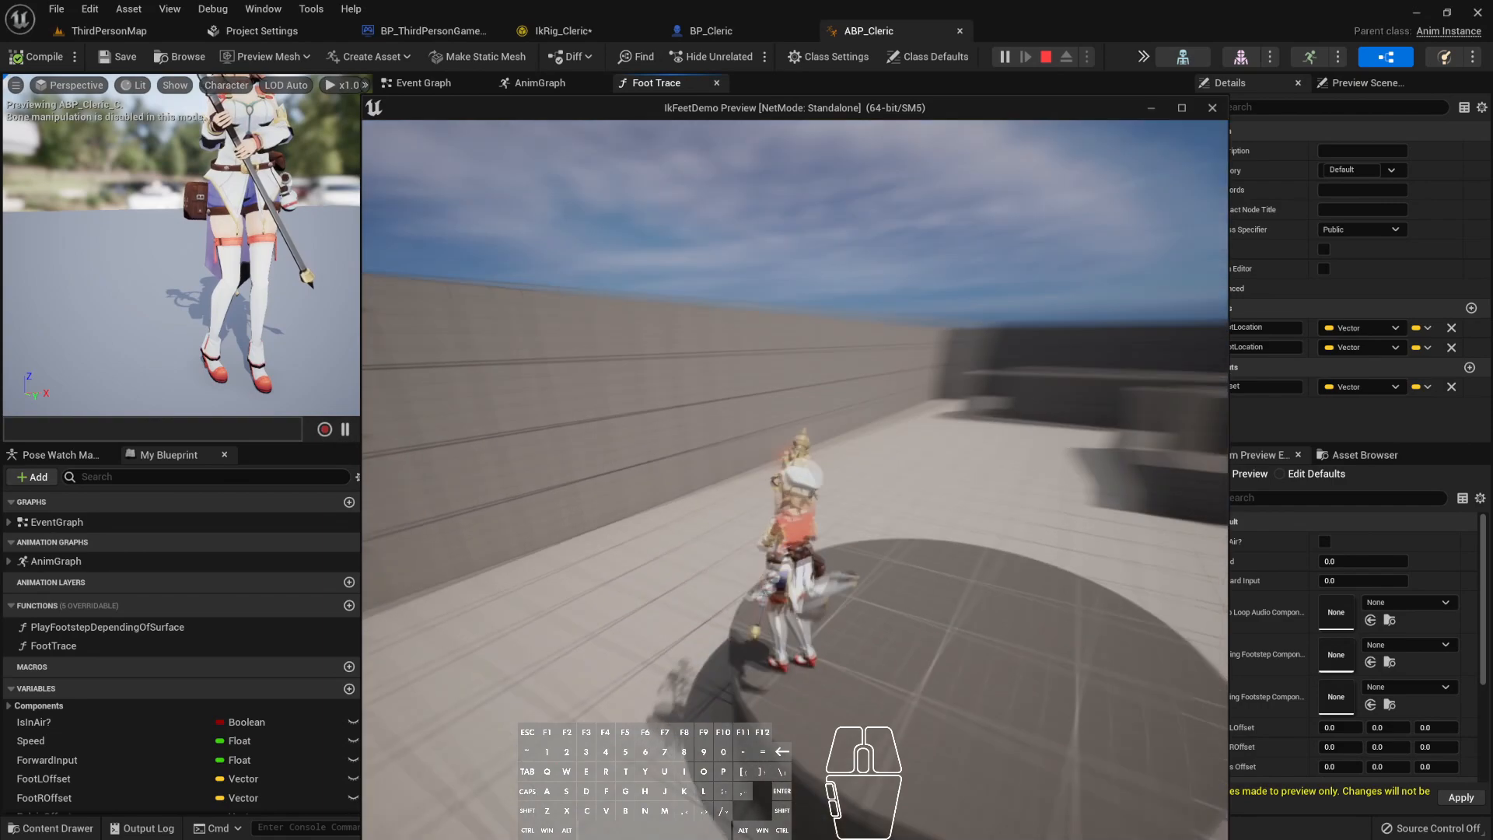
key("a")
key("w")
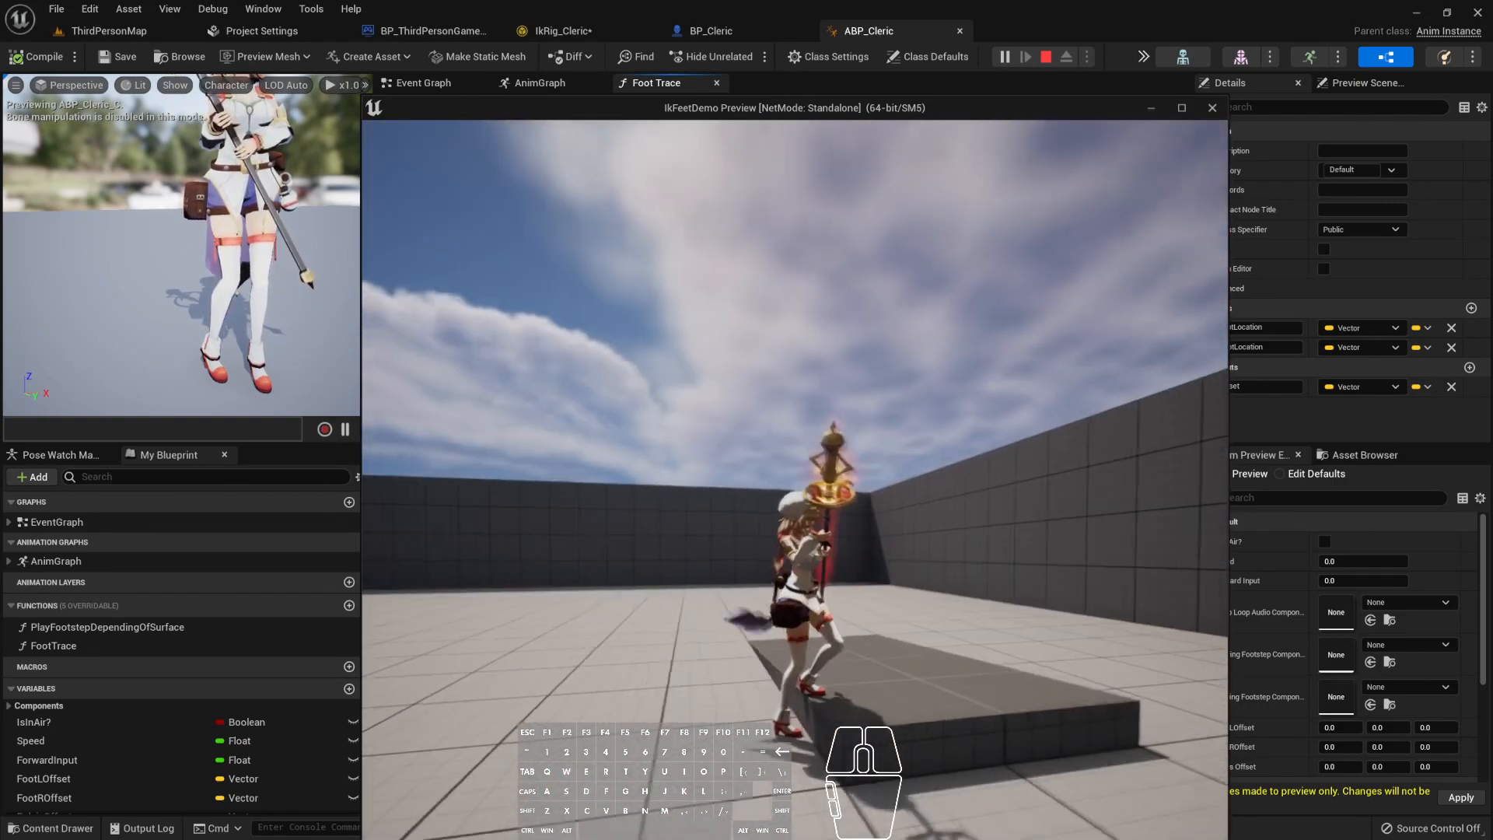
key("a")
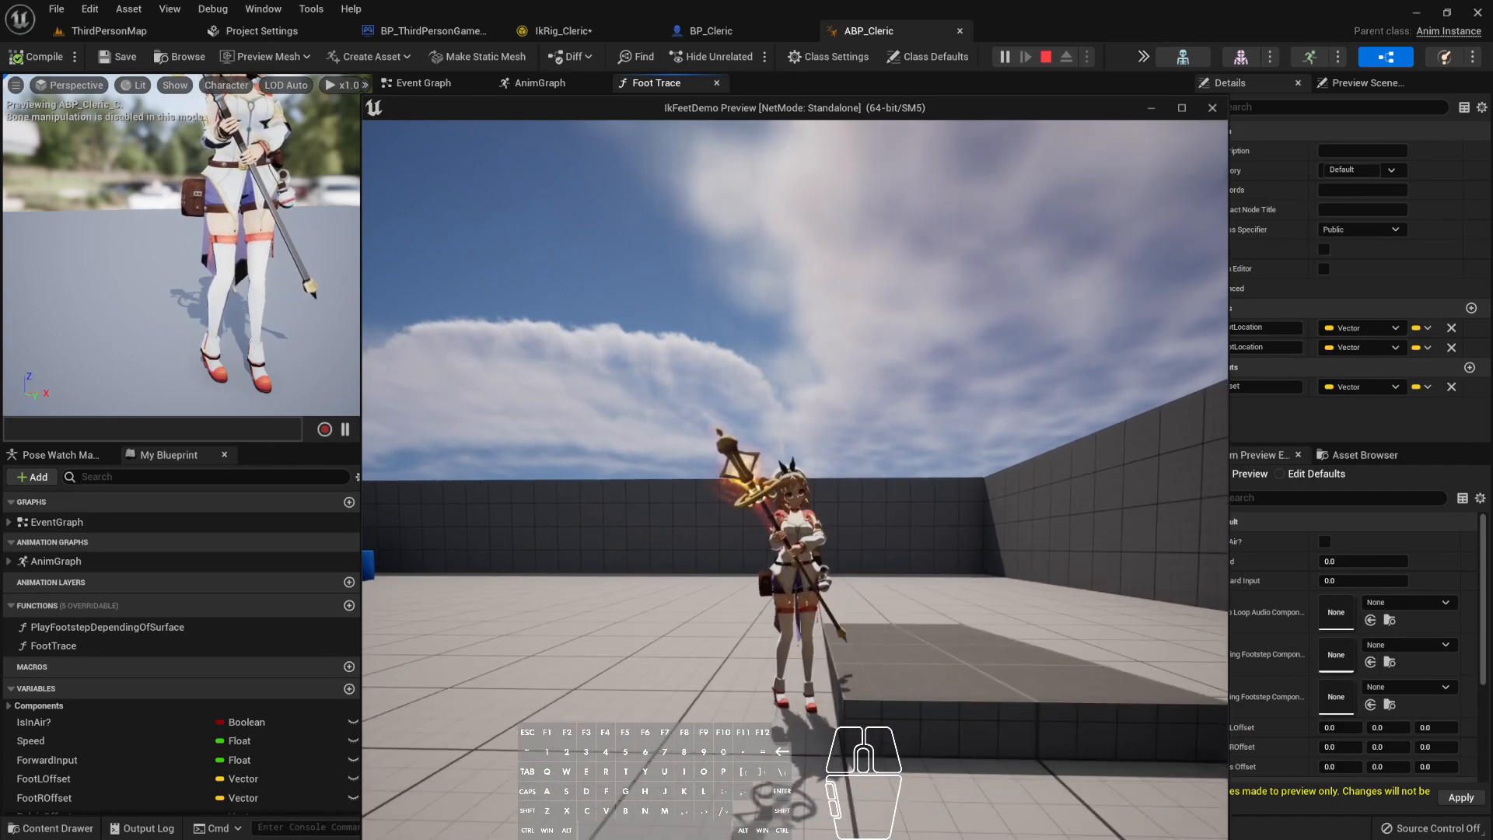
key("w")
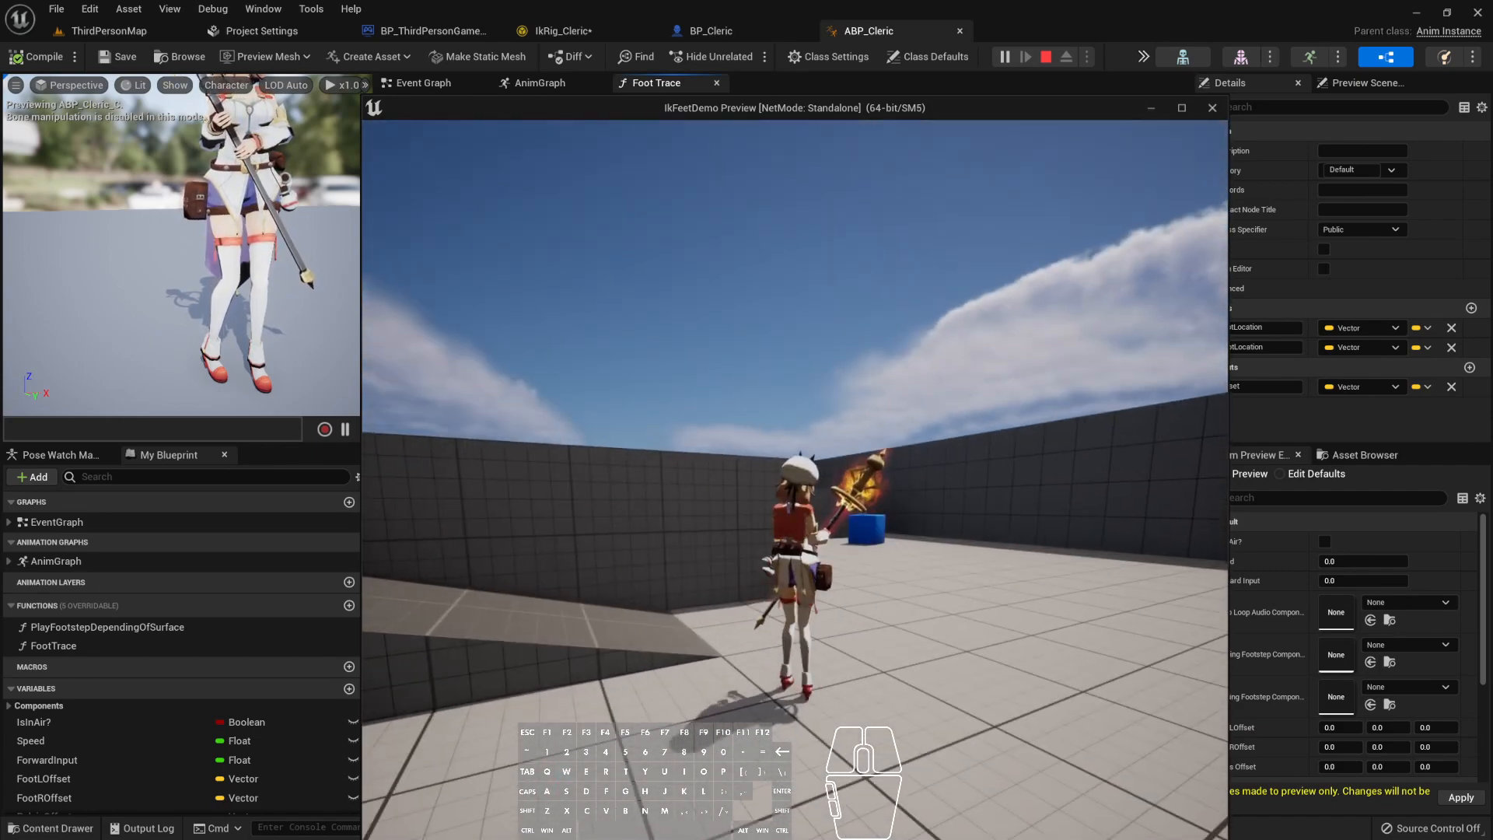
key("Escape")
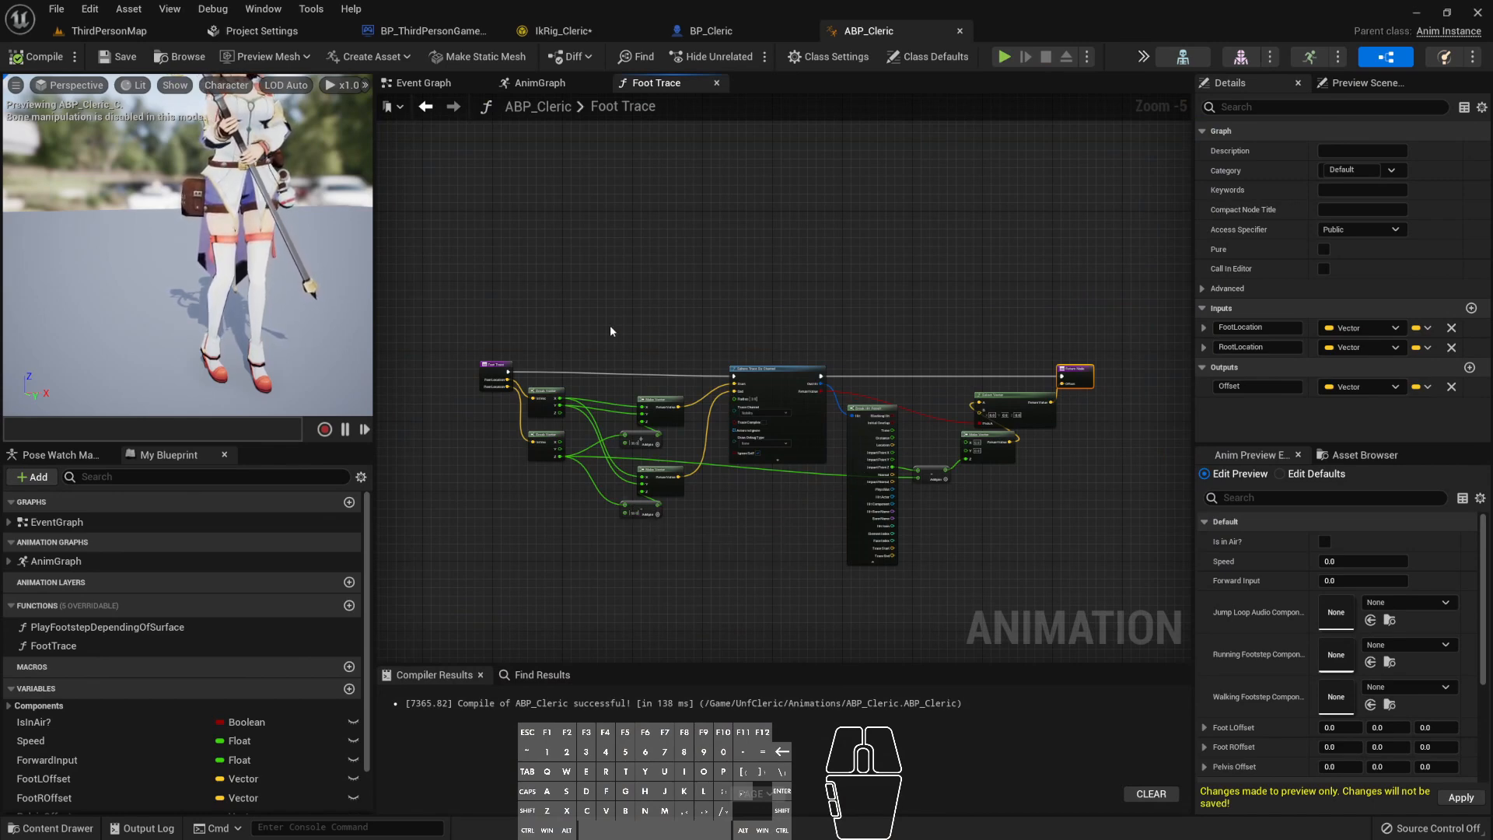
right_click_drag(591, 334, 663, 382)
right_click_drag(186, 233, 171, 92)
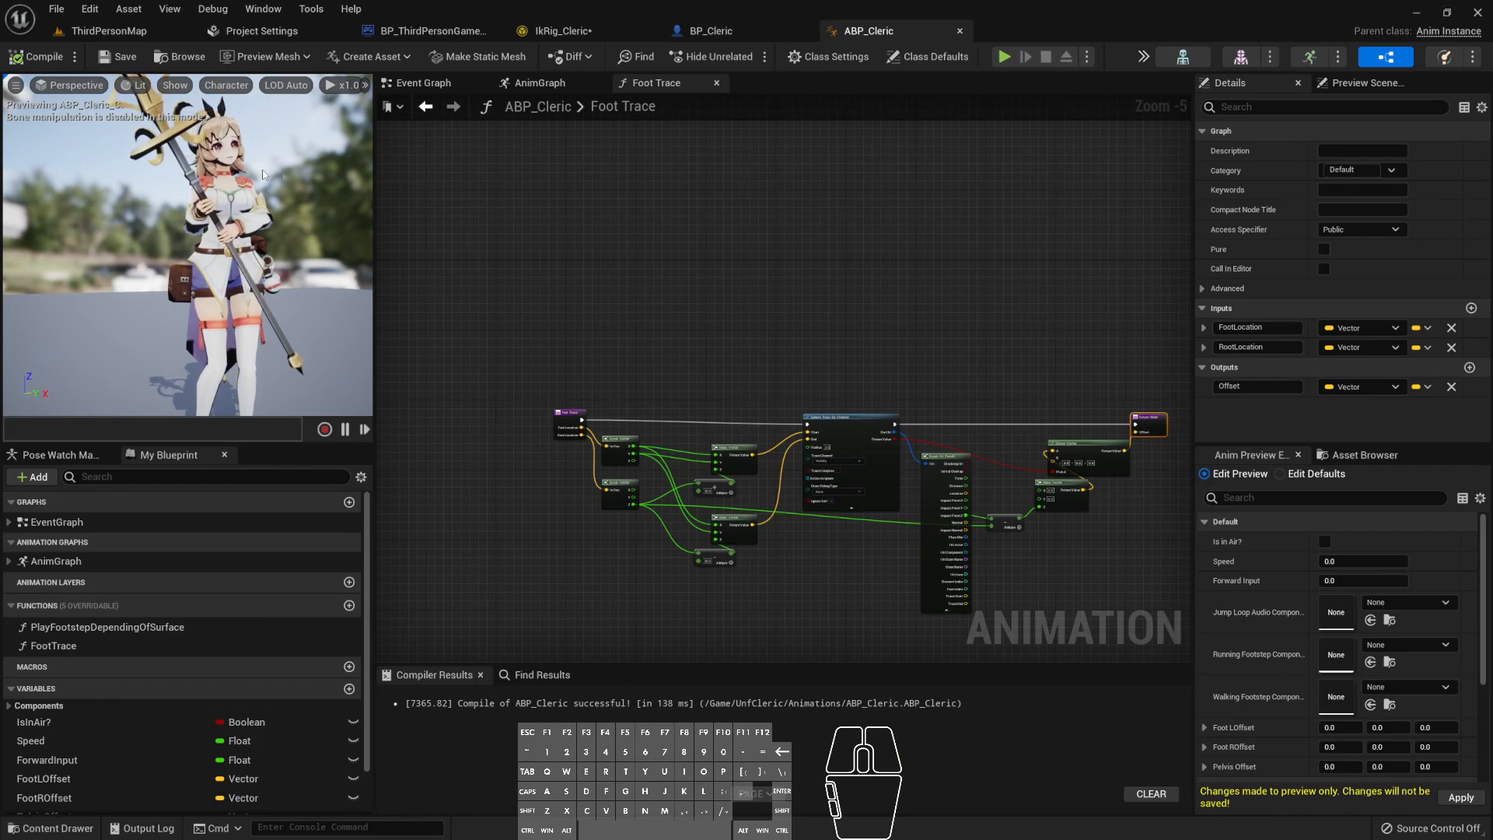
left_click(712, 35)
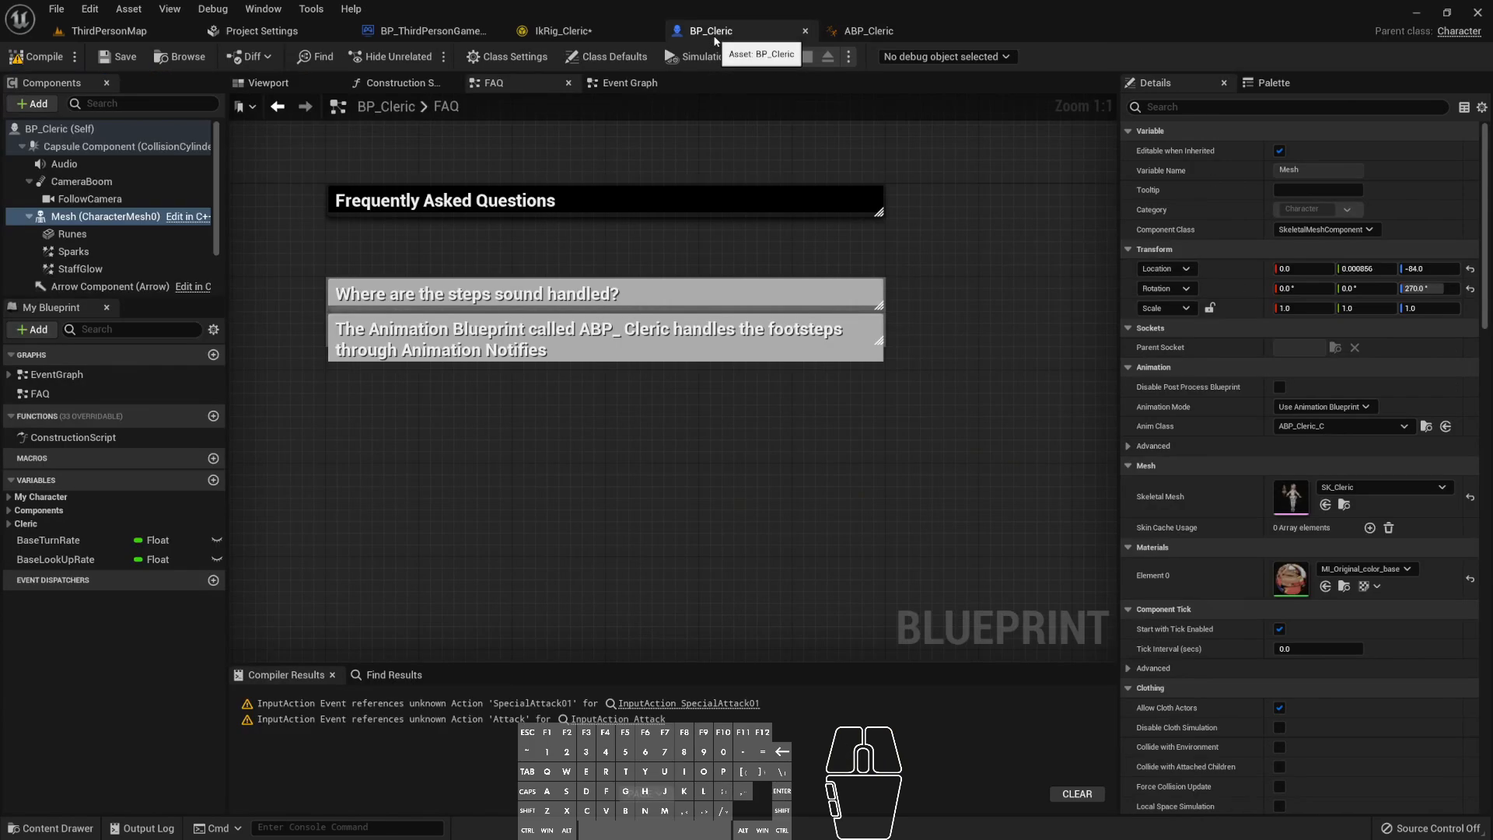
left_click(592, 34)
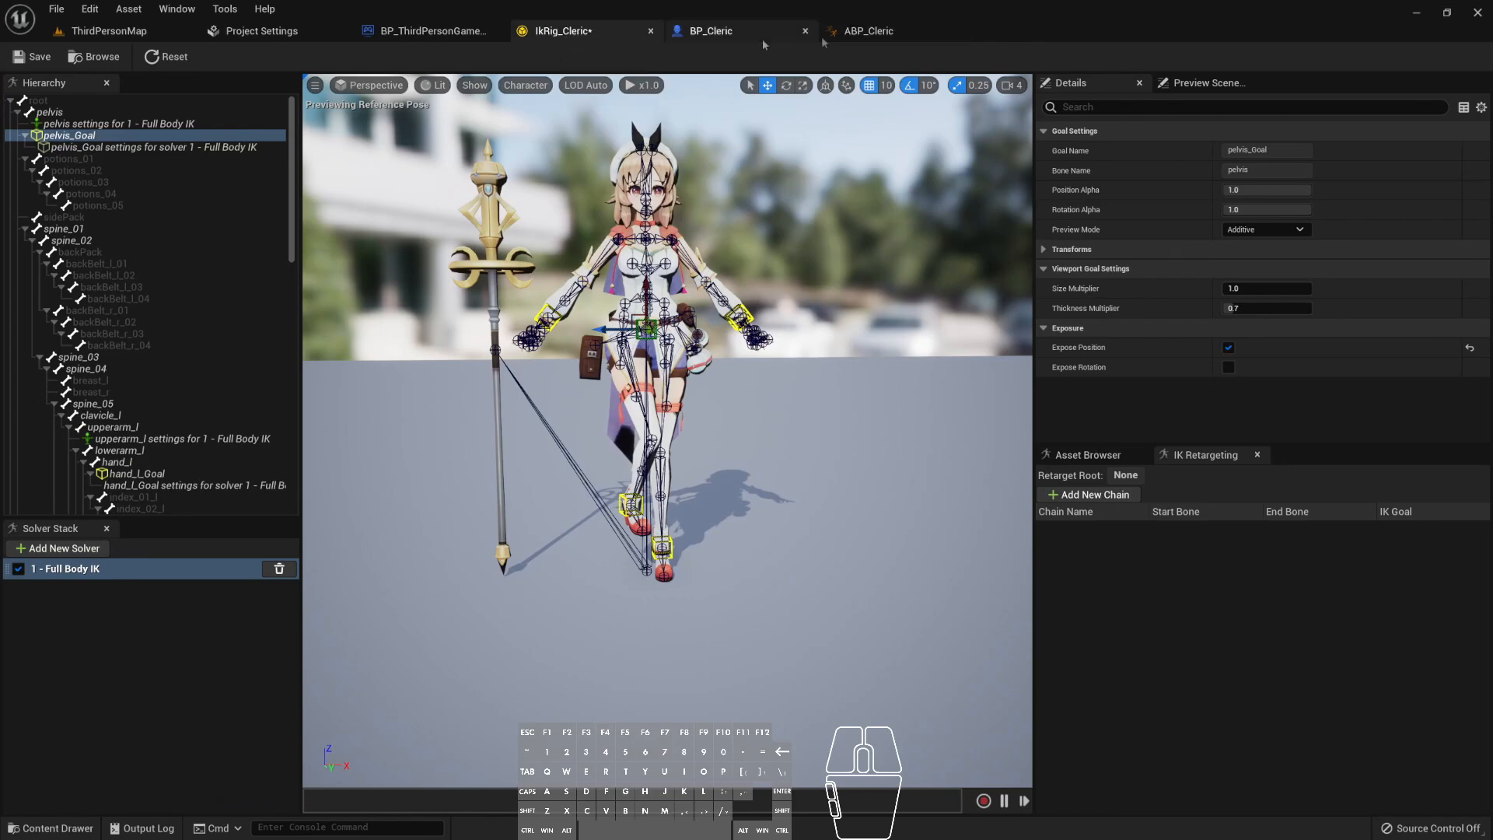
left_click(879, 33)
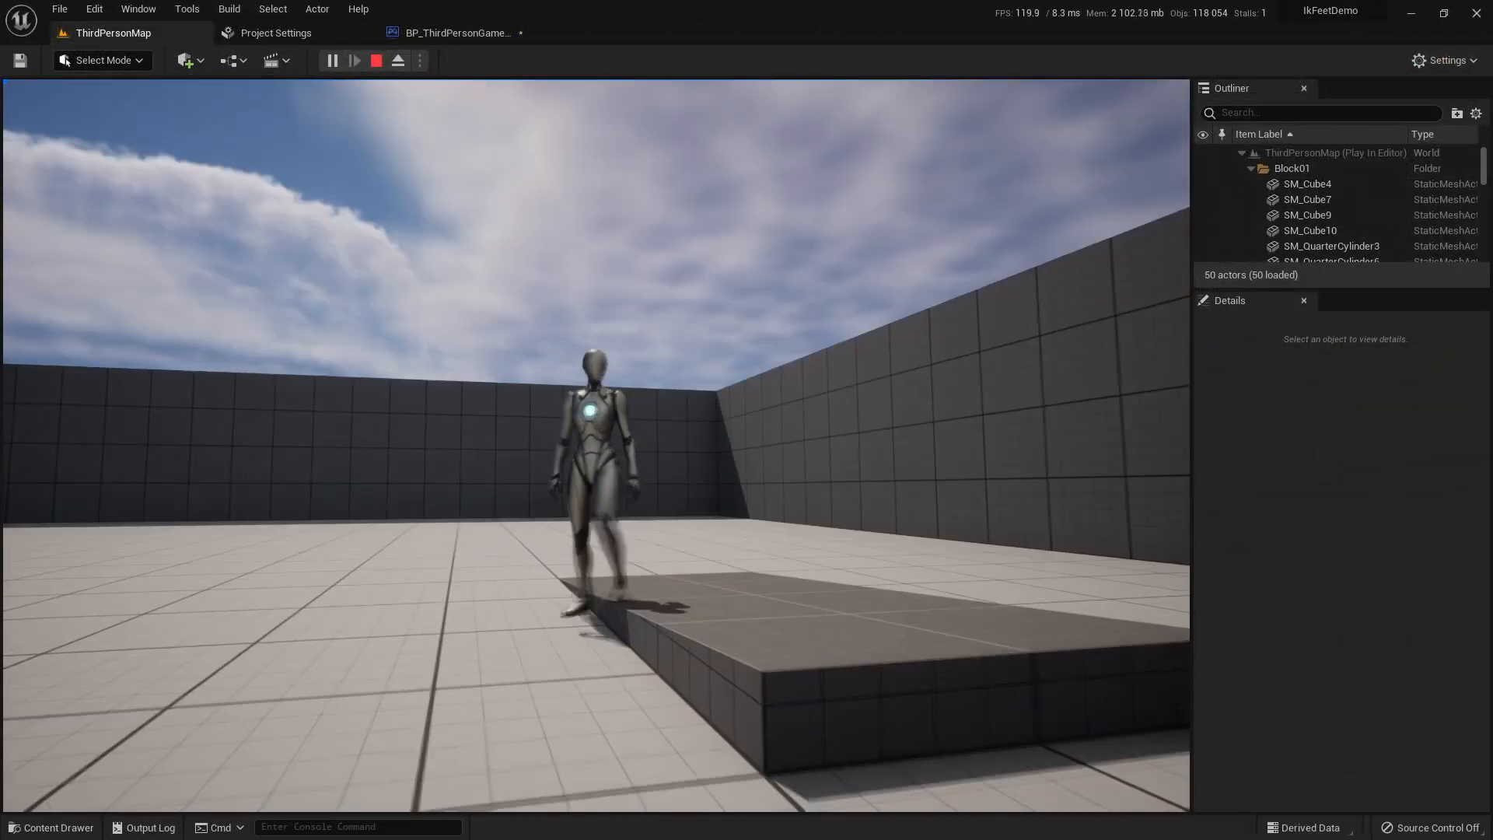
- Walk the mannequin and the hoodie character across the low slab and ramps in ThirdPersonMap to examine their foot placement
key("a")
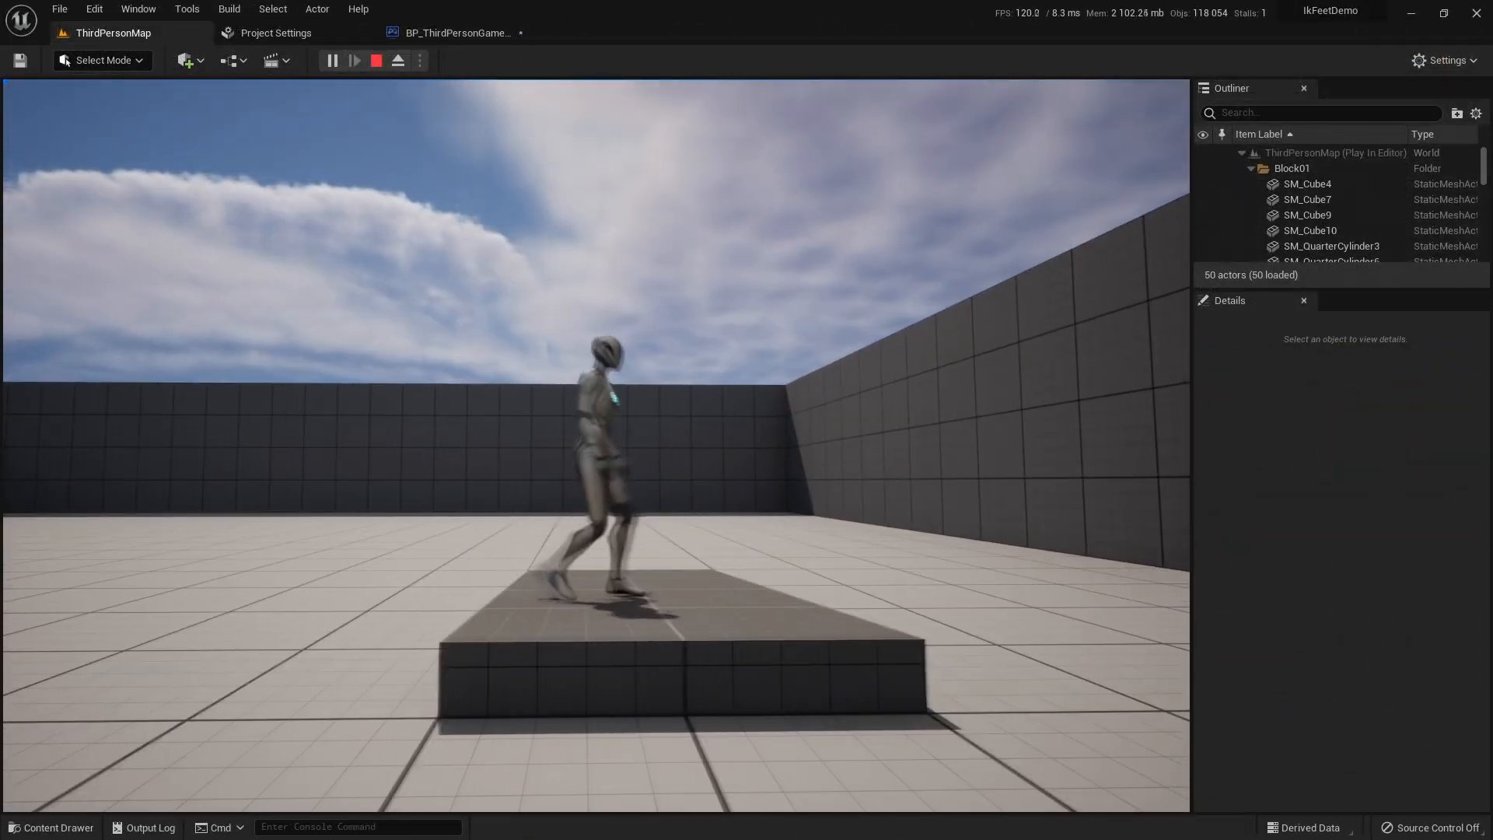
key("w")
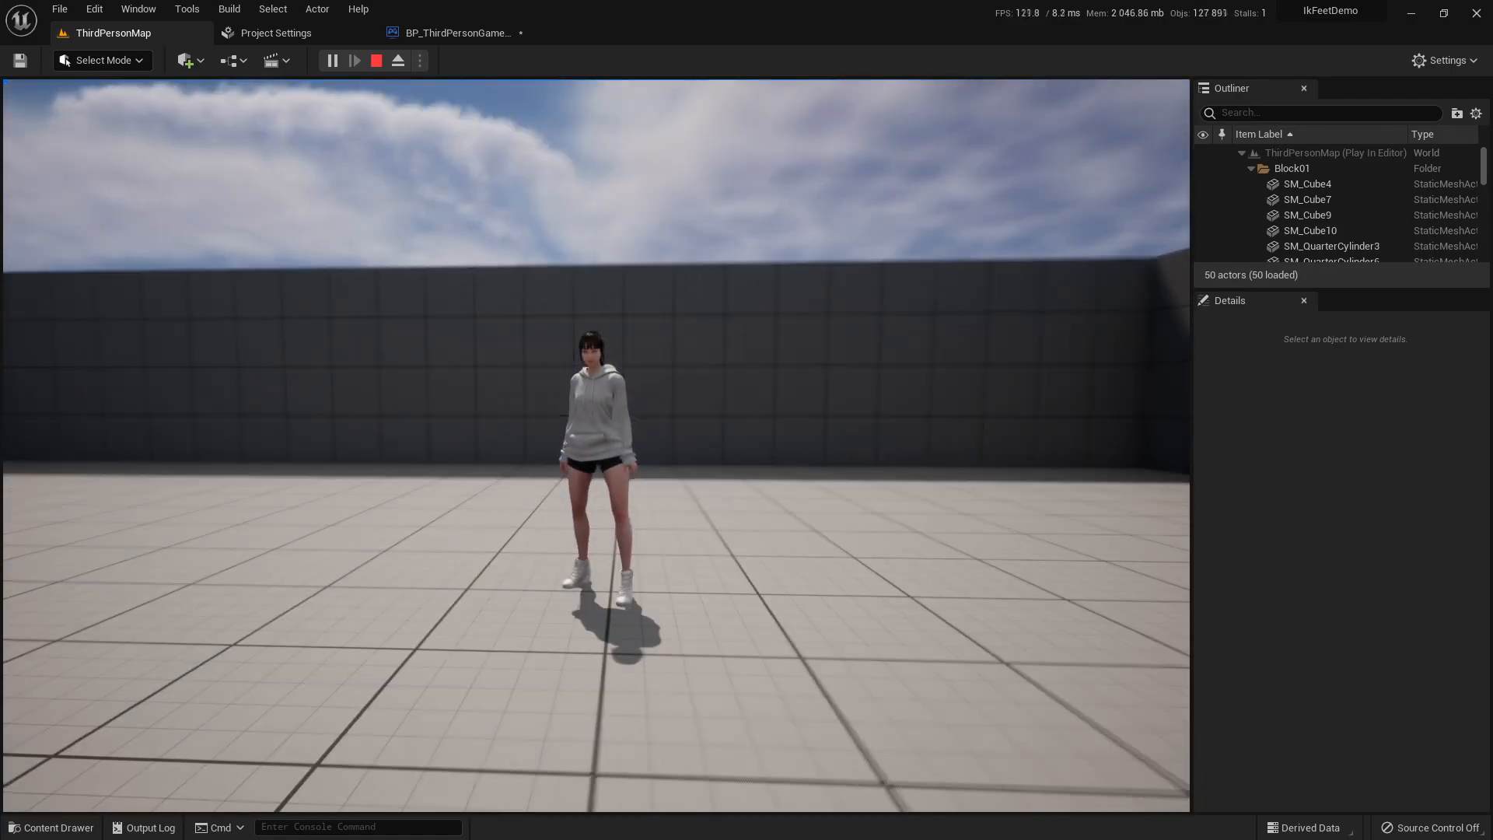
key("d")
key("w")
key("a")
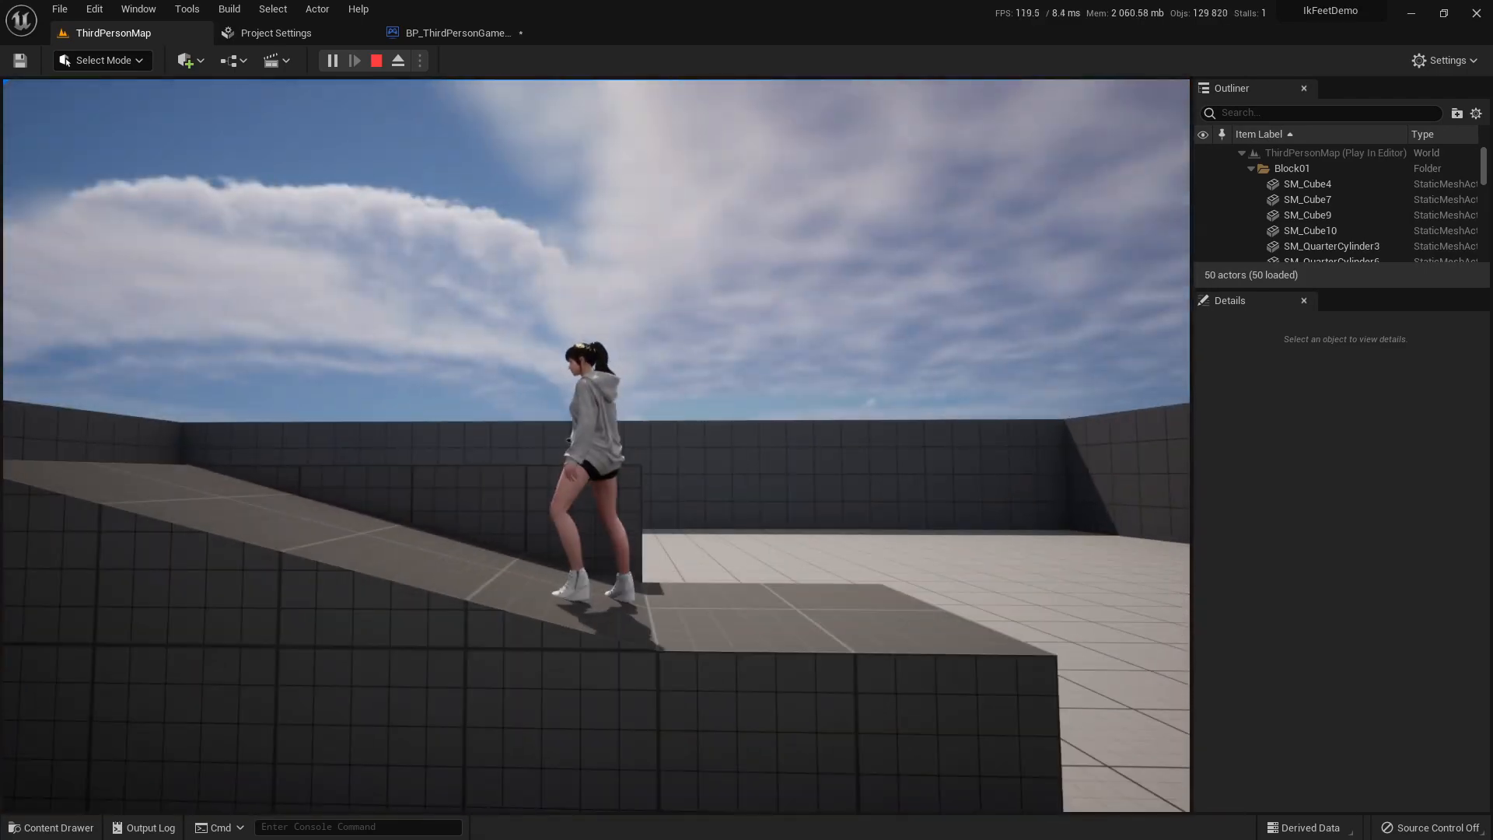
key("w")
key("s")
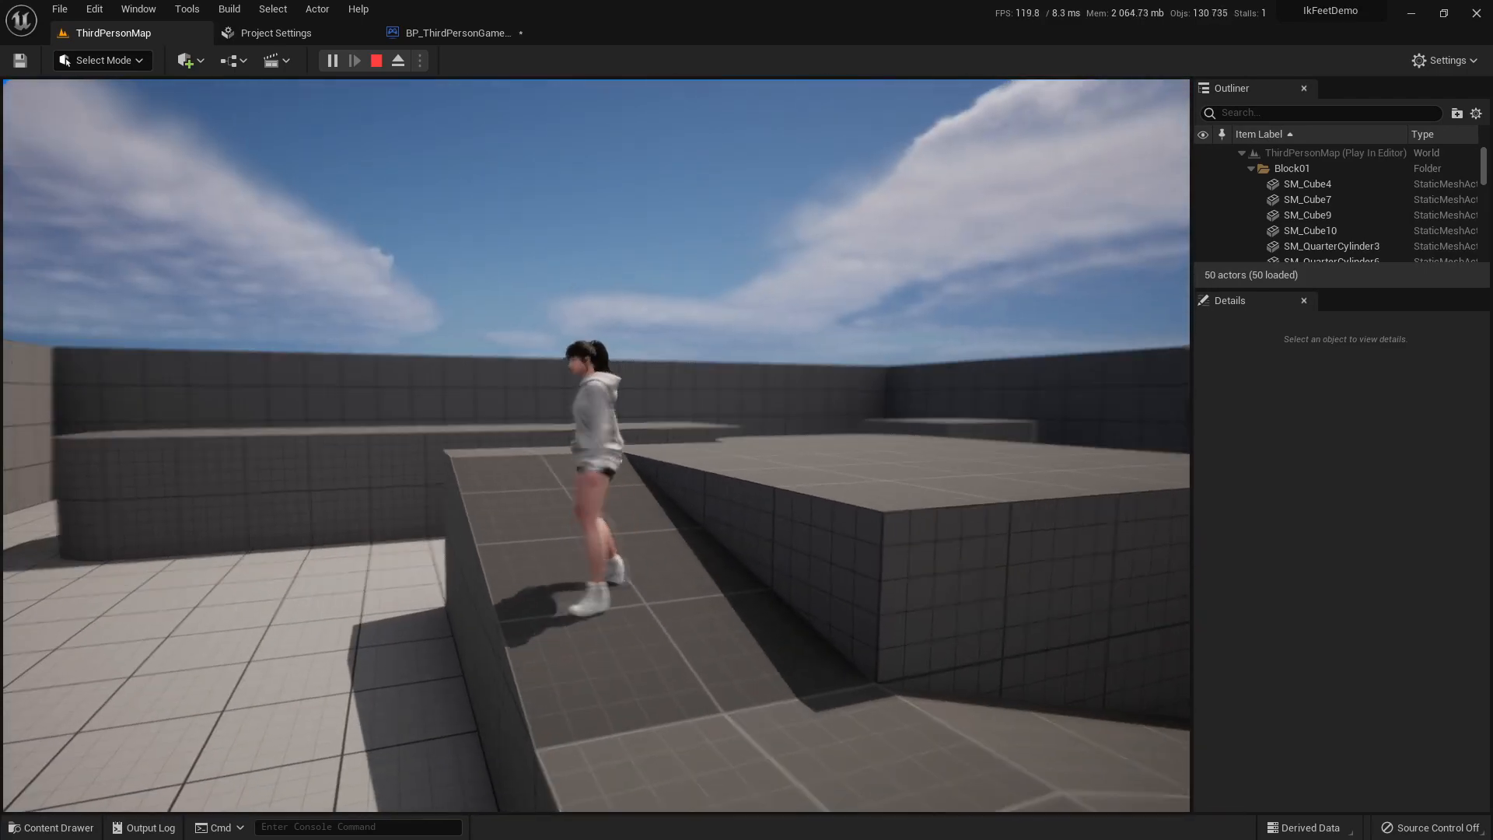
key("d")
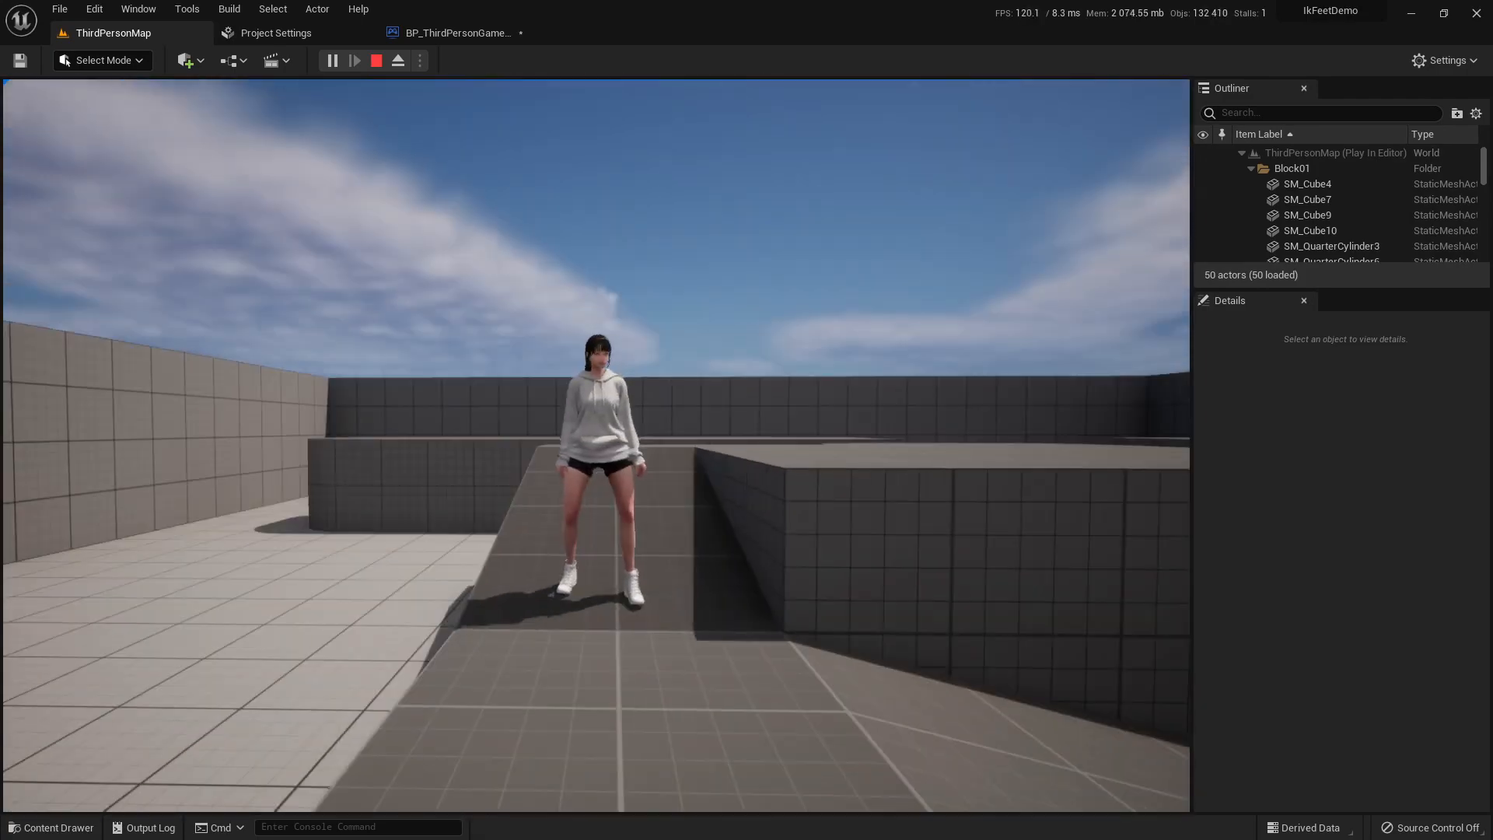